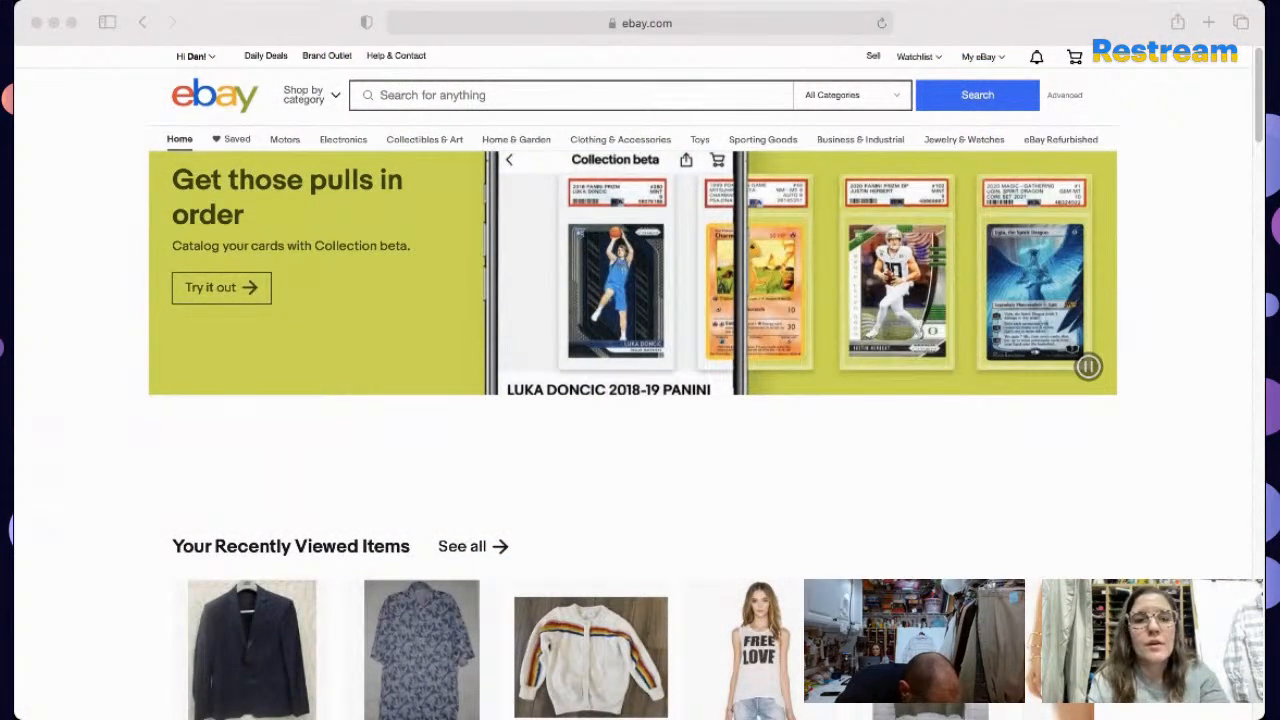
Step: Search all categories for "free people button down shirt ob900555"
left_click(544, 88)
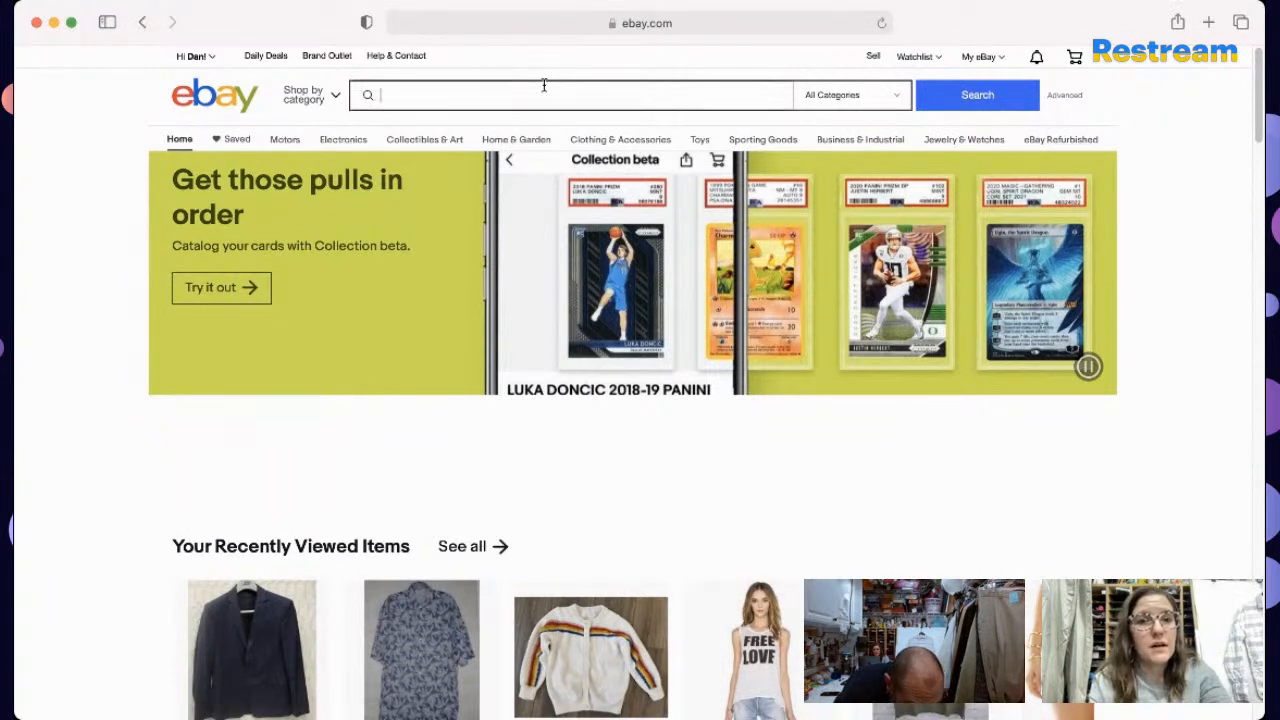
type("free people")
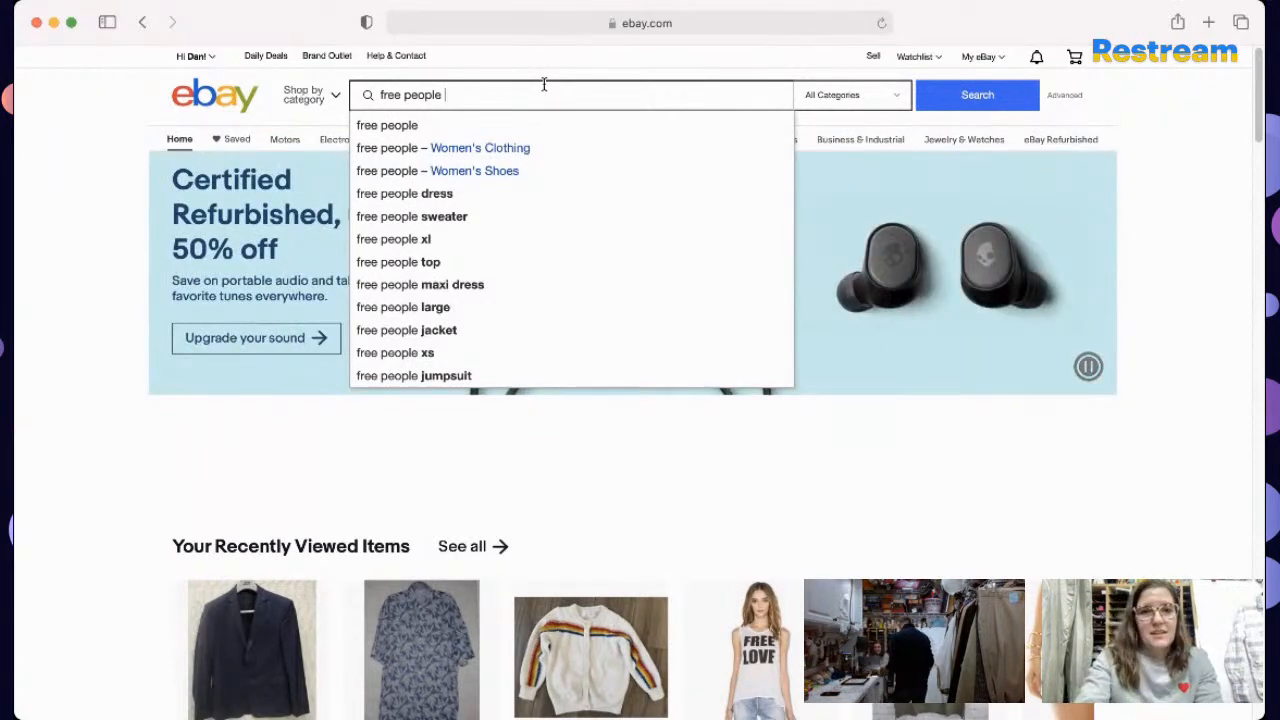
type("button down shirt")
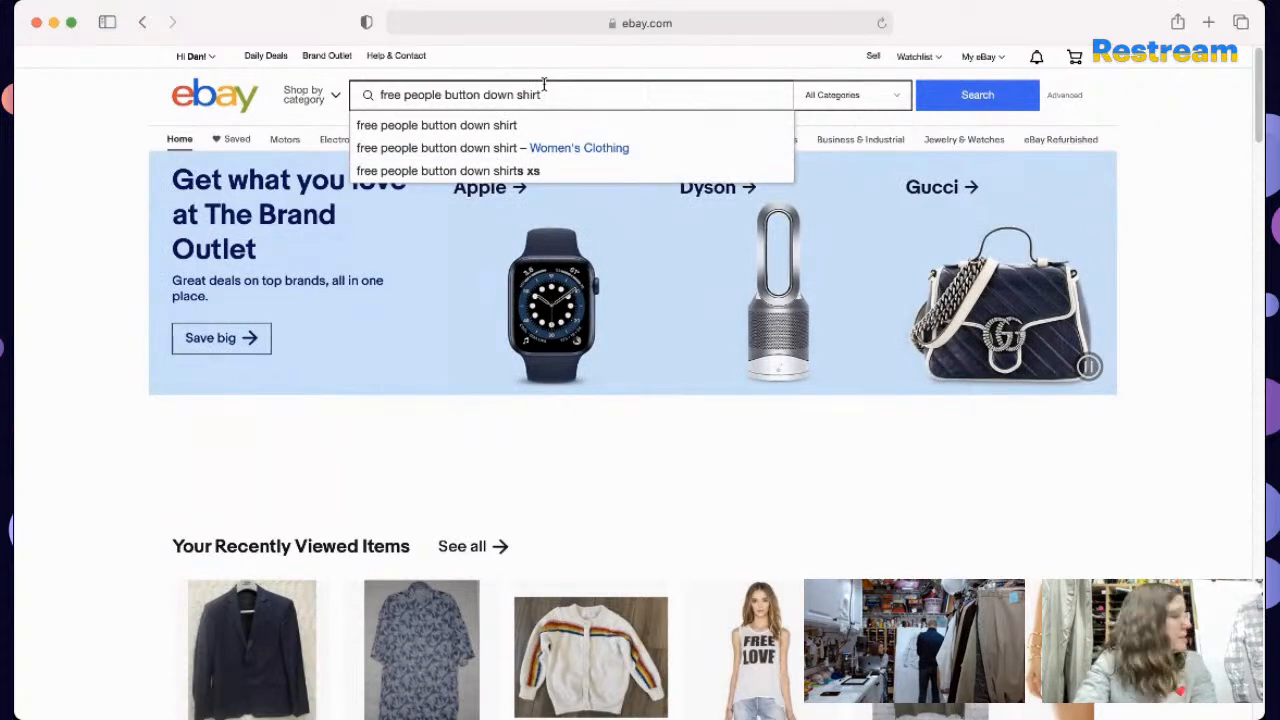
type(" ob")
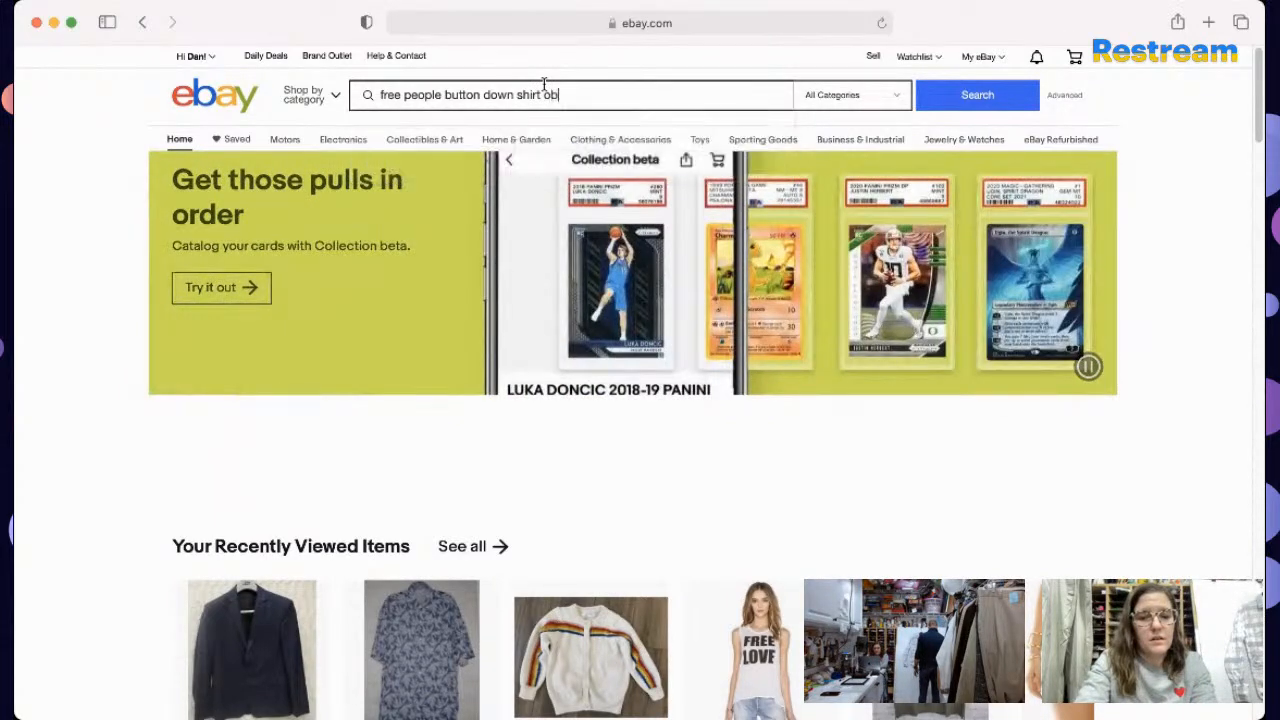
type("900")
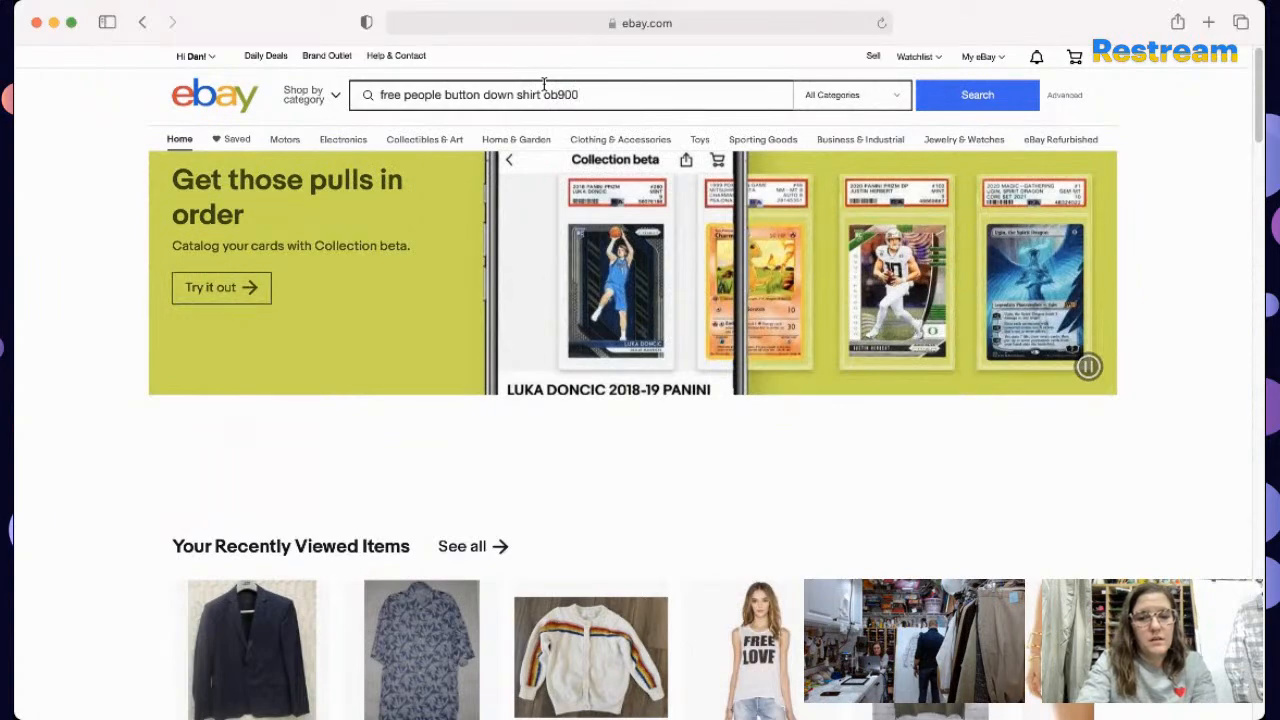
type("555")
key("Return")
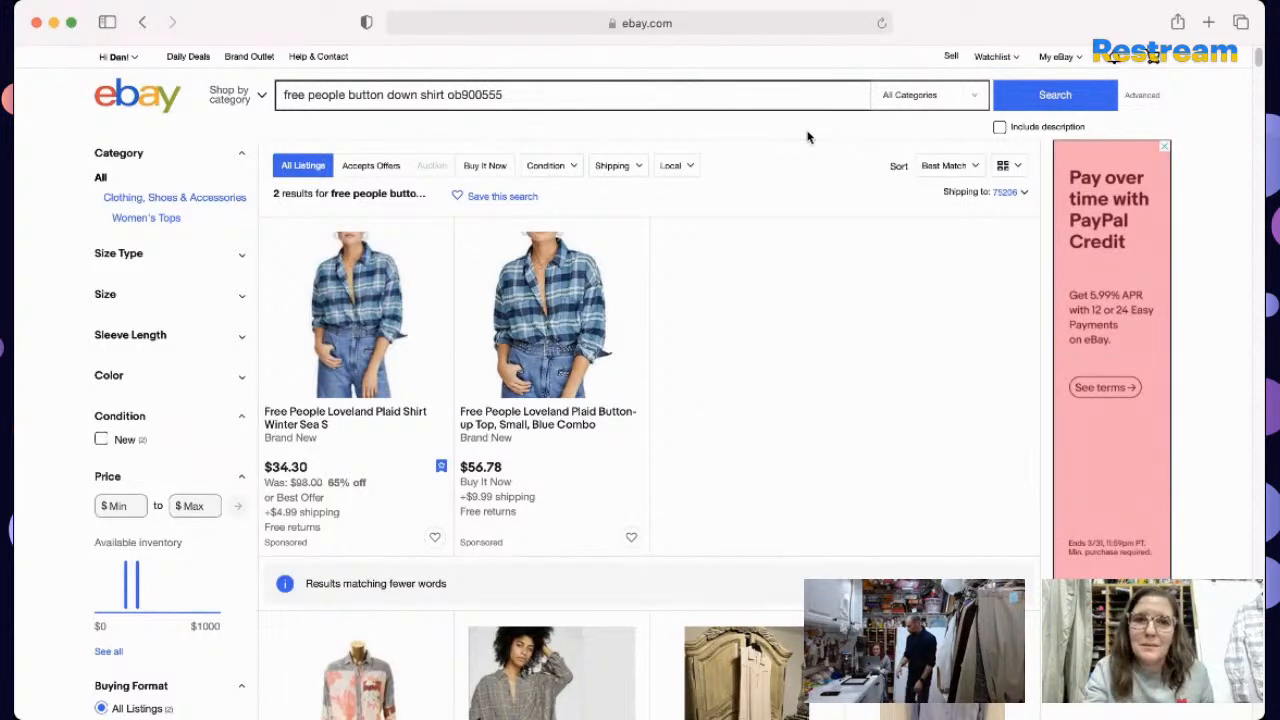
Step: Add "loveland" after "free people" in the search phrase, rerun the search and look over the matching shirts
left_click(348, 94)
type("loveland")
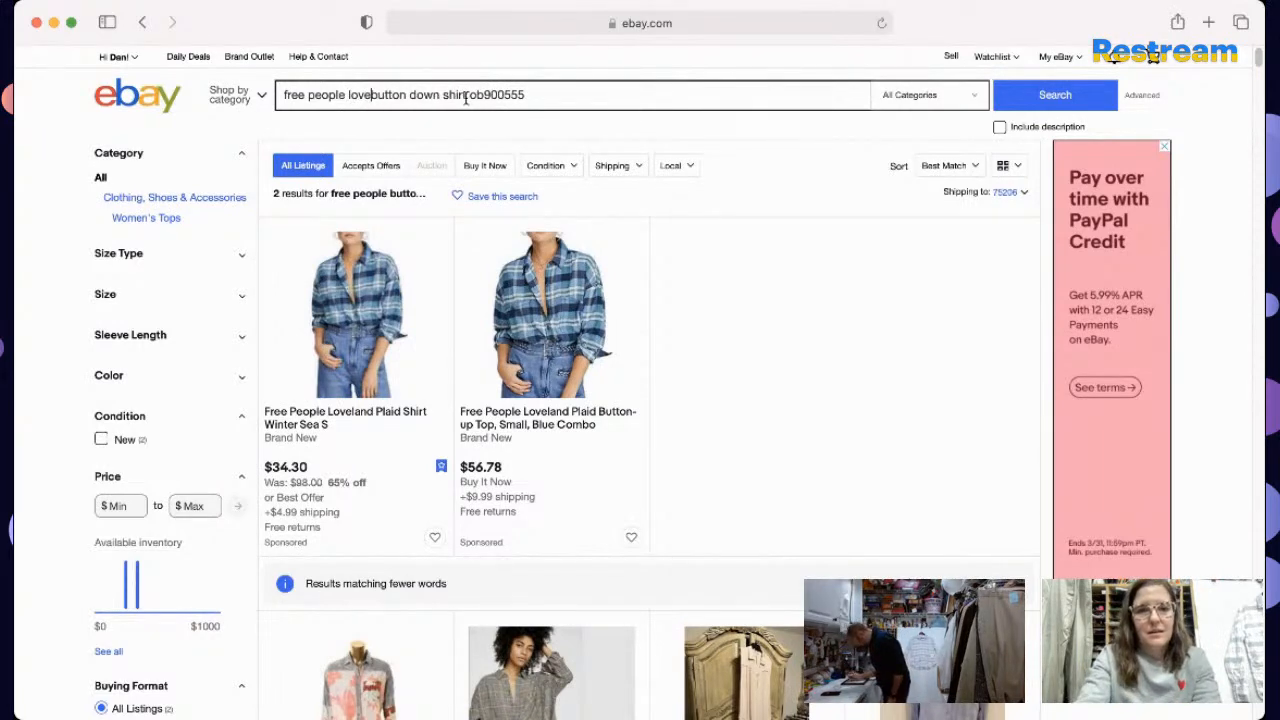
key("Return")
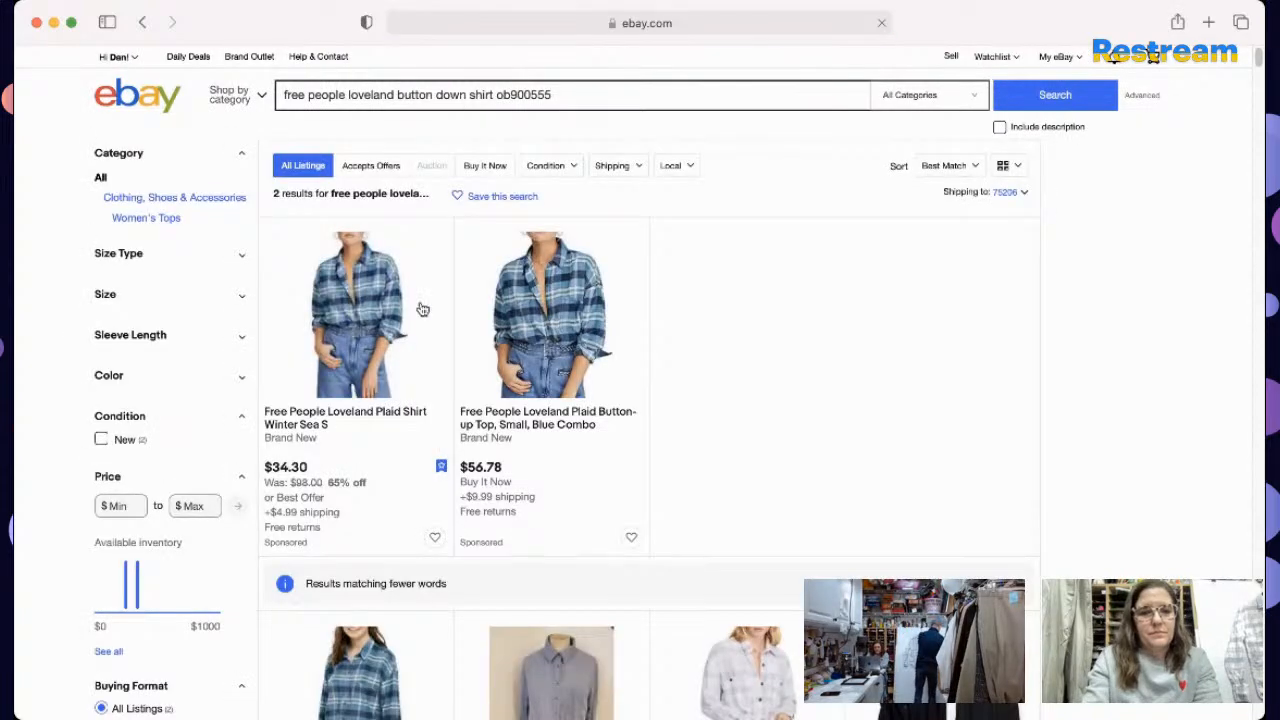
left_click_drag(1258, 58, 1257, 75)
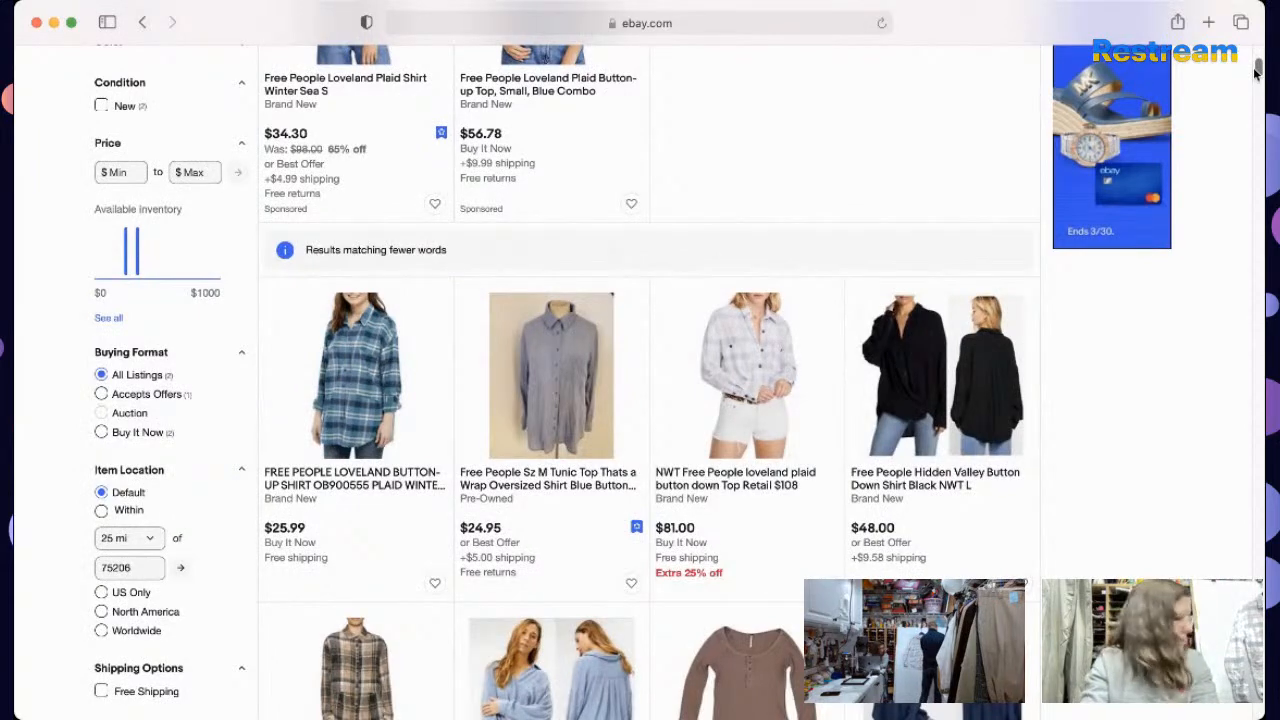
mouse_move(1256, 75)
left_mouse_down()
mouse_move(1254, 97)
mouse_move(1257, 55)
left_mouse_up()
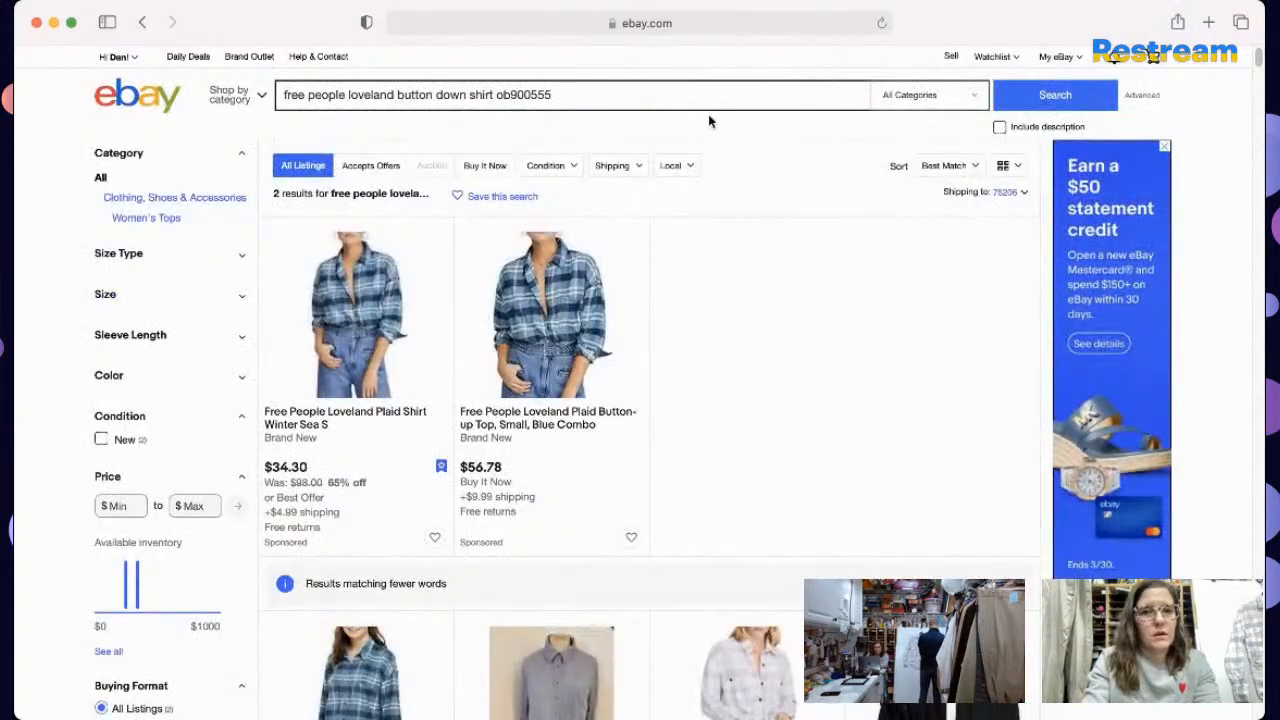
Step: Extend the search phrase with "pastel" at the end and limit the results to sold items
type("pastel")
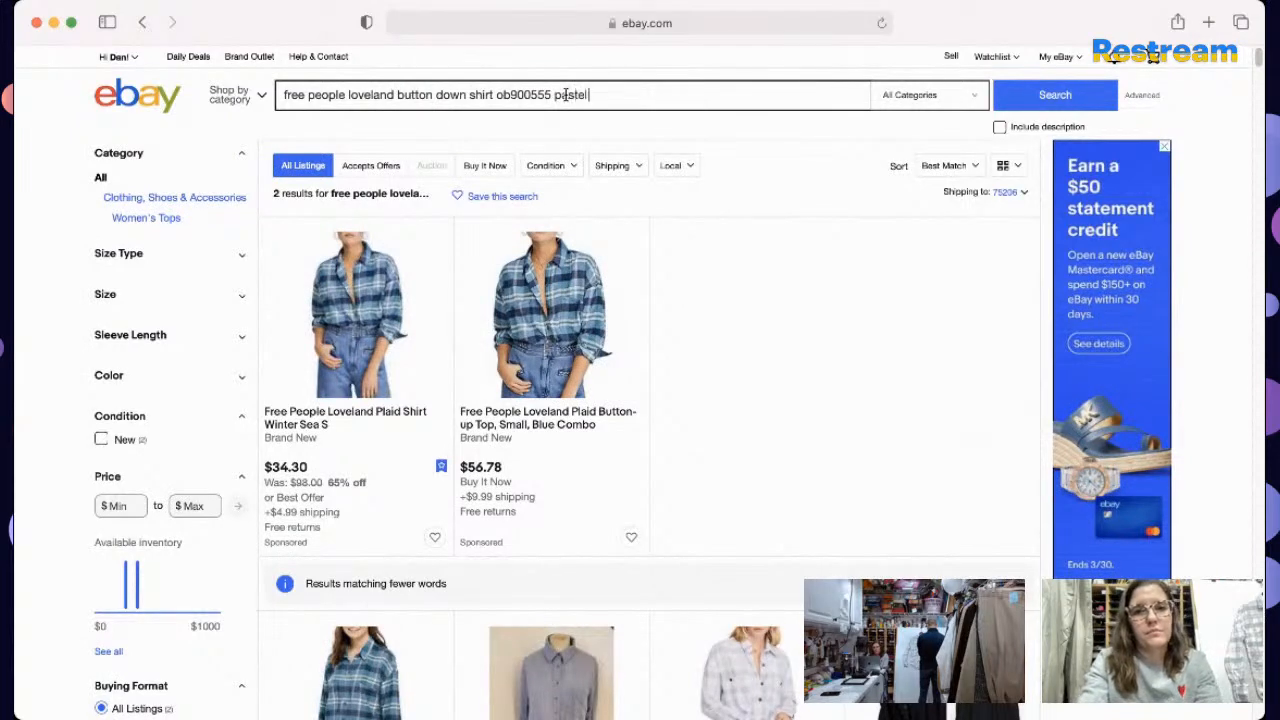
key("Return")
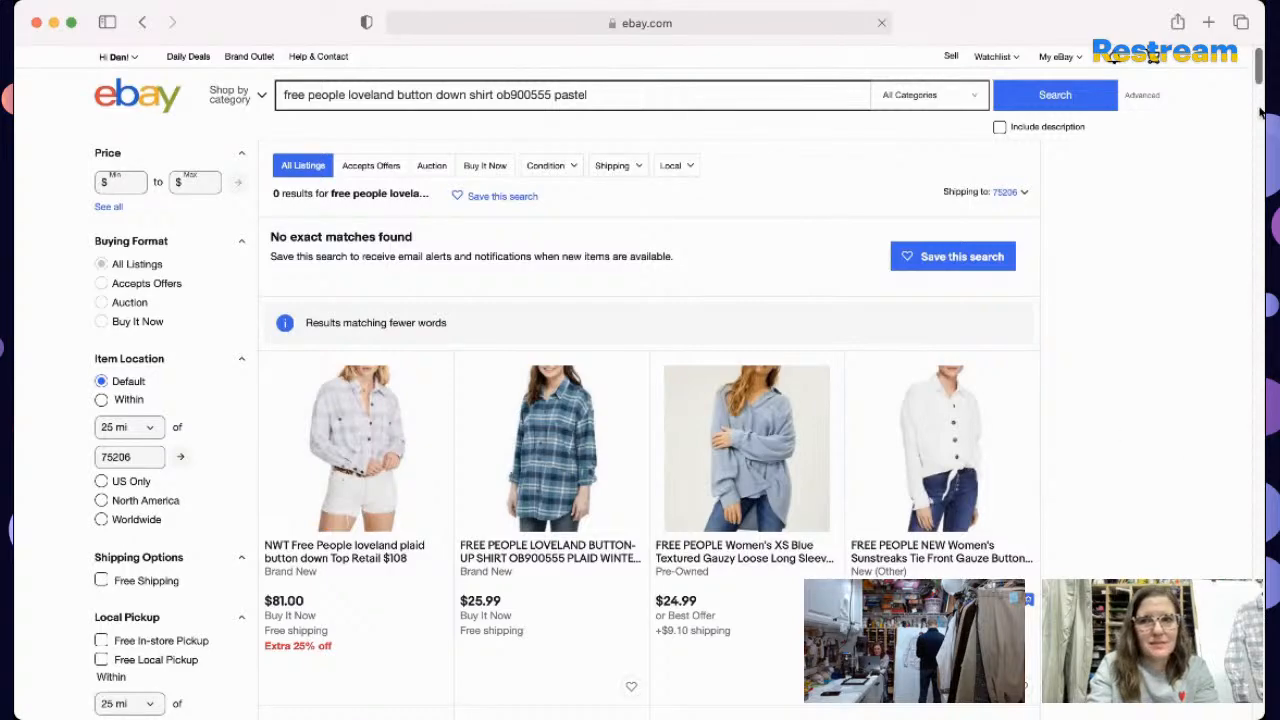
left_click_drag(1258, 84, 1249, 110)
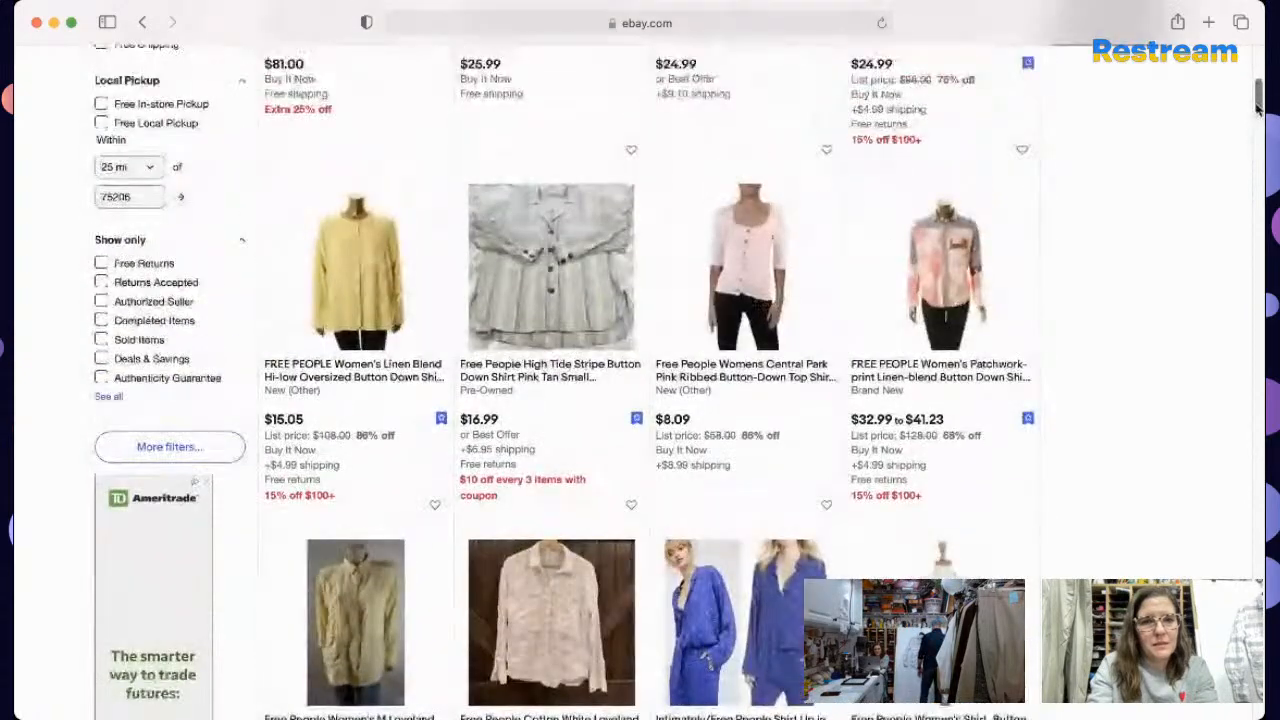
left_click(101, 340)
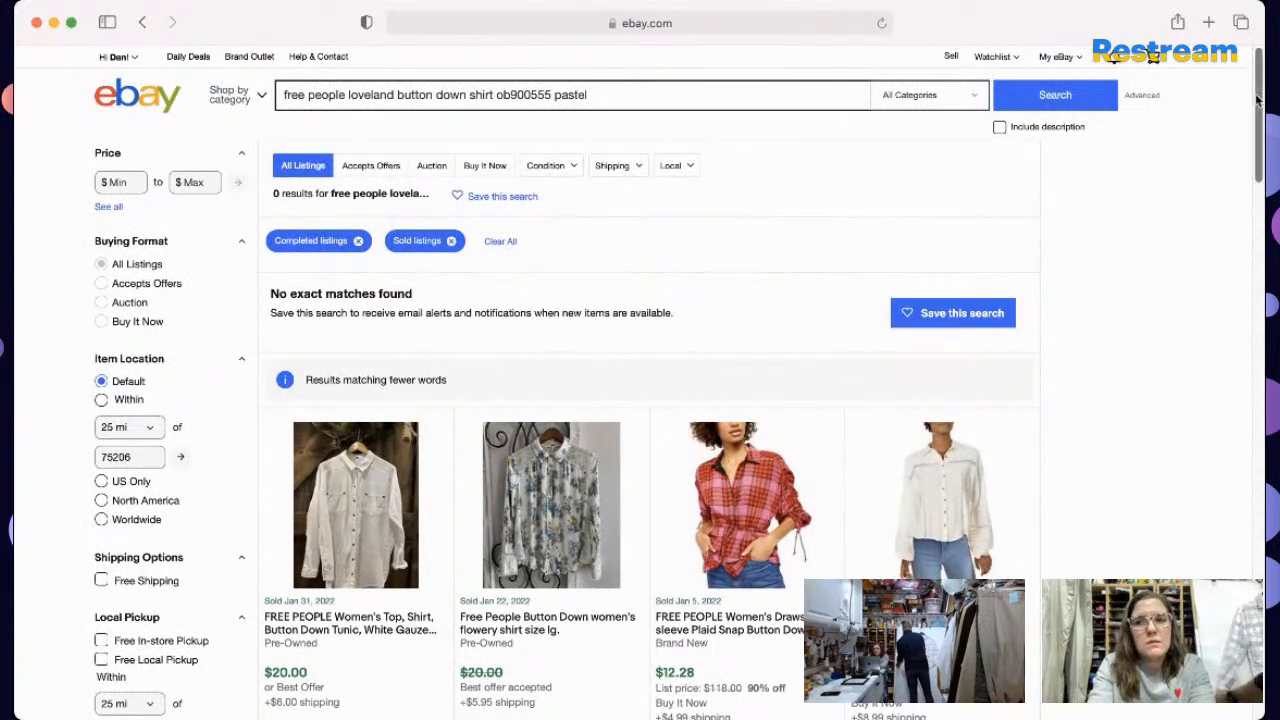
Step: Open the sold Free People Loveland Pastel Plaid shirt listing and, from its related items, the $29.49 Love Land frayed hem shirt
scroll(1248, 181, "down", 5)
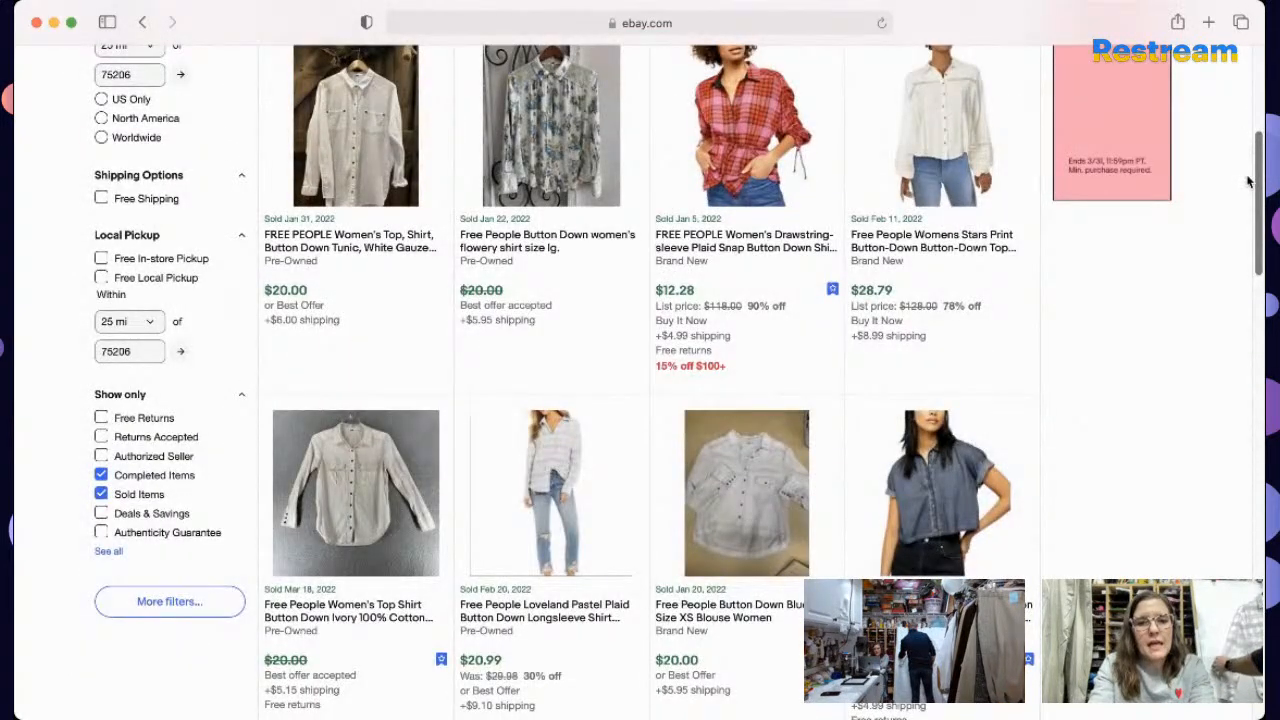
scroll(1248, 181, "down", 2)
scroll(1238, 207, "down", 2)
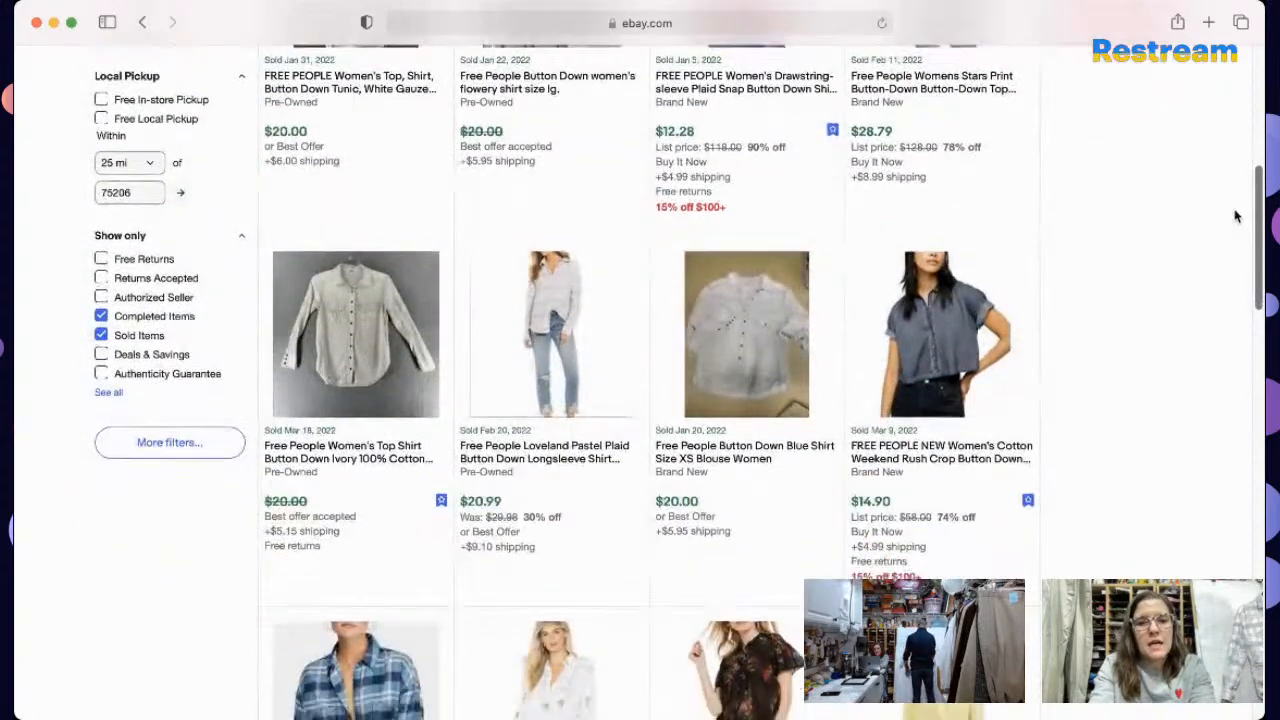
left_click(605, 403)
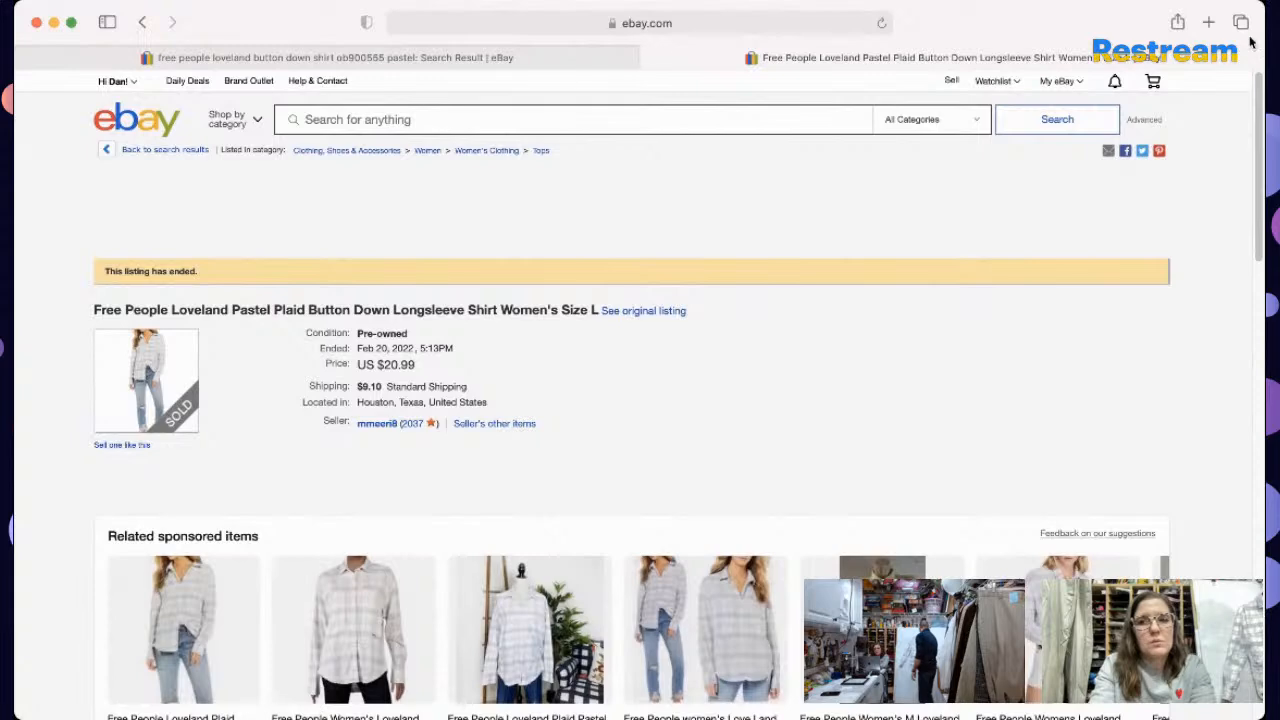
left_click_drag(1253, 87, 1249, 160)
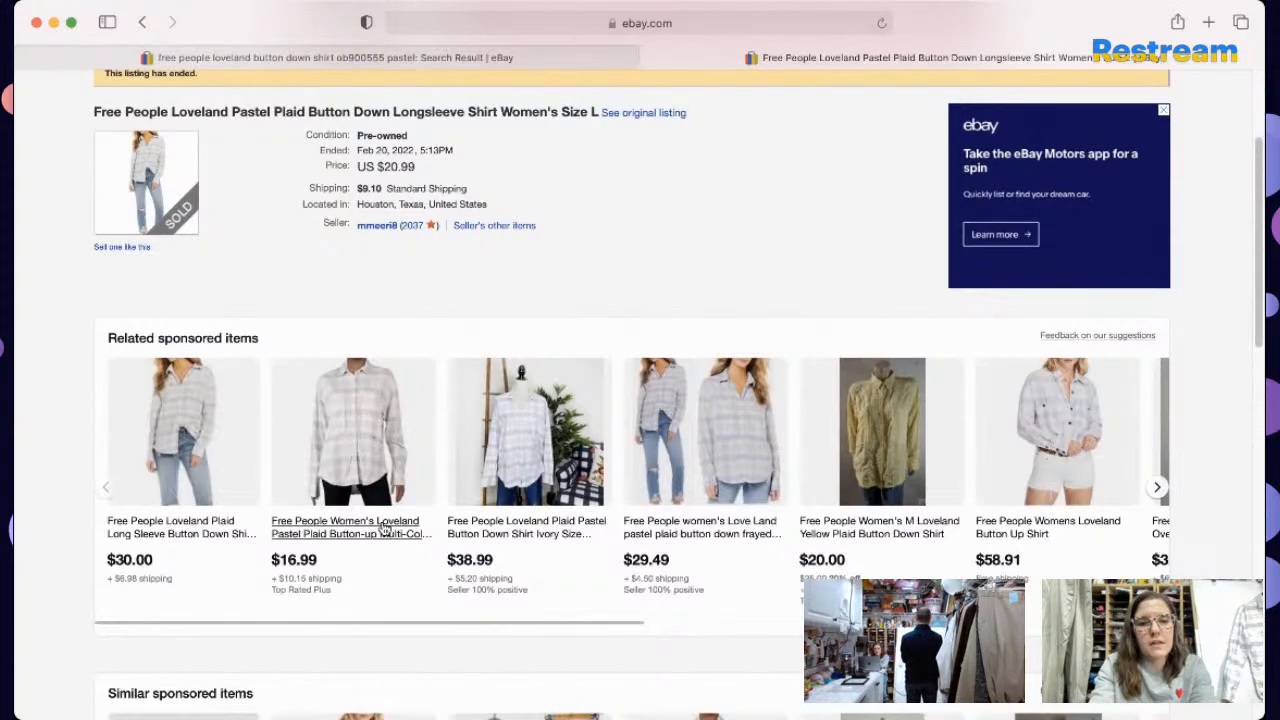
left_click(730, 535)
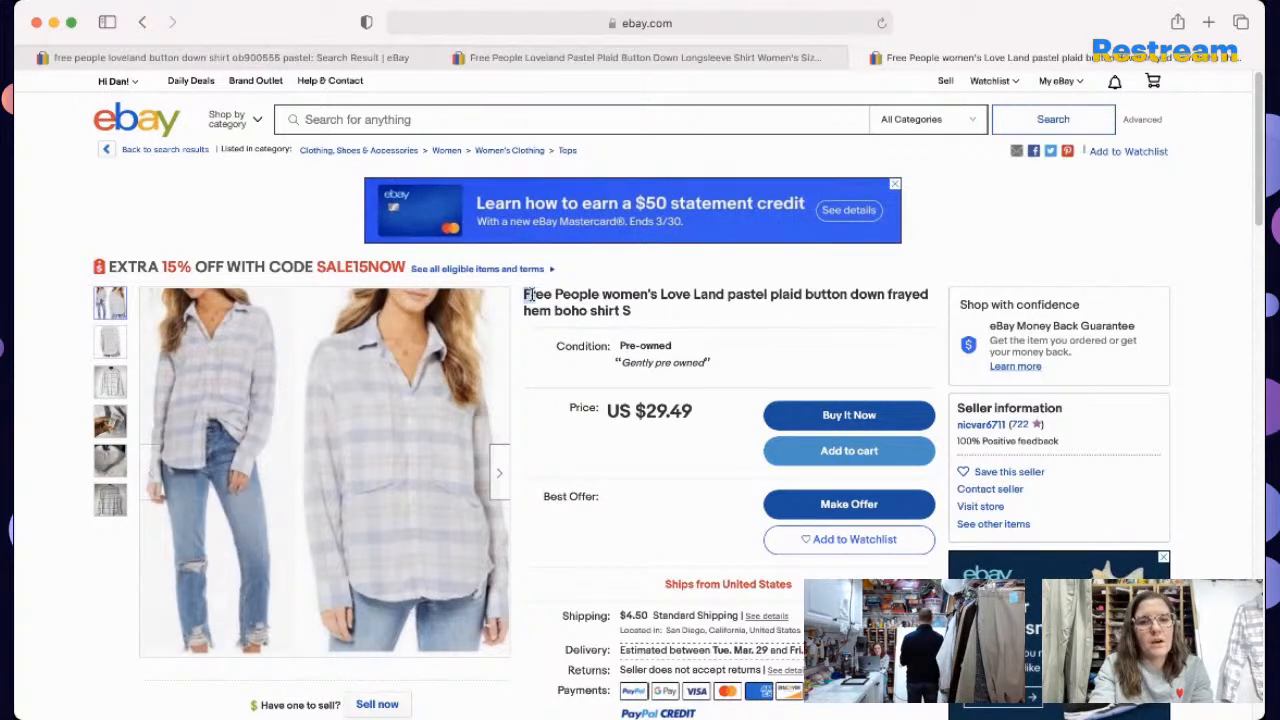
Step: Copy the shirt's listing title without its size and search the web for it in a new browser tab
left_click_drag(523, 293, 620, 312)
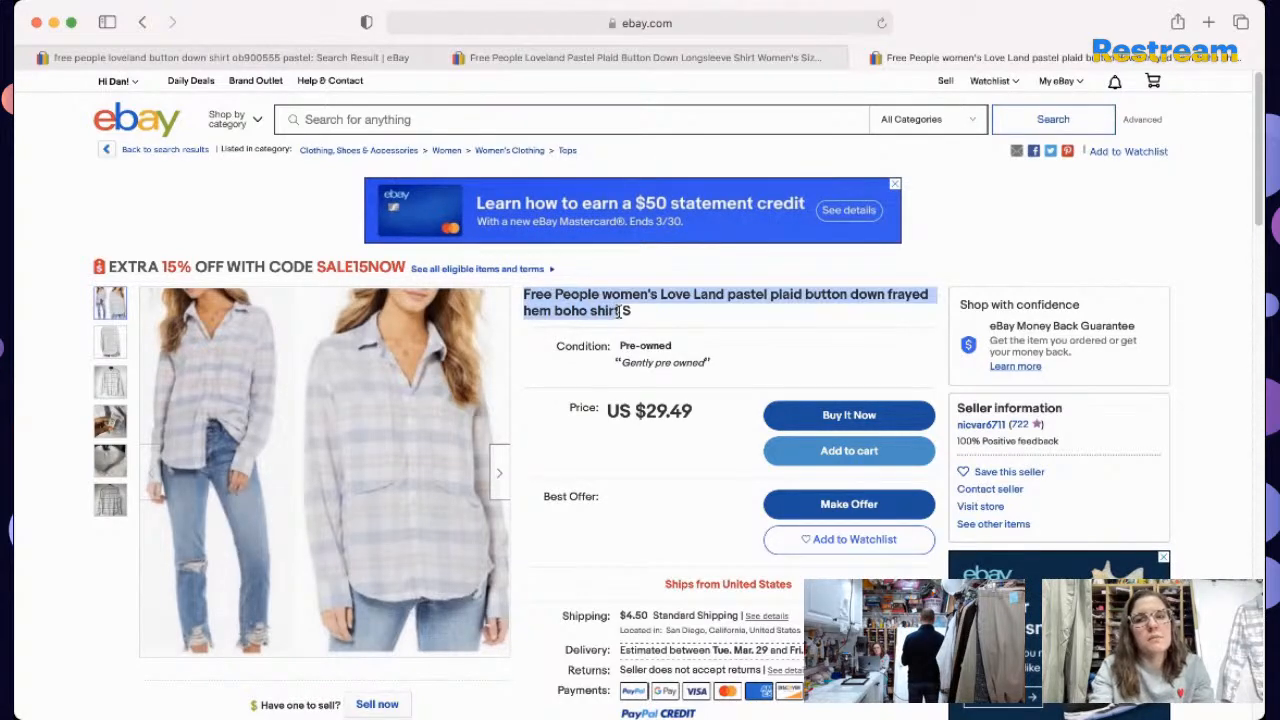
key("super+c")
key("super+t")
key("super+v")
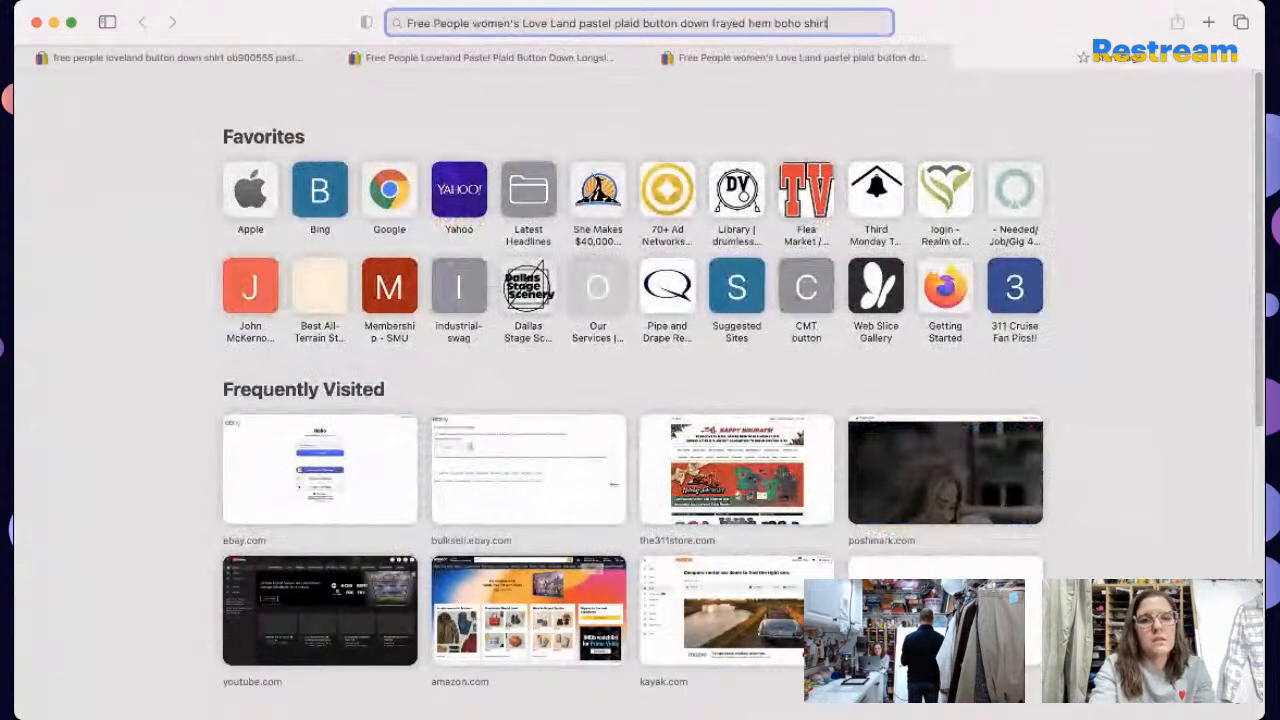
key("Return")
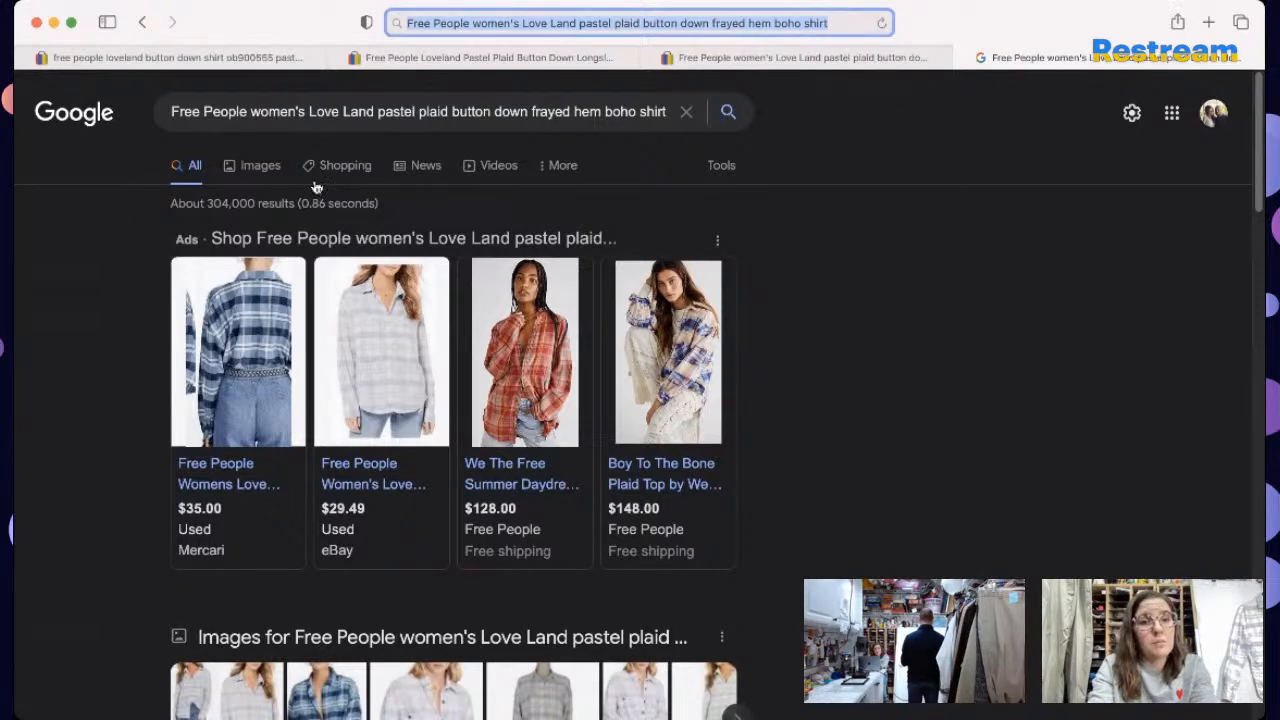
Step: Switch the web search to image results and open the $34 Poshmark listing to examine its price and details
left_click(272, 166)
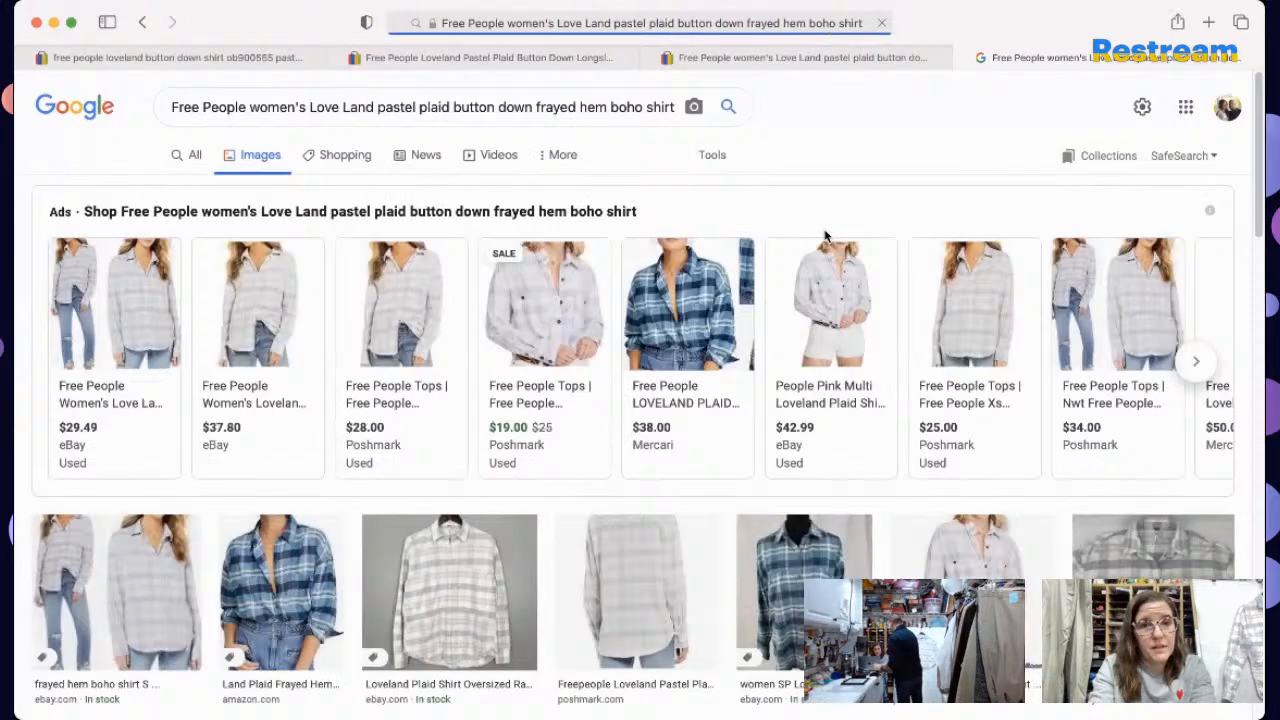
scroll(1260, 121, "down", 2)
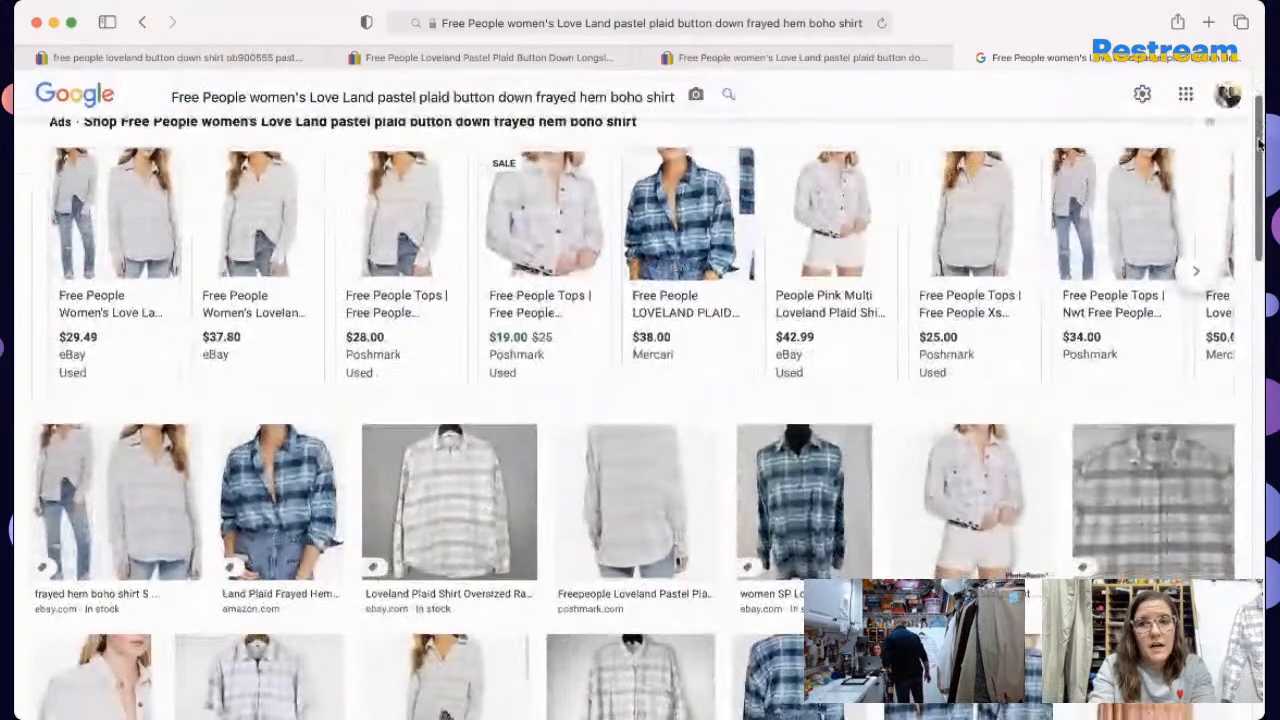
left_click(1126, 223)
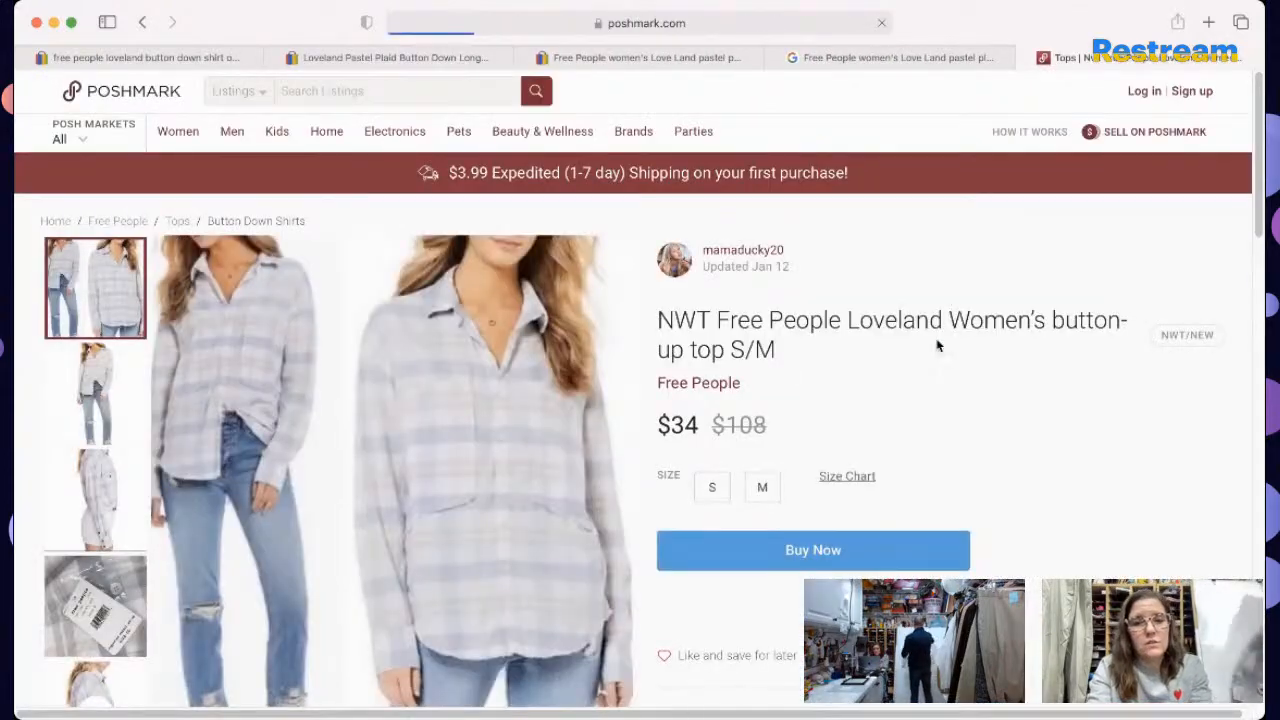
left_click_drag(1260, 172, 1257, 214)
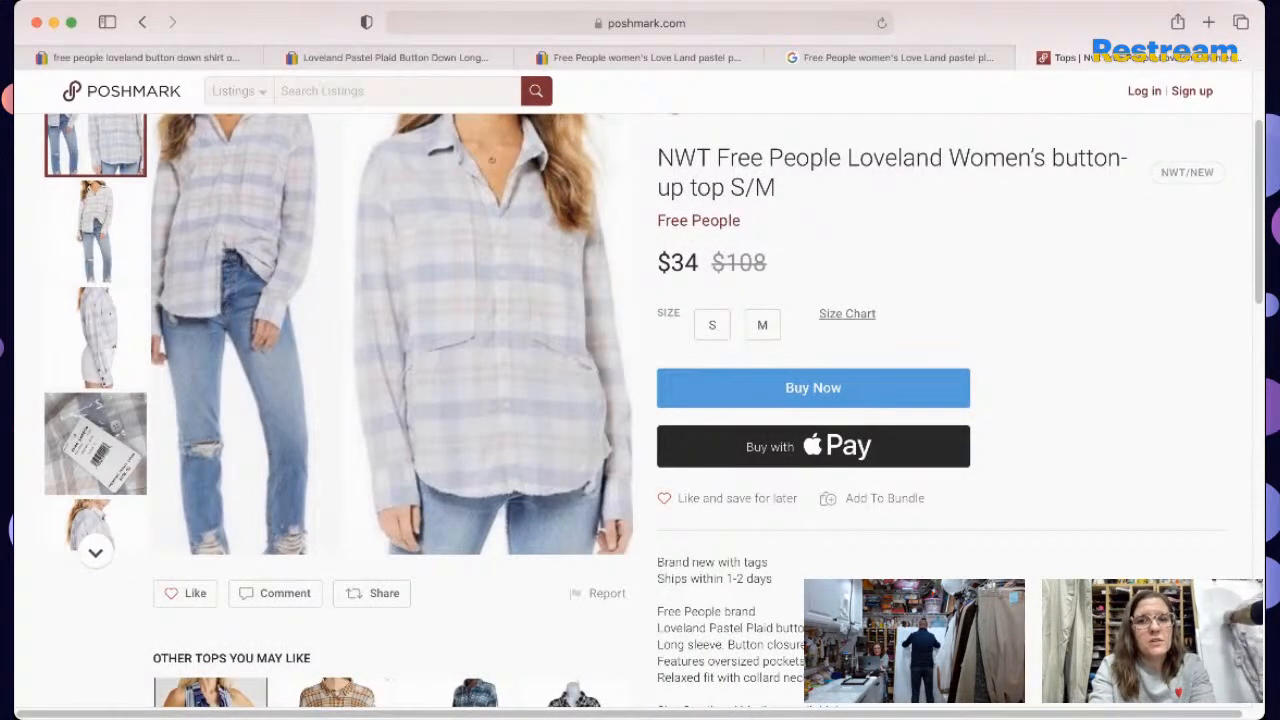
Step: Return to the $29.49 eBay shirt, start a listing of your own from it, and change the size ending the title to XS
left_click(565, 62)
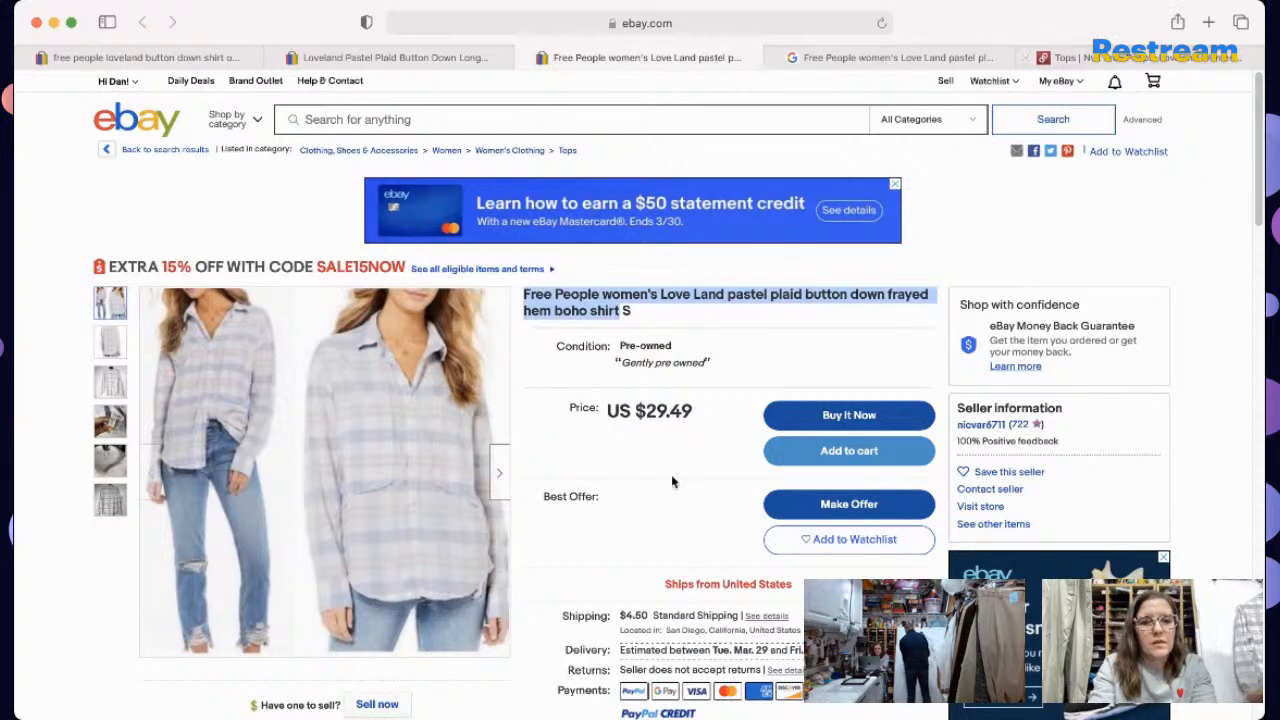
left_click(378, 704)
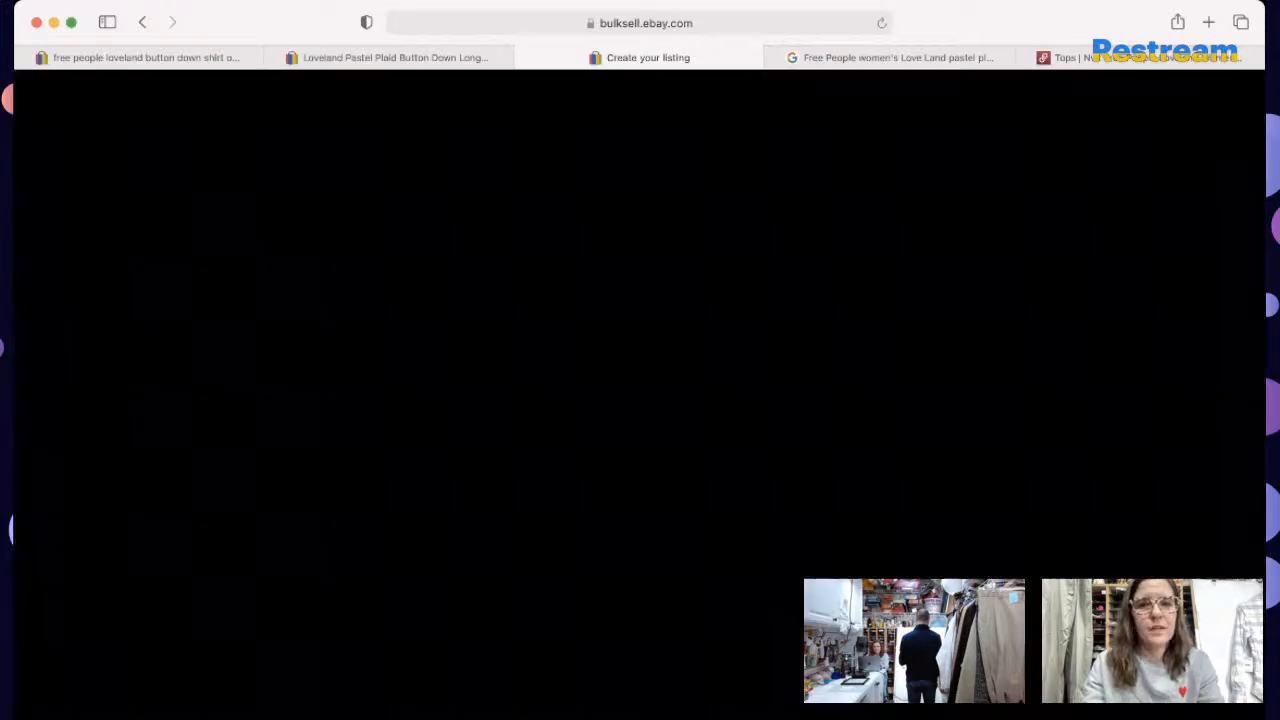
left_click(756, 242)
type("X")
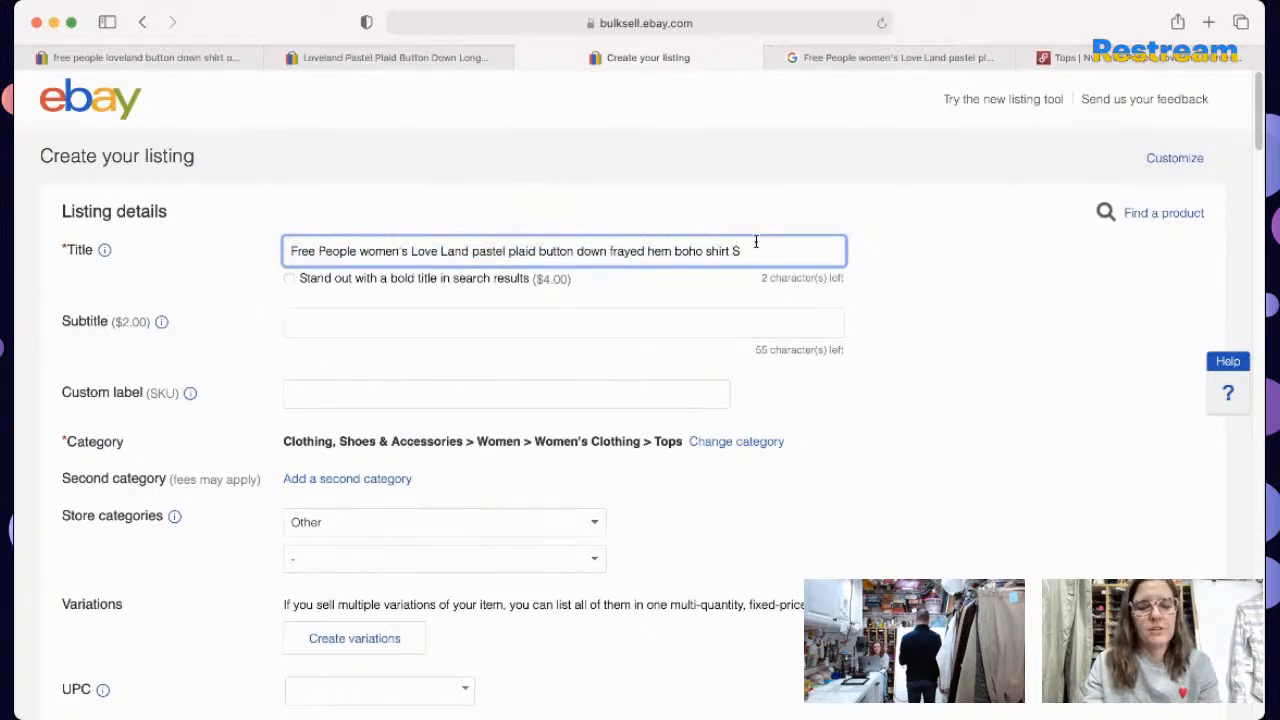
type("S")
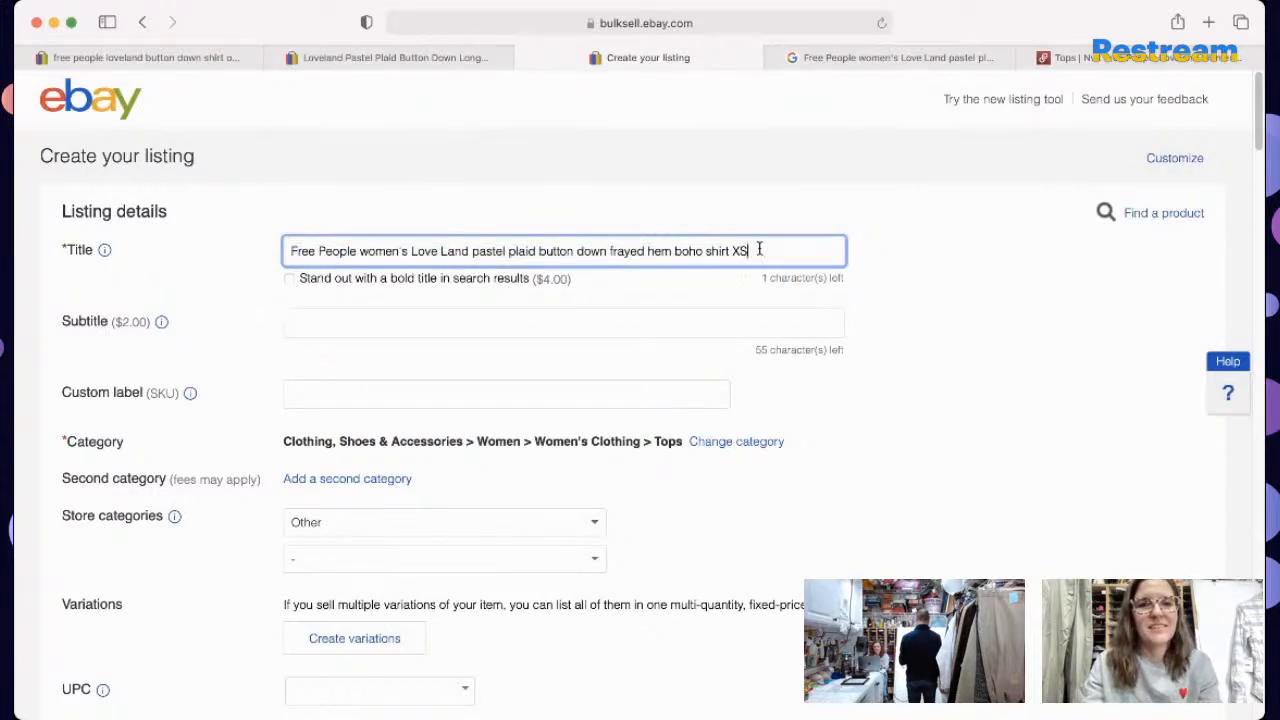
Step: Move the size XS from the end of the title to directly after "Women's", capitalizing that word
double_click(740, 250)
key("BackSpace")
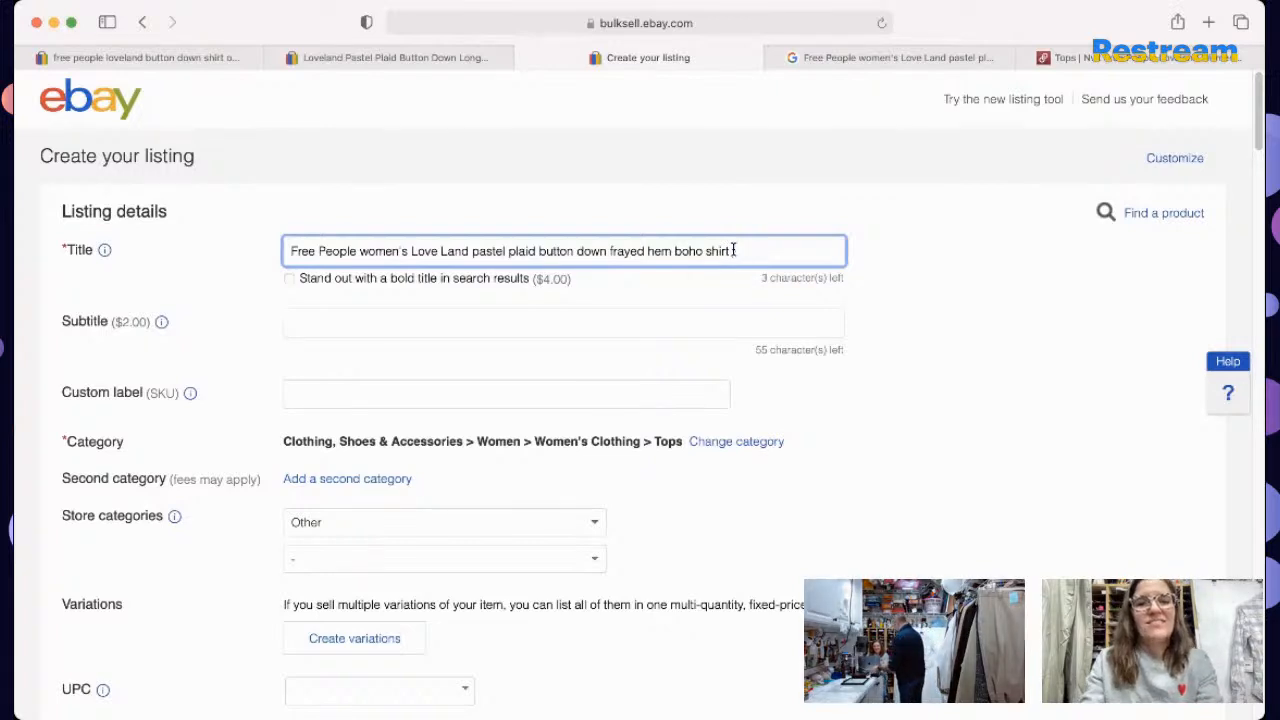
left_click(369, 244)
key("BackSpace")
type("W")
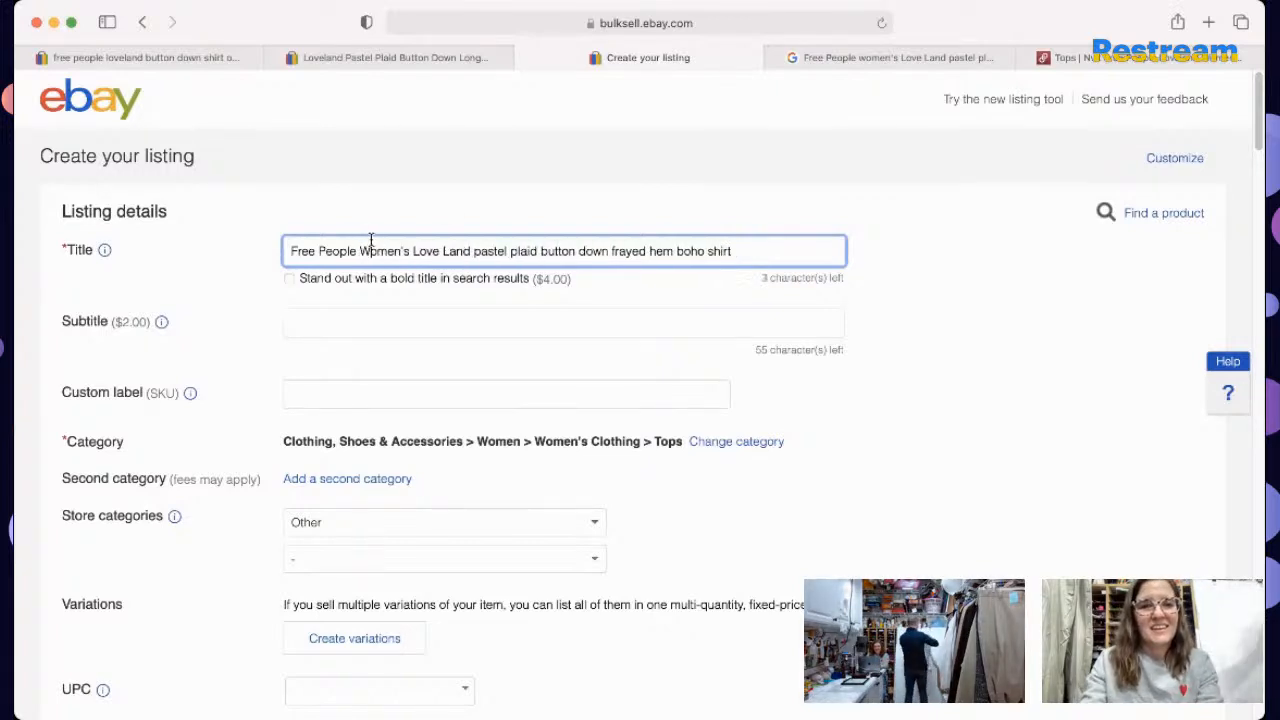
key("Right")
key("Right")
key("Right")
key("Right")
key("Right")
key("Right")
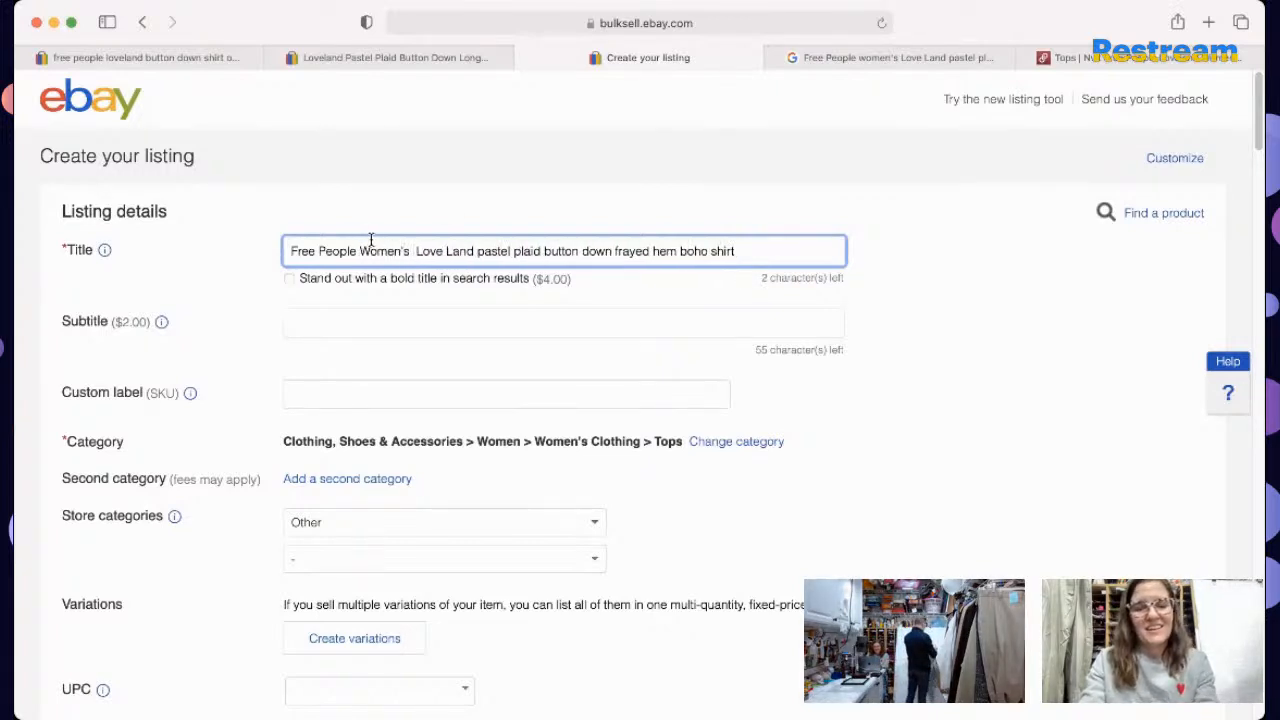
type("XS")
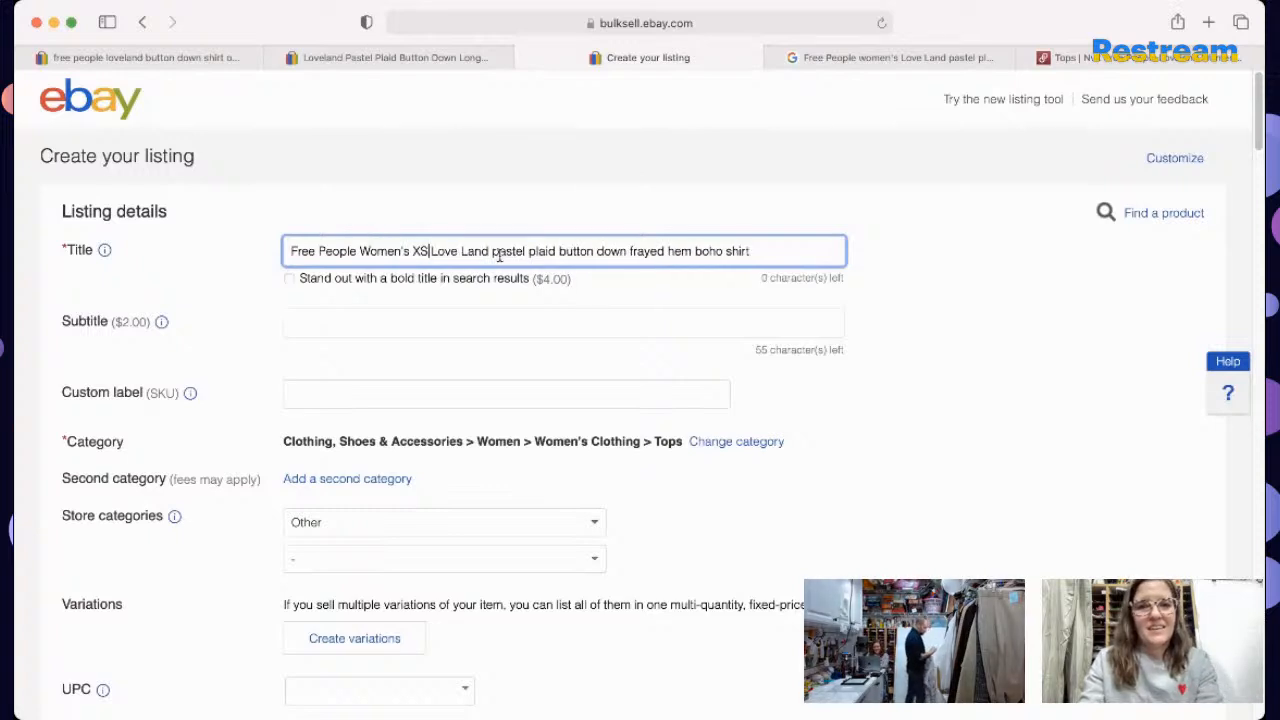
Step: Capitalize the word "Pastel" in the listing title
left_click(495, 251)
key("BackSpace")
type("P")
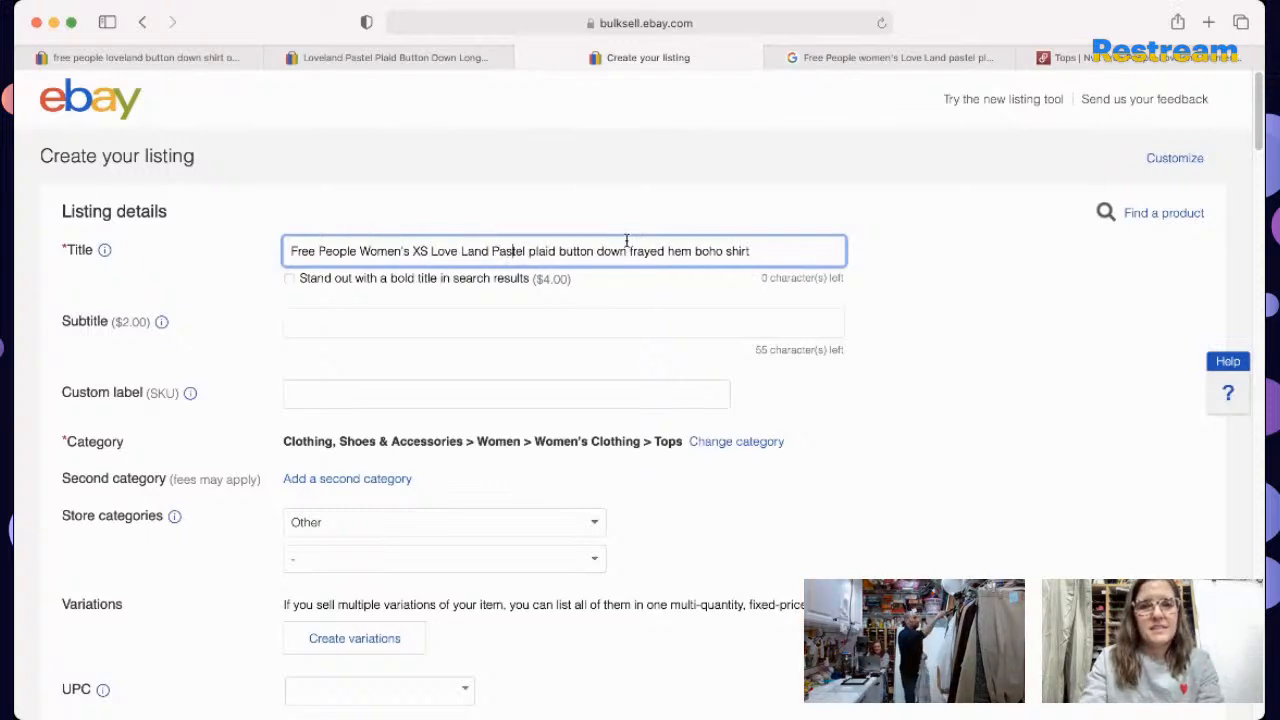
Step: Capitalize the words "Plaid" and "Button" in the listing title
key("Right")
key("Right")
key("Right")
key("BackSpace")
type("P")
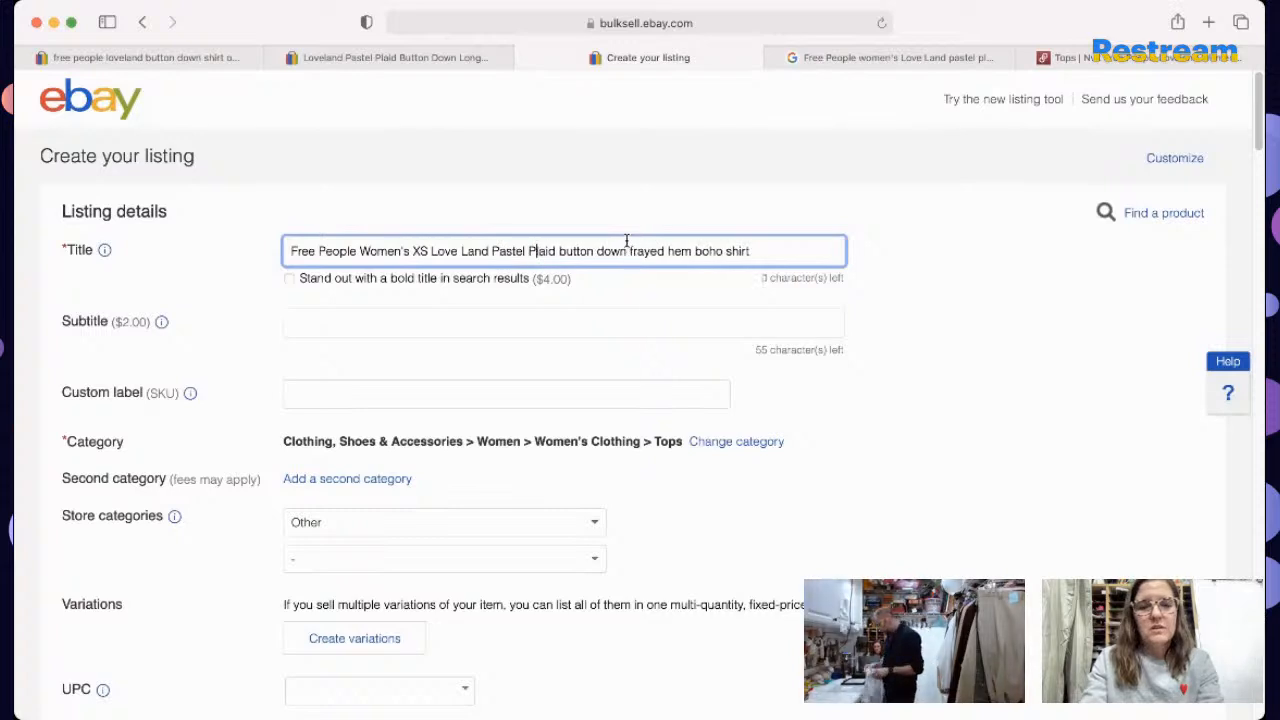
key("Right")
key("Right")
key("Right")
key("Right")
key("BackSpace")
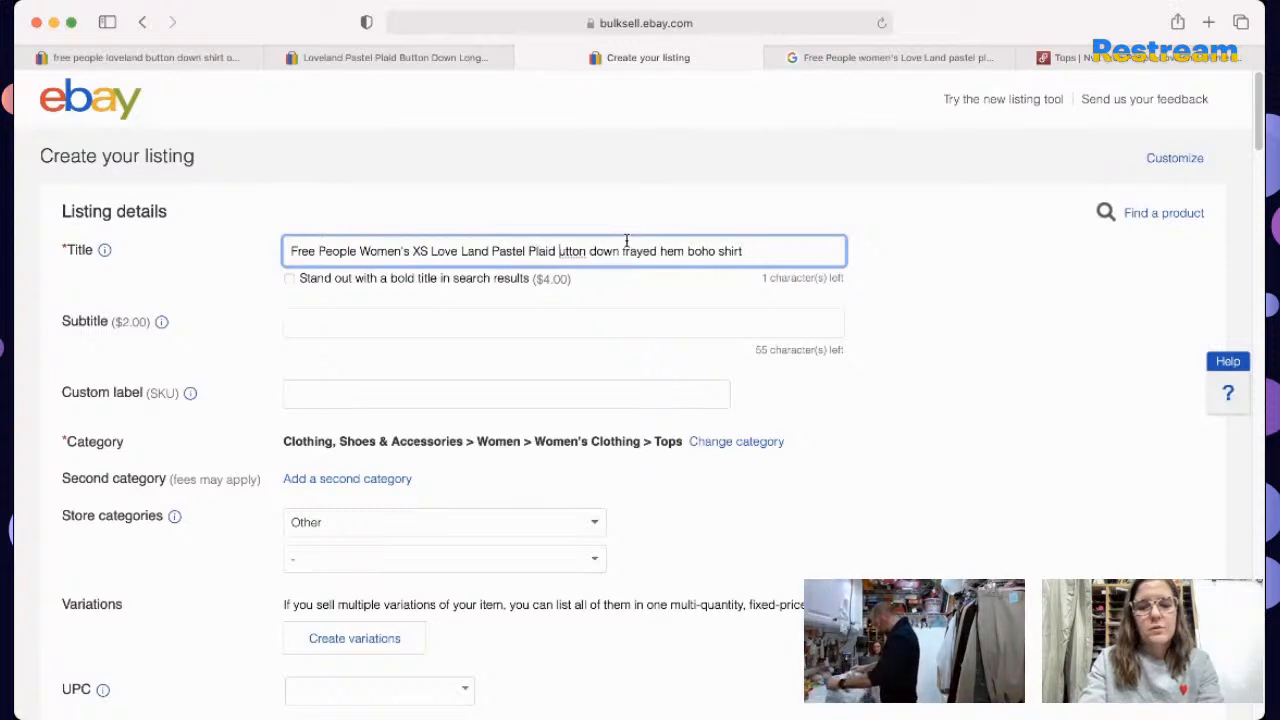
type("B")
Step: Capitalize the words "Down" and "Frayed" in the listing title
key("Right")
key("Right")
key("Right")
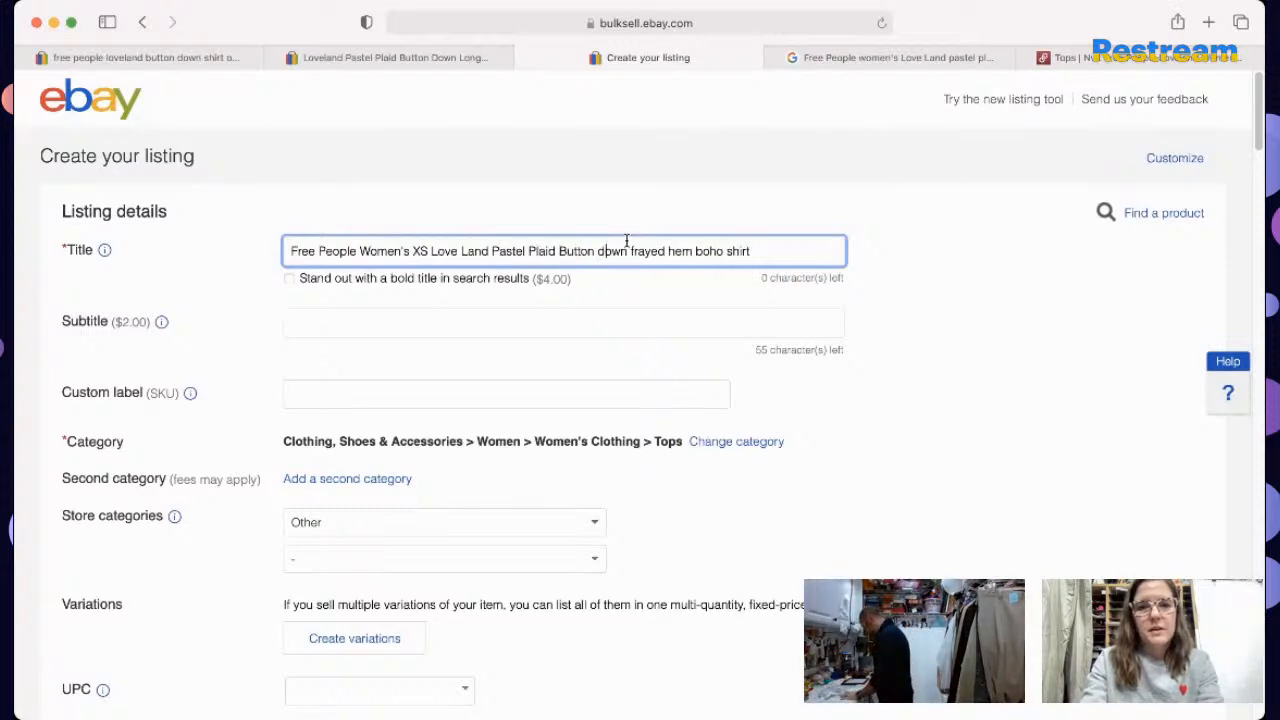
key("BackSpace")
type("D")
key("Right")
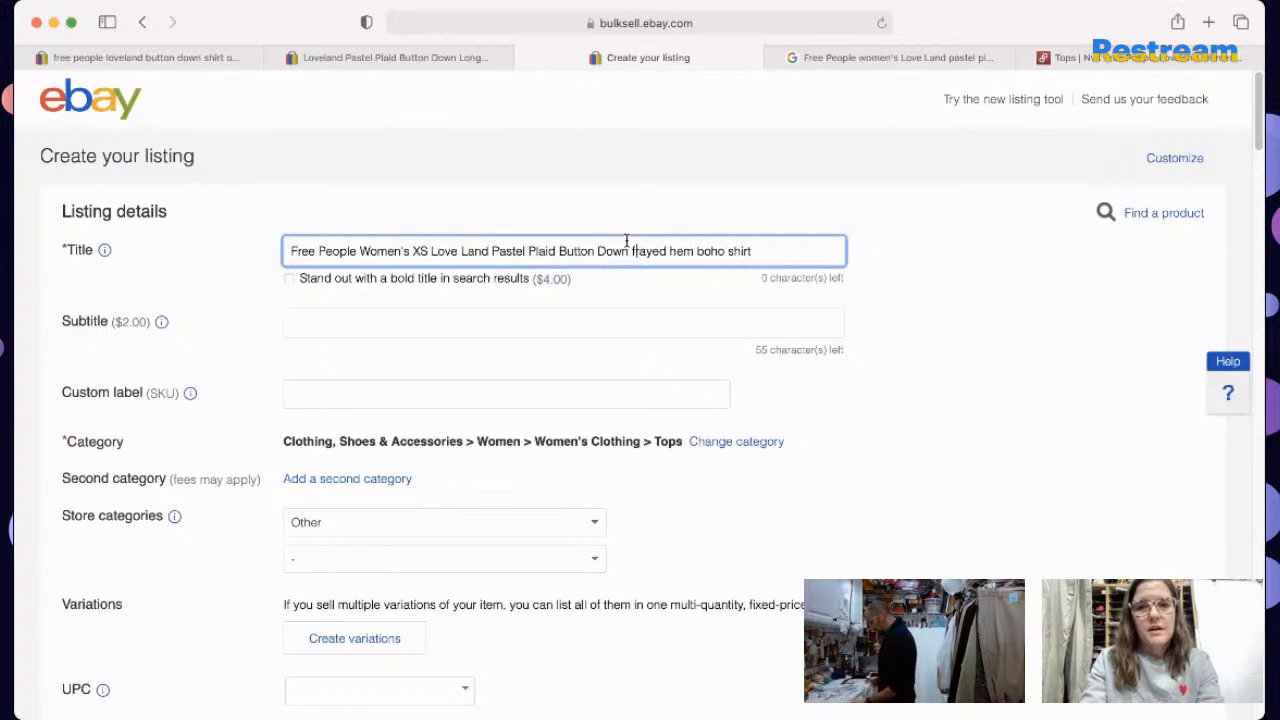
key("BackSpace")
type("F")
Step: Capitalize the words "Hem", "Boho" and "Shirt" at the end of the listing title
key("Right")
key("Right")
key("Right")
key("Right")
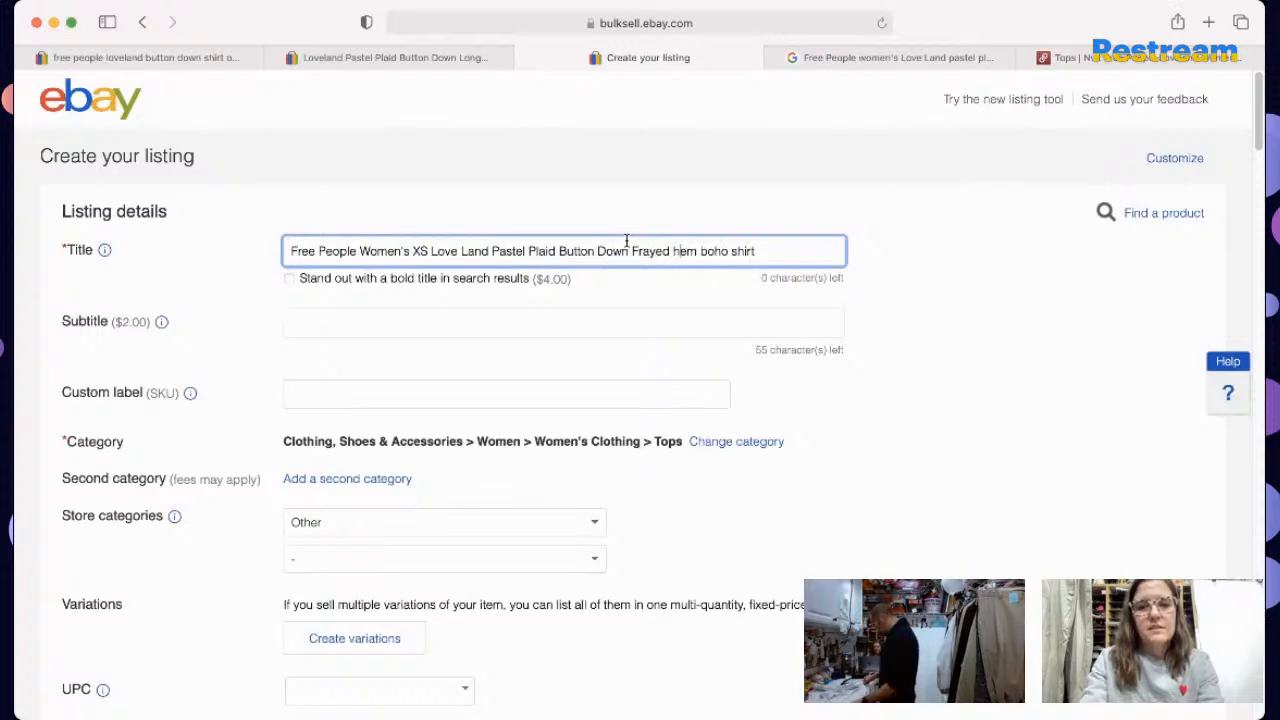
key("BackSpace")
type("H")
key("Right")
key("Right")
key("Right")
key("Right")
key("BackSpace")
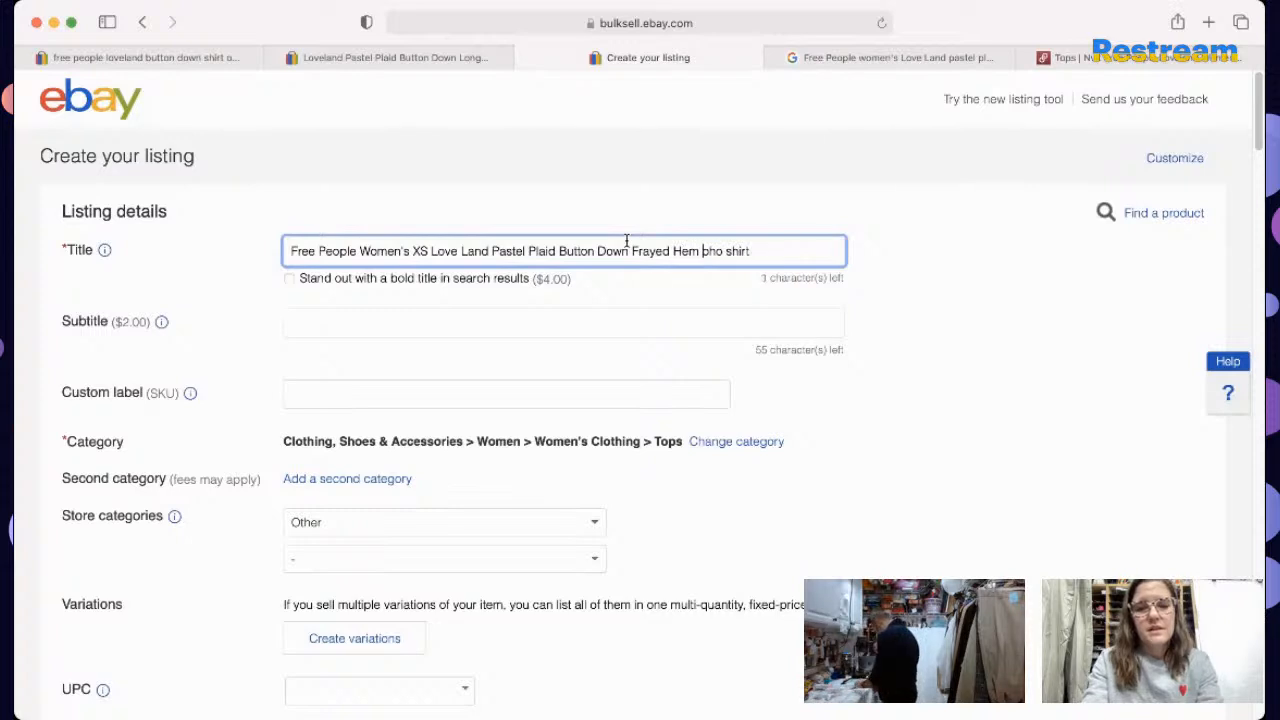
type("Boho ")
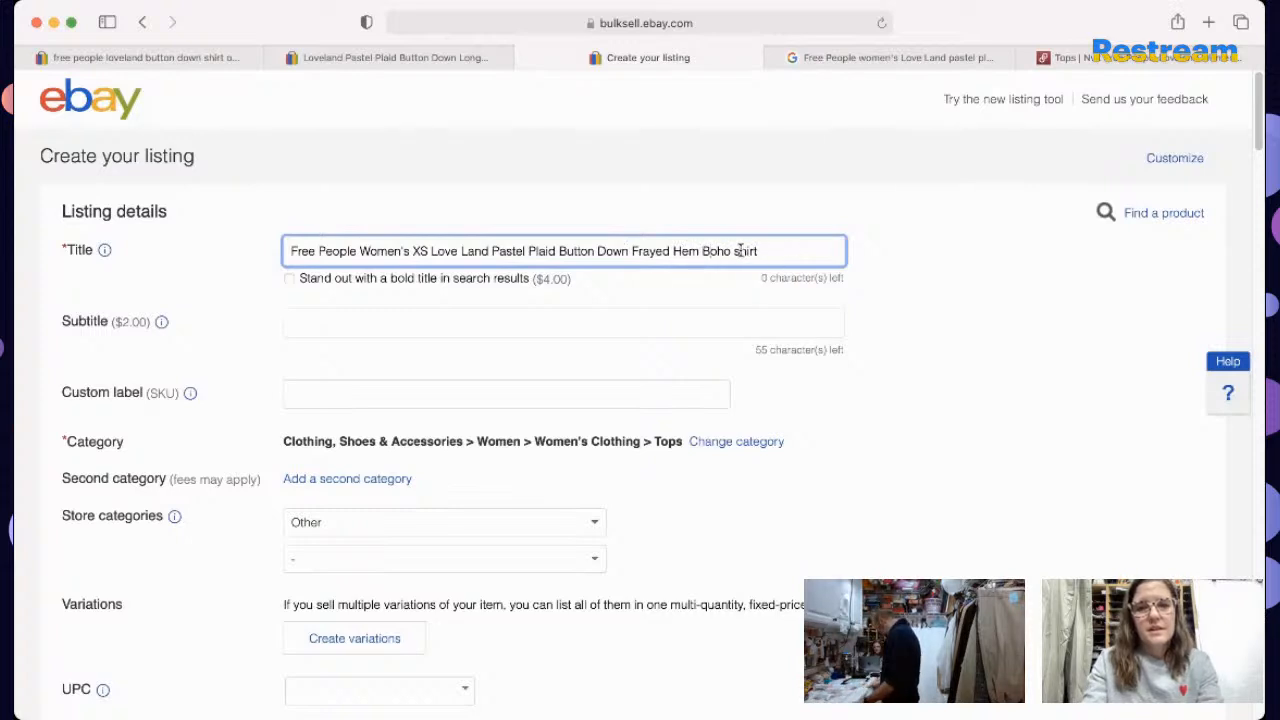
type("S")
Step: Enter 5150 as the custom label (SKU) and select the whole listing title
left_click(606, 399)
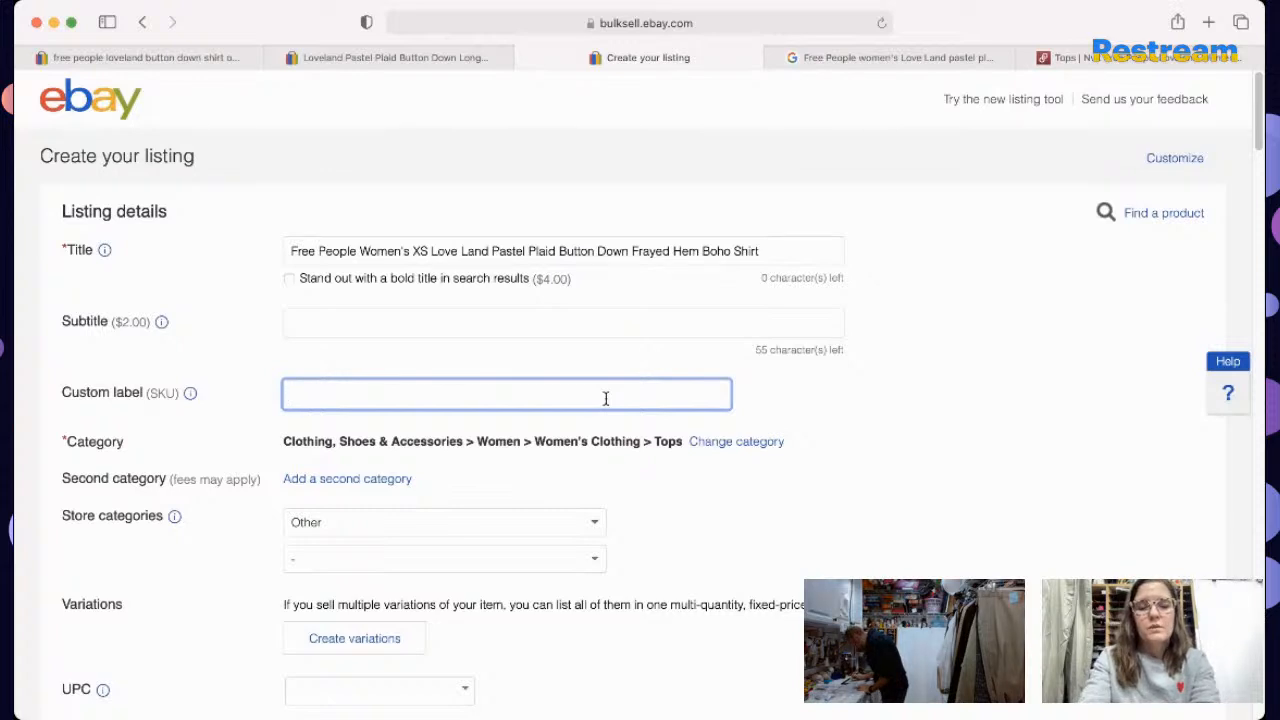
type("5150")
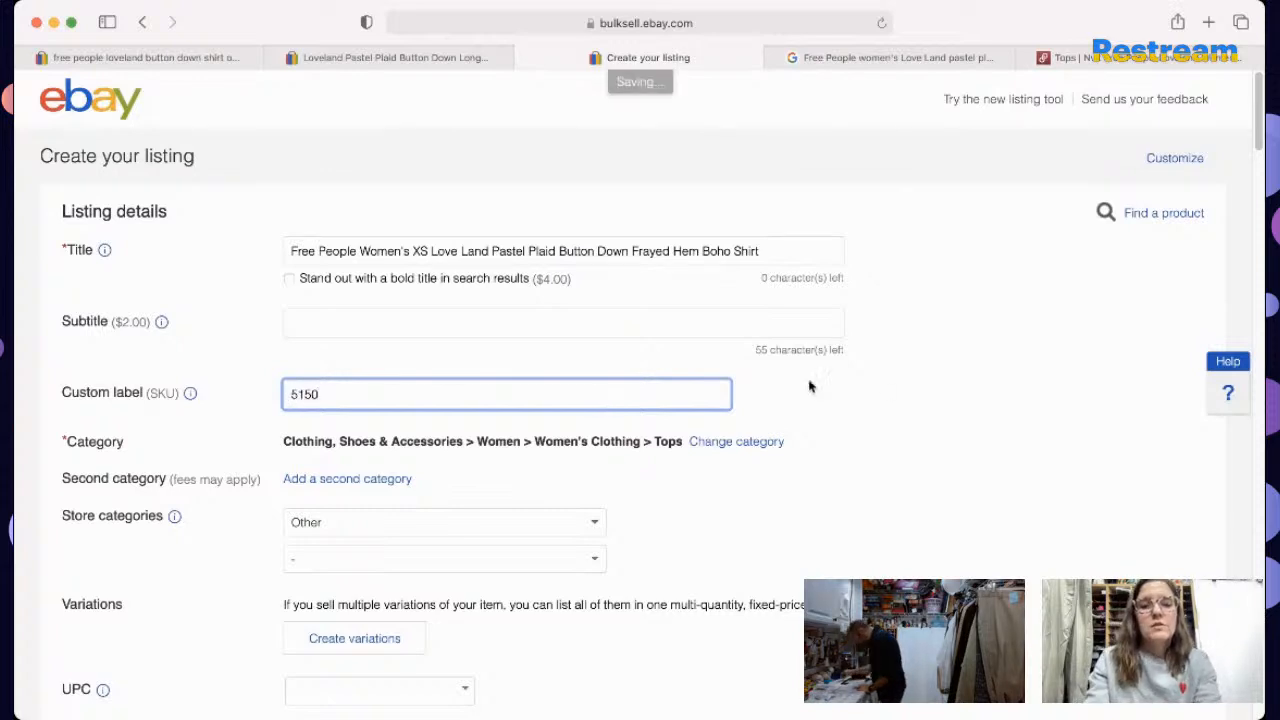
left_click(791, 243)
key("super+a")
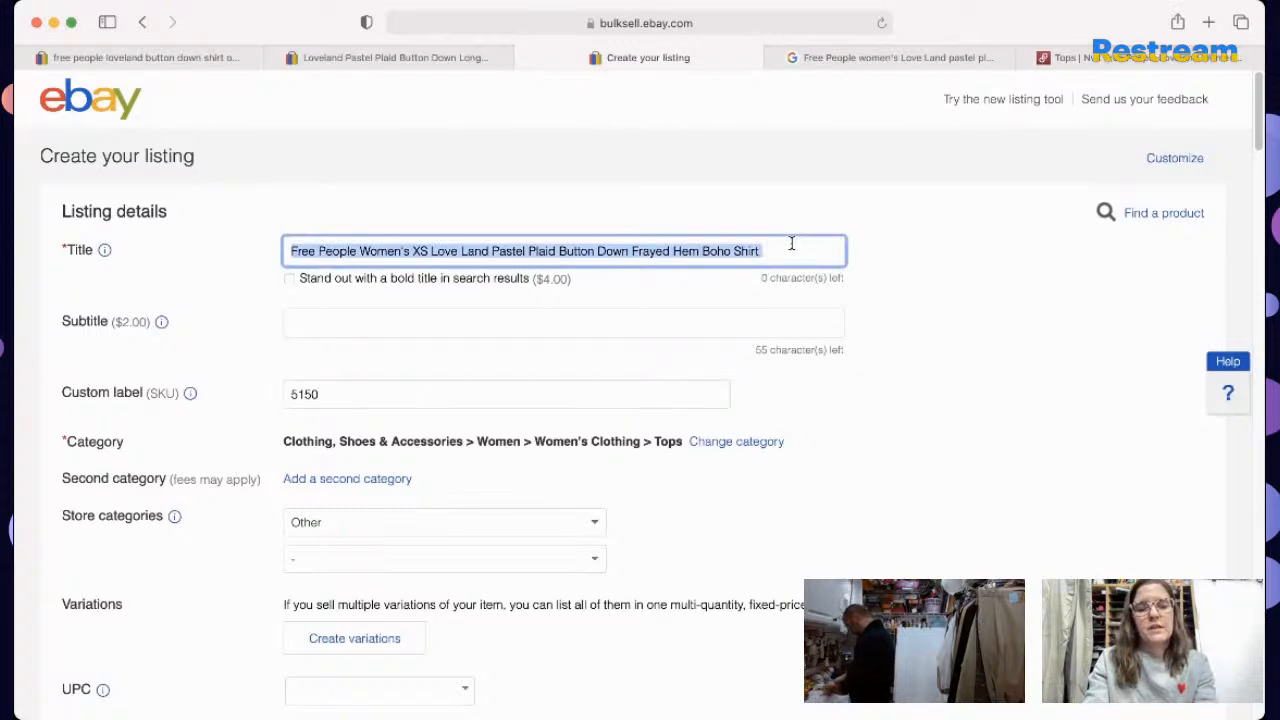
Step: Set the condition to Pre-owned with the description "Excellent Pre-Owned Condition. No Rips, Stains, or Tears. Please See Detailed Measurements in the Photos."
scroll(471, 240, "down", 10)
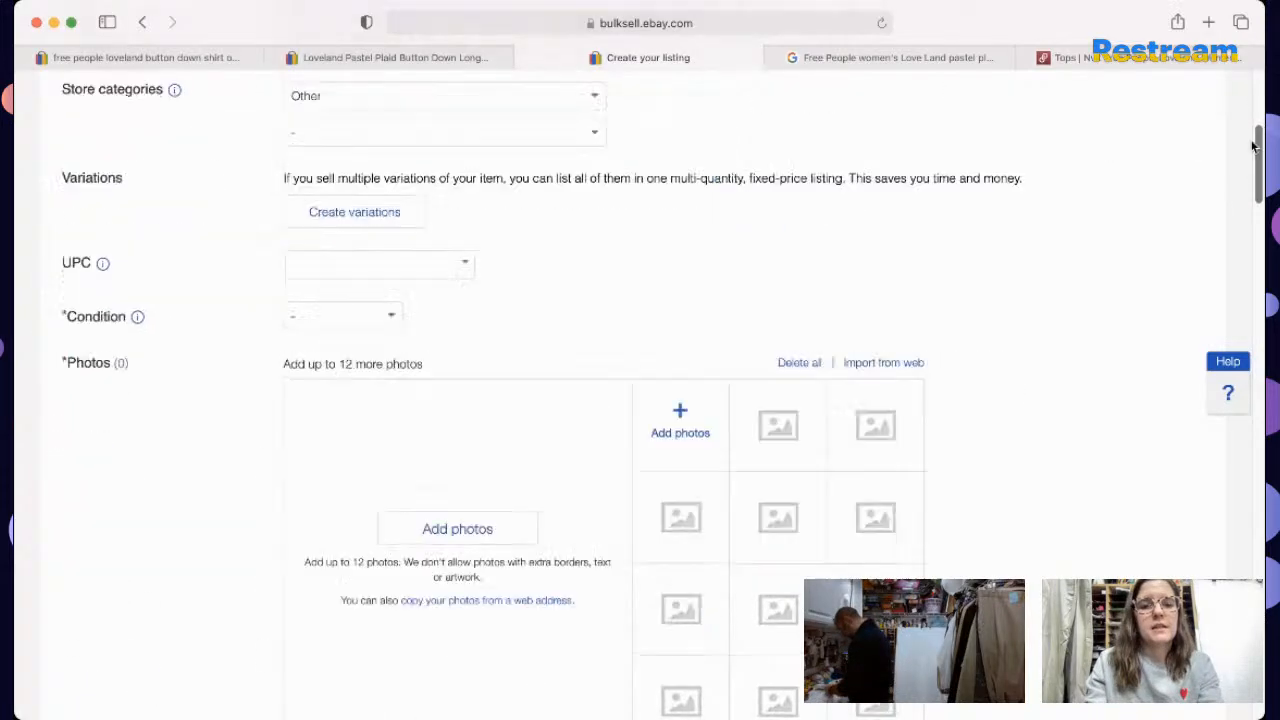
left_click(397, 246)
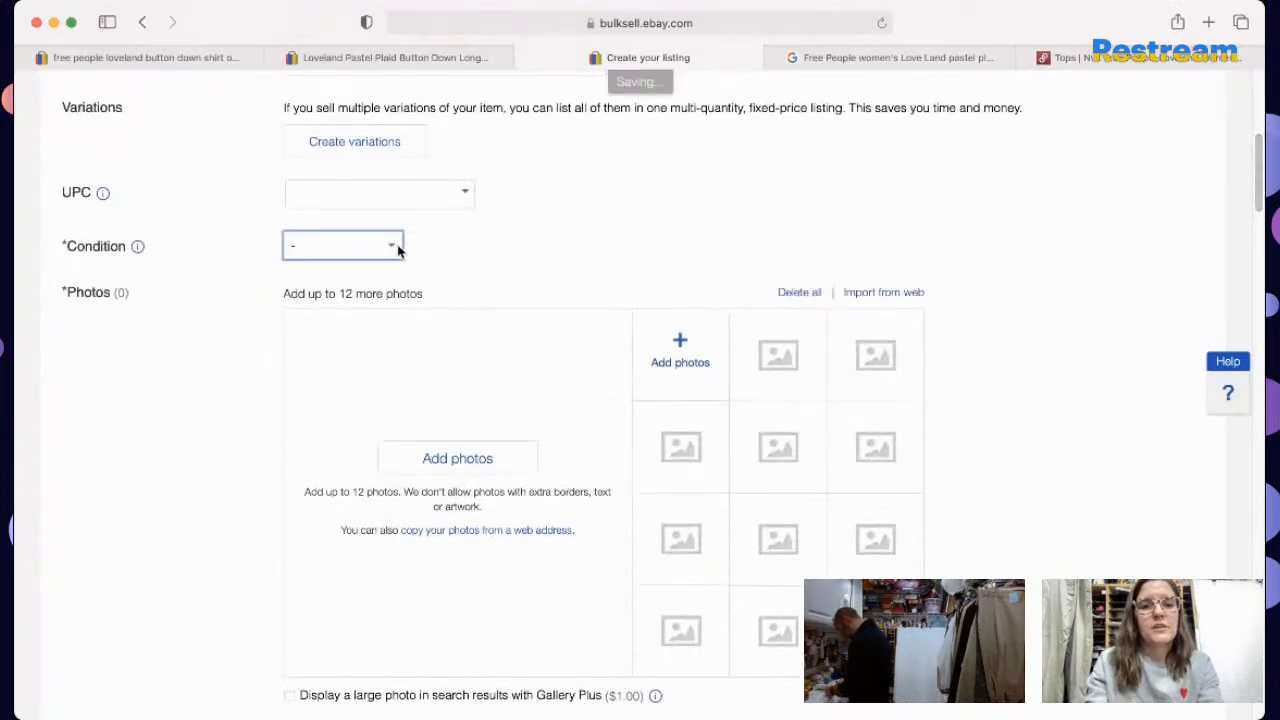
left_click(385, 323)
type("Excellent Pre-Owned Condition n")
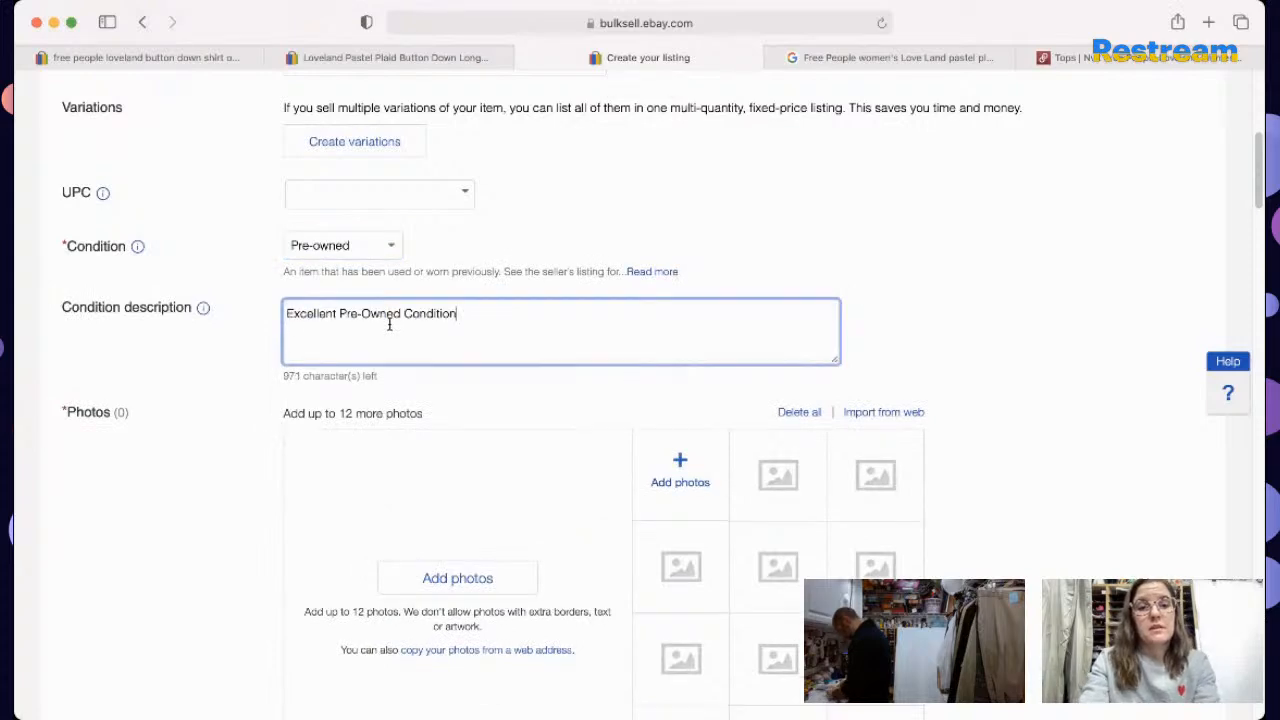
key("BackSpace")
key("BackSpace")
type(". No Rips, Stains, or Tears. m")
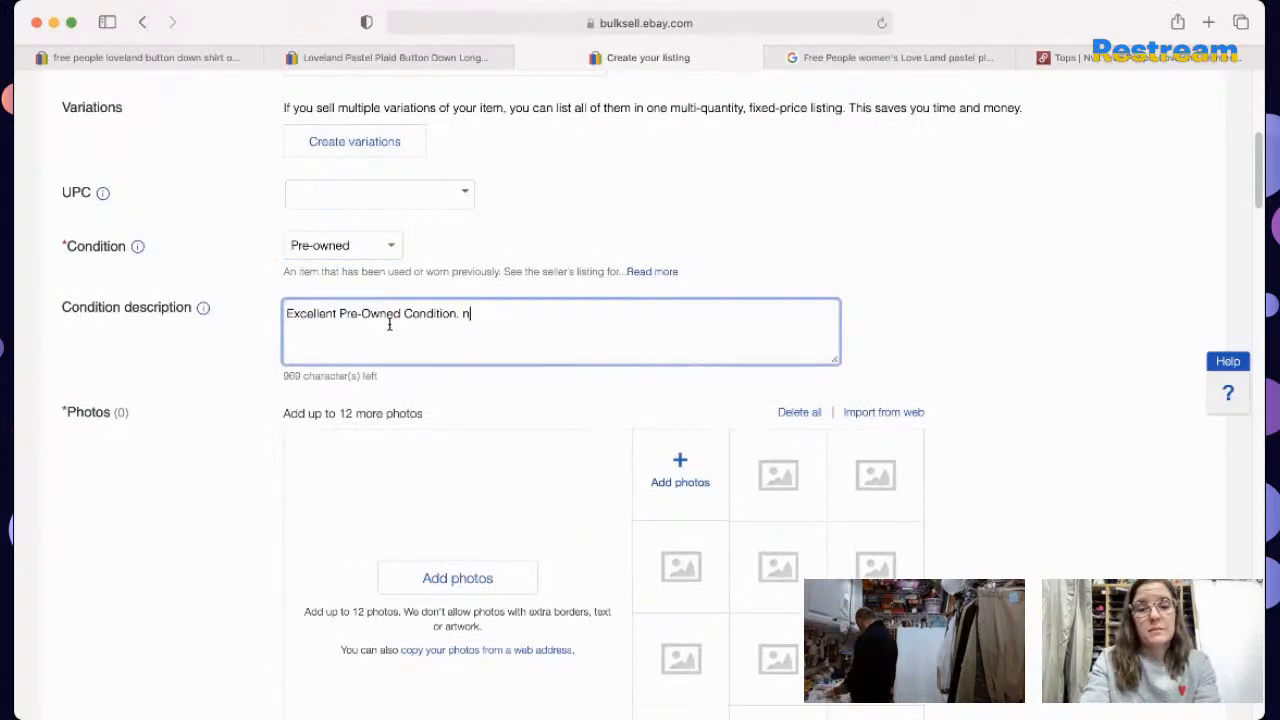
type("Please See Detailed Measurements in the Photos.")
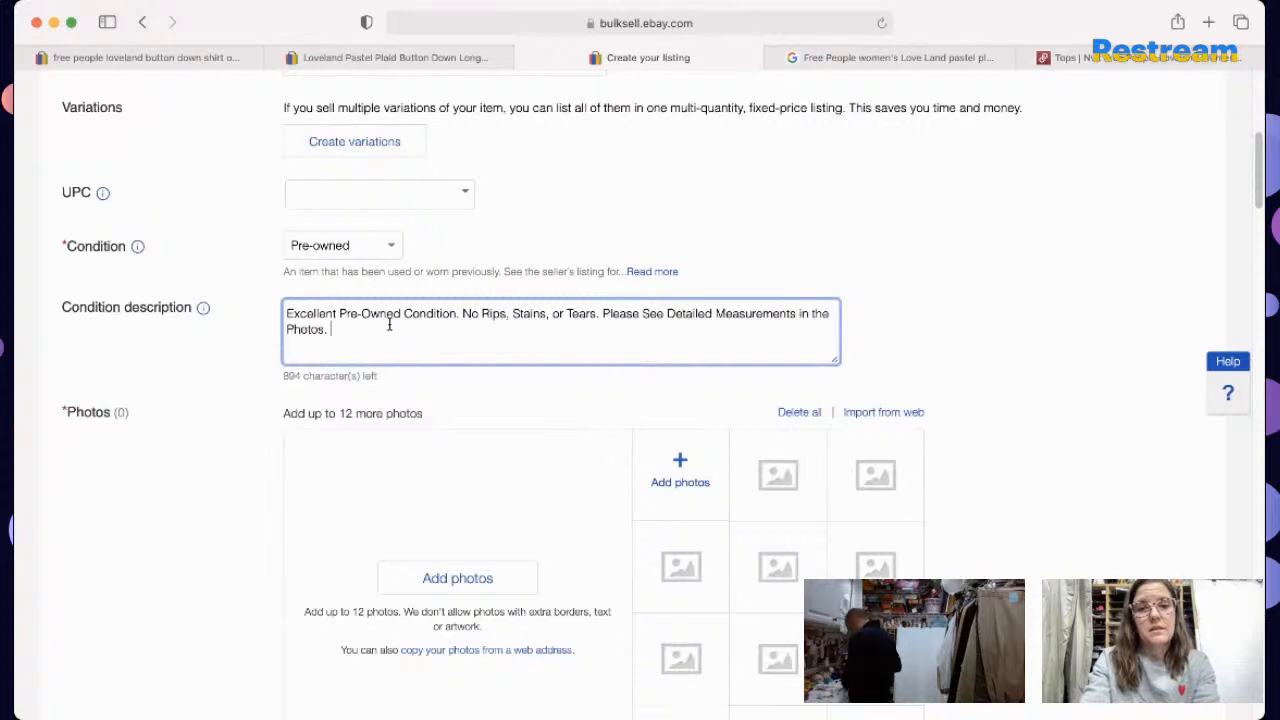
Step: Set the item condition to New with tags and copy the full listing title
left_click(375, 252)
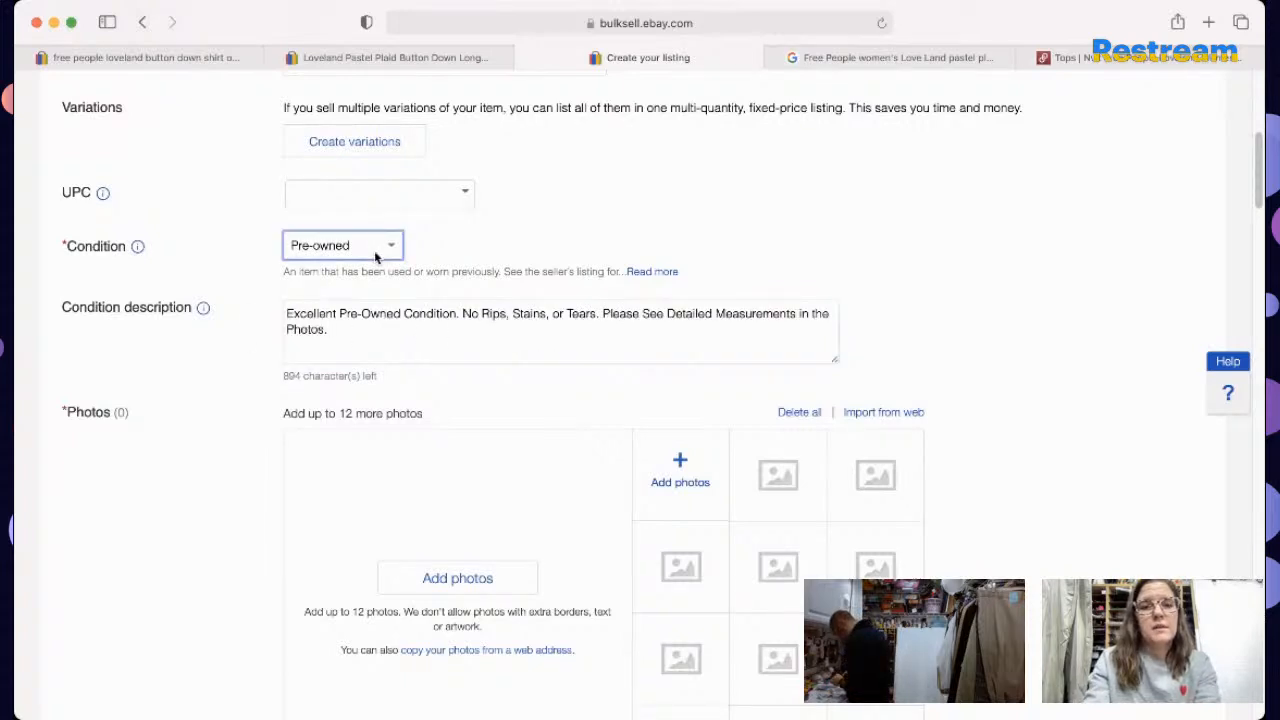
left_click(360, 188)
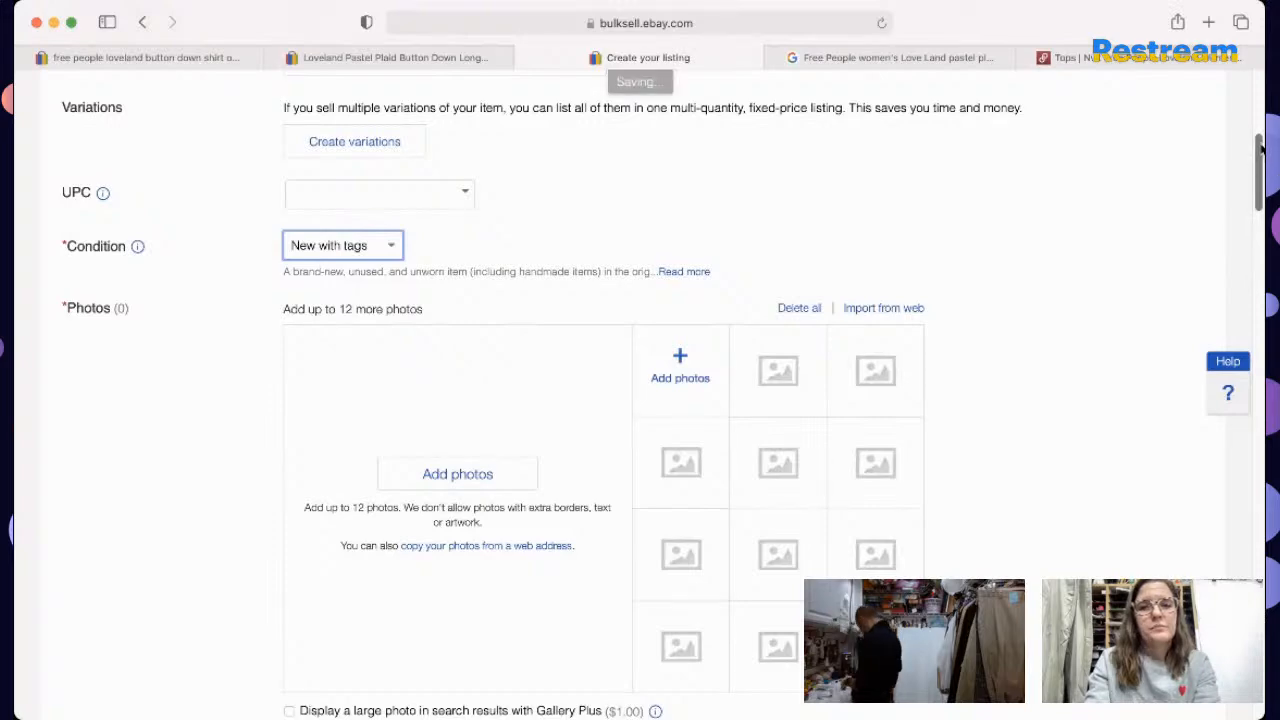
scroll(1256, 152, "down", 3)
scroll(1256, 152, "up", 10)
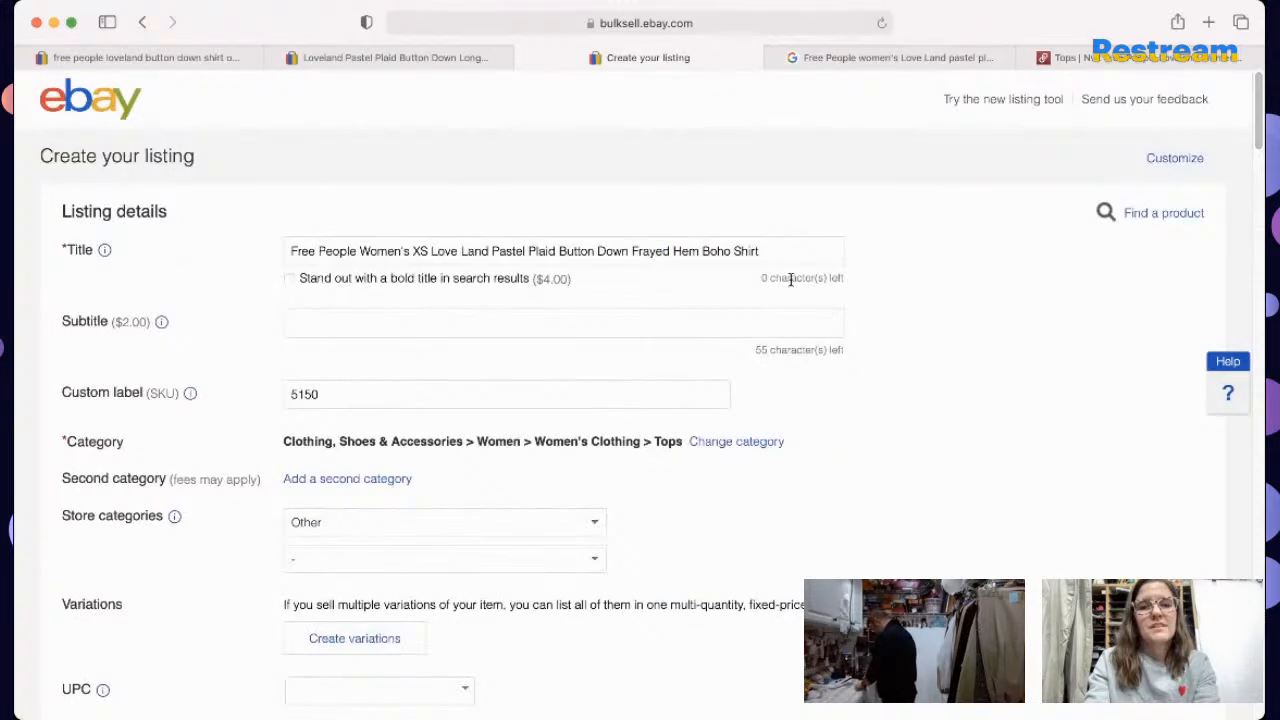
triple_click(783, 256)
key("super+c")
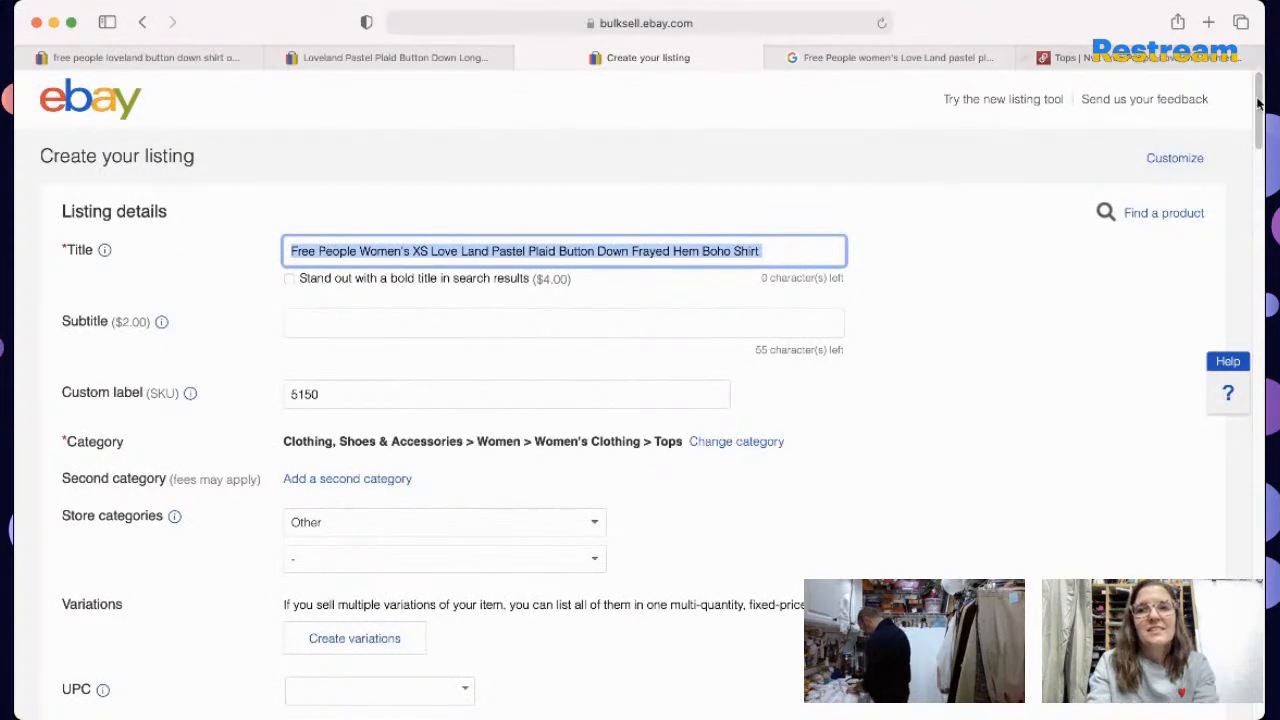
Step: In the required item specifics, set the size to XS and the color to White
scroll(1244, 216, "down", 10)
scroll(1244, 216, "down", 2)
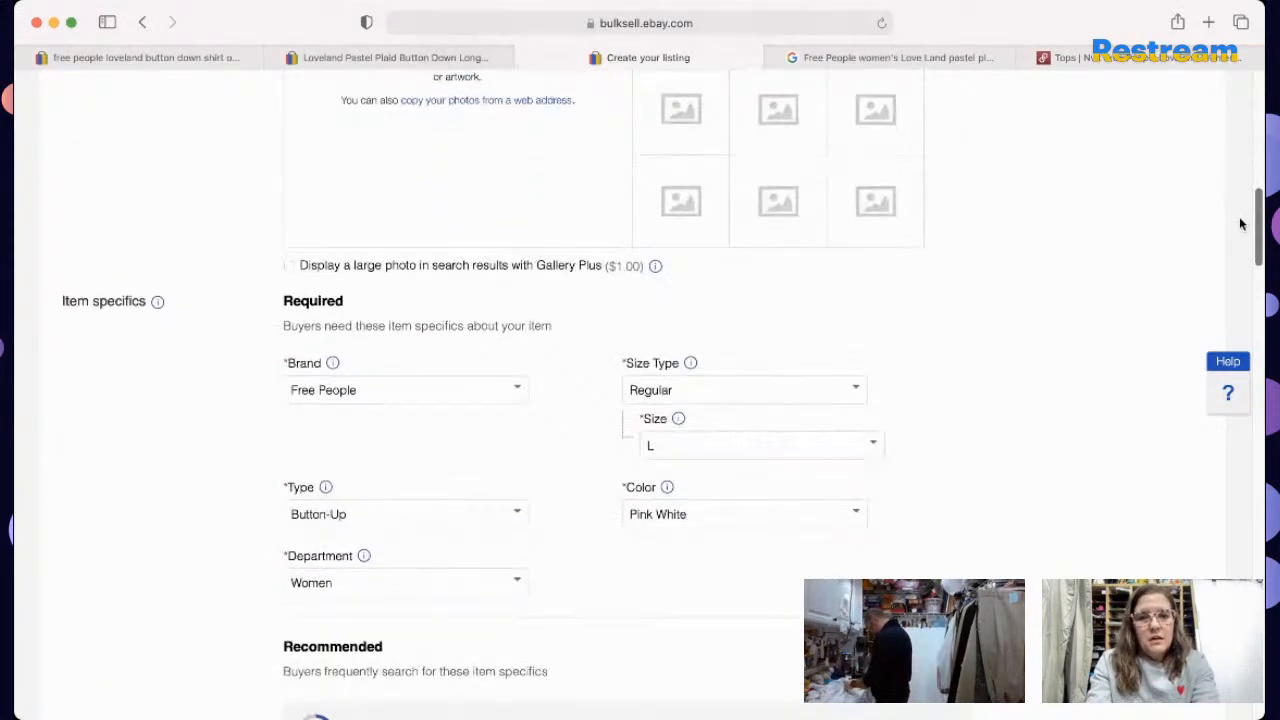
left_click(808, 422)
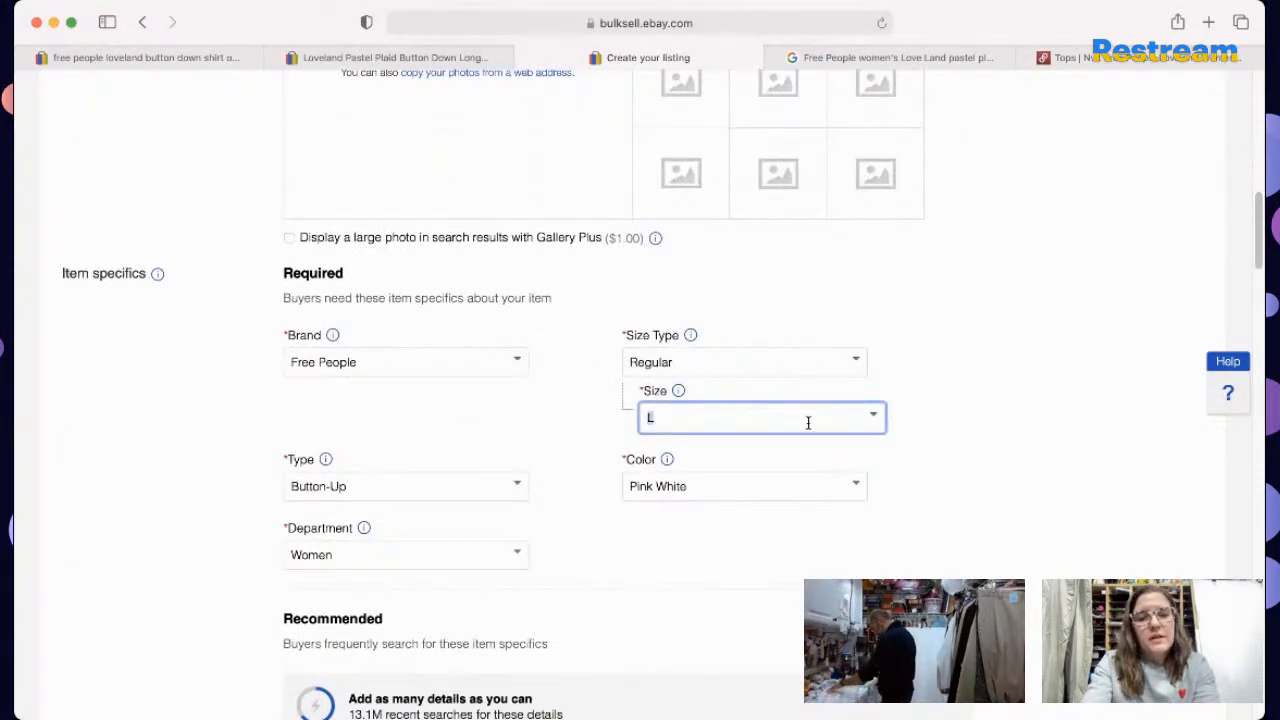
key("BackSpace")
type("XS")
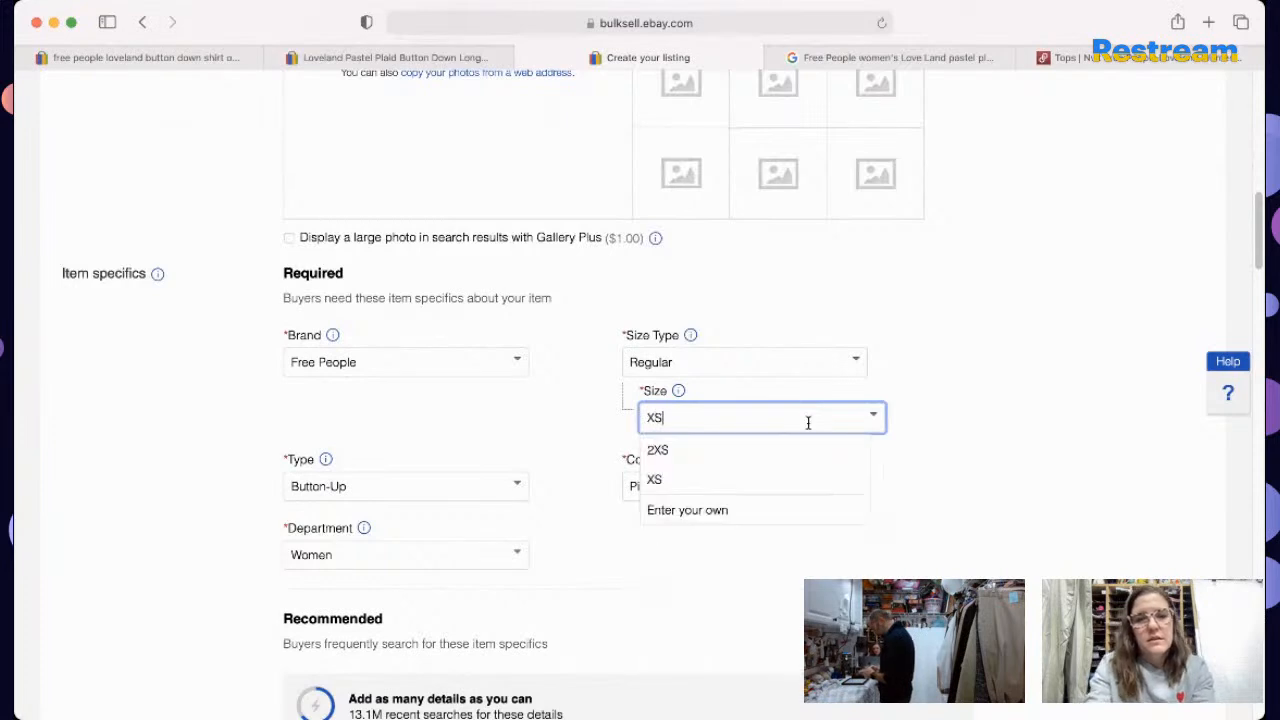
left_click(808, 486)
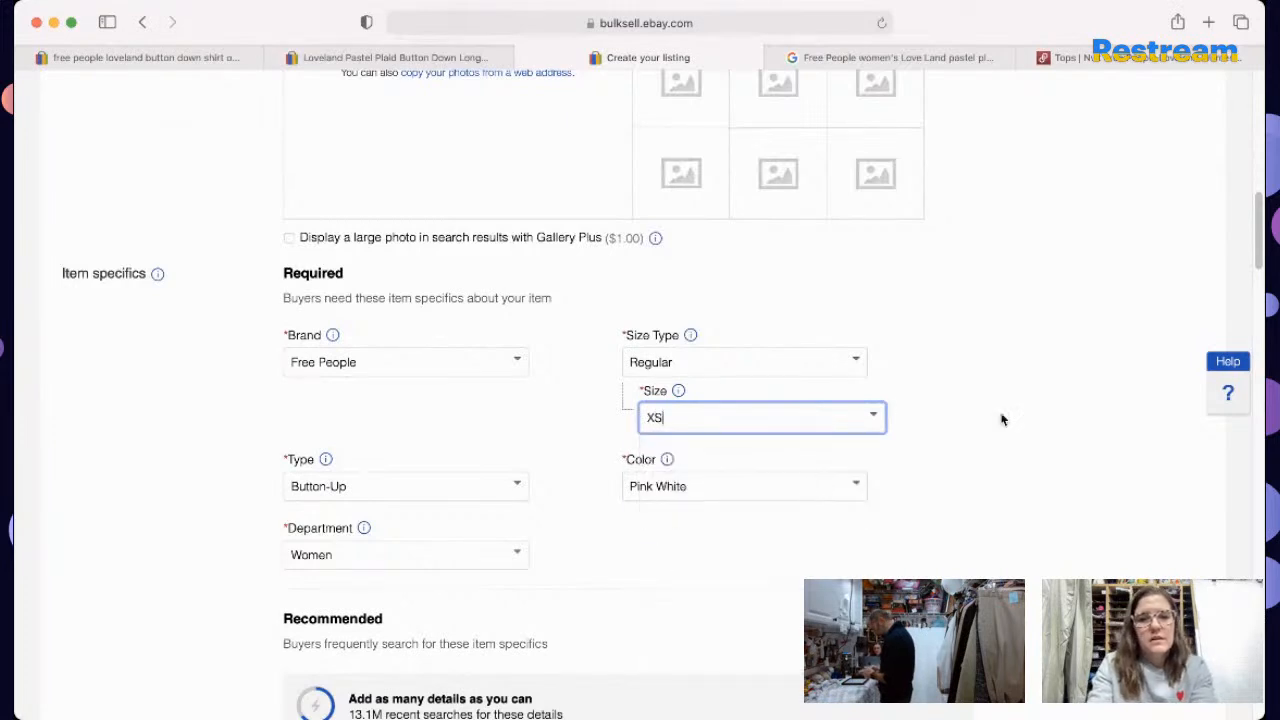
left_click(739, 487)
type("White")
left_click(740, 520)
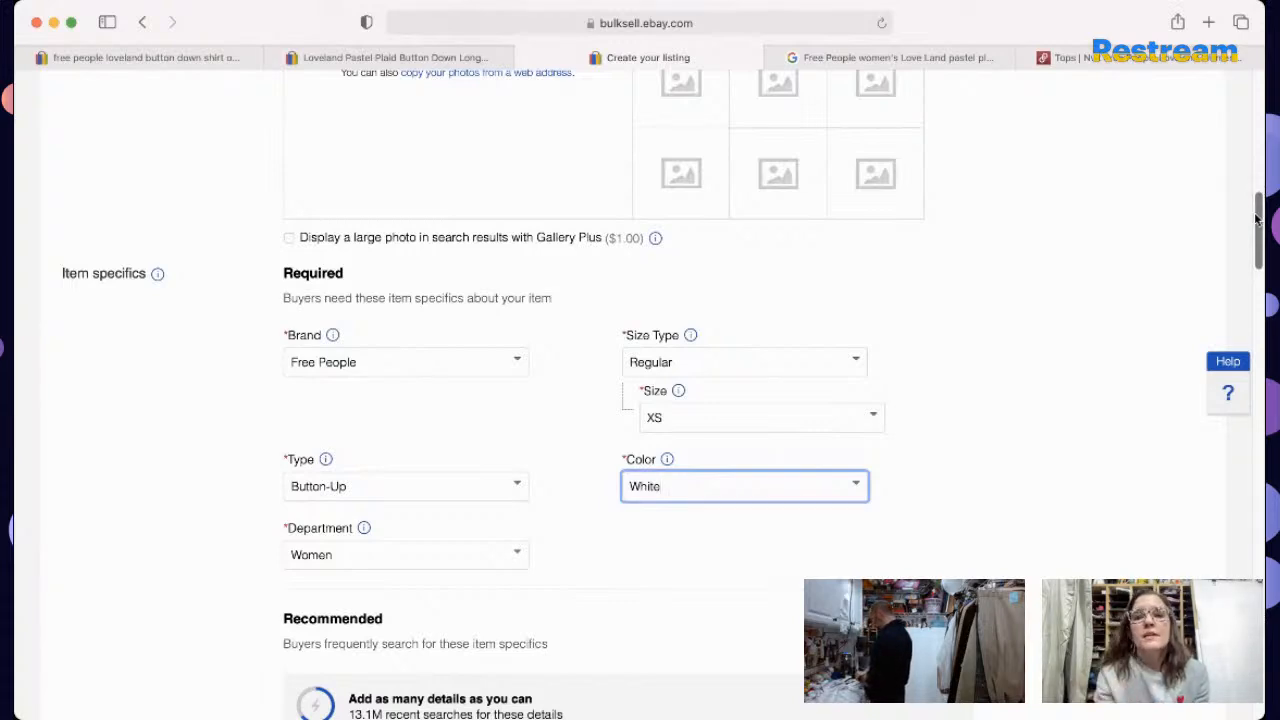
Step: In the recommended item specifics, set Vintage to No and Fit to Relaxed
left_click_drag(1257, 220, 1208, 396)
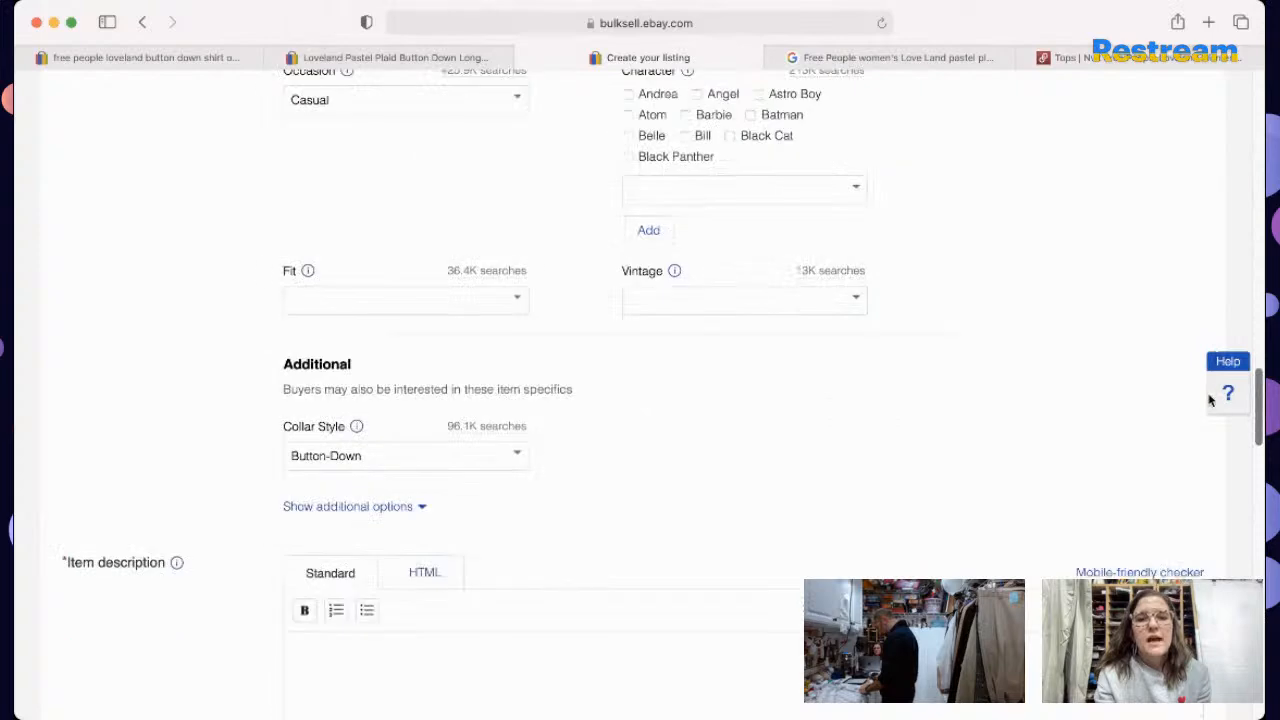
left_click(852, 310)
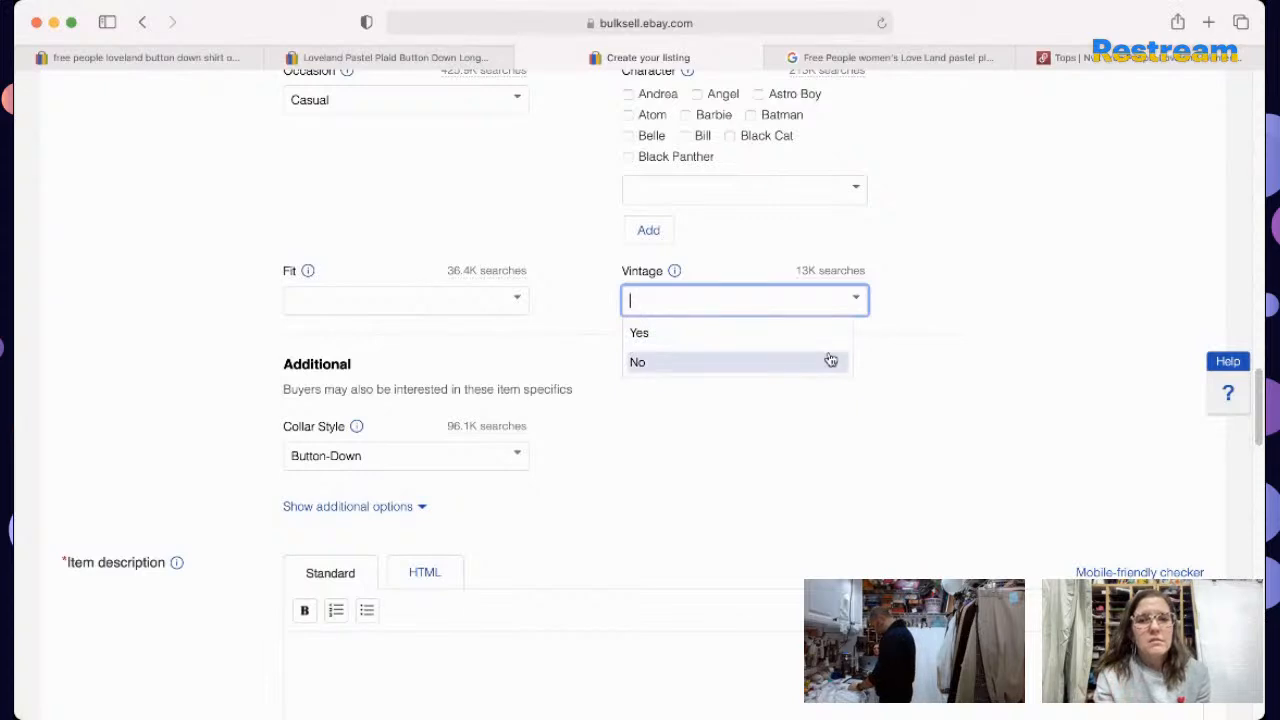
left_click(830, 361)
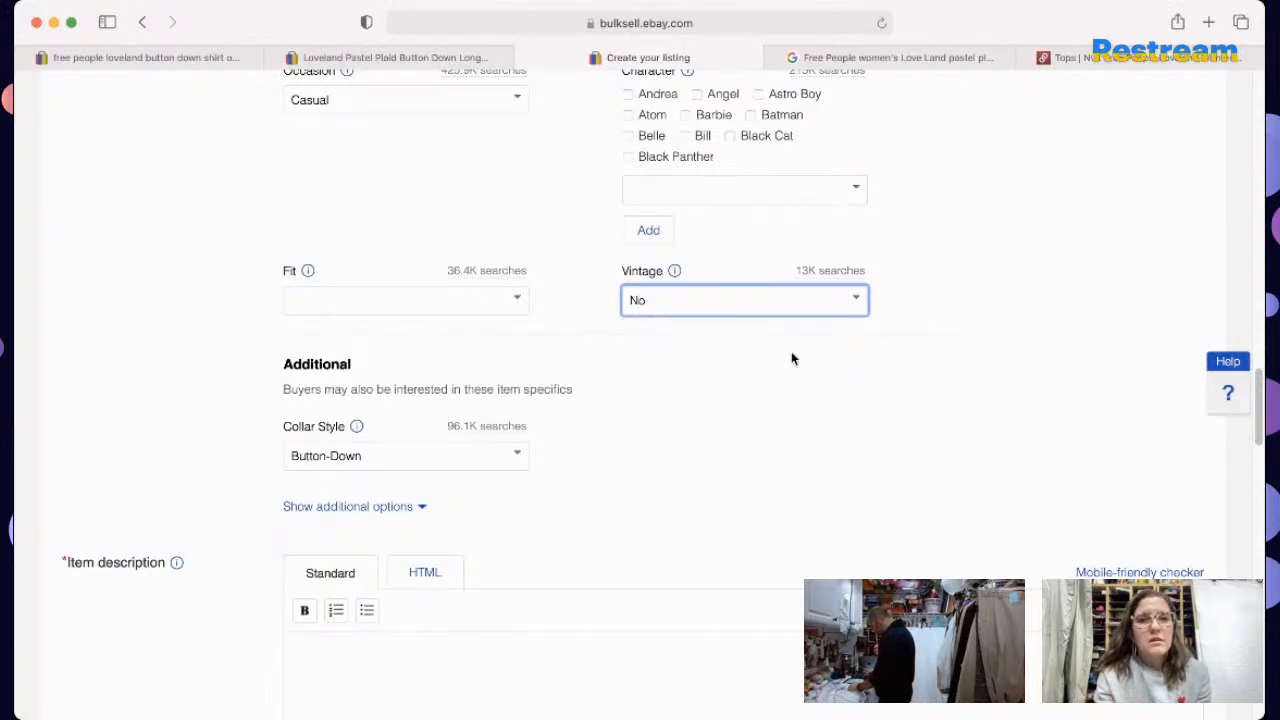
left_click(517, 296)
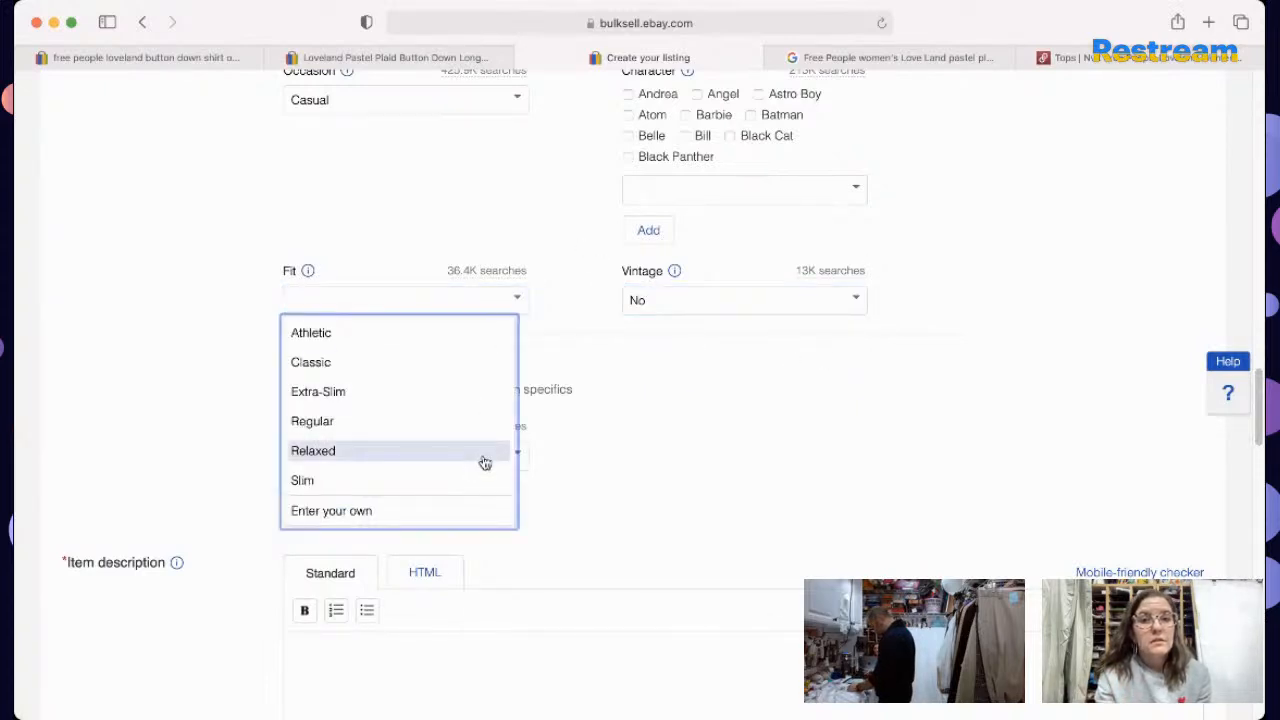
left_click(480, 451)
Step: Paste the title into the item description and add the lines "Excellent Pre-Owned Condition" and "Please See Detailed Measurements in the Photos."
left_click(431, 632)
key("super+v")
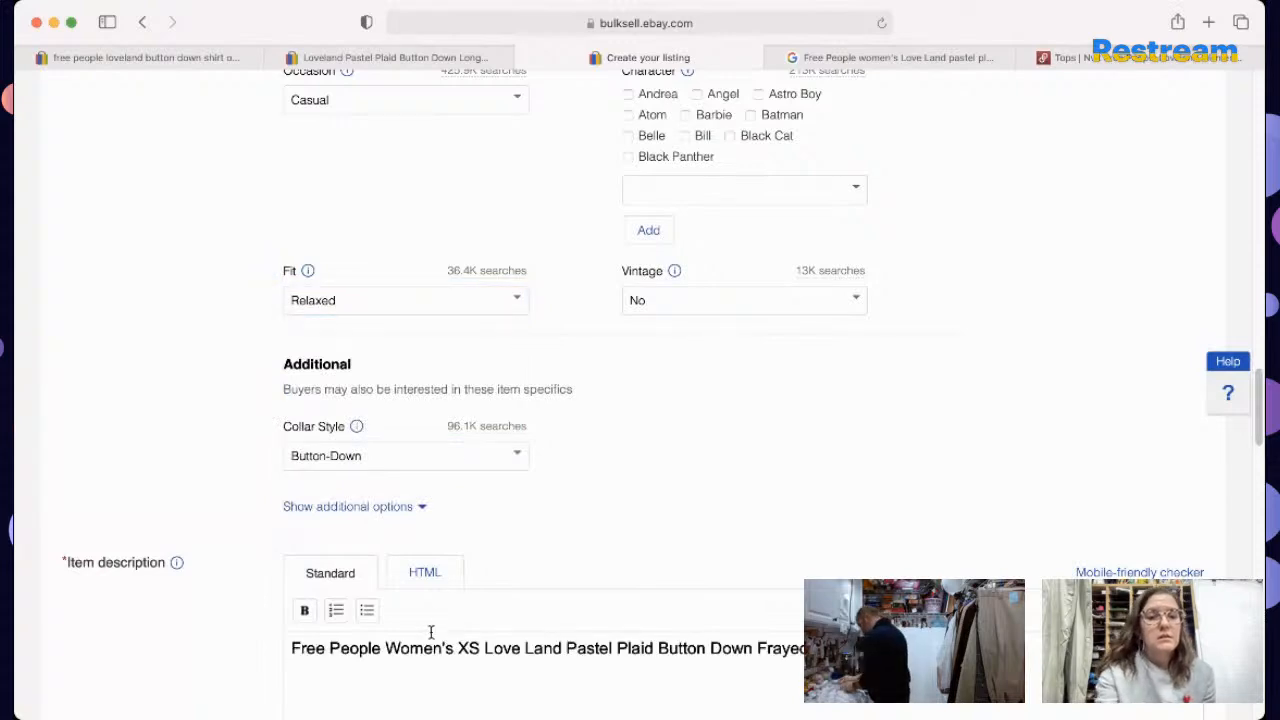
type("Excellent Pre-Owned Condition")
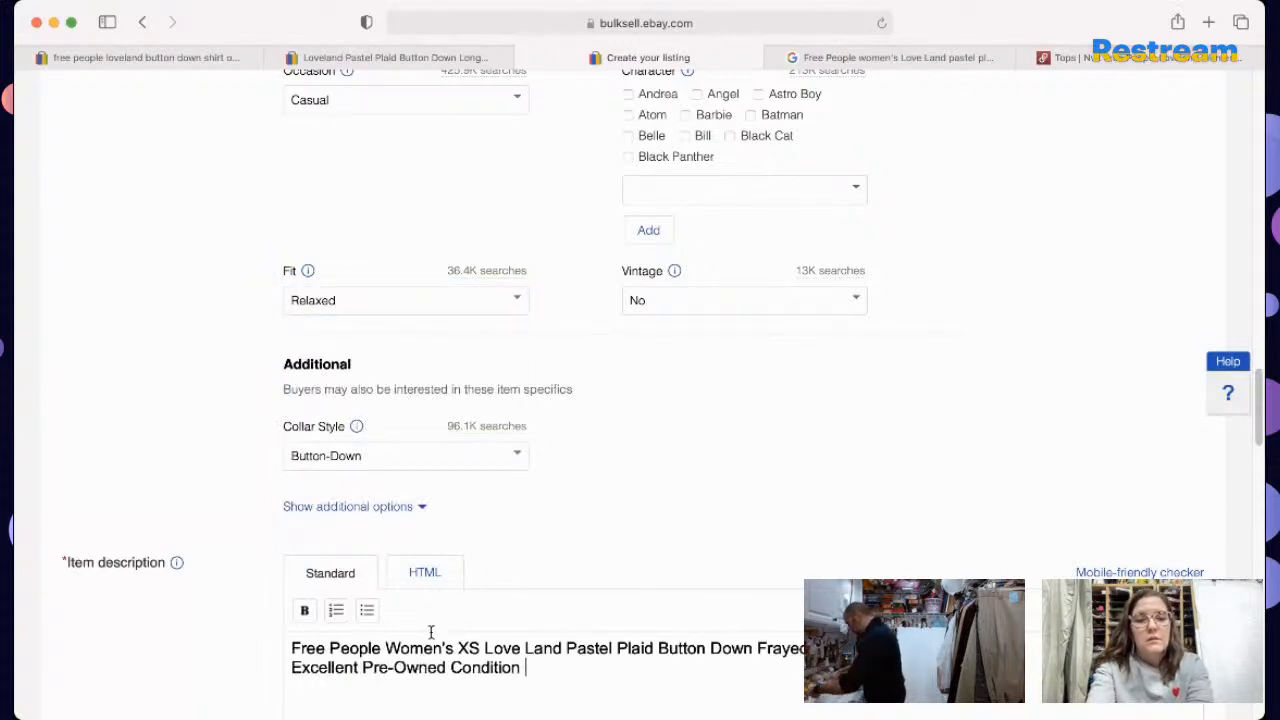
key("Return")
type("mPlease See Detailed Measurements in the Photos.")
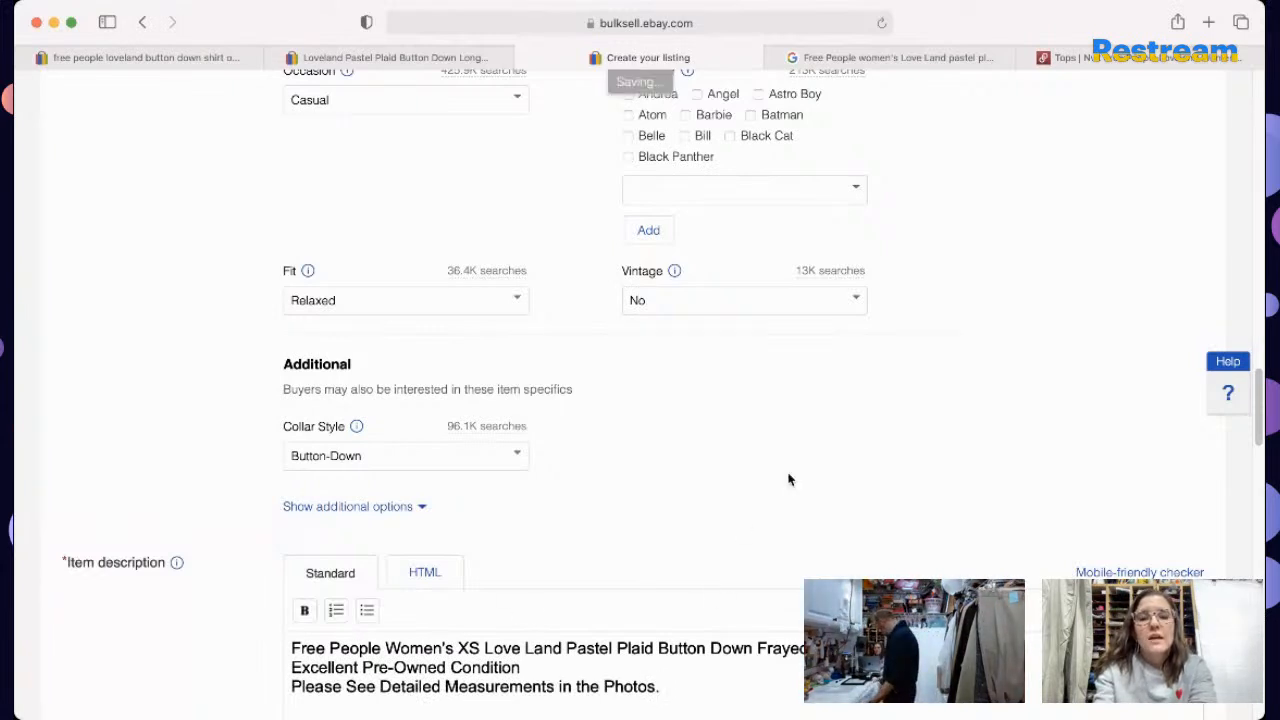
Step: In the item description, replace the pre-owned condition line with the lines "Brand New with Tags" and "Oversized Fit"
left_click_drag(1262, 422, 1262, 442)
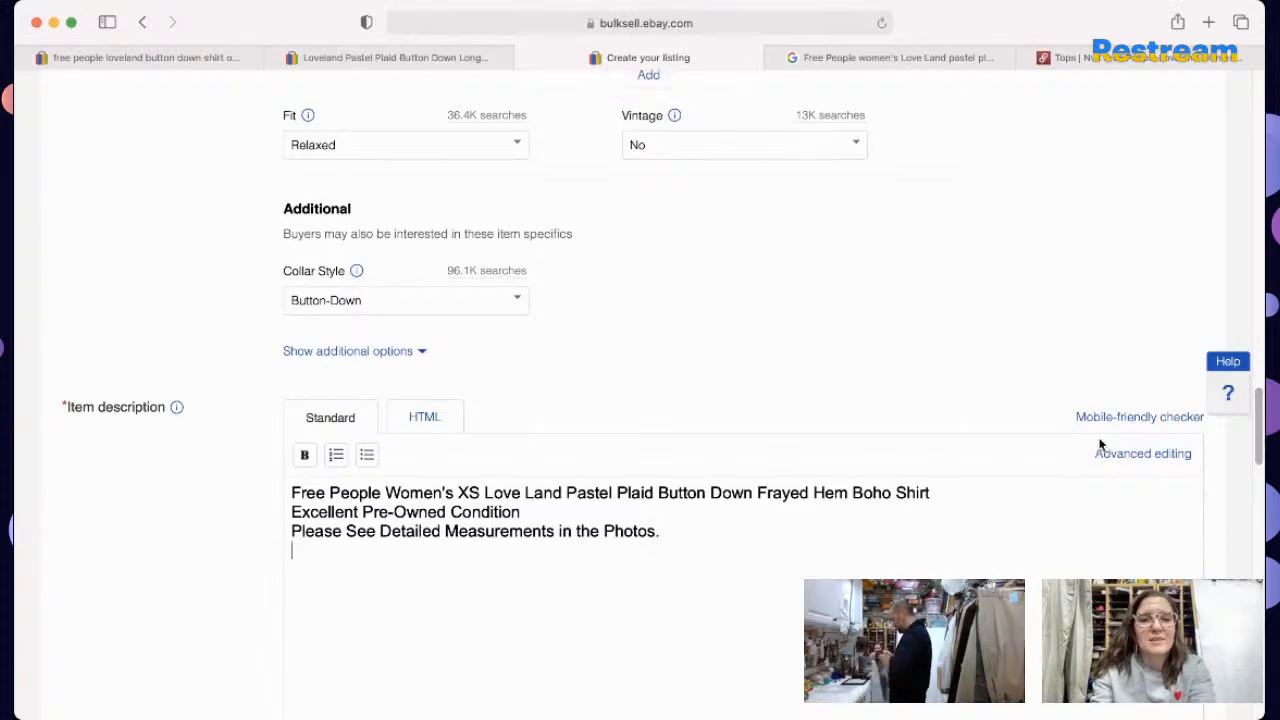
triple_click(585, 507)
type("Brand New with T")
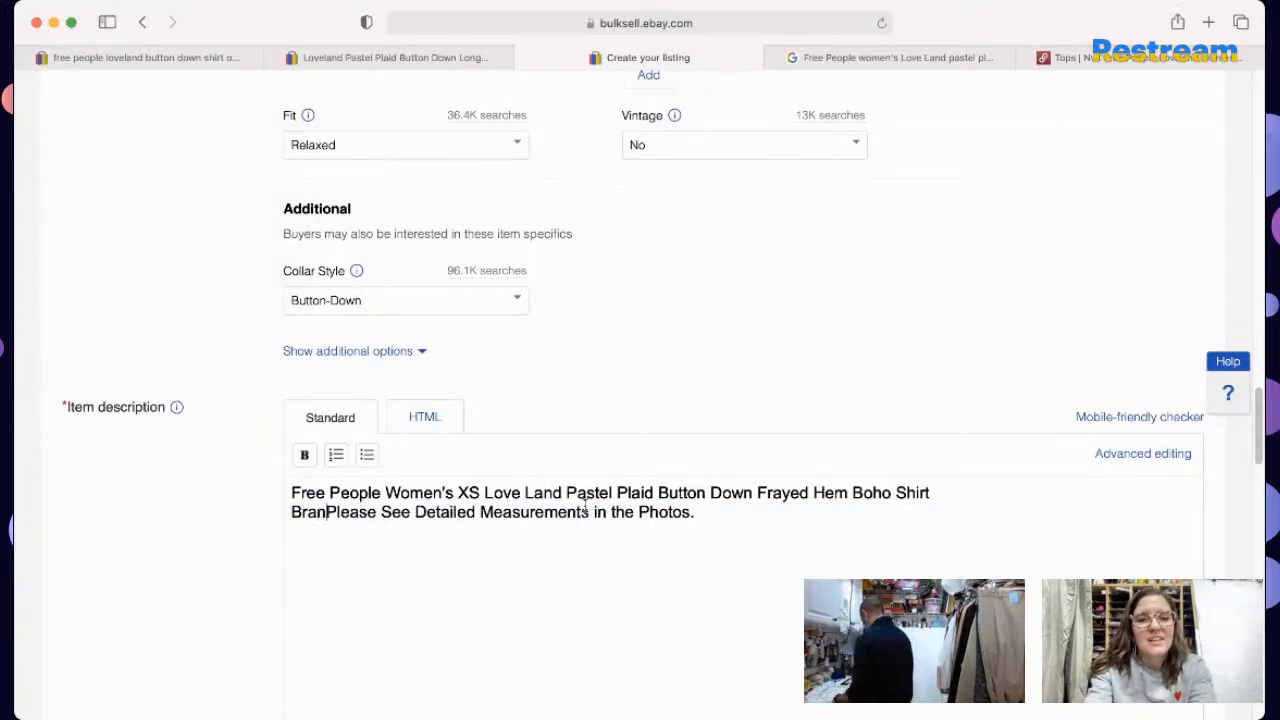
type("ags")
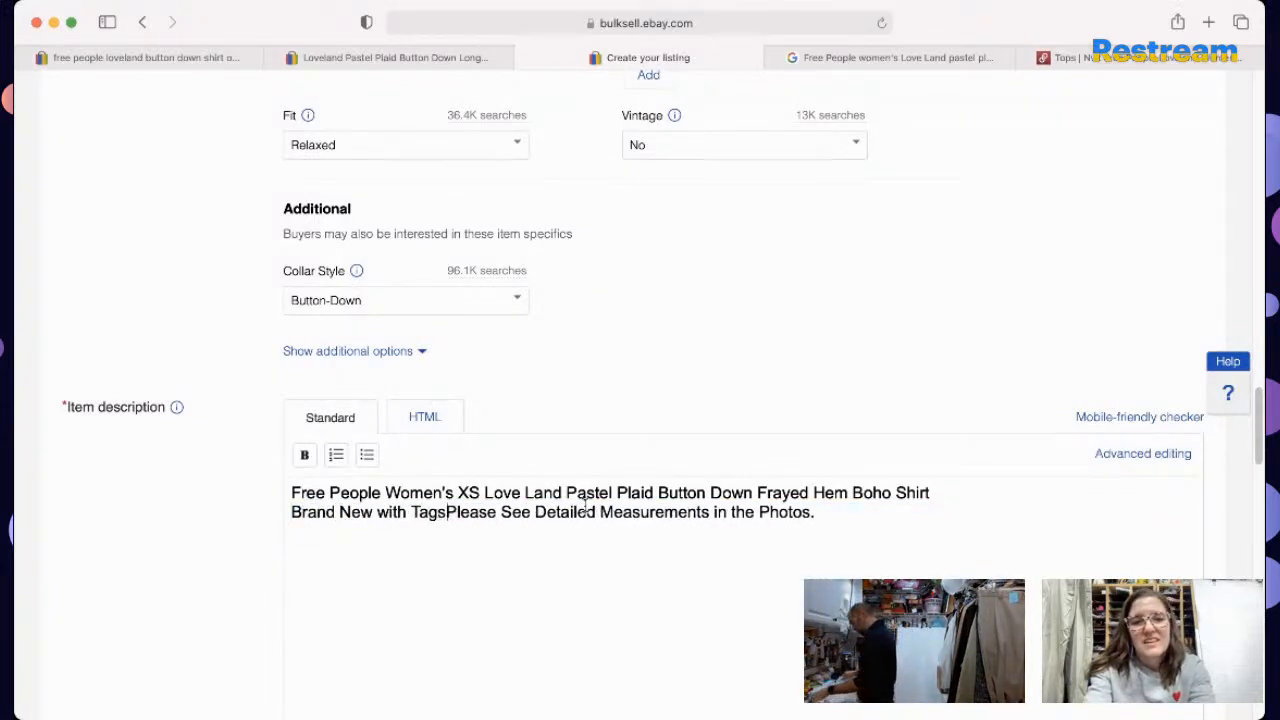
key("Return")
type("Oversiz")
type("ed Fit")
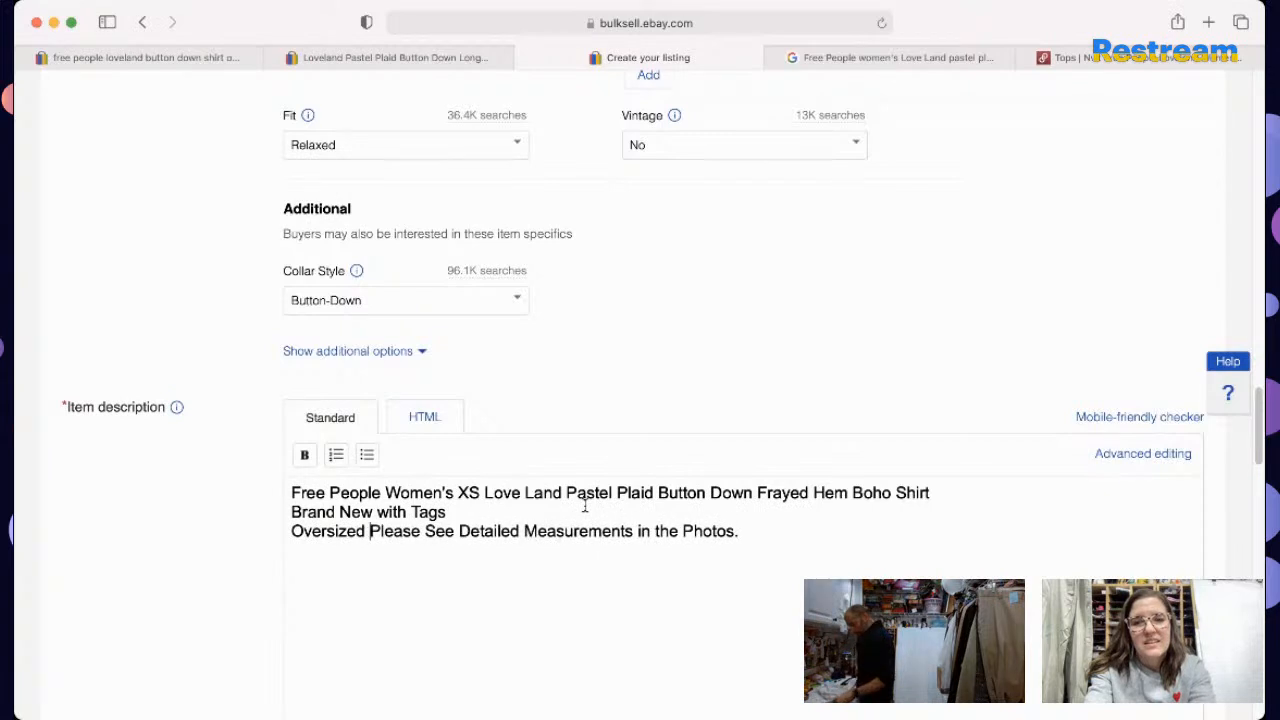
key("Return")
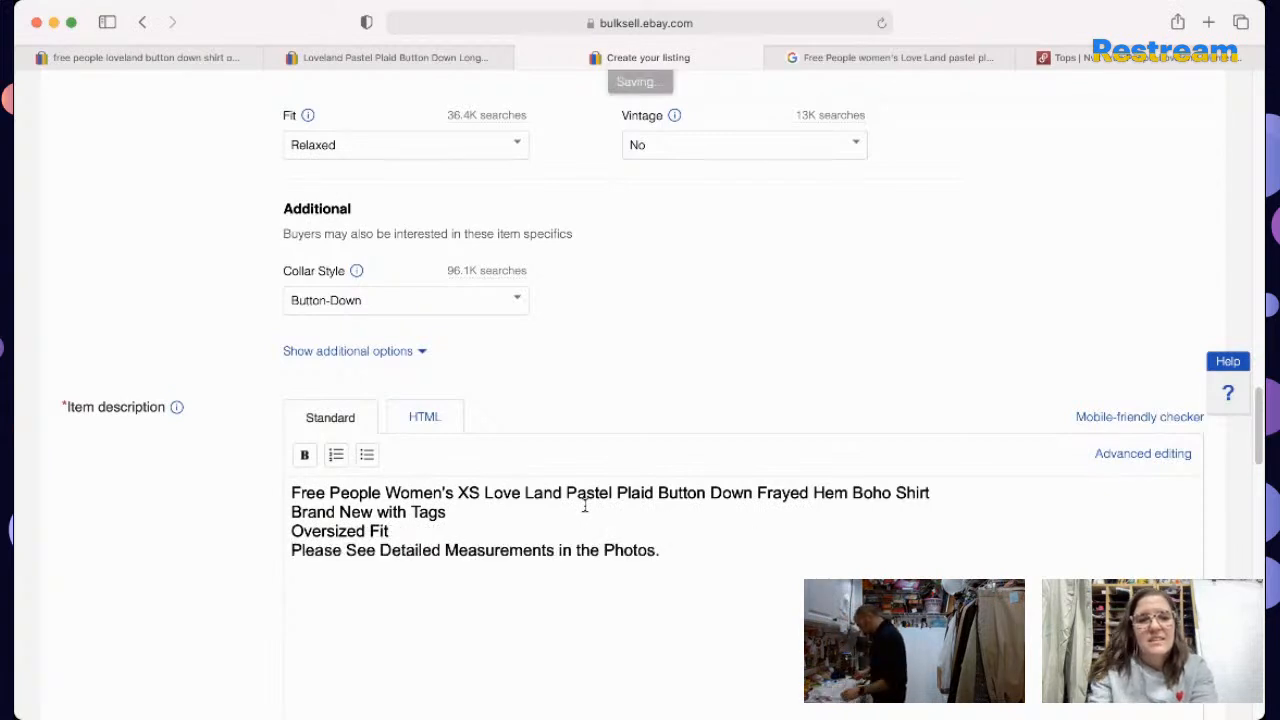
Step: In the listing title, remove "Boho" and add "NWT" at the end, then select the whole title
left_click_drag(1261, 446, 1261, 130)
left_click(785, 248)
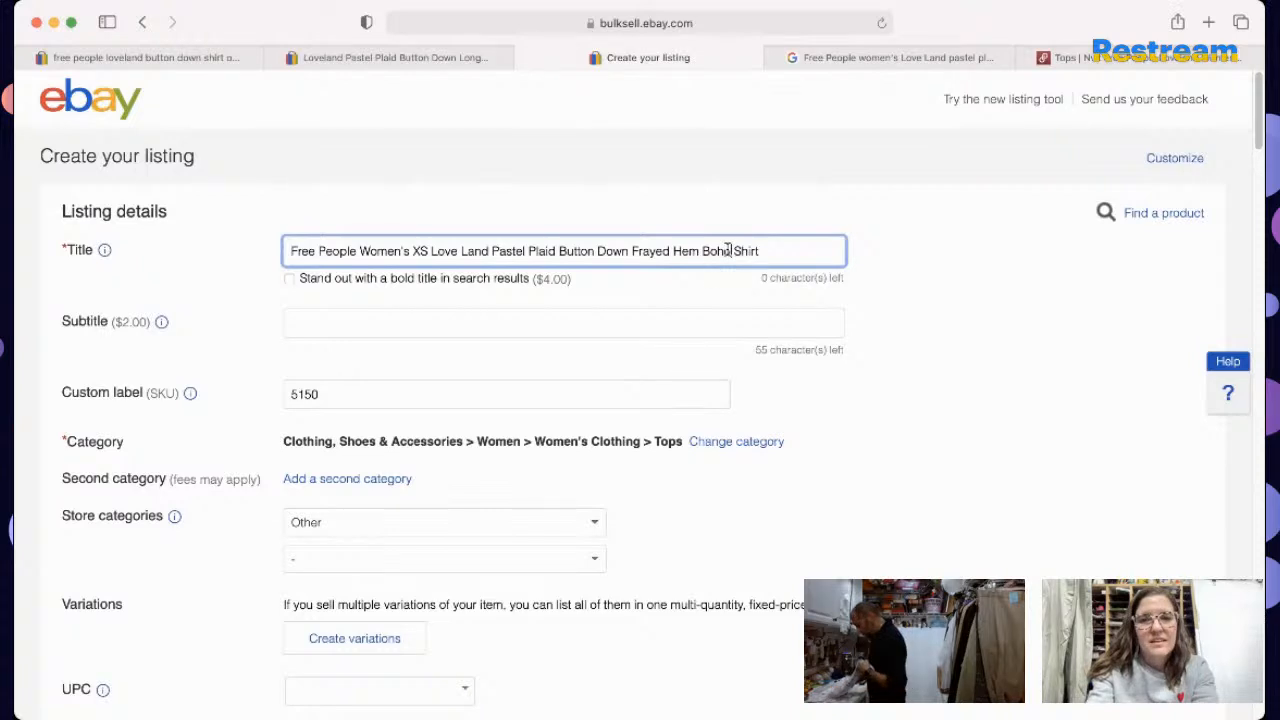
left_click(727, 250)
key("BackSpace")
key("BackSpace")
key("BackSpace")
key("BackSpace")
key("BackSpace")
left_click(771, 248)
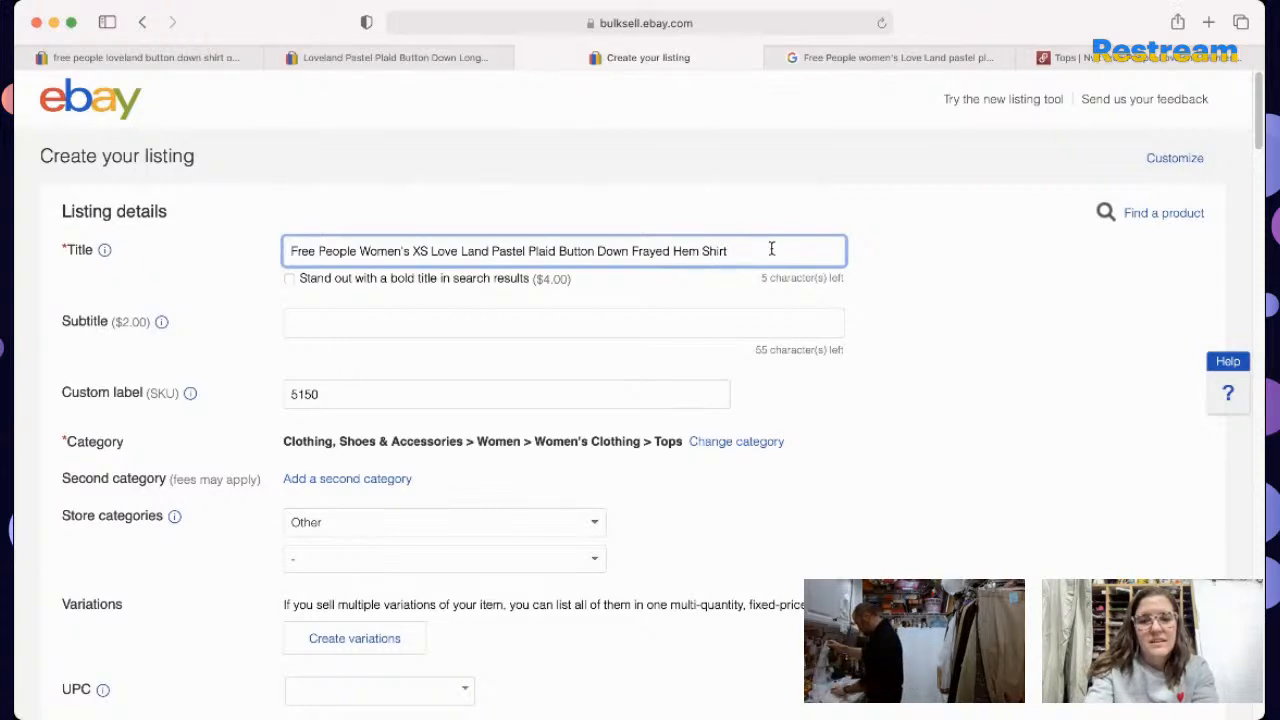
type("NWT")
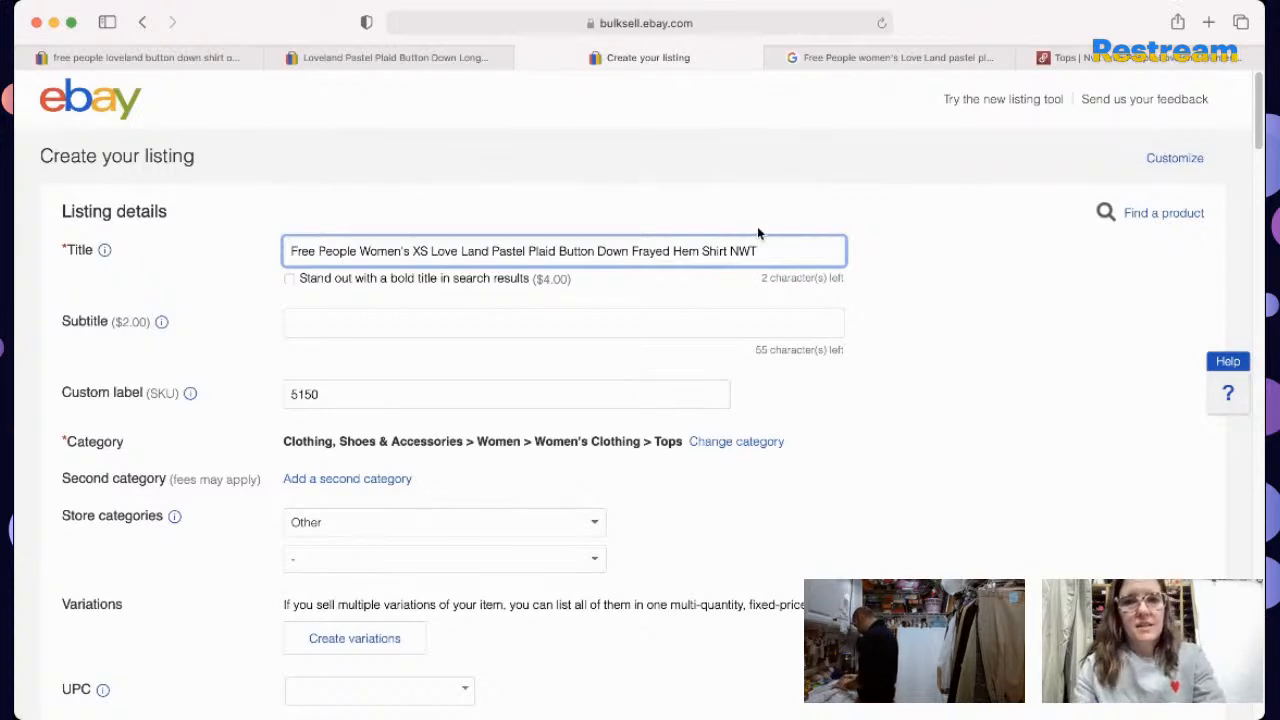
triple_click(775, 251)
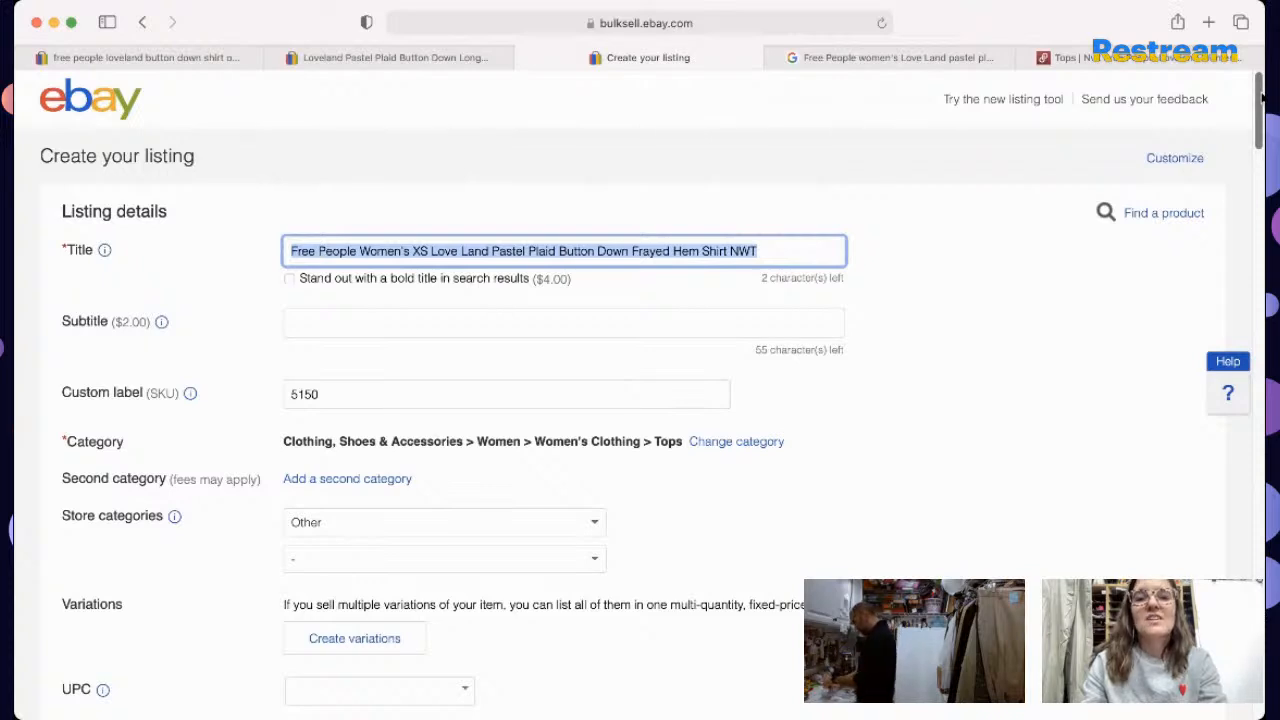
Step: Set the Buy It Now price to $49.95 and the shipping policy to FIRST CLASS
left_click_drag(1262, 96, 1262, 103)
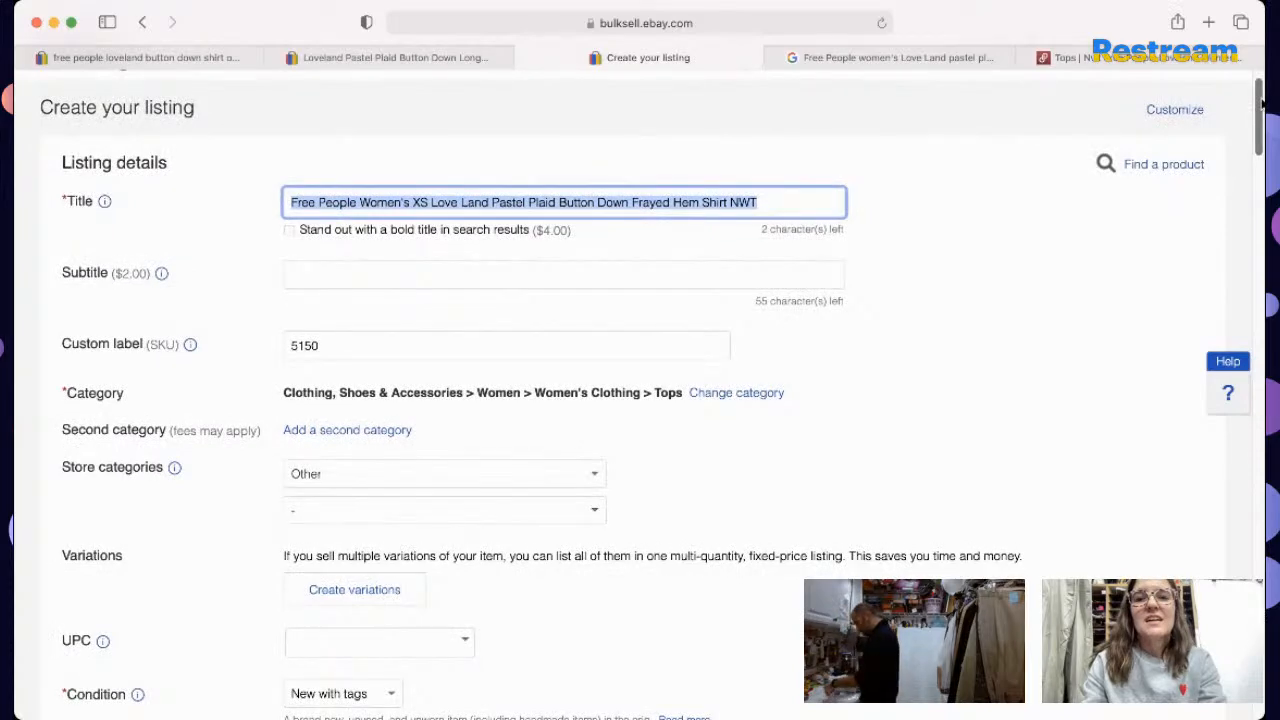
left_click_drag(1262, 104, 1262, 117)
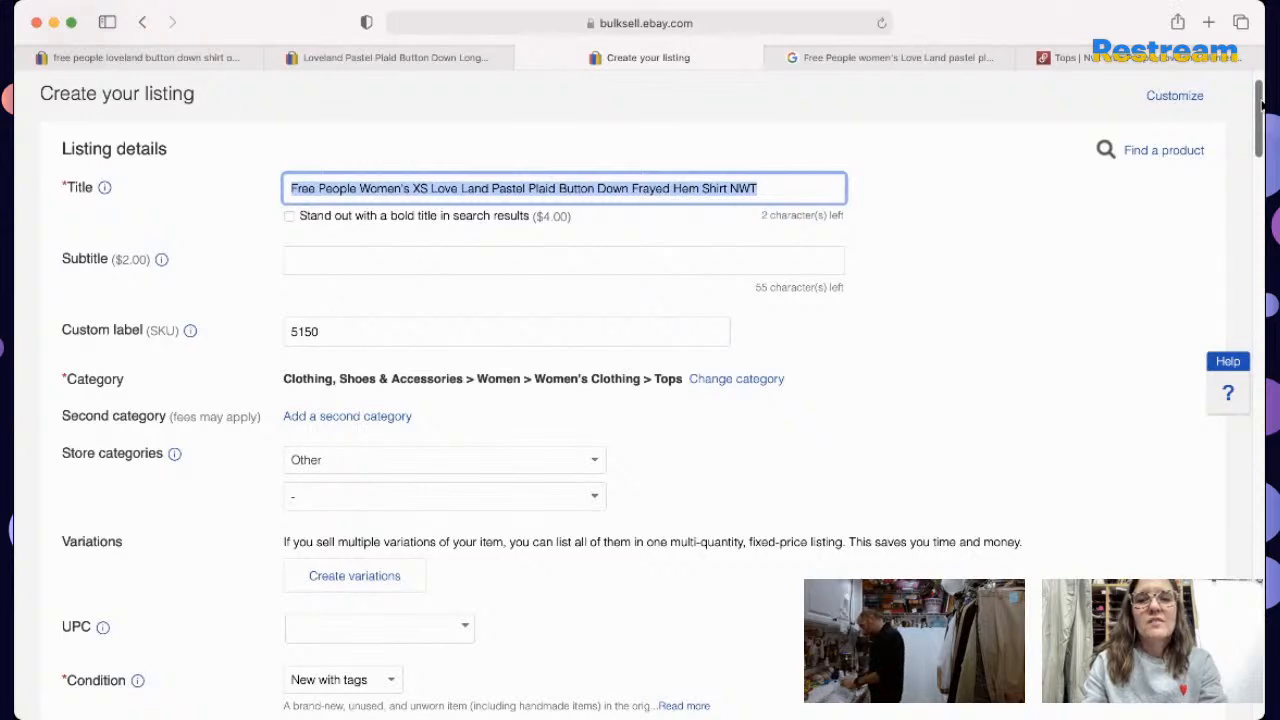
left_click_drag(1262, 105, 1146, 449)
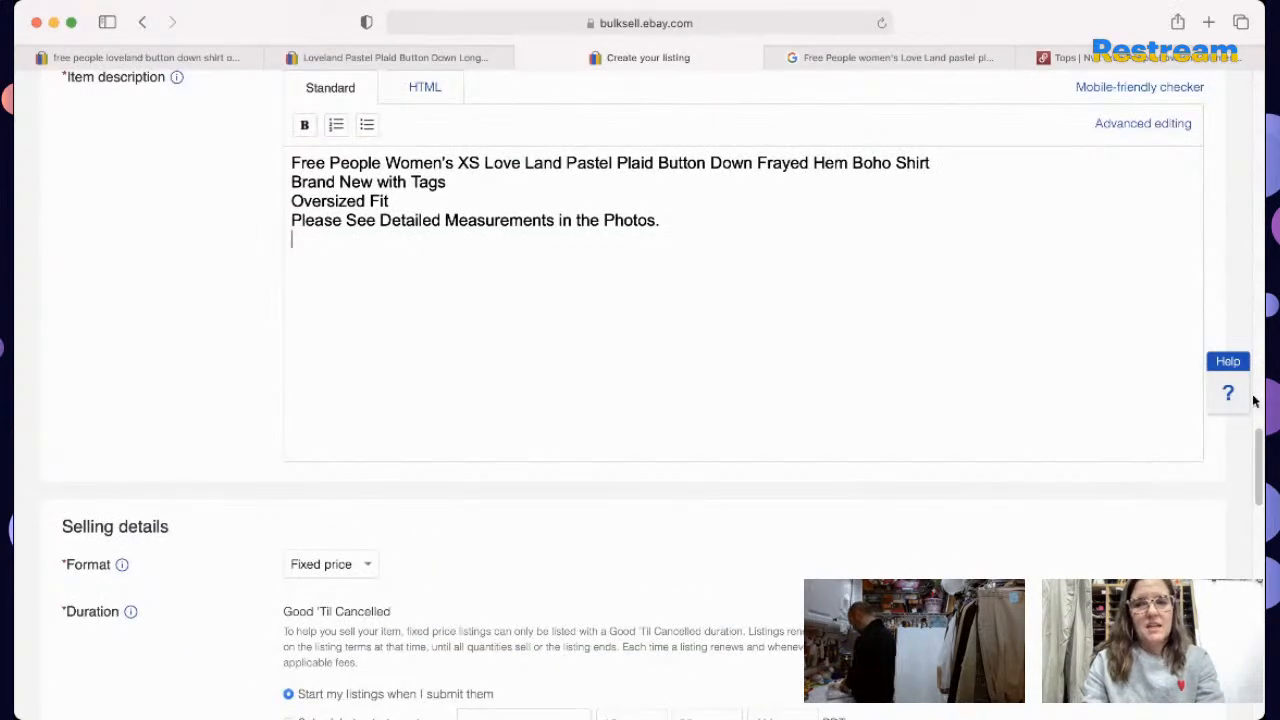
scroll(475, 608, "down", 5)
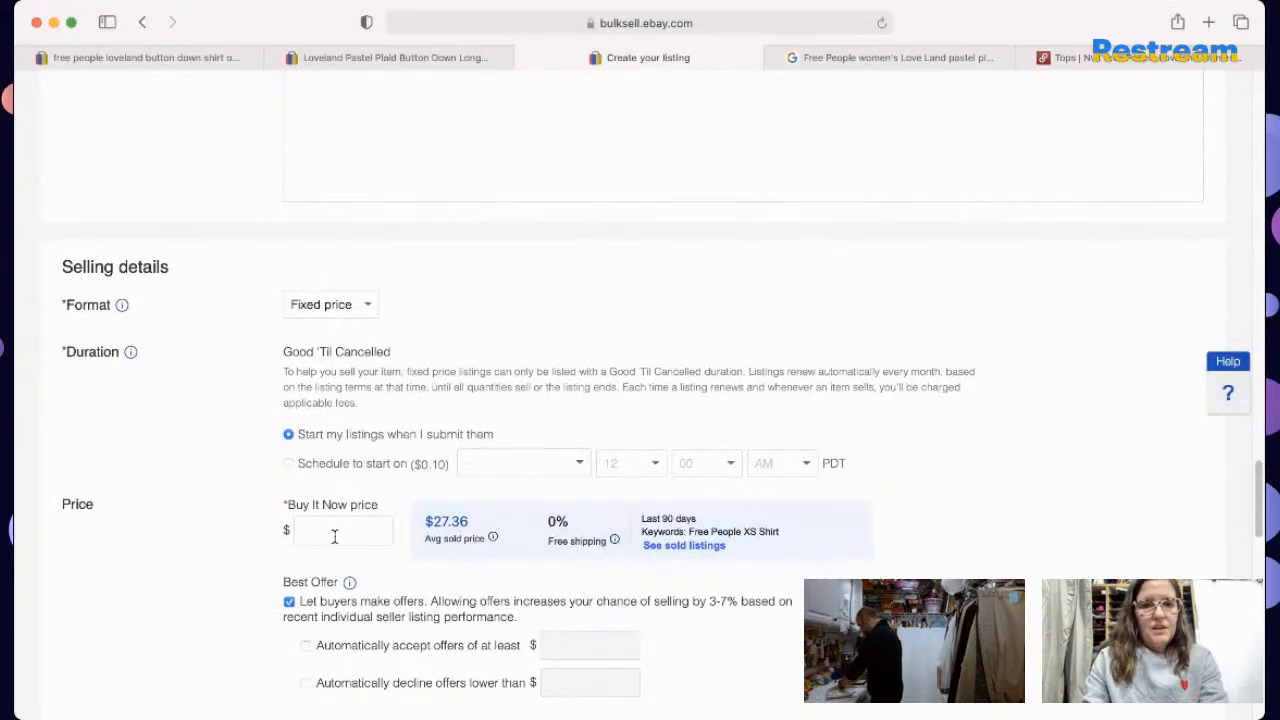
left_click(335, 537)
type("49.95")
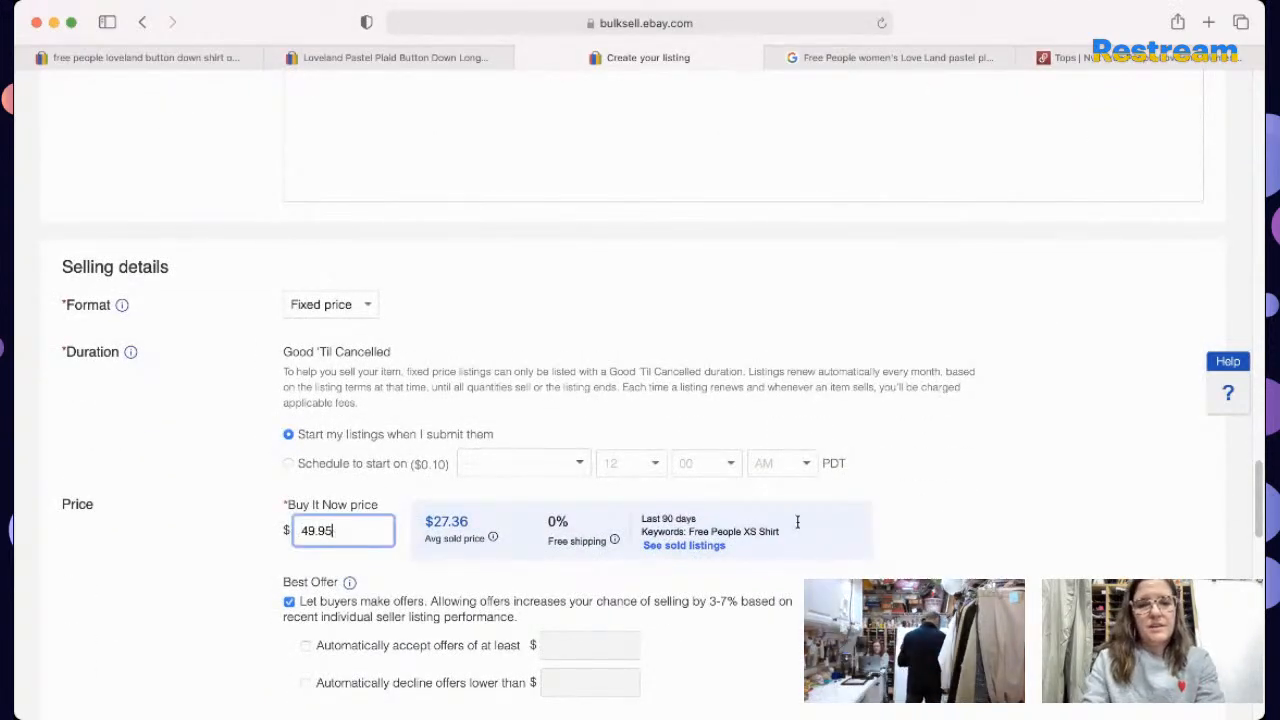
left_click_drag(1261, 514, 1257, 568)
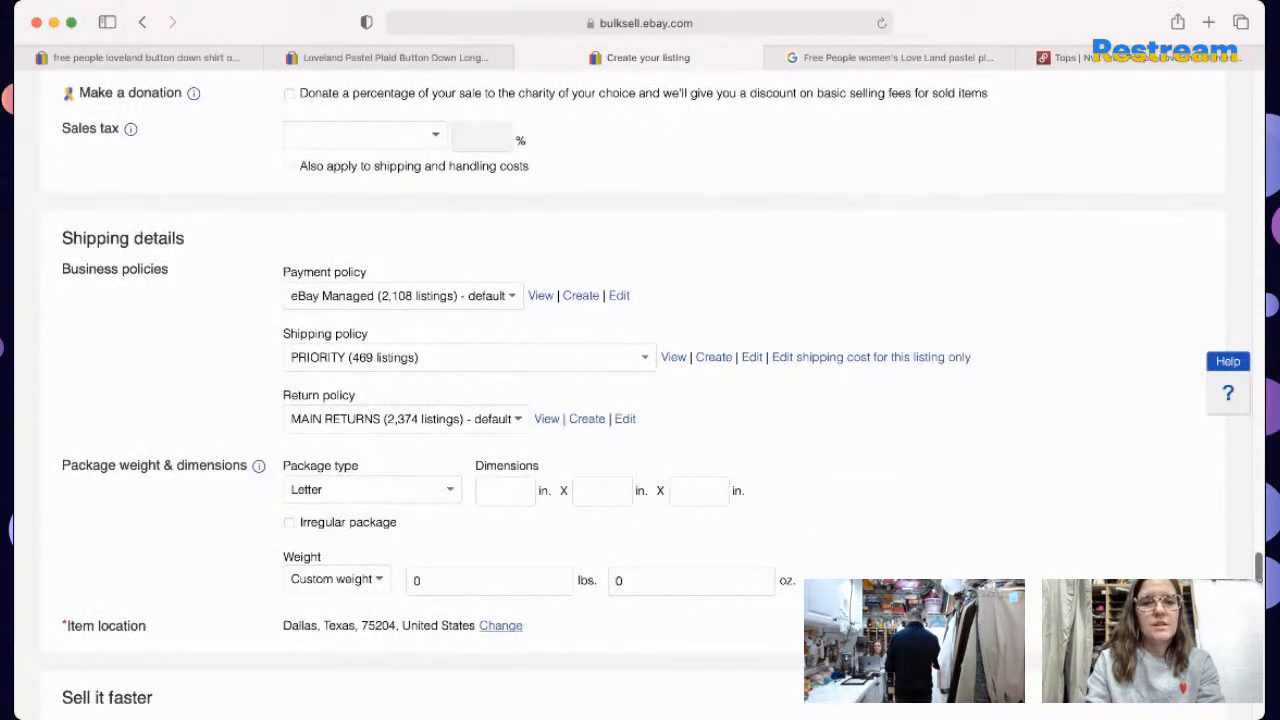
left_click(562, 348)
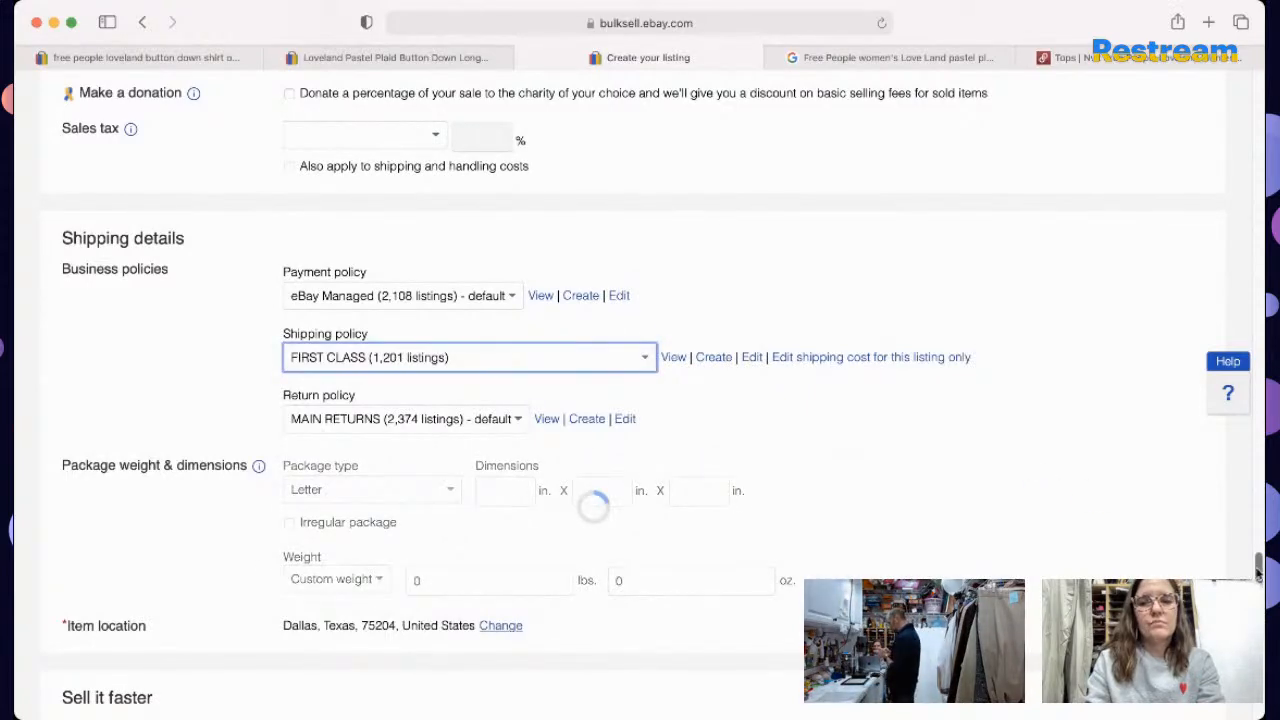
Step: Promote the listing with Promoted Listings Standard at an ad rate of 9.9%
left_click_drag(1258, 569, 1258, 575)
scroll(1258, 575, "down", 2)
left_click(803, 443)
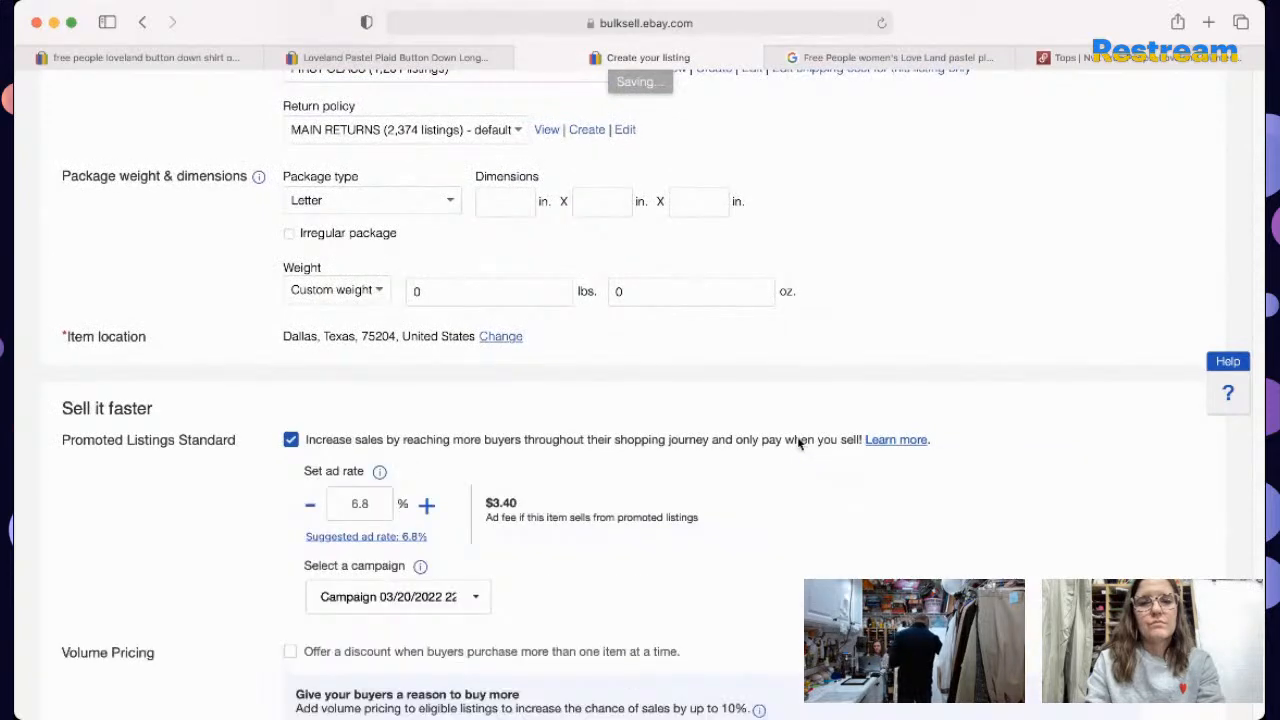
left_click_drag(375, 507, 322, 505)
type("9")
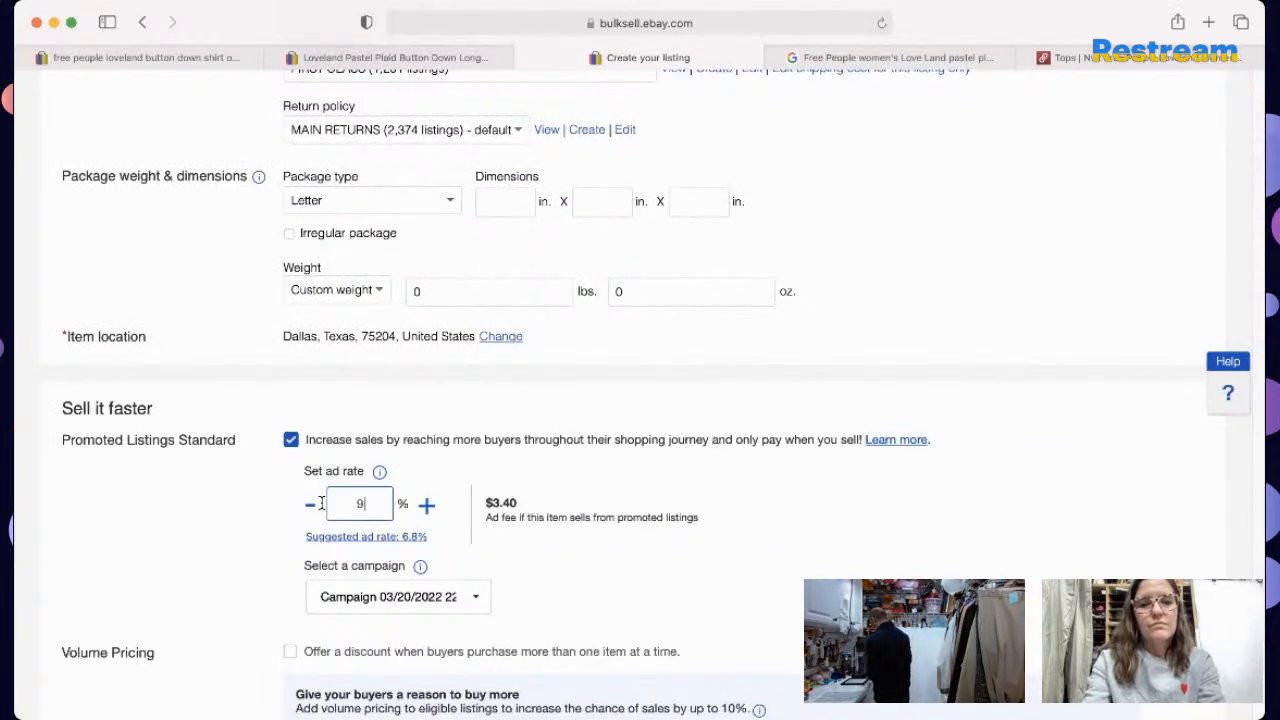
type(".9")
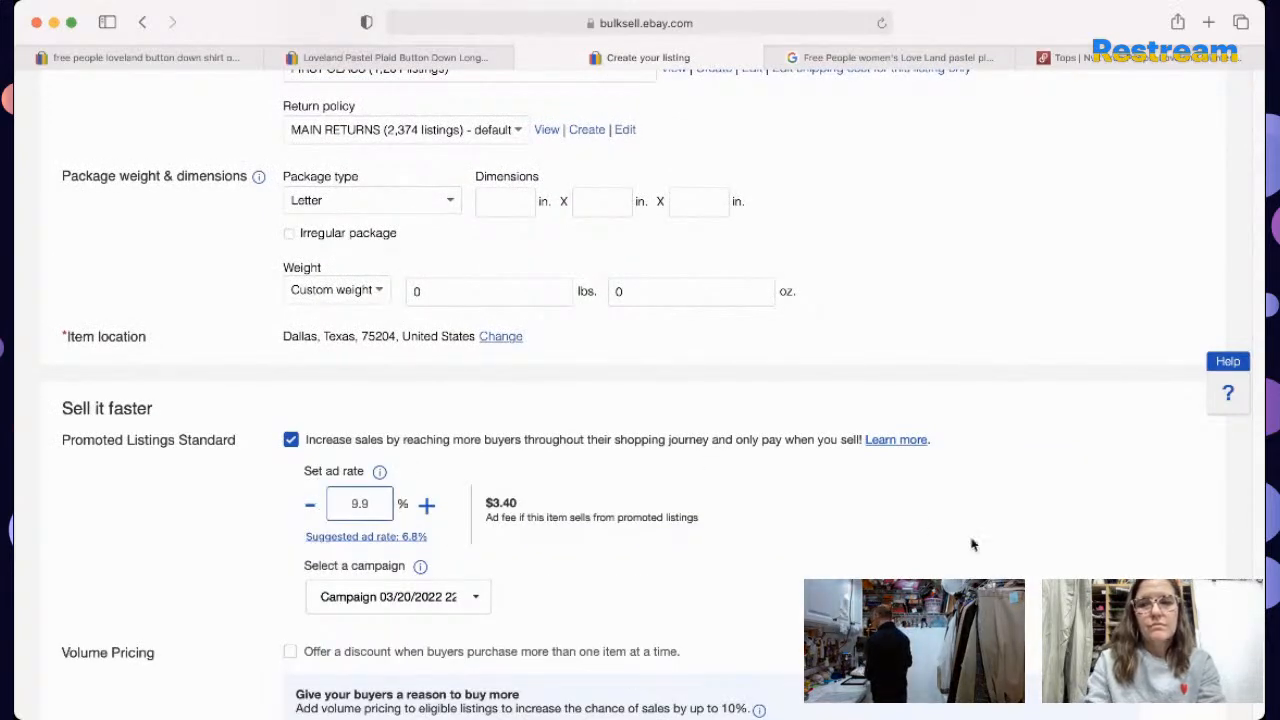
Step: Add the line "Huge Pockets on the front perfect for holding your snacks." at the end of the item description
scroll(1258, 640, "down", 5)
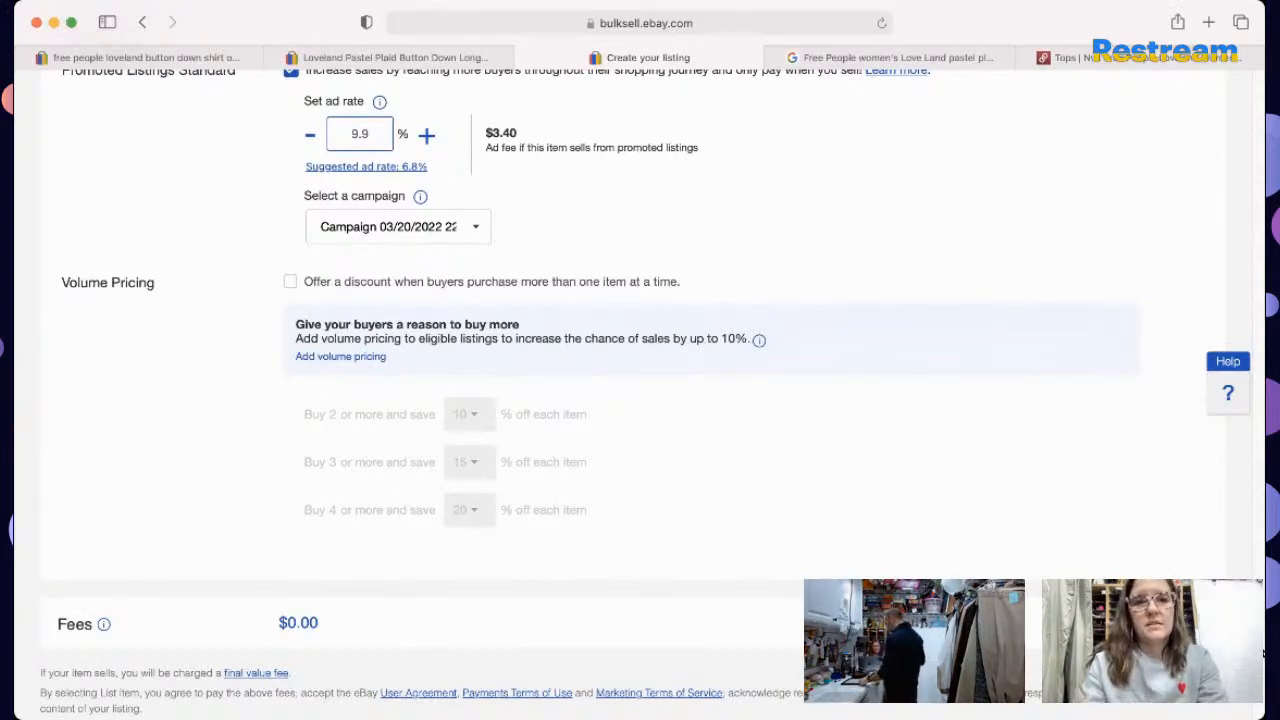
scroll(640, 360, "up", 20)
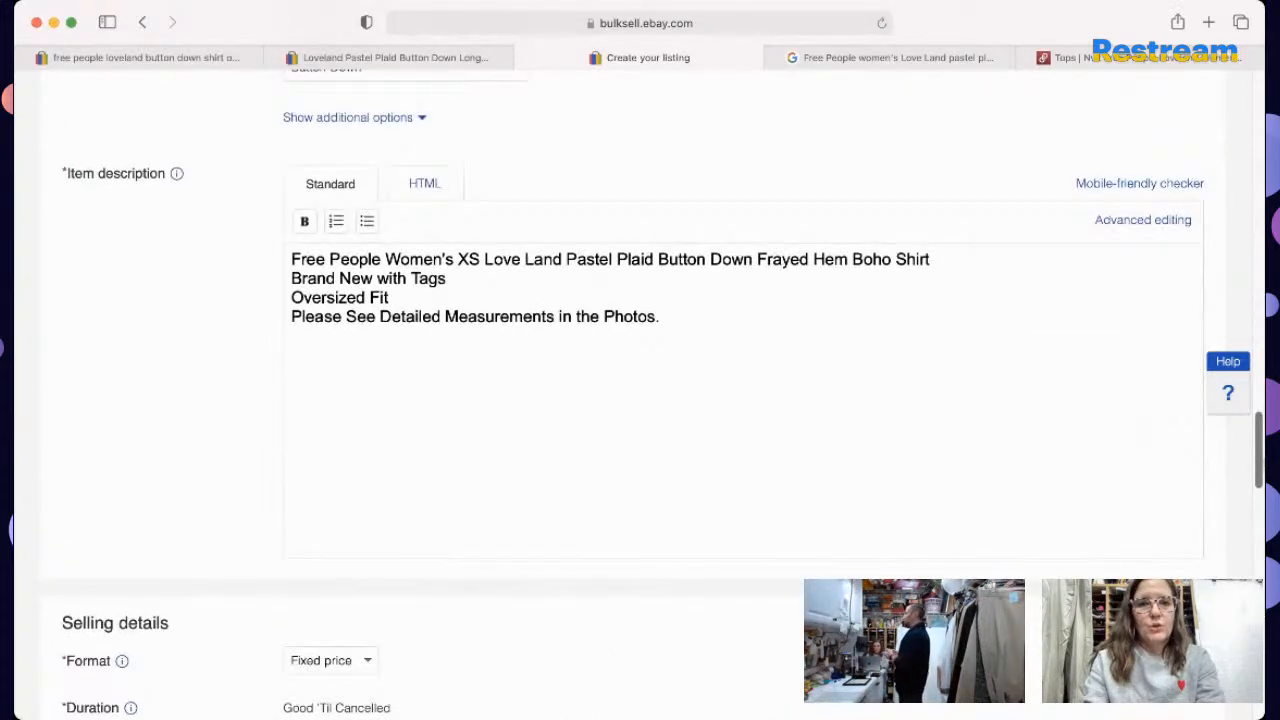
scroll(1205, 479, "up", 6)
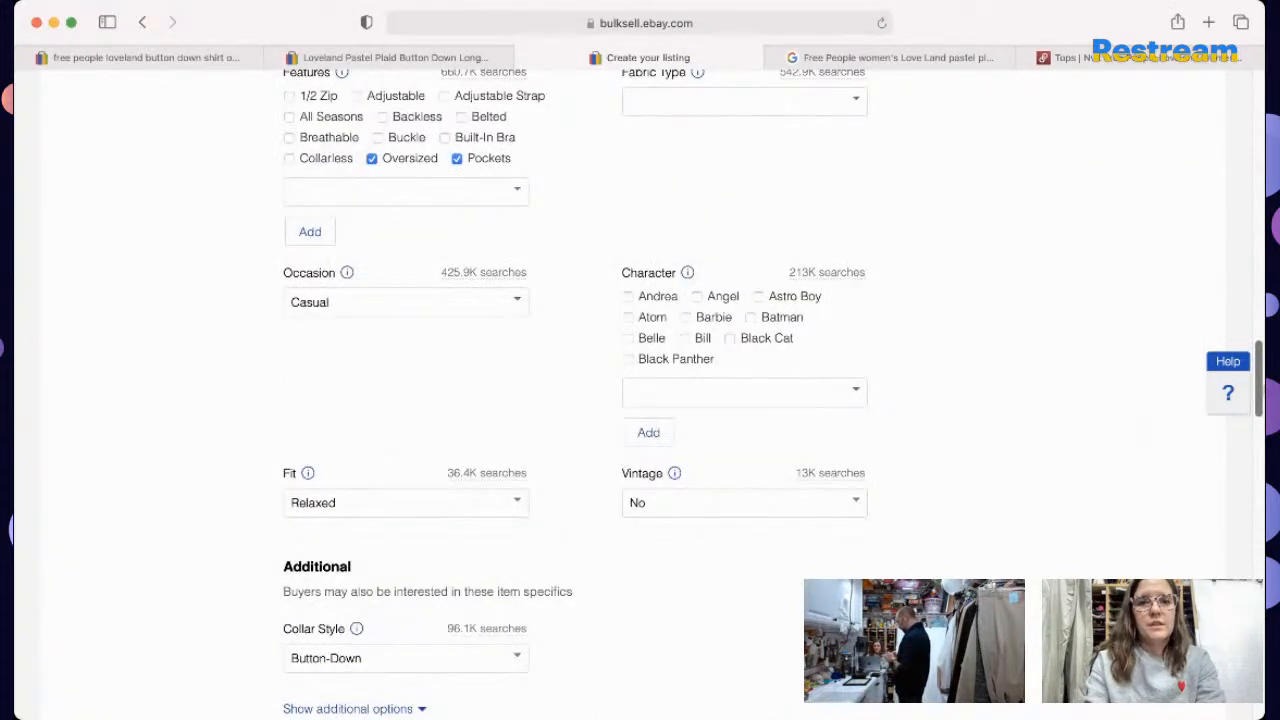
scroll(1205, 479, "down", 7)
left_click(903, 397)
type("H")
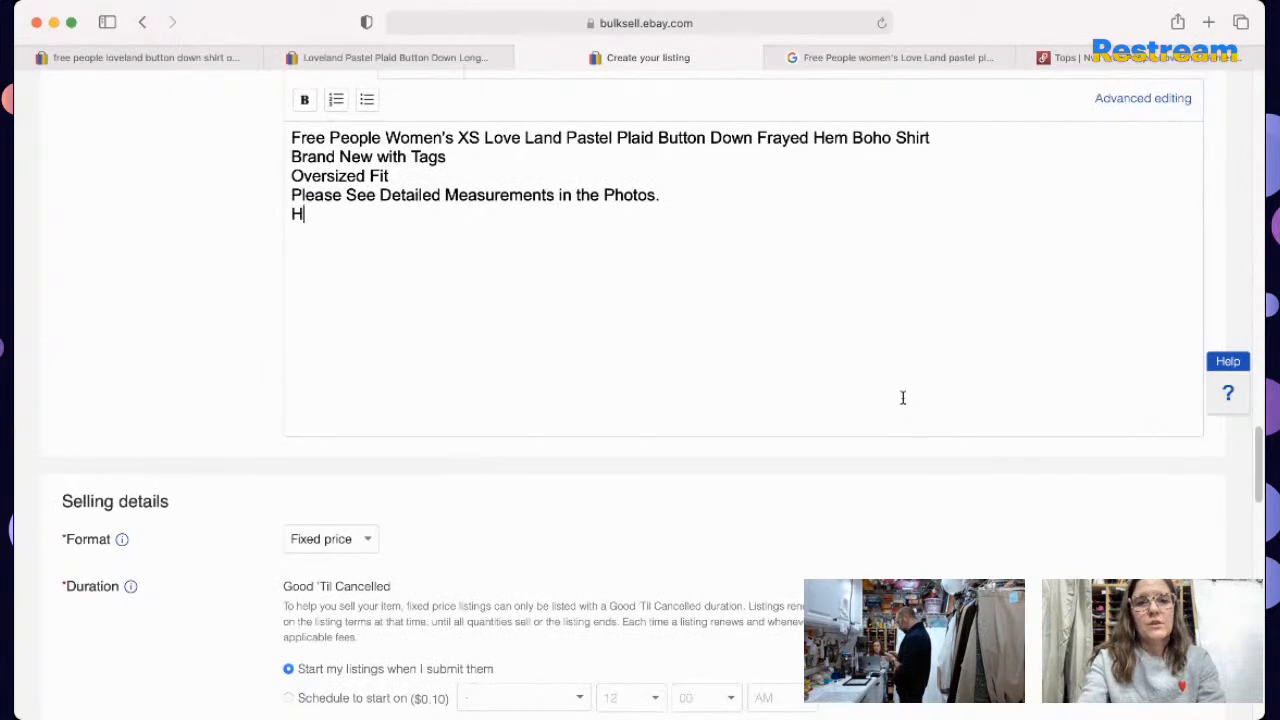
type("uge Pocket")
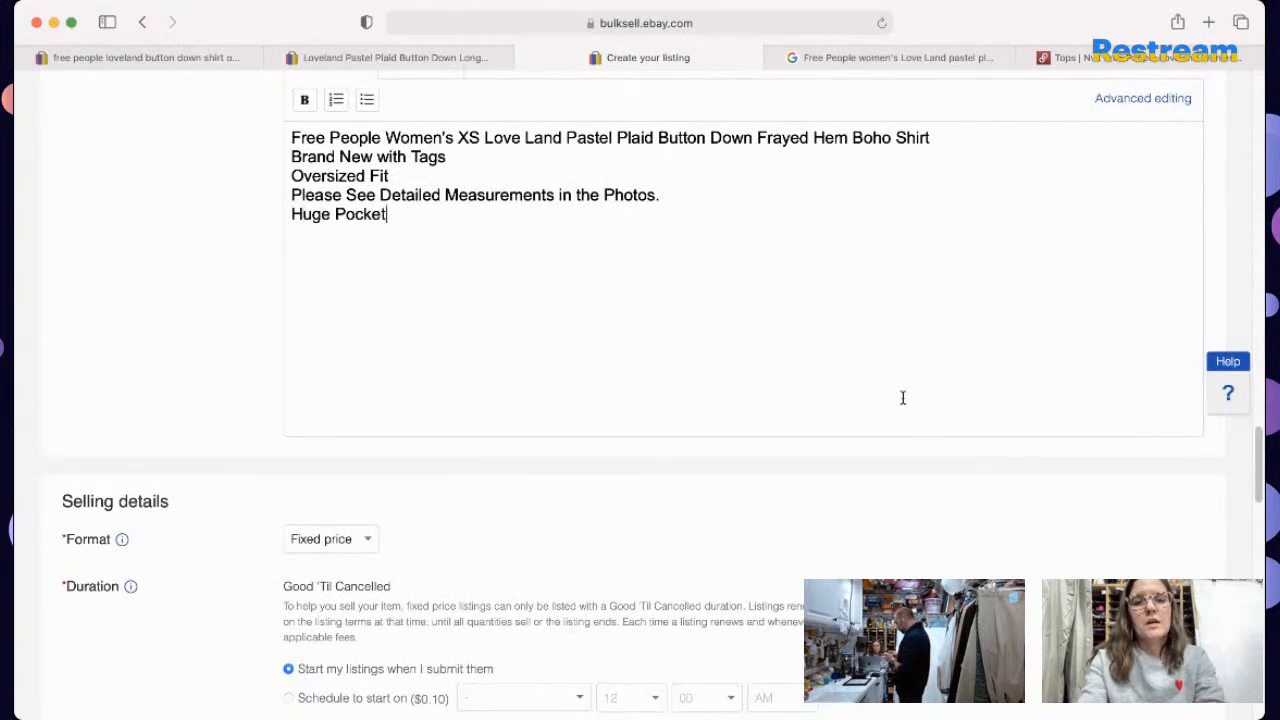
type("s on the front per")
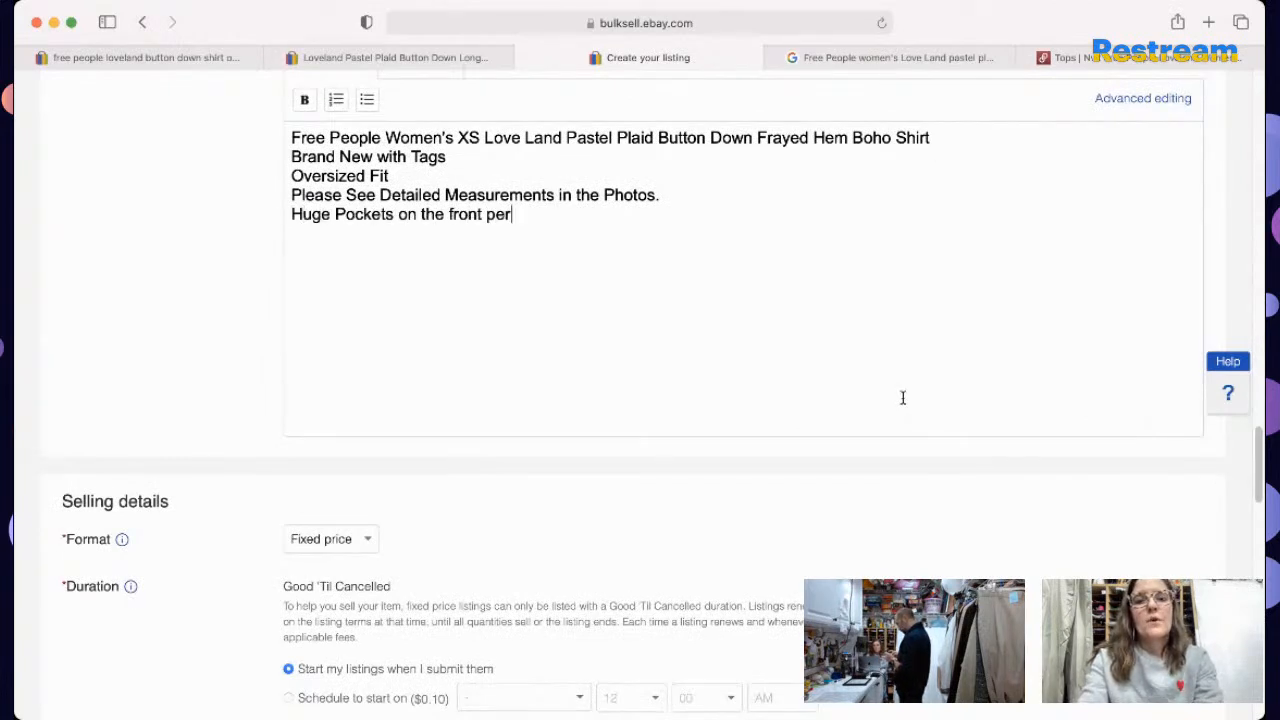
type("fect for holding")
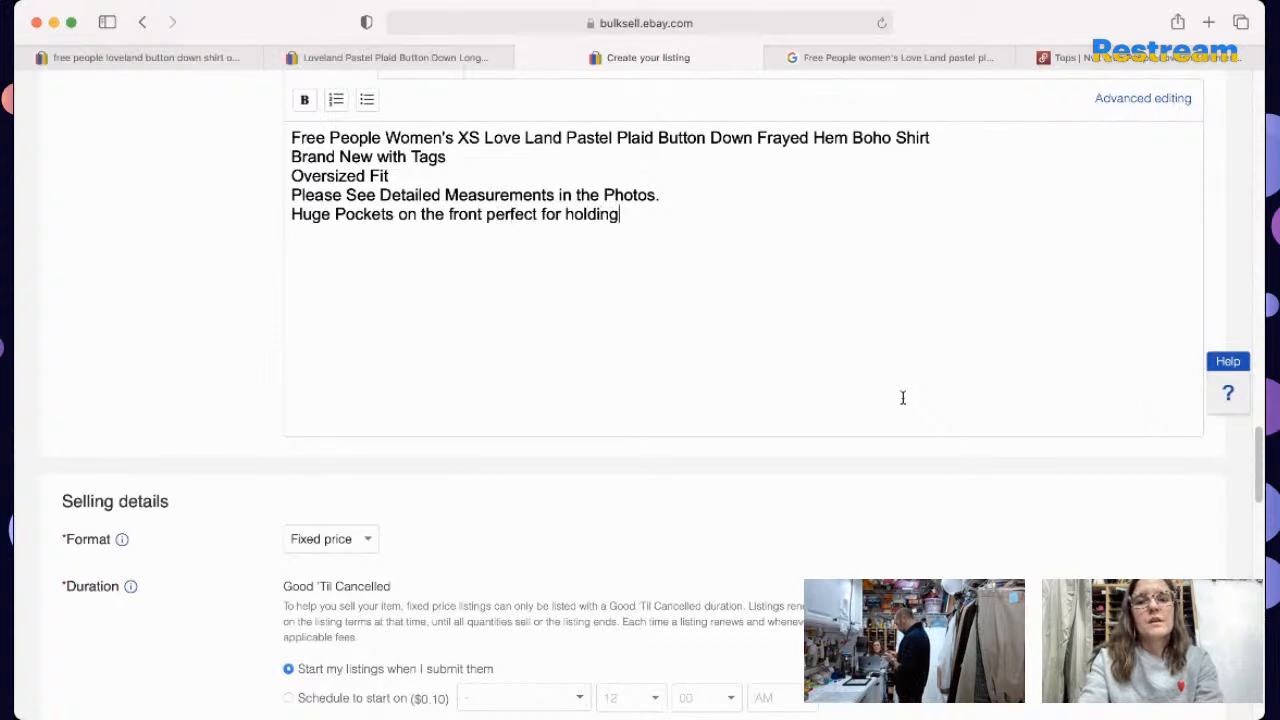
type(" your snacks.")
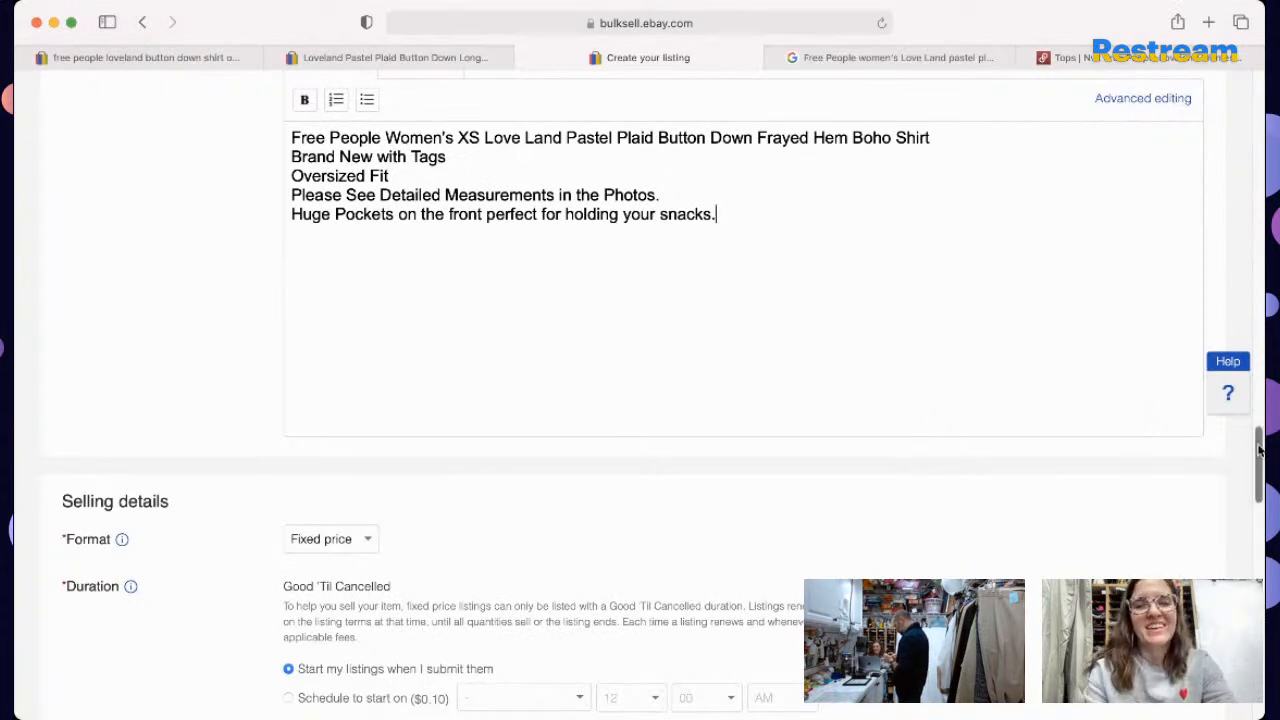
Step: Insert the word "festival" before "snacks" in the last line of the item description
mouse_move(1258, 450)
left_mouse_down()
mouse_move(1258, 511)
mouse_move(1257, 405)
mouse_move(1258, 436)
left_mouse_up()
left_click(661, 462)
type("\"")
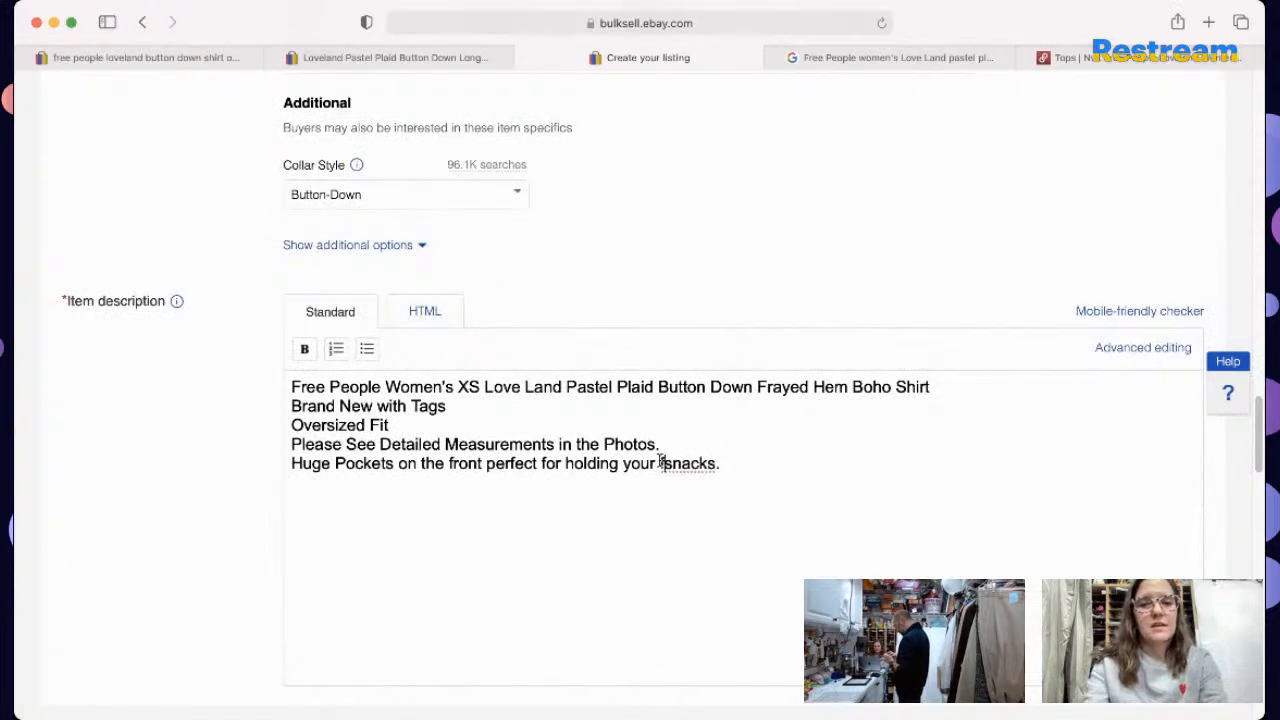
type("festival")
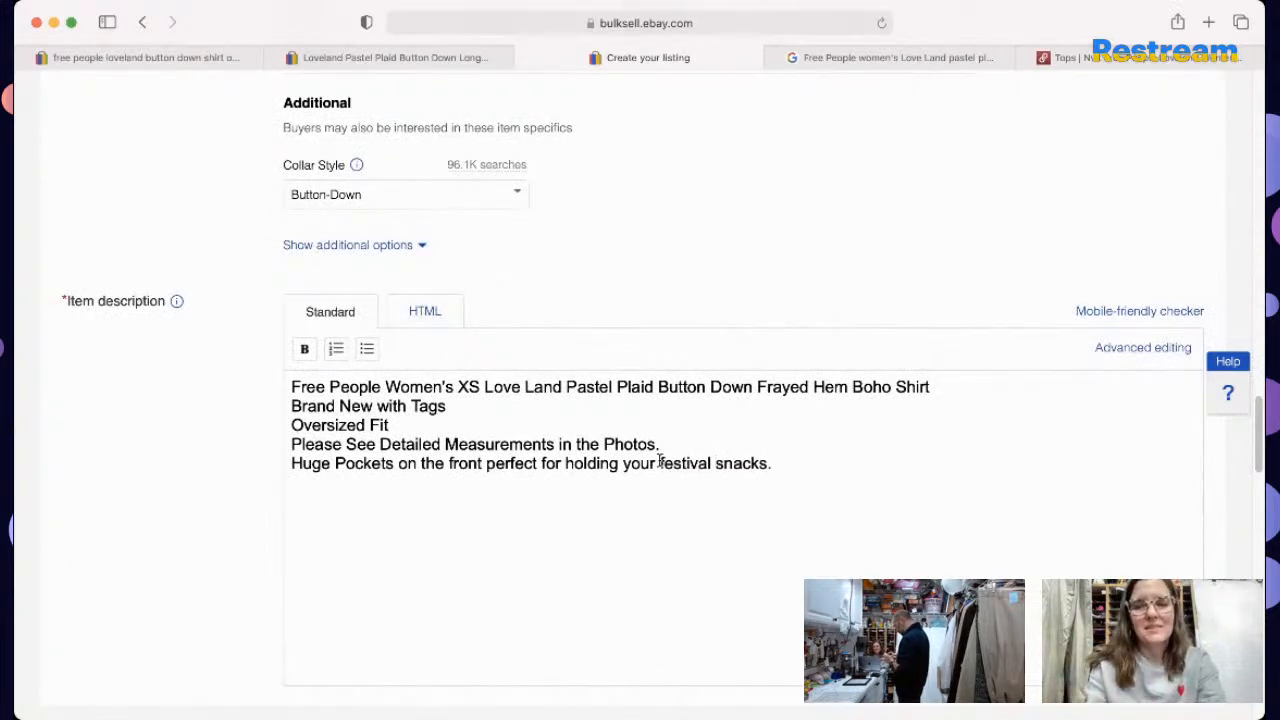
Step: Bring the nine photos of the shirt and its tags from the other app into the listing's photo section
left_click_drag(1260, 445, 1260, 400)
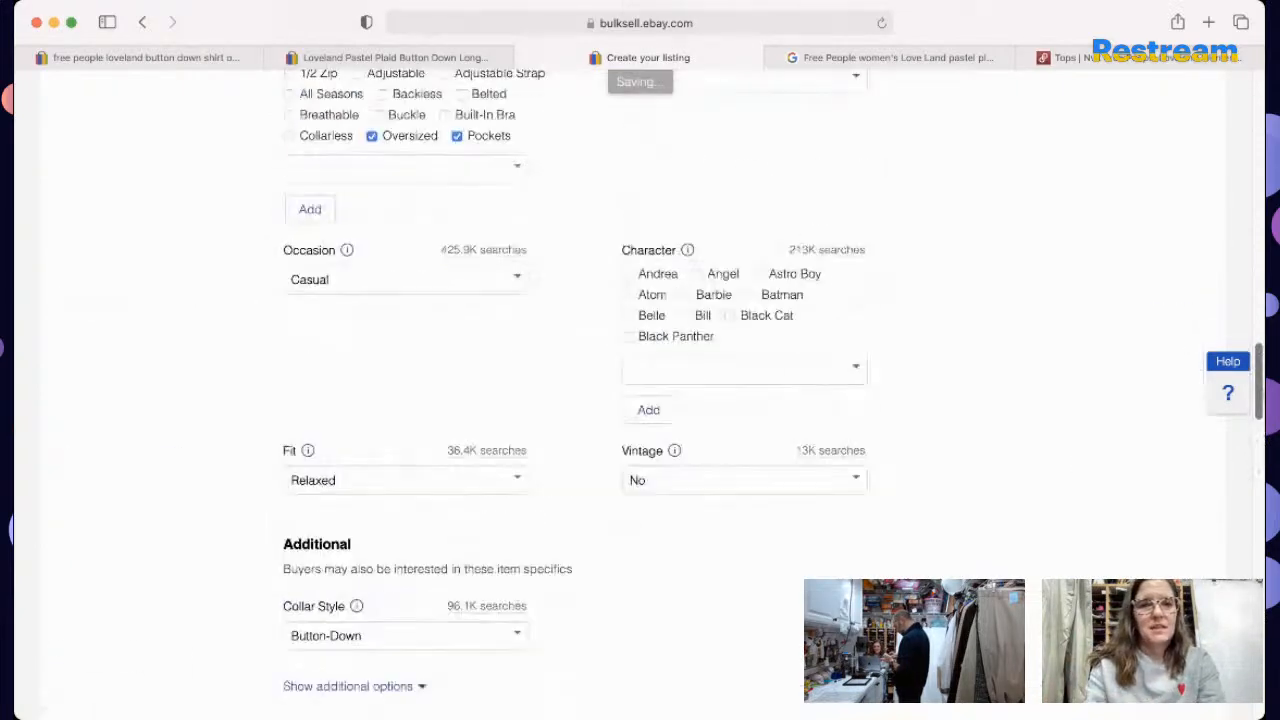
scroll(640, 390, "up", 14)
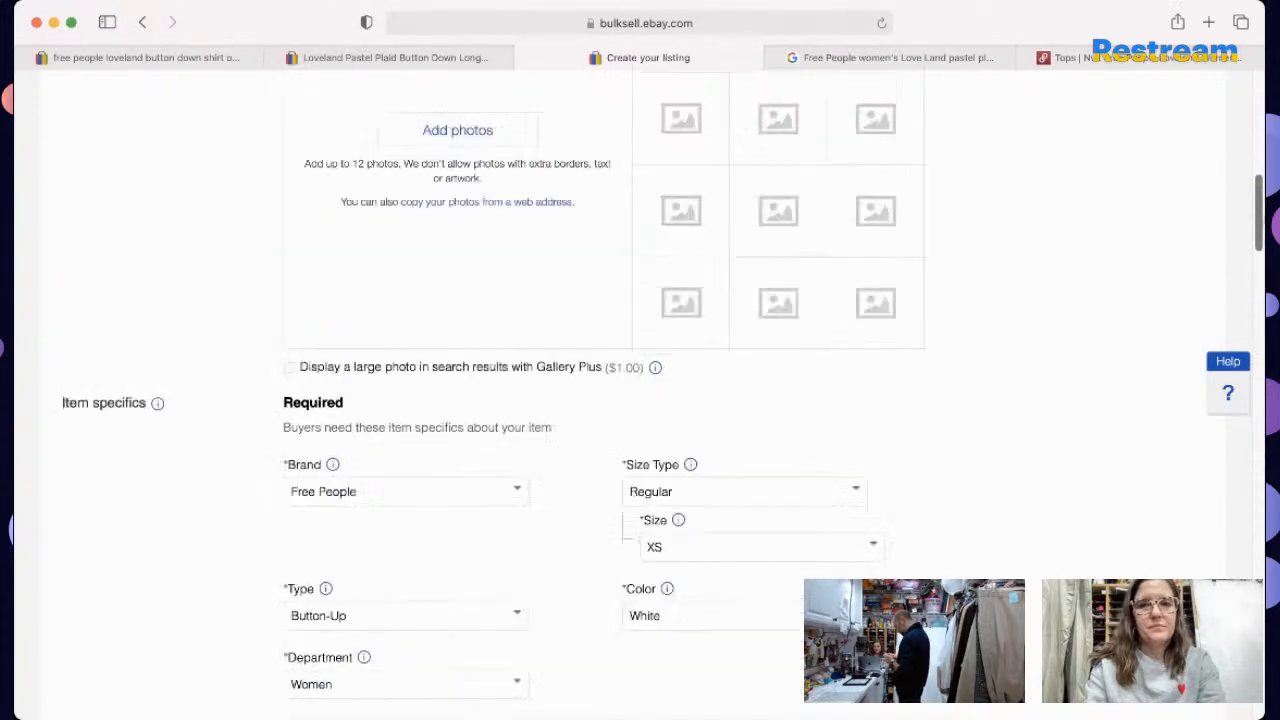
scroll(640, 390, "up", 10)
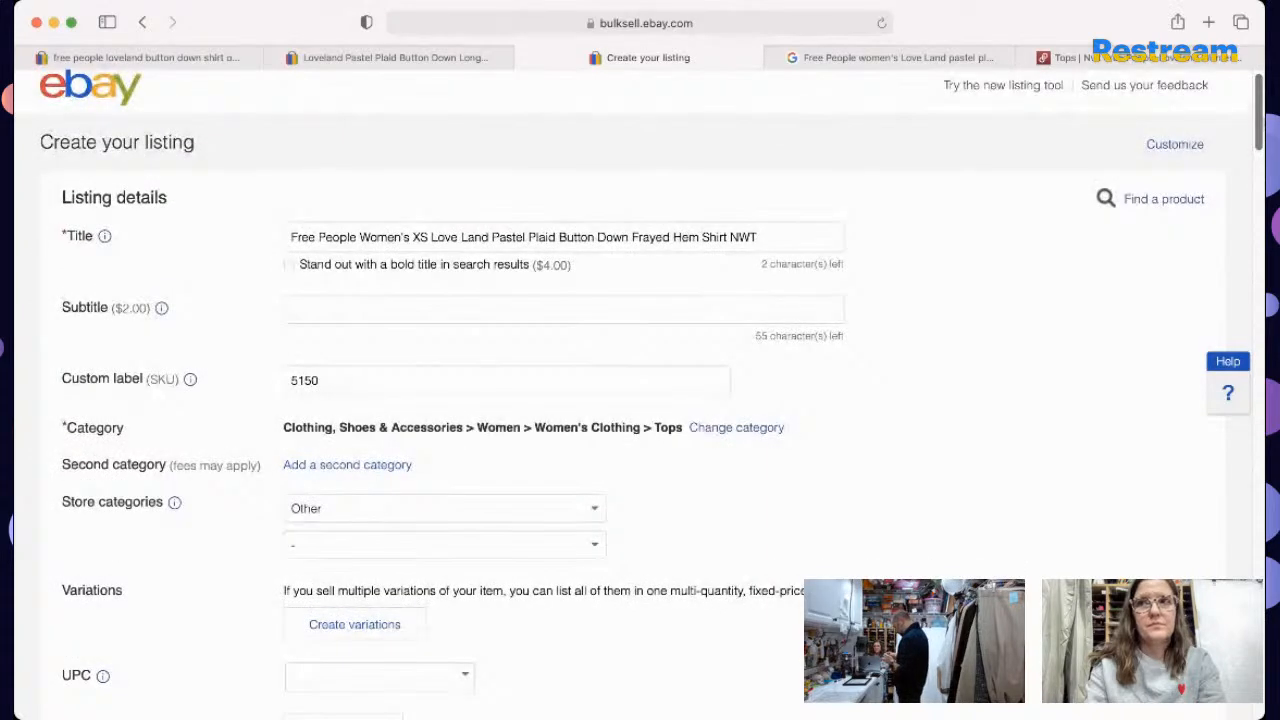
scroll(1230, 204, "down", 7)
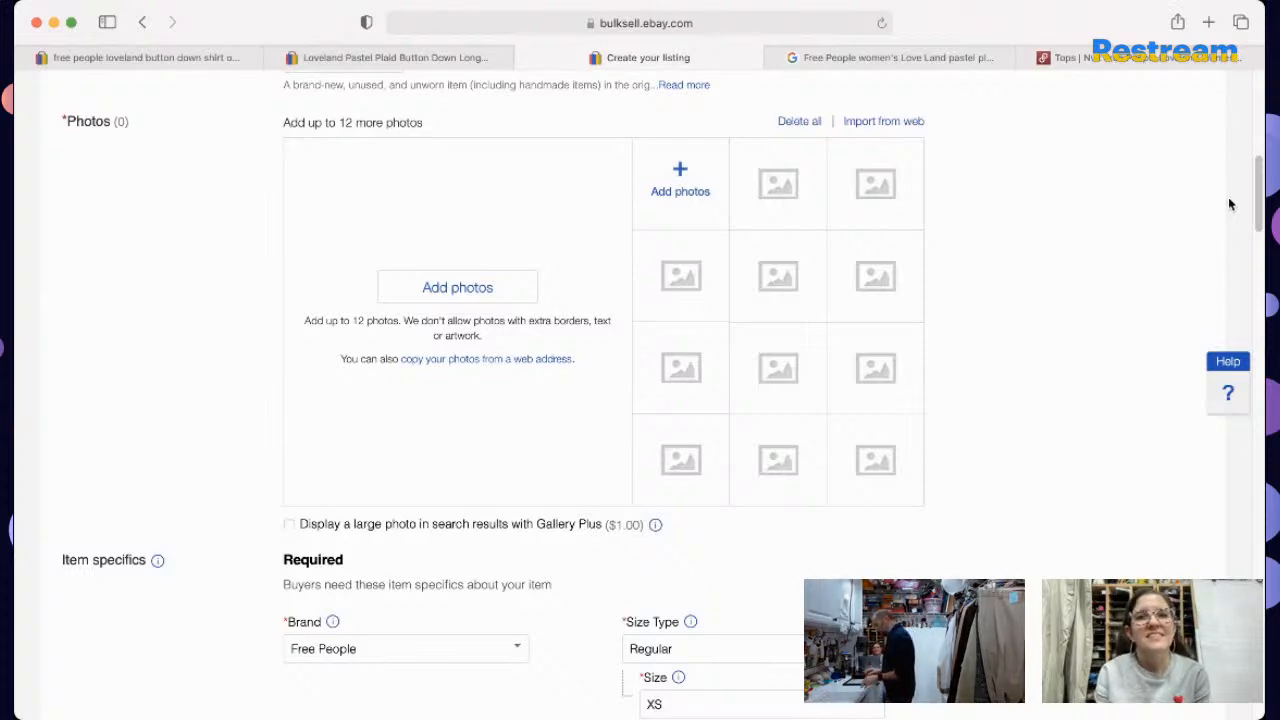
key("super+Tab")
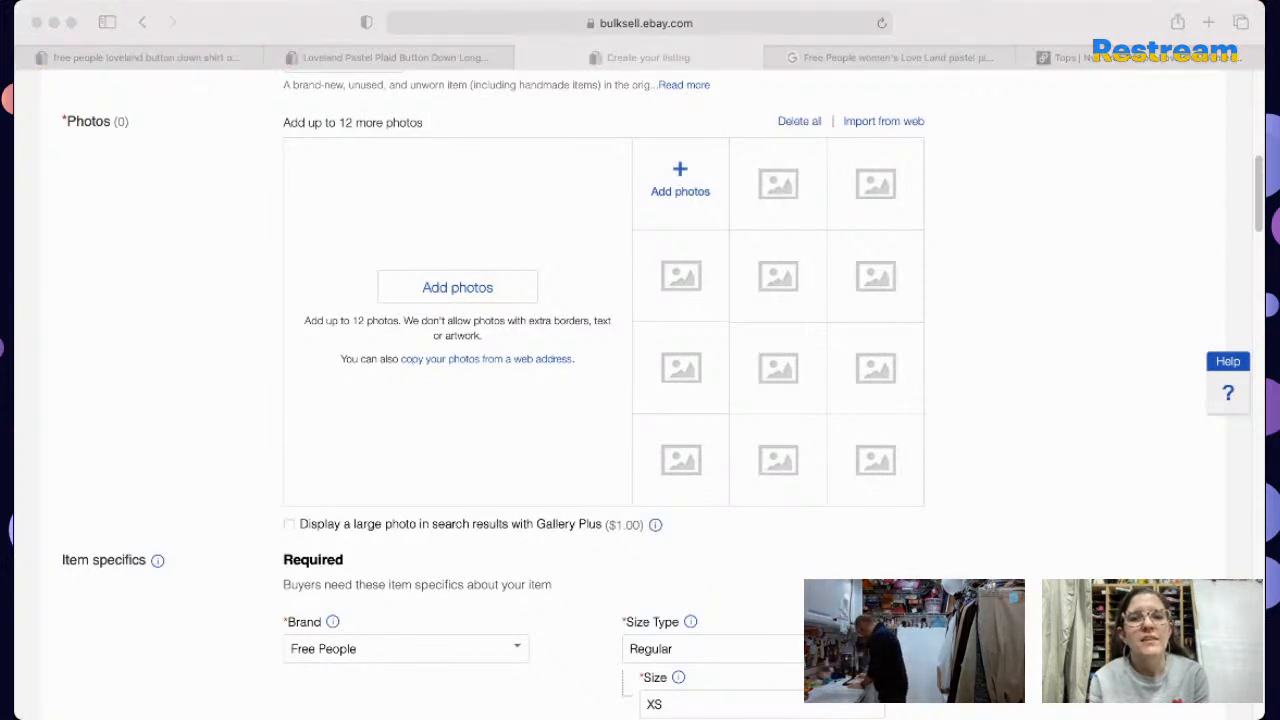
left_click_drag(688, 250, 687, 205)
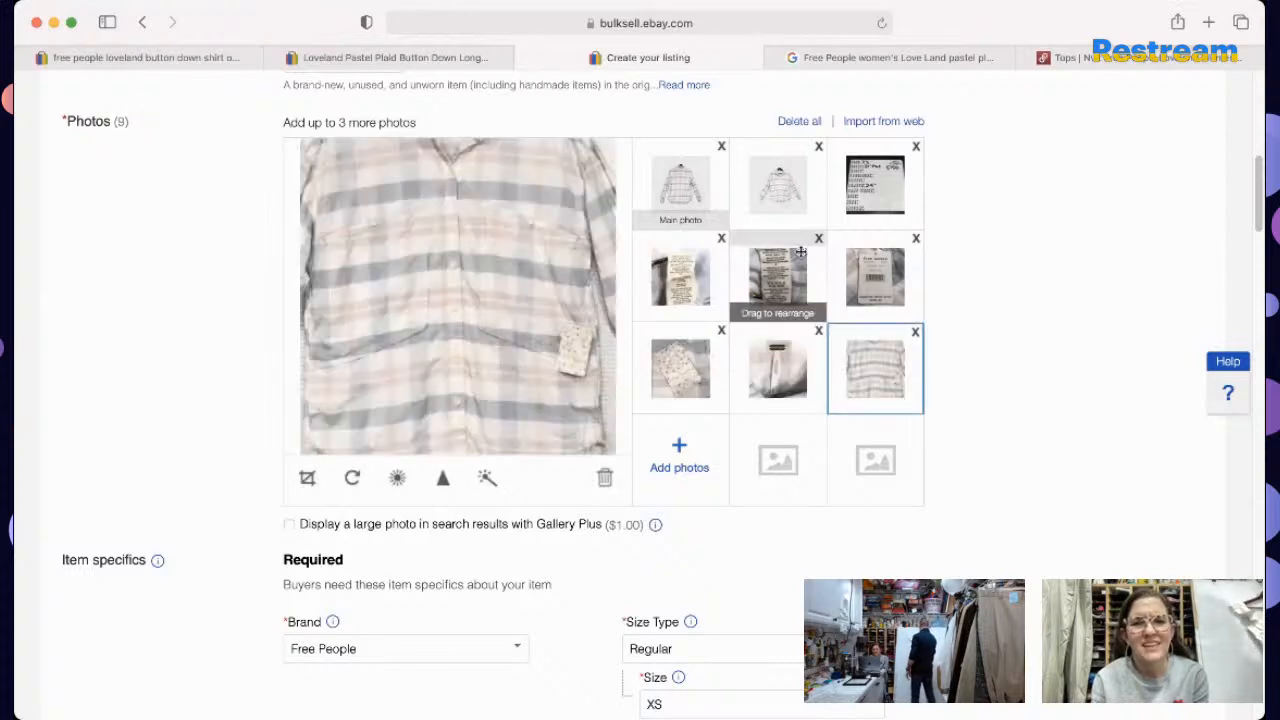
Step: Examine the back, front, brand label and close-up photos of the shirt in the listing's photo section
left_click(711, 194)
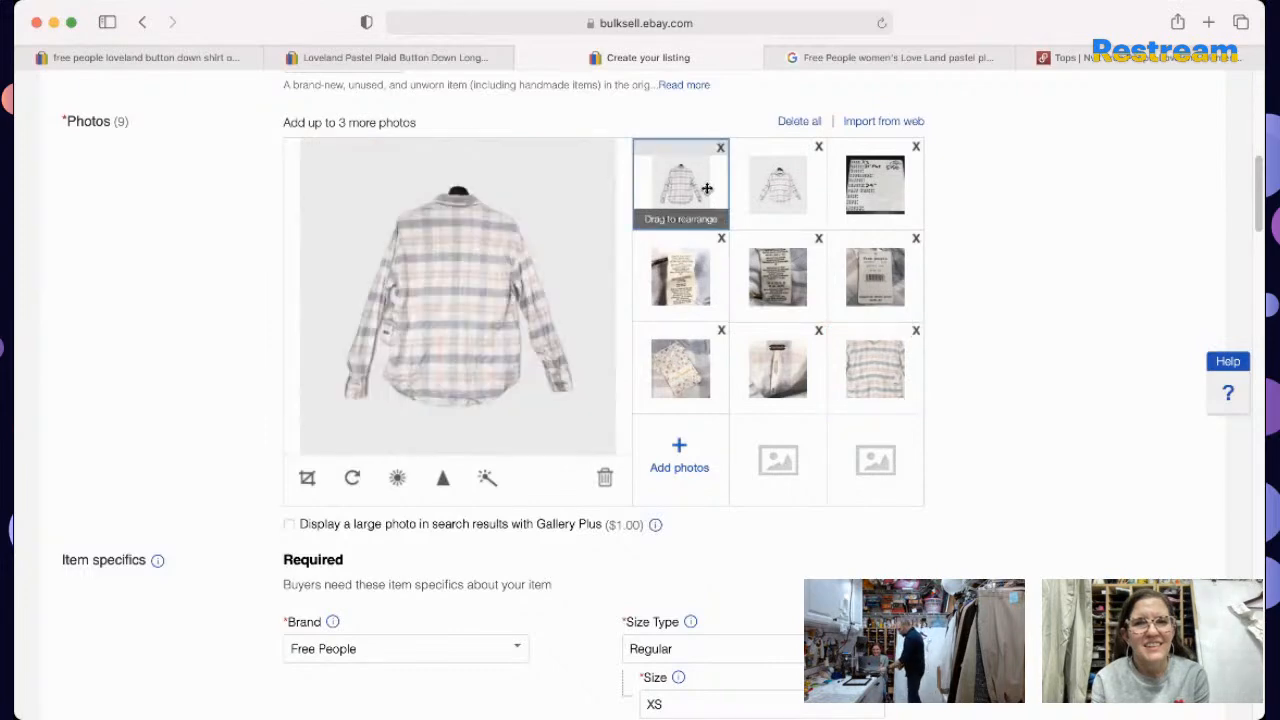
left_click(777, 191)
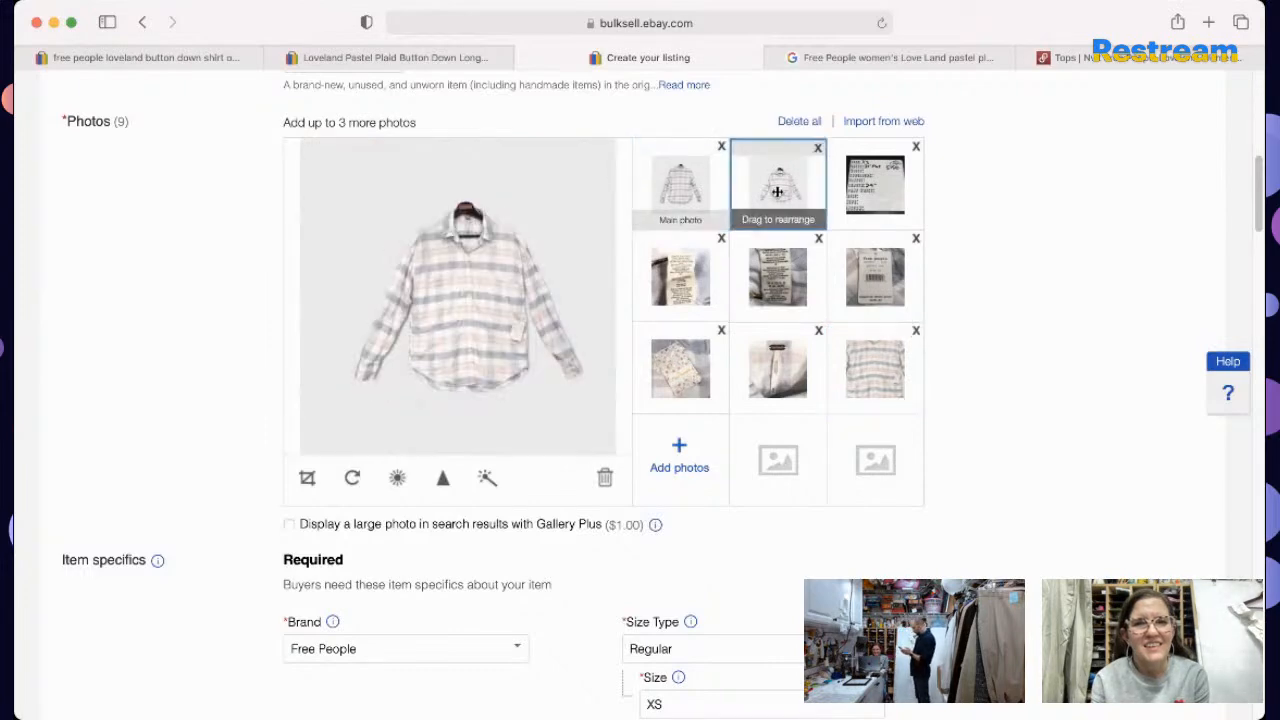
left_click(676, 197)
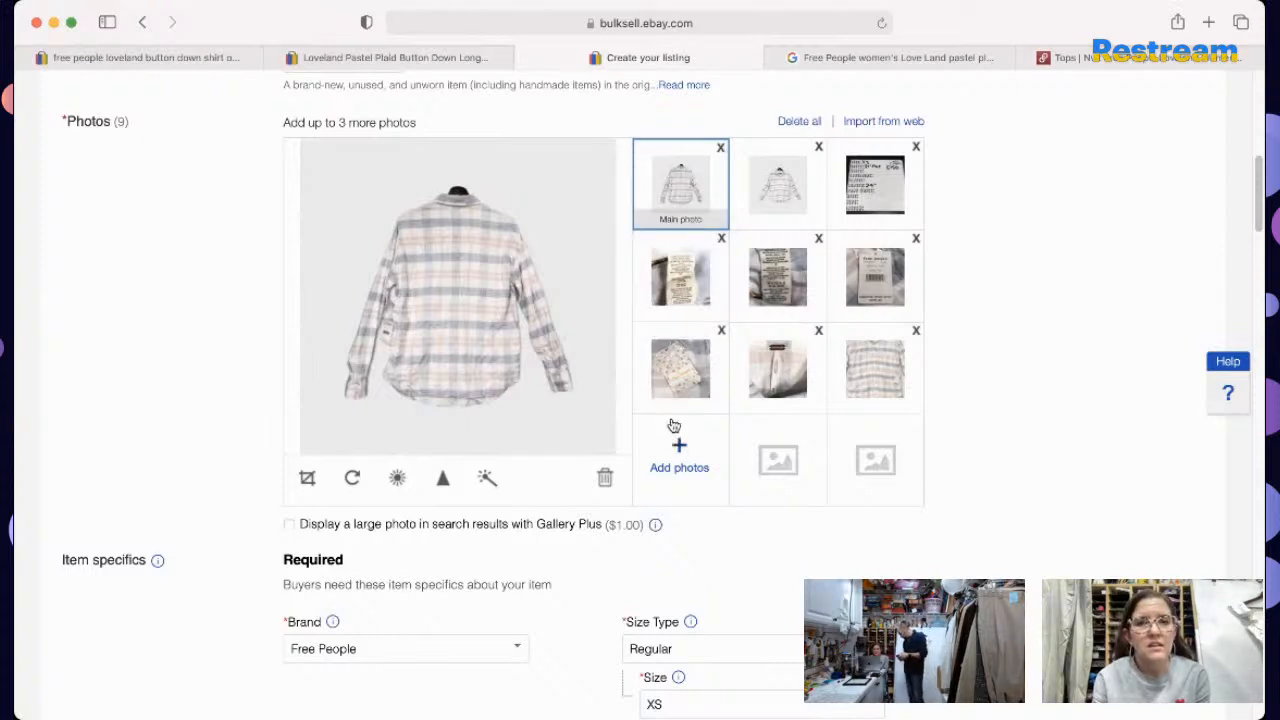
left_click(756, 377)
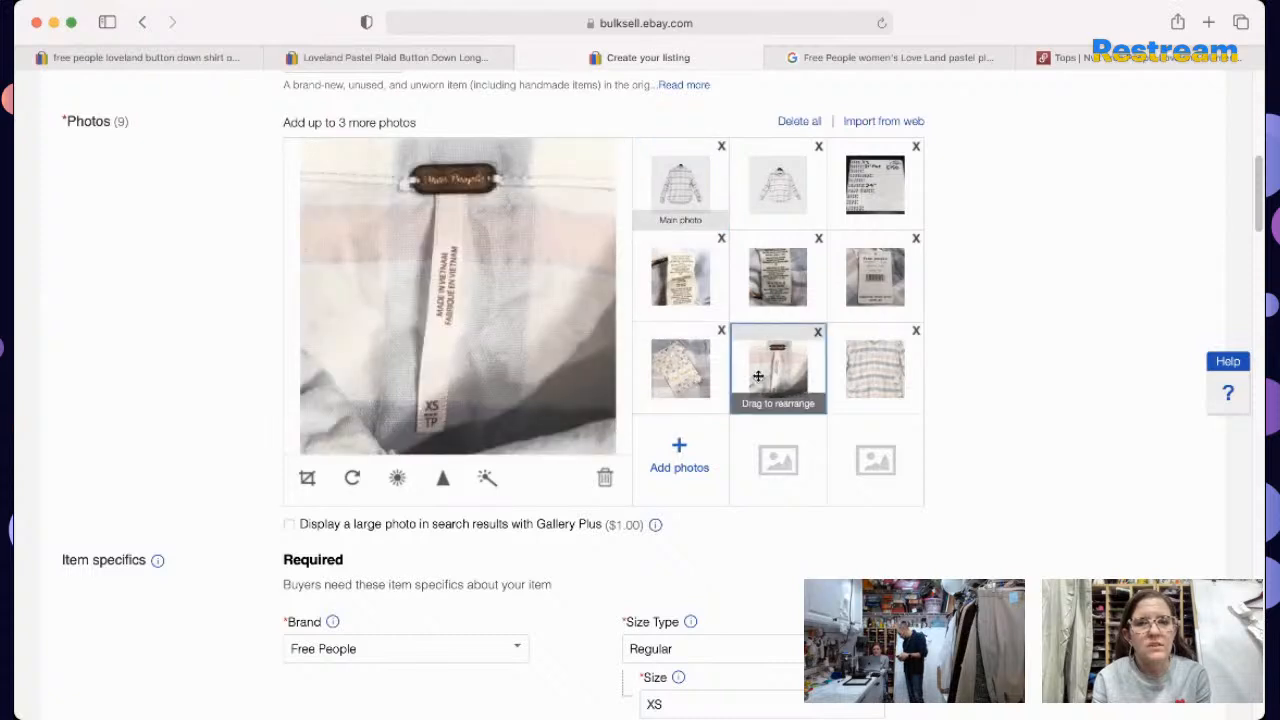
mouse_move(620, 423)
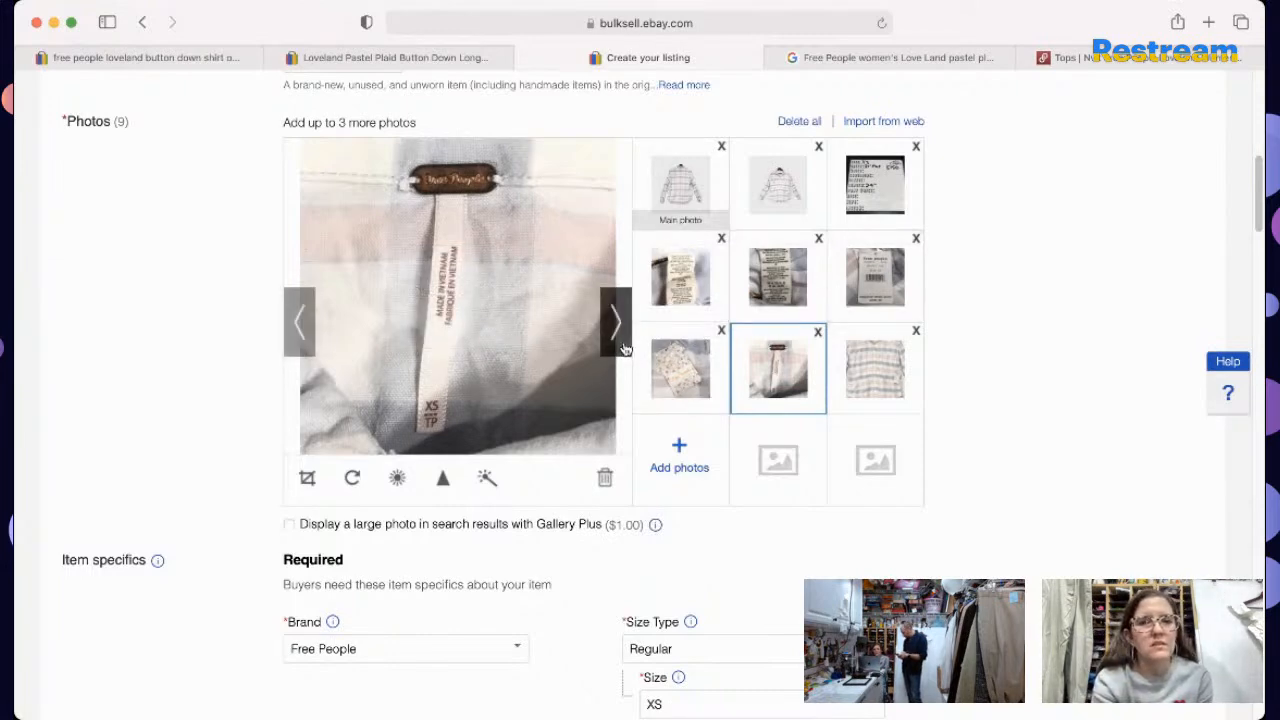
left_click(616, 322)
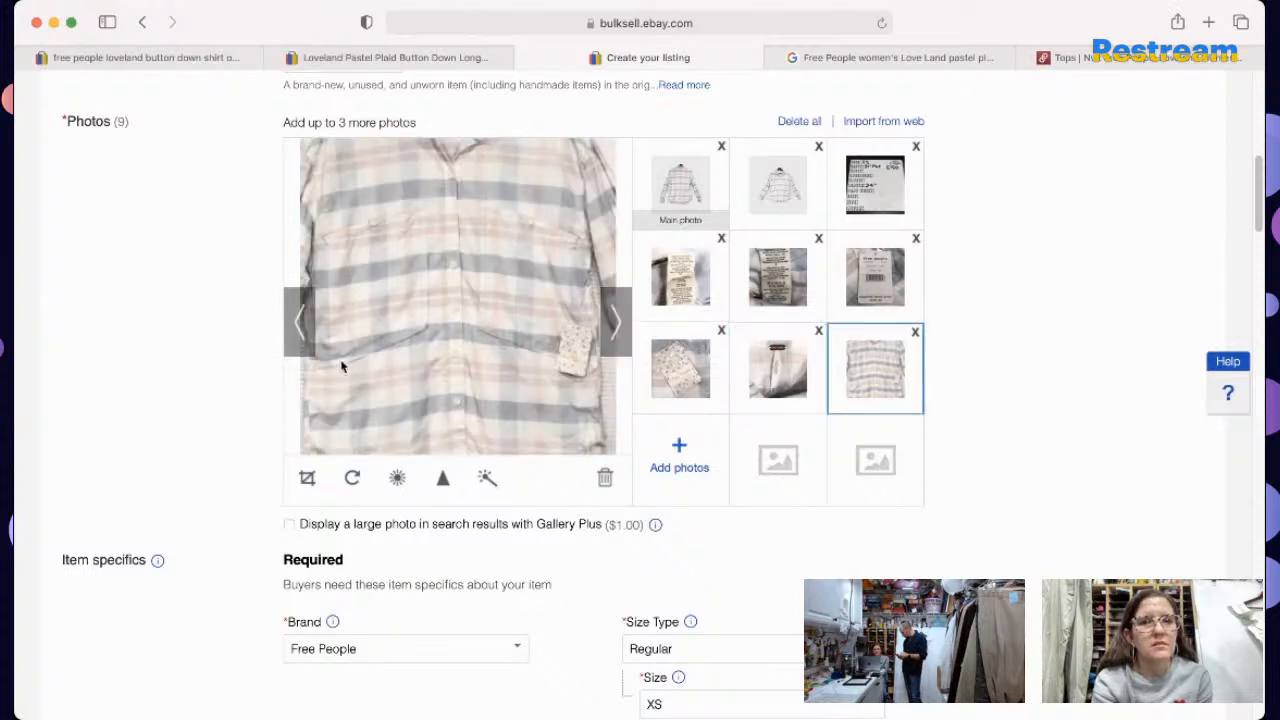
left_click(296, 340)
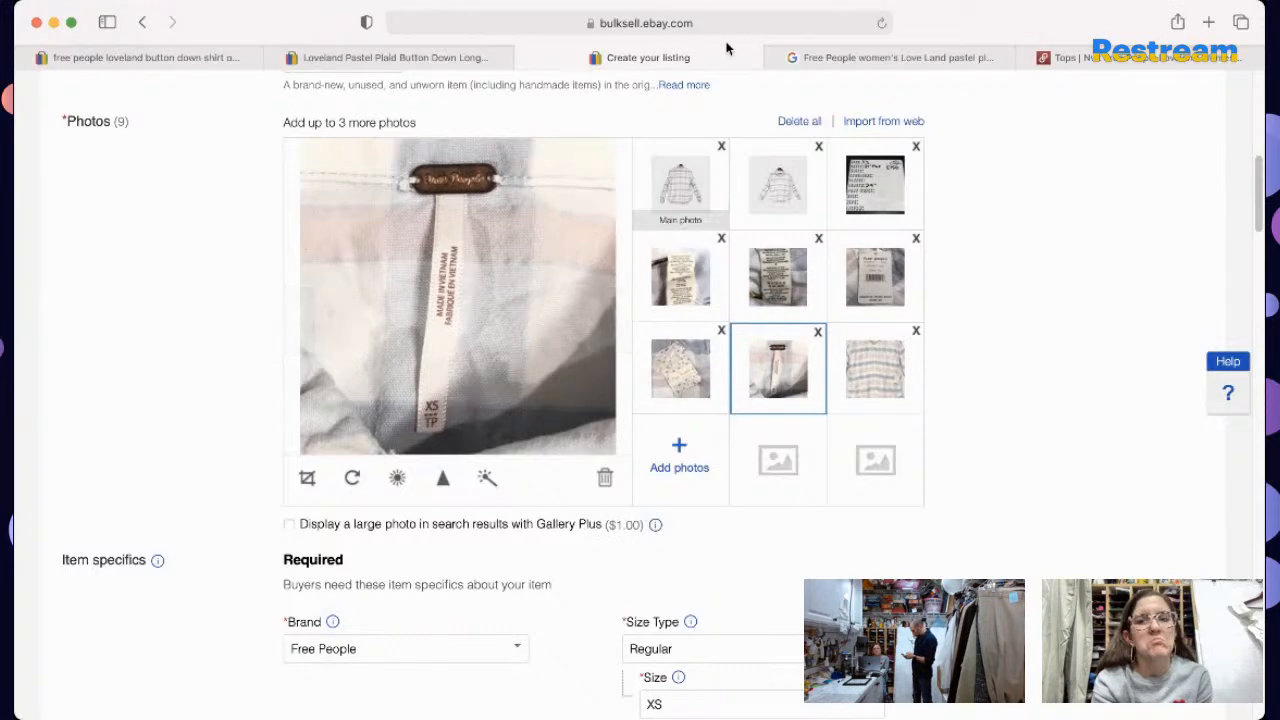
left_click(687, 196)
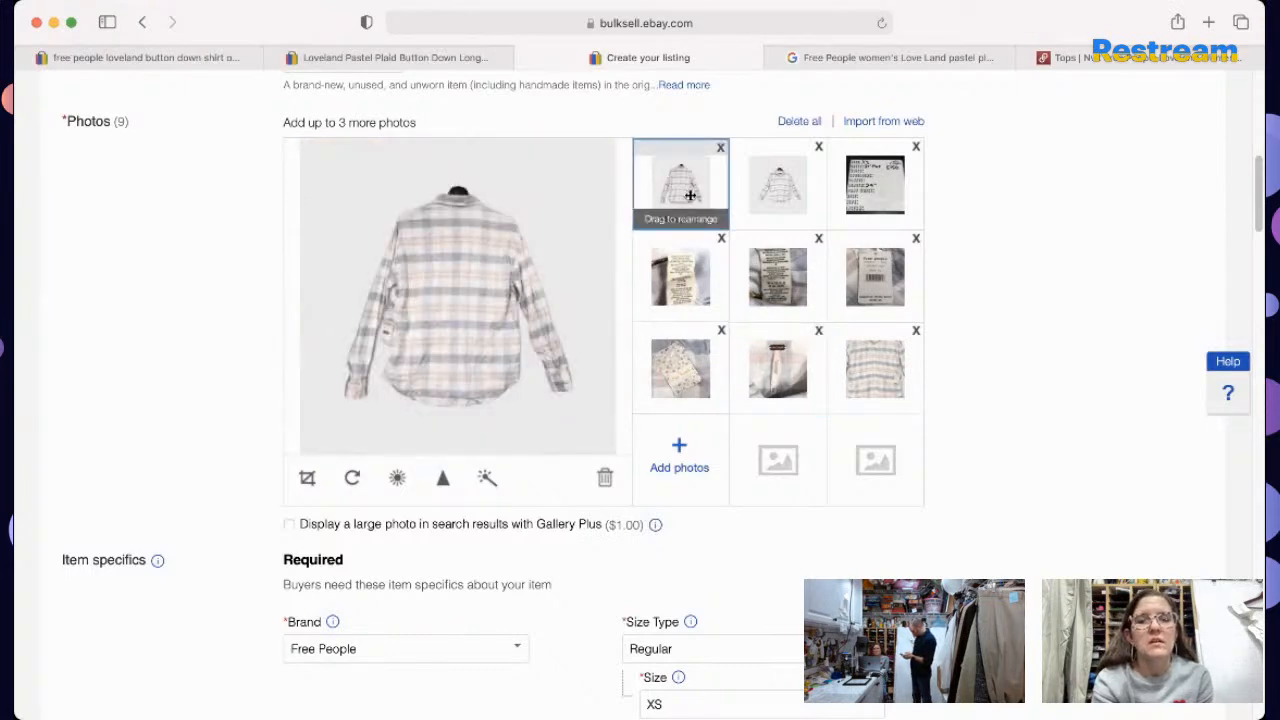
left_click(789, 199)
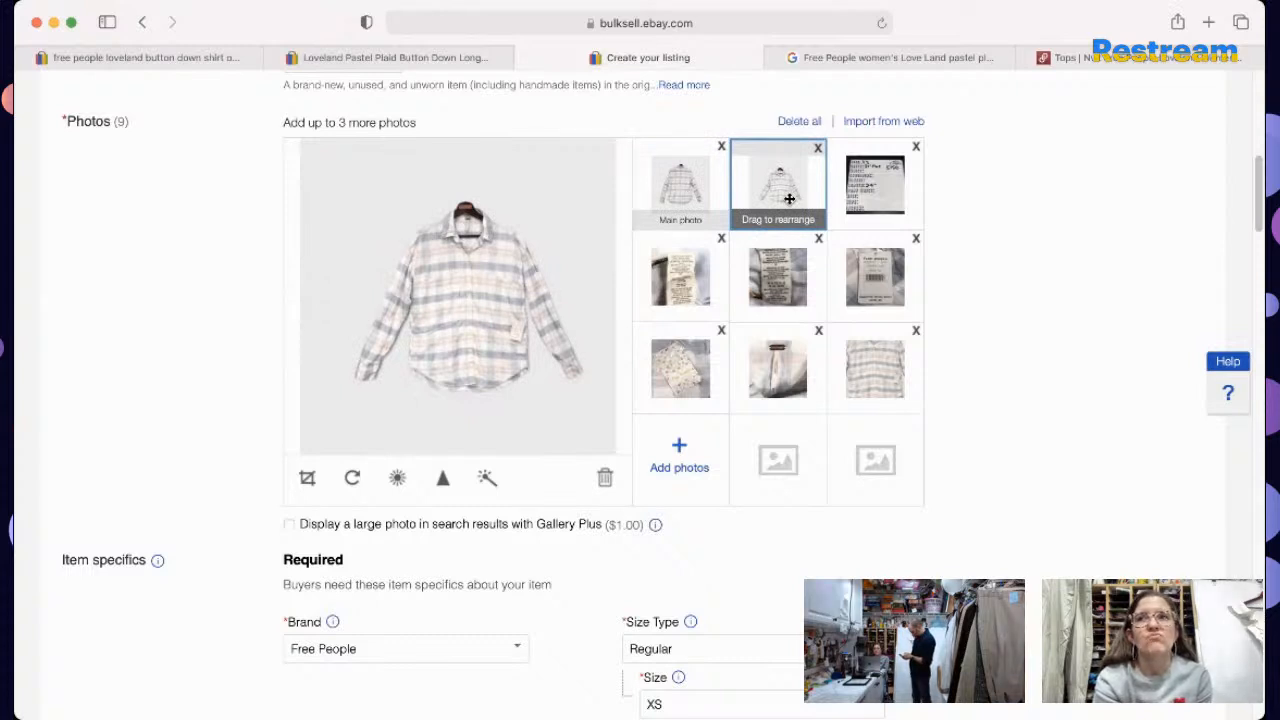
Step: Add the stock photo of the model wearing the shirt as the main photo, followed by the front view and then the back view
left_click(705, 450)
double_click(479, 278)
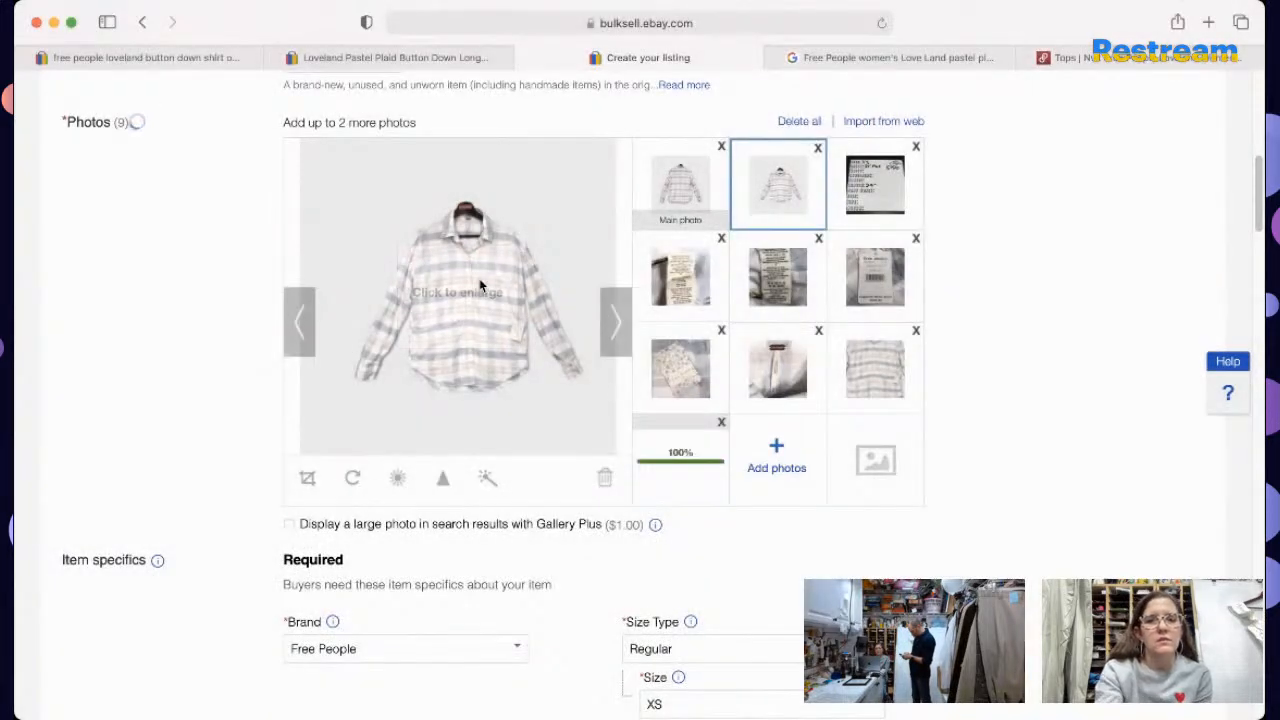
left_click_drag(648, 465, 644, 212)
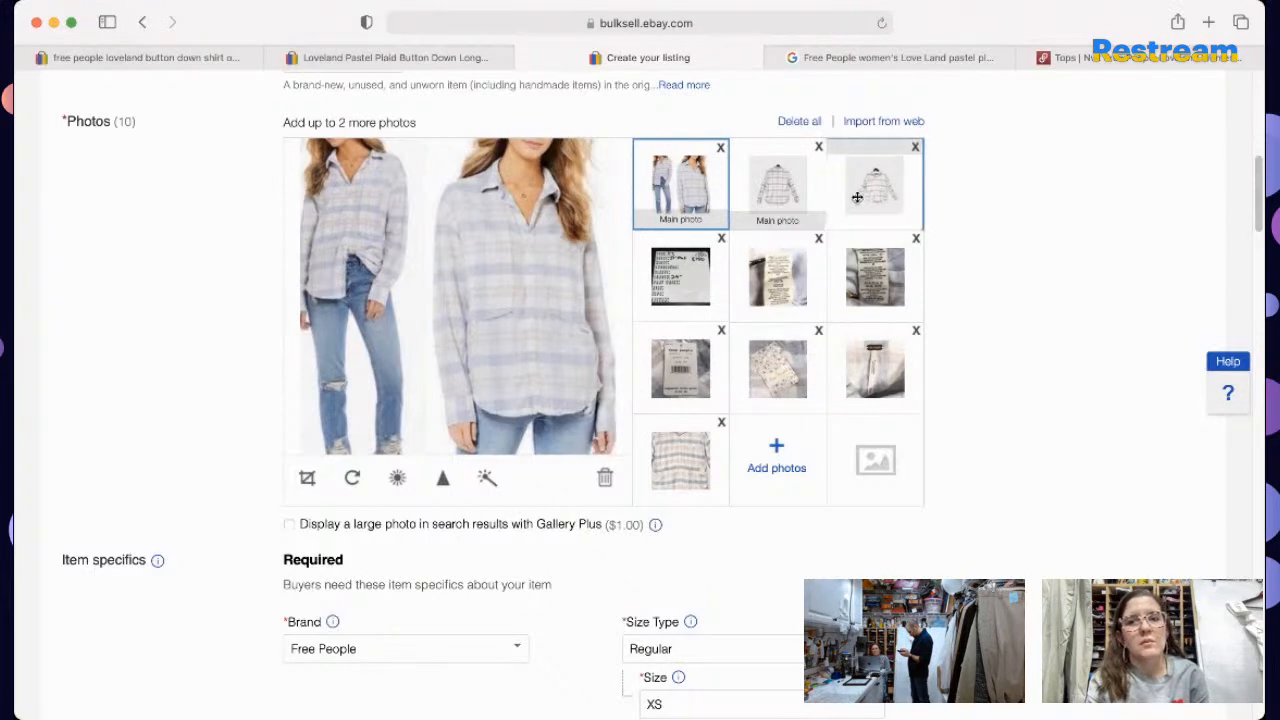
left_click(756, 196)
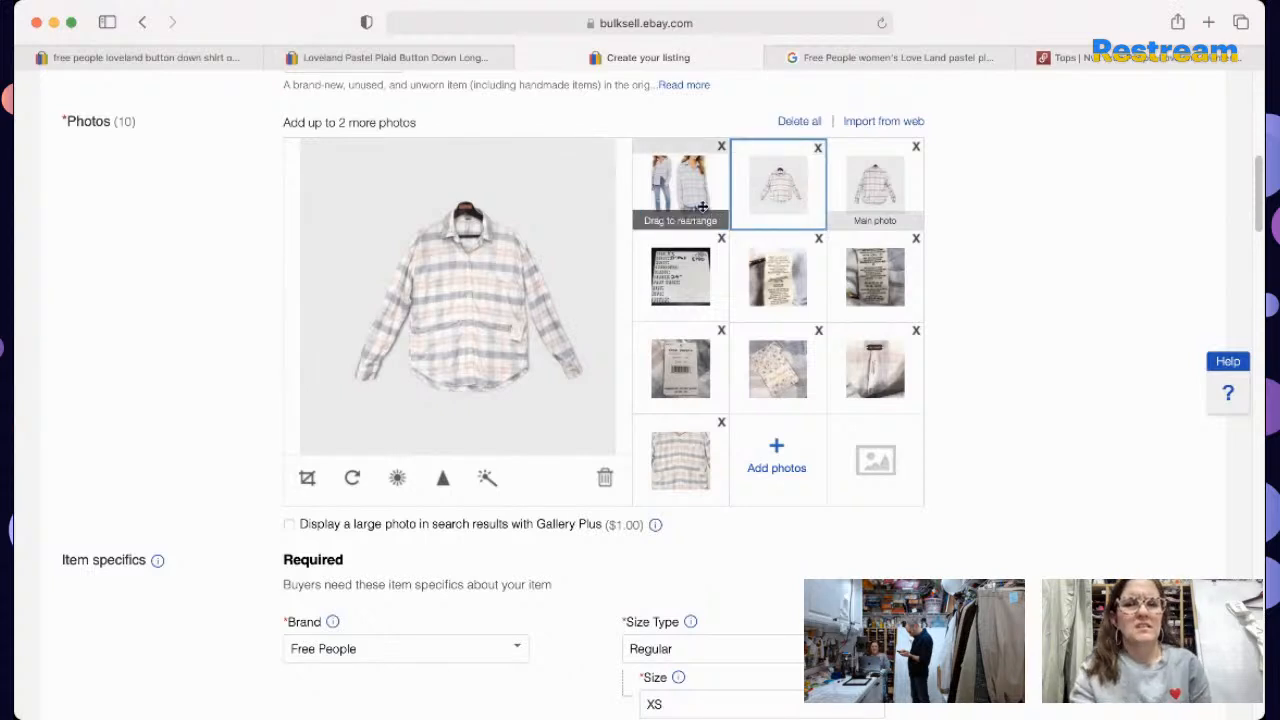
Step: Replace the grey-background front and back shirt photos with the white-background versions, placed second and third
left_click(678, 455)
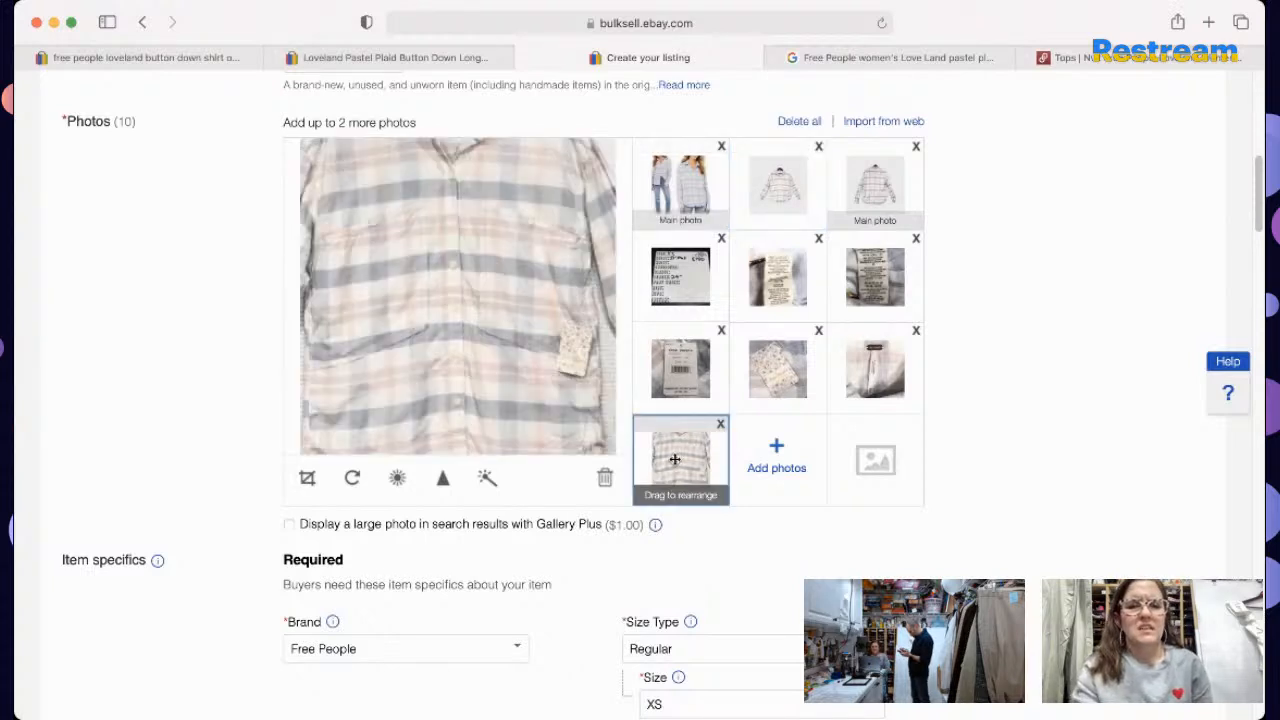
left_click(777, 392)
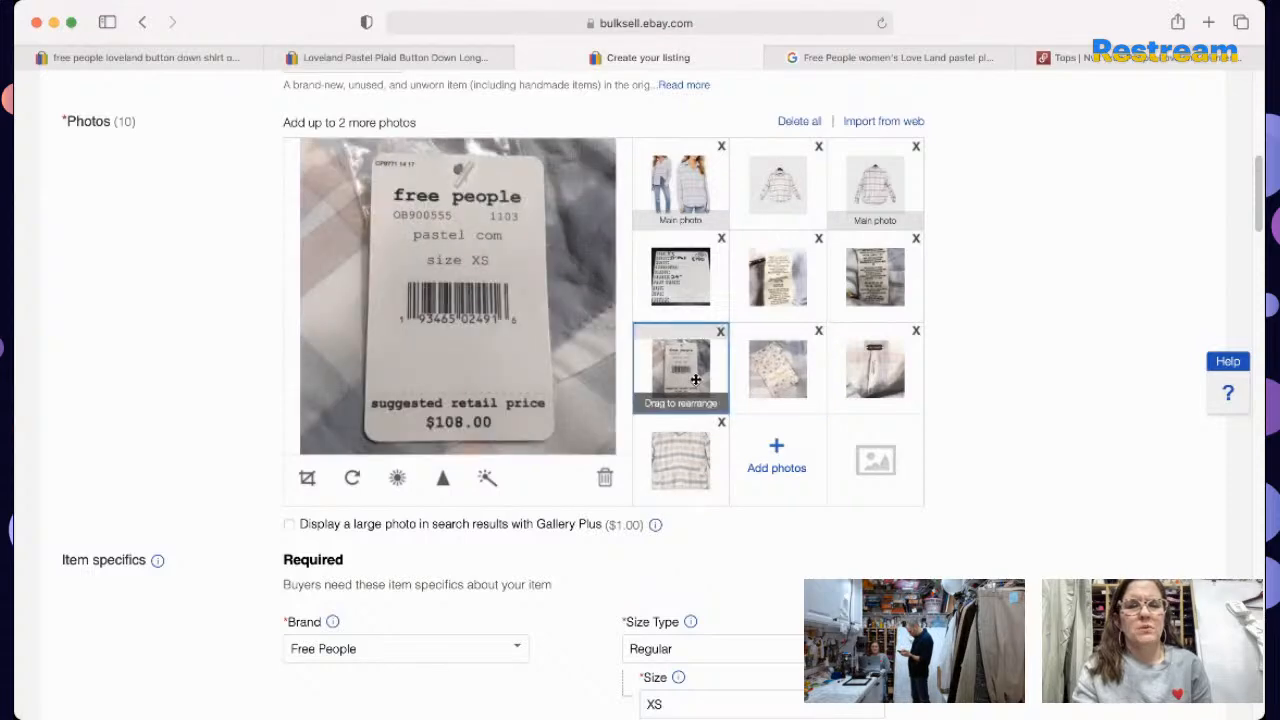
left_click_drag(1258, 200, 1257, 238)
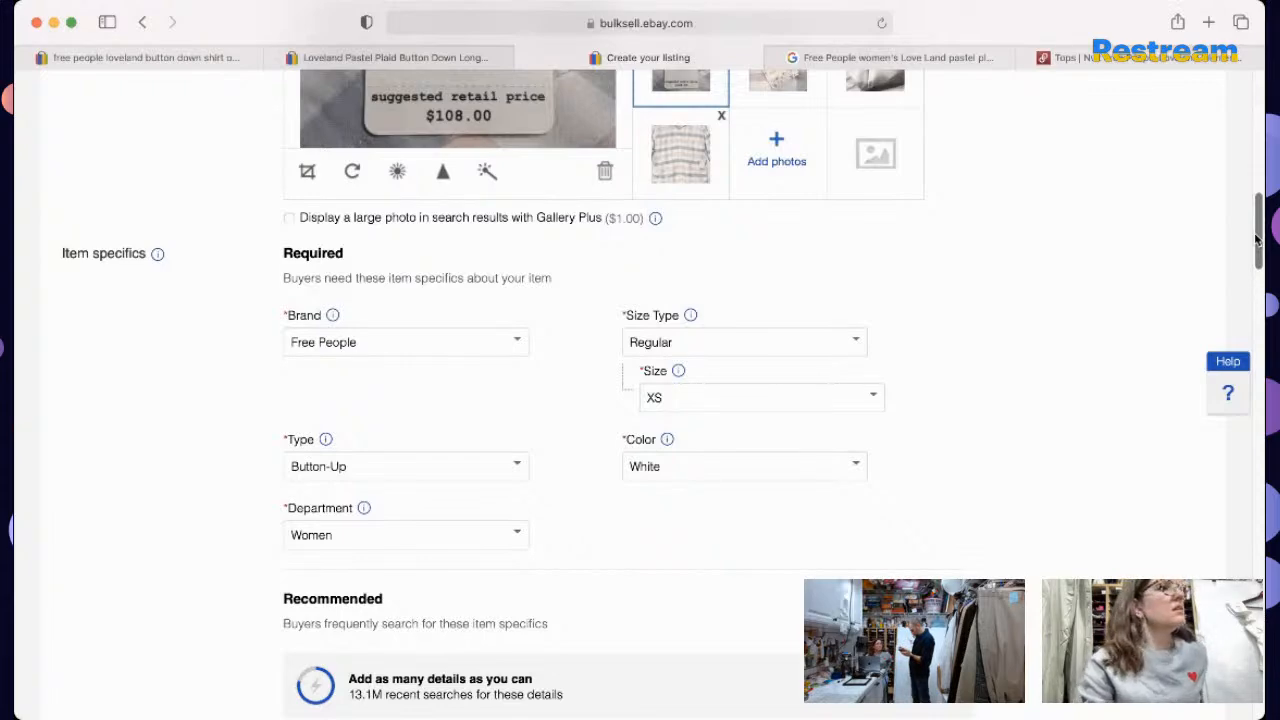
left_click_drag(1257, 238, 1261, 203)
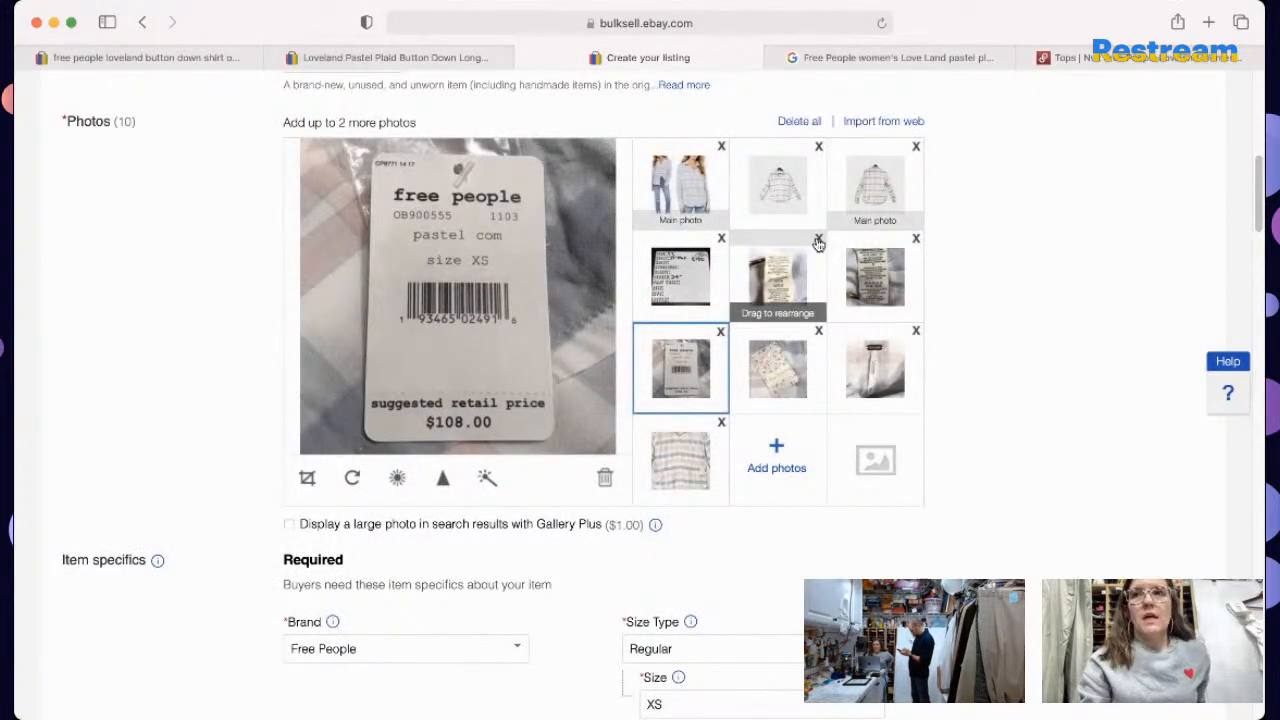
left_click(818, 148)
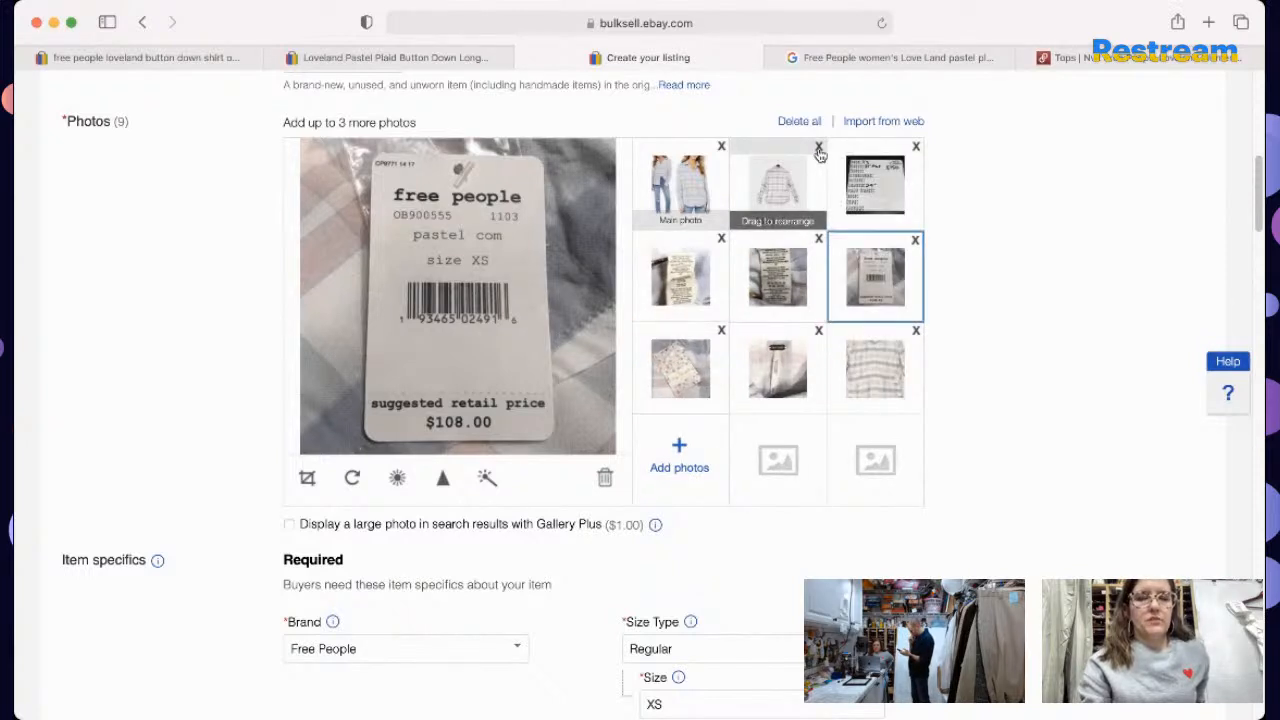
left_click(818, 148)
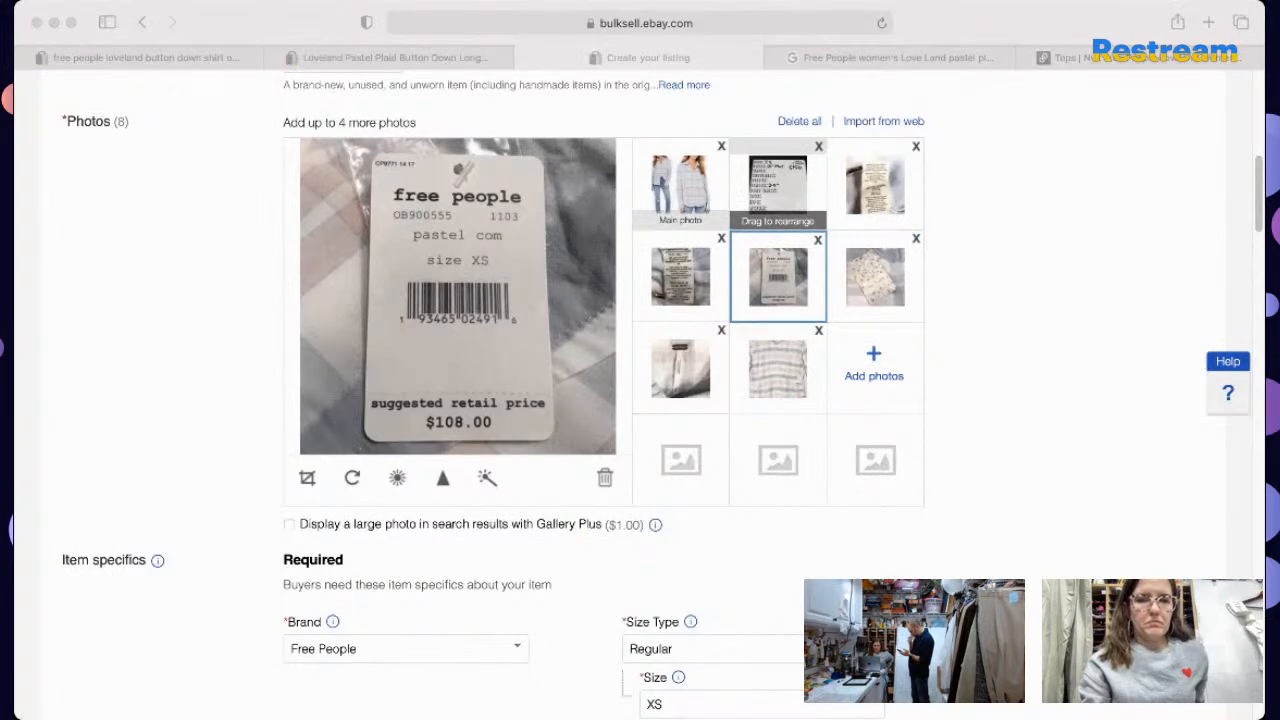
left_click_drag(877, 420, 886, 351)
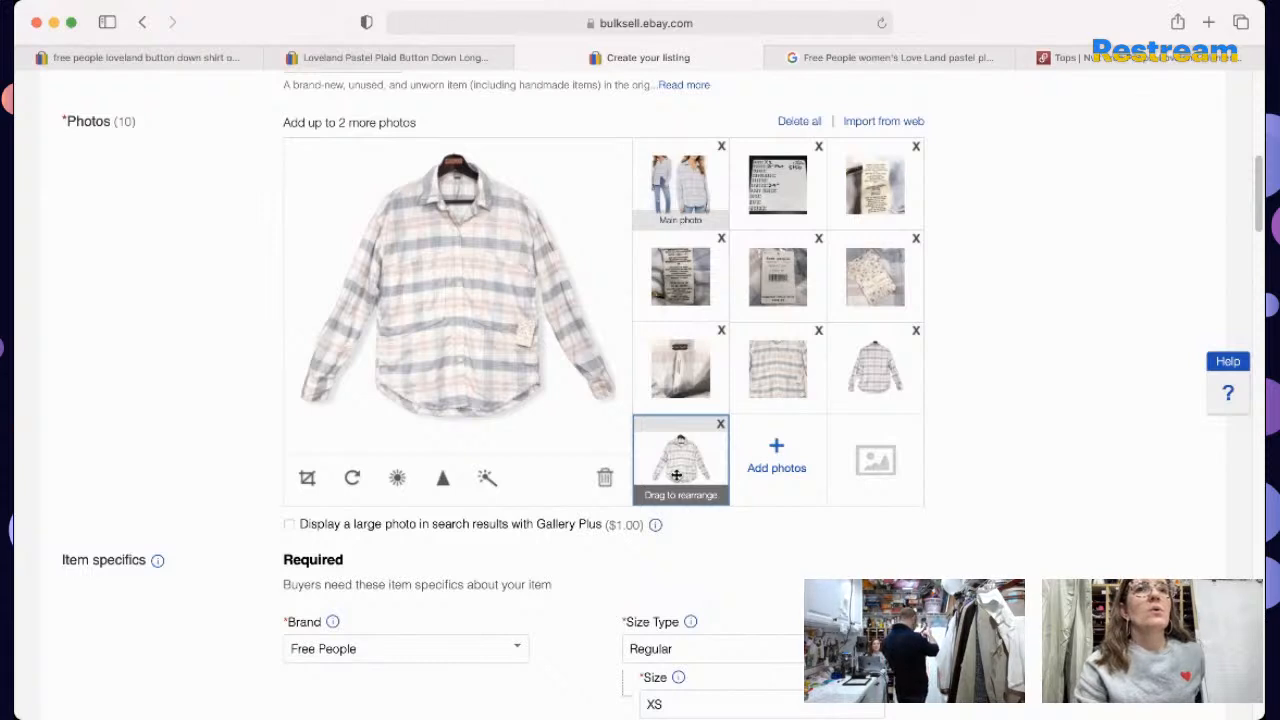
left_click_drag(676, 474, 869, 195)
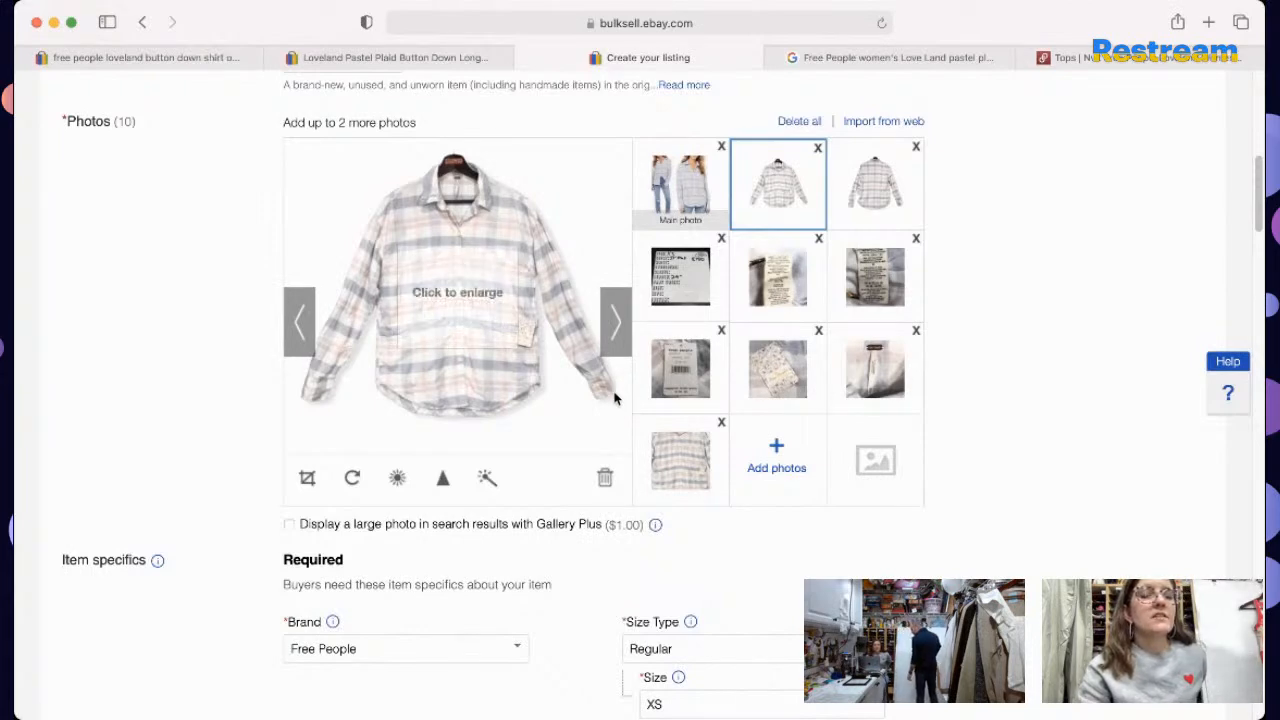
Step: Review the measurement card, care labels, price tag, brand label, close-up and main photos of the listing
left_click(681, 281)
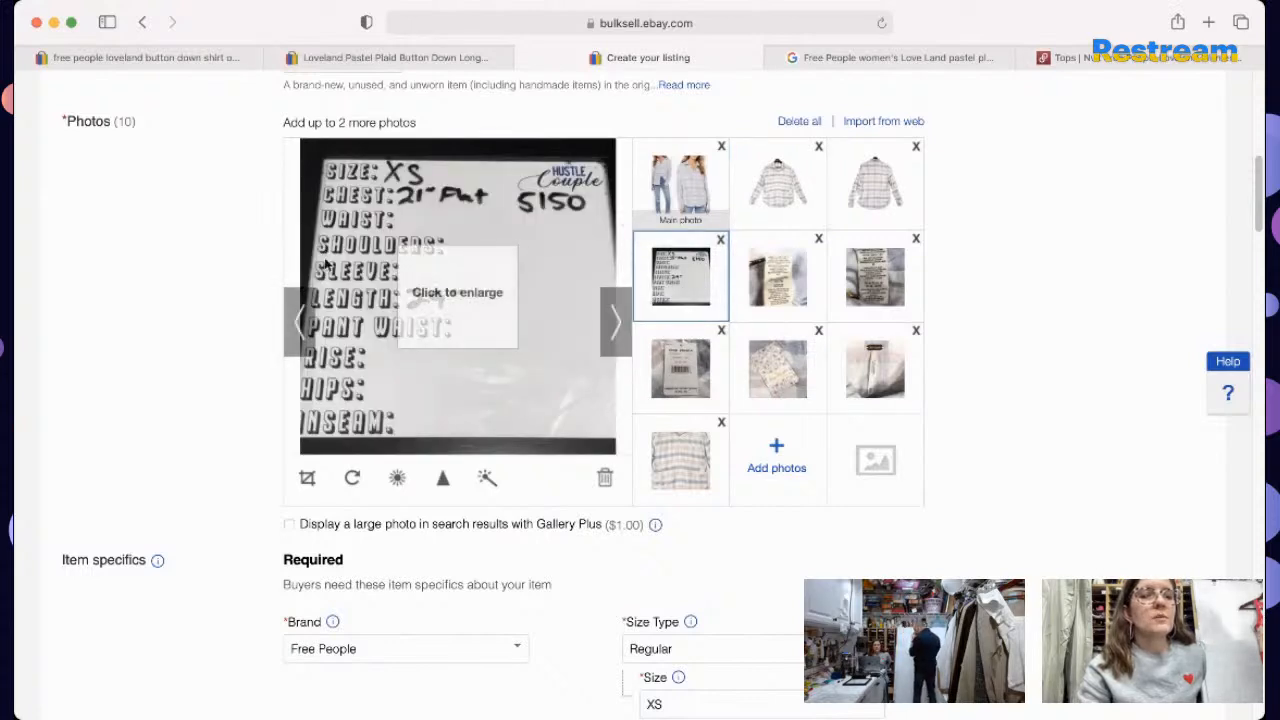
left_click(775, 275)
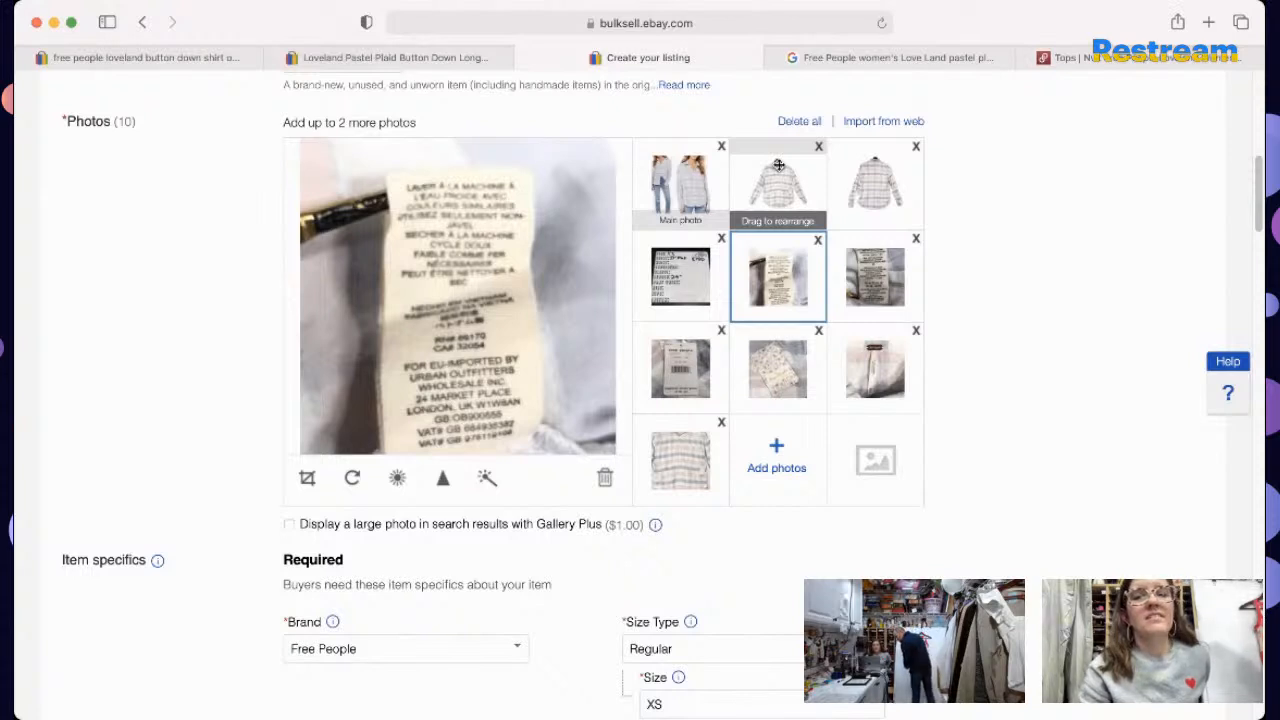
left_click(866, 278)
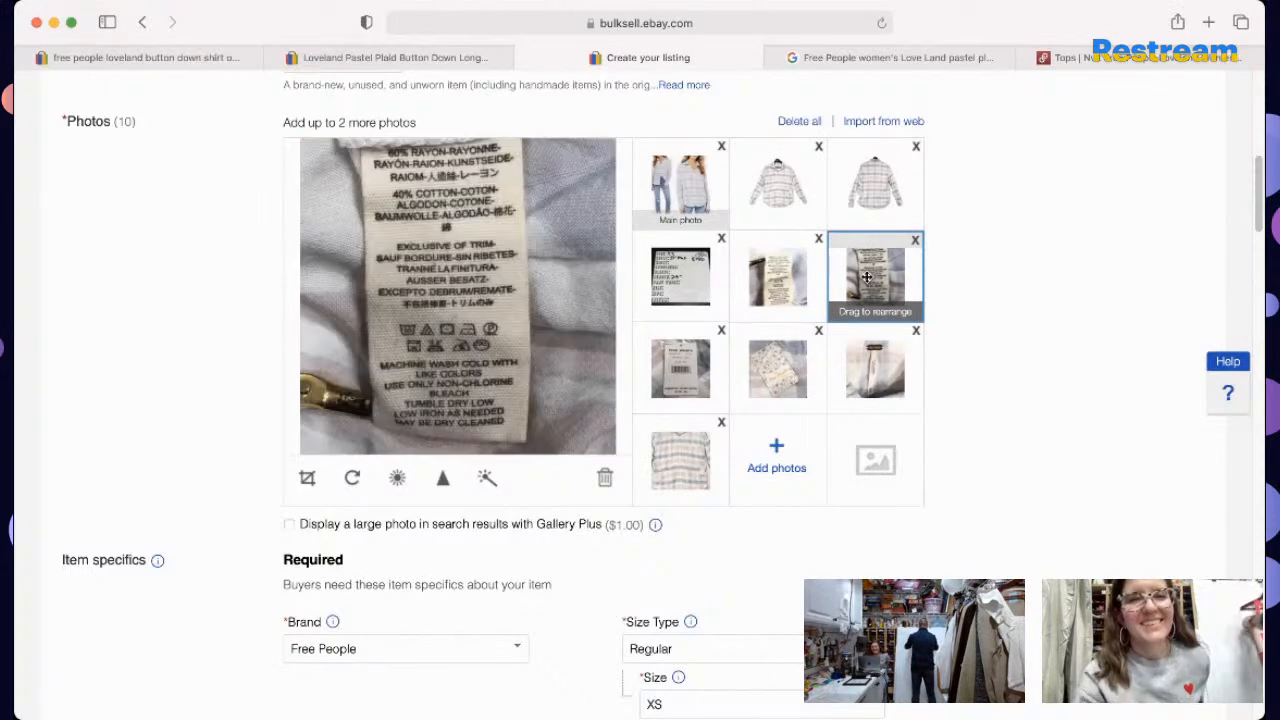
left_click(693, 358)
left_click(795, 370)
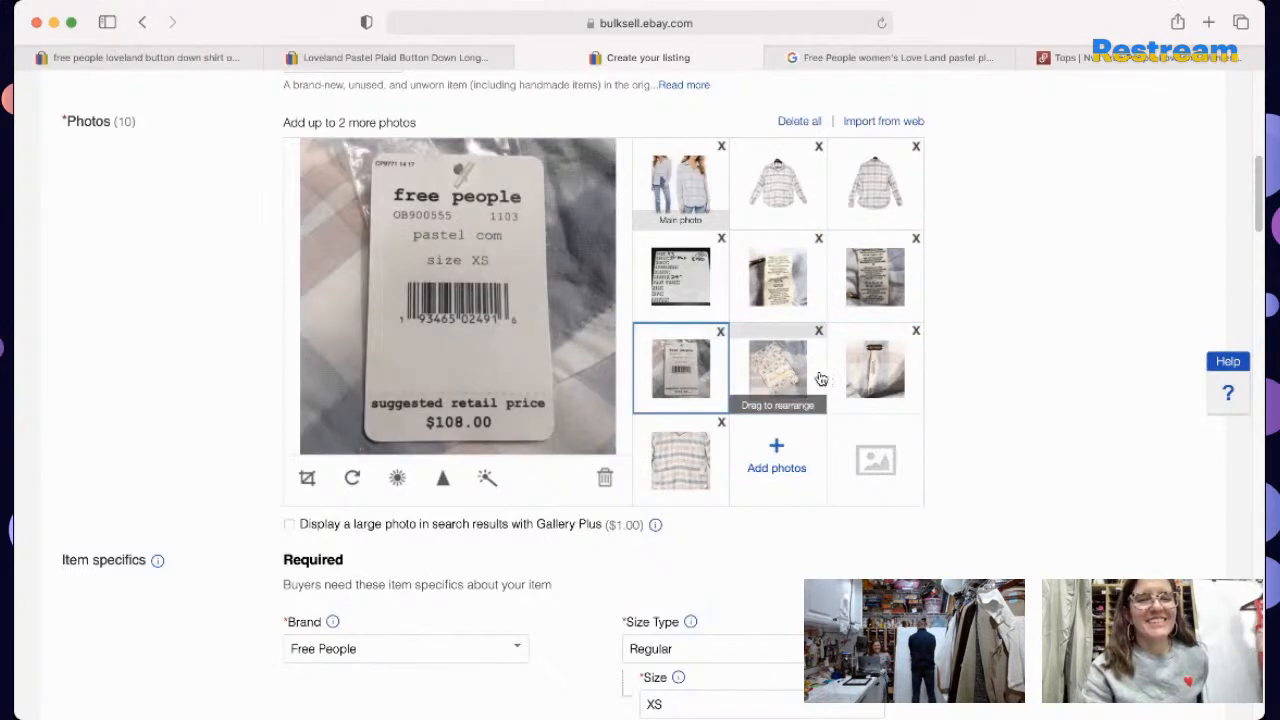
left_click(876, 370)
left_click(712, 462)
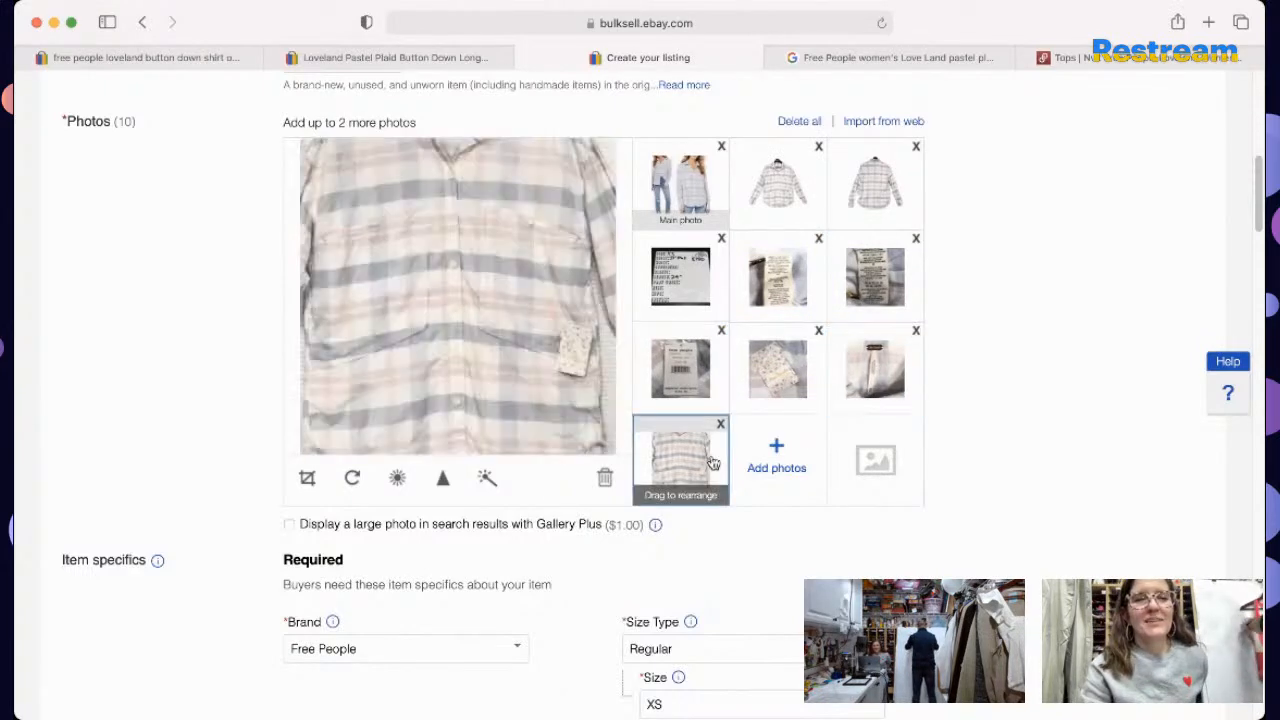
left_click(709, 208)
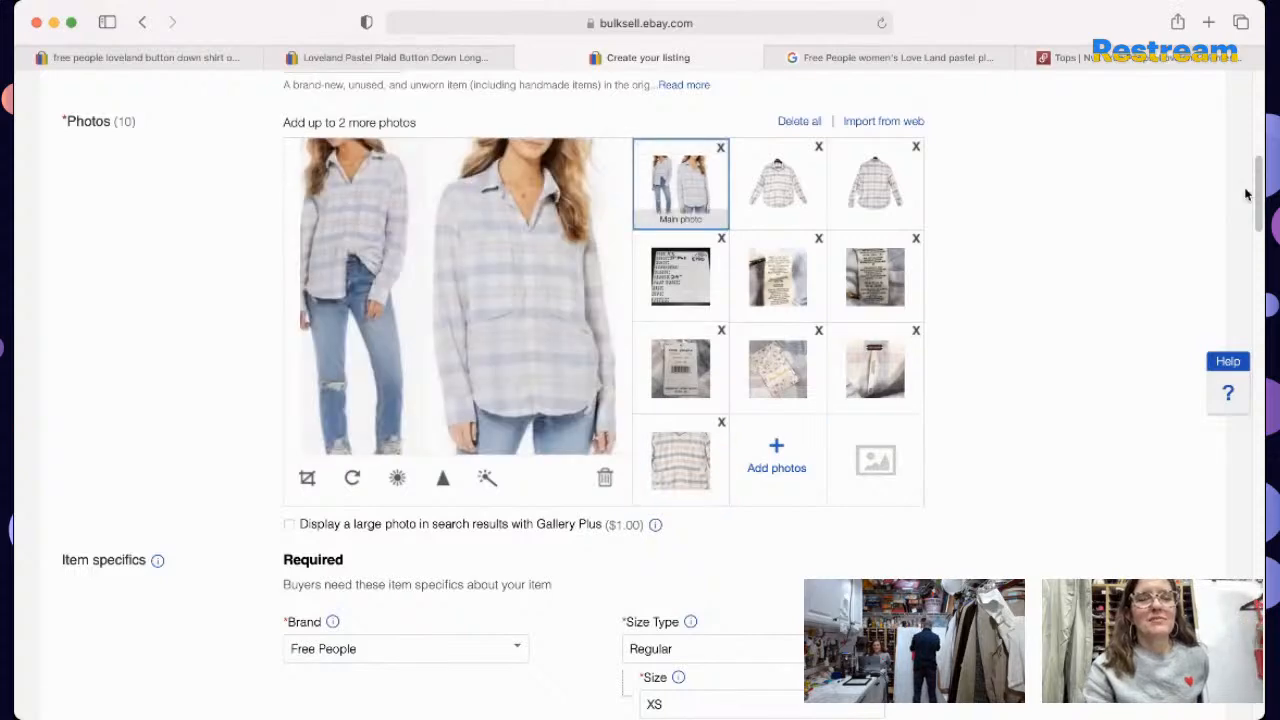
Step: Submit the finished shirt listing for publication
left_click_drag(1258, 165, 1189, 449)
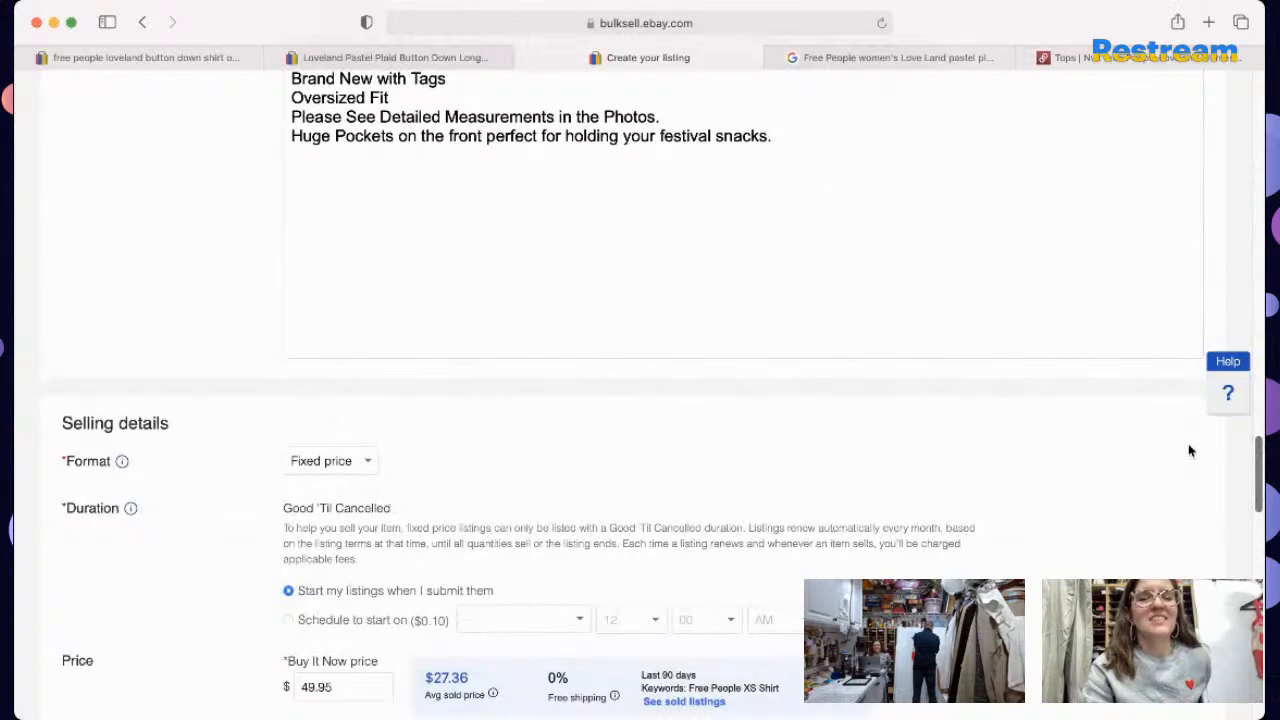
scroll(1185, 470, "down", 3)
scroll(1178, 488, "down", 8)
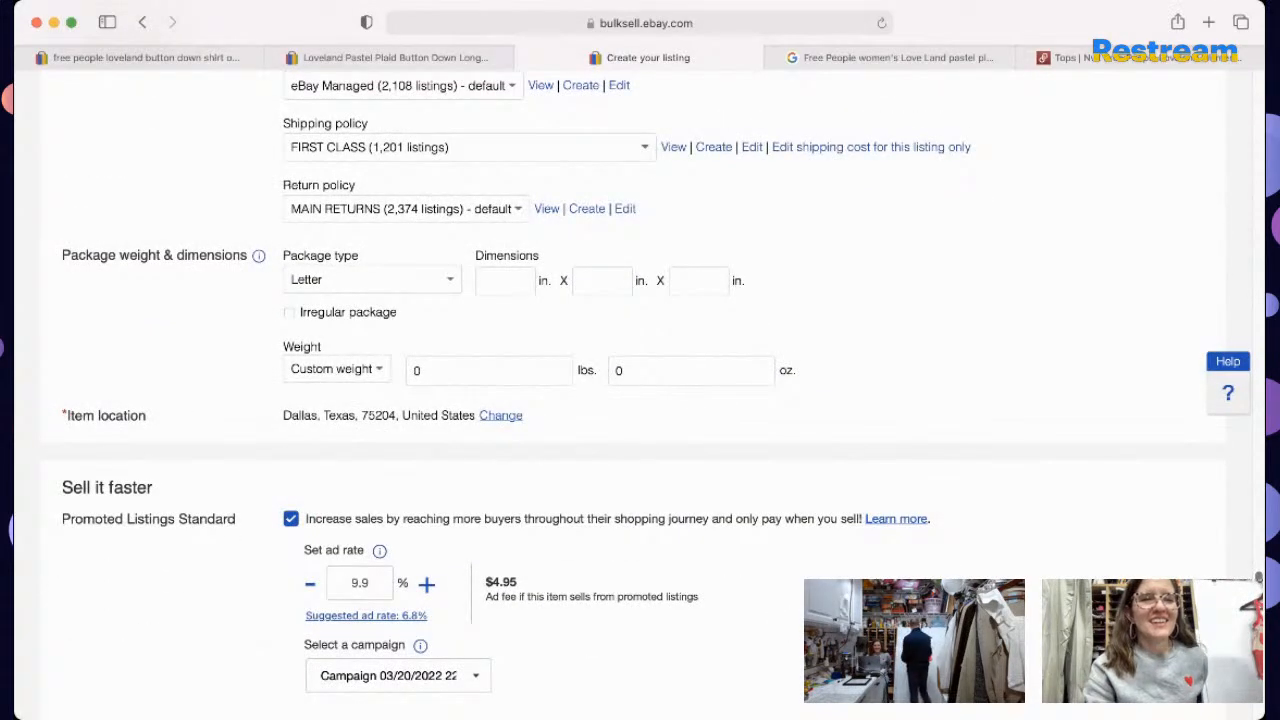
scroll(640, 400, "down", 2)
scroll(640, 400, "down", 4)
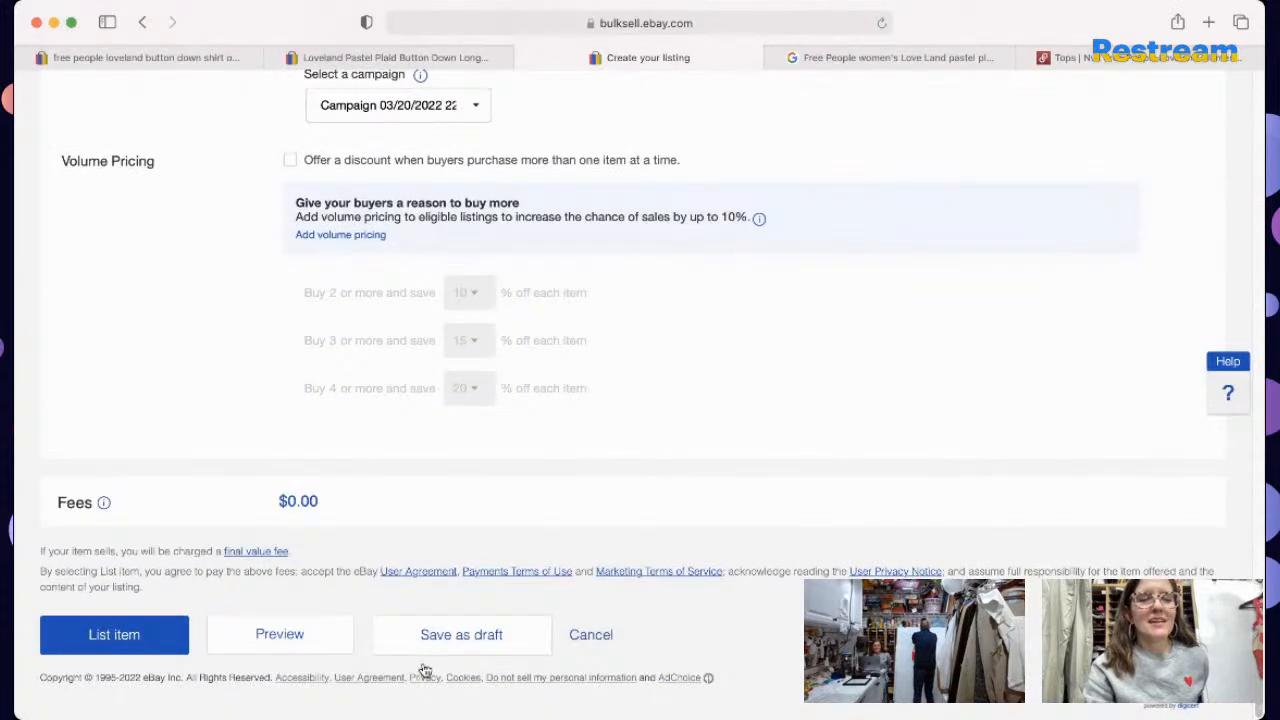
left_click(165, 635)
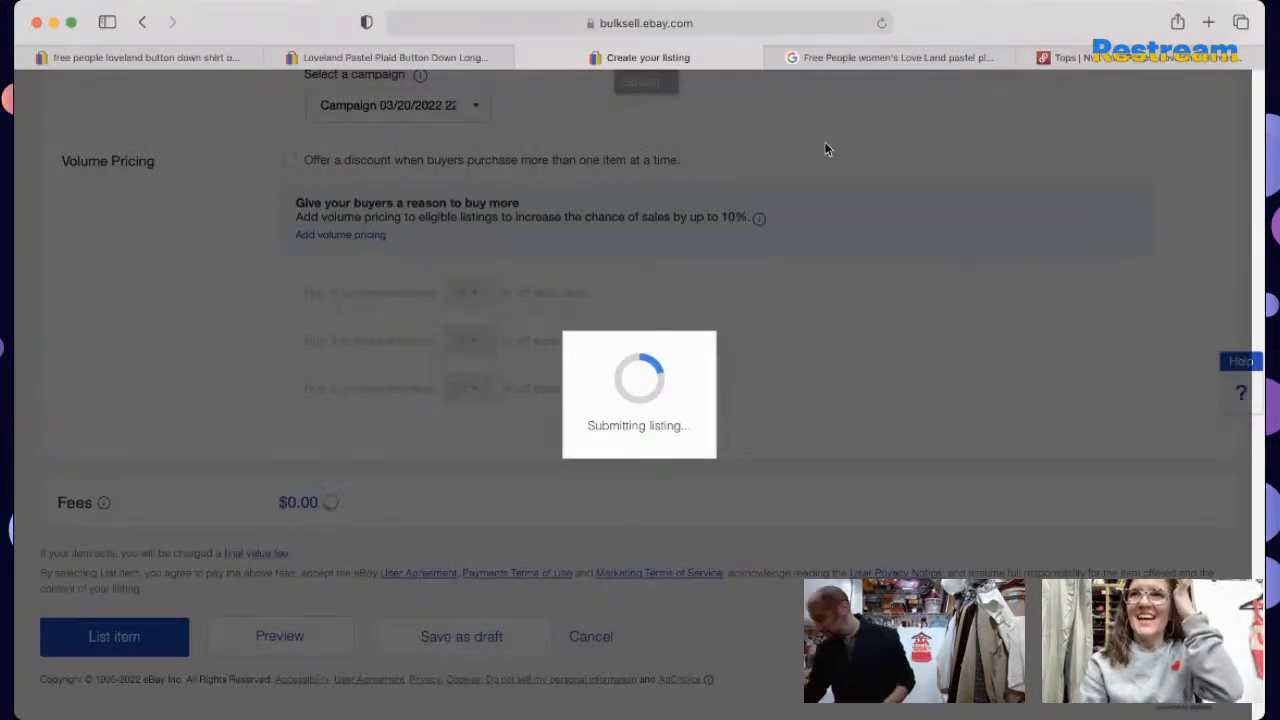
Step: Replace the Google image search for the Free People shirt with a search for "chaser USA tank"
left_click(867, 58)
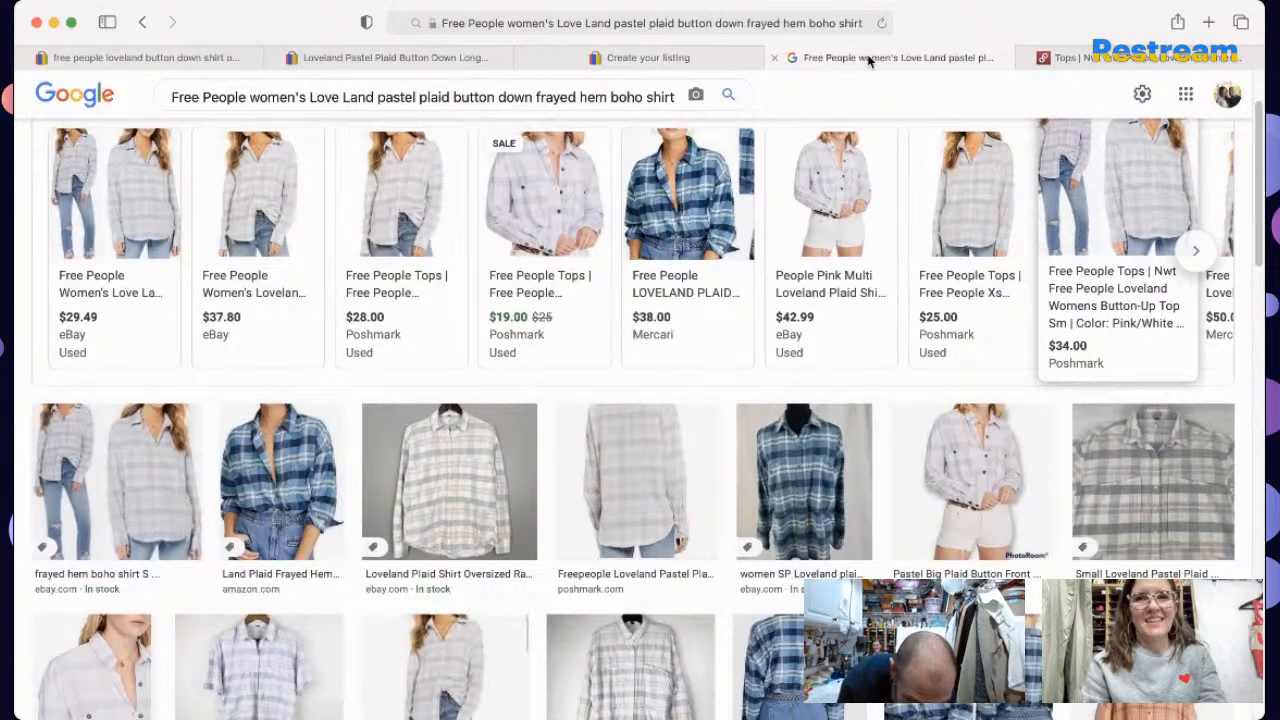
left_click_drag(676, 97, 645, 98)
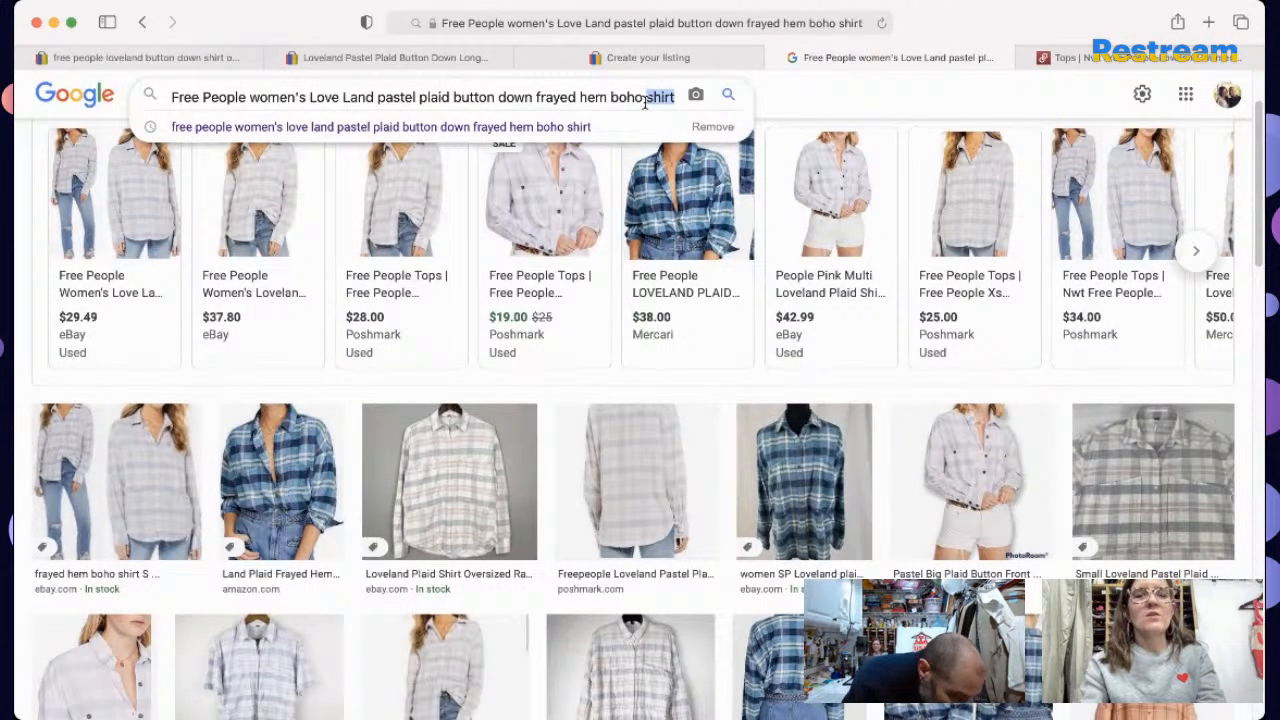
triple_click(645, 100)
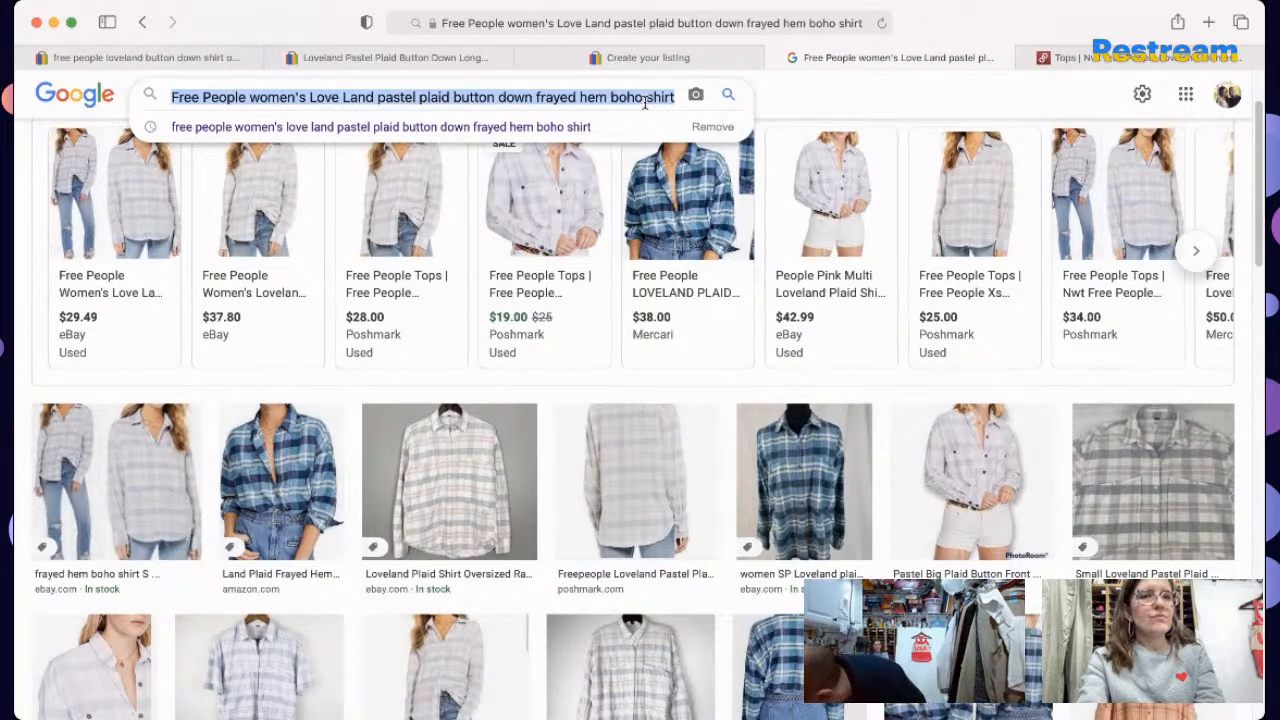
key("BackSpace")
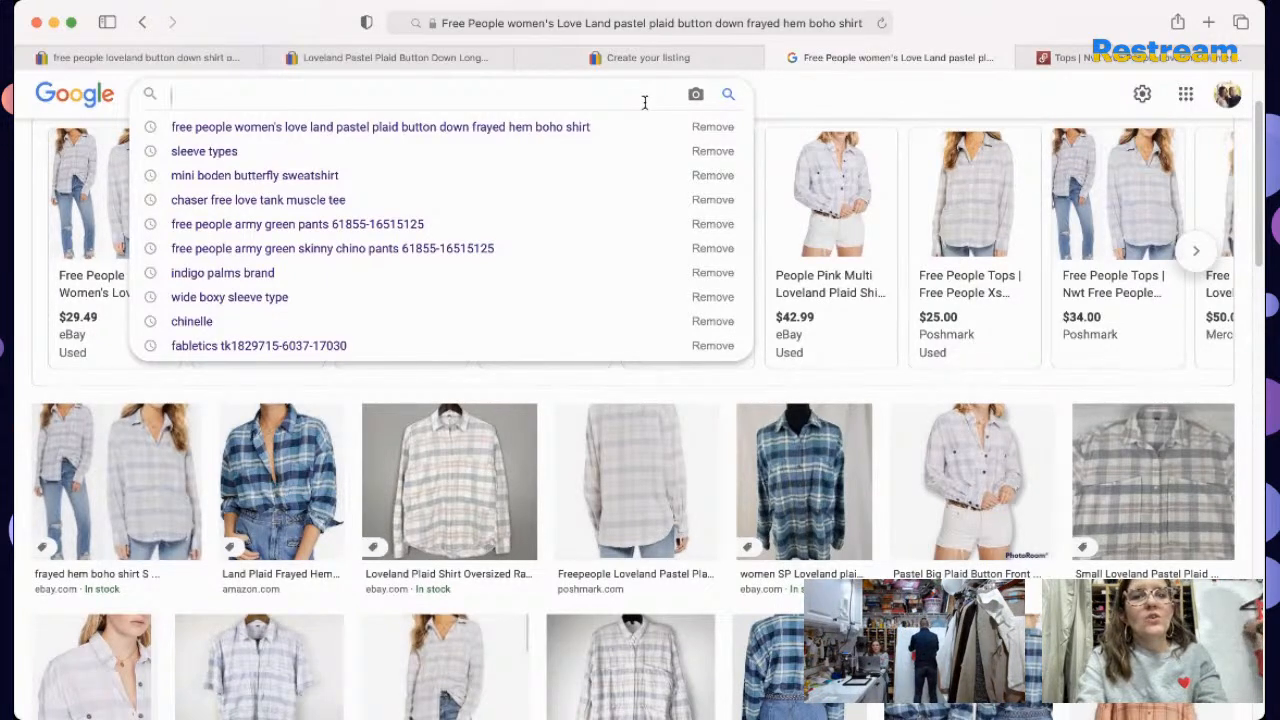
type("chaser ")
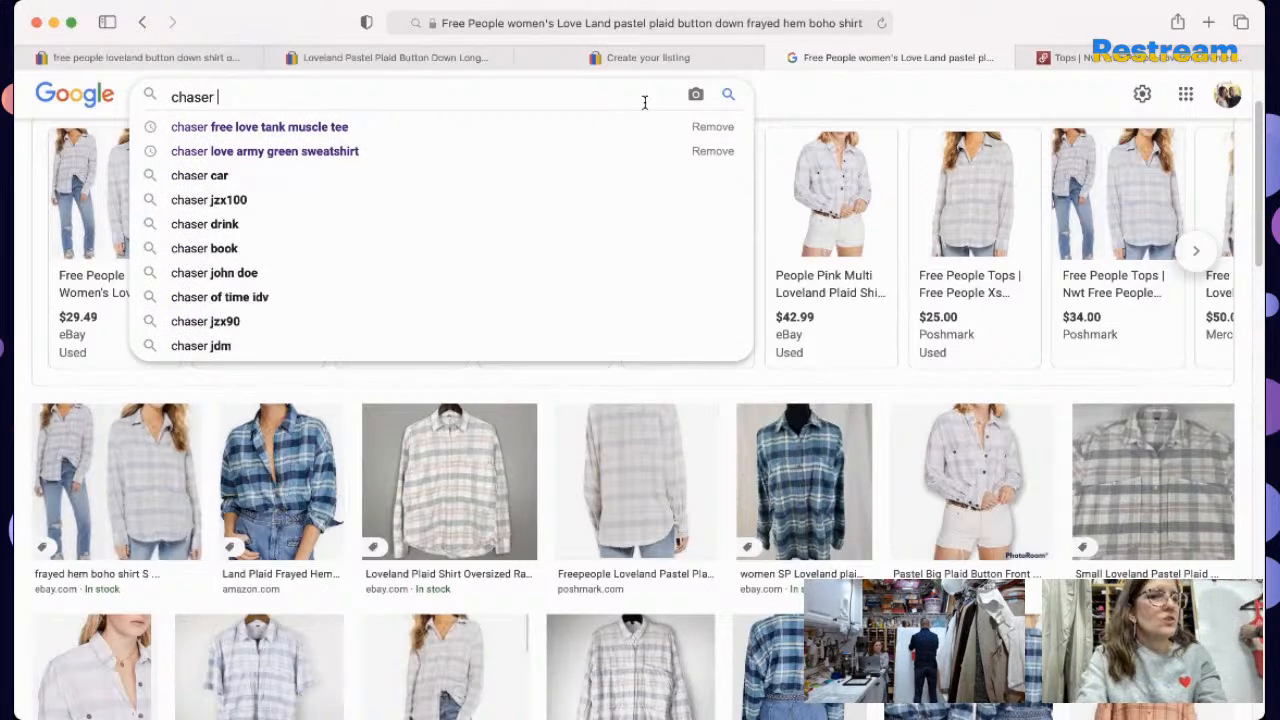
type("USA ")
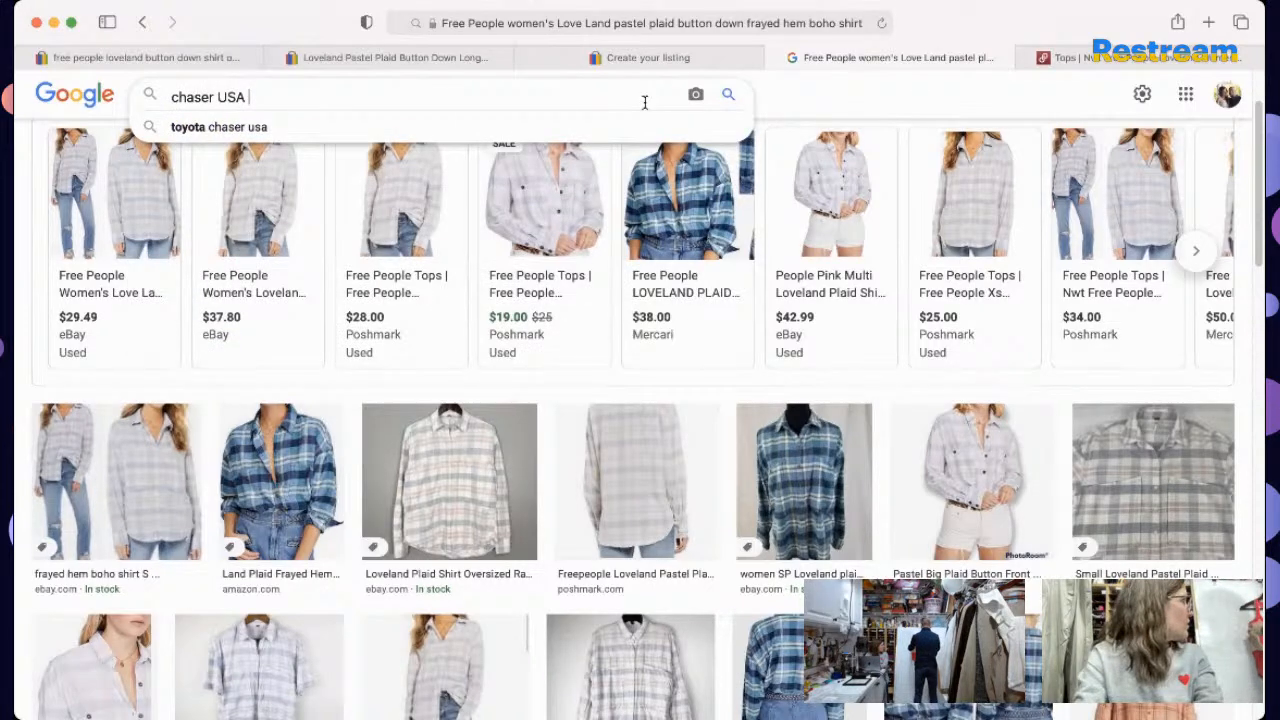
type("tank")
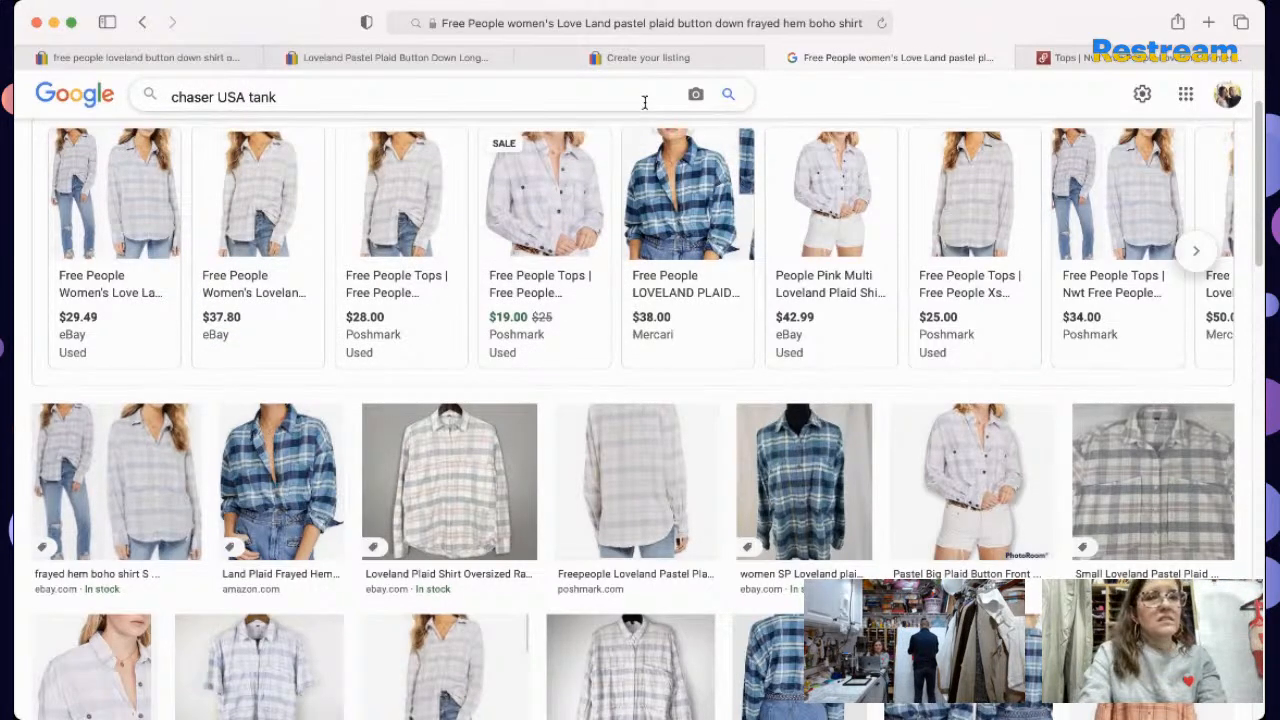
key("Return")
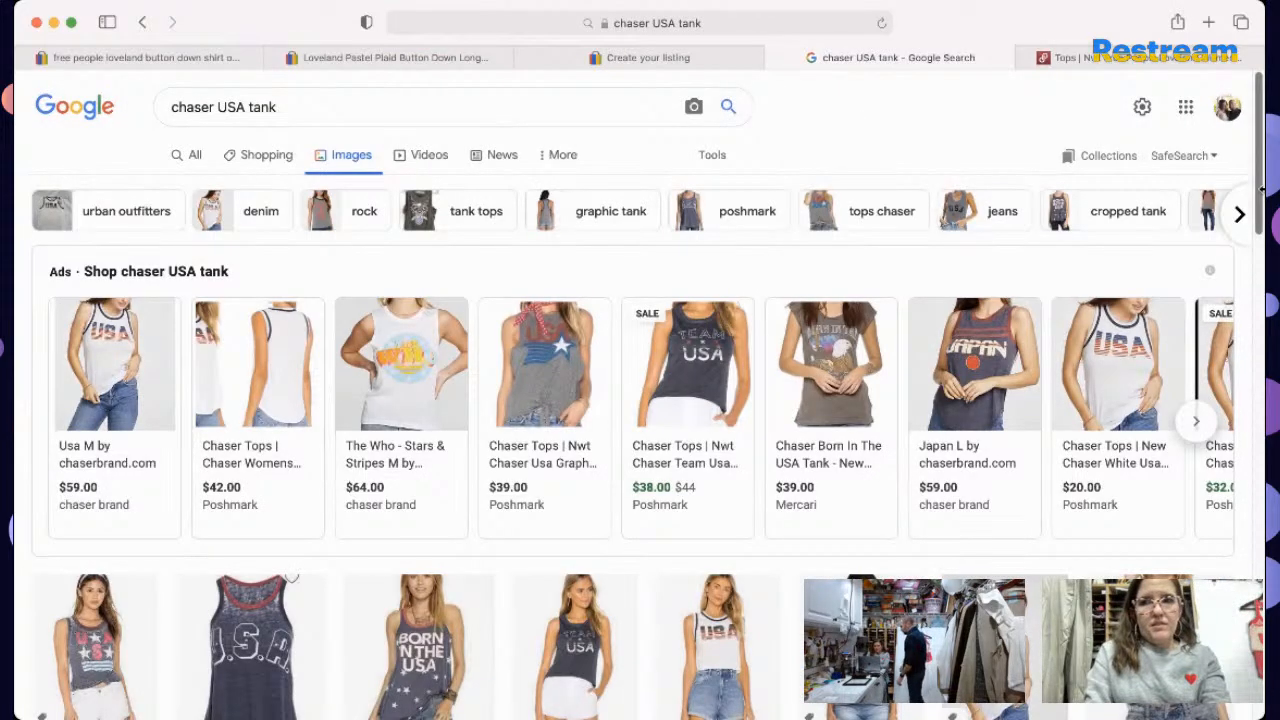
Step: Look through the image results for a matching tank and open the picture of the red and white USA racerback
scroll(1226, 296, "down", 3)
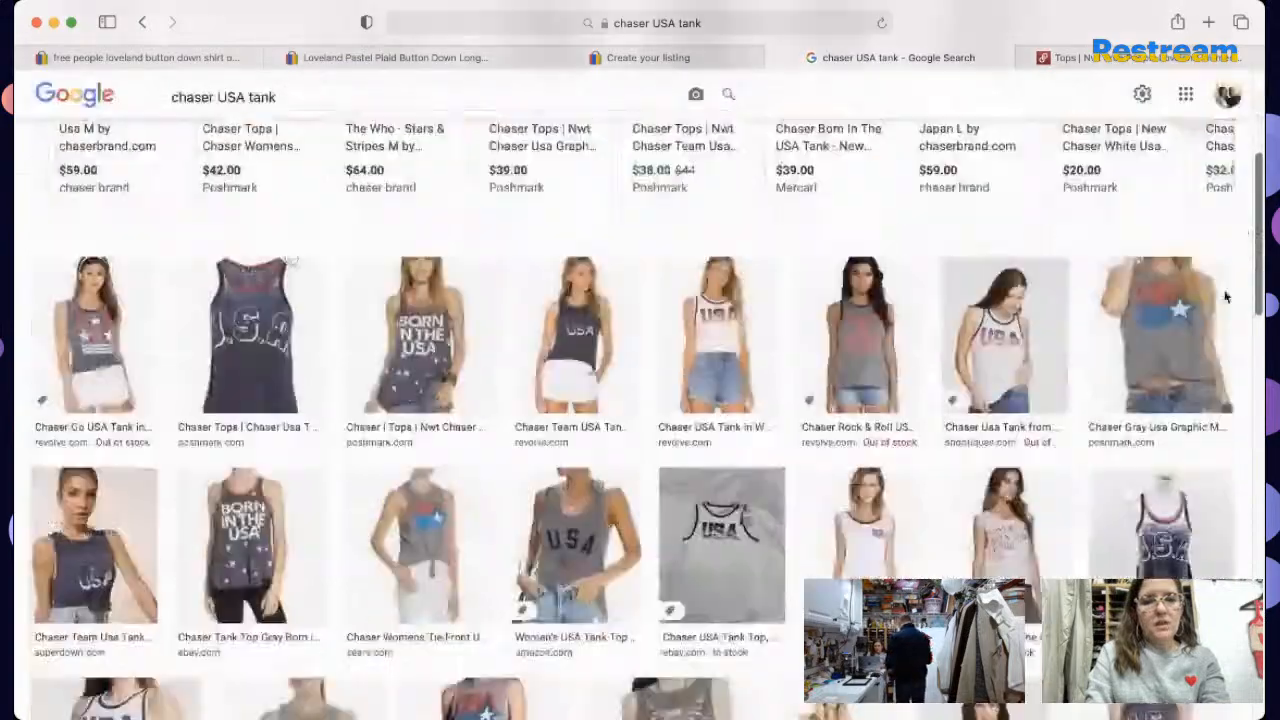
scroll(1226, 296, "down", 2)
scroll(1200, 396, "down", 3)
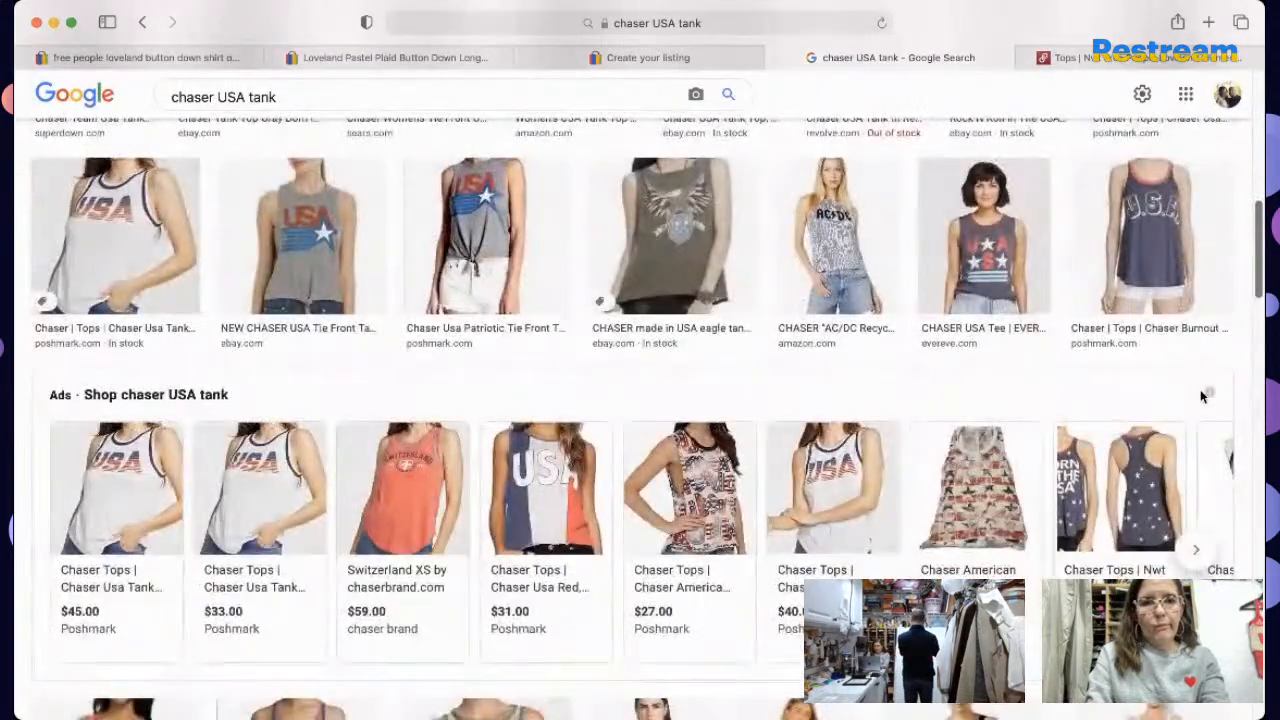
scroll(1200, 396, "down", 5)
scroll(1195, 450, "down", 3)
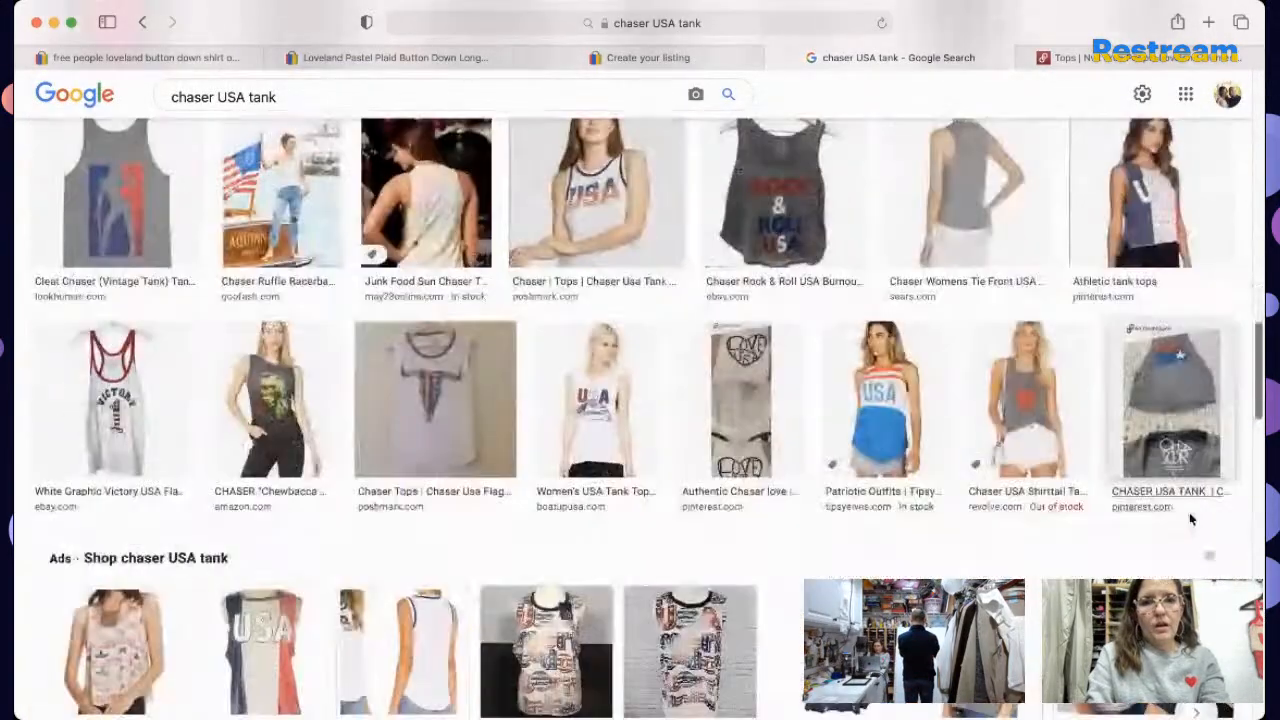
scroll(1189, 512, "down", 3)
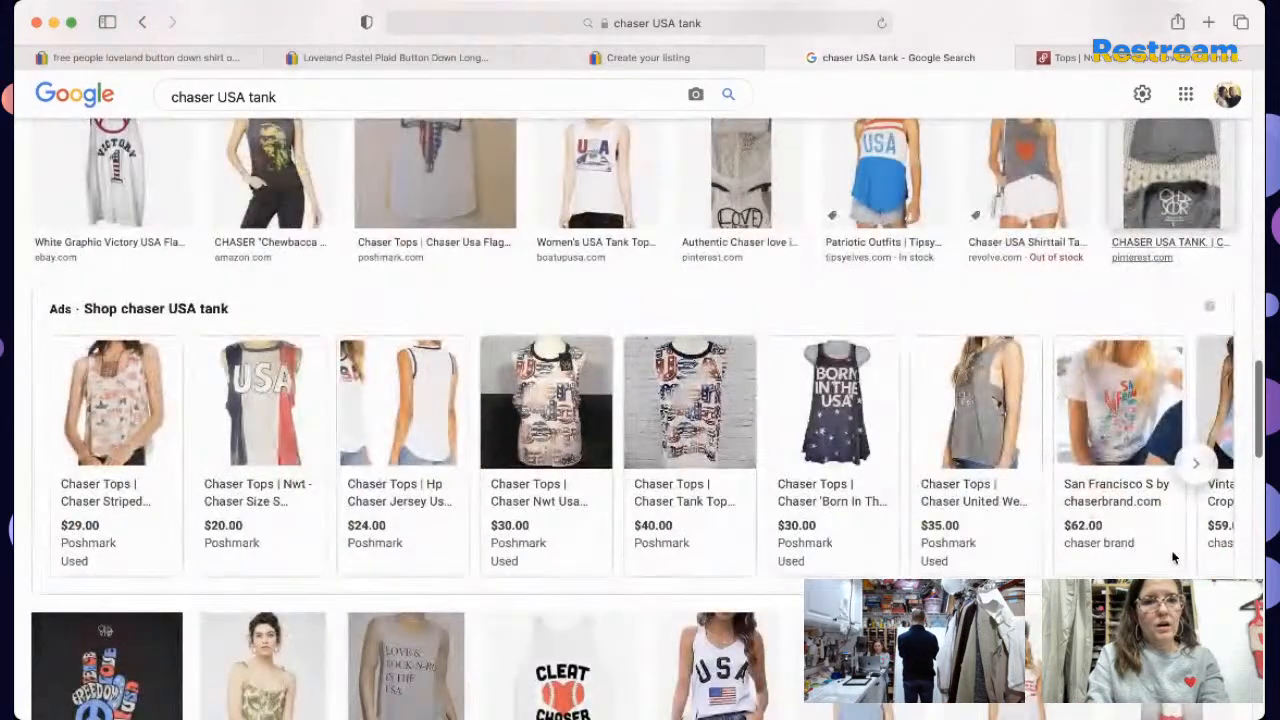
scroll(1174, 558, "down", 2)
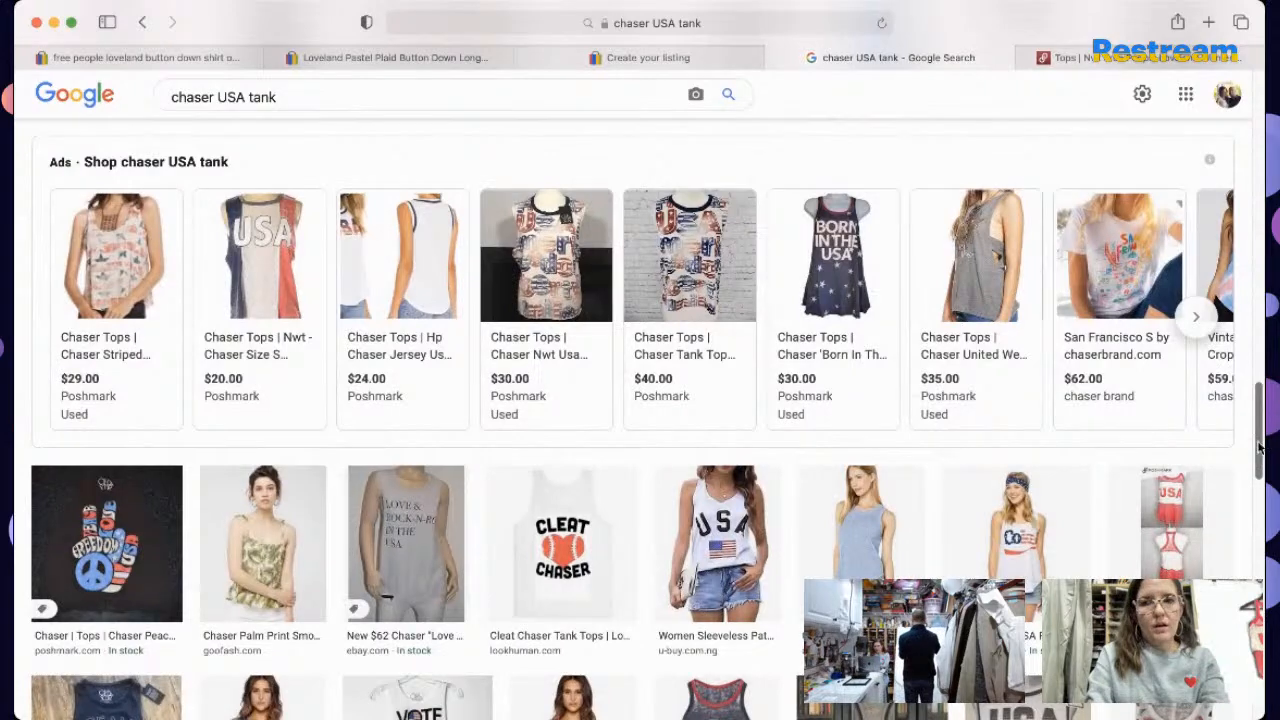
left_click_drag(1258, 449, 1254, 484)
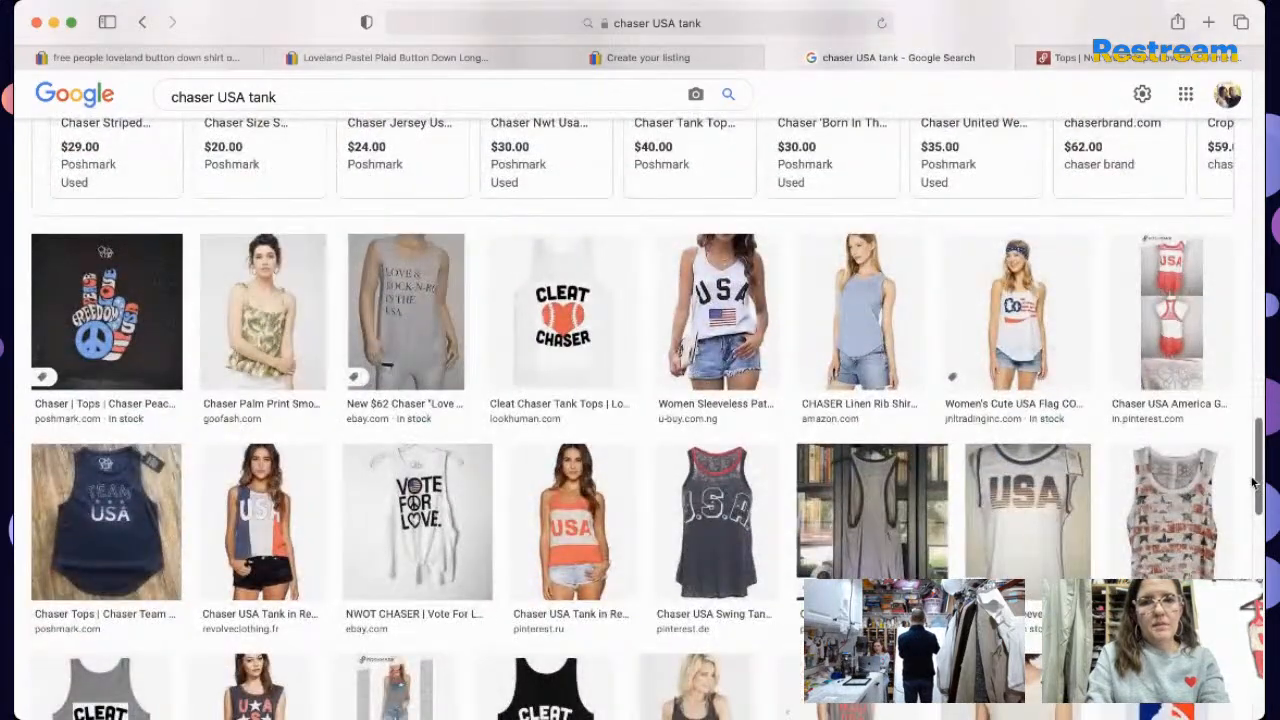
left_click(595, 495)
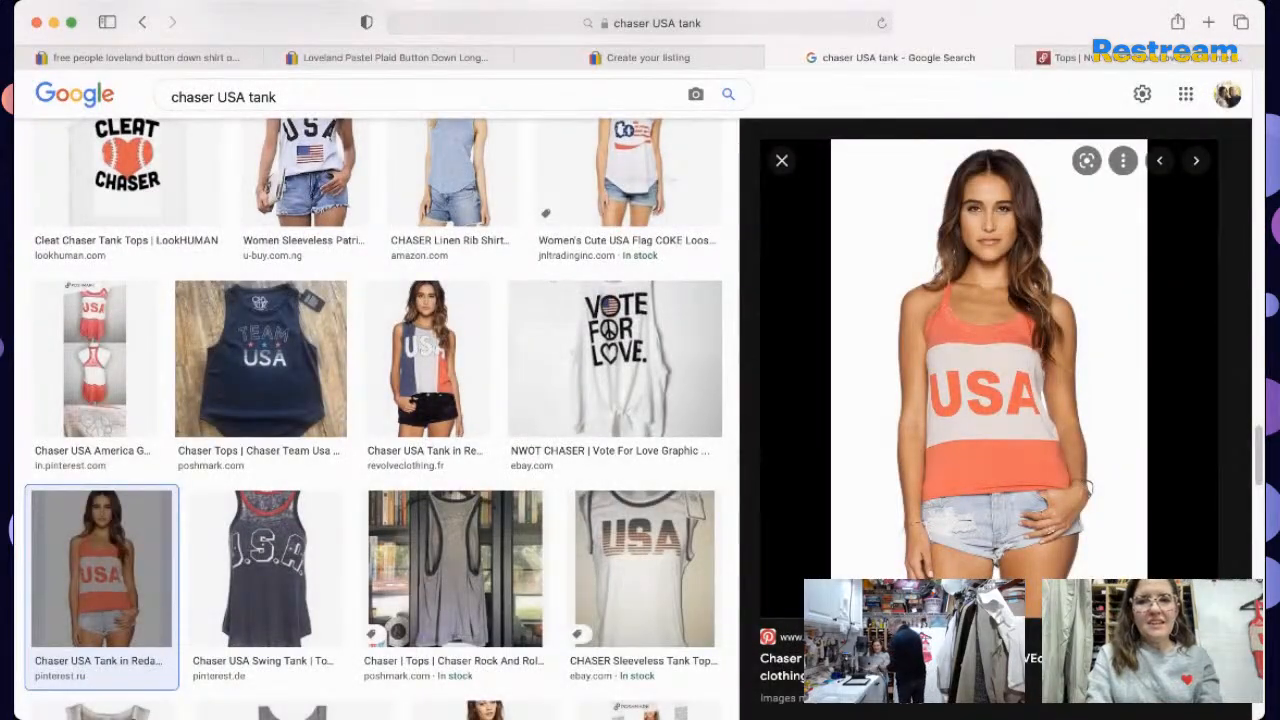
Step: Copy the search phrase, close the shirt listing's confirmation as done, and search eBay for "chaser usa tank"
left_click_drag(1261, 470, 1258, 90)
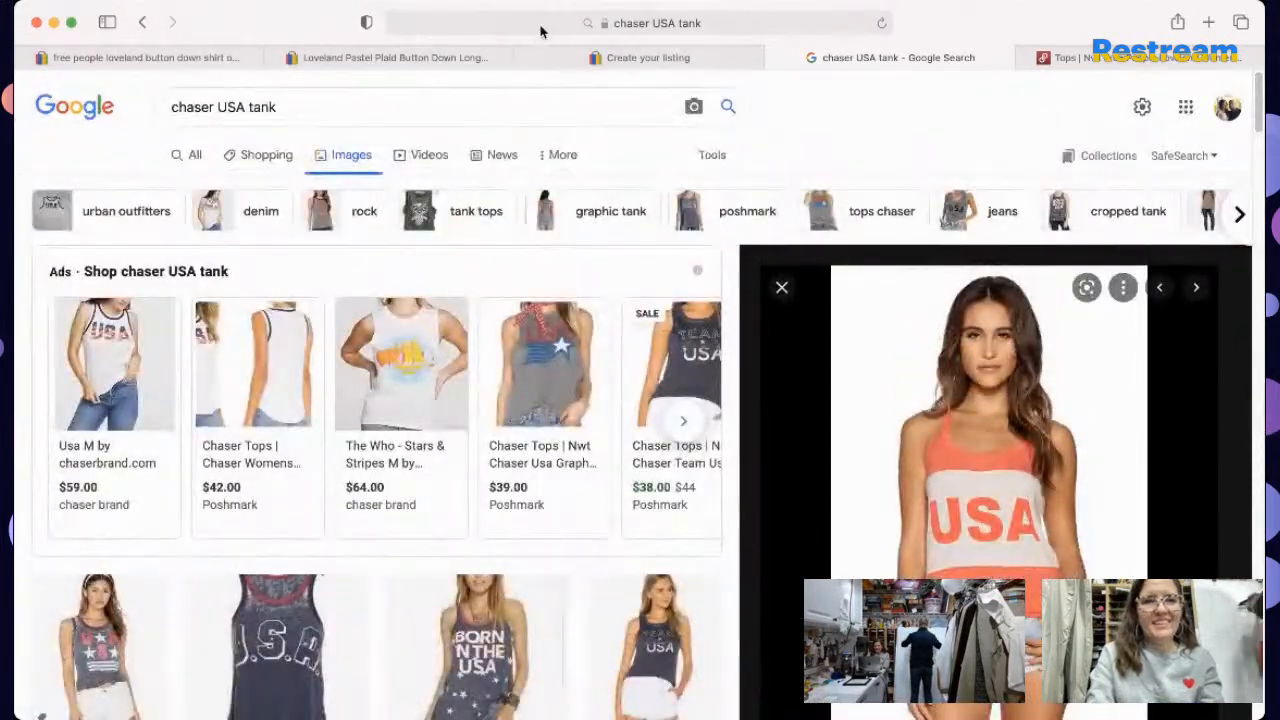
left_click(432, 114)
key("super+c")
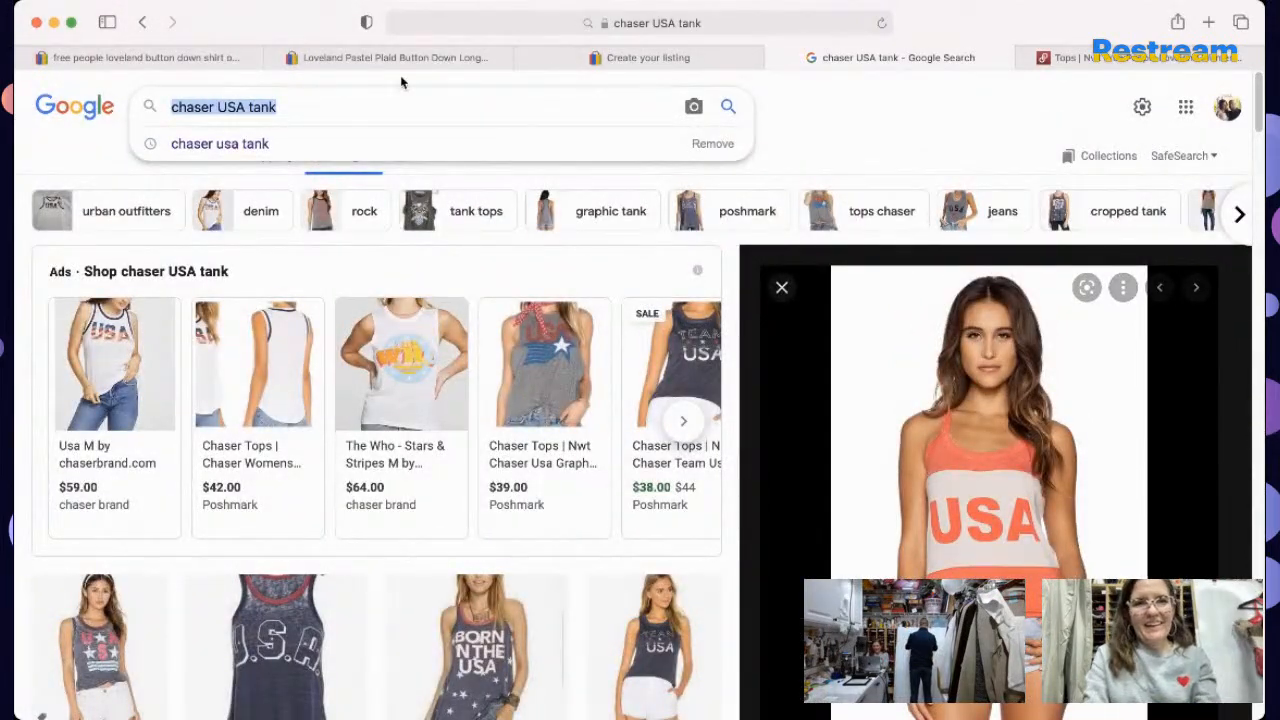
left_click(680, 55)
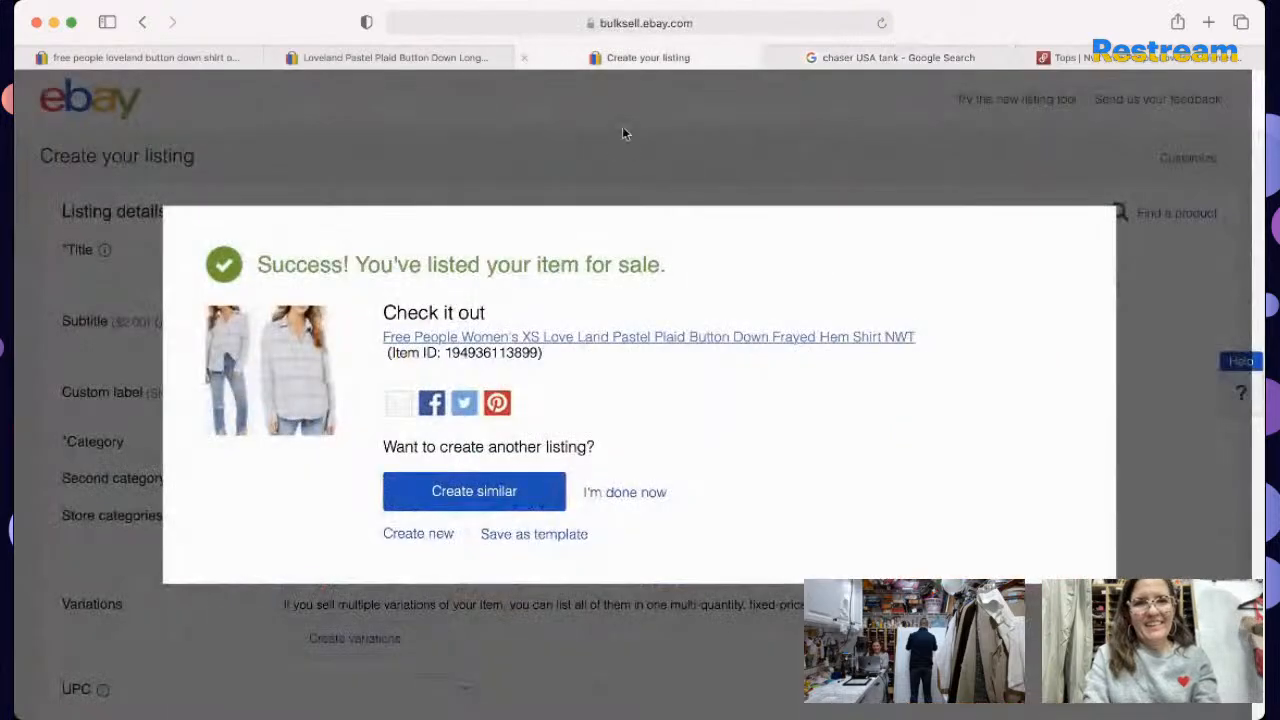
left_click(643, 494)
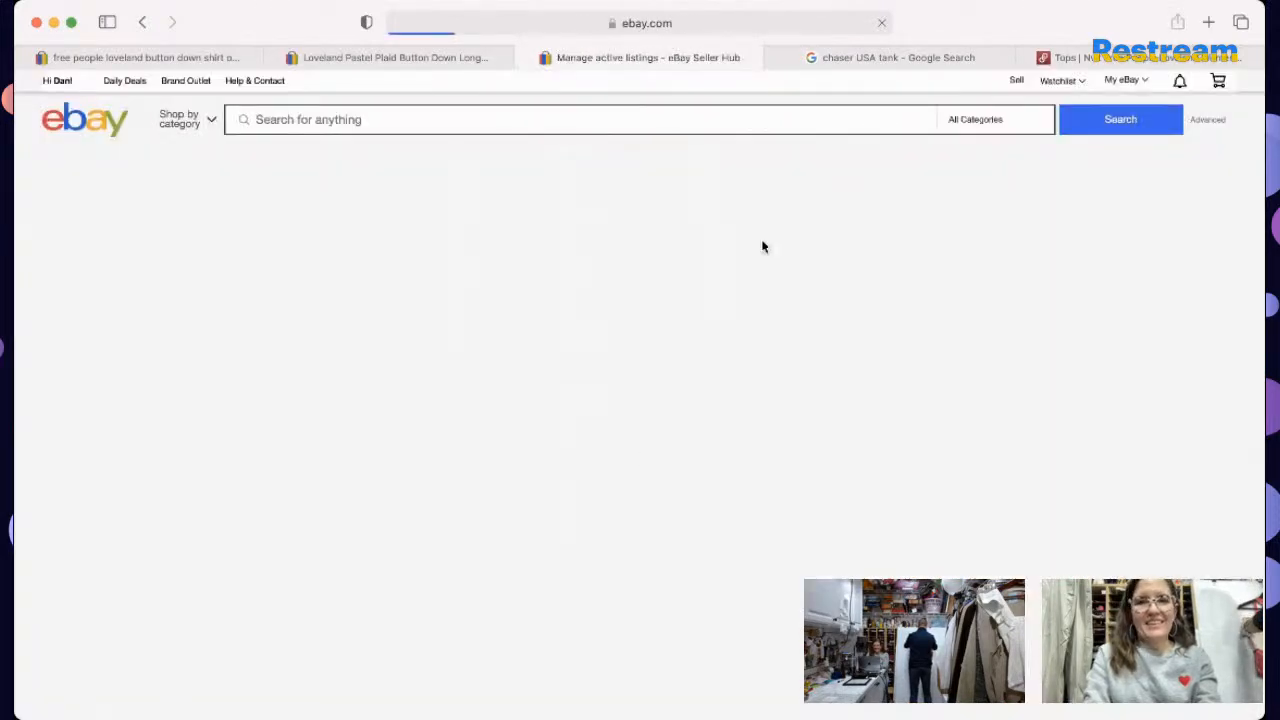
left_click(714, 117)
key("super+v")
key("Return")
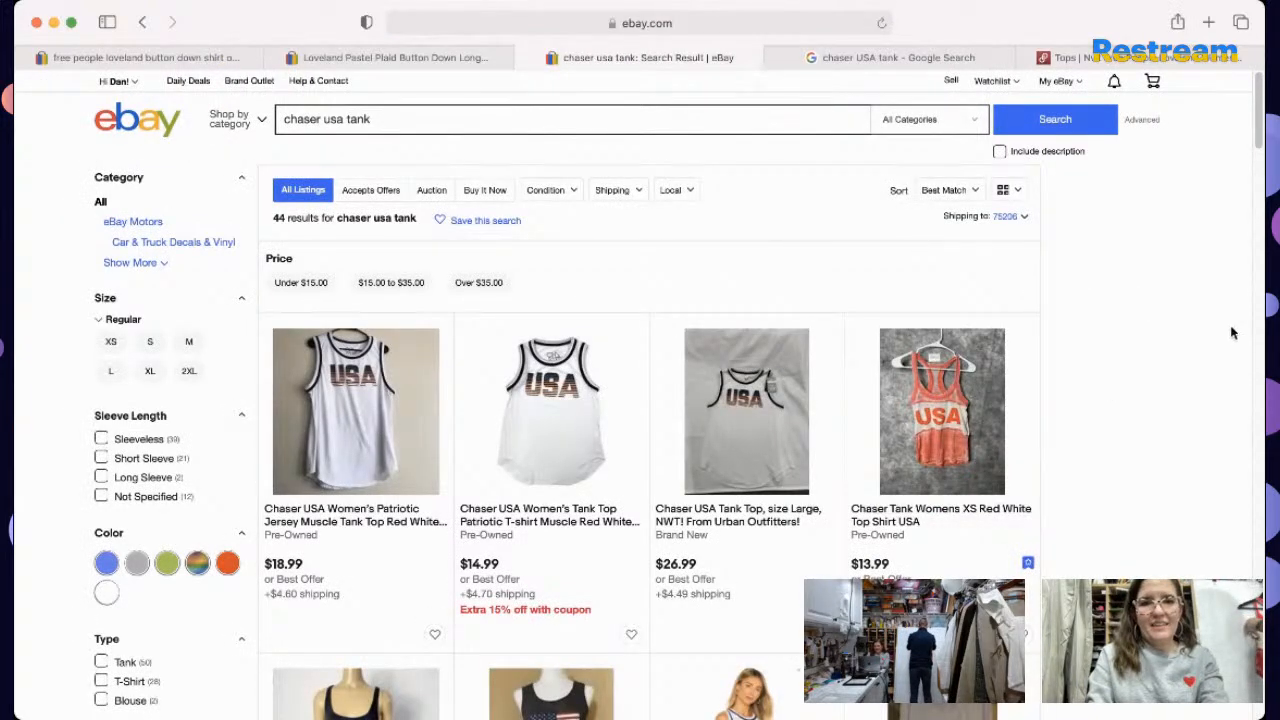
Step: Filter the eBay results to completed and sold items and check the sold Chaser tanks
scroll(1260, 185, "down", 4)
left_click_drag(1260, 176, 1205, 321)
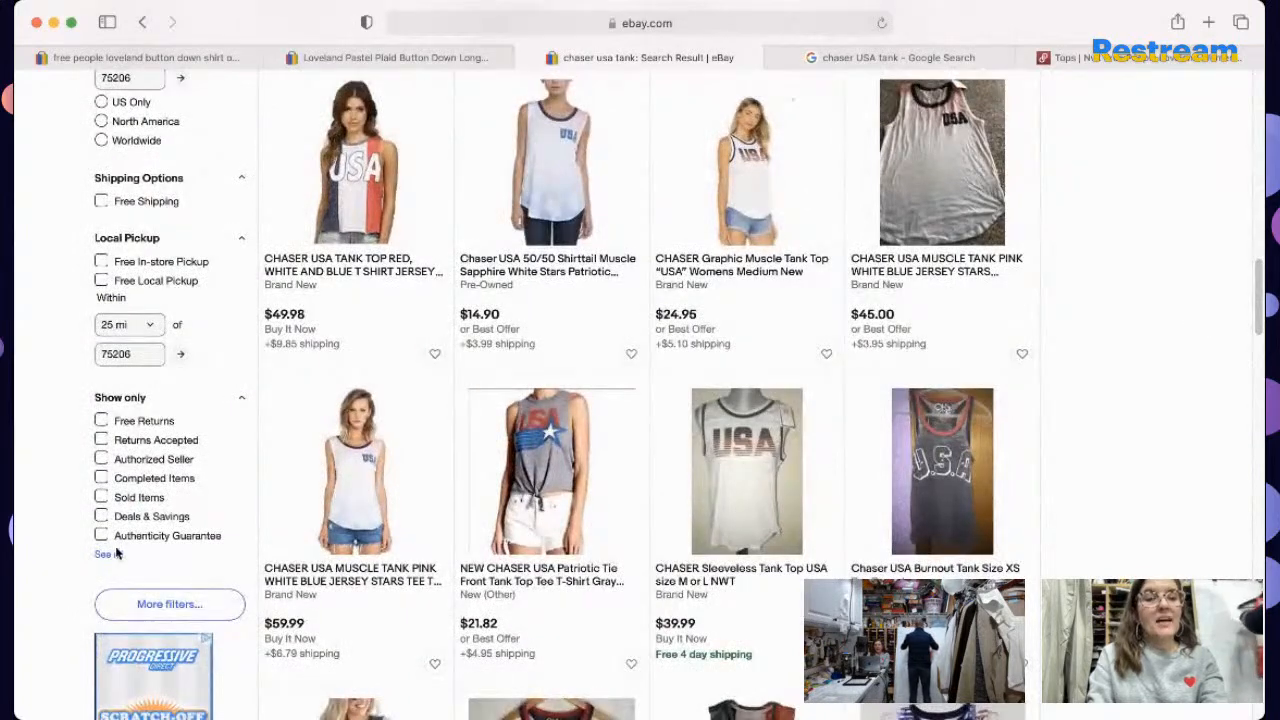
left_click(101, 478)
left_click(101, 497)
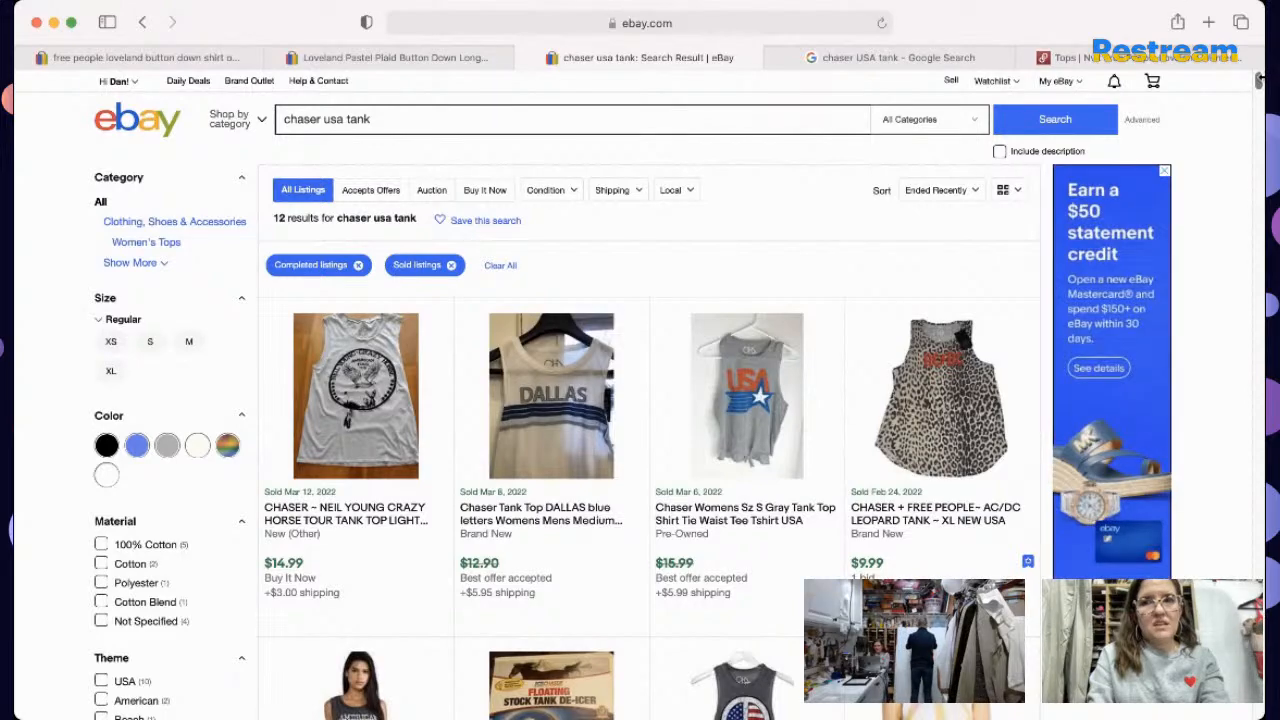
left_click_drag(1258, 80, 1225, 78)
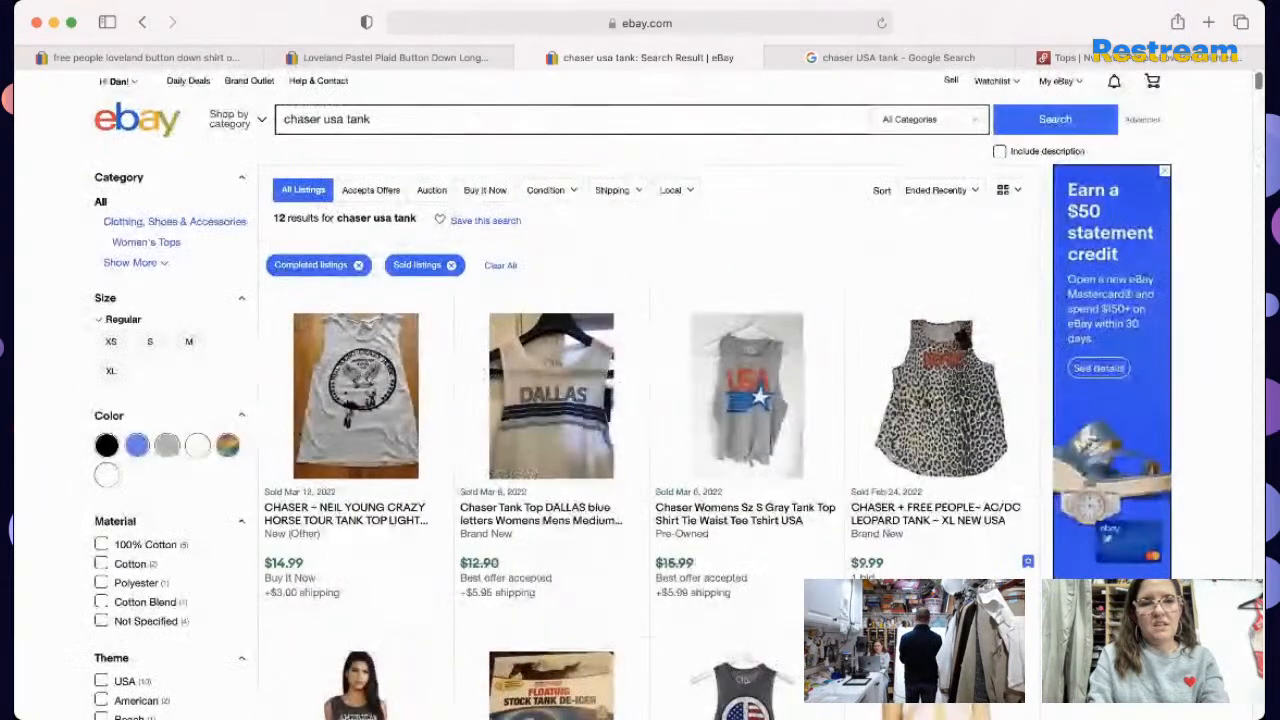
Step: Return to the unfiltered results, open the women's XS red and white Chaser USA tank, and start a listing based on it
left_click(143, 22)
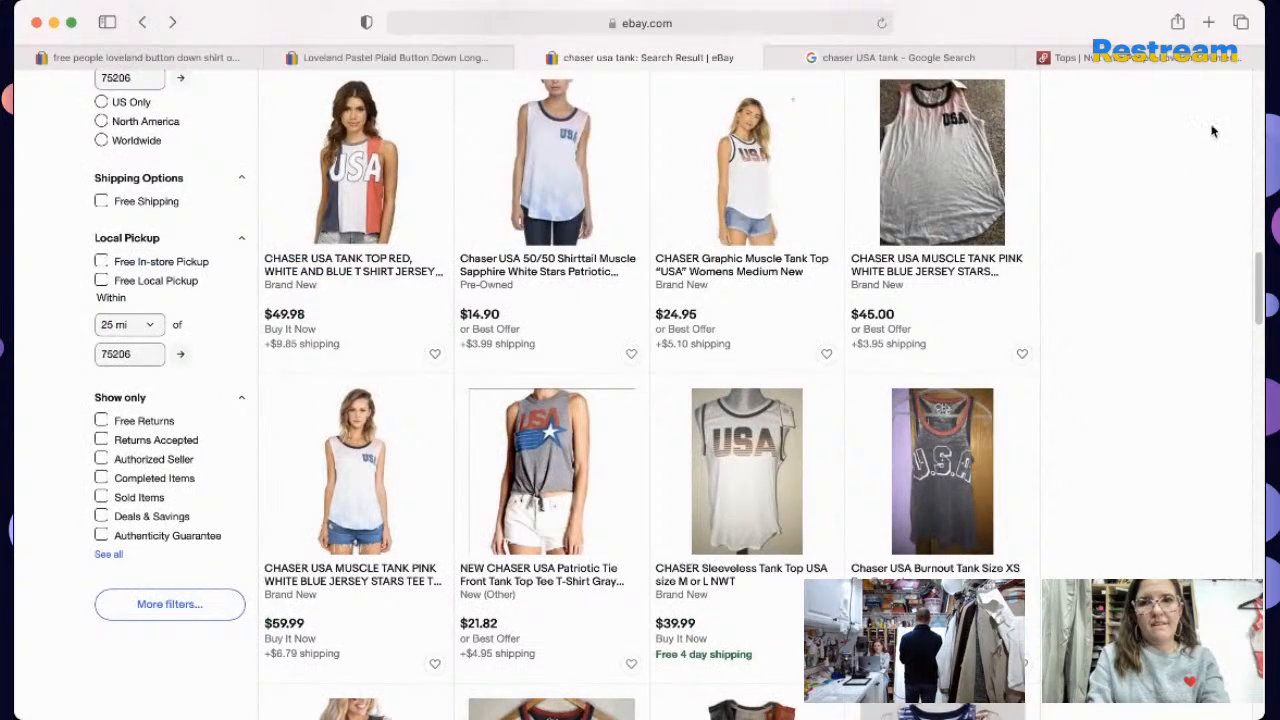
left_click_drag(1257, 310, 1256, 157)
left_click(868, 328)
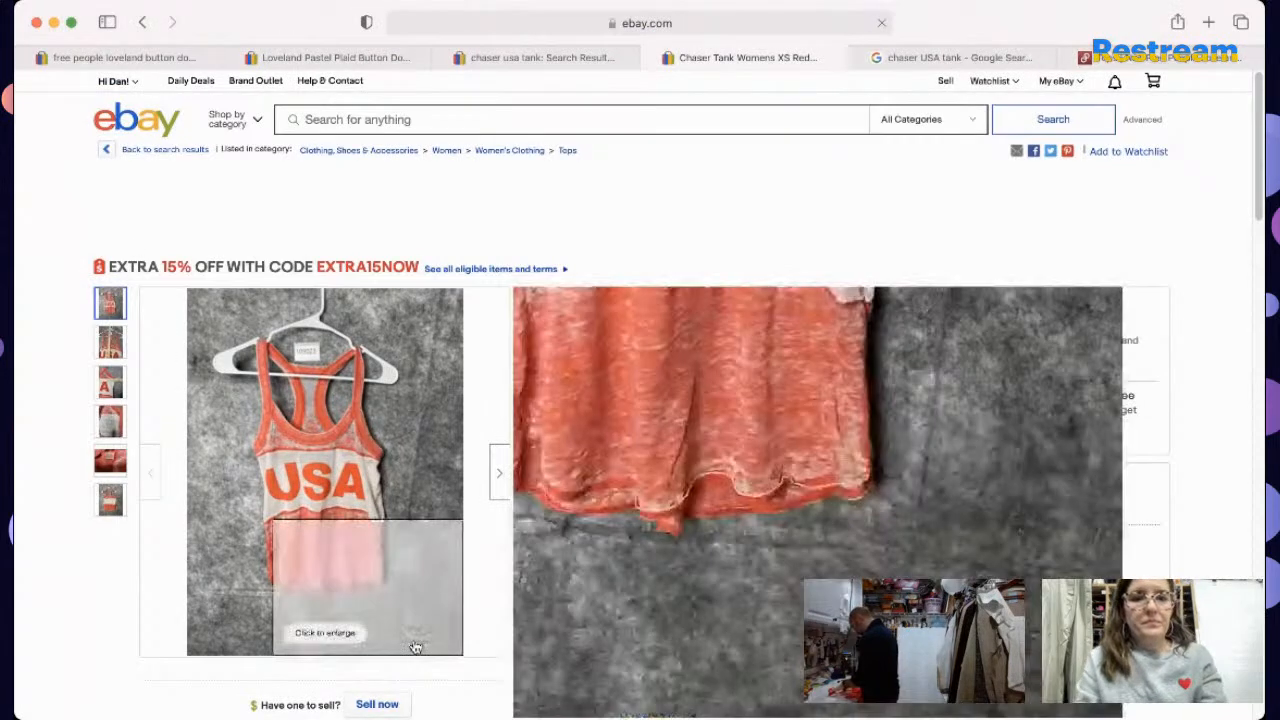
left_click(377, 705)
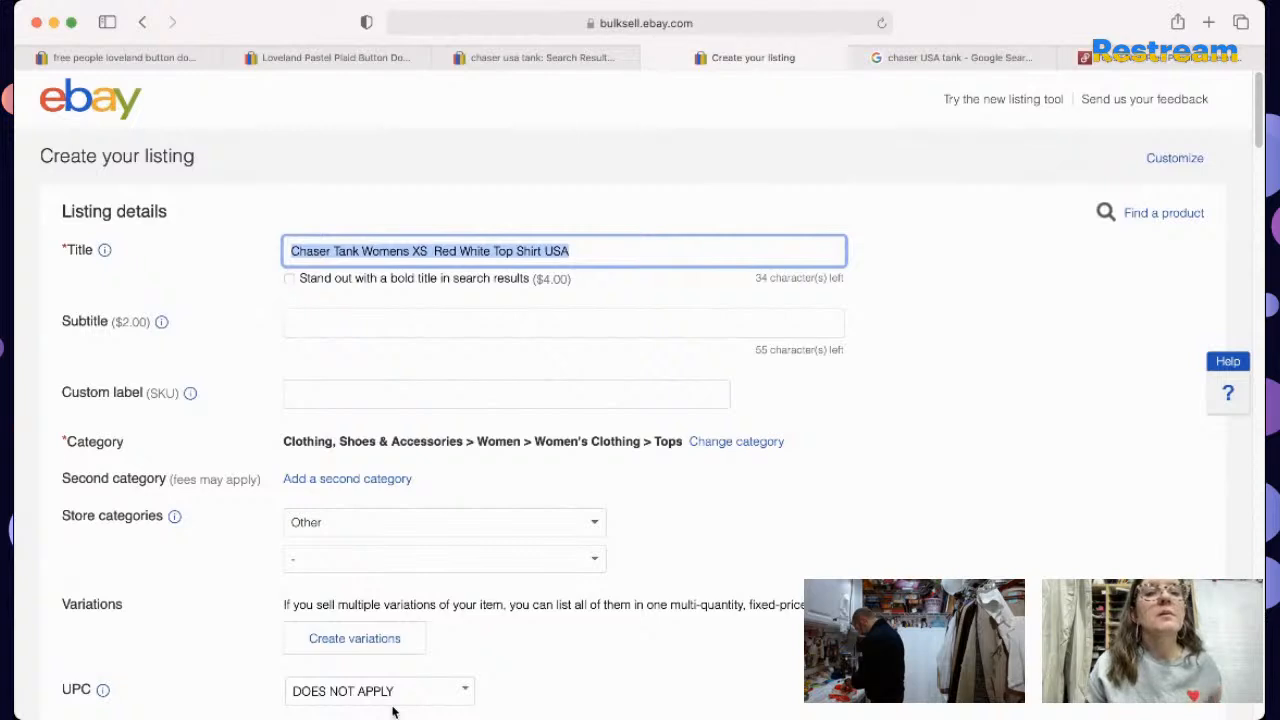
Step: Remove the extra space after "XS" in the listing title and insert "Size" before it
left_click(435, 254)
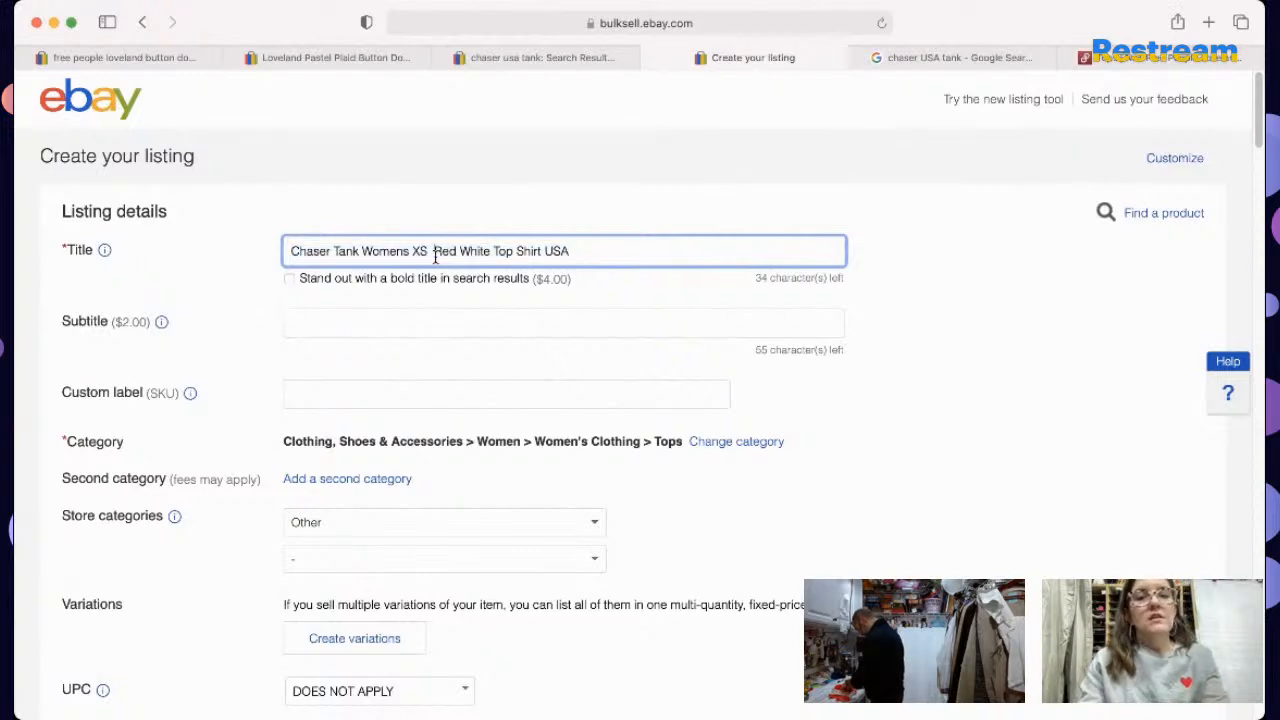
key("BackSpace")
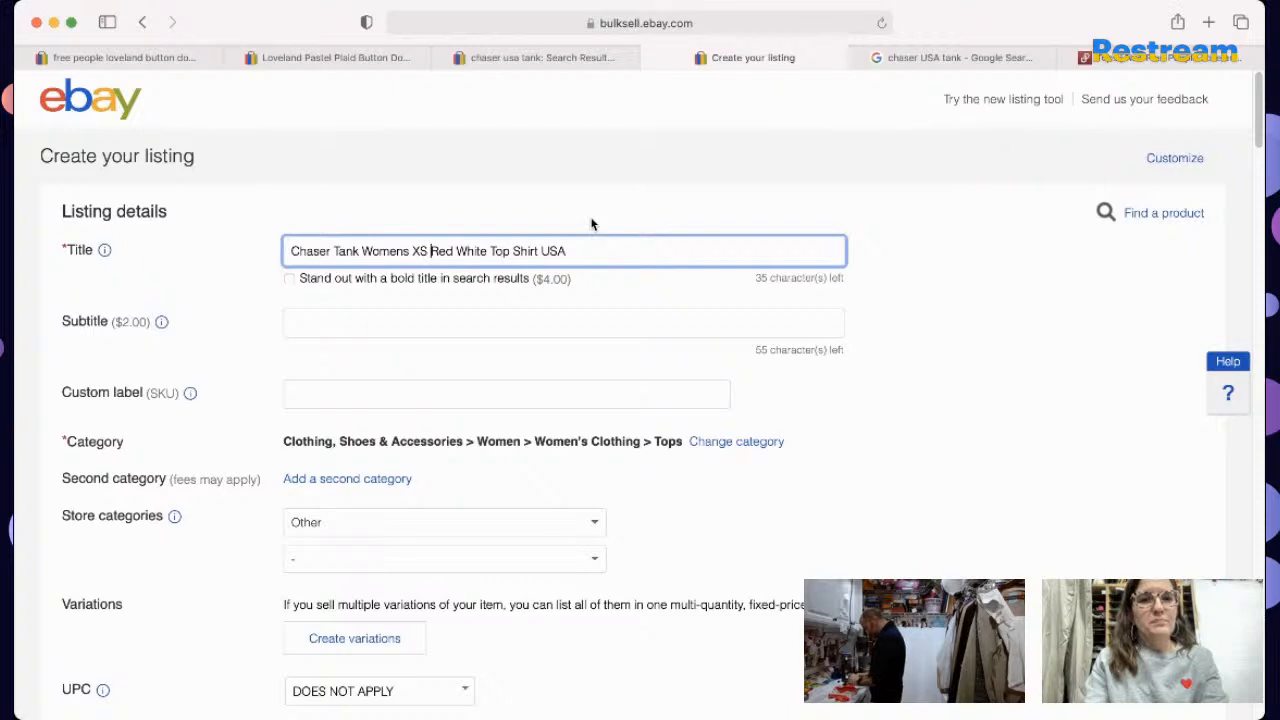
left_click(410, 251)
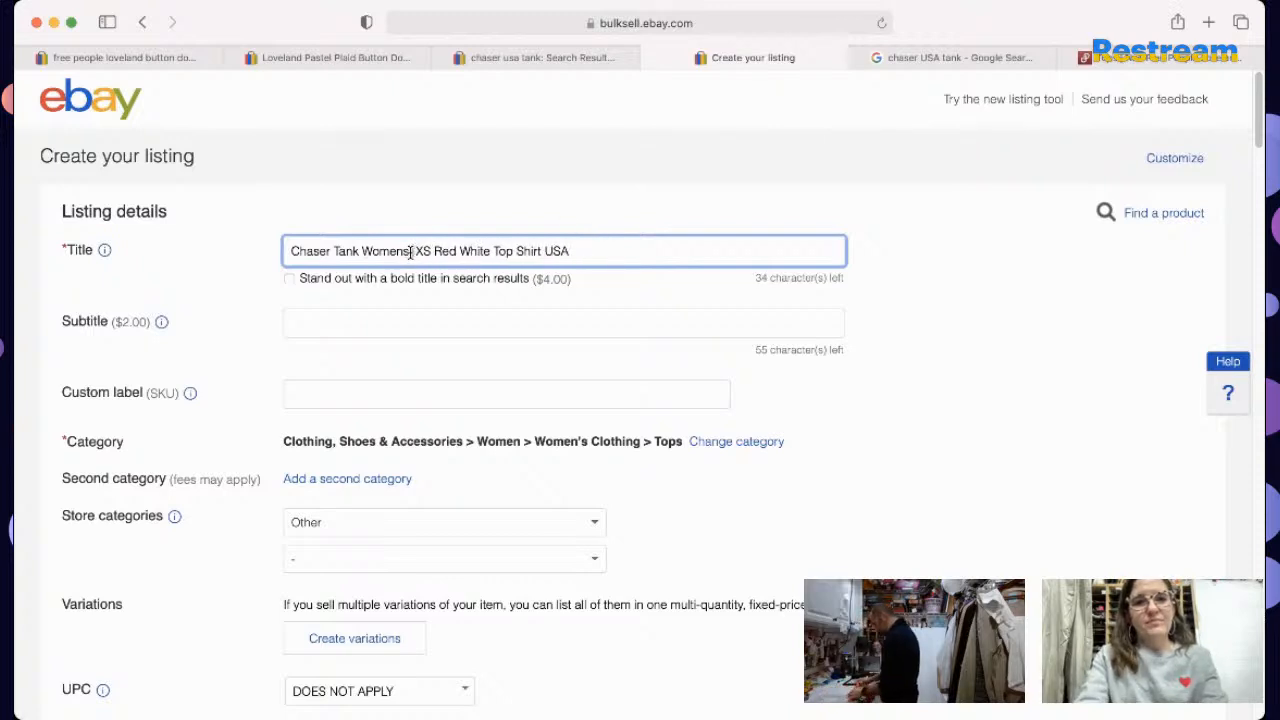
type("Size XS ")
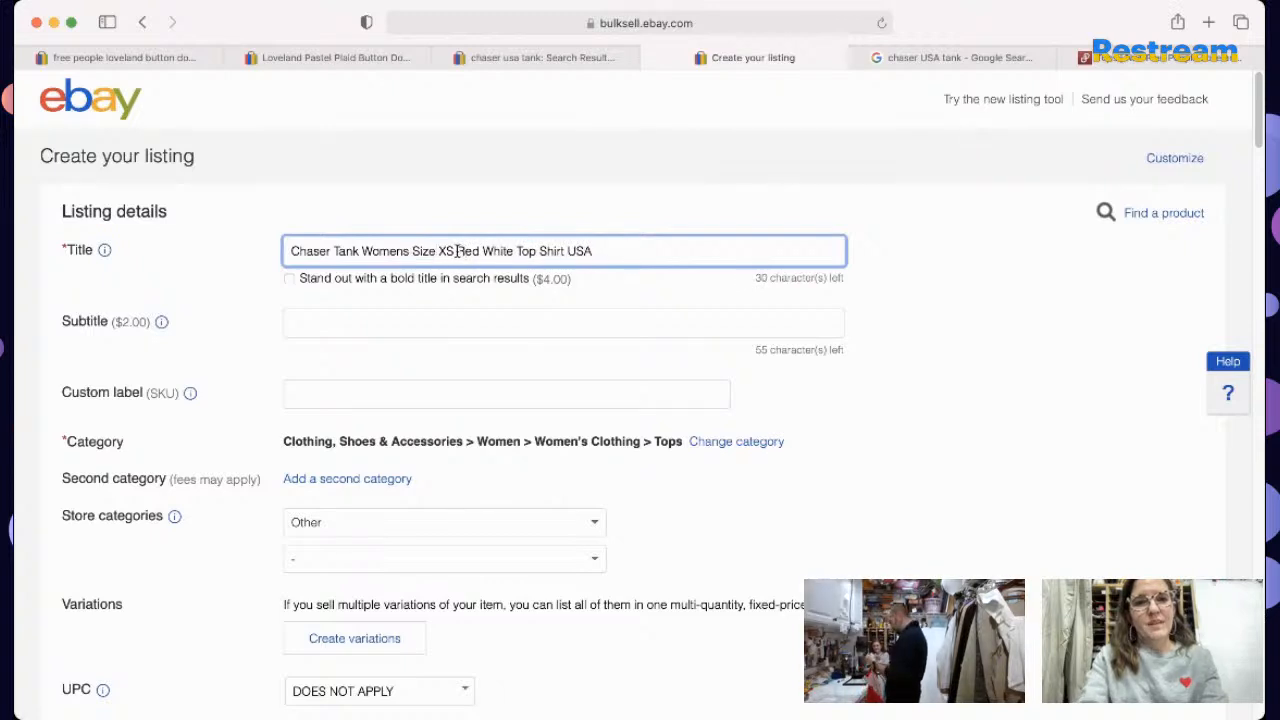
Step: Insert "USA Graphic" between "XS" and "Red" in the listing title
type("USA graphic")
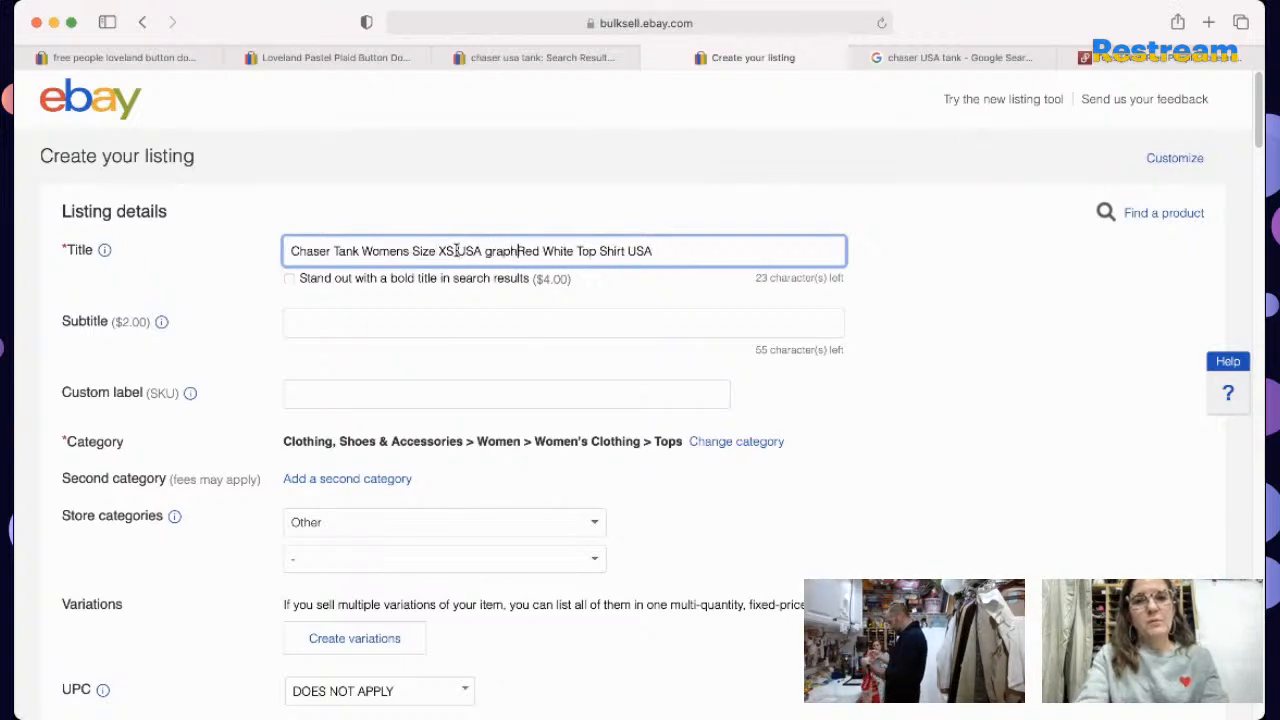
key("BackSpace")
key("BackSpace")
key("BackSpace")
key("BackSpace")
key("BackSpace")
key("BackSpace")
key("BackSpace")
type("Graphi")
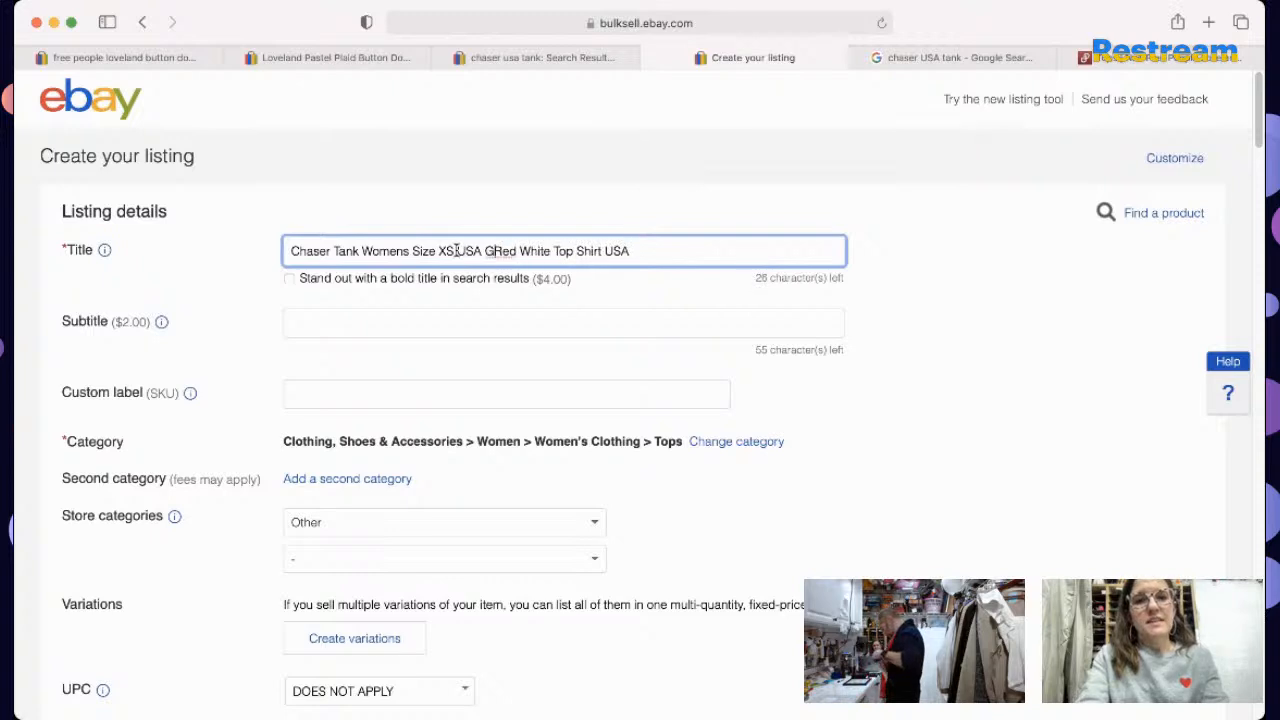
type("c")
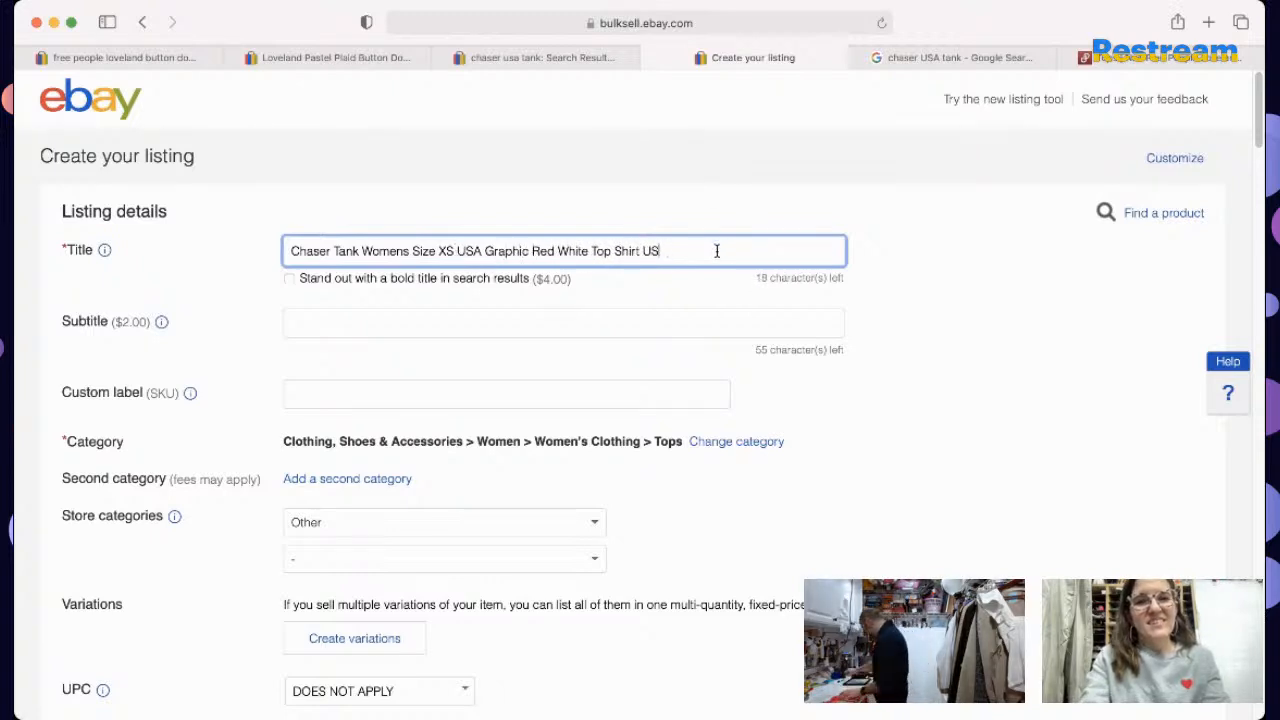
Step: Delete the trailing "USA" from the title and insert "Tank" before "Top Shirt"
key("BackSpace")
key("BackSpace")
key("BackSpace")
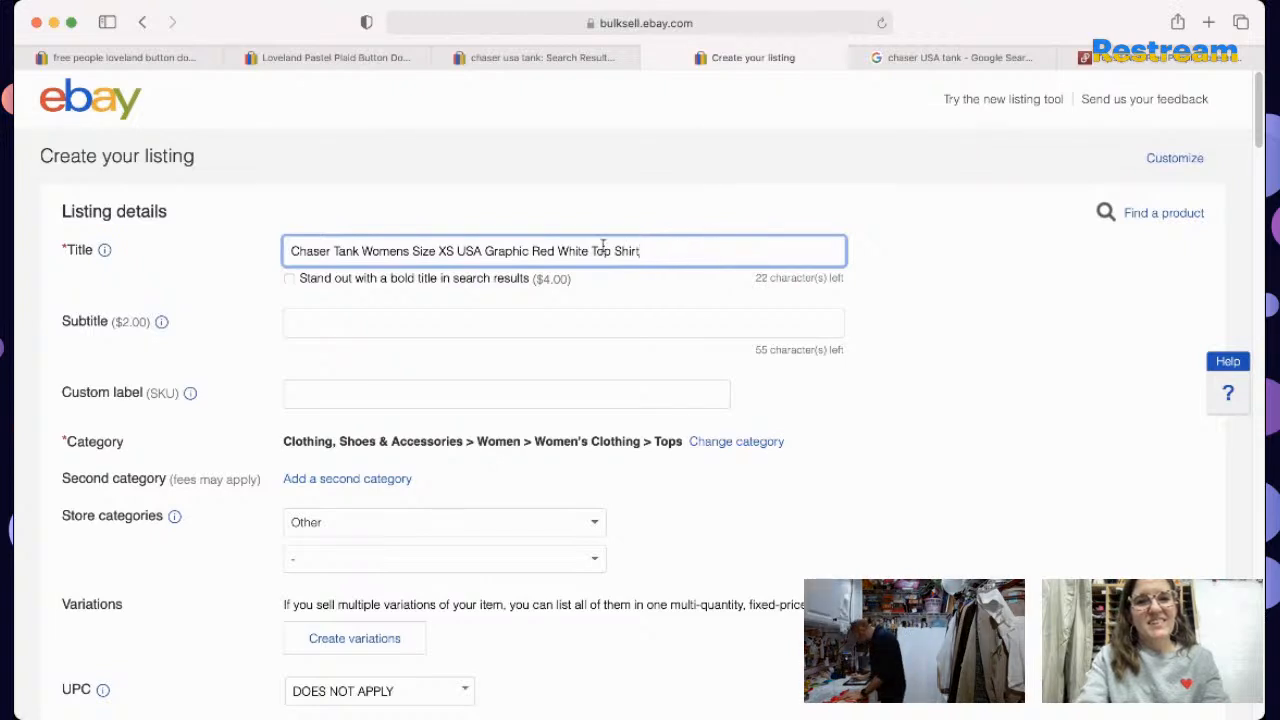
left_click(590, 251)
type("Tank Top ")
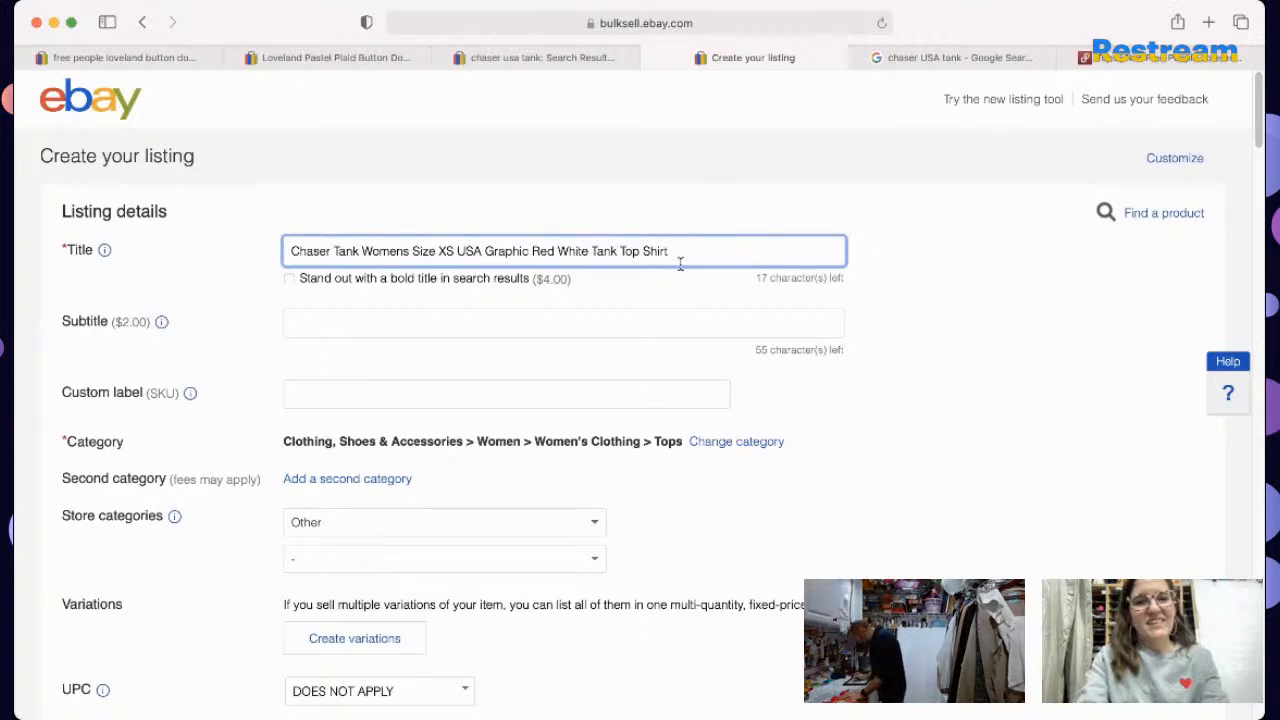
Step: Insert "Burnout Ringer" between "Top" and "Shirt" in the listing title
type("B")
key("BackSpace")
type("Brue")
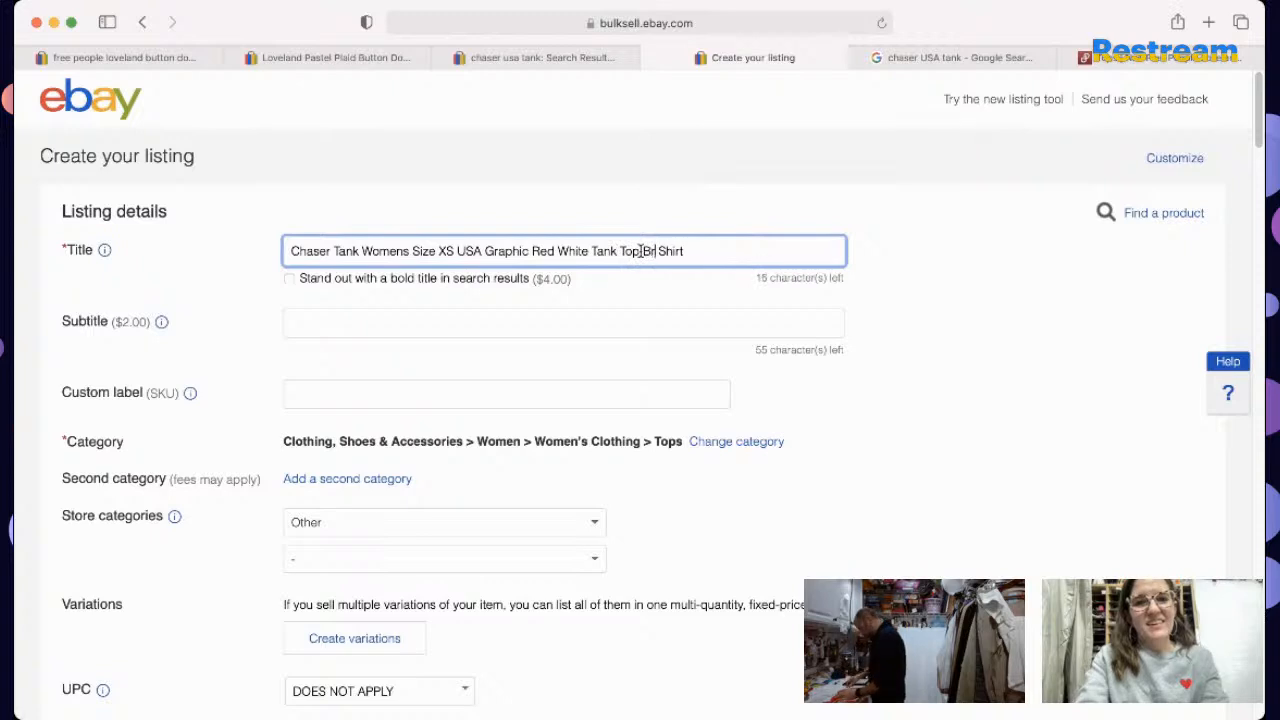
key("BackSpace")
key("BackSpace")
key("BackSpace")
type("urnout Ringer")
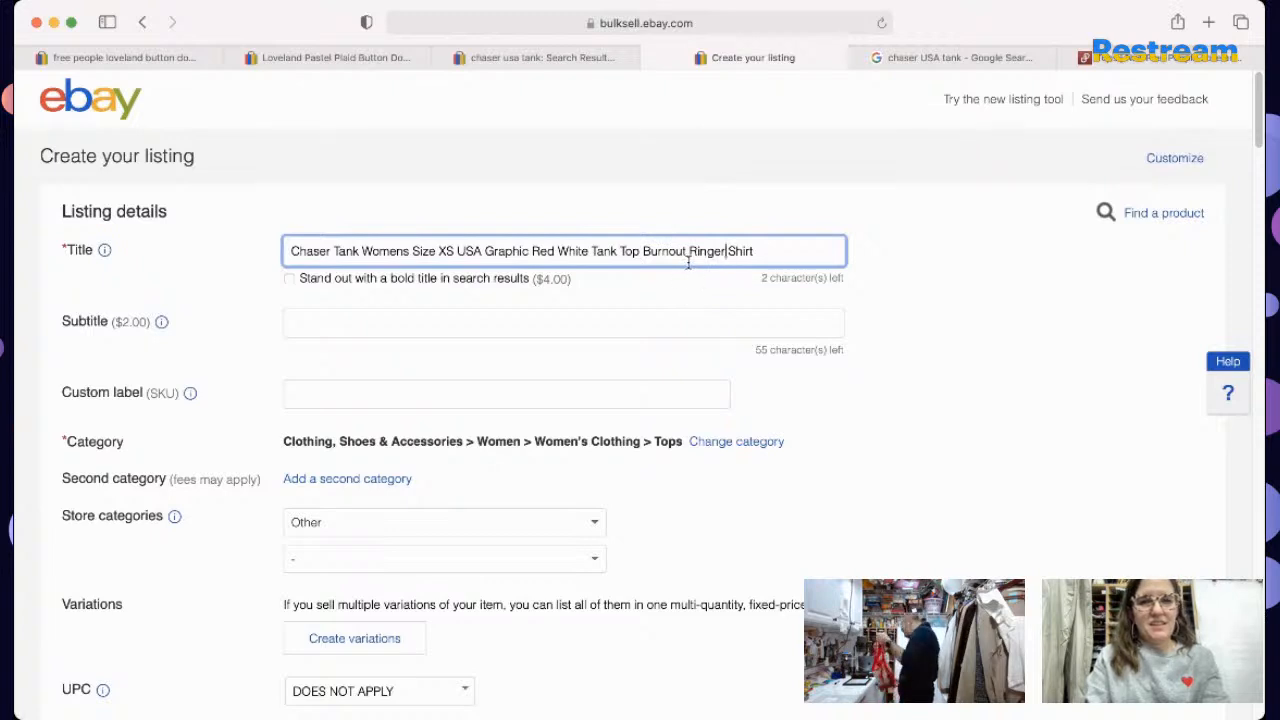
key("shift+End")
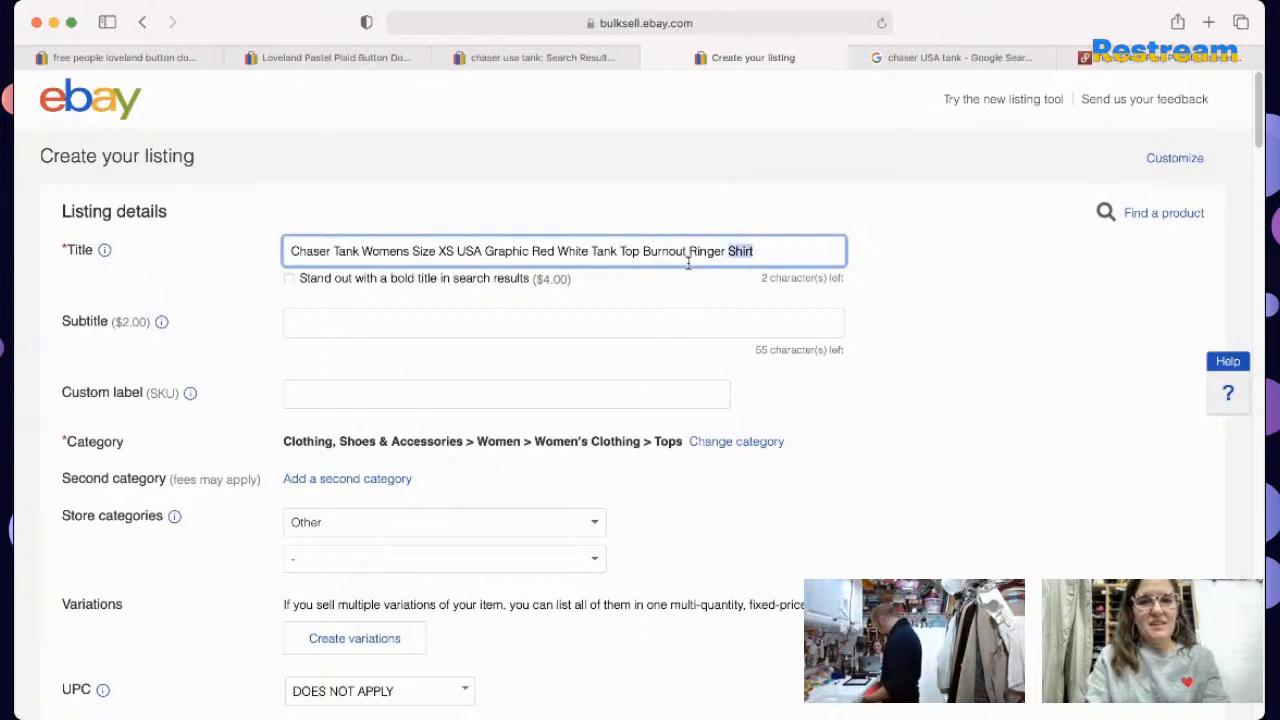
key("super+a")
Step: Enter 5149 as the custom label (SKU)
left_click(611, 400)
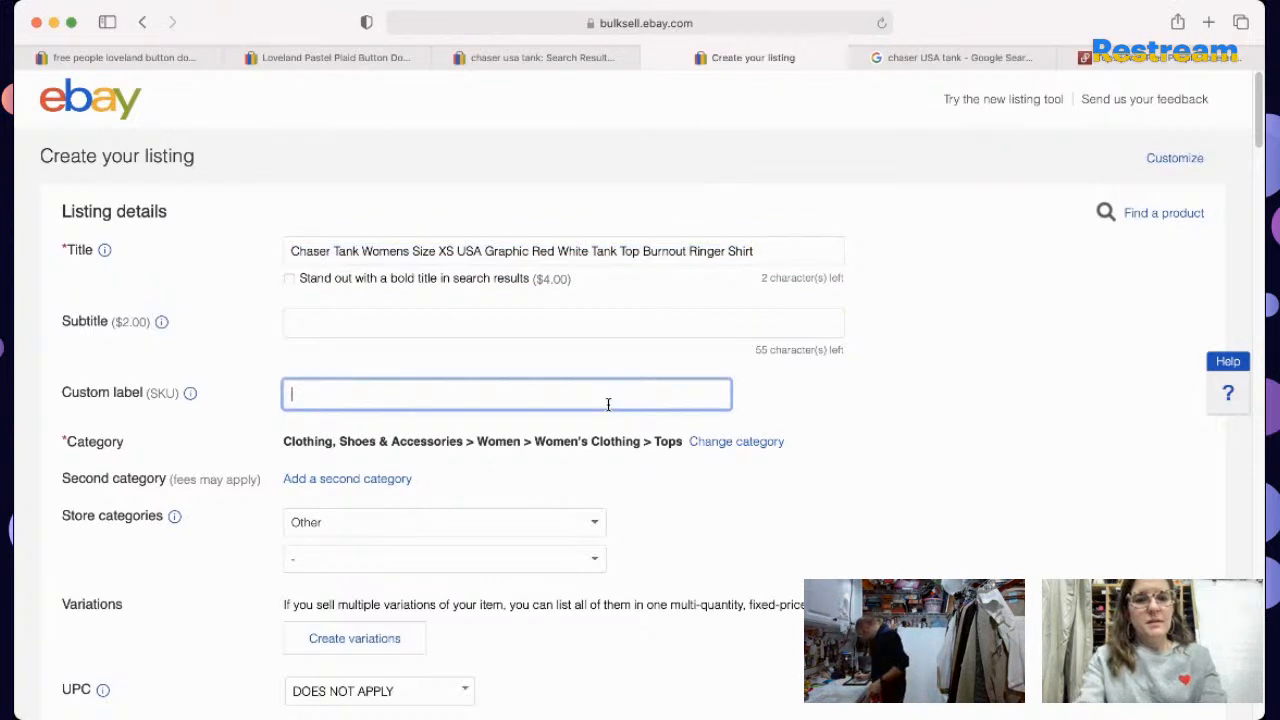
type("51")
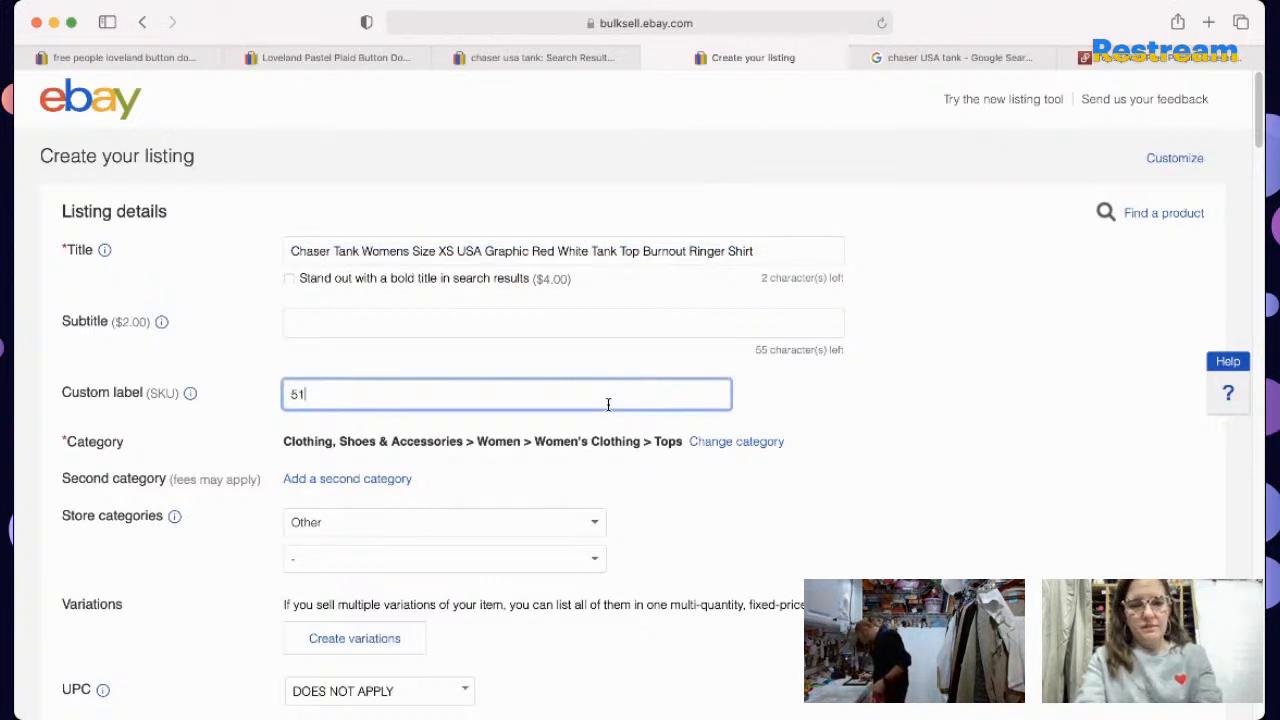
type("49")
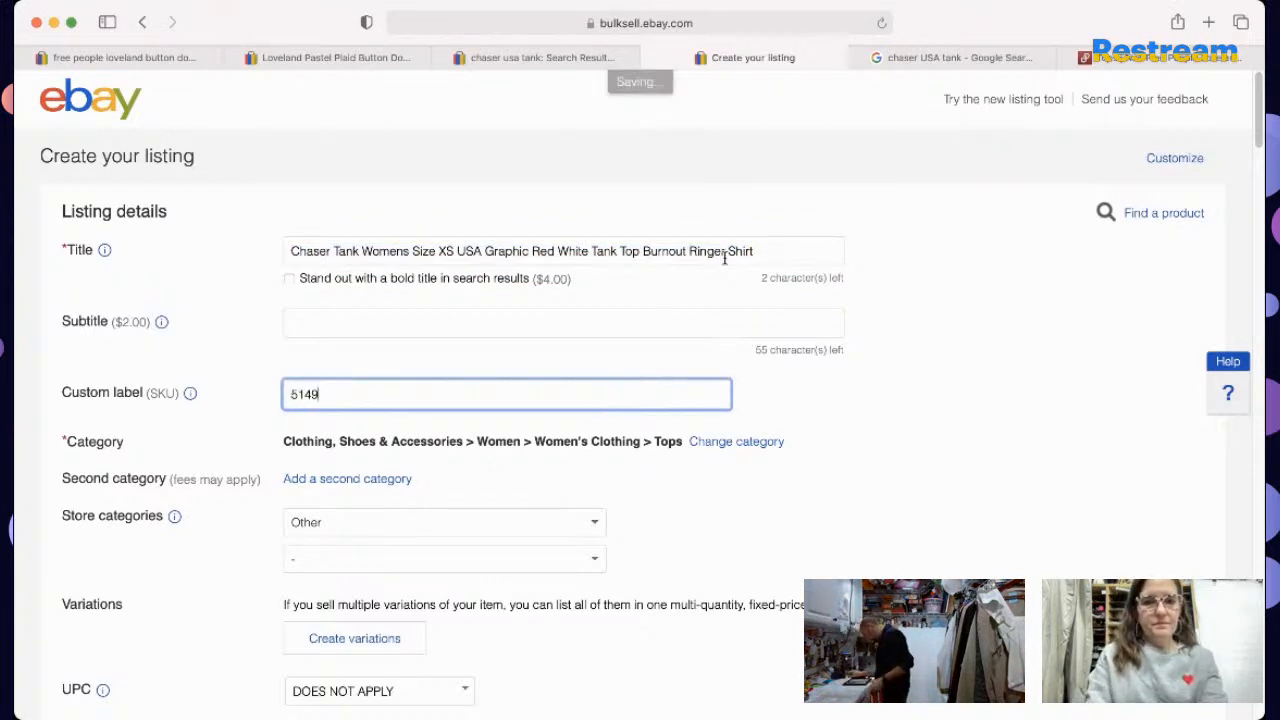
triple_click(725, 255)
Step: Set the item condition to New without tags
left_click_drag(1260, 128, 1259, 176)
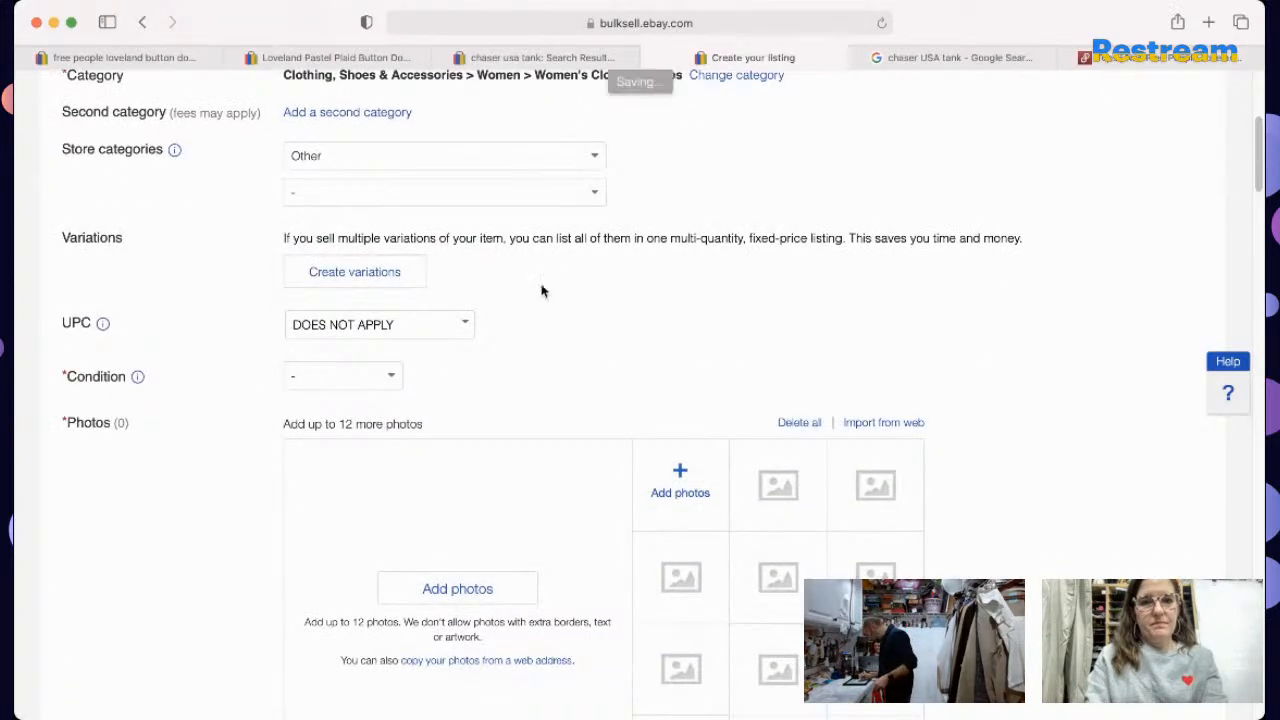
left_click(393, 380)
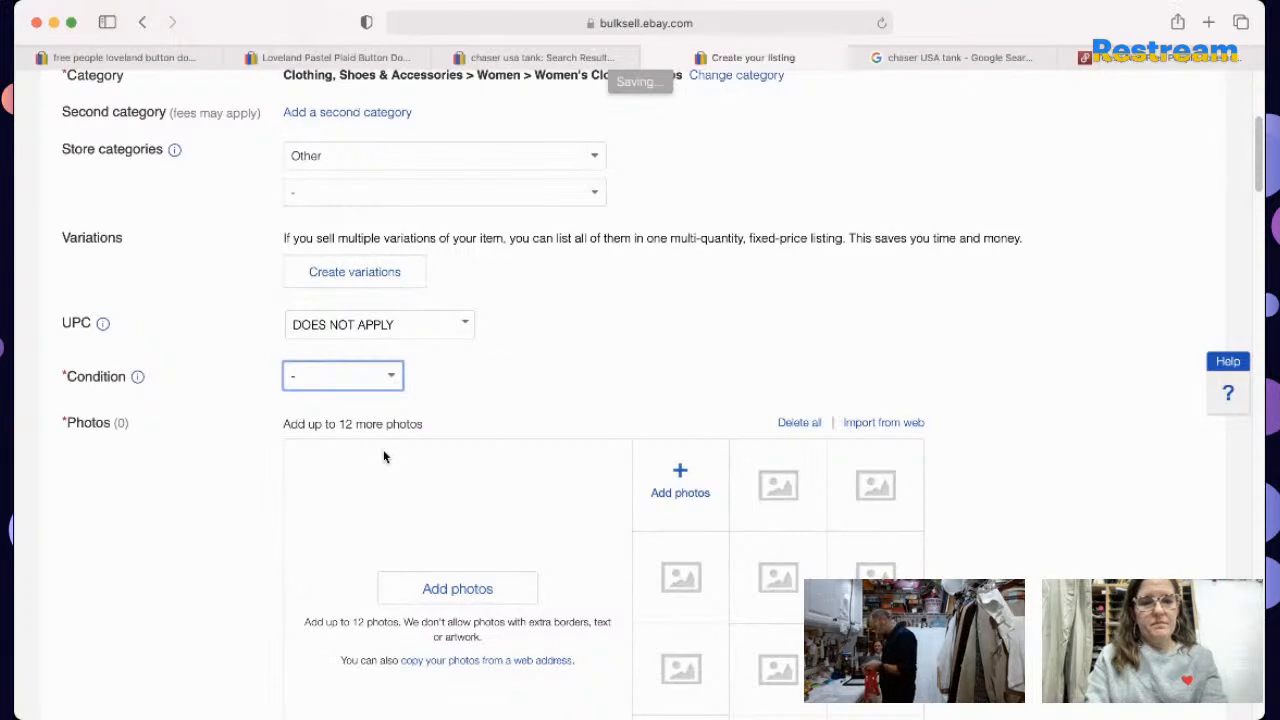
left_click(383, 457)
left_click(410, 448)
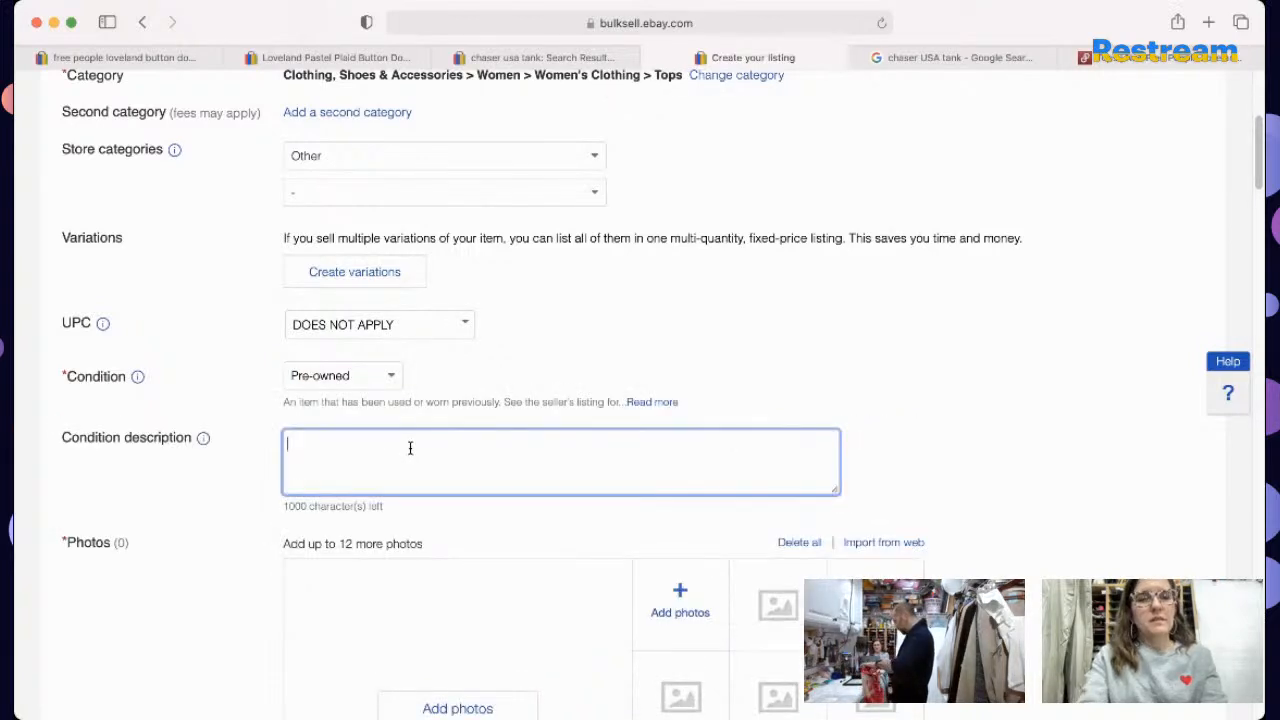
left_click(361, 385)
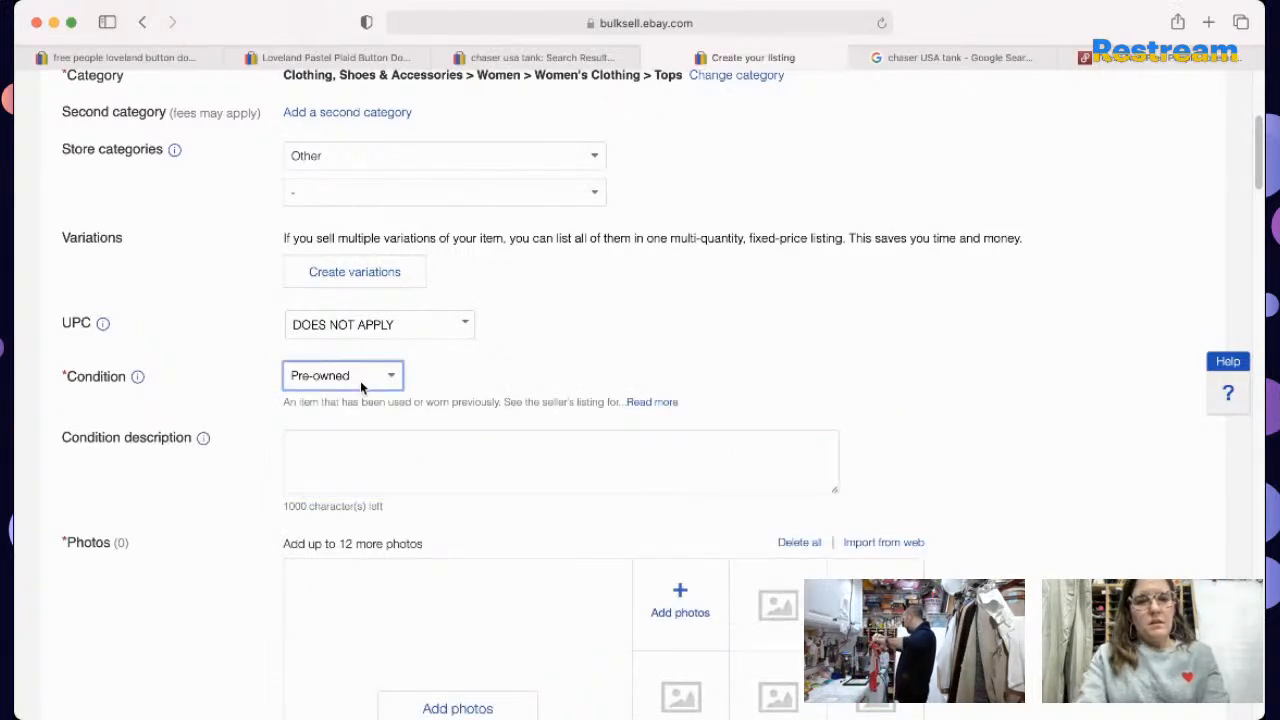
left_click(366, 340)
Step: Enter the condition description "Brand new without original Chaser Tag."
left_click(407, 467)
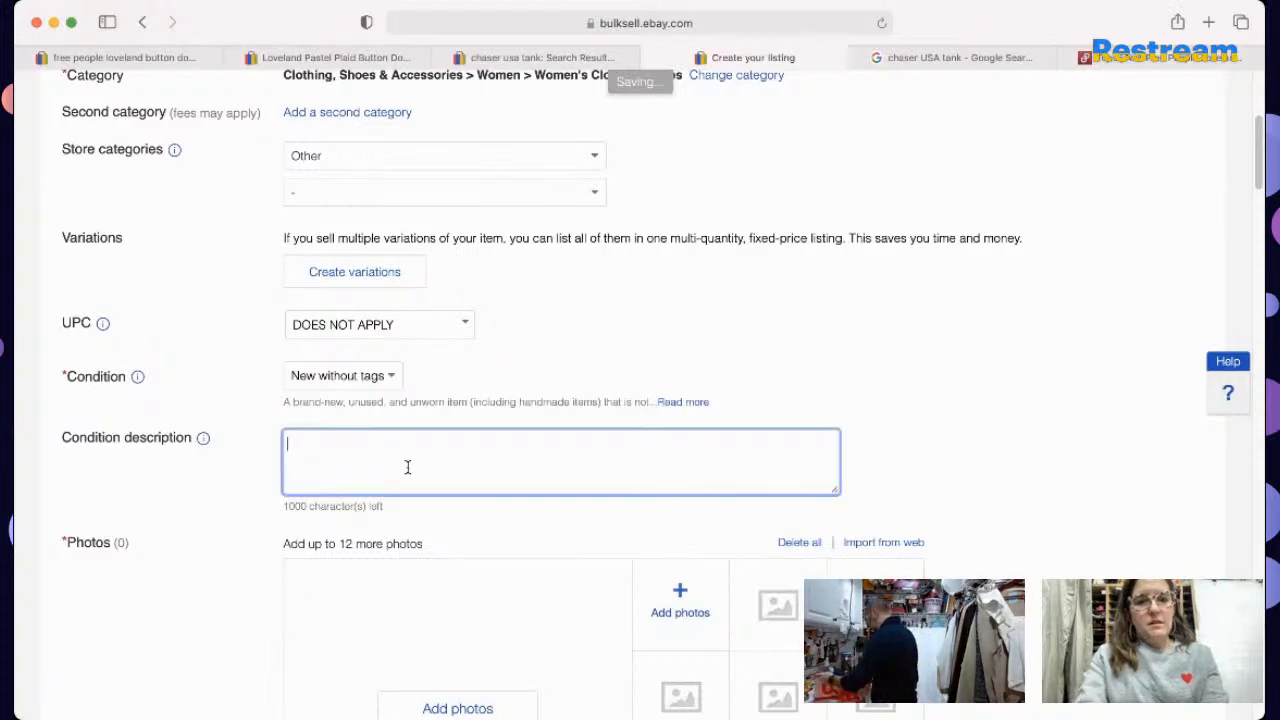
type("Brand new wih")
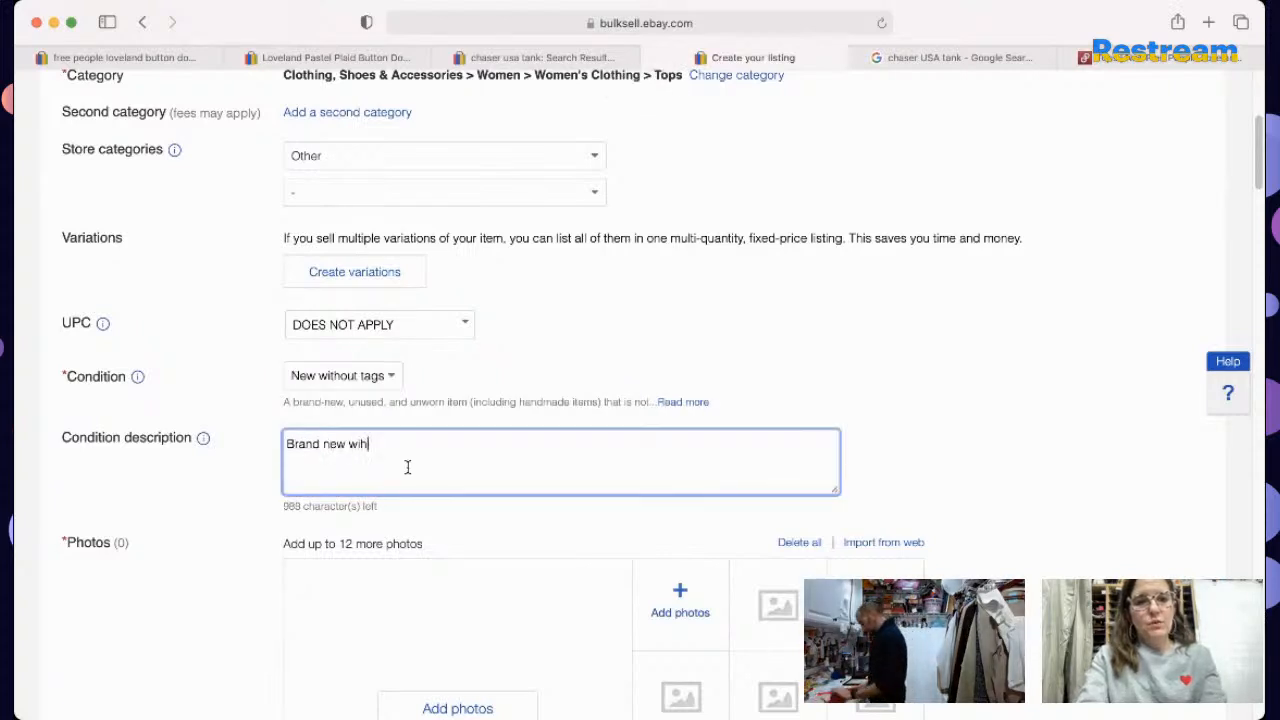
key("BackSpace")
type("thout original")
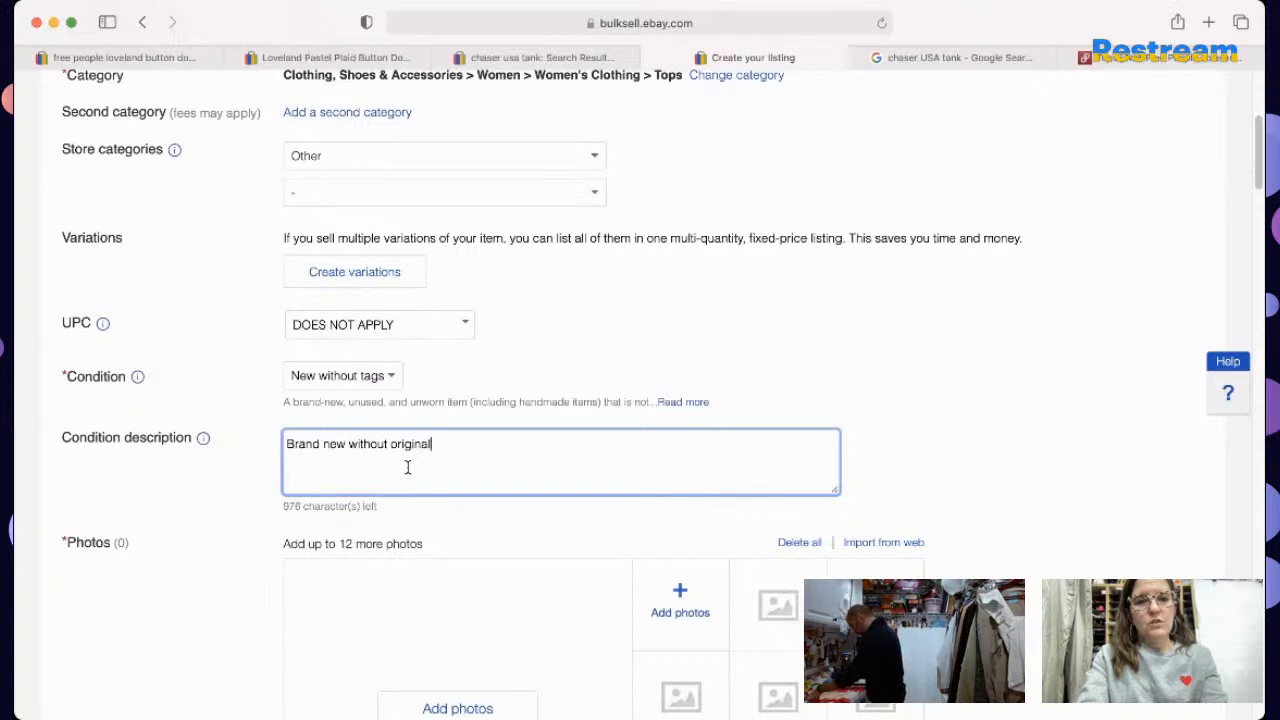
type(" Chaser Tag.")
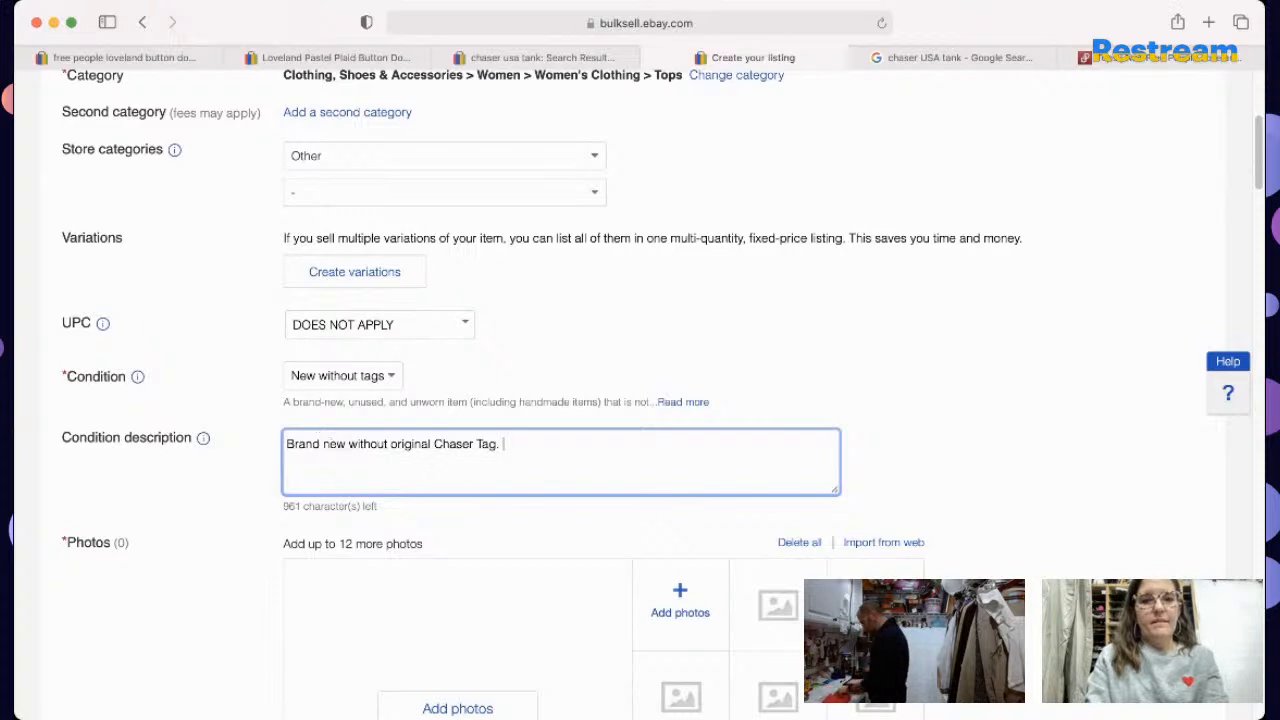
Step: Capitalize "New", "Without" and "Original" in the condition description
left_click_drag(323, 444, 330, 444)
type("N")
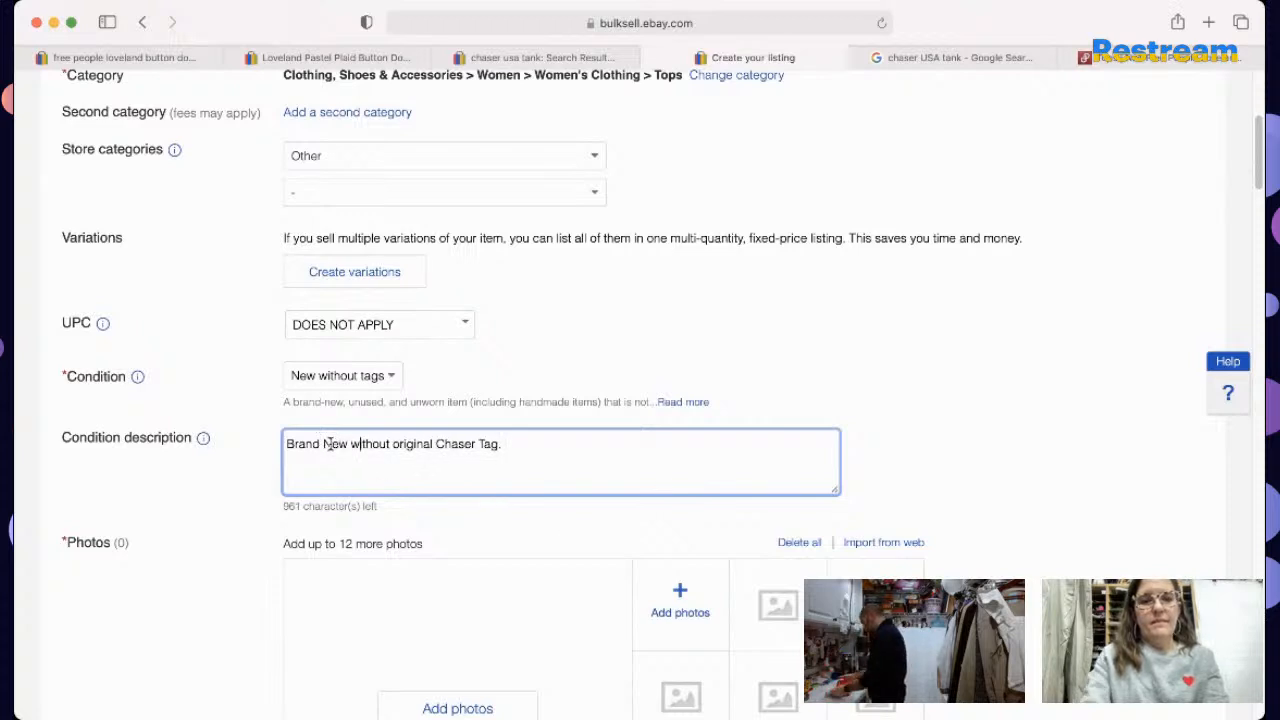
key("BackSpace")
type("W")
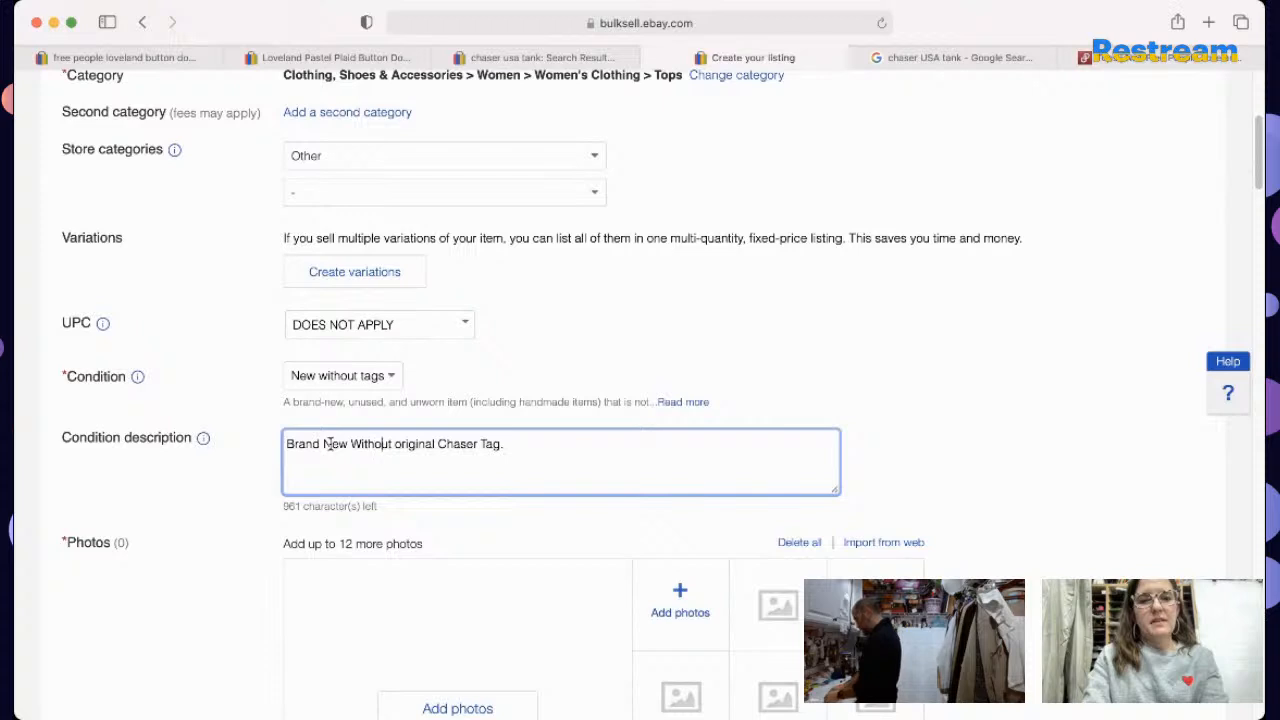
key("BackSpace")
type("O")
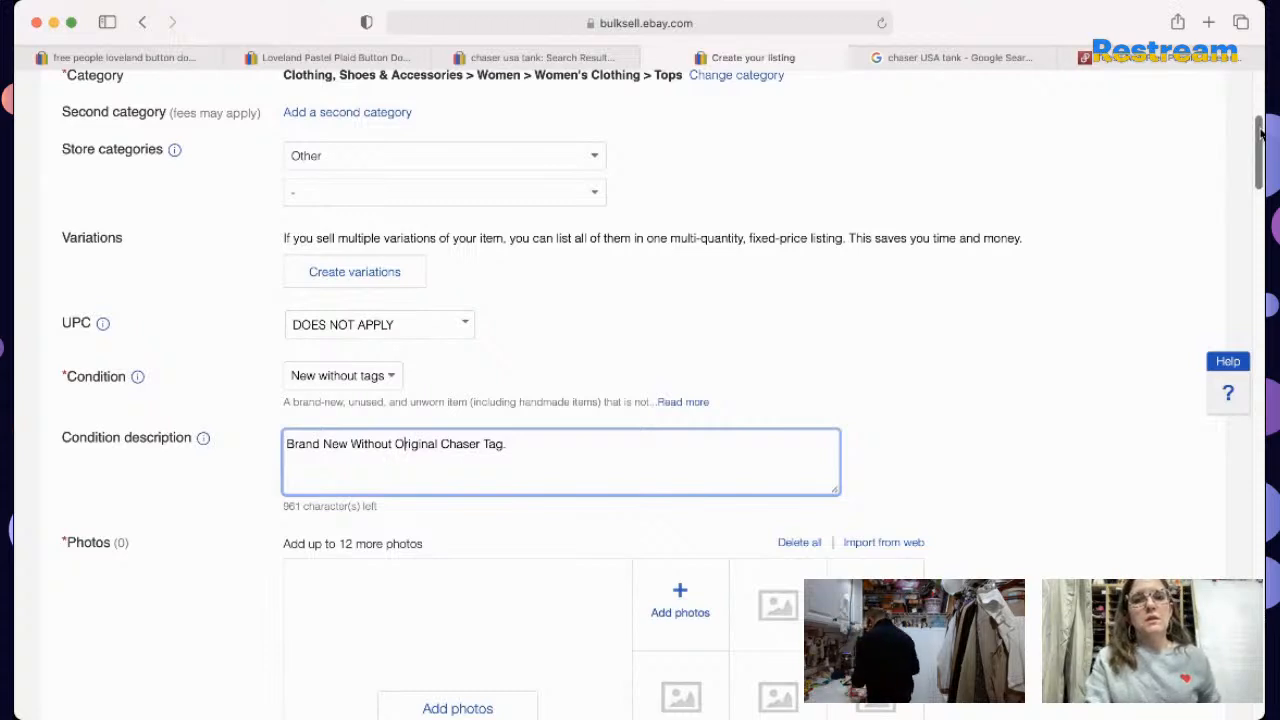
Step: Switch to Google Images and search for "taco bell forever 21 windbreaker"
left_click_drag(1262, 135, 1237, 220)
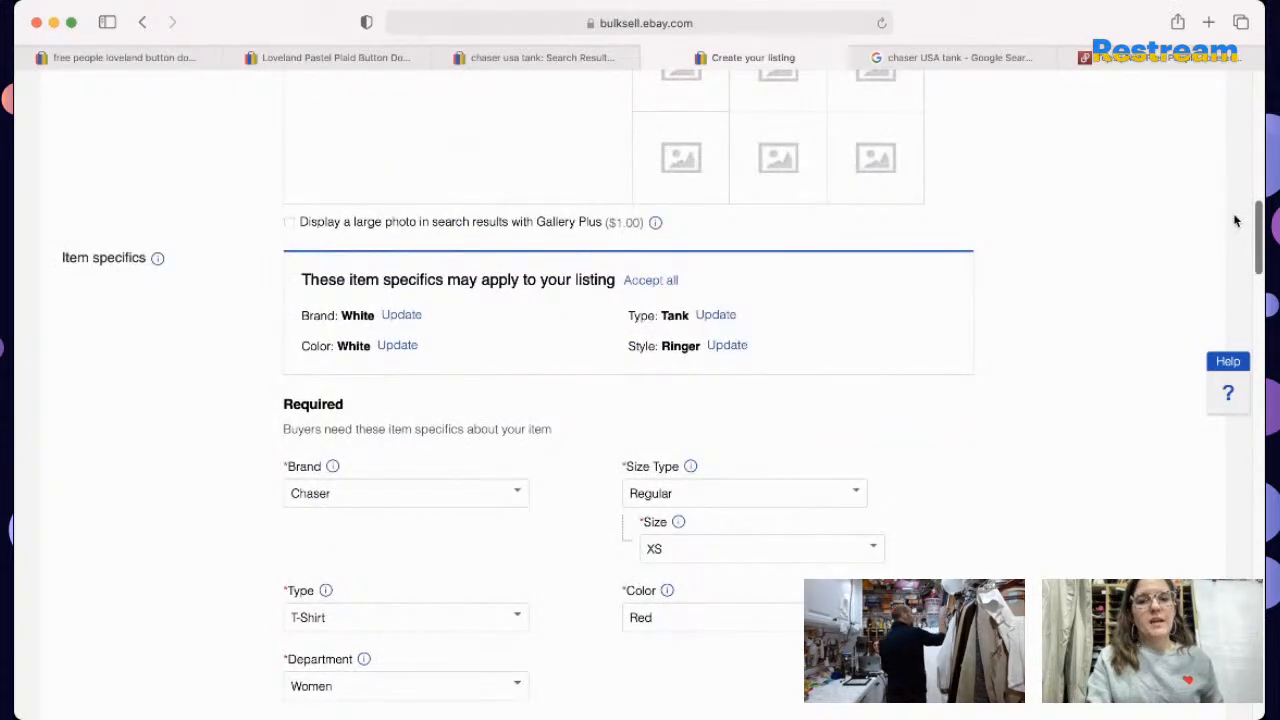
left_click(997, 64)
triple_click(520, 118)
type("taco be")
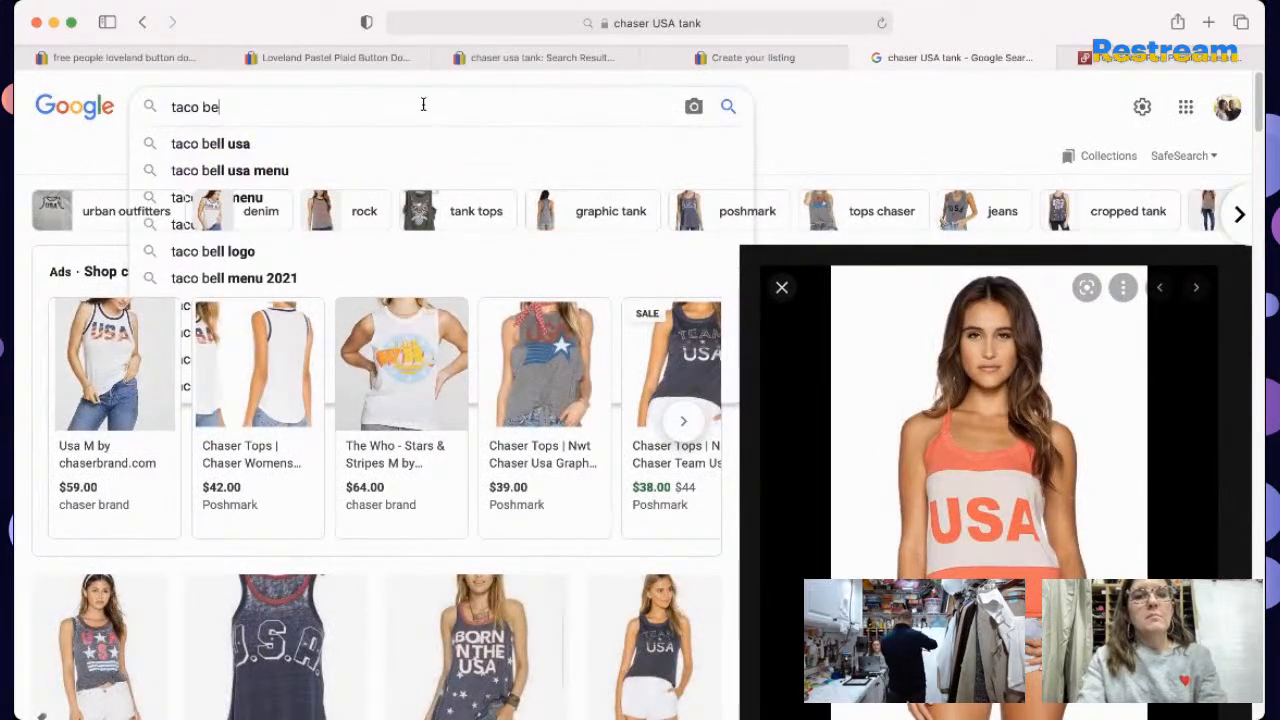
type("ll fore")
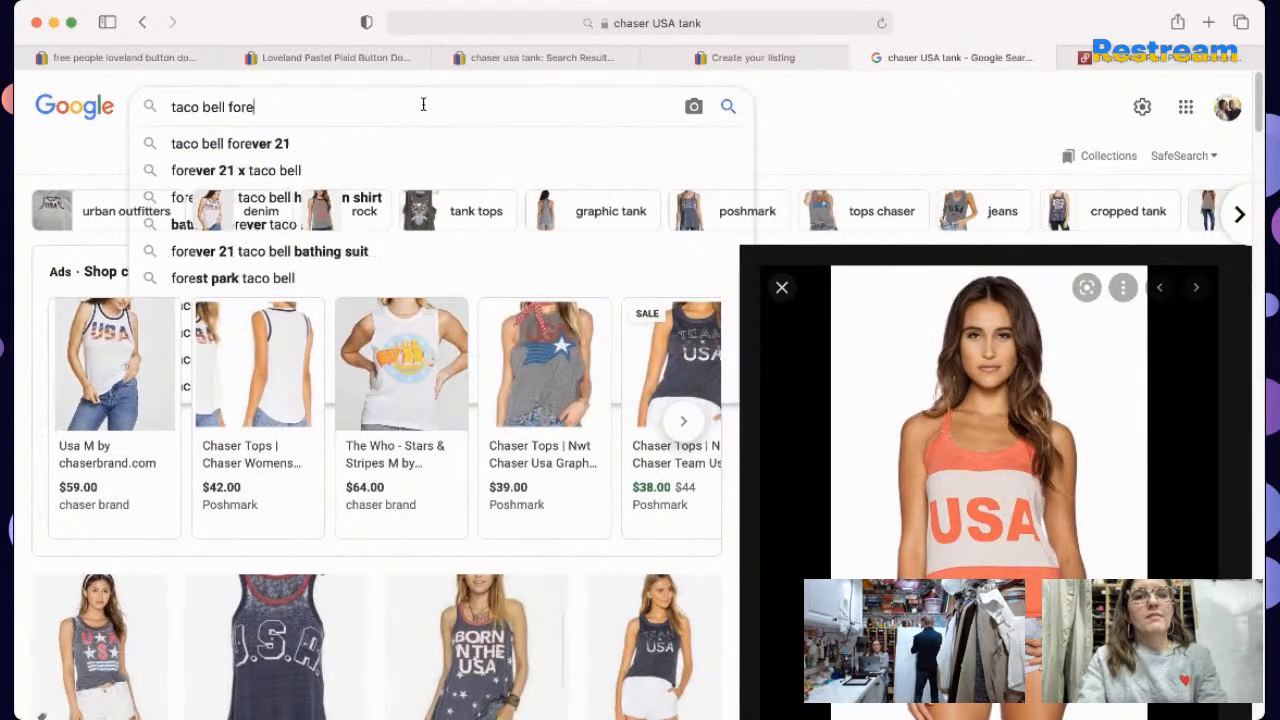
type("ver 21 windbr")
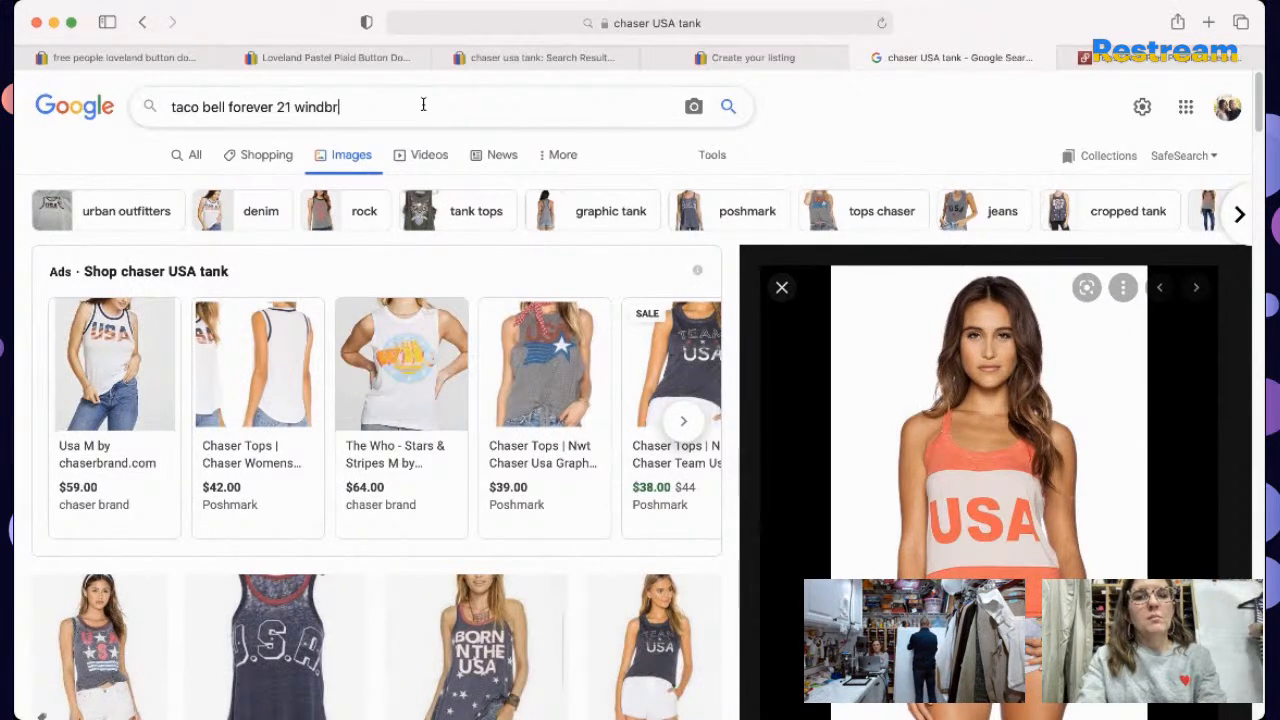
type("eake")
key("BackSpace")
key("BackSpace")
key("BackSpace")
type("eaker")
key("Return")
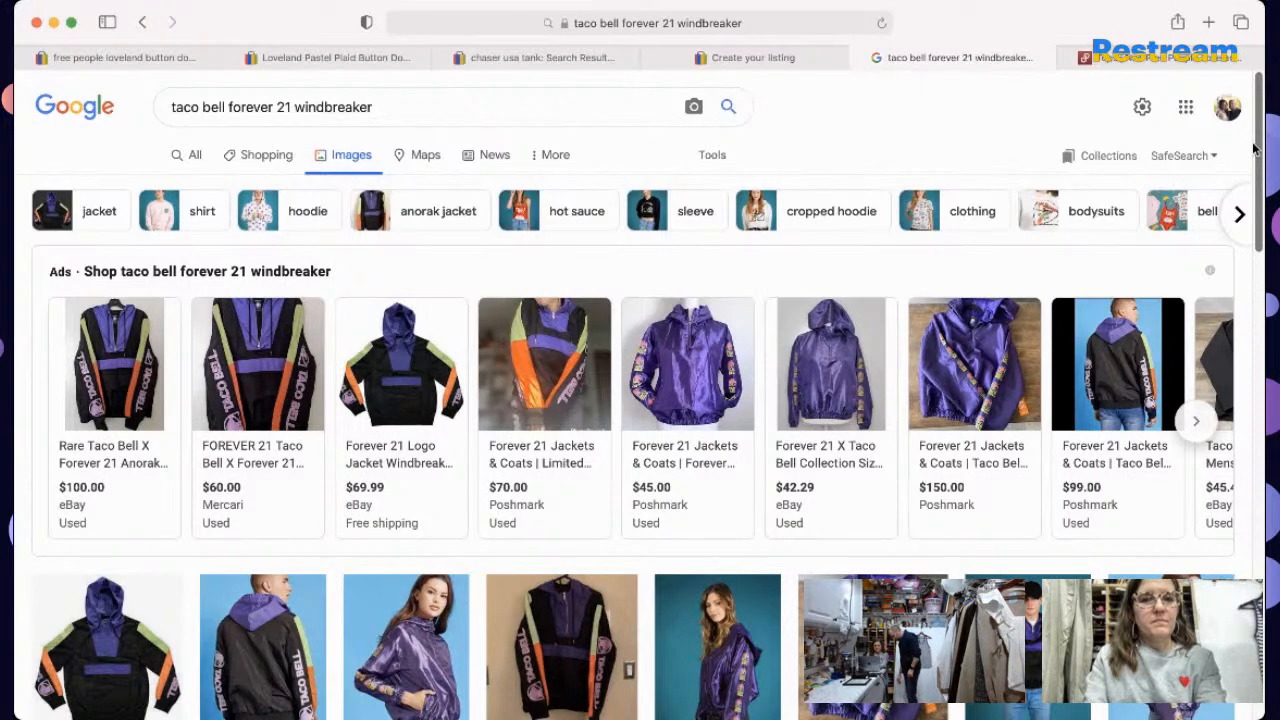
Step: Preview the purple Taco Bell windbreaker image and browse the remaining image and shopping results
left_click_drag(1253, 148, 1240, 234)
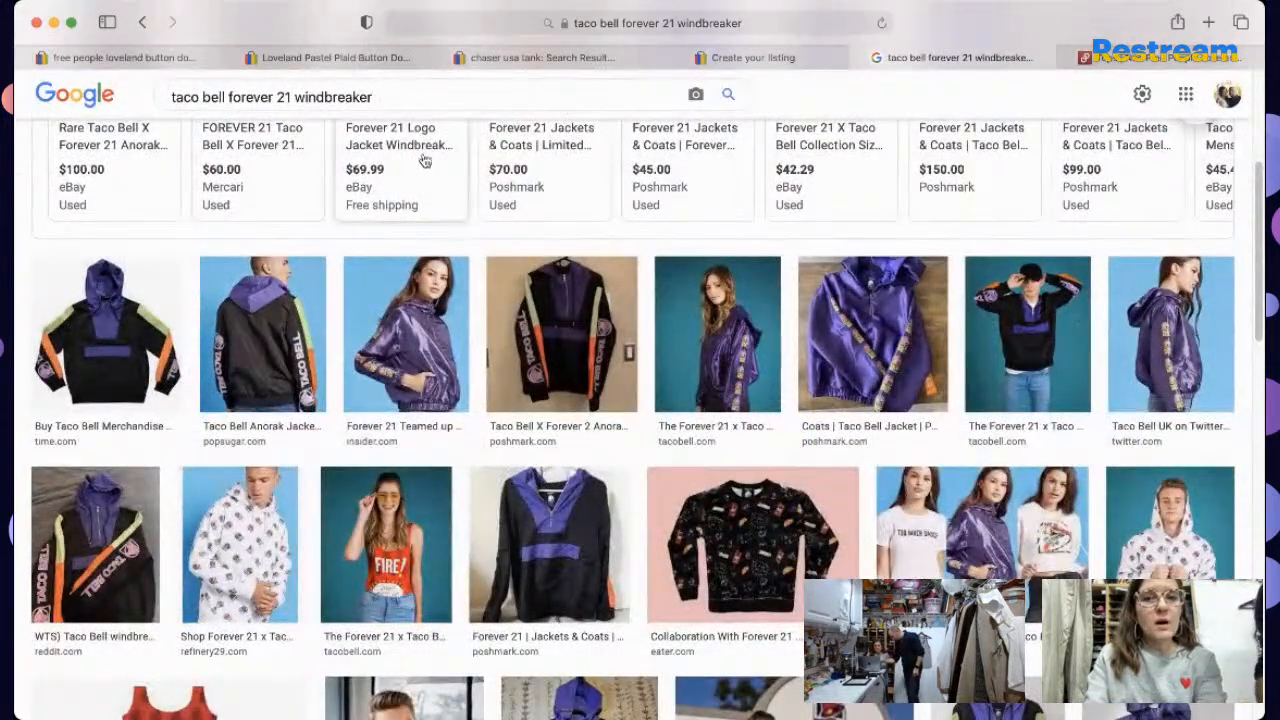
left_click(443, 330)
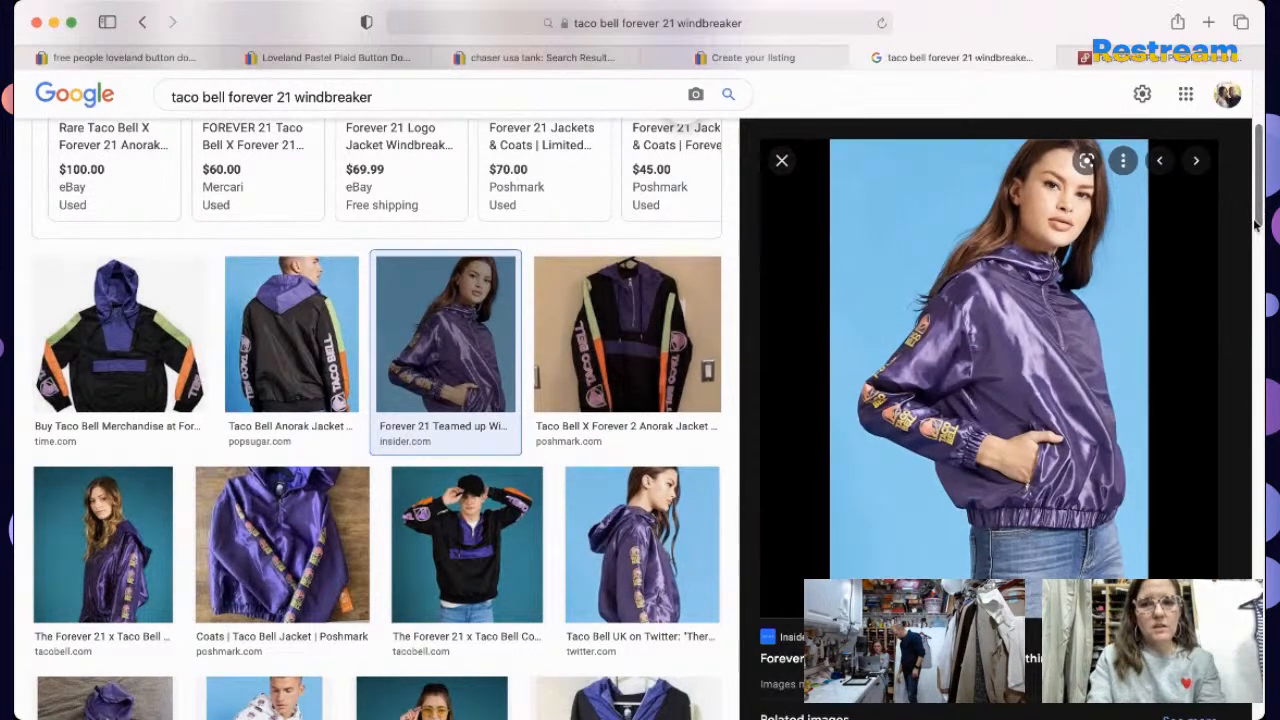
left_click_drag(1262, 180, 1211, 417)
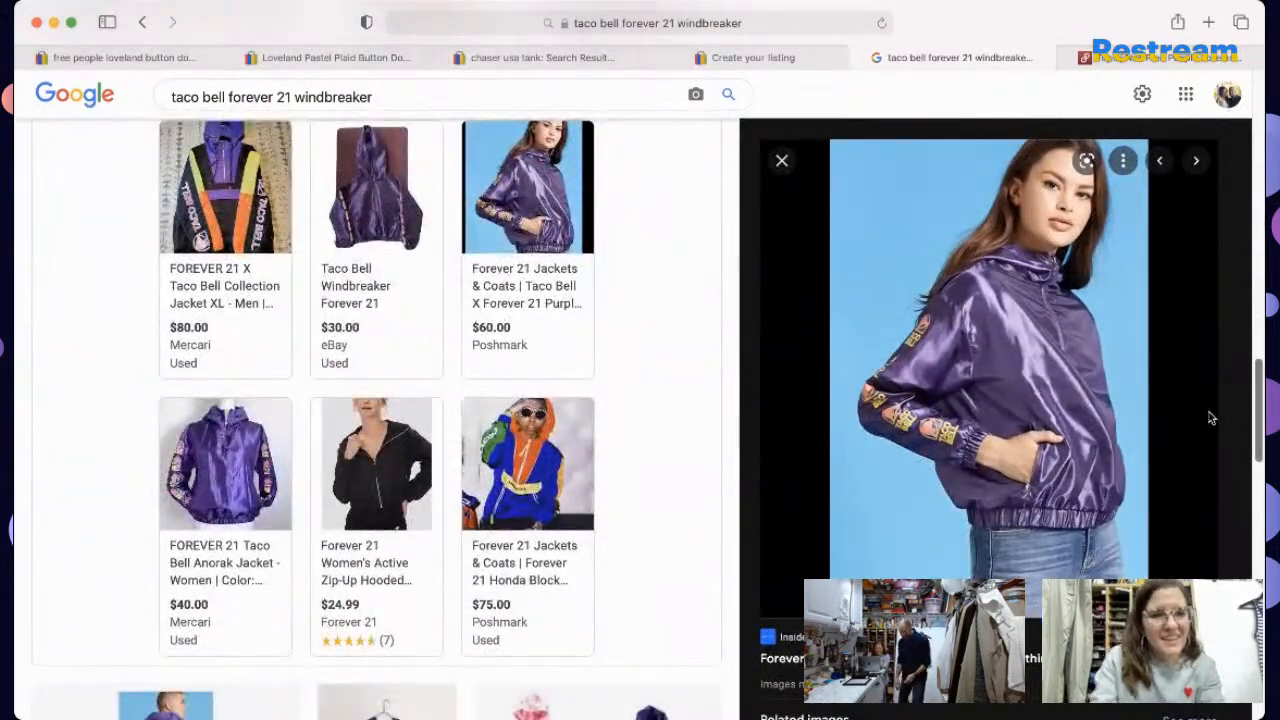
left_click_drag(1211, 417, 1168, 534)
scroll(1168, 534, "down", 8)
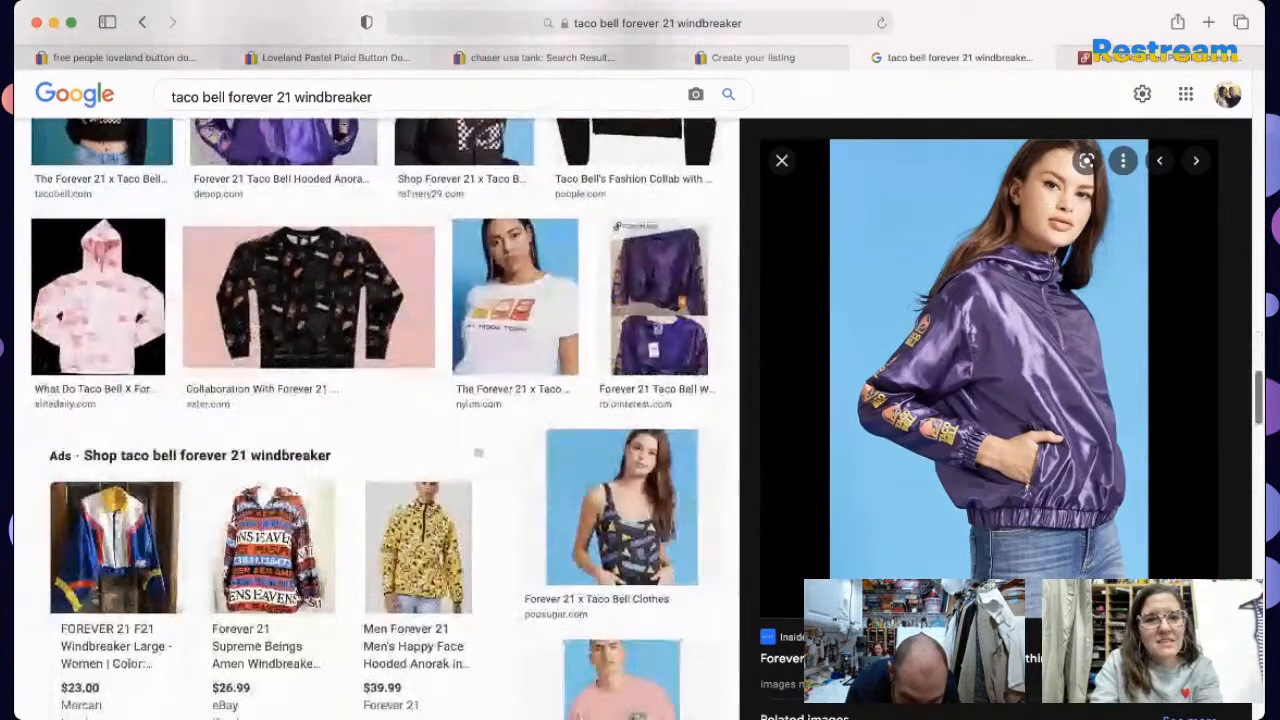
scroll(146, 332, "down", 10)
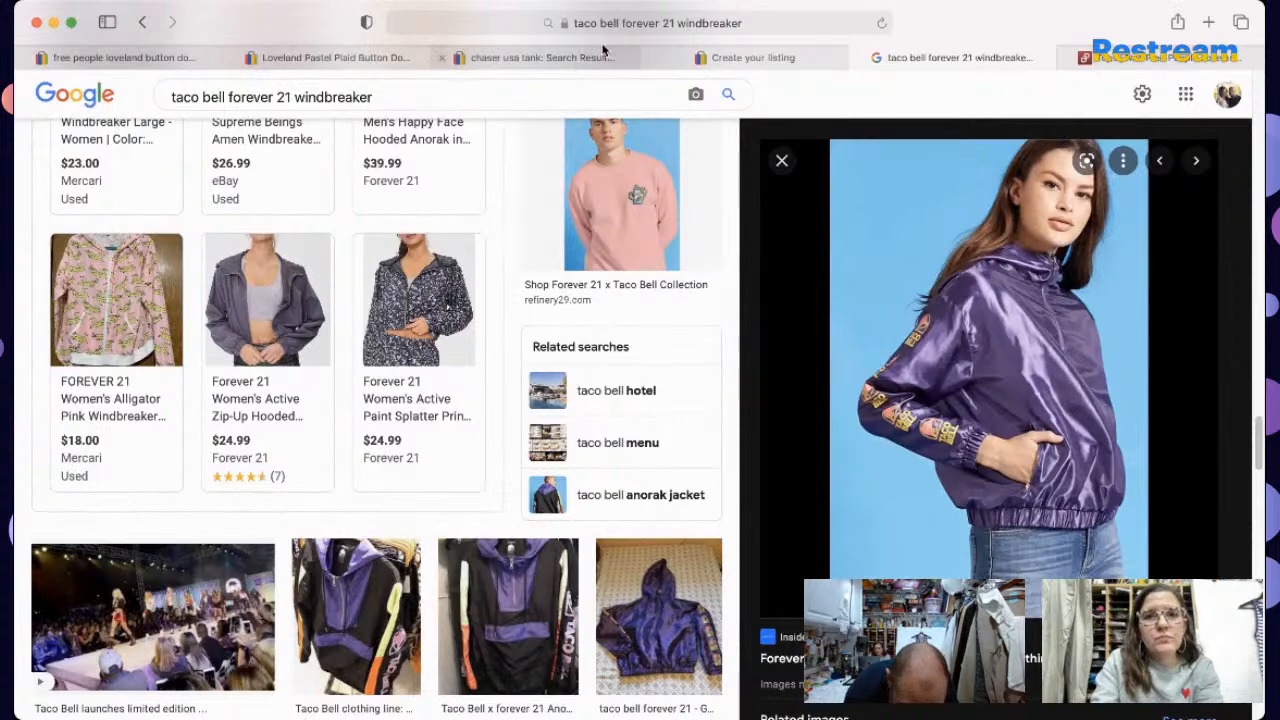
Step: Return to the eBay listing form and copy the full Chaser tank title
left_click(755, 60)
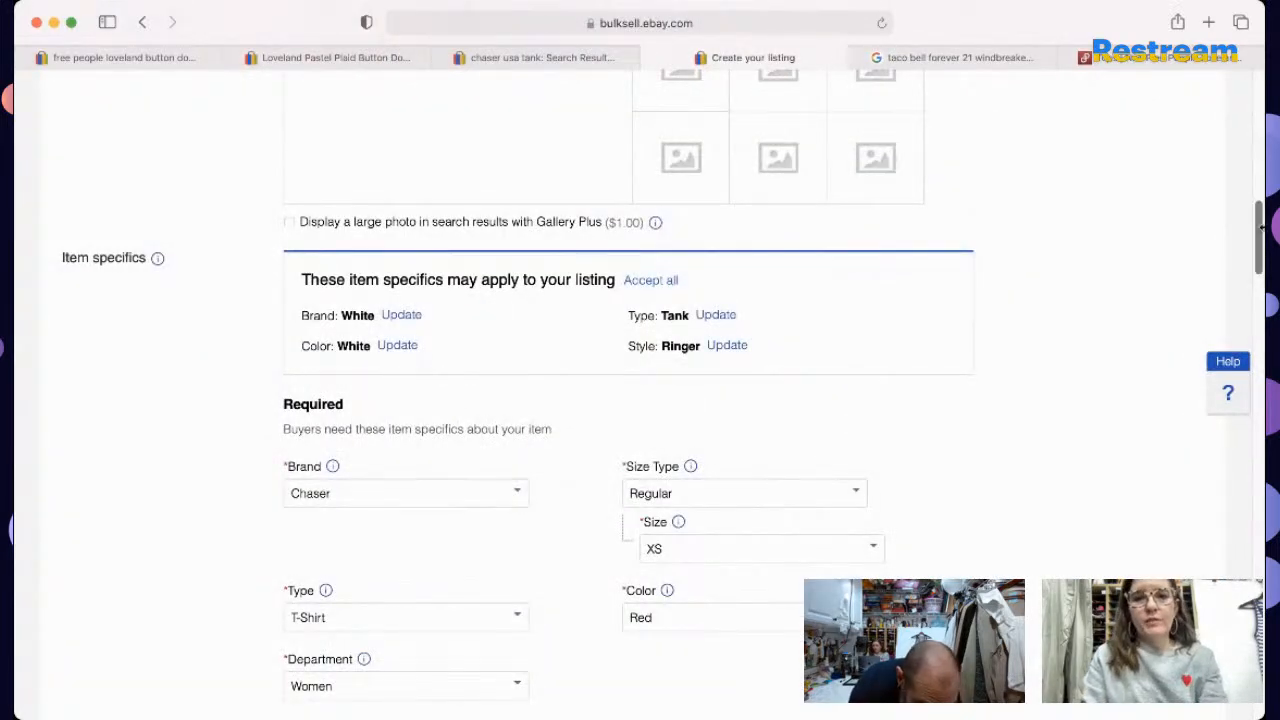
left_click_drag(1257, 248, 1247, 318)
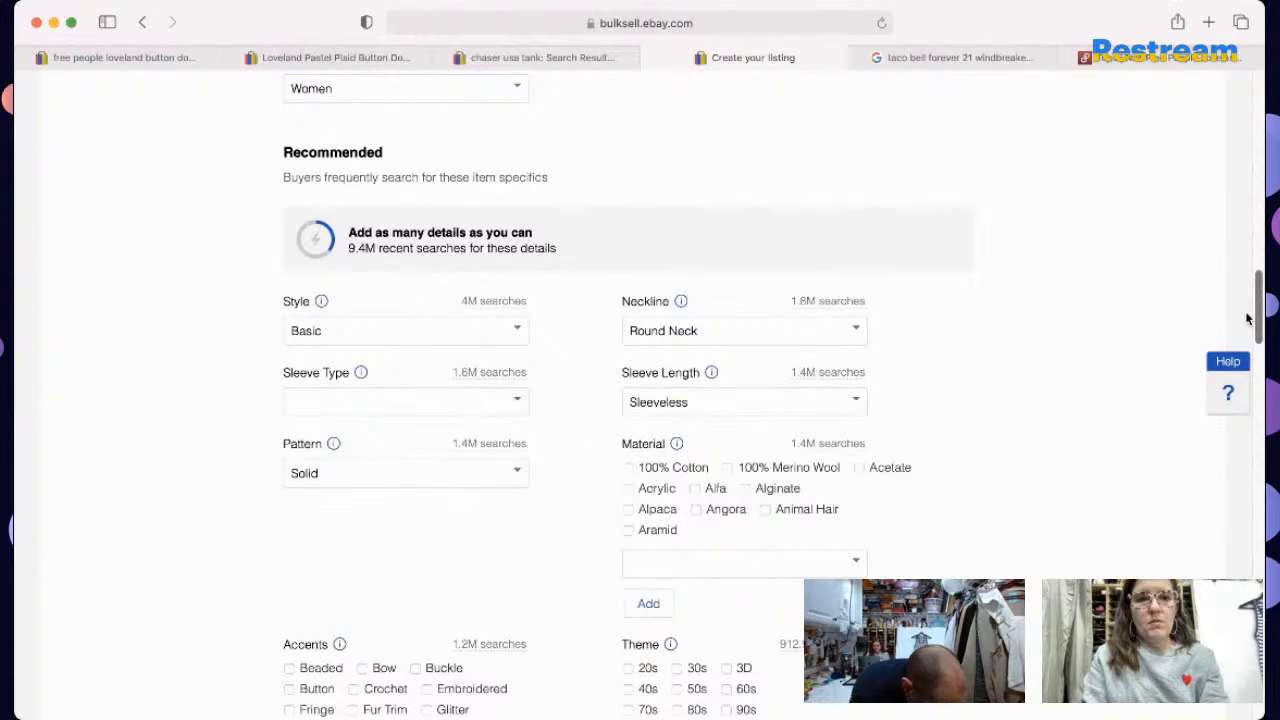
scroll(1230, 400, "down", 10)
scroll(1211, 463, "up", 20)
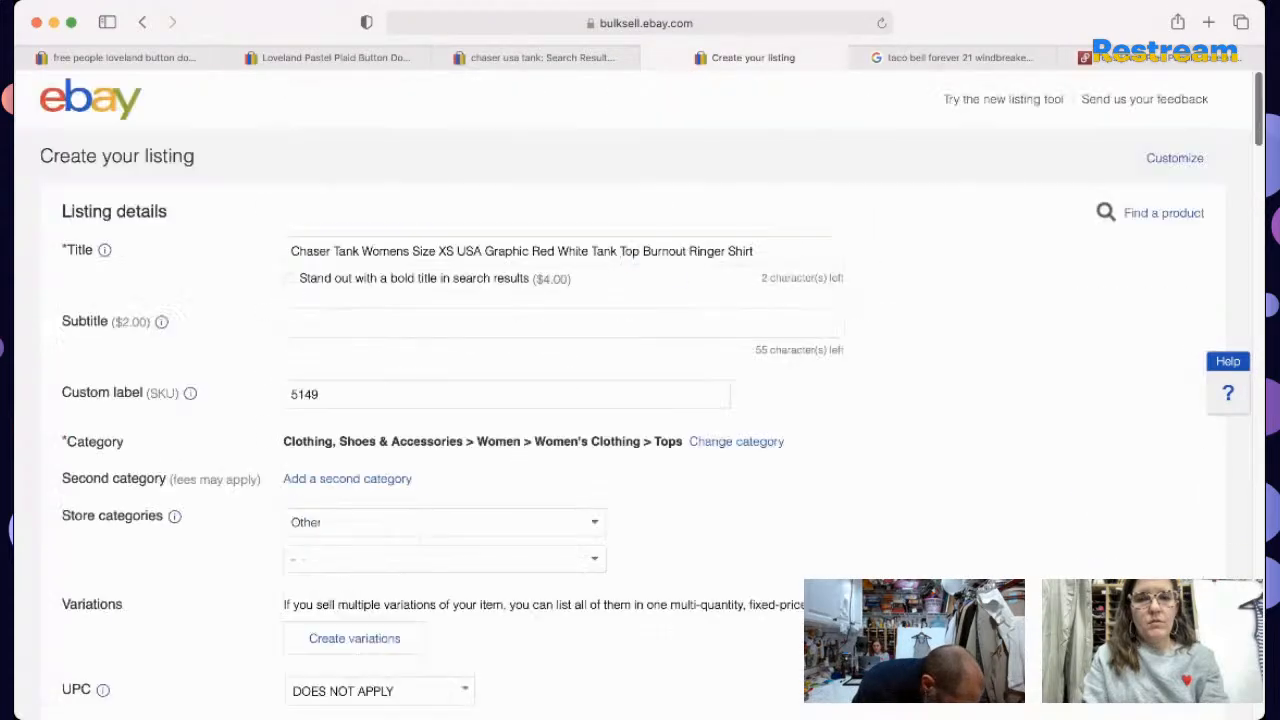
left_click(771, 246)
key("super+a")
key("super+c")
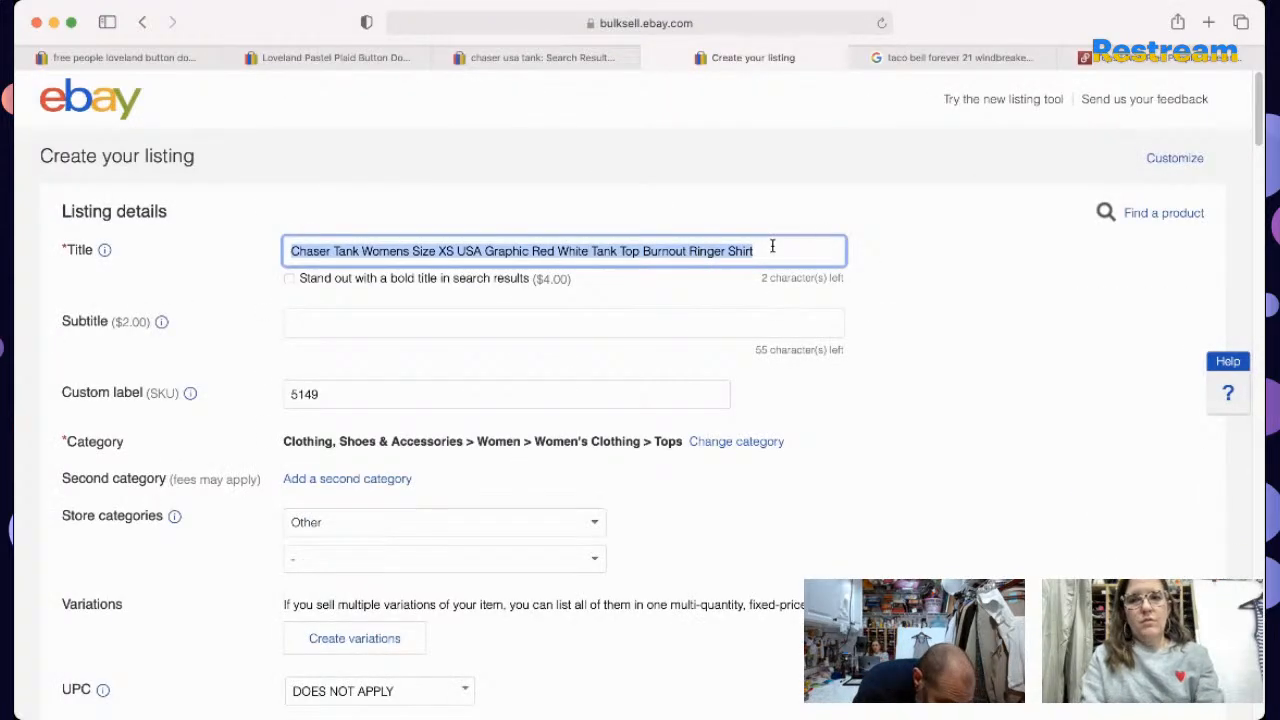
Step: Paste the copied title as the first line of the item description and begin a second line
left_click_drag(1258, 122, 1193, 428)
scroll(1180, 455, "down", 6)
left_click(1160, 477)
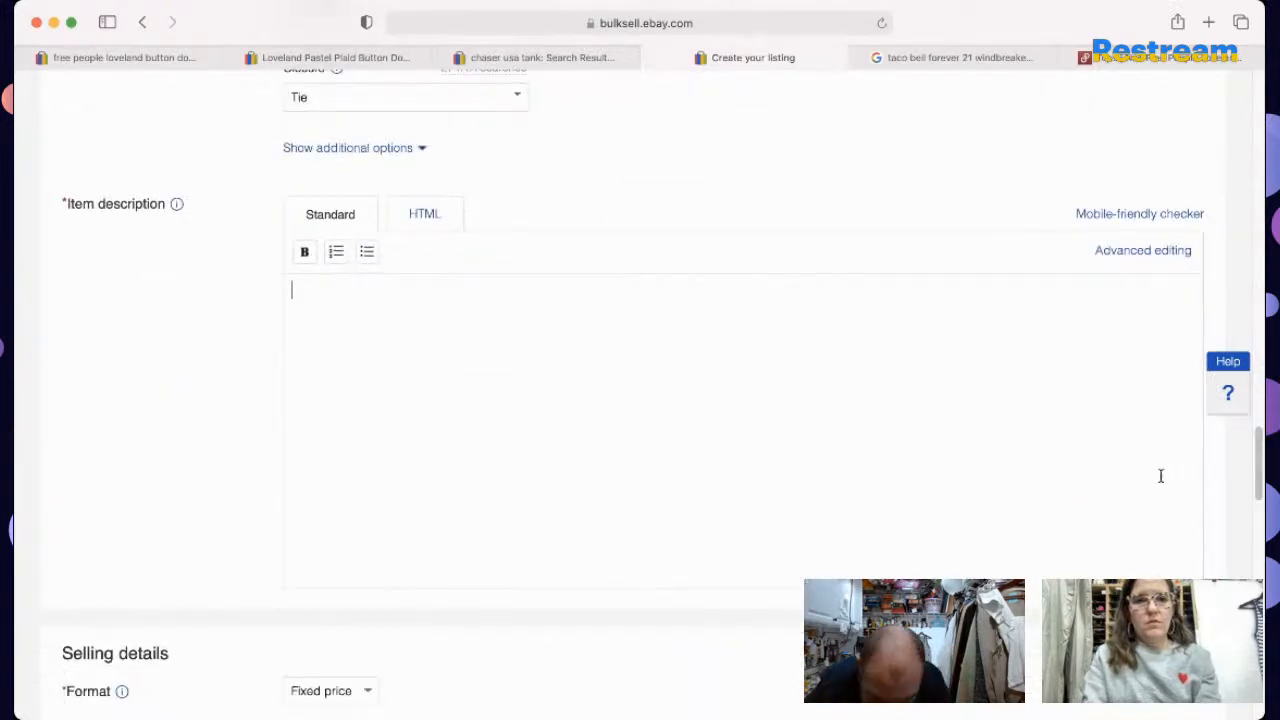
key("super+v")
key("BackSpace")
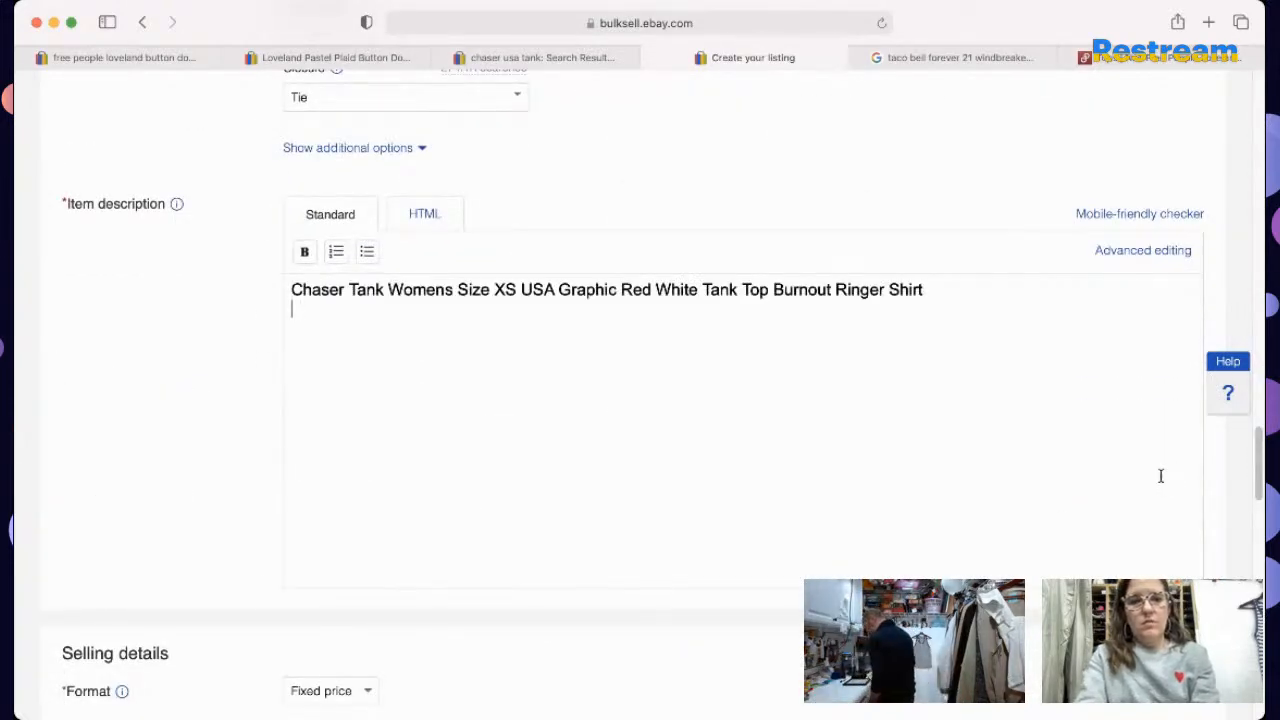
Step: Add "Brand New without tags" and "Please See Detailed Measurements in the Photos." as separate lines of the item description
type("Brand New wi")
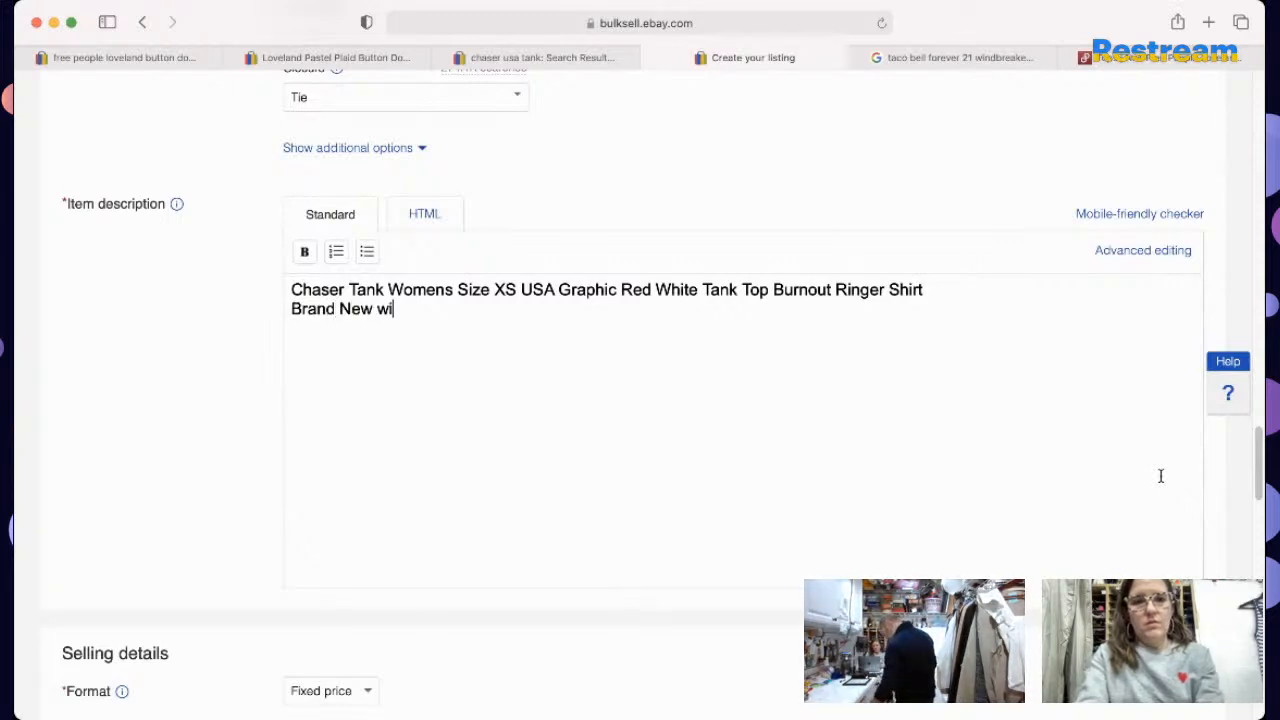
type("thout tags")
key("Return")
type("m")
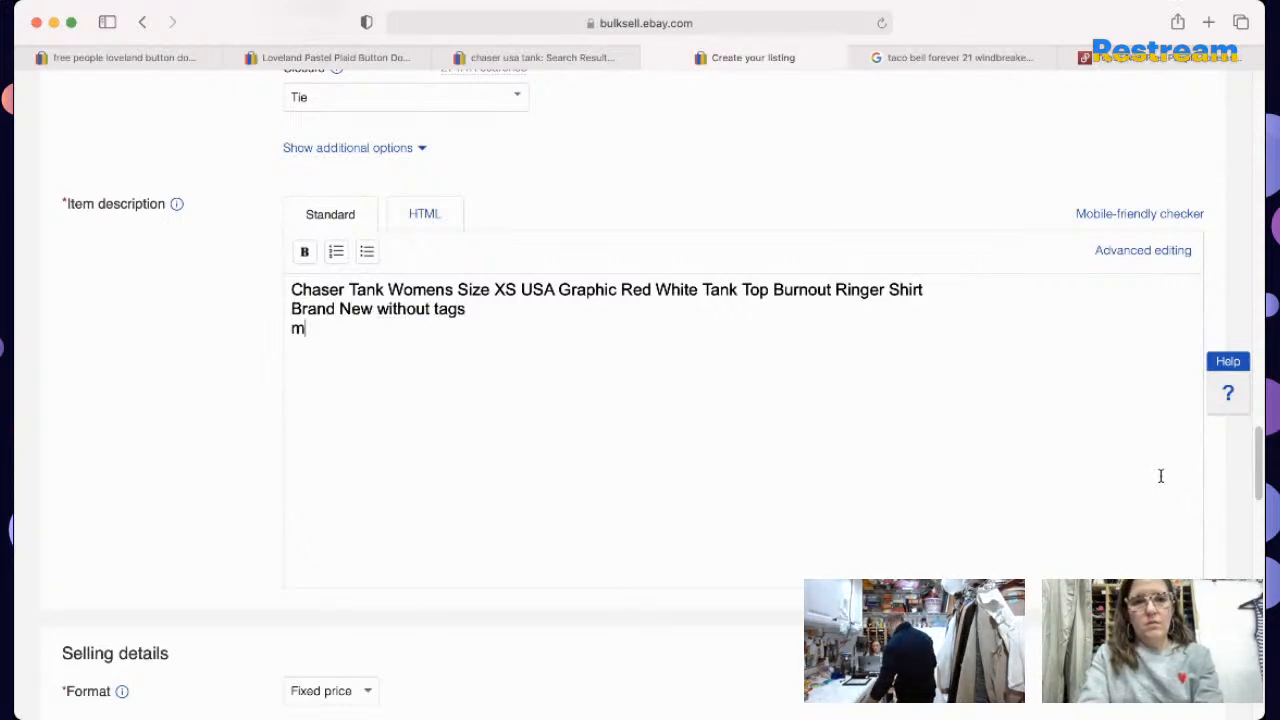
type("#")
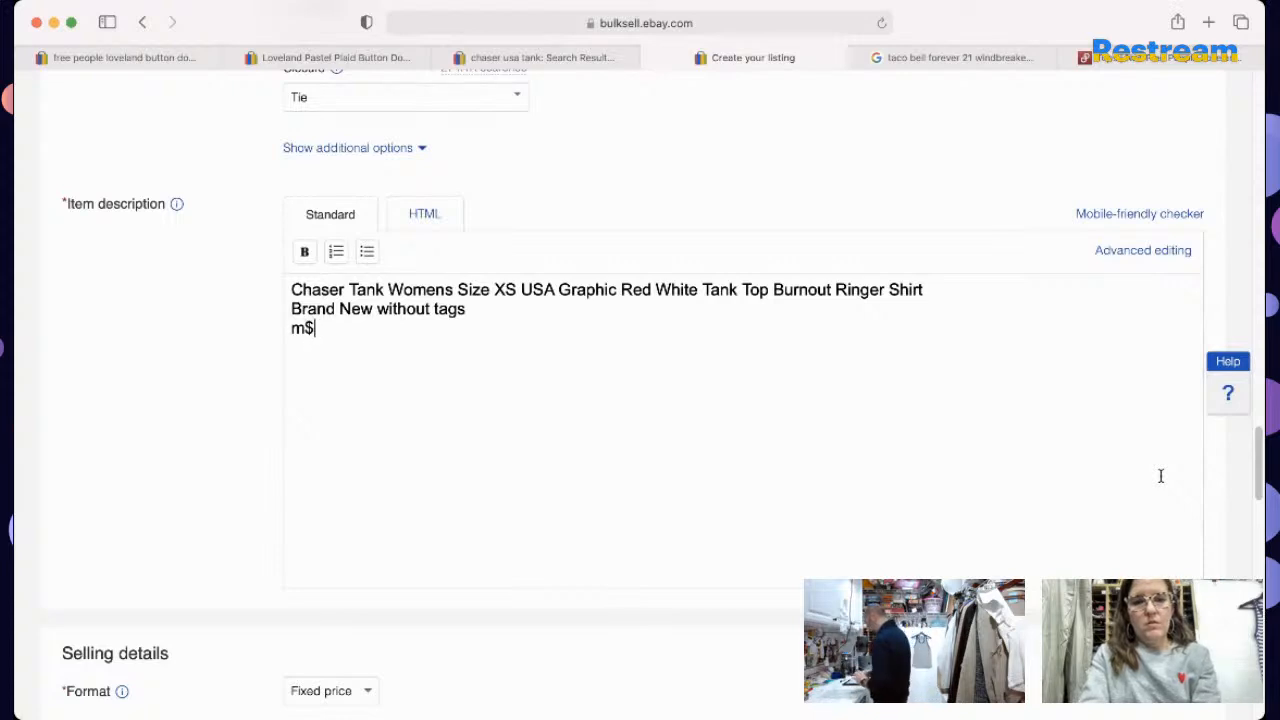
key("Return")
Step: End the description with the line "PERFECT for Memorial Day, 4th of July, President's Day, Election Day, etc."
type("PERFECT")
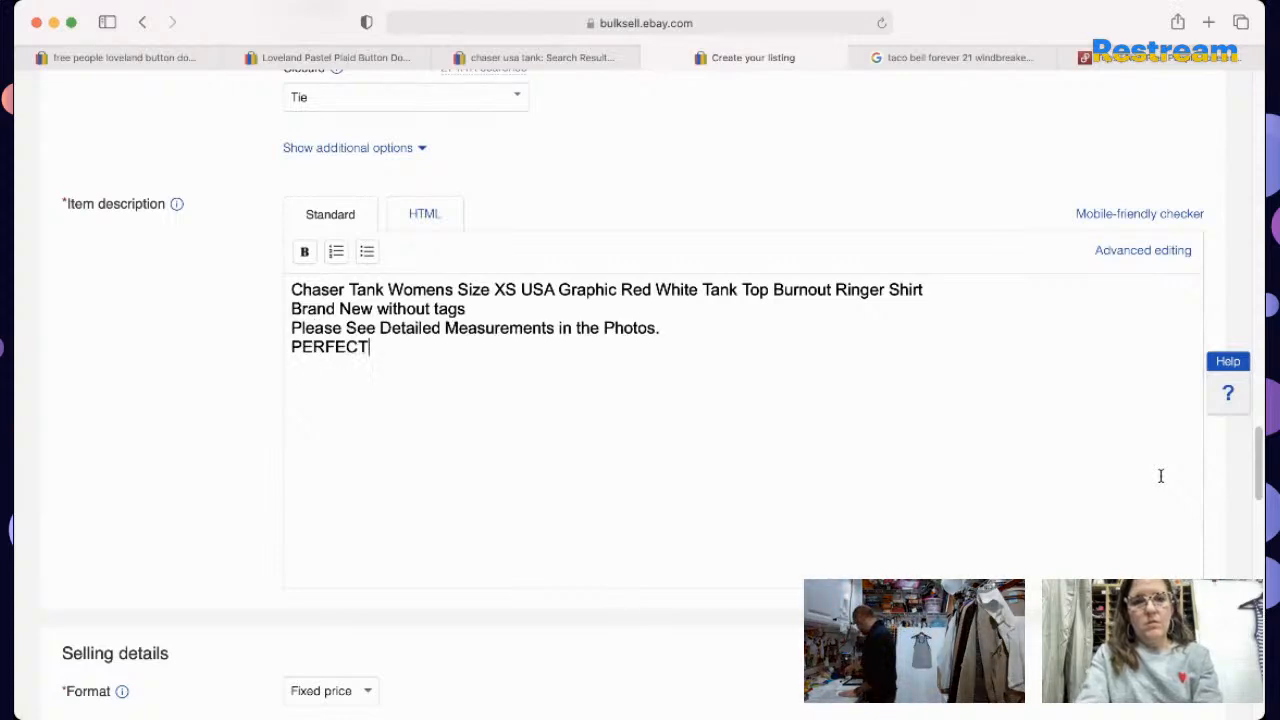
type(" for Memorial ")
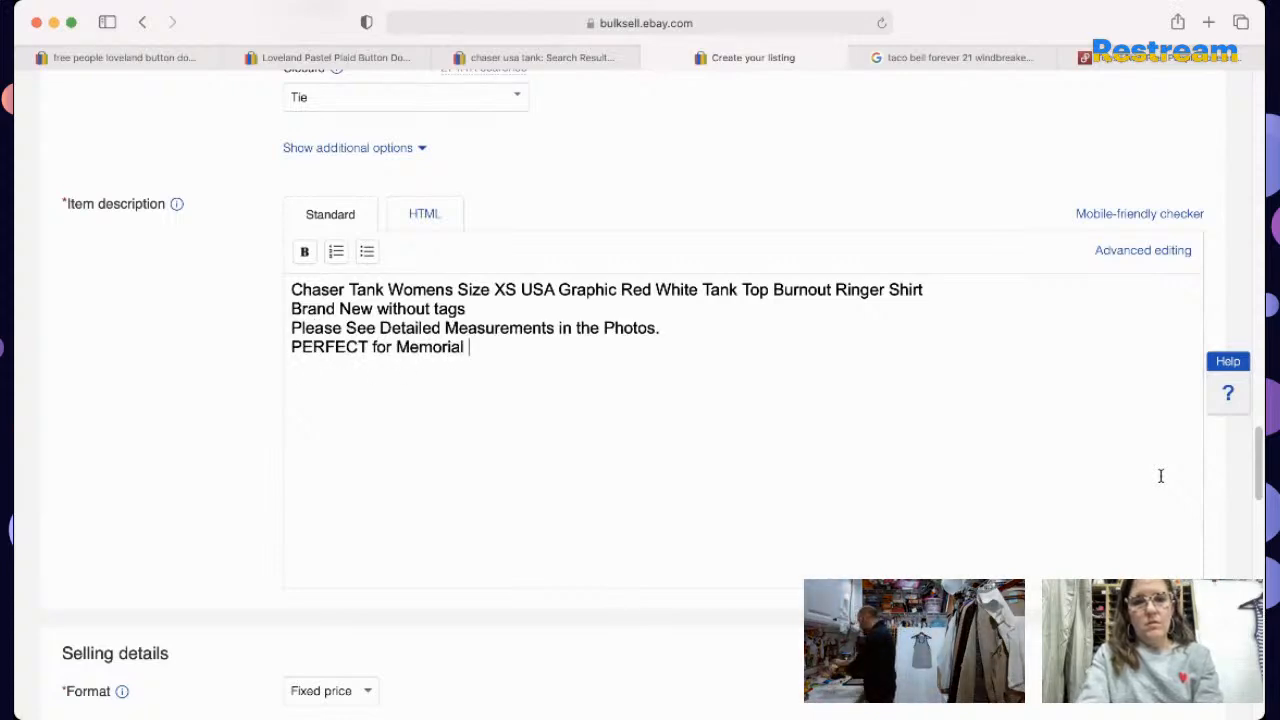
type("Day, 4th")
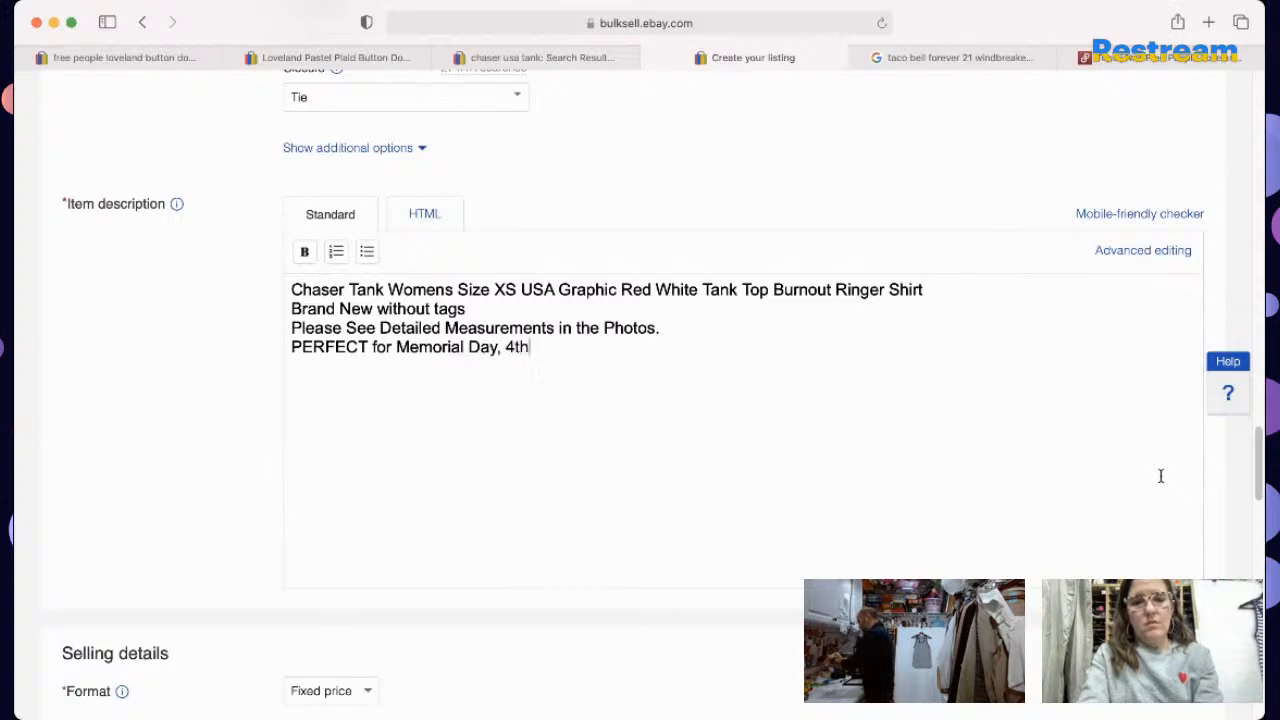
type(" of July, Pat")
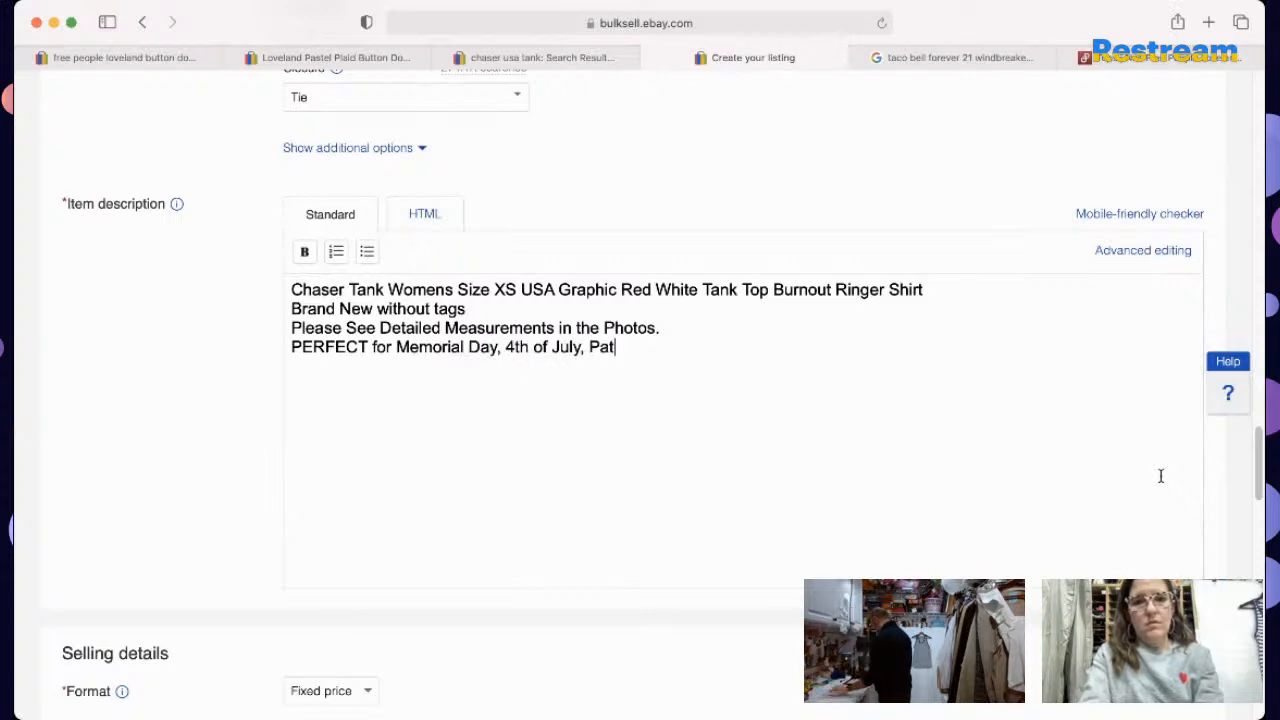
key("BackSpace")
key("BackSpace")
type("Presidents")
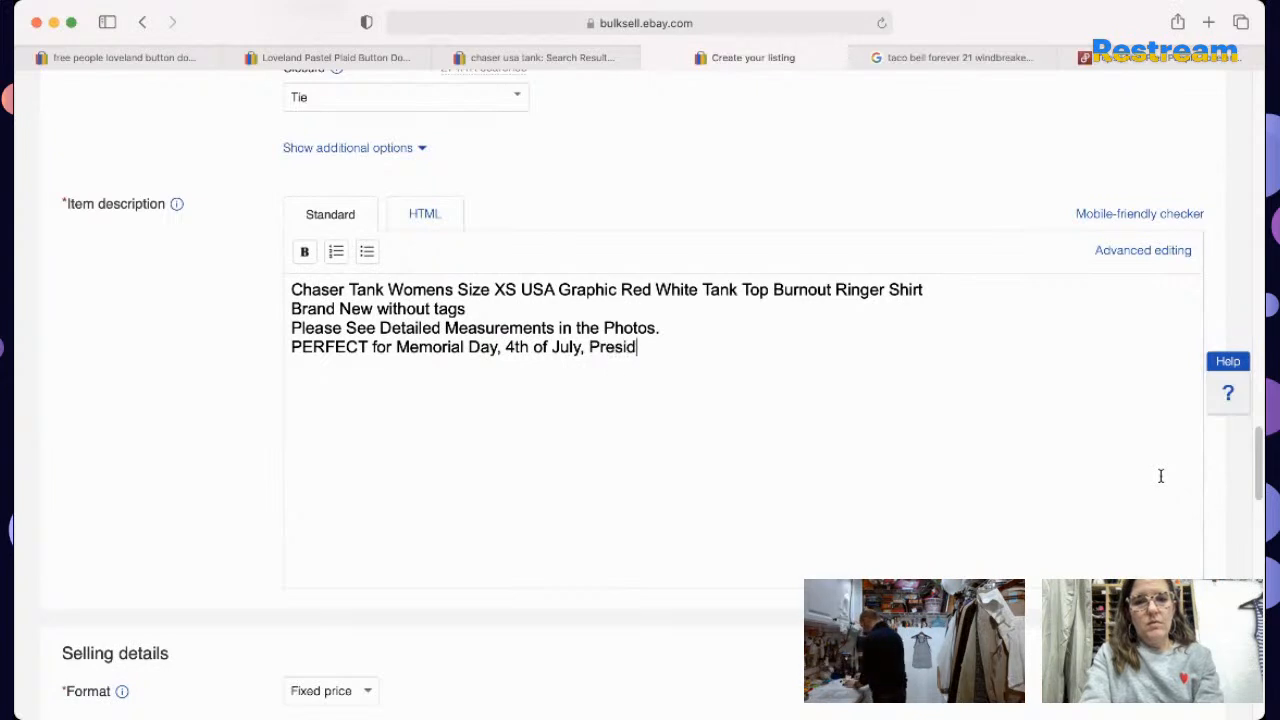
key("BackSpace")
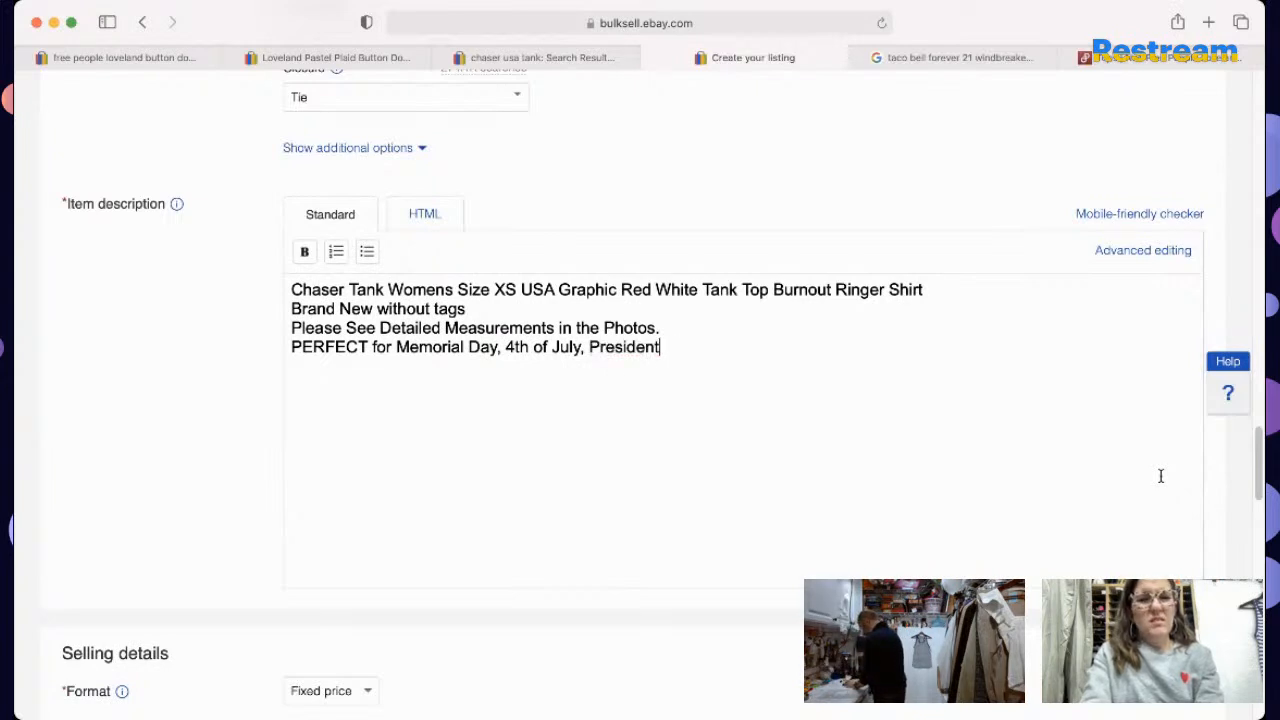
type("'s Day,")
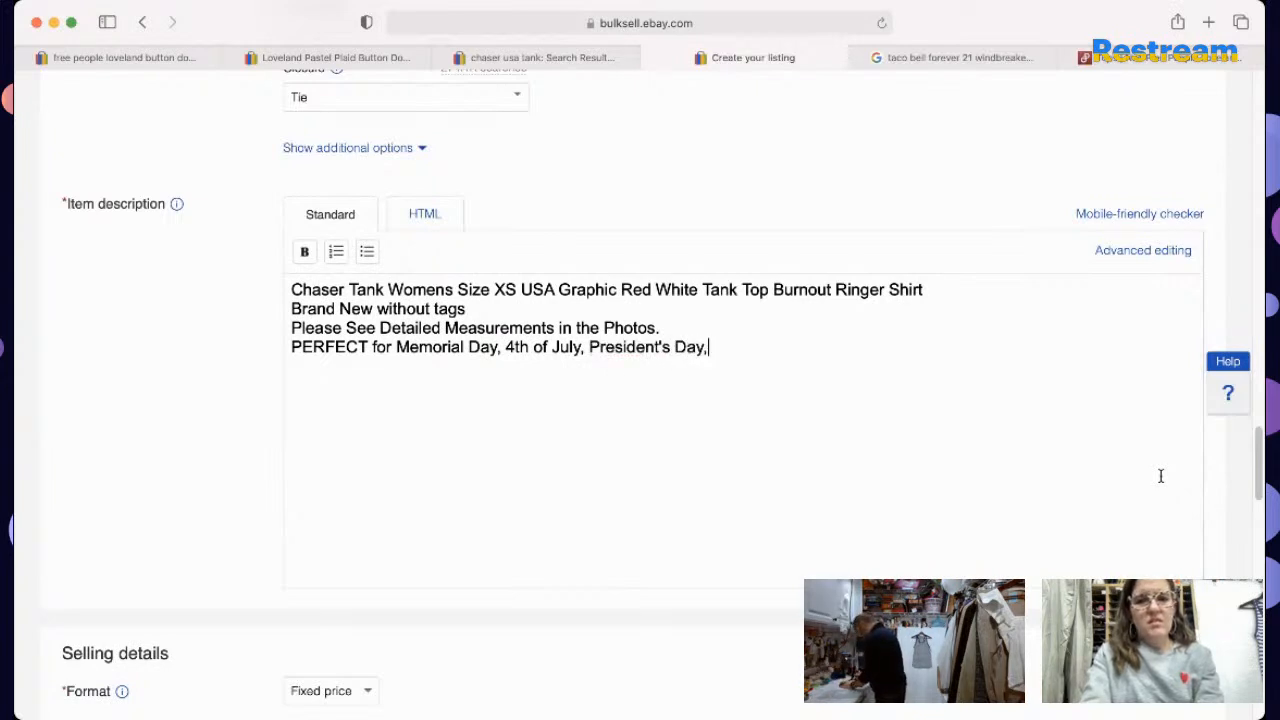
type(" Election Day,")
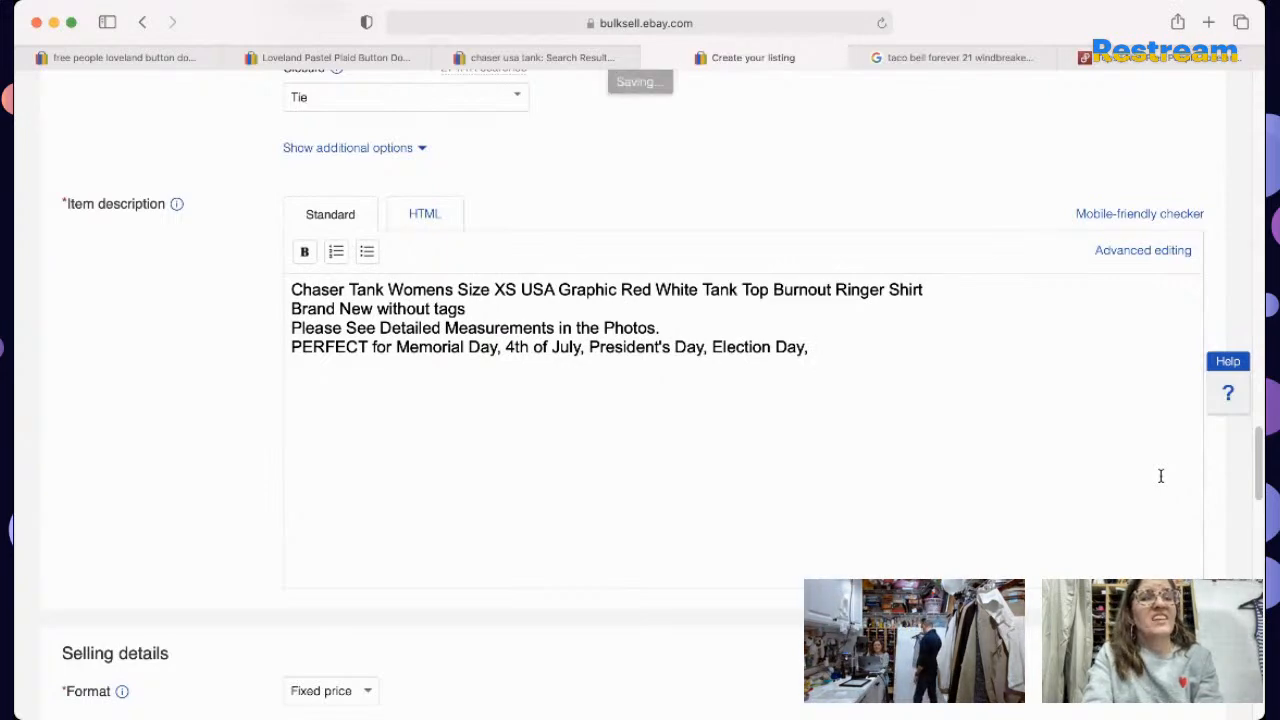
type("etc.")
Step: Set the listing's Buy It Now price to $29.95
scroll(1180, 500, "down", 10)
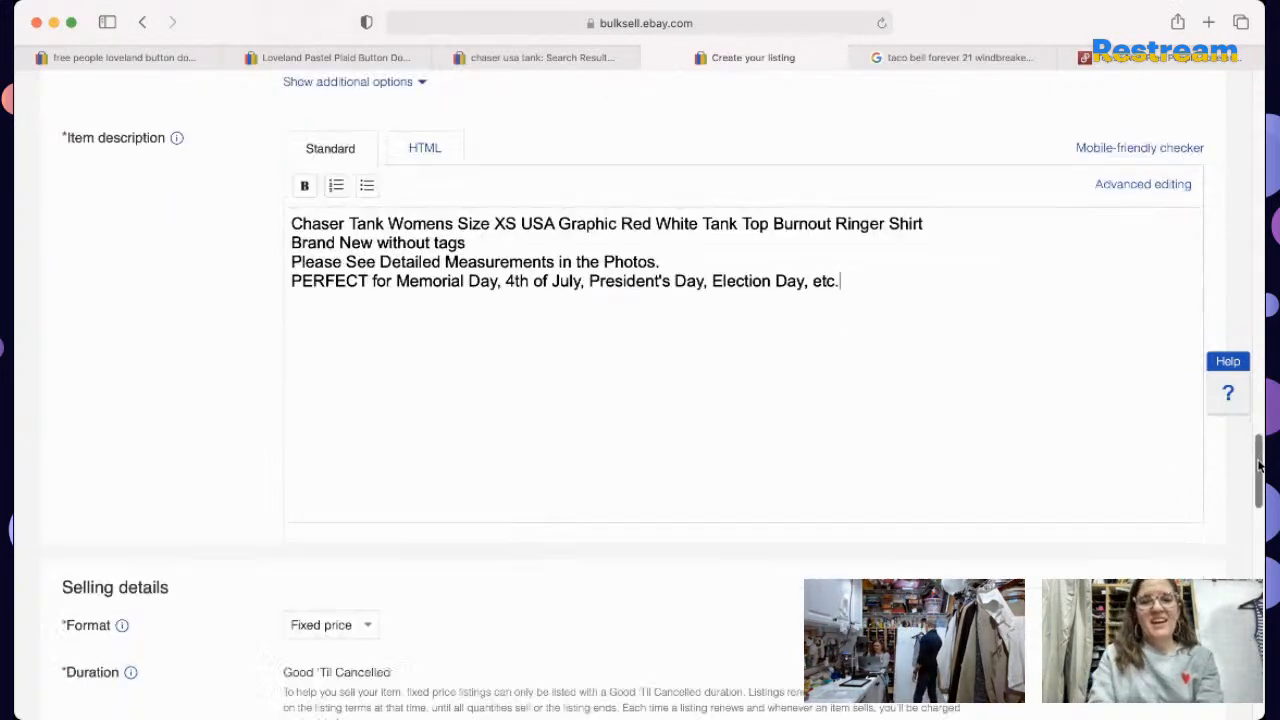
left_click(322, 289)
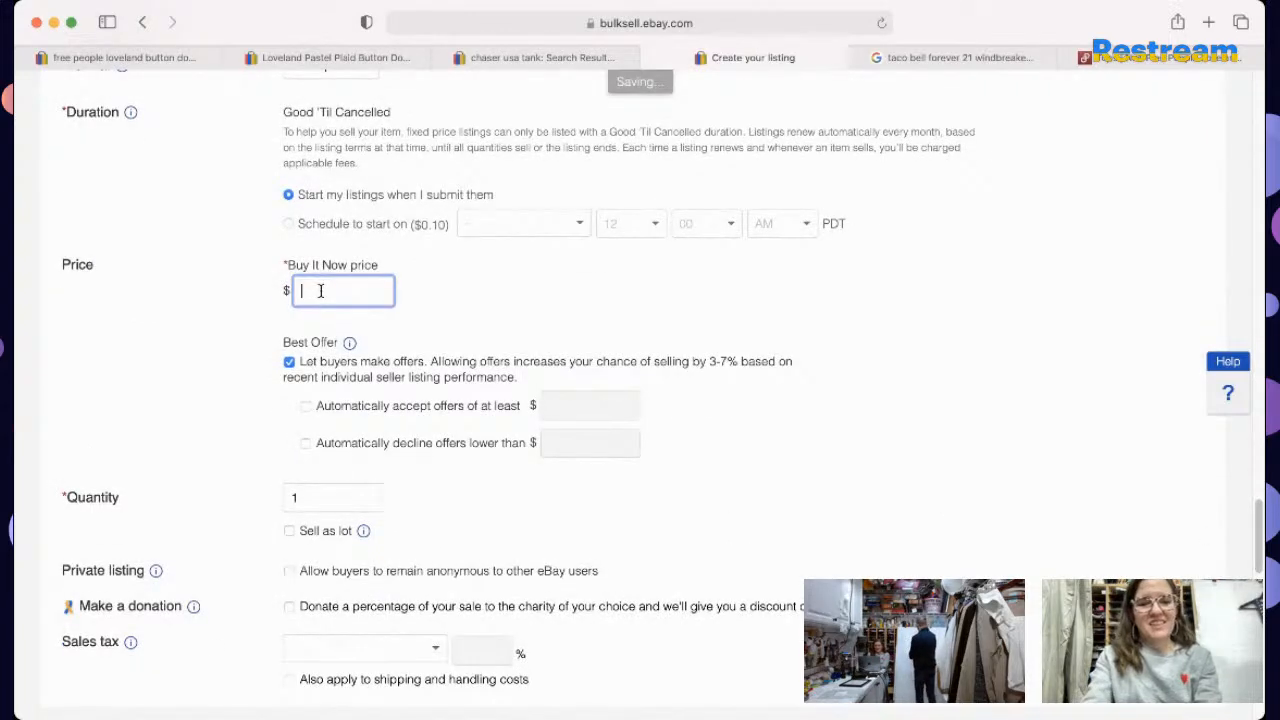
type("29.9")
type("9")
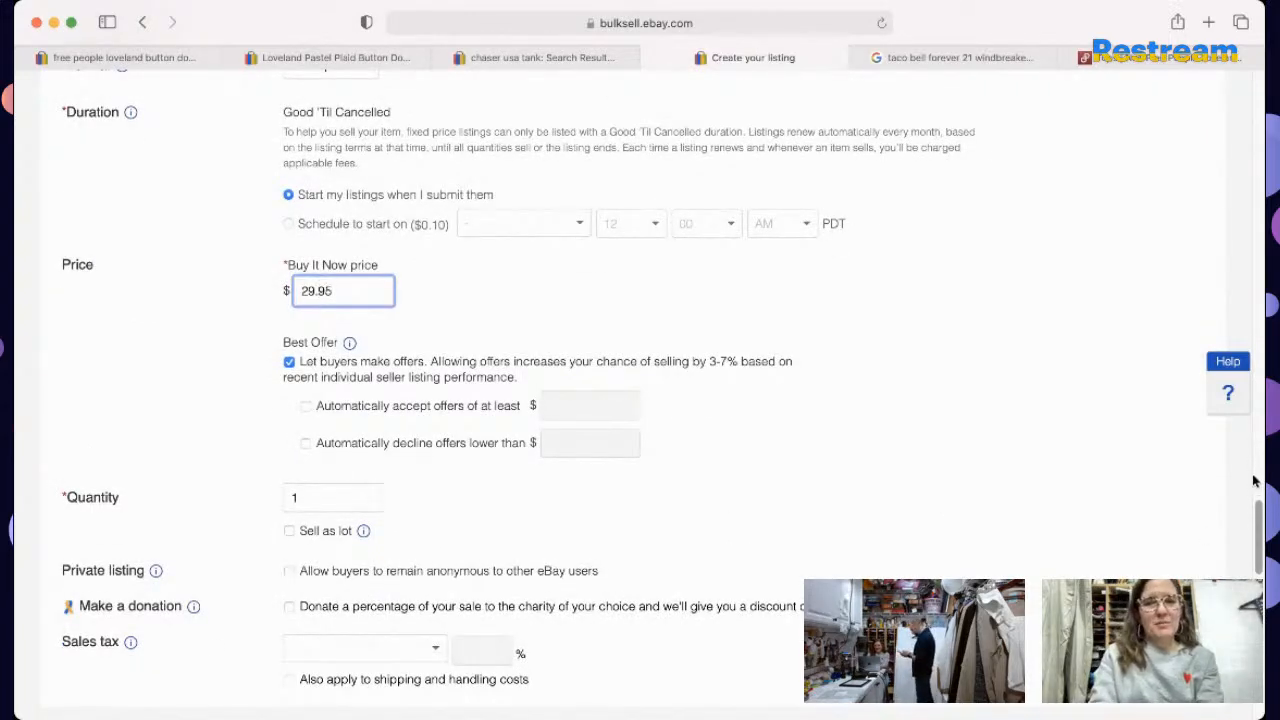
Step: Enable Promoted Listings Standard for the listing and set the ad rate to 9.9%
left_click_drag(1260, 524, 1260, 567)
scroll(1260, 567, "down", 6)
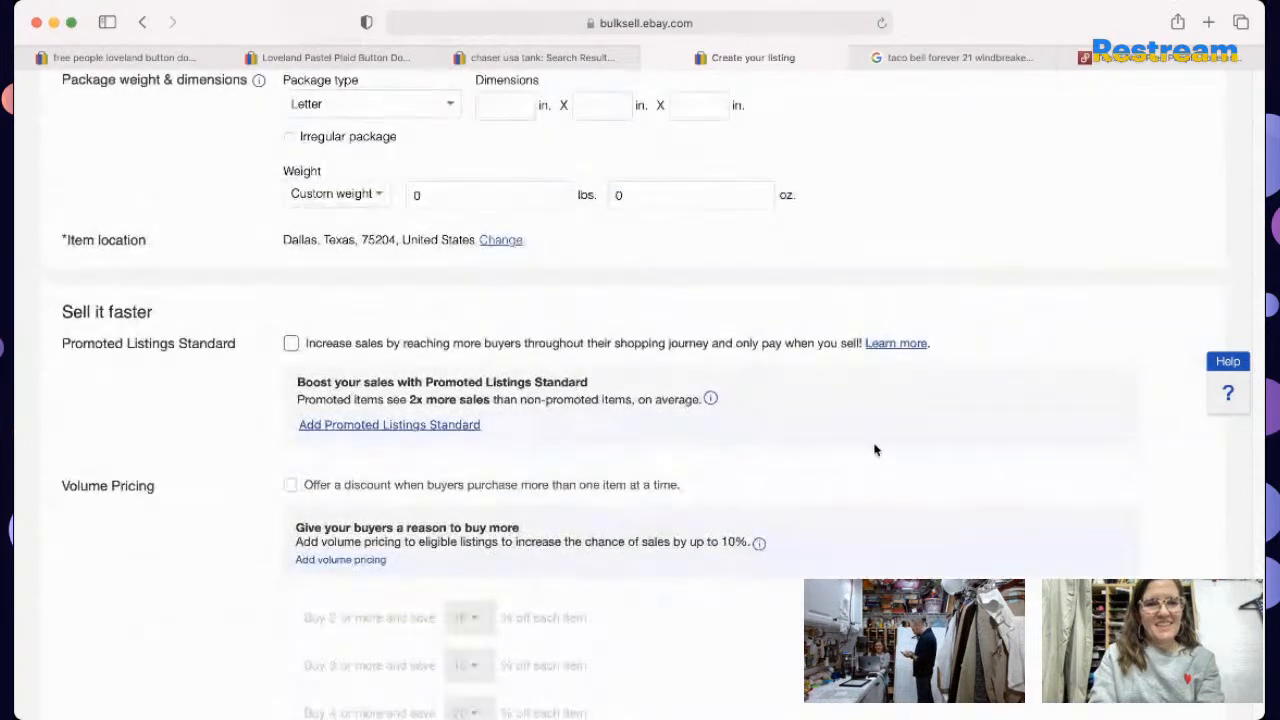
left_click(809, 343)
left_click_drag(371, 408, 308, 408)
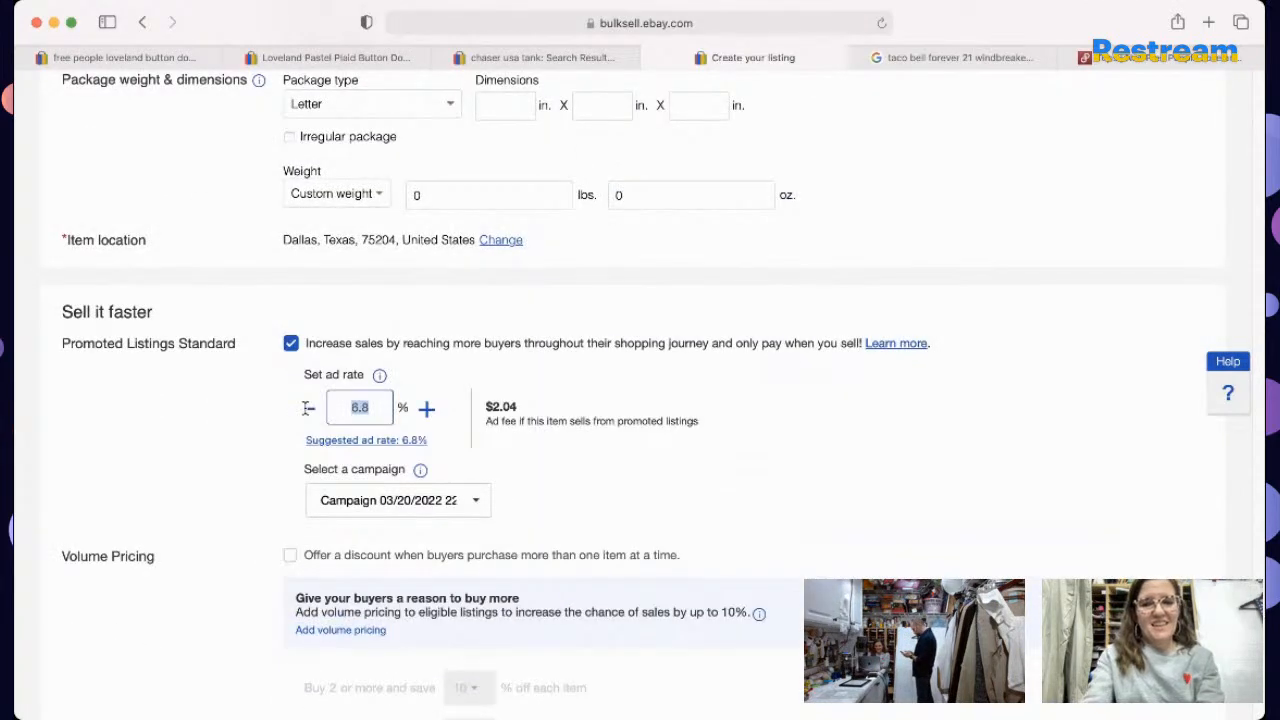
type("9.9")
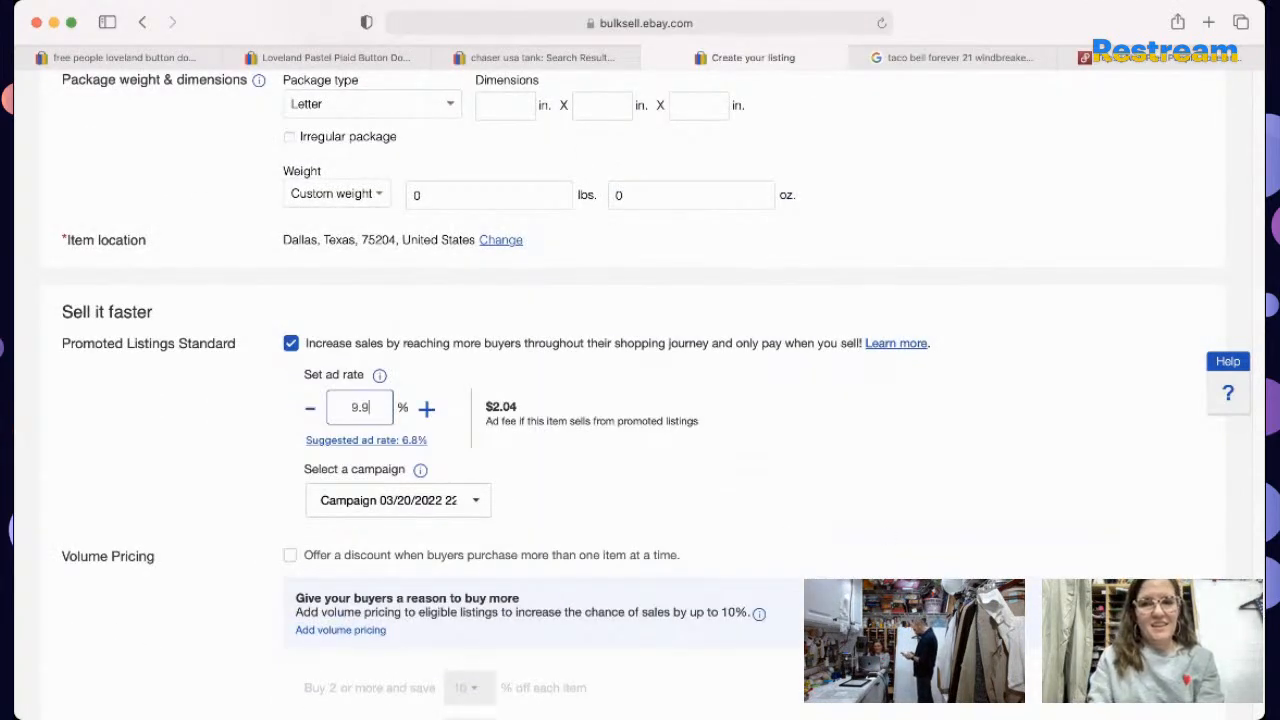
scroll(640, 400, "down", 4)
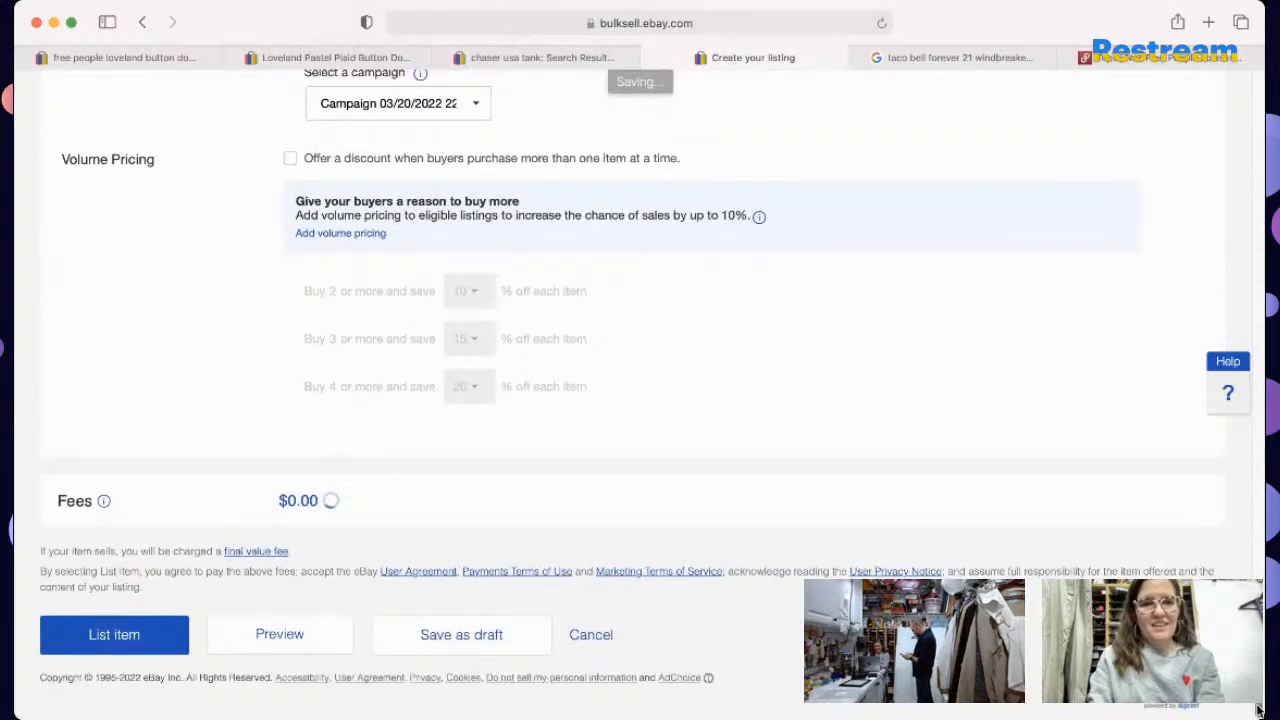
Step: Add the tank's photos from the computer to the listing's Photos section
scroll(640, 400, "up", 20)
scroll(1252, 210, "up", 3)
scroll(1252, 210, "down", 10)
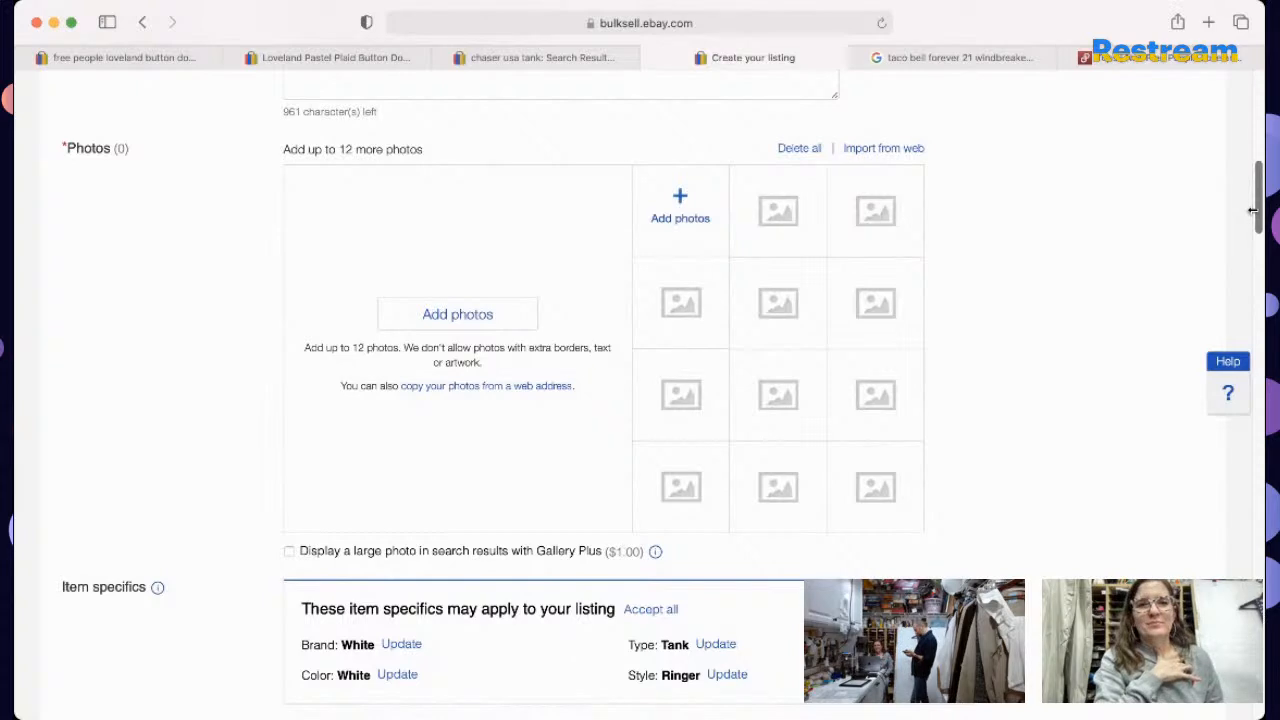
key("super+Tab")
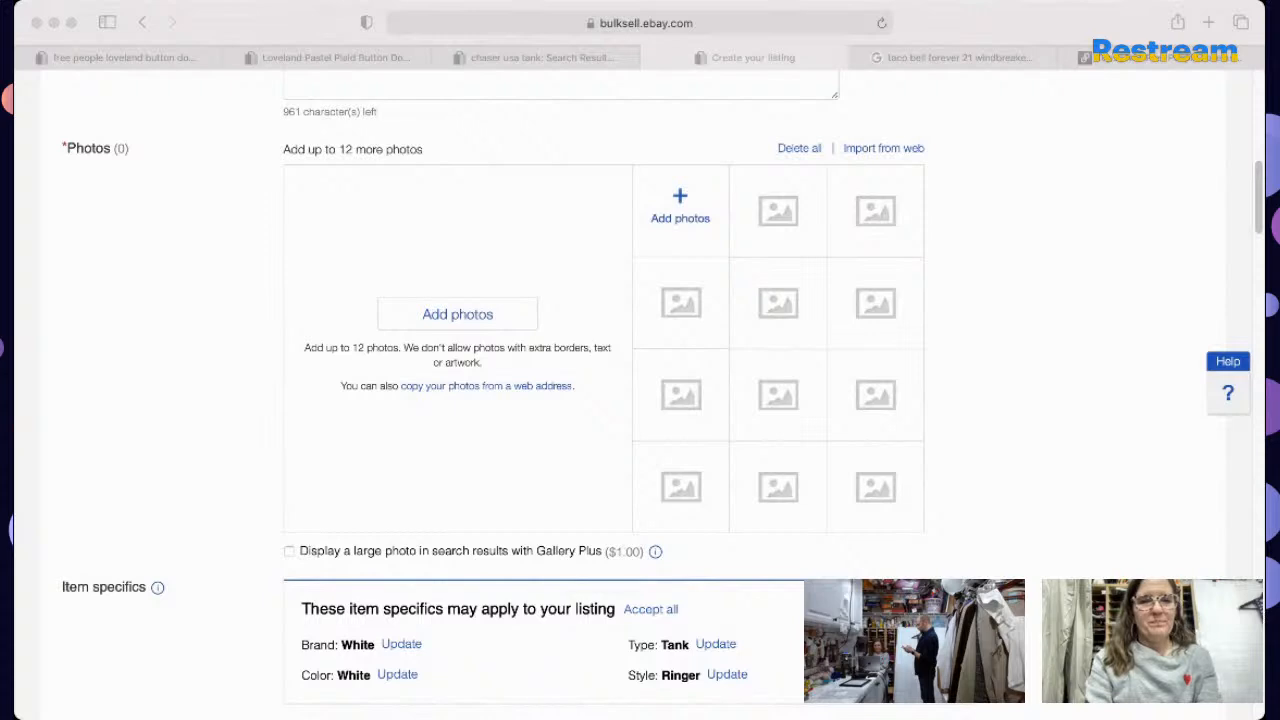
left_click(1138, 247)
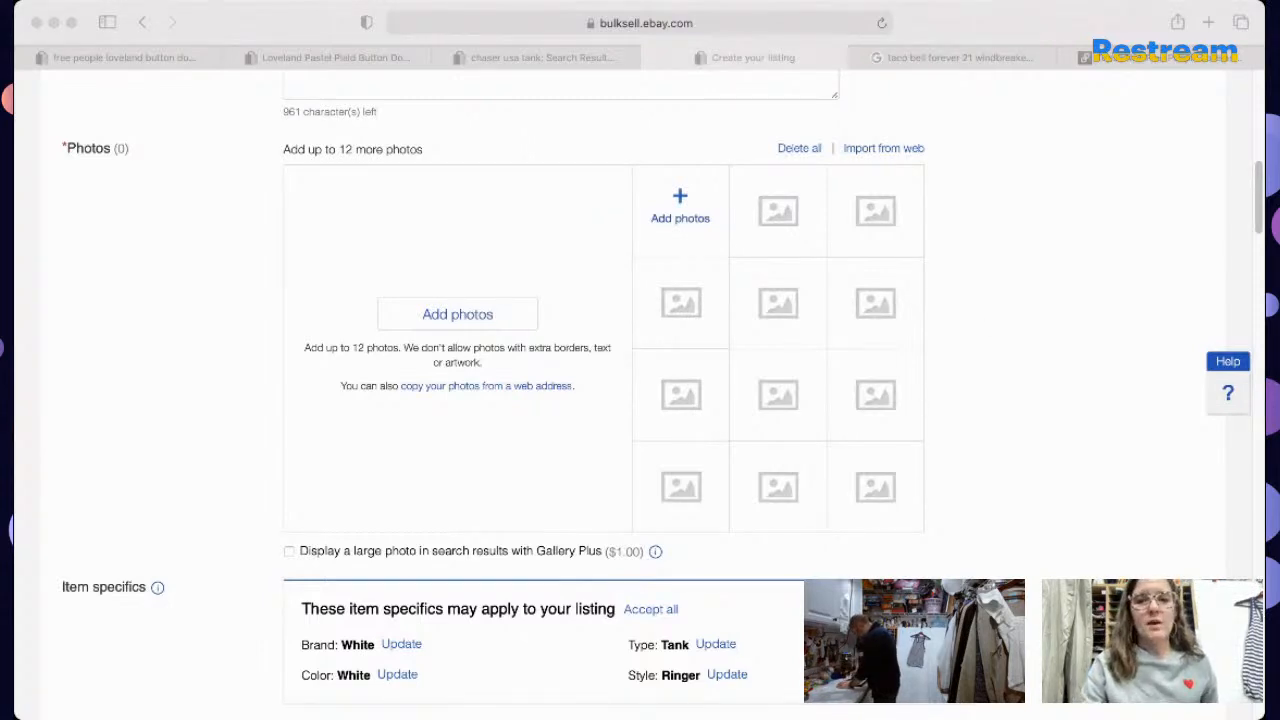
left_click_drag(788, 289, 682, 212)
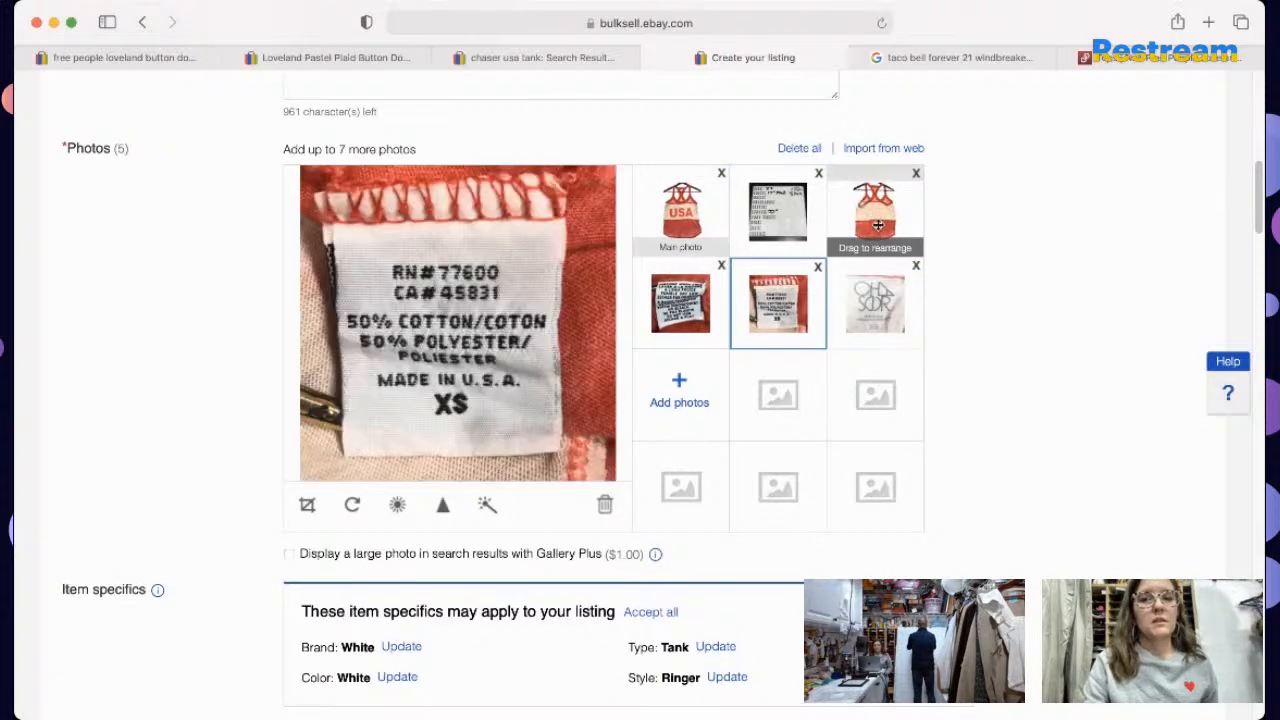
Step: Move the tank's back-view photo to second place and preview the USA front and XS care-label photos
left_click_drag(877, 226, 771, 198)
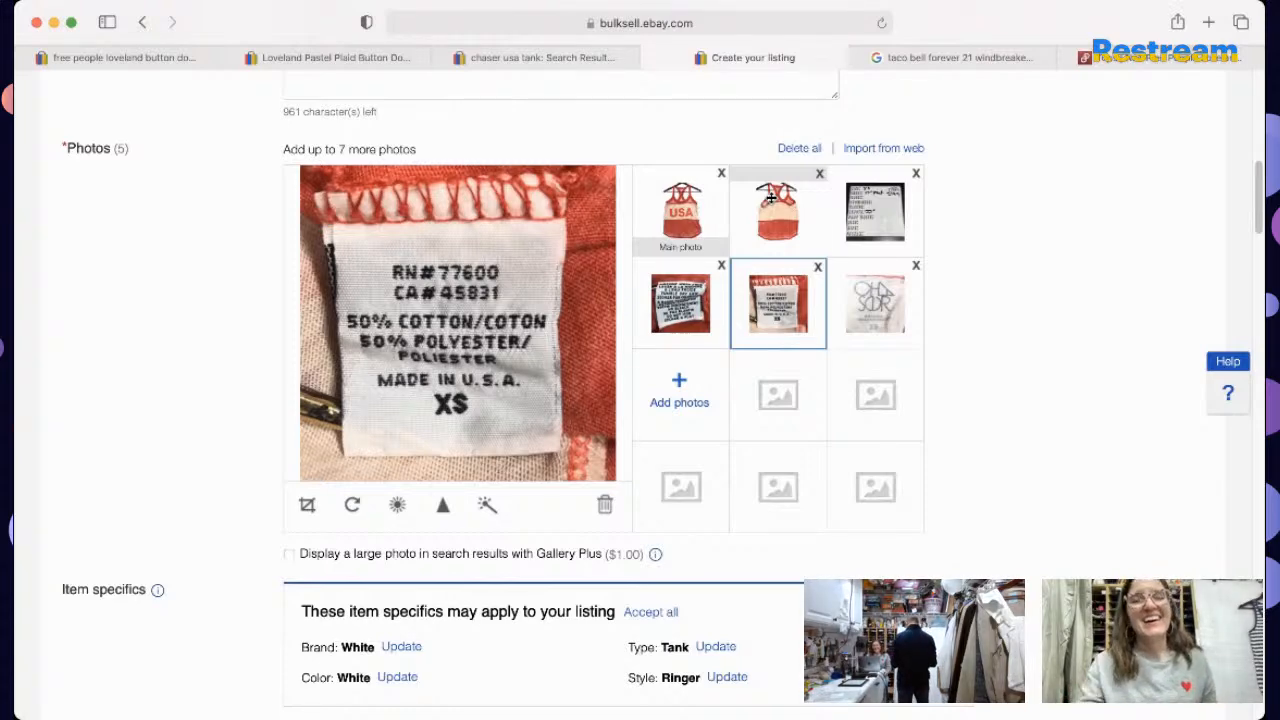
left_click(681, 214)
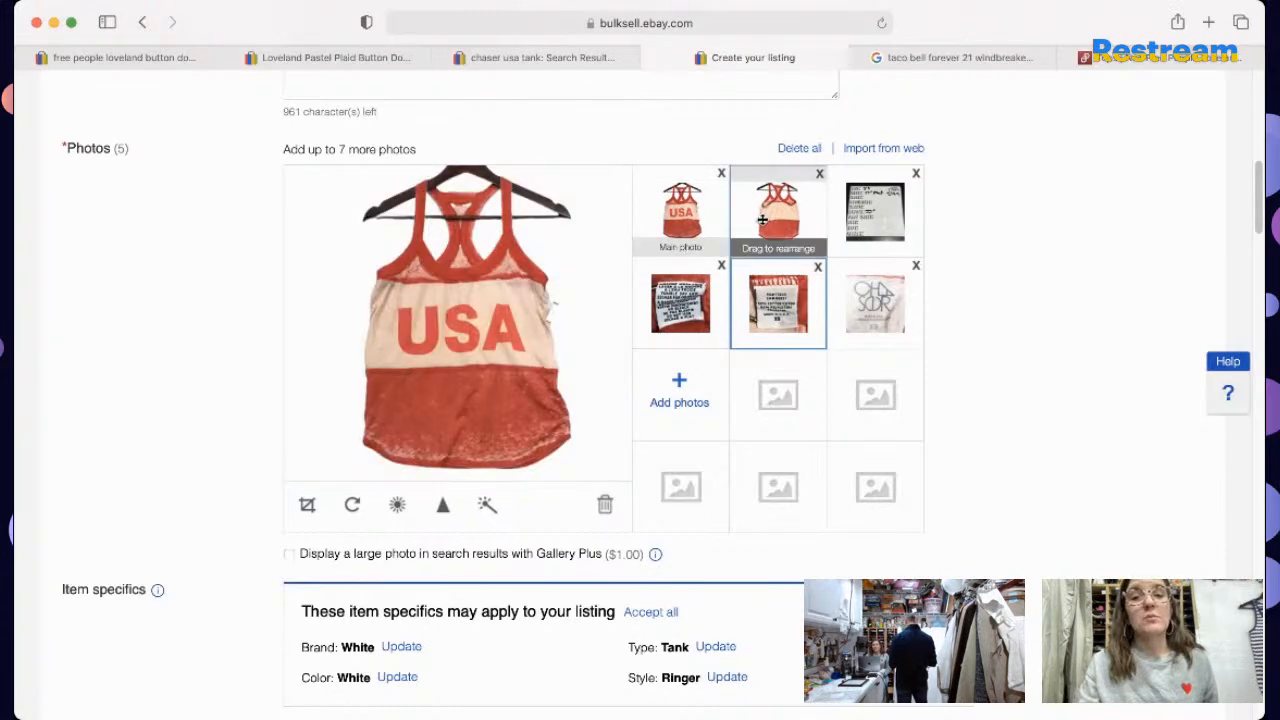
left_click(688, 292)
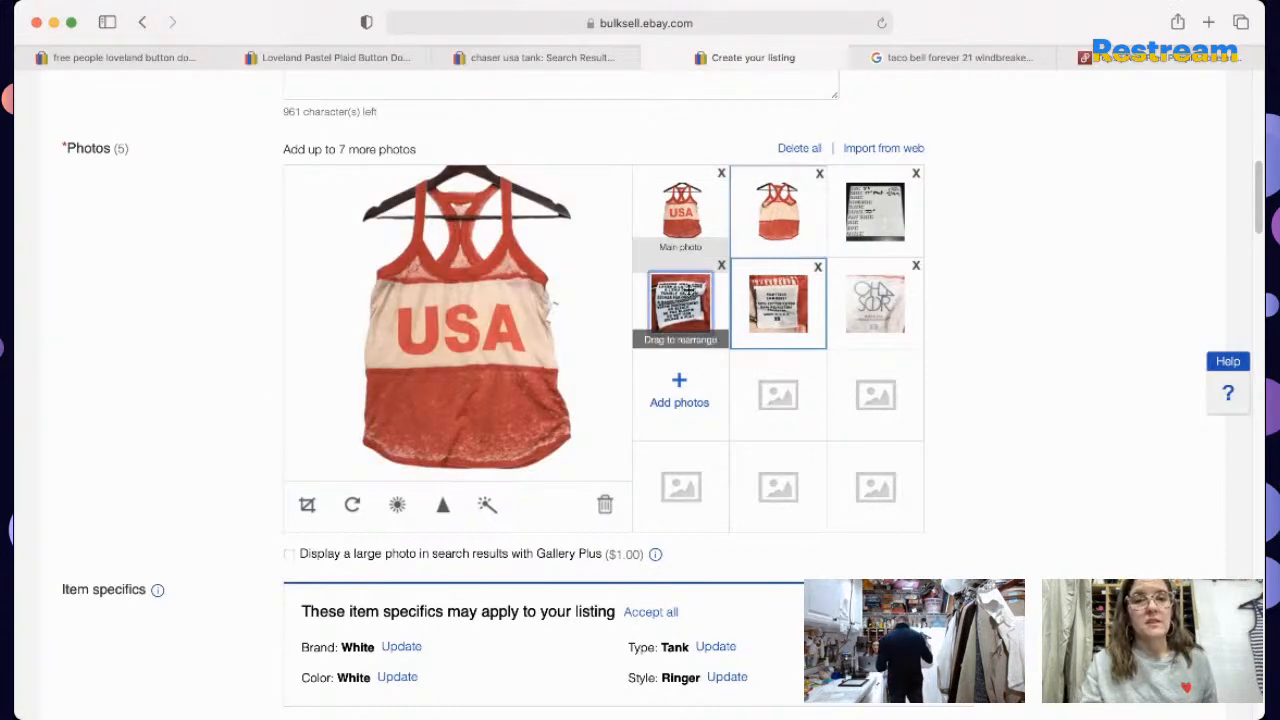
left_click(793, 302)
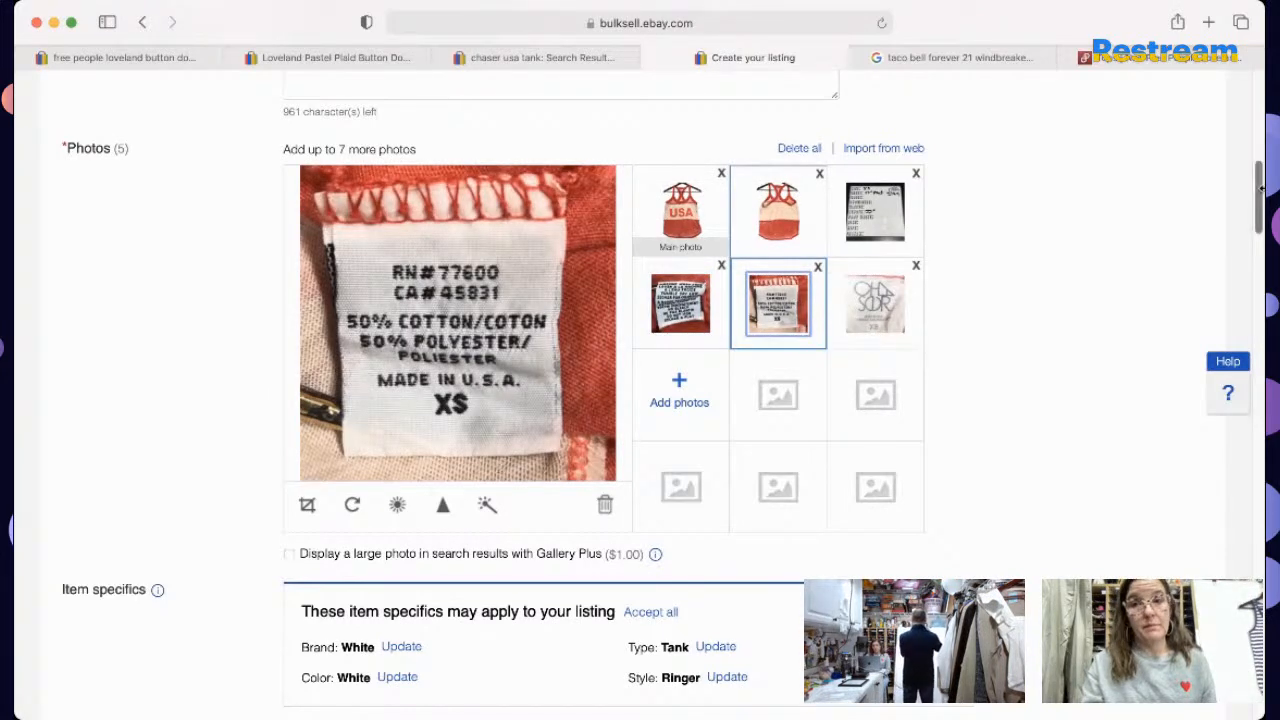
Step: Publish the Chaser tank listing and finish without creating another listing
left_click_drag(1258, 172, 1157, 715)
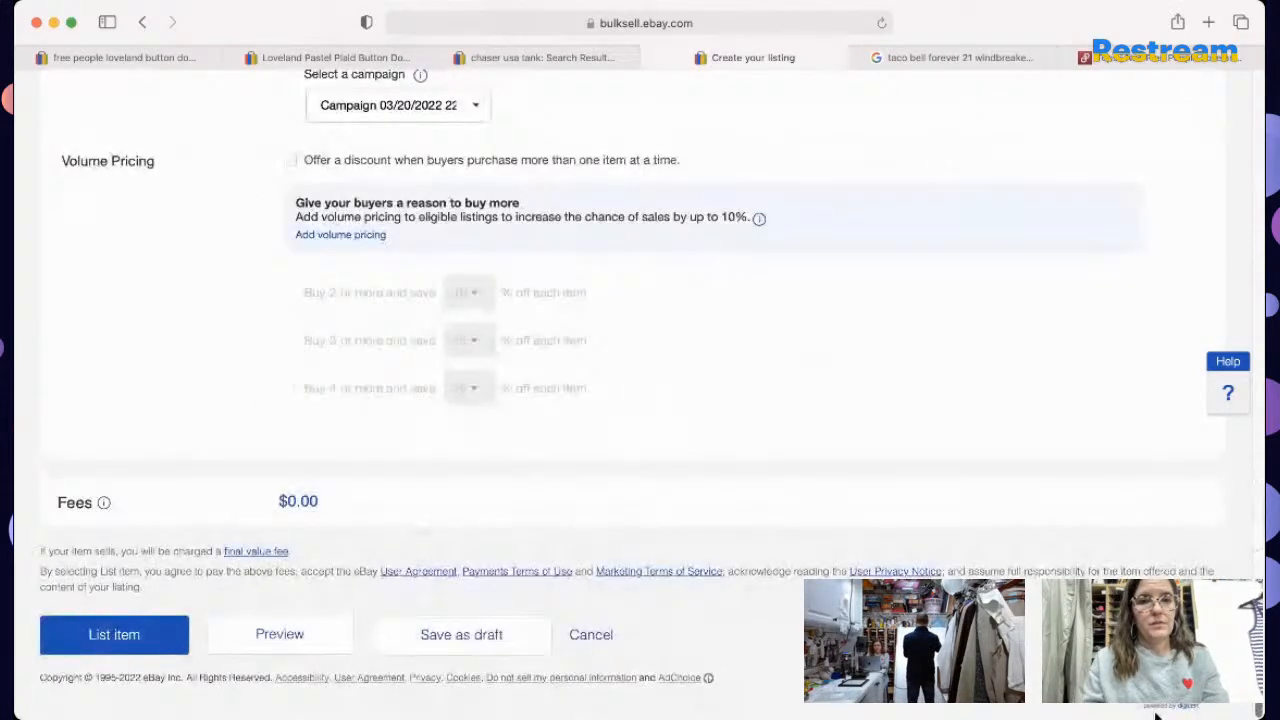
left_click(138, 630)
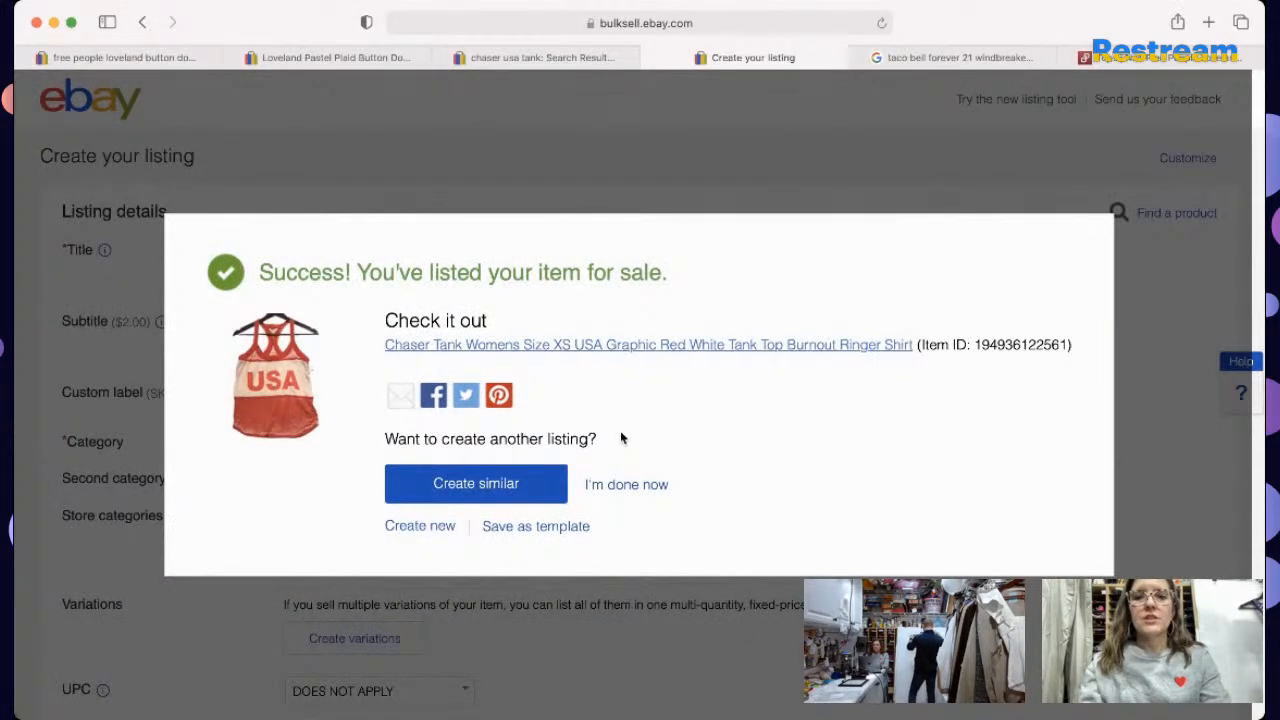
left_click(630, 484)
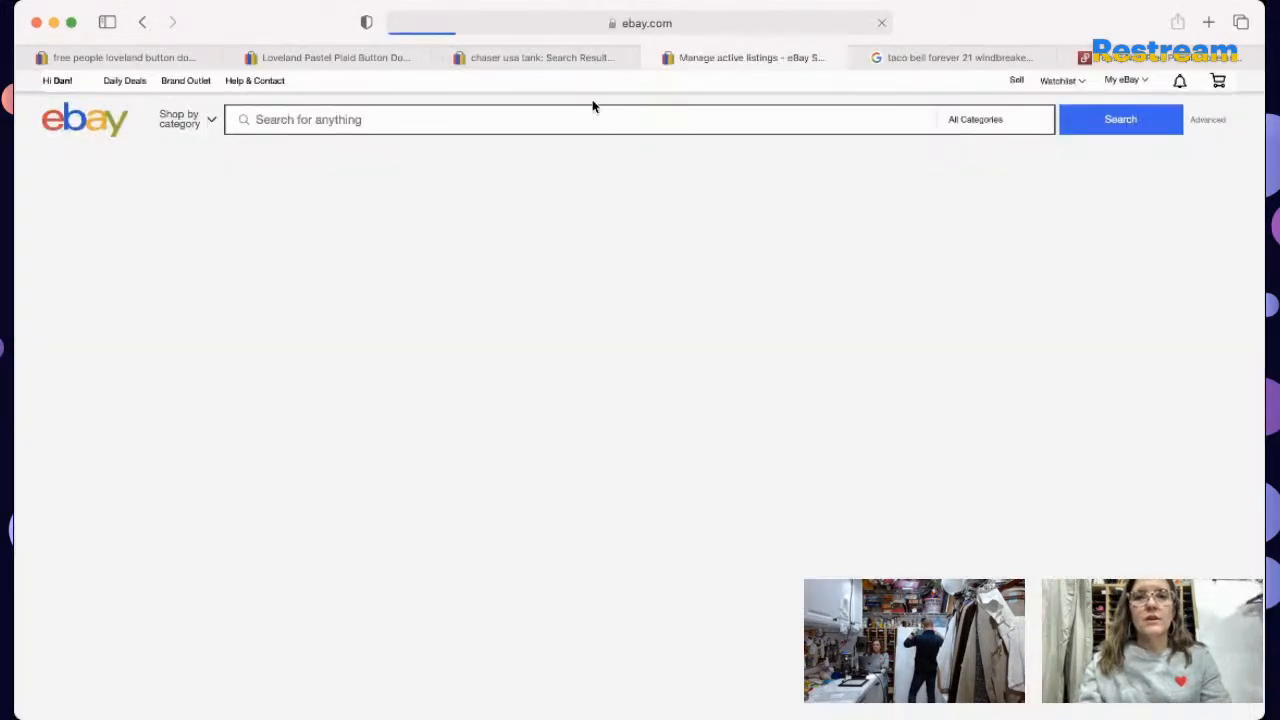
Step: Search eBay for "C&C Davy and white stripe tank"
left_click(600, 129)
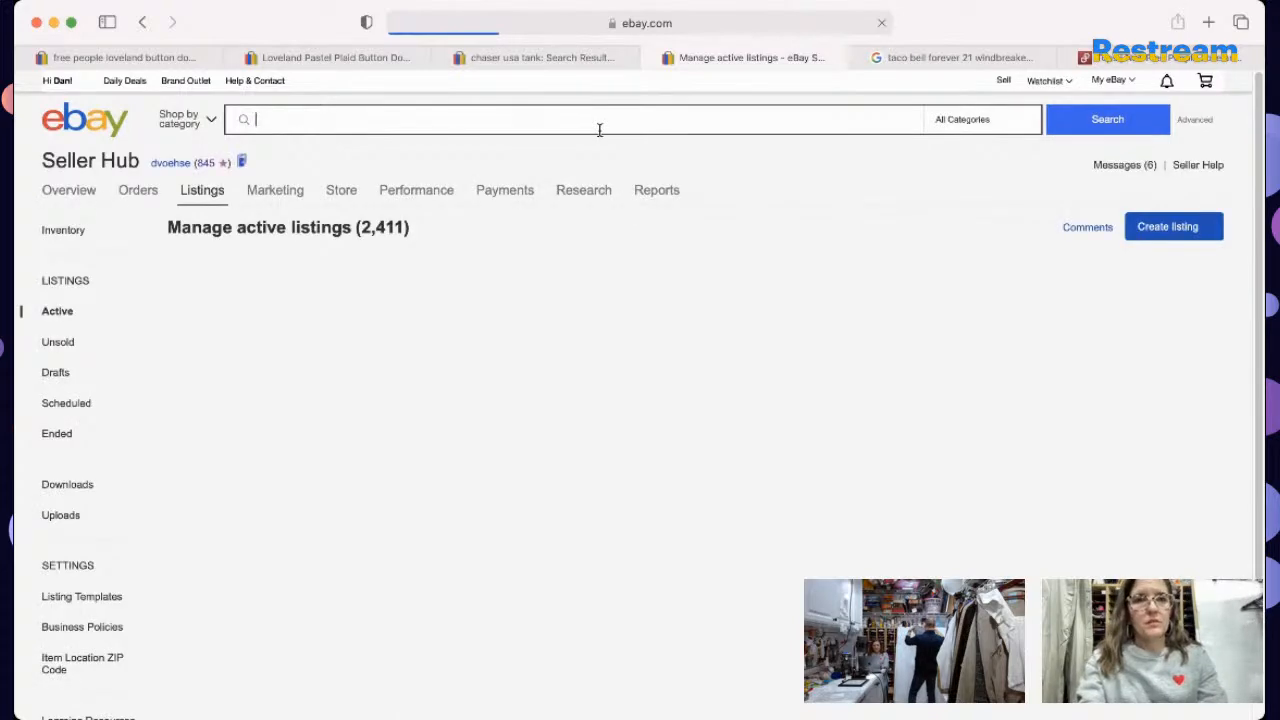
type("C&C ")
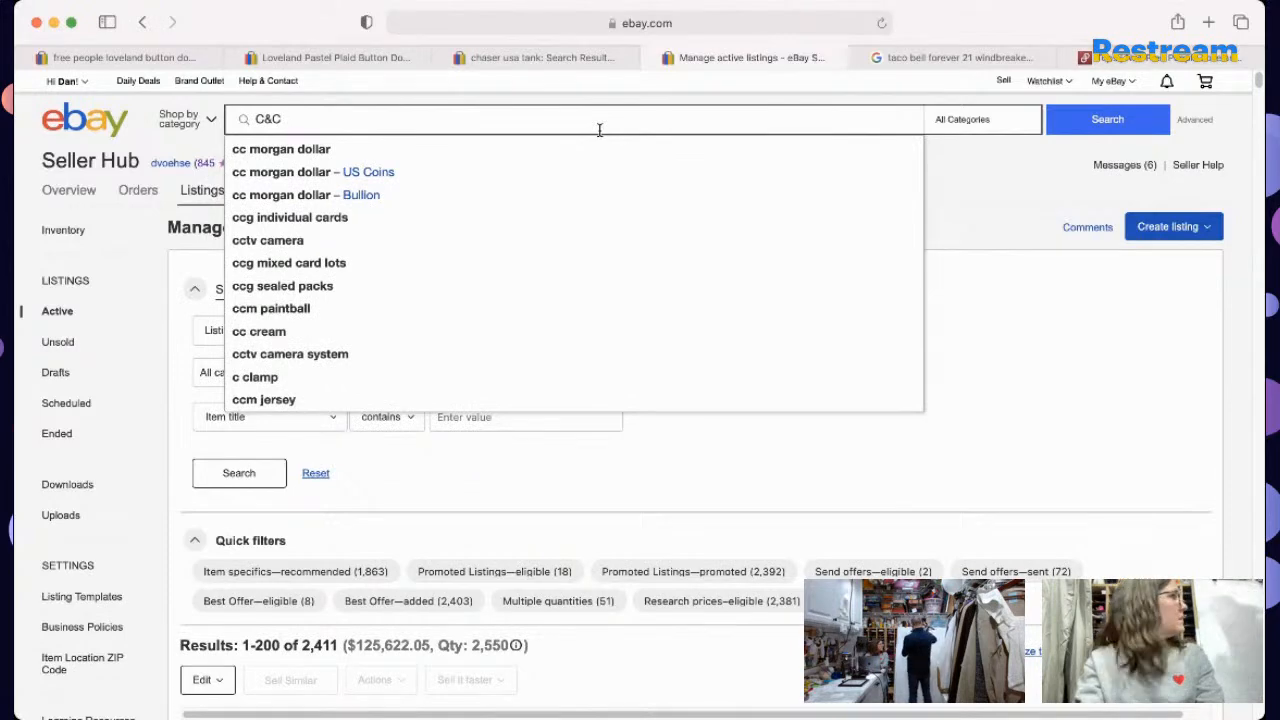
type("Davy and white s")
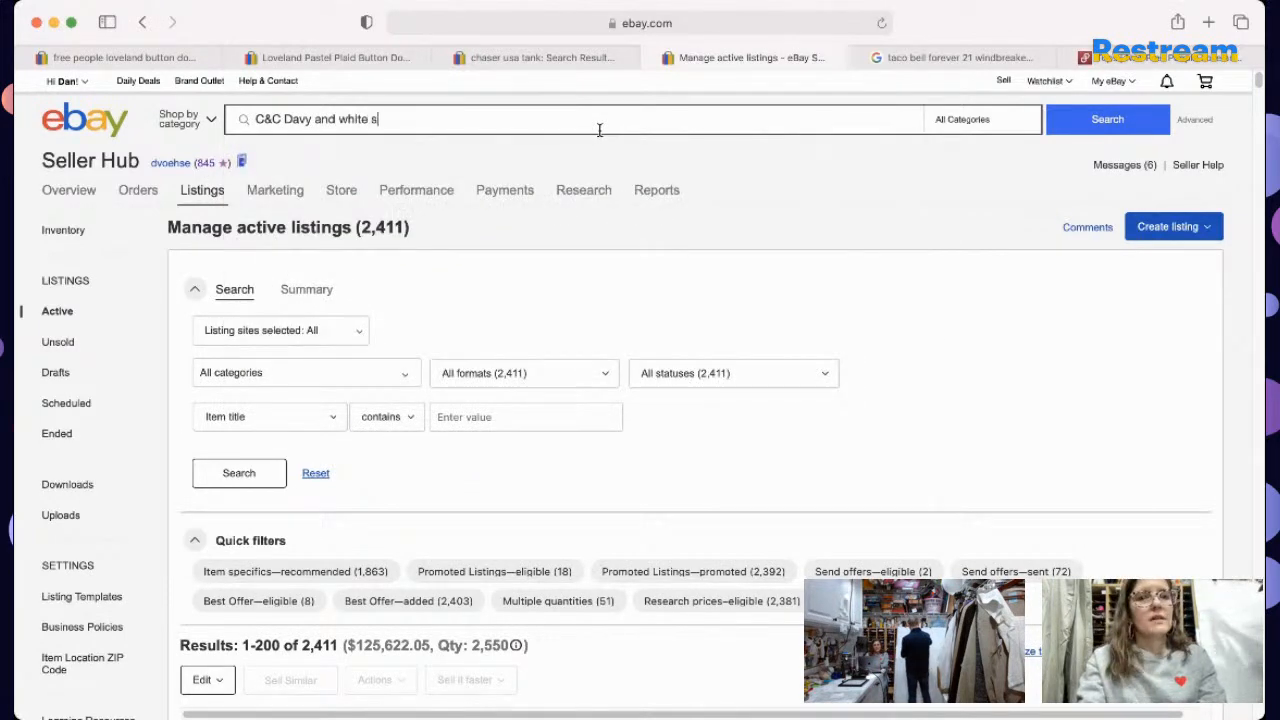
type("tripe tank")
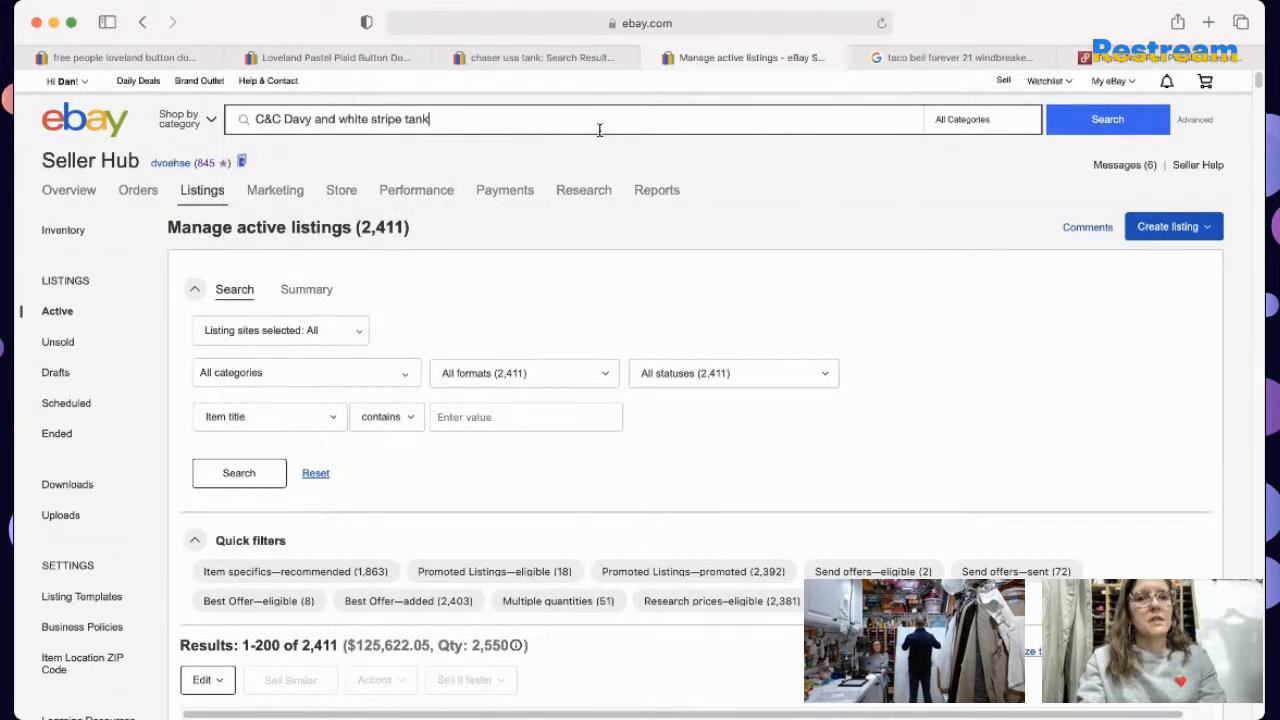
key("Return")
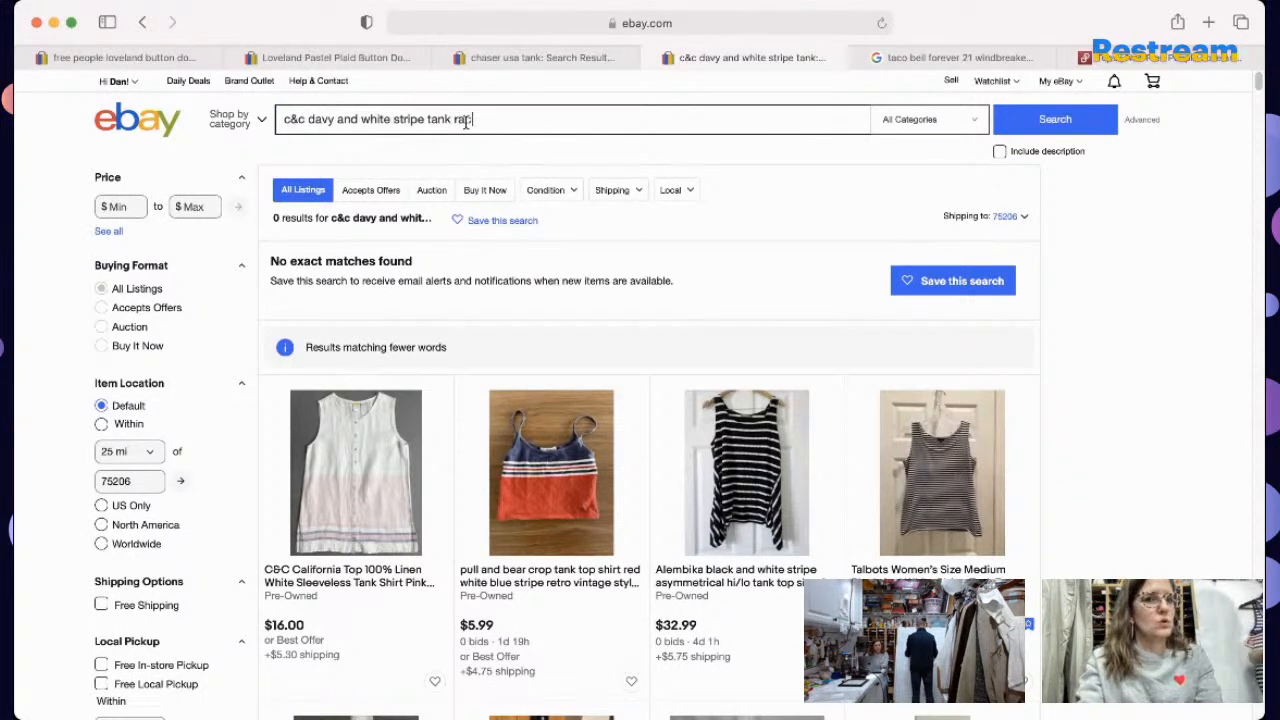
Step: Add "racerback" to the end of the search phrase and rerun the search
type("erback")
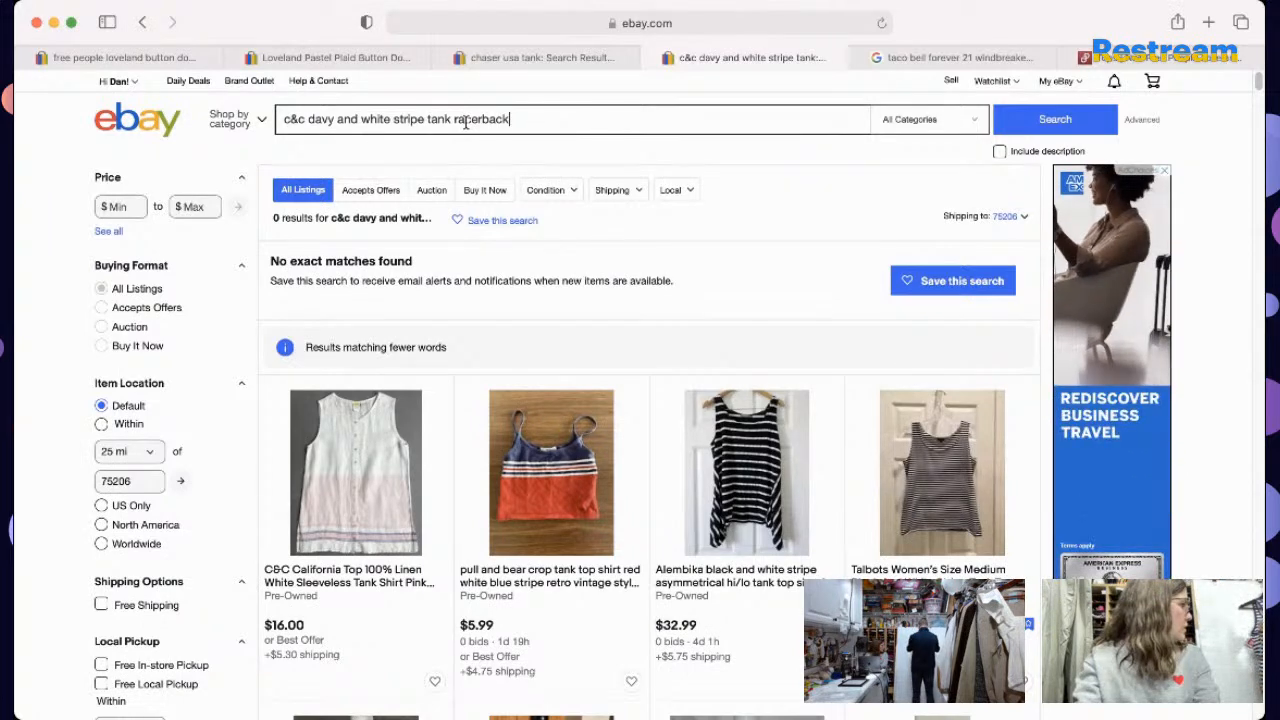
key("Return")
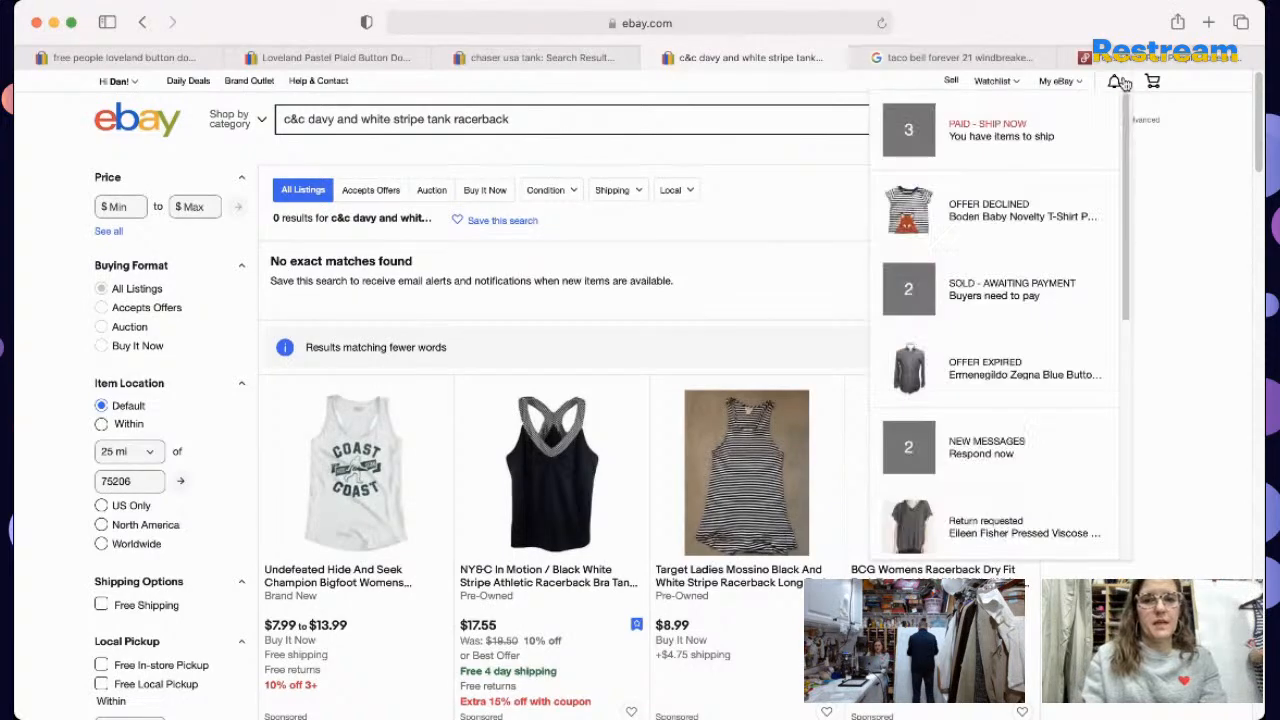
left_click_drag(1260, 90, 1222, 106)
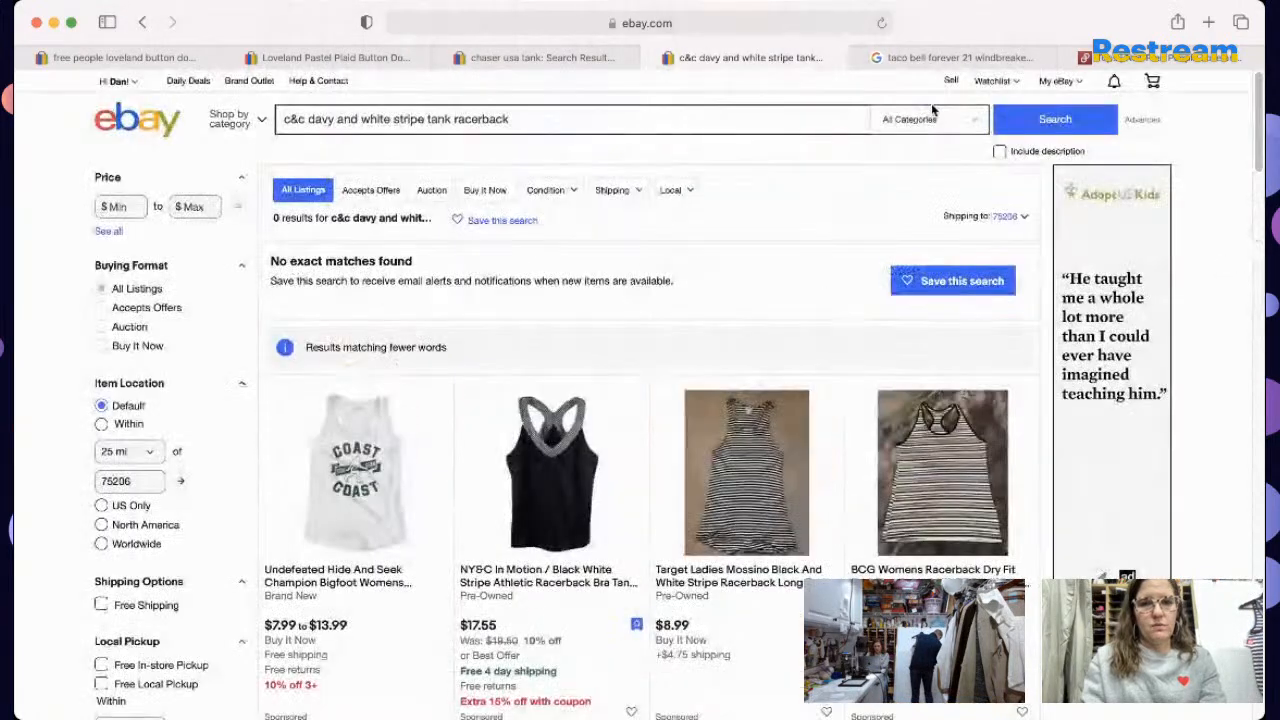
Step: Extend the search phrase with "tunic length" and limit the results to sold items
left_click(586, 124)
type("tunic length")
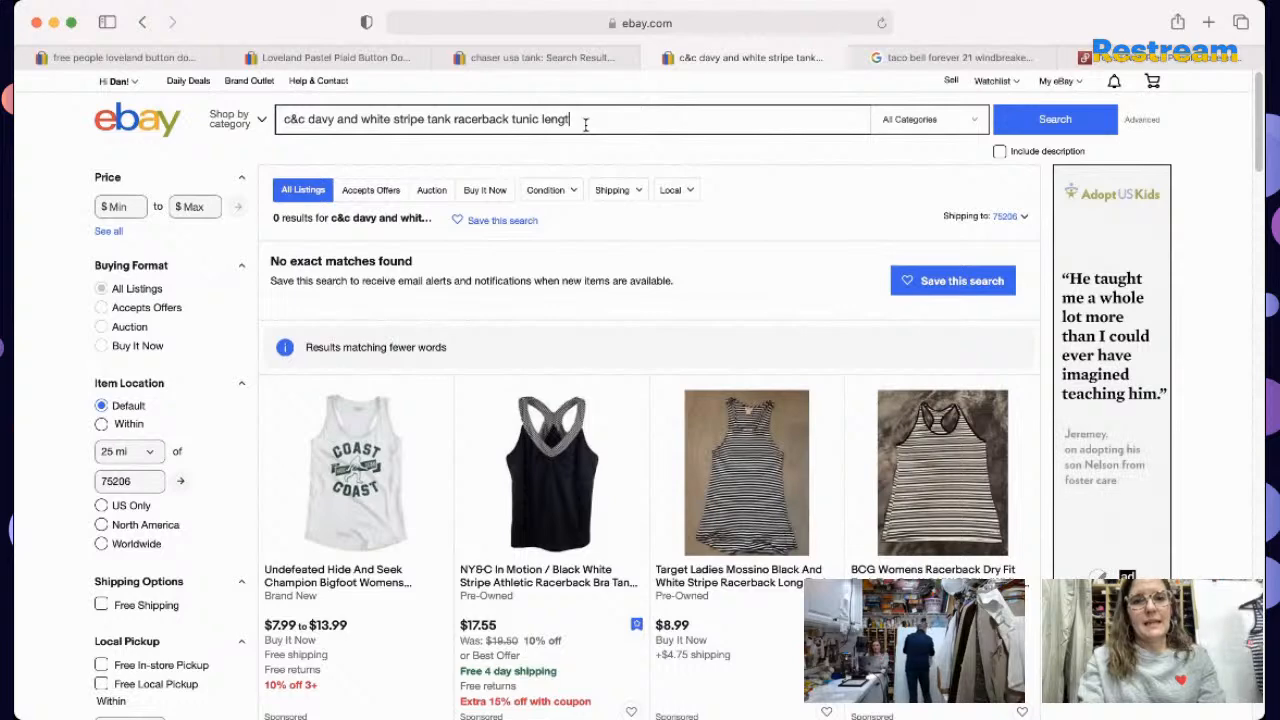
key("Return")
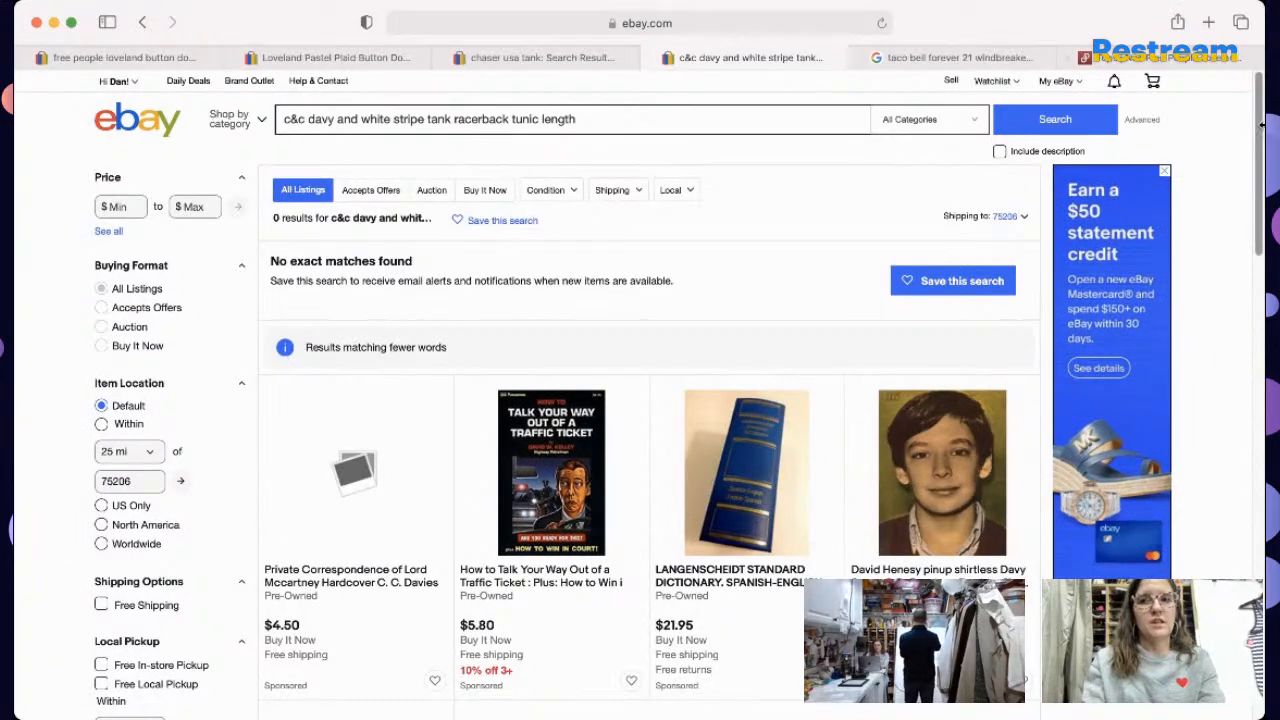
scroll(700, 380, "down", 5)
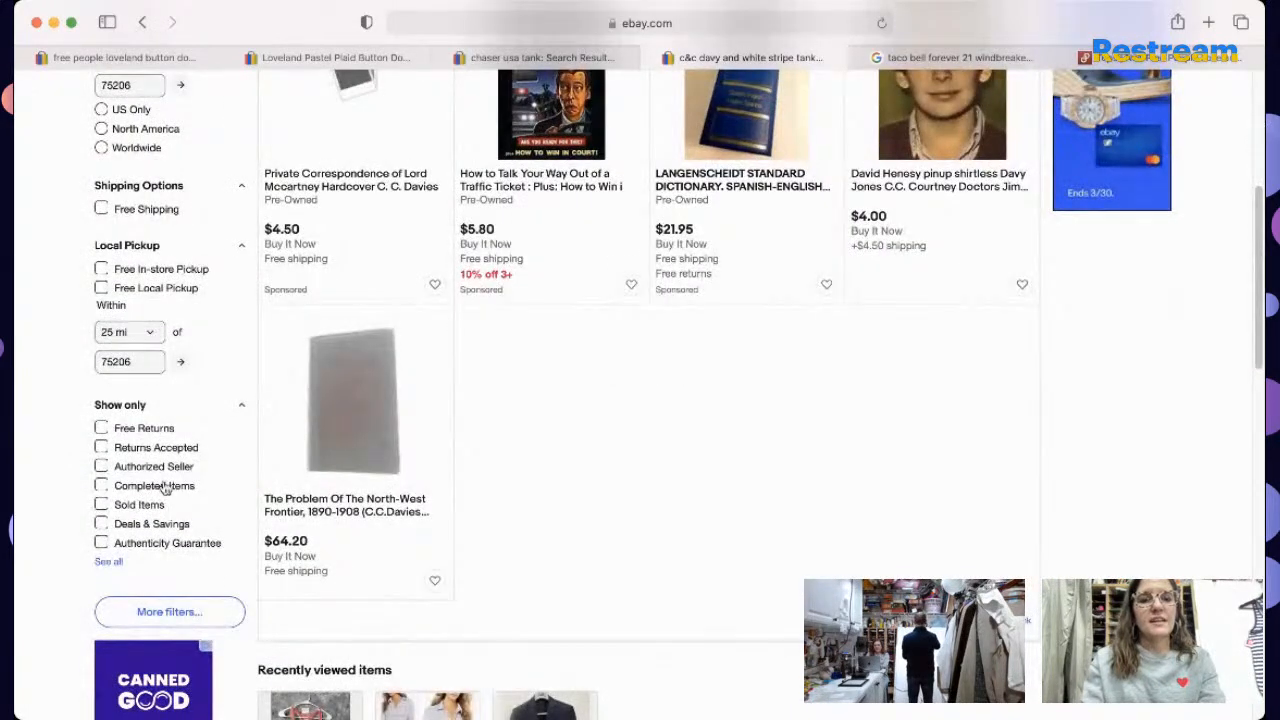
left_click(152, 505)
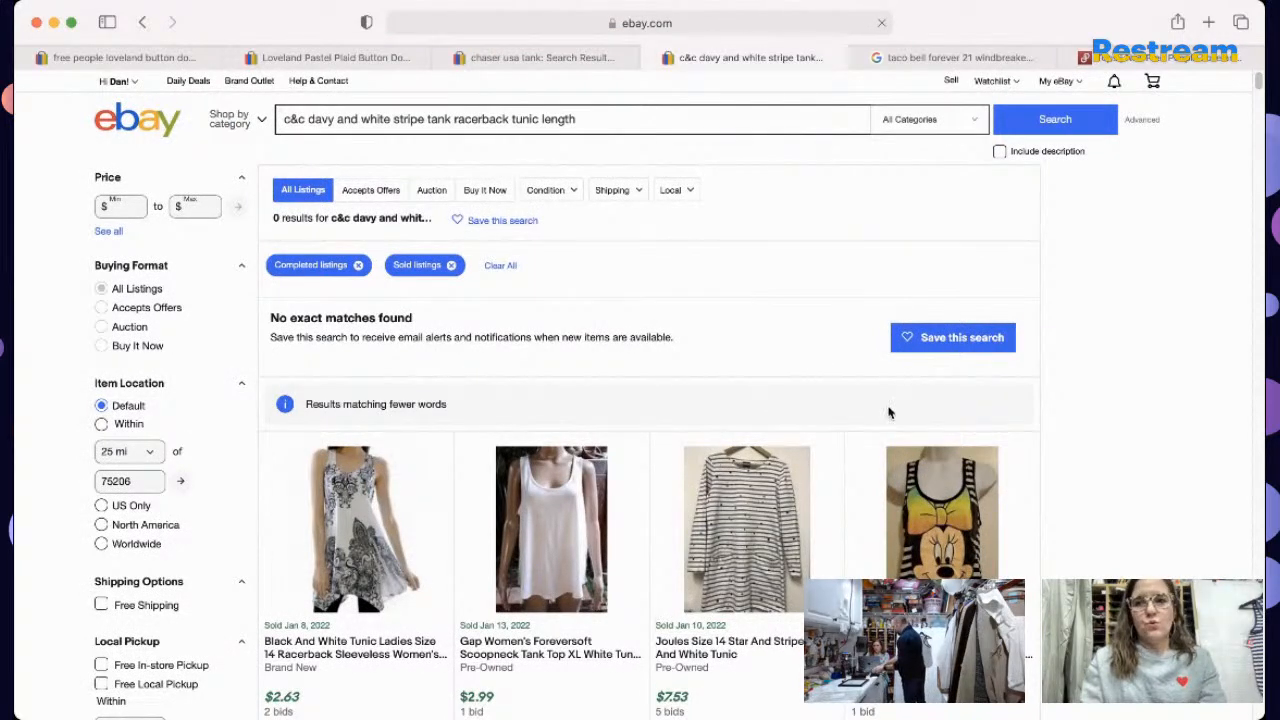
Step: Examine the sold listings for striped tunic tanks comparable to the C&C tank and their selling prices
left_click_drag(1259, 80, 1247, 145)
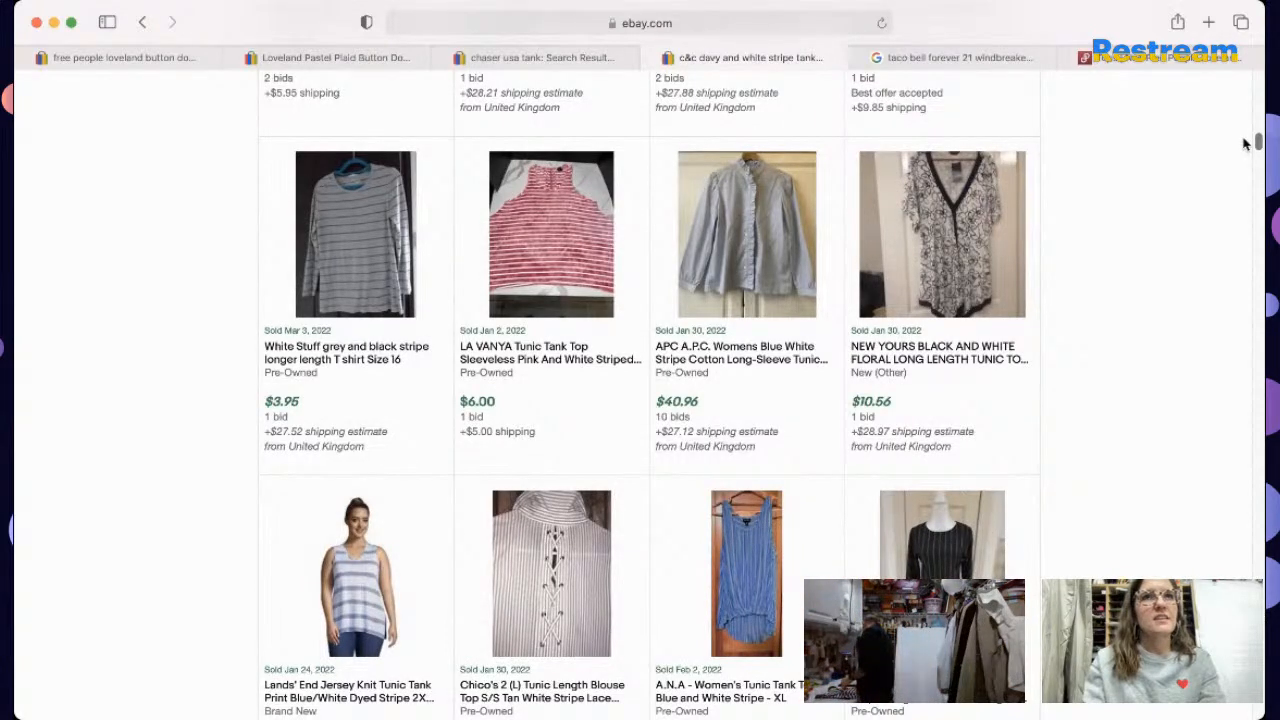
left_click_drag(1245, 143, 1236, 166)
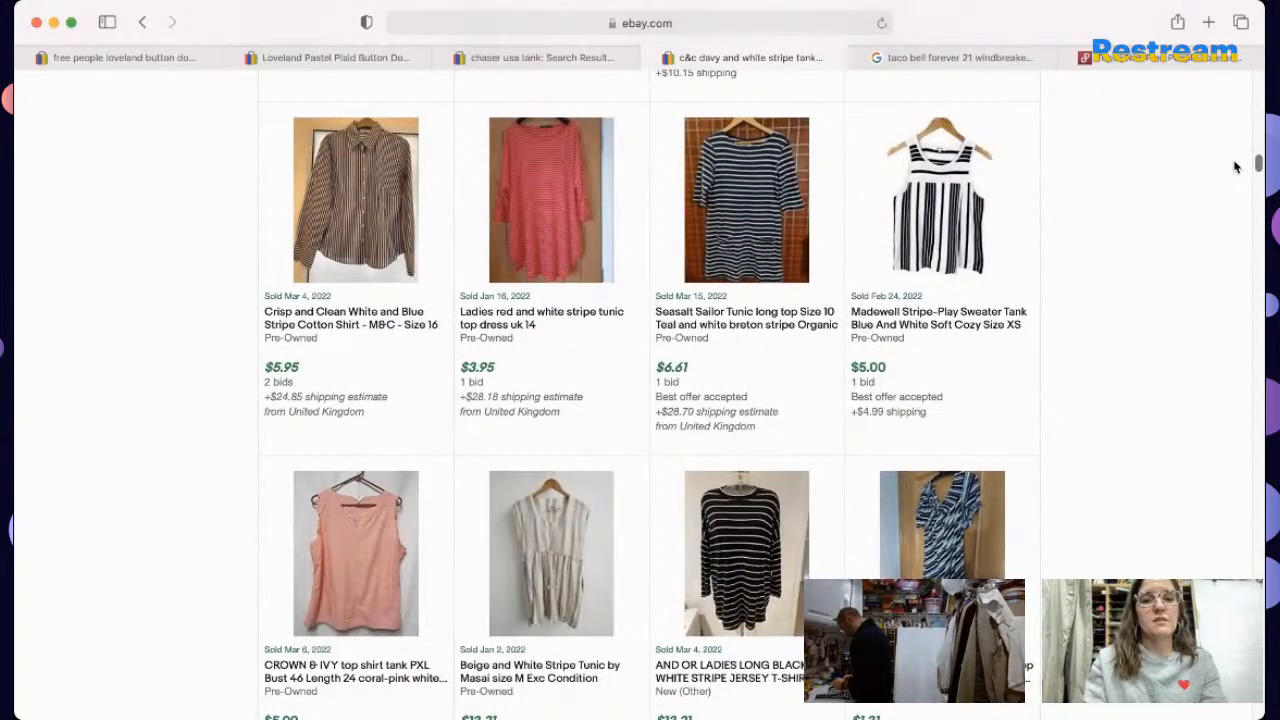
scroll(1235, 168, "down", 2)
scroll(1234, 172, "down", 2)
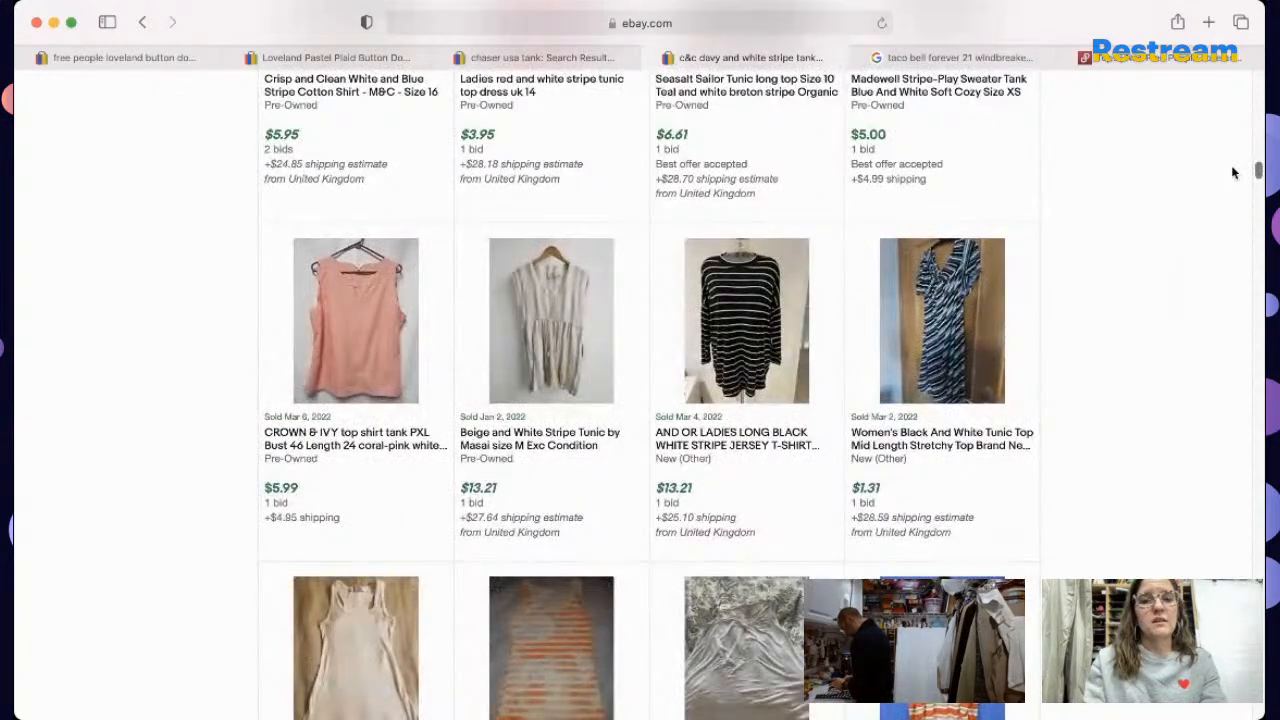
scroll(1231, 180, "down", 8)
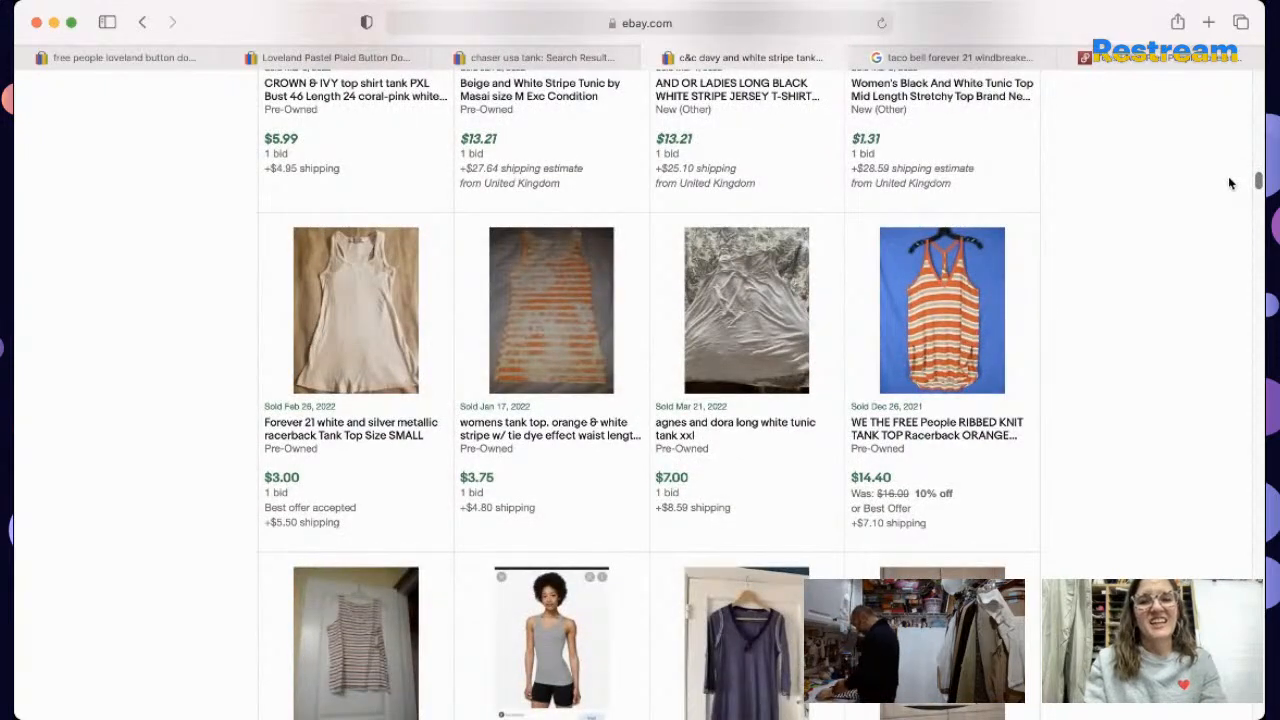
scroll(1228, 176, "down", 2)
scroll(1228, 177, "up", 15)
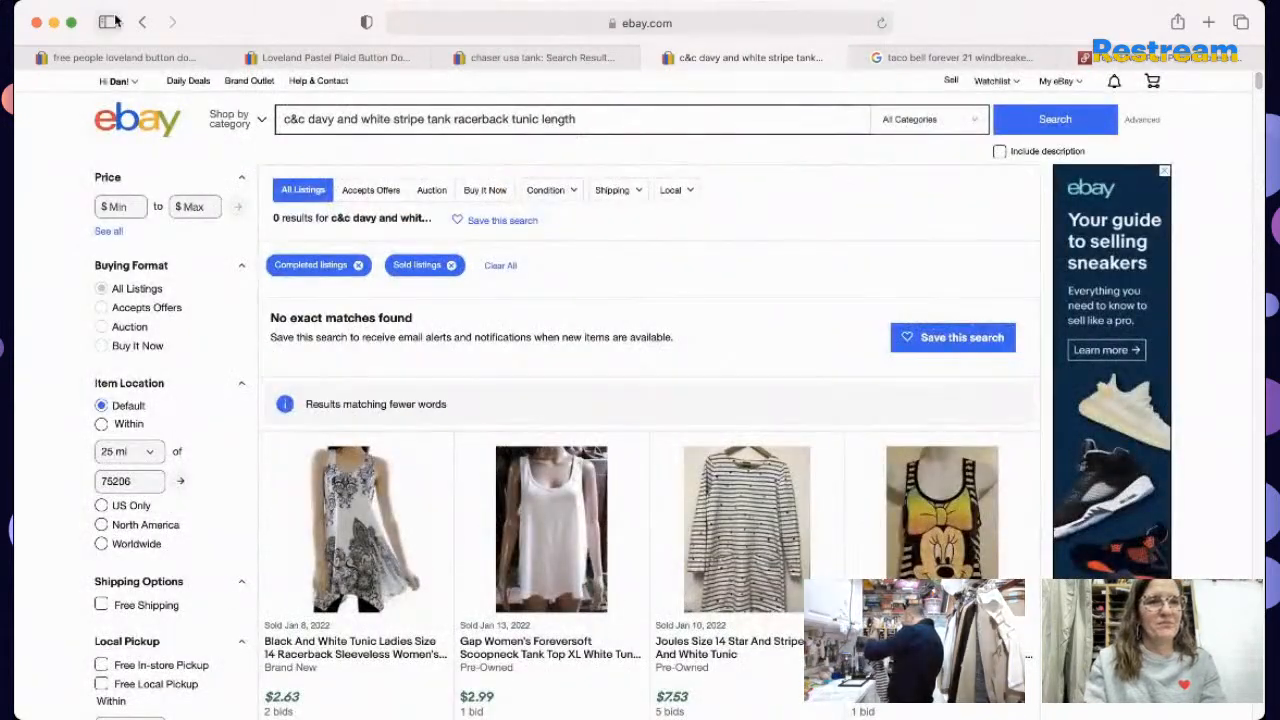
scroll(1258, 93, "down", 6)
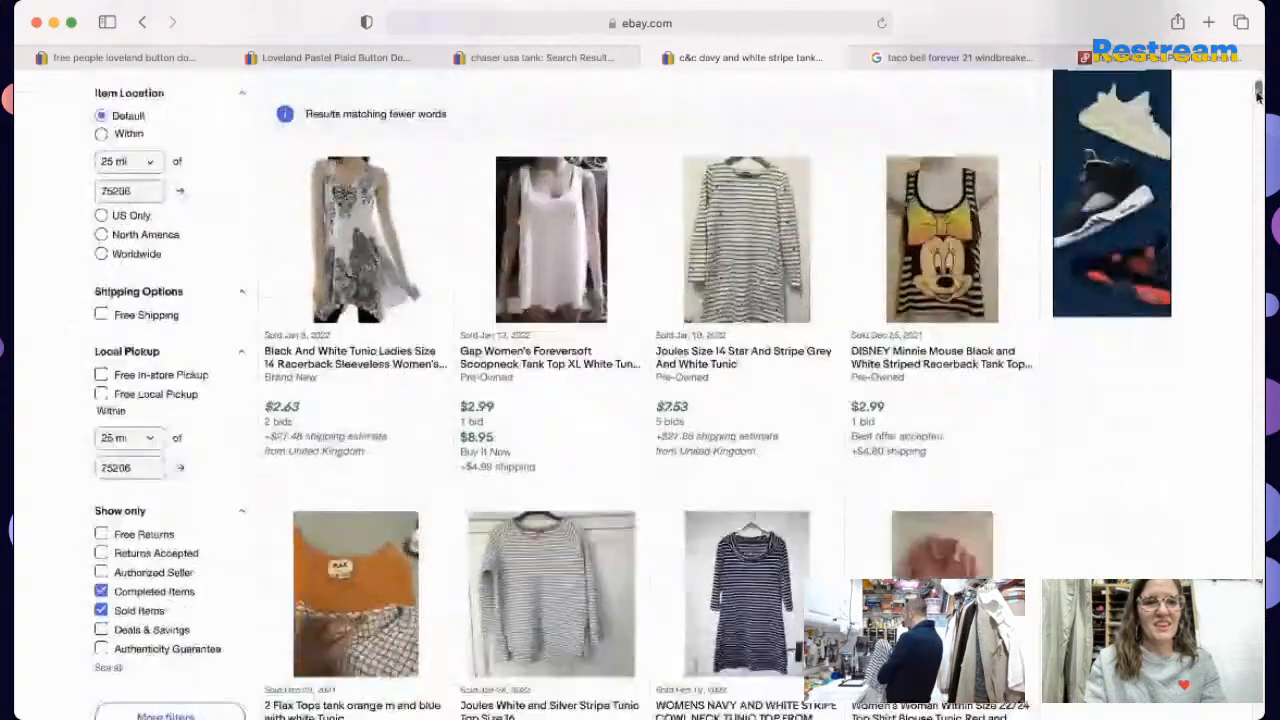
scroll(1258, 93, "down", 8)
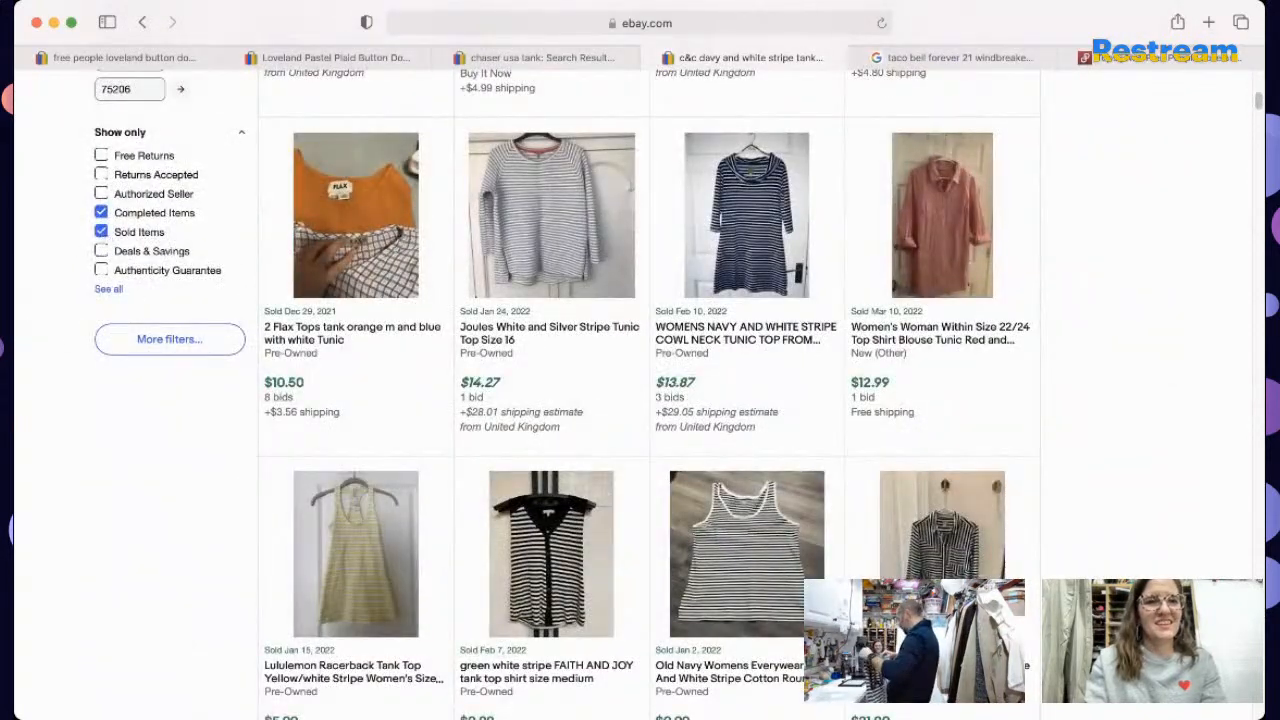
Step: Remove the sold-items filter, delete "length" from the search phrase and search again
left_click(101, 231)
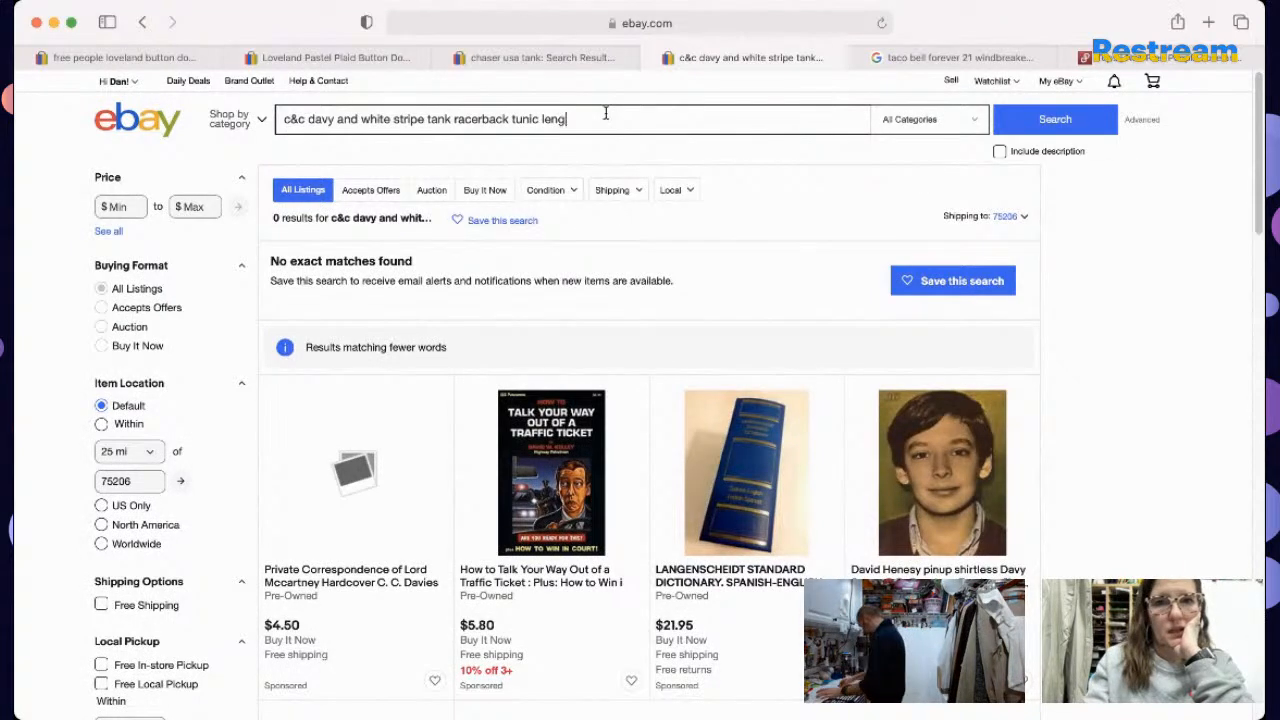
key("BackSpace")
key("BackSpace")
key("BackSpace")
key("BackSpace")
key("BackSpace")
key("Return")
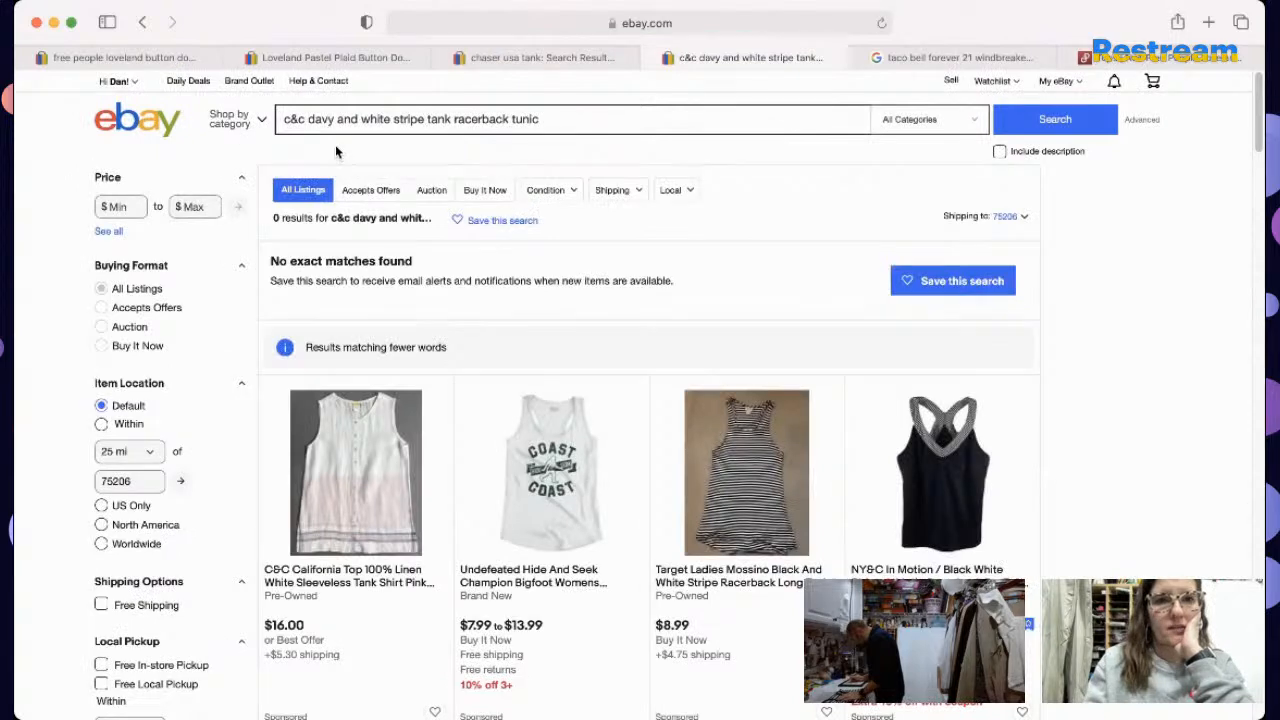
Step: Correct "davy" to "navy" in the search phrase and rerun the search
left_click(314, 118)
key("BackSpace")
type("n")
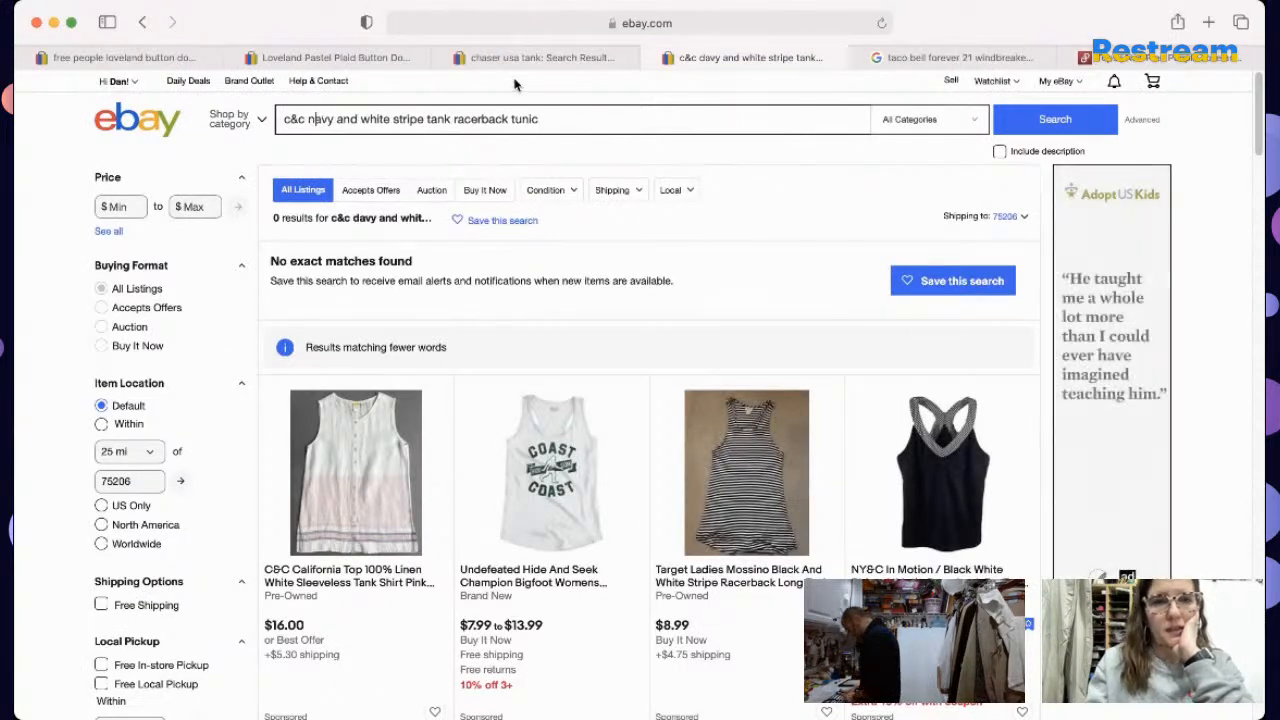
key("Return")
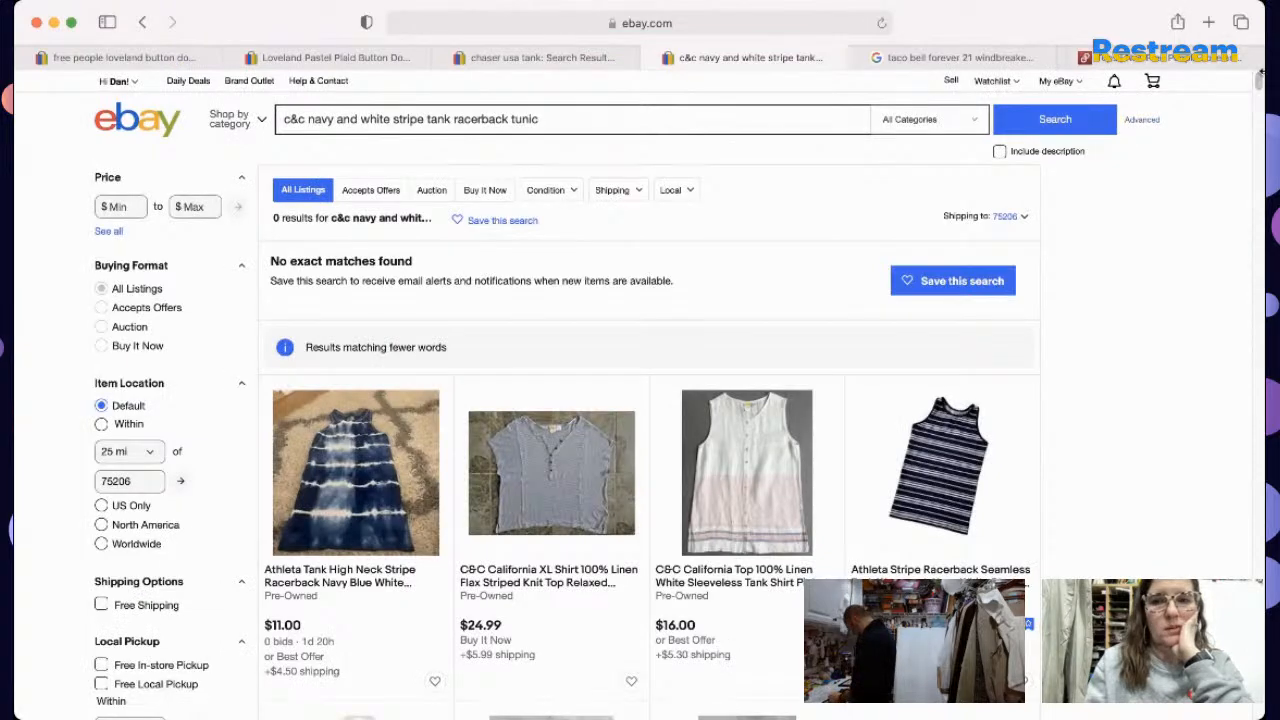
mouse_move(1258, 88)
left_mouse_down()
mouse_move(1249, 153)
mouse_move(1238, 88)
left_mouse_up()
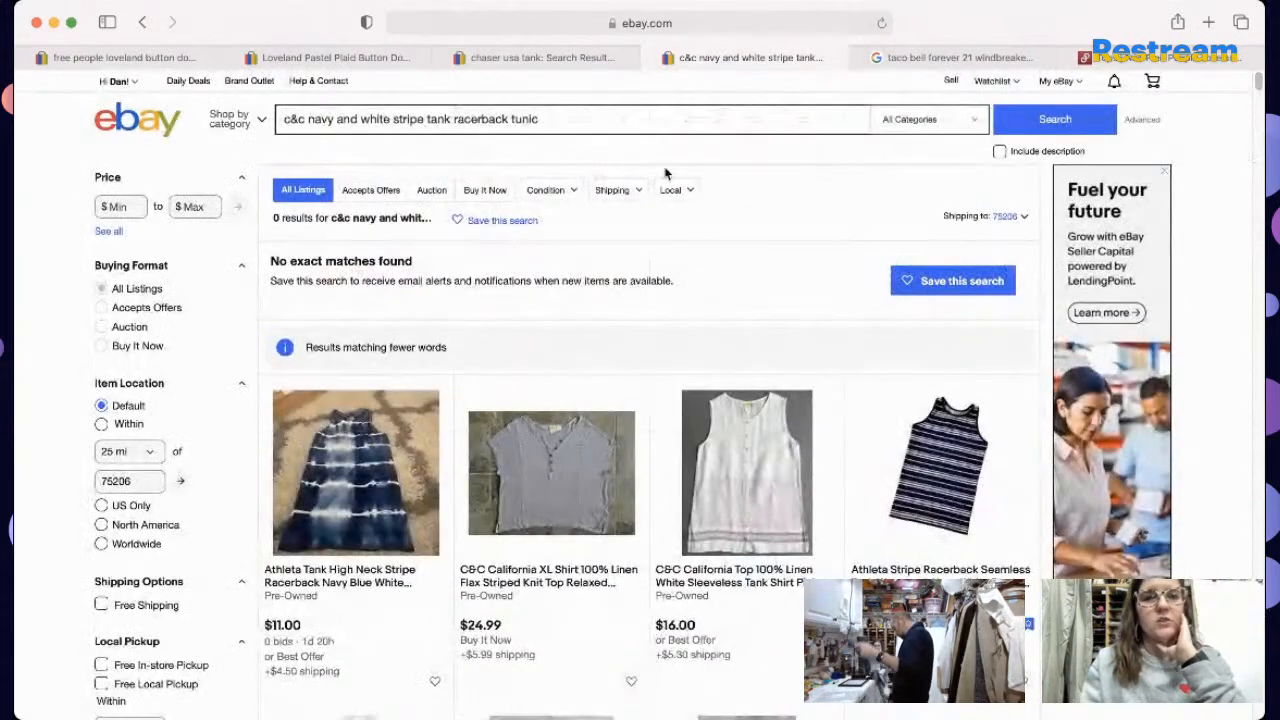
Step: Insert "california" after "c&c" in the search phrase and rerun the search
left_click(307, 121)
type("california")
key("Return")
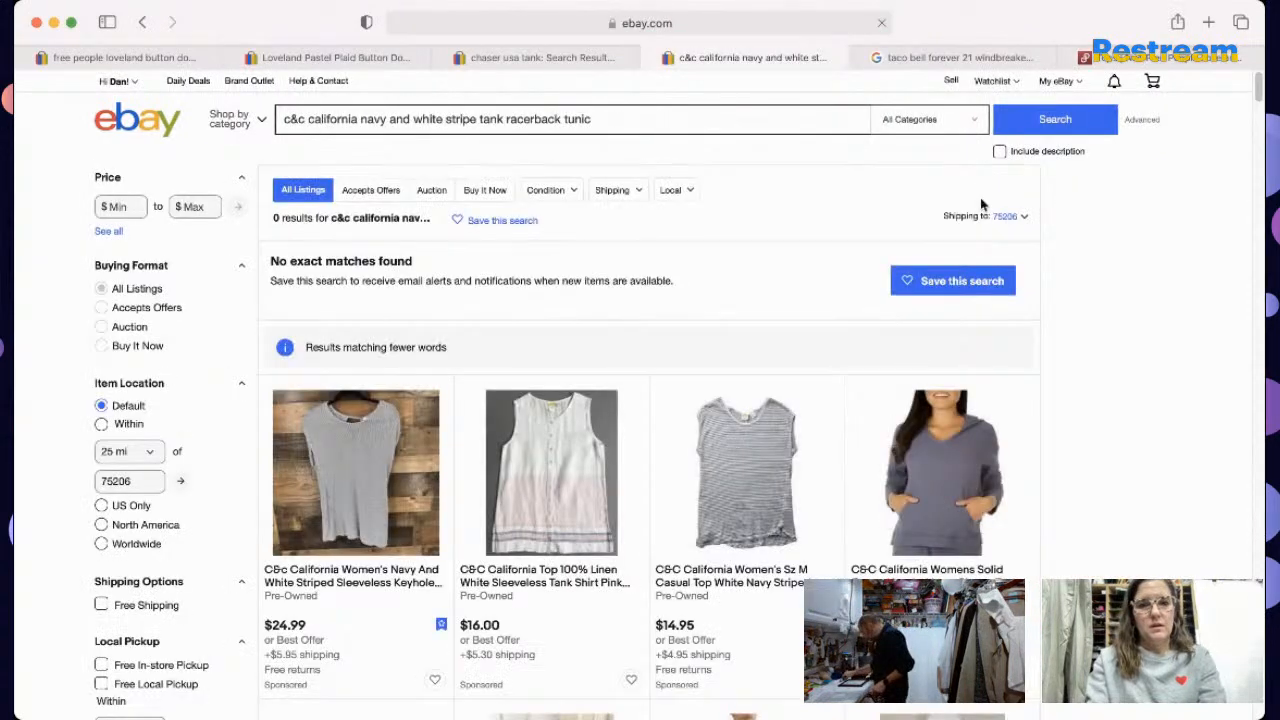
Step: Look through the active C&C California listings for a matching navy and white striped racerback tunic and its asking price
left_click_drag(1262, 108, 1250, 185)
scroll(1248, 190, "down", 5)
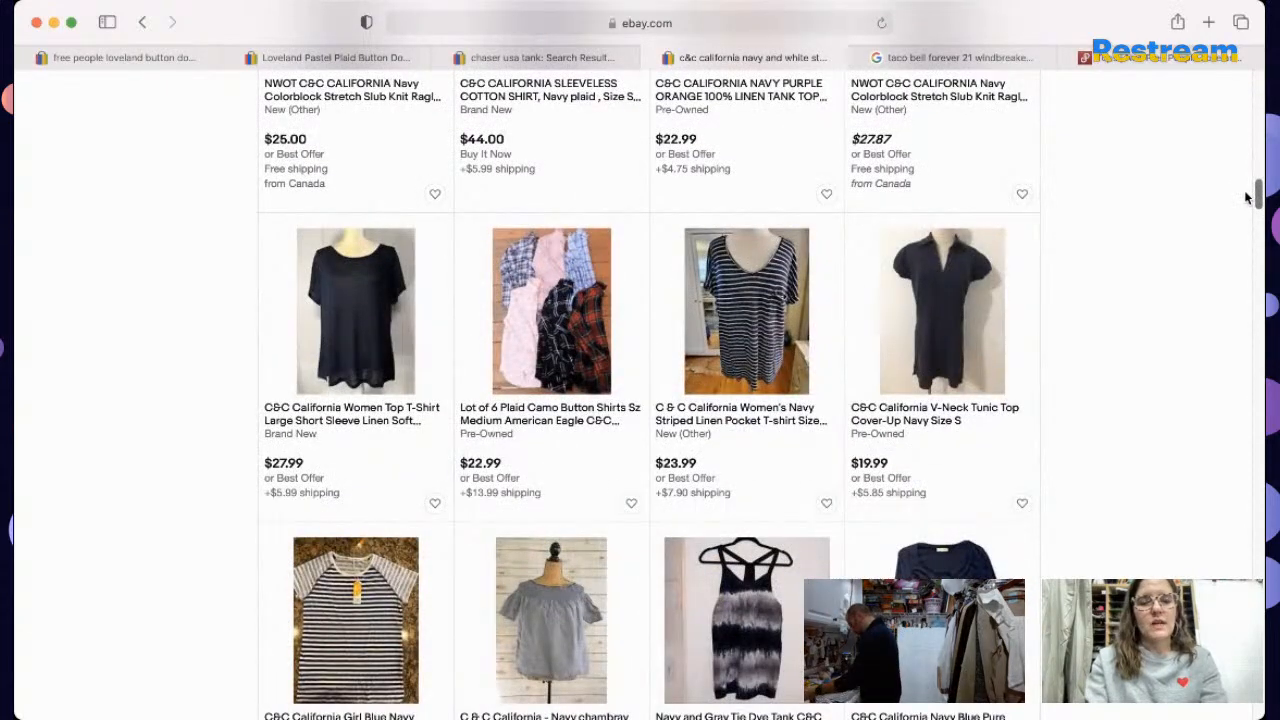
scroll(1248, 212, "down", 8)
scroll(1248, 232, "down", 10)
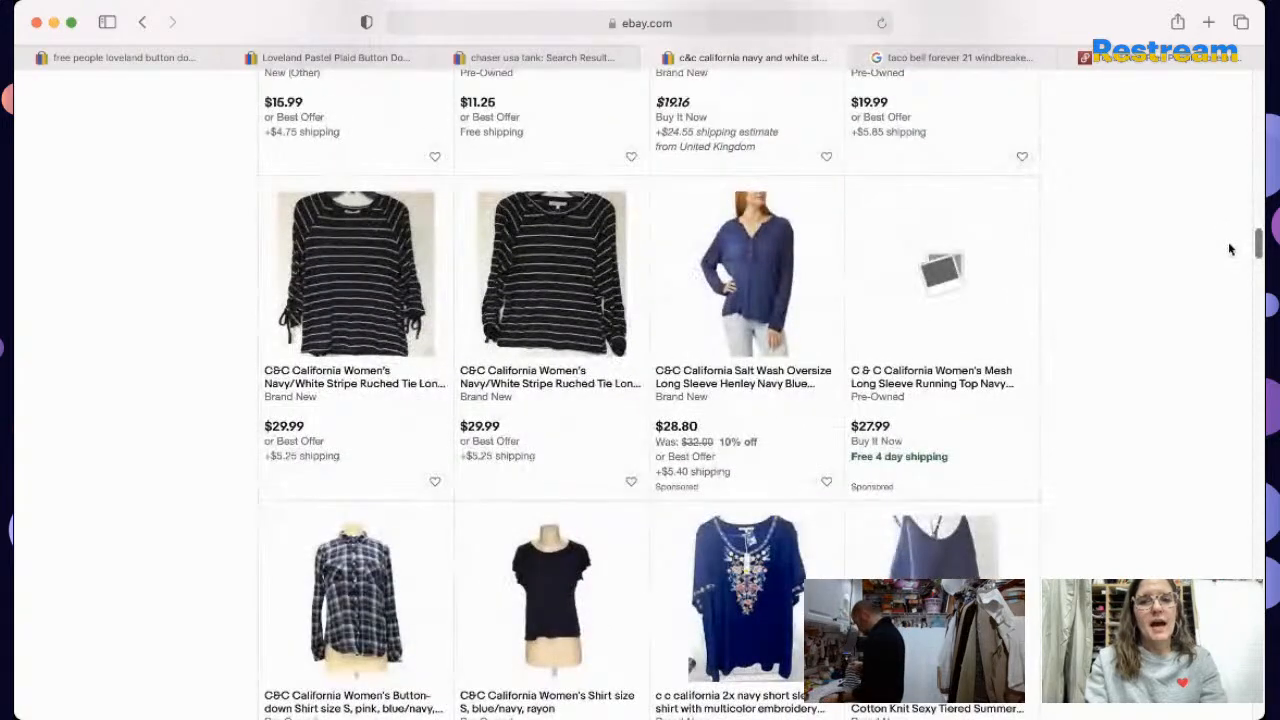
scroll(1230, 250, "down", 1)
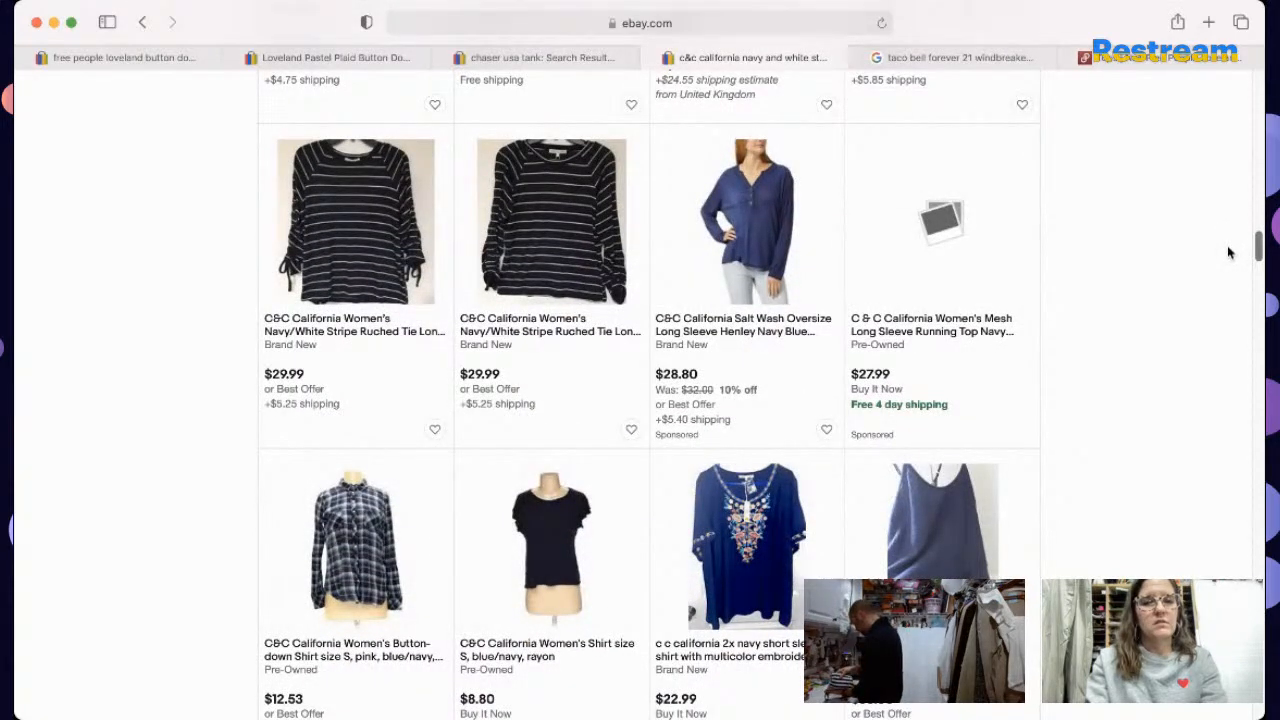
scroll(1229, 252, "down", 10)
scroll(1218, 289, "down", 4)
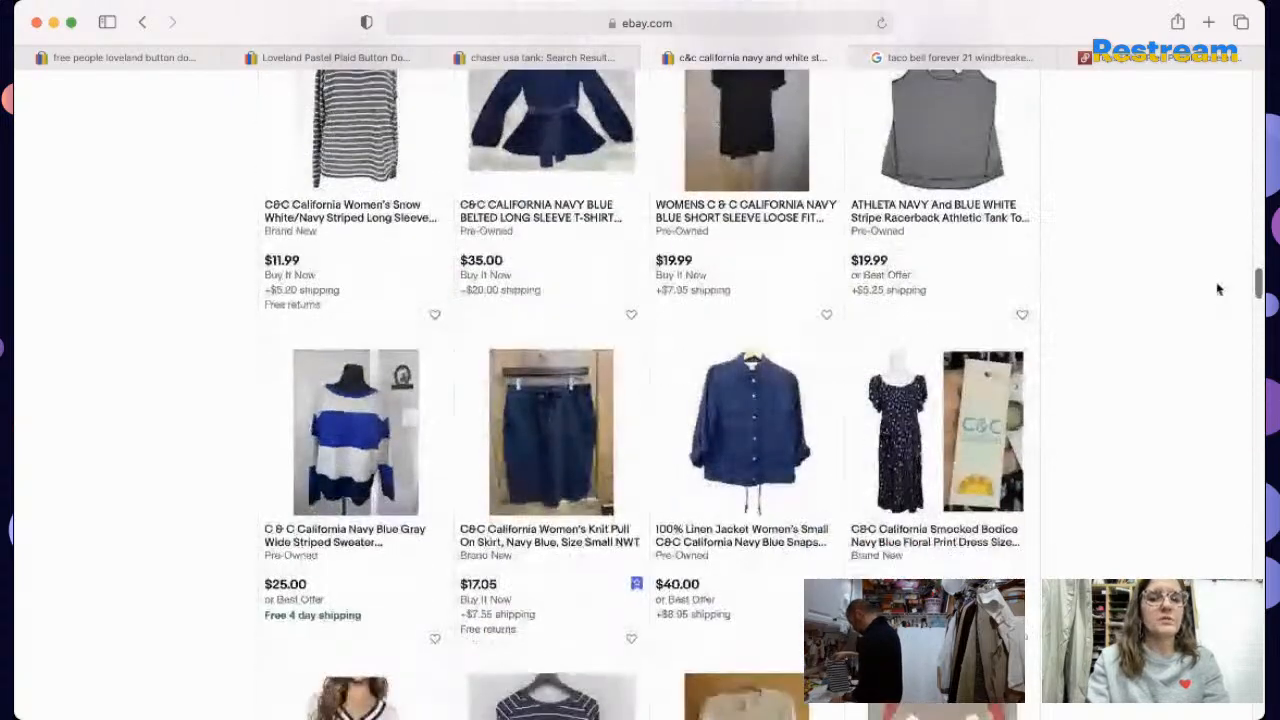
scroll(1218, 290, "down", 5)
scroll(1215, 300, "down", 5)
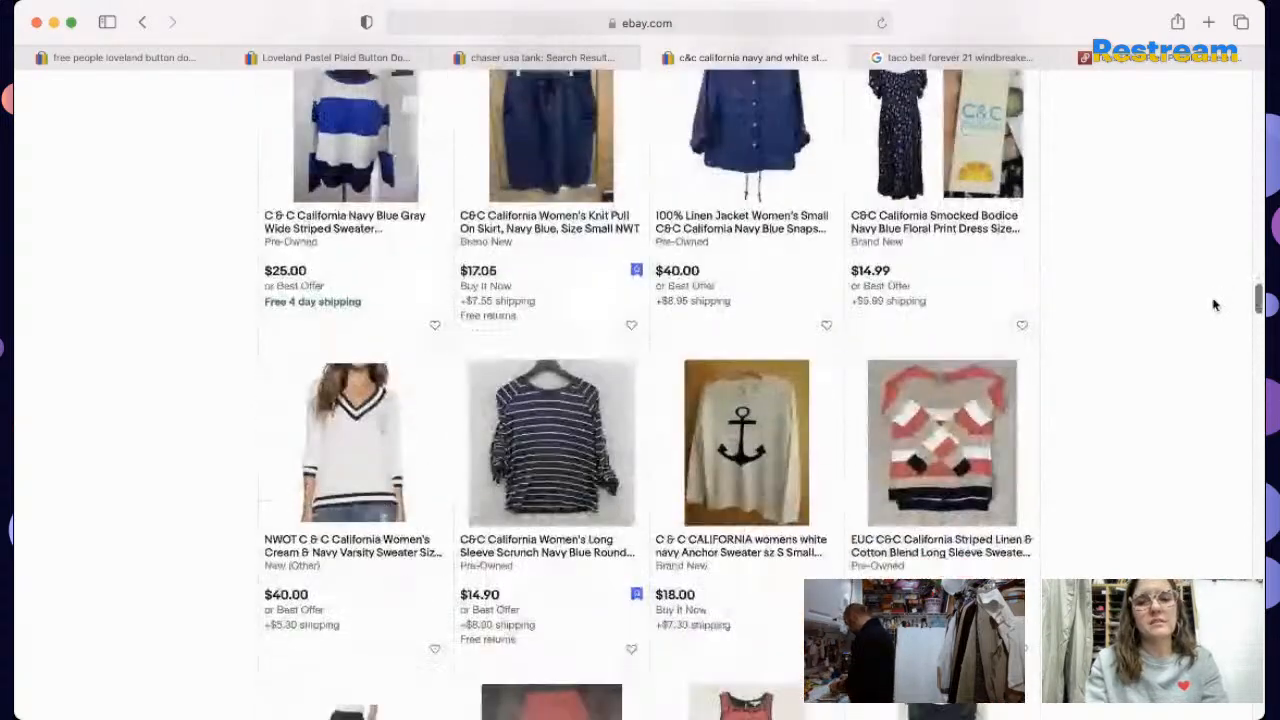
left_click_drag(1213, 300, 1204, 55)
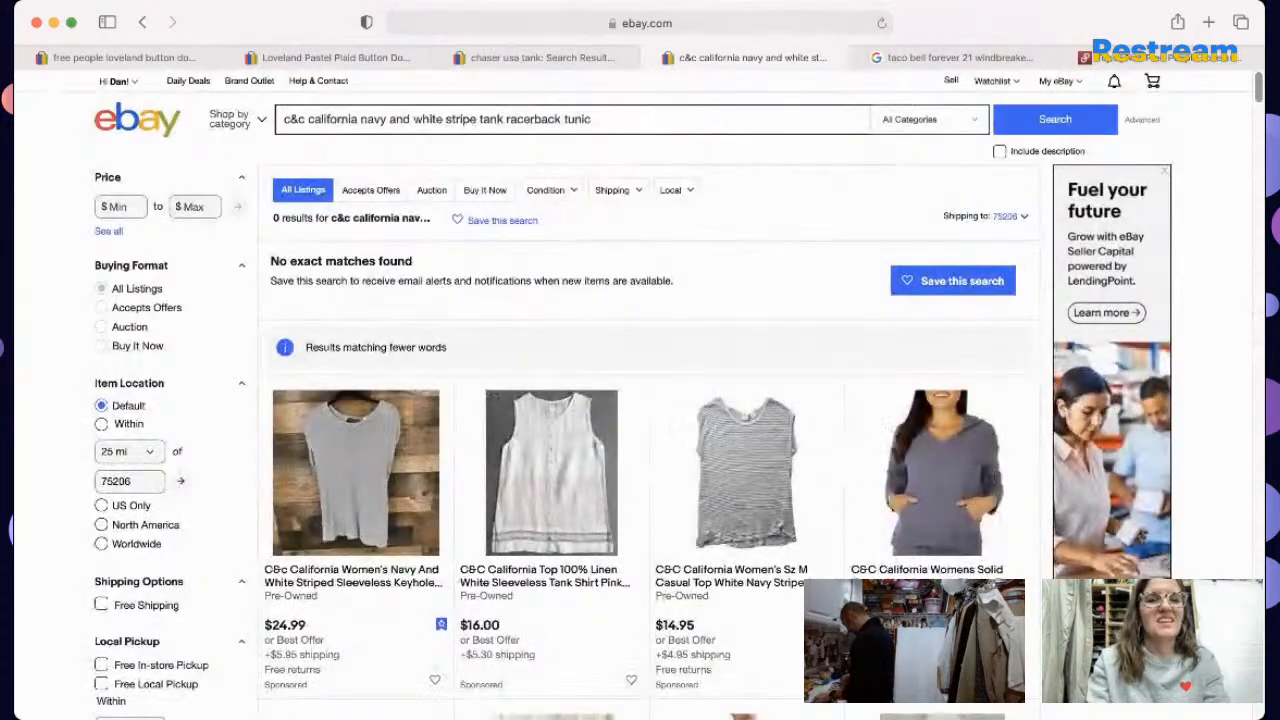
Step: Limit the C&C California results to sold items and review the sold tops and their prices
scroll(1258, 104, "down", 4)
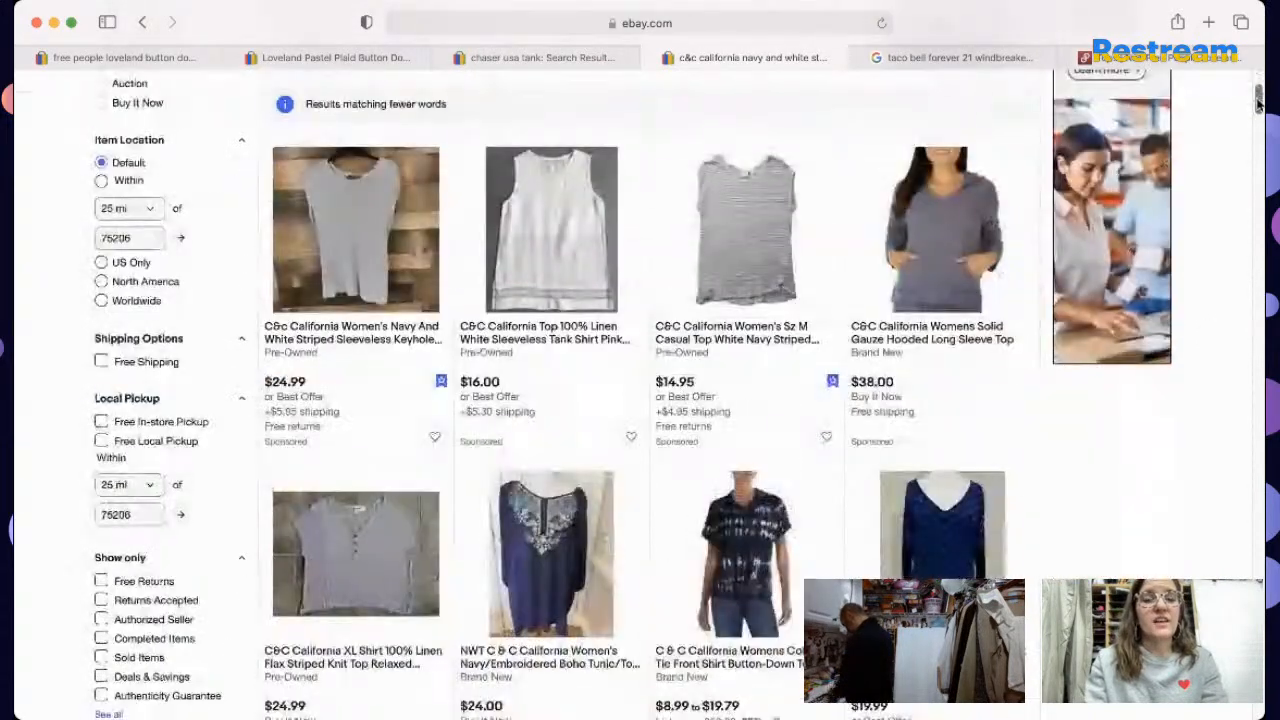
scroll(1258, 104, "down", 3)
left_click(130, 485)
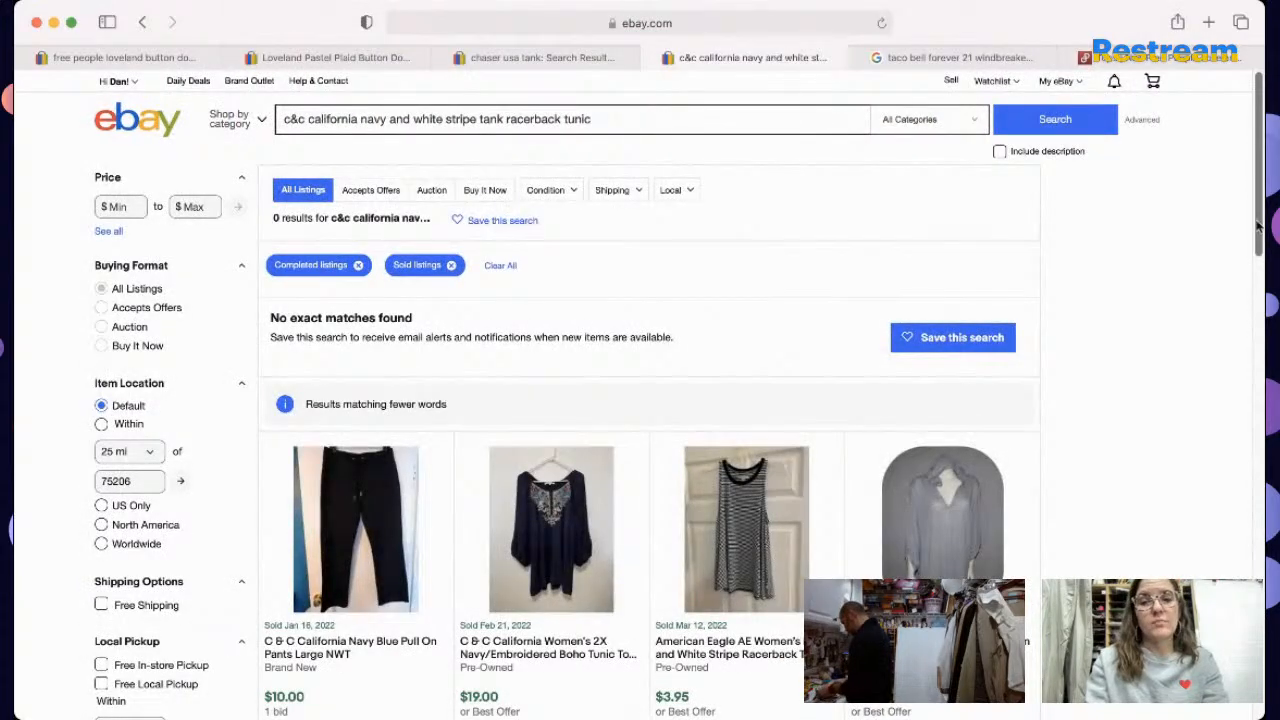
scroll(1258, 142, "down", 2)
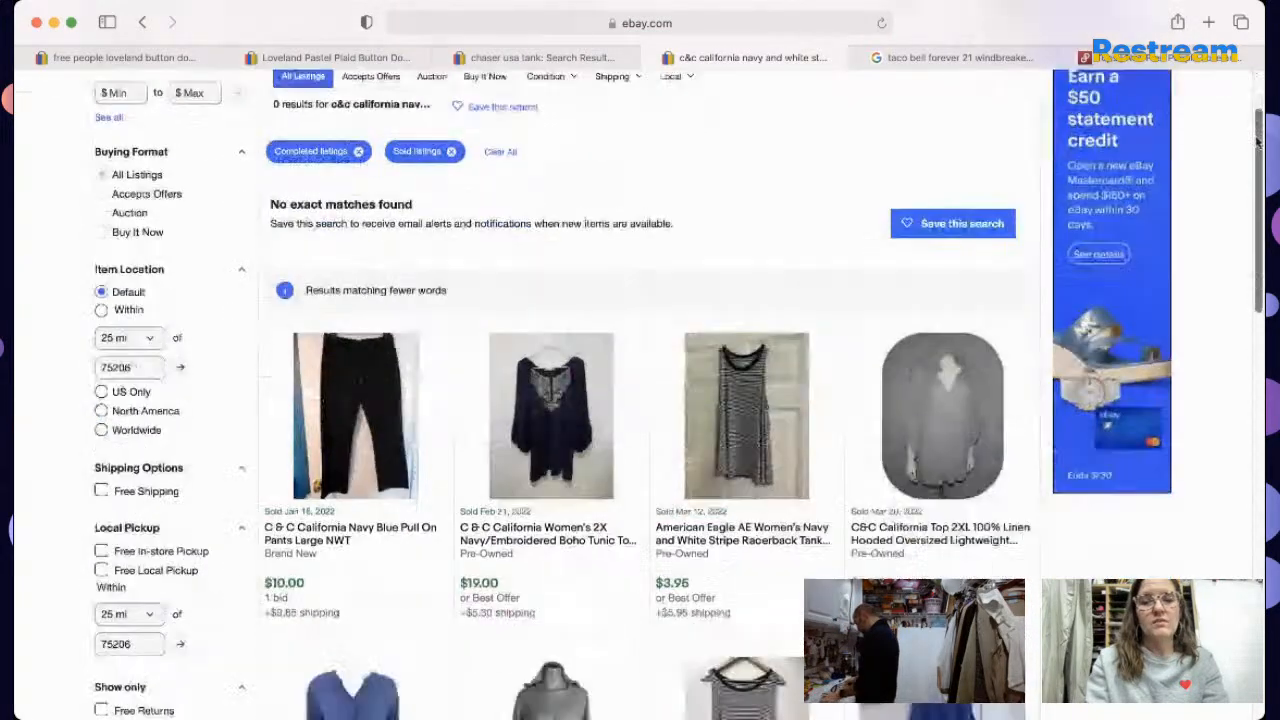
left_click_drag(1257, 140, 1224, 282)
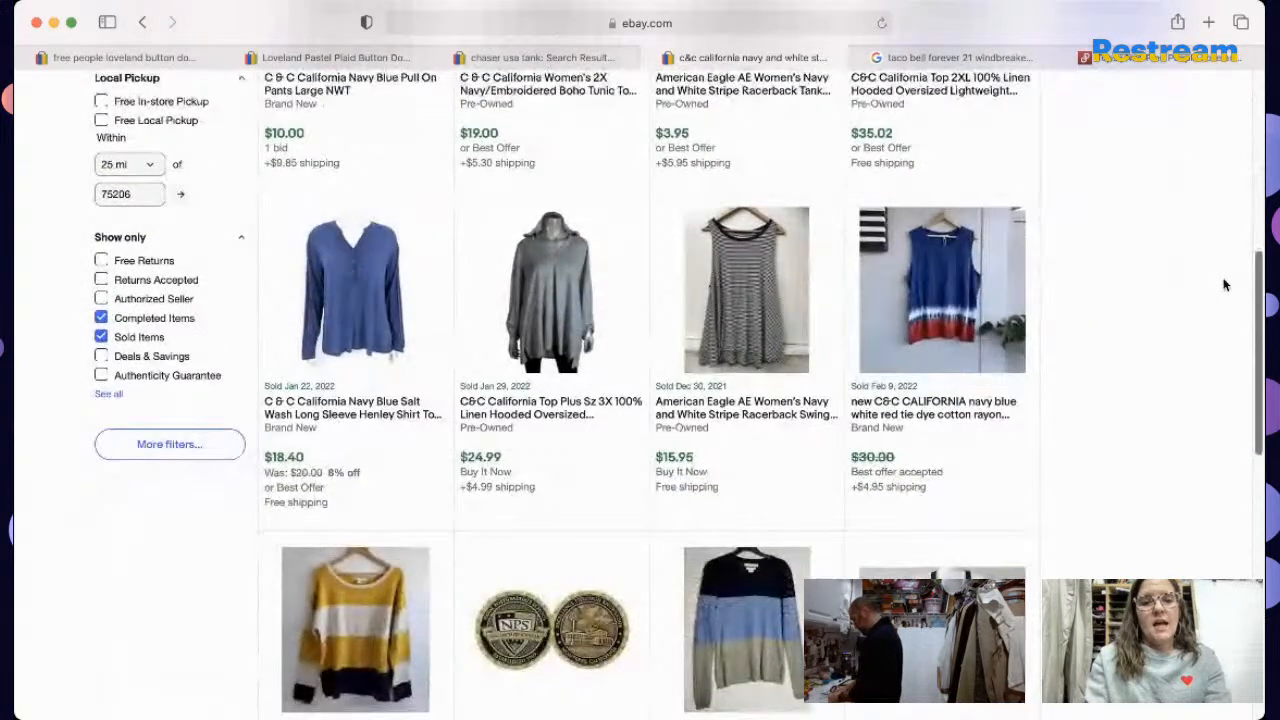
Step: Open the sold C&C California tie dye navy blue modal cotton tank and start a similar listing from it
scroll(1224, 285, "down", 5)
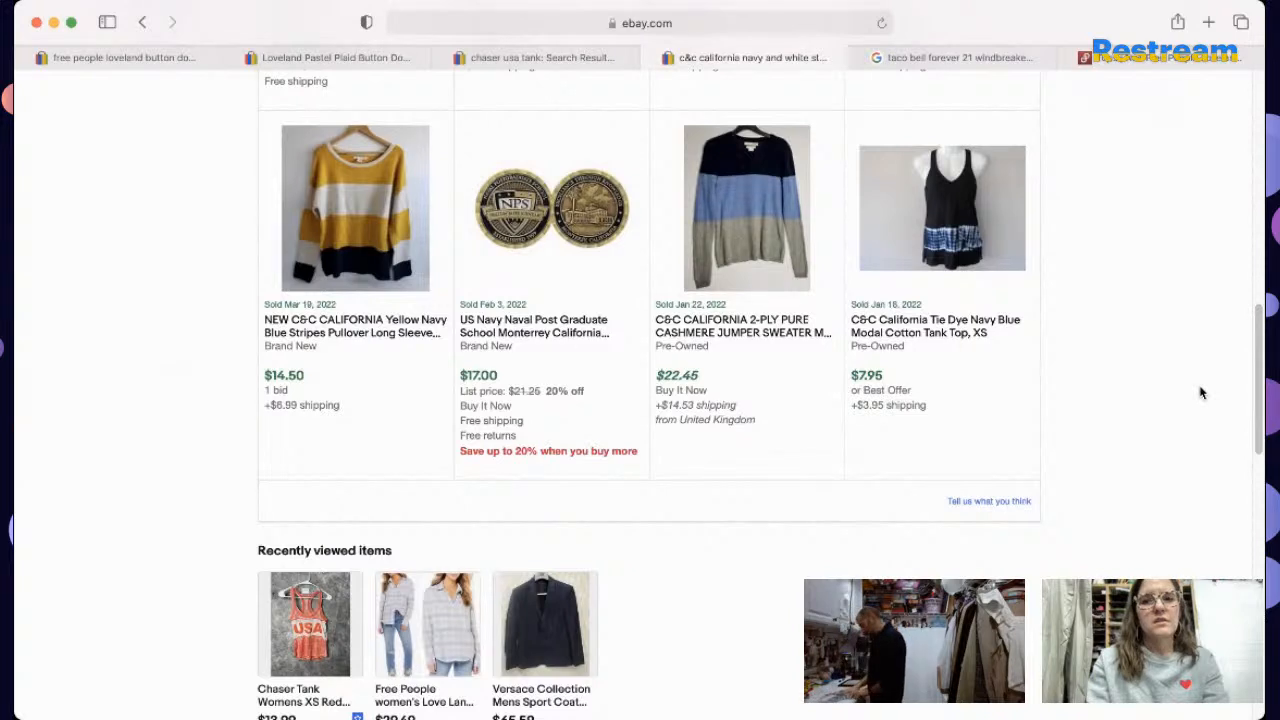
left_click(952, 322)
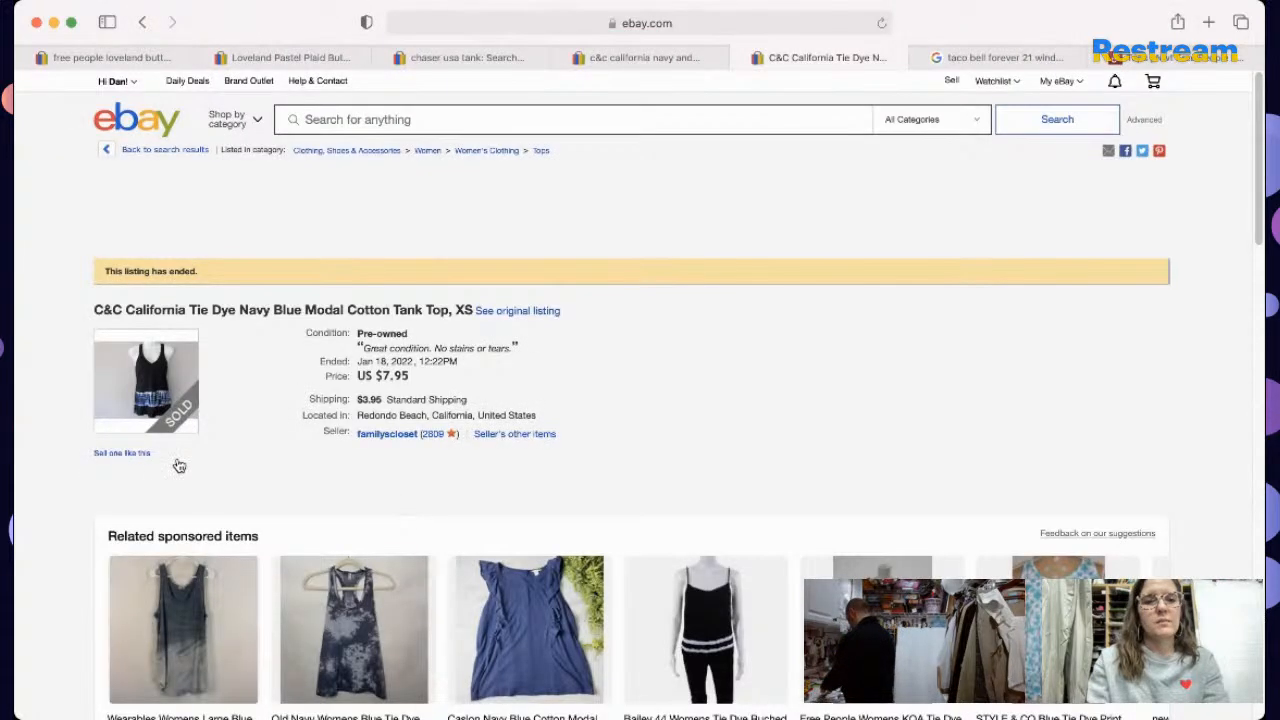
left_click(139, 455)
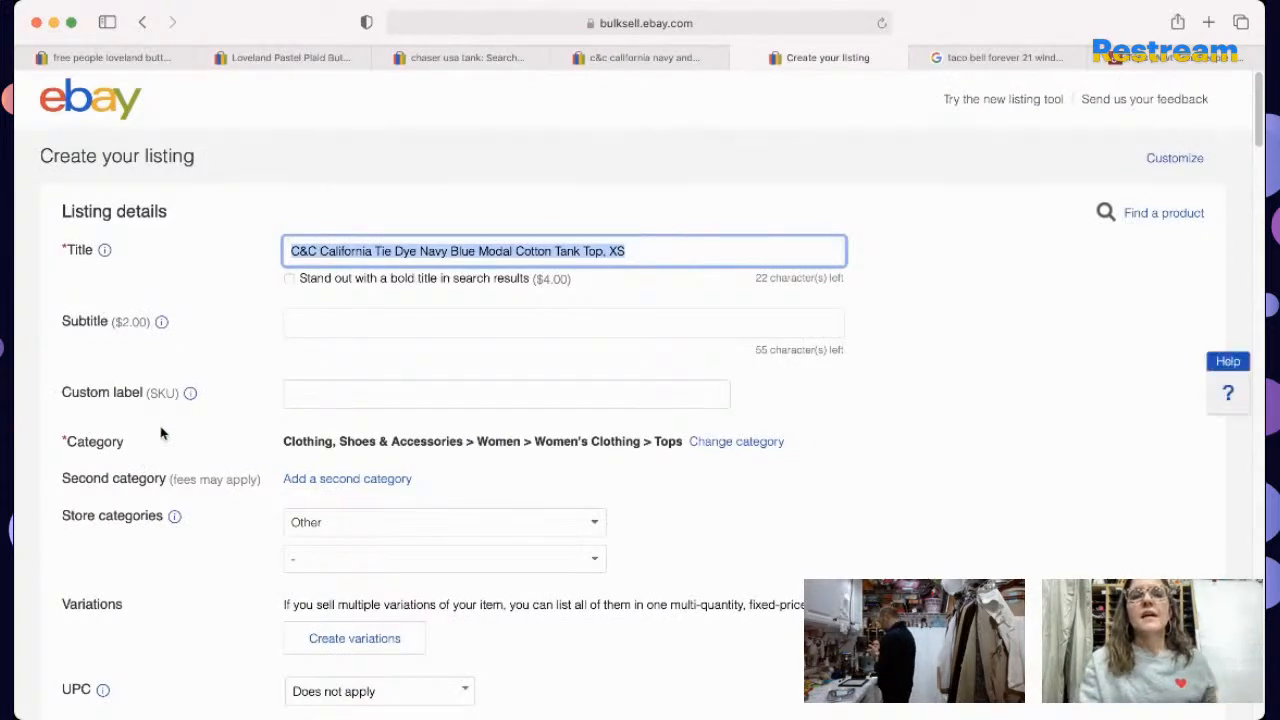
Step: Remove "Tie Dye" from the listing title
left_click(421, 251)
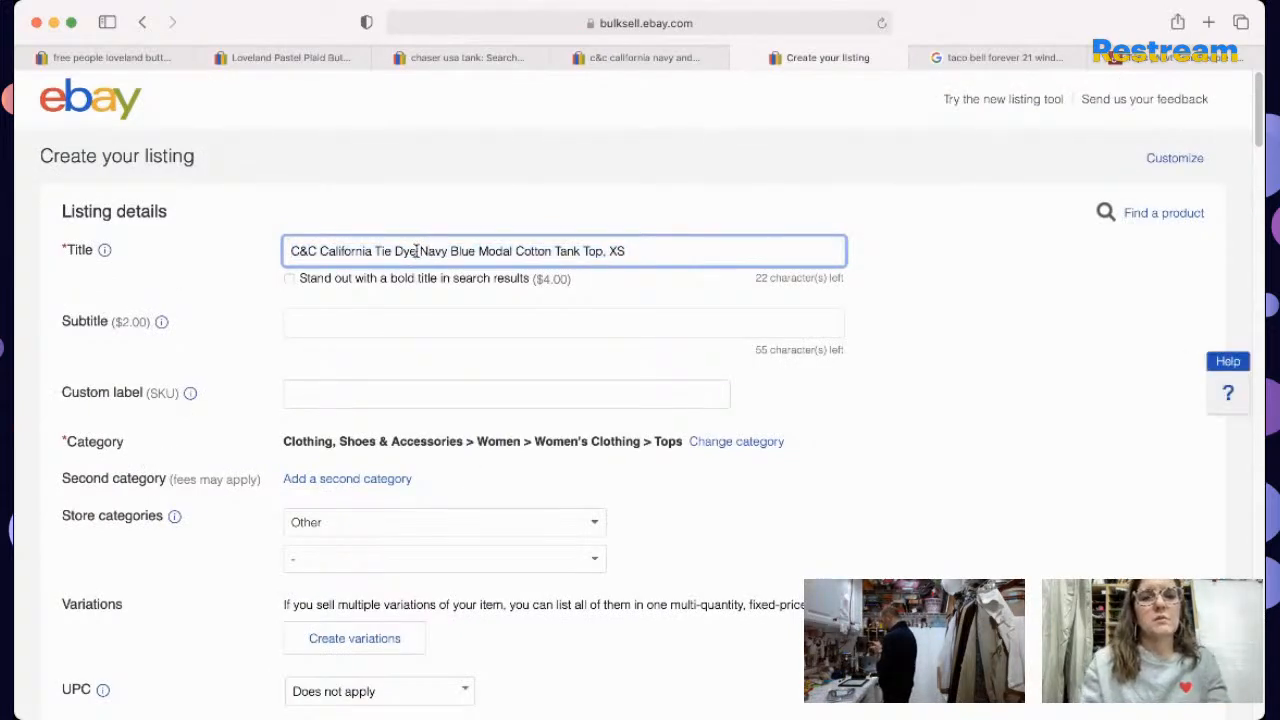
key("BackSpace")
key("BackSpace")
key("BackSpace")
key("BackSpace")
key("BackSpace")
key("BackSpace")
key("BackSpace")
key("BackSpace")
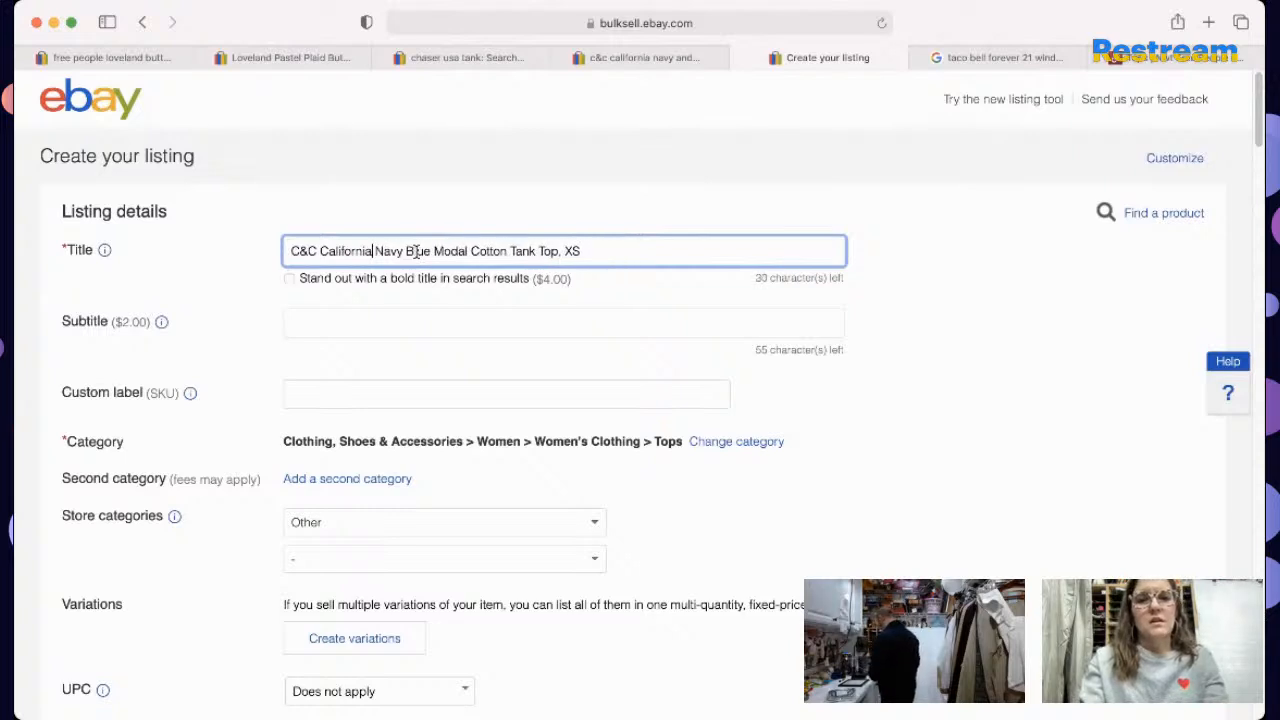
Step: Replace "Blue" in the title with "and White Stripe" after "Navy"
left_click(410, 251)
type("and White ")
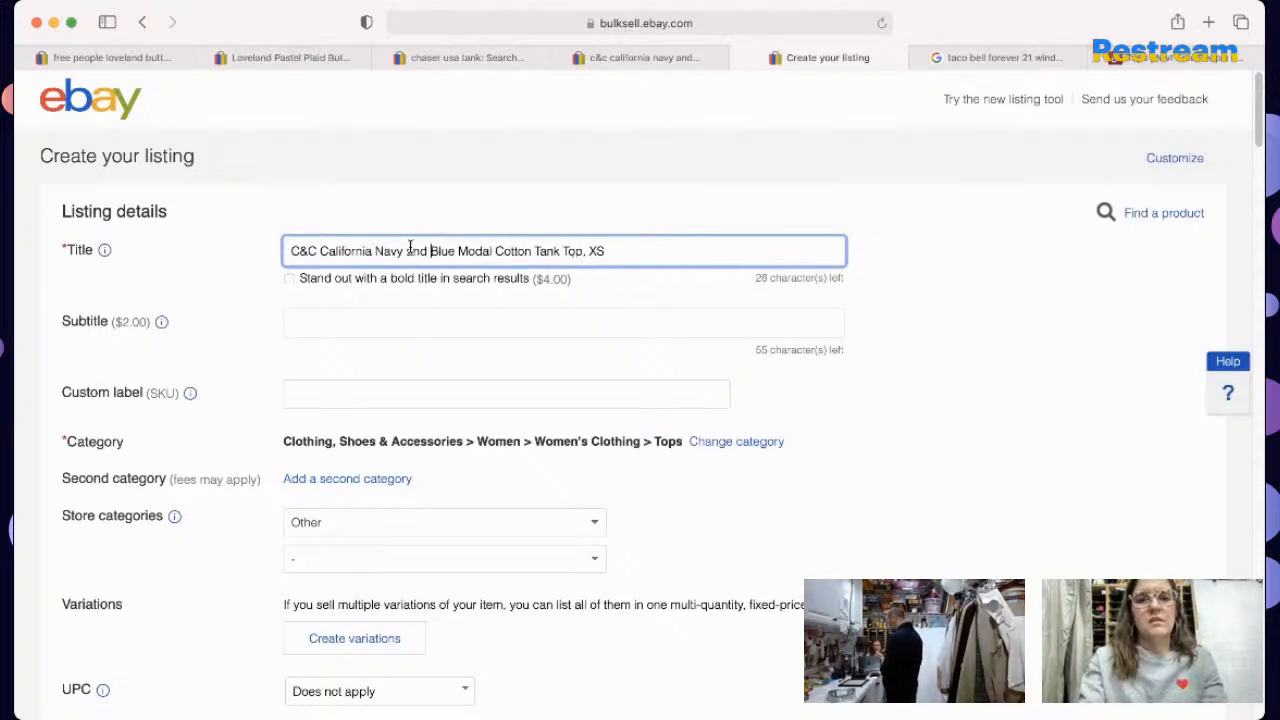
type("Stripe")
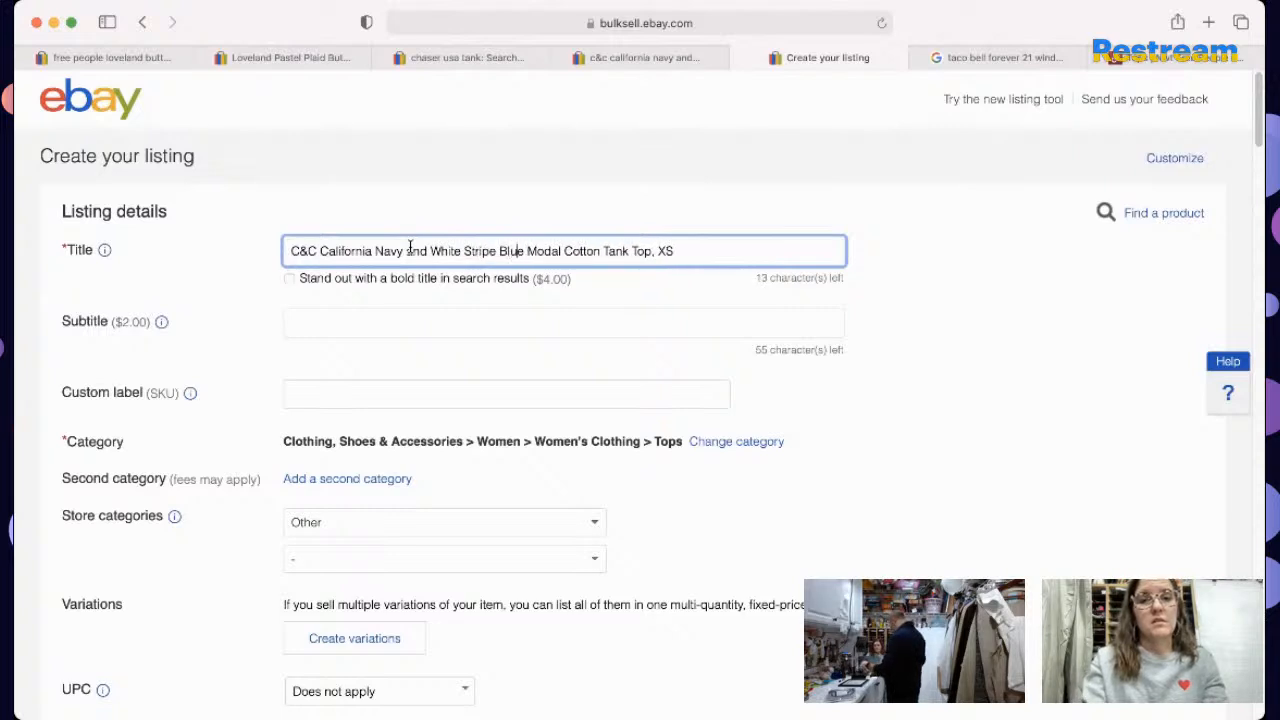
key("BackSpace")
key("BackSpace")
key("BackSpace")
key("BackSpace")
key("BackSpace")
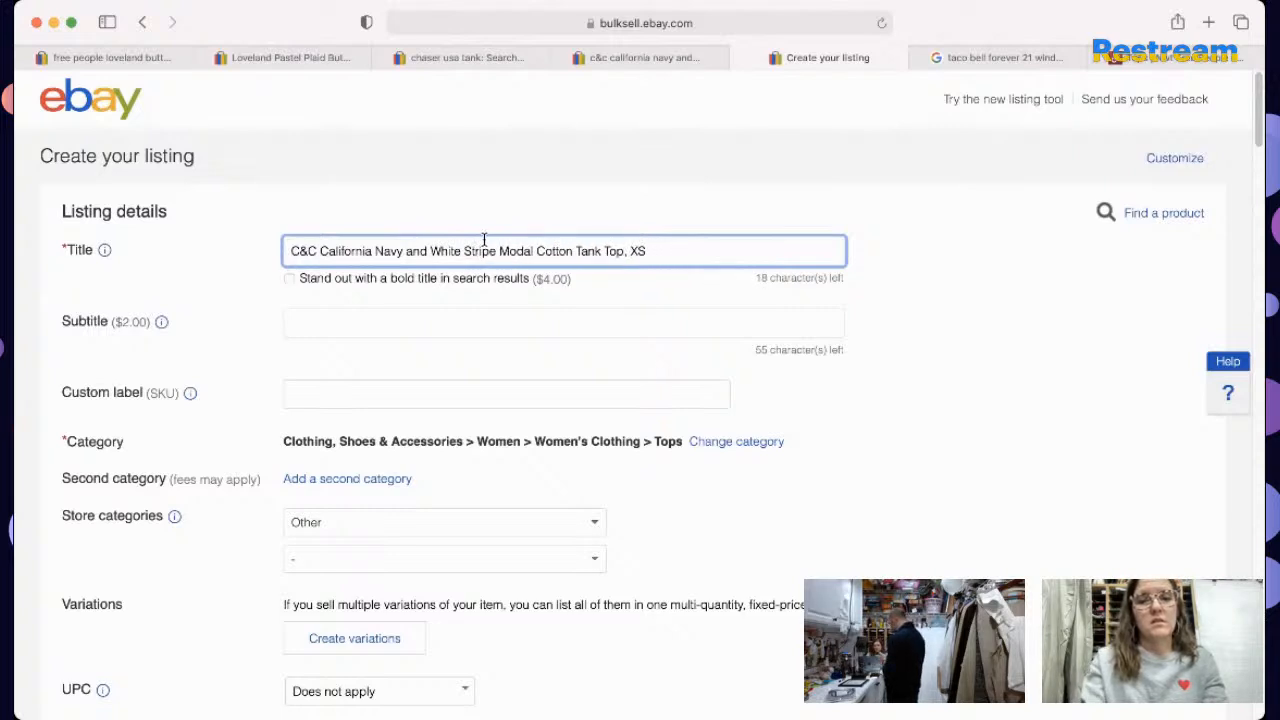
Step: Insert "Blend Racerback" after "Cotton" in the title
left_click(572, 251)
type("Blen ")
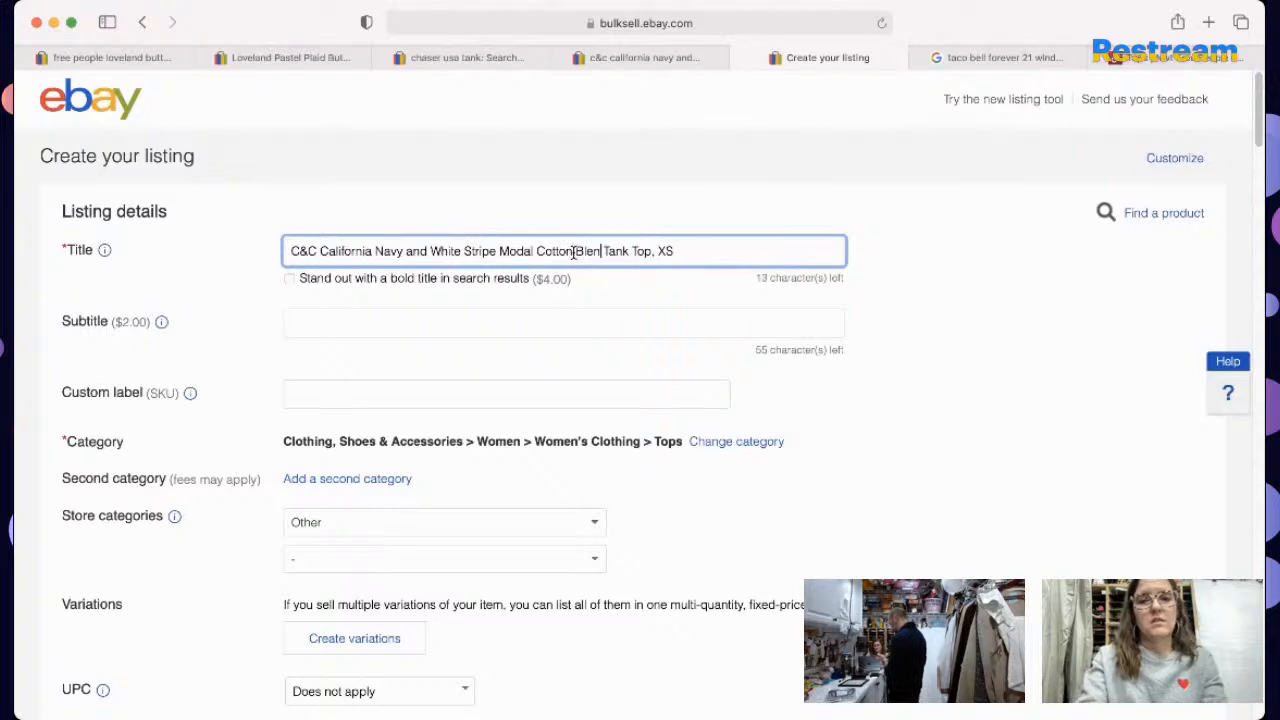
type("d Racerback")
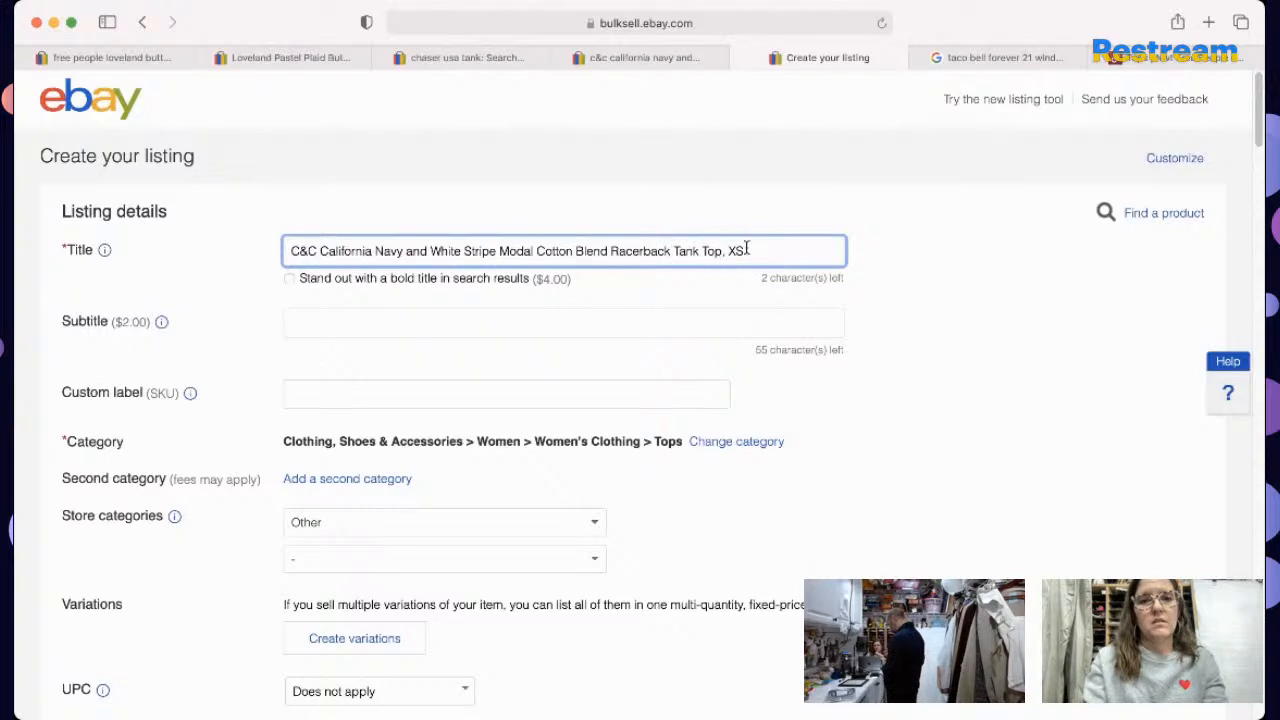
Step: Remove the trailing comma and size from the title and insert "Sz XS" after "California"
left_click_drag(727, 251, 749, 250)
key("BackSpace")
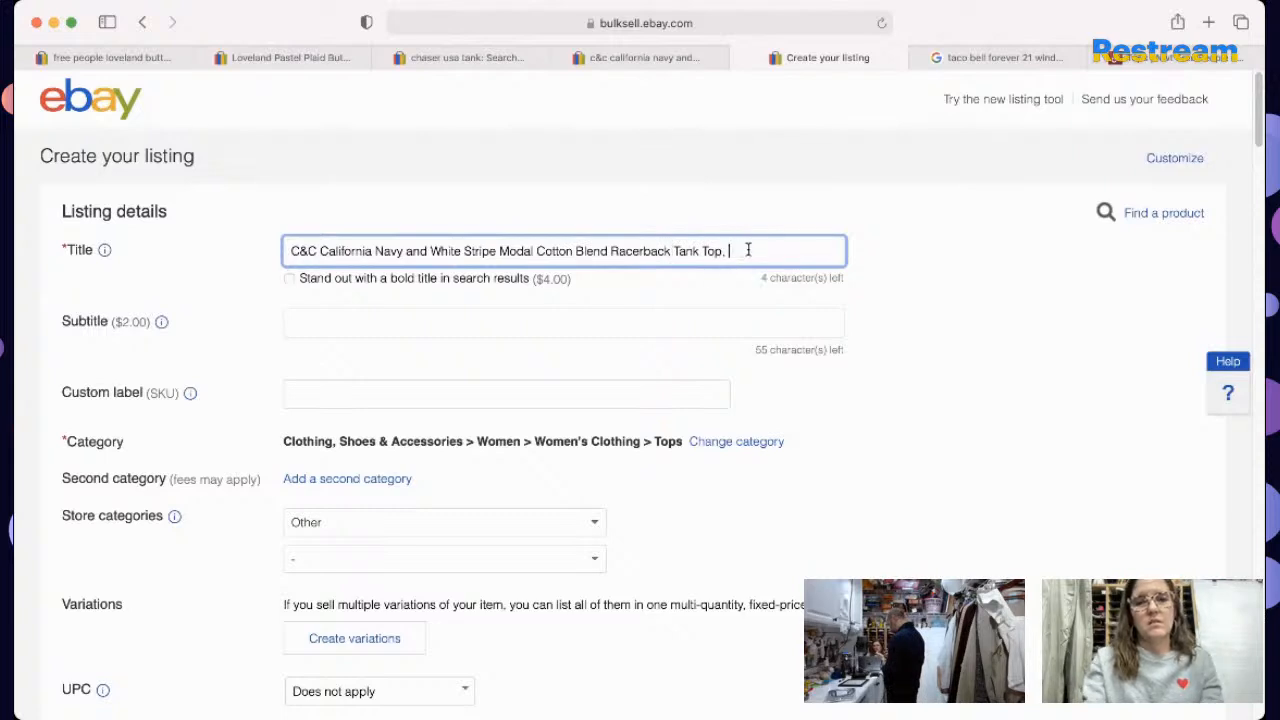
left_click(372, 252)
type("Sz")
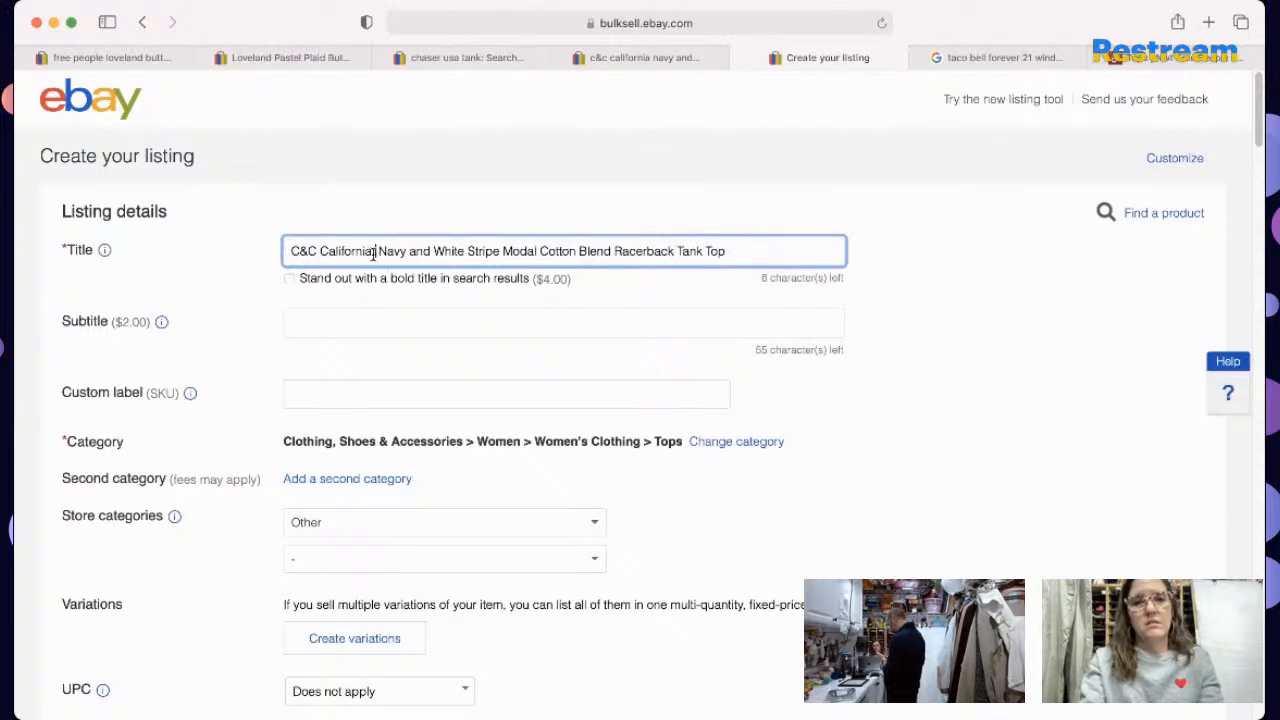
type(" XS")
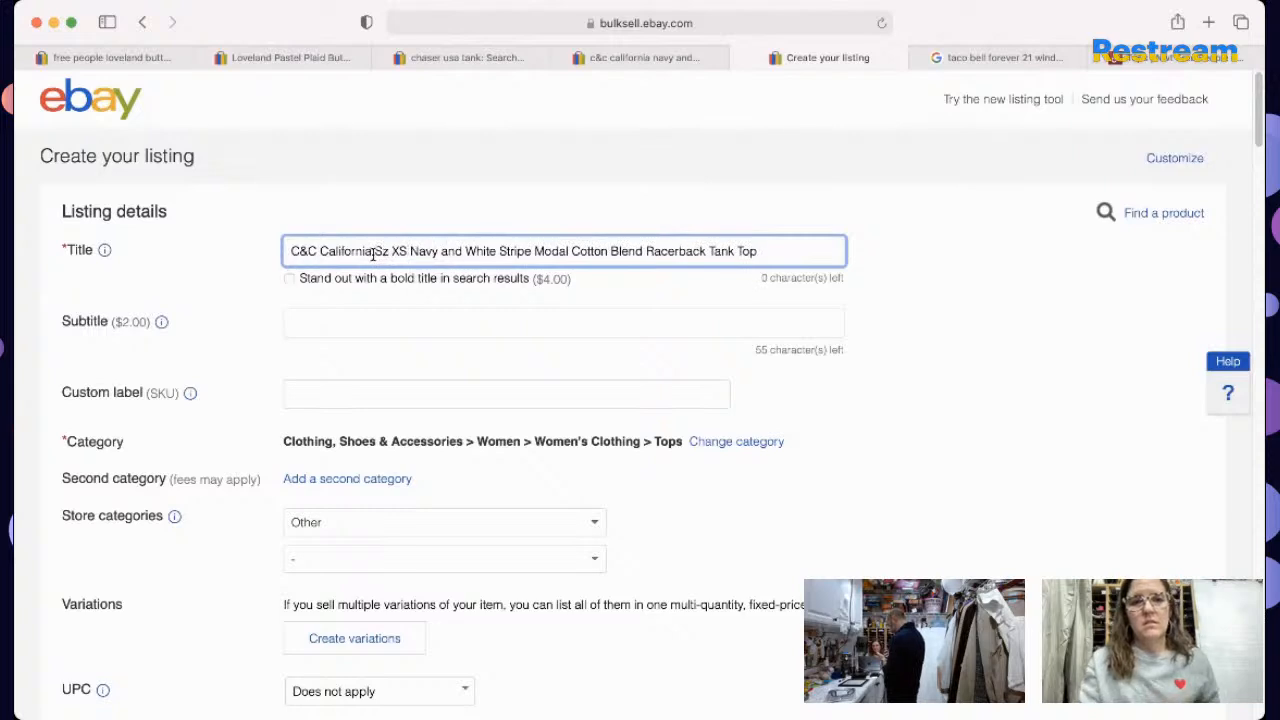
Step: Set the listing's custom label (SKU) to 5151
left_click(495, 390)
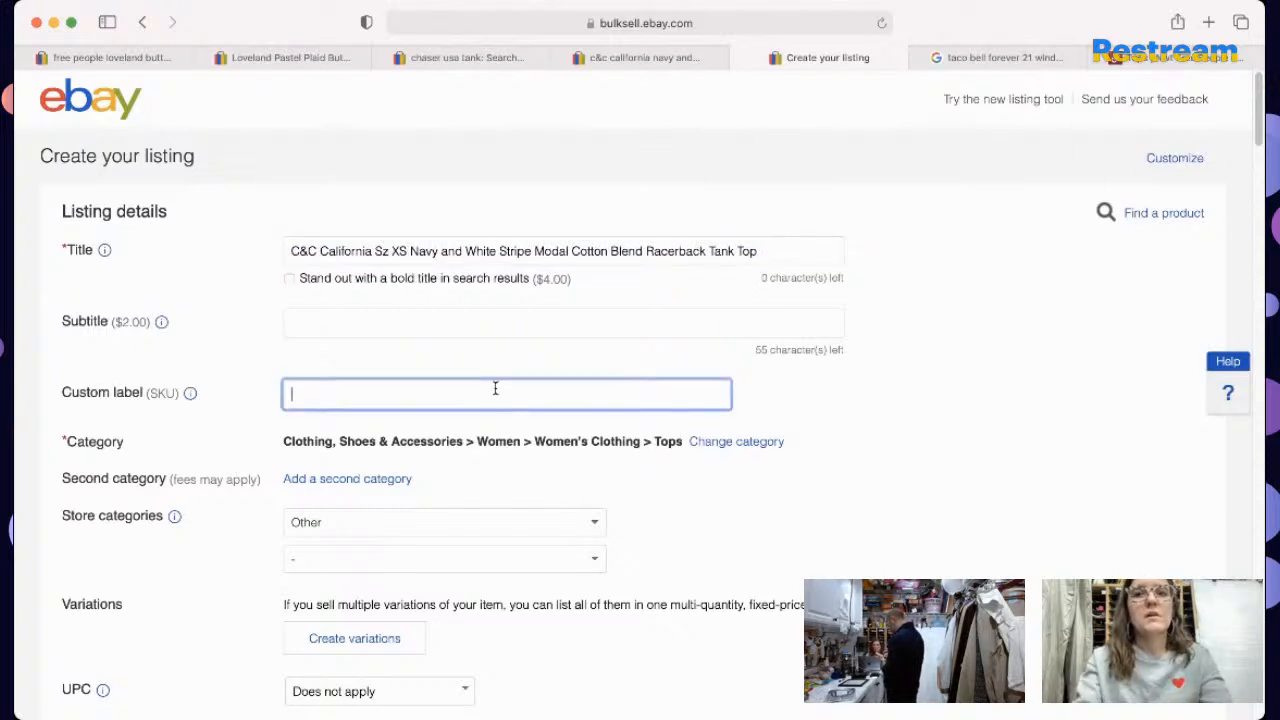
type("515")
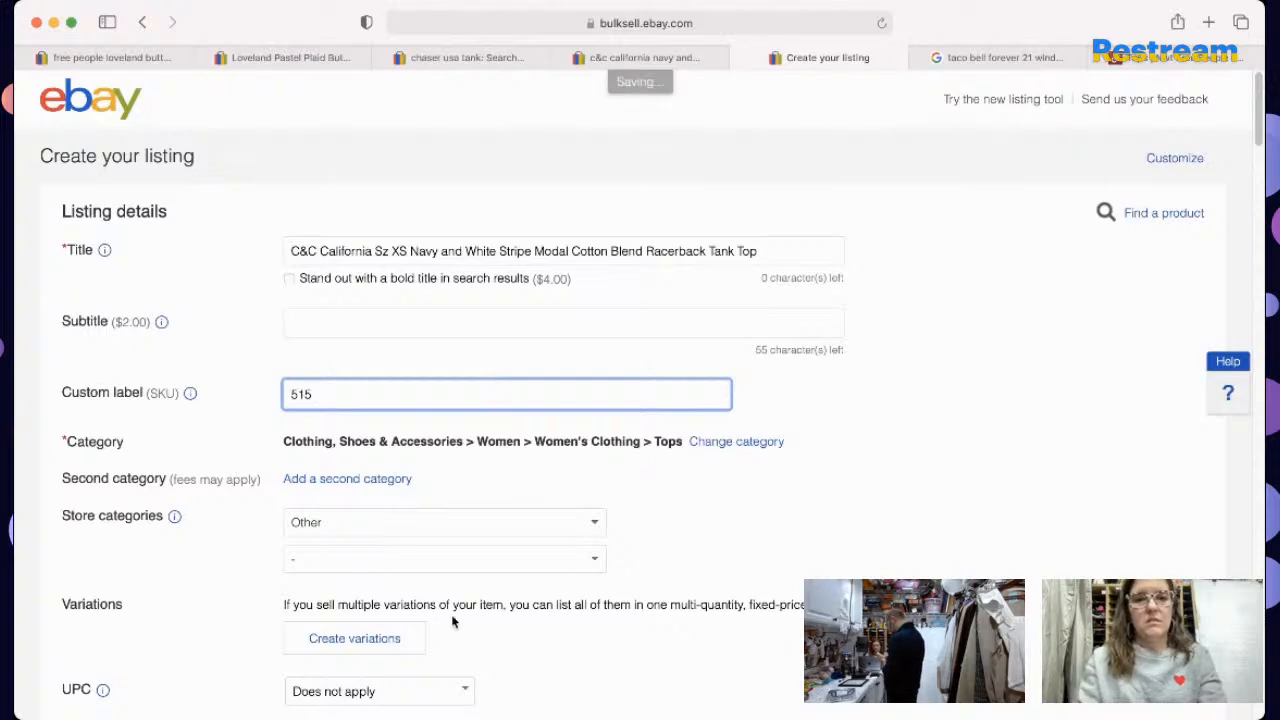
left_click(418, 417)
left_click(411, 401)
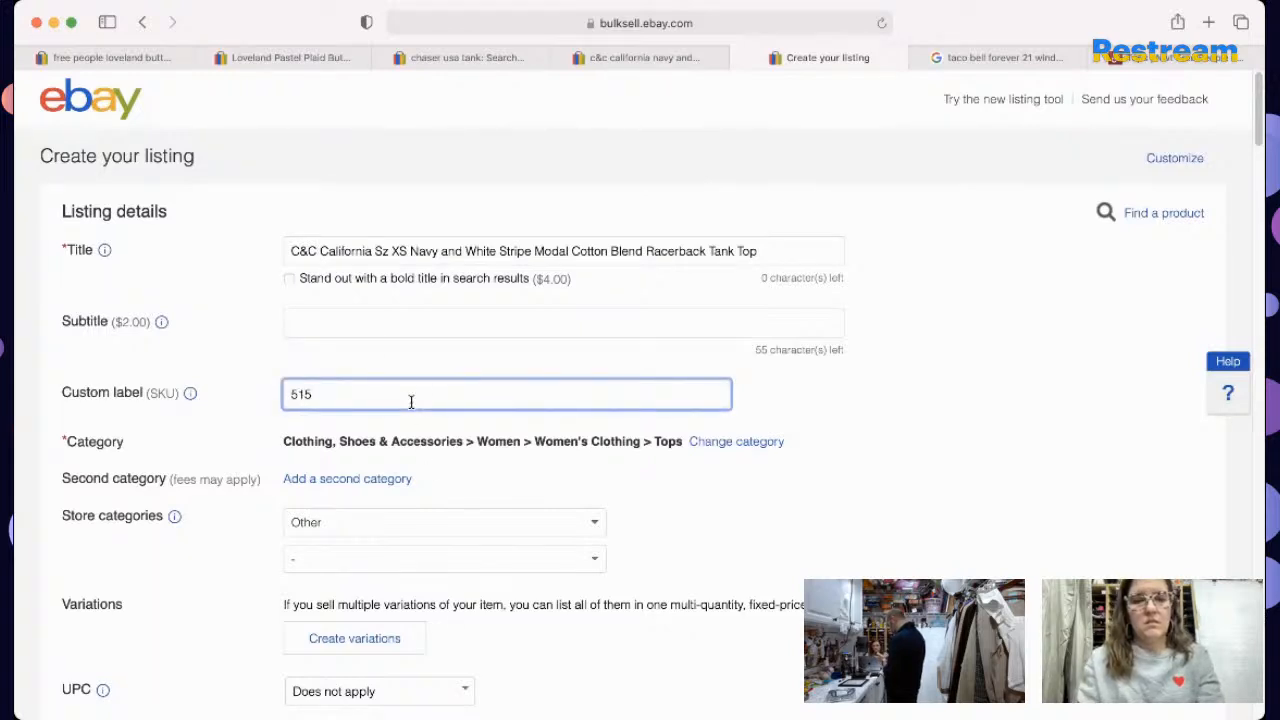
type("1")
Step: Replace "Top" at the end of the title with "NW"
left_click(762, 251)
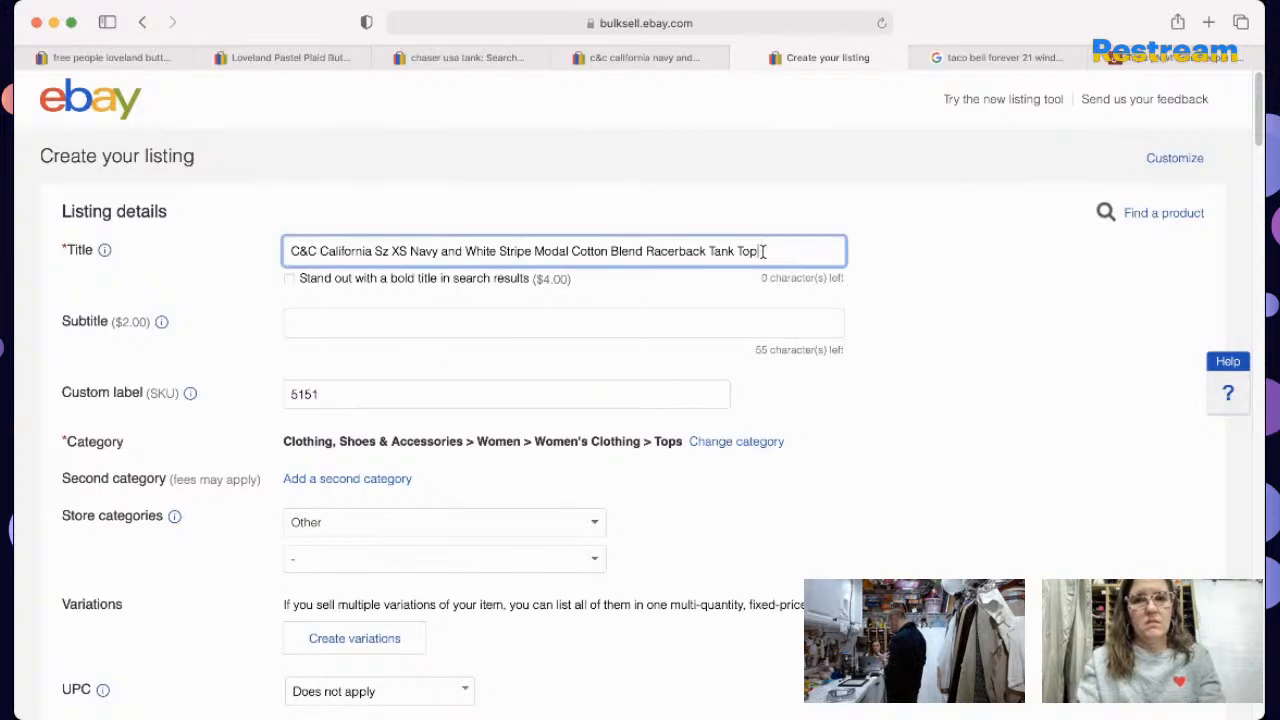
key("BackSpace")
key("BackSpace")
key("BackSpace")
type("NWT")
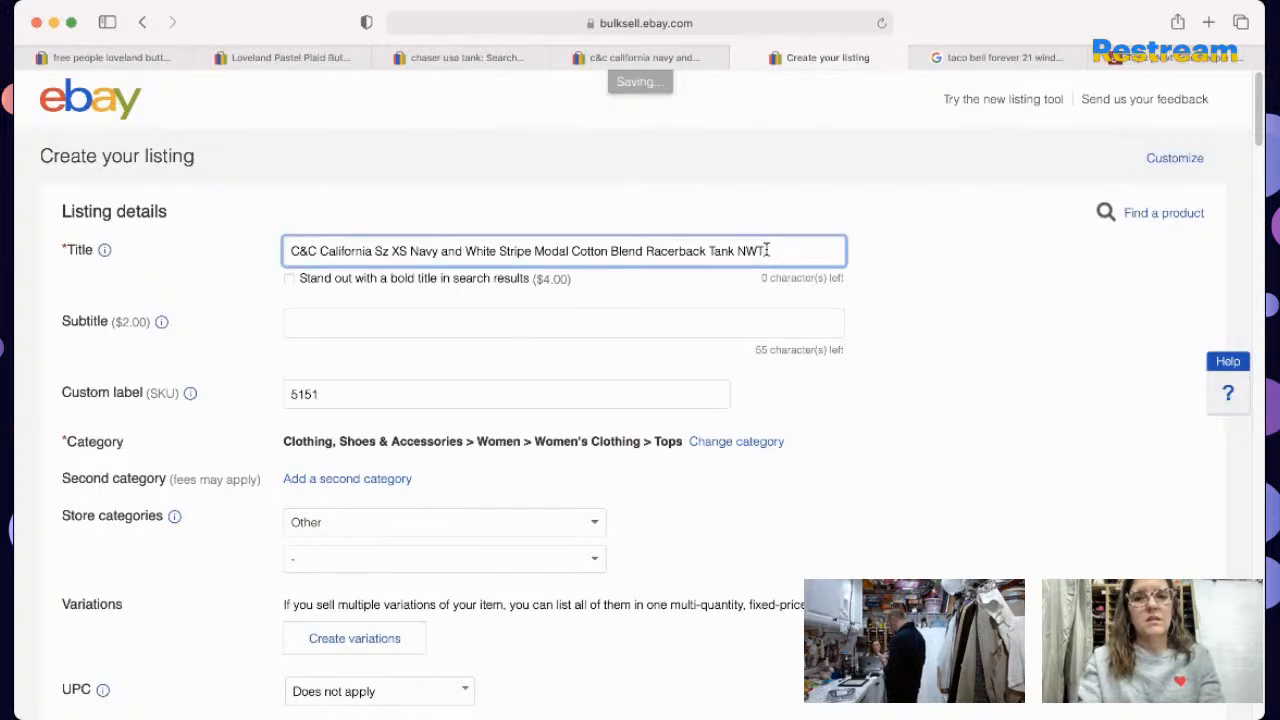
key("BackSpace")
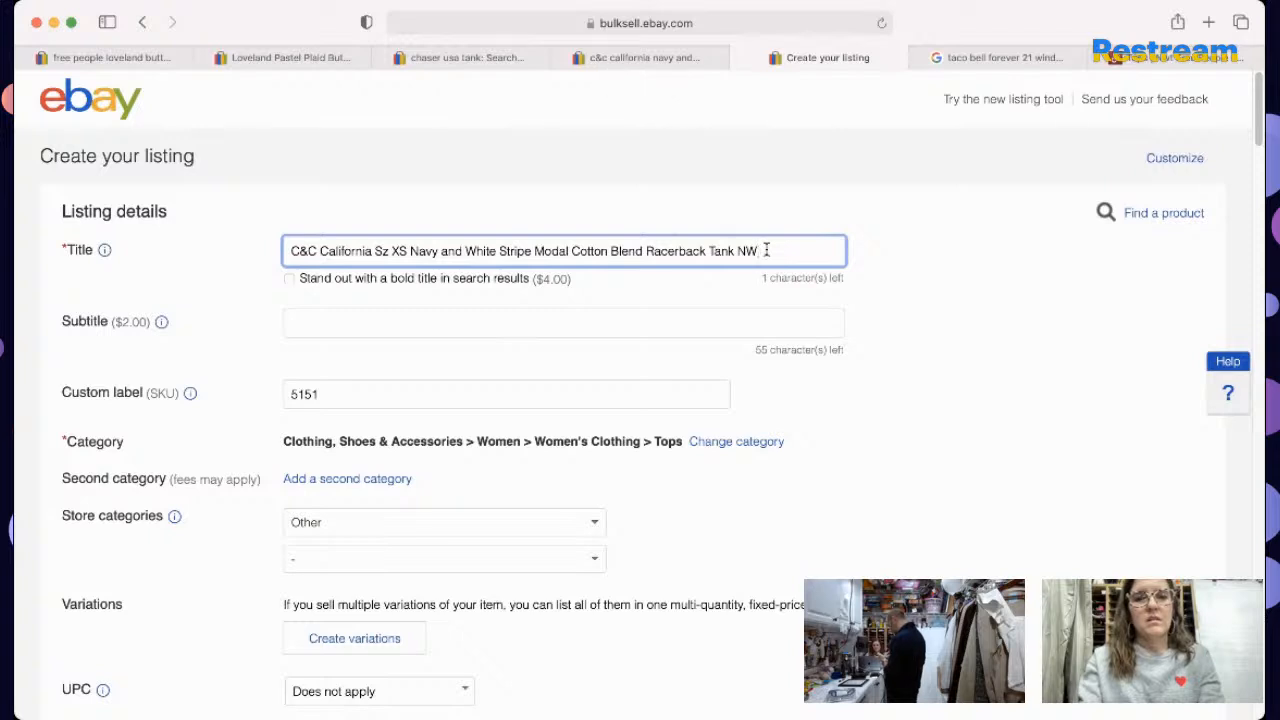
Step: Remove "Blend" from the title to free up characters
left_click(646, 251)
key("BackSpace")
key("BackSpace")
key("BackSpace")
key("BackSpace")
key("BackSpace")
key("BackSpace")
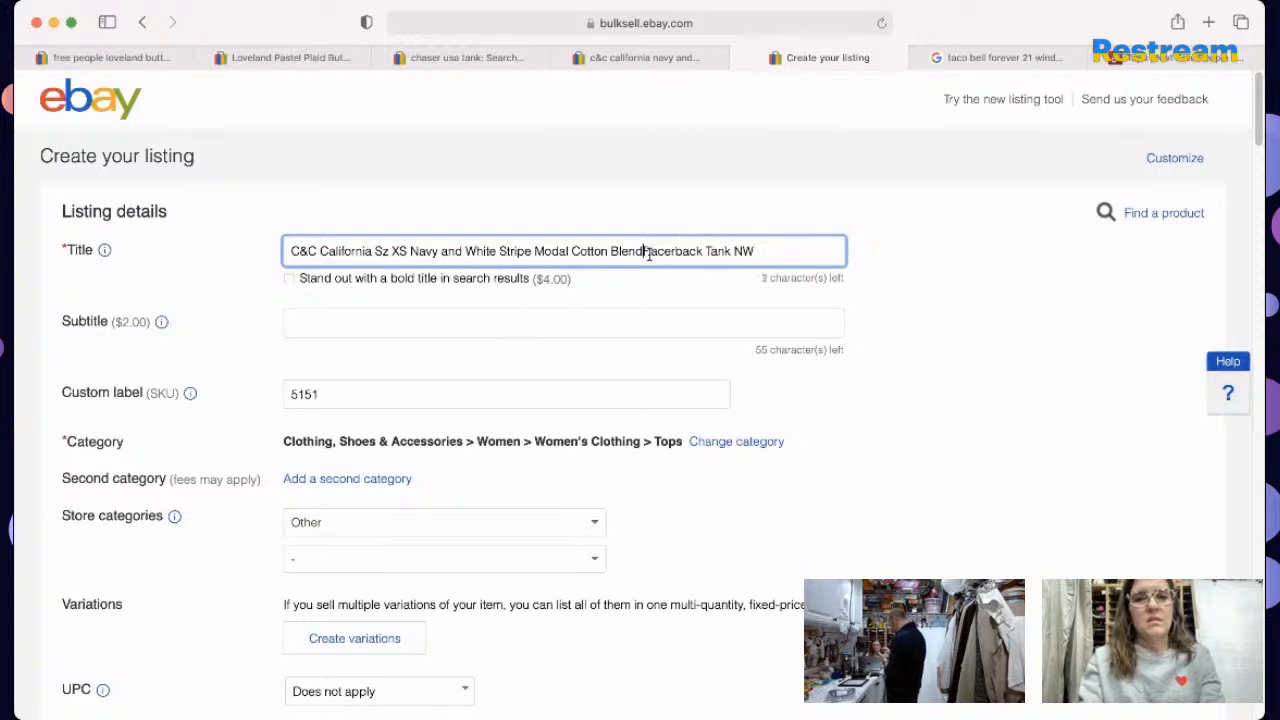
Step: Complete the end of the title as "NWOT NEW" and select the whole title
left_click(735, 253)
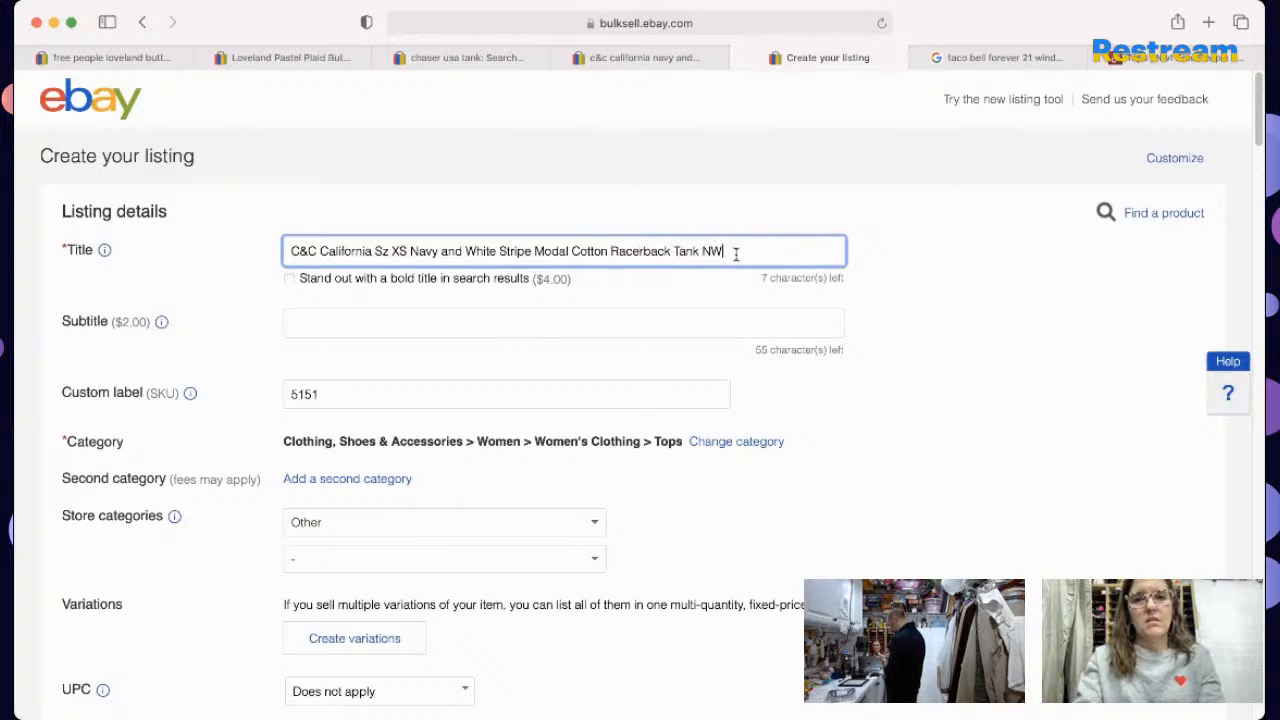
key("BackSpace")
type("WOT")
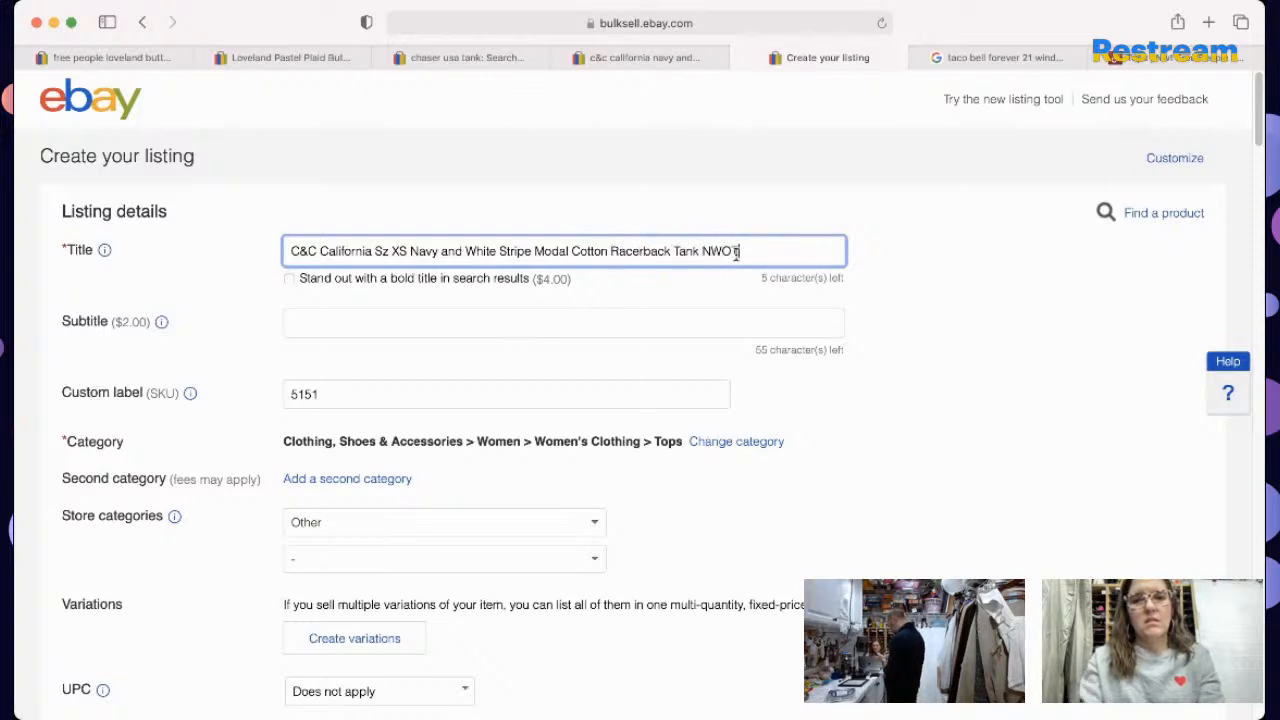
type(" NEW")
triple_click(746, 256)
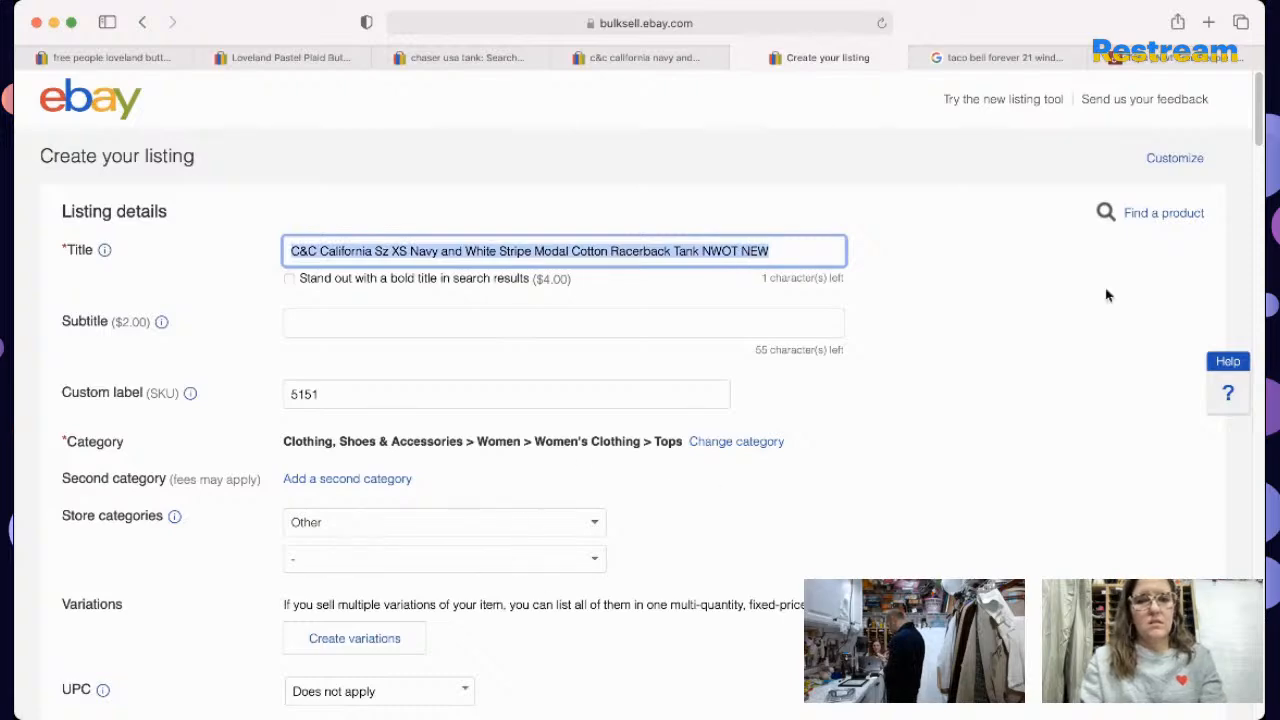
Step: Set the item's condition to New without tags
scroll(1258, 180, "down", 5)
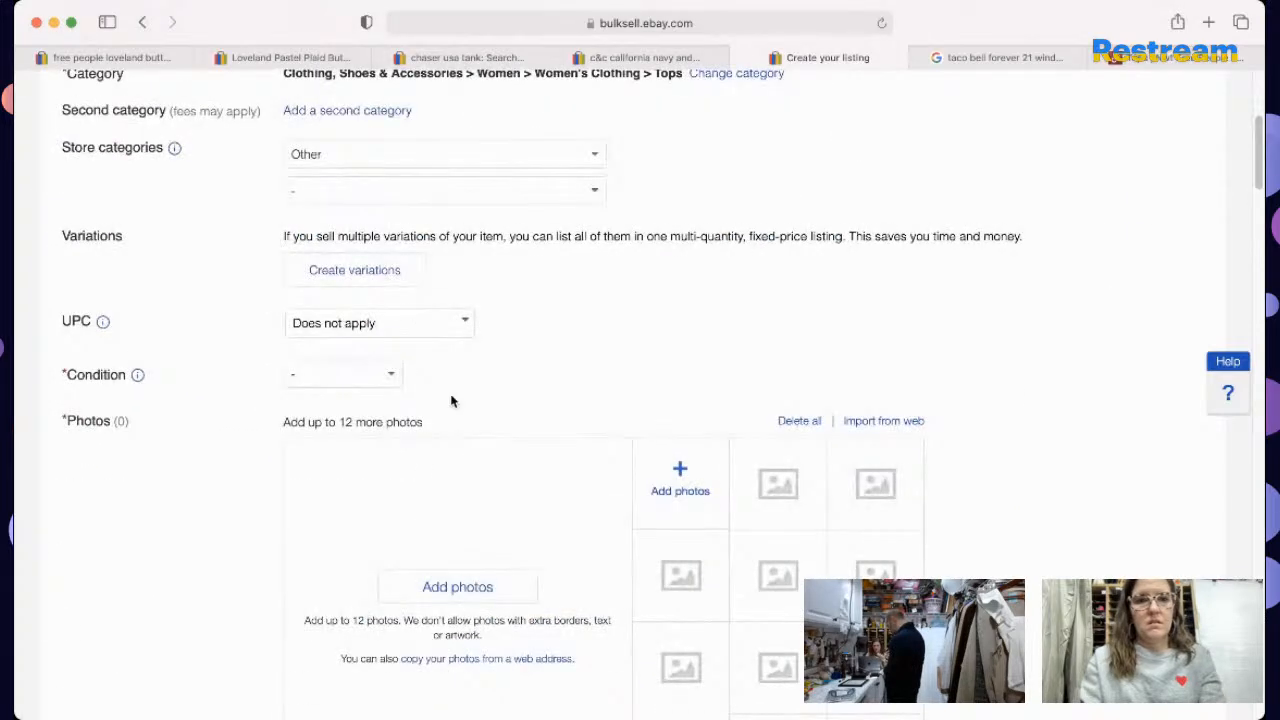
left_click(369, 382)
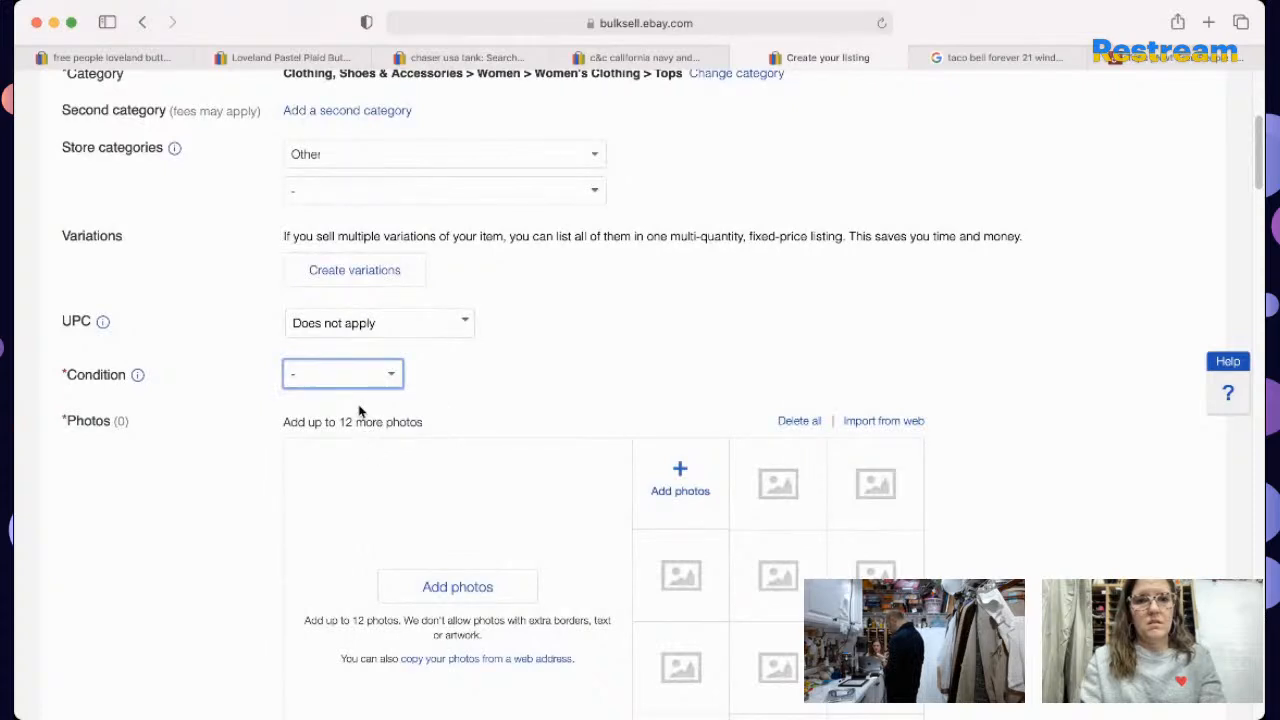
left_click(361, 413)
Step: Enter "Brand New without Original C&C California Tags." as the condition description
left_click(440, 440)
type("Brand new a")
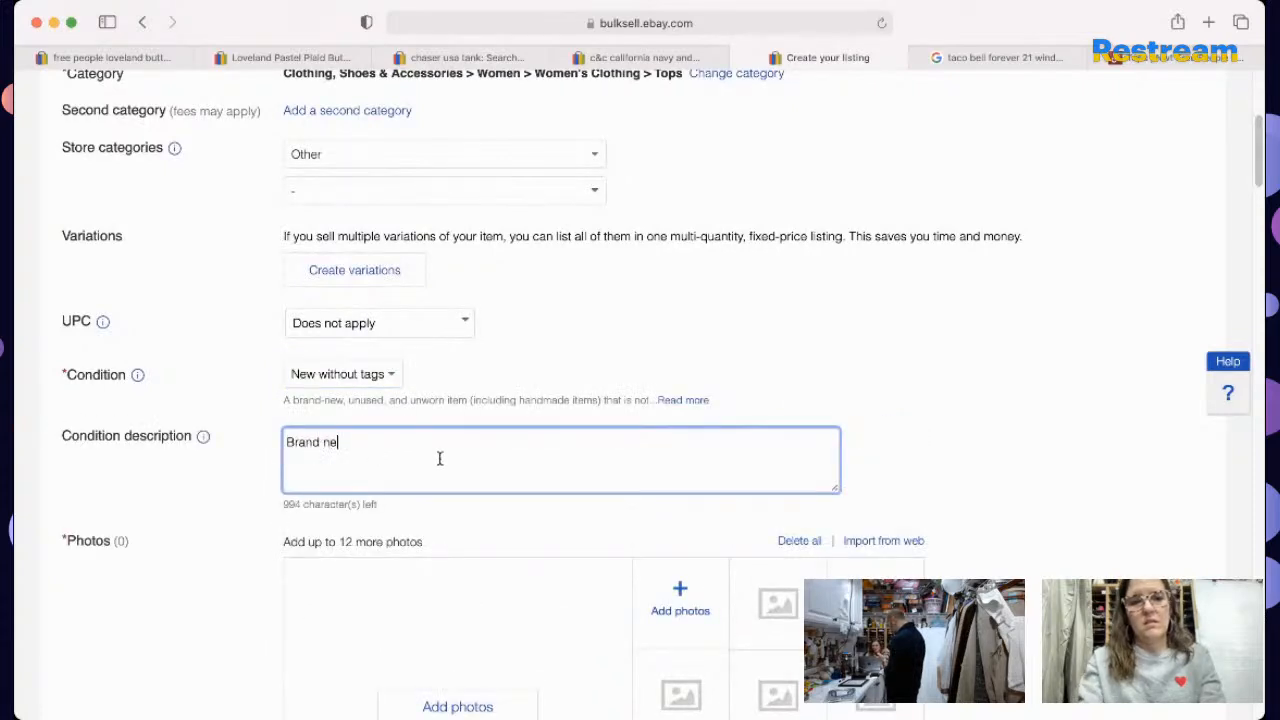
key("BackSpace")
key("BackSpace")
key("BackSpace")
key("BackSpace")
key("BackSpace")
type("N")
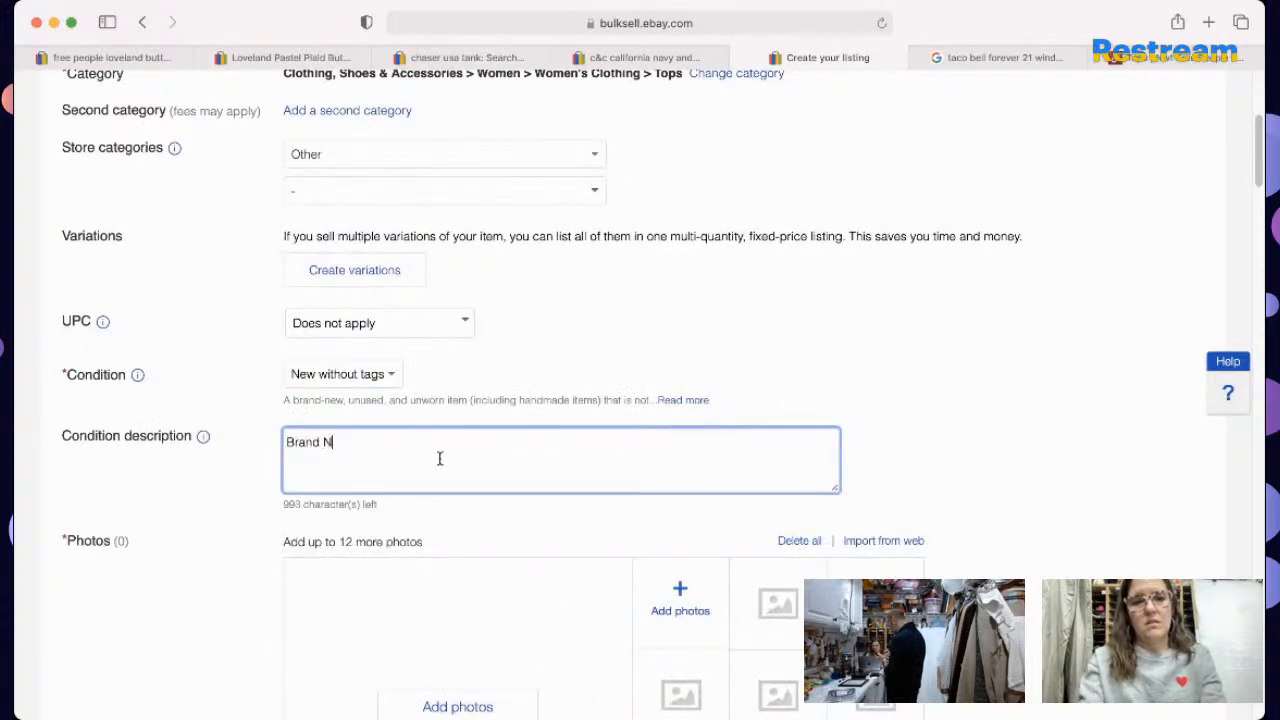
type("ew without Origin")
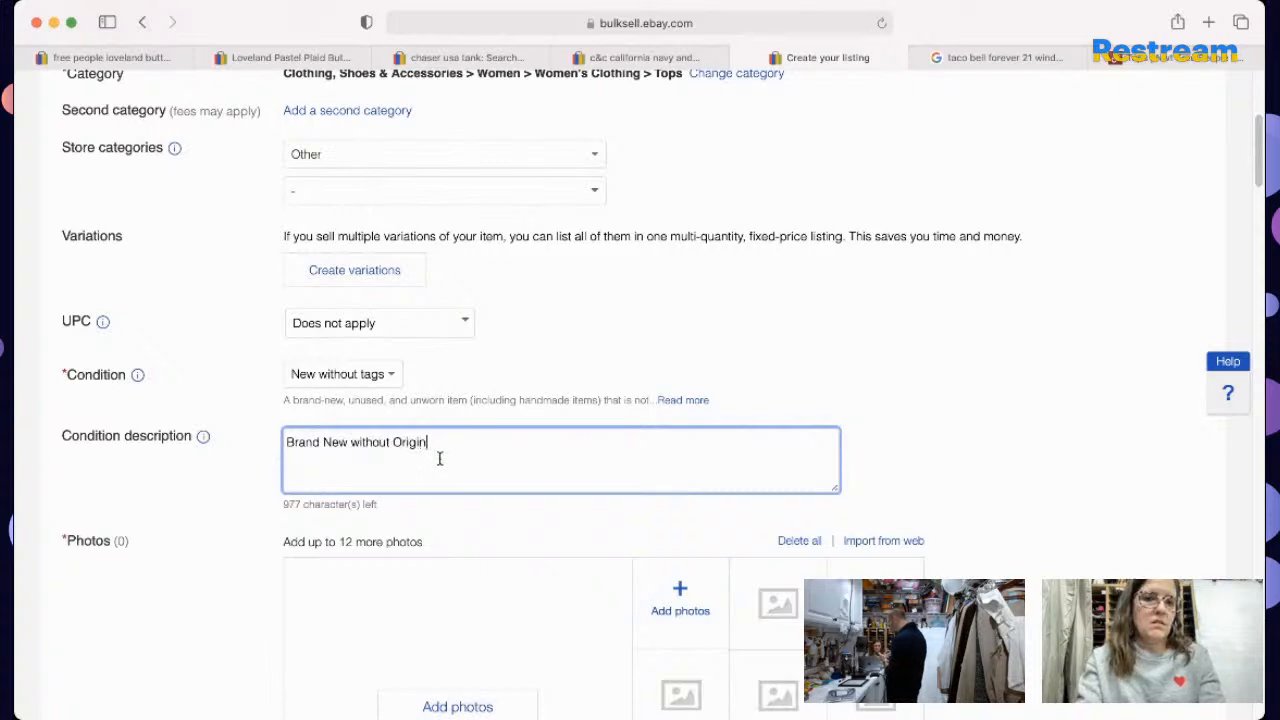
type("al C&C")
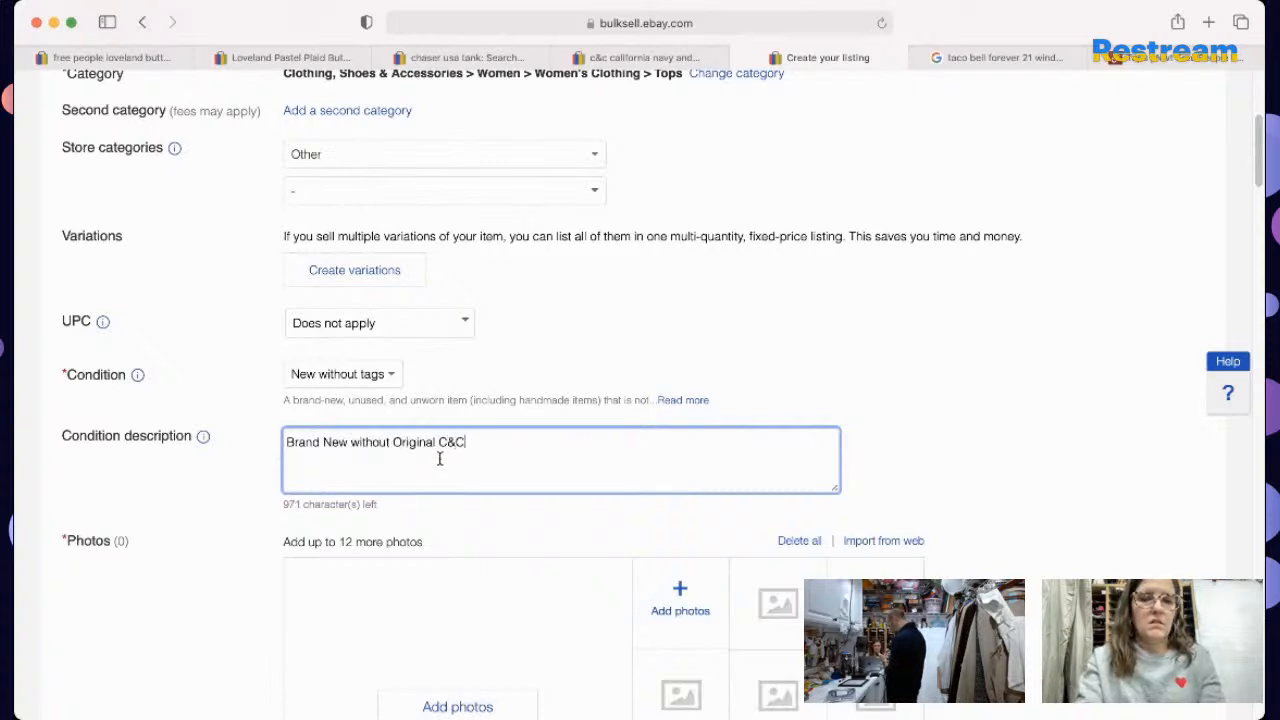
type(" California Tags.")
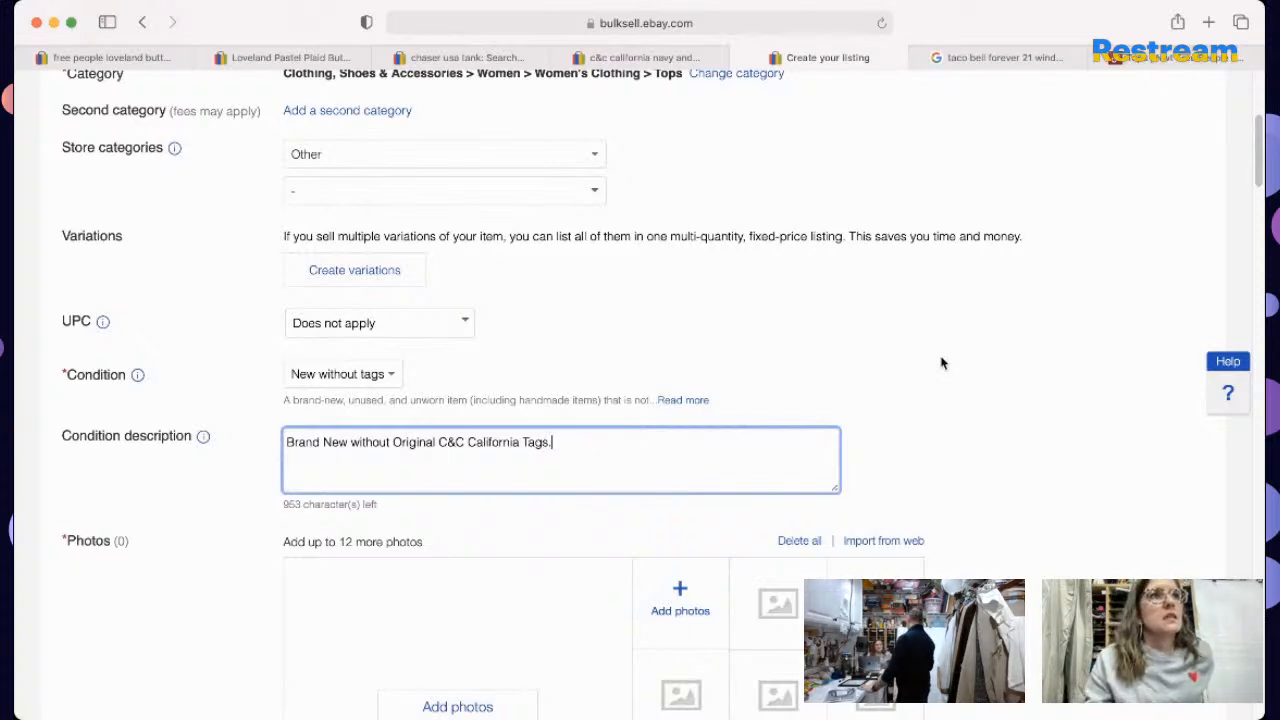
Step: Add the four photos of the striped tank to the listing and move the second one into the main photo position
key("super+Tab")
left_click(1258, 178)
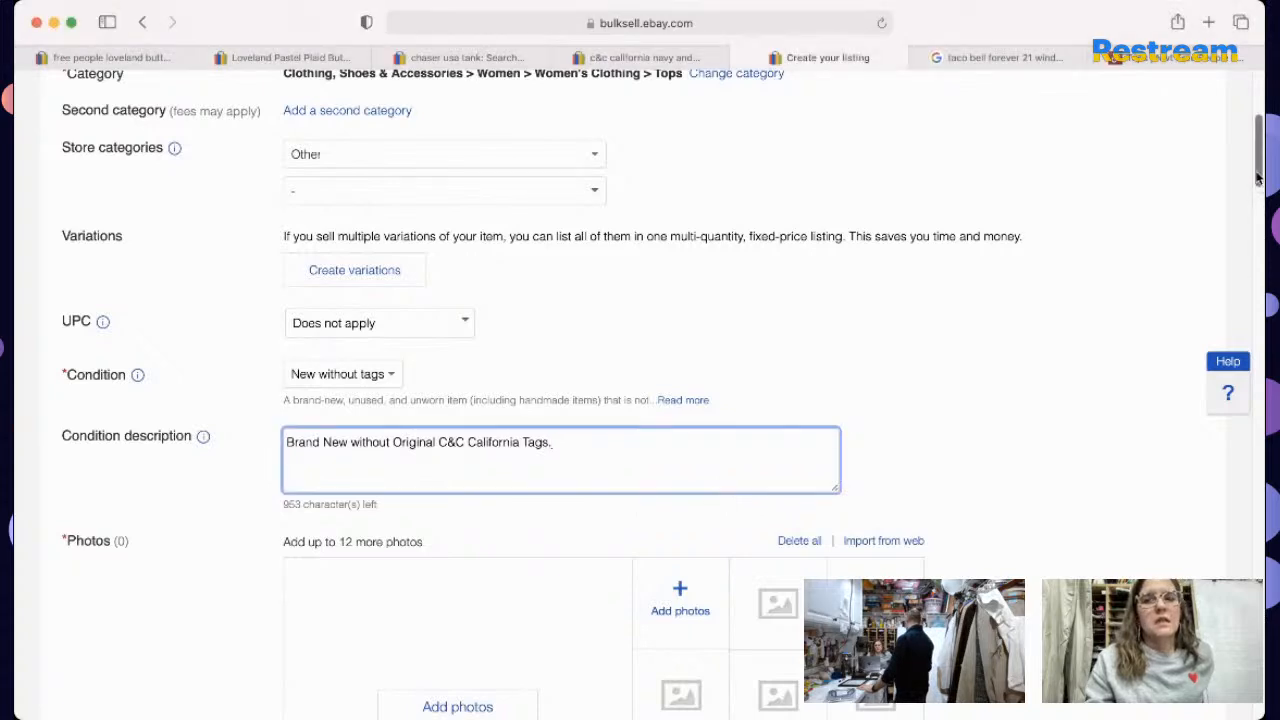
left_click_drag(1258, 178, 1259, 215)
key("super+Tab")
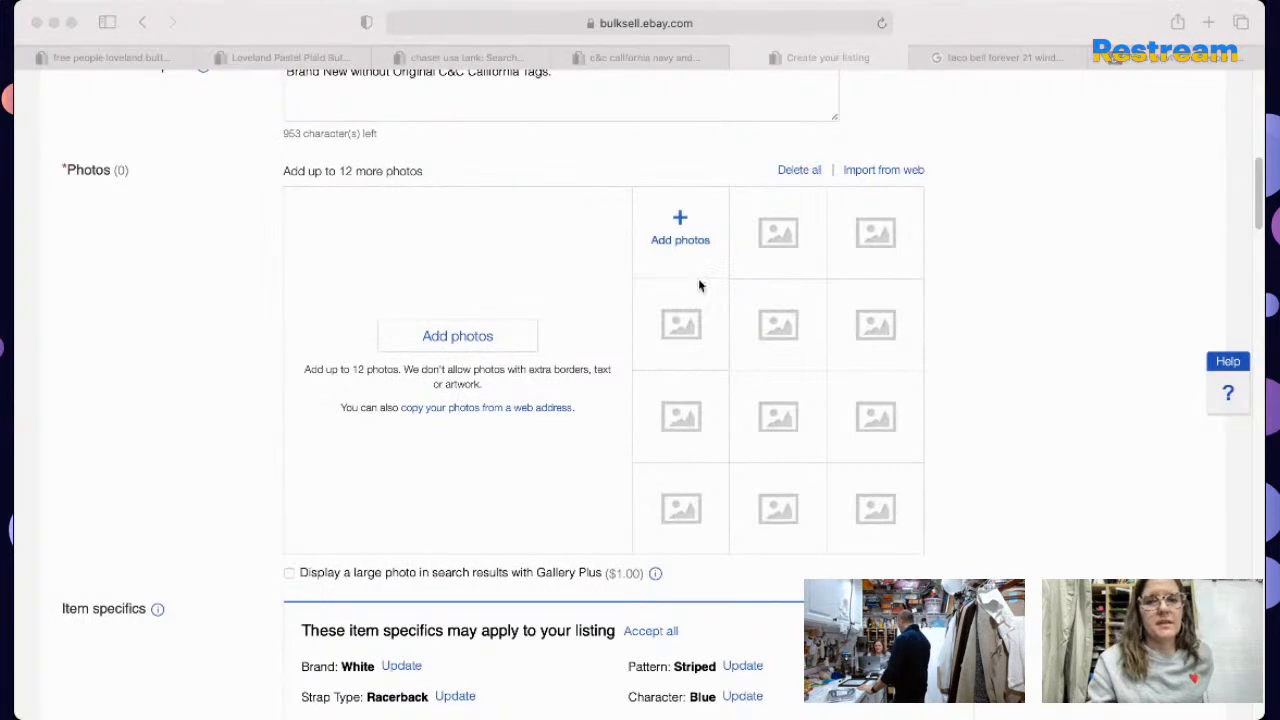
left_click_drag(698, 278, 677, 229)
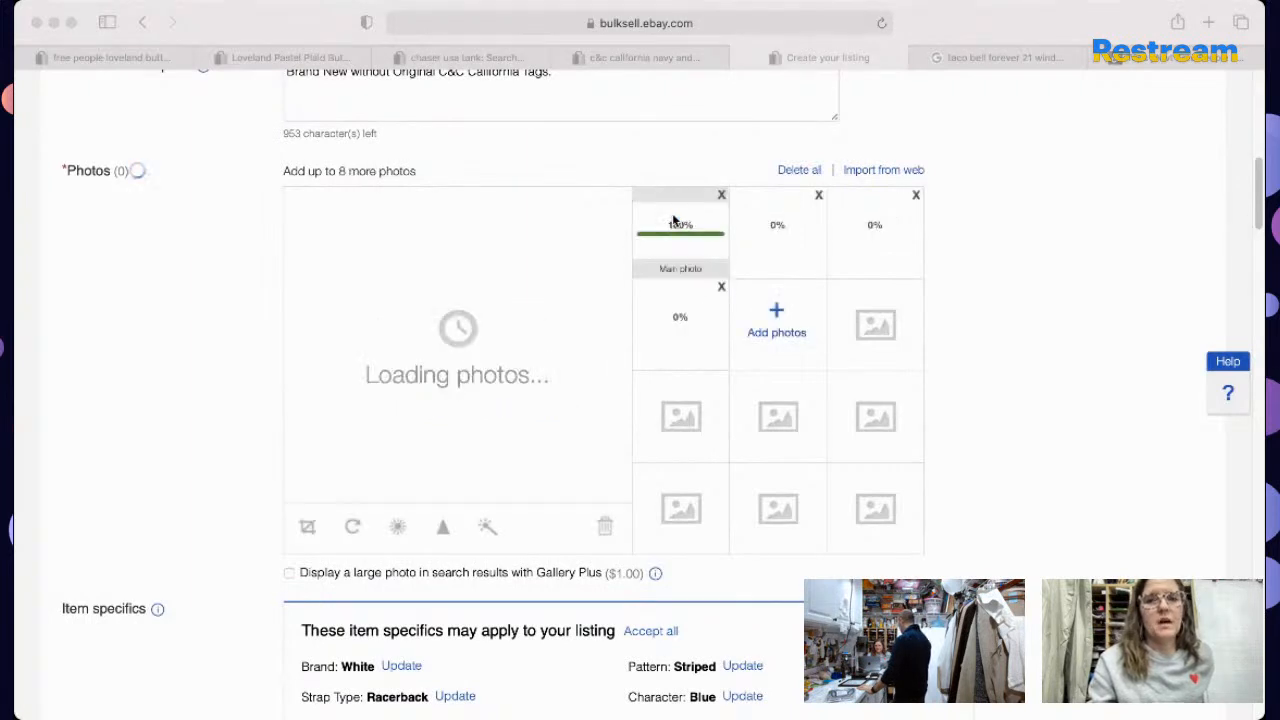
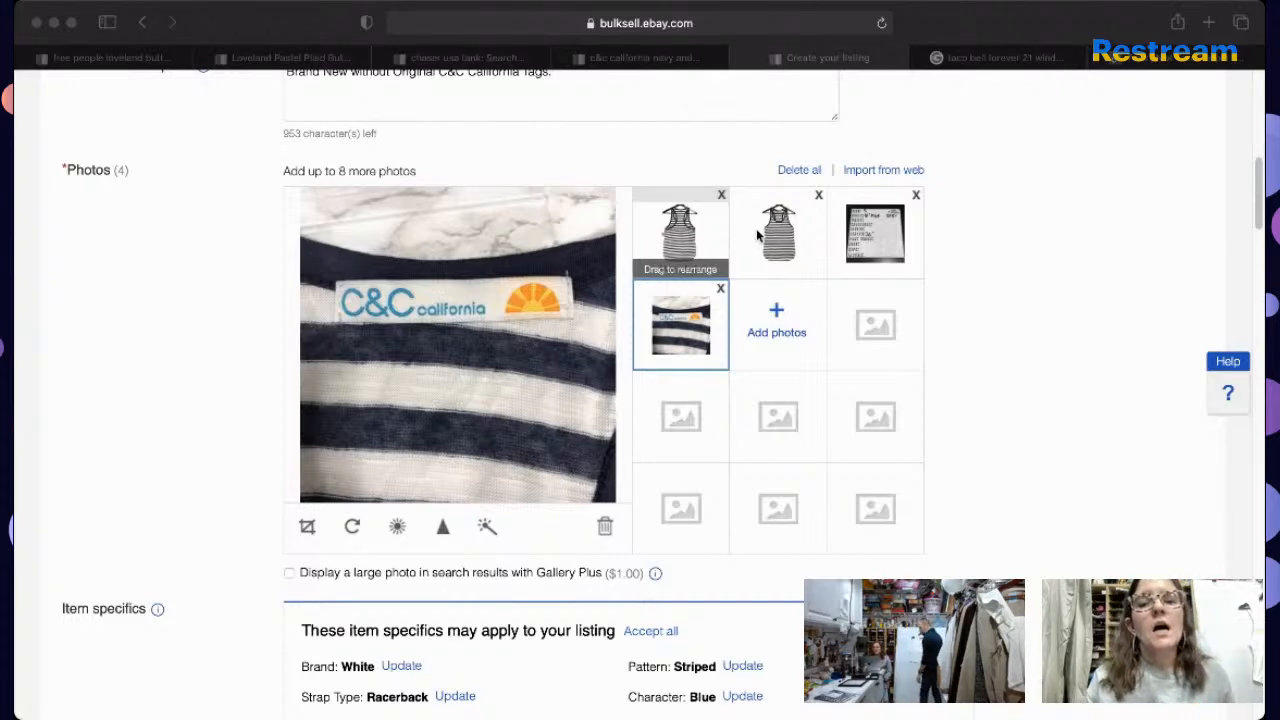
left_click(756, 229)
left_click_drag(756, 230, 653, 225)
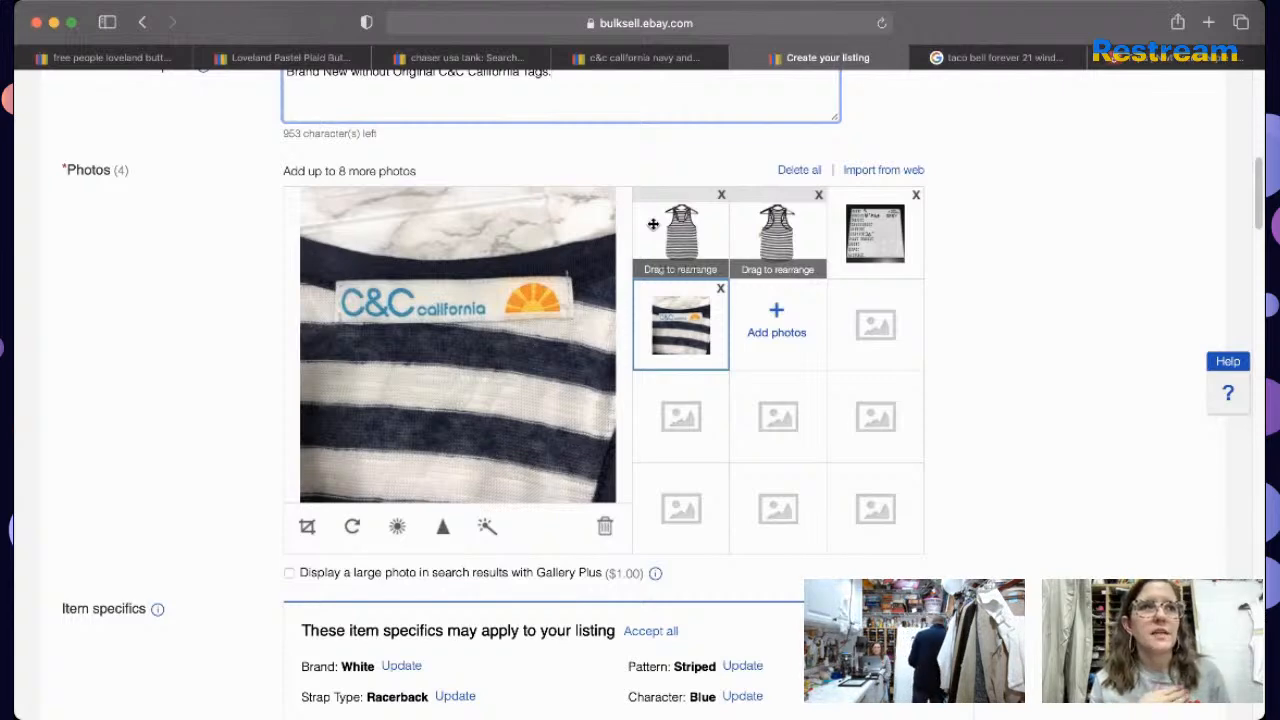
Step: Check the four uploaded photos one by one, including the size chart and brand label, then return to the main photo
left_click(653, 224)
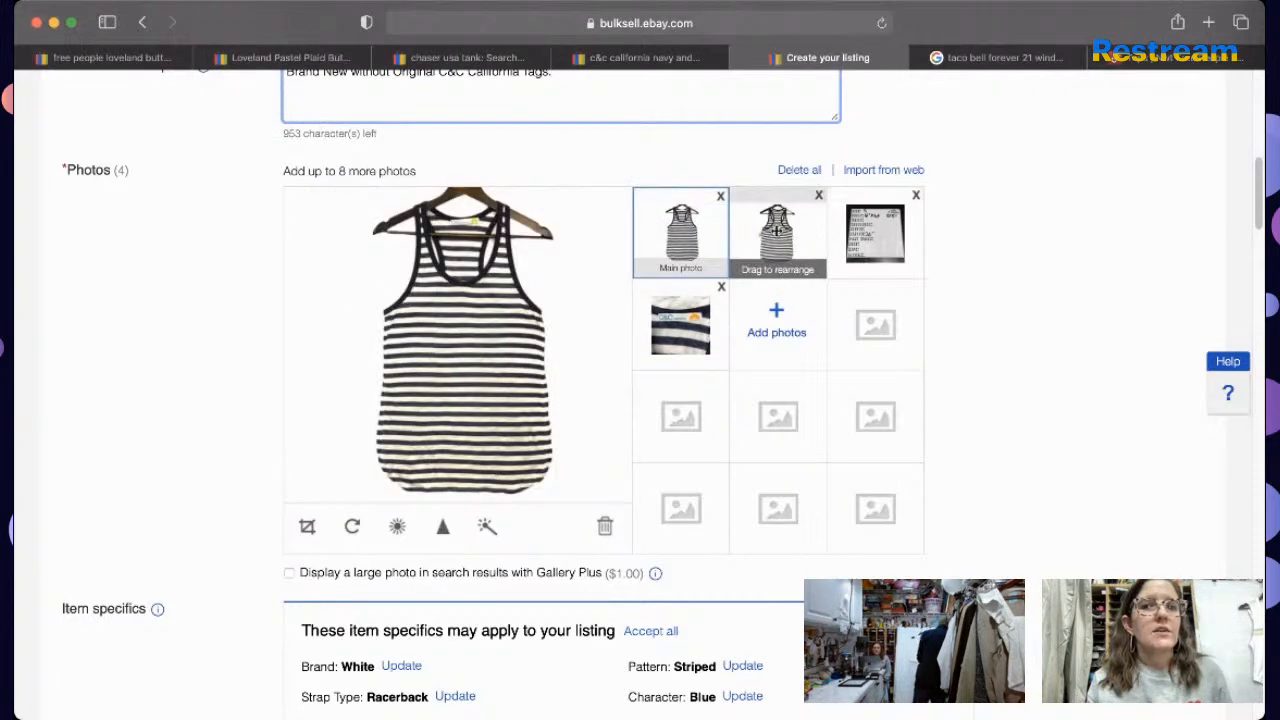
left_click(777, 230)
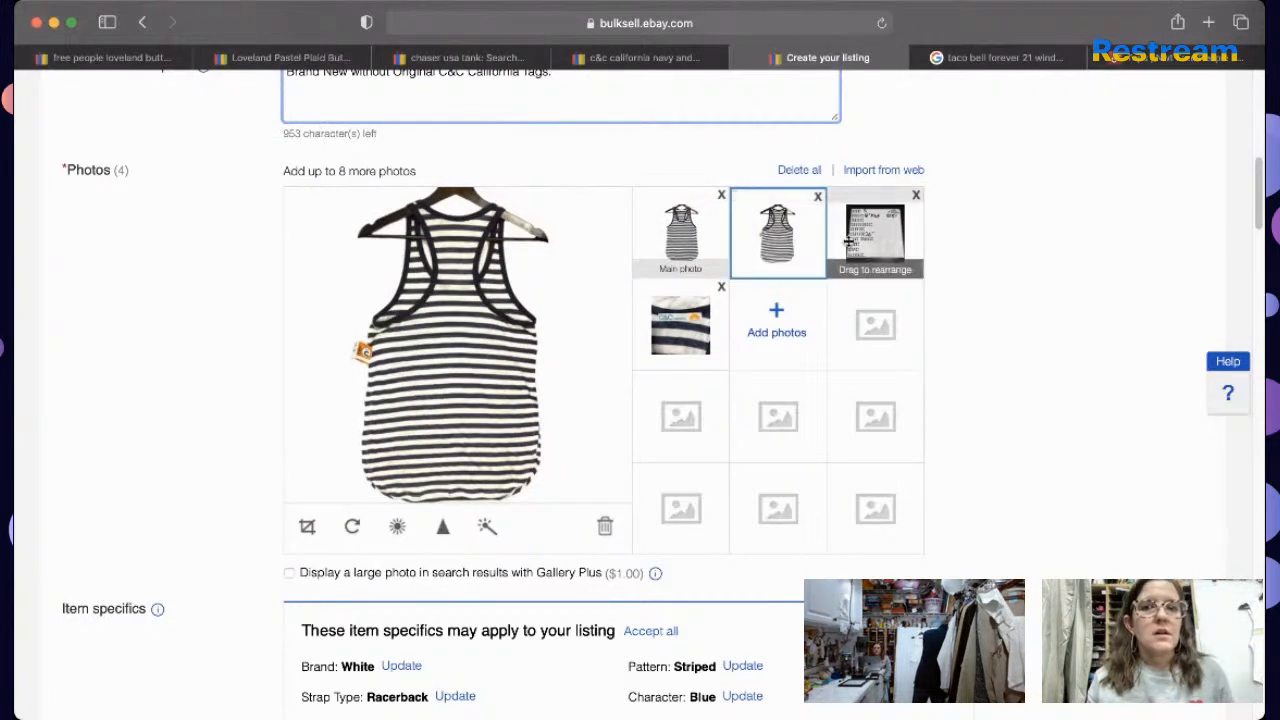
left_click(848, 240)
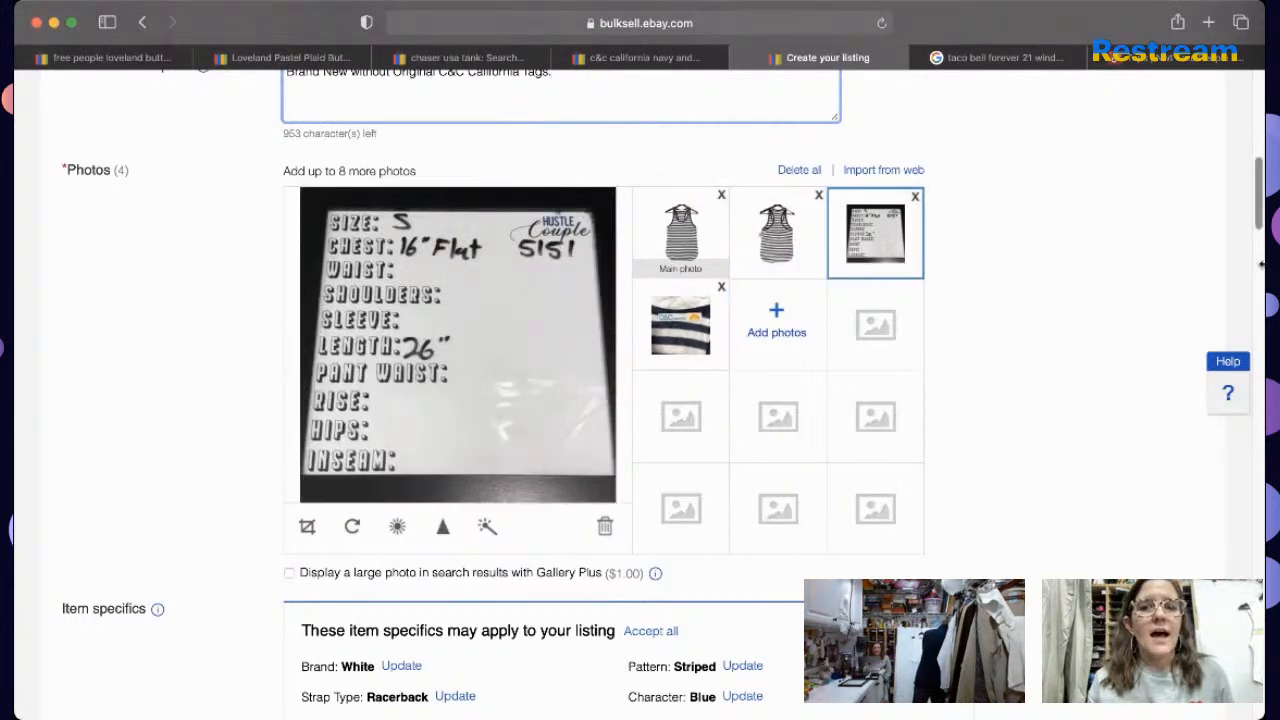
left_click(690, 340)
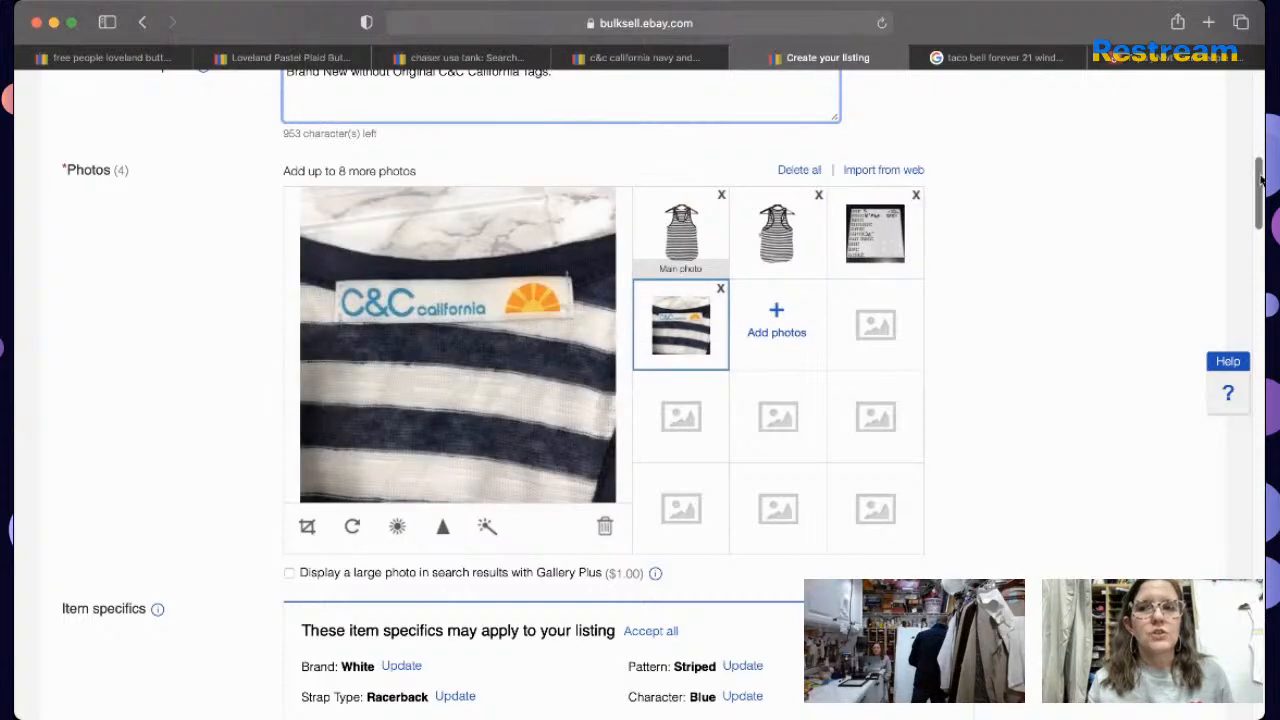
mouse_move(1260, 179)
left_mouse_down()
mouse_move(1247, 222)
mouse_move(1256, 180)
left_mouse_up()
left_click(680, 195)
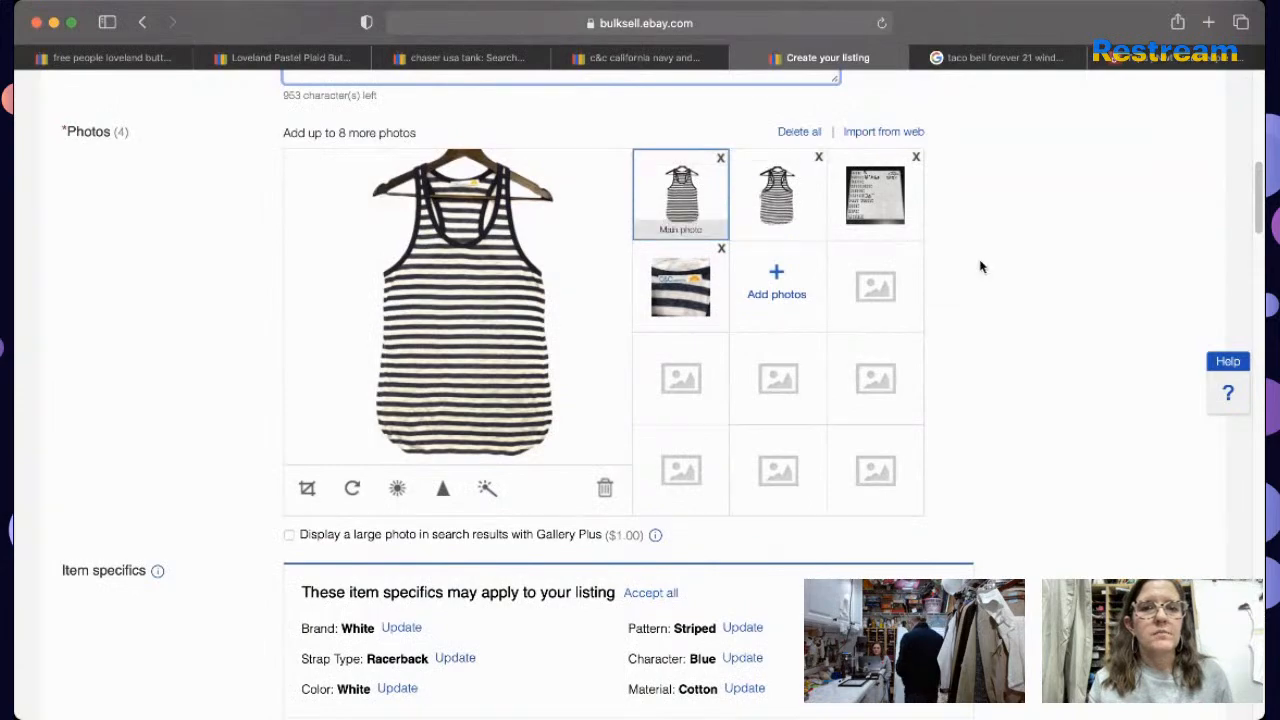
Step: Enter "C&C California Sz XS Navy and White Stripe Modal Cotton Racerback Tank NWOT NEW" as the item description
left_click_drag(1258, 212, 1171, 460)
left_click(1171, 460)
type("C&C California Sz XS Navy and White Stripe Modal Cotton Racerback Tank NWOT NEW")
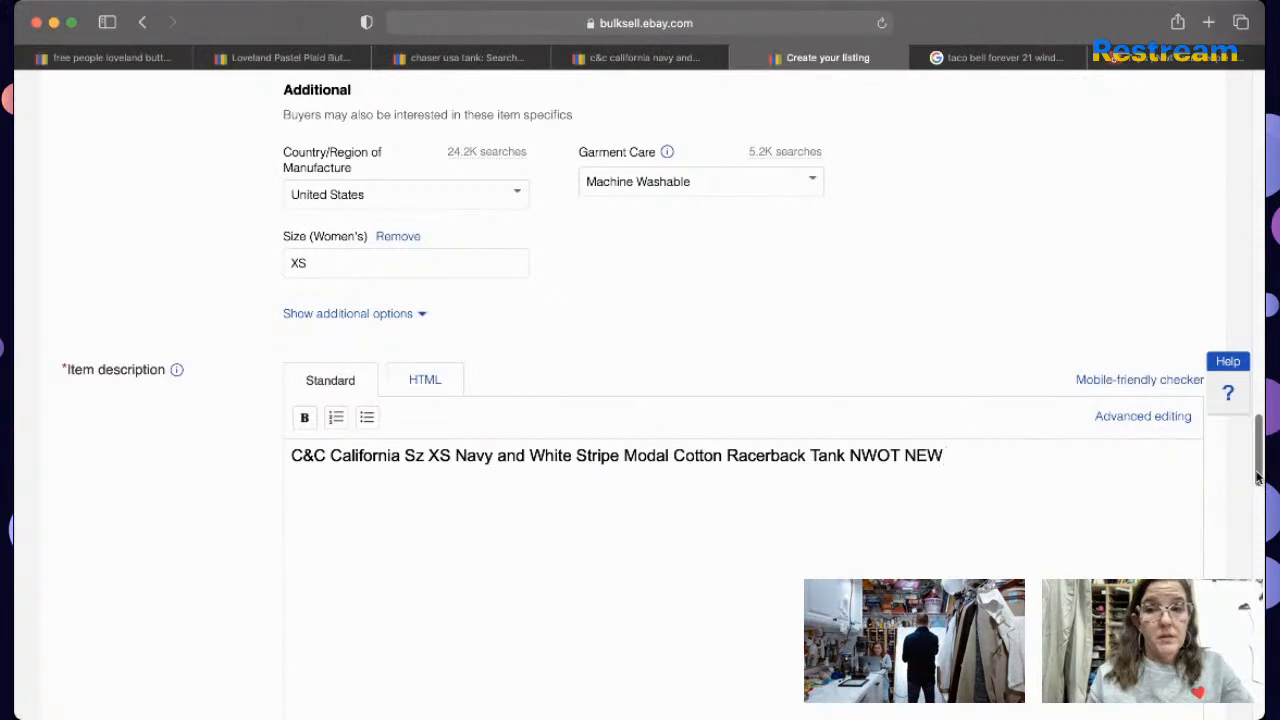
Step: Set the Vintage item specific to No
scroll(1257, 477, "up", 5)
left_click(860, 266)
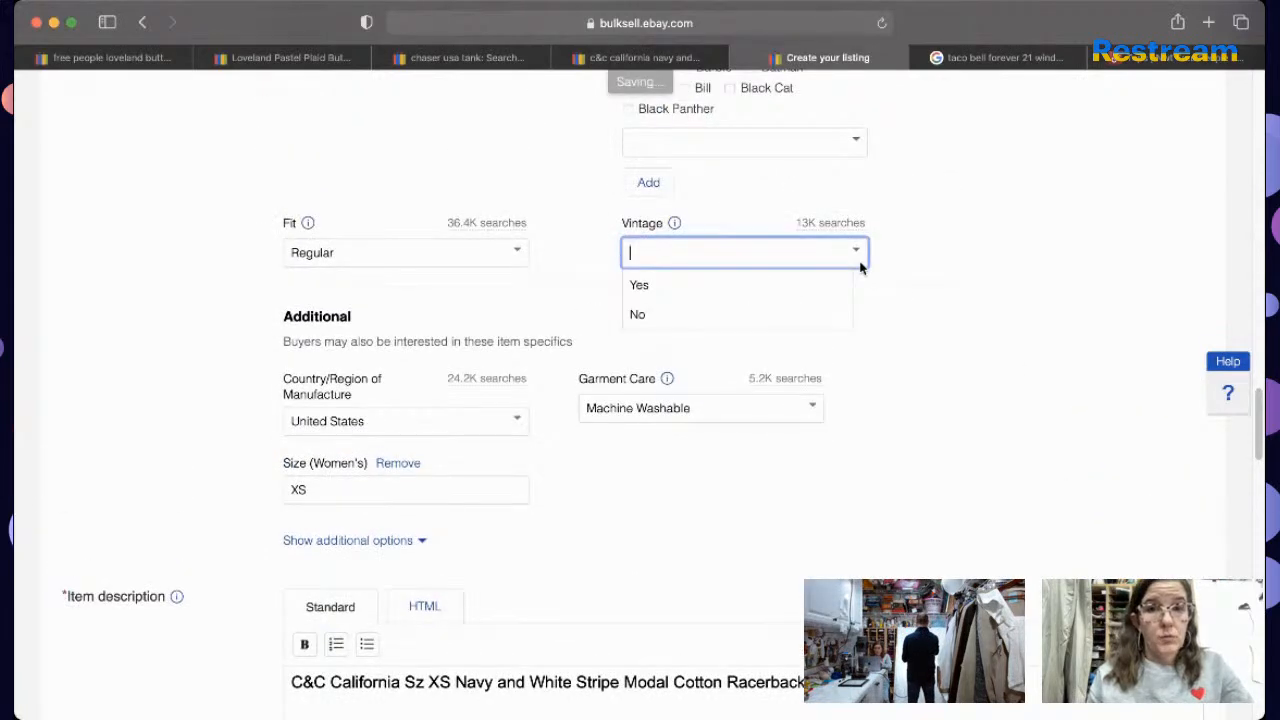
left_click(846, 316)
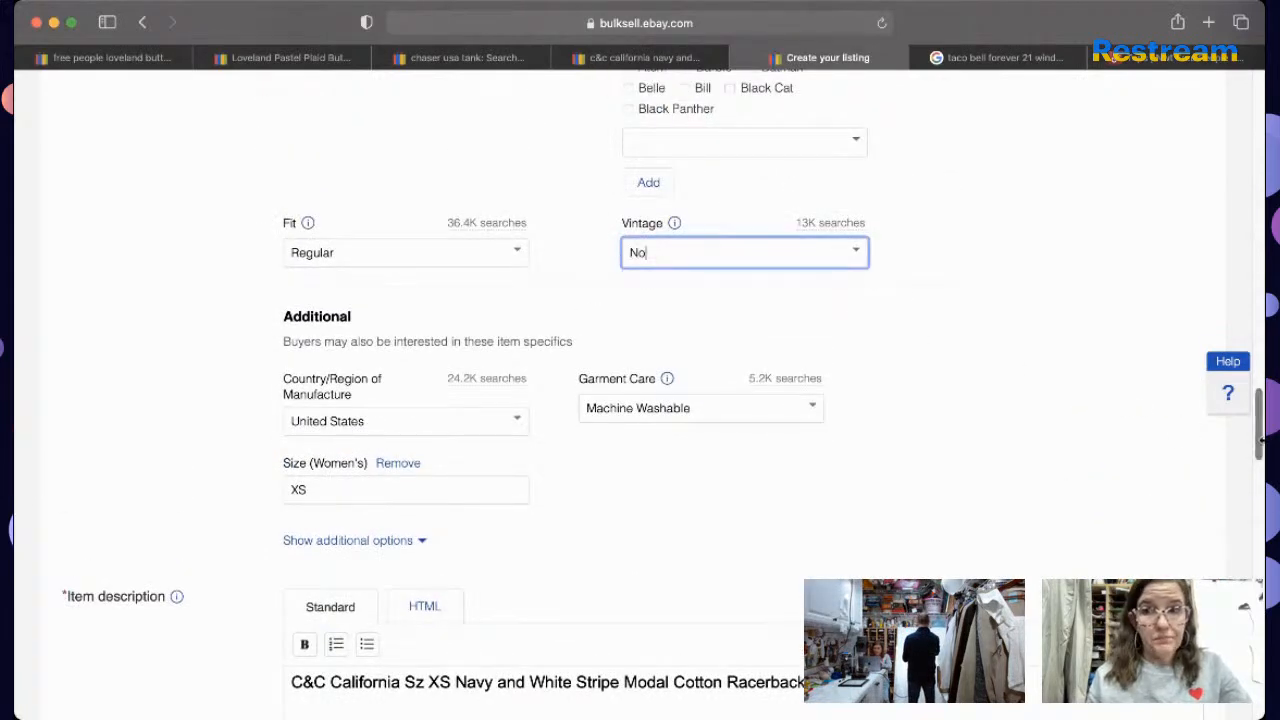
Step: Remove "NEW" from the end of the item description and add a second line reading "Brand New without Tags"
scroll(1258, 446, "down", 5)
left_click(1086, 480)
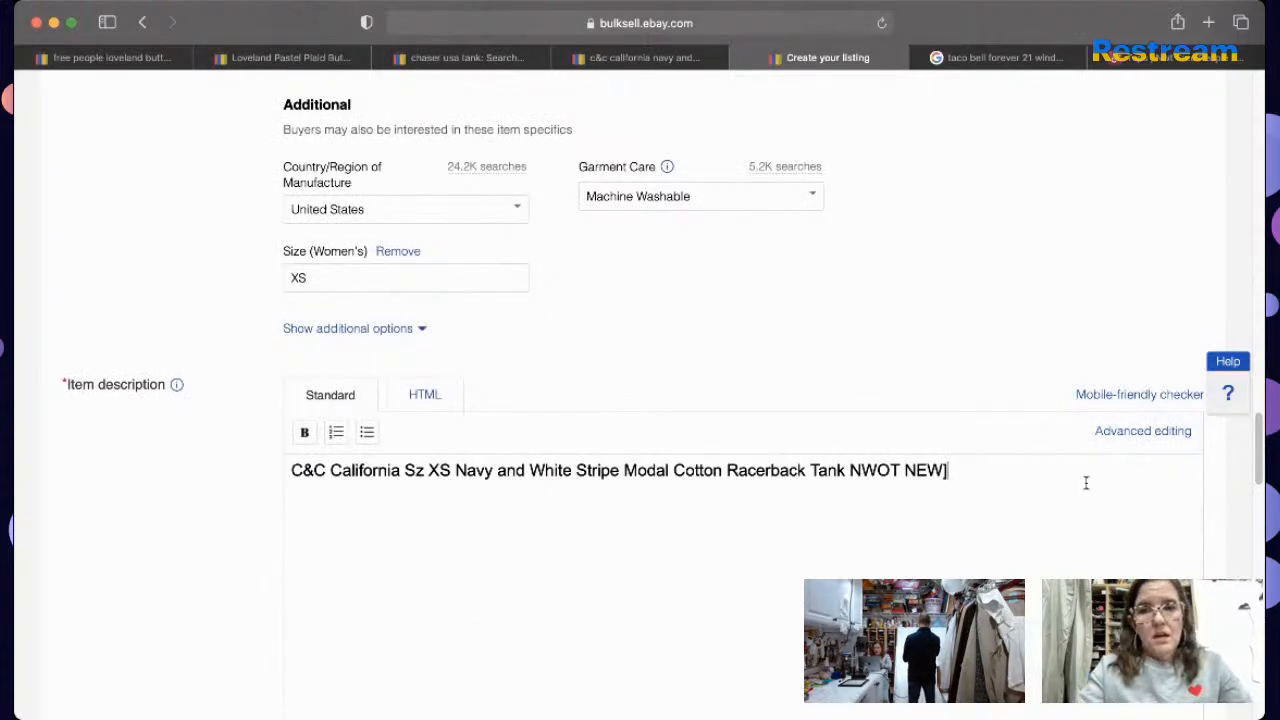
key("BackSpace")
key("BackSpace")
key("BackSpace")
key("BackSpace")
key("Return")
type("BRand")
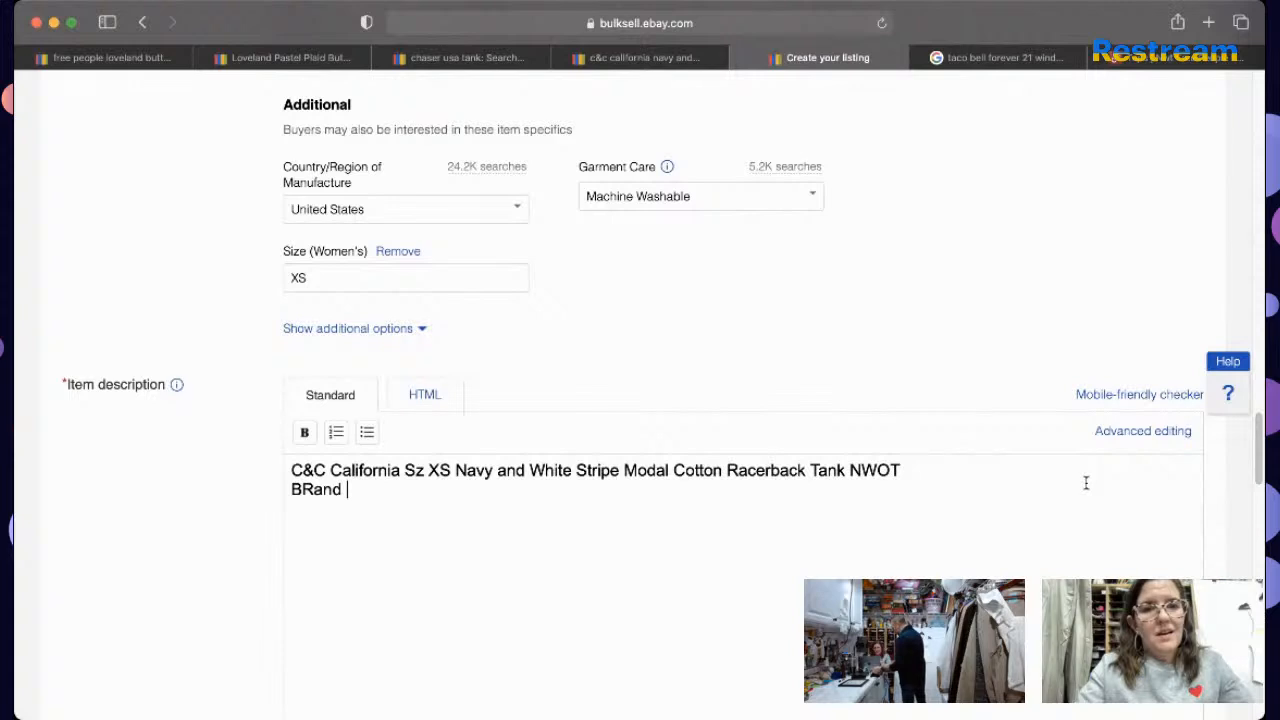
key("BackSpace")
key("BackSpace")
key("BackSpace")
key("BackSpace")
key("BackSpace")
type("Brand New wiht")
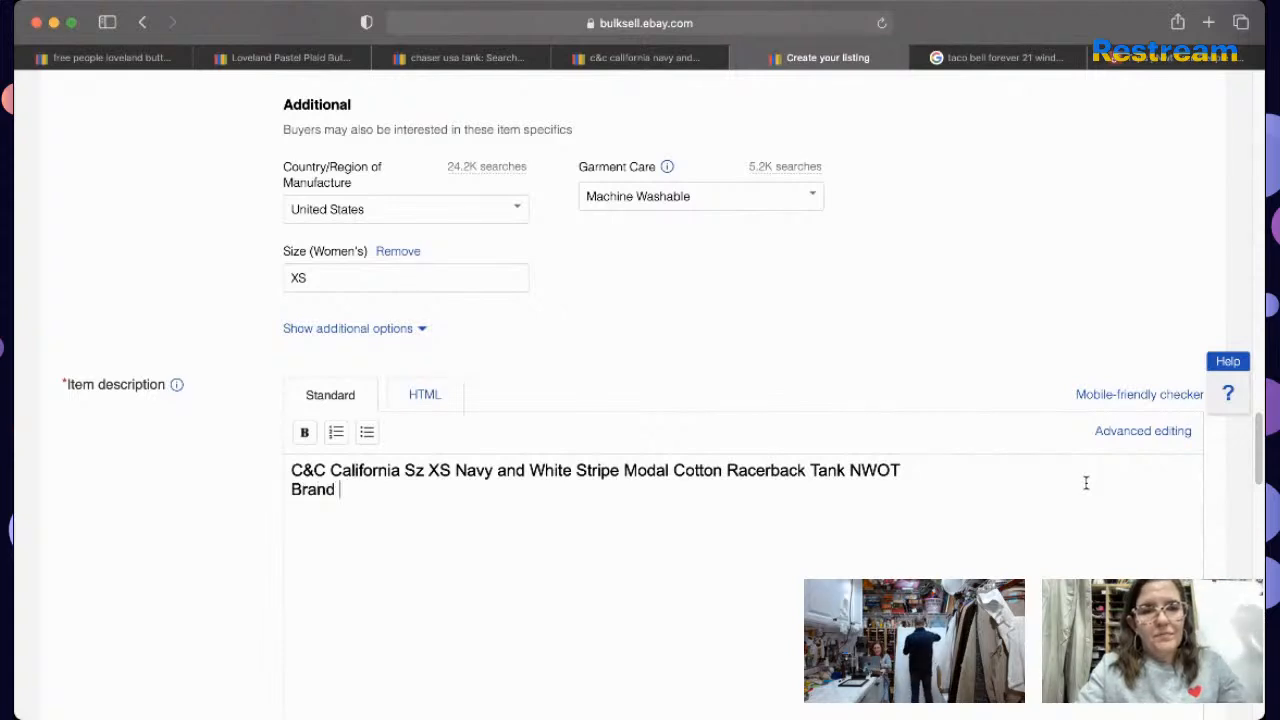
key("BackSpace")
key("BackSpace")
type("thout ")
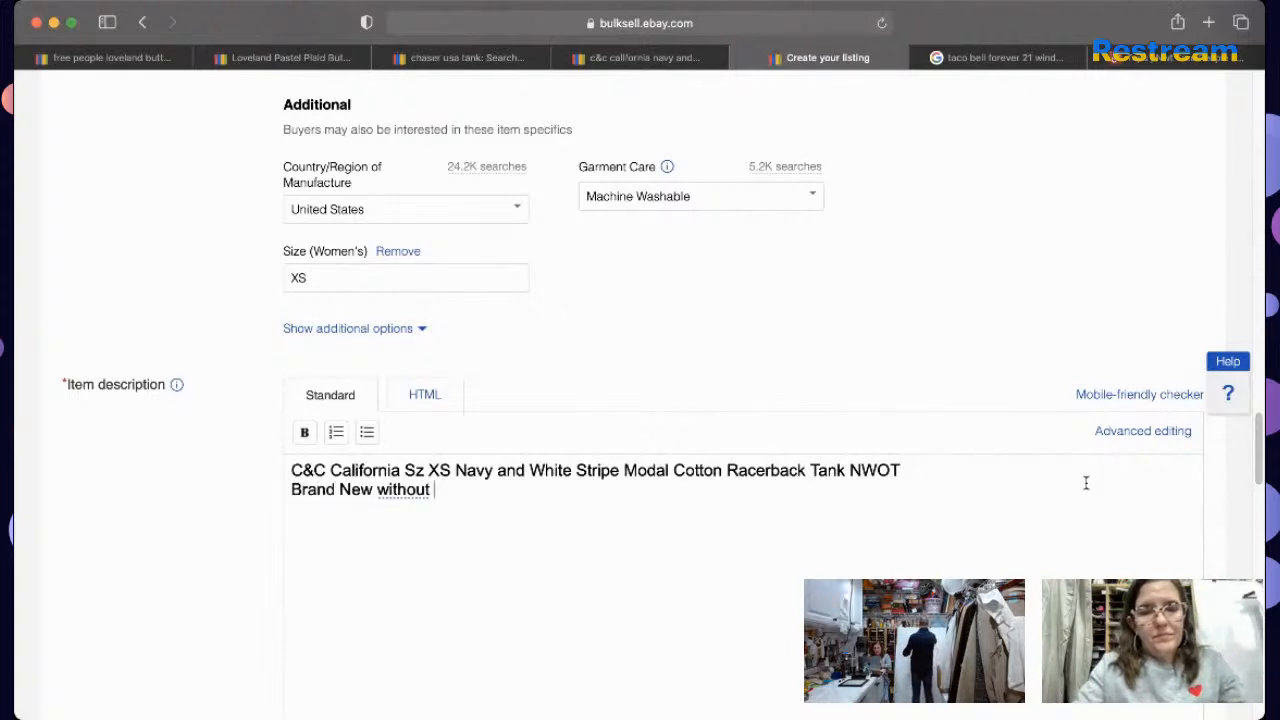
type("Tags")
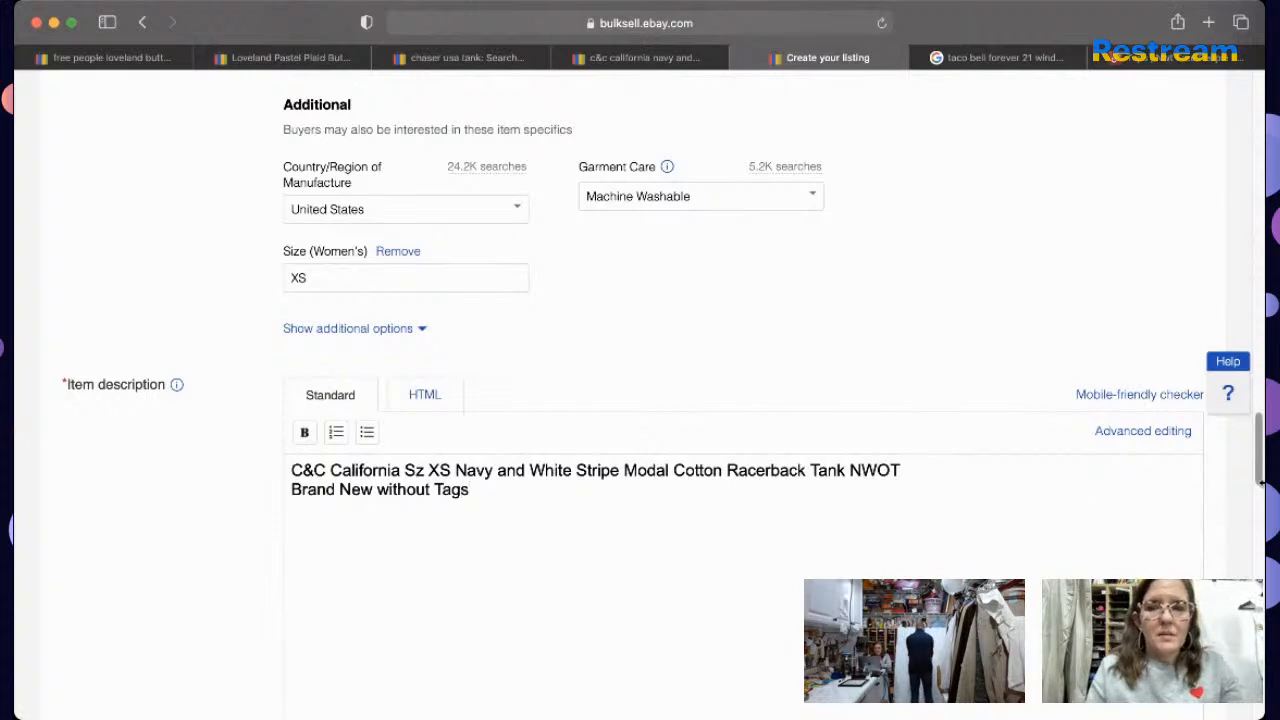
Step: Add a third description line reading "Please See Detailed Measurements in the Photos."
left_click_drag(1259, 459, 1258, 480)
key("Return")
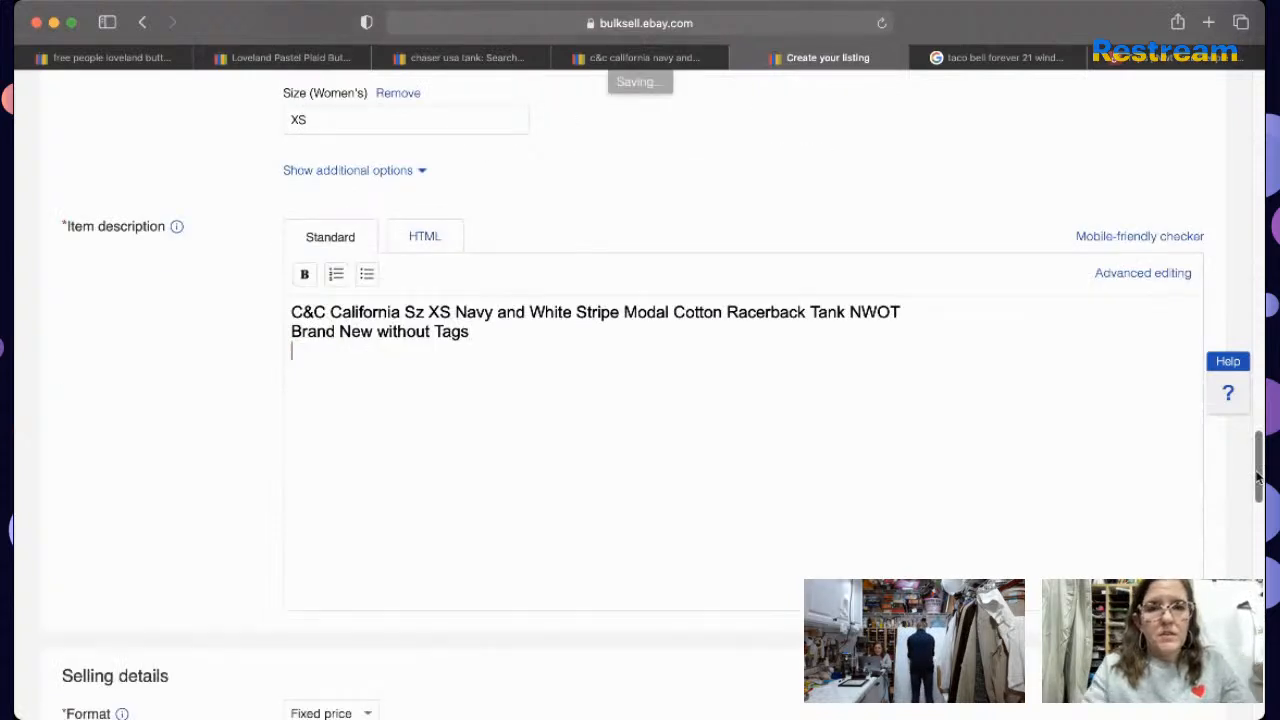
type("e")
key("BackSpace")
type("Please See Detailed Measurements in the Photos.")
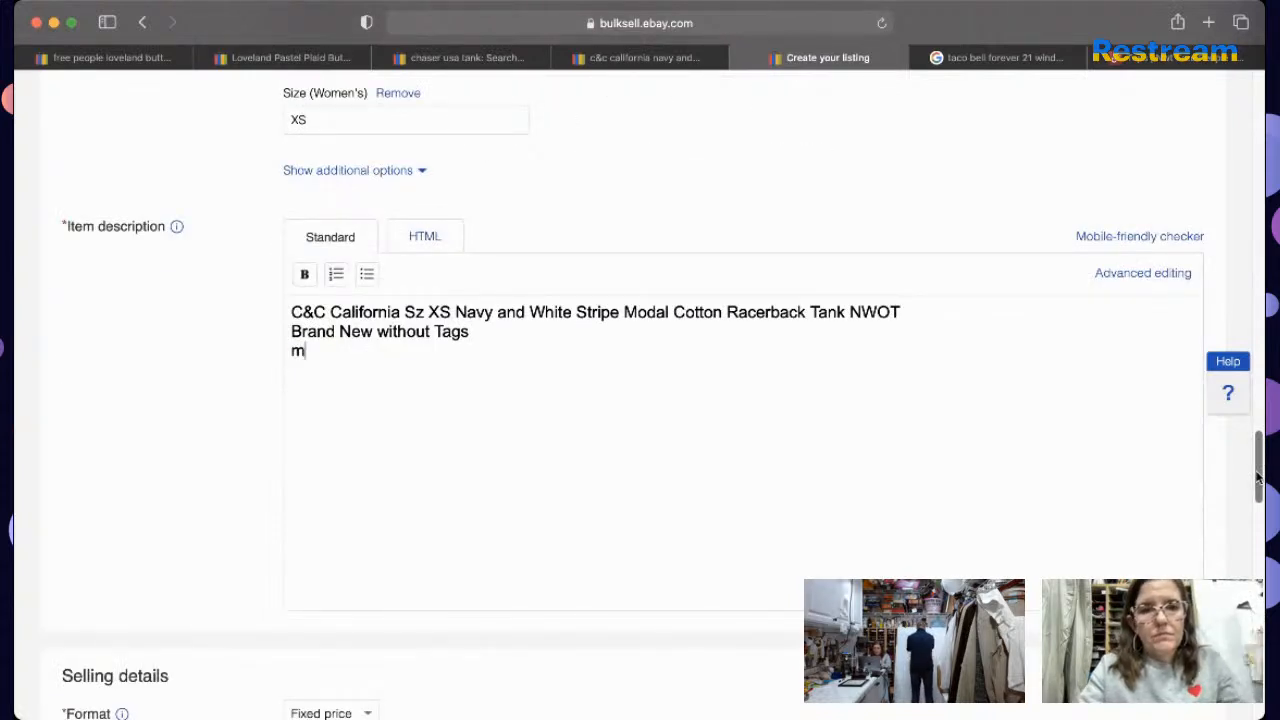
Step: Set the Buy It Now price to $24.95
left_click_drag(1261, 430, 1258, 545)
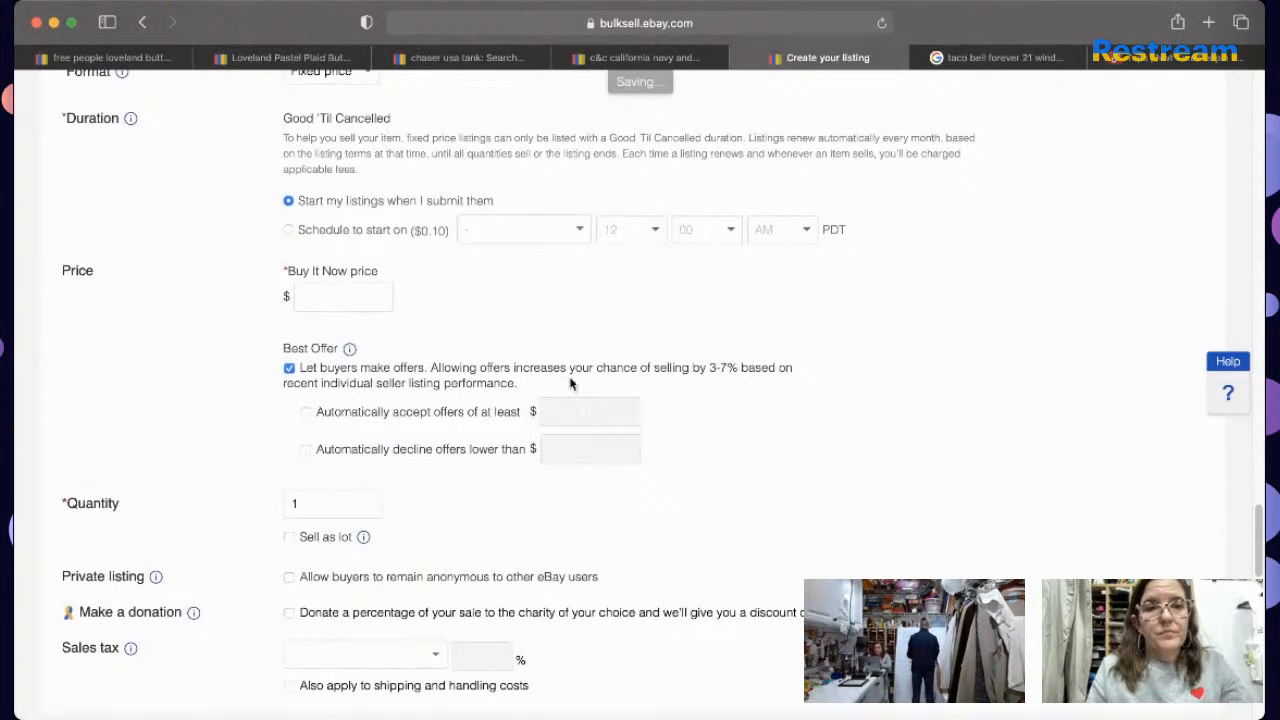
left_click(316, 299)
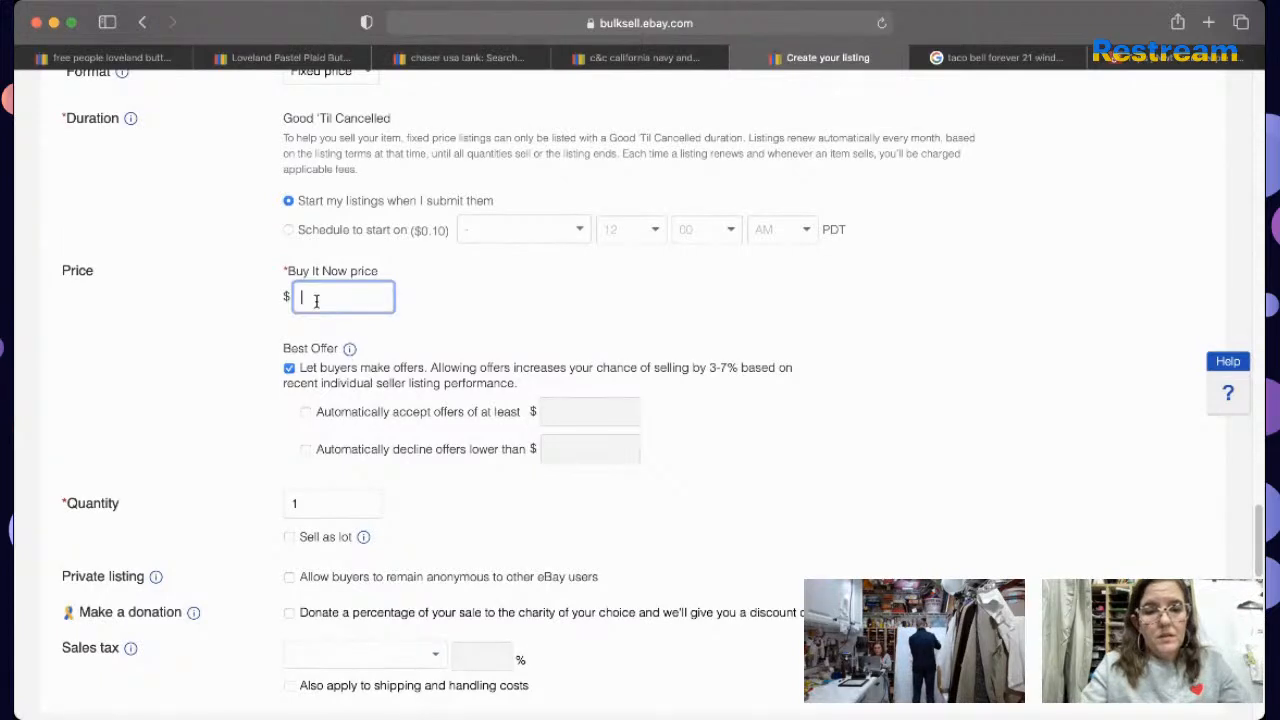
type("24.95")
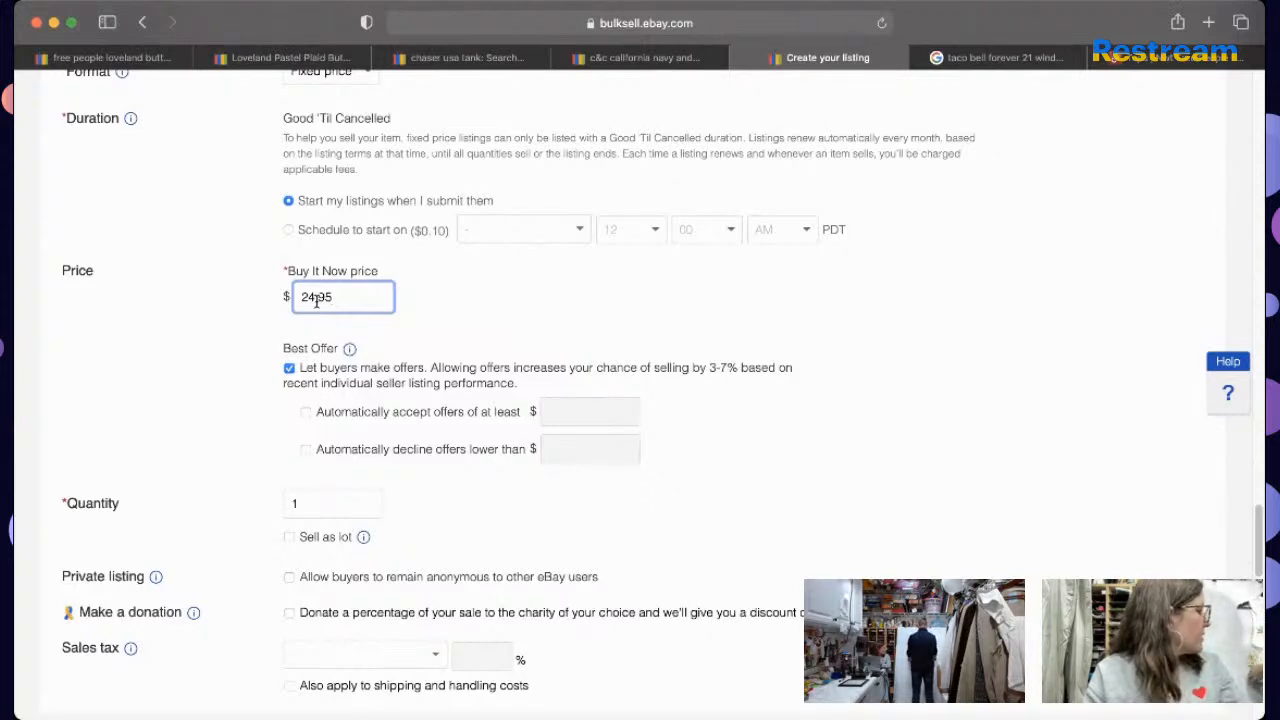
Step: Enable Promoted Listings Standard for the item with an ad rate of 9.9%
left_click_drag(1258, 523, 1255, 598)
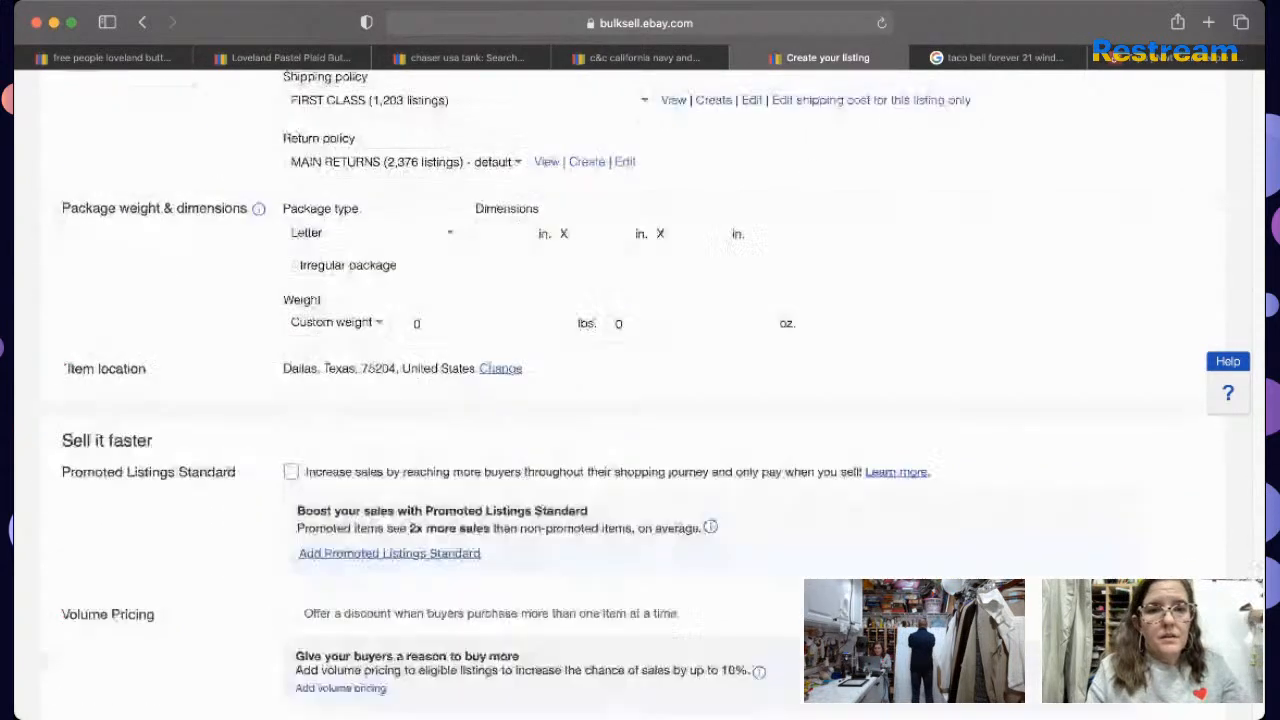
left_click(291, 441)
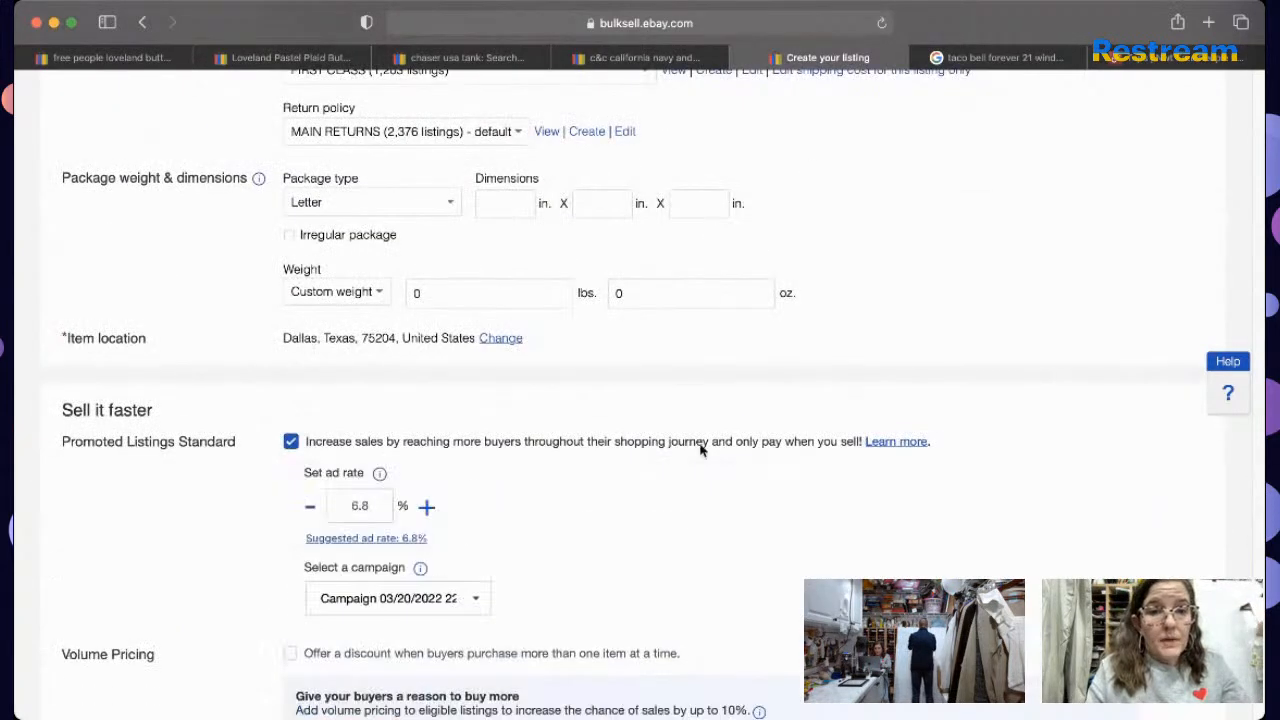
double_click(368, 514)
type("9.9")
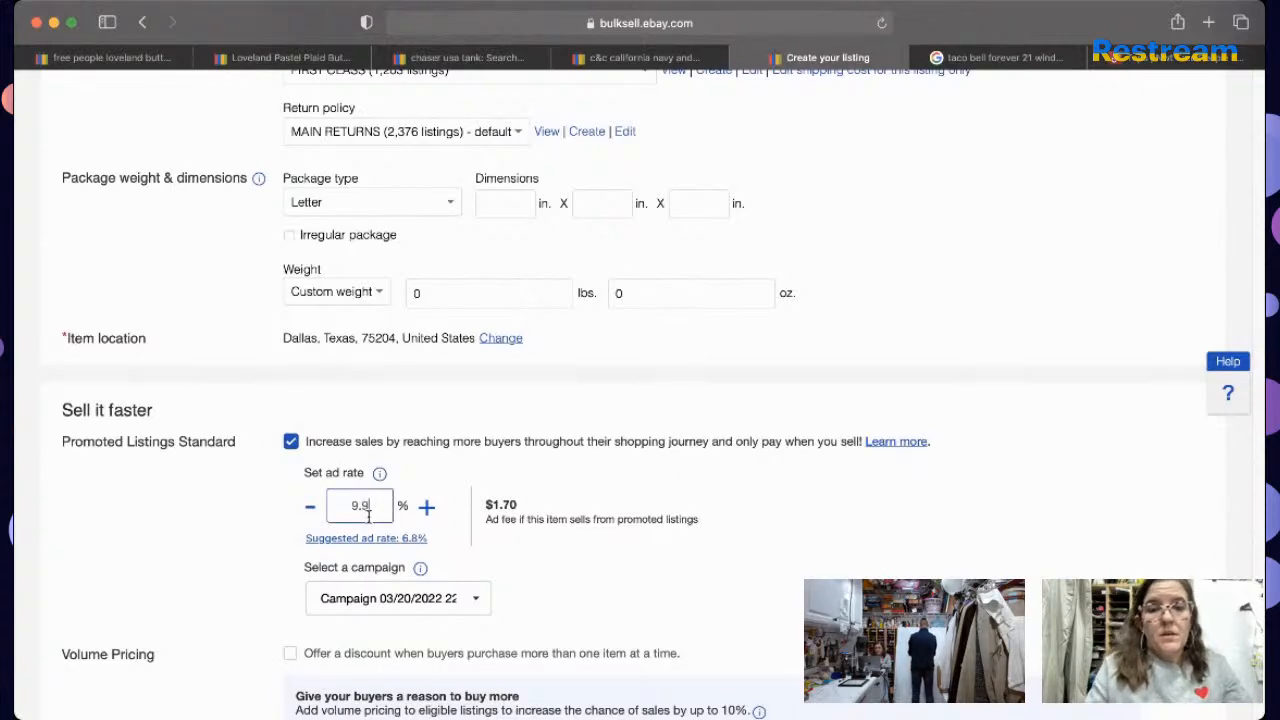
Step: Offer the volume pricing discounts of 10%, 15% and 20%, and publish the listing
scroll(118, 641, "down", 10)
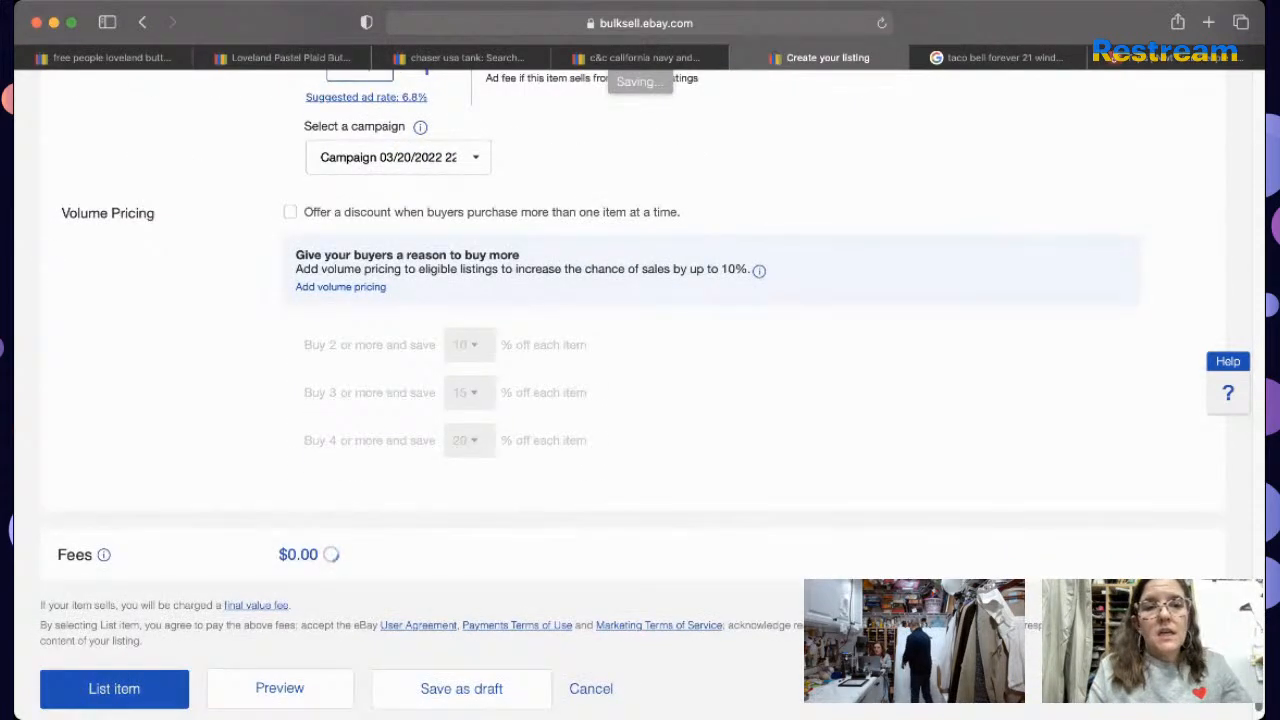
left_click(116, 636)
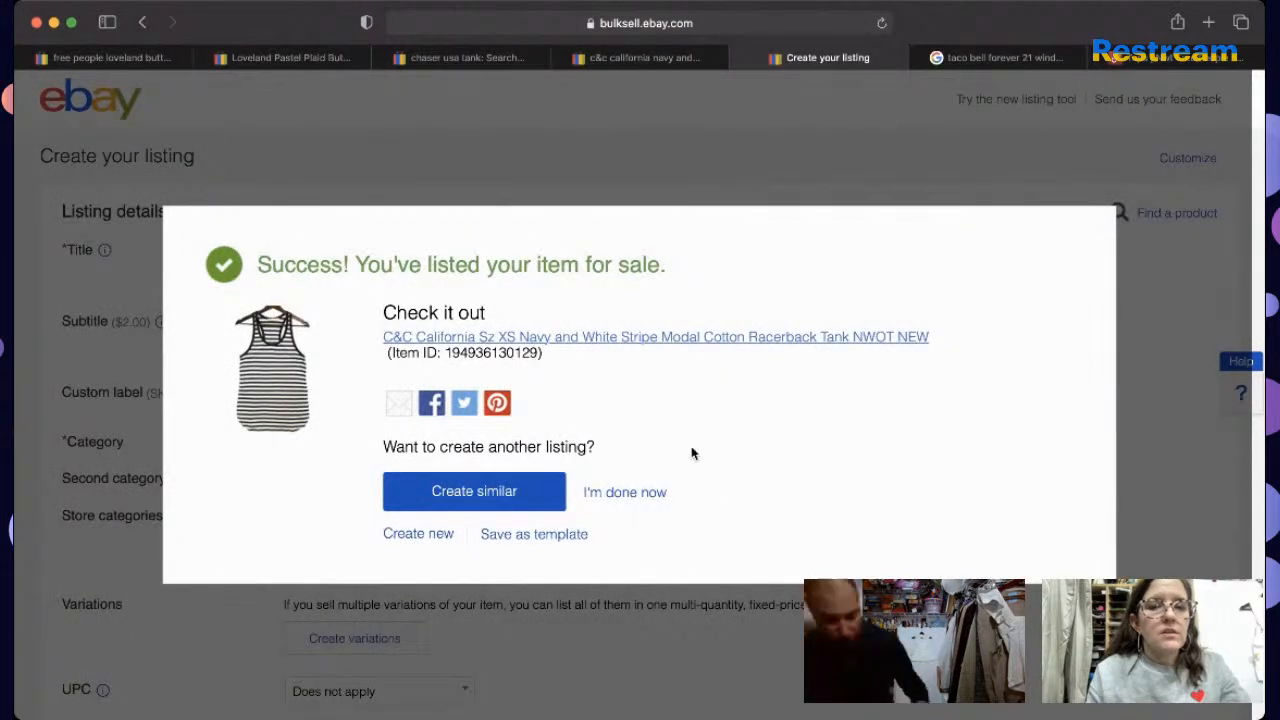
Step: Finish without creating another listing and review the newest entries among the active listings
left_click(648, 493)
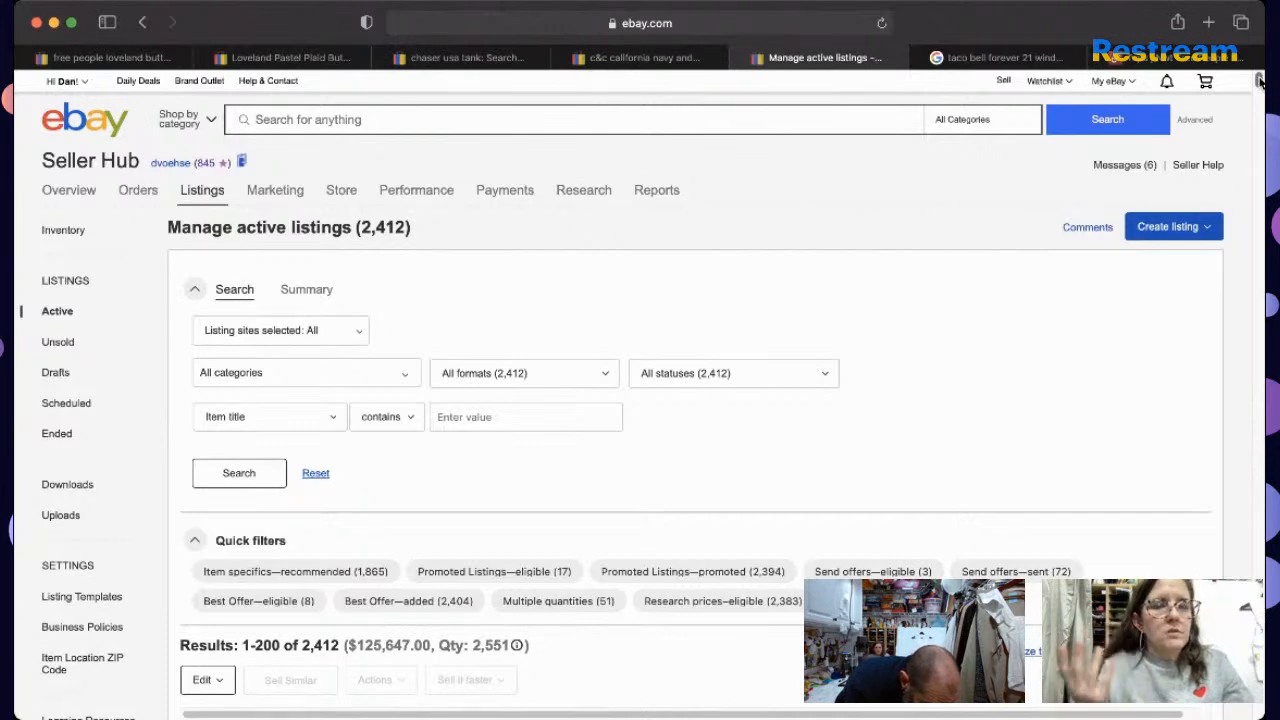
left_click_drag(1260, 82, 1260, 92)
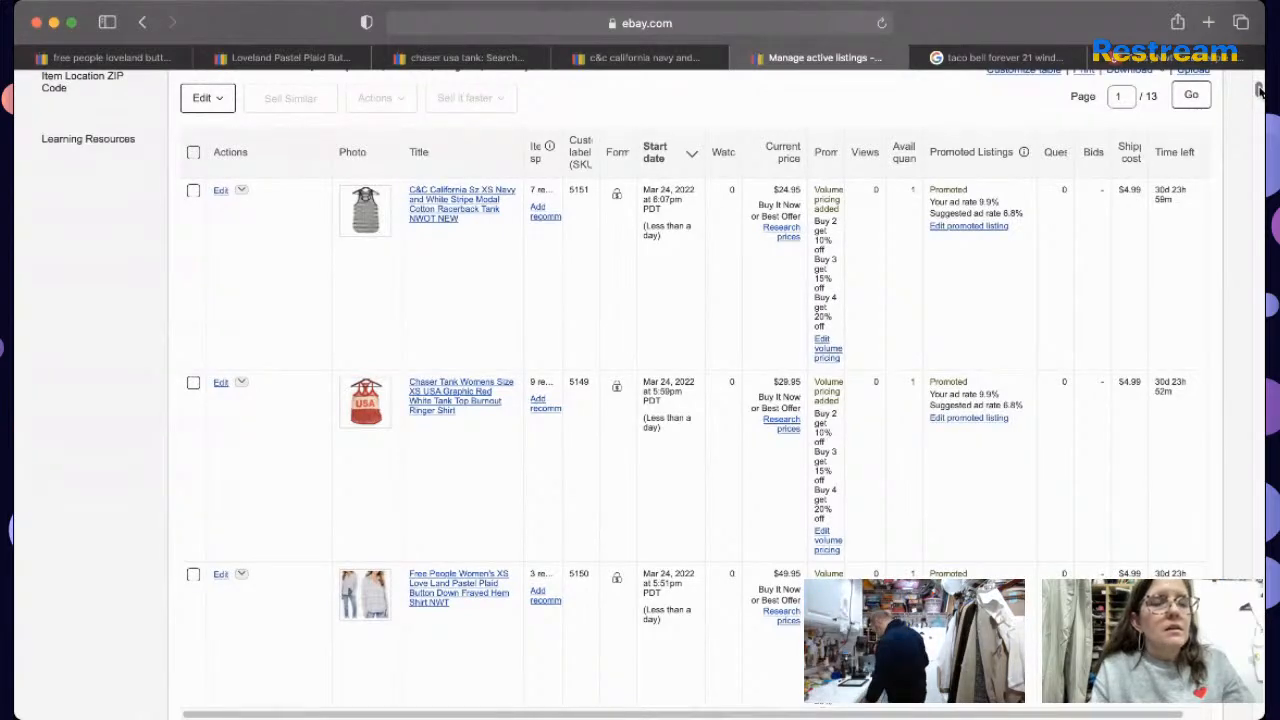
left_click_drag(1261, 90, 1260, 82)
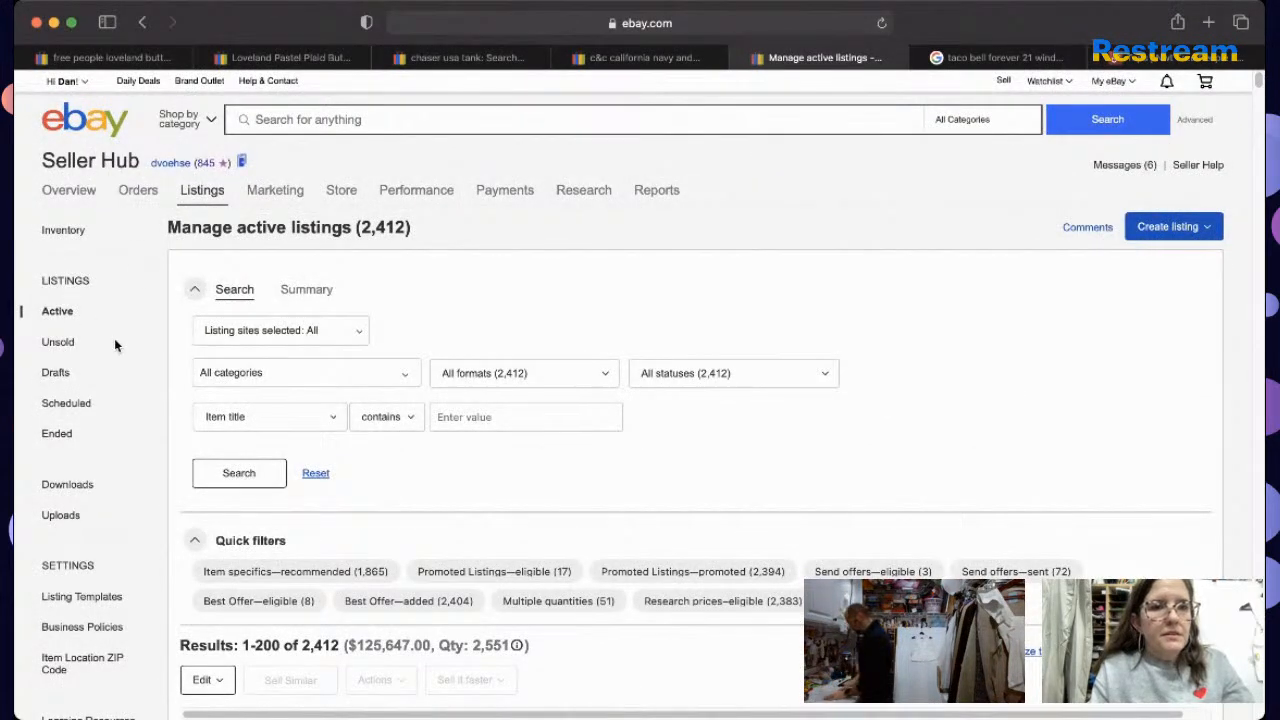
Step: Search eBay for "spiritual gangster follow your soul tank"
left_click(381, 109)
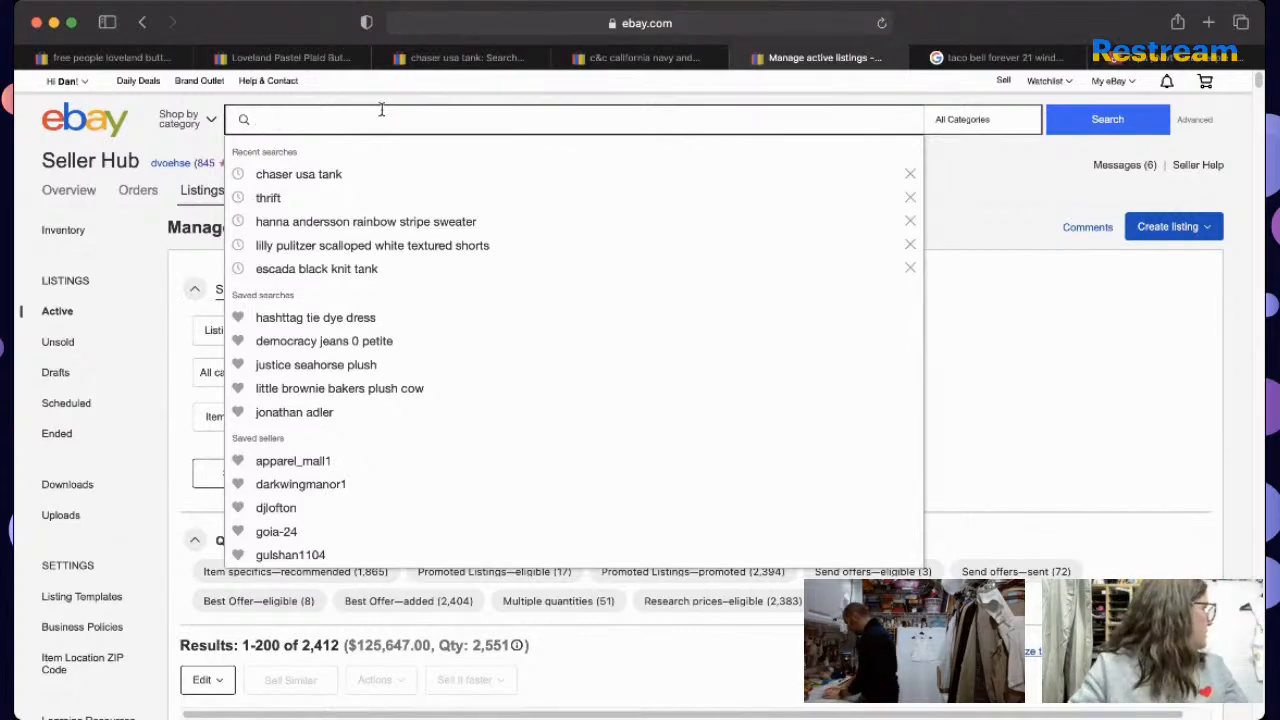
type("spiritual gn")
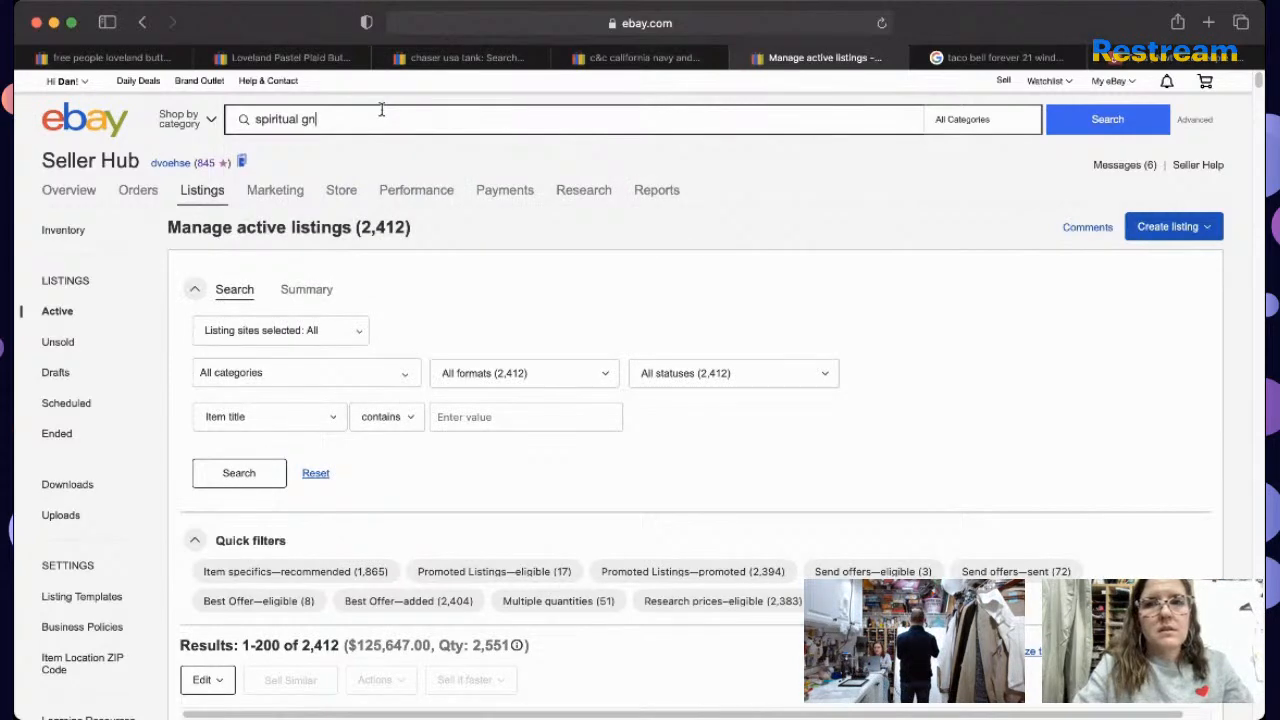
key("BackSpace")
type("angster ")
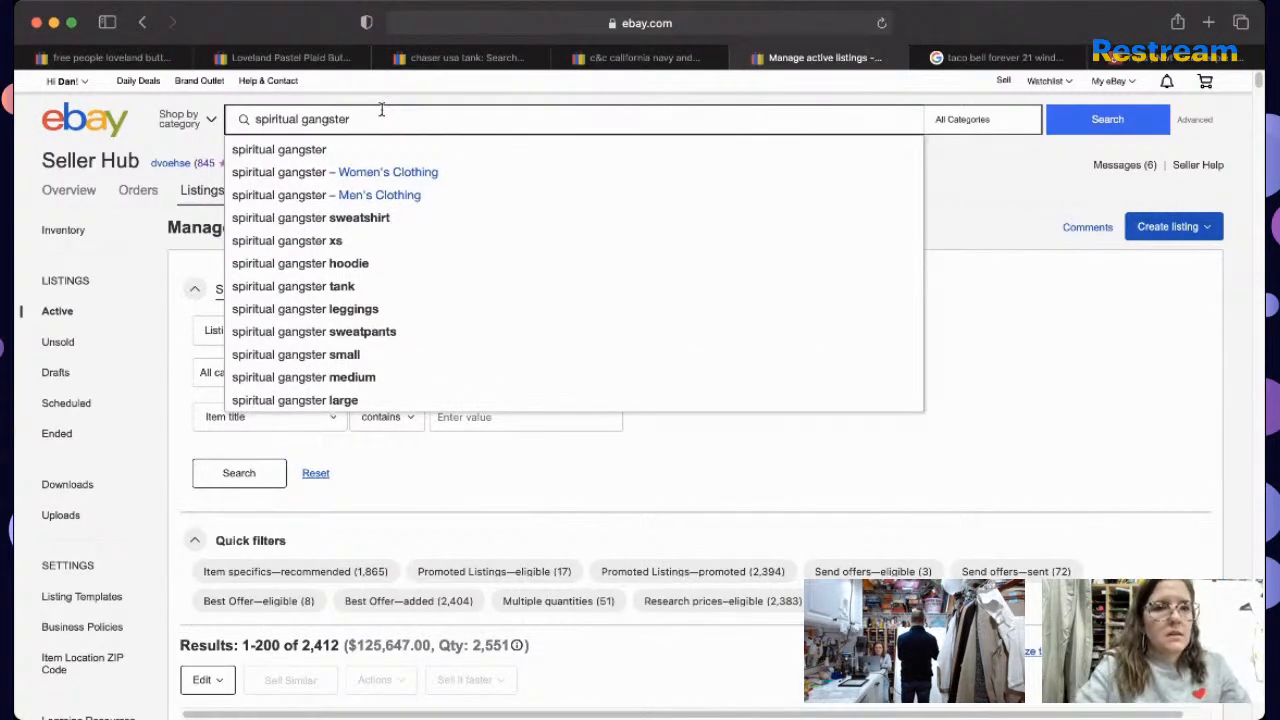
type("follow yo")
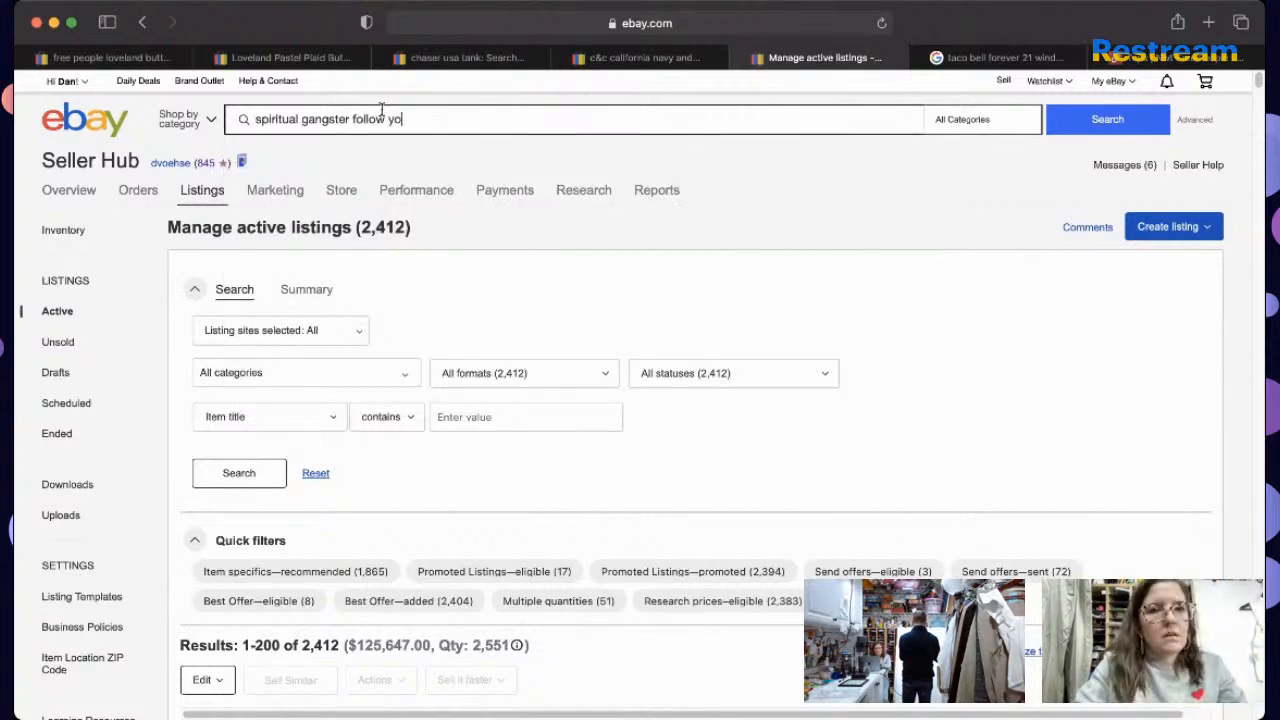
type("ur soul tank")
key("Return")
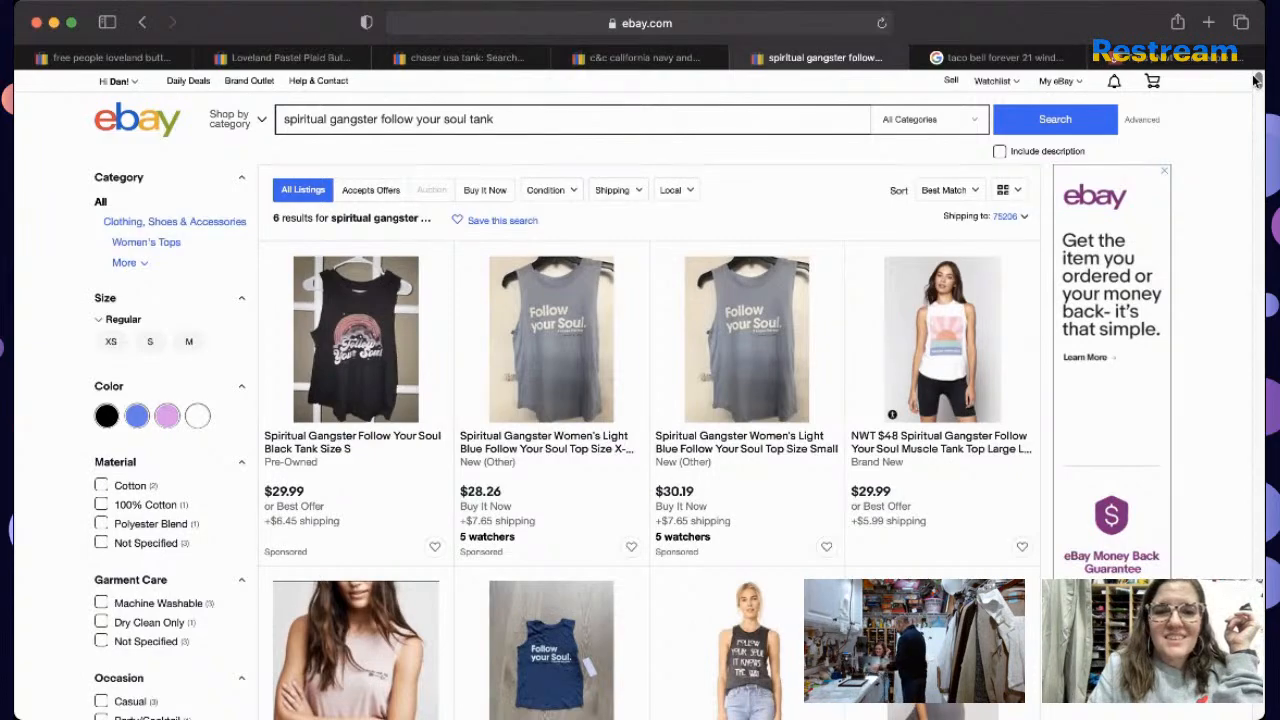
Step: Open the white size small Follow Your Soul tank from the search results and start a sell-your-own listing based on it
scroll(1257, 85, "down", 5)
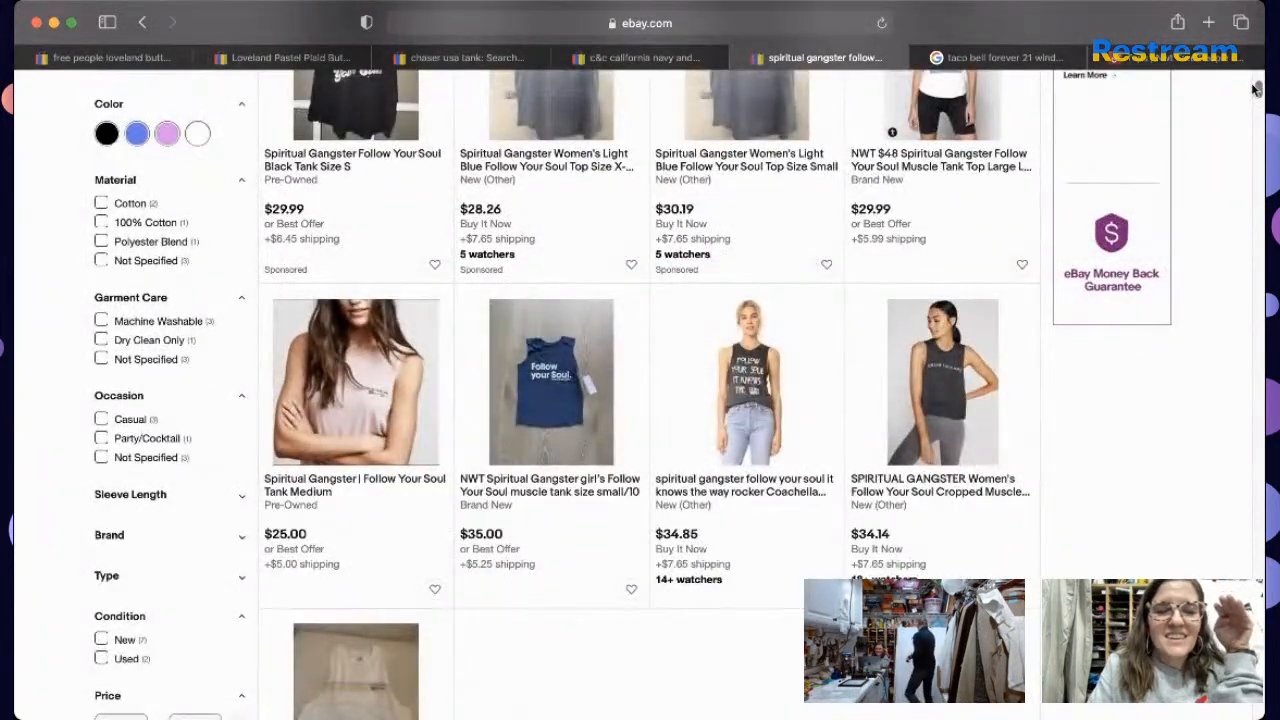
scroll(1257, 88, "down", 6)
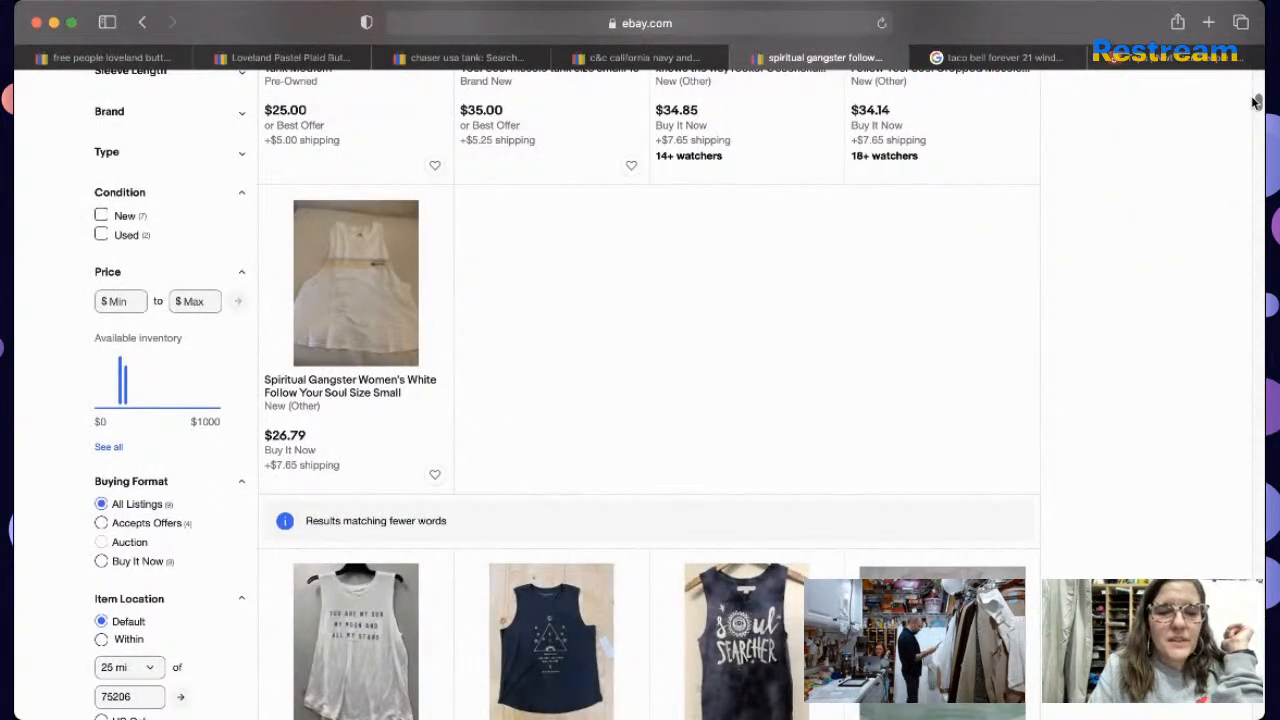
scroll(1257, 104, "down", 2)
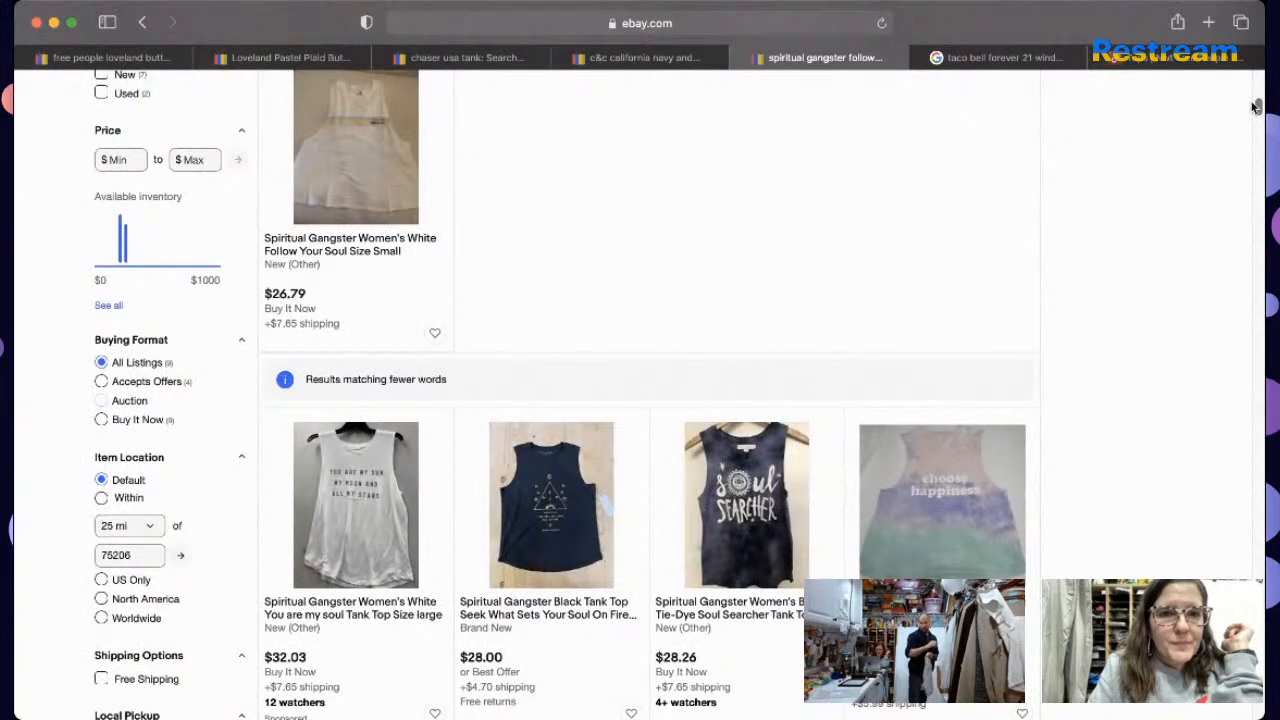
left_click(396, 251)
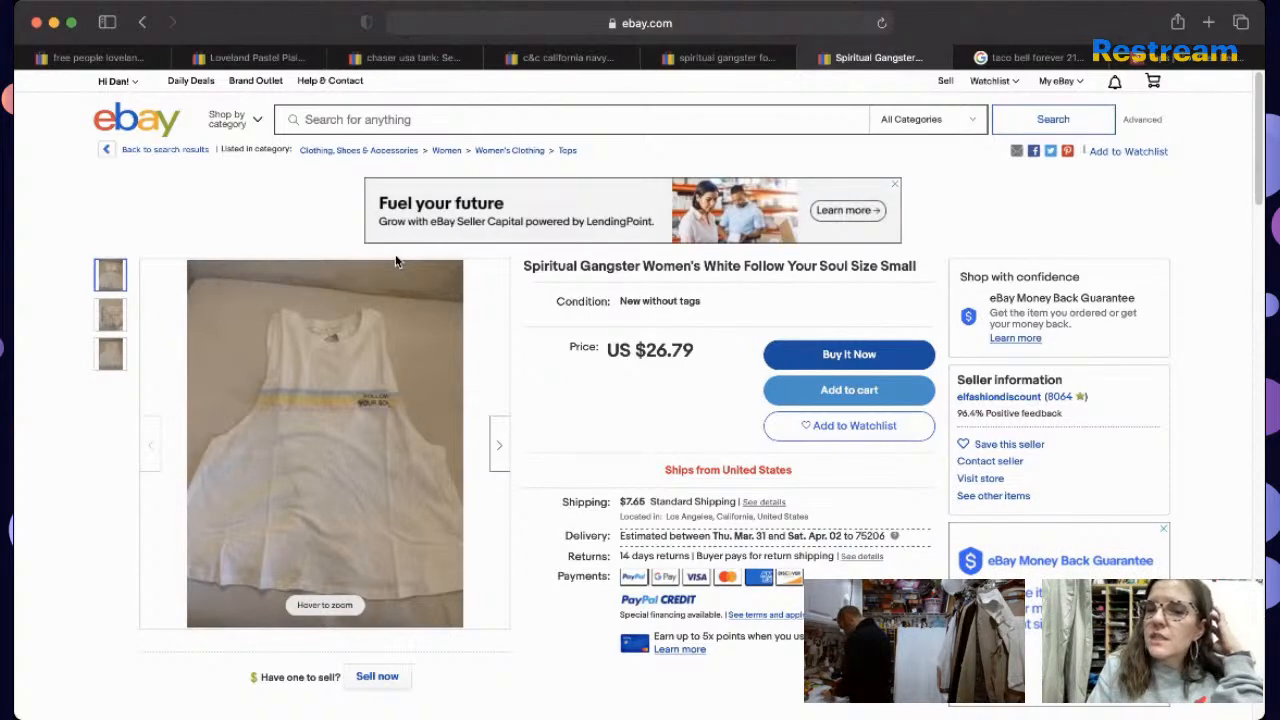
left_click(400, 677)
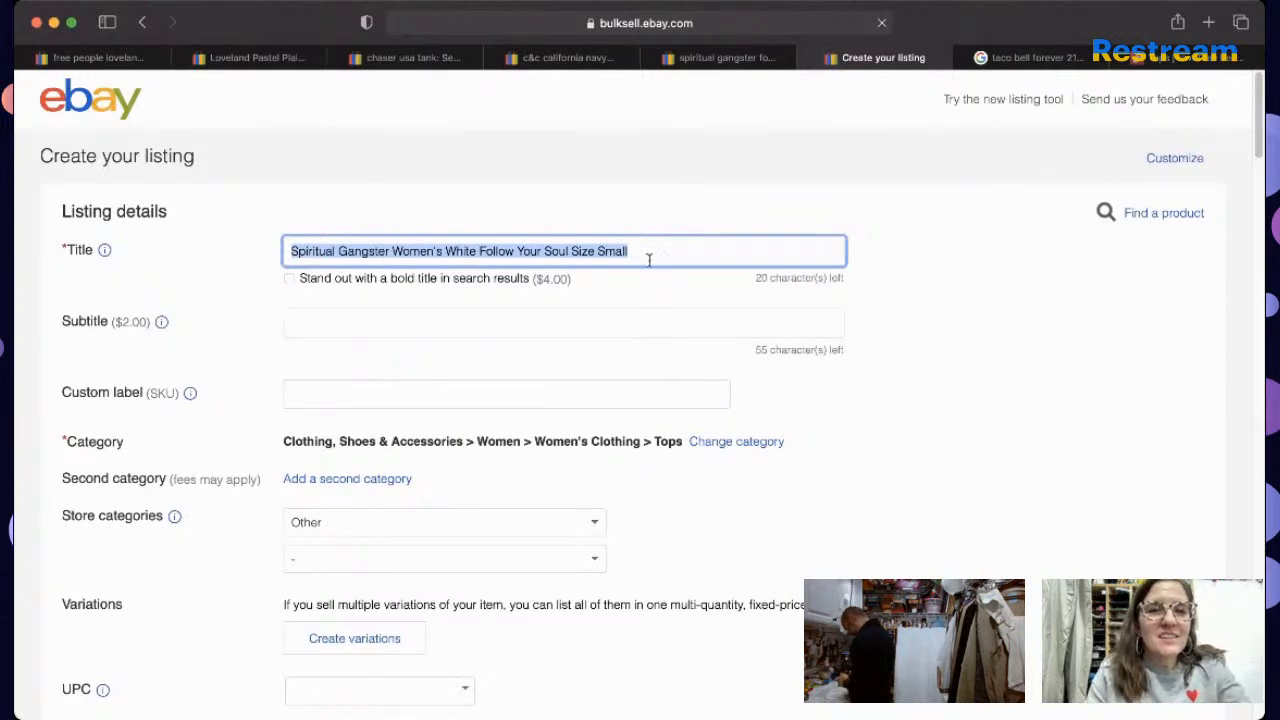
Step: Move "Size Small" in the listing title from the end to directly after "Women's"
left_click(649, 260)
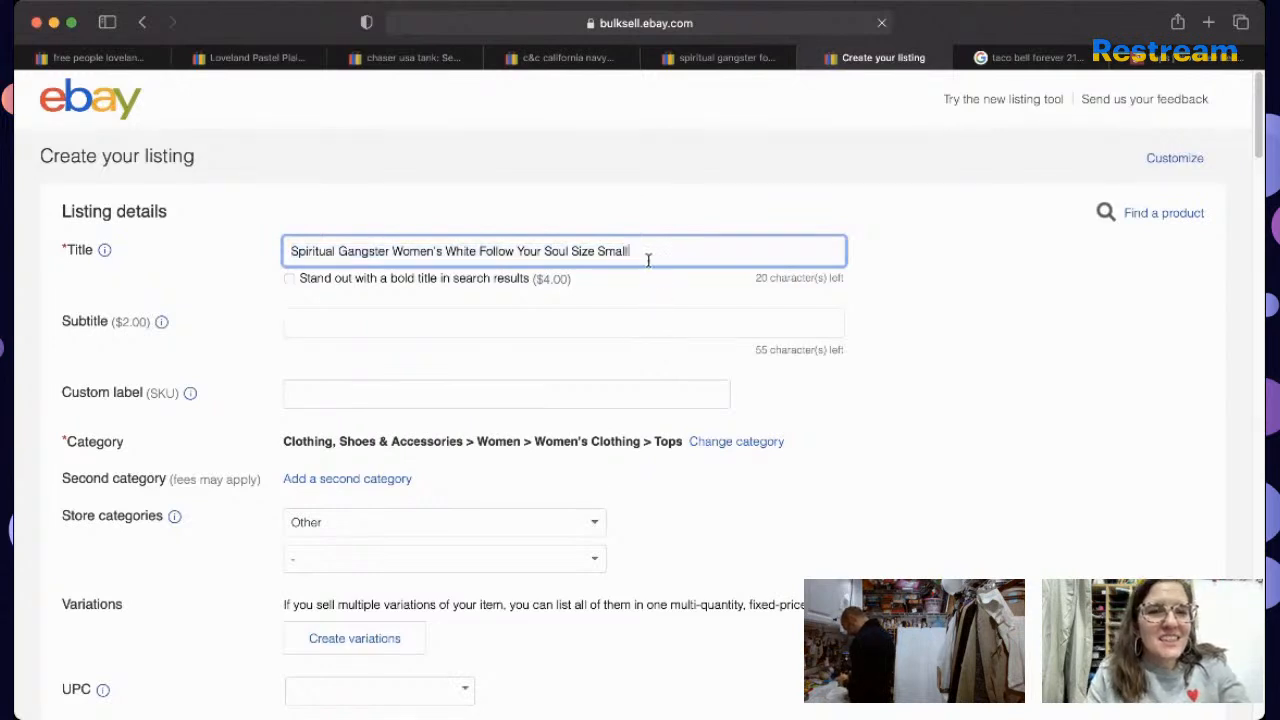
left_click(447, 252)
type("Size Small")
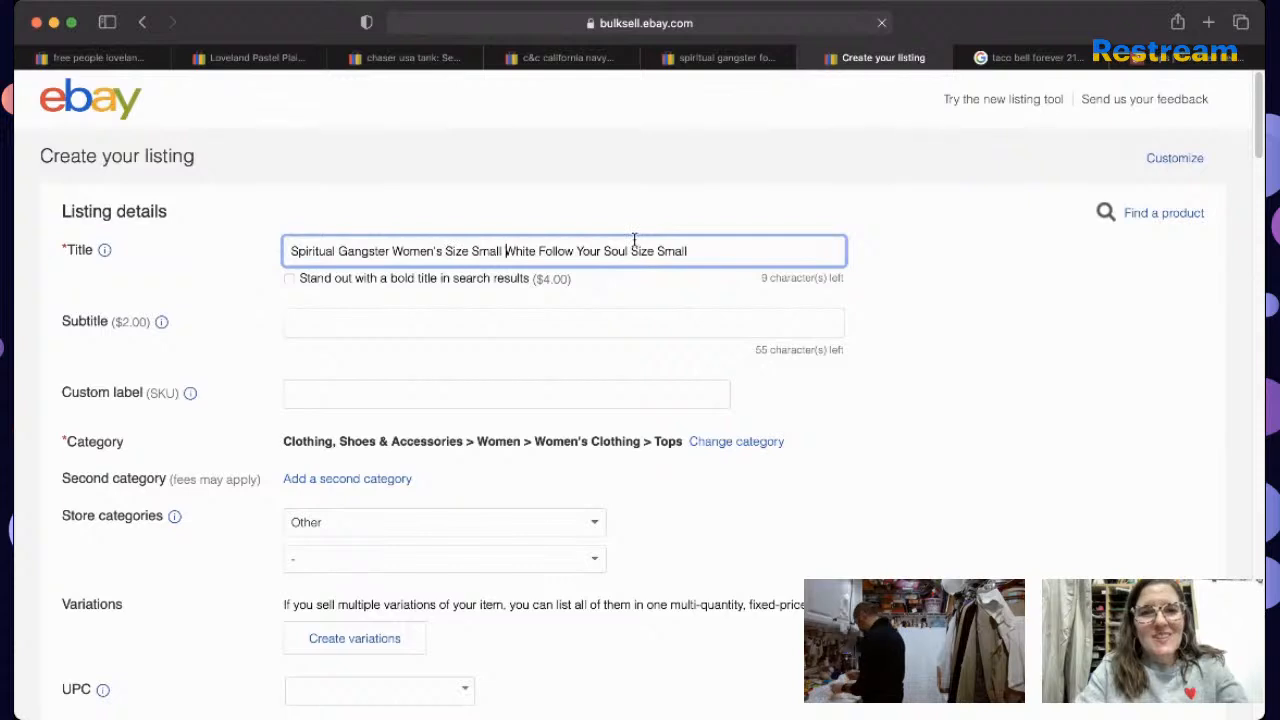
left_click(704, 254)
key("BackSpace")
key("BackSpace")
key("BackSpace")
key("BackSpace")
key("BackSpace")
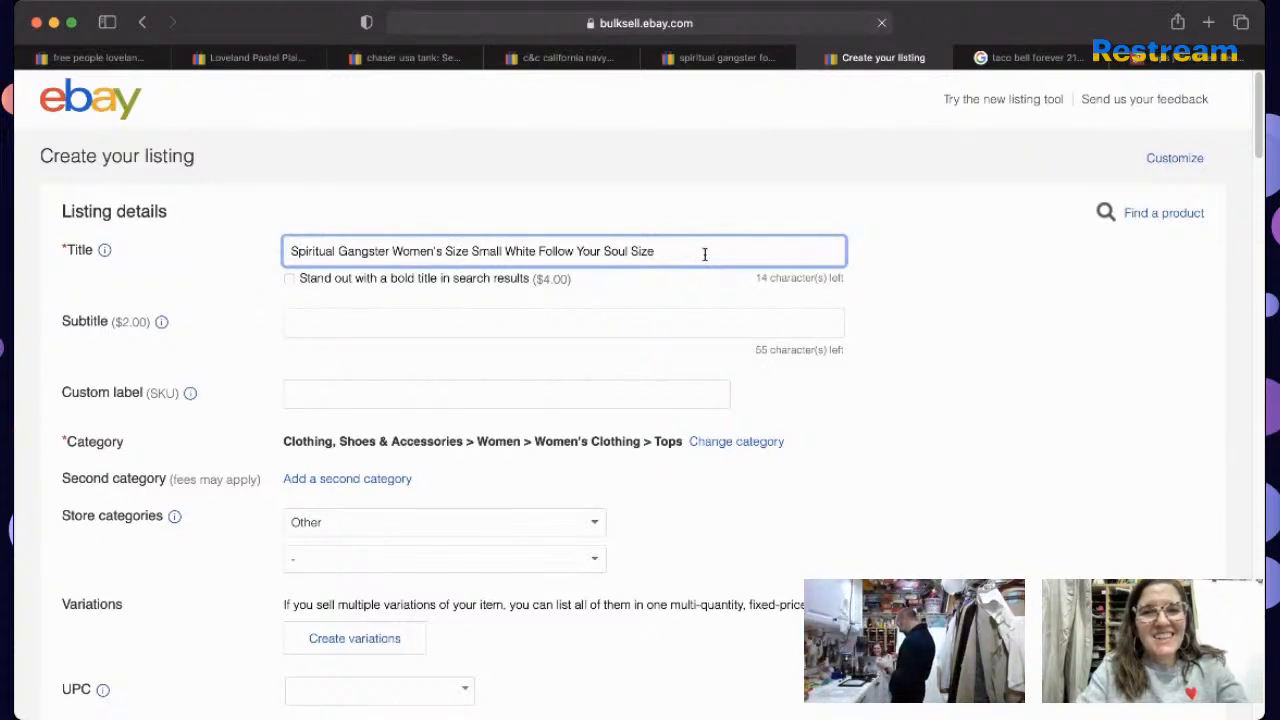
key("BackSpace")
key("BackSpace")
key("BackSpace")
key("BackSpace")
key("BackSpace")
key("BackSpace")
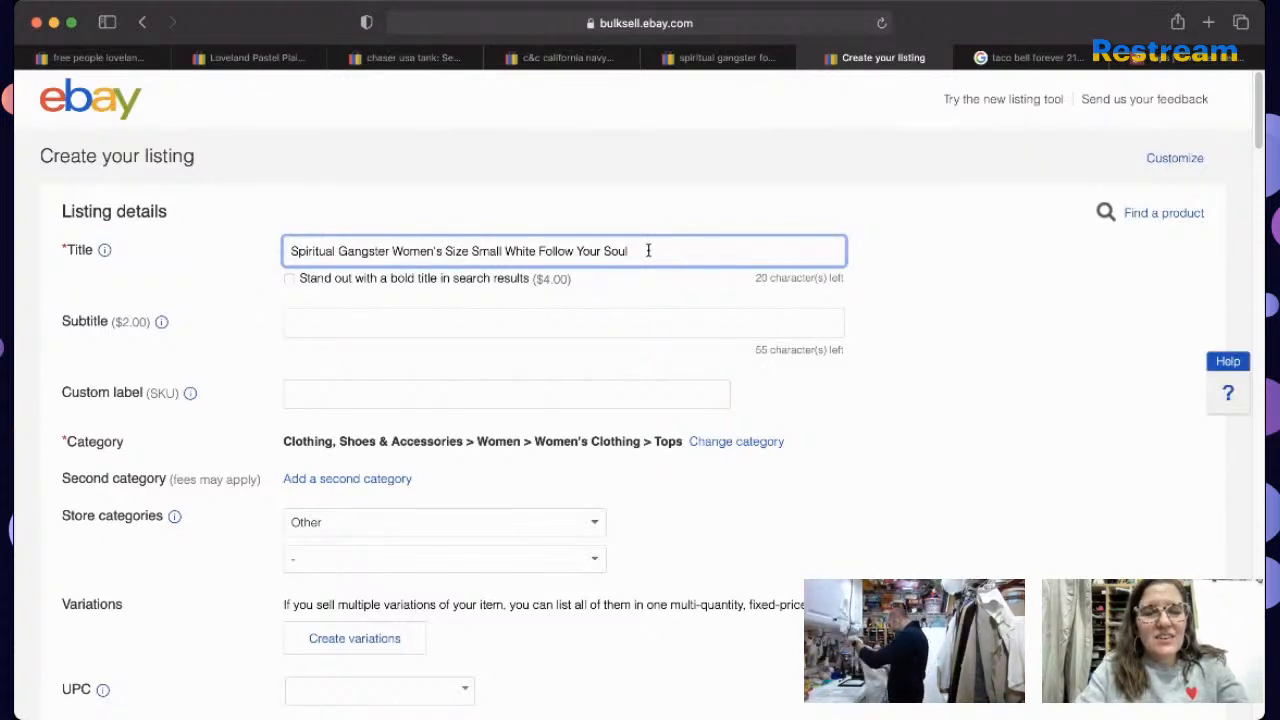
Step: Add "Sleeveless Tank NWT" to the end of the listing title
type("S")
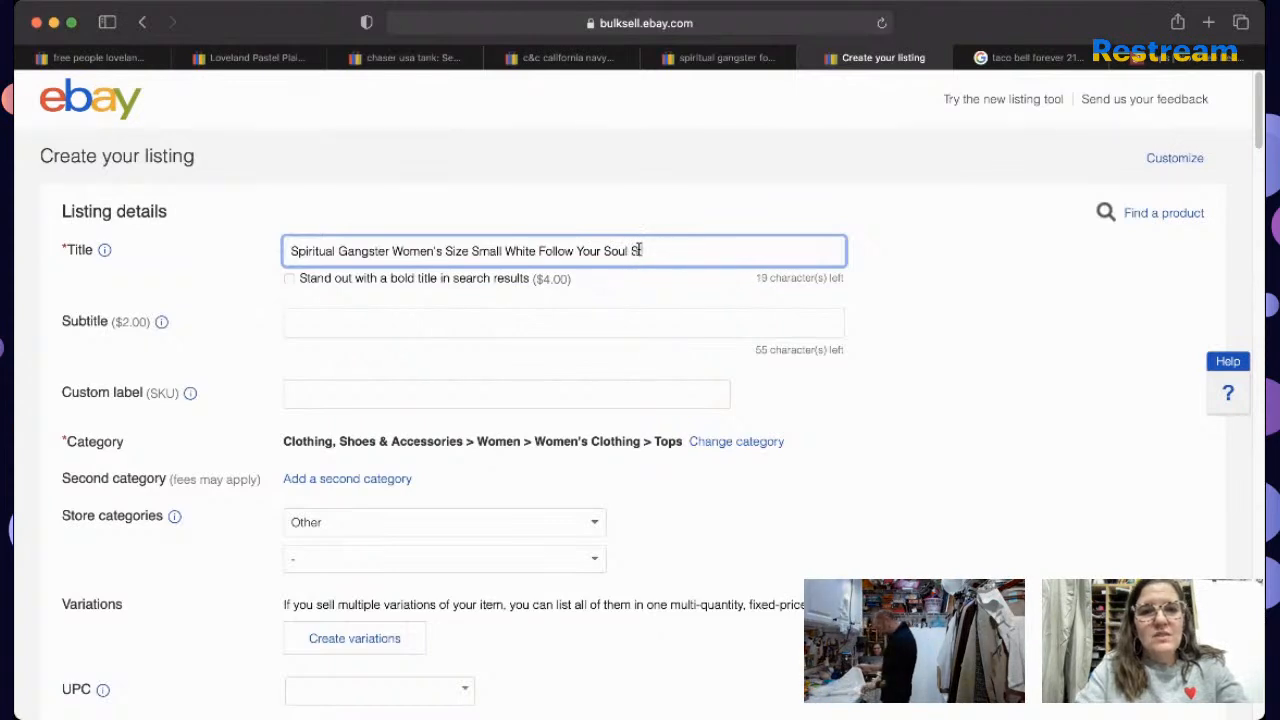
type("leeveless Tank ")
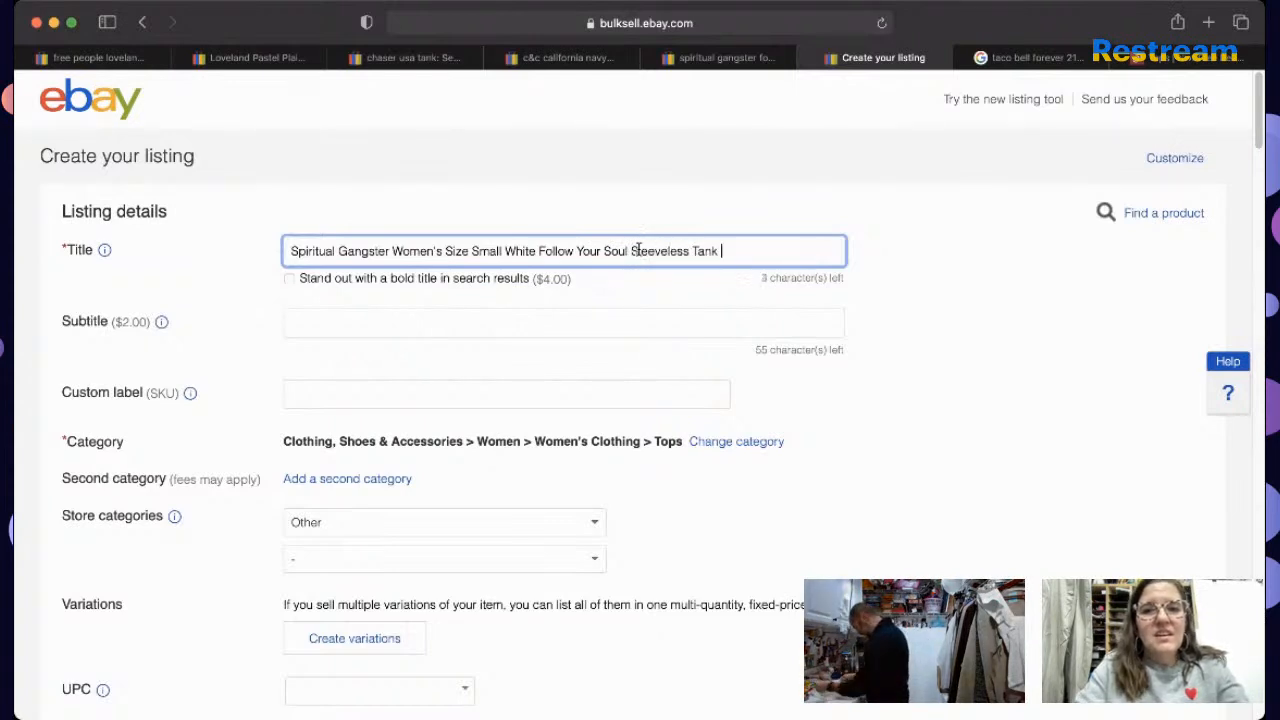
type("Top")
key("BackSpace")
key("BackSpace")
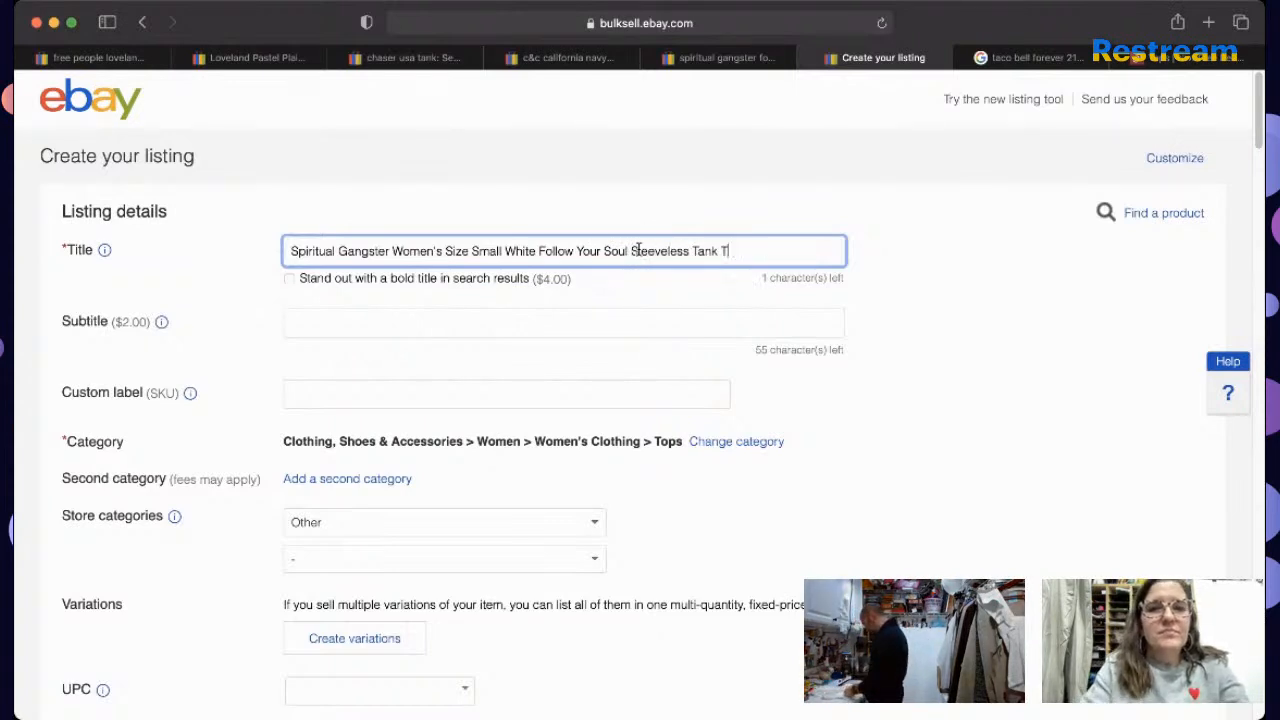
key("BackSpace")
type("NWT")
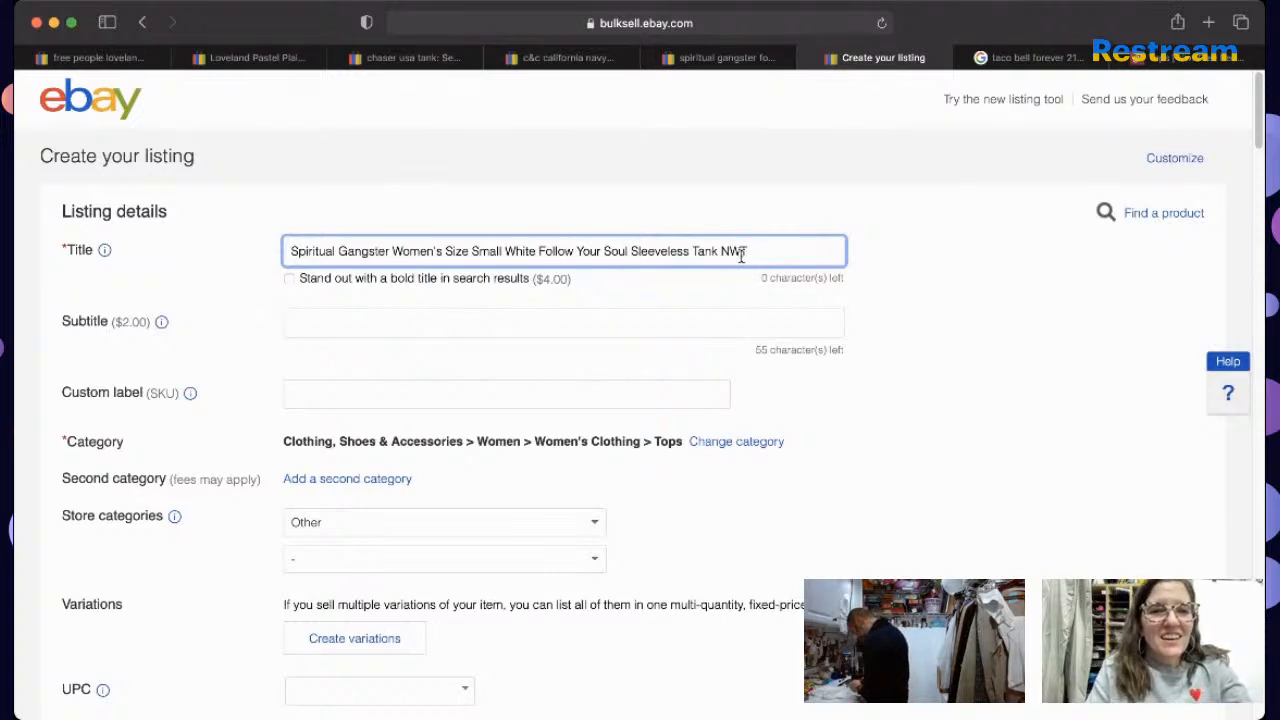
Step: Remove the apostrophe from "Women's" in the title and change the ending abbreviation to NWOT
left_click(436, 251)
key("BackSpace")
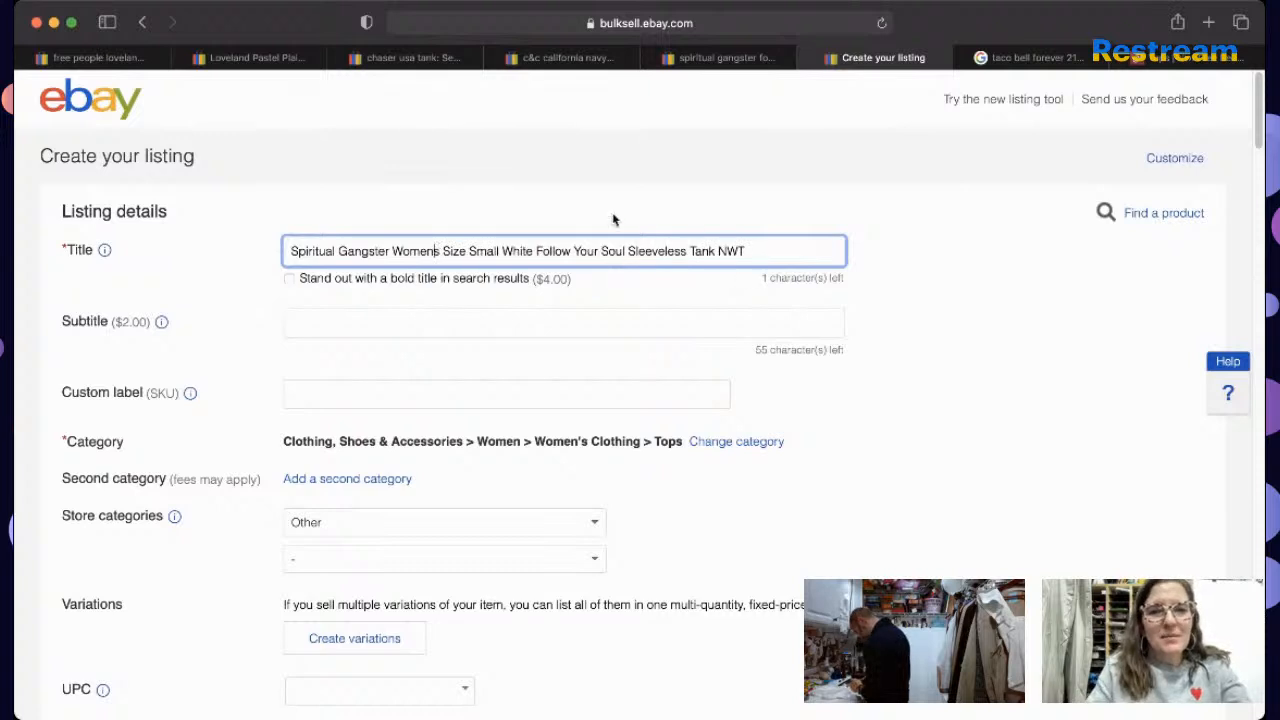
left_click(757, 251)
key("BackSpace")
type("OT")
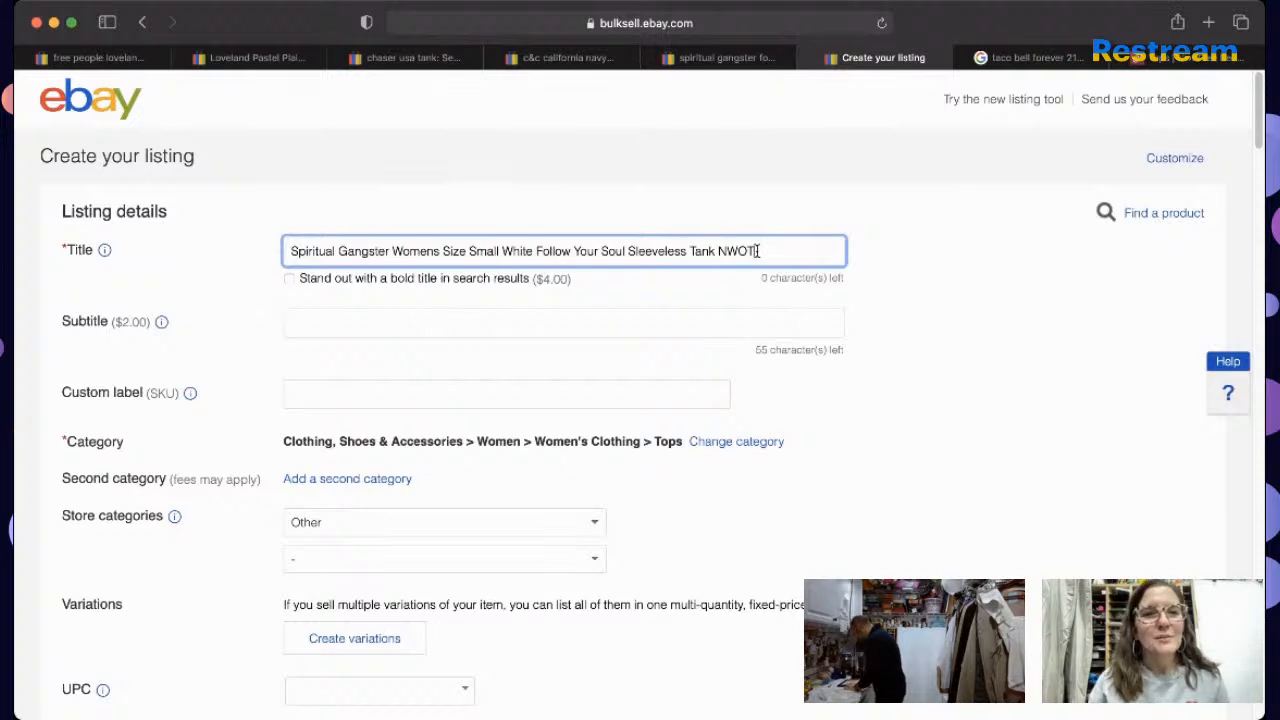
Step: Enter 5153 as the custom label (SKU) and select the entire listing title
left_click(543, 380)
double_click(545, 381)
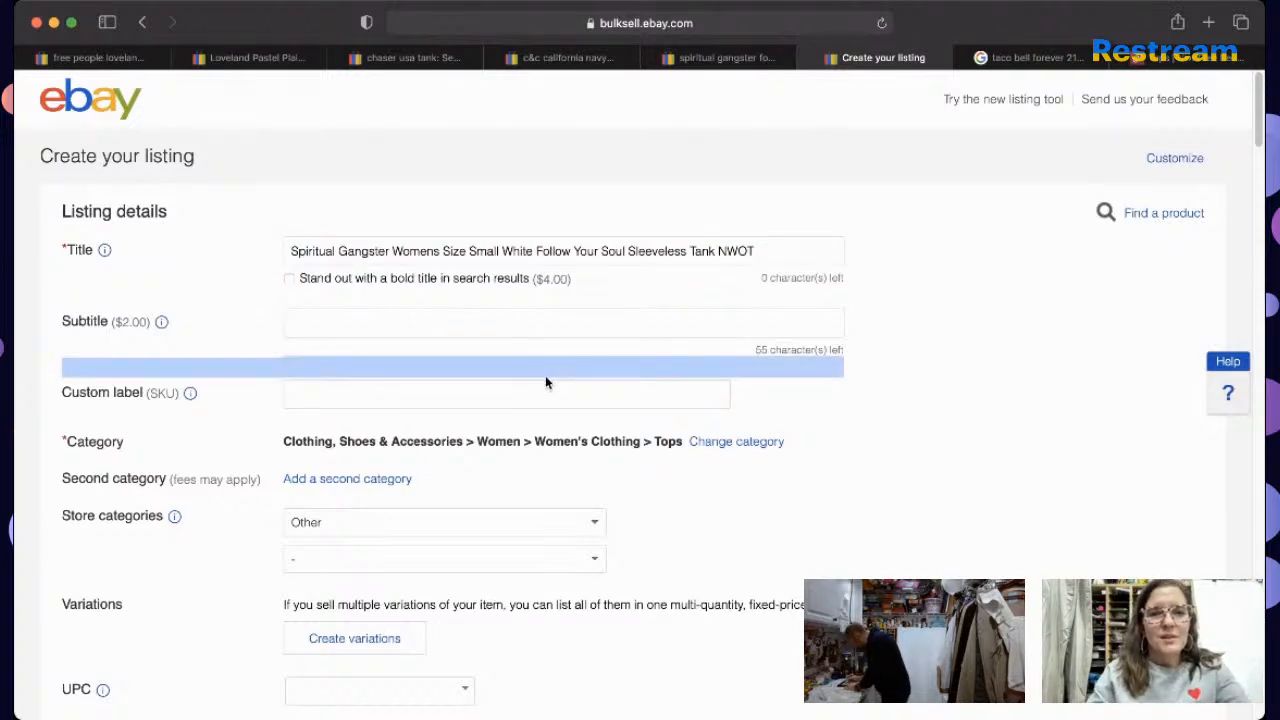
left_click(554, 391)
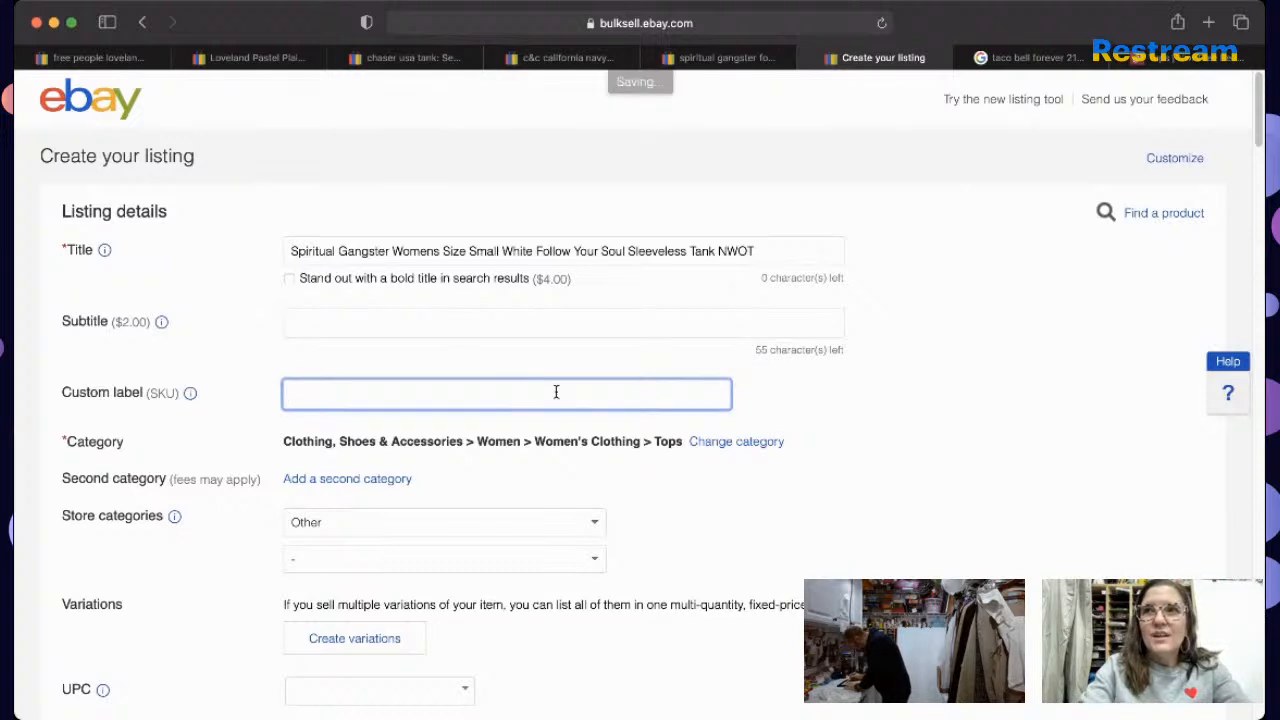
type("51")
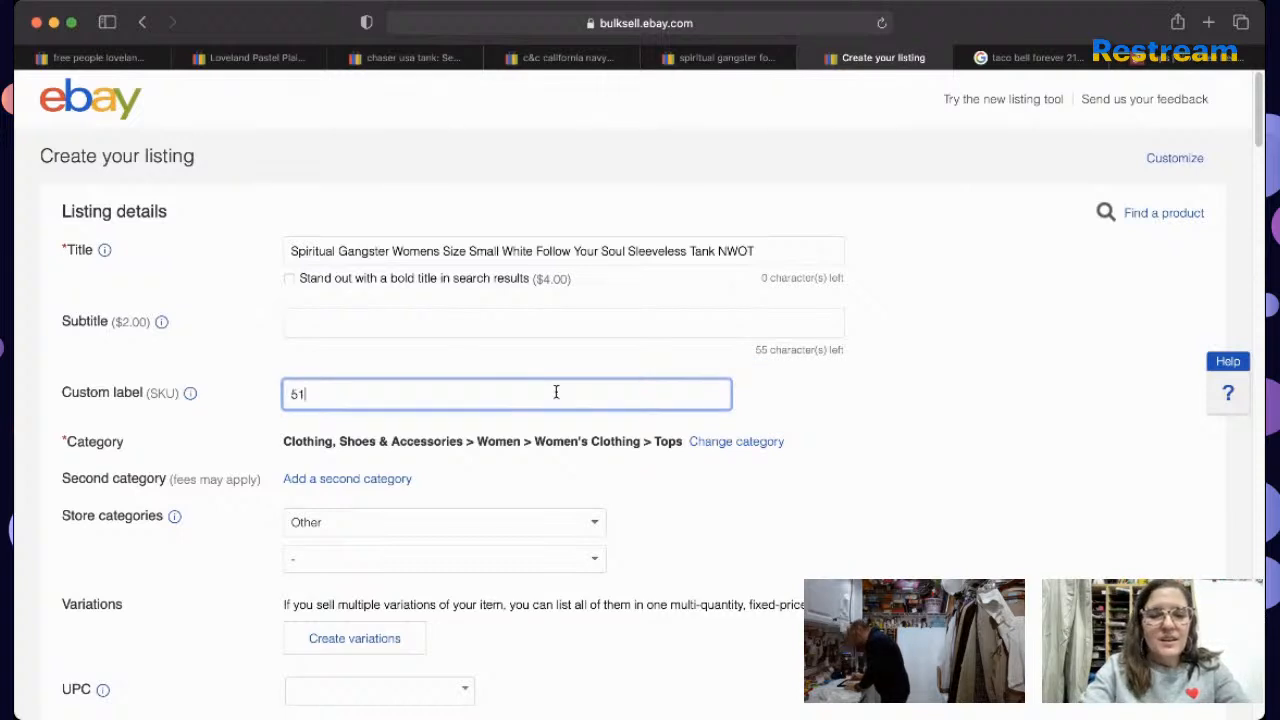
type("53")
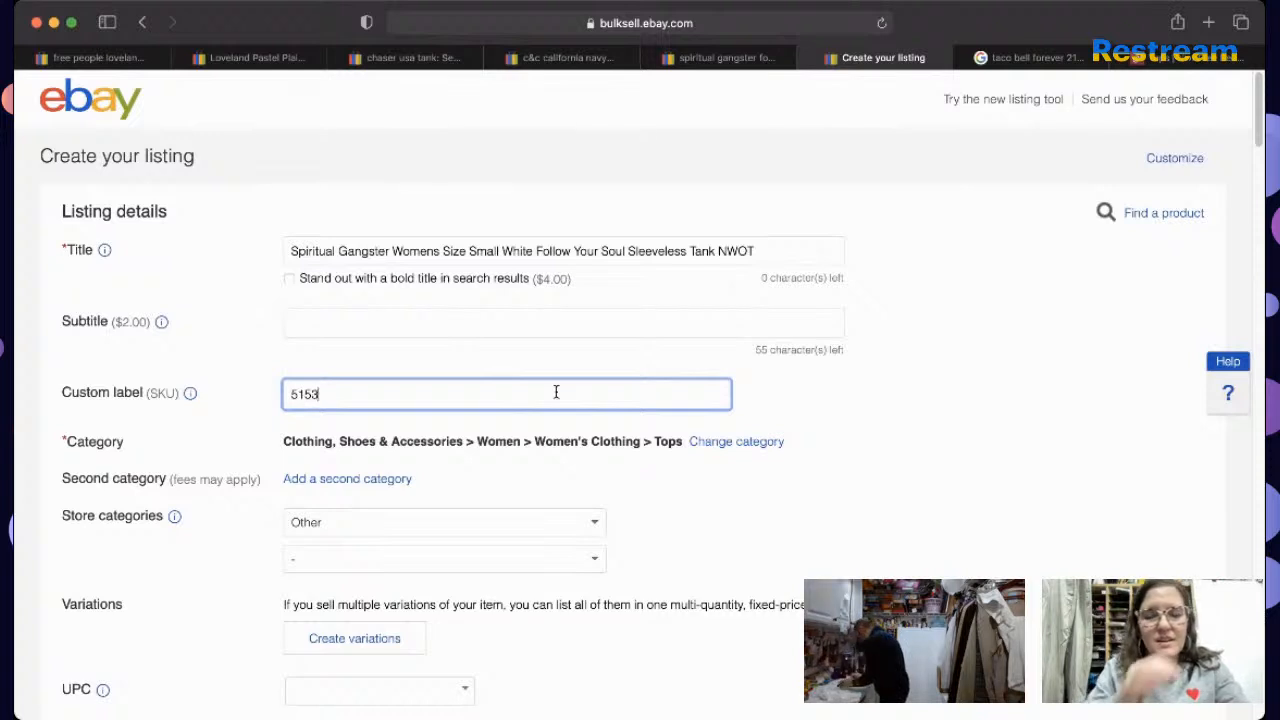
triple_click(789, 255)
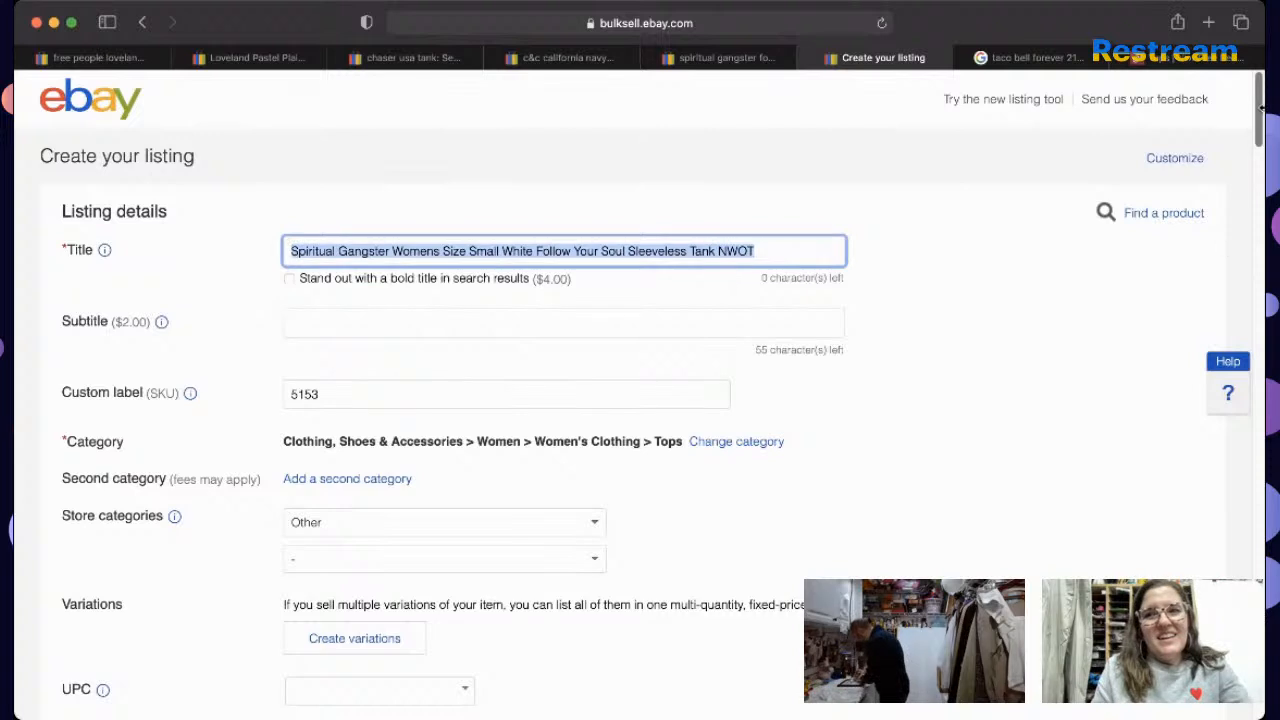
Step: Set the item condition to New without tags and enter "New without Tags" as the condition description
left_click_drag(1259, 112, 1252, 148)
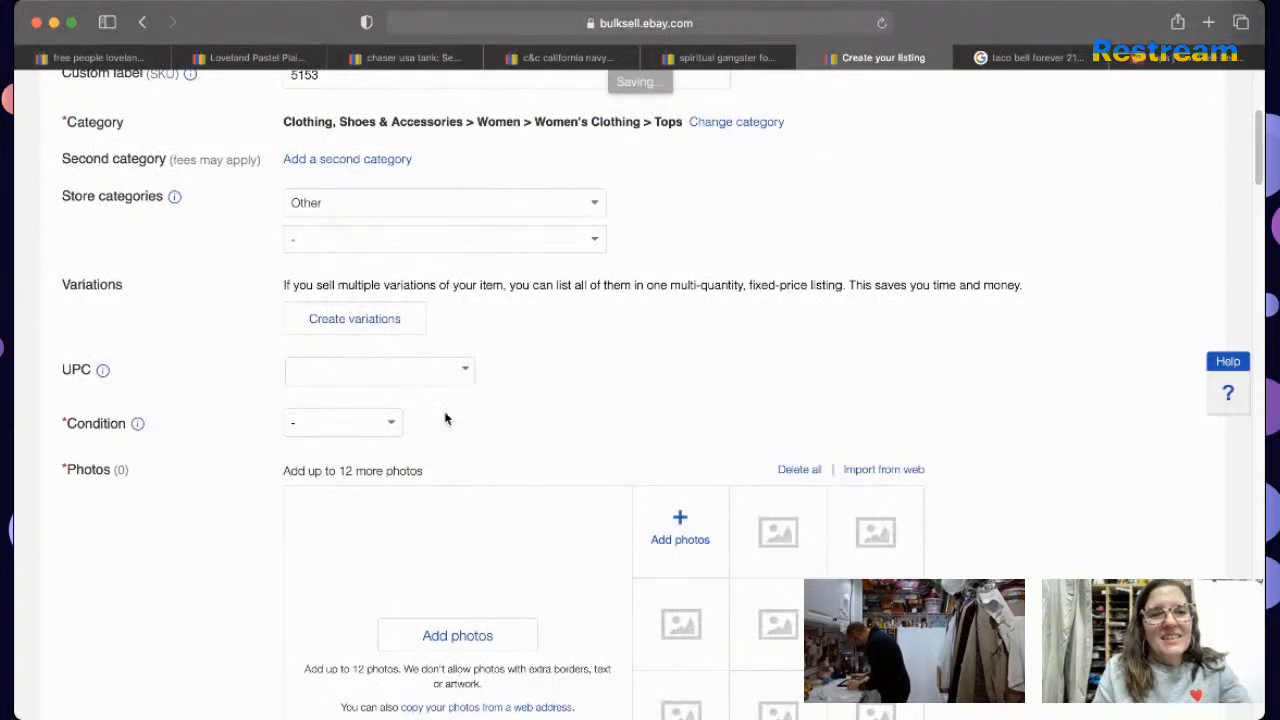
left_click(388, 424)
left_click(380, 511)
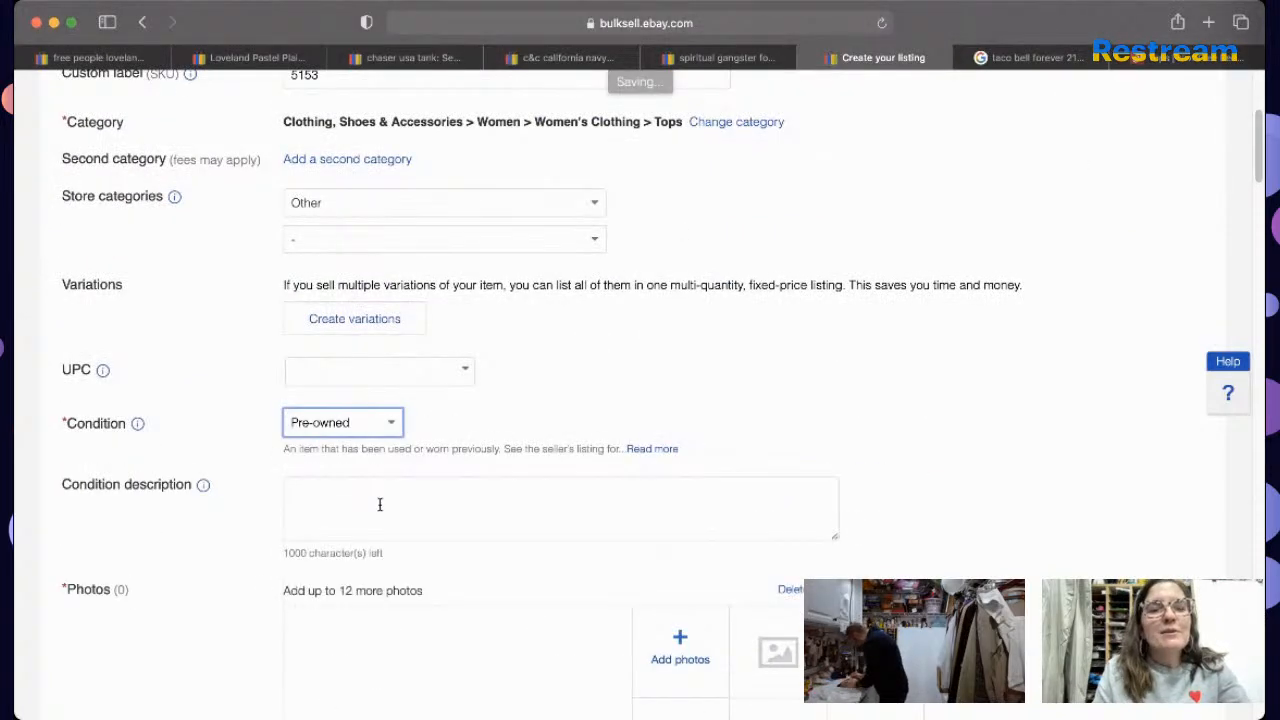
left_click(385, 377)
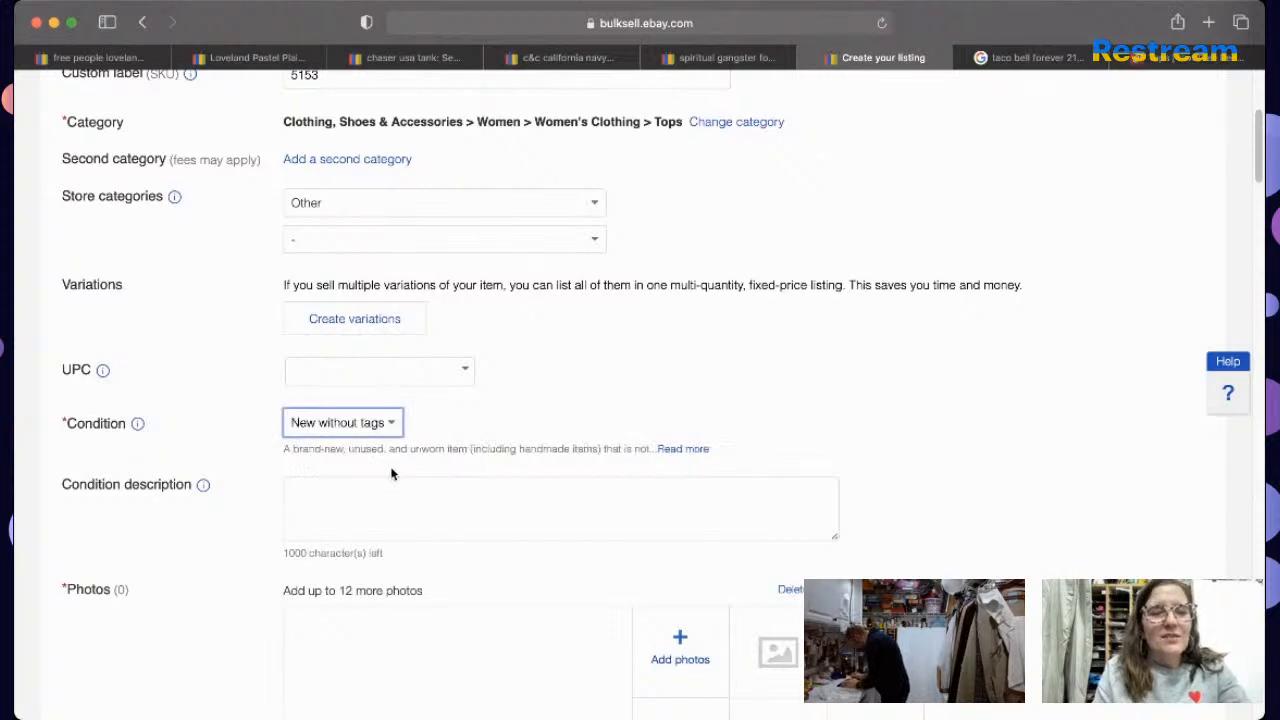
left_click(399, 502)
type("New ")
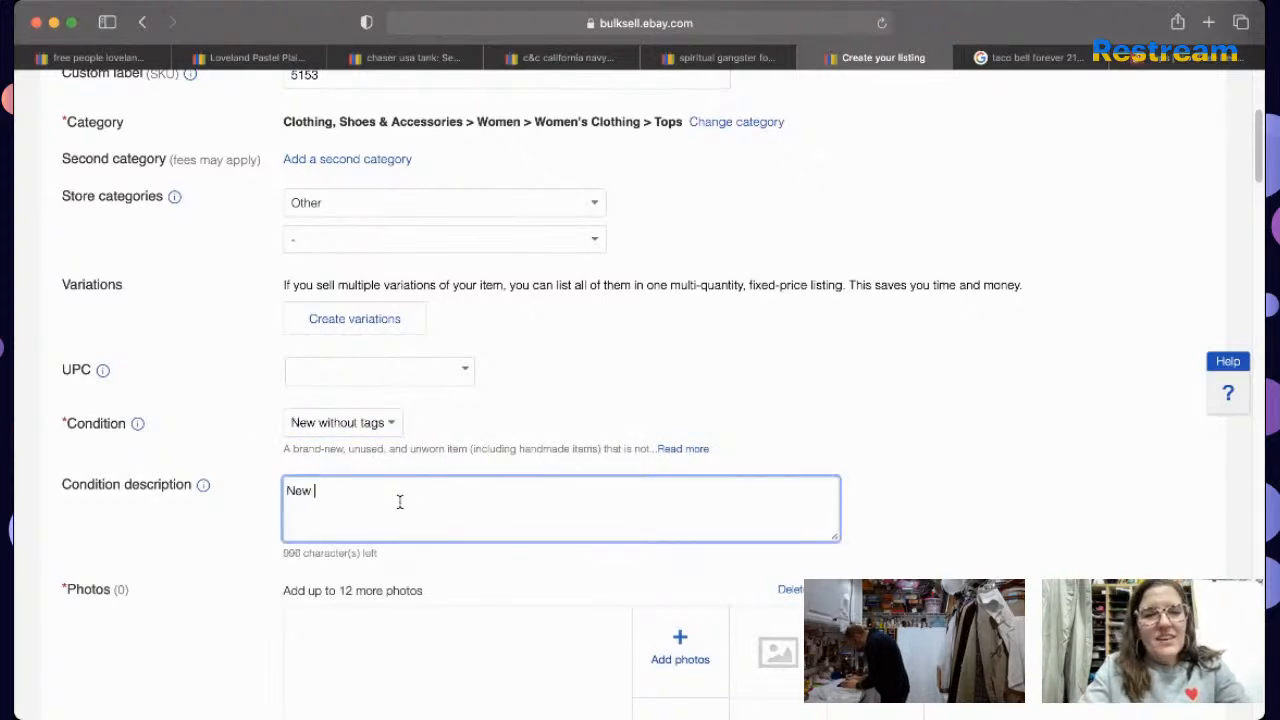
type("without T")
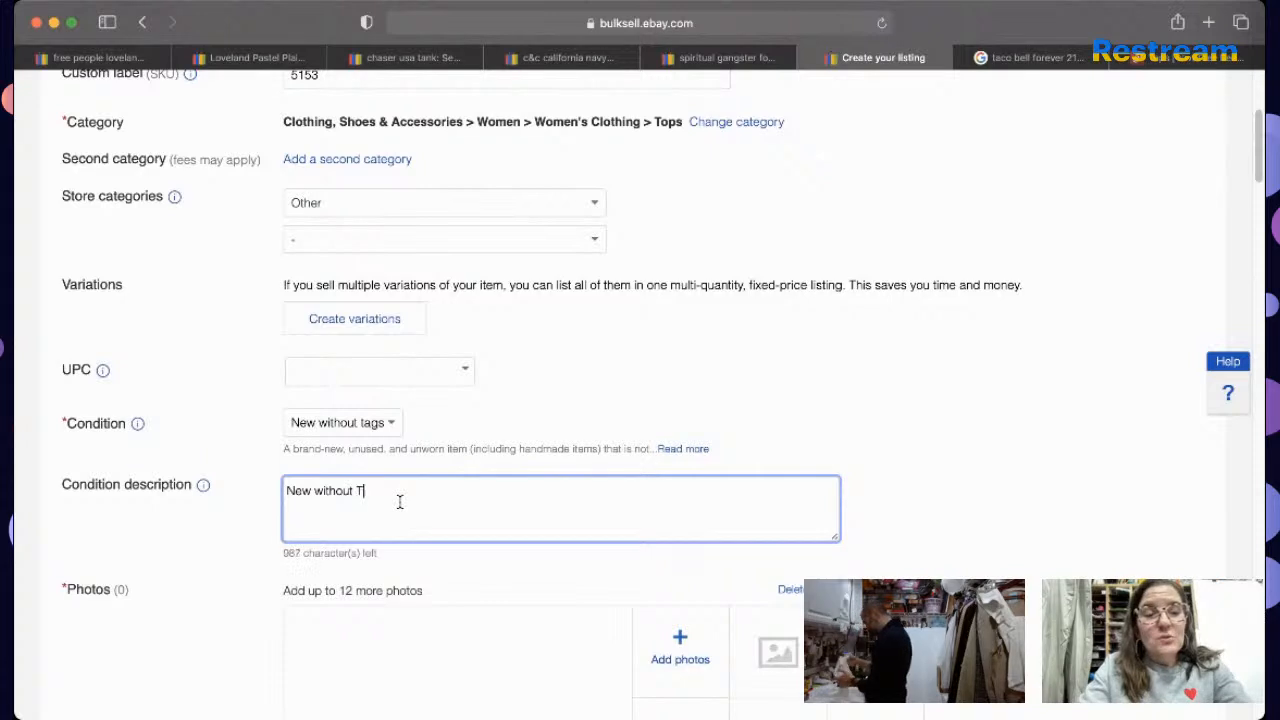
type("ags")
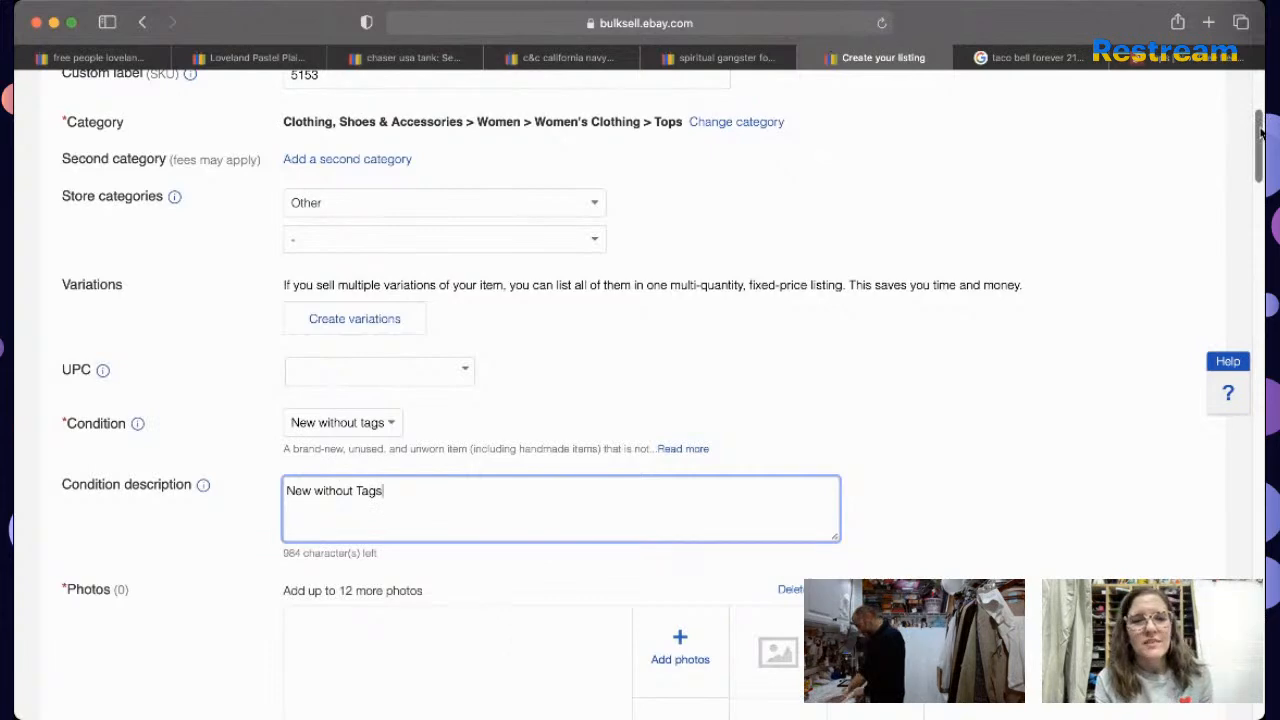
Step: Apply the suggested Sleeveless sleeve length in the item specifics, and set Style to Basic and Neckline to Round Neck
left_click_drag(1260, 133, 1240, 235)
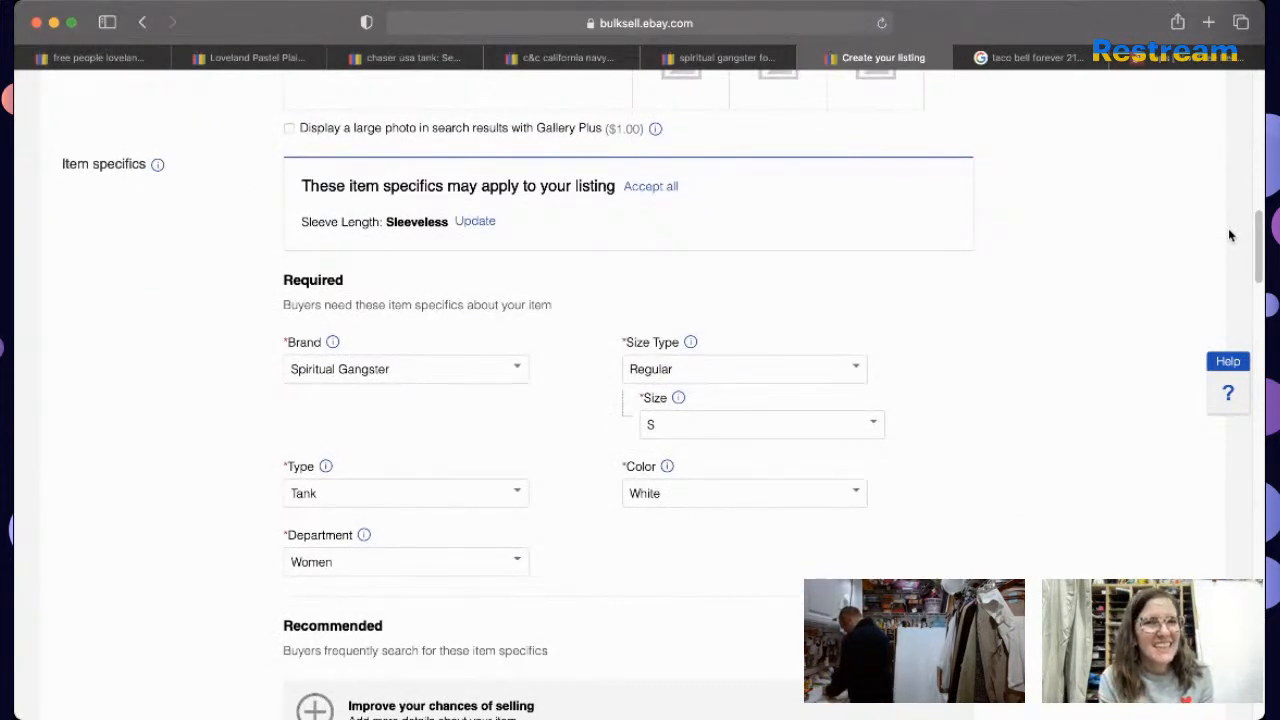
left_click(487, 219)
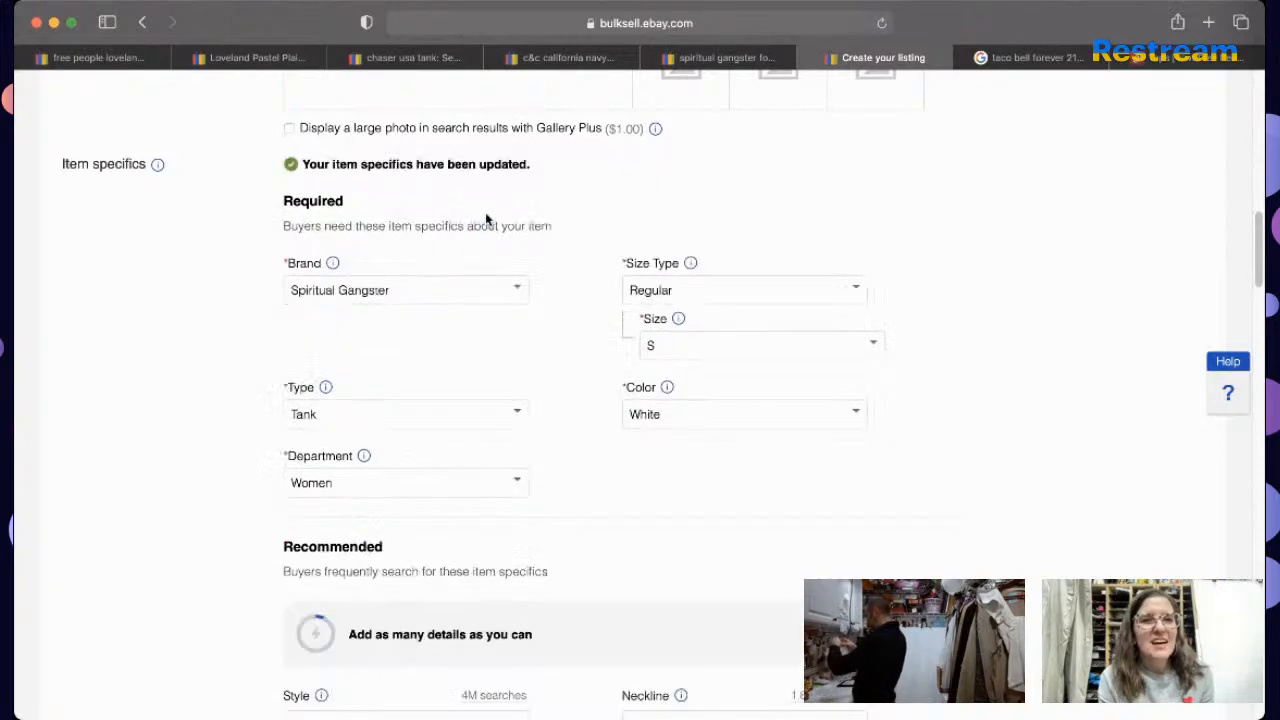
left_click_drag(1259, 276, 1259, 324)
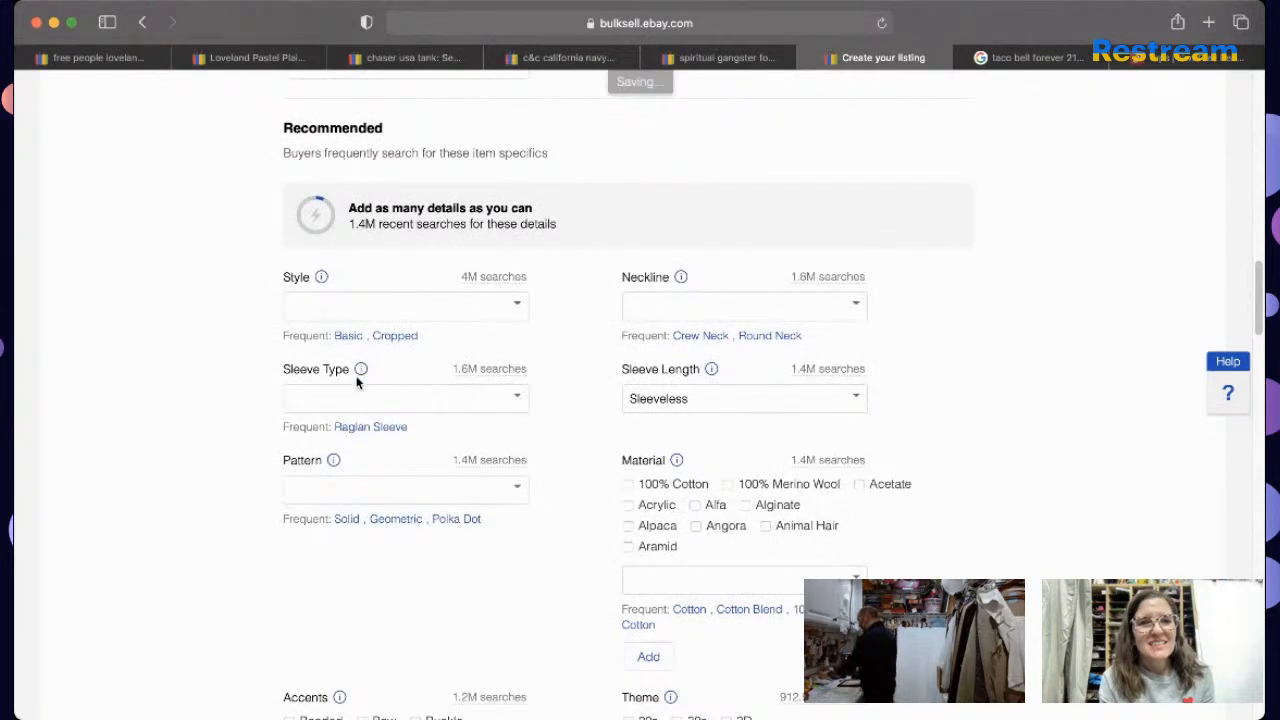
left_click(345, 336)
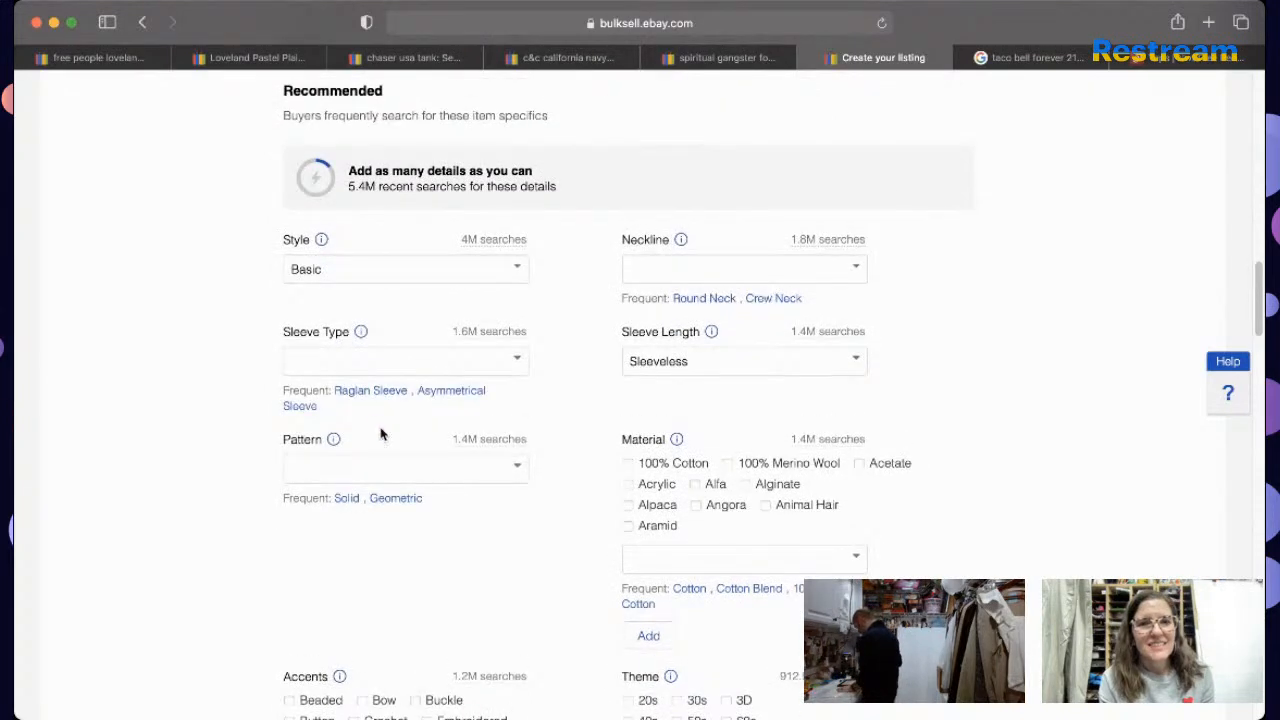
left_click(721, 300)
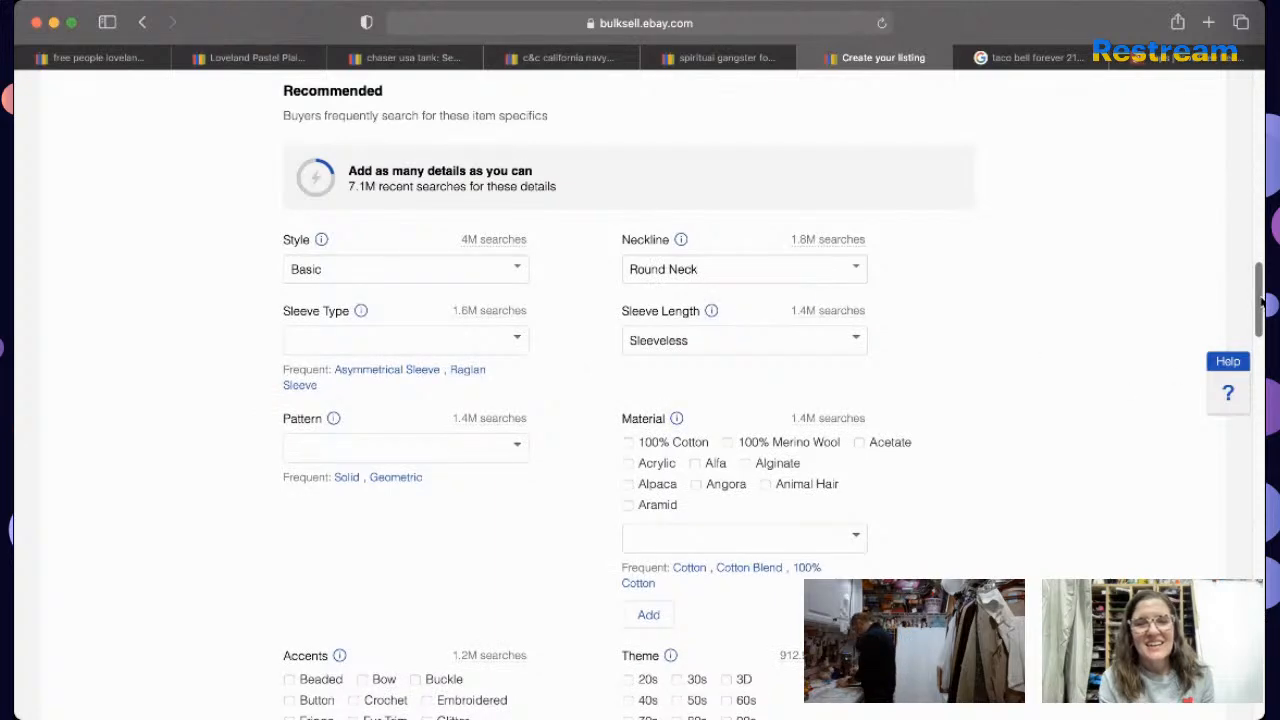
Step: Change the custom label (SKU) to 5152
left_click_drag(1259, 300, 1259, 115)
left_click(472, 395)
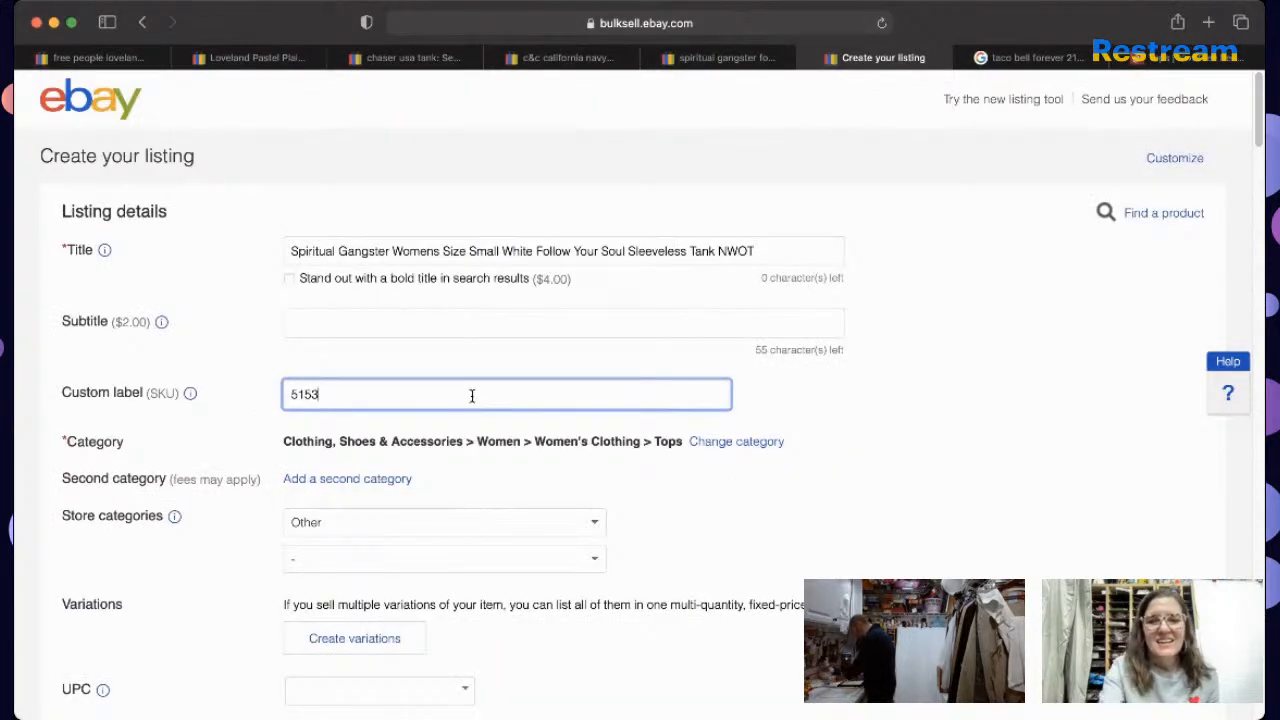
key("BackSpace")
type("2")
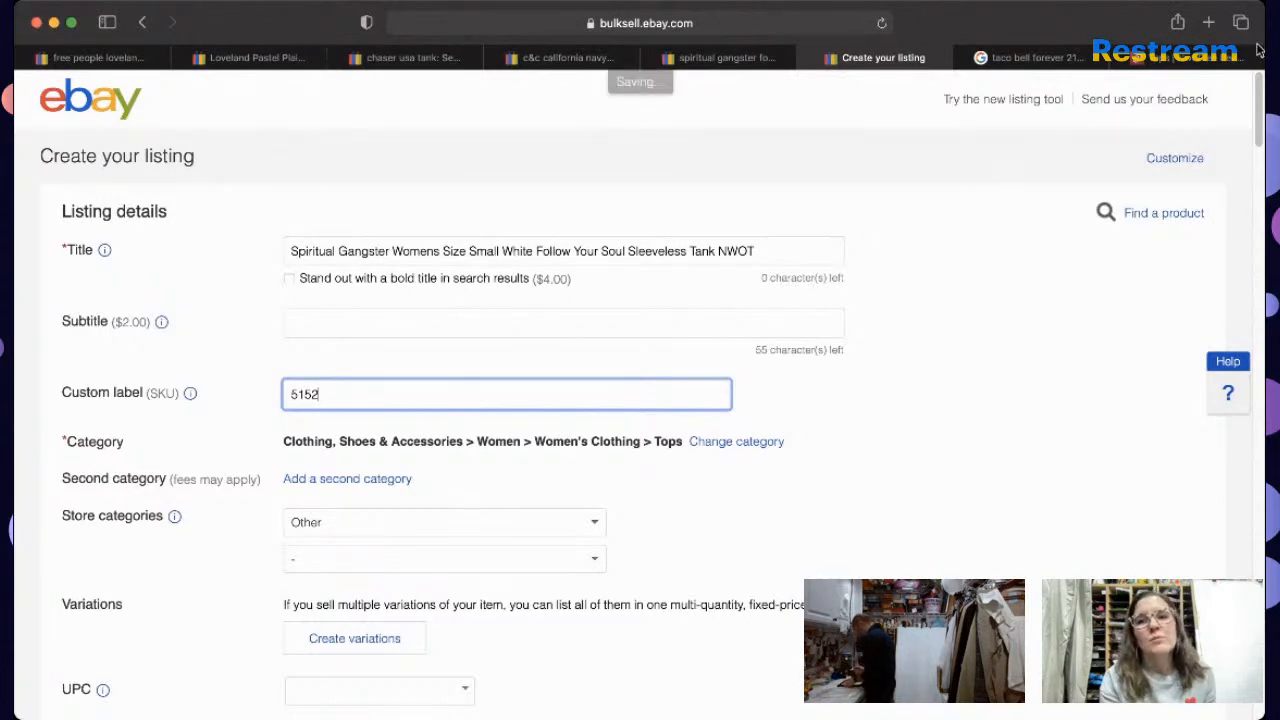
Step: In the item specifics, set Fabric Type to Jersey, Occasion to Casual and Vintage to No
left_click_drag(1258, 131, 1258, 137)
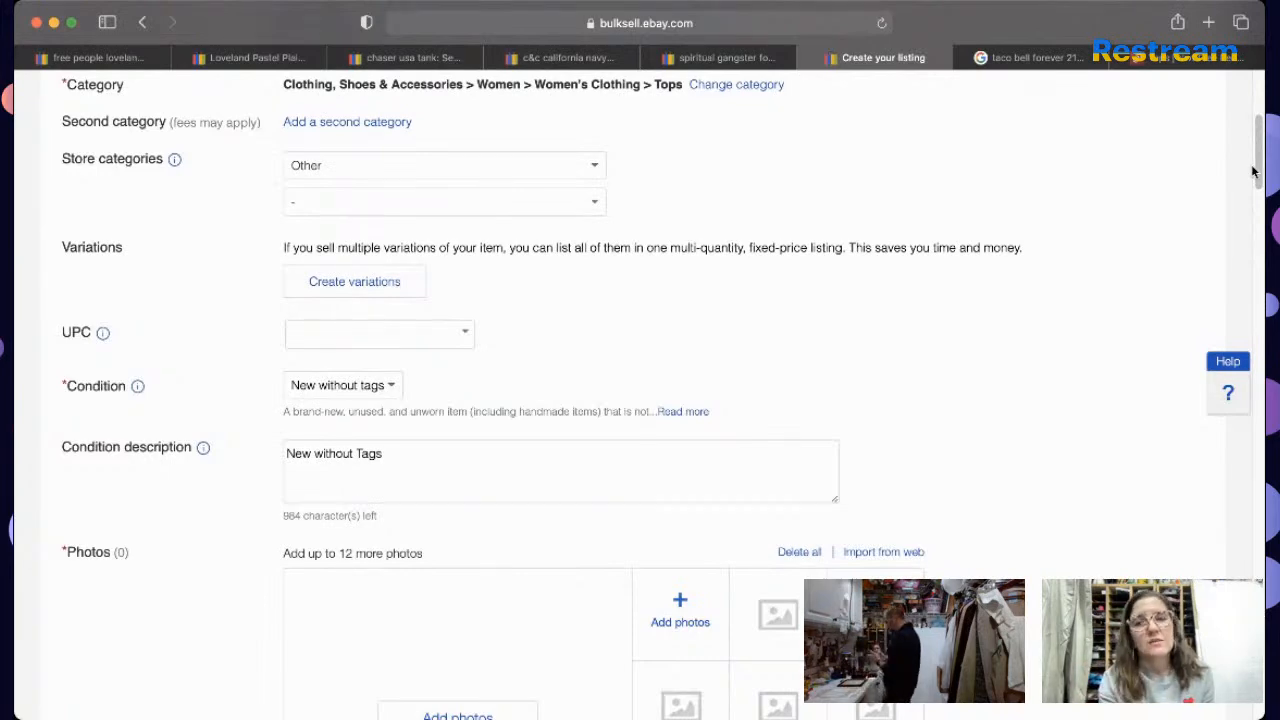
left_click_drag(1247, 172, 1224, 388)
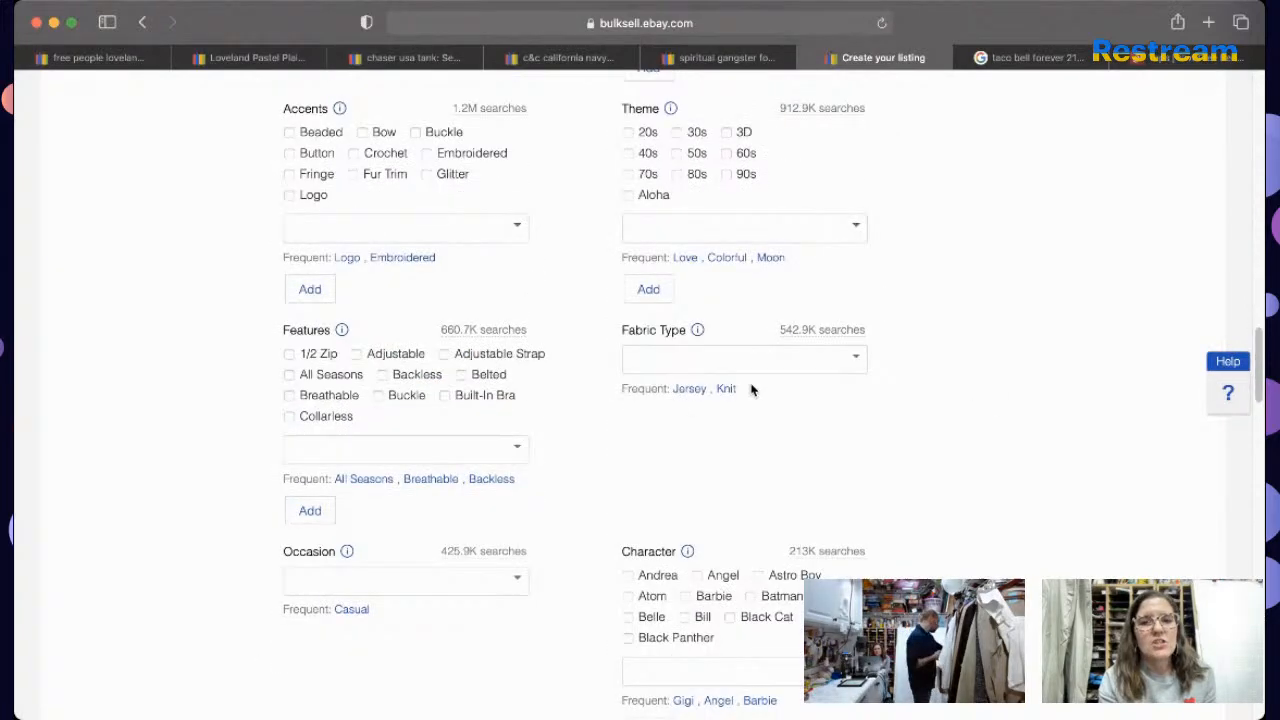
left_click(699, 390)
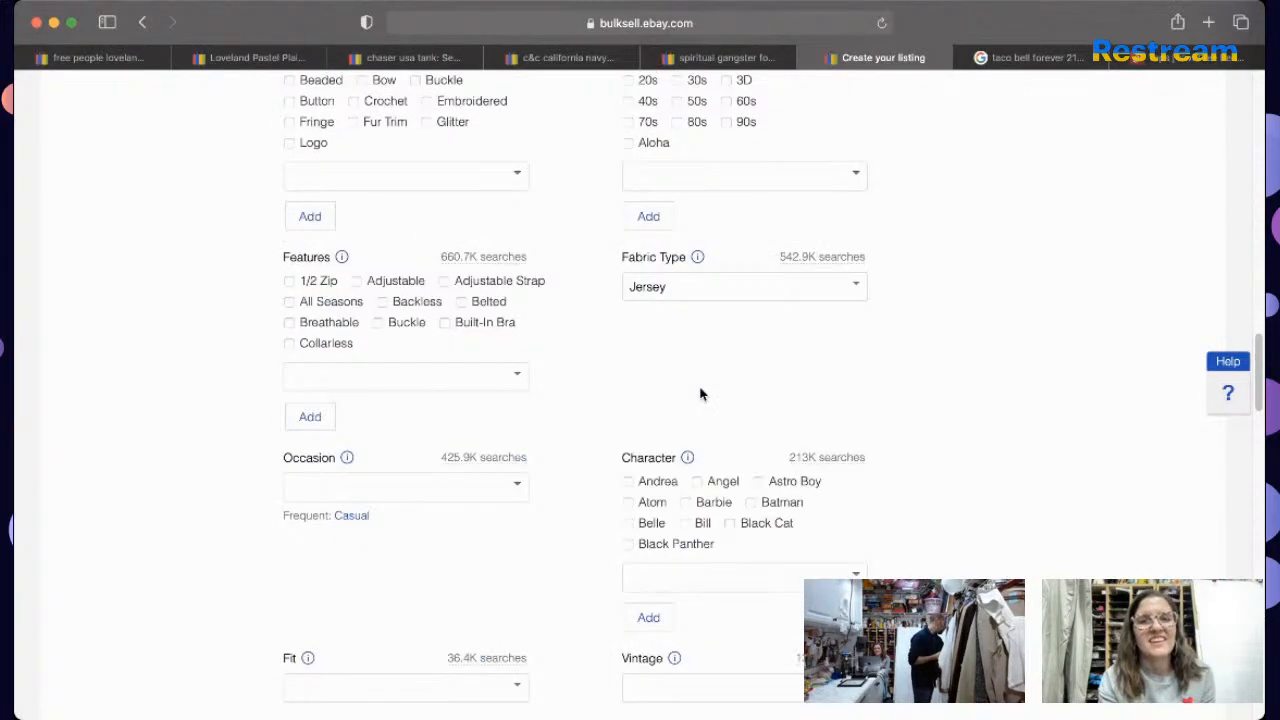
left_click(345, 516)
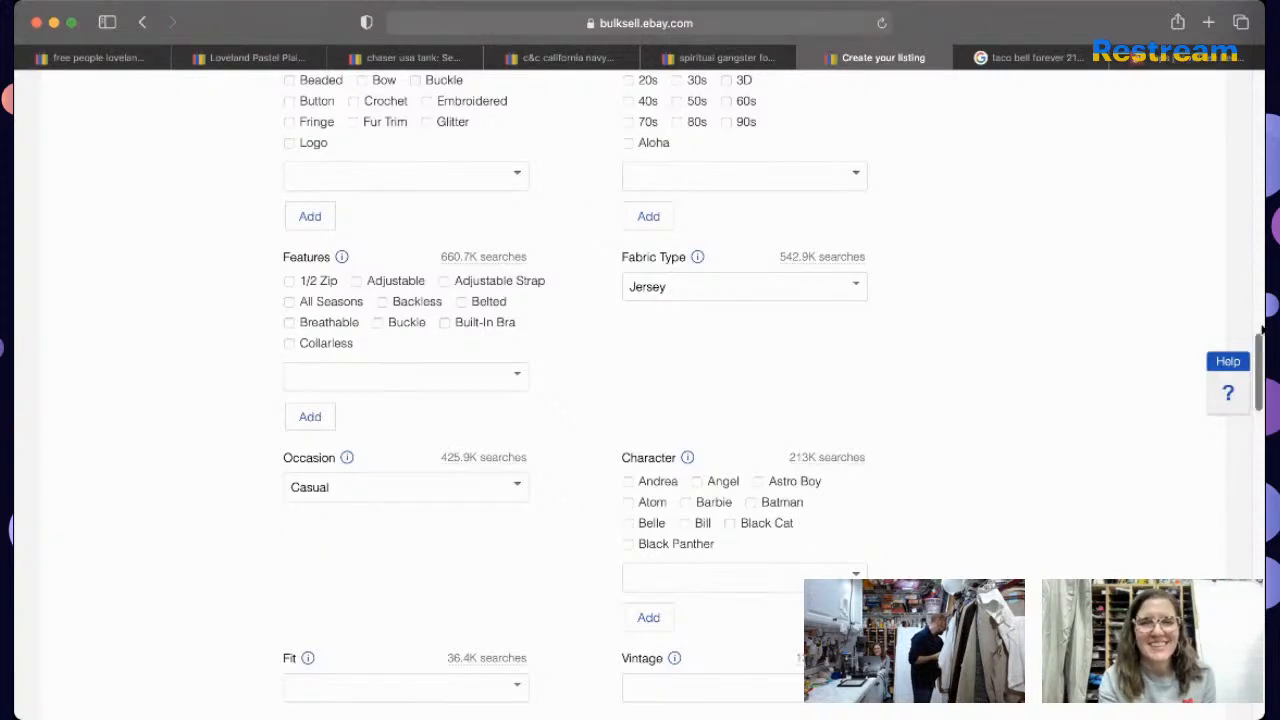
scroll(1251, 386, "down", 3)
scroll(1251, 386, "down", 2)
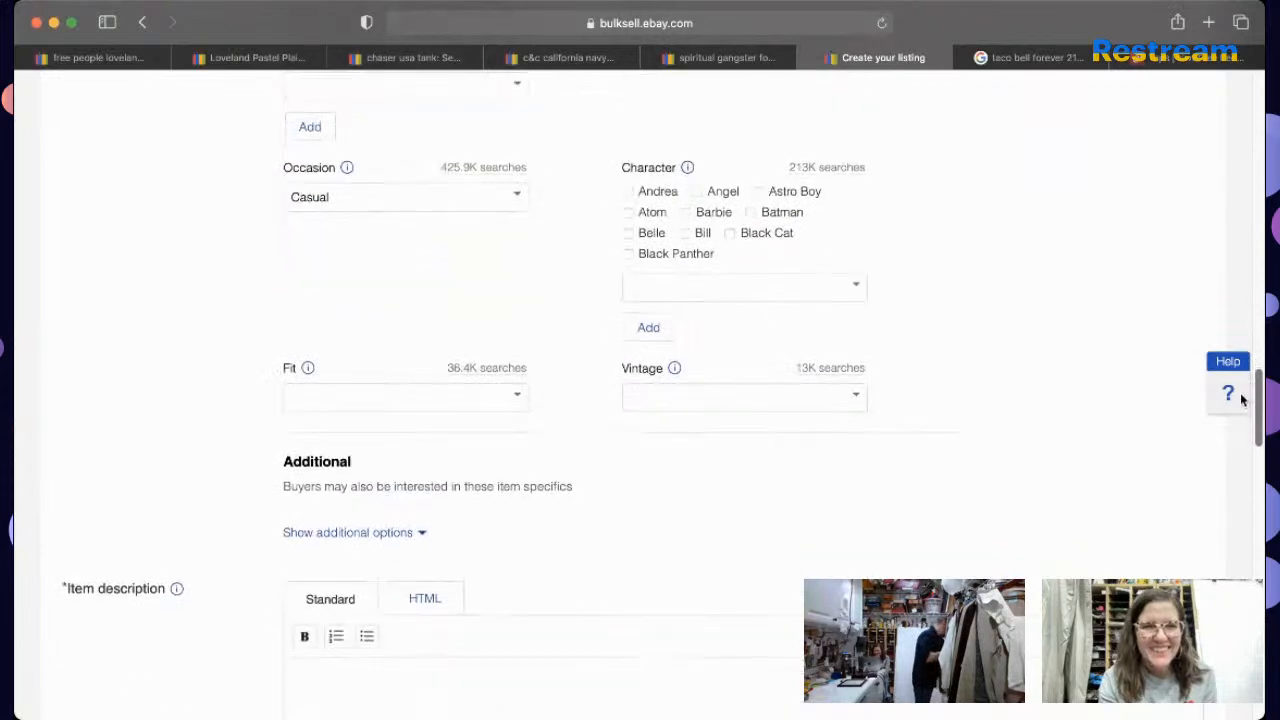
left_click(832, 404)
left_click(832, 457)
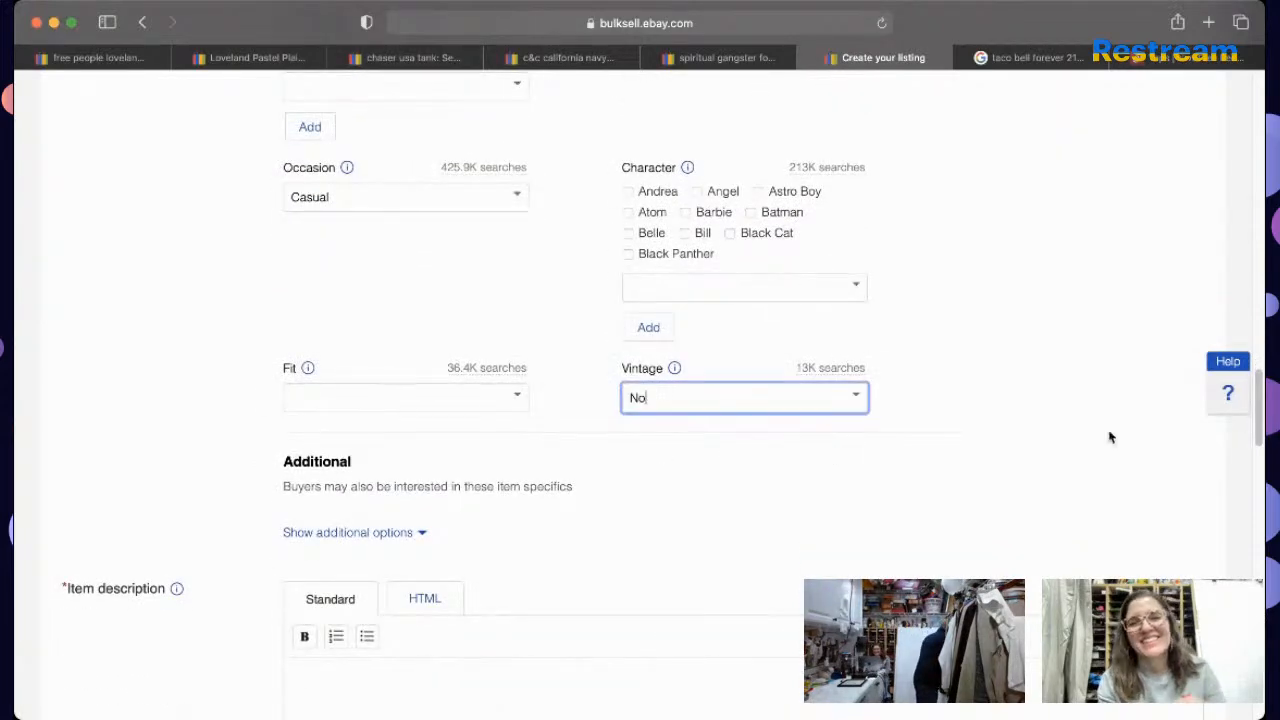
Step: Return to the listing form's title and copy the entire title text
key("super+shift+backslash")
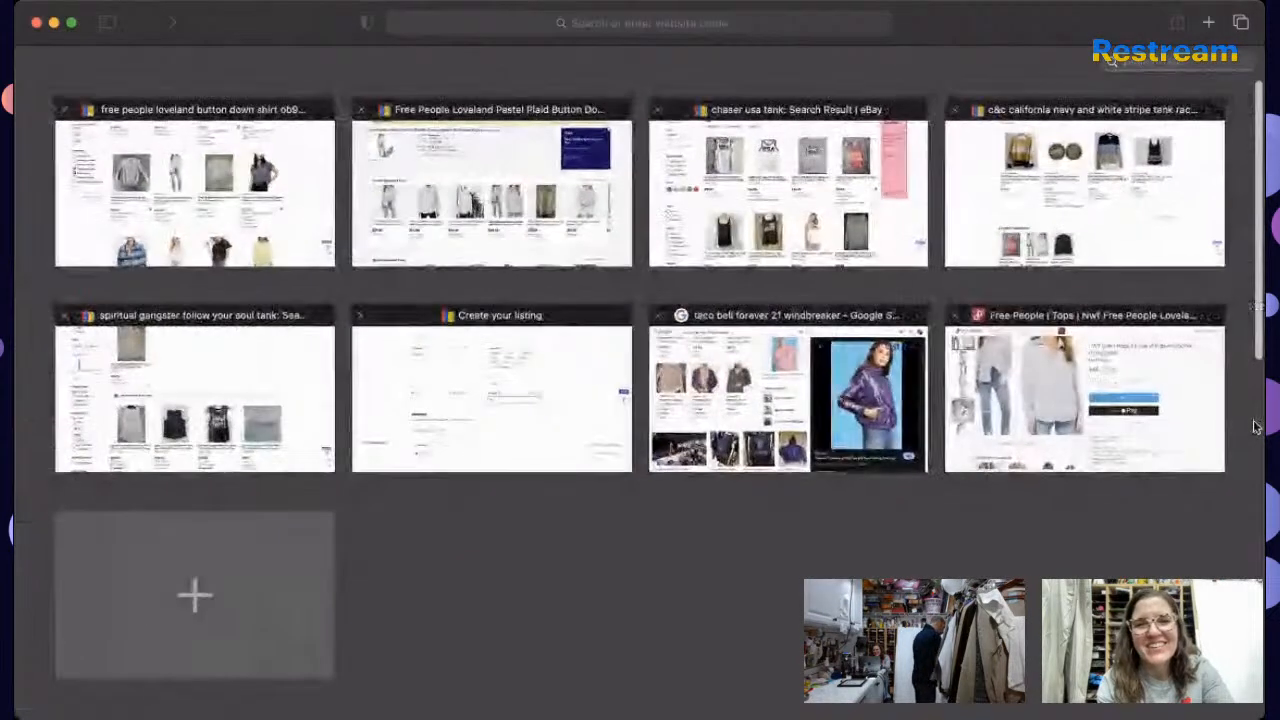
left_click(581, 459)
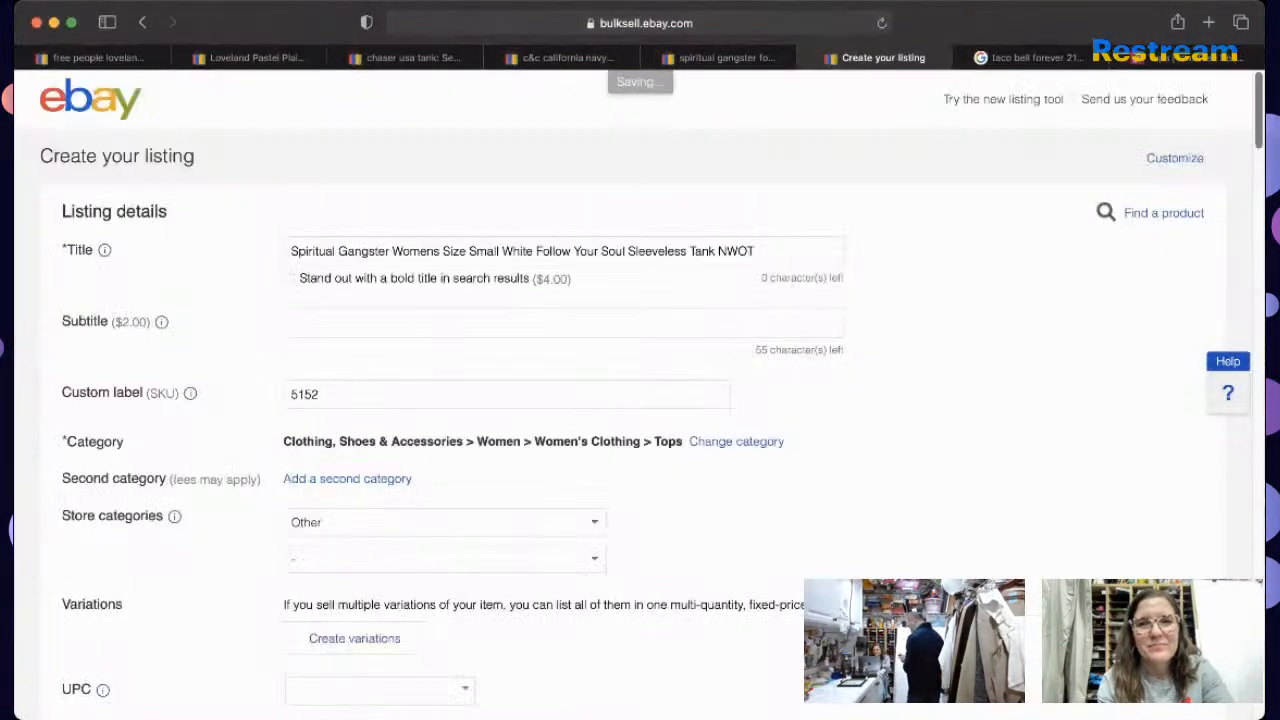
triple_click(757, 258)
key("super+c")
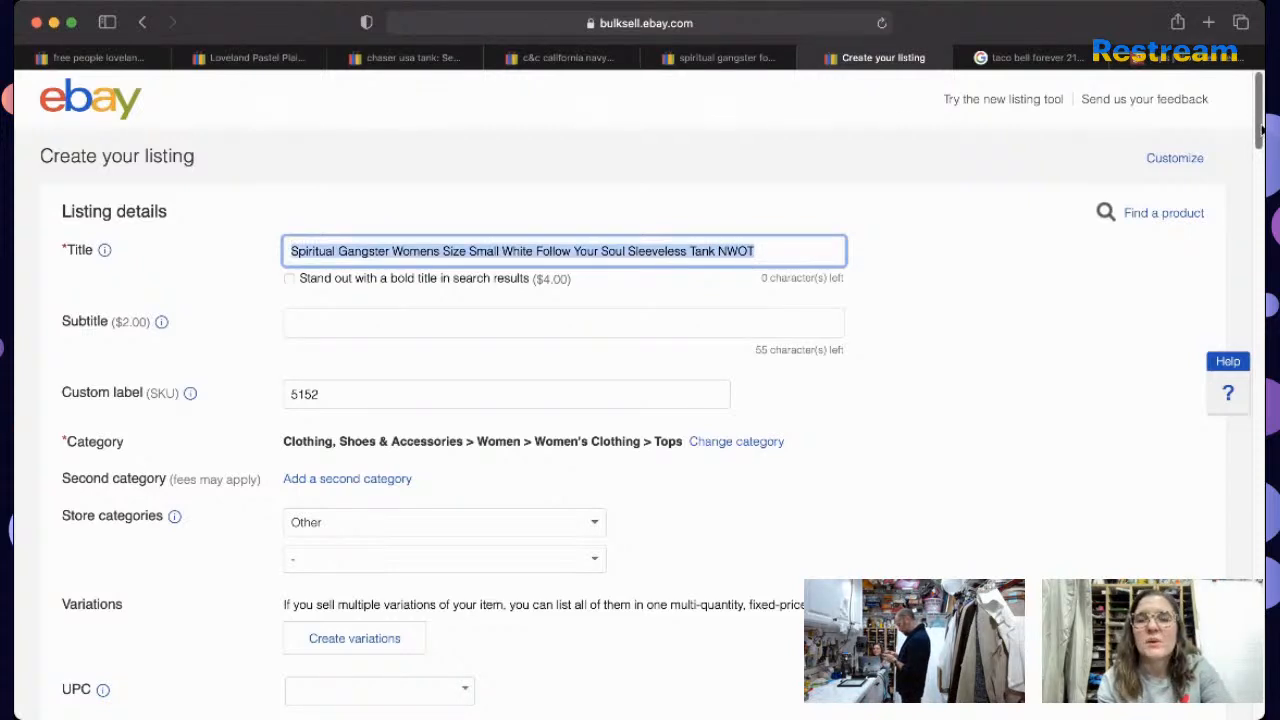
Step: Set the Pattern item specific to Solid
left_click_drag(1259, 121, 1188, 320)
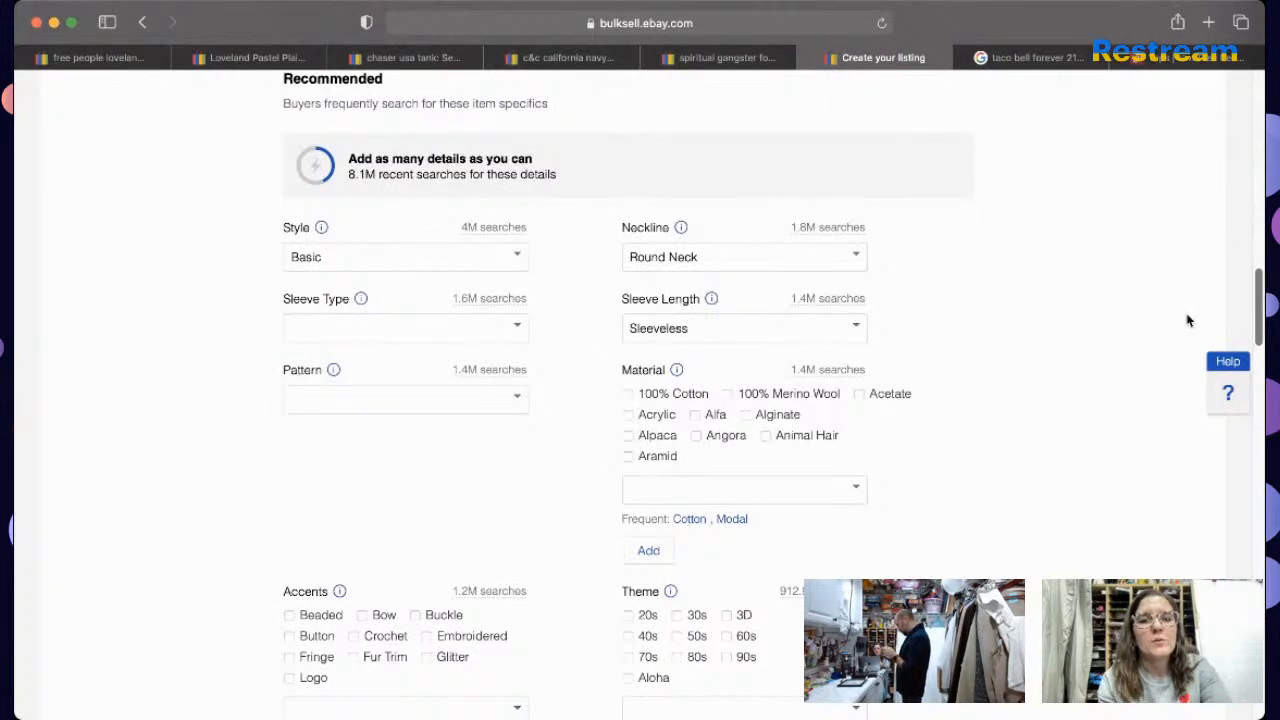
left_click(460, 408)
type("s")
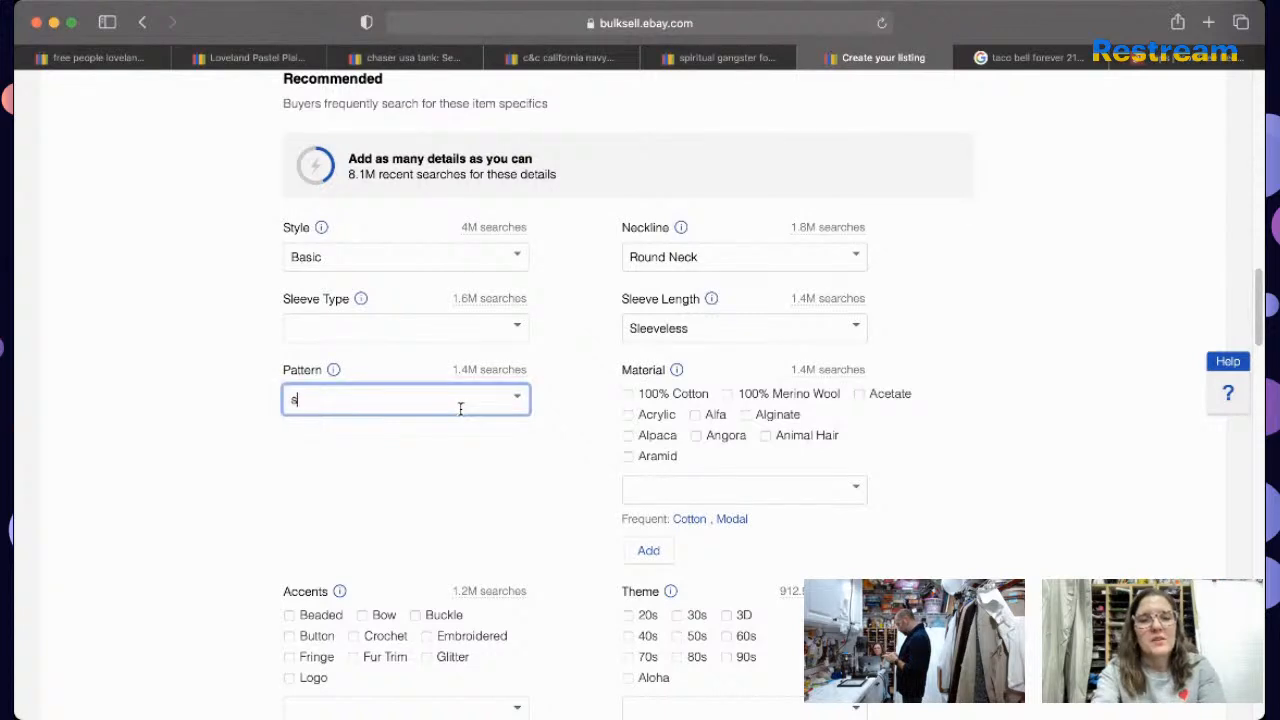
type("olid")
left_click(429, 433)
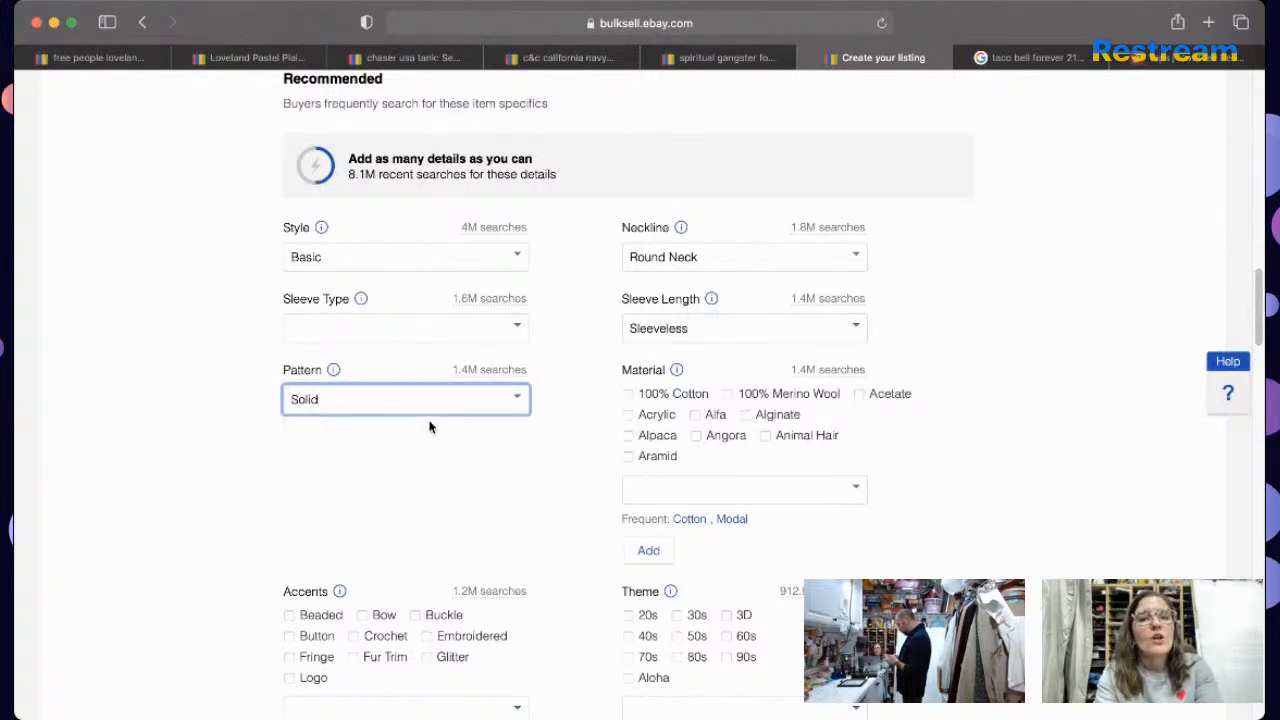
Step: Paste the copied title as the item description's first line and begin a second line with "Brand Ne"
left_click_drag(1255, 310, 1247, 352)
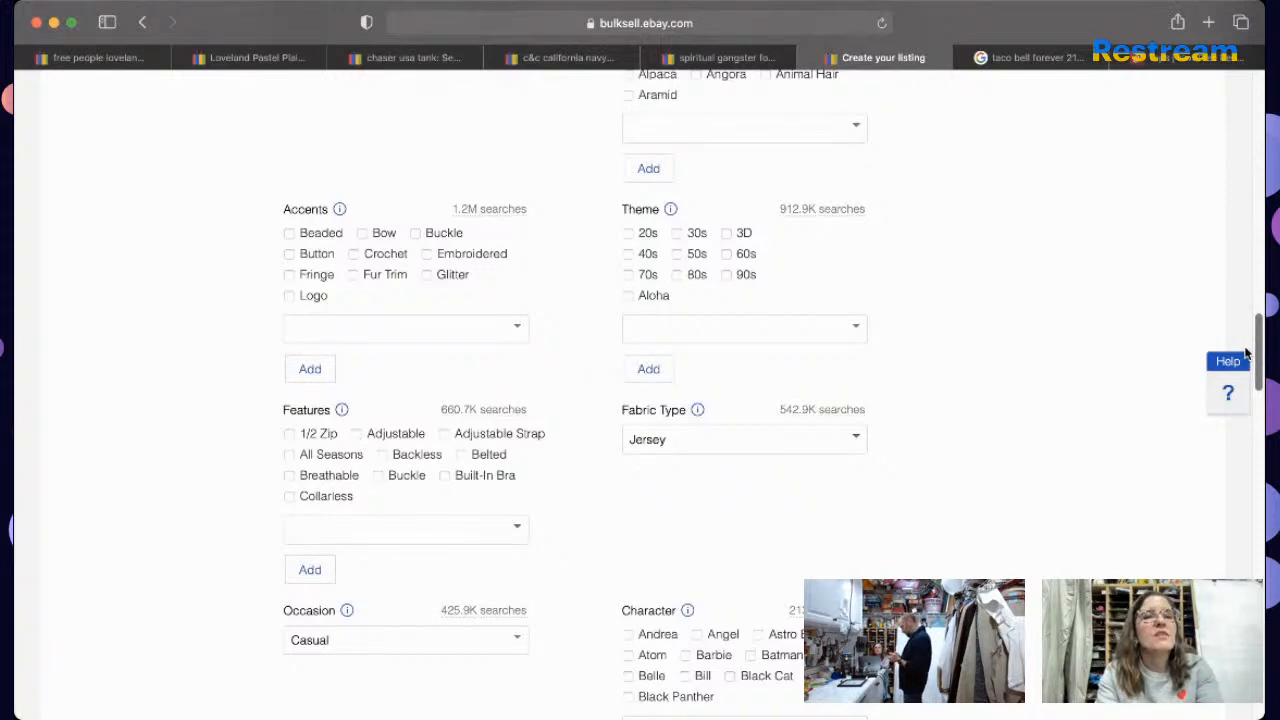
scroll(1245, 352, "down", 10)
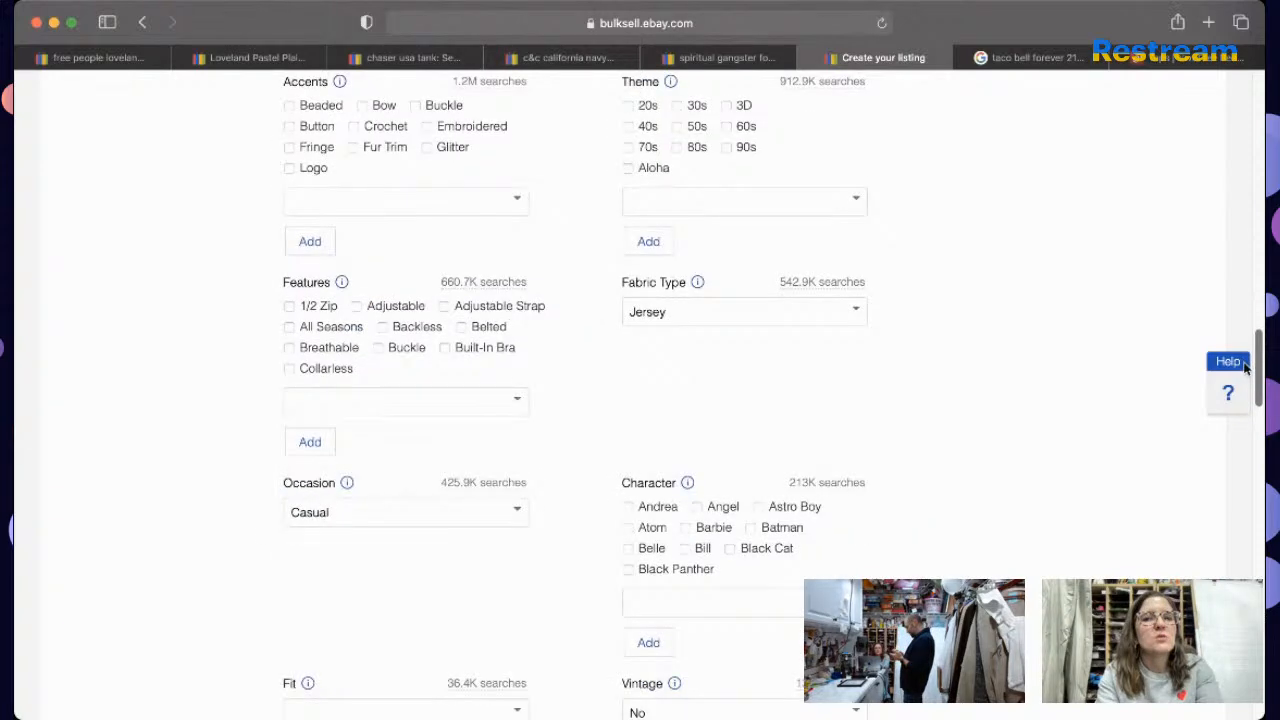
left_click(1099, 510)
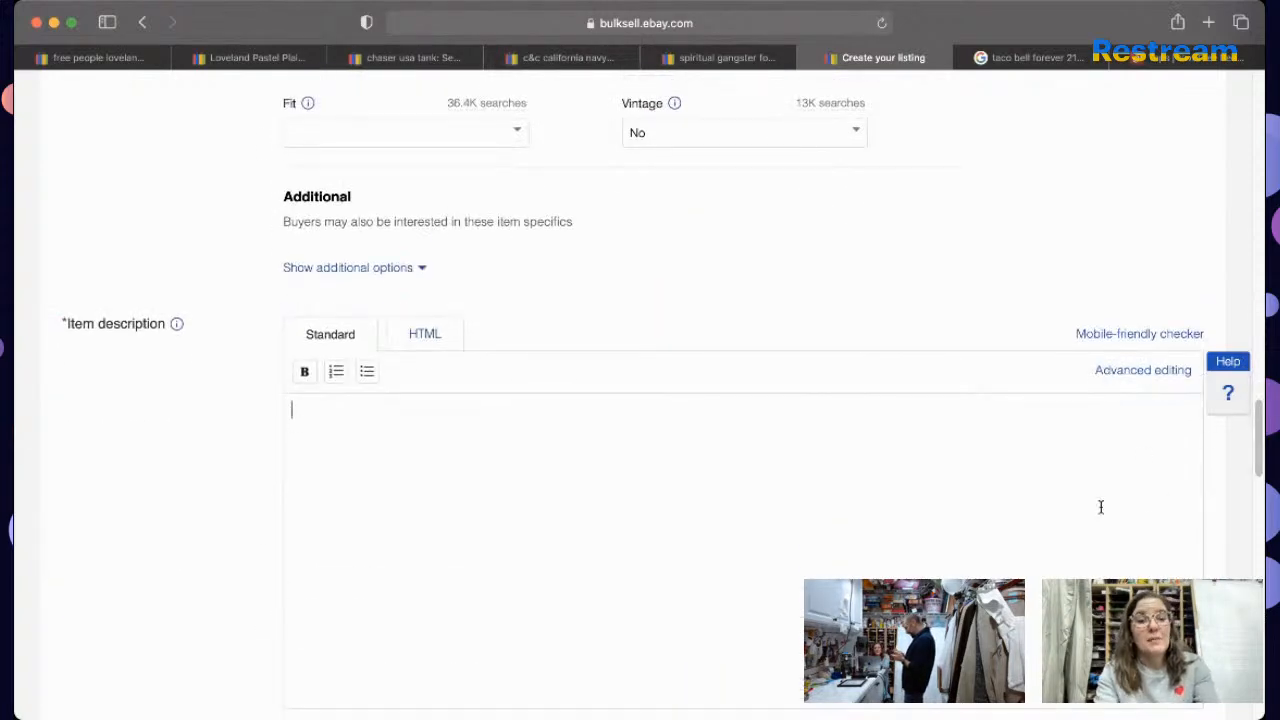
key("super+v")
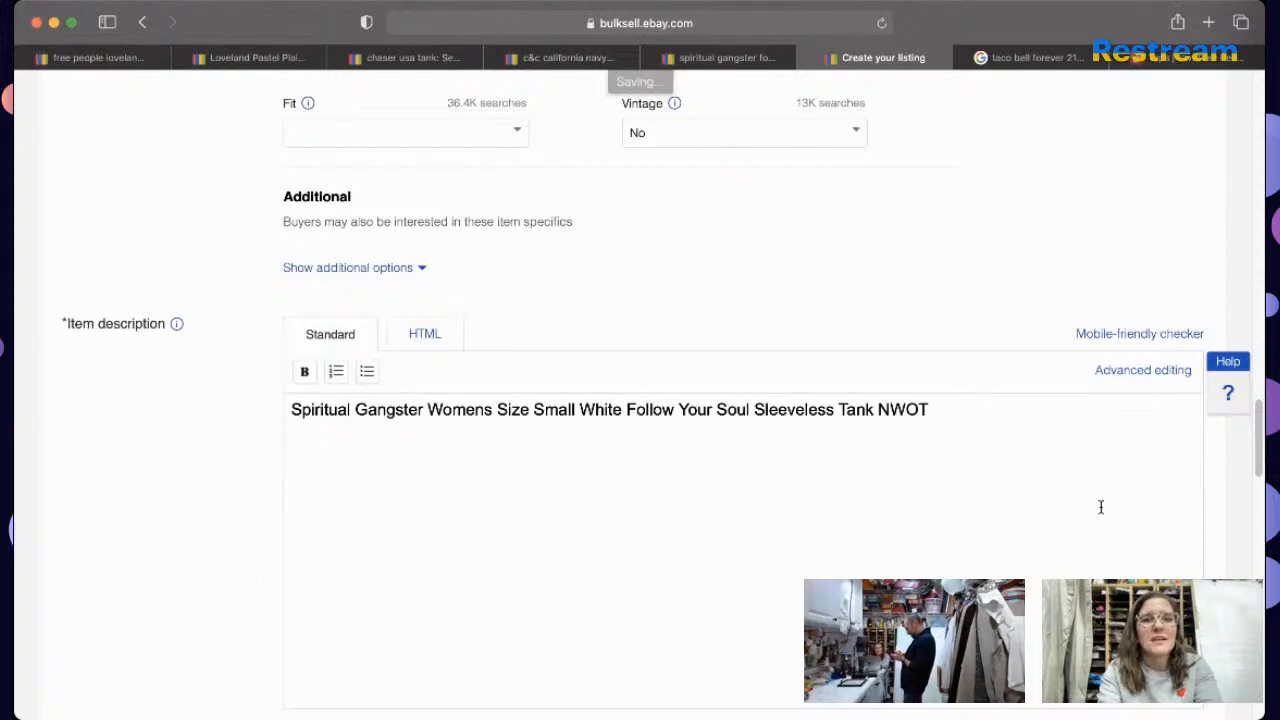
key("Return")
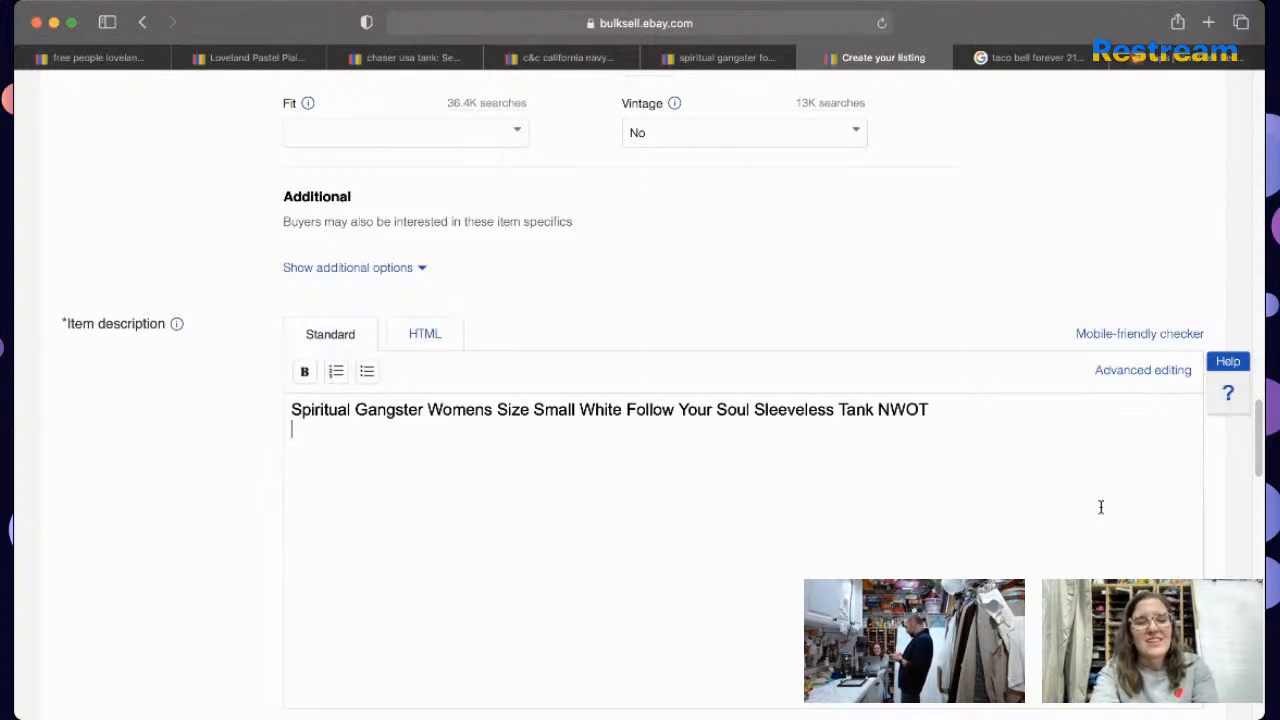
type("Brand NEw")
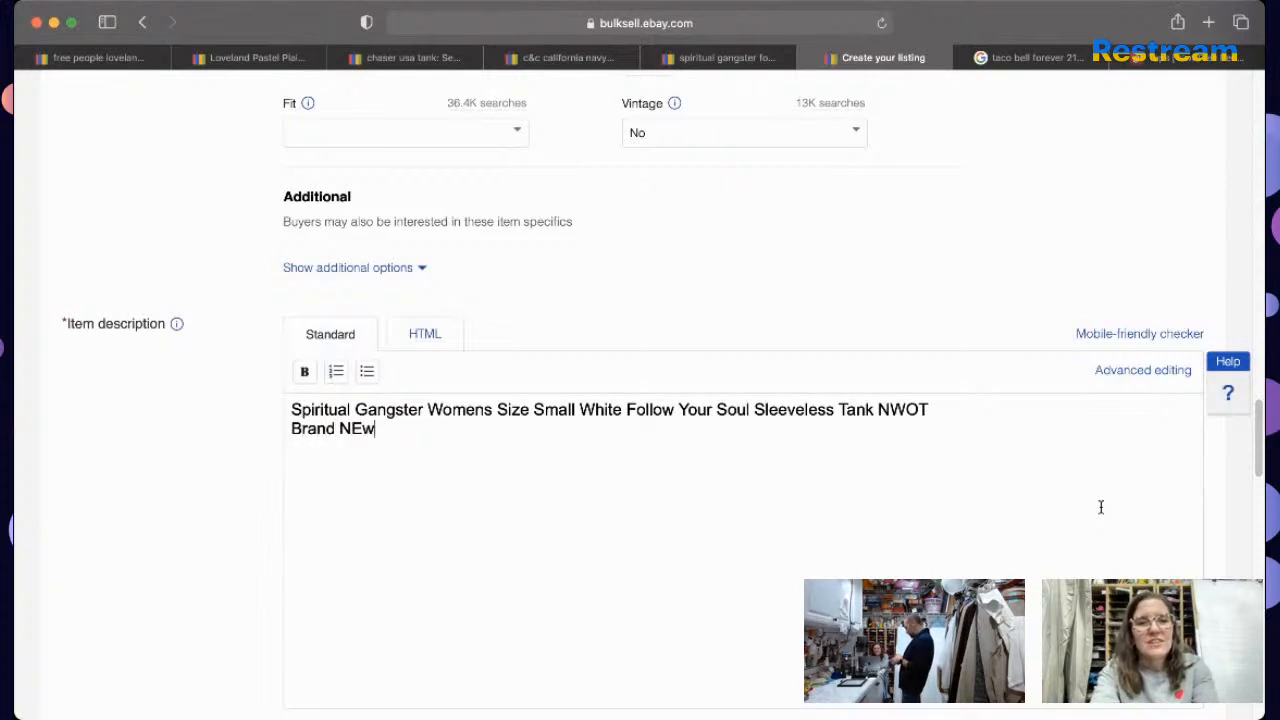
key("BackSpace")
key("BackSpace")
type("e")
Step: Add the seven photos of the white tank to the listing's photo section
scroll(1123, 491, "up", 15)
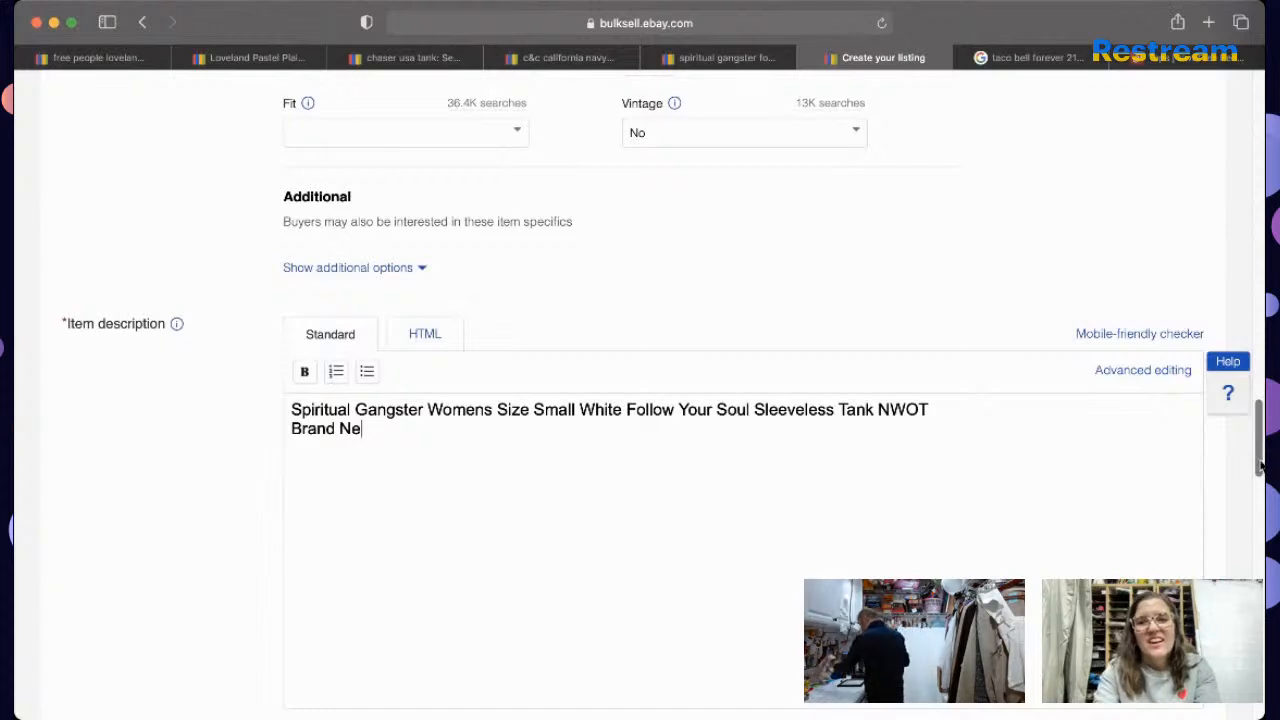
scroll(660, 400, "up", 3)
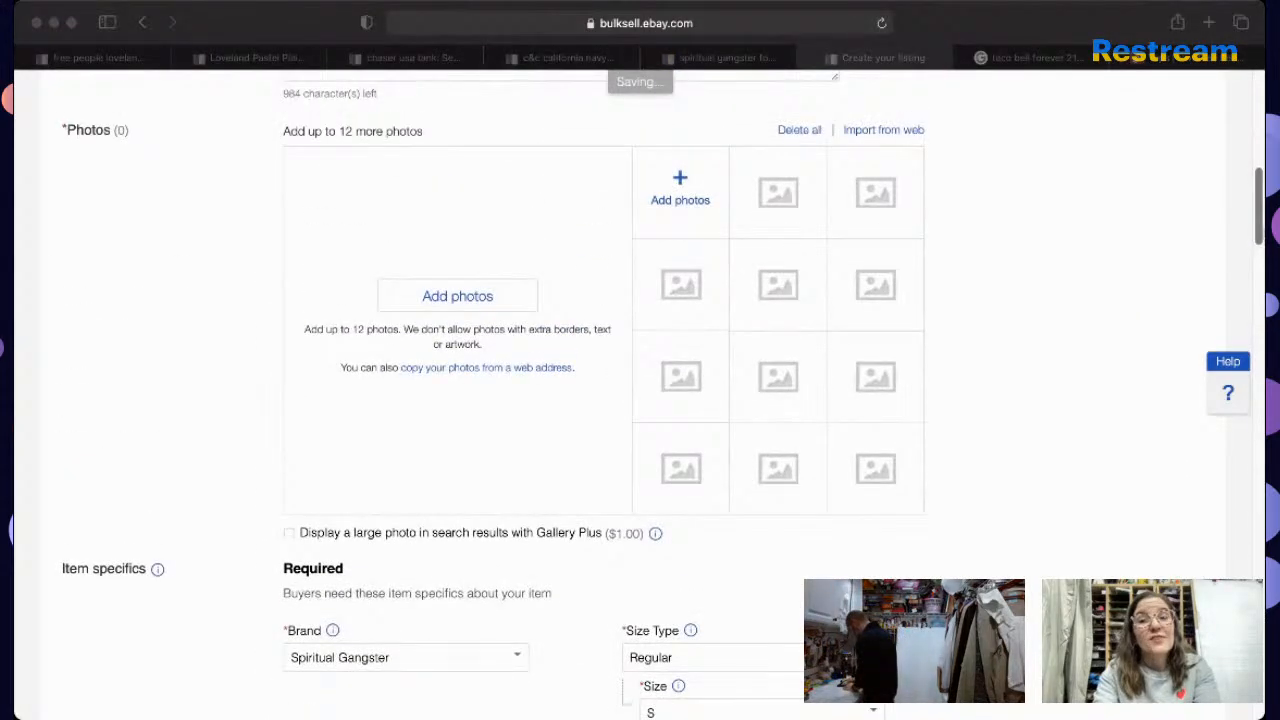
left_click_drag(788, 336, 684, 220)
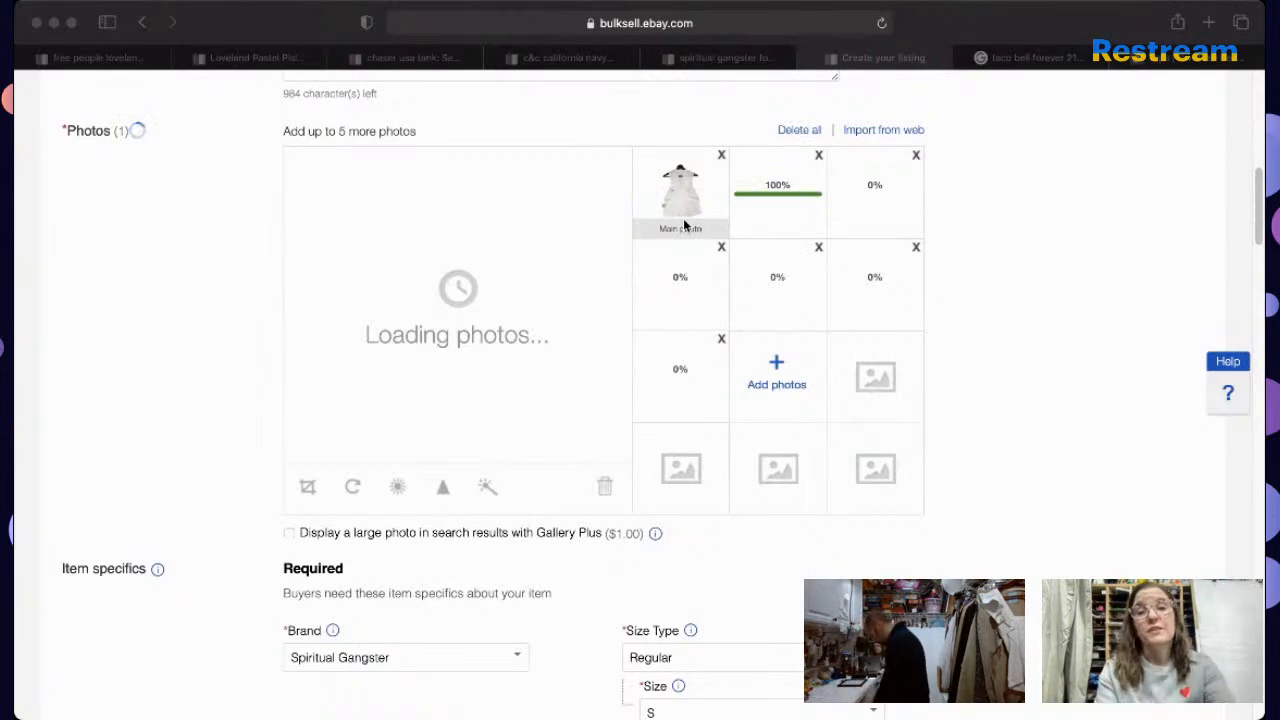
Step: Make the front view of the tank the main photo and move the striped graphic close-up to second place
left_click(786, 229)
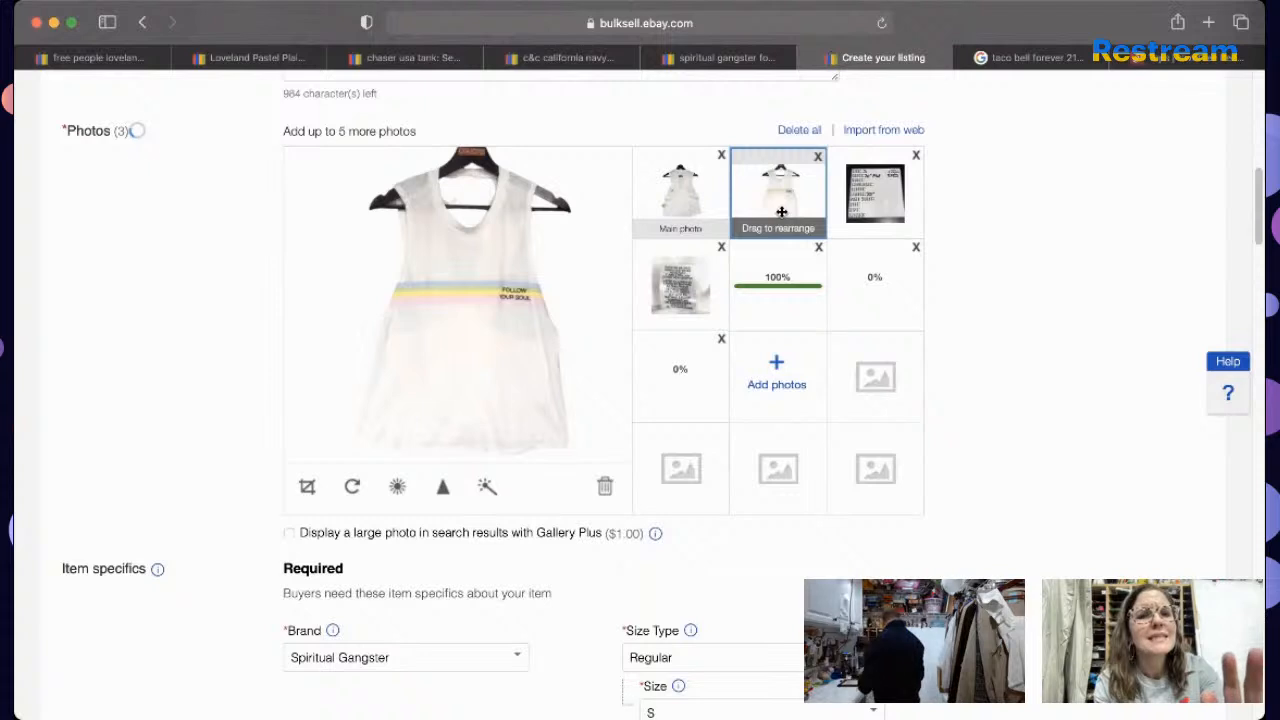
left_click_drag(782, 212, 660, 198)
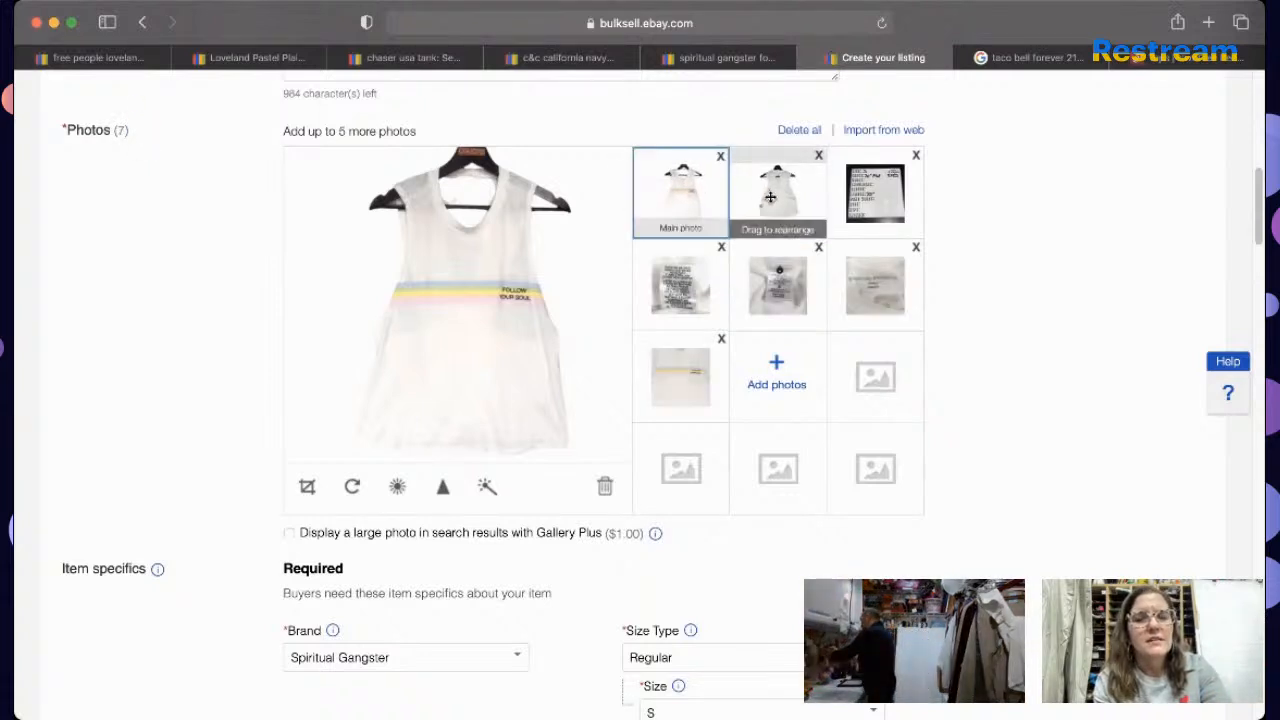
left_click_drag(680, 370, 778, 194)
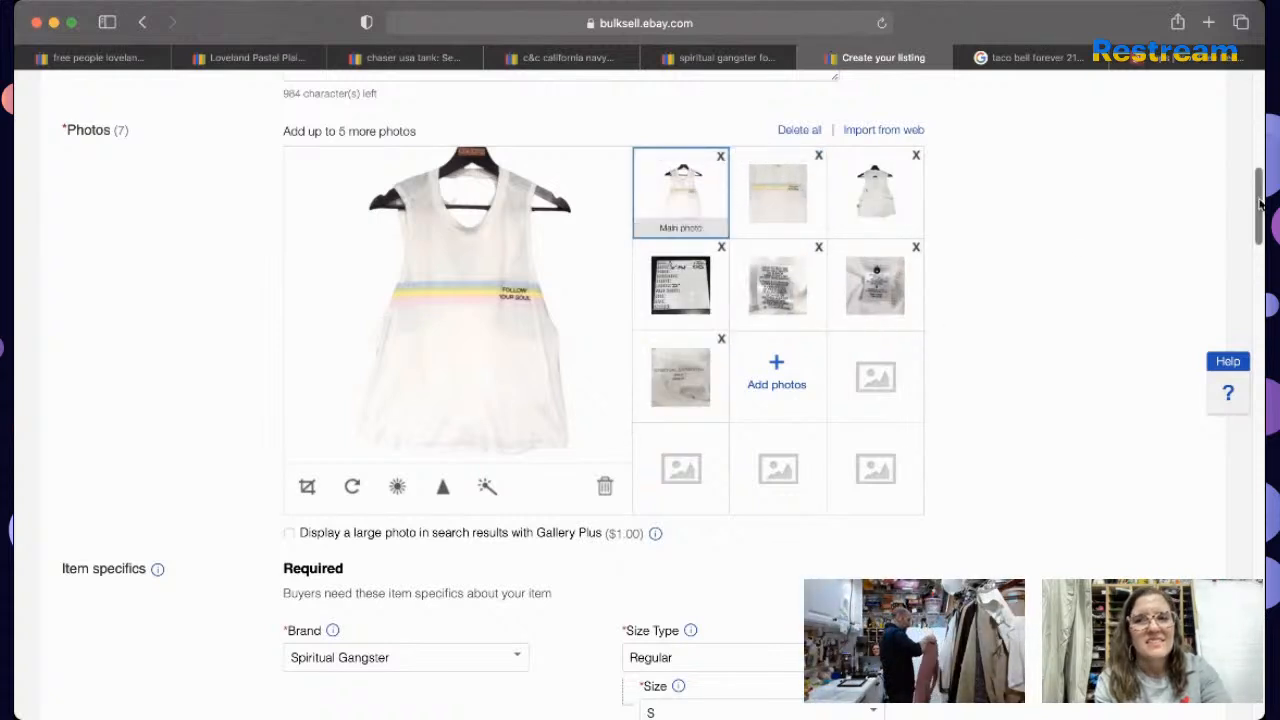
Step: Complete the second line of the item description as "Brand New without Tags"
left_click_drag(1260, 204, 1211, 438)
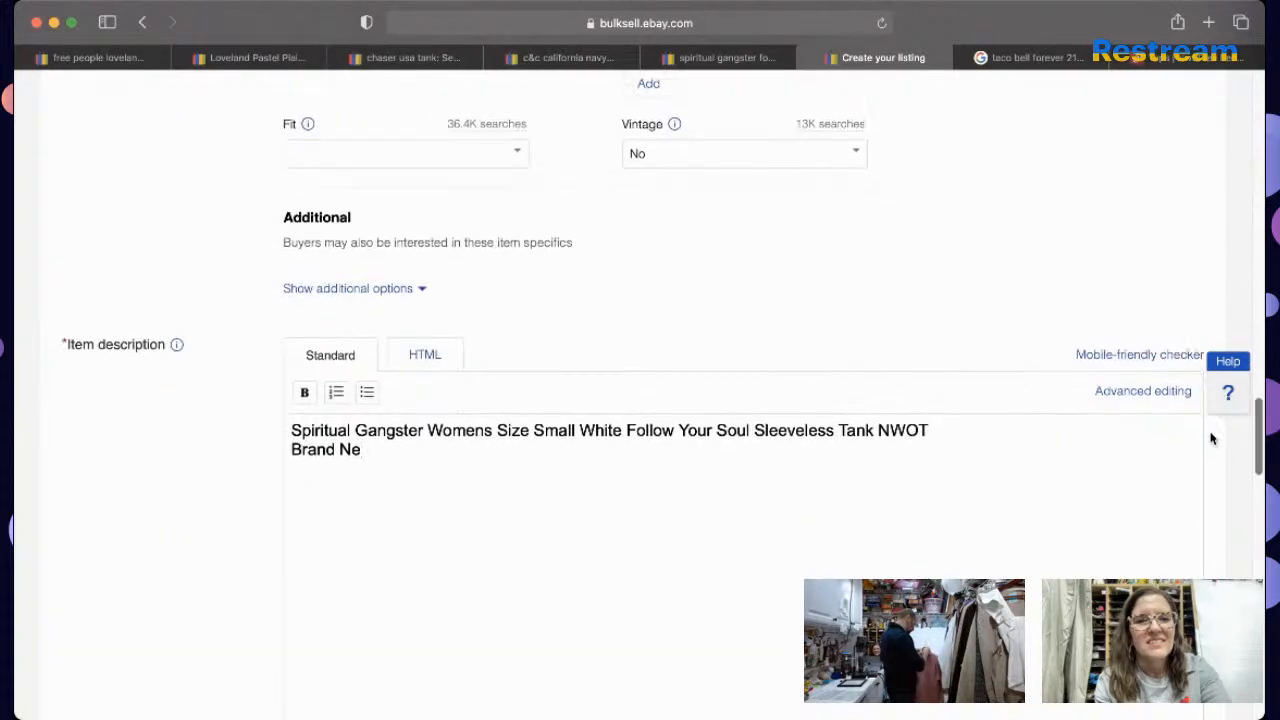
key("BackSpace")
type("w without")
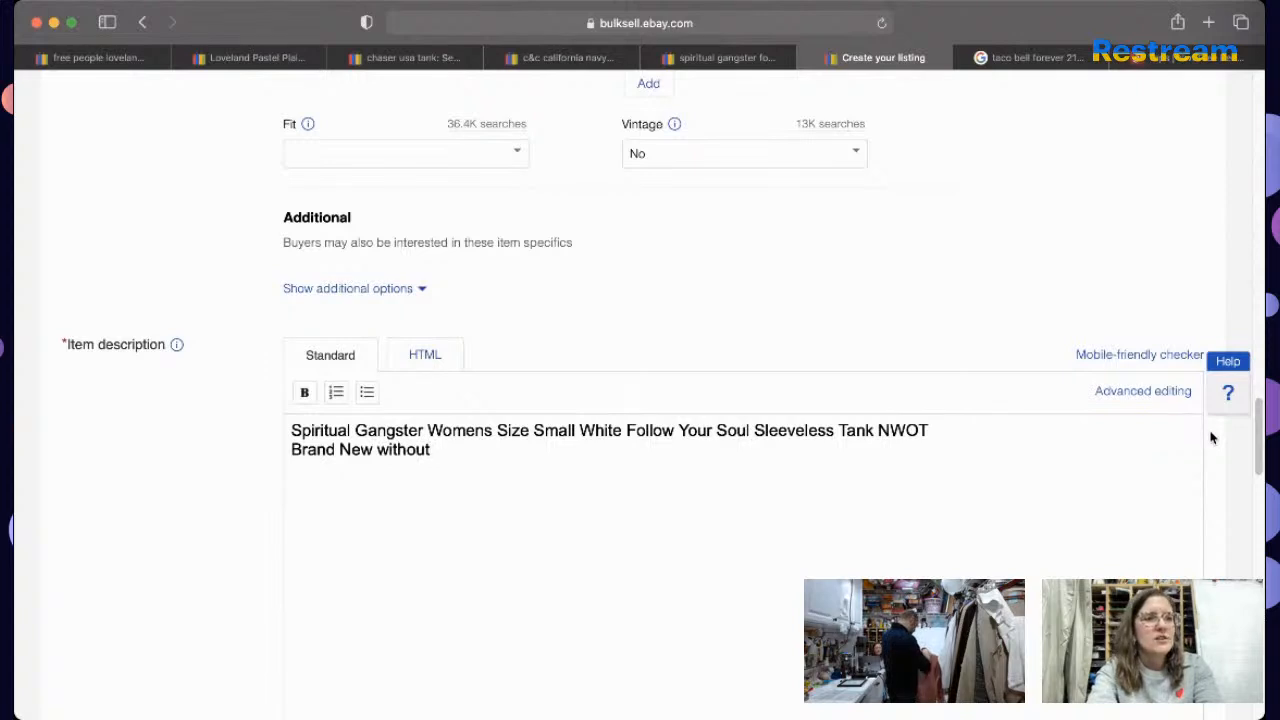
type(" Tags")
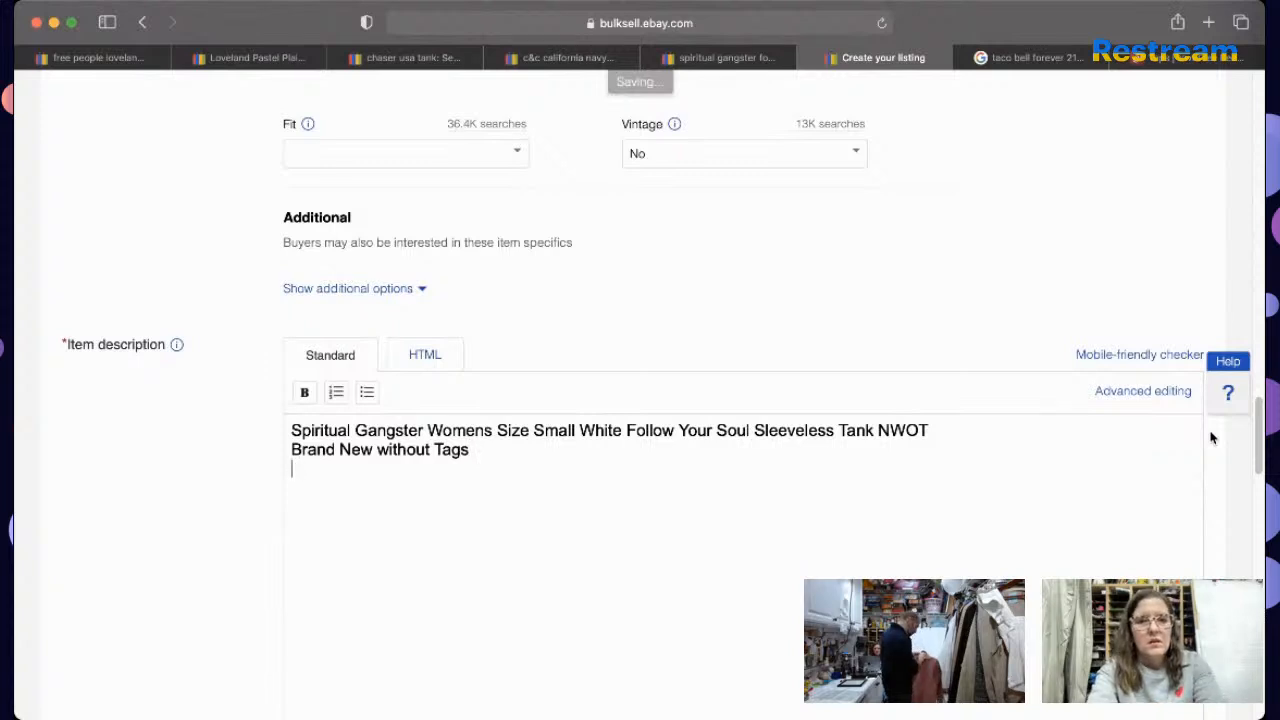
type("Apron")
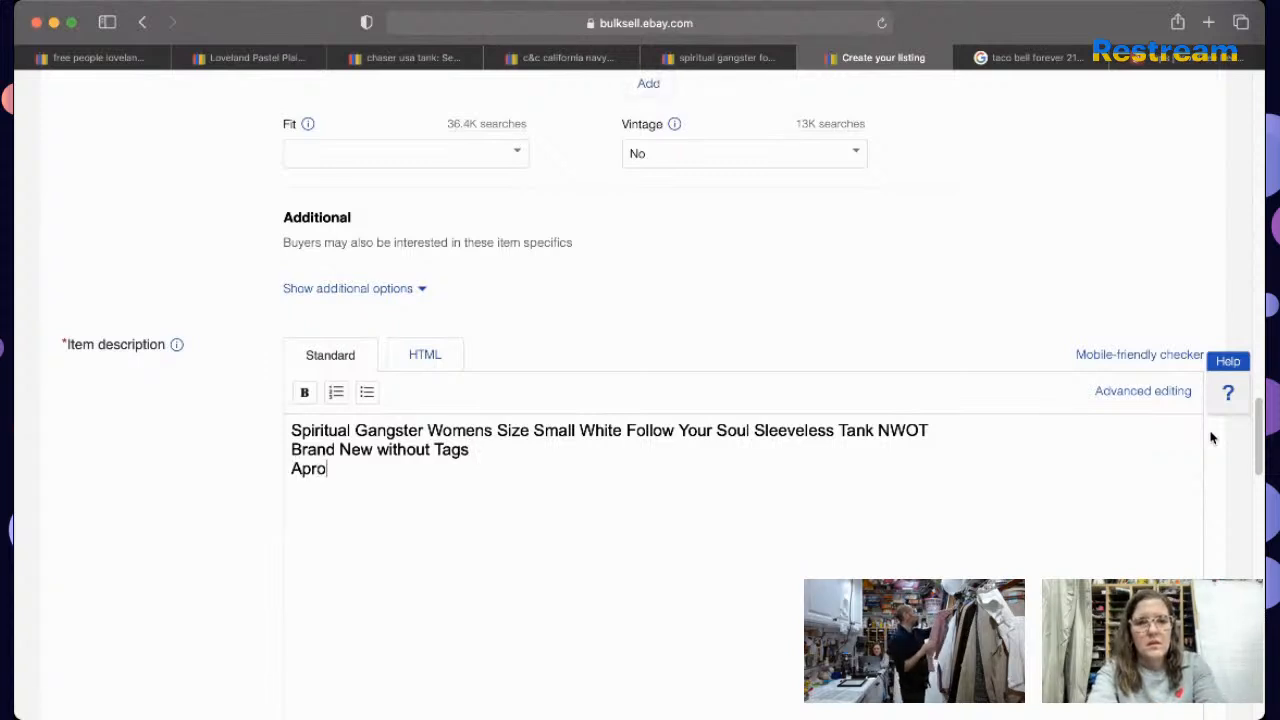
key("BackSpace")
key("BackSpace")
key("BackSpace")
key("BackSpace")
key("BackSpace")
key("BackSpace")
Step: Write "Pinafore Crossover open Back style! Perfect for festival season" as the item description's third line
type("P")
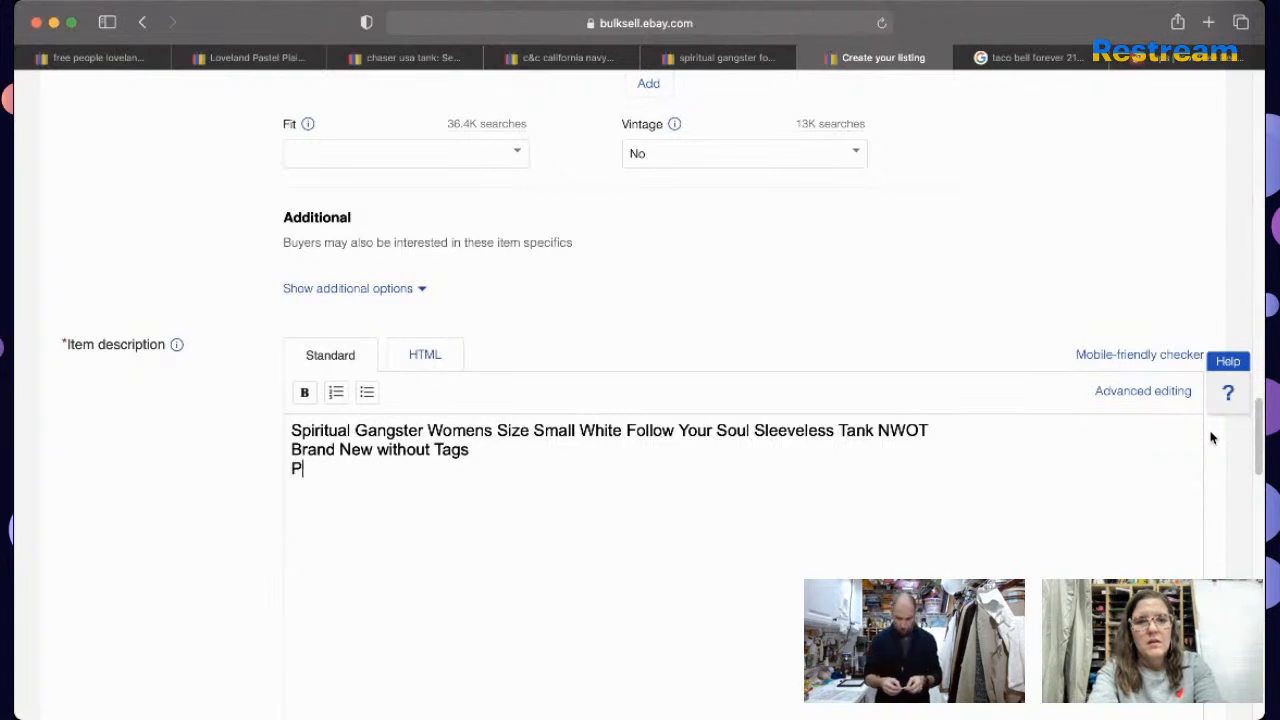
type("inafore Crosso")
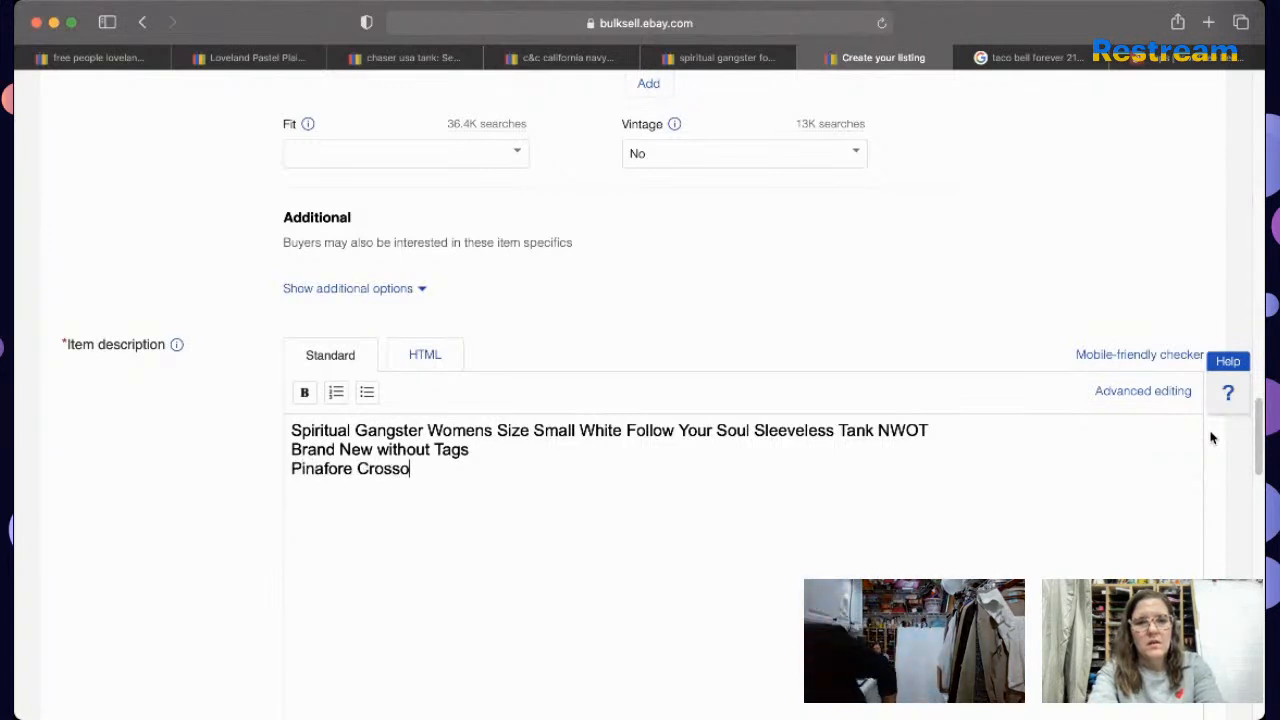
type("ver open Back st")
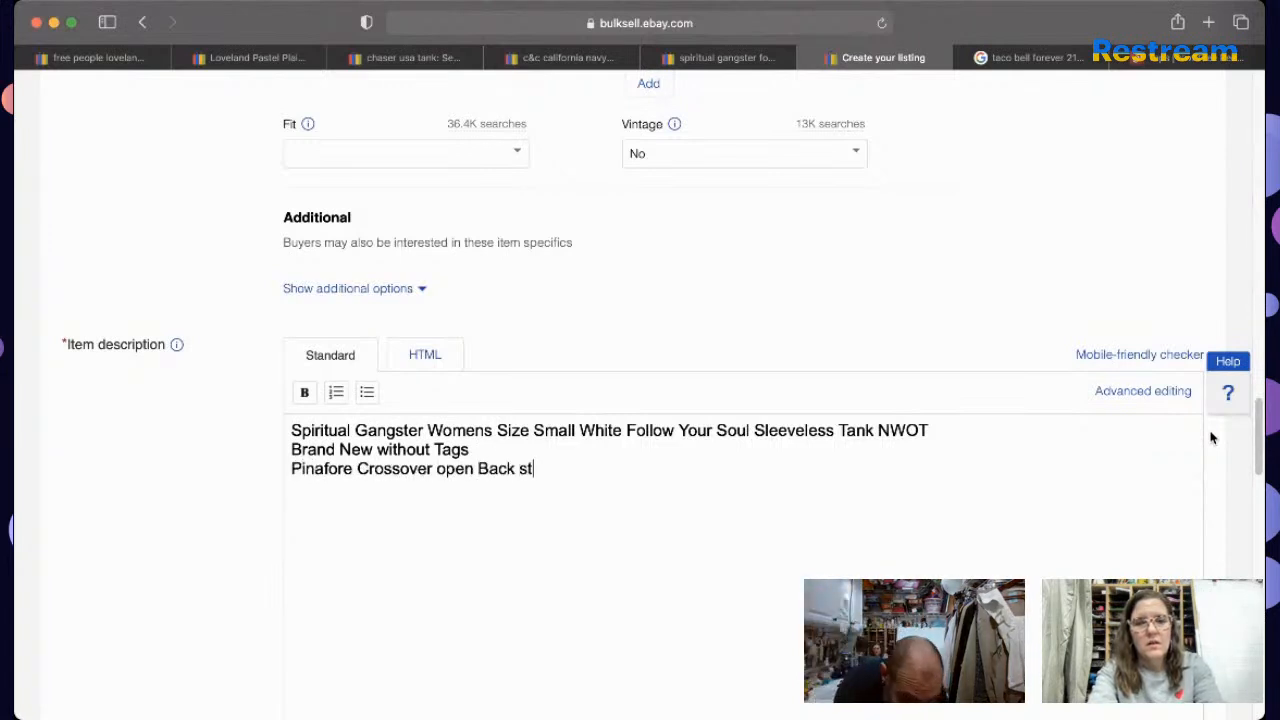
type("yle! Per")
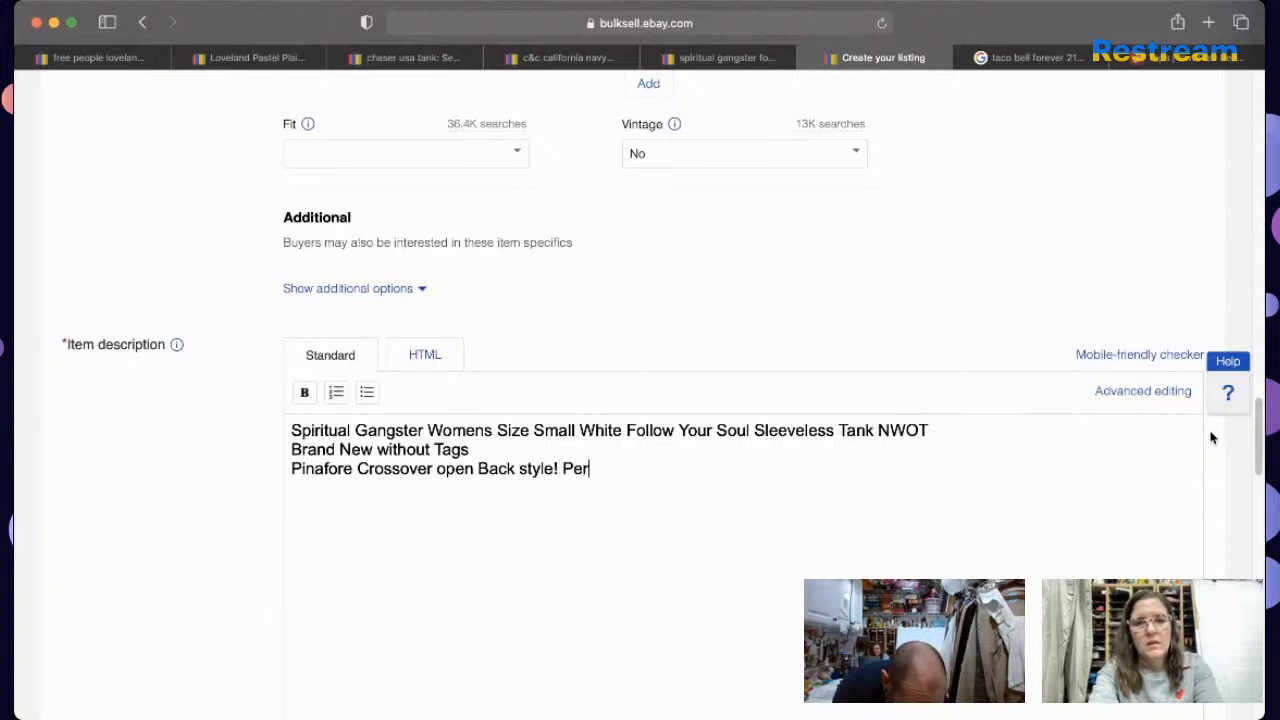
type("fect for festi")
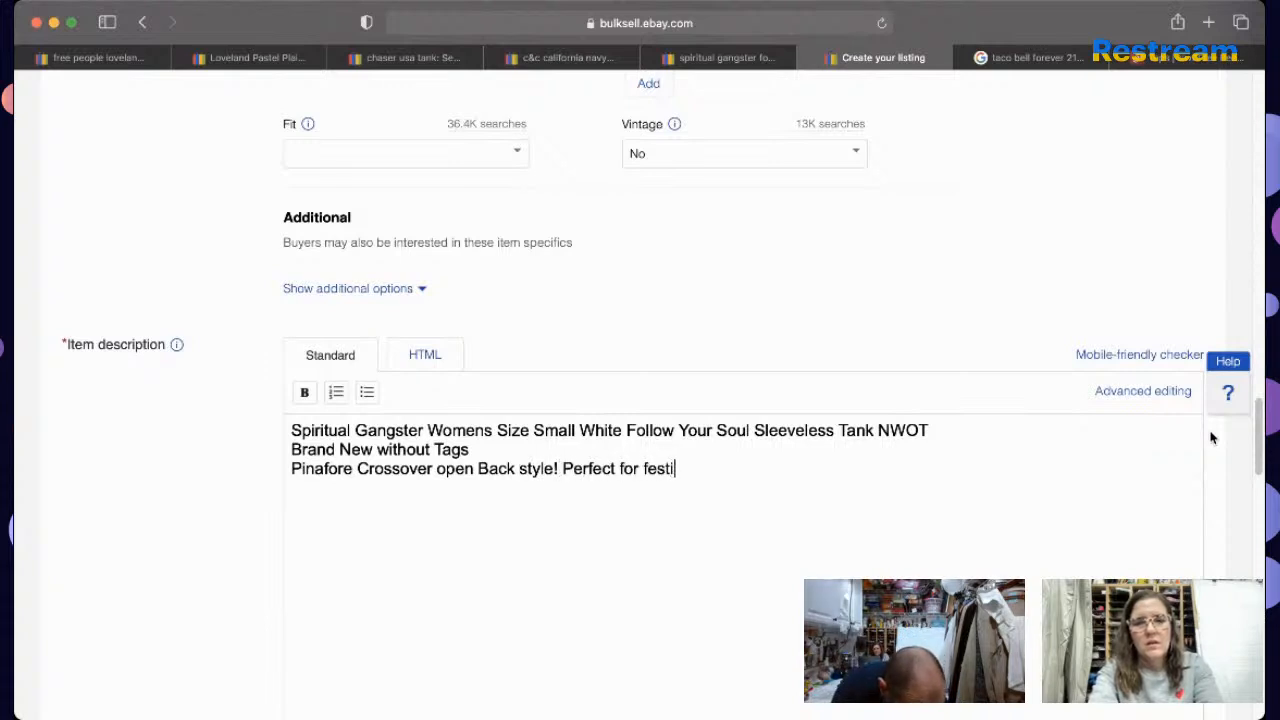
type("val seaso")
Step: Add a fourth line to the item description reading ""Follow Your Soul" is embroidered on the front."
type("\"")
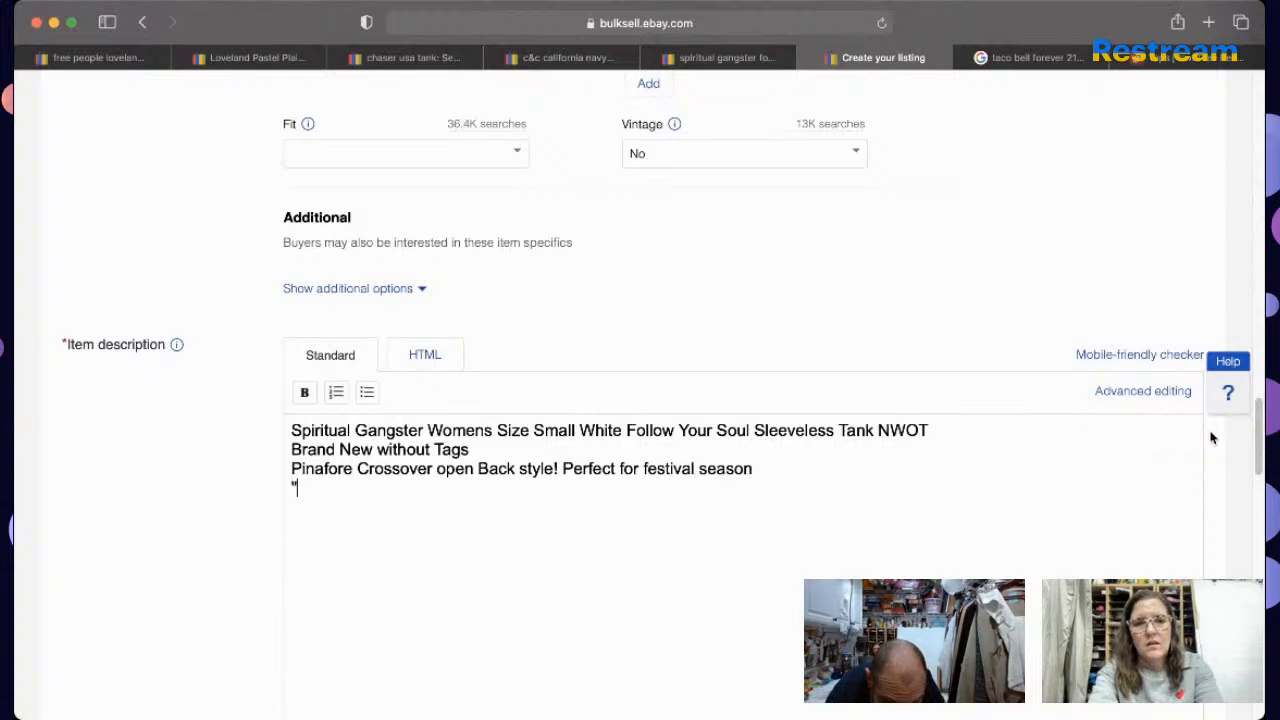
type("Flllow your")
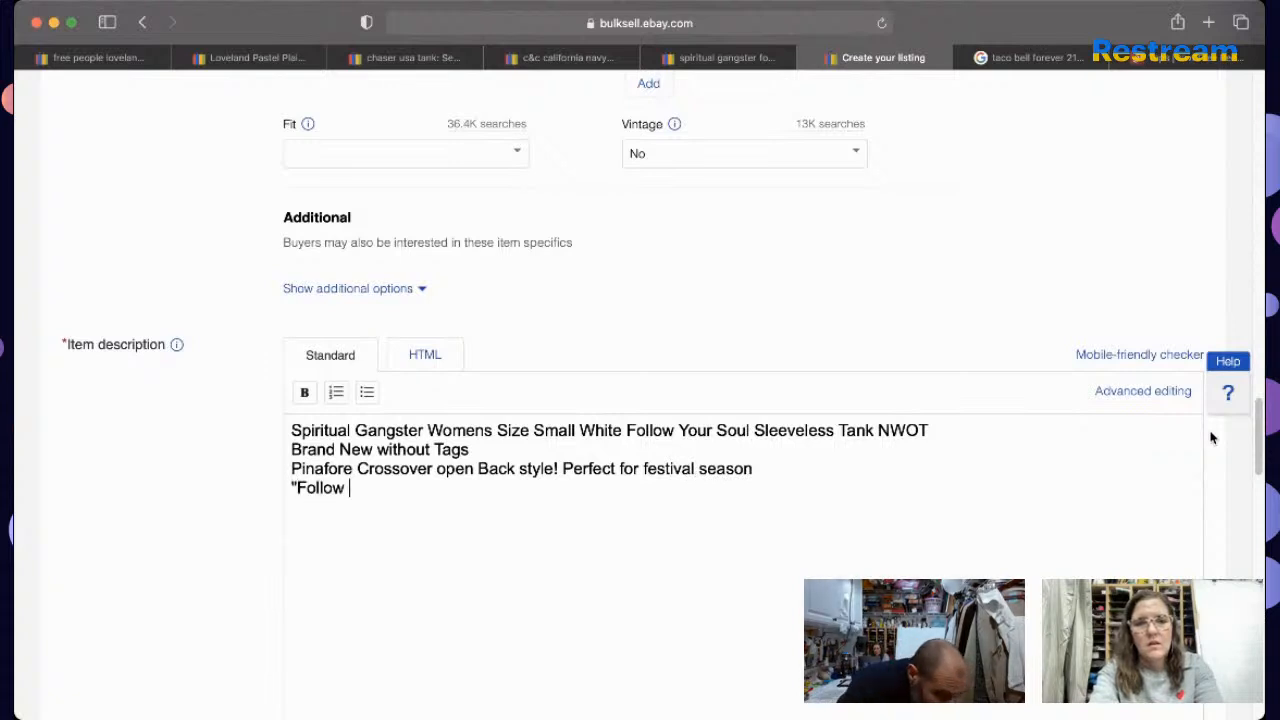
key("BackSpace")
key("BackSpace")
key("BackSpace")
key("BackSpace")
type("Yo")
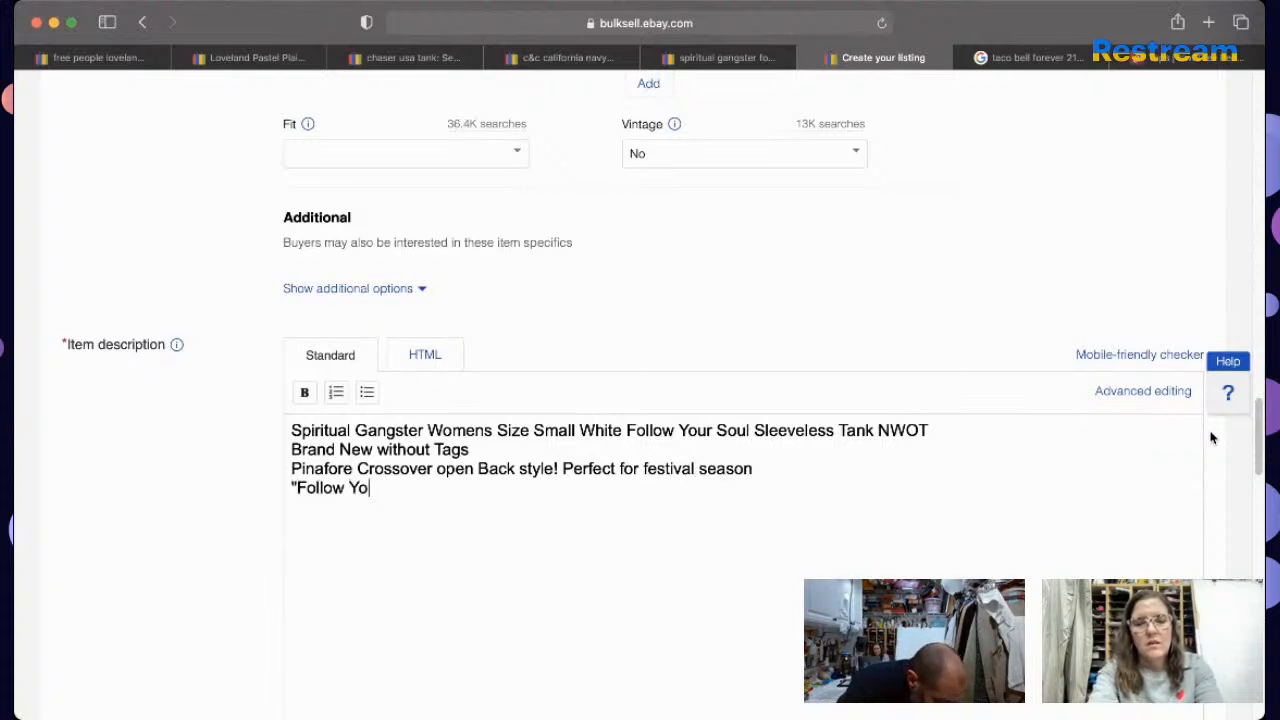
type("ur Soul")
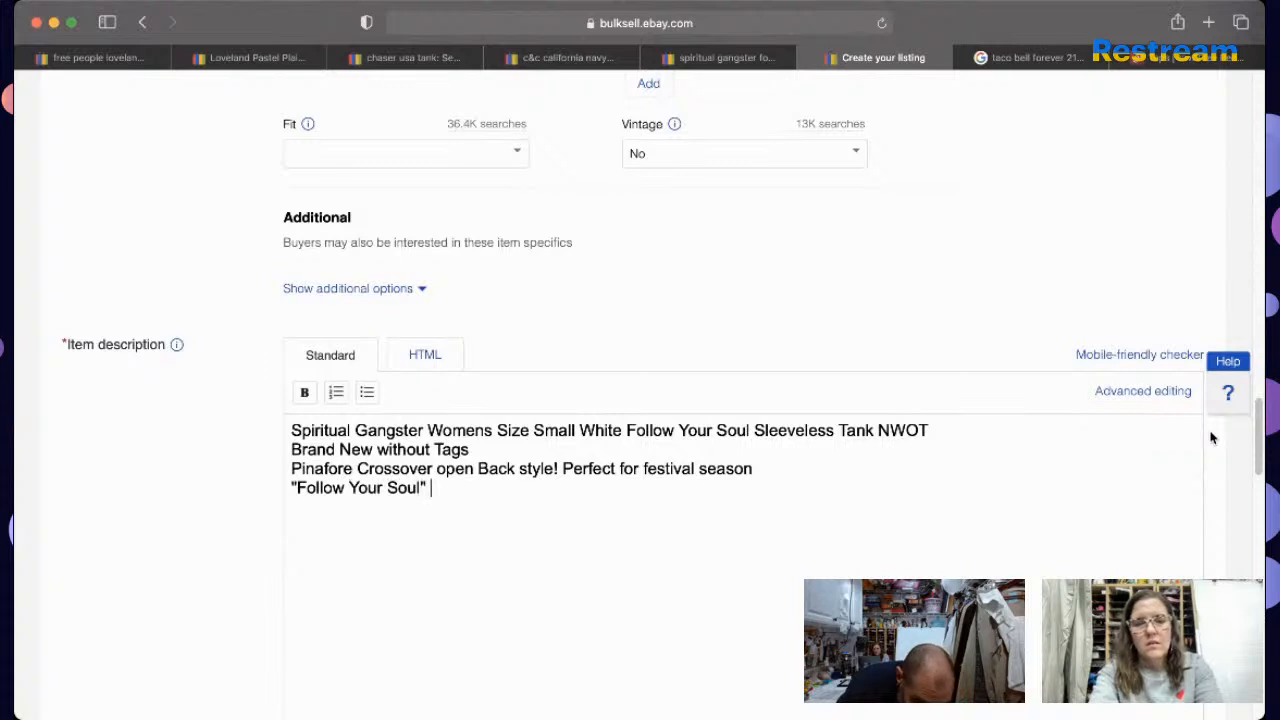
type("\" is embroider")
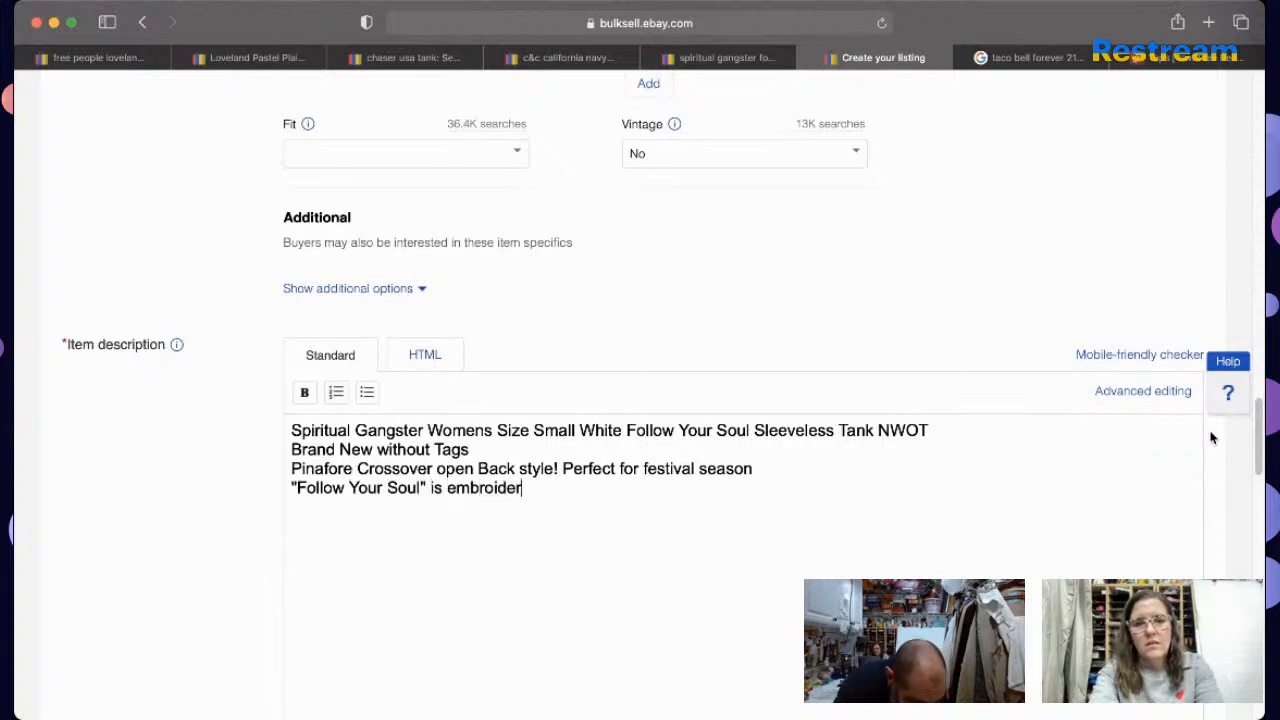
type("ed not he fr")
key("BackSpace")
key("BackSpace")
key("BackSpace")
key("BackSpace")
key("BackSpace")
key("BackSpace")
key("BackSpace")
key("BackSpace")
key("BackSpace")
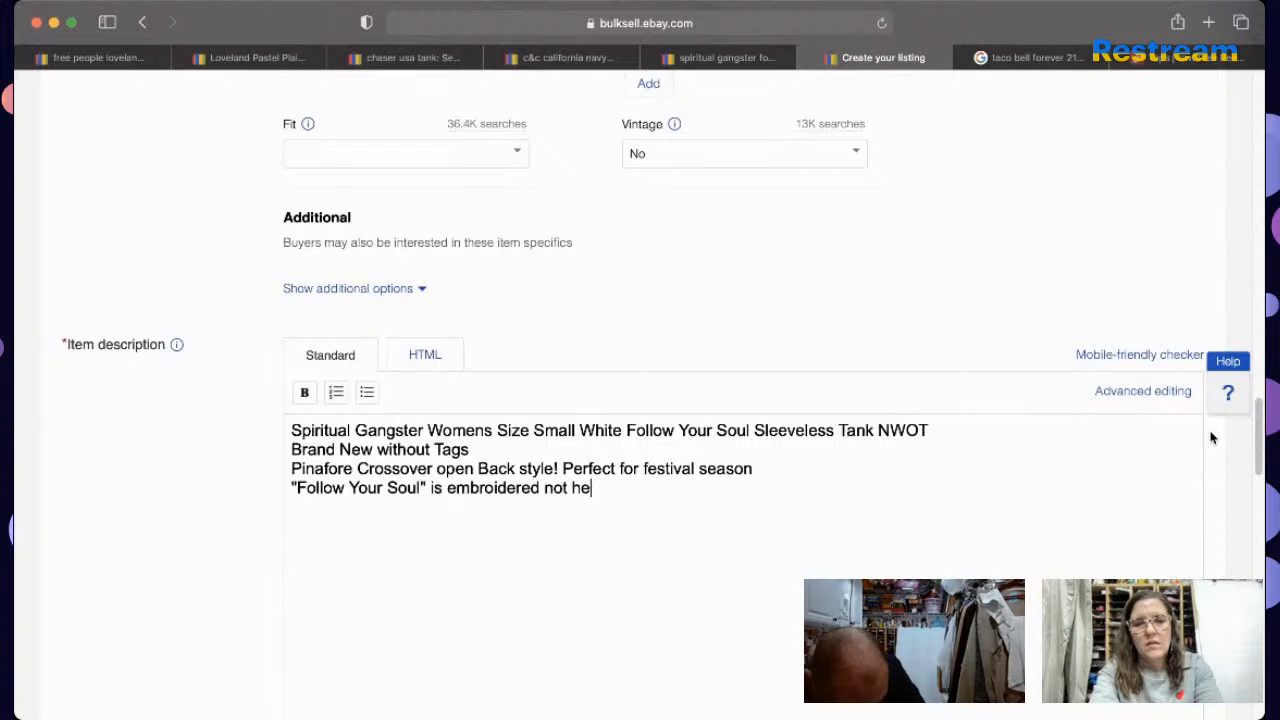
type("on the front.")
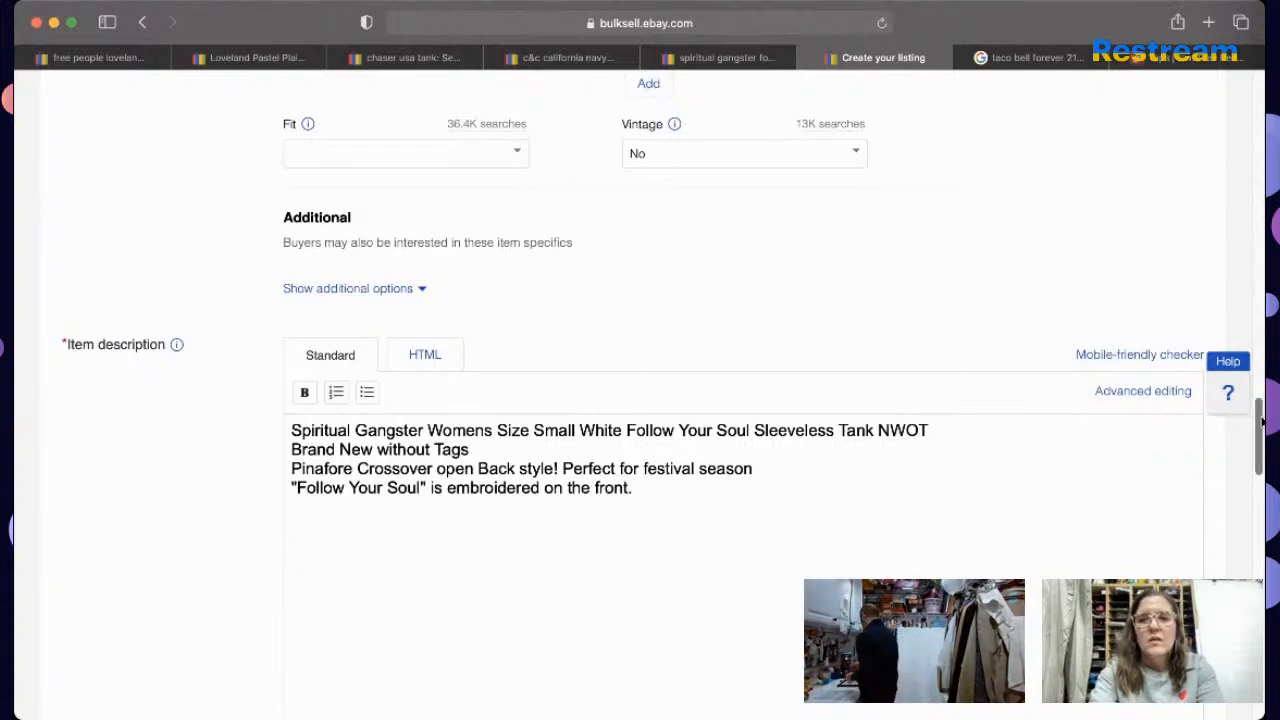
Step: Set the listing's Buy It Now price to $33.95
scroll(1262, 424, "down", 1)
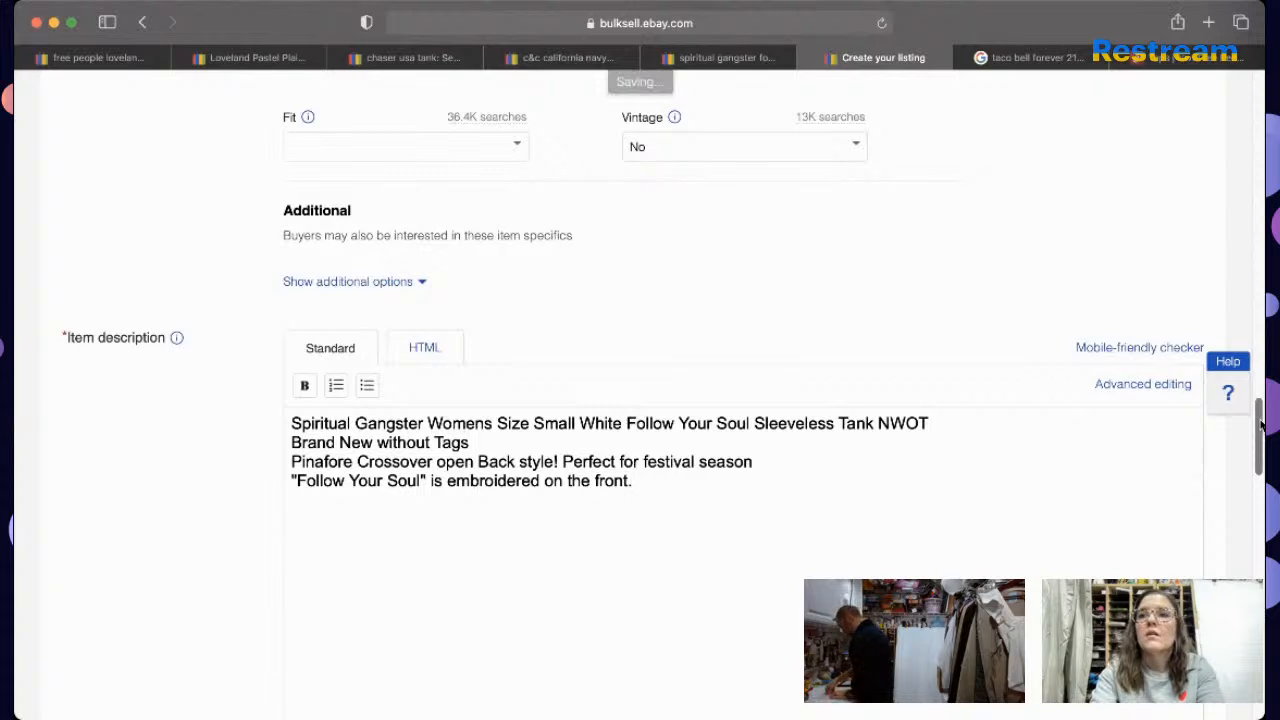
left_click_drag(1262, 424, 1258, 511)
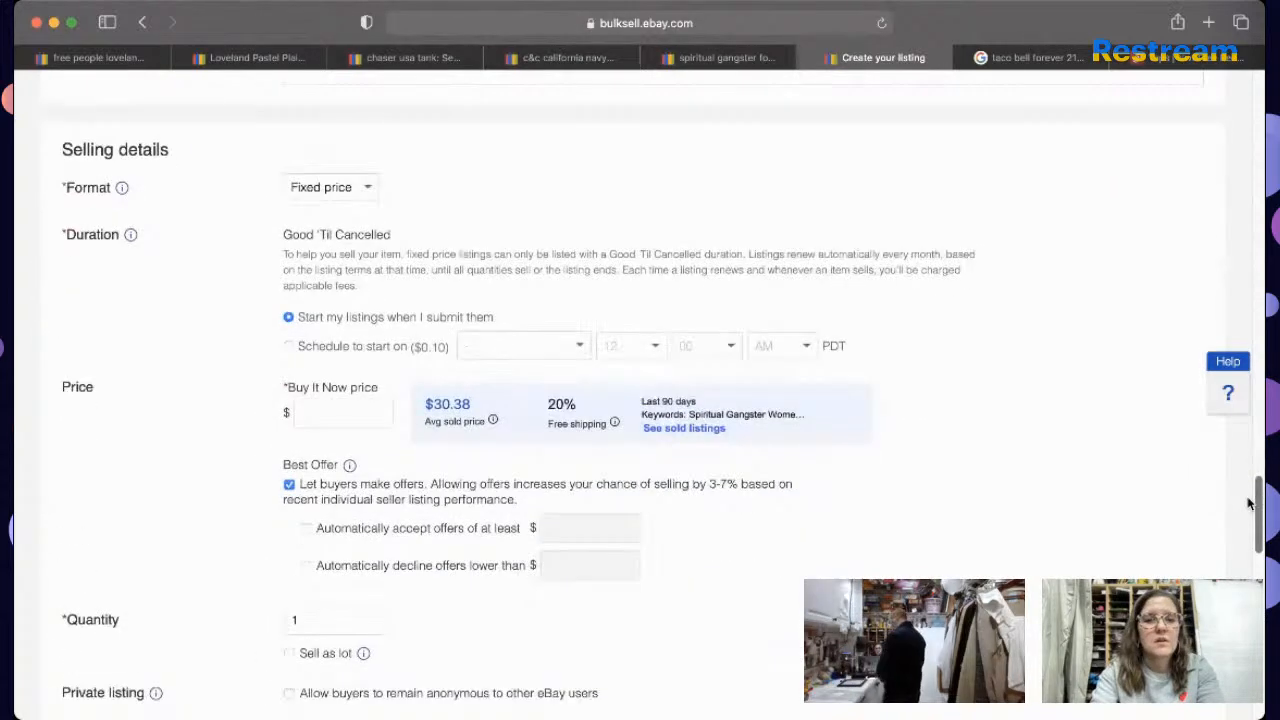
left_click(356, 418)
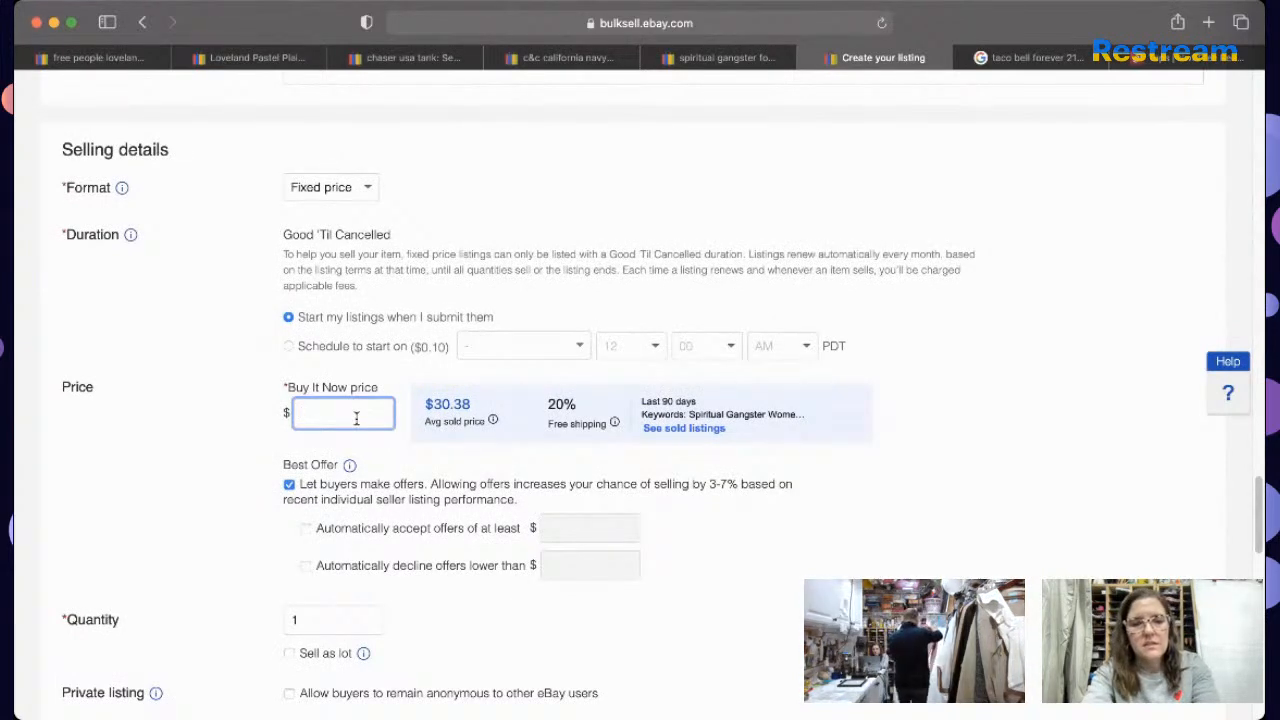
type("33.95")
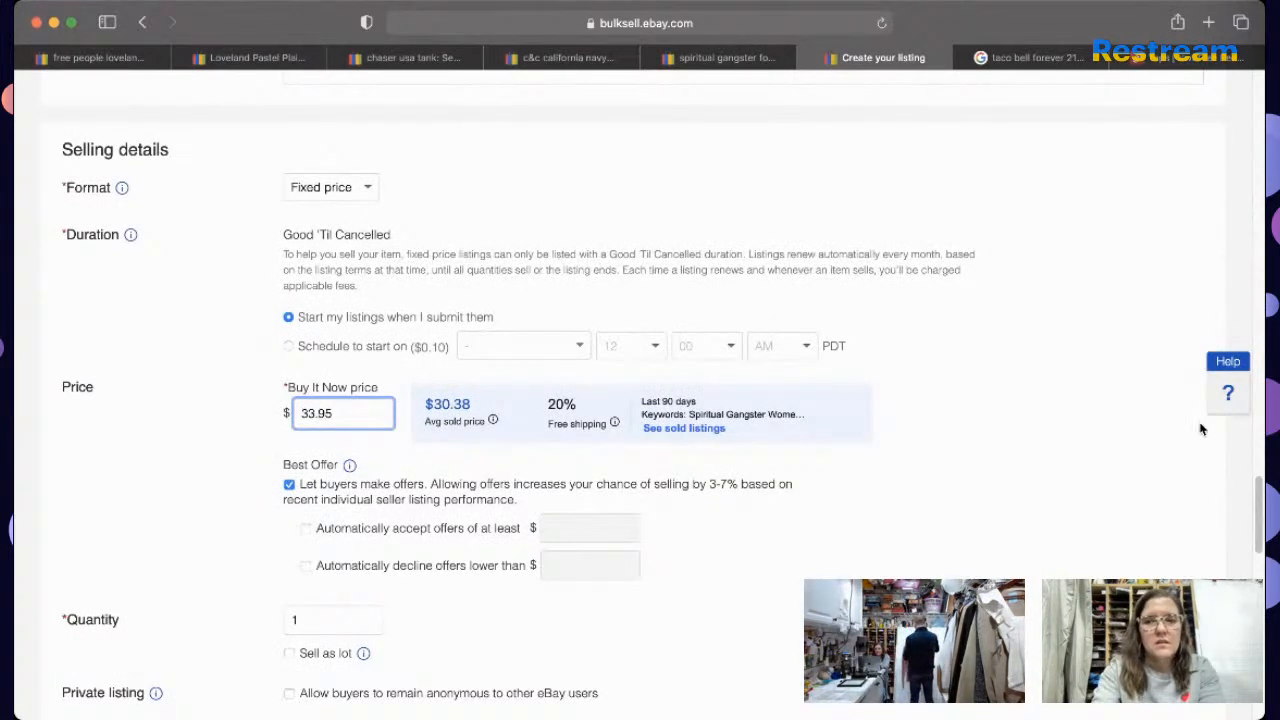
Step: Turn on Promoted Listings Standard for the item and set its ad rate to 9.9%
left_click_drag(1258, 490, 1258, 635)
scroll(427, 328, "up", 3)
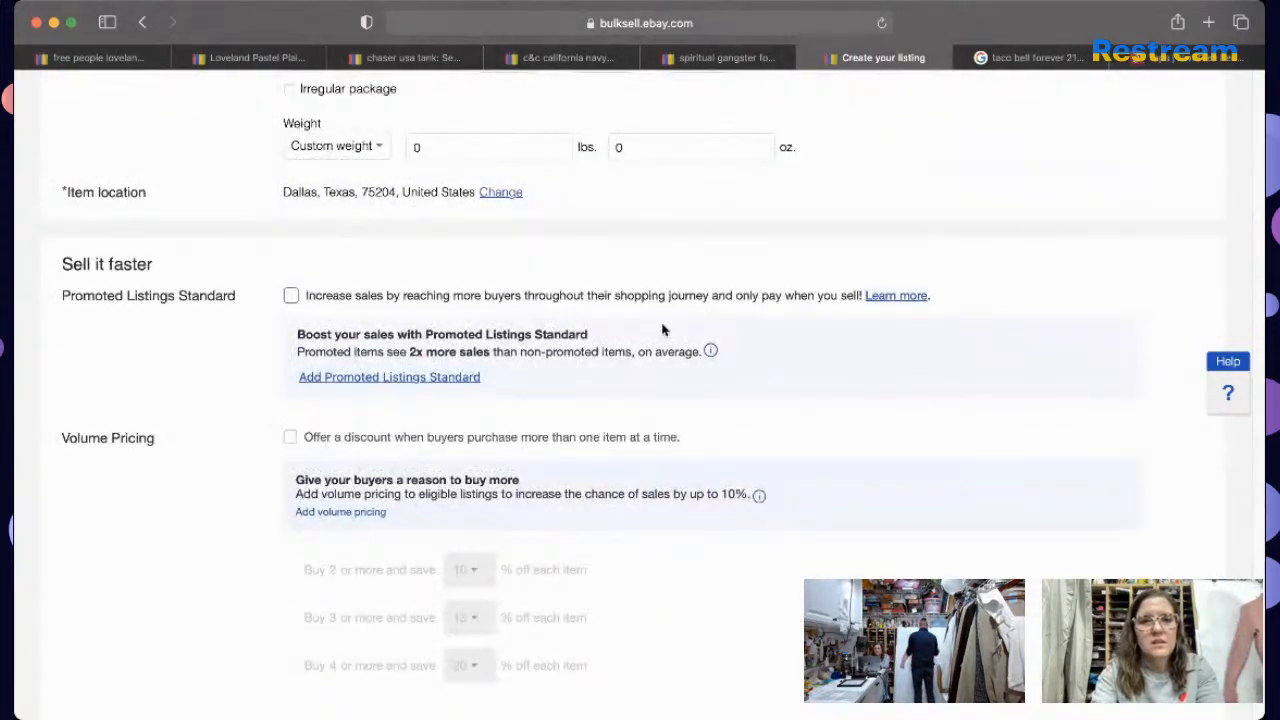
left_click(290, 295)
left_click(383, 358)
double_click(383, 358)
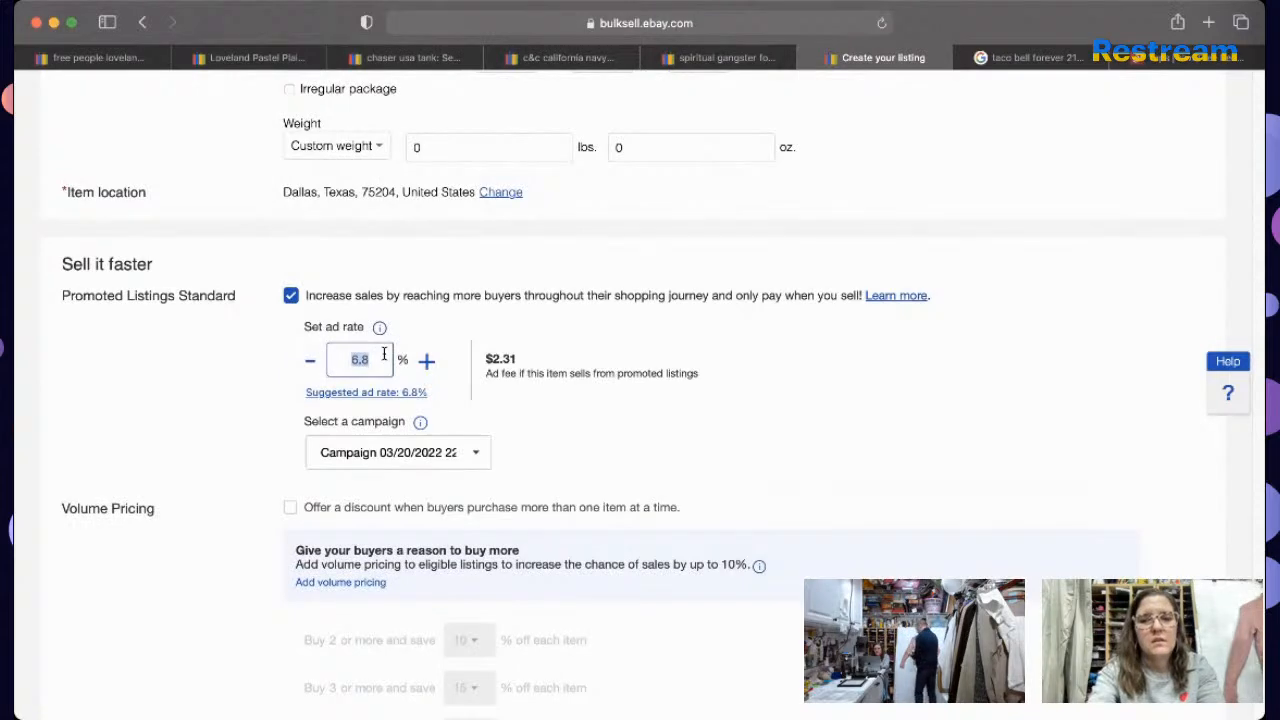
type("9.9")
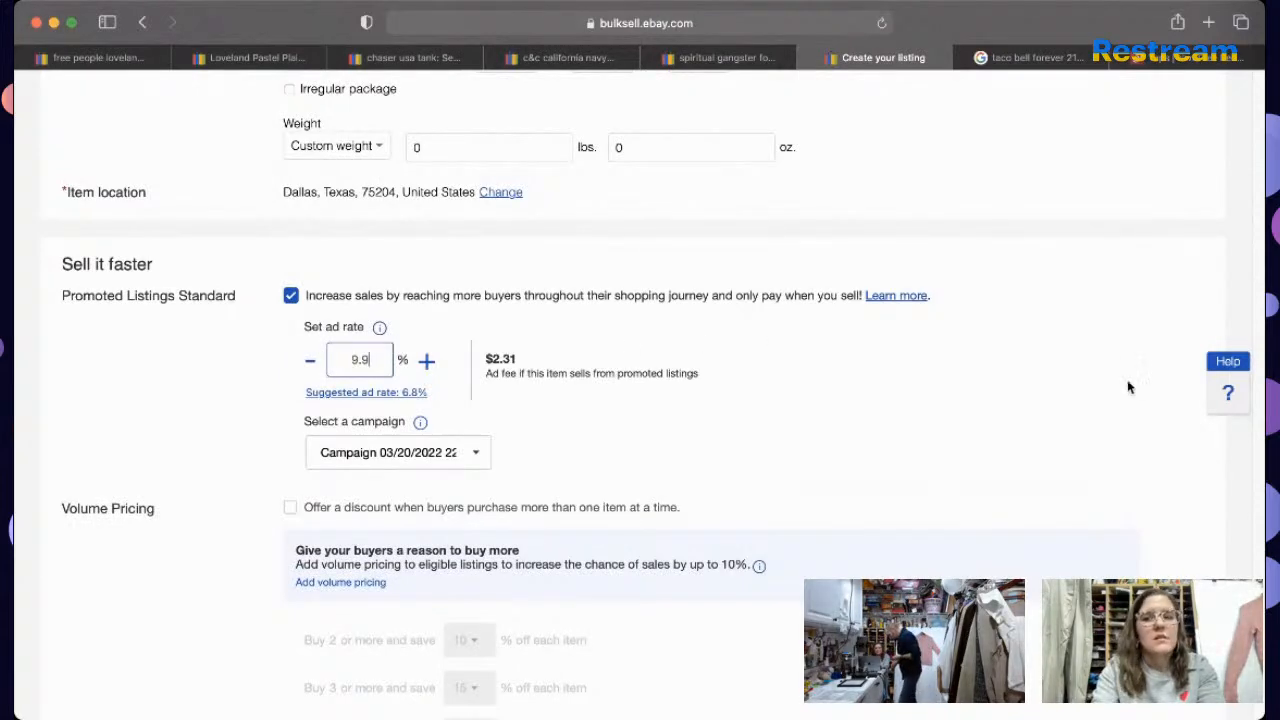
Step: Review the finished listing form from the fees back up to the photos, and view the tank's back photo enlarged
scroll(640, 395, "down", 1)
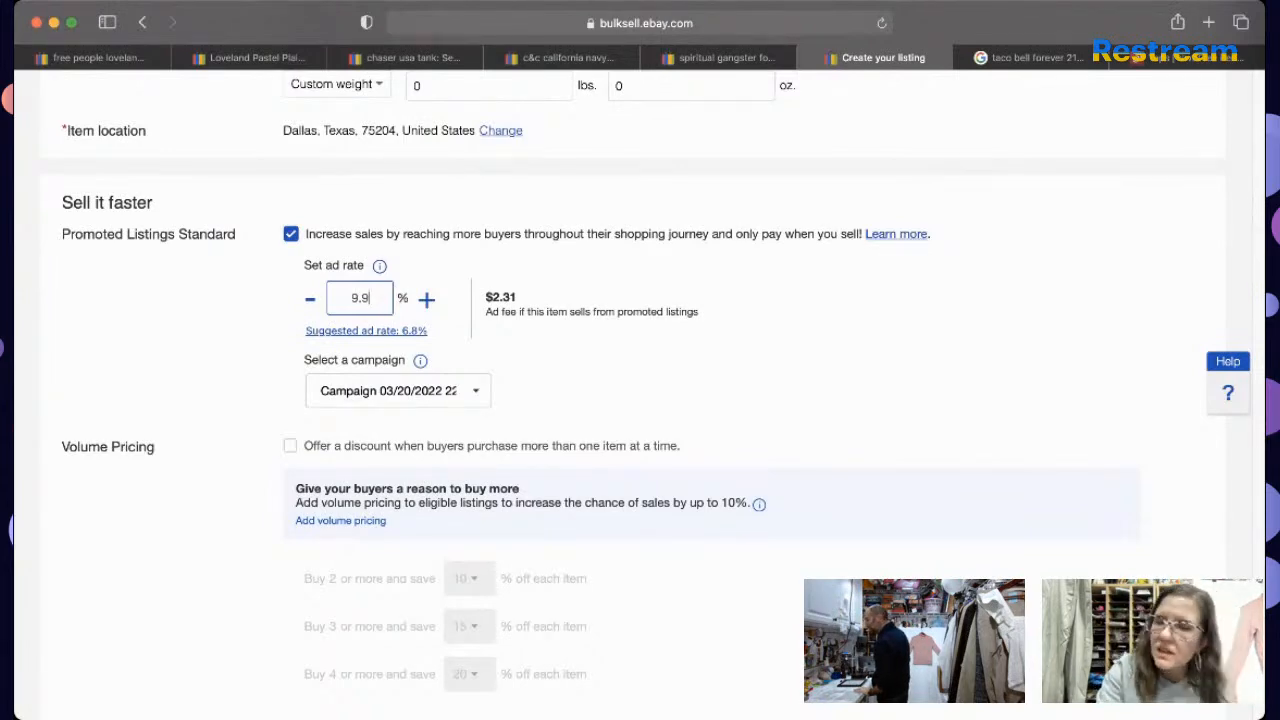
scroll(640, 395, "down", 2)
scroll(640, 395, "down", 2)
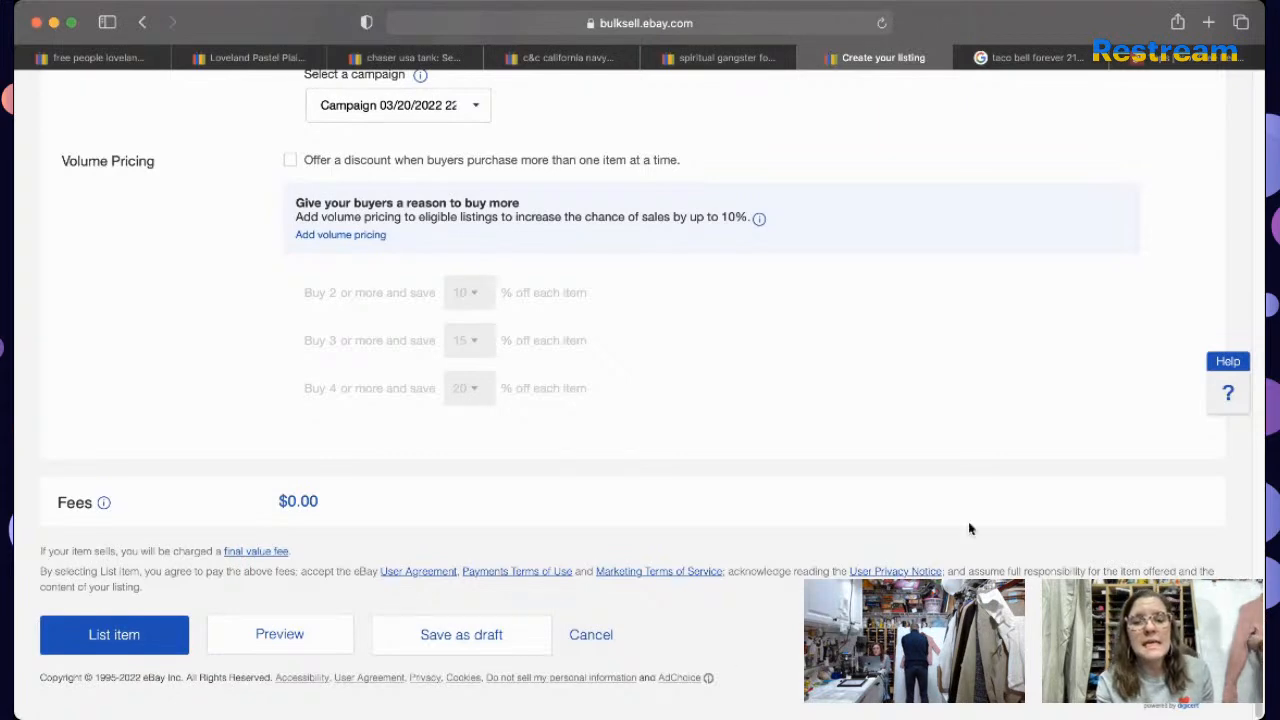
scroll(1226, 570, "up", 10)
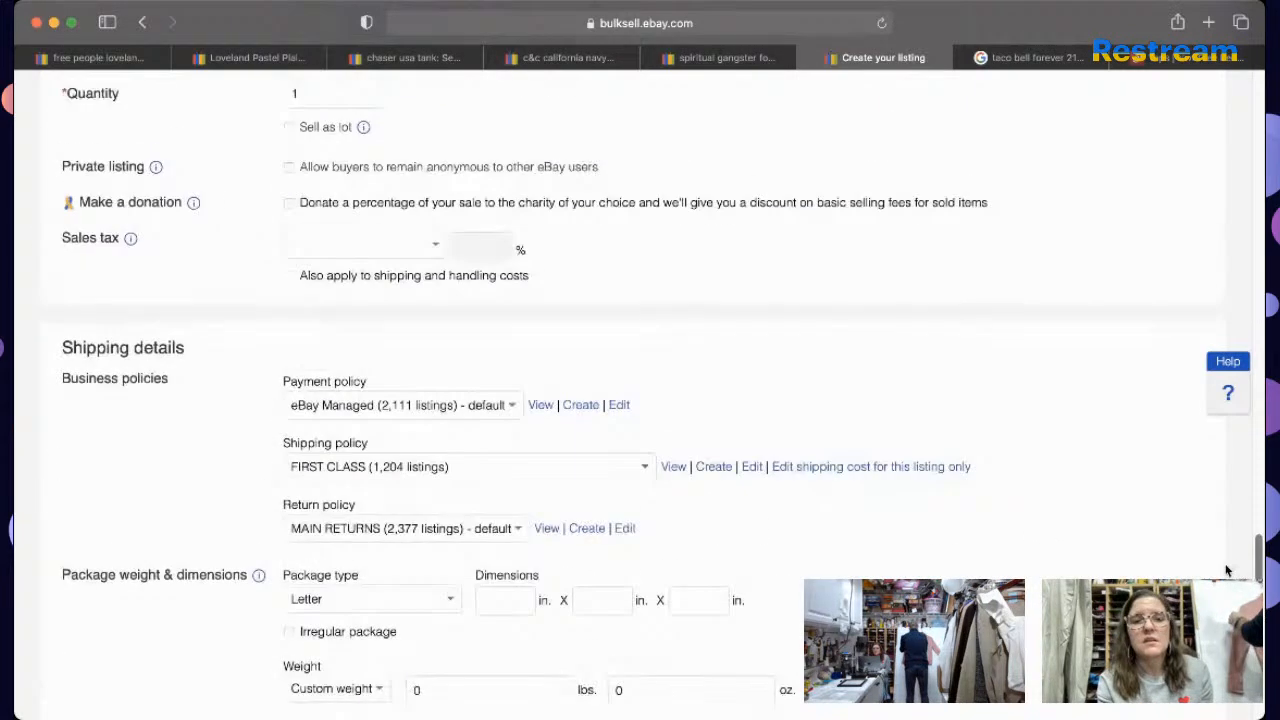
scroll(1226, 570, "up", 10)
scroll(1226, 570, "down", 15)
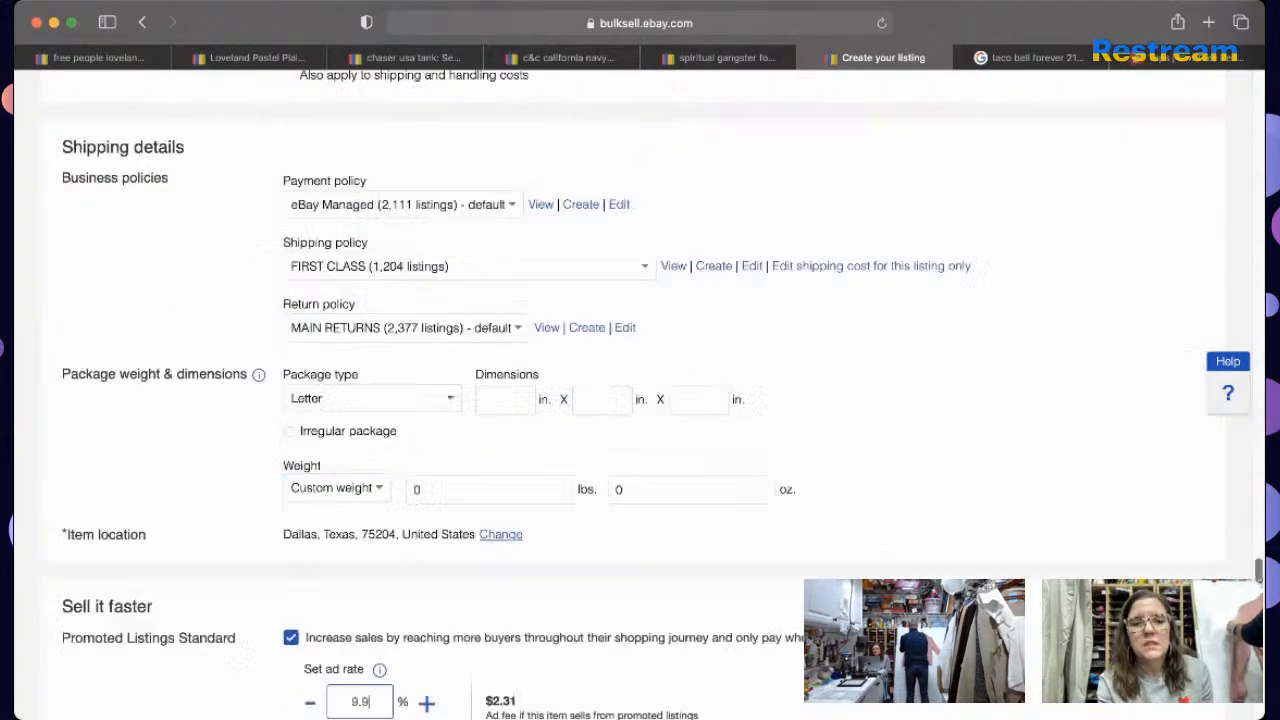
scroll(1240, 712, "down", 8)
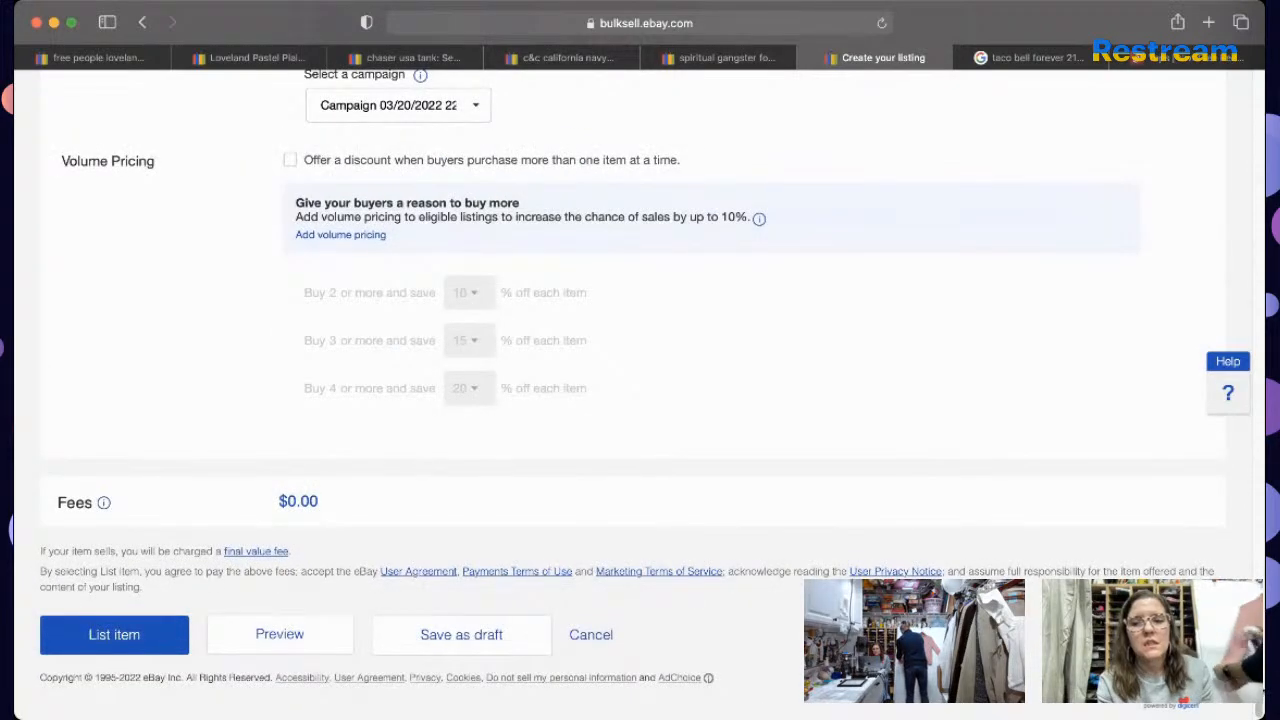
scroll(1253, 214, "up", 20)
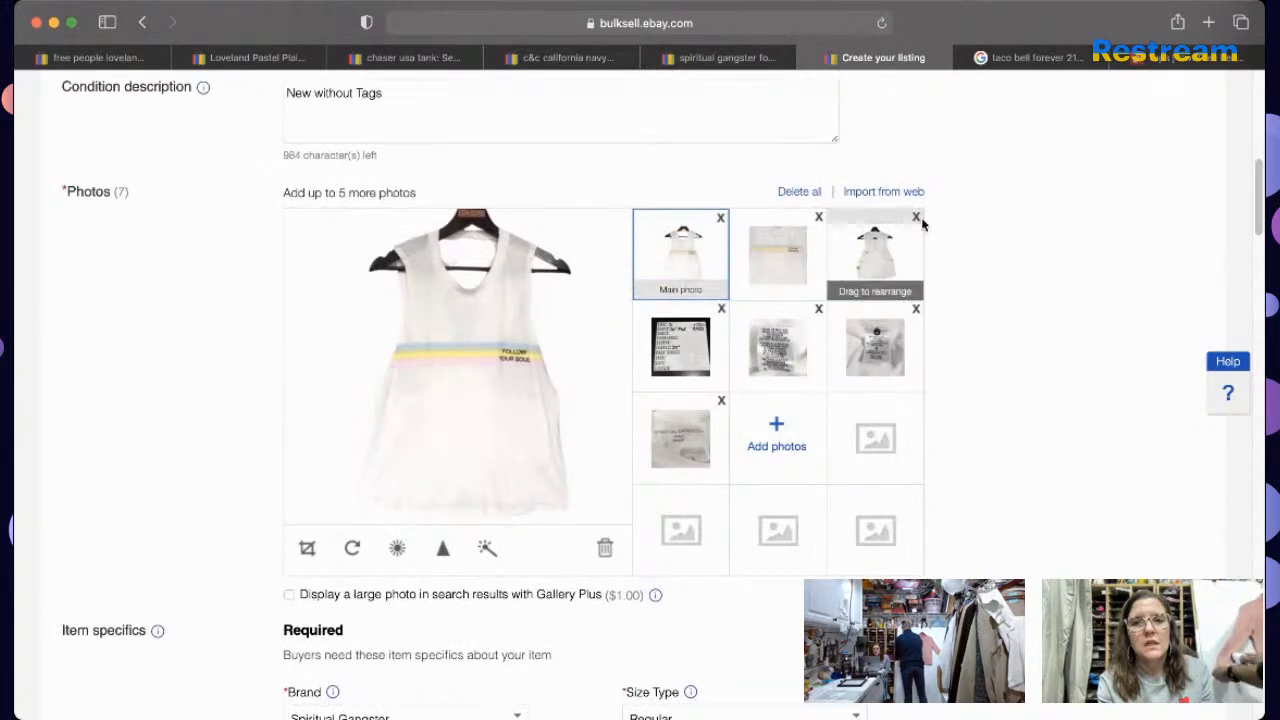
left_click(892, 238)
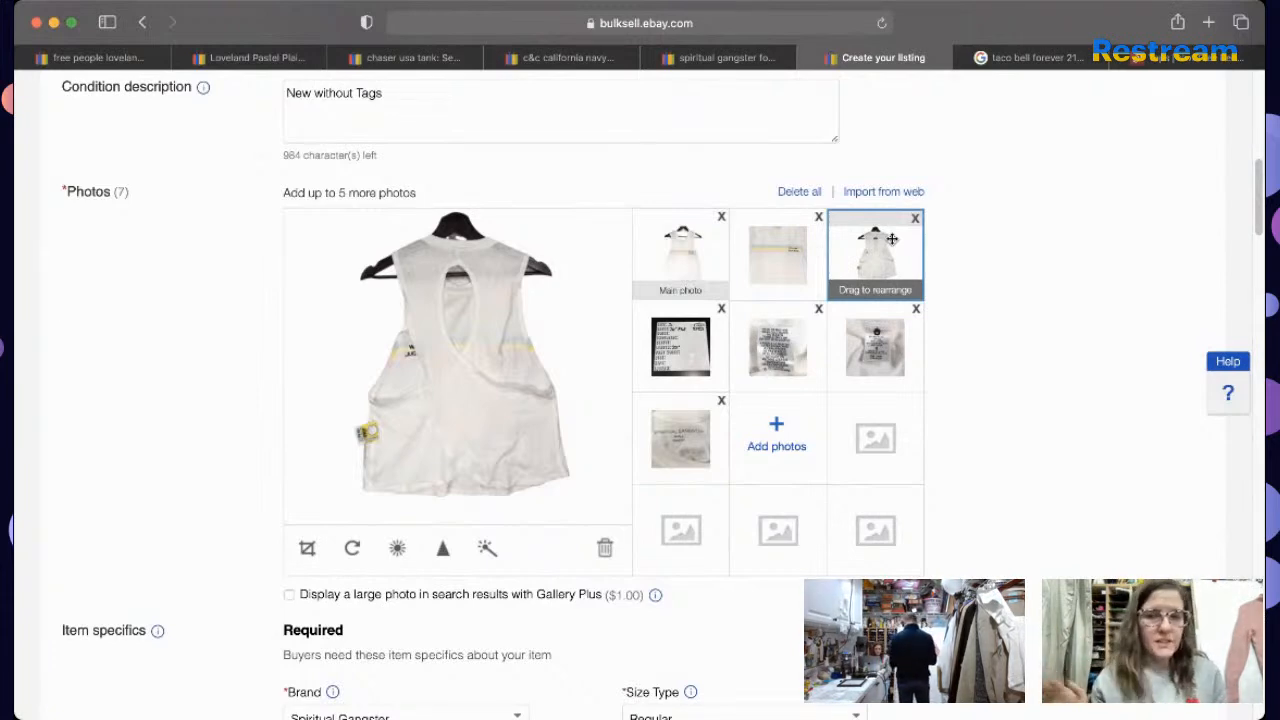
Step: Publish the tank listing and finish without creating another one
left_click_drag(1262, 188, 1222, 491)
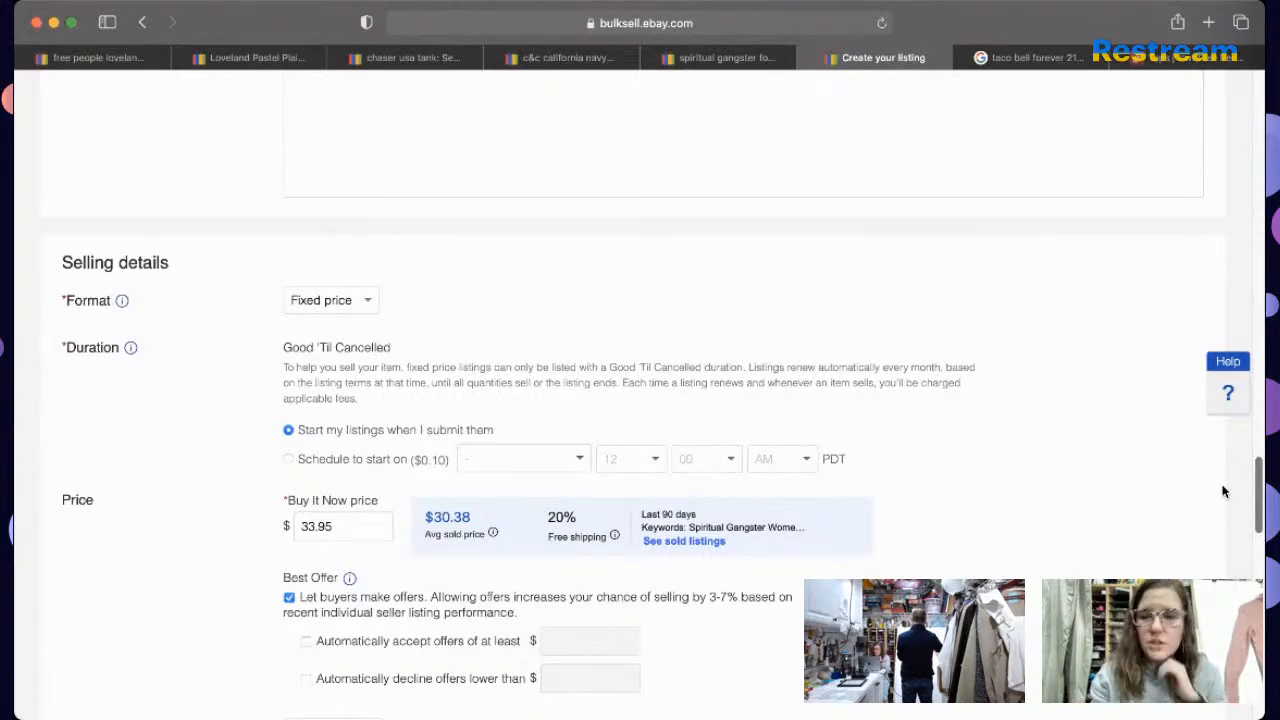
left_click_drag(1222, 491, 1222, 517)
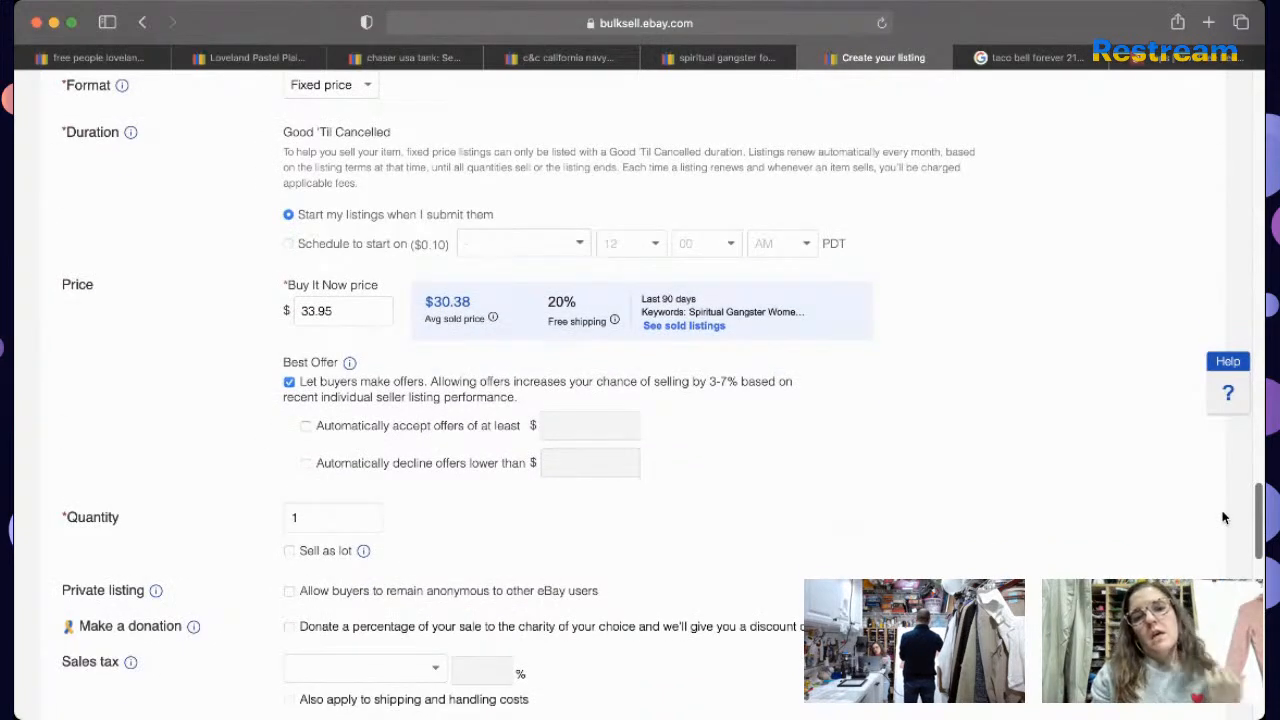
scroll(1222, 517, "down", 5)
scroll(1220, 543, "down", 5)
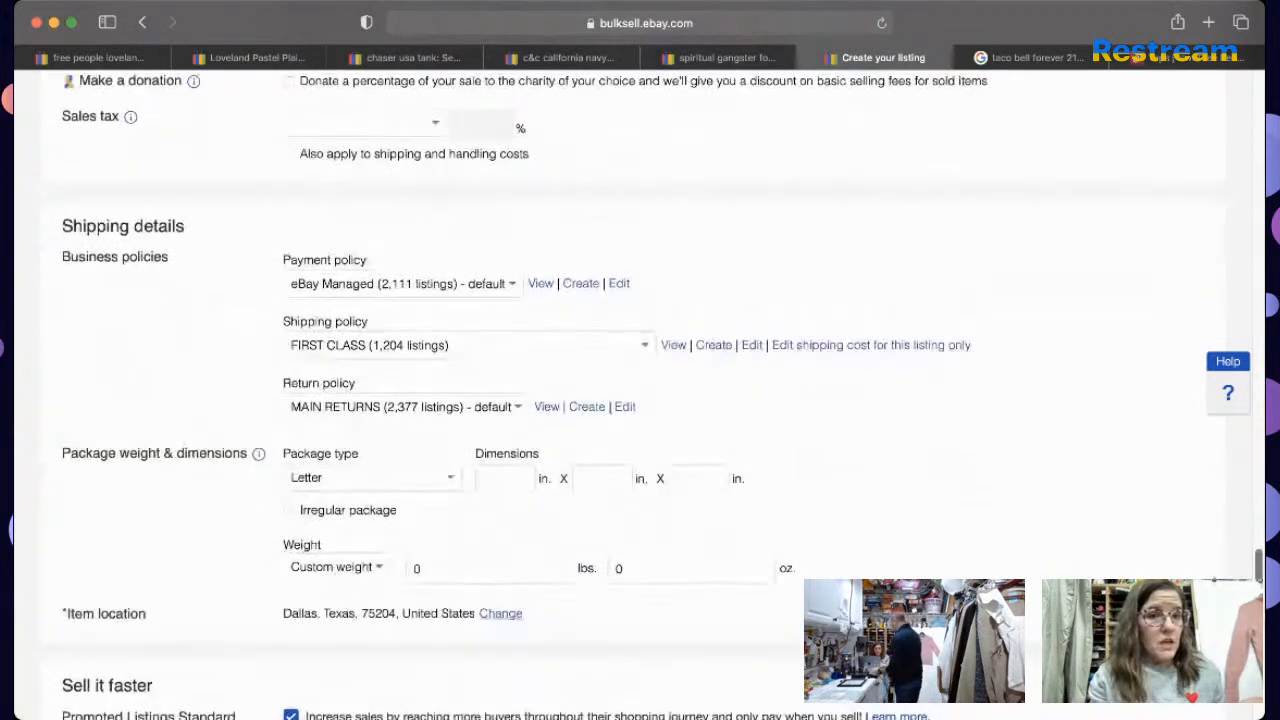
scroll(1213, 578, "down", 10)
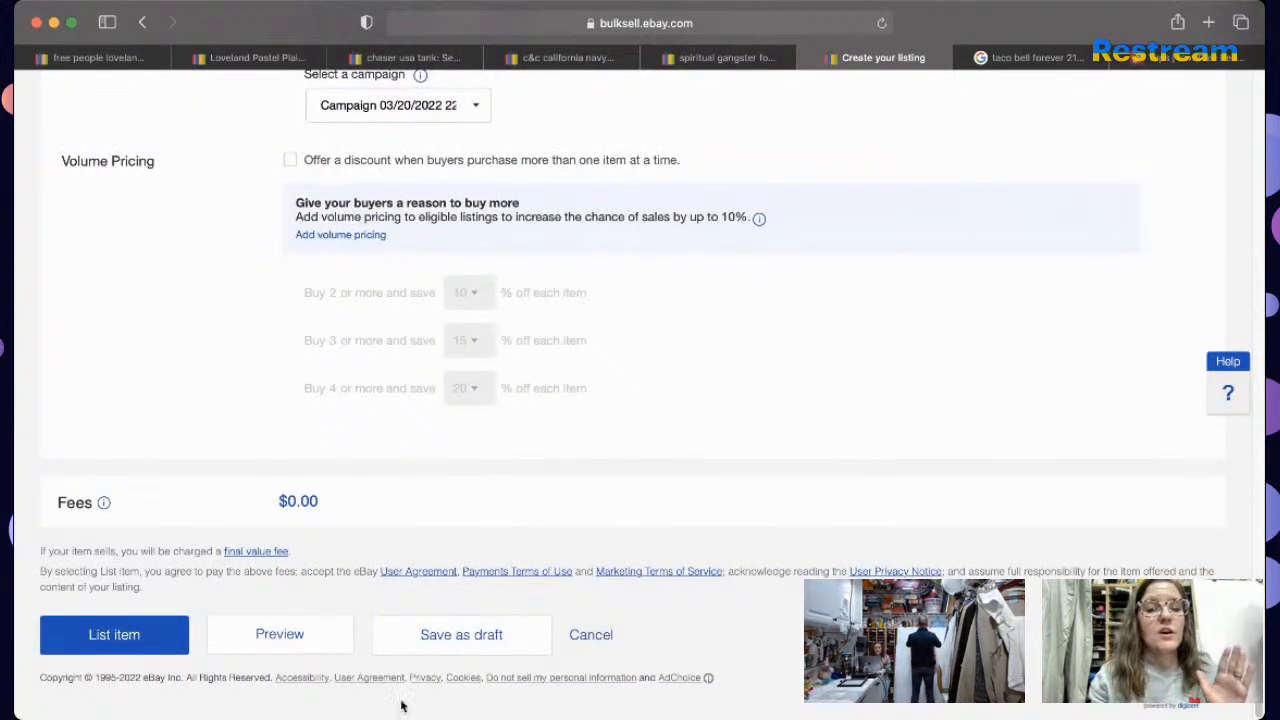
left_click(166, 650)
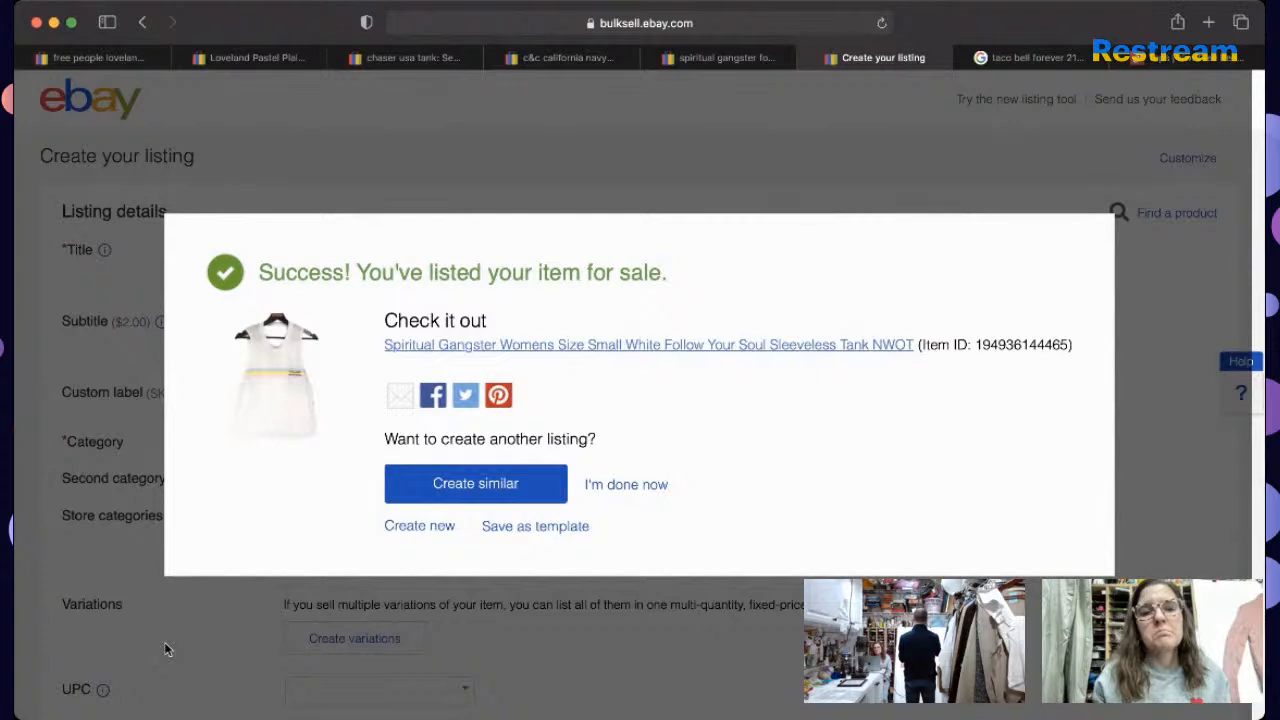
left_click(622, 493)
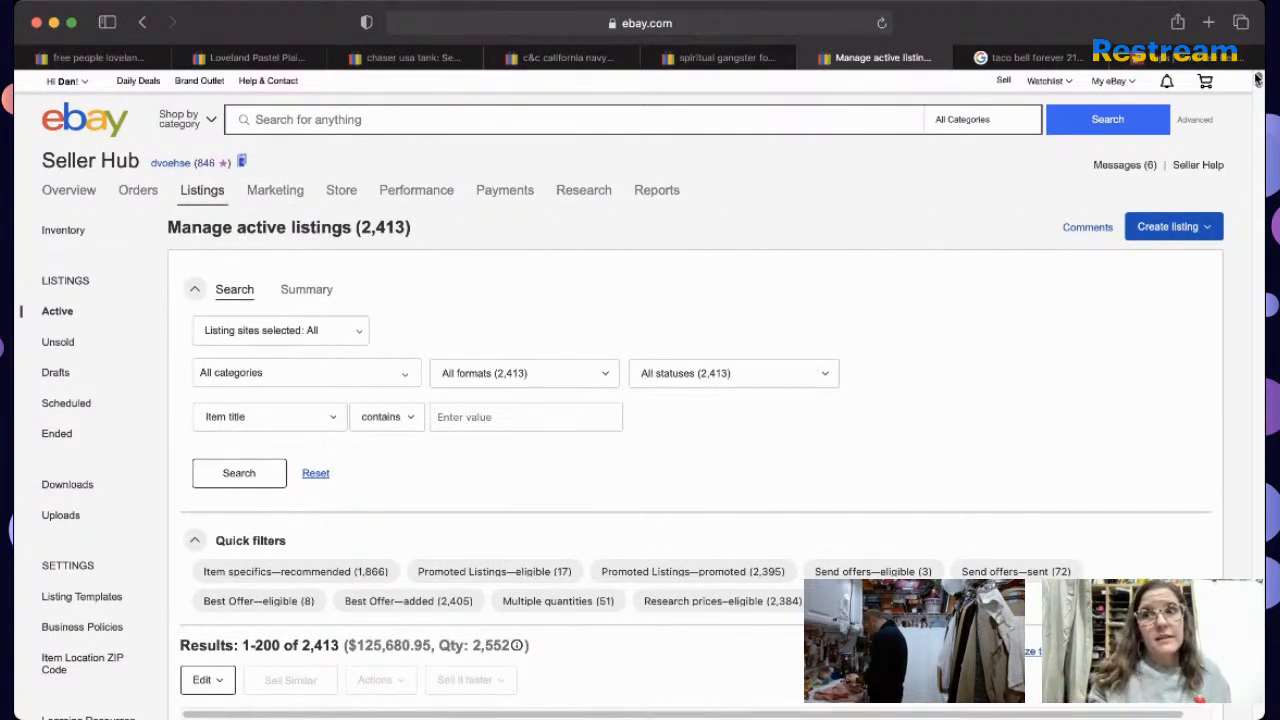
Step: Look through the most recently started entries in the active listings
scroll(1258, 88, "down", 5)
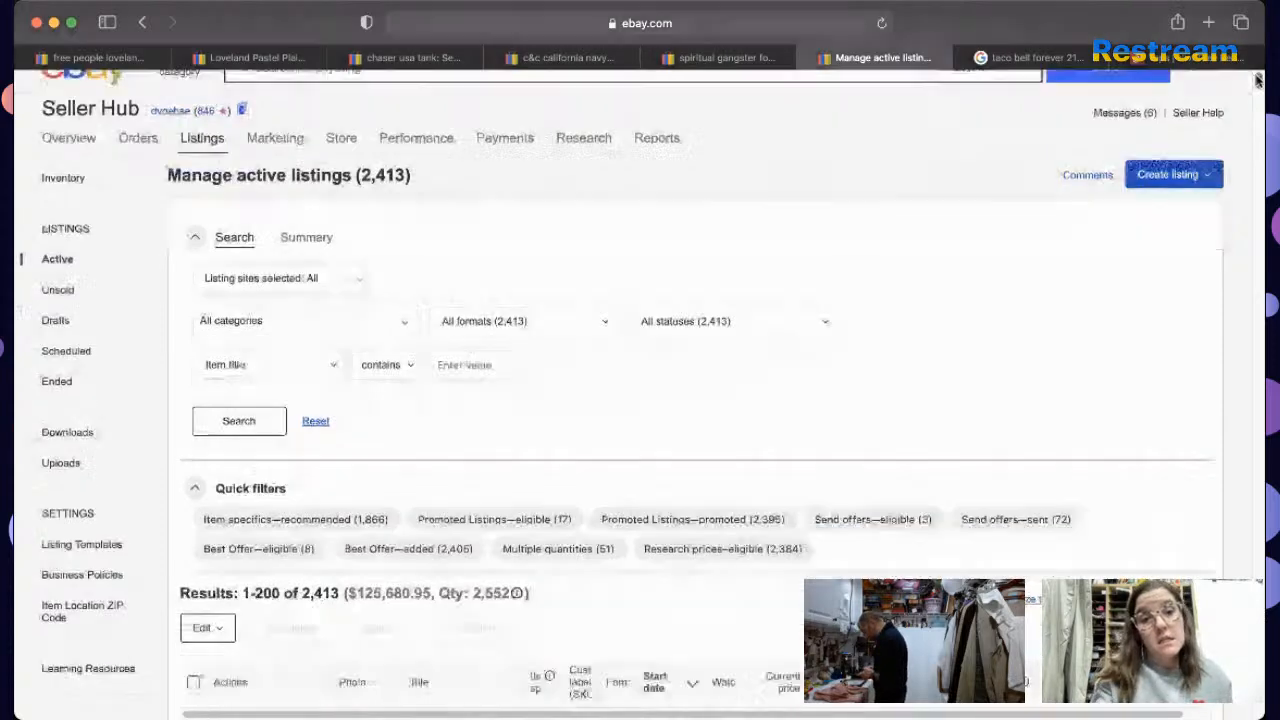
scroll(1258, 88, "down", 4)
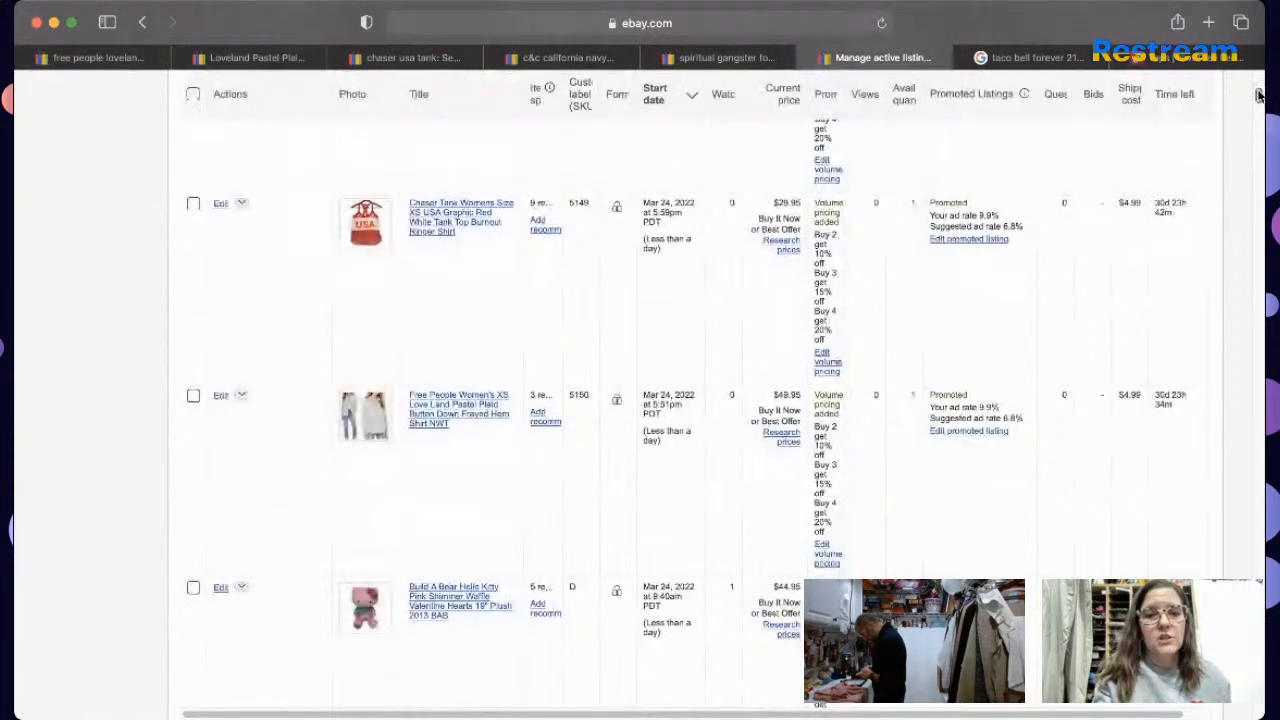
scroll(1258, 92, "down", 1)
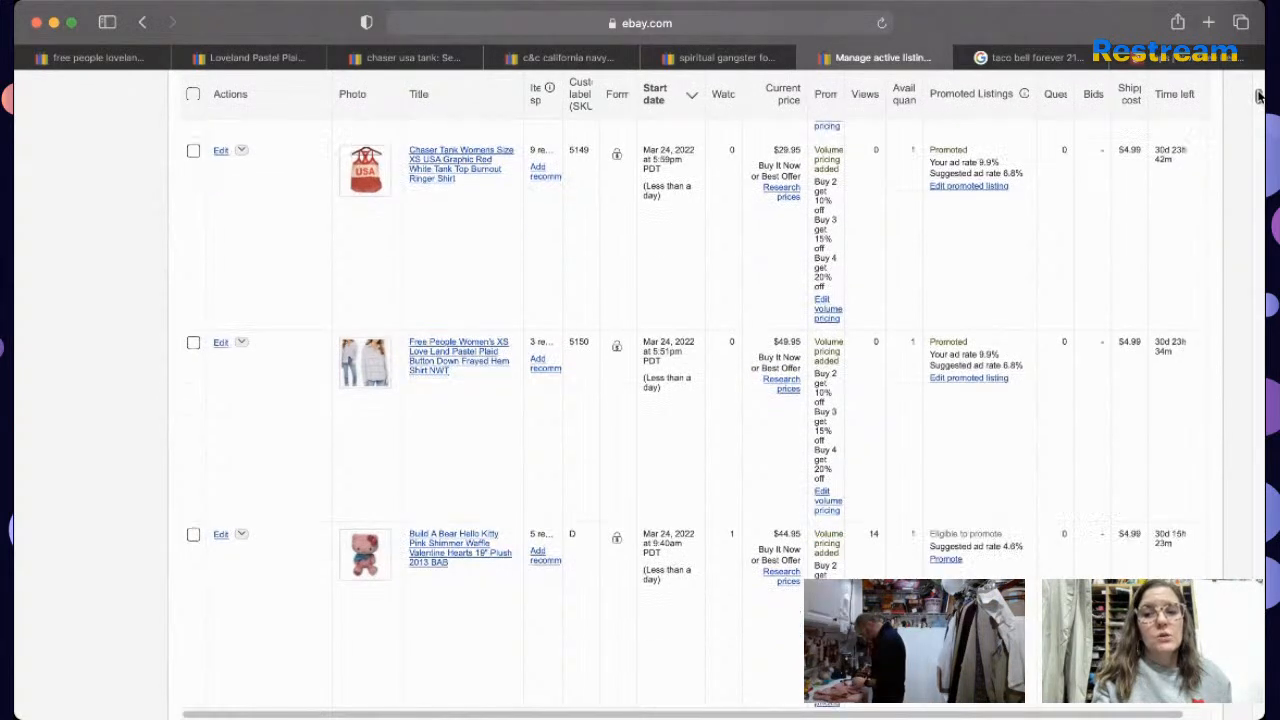
Step: Search eBay for "free people mock neck pink 56% nylon 30% merino 10% alpaca"
scroll(1258, 88, "up", 10)
left_click(712, 113)
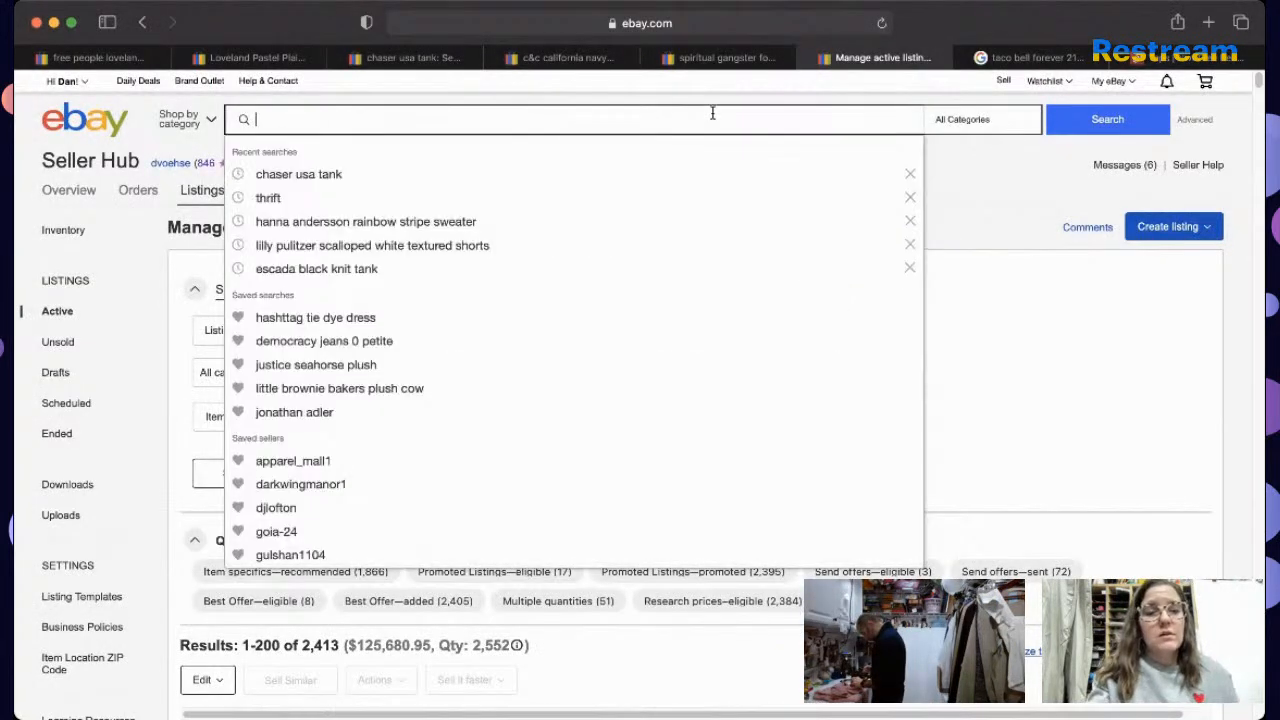
type("free pe")
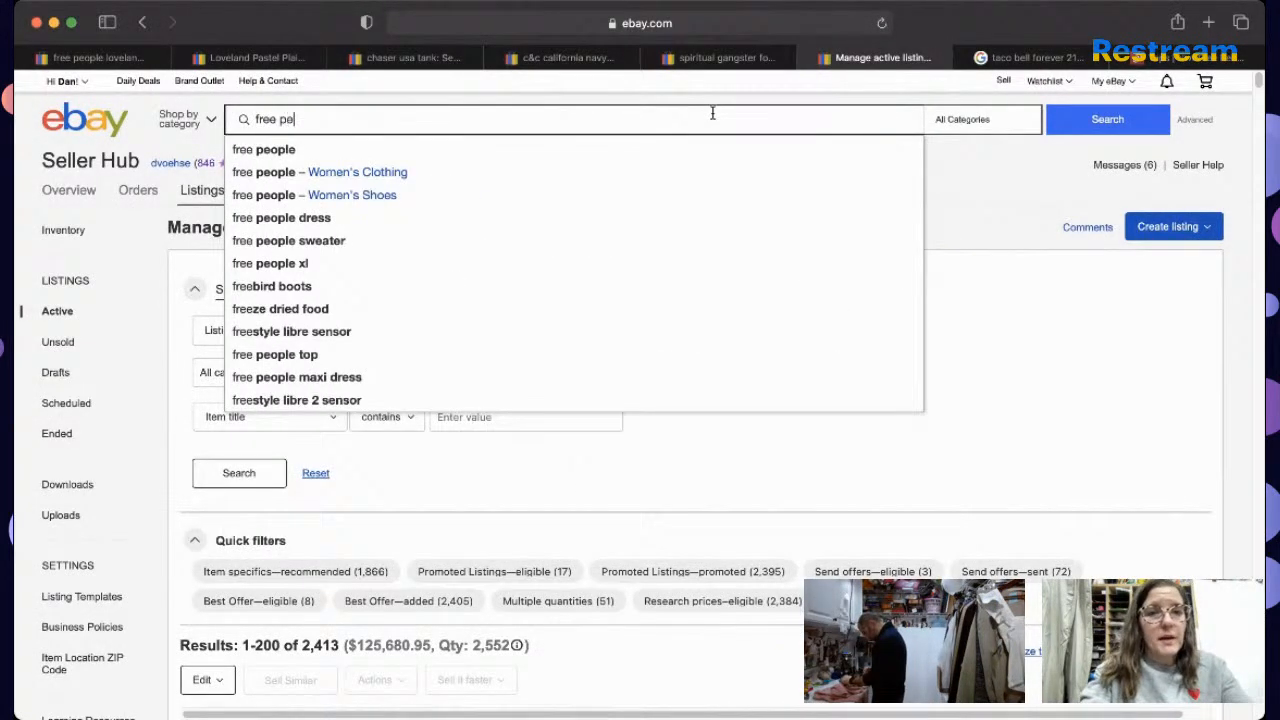
type("oplep")
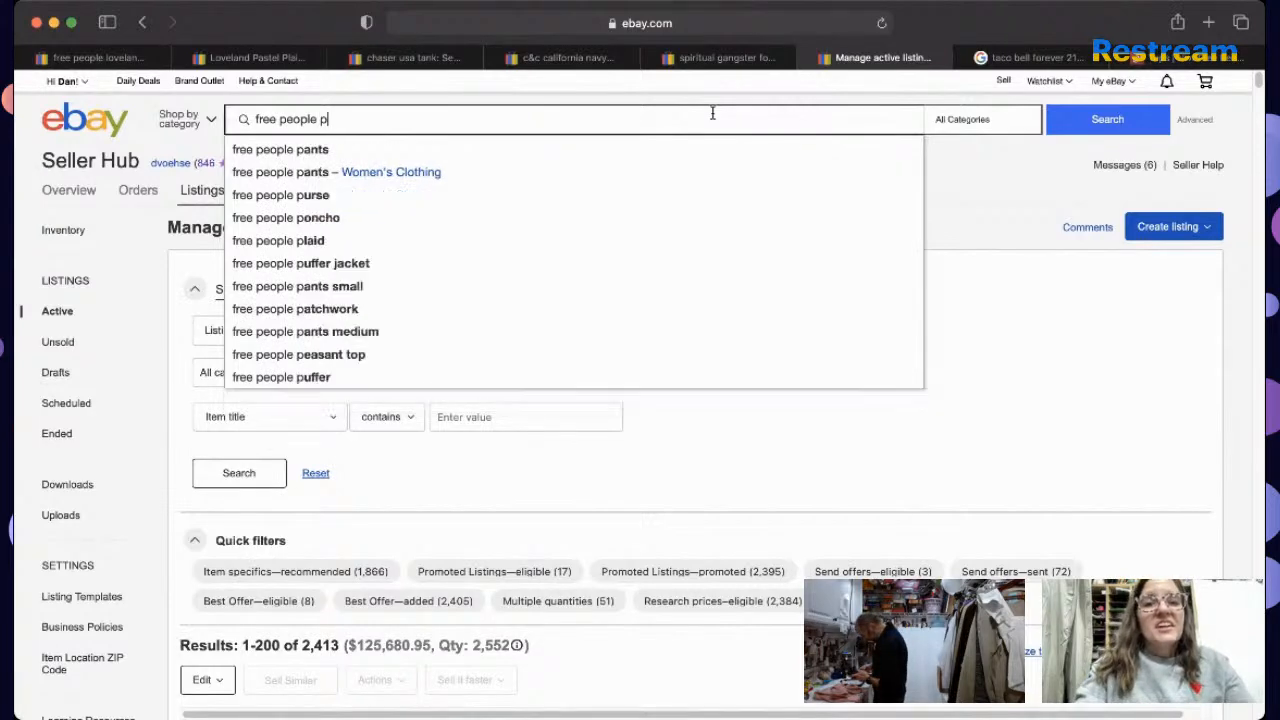
key("BackSpace")
type("mock neck pink")
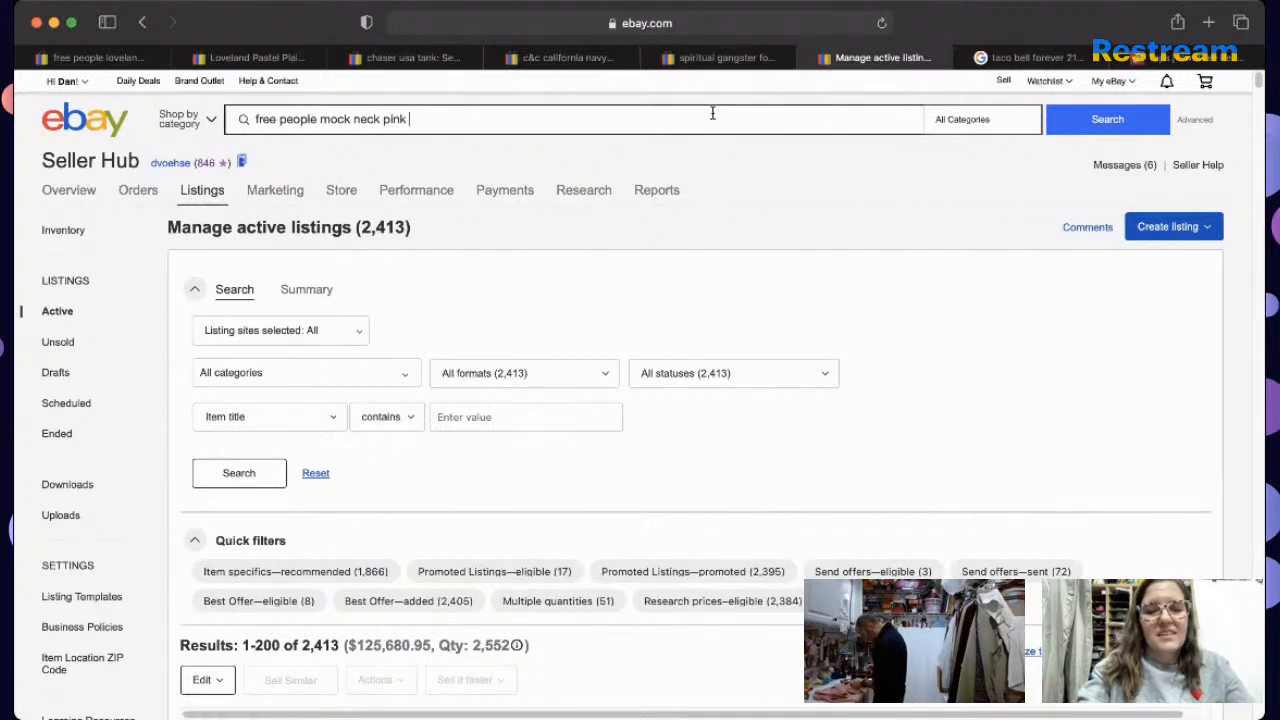
type("56% ny")
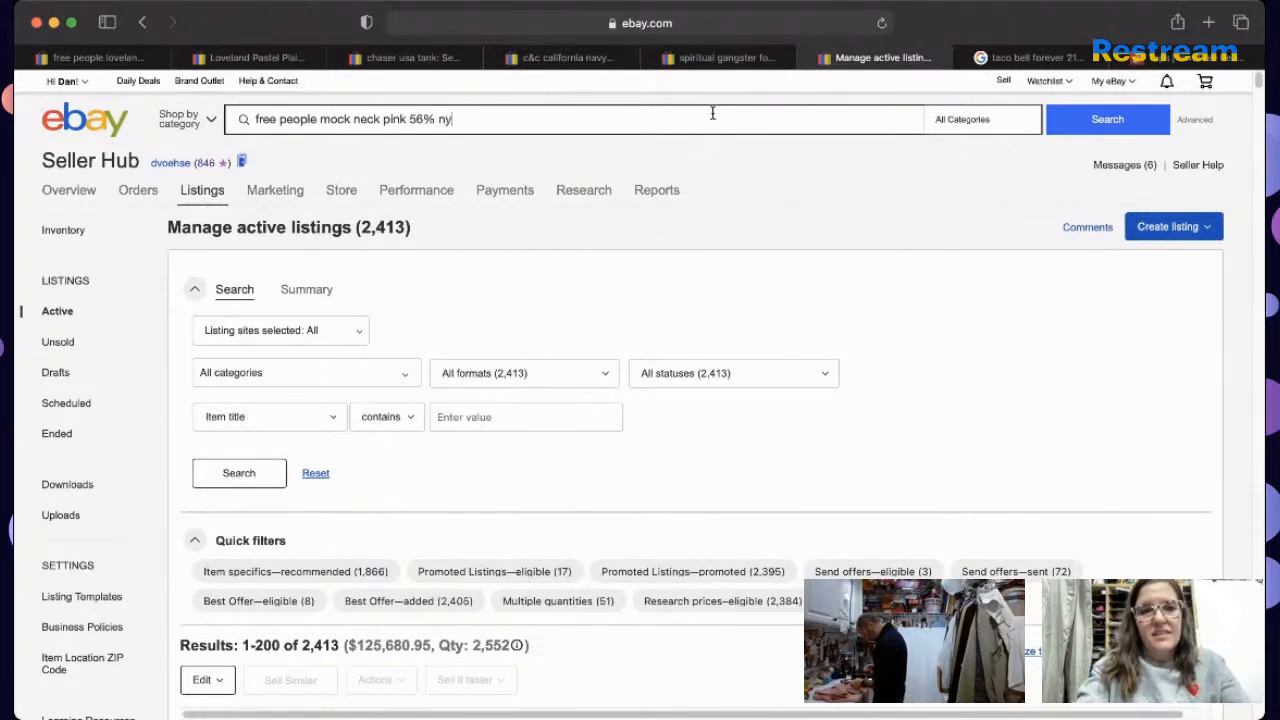
type("lon 30%")
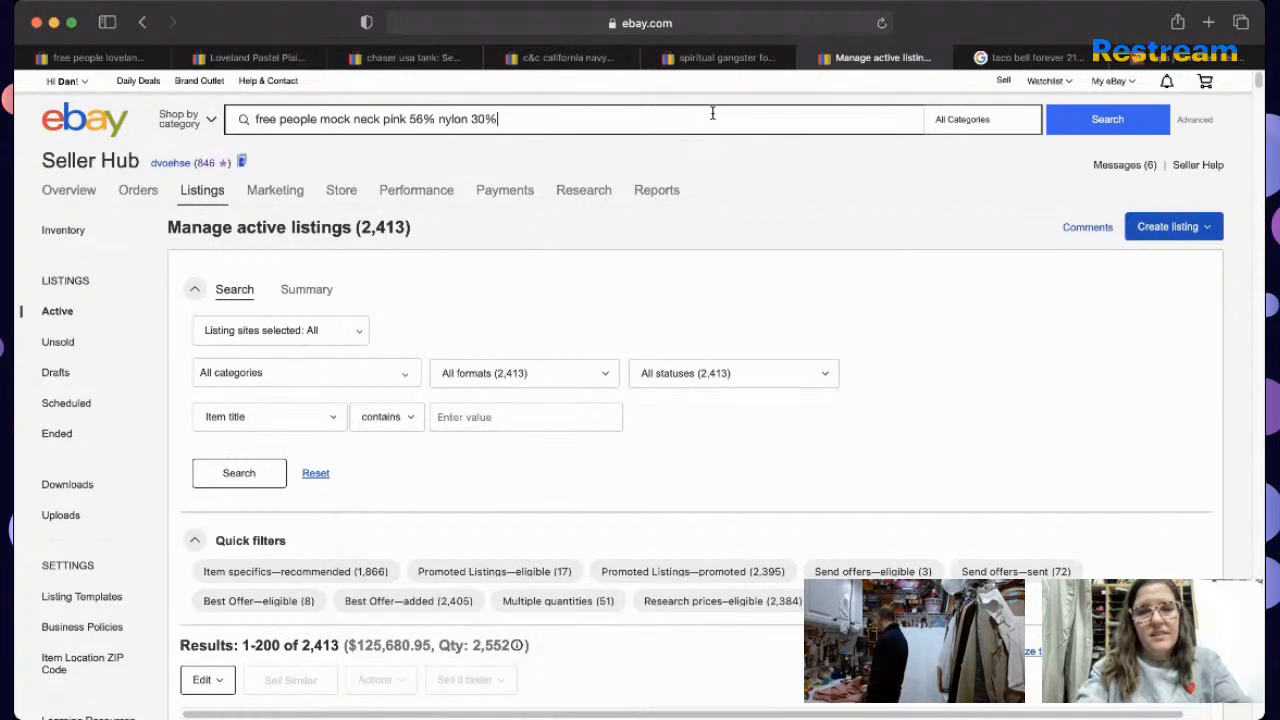
type(" nerino ")
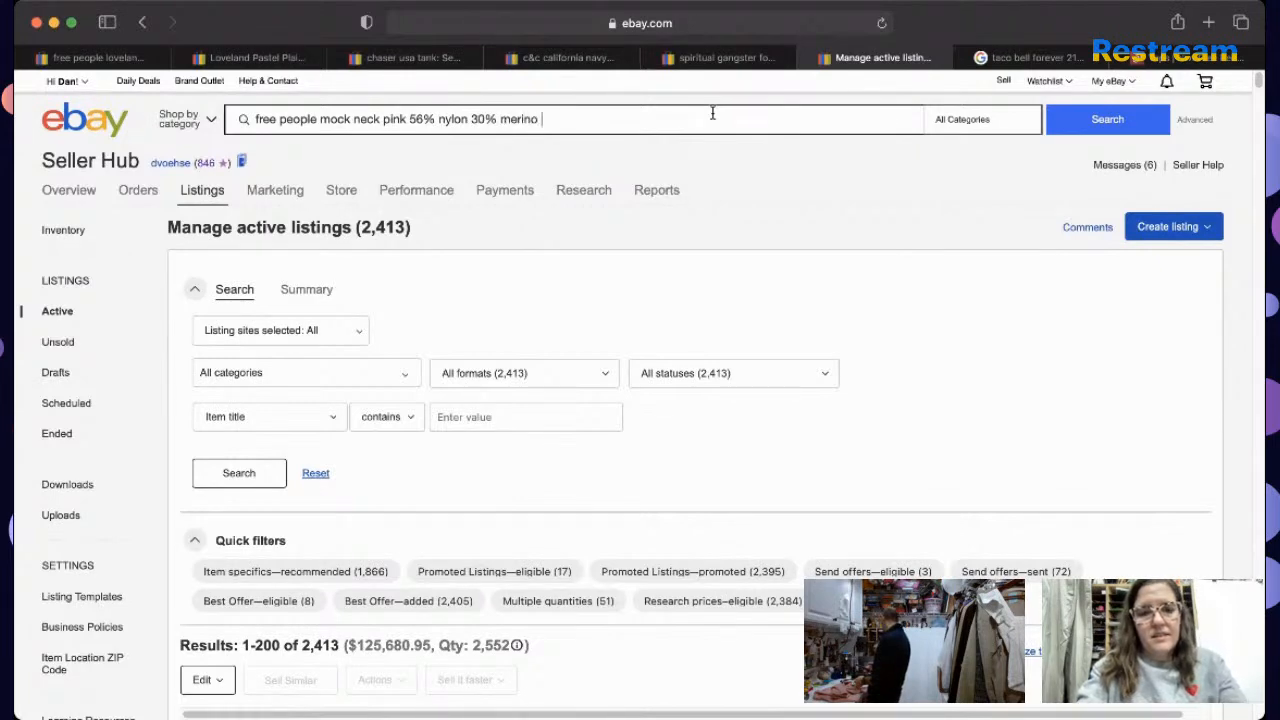
type("10% alpaca")
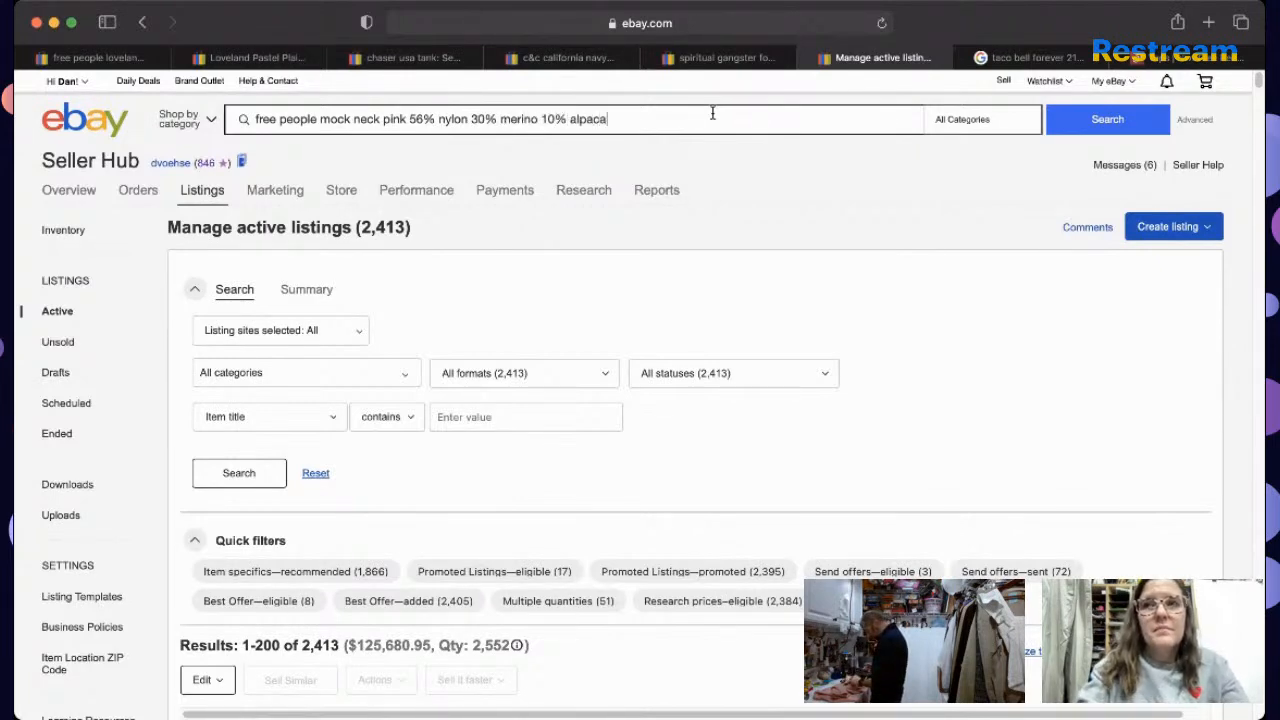
key("Return")
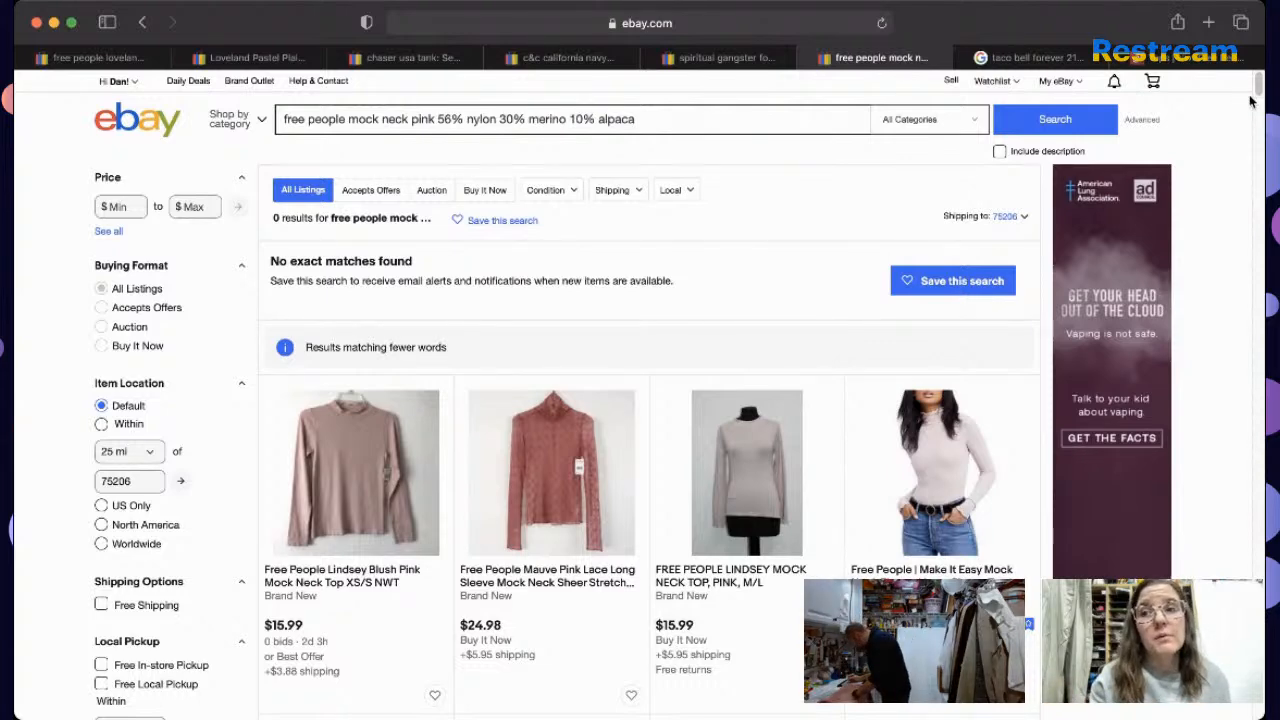
Step: Look through the results and search again with "sweater" added to the end of the phrase
left_click_drag(1258, 95, 1205, 75)
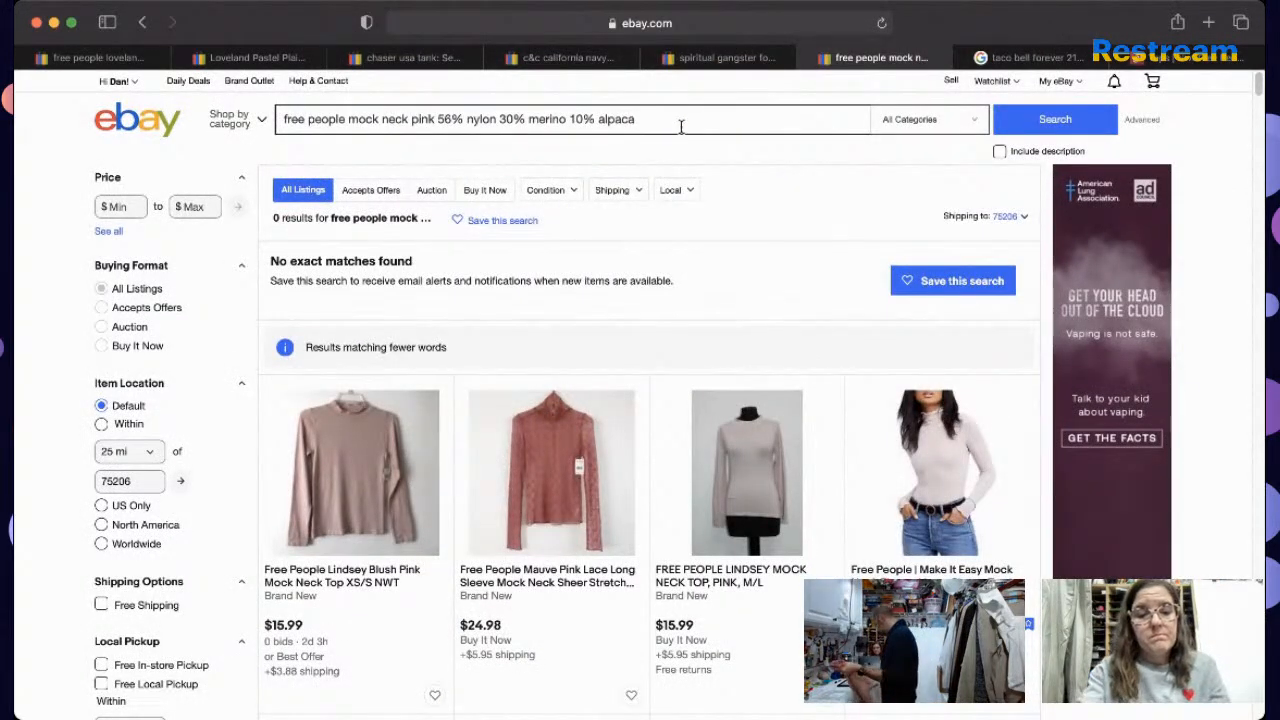
type("sweater")
key("Return")
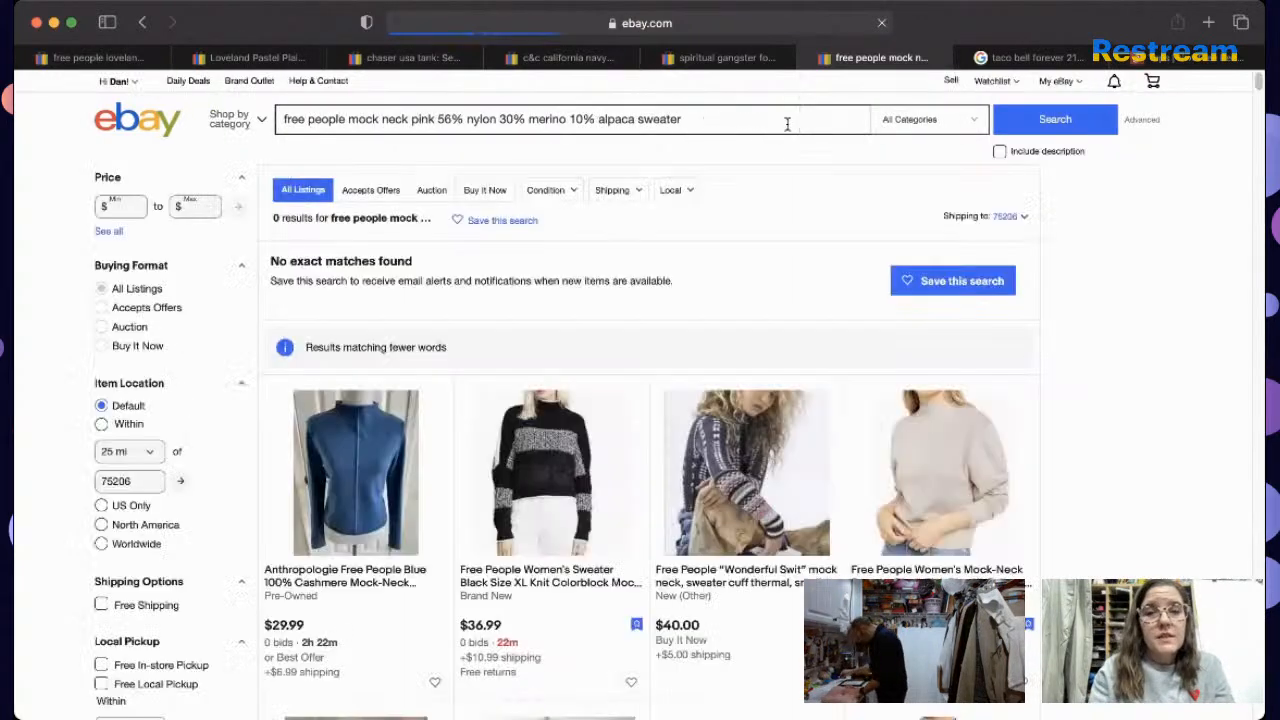
Step: Run the same full sweater phrase in Google Images and preview the pink mock neck long sleeve sweater from eBay
double_click(788, 124)
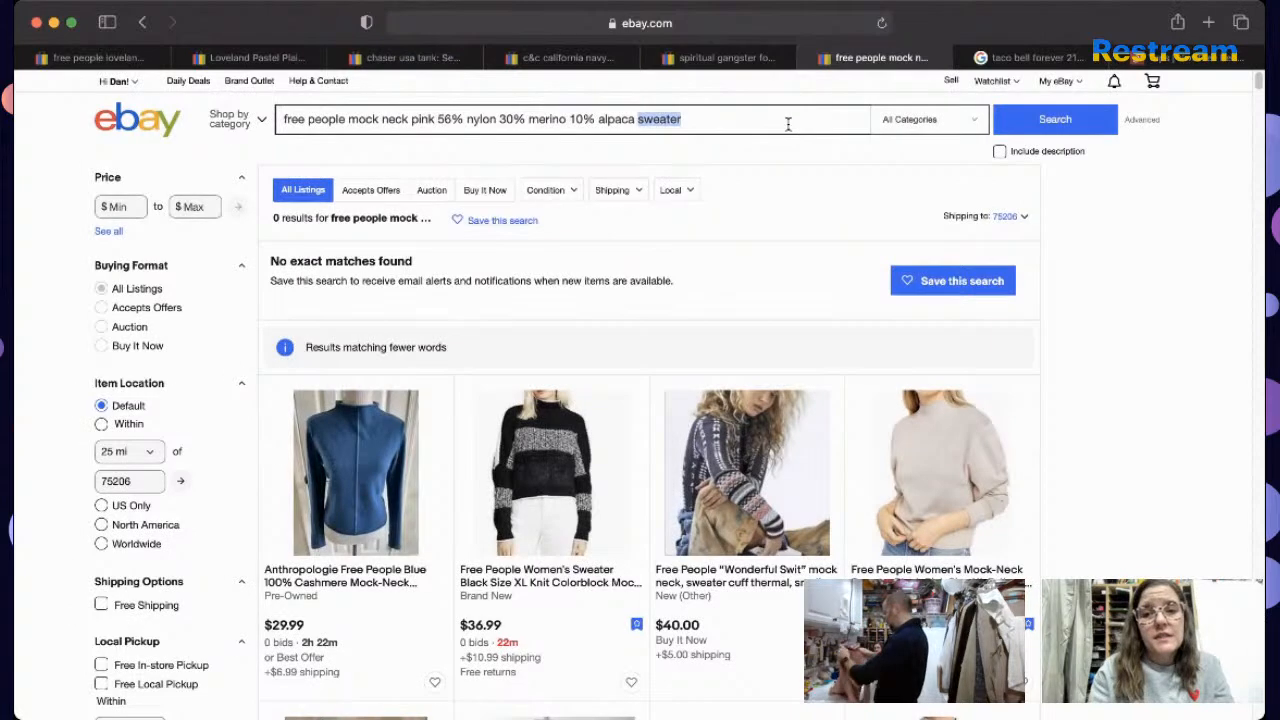
triple_click(788, 124)
key("ctrl+c")
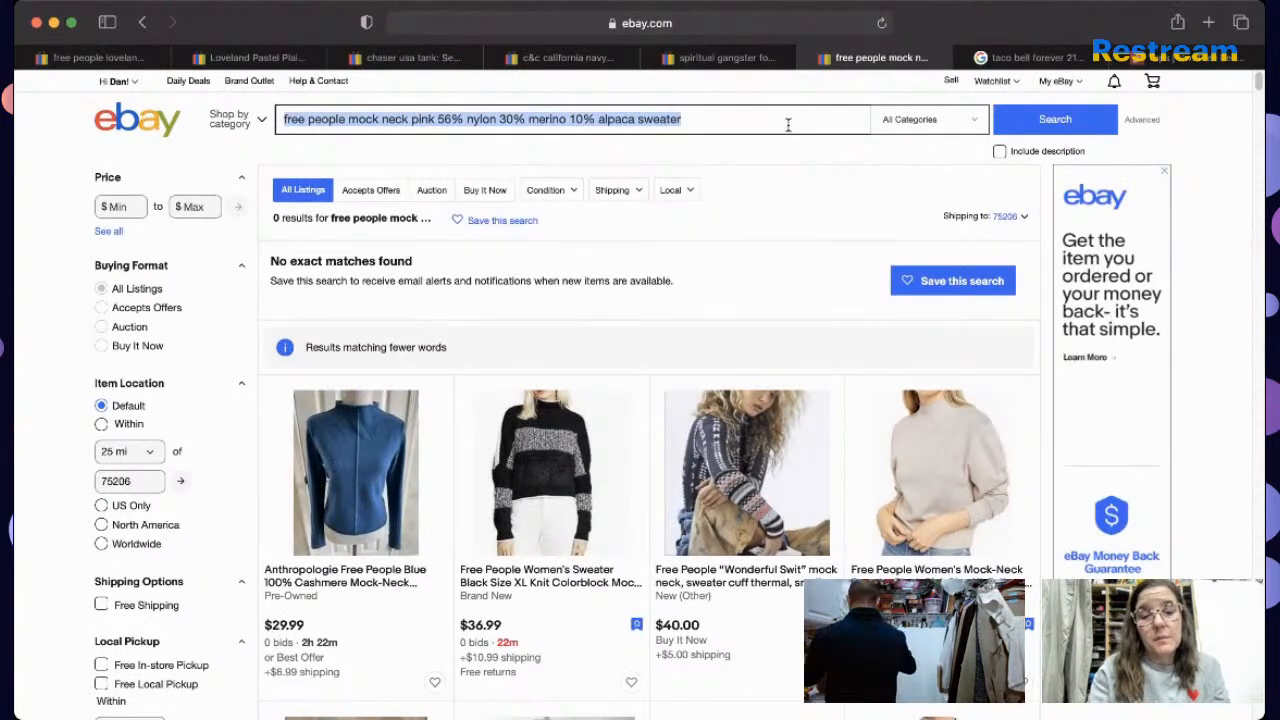
left_click(1030, 57)
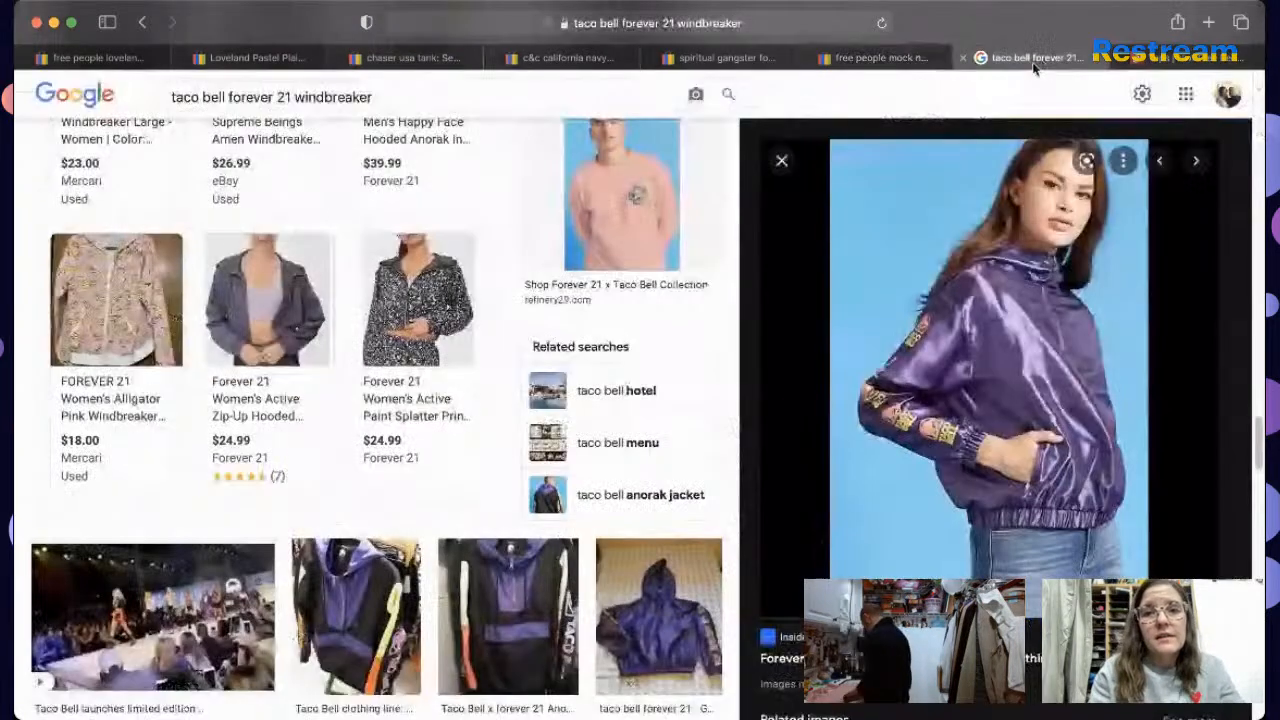
triple_click(563, 85)
key("ctrl+v")
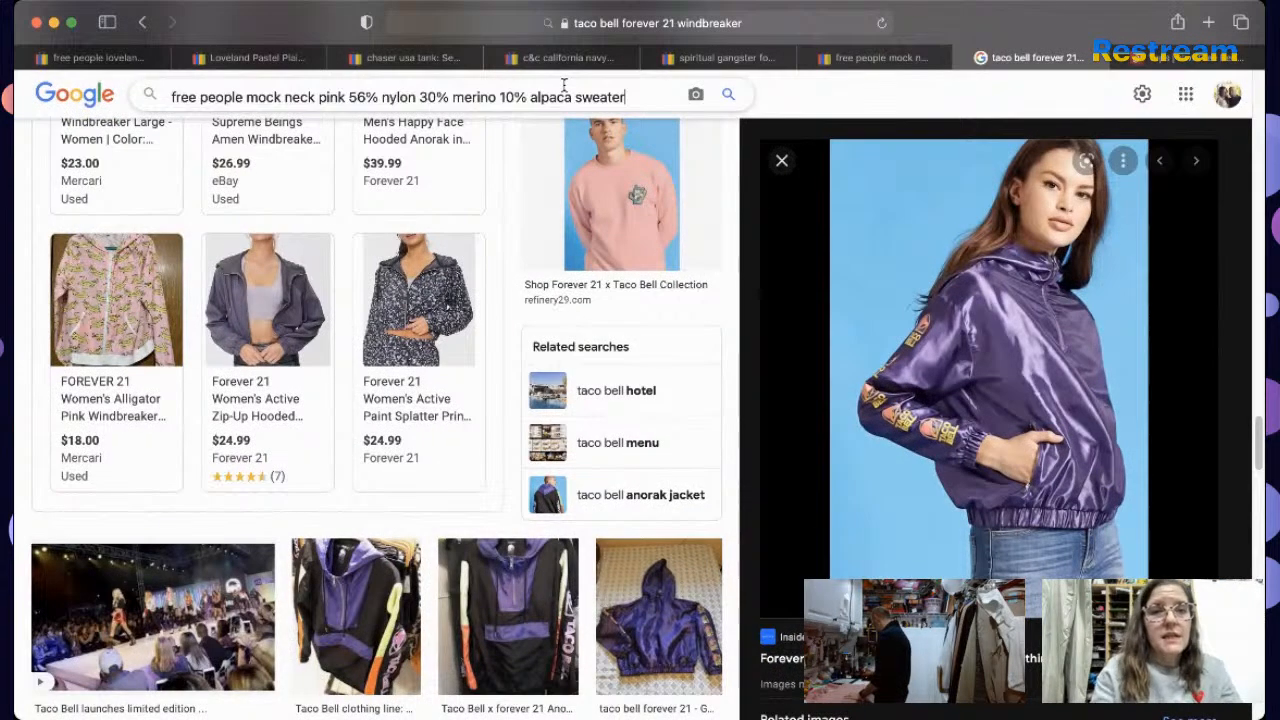
key("Return")
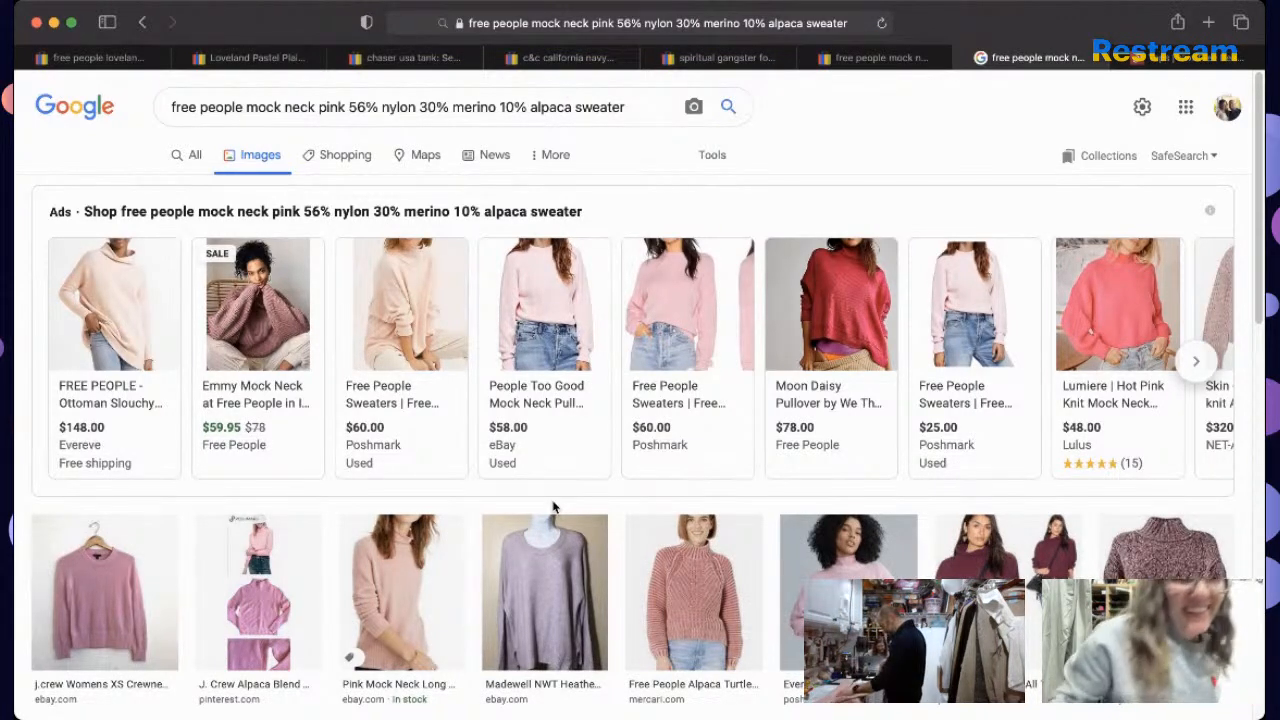
left_click(418, 606)
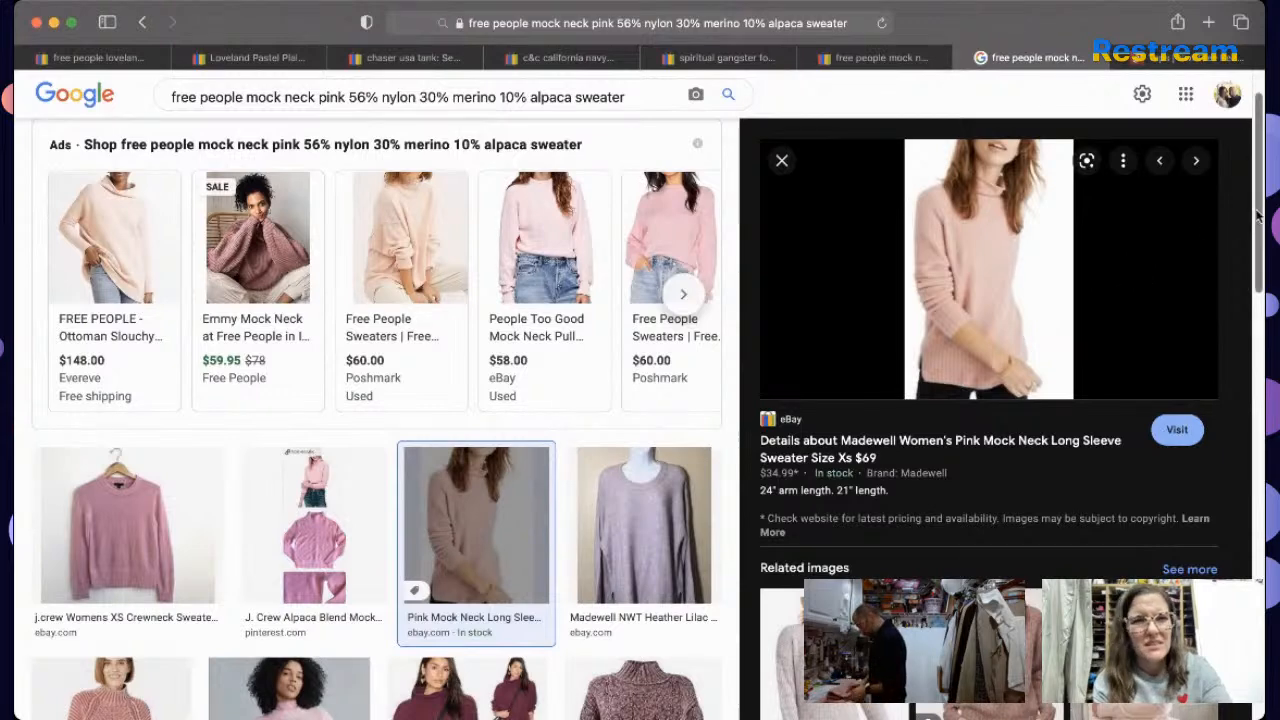
Step: Replace "free people" with "madewell" in the image search and preview the Madewell Inland Blush Pink mockneck sweater
left_click_drag(243, 97, 60, 54)
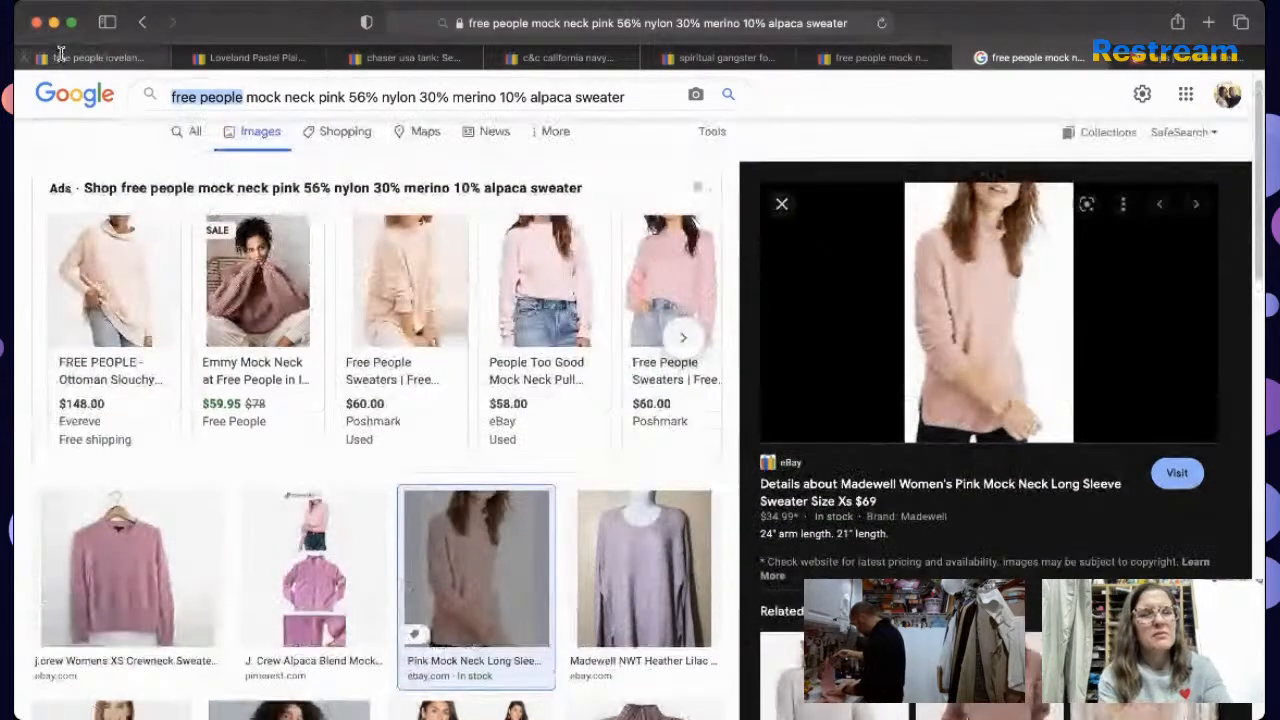
type("madewell")
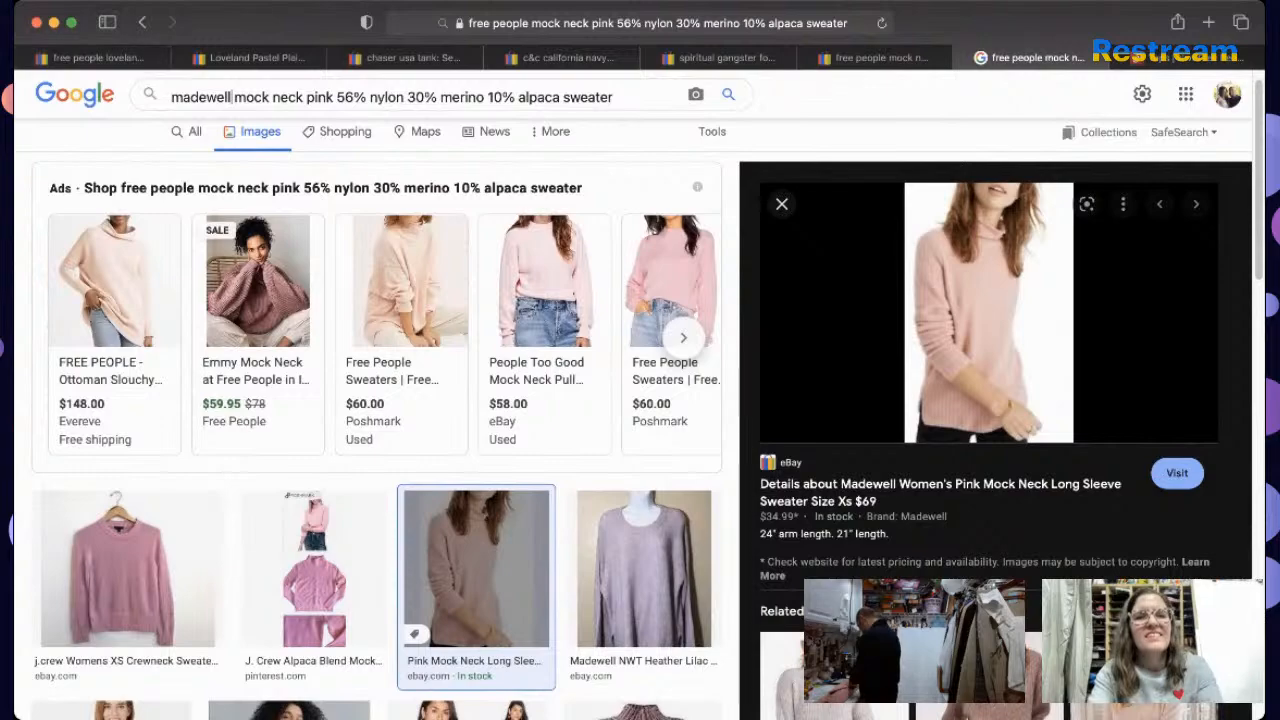
key("Return")
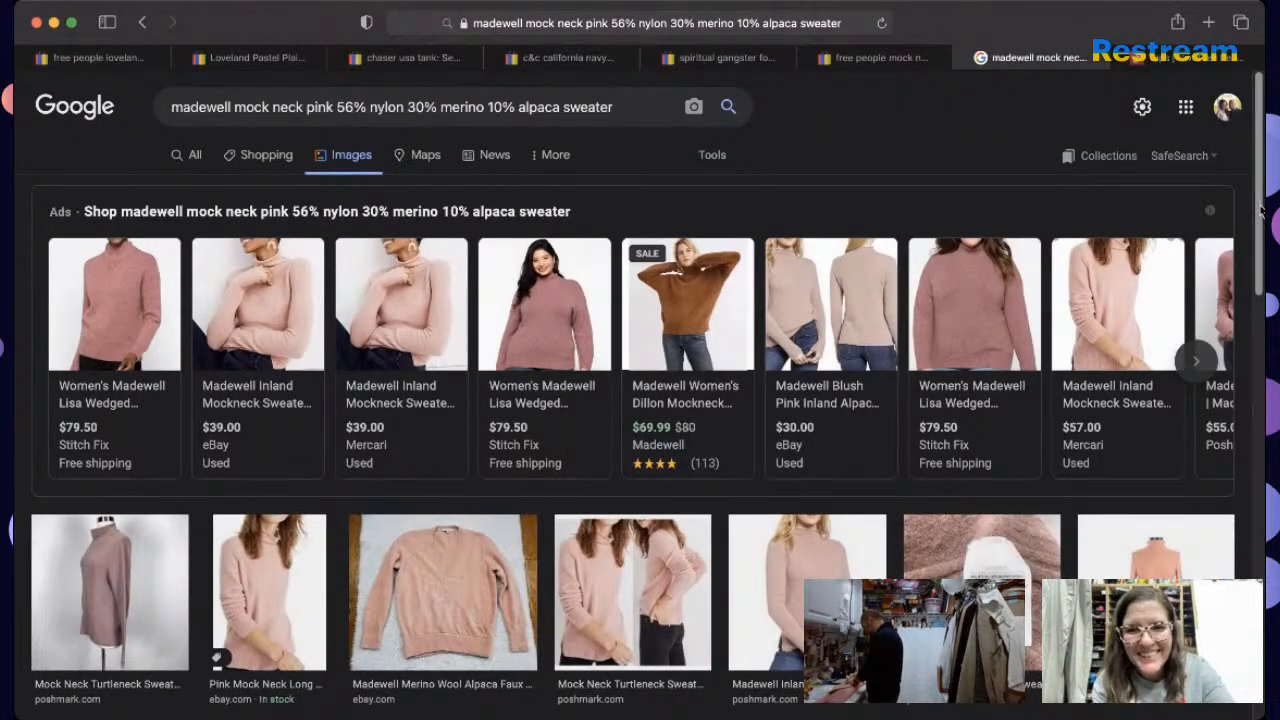
scroll(1262, 210, "down", 3)
left_click(846, 540)
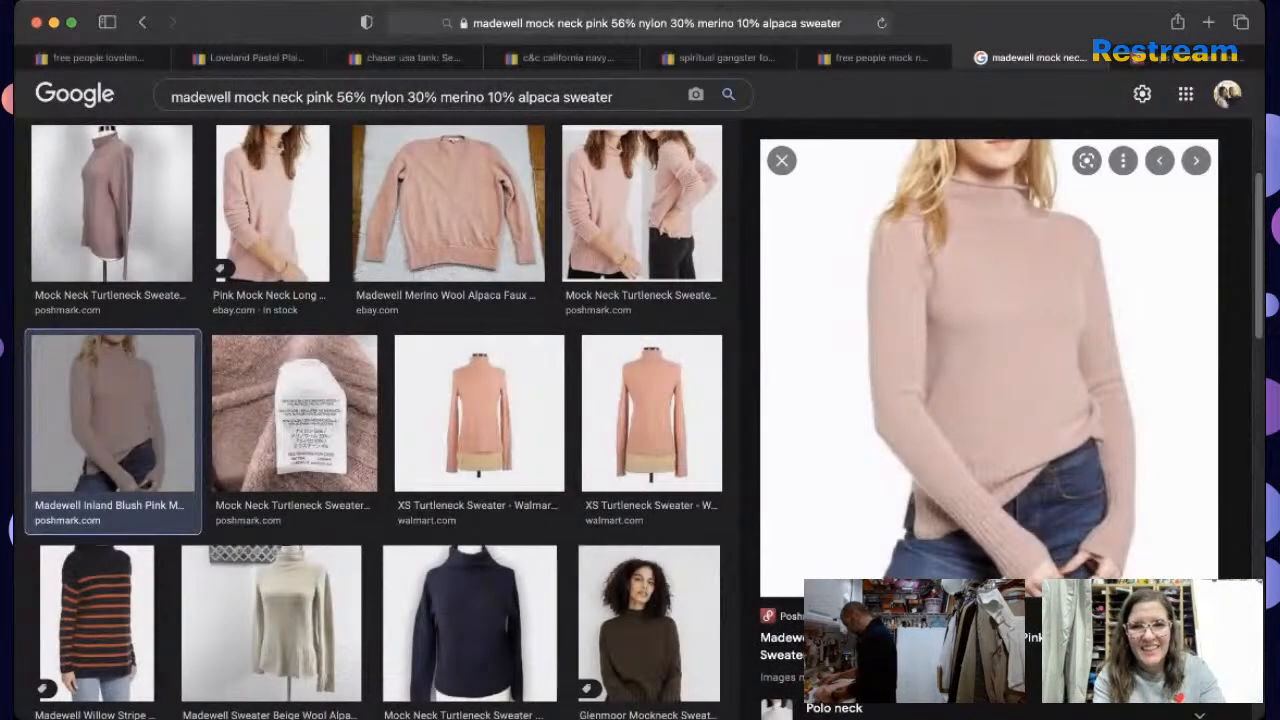
Step: Open the previewed sweater's Poshmark page and highlight its product title
left_click(830, 637)
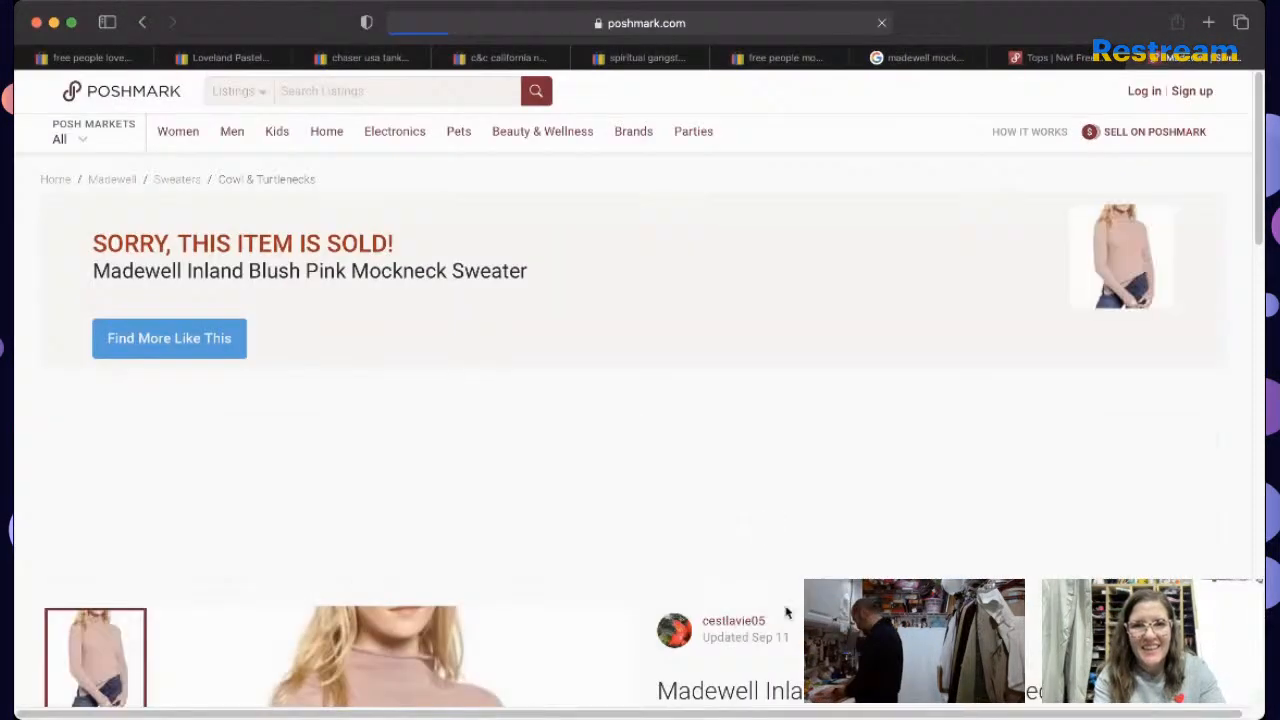
scroll(619, 428, "down", 5)
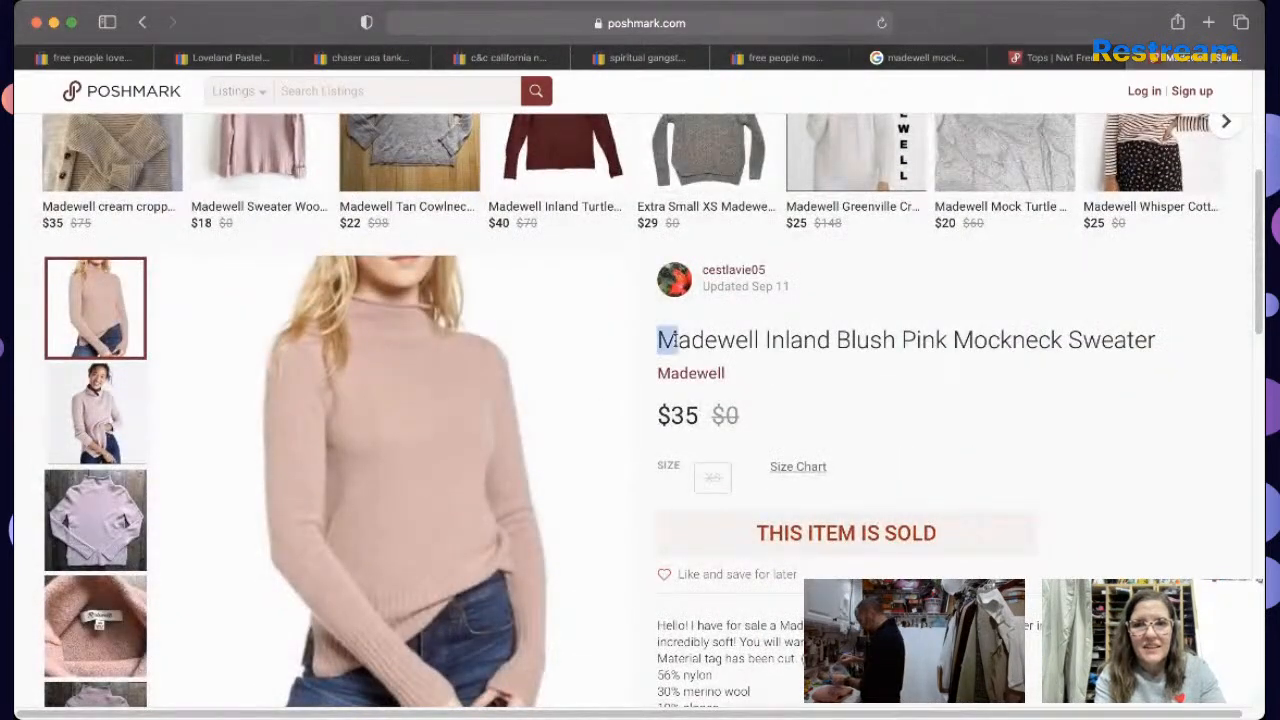
left_click_drag(657, 340, 1112, 335)
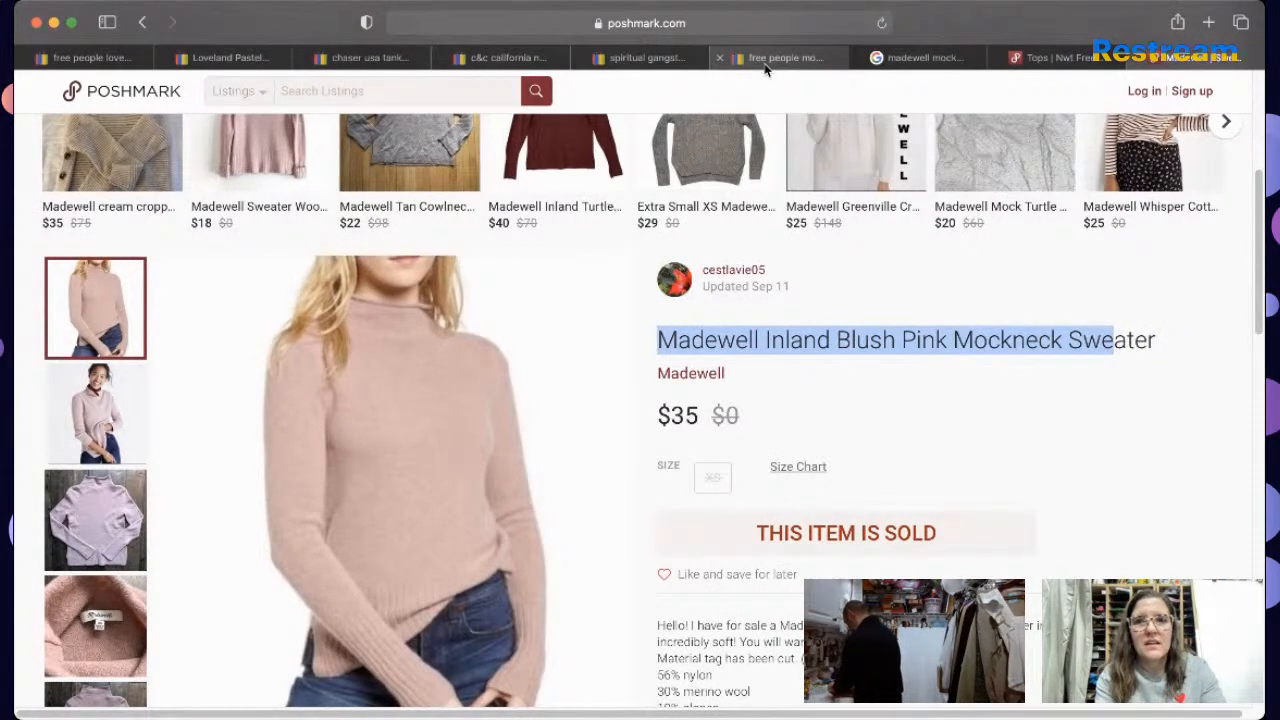
Step: Return to eBay and search for "madewell inland blush pink mock neck pink 56% nylon 30% merino 10% alpaca sweater"
left_click(765, 60)
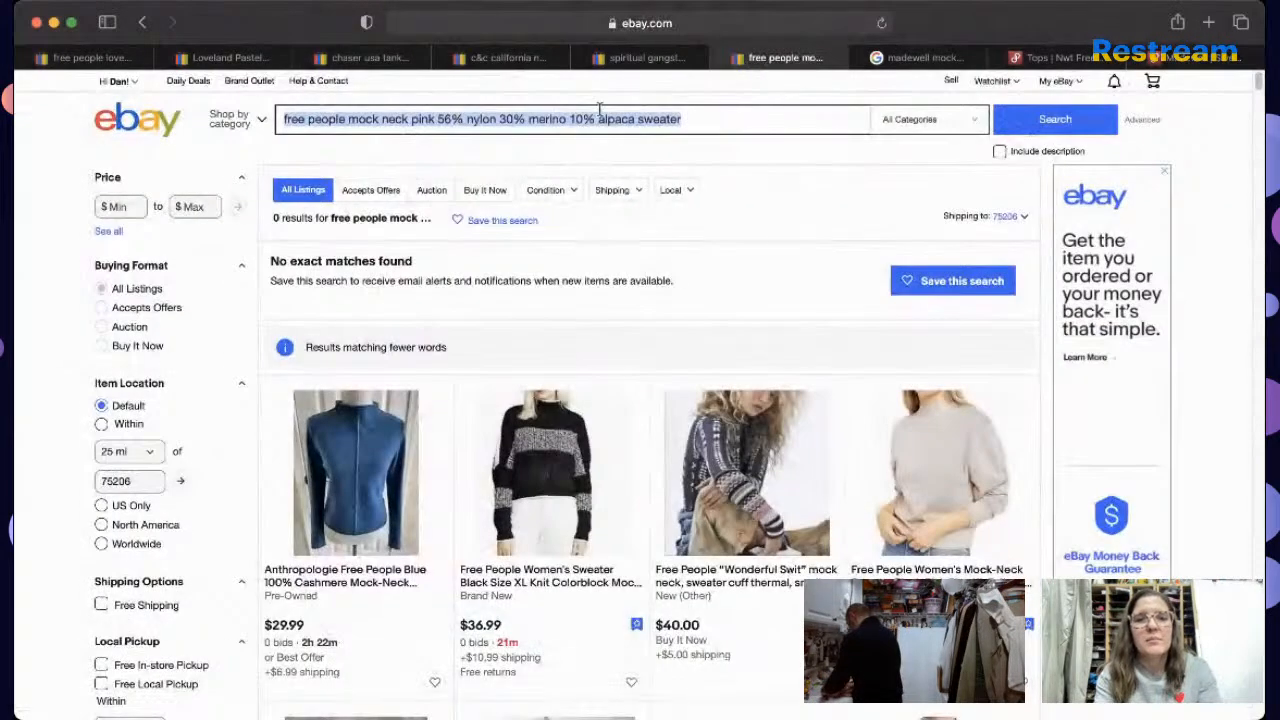
left_click_drag(345, 118, 188, 105)
type("madewell inlan")
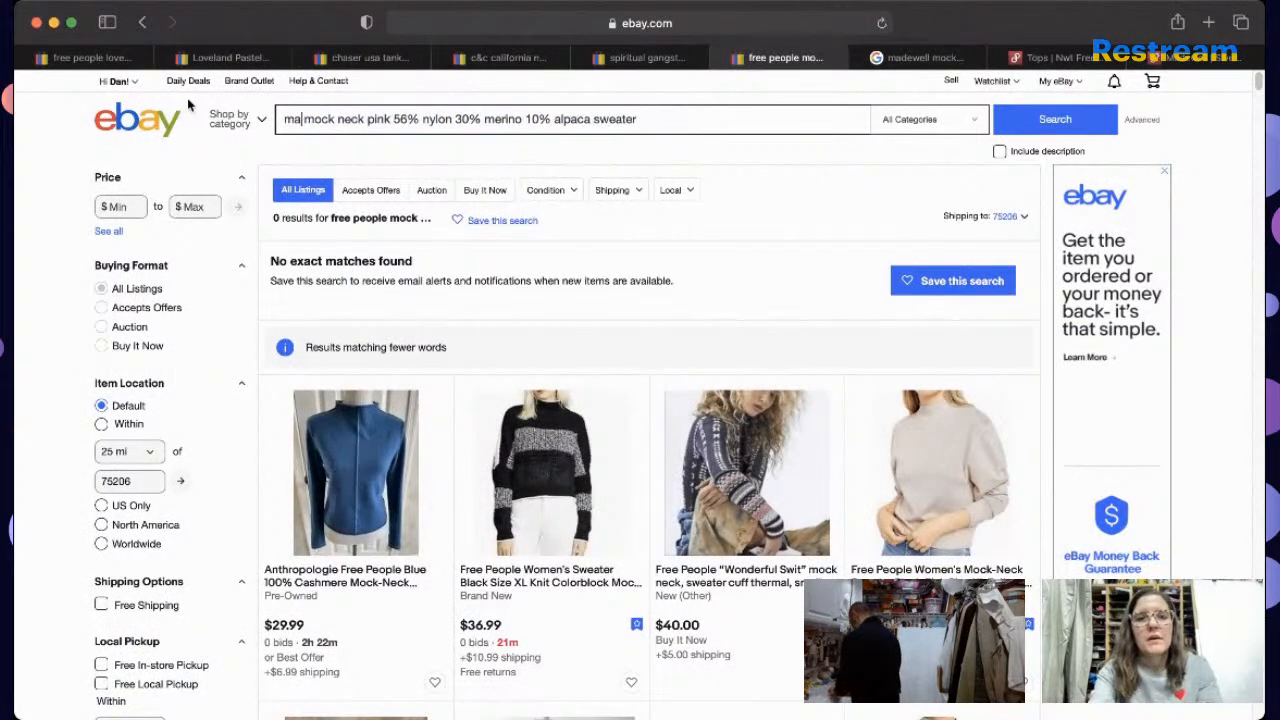
type("d blush p")
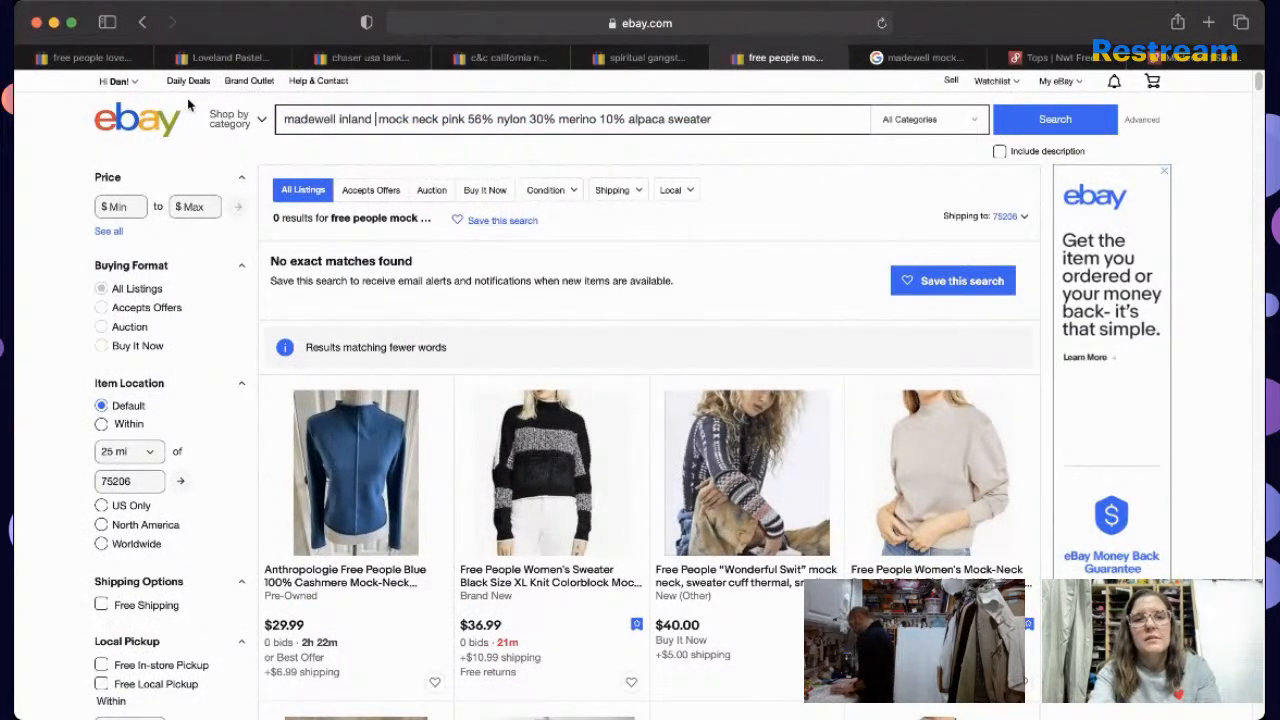
type("ink")
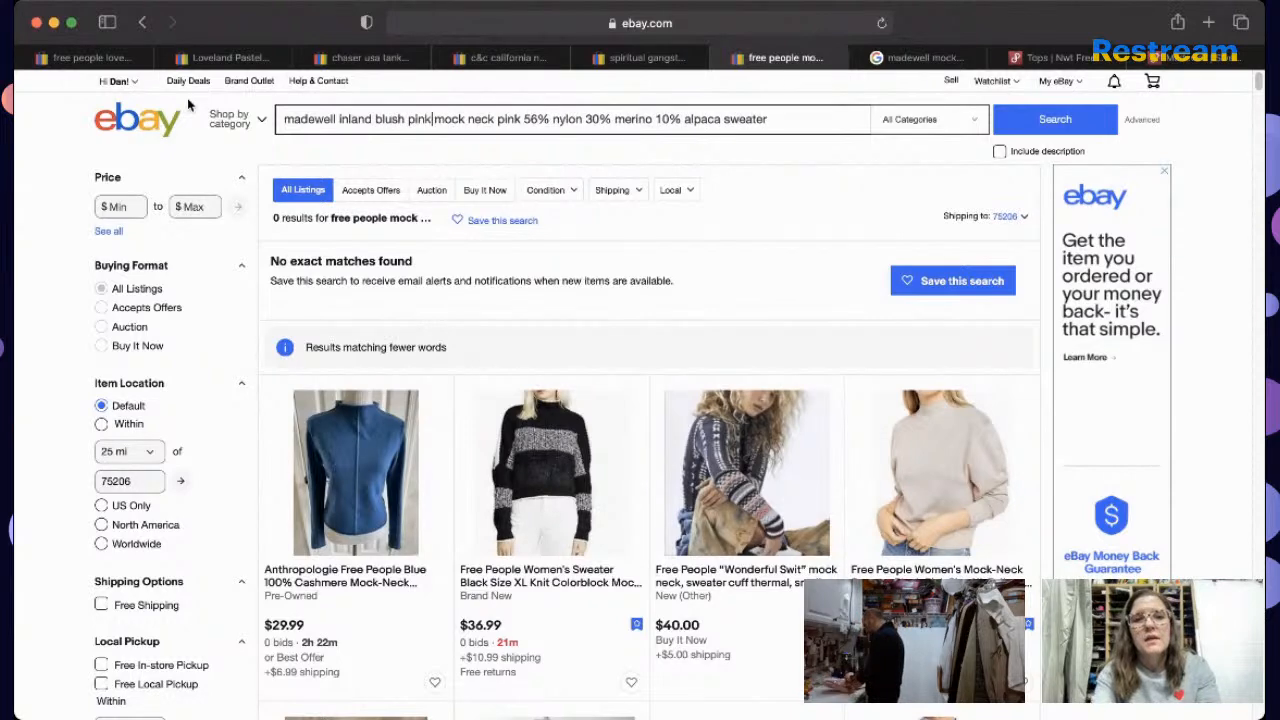
left_click(1168, 60)
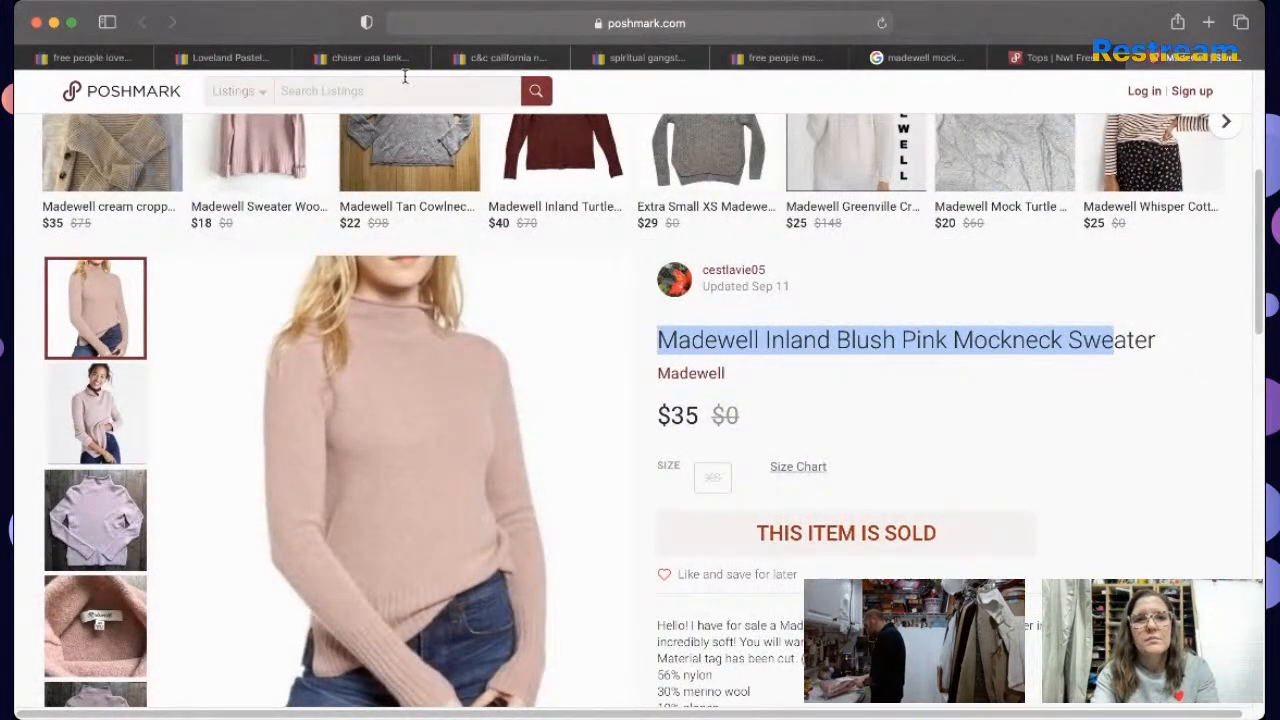
left_click(810, 60)
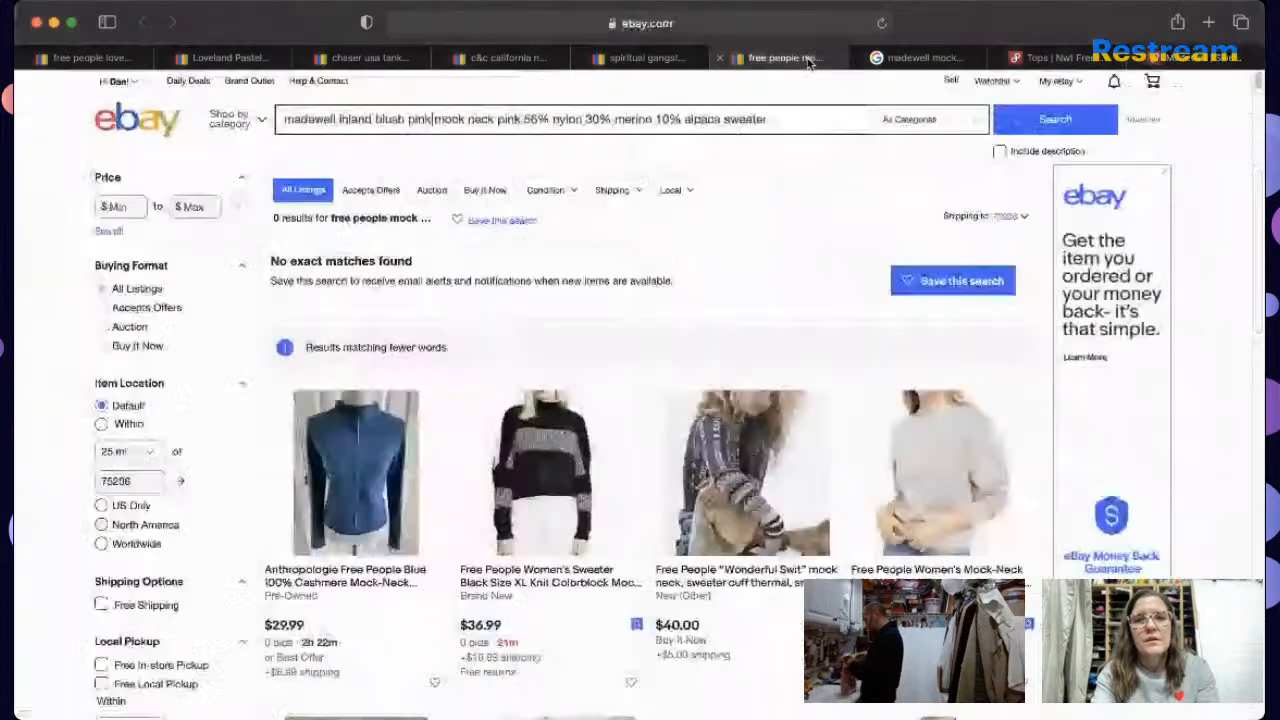
left_click(816, 120)
key("Return")
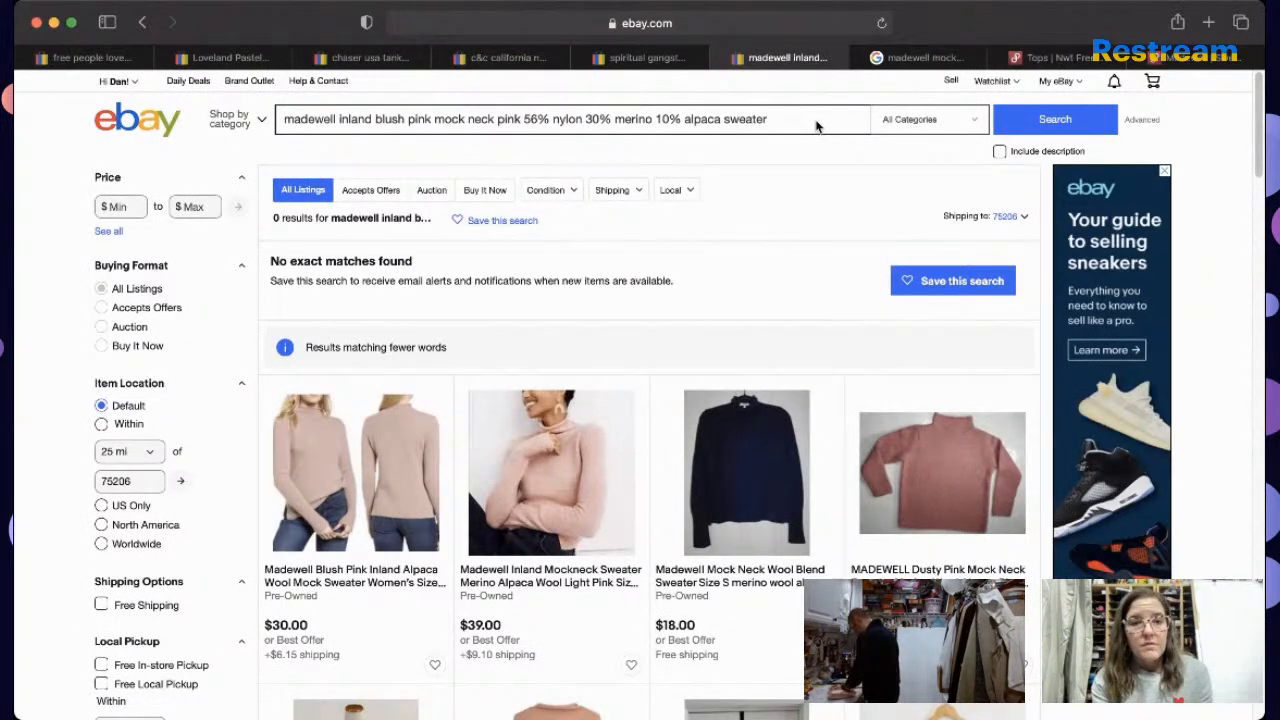
Step: Start a new listing from the Madewell Blush Pink Inland Alpaca Wool Mock Sweater XL result and copy its title
left_click(352, 574)
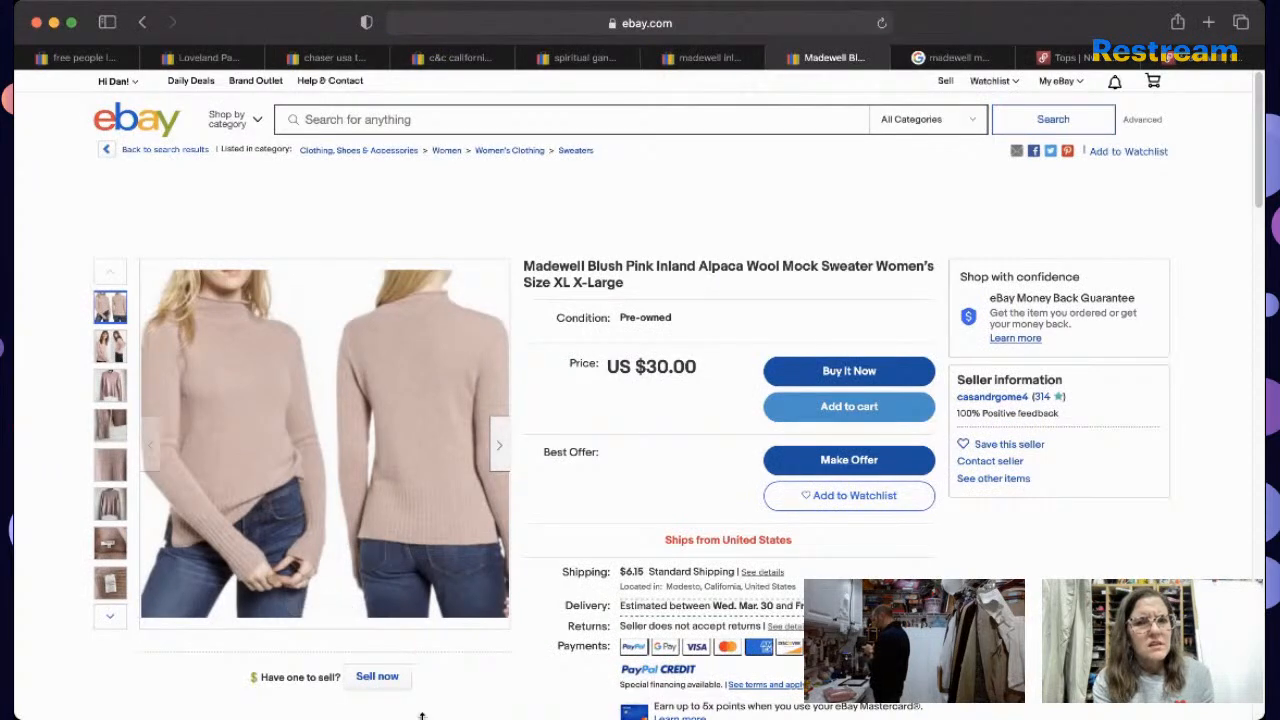
left_click(377, 684)
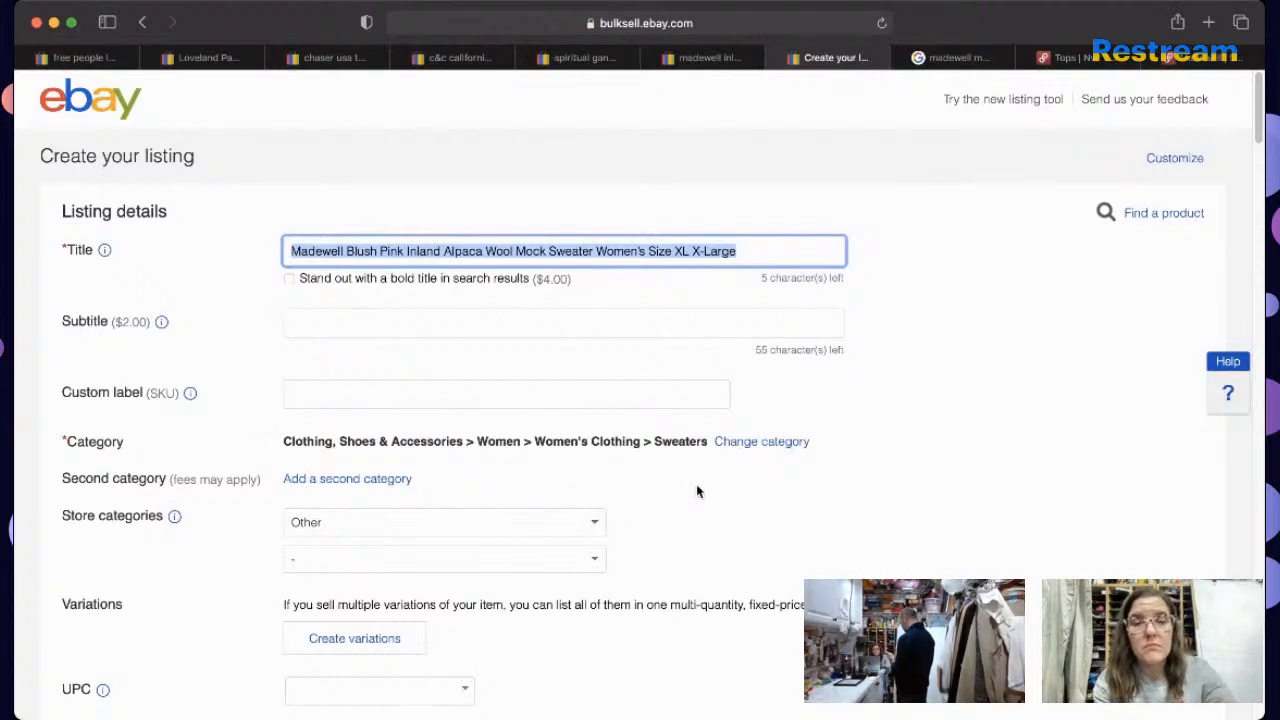
key("super+c")
Step: Replace the XL X-Large size at the end of the title with "Medium" and enter 5153 as the custom label
left_click(742, 252)
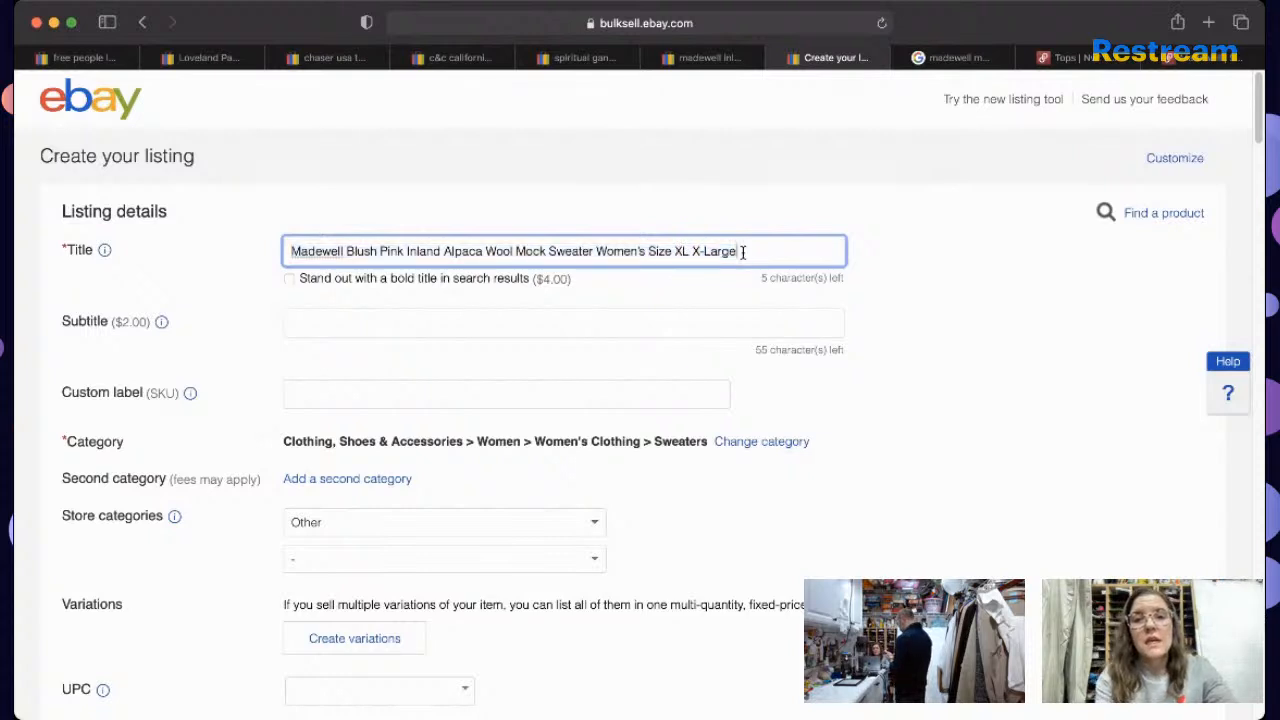
key("BackSpace")
key("BackSpace")
key("BackSpace")
key("BackSpace")
key("BackSpace")
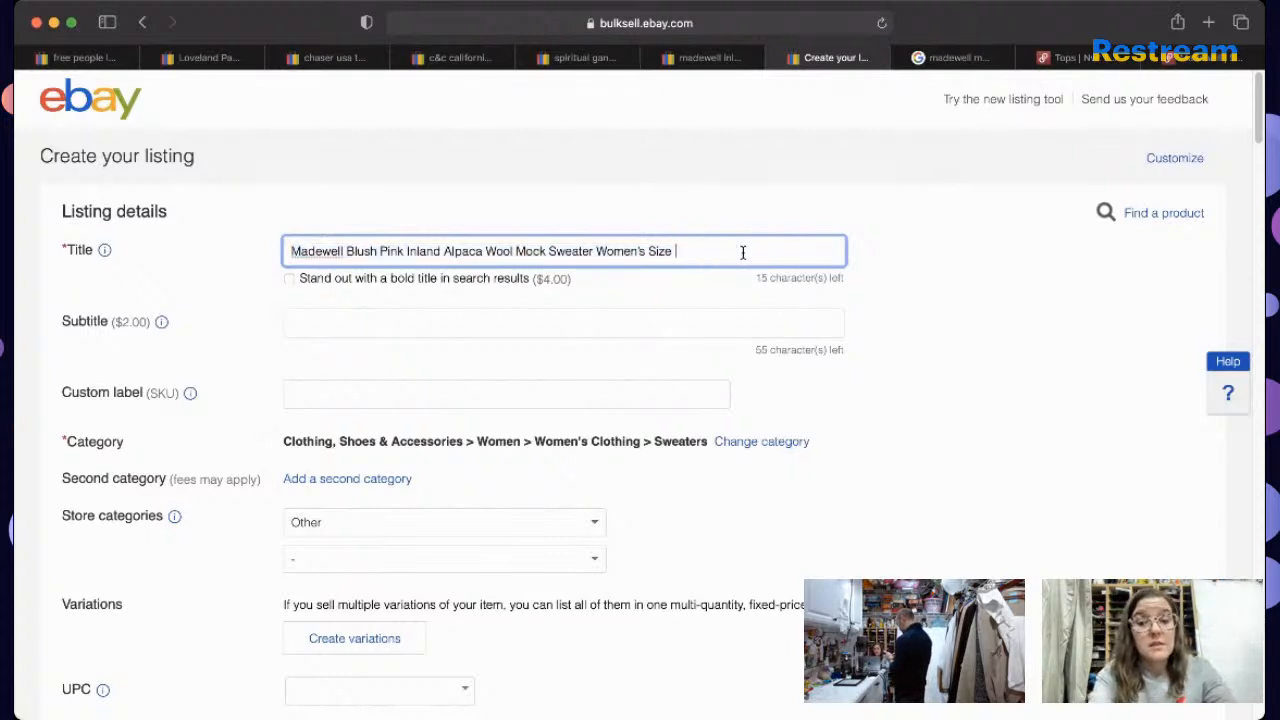
type("Medium")
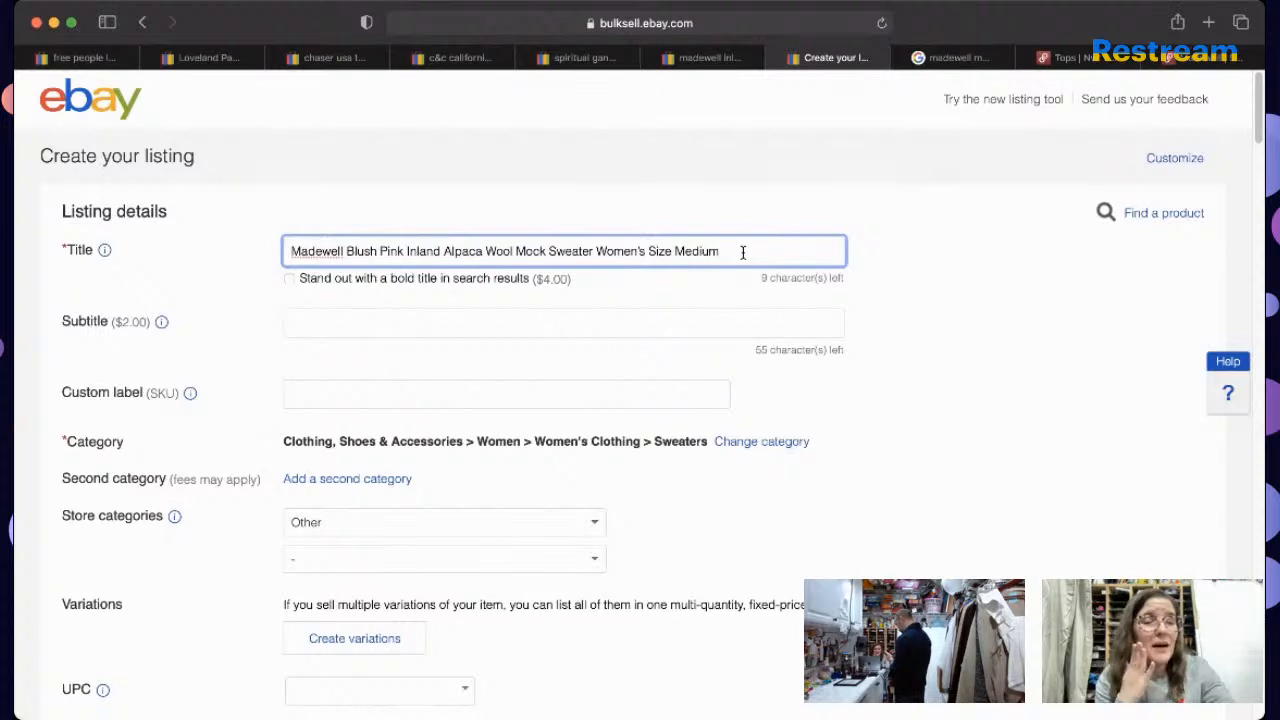
triple_click(702, 245)
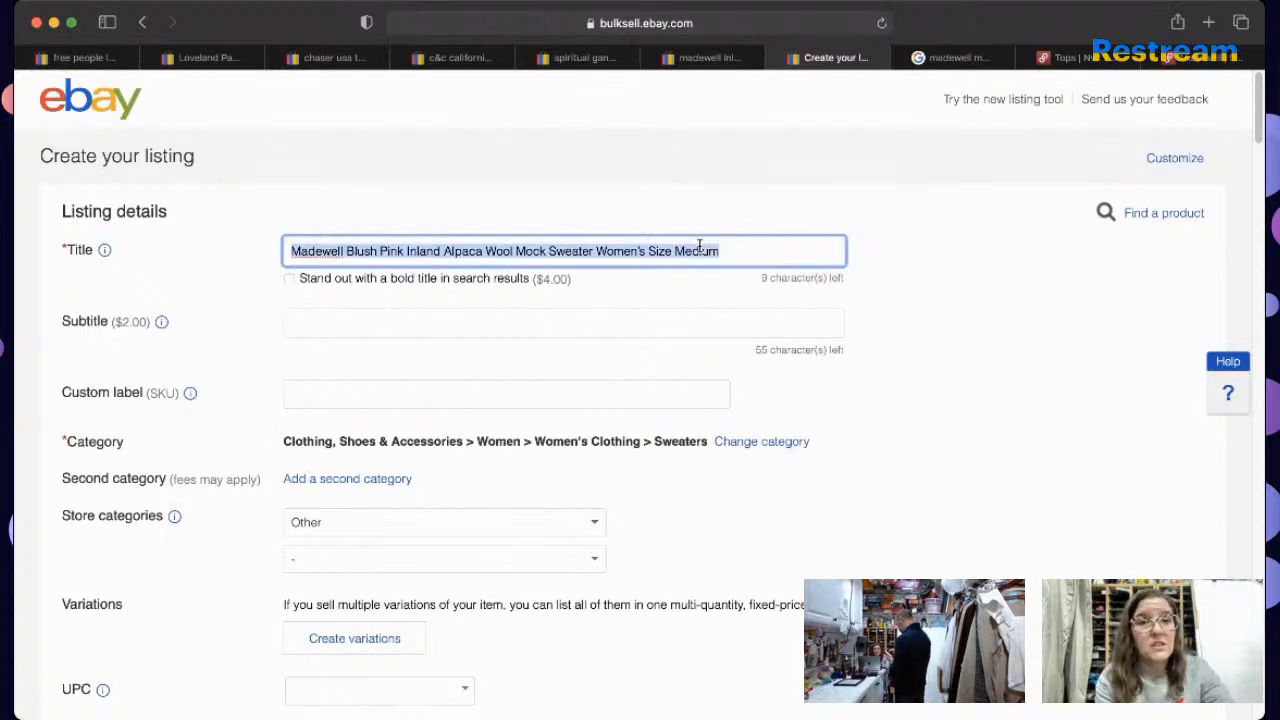
left_click(658, 397)
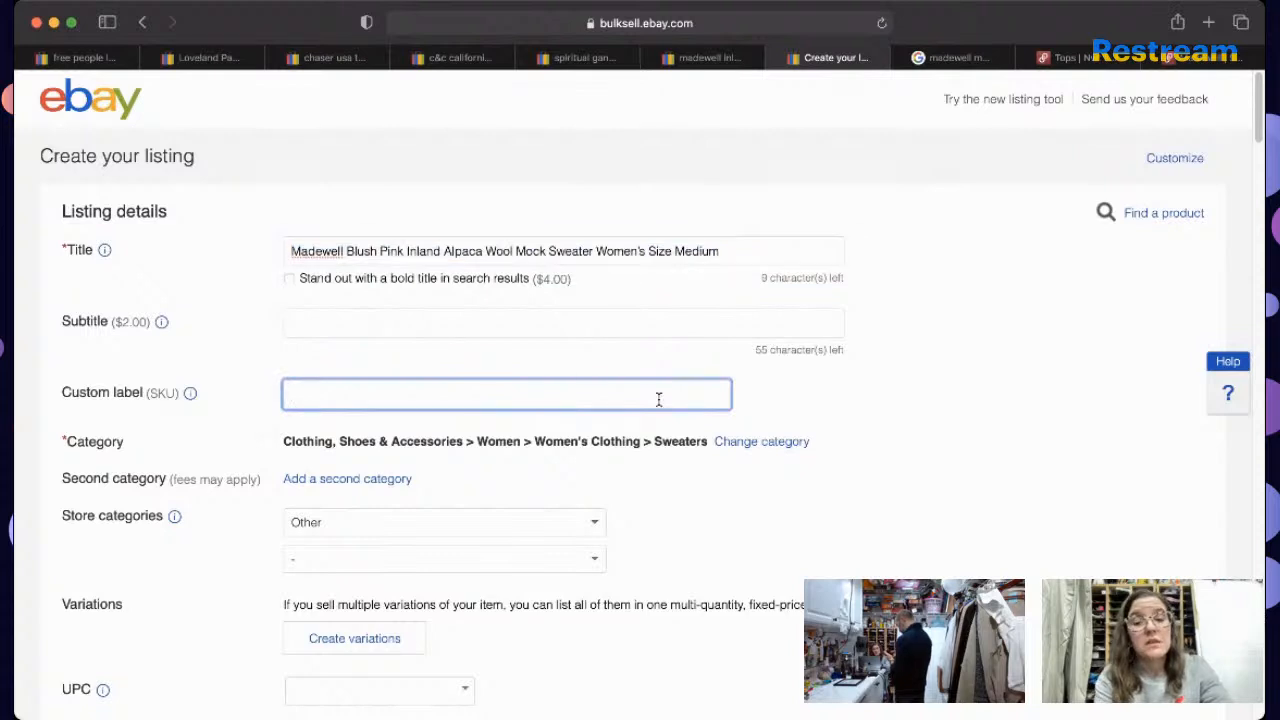
type("5153")
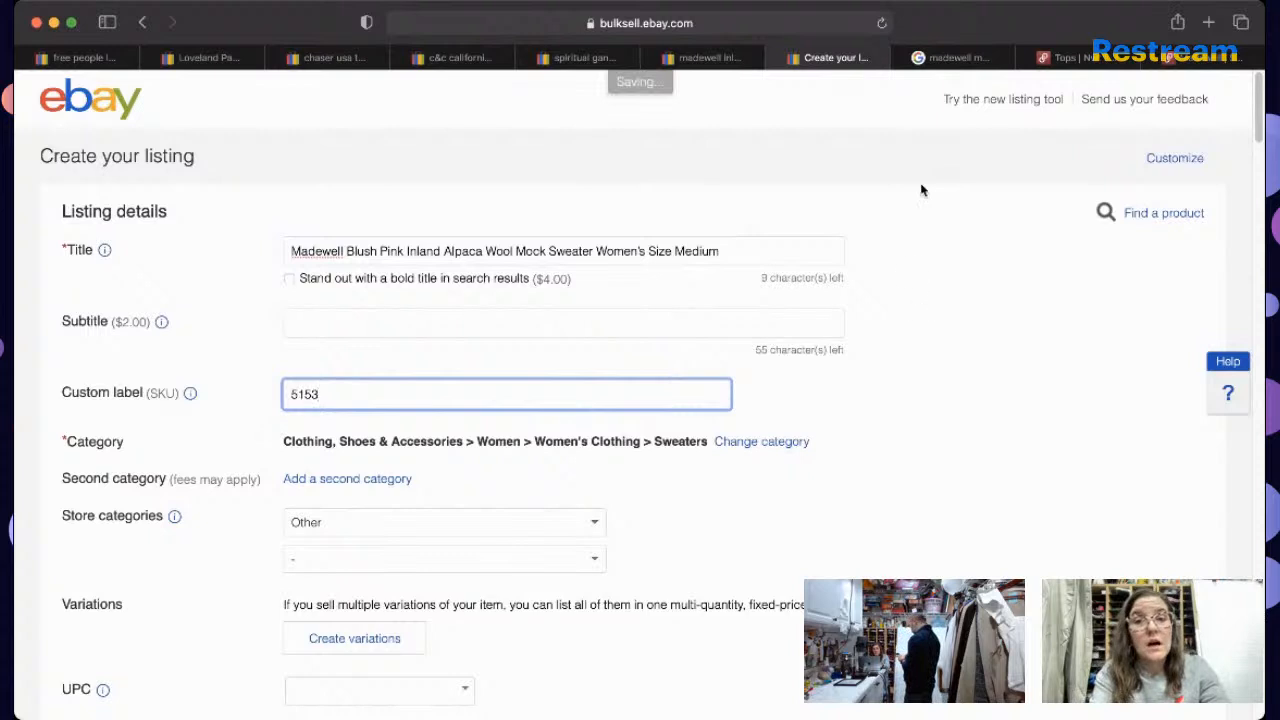
Step: Change "Mock" to "Mockneck" in the listing title and copy the whole title
left_click(827, 255)
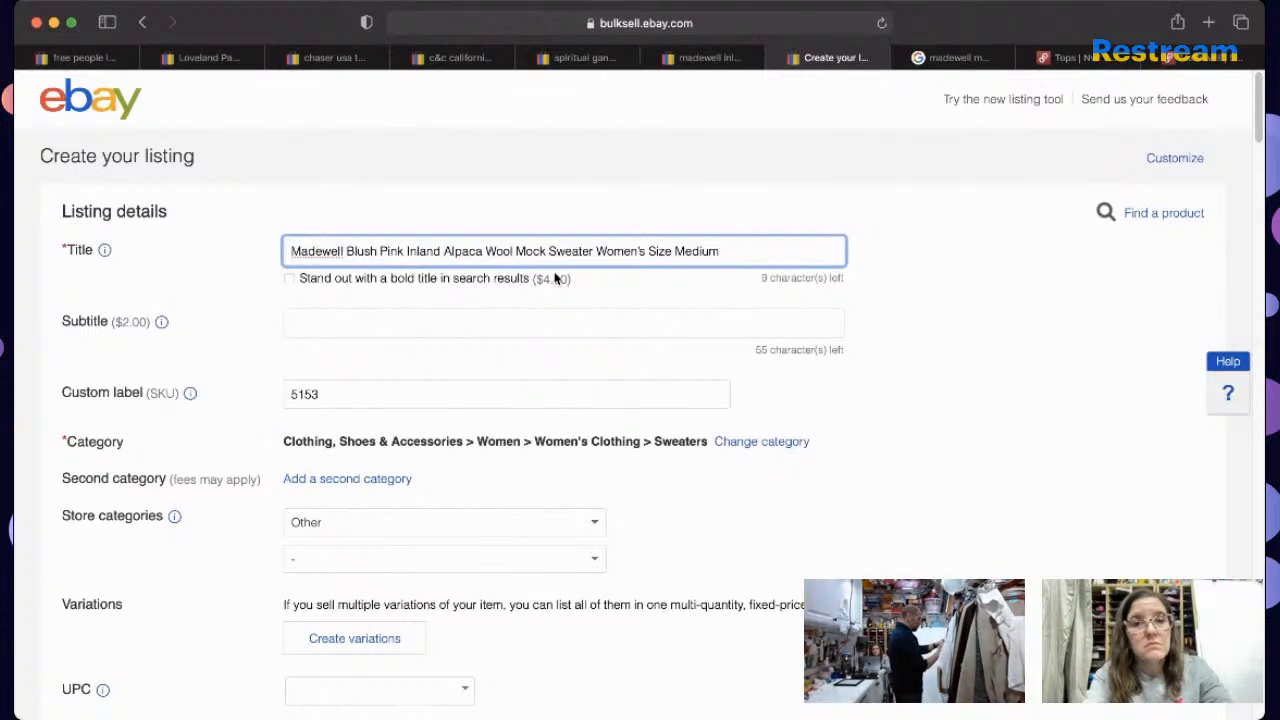
type("neck")
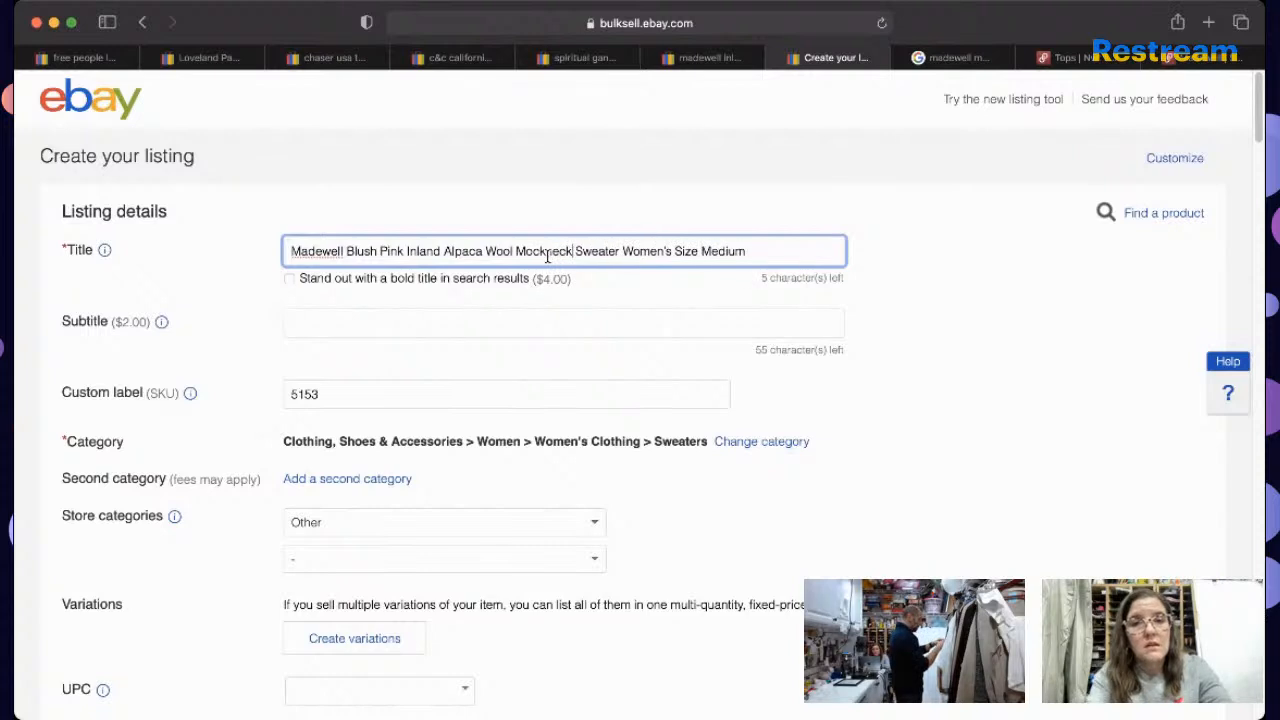
triple_click(790, 254)
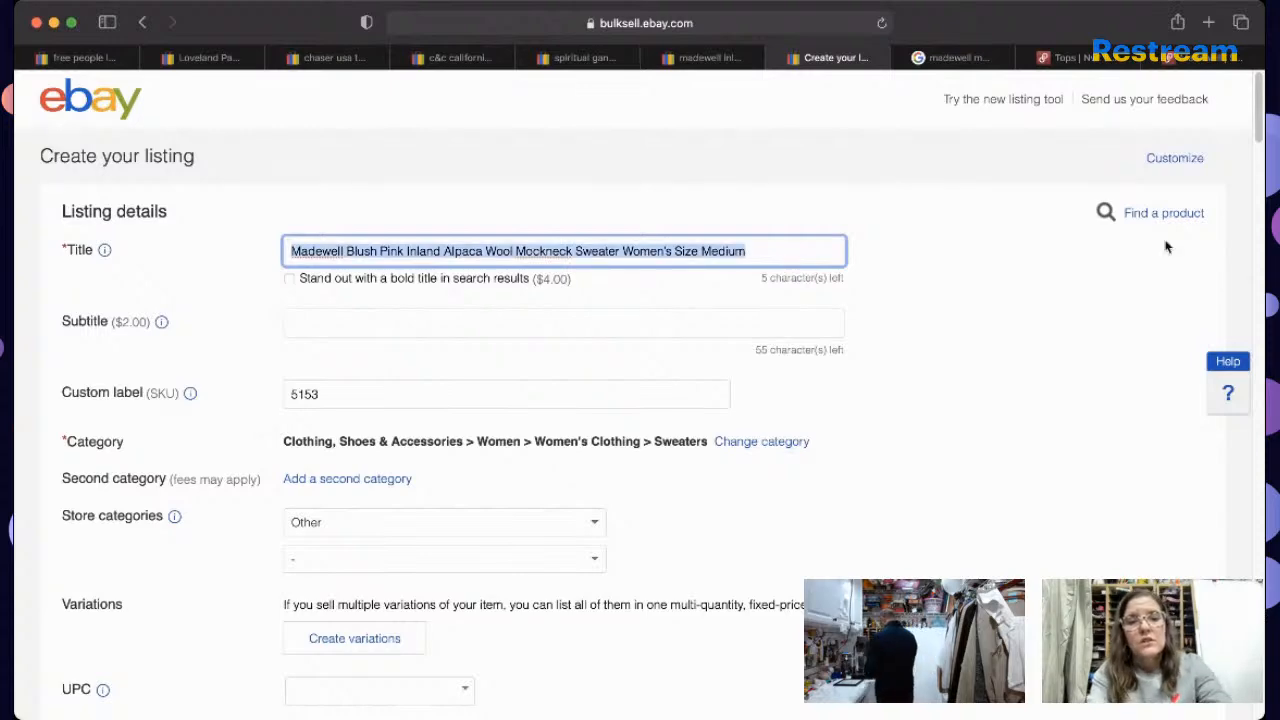
Step: Bring the seven sweater photos from the other window into the listing's photo area
scroll(1262, 160, "down", 3)
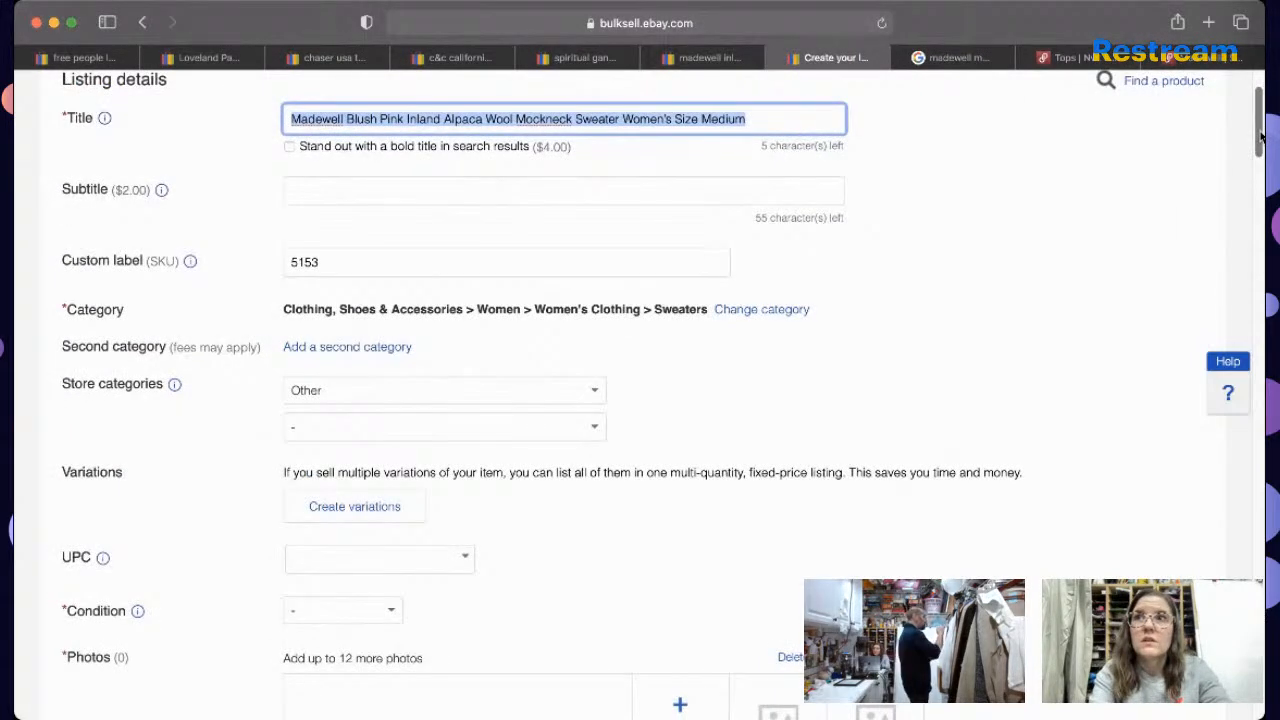
scroll(1262, 137, "down", 5)
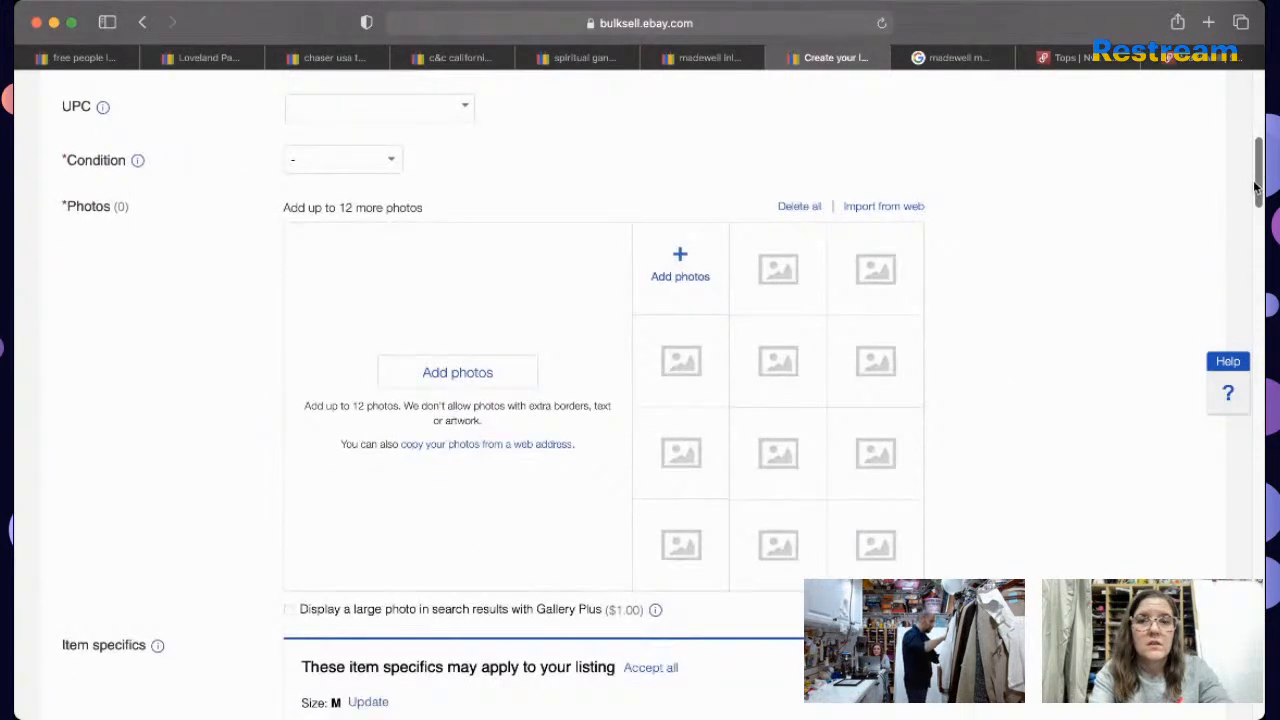
key("super+Tab")
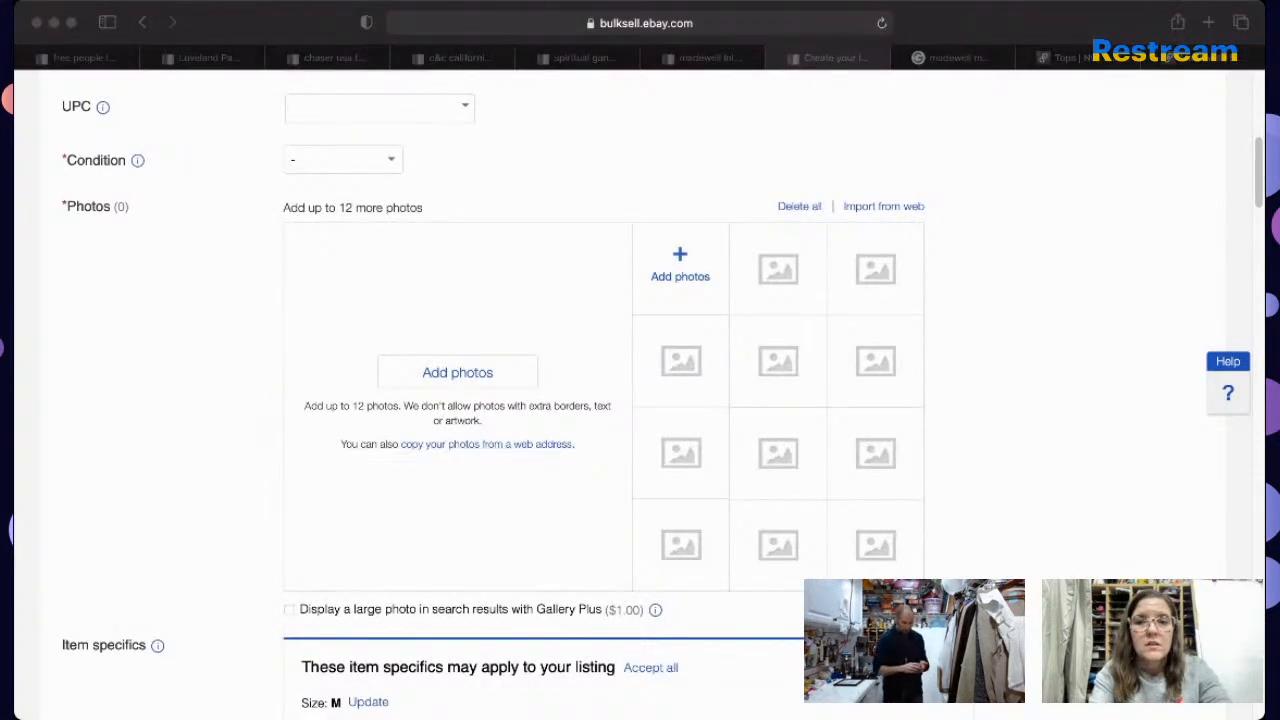
left_click_drag(680, 396, 669, 306)
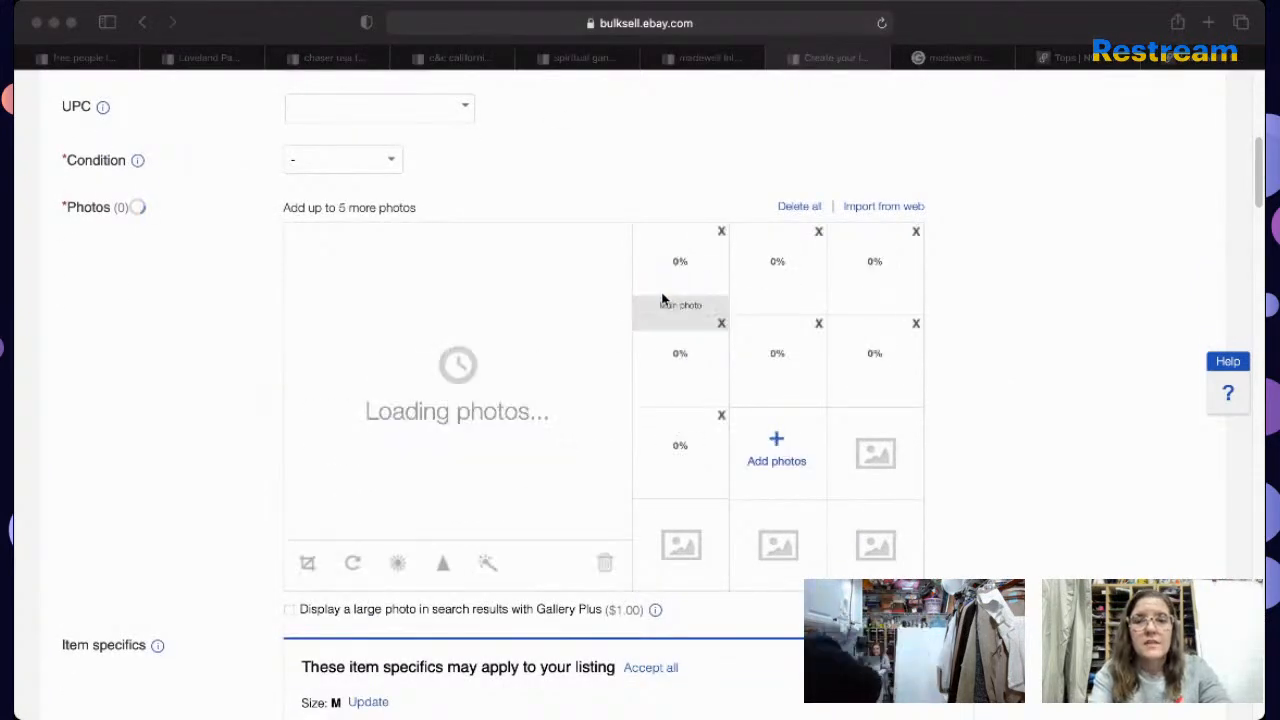
Step: Set the item condition to Pre-owned
left_click(355, 158)
left_click(396, 162)
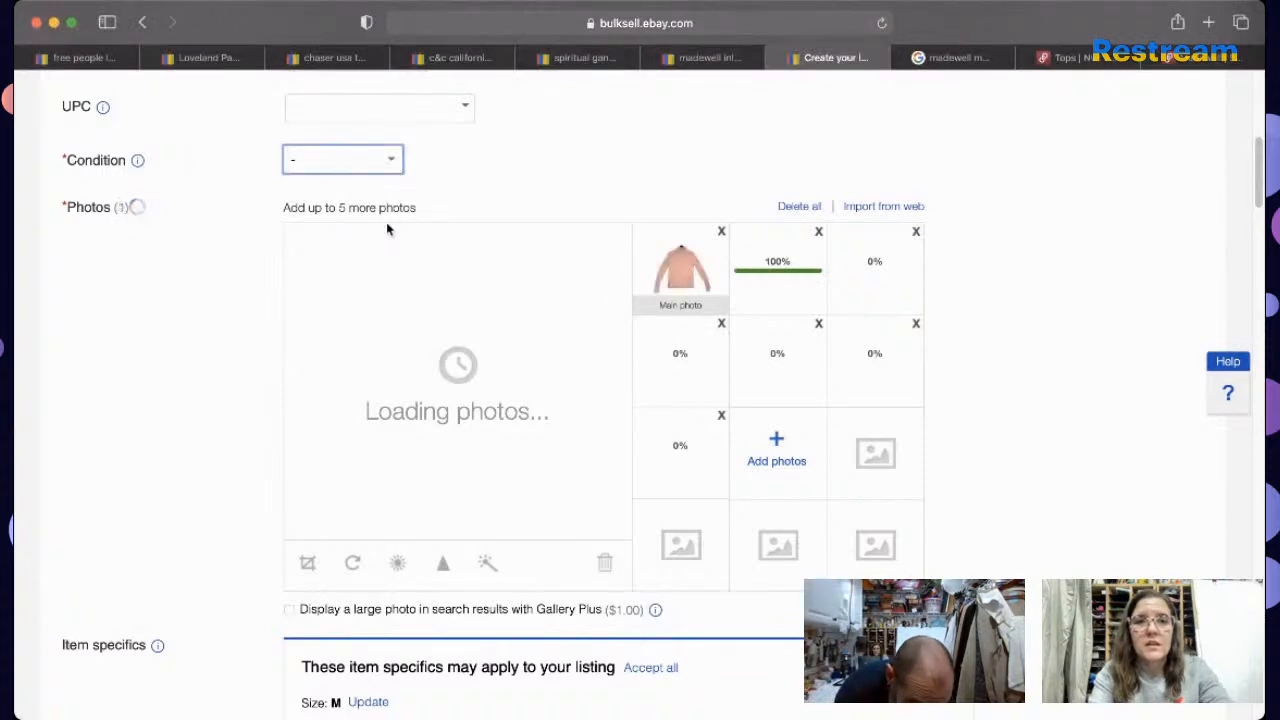
left_click(384, 237)
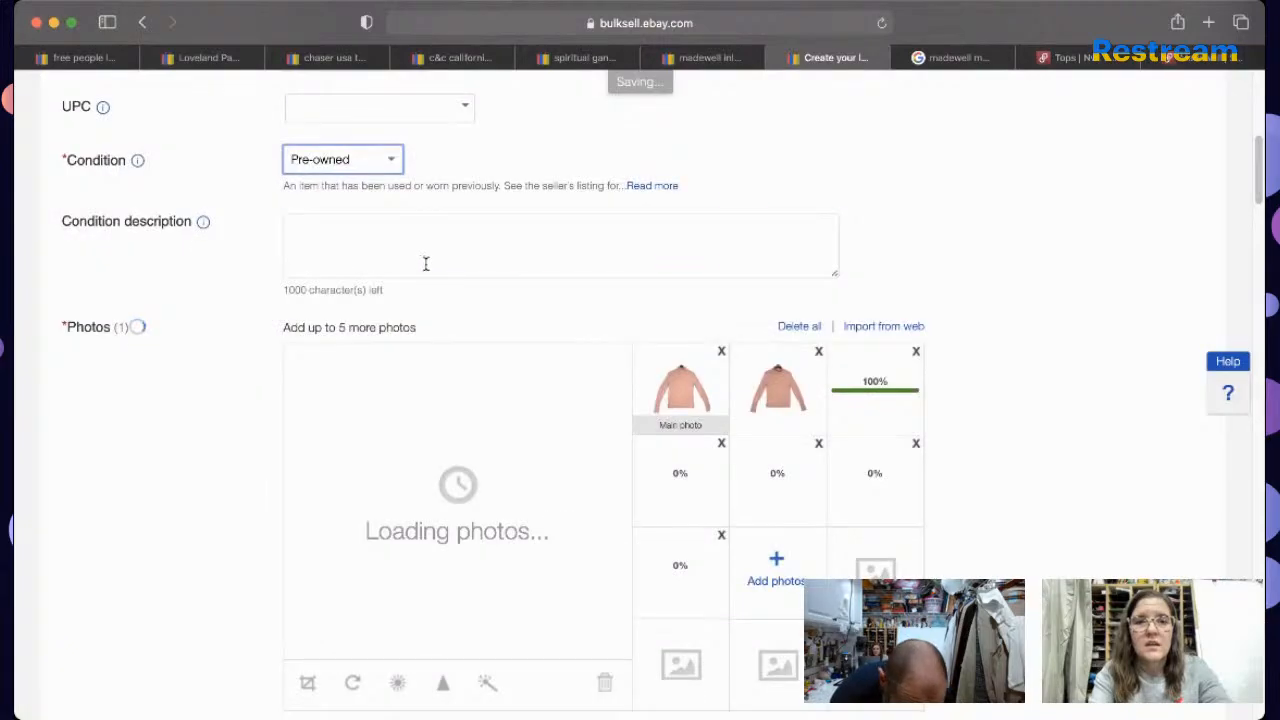
Step: Start the condition description with "Excellent Pre-Owned Condition. No Rips, Stains, or Tears."
left_click(425, 263)
type("excellent Pre-Owned Condition. som")
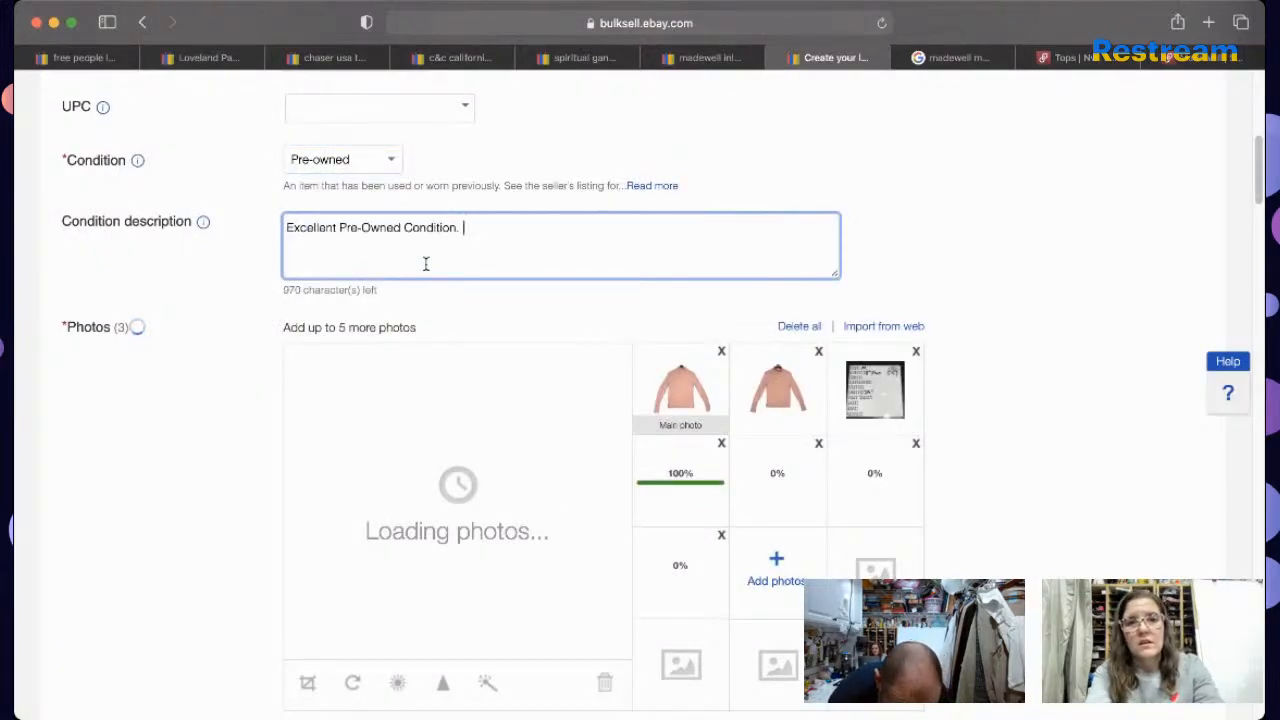
type("e")
key("BackSpace")
key("BackSpace")
key("BackSpace")
key("BackSpace")
type("N$")
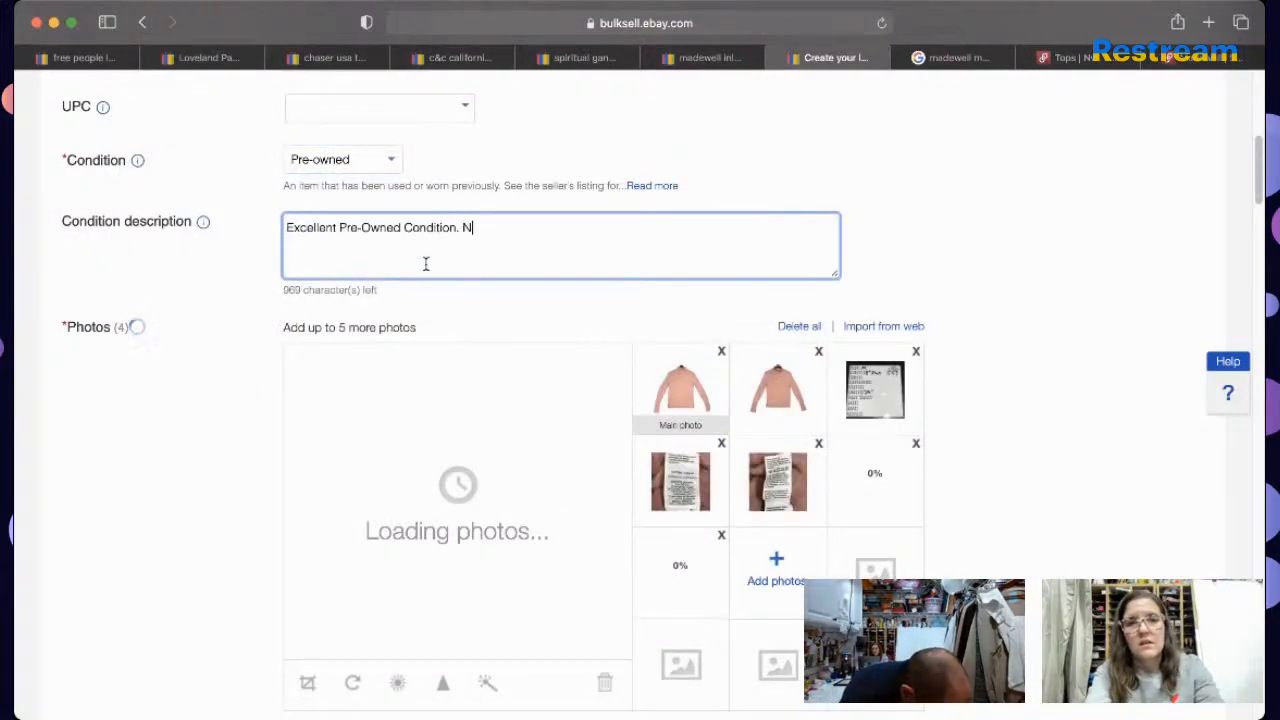
type(". ")
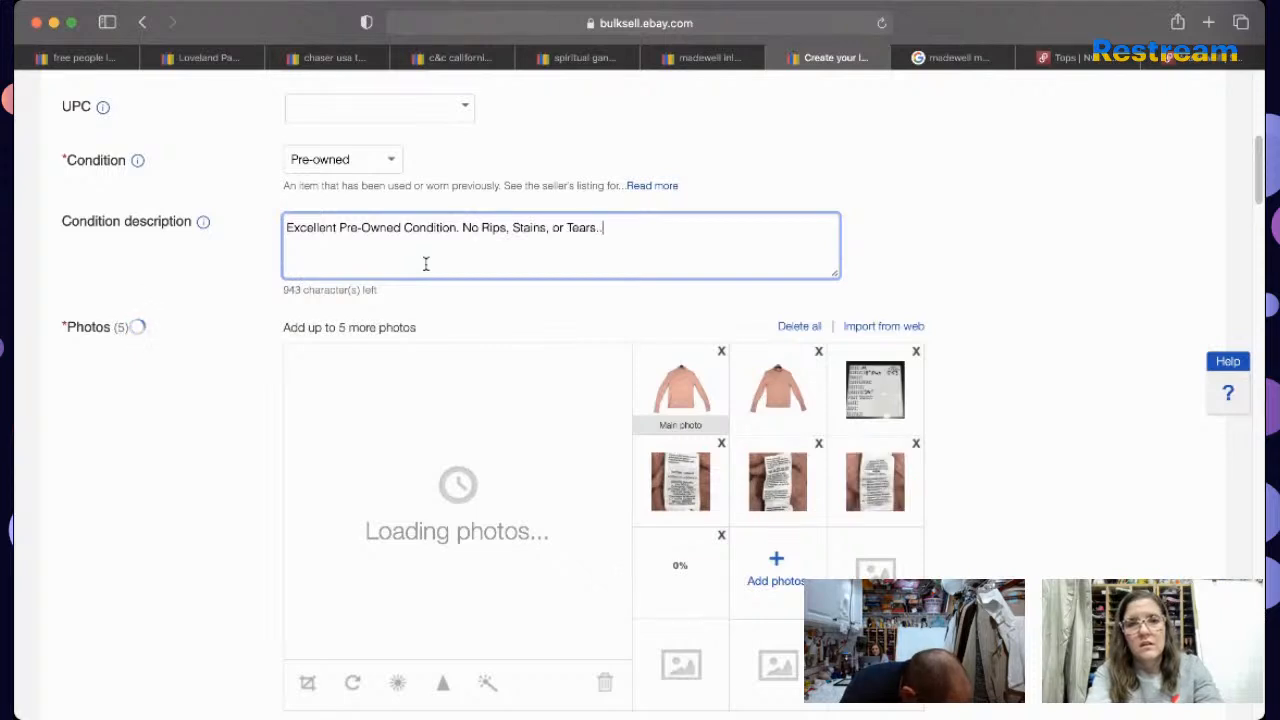
Step: Add "Some light pilling, but nothing major. Please See Detailed Measurements in the Photos." to the condition description
type("Some lig")
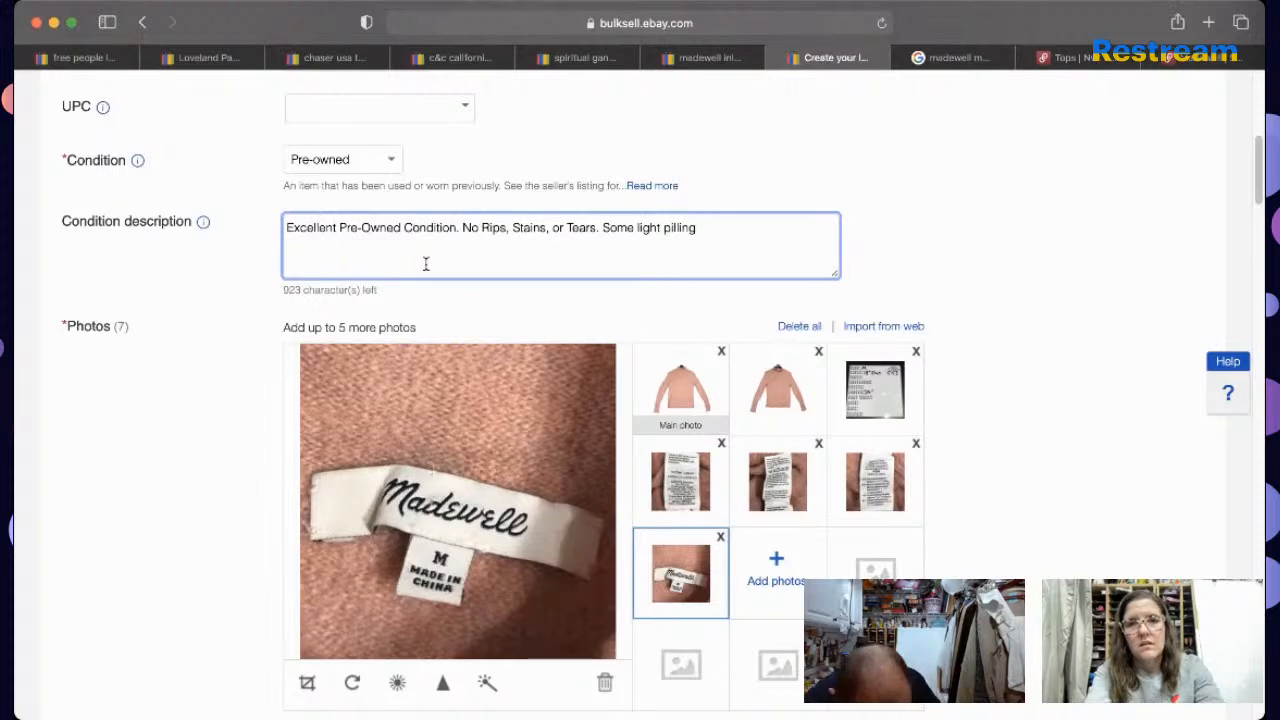
type("ht pilling,")
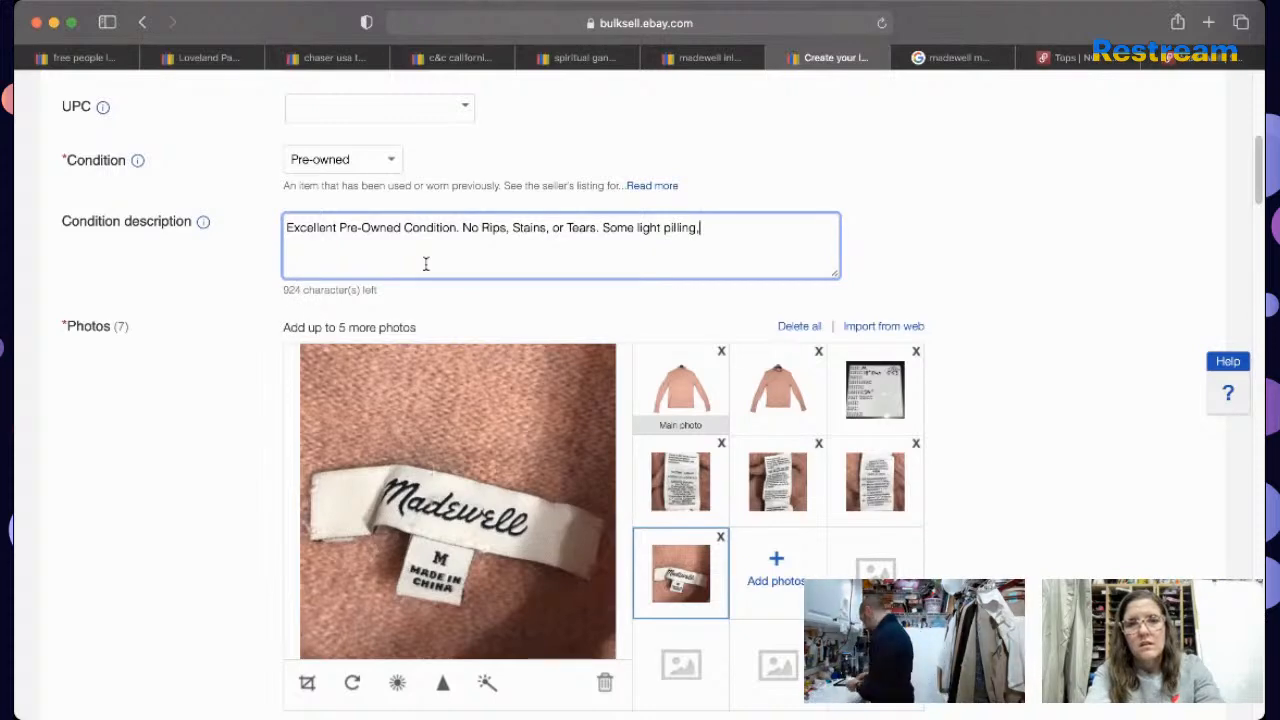
type(" but nothing major.")
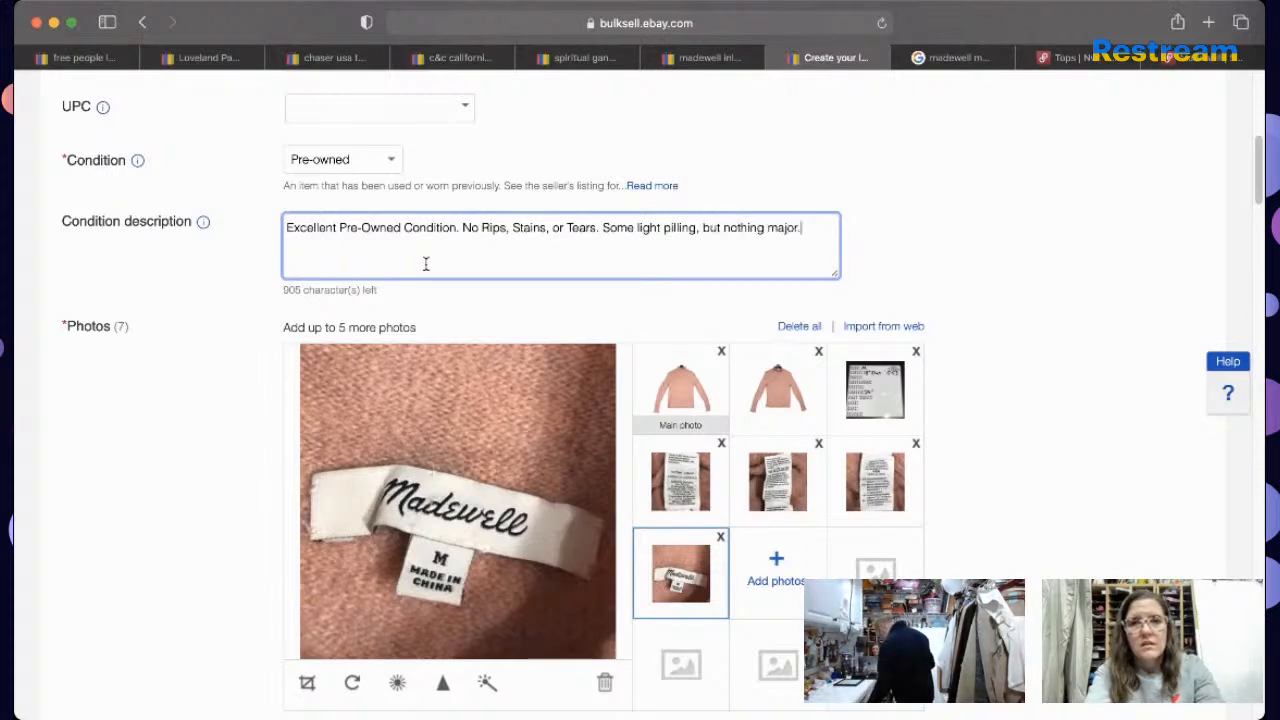
type(" mPlease See Detailed Measurements in the Photos.")
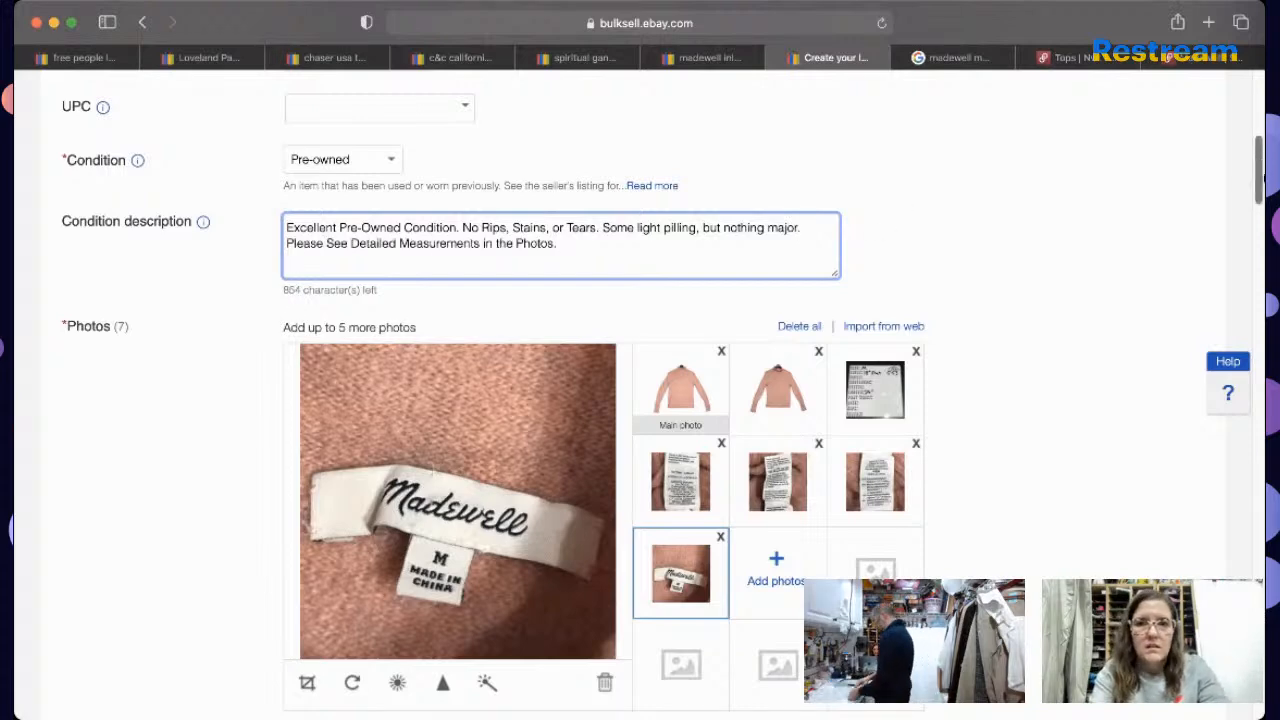
Step: Set the sweater's size to M in the required item specifics
left_click_drag(1261, 173, 1255, 240)
left_click(360, 476)
type("M")
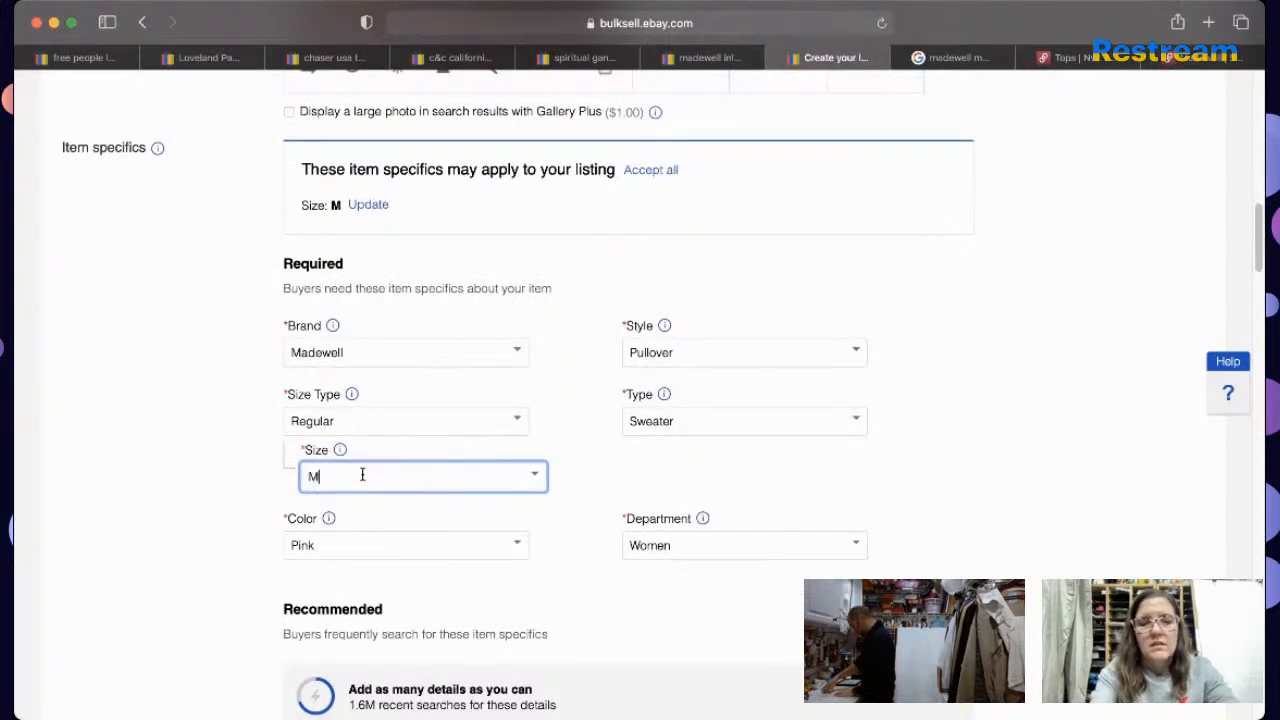
left_click(503, 509)
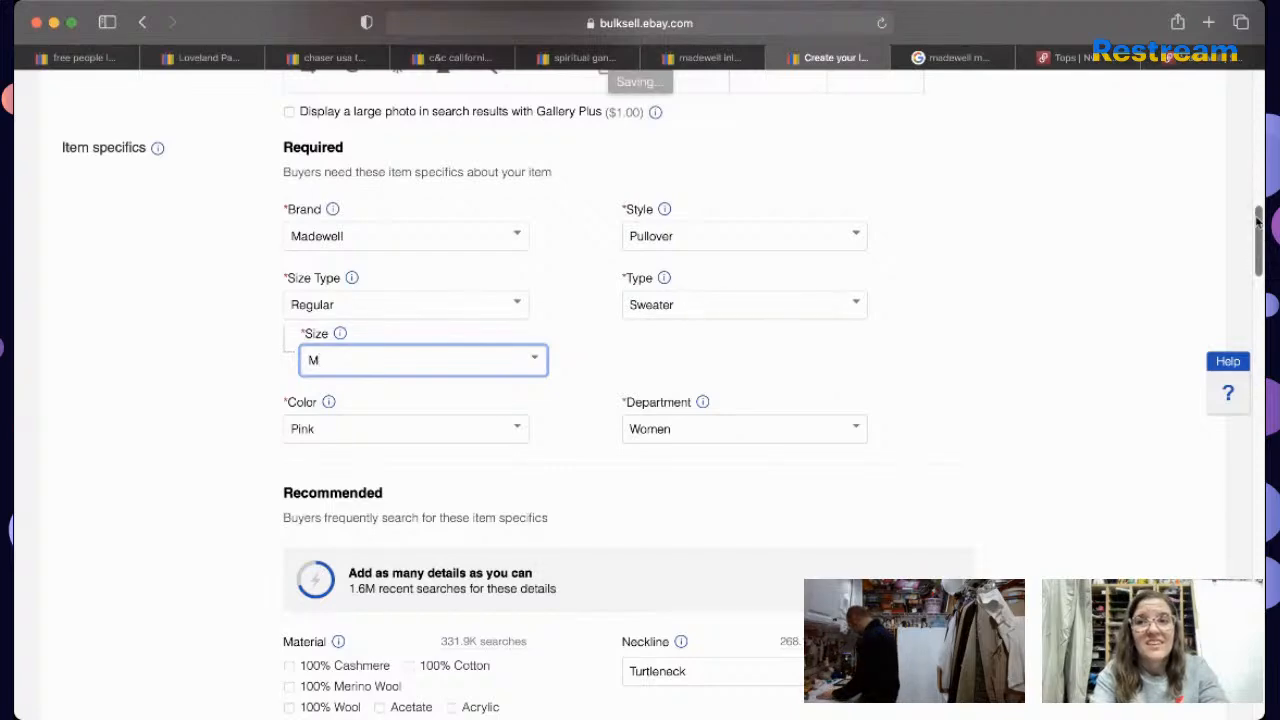
Step: Enter "Madewell Blush Pink Inland Alpaca Wool Mockneck Sweater Women's Size Medium" as the item description's first line
left_click_drag(1258, 228, 1179, 267)
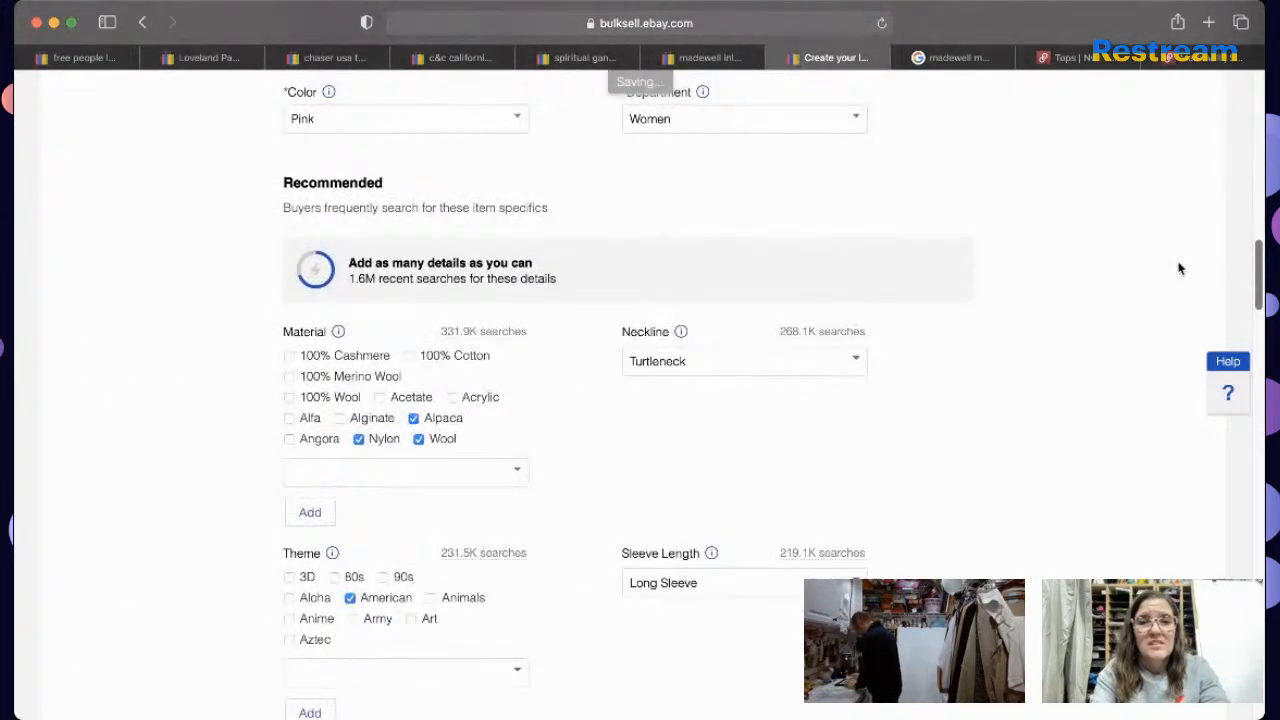
scroll(1160, 329, "down", 10)
scroll(1148, 358, "down", 10)
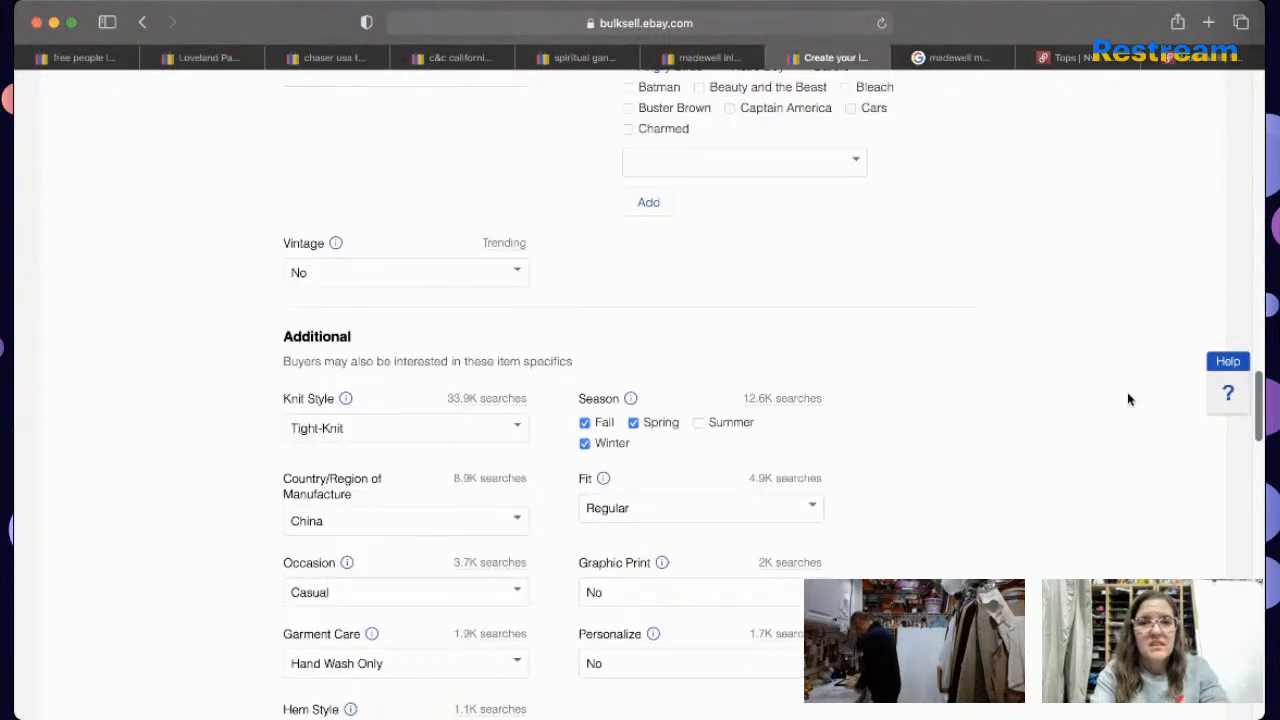
left_click(1097, 463)
type("Madewell Blush Pink Inland Alpaca Wool Mockneck Sweater Women's Size Medium")
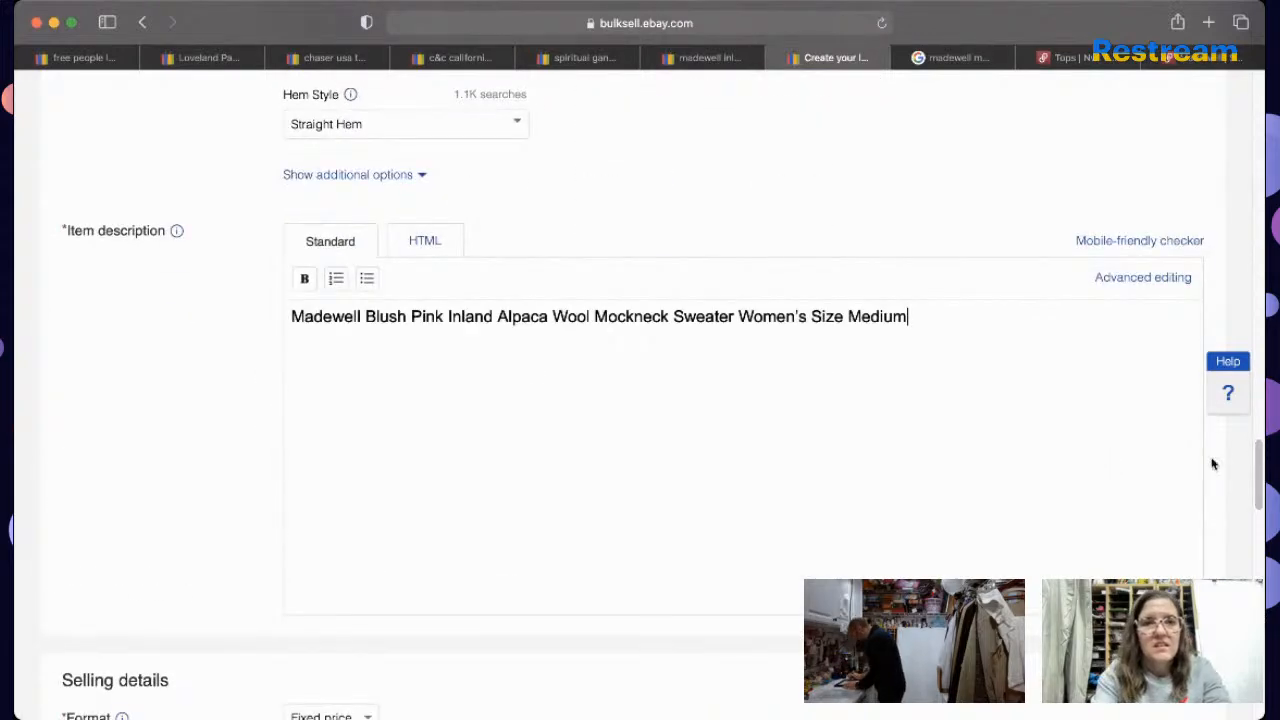
scroll(1260, 465, "up", 3)
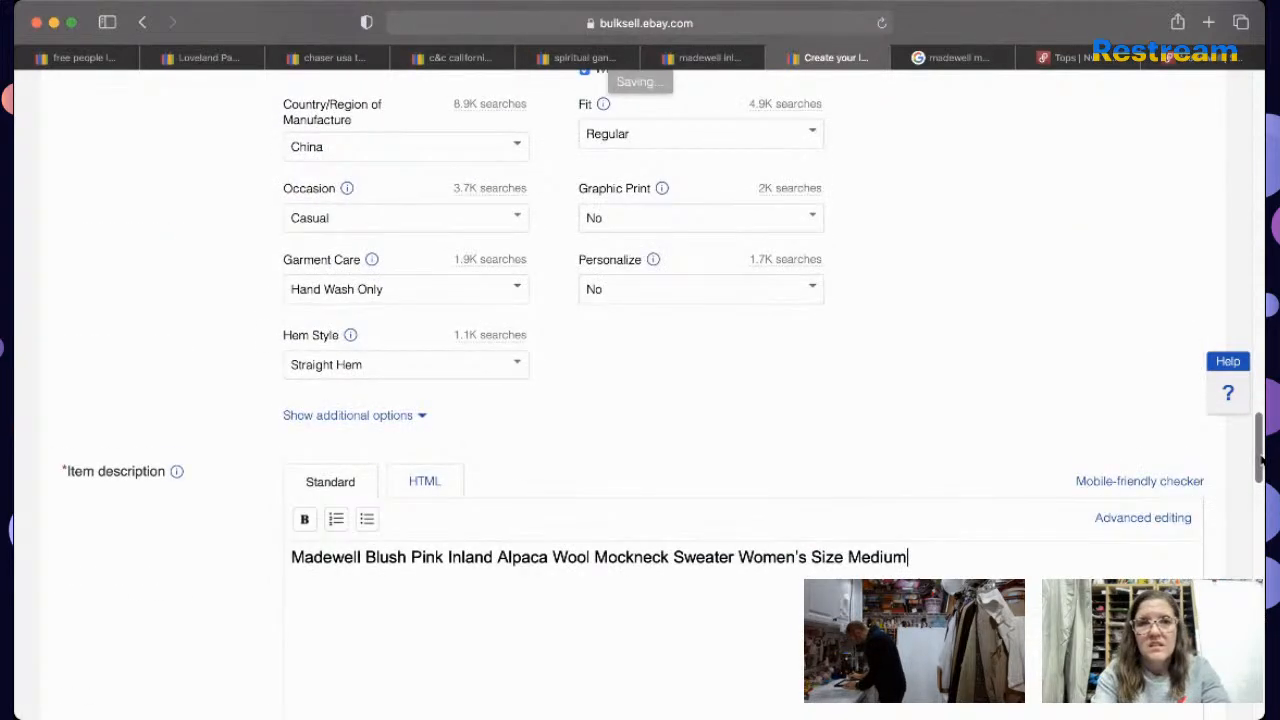
left_click_drag(1260, 465, 1262, 445)
scroll(1106, 503, "down", 4)
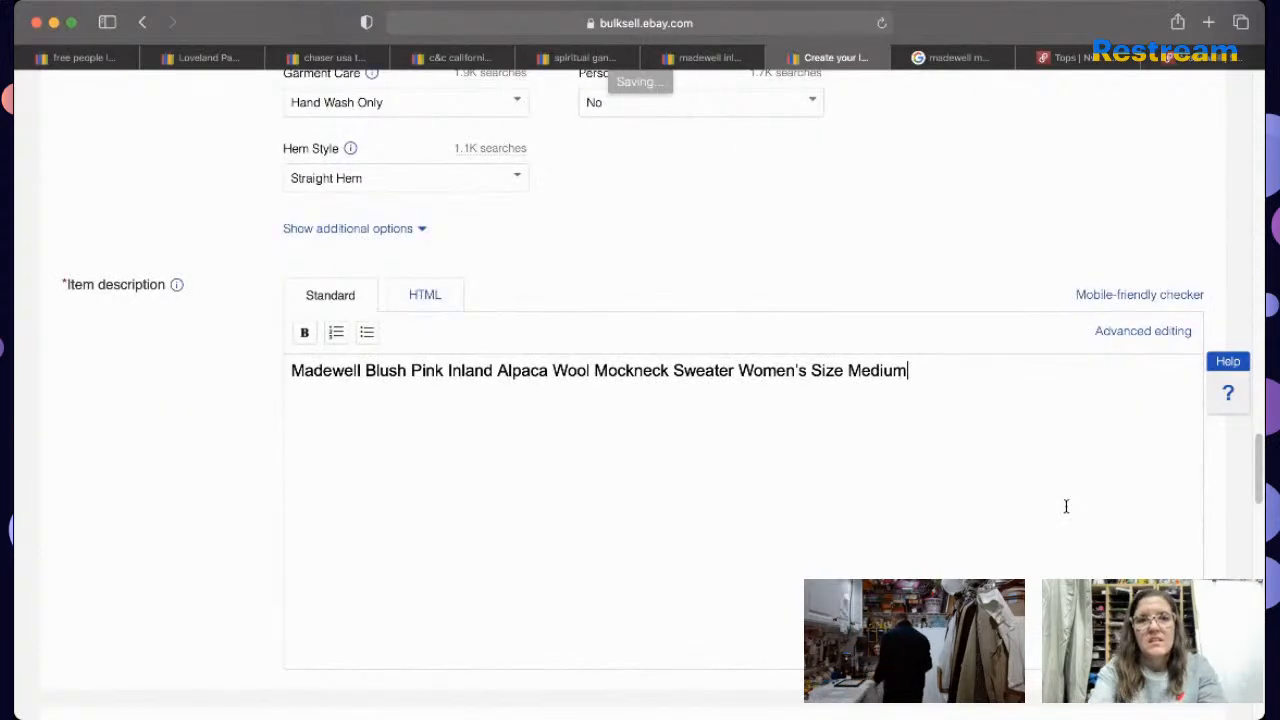
Step: Add the lines "Excellent Pre-Owned Condition" and "Some light pilling. See Photos." to the item description
key("Return")
type("r Women's Size Medium E")
type("xcellent Pre-Owned Condition")
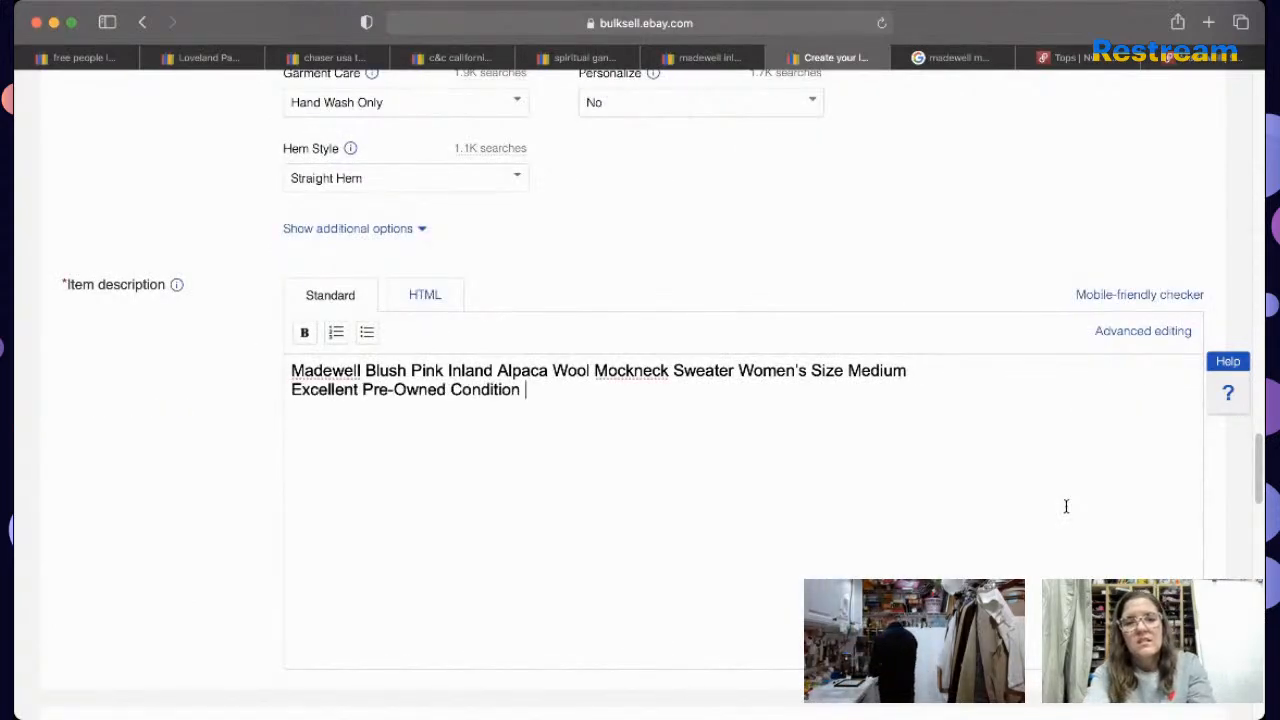
key("Return")
type("Some light")
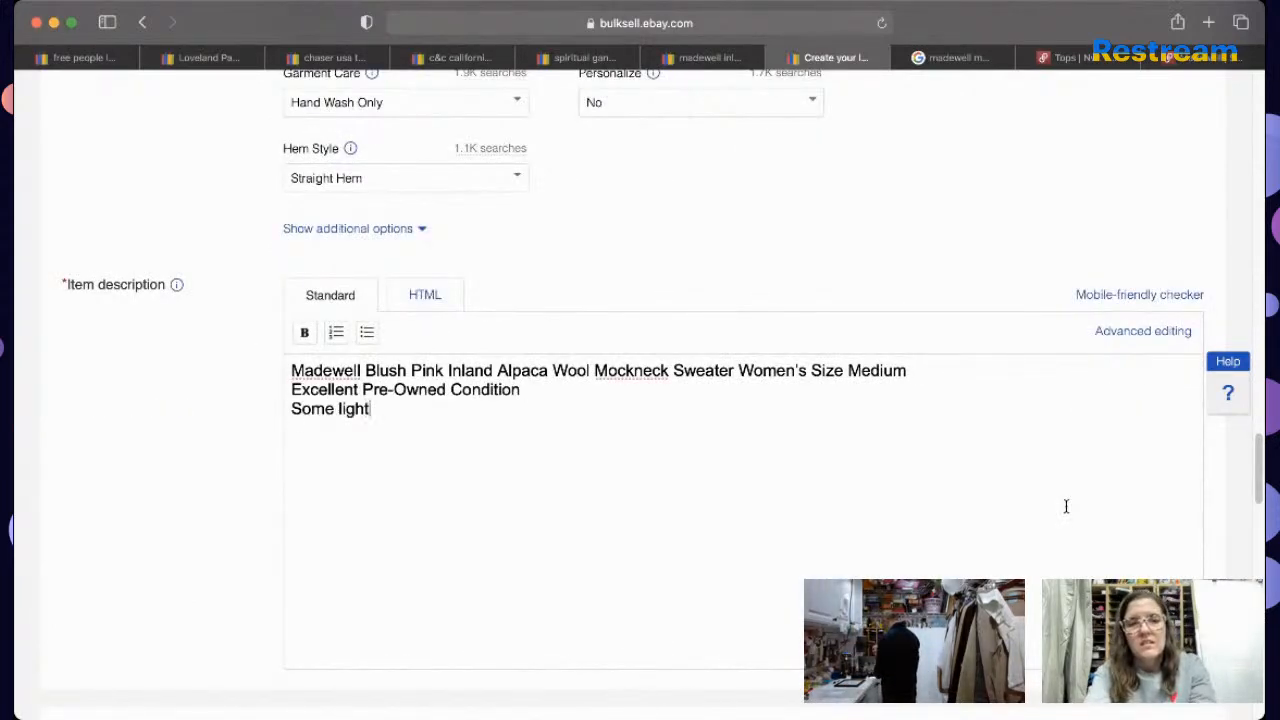
type(" pilling")
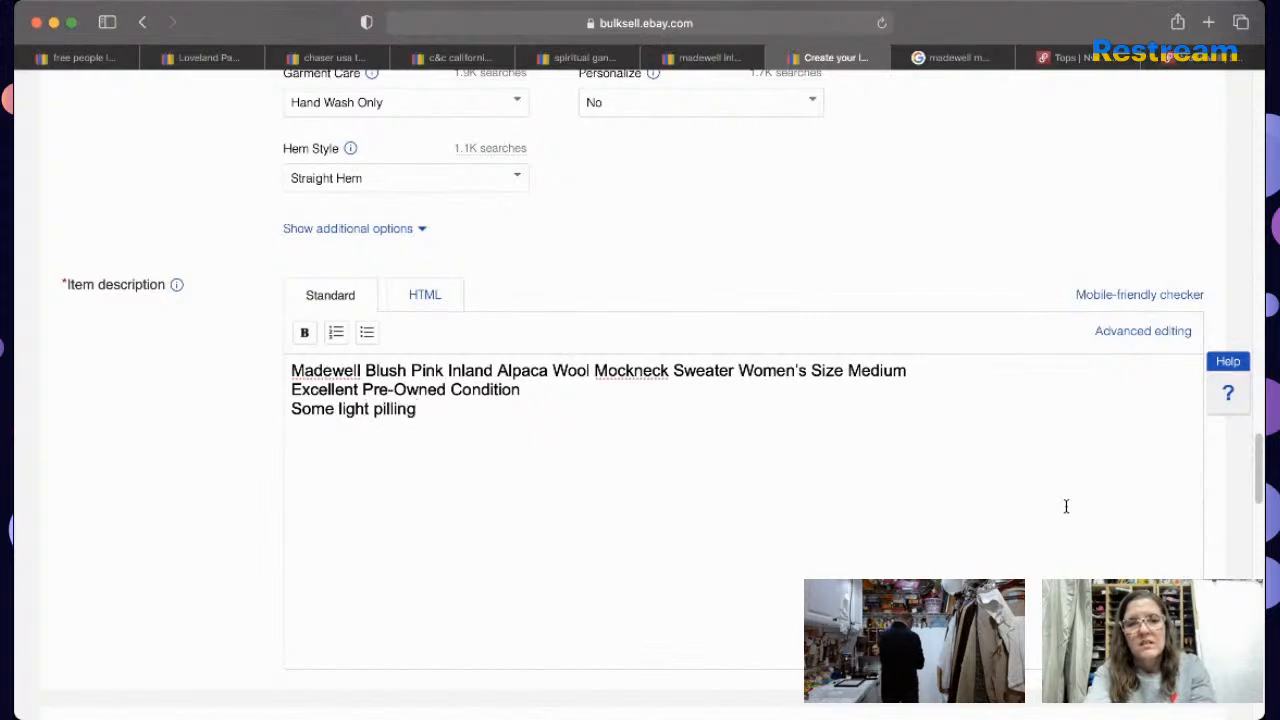
type(". See Phto")
key("BackSpace")
key("BackSpace")
type("otos.")
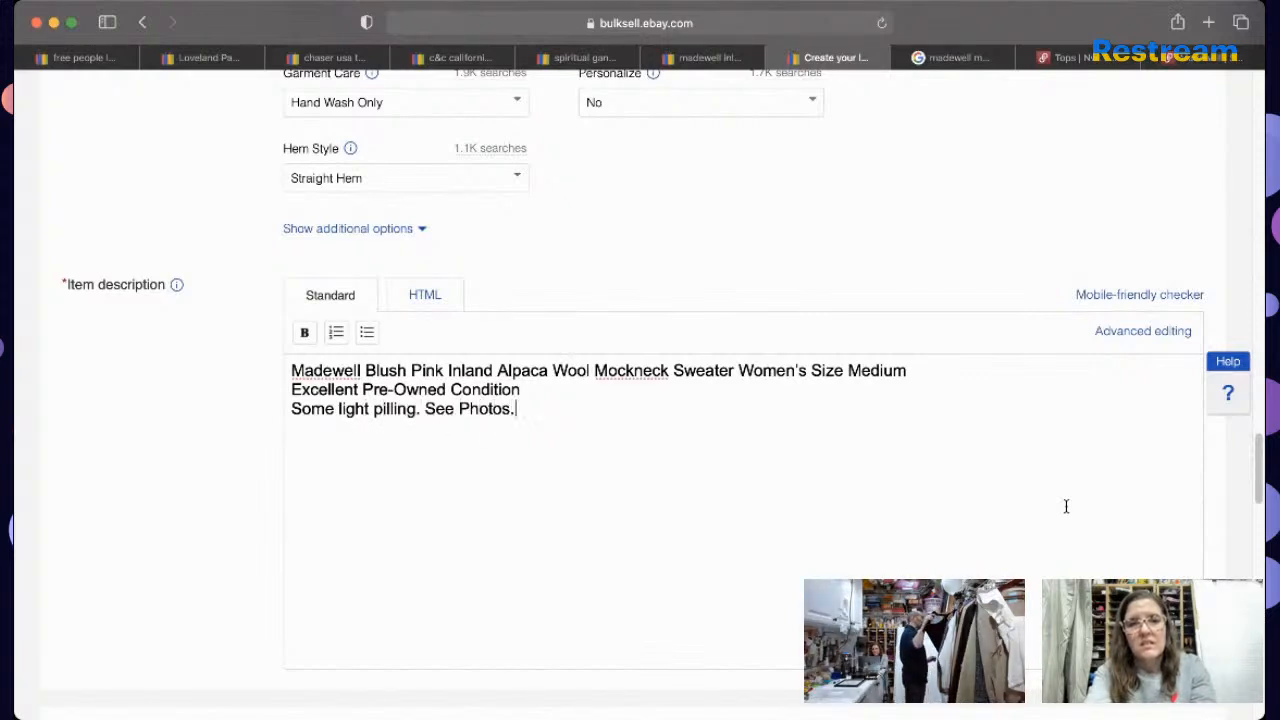
Step: Add a closing line "Please See Detailed Measurements in the Photos." to the item description
key("Return")
type("3")
key("BackSpace")
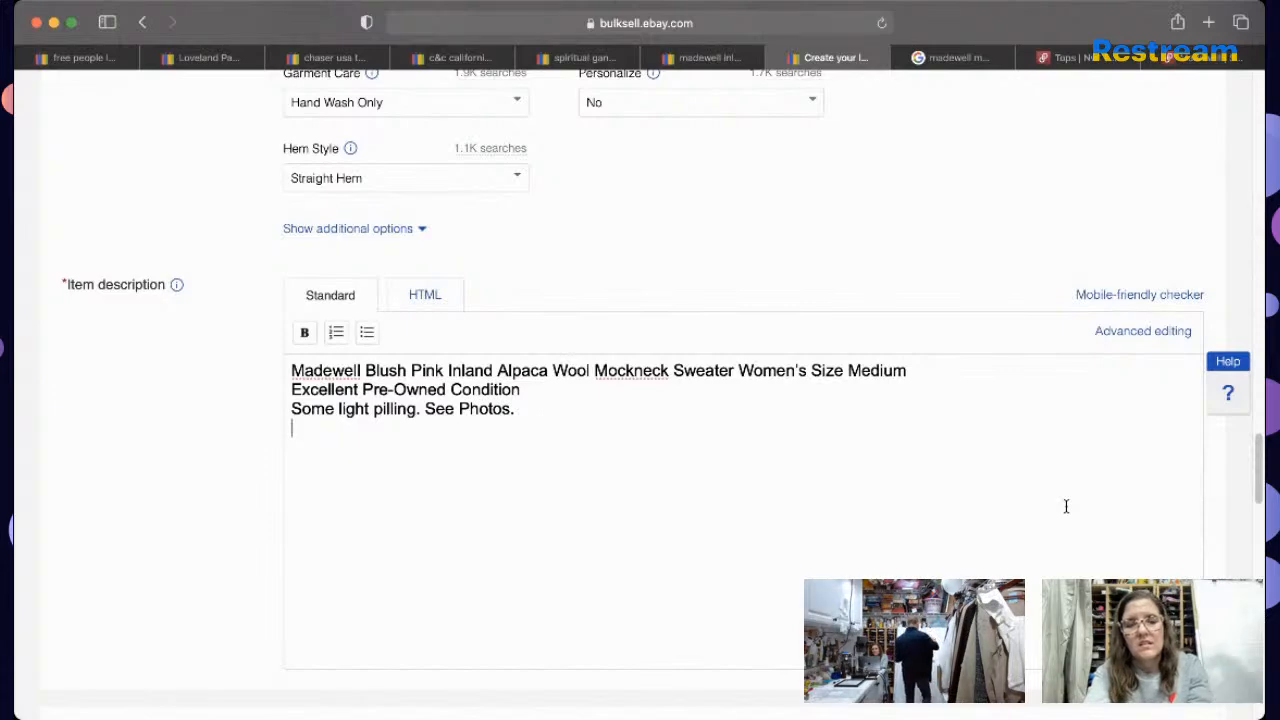
type("m$")
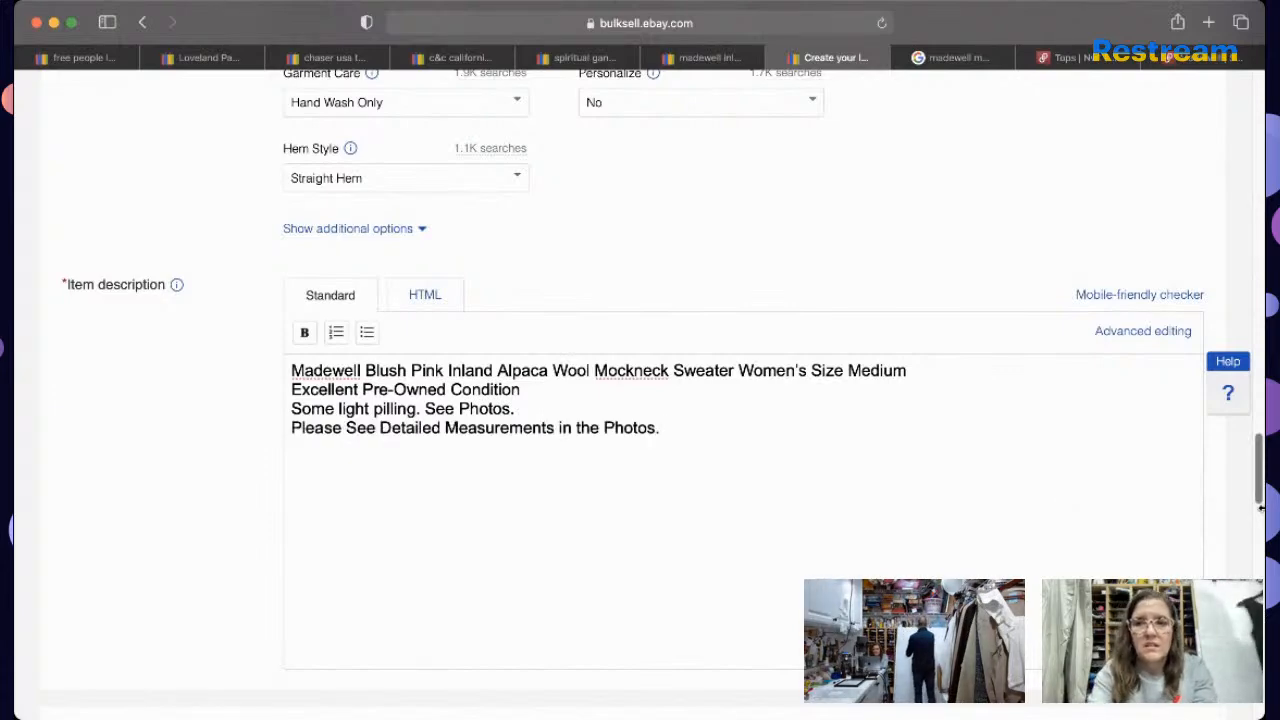
Step: Add the stock photo of a model wearing the pink sweater to the listing's photos
scroll(1150, 360, "up", 20)
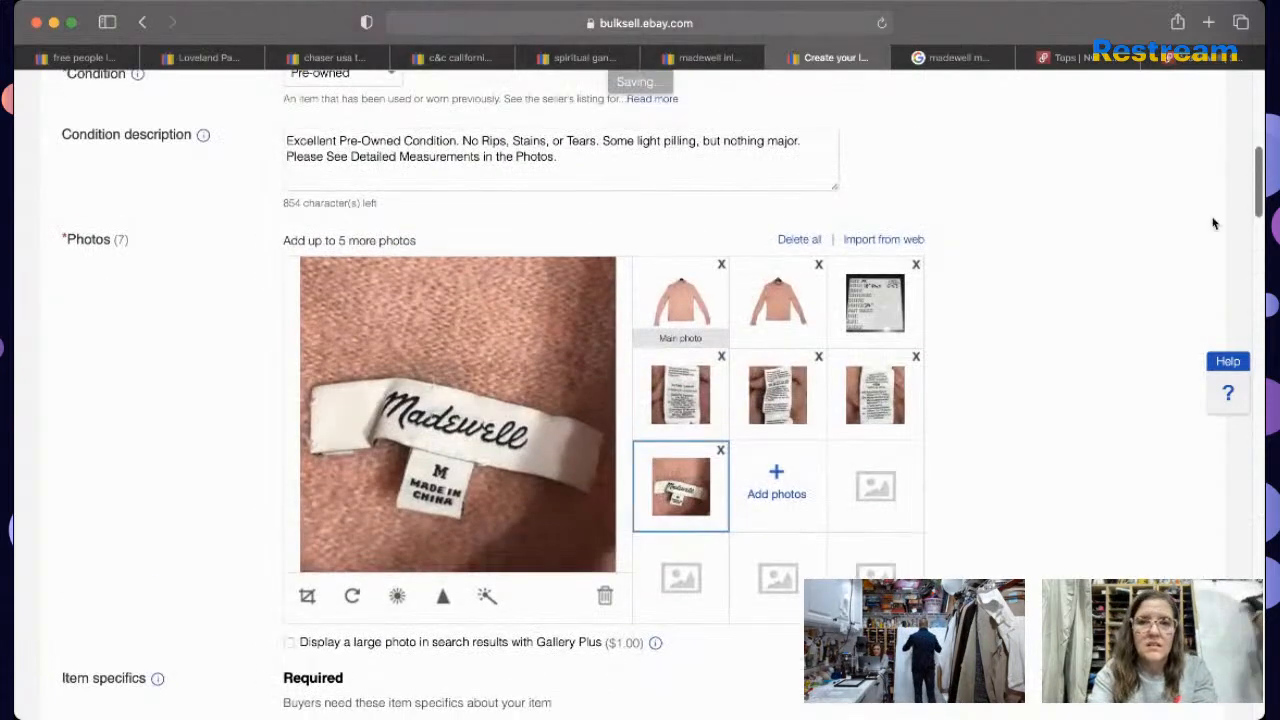
left_click(776, 481)
double_click(491, 306)
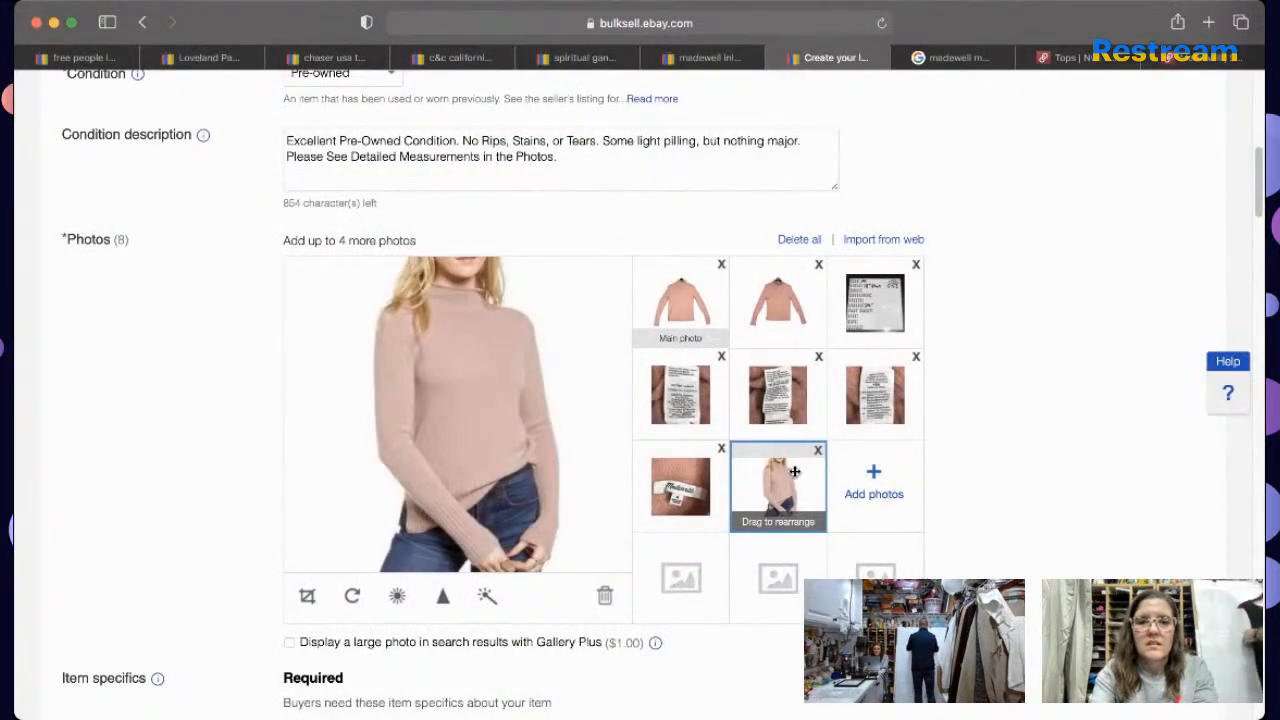
Step: Adjust the model photo's brightness to -9 and contrast to 43, and save the edit
left_click(488, 597)
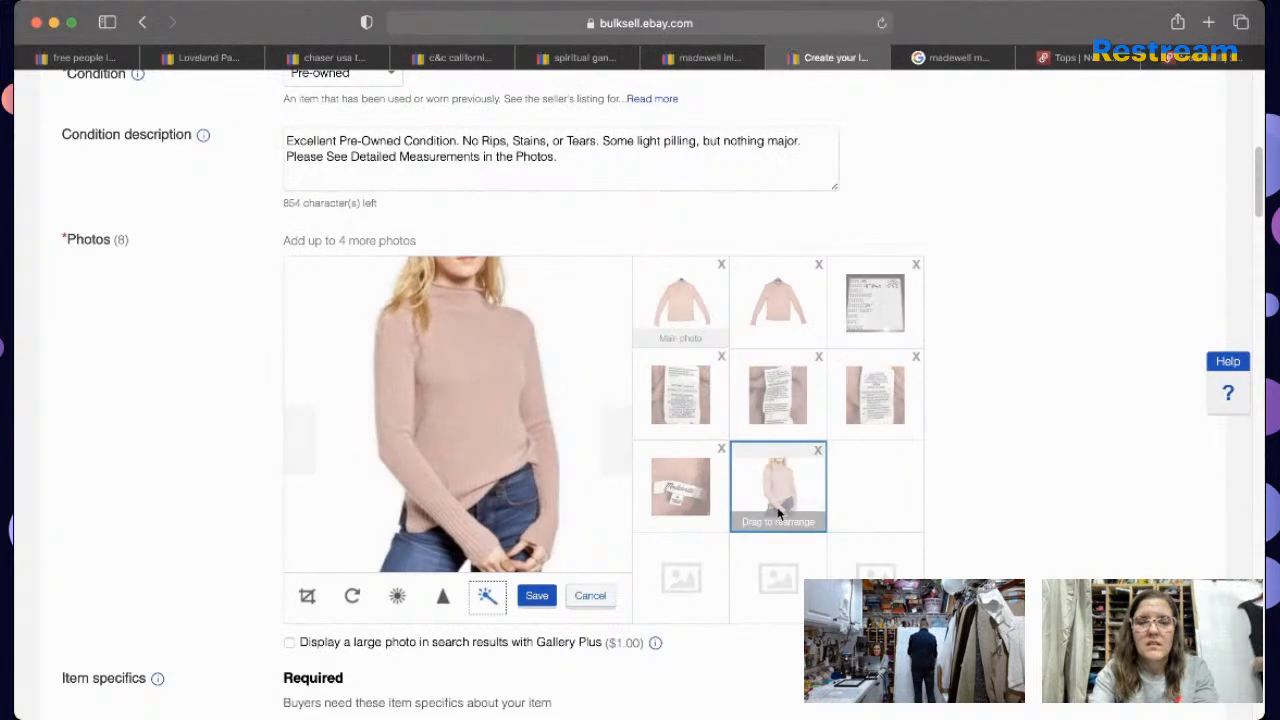
left_click(596, 595)
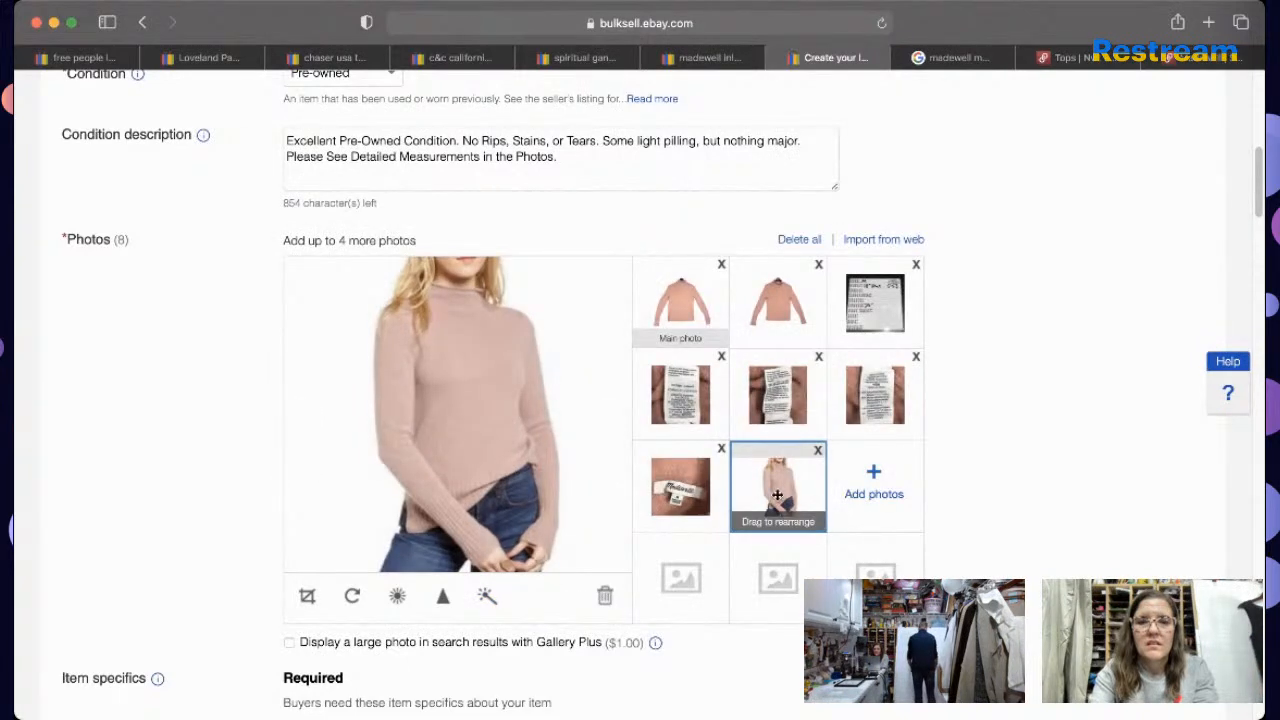
left_click(397, 596)
mouse_move(456, 562)
left_mouse_down()
mouse_move(493, 568)
mouse_move(449, 540)
left_mouse_up()
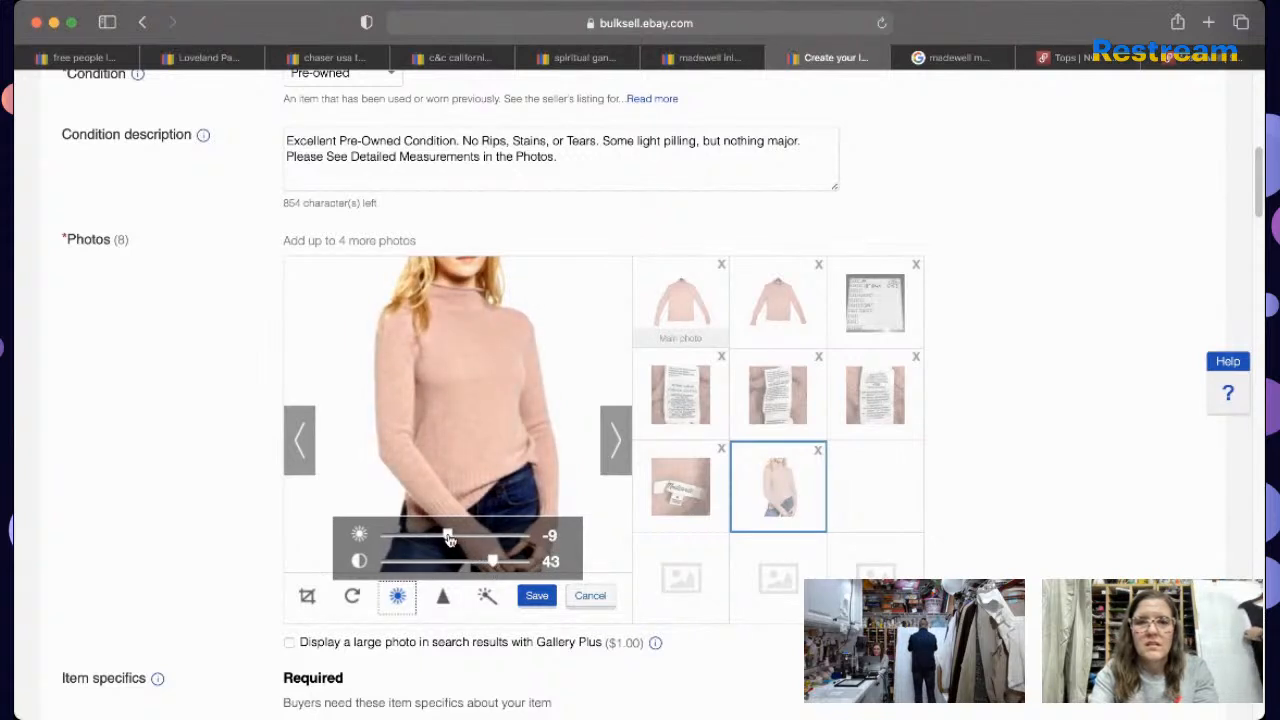
left_click(537, 596)
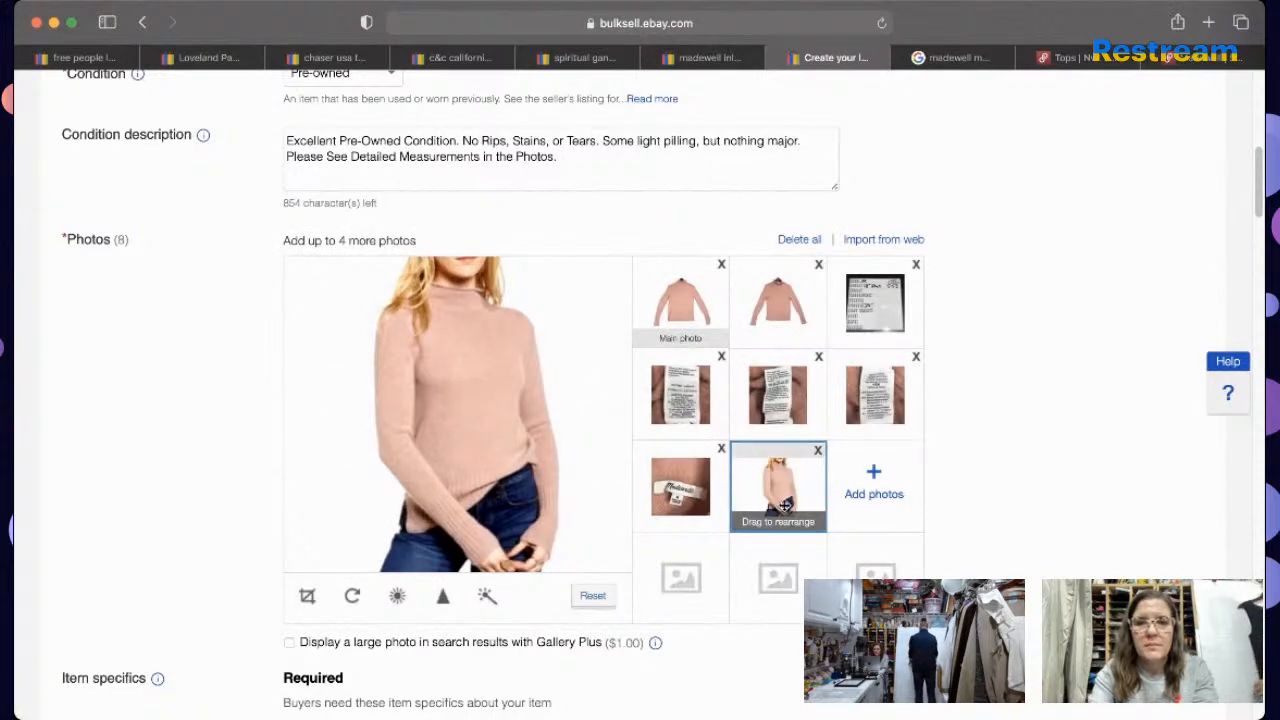
Step: Move the model photo to the first position so it becomes the listing's main photo
left_click_drag(782, 505, 670, 303)
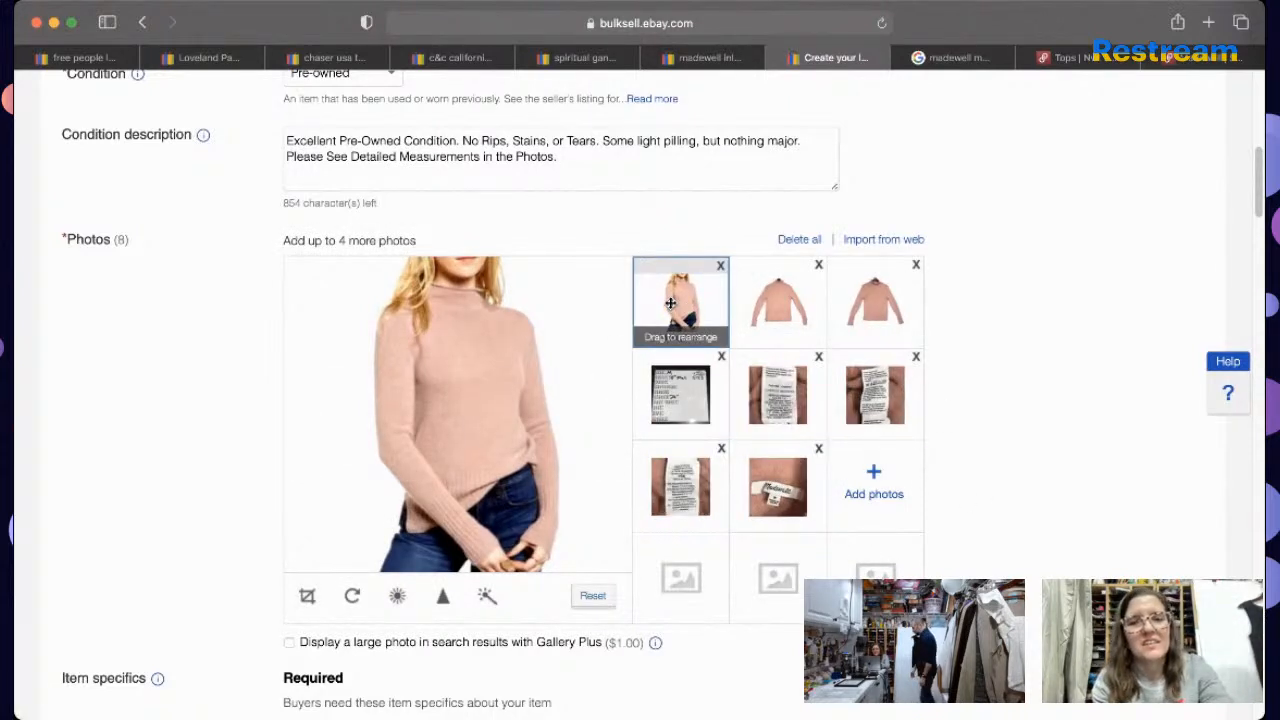
left_click(763, 328)
left_click(716, 320)
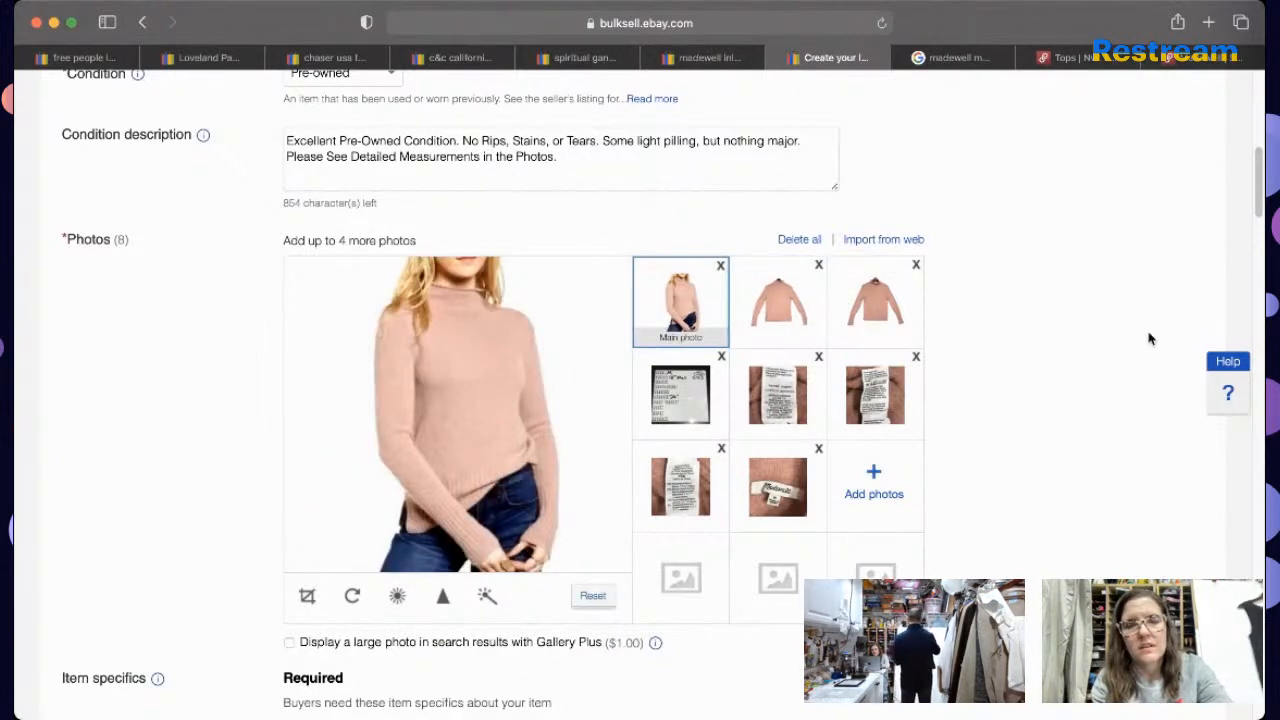
Step: Check the comparable Madewell sweater listings and set the Buy It Now price to $29.95
left_click_drag(1257, 190, 1213, 412)
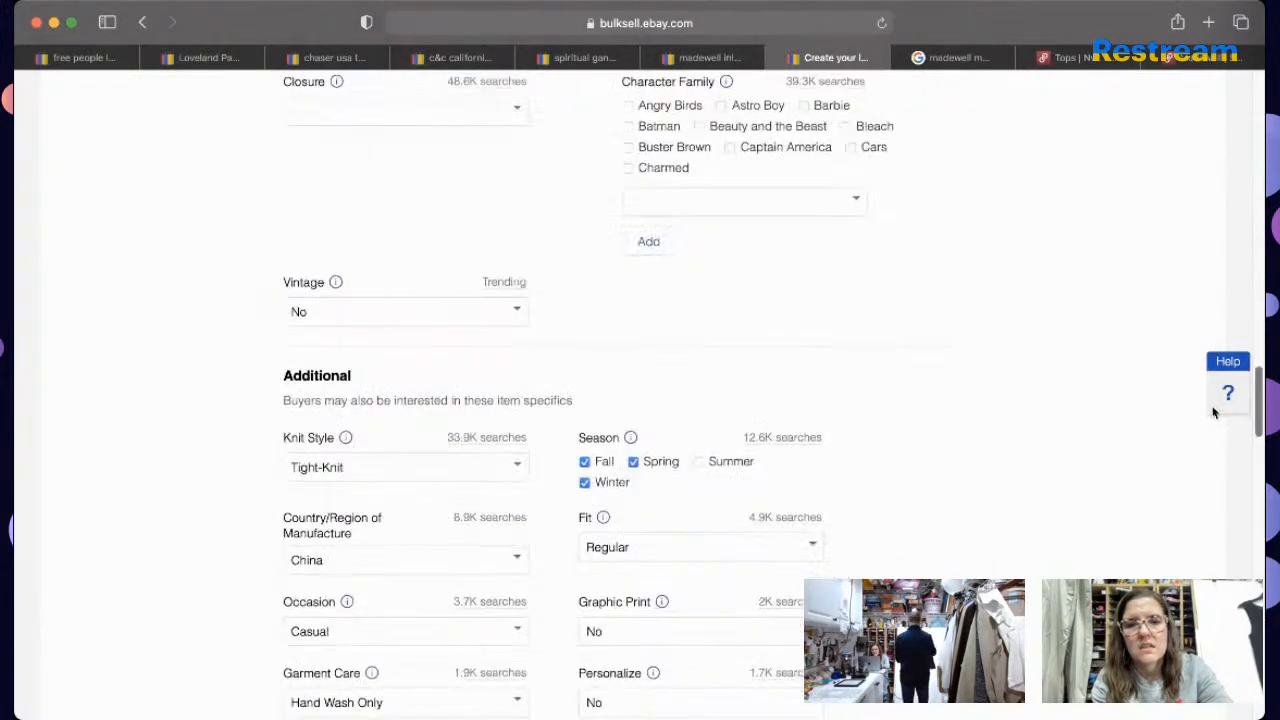
scroll(1213, 412, "down", 4)
left_click(734, 64)
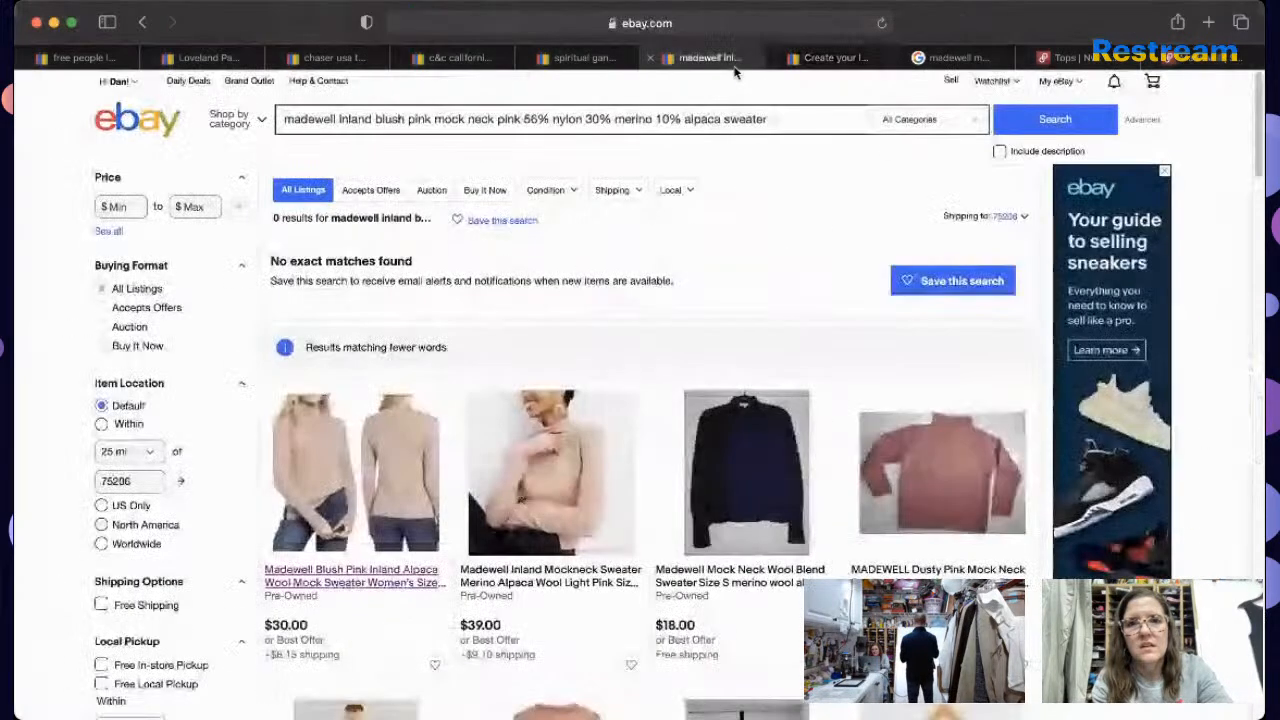
left_click(828, 58)
scroll(1258, 452, "down", 1)
scroll(1258, 452, "down", 10)
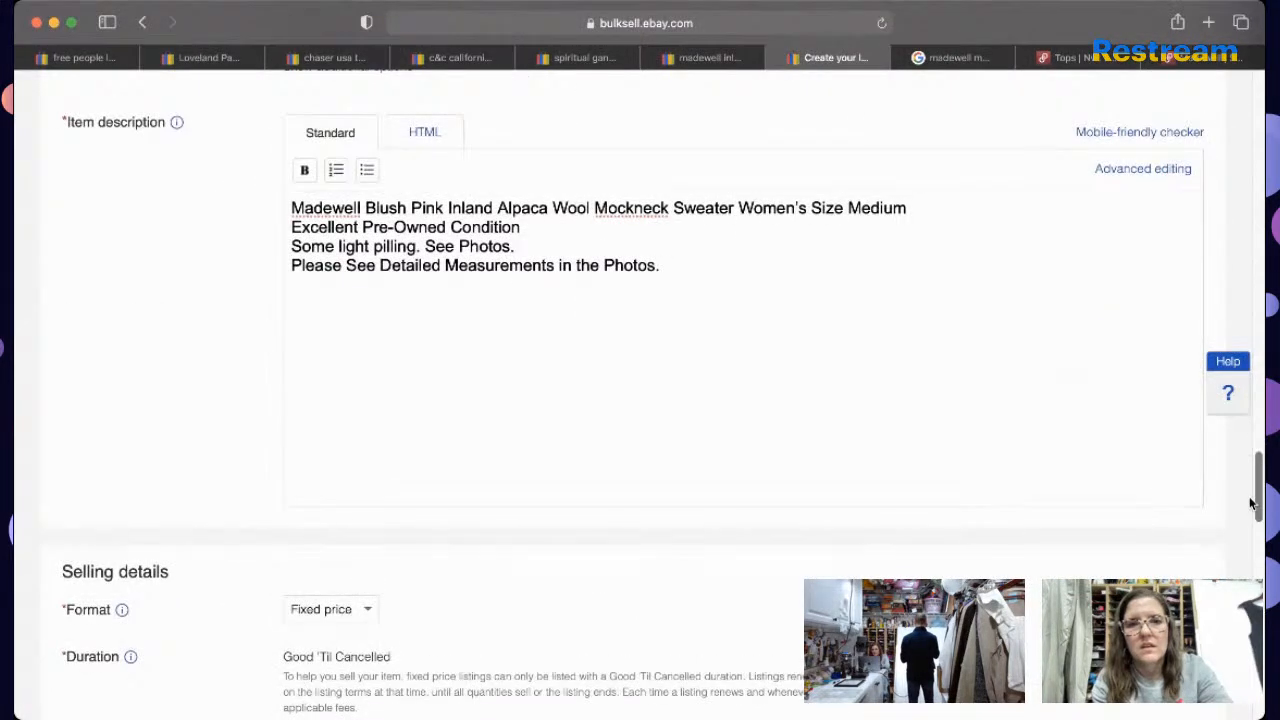
left_click(317, 423)
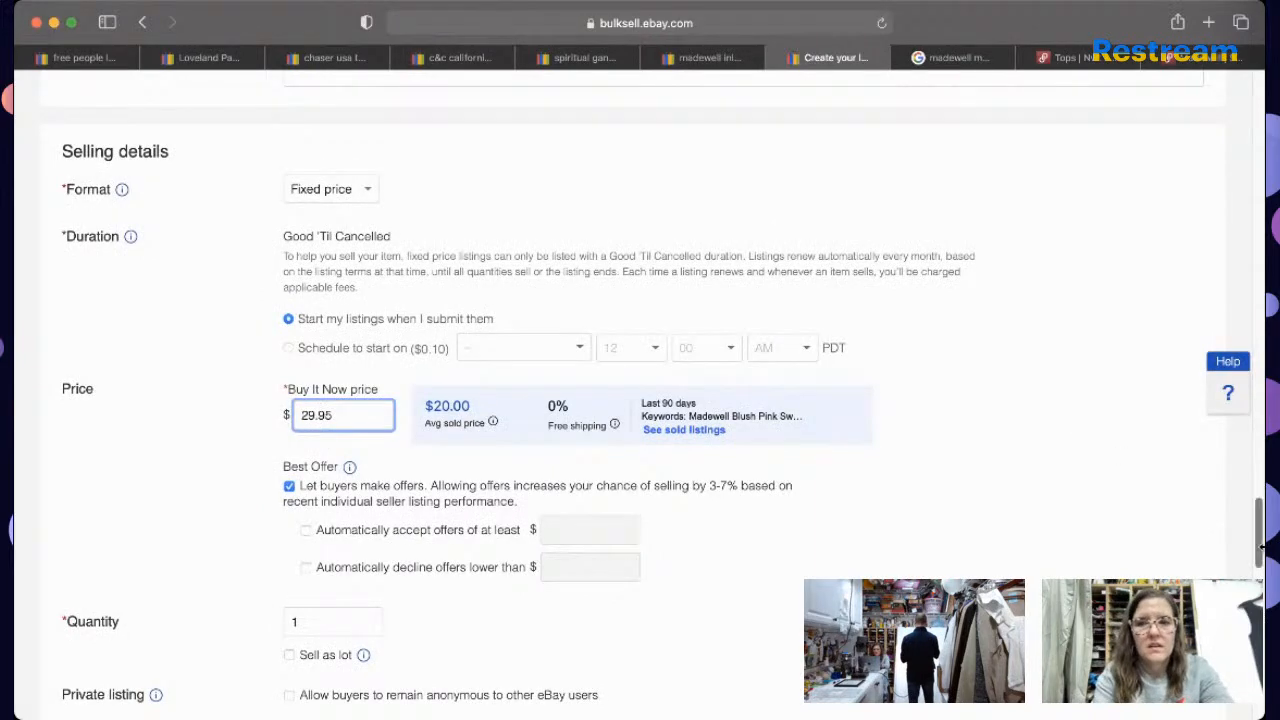
Step: Enable Promoted Listings Standard for the sweater and set the ad rate to 9.3%
scroll(1258, 553, "down", 10)
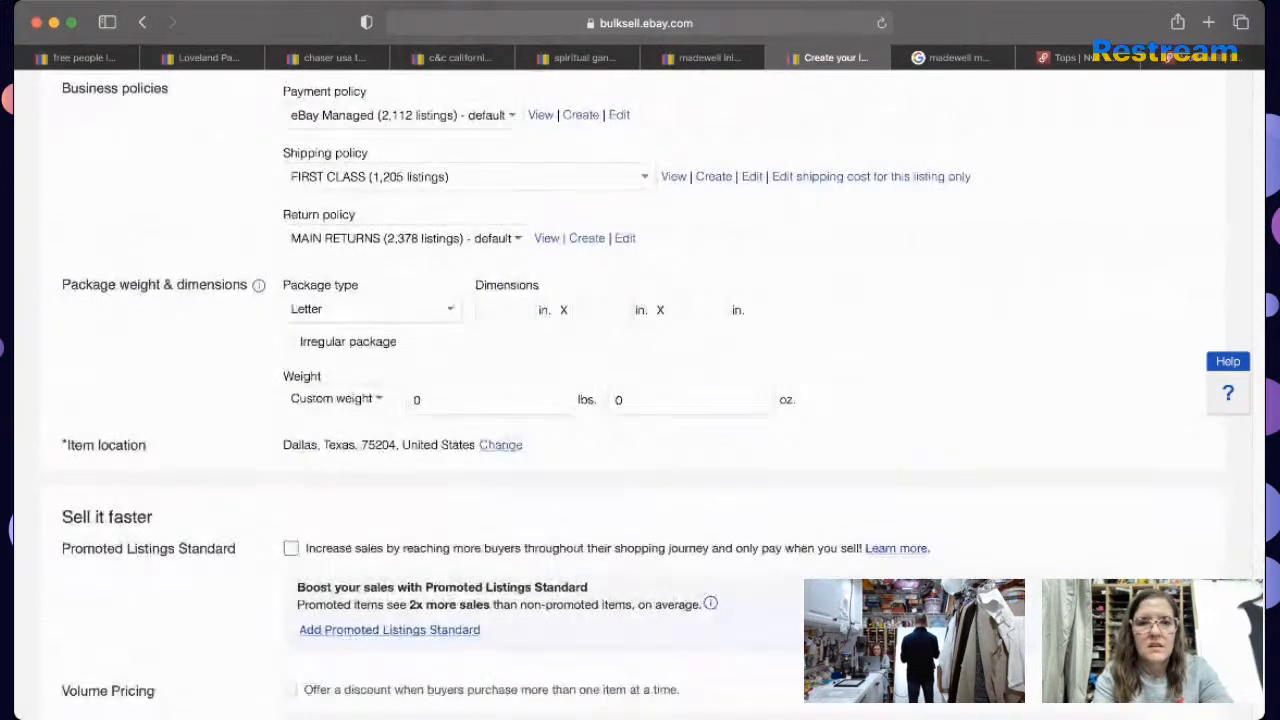
left_click(773, 385)
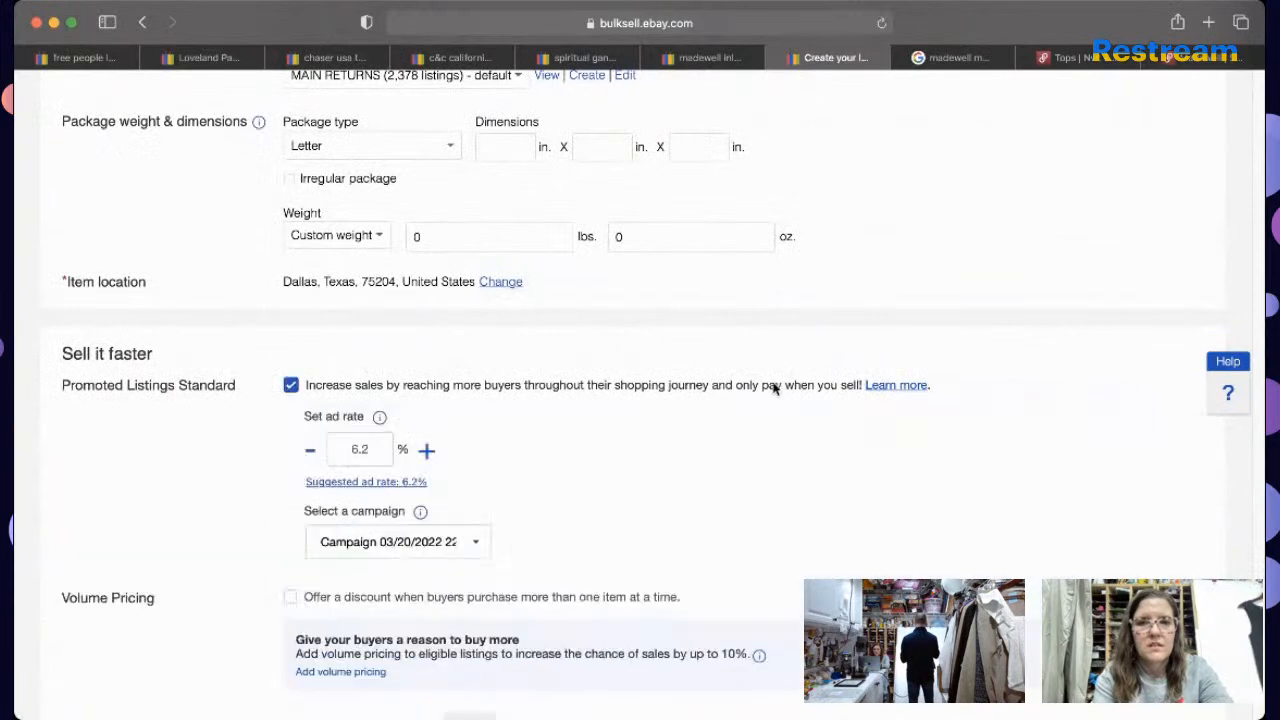
left_click(386, 449)
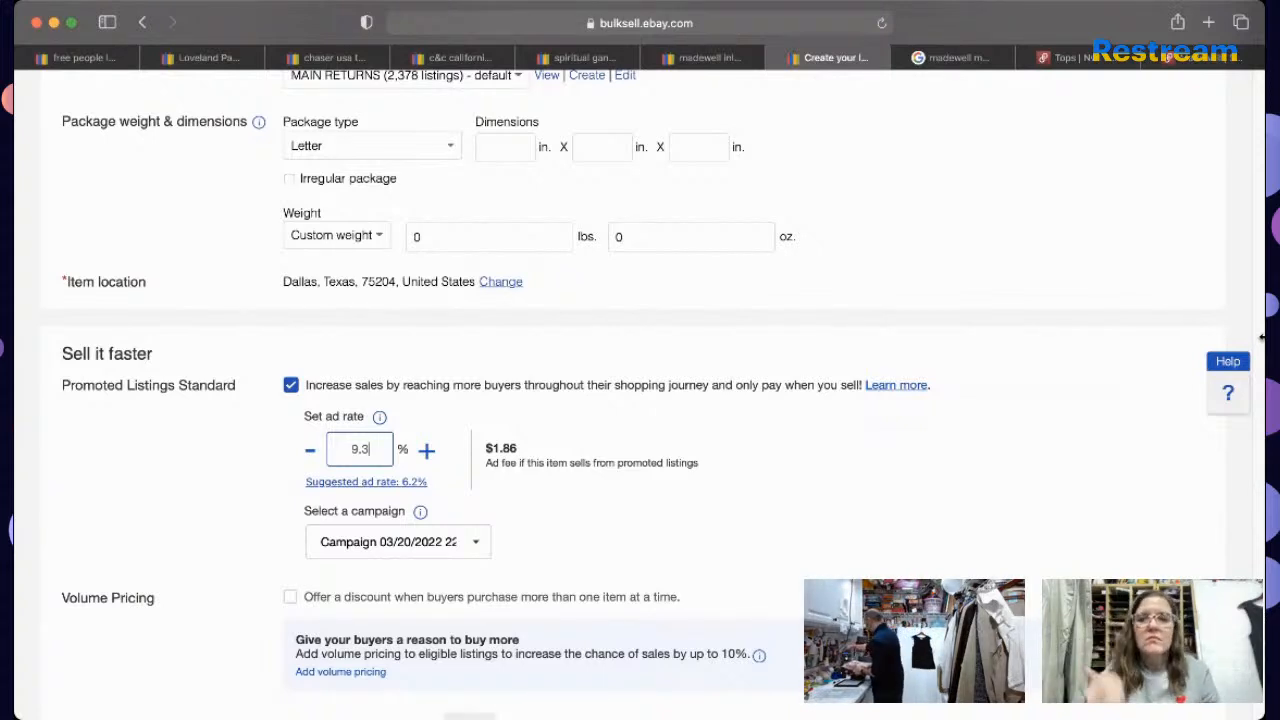
Step: List the sweater for sale and go to the active listings without creating another listing
scroll(503, 665, "down", 5)
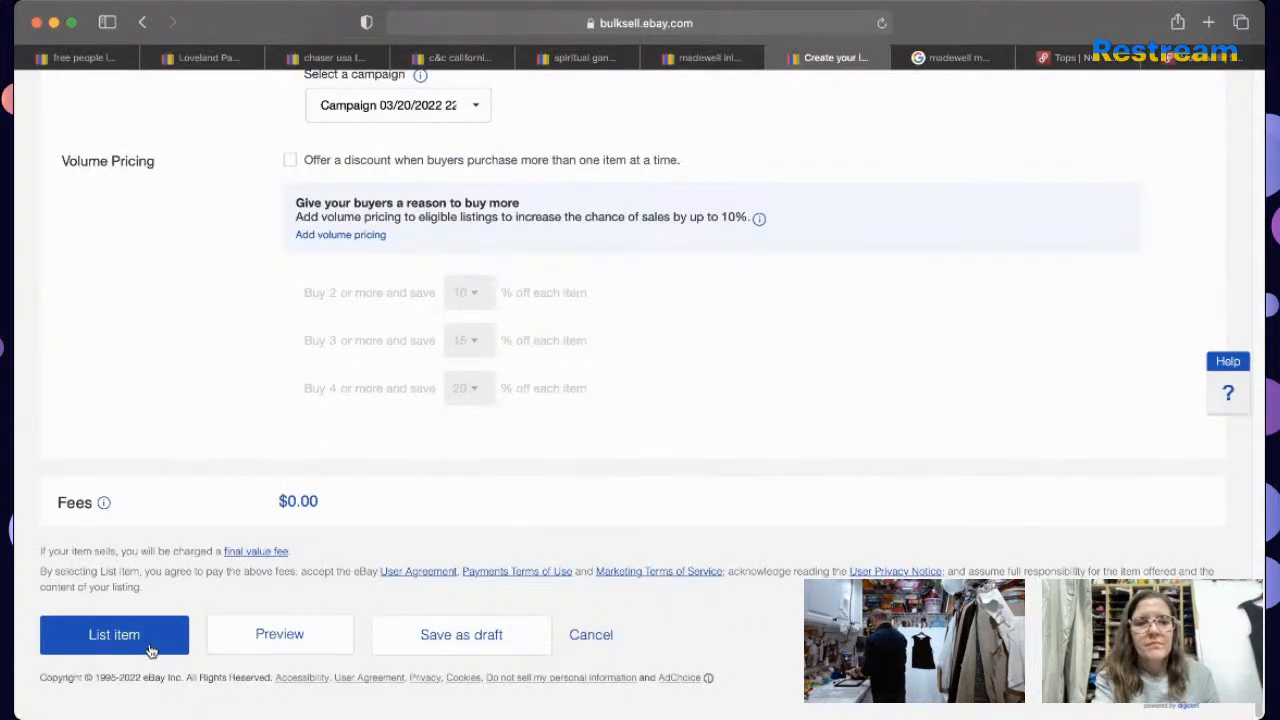
left_click(151, 651)
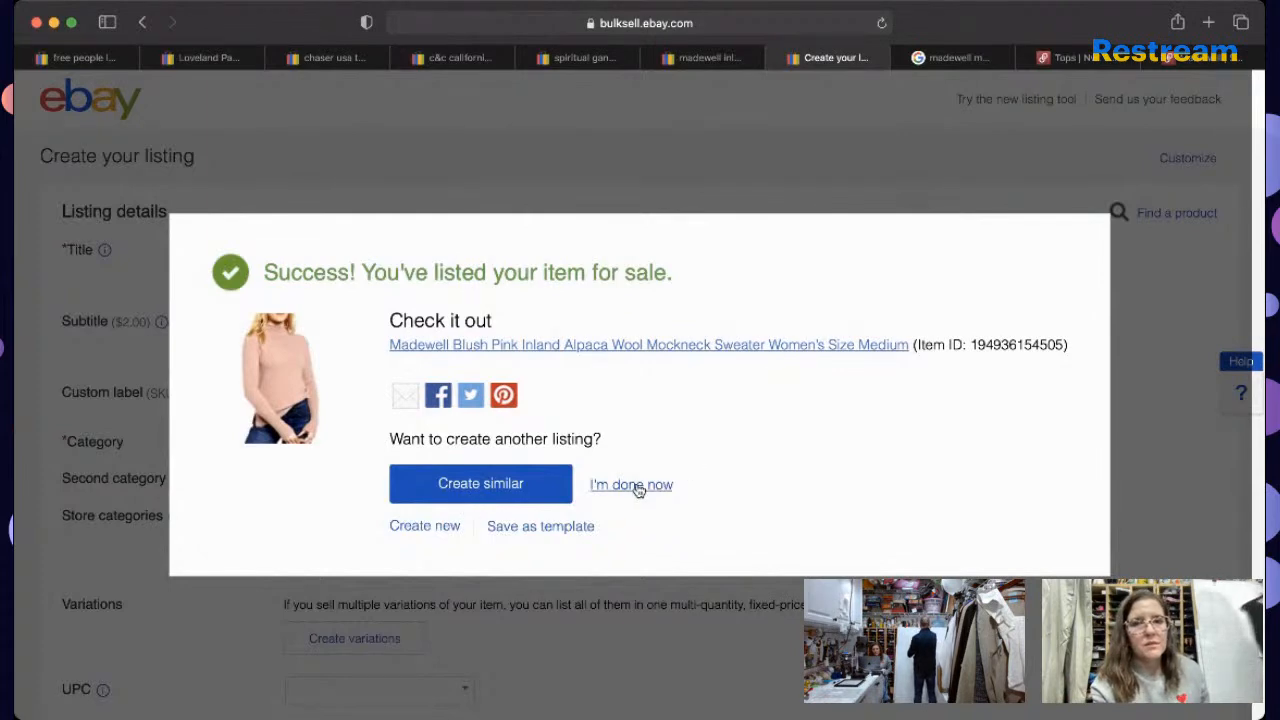
left_click(634, 486)
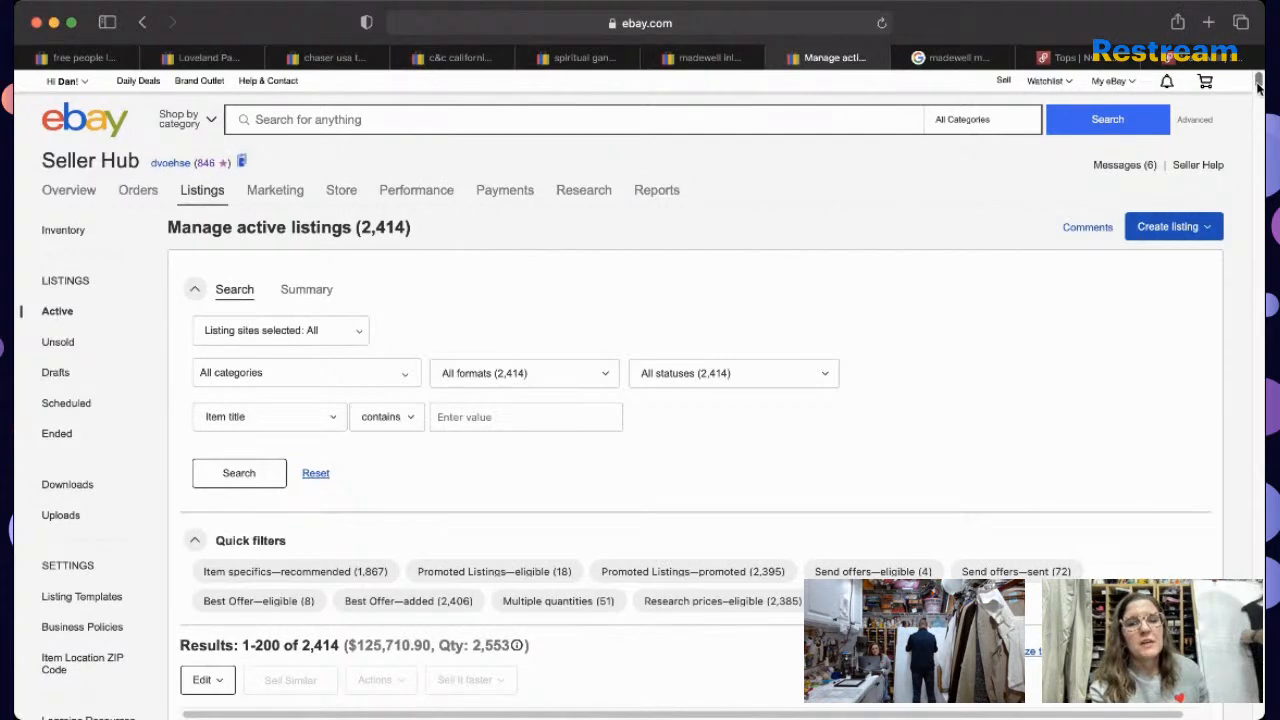
scroll(1258, 88, "down", 2)
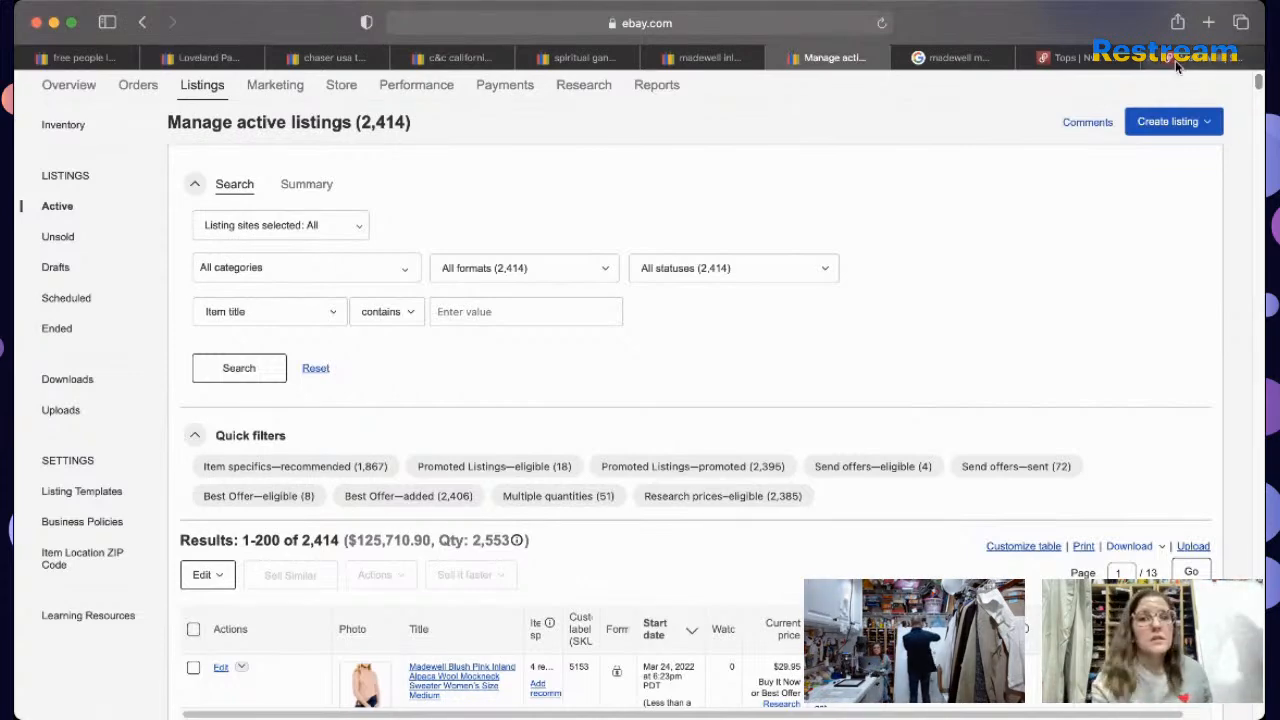
scroll(806, 112, "up", 2)
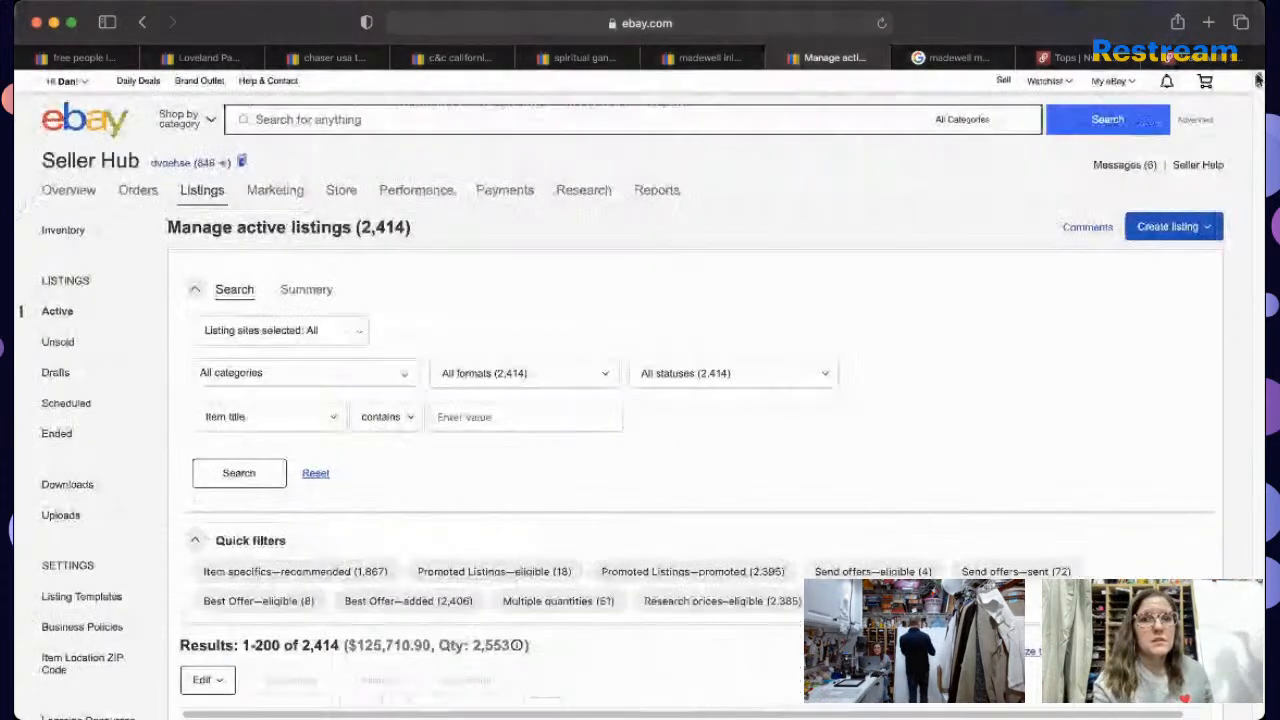
Step: Search eBay for "velvet by graham spencer"
left_click(806, 113)
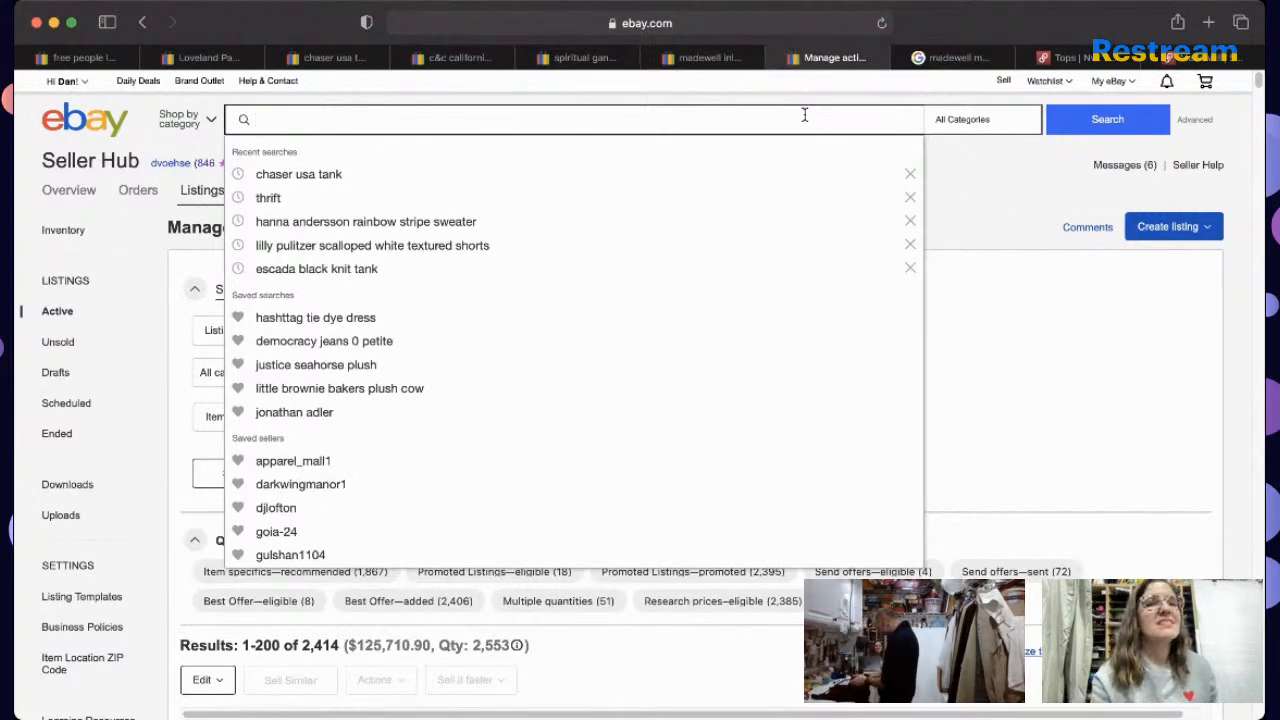
type("ve")
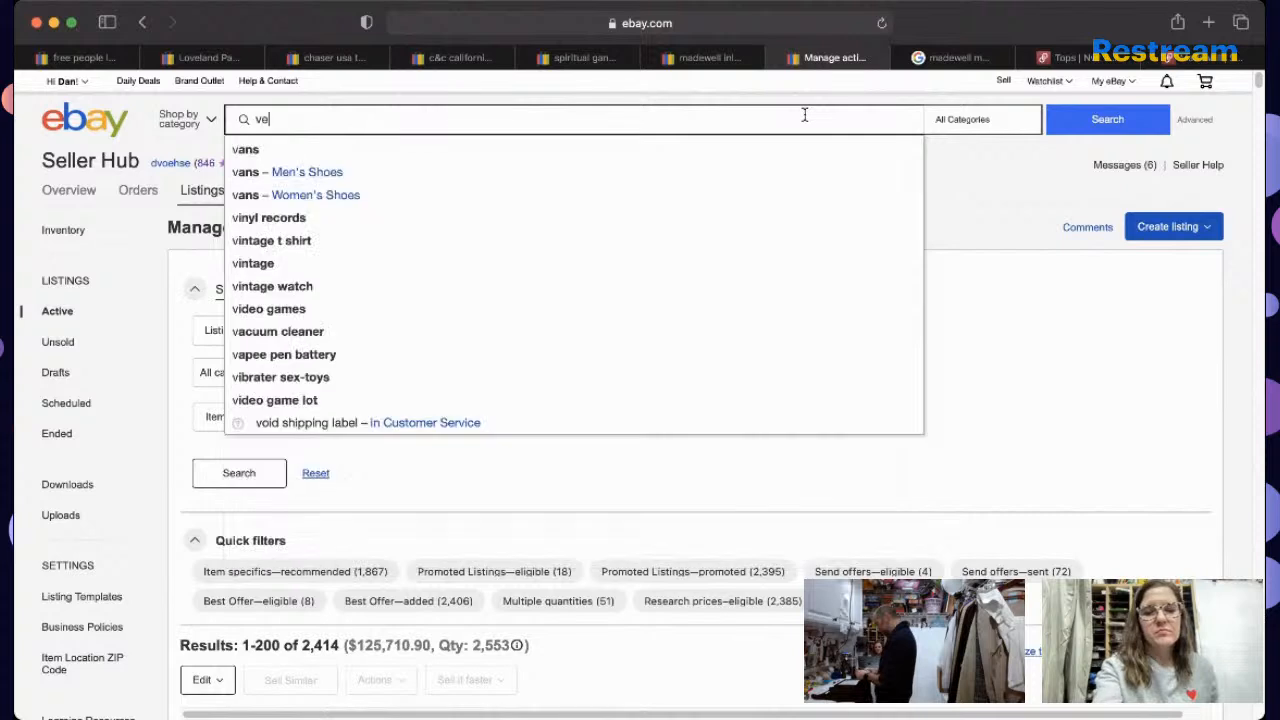
type("lvet by ")
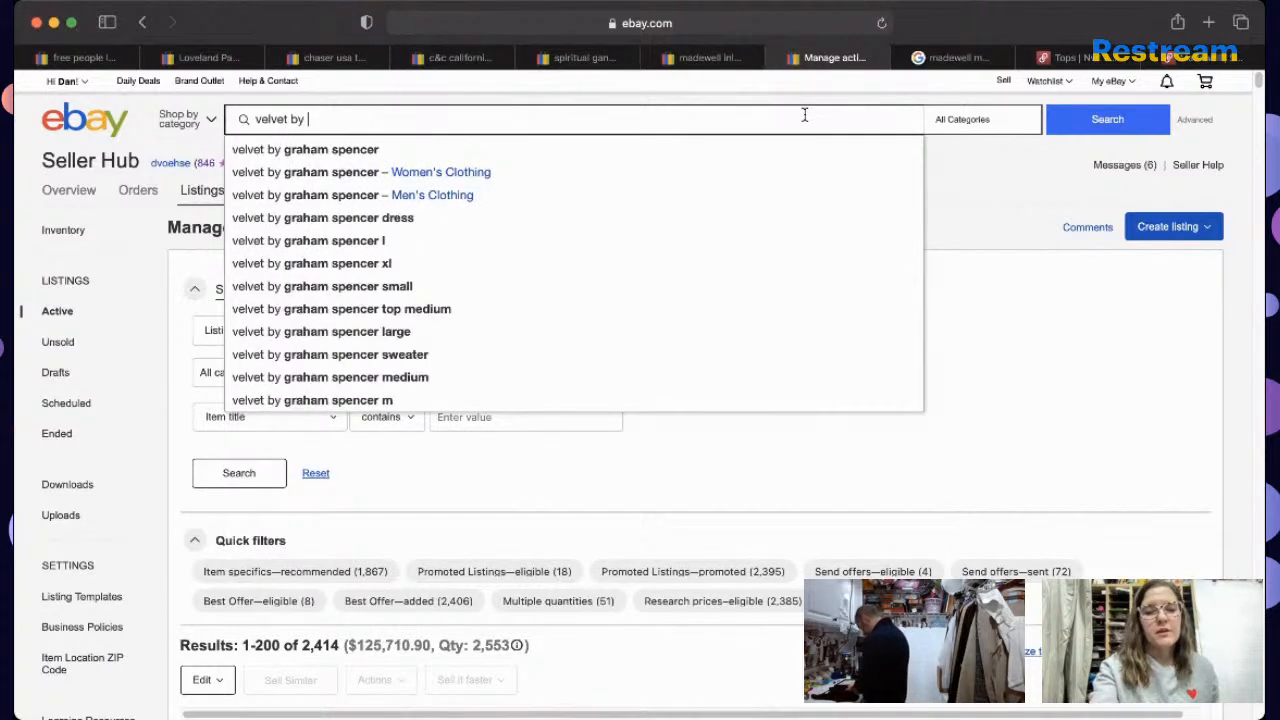
type("graham")
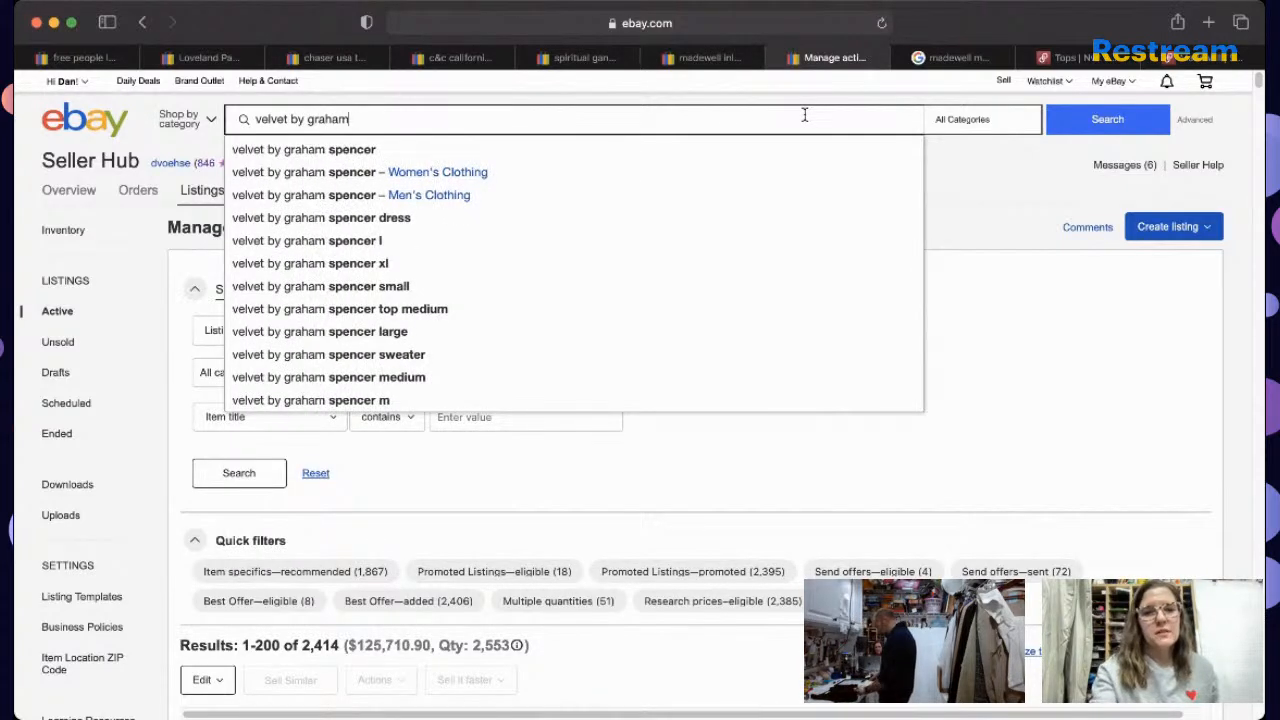
left_click(814, 143)
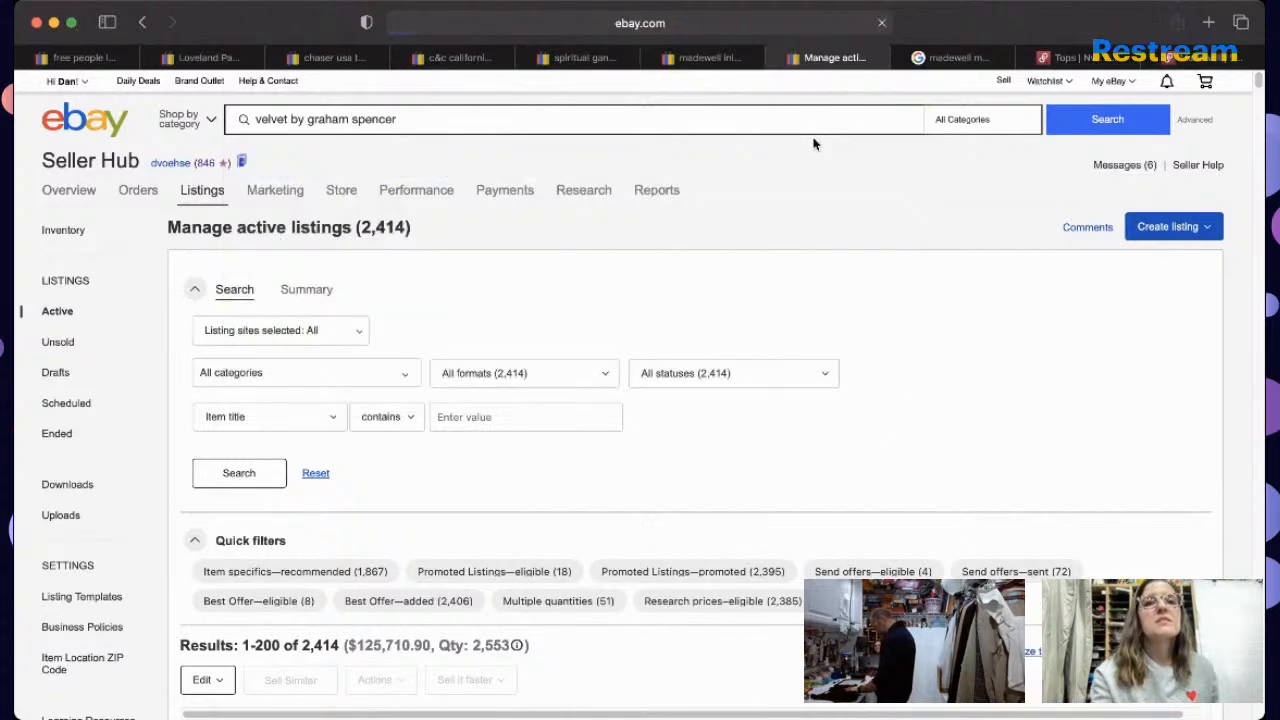
Step: Refine the eBay search to "velvet by graham spencer black waffle tank"
left_click(574, 118)
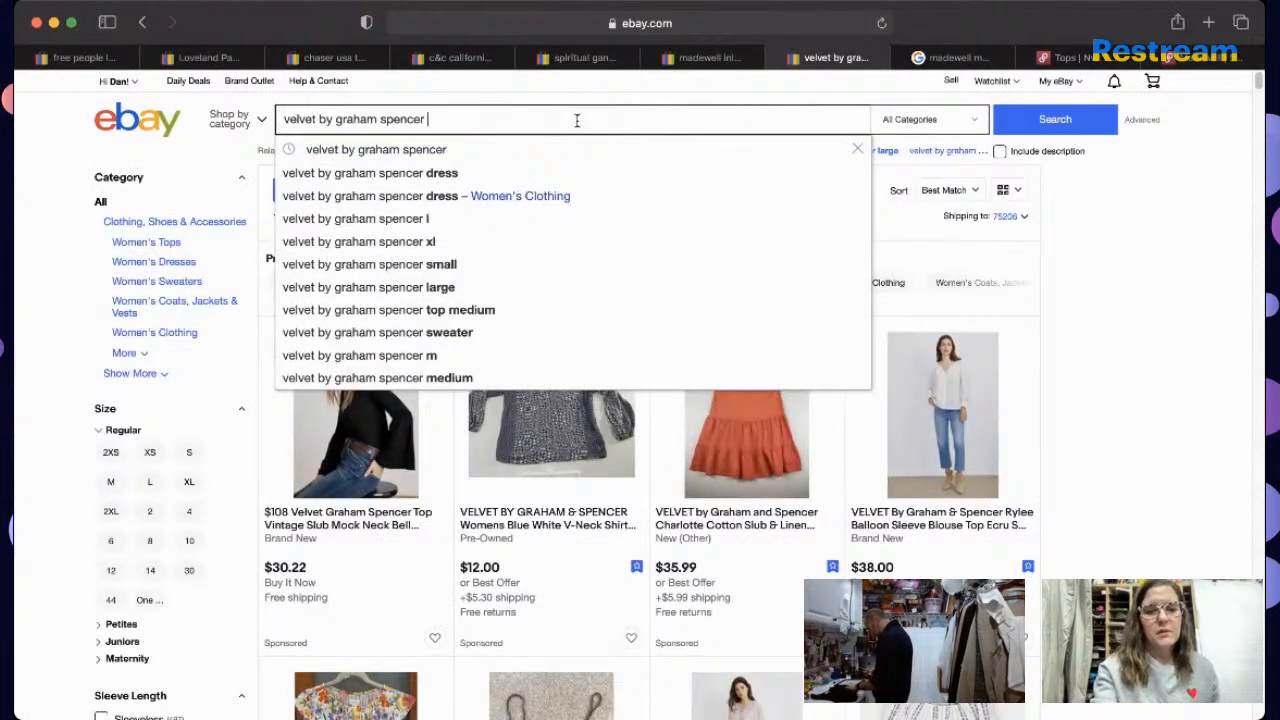
type("black")
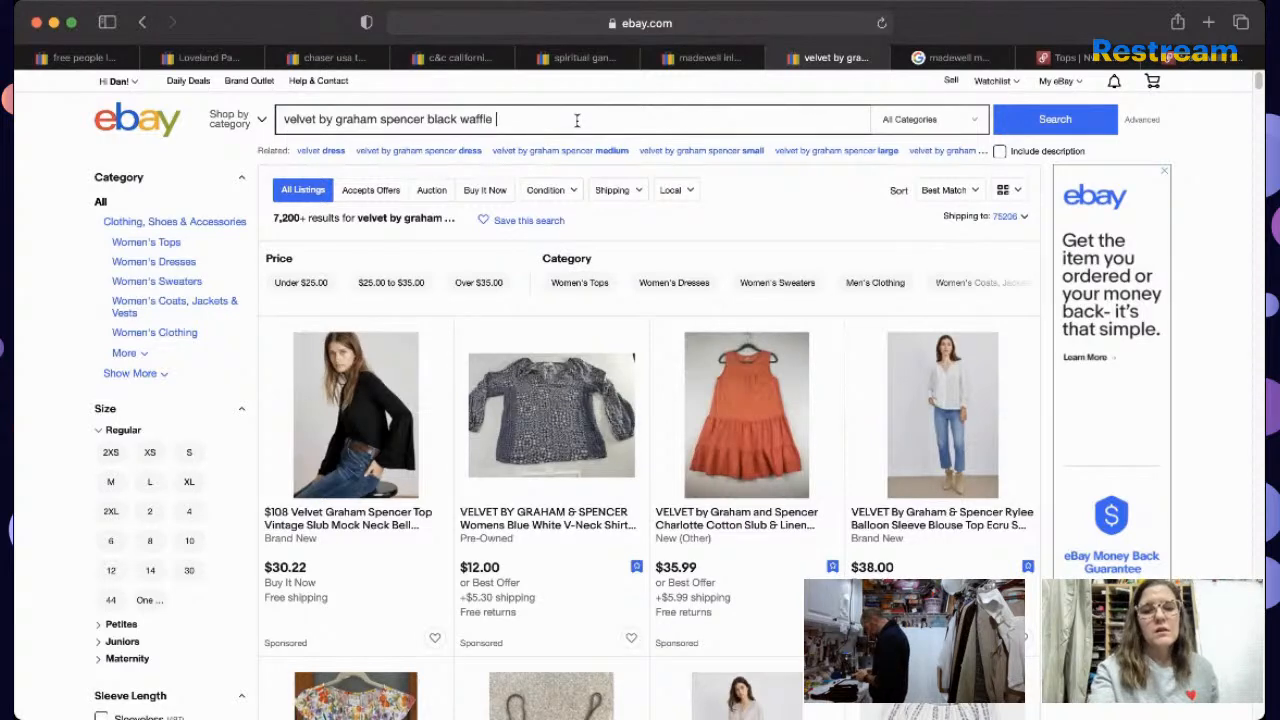
type("waffle tank")
key("Return")
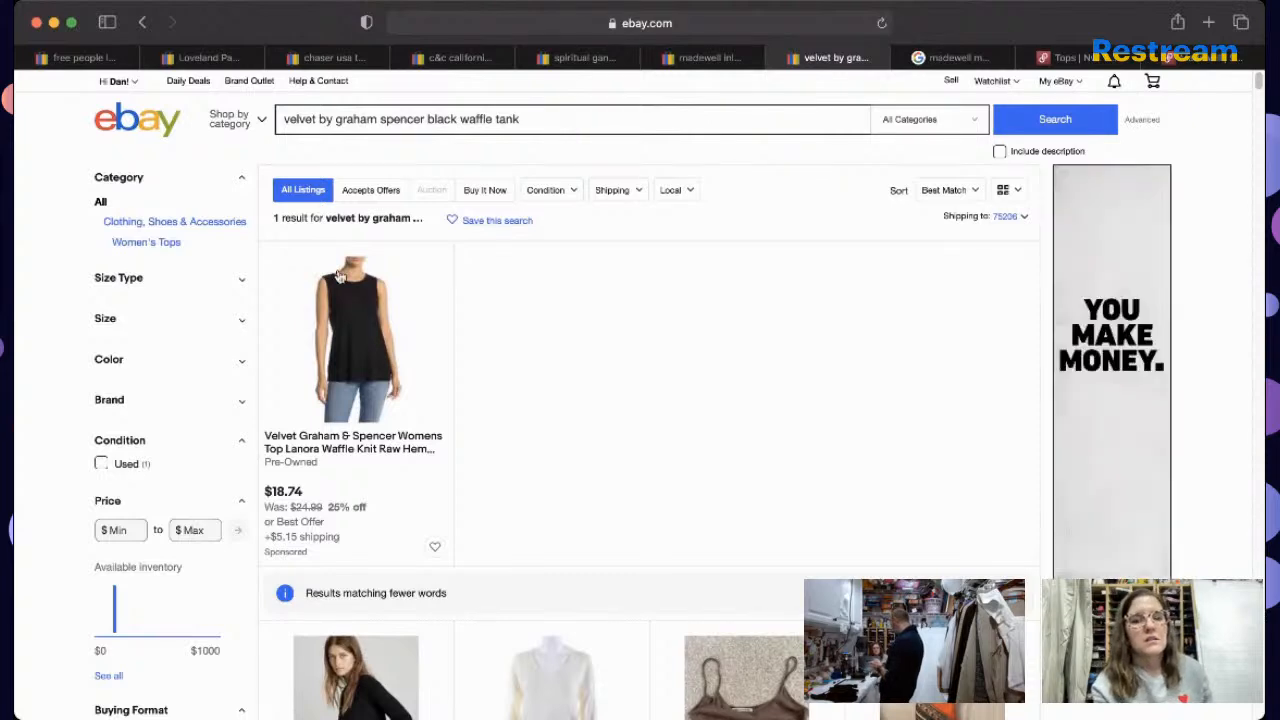
Step: Open the black Lanora Waffle Knit Raw Hem Tank listing and examine its title and enlarged photo
left_click(375, 437)
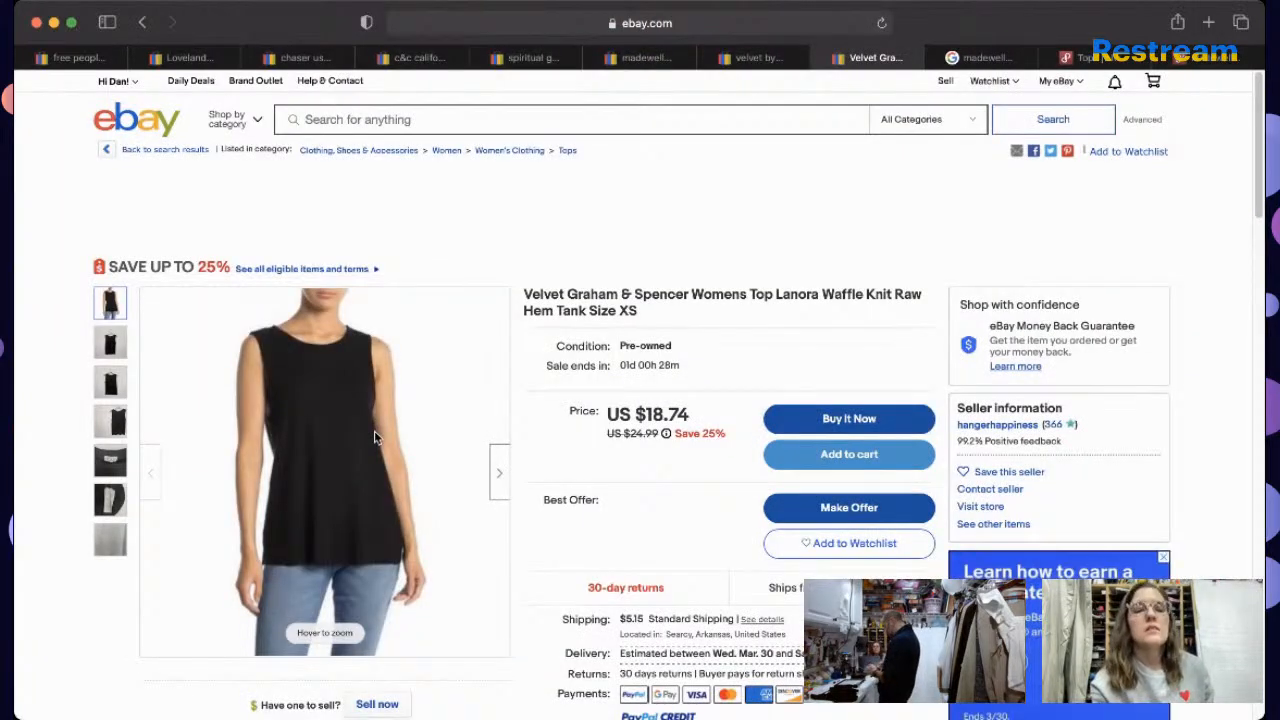
mouse_move(307, 453)
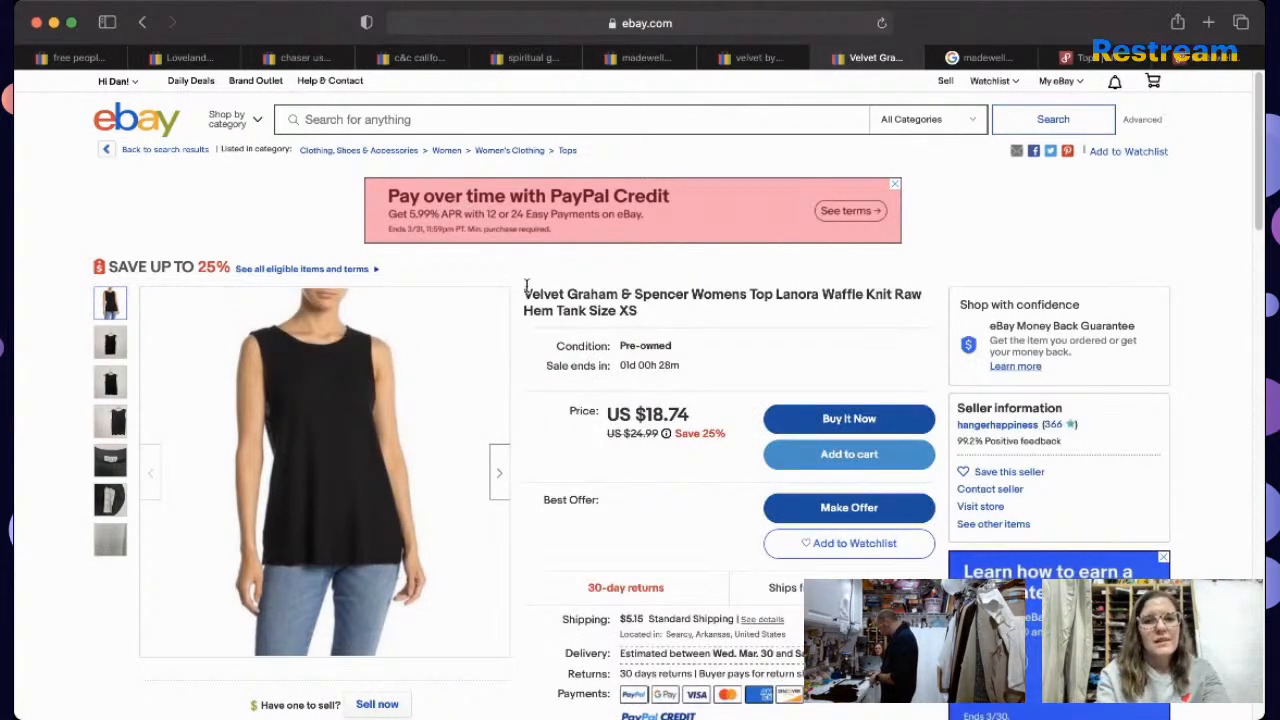
left_click_drag(525, 288, 666, 308)
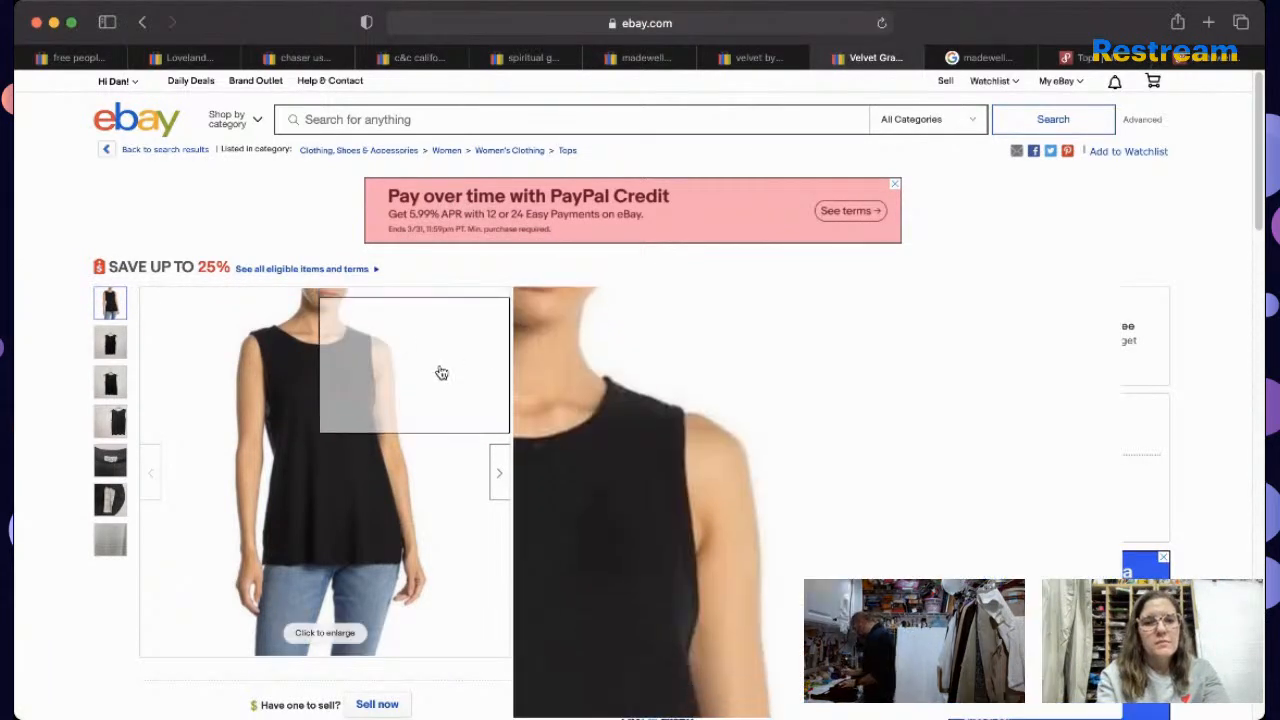
left_click(371, 443)
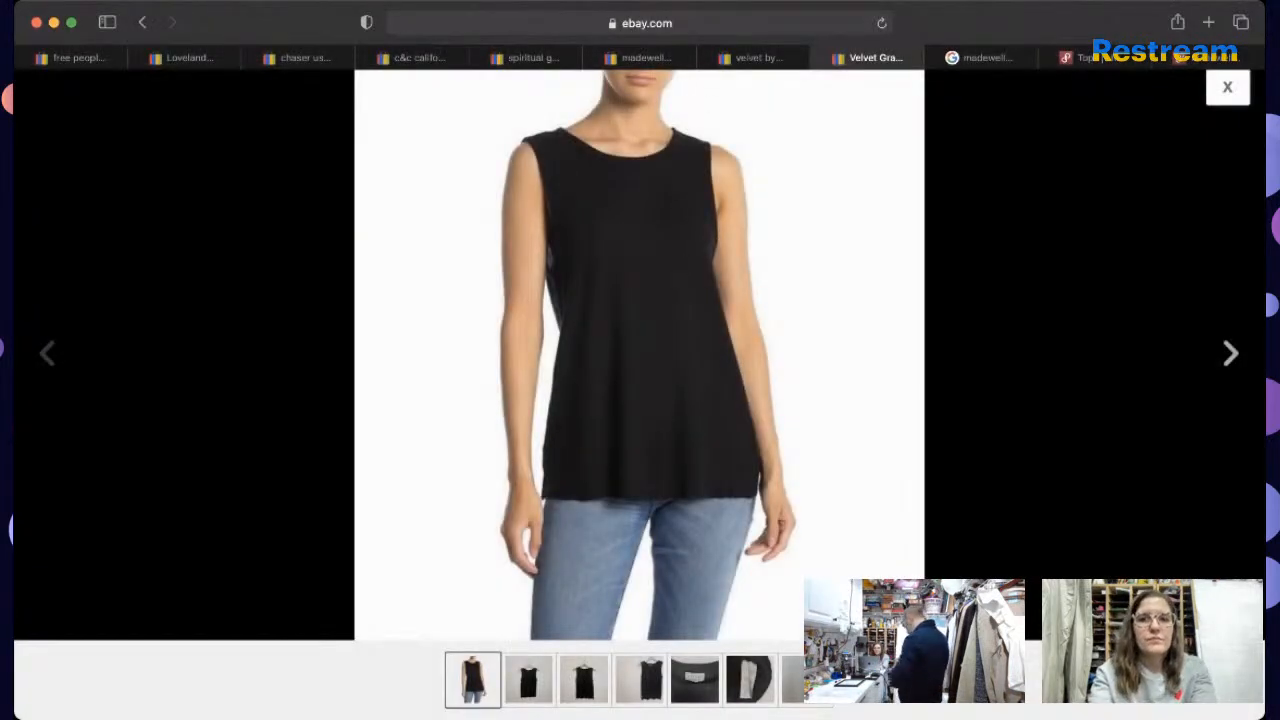
Step: Reopen the Lanora Waffle Knit tank listing from the search results and start a new sell listing based on it
left_click(752, 57)
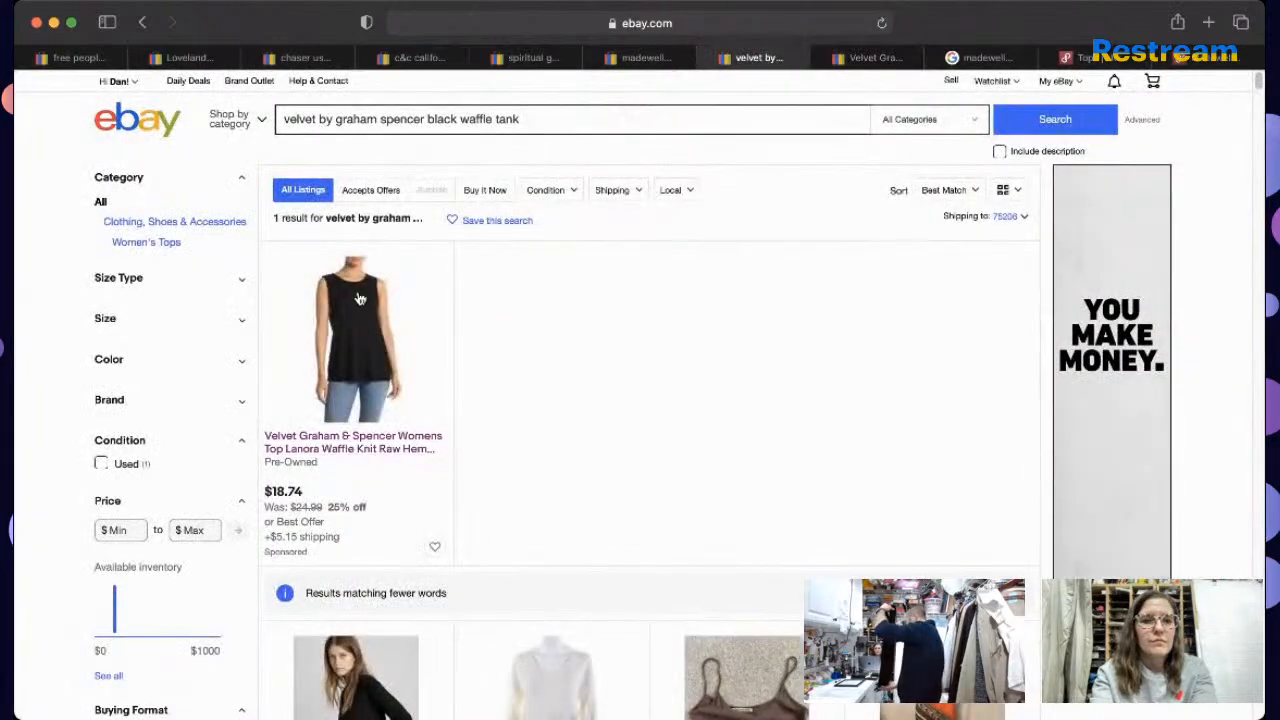
left_click(388, 442)
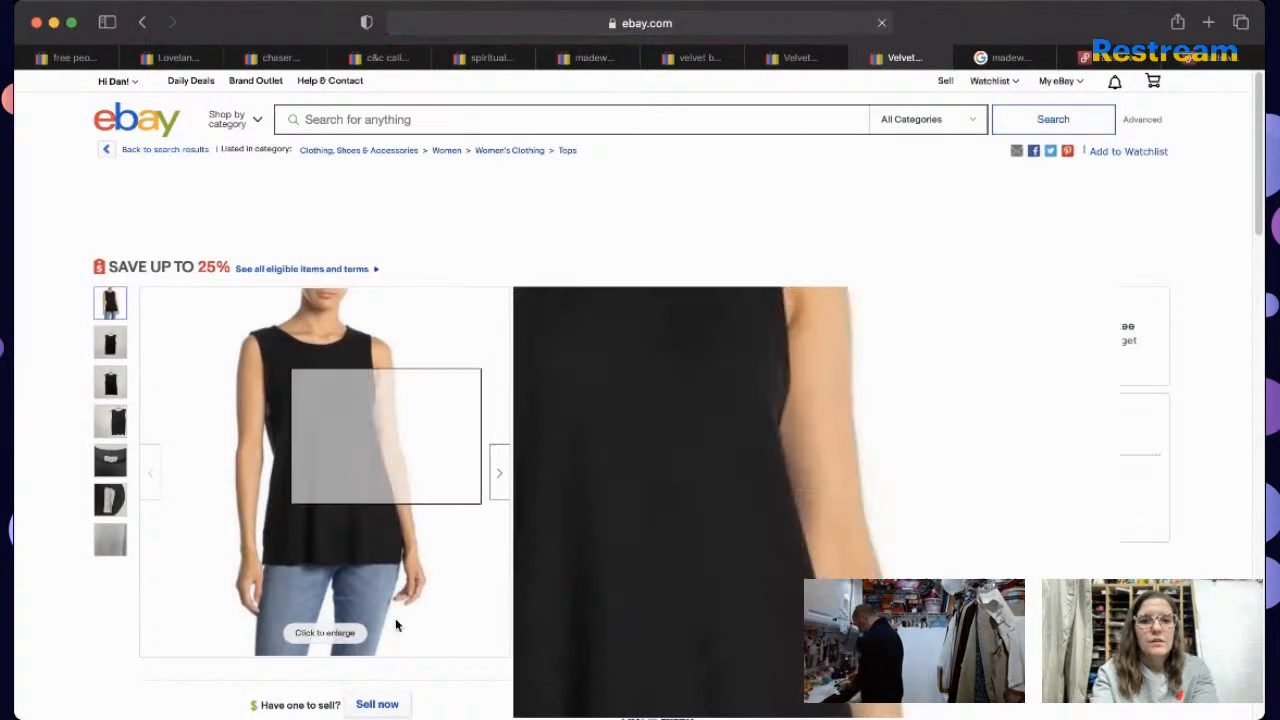
left_click(382, 709)
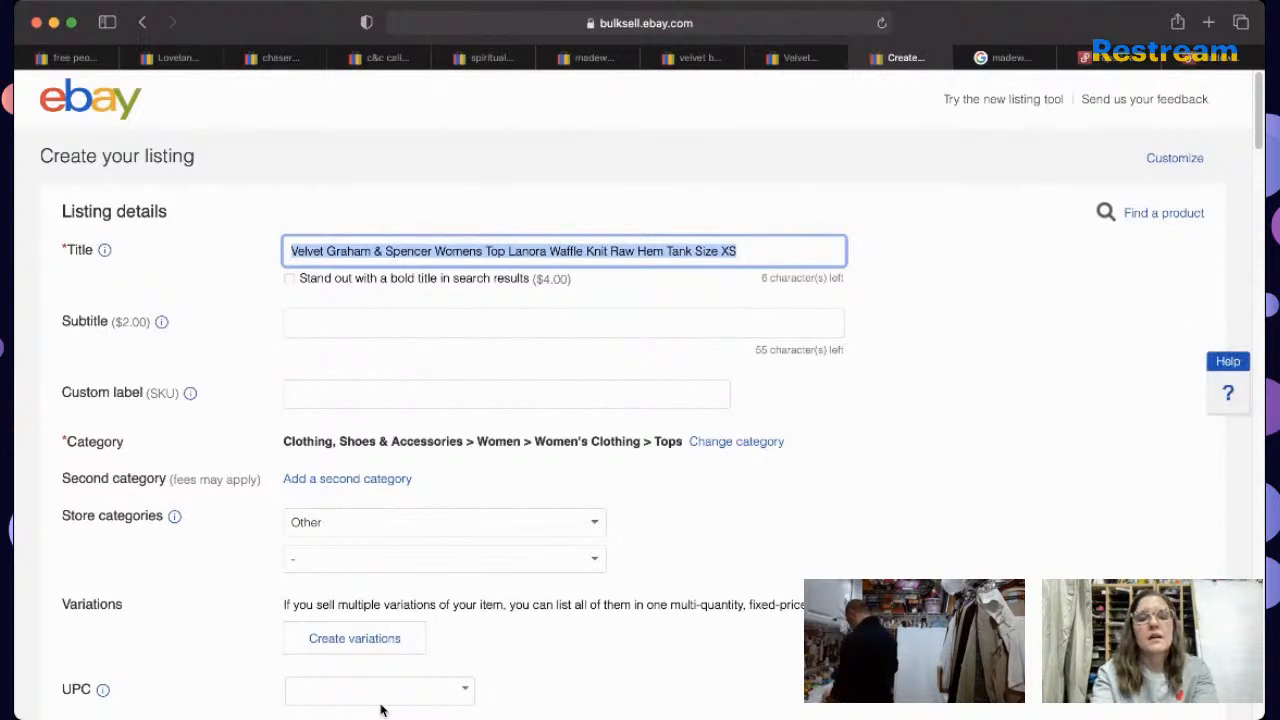
Step: Change the size at the end of the listing title so that it reads "Size M Medium"
left_click(771, 246)
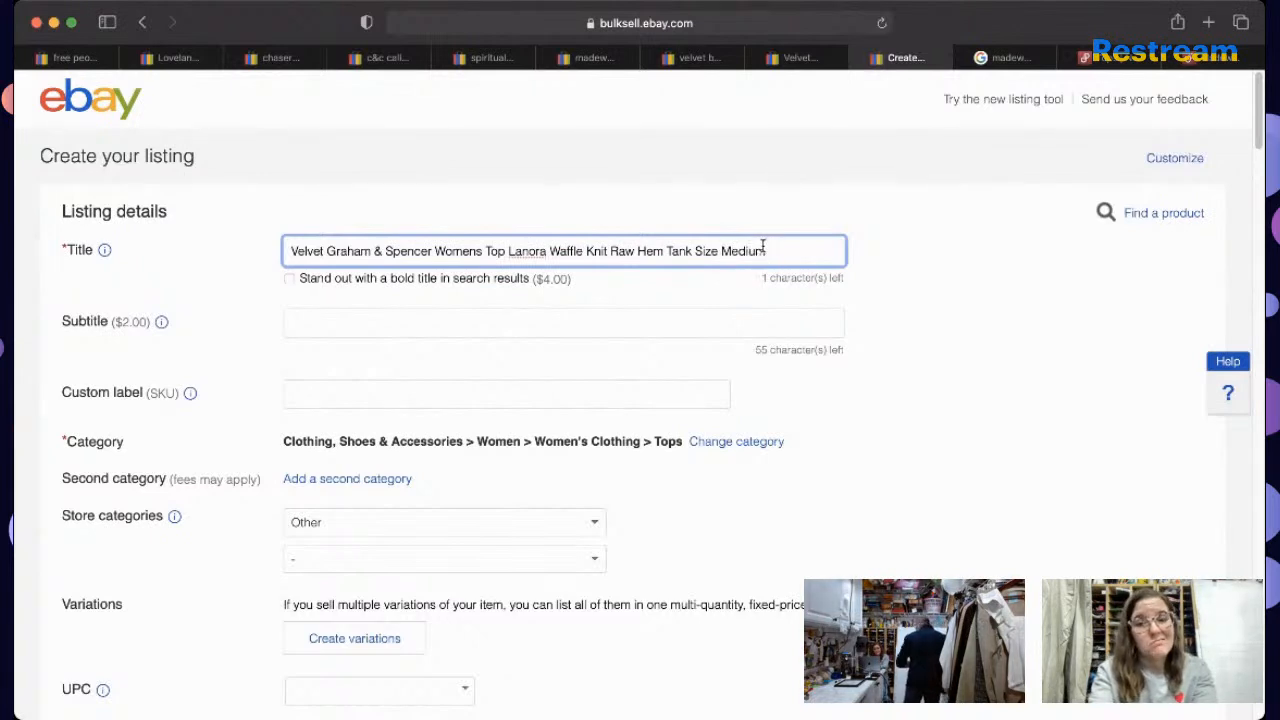
key("BackSpace")
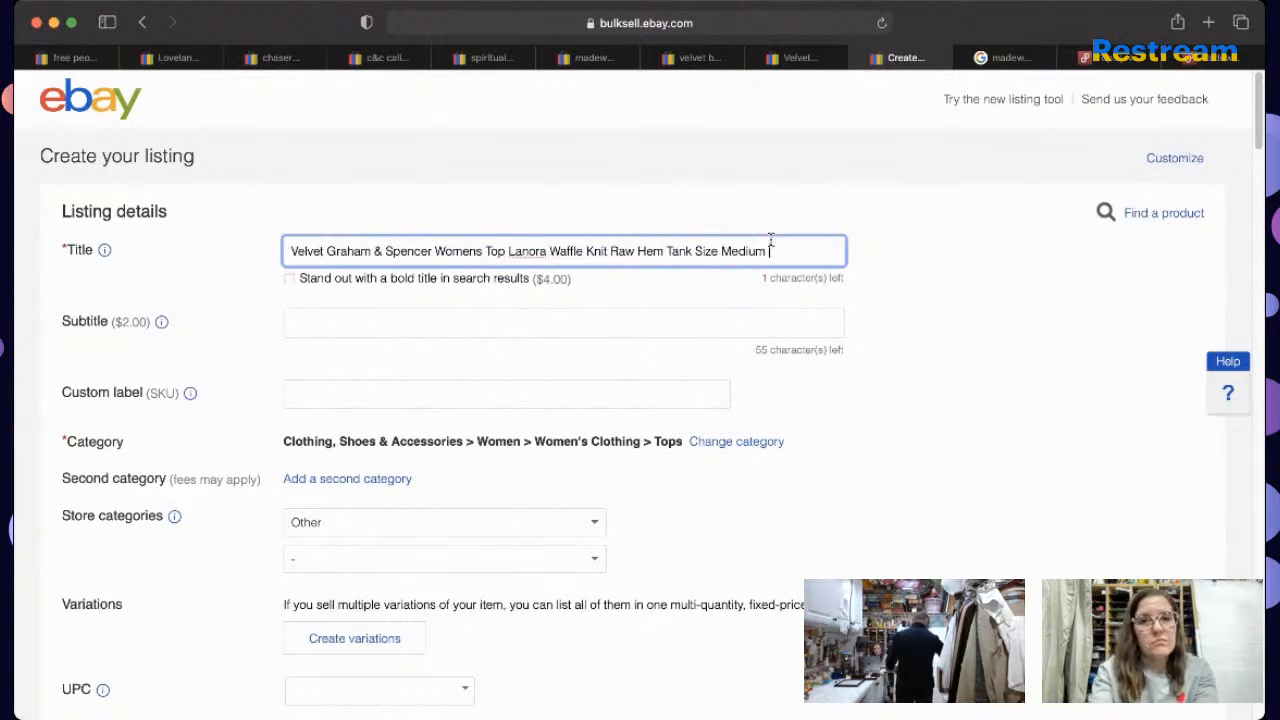
key("BackSpace")
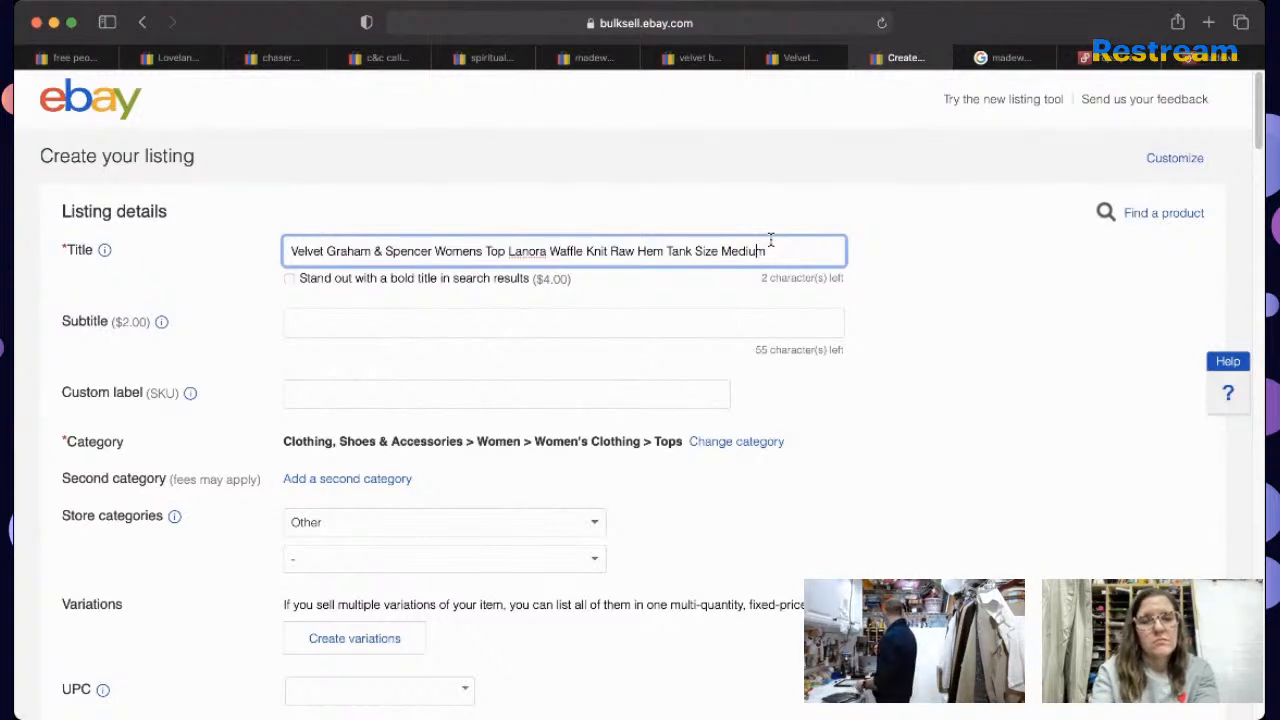
key("Left")
key("Left")
key("Left")
key("Left")
type("M")
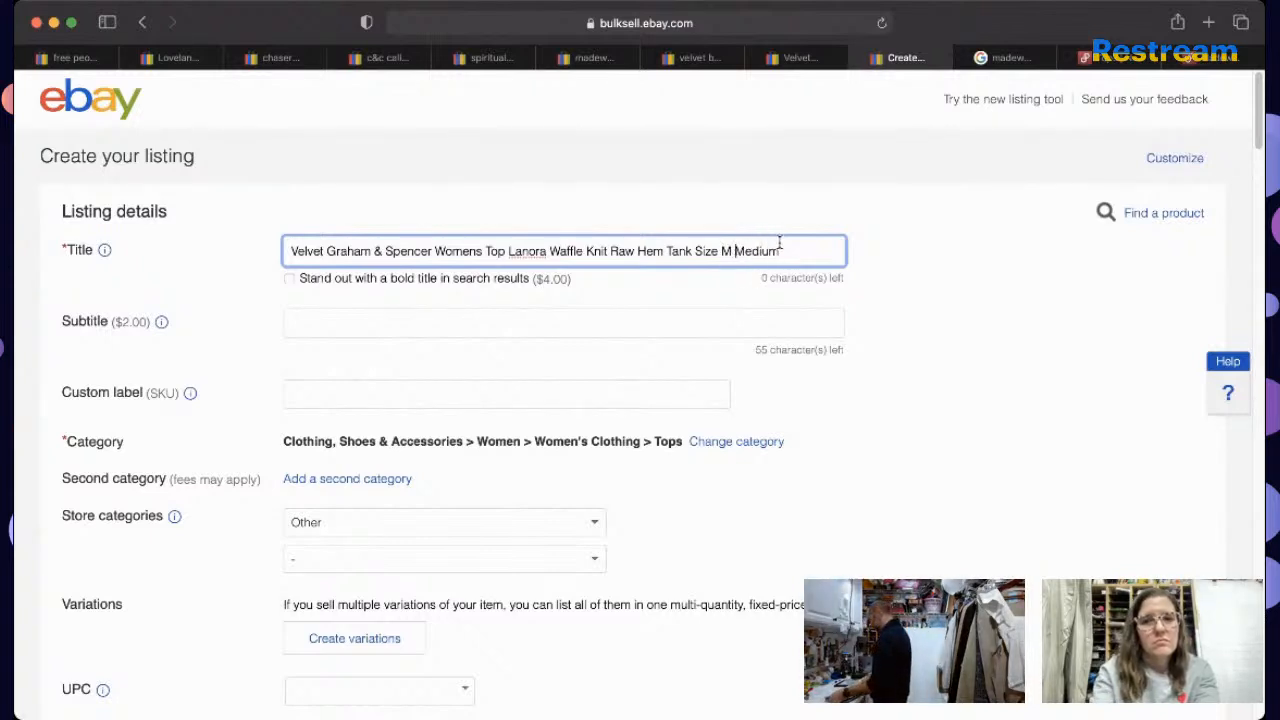
key("super+a")
Step: Enter 5154 as the custom label (SKU) and select the full listing title text
left_click(452, 398)
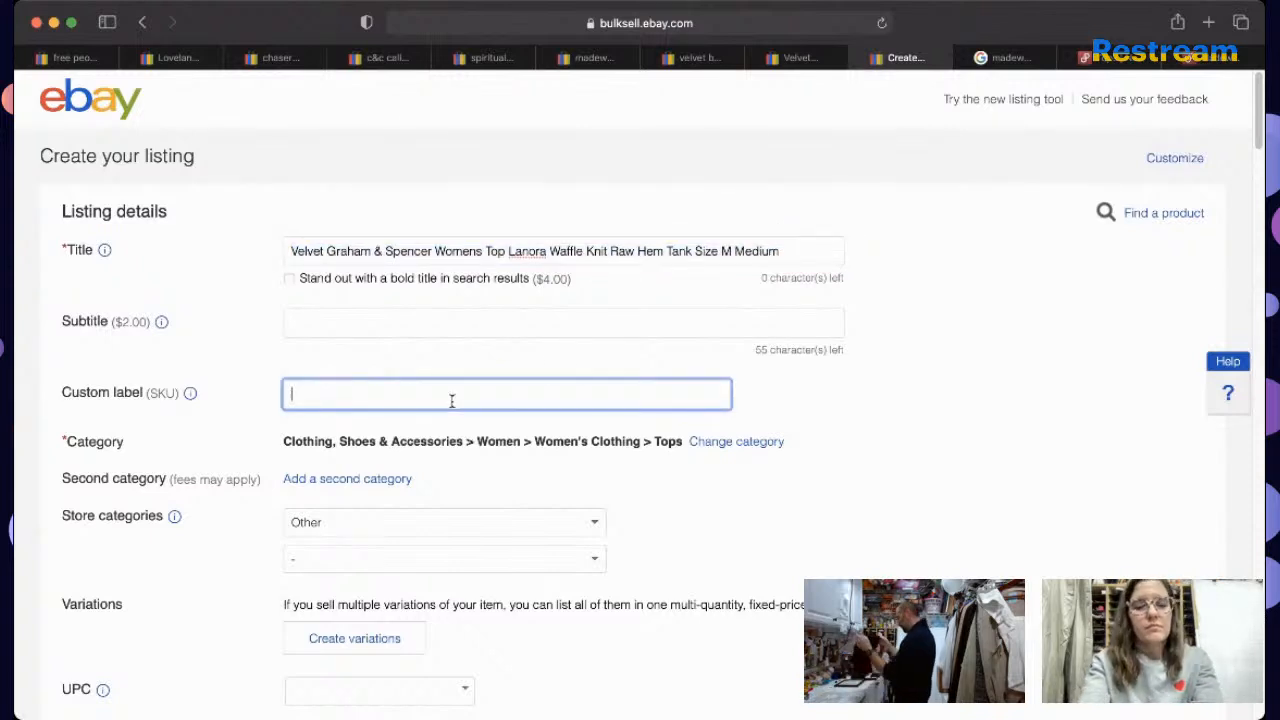
type("5154")
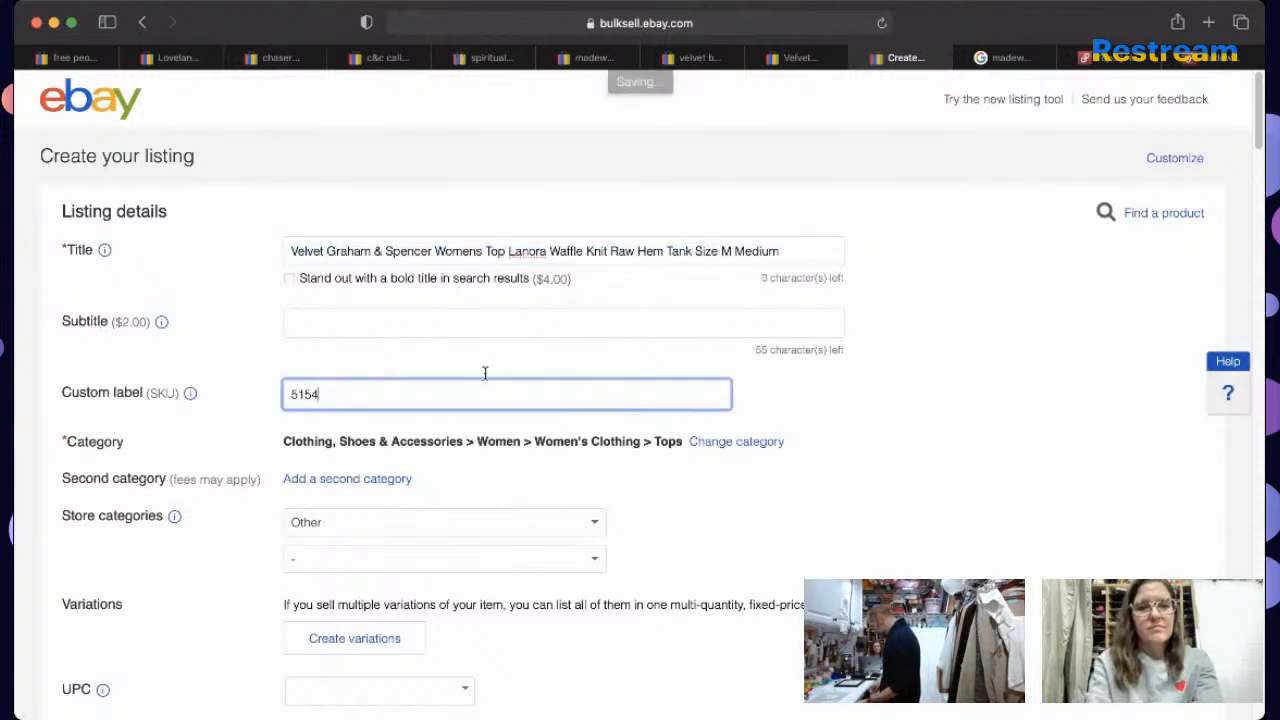
left_click(566, 251)
key("super+a")
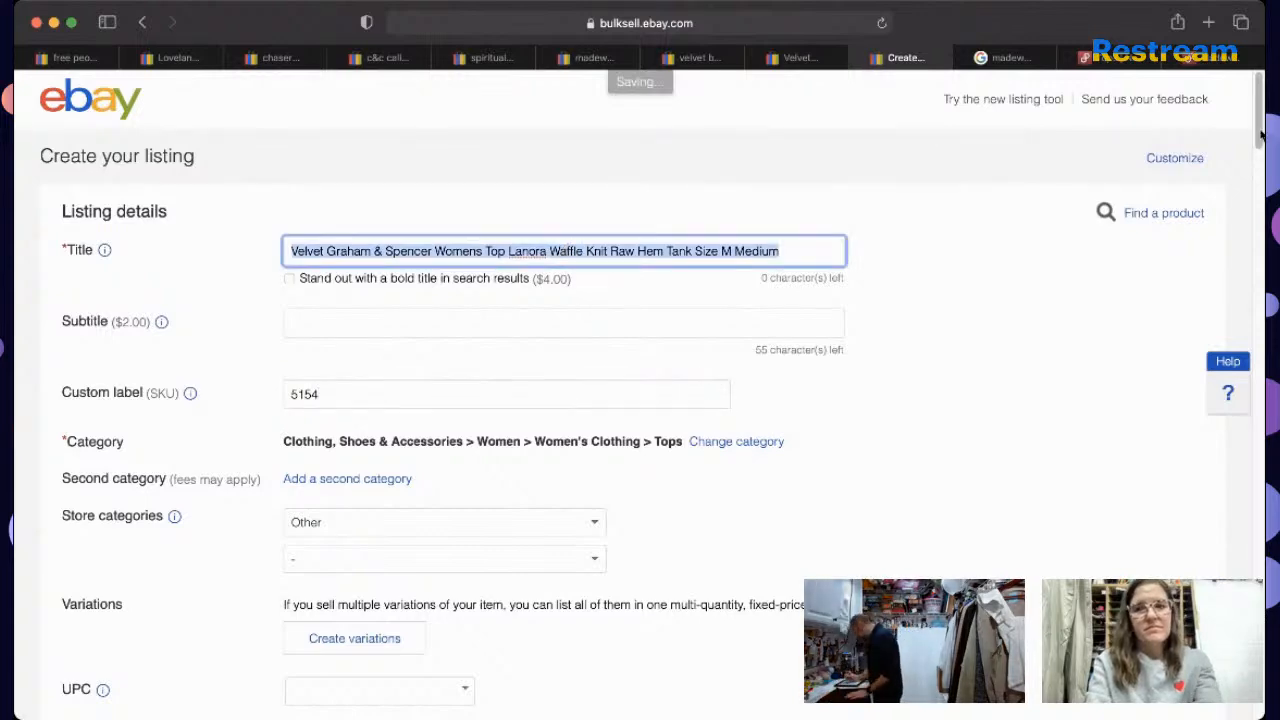
Step: Set the condition to New without tags and describe it as "Brand New without Original Velvet Tags."
left_click_drag(1257, 135, 1251, 177)
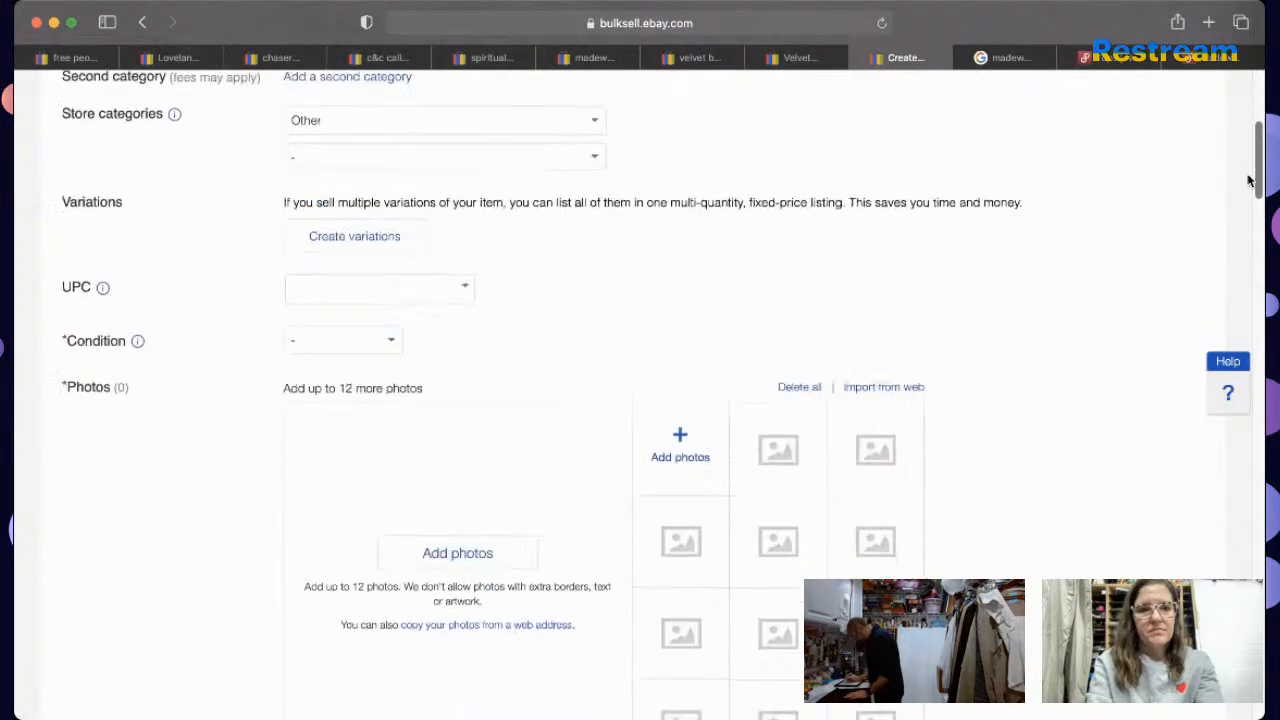
left_click(373, 334)
left_click(373, 380)
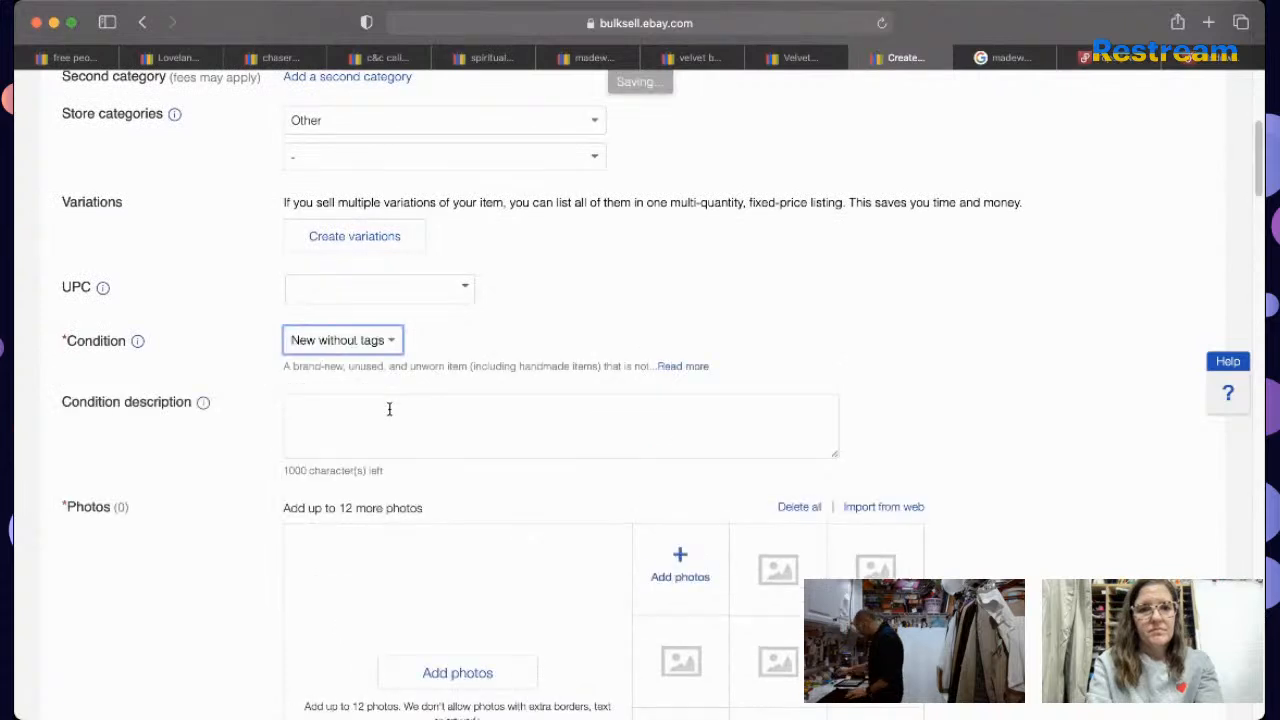
left_click(389, 408)
type("Brand New")
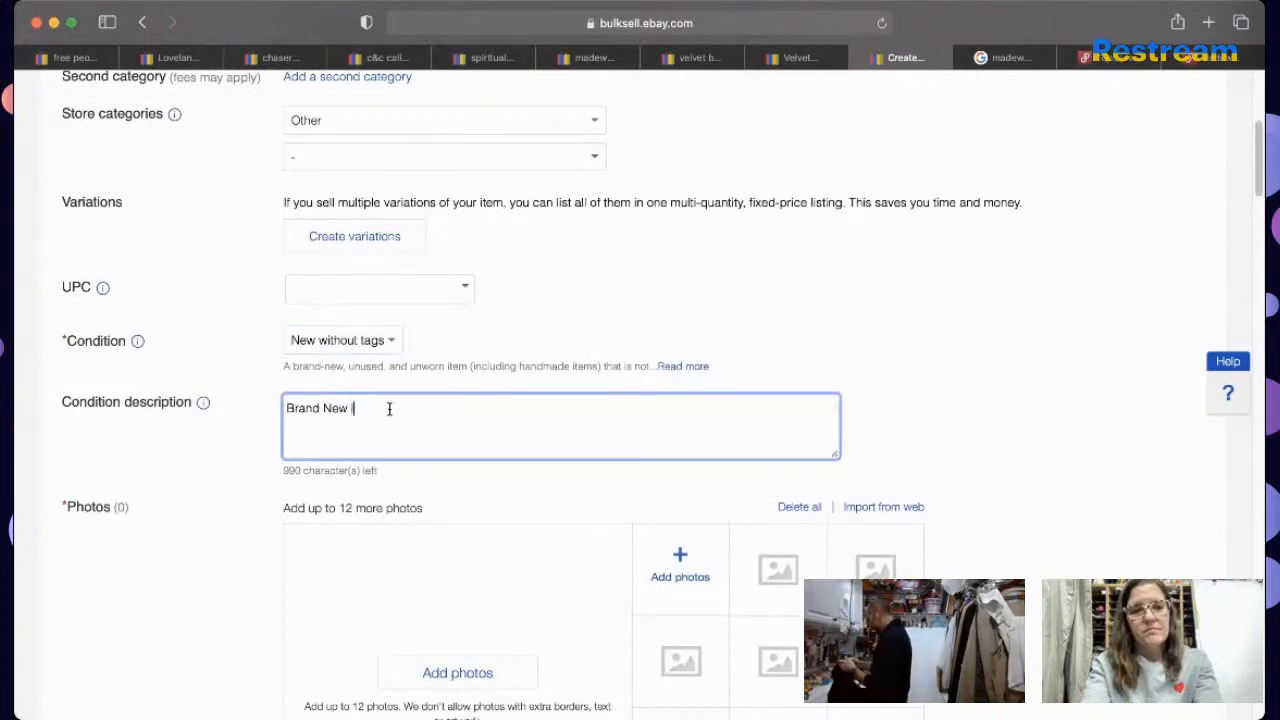
type(" wit")
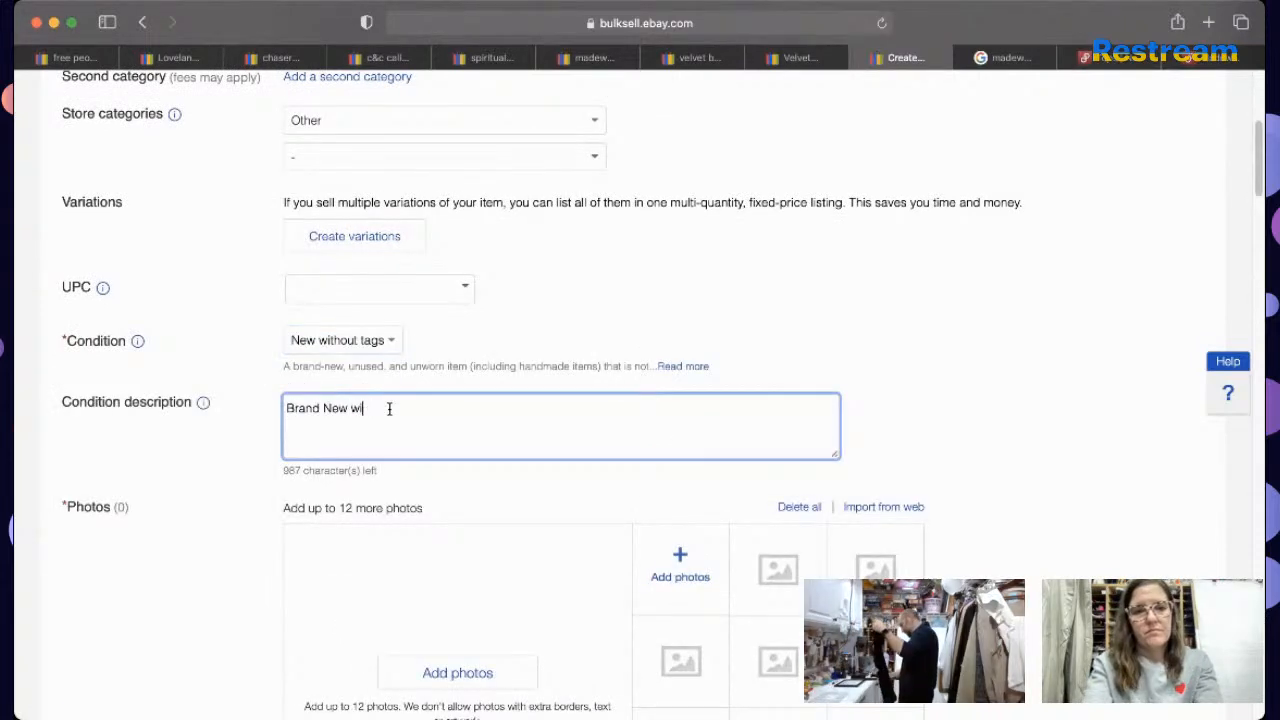
type("hout Original ")
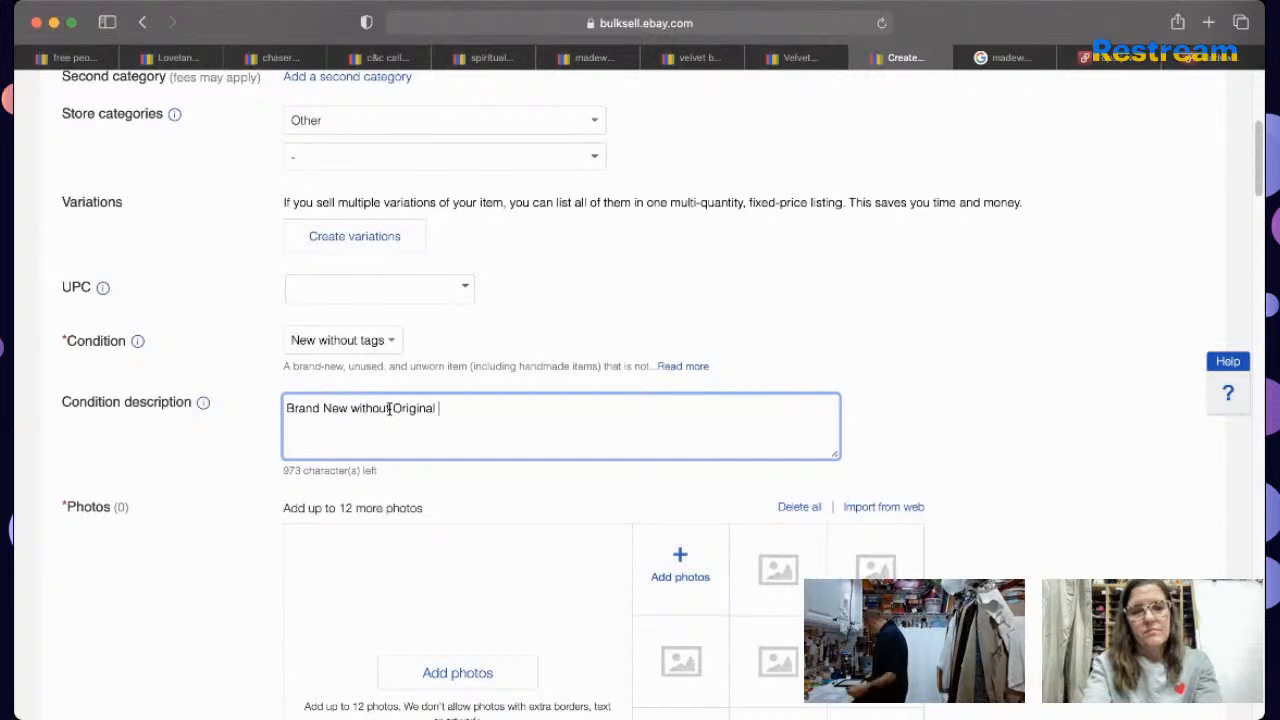
type("Velvet Tag")
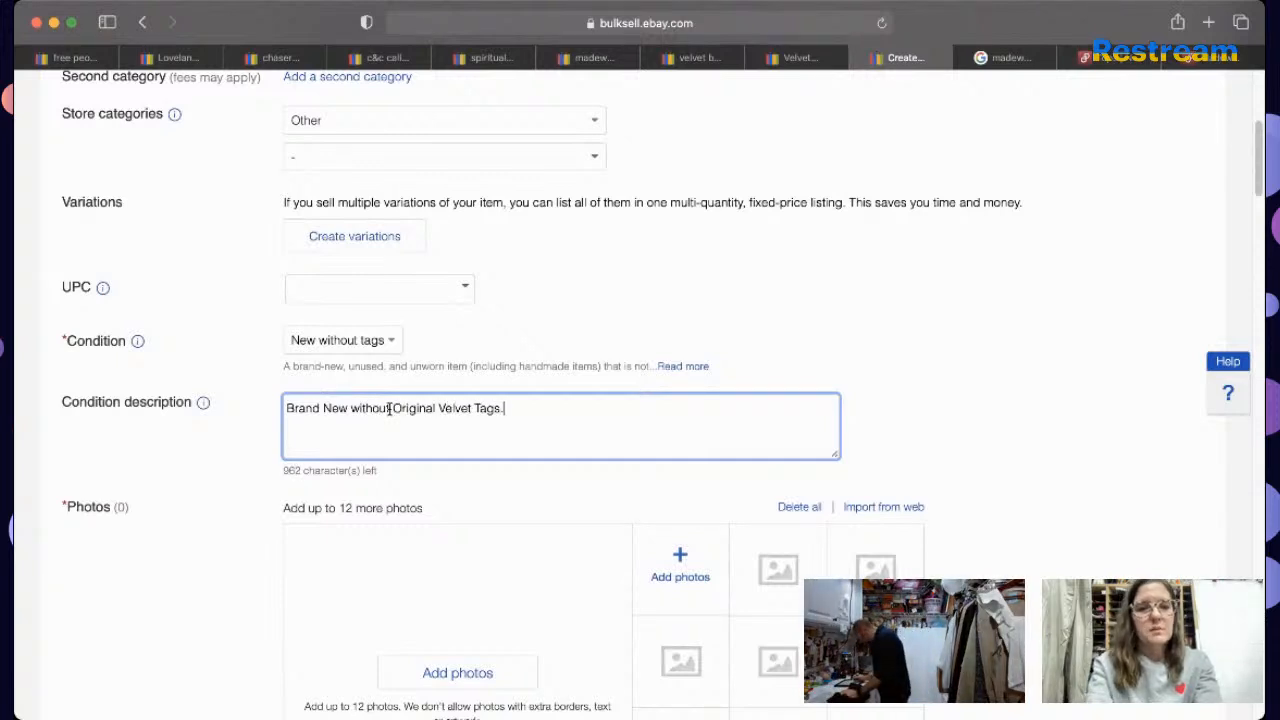
type("s.")
Step: Set the required Size item specific to the predefined option M
scroll(1262, 167, "down", 1)
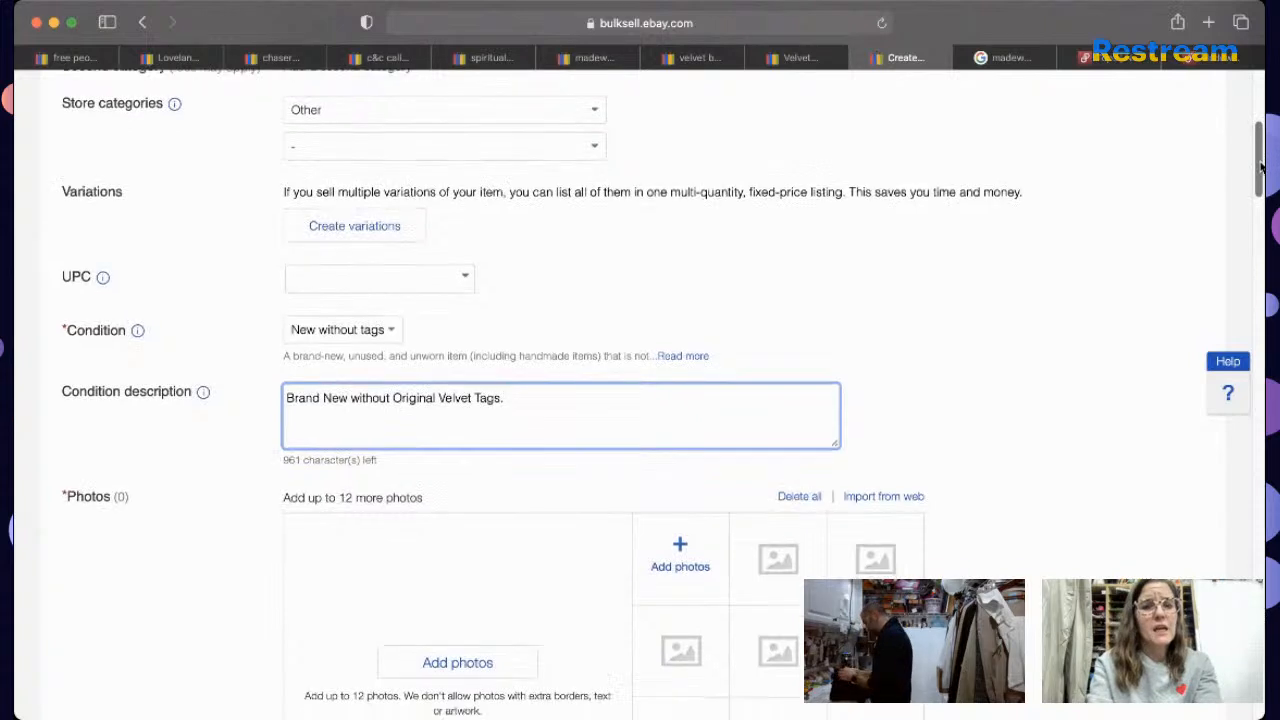
left_click_drag(1262, 167, 1260, 233)
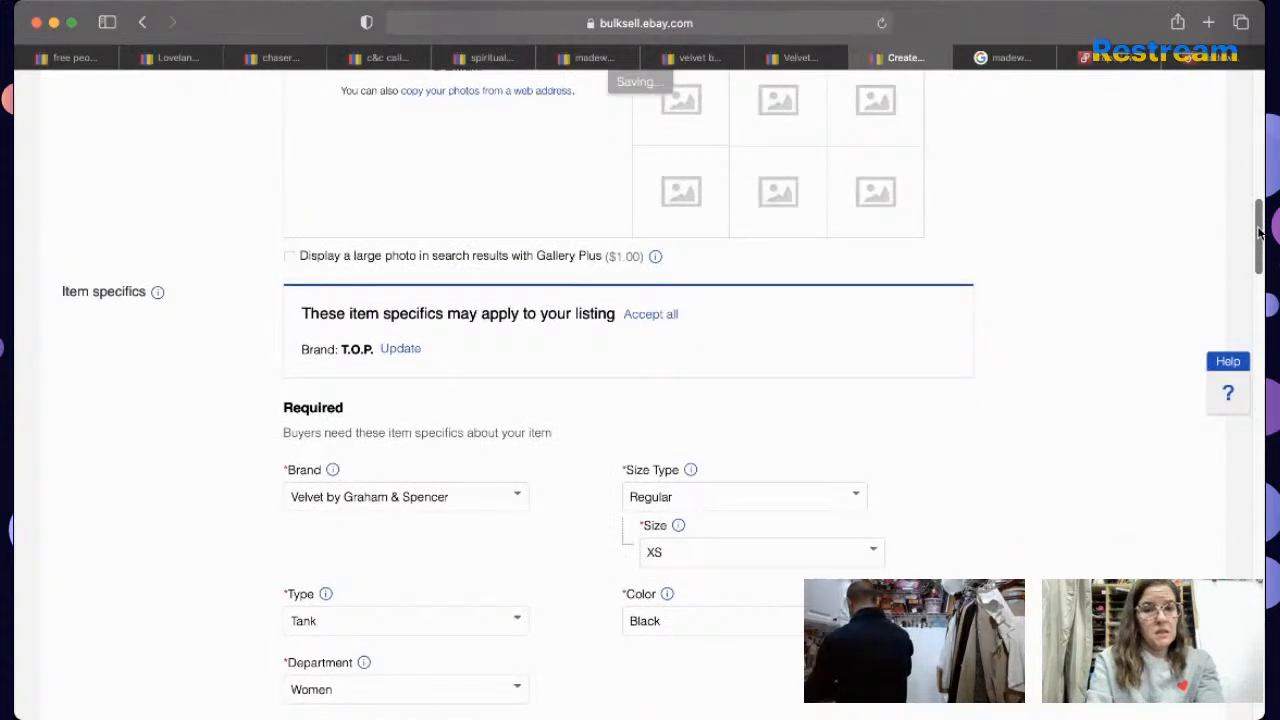
left_click(797, 551)
type("Me")
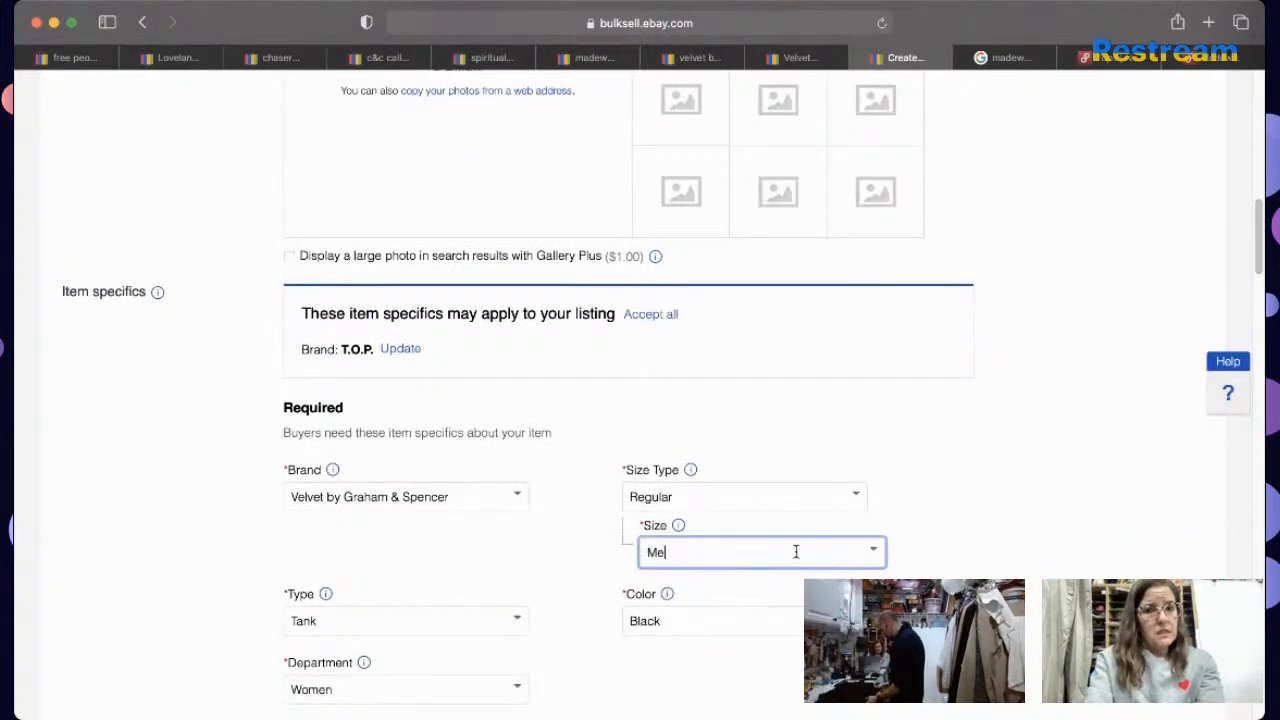
type("dium")
left_click(901, 547)
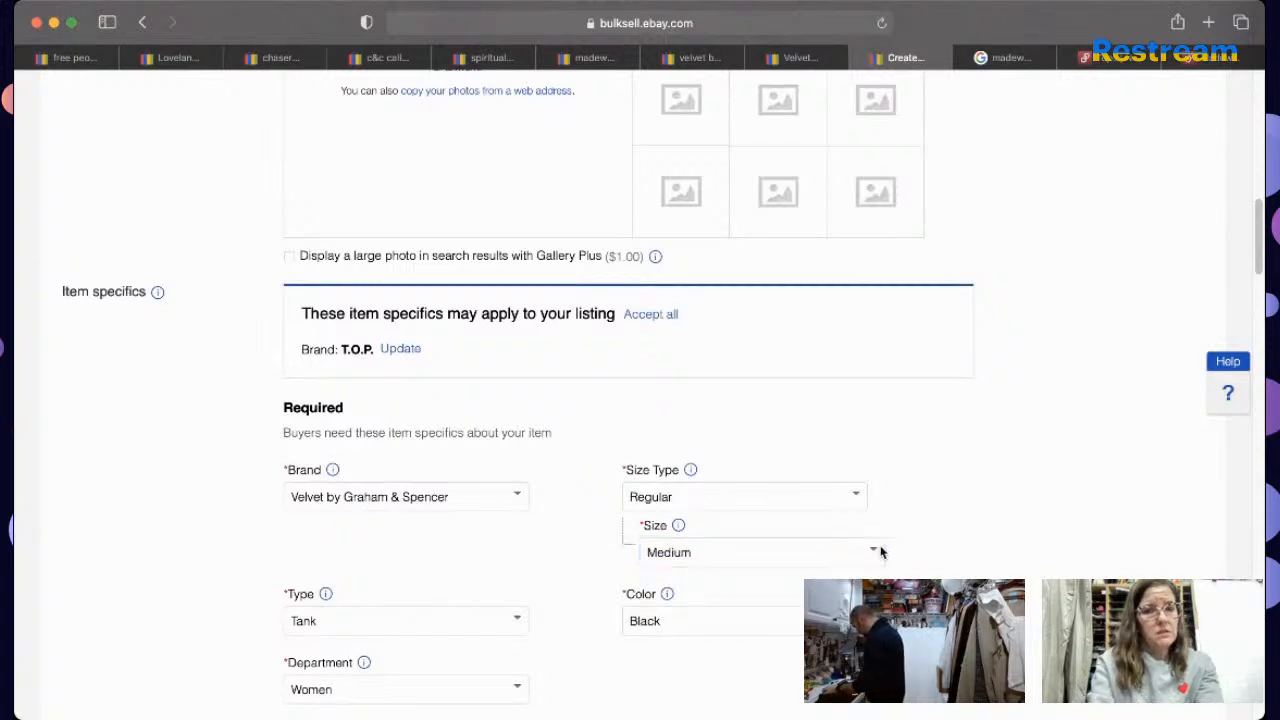
left_click(880, 551)
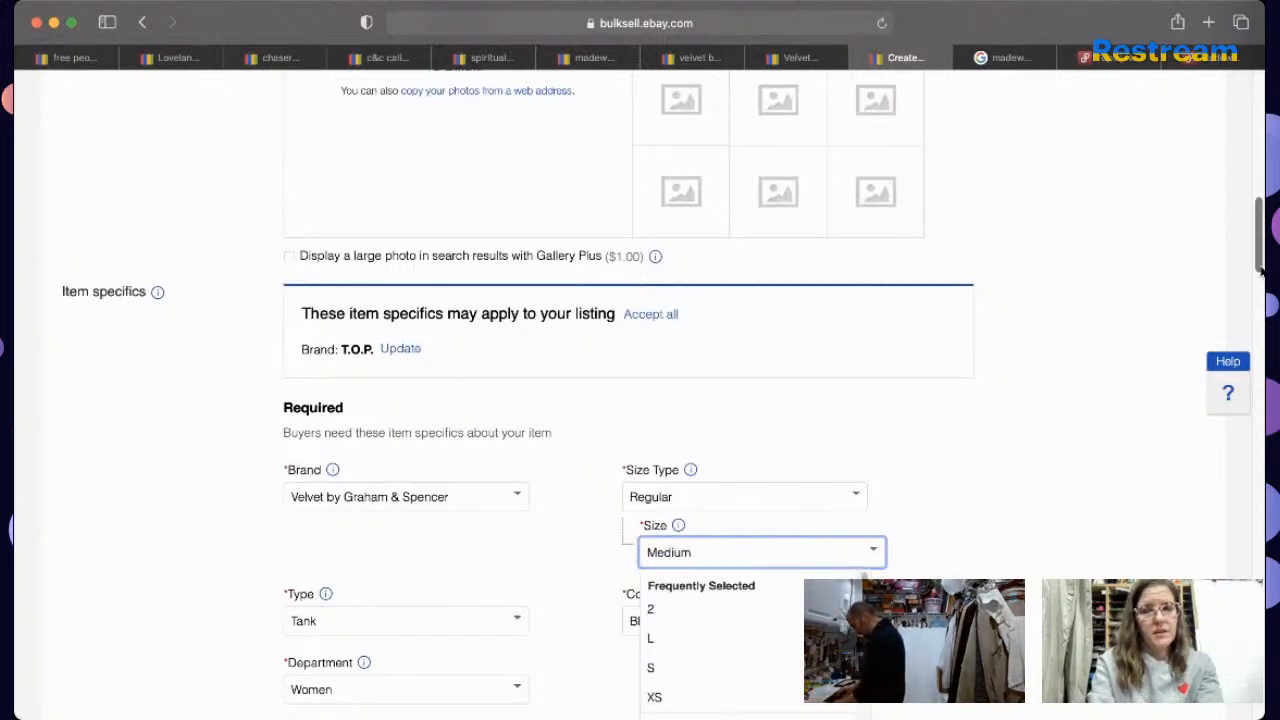
scroll(1261, 272, "down", 2)
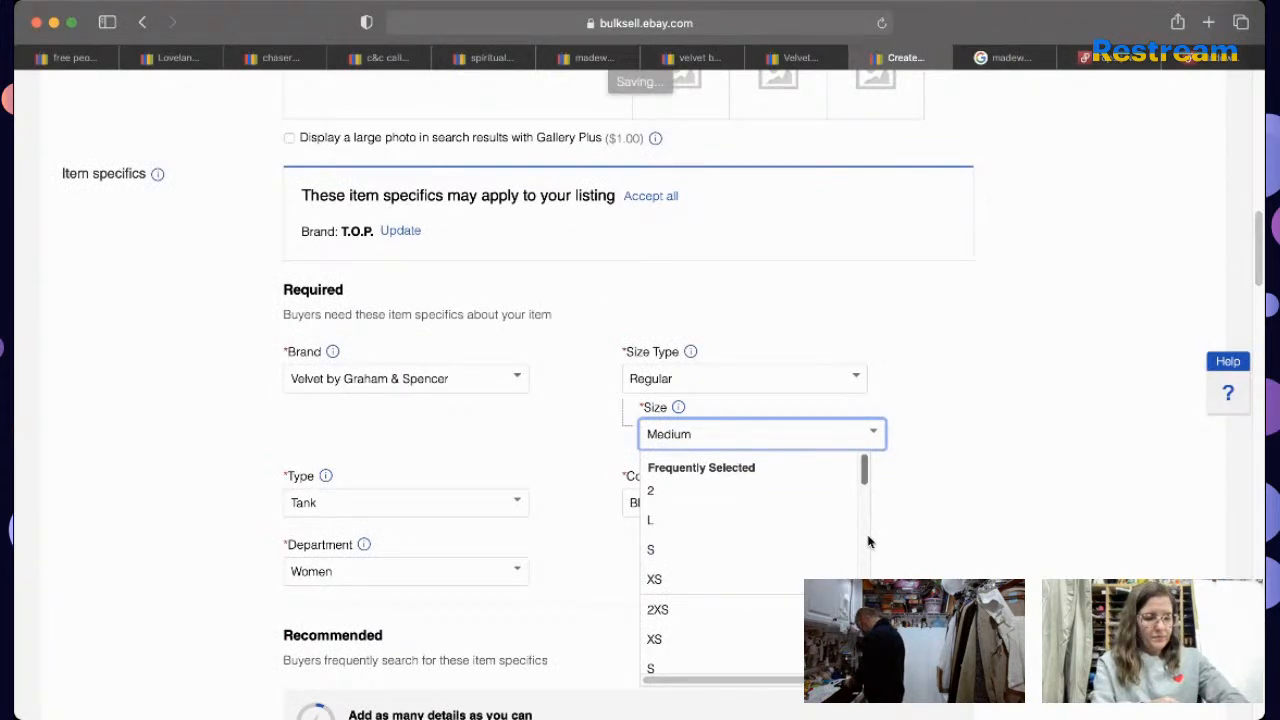
left_click(865, 478)
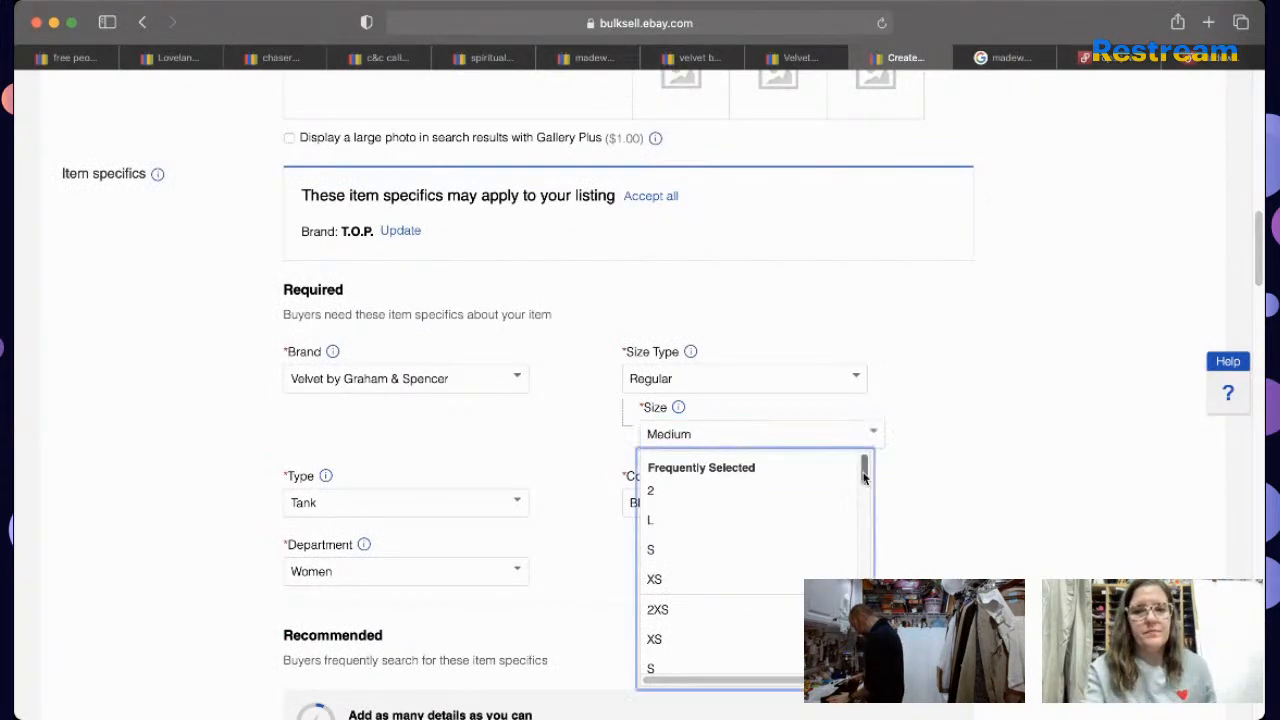
left_click_drag(865, 478, 864, 490)
left_click(757, 588)
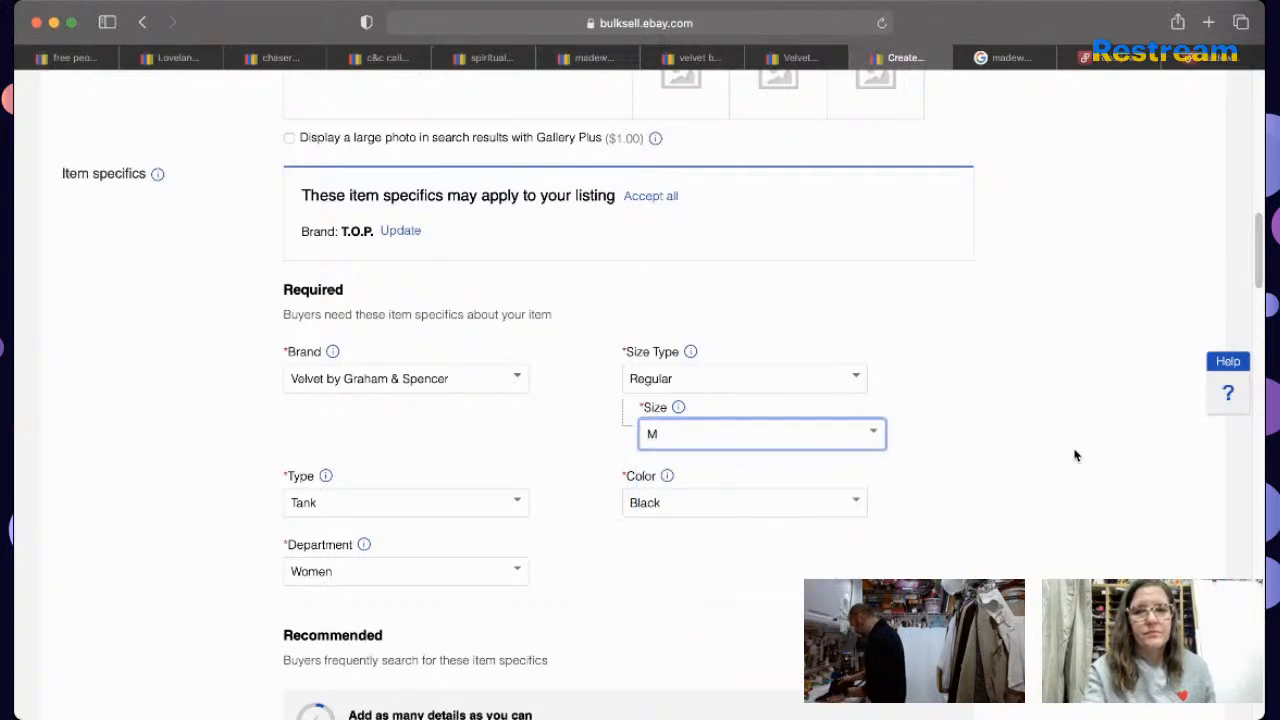
Step: Set the Neckline item specific to Crew Neck
left_click_drag(1256, 250, 1247, 315)
left_click(849, 236)
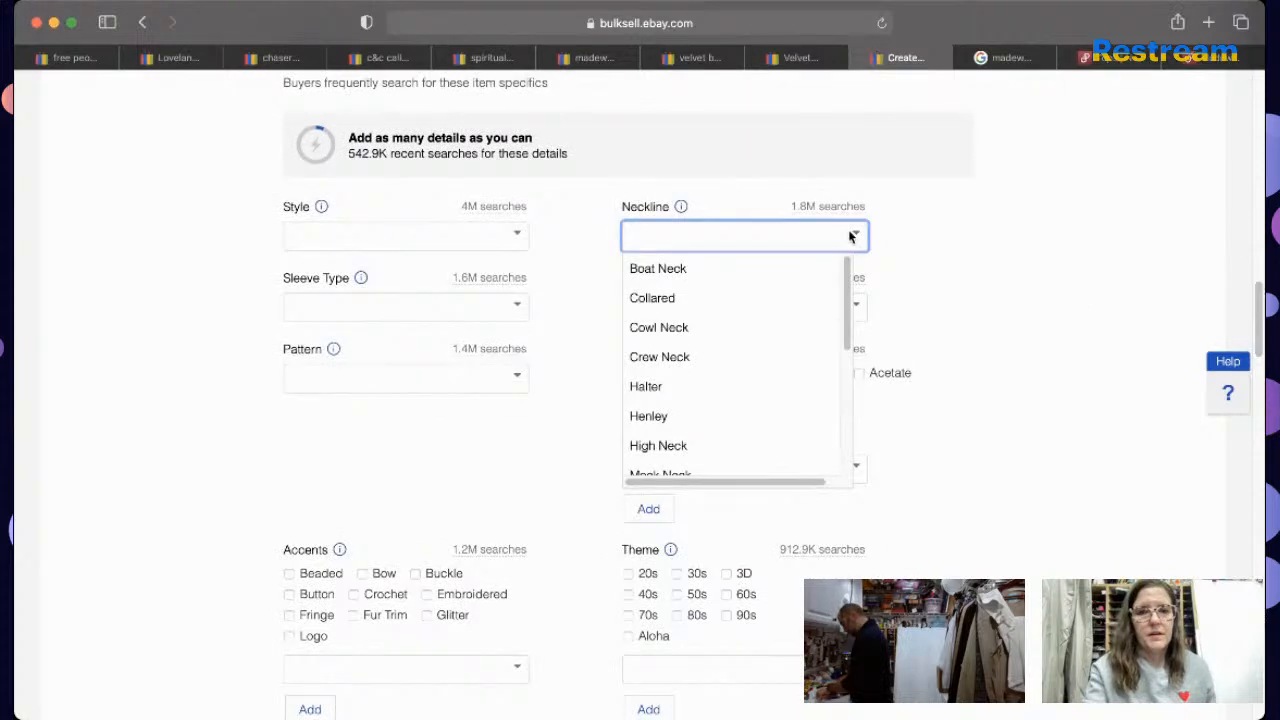
left_click(821, 358)
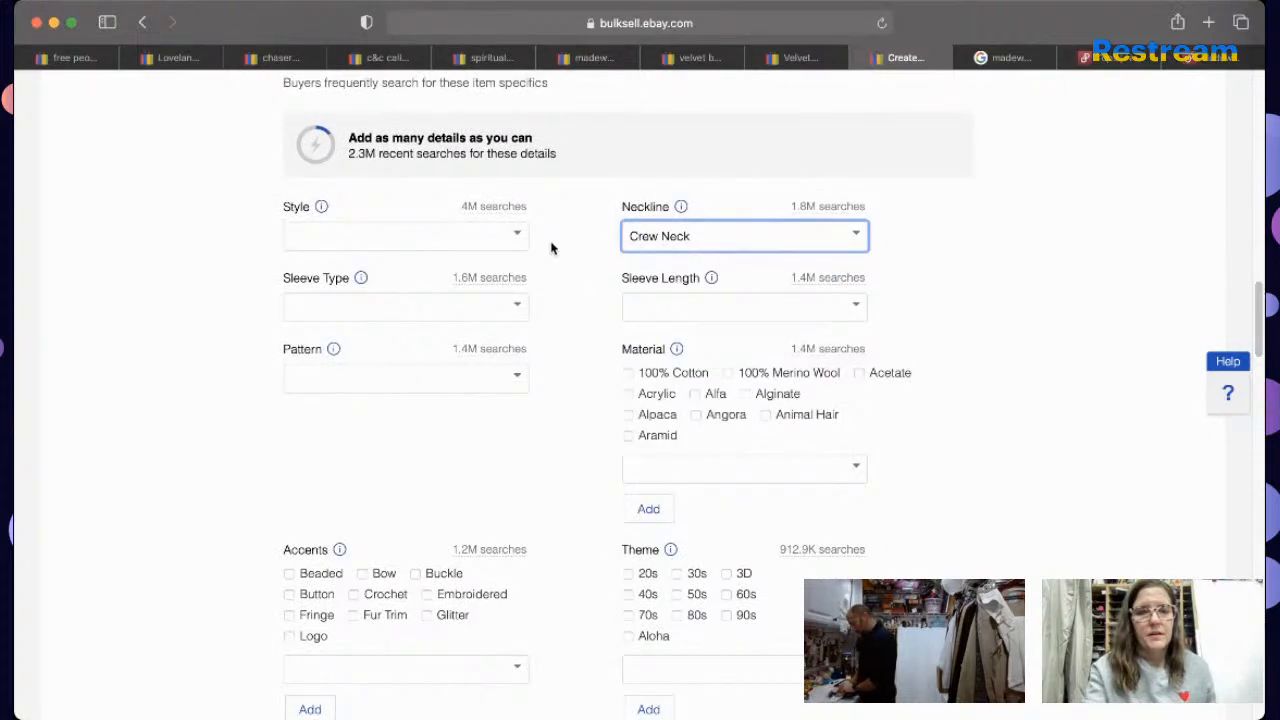
left_click(549, 296)
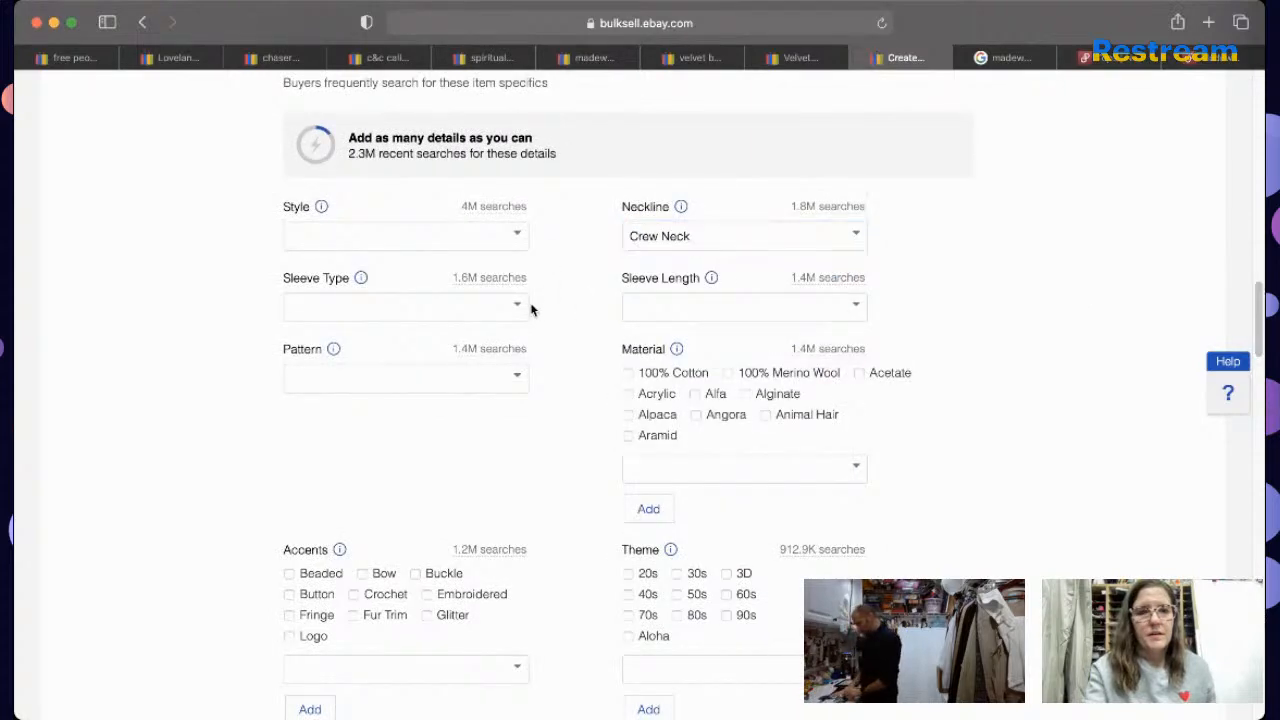
Step: Set the Pattern item specific to Solid and the Sleeve Length to Sleeveless
left_click(500, 379)
type("solid")
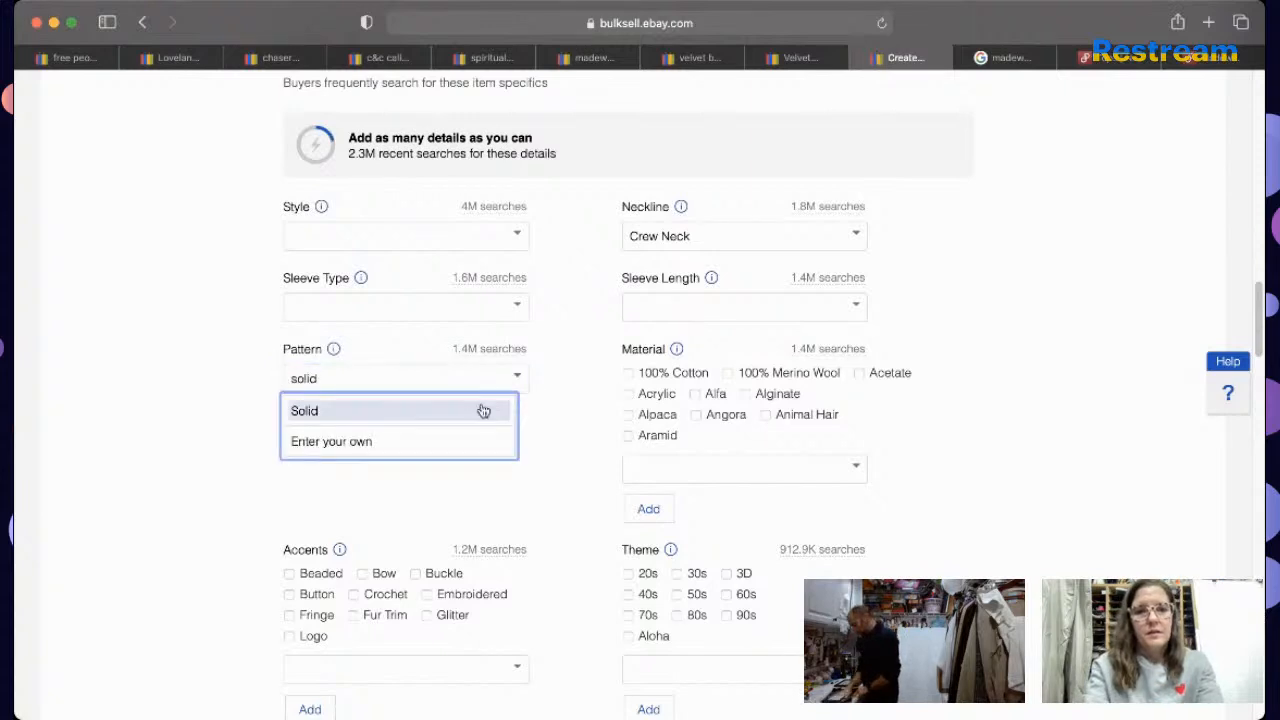
left_click(480, 409)
left_click(856, 305)
left_click(808, 341)
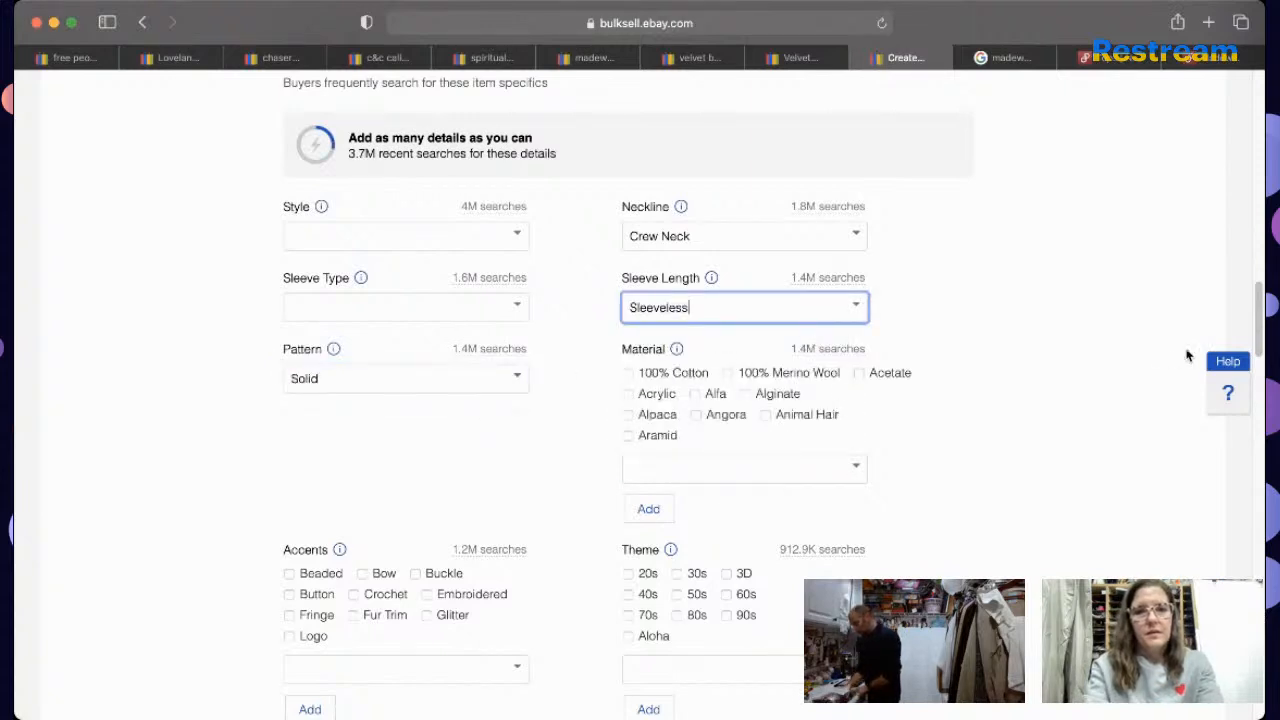
Step: Set the Occasion item specific to Casual
left_click_drag(1258, 292, 1248, 366)
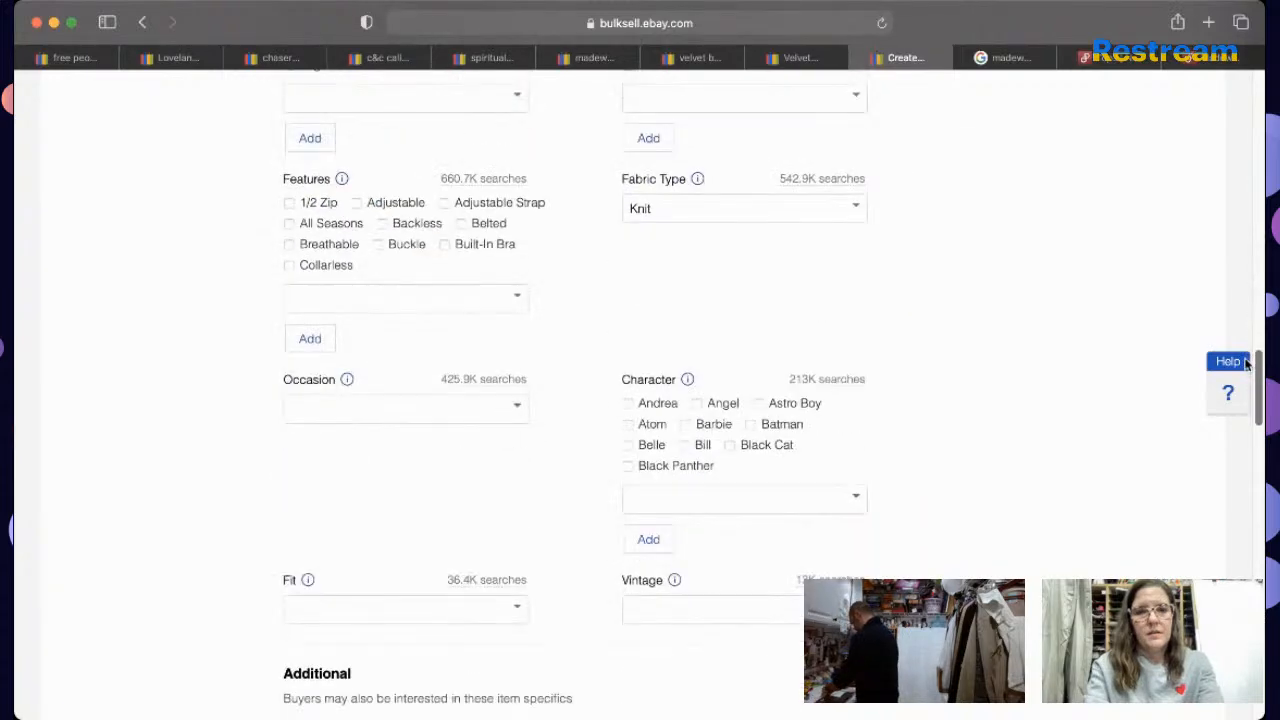
left_click(506, 405)
left_click(497, 464)
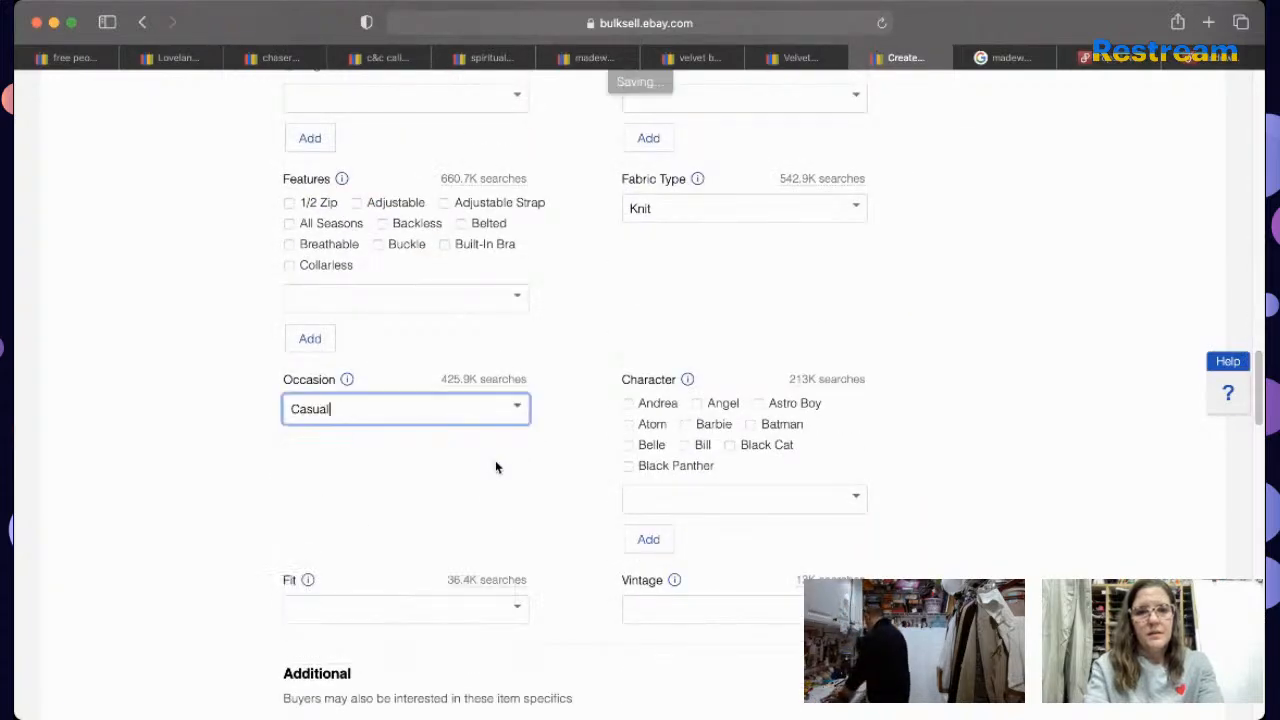
Step: Set the Fit item specific to Relaxed and Vintage to No
left_click(506, 607)
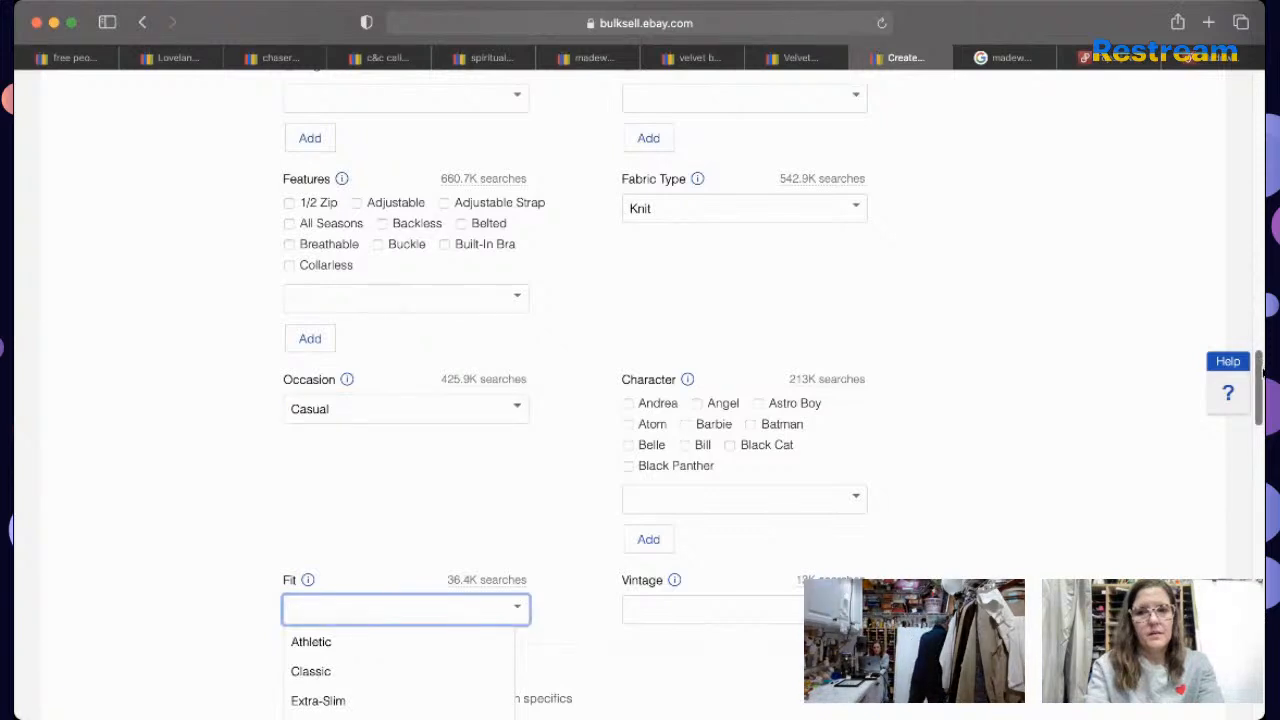
scroll(871, 514, "down", 5)
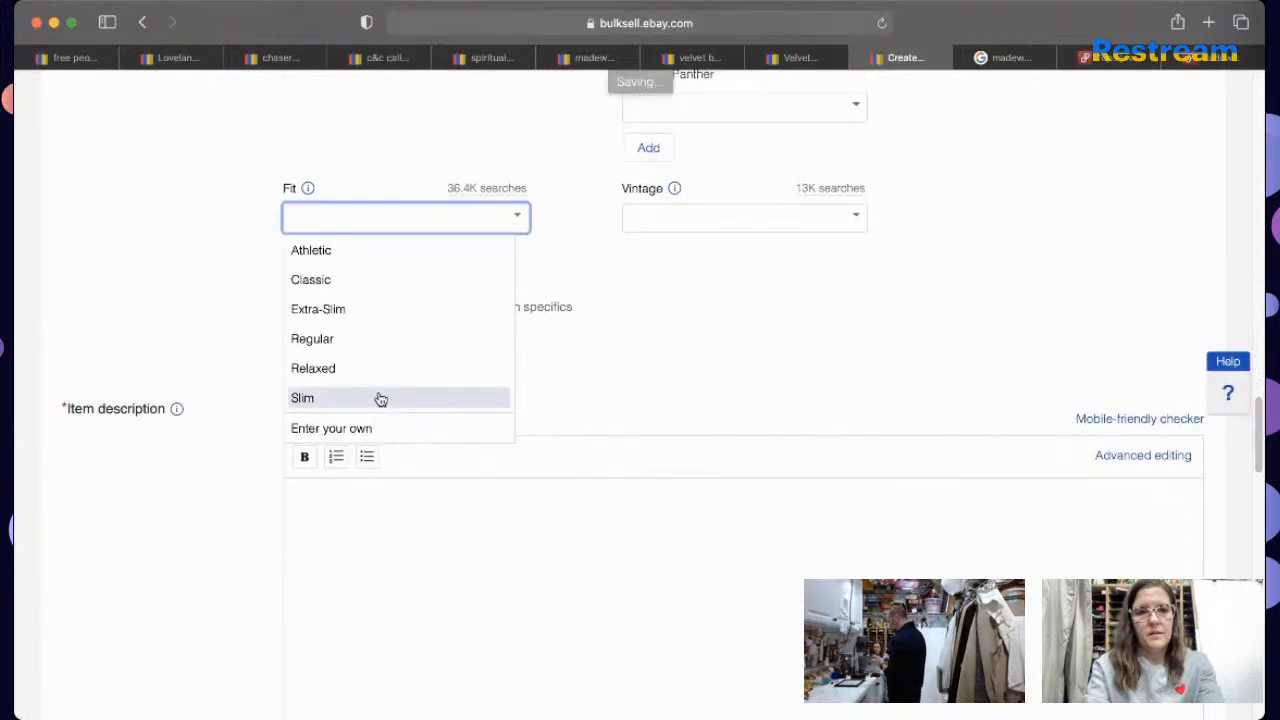
left_click(380, 367)
left_click(845, 219)
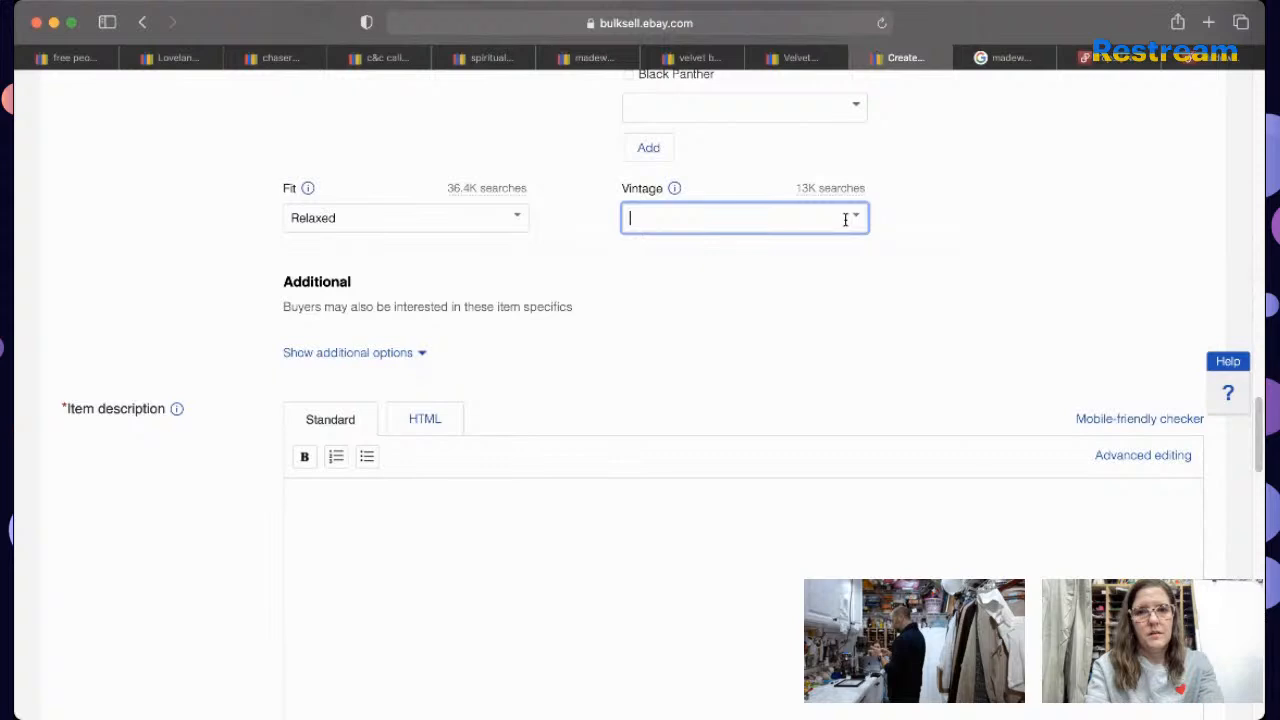
left_click(823, 289)
Step: Copy the full listing title into the item description as its first line
scroll(1251, 423, "up", 15)
triple_click(799, 259)
key("cmd+c")
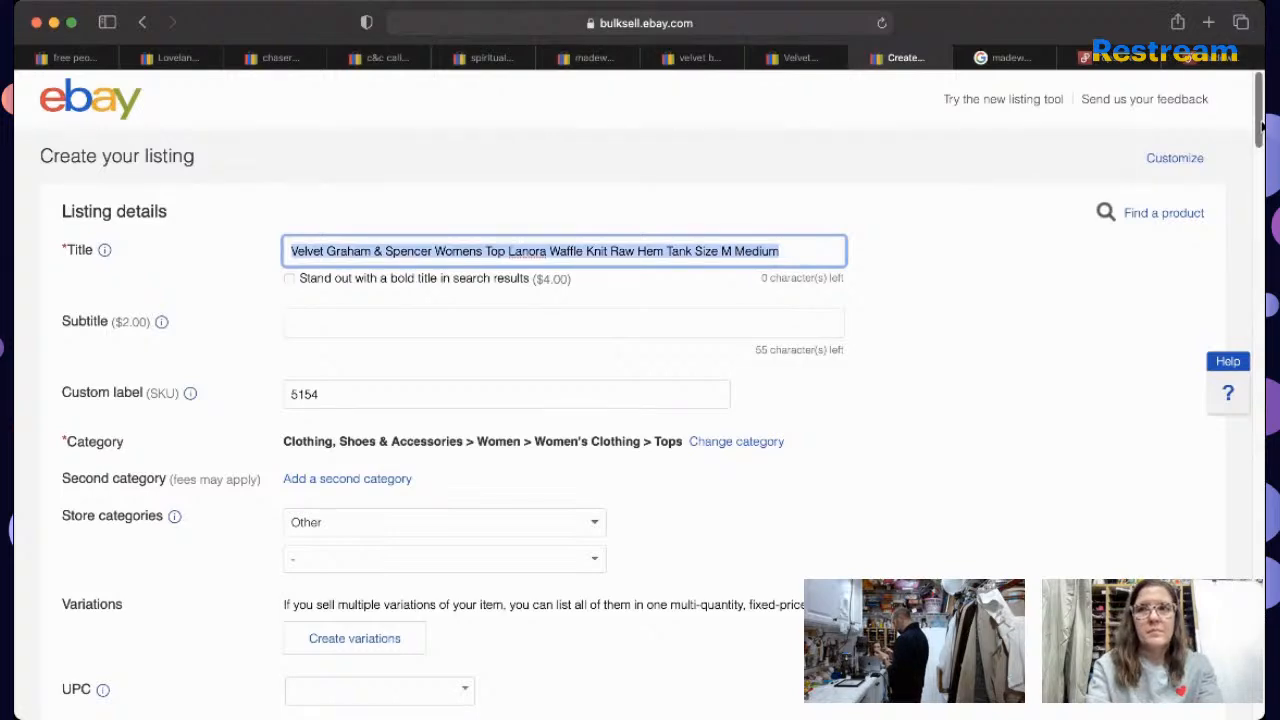
left_click_drag(1262, 122, 1215, 342)
scroll(1215, 342, "down", 10)
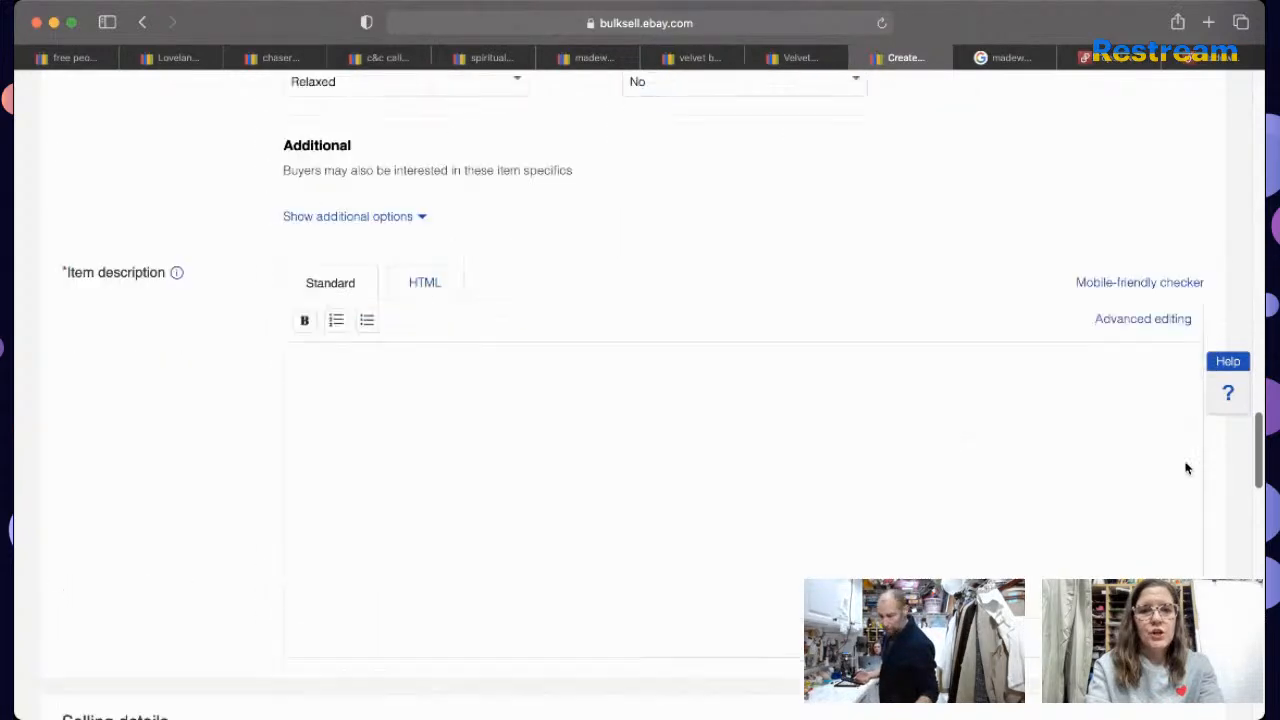
left_click(1143, 477)
key("cmd+v")
Step: Add the line "Brand New without Original Velvet Tags" below the title in the item description
key("Return")
type("e")
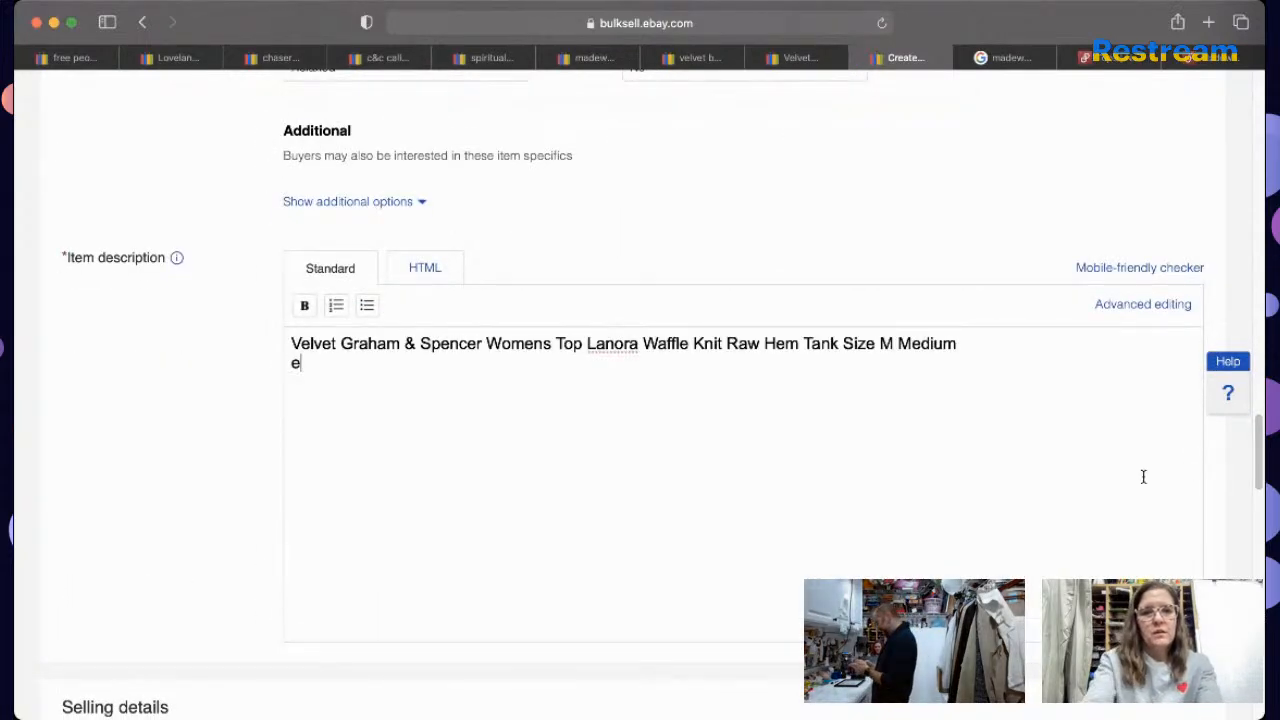
type("$Brand")
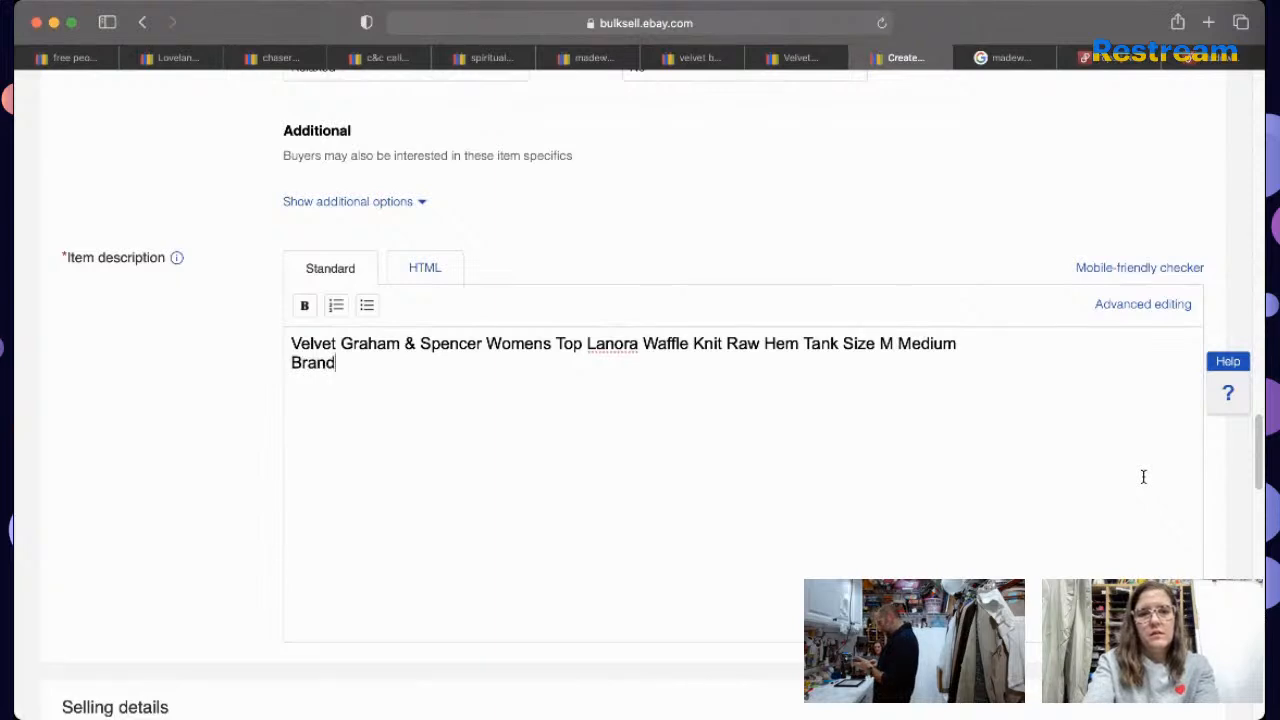
type(" New withou")
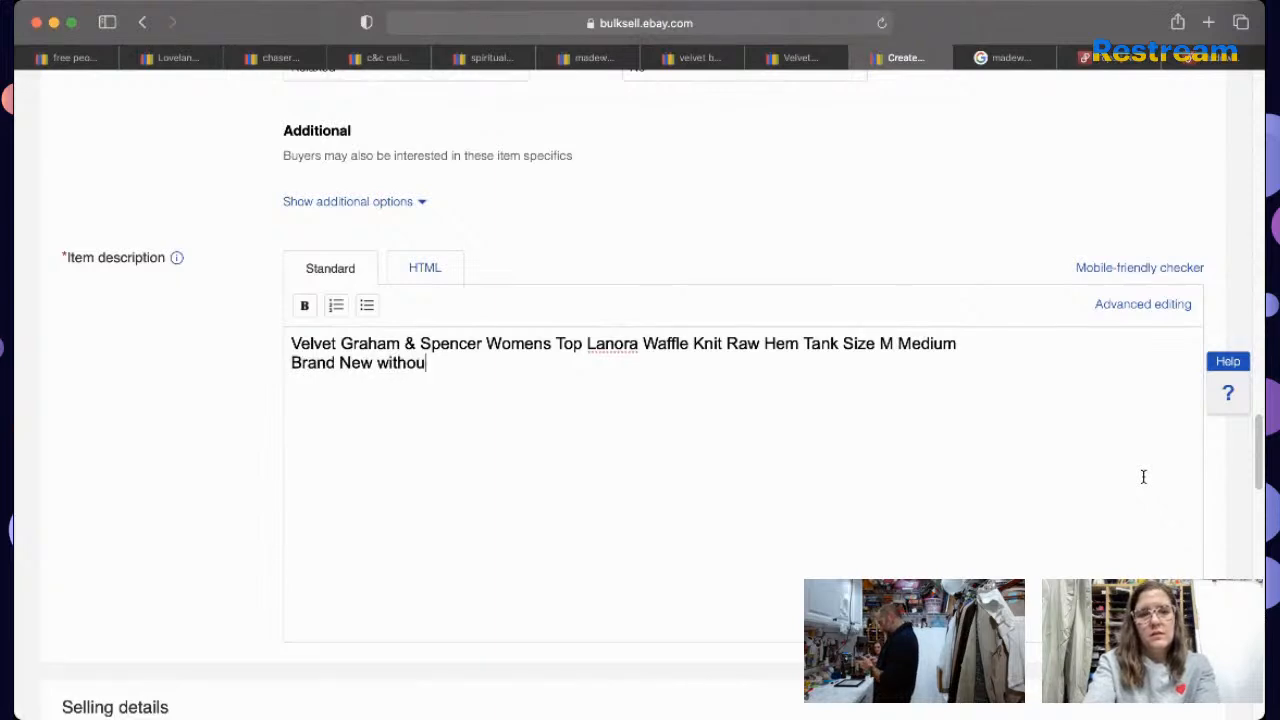
type("t Original V")
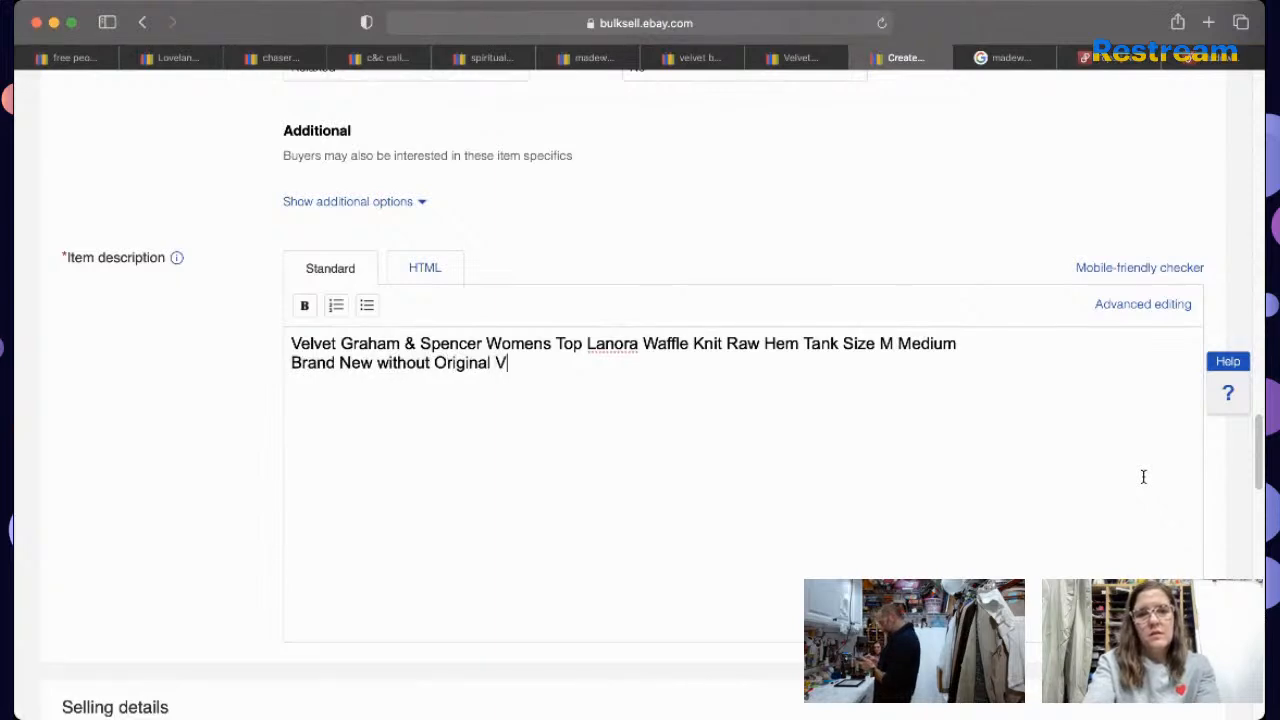
type("elvet Tags")
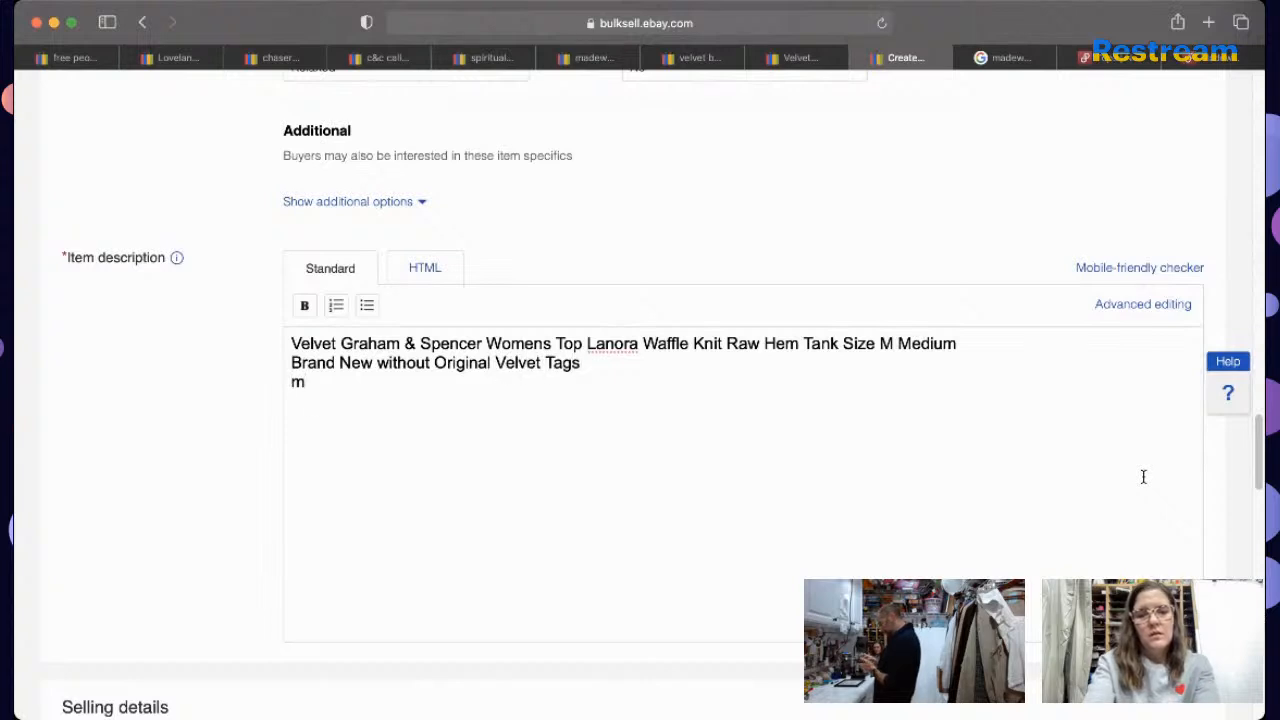
Step: Add the description lines "Please See Detailed Measurements in the Photos." and "Perfect Staple Piece for your Capsule Wardrobe. Dress up or down."
type("Please See Detailed Measurements in the Photos. Perf")
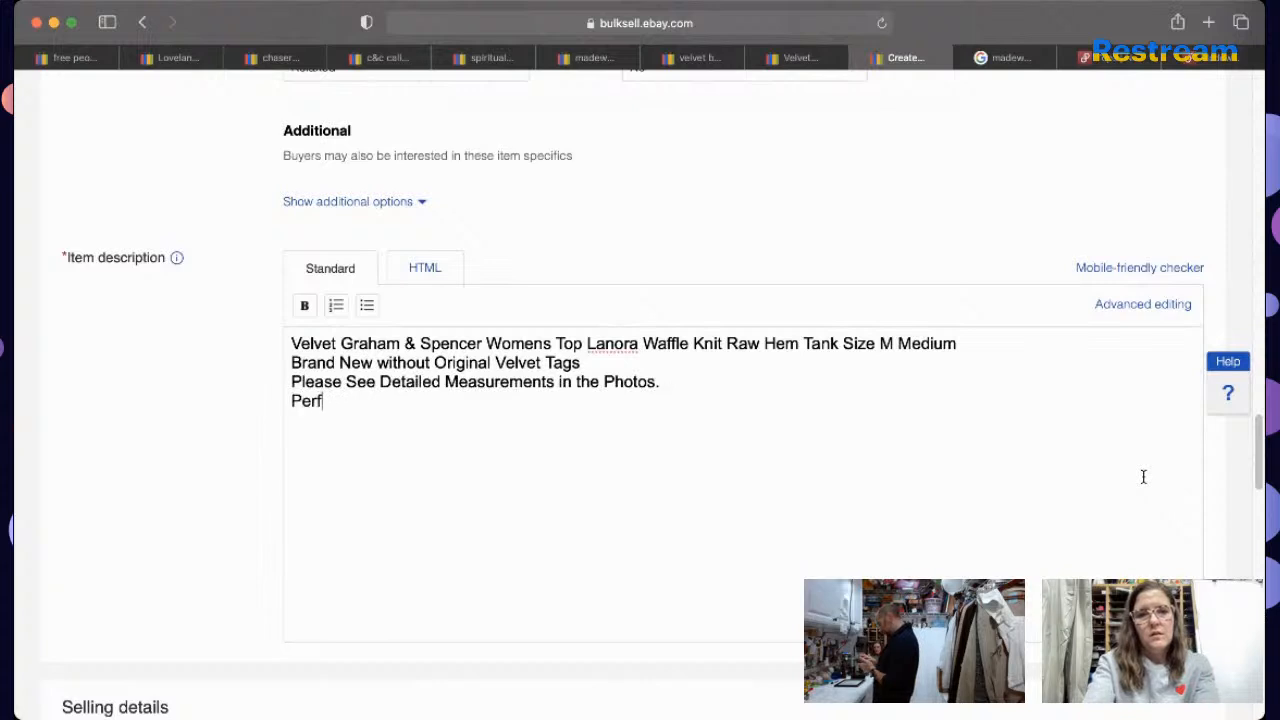
type("ect Staple Pie")
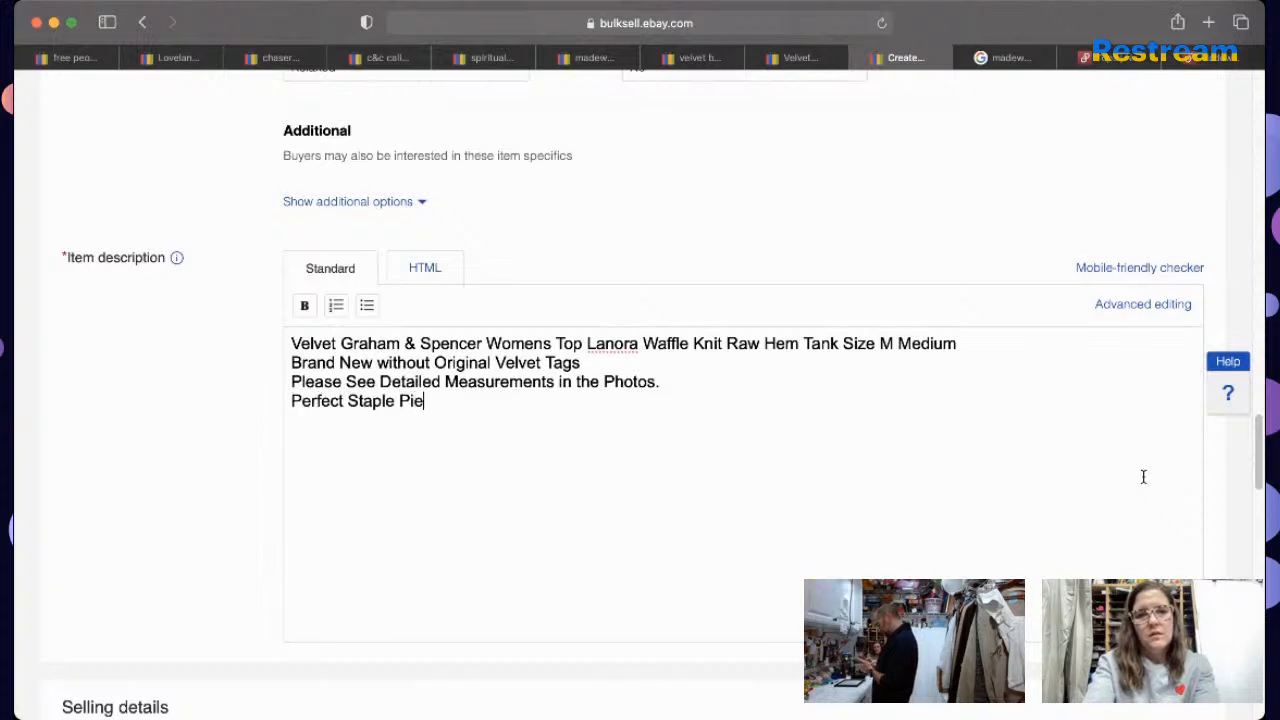
type("ce for your Capsule")
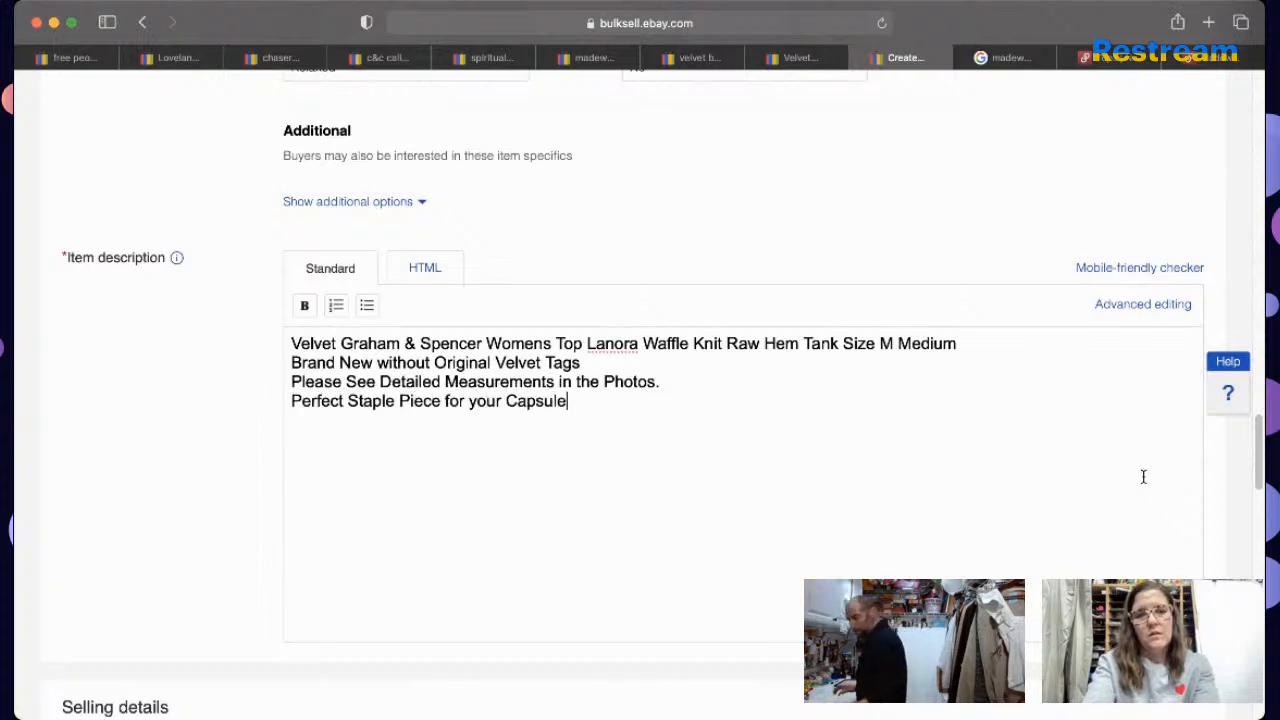
type(" Wardrobe. Dre")
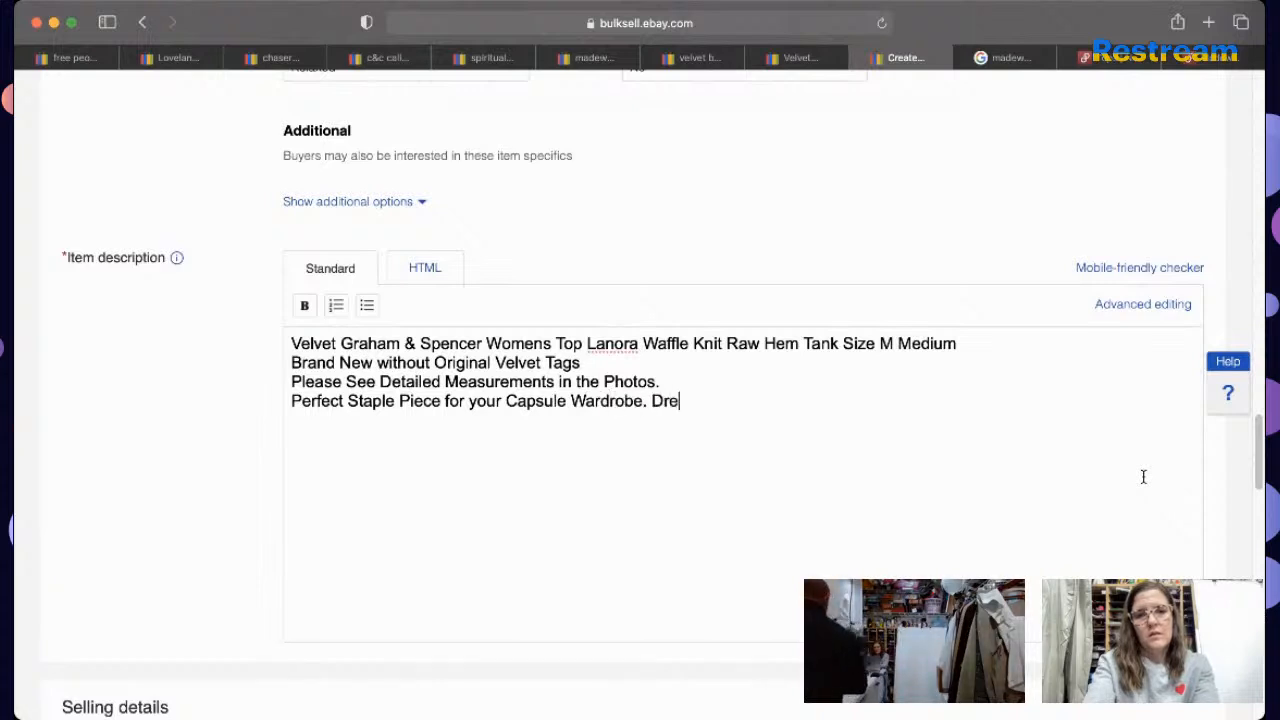
type("ss up or down.")
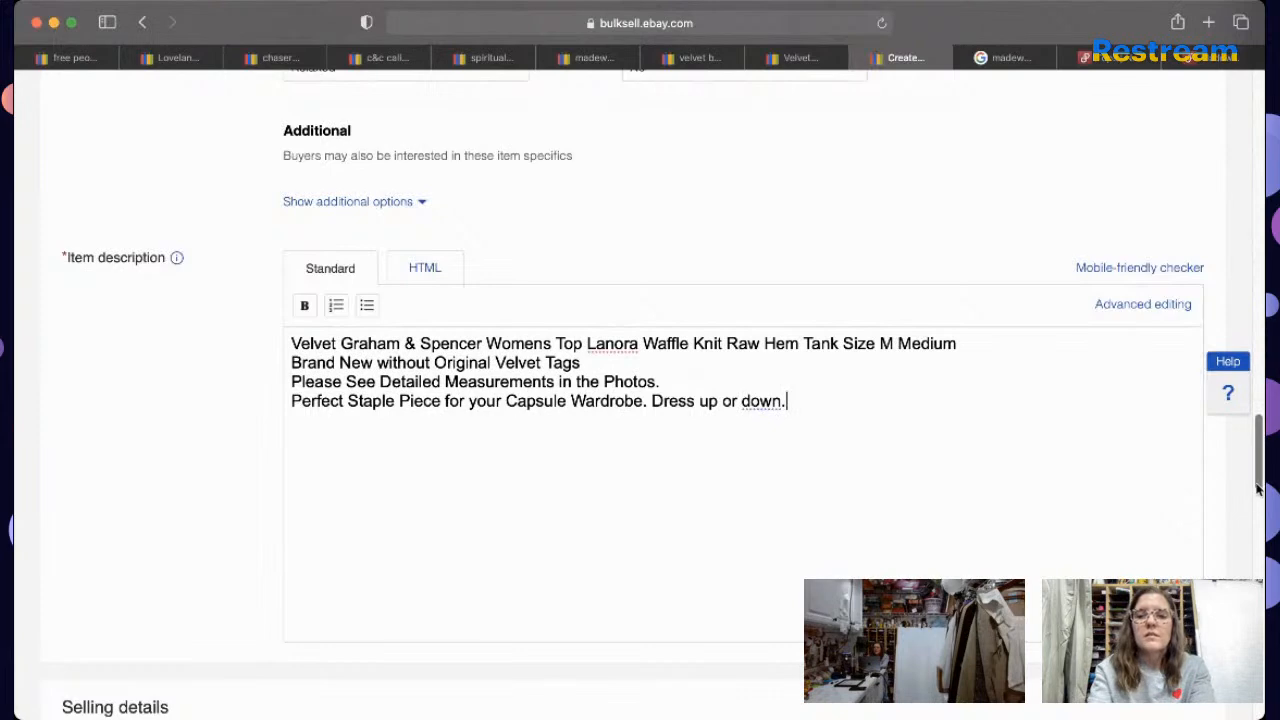
Step: Upload the black tank's photos to the listing and remove the plain fabric close-up
left_click_drag(1257, 487, 1257, 223)
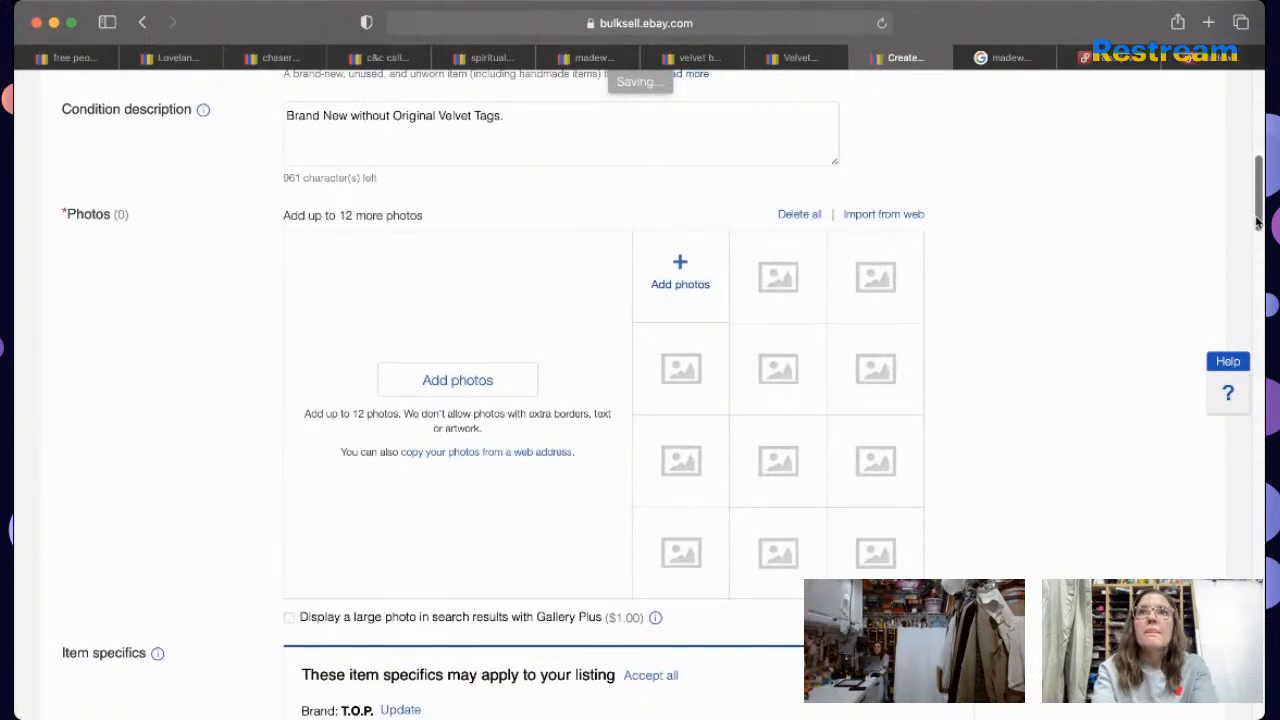
key("super+Tab")
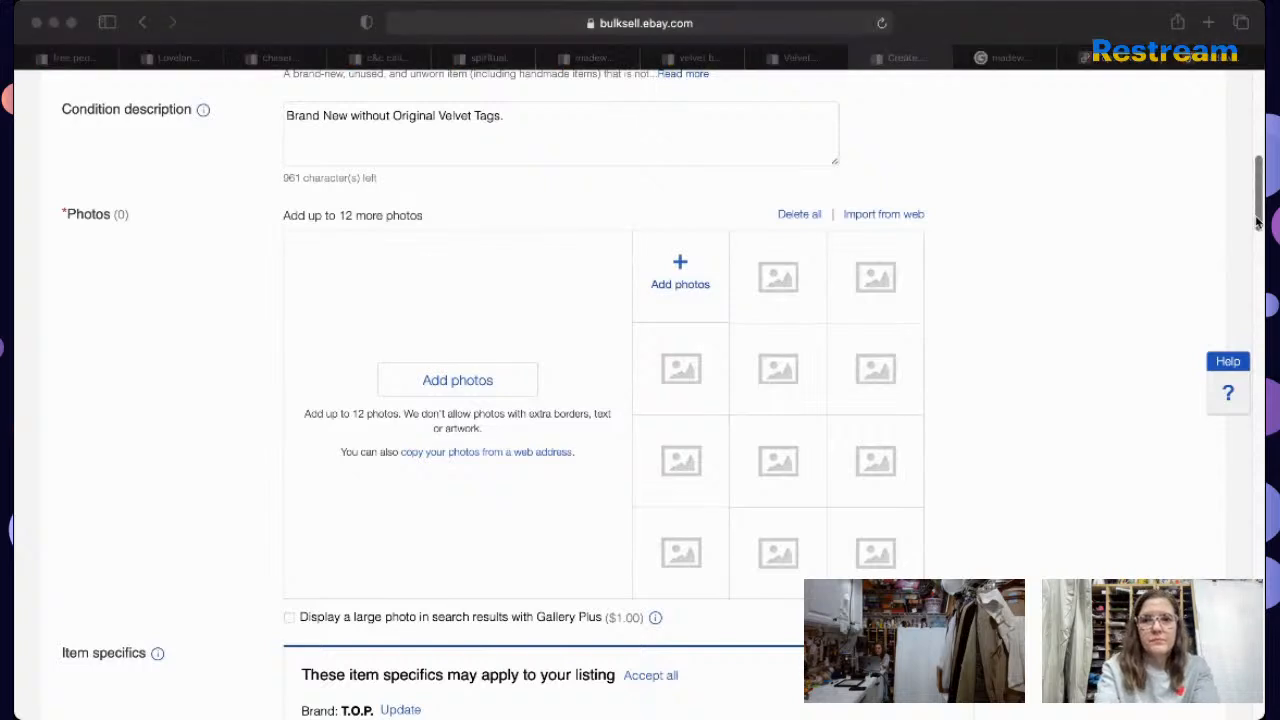
left_click_drag(812, 426, 690, 281)
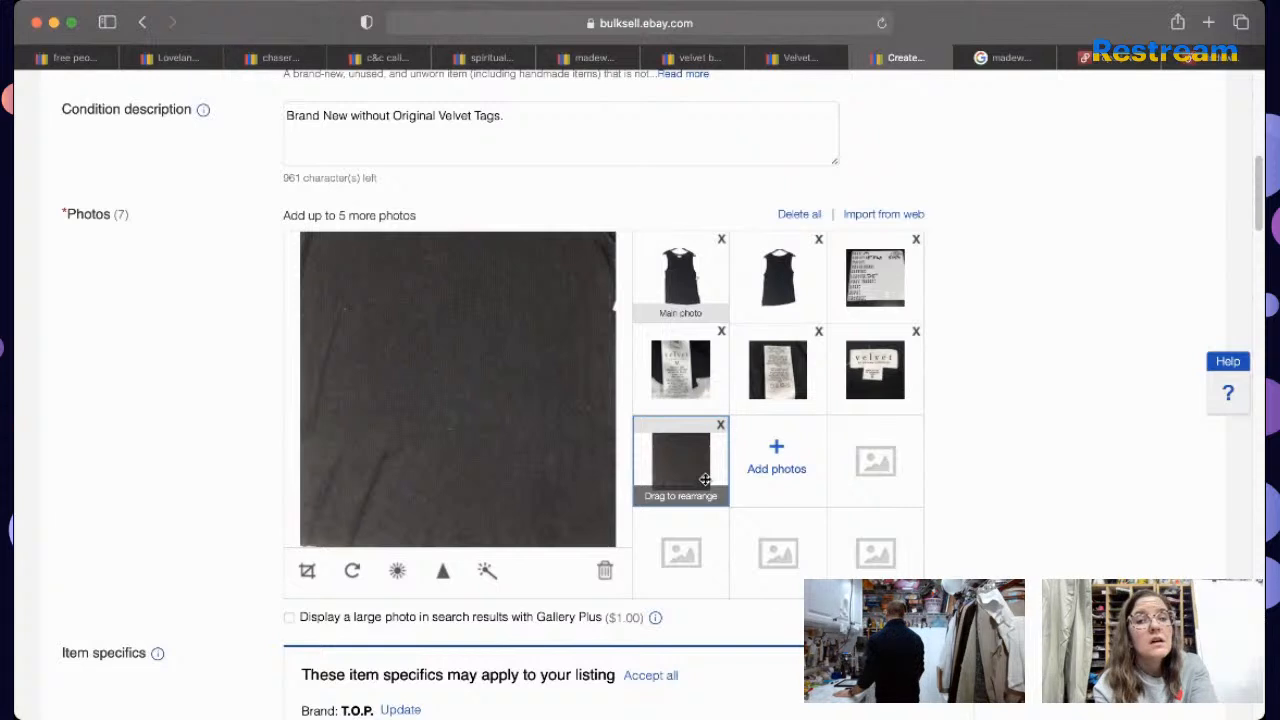
left_click(720, 426)
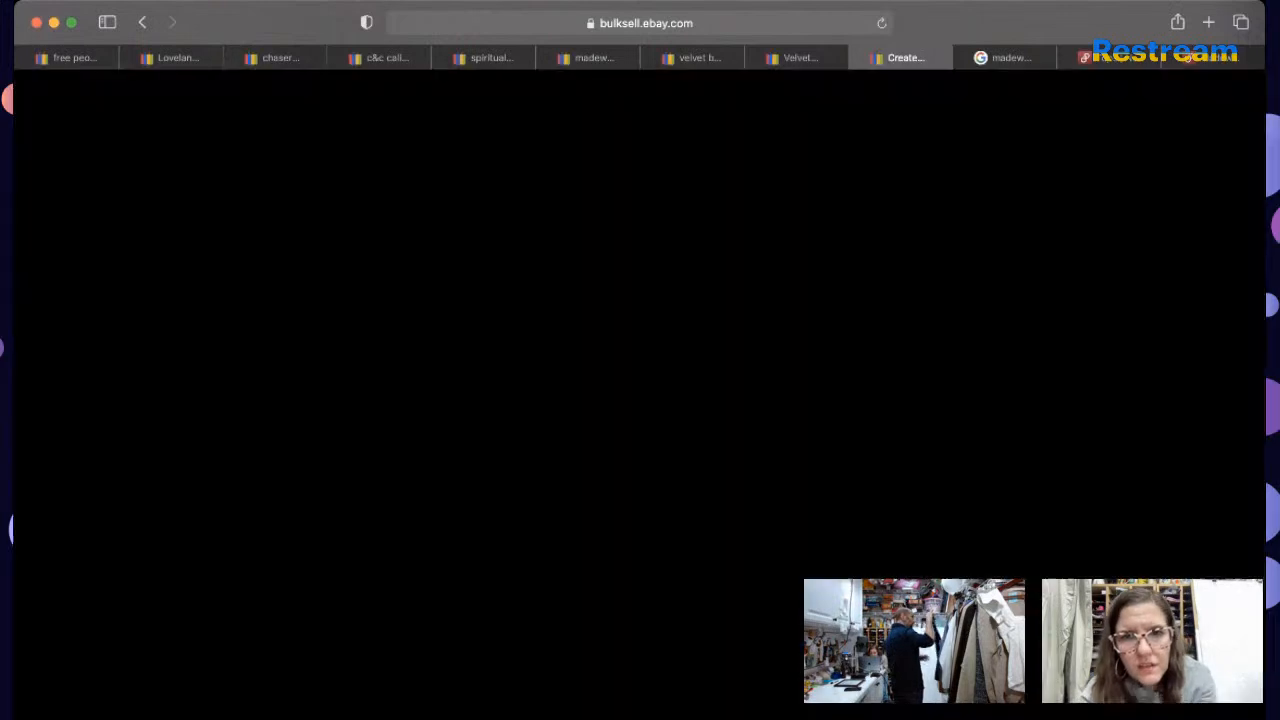
Step: Try the automatic enhancement on the main photo of the tank and discard it
left_click(709, 285)
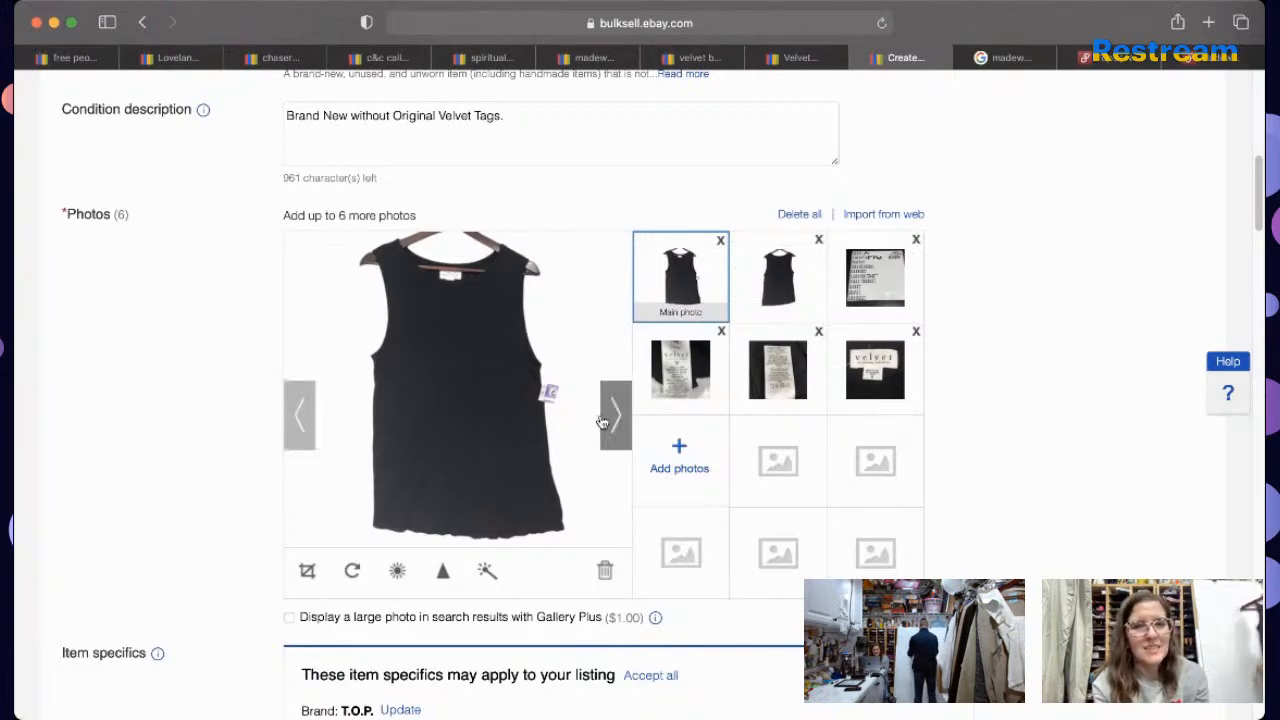
left_click(484, 572)
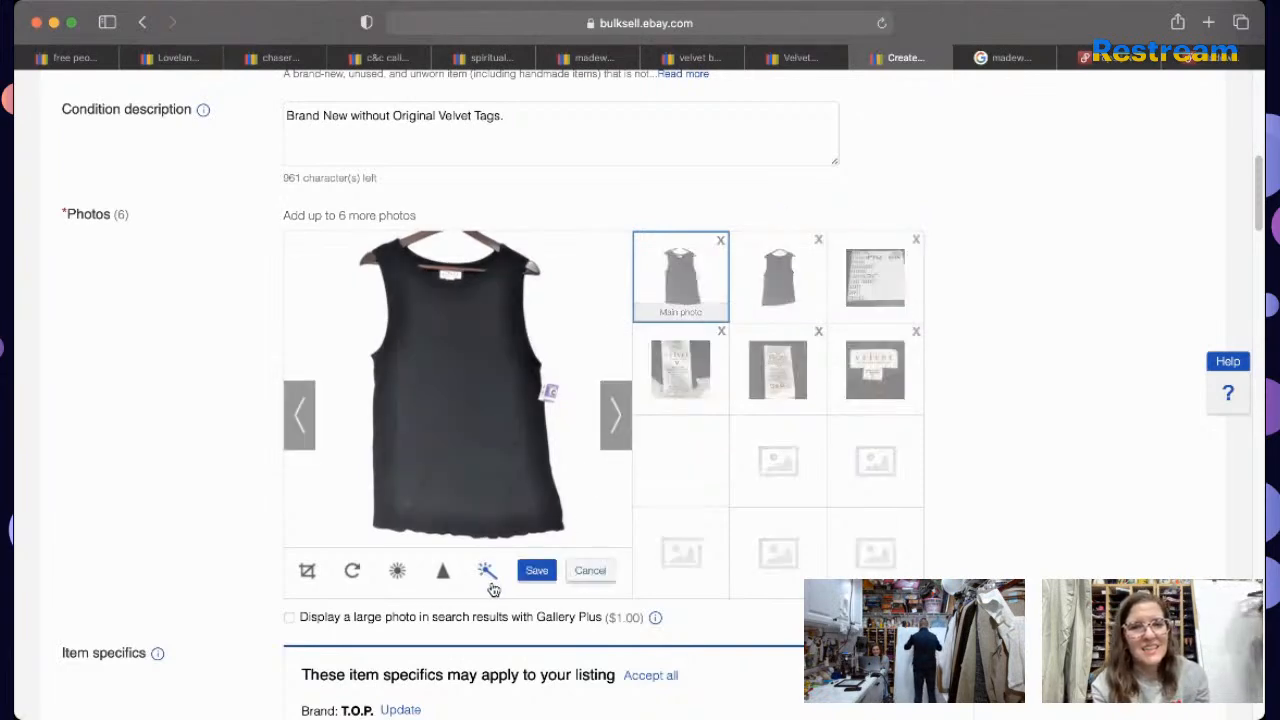
left_click(589, 570)
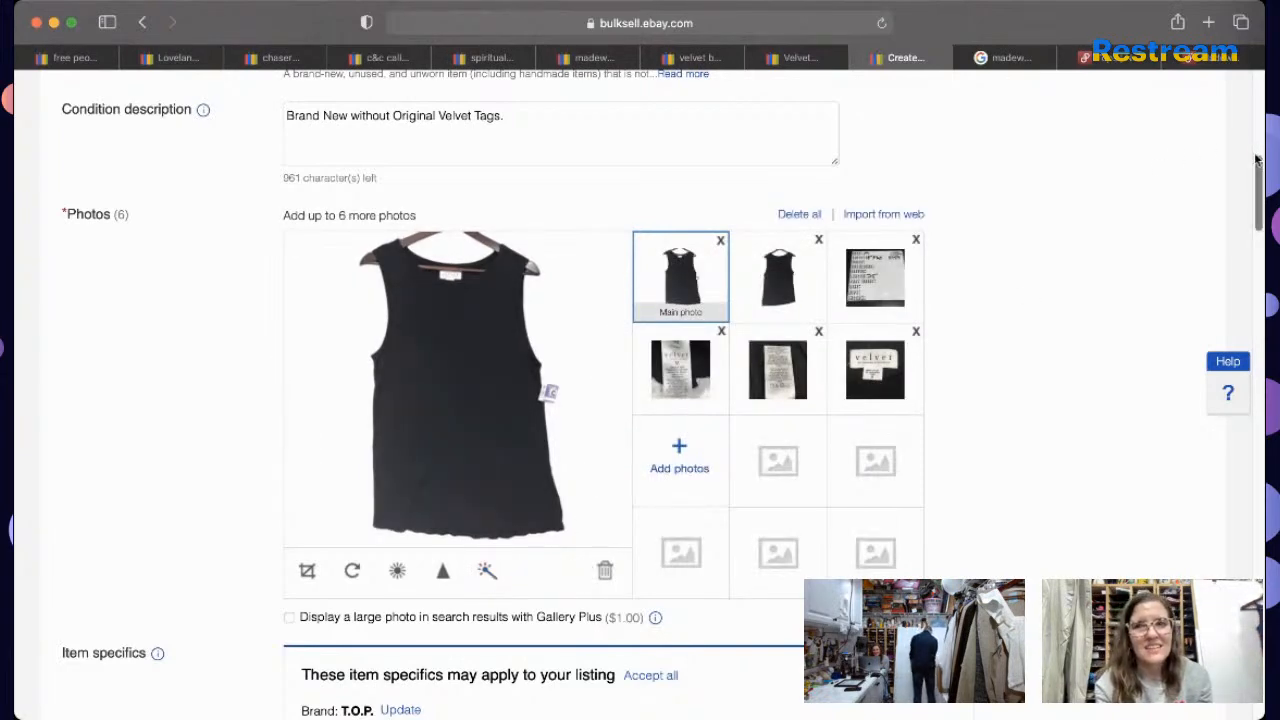
Step: Add the stock photo of the model wearing the tank and move it to the main photo position
left_click(713, 477)
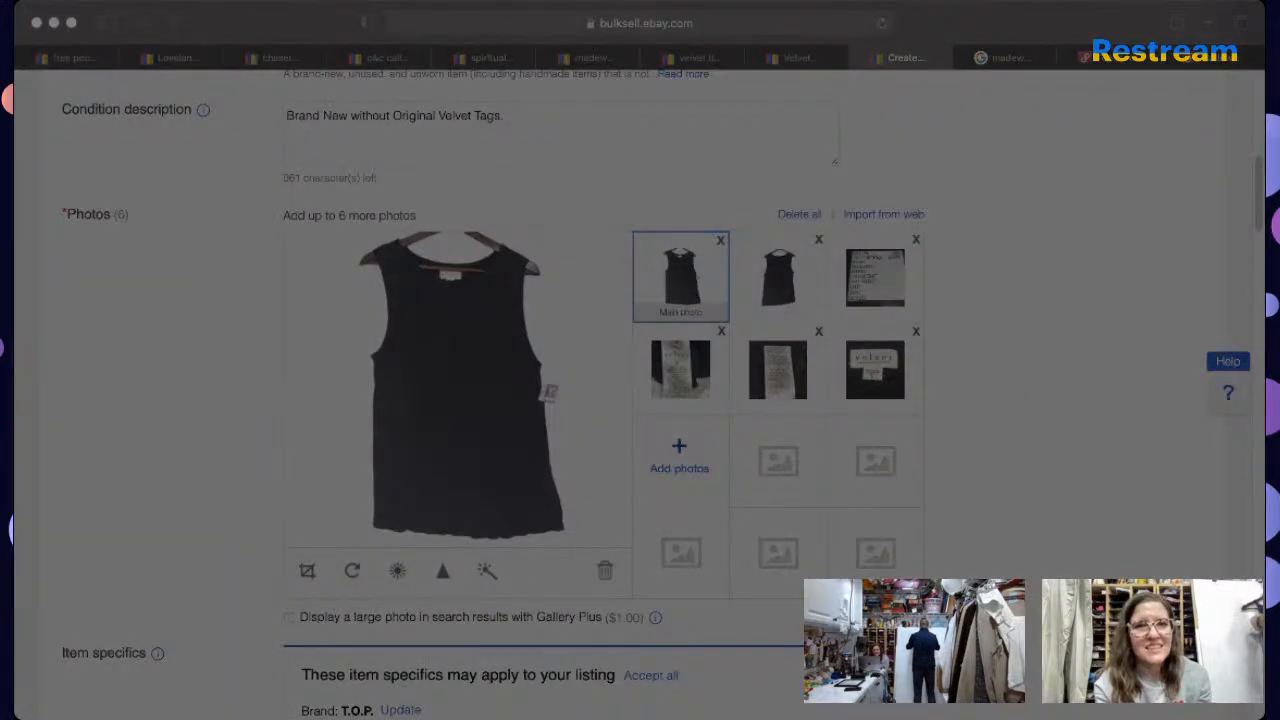
double_click(476, 298)
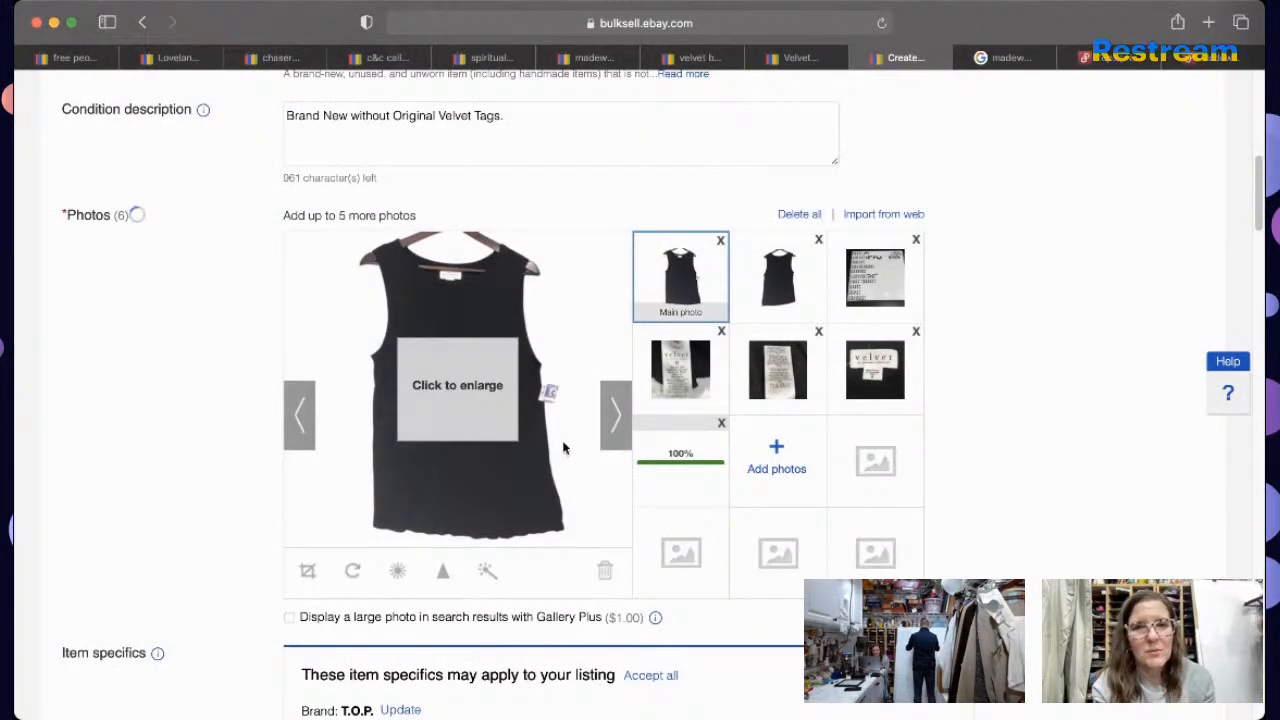
left_click_drag(680, 460, 690, 282)
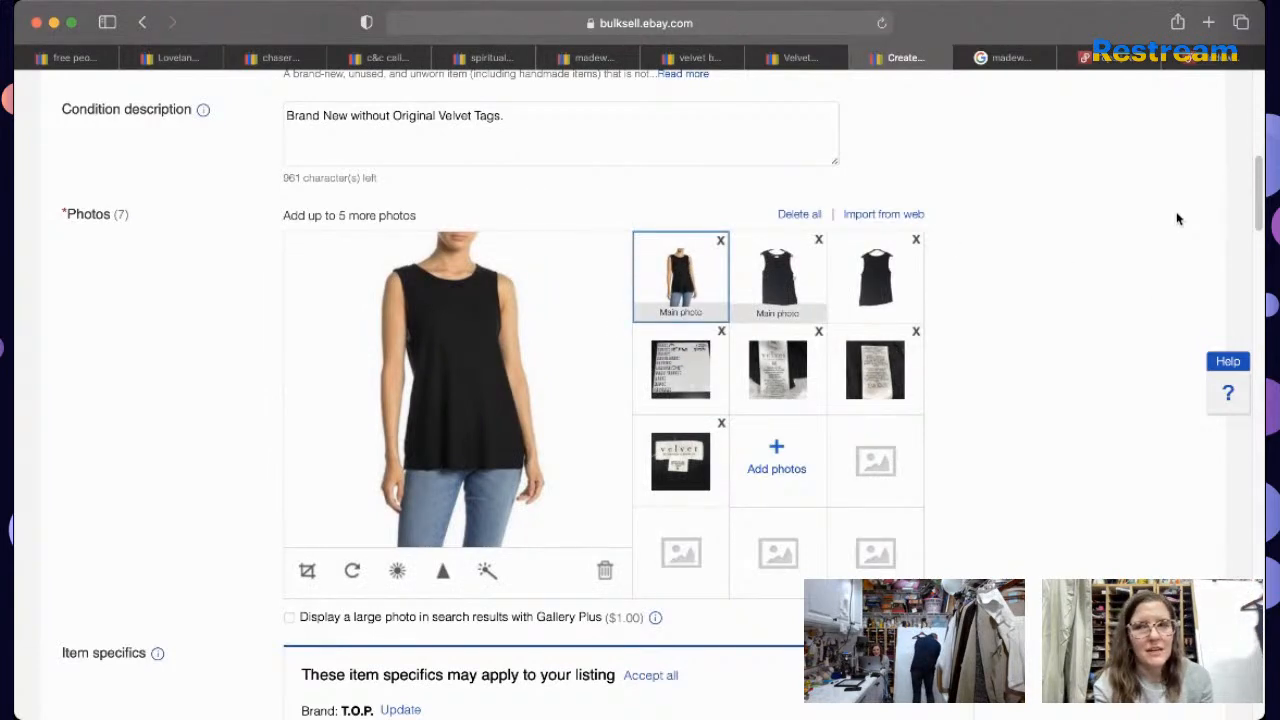
Step: Review the item specifics, description and selling details of the tank listing
scroll(1237, 251, "down", 5)
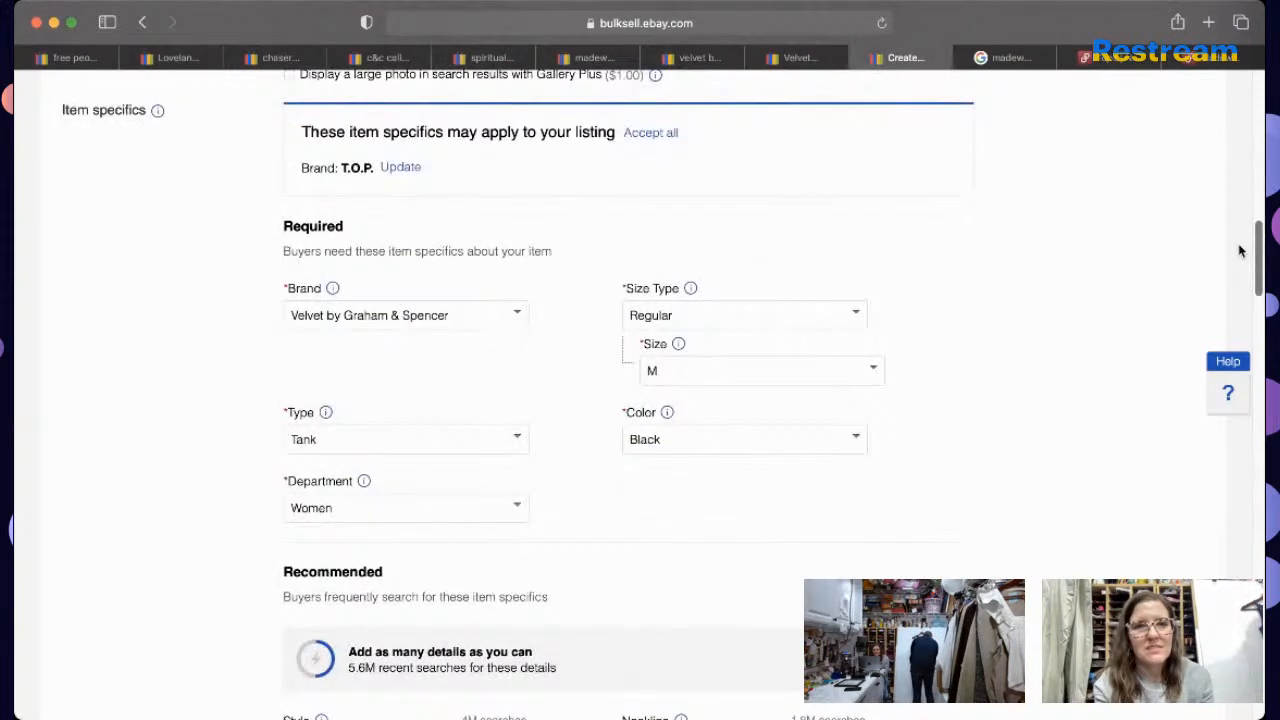
scroll(1230, 270, "down", 6)
scroll(1205, 323, "down", 10)
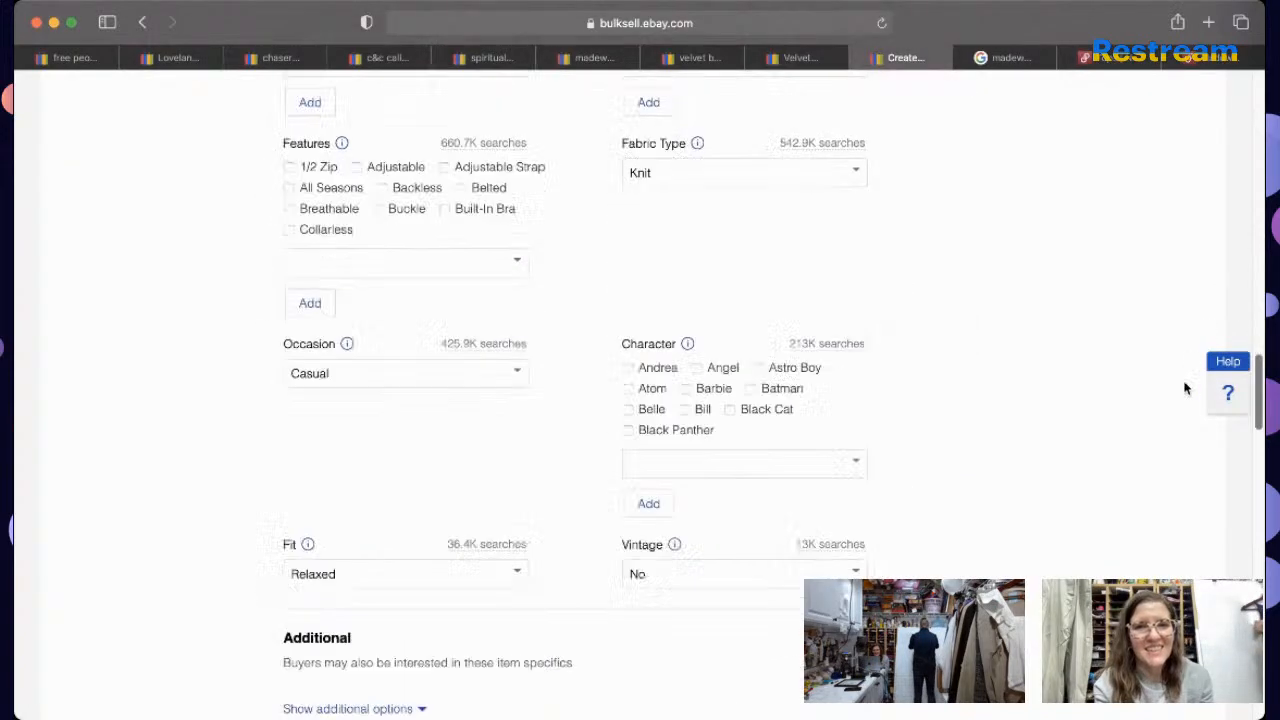
scroll(1160, 475, "up", 3)
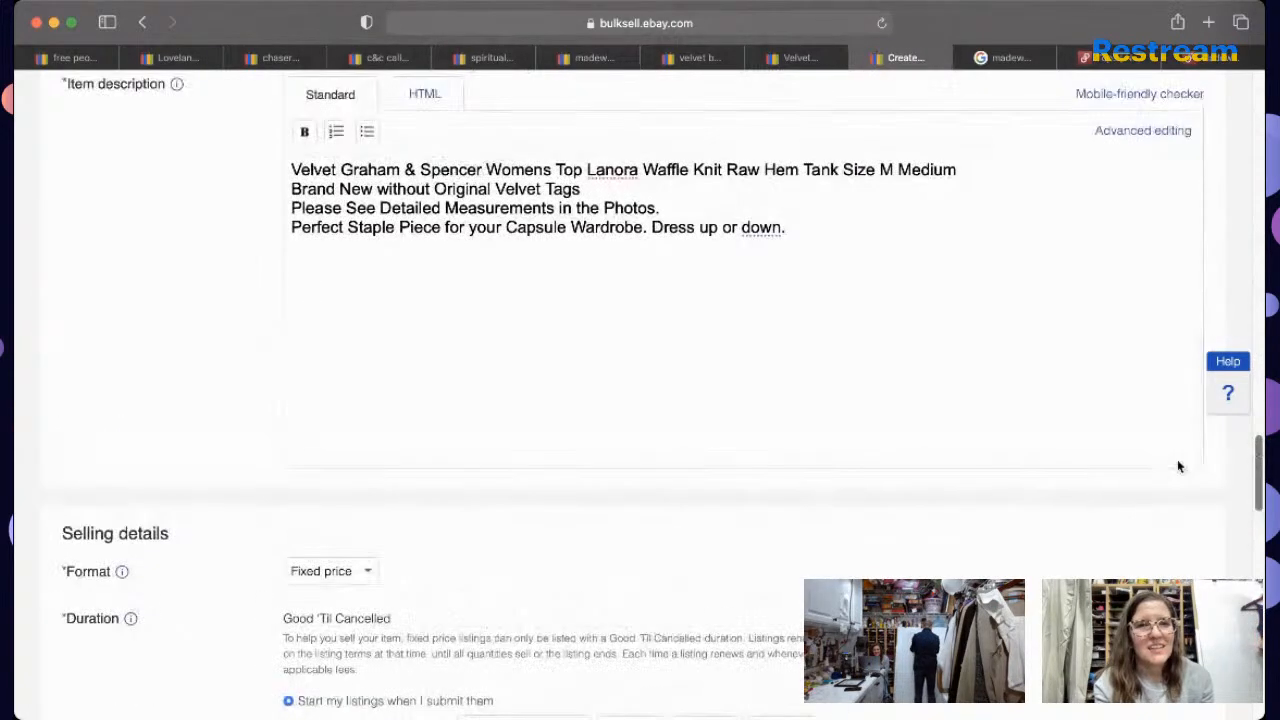
scroll(1177, 459, "down", 5)
scroll(1160, 475, "up", 5)
scroll(1137, 540, "down", 6)
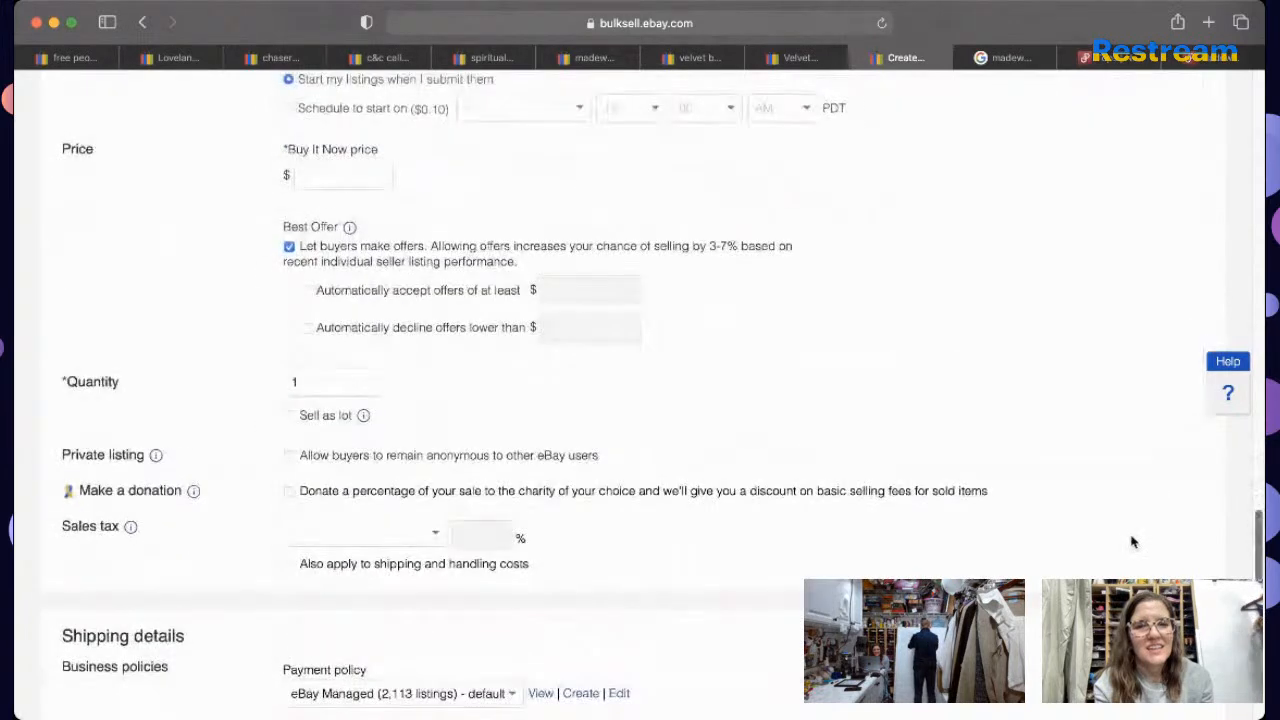
scroll(1137, 531, "up", 2)
scroll(1000, 420, "down", 1)
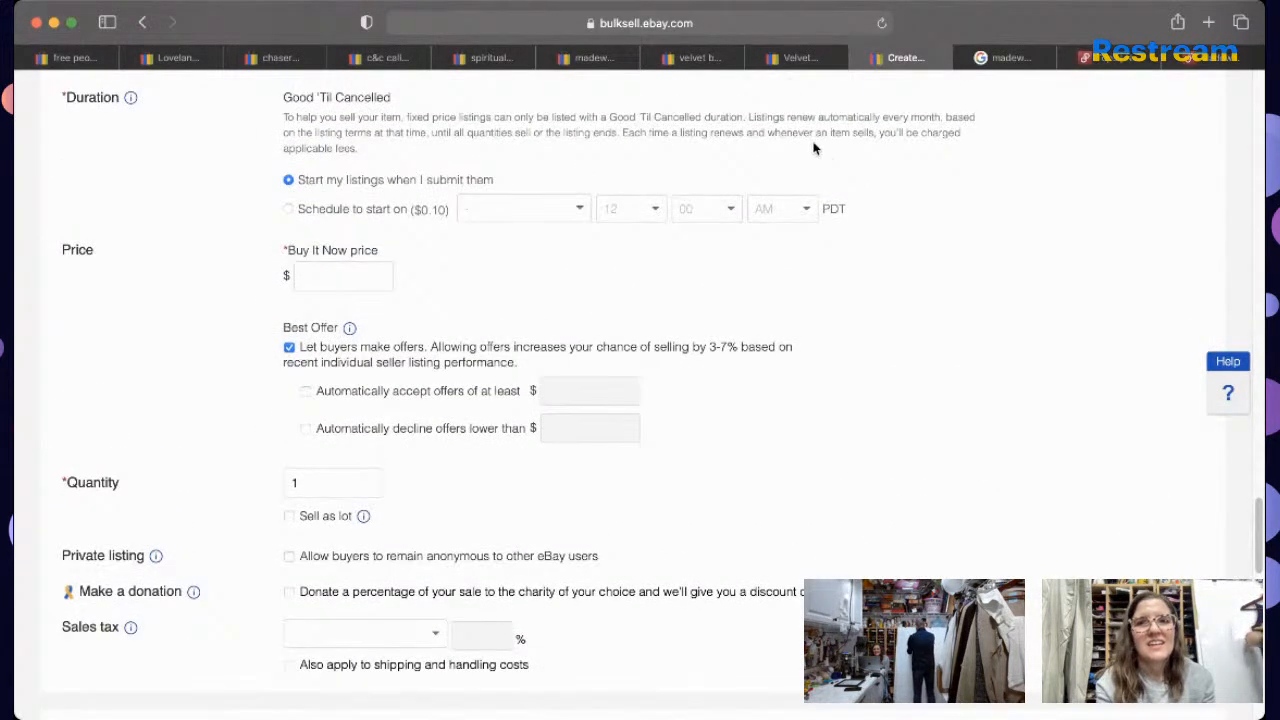
Step: Check the price of the comparable Velvet Lanora tank on eBay and set the Buy It Now price to $24.95
left_click(797, 57)
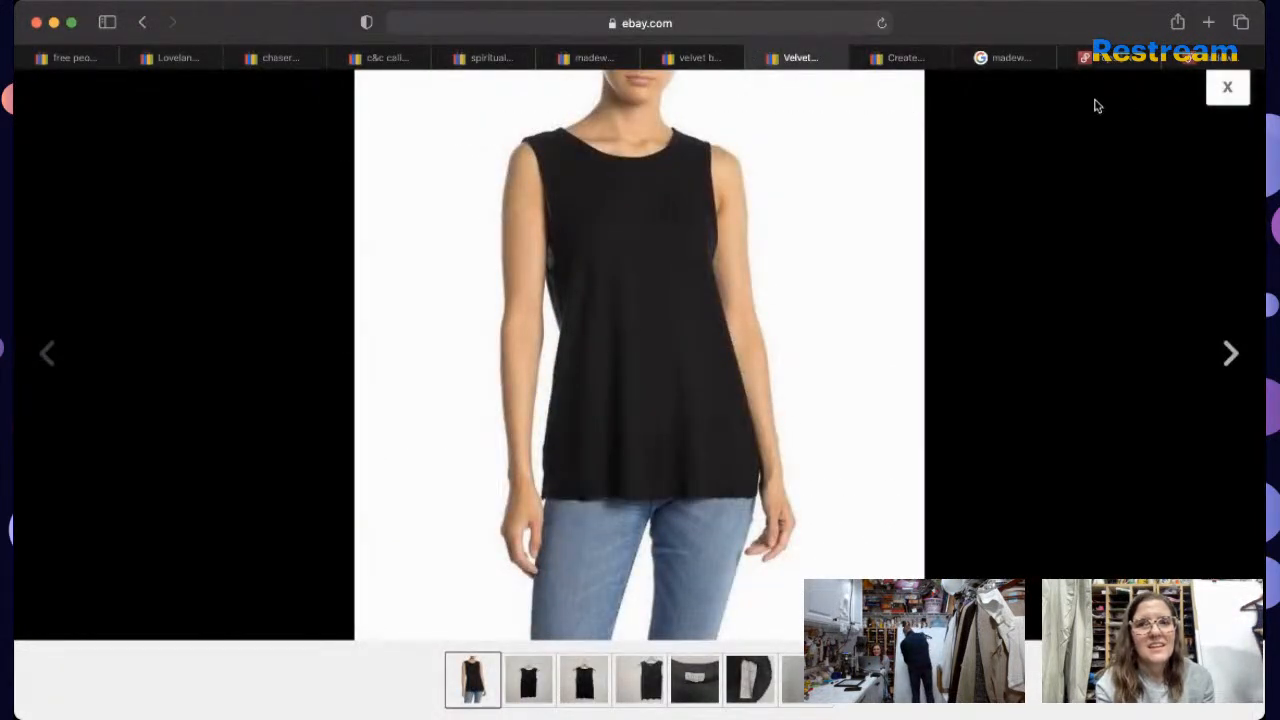
left_click(670, 60)
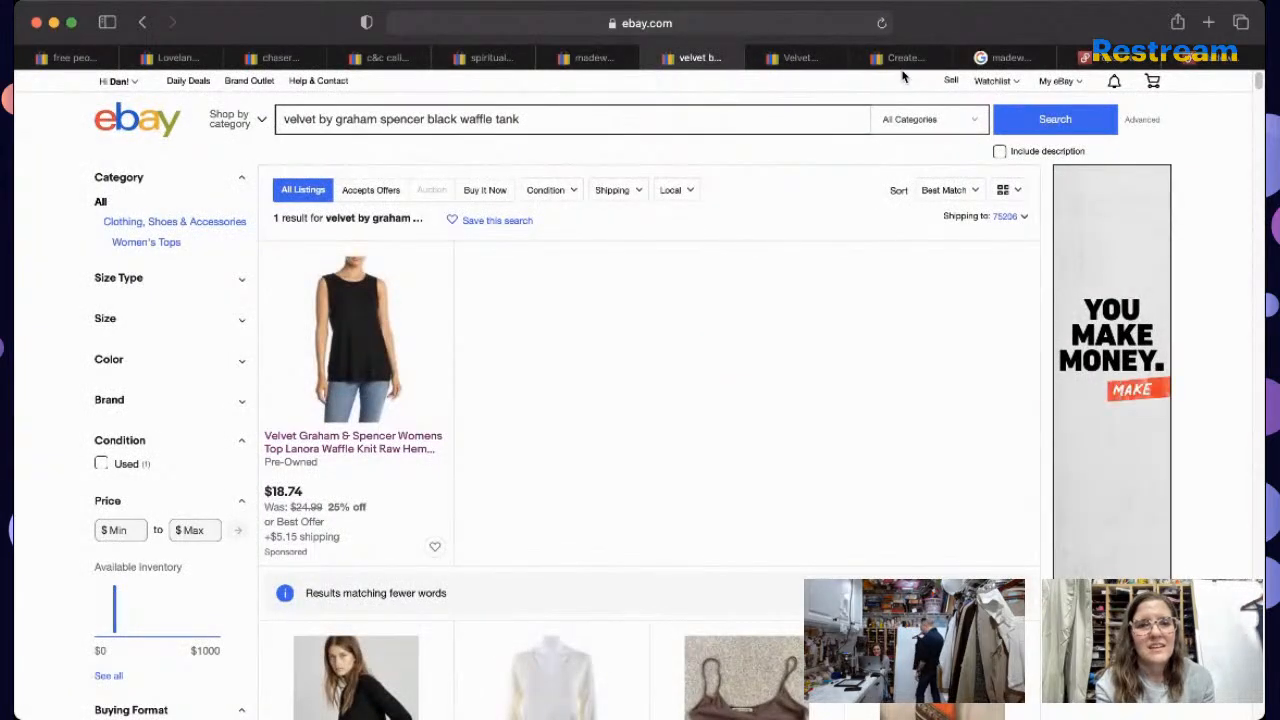
left_click(919, 60)
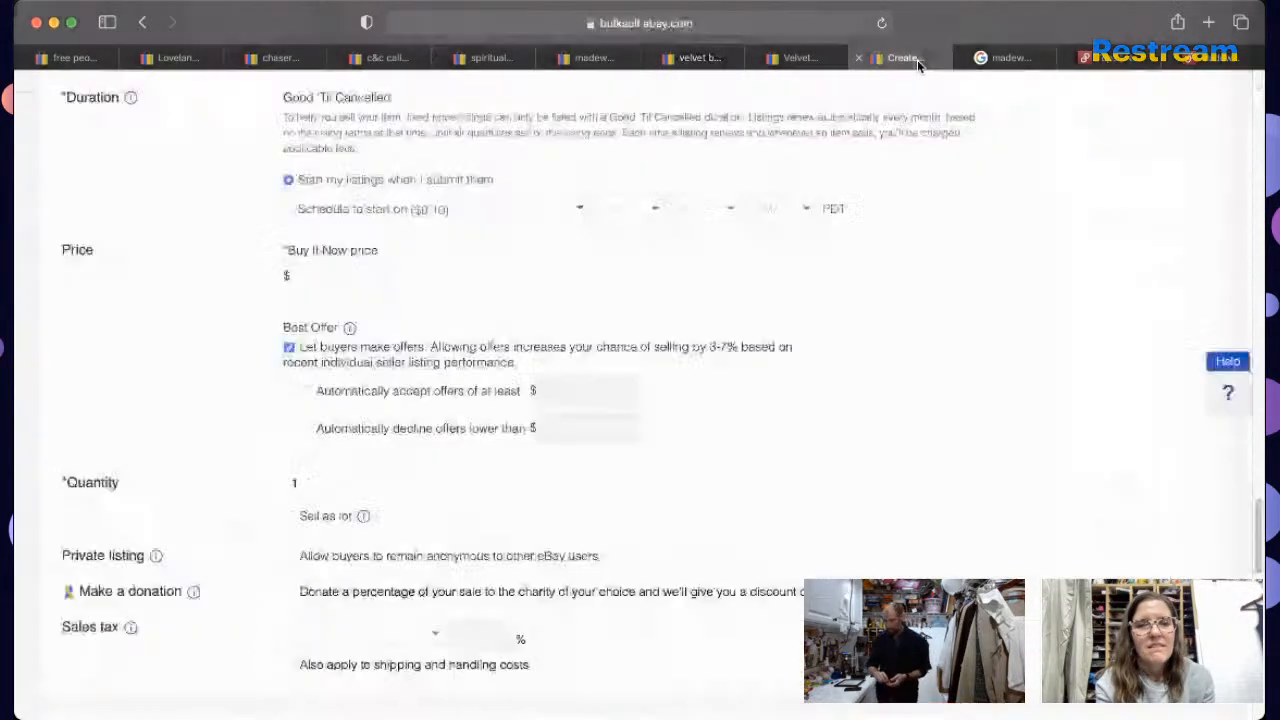
left_click(370, 274)
type("24.95")
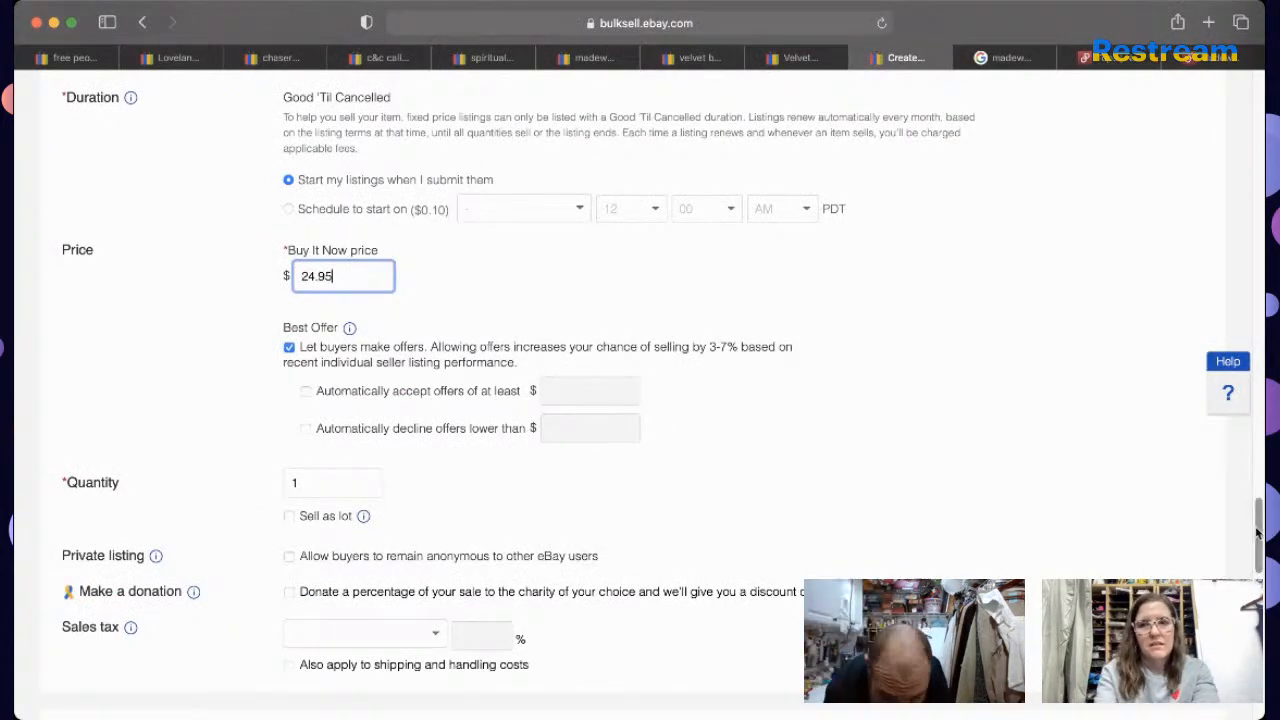
Step: Enable Promoted Listings Standard for the tank and set the ad rate to 9.9%
scroll(1262, 428, "down", 10)
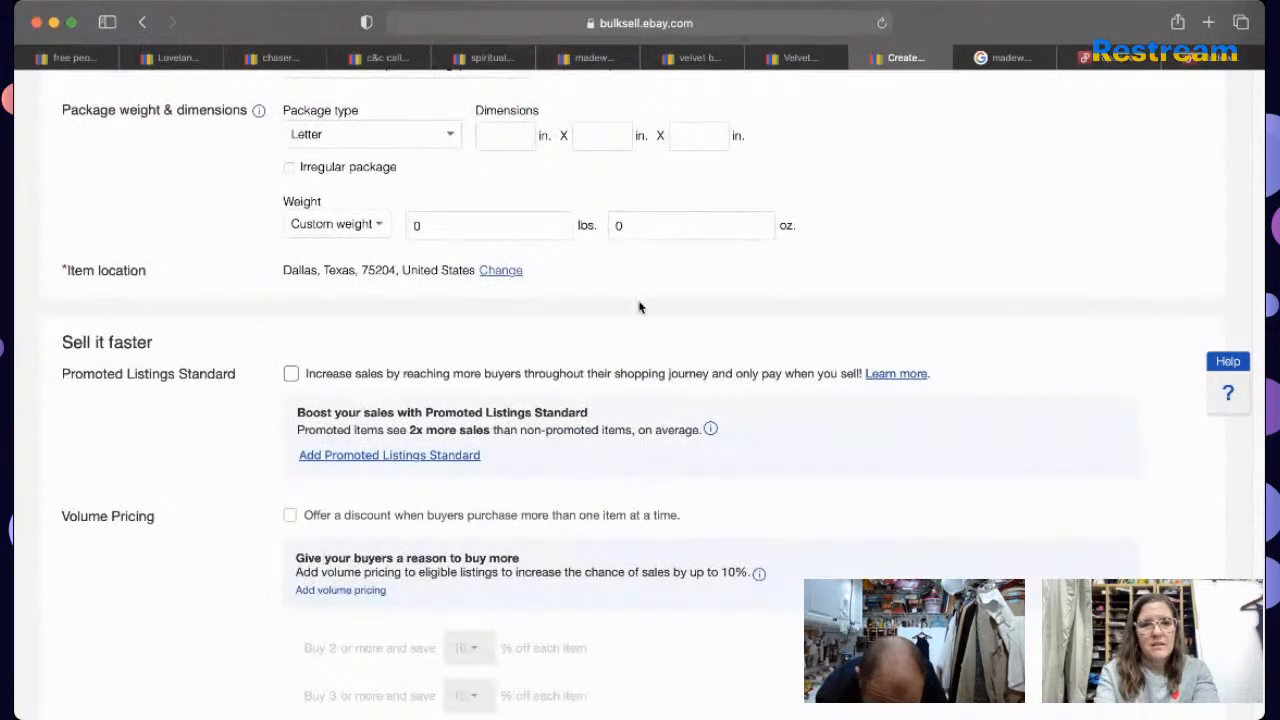
left_click(548, 378)
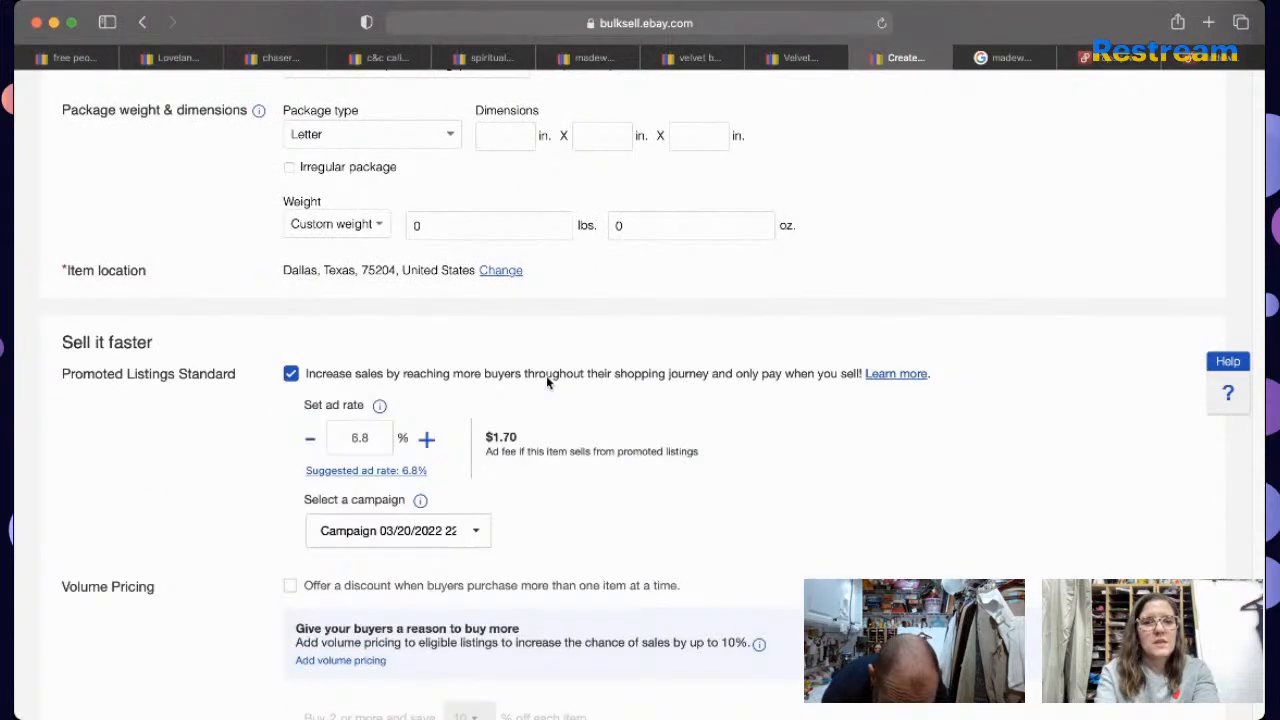
double_click(374, 444)
type("9.9")
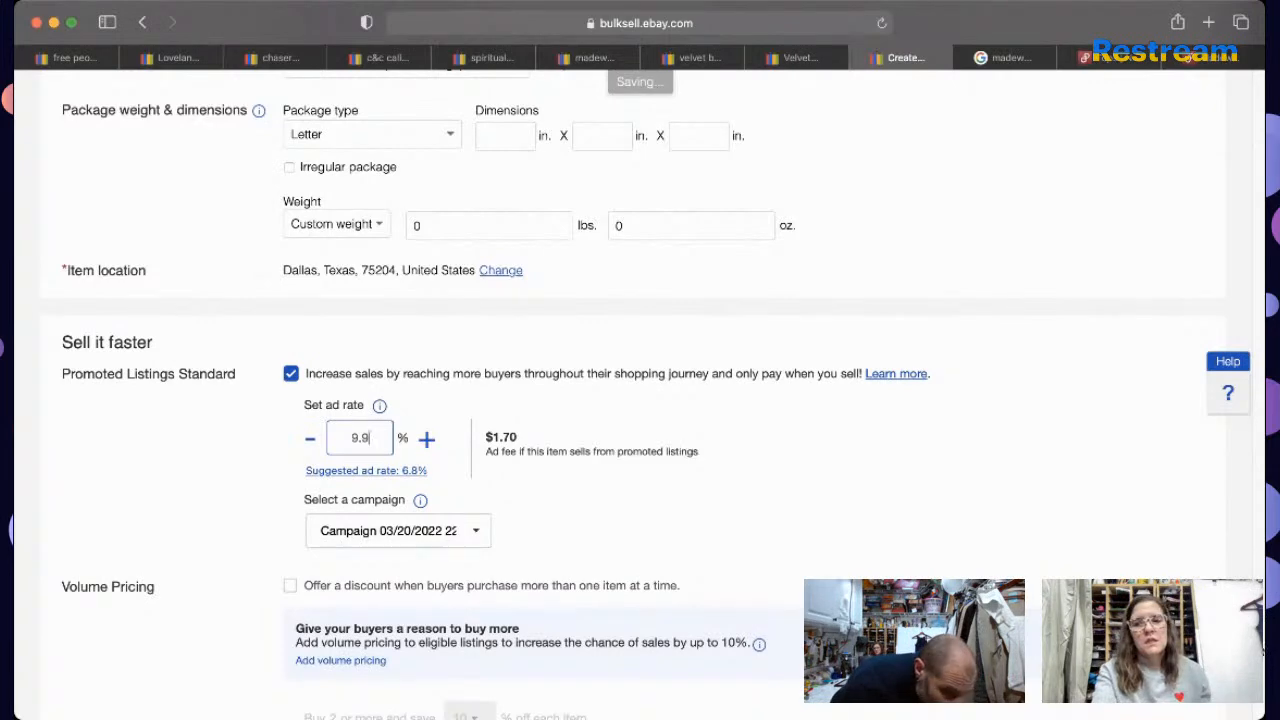
Step: Submit the tank listing for sale and finish without creating another listing
scroll(164, 644, "down", 5)
left_click(164, 644)
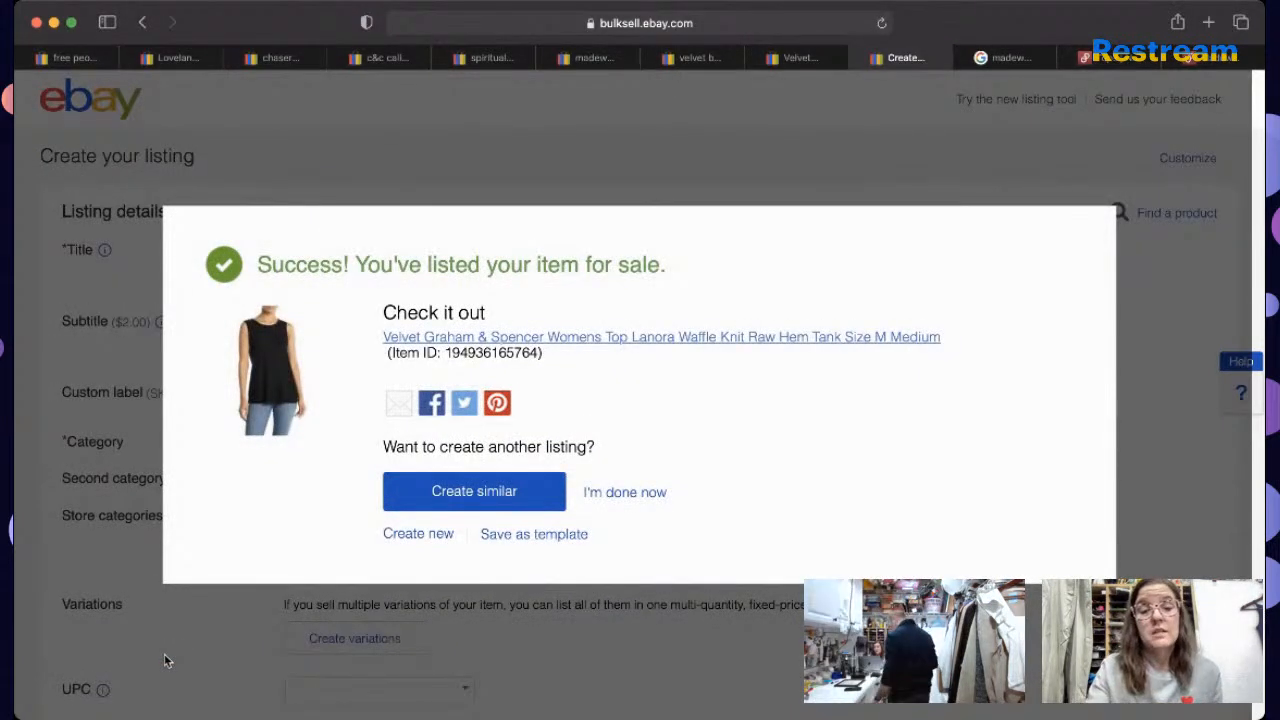
left_click(623, 492)
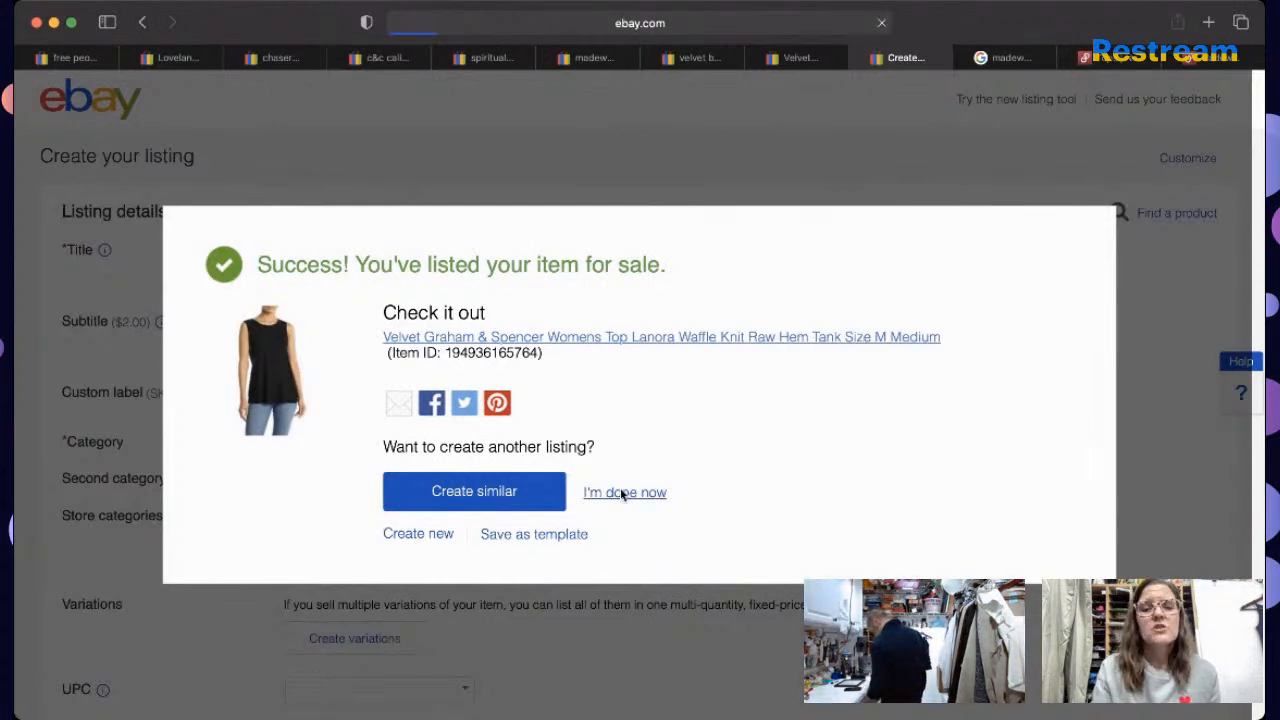
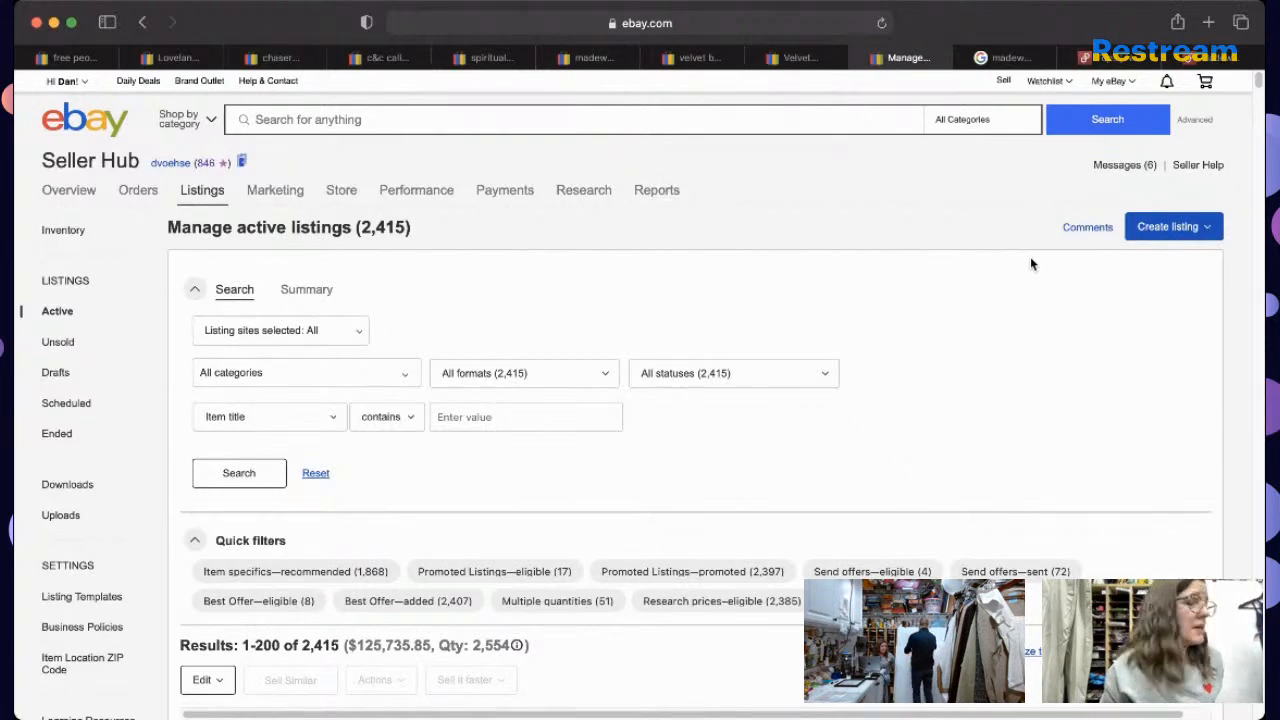
Step: Search eBay for "c&c california blue tank" across all categories
left_click(800, 117)
type("c")
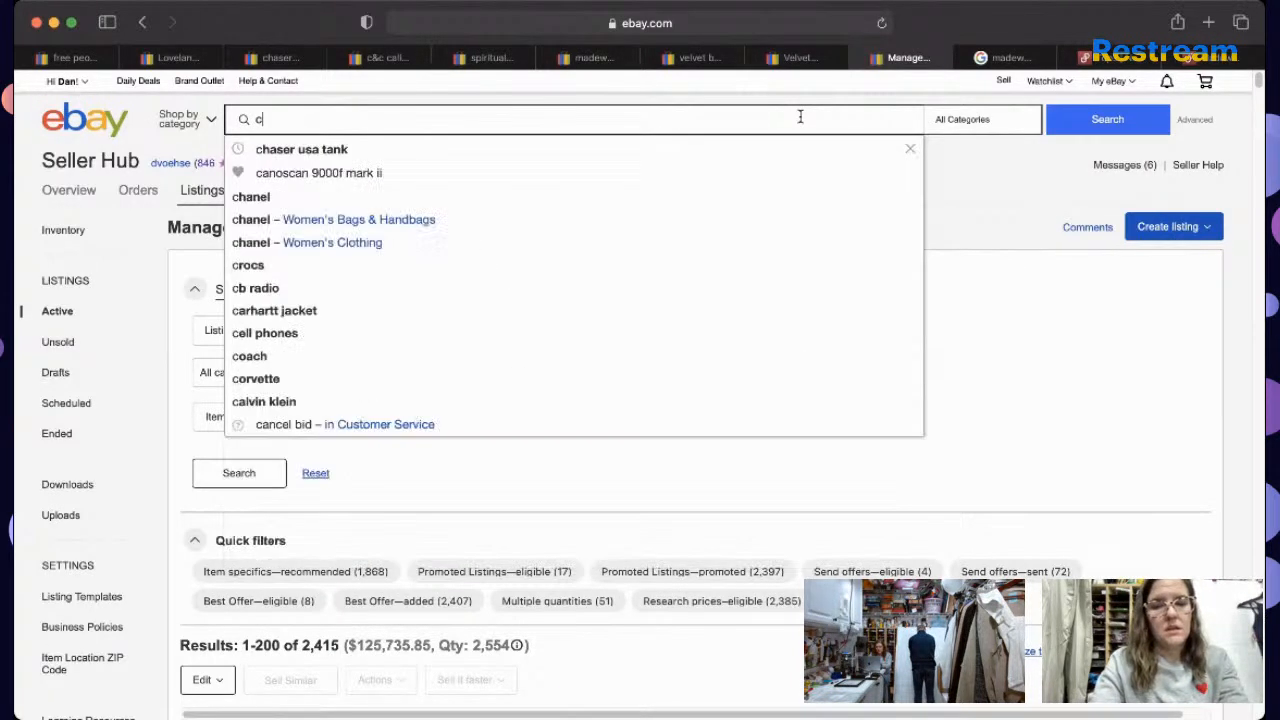
type("&C ")
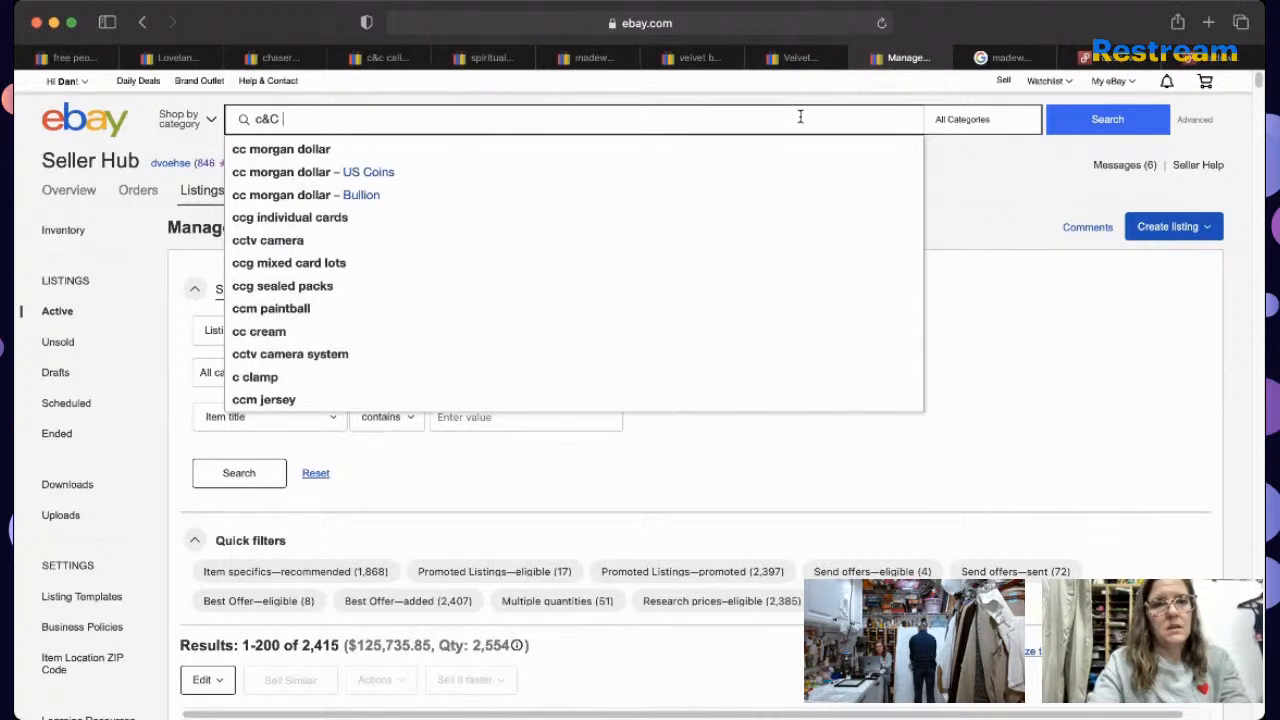
type("california")
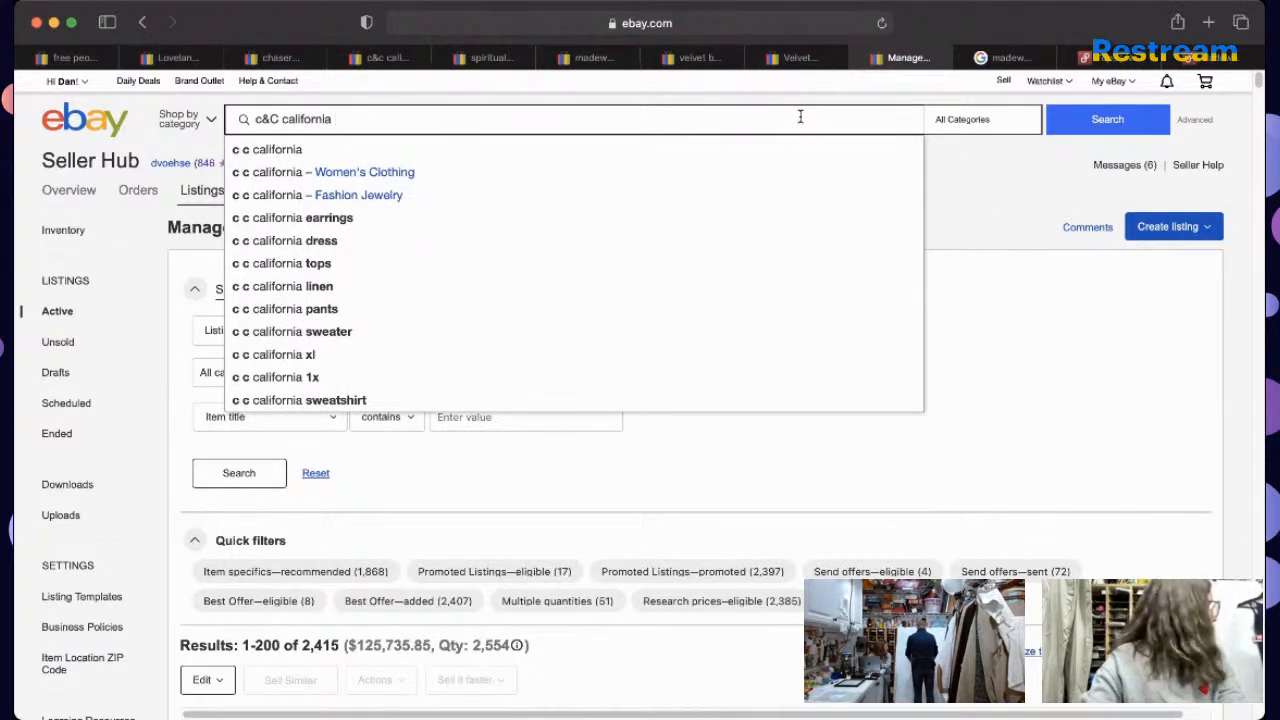
type(" blut ")
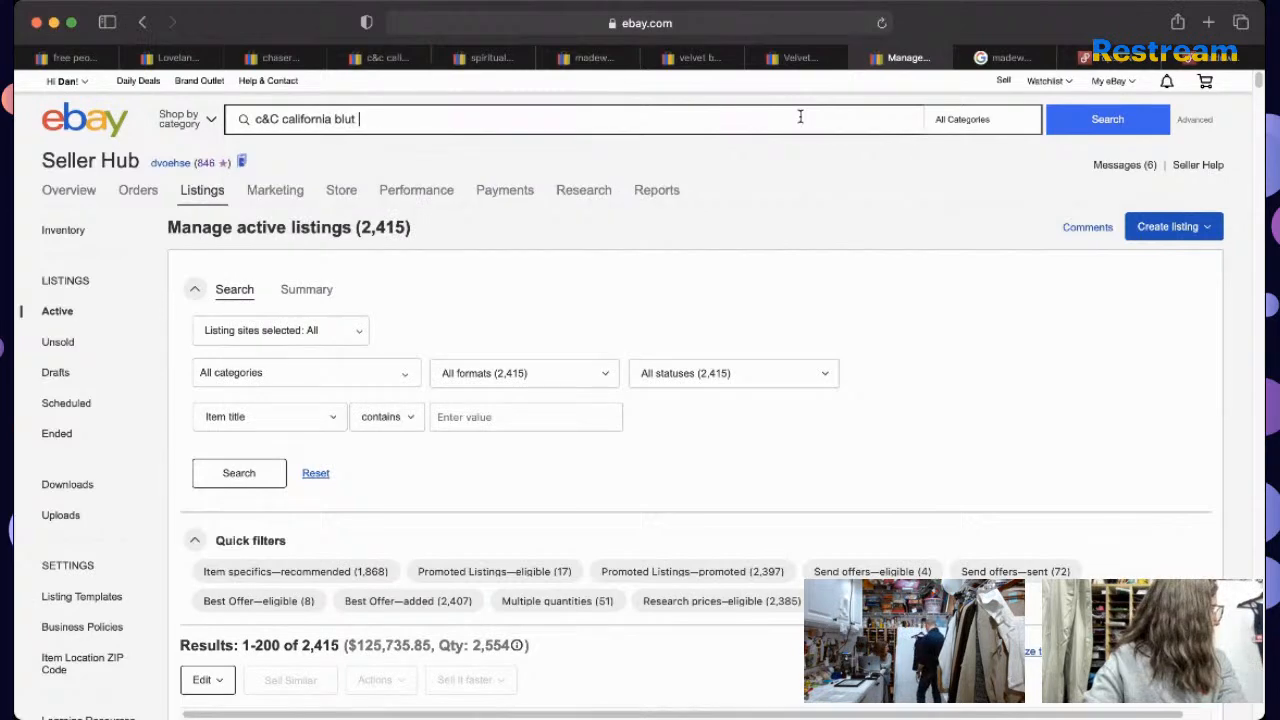
type("tank")
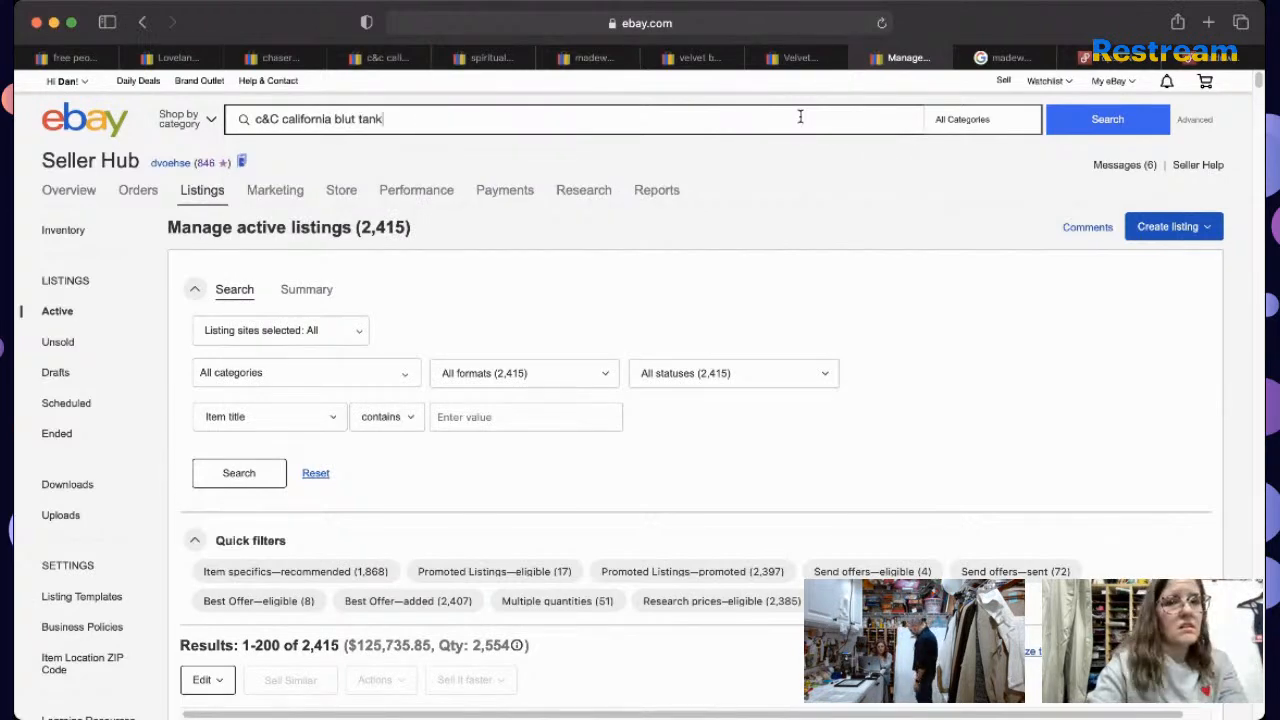
key("BackSpace")
key("BackSpace")
key("BackSpace")
key("BackSpace")
key("BackSpace")
key("BackSpace")
type("e ")
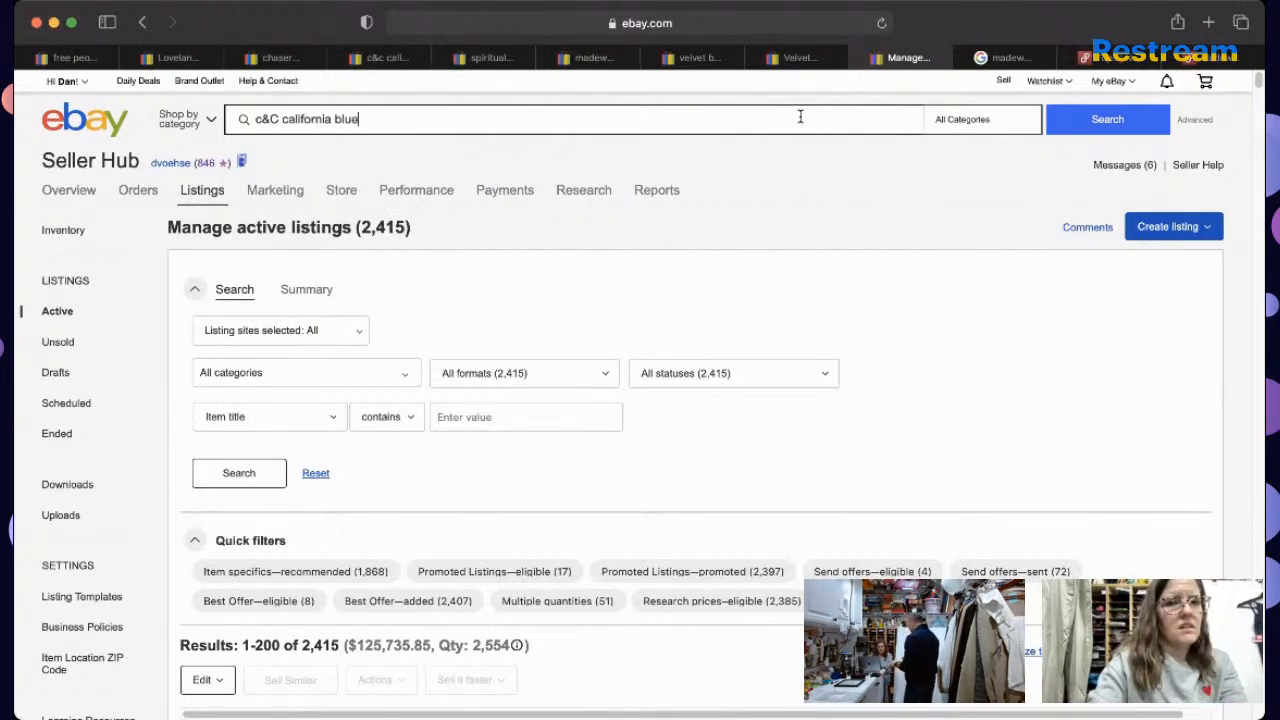
type("tank")
key("Return")
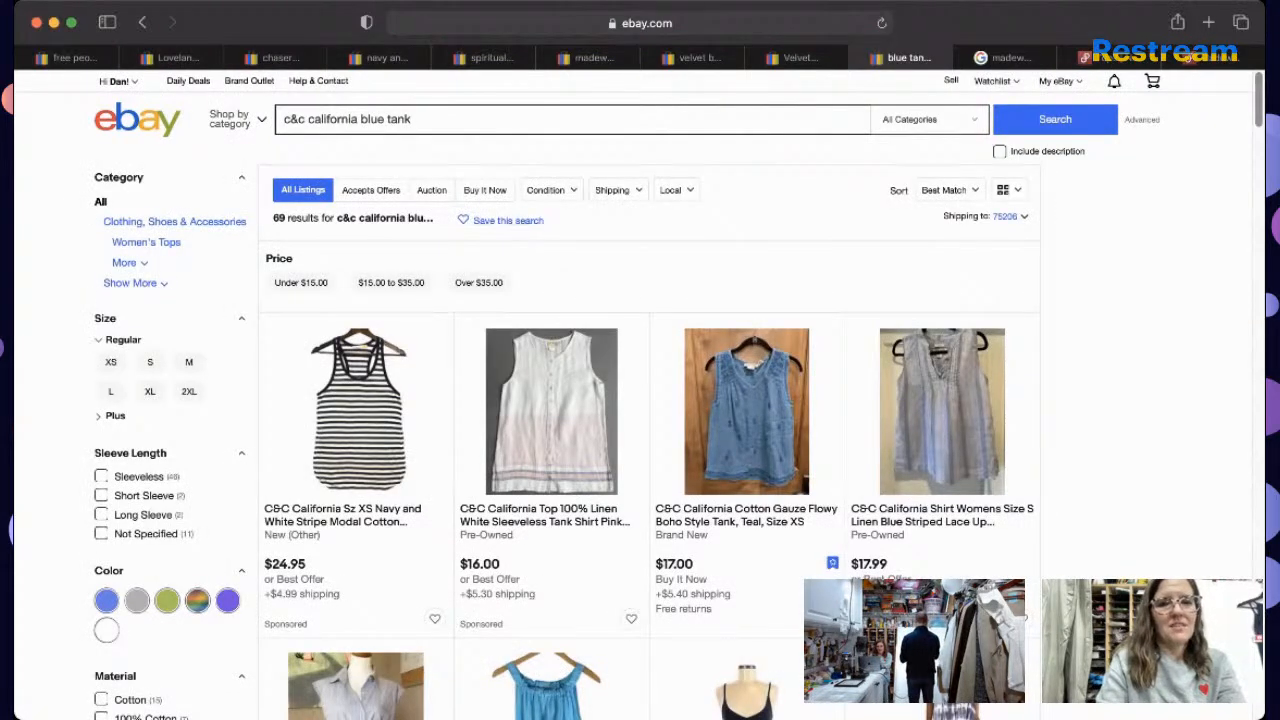
Step: Find the comparable pre-owned C&C California Women Blue Tank Top S in the results and start a new listing from it
left_click_drag(1261, 112, 1260, 135)
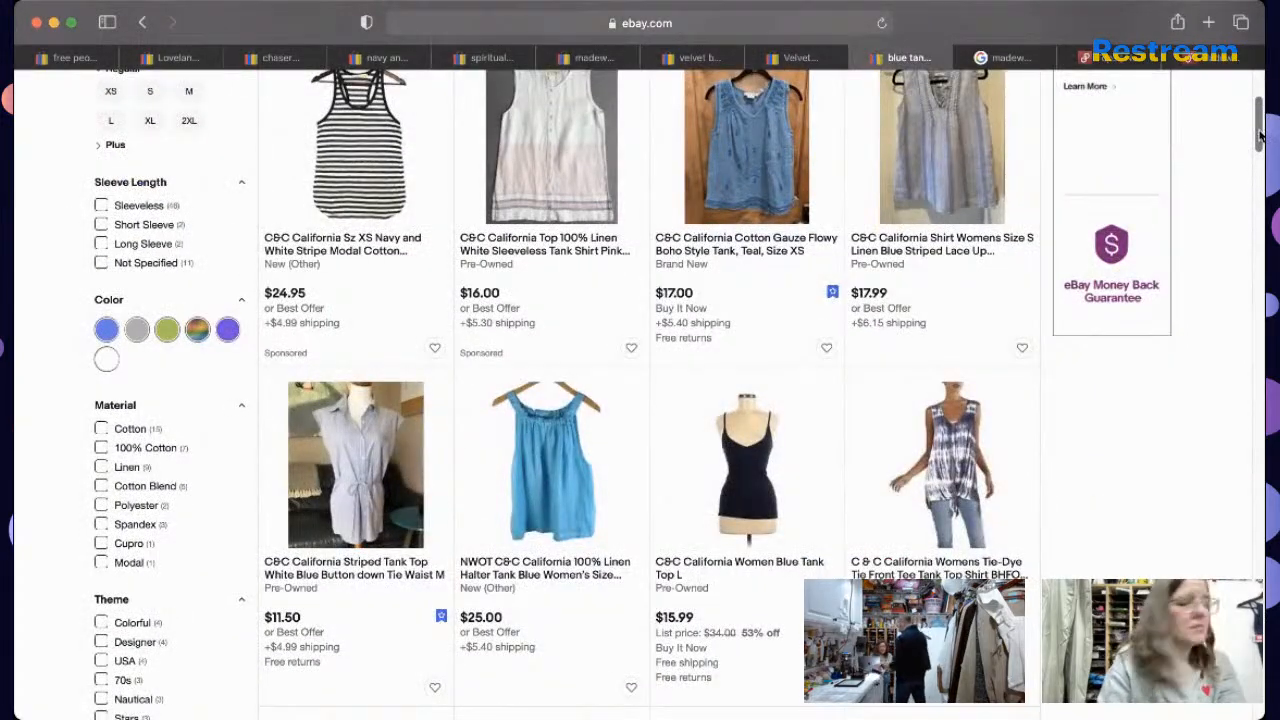
left_click_drag(1261, 135, 1247, 190)
scroll(1247, 190, "down", 4)
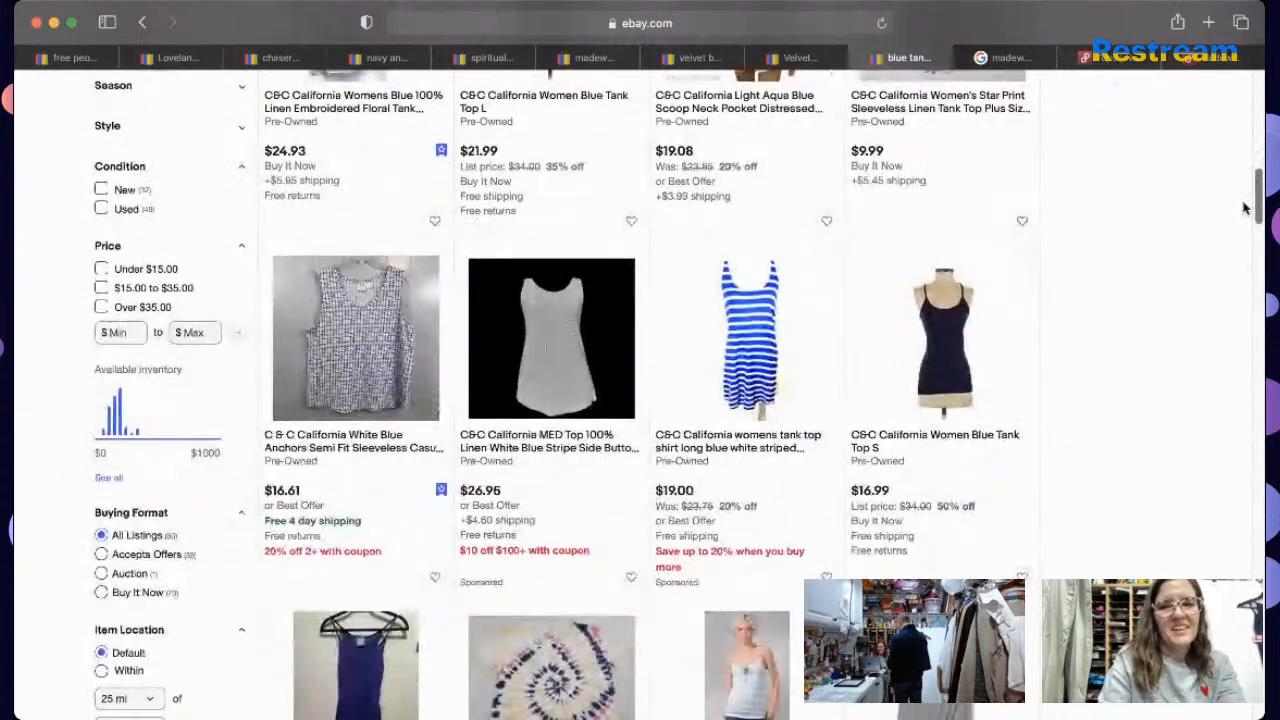
left_click(935, 440)
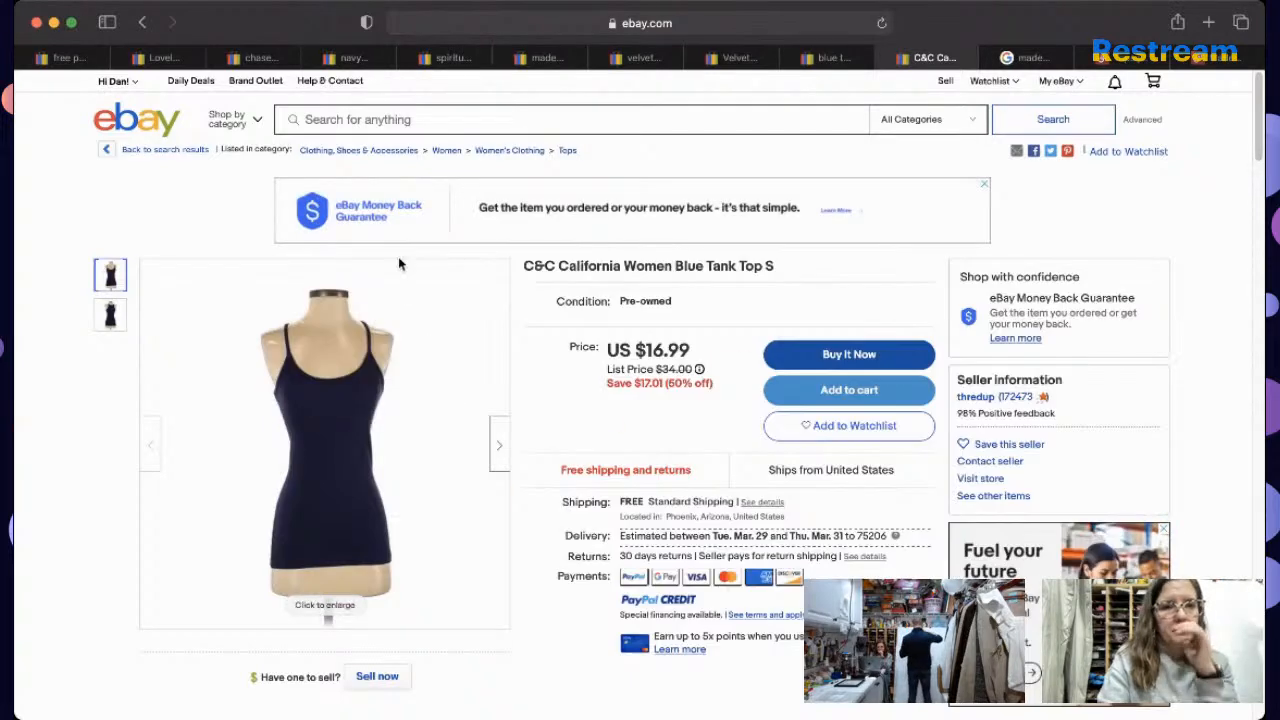
mouse_move(117, 313)
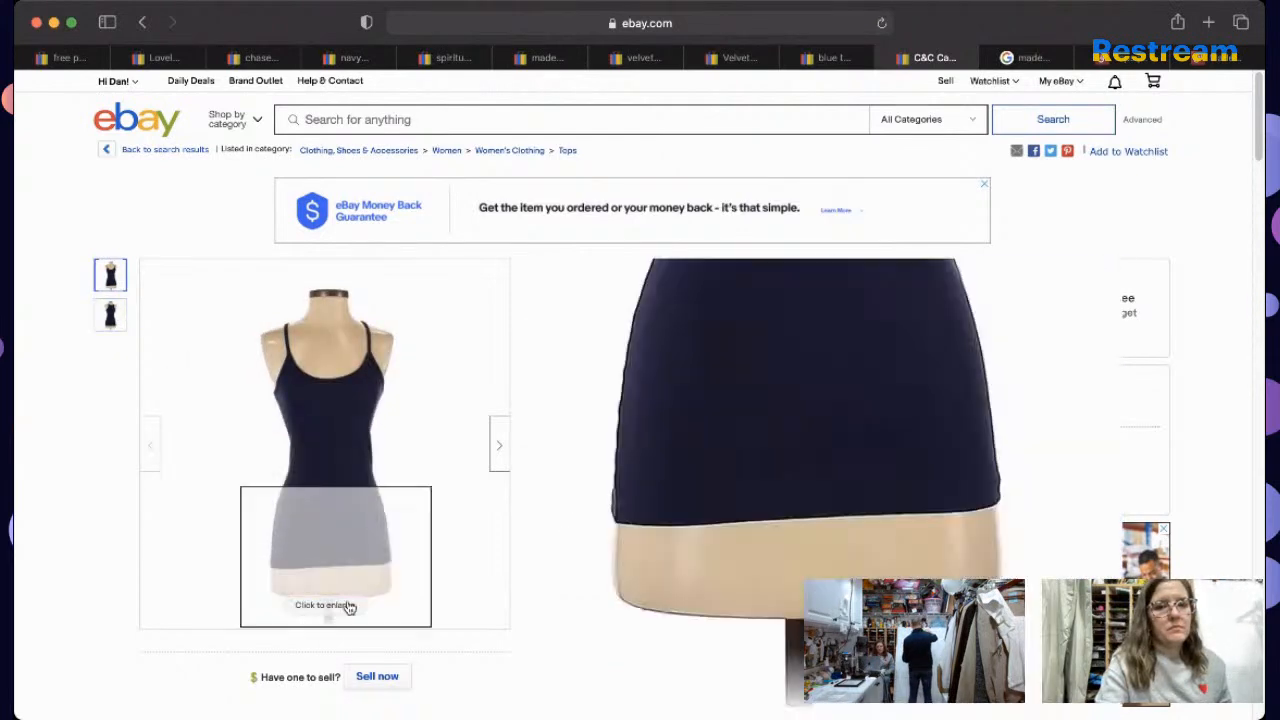
left_click(380, 686)
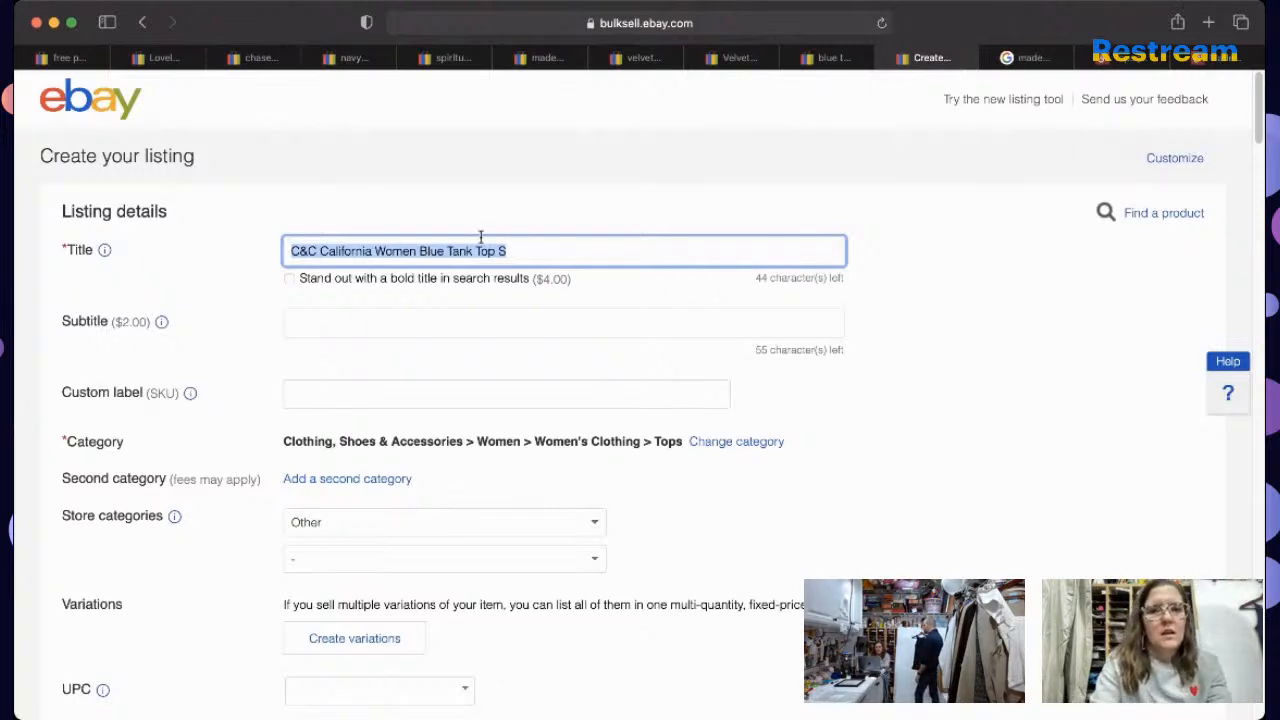
Step: Expand the listing title to "C&C California Women Navy Blue LONG Tank Top Size Small"
left_click(421, 252)
type("Navy")
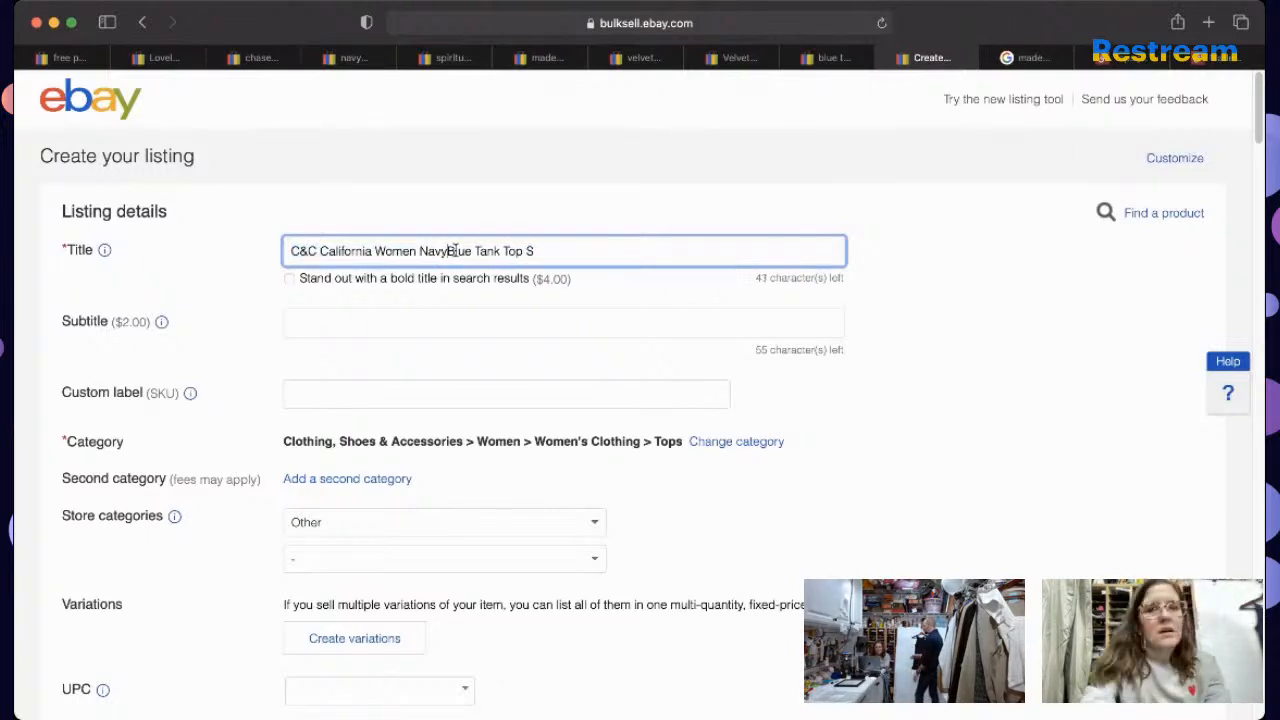
left_click(480, 249)
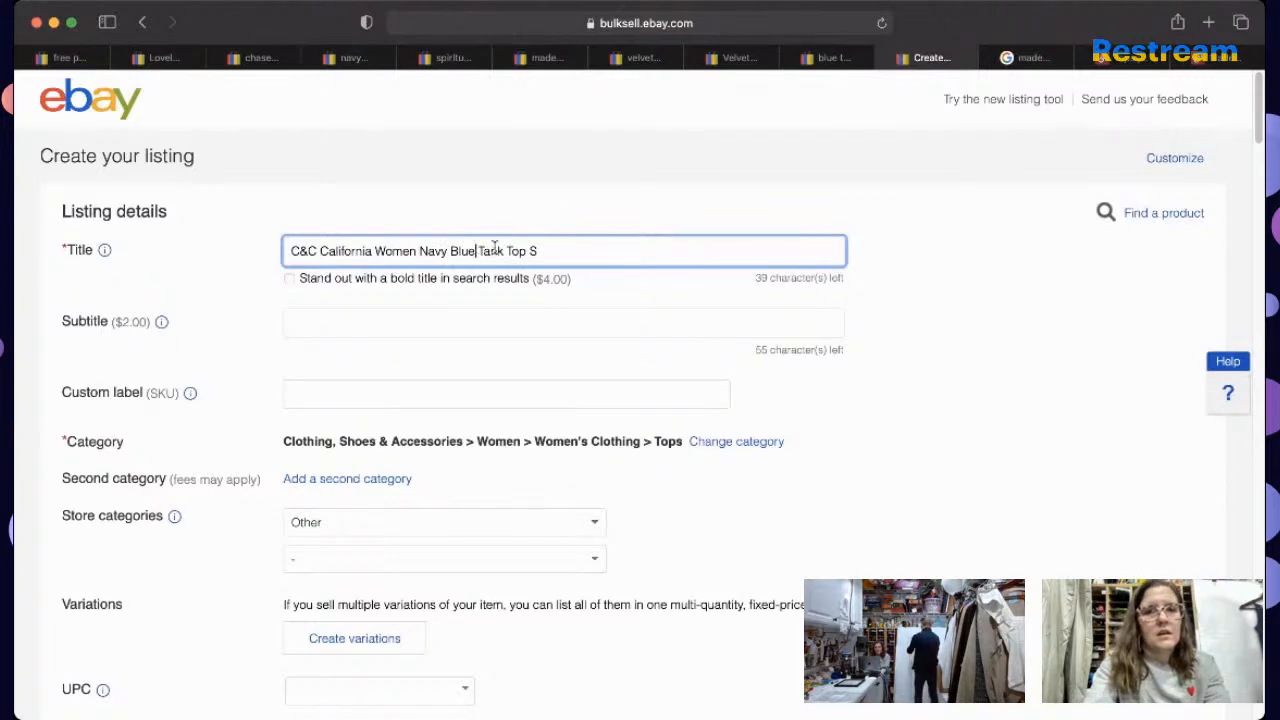
type("LONG")
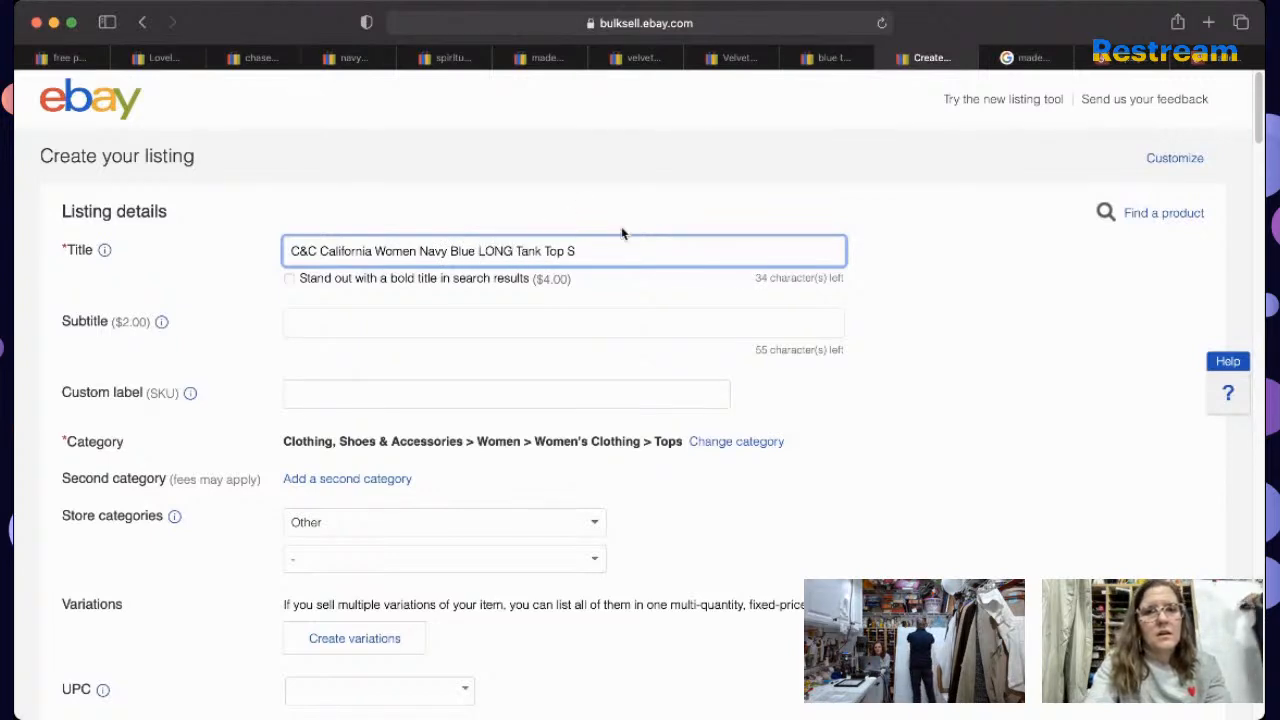
left_click(614, 249)
type("ize Small")
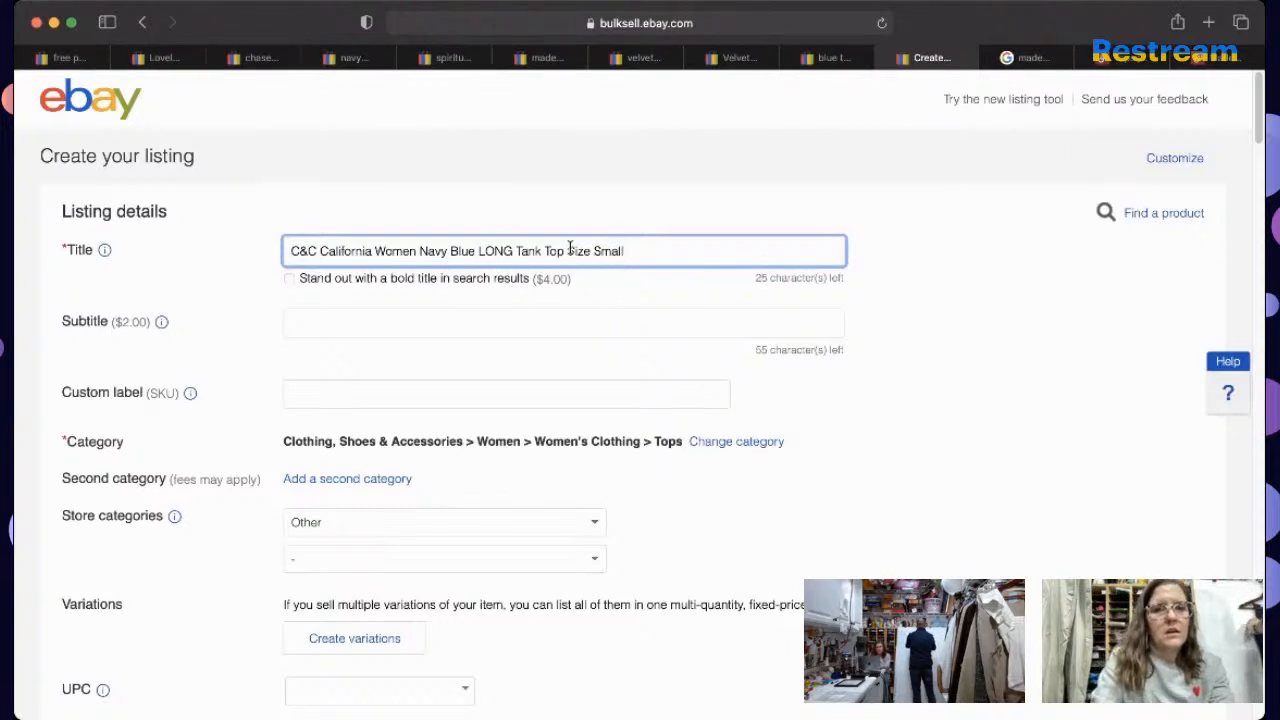
Step: Change "Women" to "Women's" in the title and move "Size Small" directly after it
left_click_drag(567, 251, 650, 251)
key("super+c")
key("BackSpace")
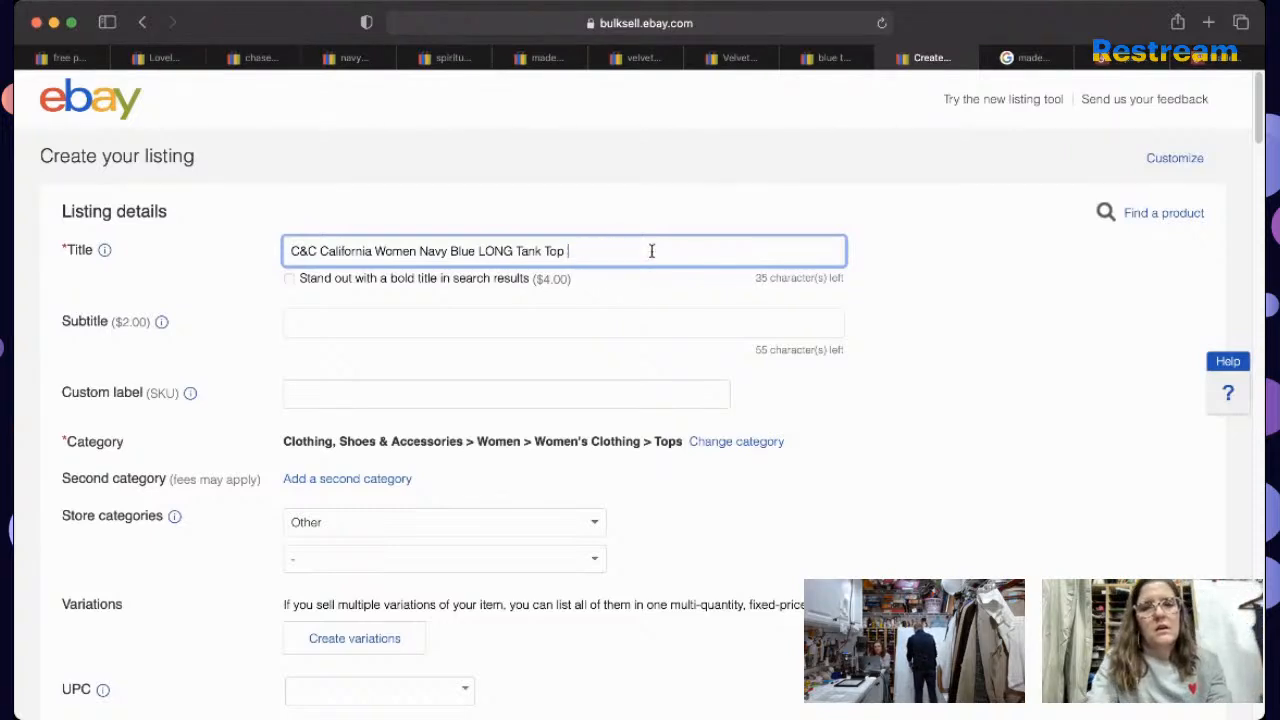
left_click(418, 251)
type("'s")
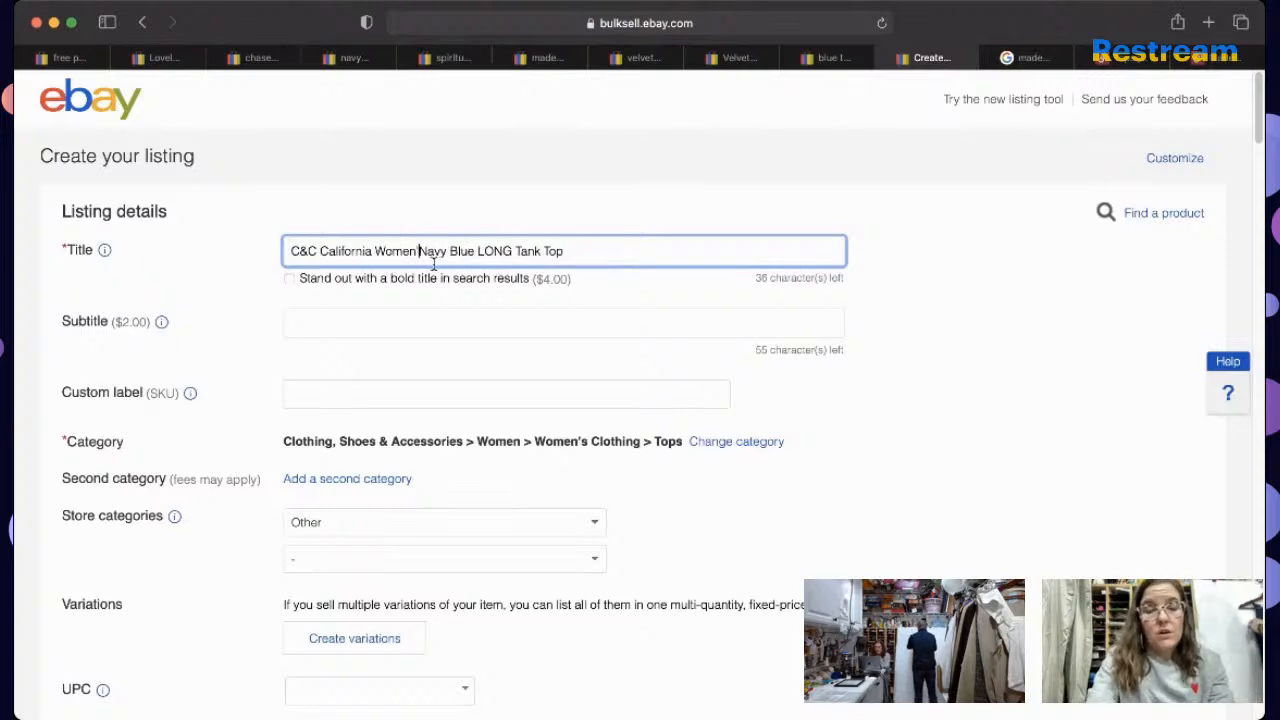
key("super+v")
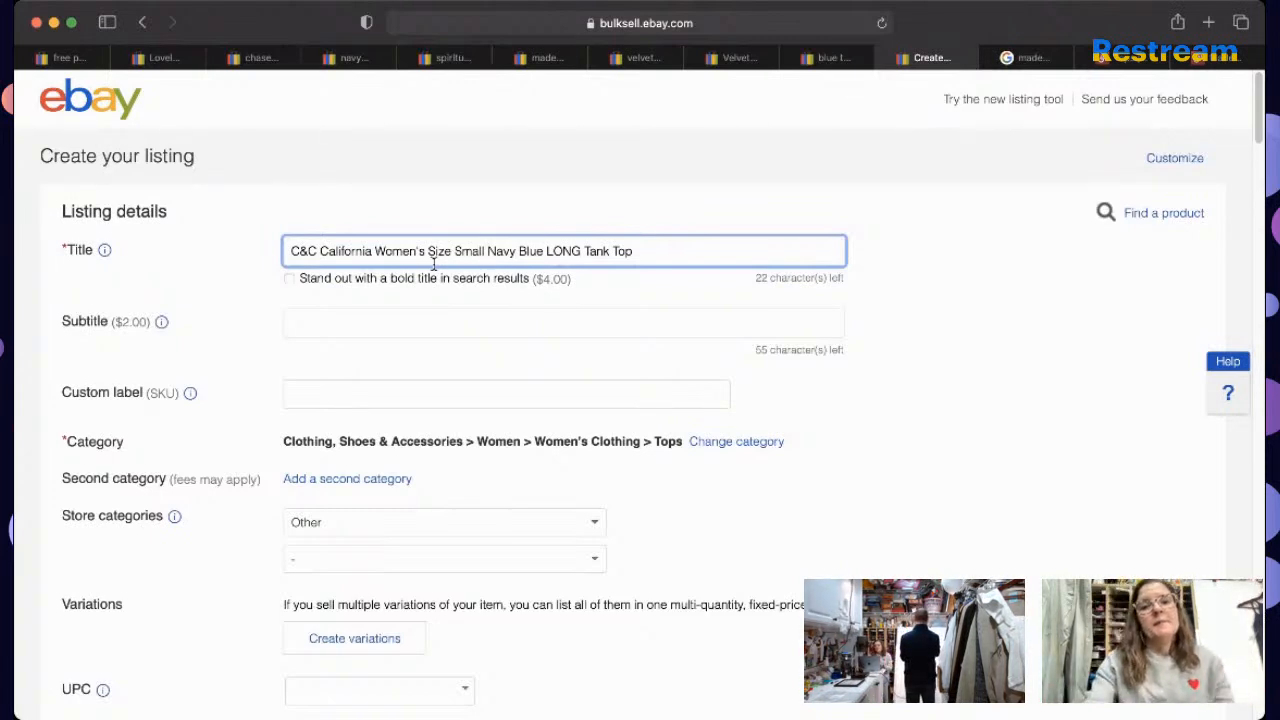
Step: Append "Basic Capsule Wardrobe" to the end of the listing title and select the whole title
left_click(723, 270)
left_click(717, 262)
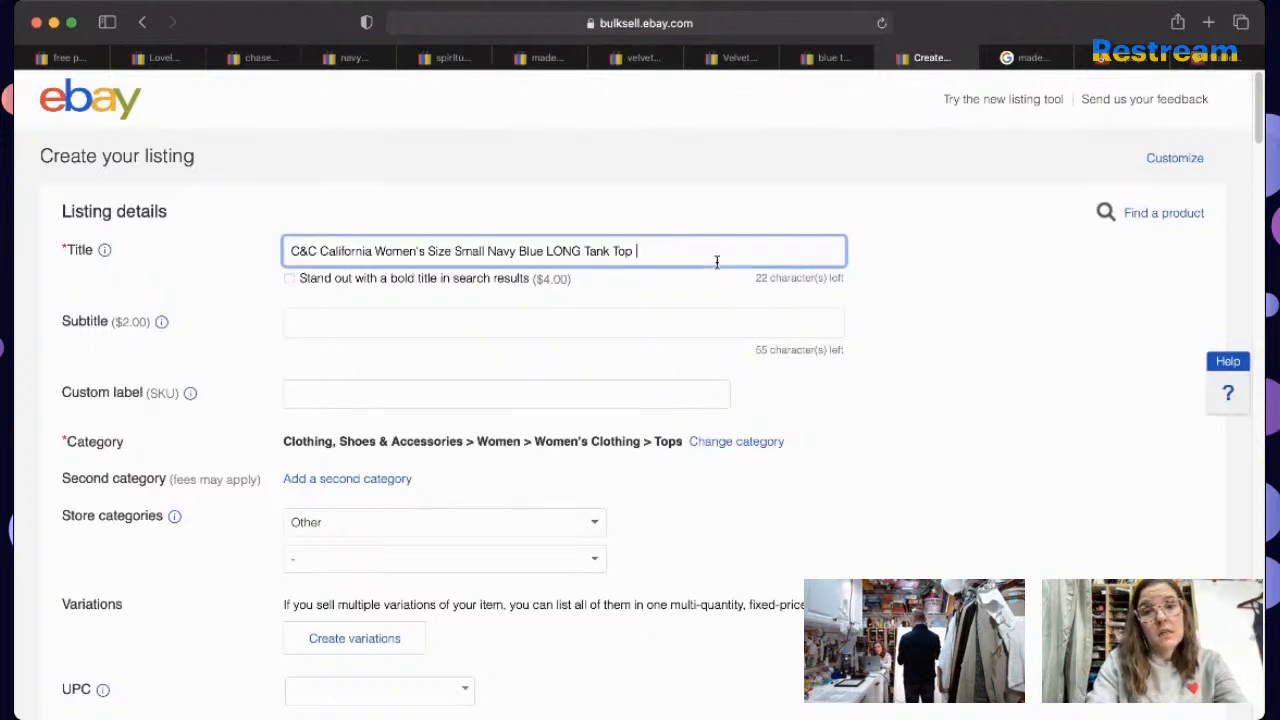
key("BackSpace")
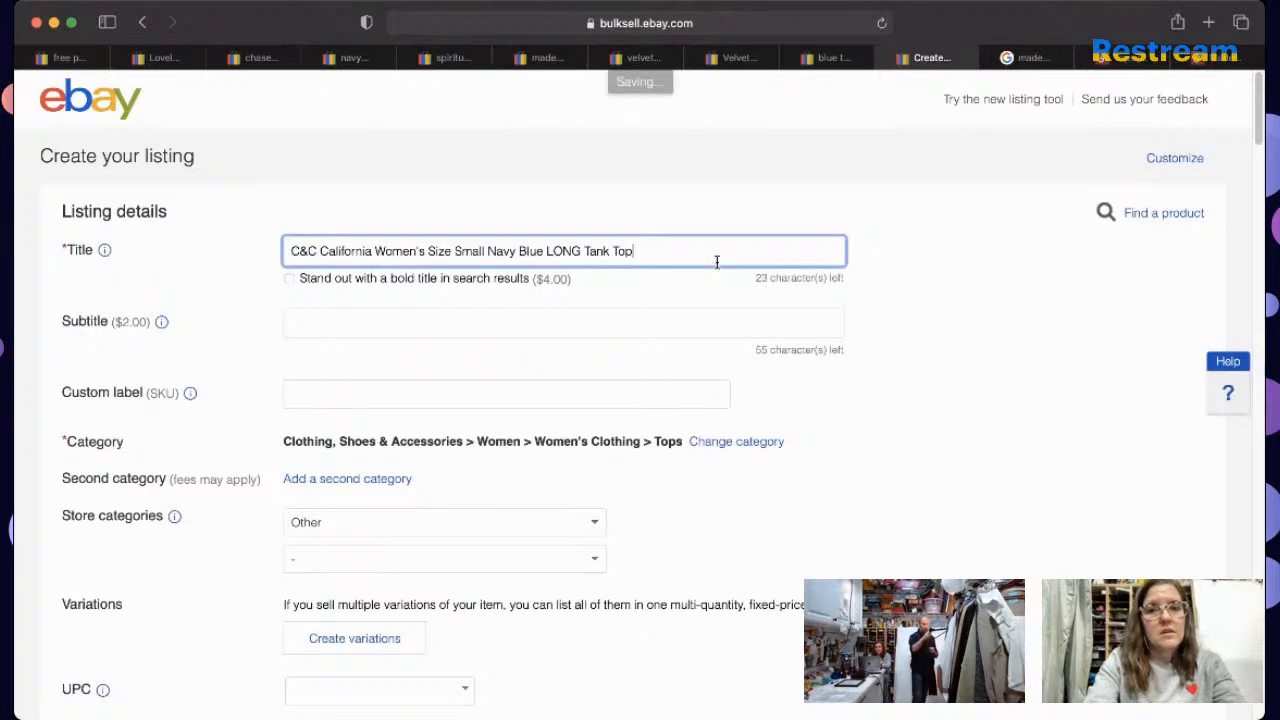
type("Basic")
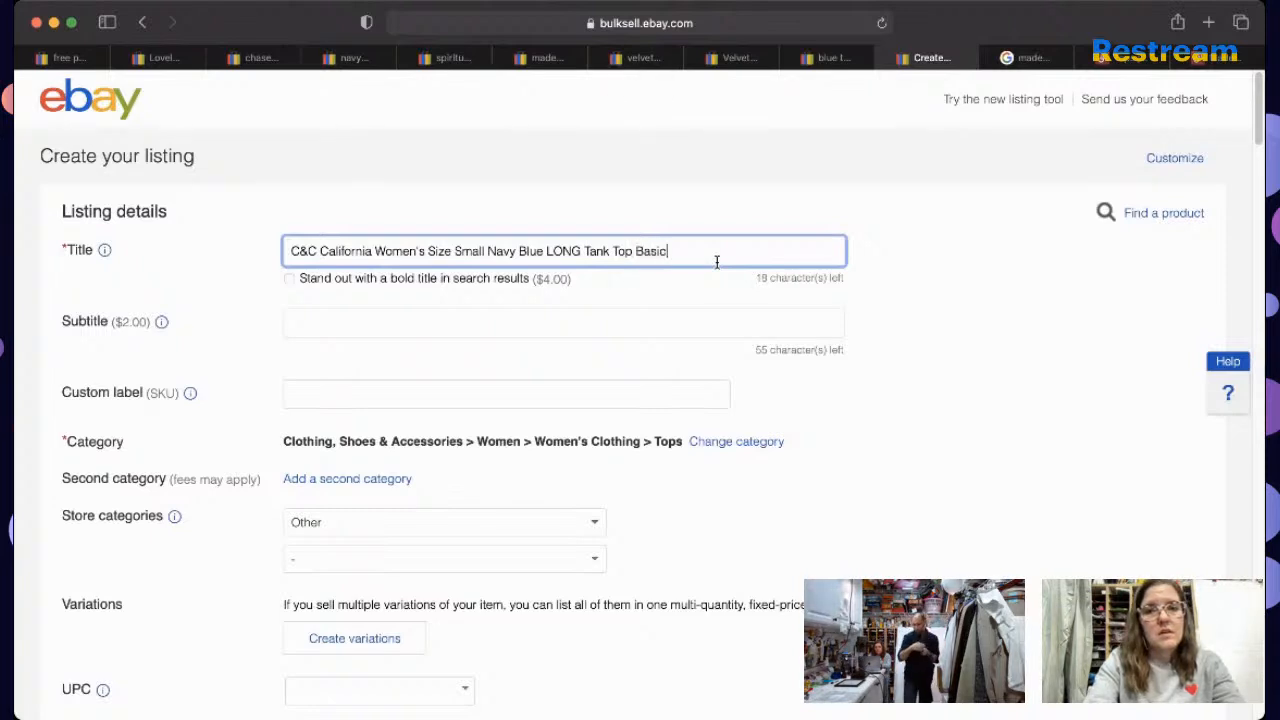
type(" Capsul")
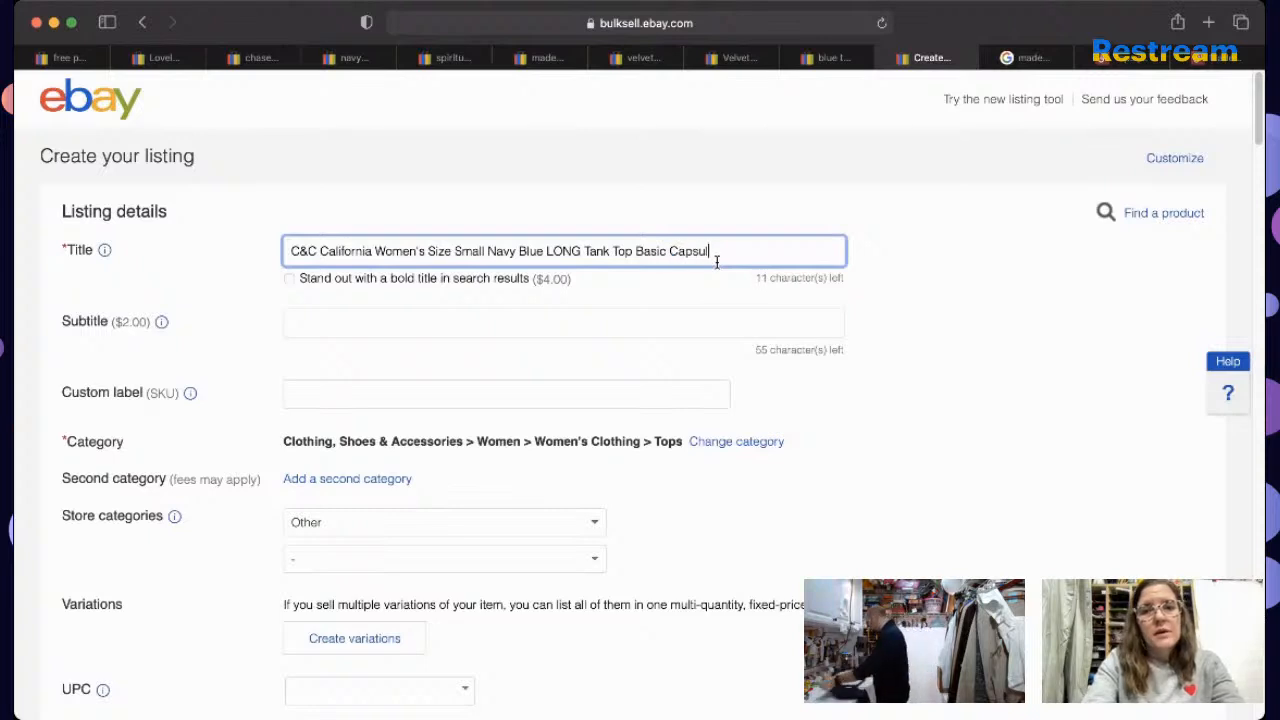
type("e Wardrobe")
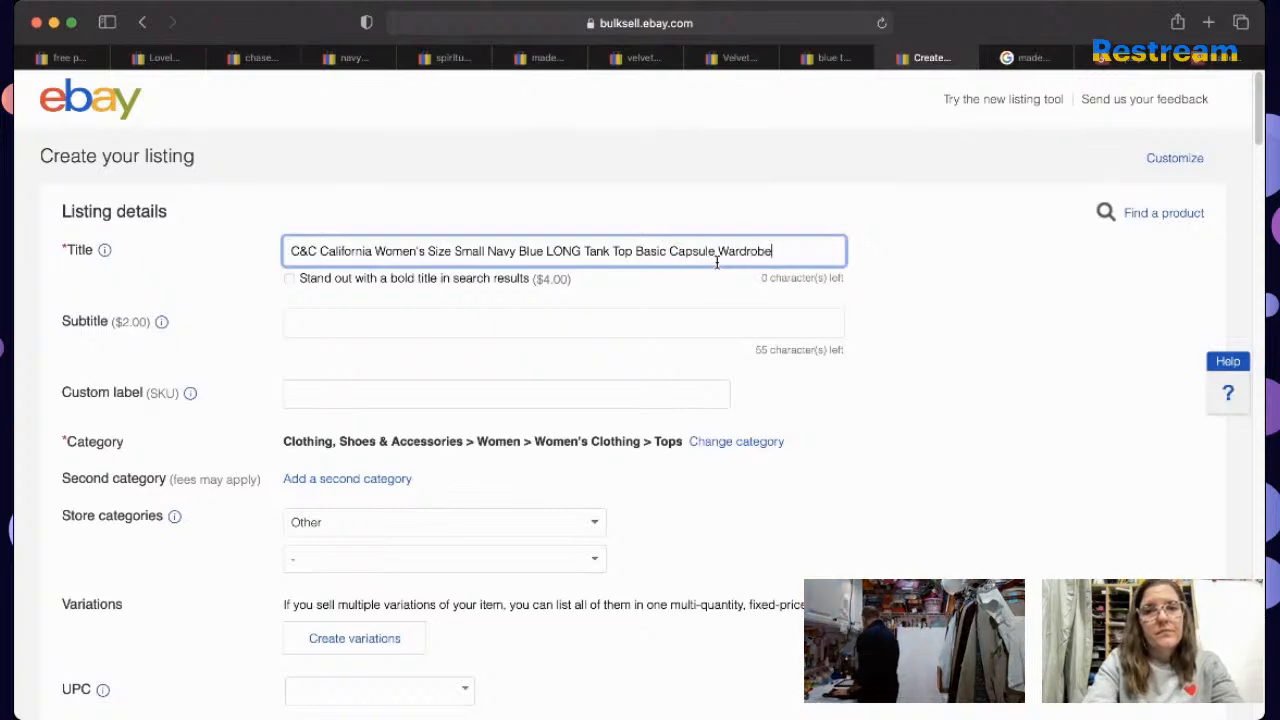
triple_click(705, 257)
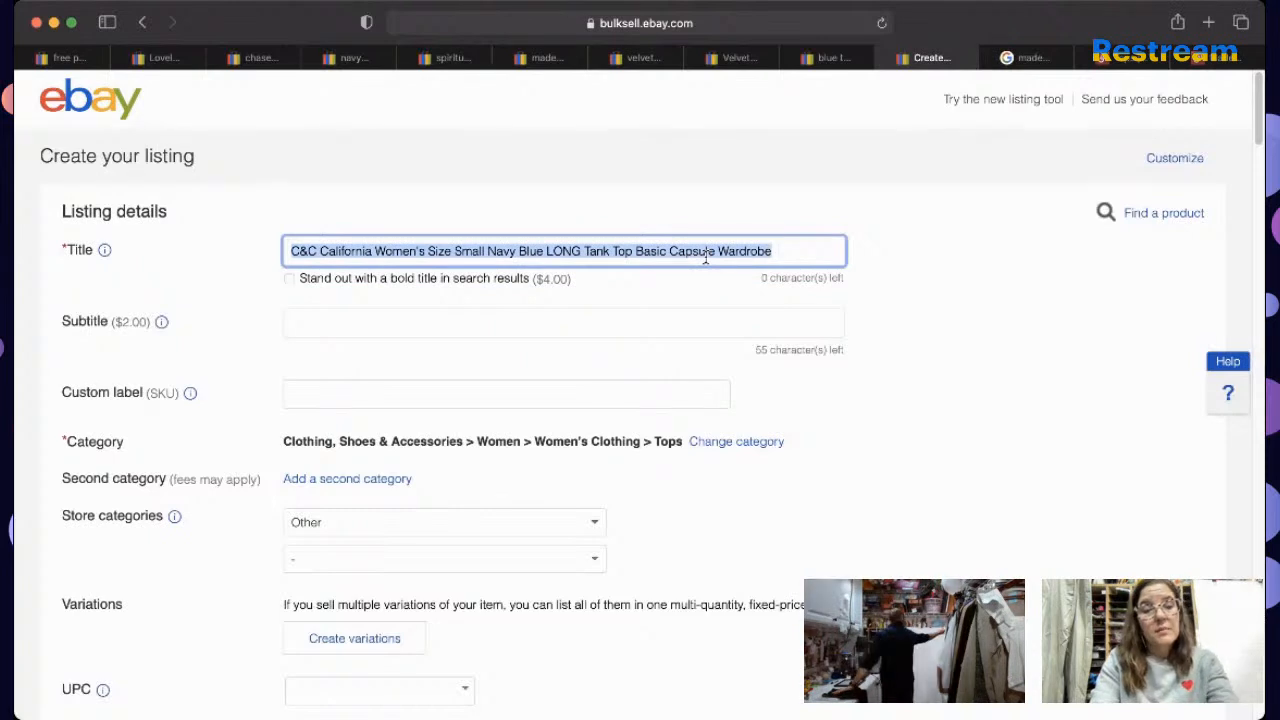
Step: Set the listing's custom label (SKU) to 5155
left_click(575, 384)
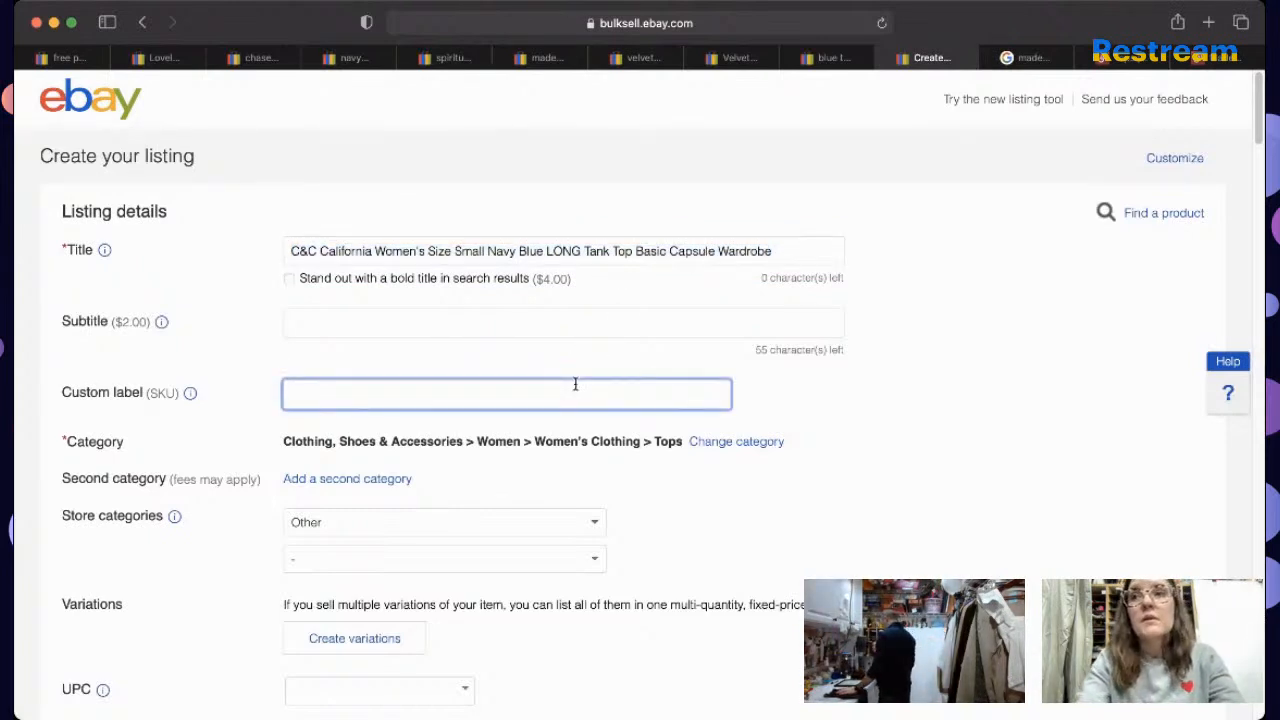
type("51")
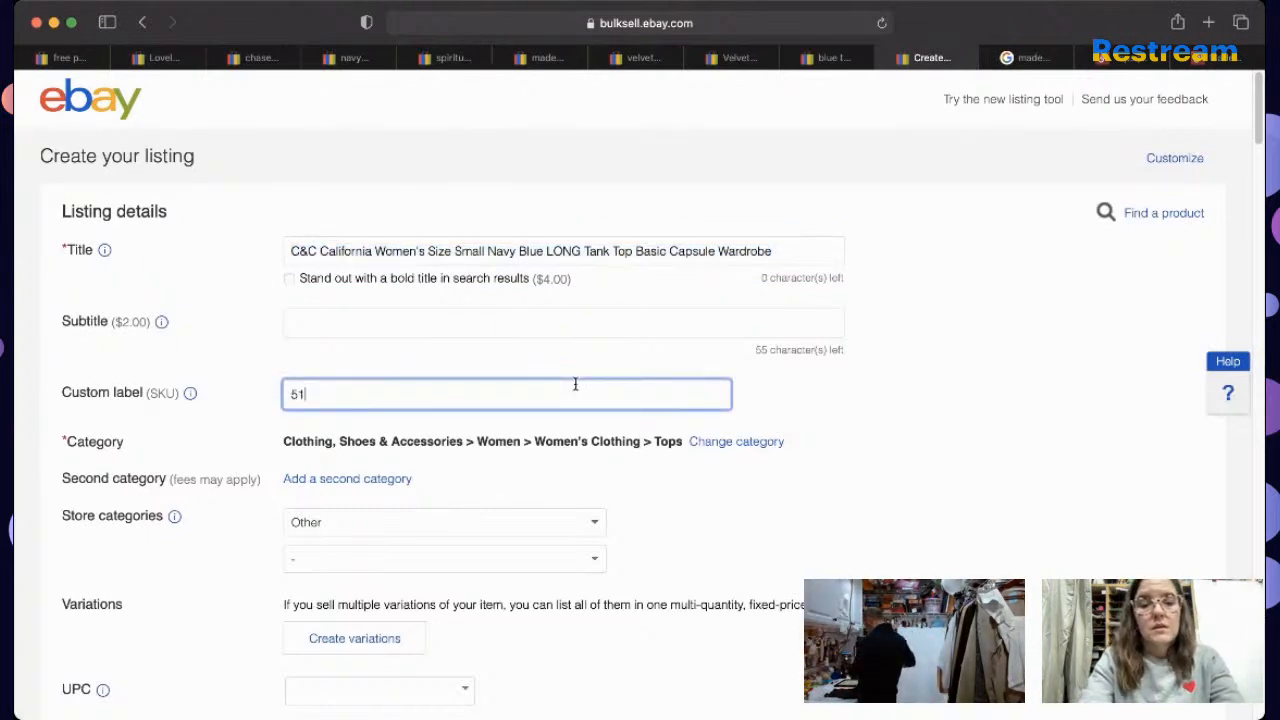
type("55")
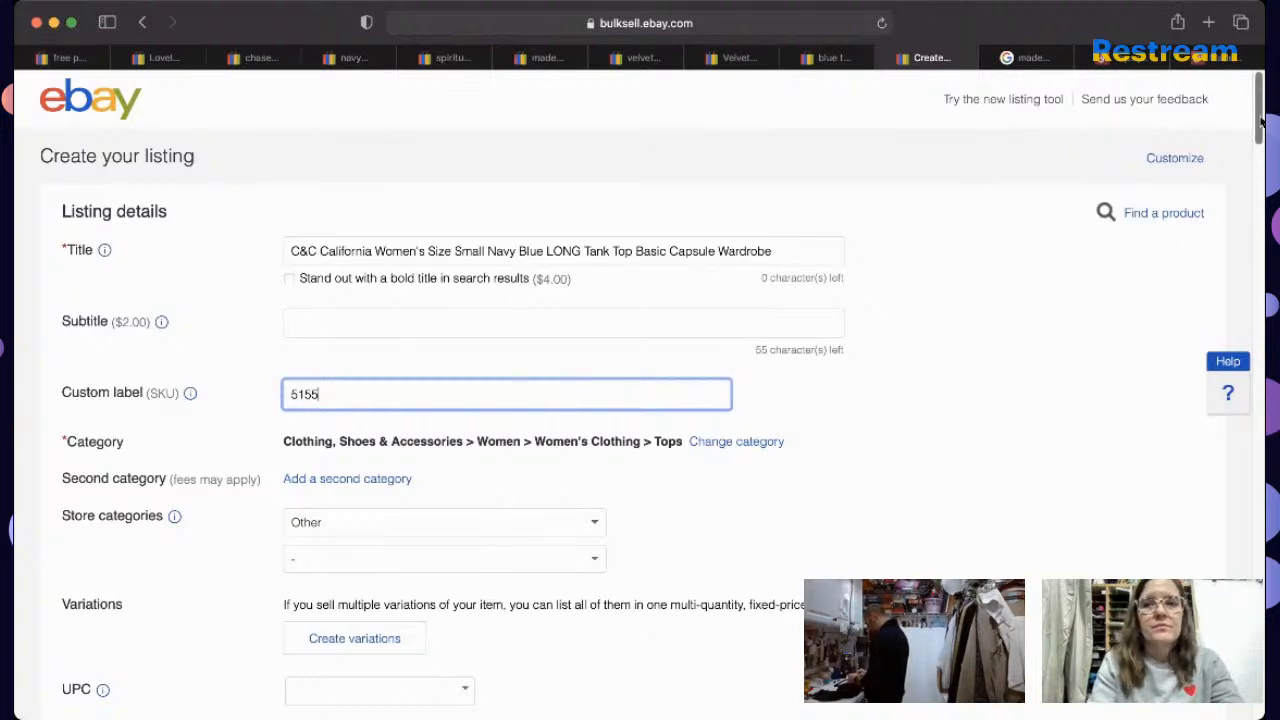
Step: Set the condition to New without tags and describe it as "Brand New without Original C&C Tags."
scroll(937, 271, "down", 5)
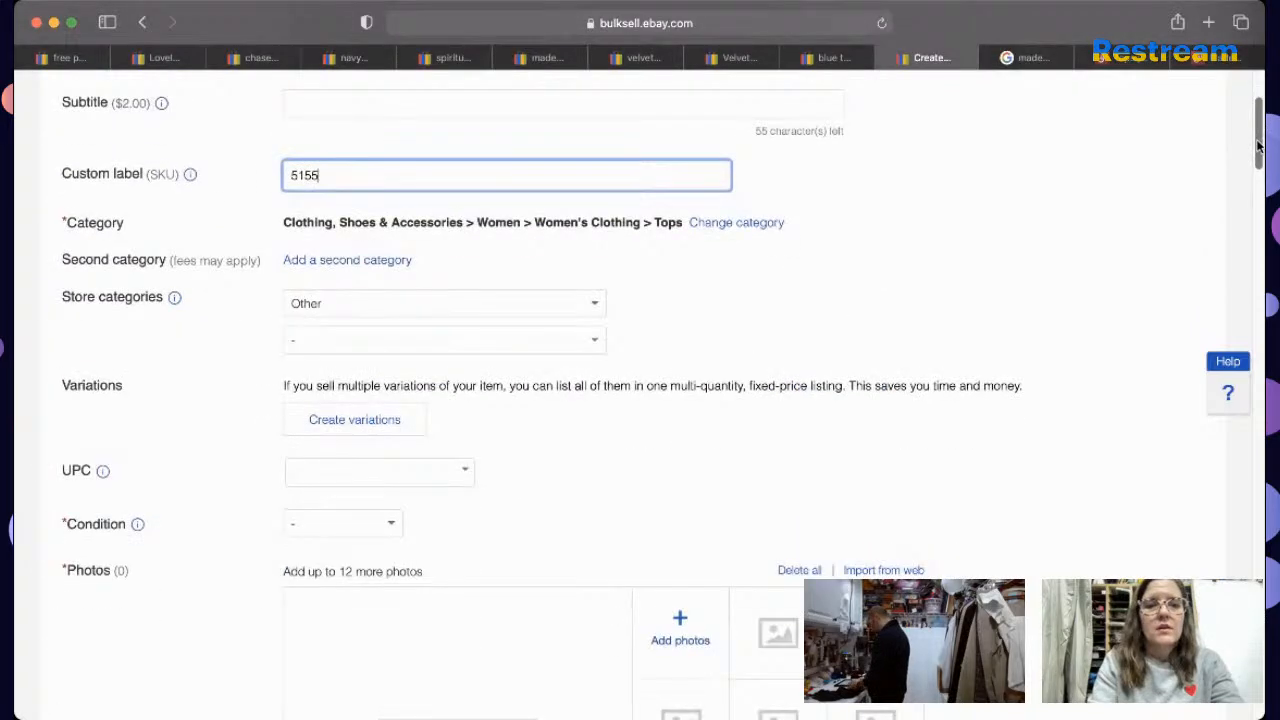
left_click(356, 268)
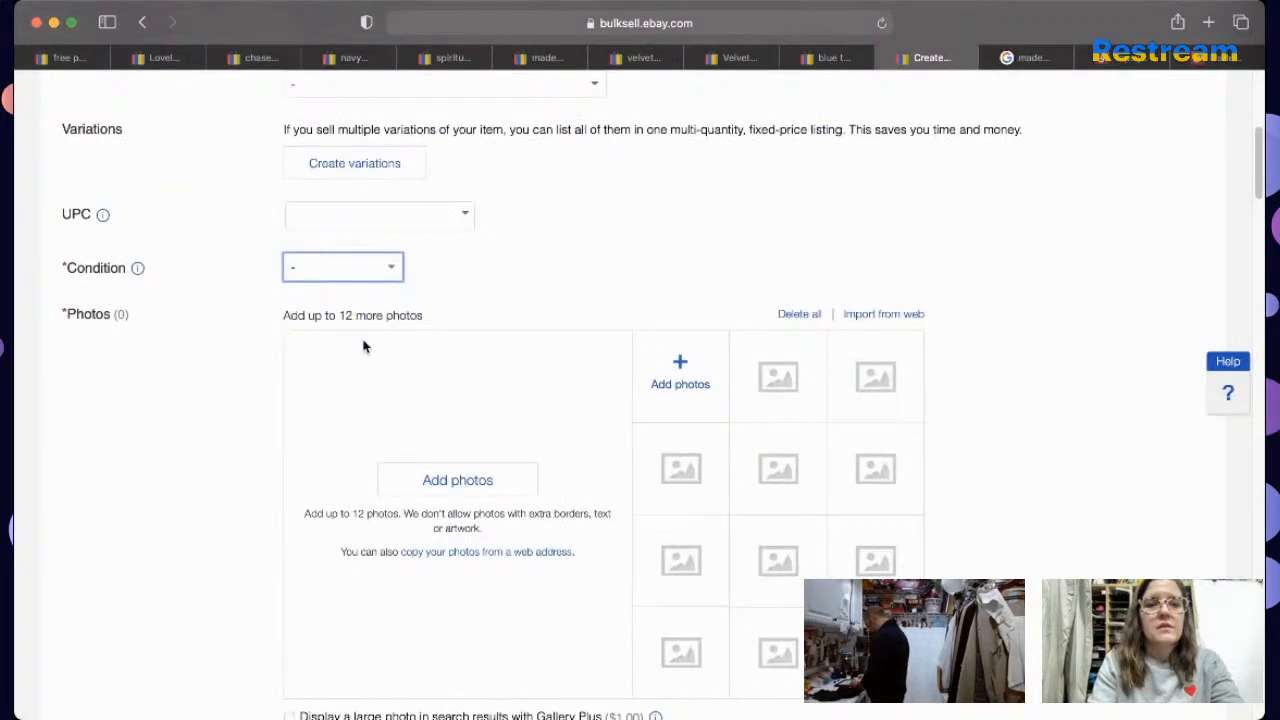
left_click(355, 311)
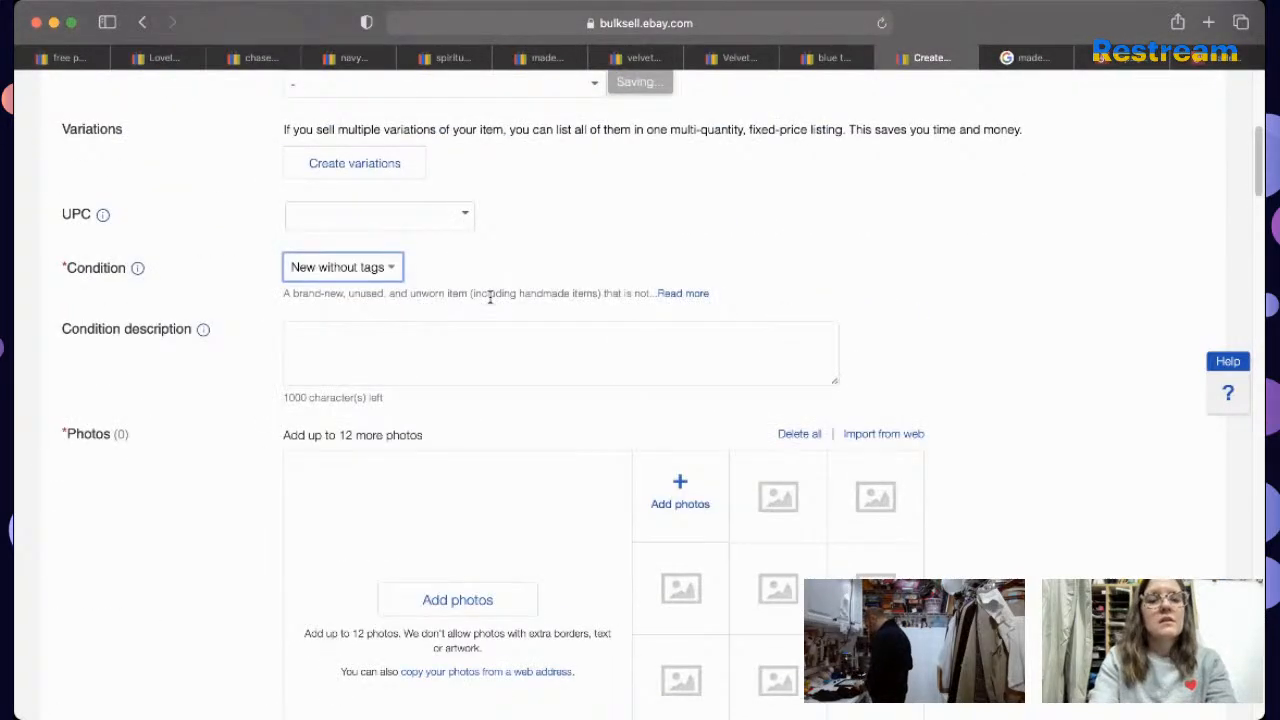
left_click(491, 338)
type("Brand New w")
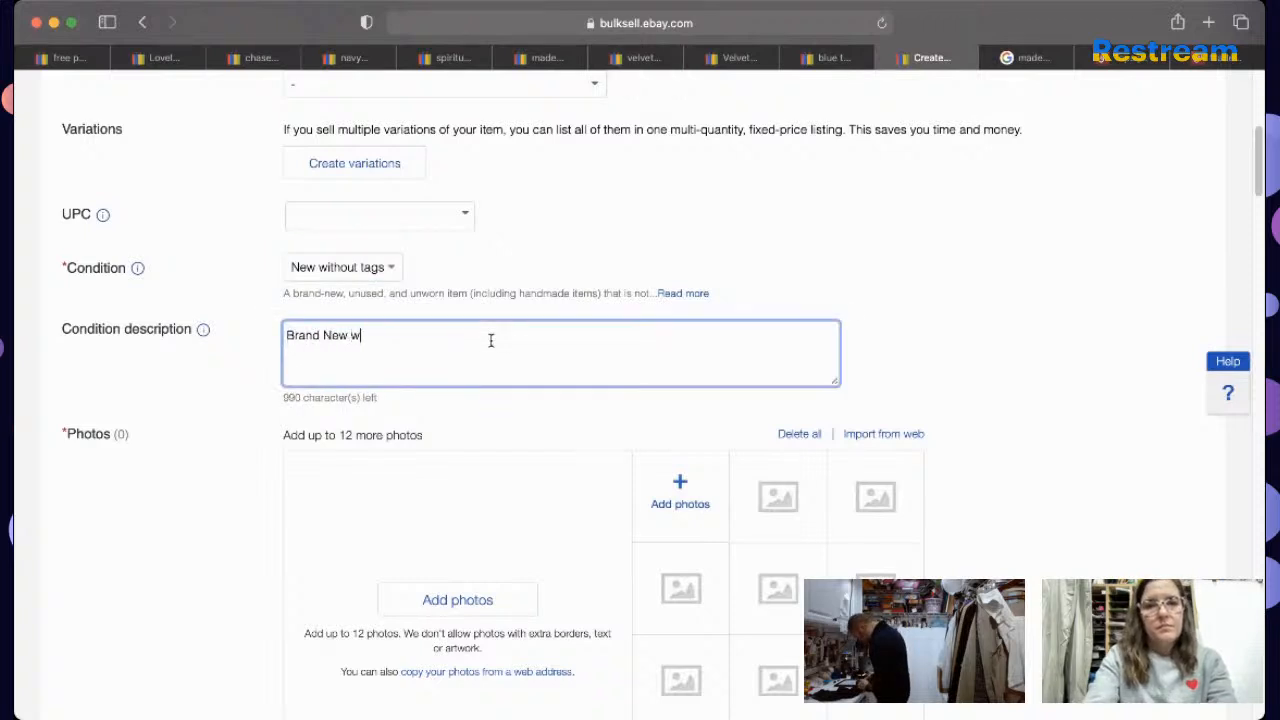
type("ithout Original ")
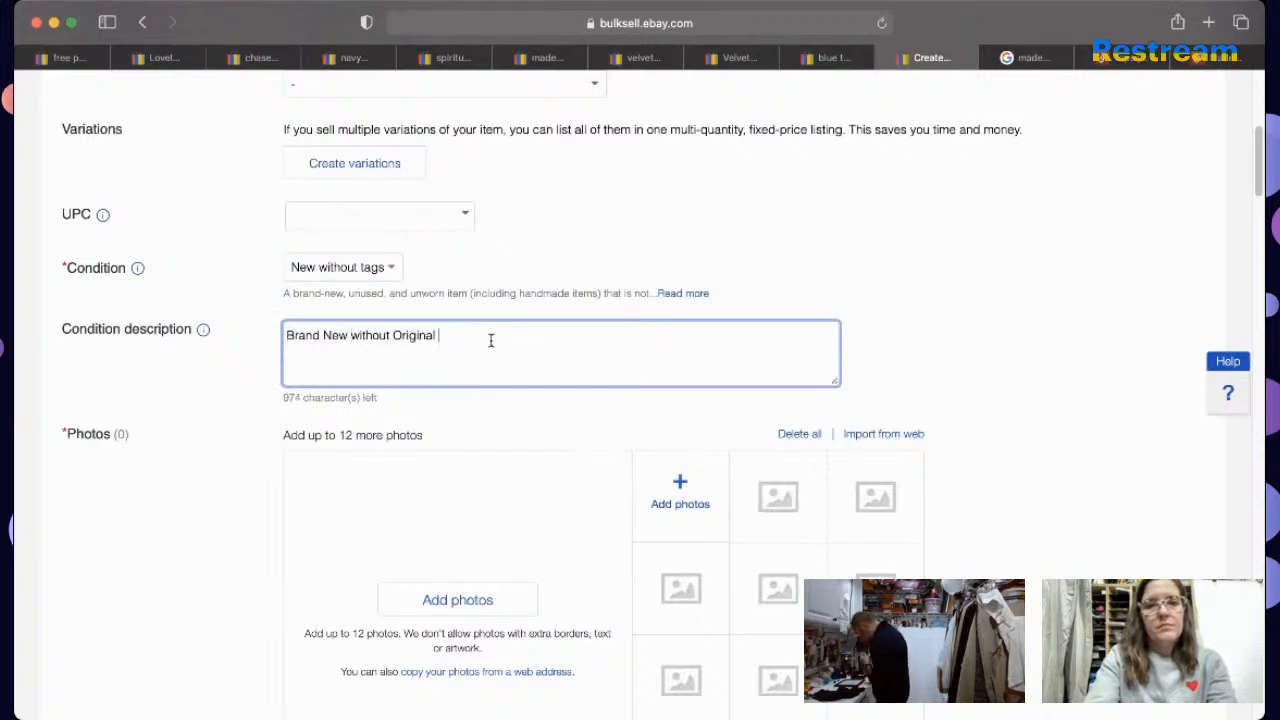
type("C&C")
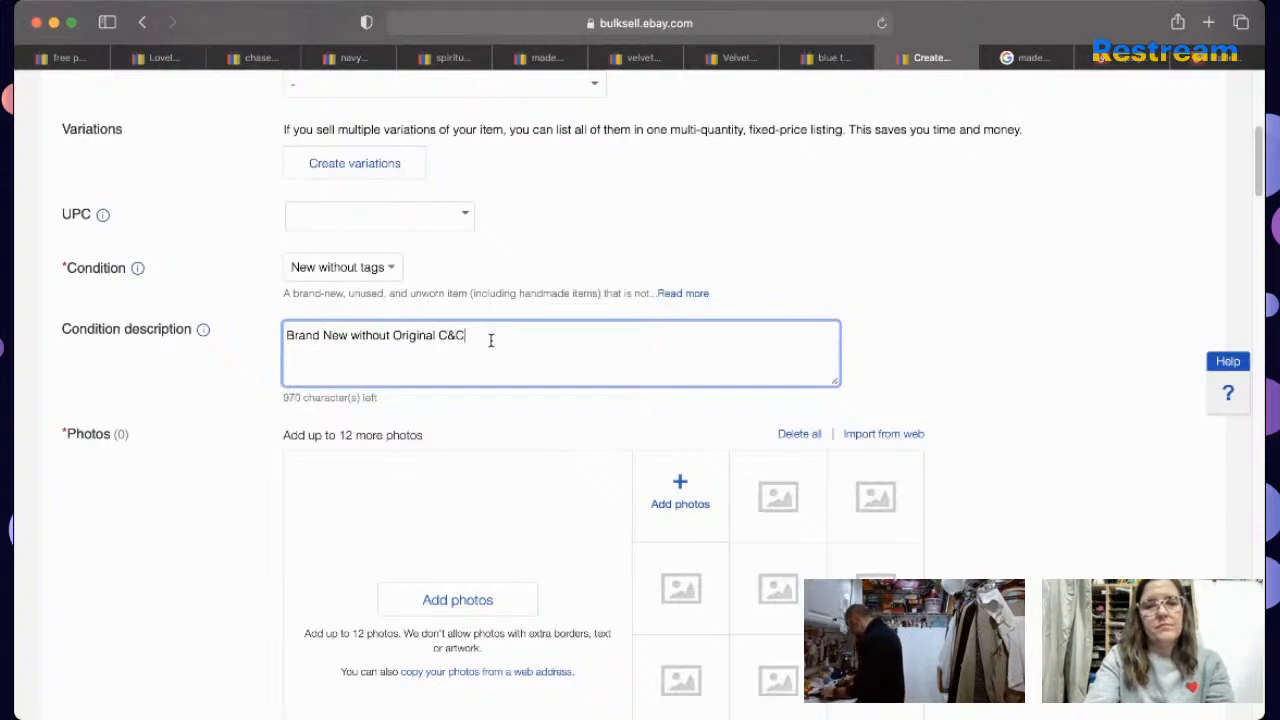
type(" Tags. ")
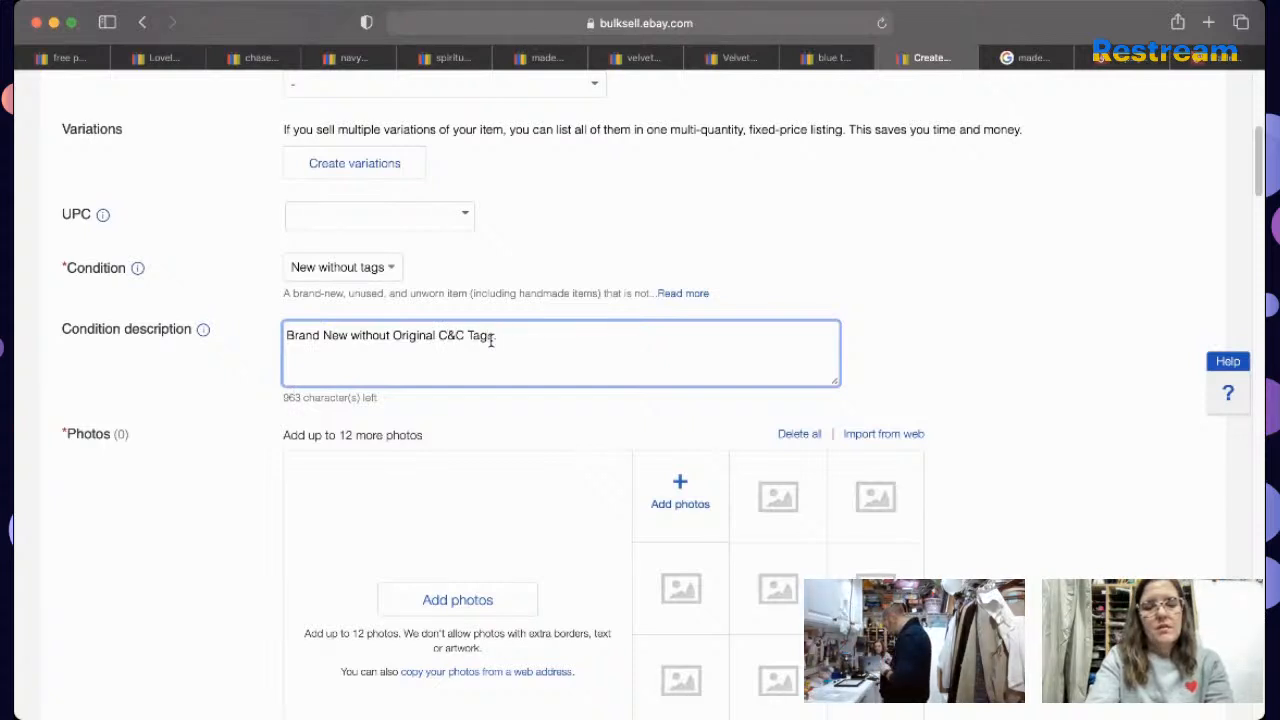
Step: Append "Please See Detailed Measurements in the Photos." to the condition description and add Summer, Winter and Fall to the season selection
type("Please See Detailed Measurements in the Photos.")
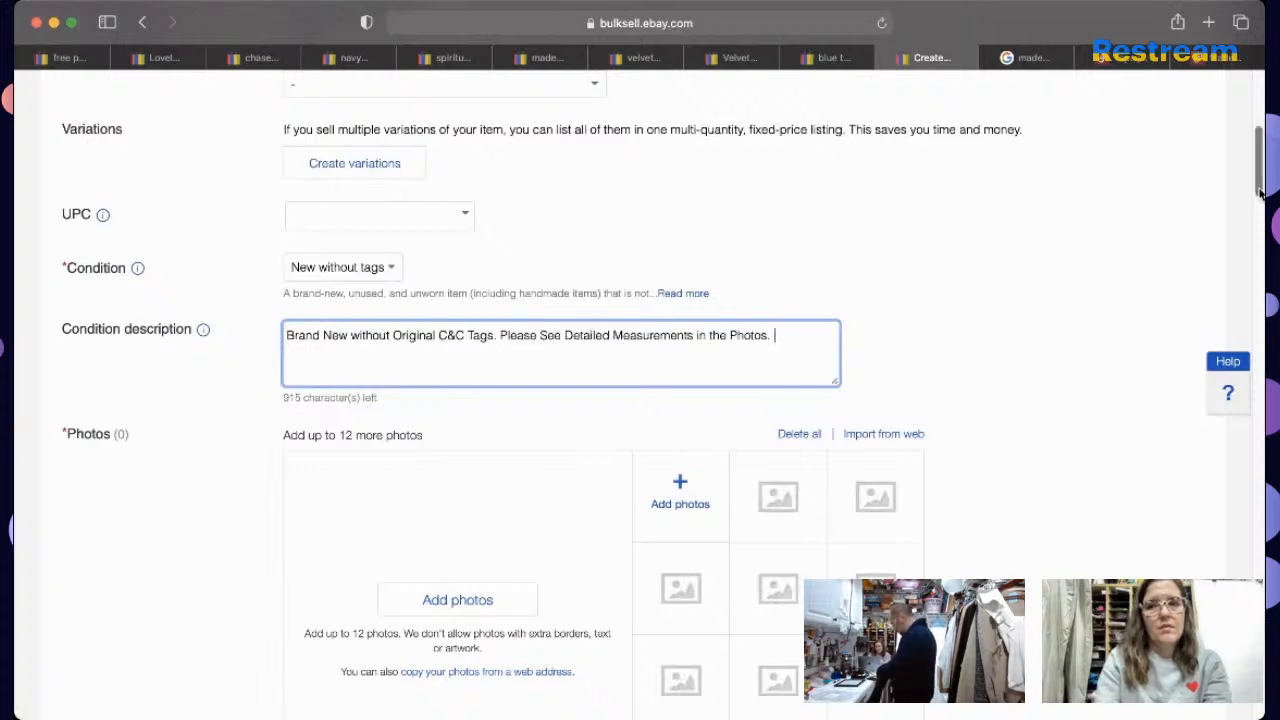
left_click_drag(1261, 192, 1205, 460)
scroll(1205, 460, "down", 3)
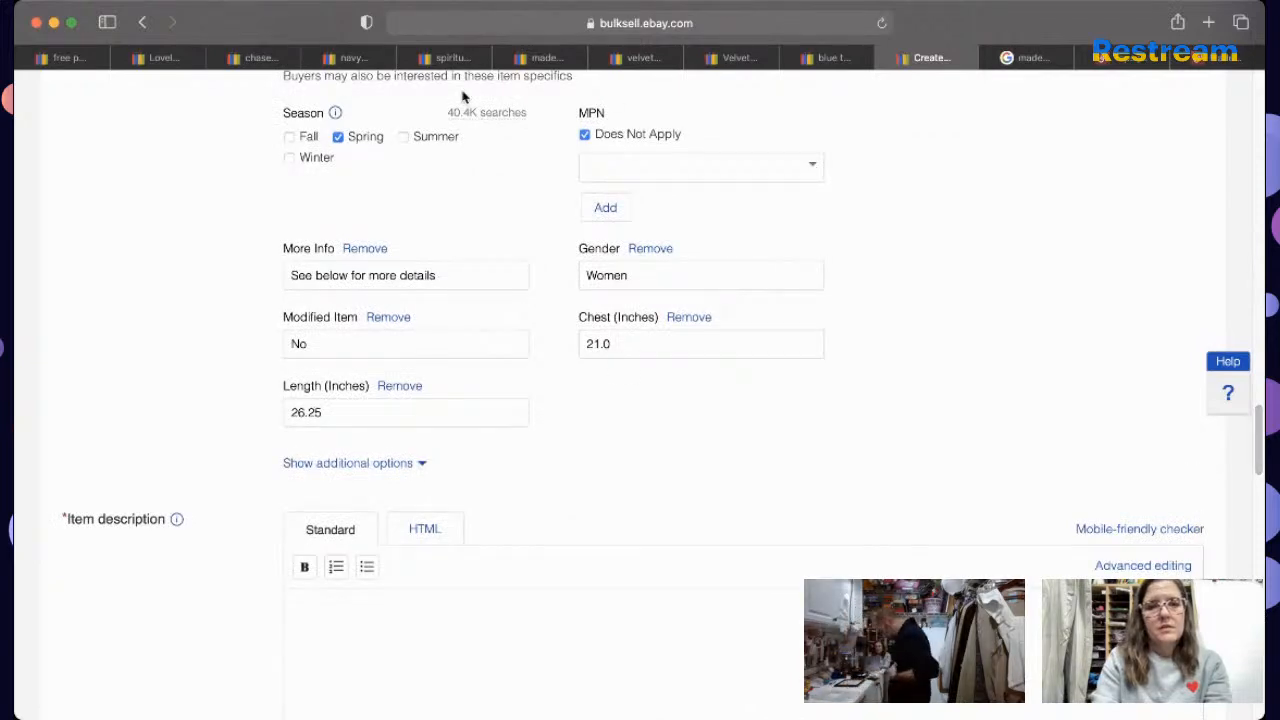
left_click(430, 136)
left_click(313, 157)
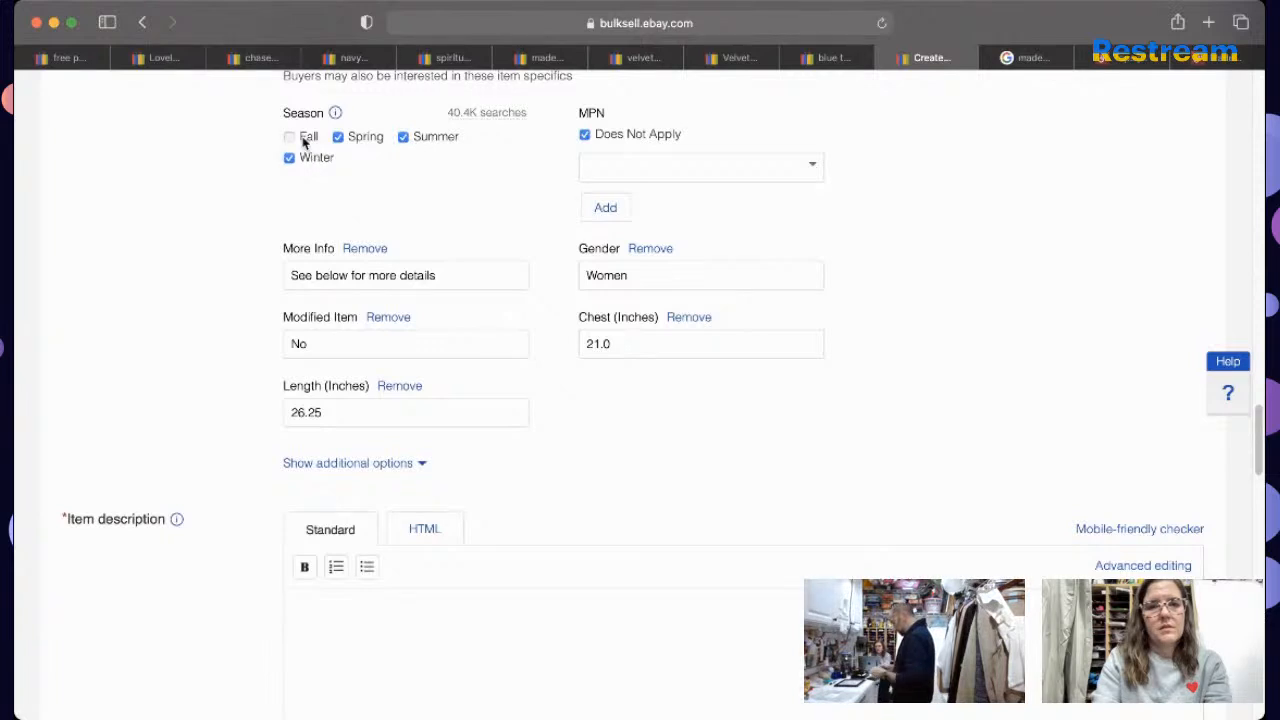
left_click(306, 139)
Step: Set the chest measurement to 26 inches and the length to 28 inches in the item specifics
left_click(647, 340)
double_click(647, 340)
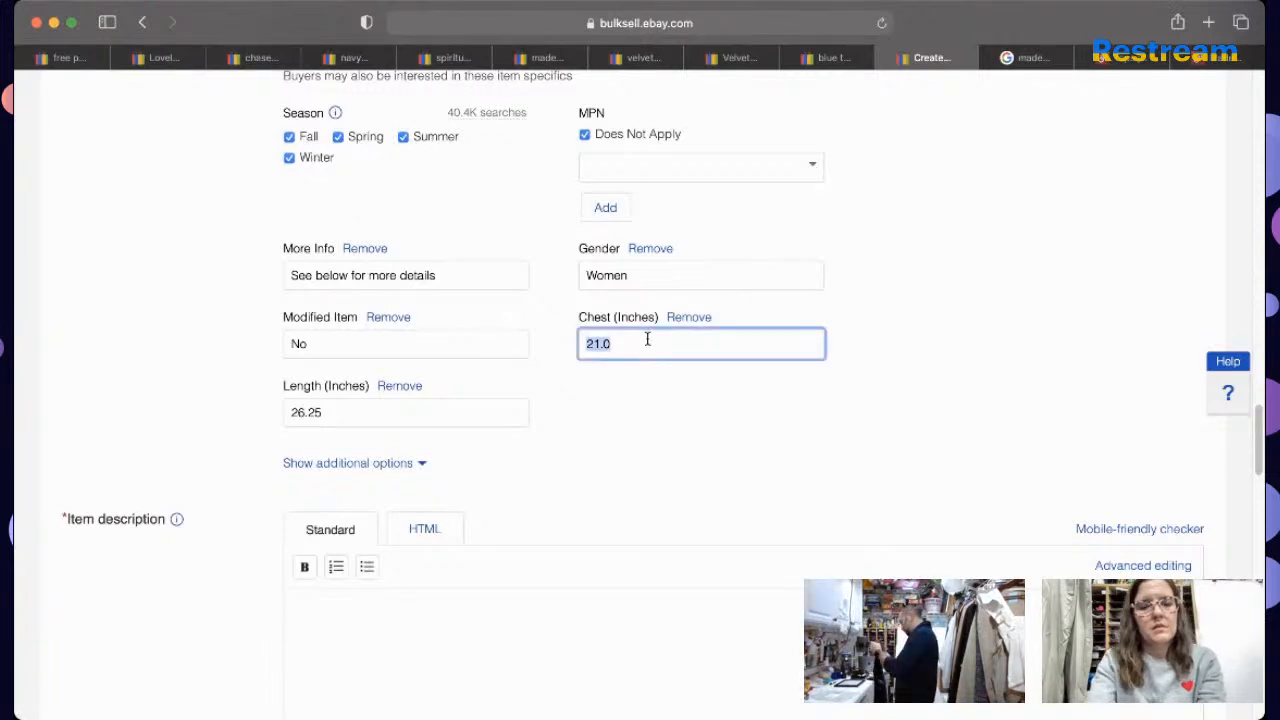
type("26")
left_click(463, 424)
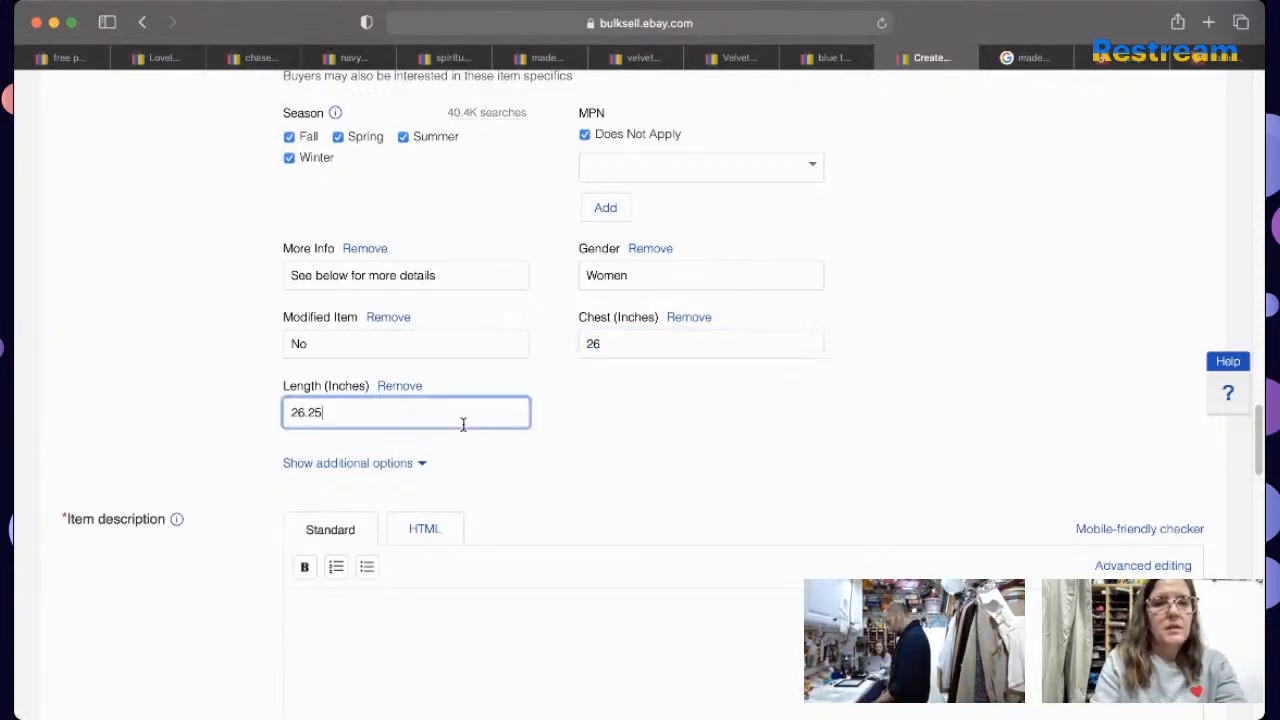
double_click(463, 424)
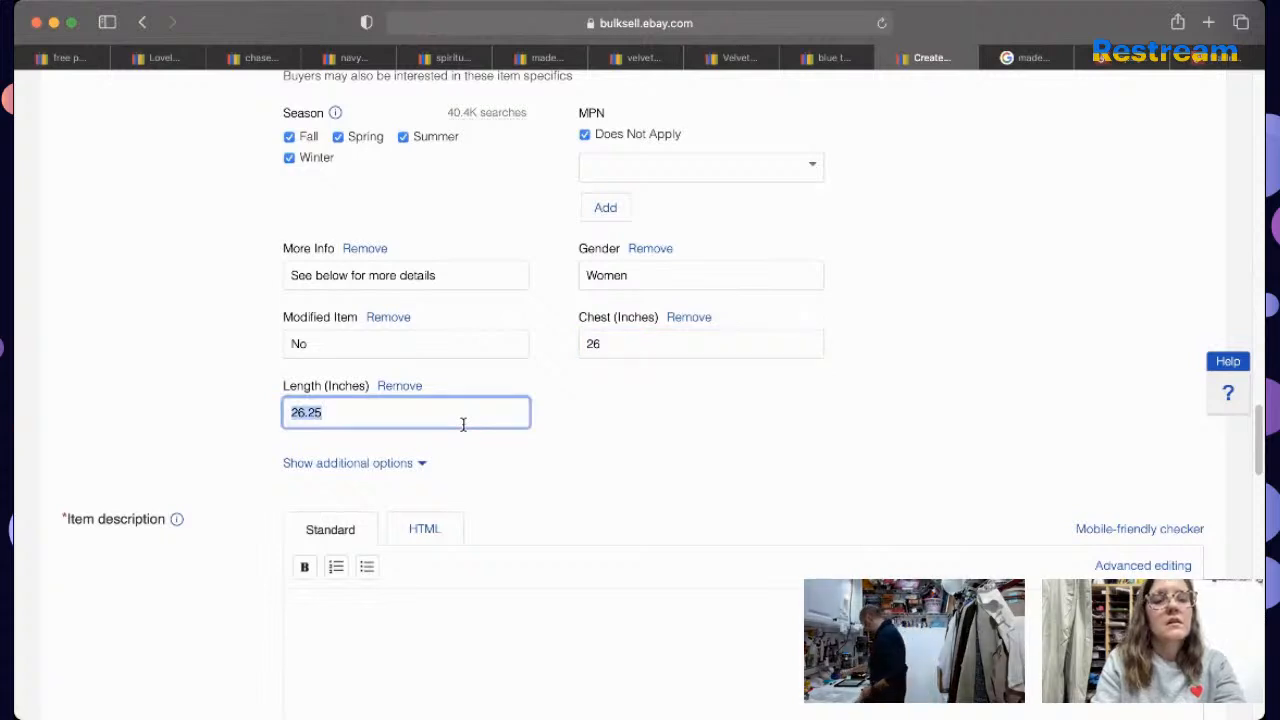
type("28")
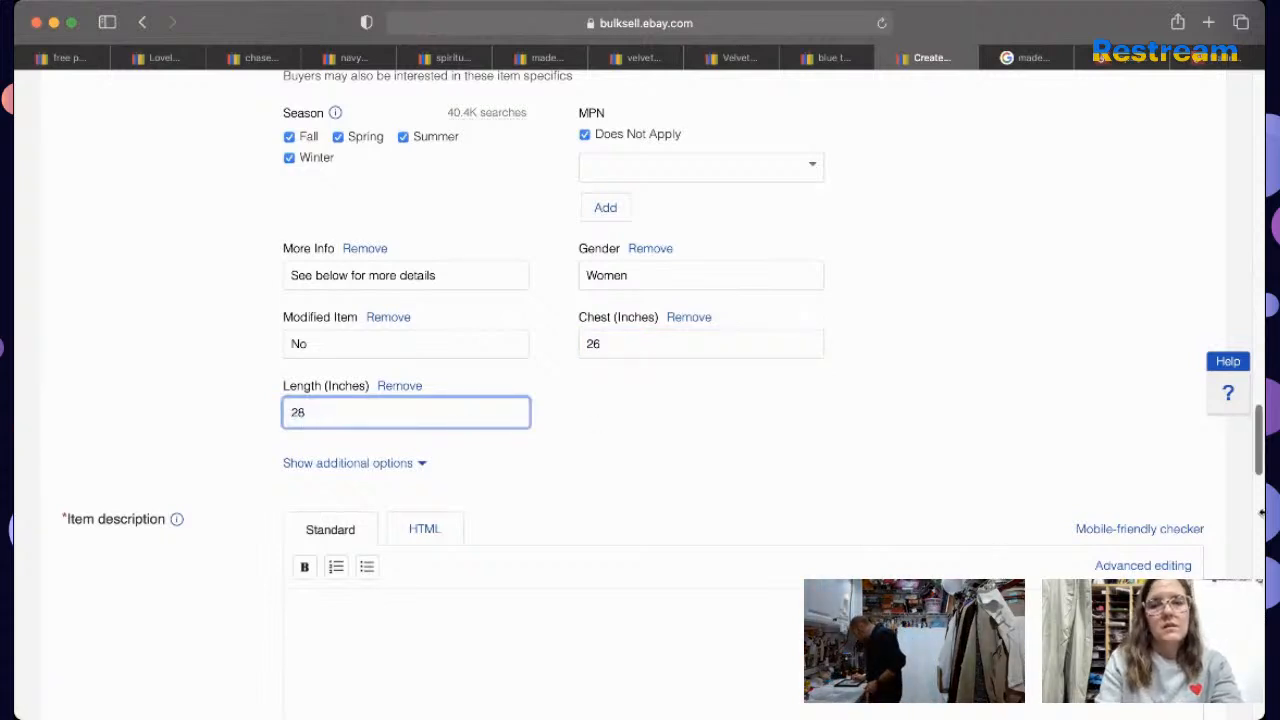
Step: Fill the item description with the copied title, "Brand New without Original C&C Tags" and "Please See Detailed Measurements in the Photos." on separate lines
left_click(990, 626)
key("super+v")
key("Return")
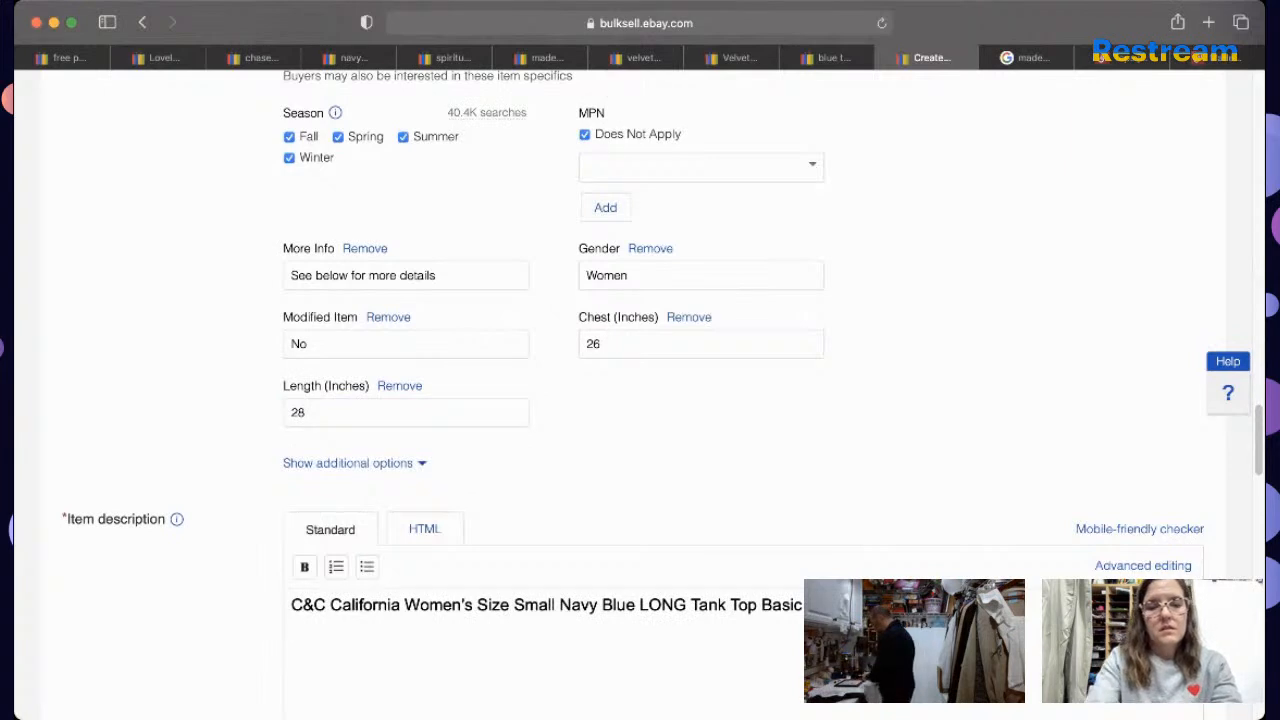
type("Brand ")
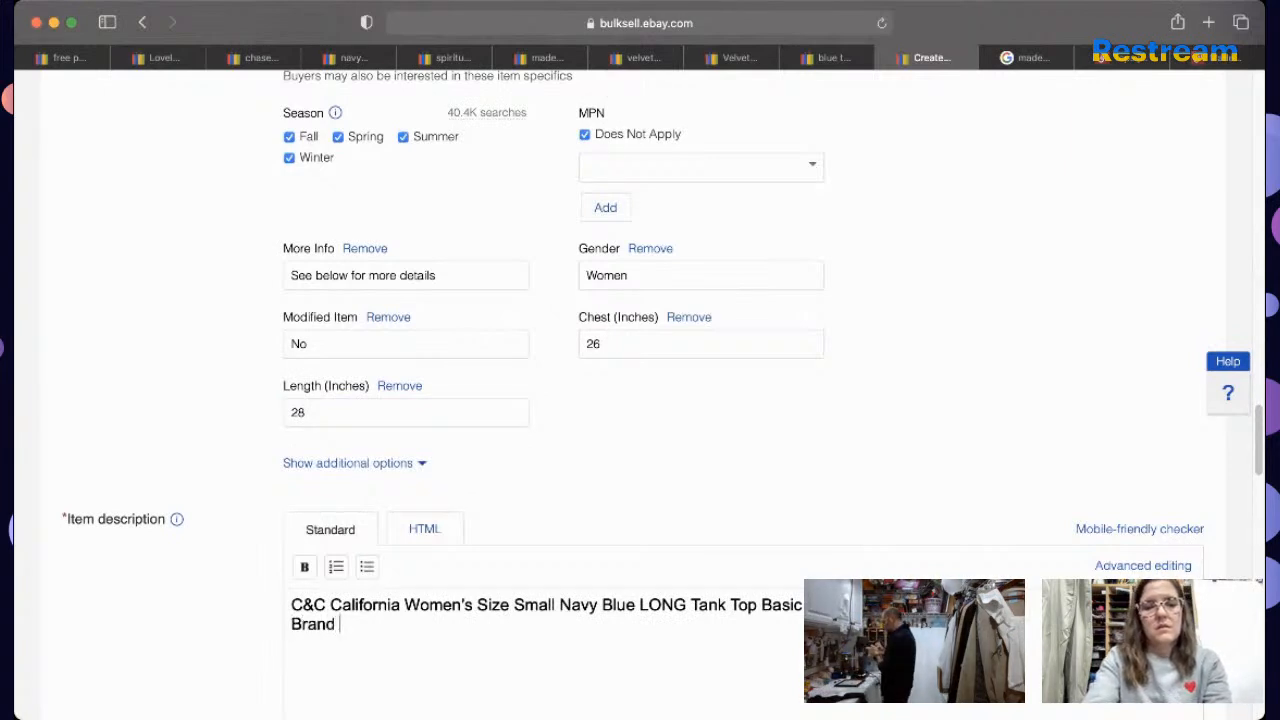
type("New without O")
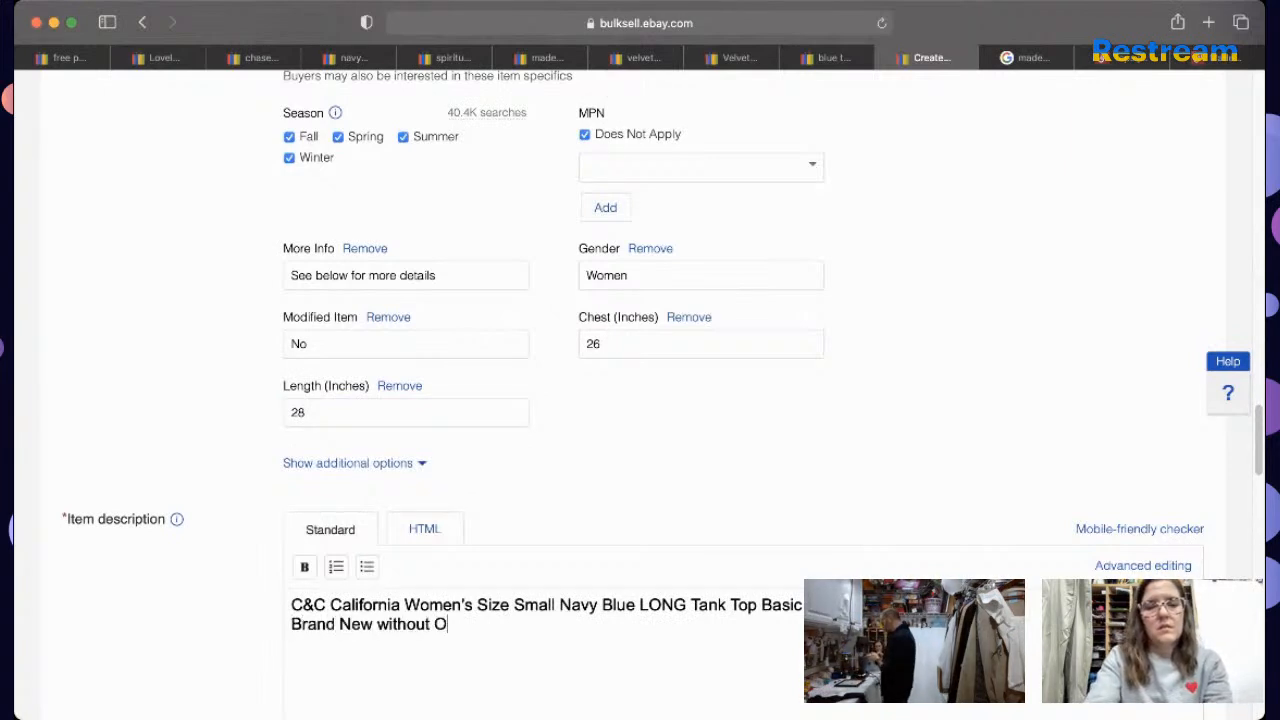
type("riginal C")
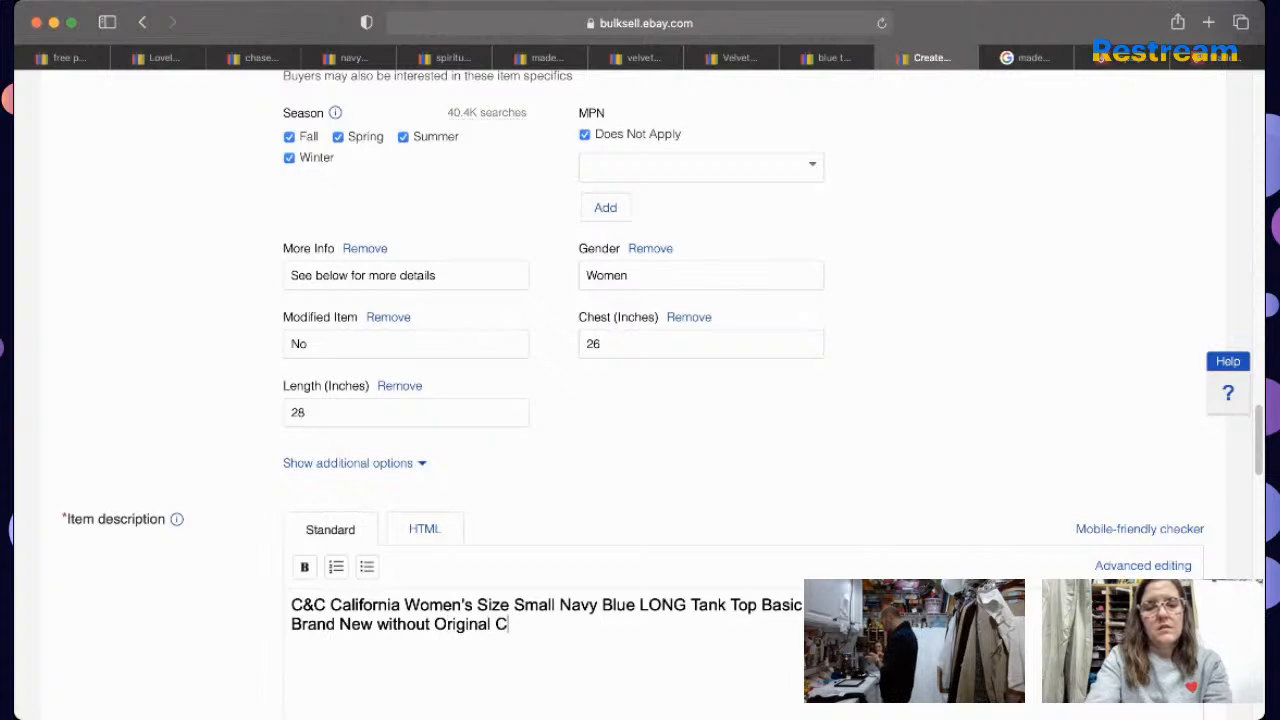
type("&C Tags")
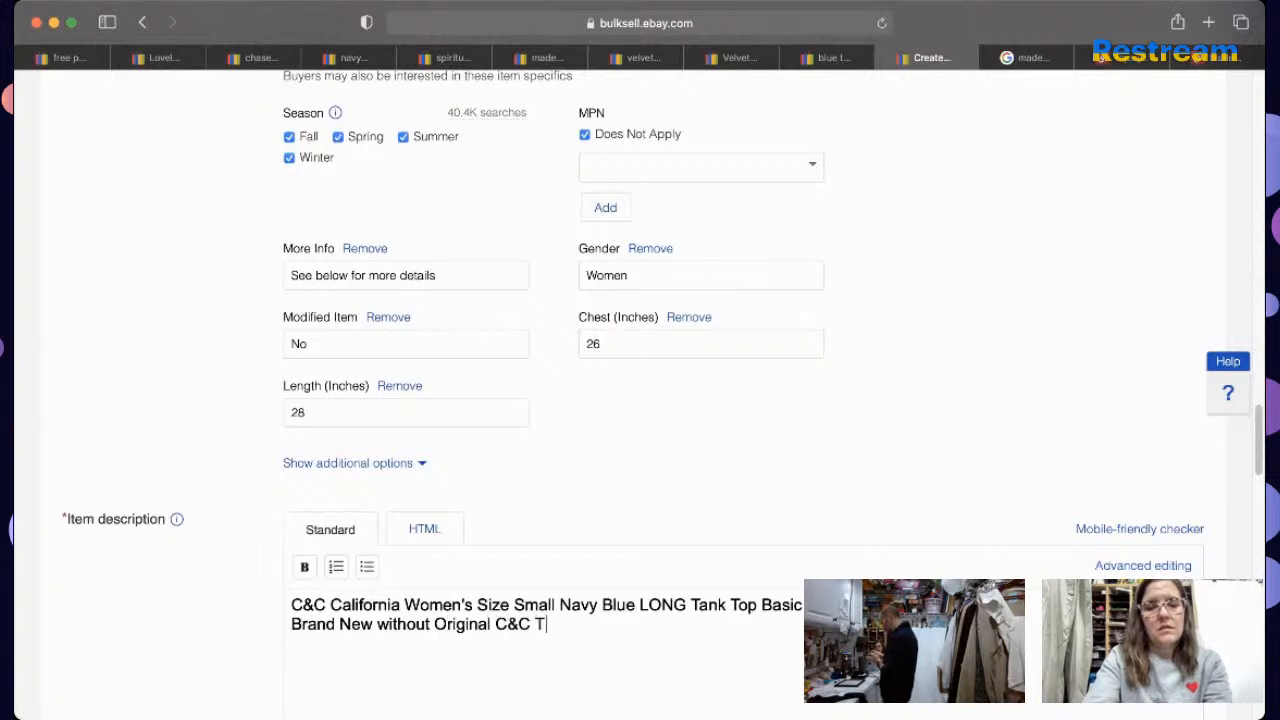
key("Return")
type("m#")
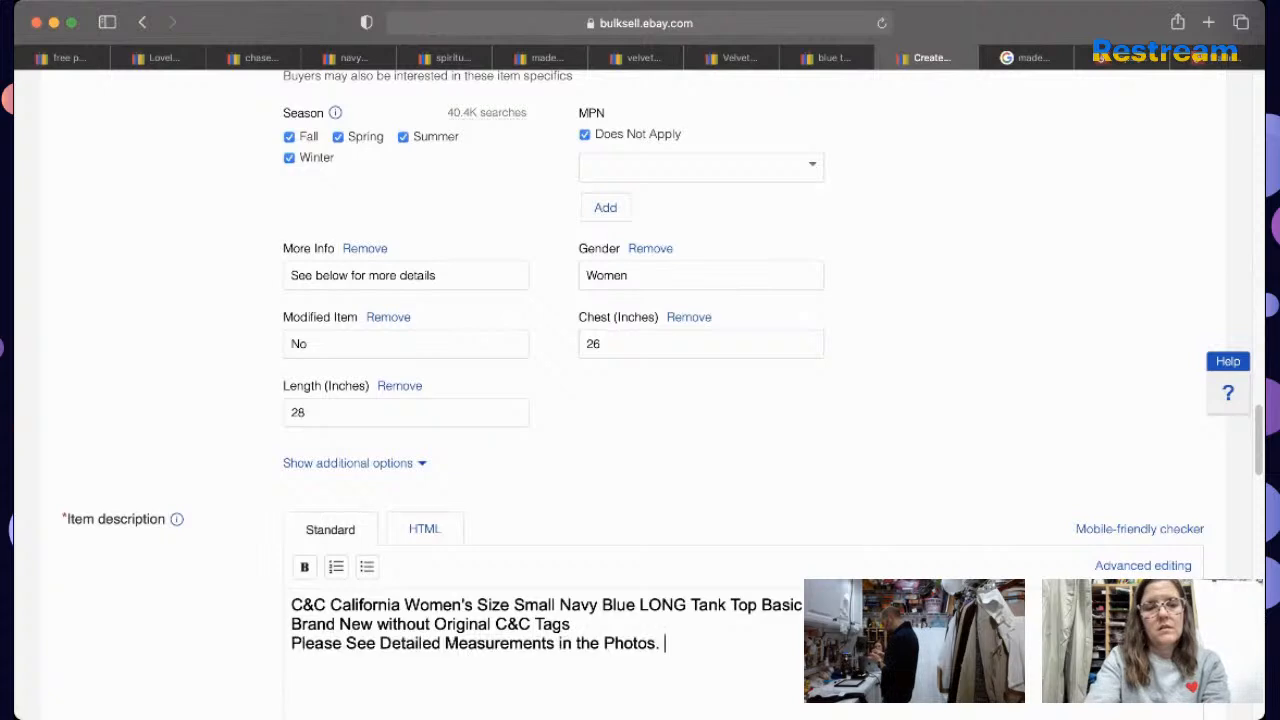
Step: Add a new line to the item description reading "This tank is LONG! Perfect for long torso"
key("Return")
type("This tank is LONG")
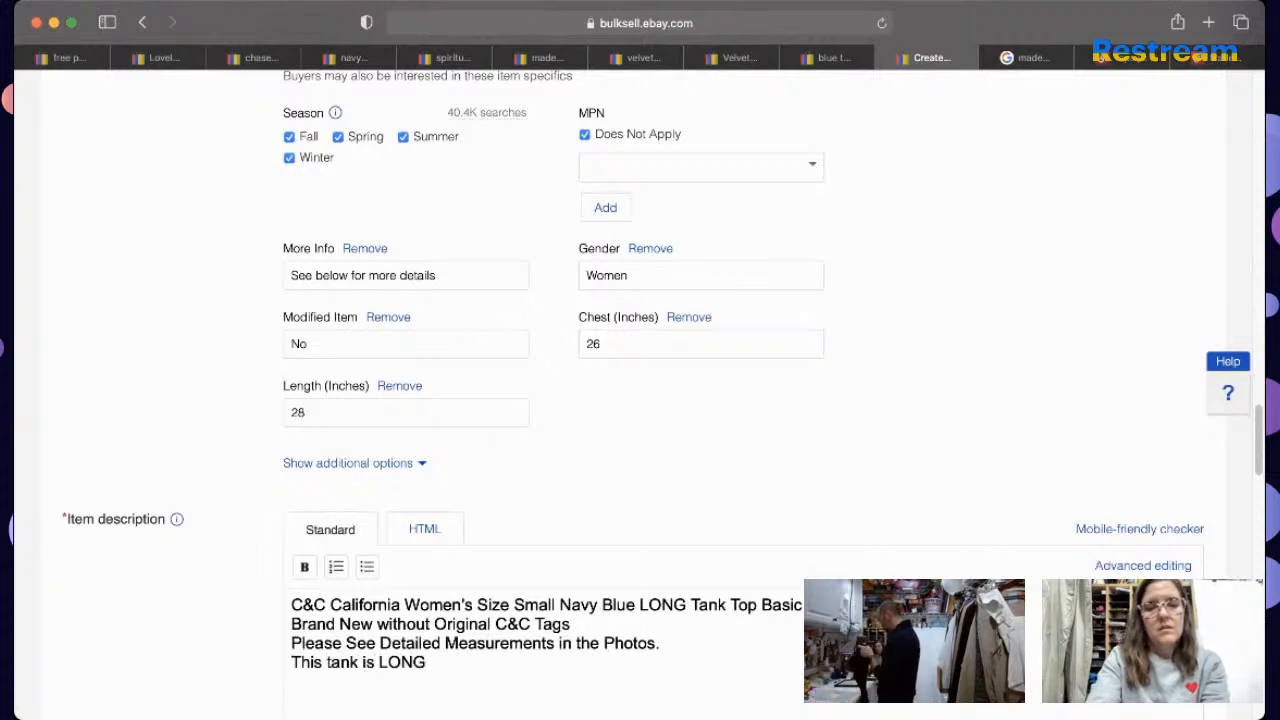
type("! Perfect for long torse")
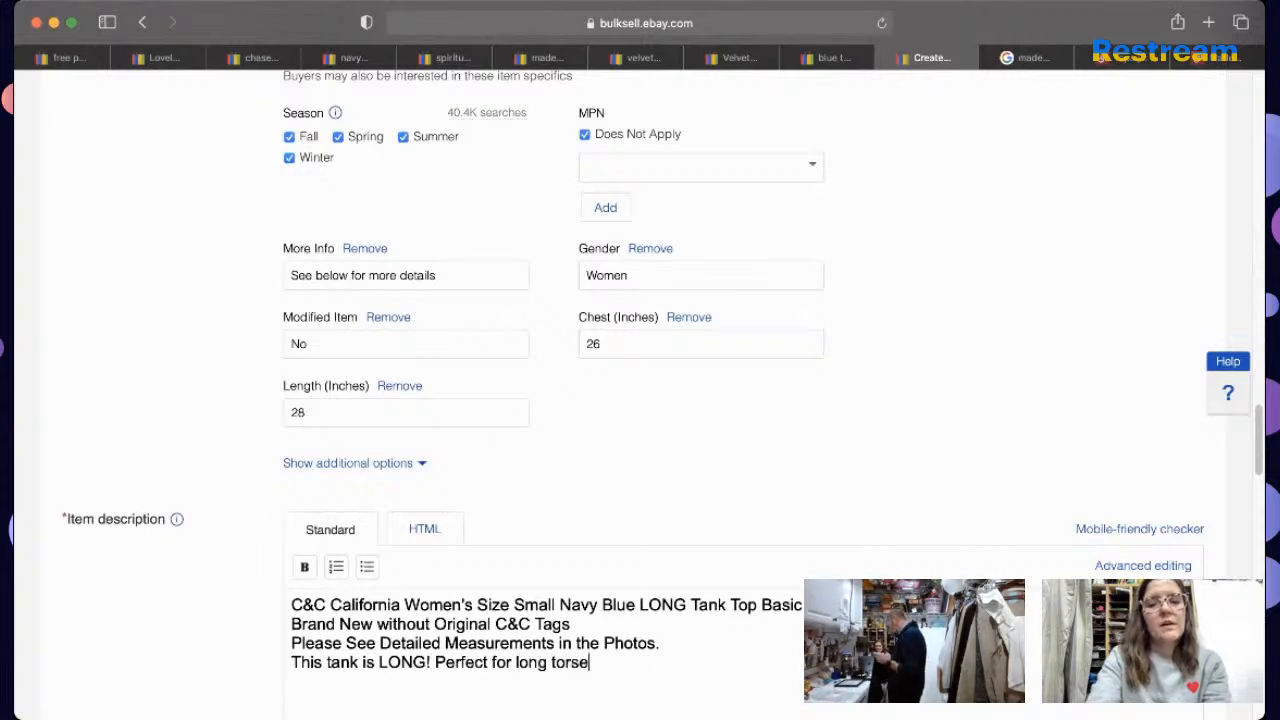
key("BackSpace")
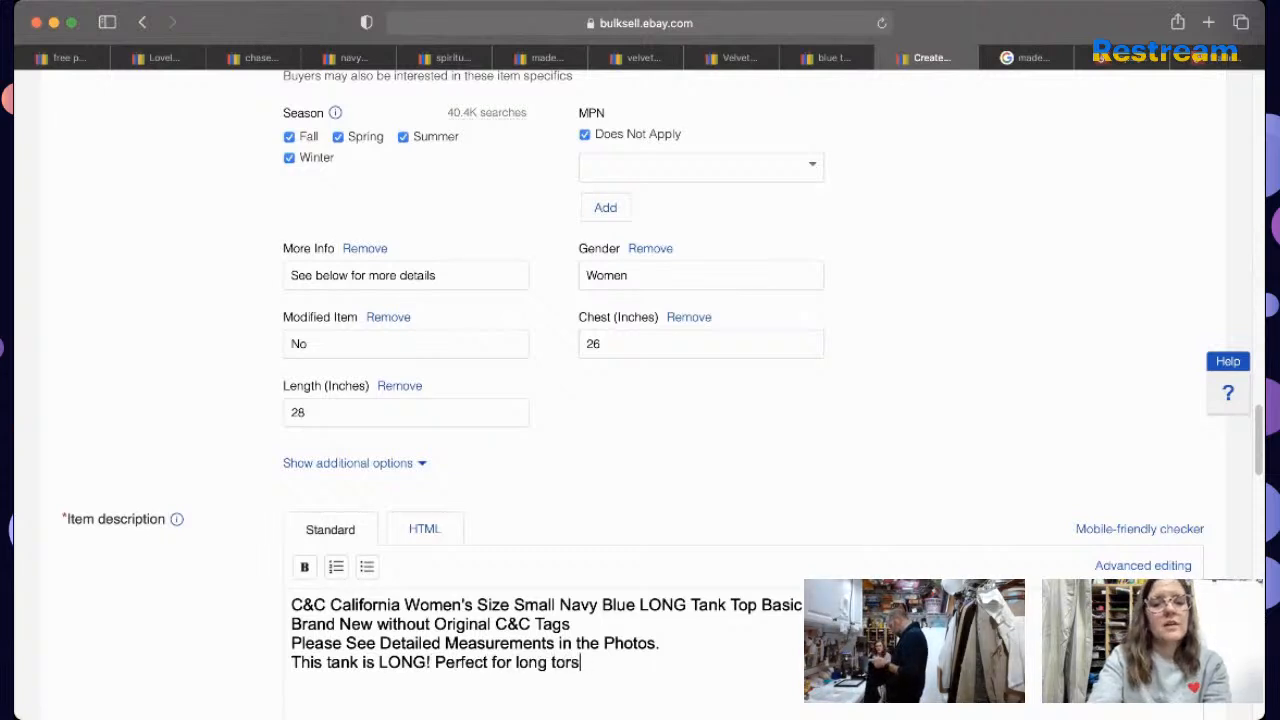
type("o")
left_click_drag(1259, 478, 1259, 198)
left_click(718, 625)
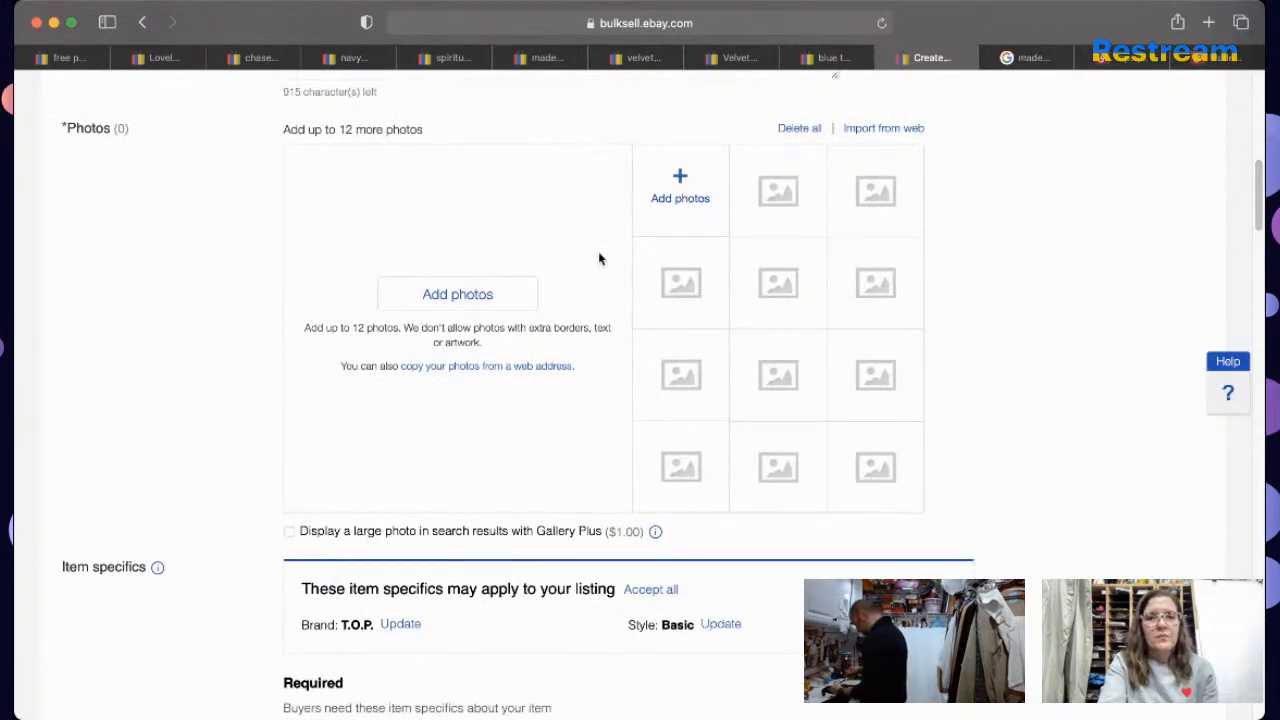
left_click(678, 196)
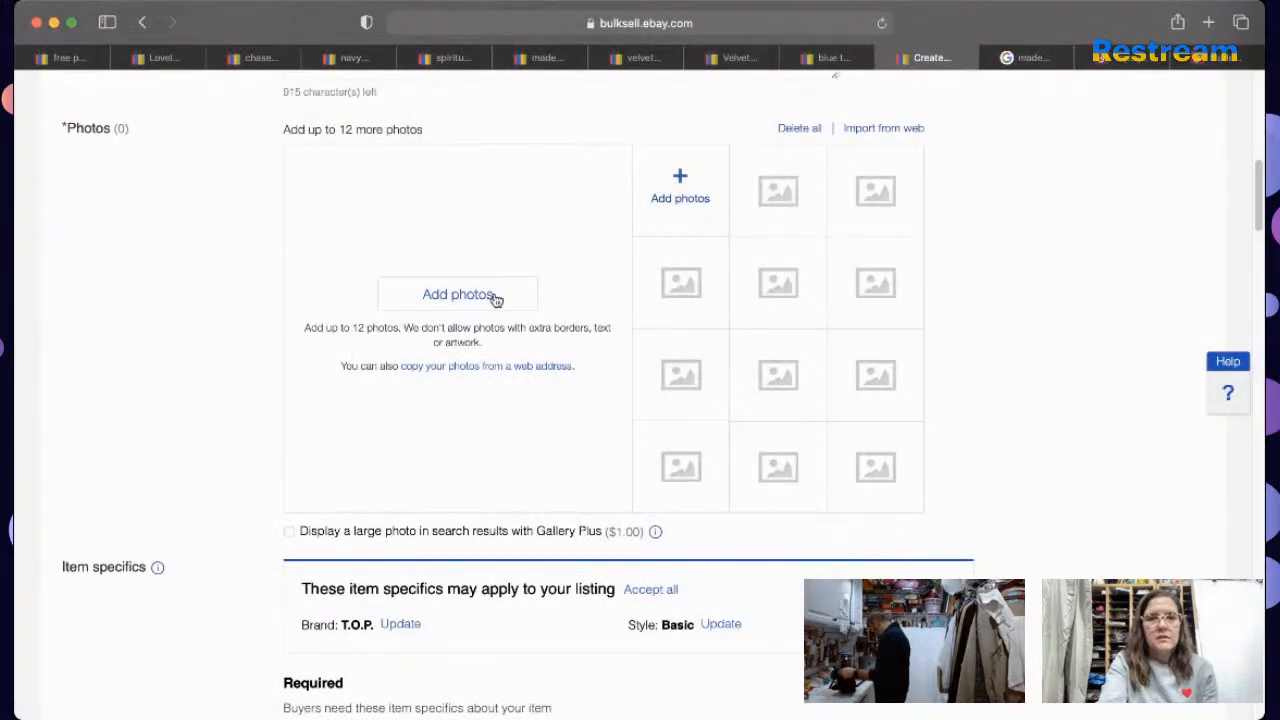
left_click(494, 297)
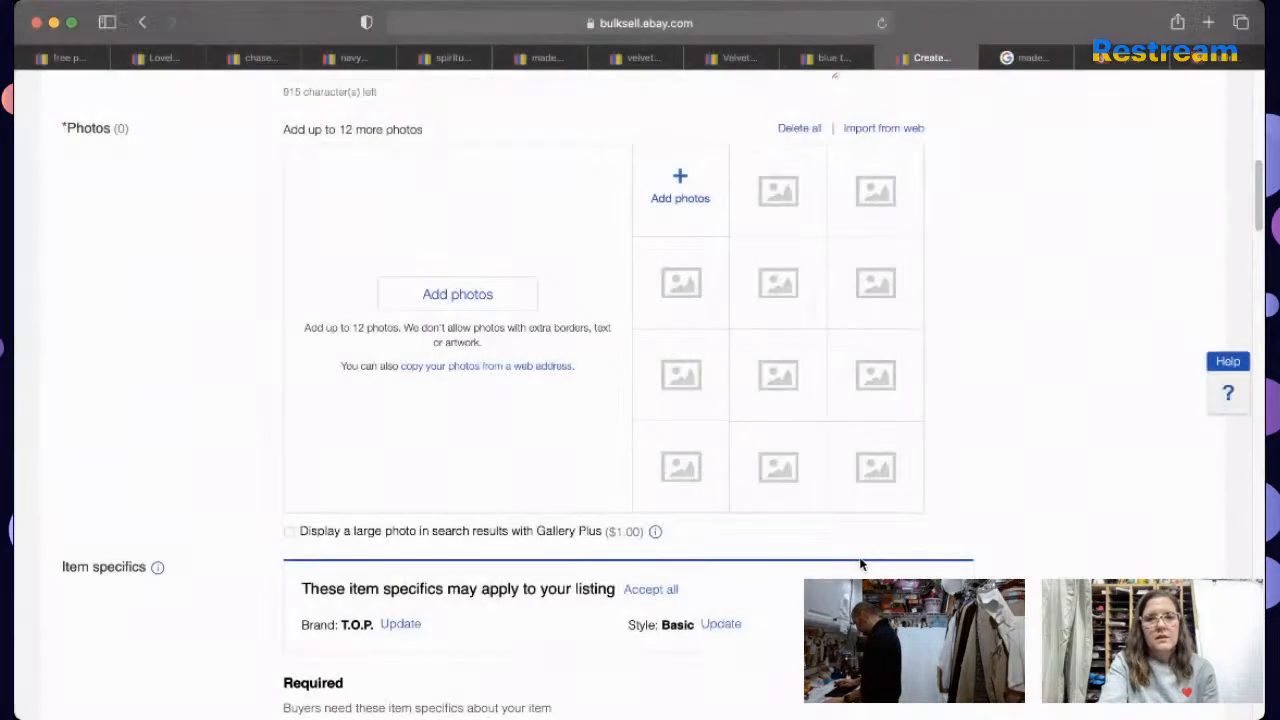
left_click(885, 131)
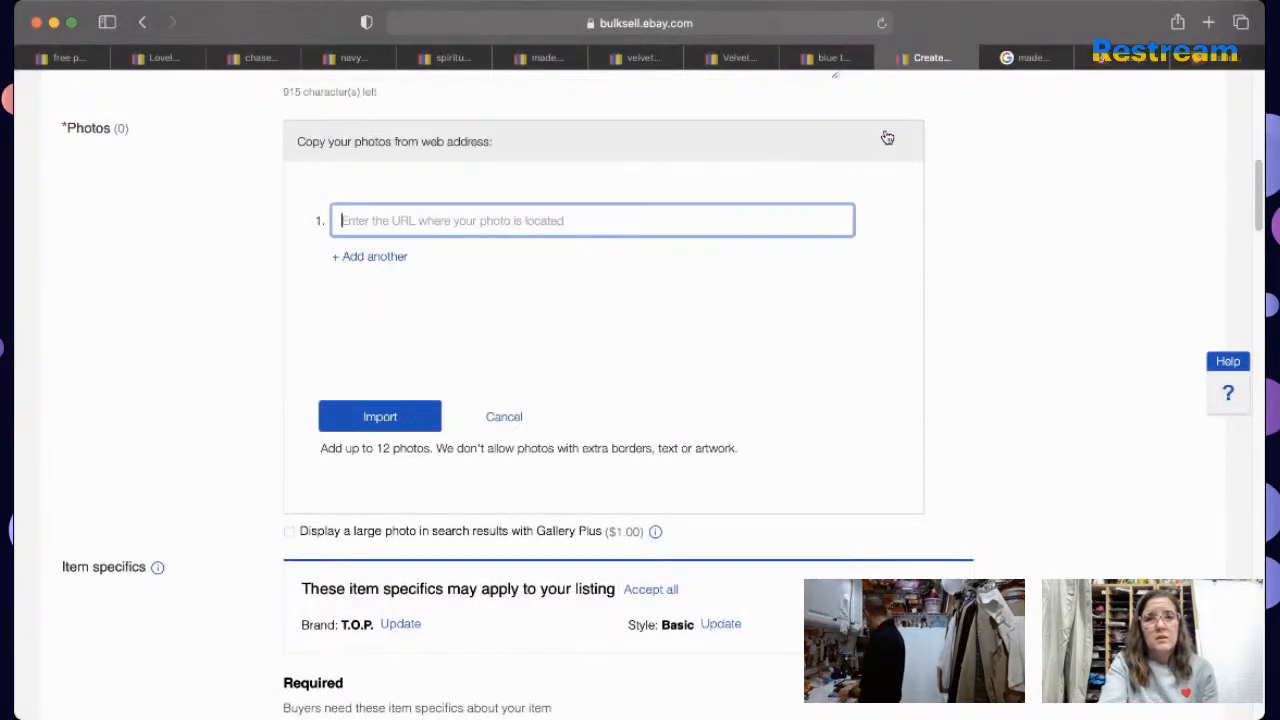
left_click(520, 420)
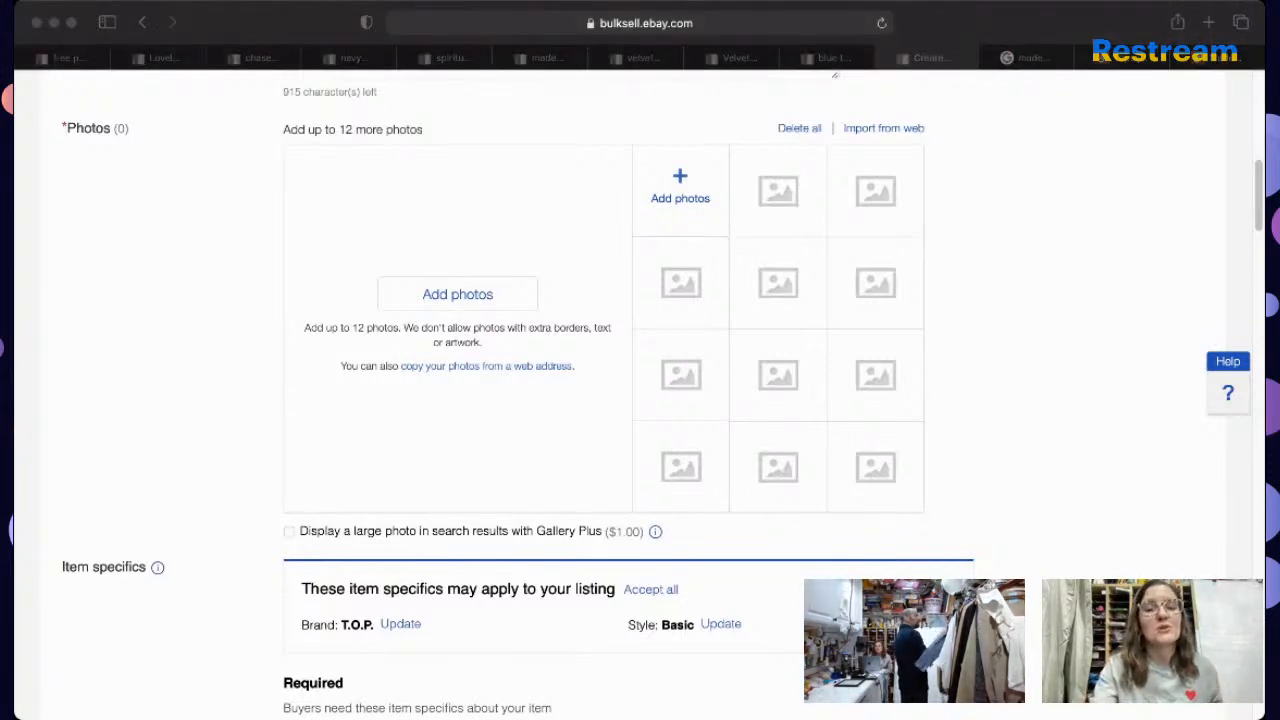
Step: Add the five tank top photos and reorder them, making the second full-garment shot the main photo and placing the measurements card last
left_click_drag(670, 307, 677, 188)
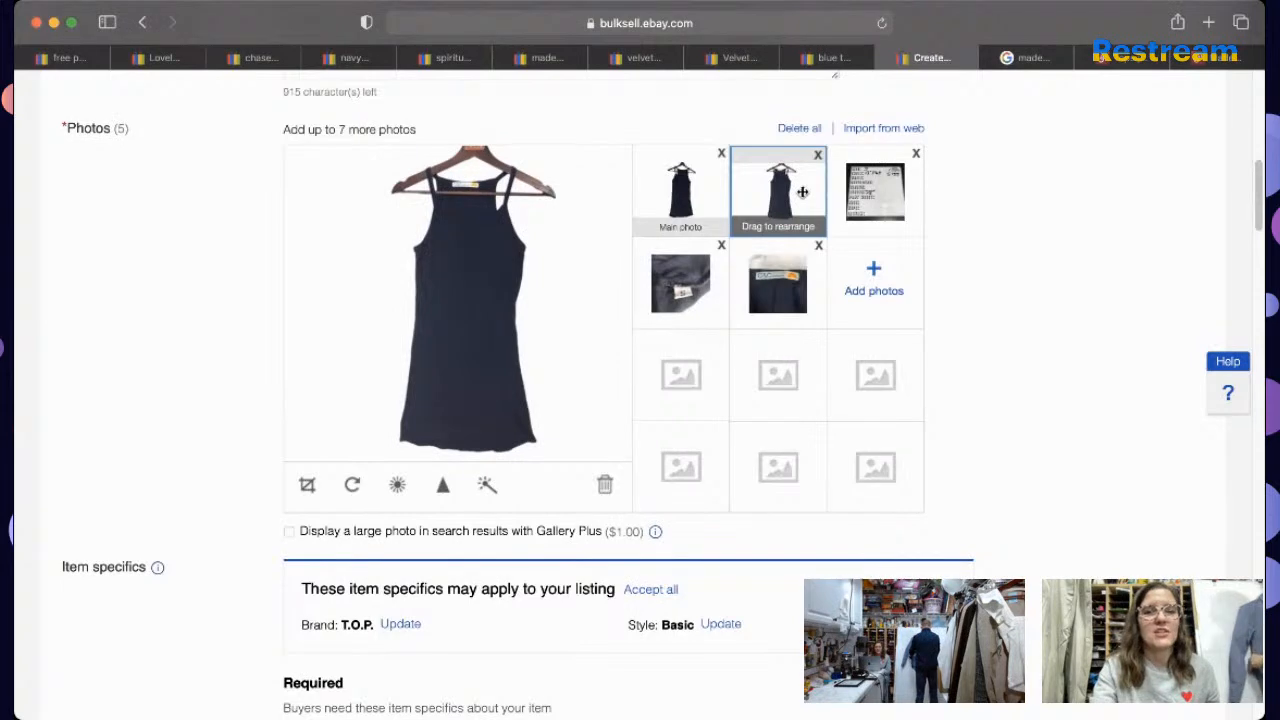
left_click_drag(802, 192, 684, 194)
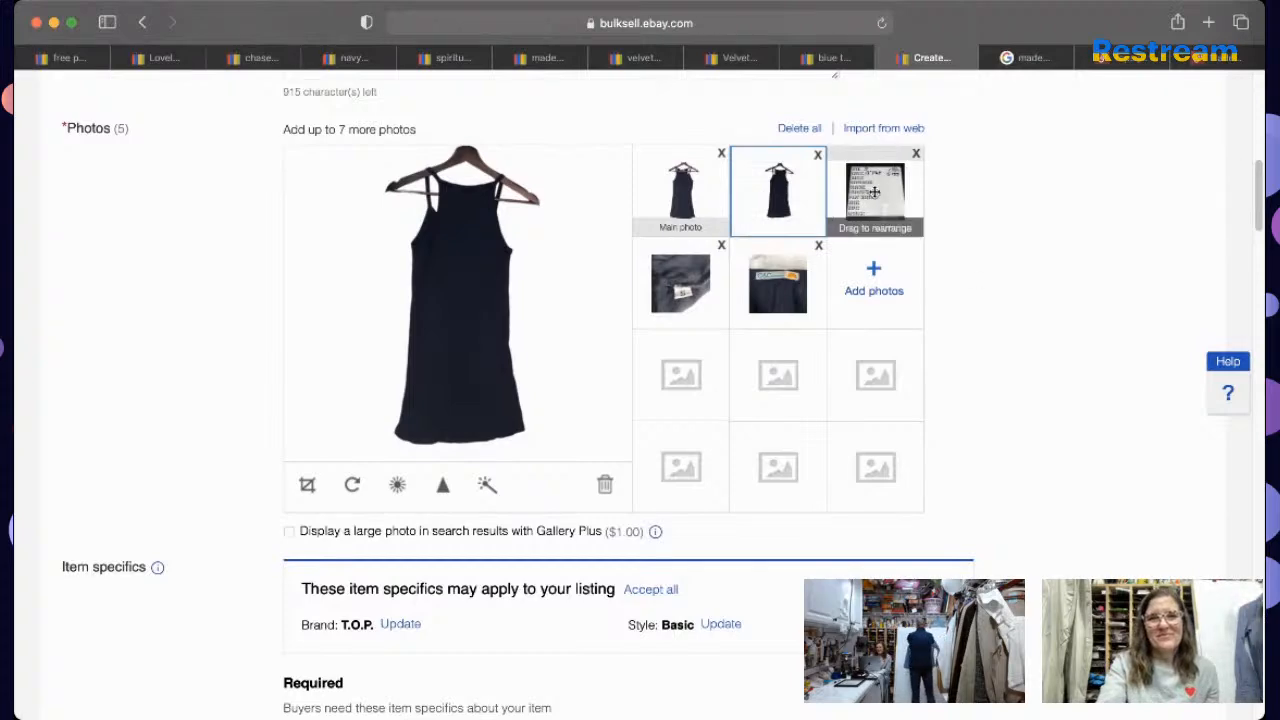
left_click_drag(875, 192, 780, 280)
Step: Set the occasion to Casual in the tank top's item specifics
left_click_drag(1258, 195, 1232, 308)
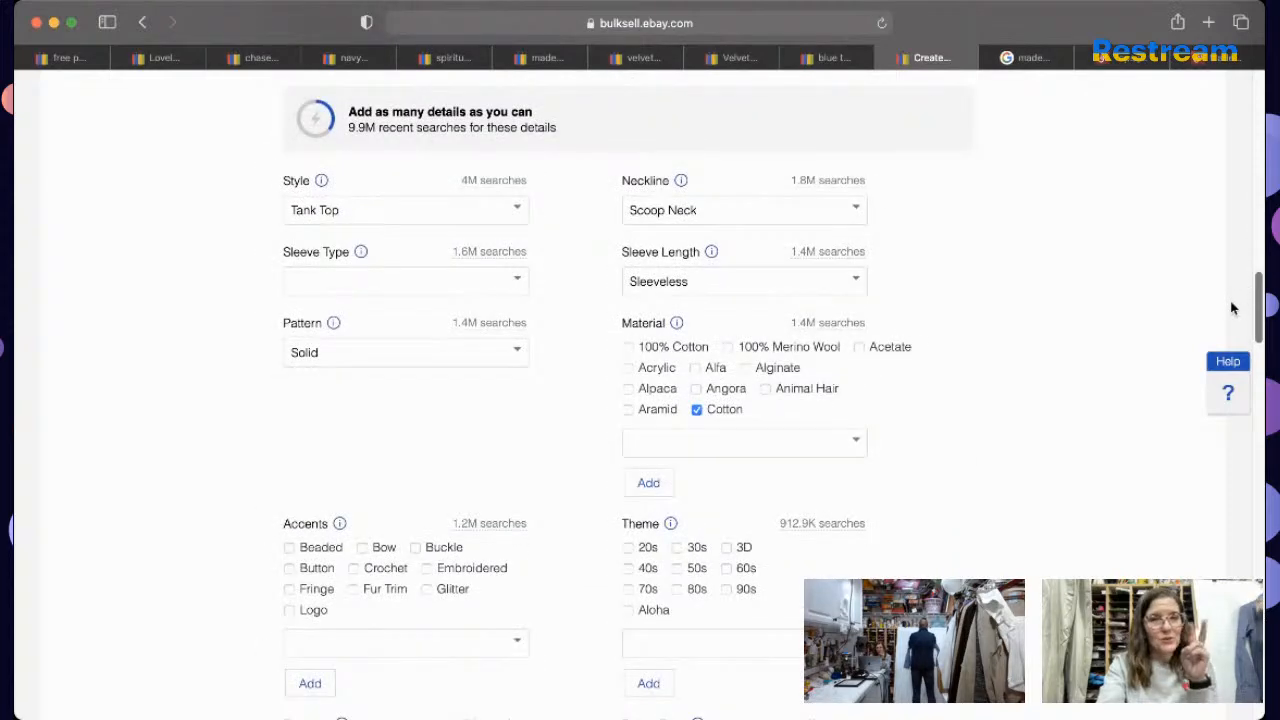
scroll(1231, 320, "down", 5)
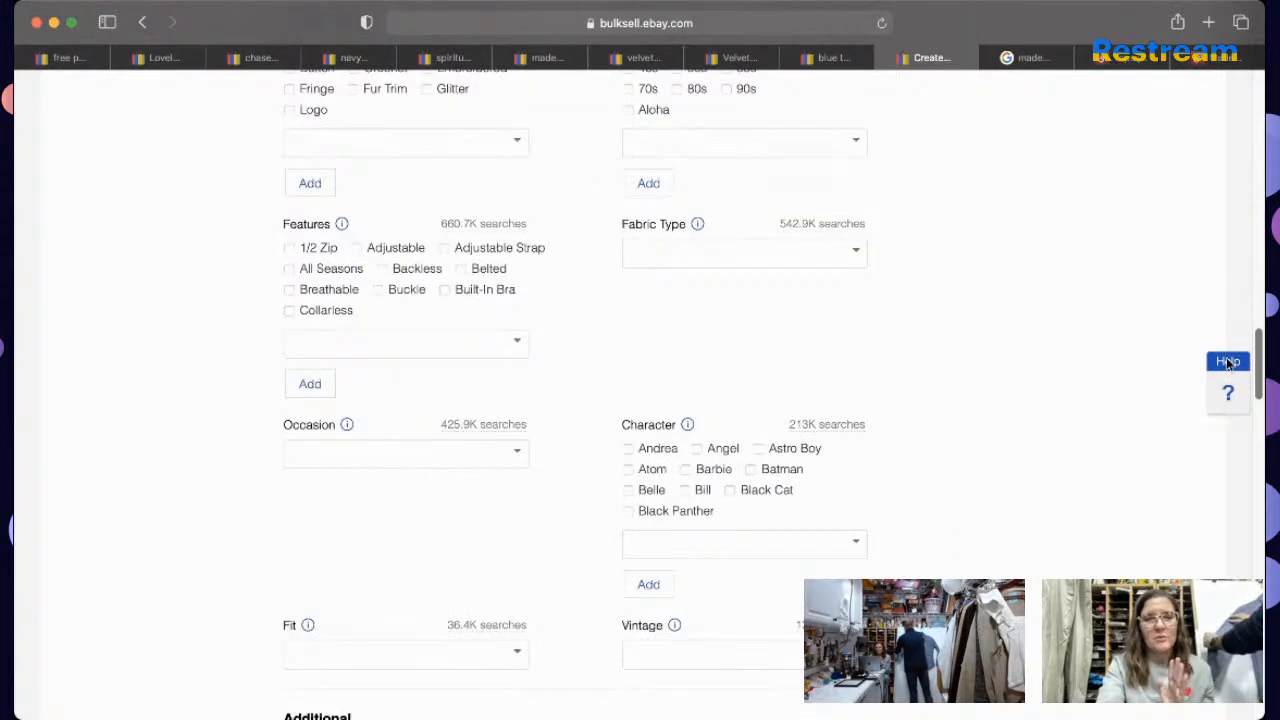
scroll(1228, 362, "down", 3)
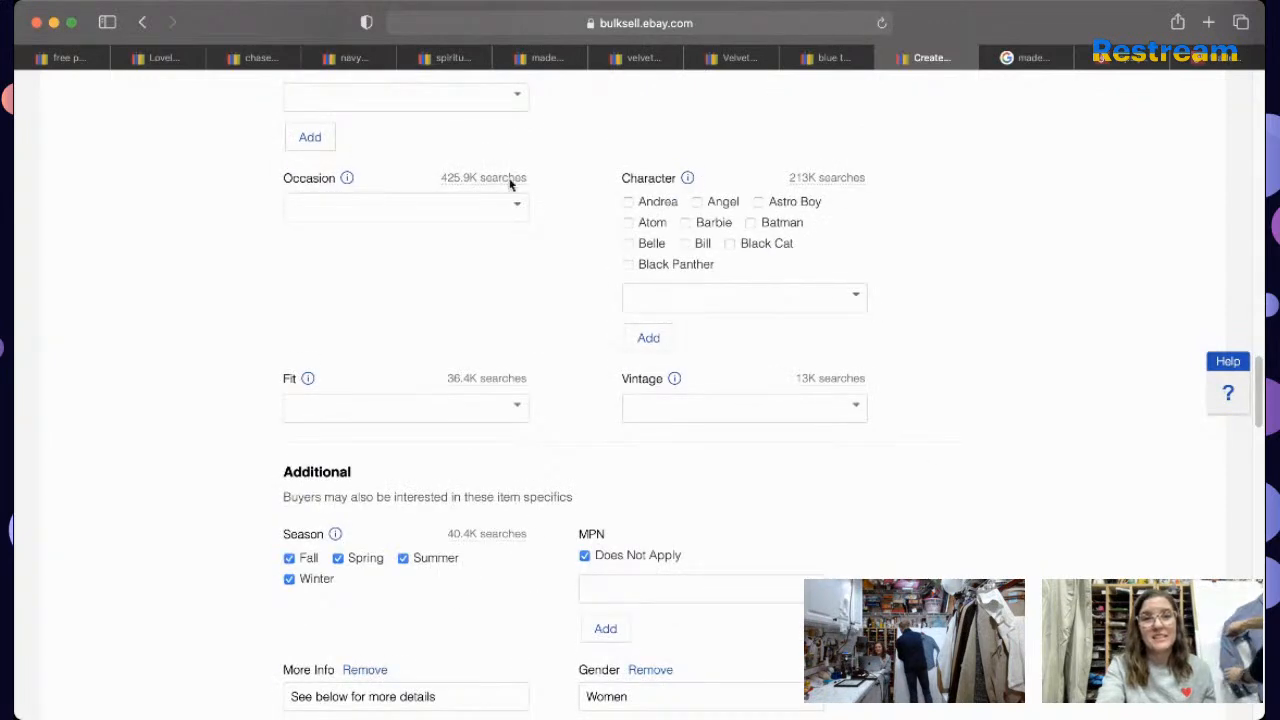
left_click(518, 210)
left_click(497, 270)
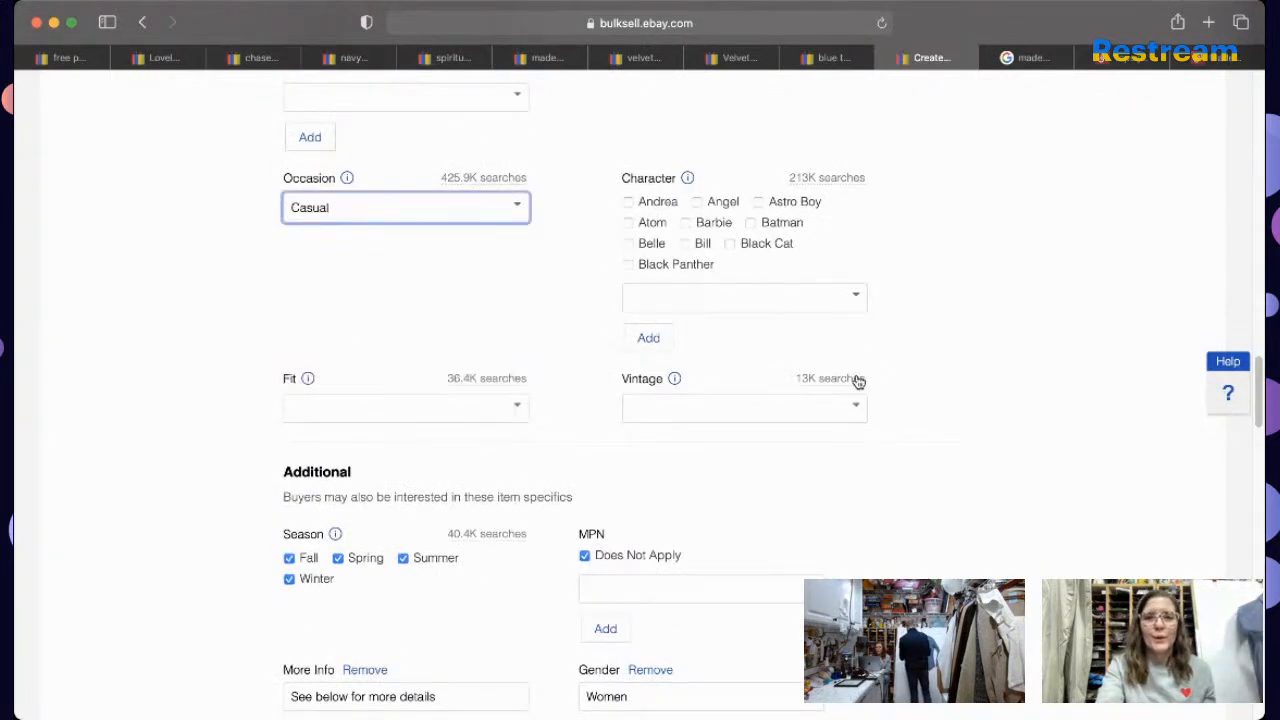
Step: Set the listing's Vintage item specific to No and its Fit to Regular
left_click(857, 406)
left_click(812, 484)
left_click(514, 406)
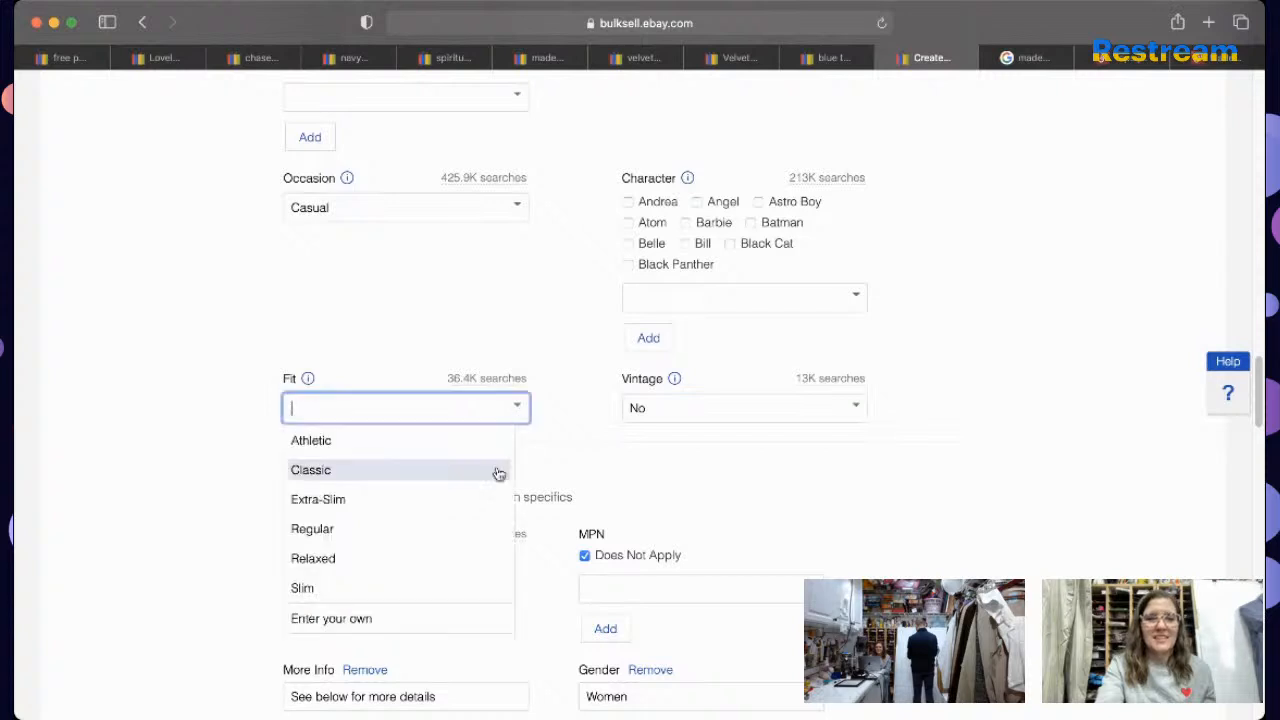
left_click(481, 531)
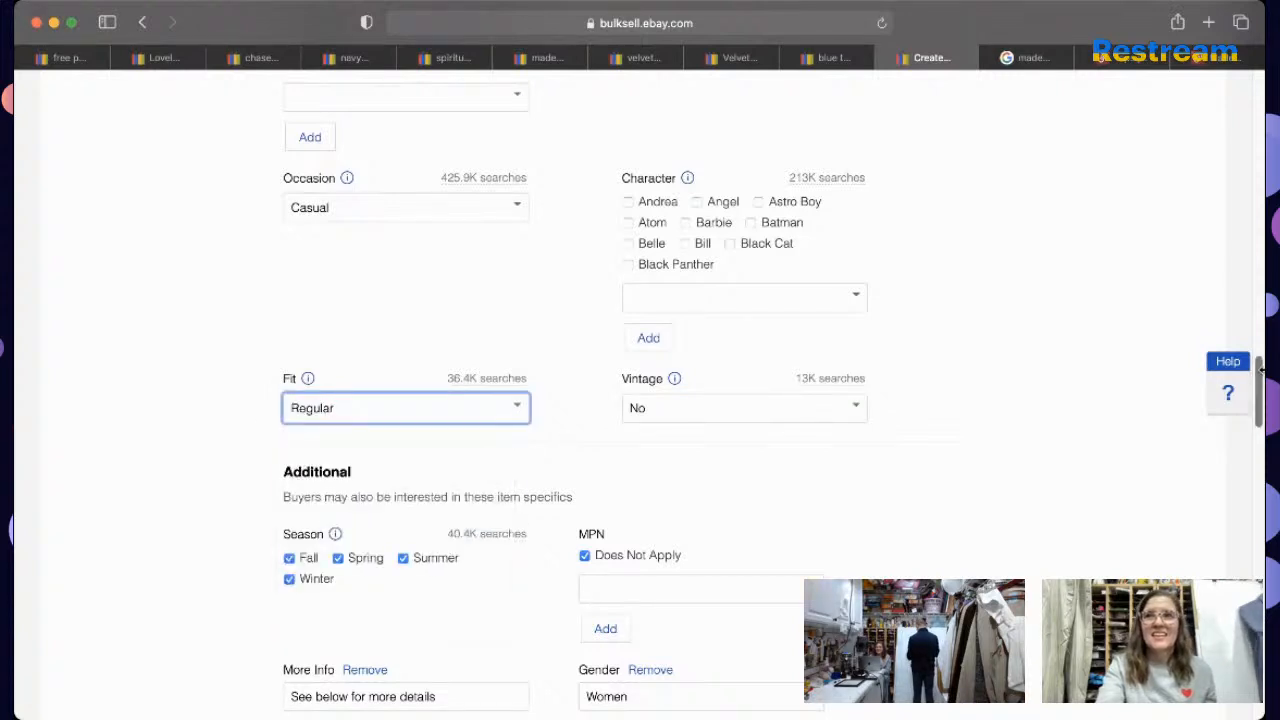
Step: Set the Buy It Now price to $22.95
left_click_drag(1261, 368, 1258, 530)
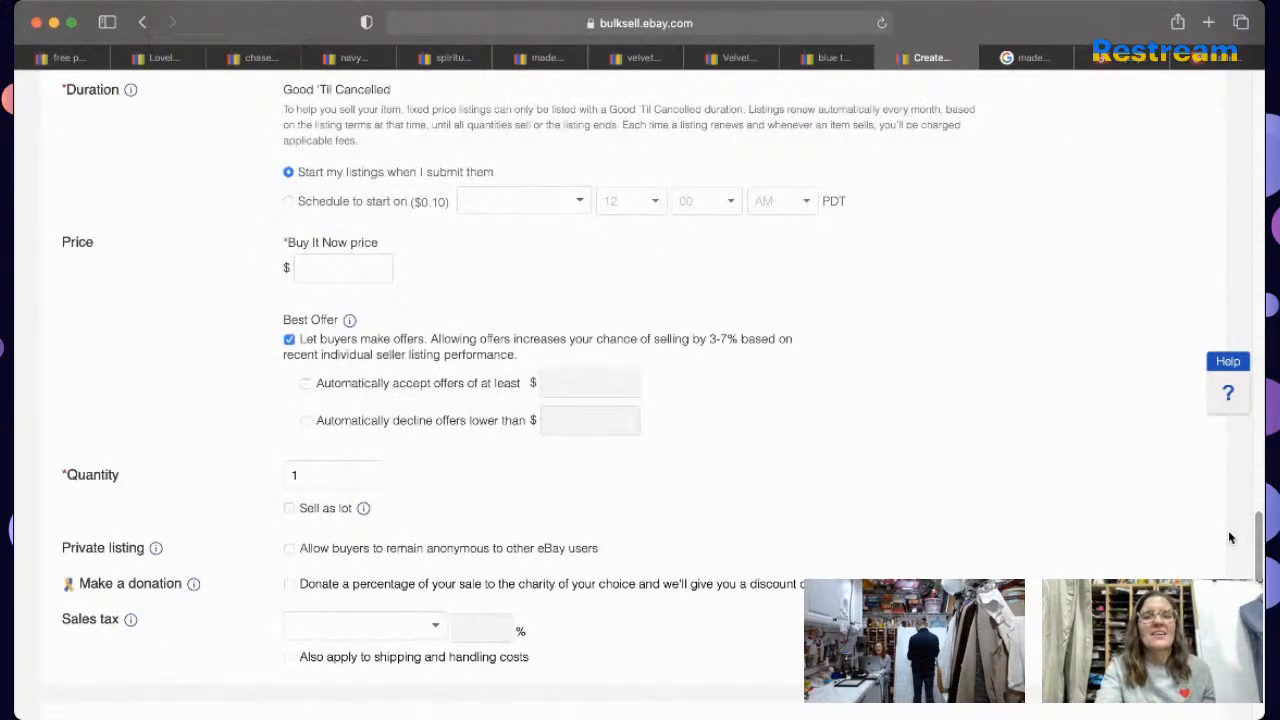
left_click(366, 271)
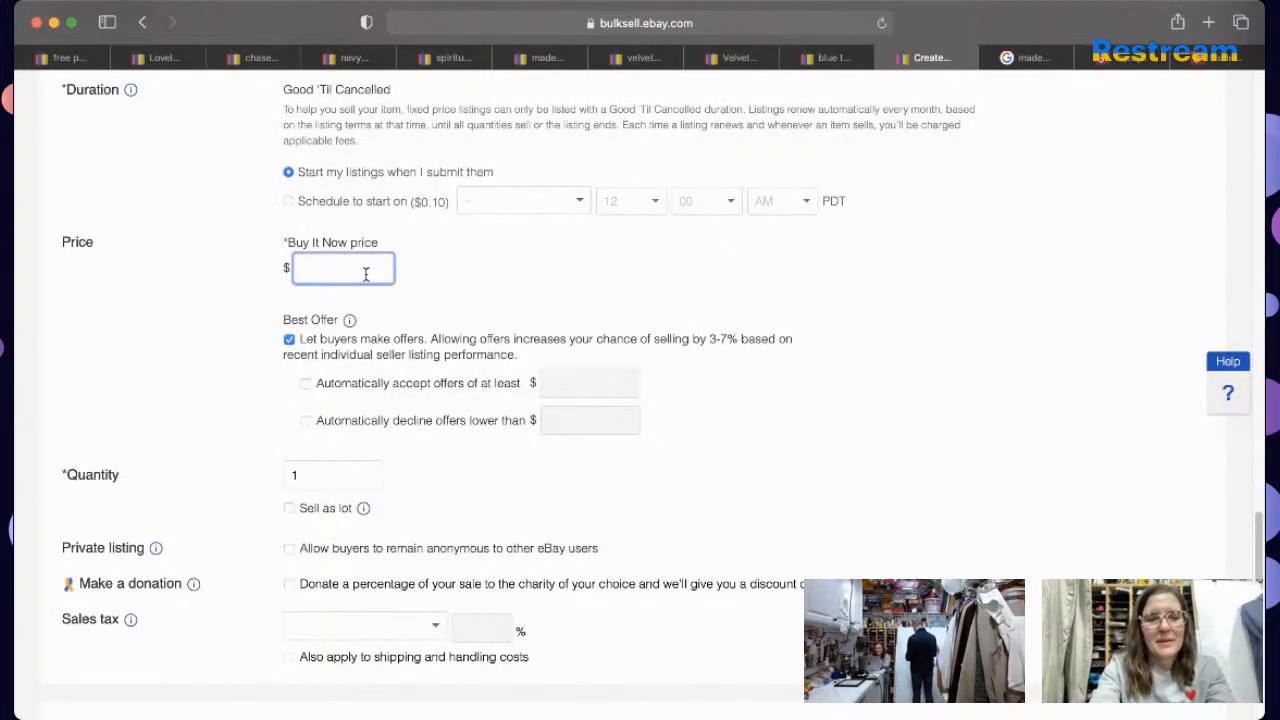
type("22.95")
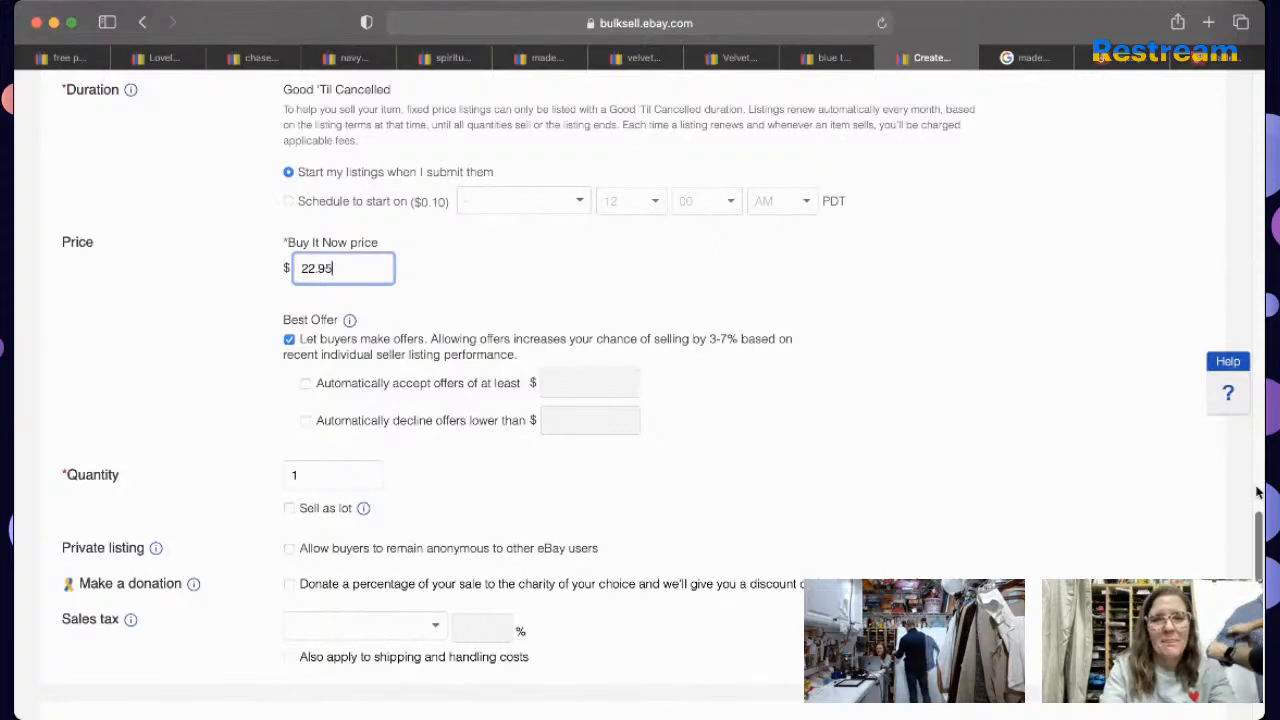
Step: Enable Promoted Listings Standard for the item and set the ad rate to 9.9%
left_click_drag(1259, 525, 1257, 623)
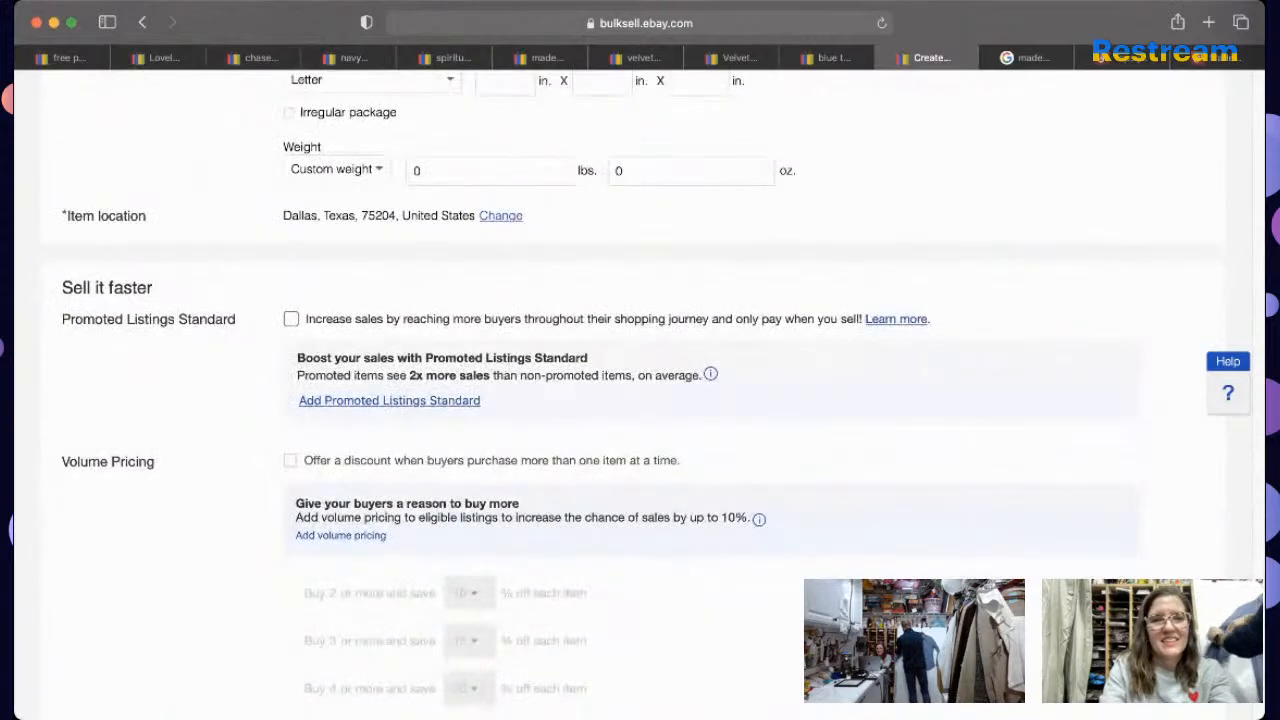
left_click(738, 323)
double_click(381, 390)
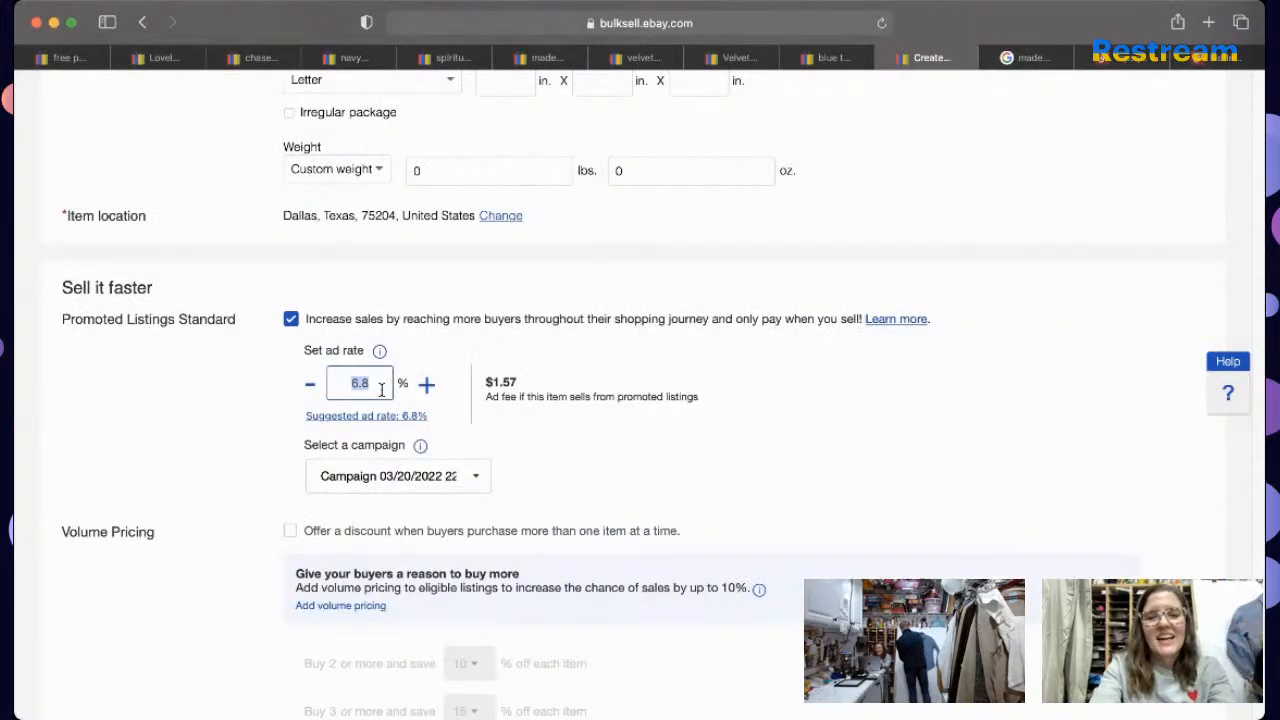
type("9")
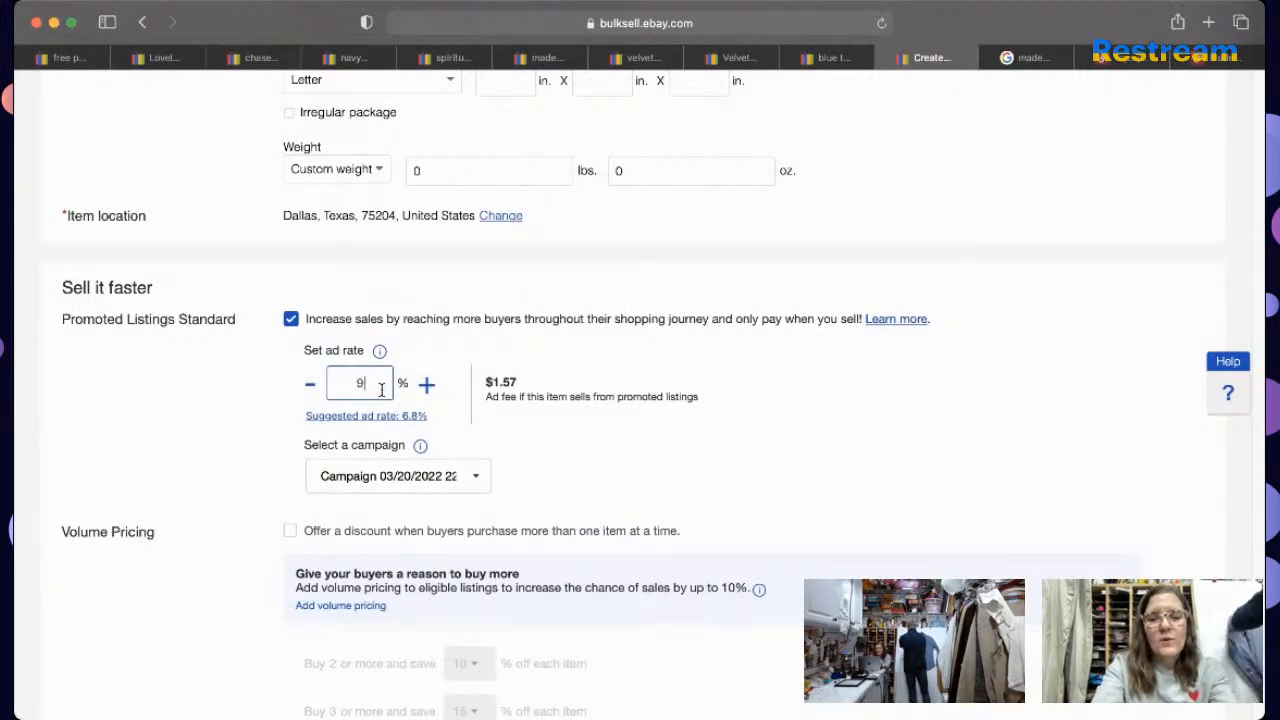
type(".9")
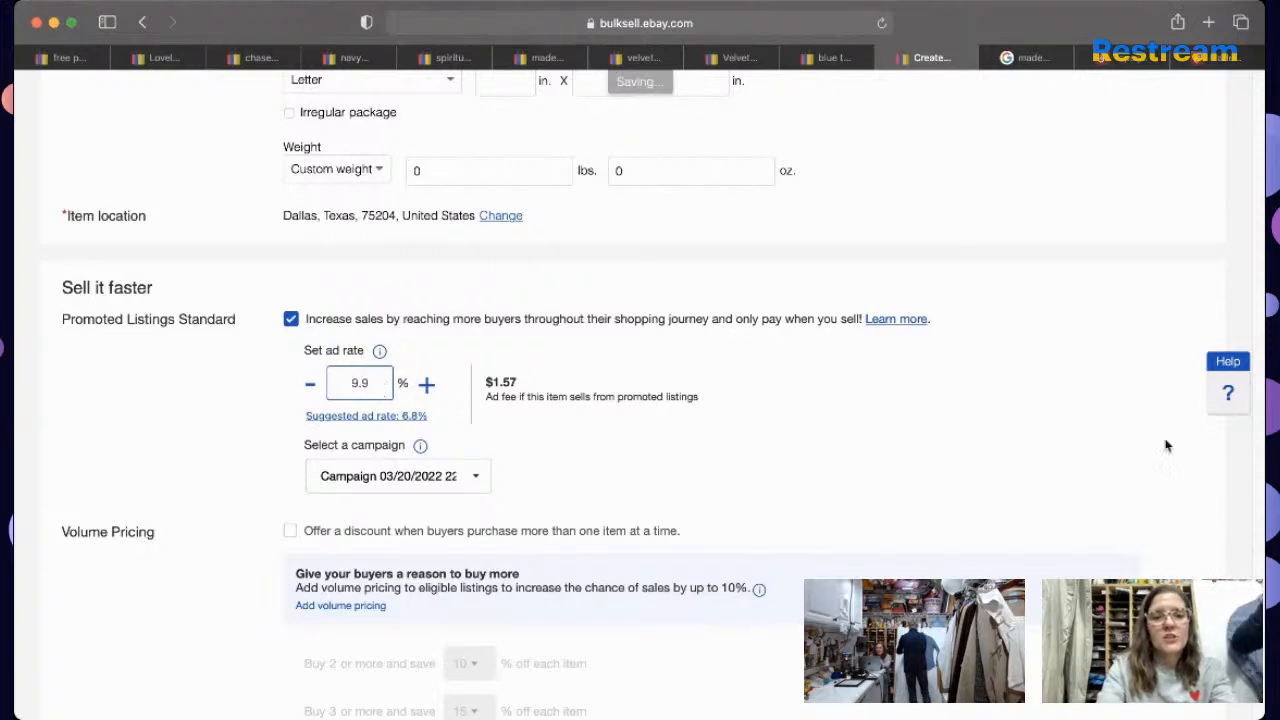
Step: Publish the listing and finish without creating another one, returning to the active listings
scroll(539, 544, "down", 5)
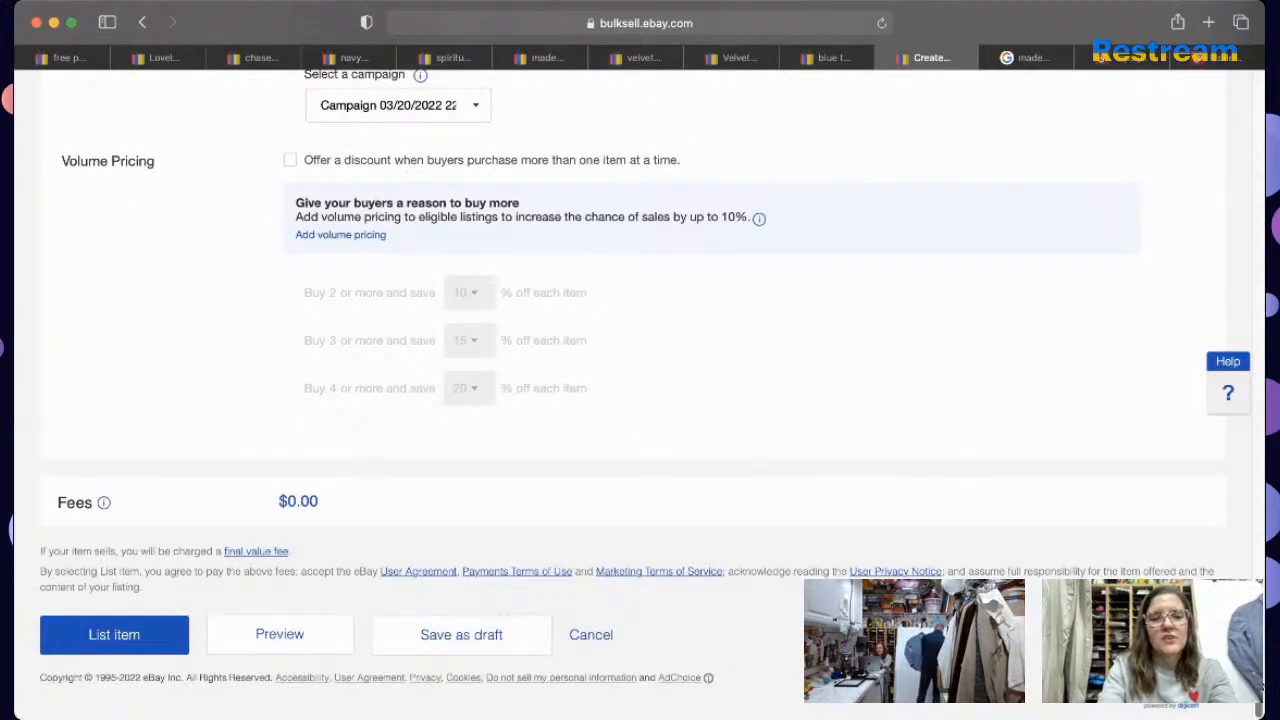
left_click(152, 635)
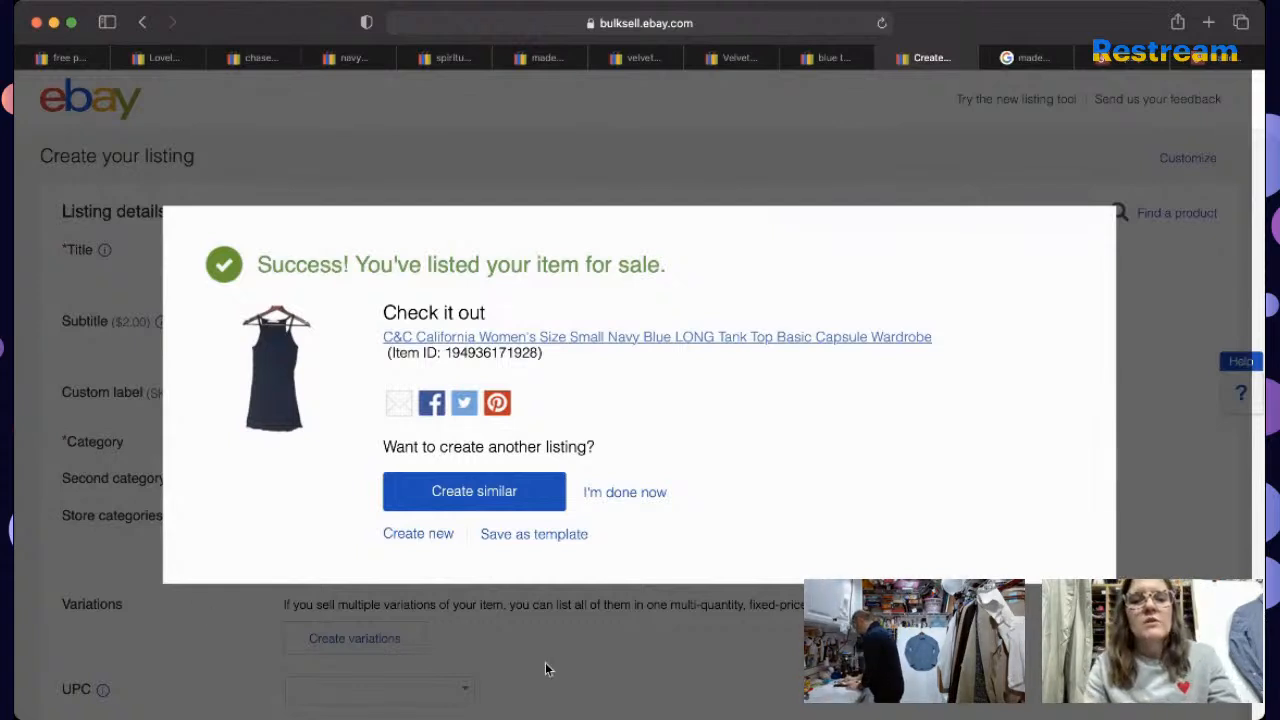
left_click(624, 492)
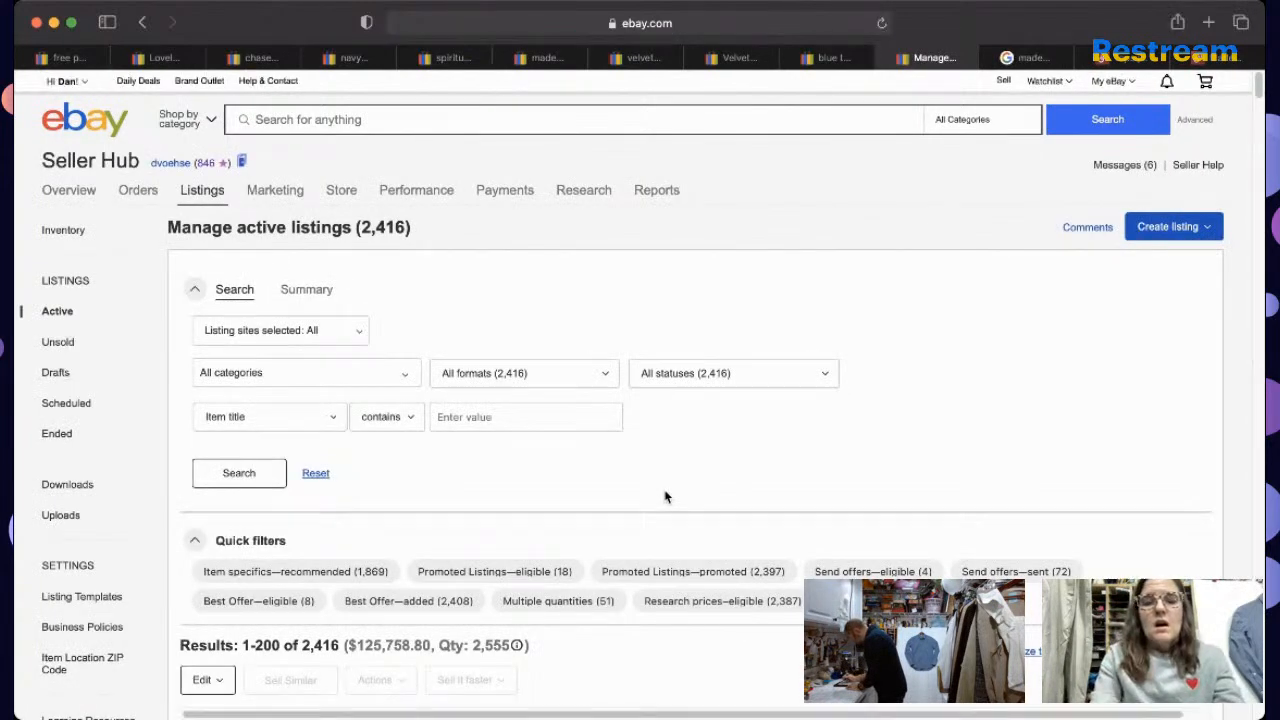
Step: Search eBay for "g star raw micro gingham button front shirt blue white"
left_click(515, 122)
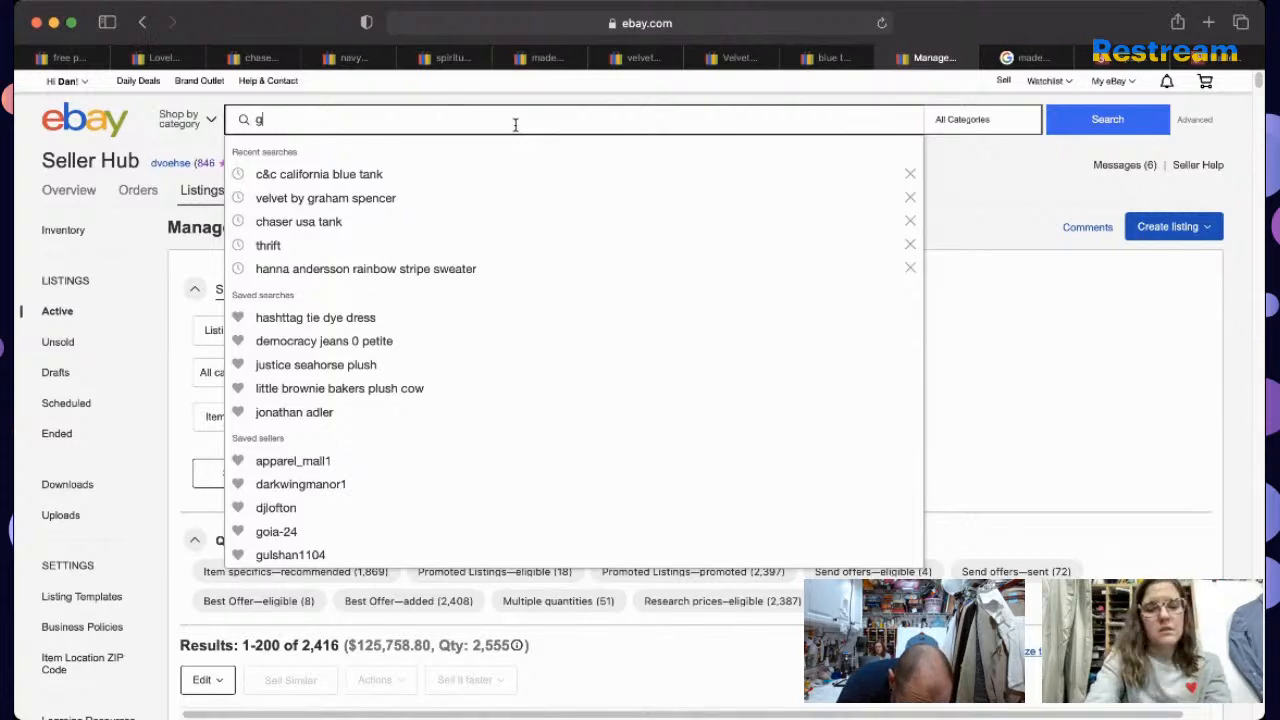
type("star raw")
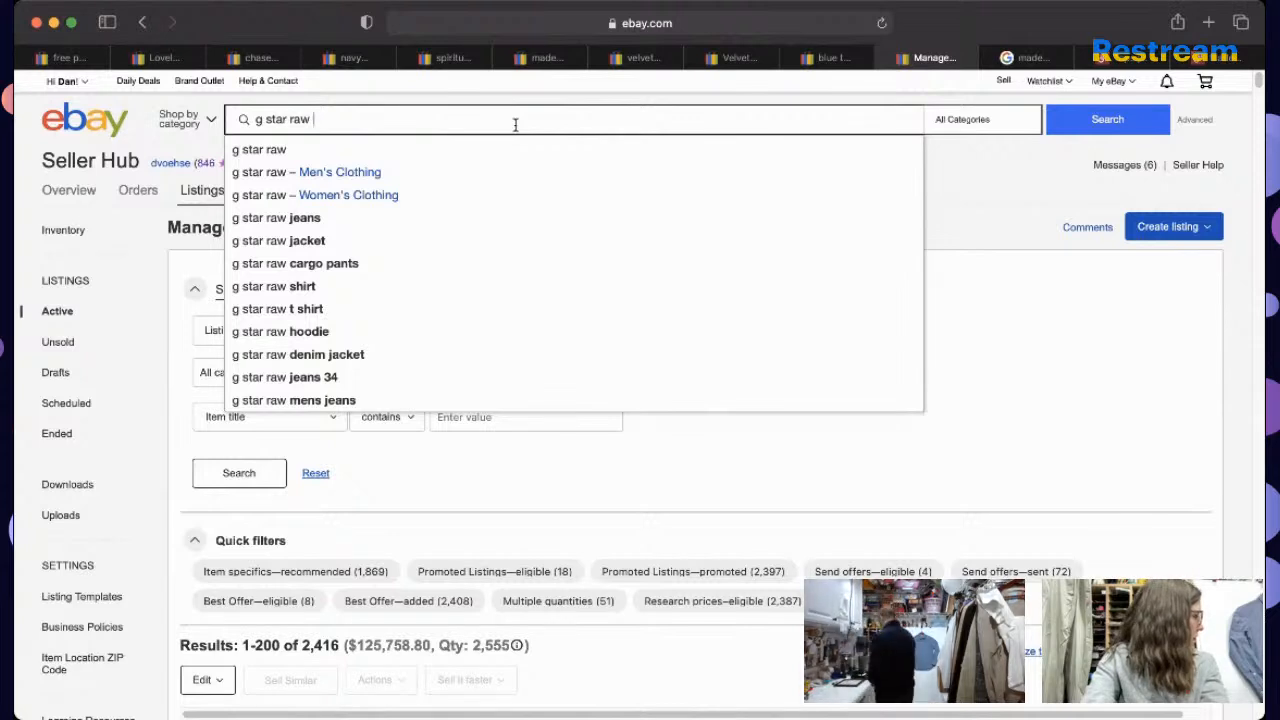
type("m")
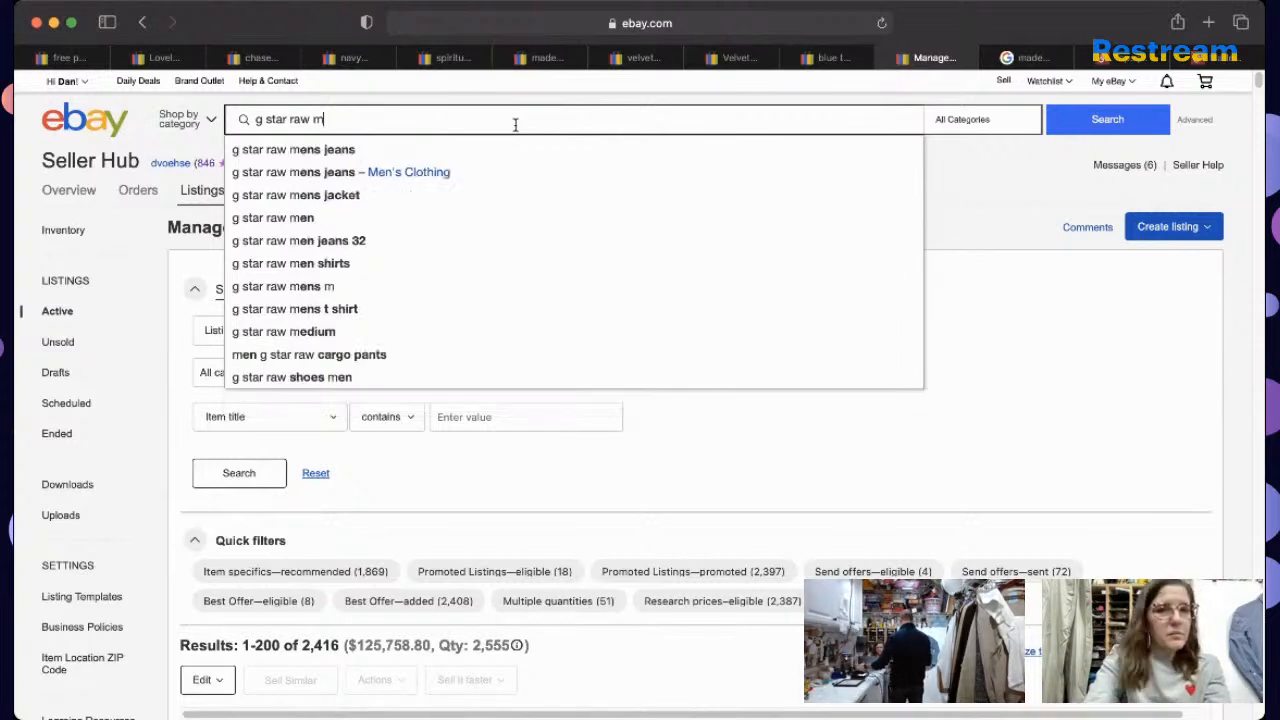
type("icro gingham")
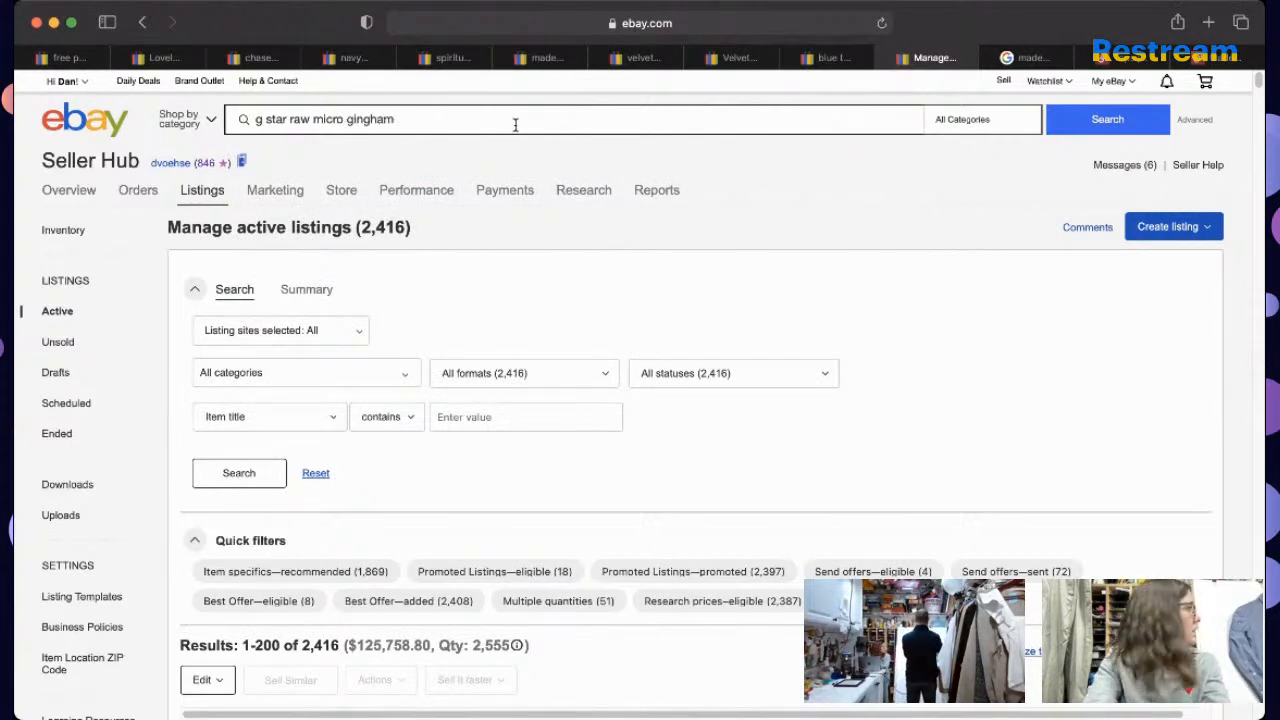
type(" butto")
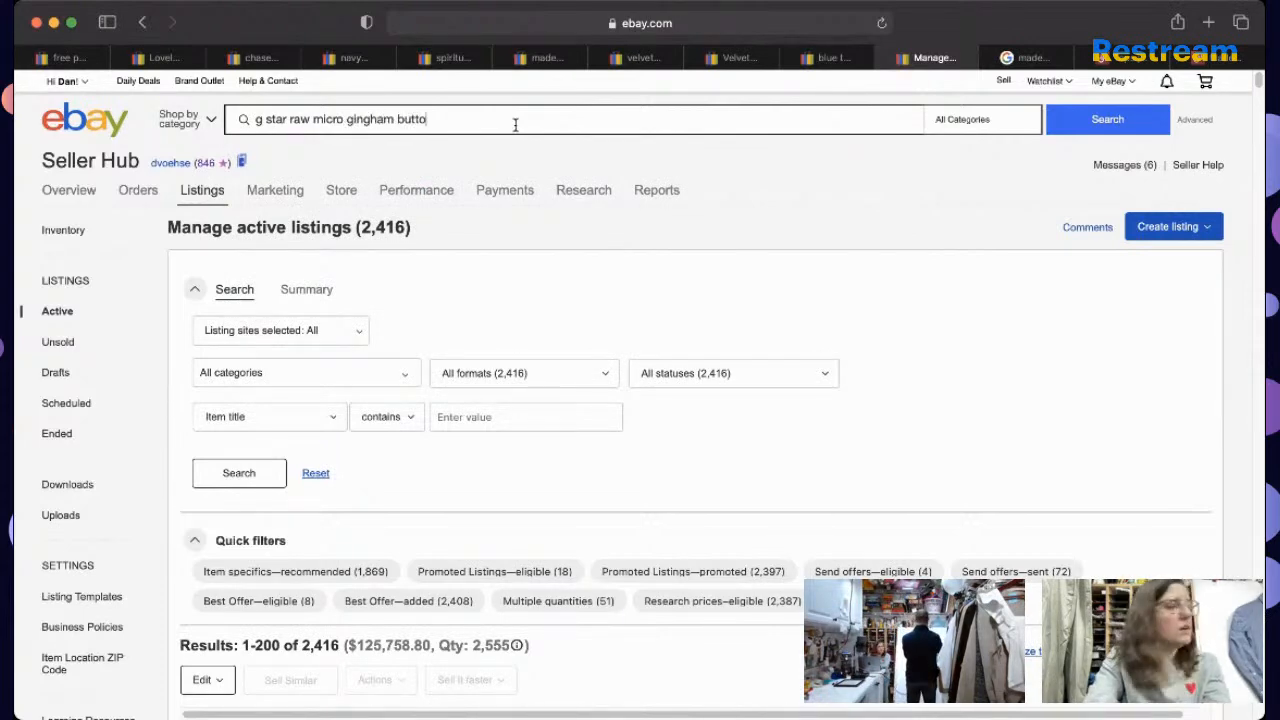
type("n front shirt")
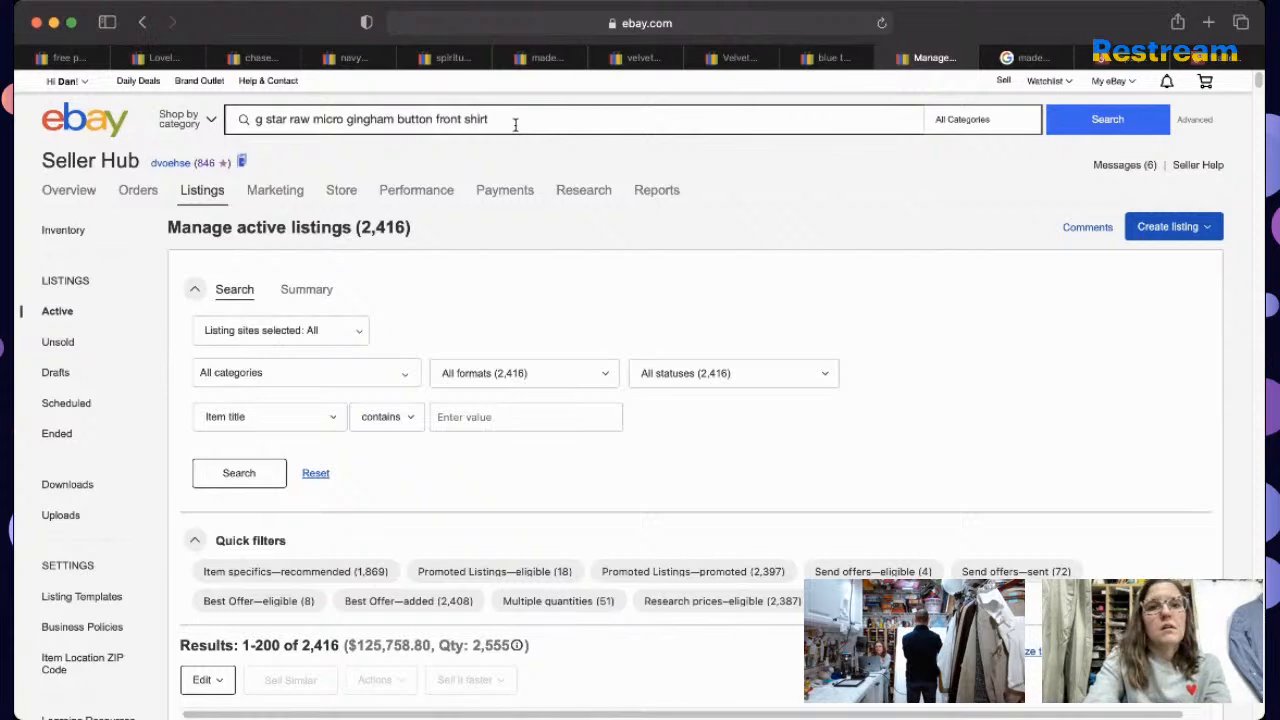
type(" blue white")
key("Return")
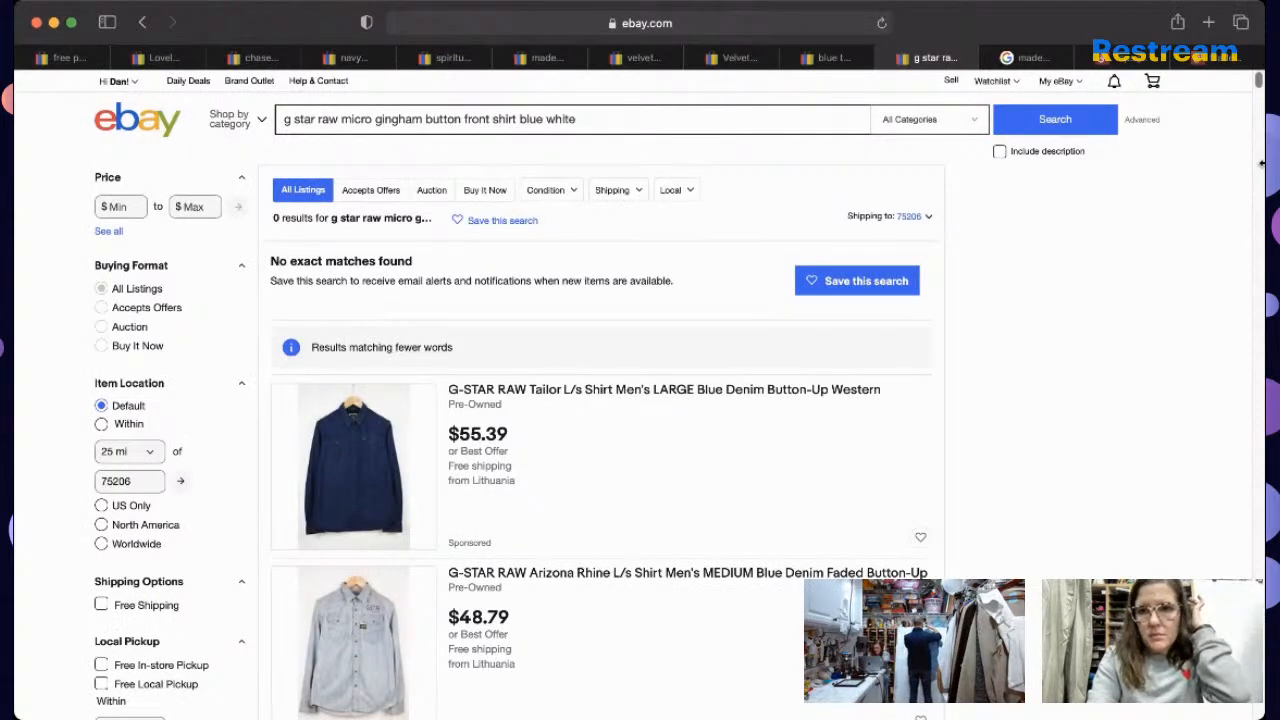
Step: Restrict the G-Star Raw shirt search results to sold items
left_click_drag(1259, 82, 1259, 91)
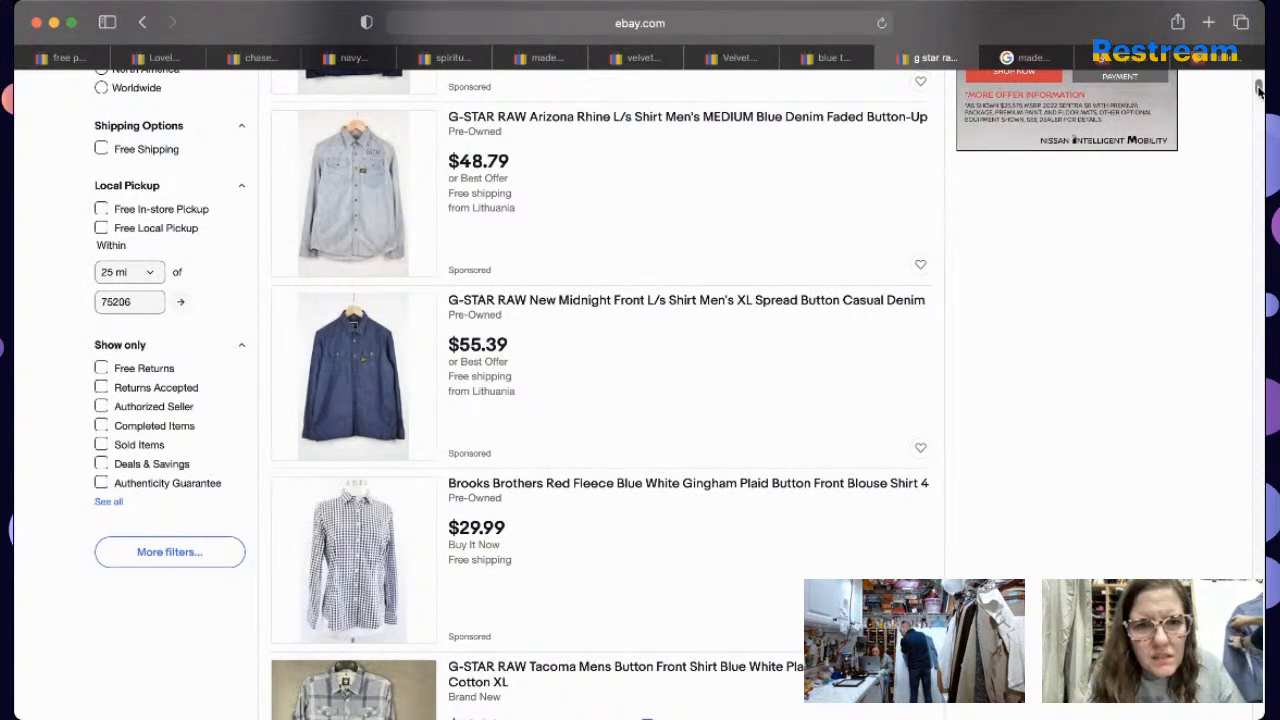
scroll(1259, 90, "up", 3)
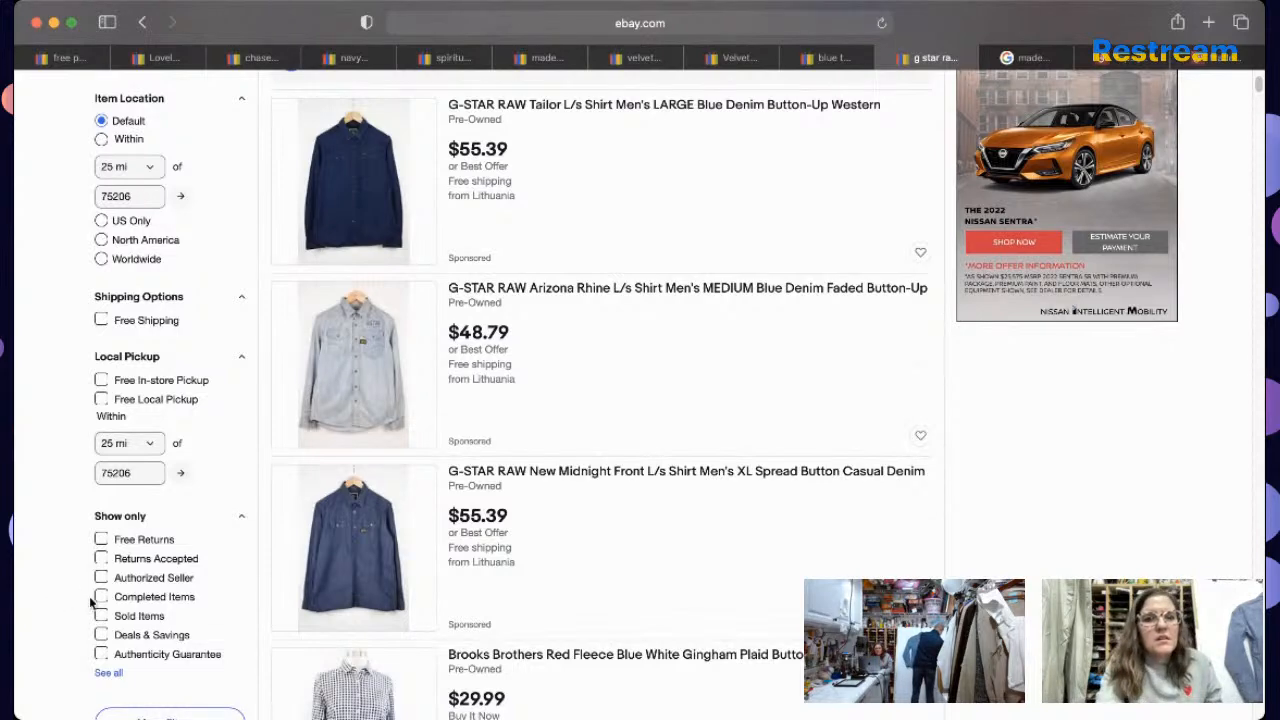
left_click(150, 617)
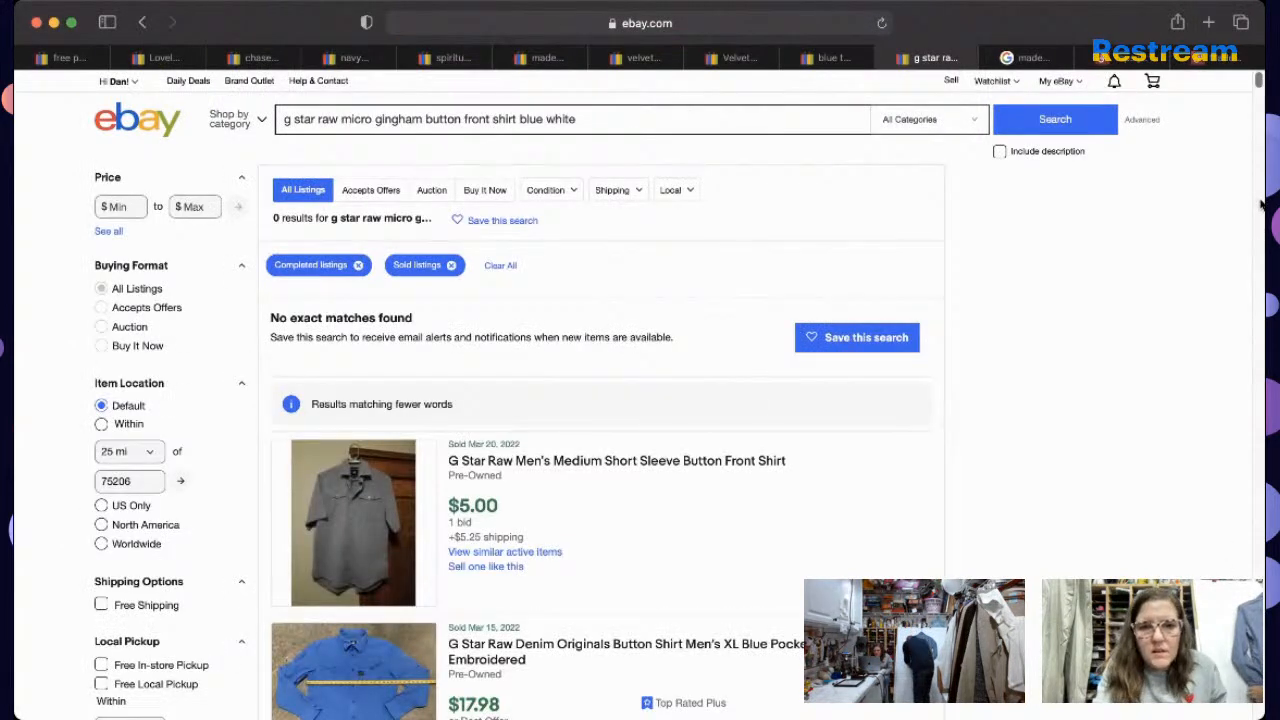
Step: Look through the sold G-Star Raw and gingham shirts for comparable items and their selling prices
scroll(1258, 90, "down", 3)
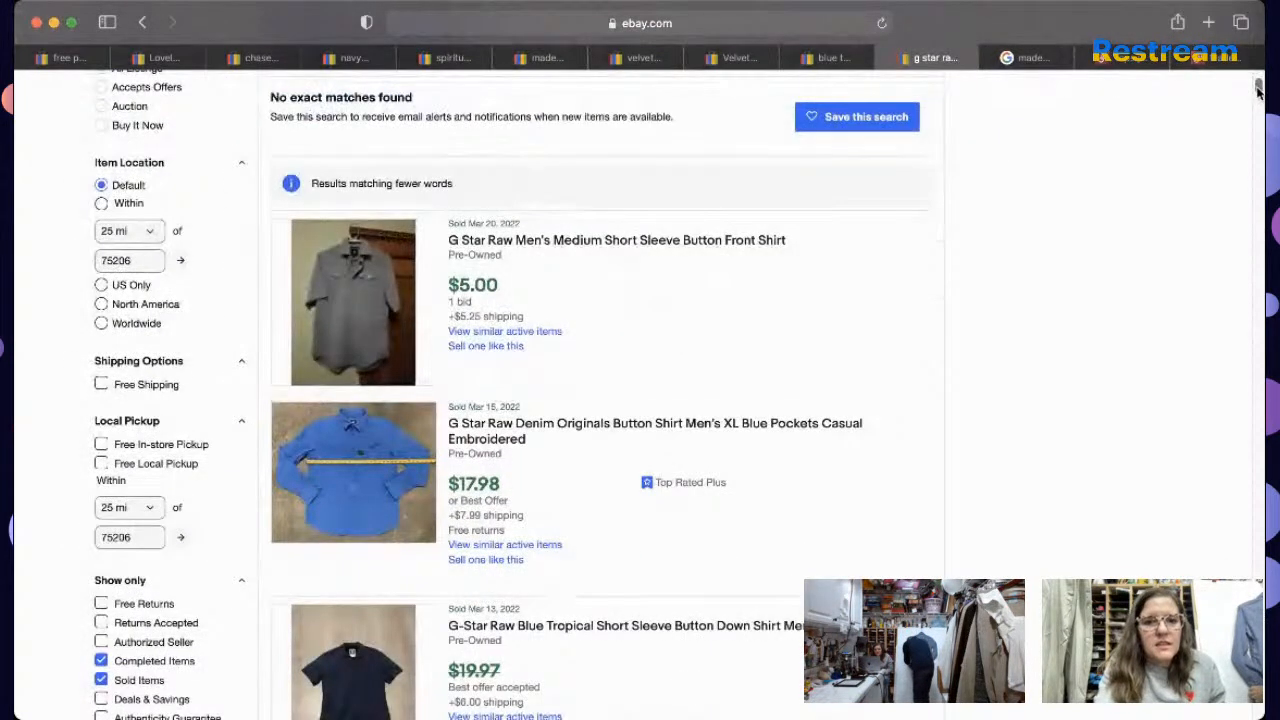
left_click_drag(1259, 92, 1256, 110)
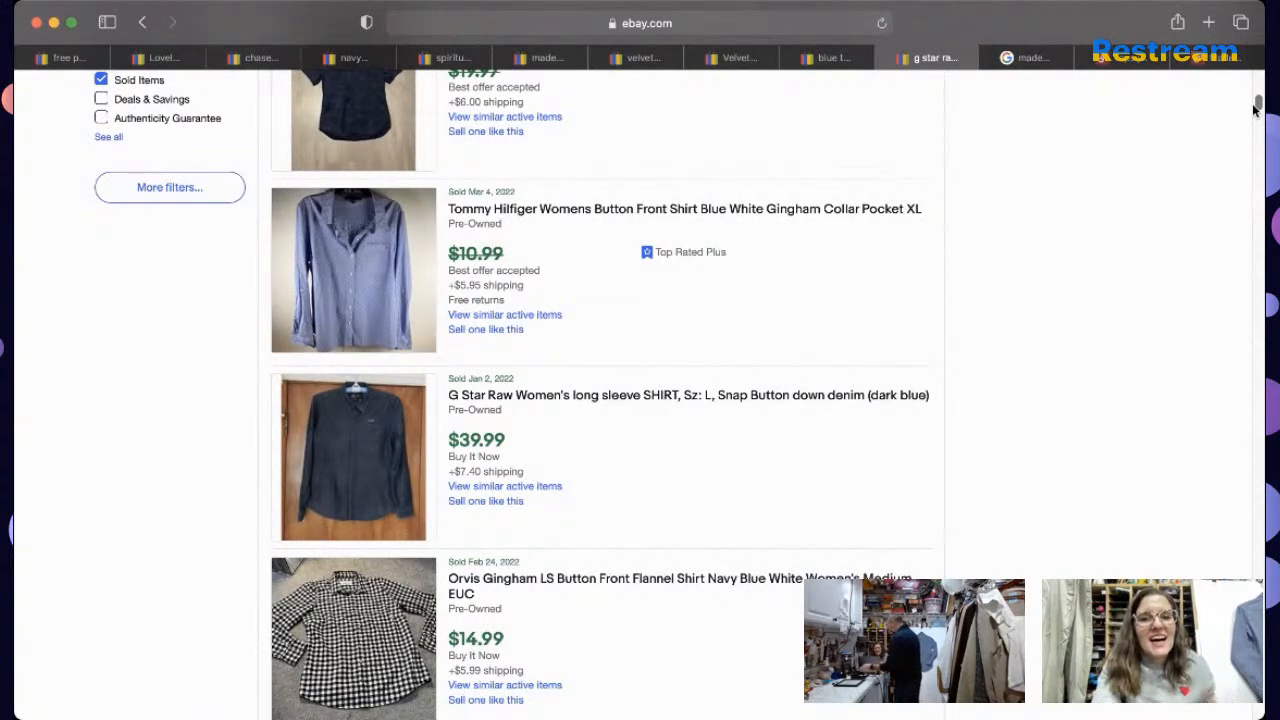
left_click_drag(1256, 110, 1256, 138)
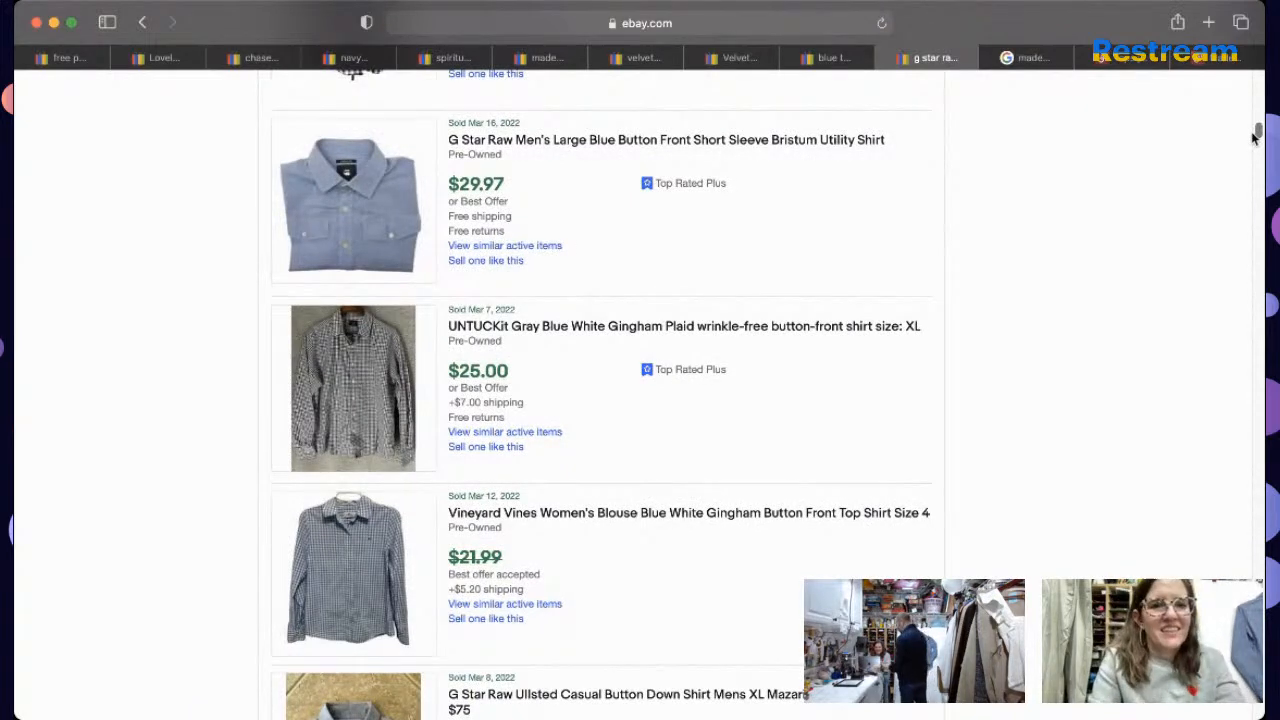
left_click_drag(1254, 137, 1246, 175)
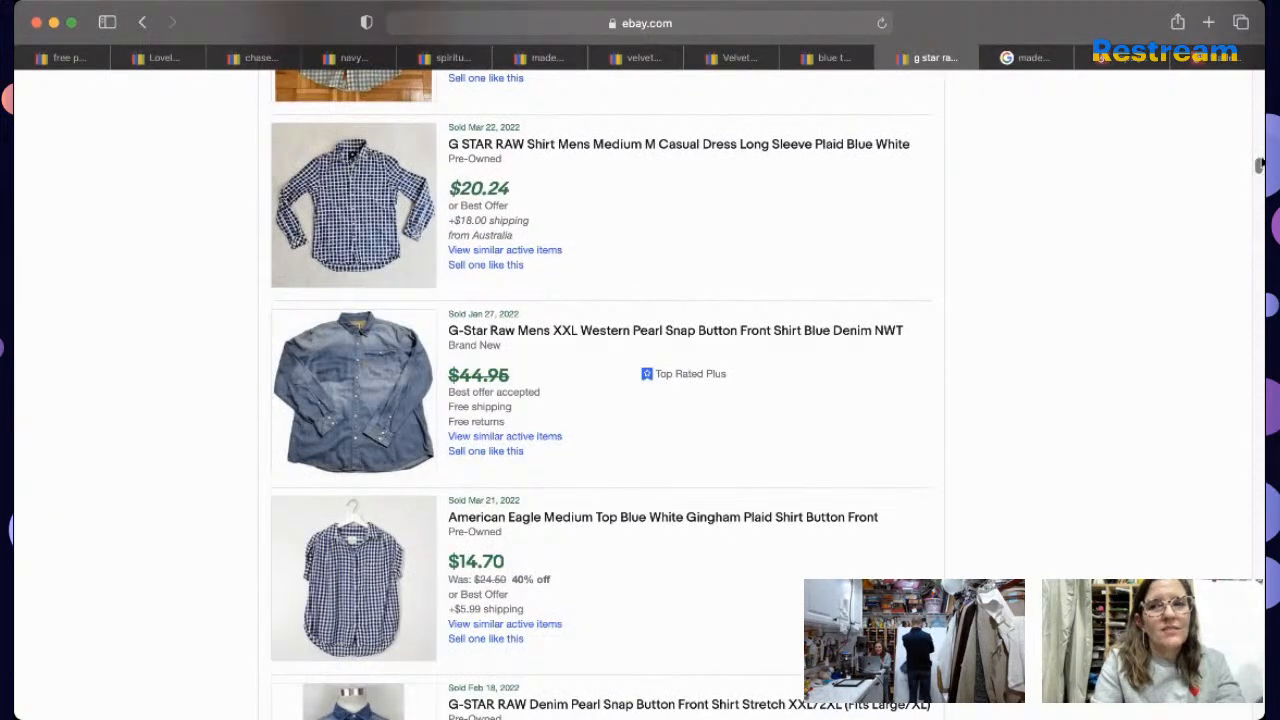
left_click_drag(1259, 161, 1254, 218)
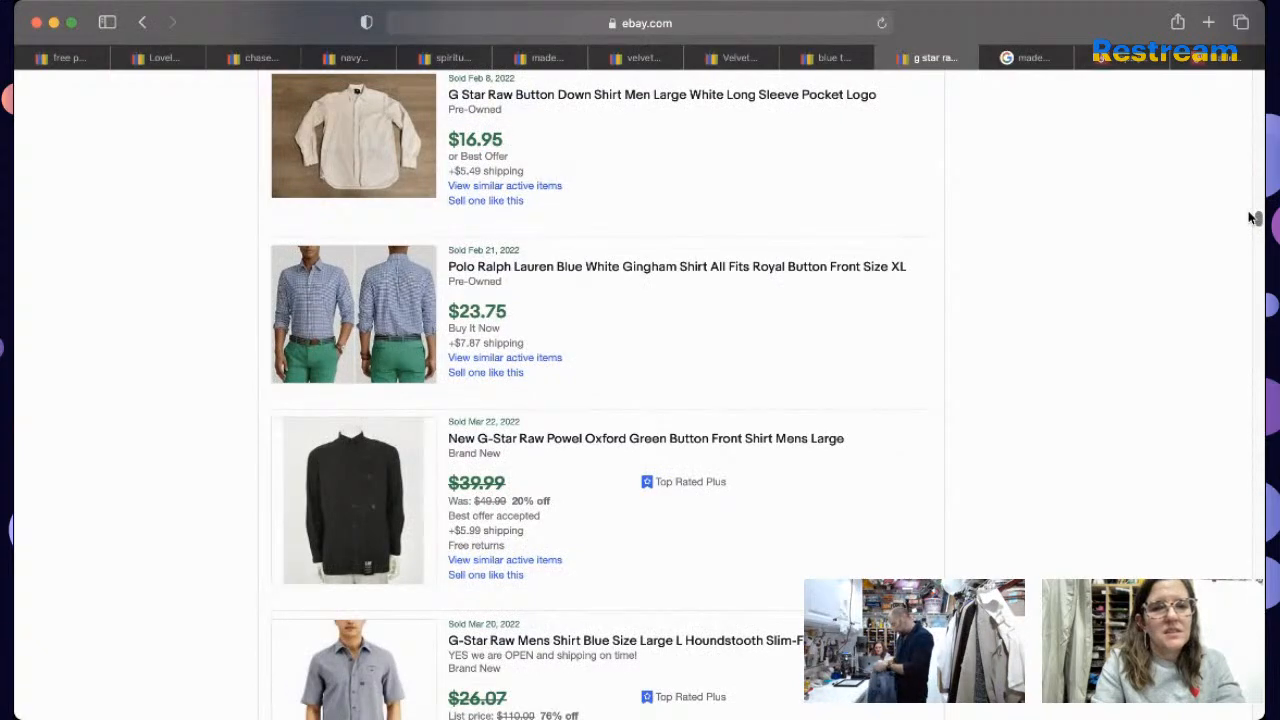
left_click_drag(1254, 218, 1224, 62)
scroll(1224, 320, "down", 1)
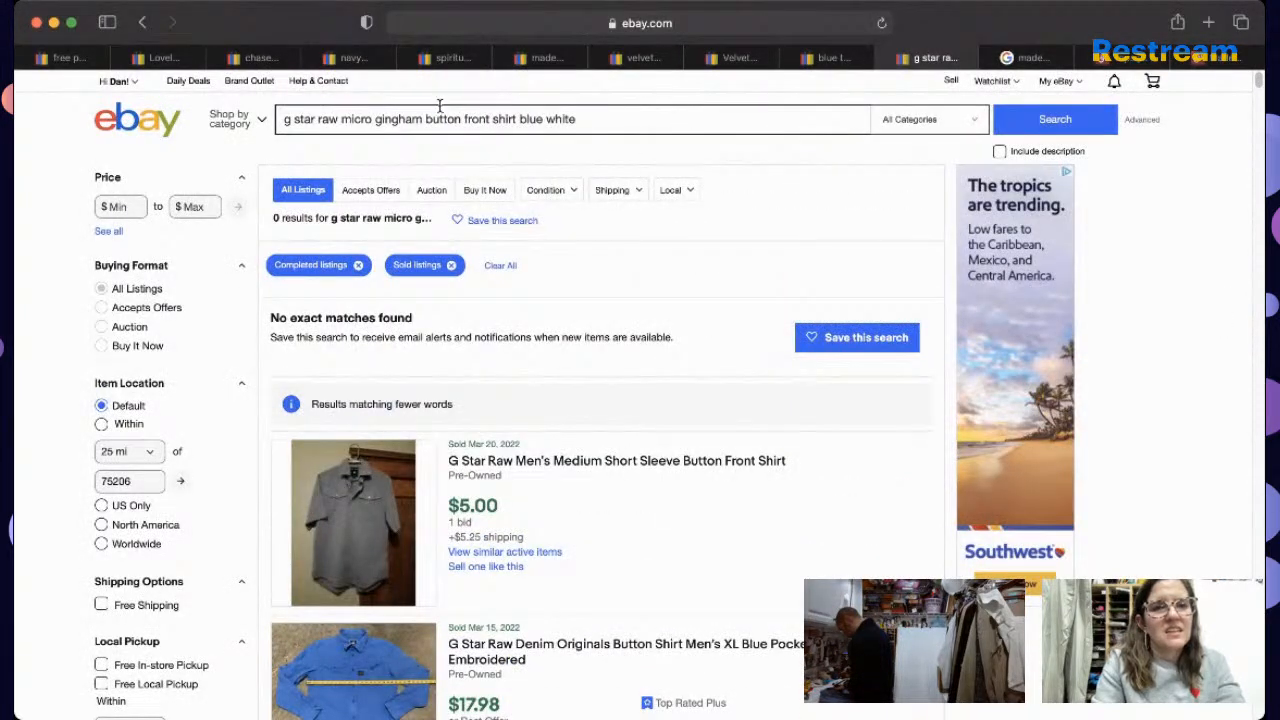
Step: Refine the sold-items search by adding "correct" after "g star raw"
left_click(337, 120)
type("correct")
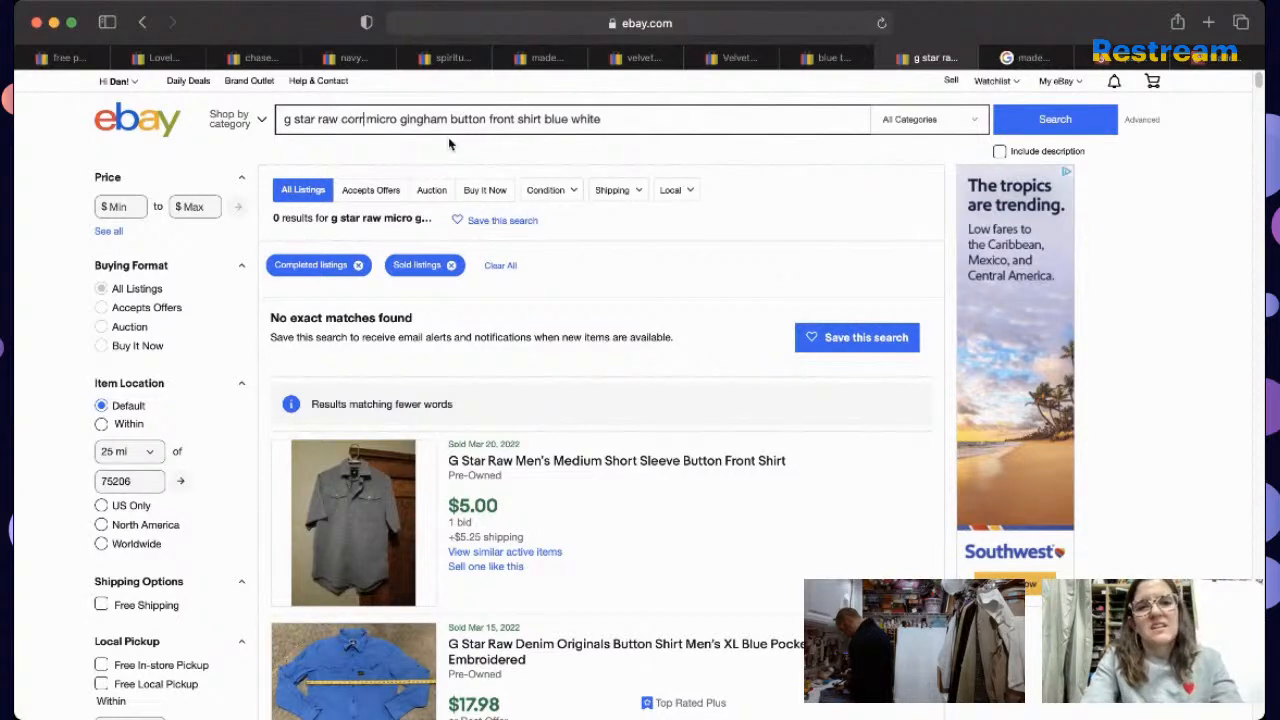
key("Return")
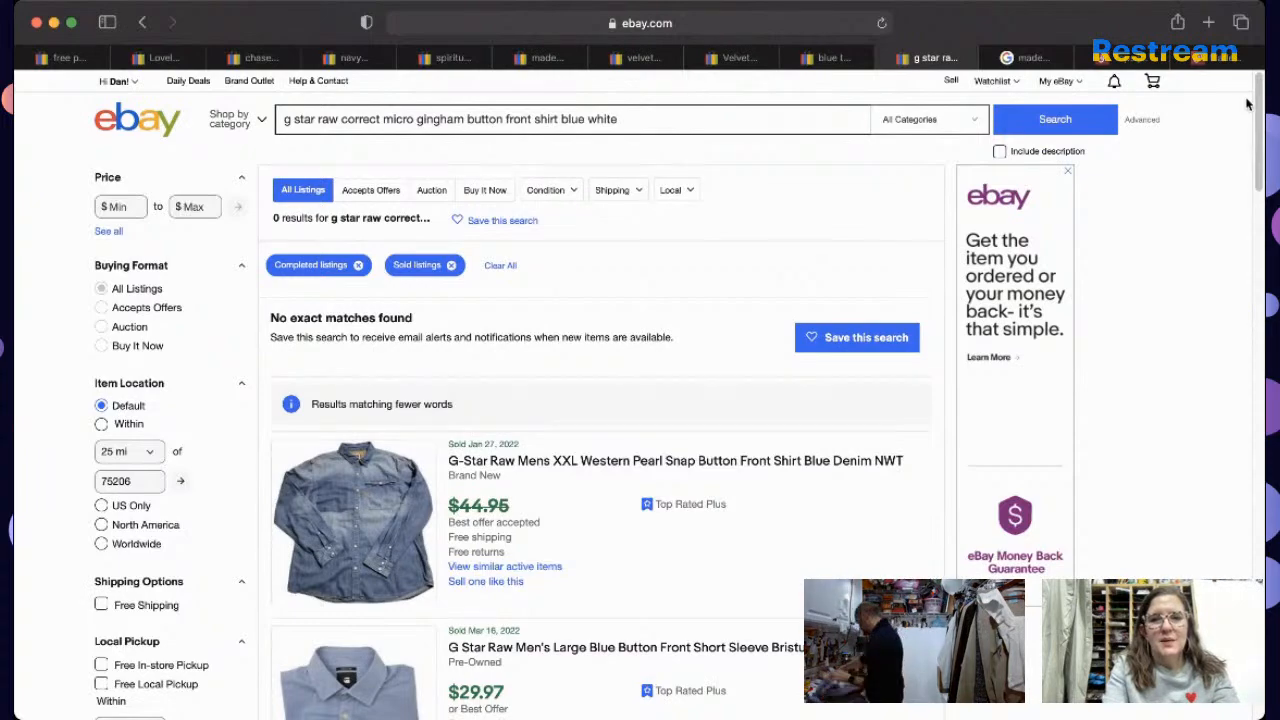
Step: Examine the refined sold results for comparable shirts and clear the sold-items filter to show active listings
left_click_drag(1262, 119, 1261, 83)
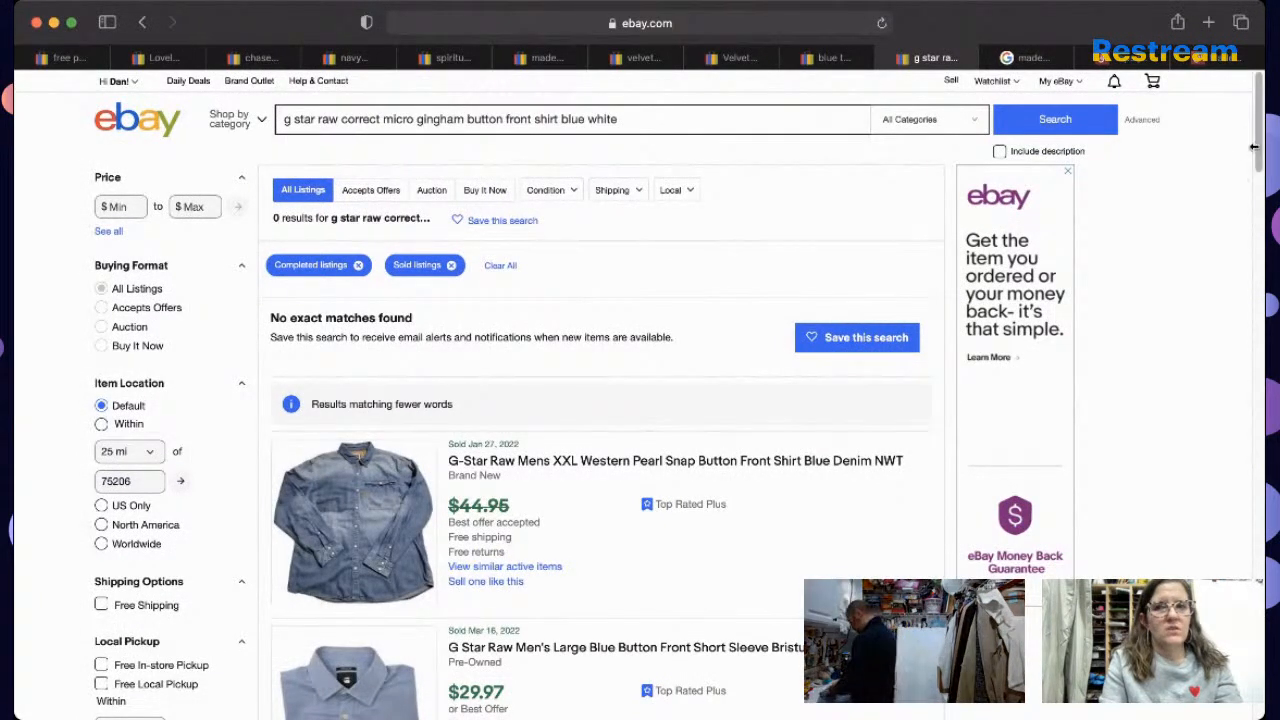
scroll(1261, 160, "down", 2)
scroll(1240, 220, "down", 10)
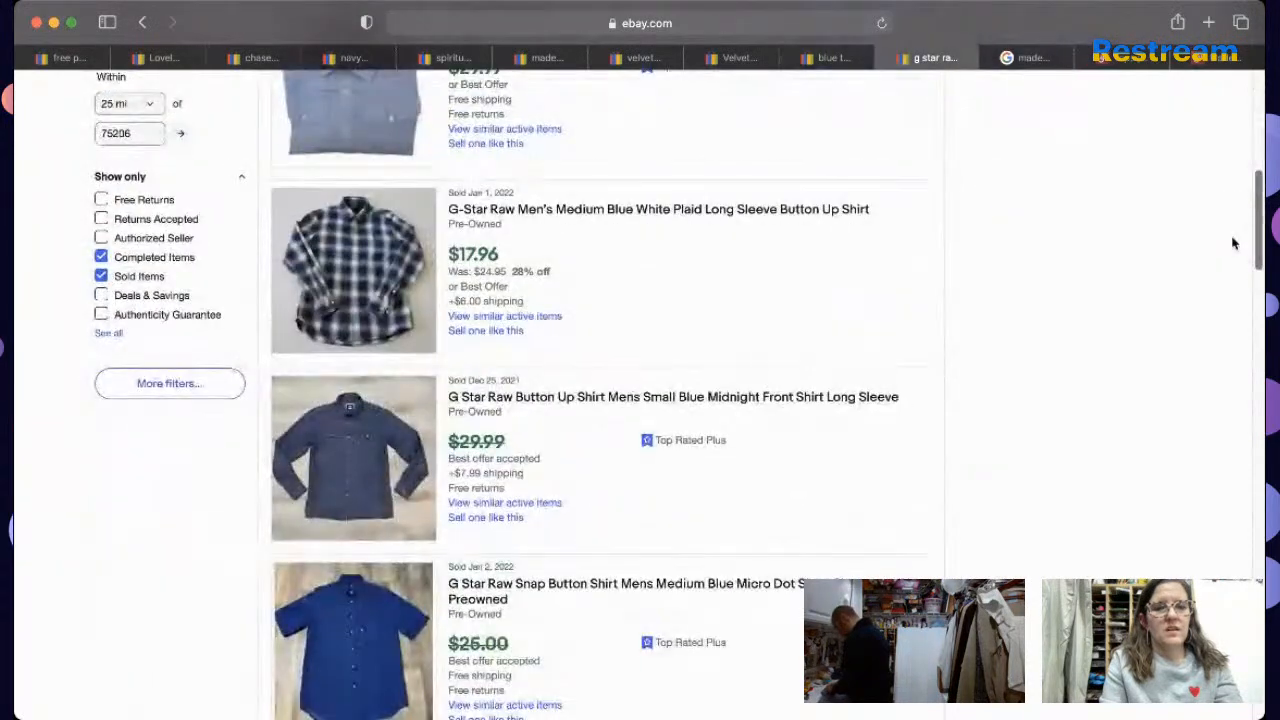
scroll(1230, 255, "down", 3)
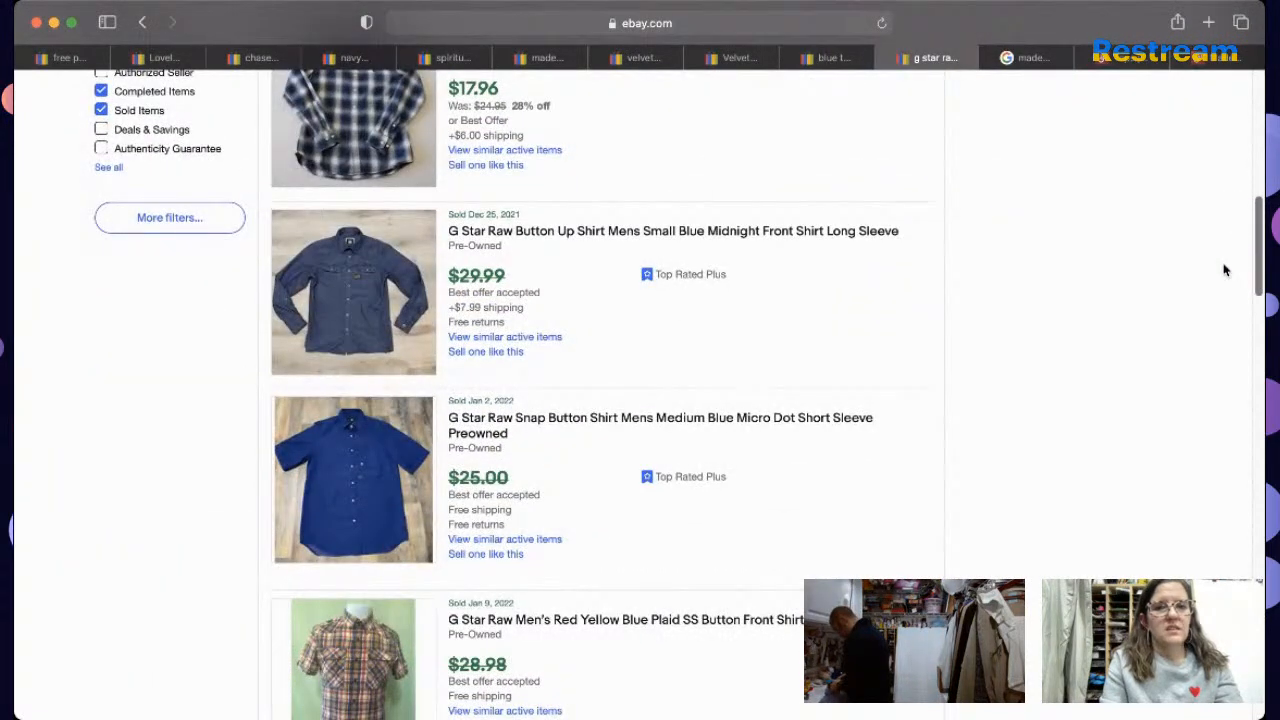
scroll(1224, 270, "down", 7)
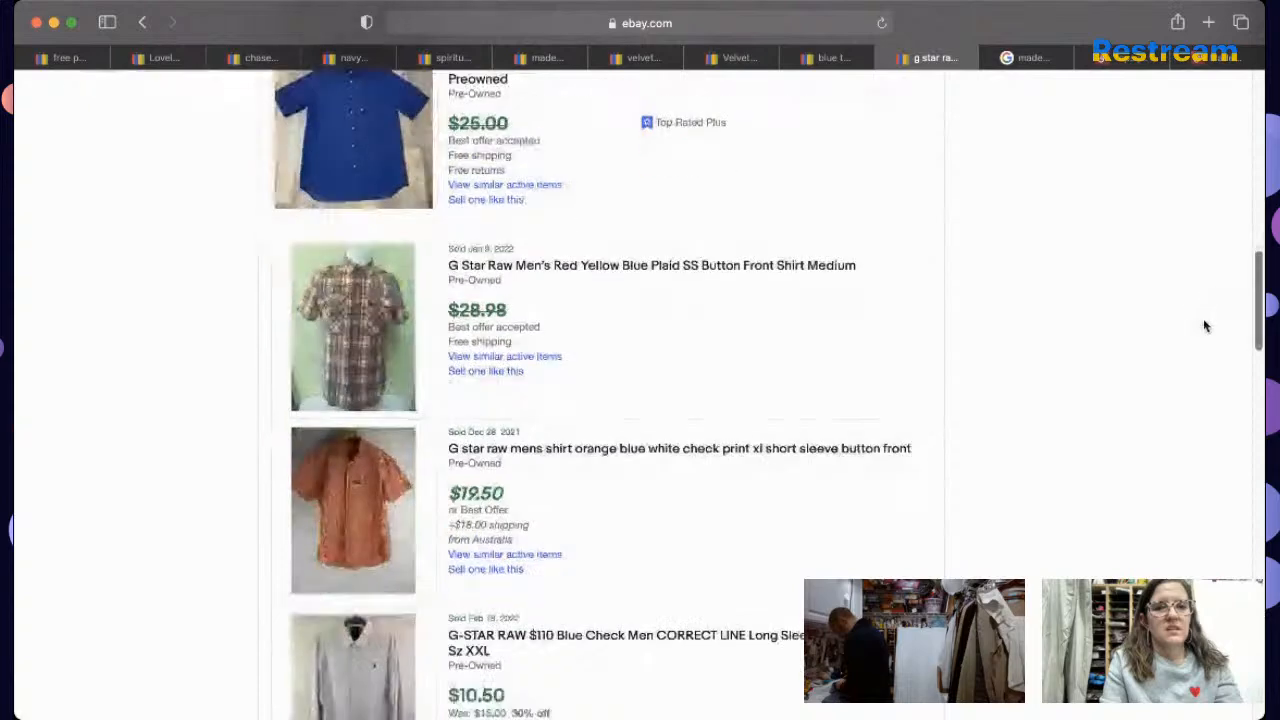
scroll(1217, 275, "up", 5)
scroll(1220, 268, "up", 4)
left_click(115, 261)
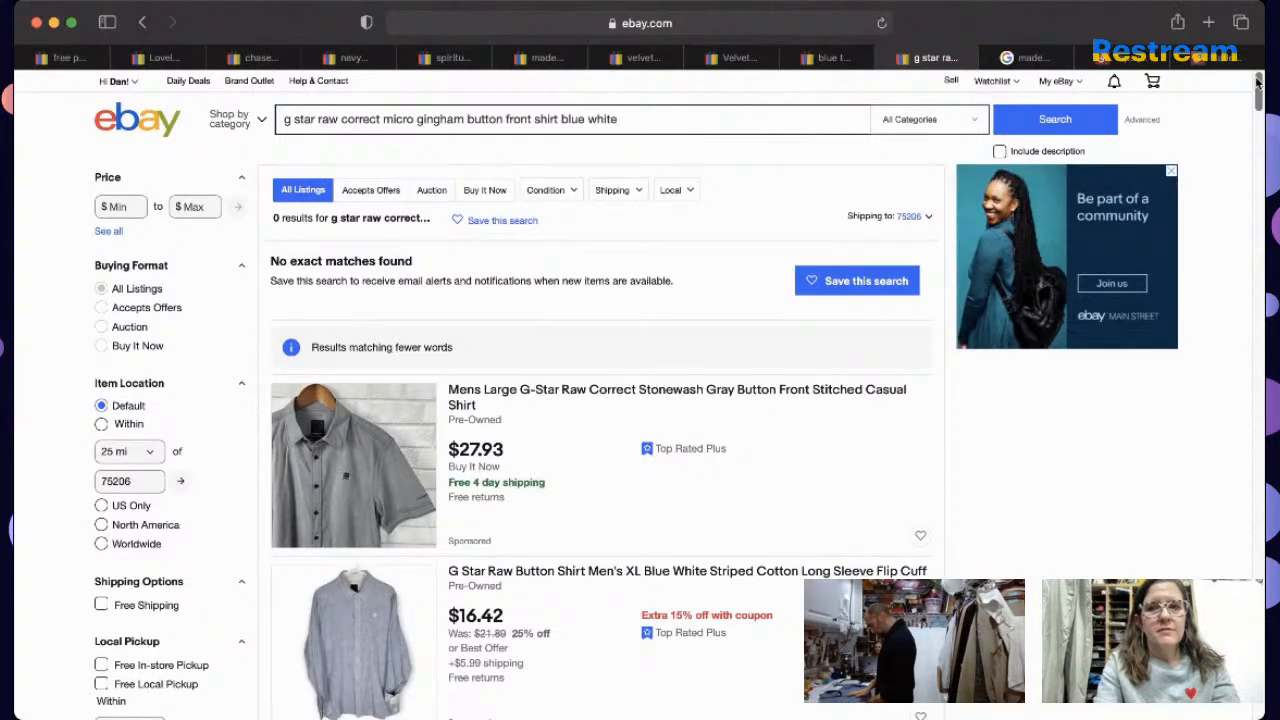
Step: Open the active G-STAR RAW Correct line blue striped shirt listing and start a new listing based on it
scroll(1260, 140, "down", 2)
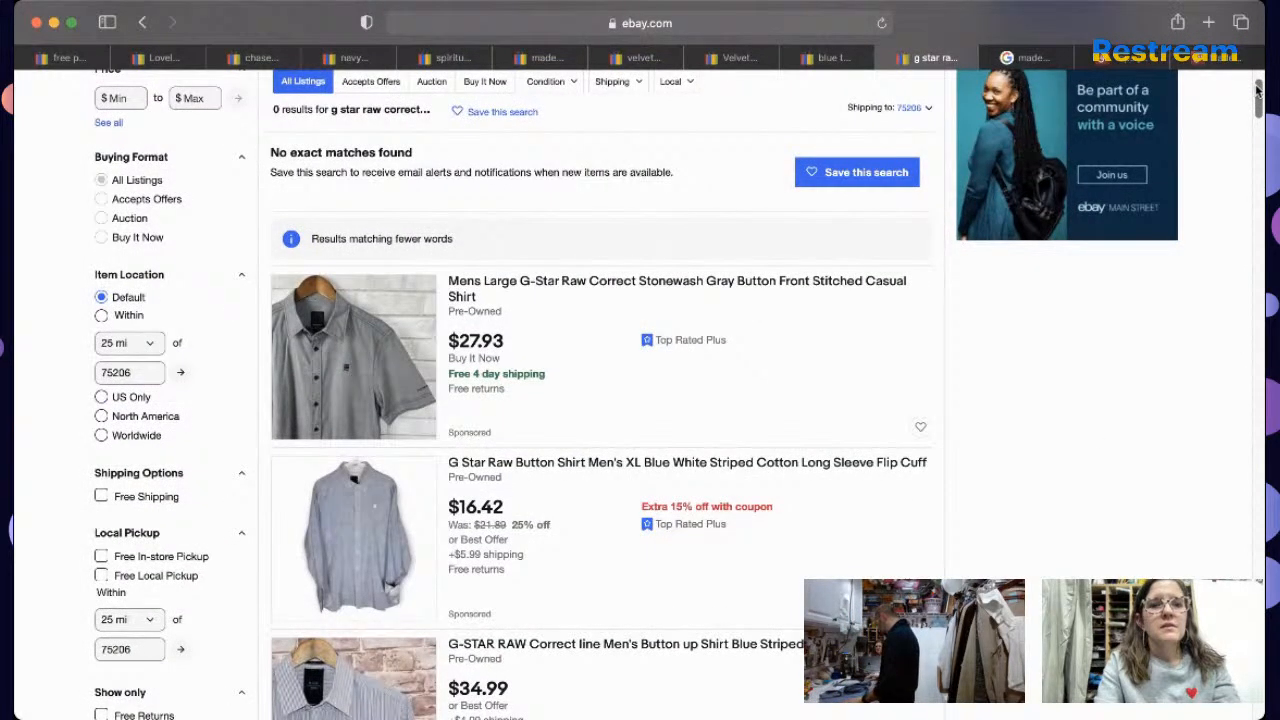
left_click_drag(1256, 90, 1258, 97)
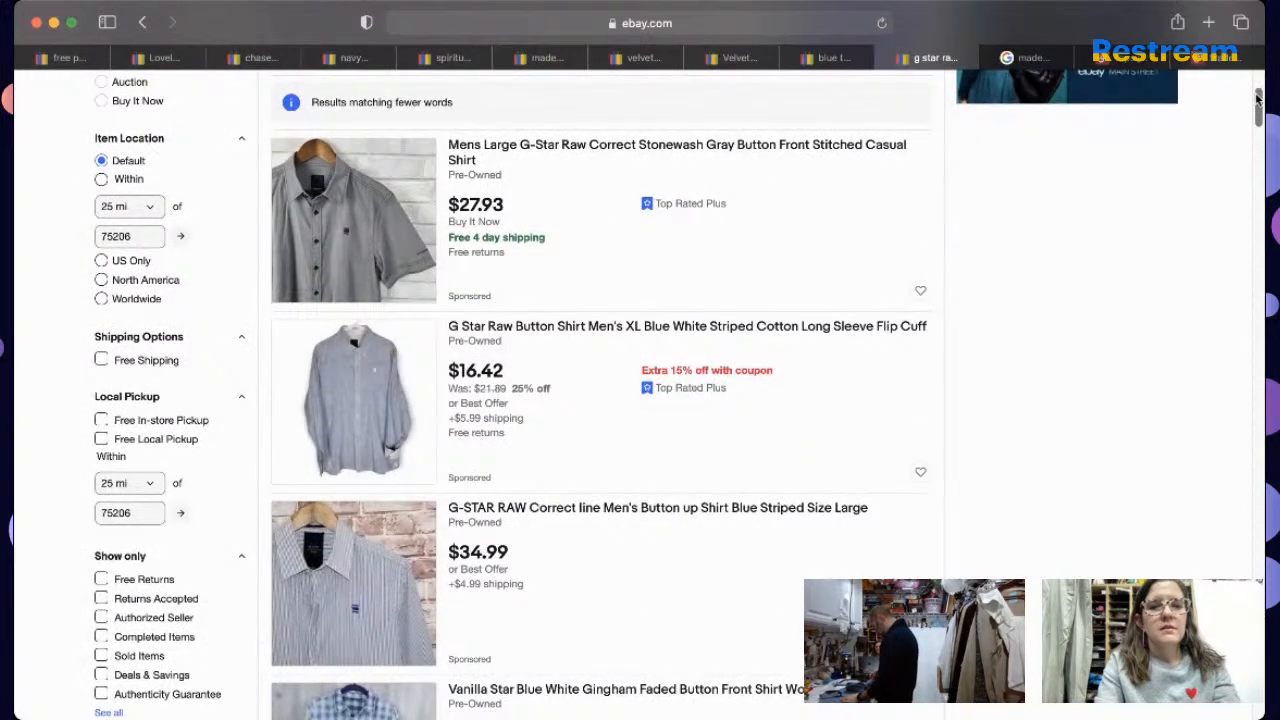
scroll(1258, 97, "down", 5)
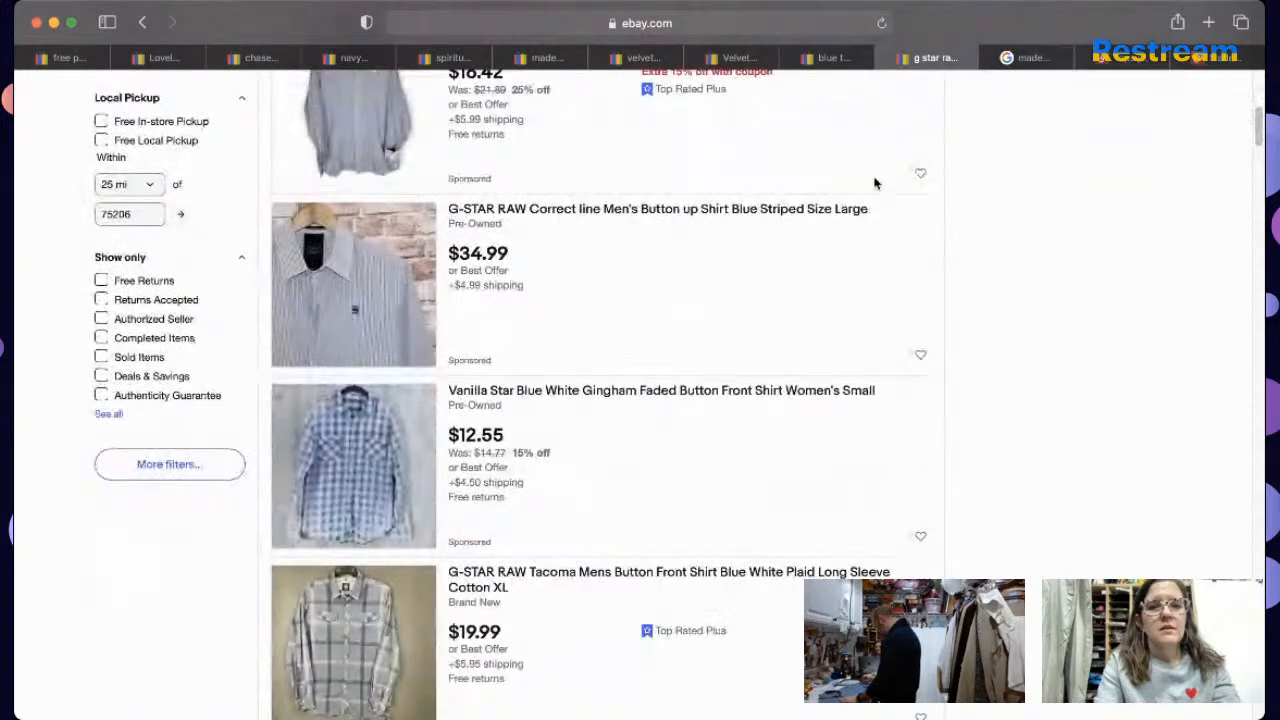
left_click(742, 216)
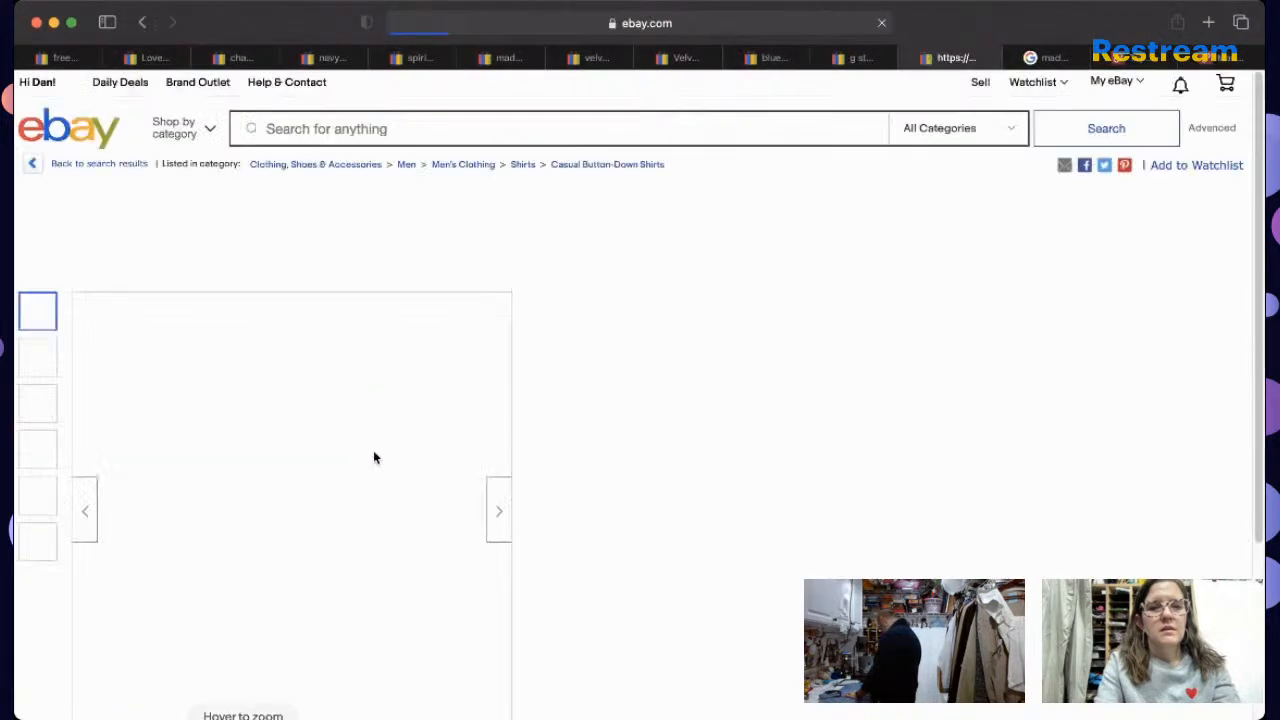
left_click(386, 679)
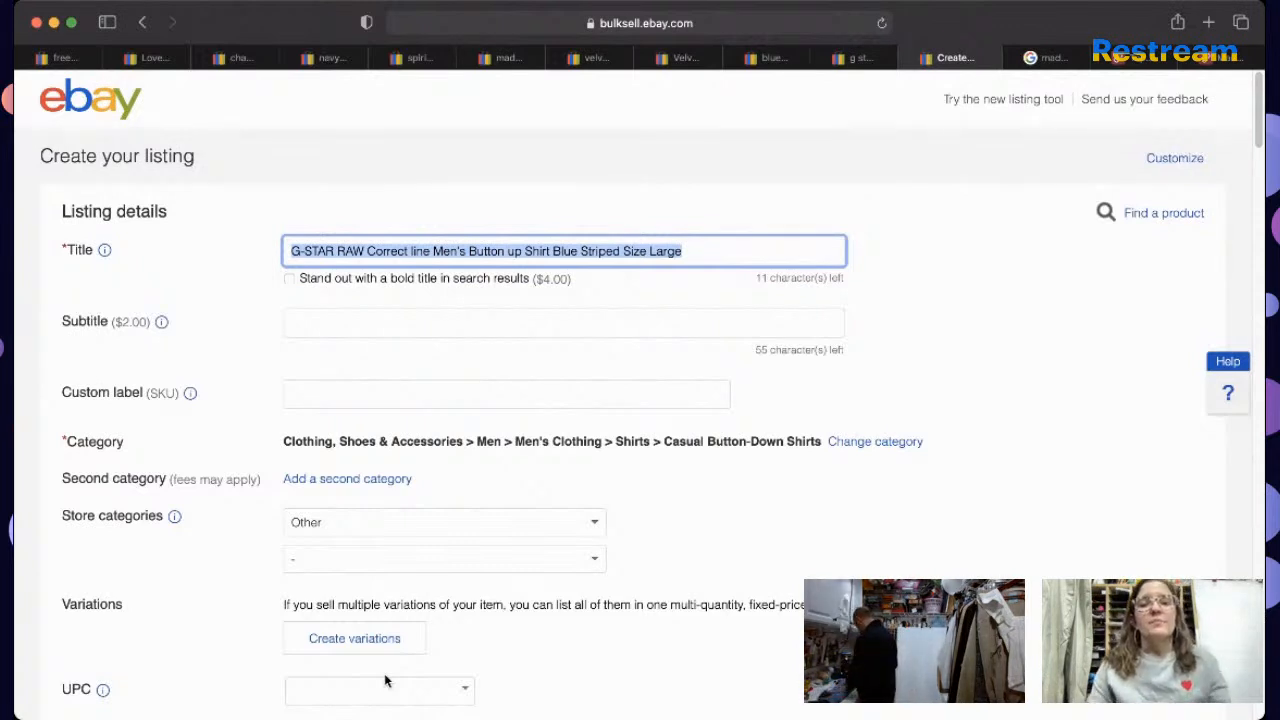
Step: Switch the draft to the new listing tool and dismiss its update notice
left_click(1020, 104)
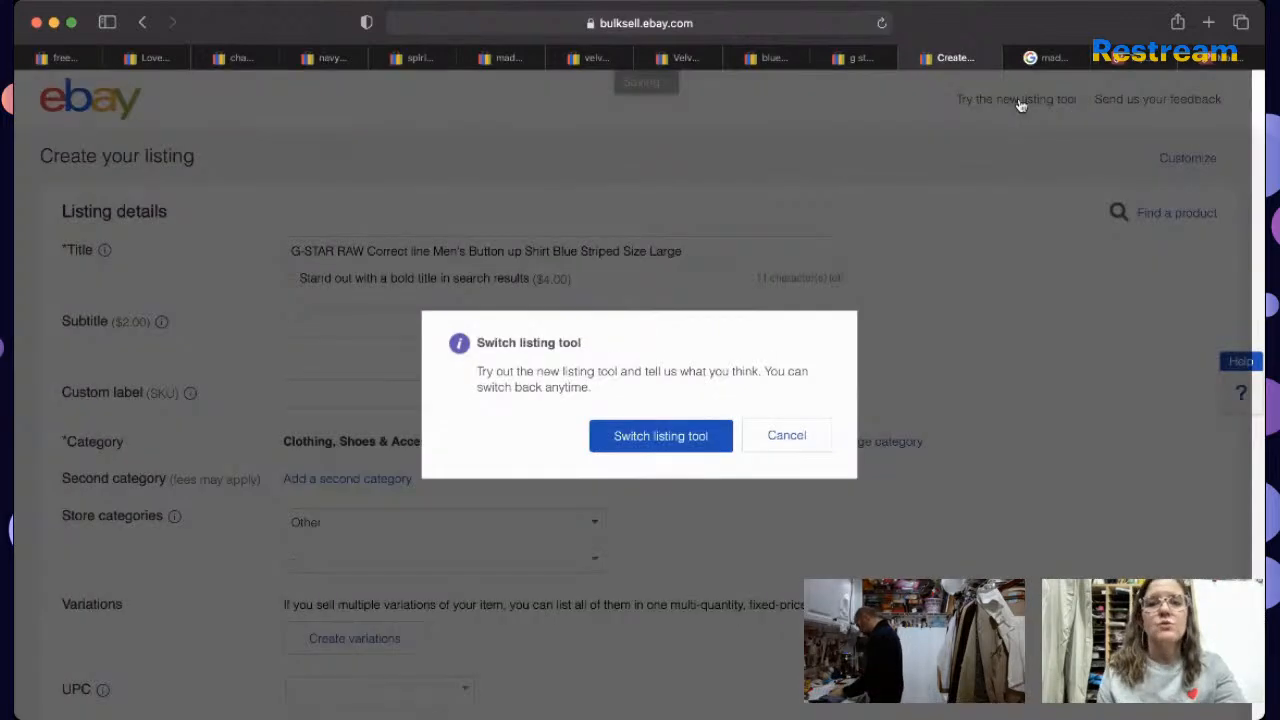
left_click(686, 434)
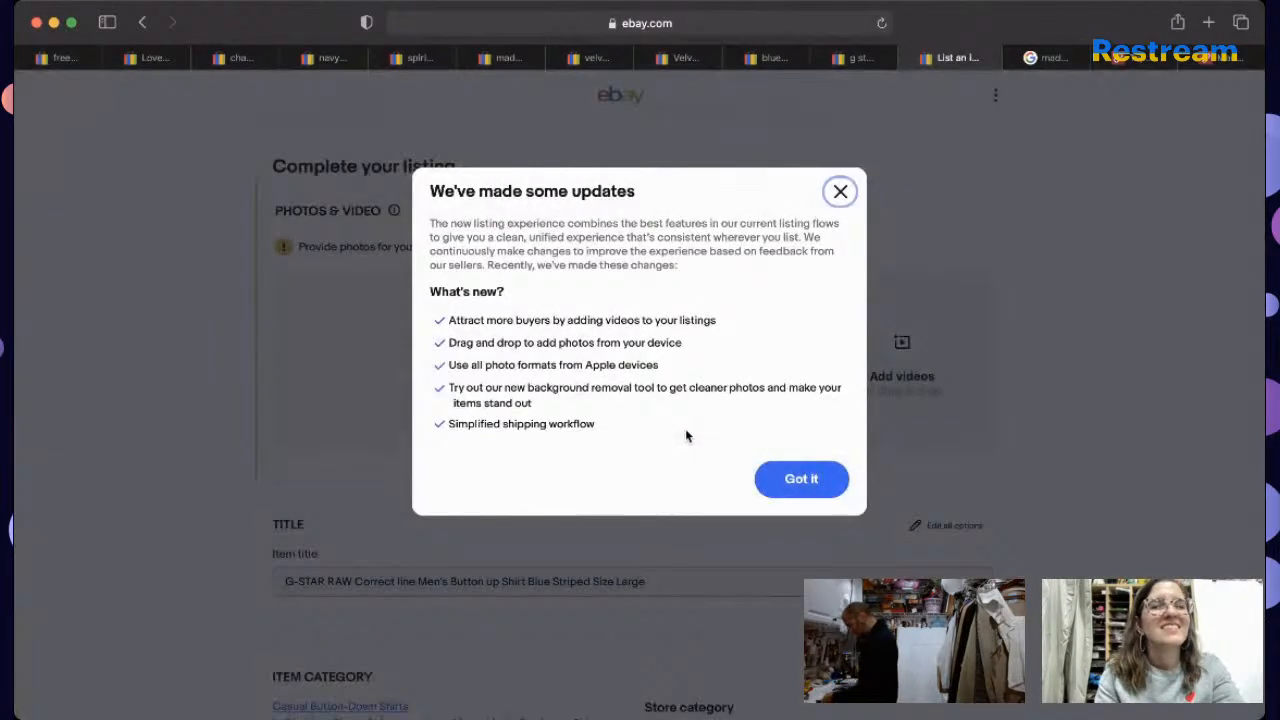
left_click(771, 480)
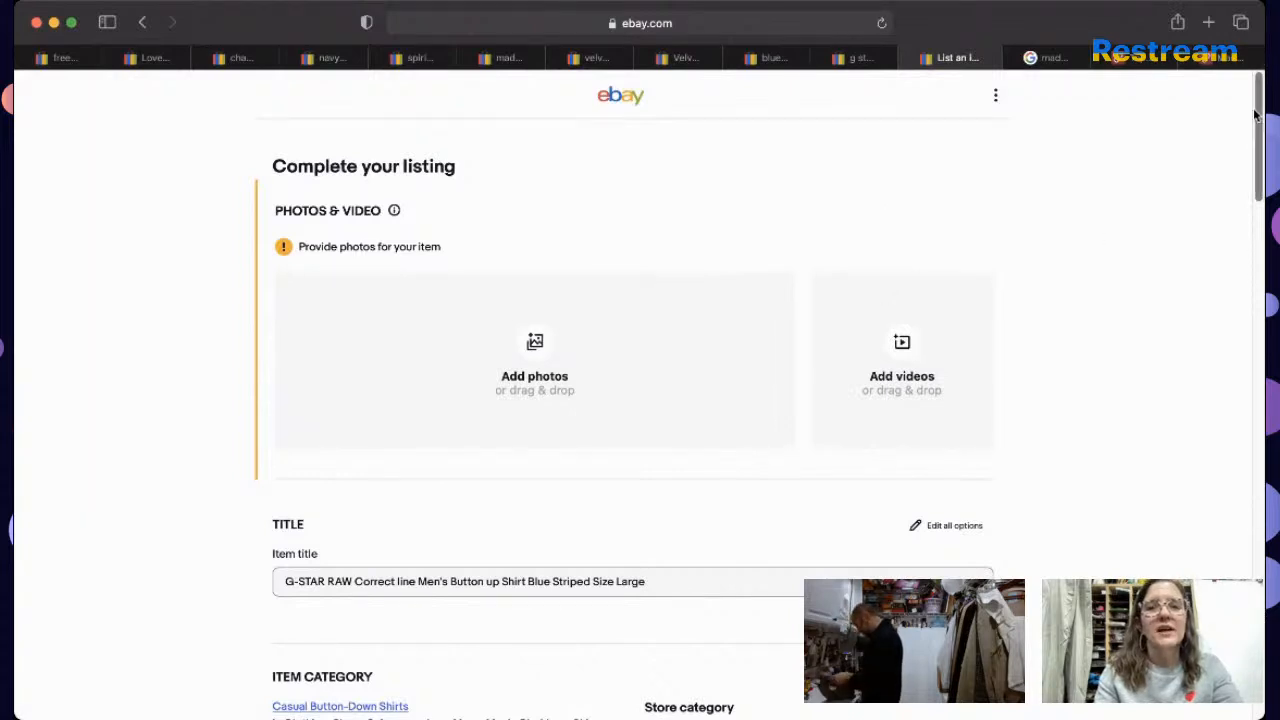
Step: Capitalize "Line" in the item title and insert "Size Mediu" after "Men's"
left_click_drag(1255, 115, 1240, 171)
left_click(694, 313)
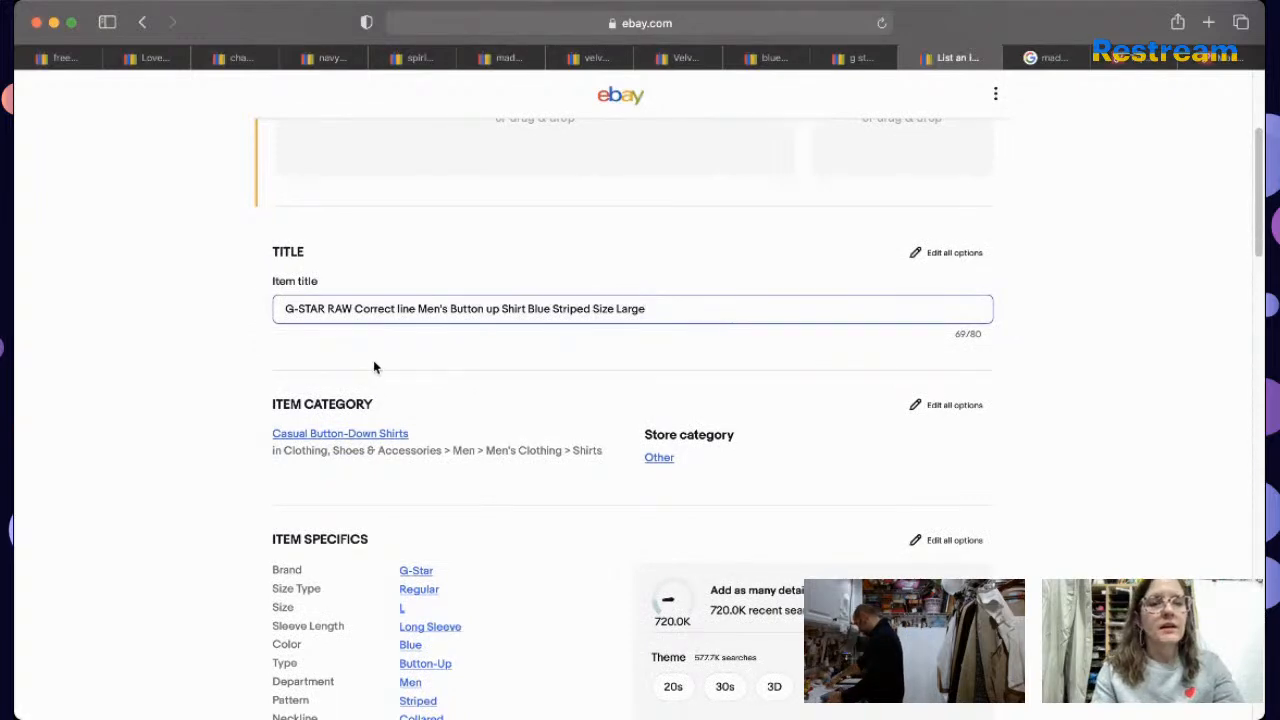
left_click(404, 310)
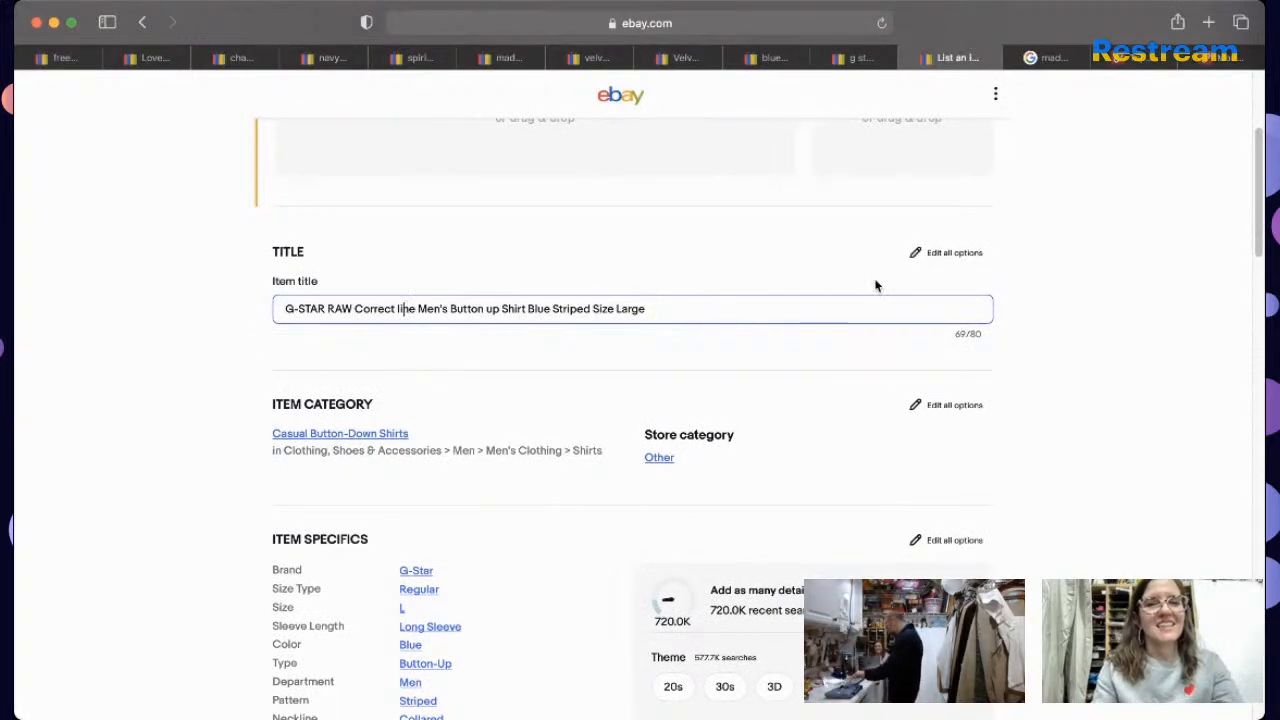
key("BackSpace")
type("Line")
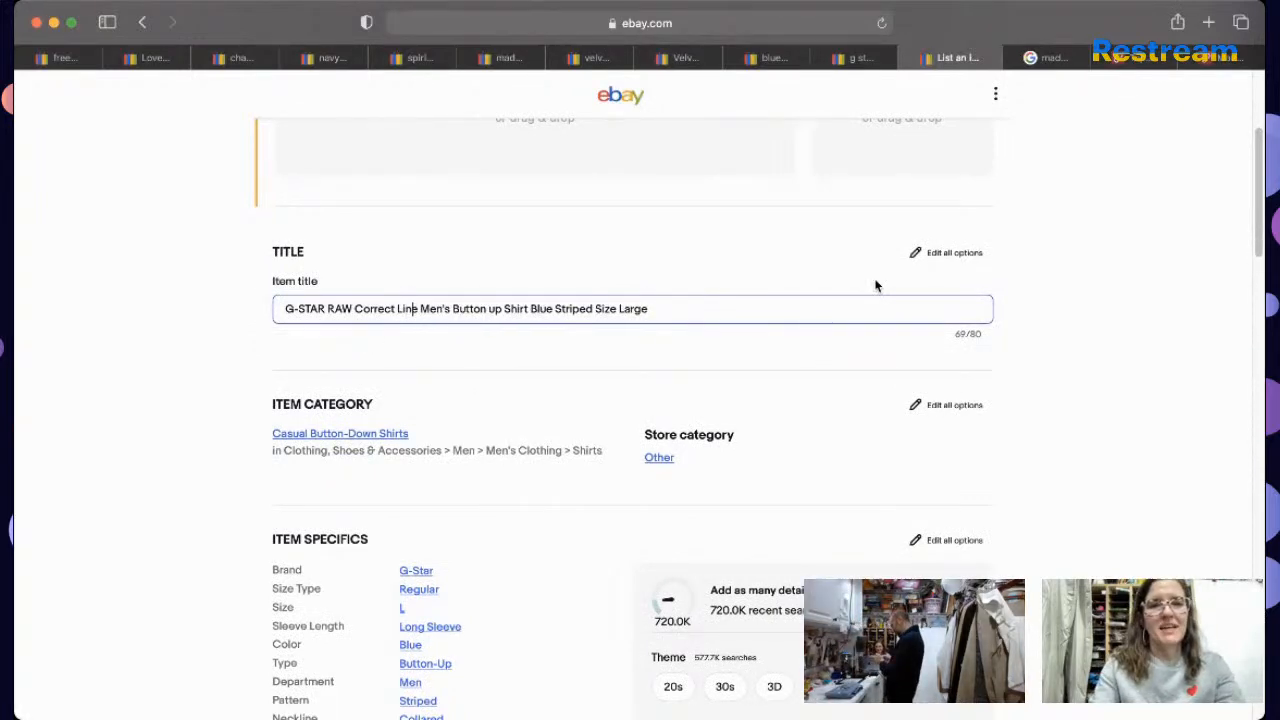
type(" Men's Size Mediu")
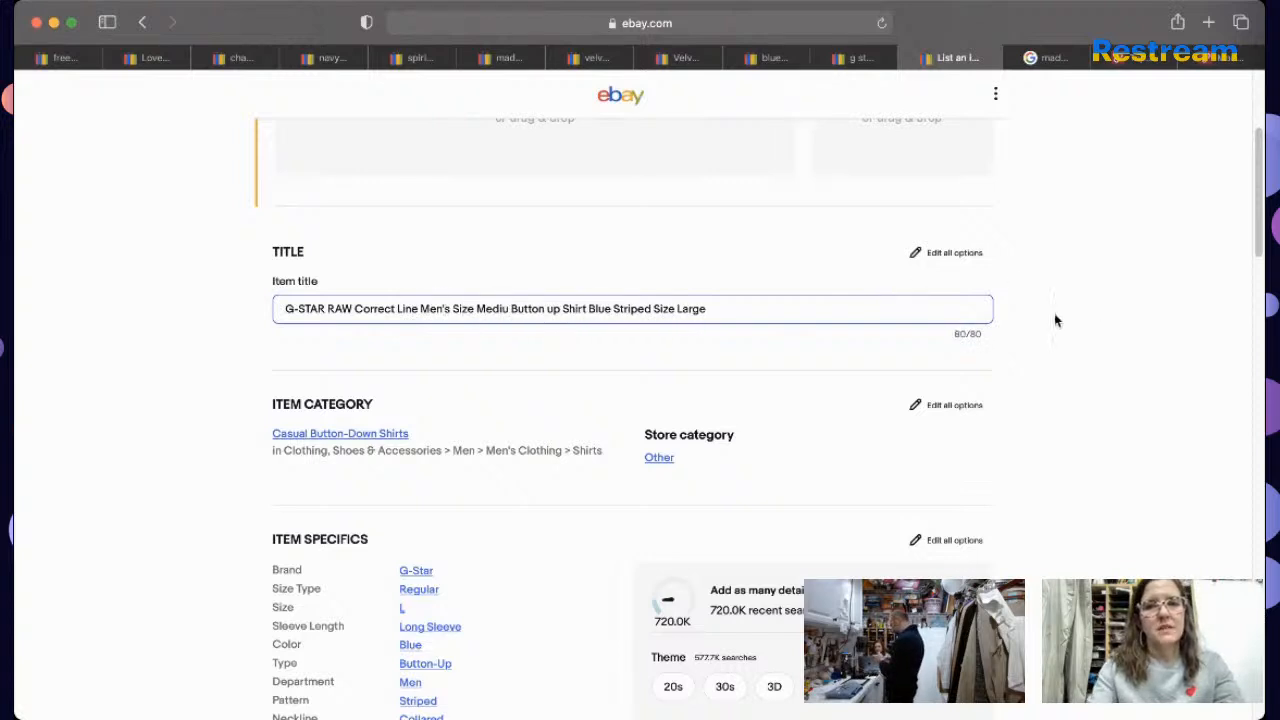
Step: Remove "Size Large" from the end of the item title and complete the size as "Medium"
left_click(820, 317)
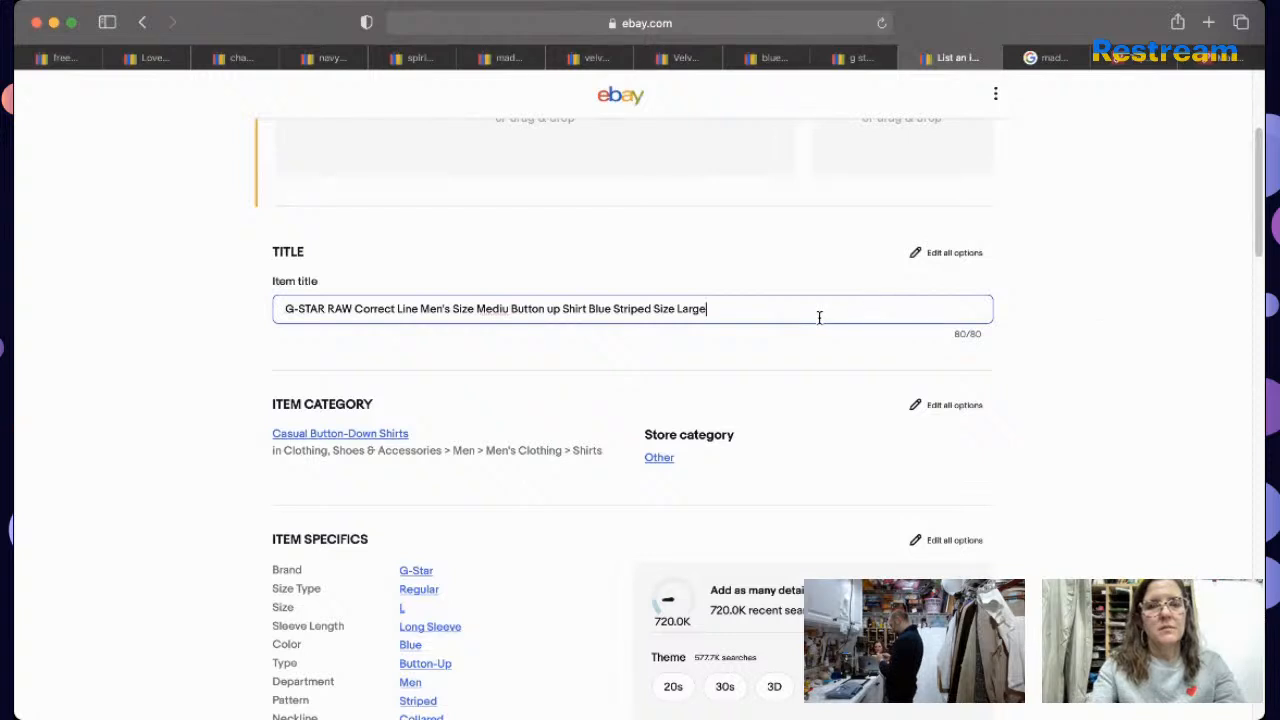
key("BackSpace")
key("BackSpace")
key("BackSpace")
key("BackSpace")
key("BackSpace")
key("BackSpace")
key("BackSpace")
key("BackSpace")
key("BackSpace")
key("BackSpace")
key("BackSpace")
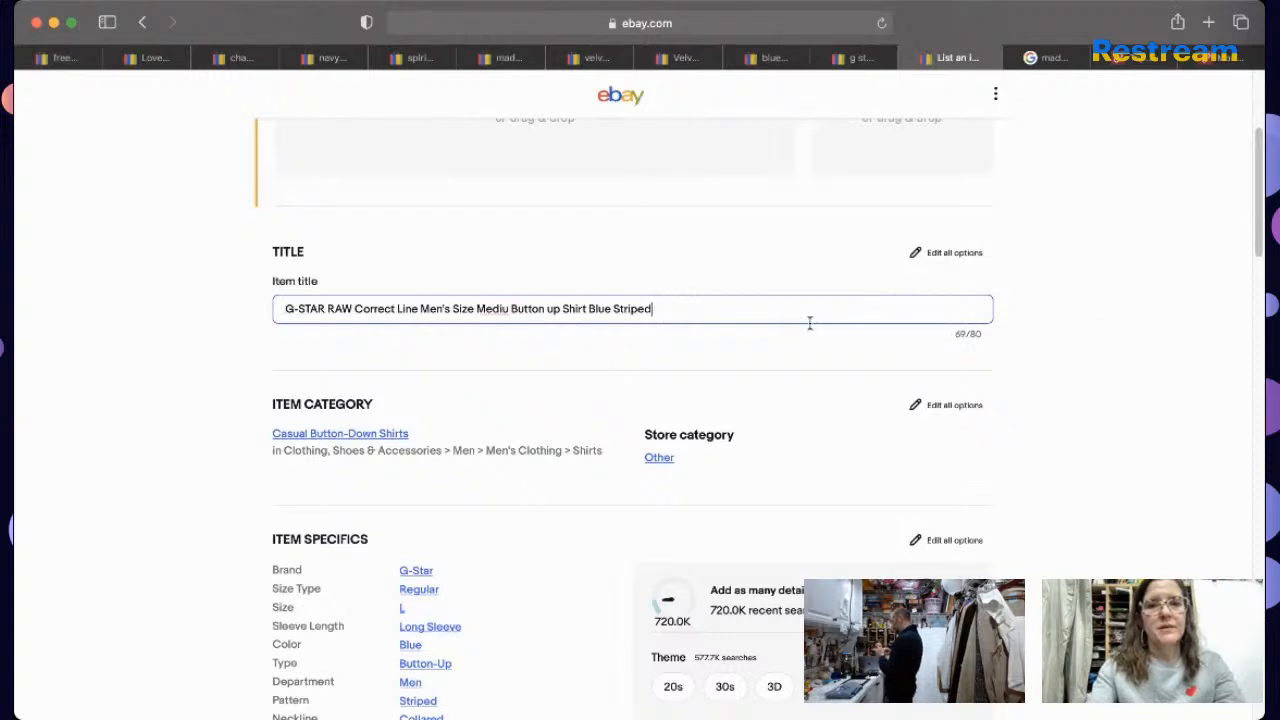
left_click(509, 308)
type("m")
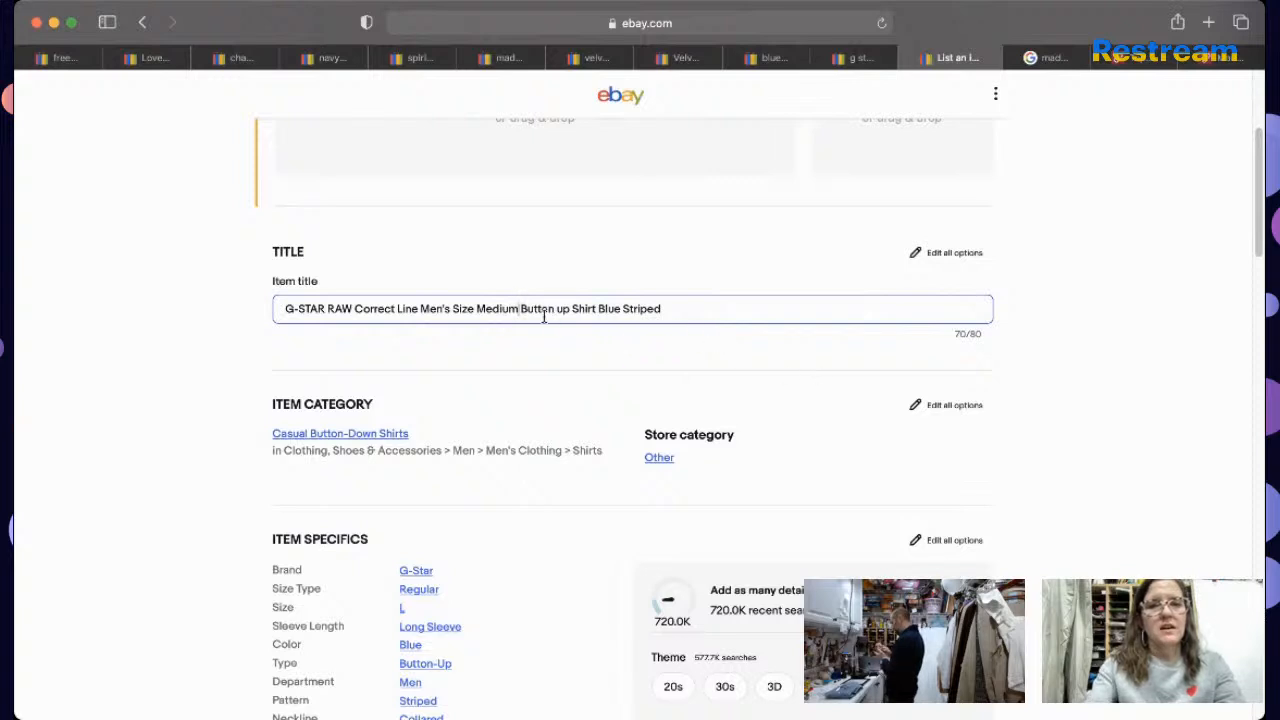
Step: Insert "Gingham" before "Button" in the item title and capitalize "Up"
type(" Mic")
key("BackSpace")
key("BackSpace")
key("BackSpace")
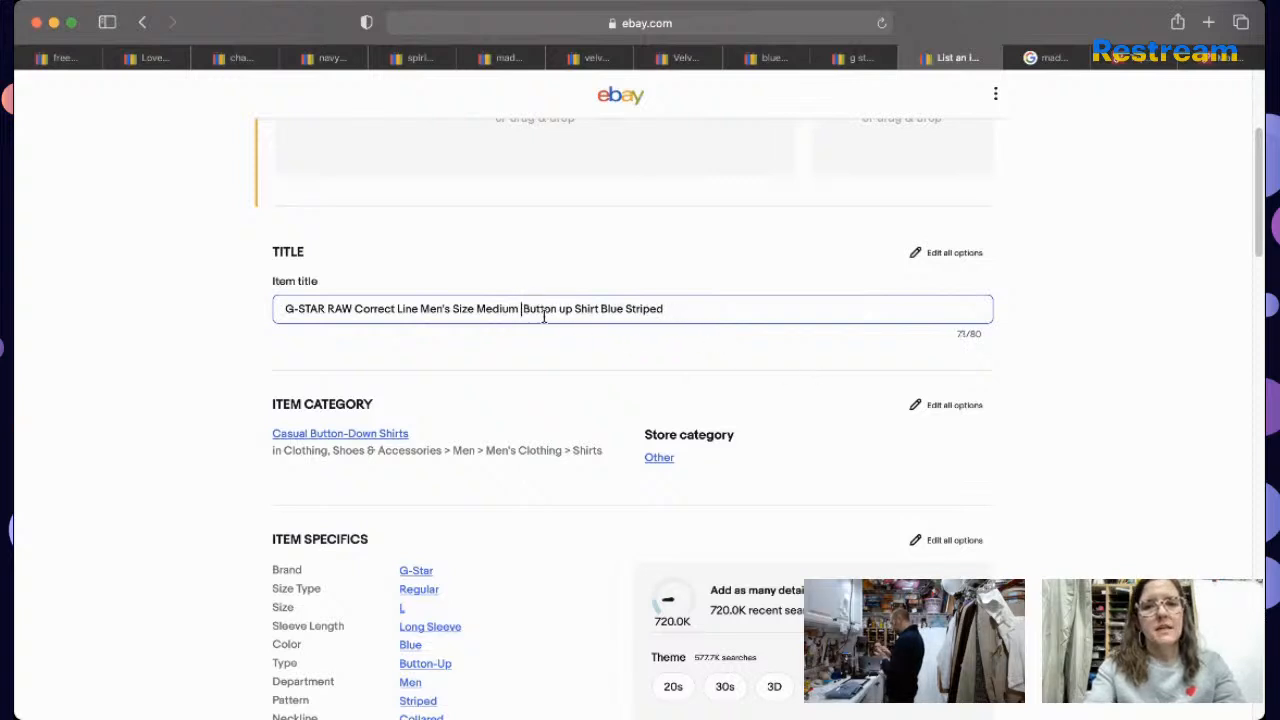
type("Gig")
key("BackSpace")
type("ngham")
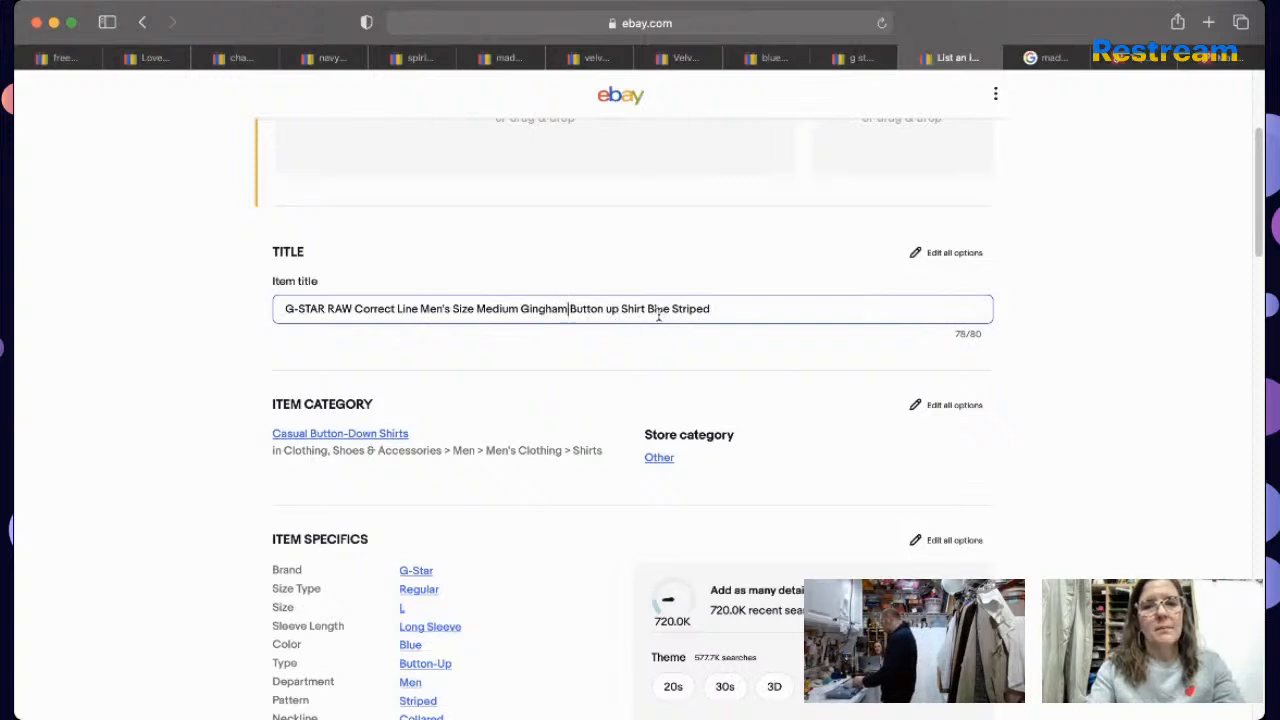
key("BackSpace")
type("U")
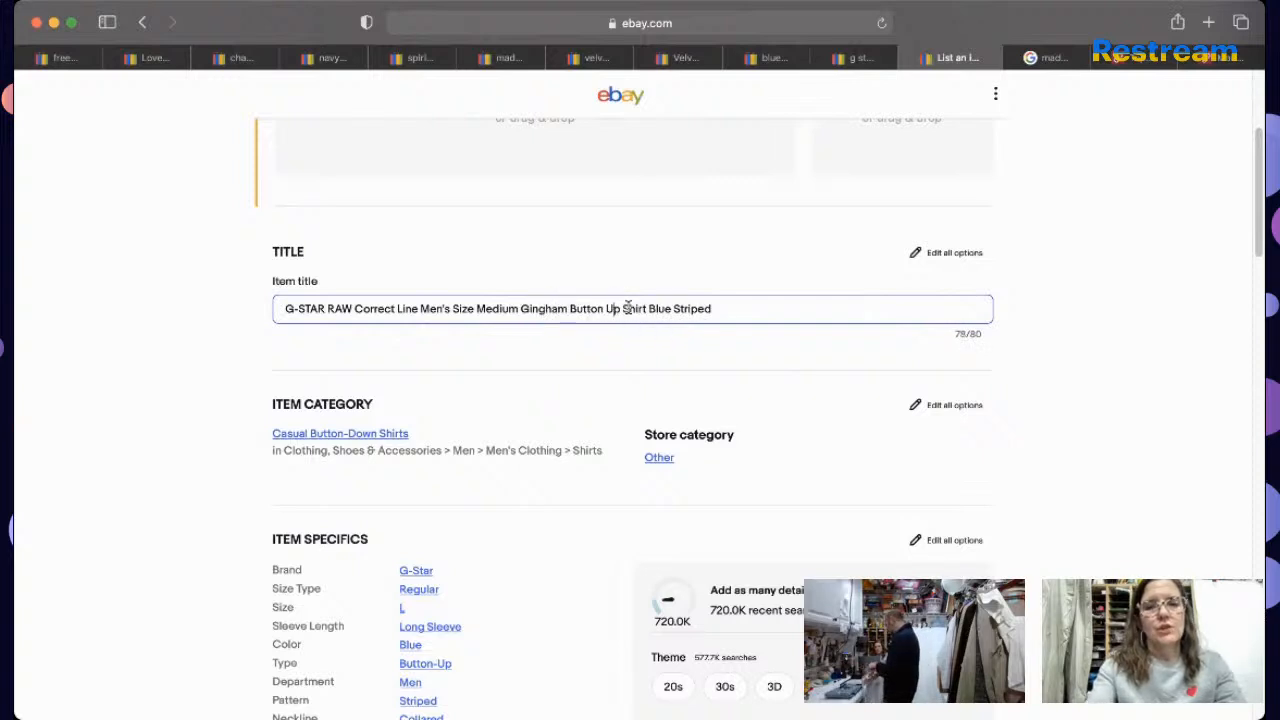
Step: Replace "Striped" with "White" at the end of the item title
left_click(720, 312)
key("BackSpace")
key("BackSpace")
key("BackSpace")
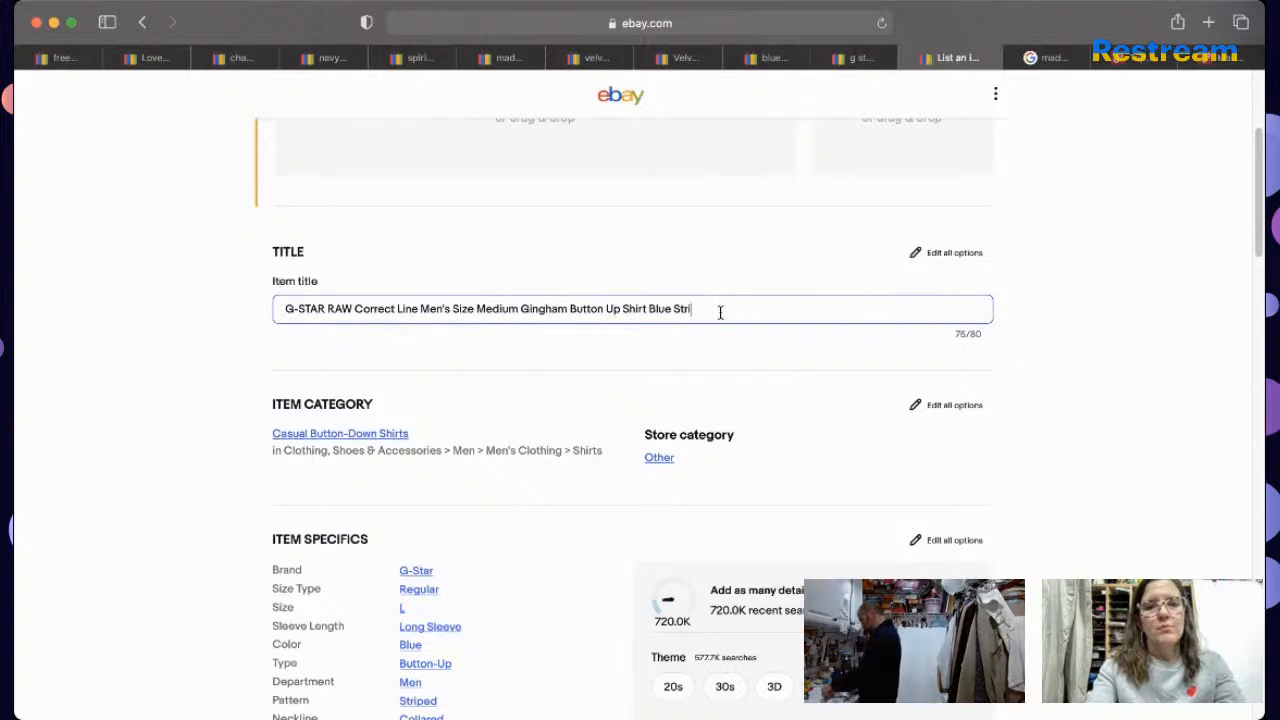
key("BackSpace")
type("White")
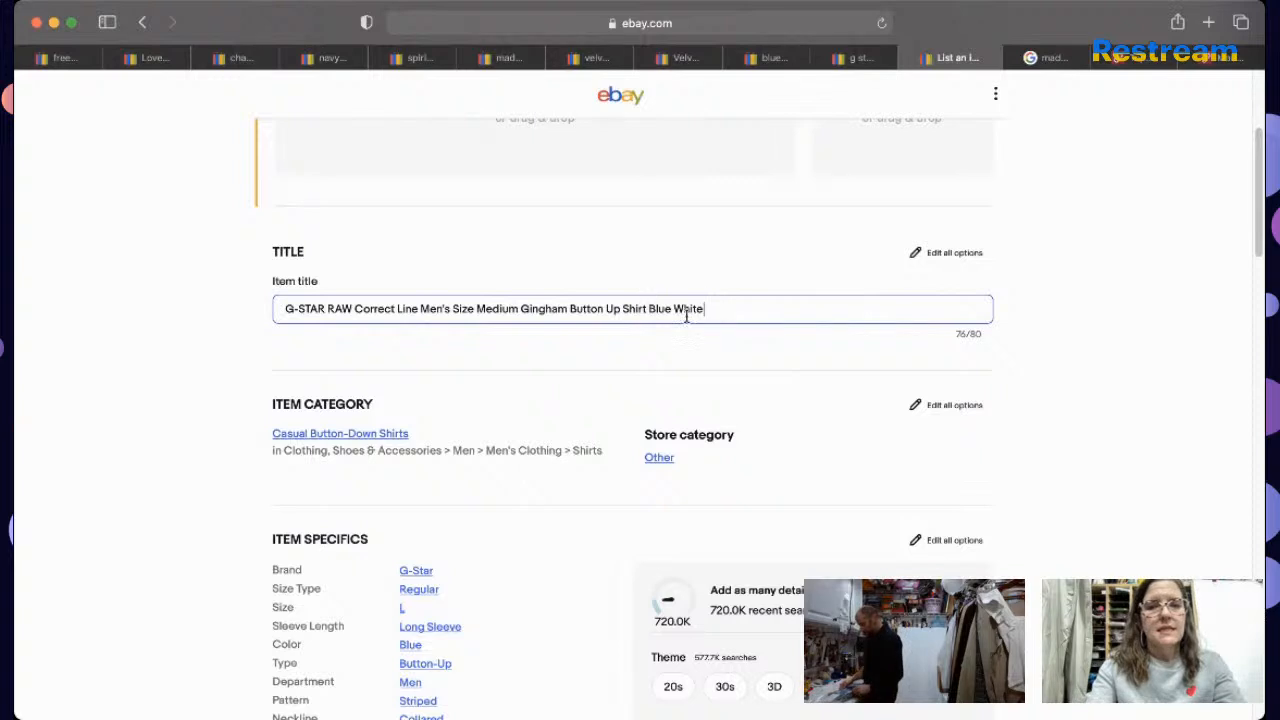
Step: Try to insert "Micro" before "Gingham" in the item title
left_click(522, 309)
type("Micr")
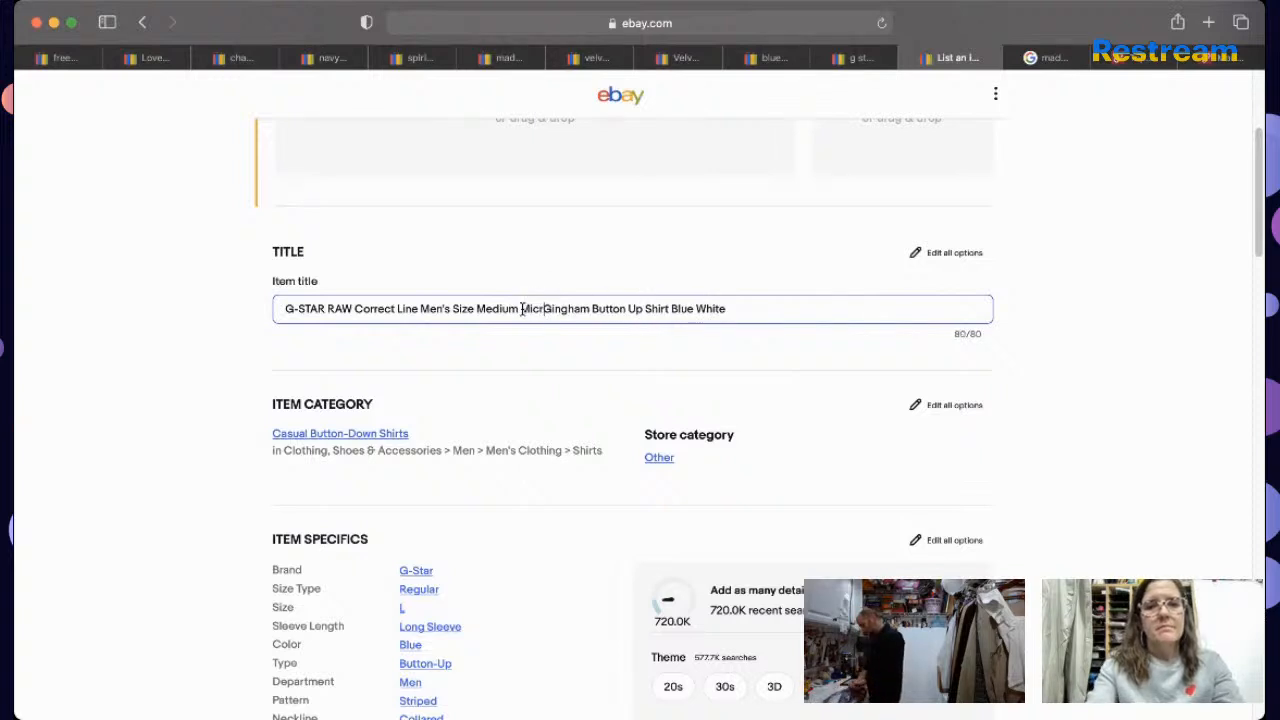
key("BackSpace")
key("BackSpace")
key("BackSpace")
key("BackSpace")
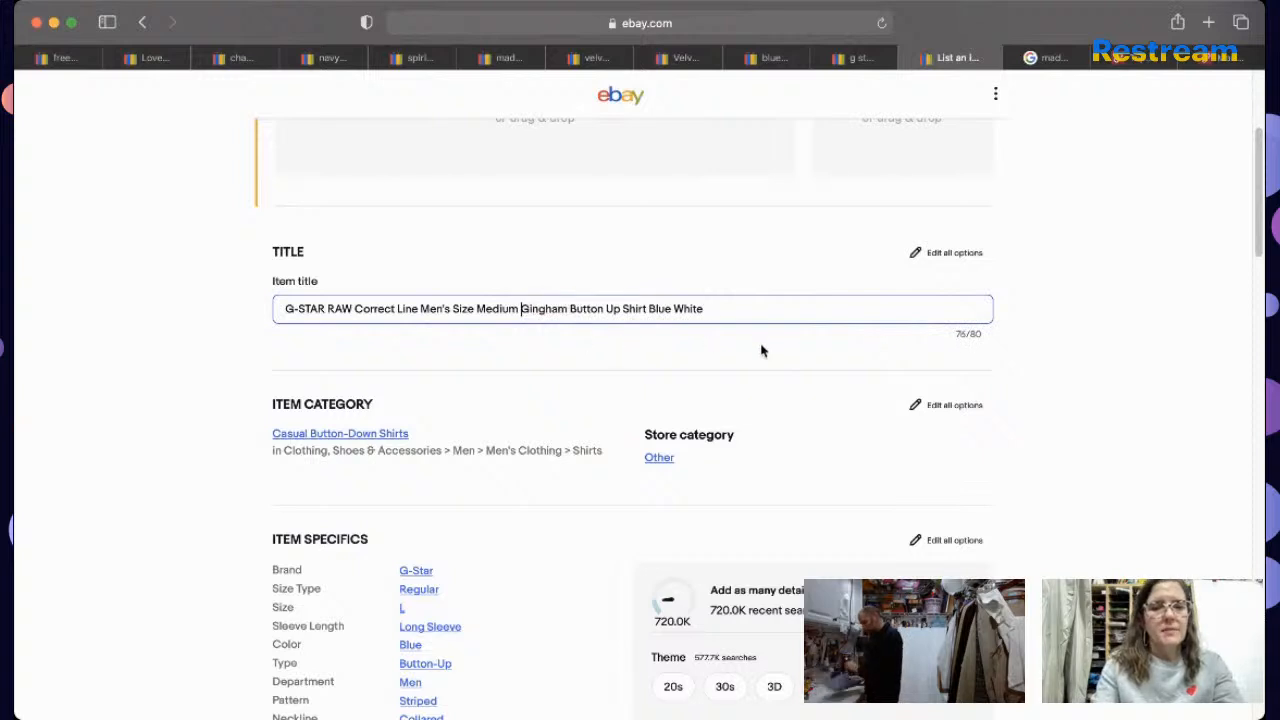
Step: Set the shirt's Fabric Type to Woven in the item specifics
left_click_drag(1261, 147, 1258, 193)
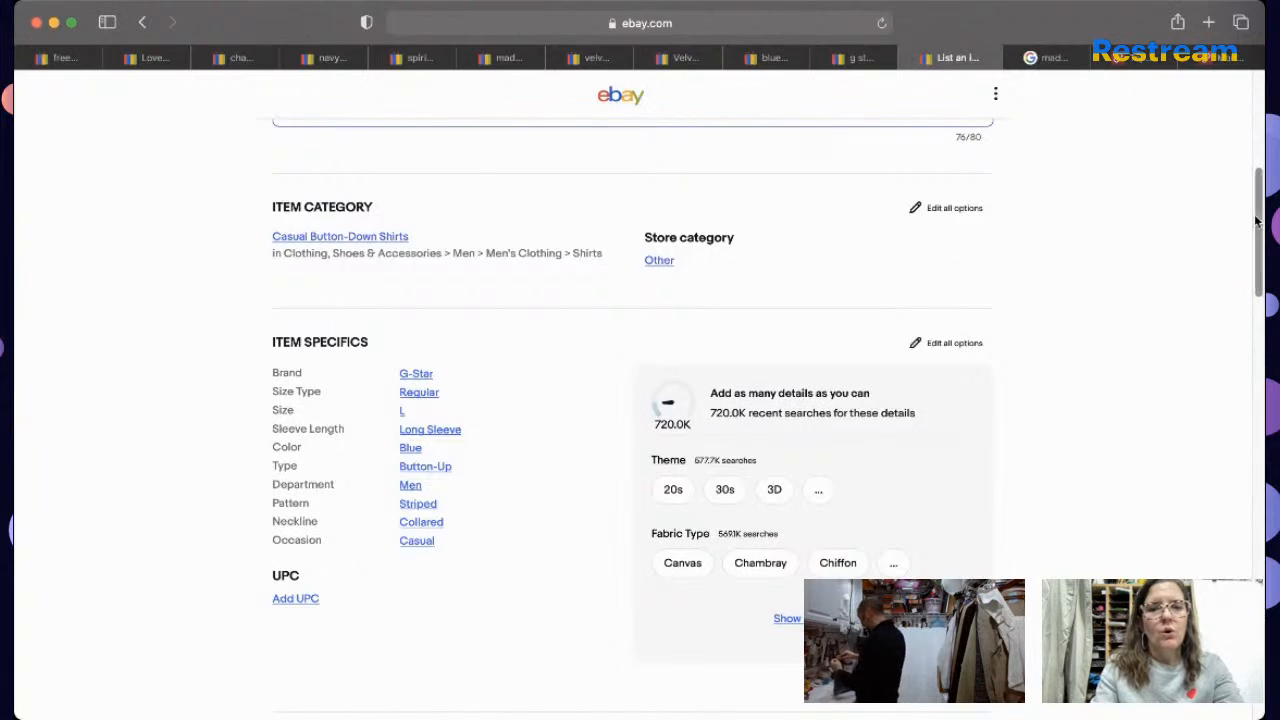
left_click_drag(1258, 178, 1250, 229)
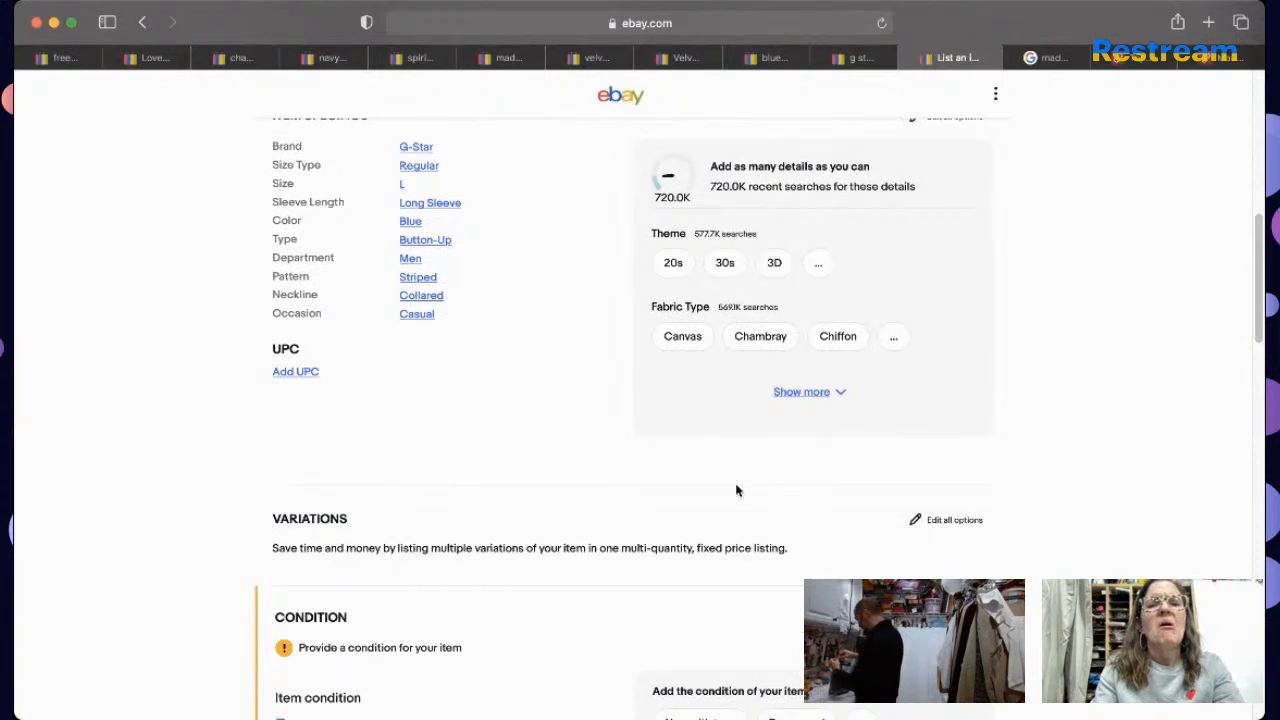
left_click(813, 398)
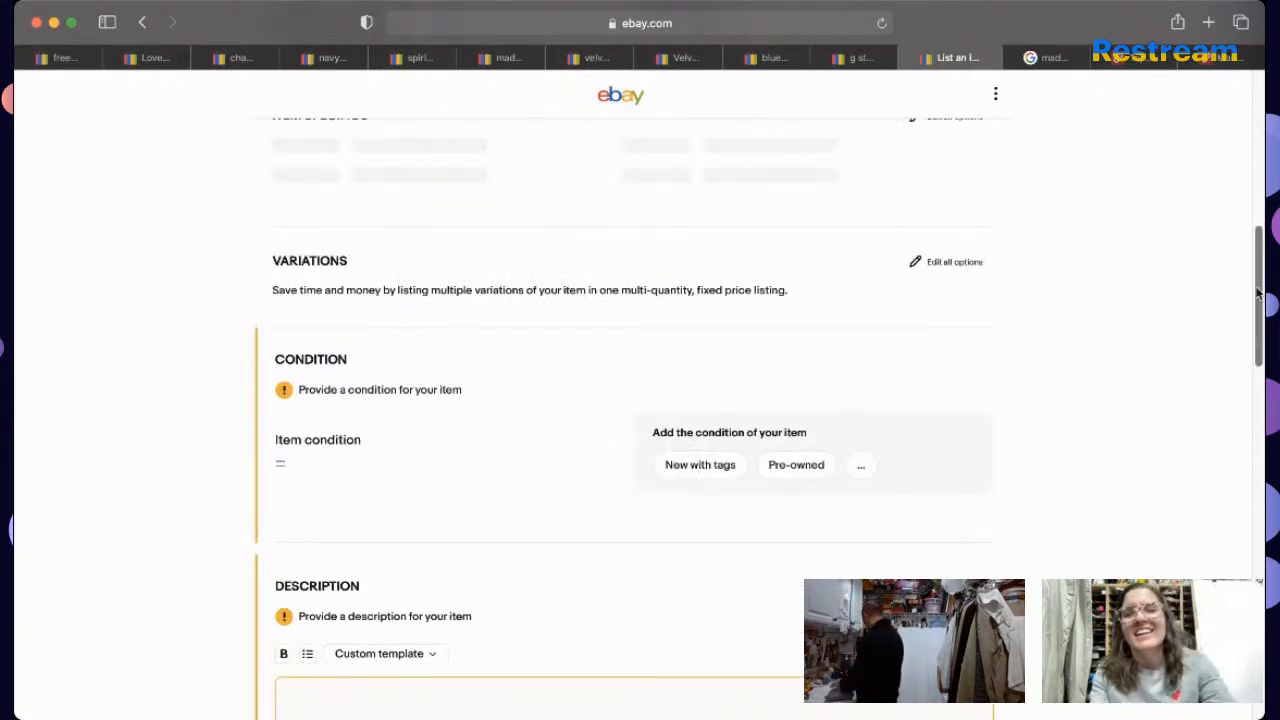
mouse_move(1260, 295)
left_mouse_down()
mouse_move(1262, 244)
mouse_move(1251, 287)
left_mouse_up()
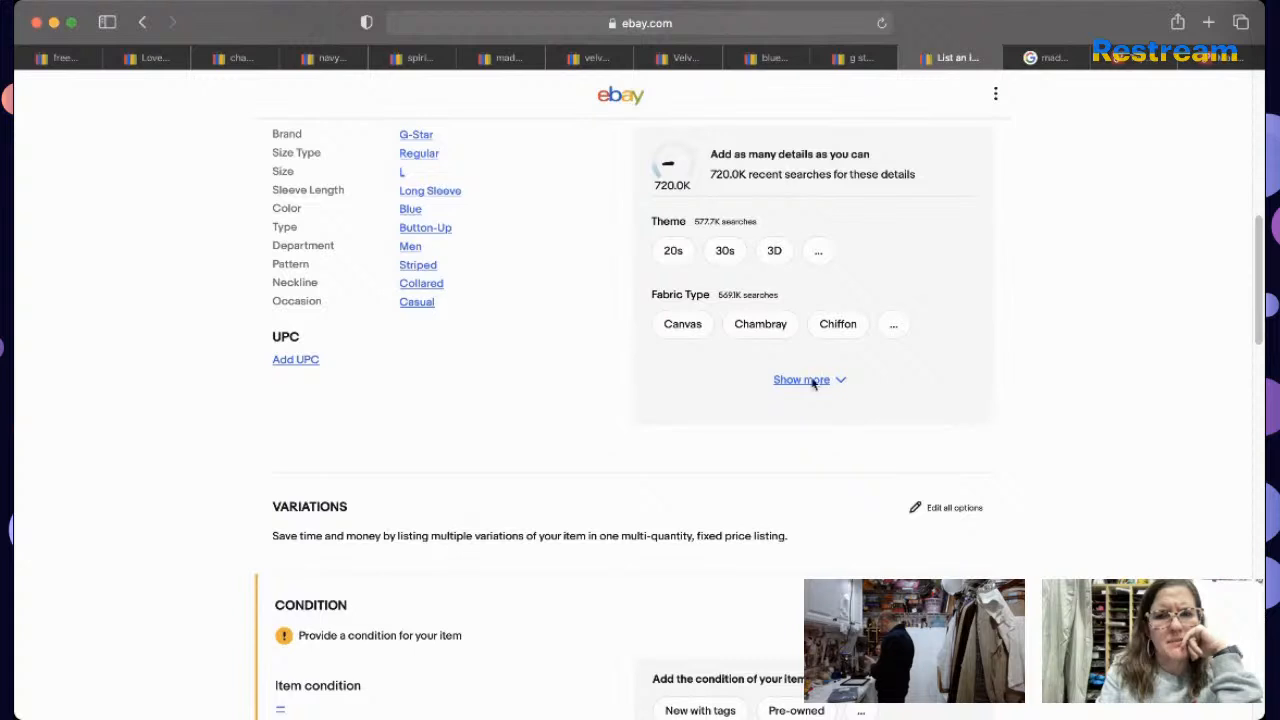
left_click(895, 325)
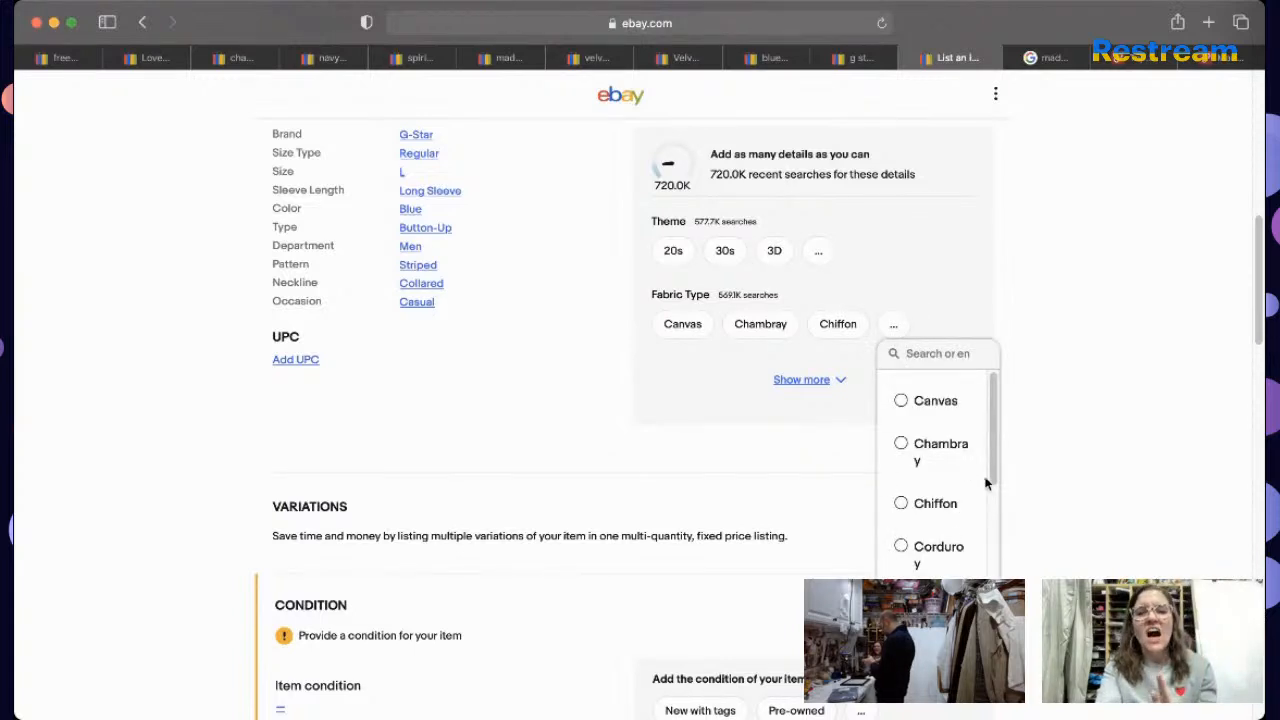
left_click_drag(988, 460, 986, 575)
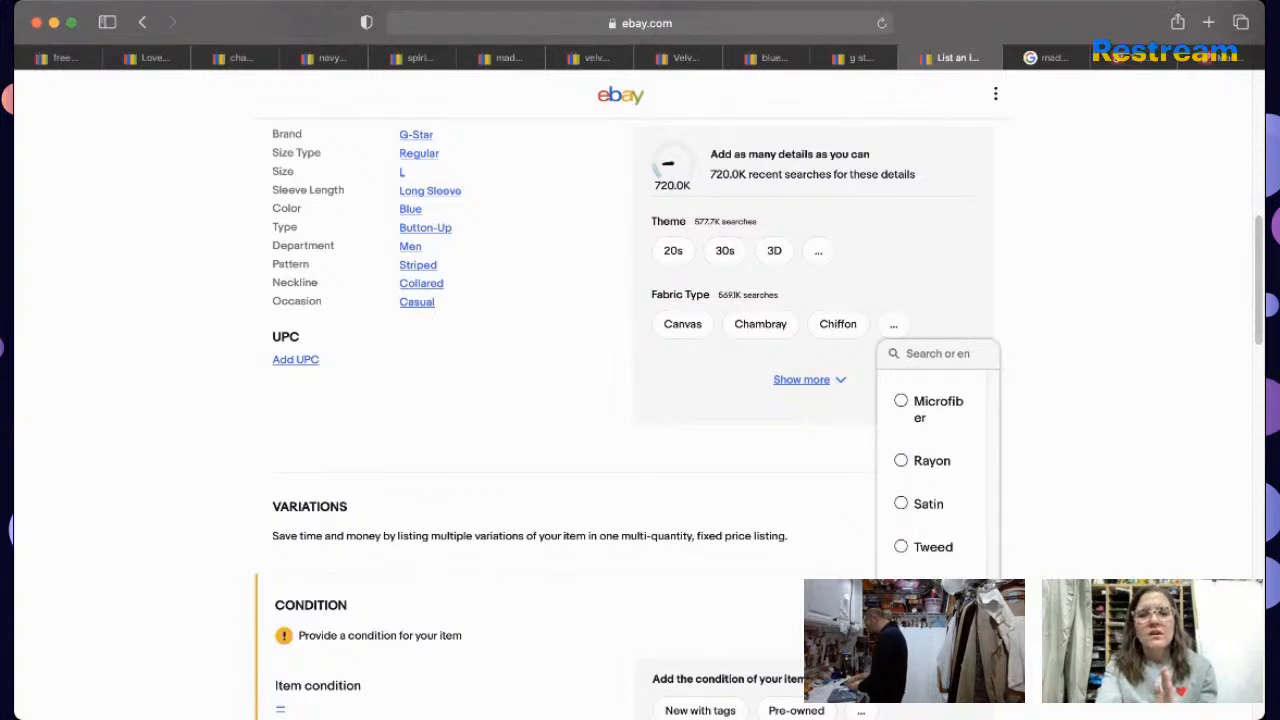
left_click(932, 591)
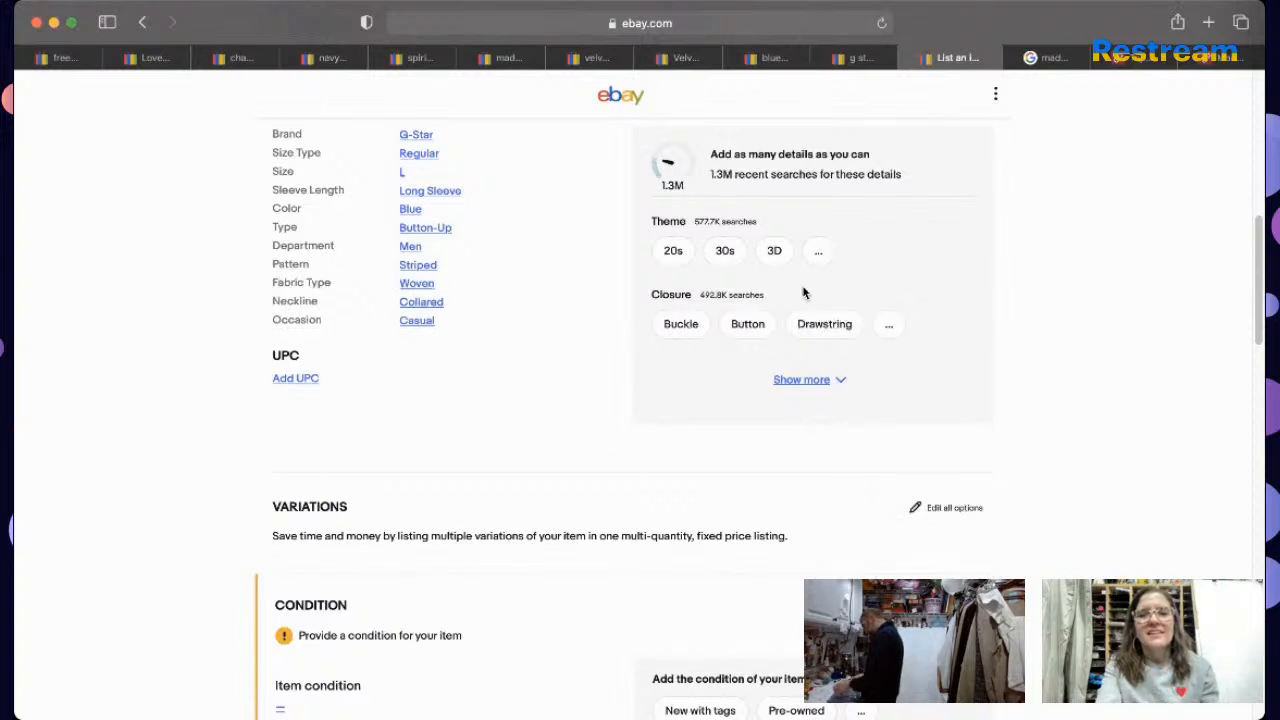
Step: Expand the suggested item specifics and look through the available Closure options
left_click(838, 380)
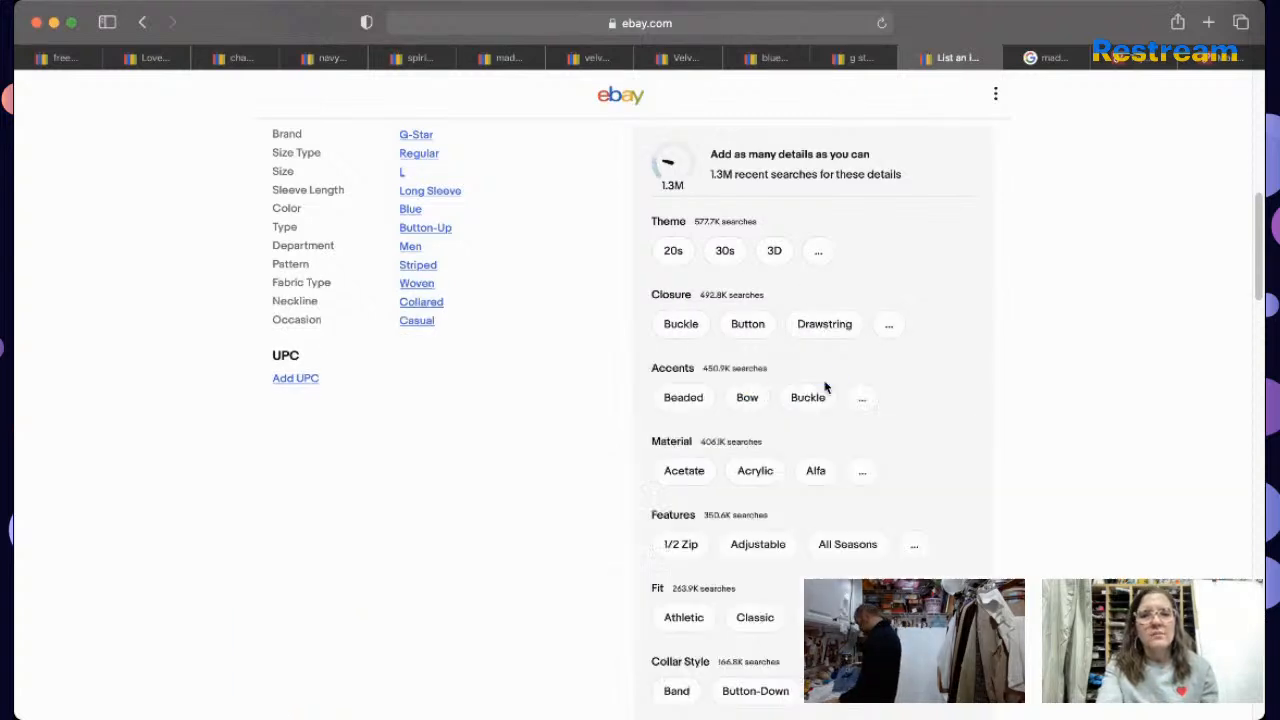
left_click(890, 322)
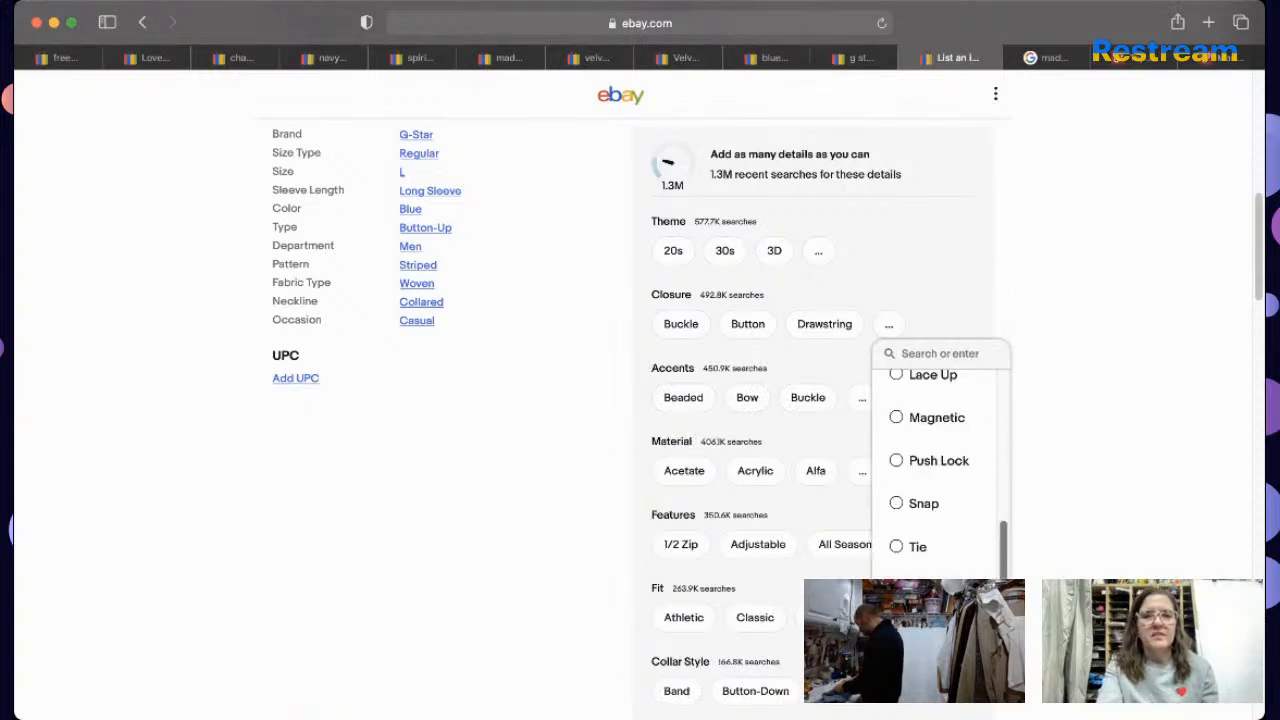
scroll(1008, 432, "up", 5)
scroll(1008, 432, "down", 5)
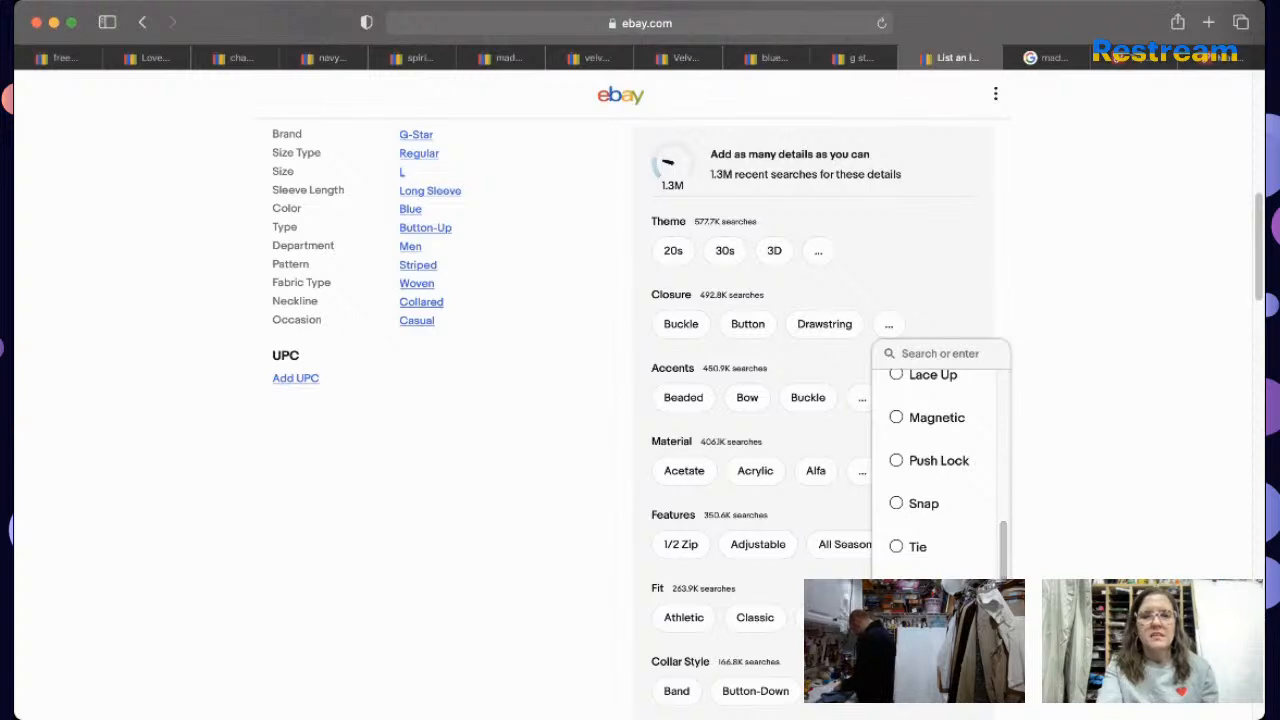
left_click(1040, 418)
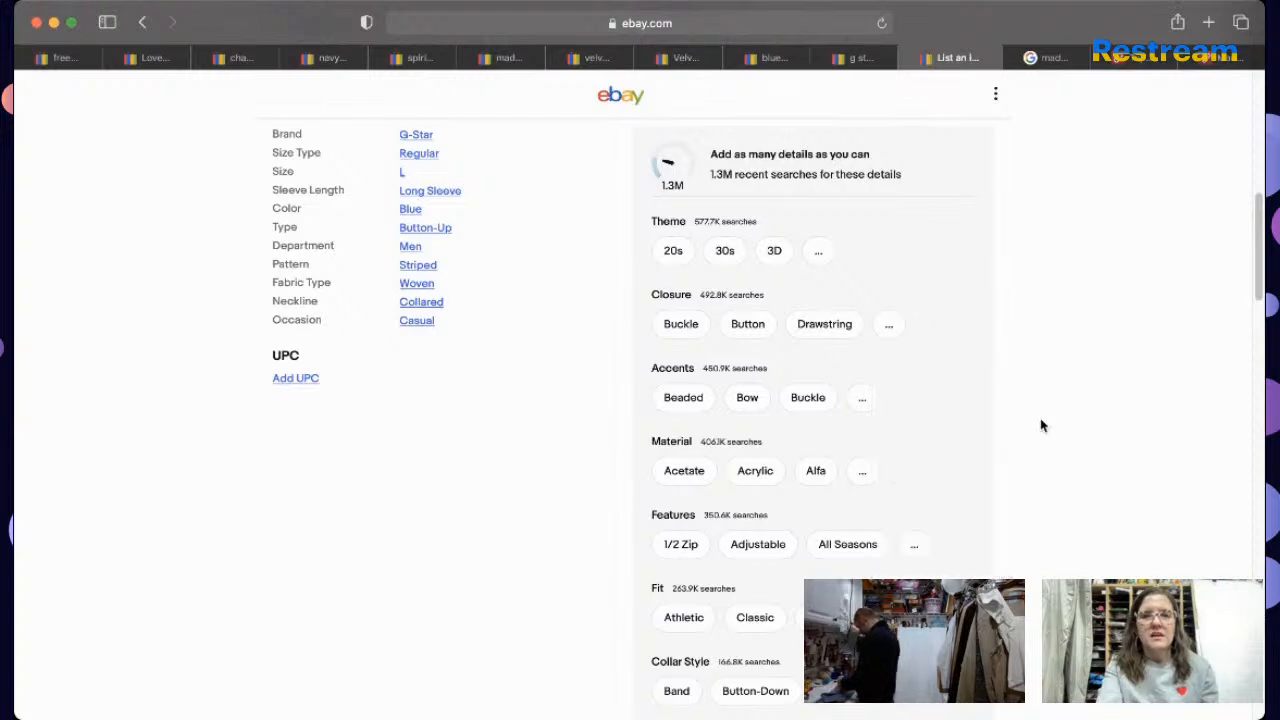
Step: Set the shirt's Material to Cotton in the item specifics
left_click(860, 472)
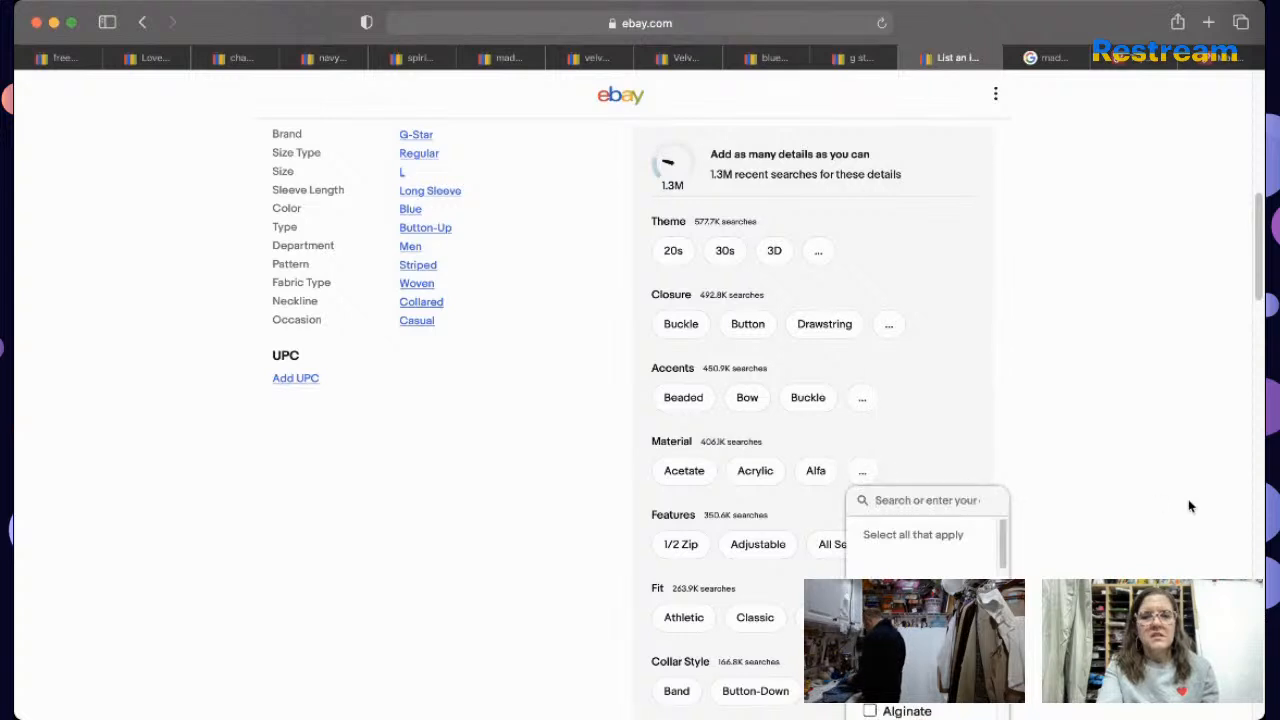
type("Cott")
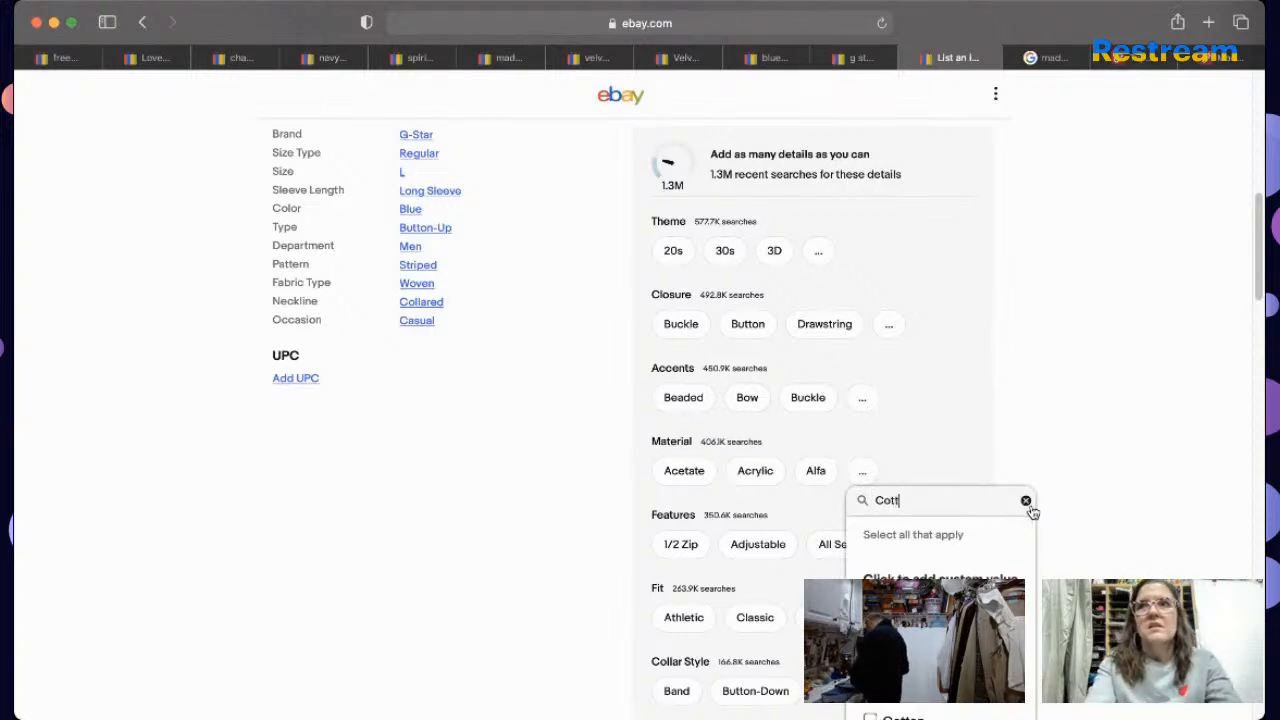
type("on blend")
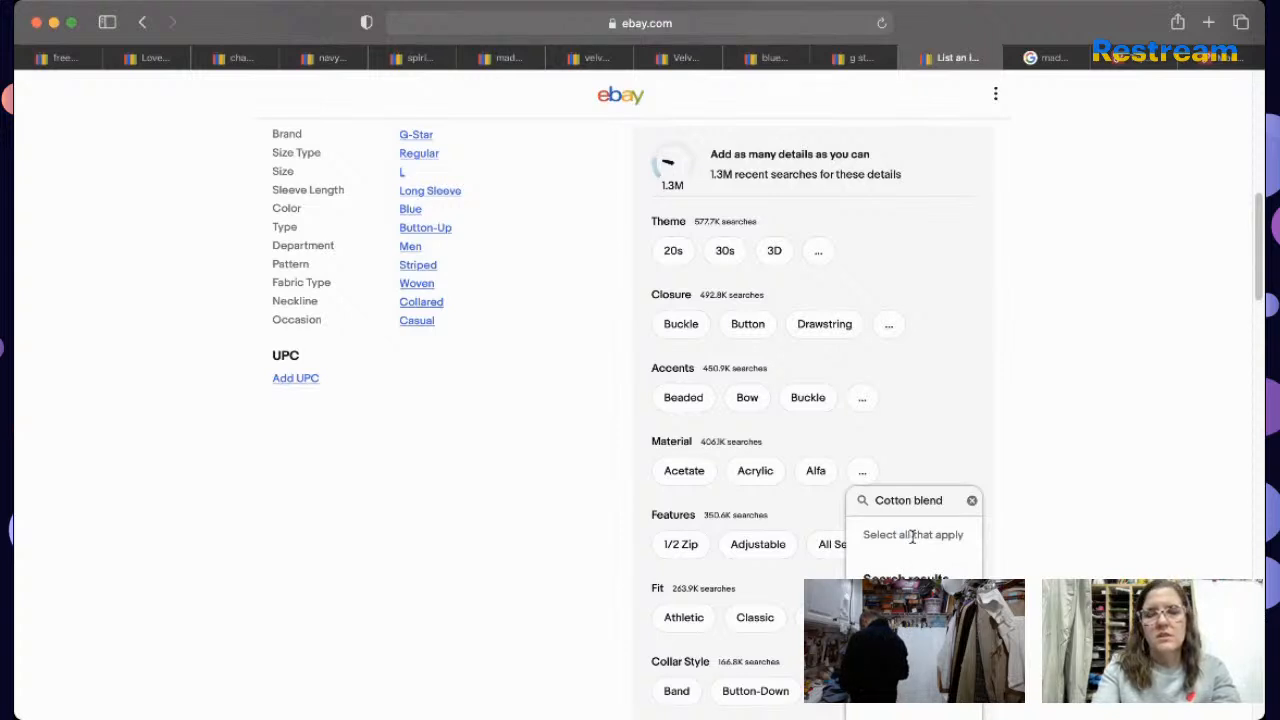
left_click(971, 500)
left_click(918, 500)
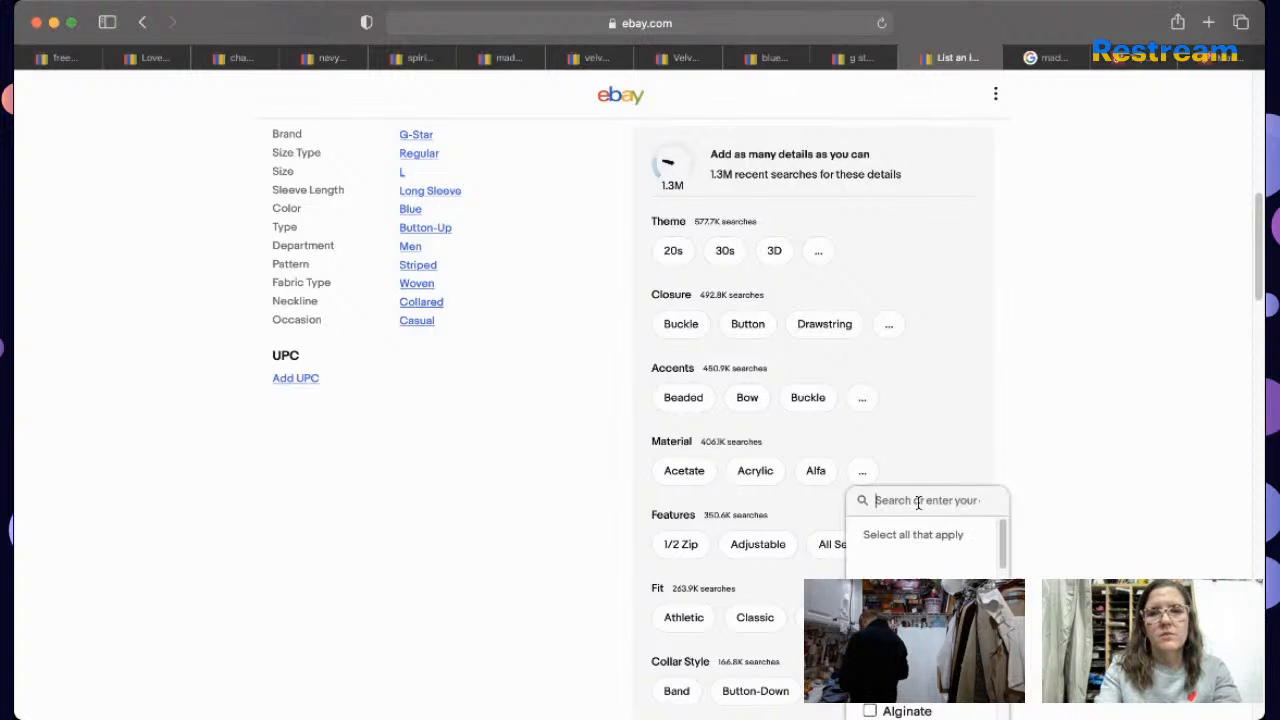
type("cotton")
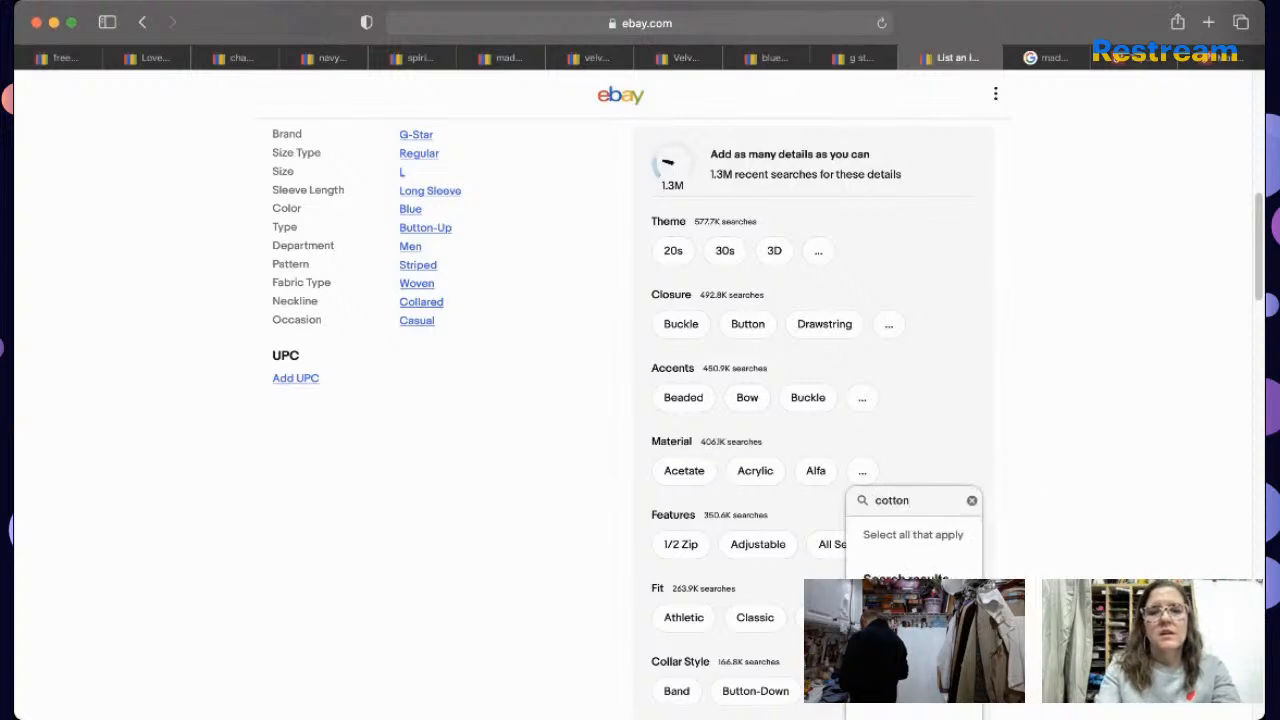
key("Return")
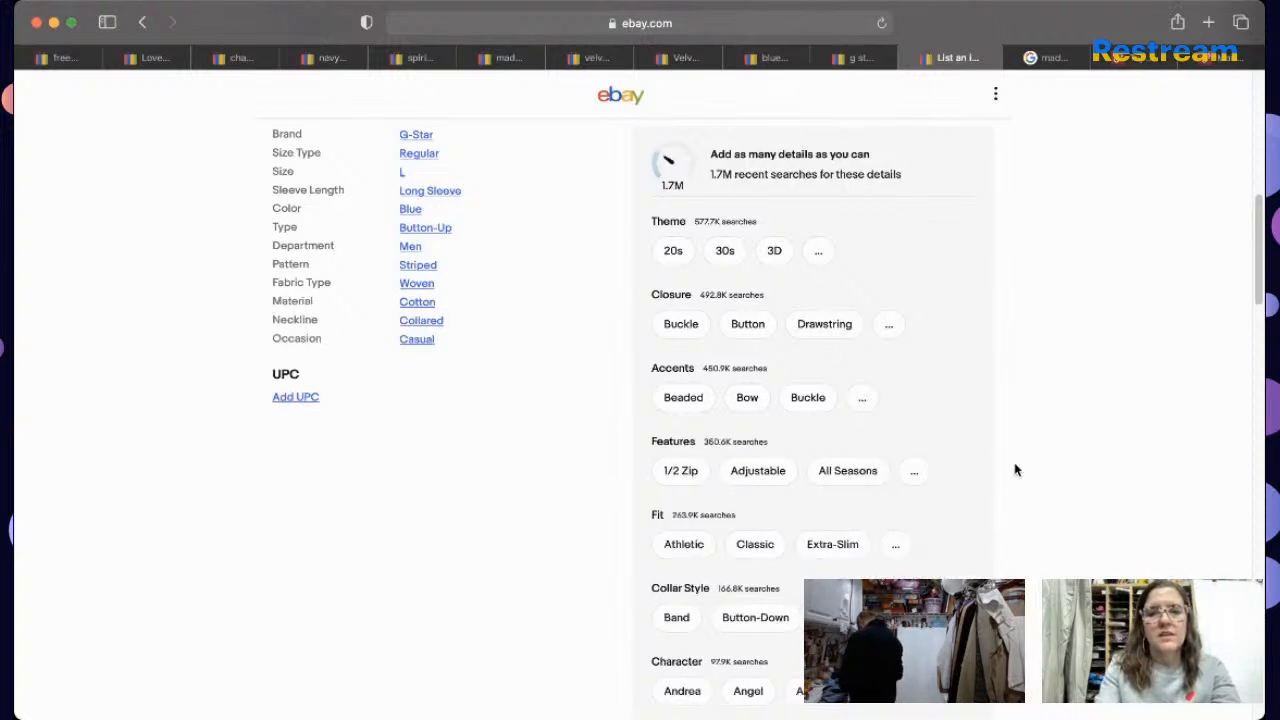
Step: Set the shirt's Fit to Classic and Vintage to No in the item specifics
left_click_drag(1261, 268, 1261, 289)
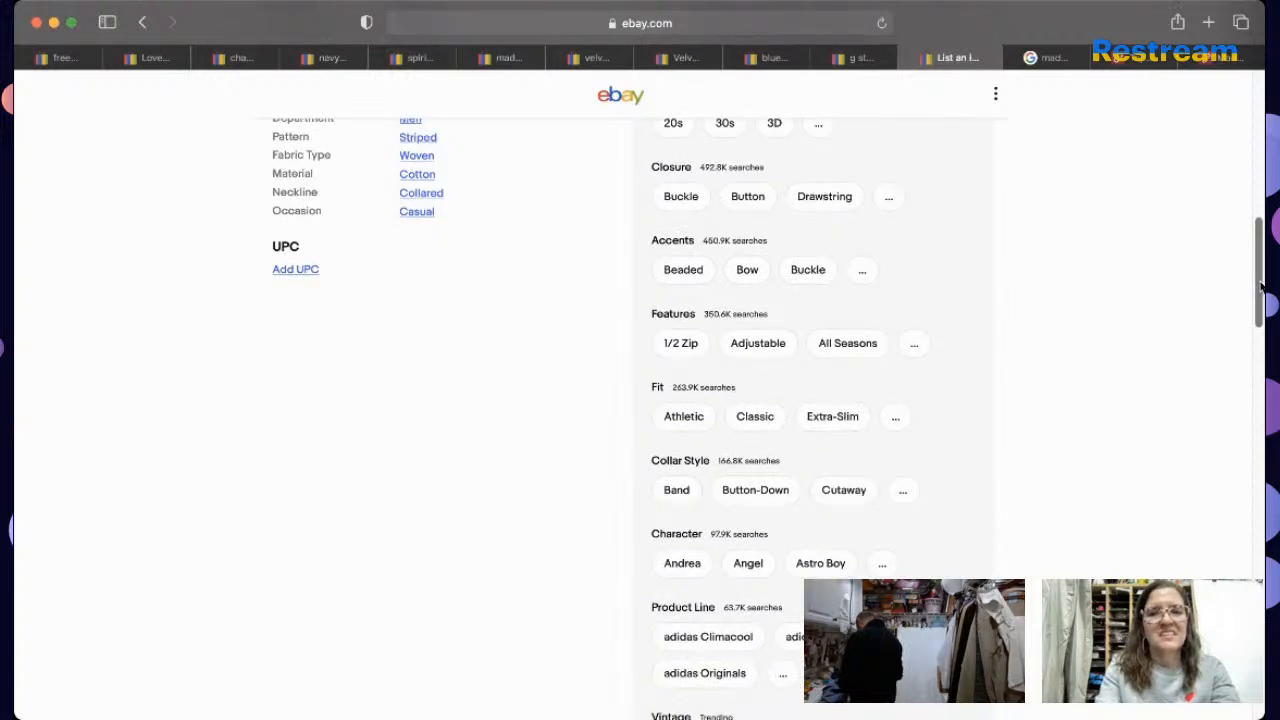
left_click(766, 417)
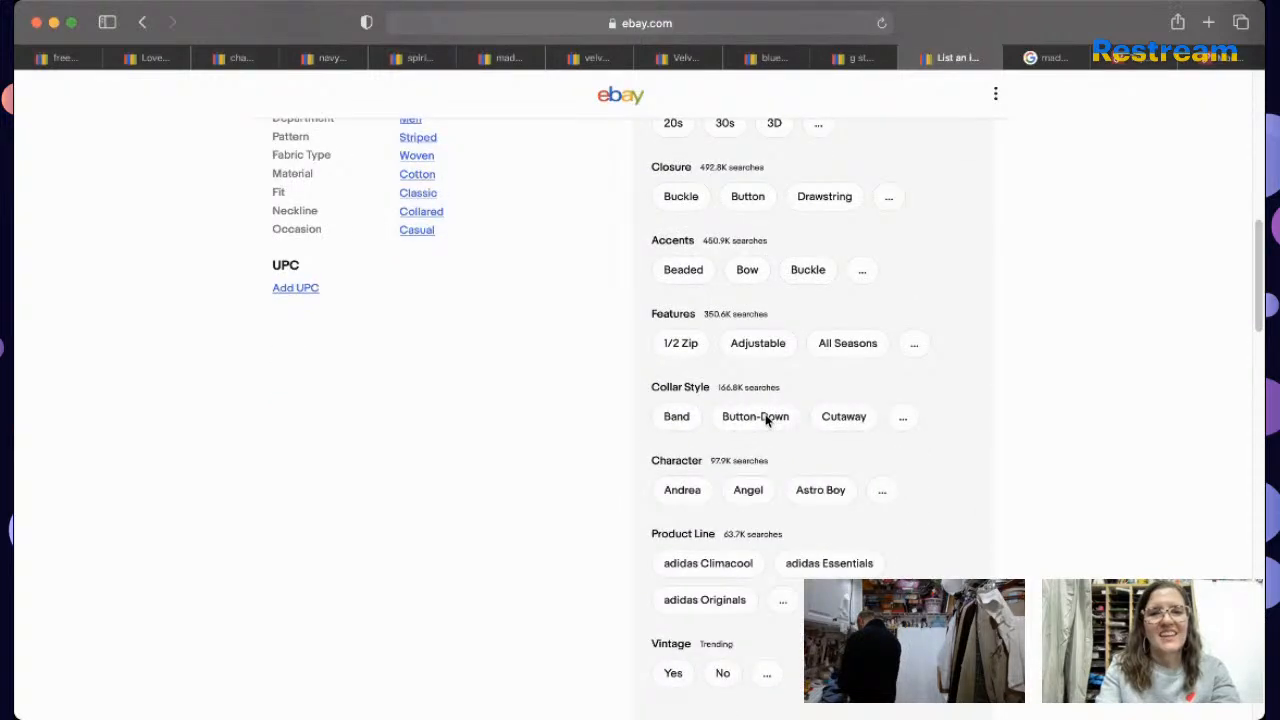
scroll(1217, 347, "down", 5)
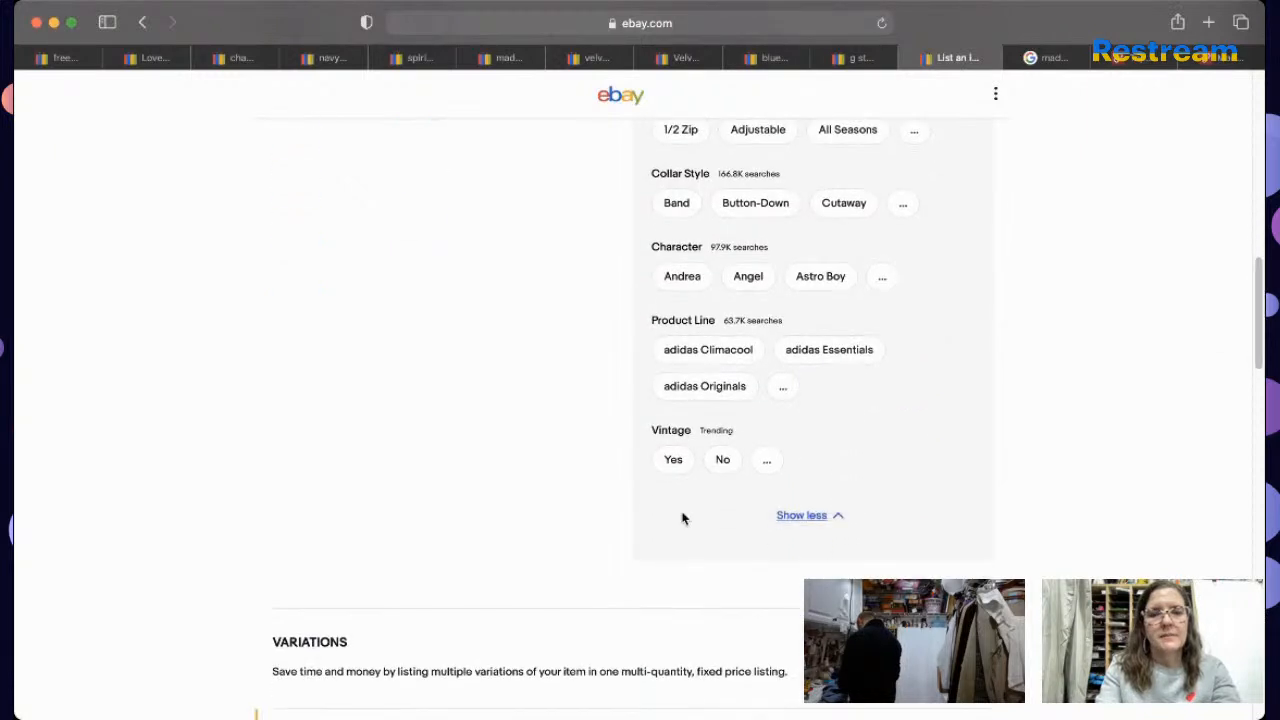
left_click(722, 459)
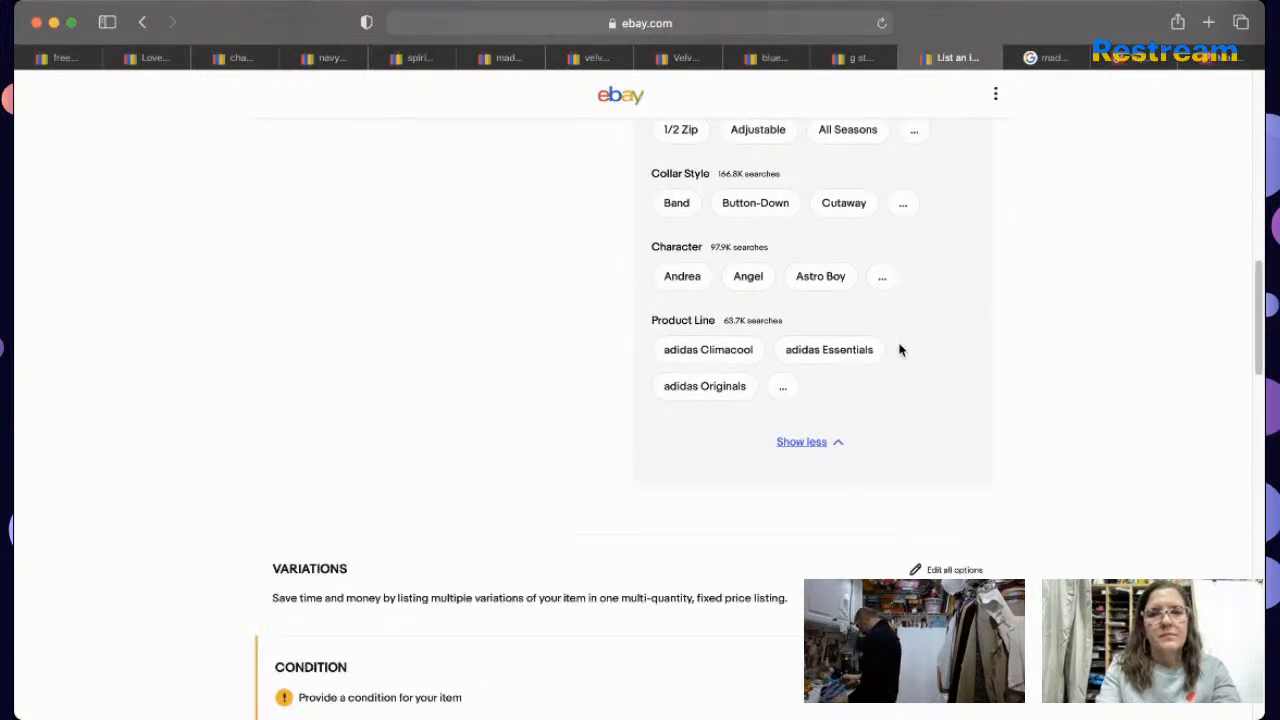
left_click_drag(1261, 338, 1262, 265)
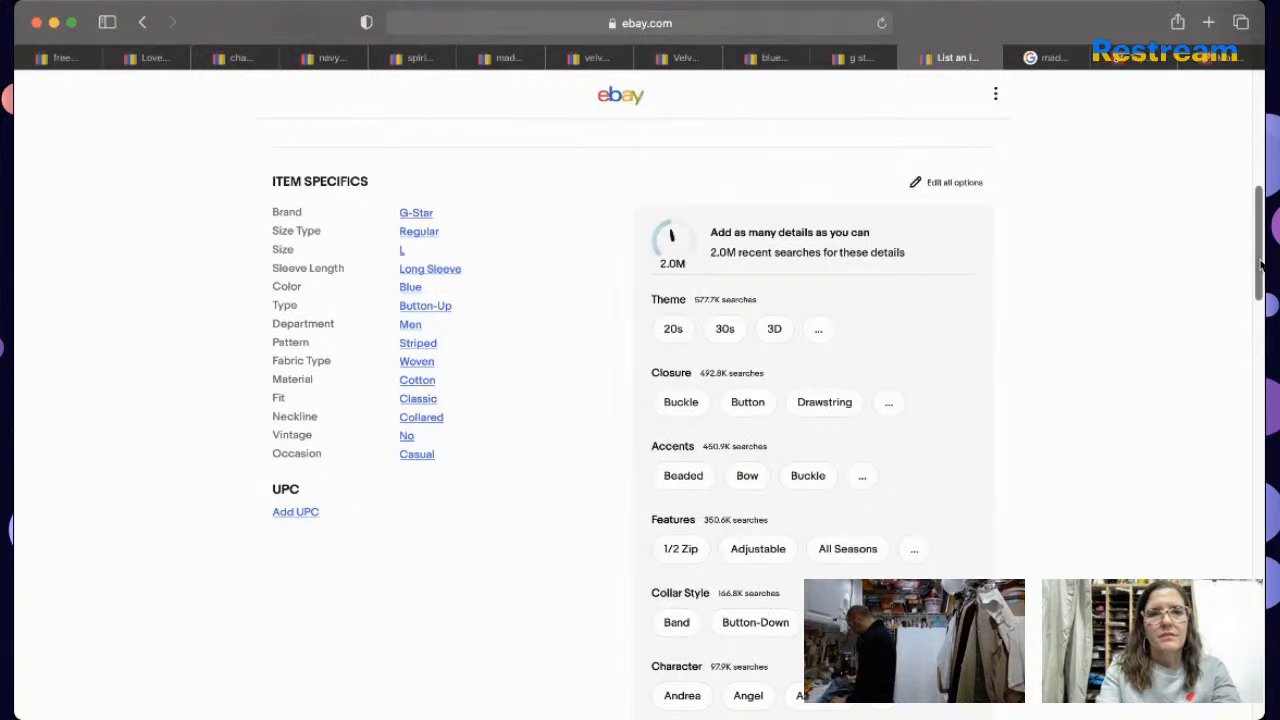
Step: Set the item condition to Pre-owned with the description "Excellent Pre-Owned Condition. Please See Detailed Measurements in the Photos."
scroll(1229, 357, "down", 10)
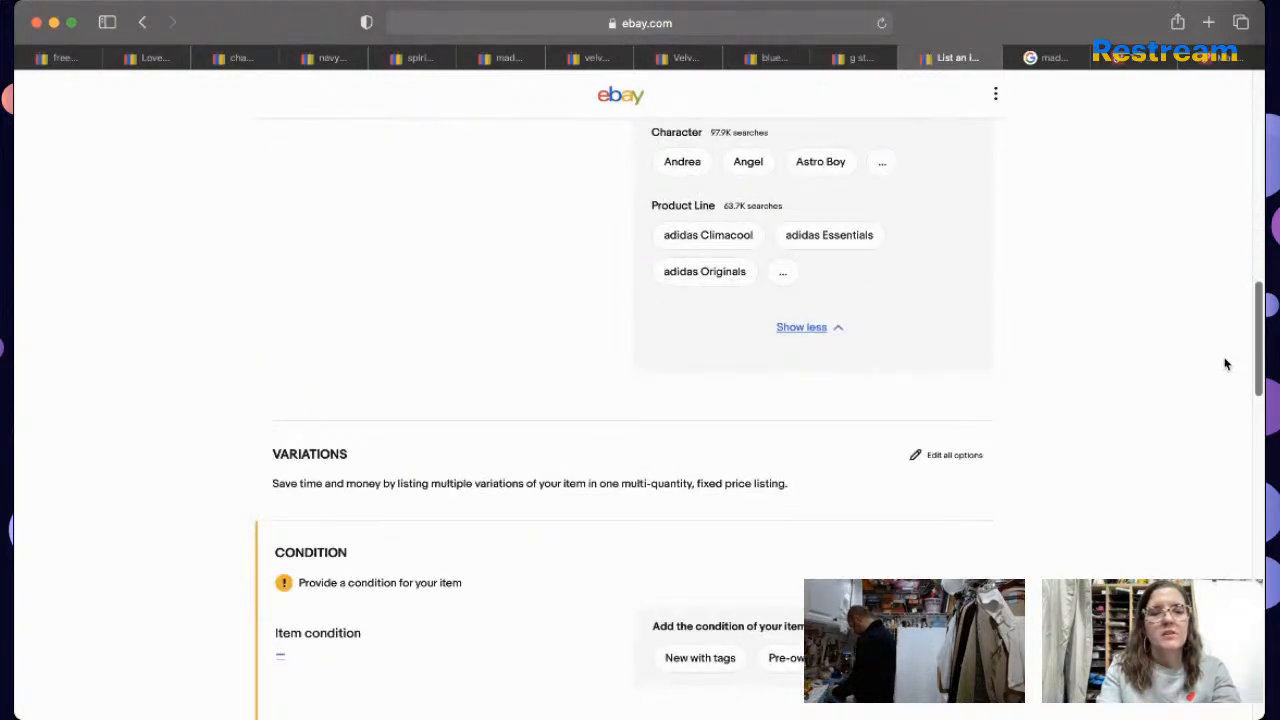
left_click(807, 455)
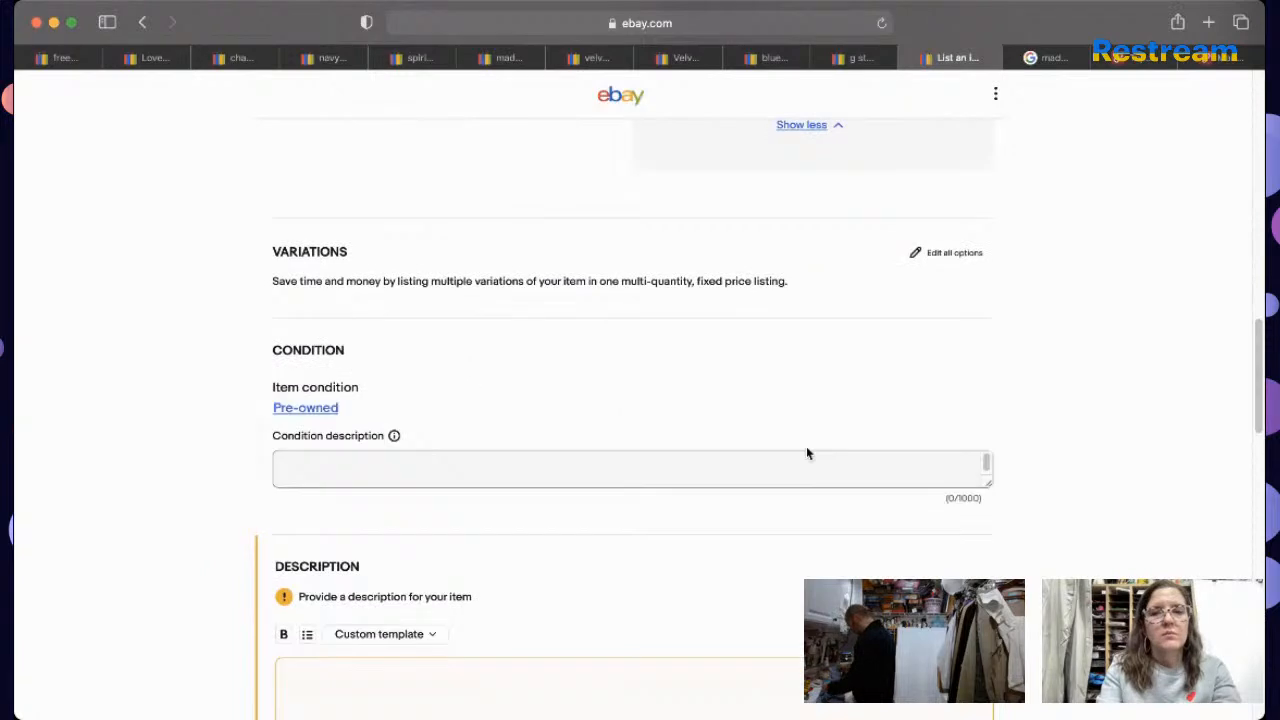
left_click(829, 470)
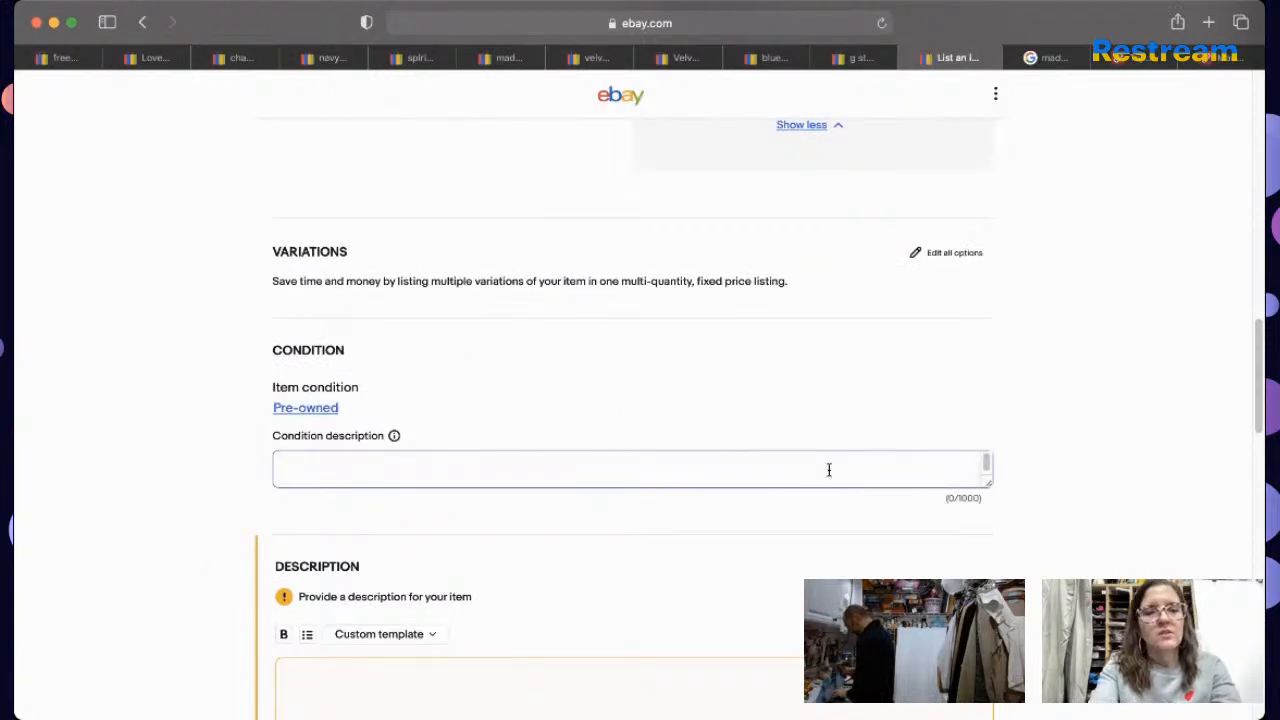
type("e")
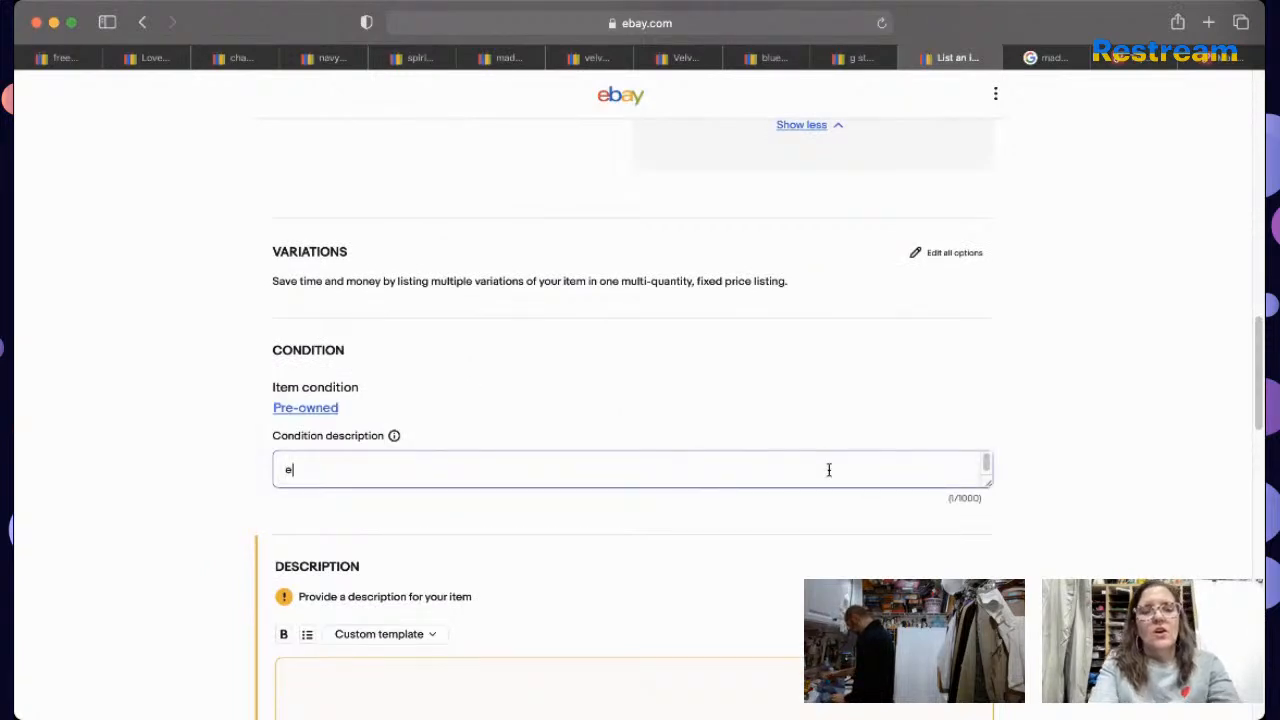
type("%  m")
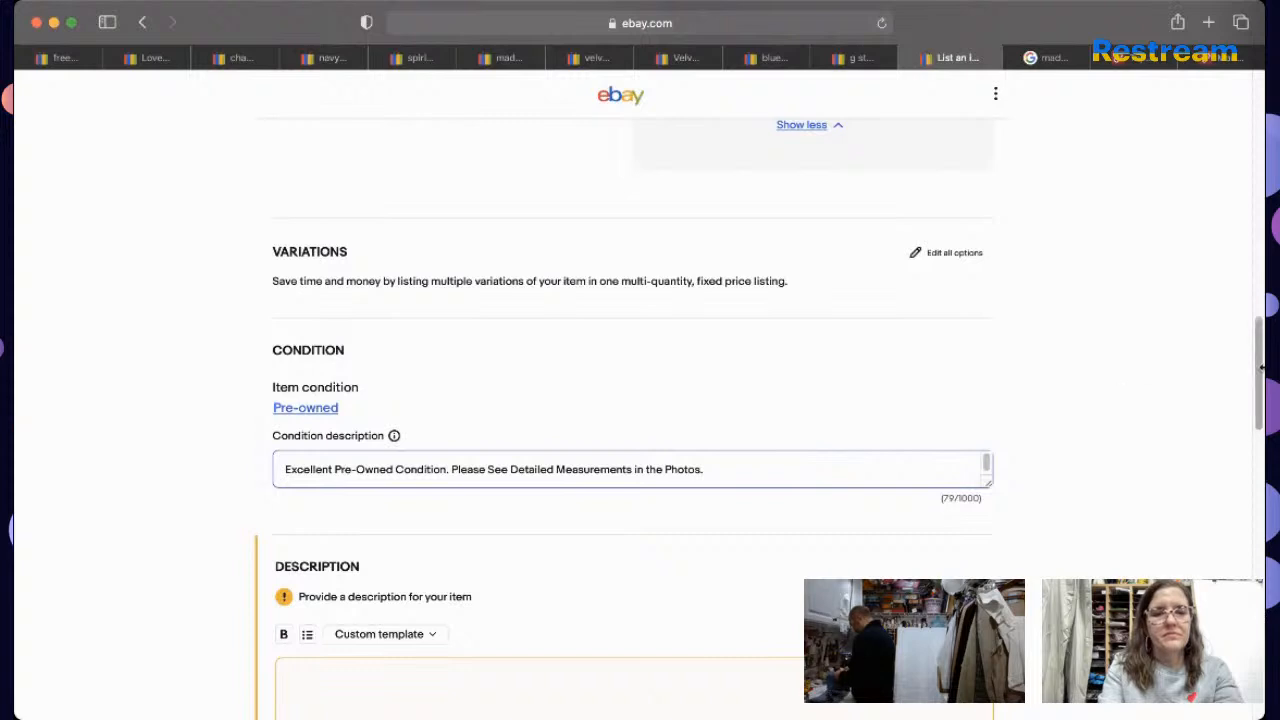
Step: Copy the full item title and paste it as the first line of the item description
left_click_drag(1260, 326, 1260, 80)
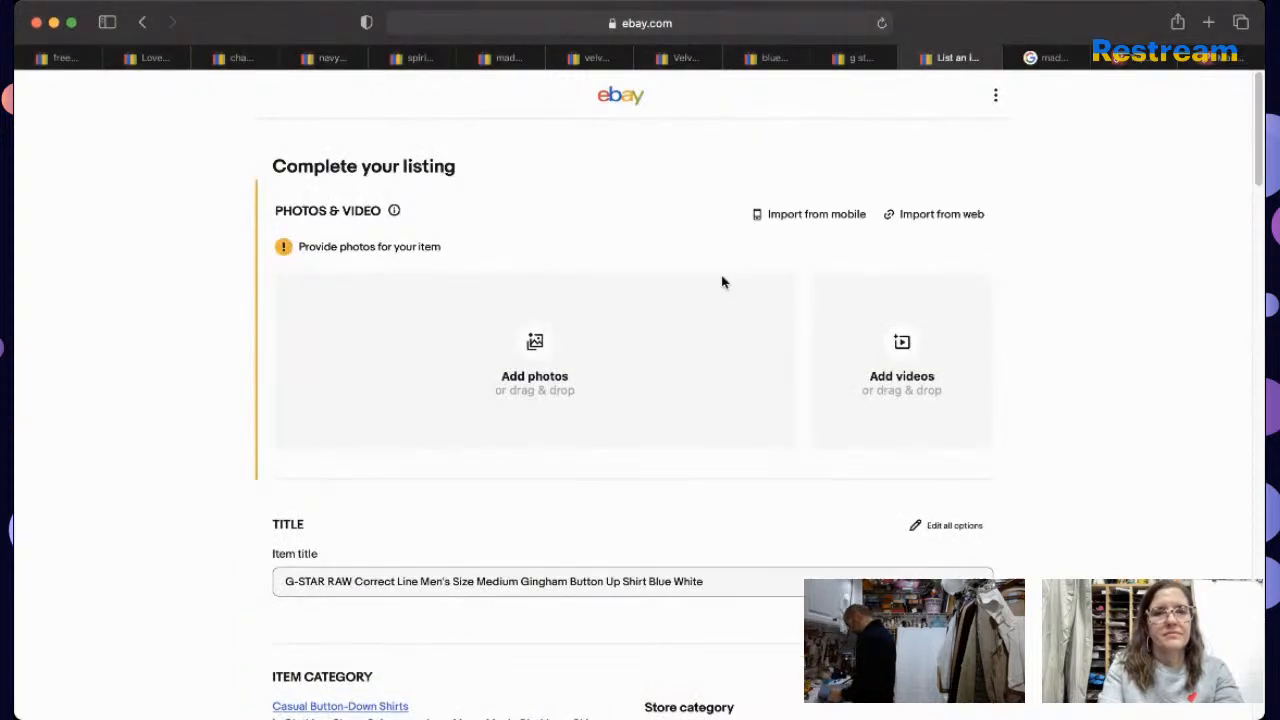
triple_click(731, 571)
key("super+c")
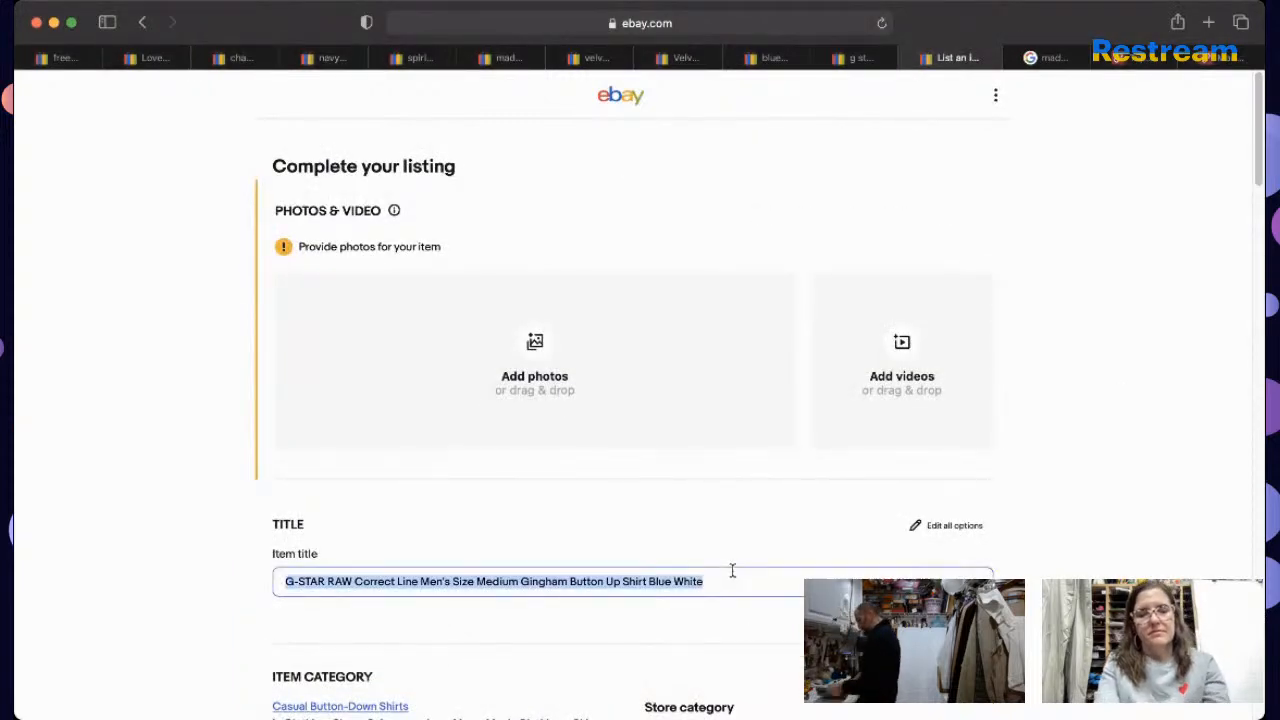
left_click_drag(1261, 157, 1186, 451)
left_click(950, 538)
key("super+v")
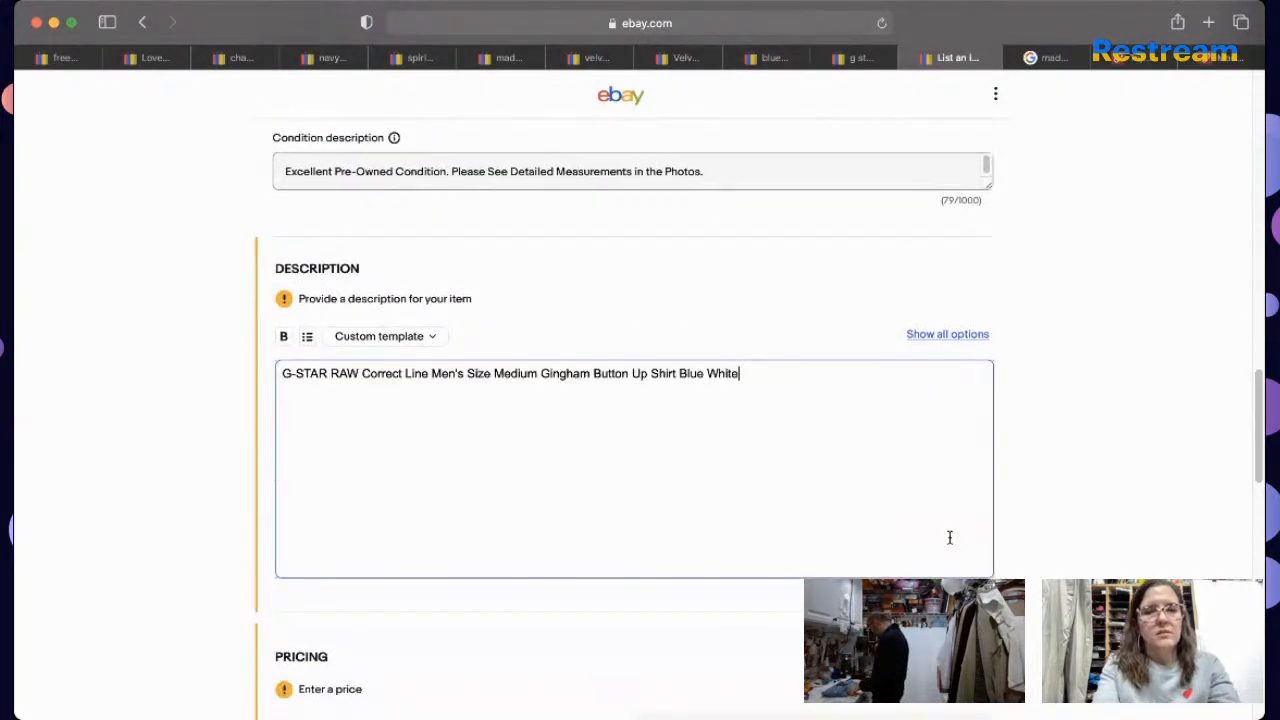
Step: Add the description lines "Excellent Pre-Owned Condition" and "Please See Detailed Measurements in the Photos." below the title line
type("e Excellent Pre-Owned Condition Please")
key("Return")
type("Please See Detailed Measurements in the Photos.")
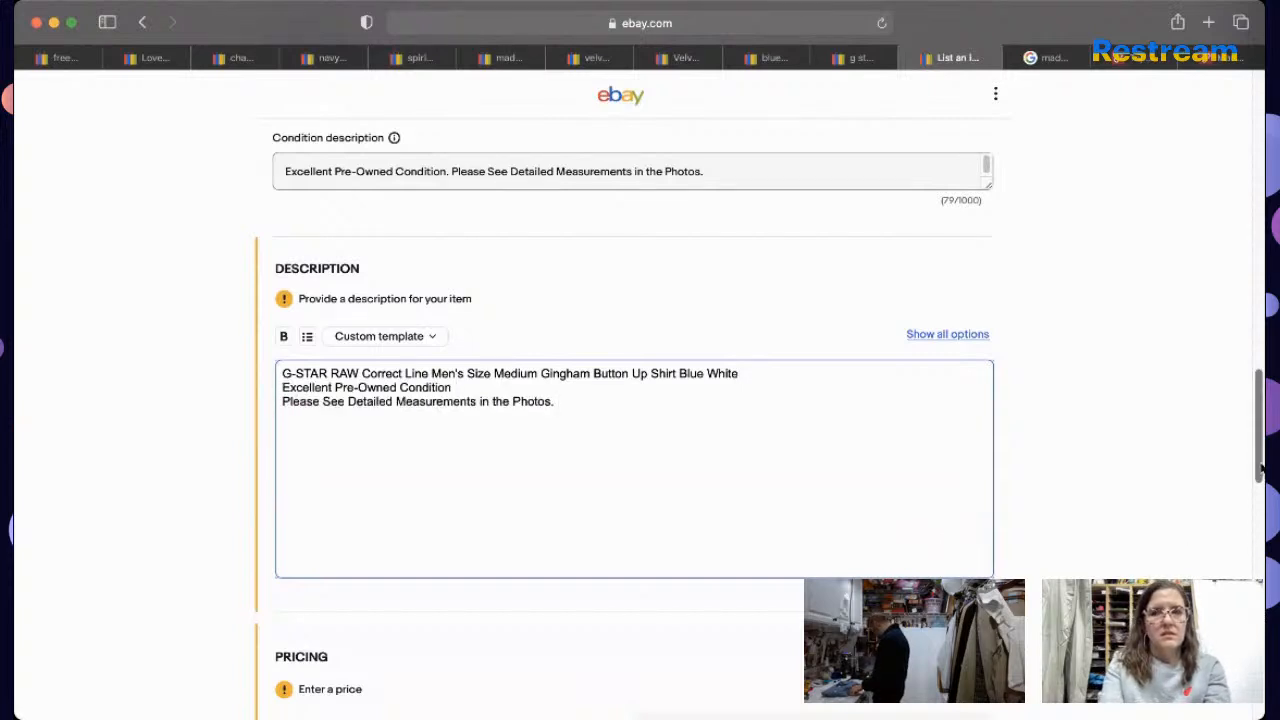
Step: Set the Buy It Now price to $39.95
left_click_drag(1260, 466, 1248, 545)
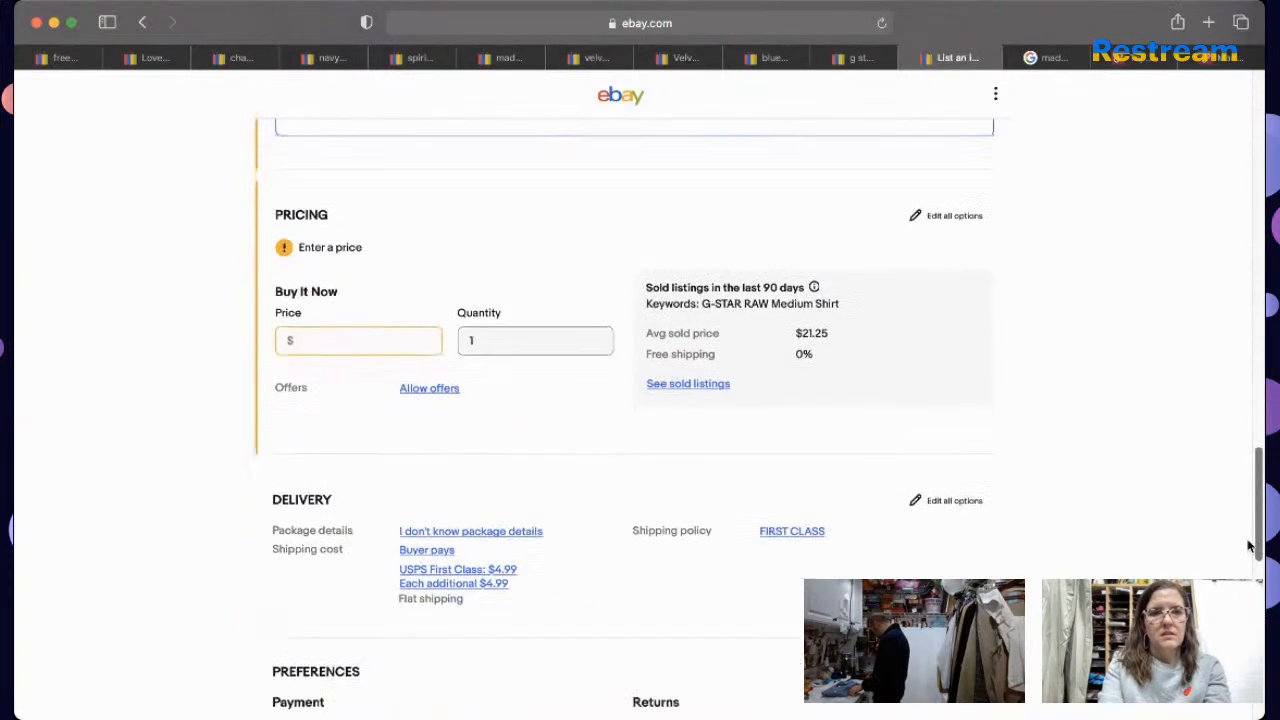
left_click(397, 318)
type("39.95")
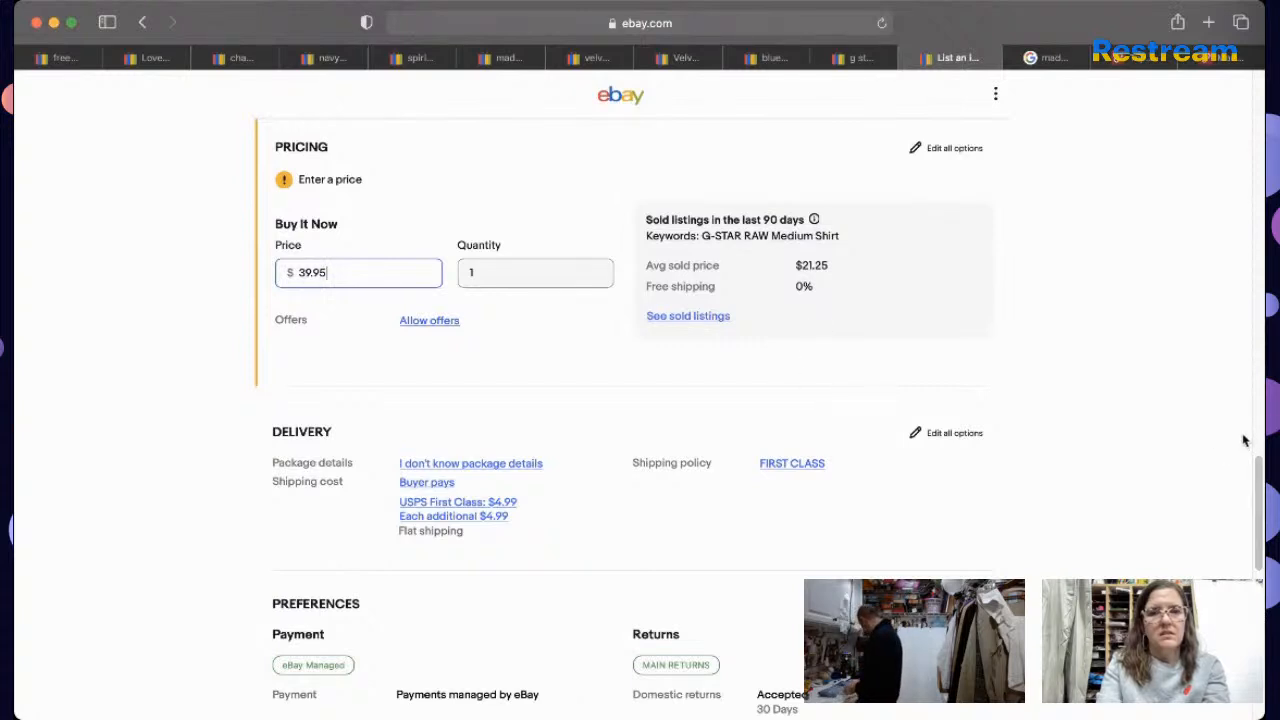
Step: Try to import the listing photos from the mobile device, resending the notification before closing the prompt
left_click_drag(1256, 478, 1257, 682)
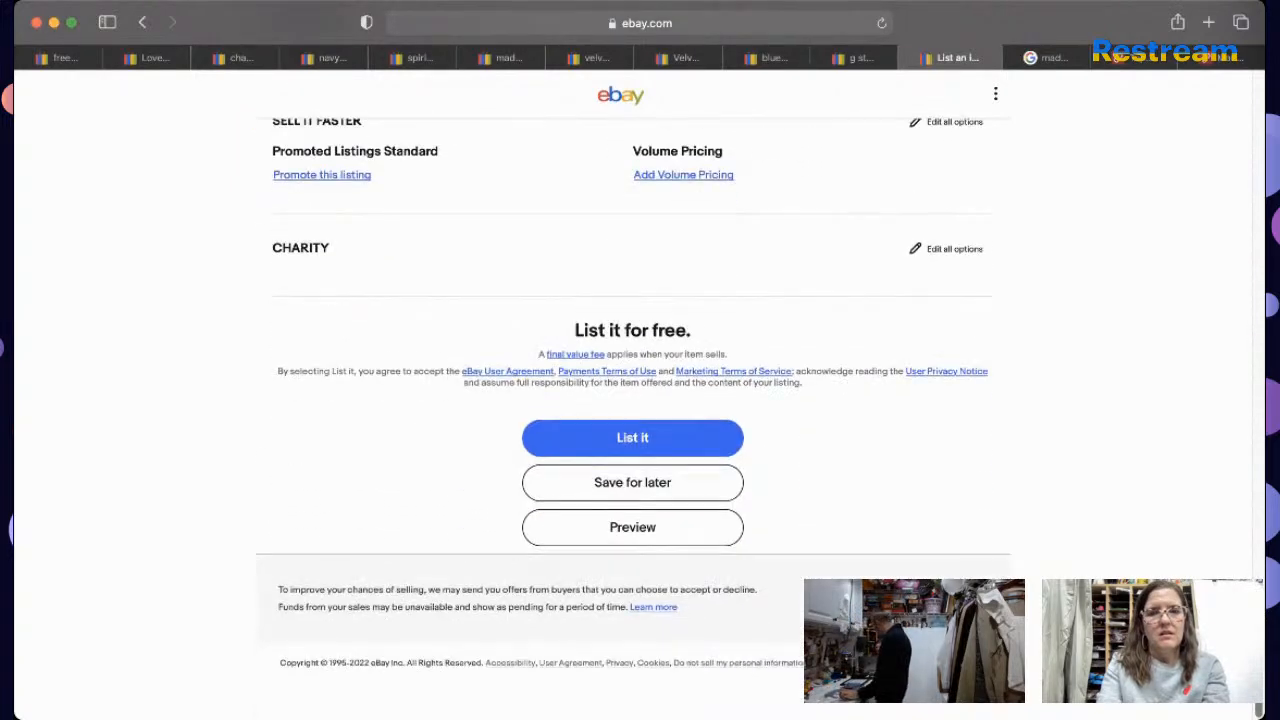
scroll(633, 395, "up", 20)
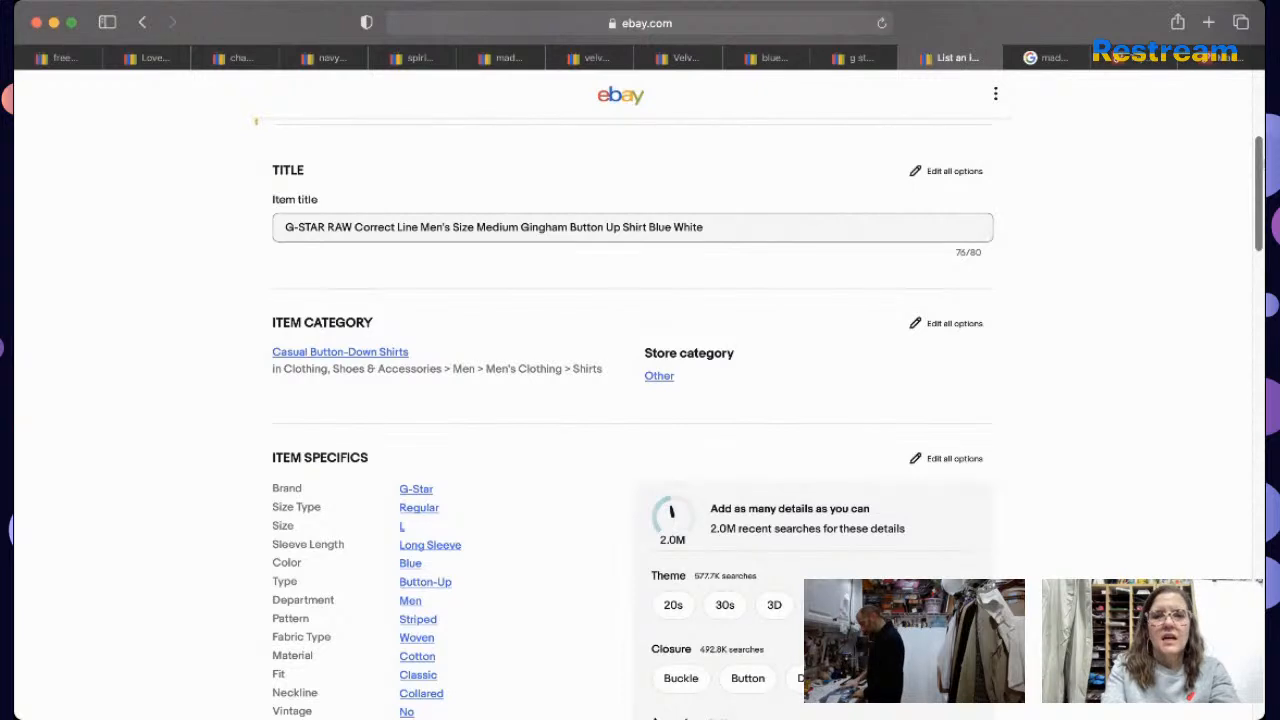
scroll(698, 373, "up", 6)
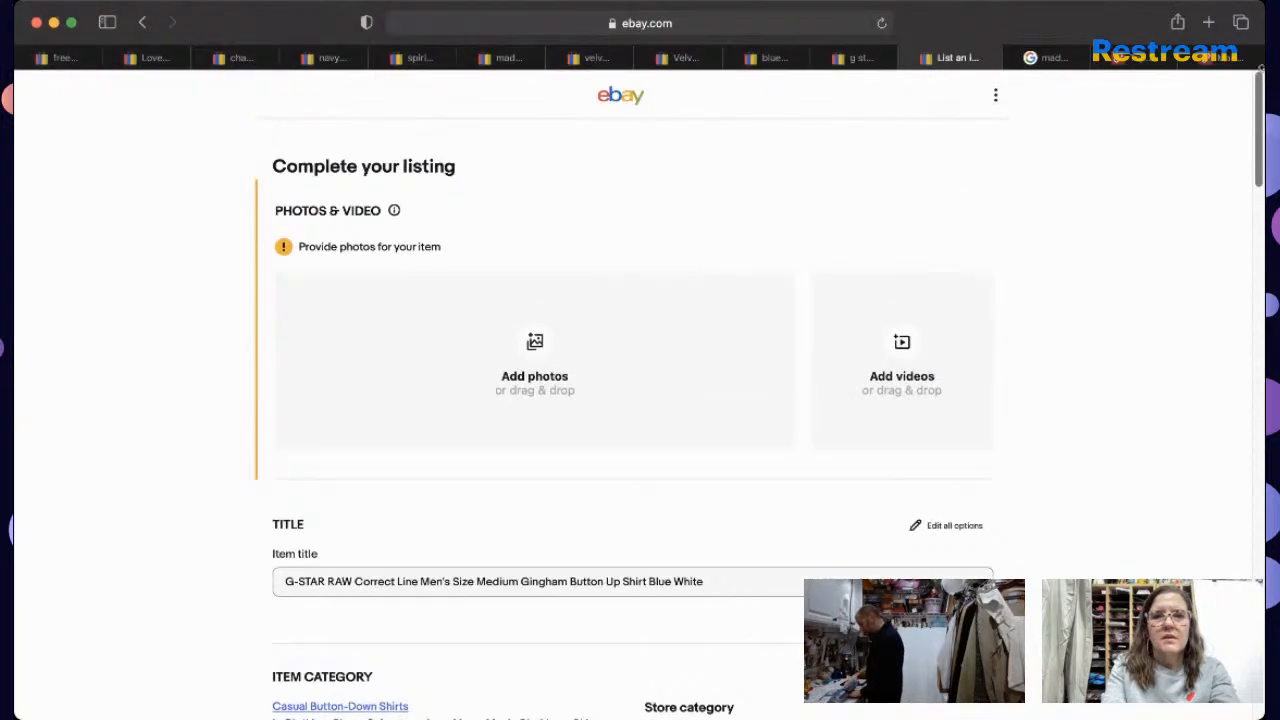
left_click(800, 218)
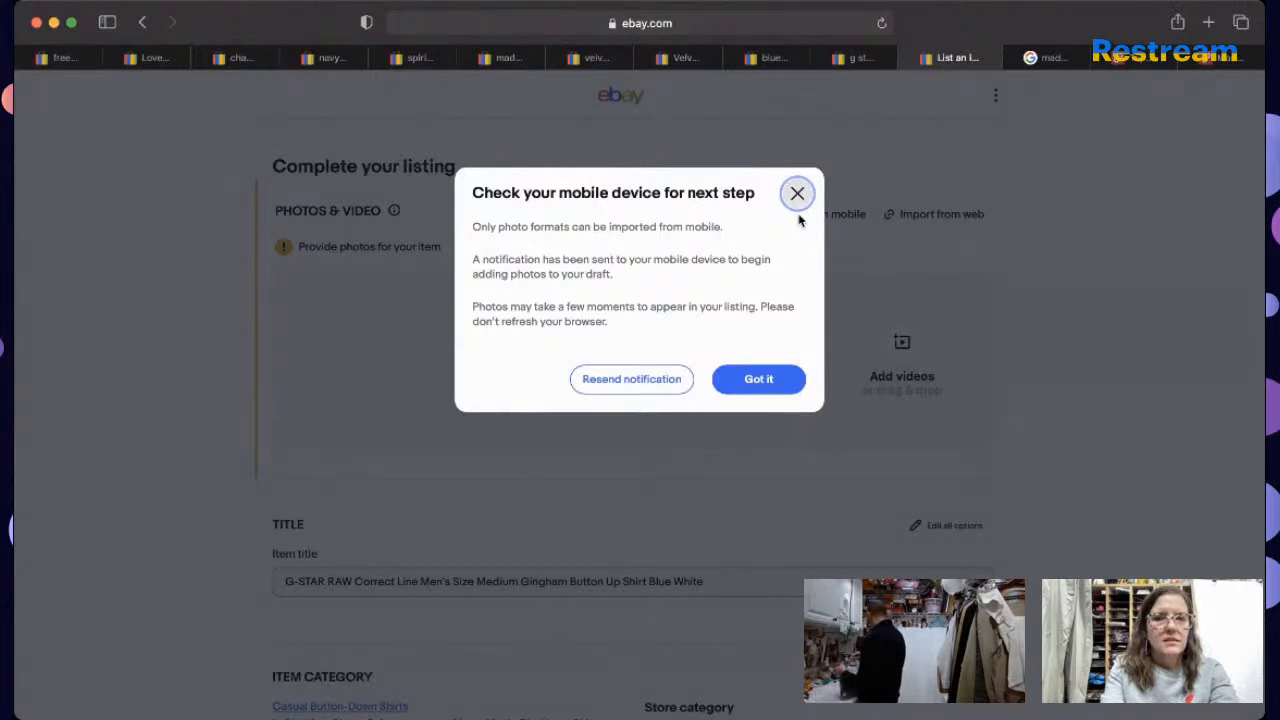
left_click(668, 388)
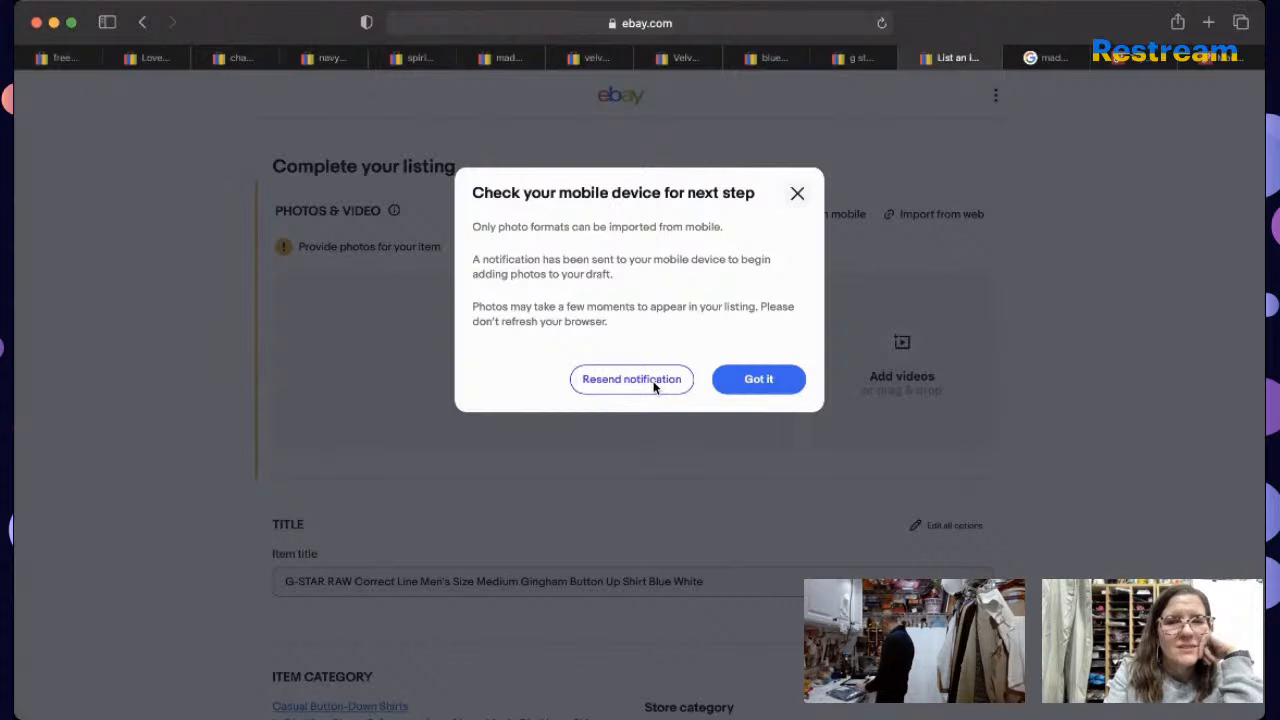
left_click(656, 387)
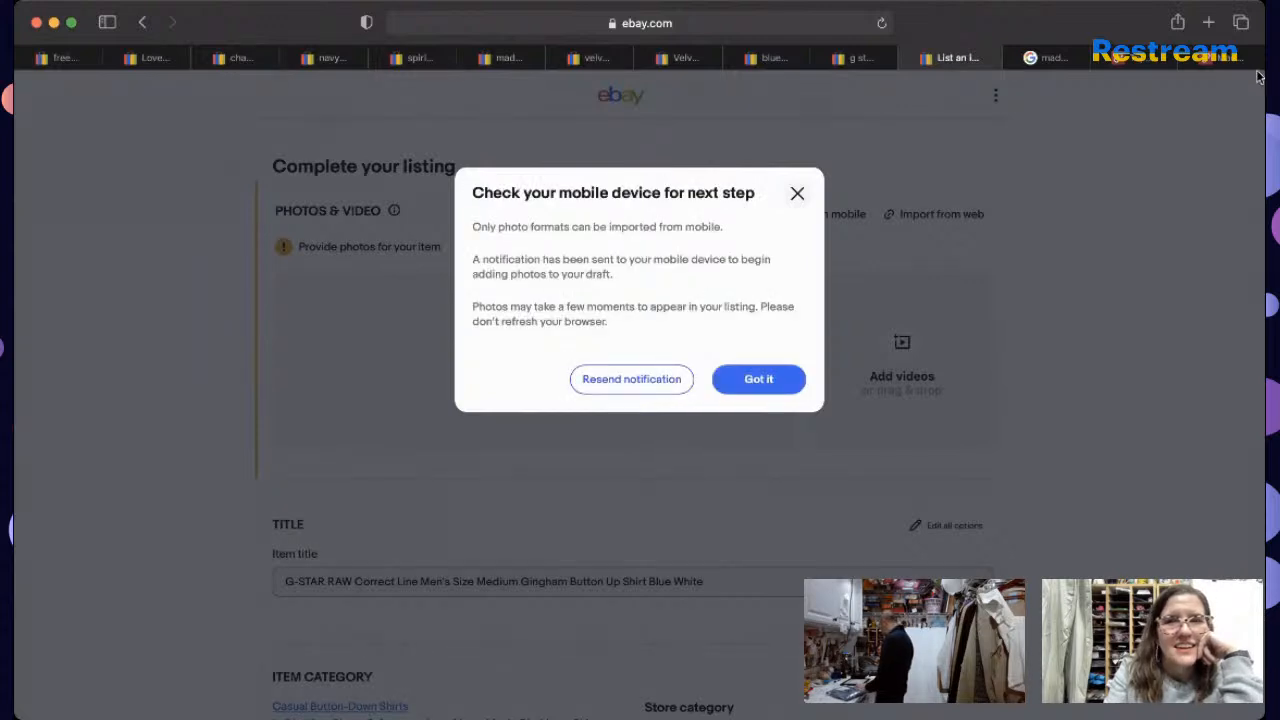
left_click(797, 193)
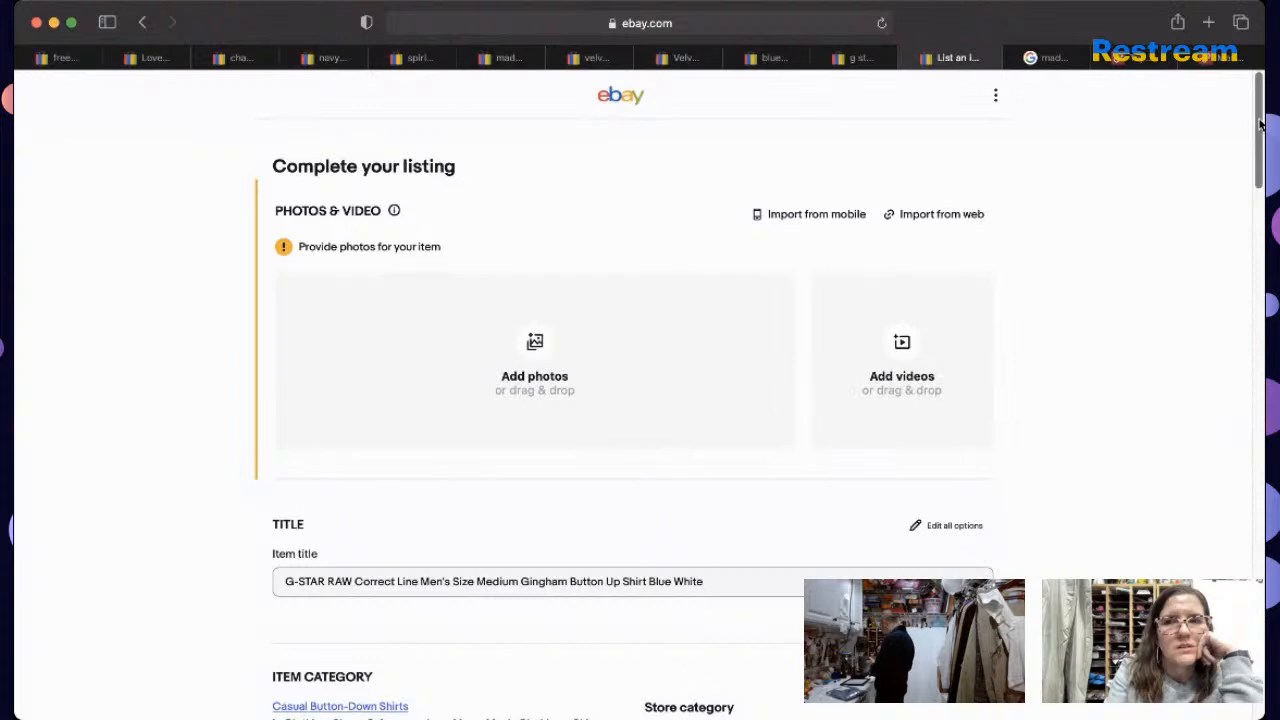
Step: Switch the listing form to the classic view without leaving feedback
left_click(995, 97)
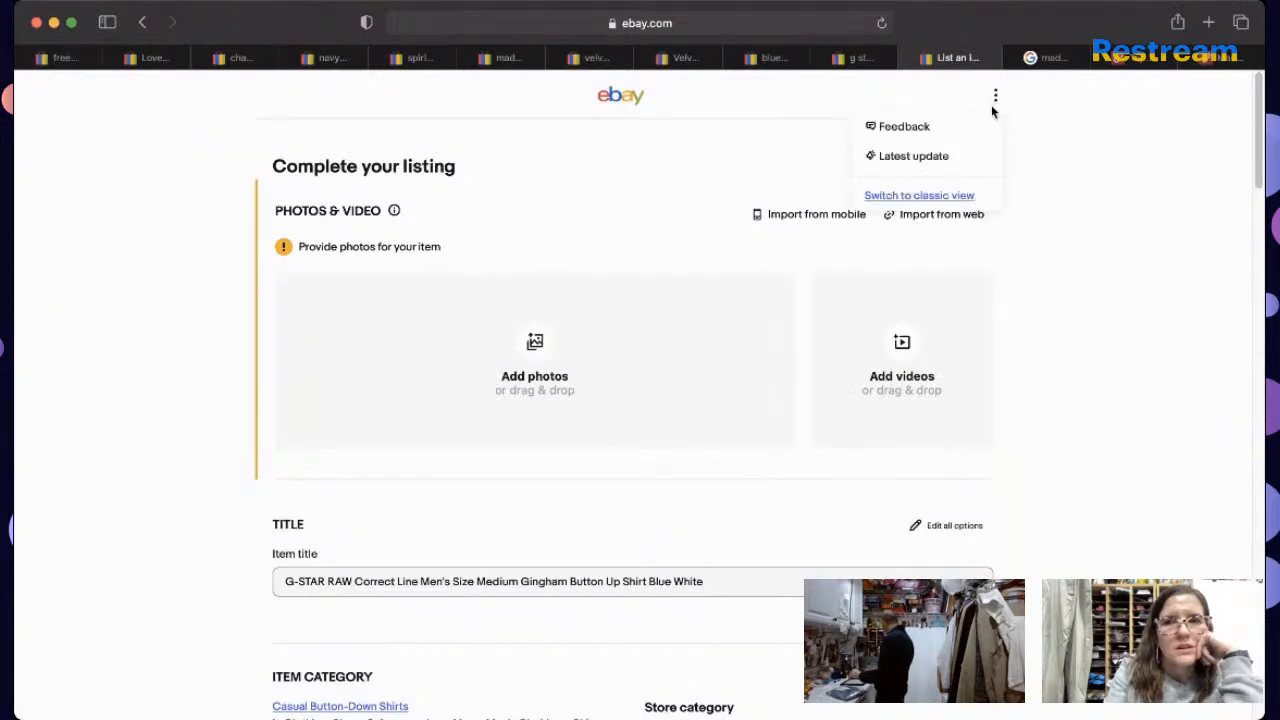
left_click(949, 197)
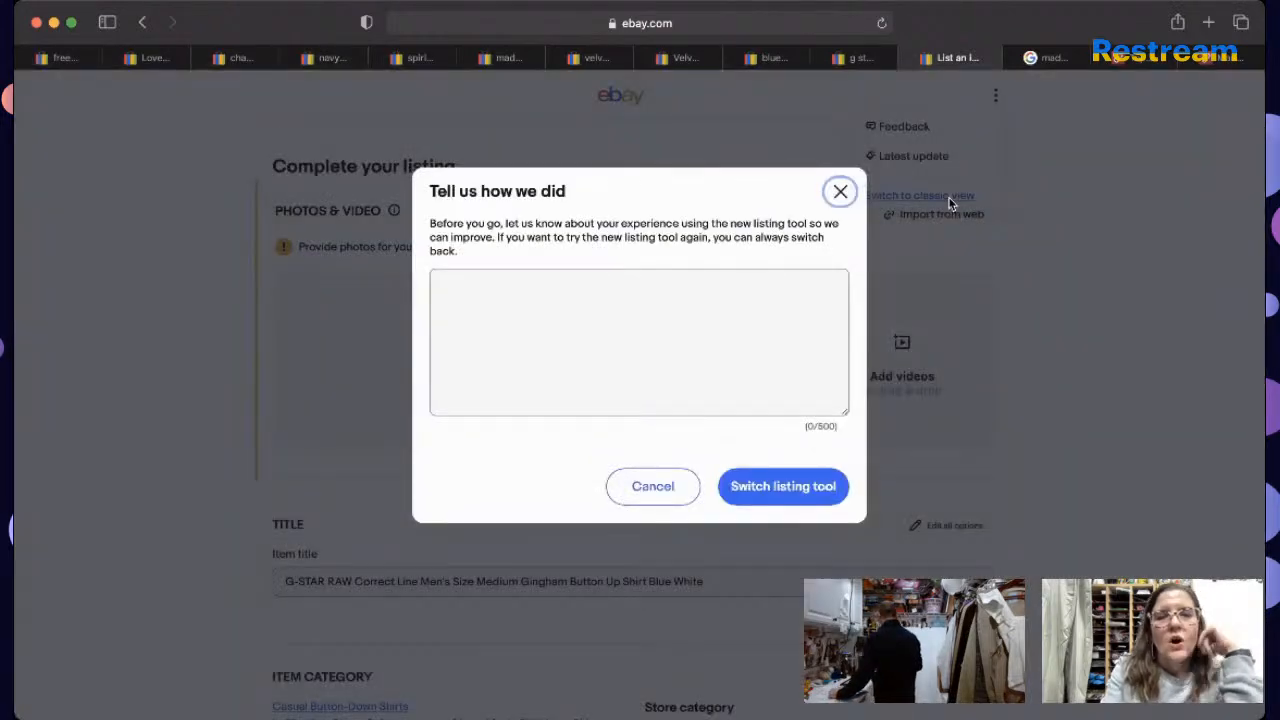
left_click(731, 492)
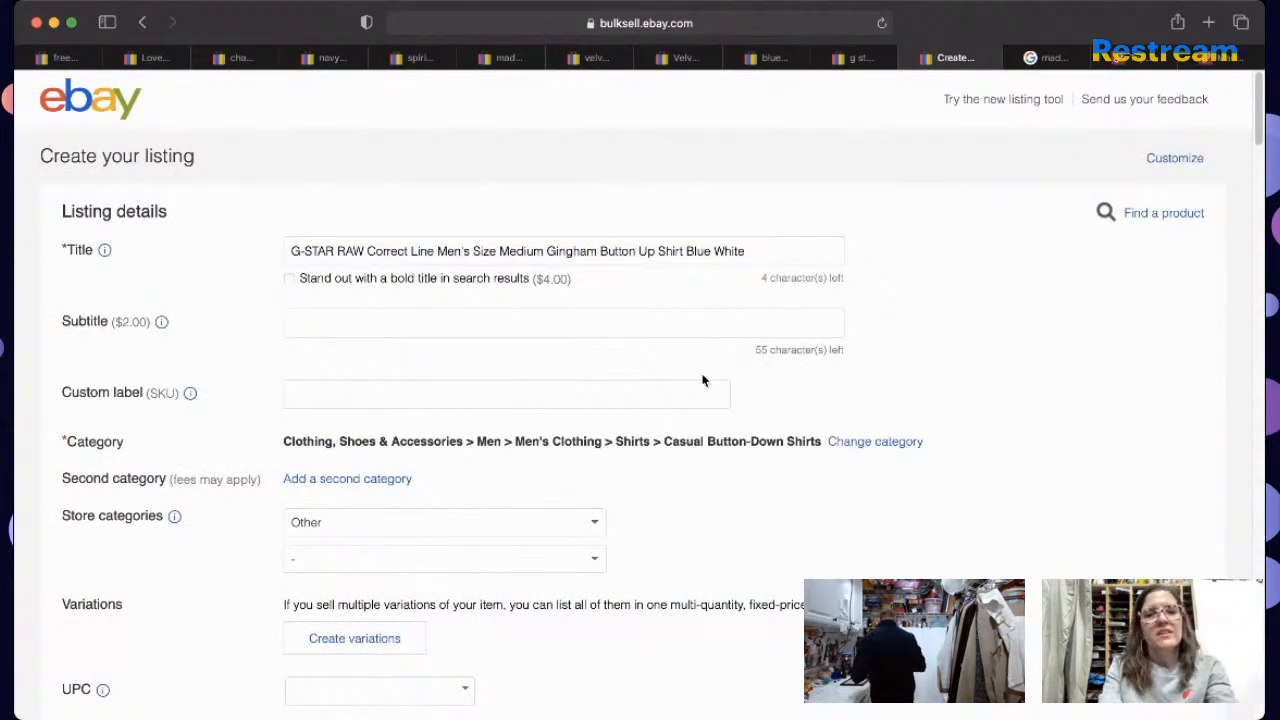
Step: Set the listing's custom label (SKU) to 5156
left_click(705, 388)
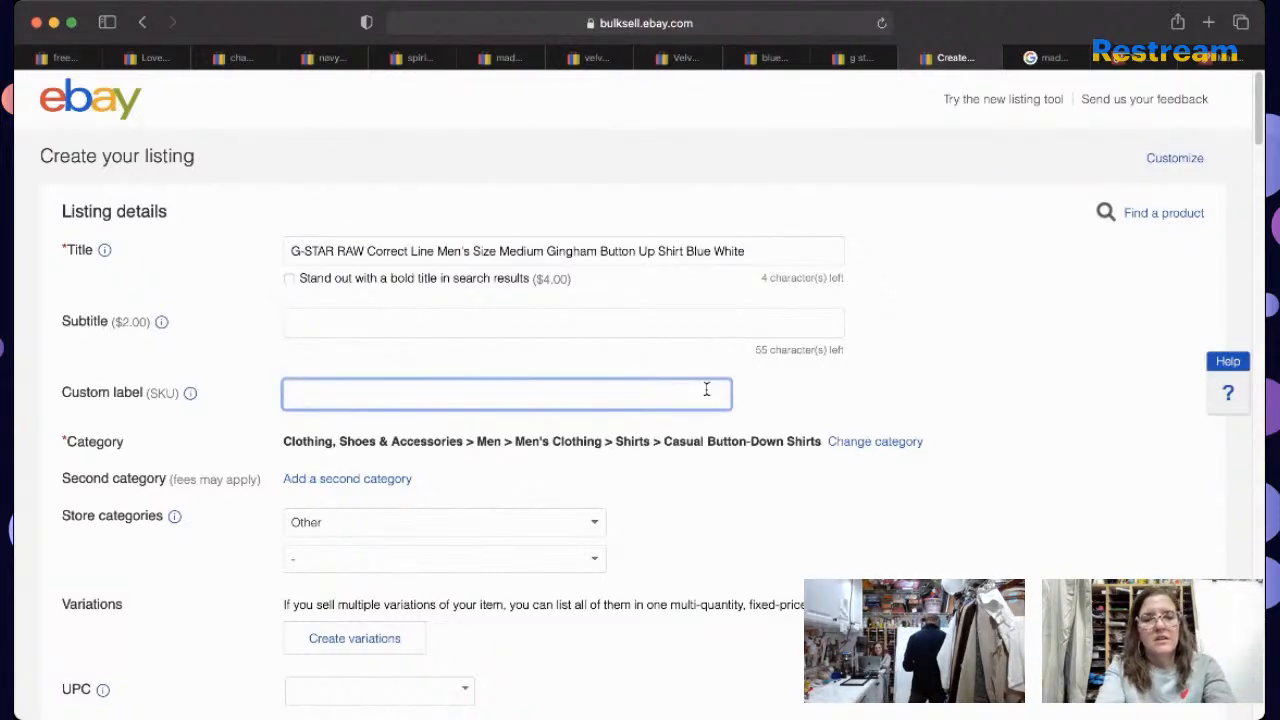
type("5156")
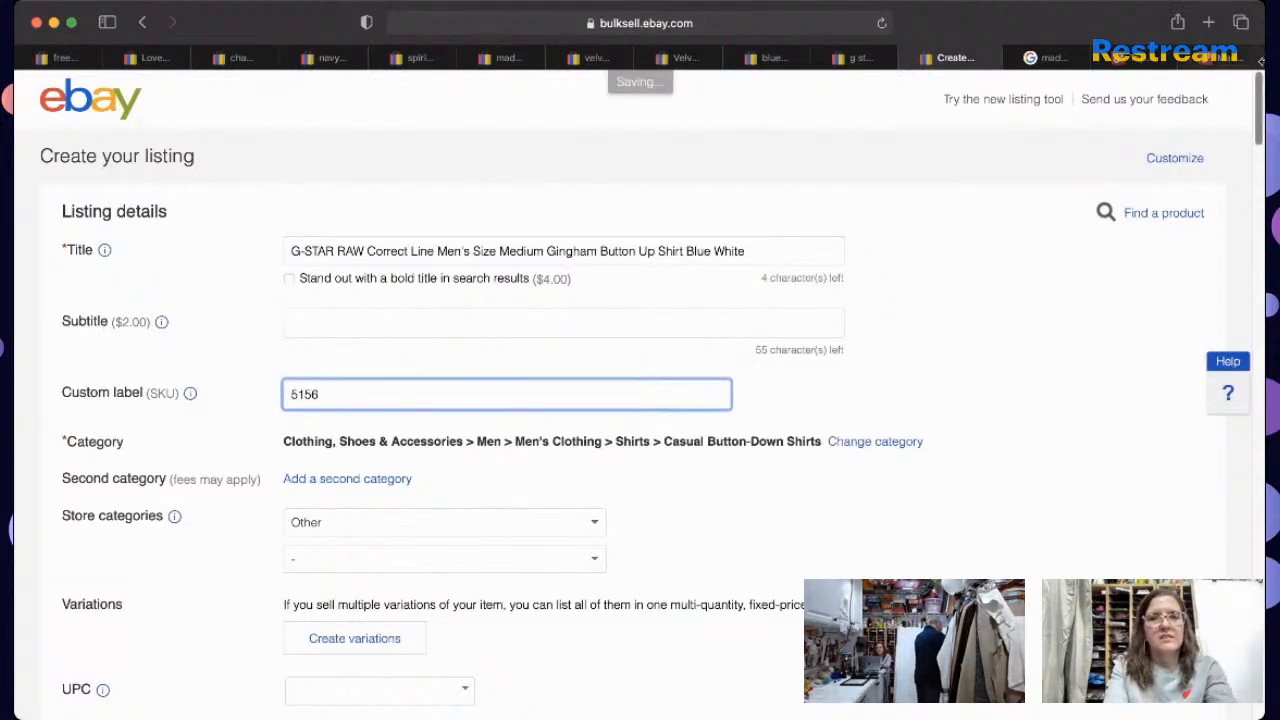
scroll(1245, 140, "down", 5)
scroll(1245, 140, "down", 6)
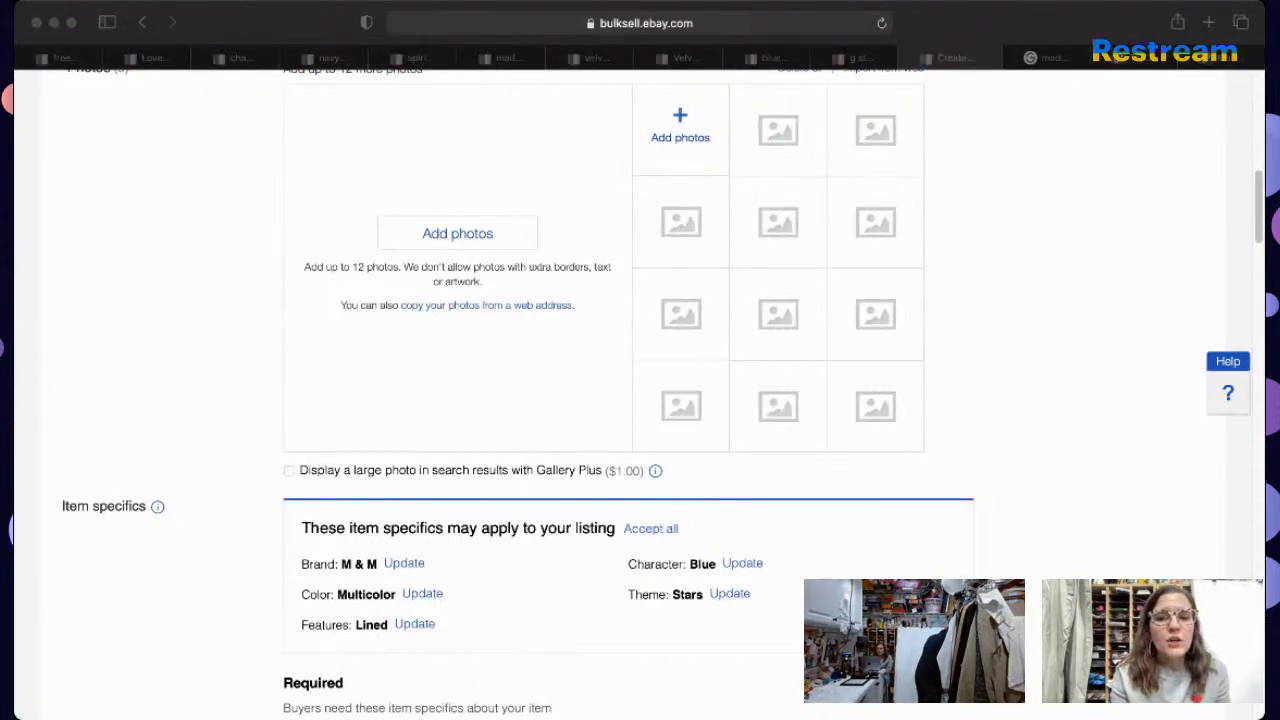
Step: Add the seven shirt photos to the listing, ordering the front view as main photo and the back view second
left_click_drag(704, 206, 672, 117)
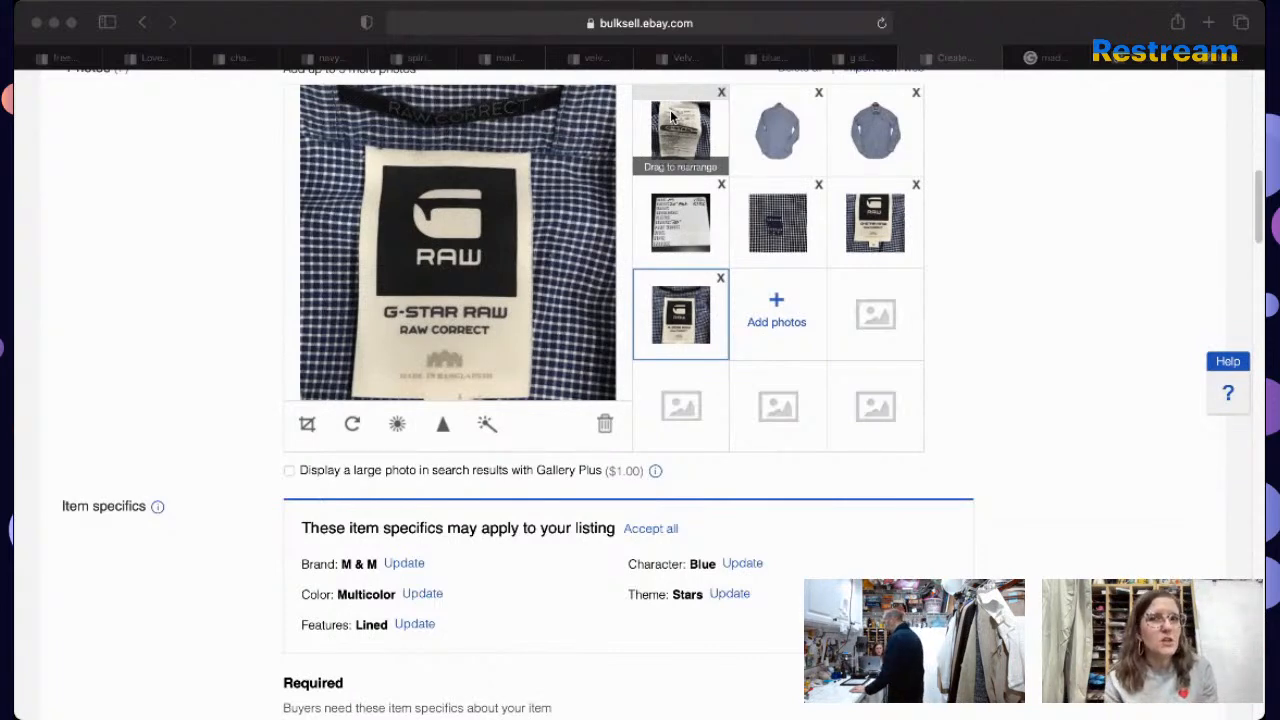
left_click(897, 125)
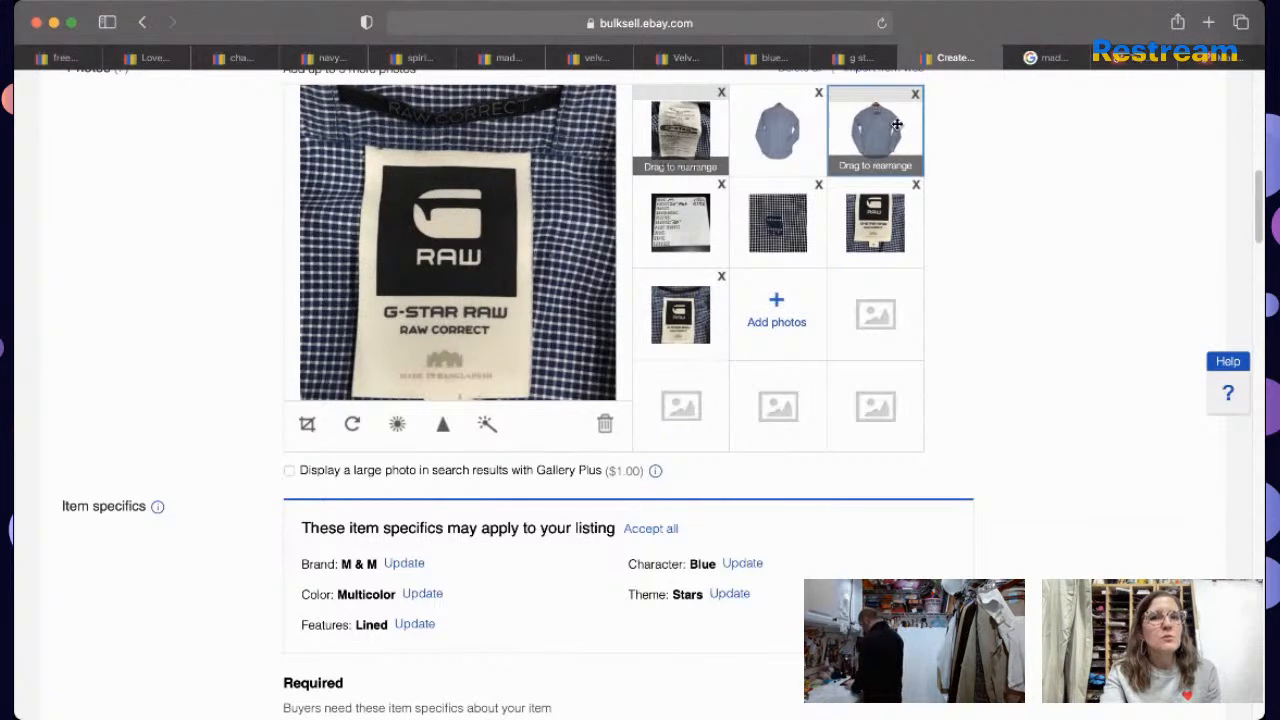
left_click_drag(897, 125, 680, 125)
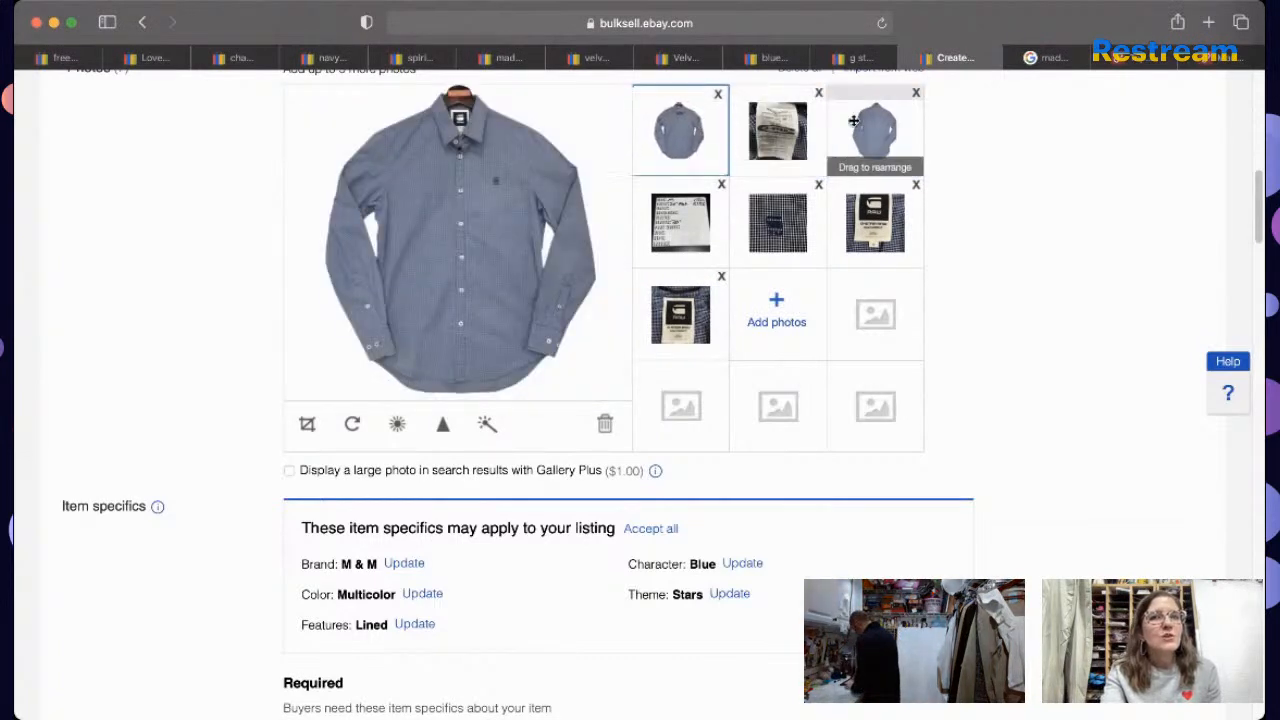
left_click_drag(875, 125, 788, 131)
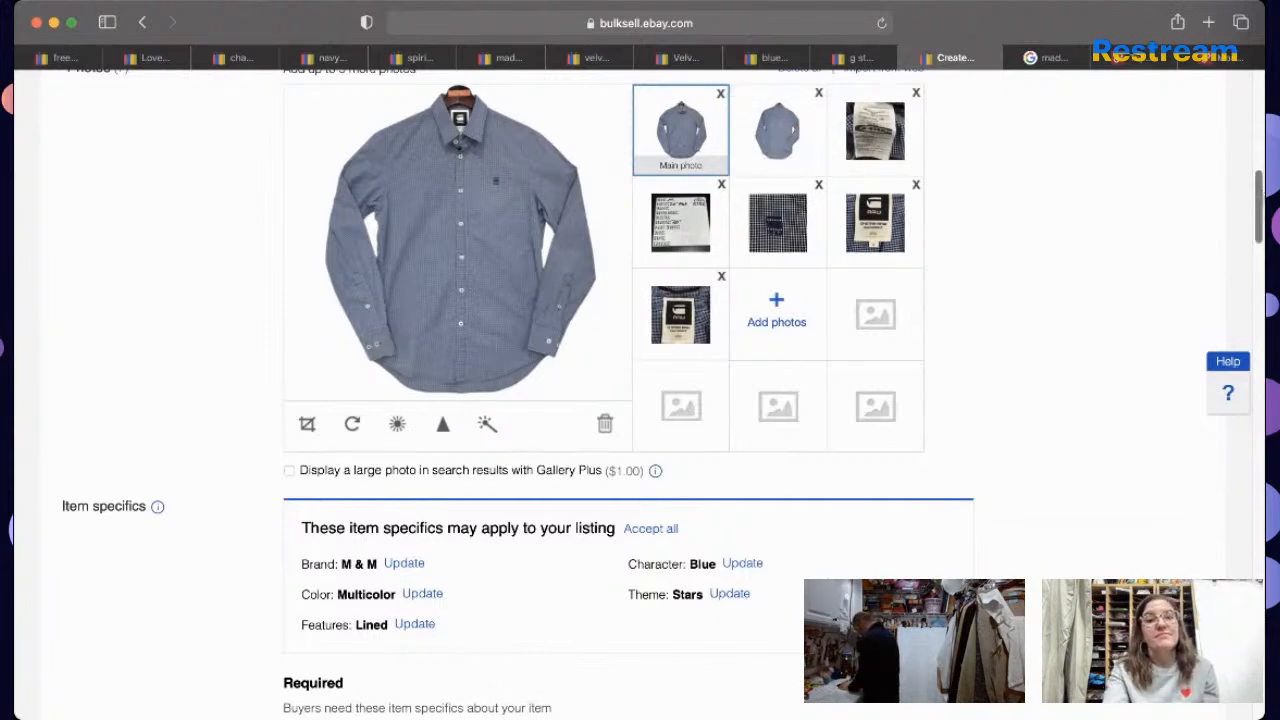
Step: Set the required Size item specific to M
left_click_drag(1260, 200, 1214, 263)
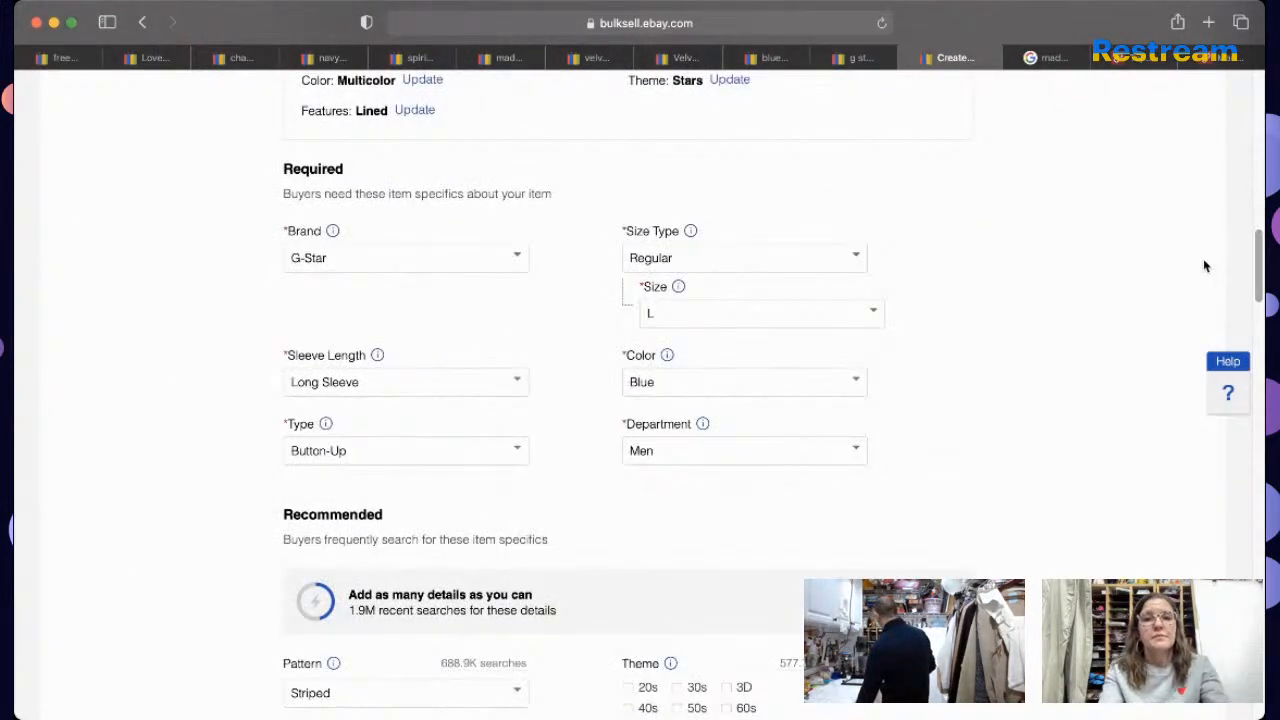
left_click(762, 311)
key("BackSpace")
type("M")
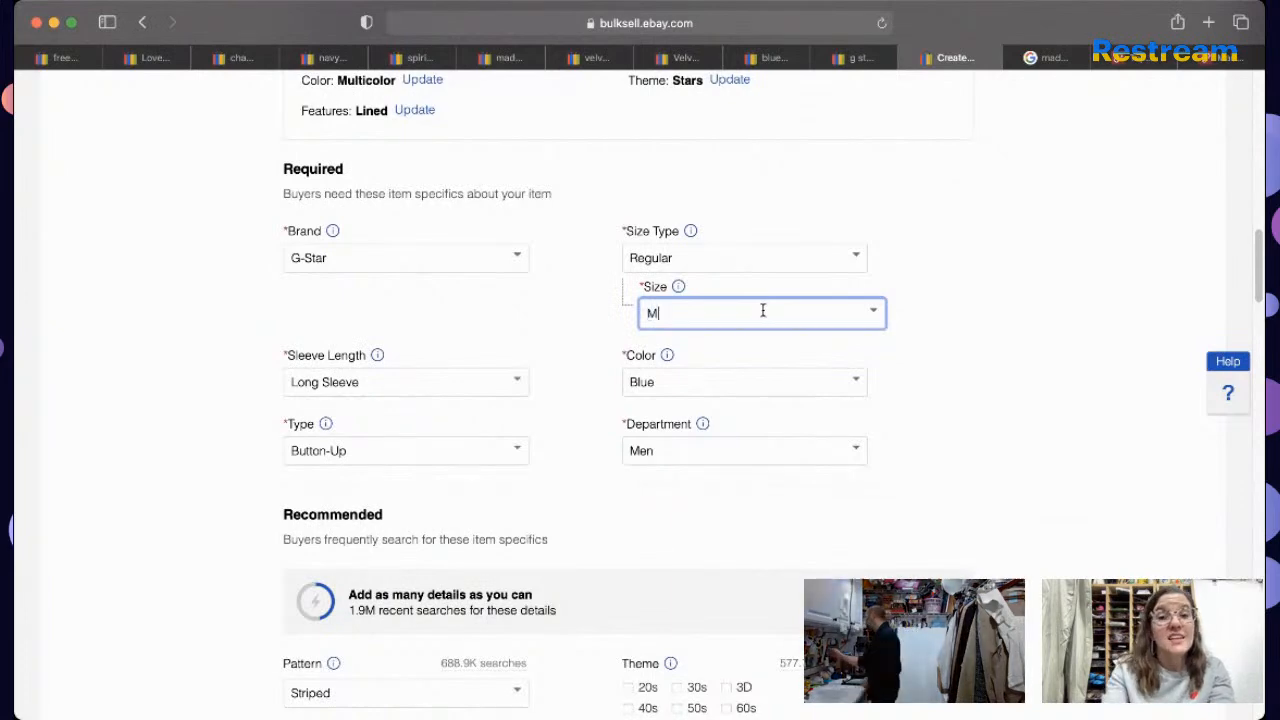
left_click(769, 347)
Step: Enable Promoted Listings Standard for the shirt and set the ad rate to 10%
left_click_drag(1260, 288, 1234, 398)
scroll(1234, 398, "down", 15)
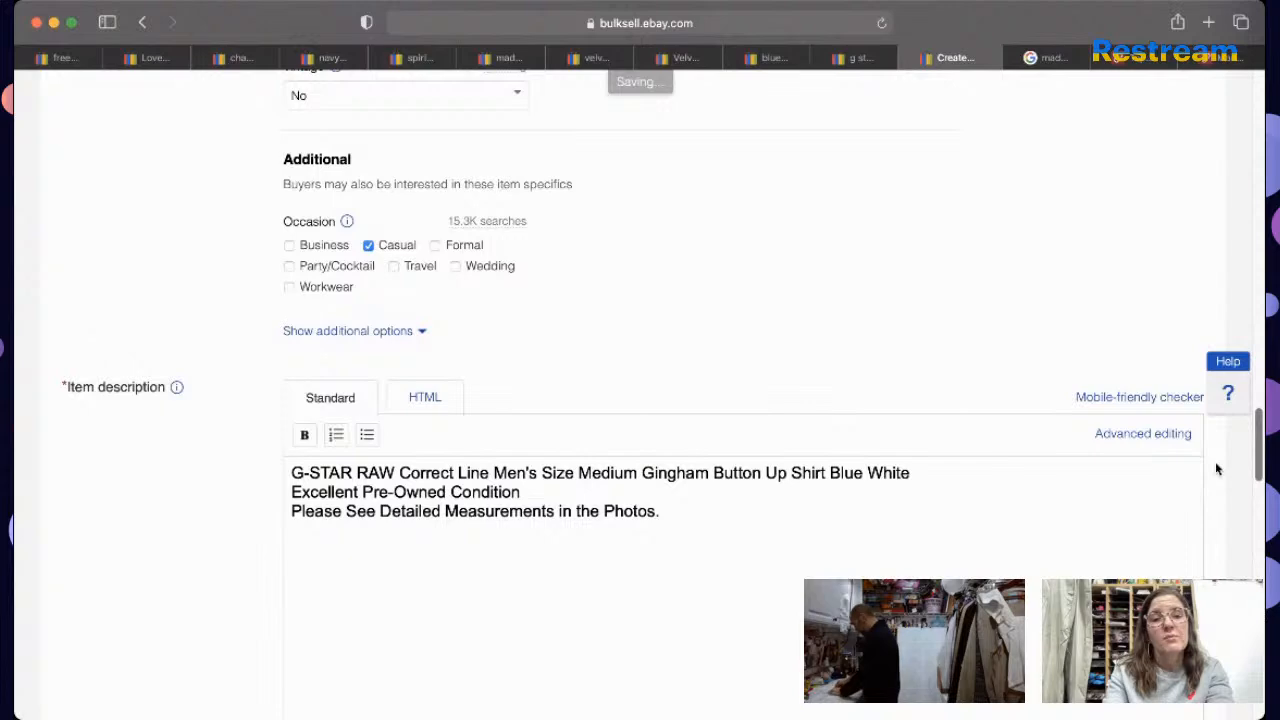
scroll(1202, 534, "down", 10)
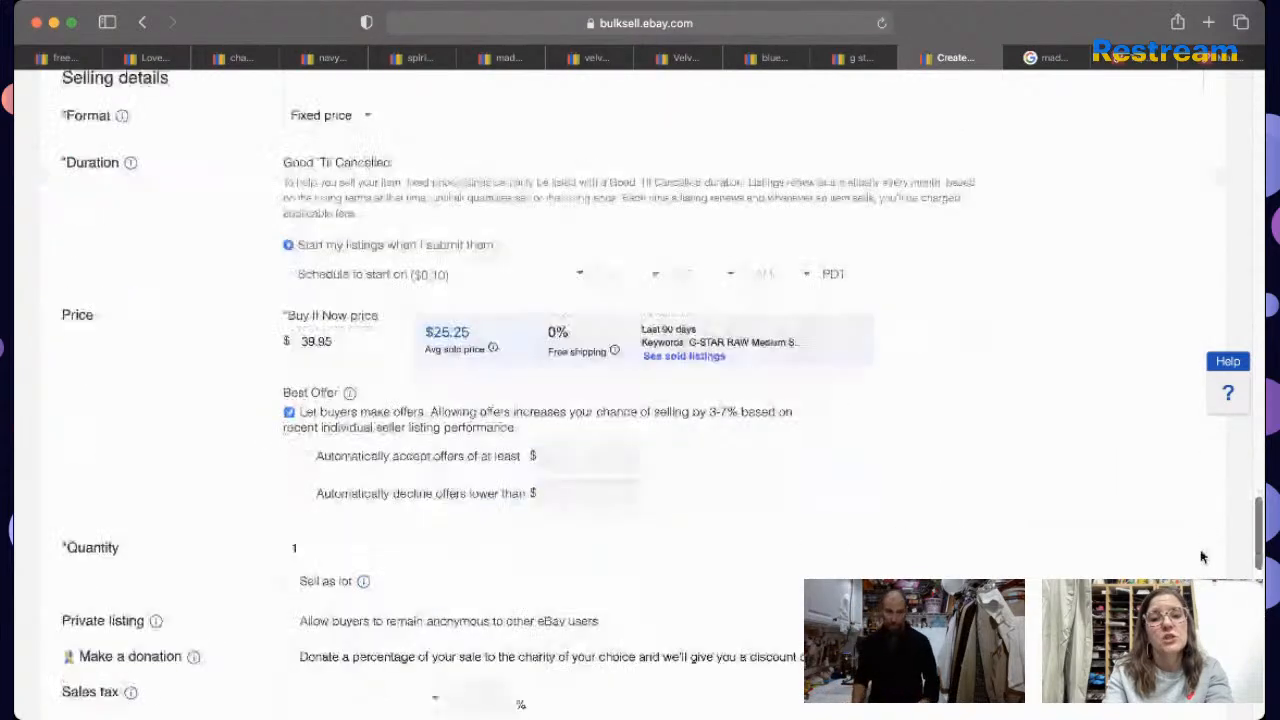
scroll(1199, 565, "down", 10)
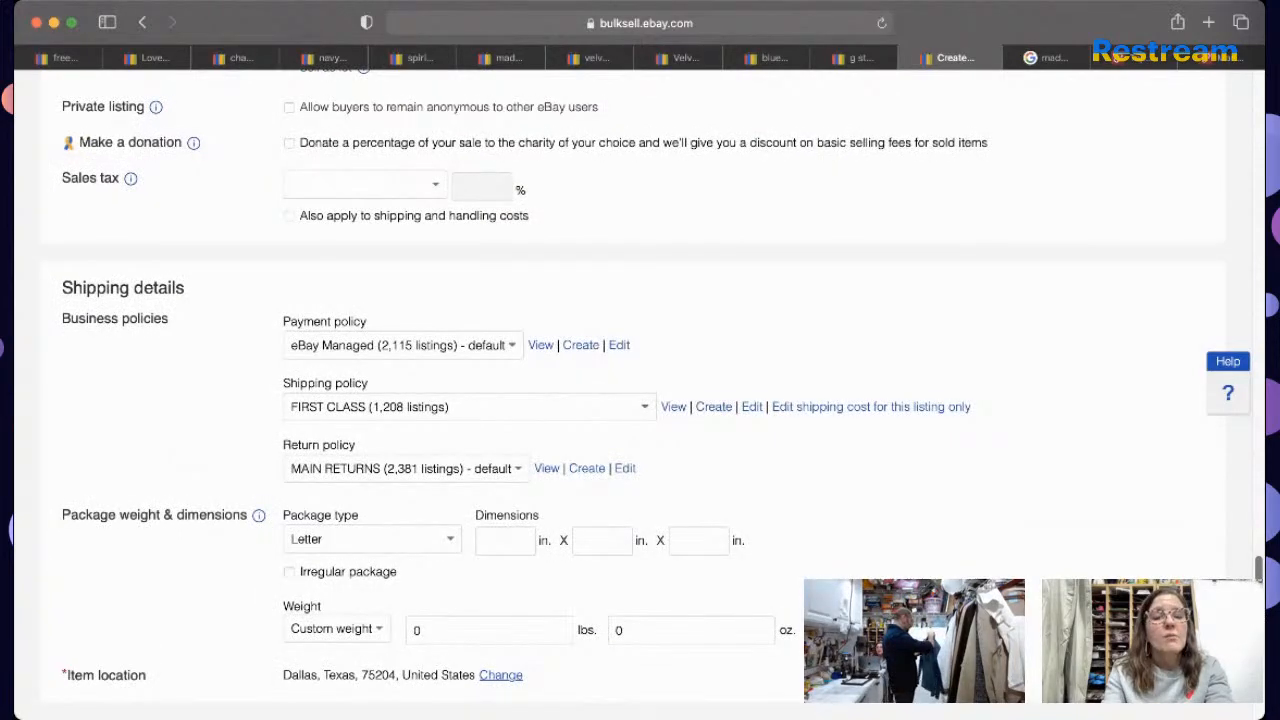
scroll(837, 206, "down", 11)
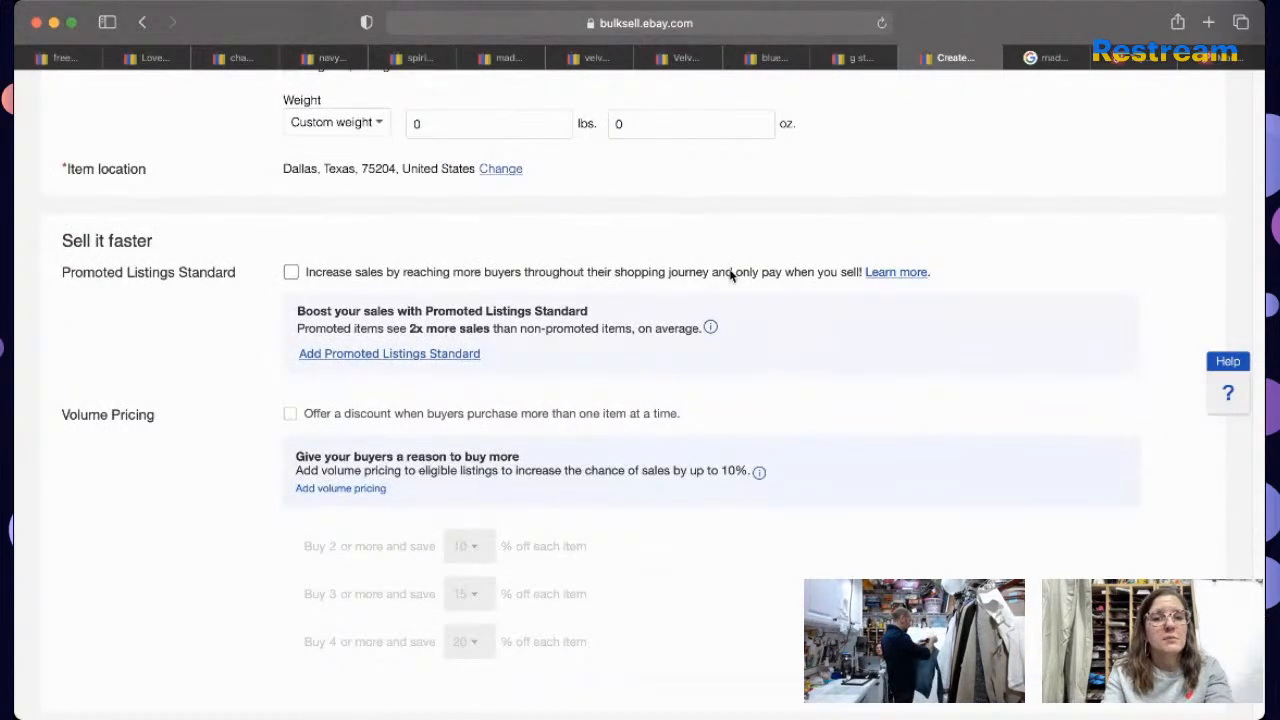
left_click(730, 272)
double_click(387, 335)
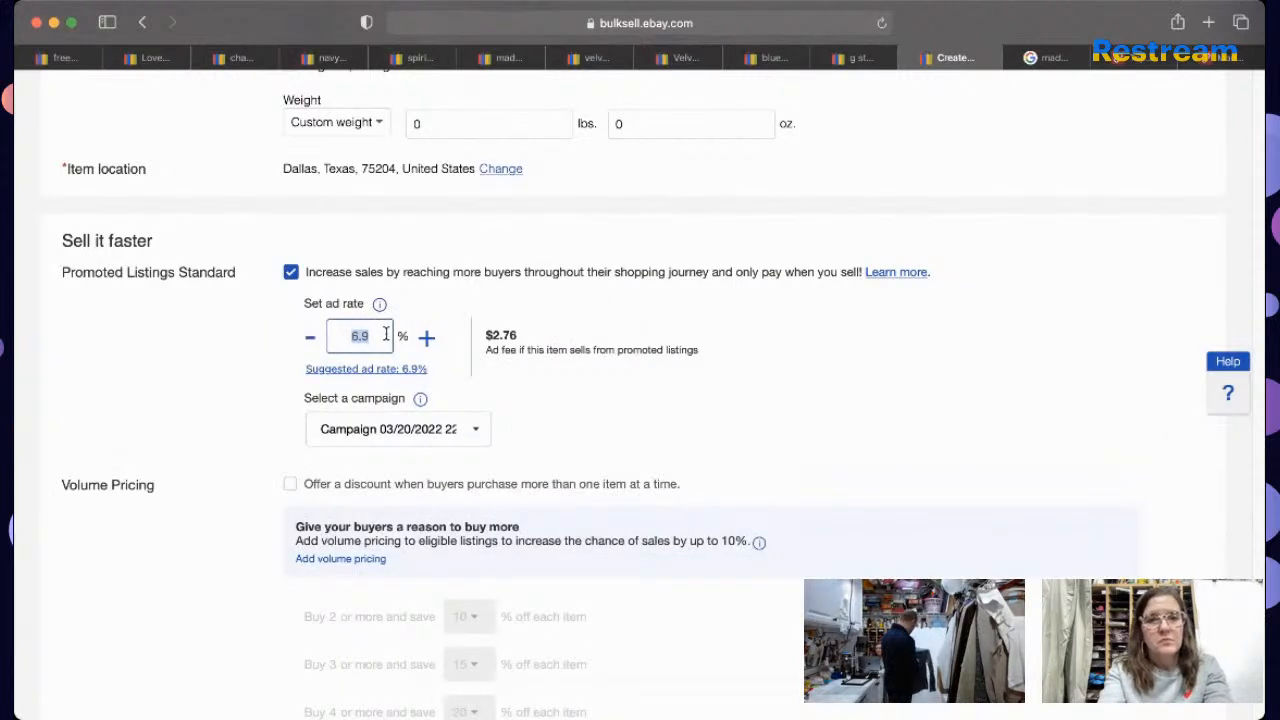
type("10")
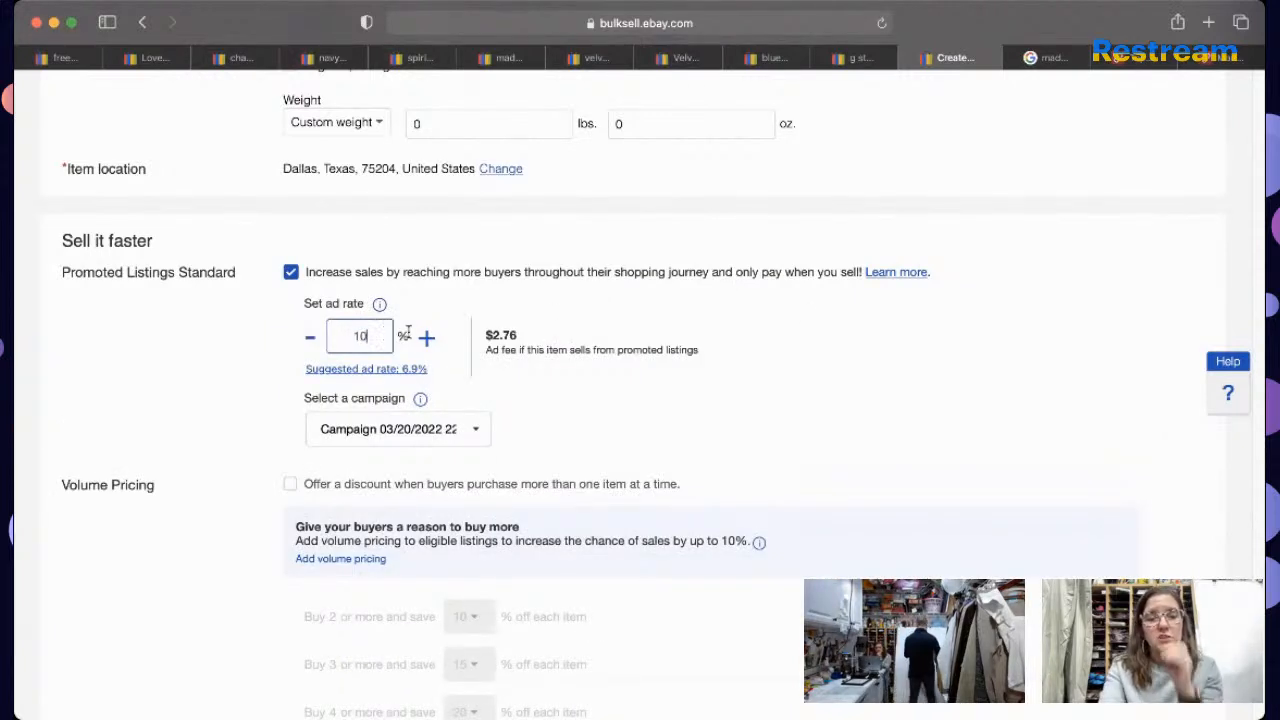
Step: Publish the completed G-Star shirt listing and finish without creating another listing
scroll(640, 400, "down", 3)
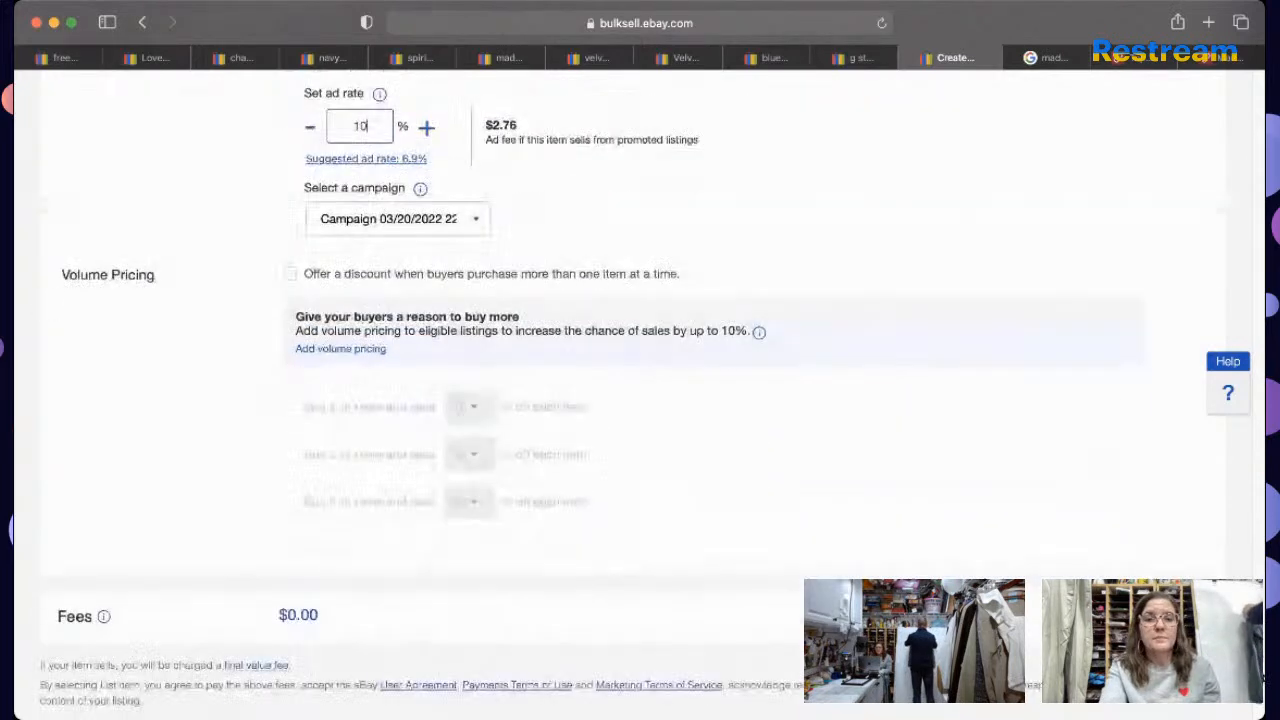
mouse_move(1259, 670)
left_mouse_down()
mouse_move(1259, 541)
mouse_move(1259, 692)
left_mouse_up()
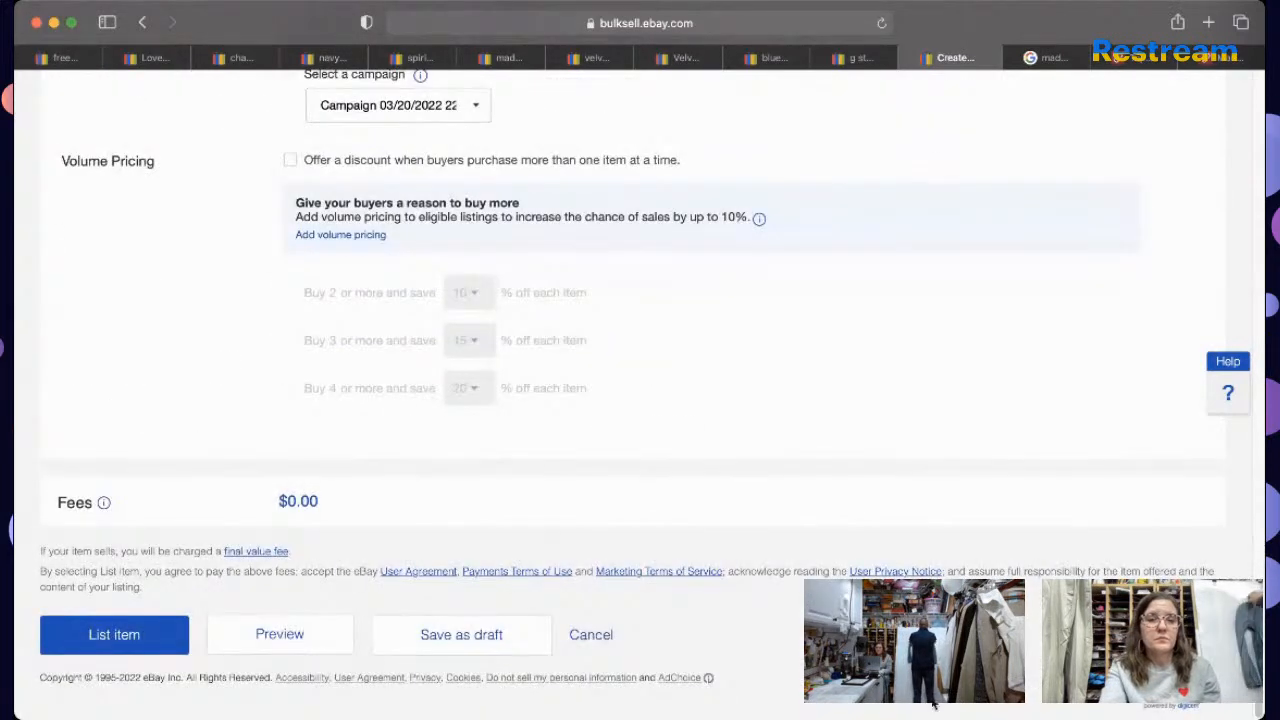
left_click(851, 55)
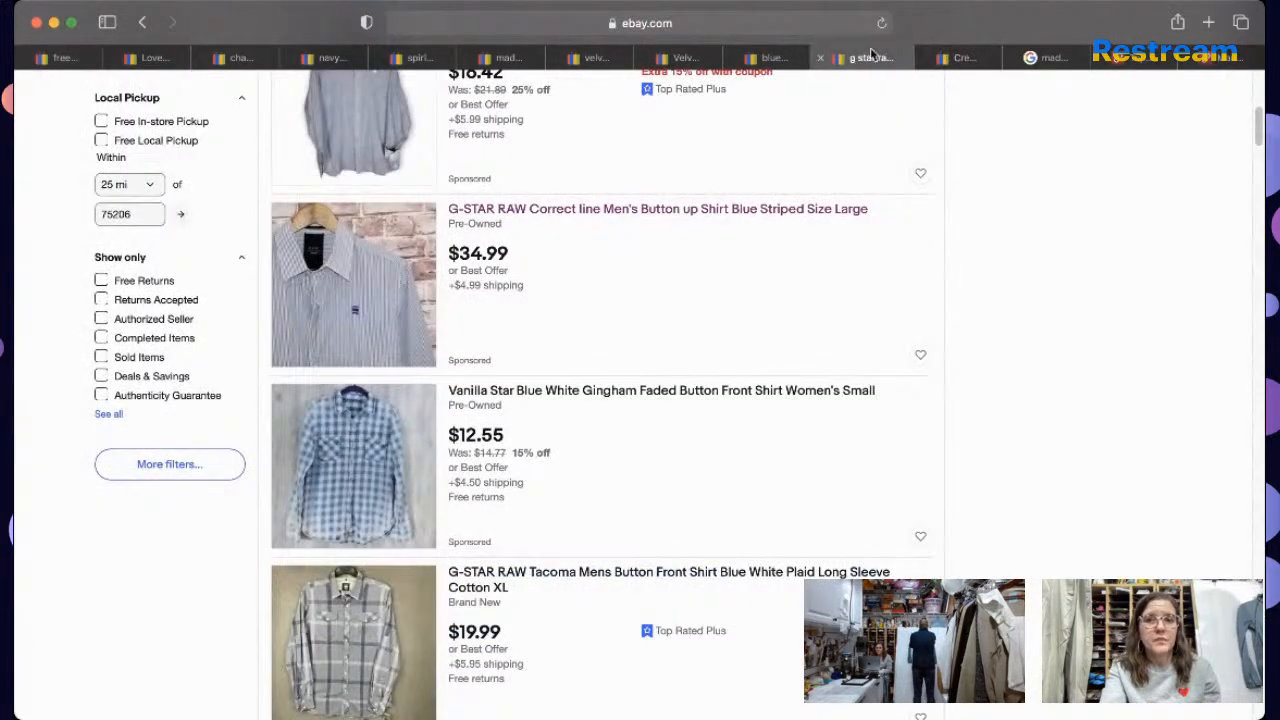
left_click(960, 59)
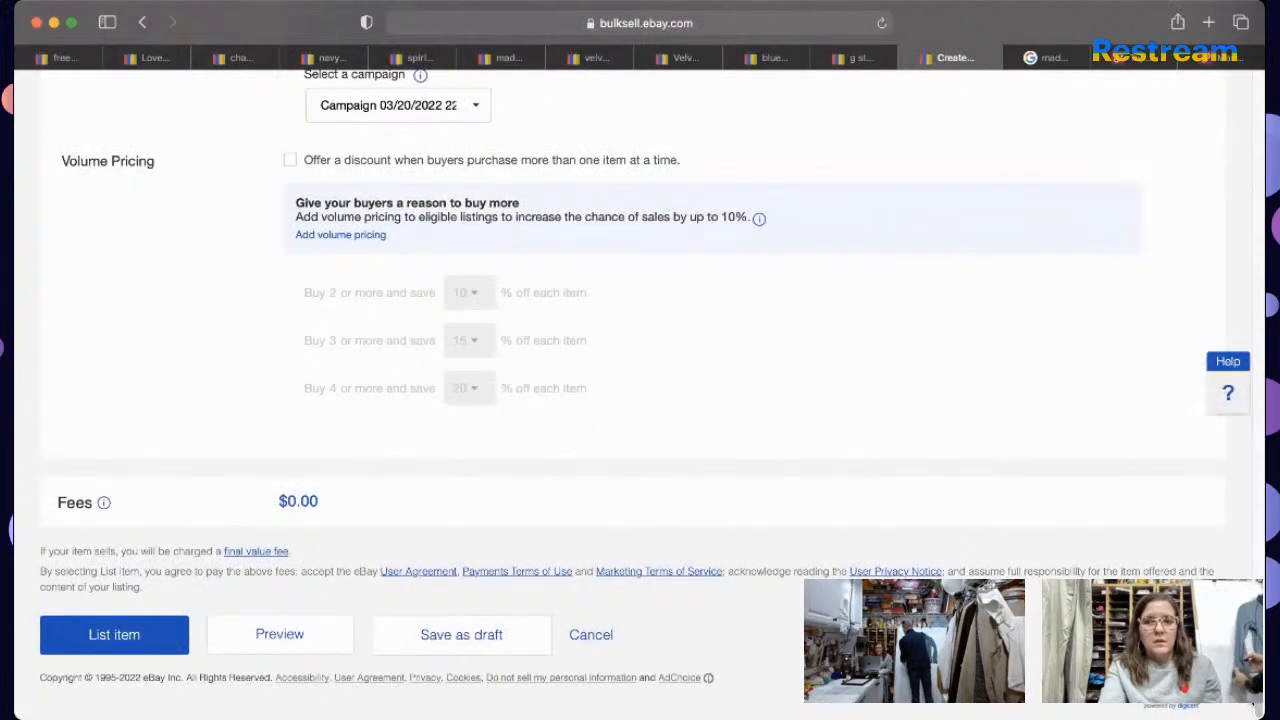
mouse_move(1258, 706)
left_mouse_down()
mouse_move(1260, 557)
mouse_move(1260, 706)
left_mouse_up()
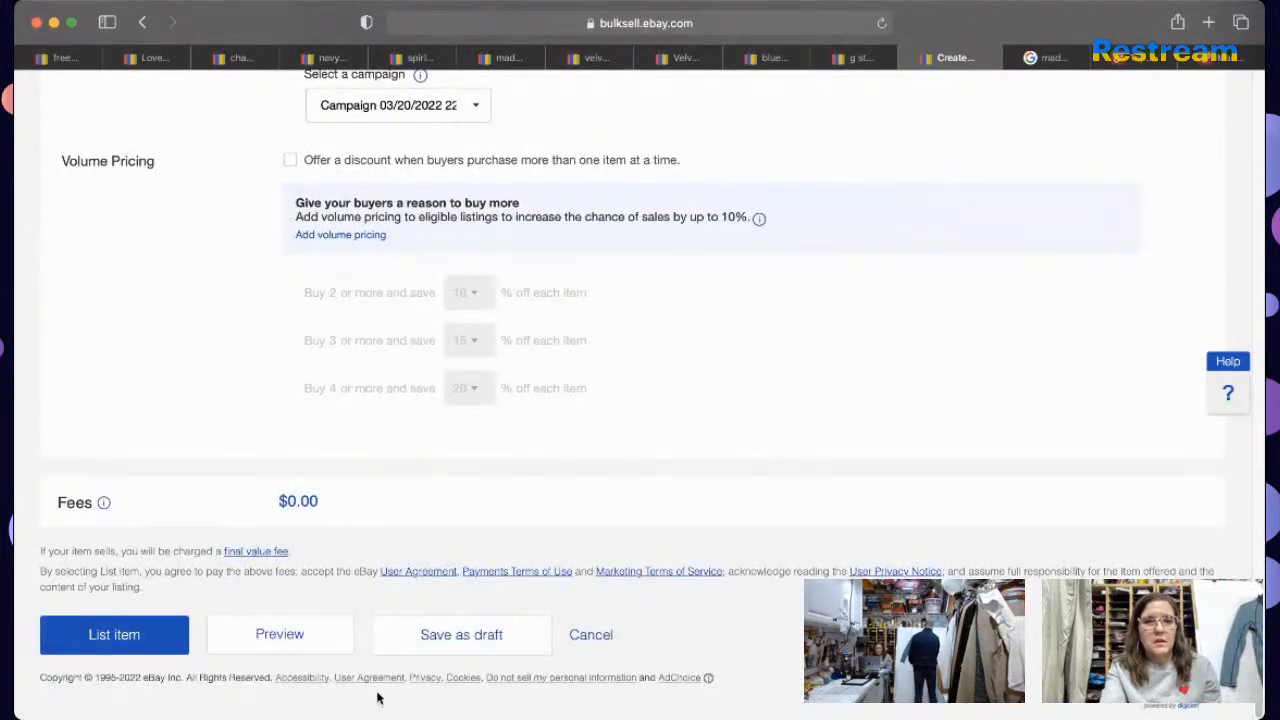
left_click(114, 634)
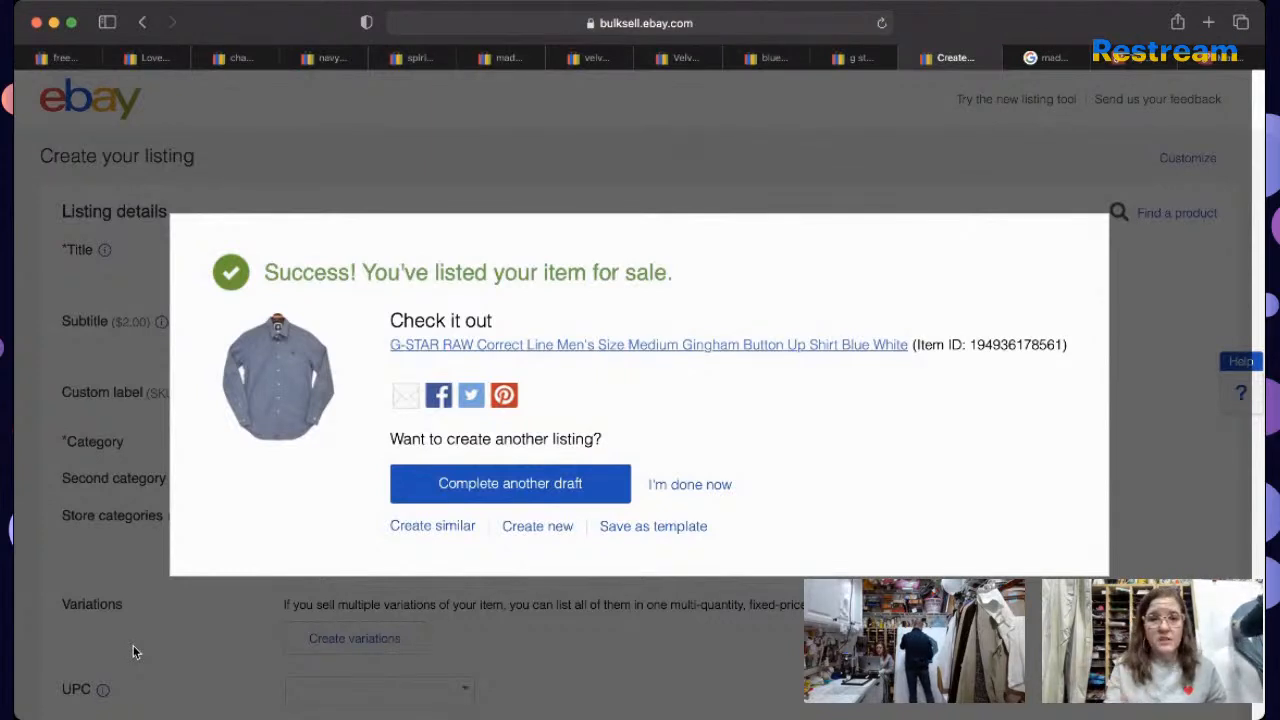
left_click(714, 488)
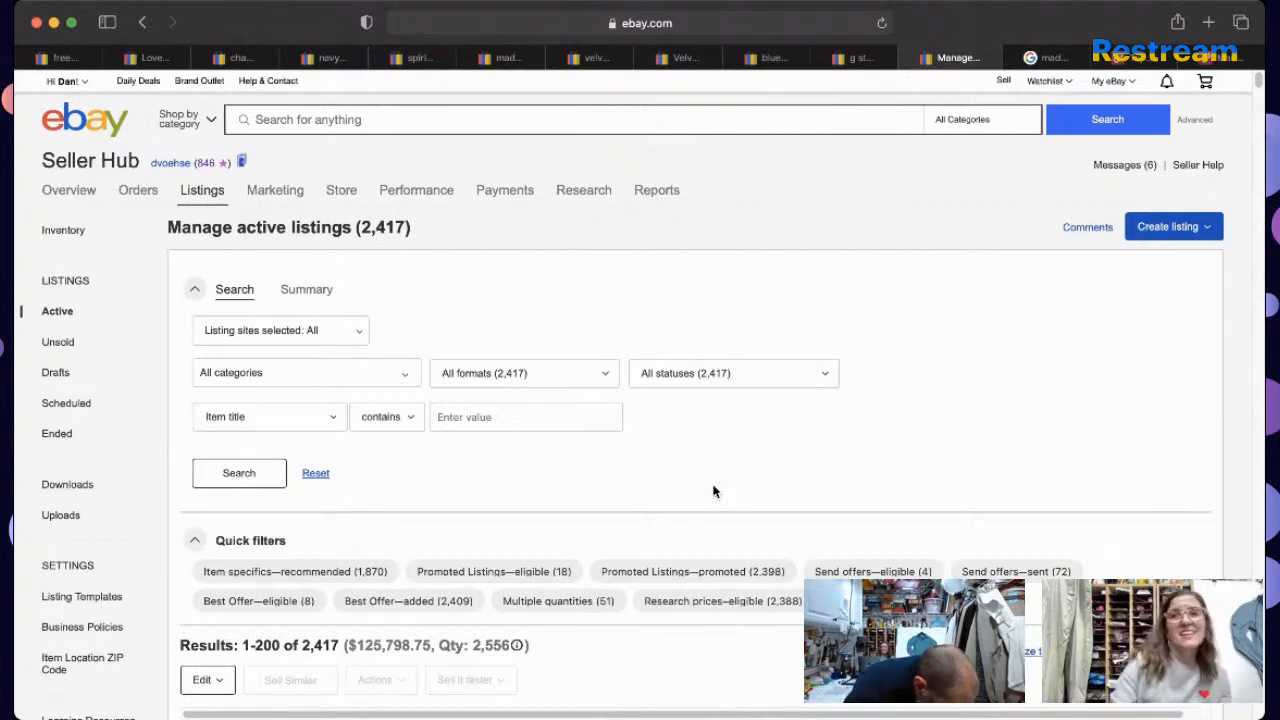
Step: Search eBay for "columbia titanium omni-dry quarter zip base layer"
left_click(610, 118)
type("colu")
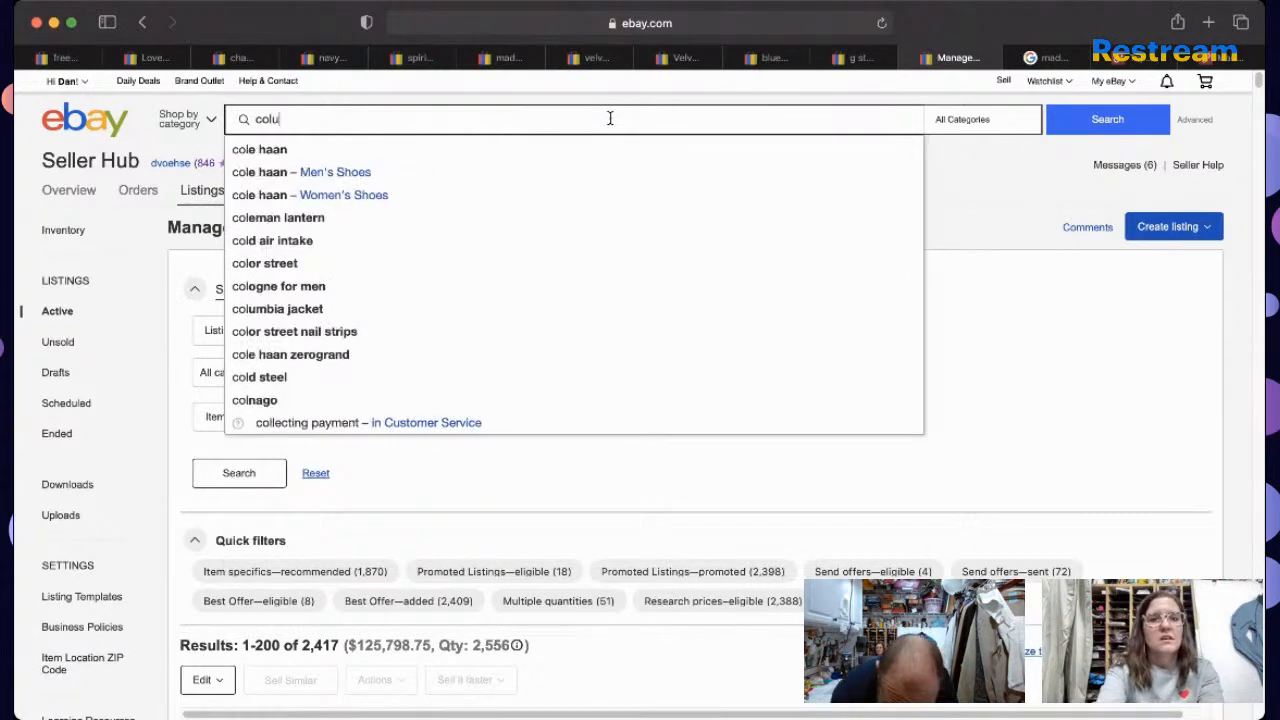
type("mbia ")
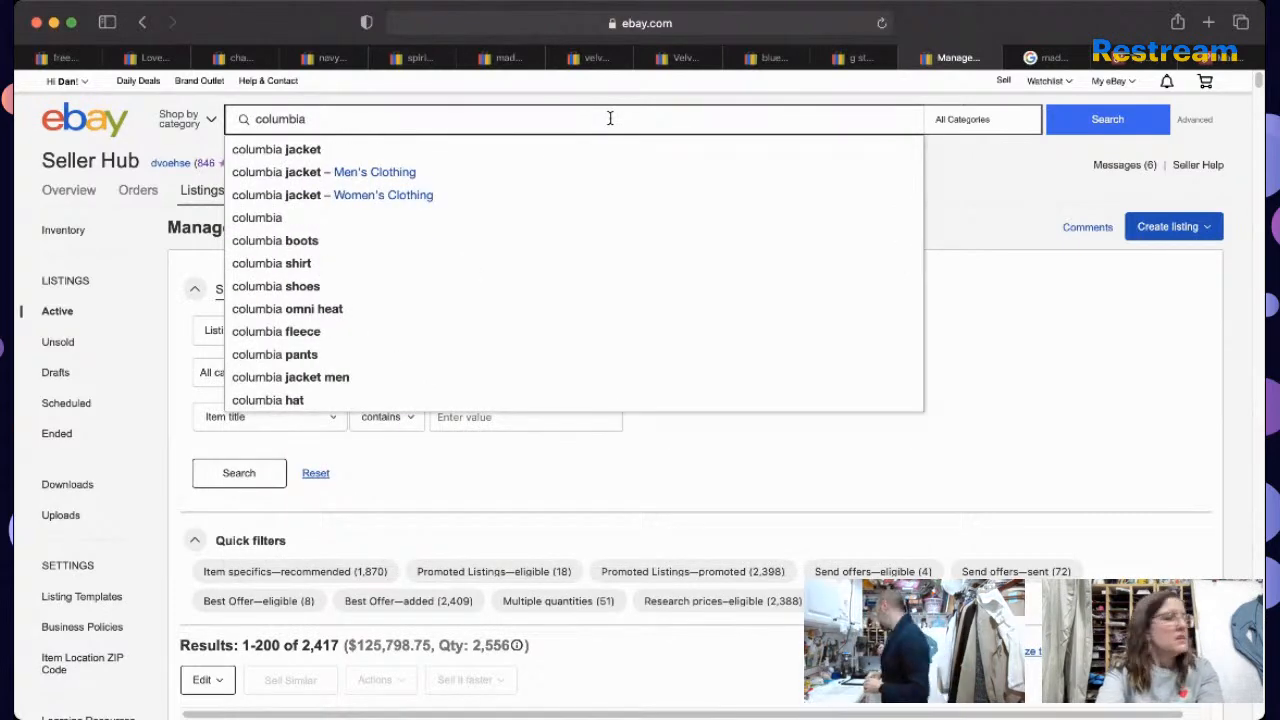
type("titanium ")
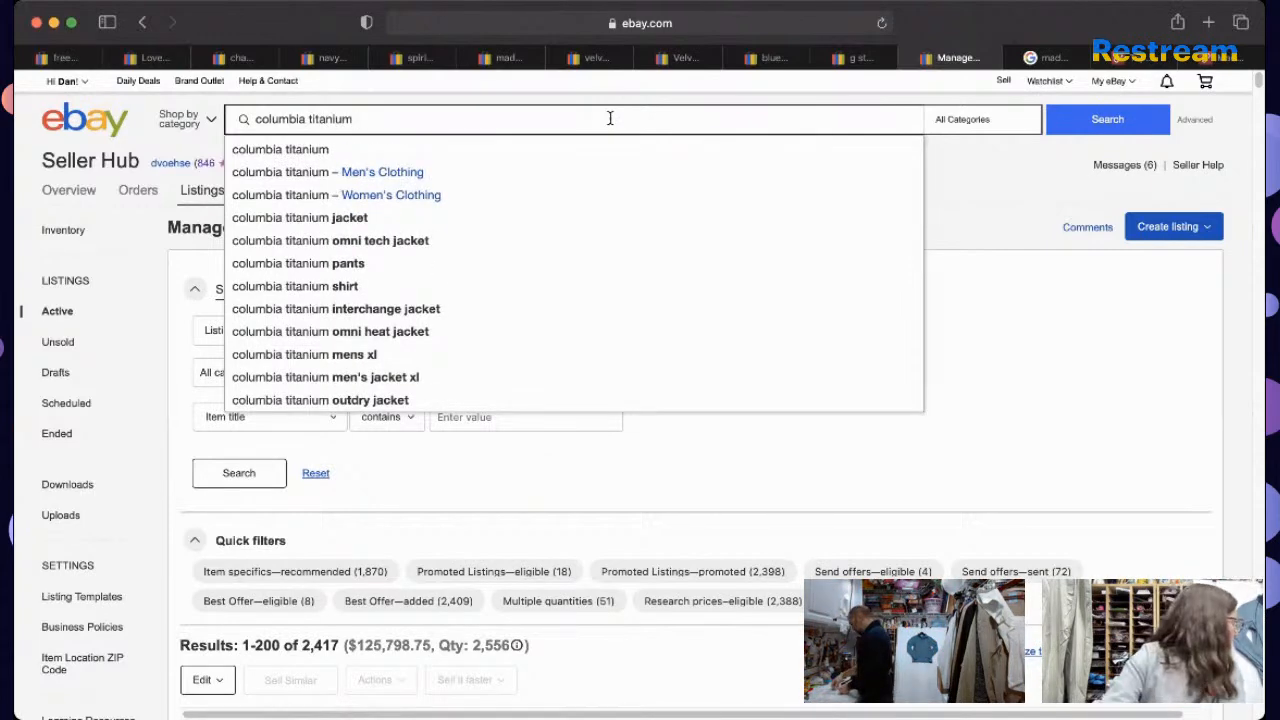
type("moni")
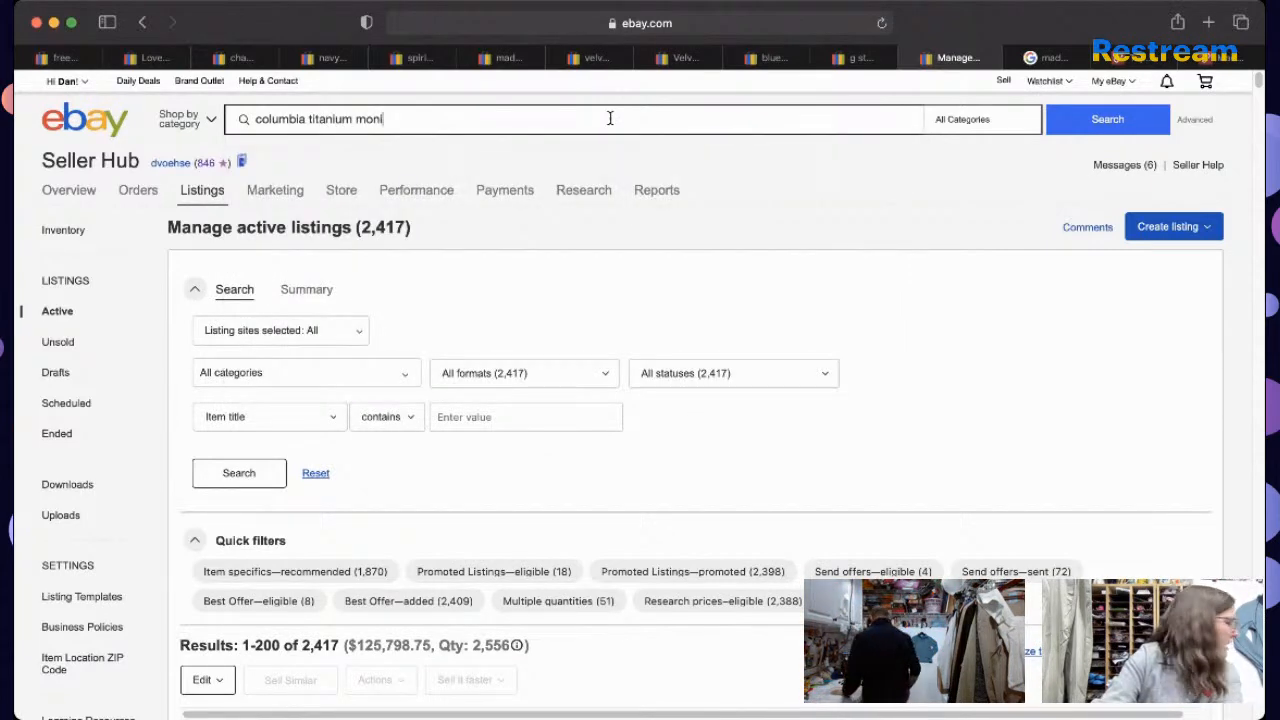
type("-dry")
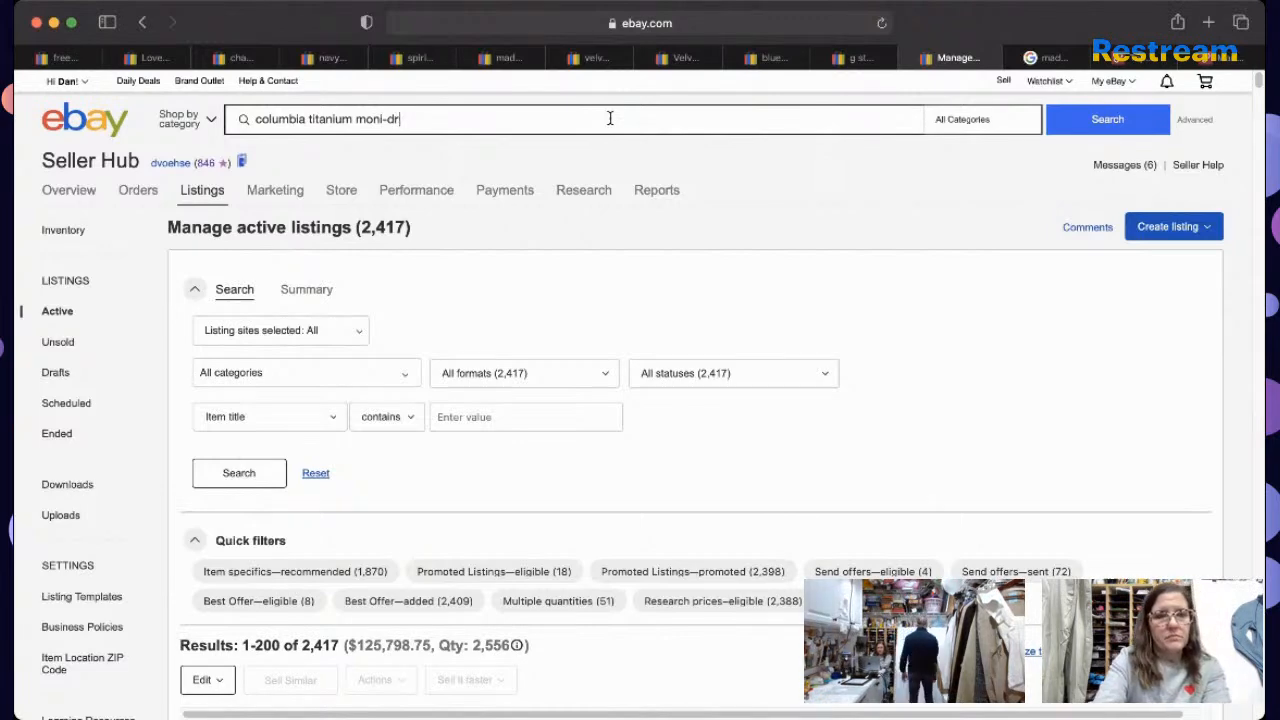
key("BackSpace")
key("BackSpace")
key("BackSpace")
key("BackSpace")
key("BackSpace")
key("BackSpace")
key("BackSpace")
type("omn")
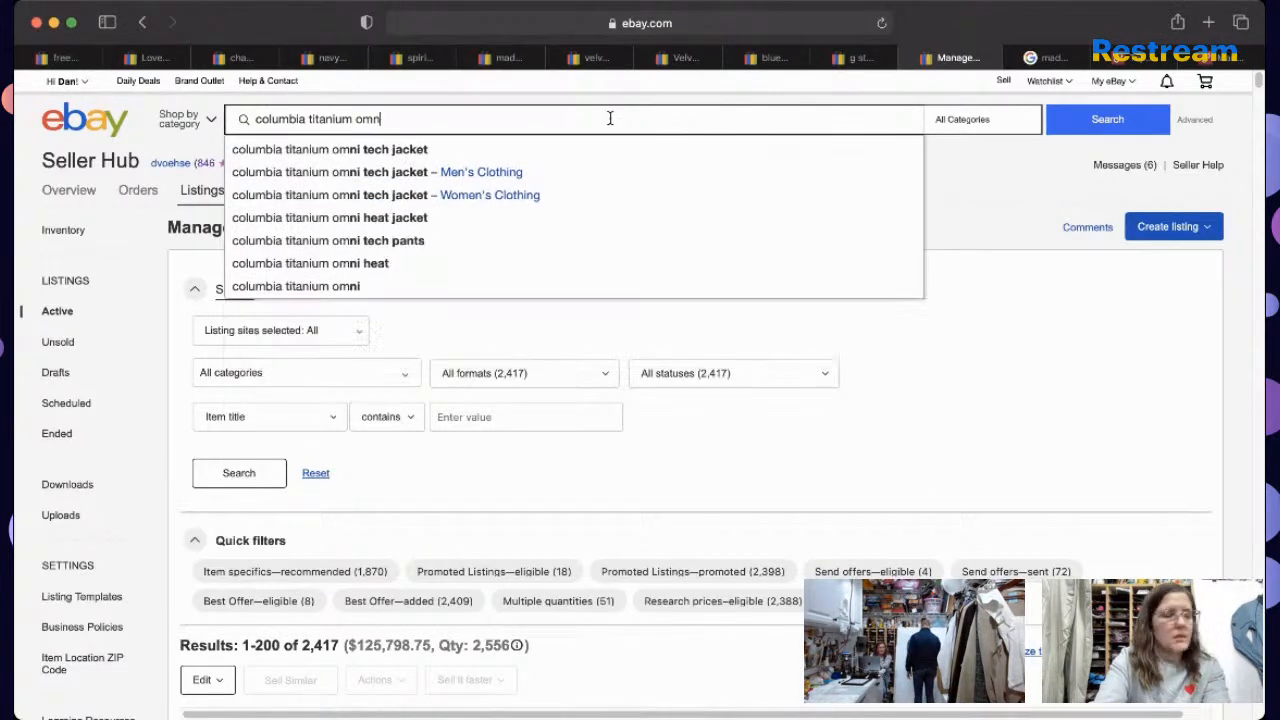
type("i")
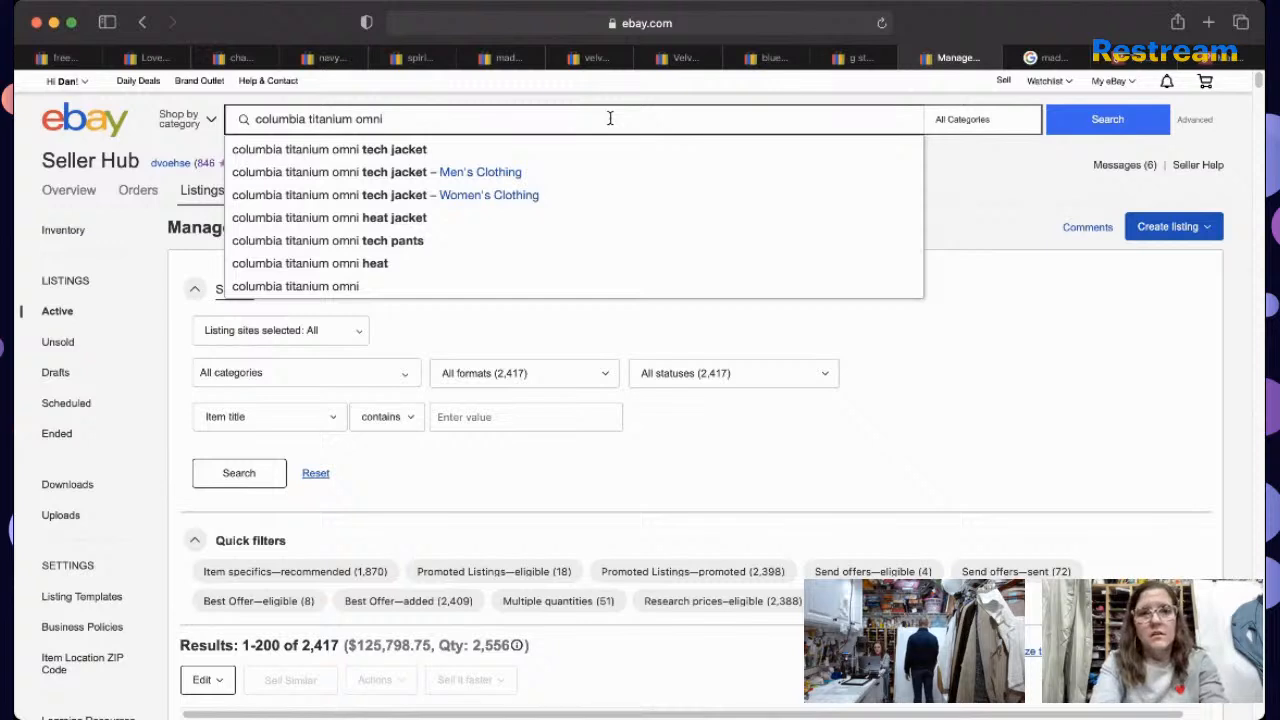
type("-dry")
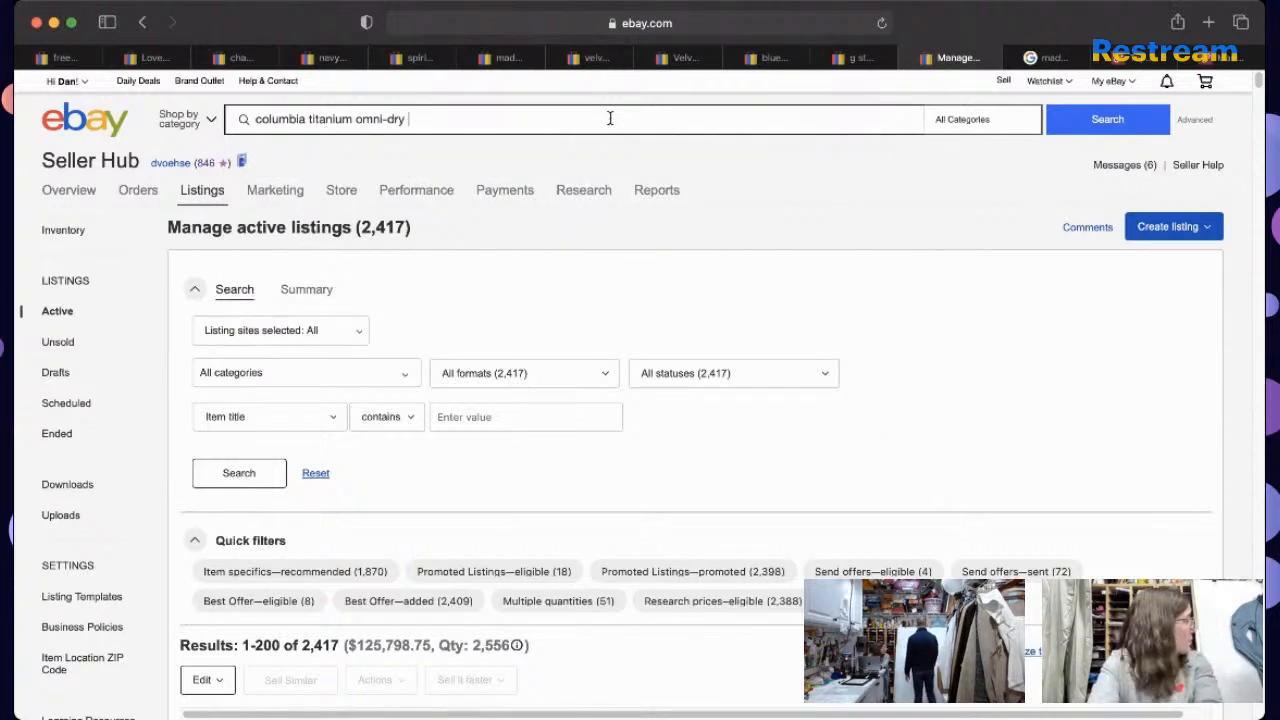
type(" quar")
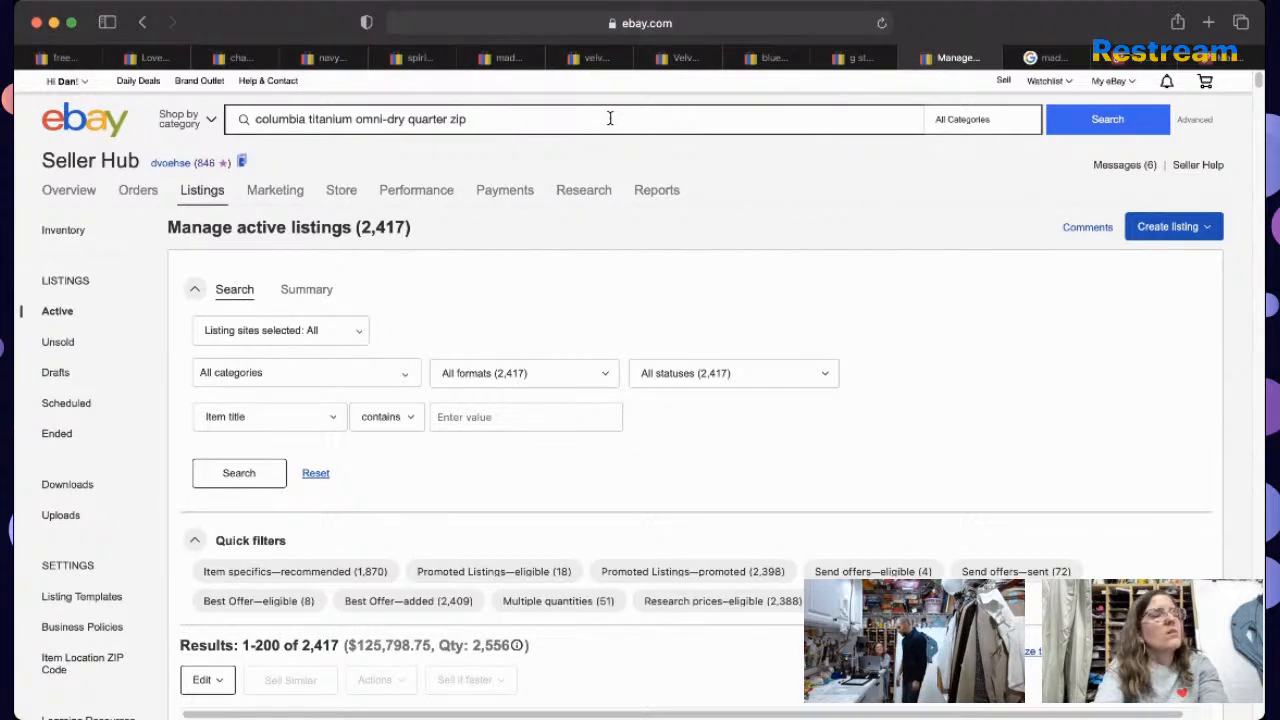
type("ter zip")
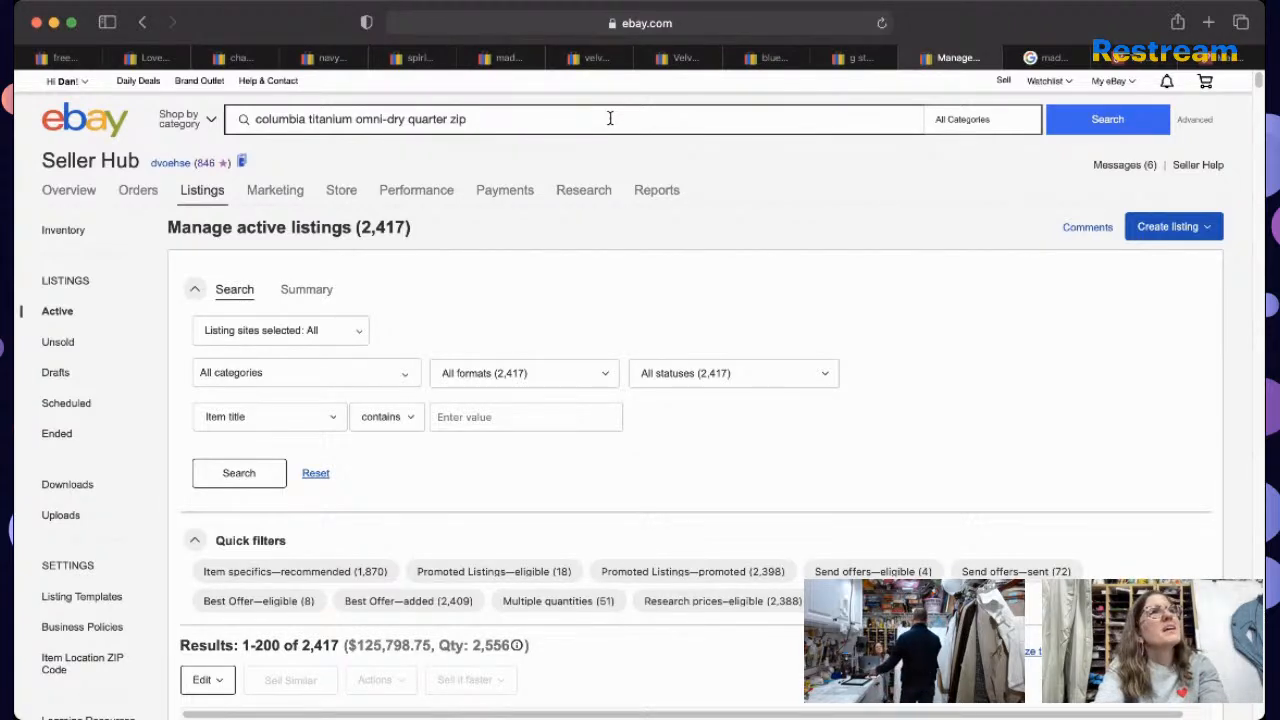
type(" base laye")
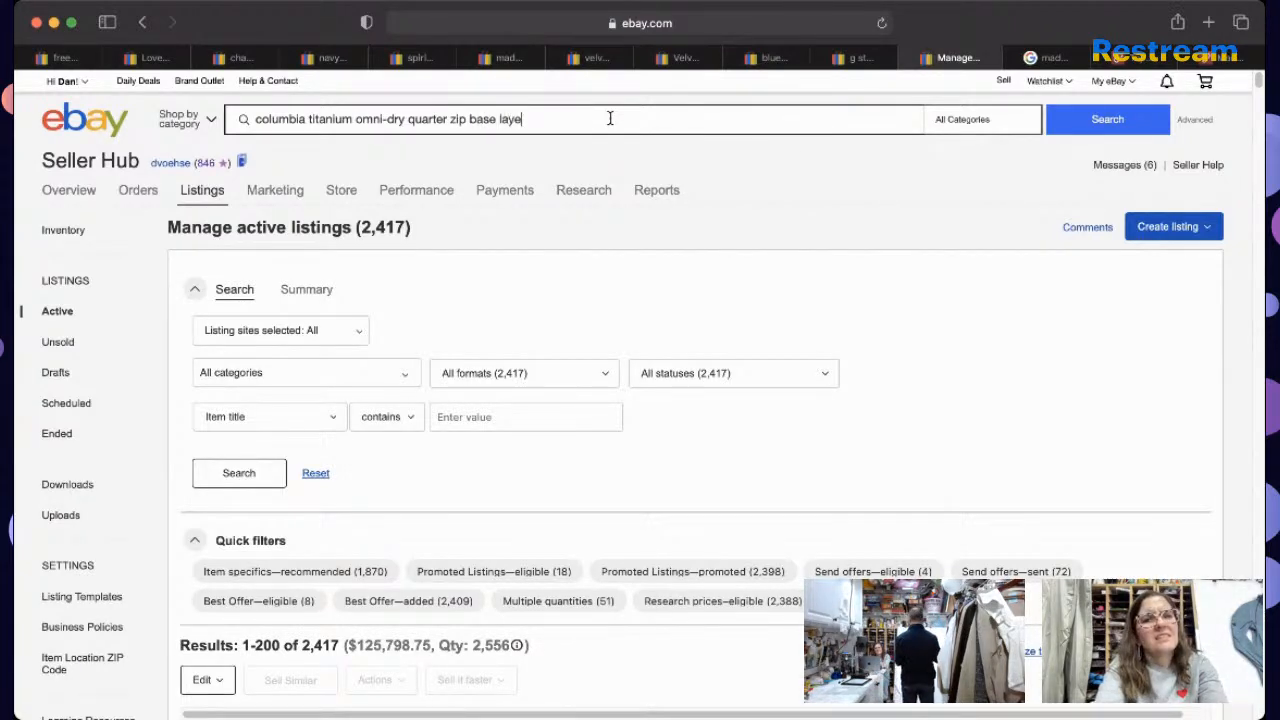
type("r")
key("Return")
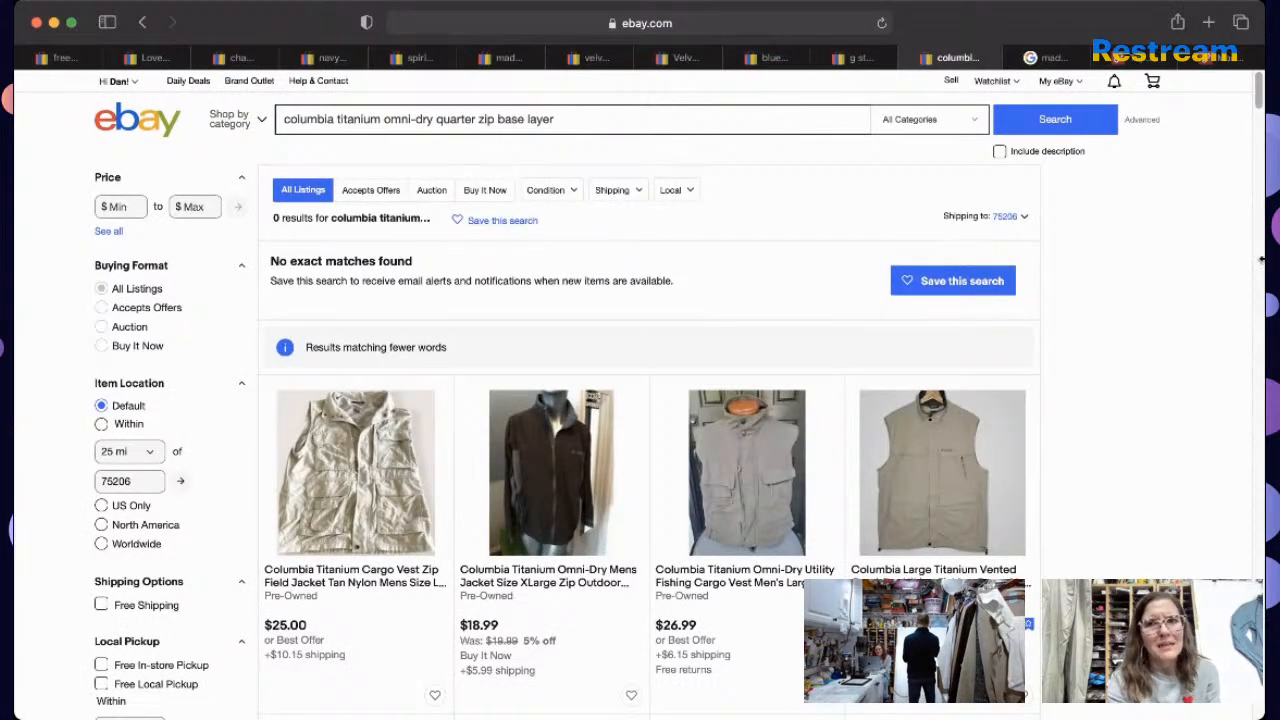
Step: Refine the search by adding "women's xs" and open the first listing, the Columbia Titanium Omni Dry 1/4 zip pullover
mouse_move(1258, 100)
left_mouse_down()
mouse_move(1262, 132)
mouse_move(1257, 96)
left_mouse_up()
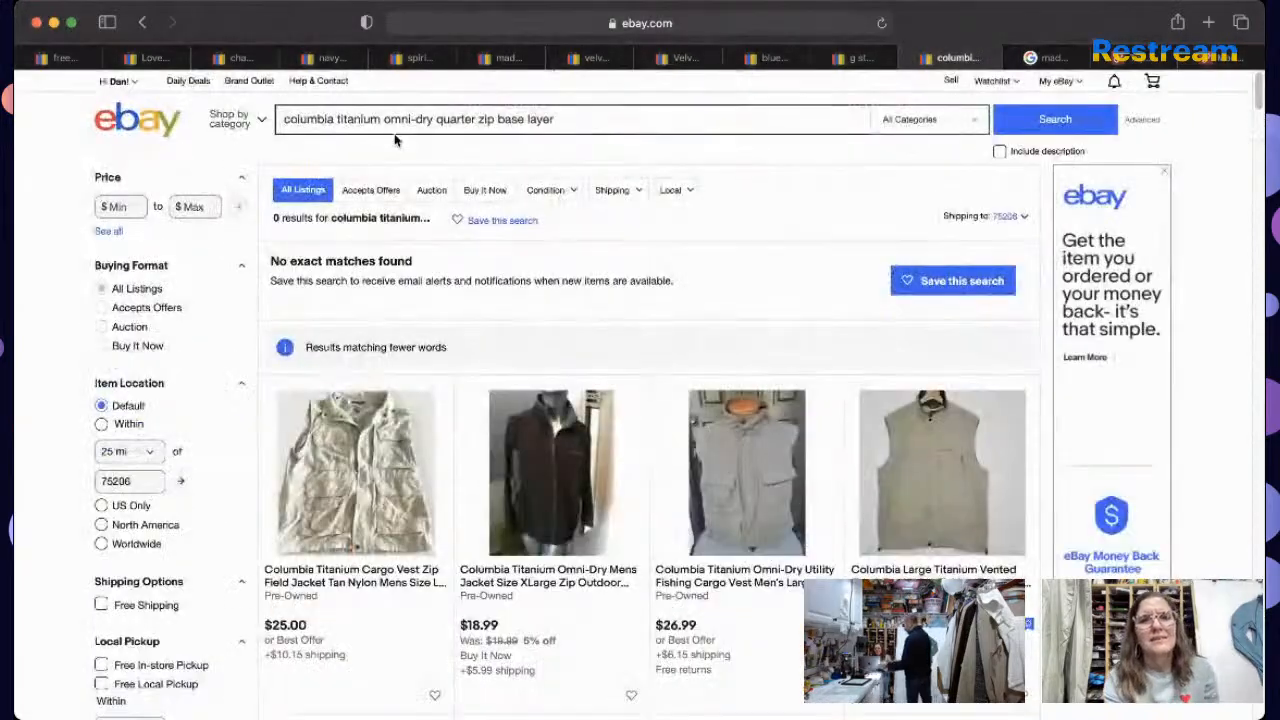
left_click(616, 116)
type("women's")
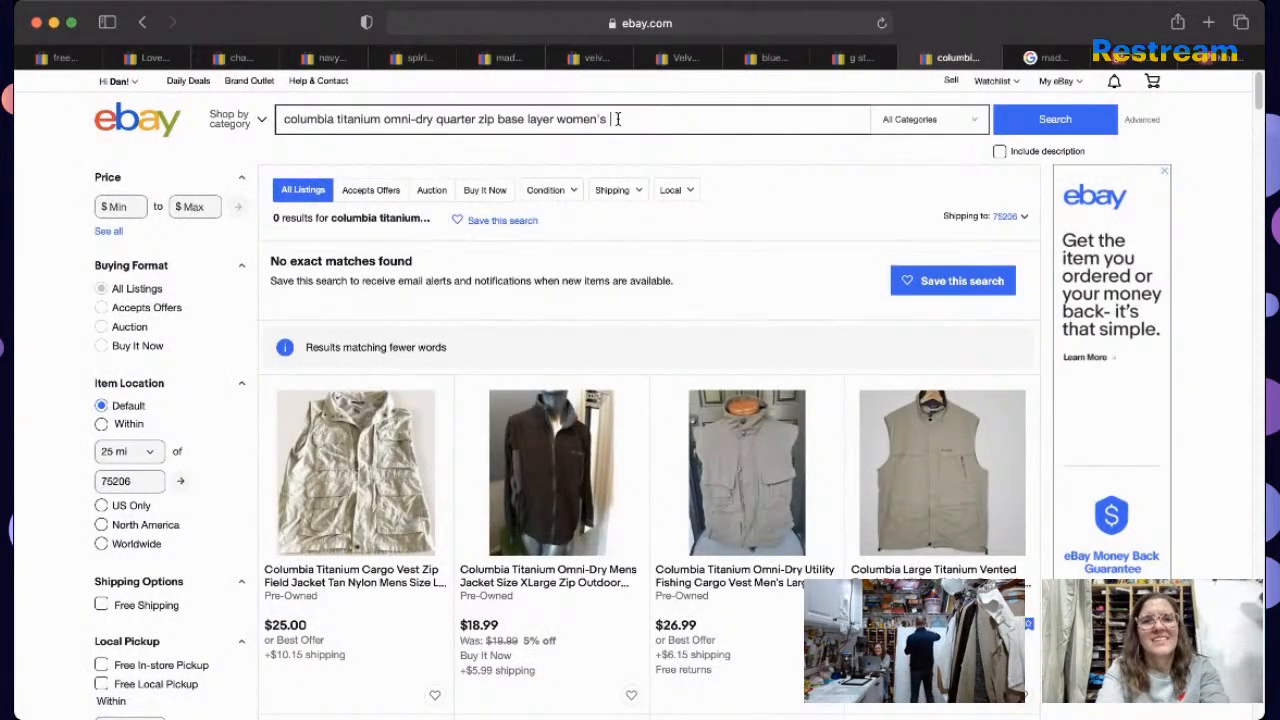
type(" XS")
key("Return")
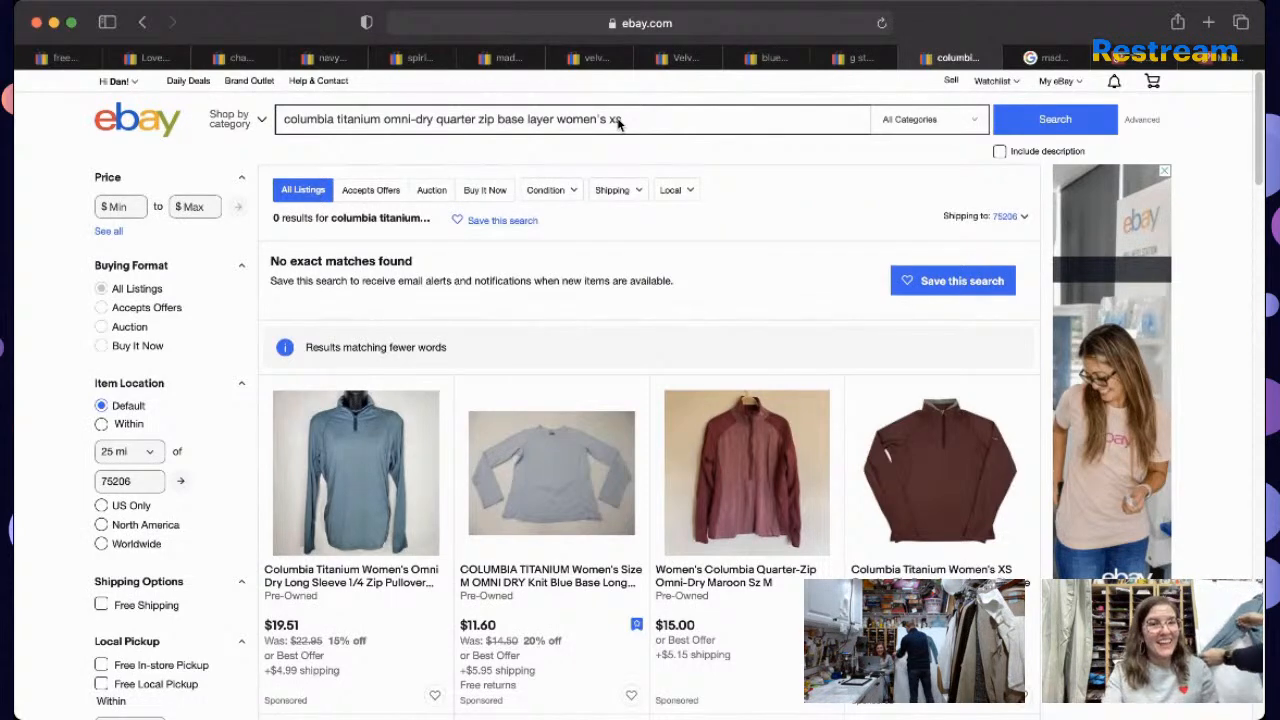
left_click(360, 578)
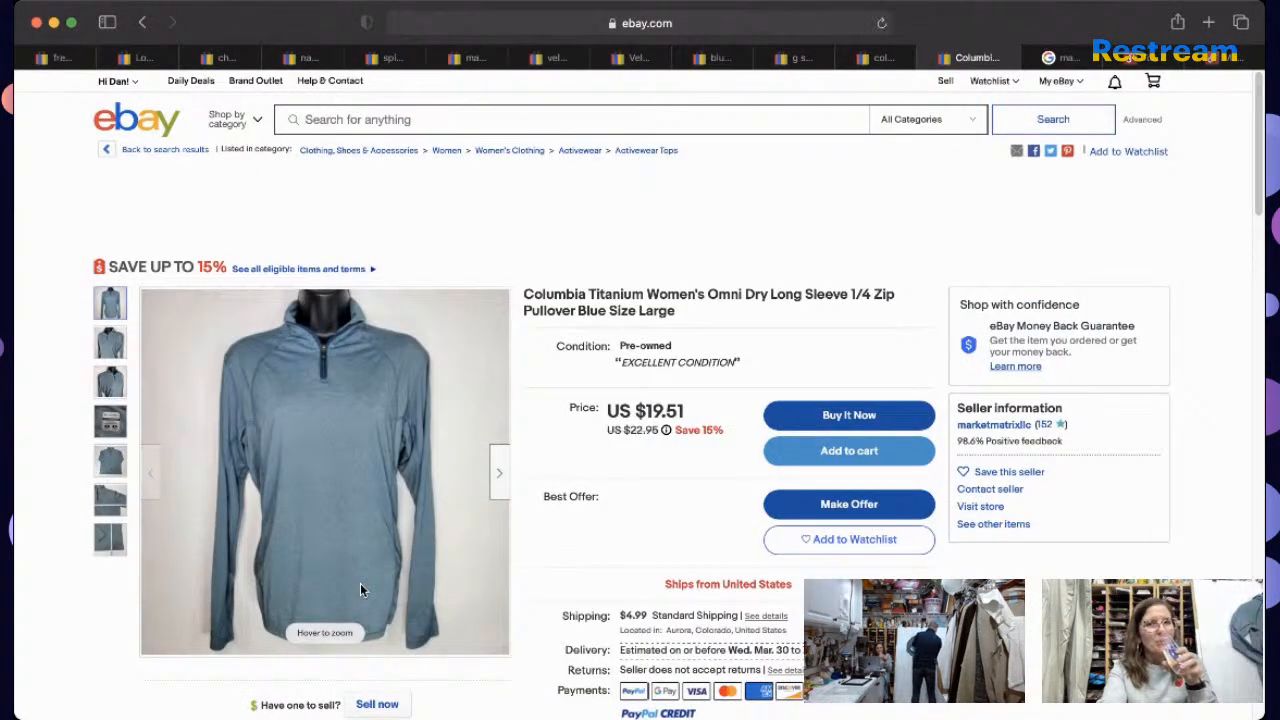
Step: Start a sell-similar listing from the Columbia Titanium pullover and change the size at the end of its title to XS
mouse_move(370, 633)
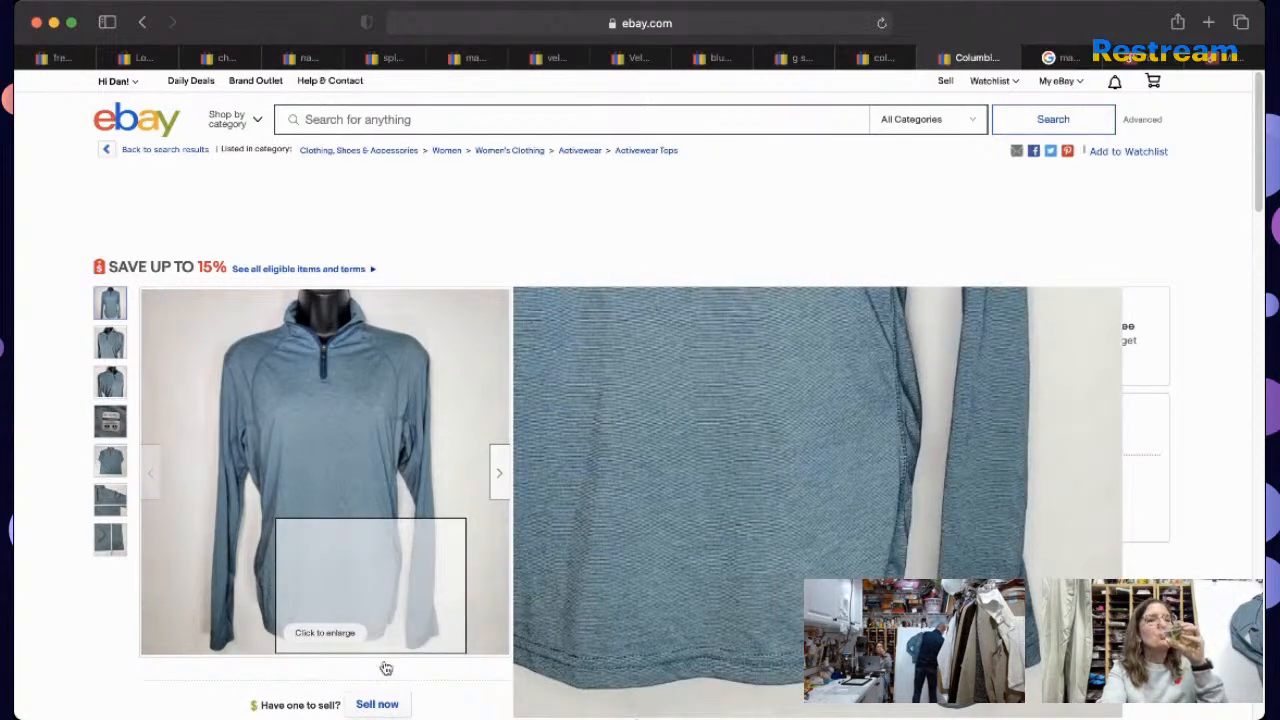
left_click(393, 704)
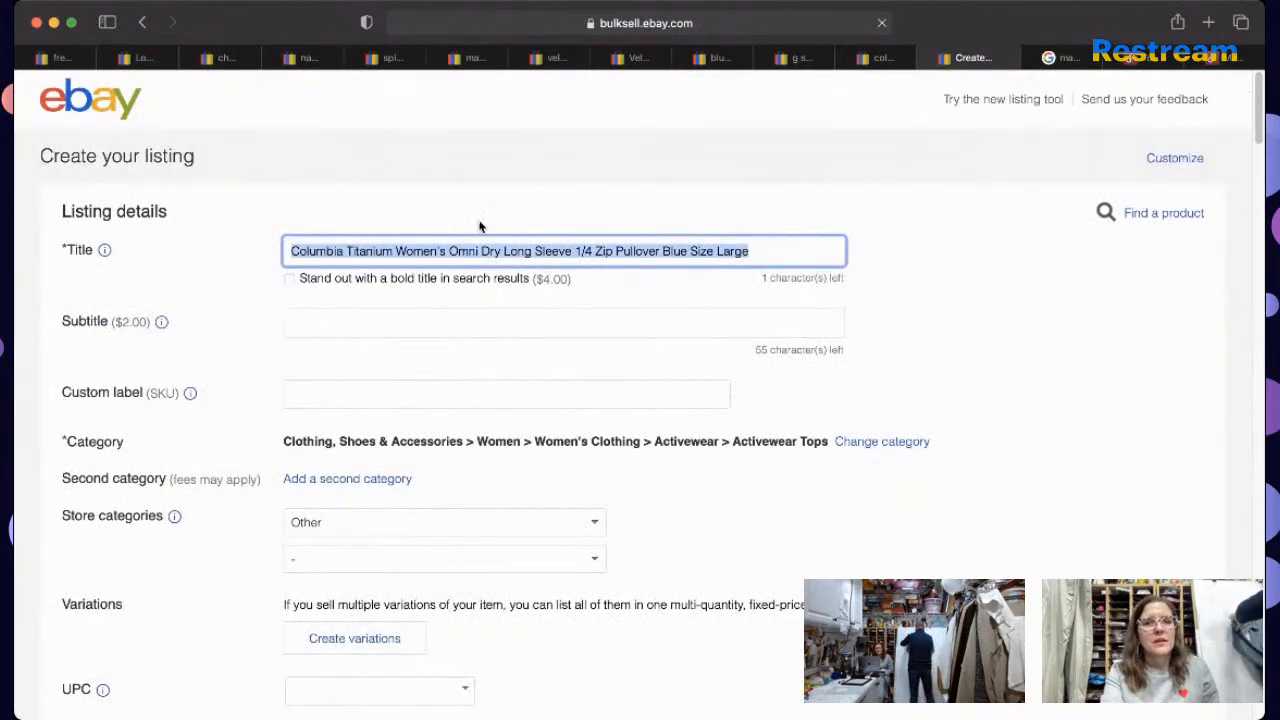
left_click(752, 251)
key("BackSpace")
key("BackSpace")
type("XS")
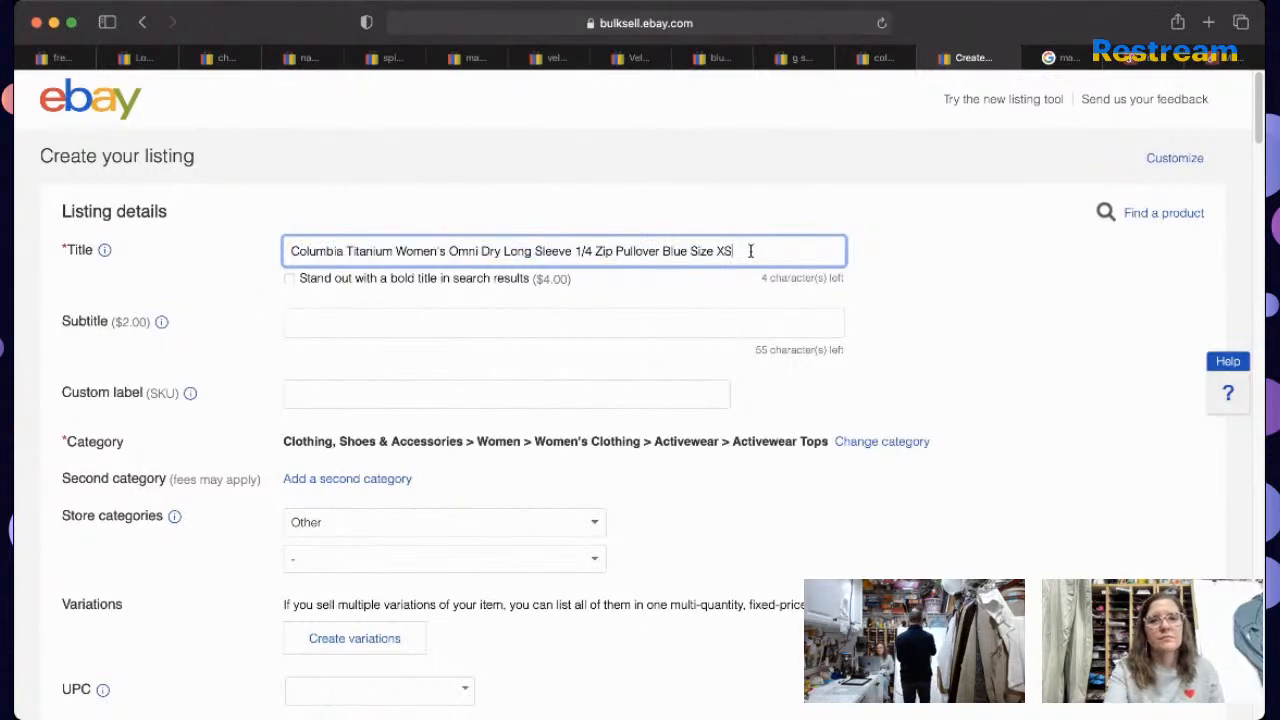
Step: Enter 5157 as the listing's custom label (SKU)
left_click(600, 390)
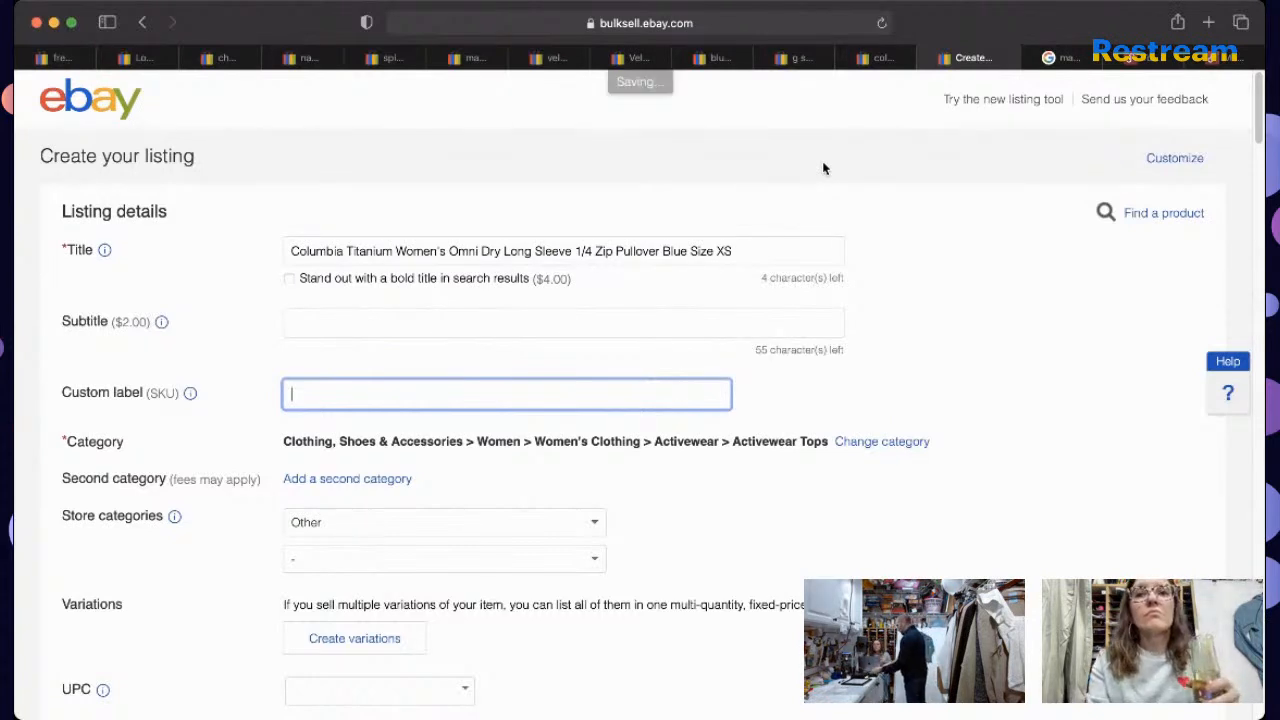
type("5157")
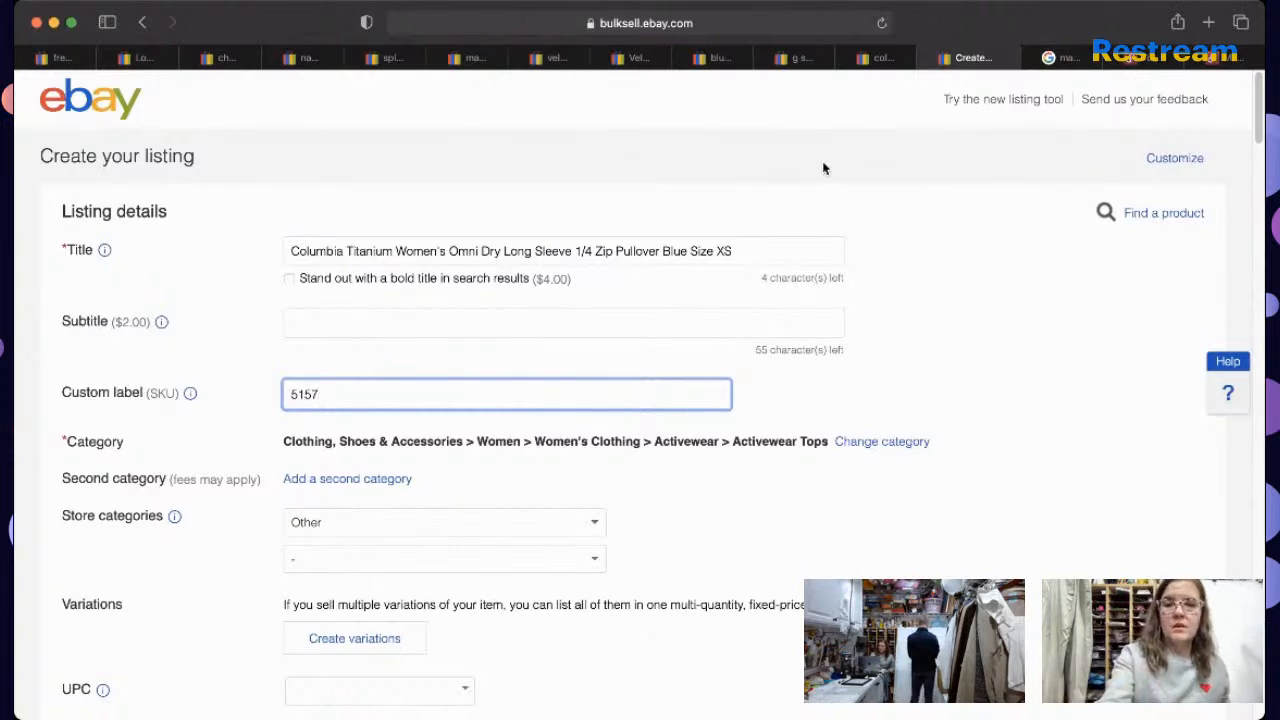
triple_click(758, 254)
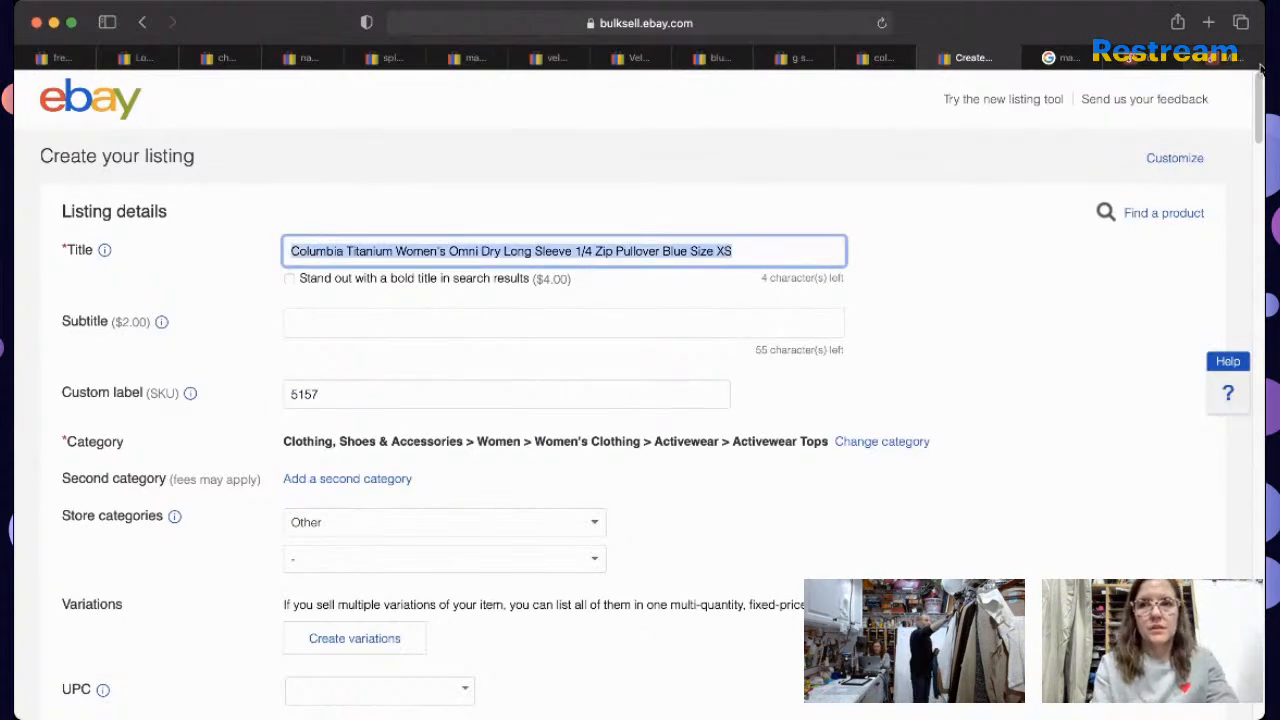
Step: Set the condition to Pre-owned and describe it as "Excellent Pre-Owned Condition. Please See Detailed Measurements in the Photos."
scroll(640, 367, "down", 5)
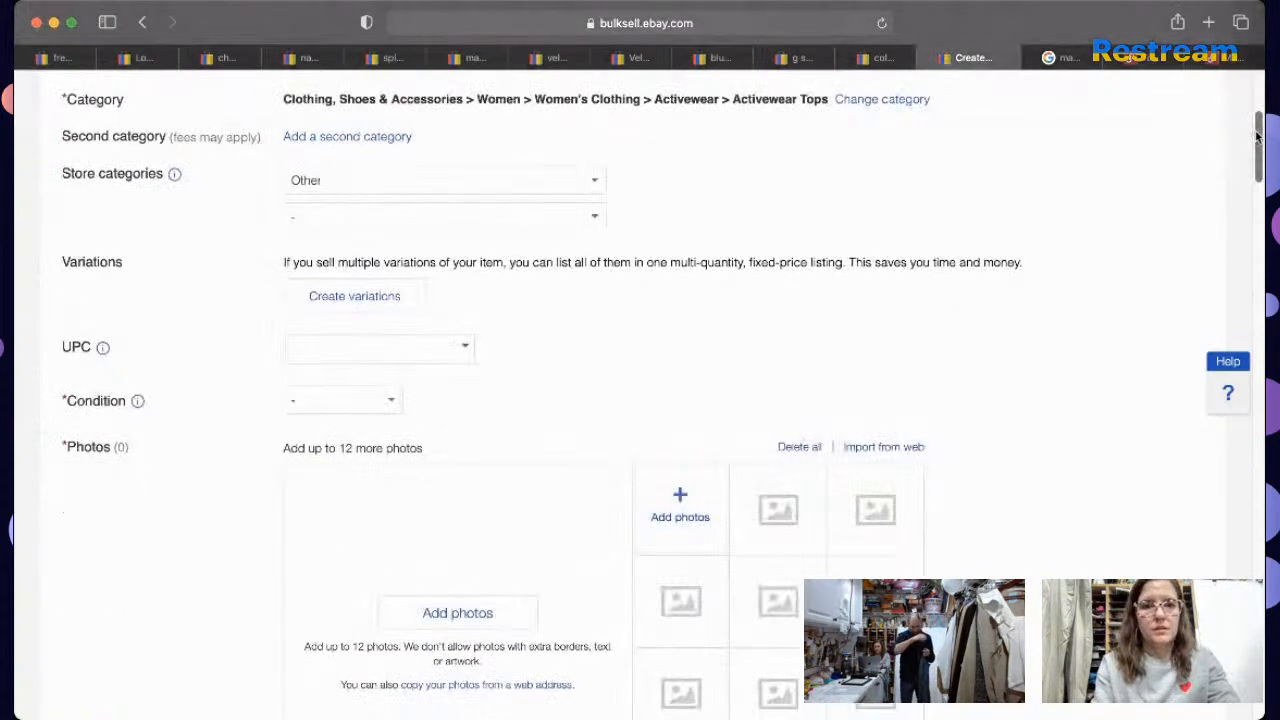
left_click(382, 398)
key("p")
left_click(374, 465)
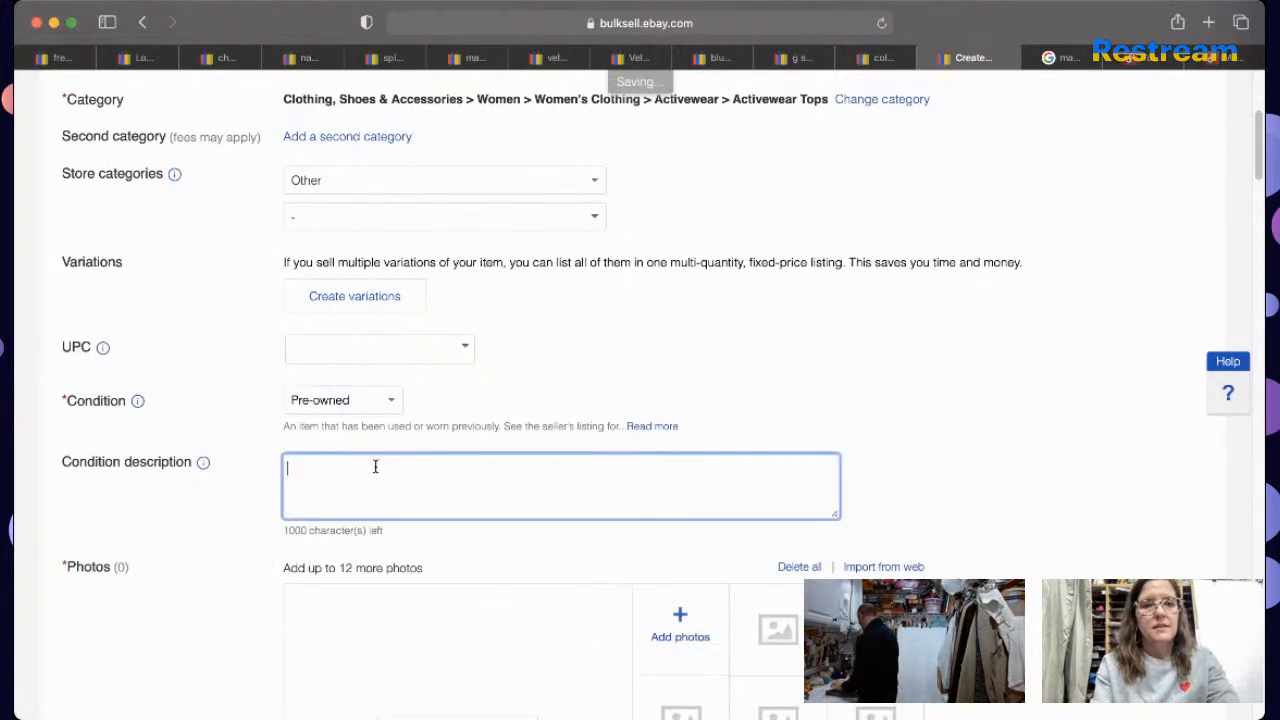
type("Excellent Pre-Owned Condition.")
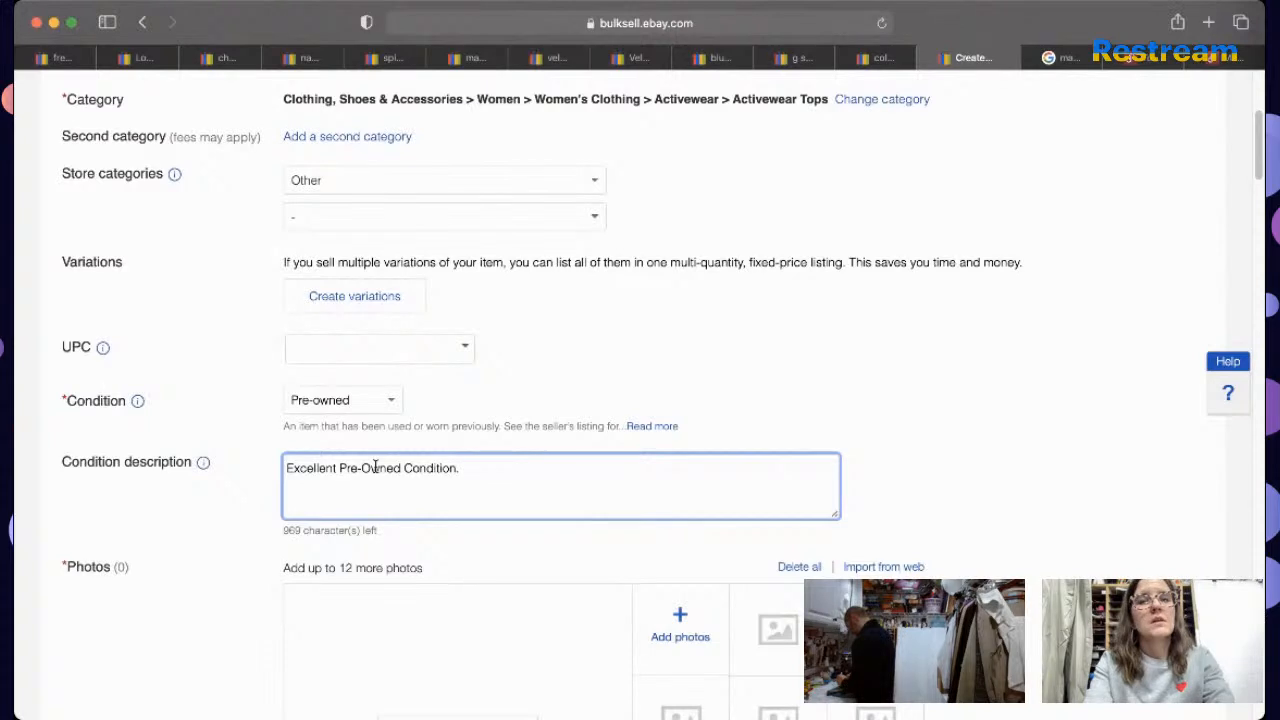
type("mPlease See Detailed Measurements in the Photos.")
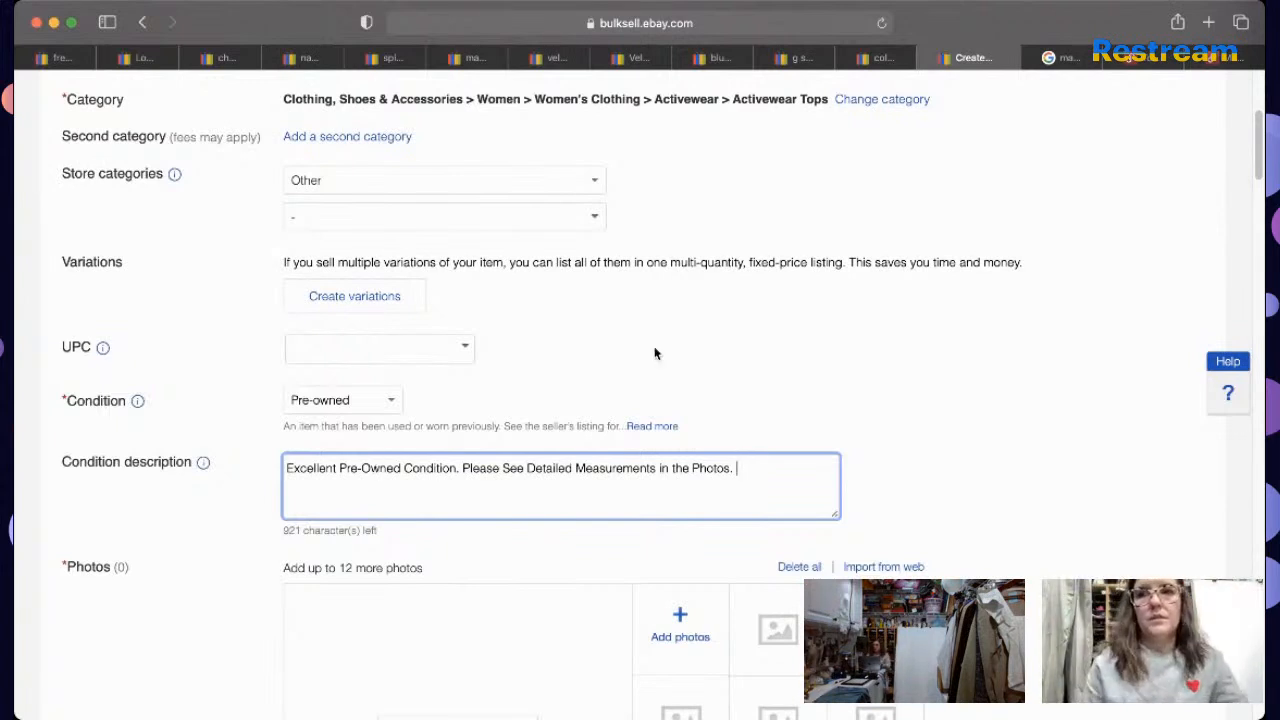
Step: Apply the suggested item specifics of size XS and style Pullover
left_click_drag(1258, 121, 1258, 184)
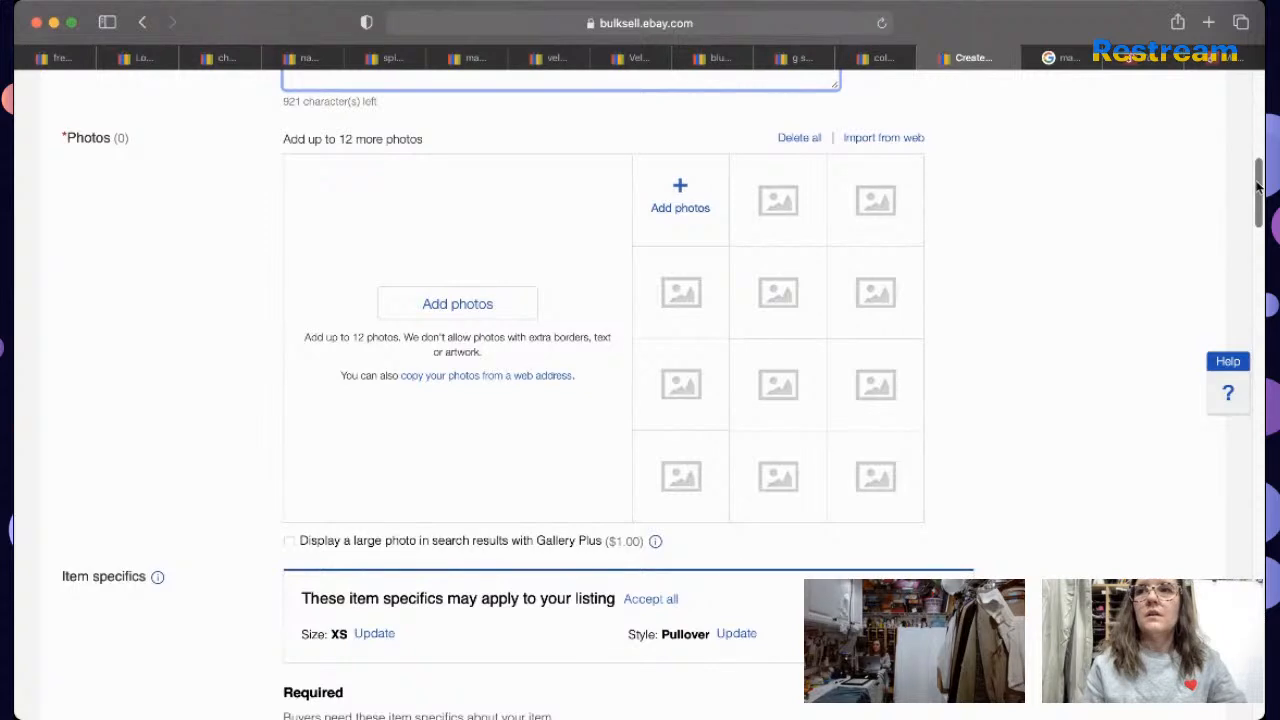
left_click_drag(1258, 184, 1258, 195)
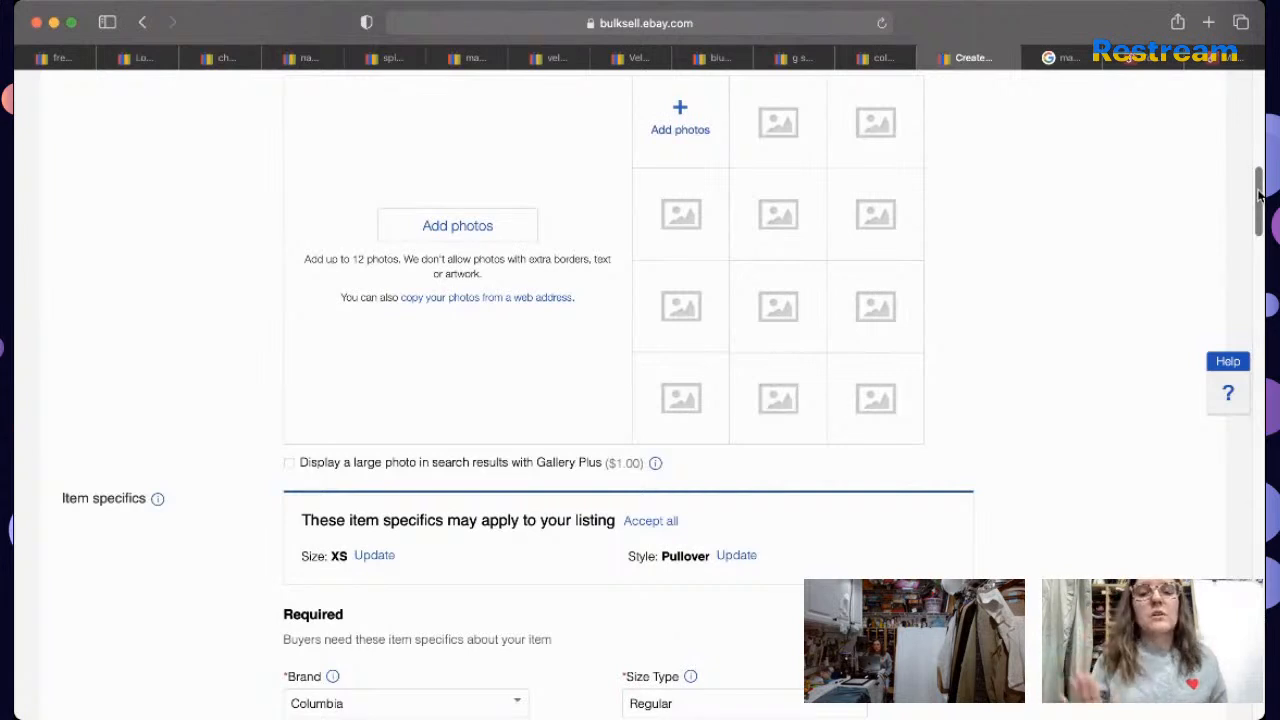
left_click(376, 556)
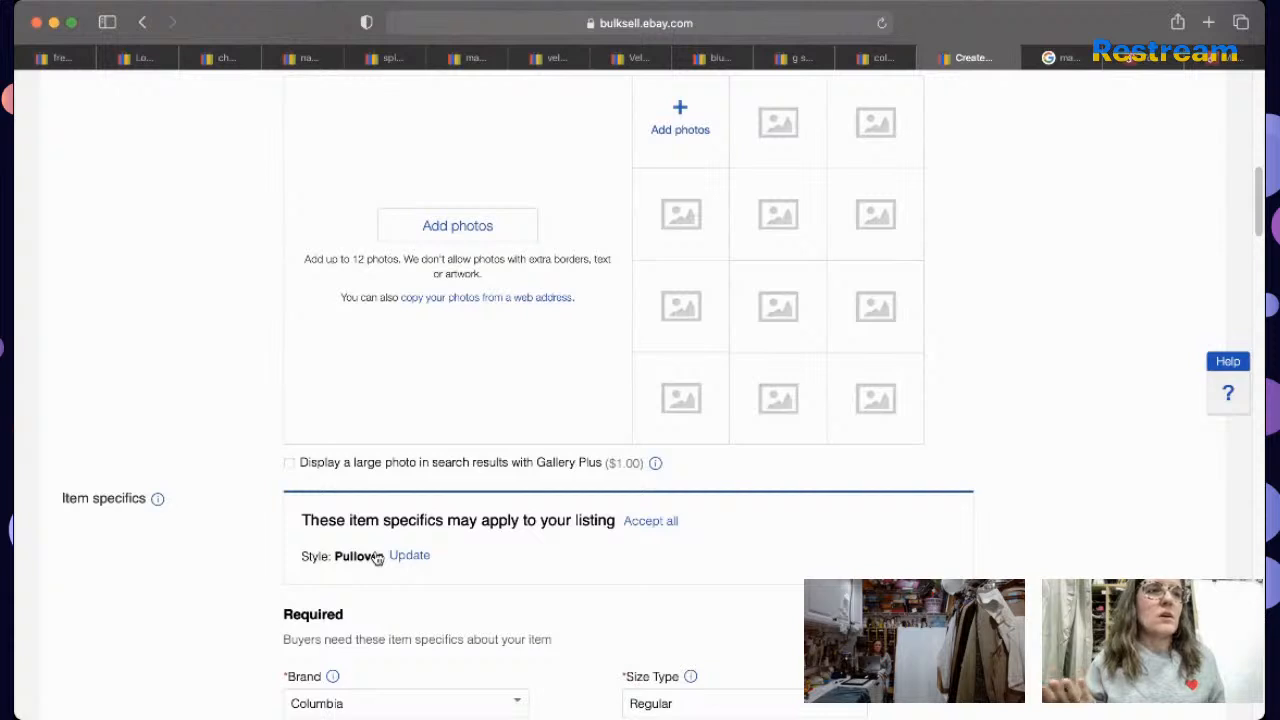
left_click(428, 557)
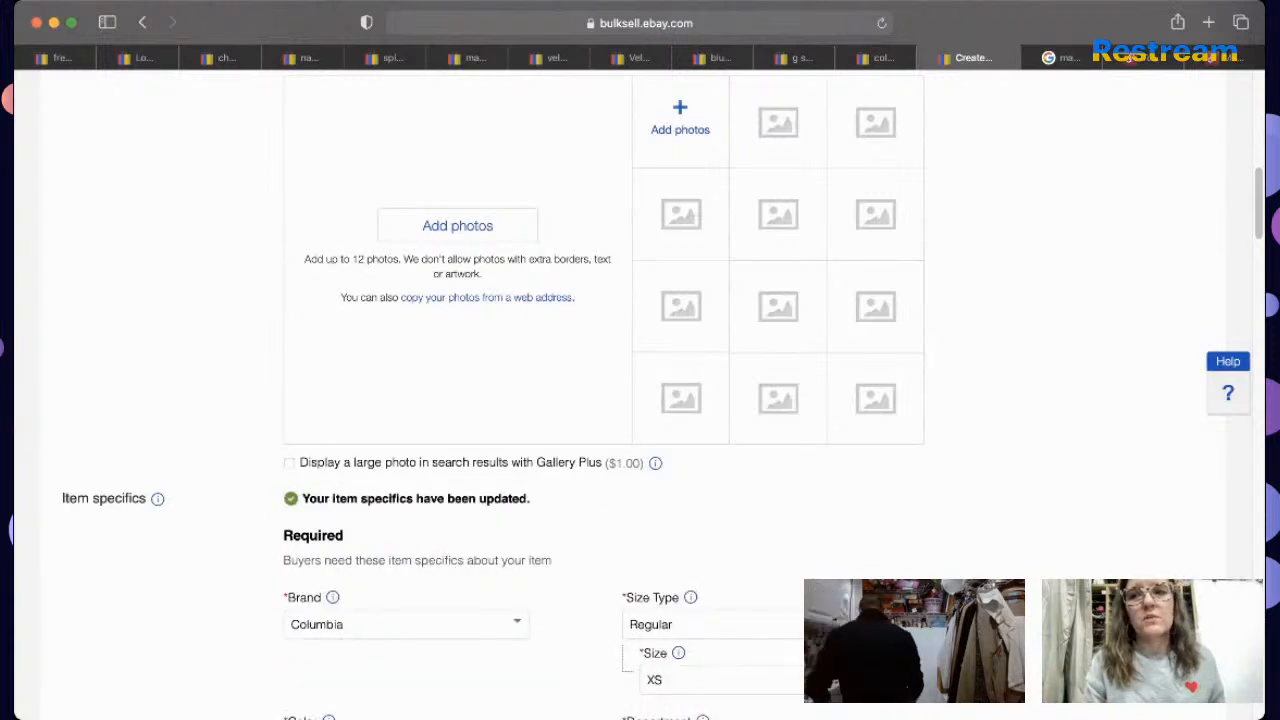
scroll(1258, 240, "down", 1)
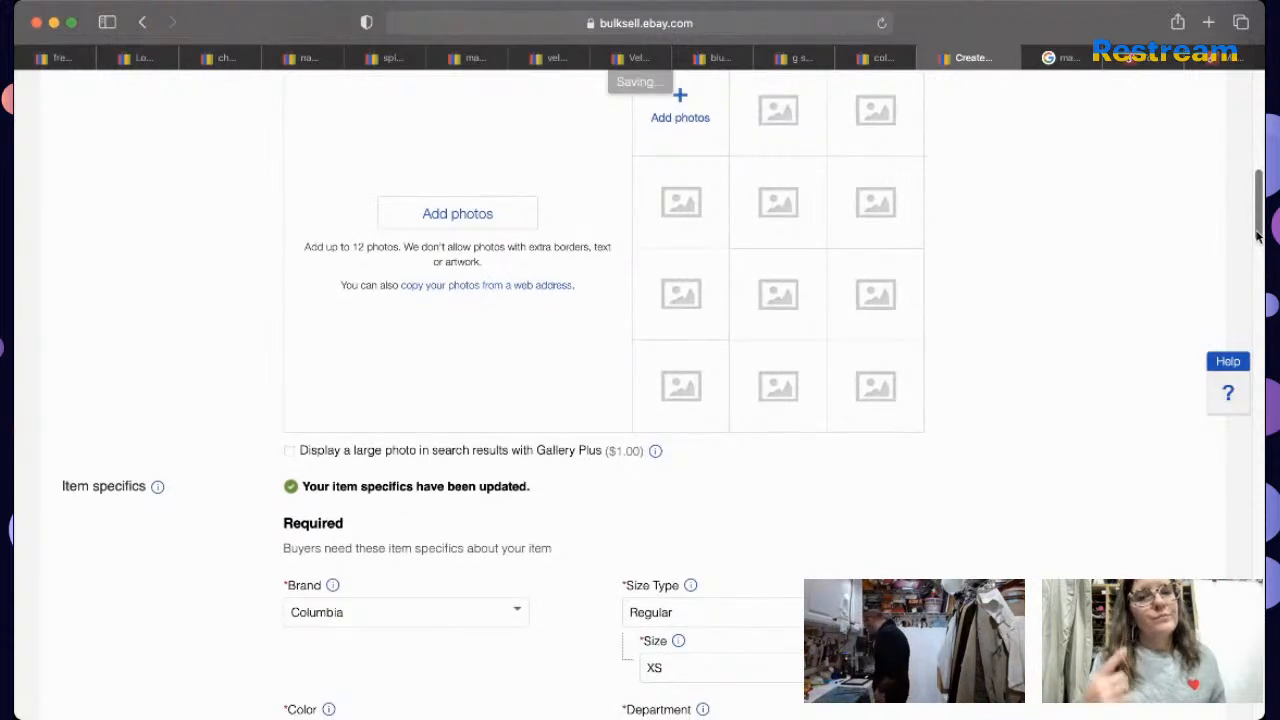
Step: Copy the full listing title into the item description as its first line
left_click_drag(1258, 236, 1258, 230)
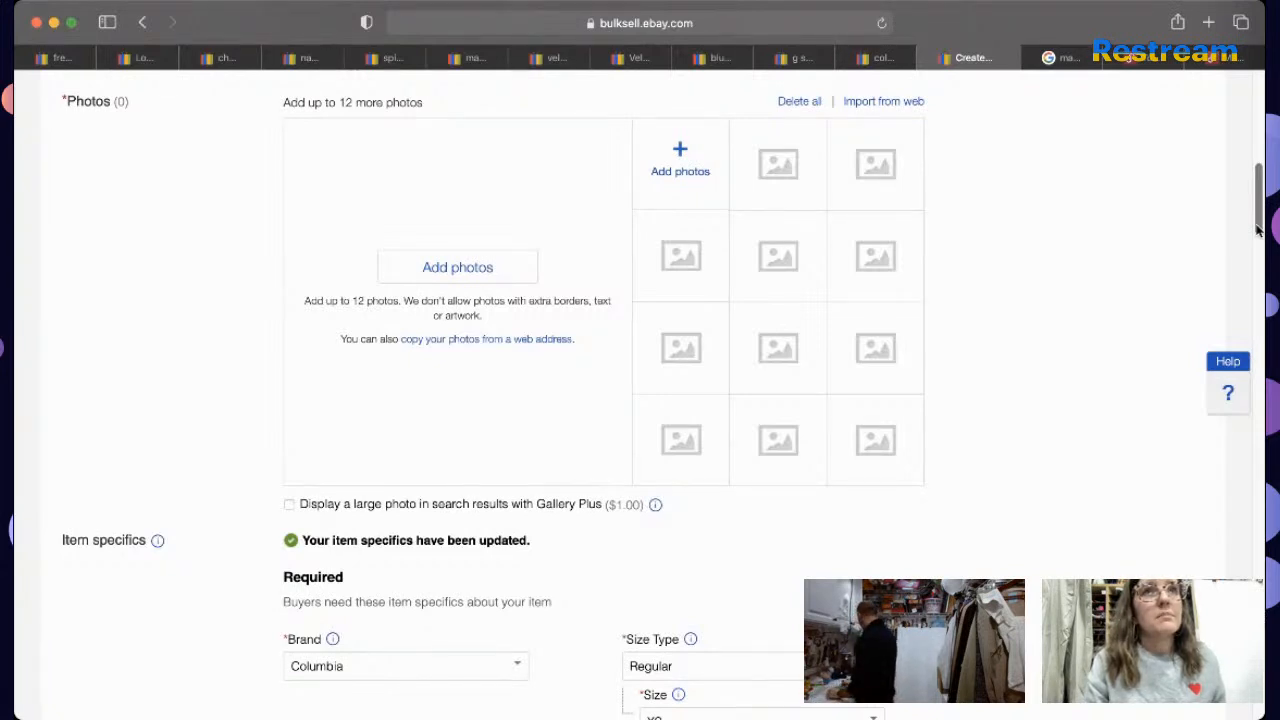
left_click_drag(1257, 230, 1257, 130)
left_click(809, 251)
key("super+a")
key("super+c")
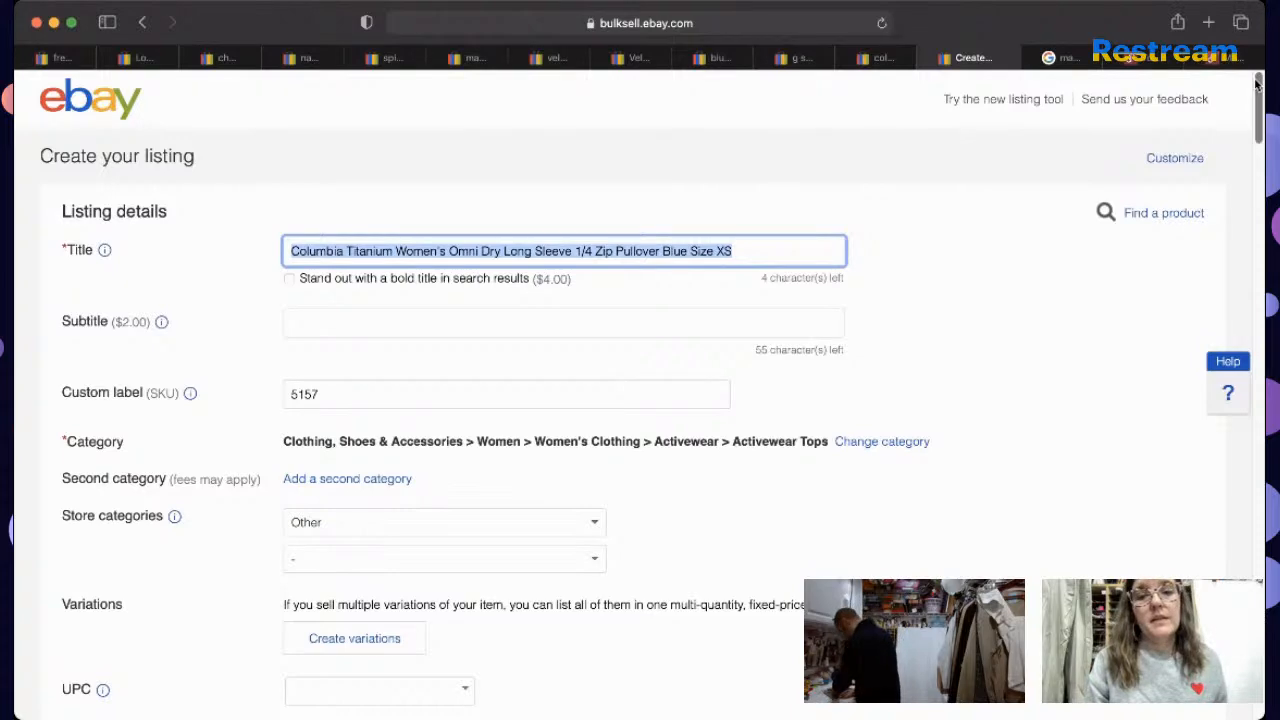
left_click_drag(1257, 88, 1203, 443)
left_click(1117, 460)
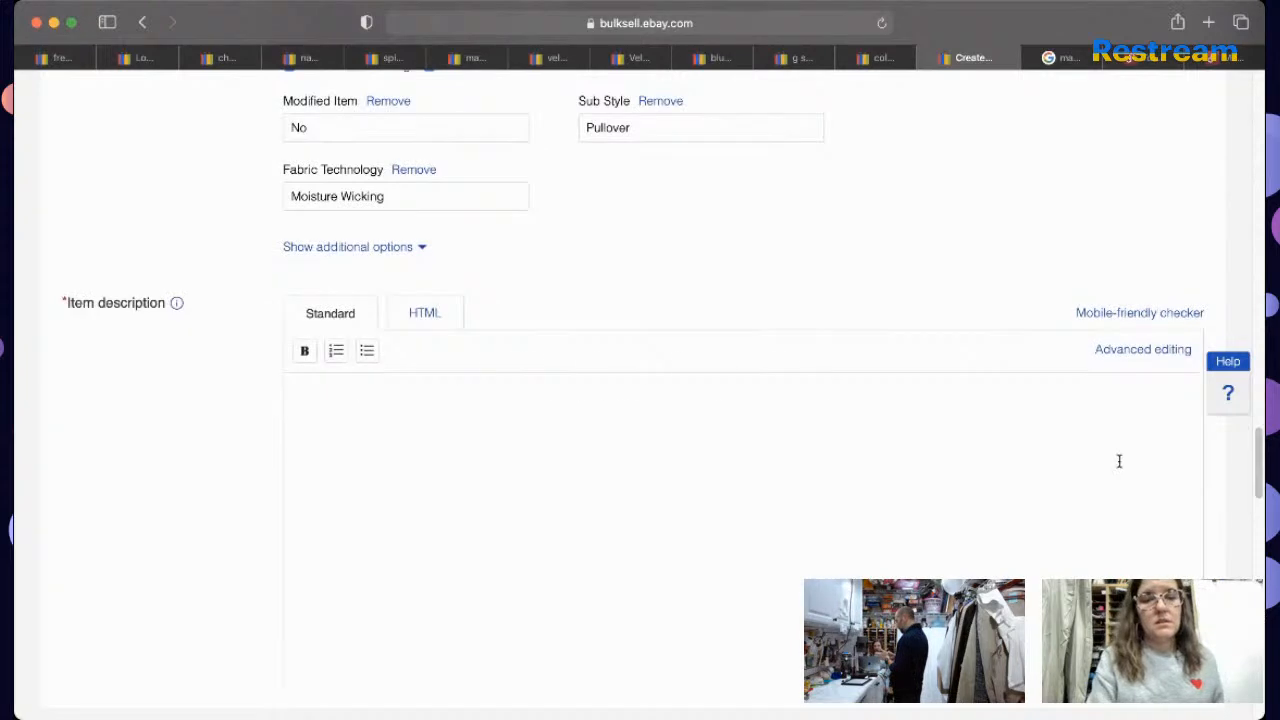
key("super+v")
Step: Add the description lines "Excellent Pre-Owned Condition" and "Please See Detailed Measurements in the Photos." below the title line
key("Return")
type("Excellent Pre-Owned Condition")
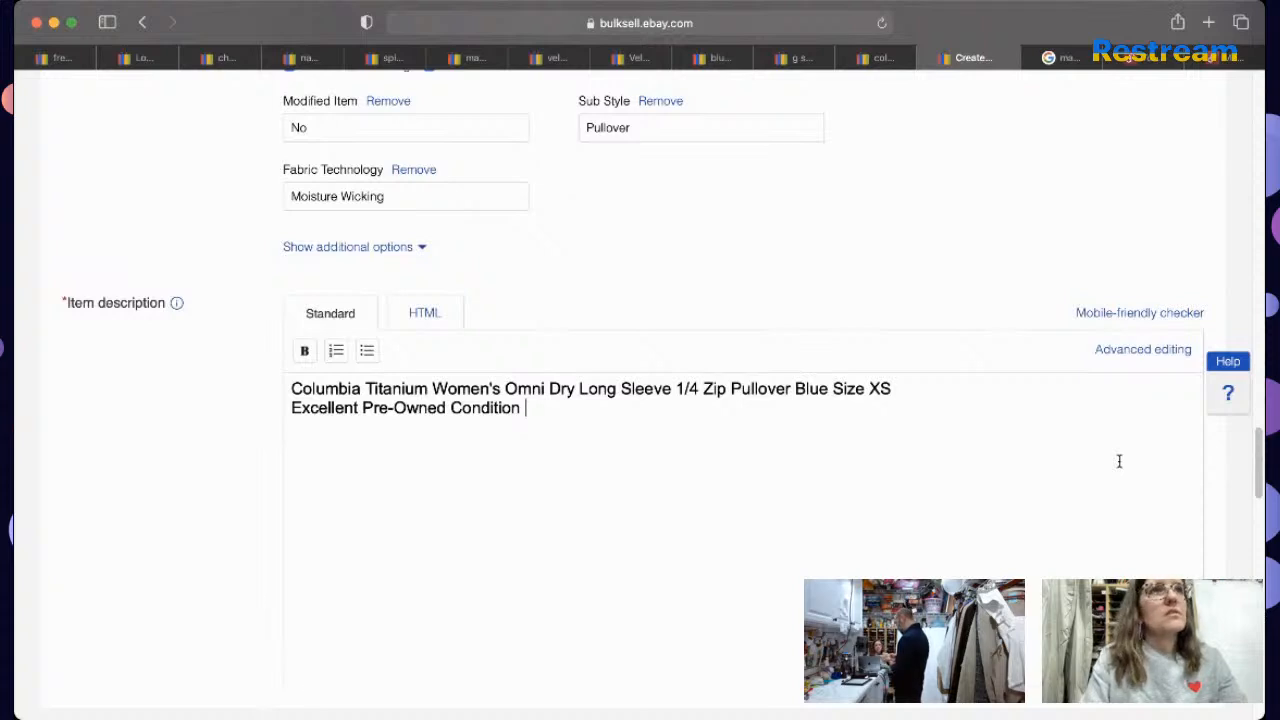
key("Return")
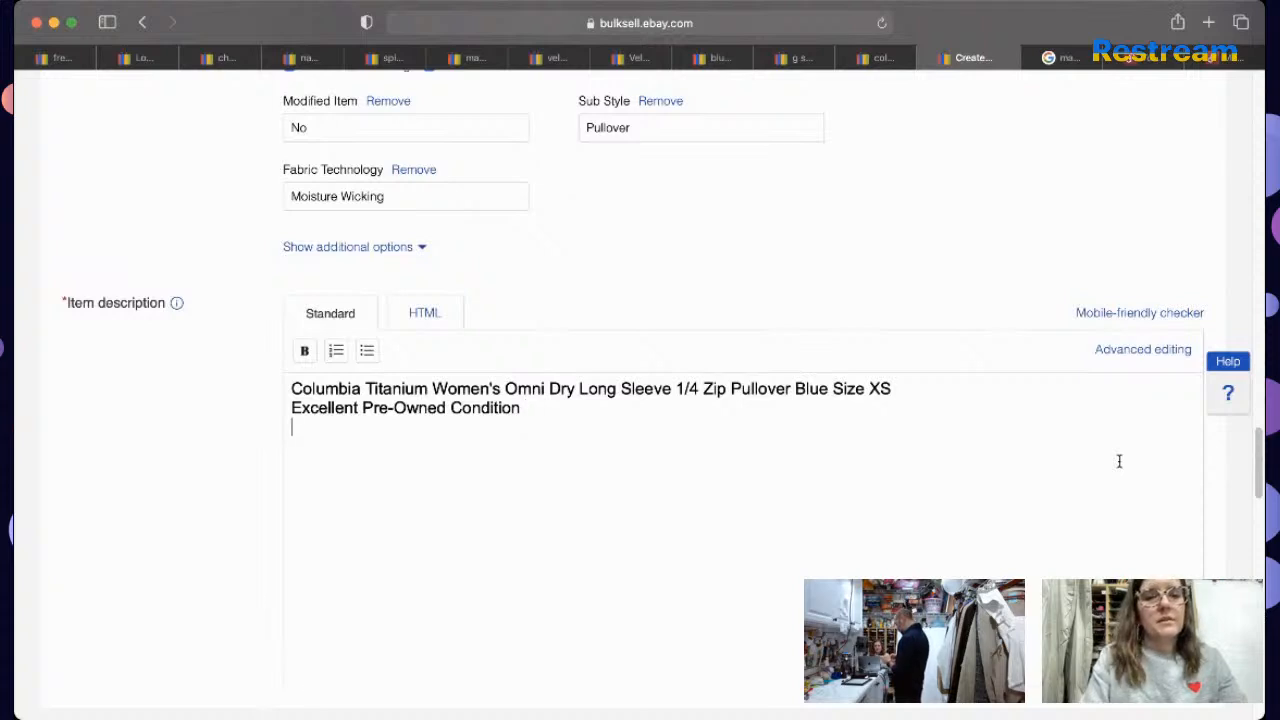
type("Please See Detailed Measurements in the Photos.")
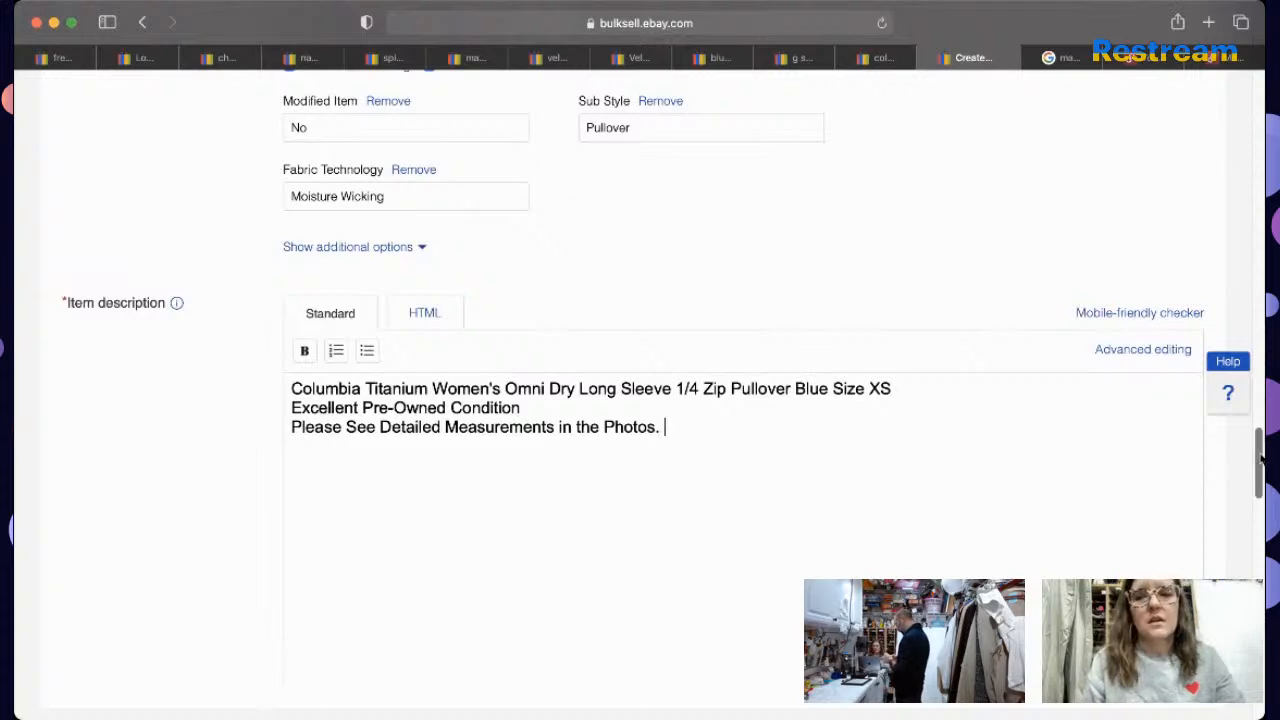
Step: Set the Buy It Now price to $29.95
left_click_drag(1259, 466, 1255, 538)
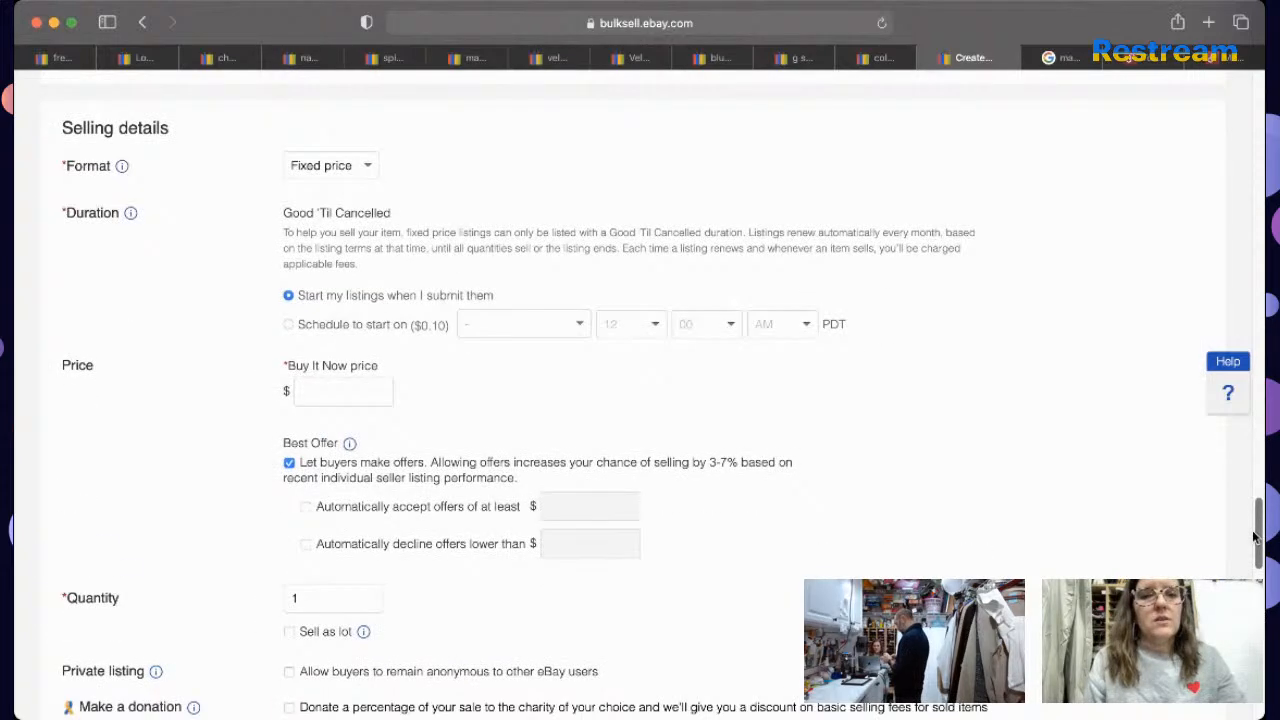
left_click(339, 401)
type("29.95")
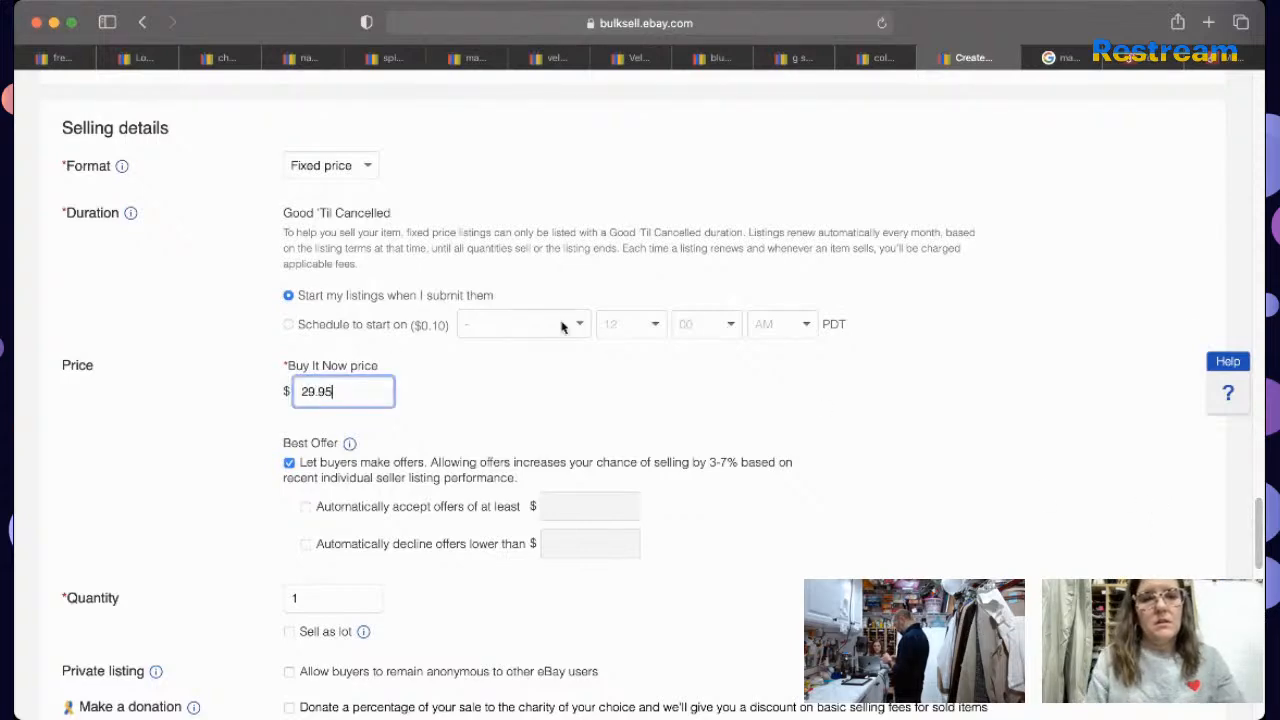
Step: Enable Promoted Listings Standard for the pullover and set the ad rate to 8.7%
left_click_drag(1260, 498, 1240, 646)
left_click(767, 362)
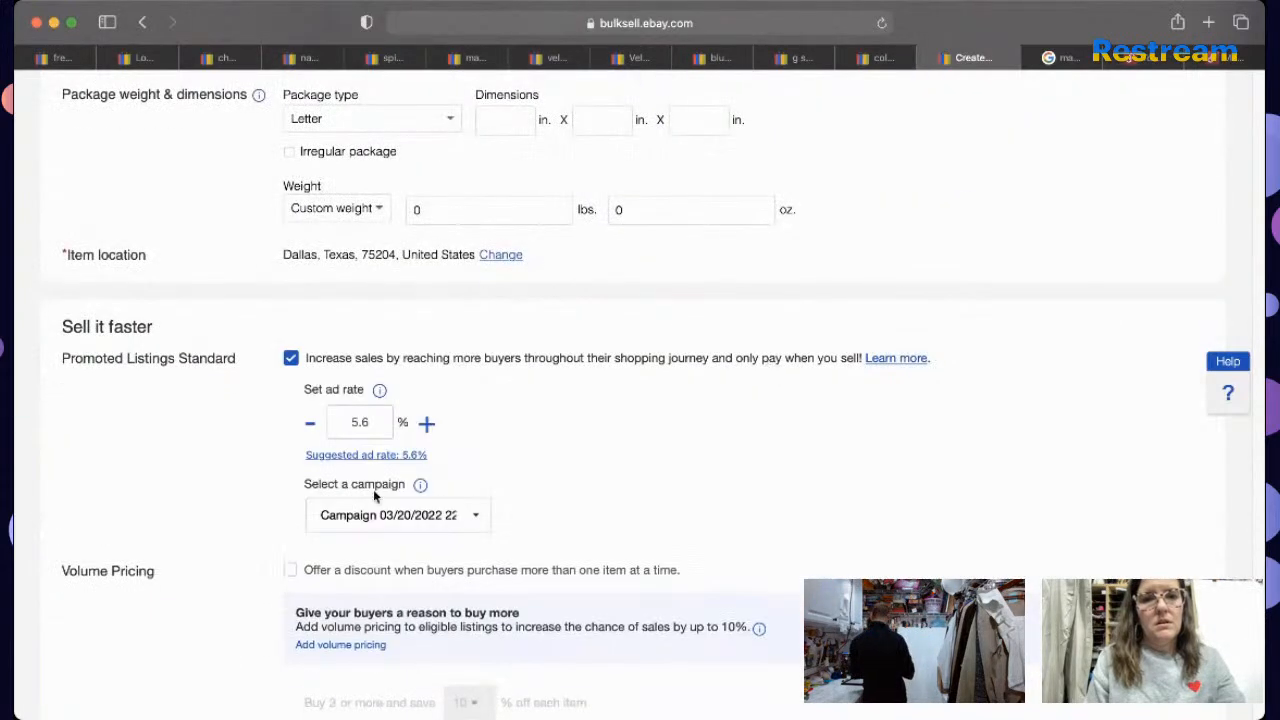
double_click(374, 430)
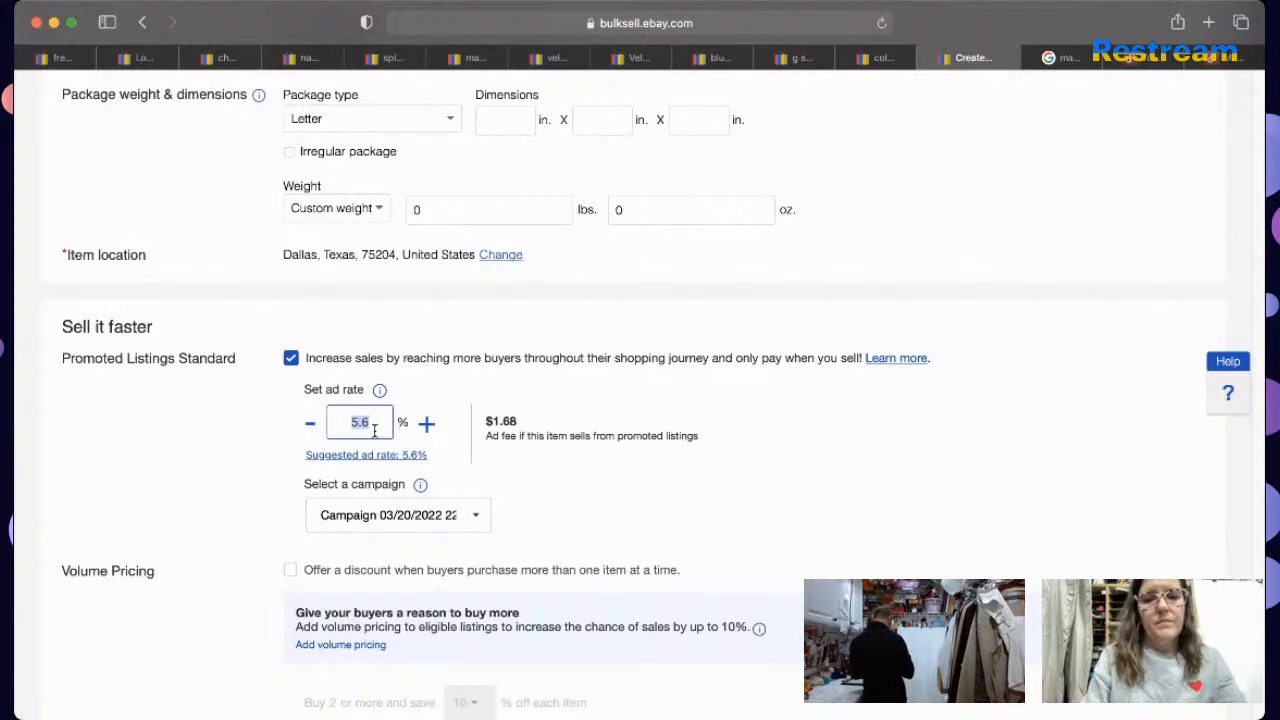
type("8.7")
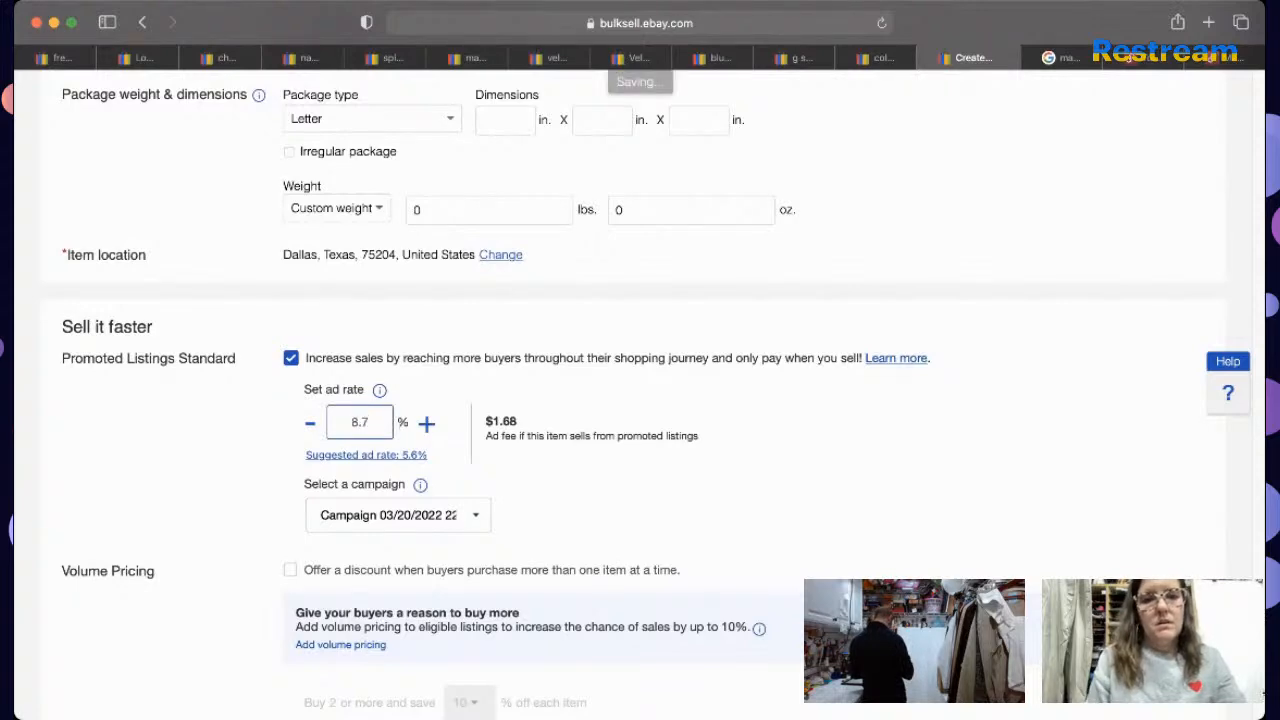
Step: Add the five pullover photos to the listing's photo section
scroll(640, 400, "down", 5)
scroll(640, 400, "up", 20)
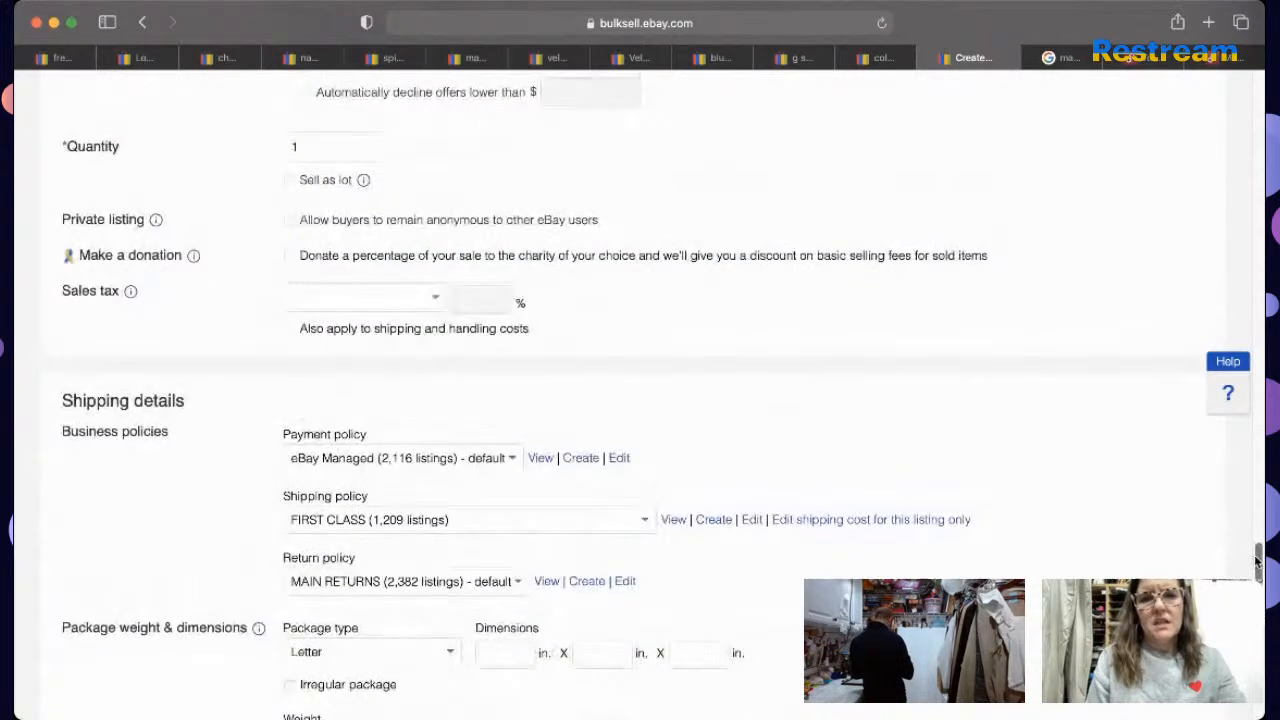
scroll(640, 400, "up", 7)
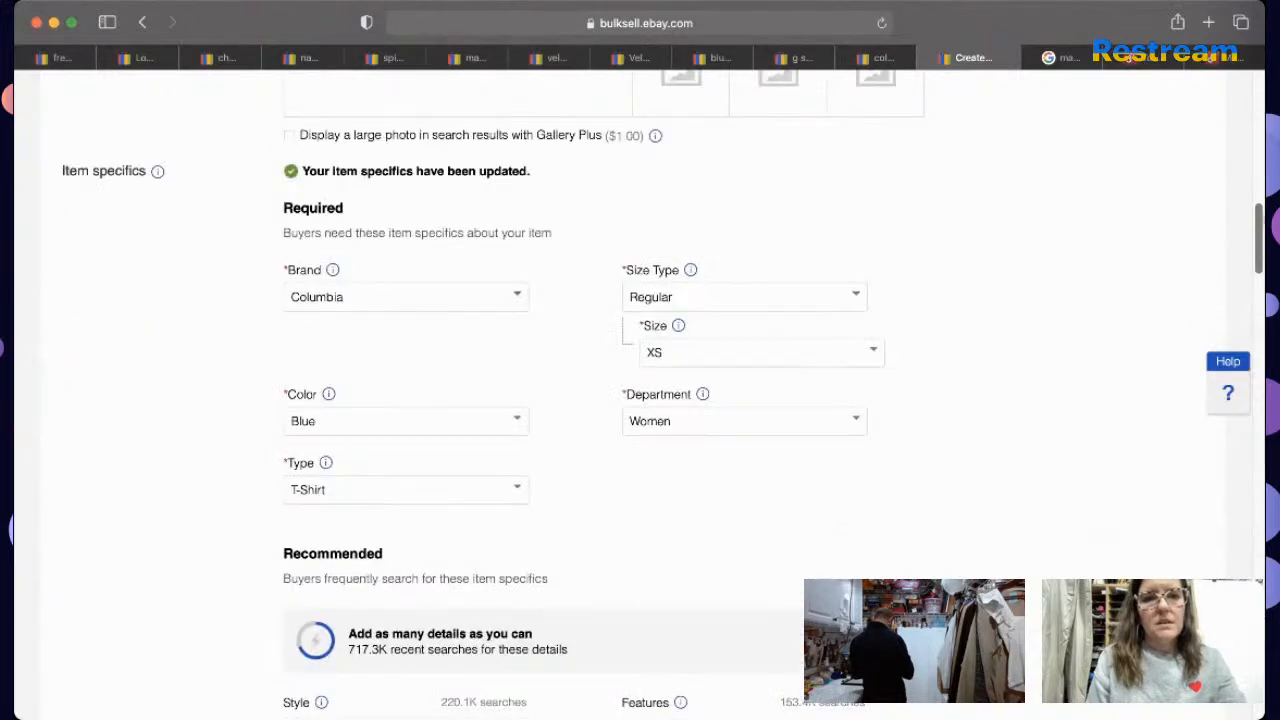
scroll(1260, 176, "up", 6)
scroll(1260, 176, "down", 2)
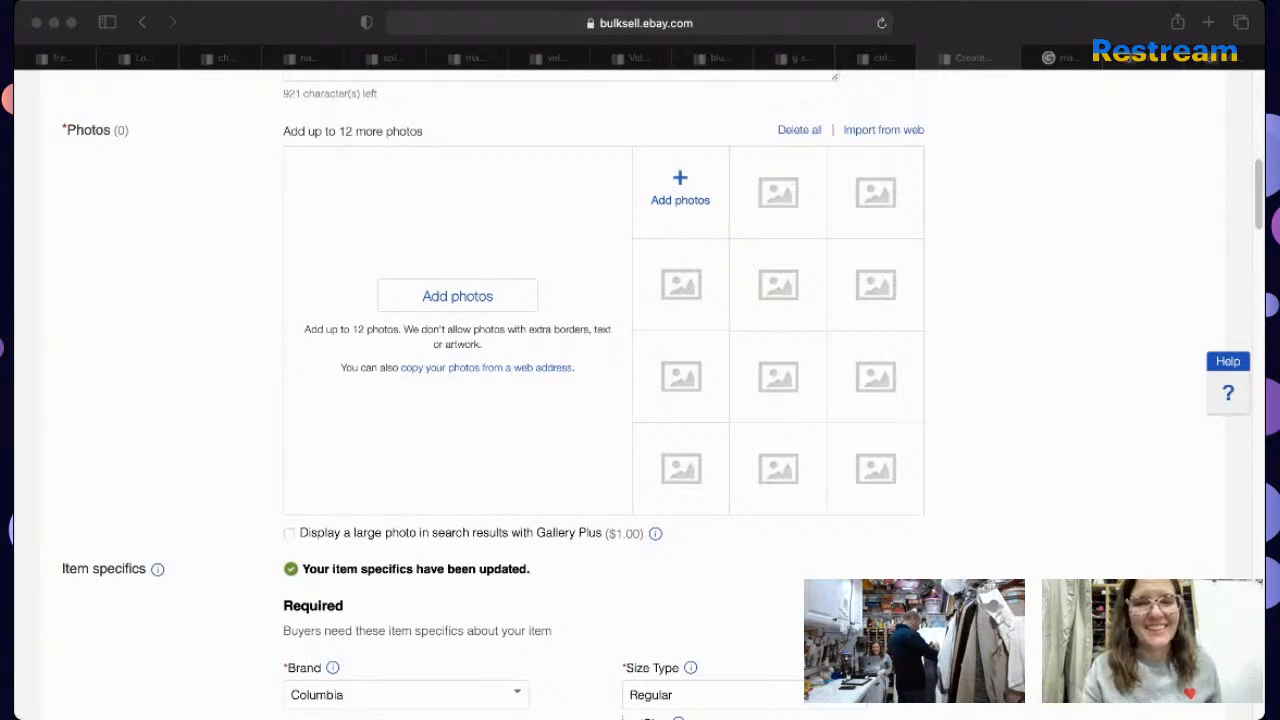
left_click_drag(664, 224, 660, 222)
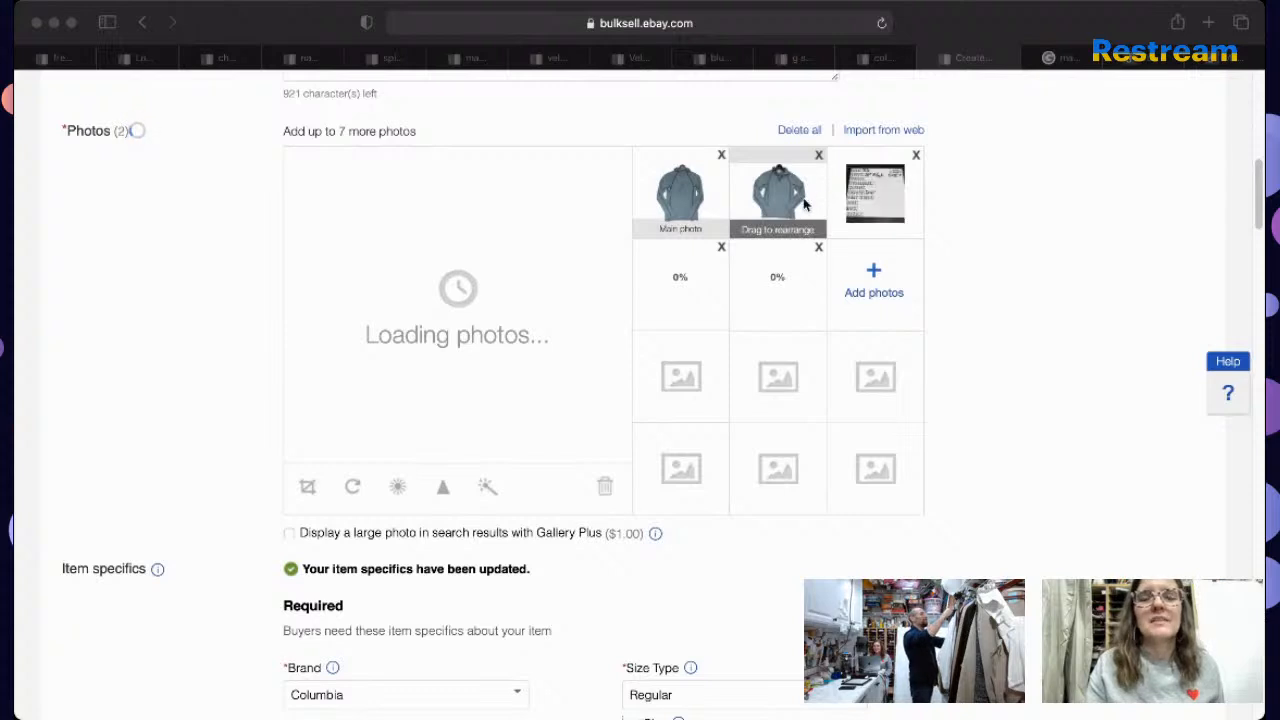
Step: Move the pullover's front view into the main photo slot and preview the back view
left_click(804, 201)
left_click(801, 201)
left_click_drag(801, 201, 695, 192)
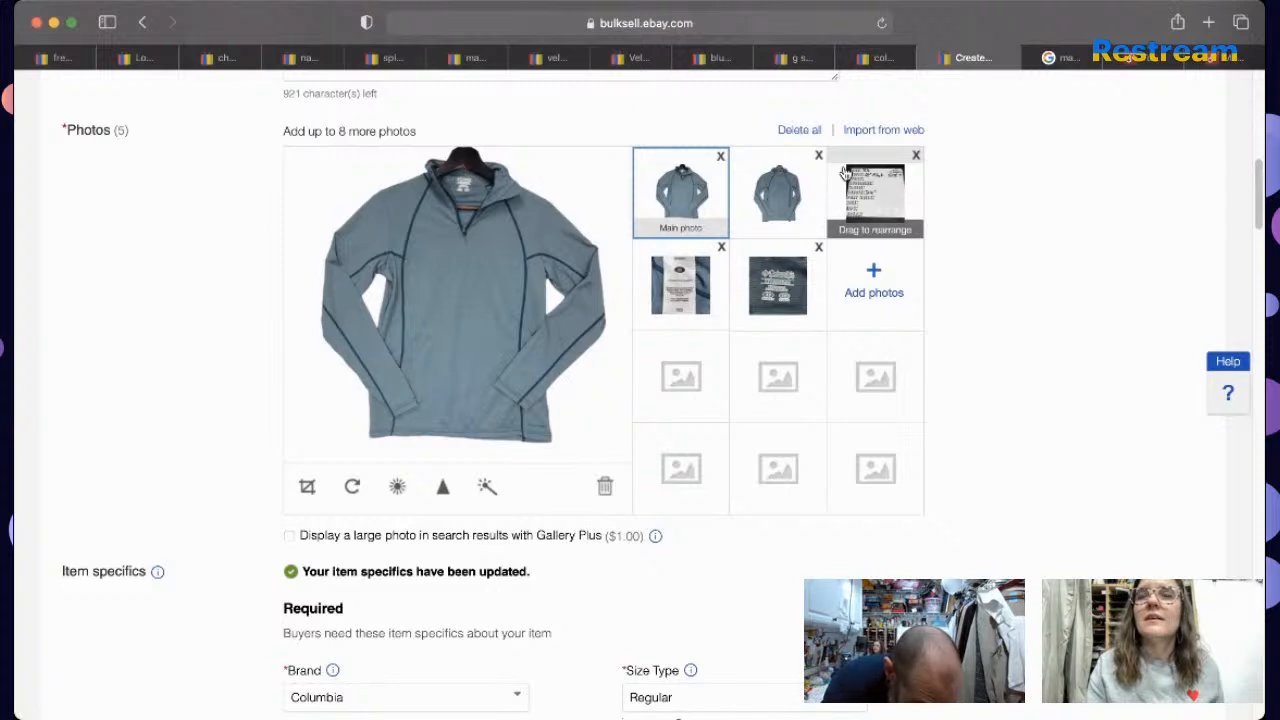
left_click(800, 207)
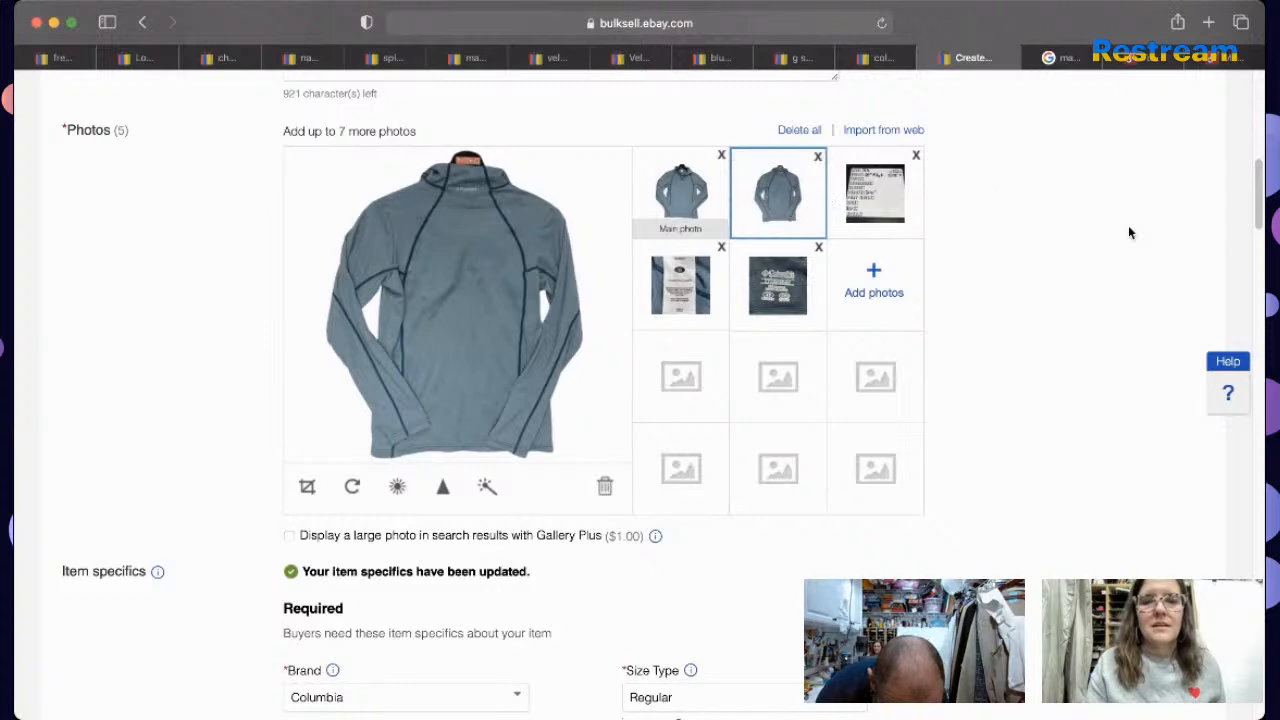
Step: Set the Vintage item specific to No
left_click_drag(1258, 203, 1197, 409)
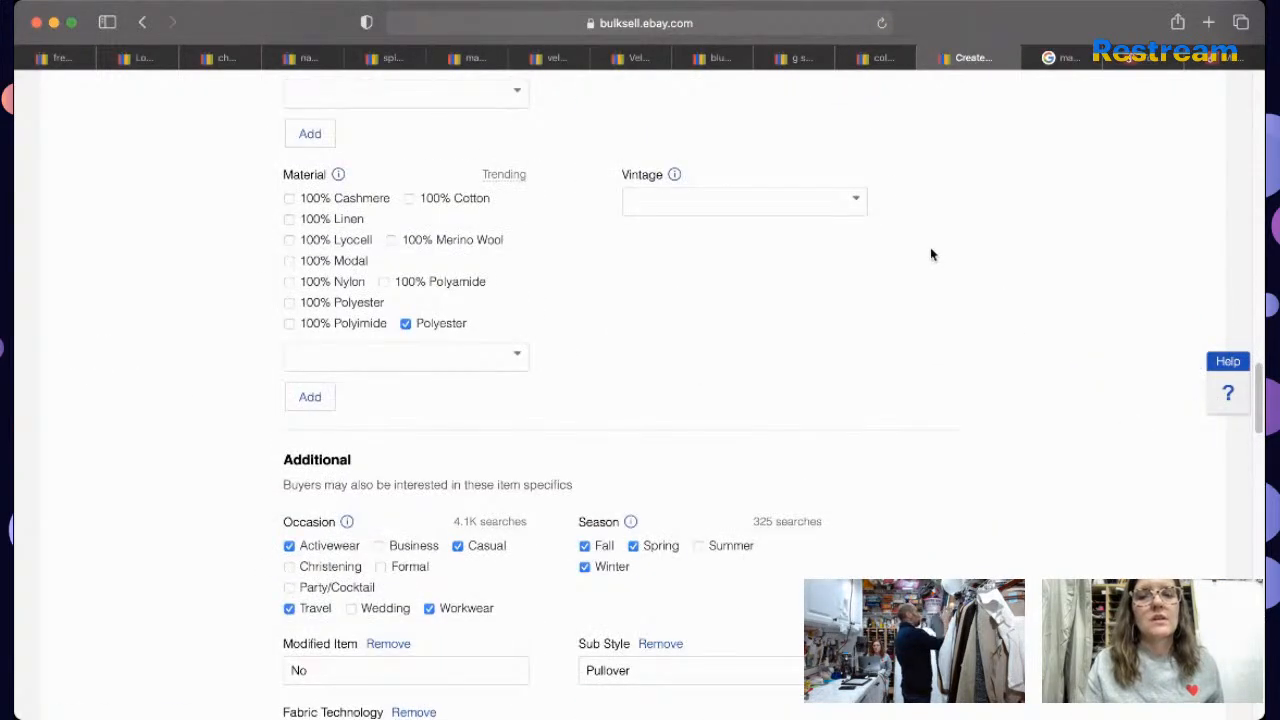
left_click(864, 203)
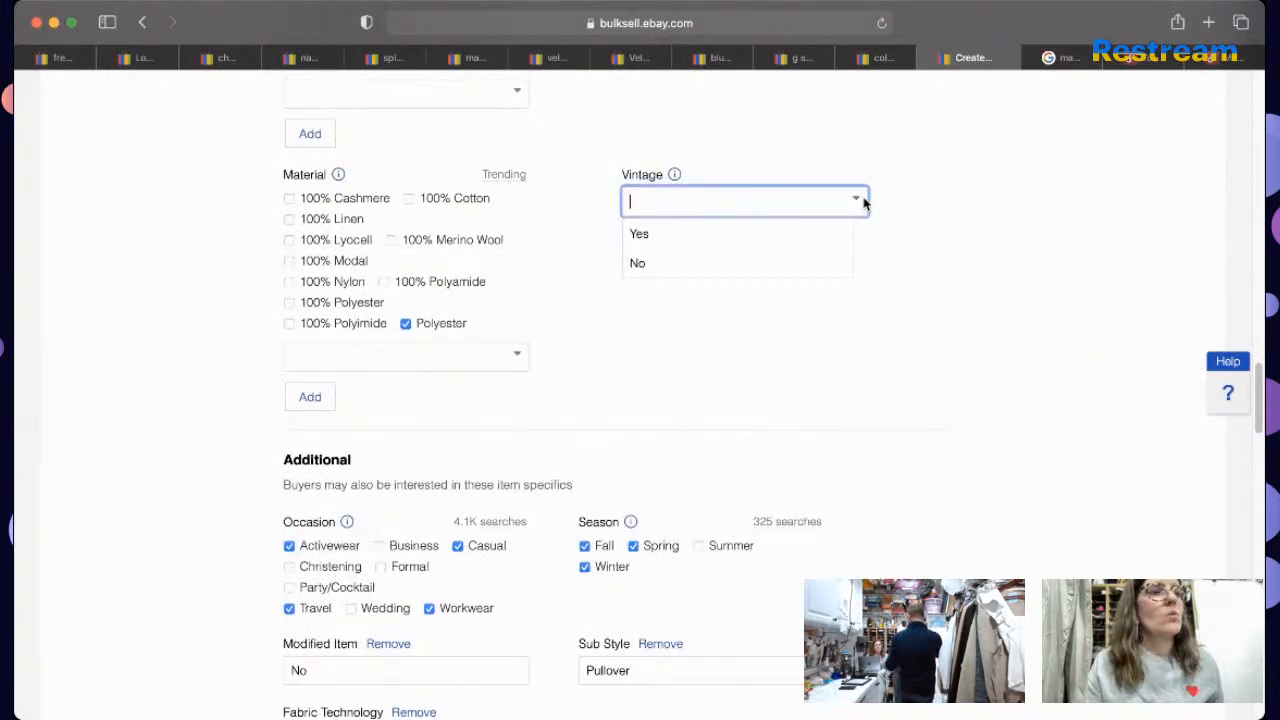
left_click(776, 268)
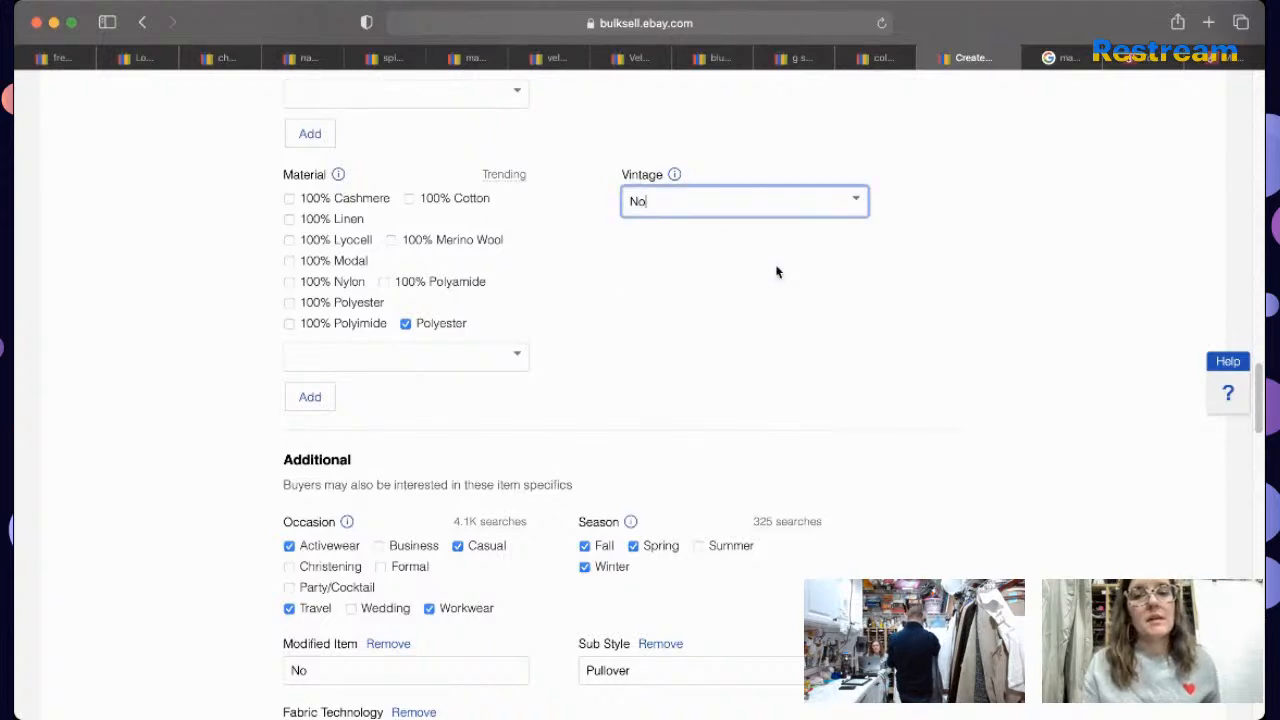
Step: Check the rest of the pullover listing, submit it for sale, and finish without creating another listing
scroll(776, 272, "down", 1)
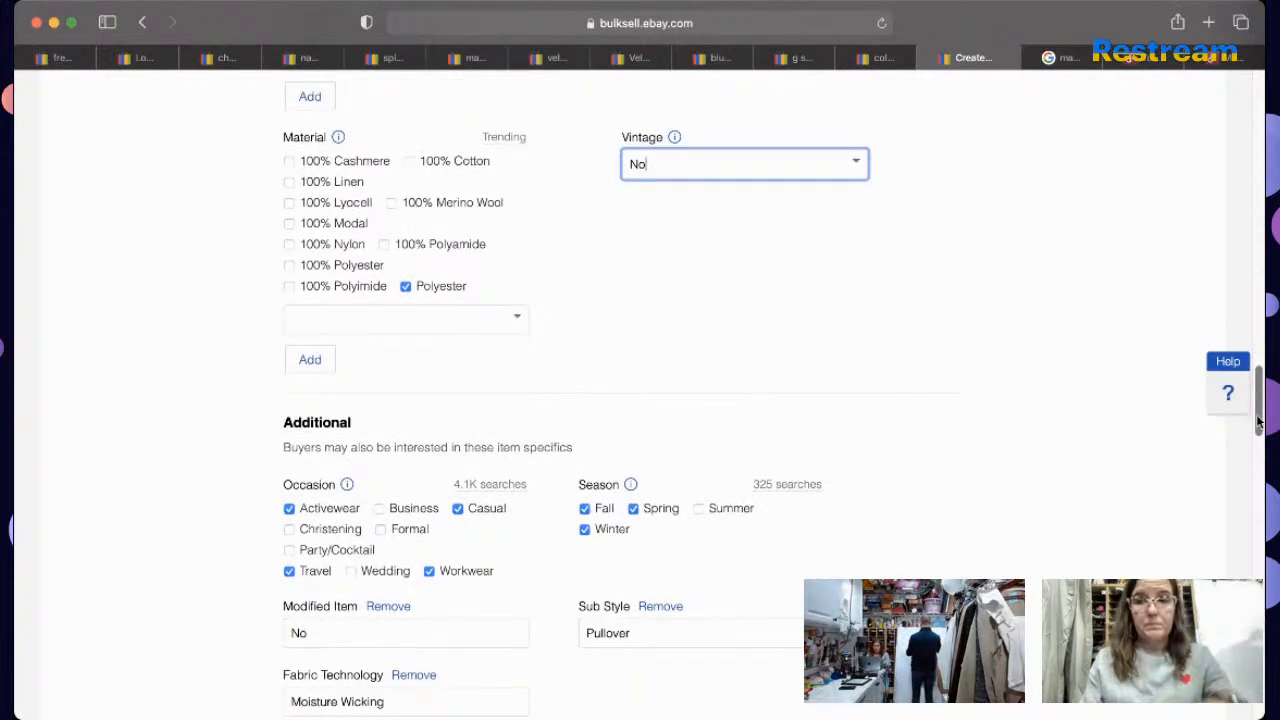
left_click_drag(1259, 425, 1240, 517)
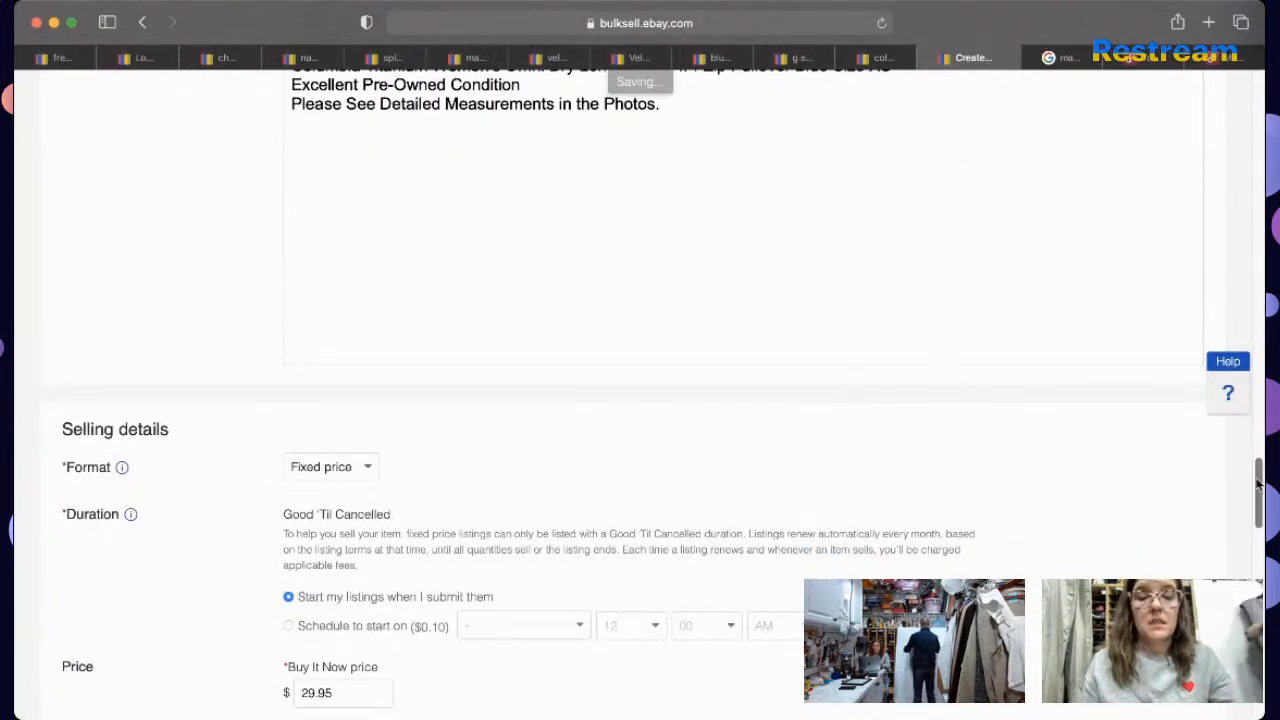
scroll(1256, 515, "down", 5)
scroll(1256, 515, "down", 10)
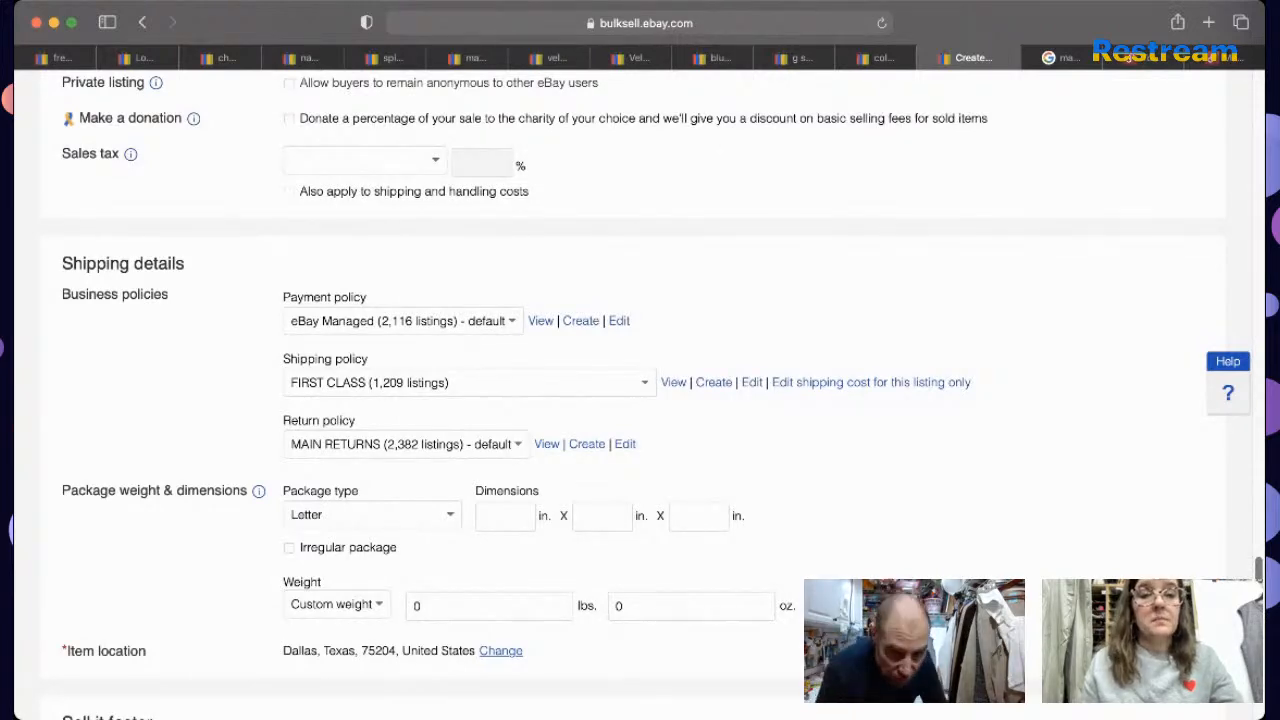
scroll(640, 400, "down", 8)
scroll(640, 400, "down", 6)
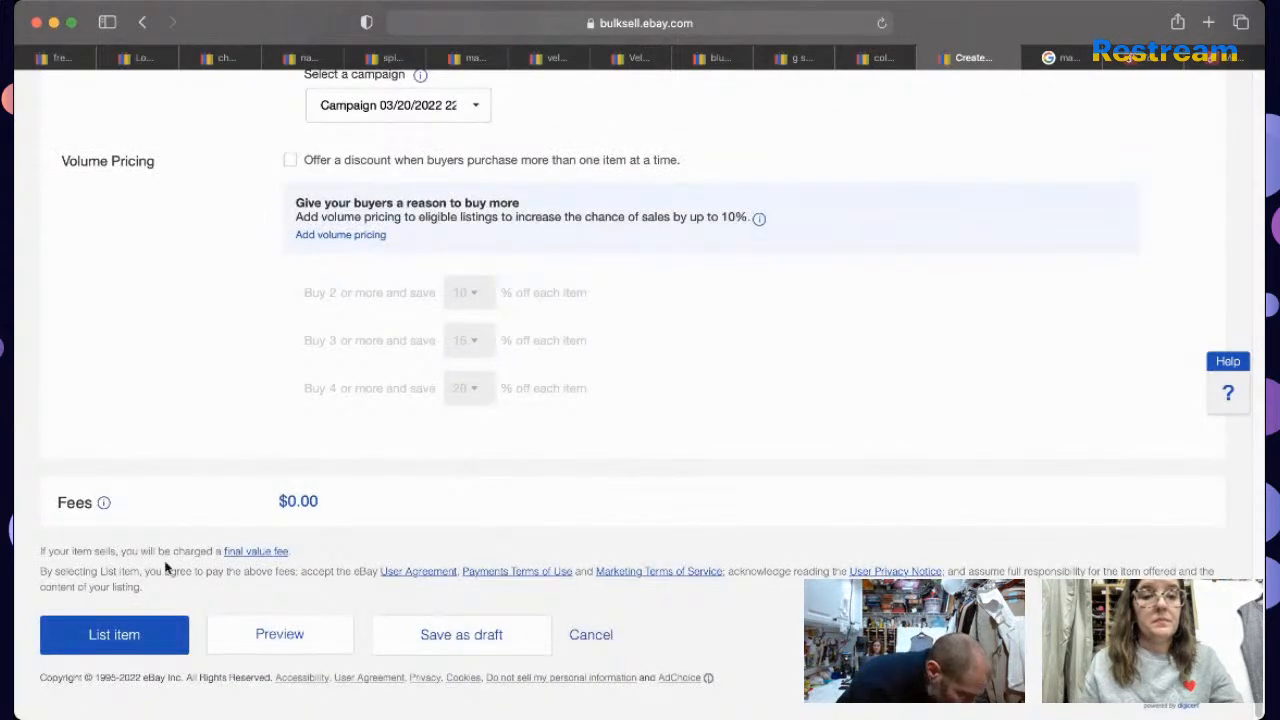
scroll(1245, 288, "up", 20)
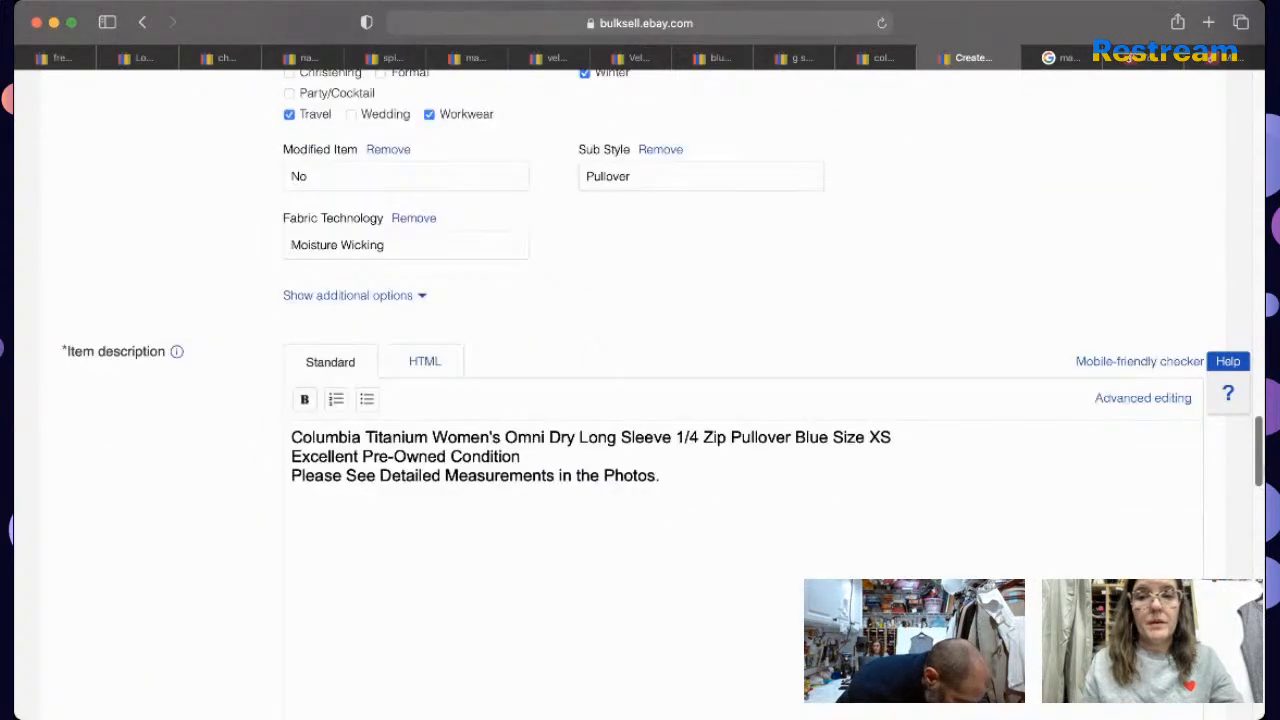
scroll(1245, 288, "down", 20)
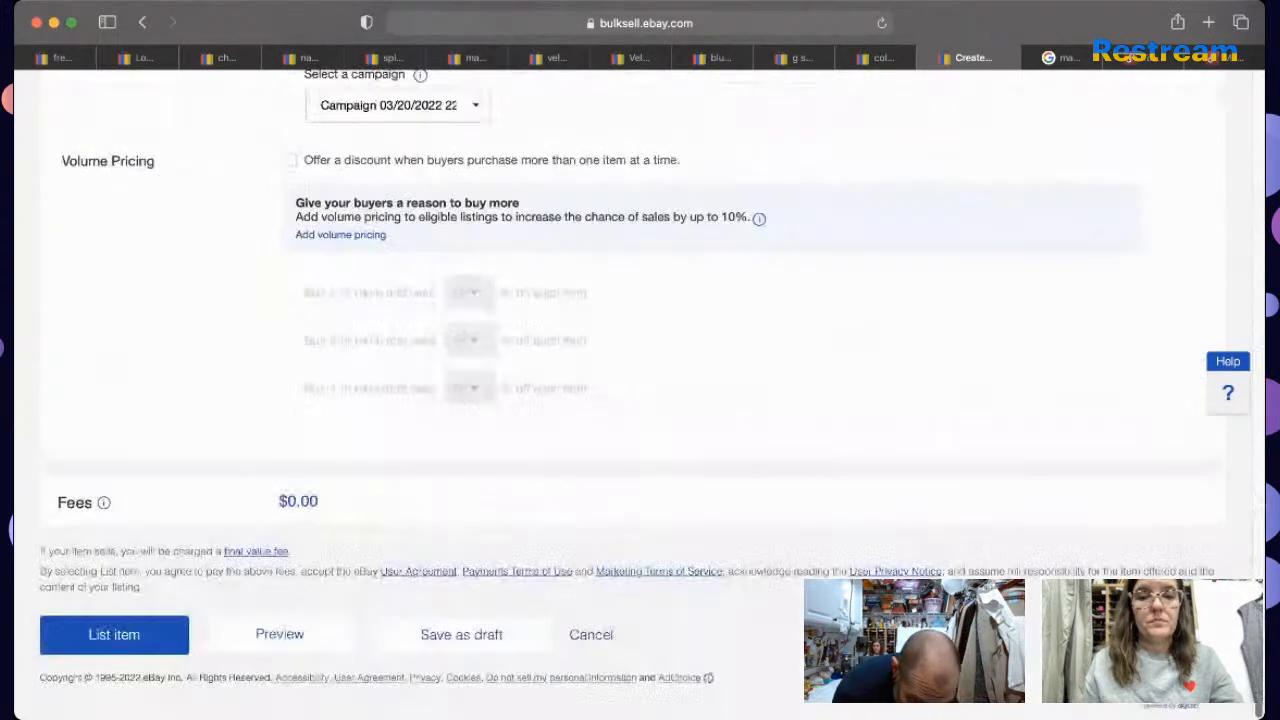
left_click(163, 634)
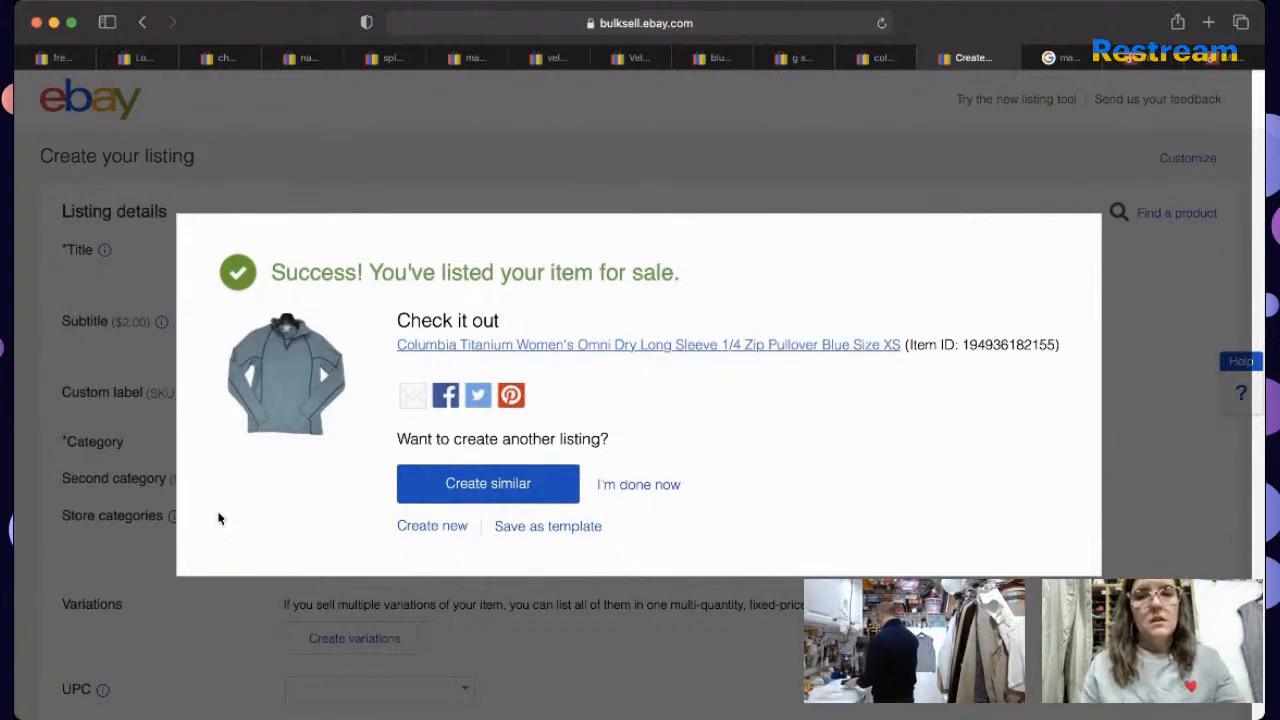
left_click(672, 486)
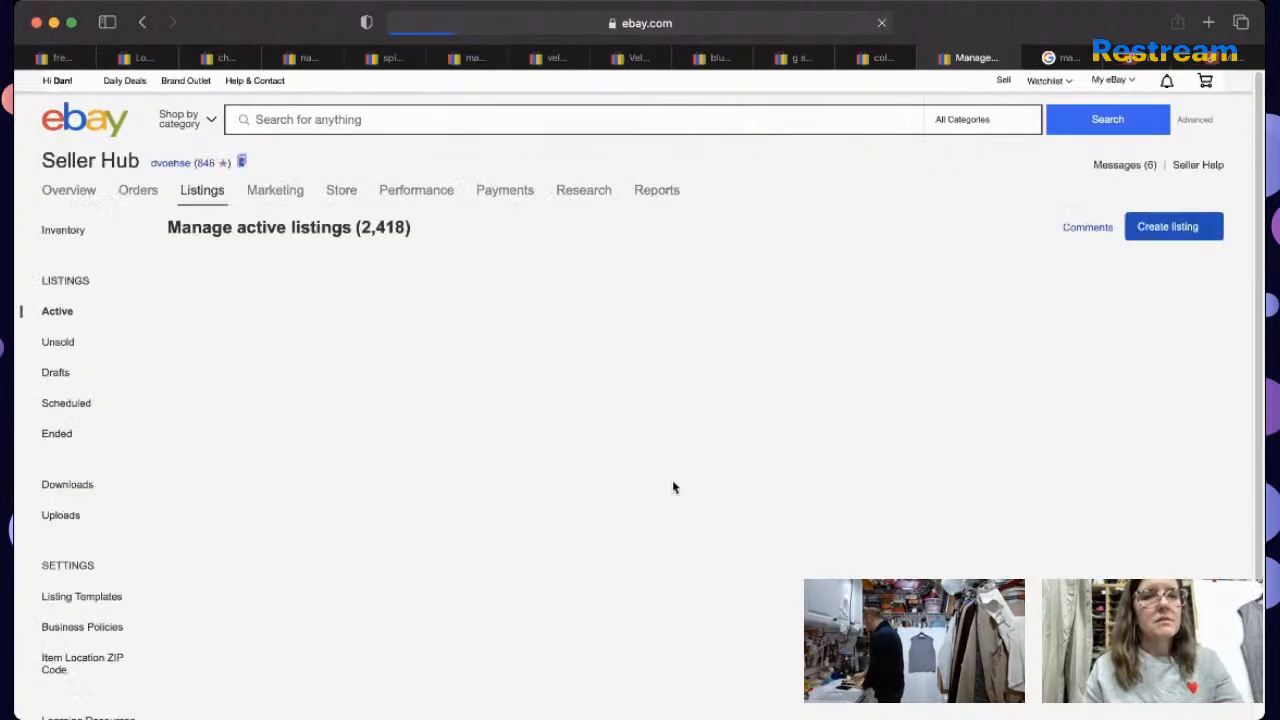
Step: Search eBay for "lululemon men's xxl sleeveless space dye shirt"
left_click(628, 114)
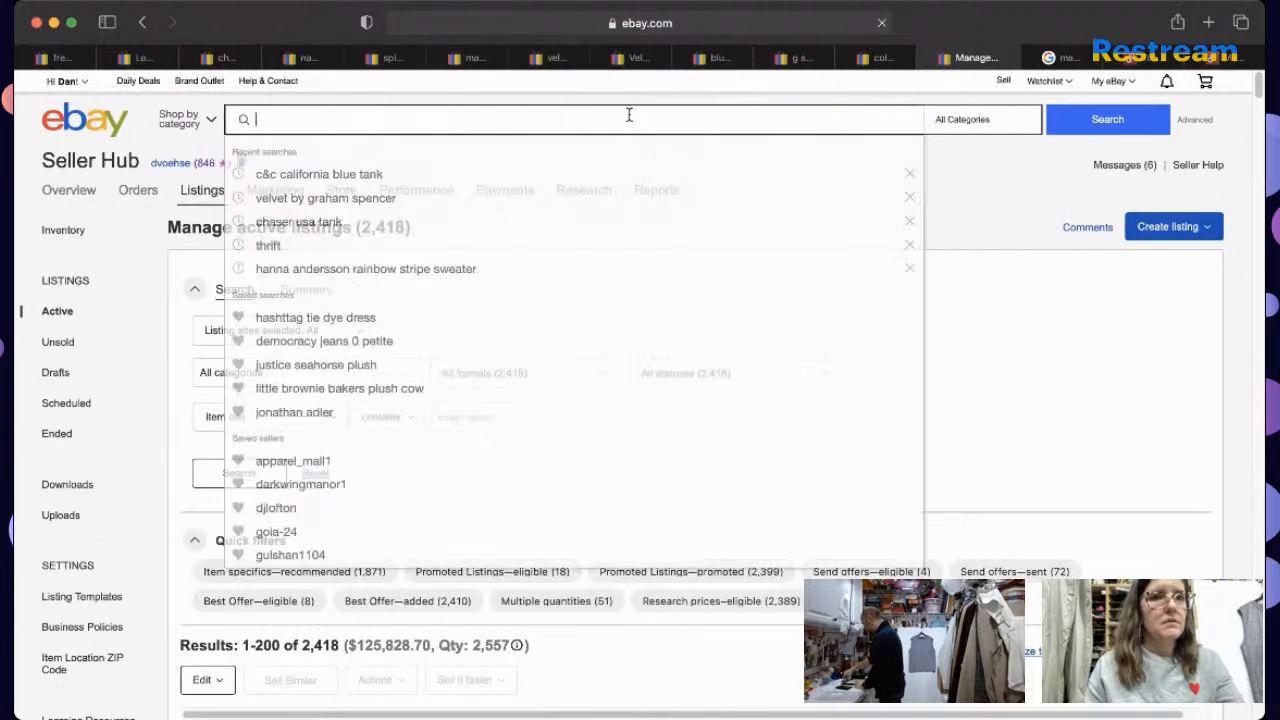
type("lululemon men's")
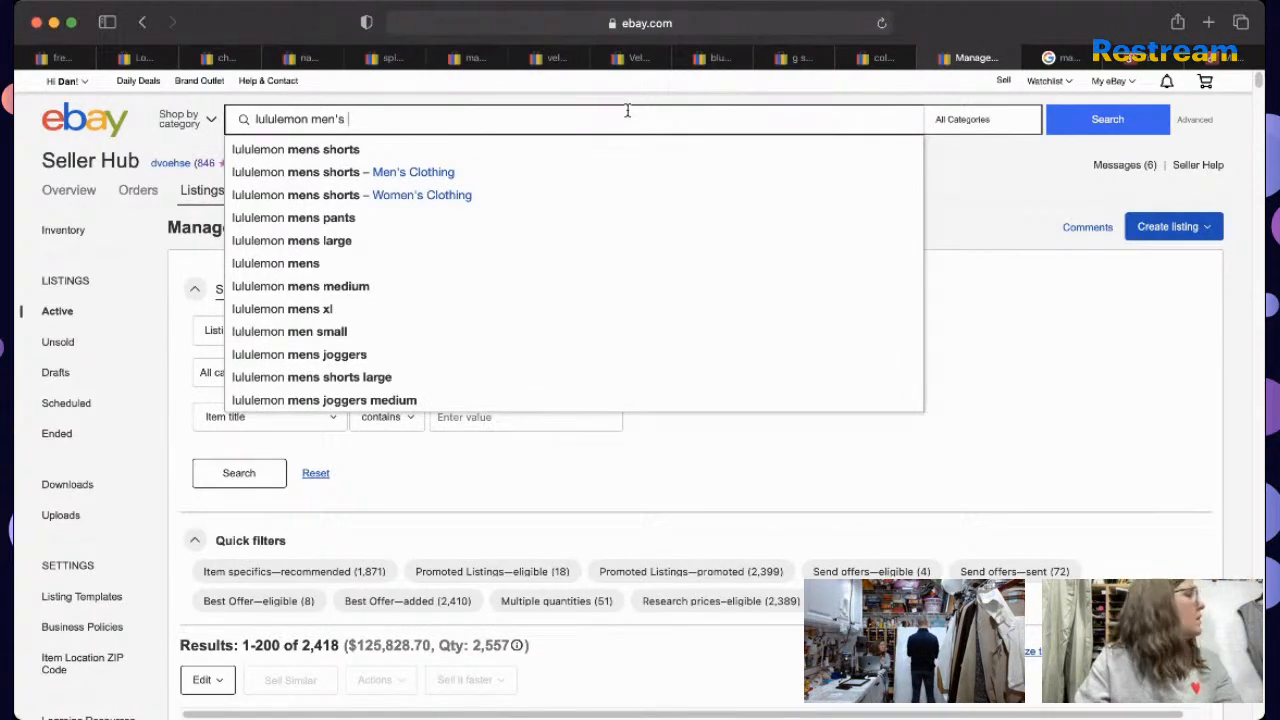
type("XXL ")
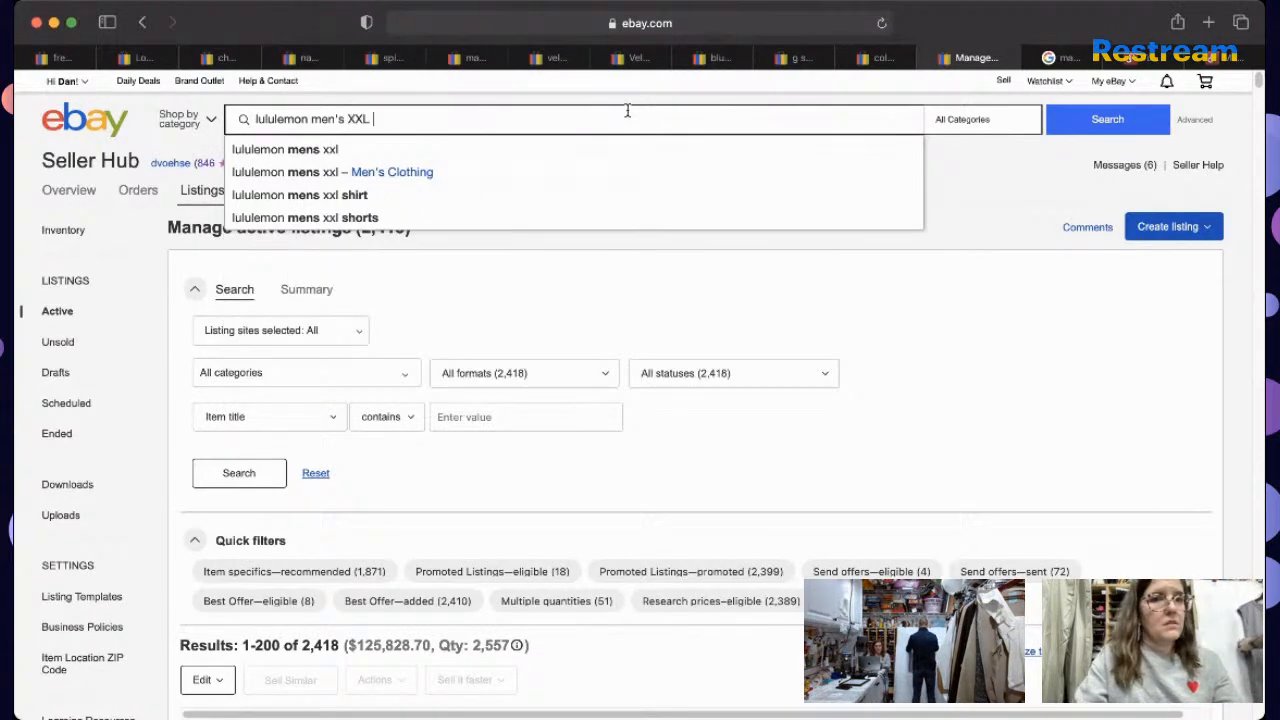
type("sleeveless space dye")
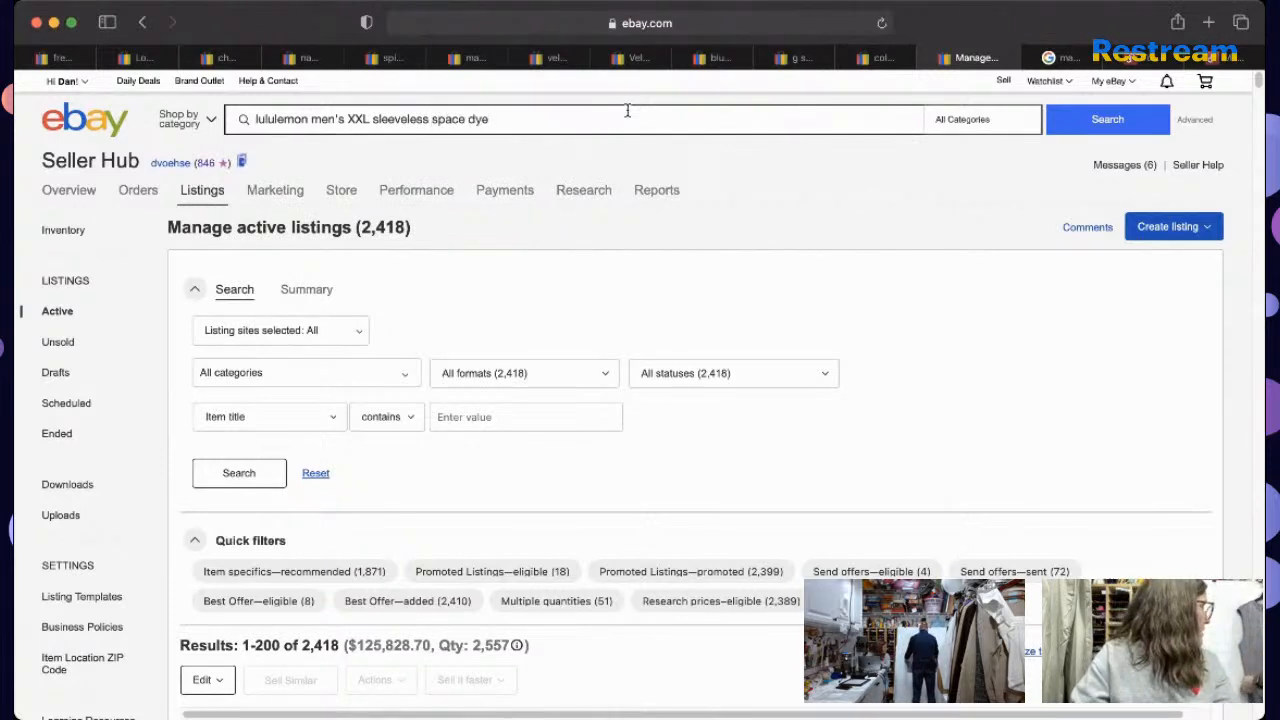
key("Return")
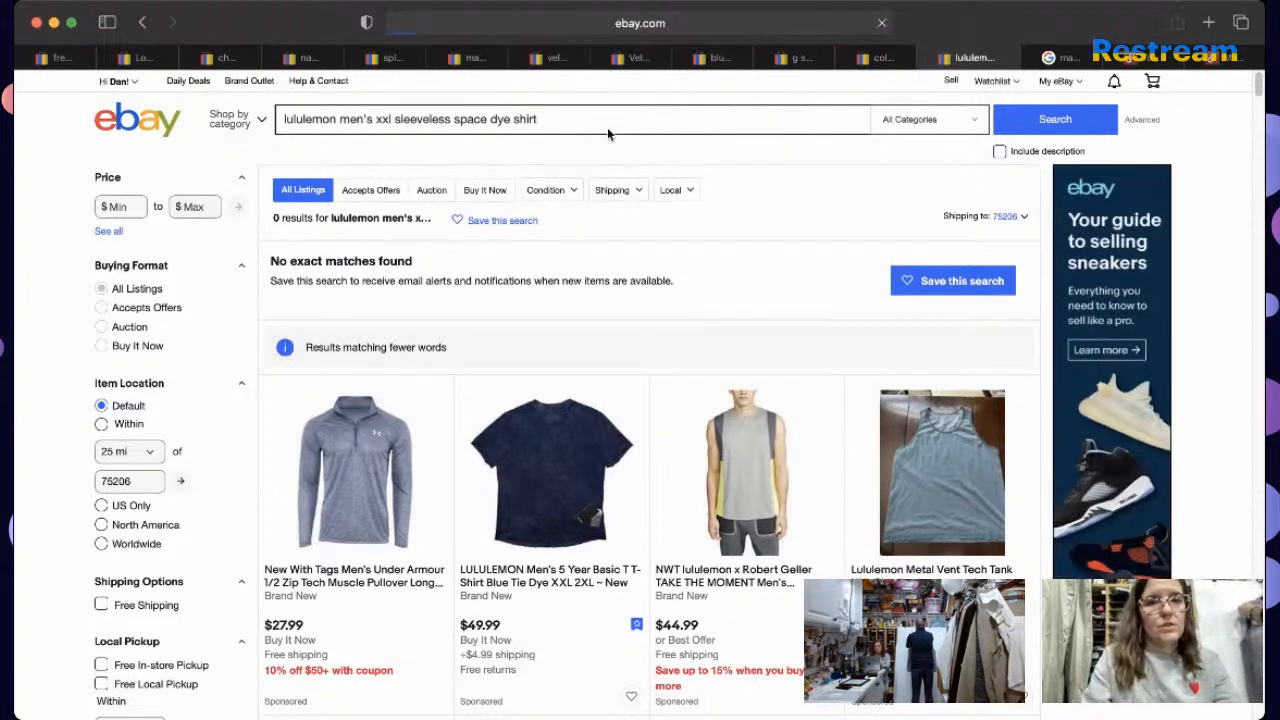
key("Return")
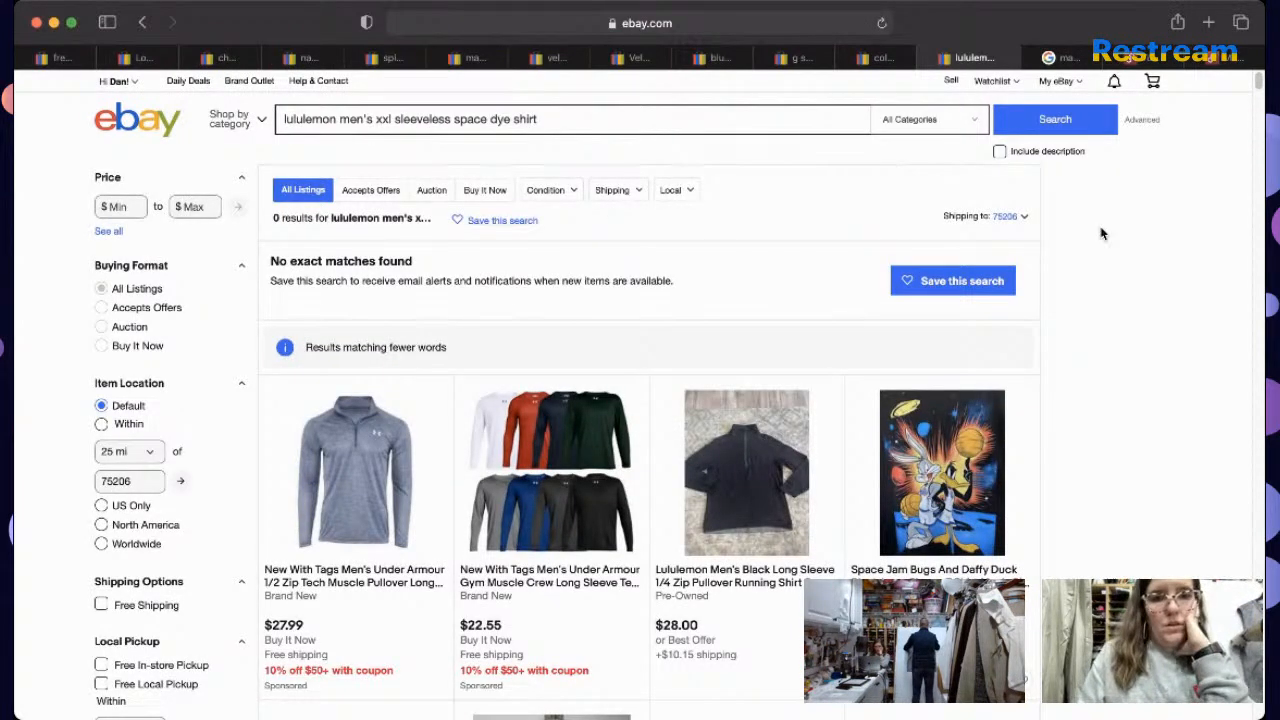
Step: Copy the eBay search phrase and run it in Google Images in place of the Madewell sweater query
mouse_move(1259, 79)
left_mouse_down()
mouse_move(1259, 97)
mouse_move(1259, 78)
left_mouse_up()
double_click(600, 124)
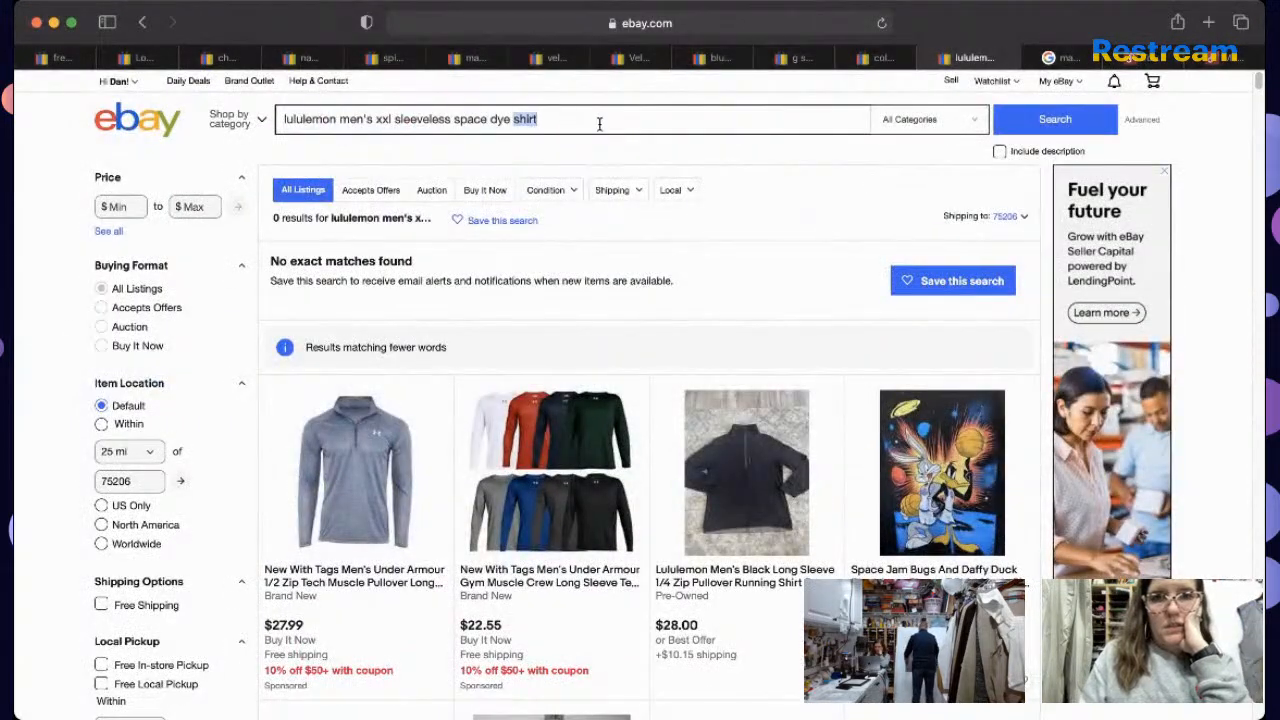
triple_click(600, 124)
key("super+c")
left_click(1060, 57)
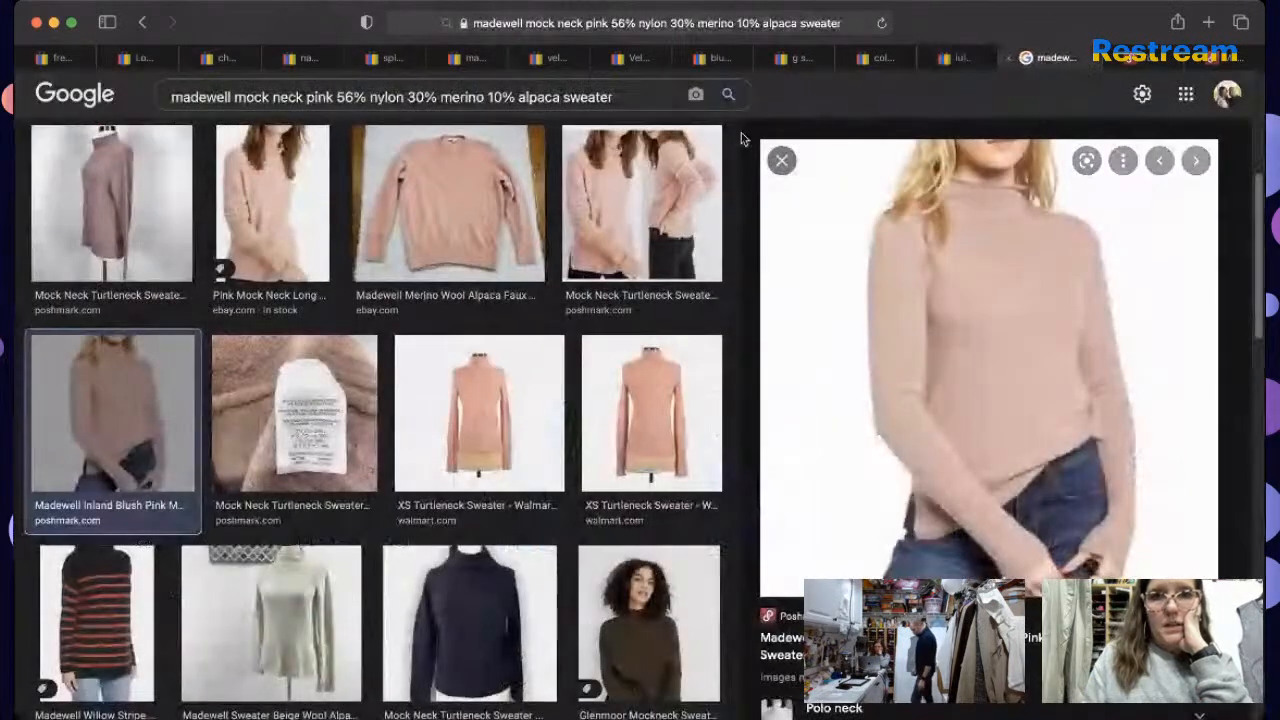
triple_click(625, 96)
key("super+v")
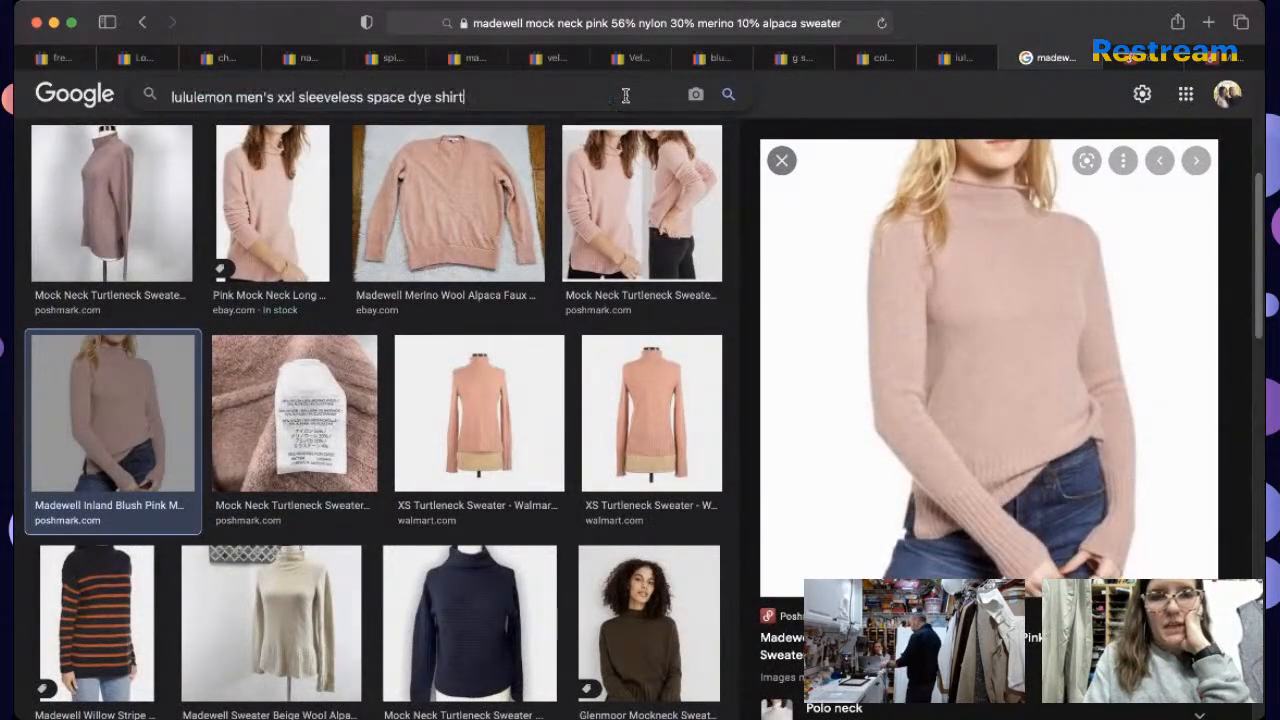
key("Return")
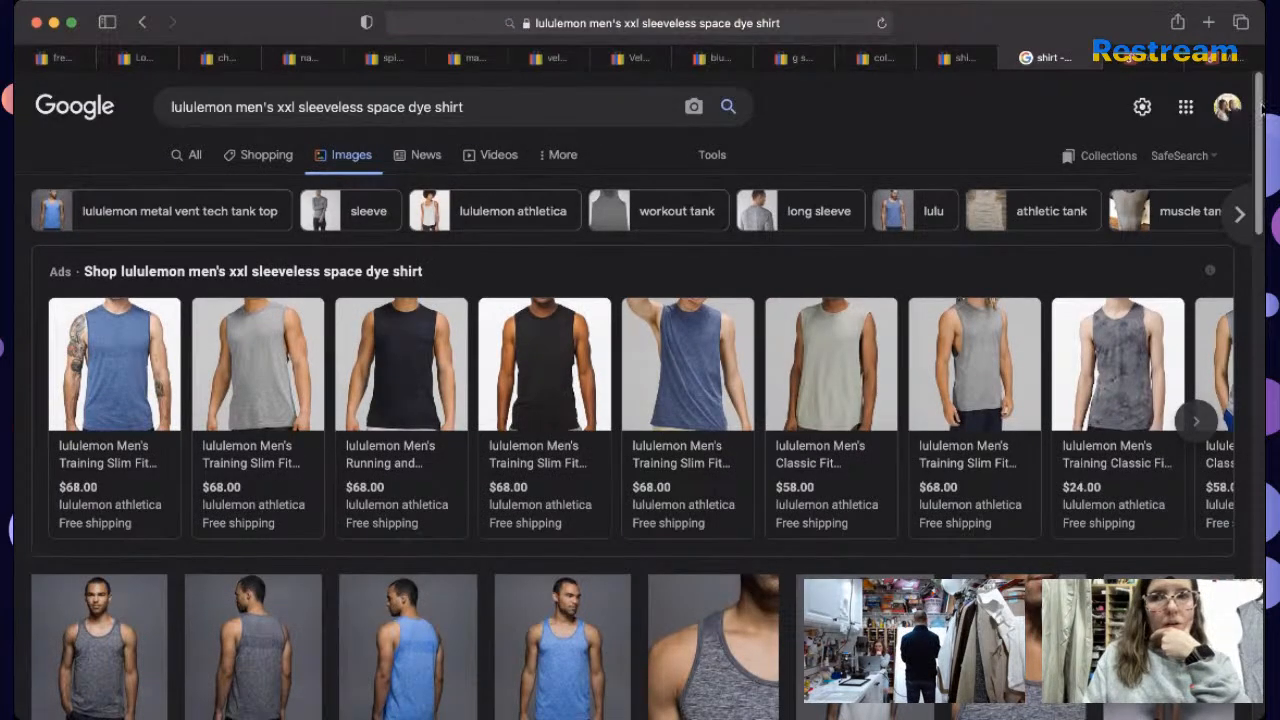
Step: Look through the Google Images results for a sleeveless Lululemon shirt matching the item
left_click_drag(1259, 112, 1225, 317)
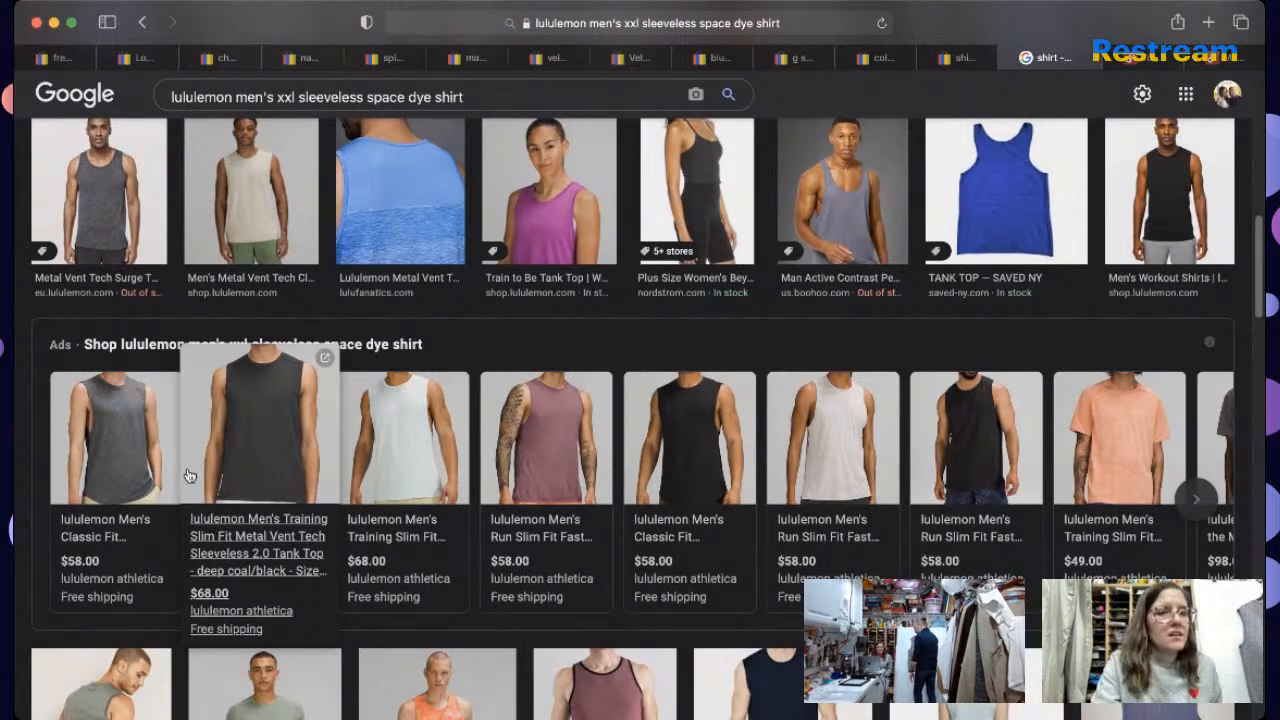
mouse_move(148, 485)
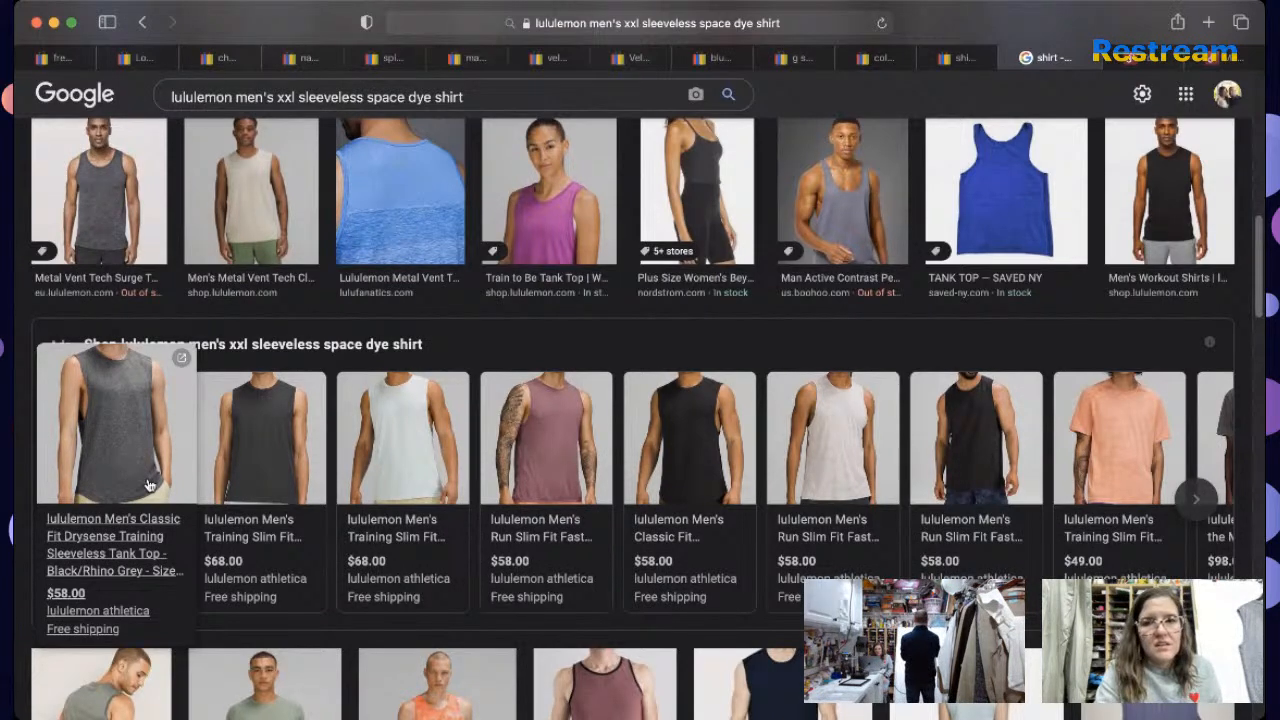
scroll(1258, 298, "down", 5)
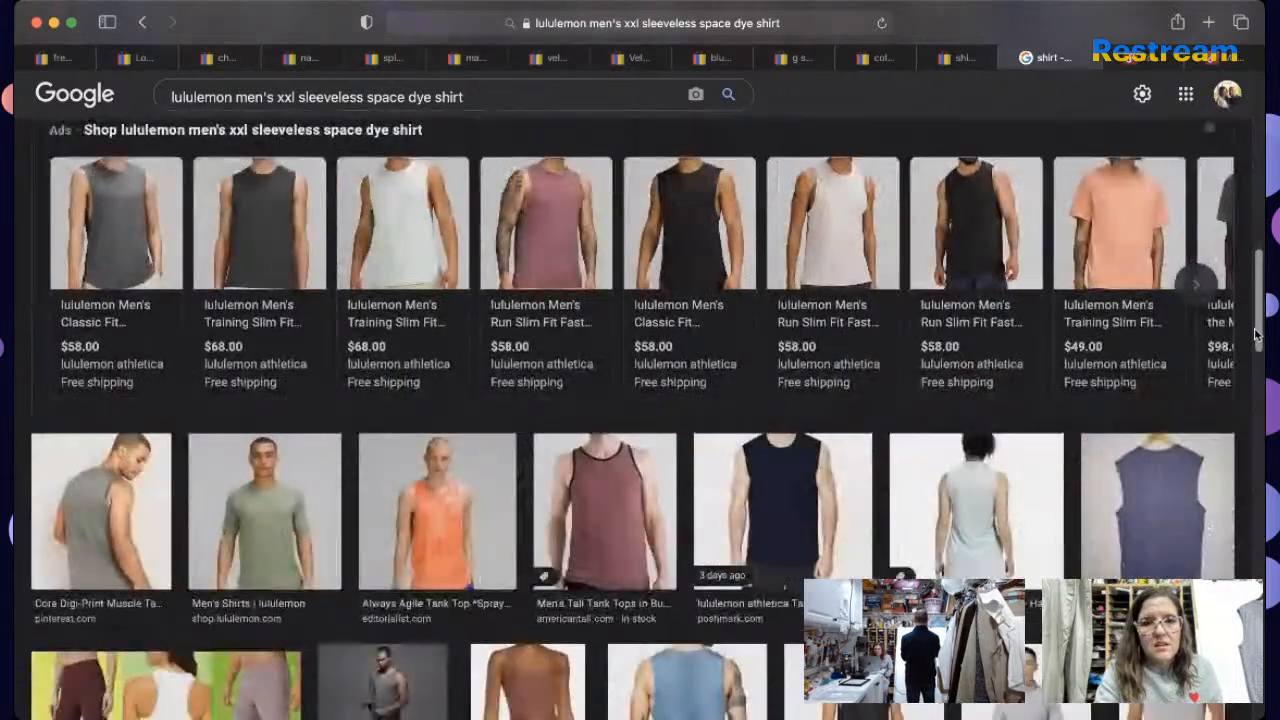
scroll(1240, 388, "down", 3)
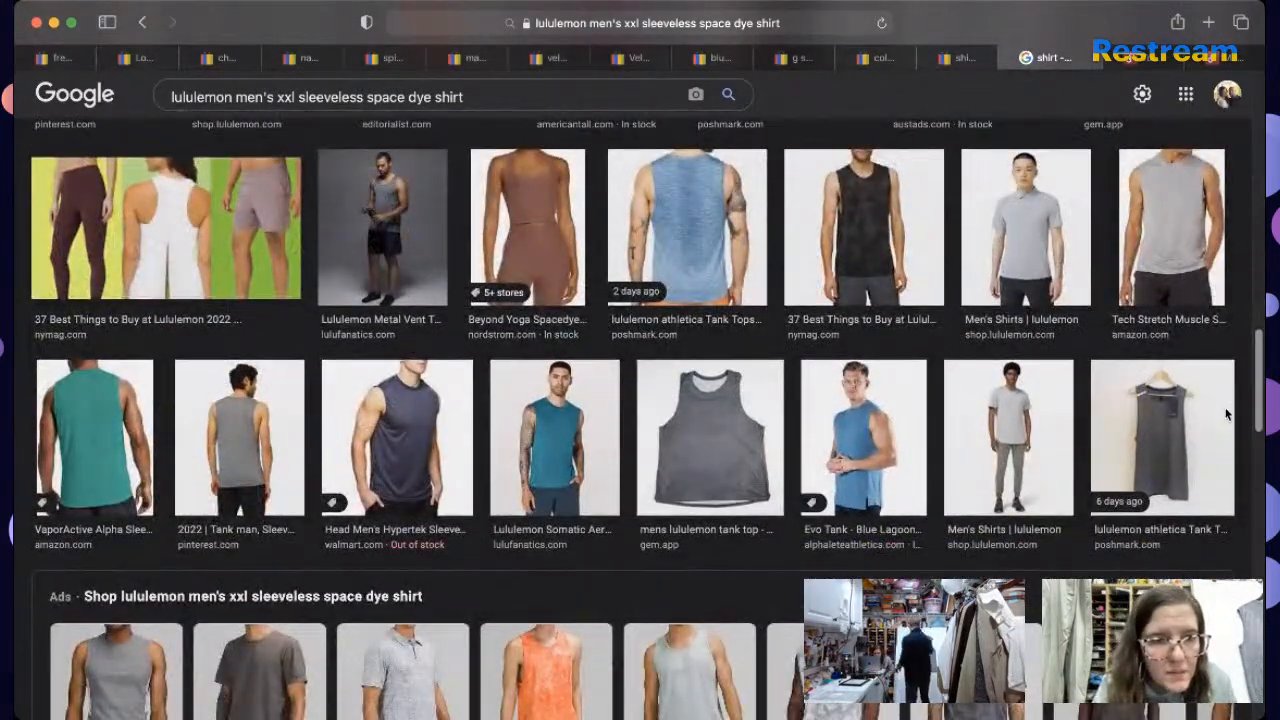
scroll(1220, 430, "down", 3)
scroll(1206, 457, "down", 4)
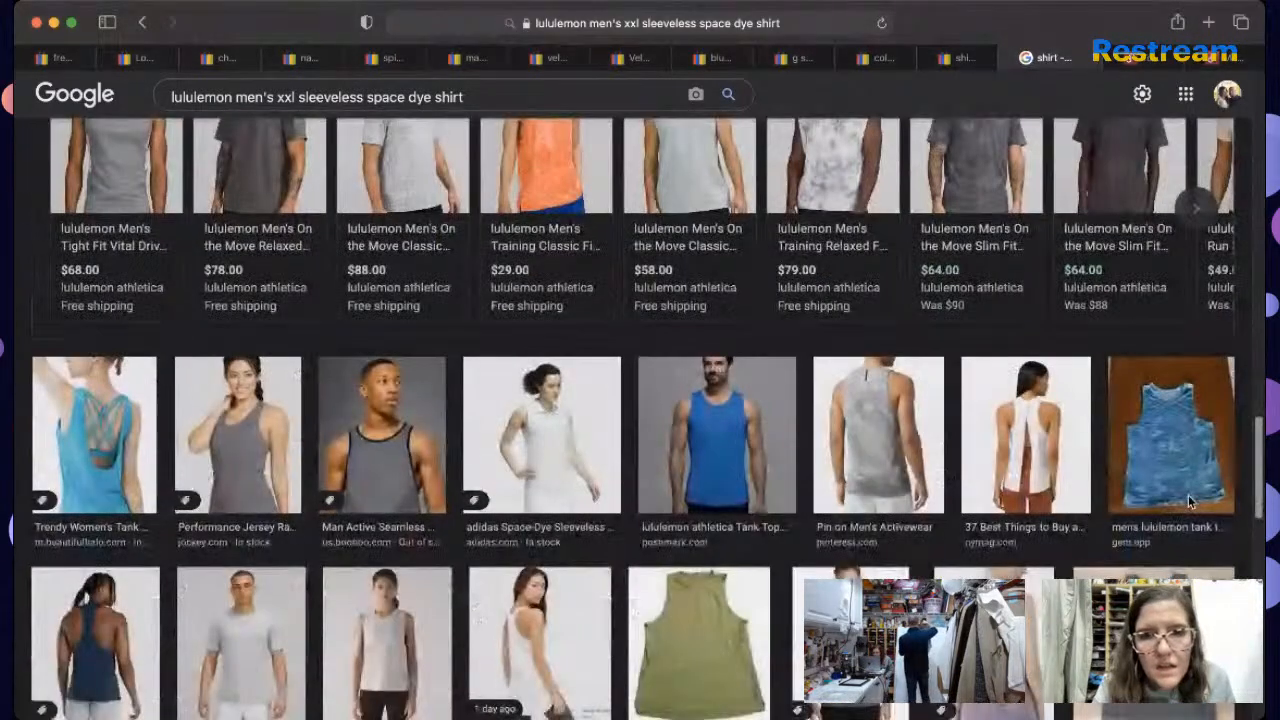
scroll(1188, 495, "down", 1)
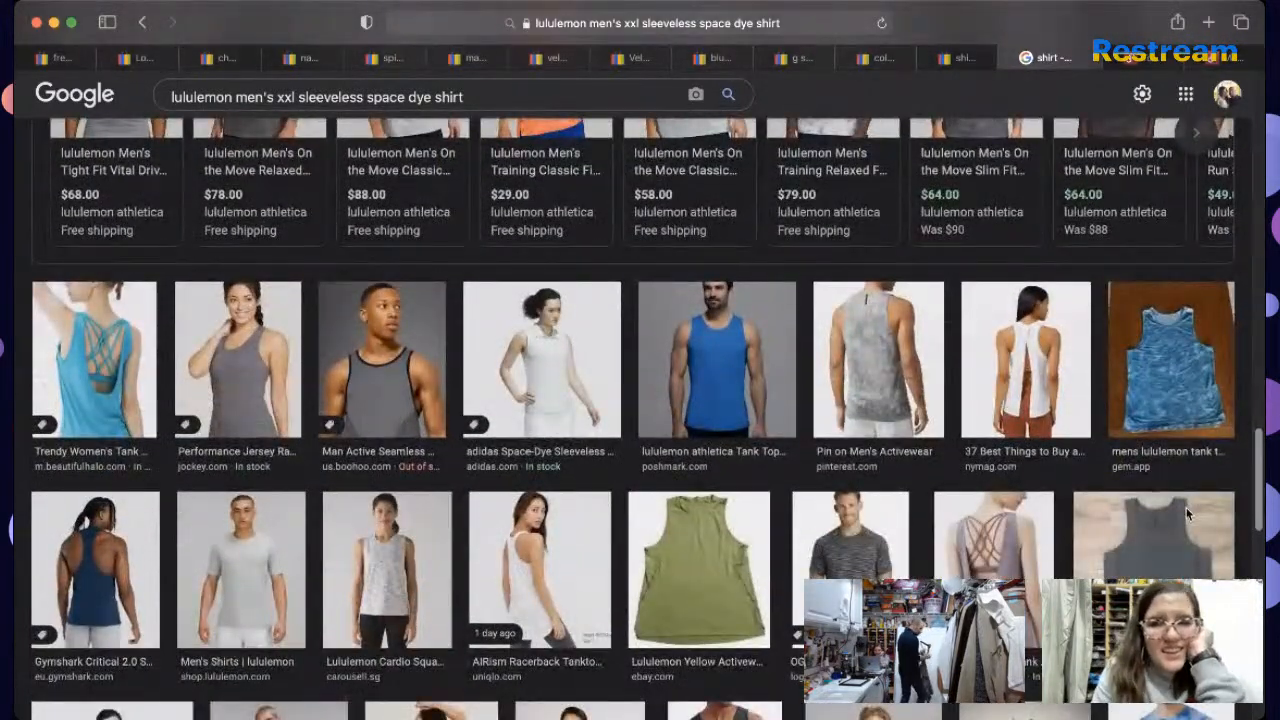
scroll(1188, 513, "down", 3)
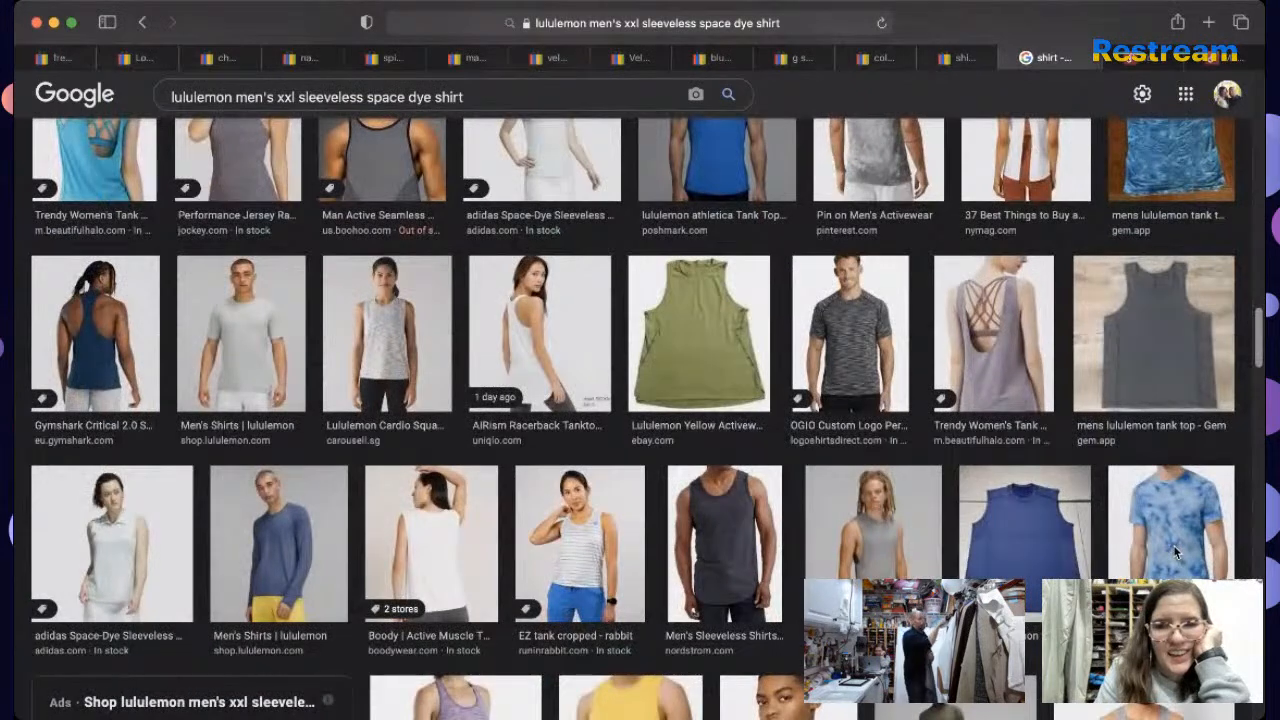
scroll(1176, 552, "down", 3)
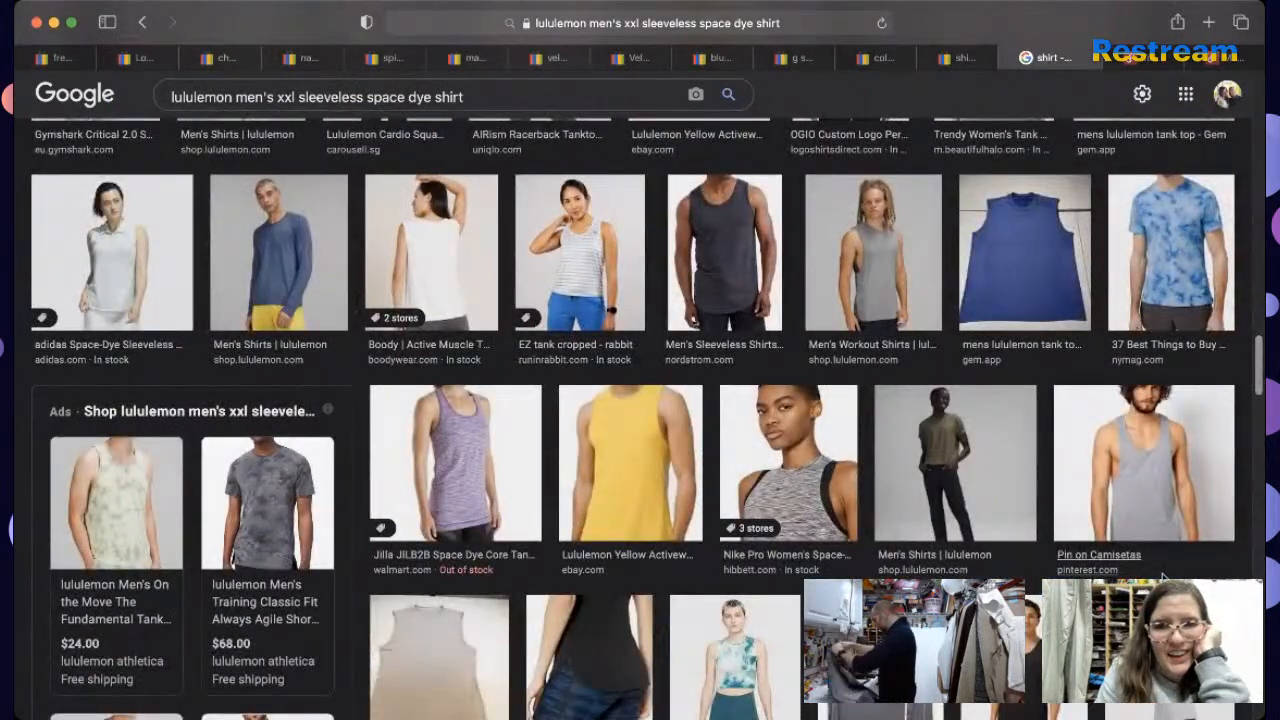
scroll(1163, 576, "down", 5)
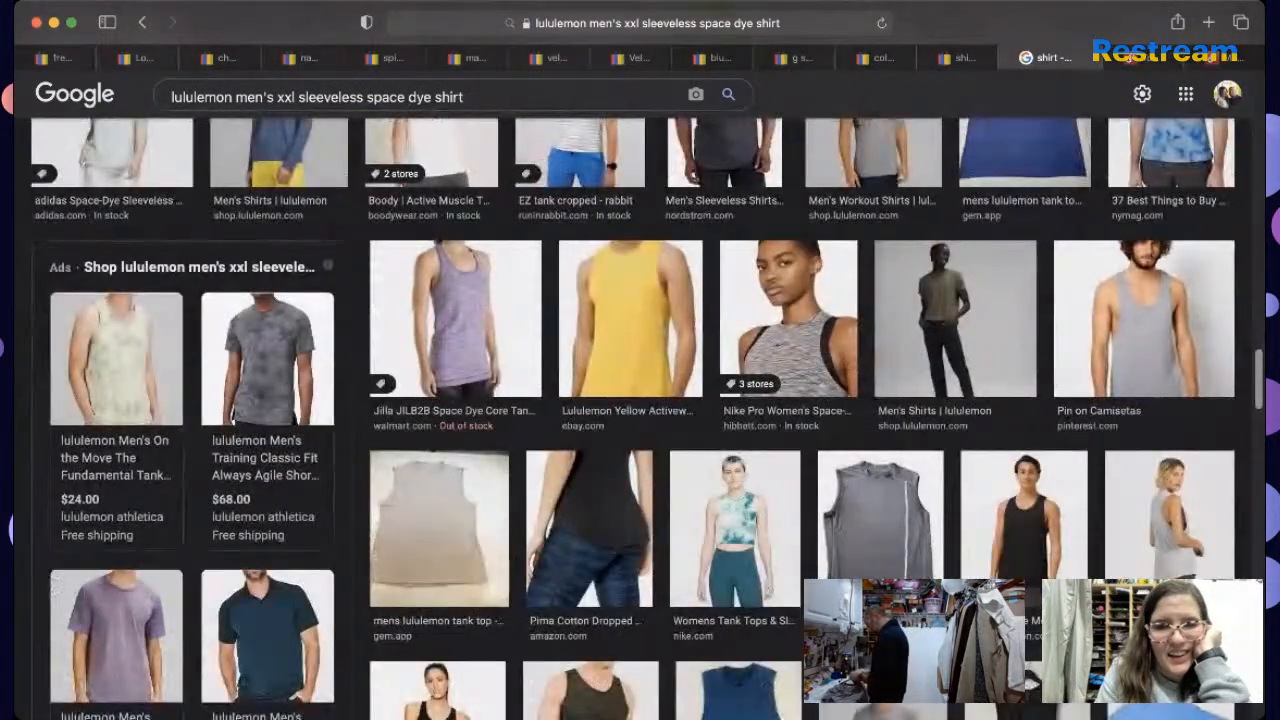
scroll(1163, 576, "down", 3)
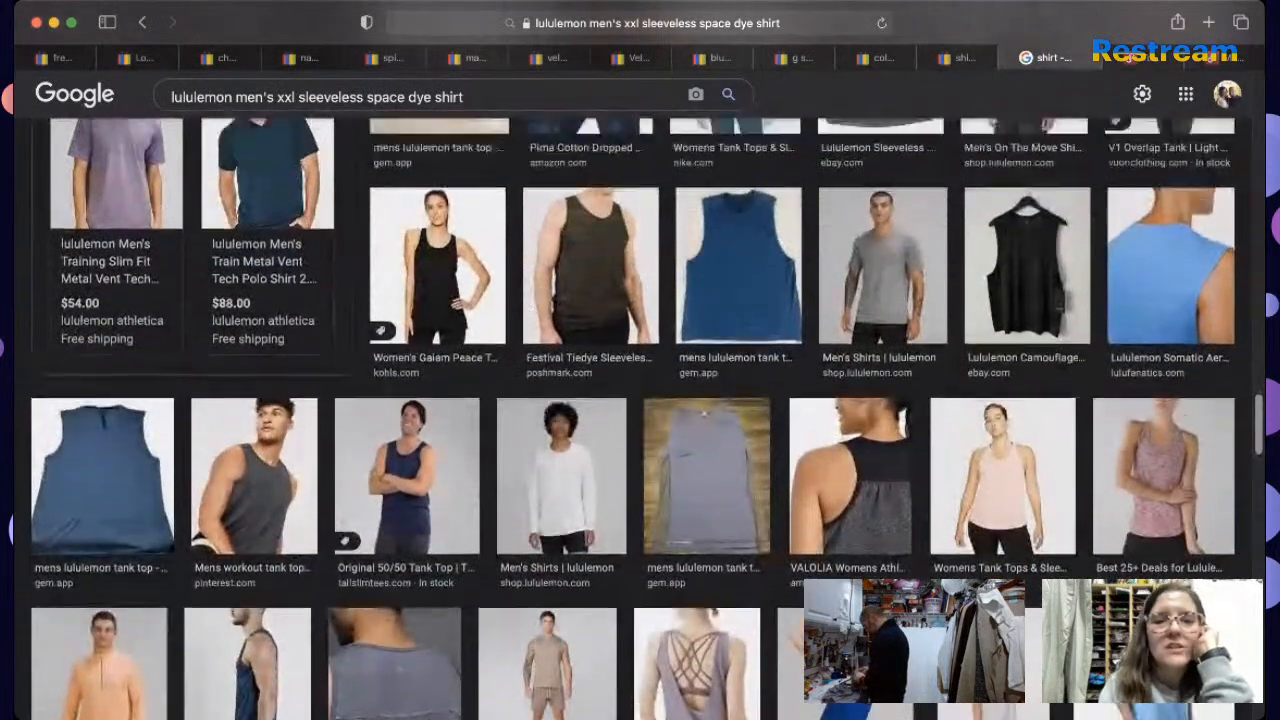
scroll(635, 417, "down", 4)
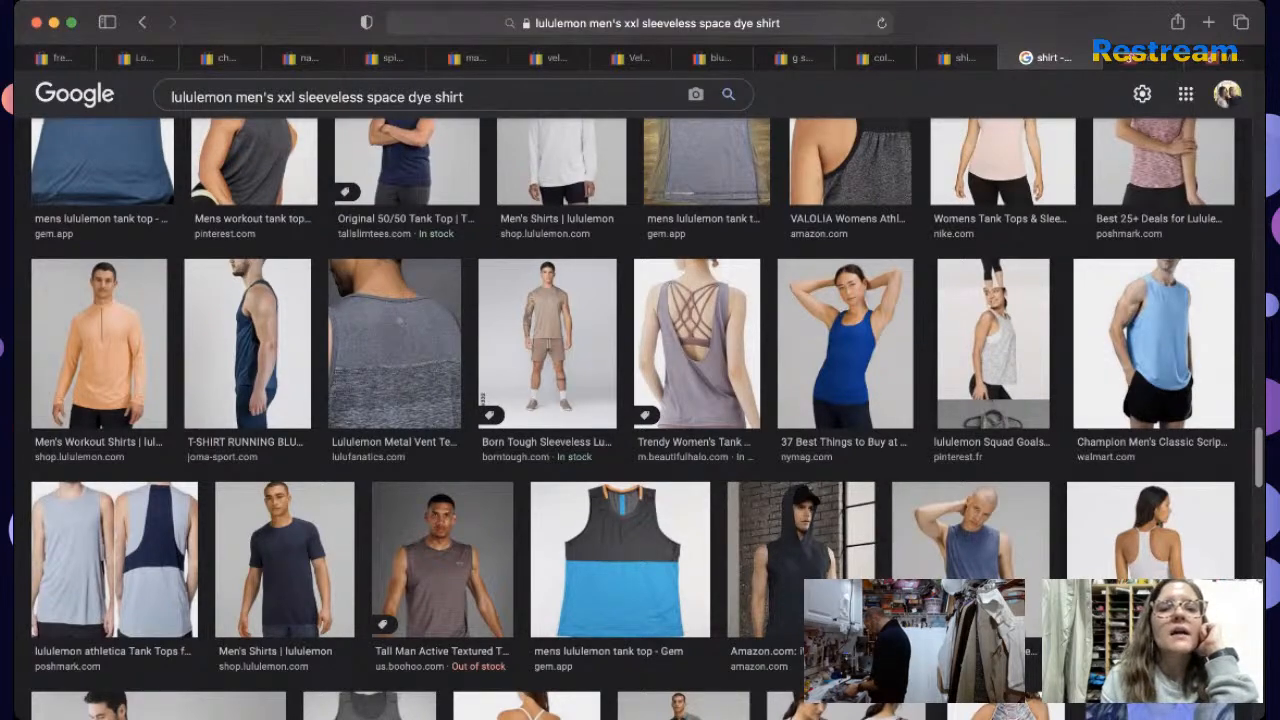
scroll(633, 418, "down", 2)
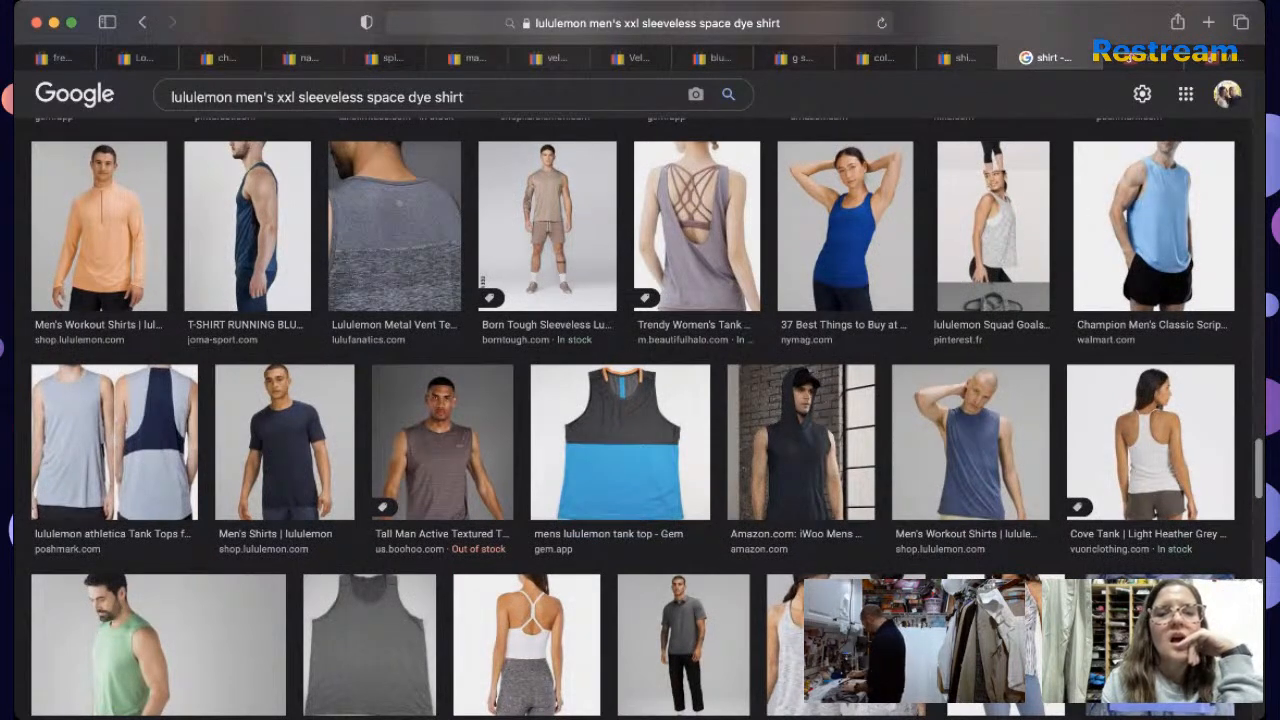
scroll(633, 418, "down", 4)
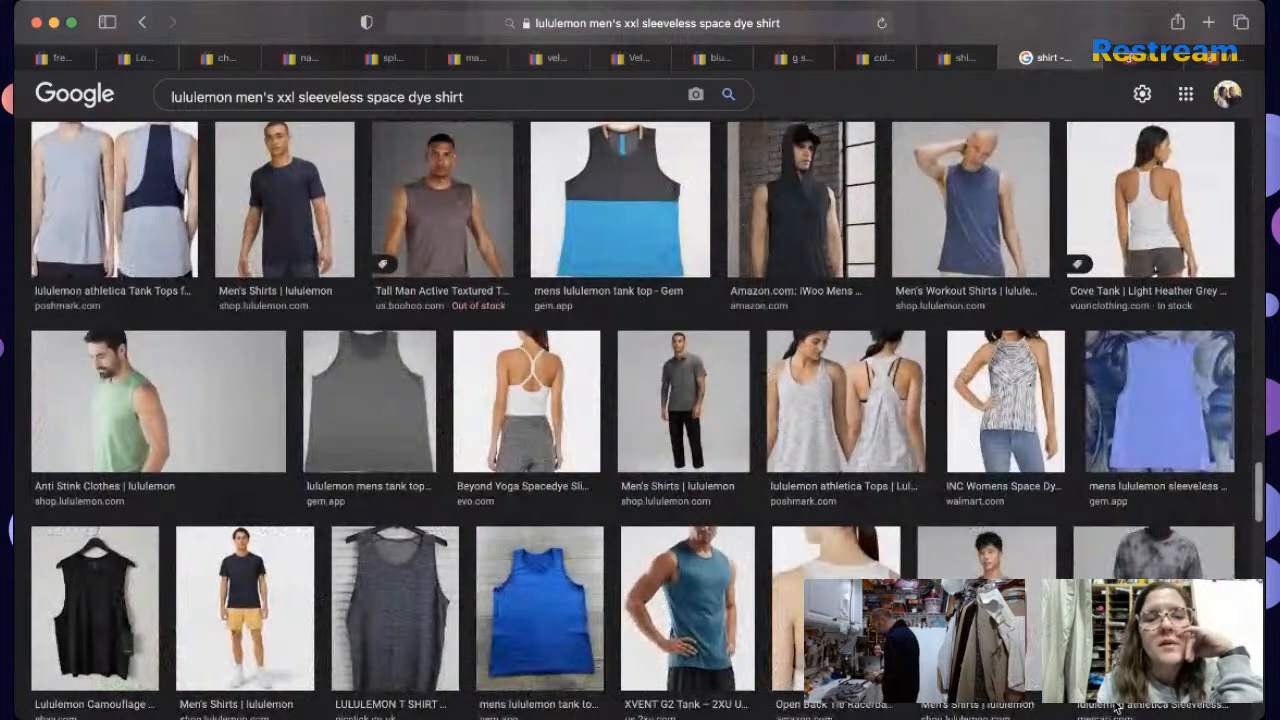
scroll(1117, 708, "down", 2)
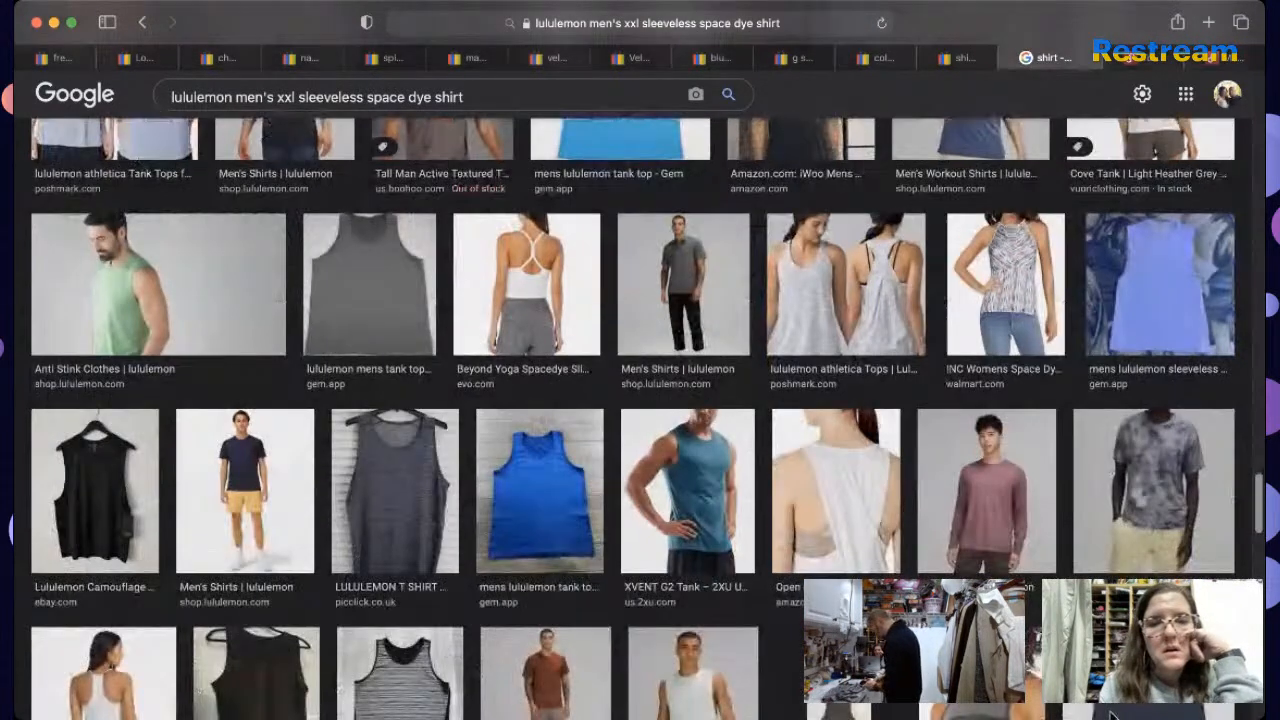
scroll(1112, 712, "down", 5)
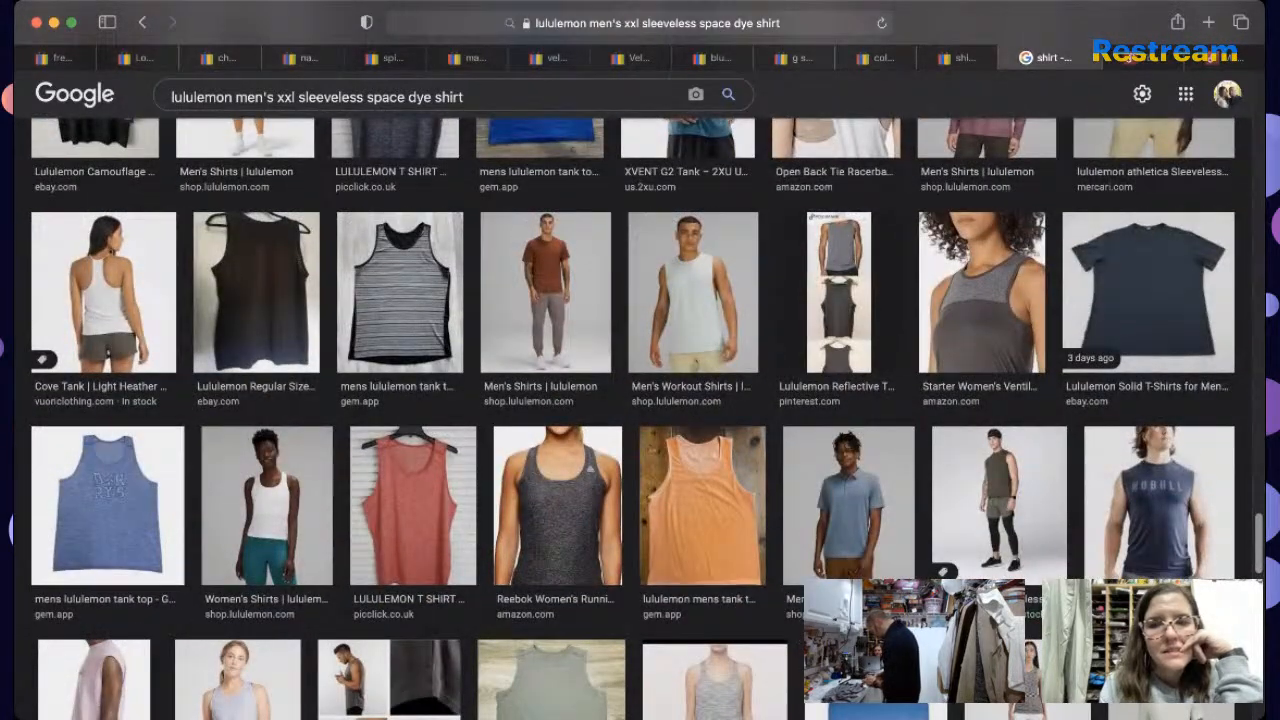
Step: Open the shop page of the advertised Lululemon Classic Fit Drysense Training Sleeveless Tank Top in Black/Rhino Grey
scroll(1217, 474, "up", 10)
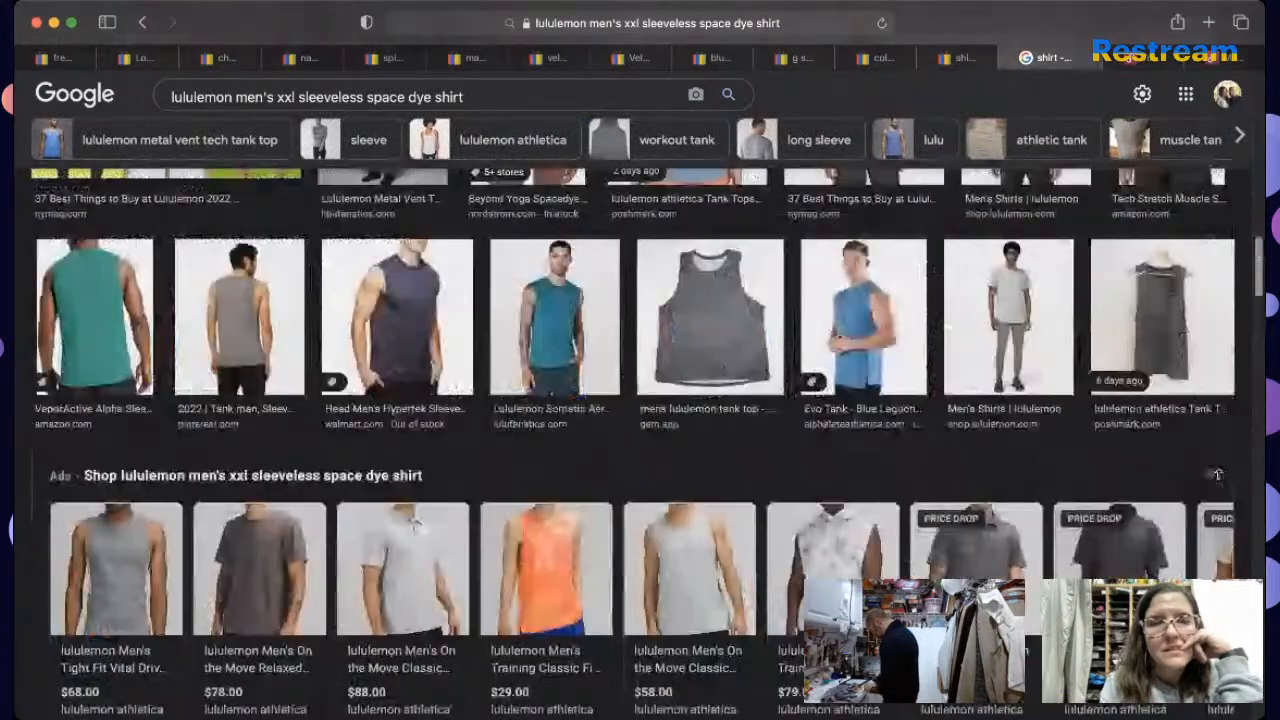
scroll(1217, 474, "up", 10)
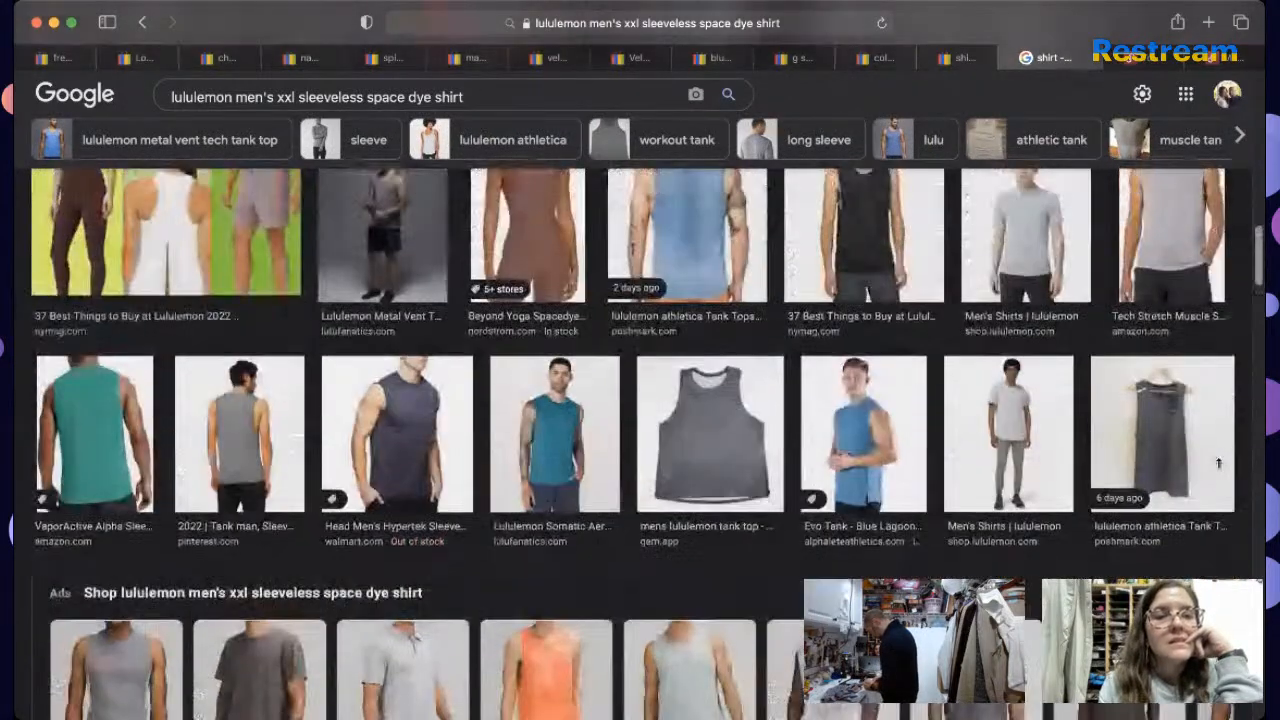
scroll(1243, 414, "up", 3)
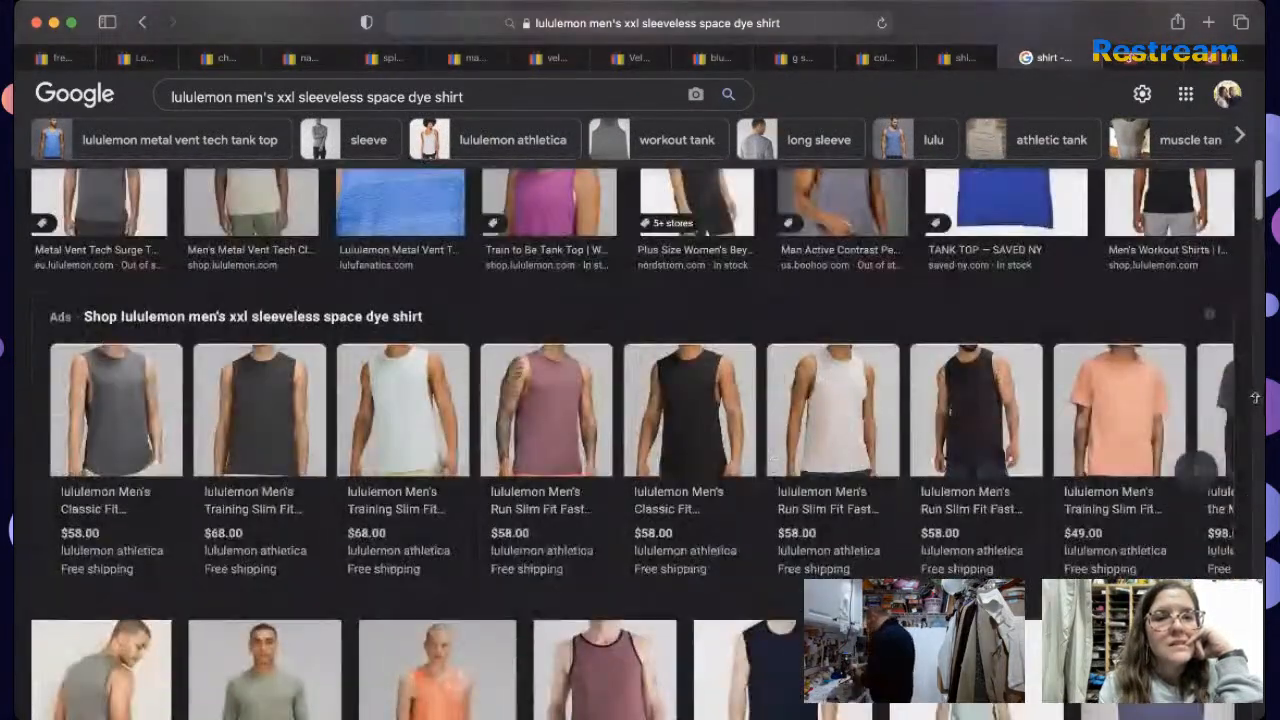
mouse_move(157, 524)
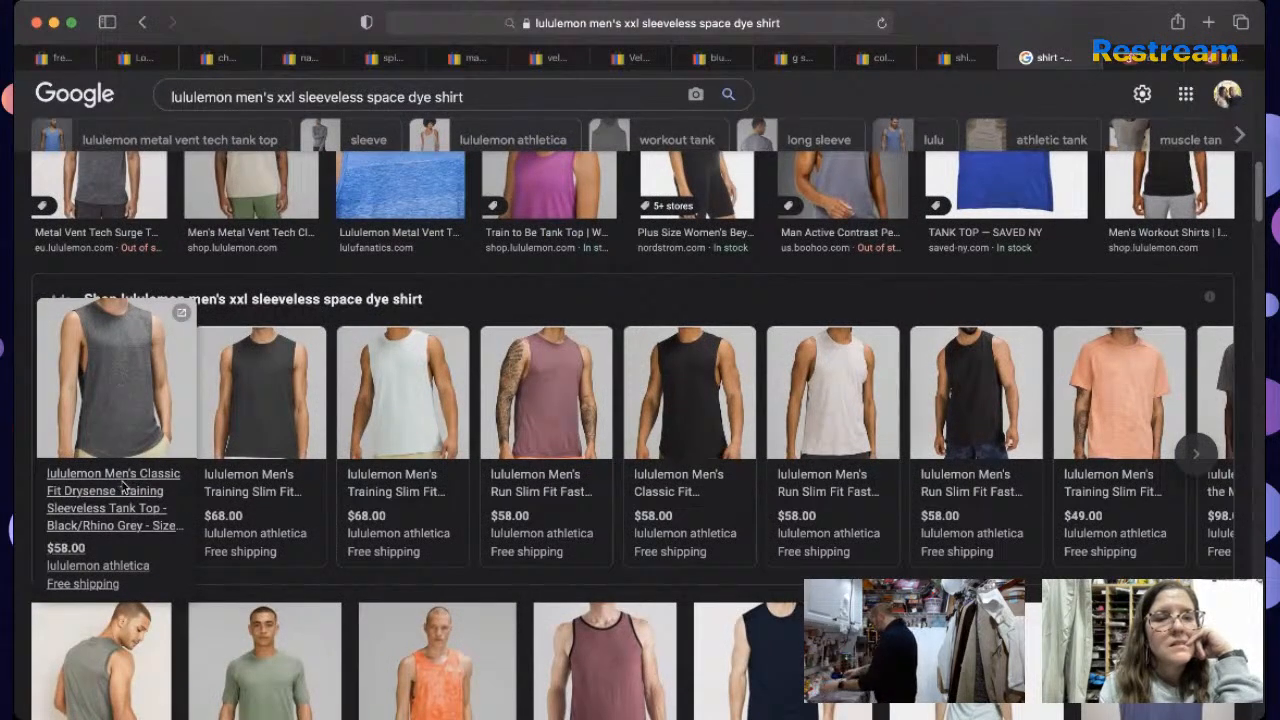
left_click(122, 487)
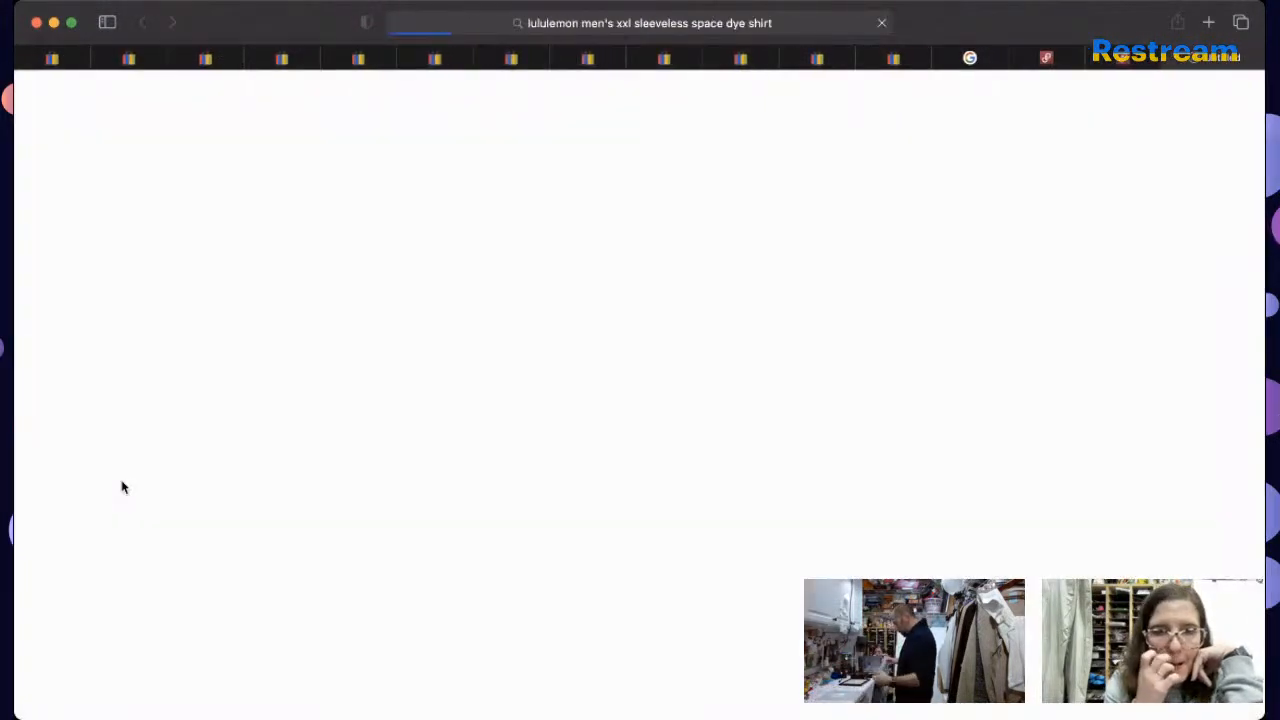
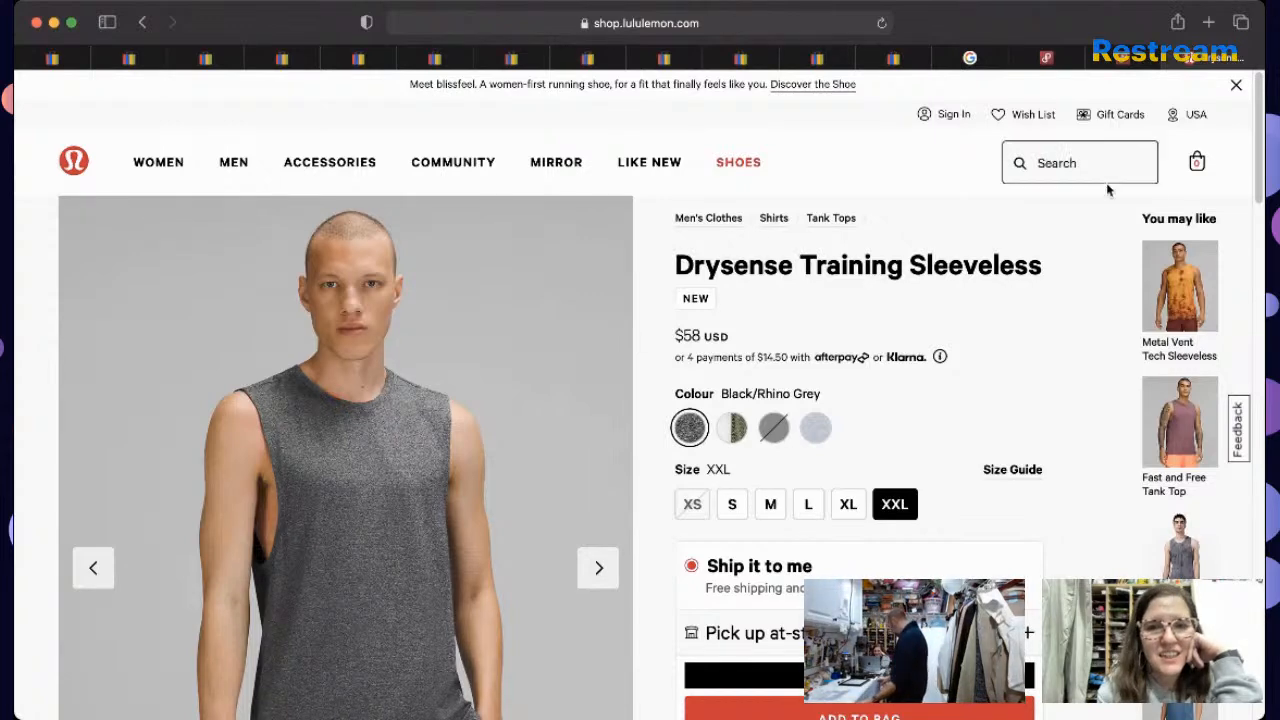
Step: Examine the Drysense Training Sleeveless product page and preview the shirt in Black and in Green Twill/White
left_click_drag(1261, 131, 1201, 364)
scroll(1201, 364, "down", 4)
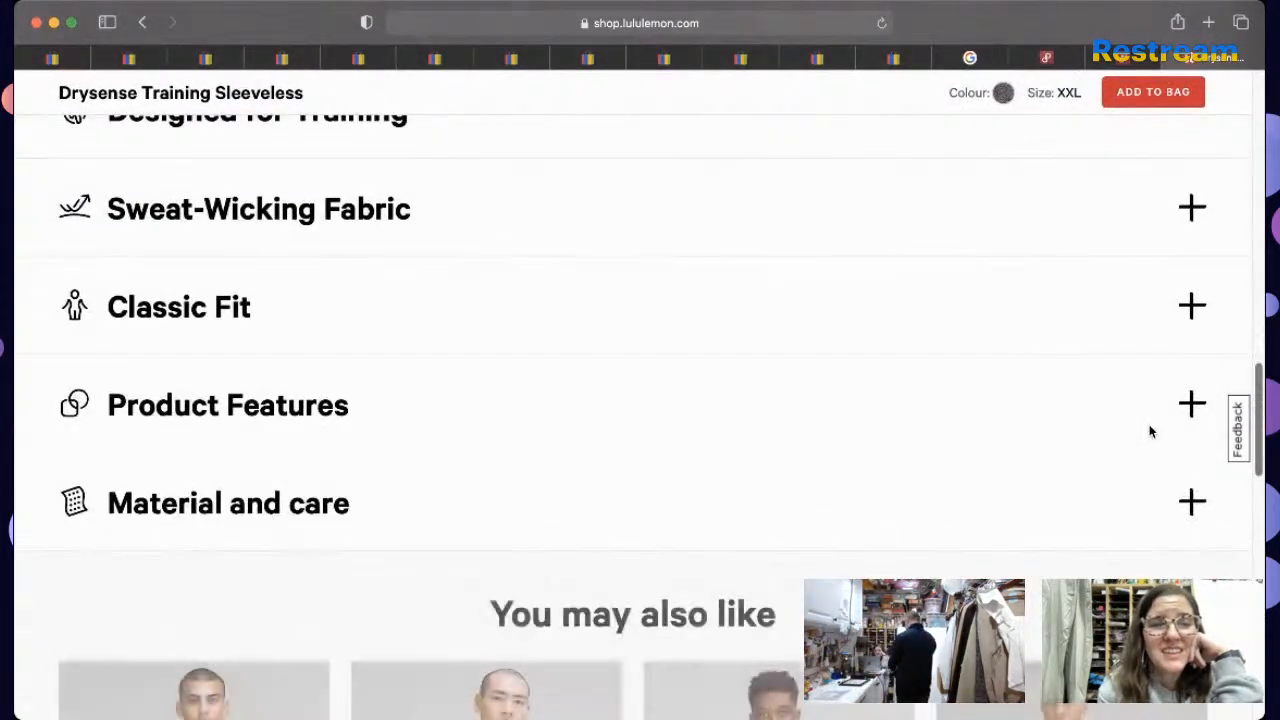
left_click_drag(1150, 432, 1261, 108)
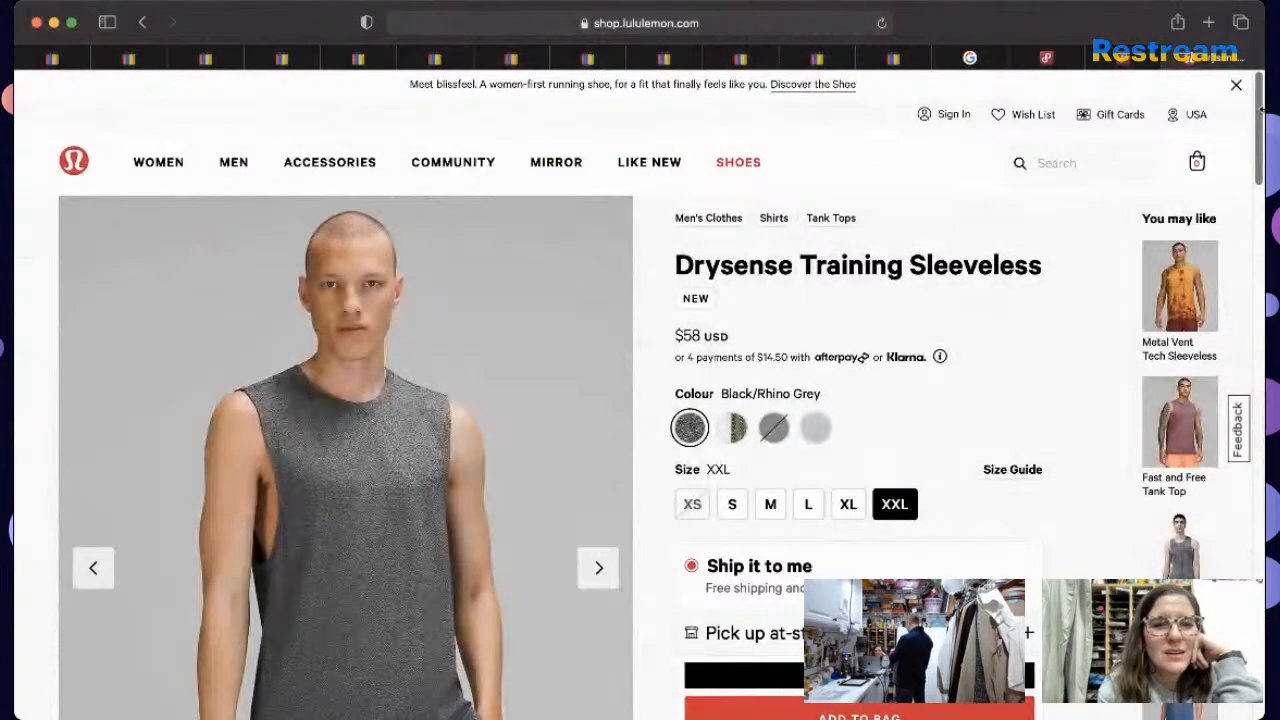
left_click(778, 440)
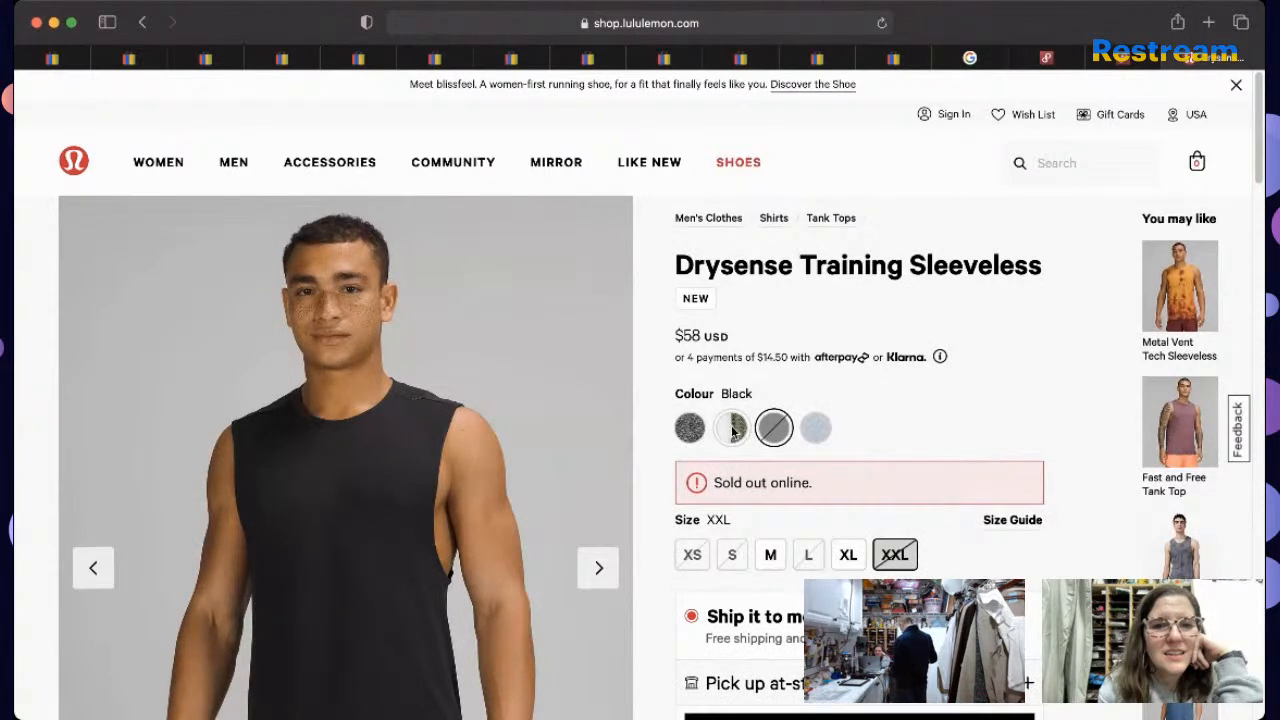
left_click(733, 430)
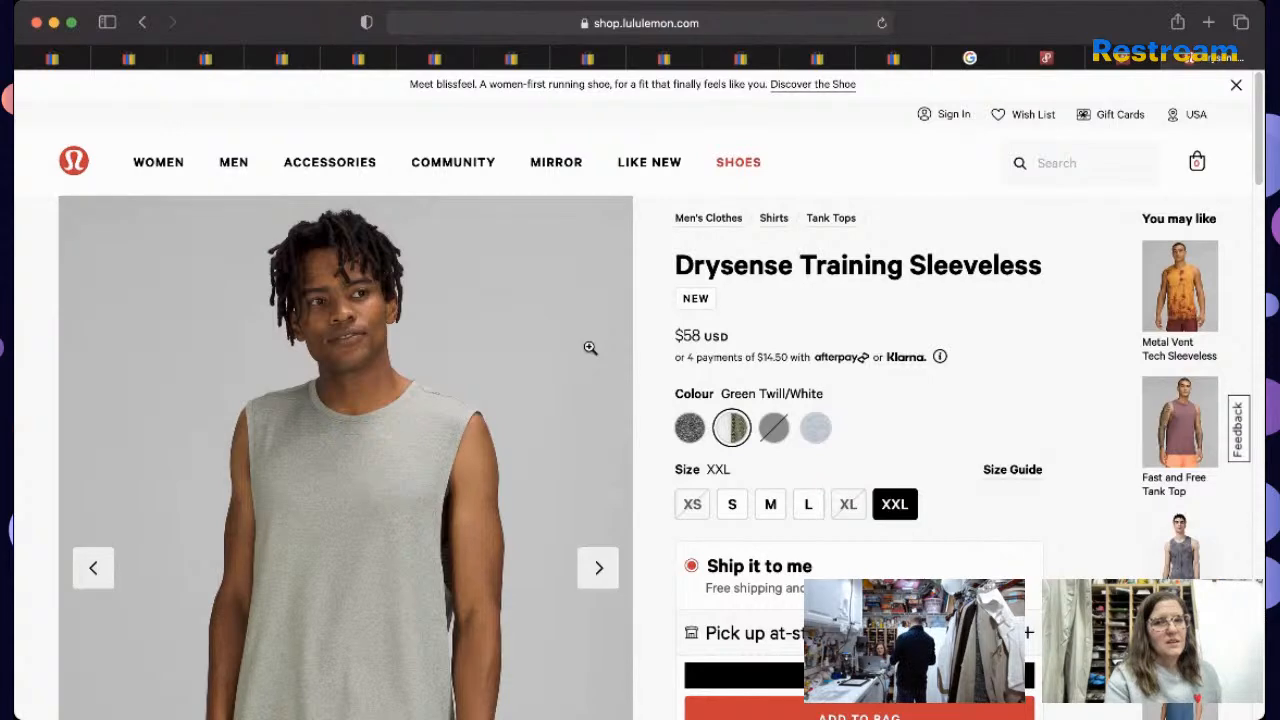
Step: Return to the eBay results for the Lululemon shirt and activate the search phrase for editing
left_click(895, 60)
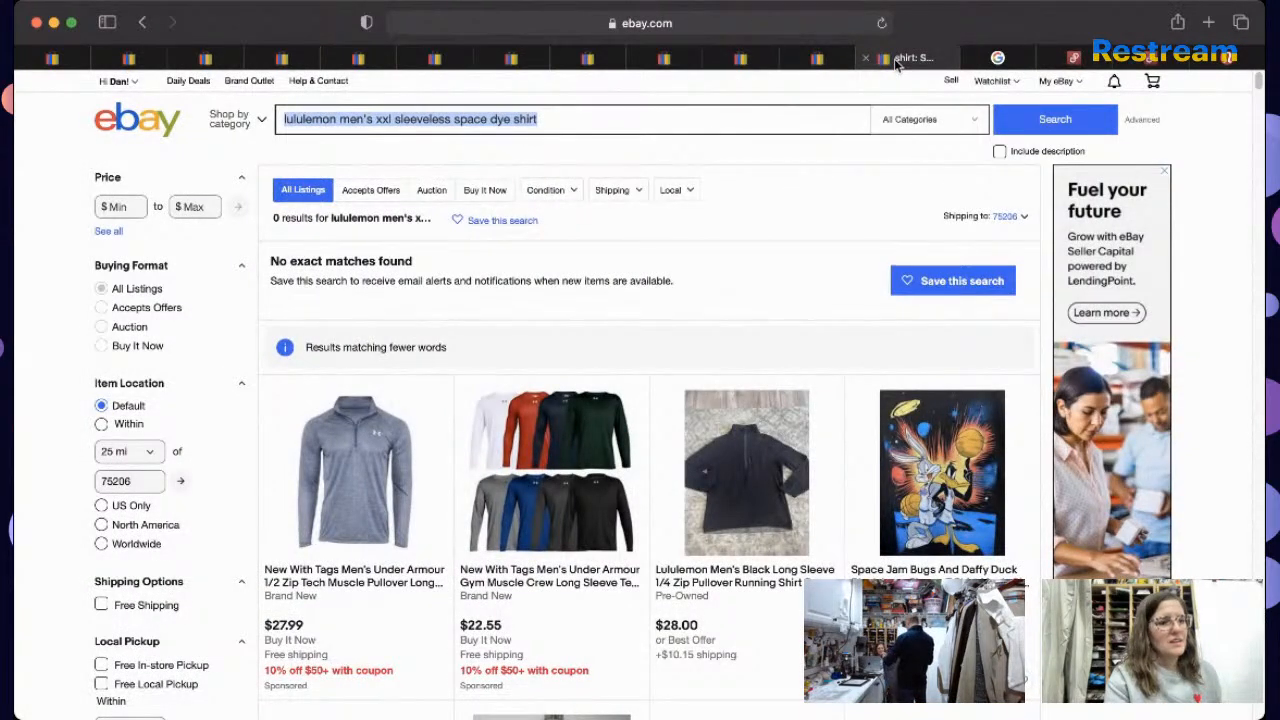
left_click(530, 118)
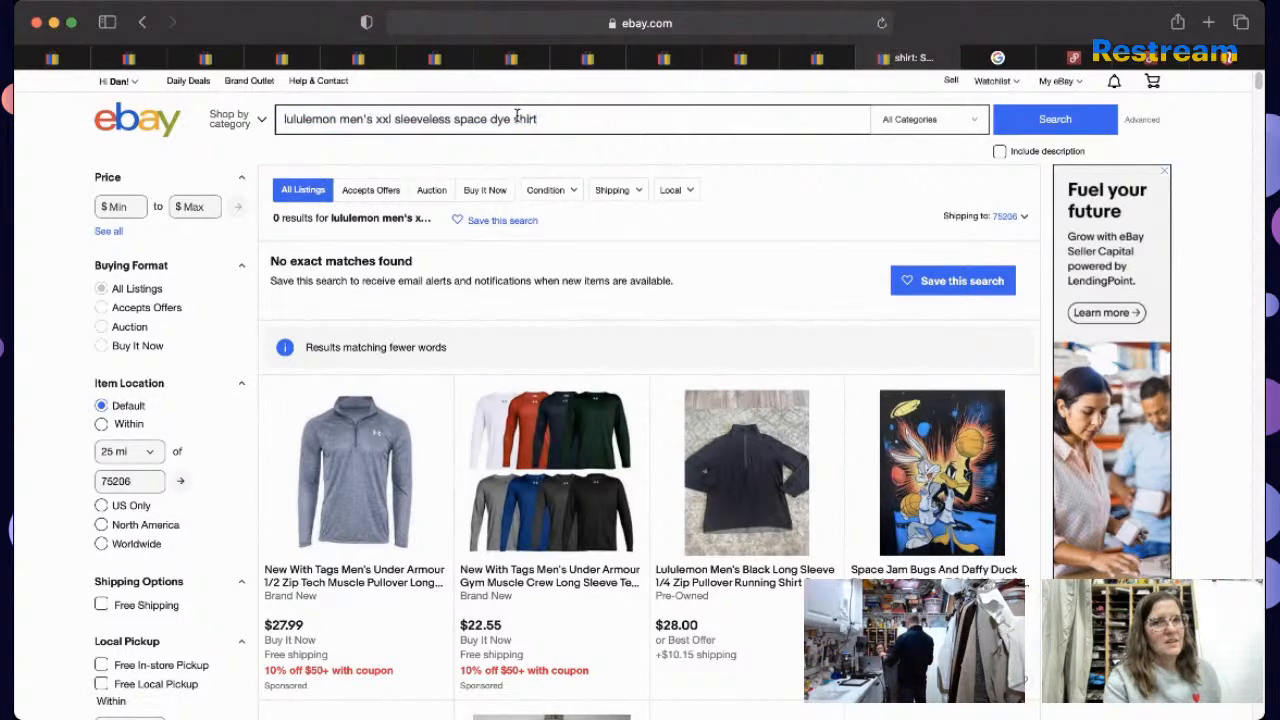
type("sleeveless")
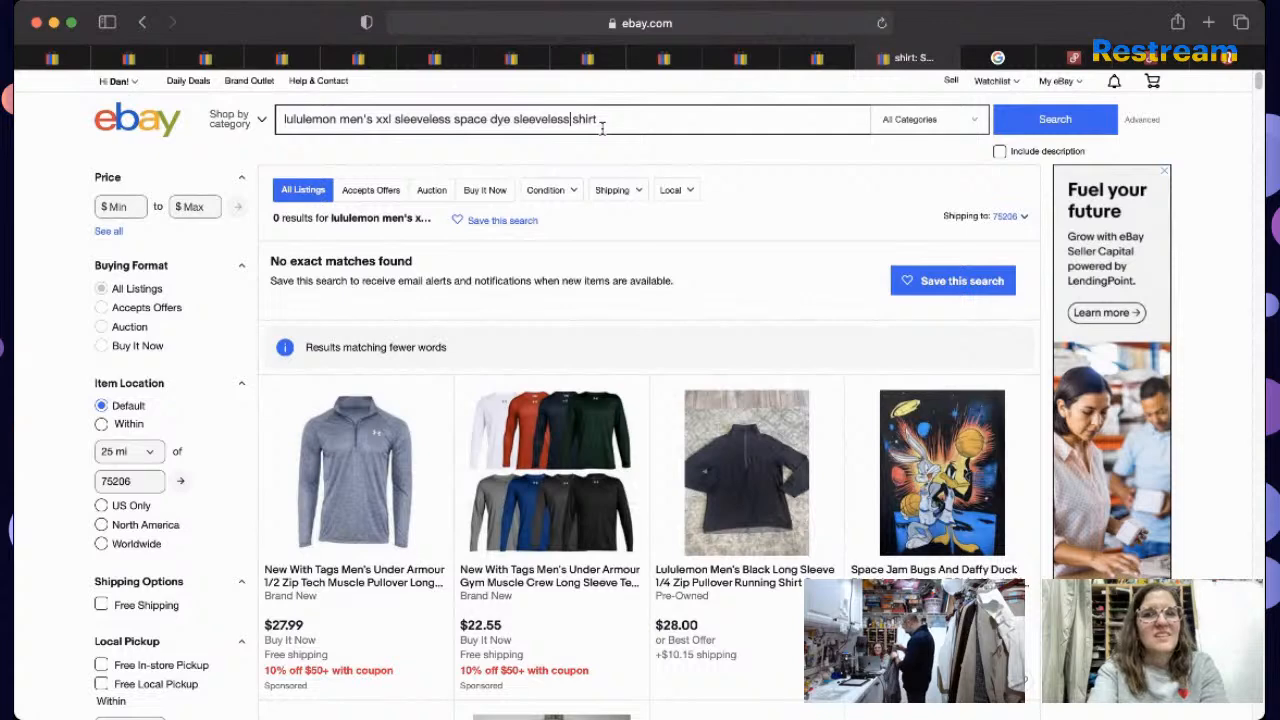
key("BackSpace")
key("BackSpace")
key("BackSpace")
key("BackSpace")
key("BackSpace")
key("BackSpace")
key("BackSpace")
key("BackSpace")
key("BackSpace")
key("BackSpace")
key("BackSpace")
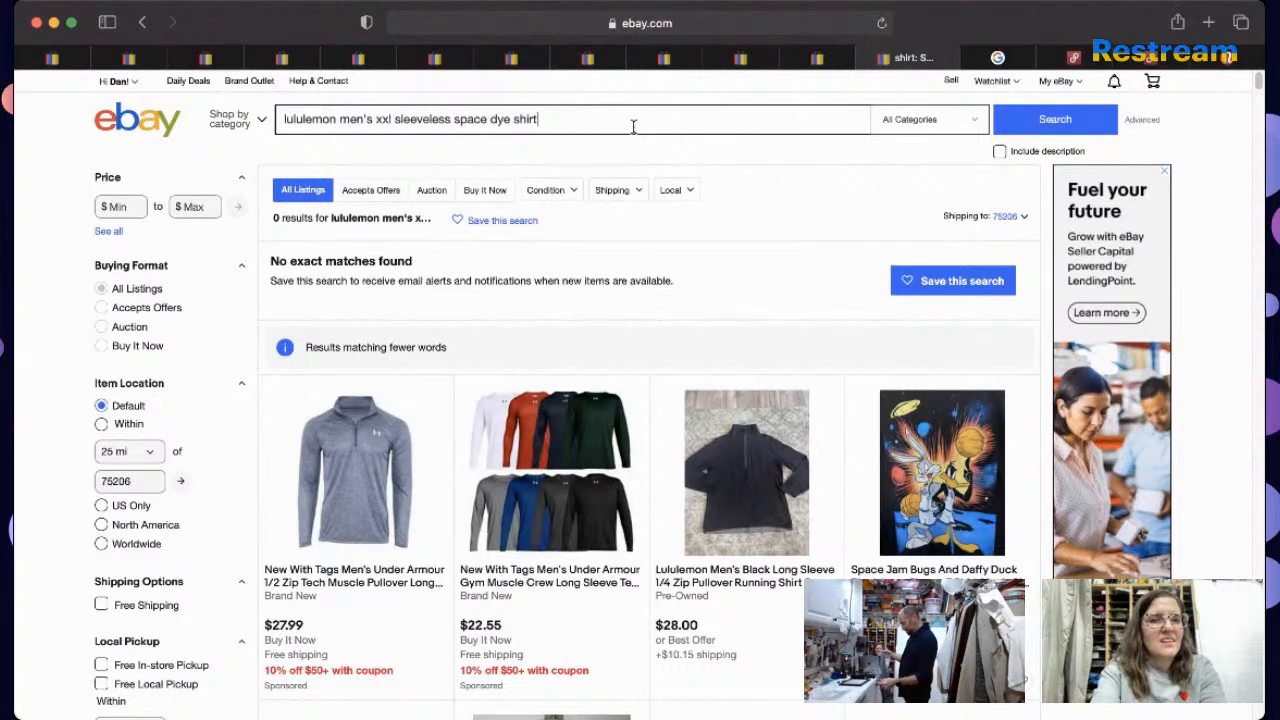
Step: Add "workout shirt" to the end of the eBay search phrase, run the search, and browse the results
type("rkout")
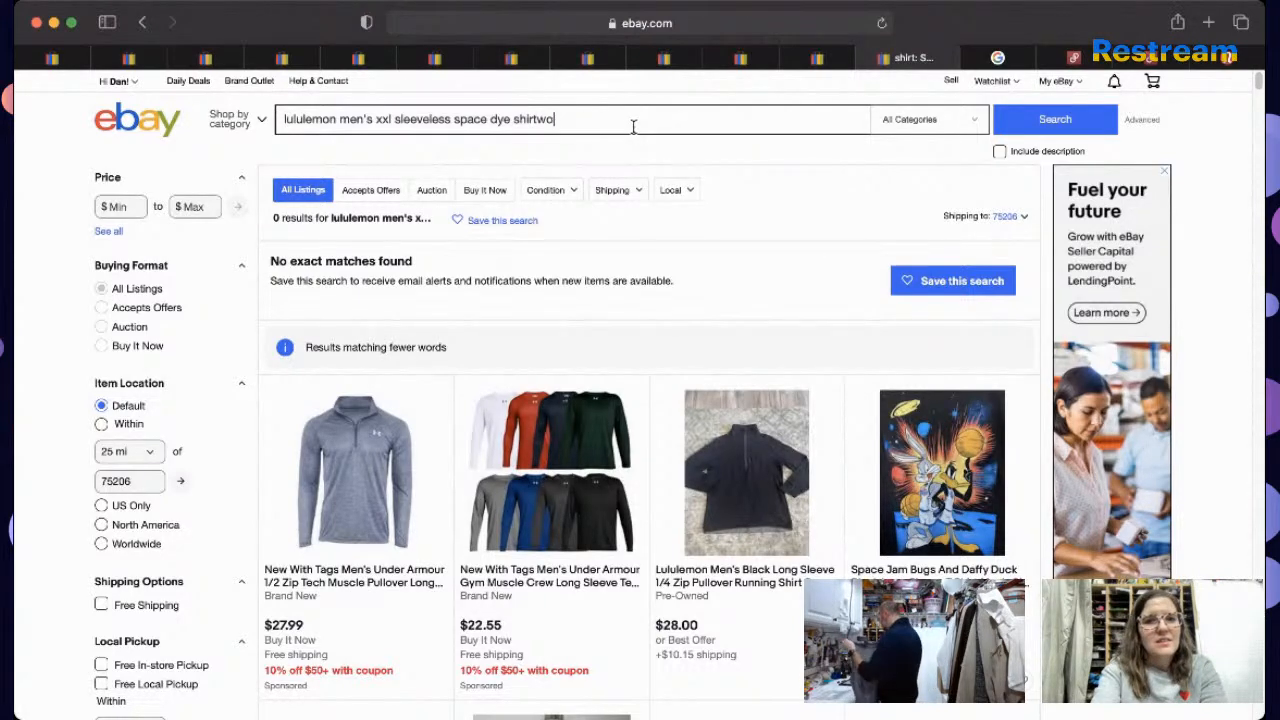
key("BackSpace")
key("BackSpace")
type("wou")
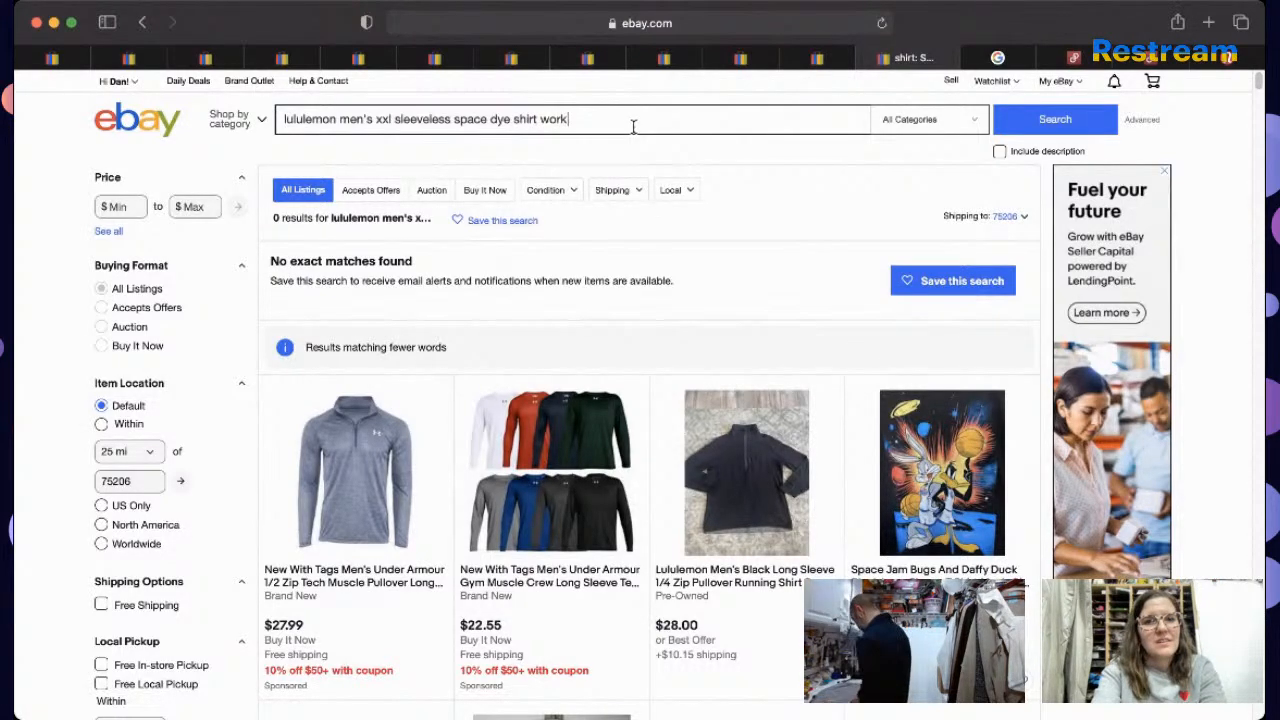
type("rkout shirt")
key("Return")
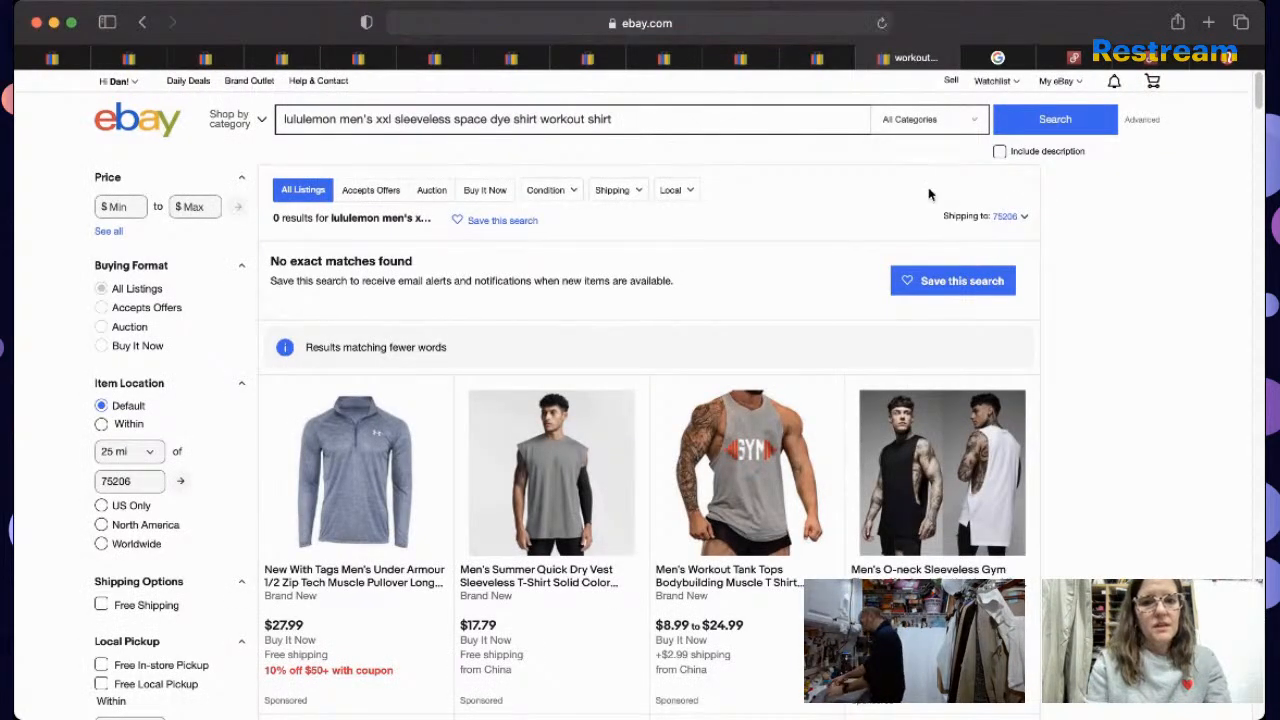
left_click_drag(1260, 94, 1243, 210)
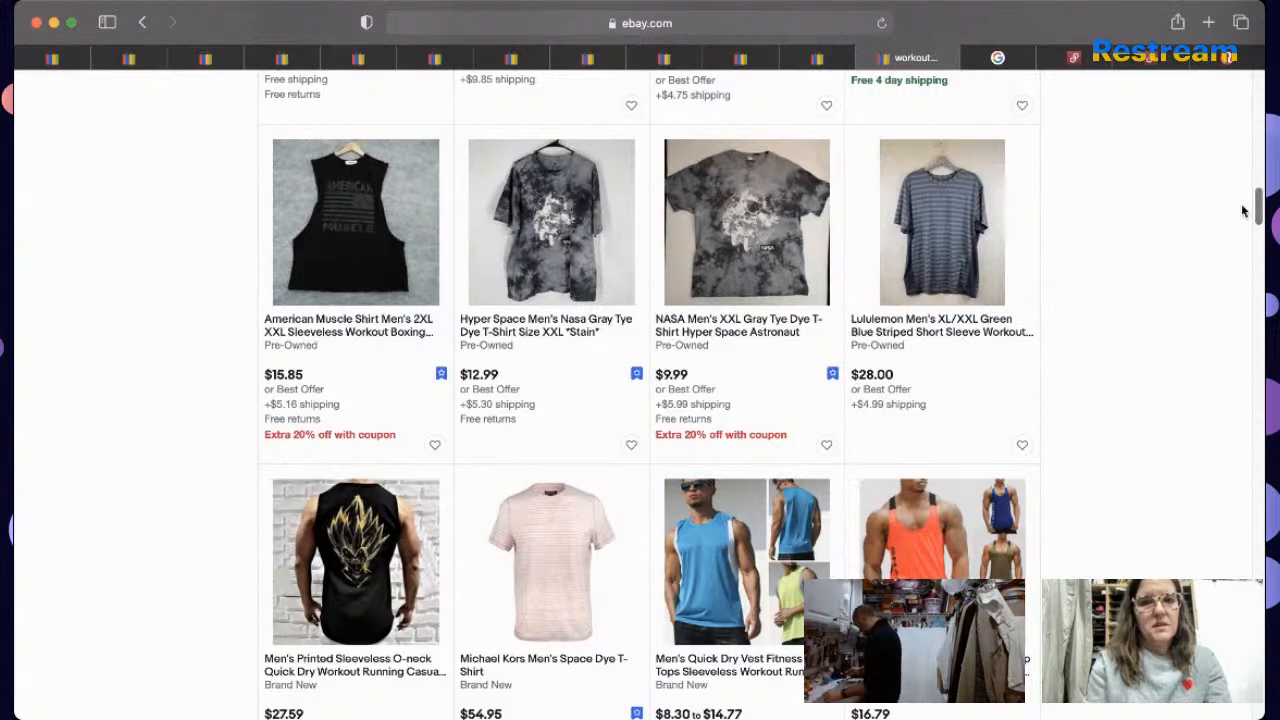
Step: Copy the whole eBay search phrase, including "workout shirt", and open the Seller Hub overview
left_click_drag(1243, 210, 1240, 92)
triple_click(669, 127)
key("super+c")
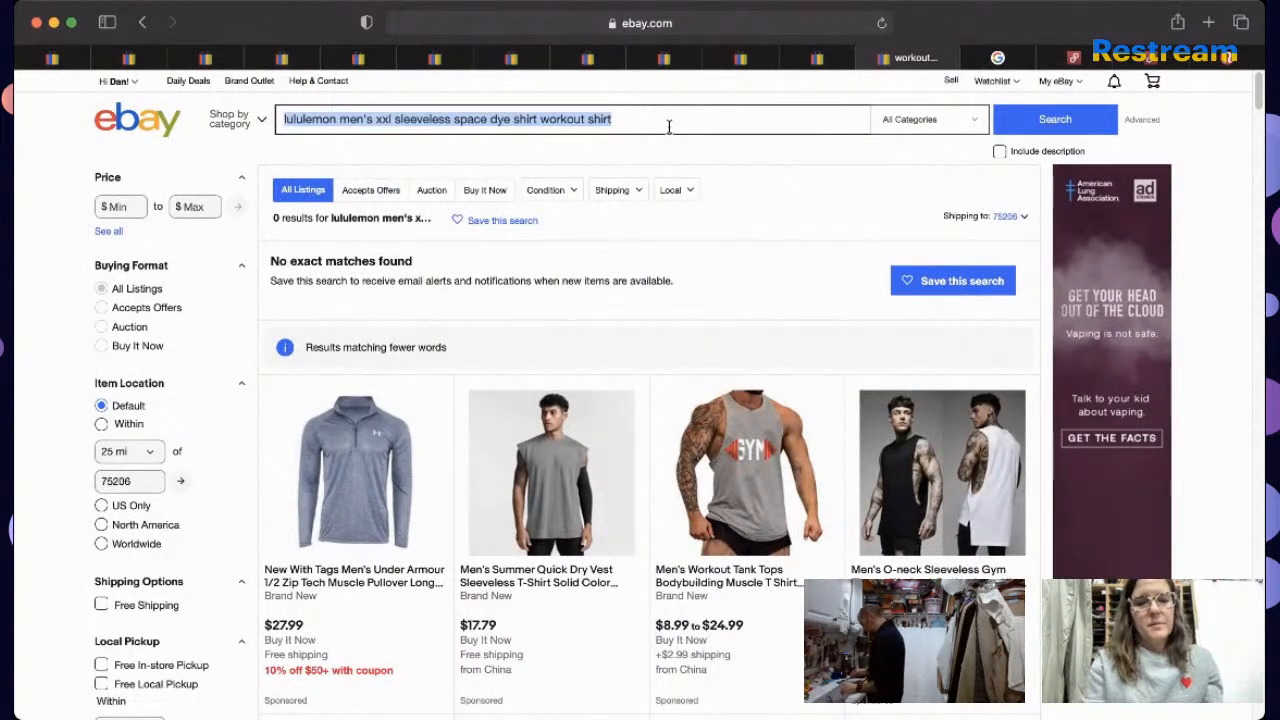
mouse_move(1051, 83)
left_click(1054, 228)
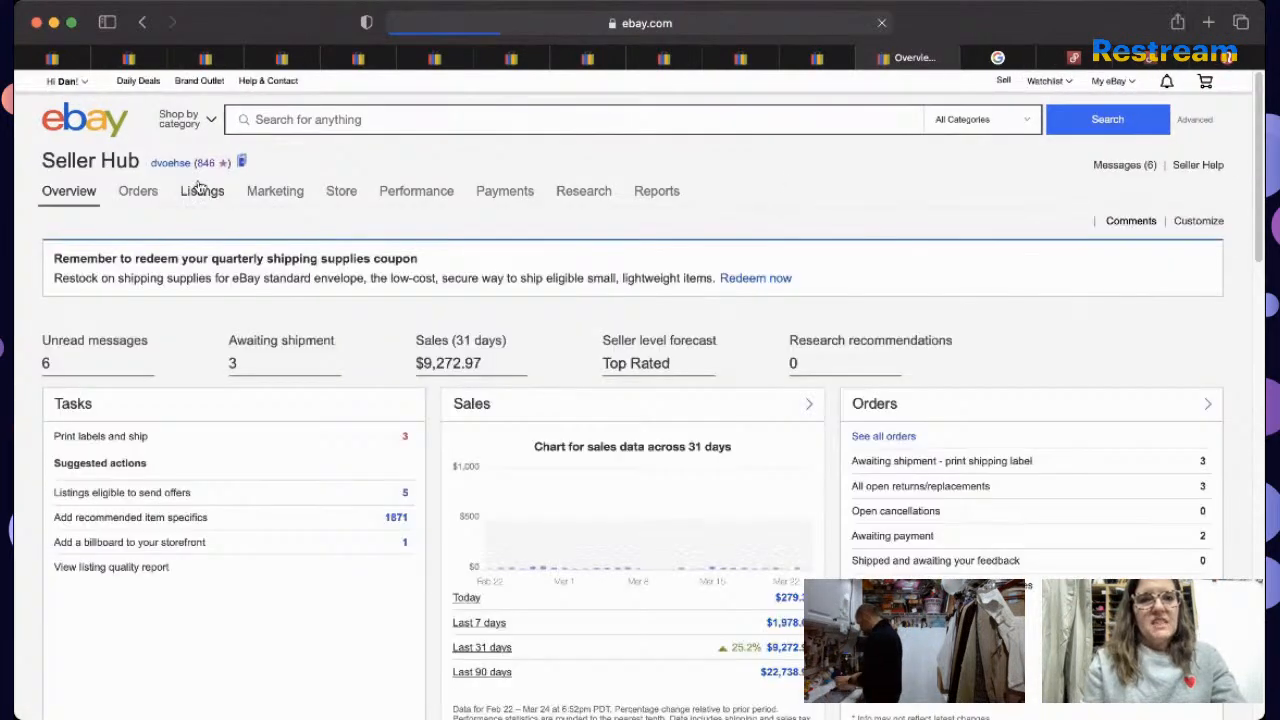
mouse_move(201, 190)
left_click(210, 247)
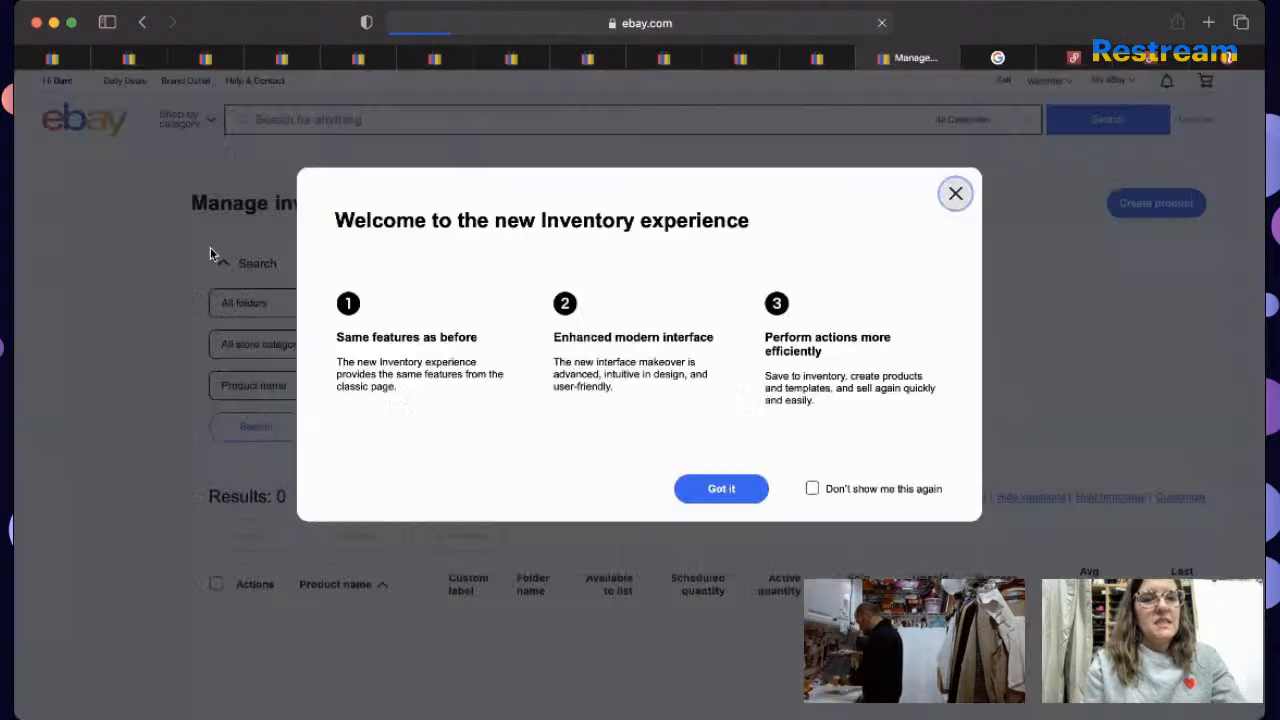
left_click(955, 194)
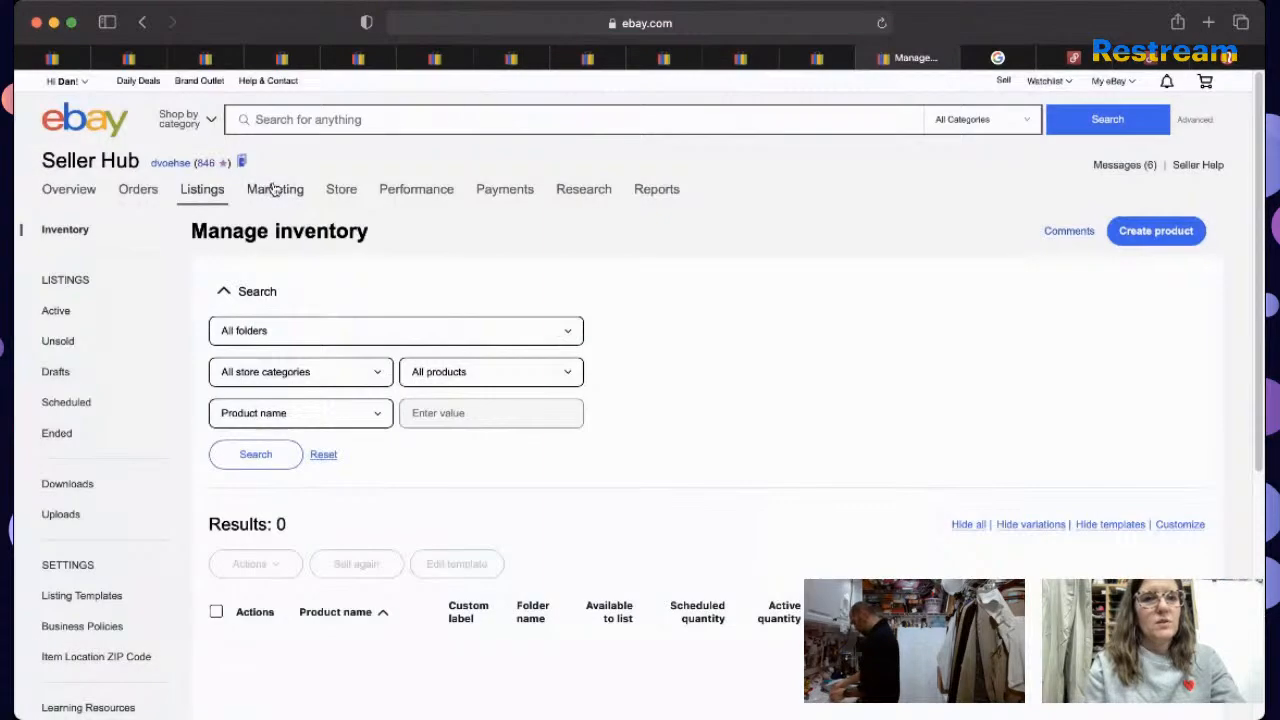
Step: Create a listing from the copied phrase "lululemon men's xxl sleeveless space dye shirt workout shirt" and set its custom label (SKU) to 5158
mouse_move(201, 190)
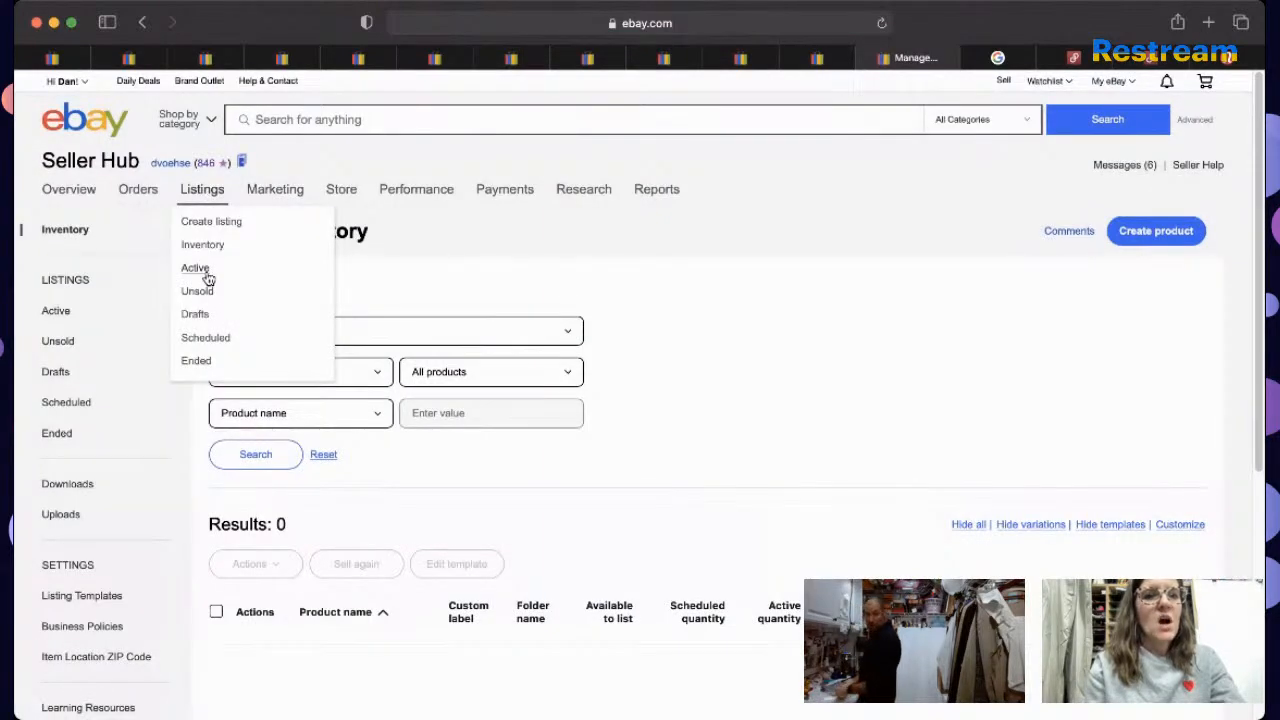
left_click(203, 222)
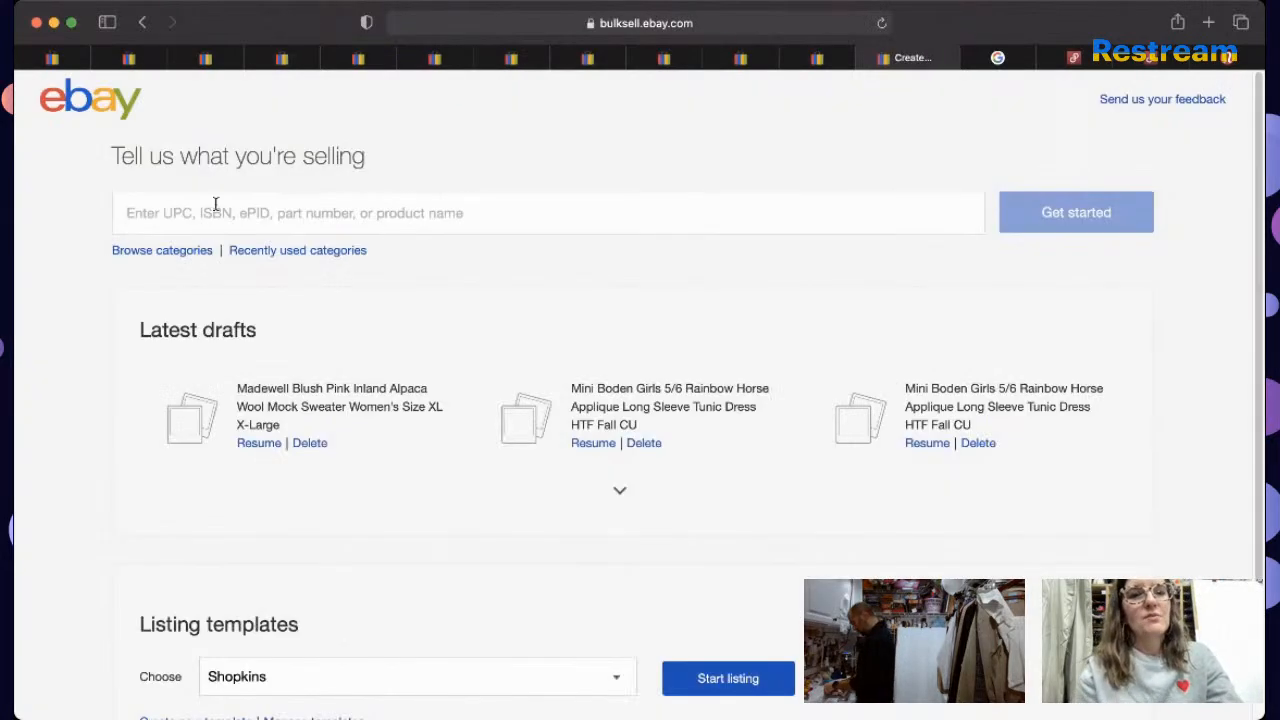
left_click(236, 223)
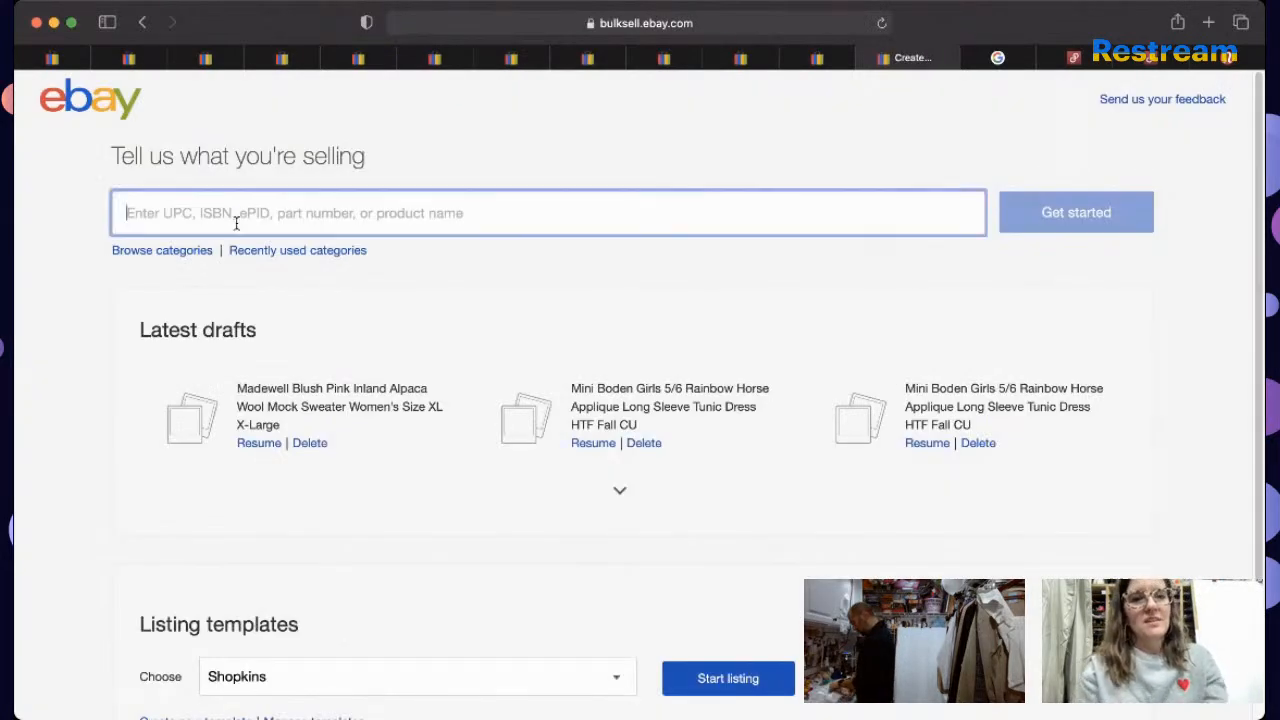
key("super+v")
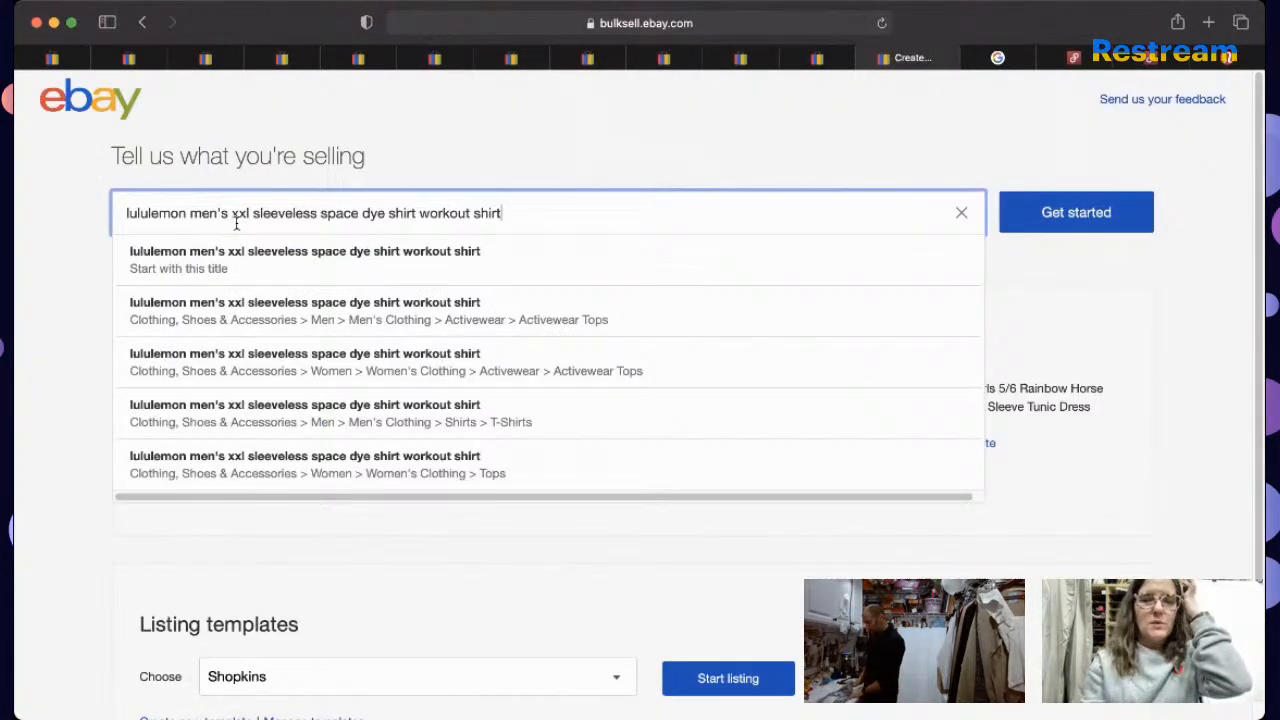
key("Return")
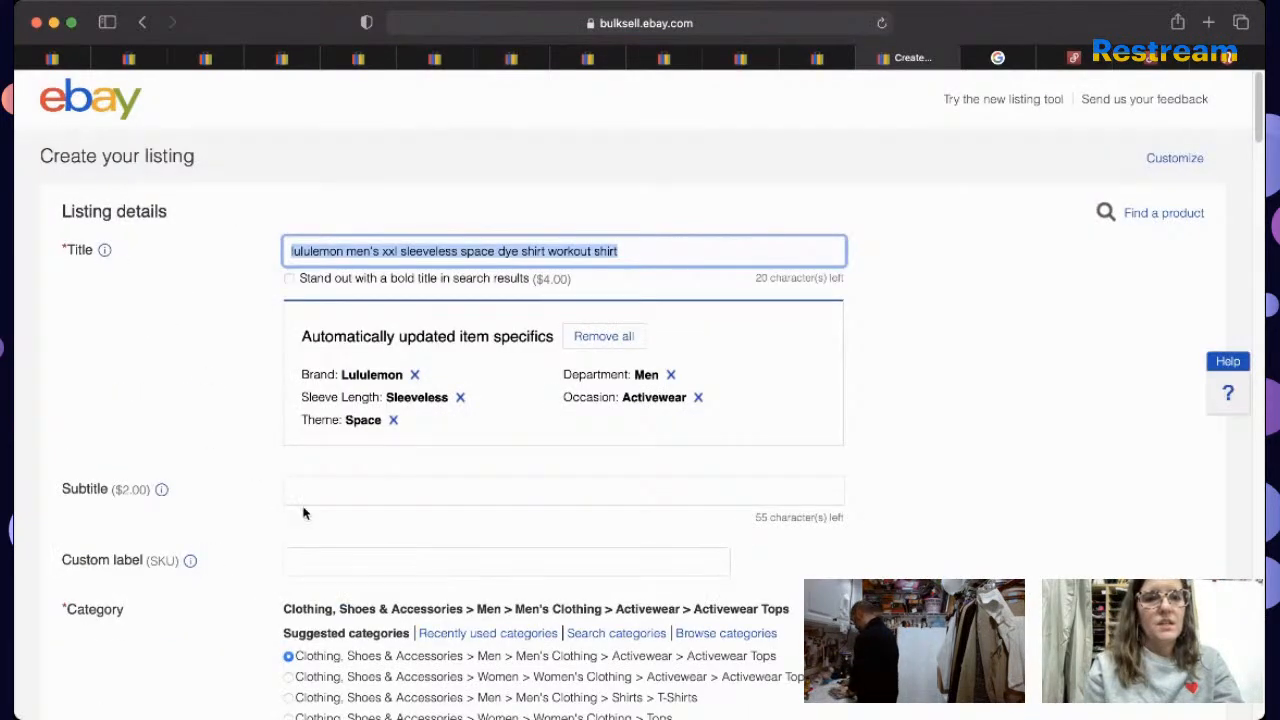
left_click(340, 561)
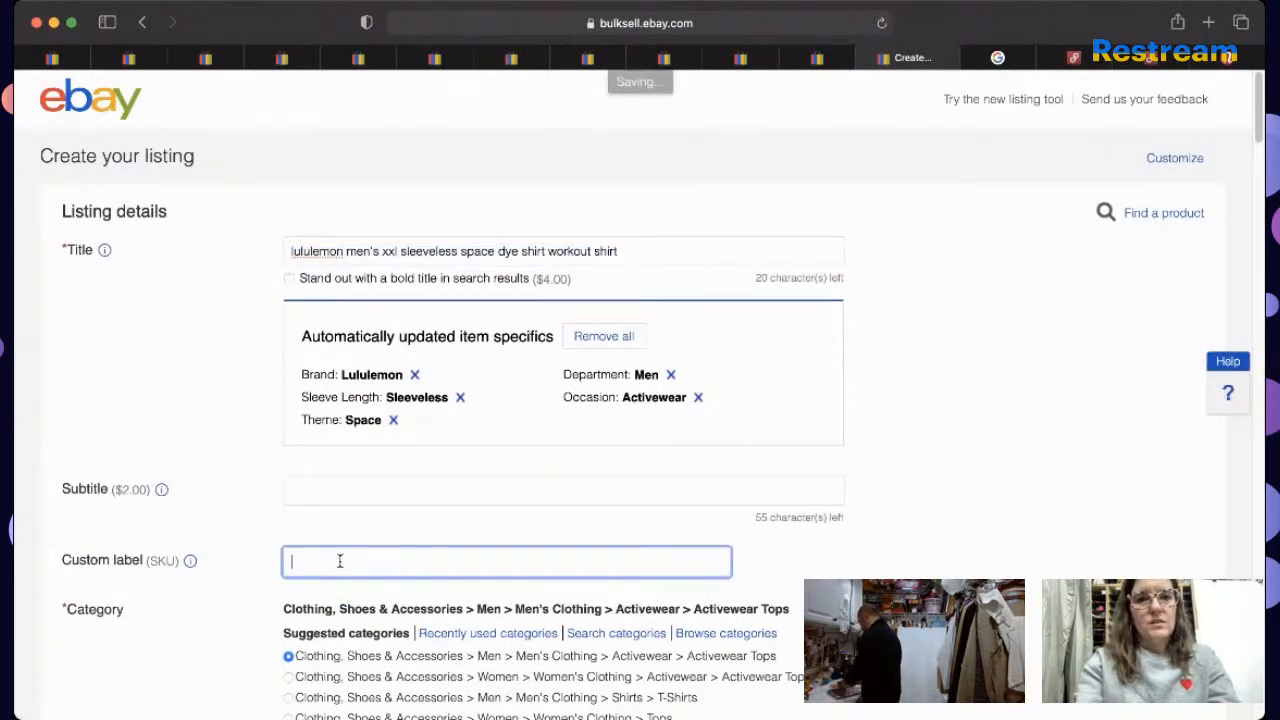
type("5158")
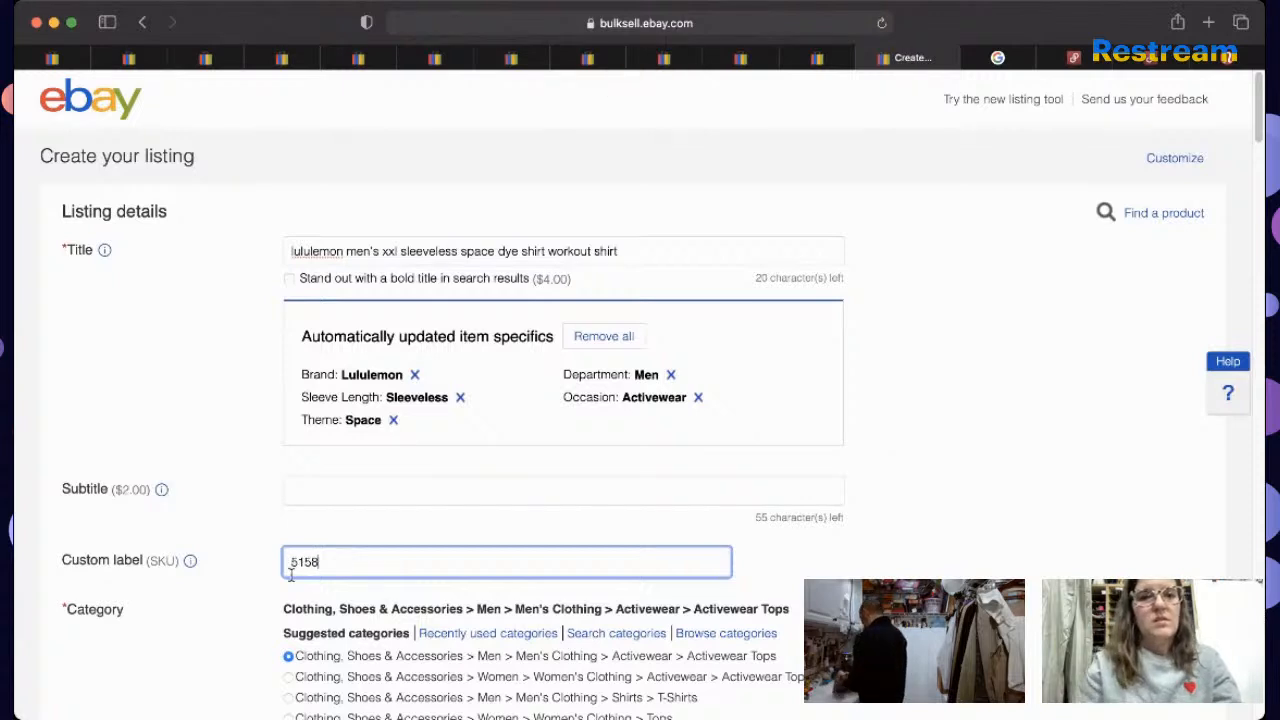
Step: Capitalize the beginning of the listing title so that it reads "Lululemon Men's XXL Sleeveless"
left_click(292, 250)
key("Delete")
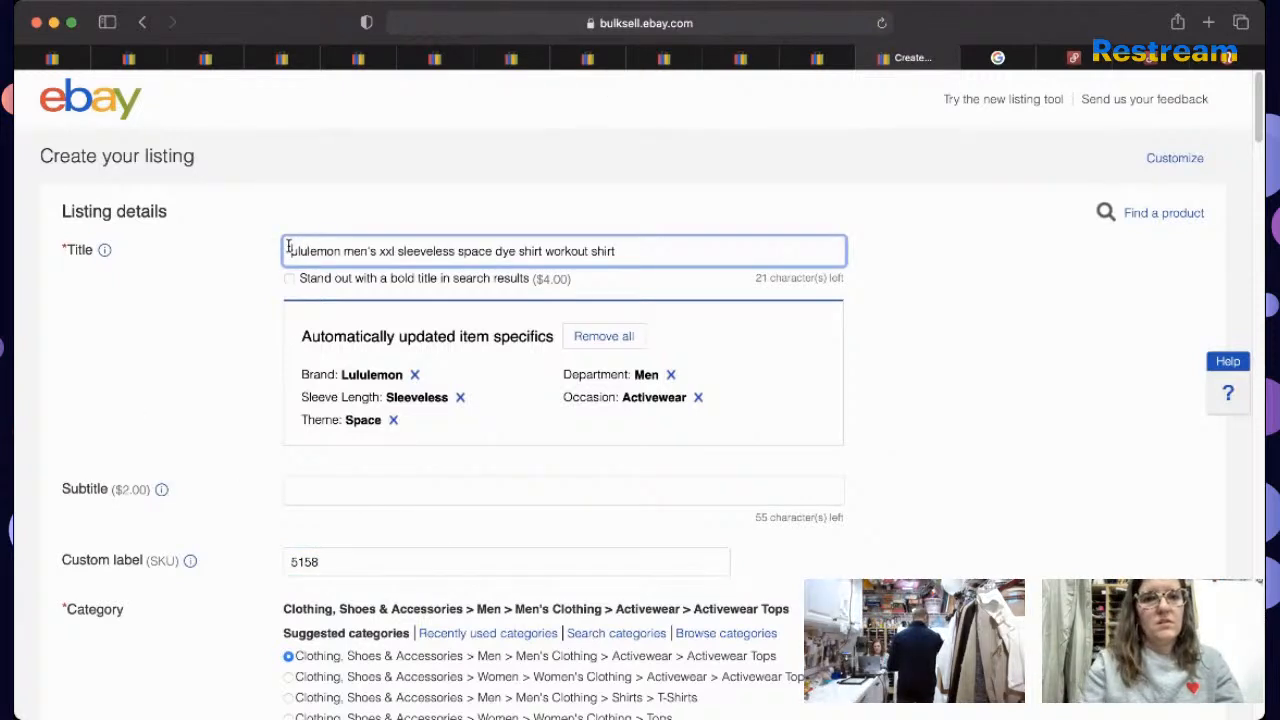
type("L")
left_click(350, 251)
key("BackSpace")
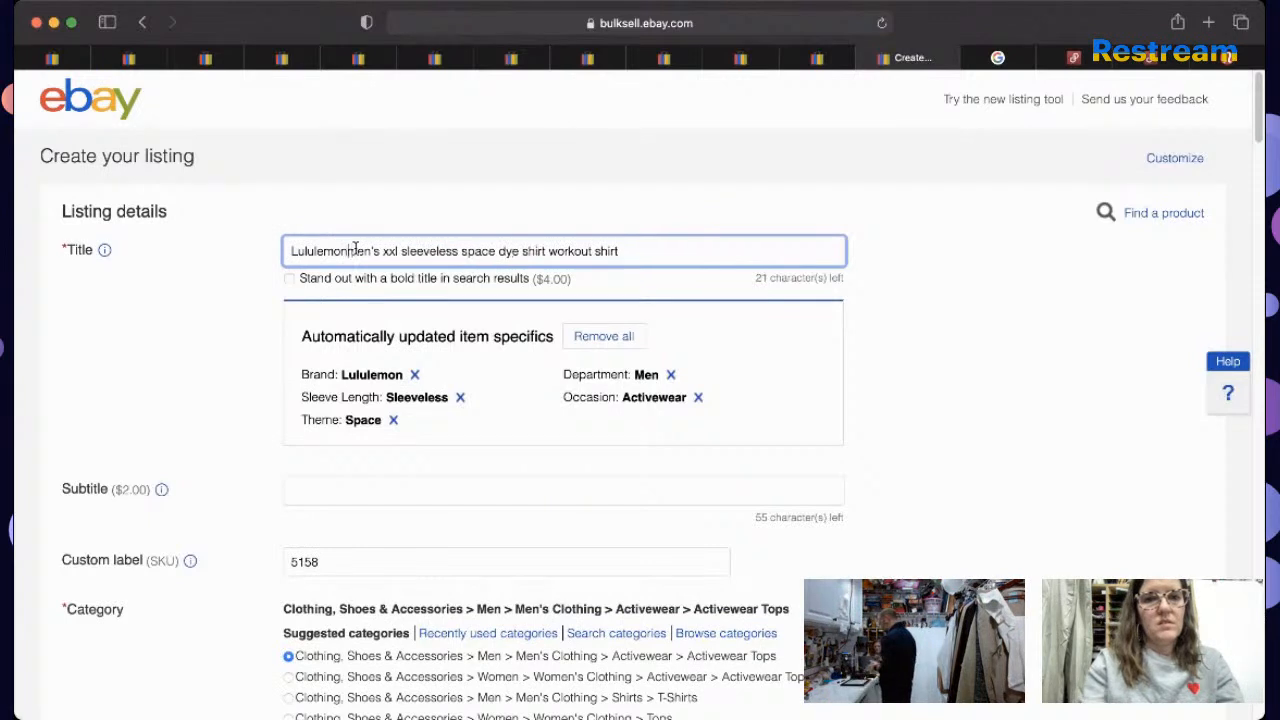
key("Delete")
type("M")
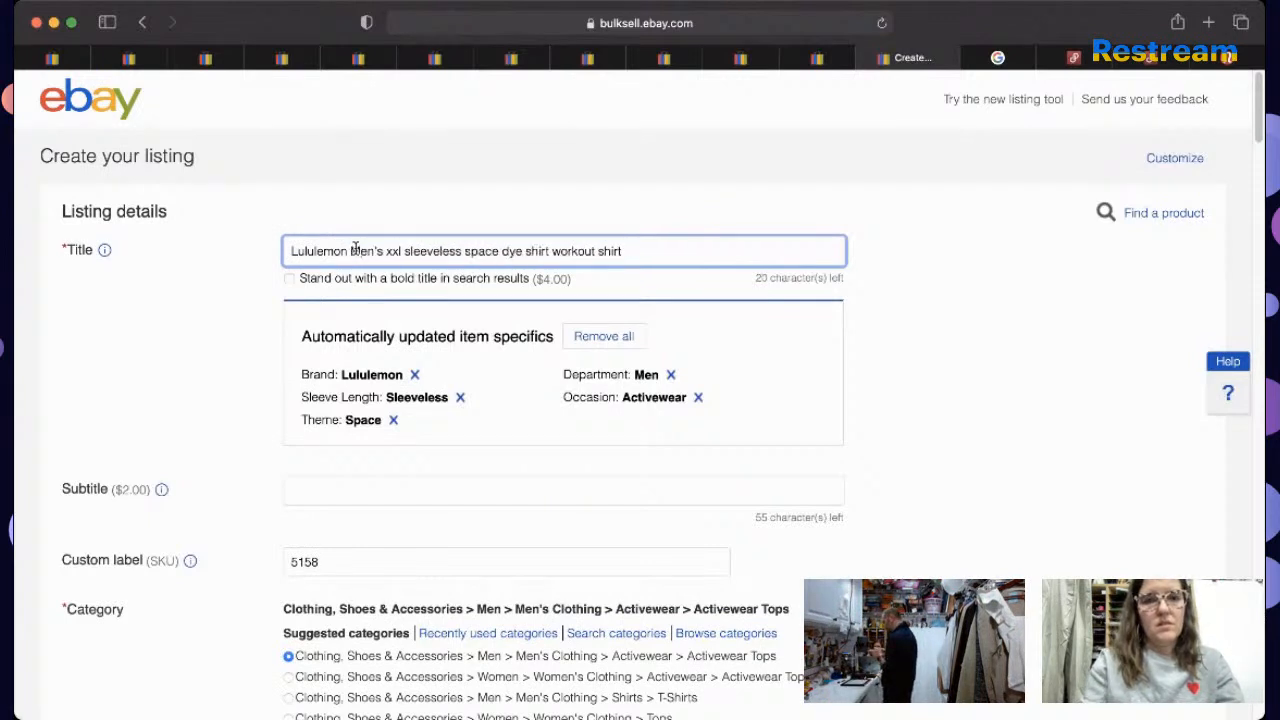
key("BackSpace")
key("BackSpace")
key("BackSpace")
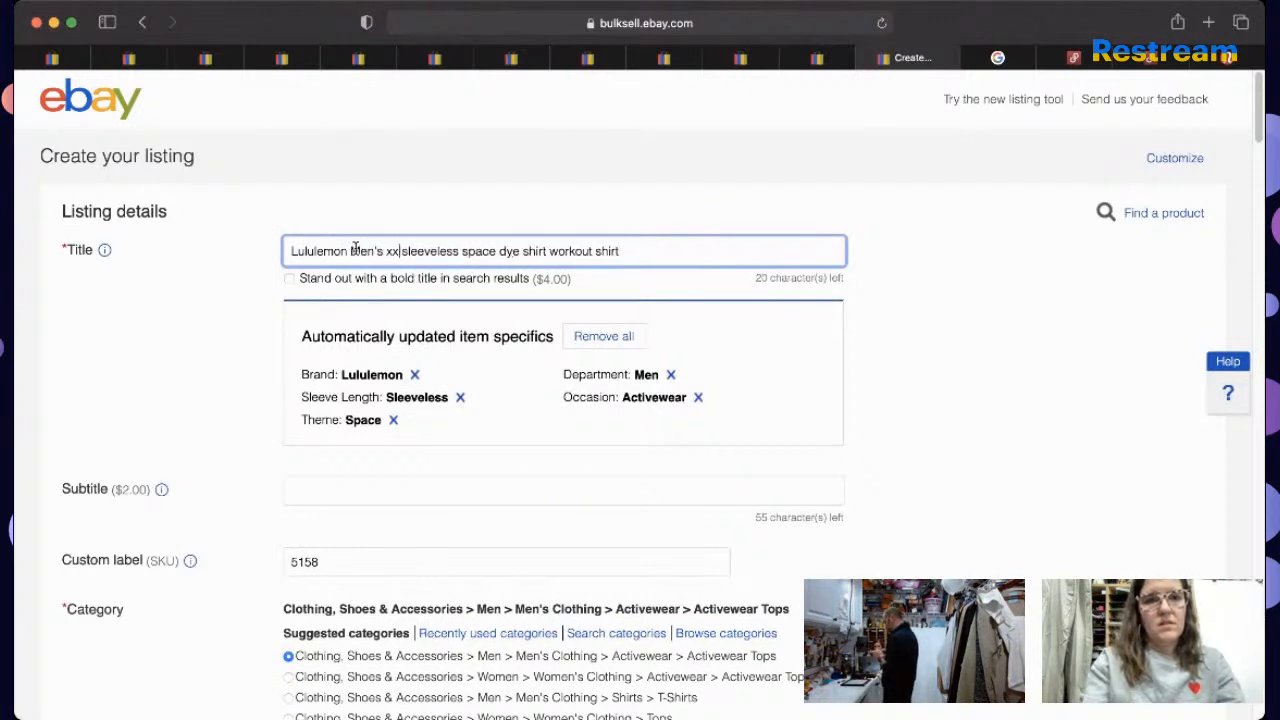
type("XXL")
key("Delete")
type("S")
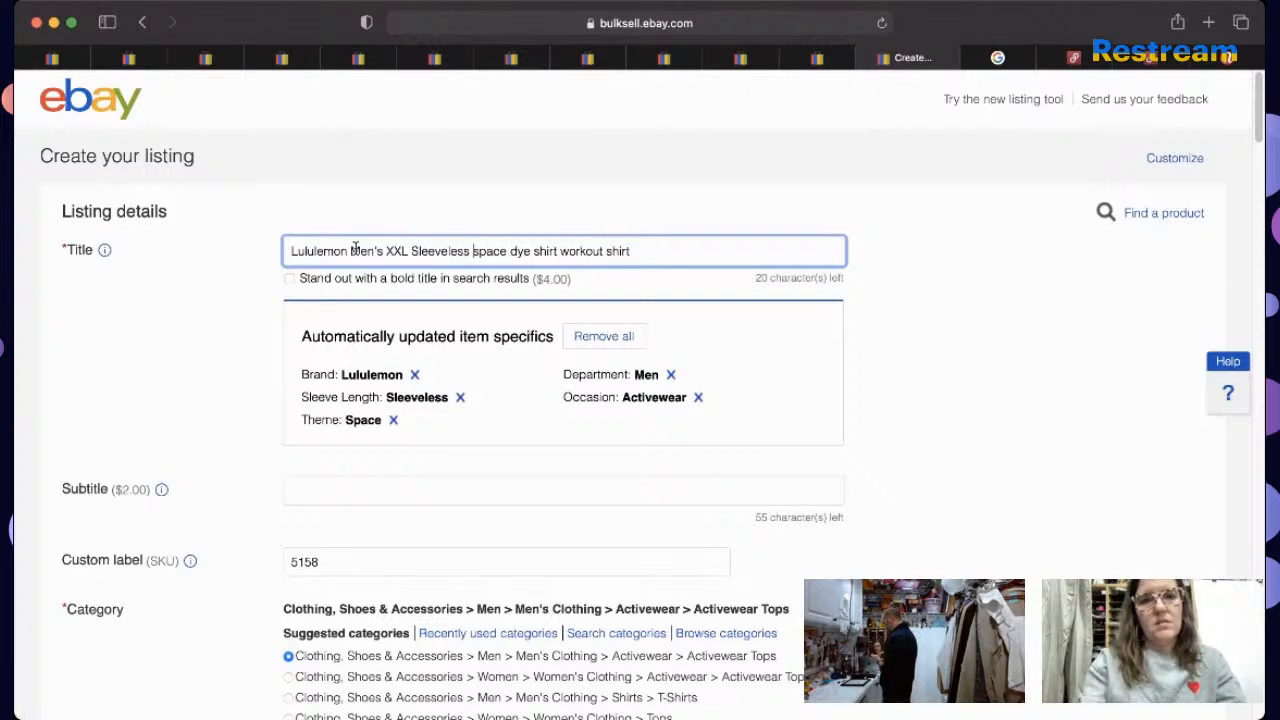
Step: Insert "Gray" after "Sleeveless" in the title and capitalize the following words as "Space Dye"
type("Gray")
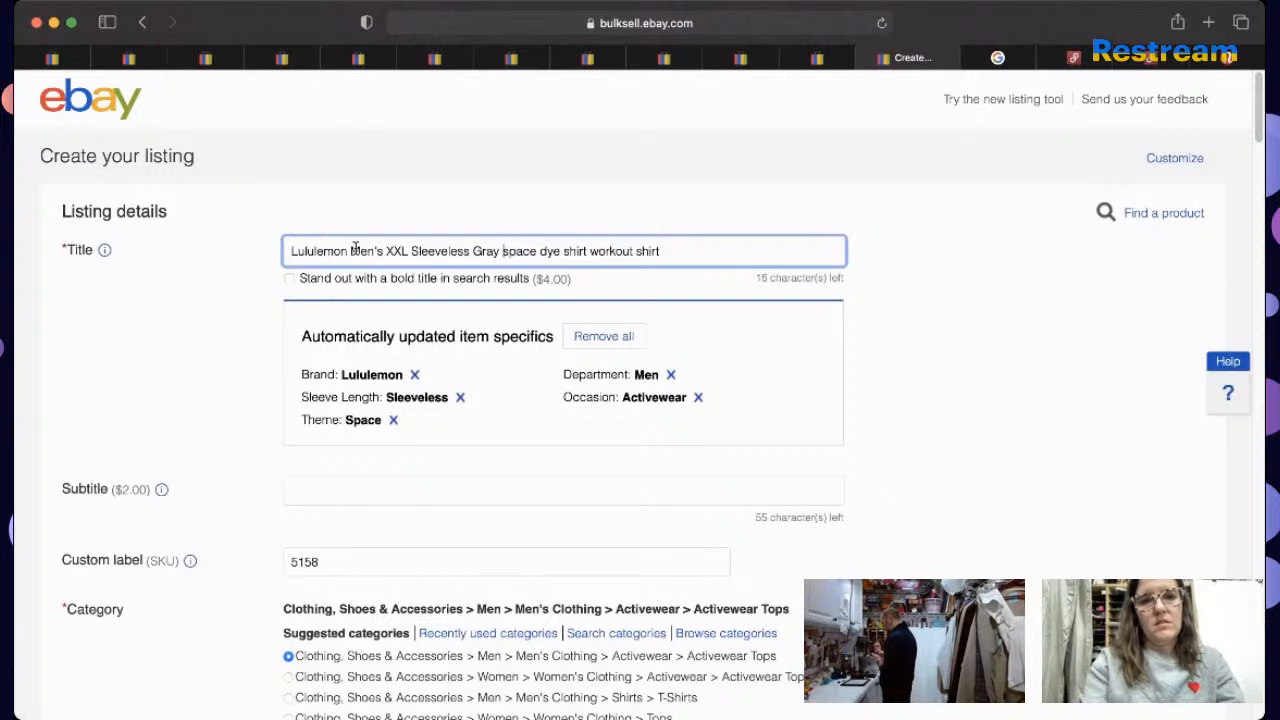
key("Delete")
type("S")
key("Right")
key("Right")
key("Right")
key("Right")
key("Right")
key("Delete")
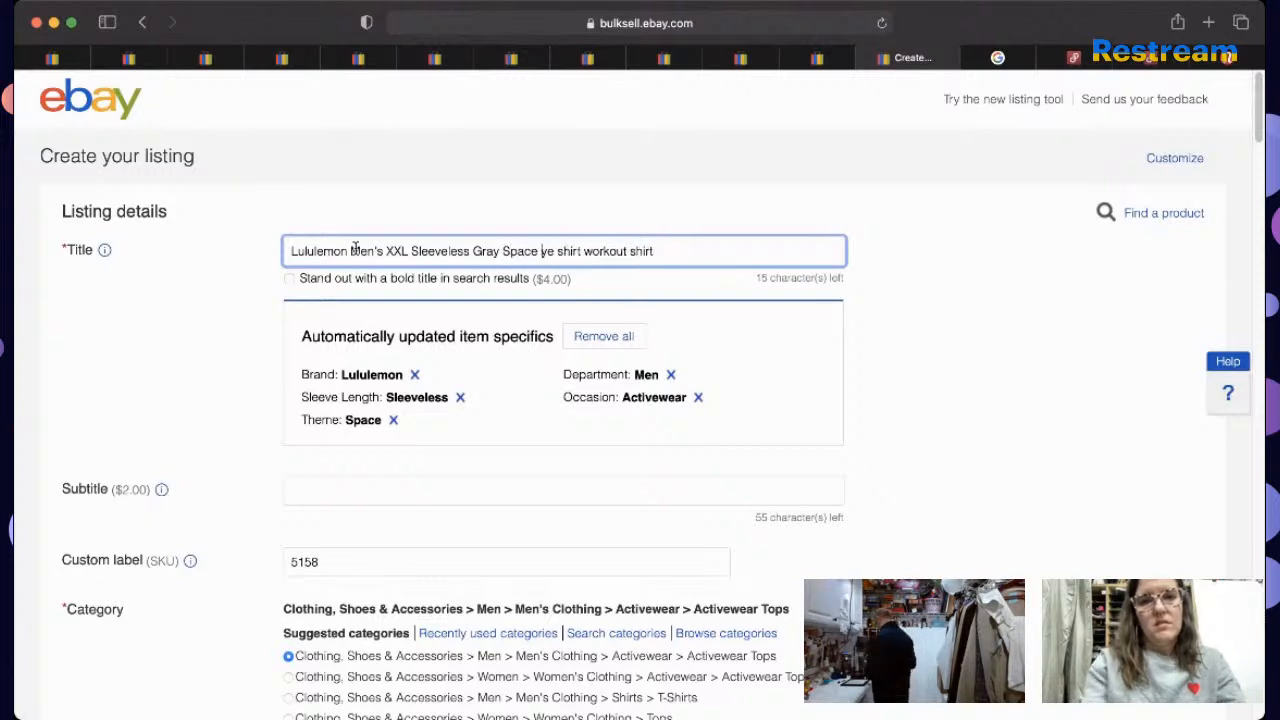
type("D")
key("Right")
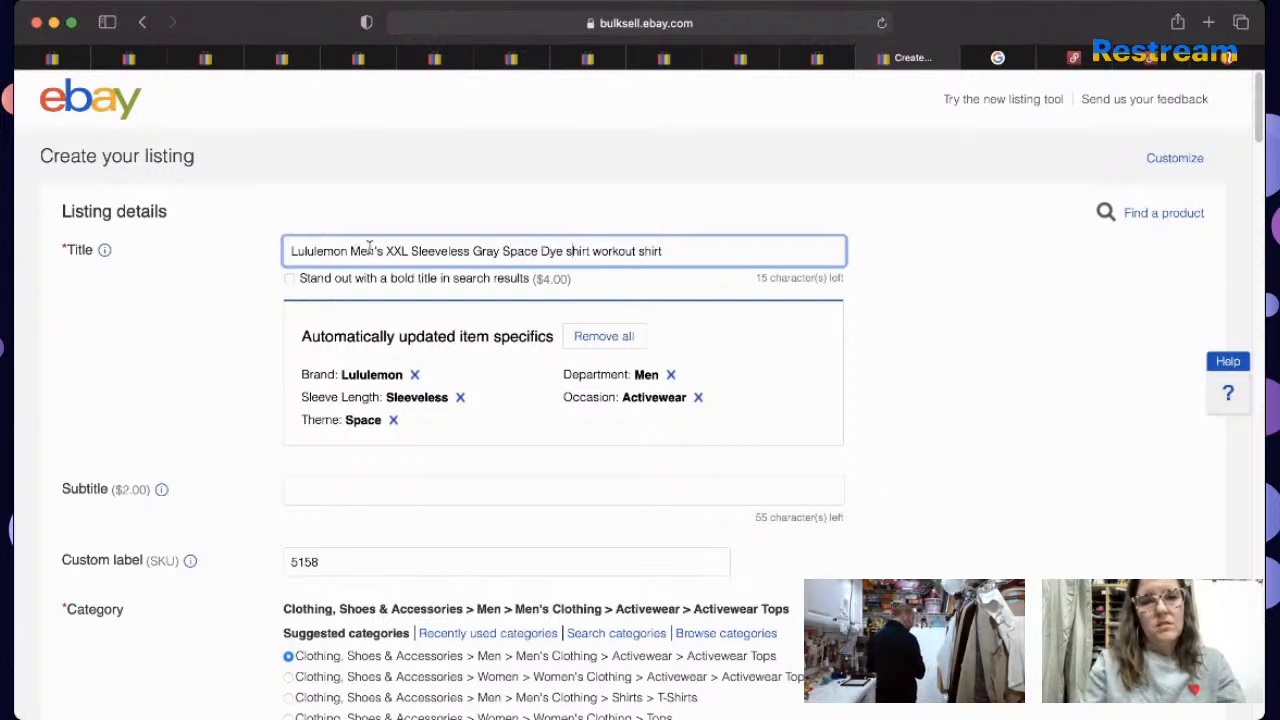
Step: Replace the title's ending after "Space Dye" with "Workout Shirt Top Moisture Wicking" and select the whole title
left_click(605, 251)
key("BackSpace")
key("BackSpace")
key("BackSpace")
key("BackSpace")
key("BackSpace")
key("BackSpace")
key("BackSpace")
key("BackSpace")
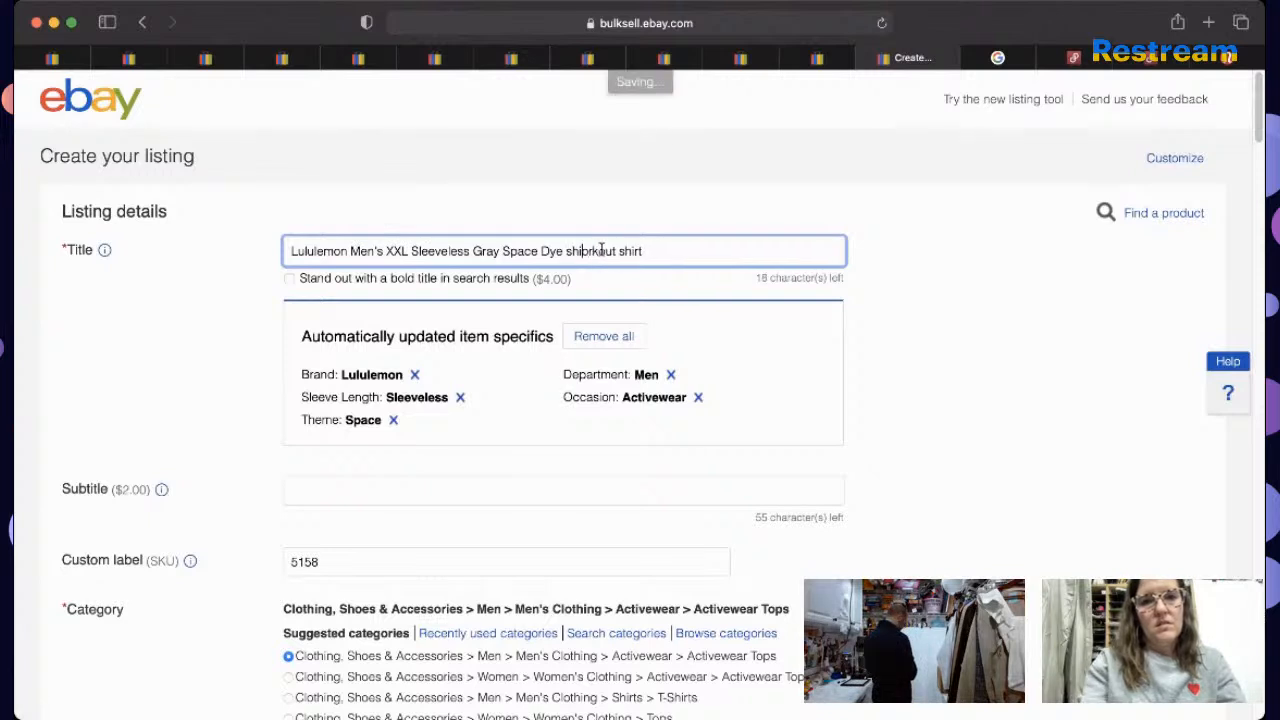
type("Wo")
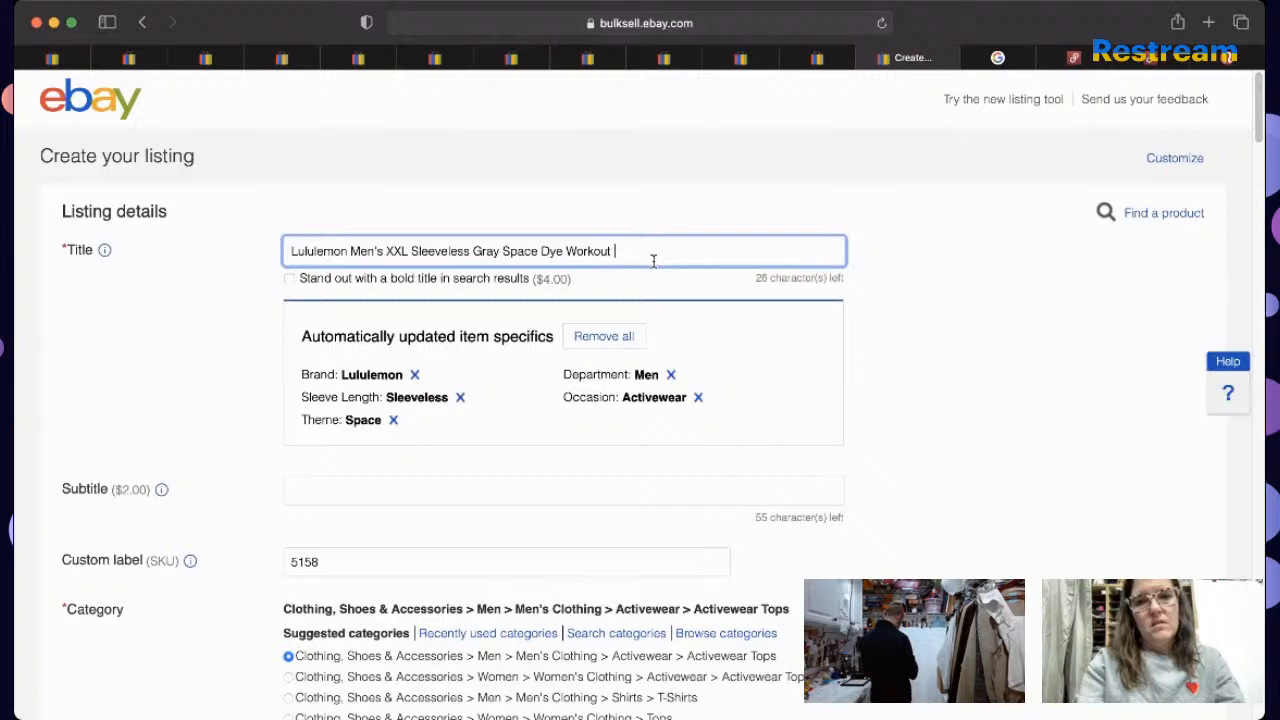
type("op Moisture Wicking")
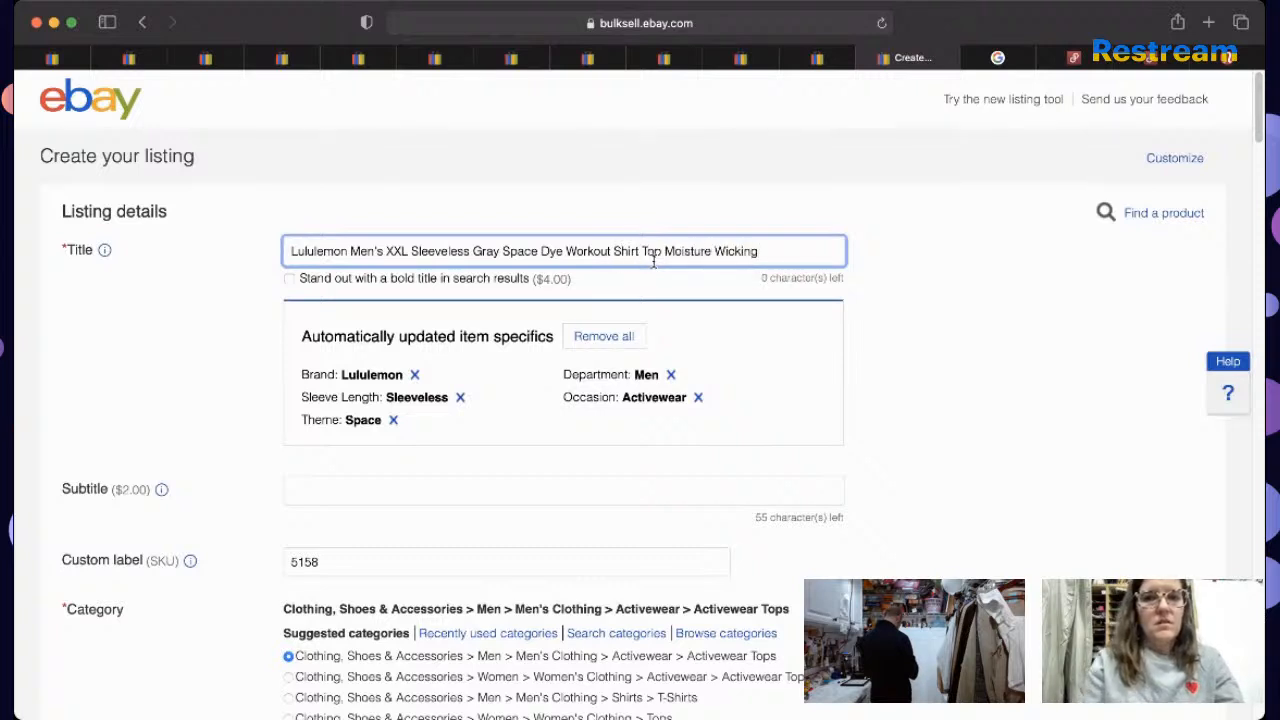
key("super+a")
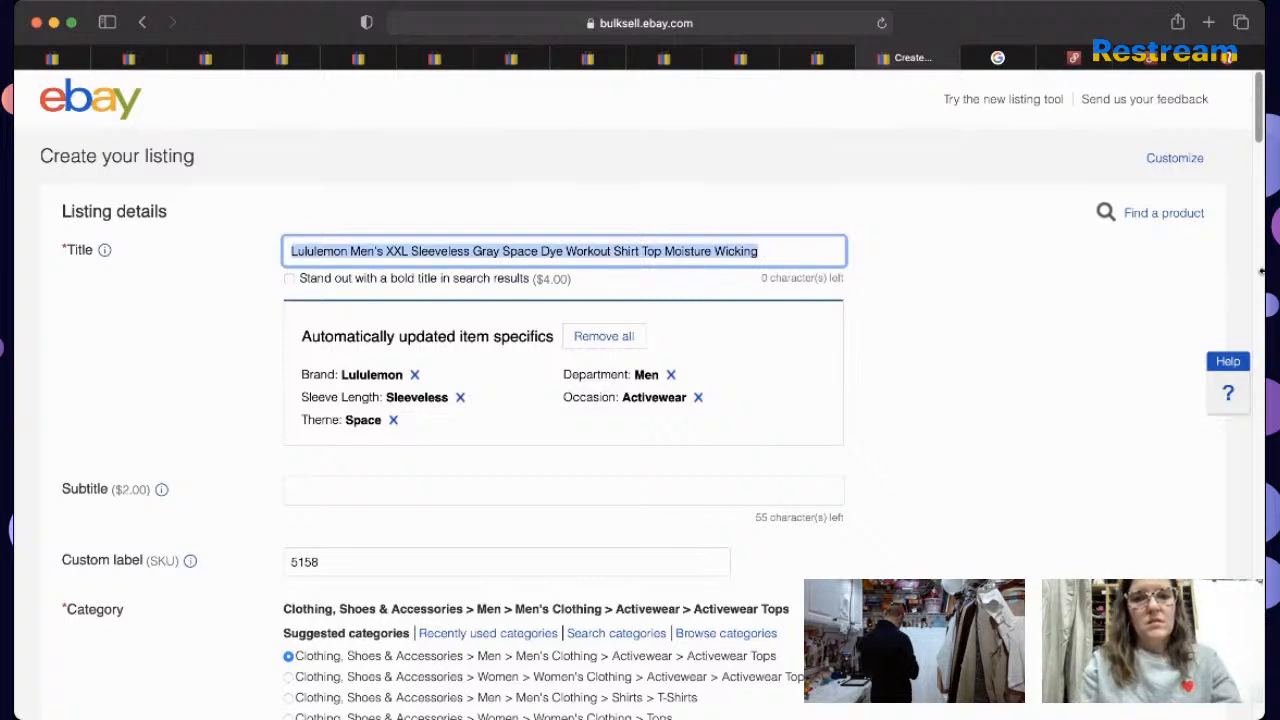
Step: Set the condition to Pre-owned with the description "Excellent Pre-Owned Condition. Please See Detailed Measurements in the Photos."
left_click_drag(1260, 109, 1262, 183)
left_click(392, 402)
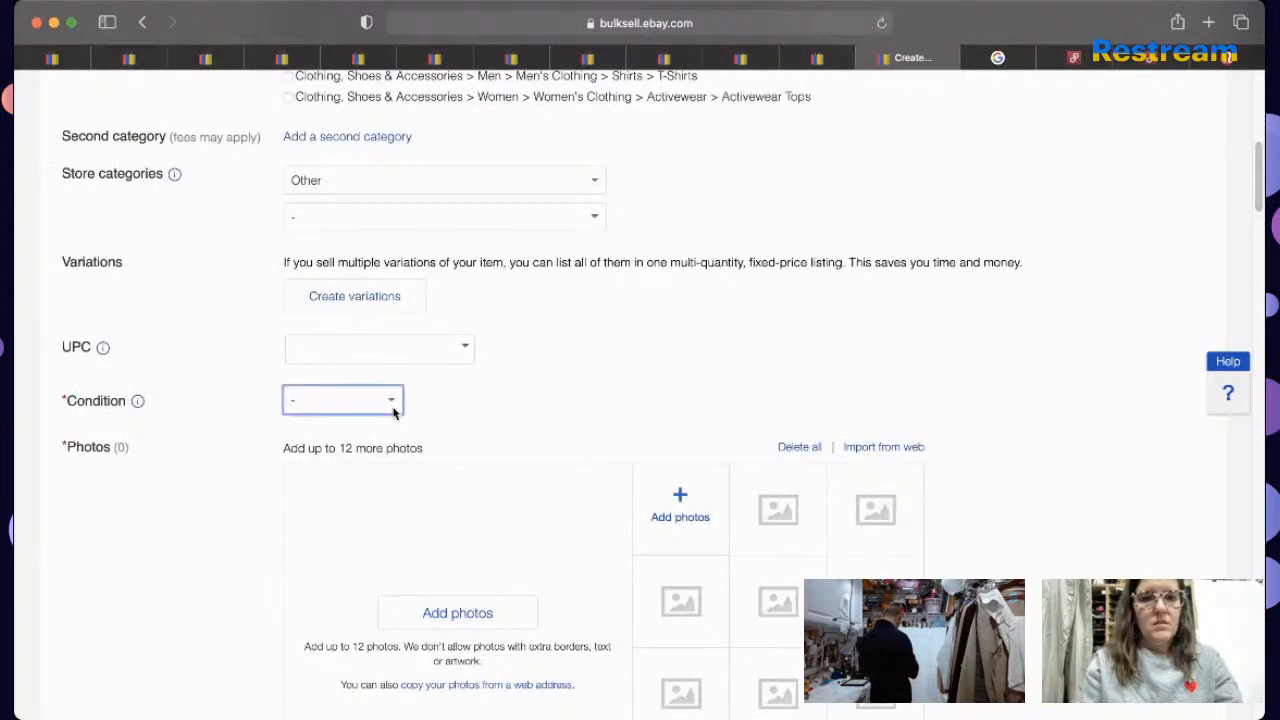
left_click(395, 488)
type("e")
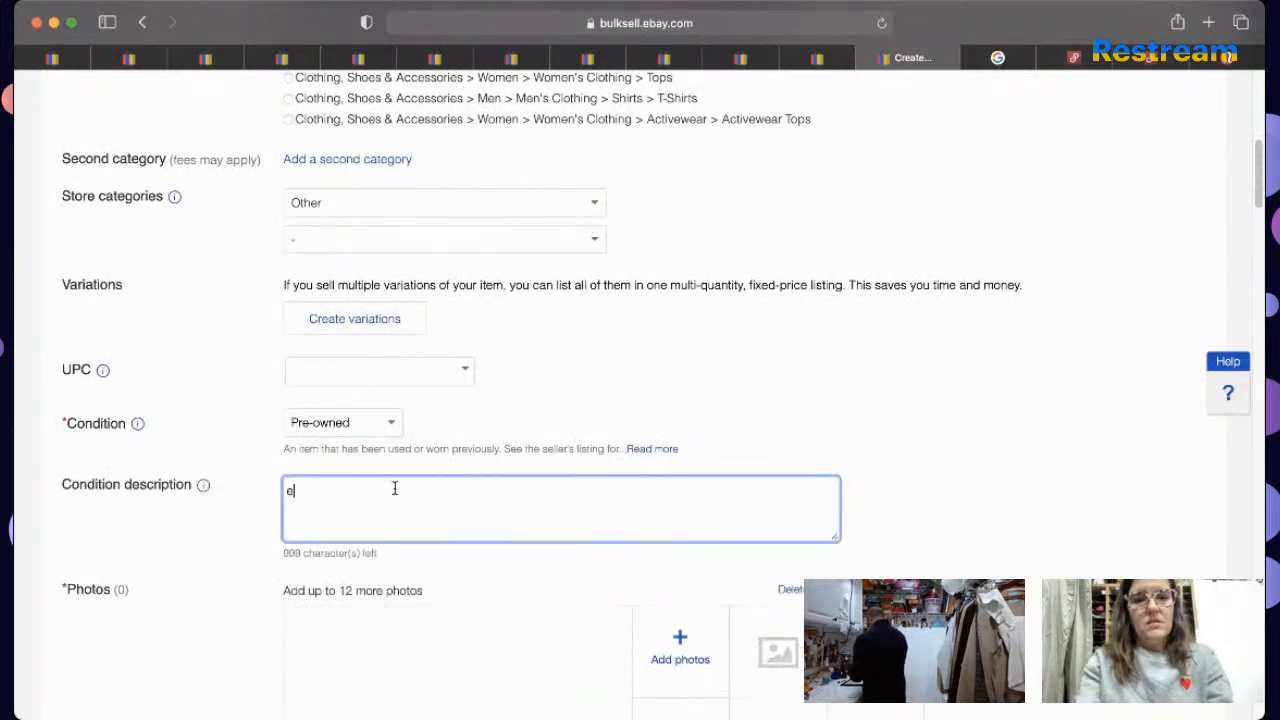
type("$Excellent Pre-Owned Condition.m")
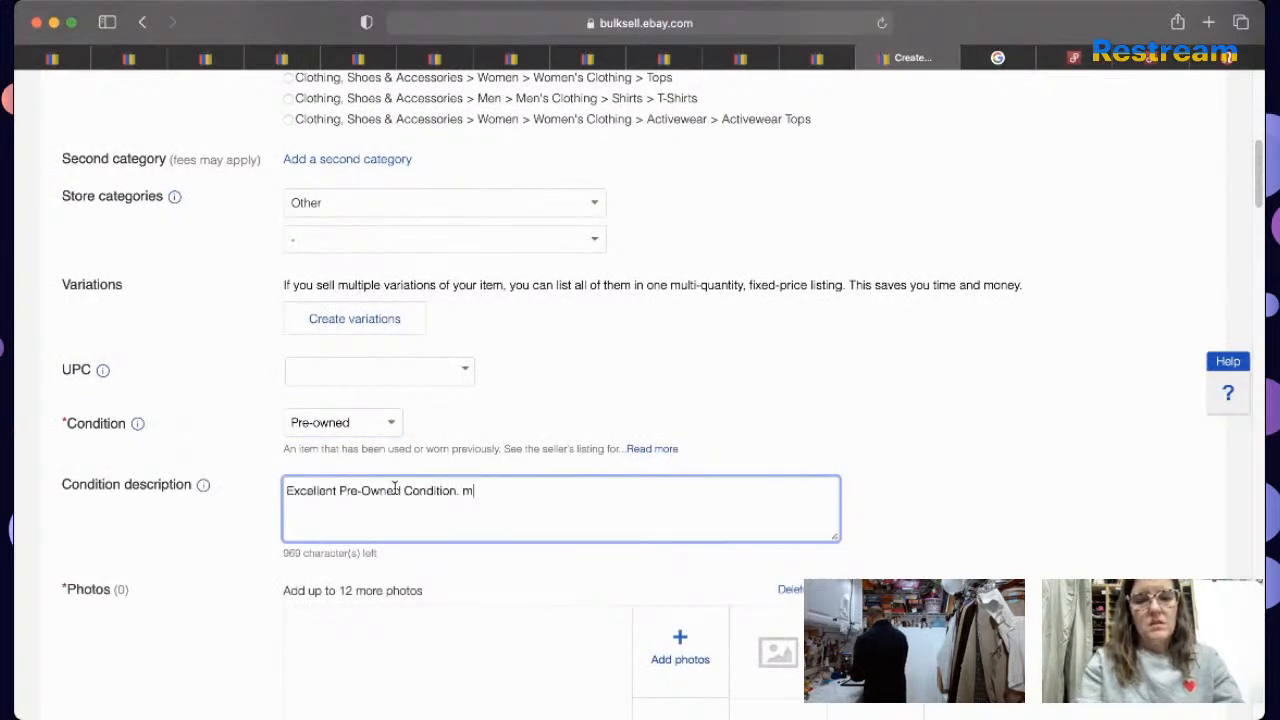
type("$")
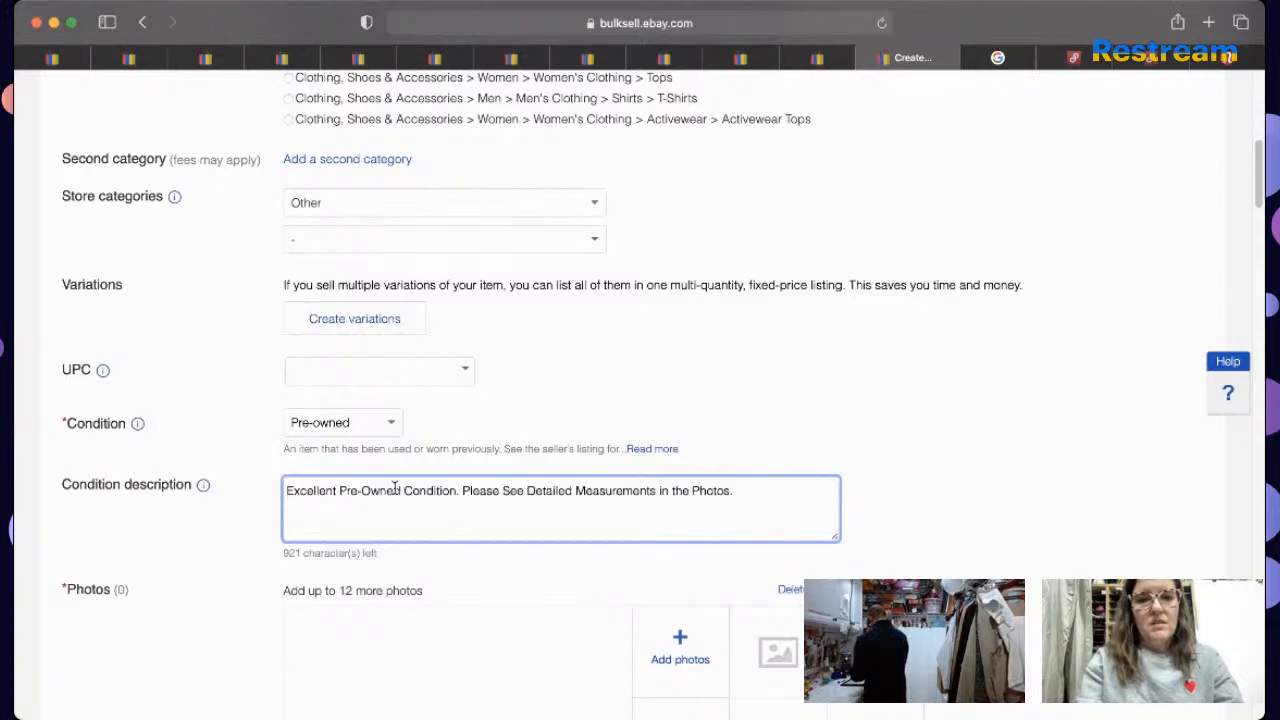
Step: Upload the four photos of the gray sleeveless shirt to the listing
left_click_drag(1257, 190, 1252, 241)
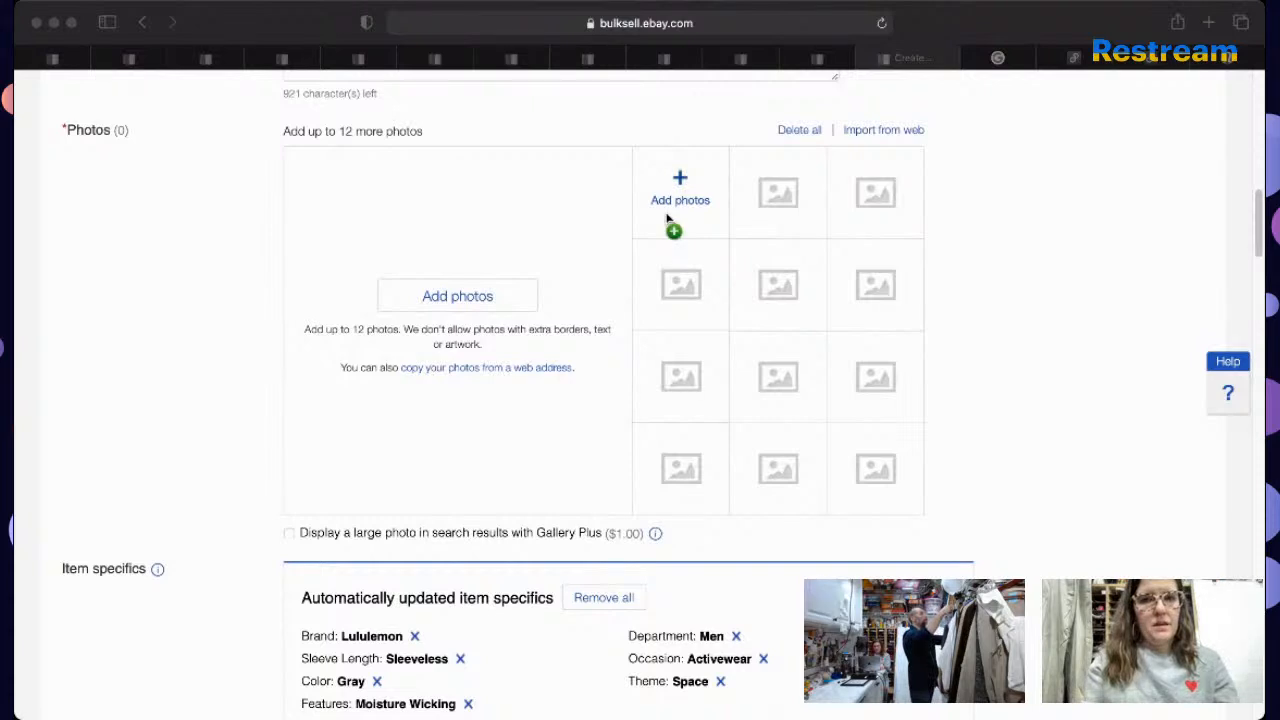
left_click_drag(677, 229, 666, 212)
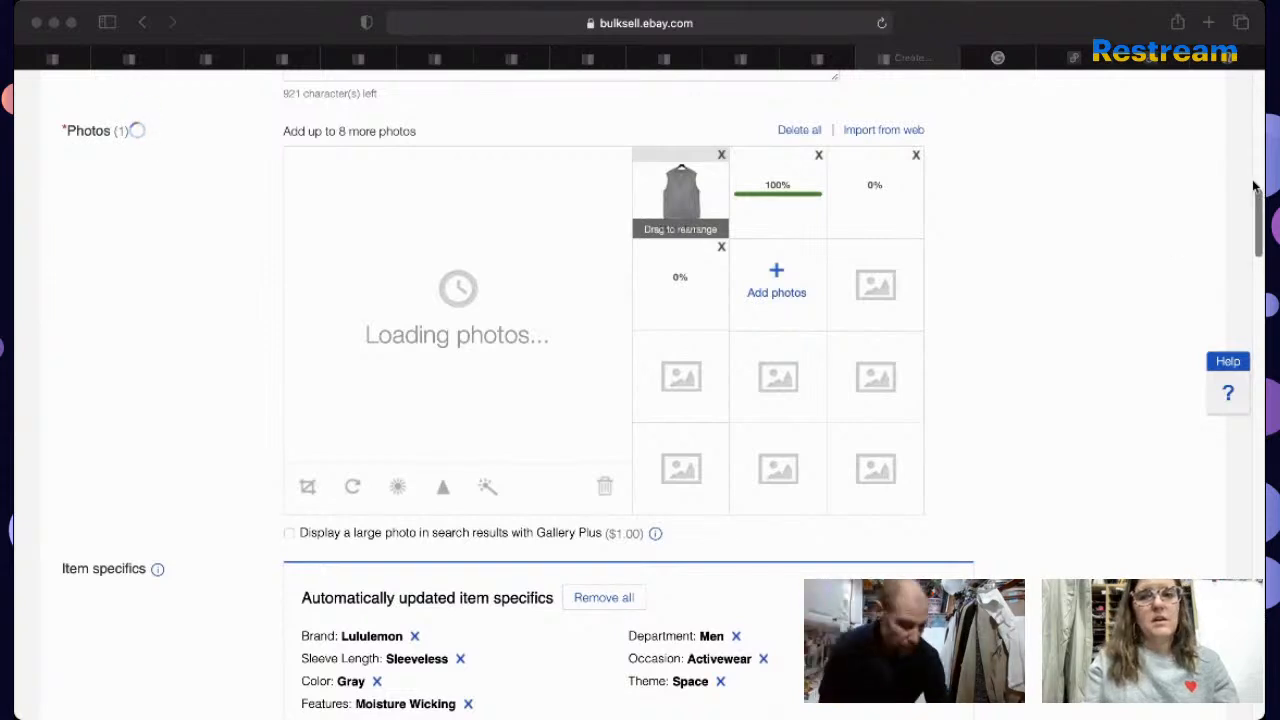
left_click(1259, 220)
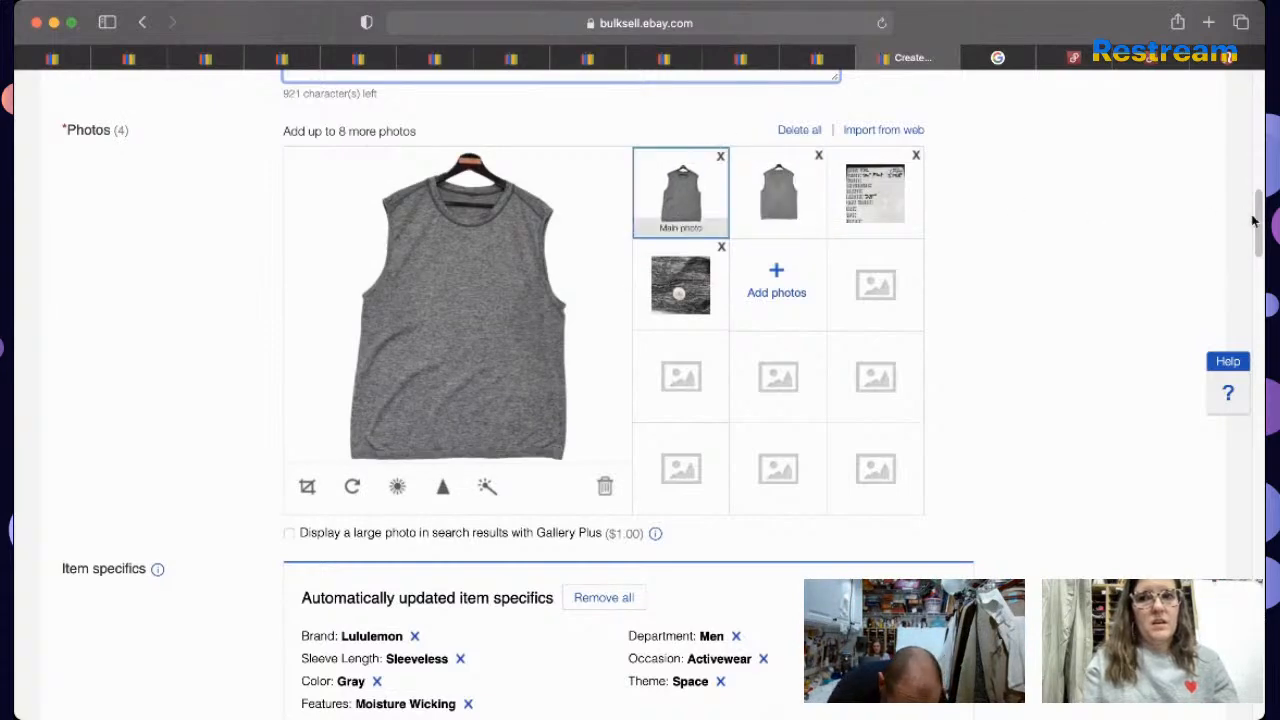
Step: Fill in the required item specifics with size type Regular, size 2XL and type Tank
left_click_drag(1253, 220, 1257, 280)
left_click(855, 294)
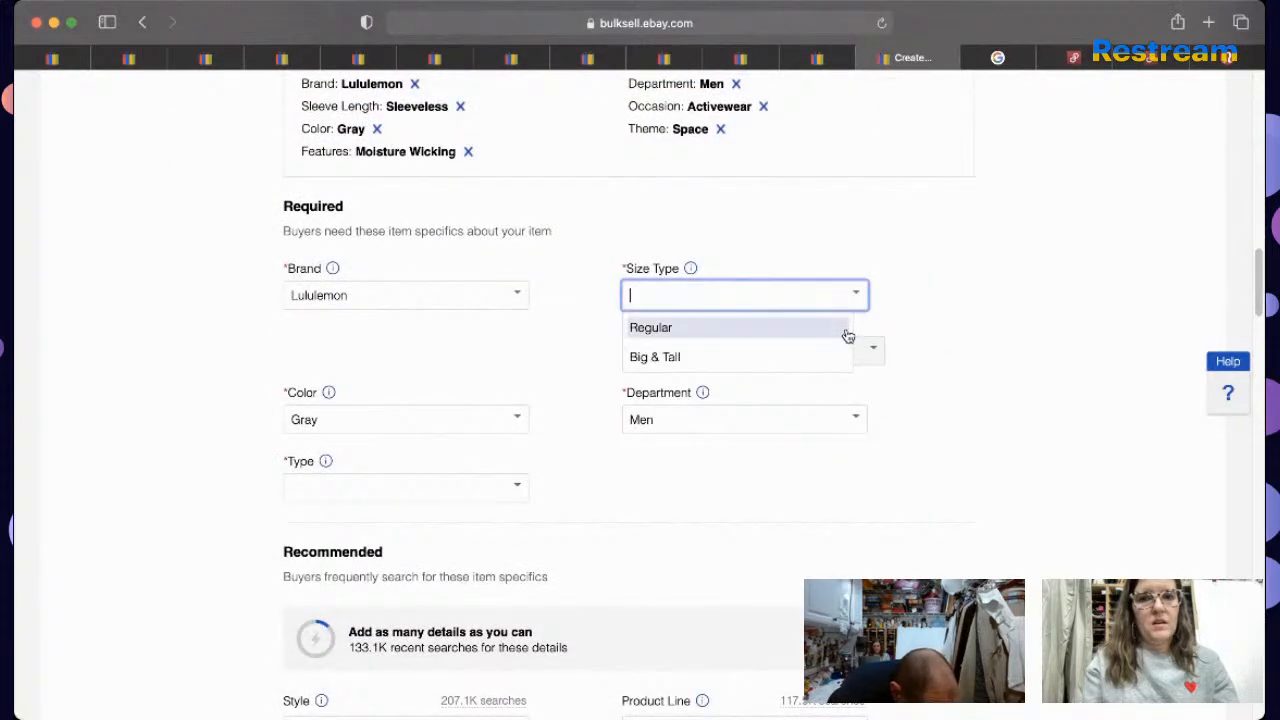
left_click(846, 327)
left_click(868, 351)
left_click(975, 352)
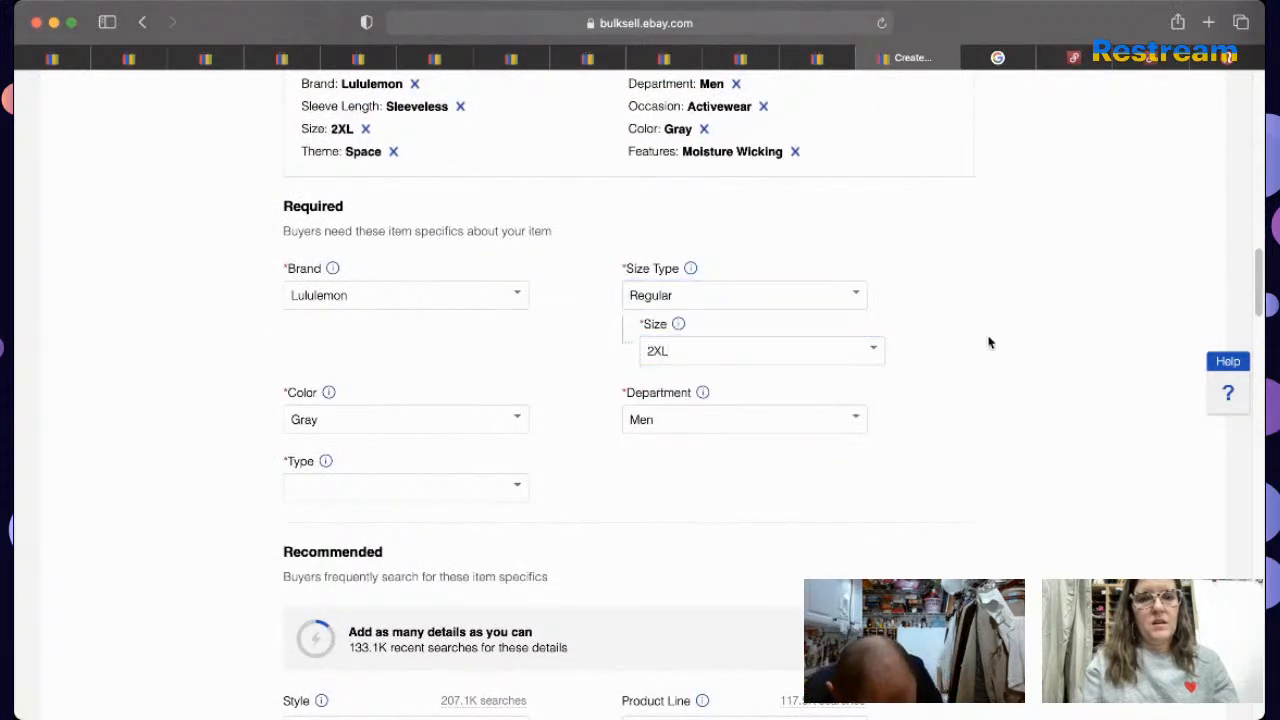
left_click(526, 488)
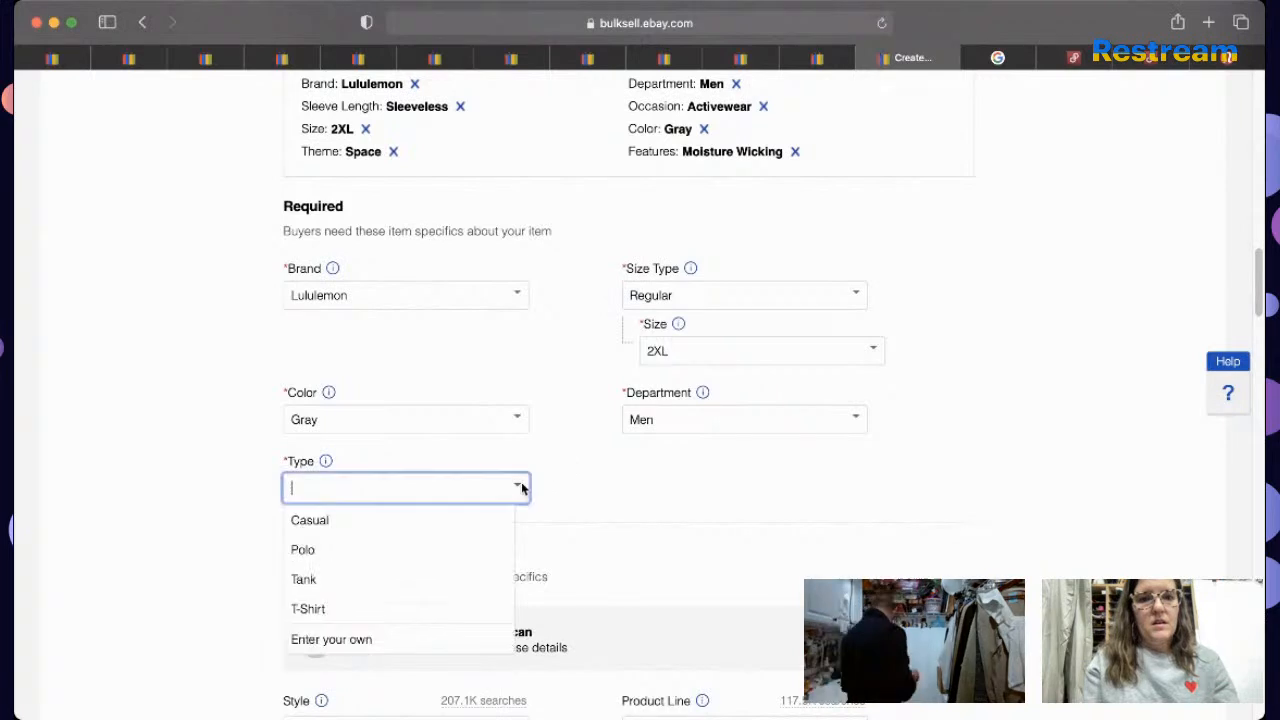
left_click(466, 589)
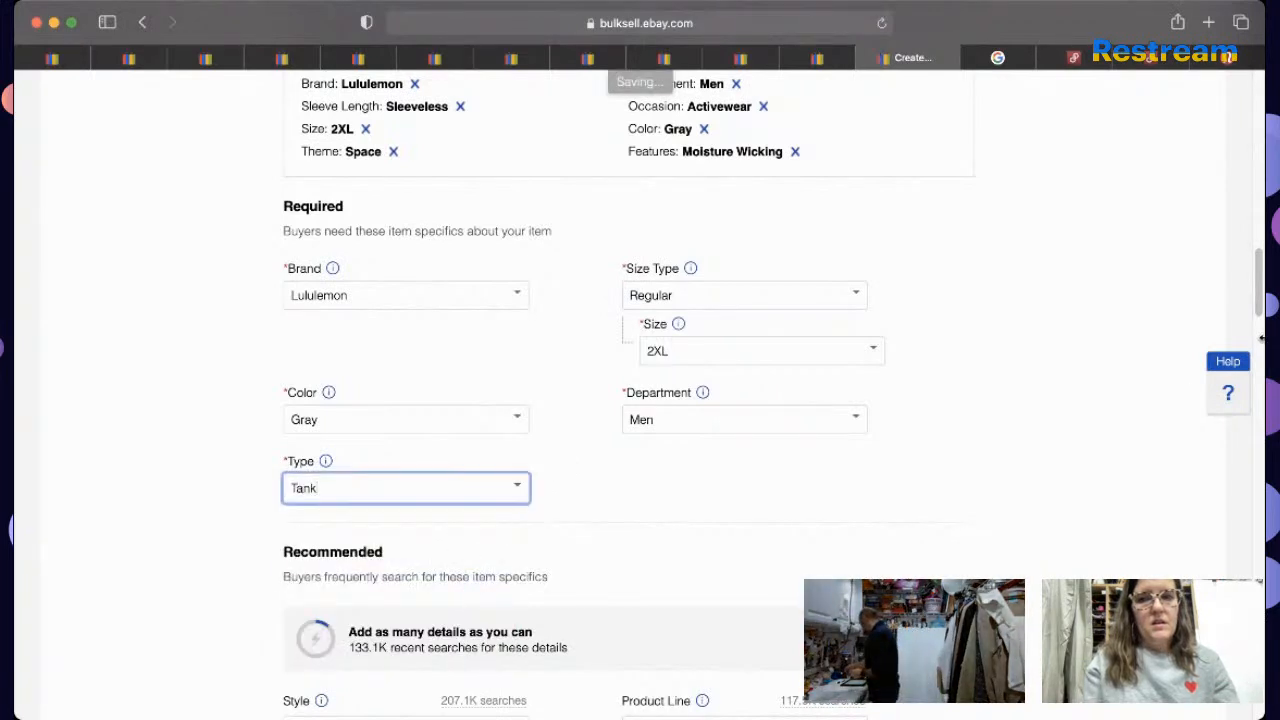
Step: Set the style to Basic in the recommended item specifics
left_click_drag(1258, 310, 1250, 364)
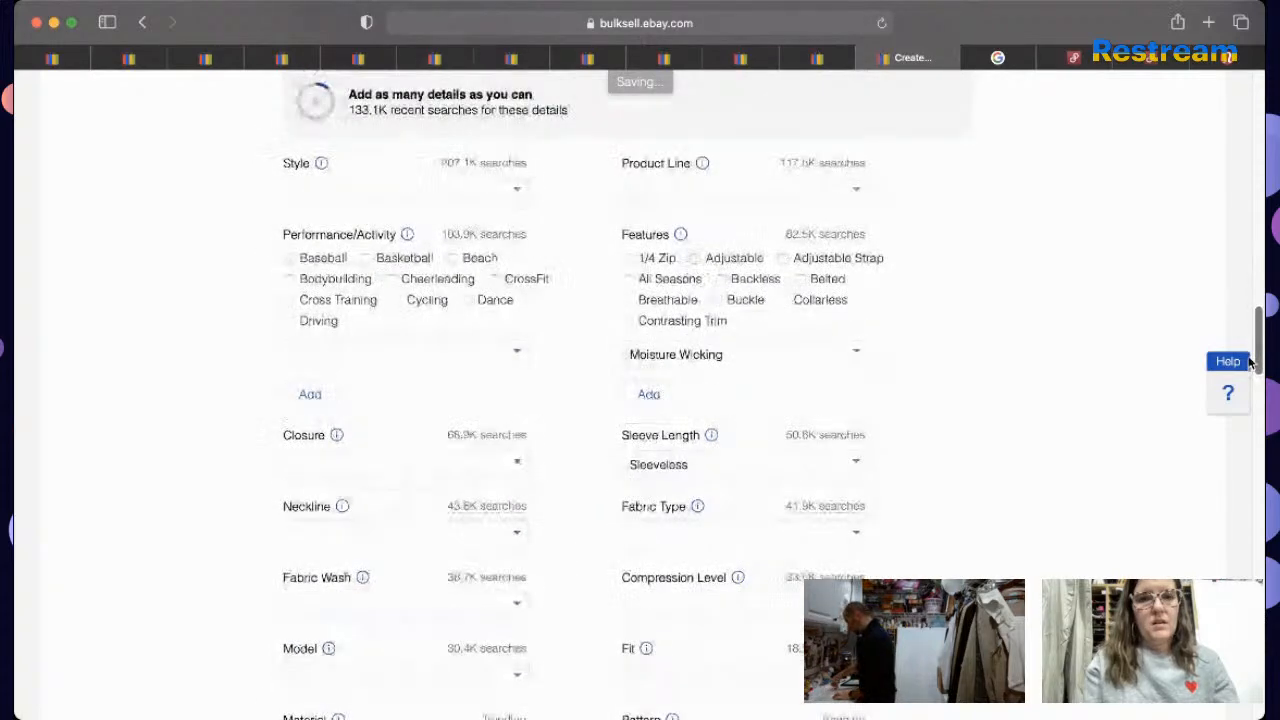
left_click(514, 201)
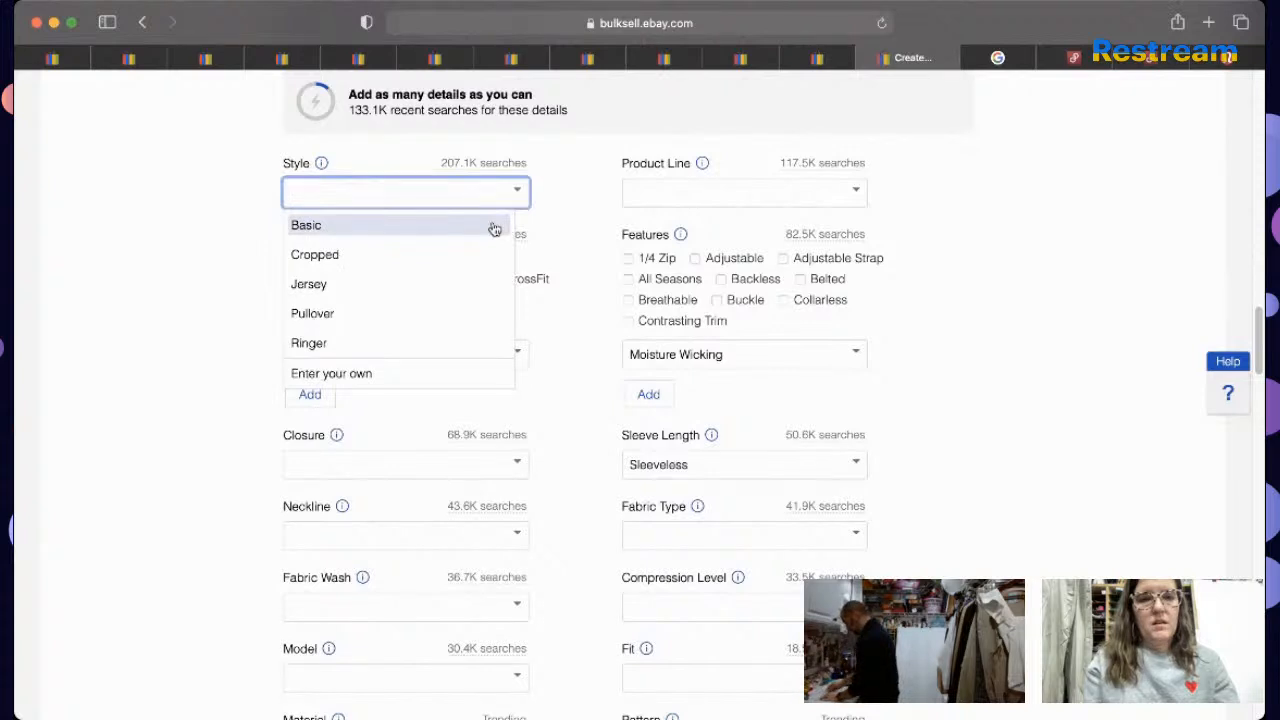
left_click(493, 227)
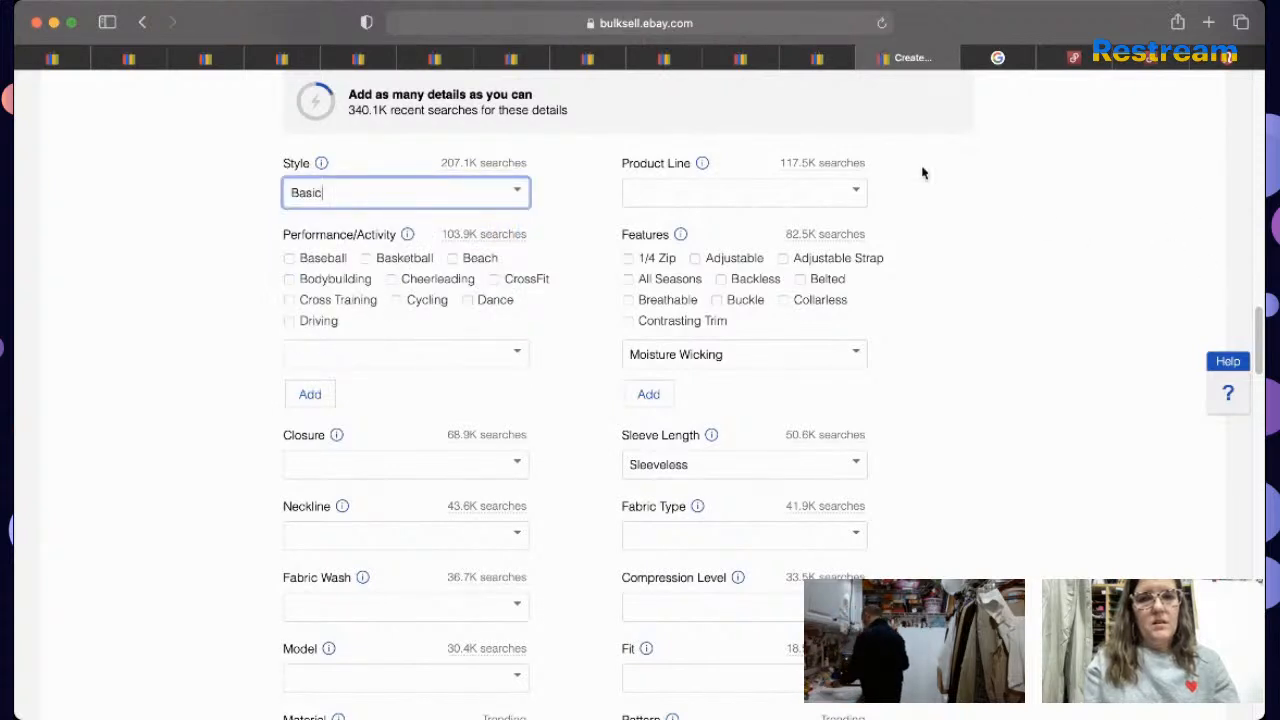
Step: Set the shirt's pattern to Space Dye and Vintage to No in the recommended item specifics
left_click_drag(1258, 344, 1252, 402)
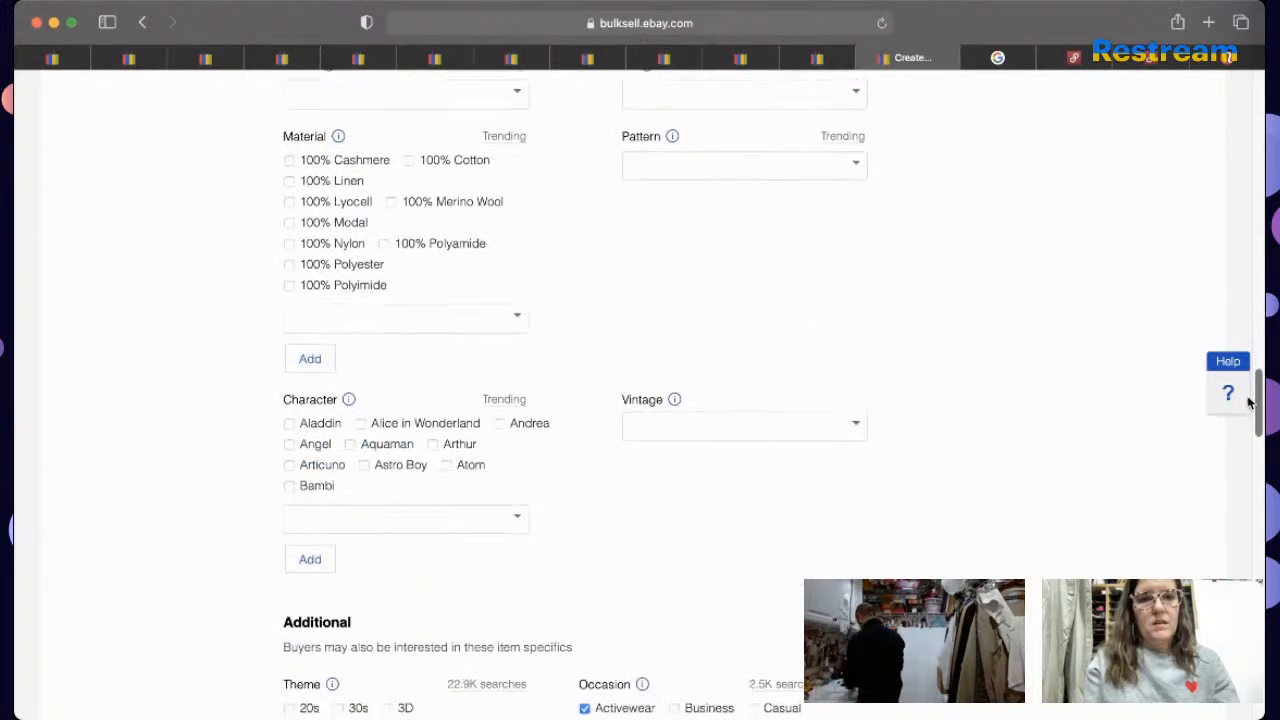
left_click(852, 165)
type("Space Dye")
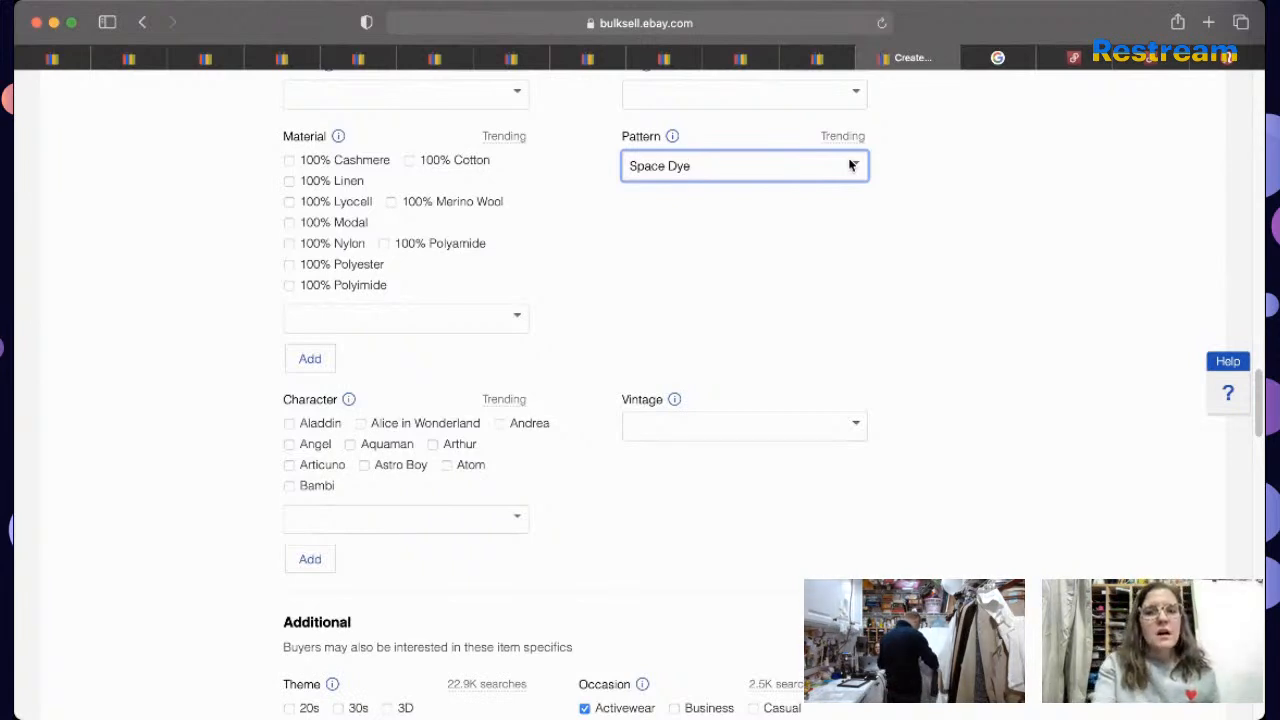
left_click(853, 427)
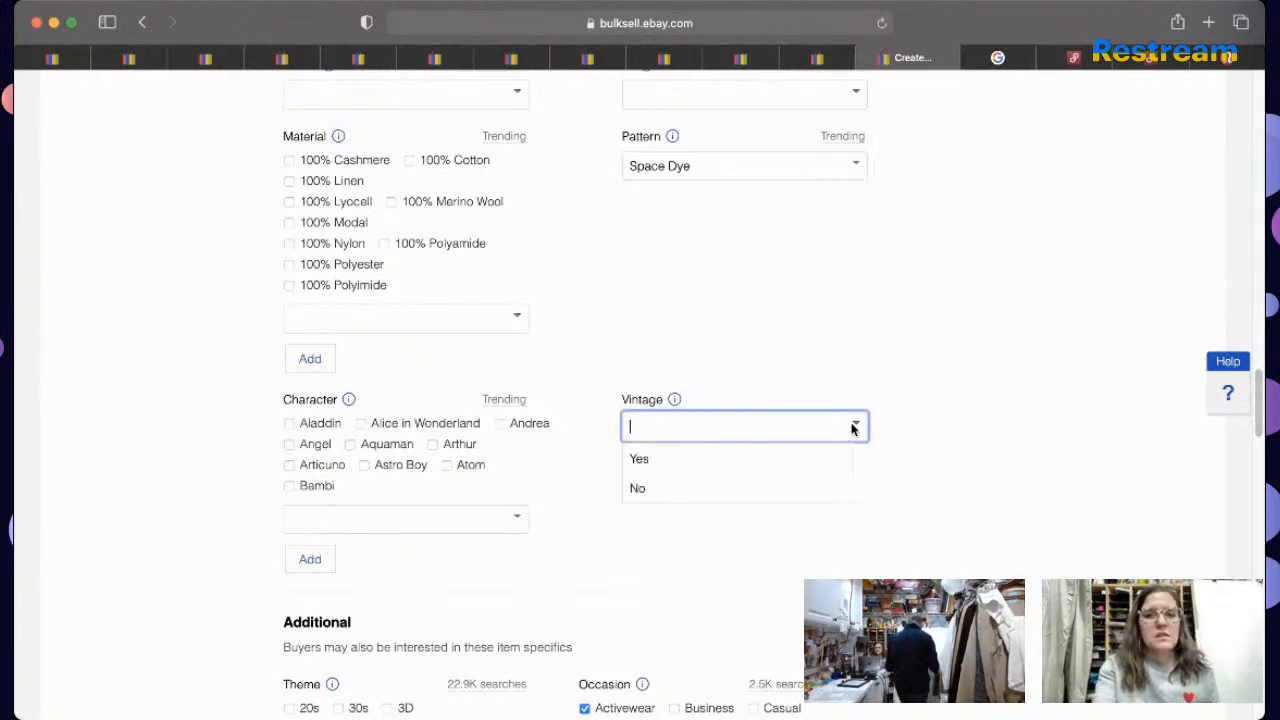
left_click(820, 489)
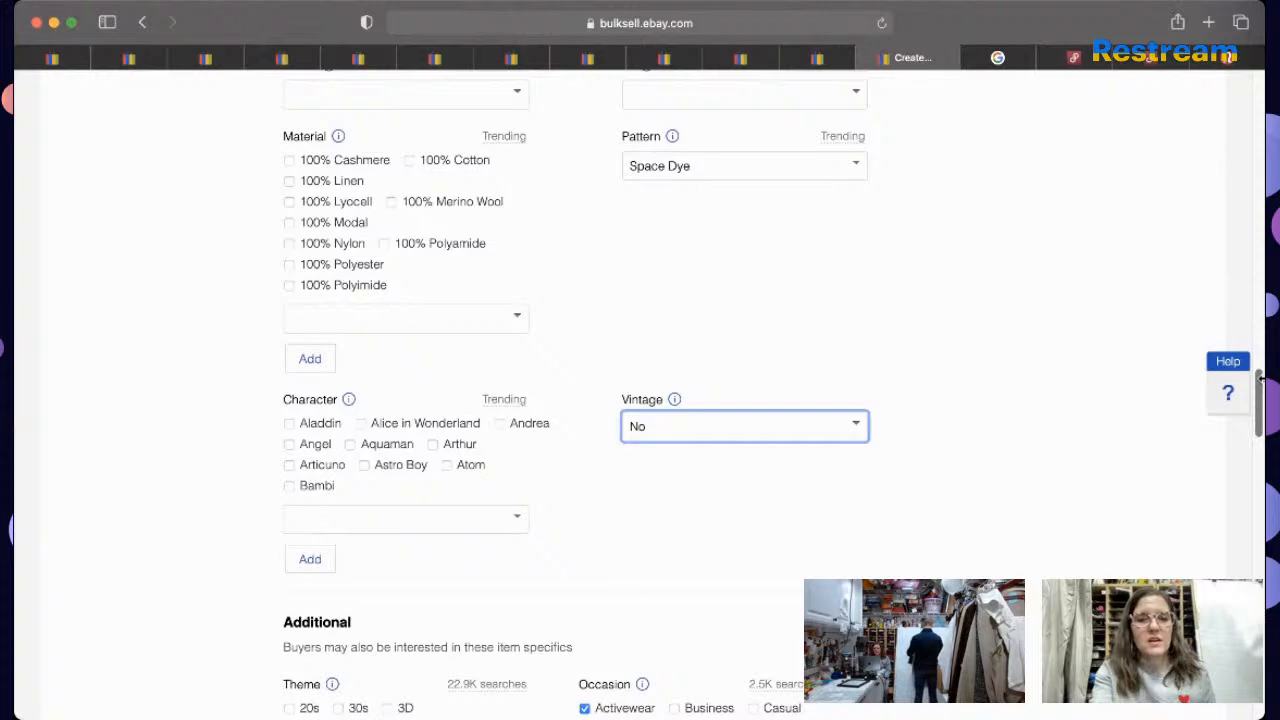
Step: Write the item description with the listing title, "Excellent Pre-Owned Condition", "Please See Detailed Measurements in the Photos." and "No Rips, Stains, or Tears"
left_click_drag(1262, 385, 1262, 470)
left_click(1162, 471)
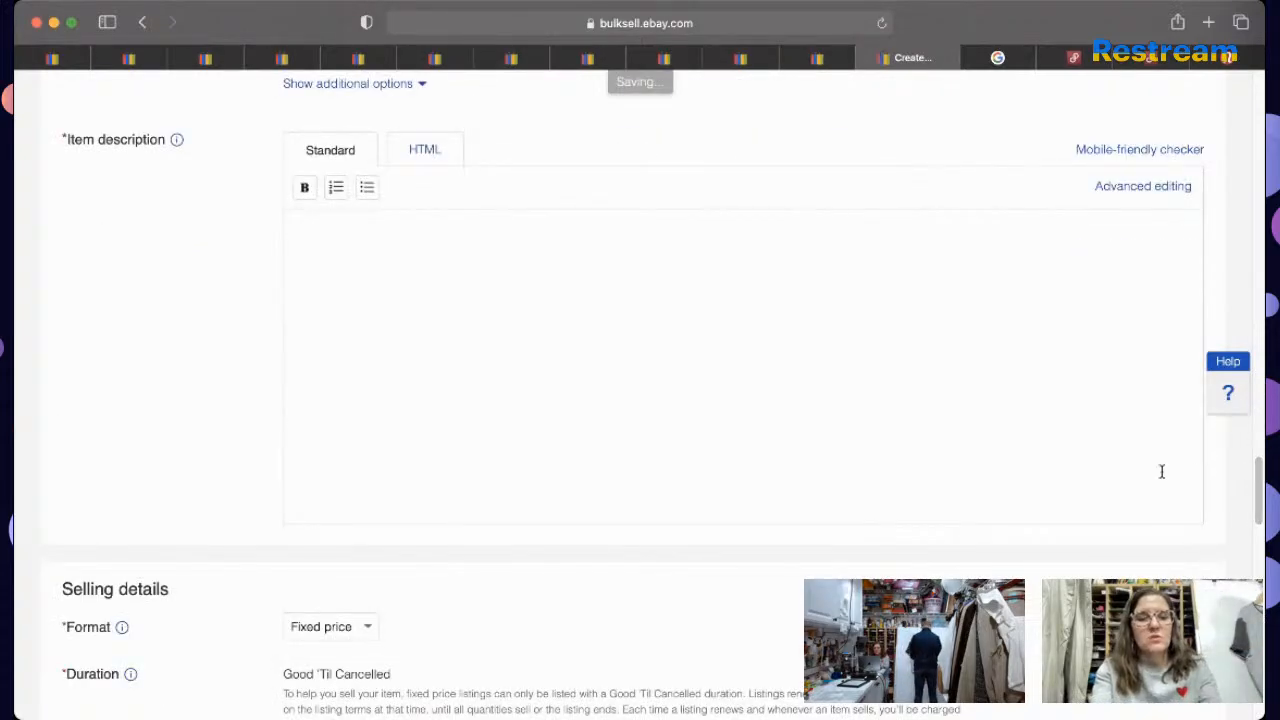
type("Lululemon Men's XXL Sleeveless Gray Space Dye Workout Shirt Top Moisture Wicking")
key("Return")
type("Excellent Pre-Owned Condition")
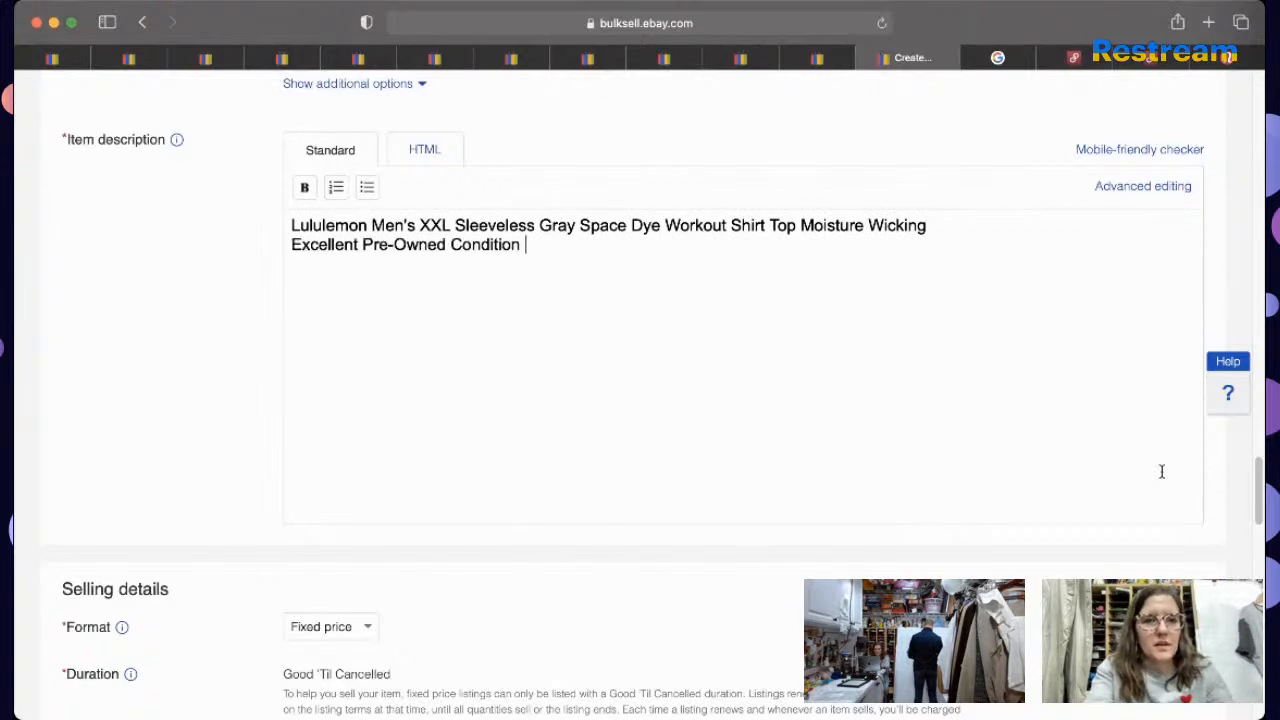
type("Please See Detailed Measurements in the Photos.")
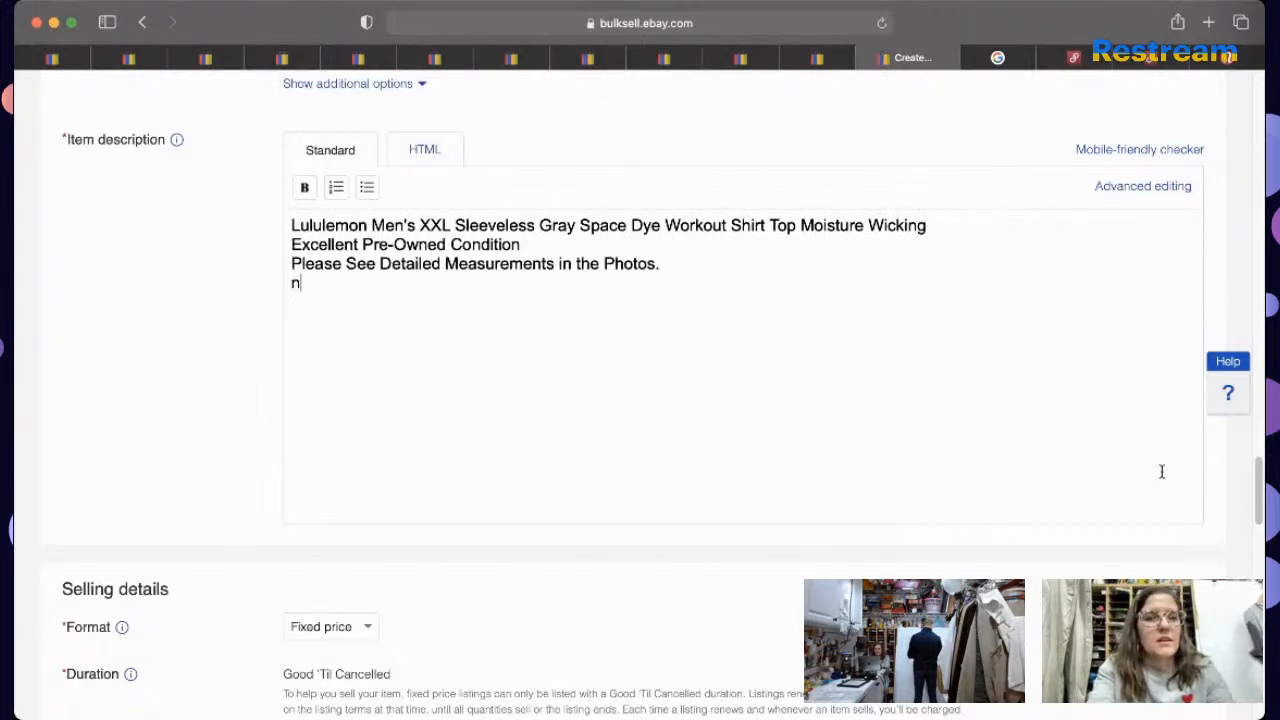
type("No Rips, Stains, or Tears")
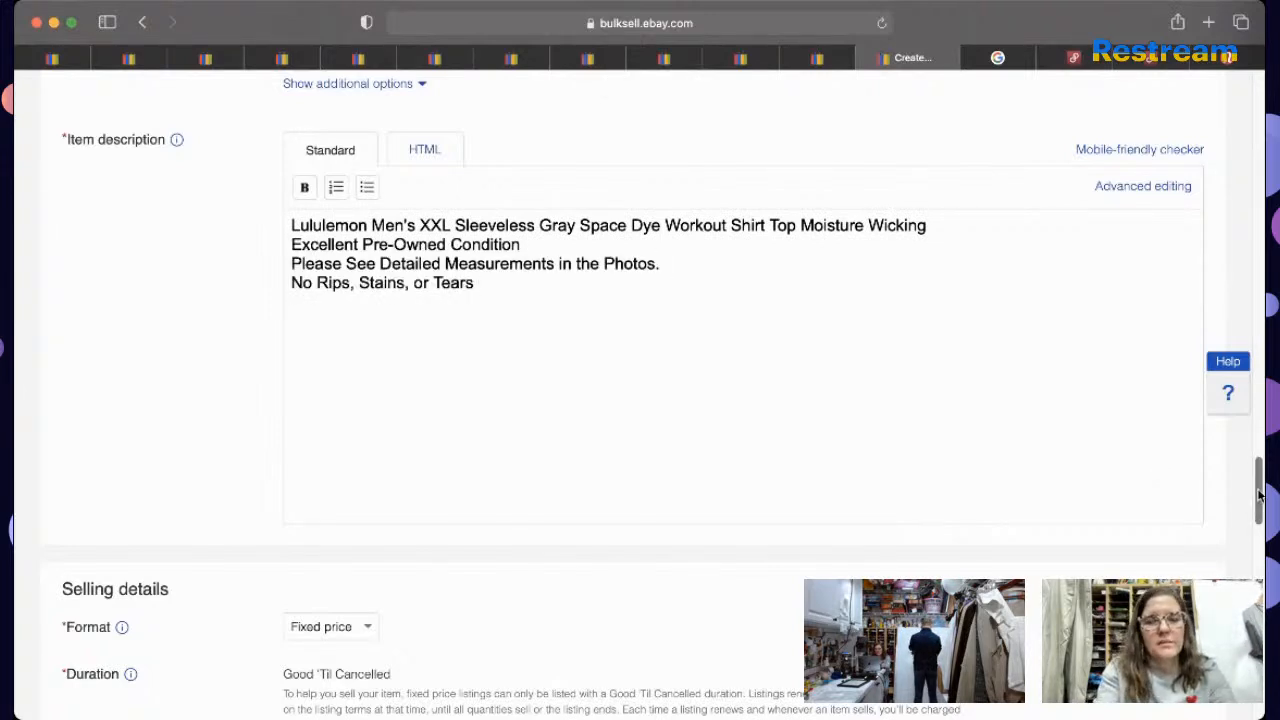
Step: Set the Buy It Now price of the listing to $39.95
left_click_drag(1259, 495, 1259, 535)
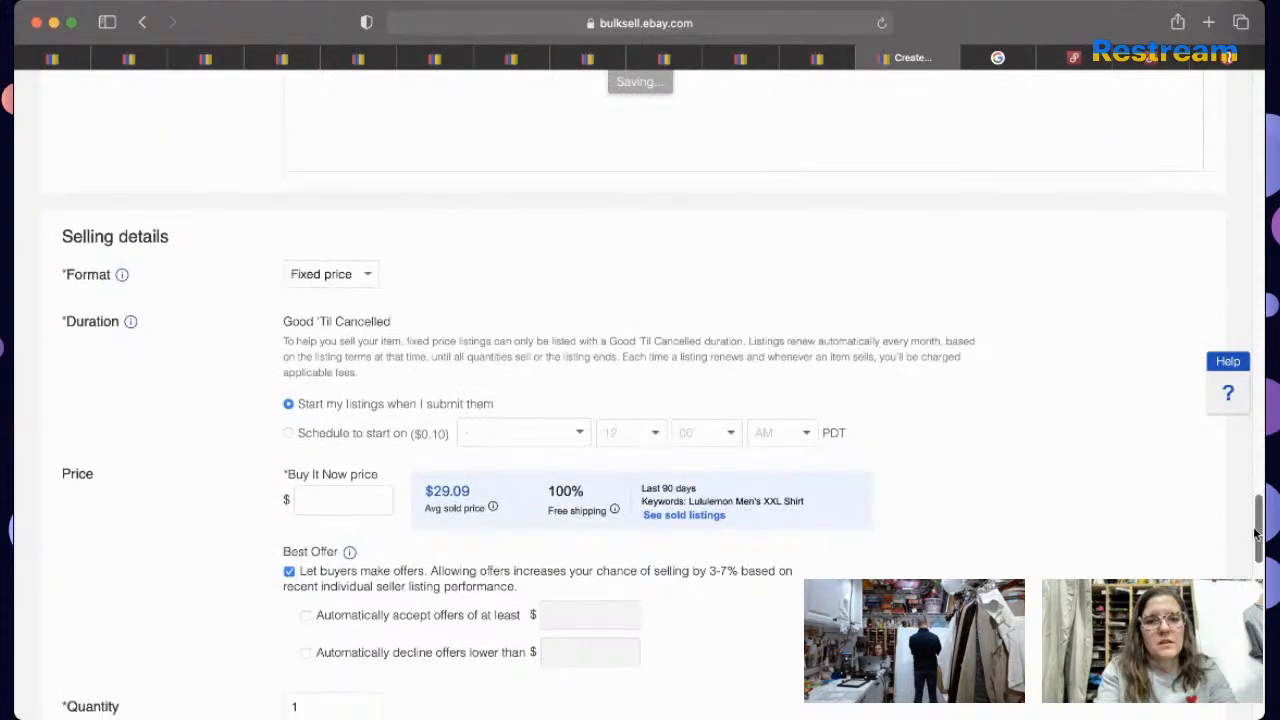
left_click(351, 466)
type("39.95")
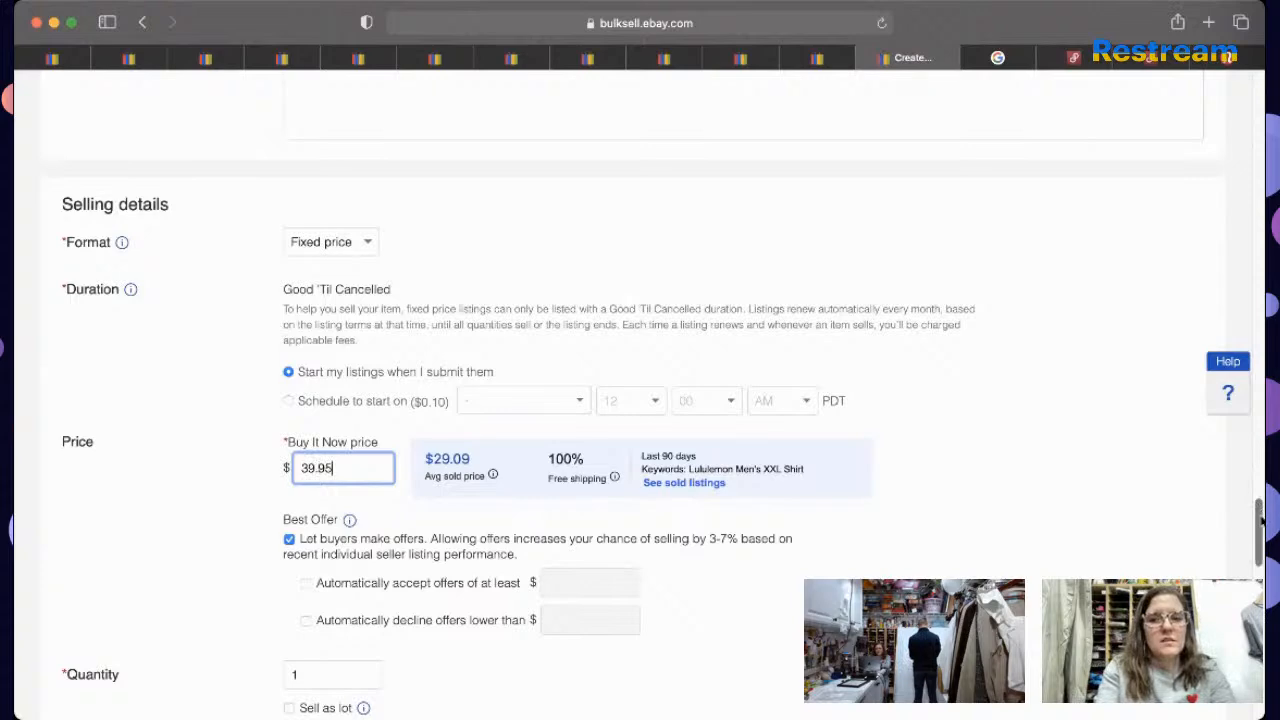
Step: Enable Promoted Listings Standard for the item and set the ad rate to 8.7%
left_click_drag(1261, 520, 1258, 612)
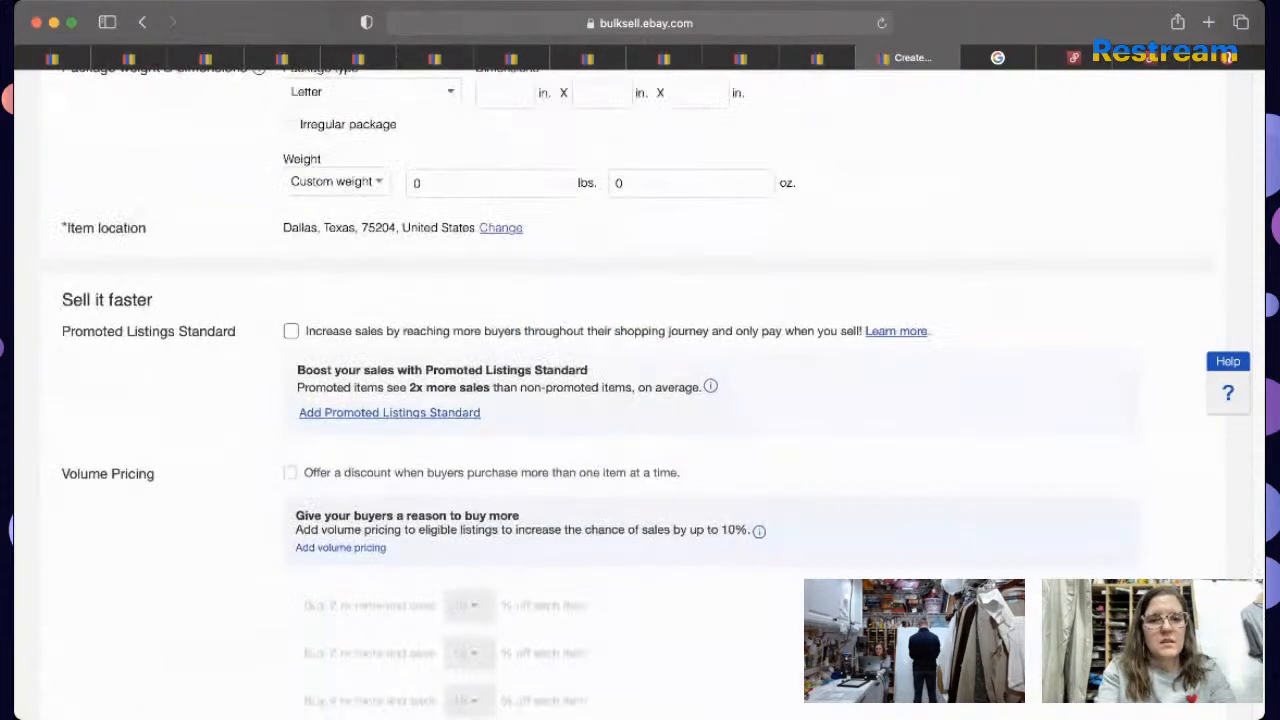
left_click(742, 331)
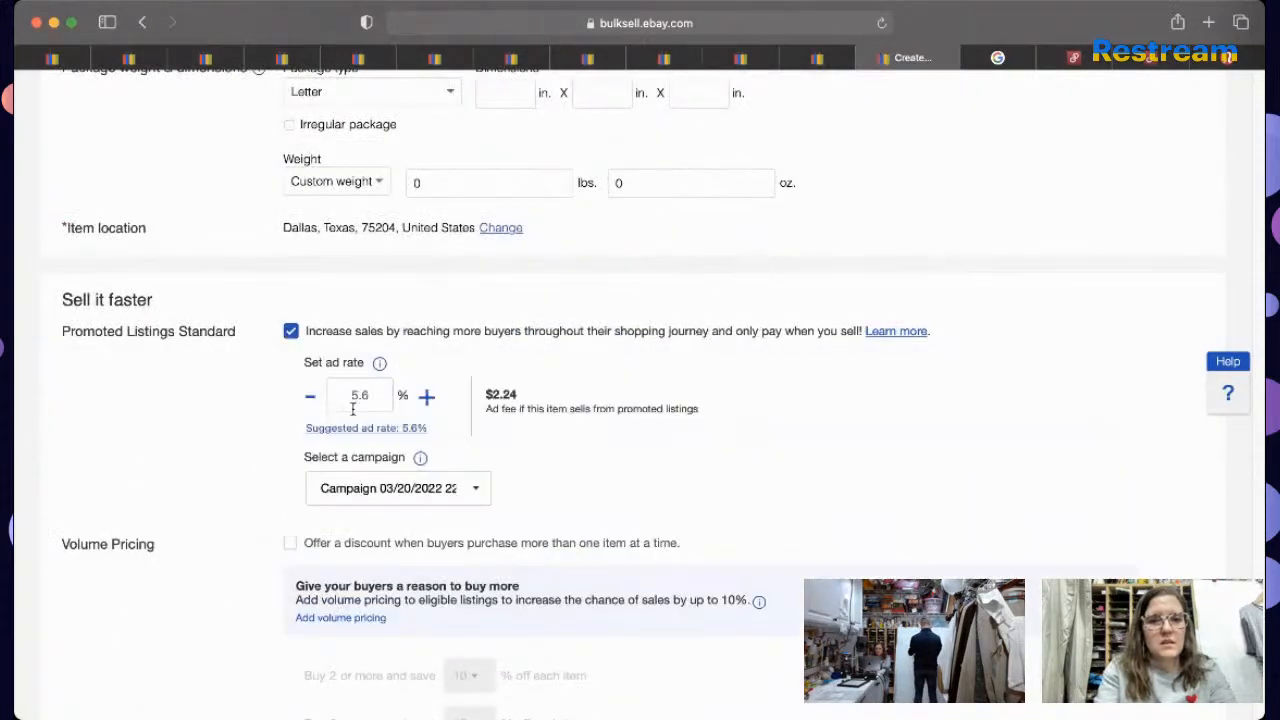
left_click_drag(373, 400, 252, 395)
type("8.7")
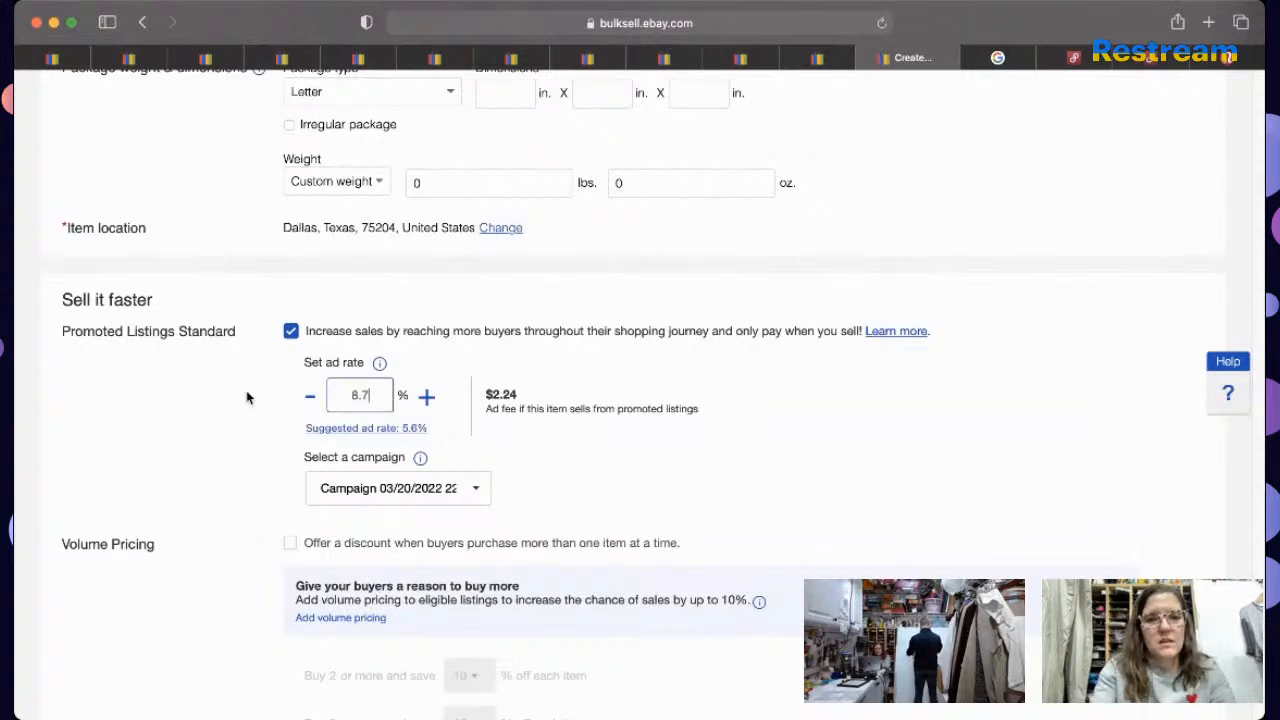
Step: Submit the sleeveless shirt listing for sale and finish without completing another draft
left_click_drag(1258, 622, 1258, 690)
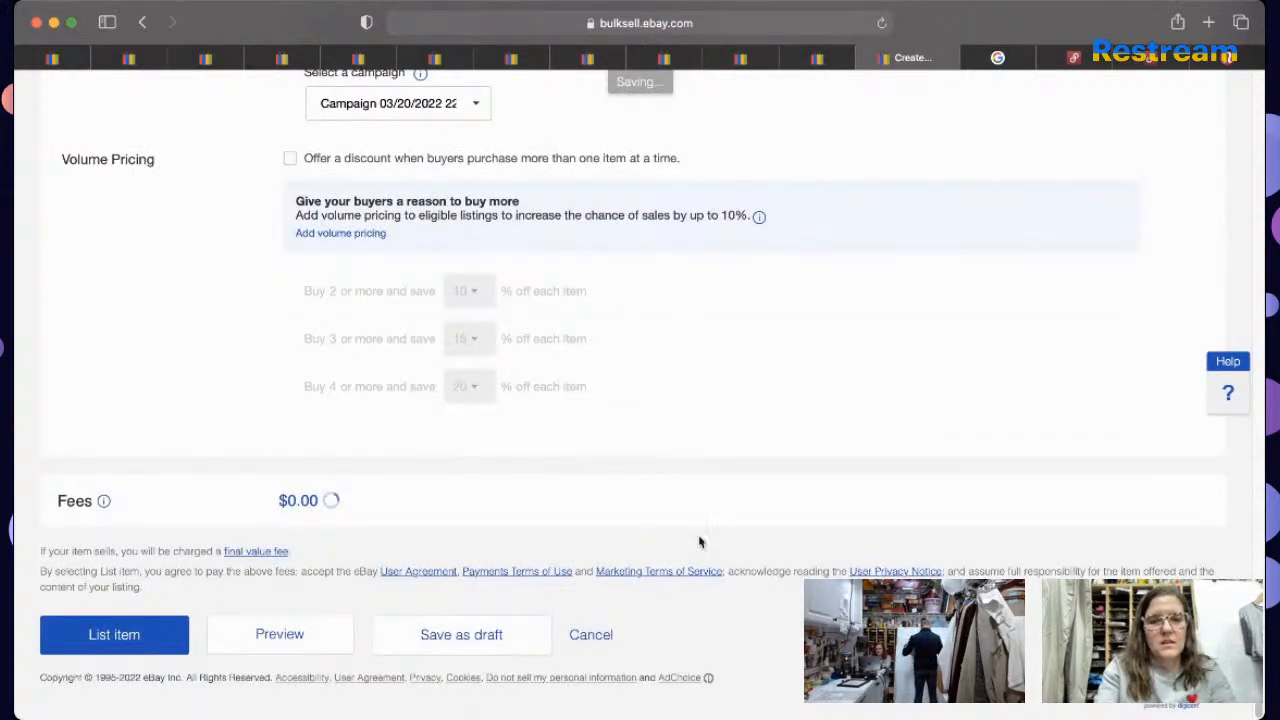
left_click(148, 640)
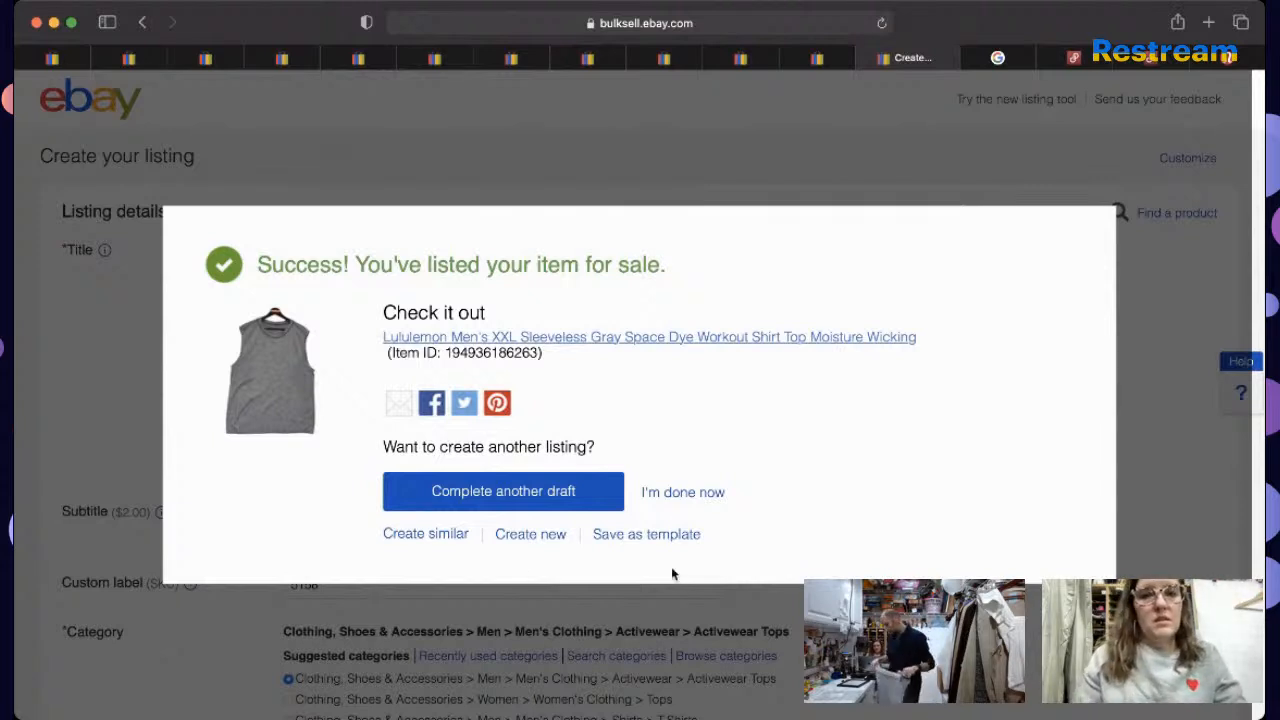
left_click(682, 494)
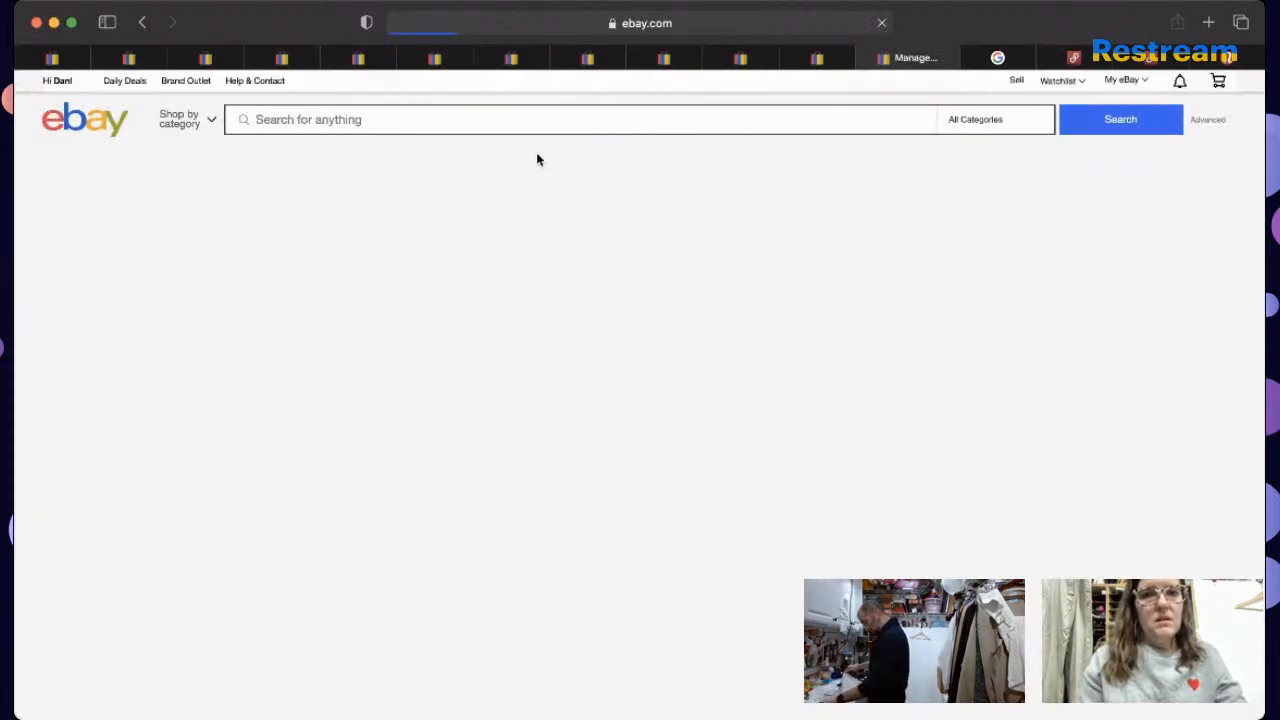
Step: Search eBay for "lululemon men's striped workout shirt"
left_click(531, 126)
type("lulul")
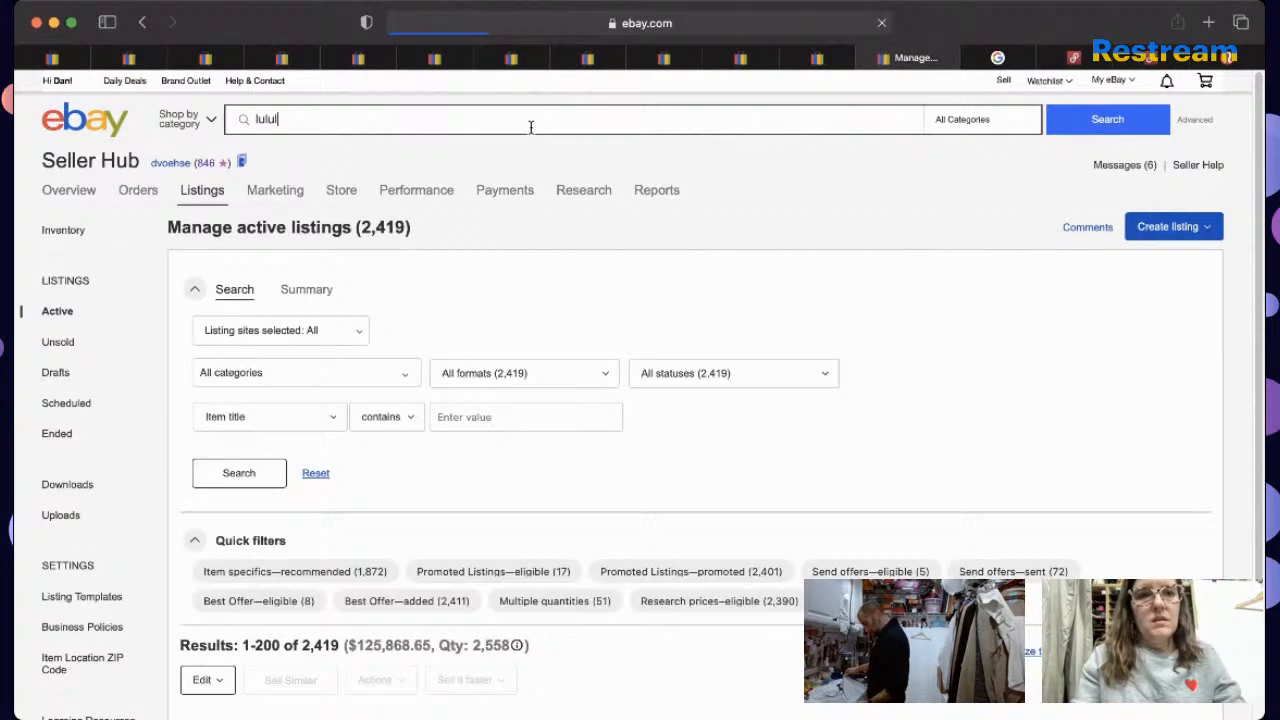
type("emon men's ")
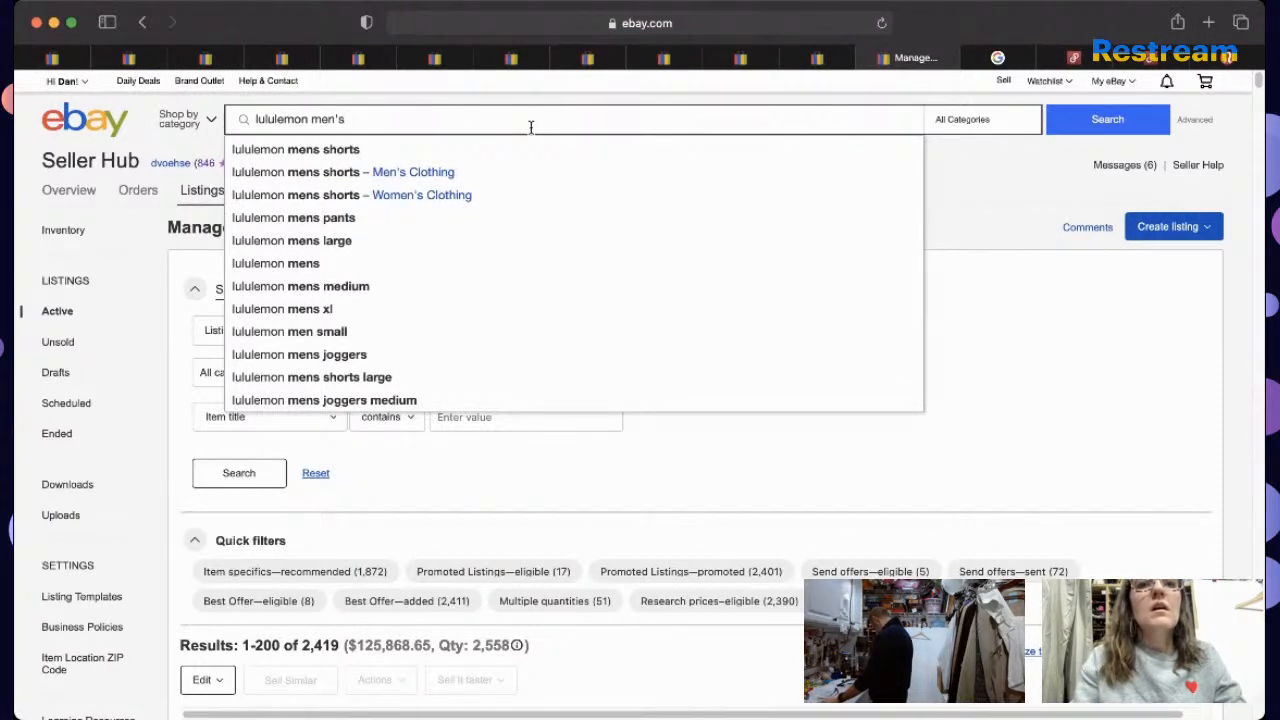
type("striped ")
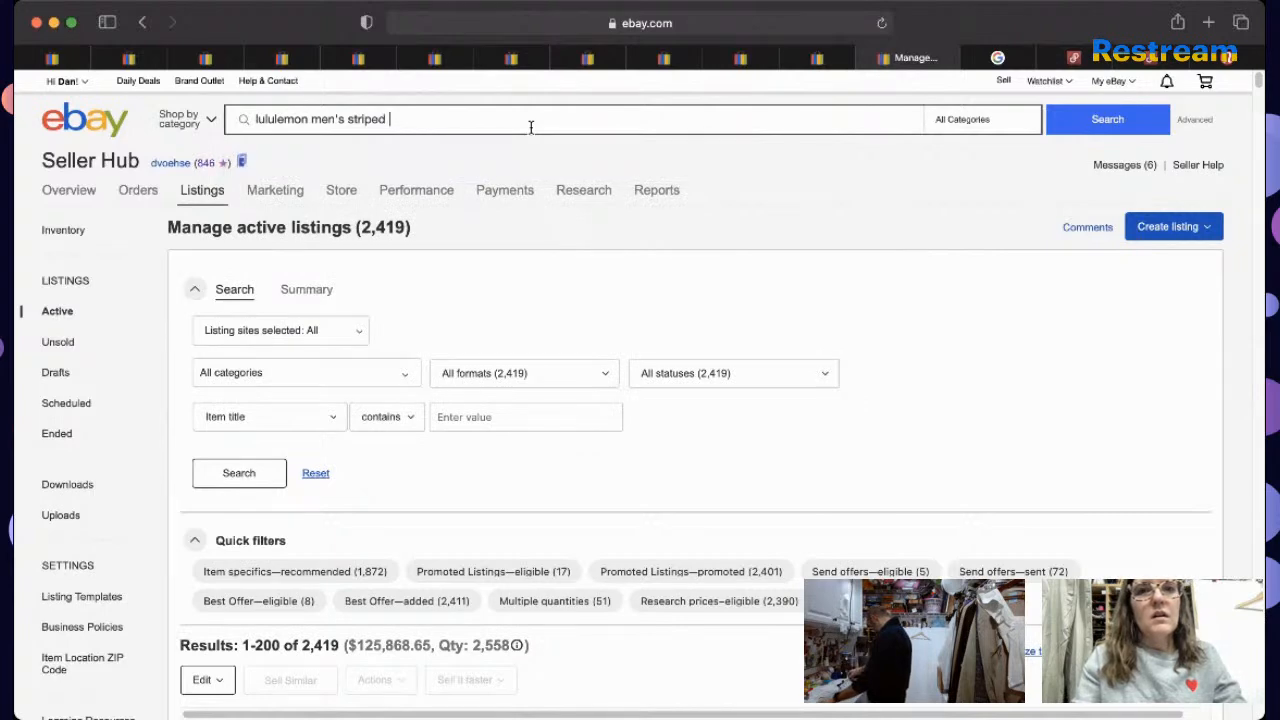
type("workout shirt")
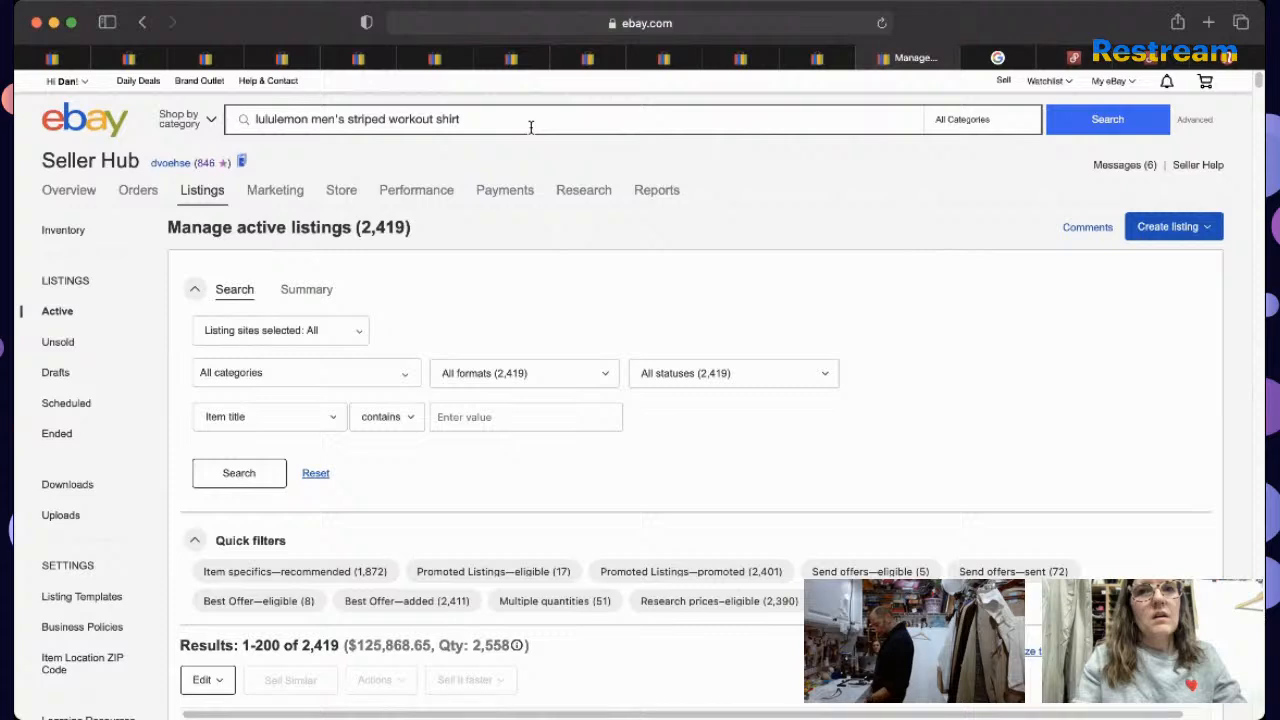
key("Return")
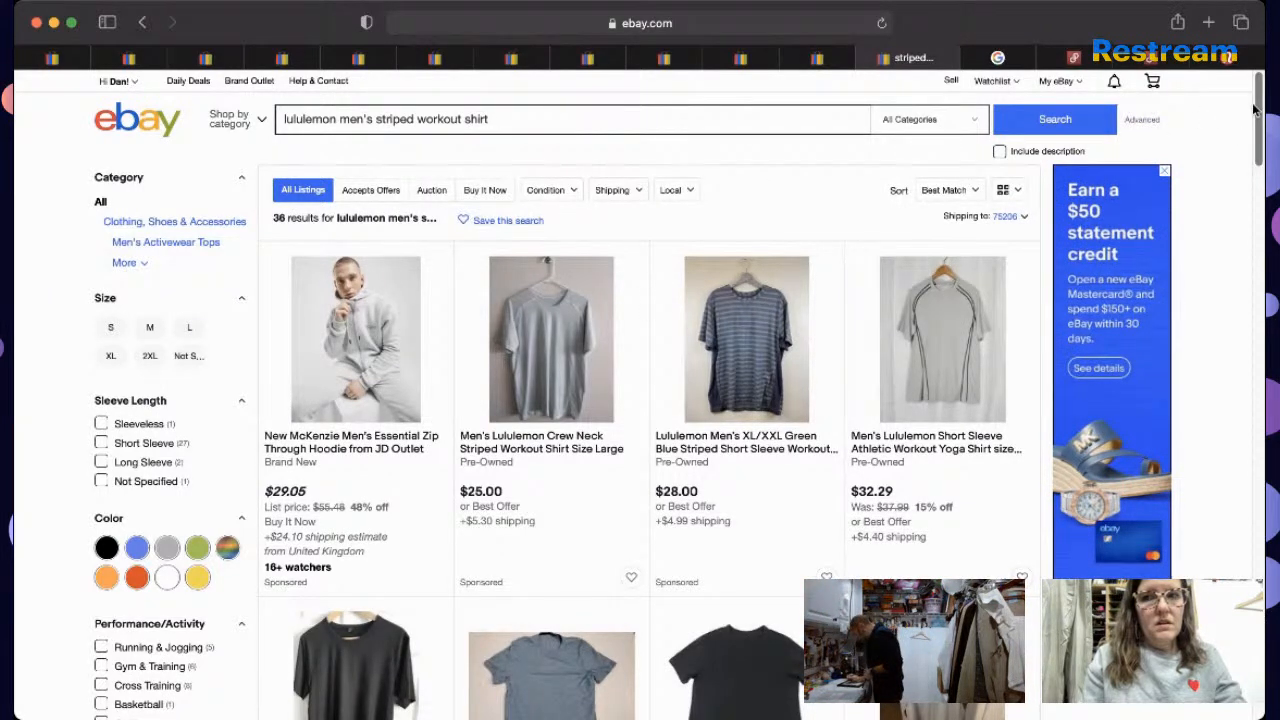
Step: Browse the search results, open the Men's Lululemon Crew Neck Striped Workout Shirt Size Large and start a new listing based on it
scroll(1246, 145, "down", 3)
scroll(1246, 150, "down", 10)
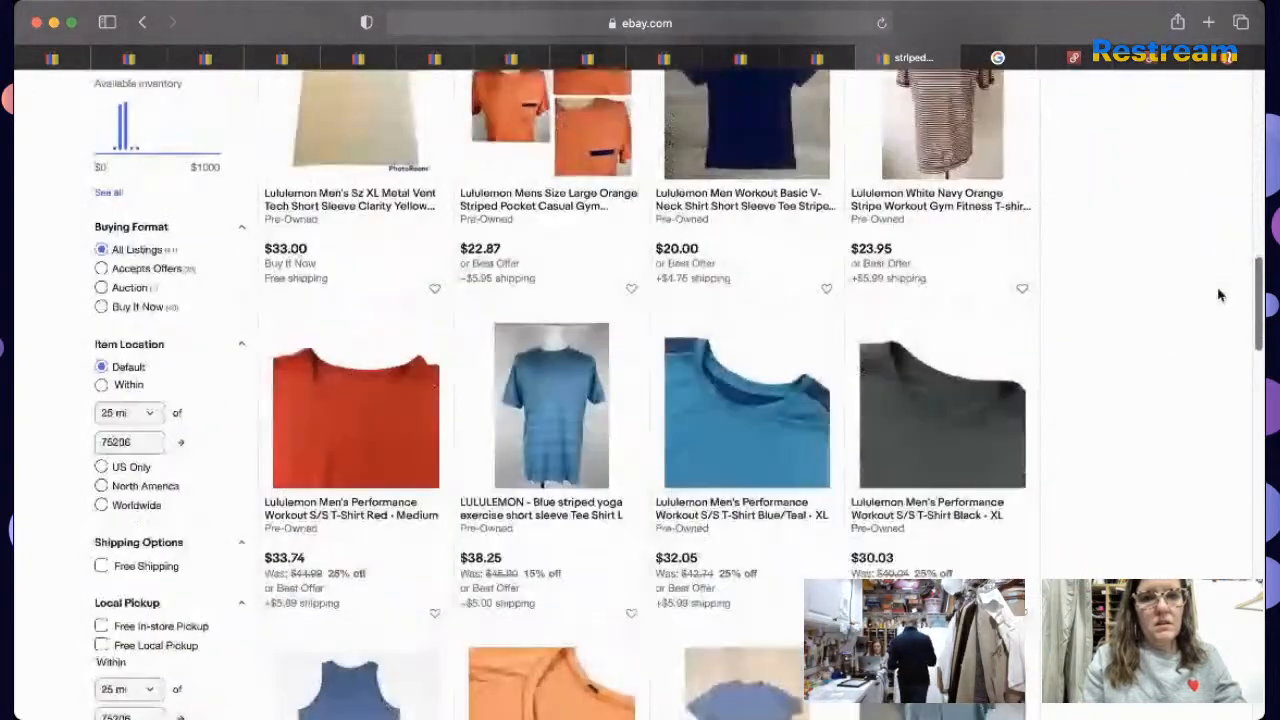
left_click_drag(1220, 295, 1259, 140)
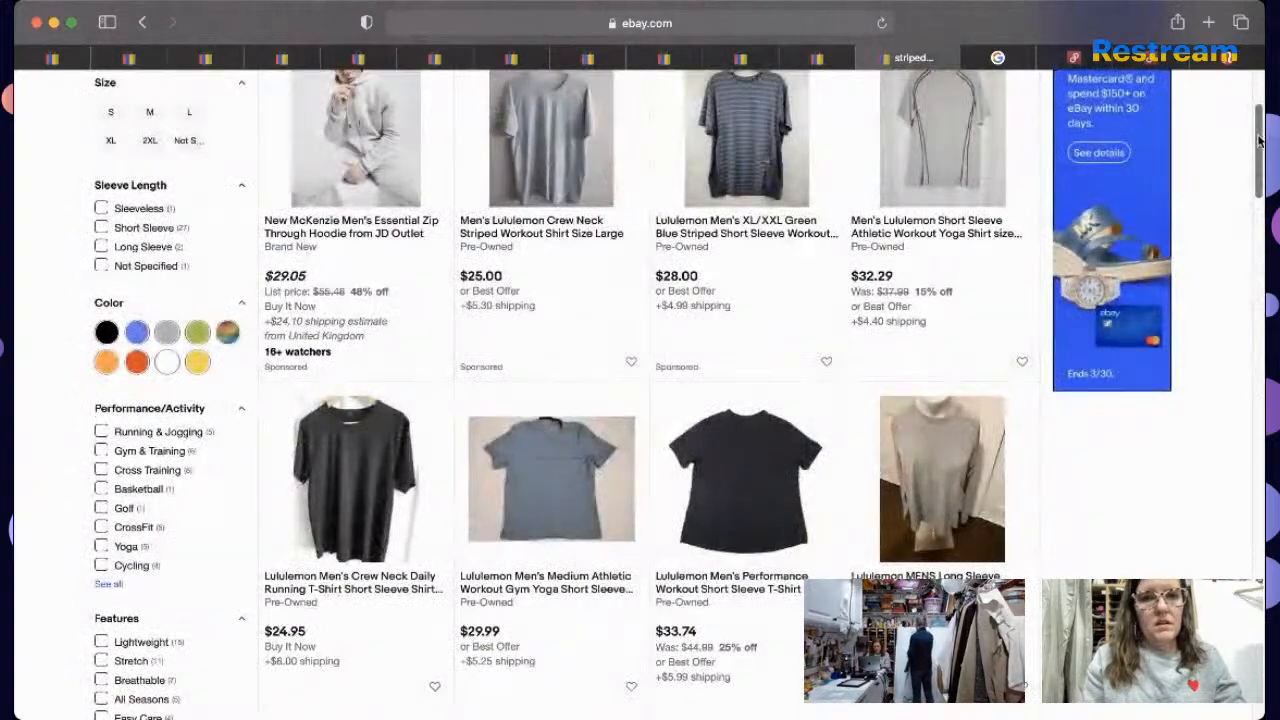
left_click(610, 238)
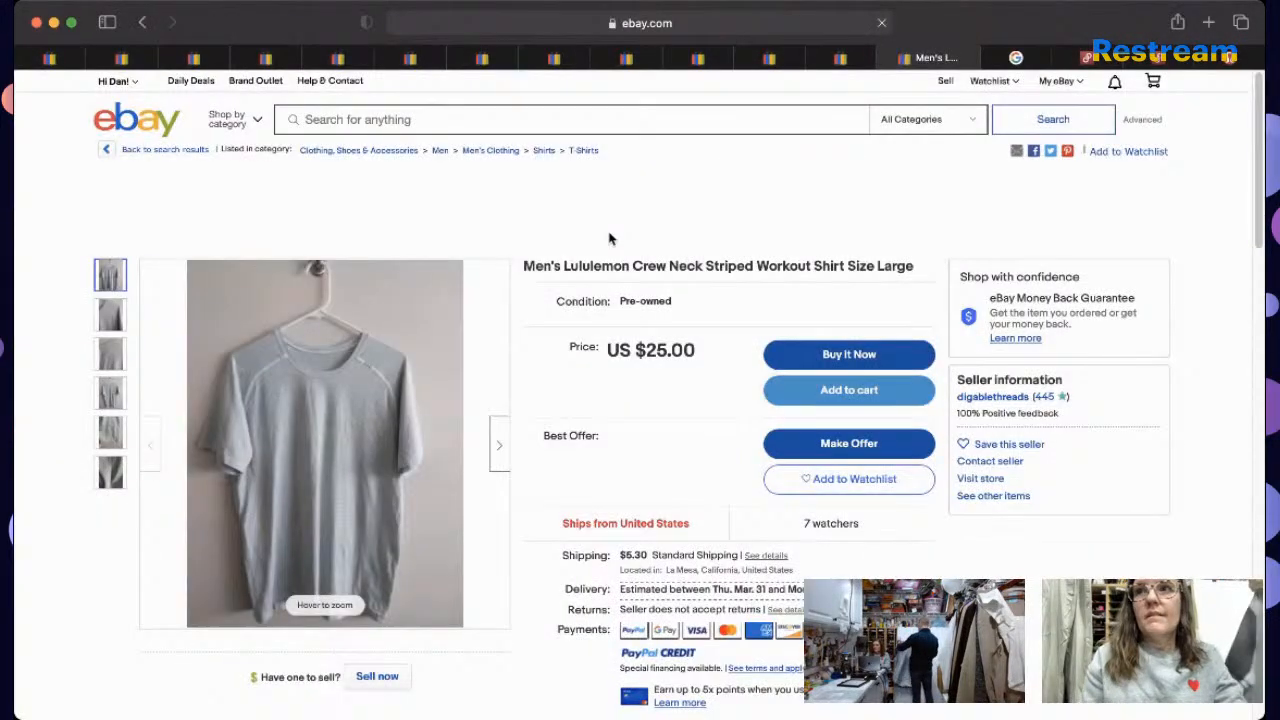
mouse_move(300, 443)
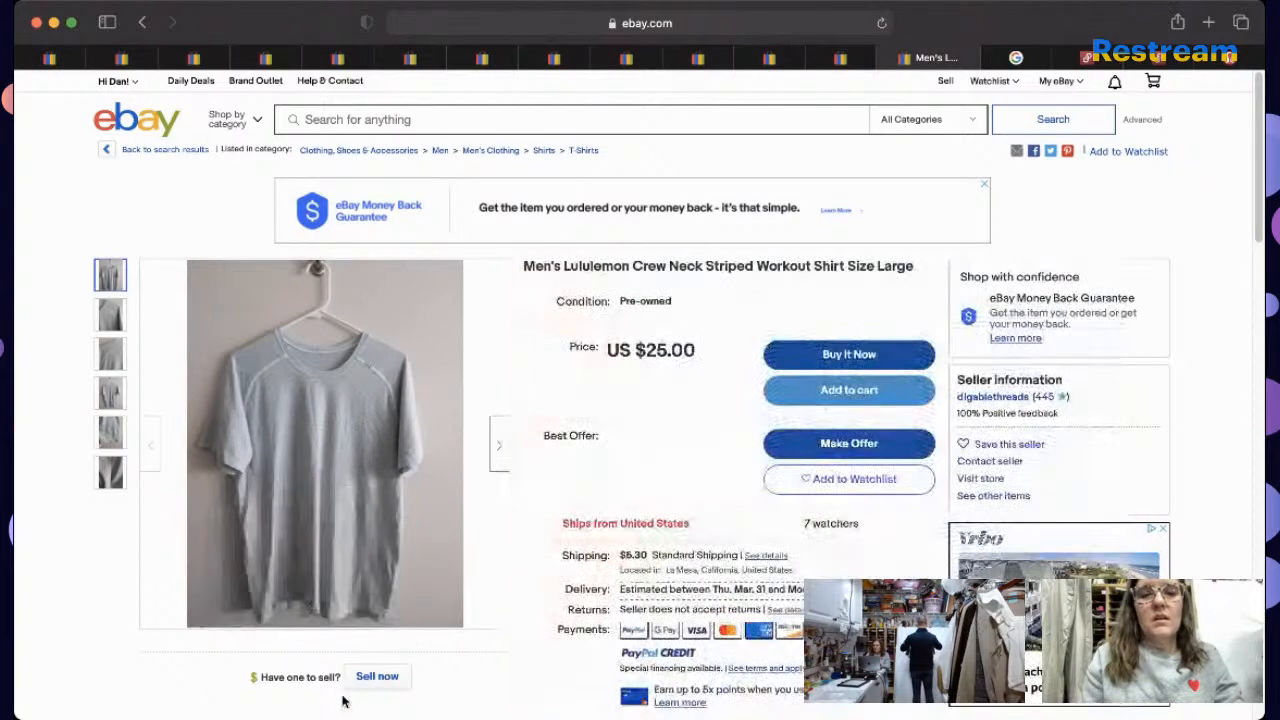
left_click(378, 677)
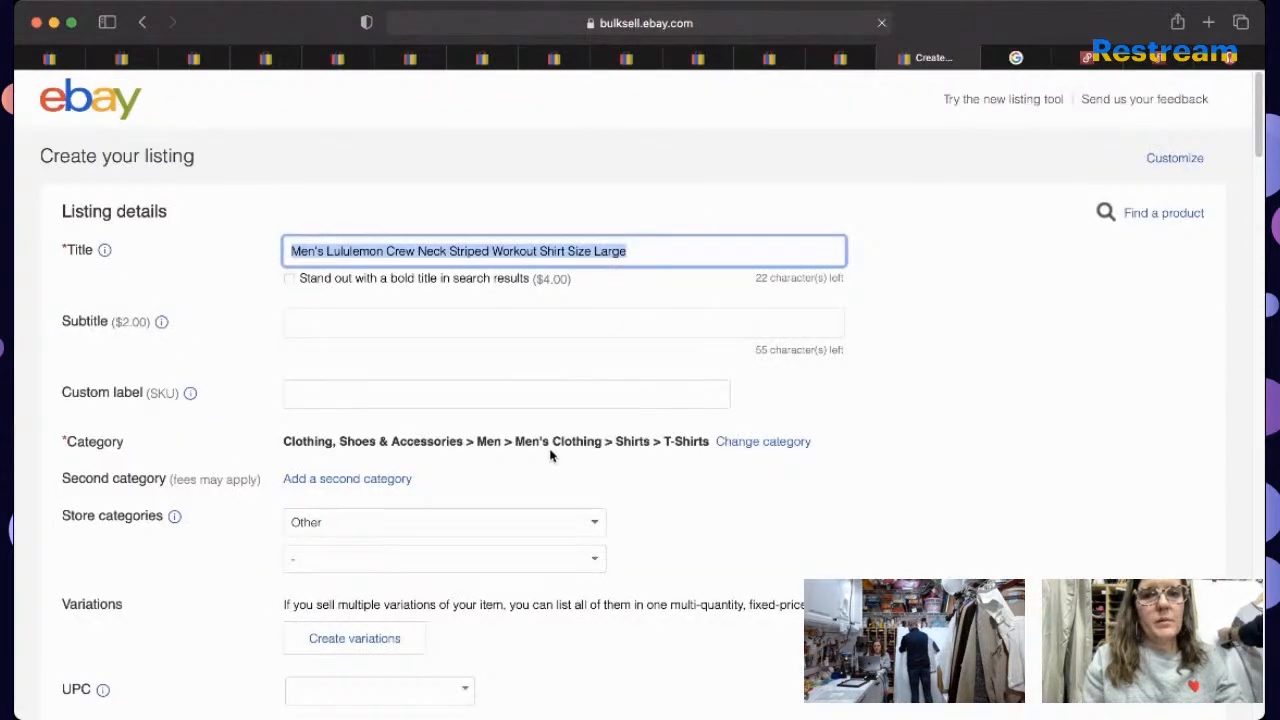
Step: Insert "Grey and White" before "Striped" in the new listing's title and set the size at its end to XXL
left_click(645, 258)
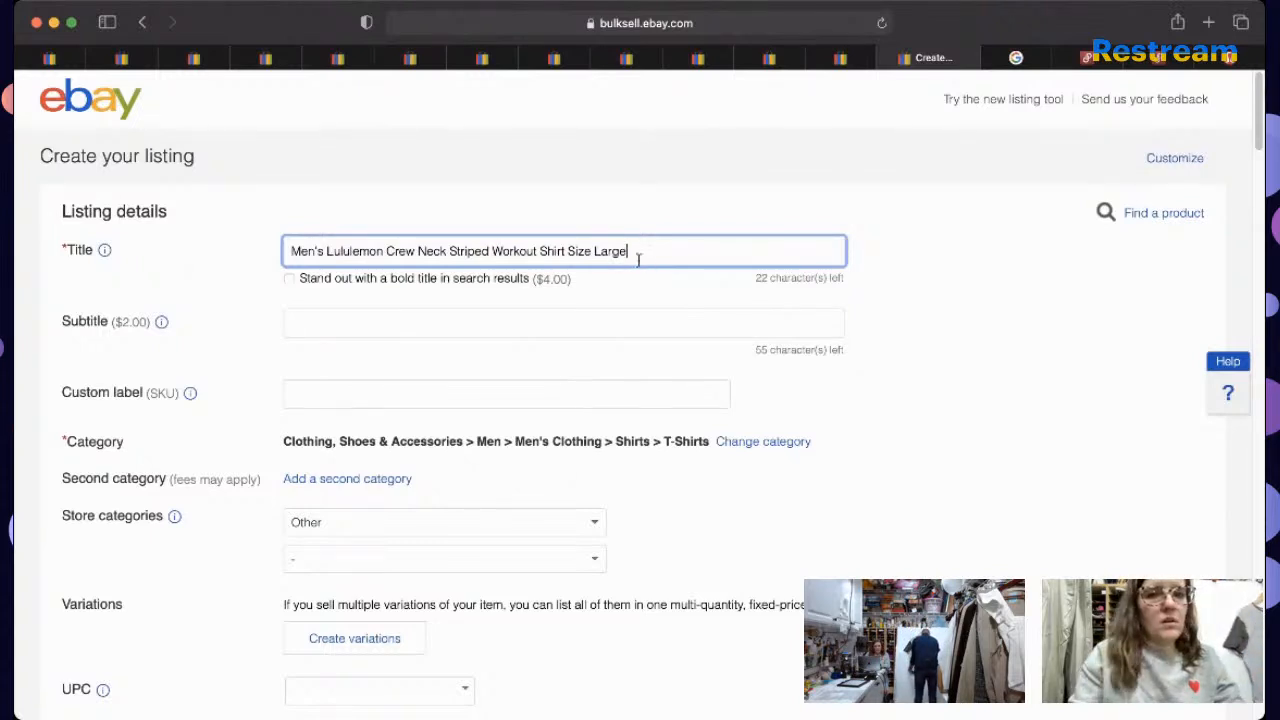
type("Grey ")
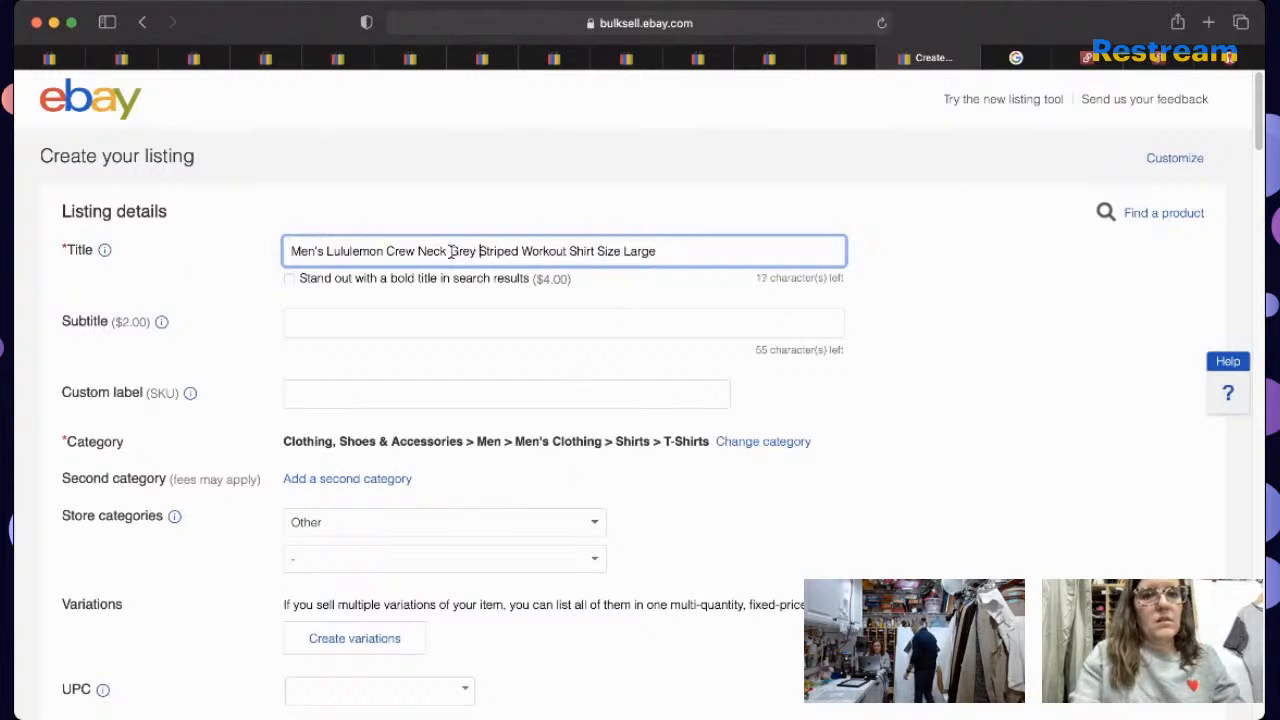
type("and White")
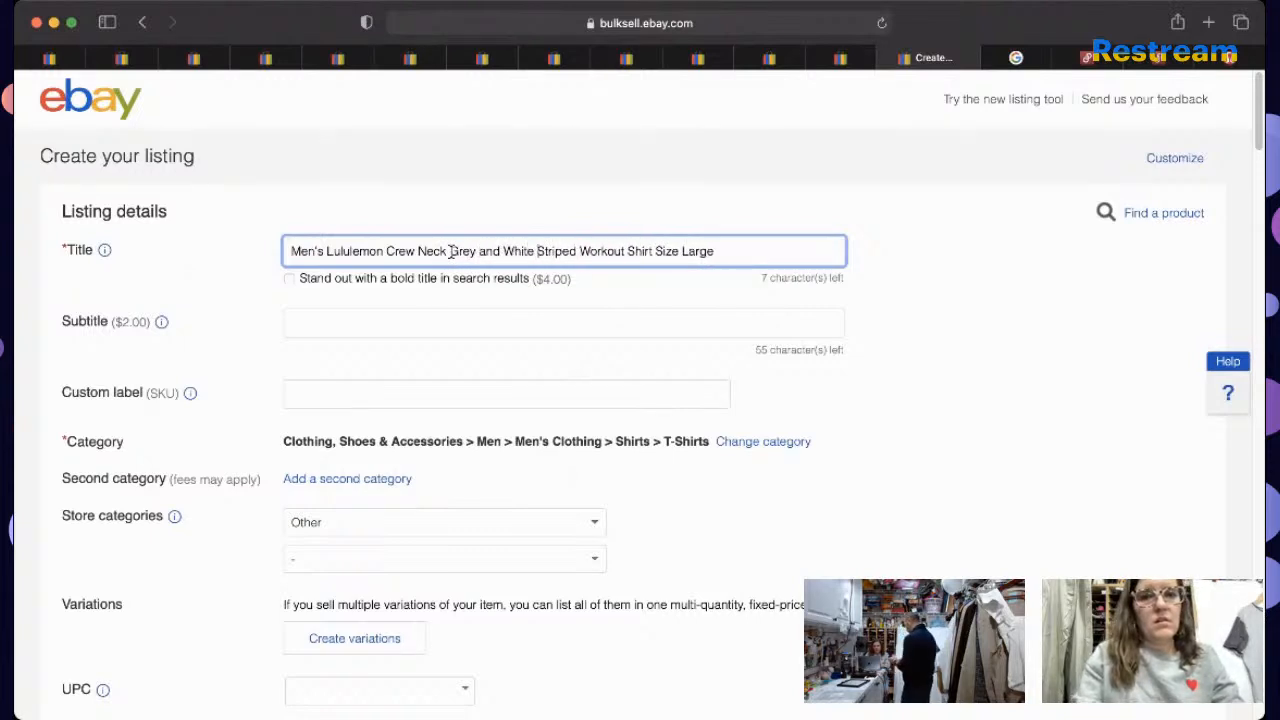
left_click(757, 257)
key("BackSpace")
key("BackSpace")
key("BackSpace")
key("BackSpace")
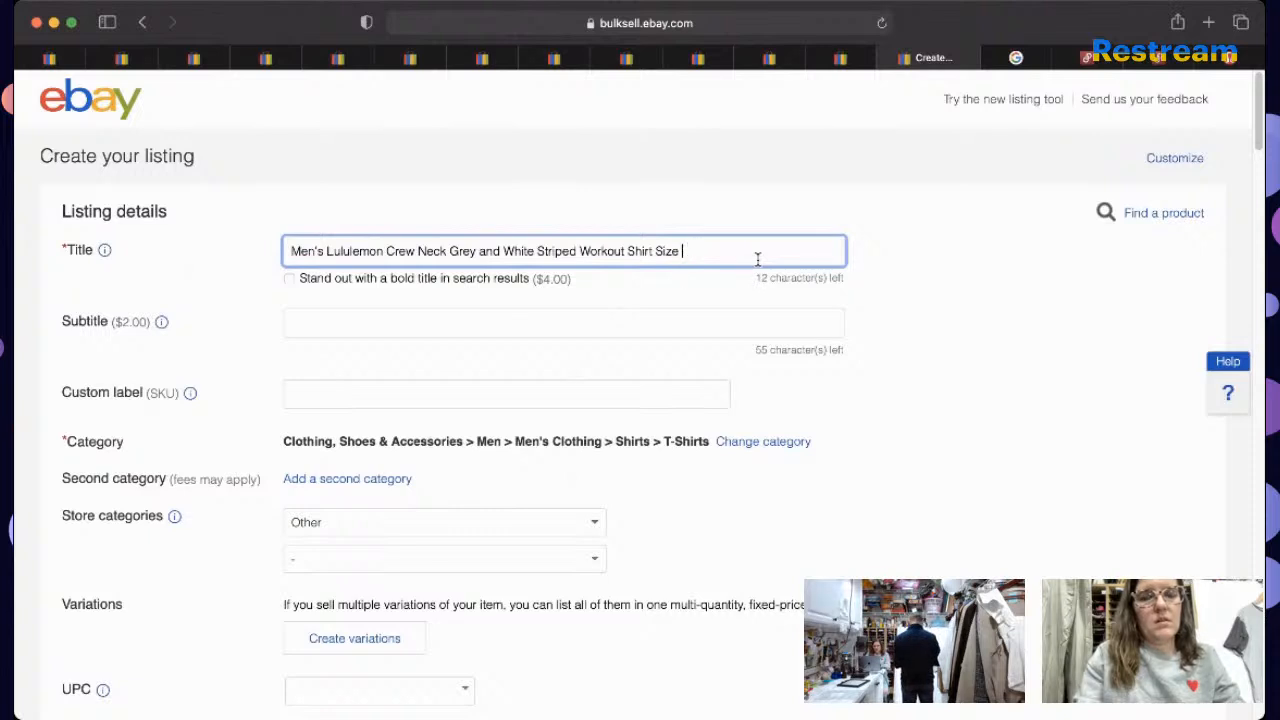
type("XXL")
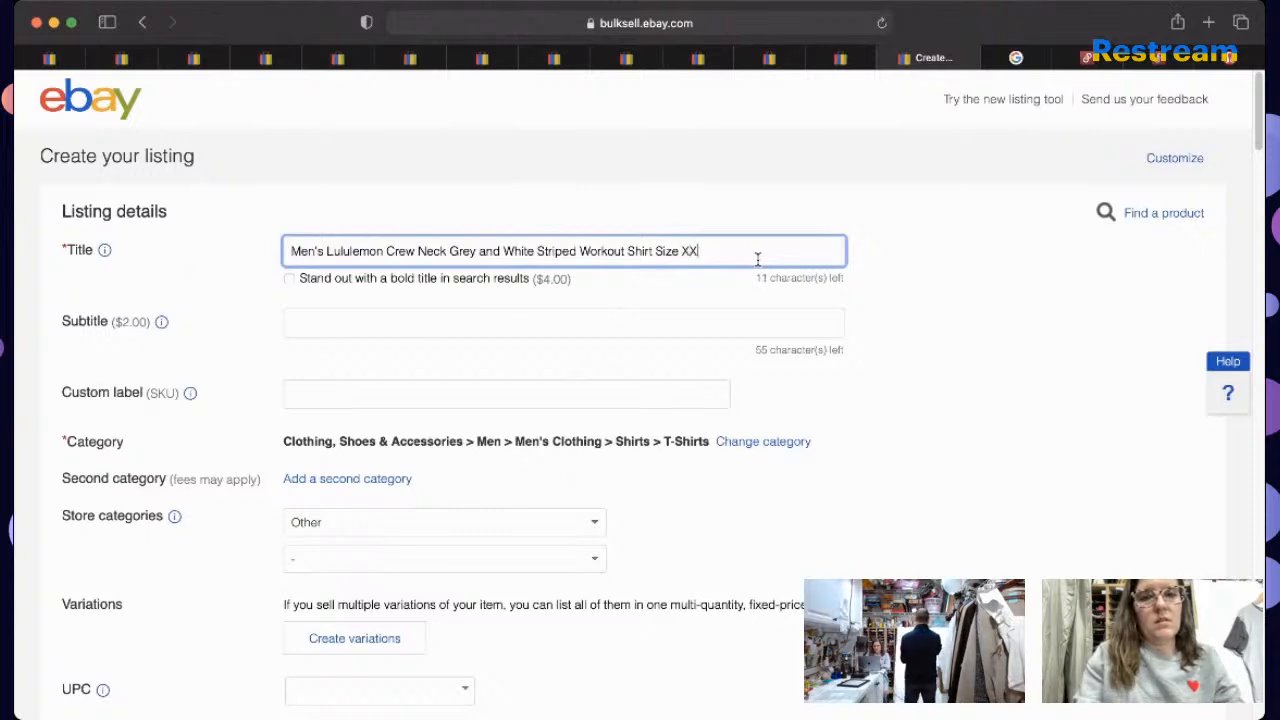
Step: Move "Men's" behind "Lululemon" in the title and add "Size XXL" directly after it
double_click(320, 251)
key("BackSpace")
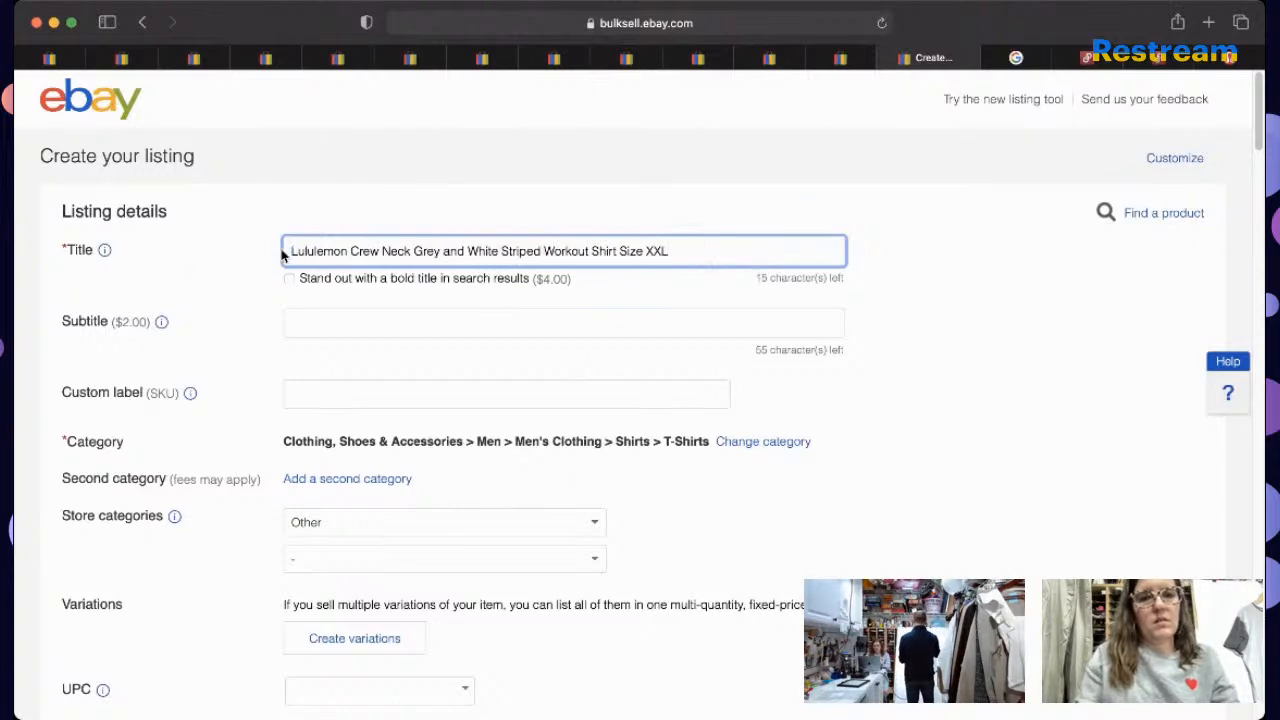
left_click(348, 252)
type("Men's Sl")
type("ze XX")
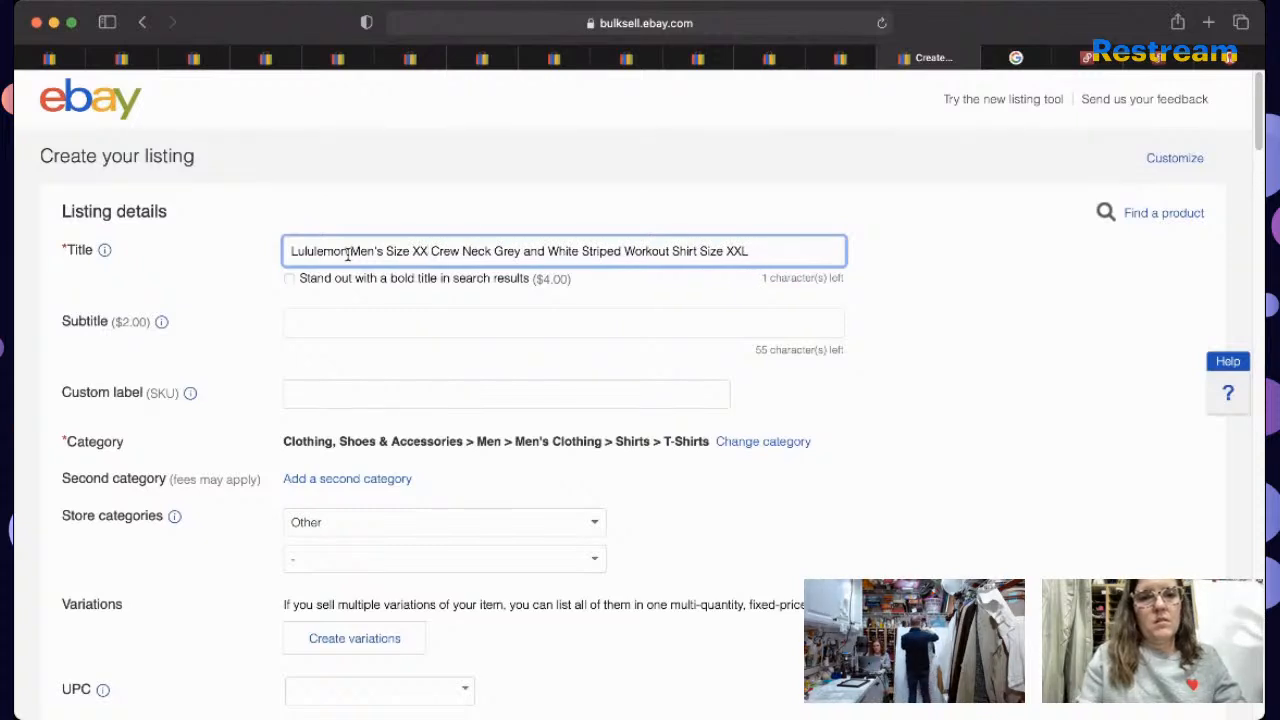
type("L")
Step: Replace the trailing "Size XXL" in the listing title with "w/pocket"
left_click(784, 255)
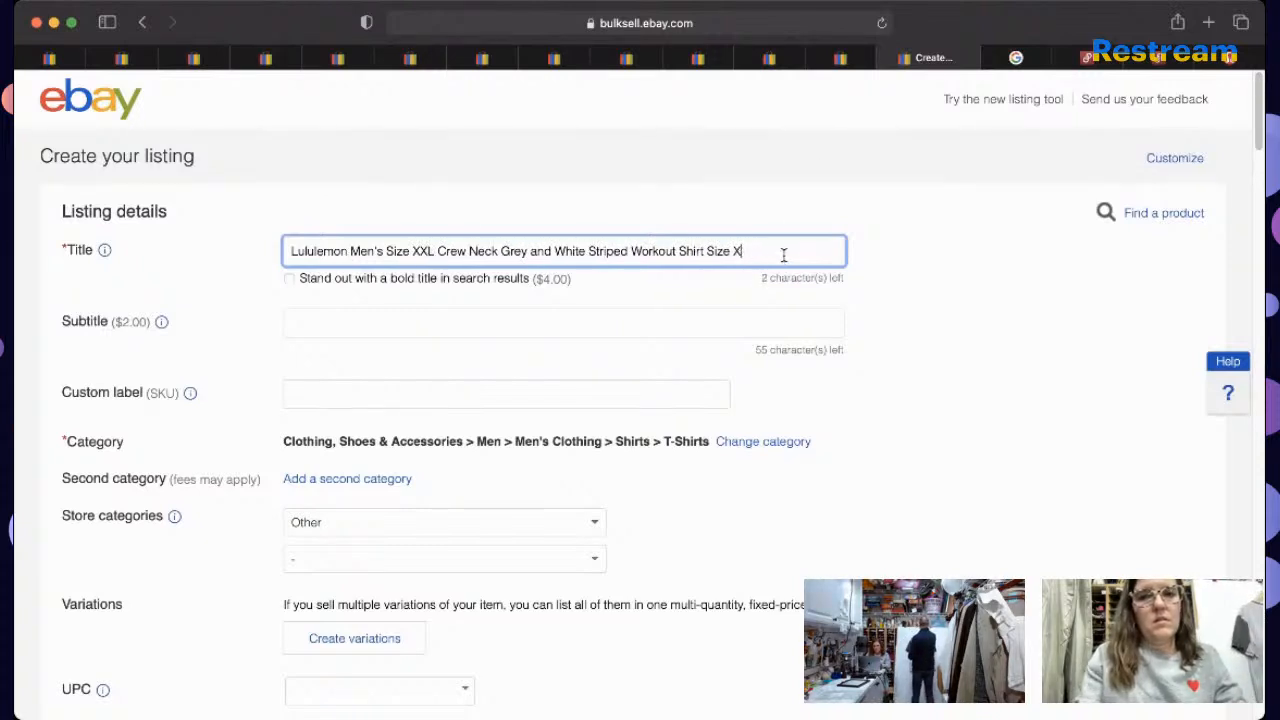
key("BackSpace")
key("BackSpace")
key("BackSpace")
key("BackSpace")
type("poc")
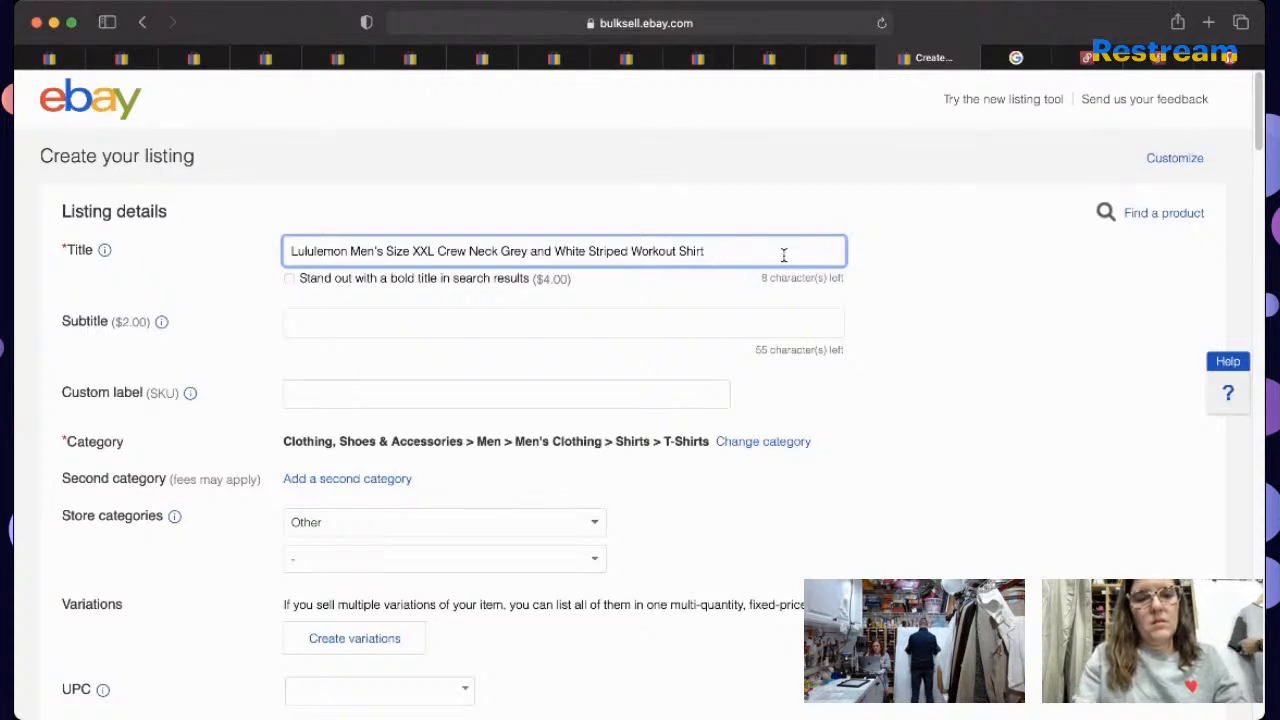
type("pocket")
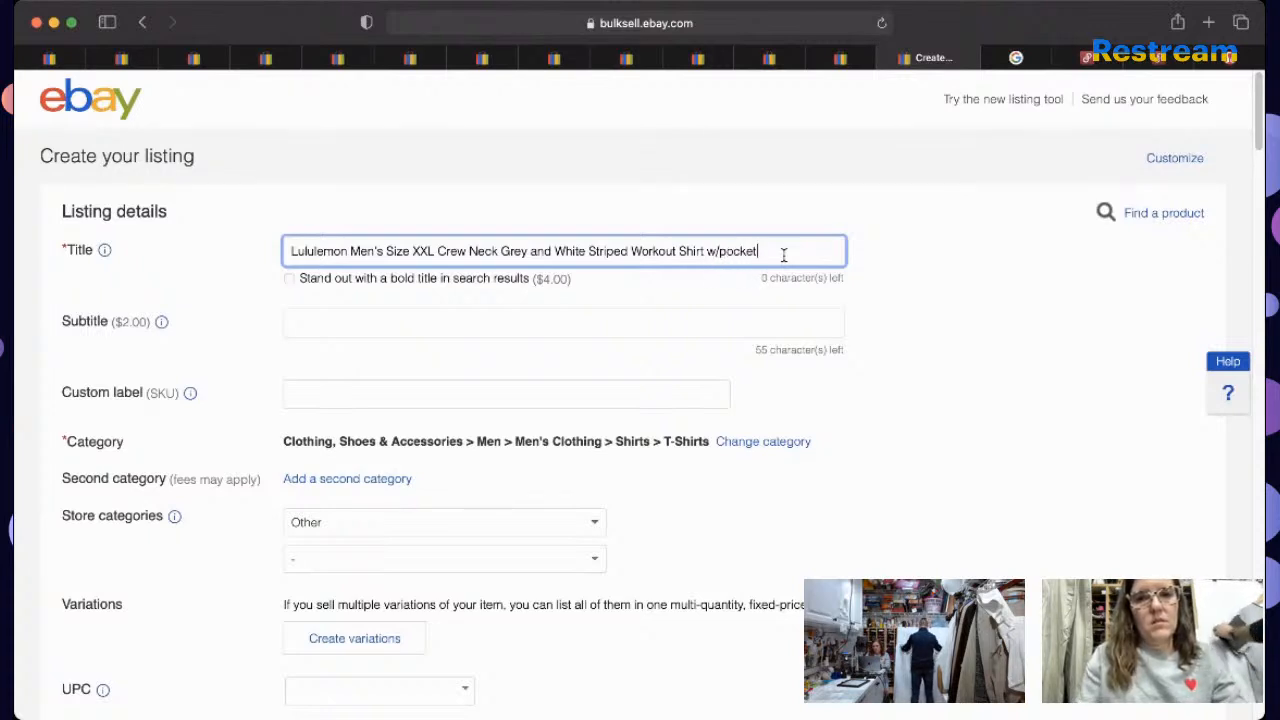
Step: Copy the complete listing title and set the custom label (SKU) to 5159
double_click(768, 254)
triple_click(769, 255)
key("super+c")
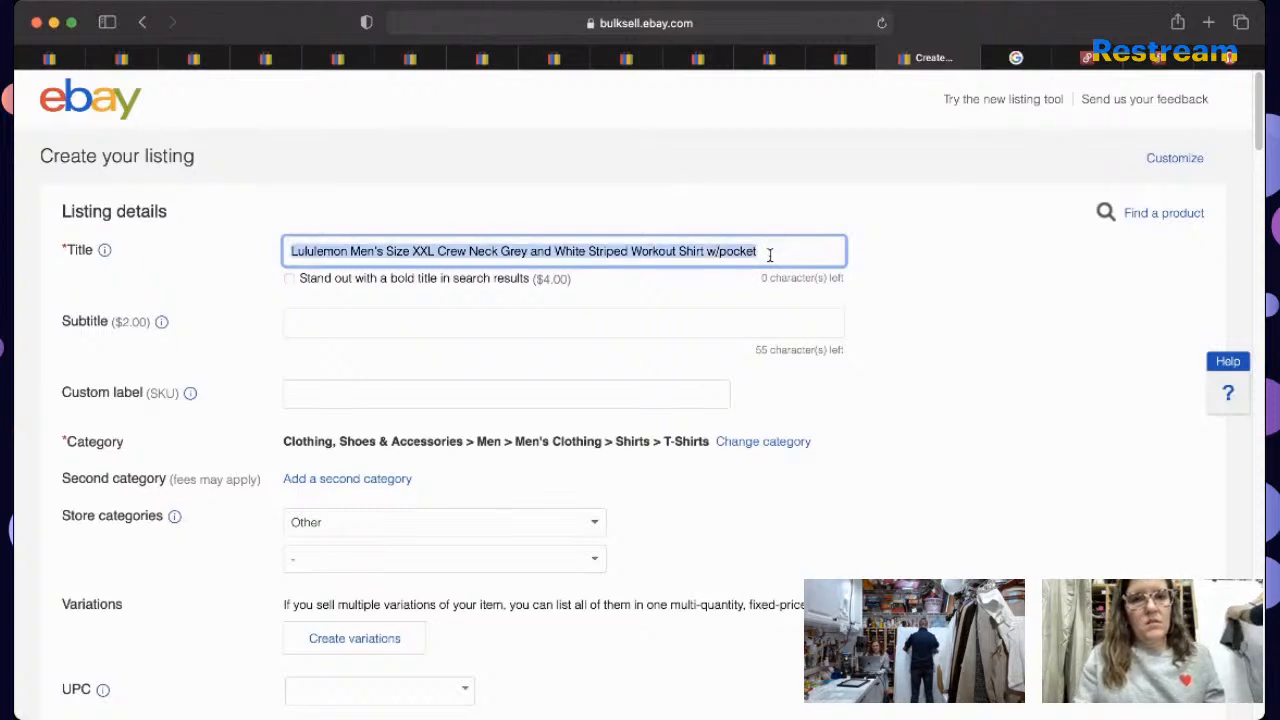
left_click(667, 393)
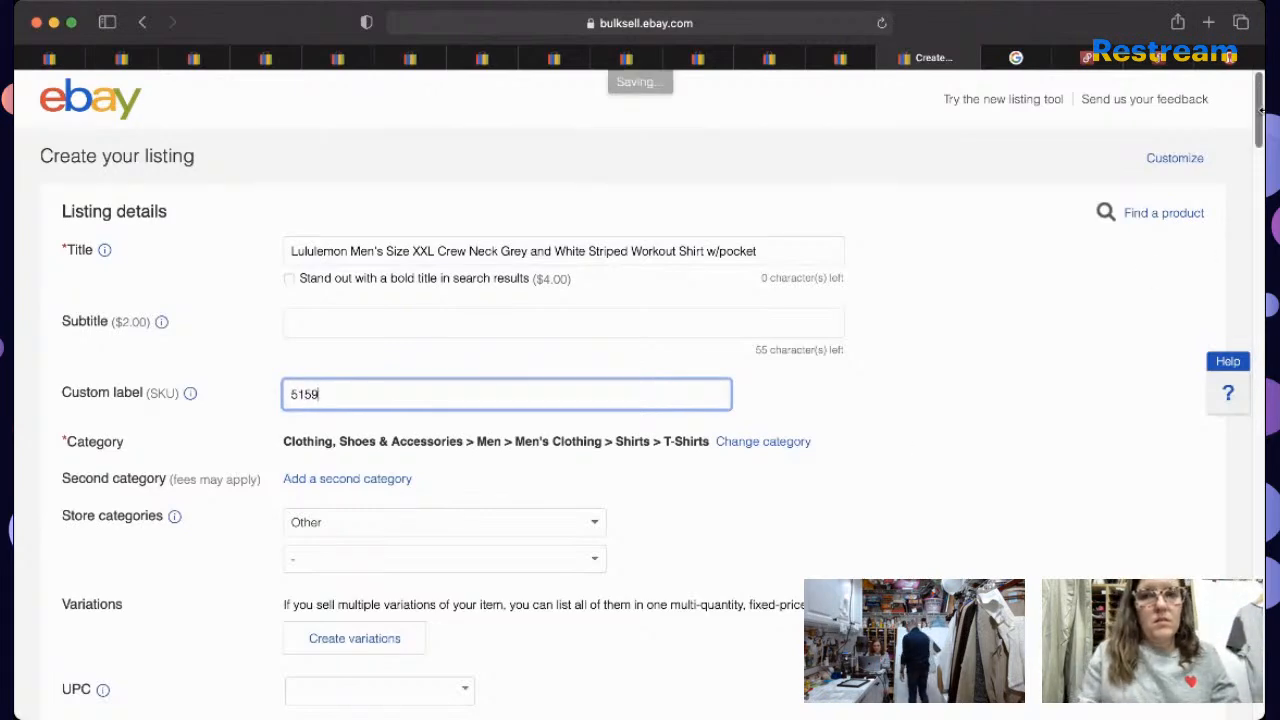
Step: Set the item's condition to Pre-owned
left_click_drag(1260, 113, 1257, 173)
scroll(1086, 229, "down", 3)
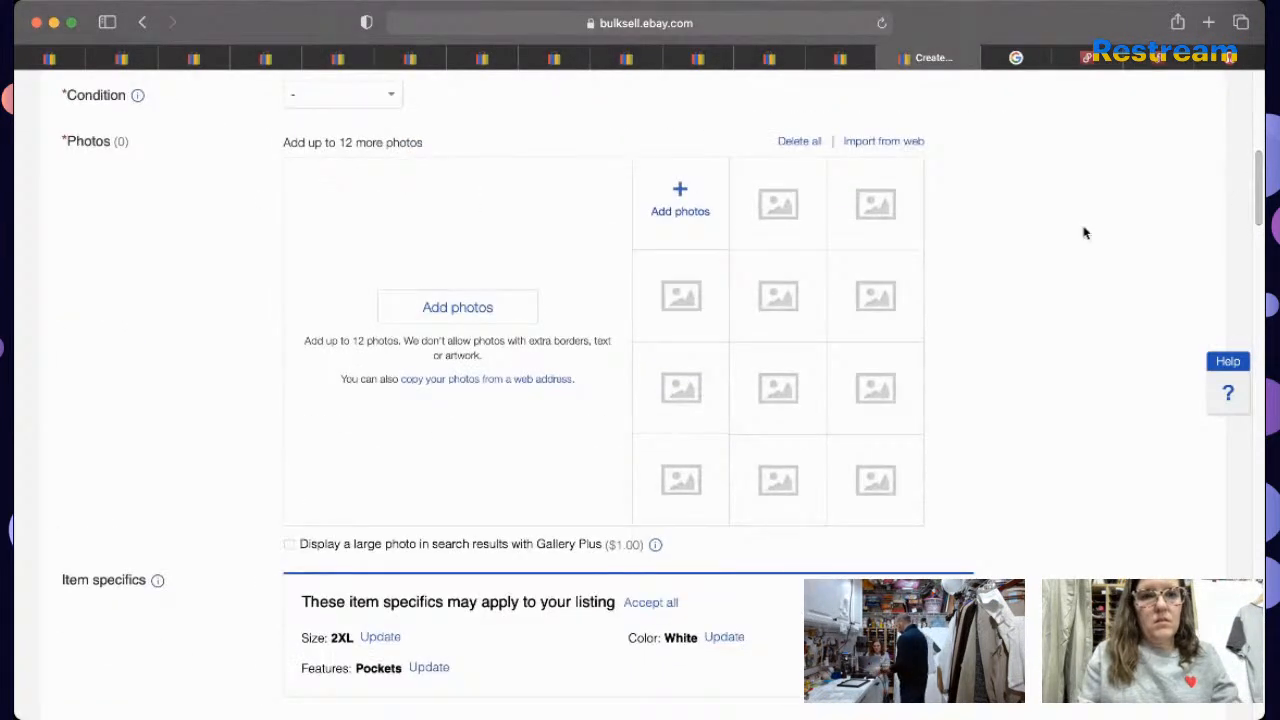
key("p")
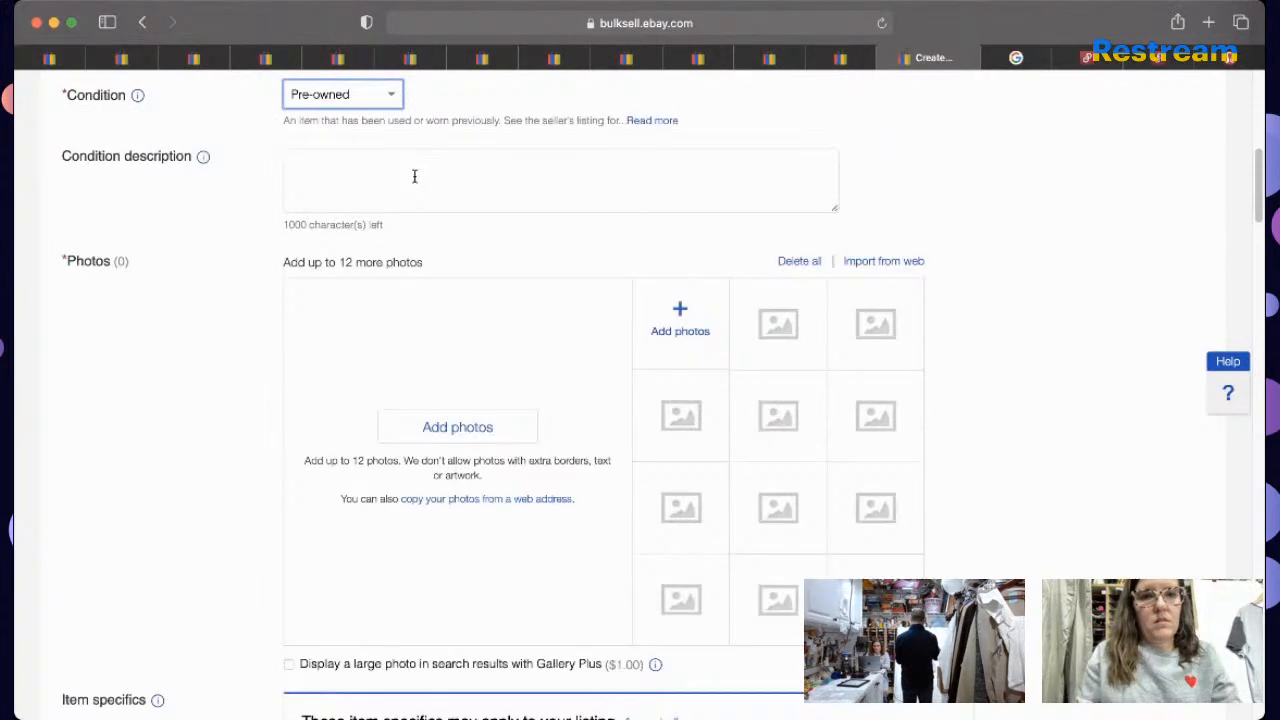
Step: Enter the condition description "Excellent Pre-Owned Condition. No Rips, Stains, or Tears. Please See Detailed Measurements in the Photos. Contains Secret interior Pocket"
left_click(414, 177)
type("Excellent Pre-Owned Condition ")
type(" No Rips, Stains, or Tears ")
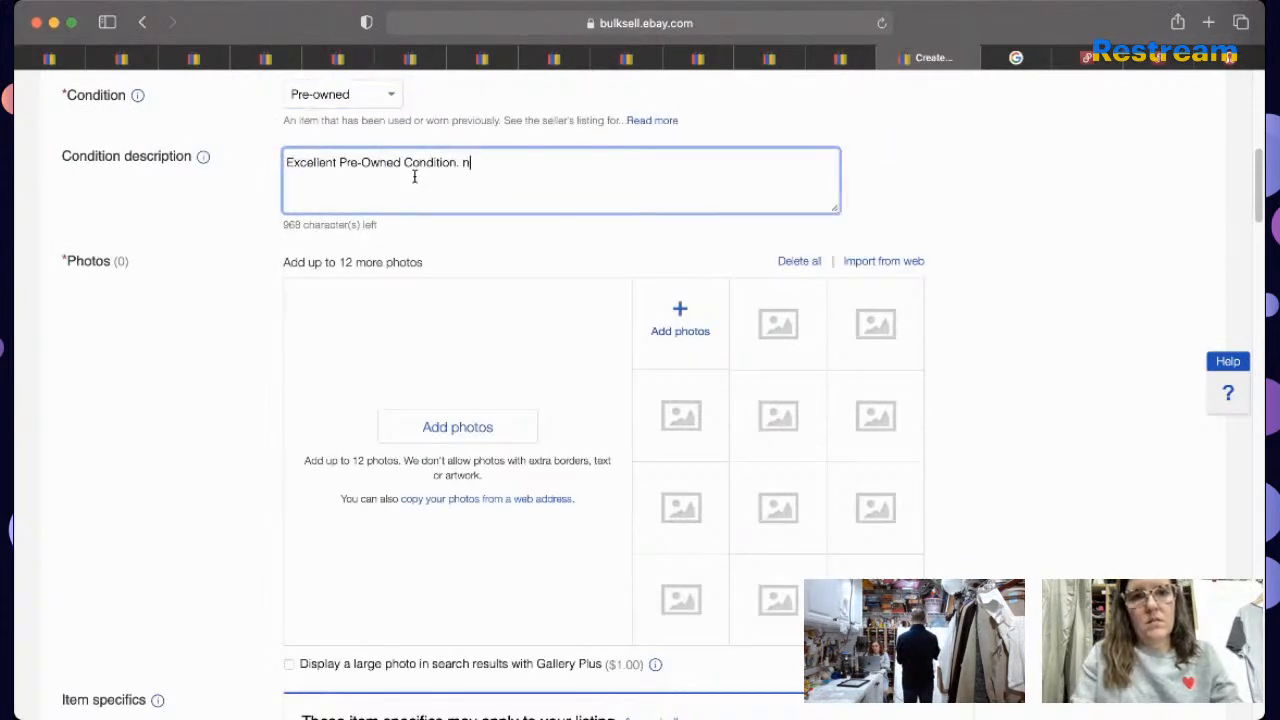
type(". Please See Detailed Measurements in the Photos. ")
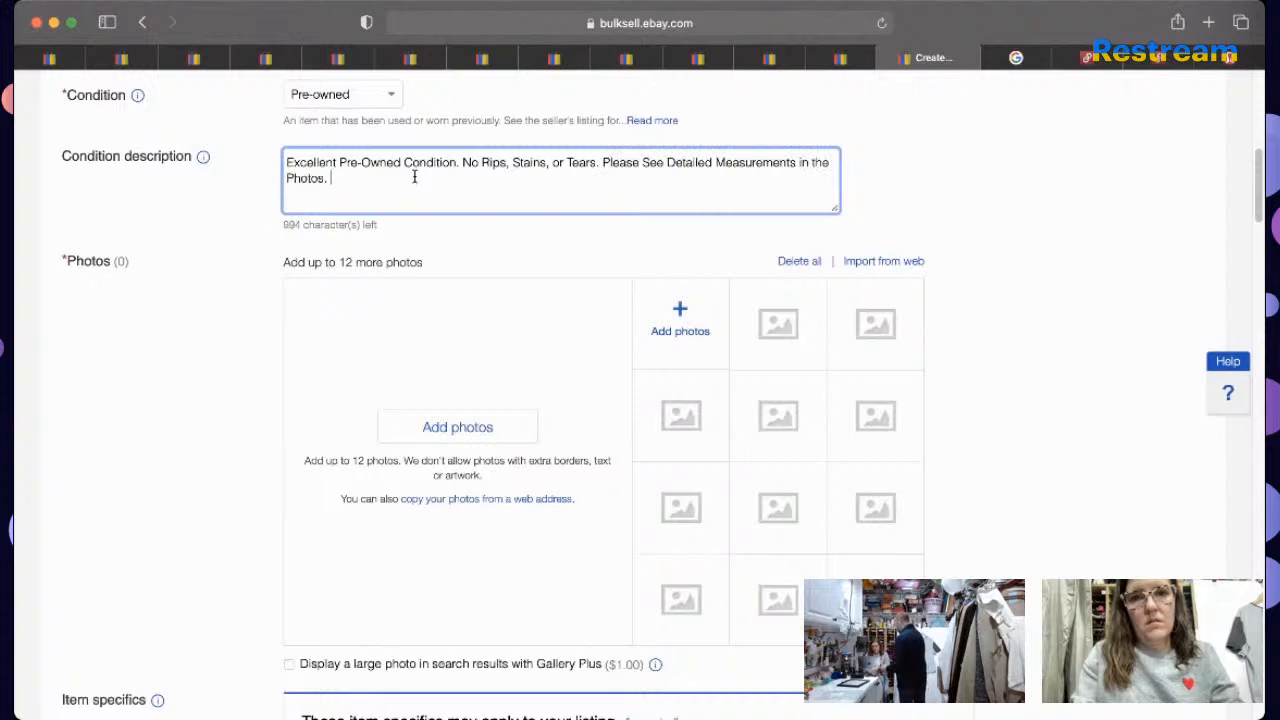
type("Contains ")
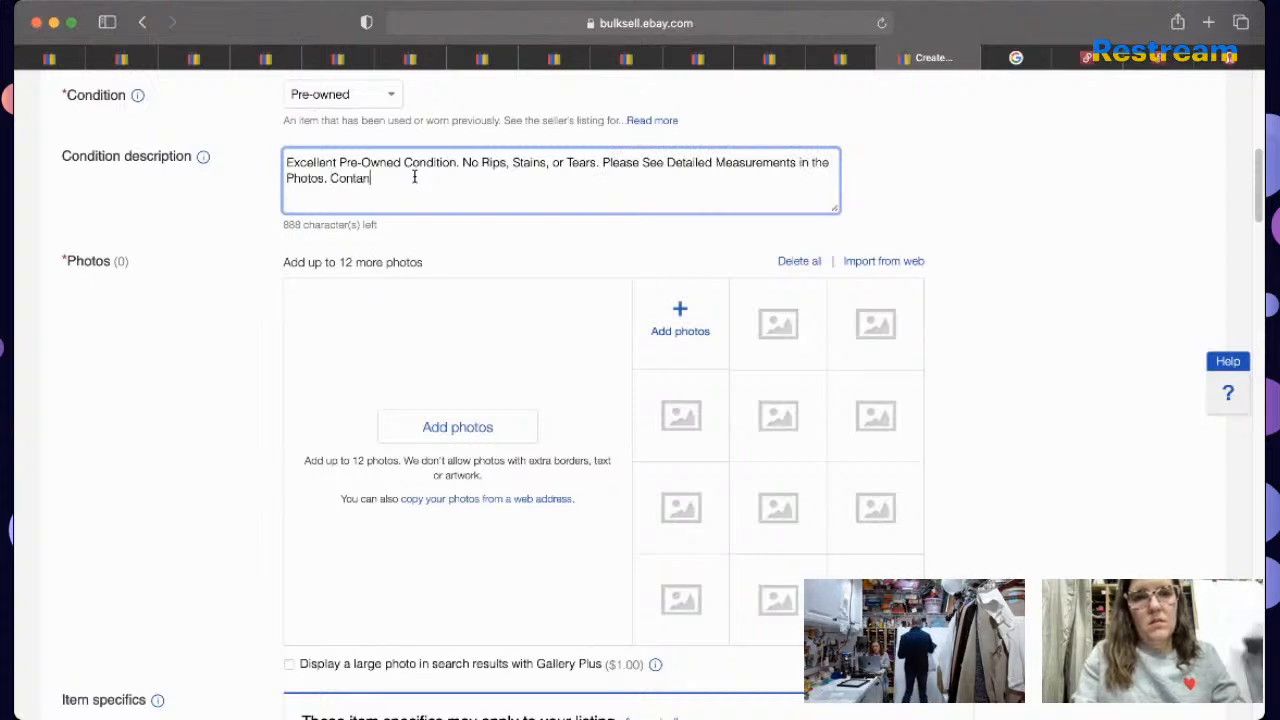
type("Secret")
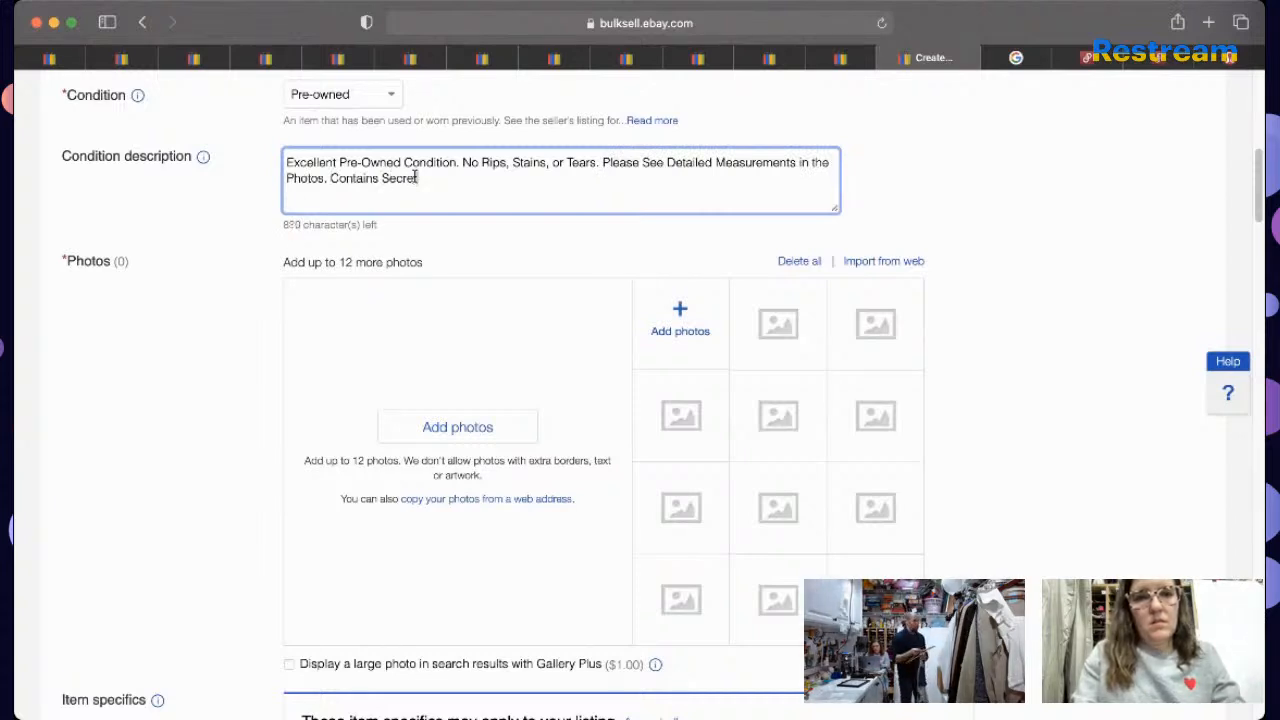
type(" interior Pocket")
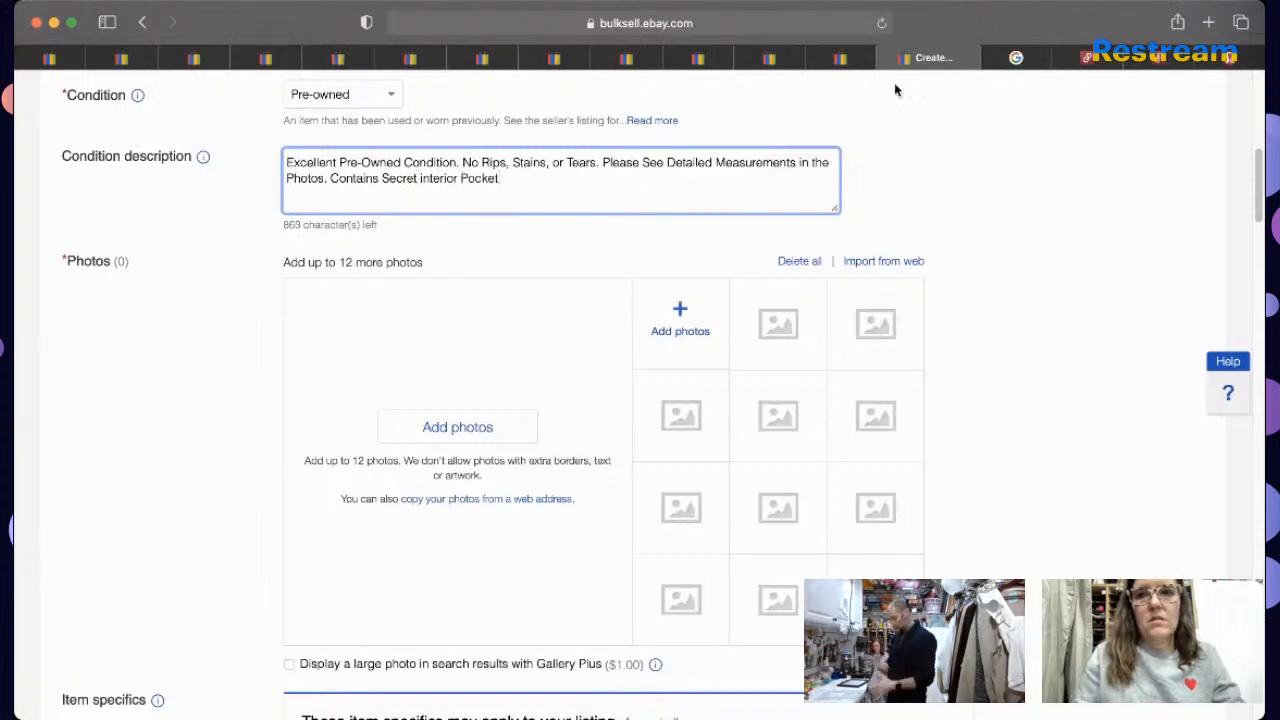
Step: Switch to Google Images, search for the copied listing title with "w/pocket" replaced by "interior pocket", and look through the results for the striped shirt
left_click(1030, 58)
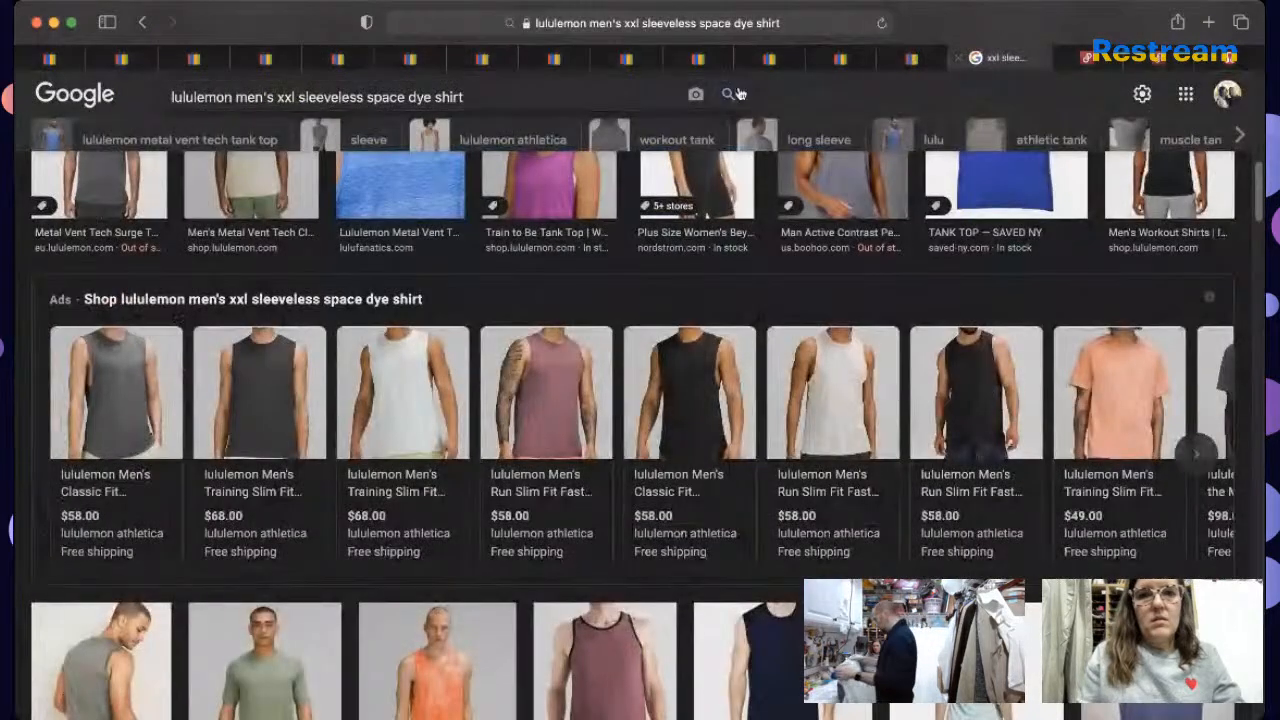
double_click(623, 94)
key("super+v")
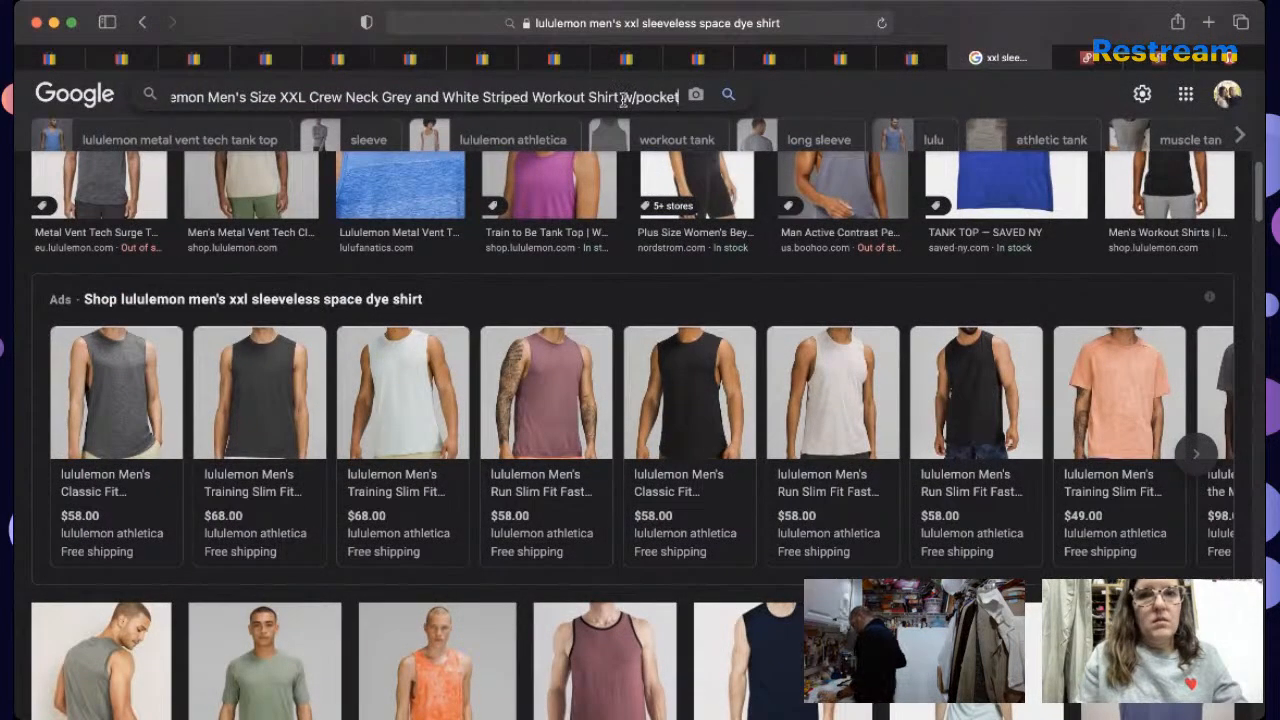
left_click_drag(620, 97, 766, 110)
type("interior")
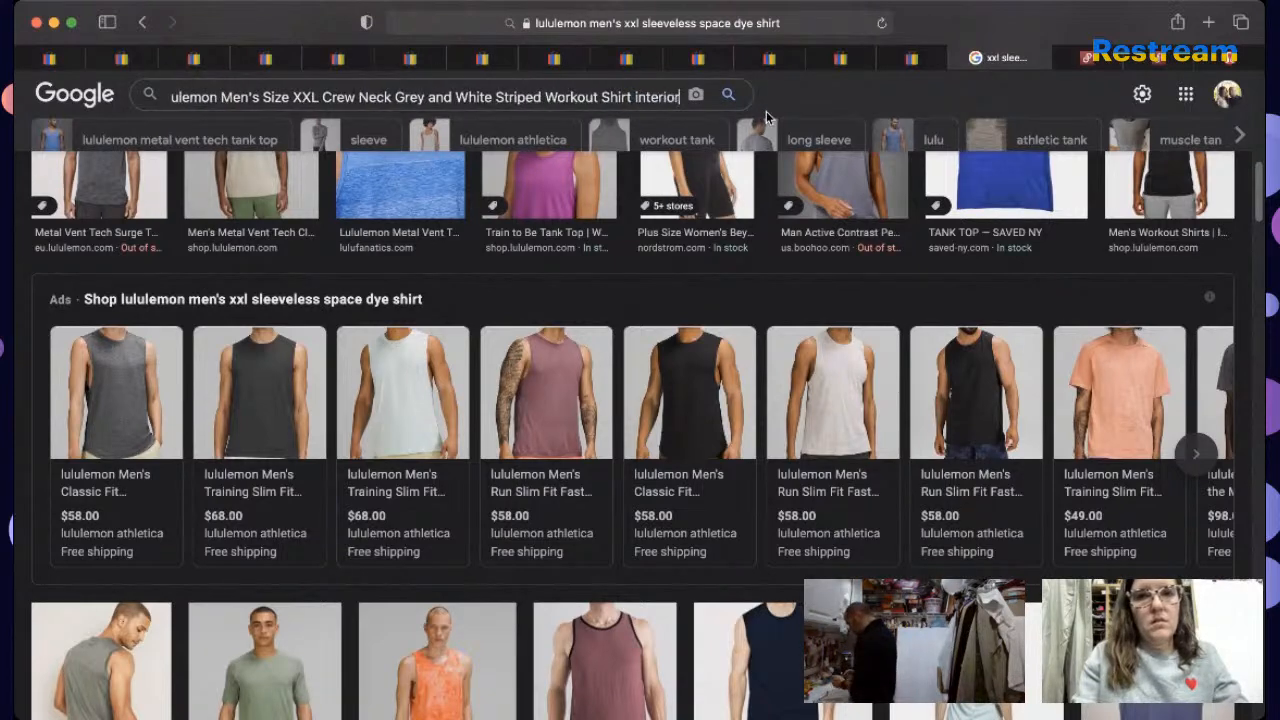
type(" pocket")
key("Return")
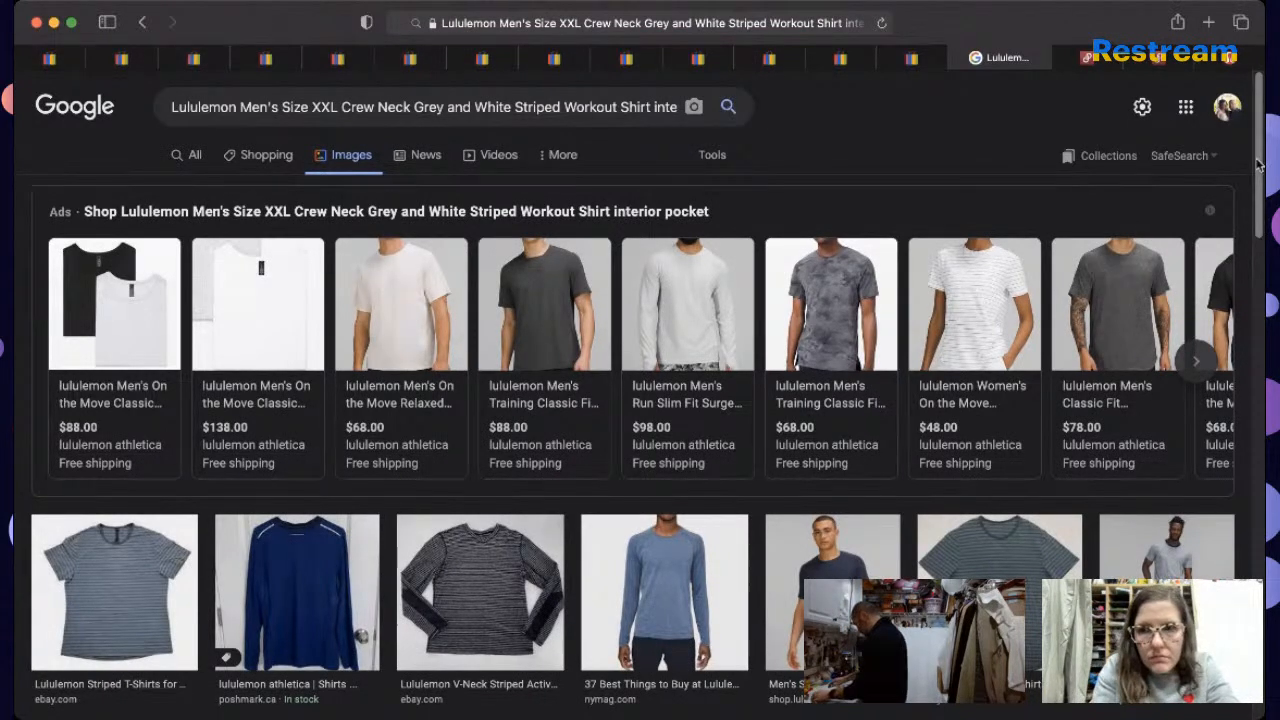
scroll(1260, 232, "down", 3)
scroll(1260, 236, "down", 3)
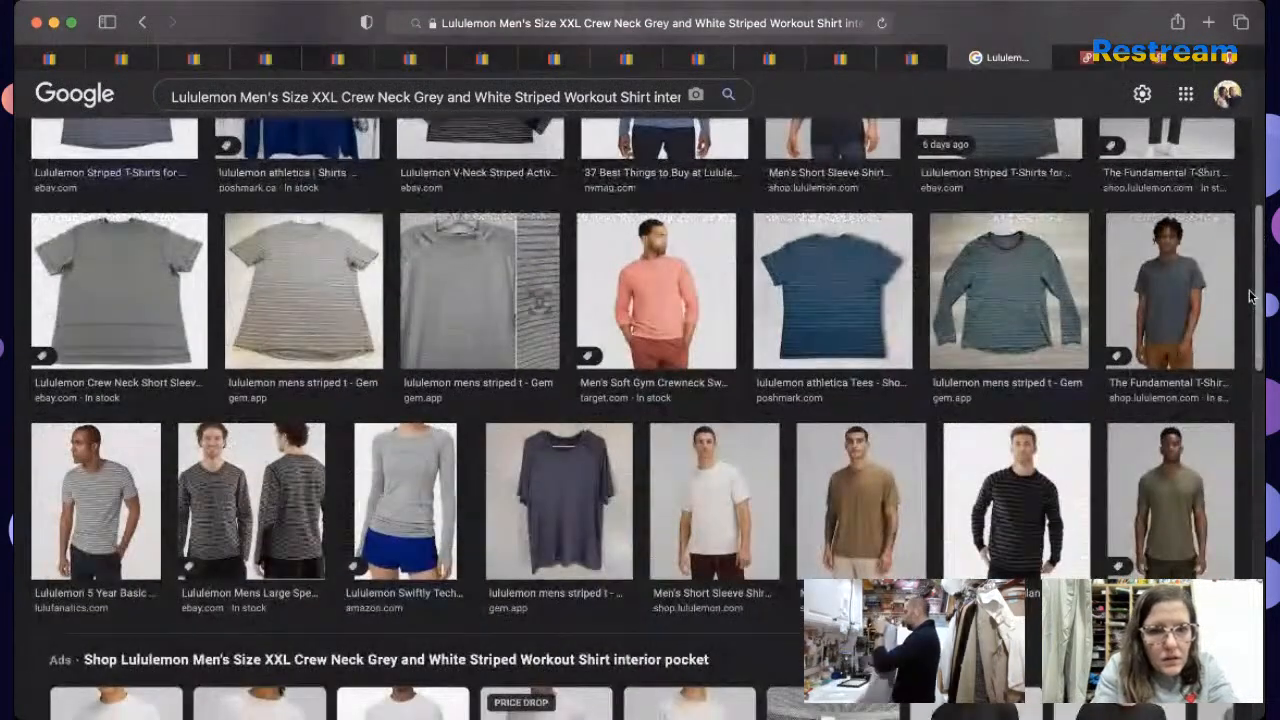
scroll(1240, 340, "down", 2)
scroll(1241, 339, "down", 9)
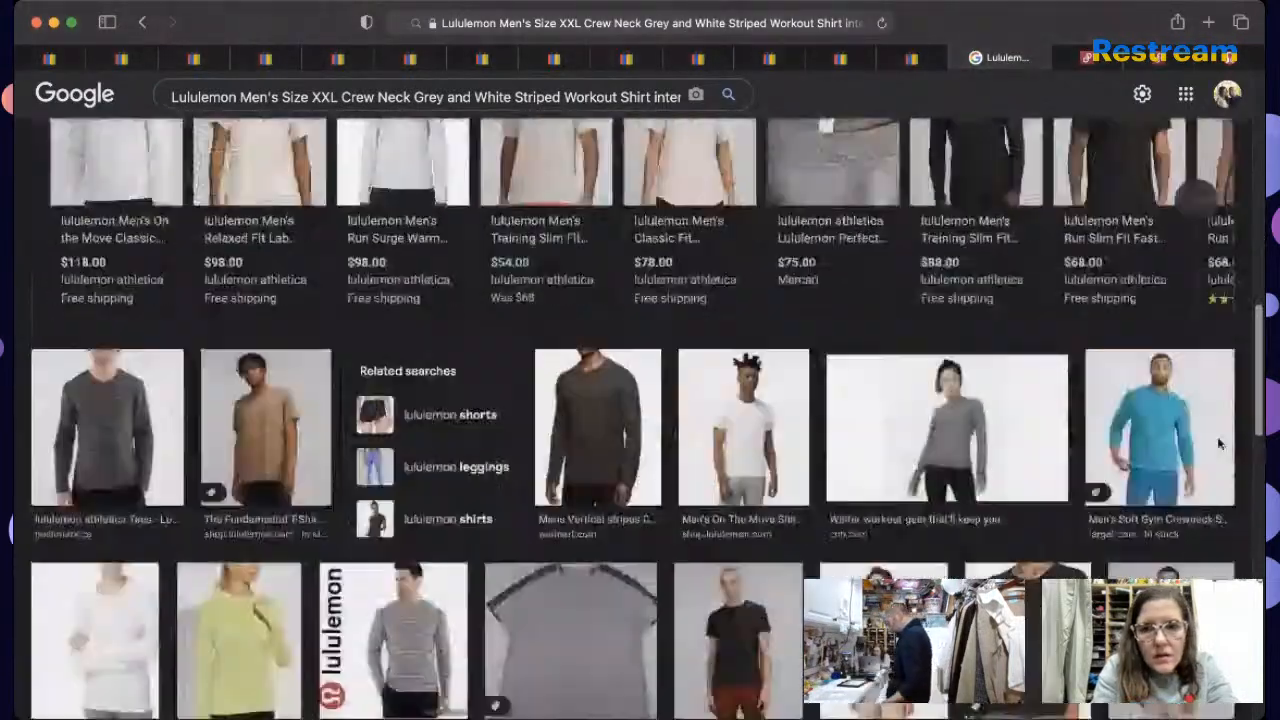
scroll(1188, 522, "up", 1)
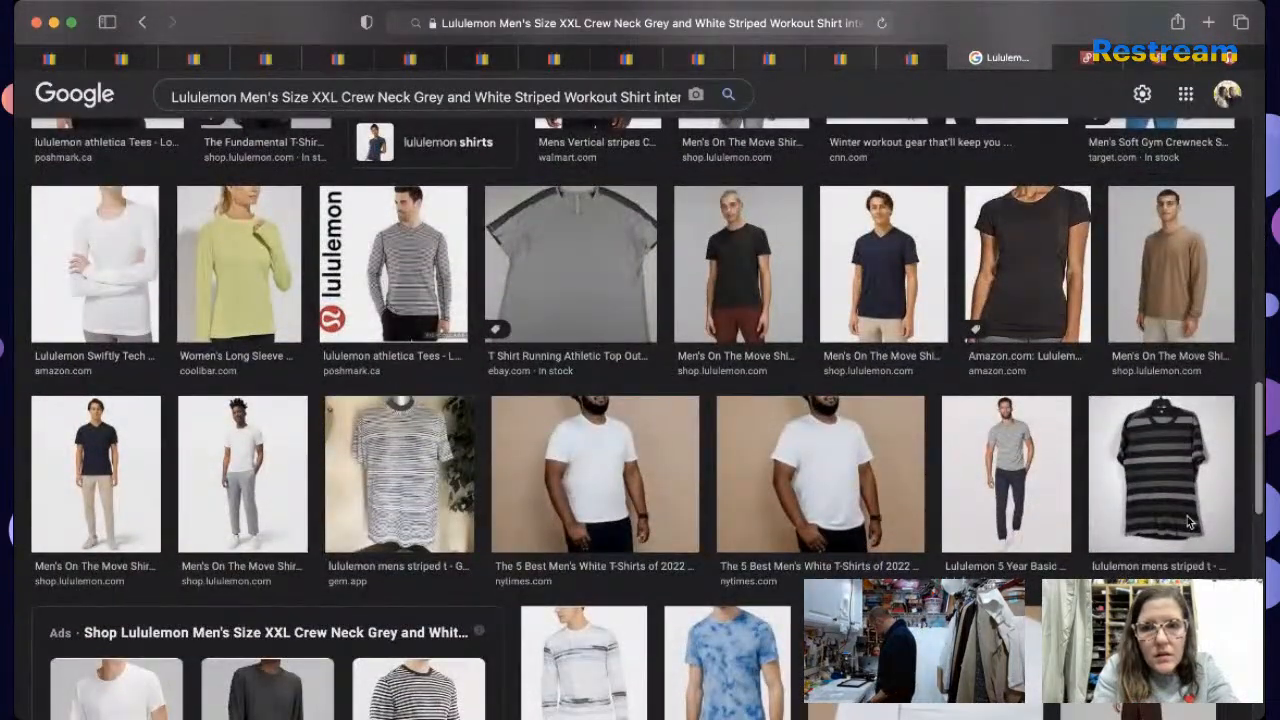
scroll(1188, 522, "up", 10)
Step: Search Google Images for "Lululemon mens workout tee with interior pocket"
left_click(506, 108)
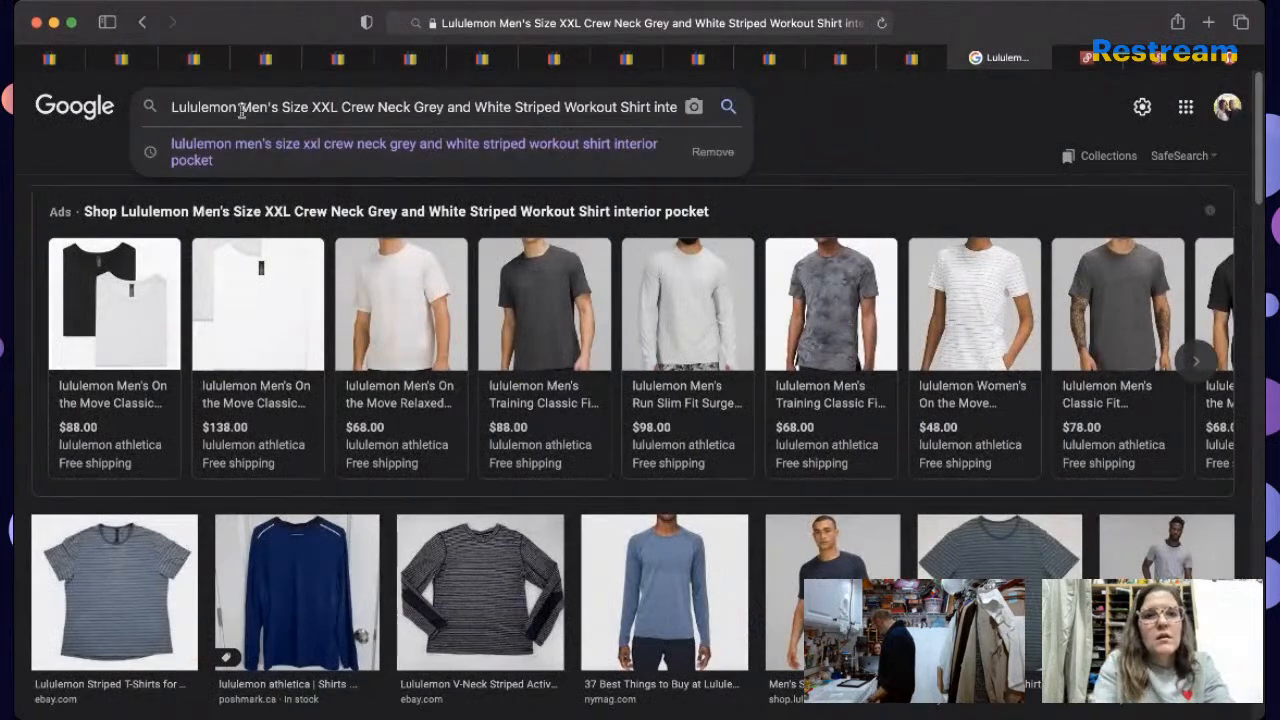
left_click_drag(240, 112, 914, 168)
type(",en'")
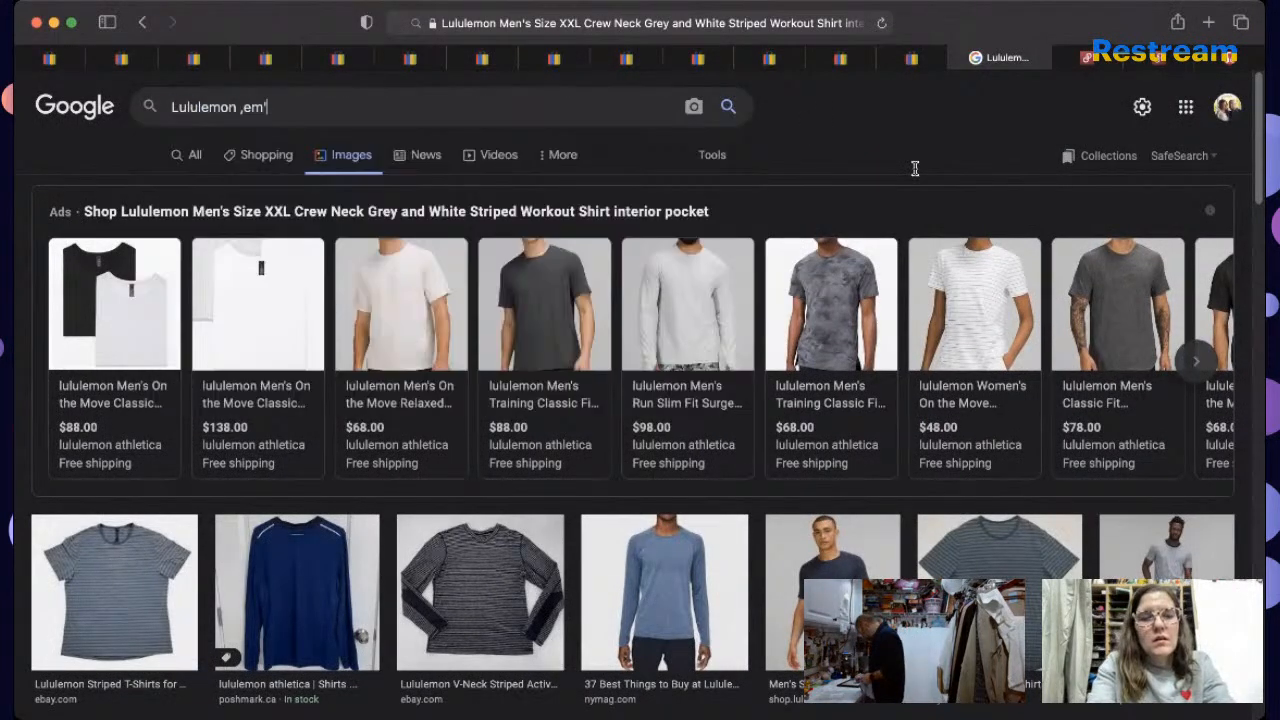
key("BackSpace")
key("BackSpace")
key("BackSpace")
key("BackSpace")
type("m")
key("BackSpace")
type("ens ")
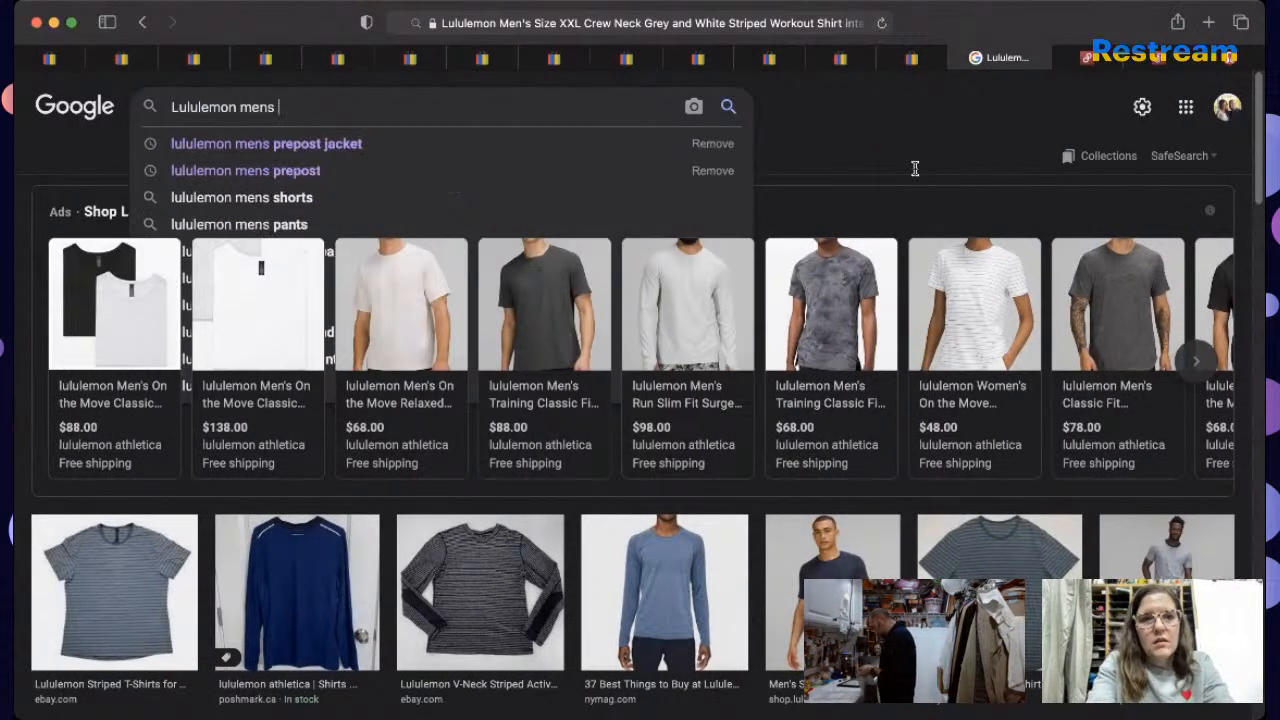
type("workout tee with i")
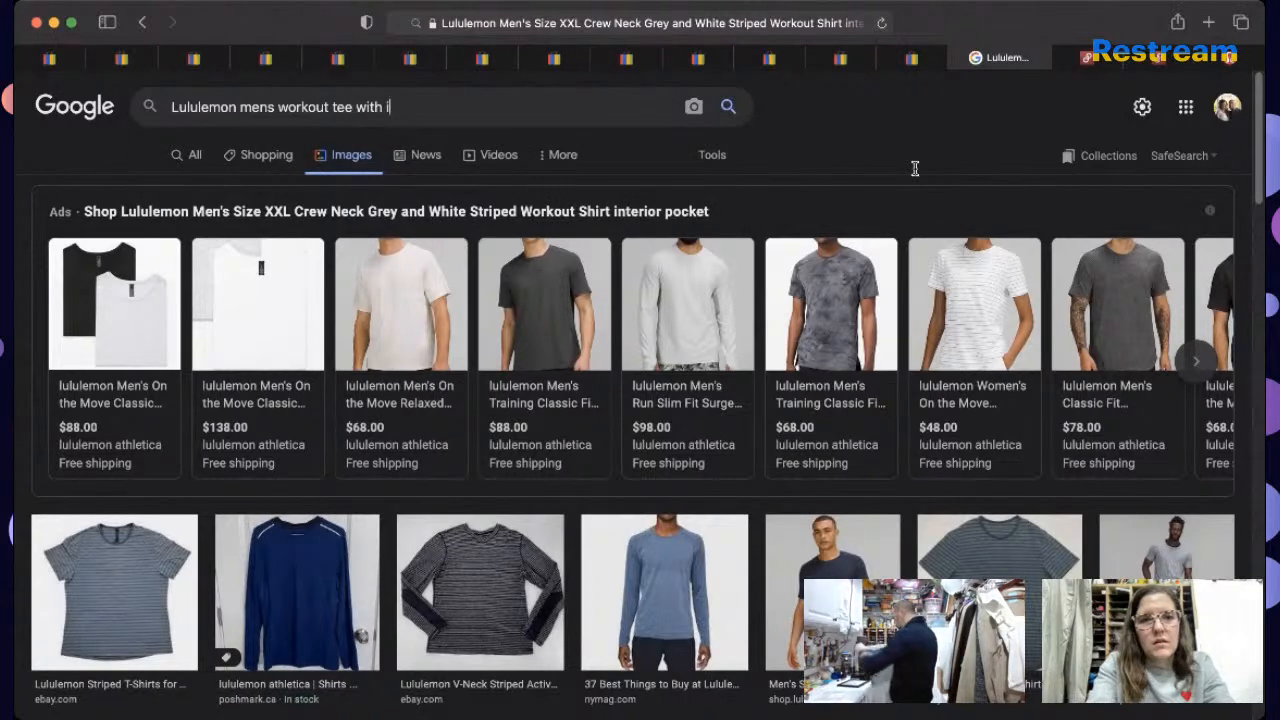
type("nterior poi")
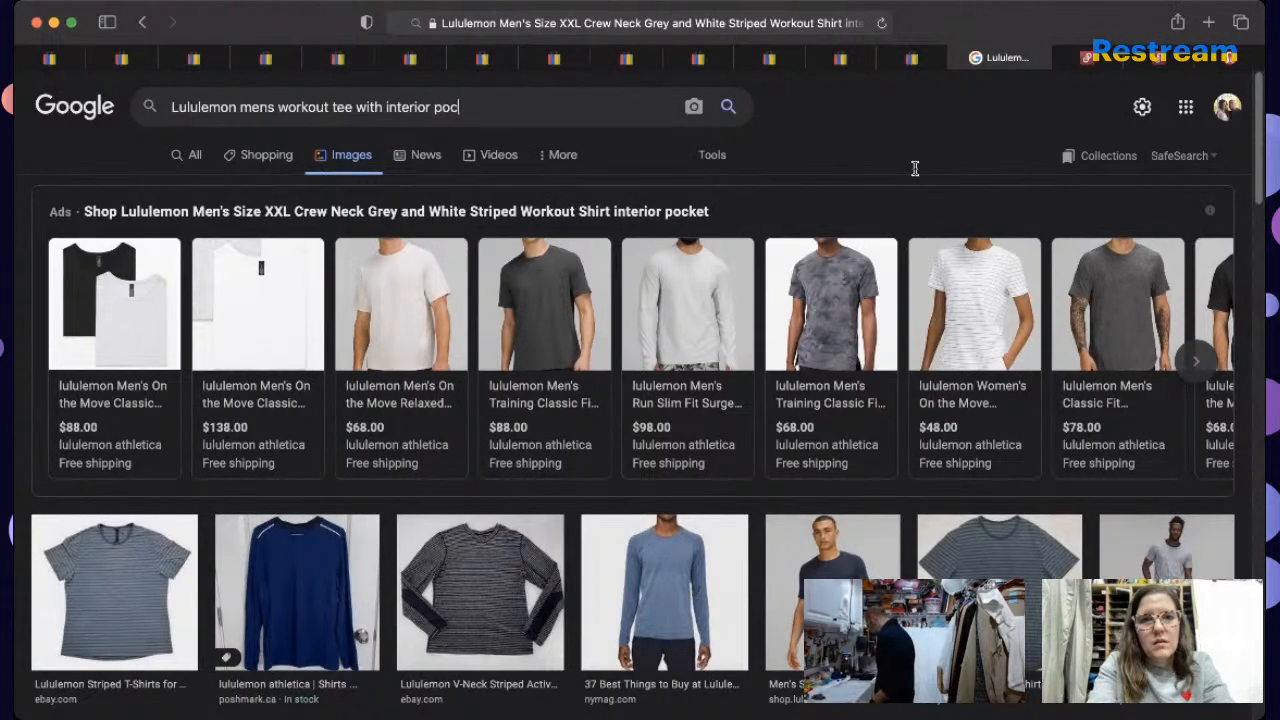
type("ket")
key("Return")
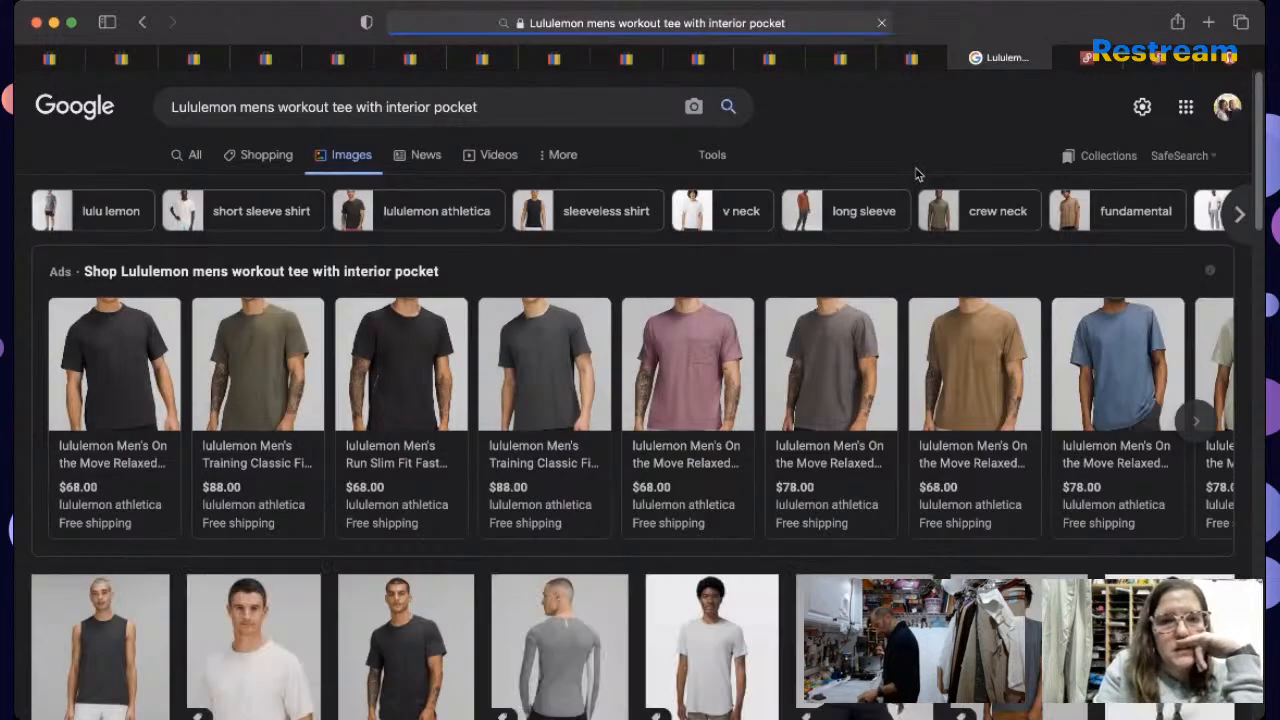
Step: Browse the image results for a matching shirt, checking the olive Lululemon On the Move tee's product page along the way
left_click_drag(1260, 95, 1214, 314)
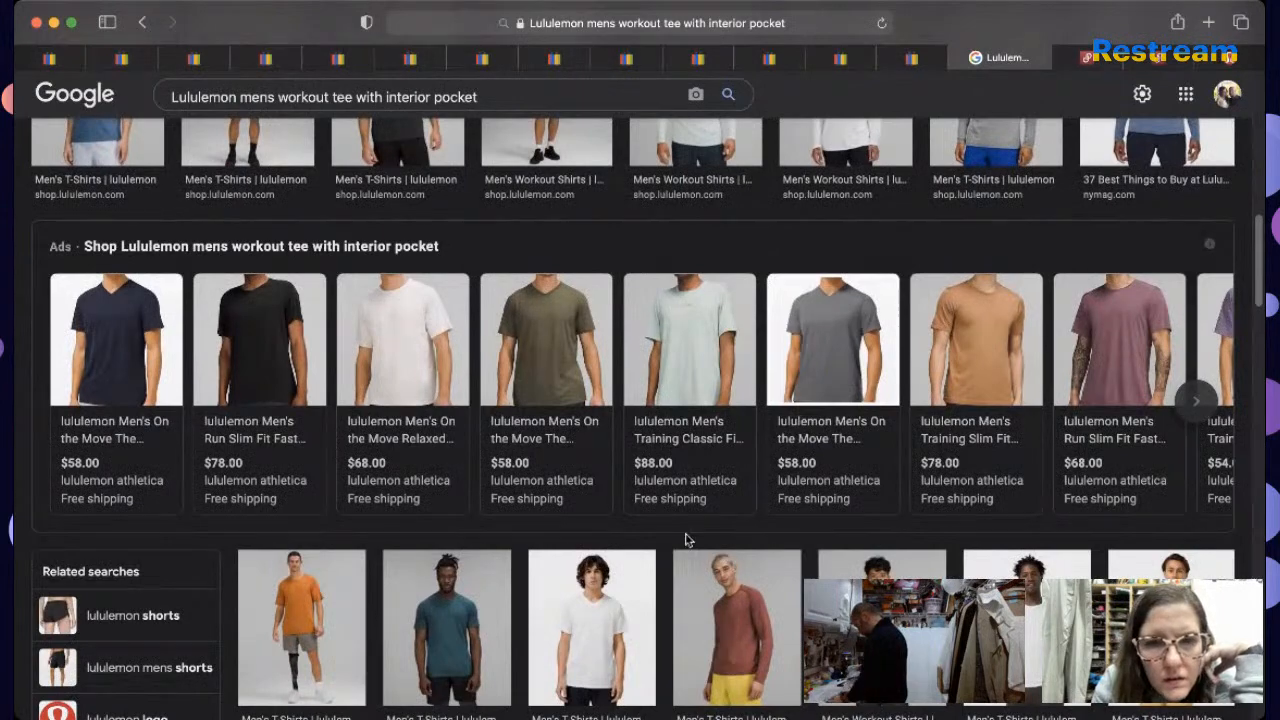
left_click(578, 473)
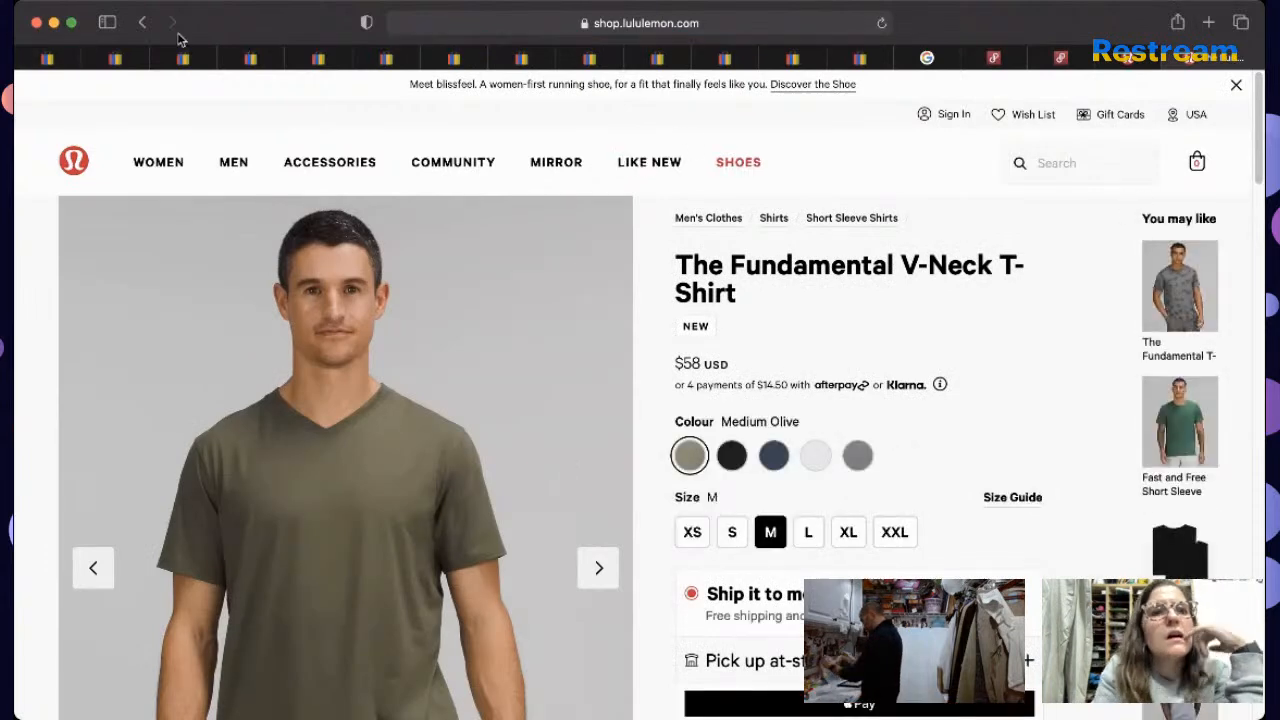
left_click(142, 22)
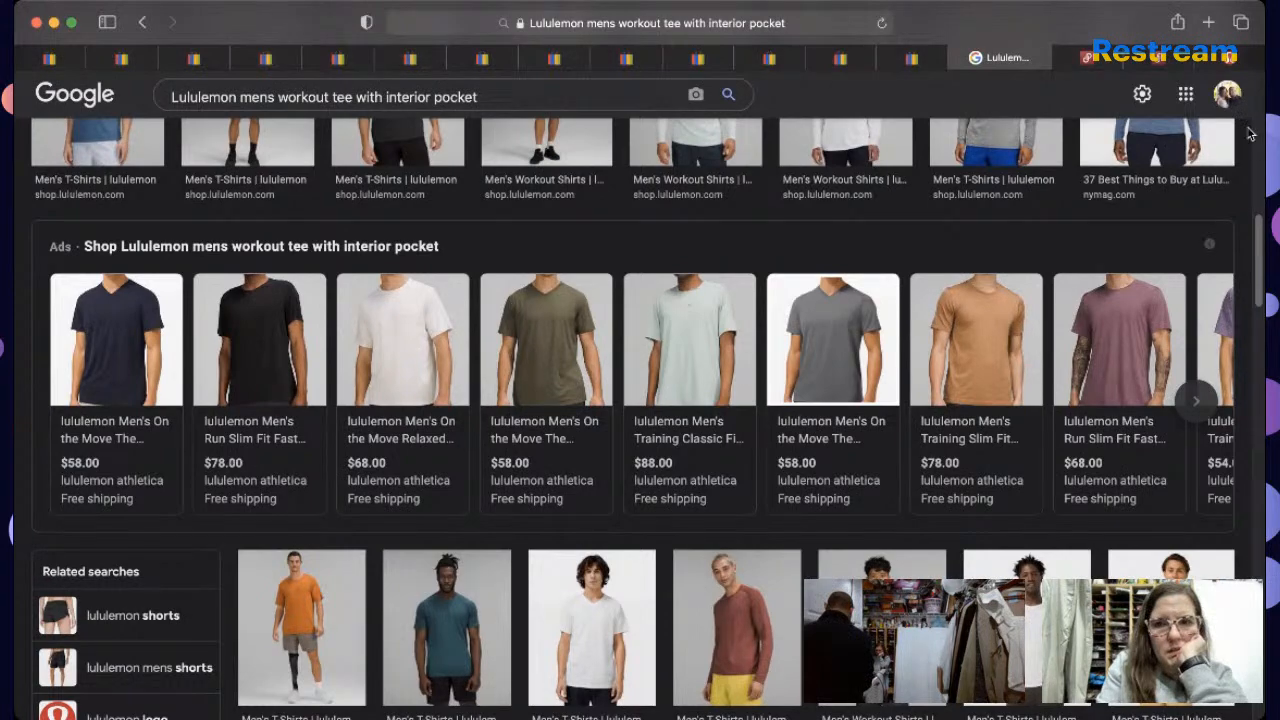
left_click_drag(1260, 283, 1200, 558)
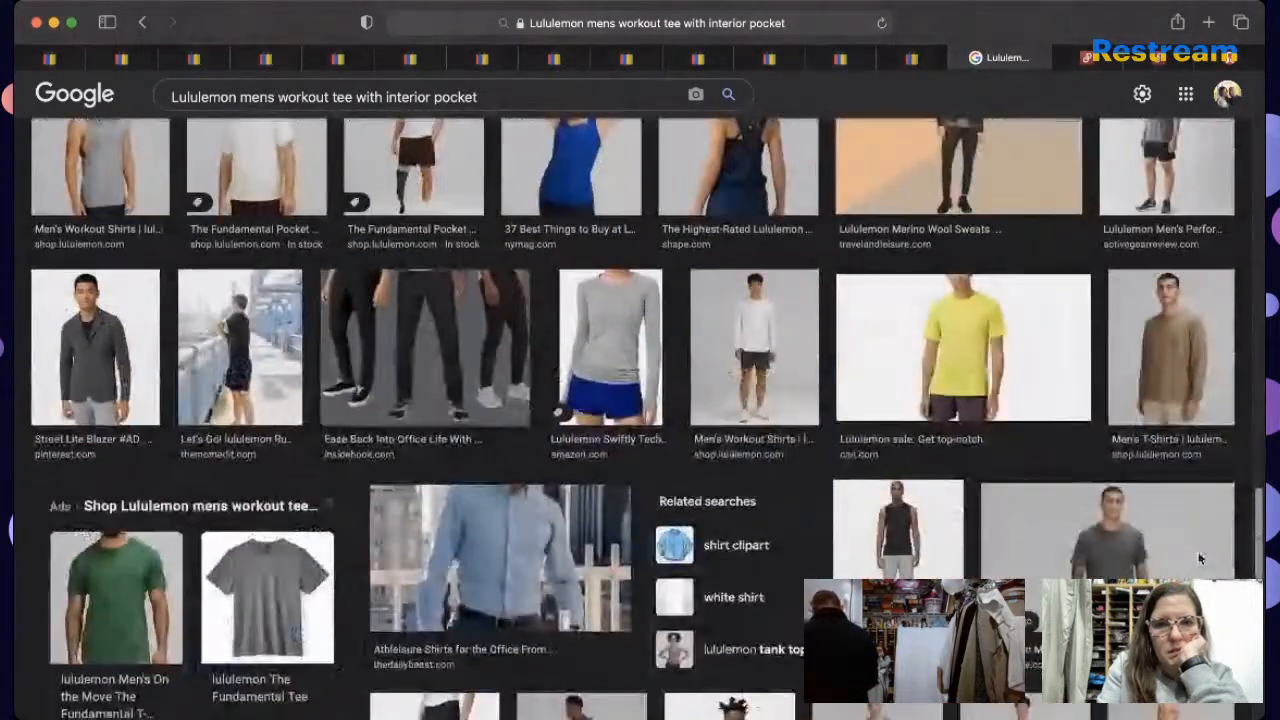
scroll(1200, 558, "down", 5)
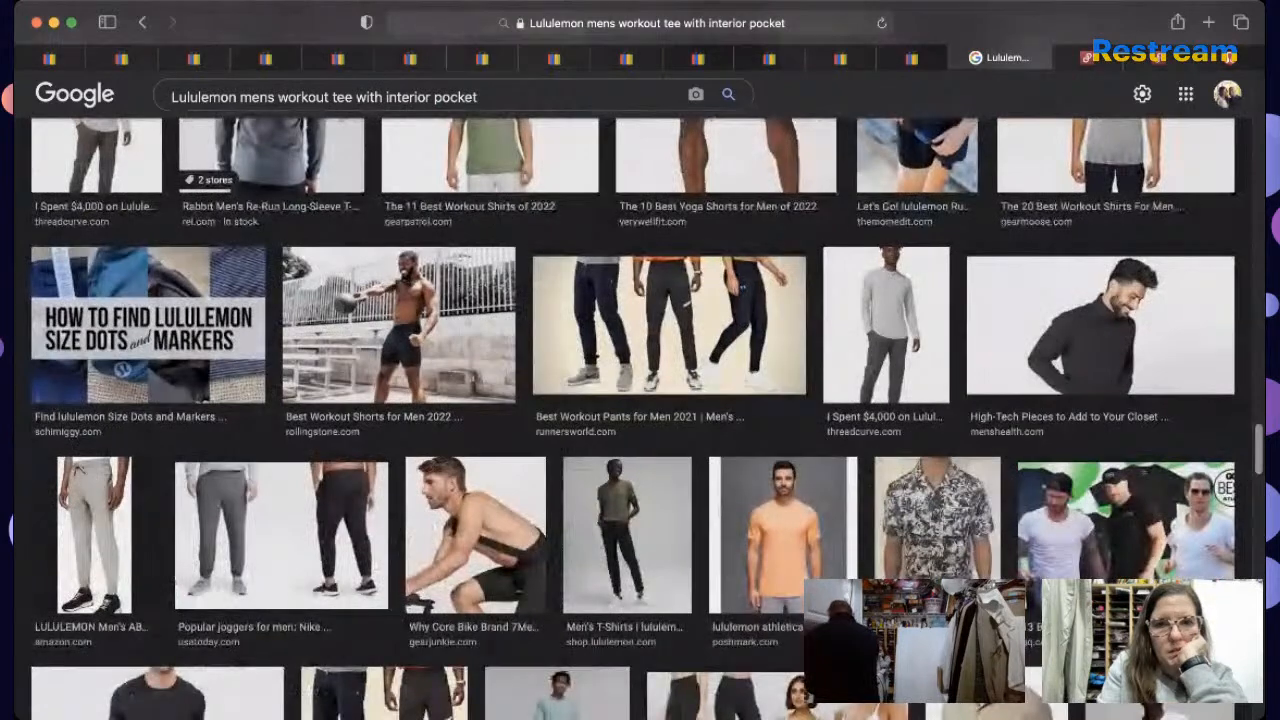
scroll(1200, 558, "down", 5)
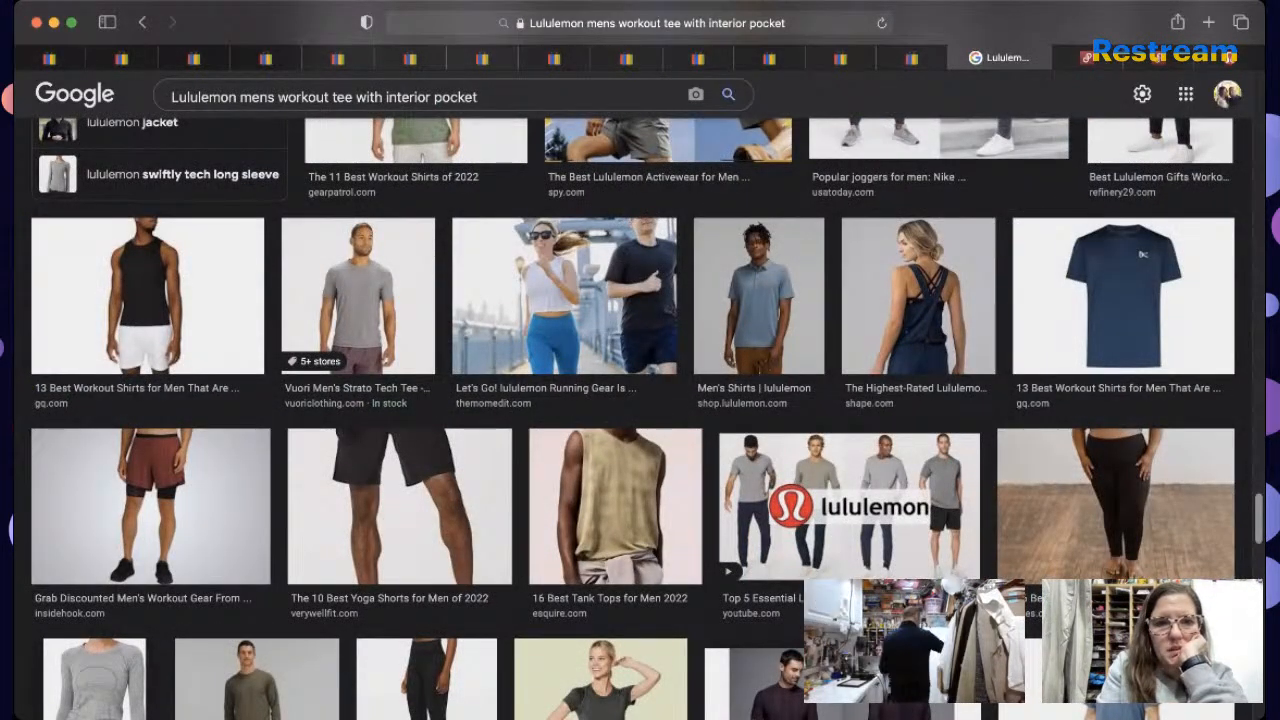
scroll(640, 400, "up", 20)
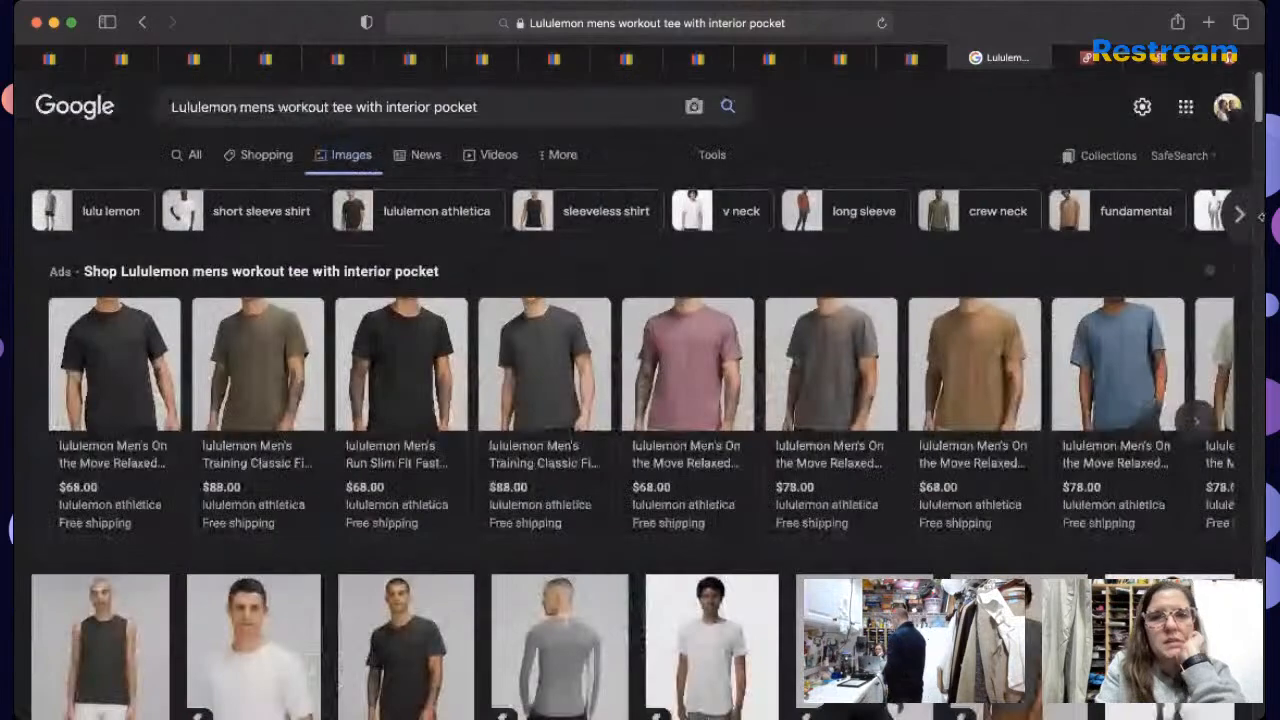
Step: Return to the eBay listing draft and open the required Size item specific for editing
left_click(912, 60)
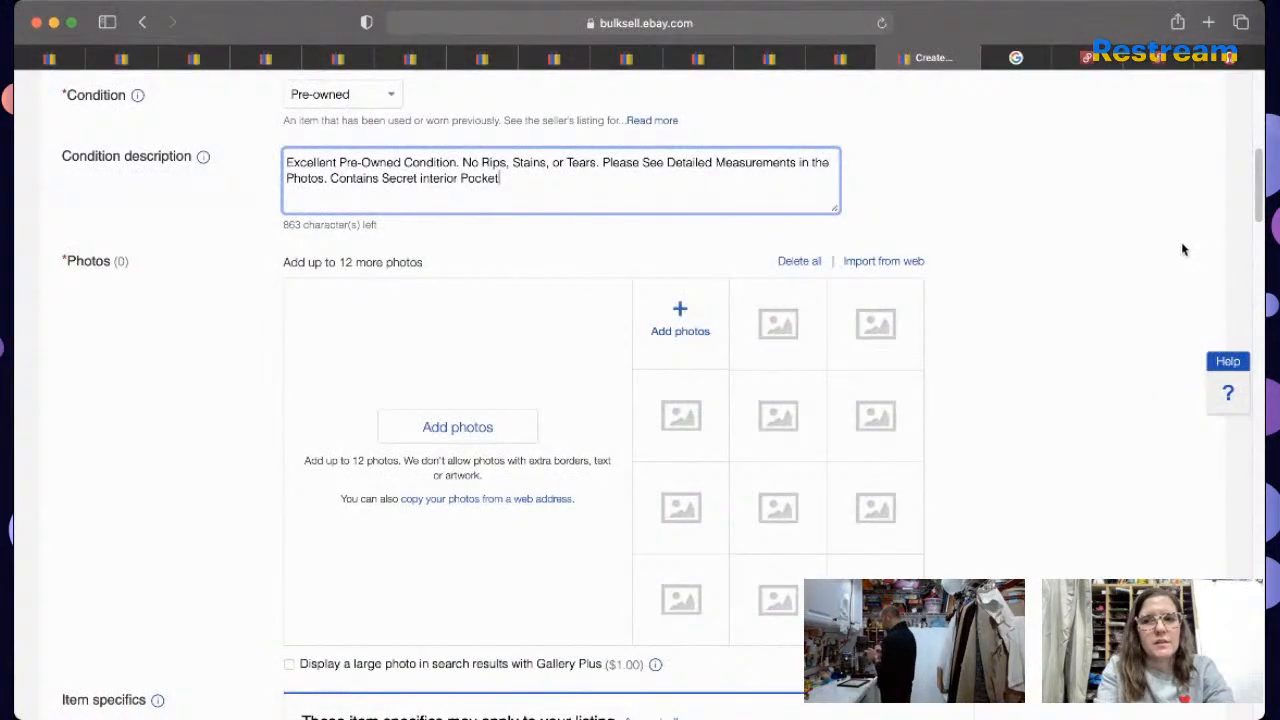
left_click_drag(1256, 188, 1247, 264)
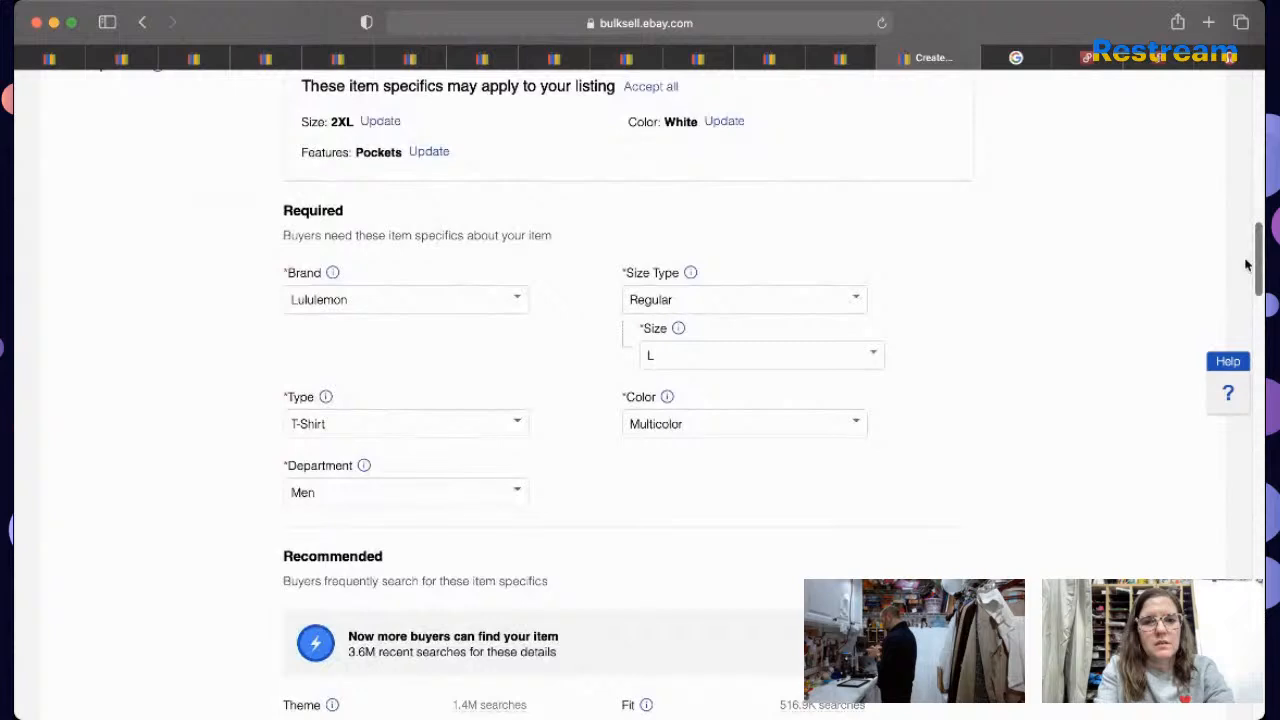
left_click(843, 353)
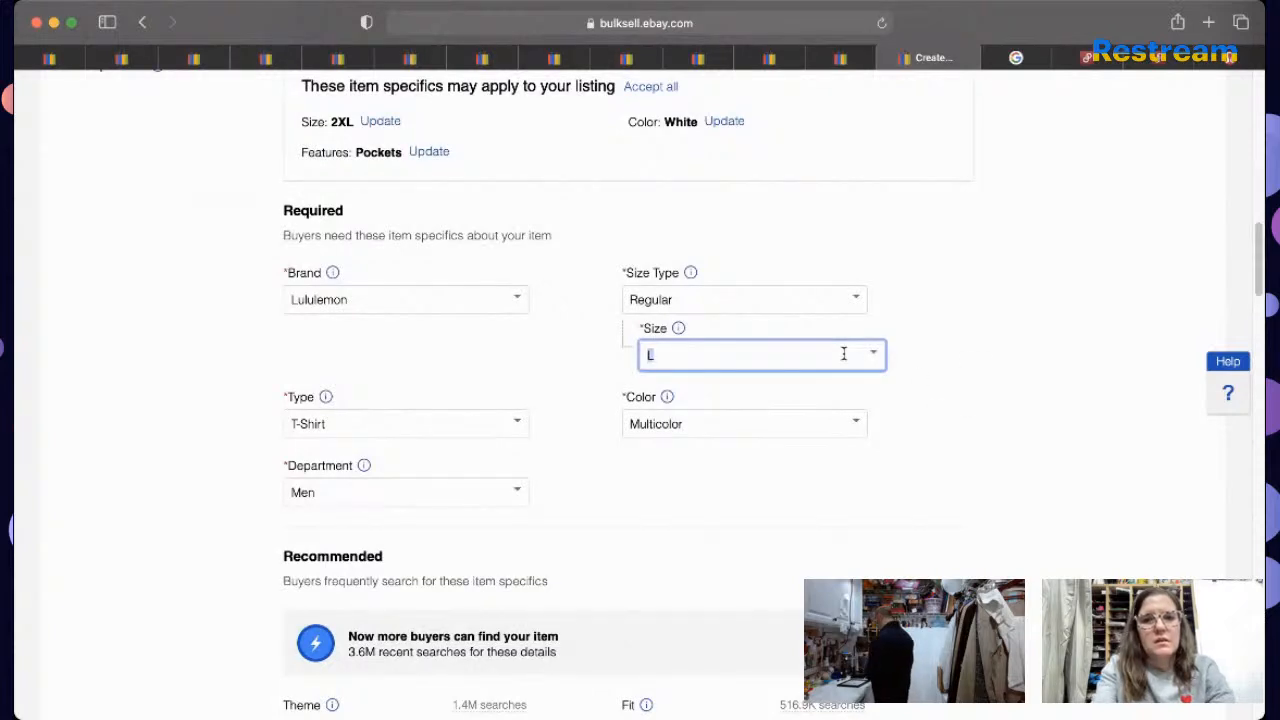
Step: Fill the item description with the copied title "Lululemon Men's Size XXL Crew Neck Grey and White Striped Workout Shirt w/pocket"
left_click_drag(1258, 270, 1258, 472)
left_click(1146, 472)
type("Lululemon Men's Size XXL Crew Neck Grey and White Striped Workout Shirt w/pocket")
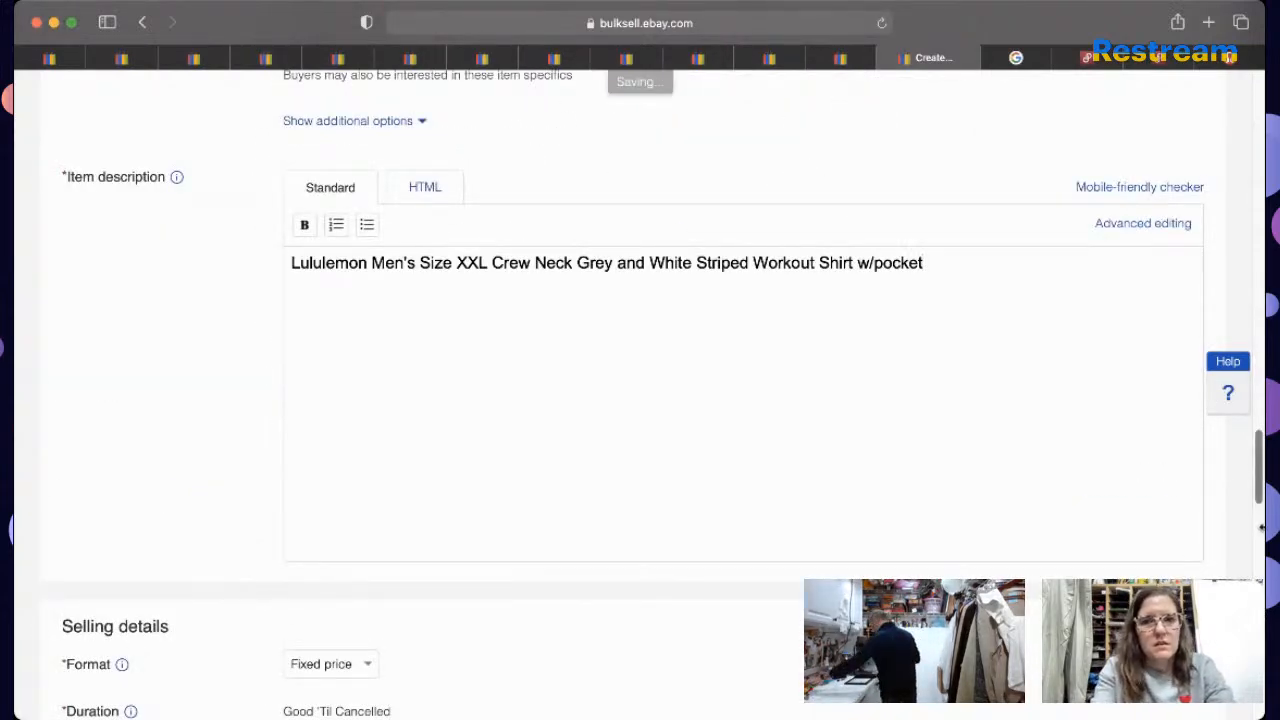
Step: Remove "w/pocket" from the end of the item description's first line and start a new line below it
key("BackSpace")
key("BackSpace")
key("BackSpace")
key("BackSpace")
key("BackSpace")
key("BackSpace")
key("BackSpace")
key("BackSpace")
key("BackSpace")
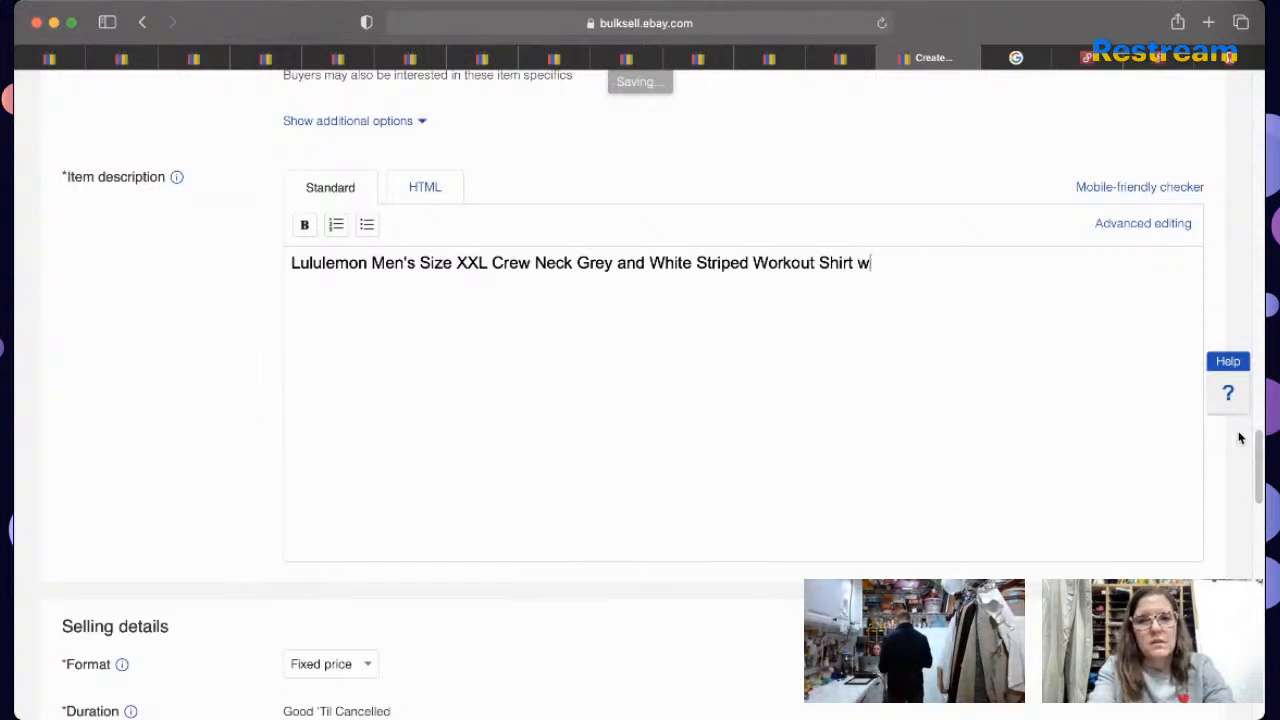
key("Return")
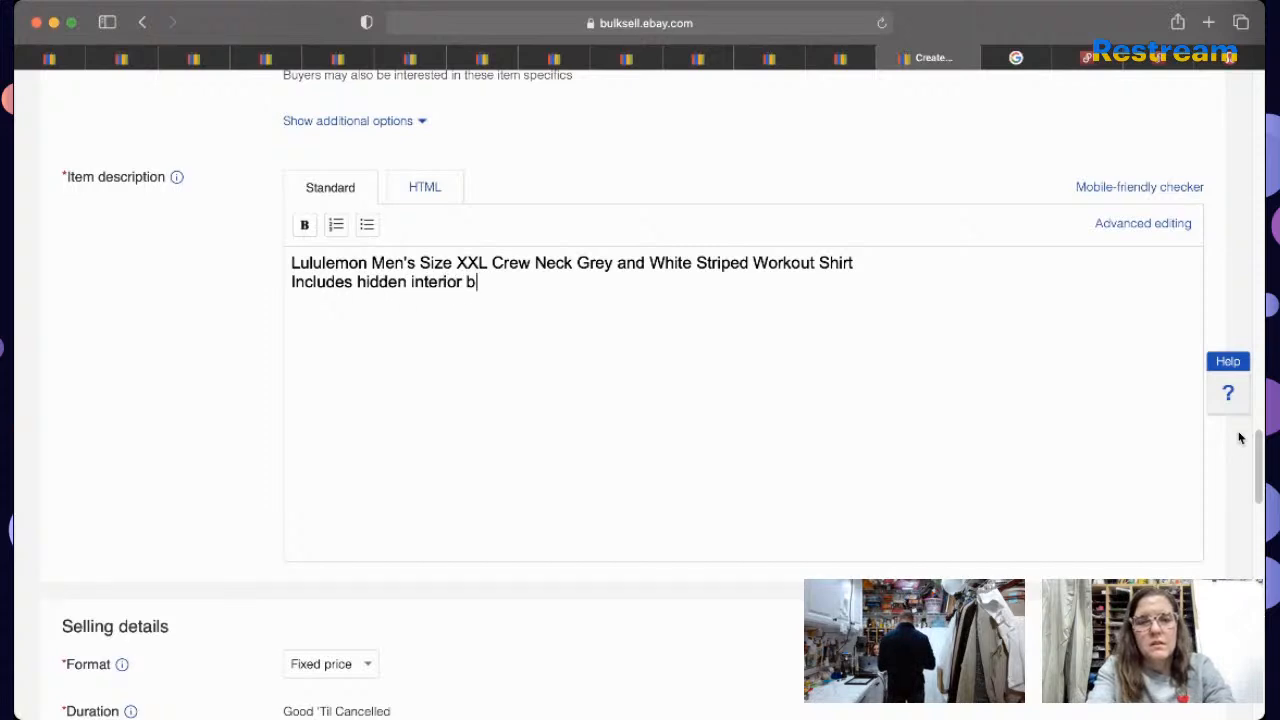
Step: Complete the description with "Includes hidden interior pocket!", "Size dot is not evident, but this shirt measures an XXL", the photo measurements note and "Excellent Pre-Owned Condition"
type("ket! Size dot is not evident")
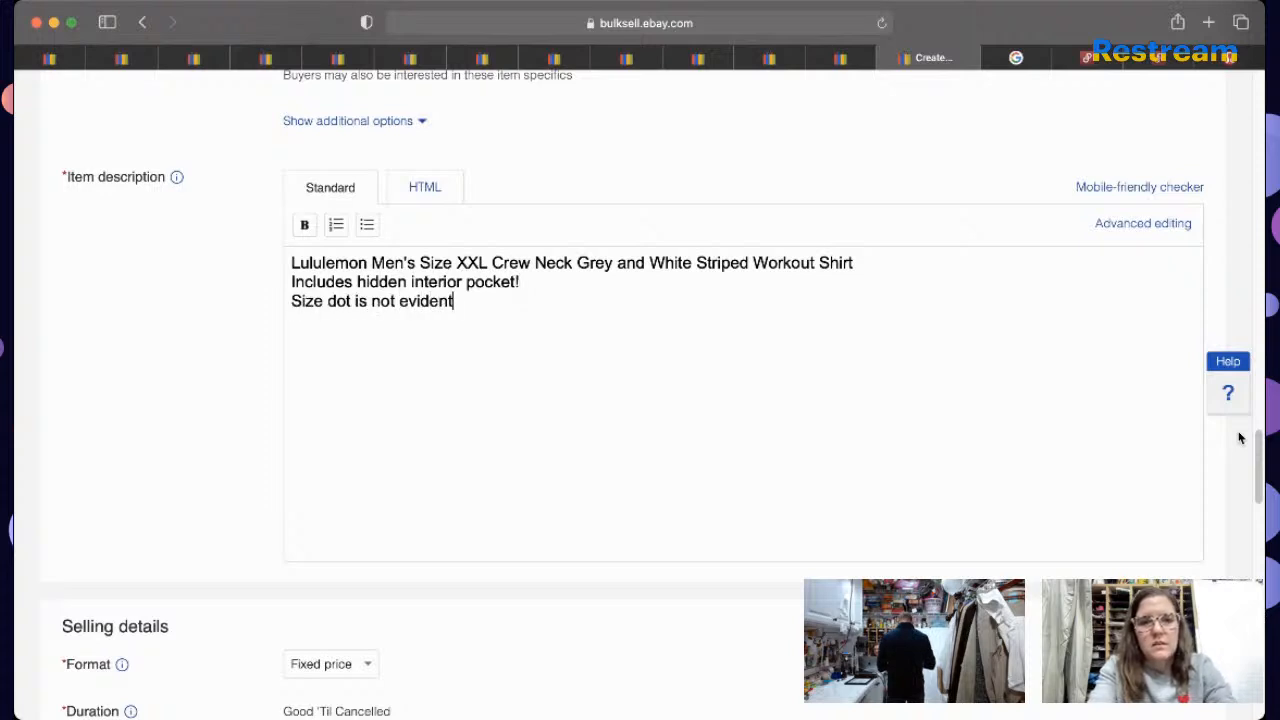
type(", but this shir")
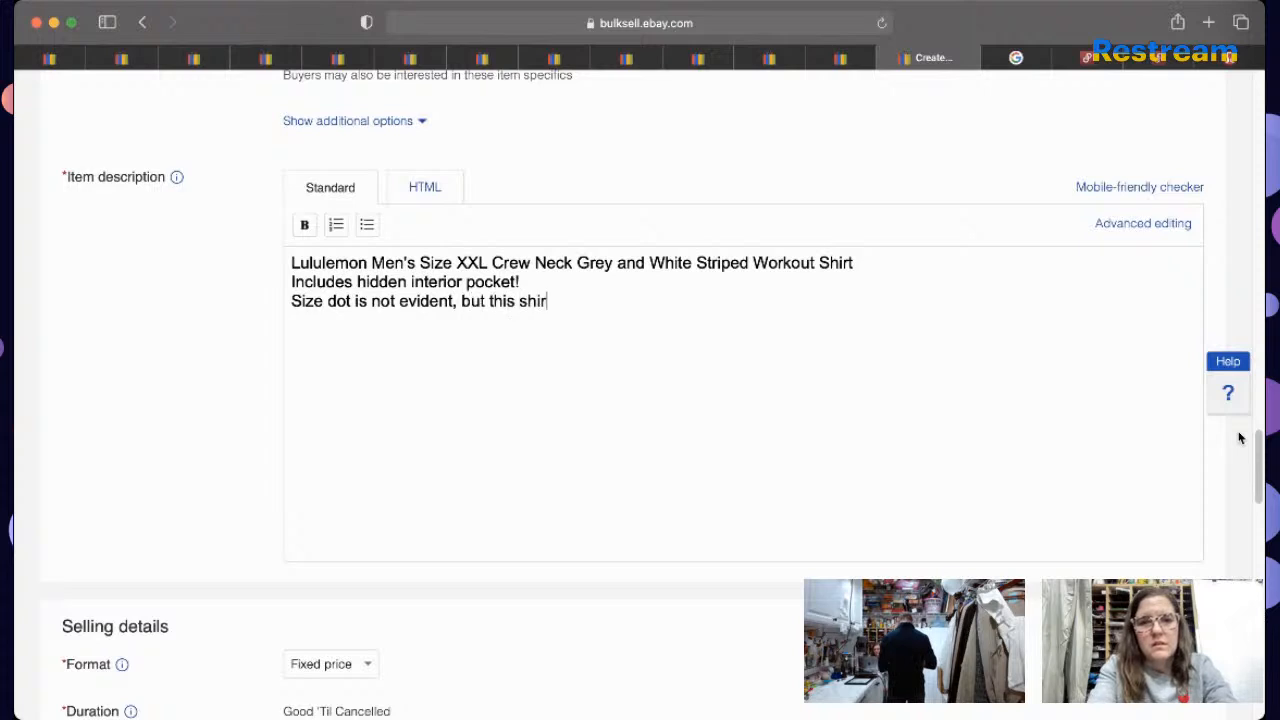
type("t measures and")
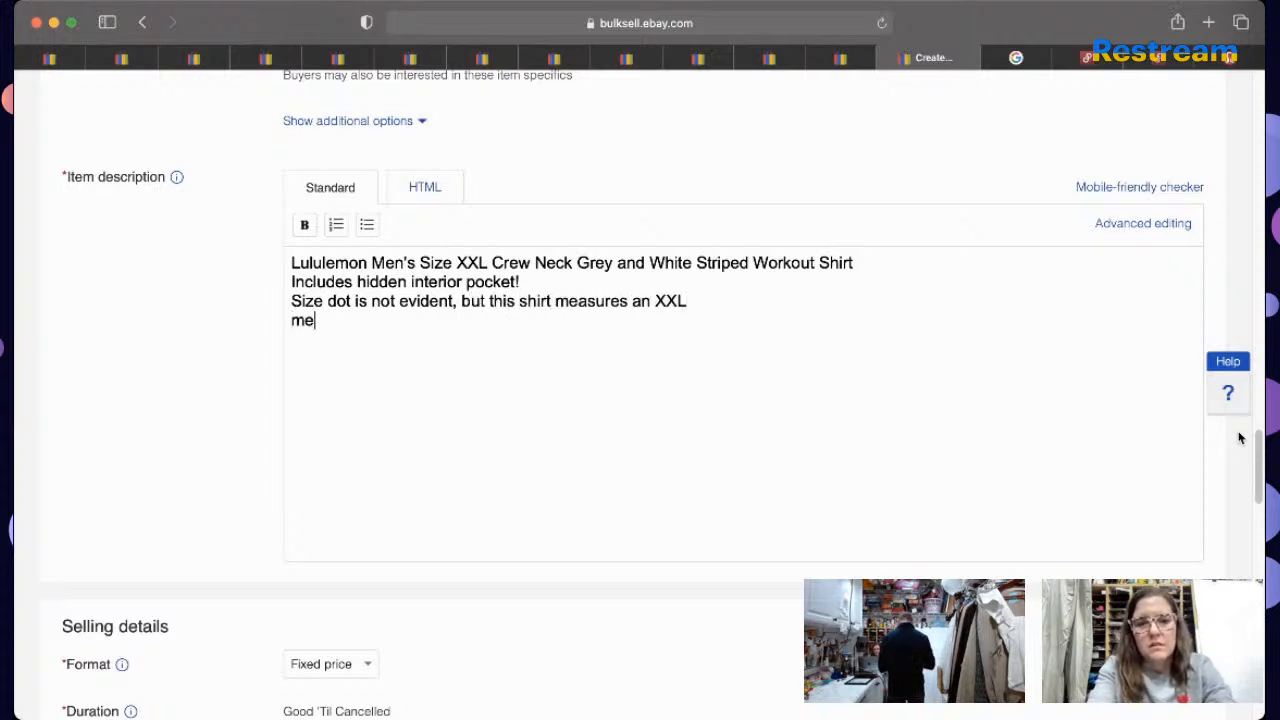
key("Return")
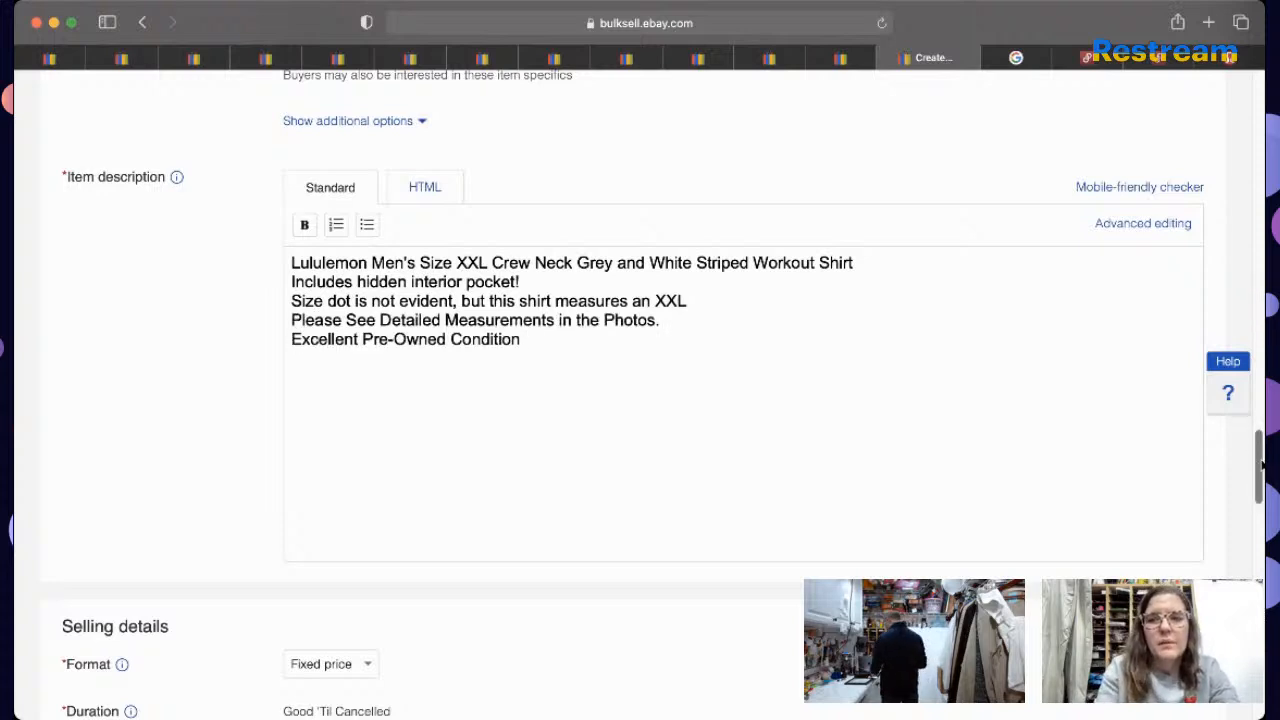
Step: Upload the four shirt photos to the listing's Photos section
scroll(1262, 447, "up", 3)
scroll(1262, 447, "up", 15)
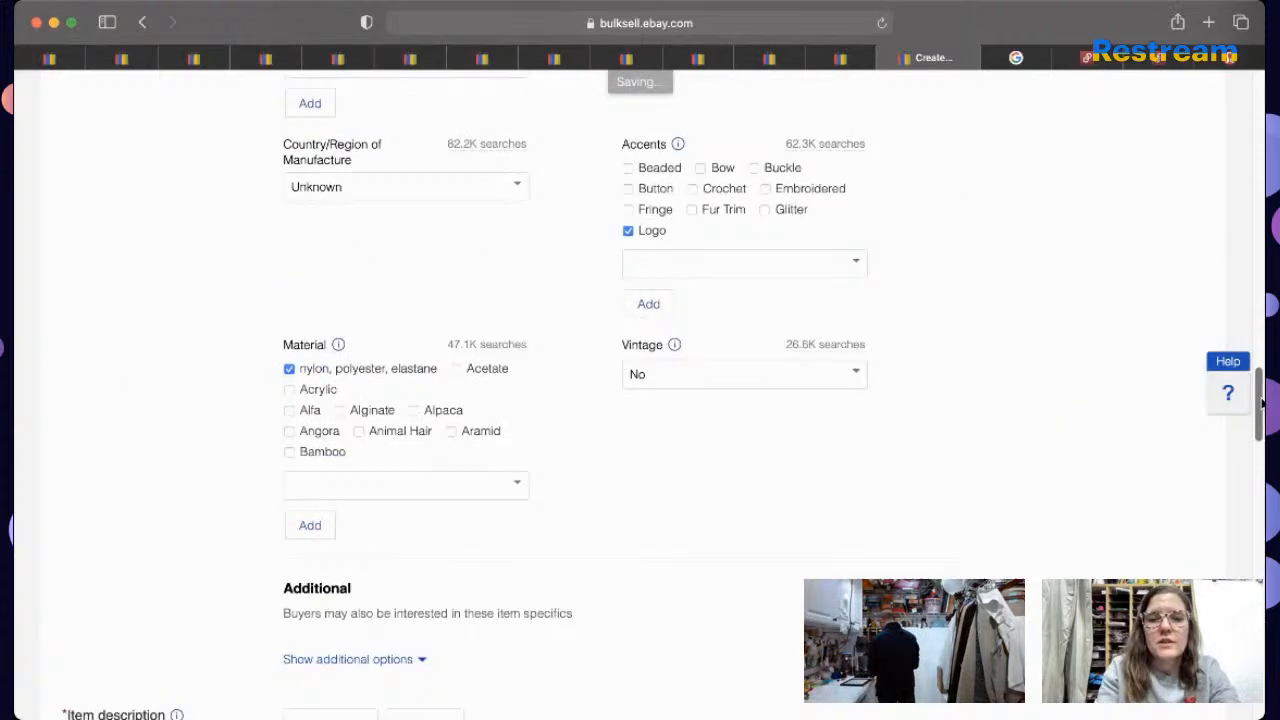
scroll(1251, 229, "up", 5)
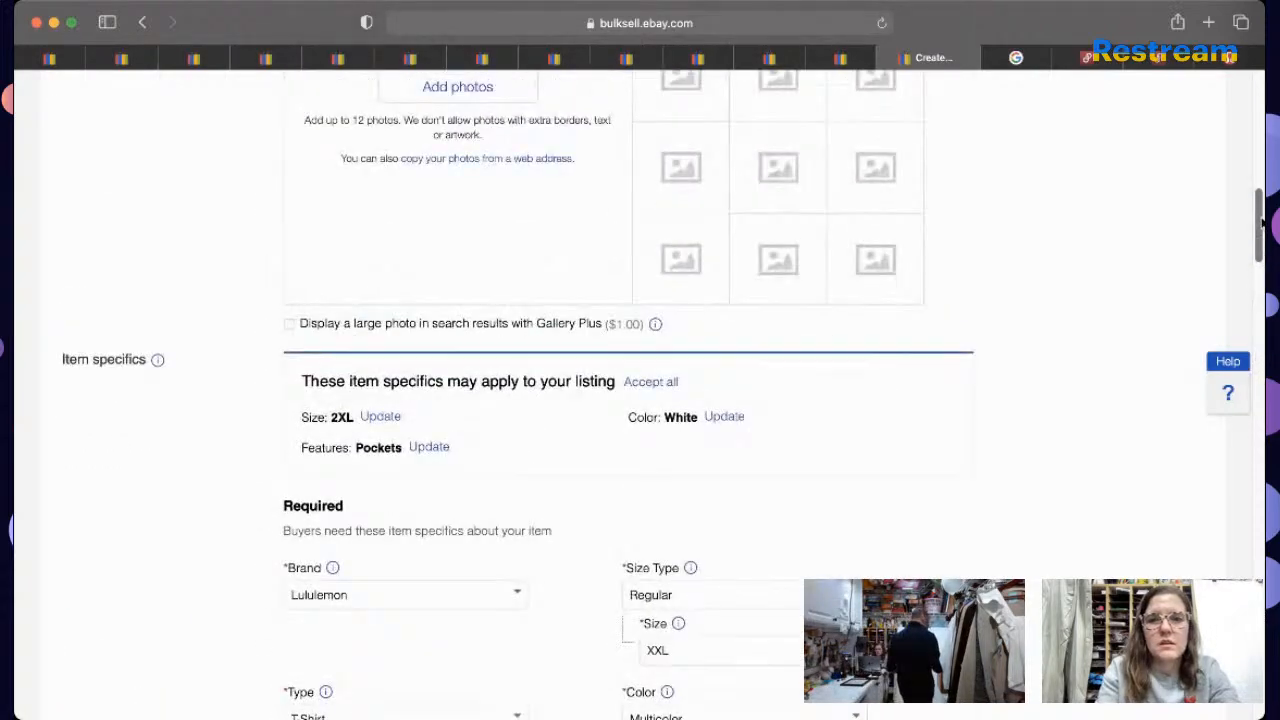
scroll(1251, 229, "up", 3)
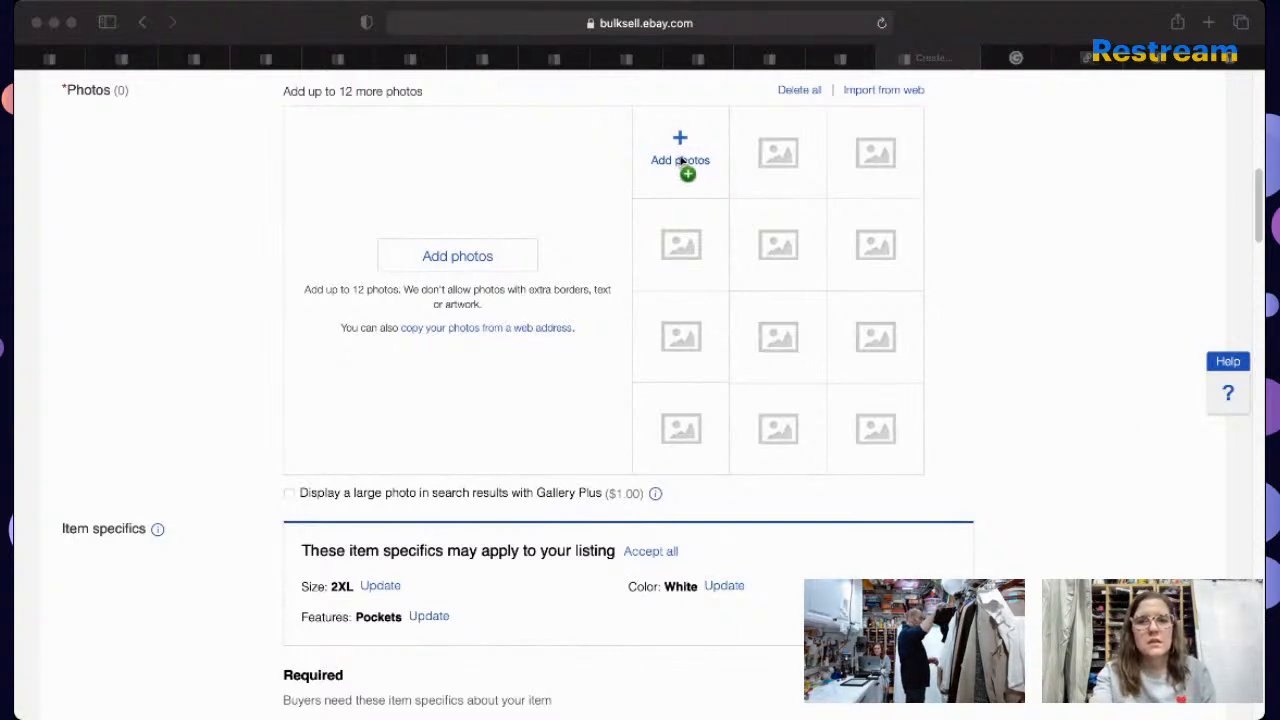
left_click_drag(686, 171, 676, 158)
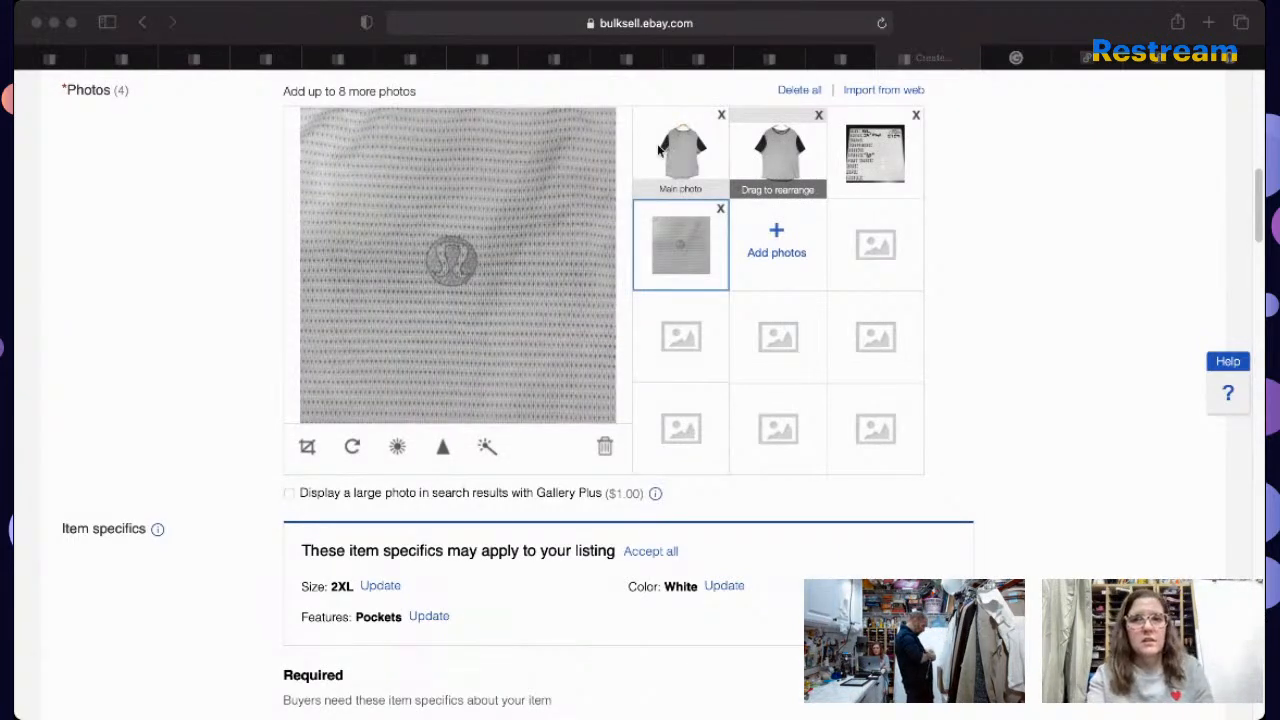
Step: Rearrange the uploaded photos so the shirt's front view comes first as the main photo
left_click(660, 150)
left_click(797, 142)
left_click_drag(797, 142, 719, 143)
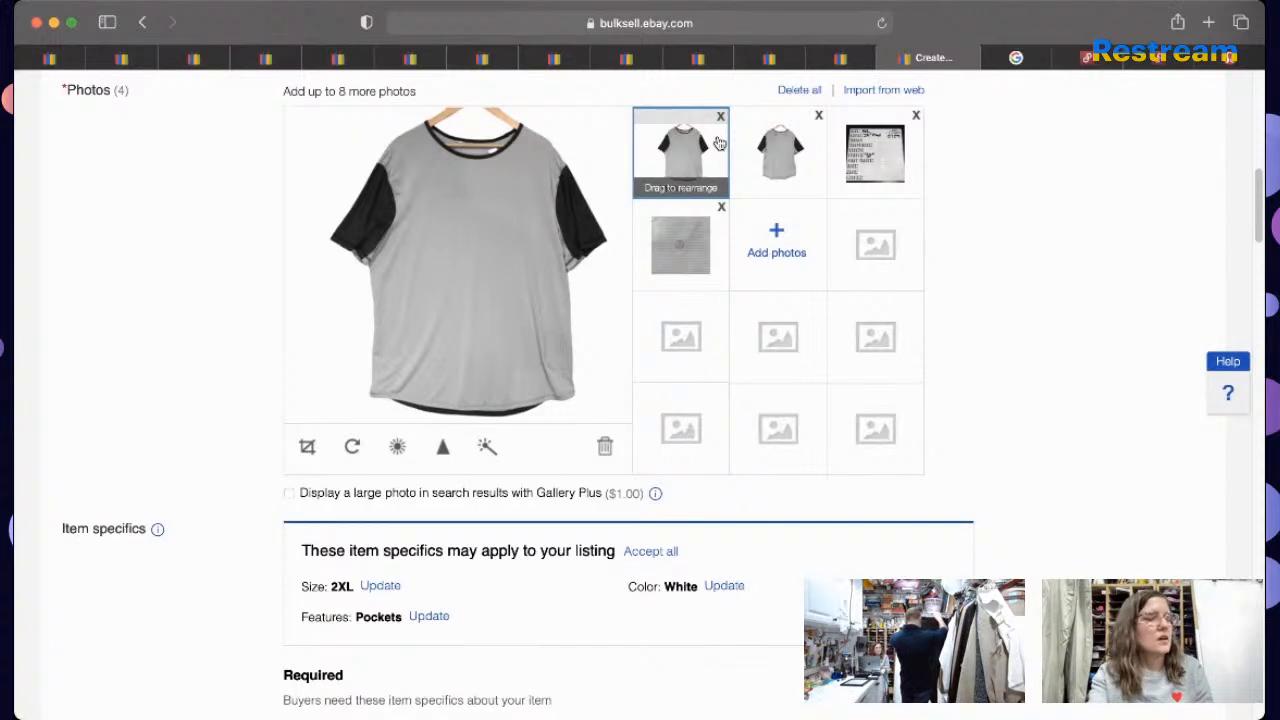
Step: Preview the shirt's back and front photos and try the automatic enhancement on the main photo
left_click(800, 157)
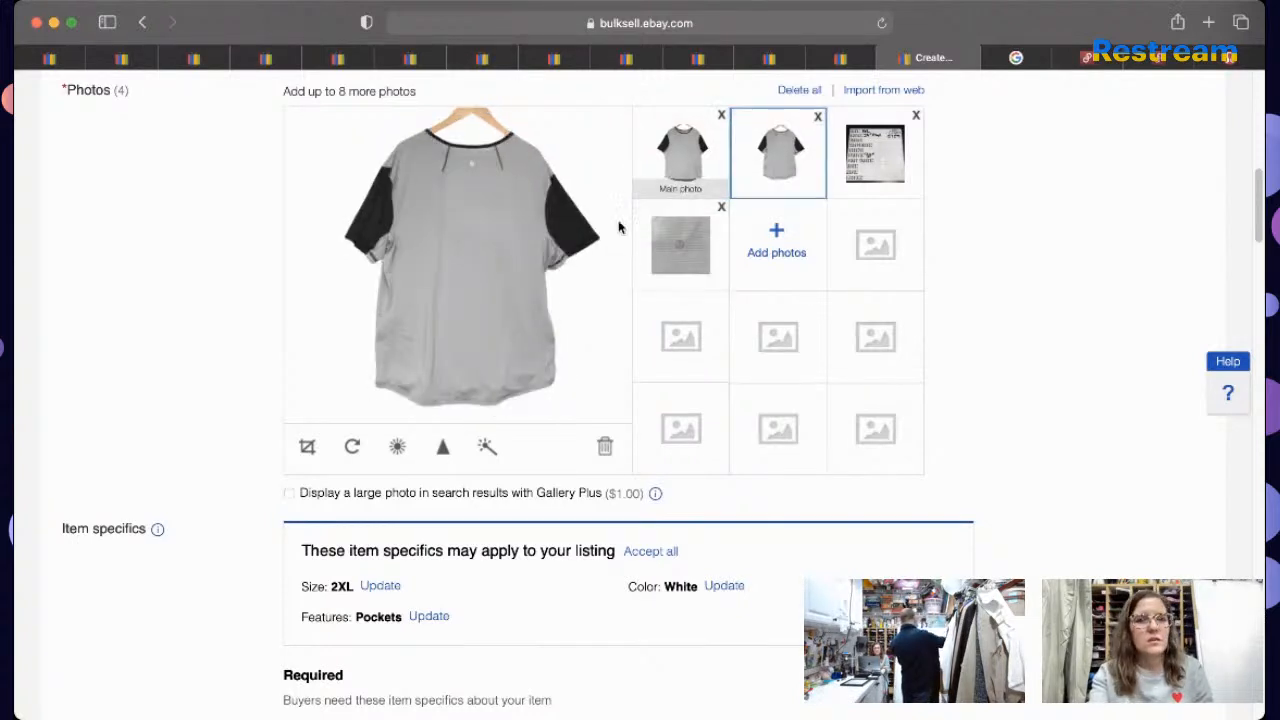
left_click(690, 151)
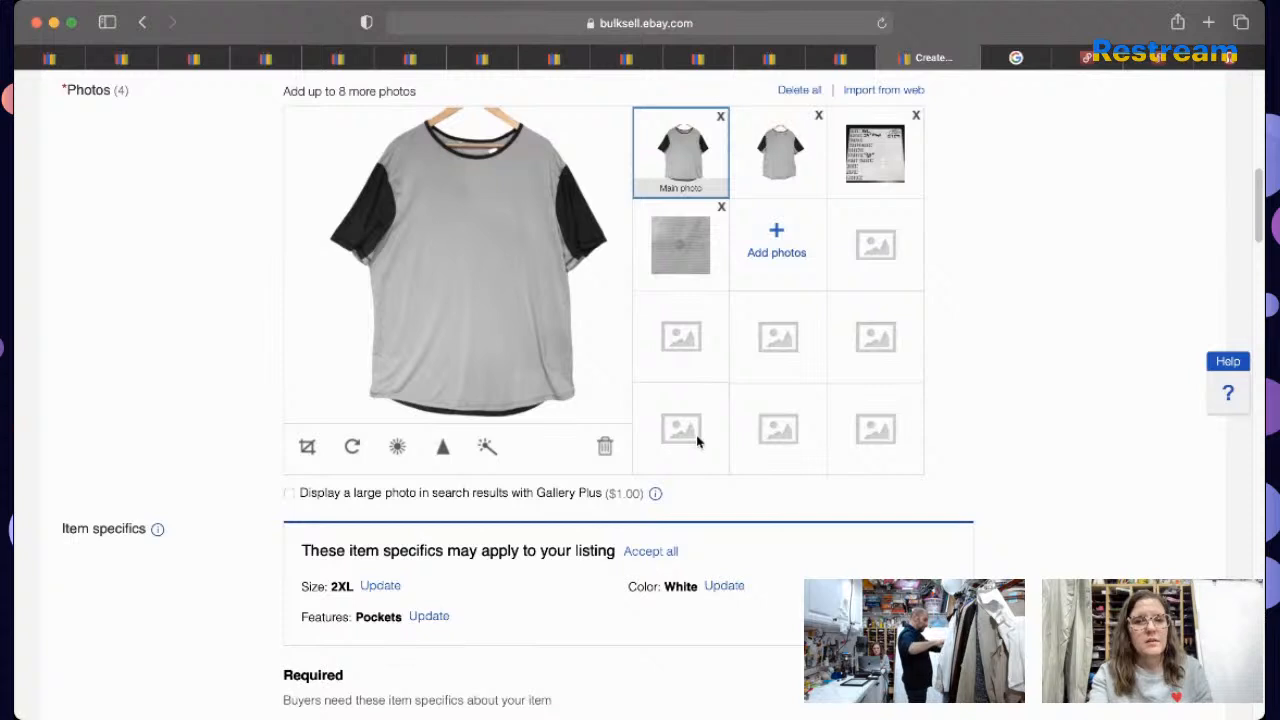
left_click(487, 451)
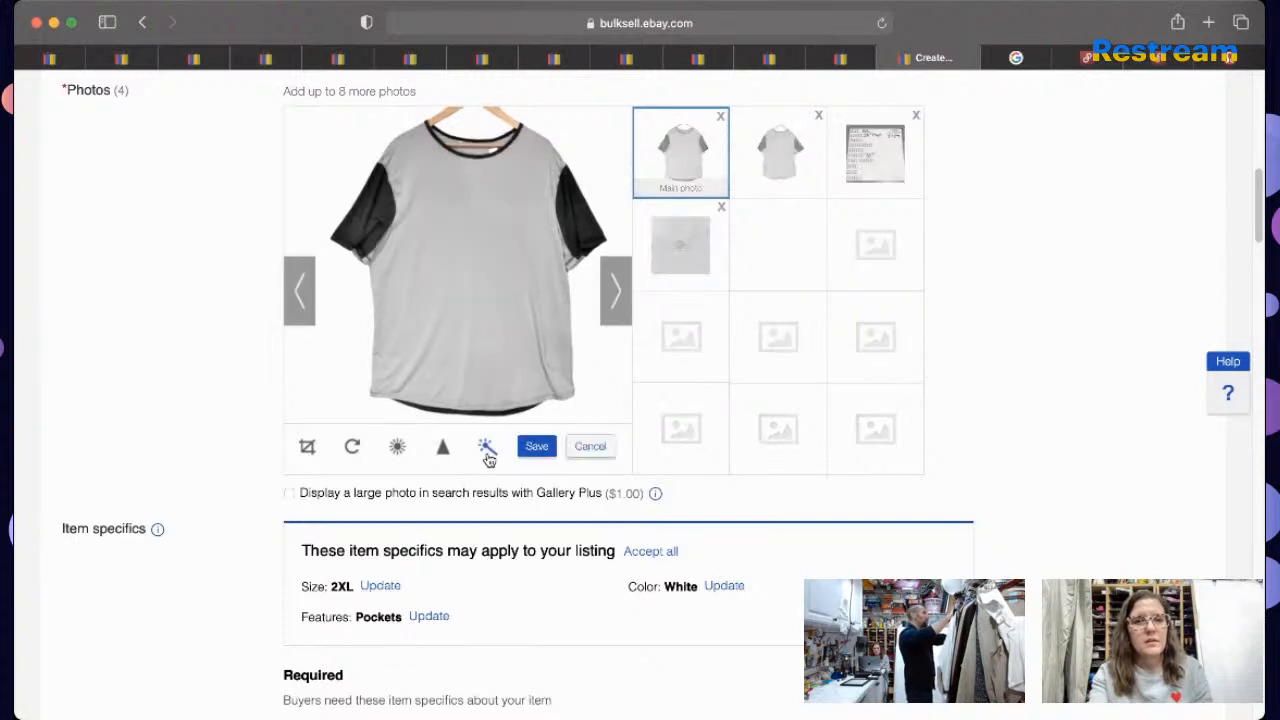
left_click(585, 452)
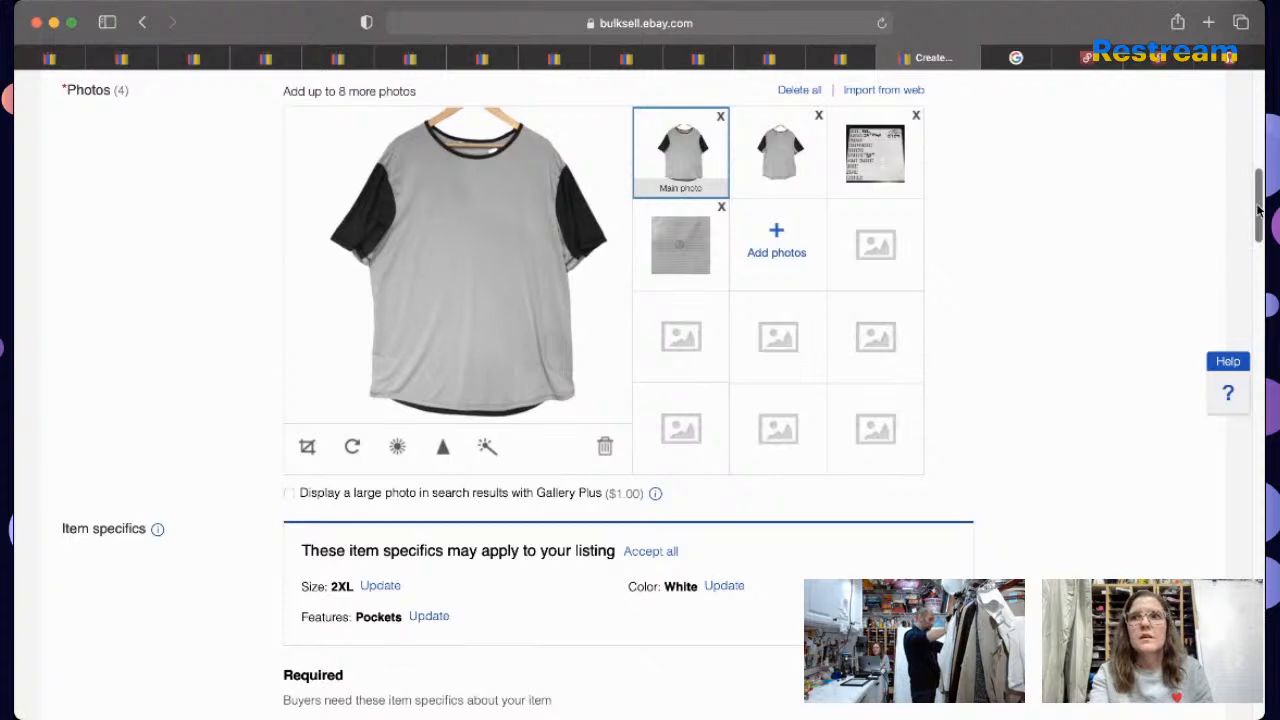
Step: Apply the suggested item specifics for size 2XL and the Pockets feature, leaving out the color suggestion
left_click_drag(1258, 208, 1258, 245)
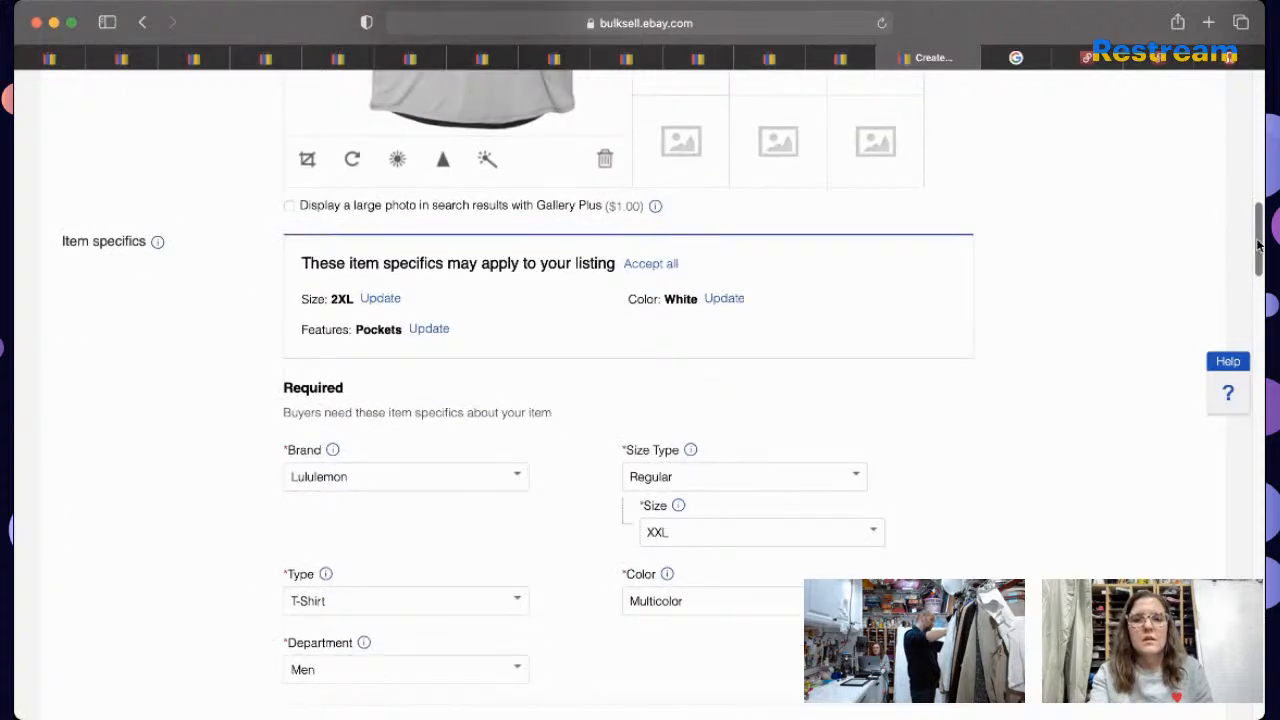
left_click(379, 298)
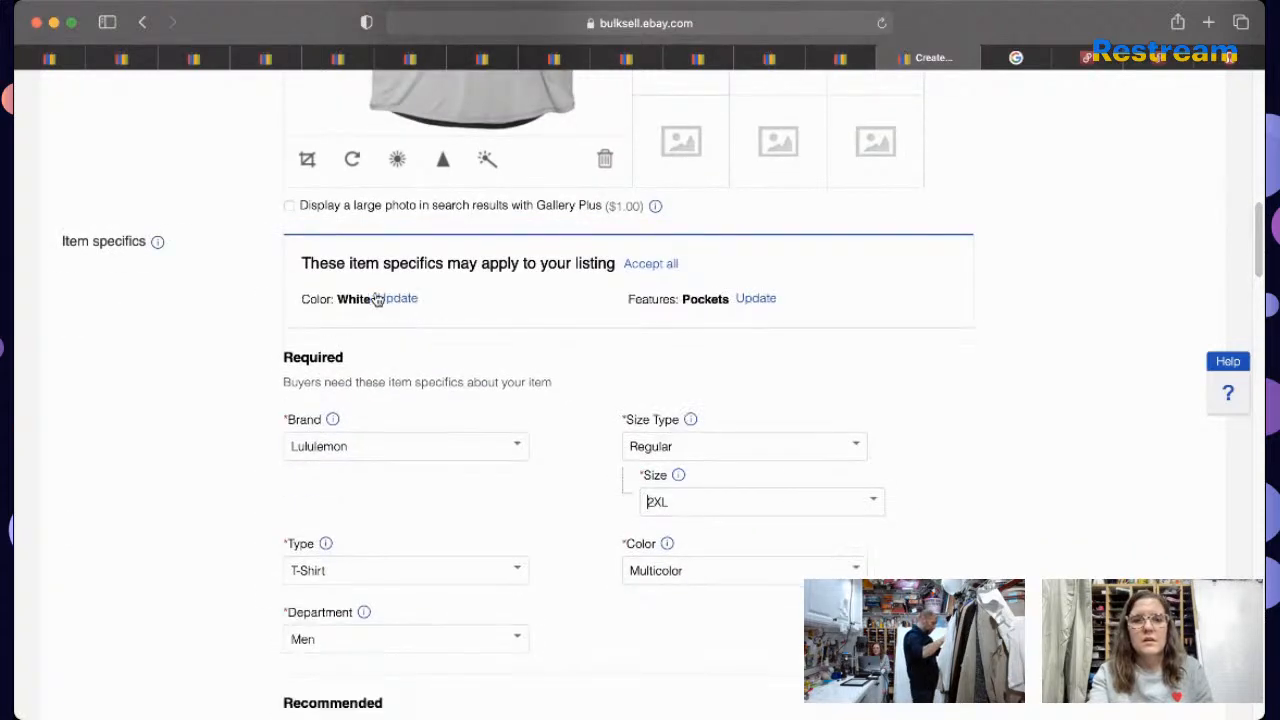
left_click(756, 302)
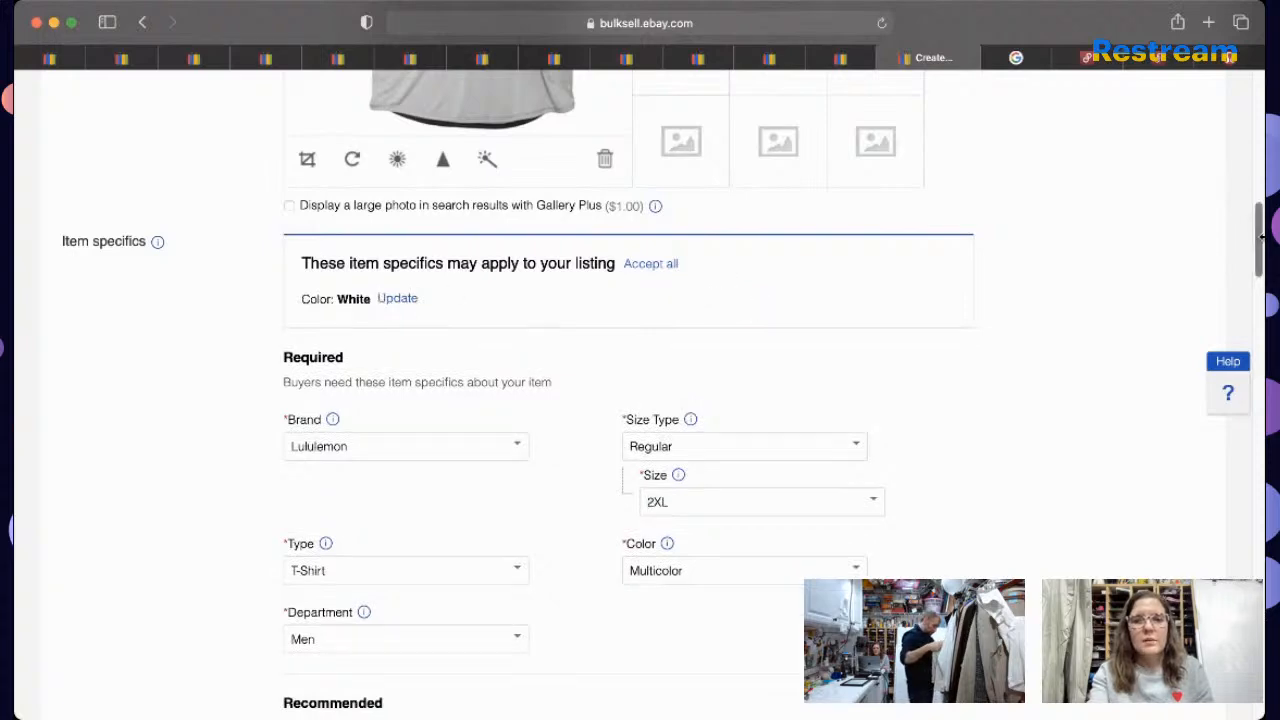
Step: Set the listing's Buy It Now price to $39.95
left_click_drag(1258, 235, 1225, 521)
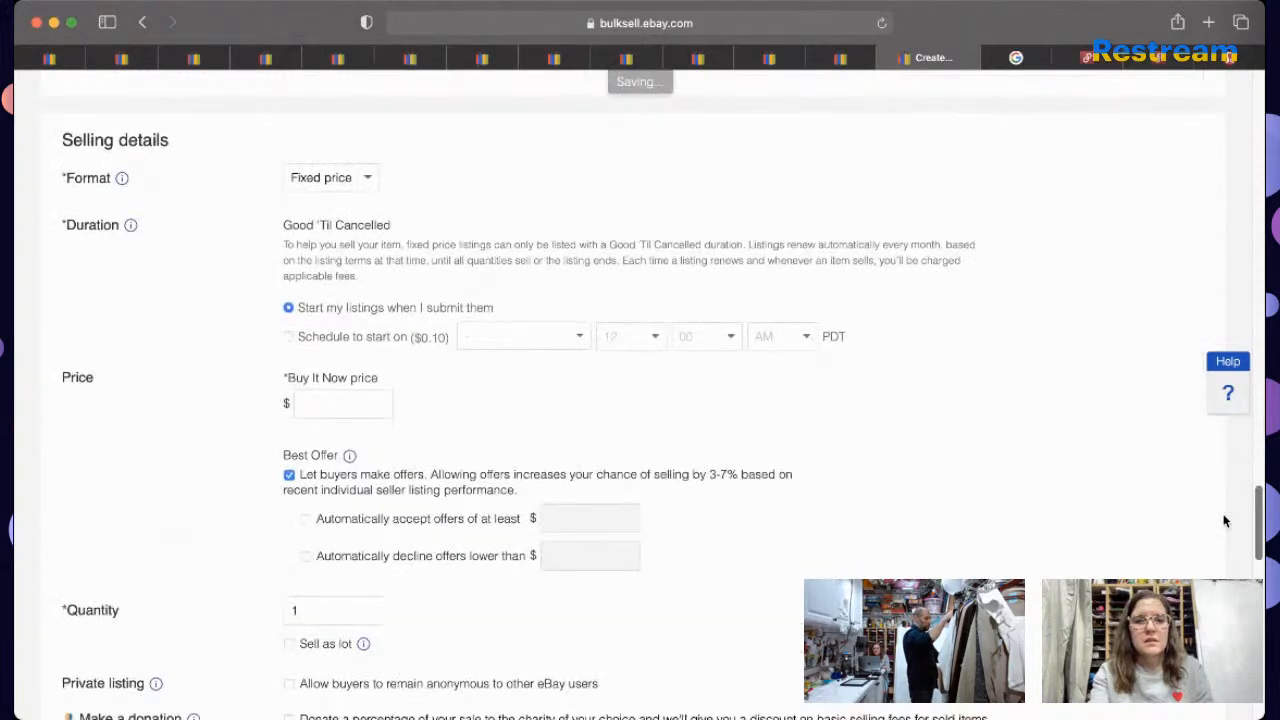
left_click(348, 403)
type("39.95")
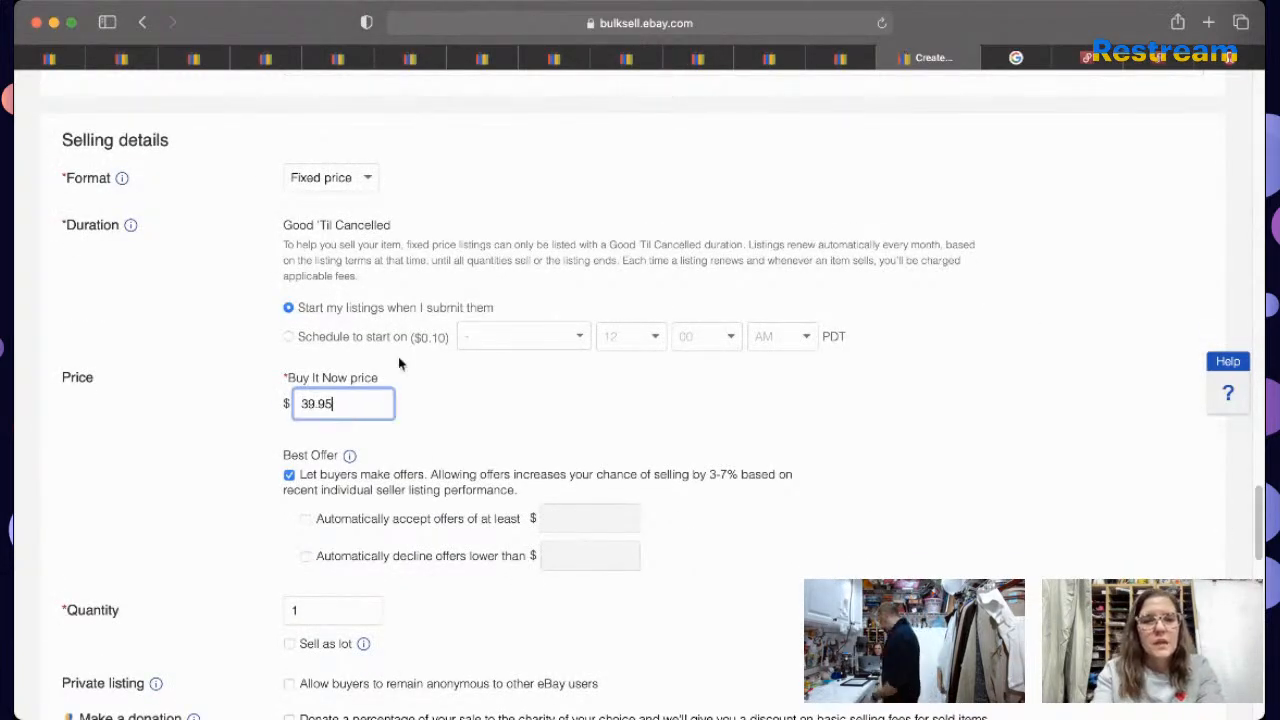
Step: Enable Promoted Listings Standard for the shirt and set the ad rate to 10.7%
scroll(1256, 521, "down", 8)
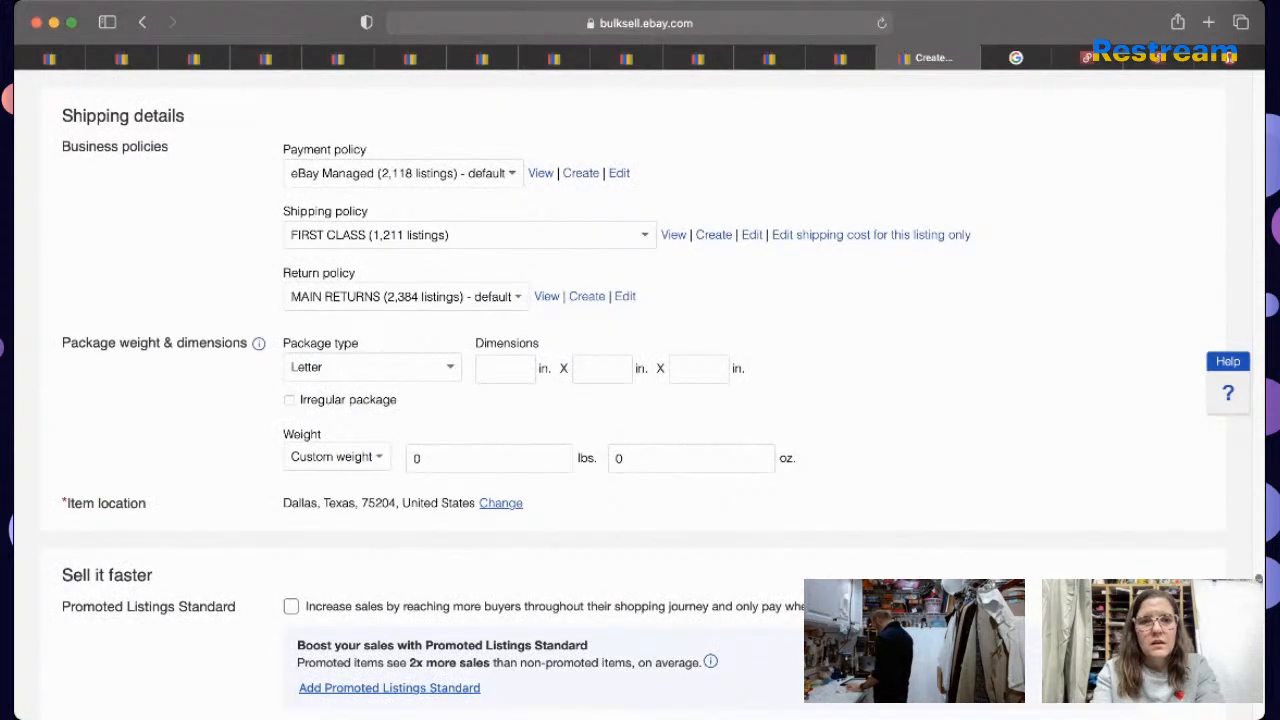
scroll(640, 400, "down", 3)
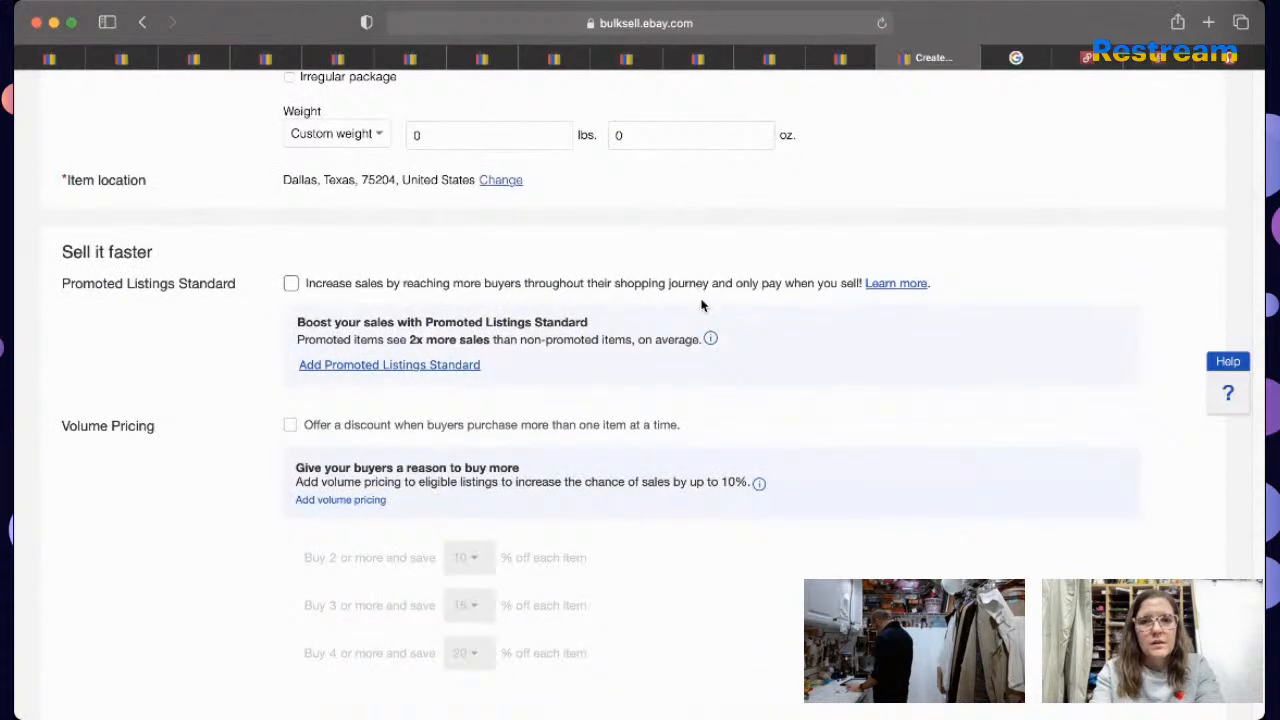
left_click(695, 285)
left_click_drag(376, 348, 272, 350)
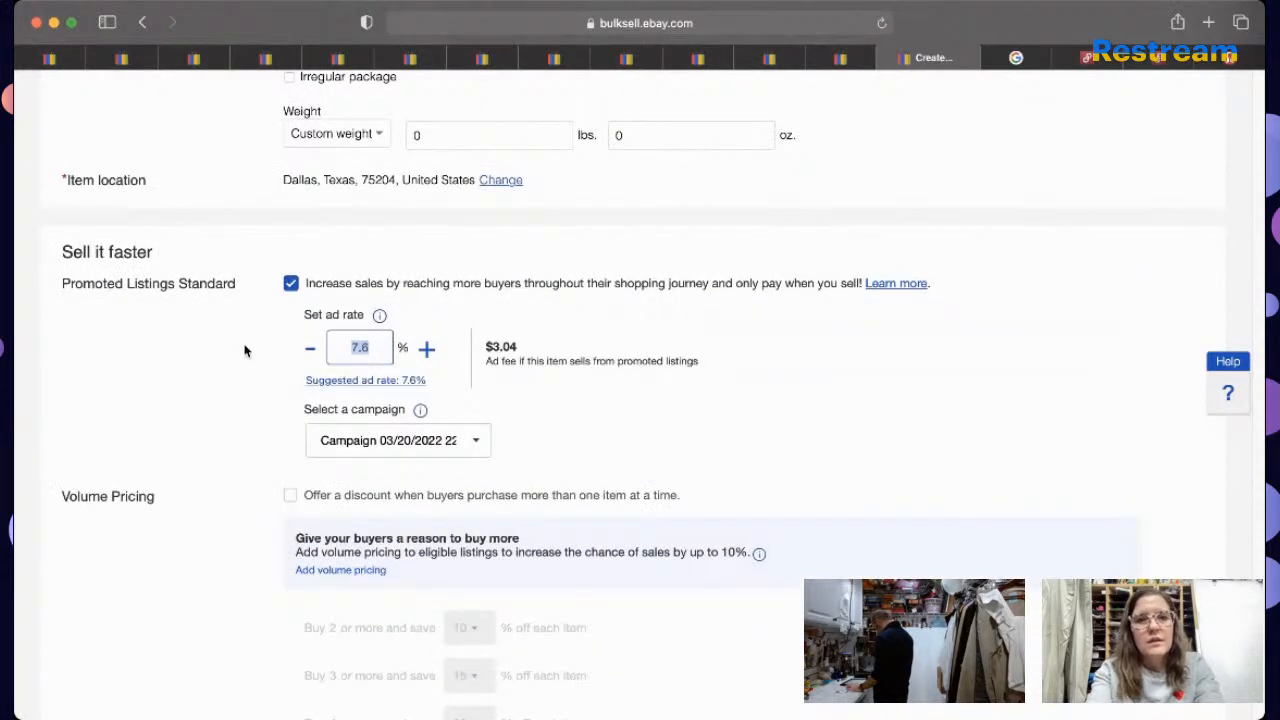
type("10.")
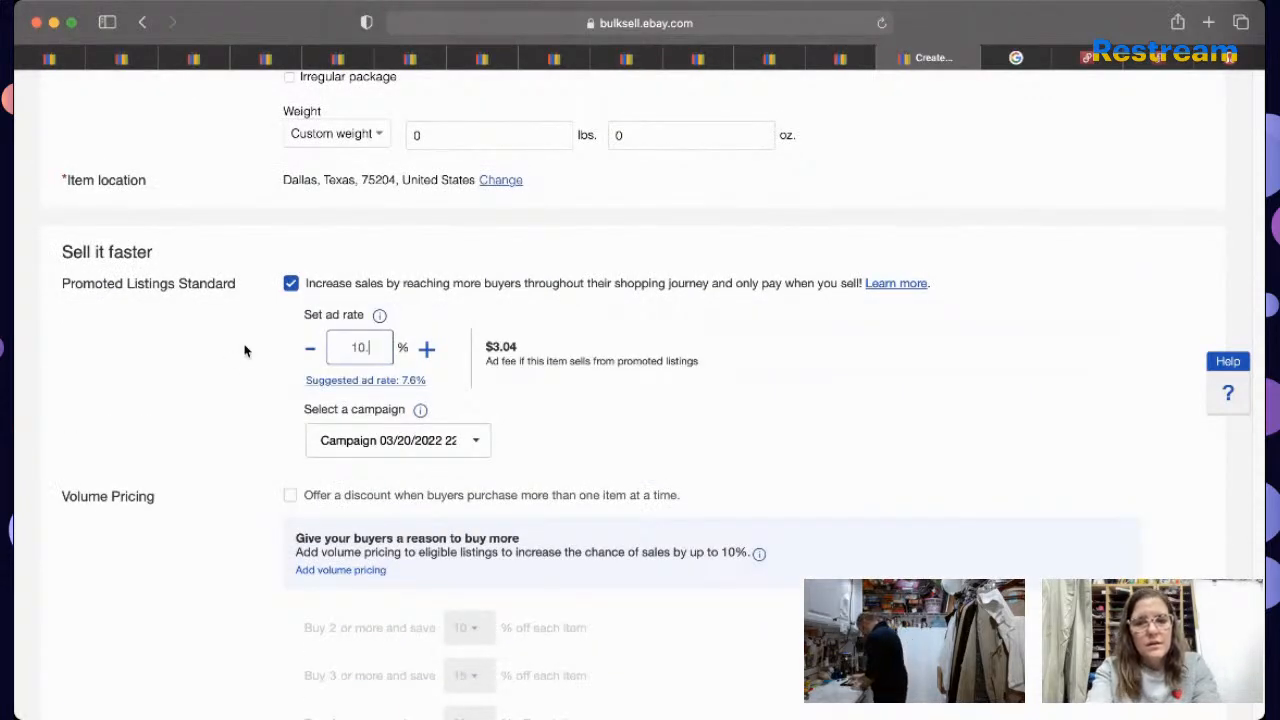
type("7")
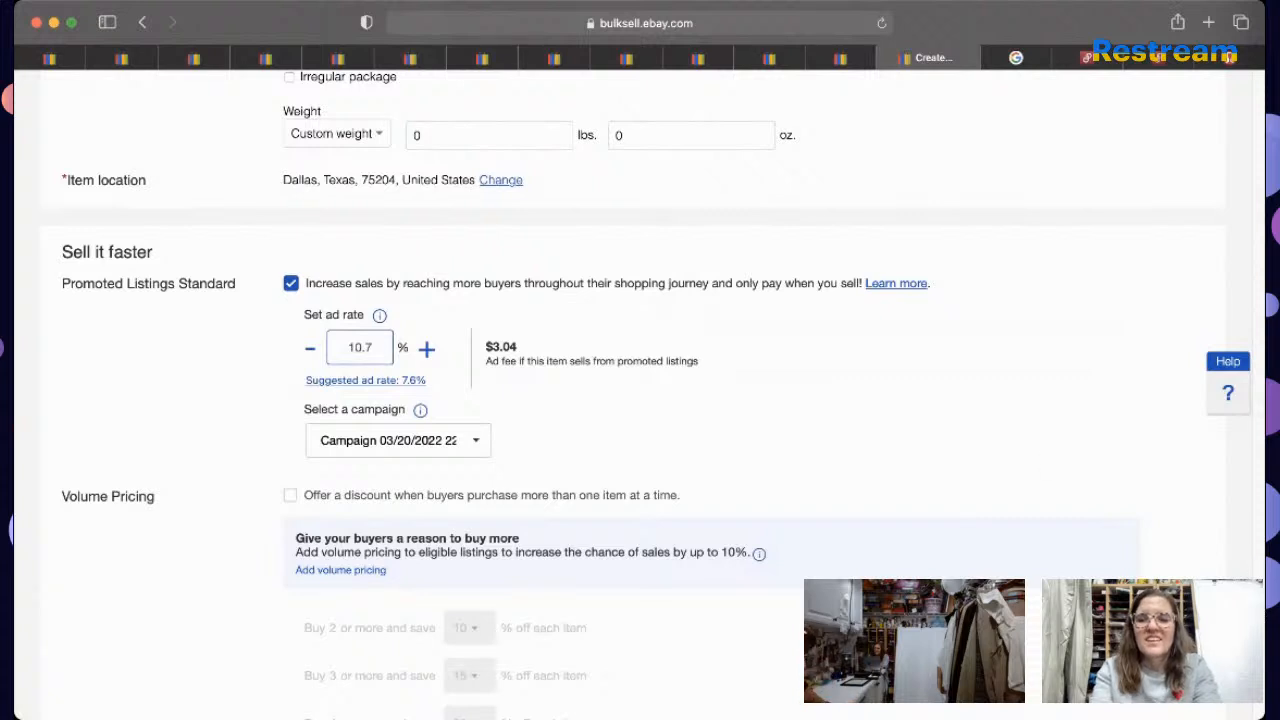
Step: List the shirt for sale and finish without creating another listing
scroll(1247, 714, "down", 5)
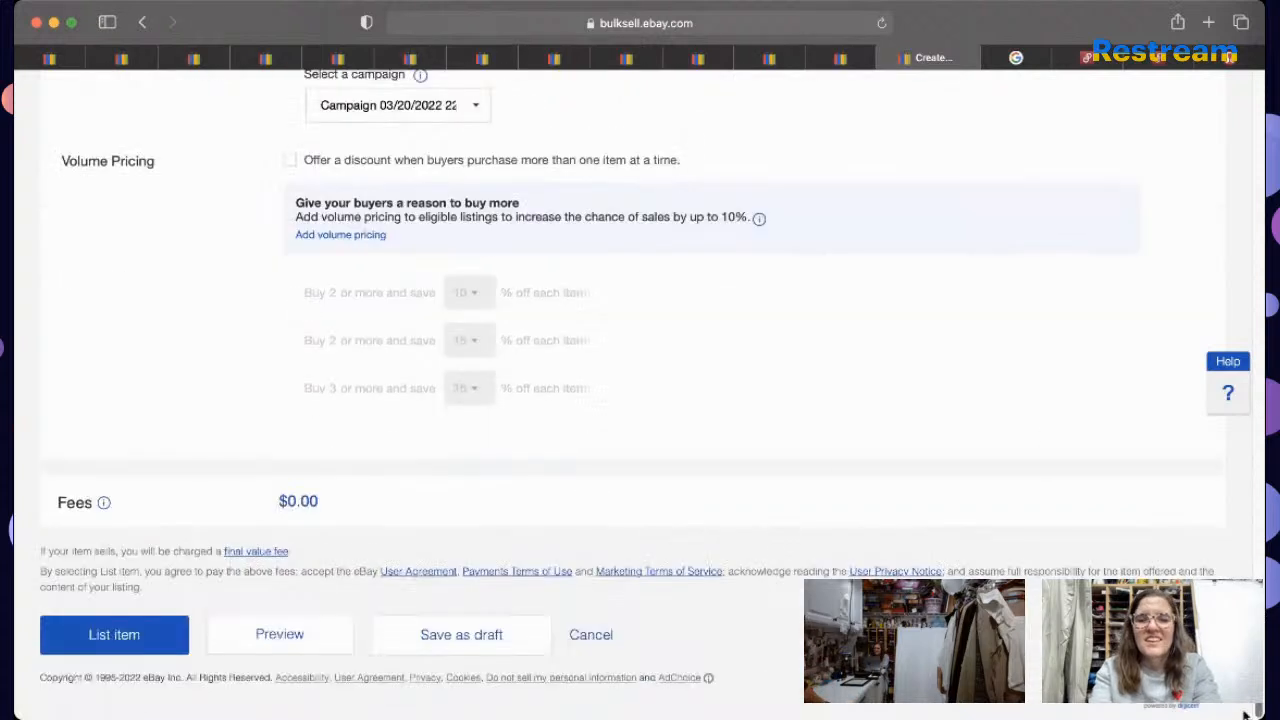
left_click(95, 652)
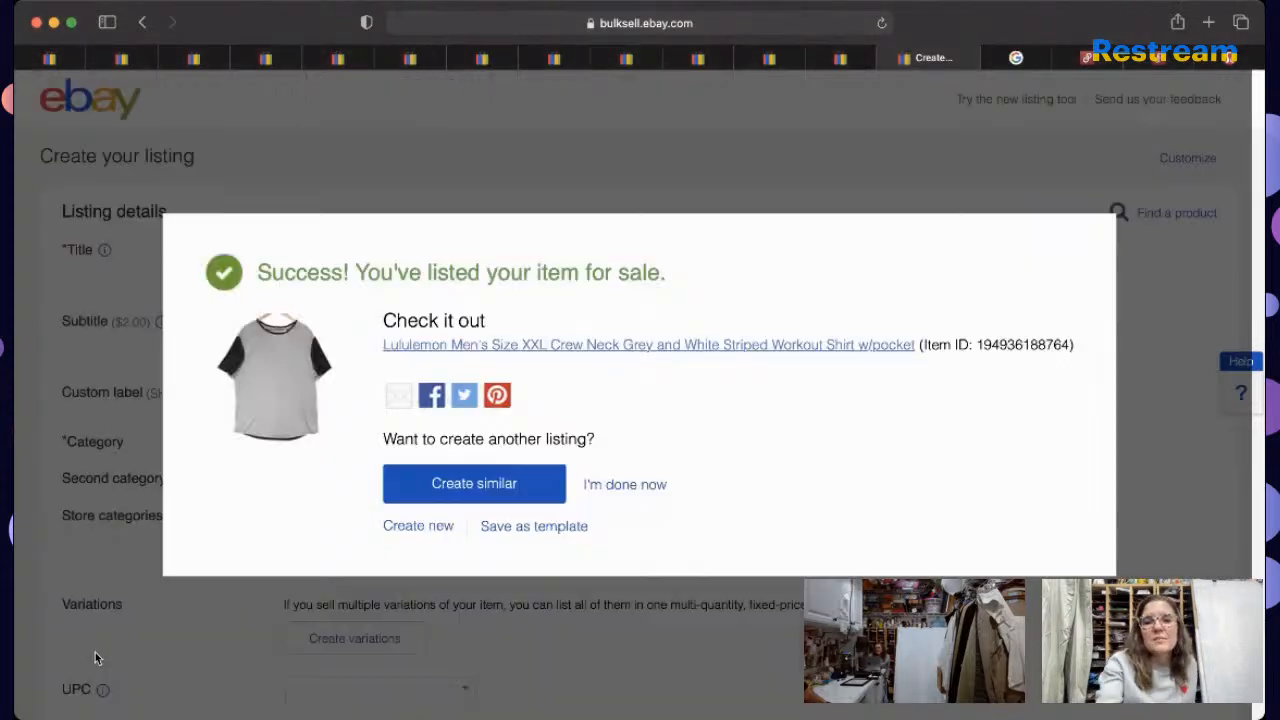
left_click(652, 488)
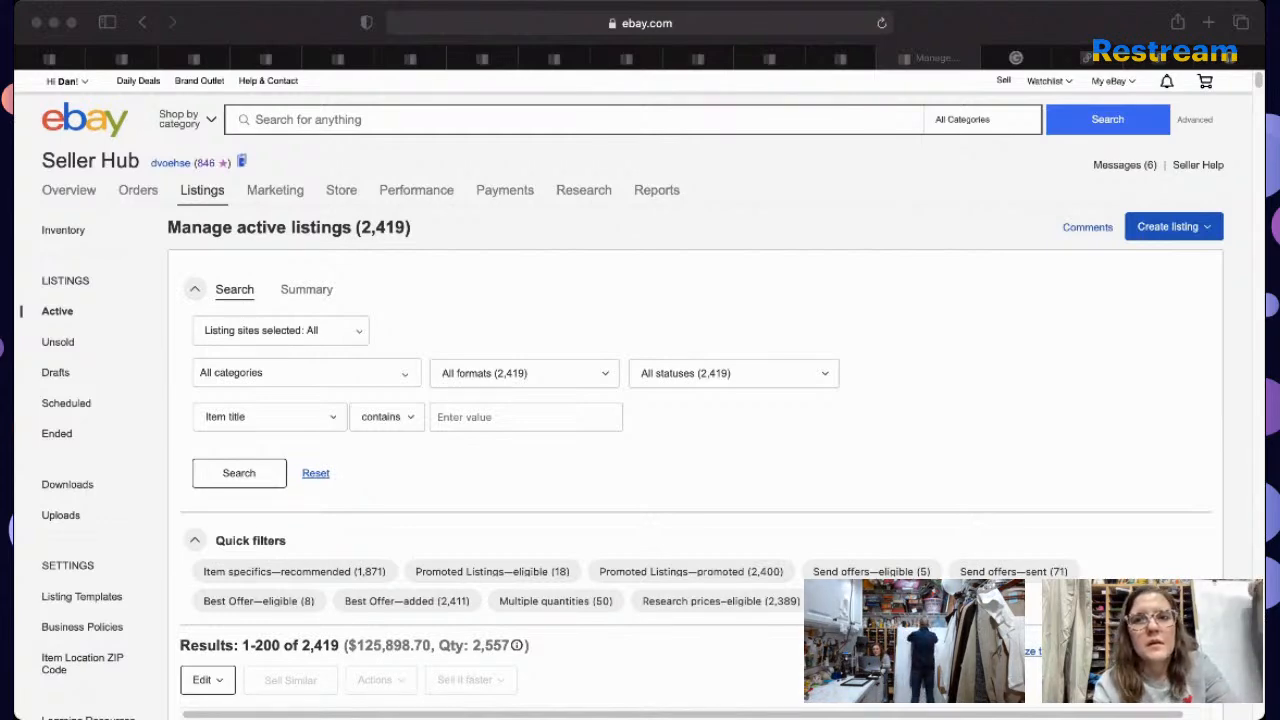
Step: Search eBay for "eskandar bergdorf goodman linen tan elastic waist pants size 2"
left_click(514, 12)
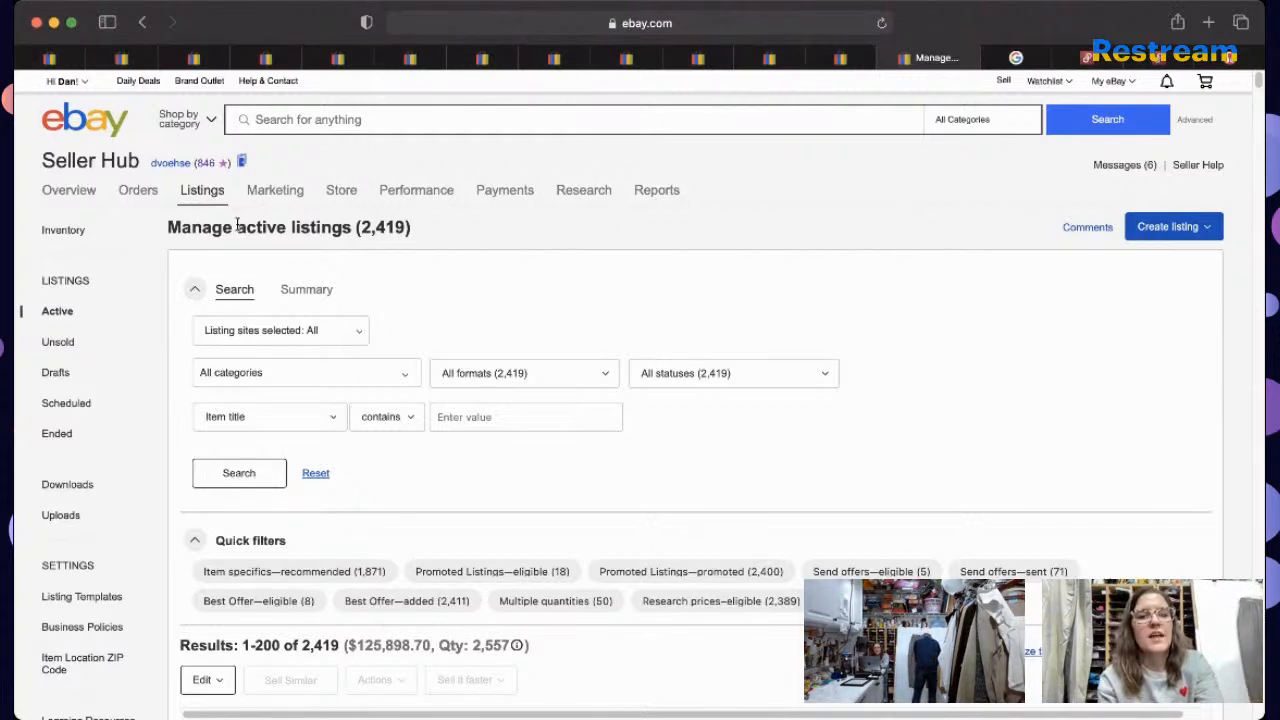
left_click(384, 121)
type("esk")
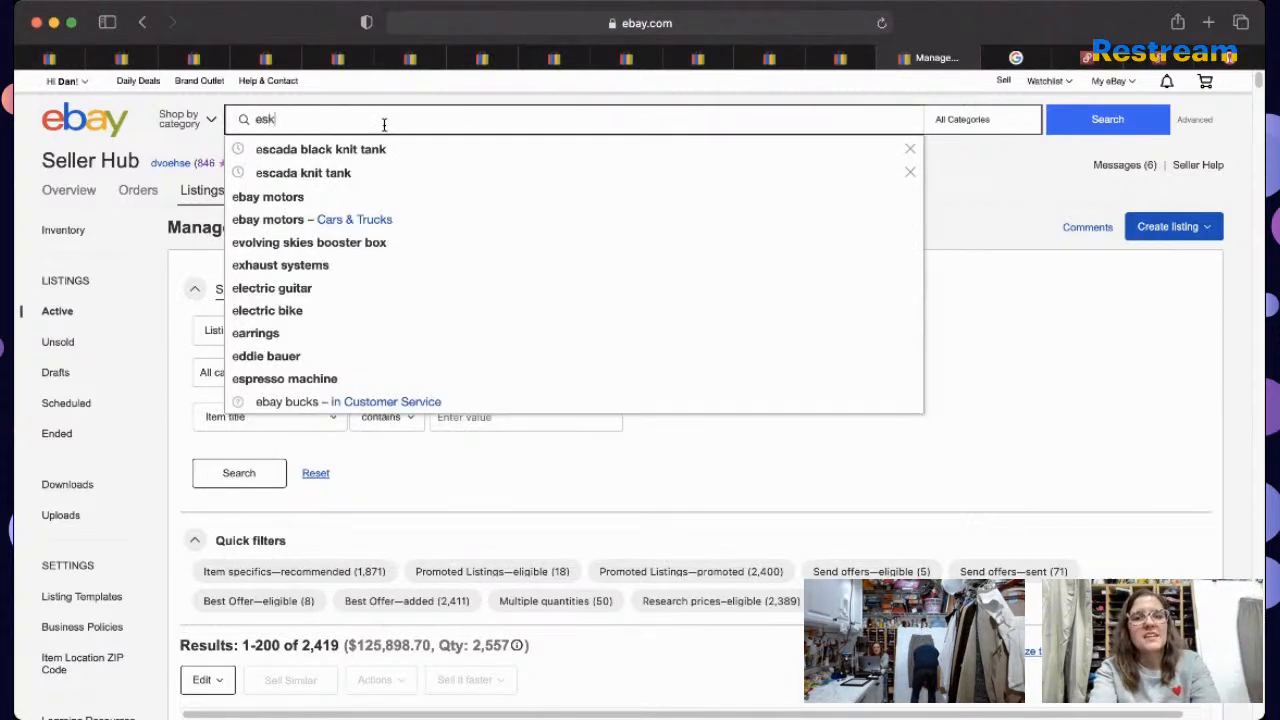
type("andar bergdor")
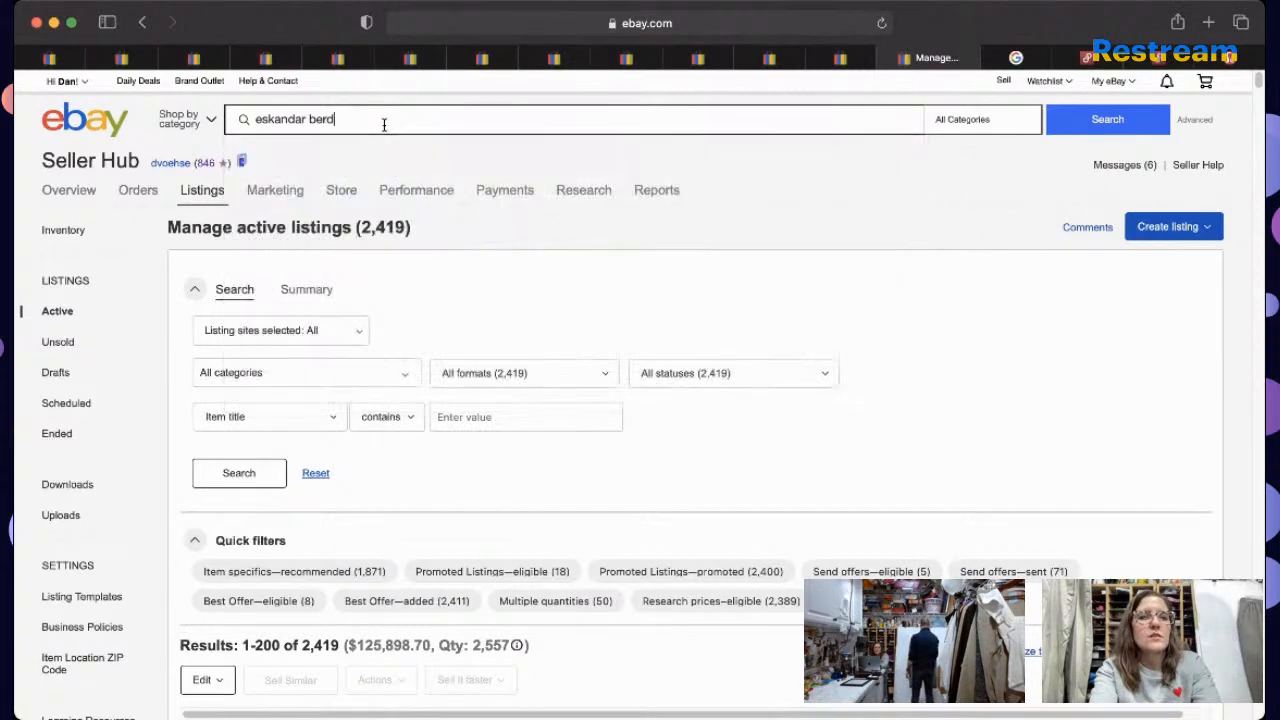
type("f ")
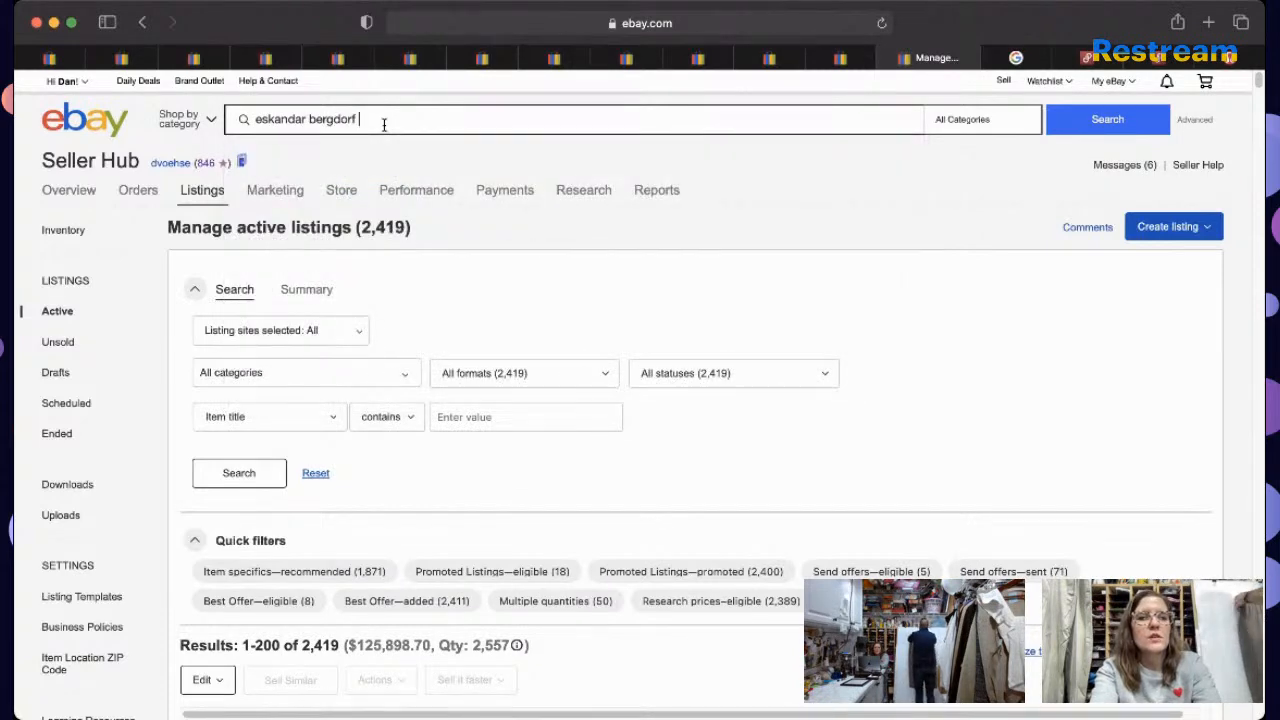
type("goodman linen ")
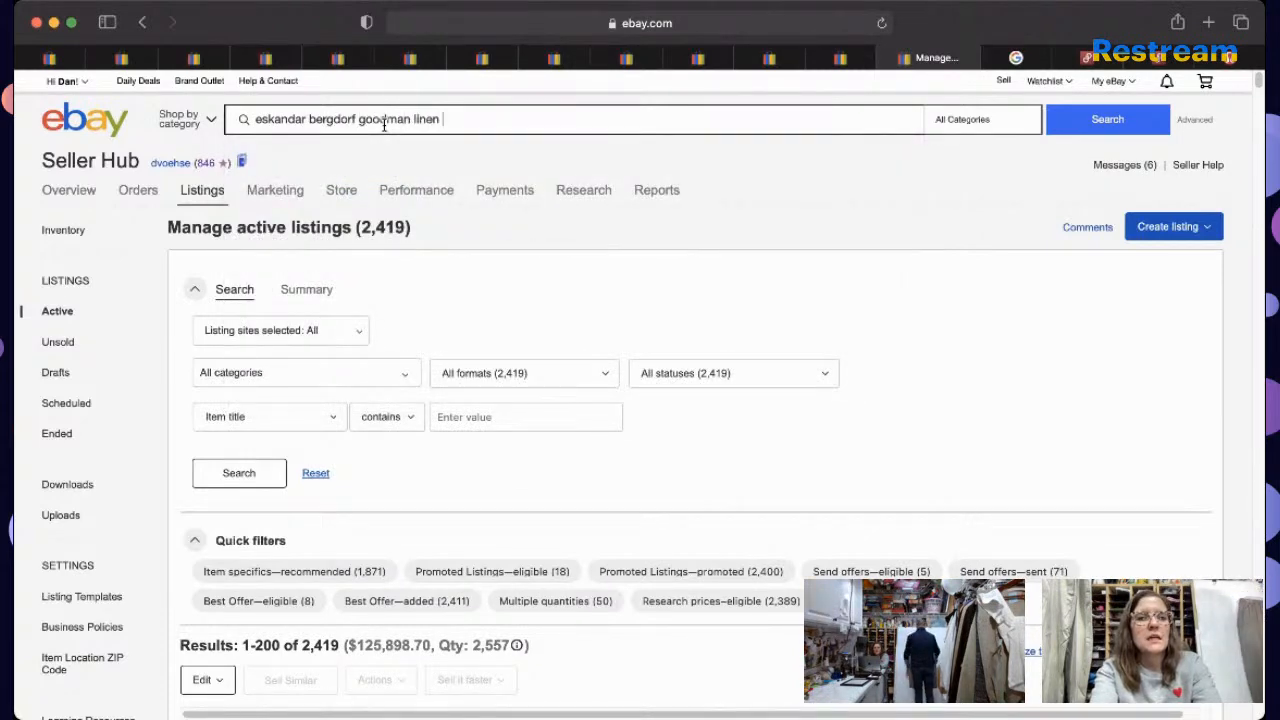
type("tan elastic wasit")
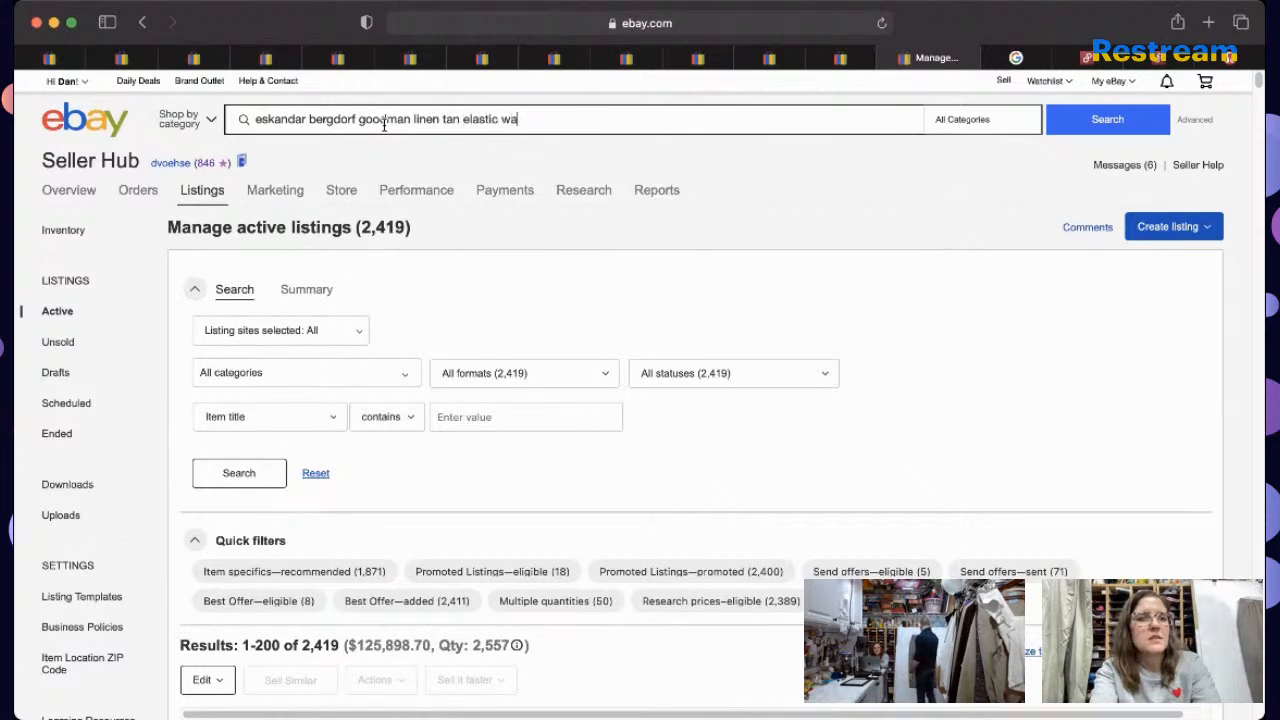
key("BackSpace")
key("BackSpace")
type("i")
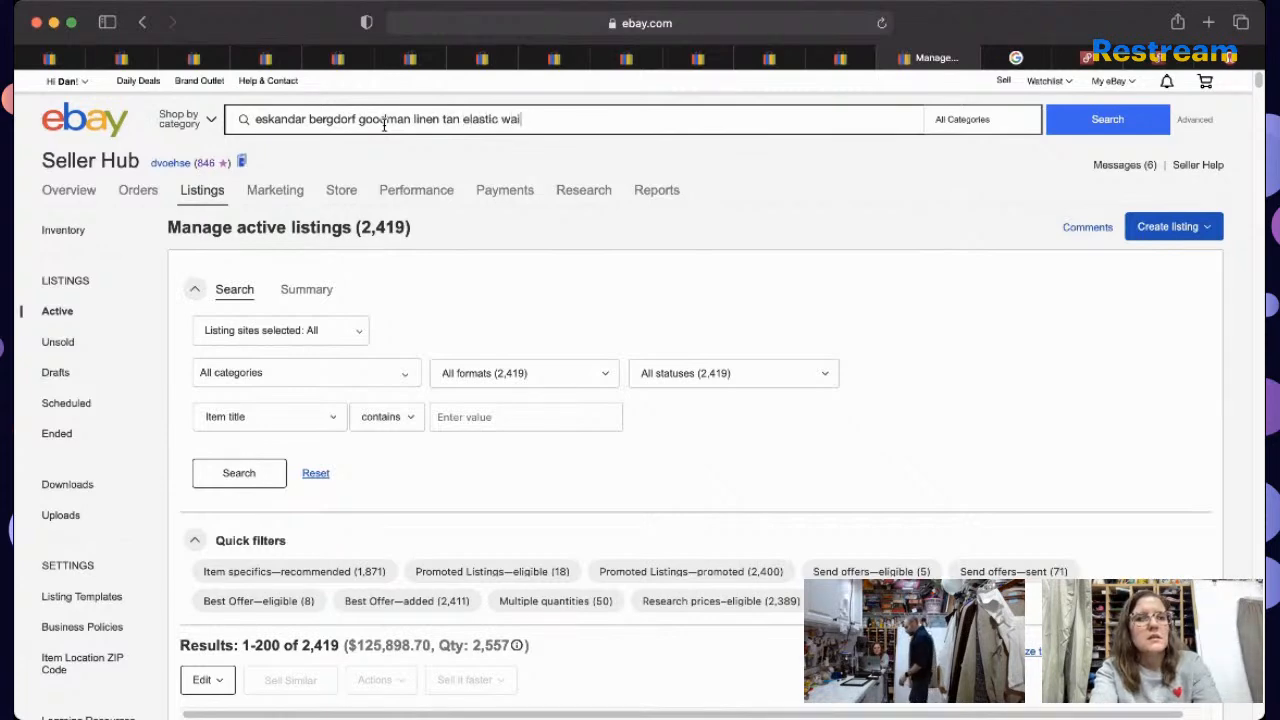
type("st pants slze 2")
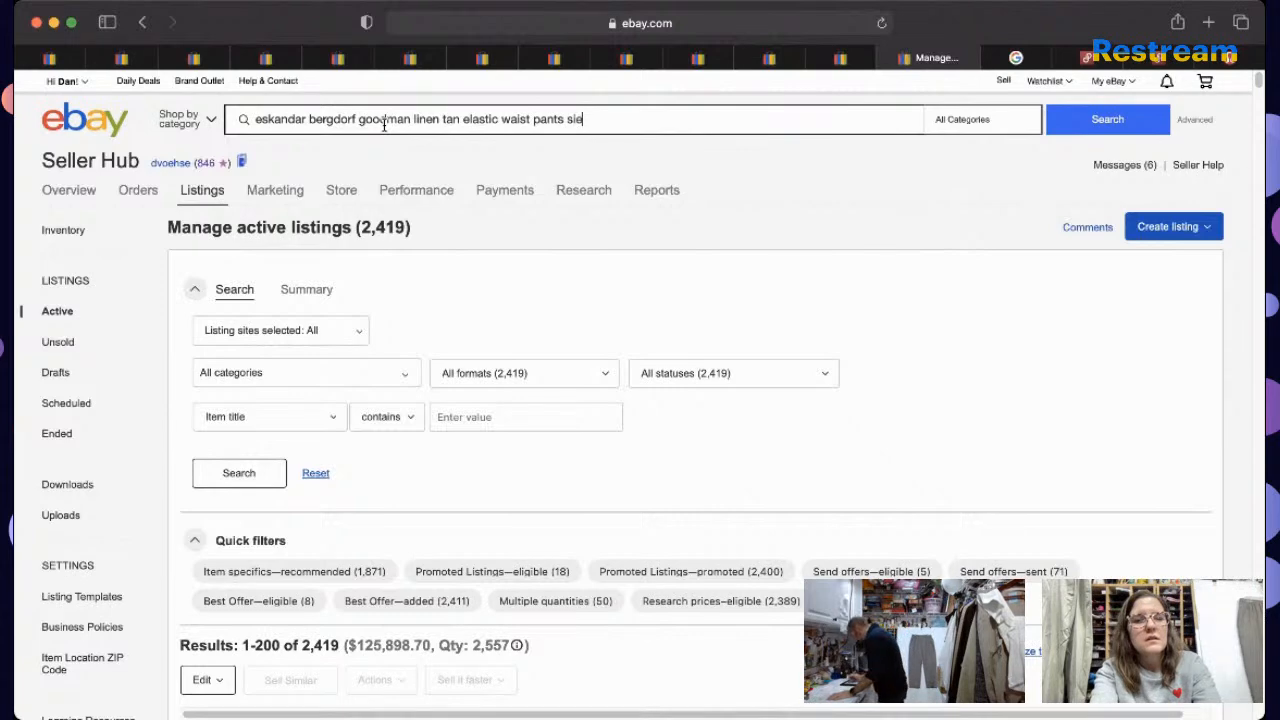
key("Return")
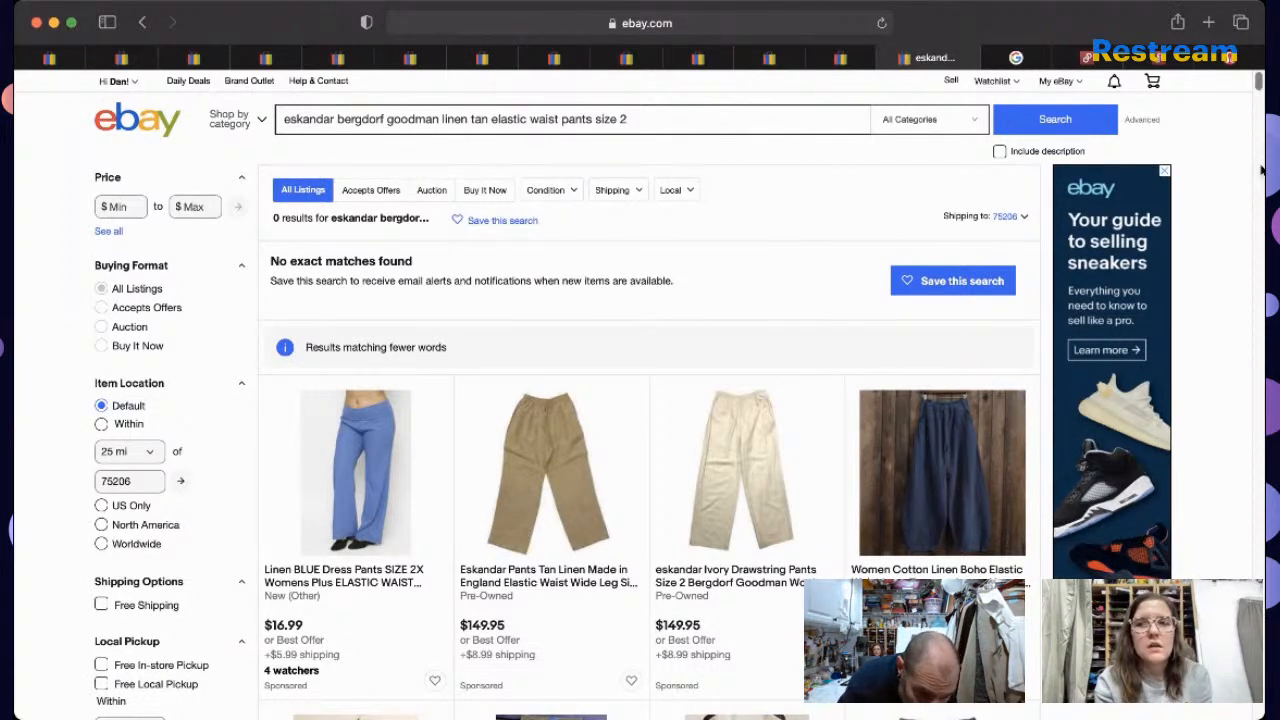
Step: Examine the search results for comparable Eskandar linen pants and their asking prices
scroll(1258, 96, "down", 2)
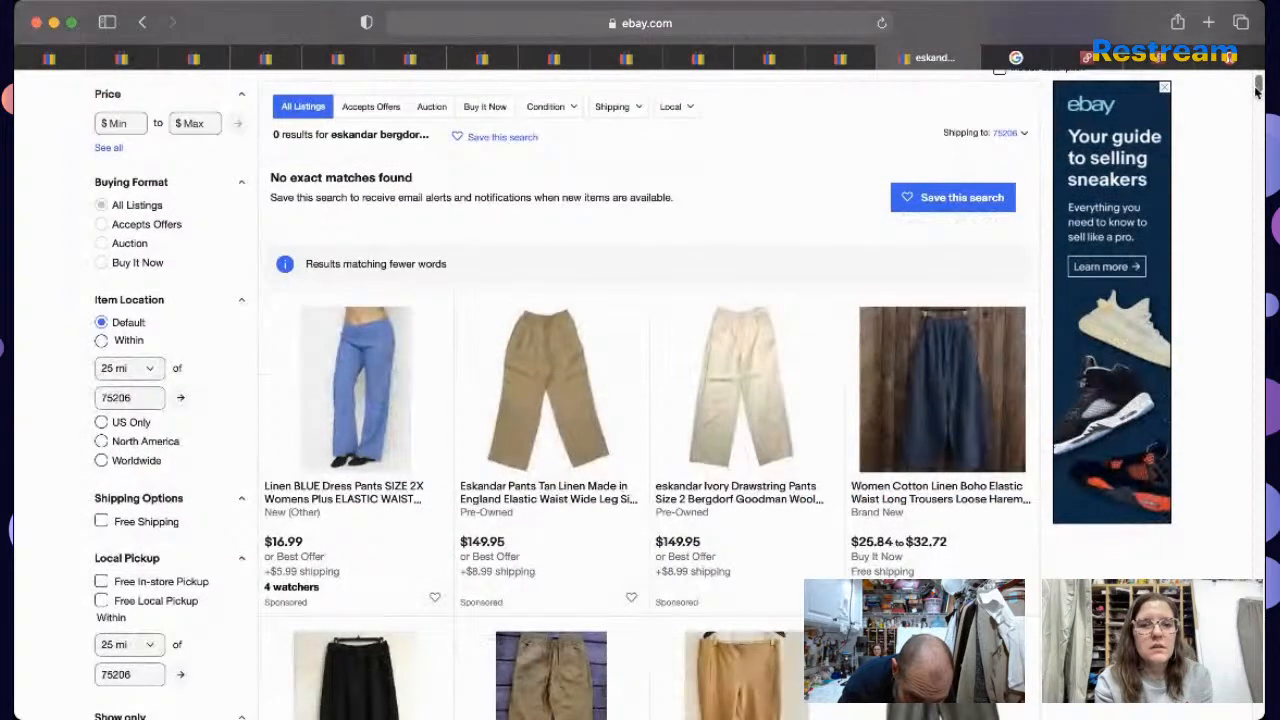
scroll(1258, 90, "down", 1)
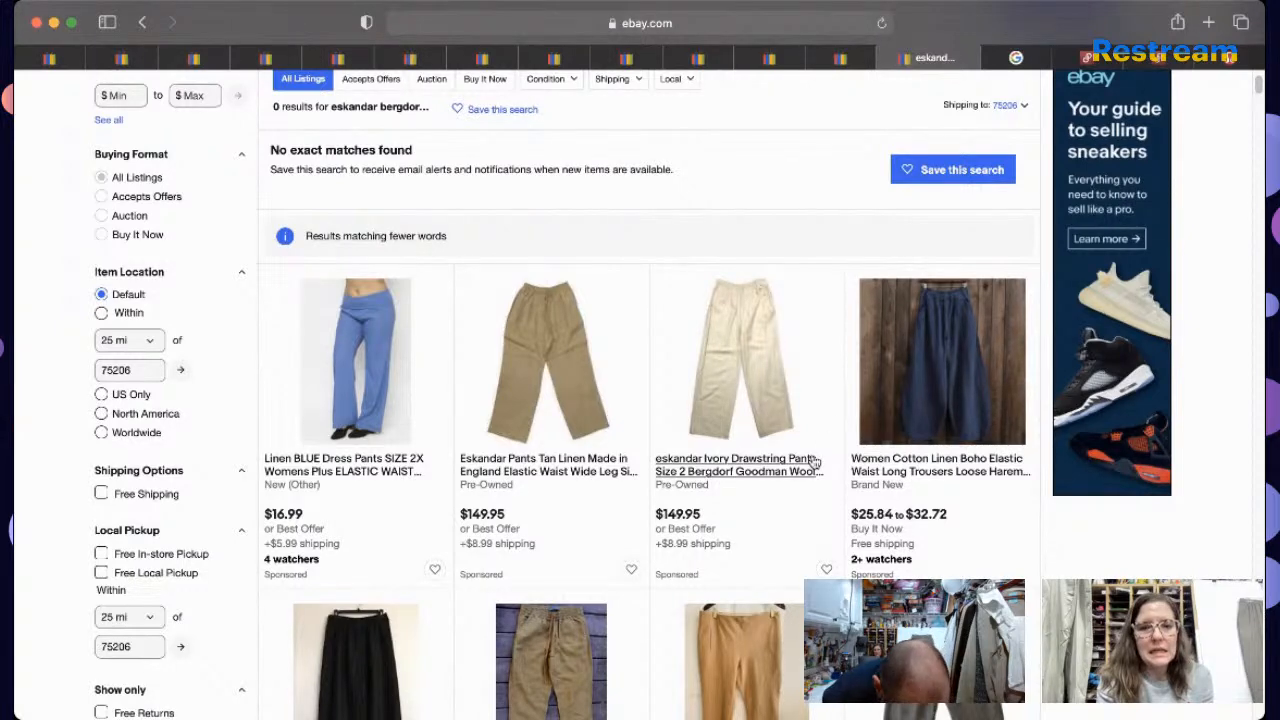
scroll(1258, 88, "down", 2)
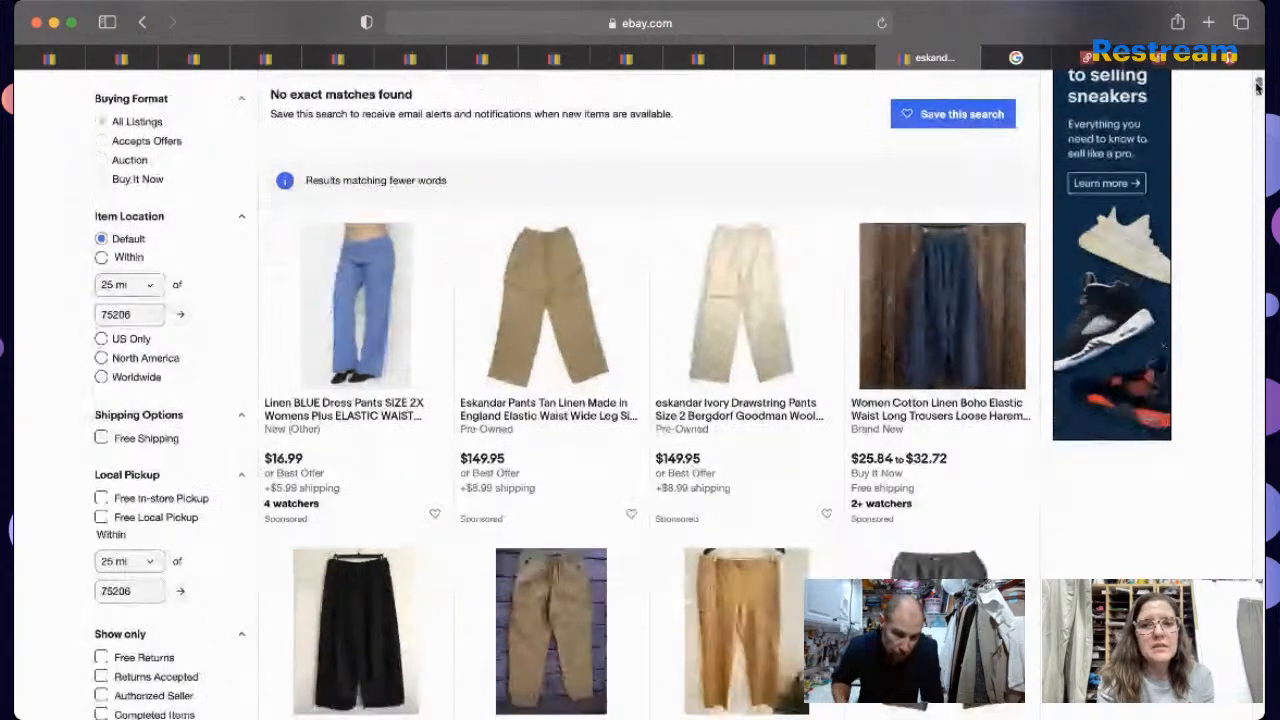
scroll(1258, 88, "down", 2)
scroll(1258, 88, "up", 3)
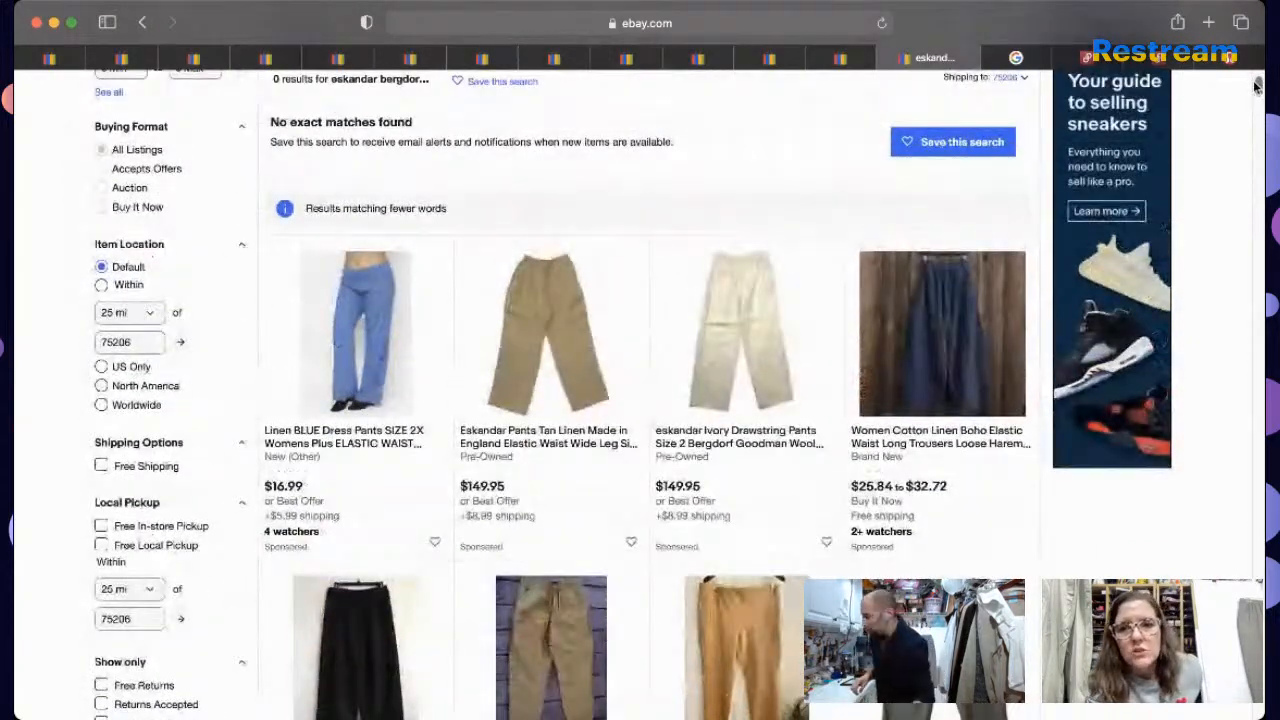
scroll(1258, 88, "down", 2)
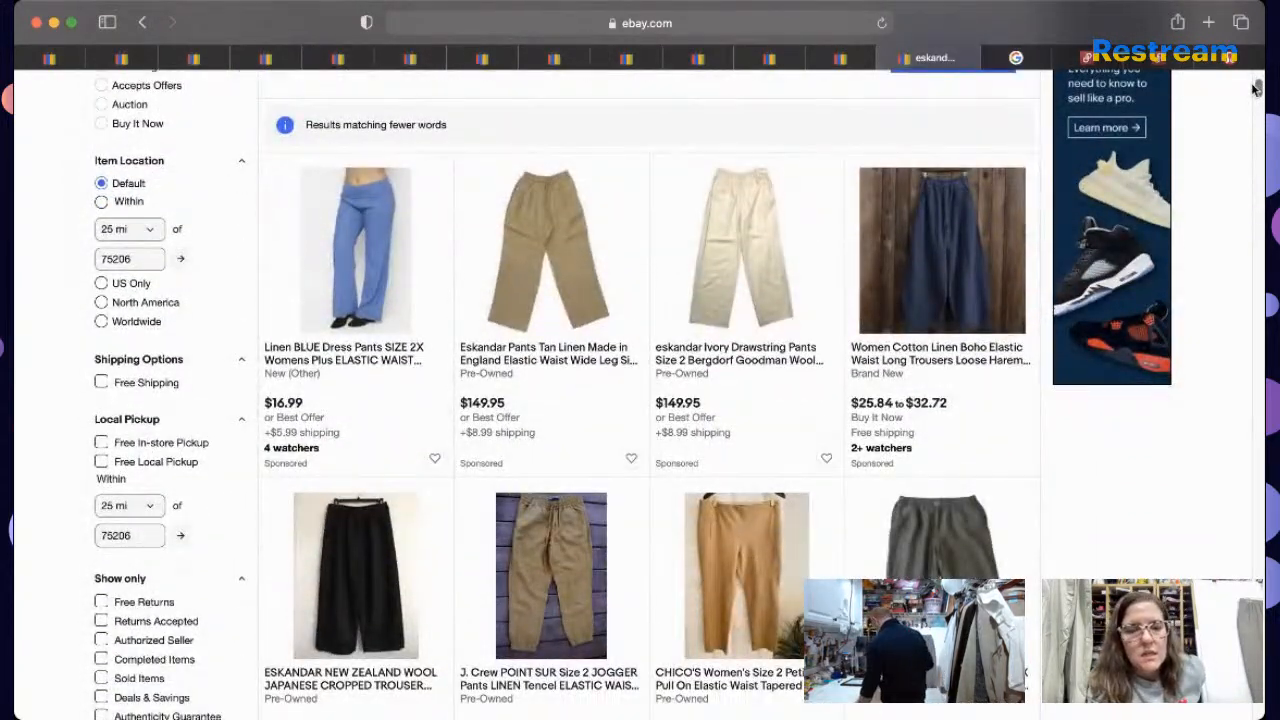
scroll(1256, 88, "down", 3)
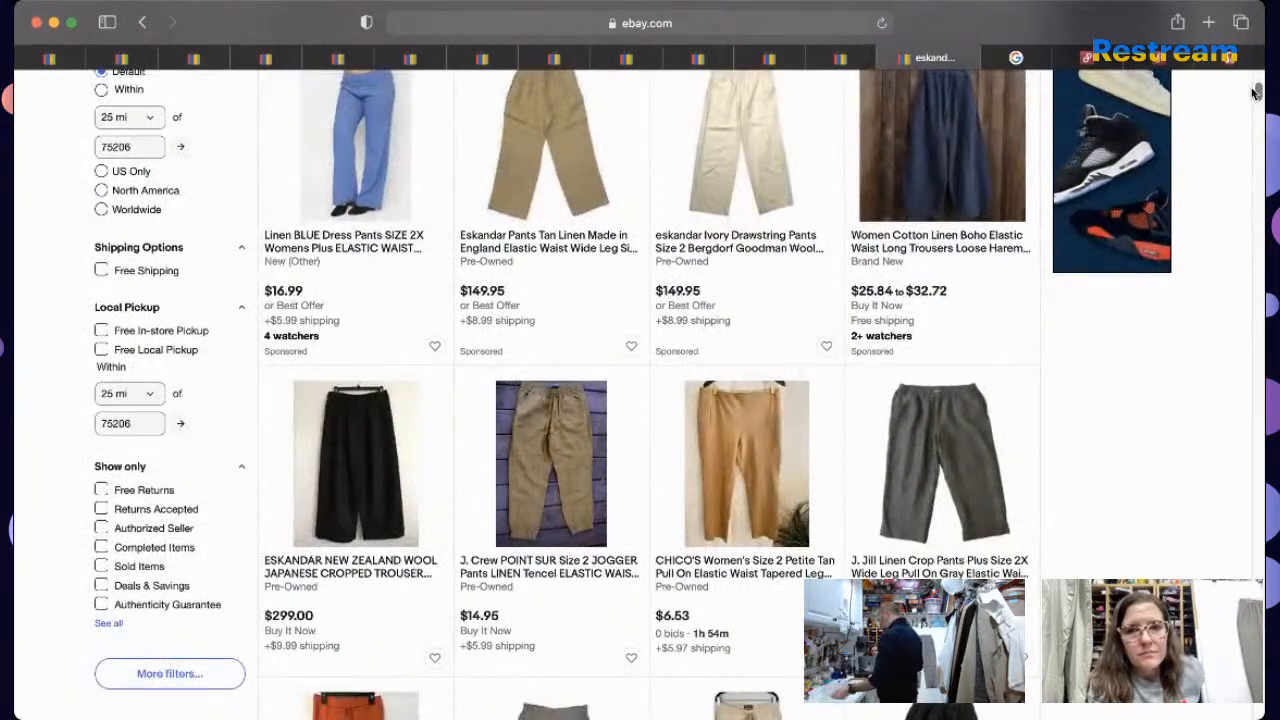
mouse_move(1256, 92)
left_mouse_down()
mouse_move(1250, 106)
mouse_move(1254, 86)
left_mouse_up()
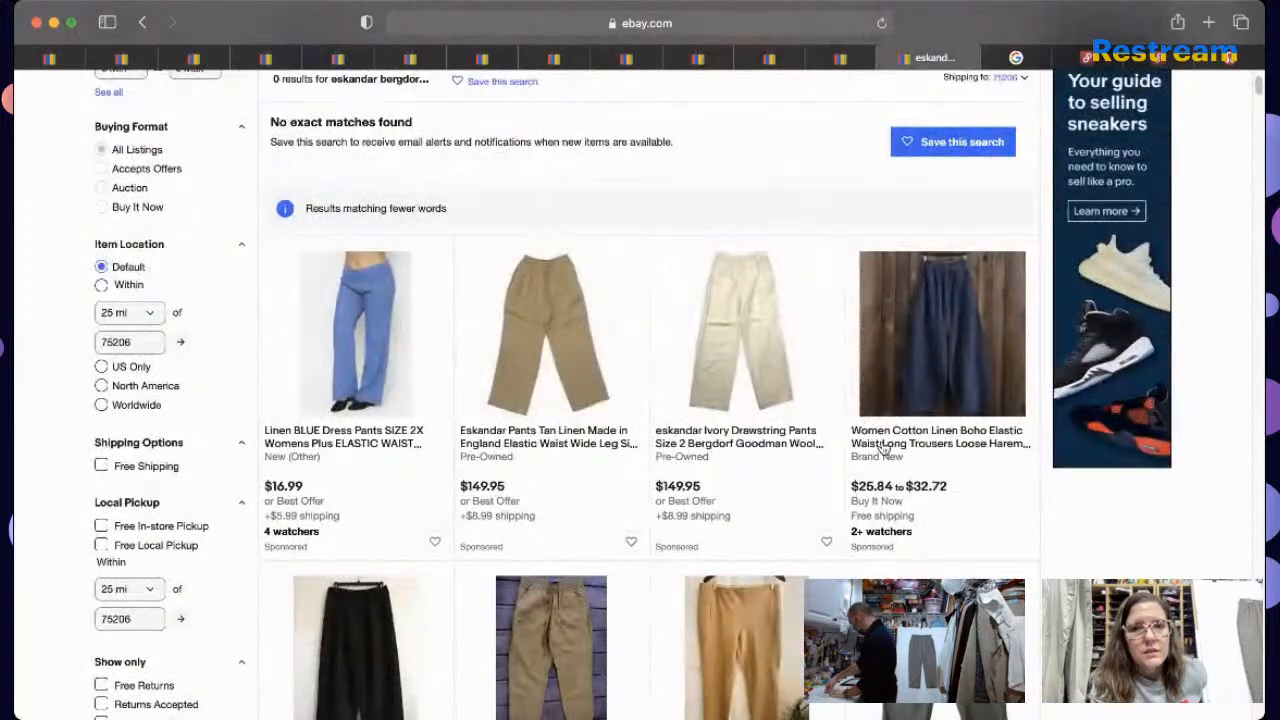
Step: Start a similar listing from the Eskandar ivory drawstring pants and replace Ivory with Tan in its title
left_click(723, 450)
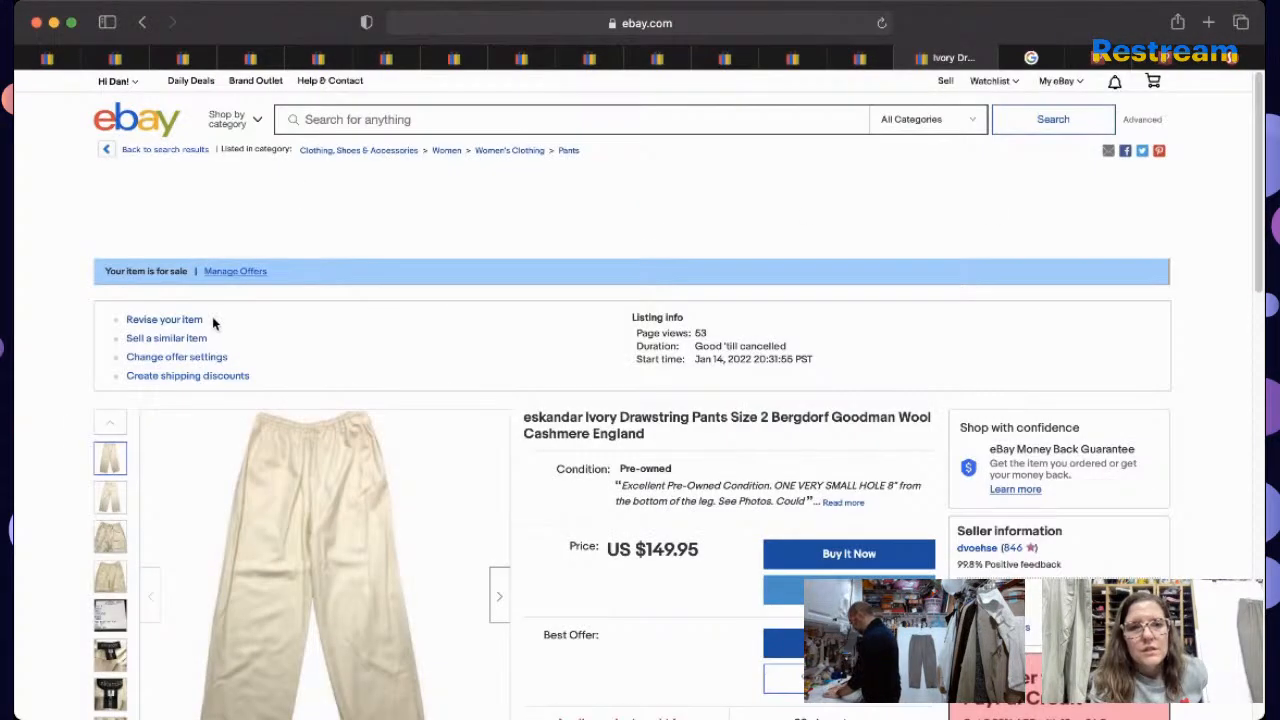
left_click(199, 341)
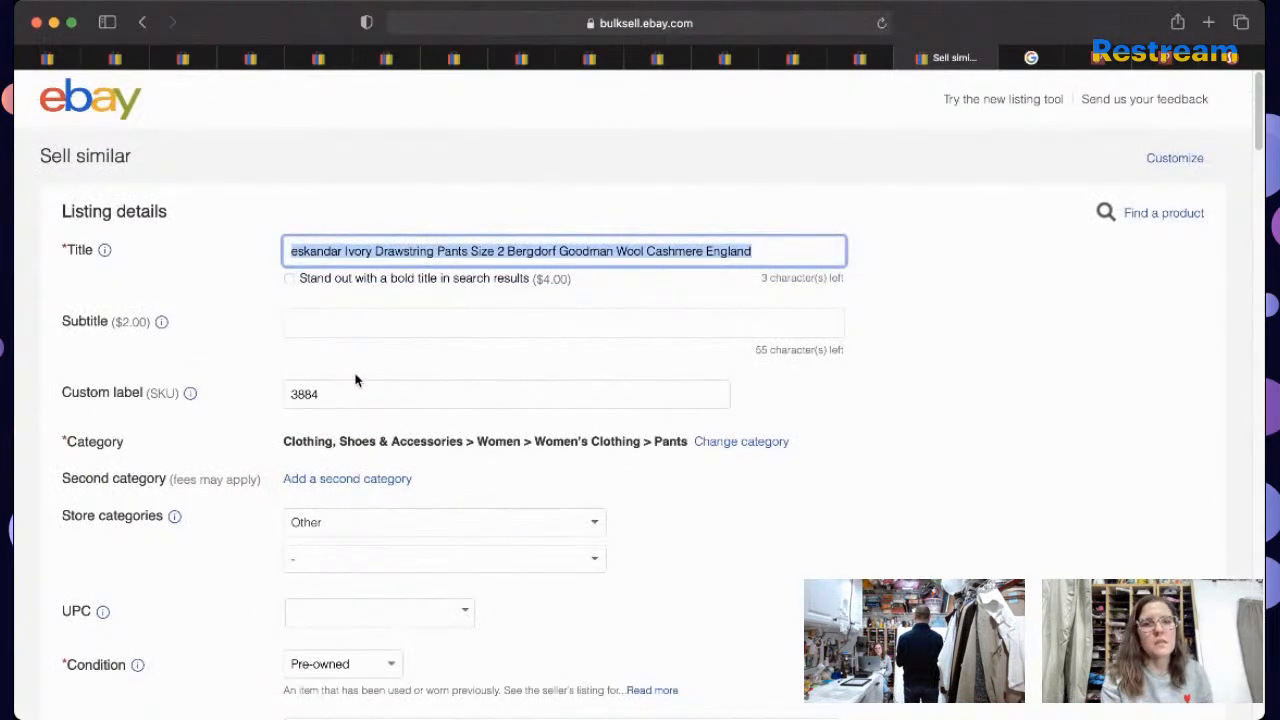
left_click(376, 253)
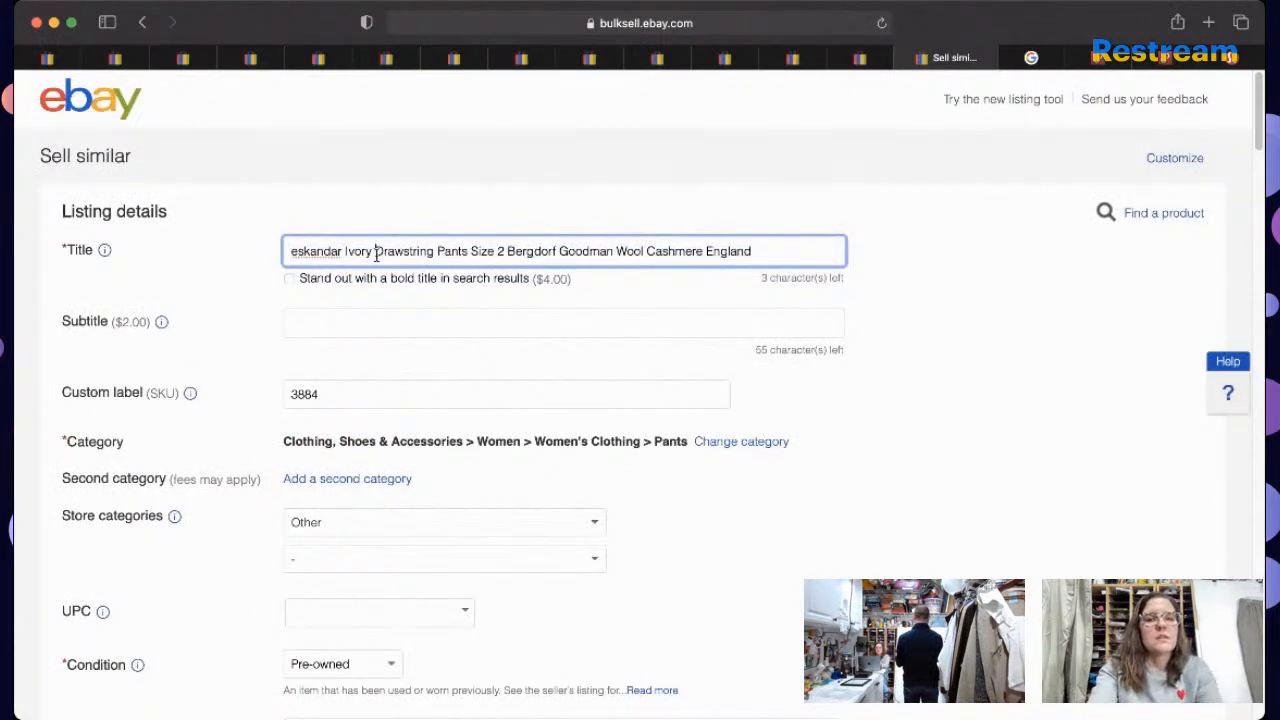
key("BackSpace")
key("BackSpace")
key("BackSpace")
key("BackSpace")
key("BackSpace")
type("Tan")
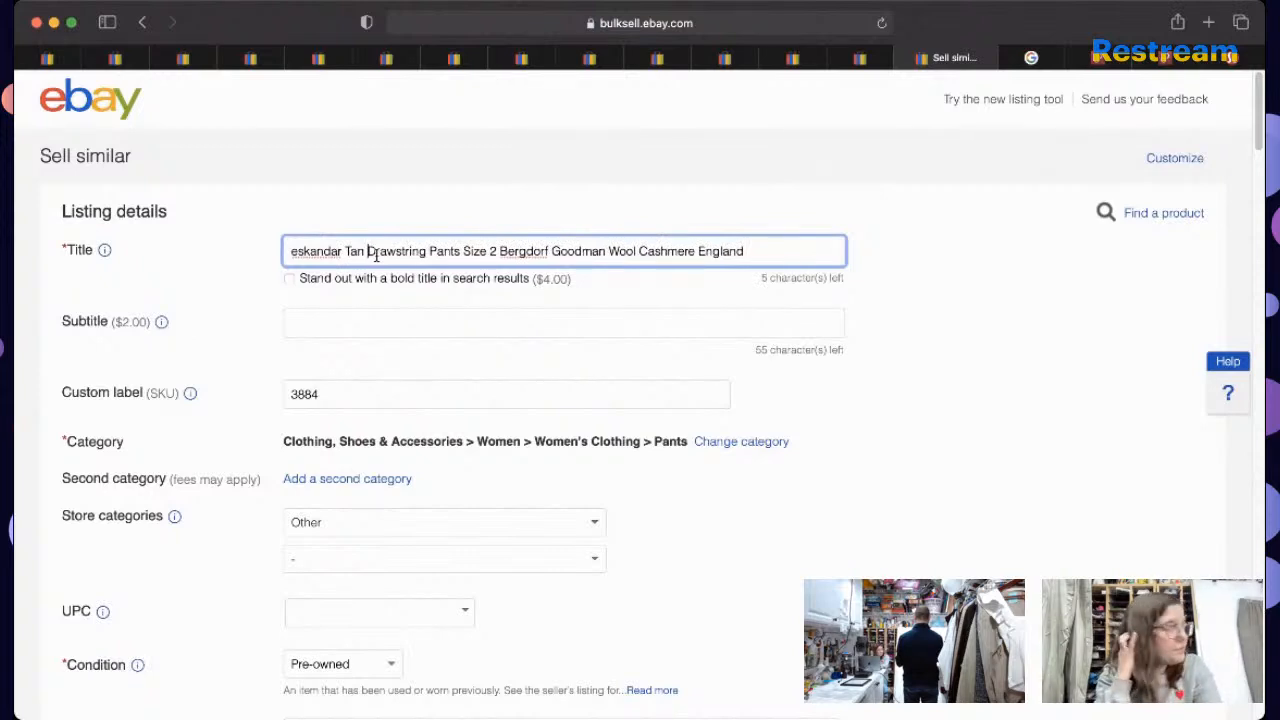
Step: Replace Drawstring with Linen in the title, and replace the ending Wool Cashmere England with Minimalist
left_click_drag(429, 251, 368, 250)
key("BackSpace")
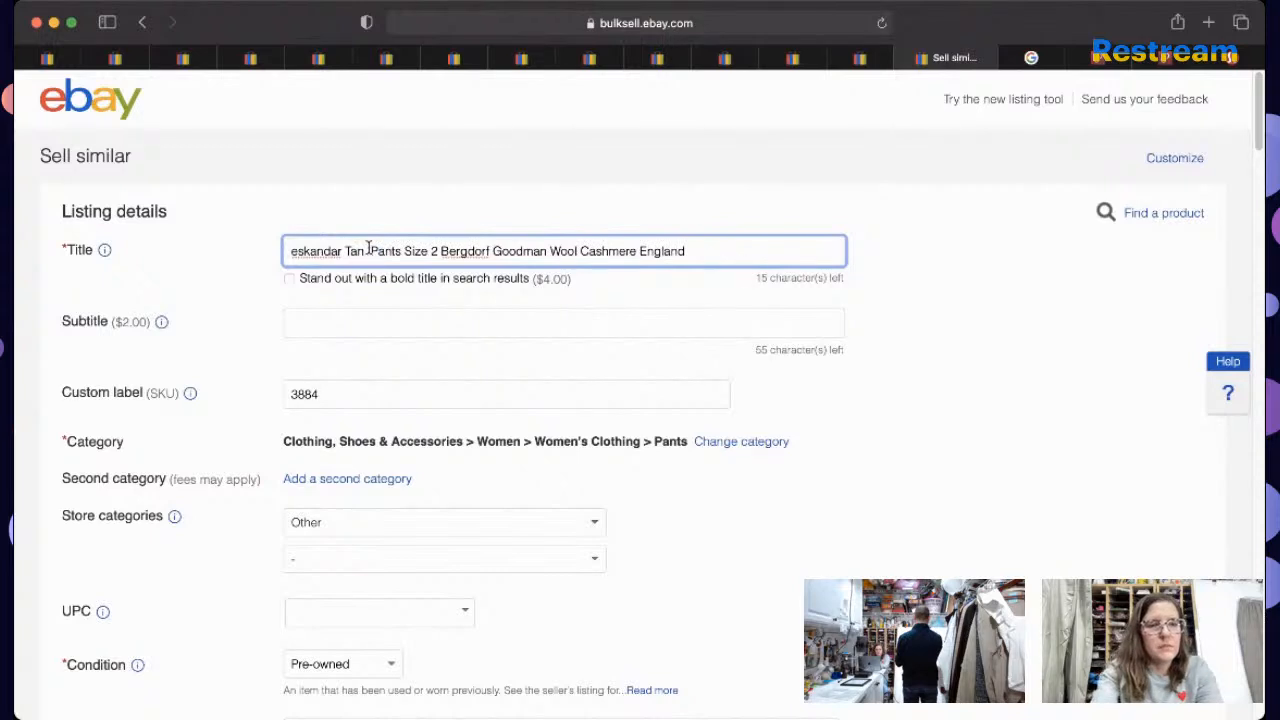
type("Linen")
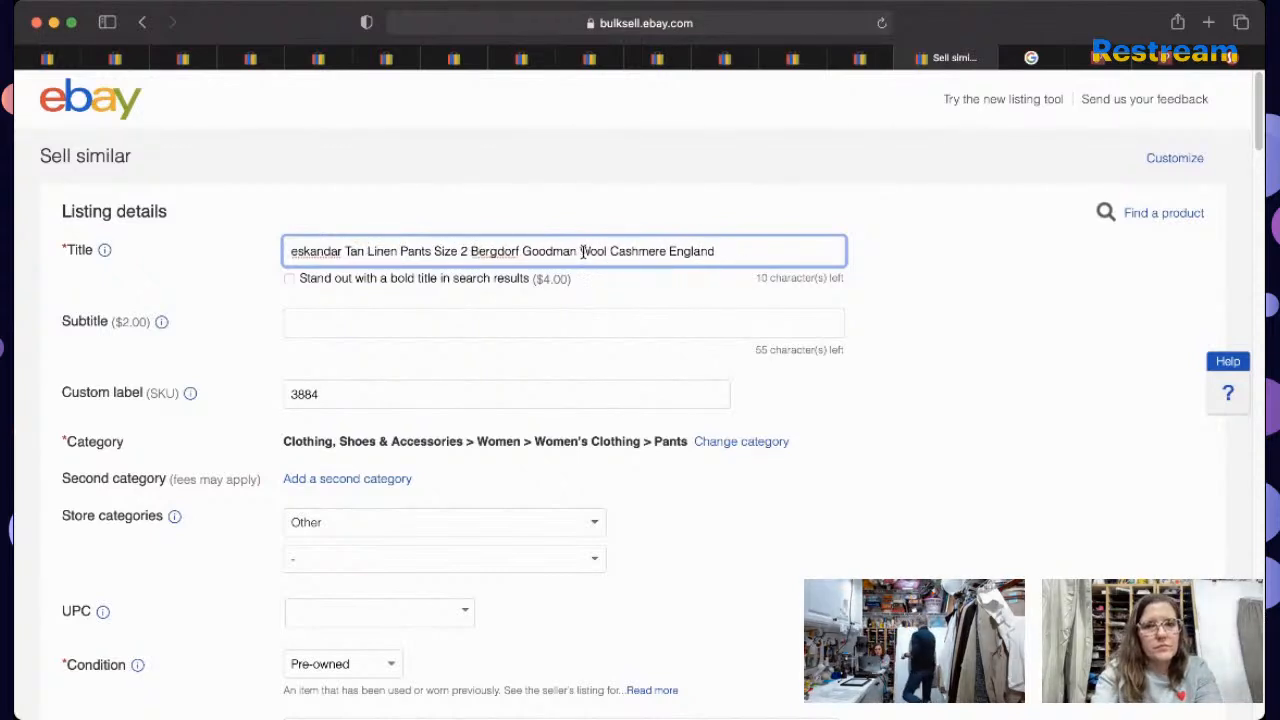
left_click_drag(581, 251, 751, 262)
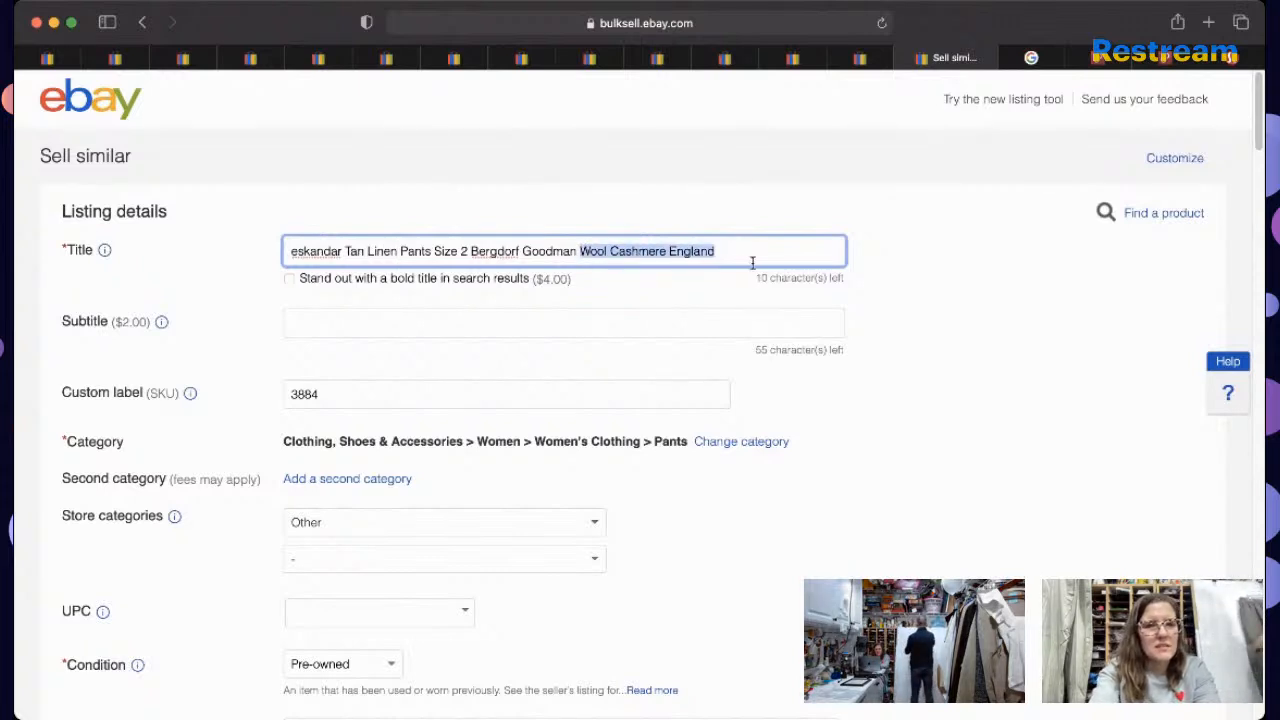
key("BackSpace")
type("Minimals")
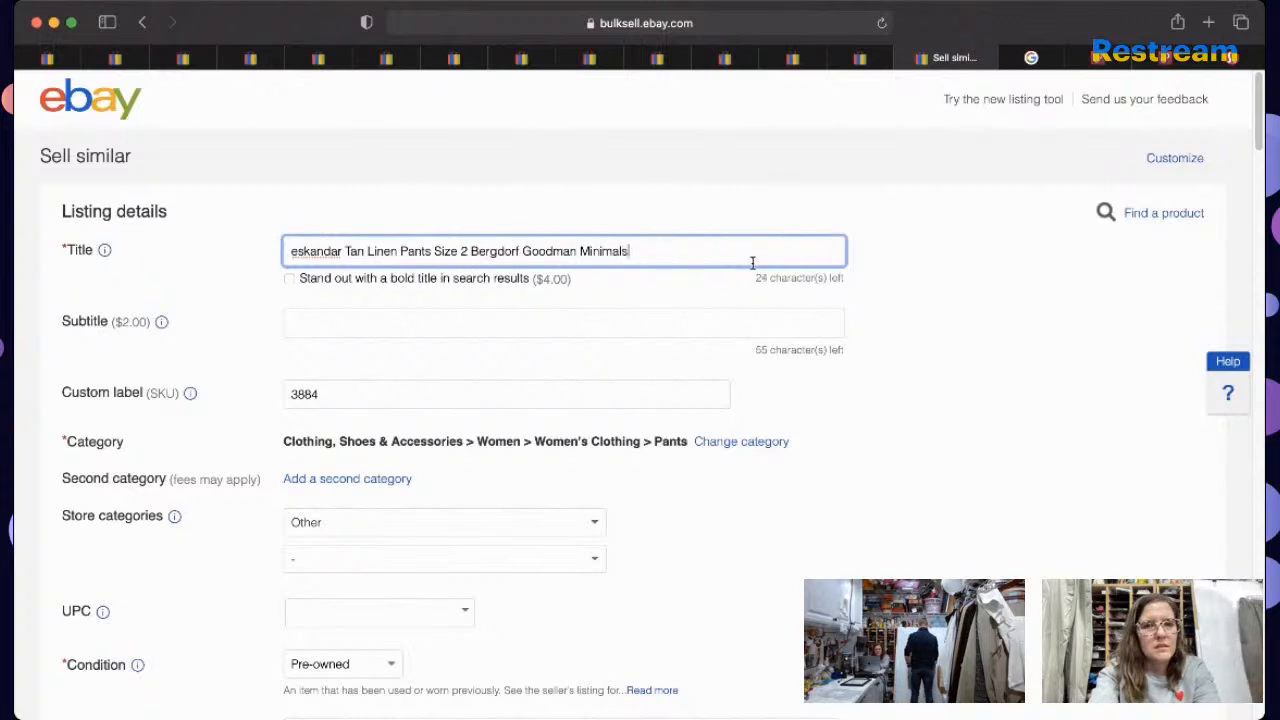
key("BackSpace")
type("ist")
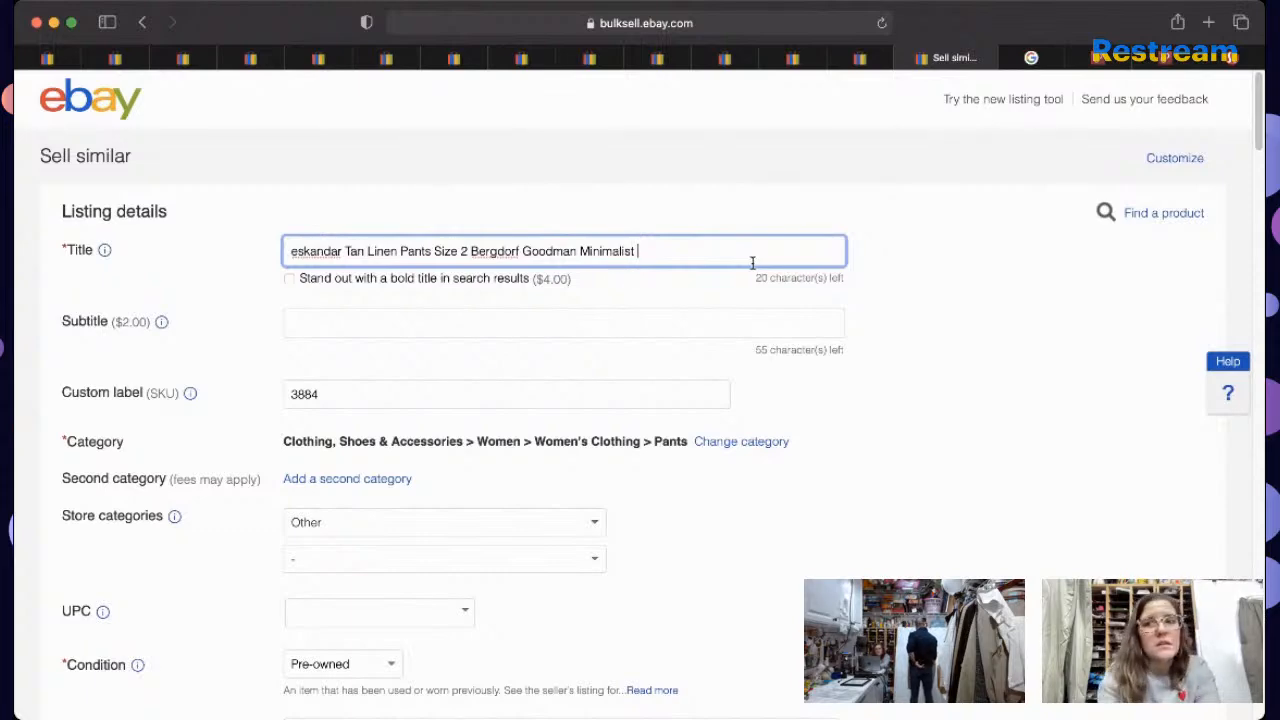
Step: Cancel creating the similar Eskandar pants listing without saving it
scroll(752, 262, "down", 20)
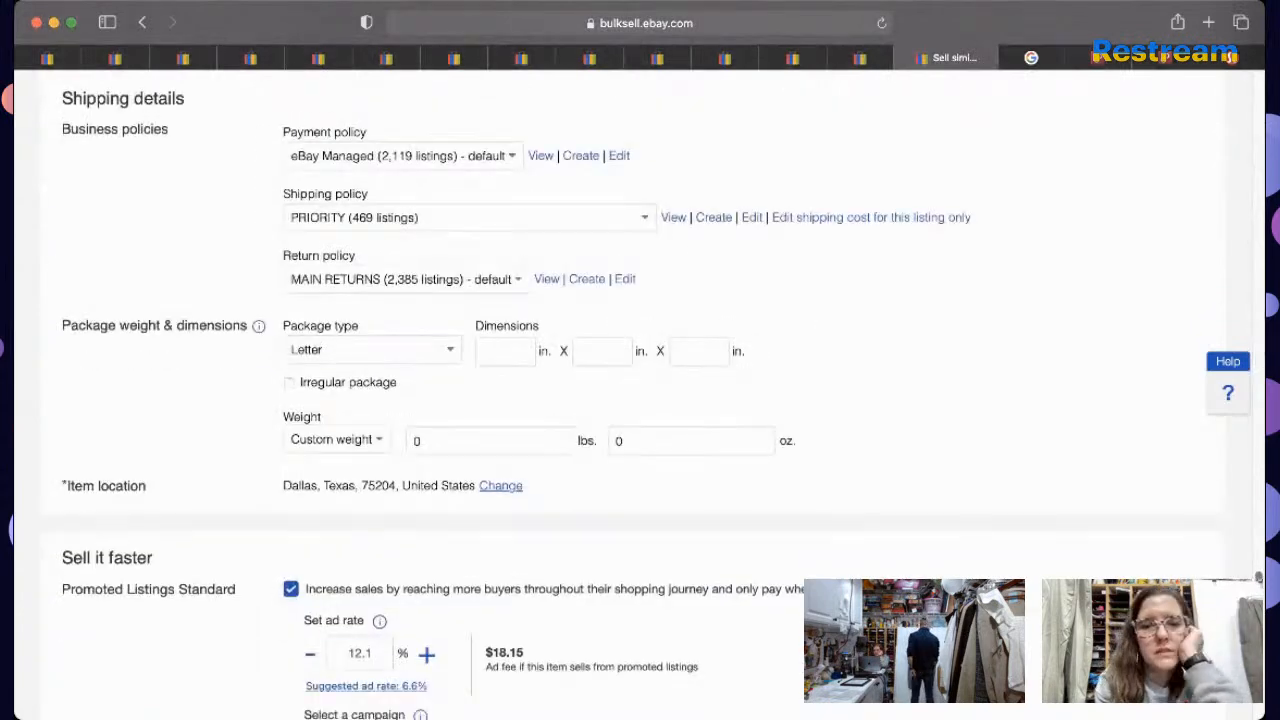
scroll(281, 648, "down", 10)
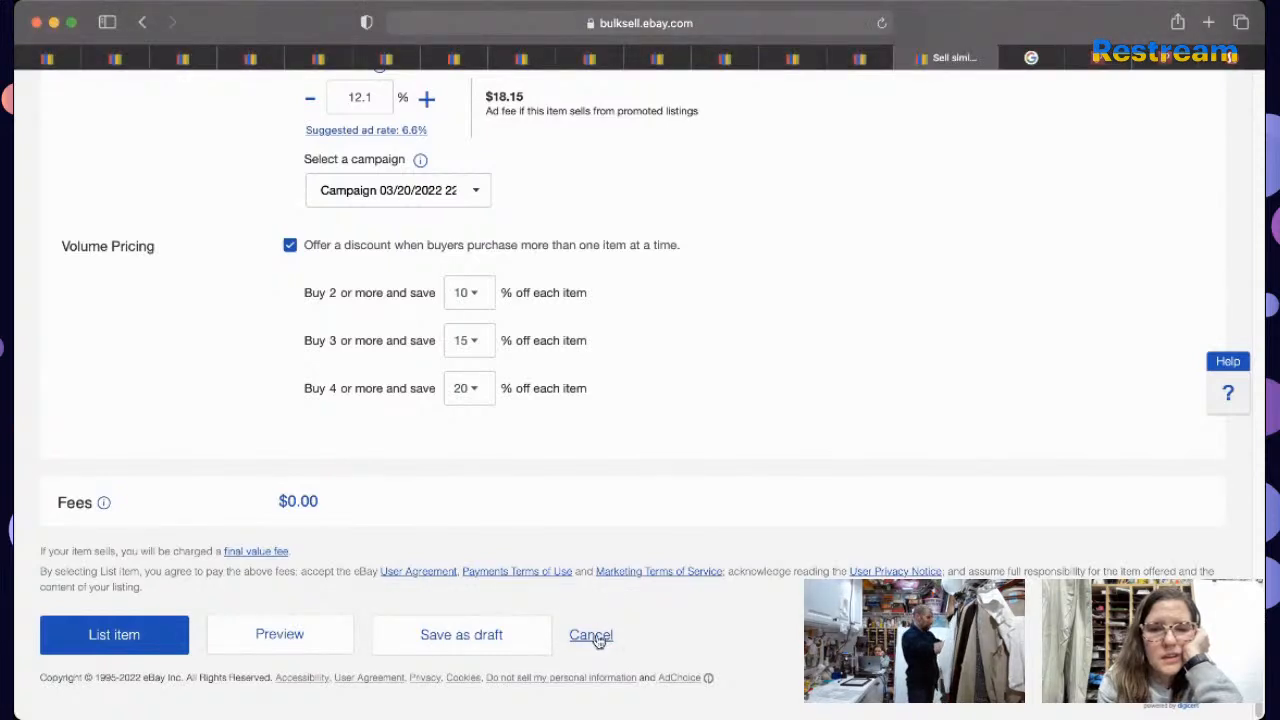
left_click(596, 634)
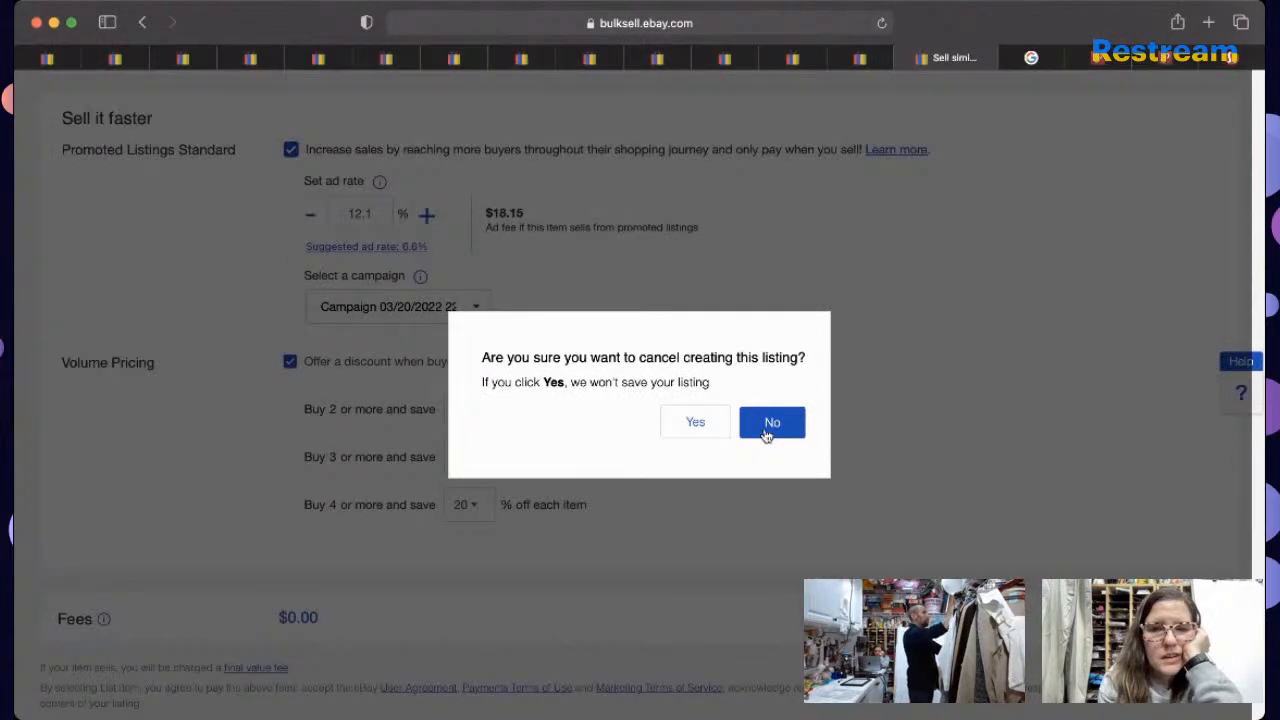
left_click(697, 423)
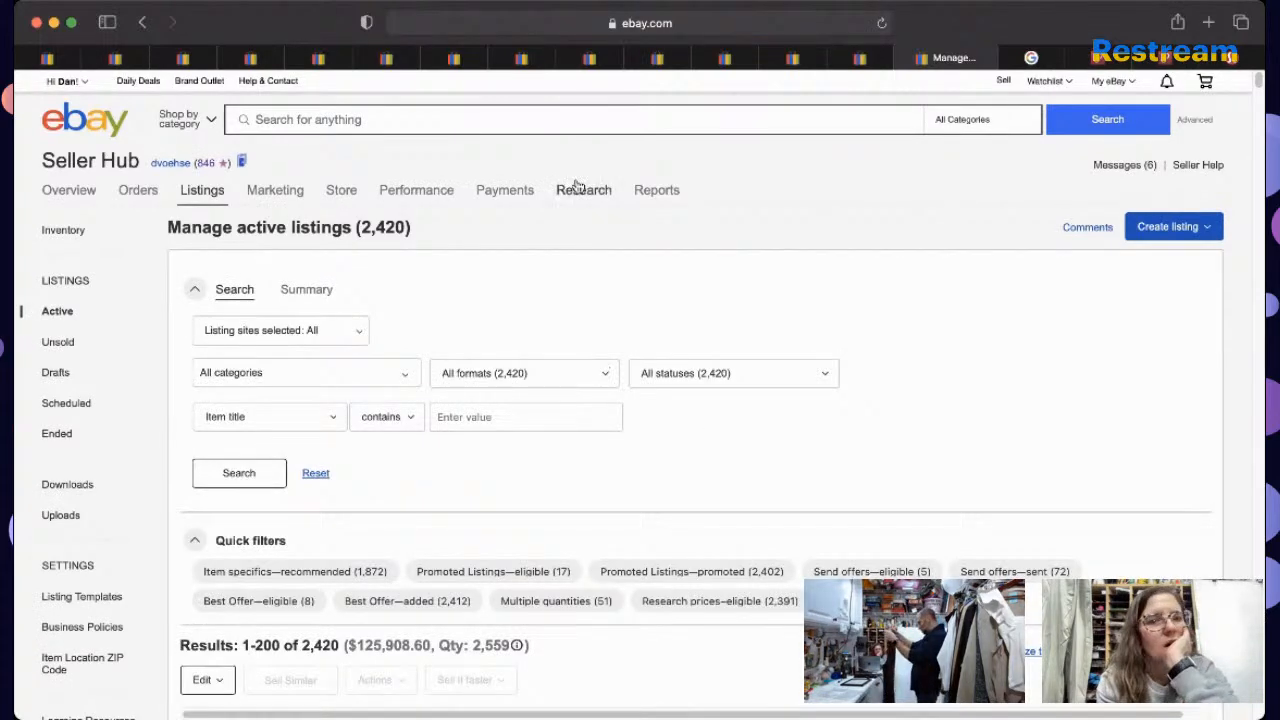
left_click(489, 128)
type("eskandar size")
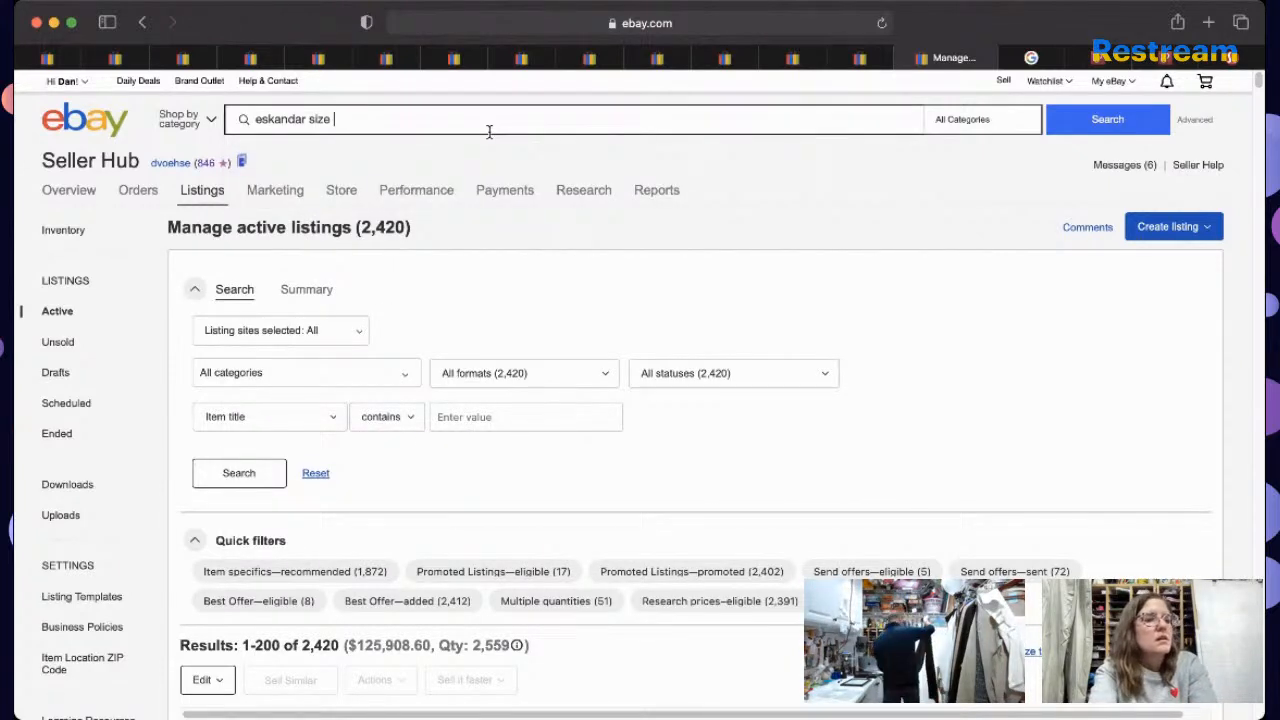
key("BackSpace")
key("BackSpace")
key("BackSpace")
key("BackSpace")
key("BackSpace")
key("BackSpace")
key("BackSpace")
key("BackSpace")
key("BackSpace")
key("BackSpace")
key("BackSpace")
key("BackSpace")
key("BackSpace")
key("BackSpace")
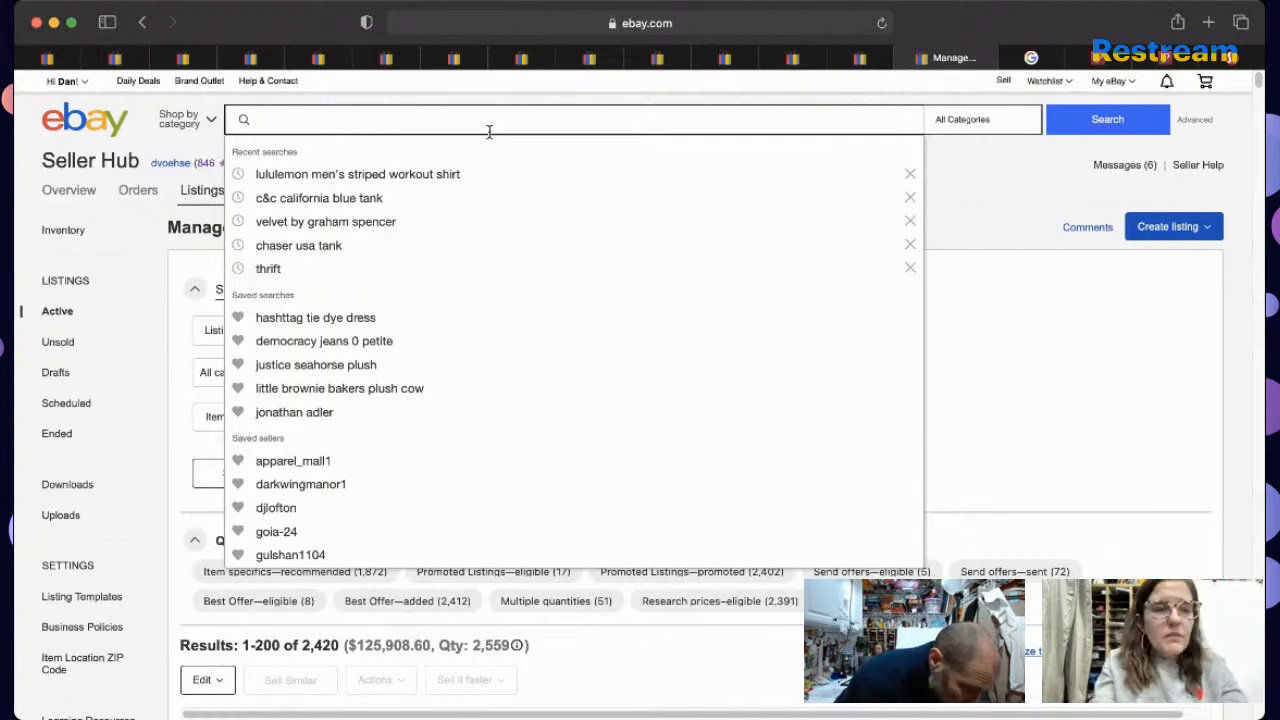
Step: Search all categories for "st. john sport grey jersey lounge pants size large"
type("st. jo")
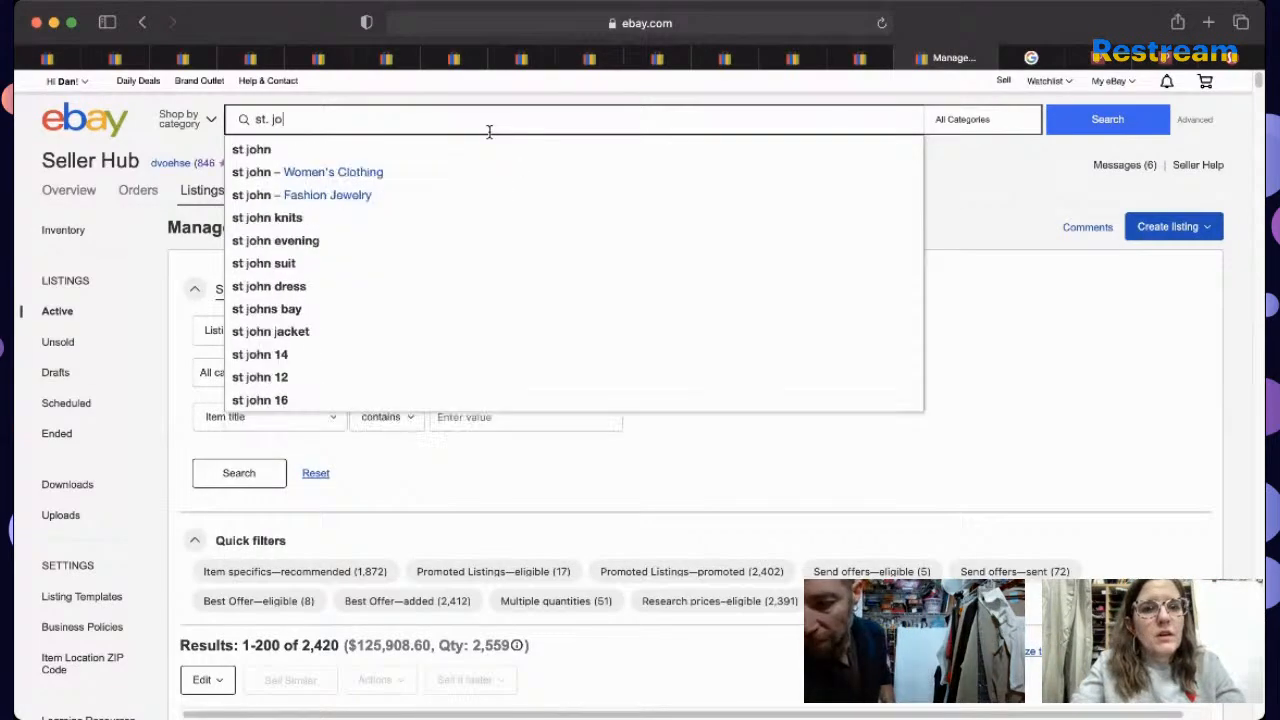
type("hn sport ")
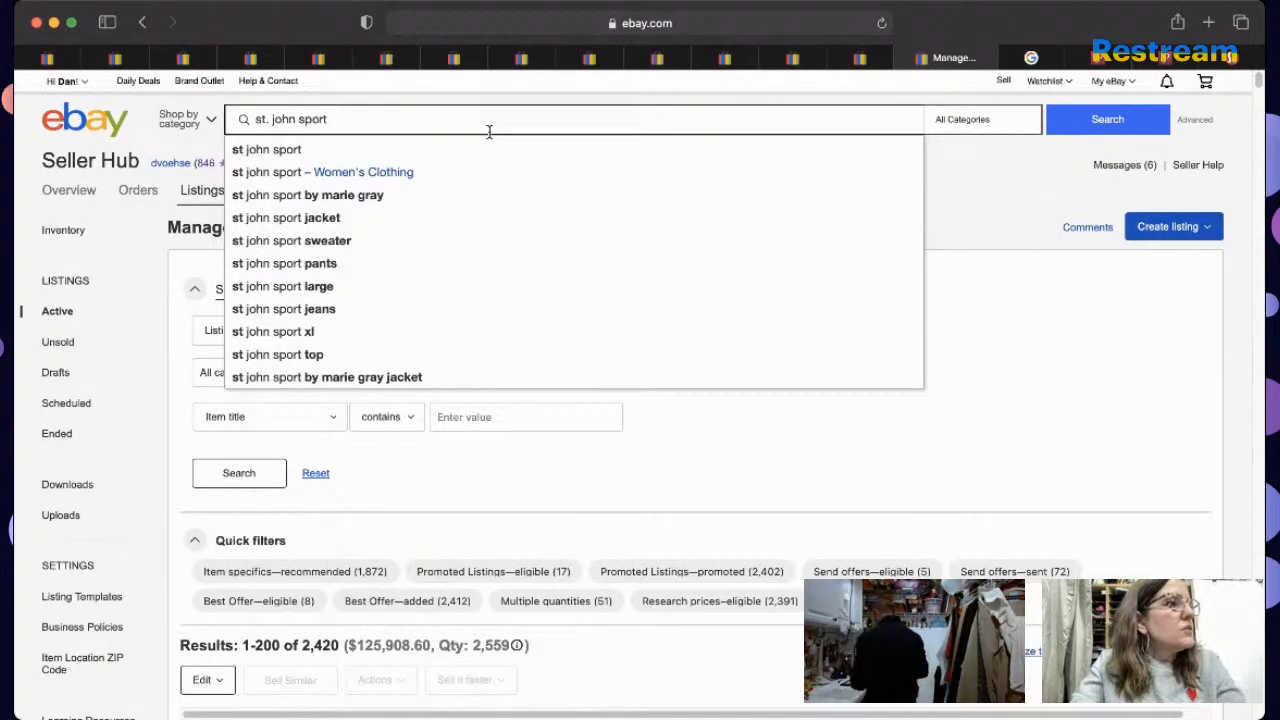
type("grey ")
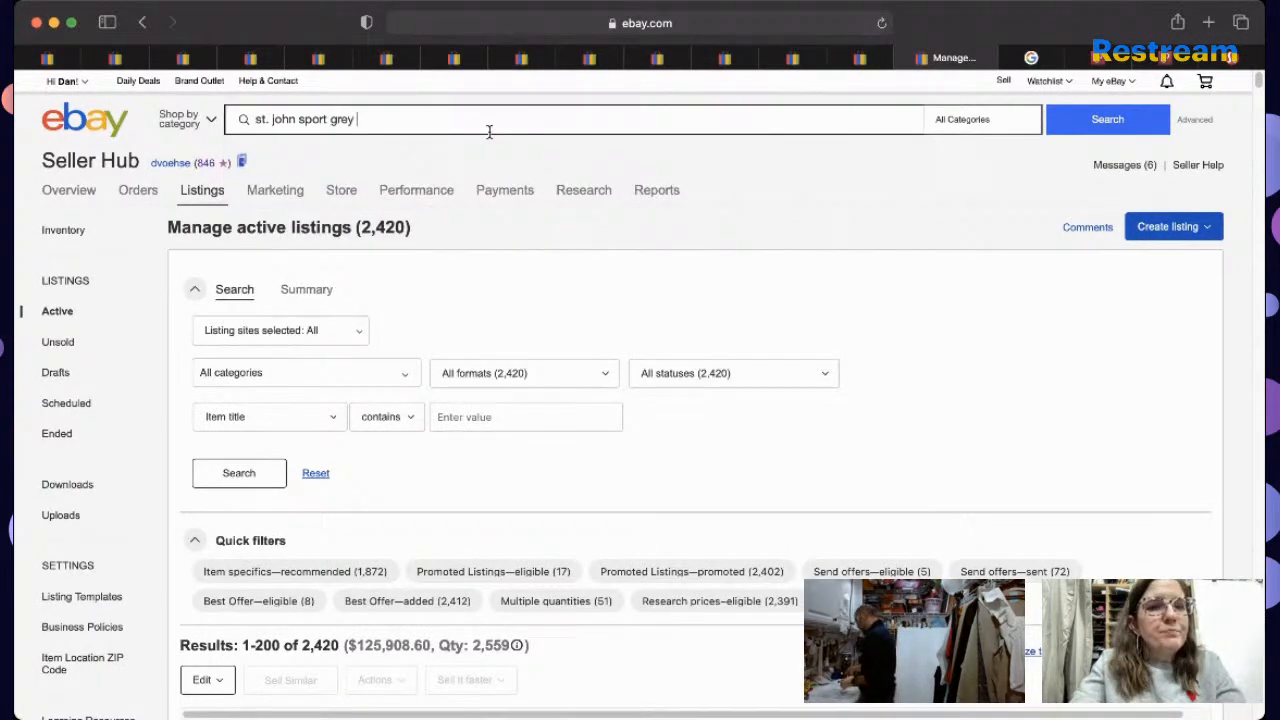
type("jer")
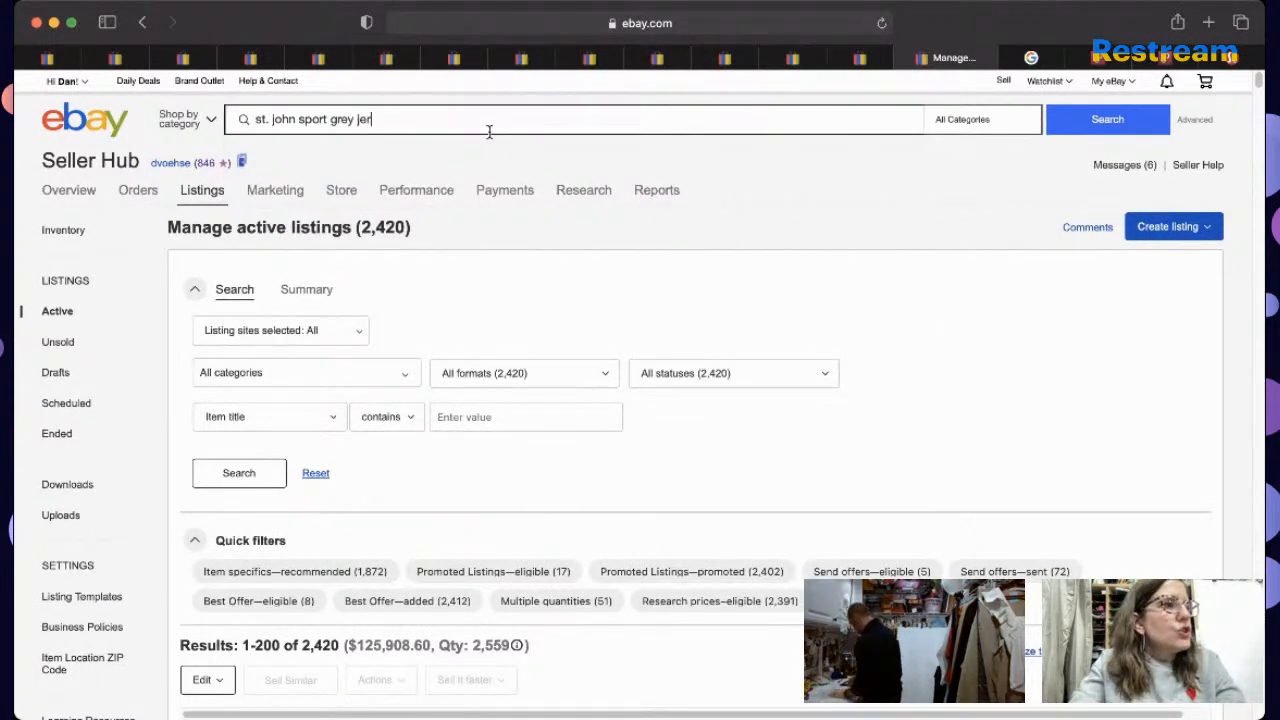
type("sey loung pa")
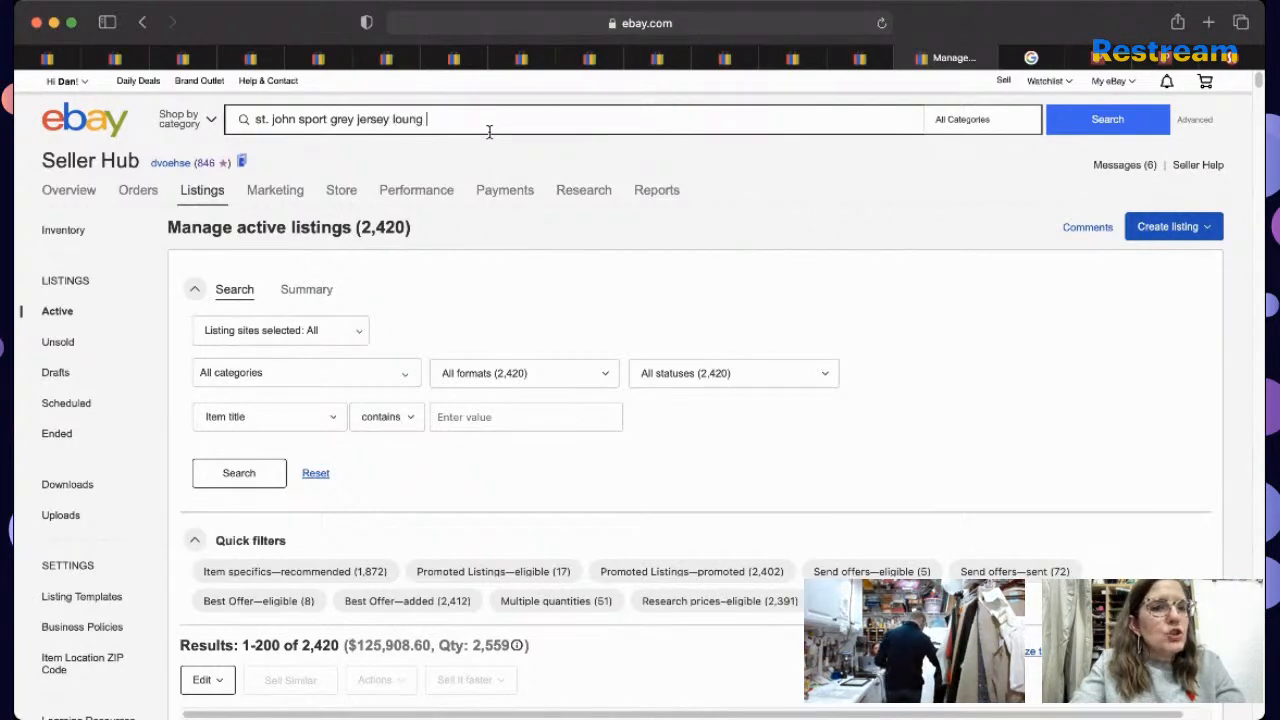
key("BackSpace")
key("BackSpace")
key("BackSpace")
type("e pants size ")
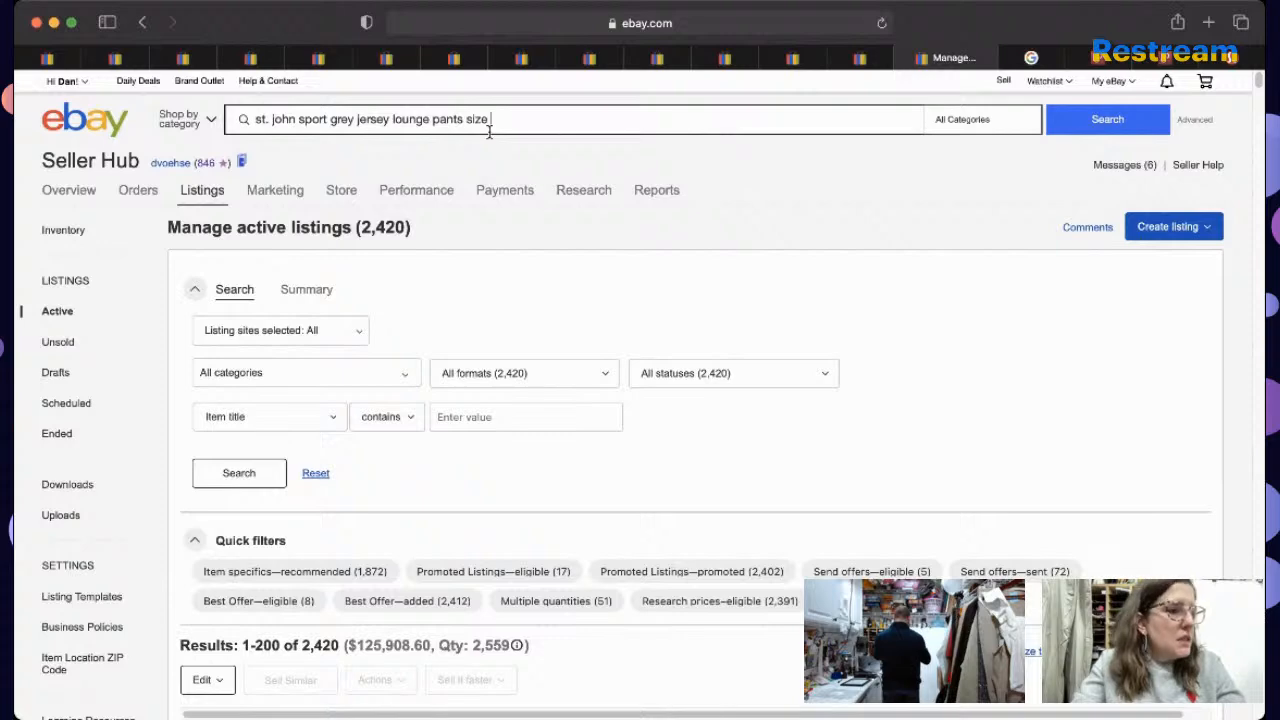
type("Large")
key("Return")
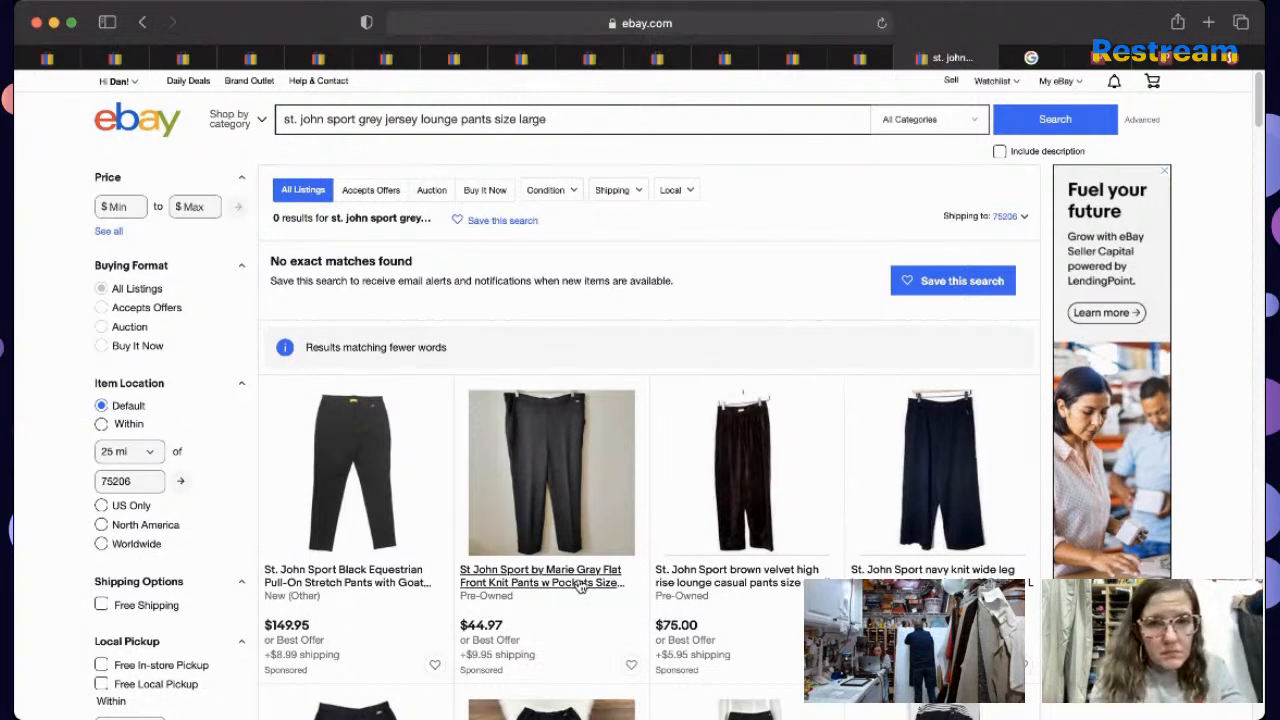
Step: View the St John Sport by Marie Gray flat front knit pants listing, then return and compare the other results' asking prices
left_click(577, 520)
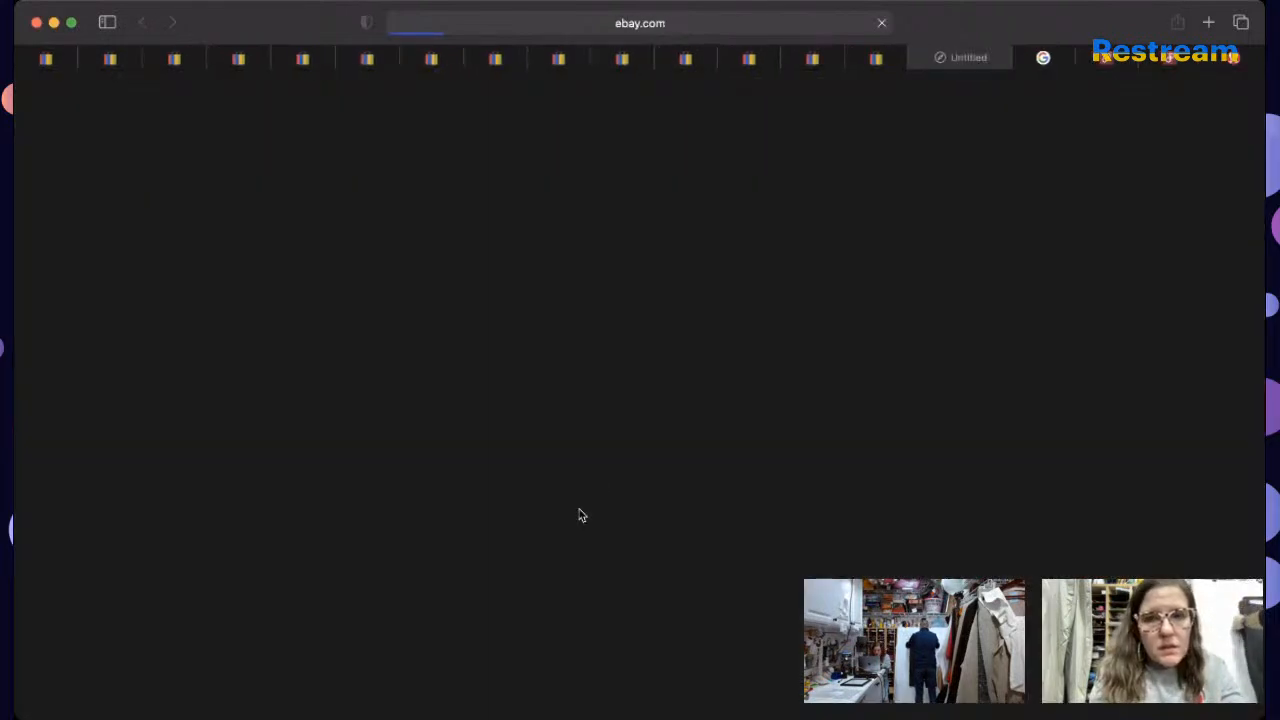
mouse_move(406, 434)
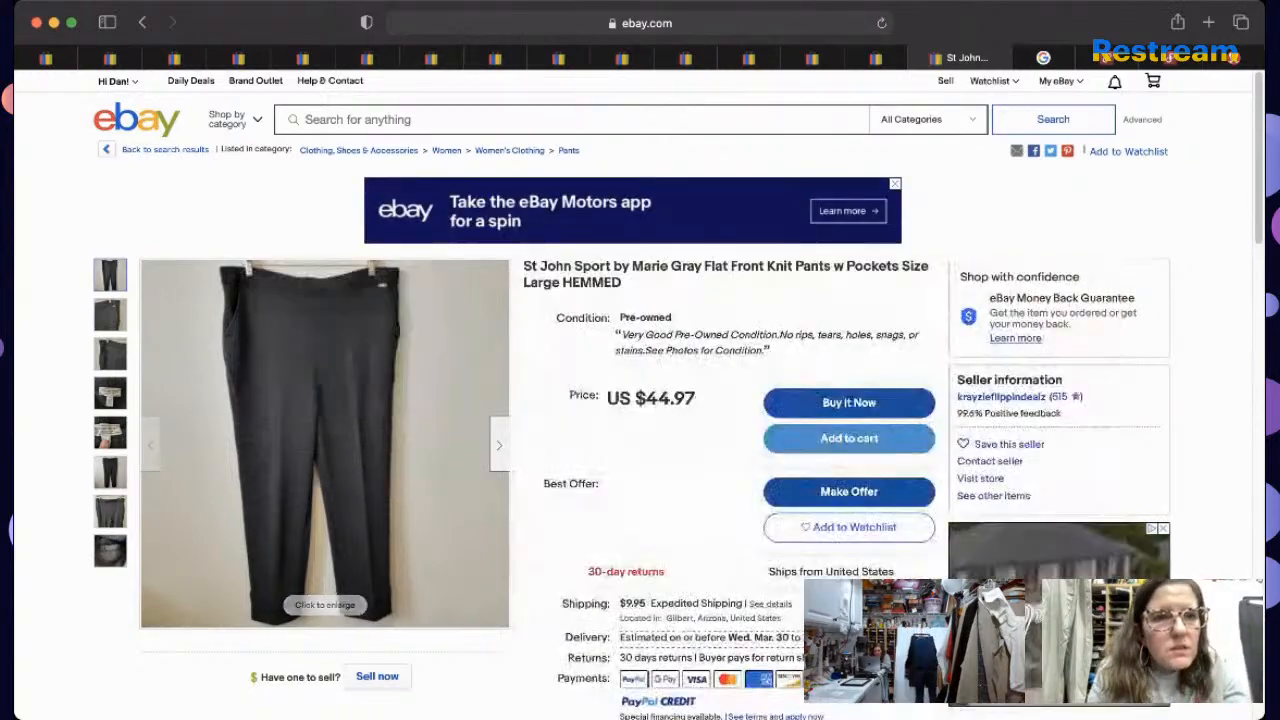
left_click(143, 23)
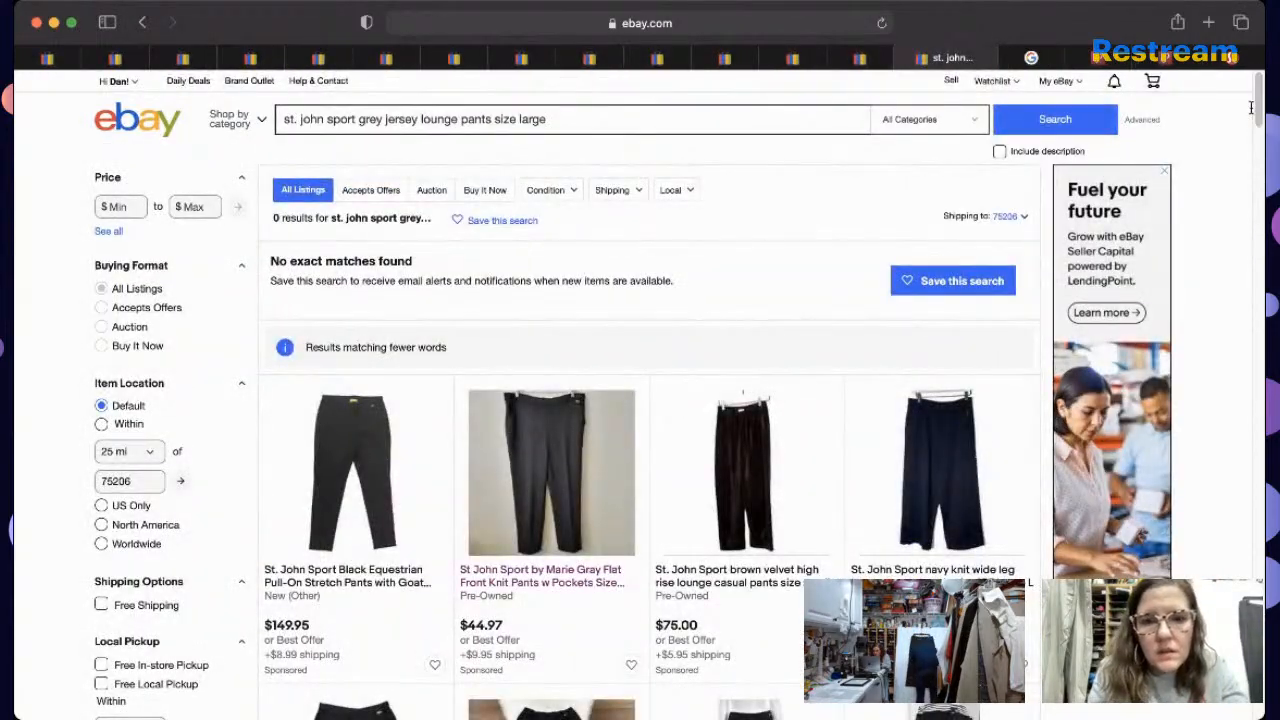
left_click_drag(1251, 131, 1257, 147)
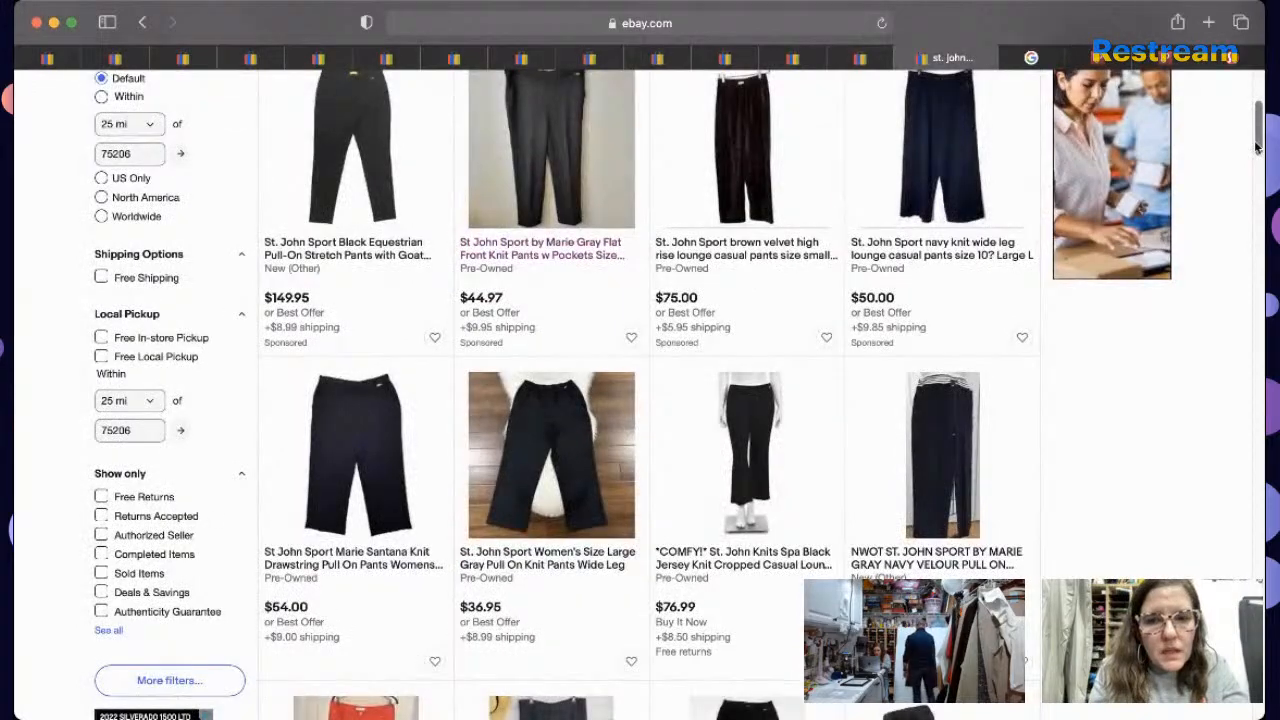
scroll(1257, 148, "down", 5)
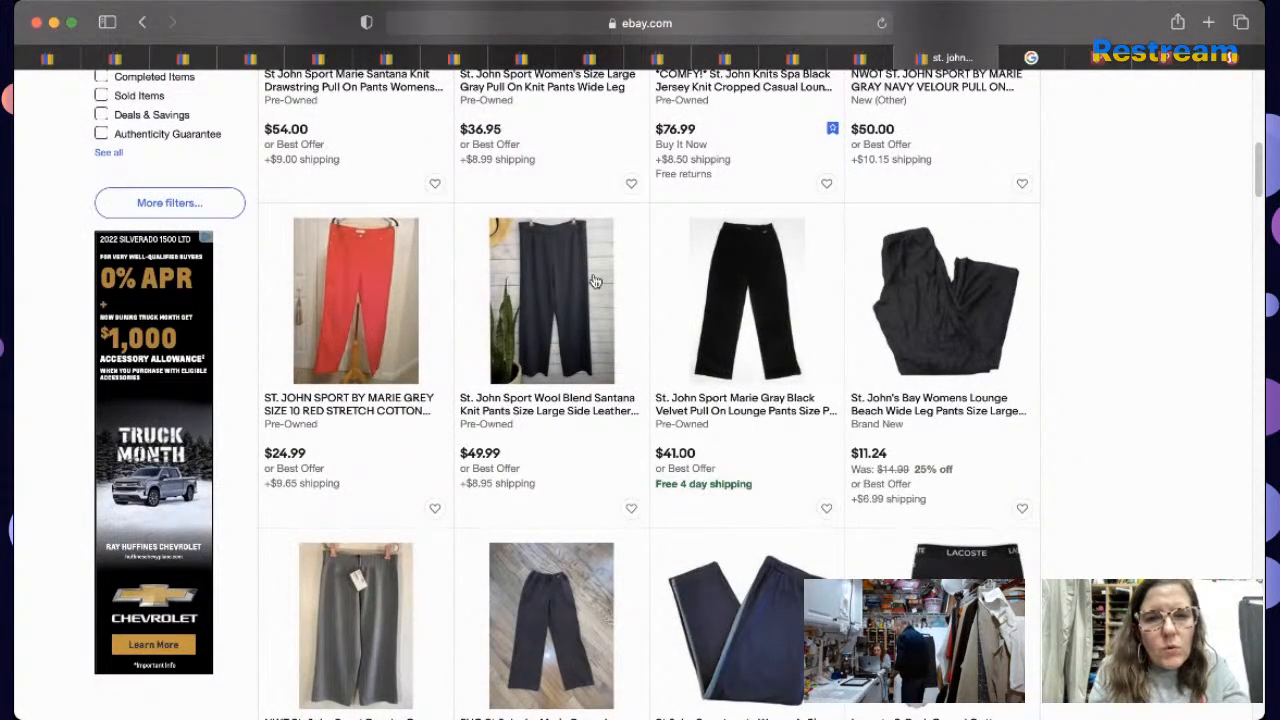
left_click_drag(1260, 170, 1258, 140)
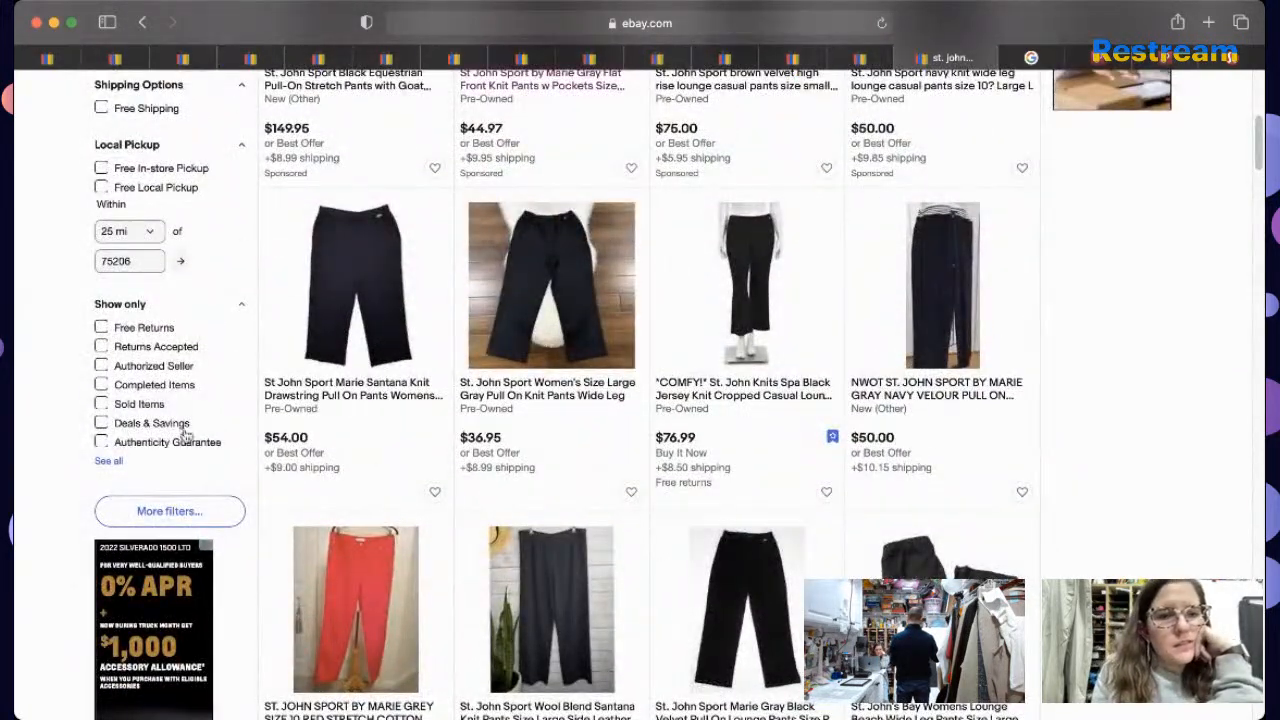
Step: Filter the results to sold items and examine the selling prices of similar St. John Sport pants
left_click(101, 403)
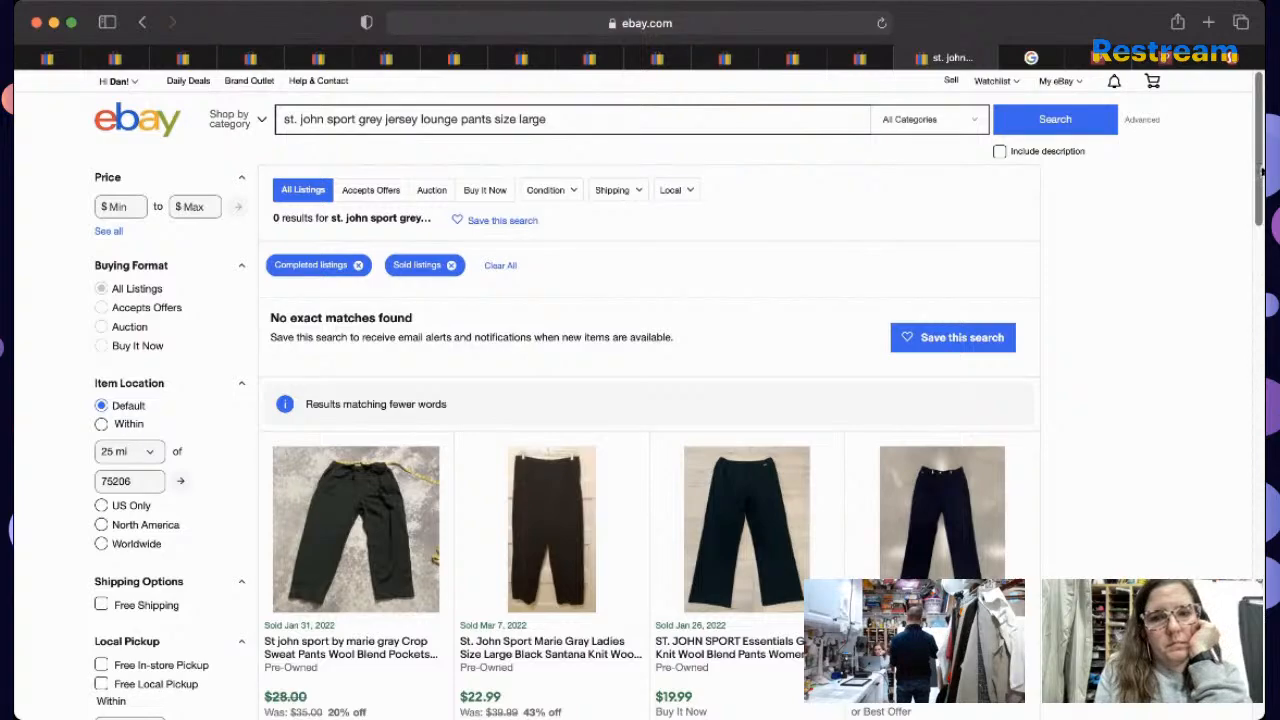
left_click_drag(1258, 165, 1230, 340)
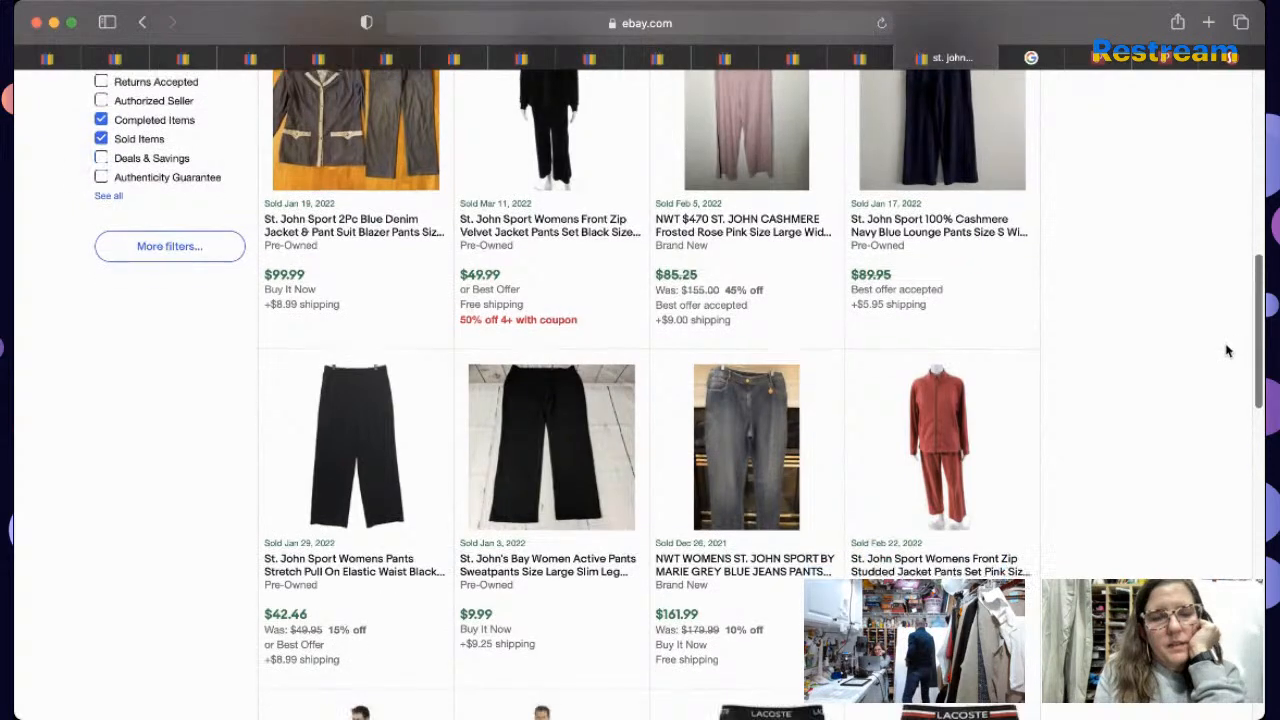
scroll(980, 352, "up", 5)
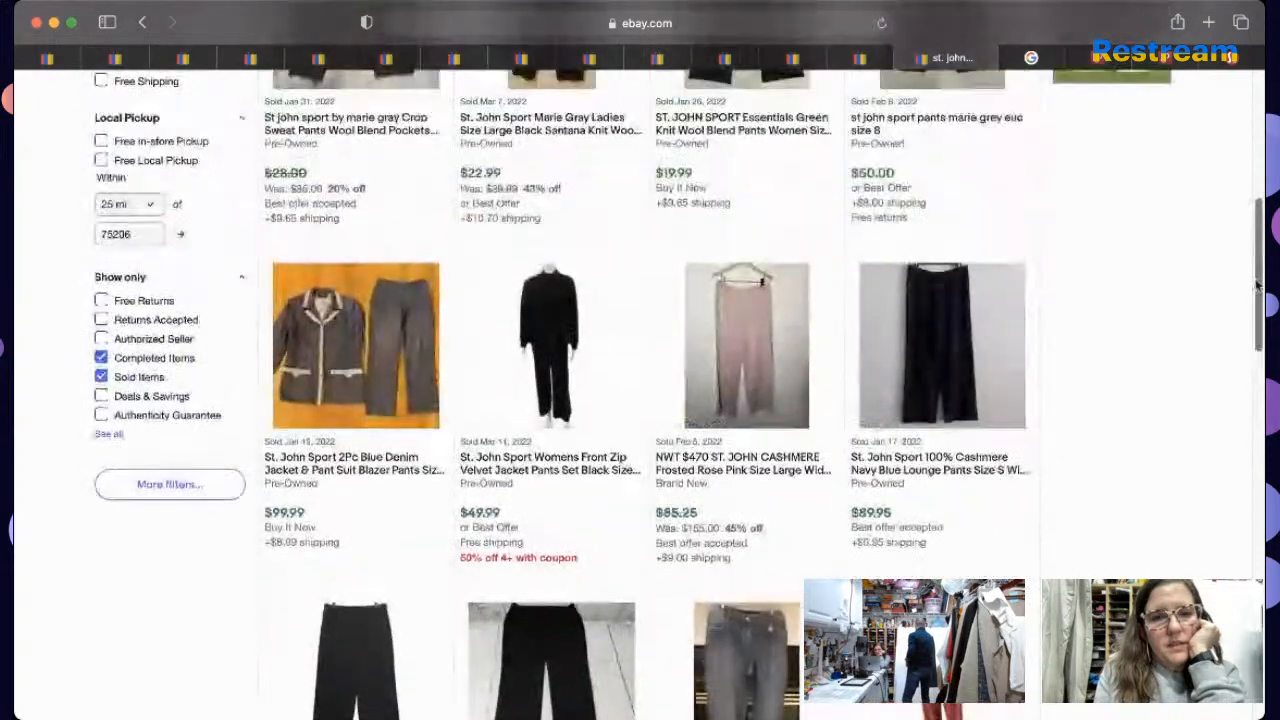
Step: Remove the sold-items filter and examine the active listings for pants comparable to the grey St. John Sport pair
left_click(103, 377)
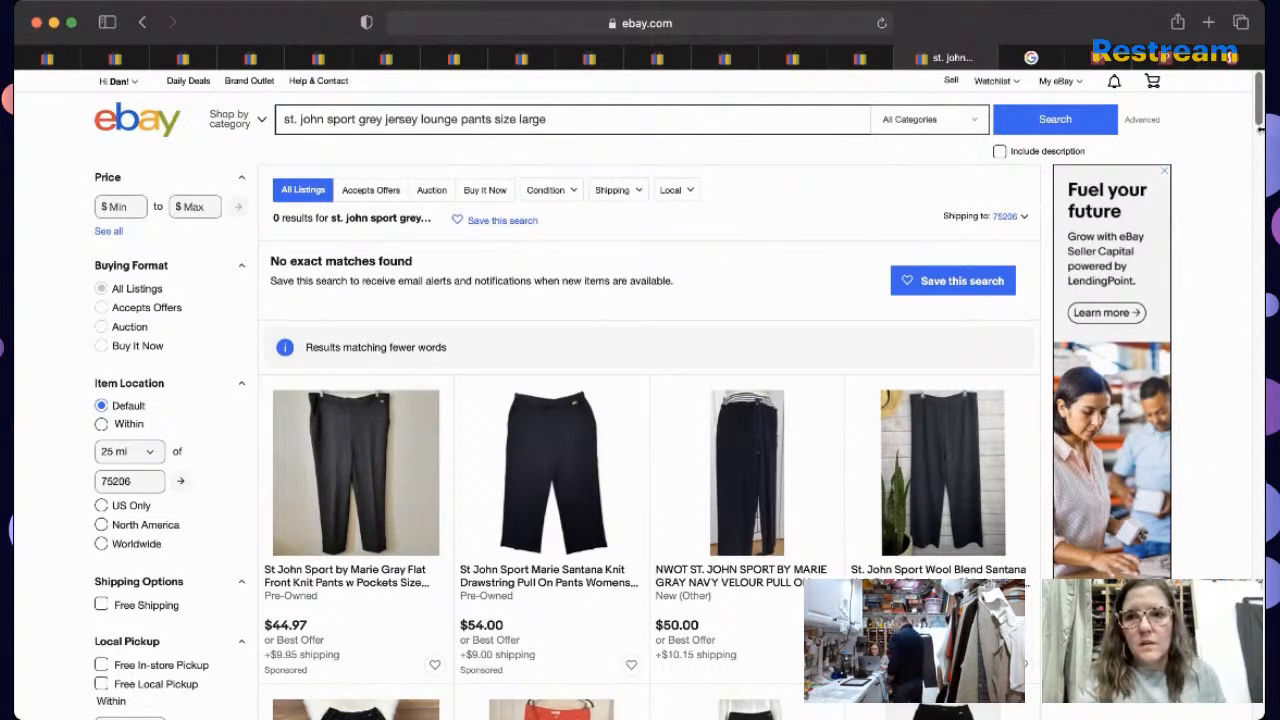
scroll(1261, 130, "down", 3)
scroll(1261, 130, "down", 2)
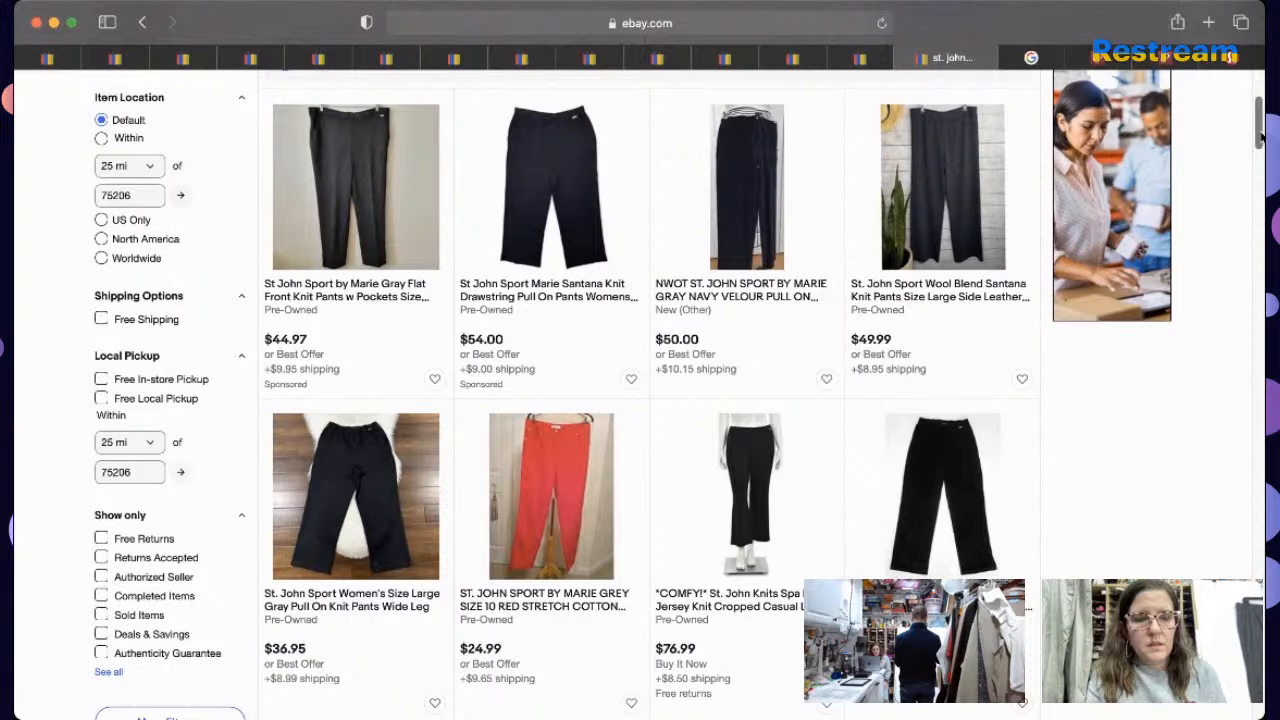
left_click_drag(1261, 137, 1254, 168)
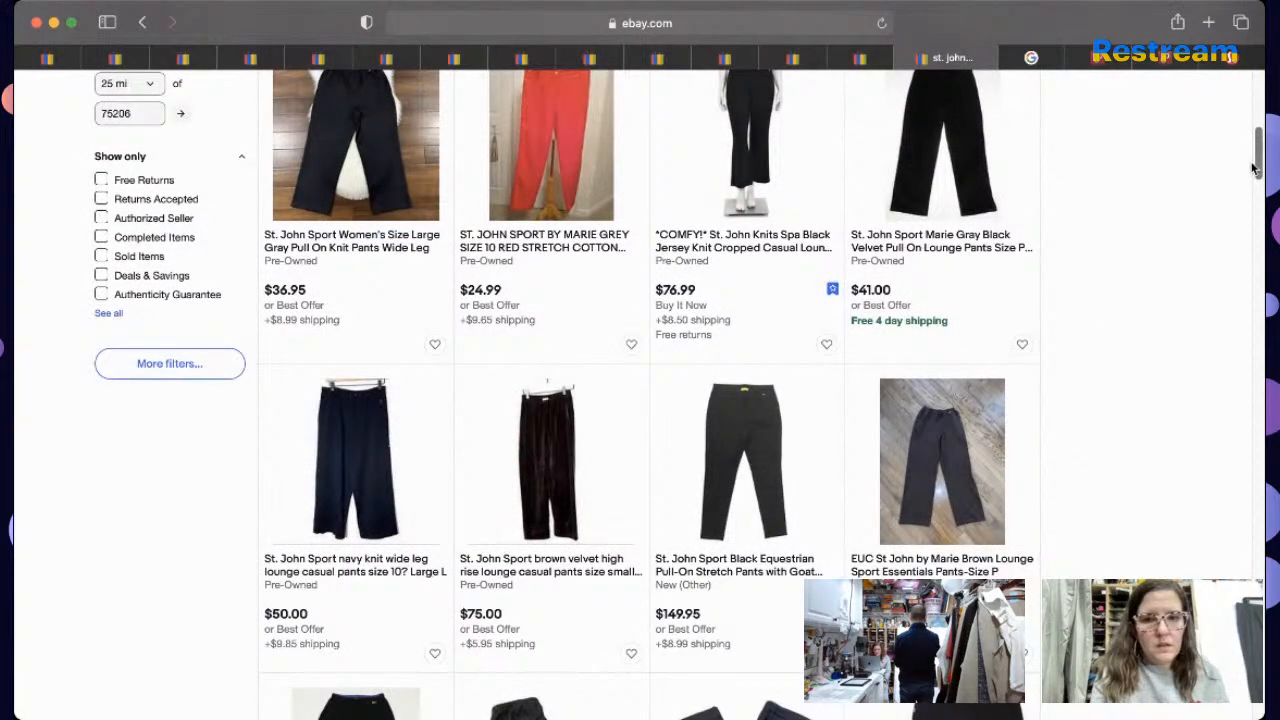
left_click_drag(1254, 168, 1250, 174)
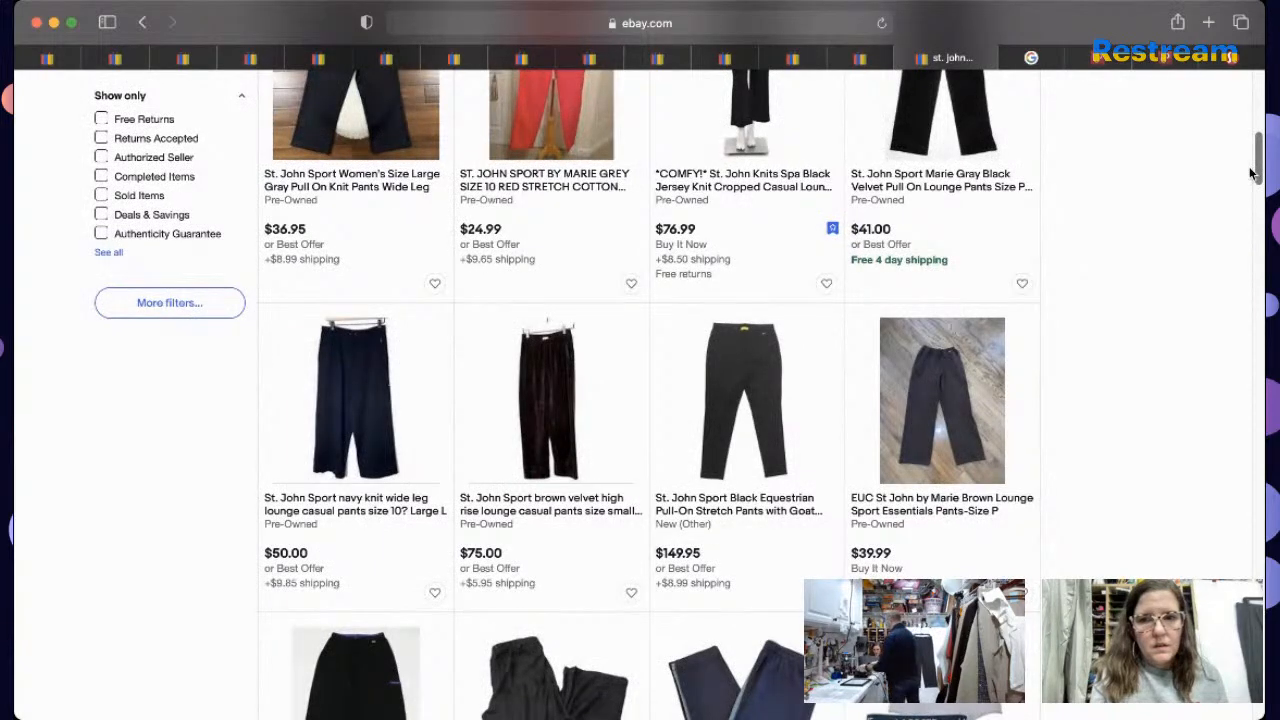
scroll(1250, 174, "down", 1)
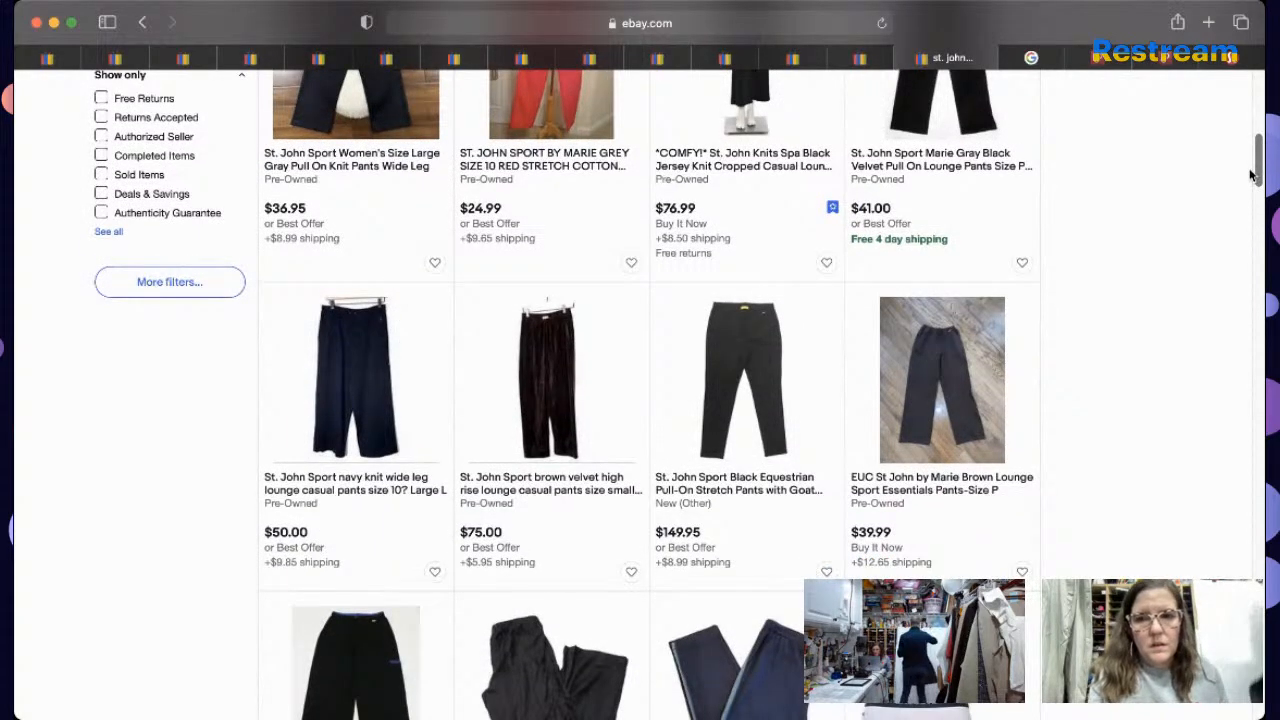
left_click_drag(1250, 175, 1236, 222)
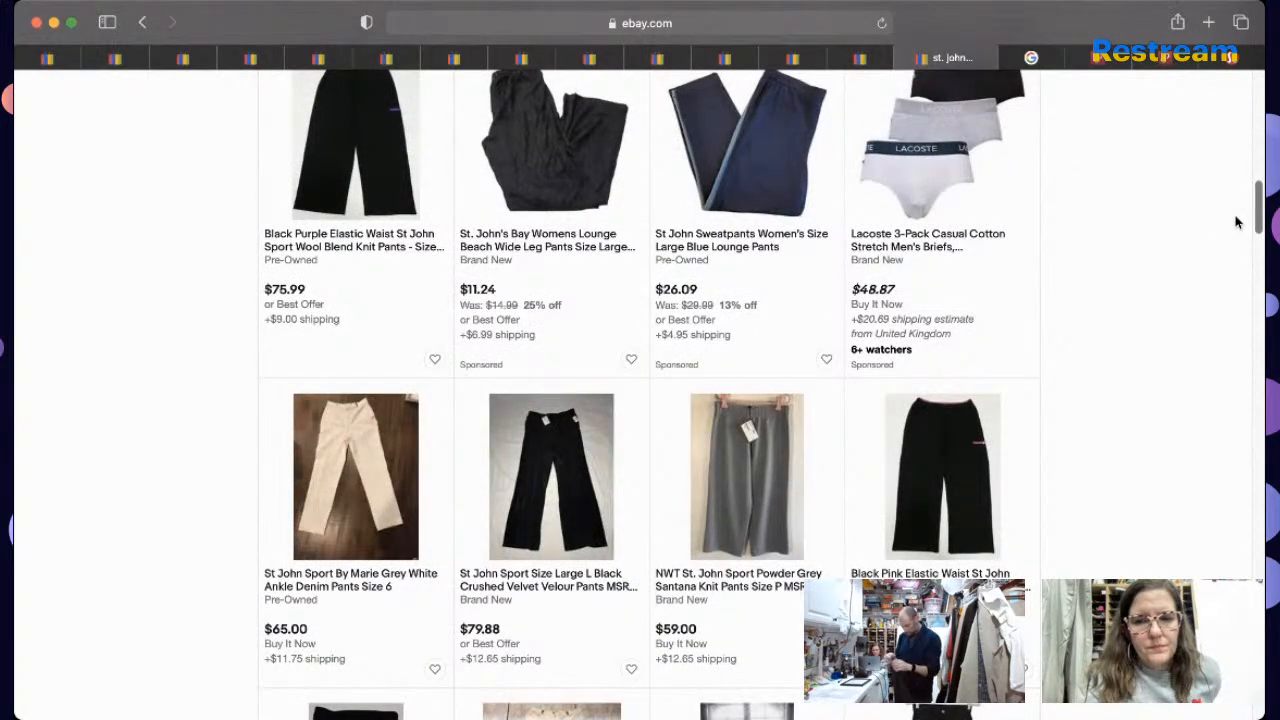
left_click_drag(1236, 222, 1232, 250)
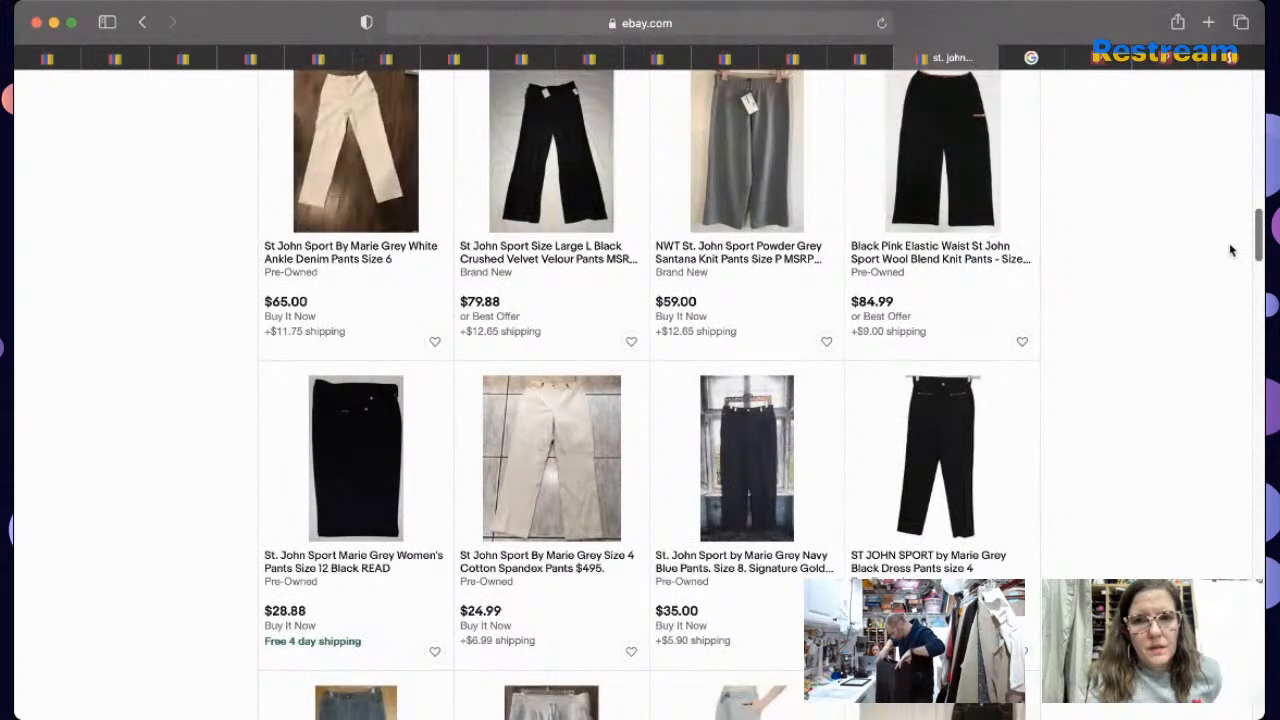
scroll(1230, 250, "down", 5)
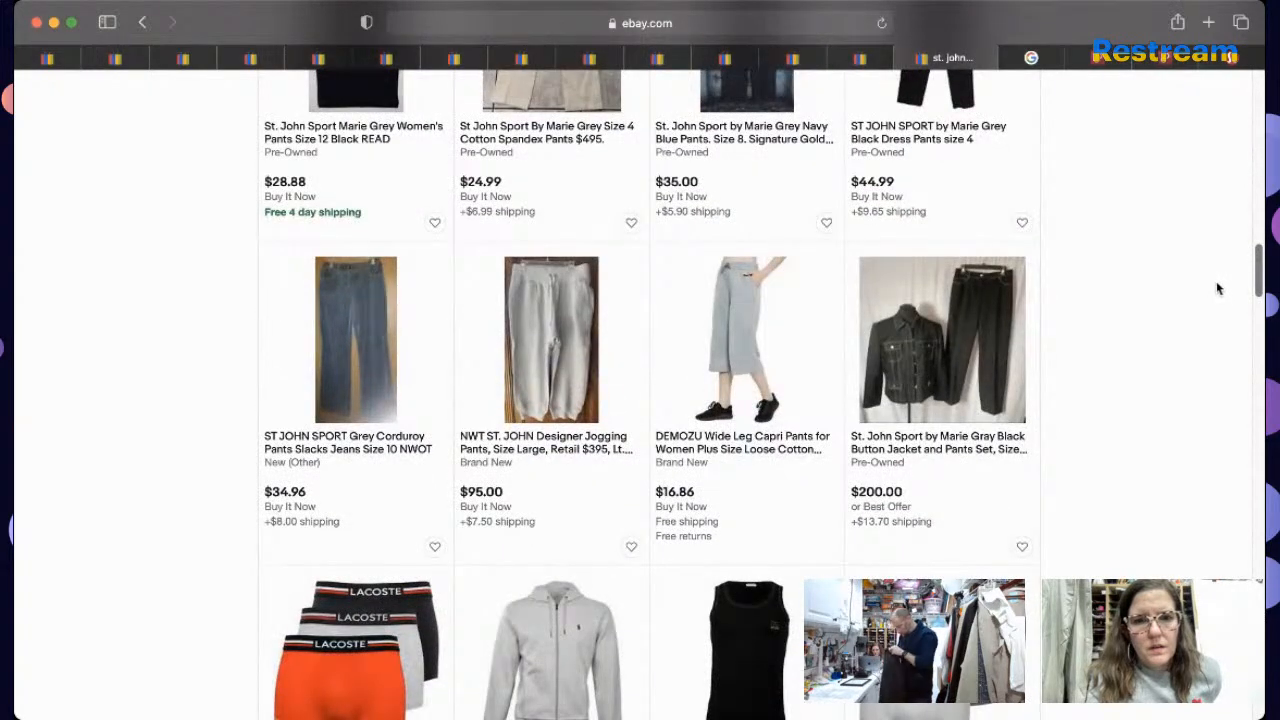
scroll(1217, 289, "down", 2)
scroll(1213, 291, "down", 6)
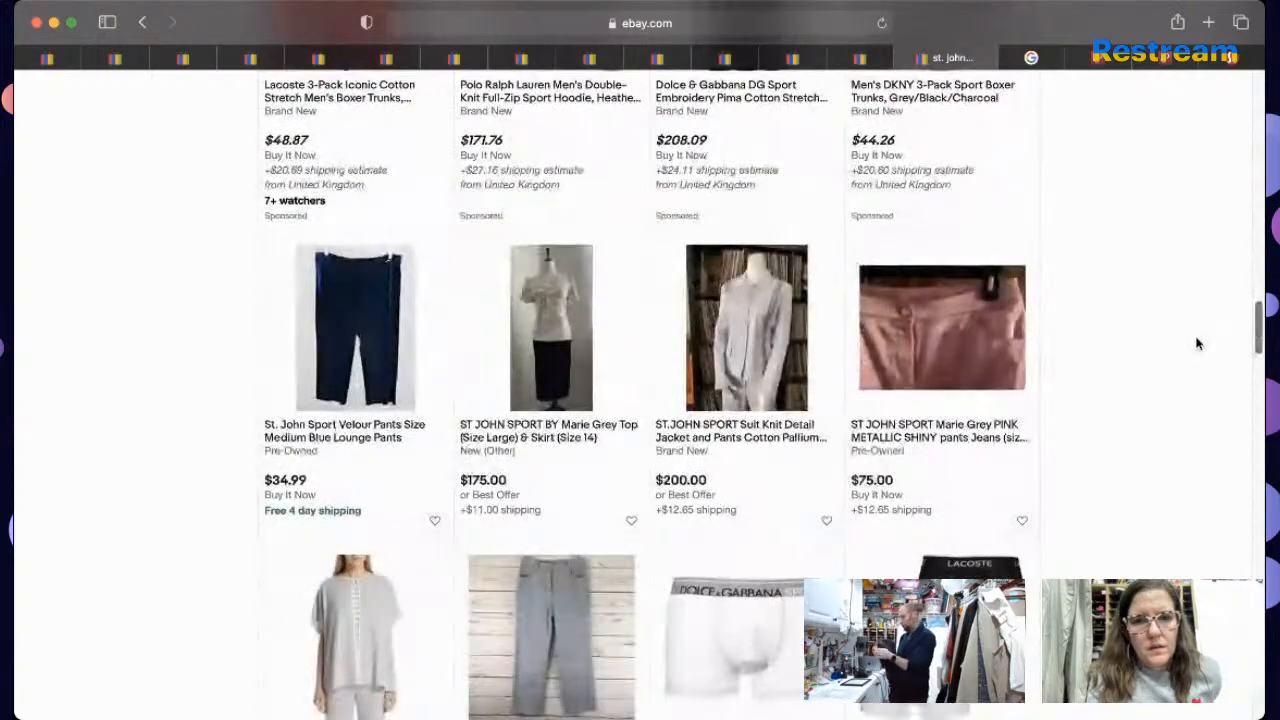
scroll(1197, 343, "down", 3)
scroll(1183, 368, "down", 4)
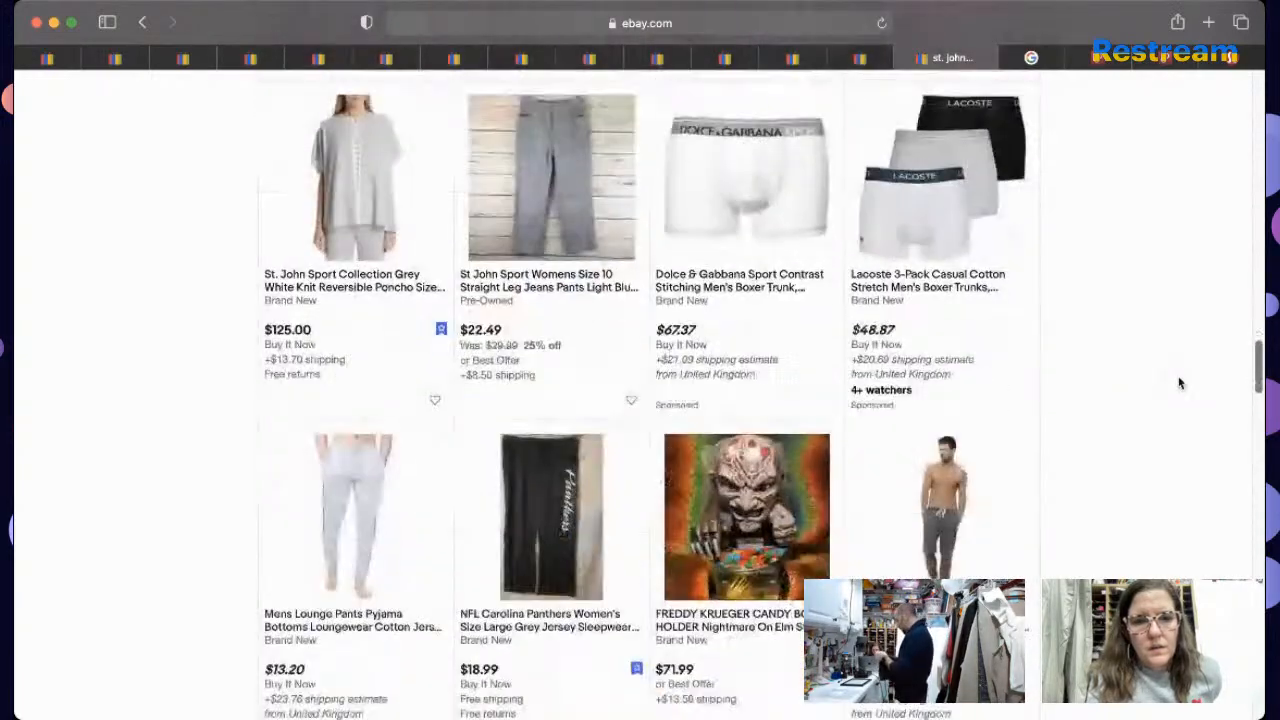
scroll(1175, 390, "down", 2)
scroll(1195, 280, "up", 15)
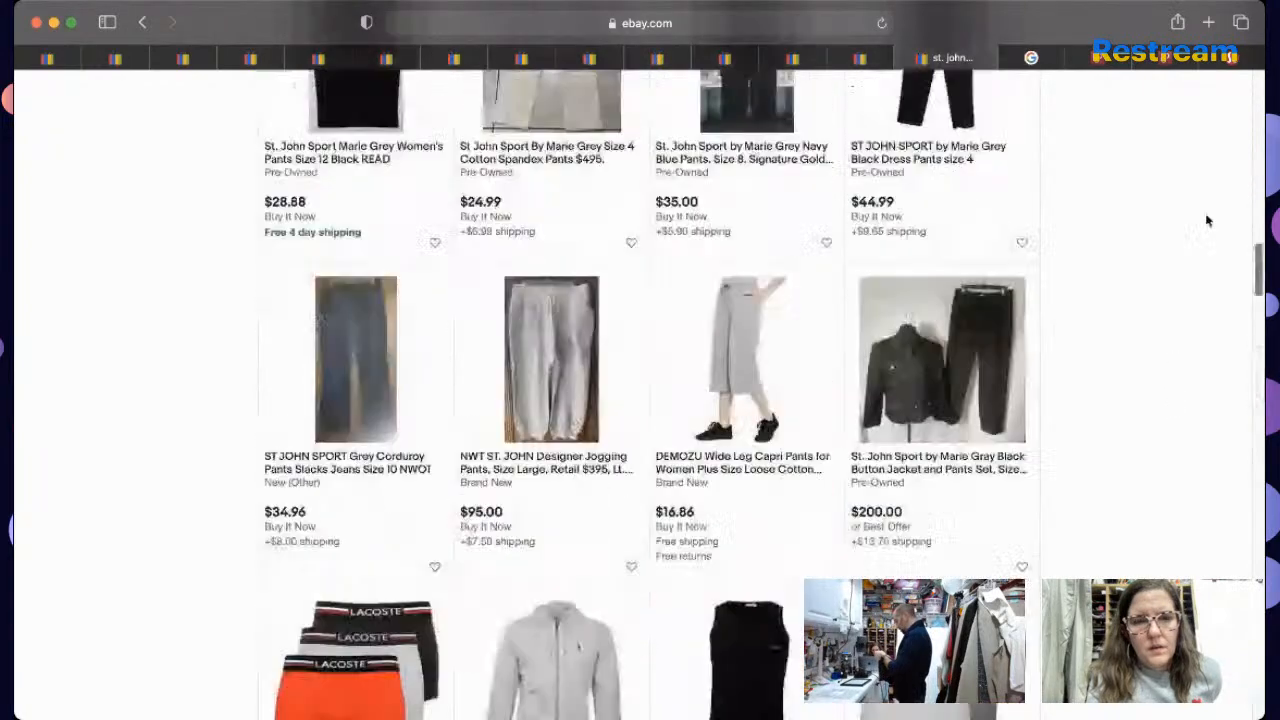
Step: Add "viscose lyocell nylon spandex" to the search query and run the search again
left_click(684, 122)
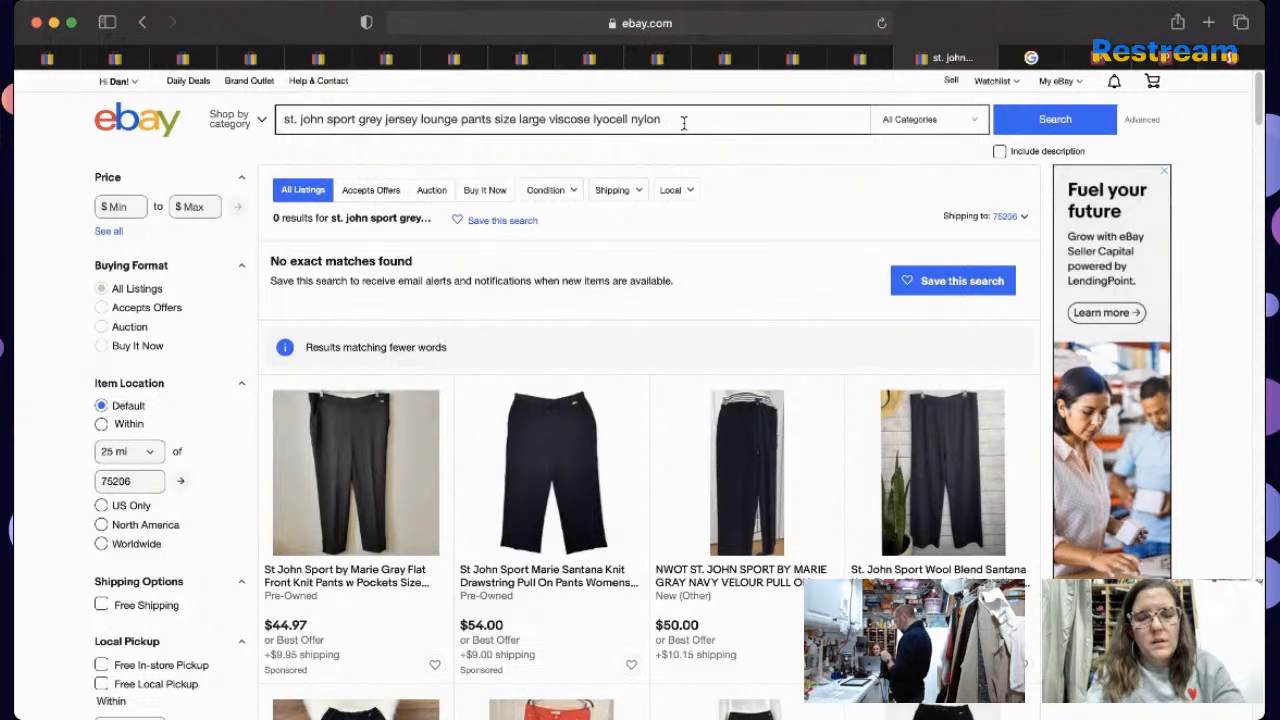
type("x")
key("Return")
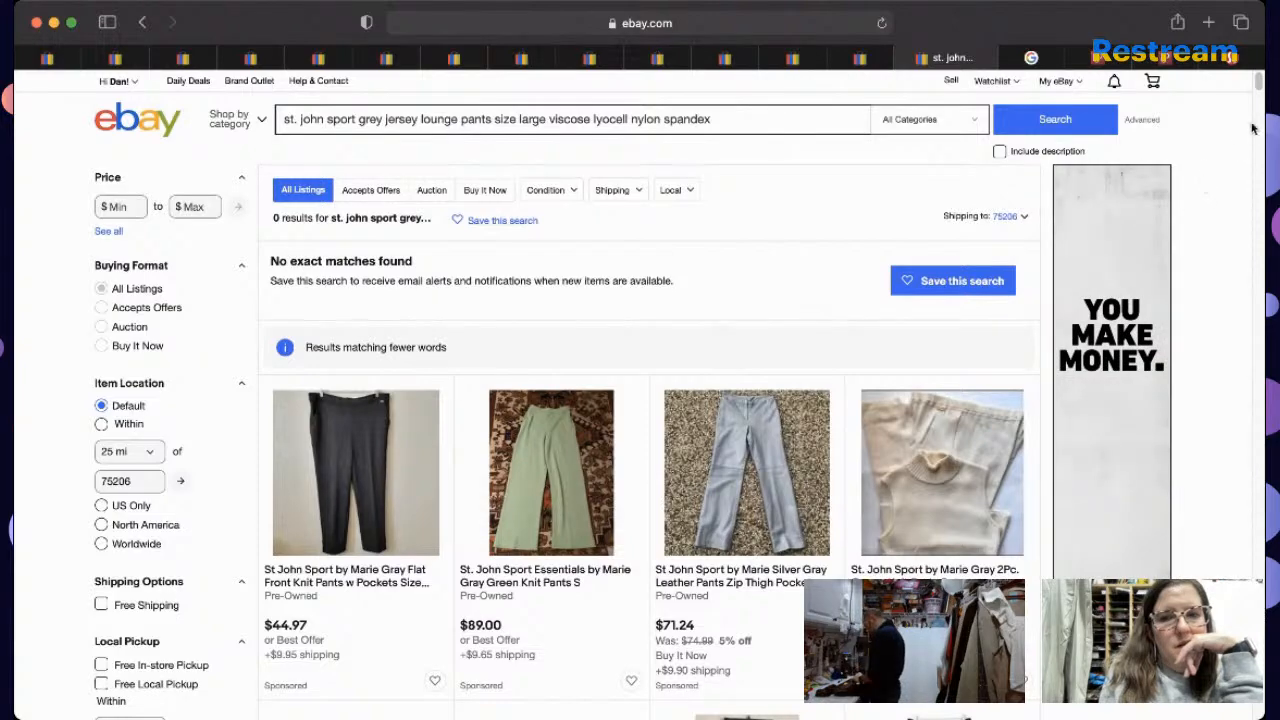
left_click_drag(1258, 84, 1258, 92)
scroll(1258, 90, "up", 4)
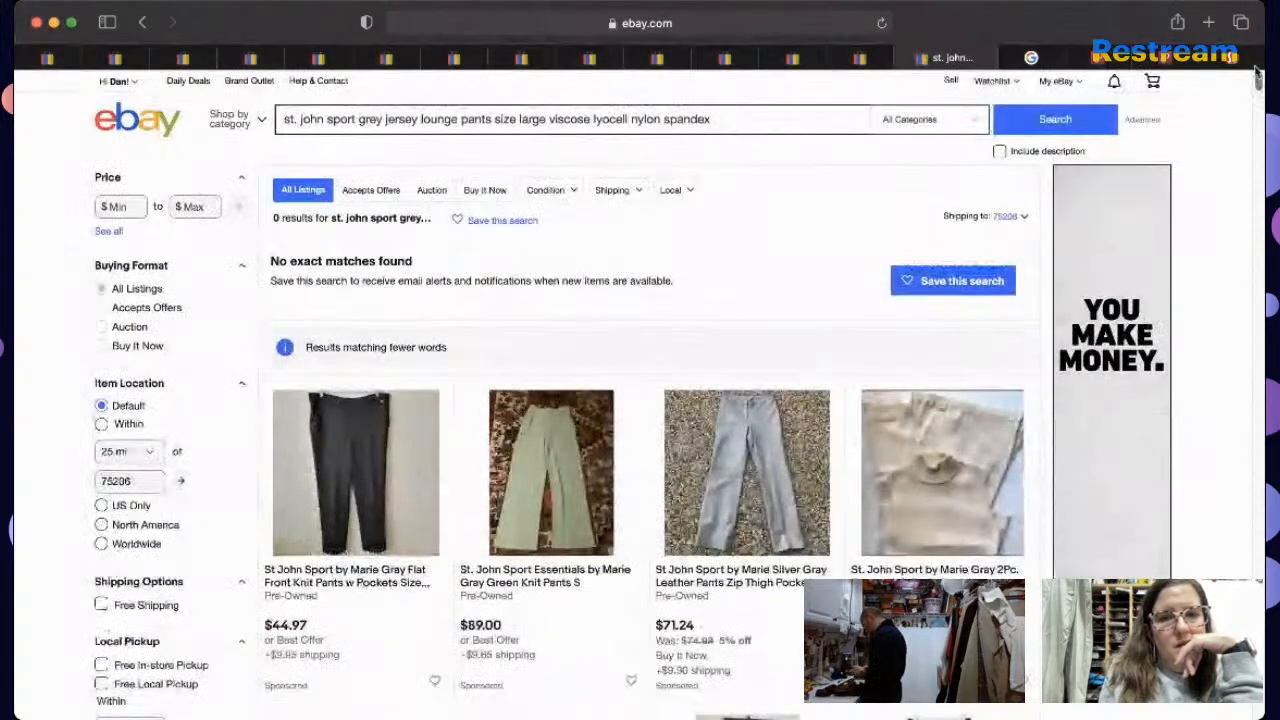
Step: Start a new listing based on the St John Sport by Marie Gray flat front knit pants in size Large
triple_click(751, 121)
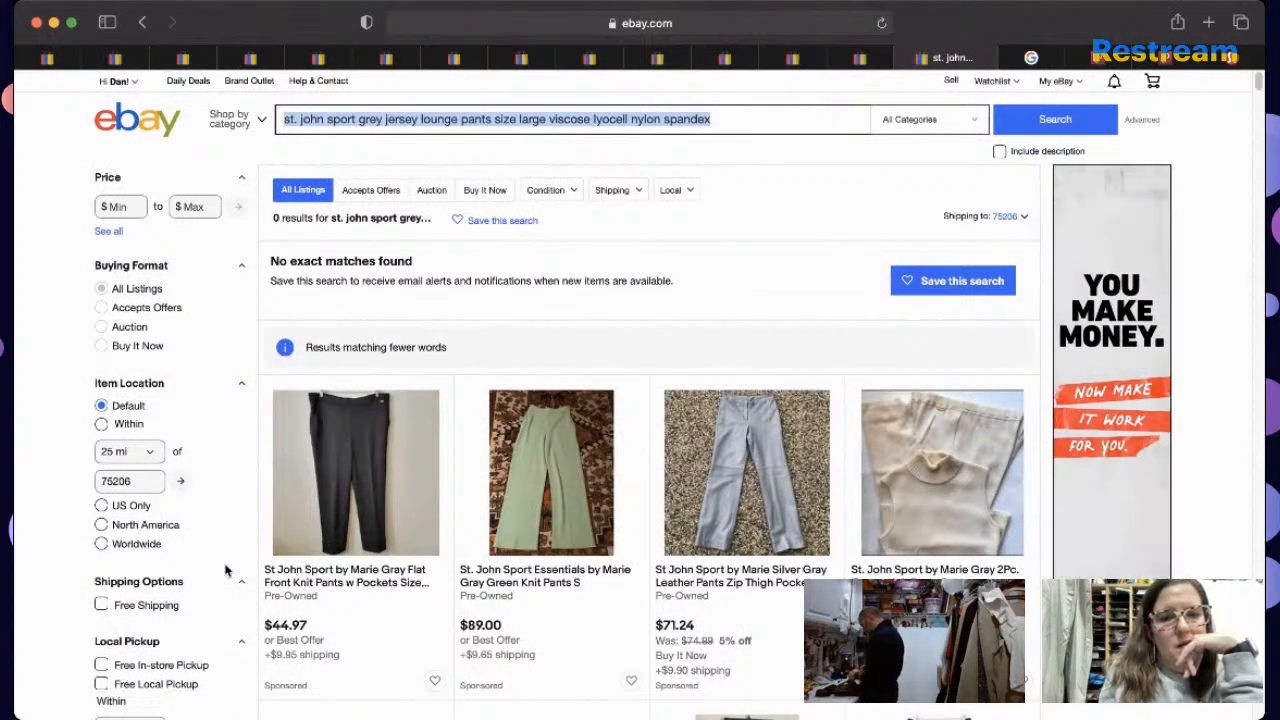
left_click(337, 569)
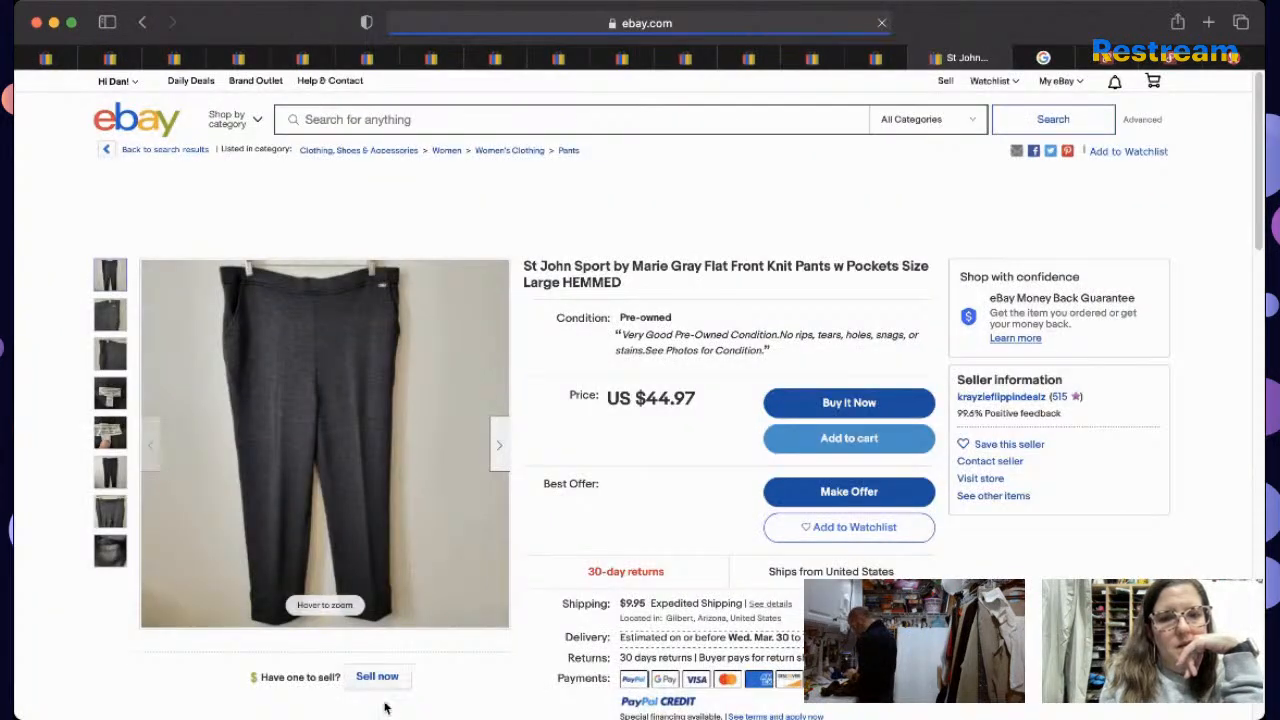
left_click(373, 669)
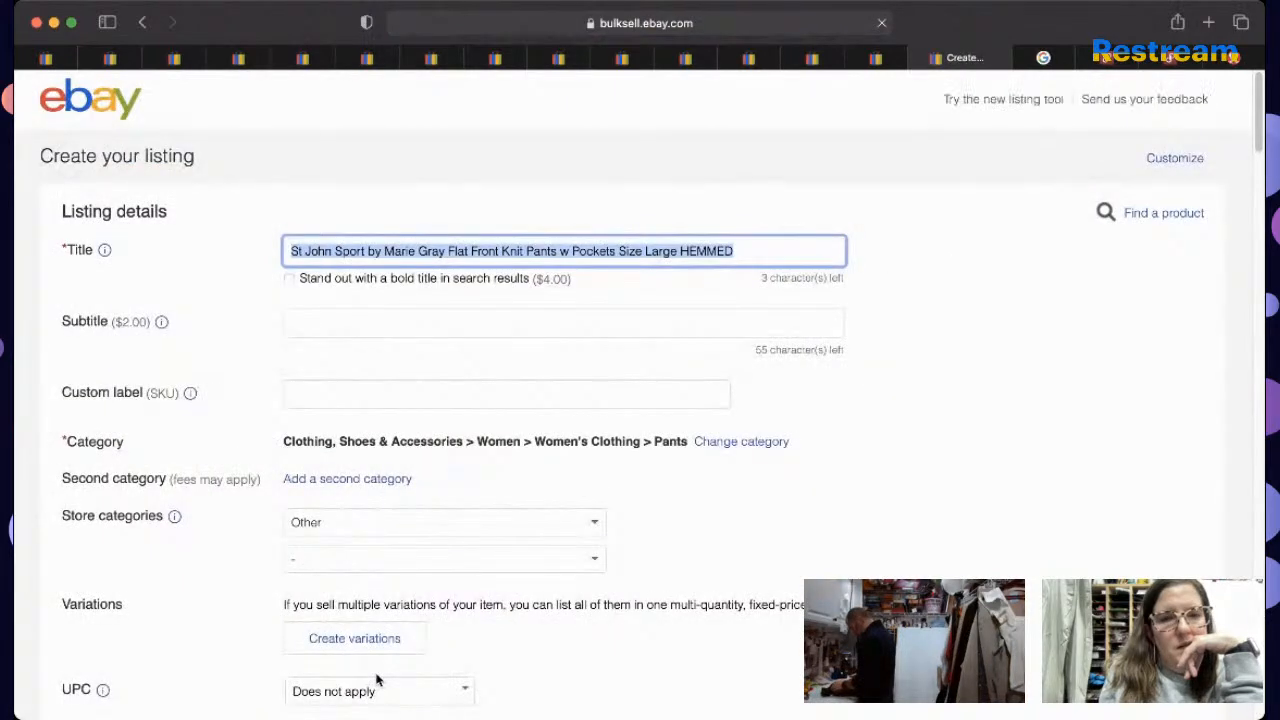
Step: Remove "by Marie Gray" from the new listing's title
left_click(470, 256)
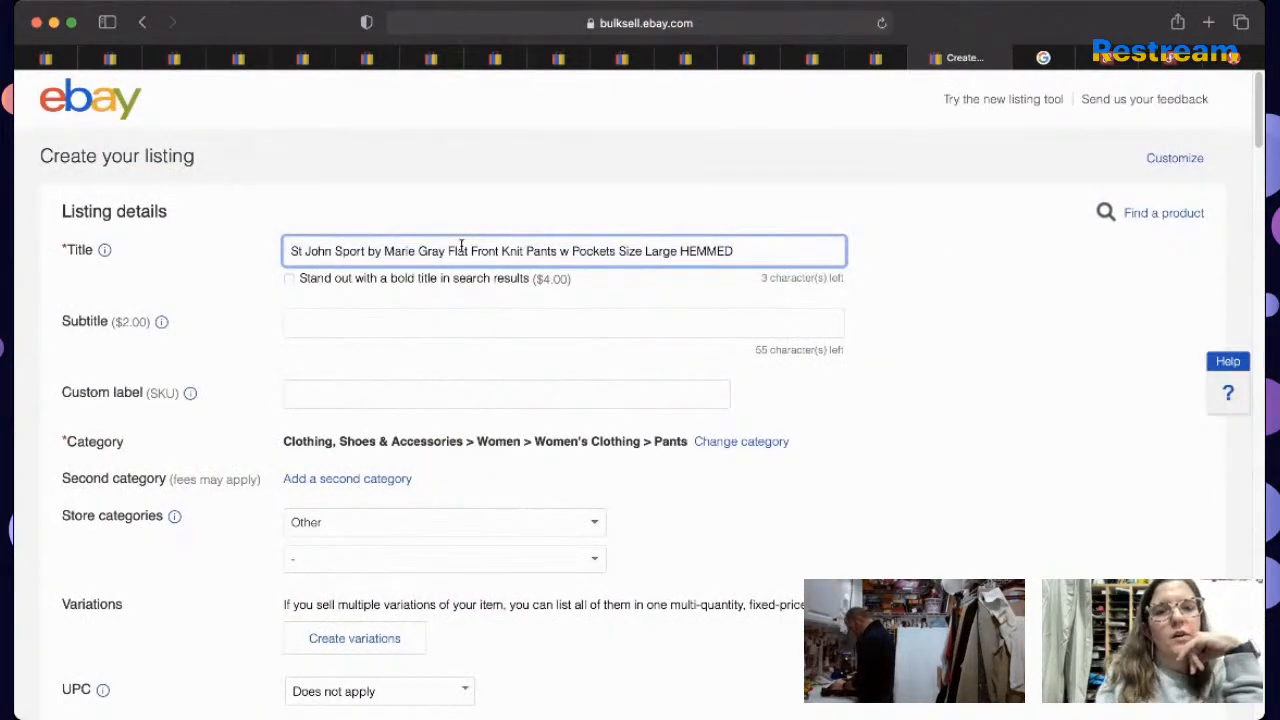
key("BackSpace")
key("BackSpace")
key("BackSpace")
key("BackSpace")
key("BackSpace")
key("BackSpace")
key("BackSpace")
key("BackSpace")
key("BackSpace")
key("BackSpace")
key("BackSpace")
key("BackSpace")
key("BackSpace")
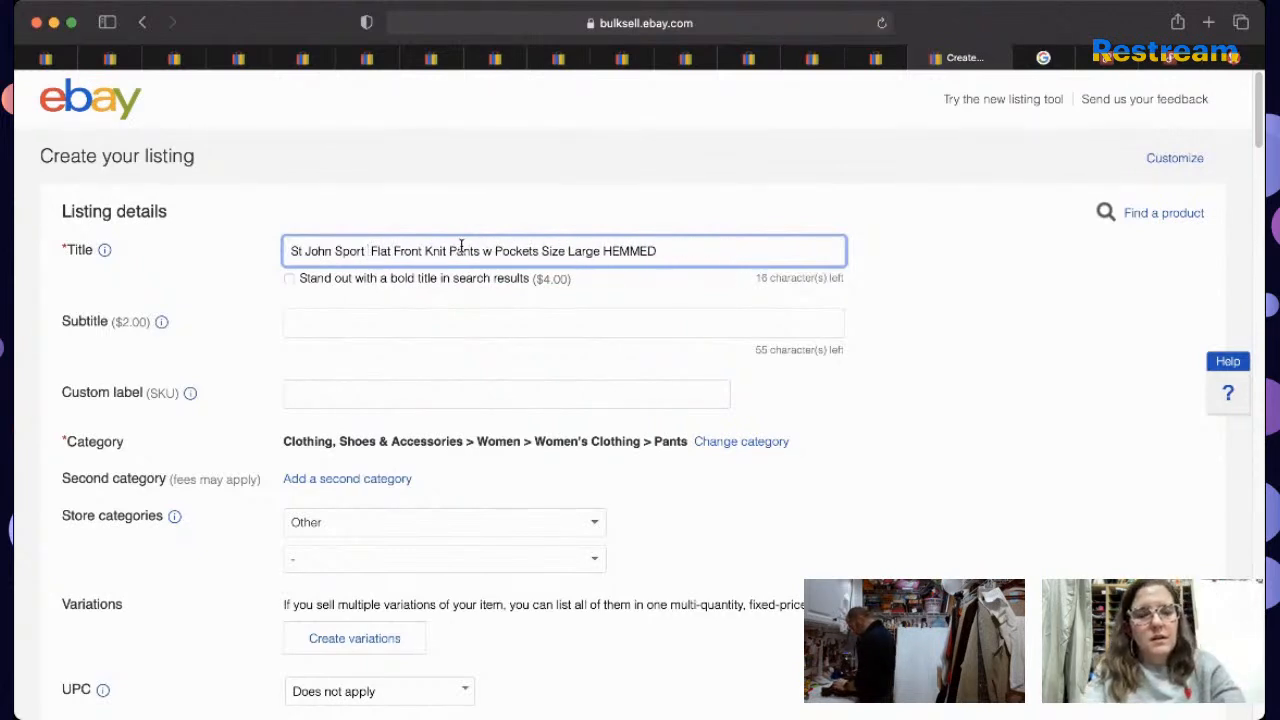
type("Ywilly")
key("BackSpace")
key("BackSpace")
key("BackSpace")
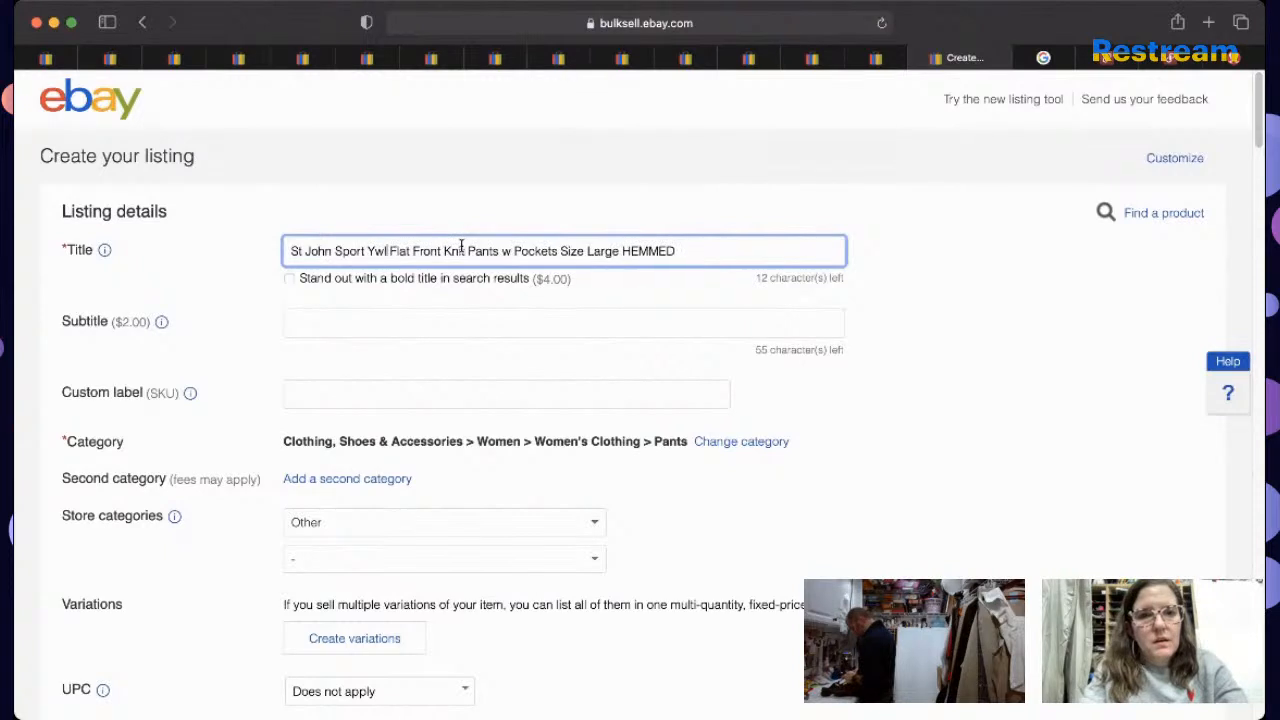
key("BackSpace")
key("BackSpace")
Step: Replace "HEMMED" at the end of the listing title with "Yellow Tag"
key("BackSpace")
key("BackSpace")
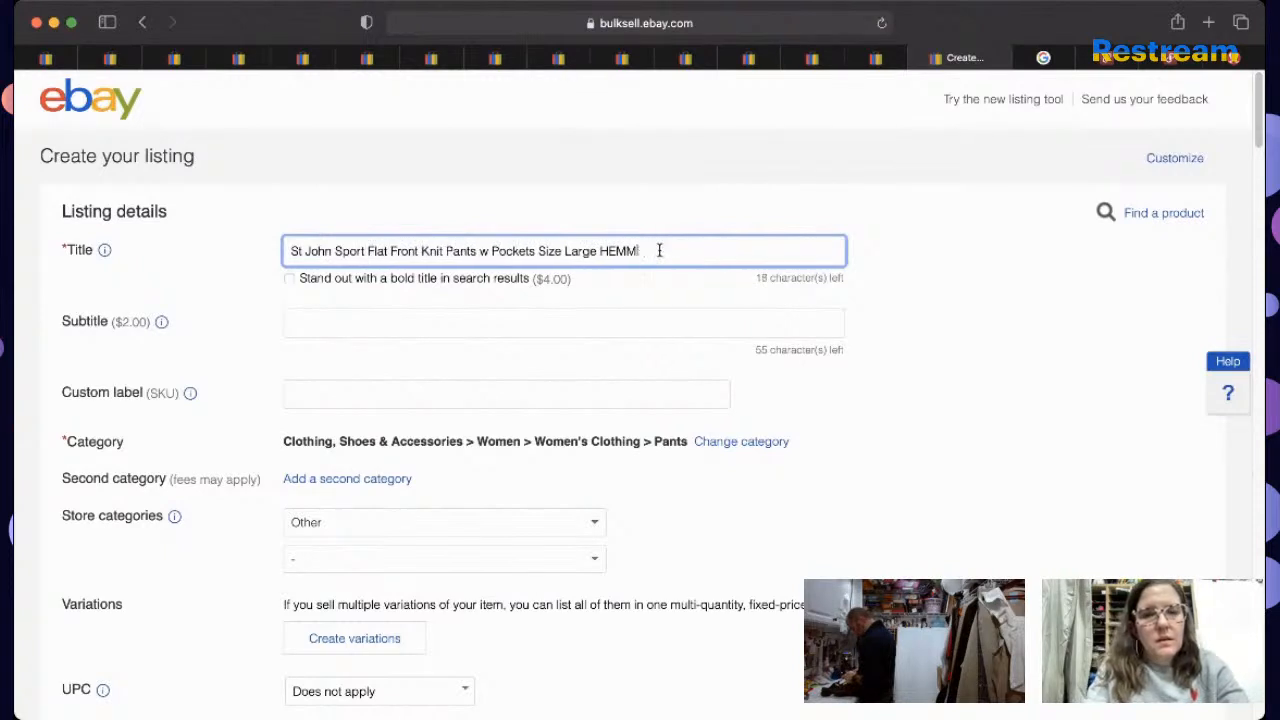
type("Yellow Tag")
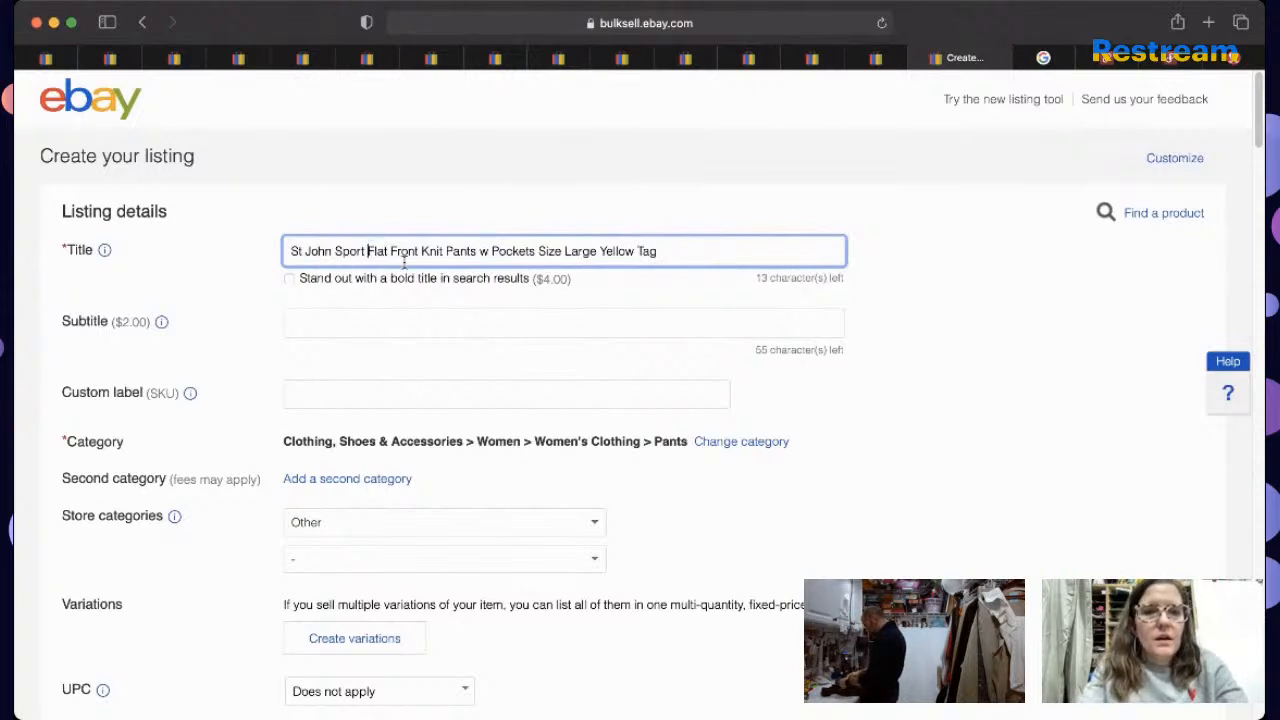
Step: Replace "Flat Front" in the title with "Women's Size L Lounge"
type("Women's Size")
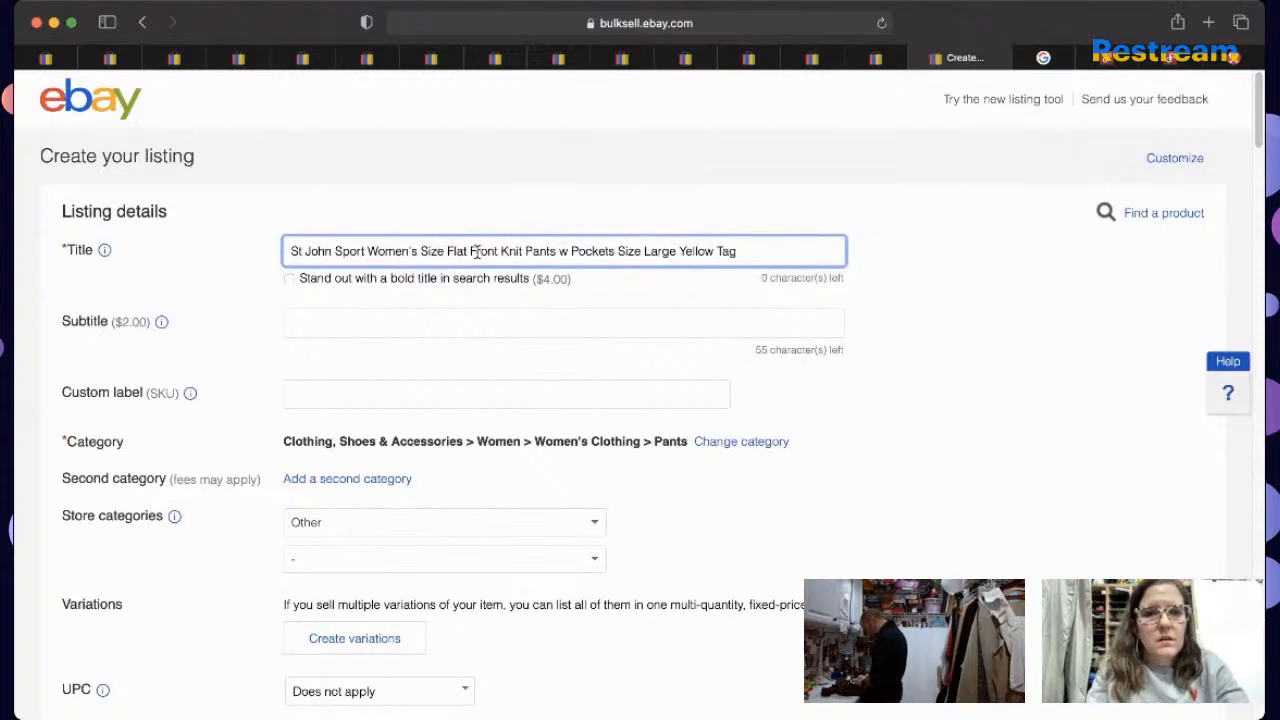
left_click_drag(505, 248, 445, 243)
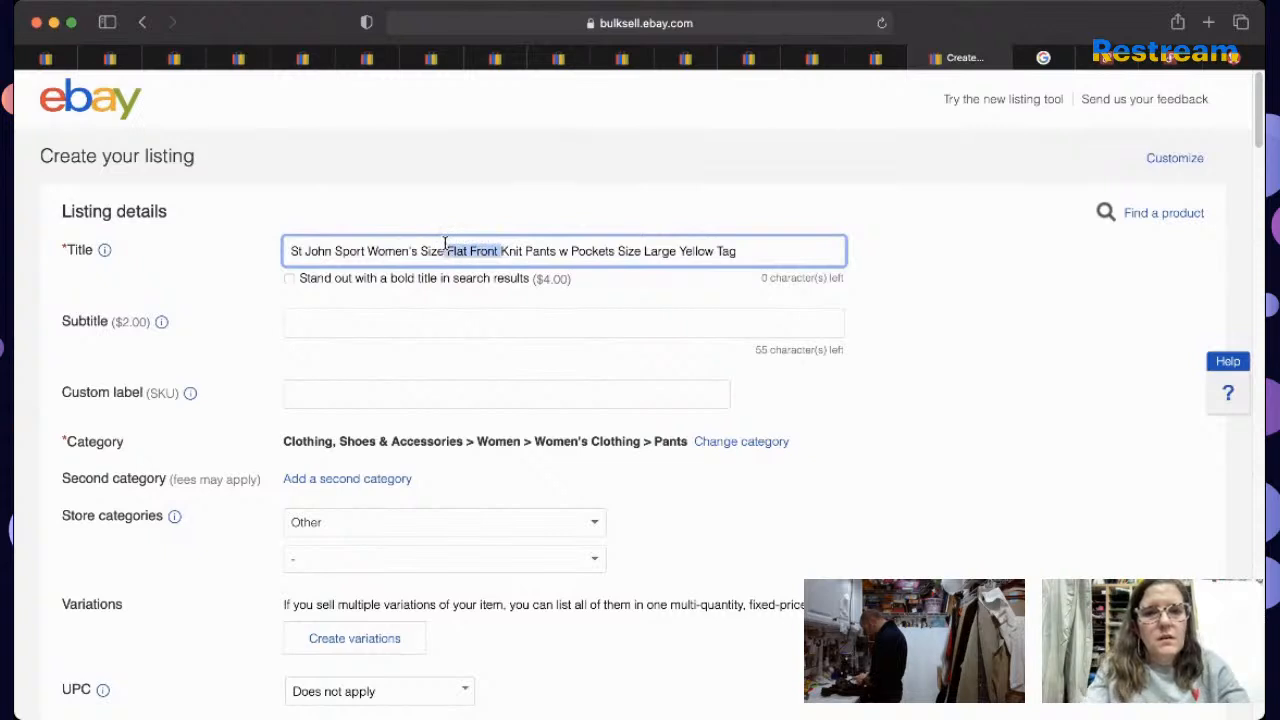
key("BackSpace")
type("L Lou")
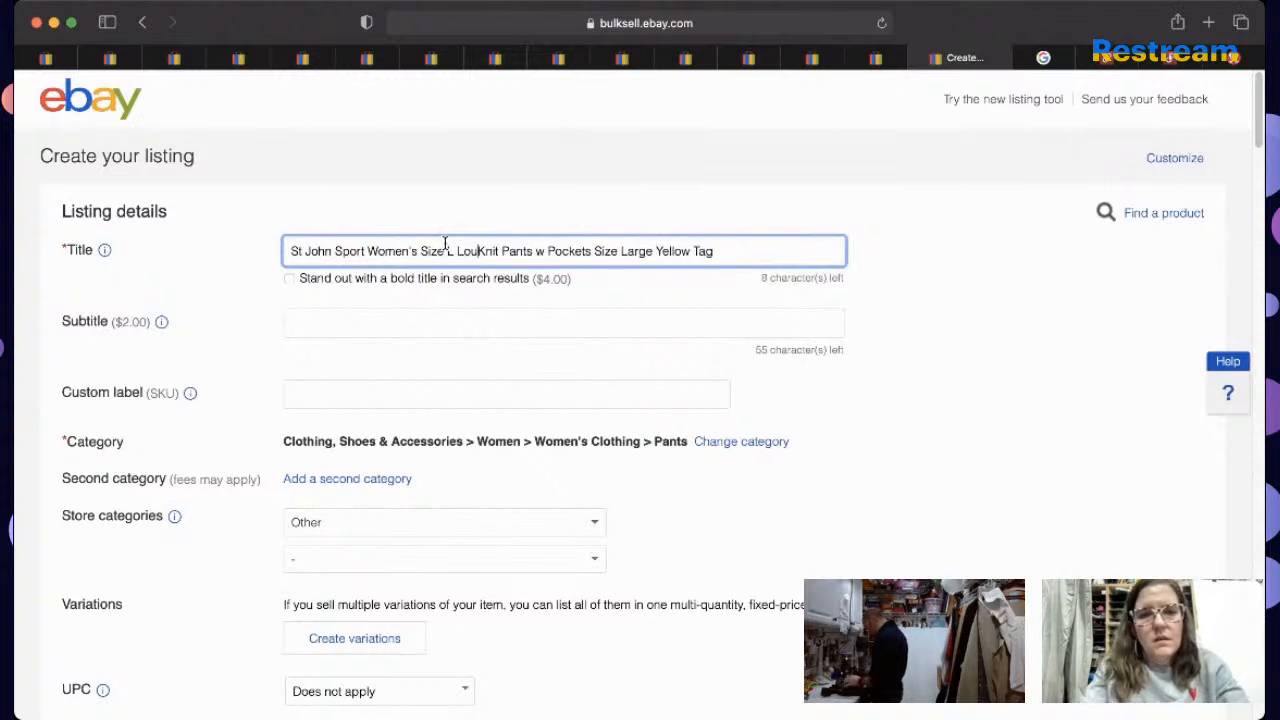
type("nge")
Step: Add "Gray" before "Lounge" in the title and remove the redundant "Size Large" before "Yellow Tag"
left_click(459, 254)
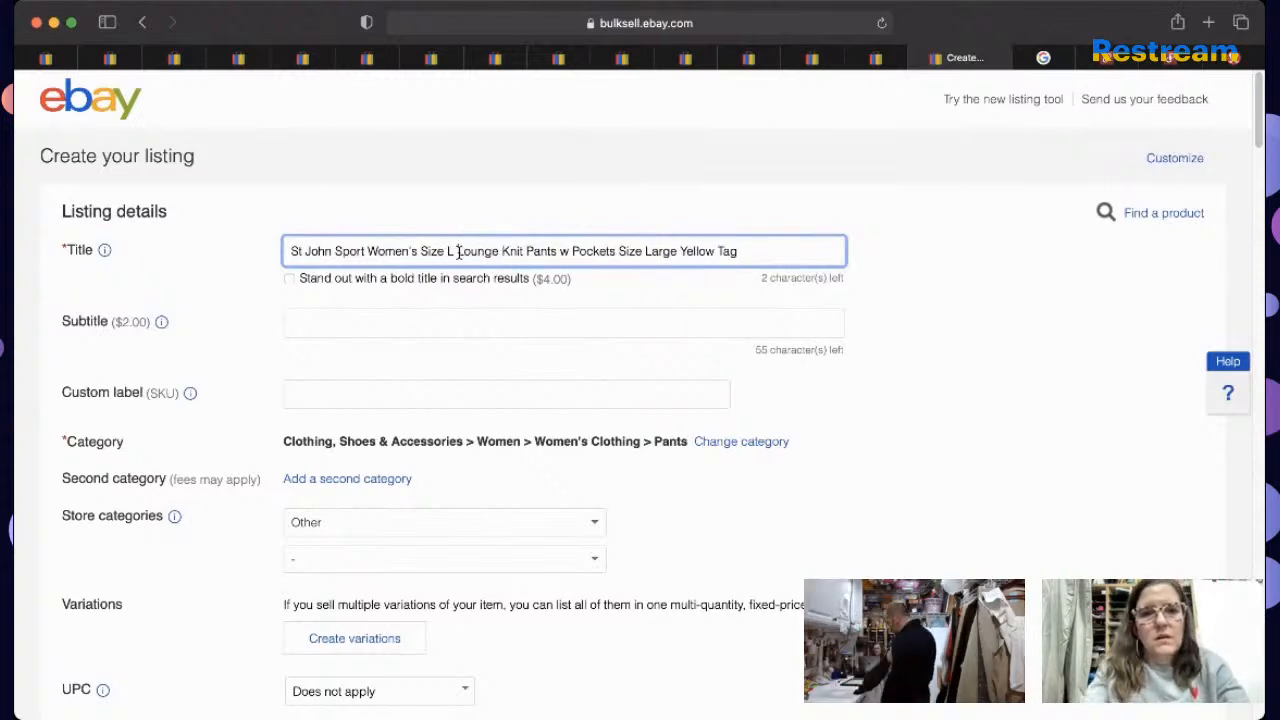
type("Gr")
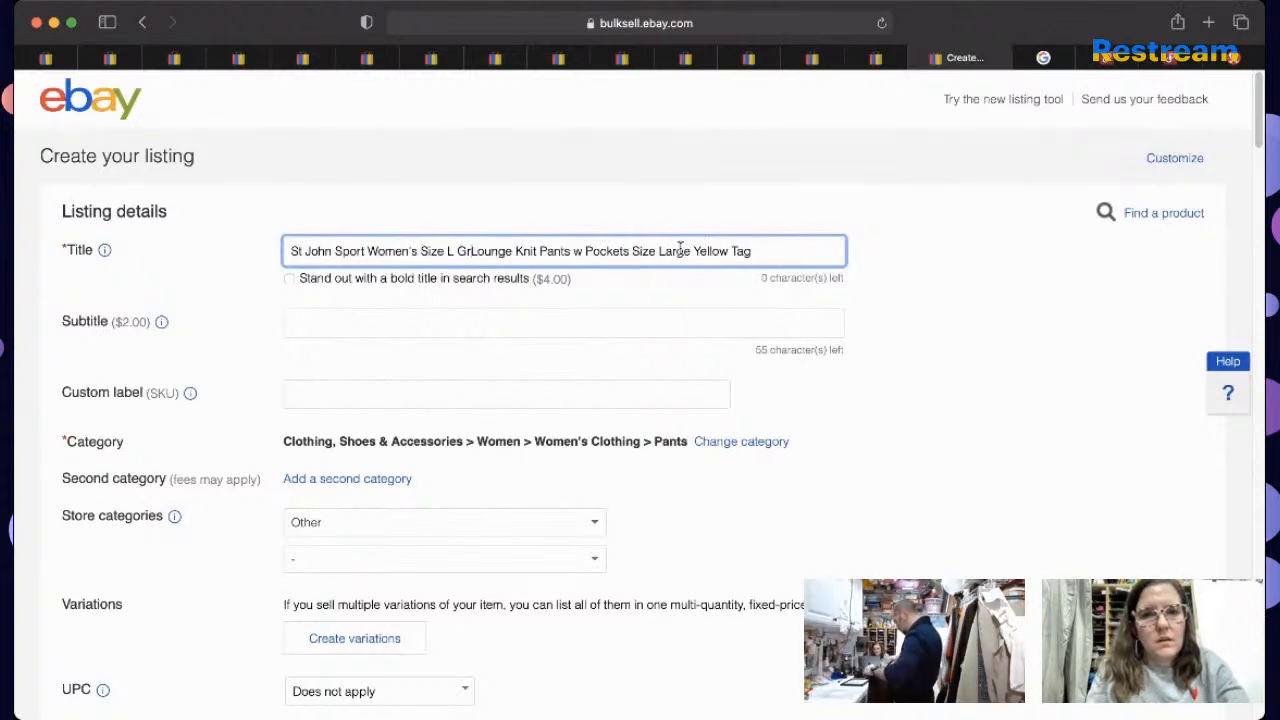
key("BackSpace")
key("BackSpace")
key("BackSpace")
key("BackSpace")
key("BackSpace")
key("BackSpace")
key("BackSpace")
key("BackSpace")
key("BackSpace")
key("BackSpace")
key("BackSpace")
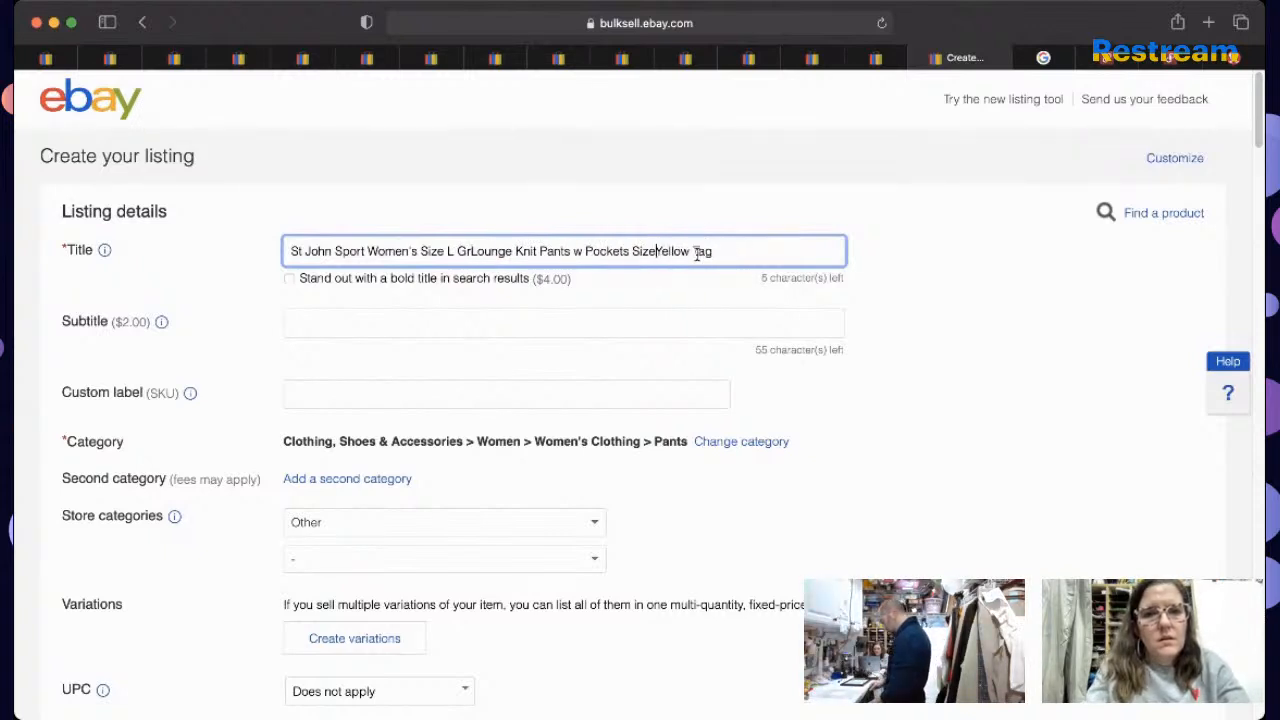
left_click(468, 254)
type("ay")
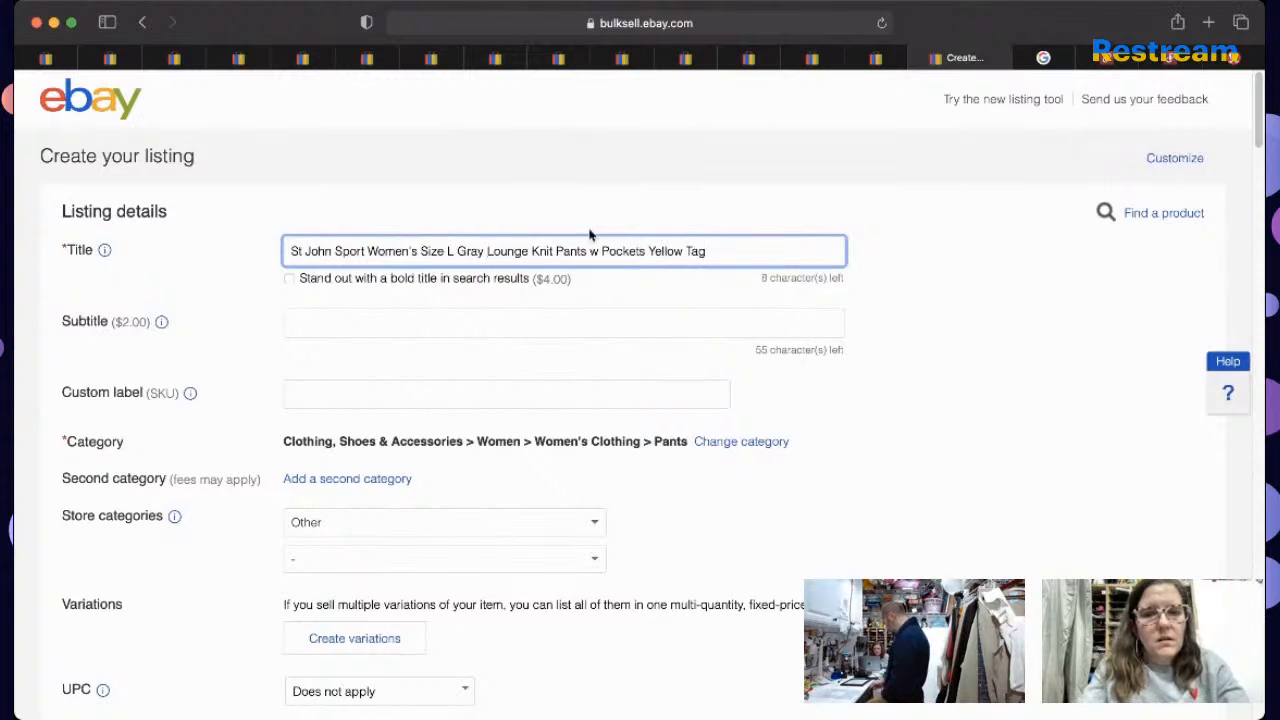
Step: Insert "Front" before "Pockets" in the title and add a period after "St"
left_click(603, 252)
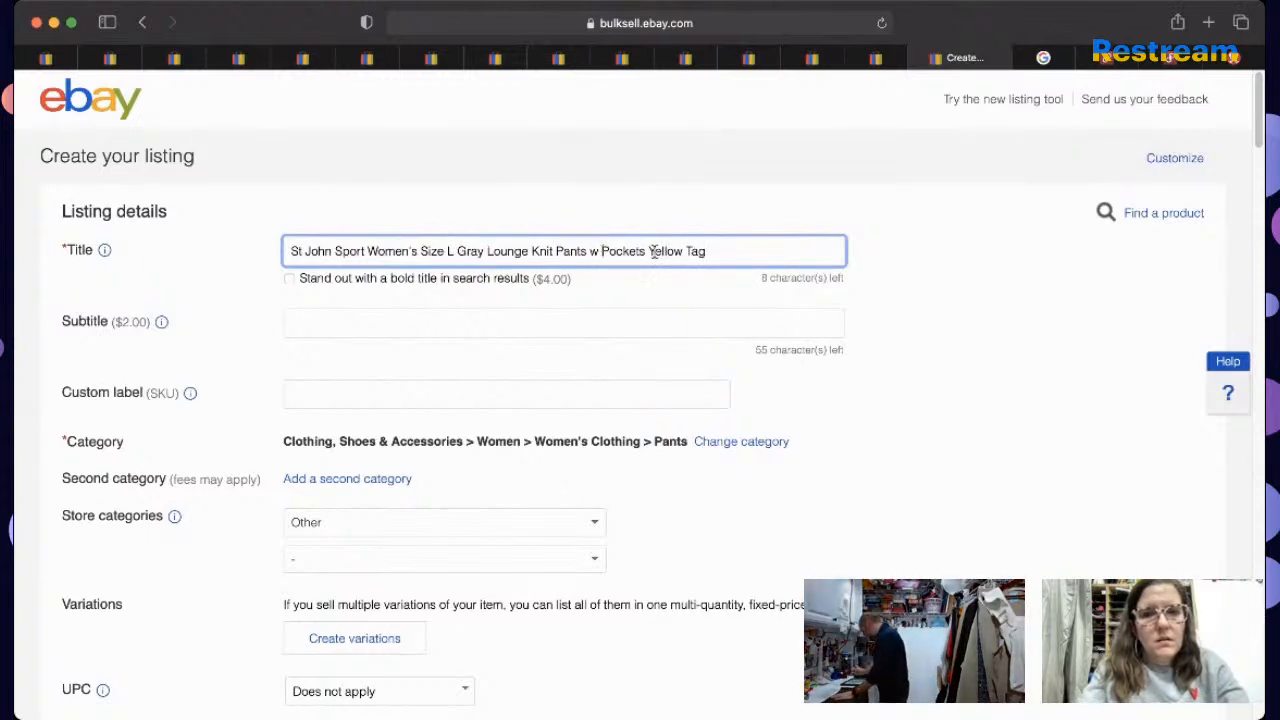
type("Front")
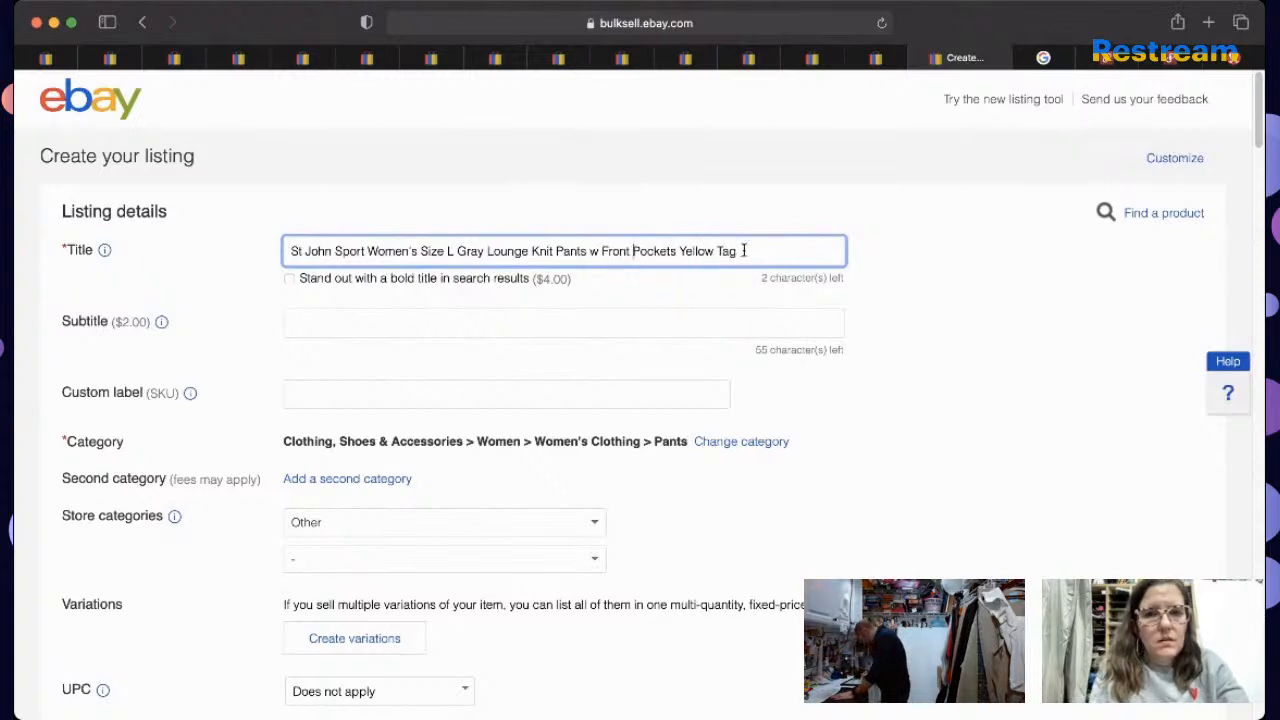
triple_click(745, 254)
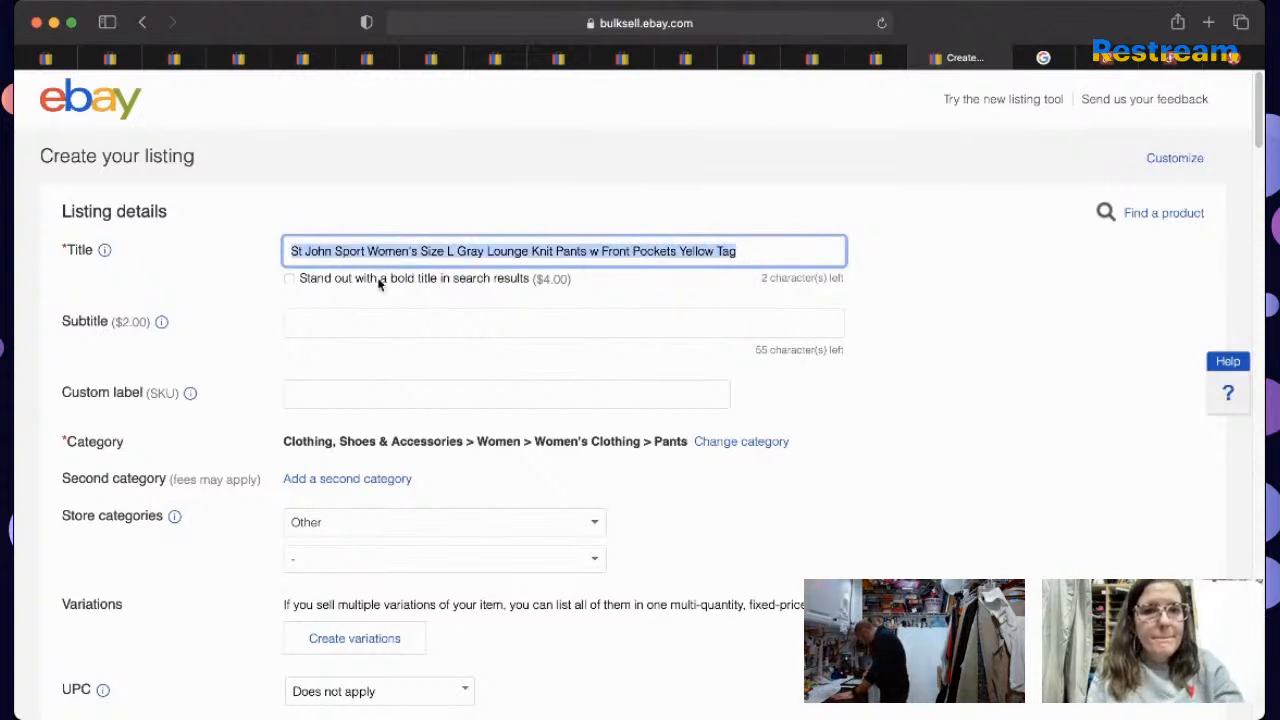
left_click(303, 251)
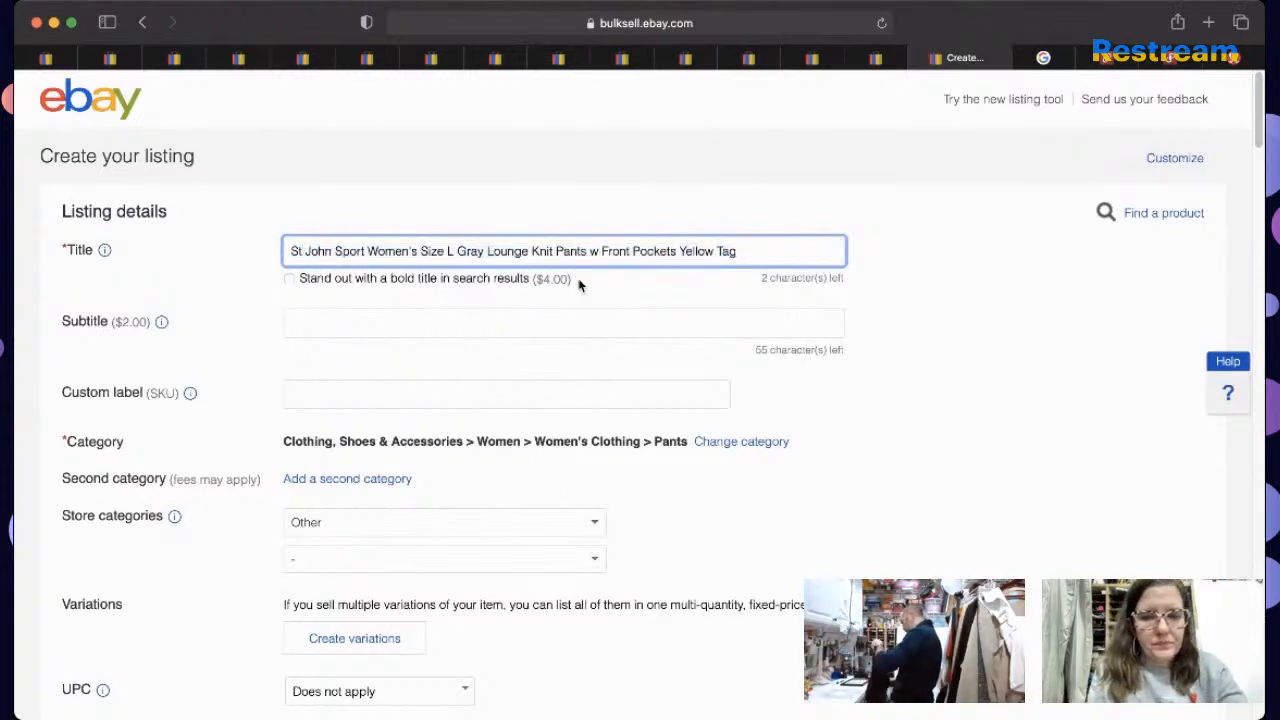
type(".")
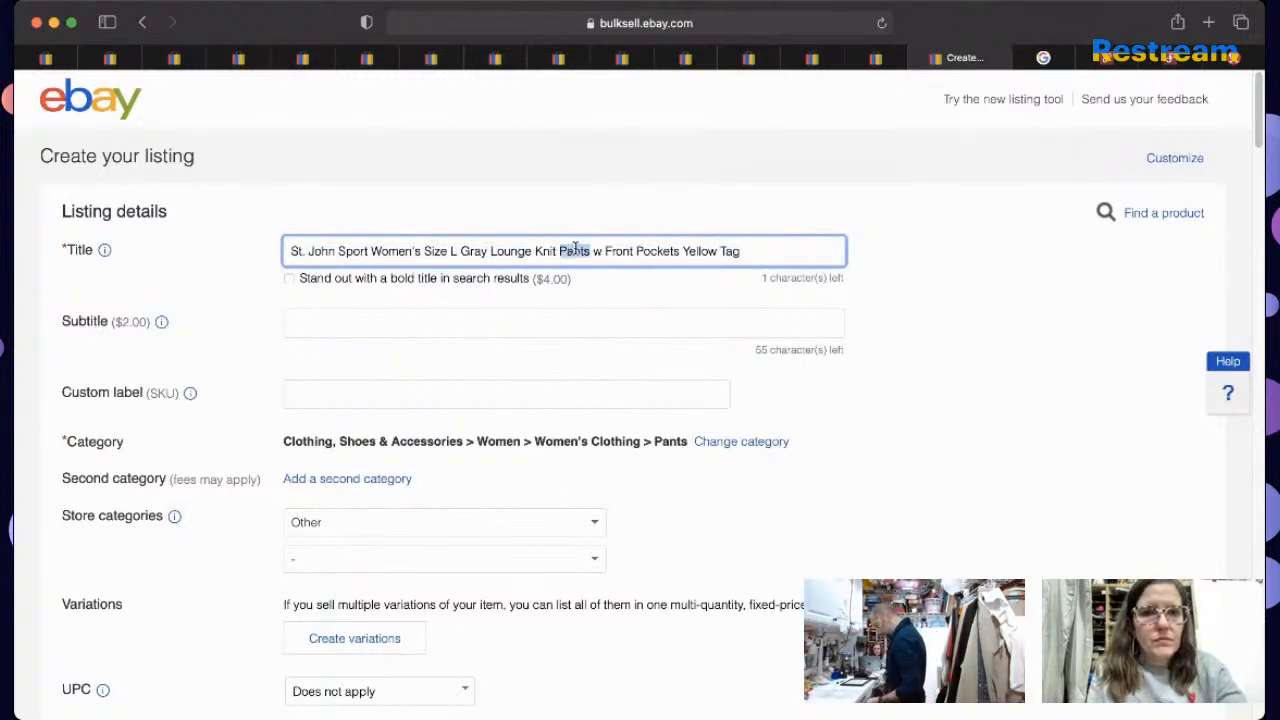
Step: Copy the complete title and set the custom label (SKU) to 5160
triple_click(575, 250)
left_click(520, 392)
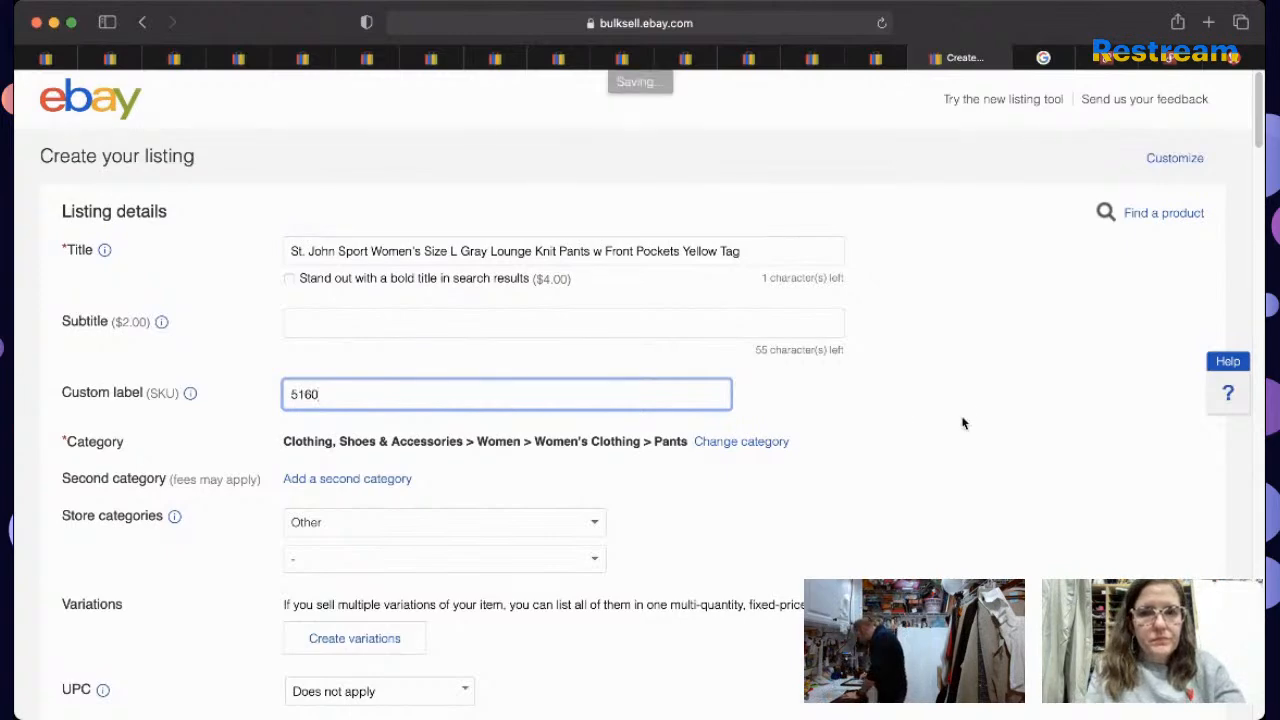
Step: Set the condition to Pre-owned and describe it as "Excellent Pre-Owned Condition. No Rips, Stains, or Tears. Please See Detailed Measurements in the Photos."
scroll(626, 251, "down", 8)
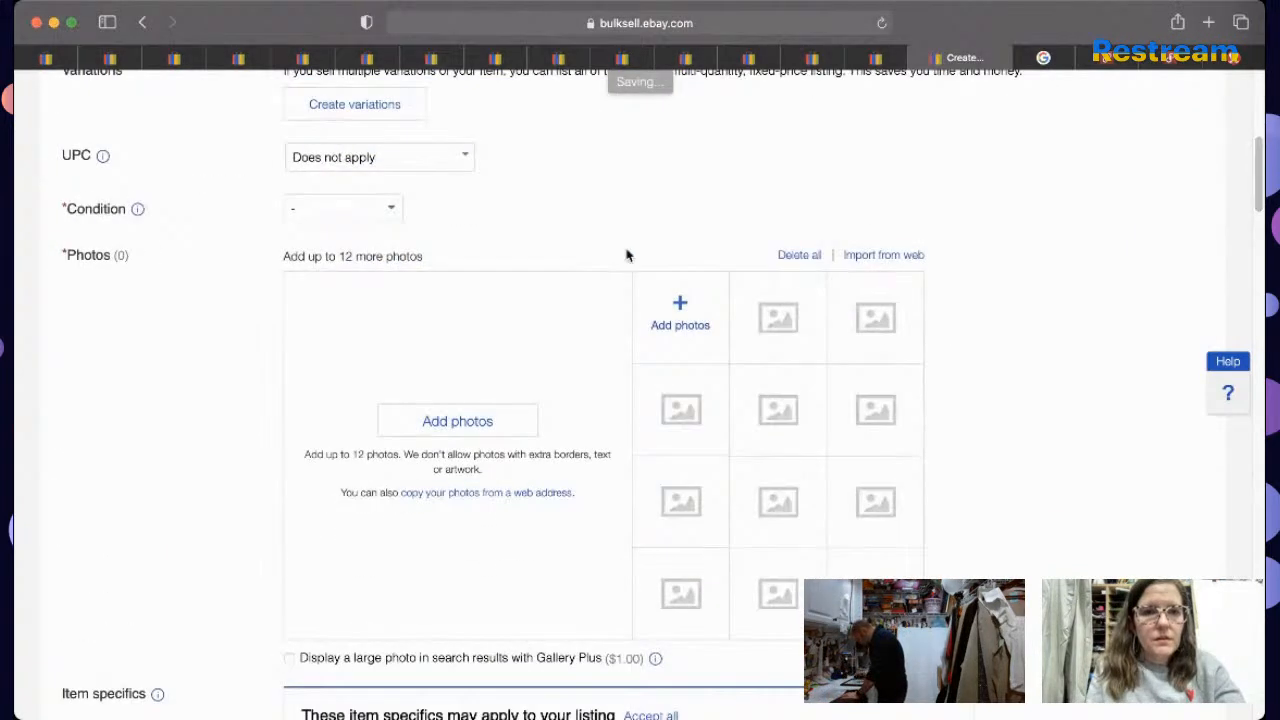
left_click(380, 275)
left_click(390, 267)
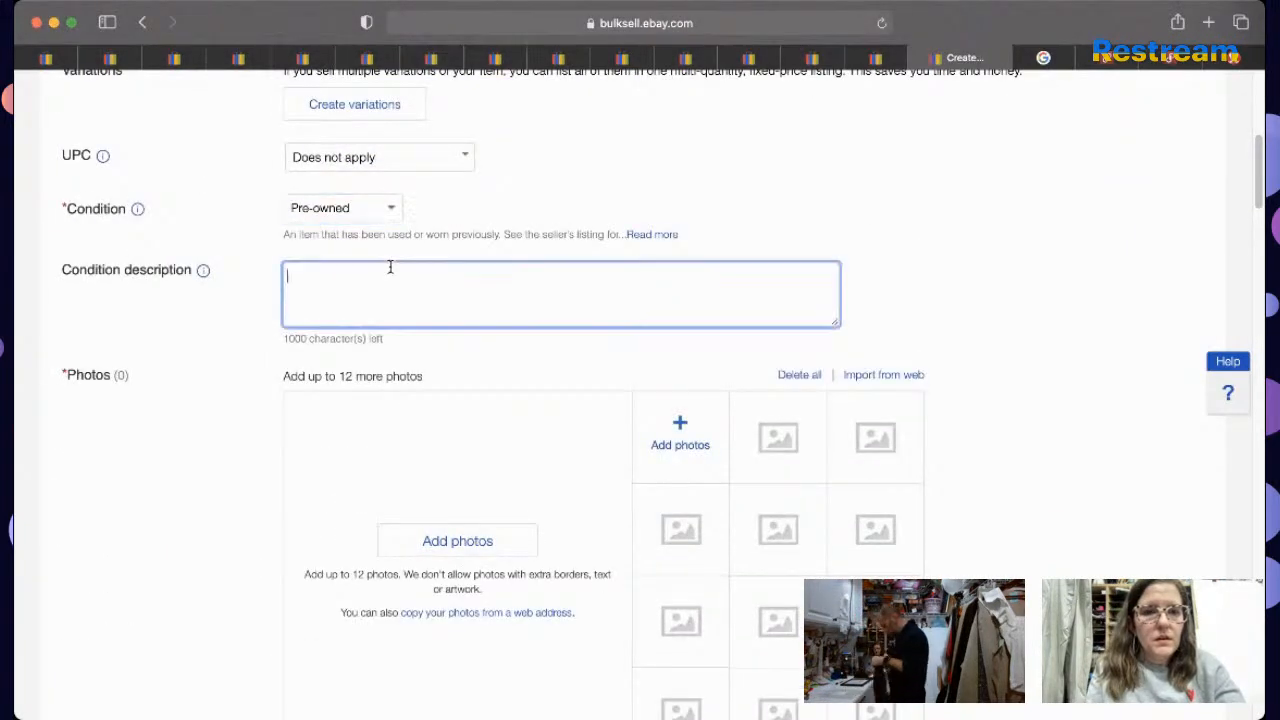
type("excellent Pre-Owned Condition ")
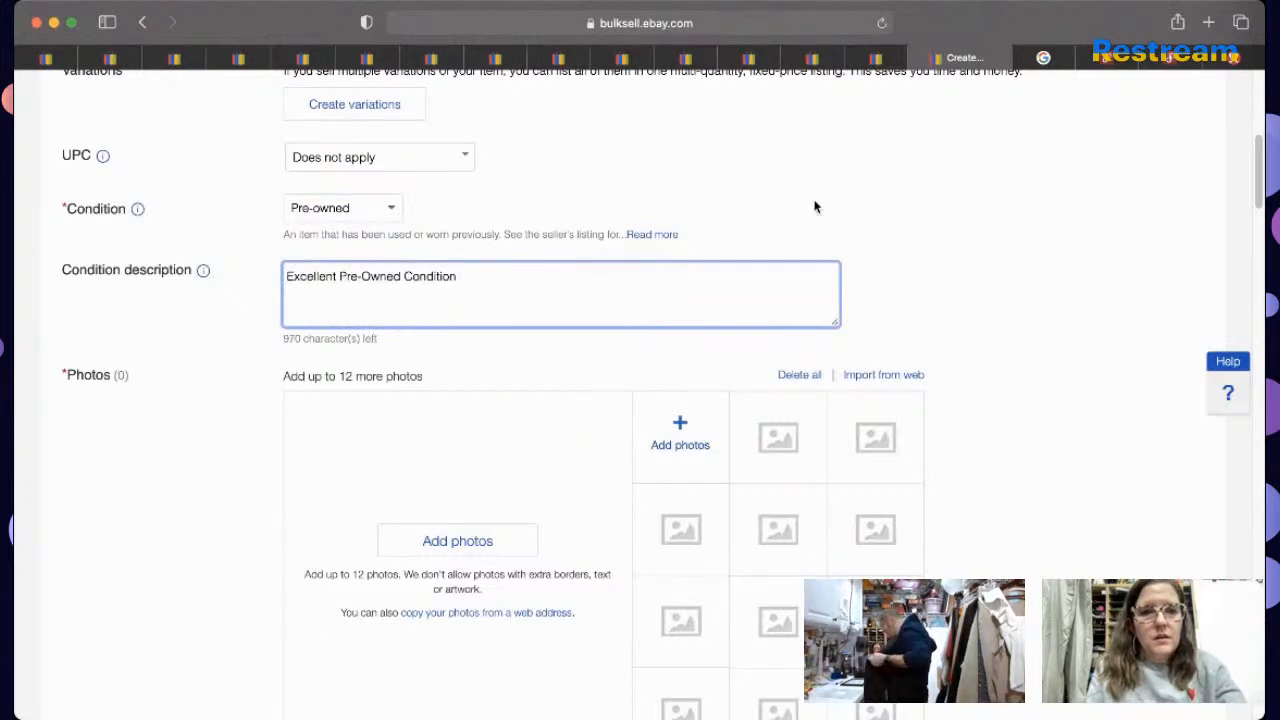
type("no Rips, Stains, or Tears ")
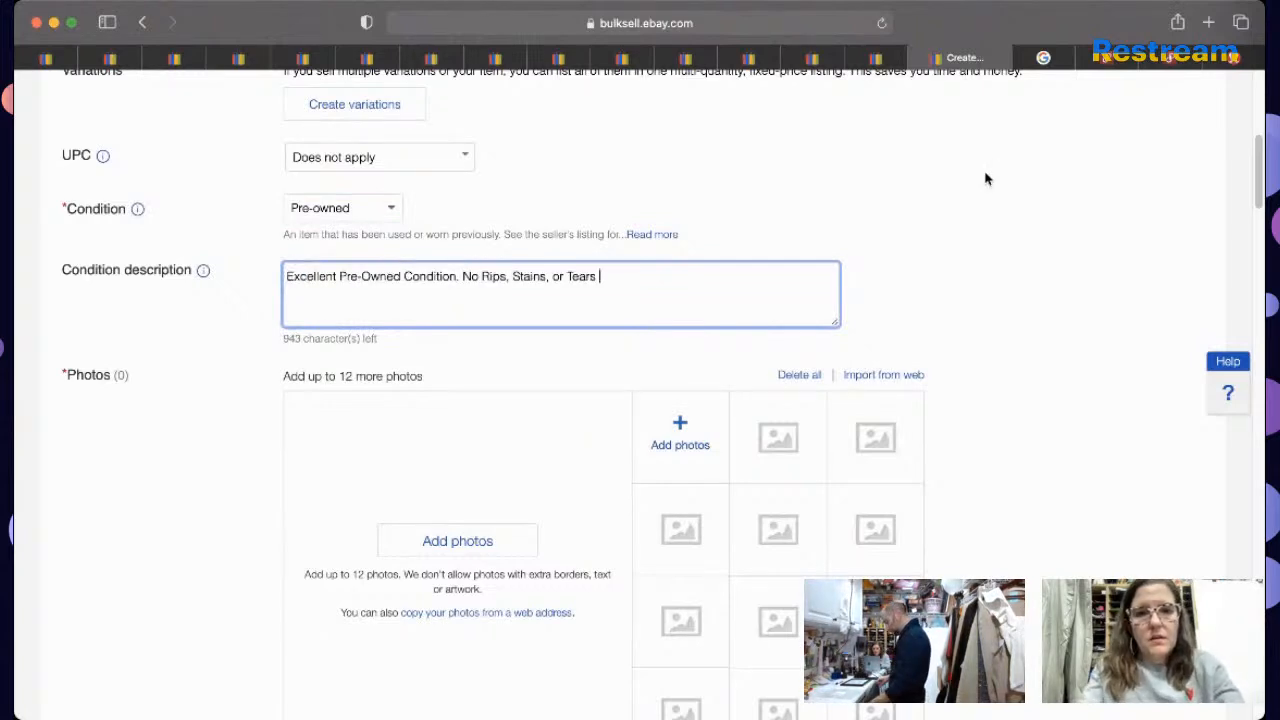
type("mPlease See Detailed Measurements in the Photos.")
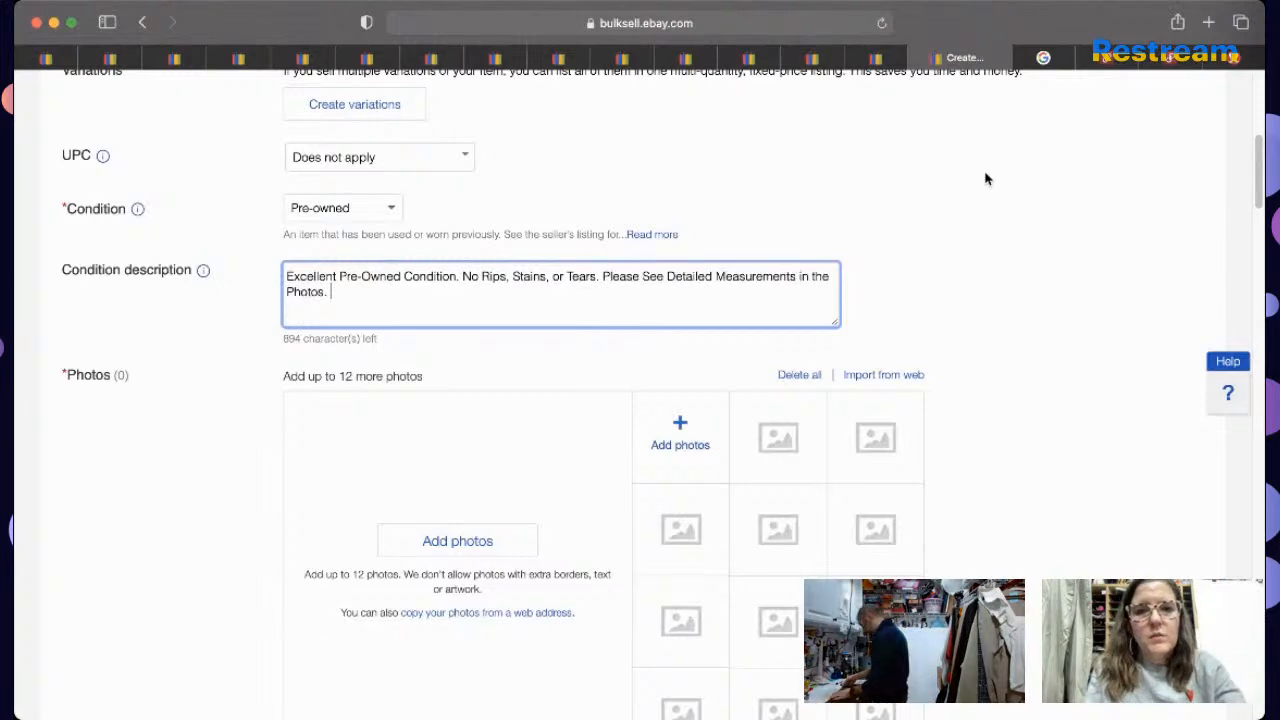
Step: Change the Style item specific from the preset knit pants to the custom value "Lounge"
left_click_drag(1257, 170, 1248, 257)
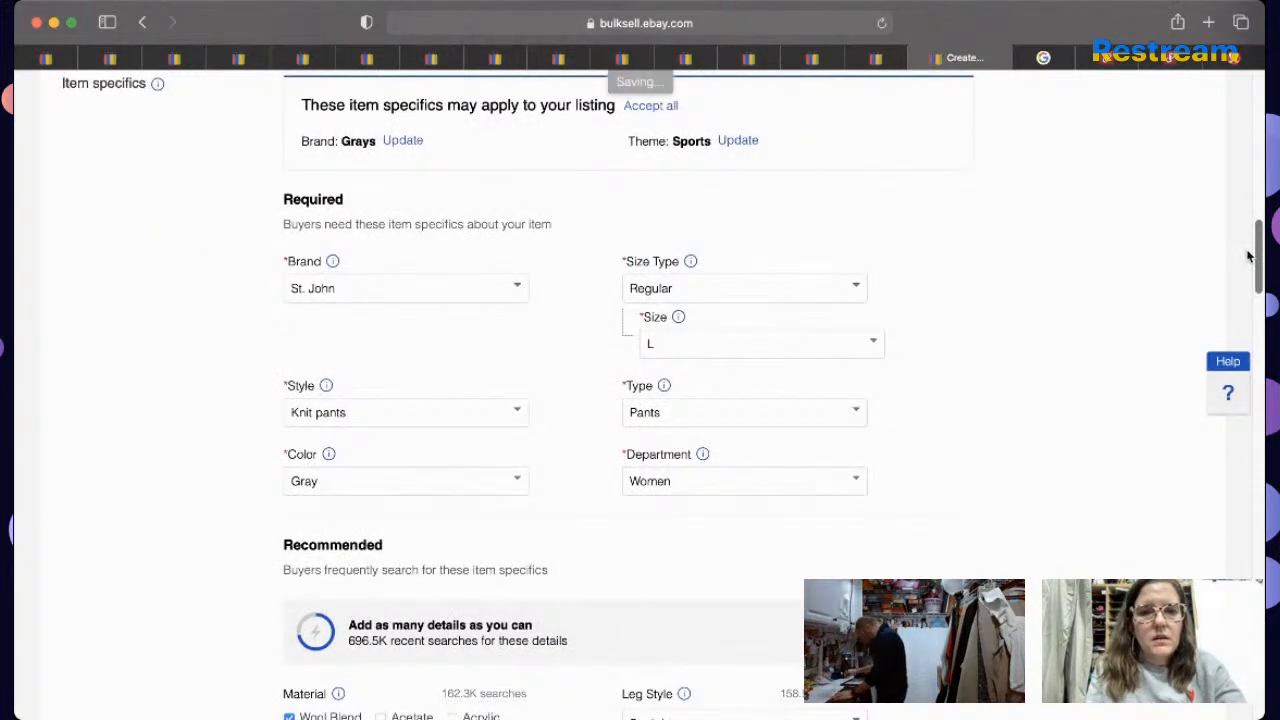
scroll(1248, 257, "down", 3)
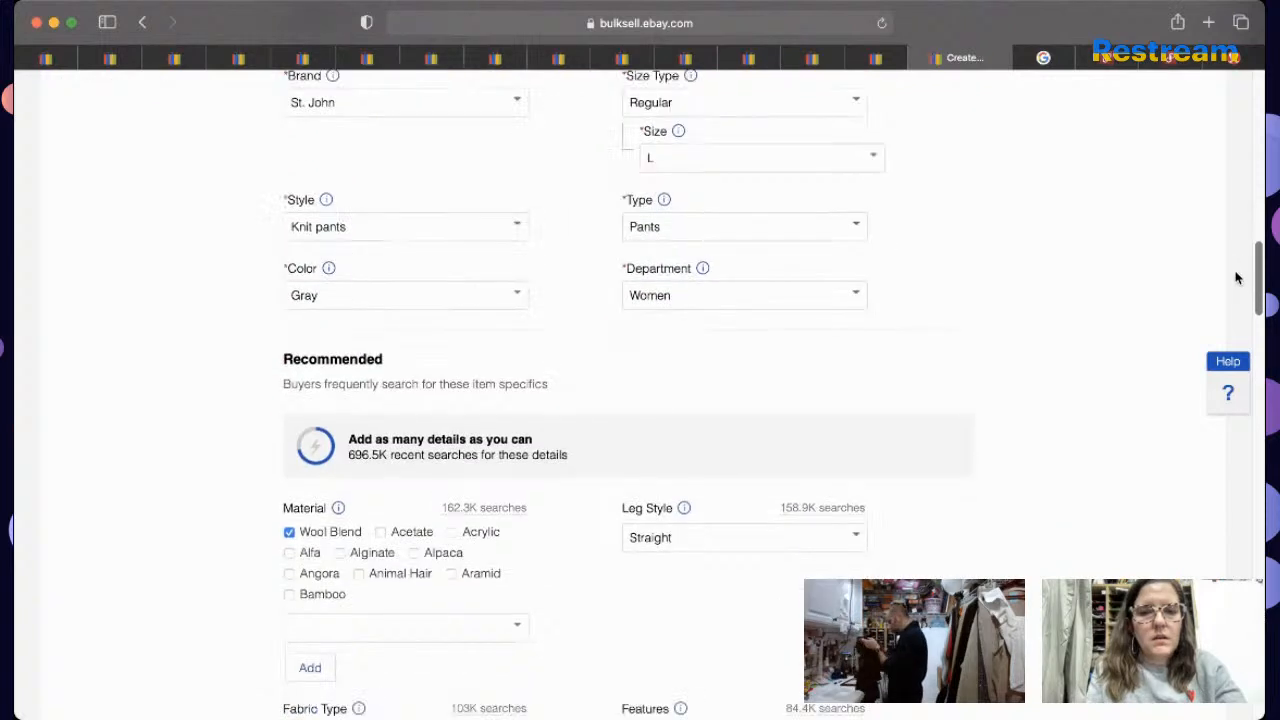
left_click(521, 232)
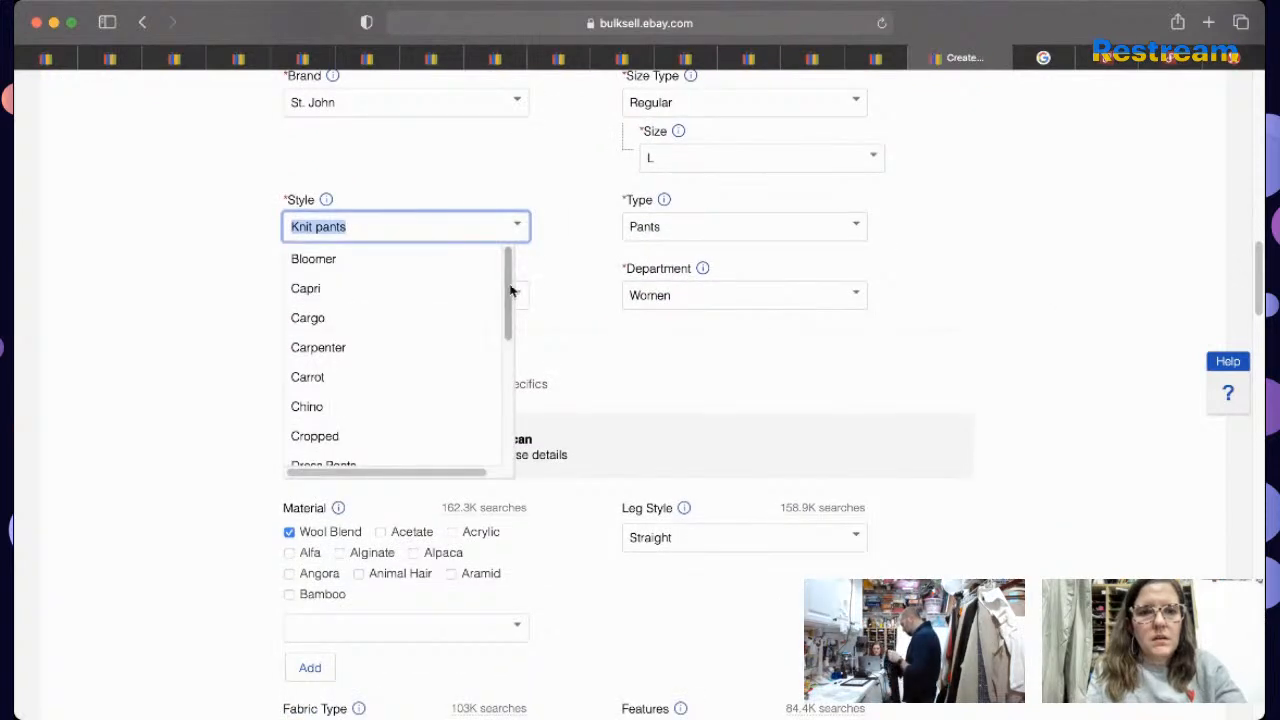
mouse_move(507, 270)
left_mouse_down()
mouse_move(503, 426)
mouse_move(530, 264)
left_mouse_up()
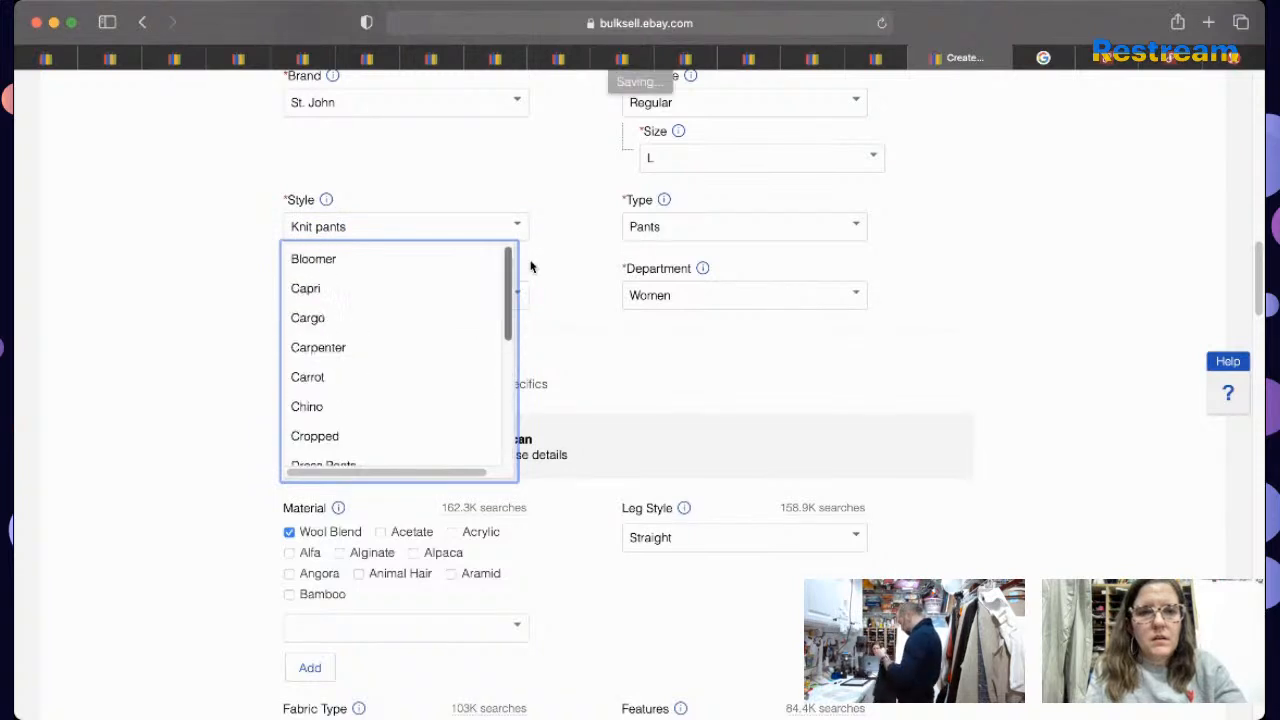
double_click(477, 224)
left_click(477, 224)
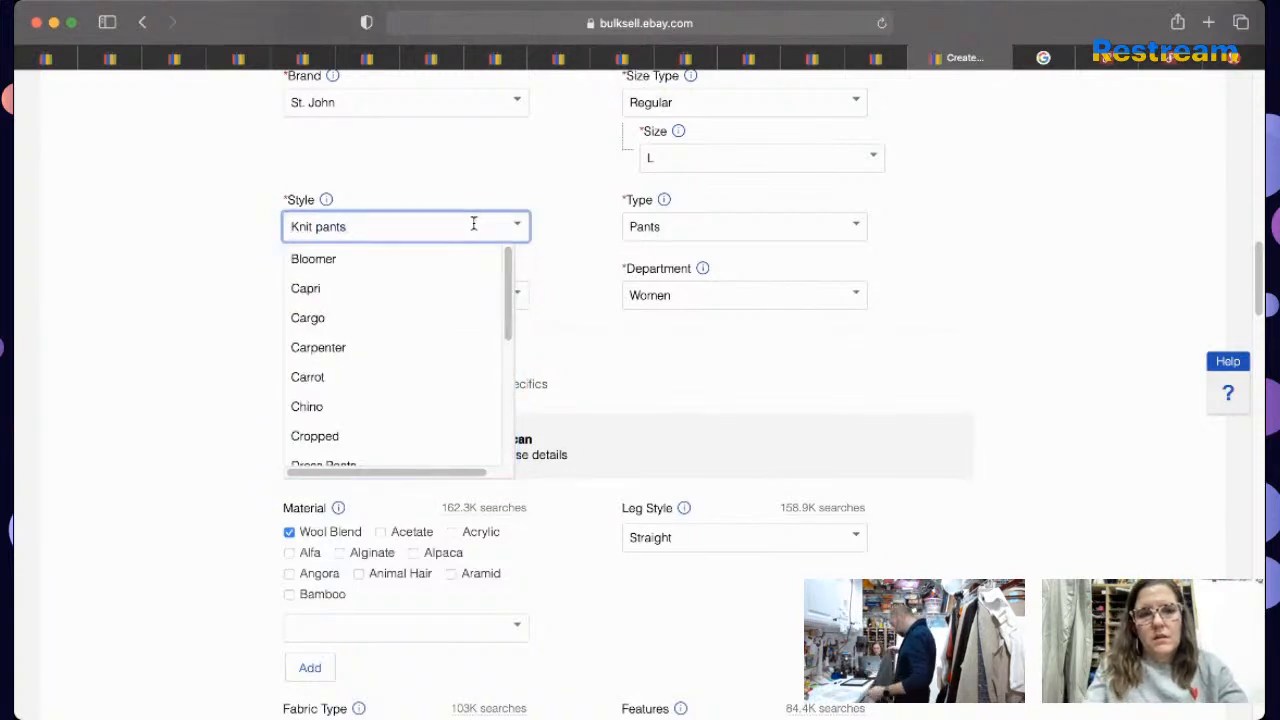
triple_click(474, 224)
type("Lounge")
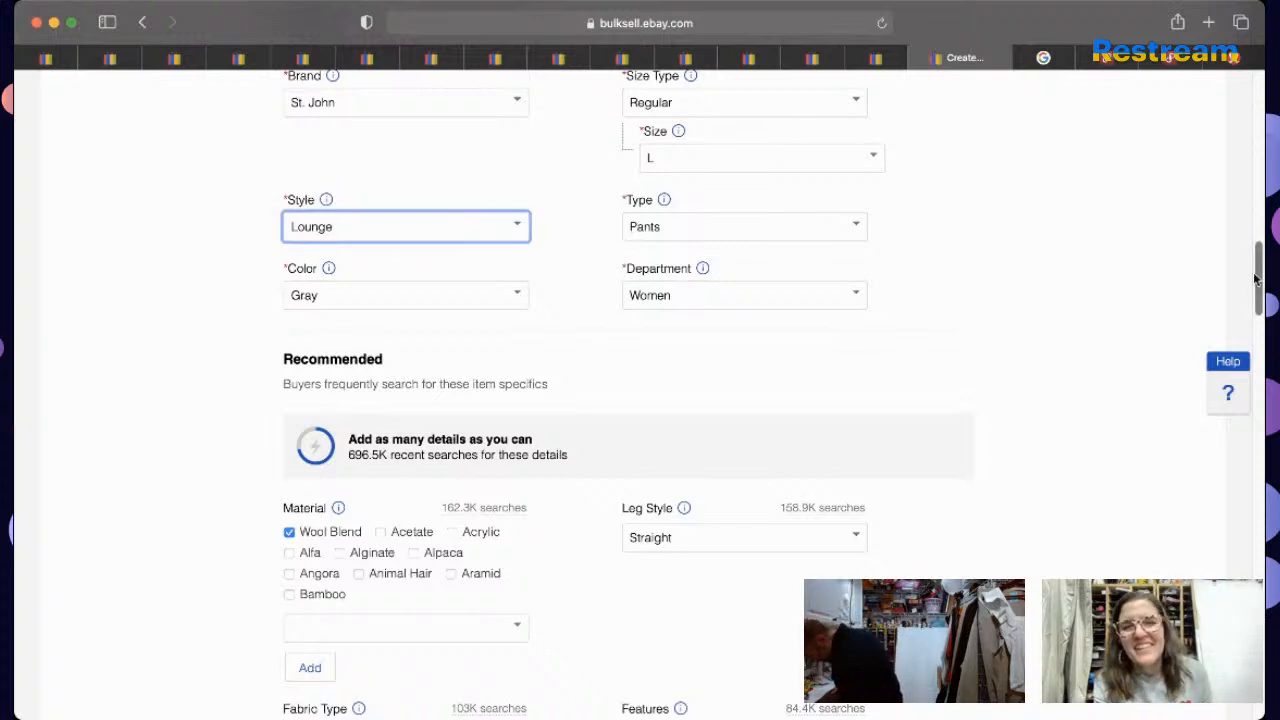
Step: Clear the Inseam value and set Fit to Relaxed in the recommended item specifics
left_click_drag(1257, 280, 1260, 405)
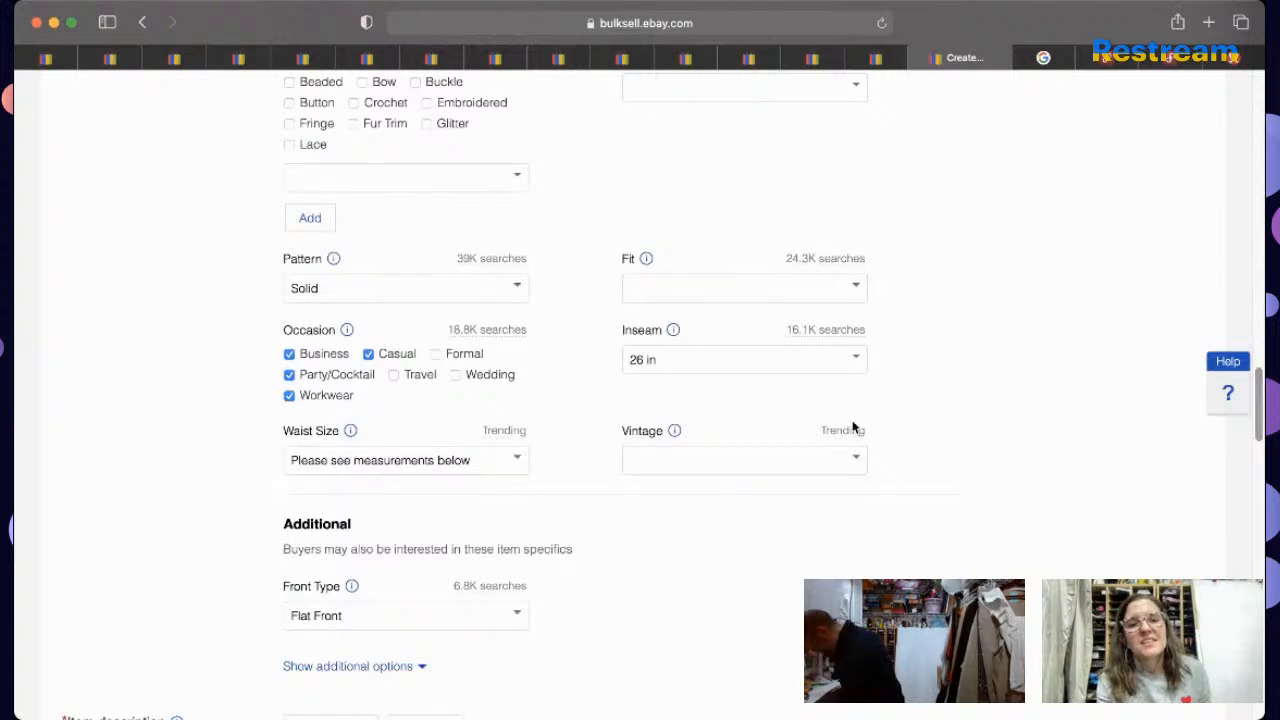
left_click(653, 352)
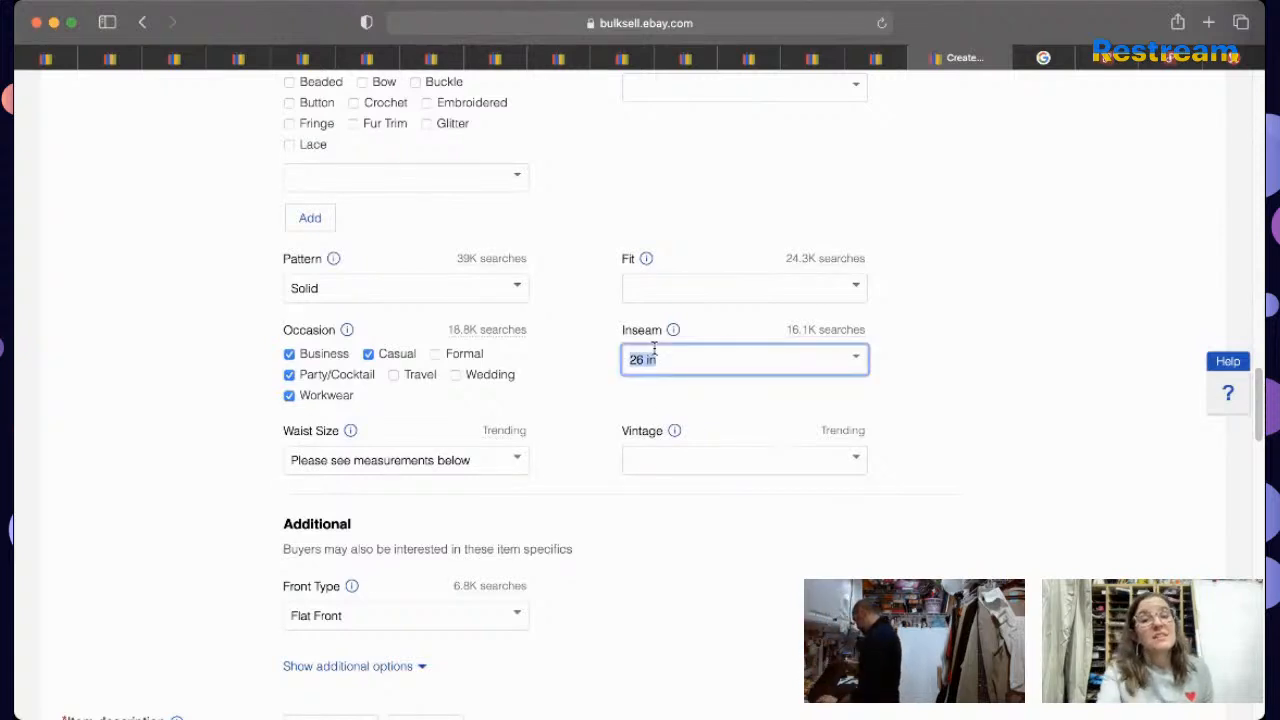
key("BackSpace")
left_click(855, 287)
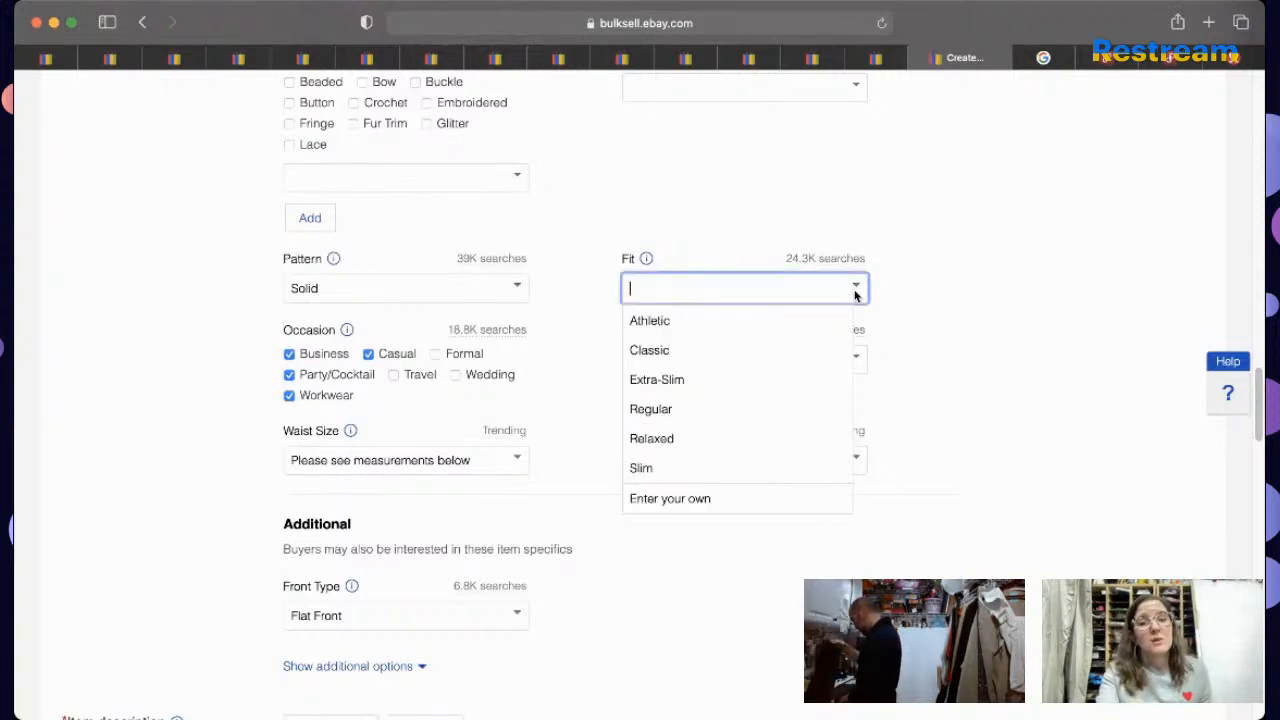
left_click(781, 447)
Step: Start the item description with the copied listing title, followed by the line "Perfect comfortable pants for lounging or errands."
left_click_drag(1258, 412, 1258, 460)
left_click(1164, 507)
type("St. John Sport Women's Size L Gray Lounge Knit Pants w Front Pockets Yellow Tag")
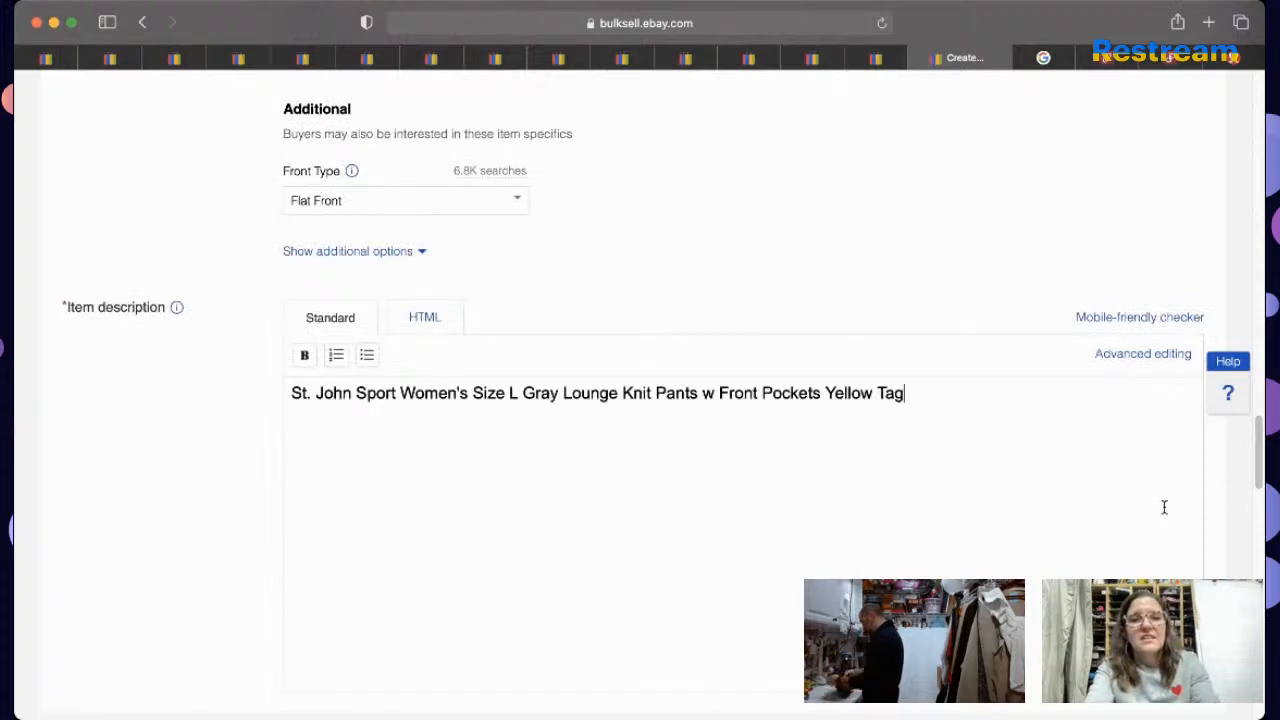
key("Return")
type("Perfe")
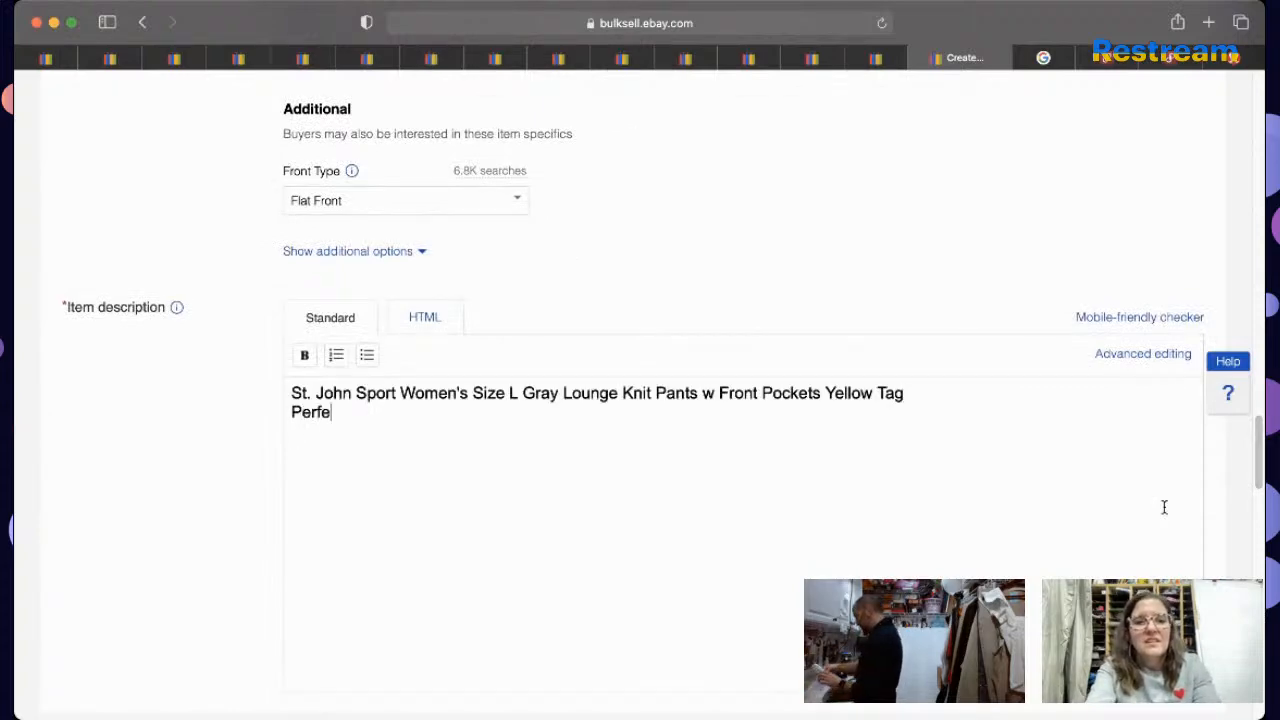
type("ct comfortable ")
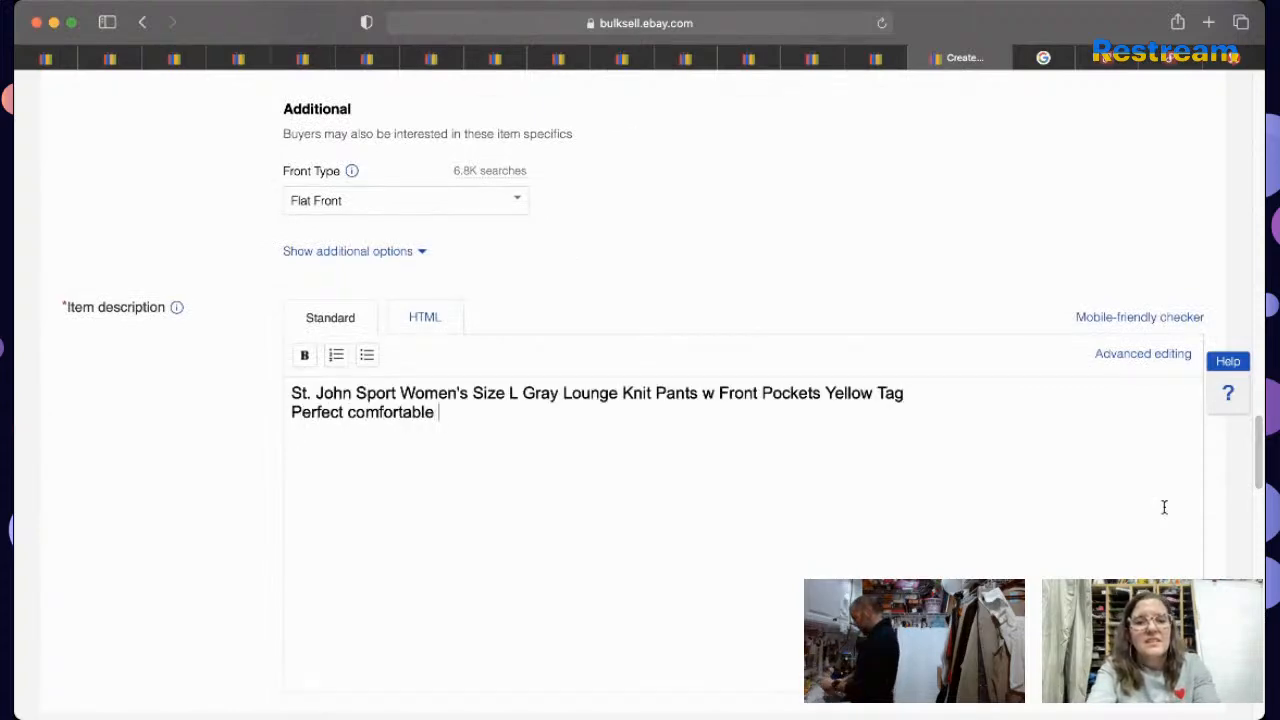
type("pants for lounging ")
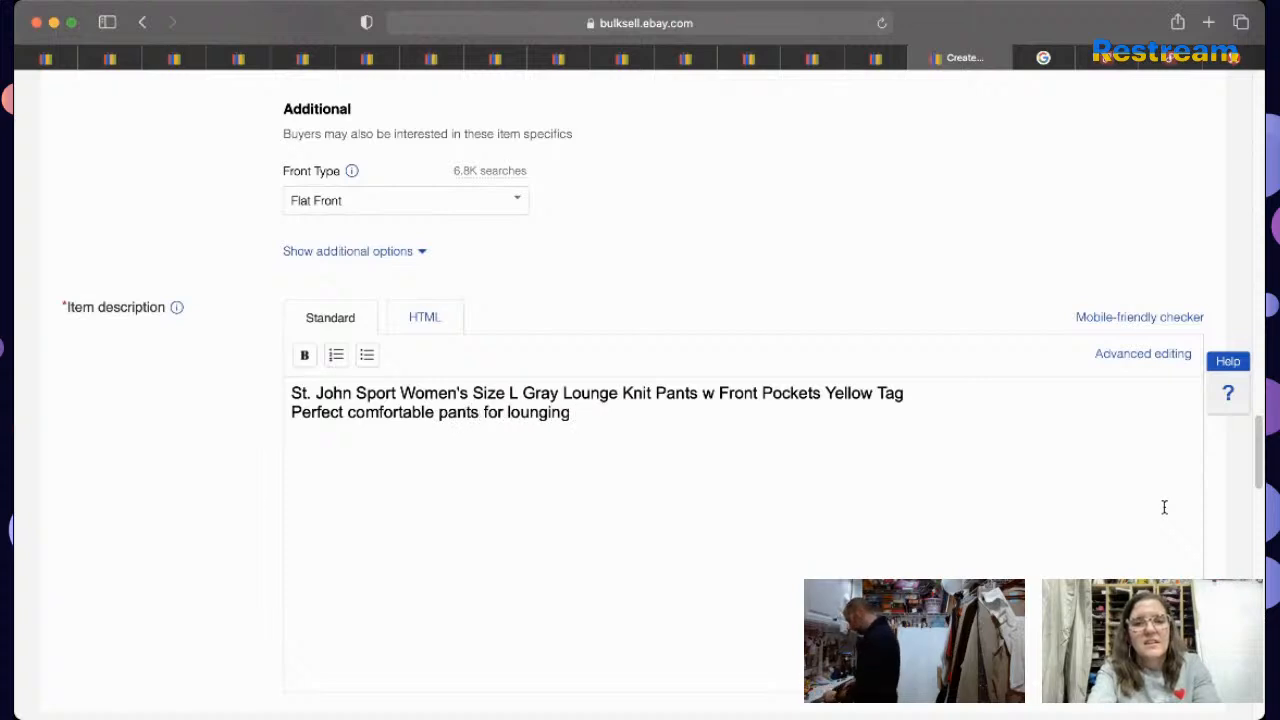
type("or errands")
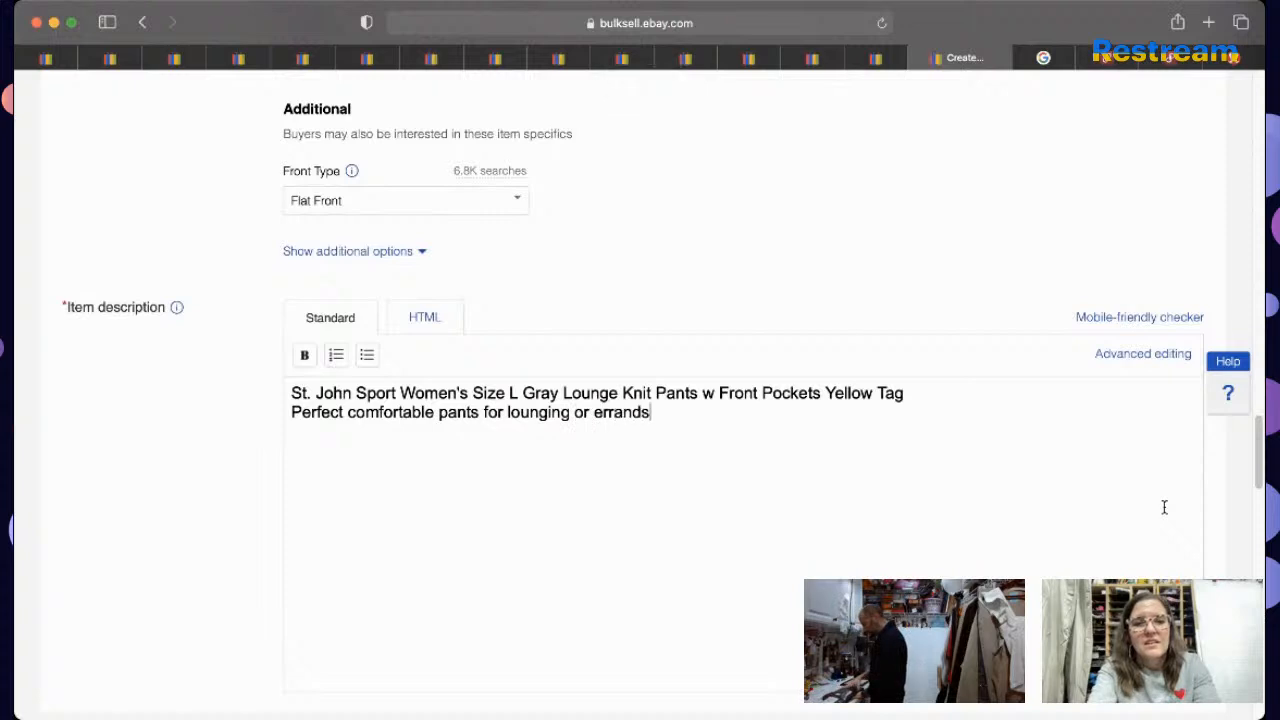
type(".")
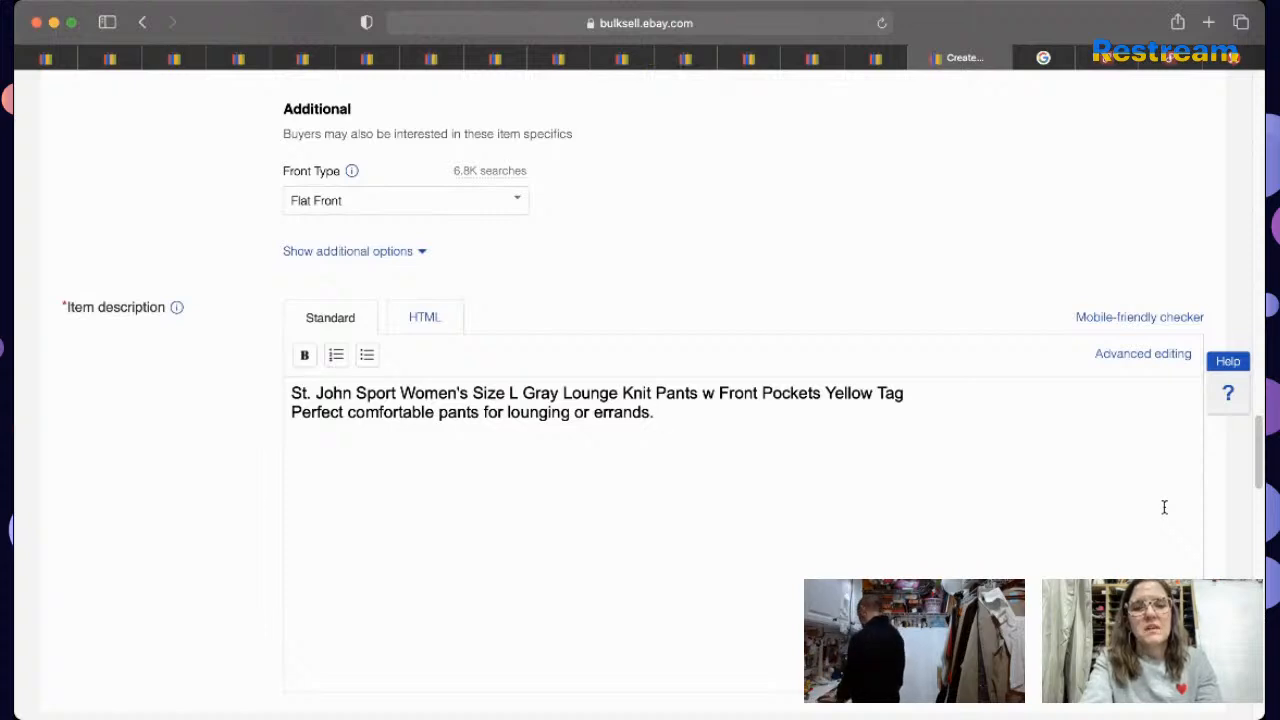
Step: Add the description lines "Please check measurements in the photos-- 30" inseam" and "Dark Gray Color"
type("Please ch")
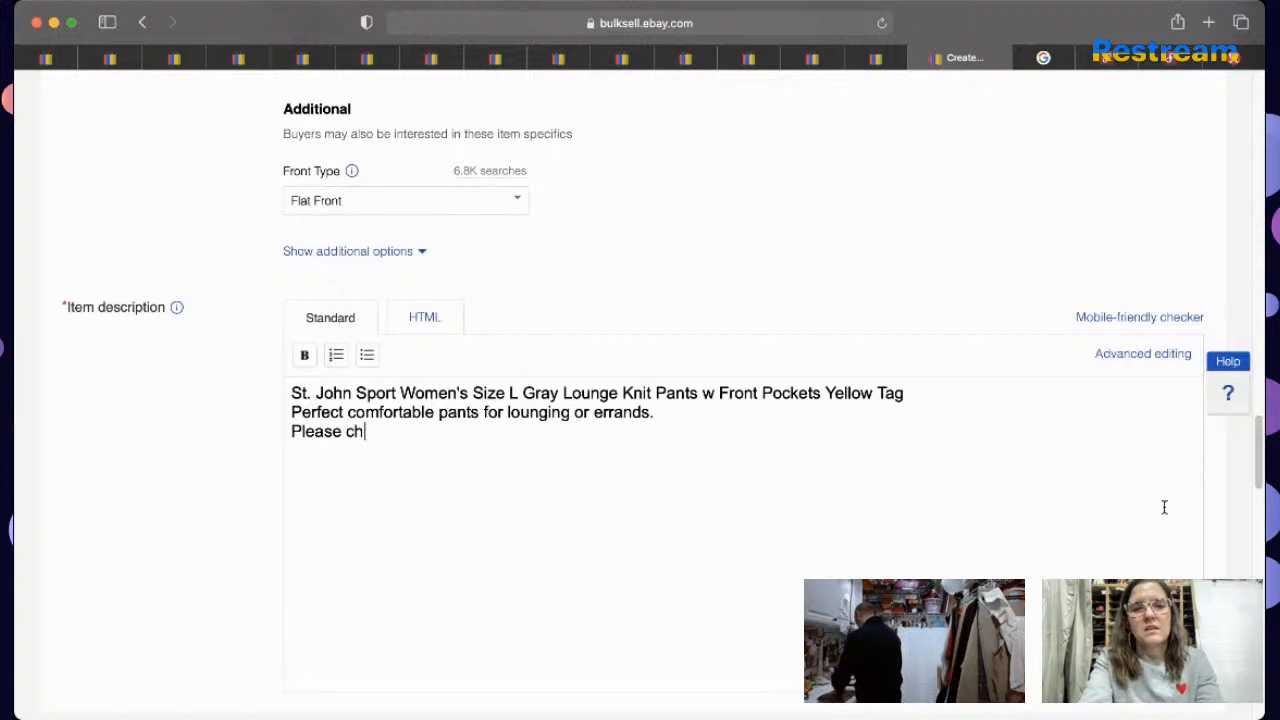
type("eck measurements-- ")
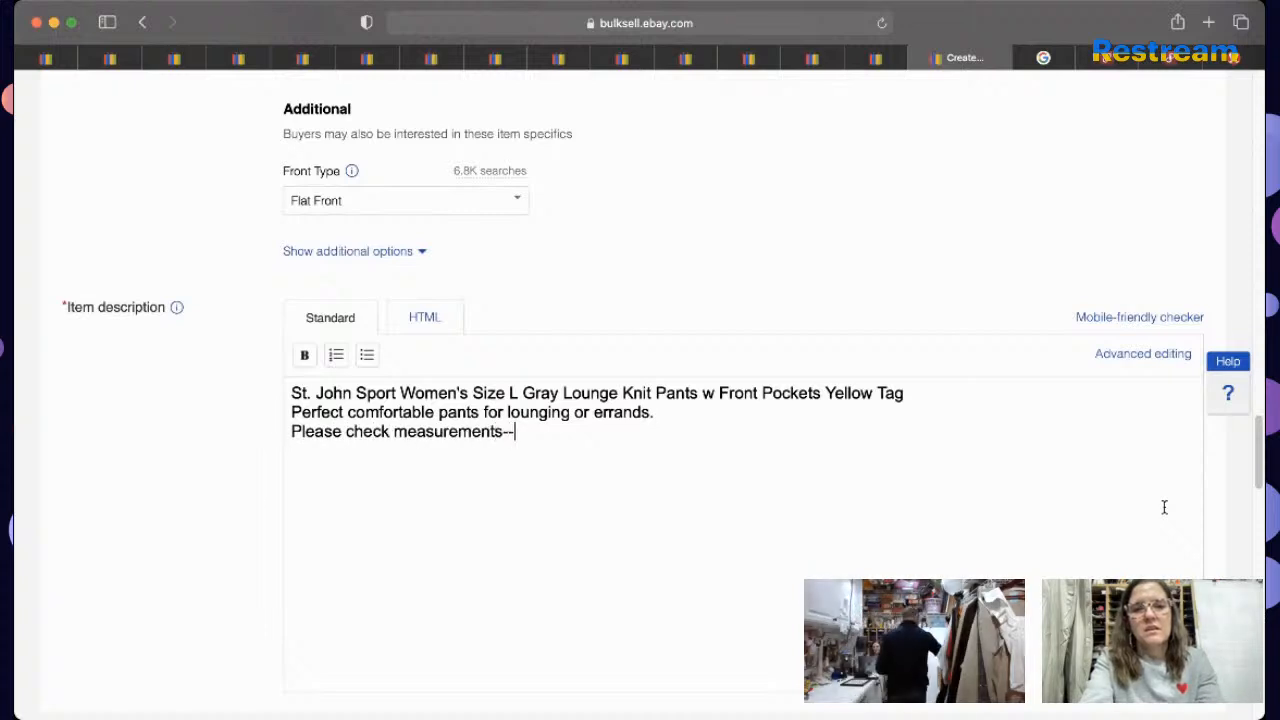
type("30")
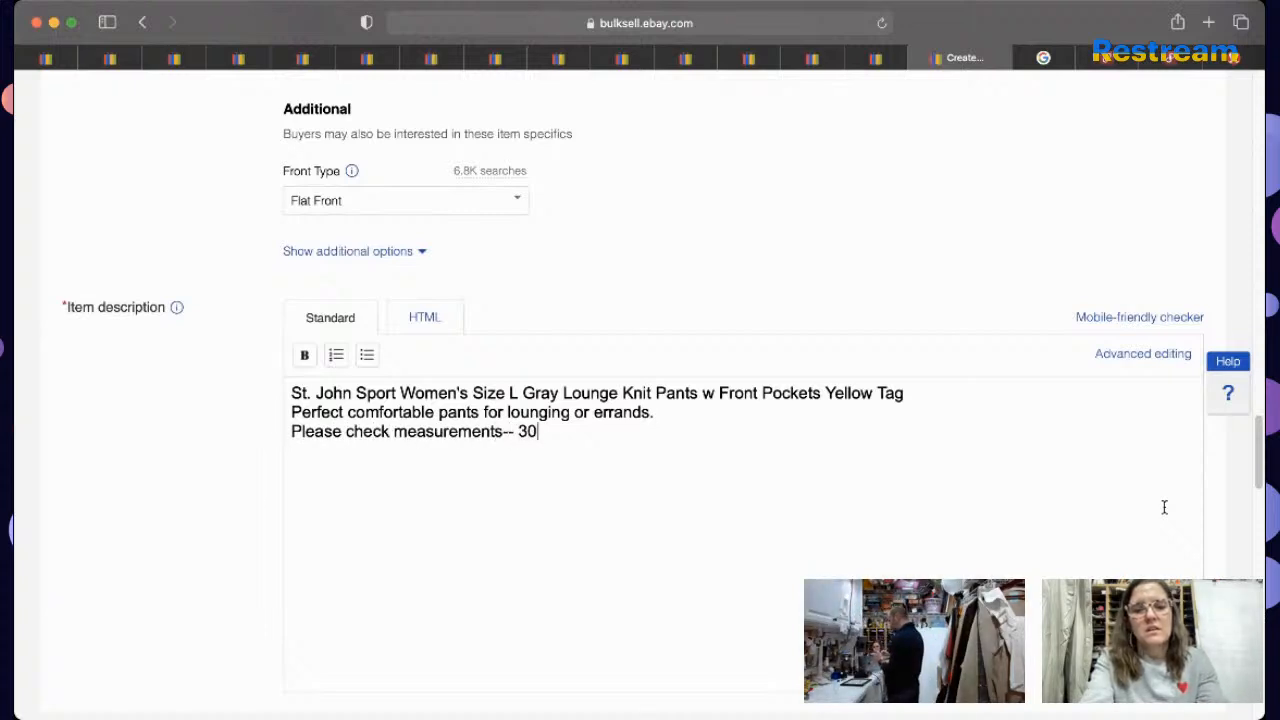
type("\" inseam")
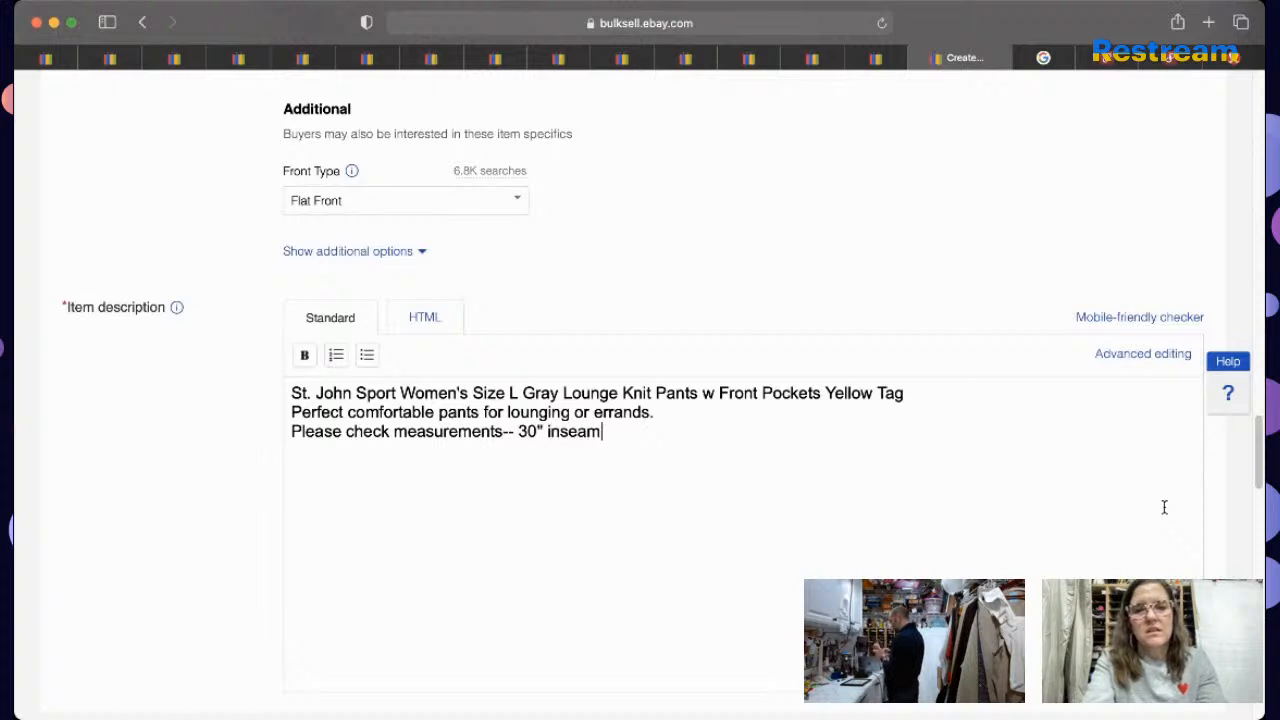
left_click(504, 432)
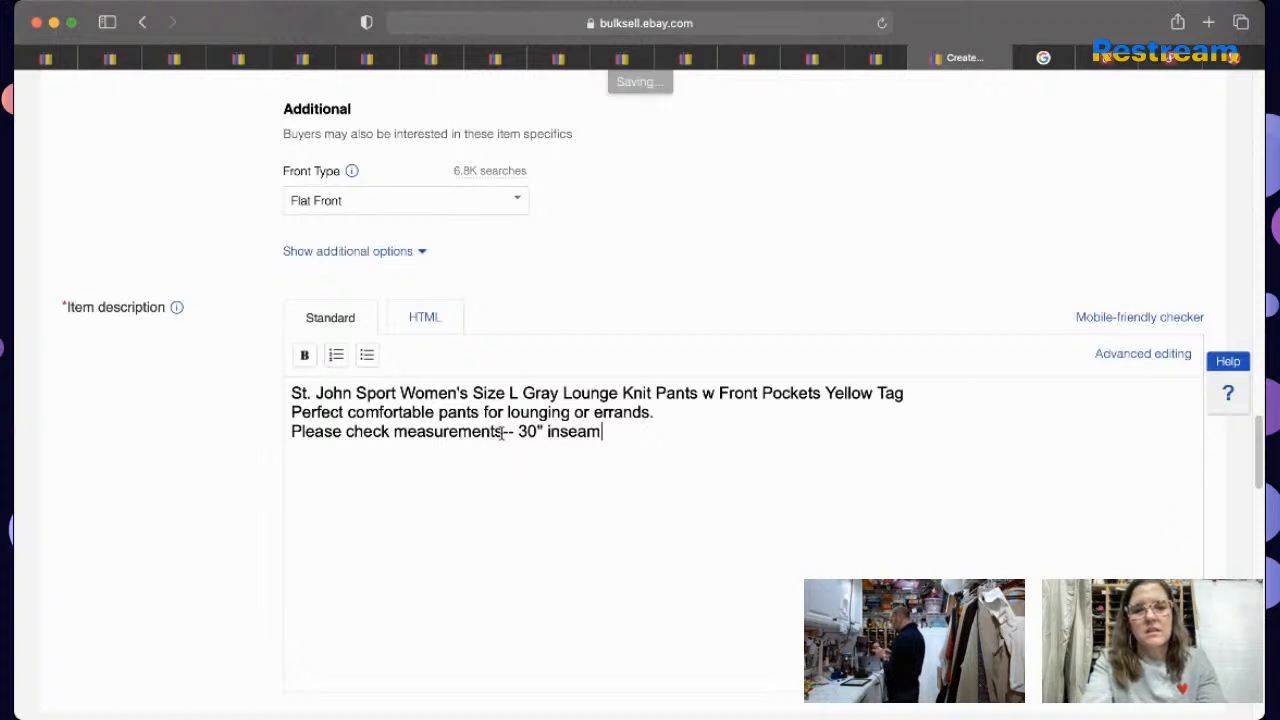
type("in the photos")
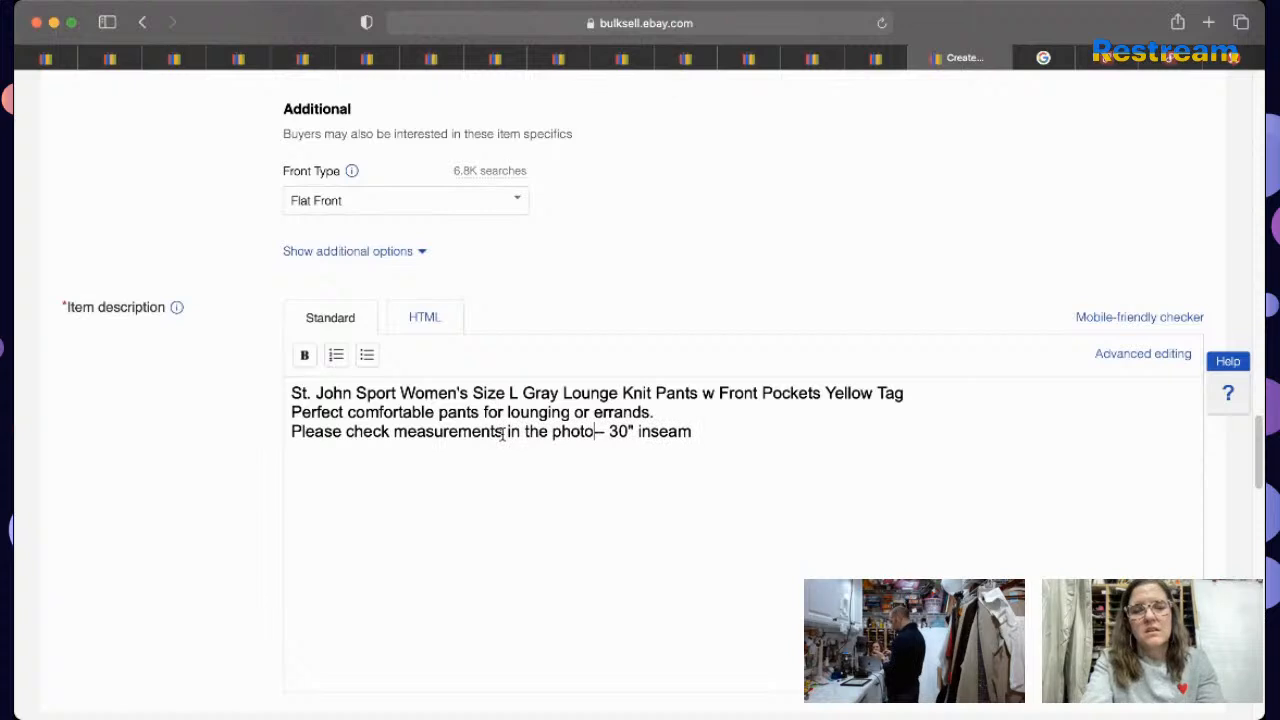
type("Dark ")
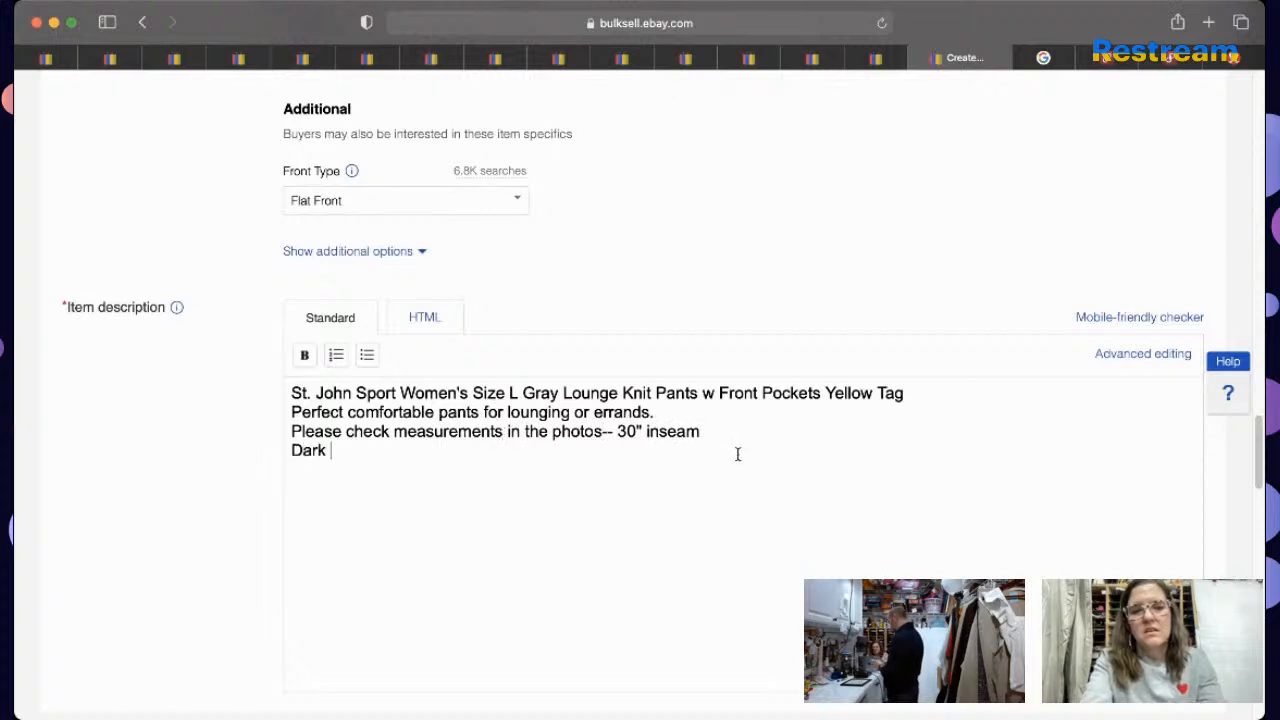
type("Greay Color")
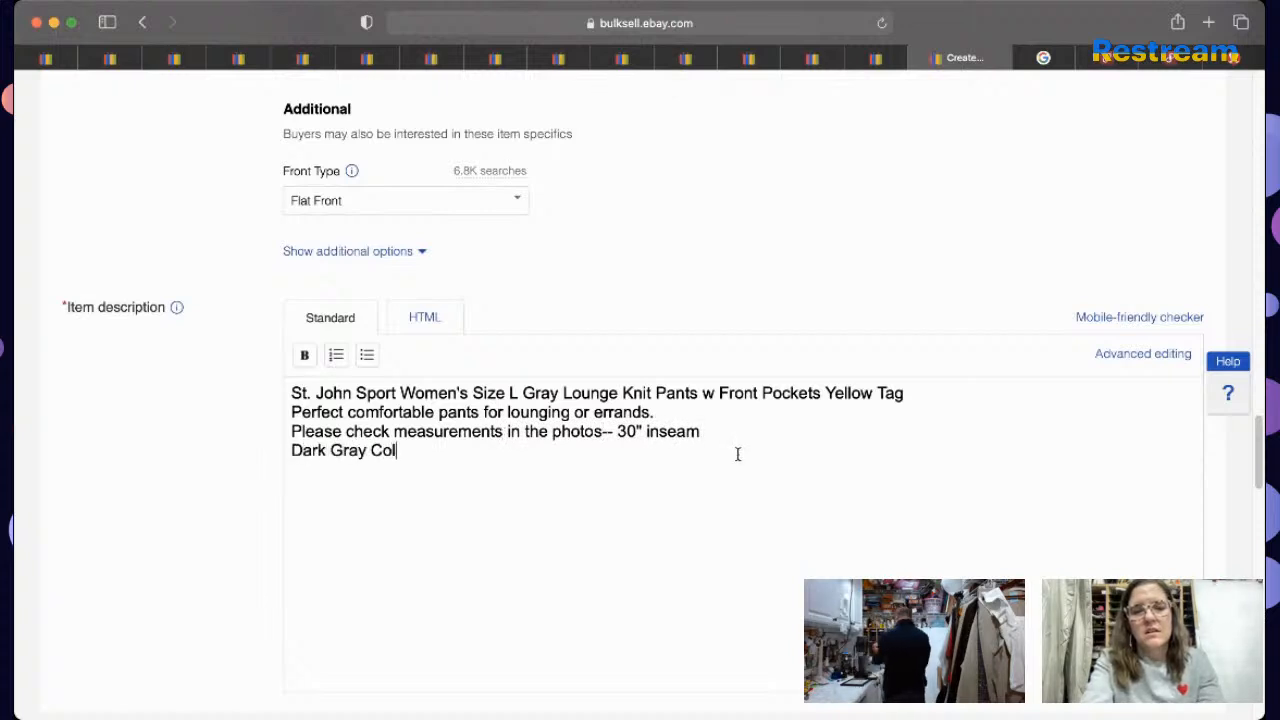
Step: Set the Buy It Now price to $49.95
left_click_drag(1259, 480, 1229, 548)
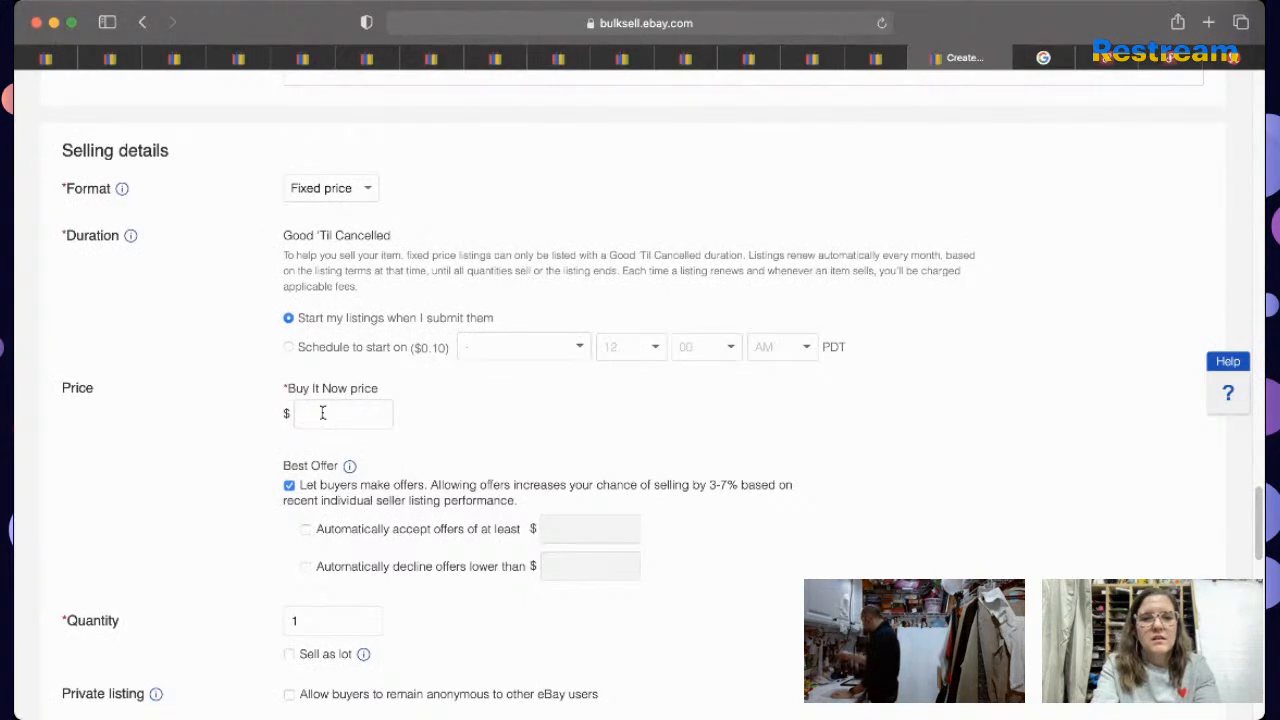
left_click(323, 412)
type("49.95")
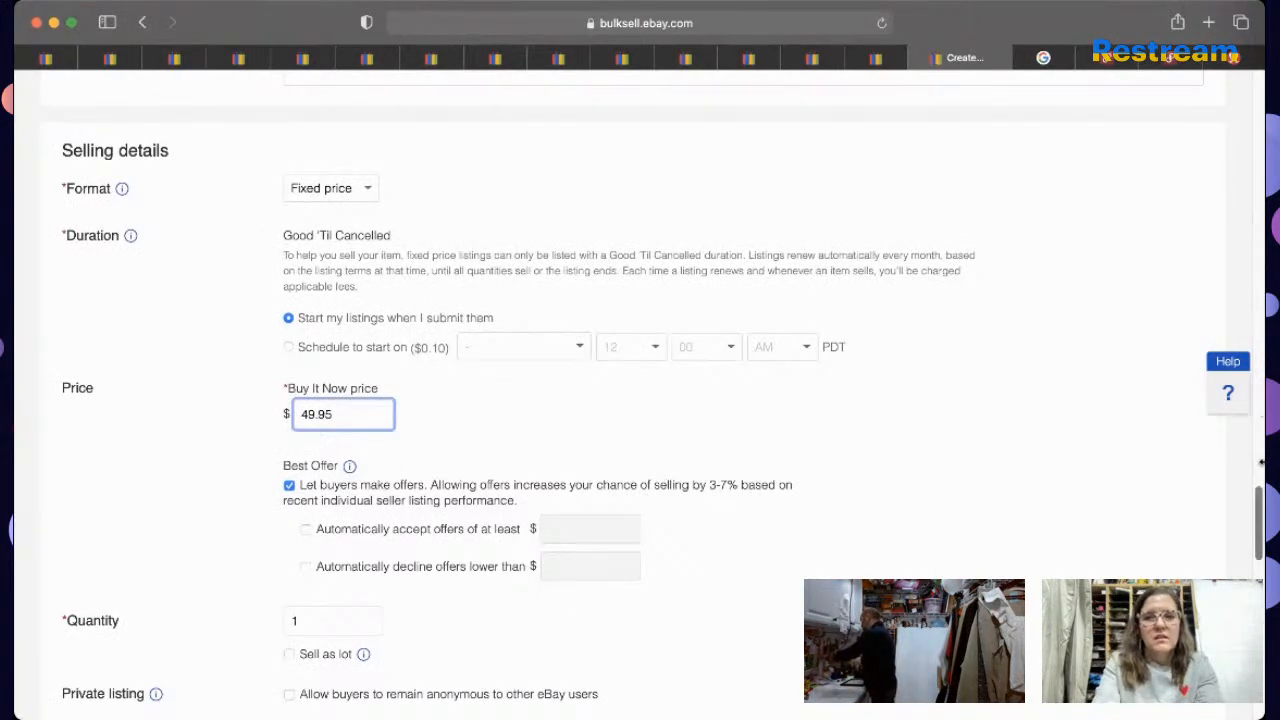
Step: Enable Promoted Listings Standard for the item and set the ad rate to 9.7%
left_click_drag(1257, 520, 1257, 600)
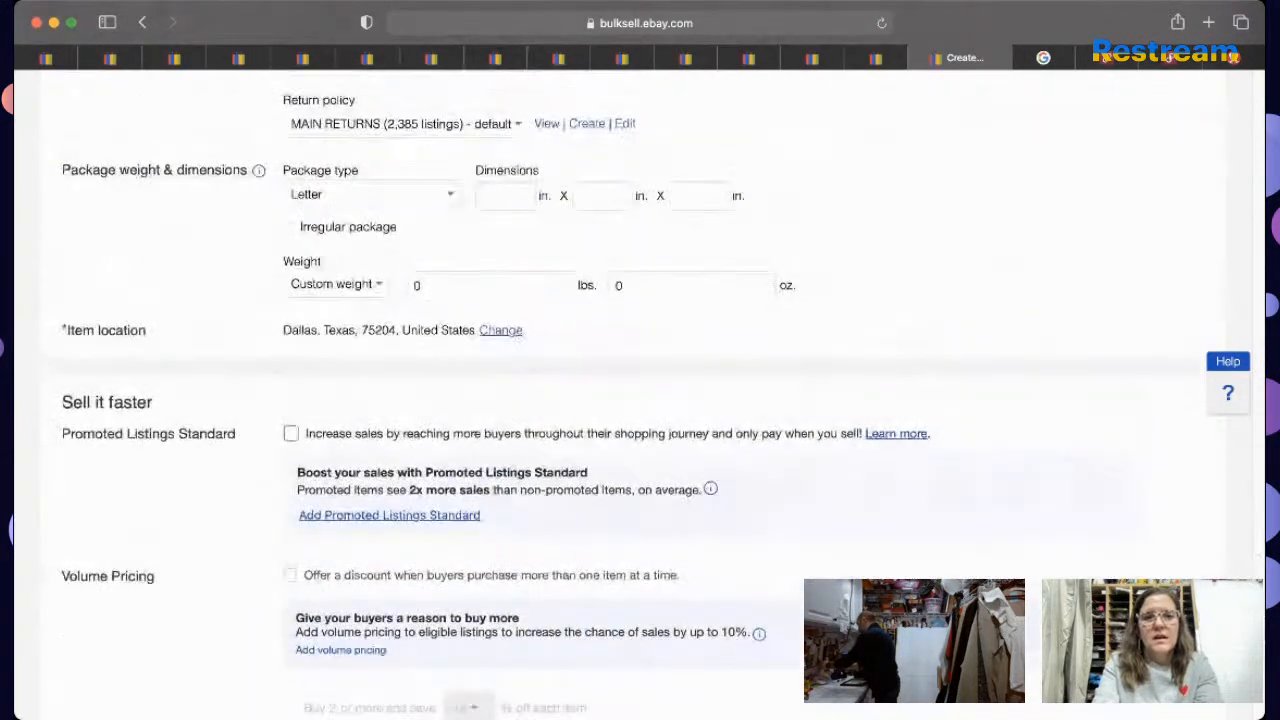
left_click(571, 436)
left_click(380, 506)
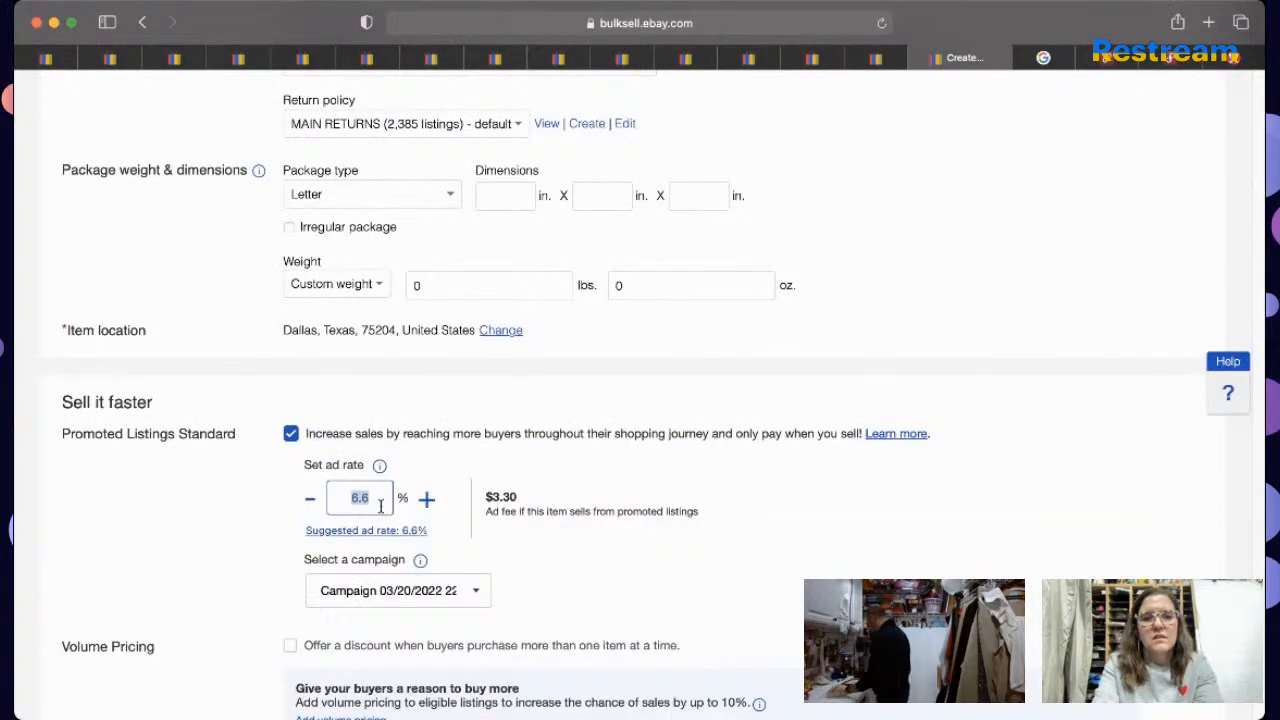
type("9.7")
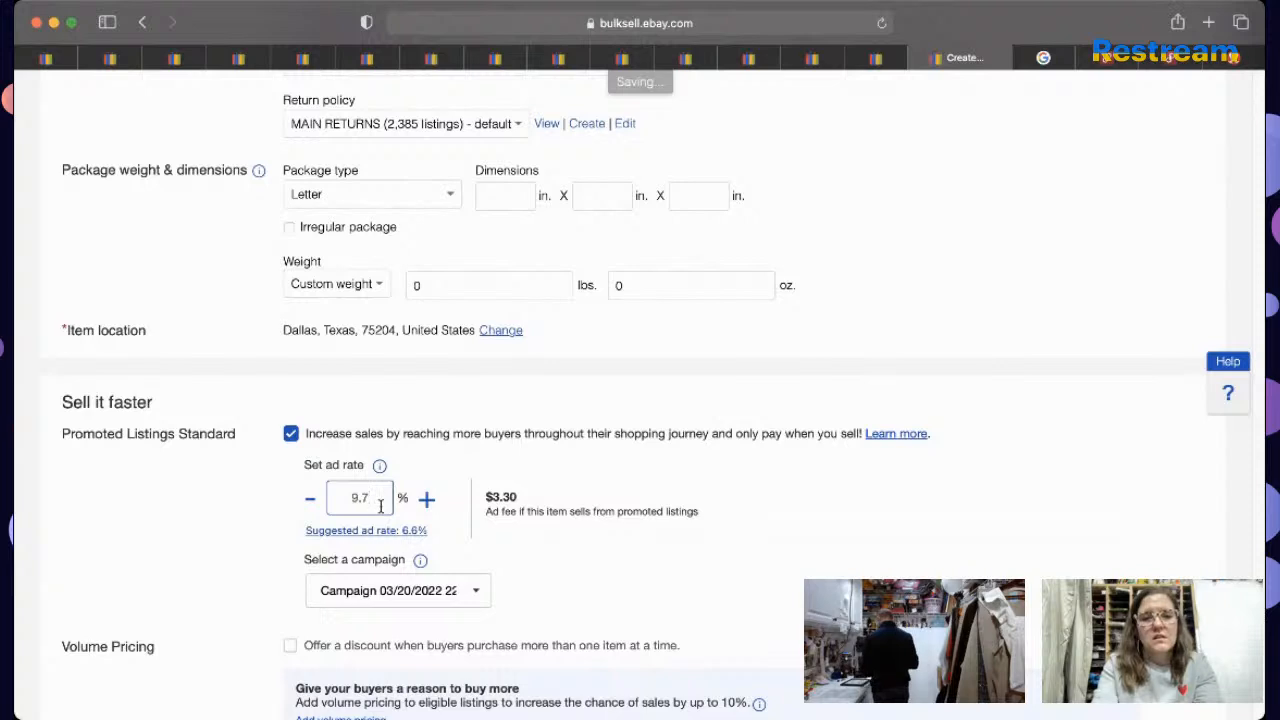
scroll(640, 400, "down", 5)
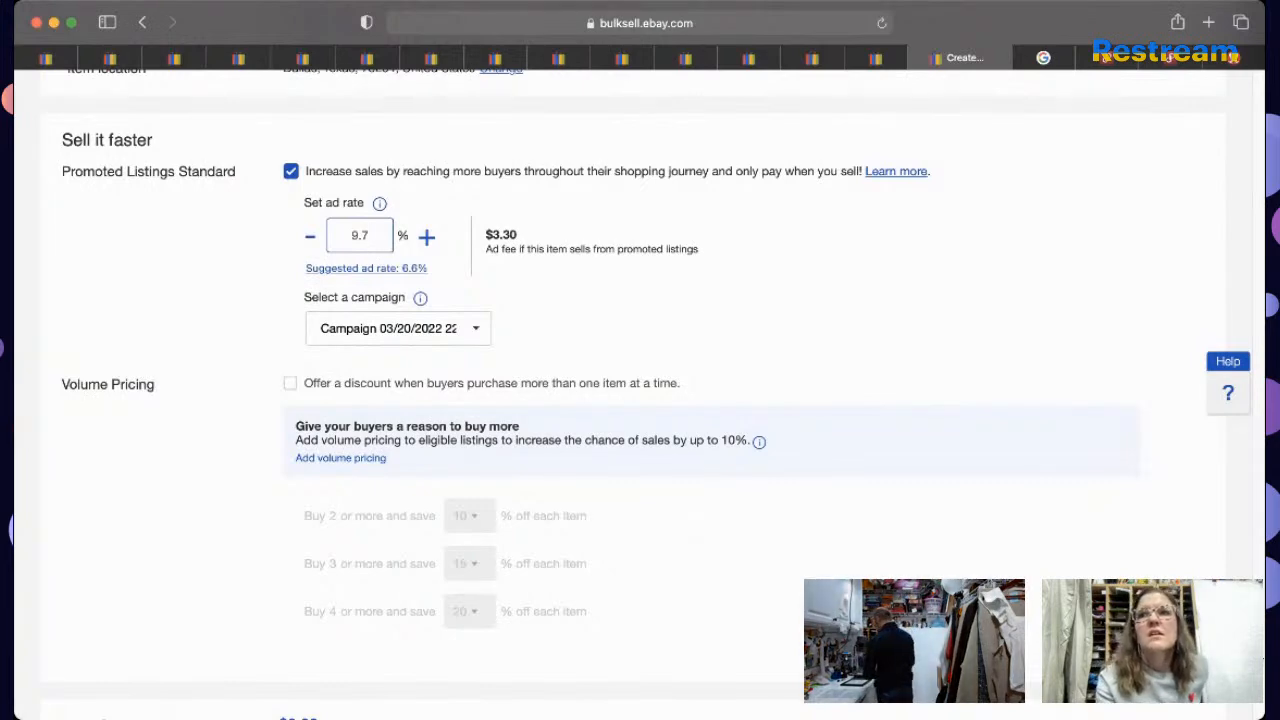
Step: Upload the nine photos of the gray pants to the listing's photo section
scroll(640, 400, "up", 10)
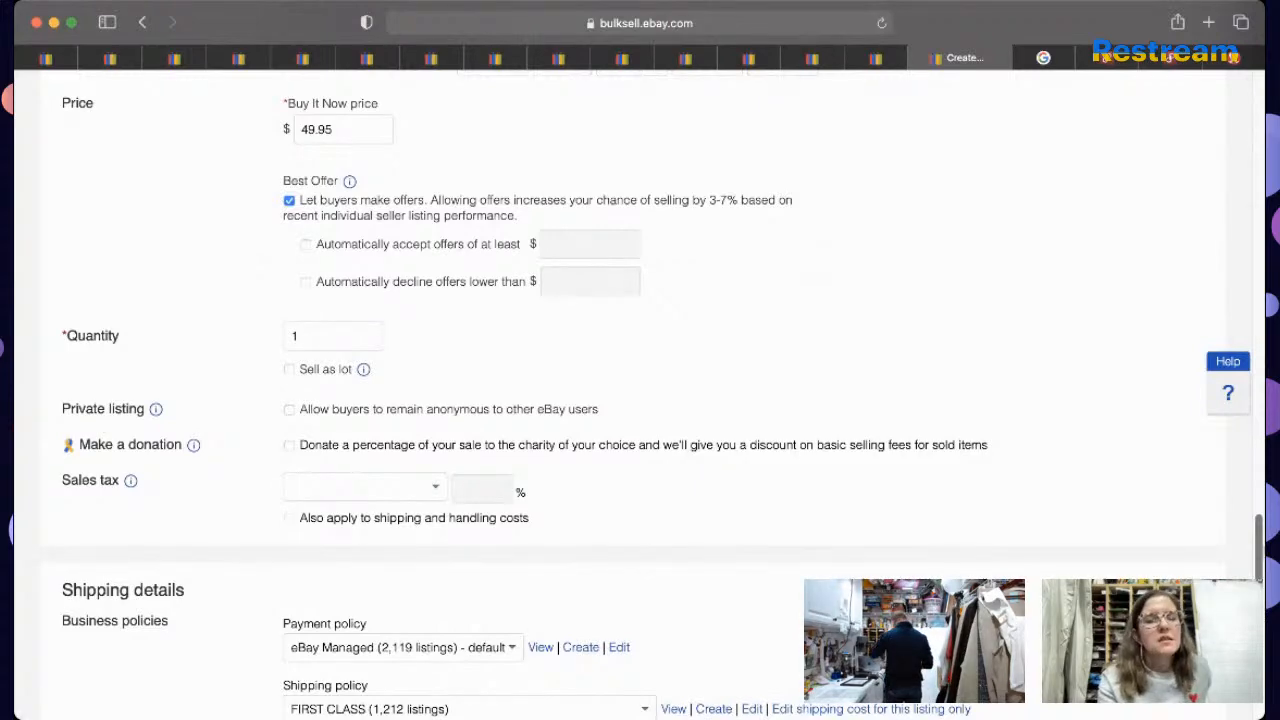
scroll(640, 400, "up", 15)
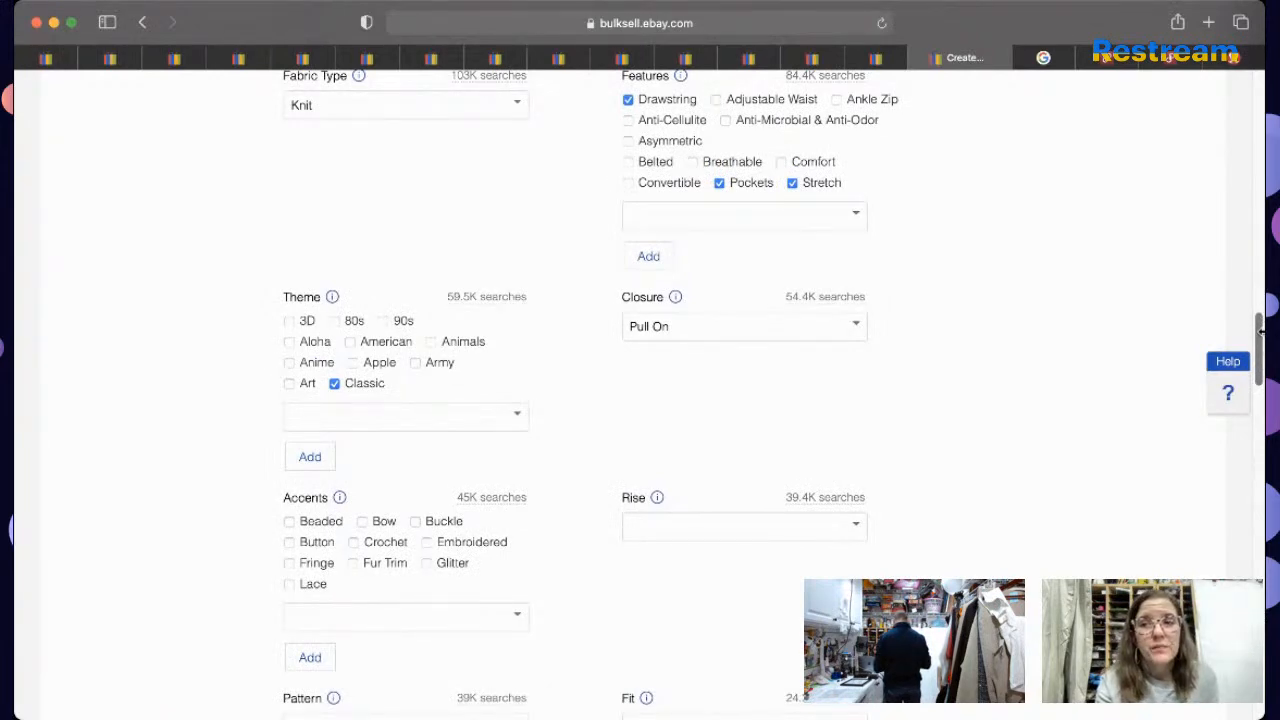
left_click_drag(1260, 332, 1231, 191)
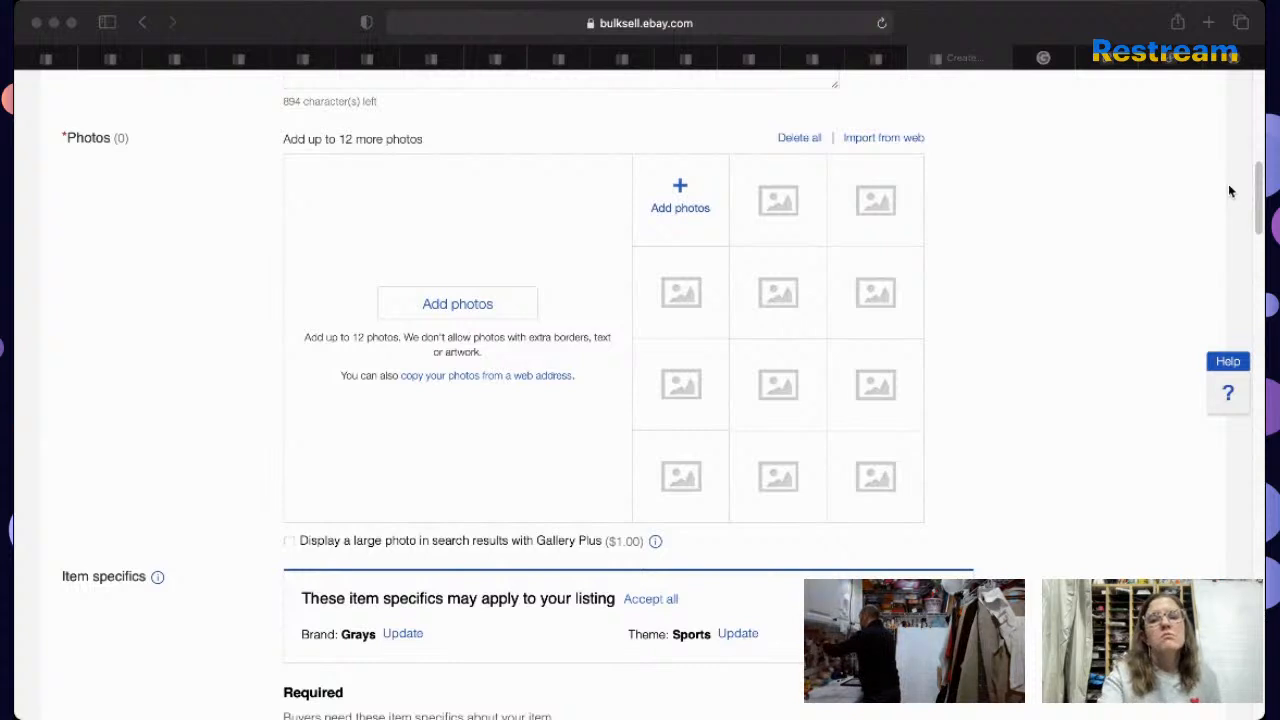
left_click_drag(794, 389, 670, 171)
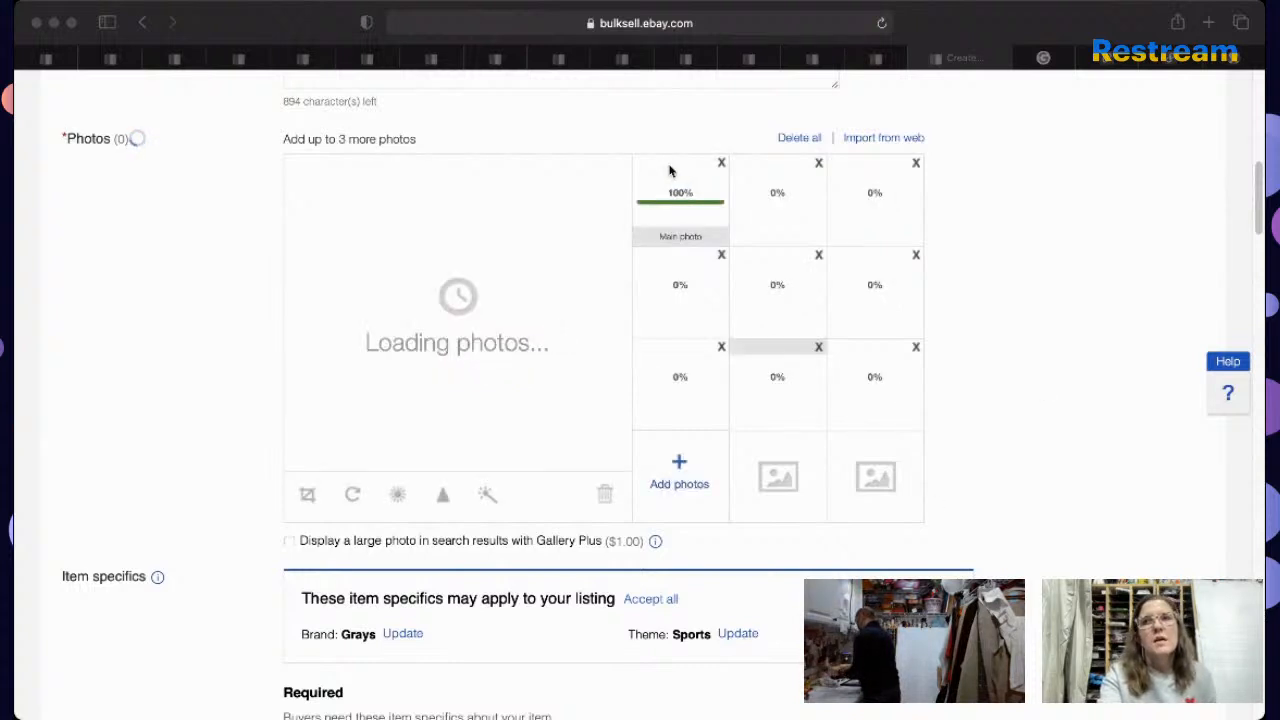
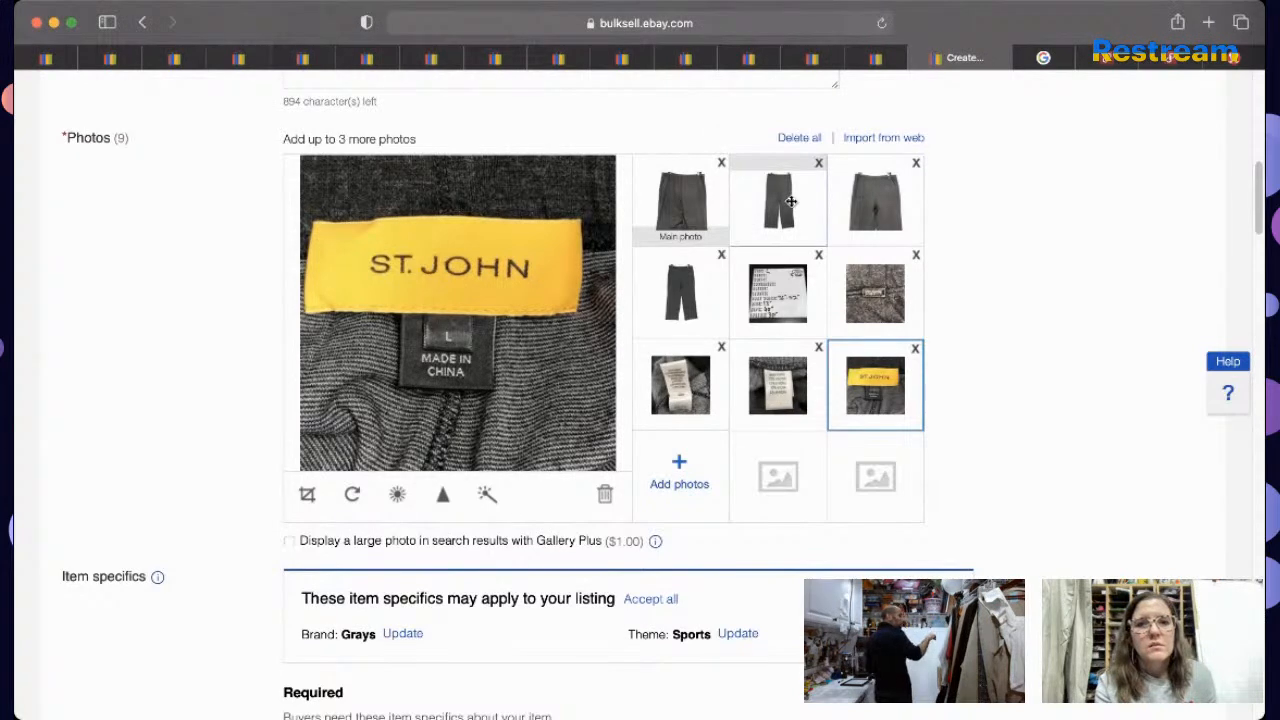
Step: Make the full-length pants photo from the fourth slot the main photo and move the other full-length photo to second place
left_click(660, 312)
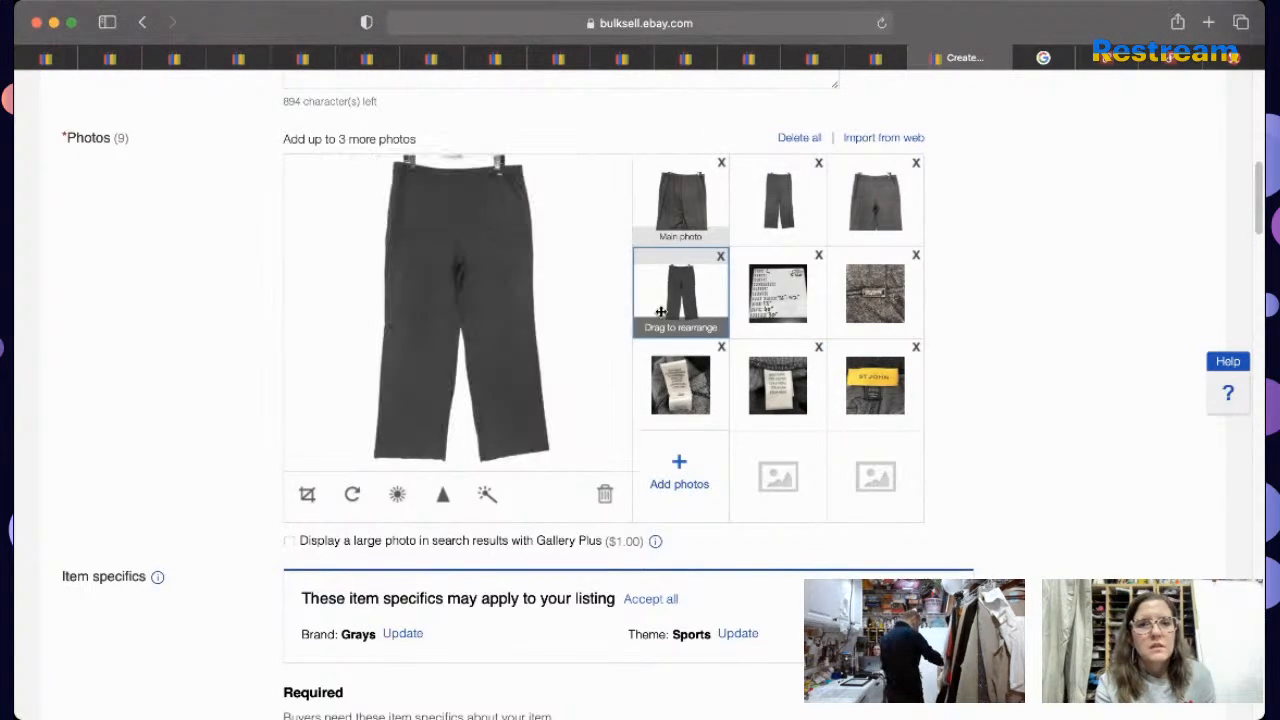
left_click_drag(660, 312, 660, 224)
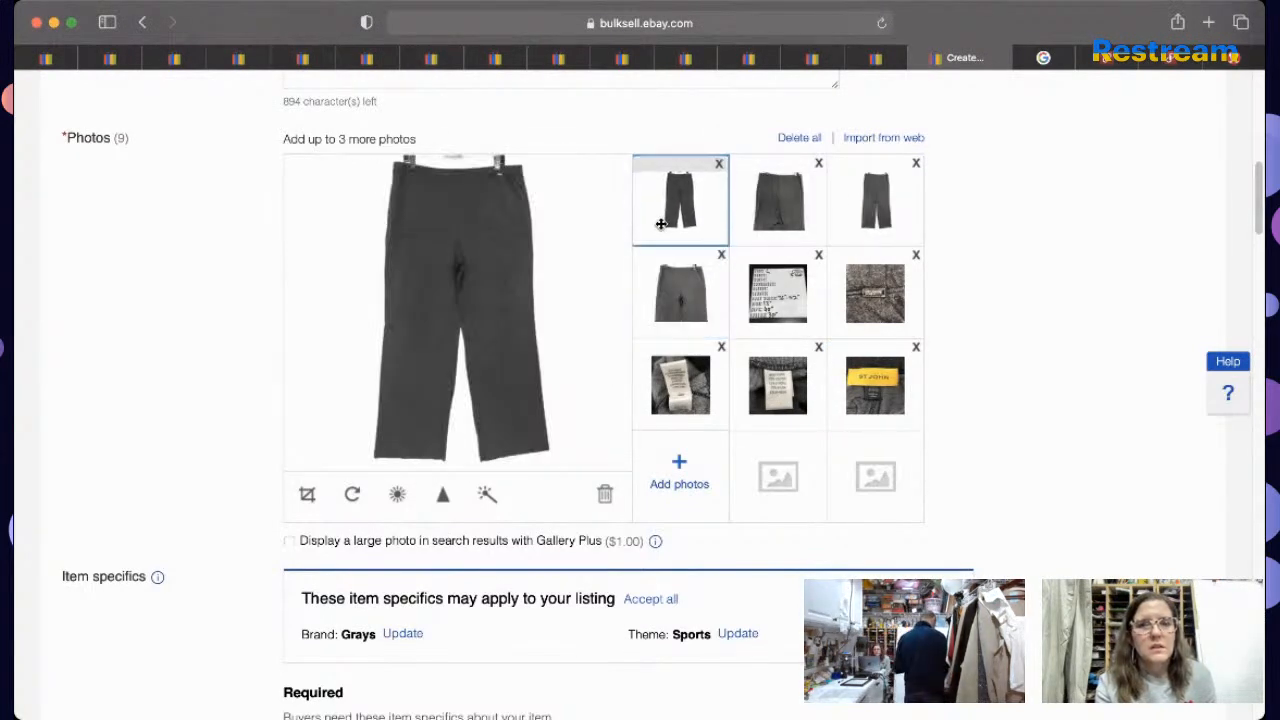
left_click_drag(878, 229, 786, 225)
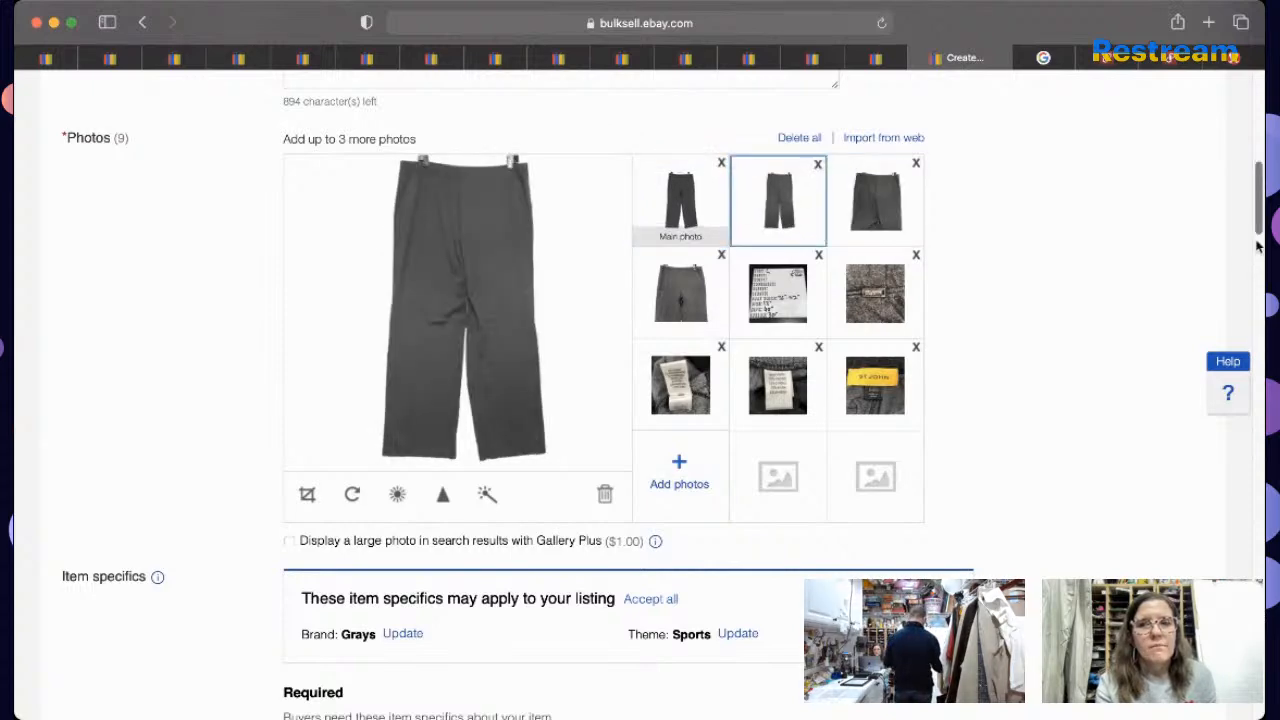
Step: Preview the main photo and move the yellow St. John label photo to fifth place, ahead of the measurements photo
left_click_drag(1258, 232, 1260, 277)
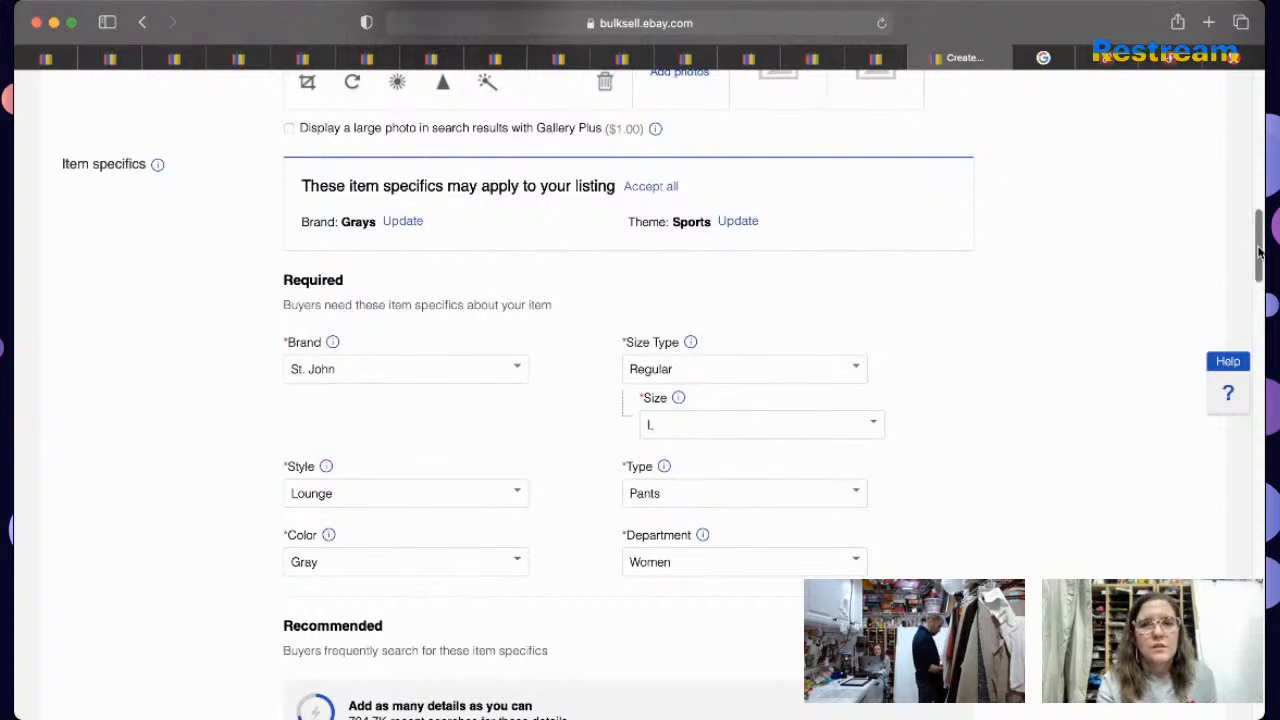
left_click_drag(1257, 240, 1256, 210)
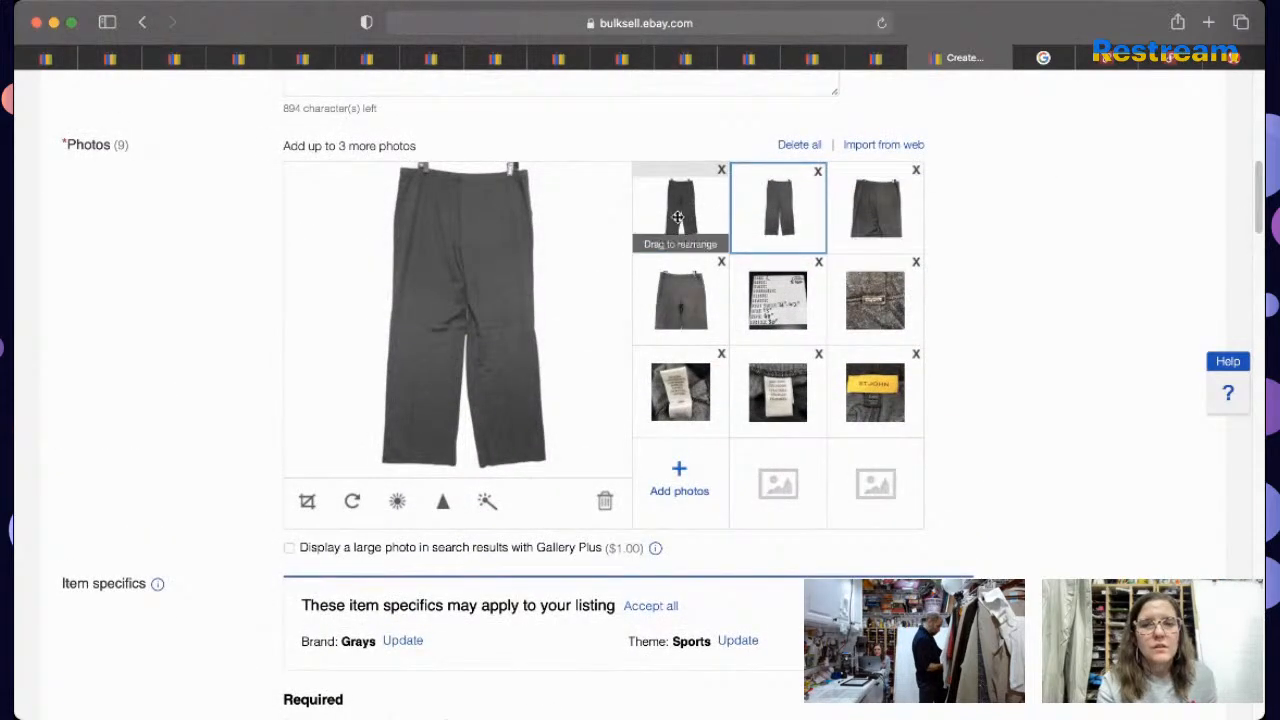
left_click(668, 217)
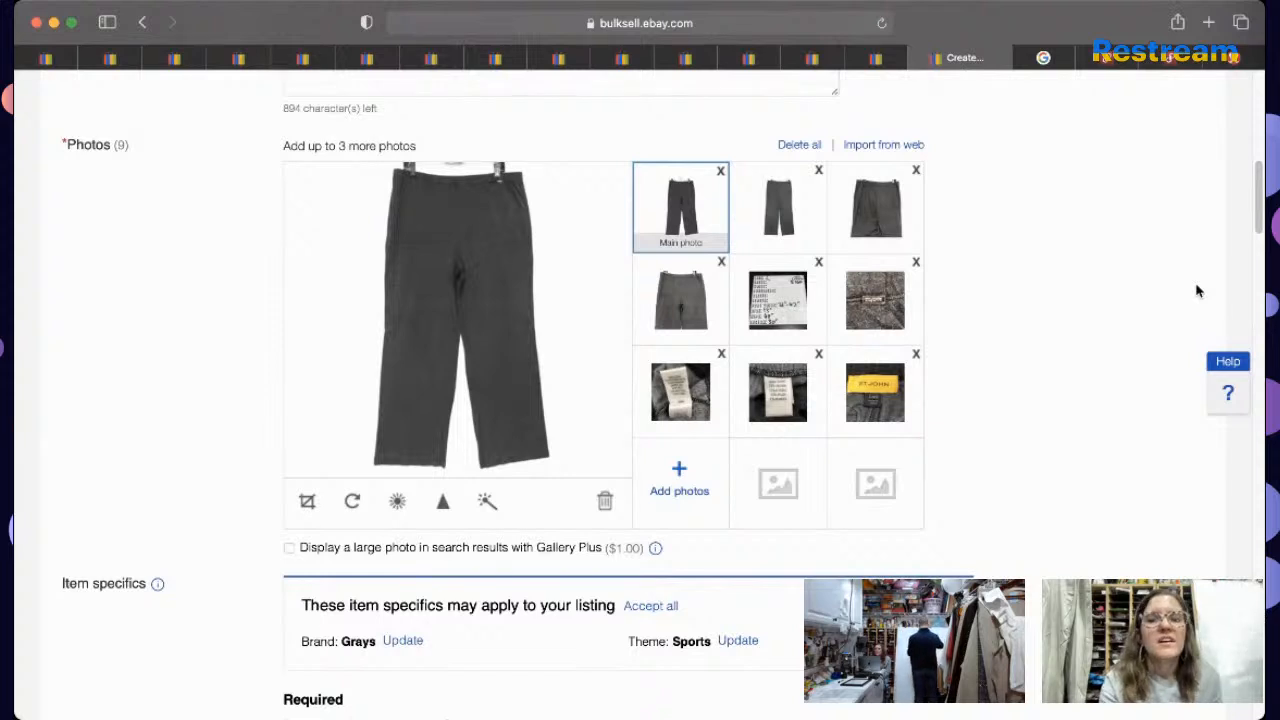
left_click_drag(873, 398, 795, 316)
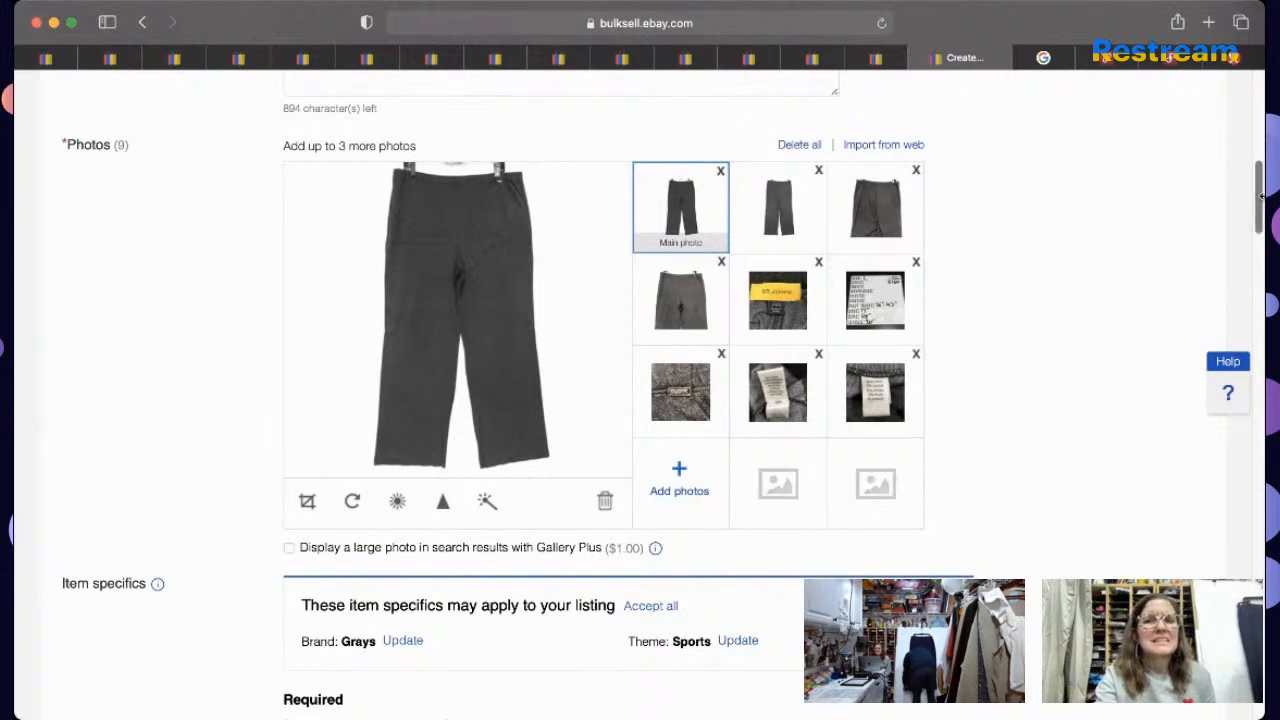
Step: Publish the pants listing and finish without creating another, returning to the active listings
left_click_drag(1257, 196, 1160, 712)
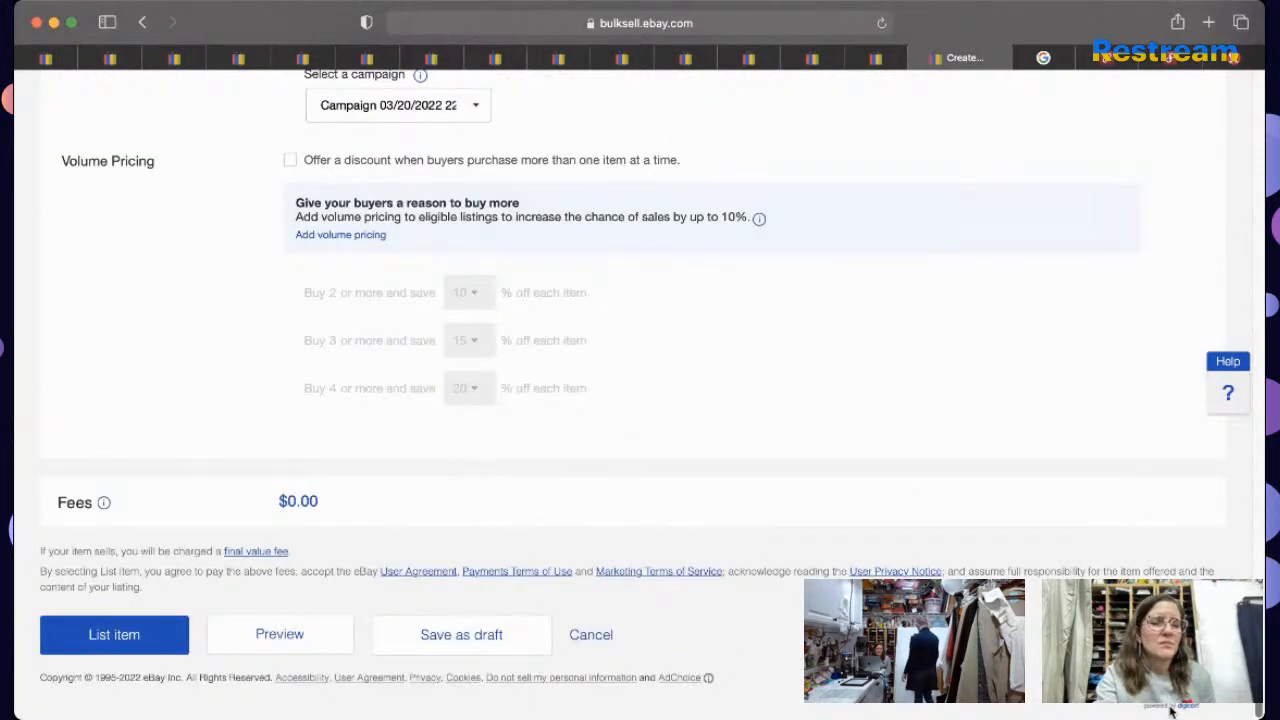
left_click(148, 640)
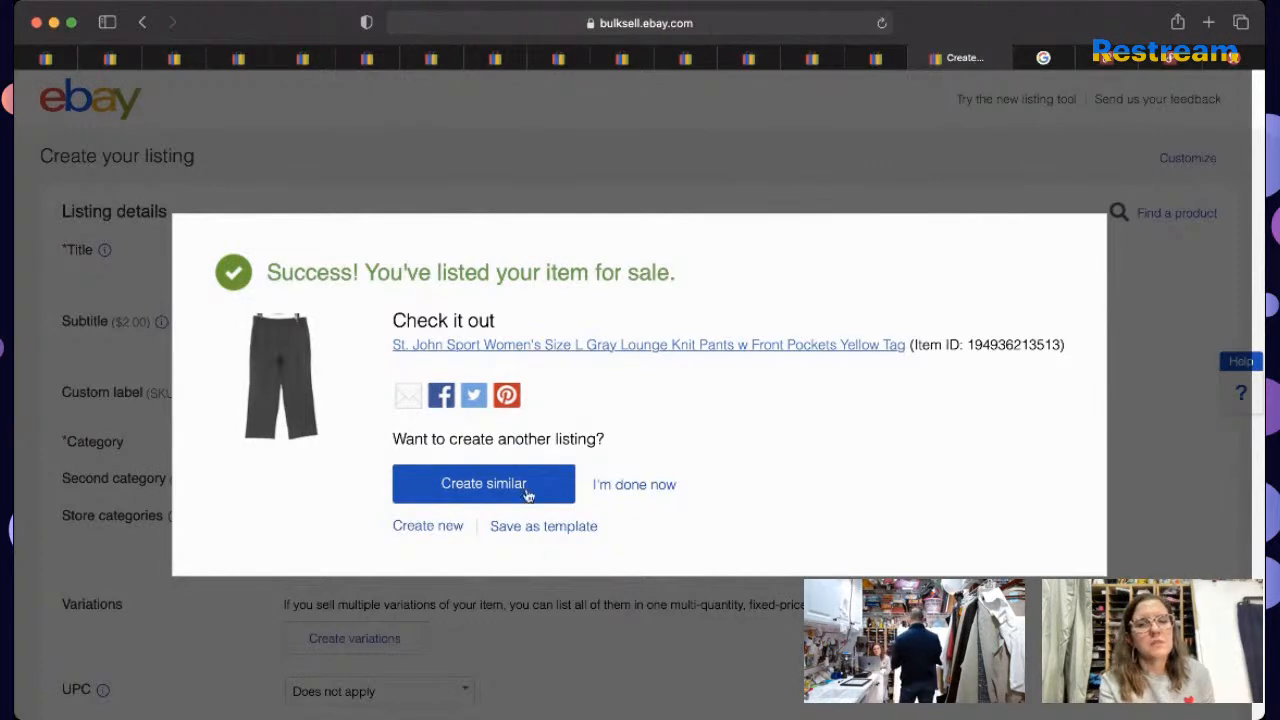
left_click(653, 485)
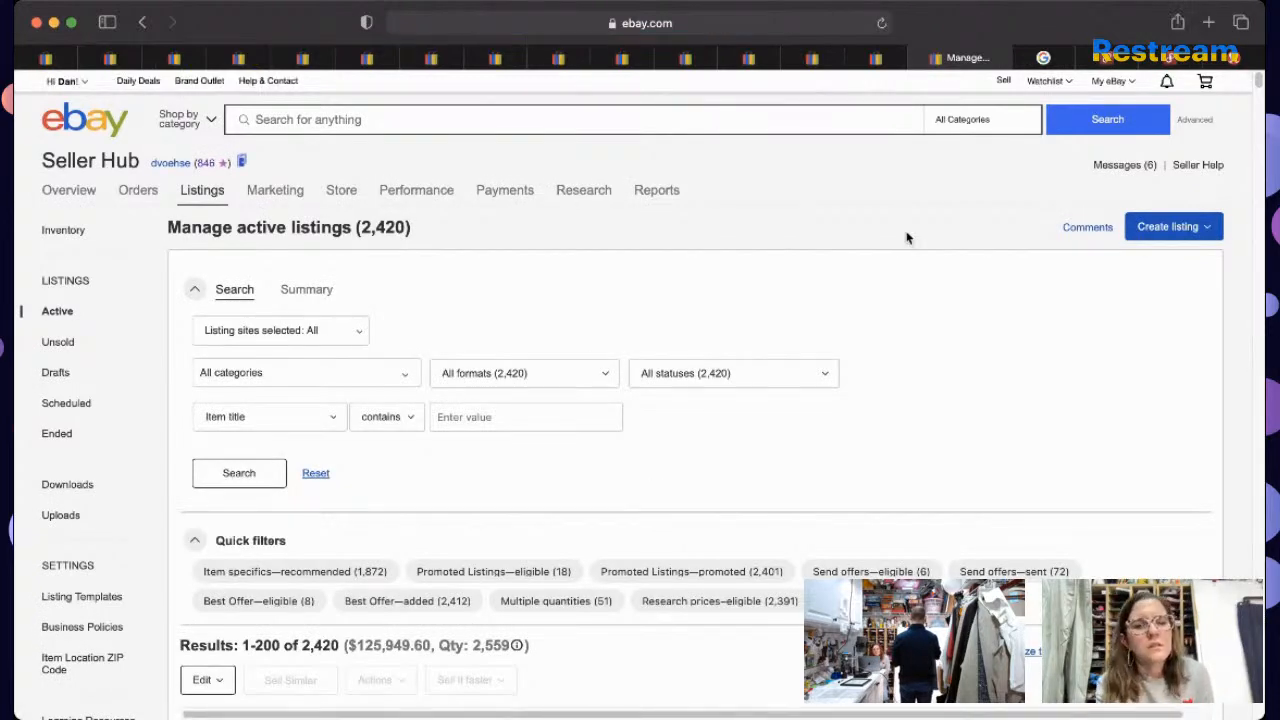
Step: Search eBay for "st. john sport navy lounge pants"
left_click(629, 125)
type("s")
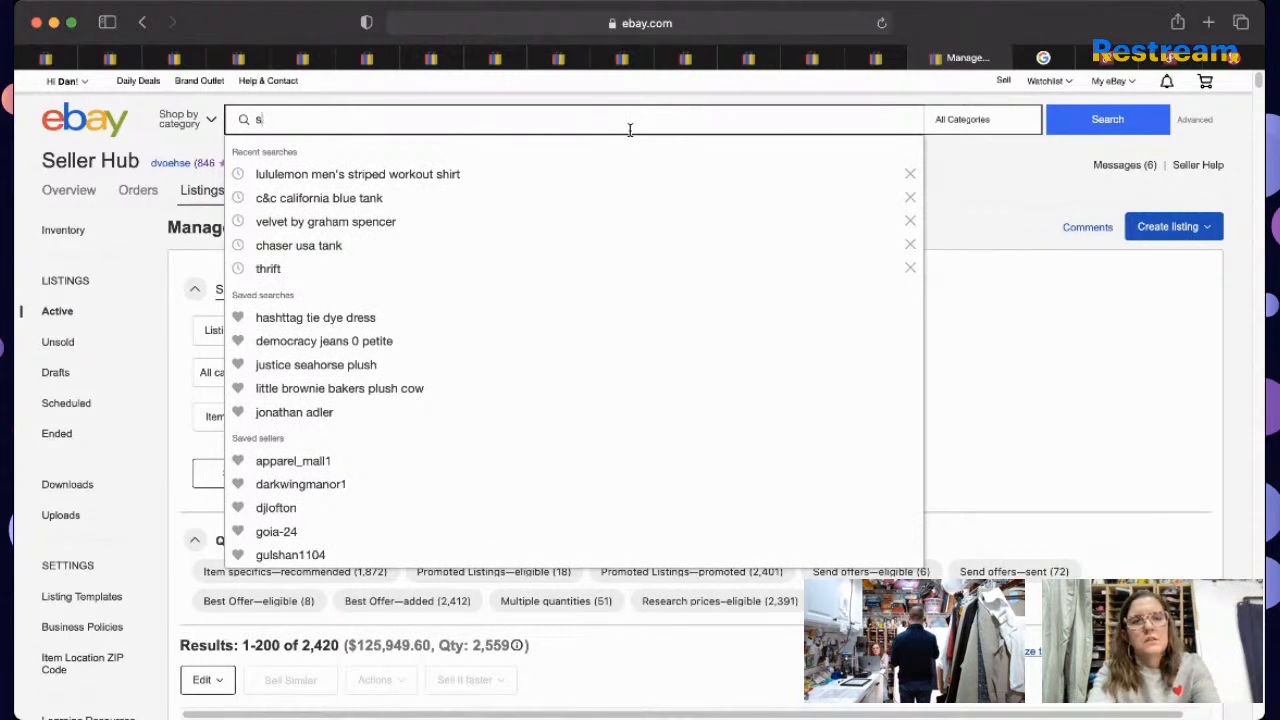
type("t. john sport na")
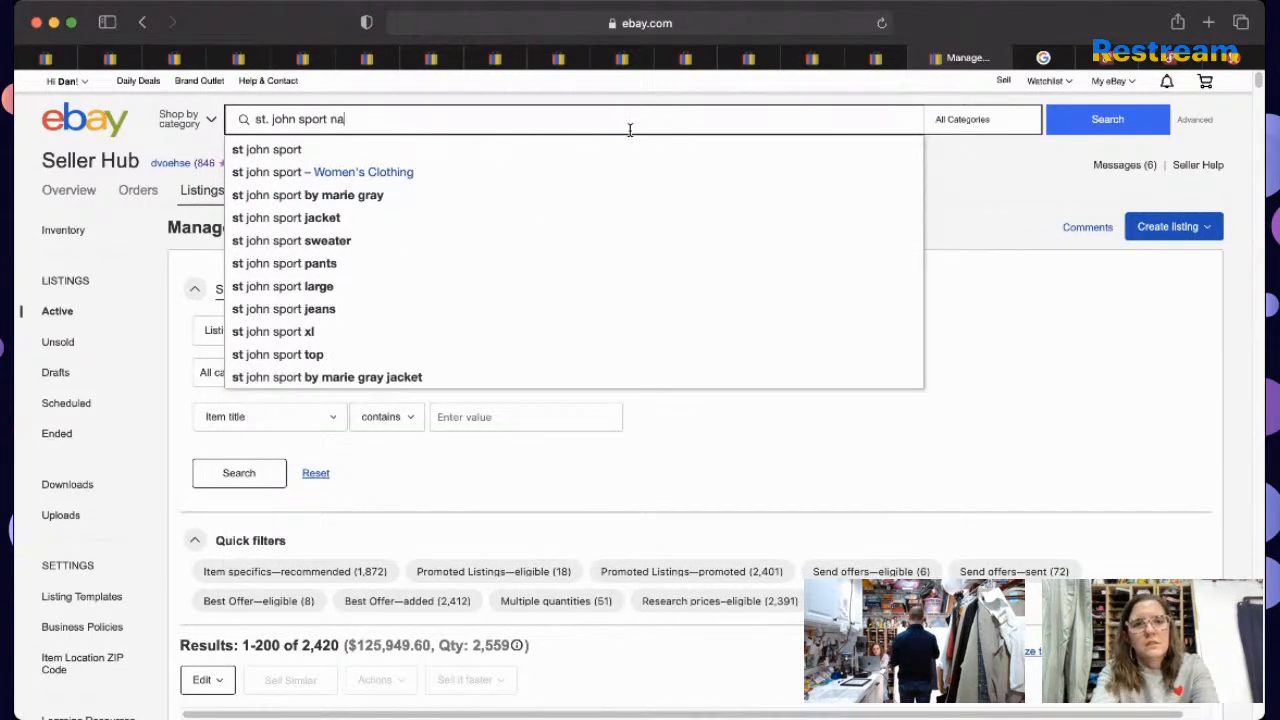
type("vy lounge pants")
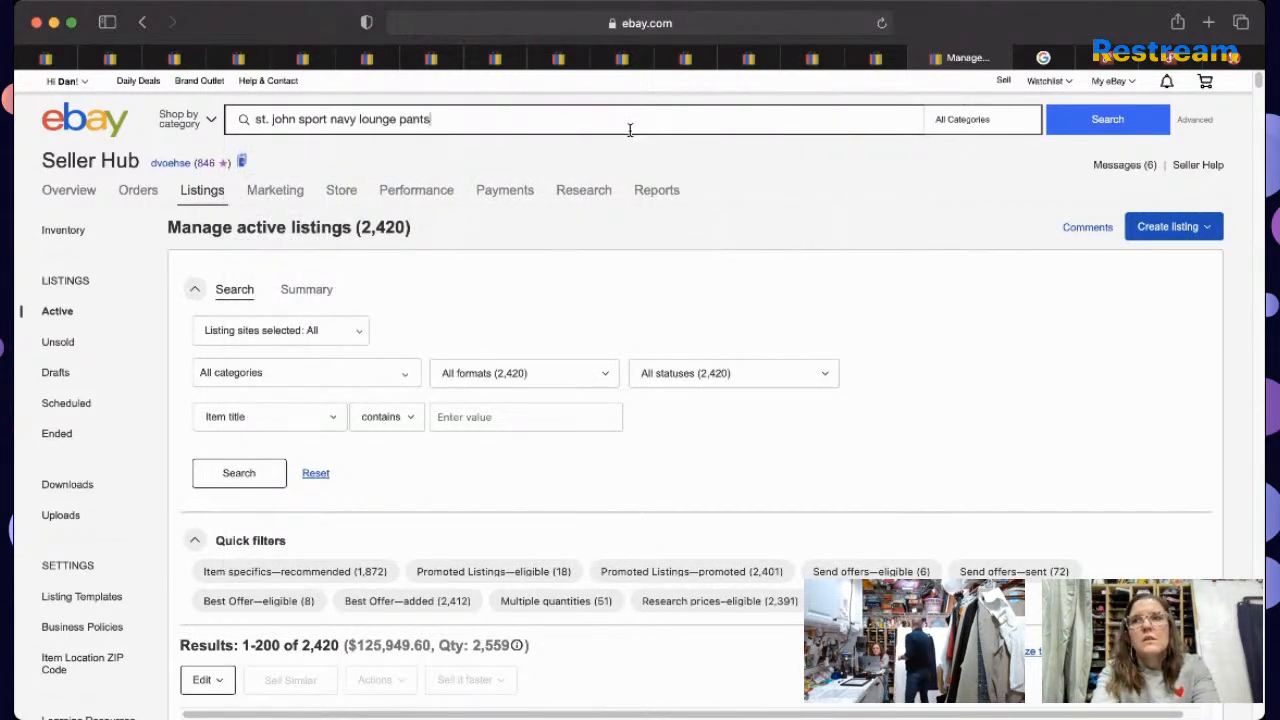
key("Return")
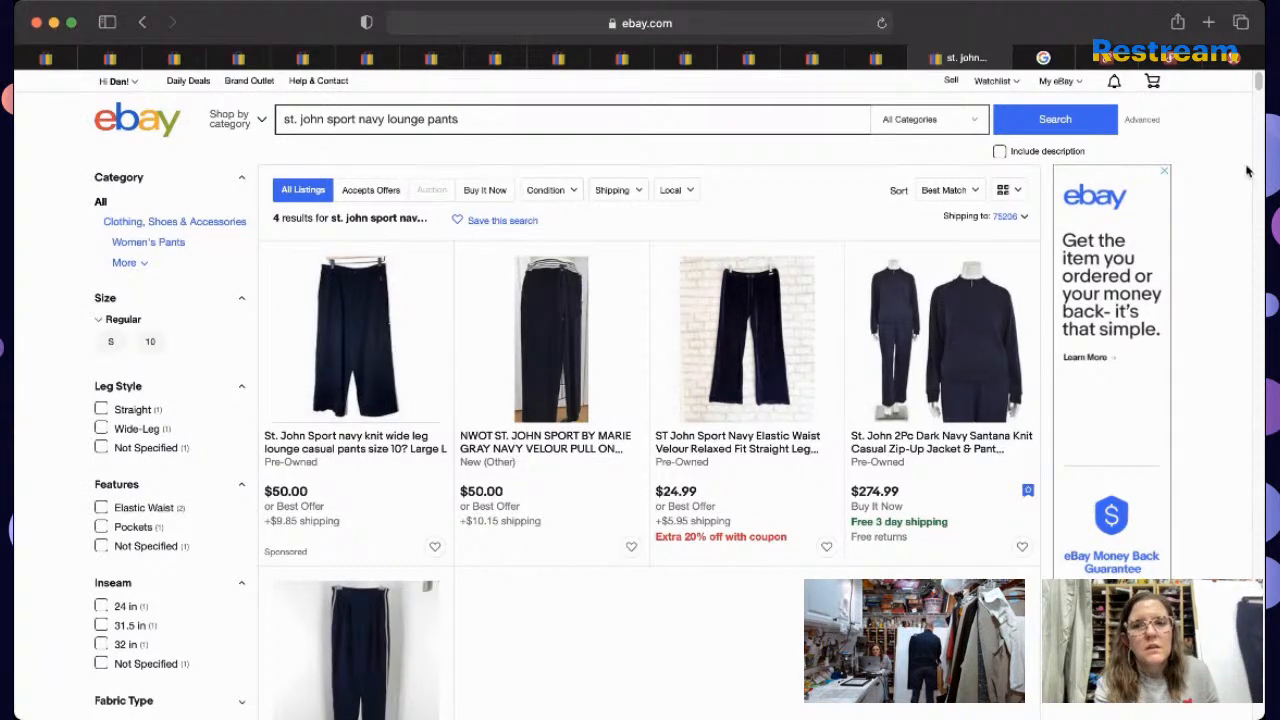
Step: Browse the St. John Sport navy lounge pants results for pants and prices comparable to the item being listed
scroll(1257, 87, "down", 1)
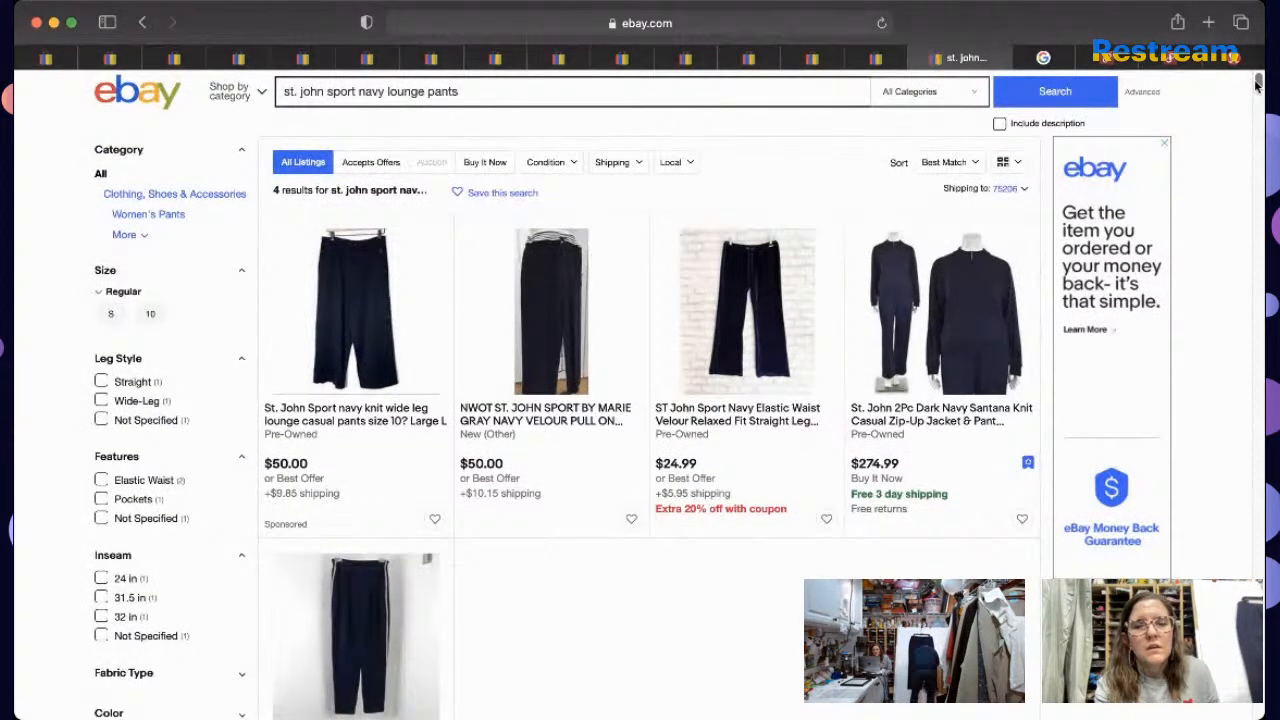
left_click_drag(1257, 87, 1250, 108)
scroll(1248, 109, "down", 1)
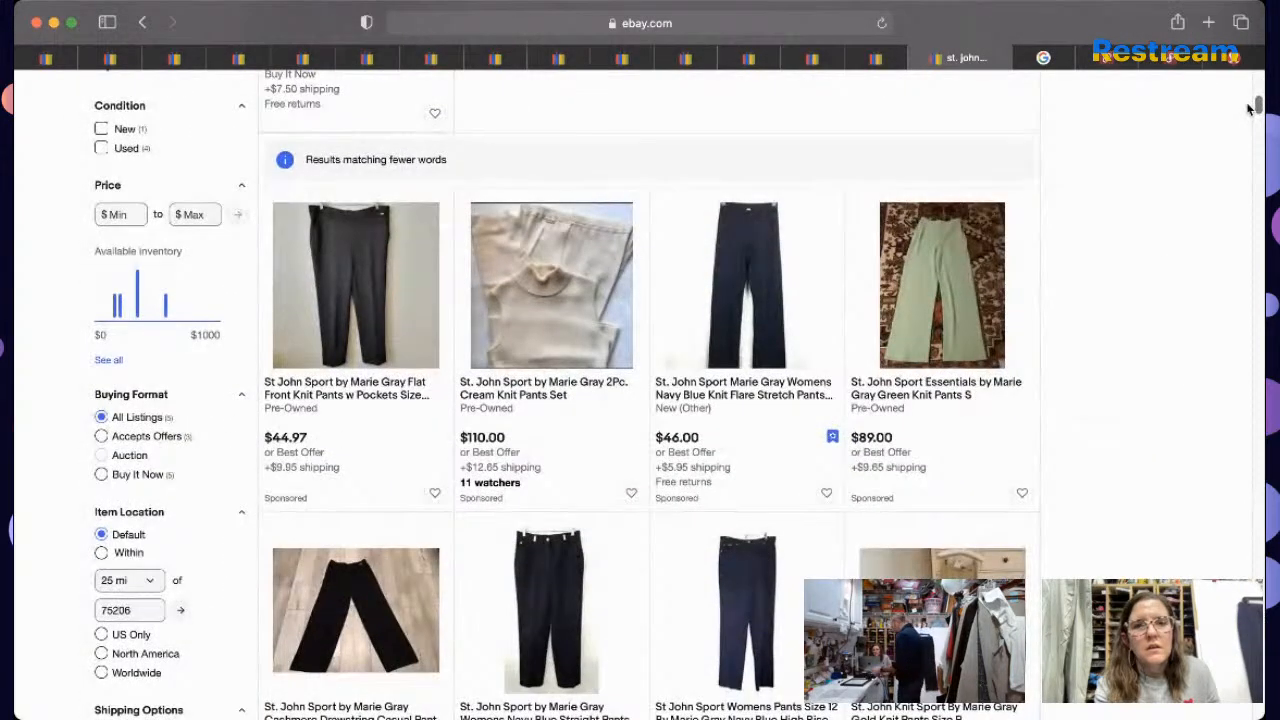
scroll(1248, 110, "down", 2)
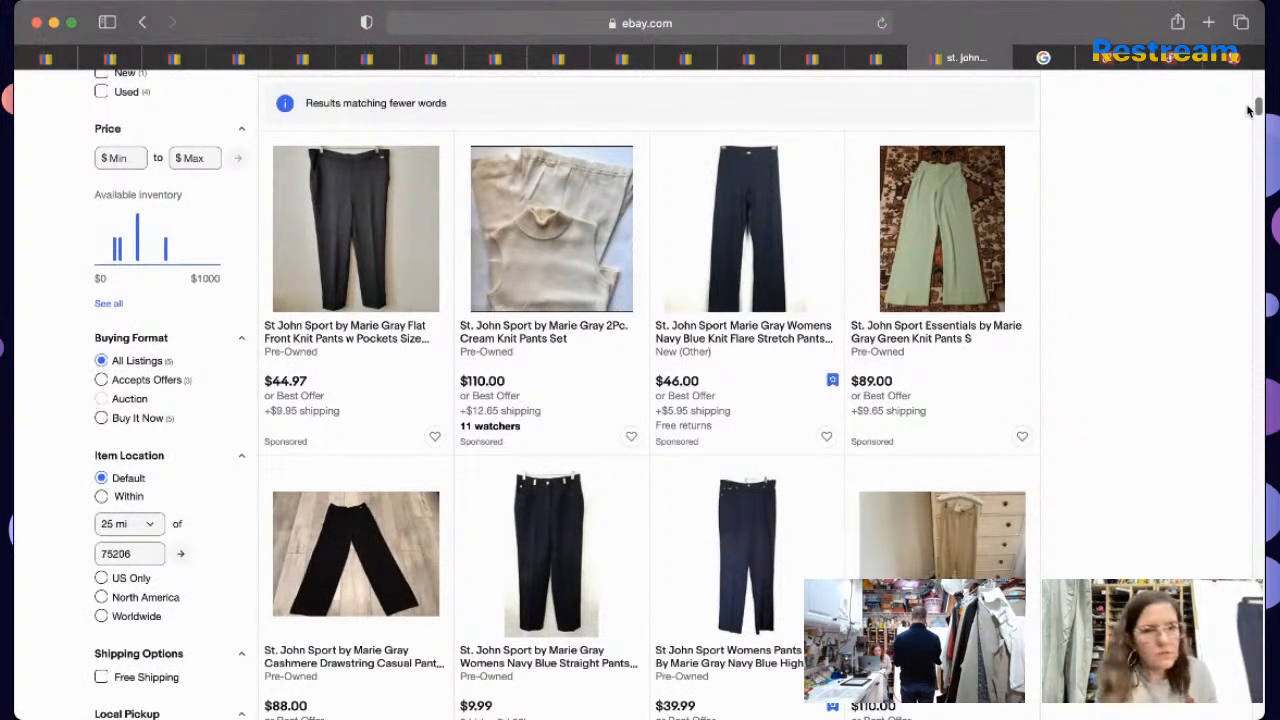
scroll(1248, 110, "down", 1)
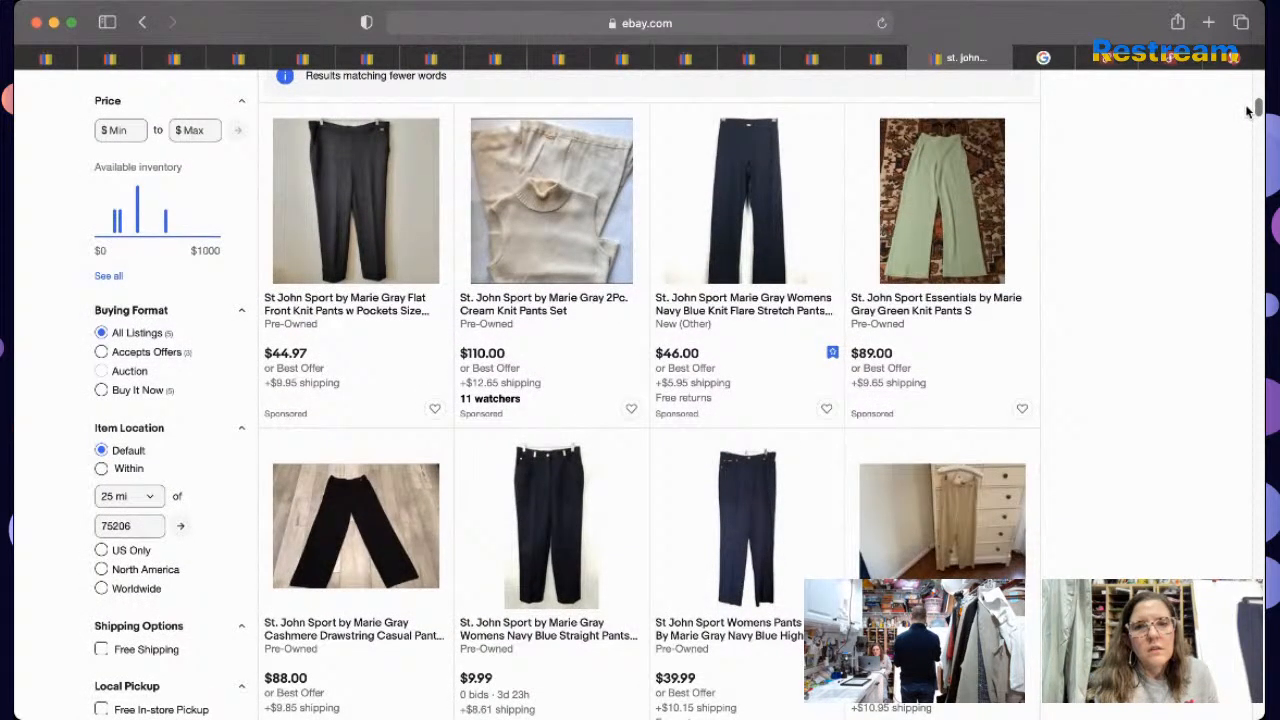
scroll(1248, 110, "down", 2)
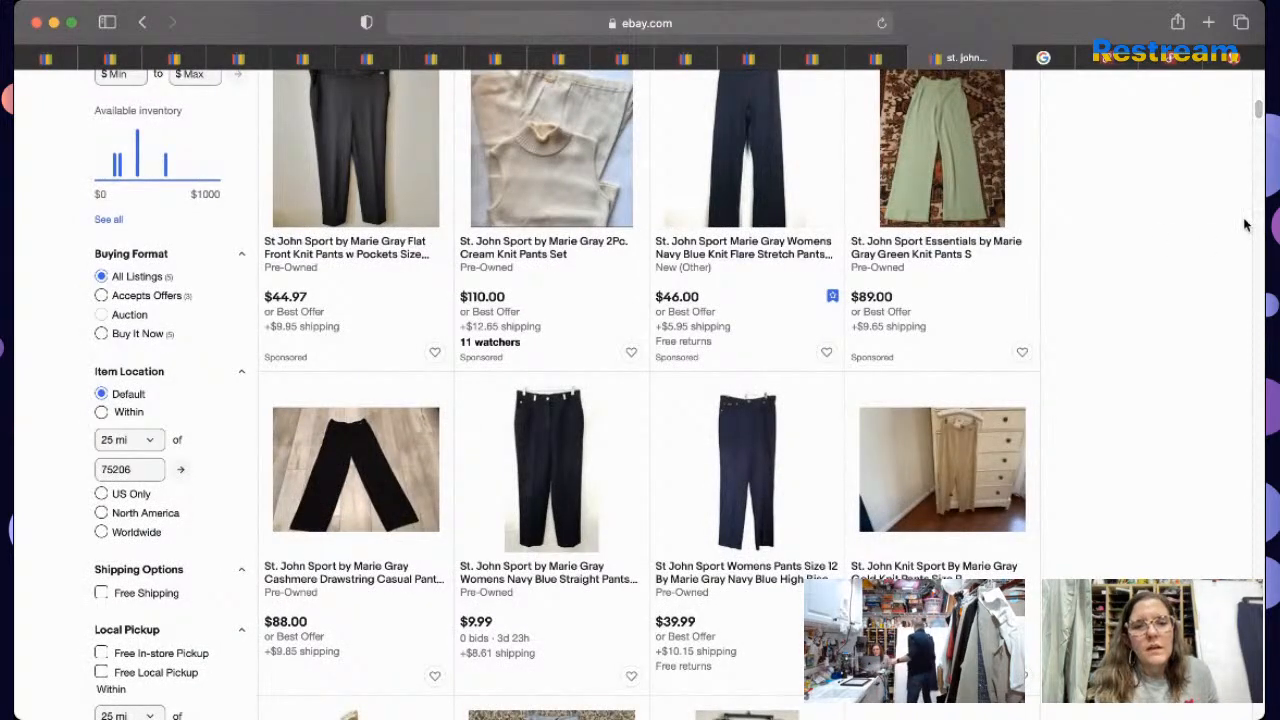
left_click_drag(1259, 110, 1258, 127)
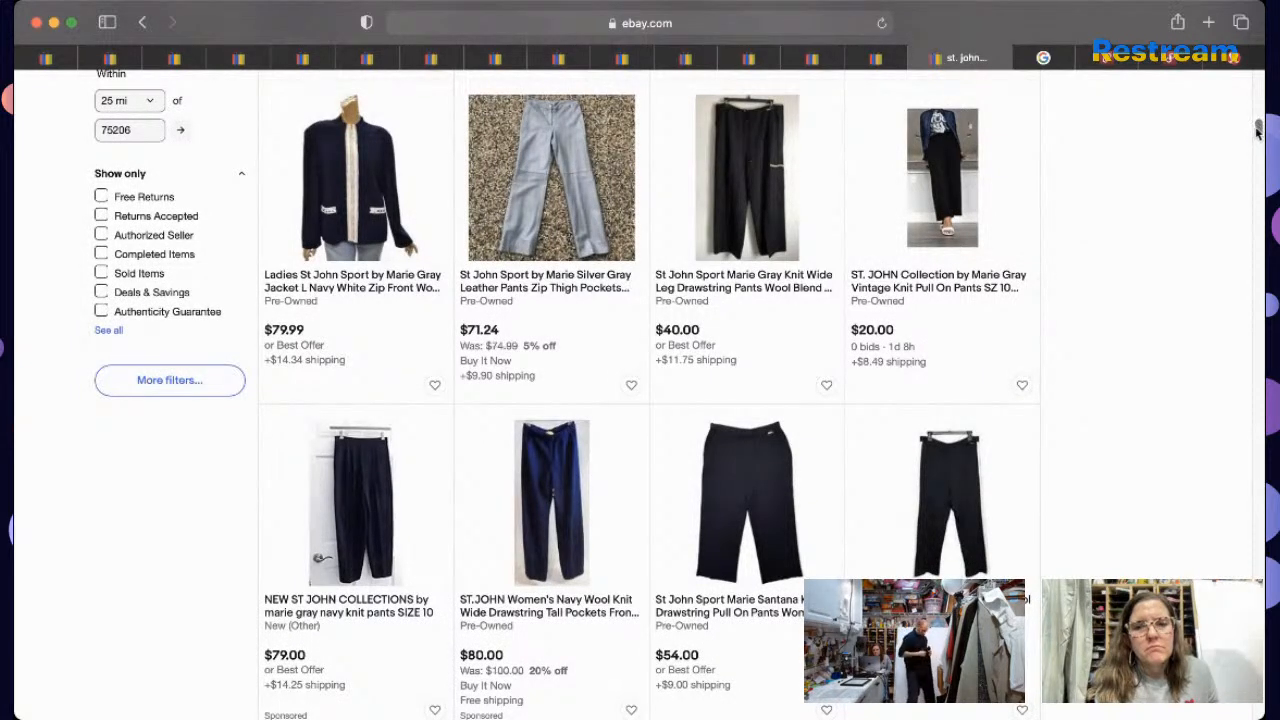
left_click(1258, 145)
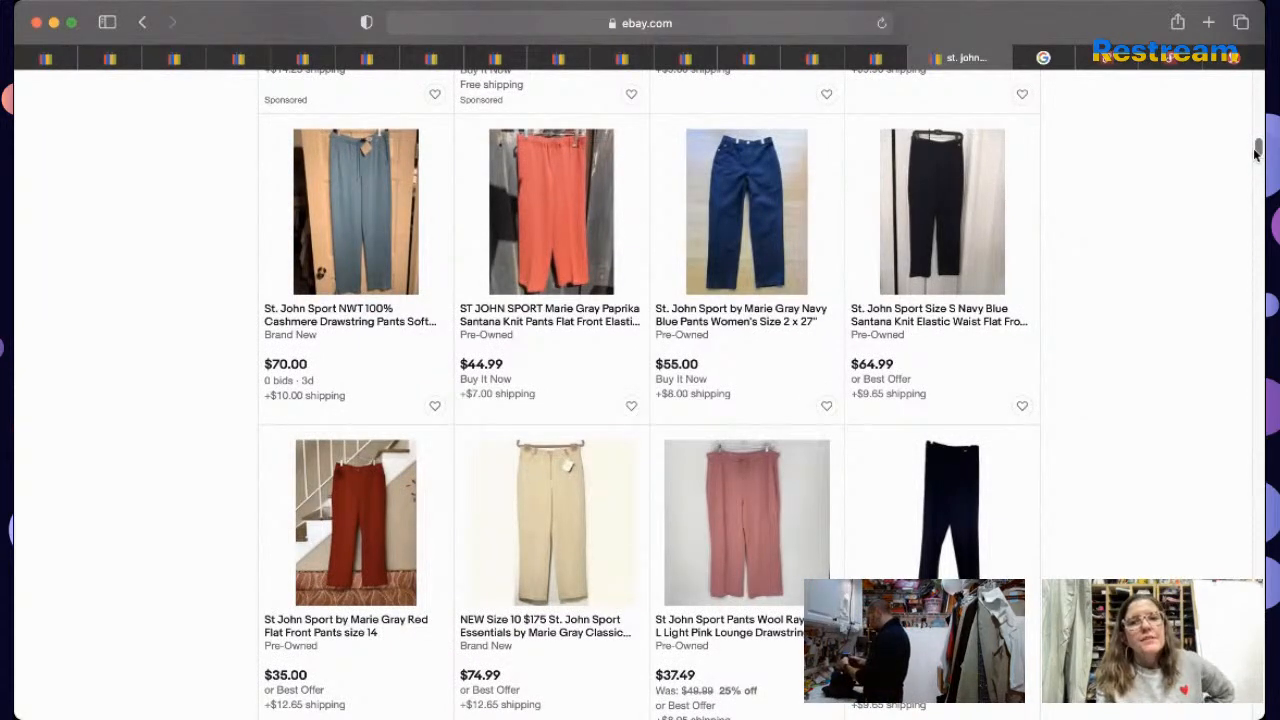
scroll(1256, 150, "down", 5)
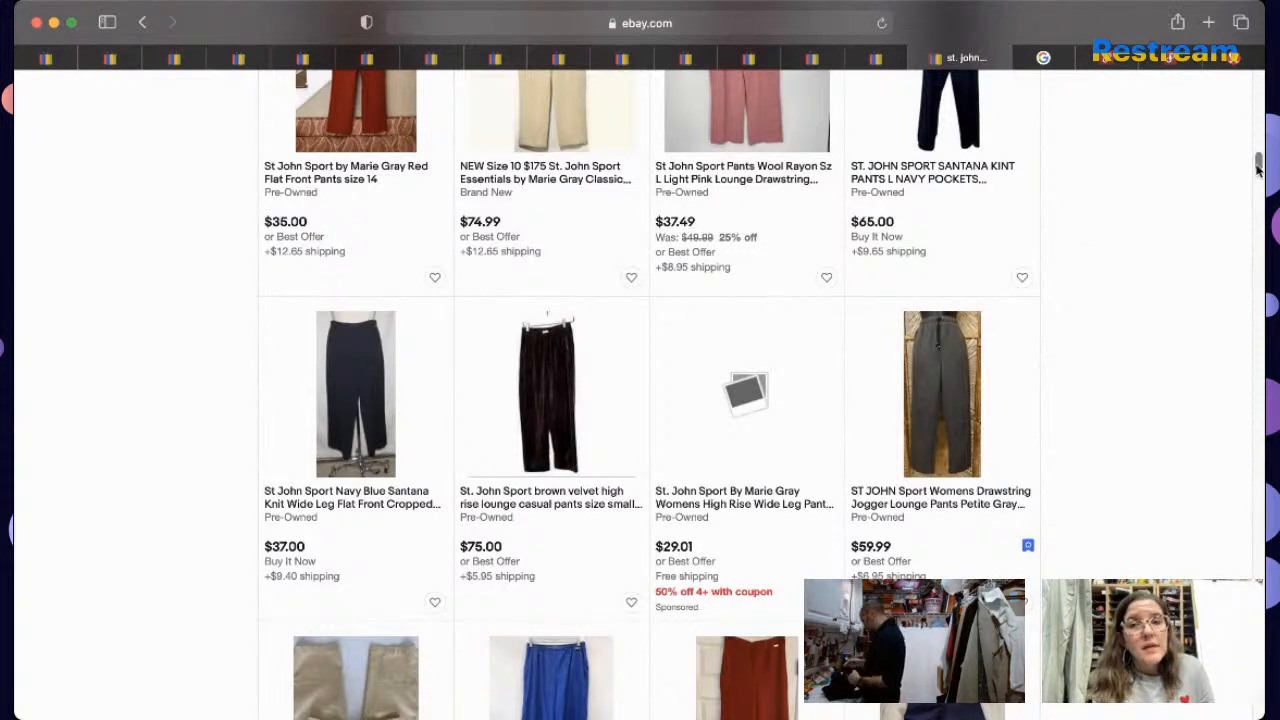
scroll(1258, 178, "down", 3)
left_click_drag(1258, 178, 1252, 202)
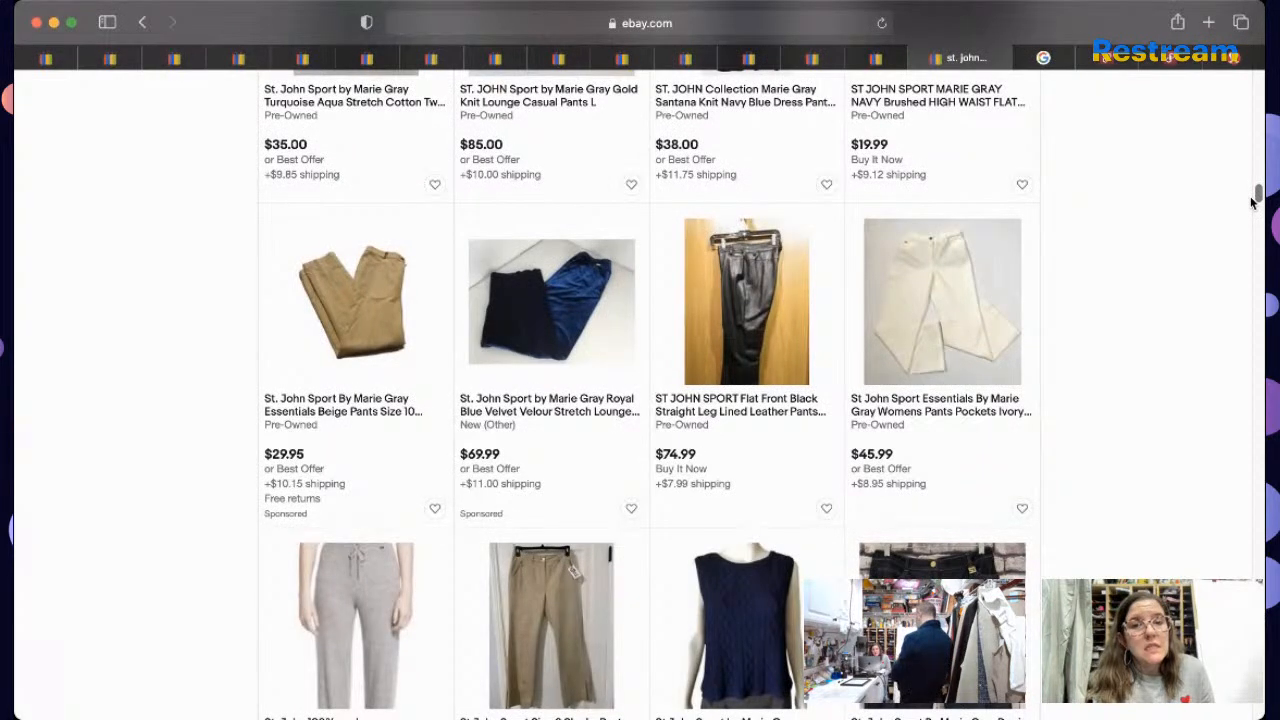
left_click_drag(1250, 205, 1246, 214)
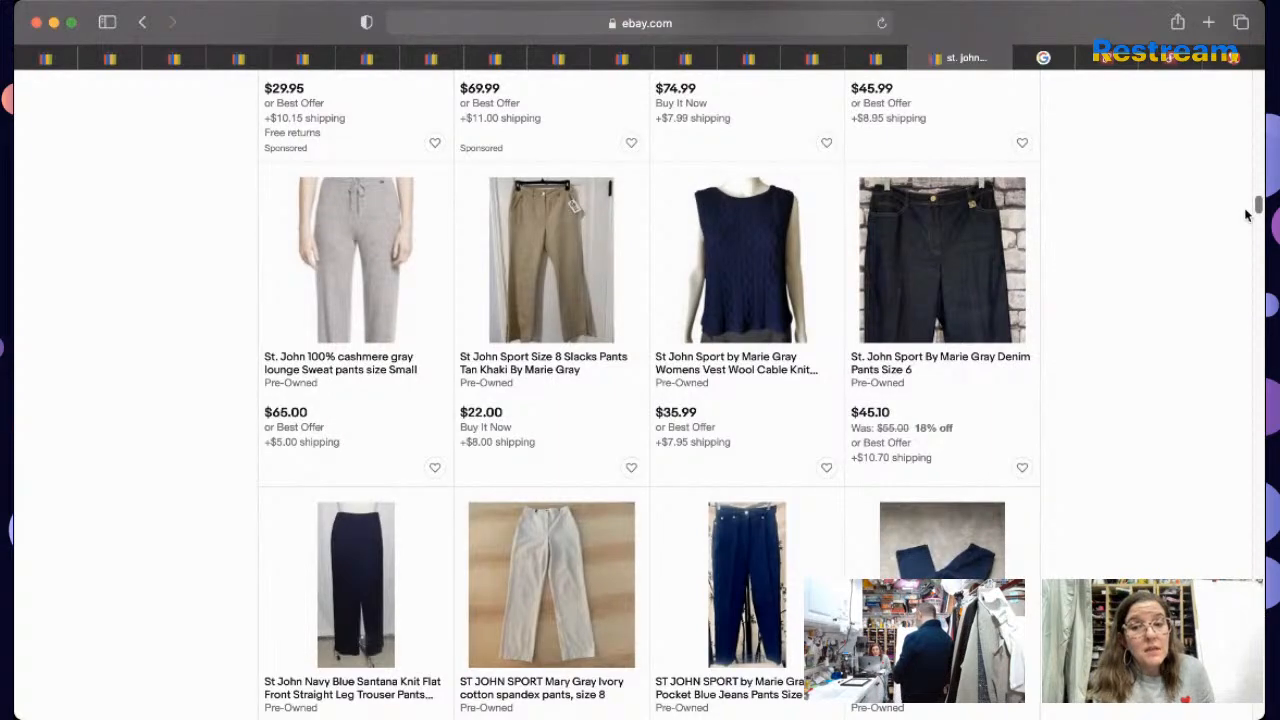
scroll(1246, 214, "down", 5)
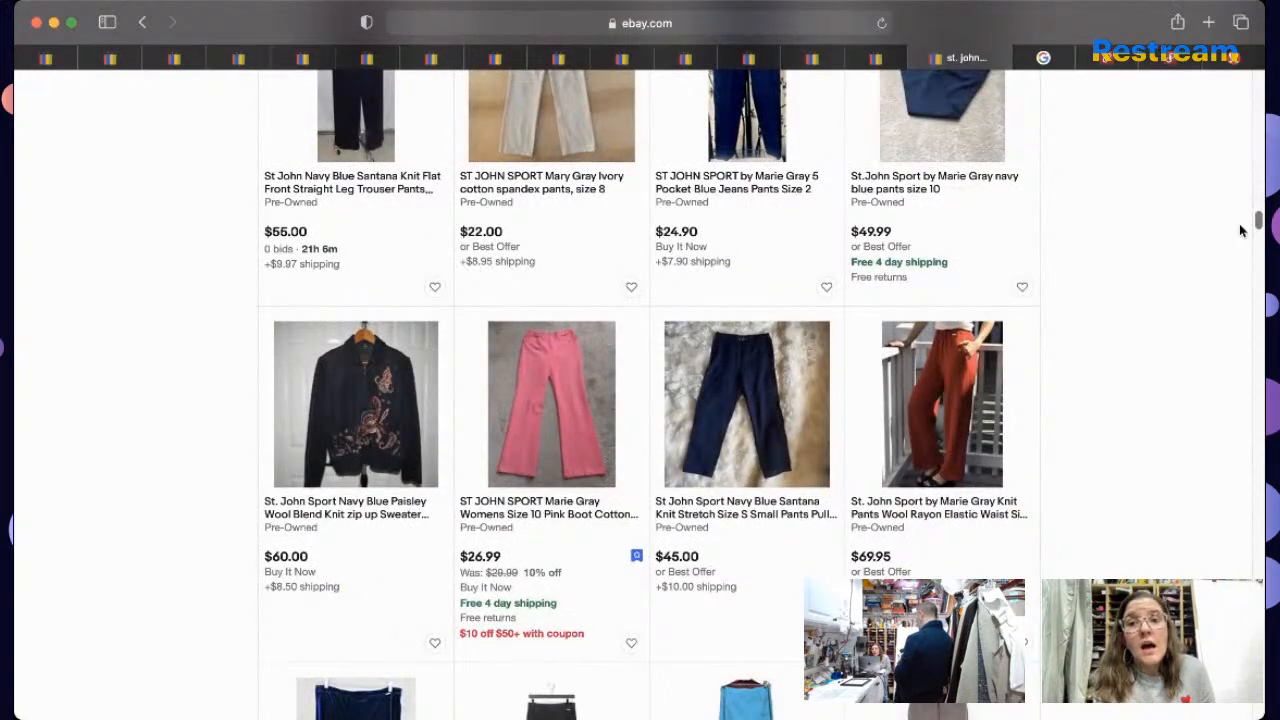
scroll(1240, 231, "down", 5)
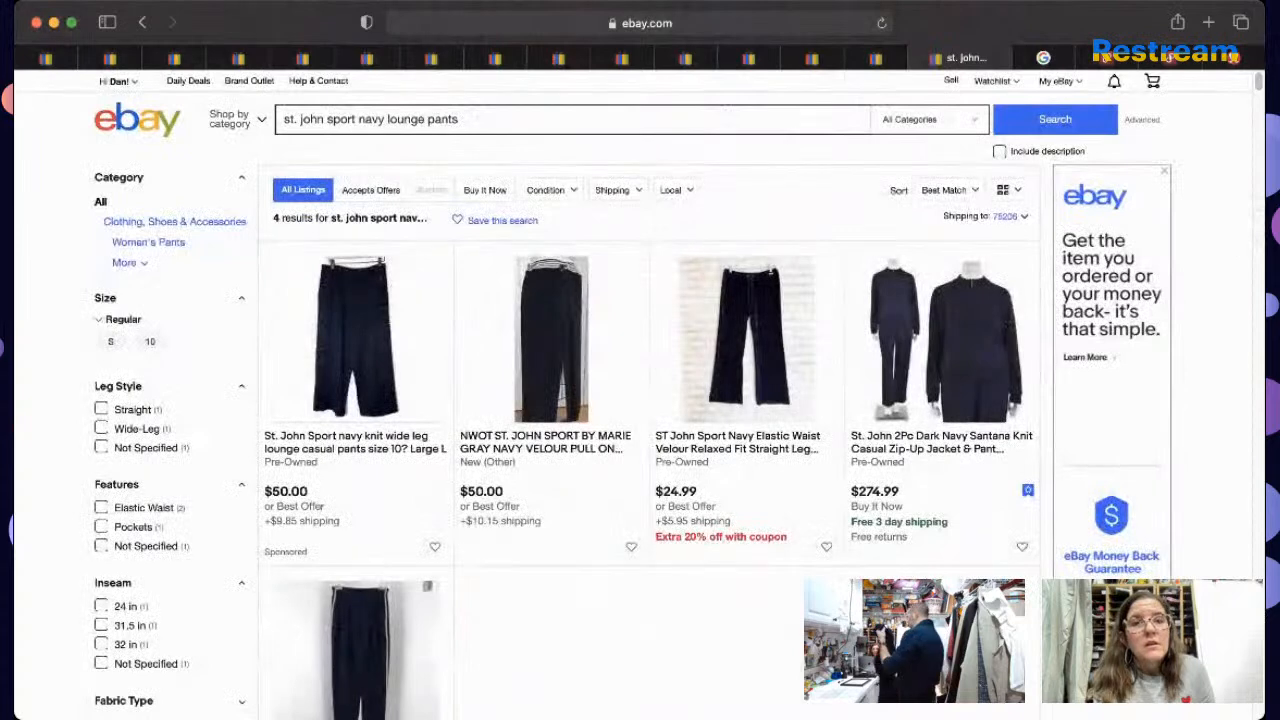
Step: Narrow the search by adding the fabric content "95% cotton 5% elastane" to the existing search terms
left_click(723, 115)
type("95")
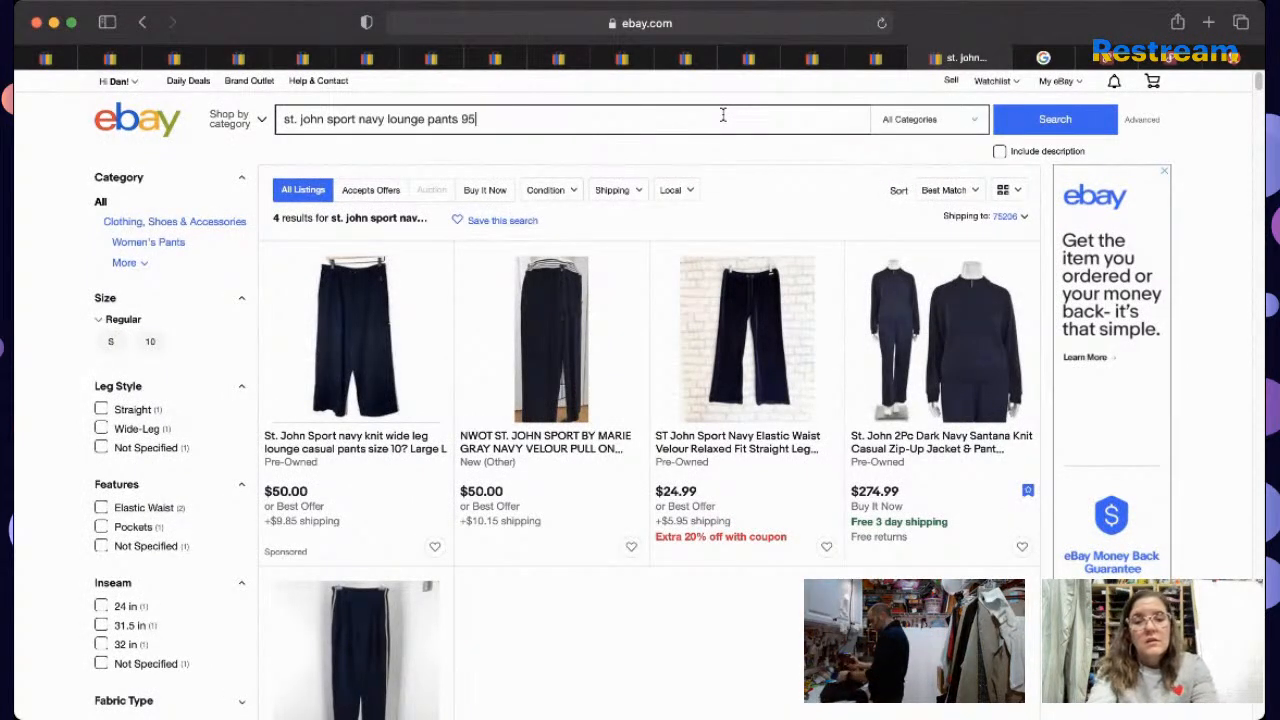
type("% cot")
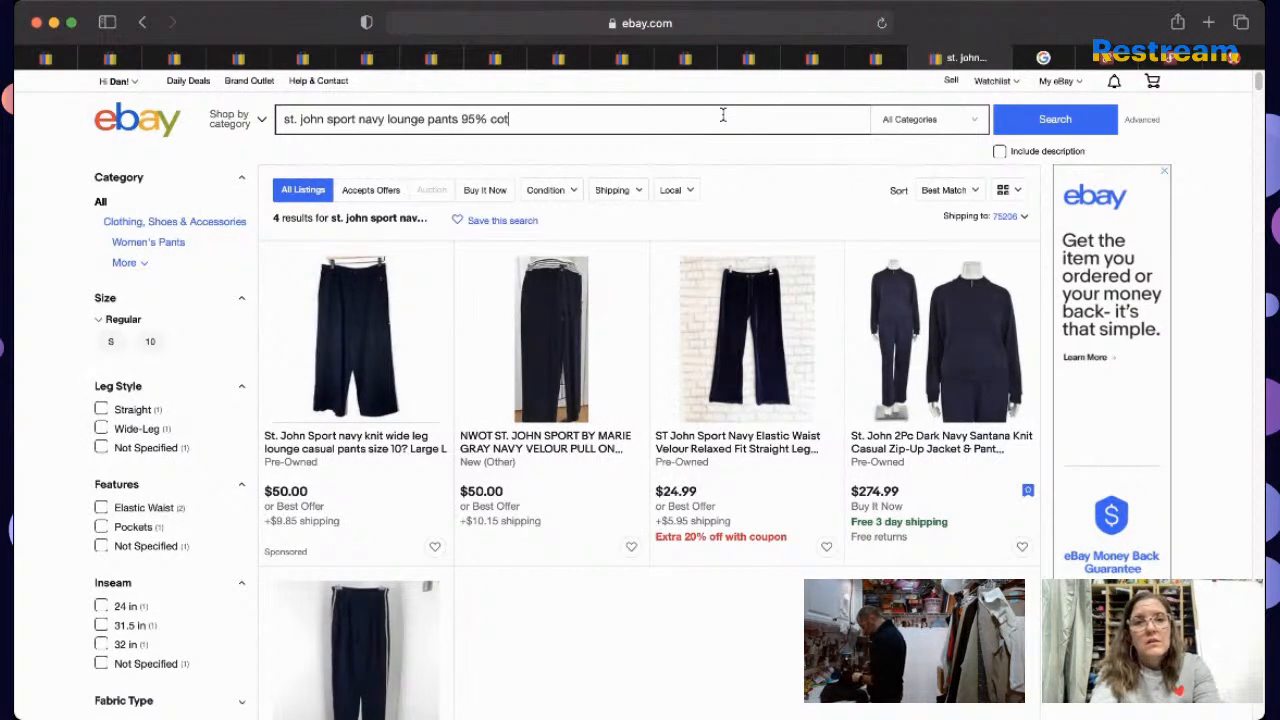
type("ton 5% 3")
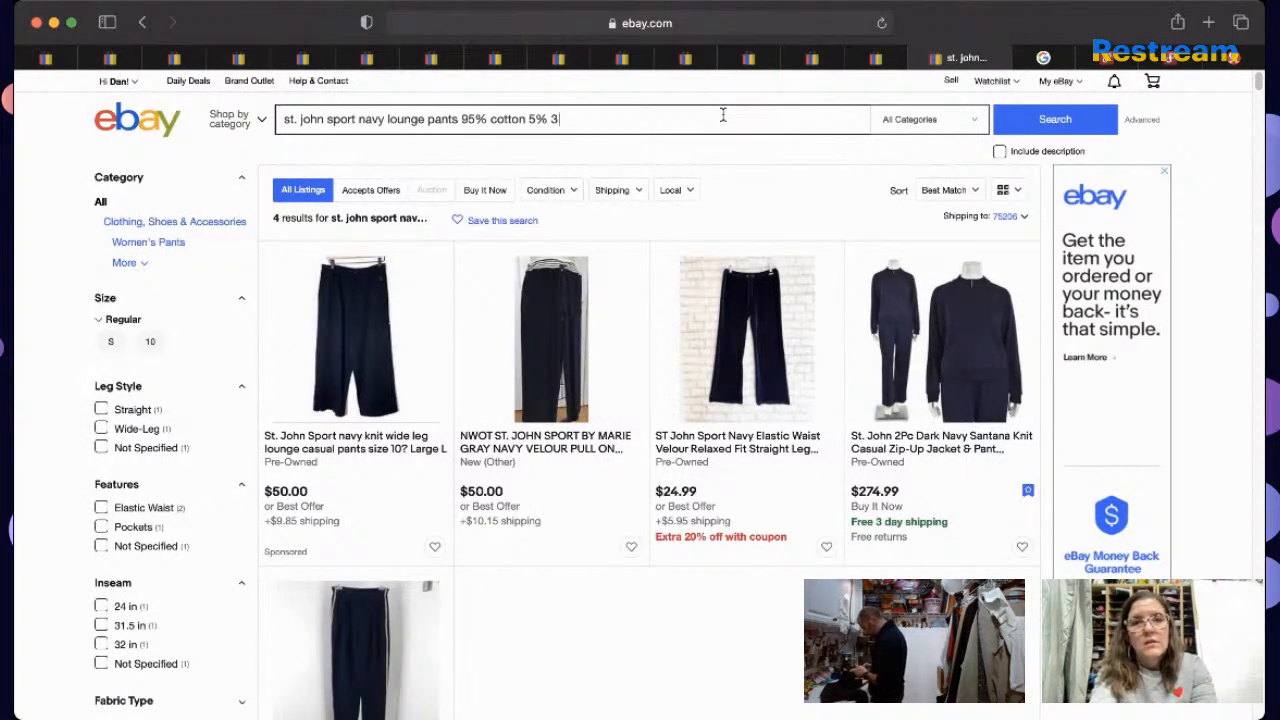
type("lastane")
key("Return")
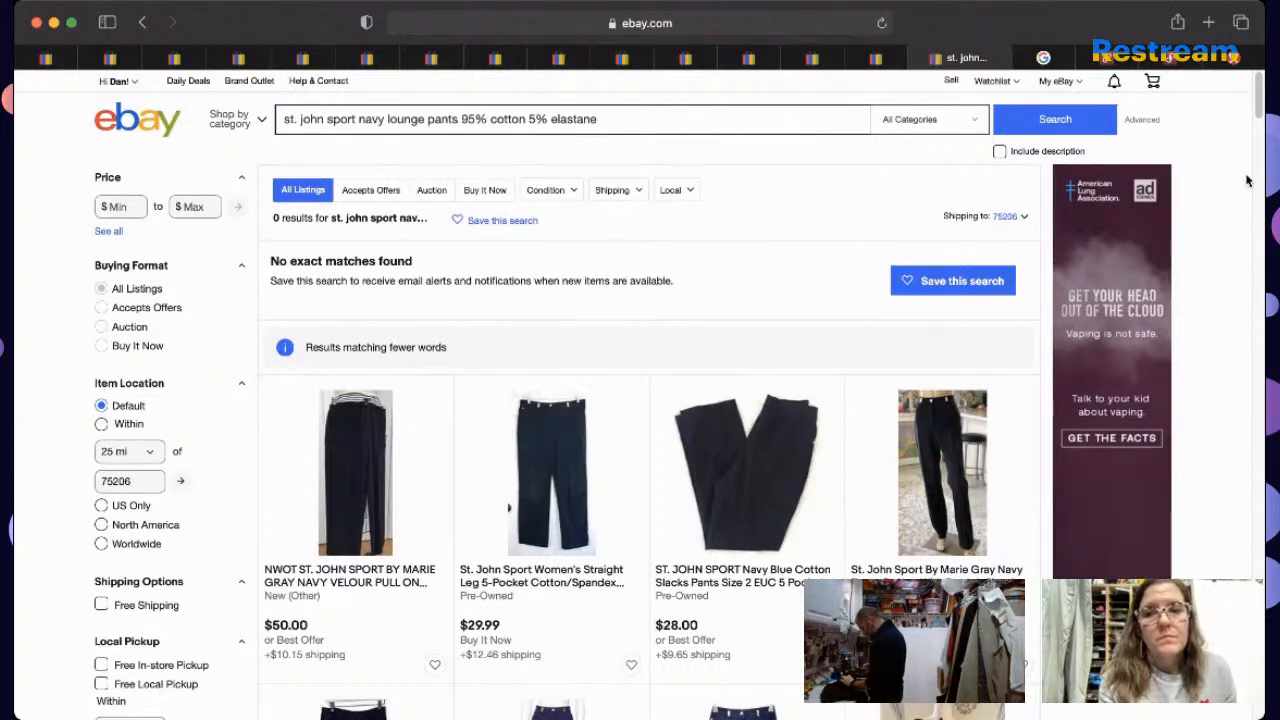
Step: Examine the results matching fewer words for comparable navy cotton stretch pants and their prices
left_click_drag(1261, 95, 1262, 103)
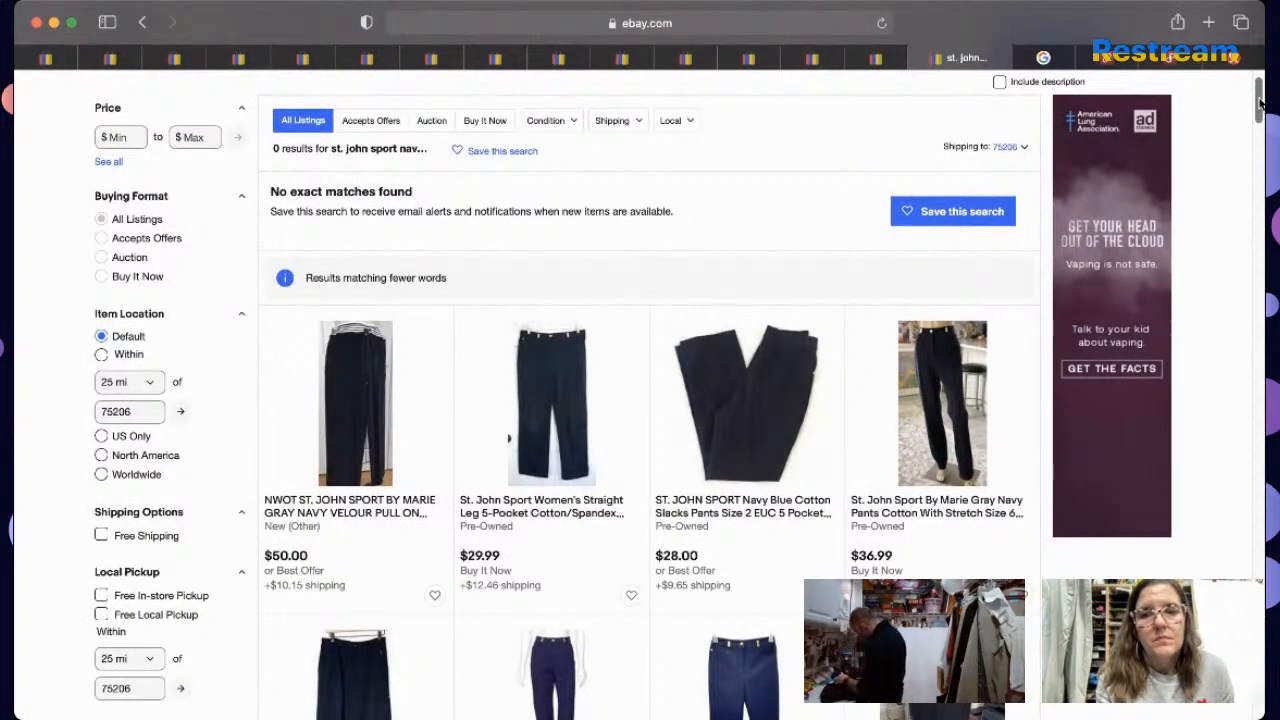
scroll(1260, 104, "down", 1)
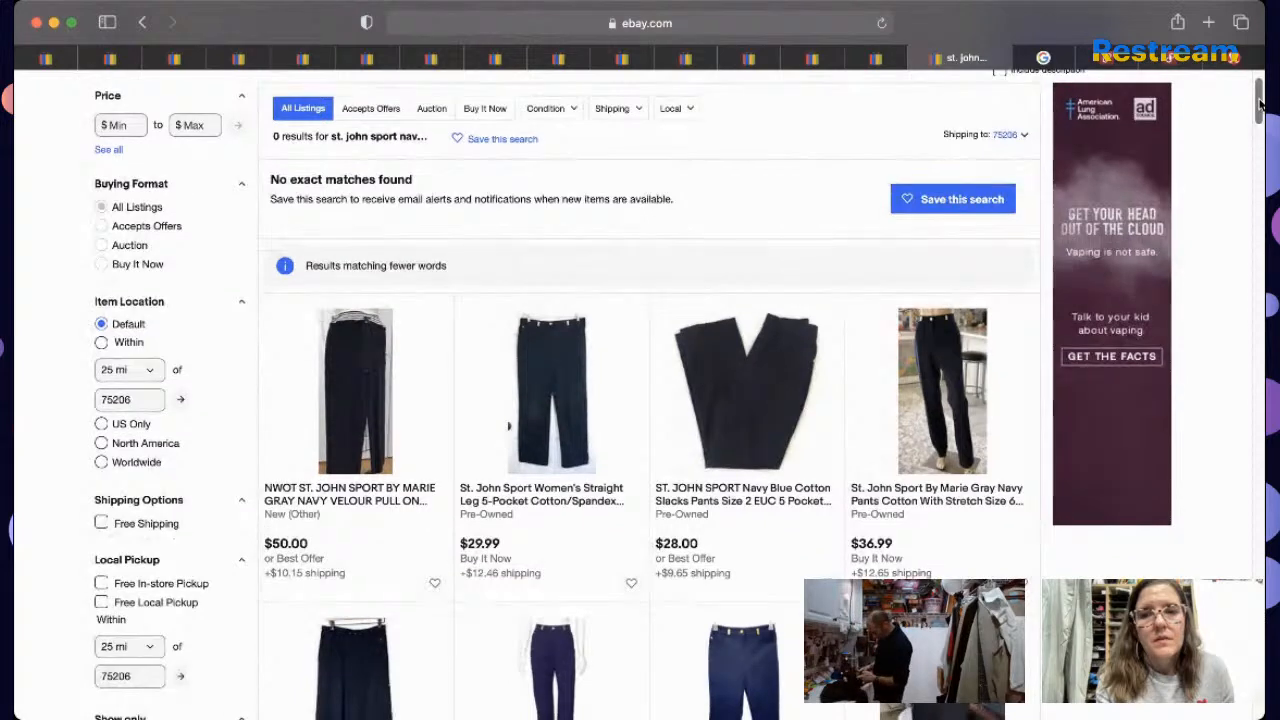
left_click_drag(1260, 104, 1248, 130)
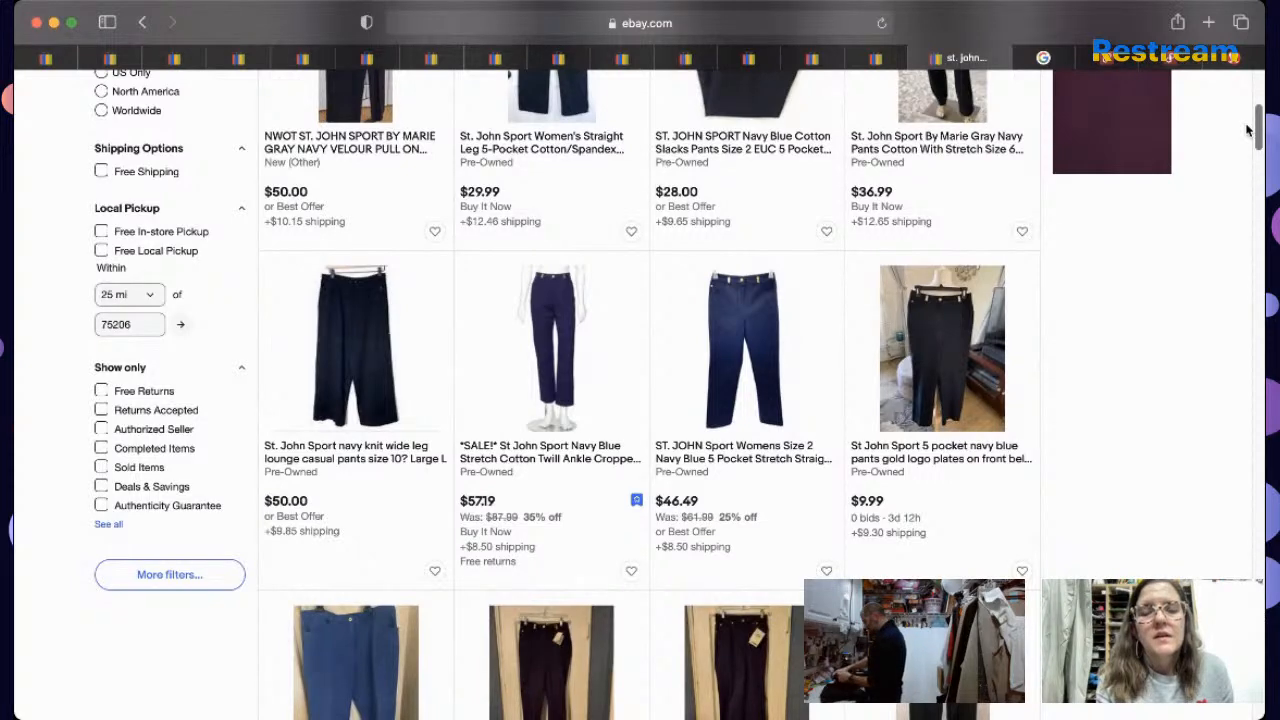
scroll(1247, 130, "down", 3)
scroll(1234, 150, "down", 3)
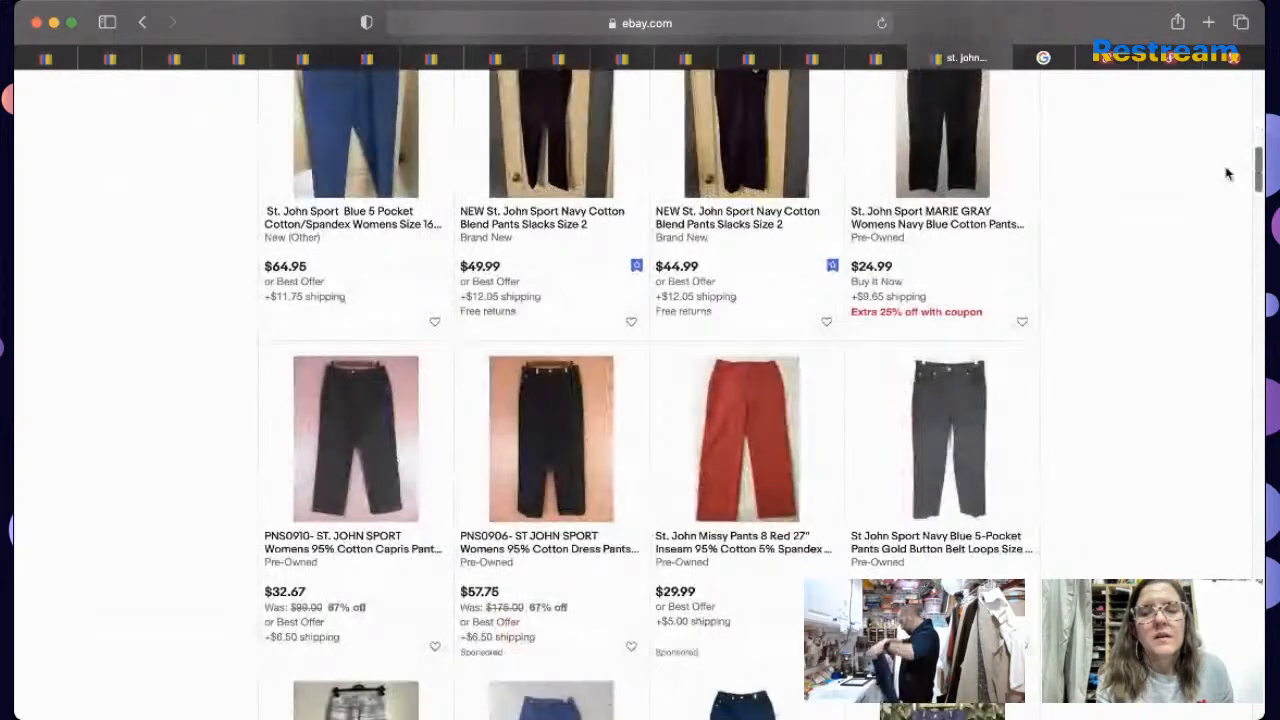
scroll(1228, 174, "down", 3)
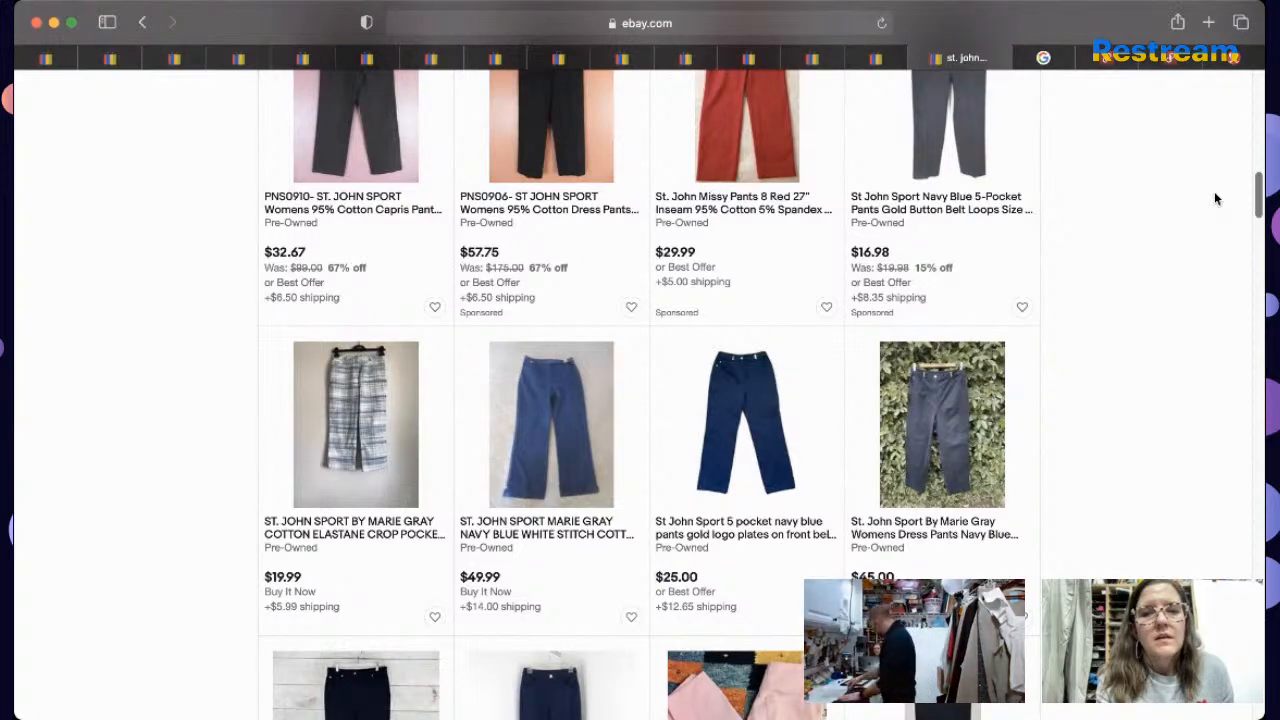
scroll(1215, 199, "down", 3)
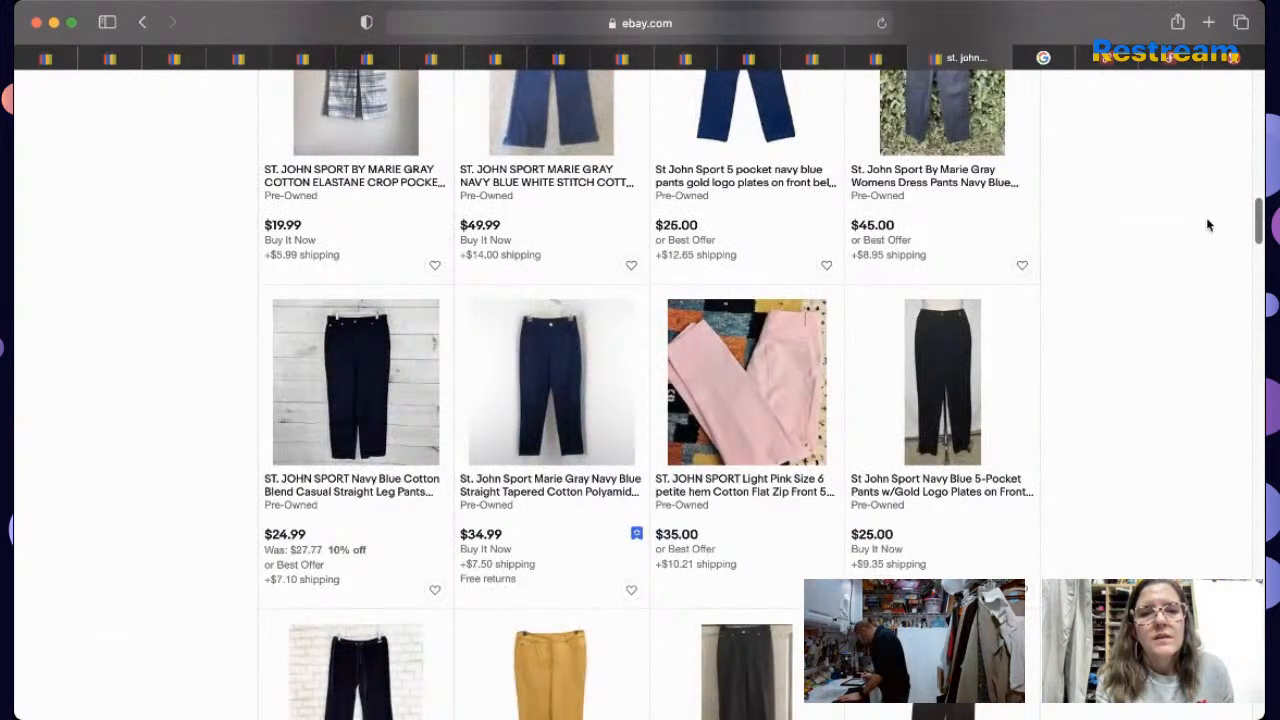
scroll(1205, 228, "down", 4)
scroll(1192, 255, "down", 3)
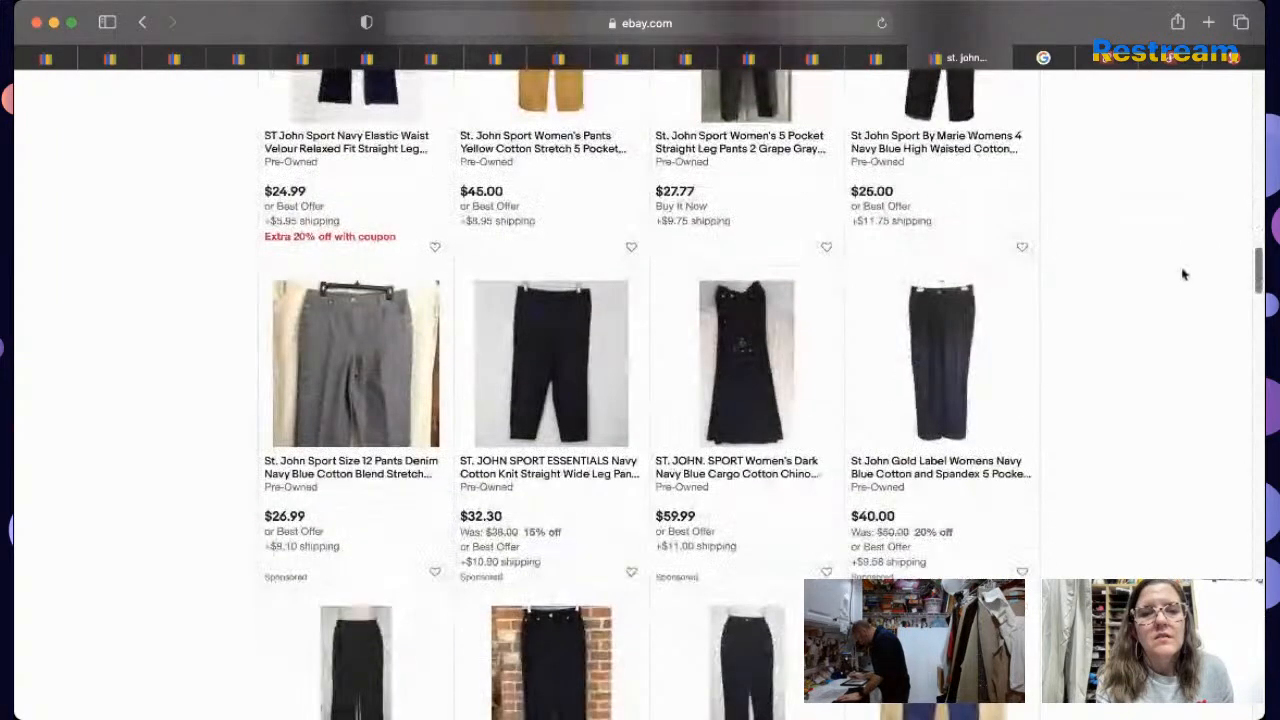
scroll(1170, 295, "down", 6)
scroll(1153, 315, "up", 1)
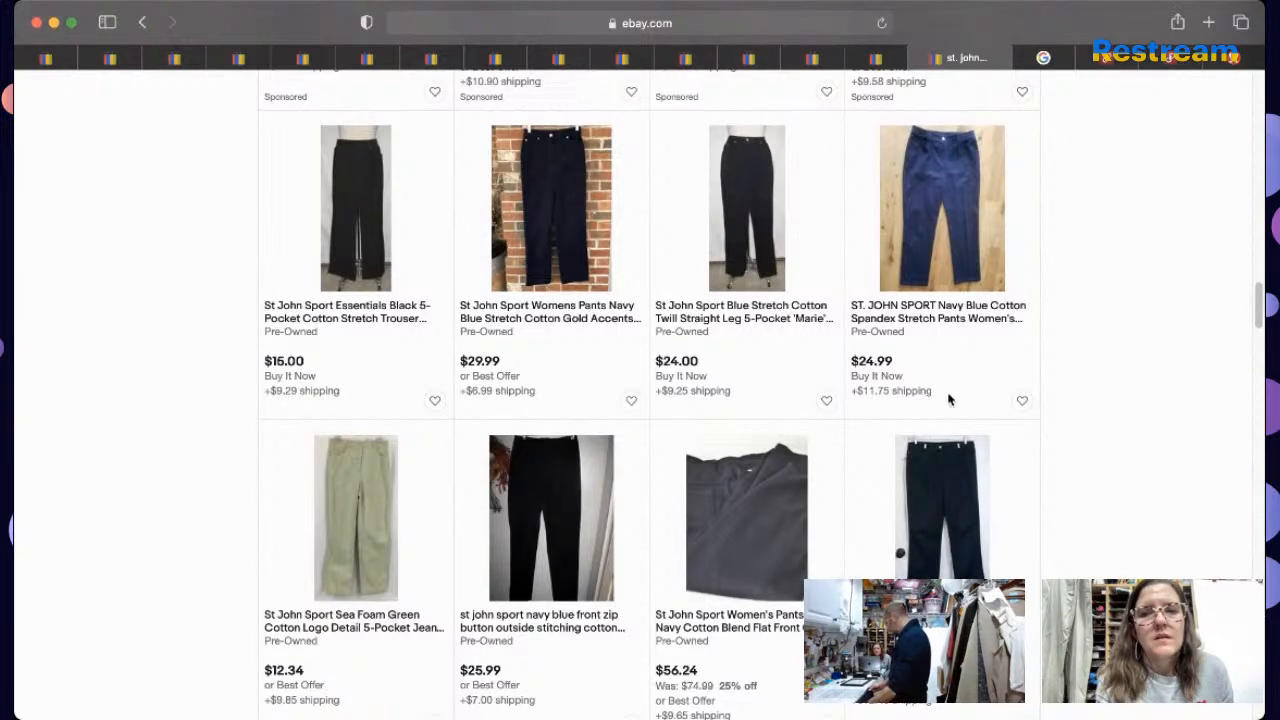
Step: Check the St. John Sport Navy Blue Cotton Spandex Stretch Pants listing, then return to the results and look through more of them
left_click(950, 311)
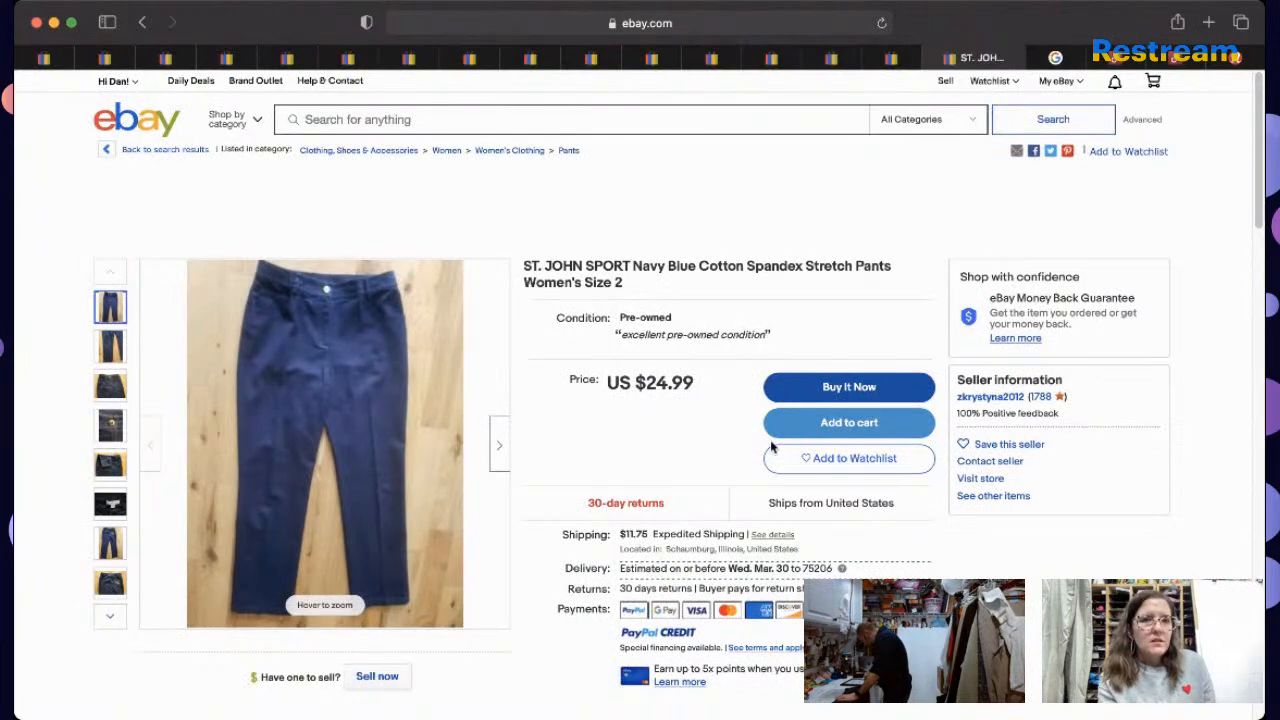
left_click(142, 22)
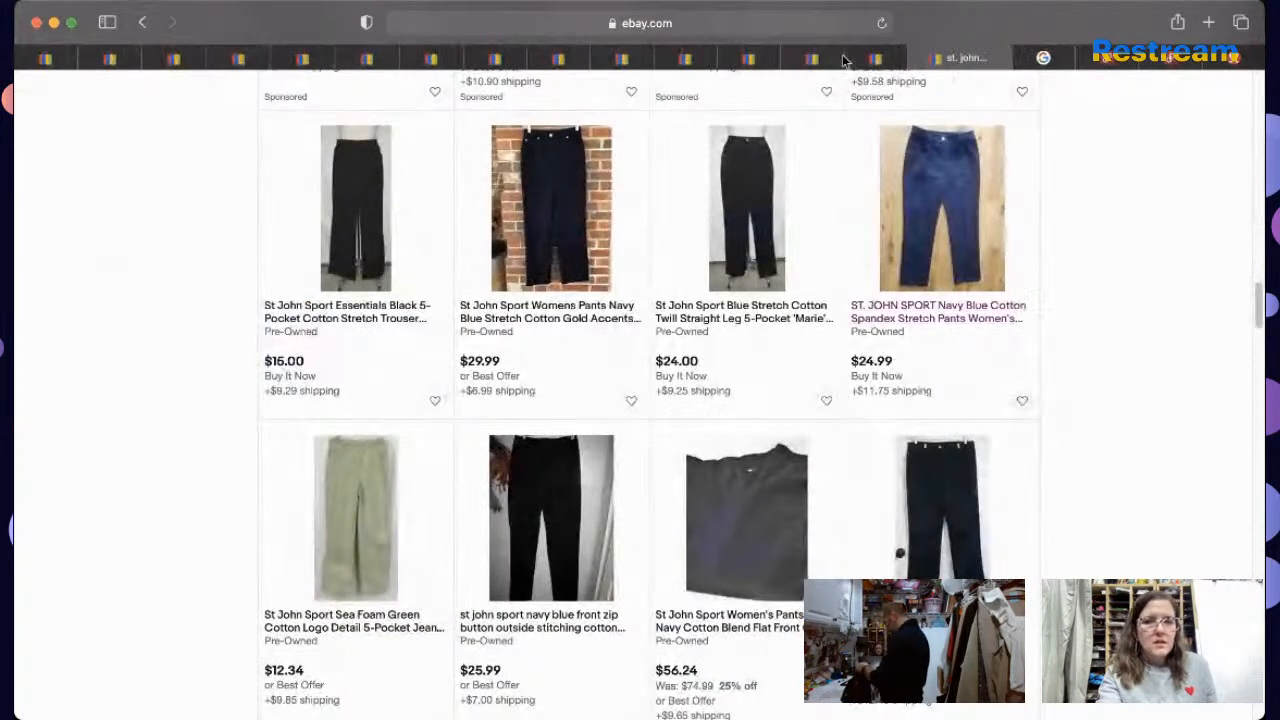
left_click_drag(1260, 295, 1254, 386)
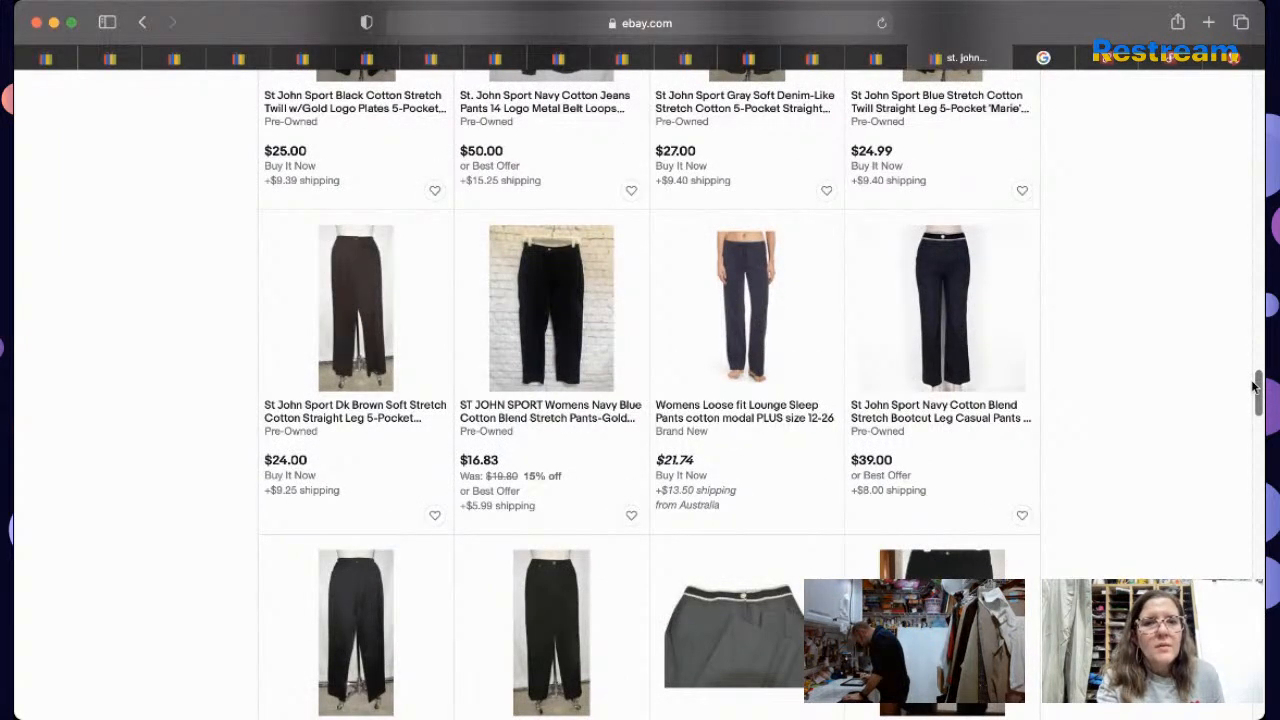
left_click_drag(1254, 386, 1256, 90)
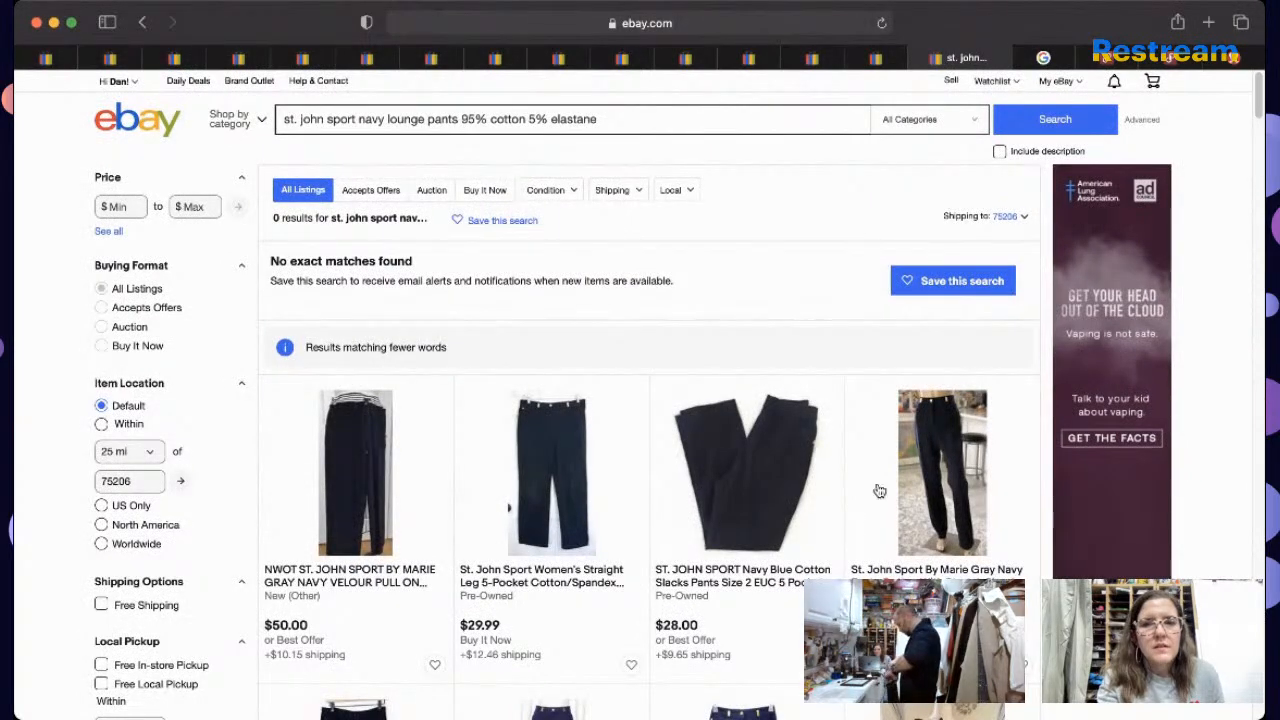
Step: Start a similar listing from the $28.00 ST. JOHN SPORT Navy Blue Cotton Slacks Pants Size 2 item
left_click(742, 576)
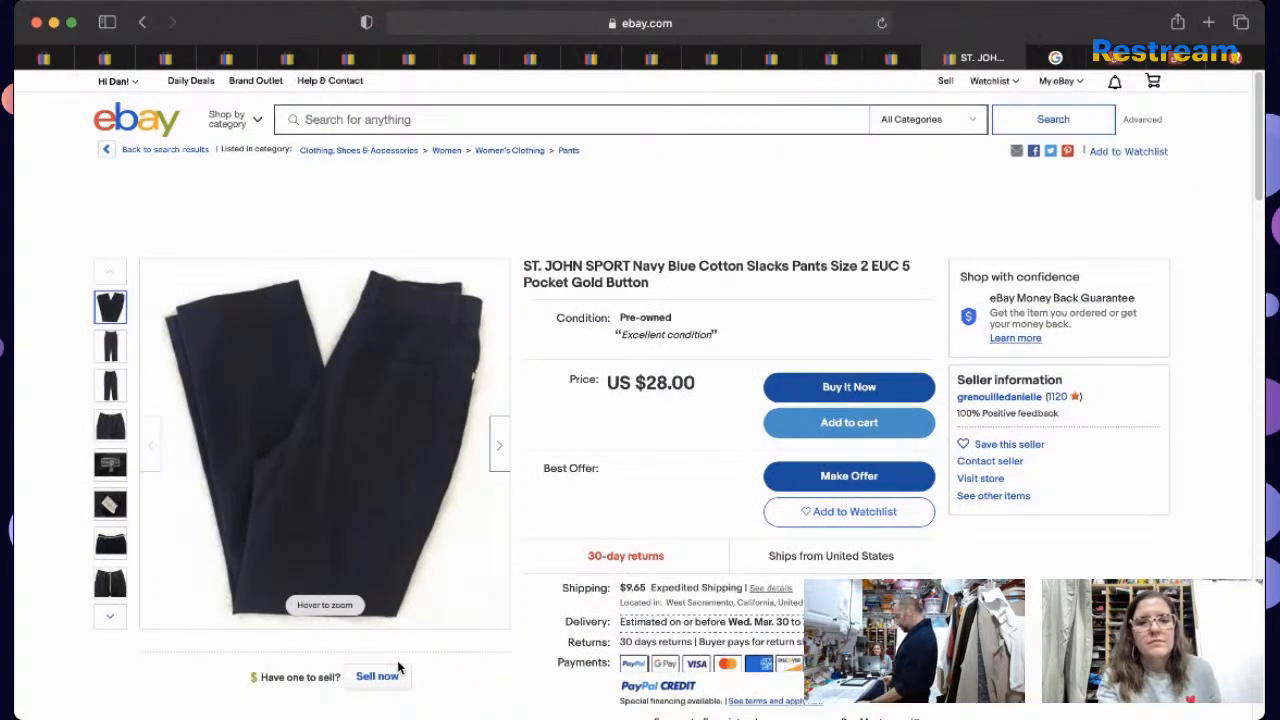
left_click(400, 677)
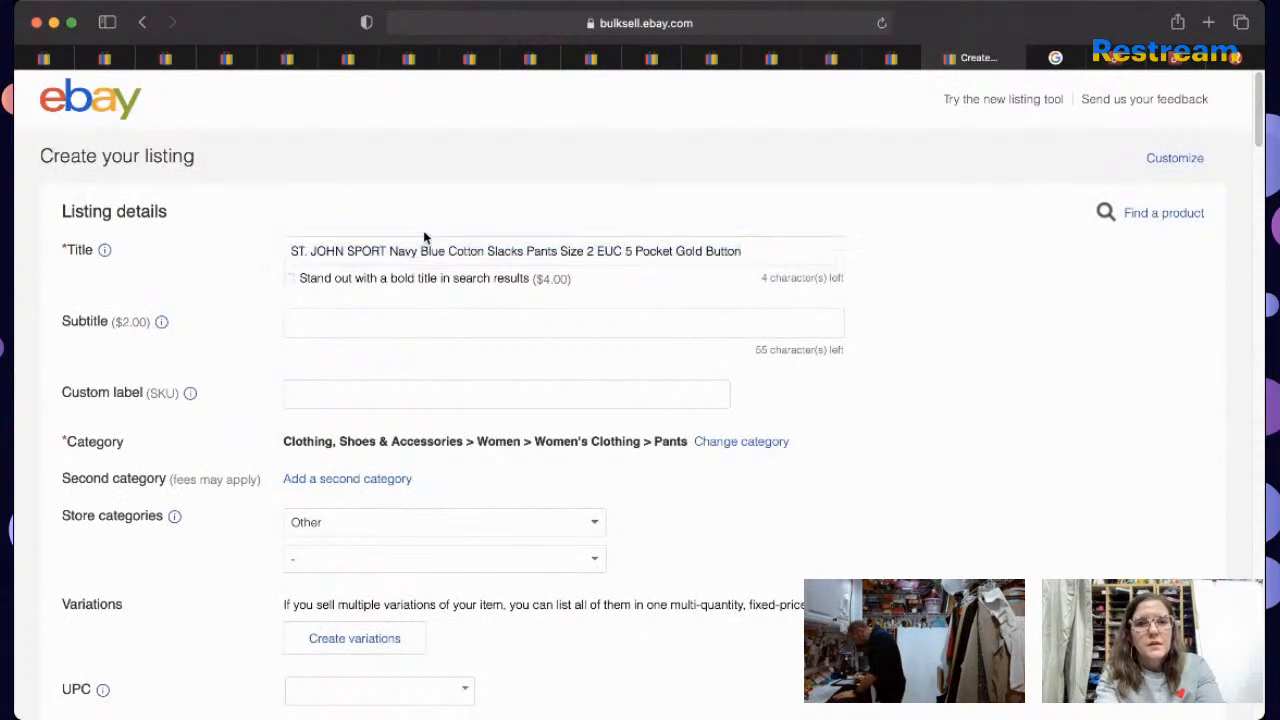
Step: Insert "Spa" after Cotton in the listing title and replace everything after "Size" with "L Large"
left_click(484, 250)
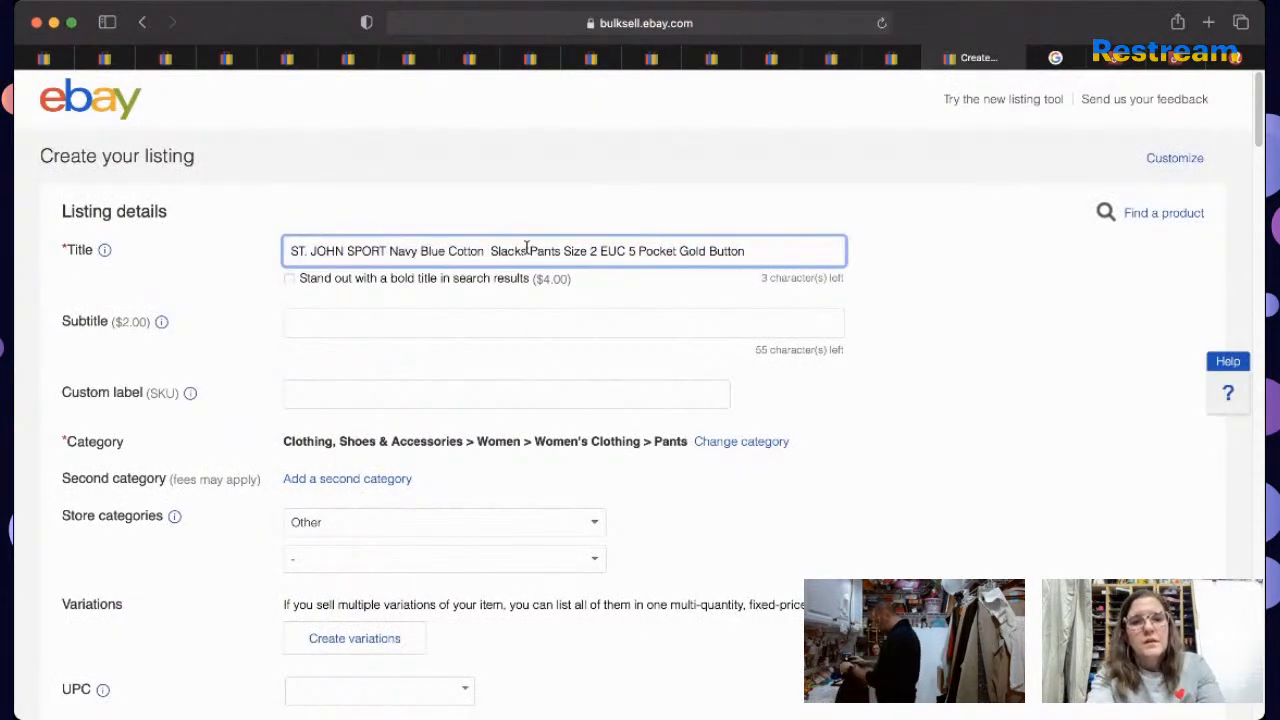
type("Spa")
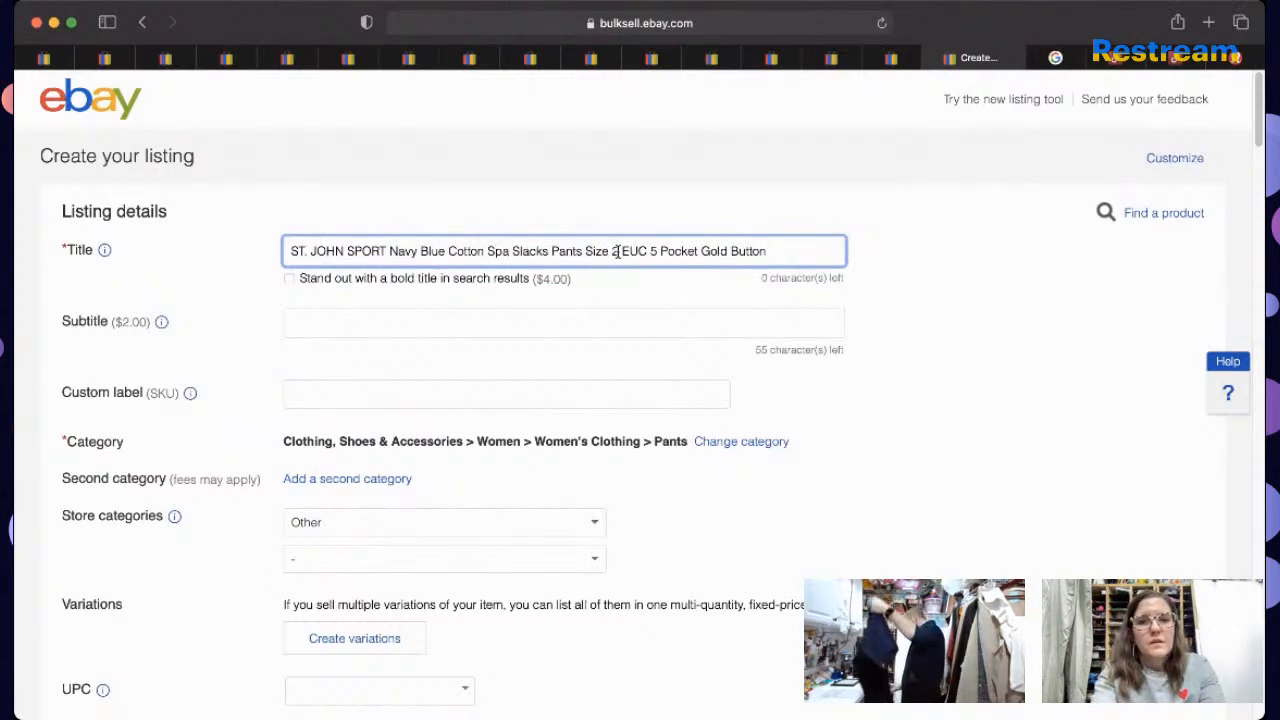
left_click_drag(620, 252, 846, 253)
key("BackSpace")
key("BackSpace")
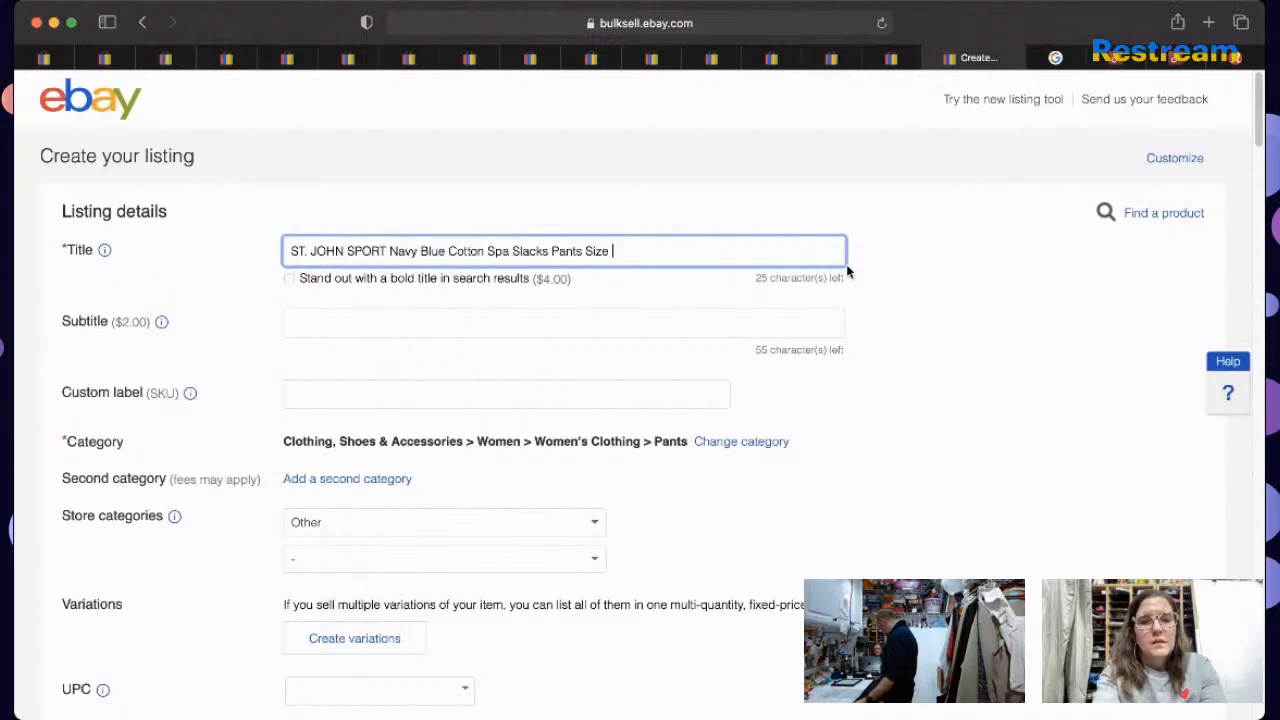
type("Large")
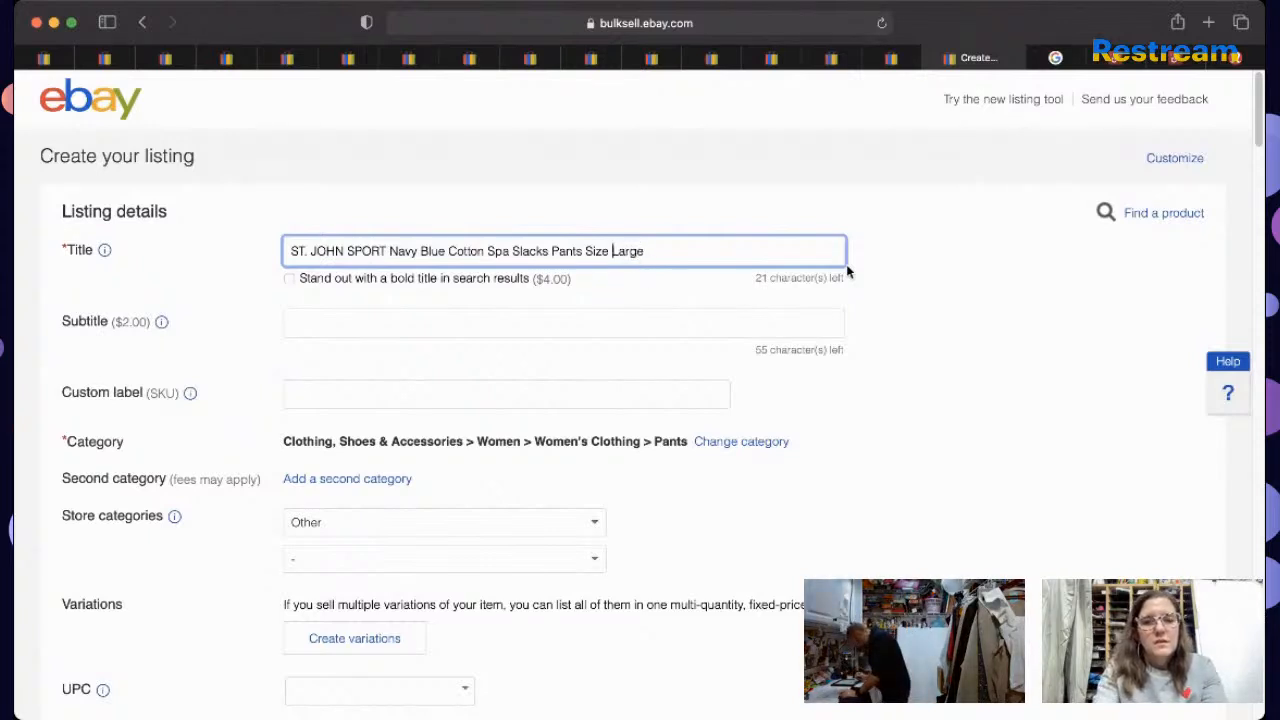
type("L L")
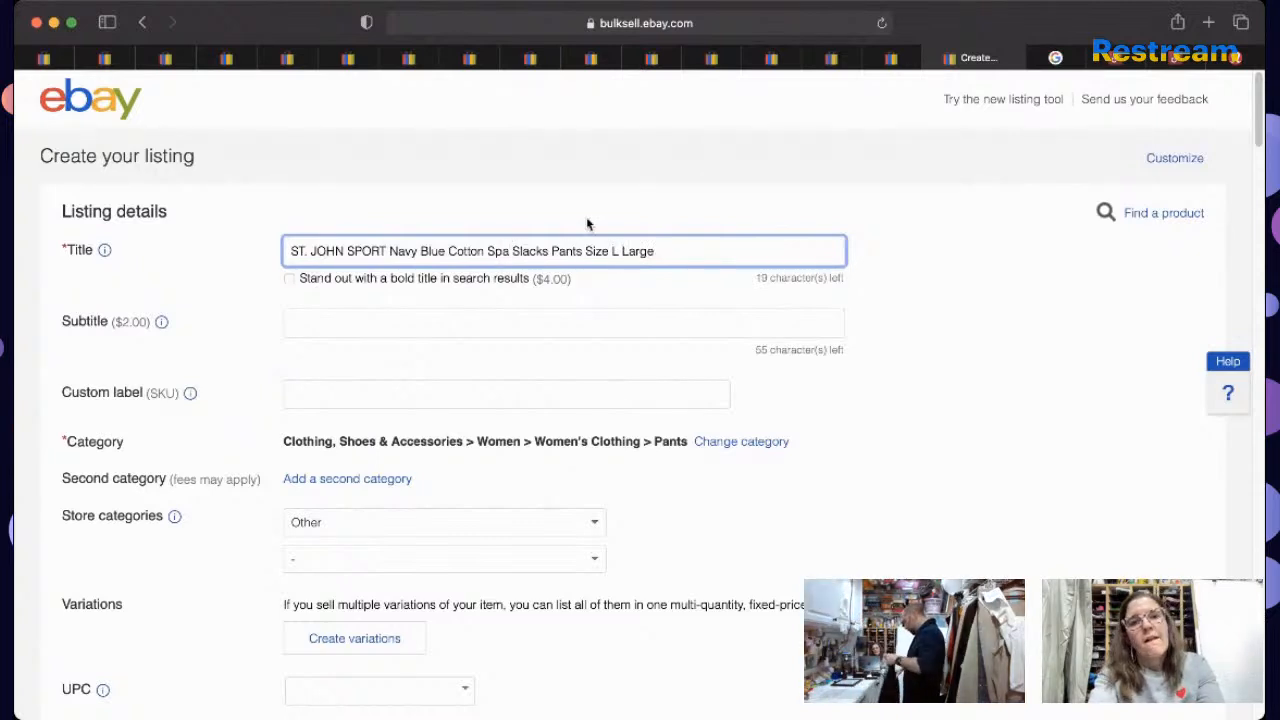
Step: Complete the title as "ST. JOHN SPORT Navy Blue Cotton Spandex Stretch Lounge Pants Size L Large EUC"
type("ndex Stret")
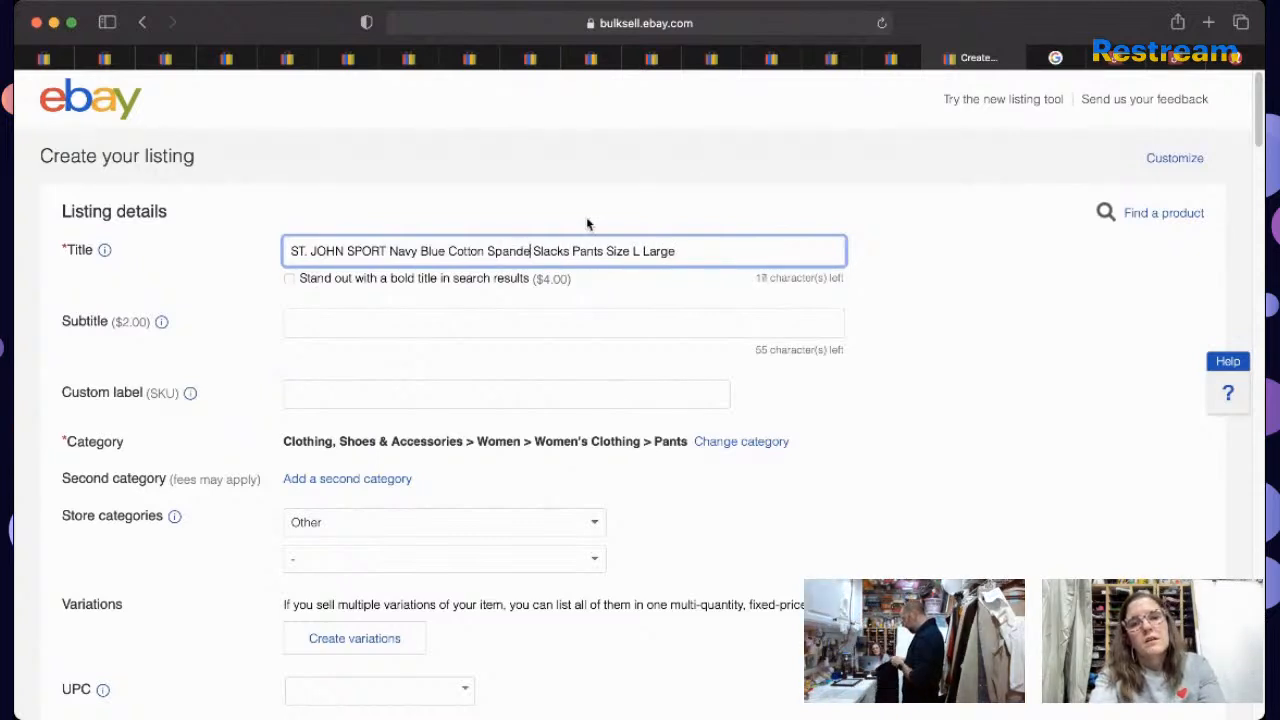
type("ch")
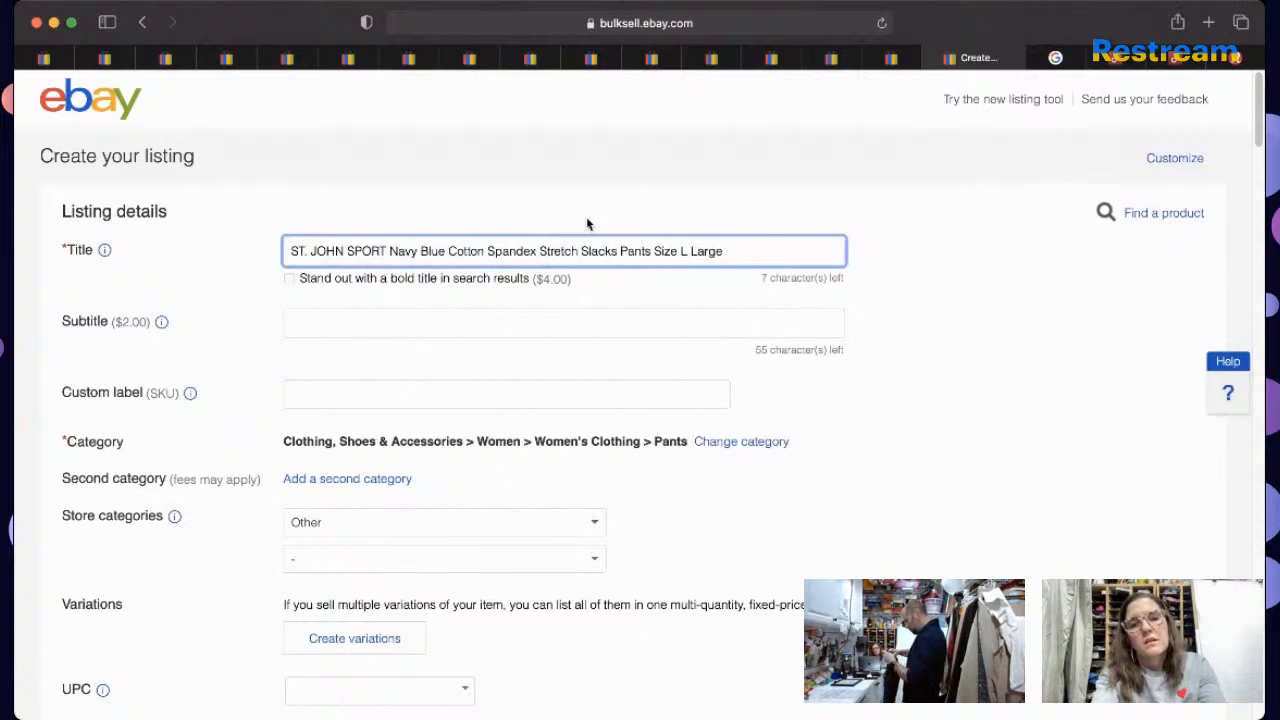
key("BackSpace")
key("BackSpace")
key("BackSpace")
key("BackSpace")
key("BackSpace")
key("BackSpace")
key("BackSpace")
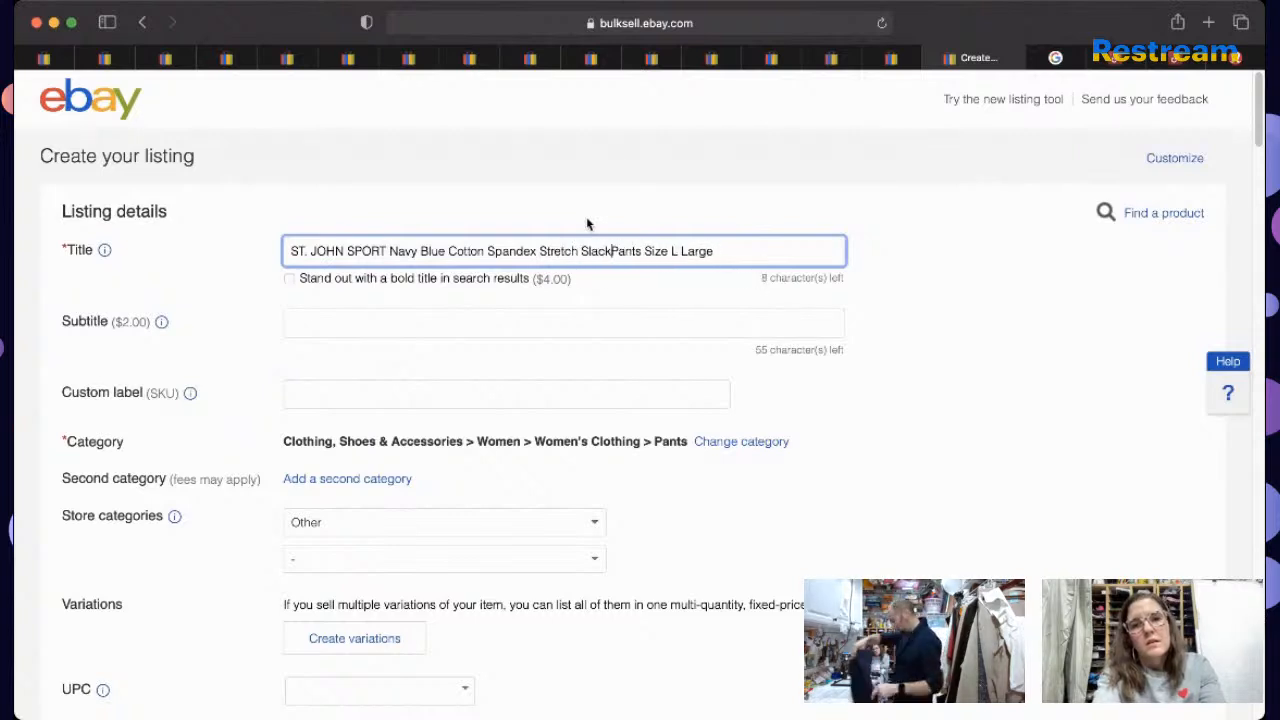
type("Lounge")
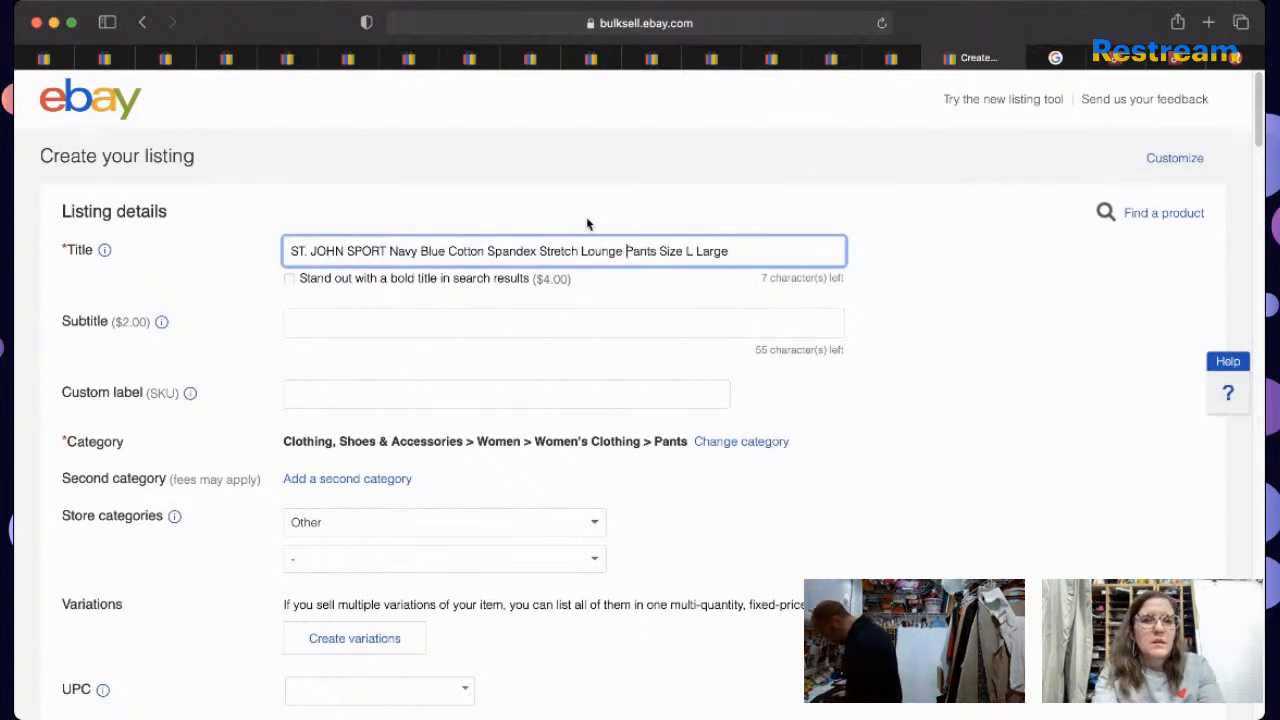
left_click(771, 259)
type("EUC")
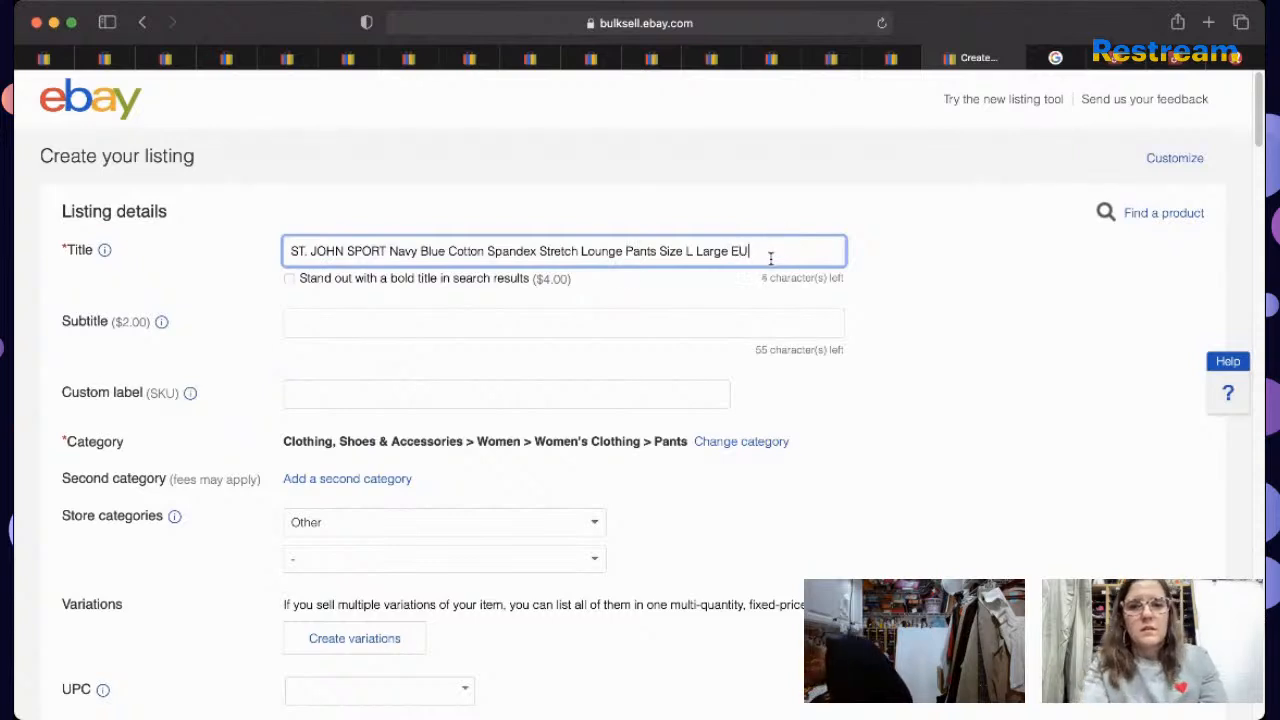
Step: Enter 5161 as the custom label (SKU) and copy the full listing title
left_click(608, 390)
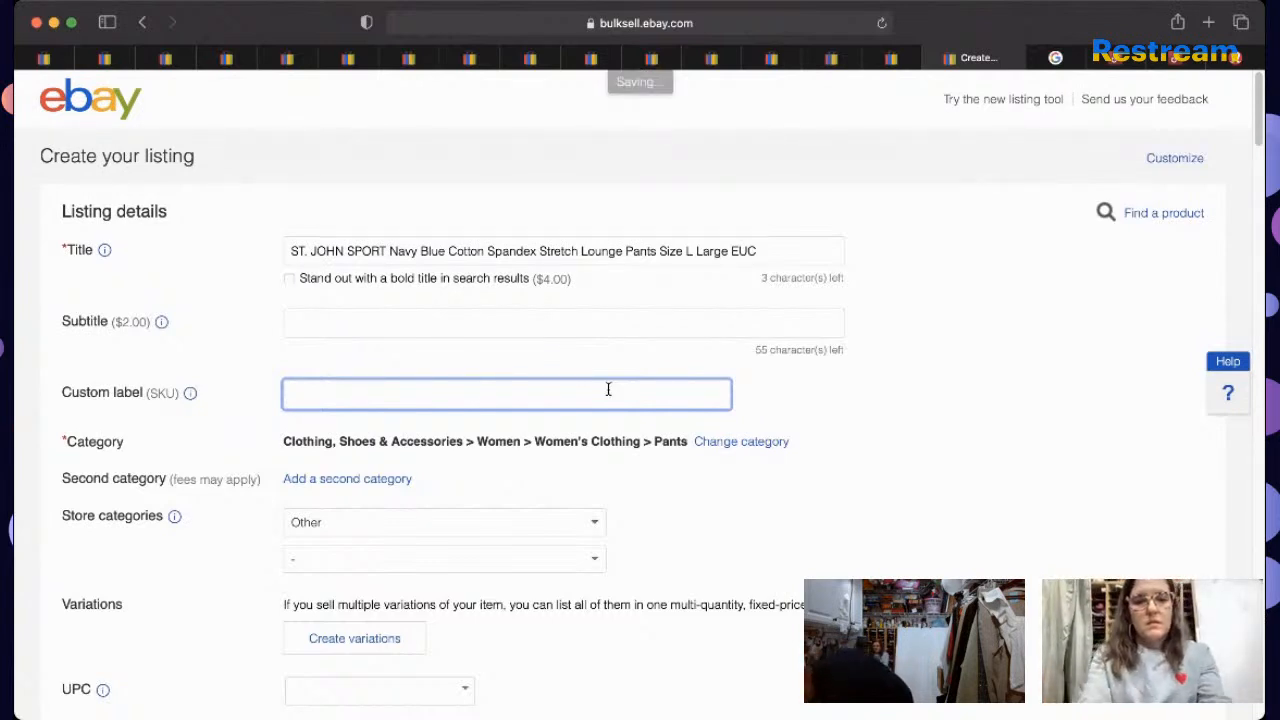
type("5161")
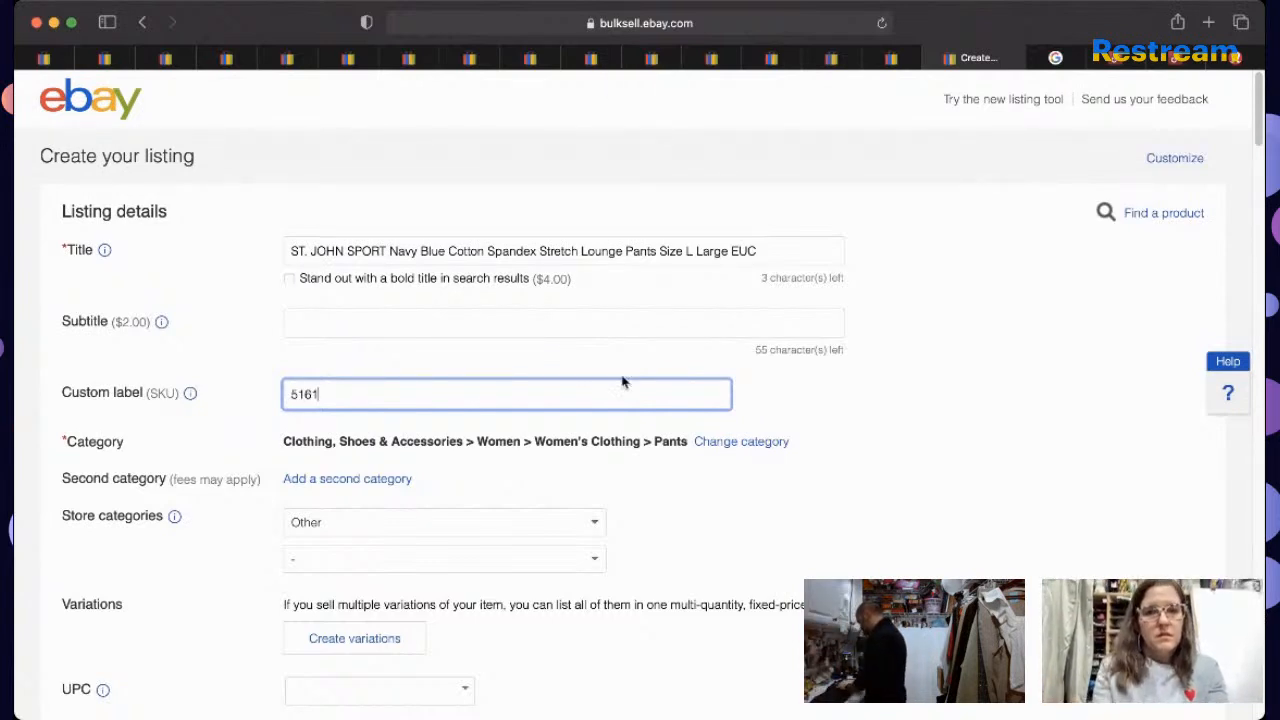
triple_click(819, 239)
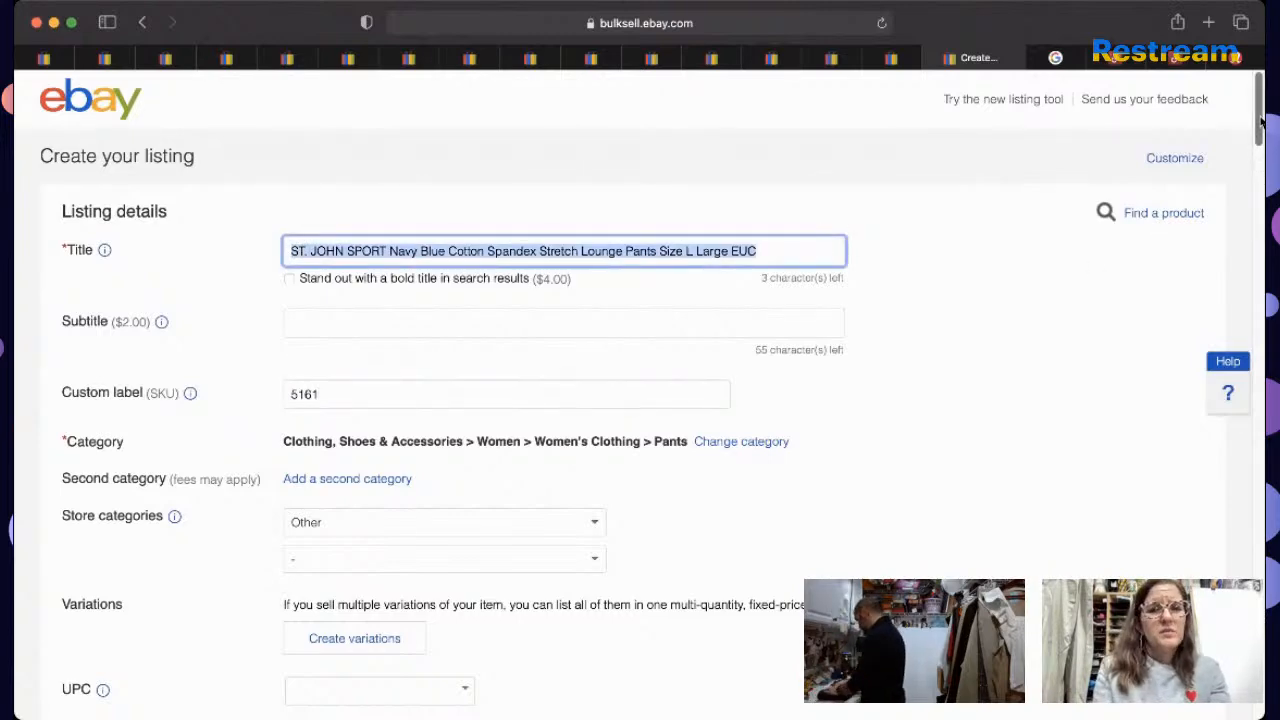
Step: Set the condition to Pre-owned, described as "Excellent Pre-Owned Condition. Please See Detailed Measurements in the Photos."
scroll(1262, 121, "down", 5)
left_click(388, 362)
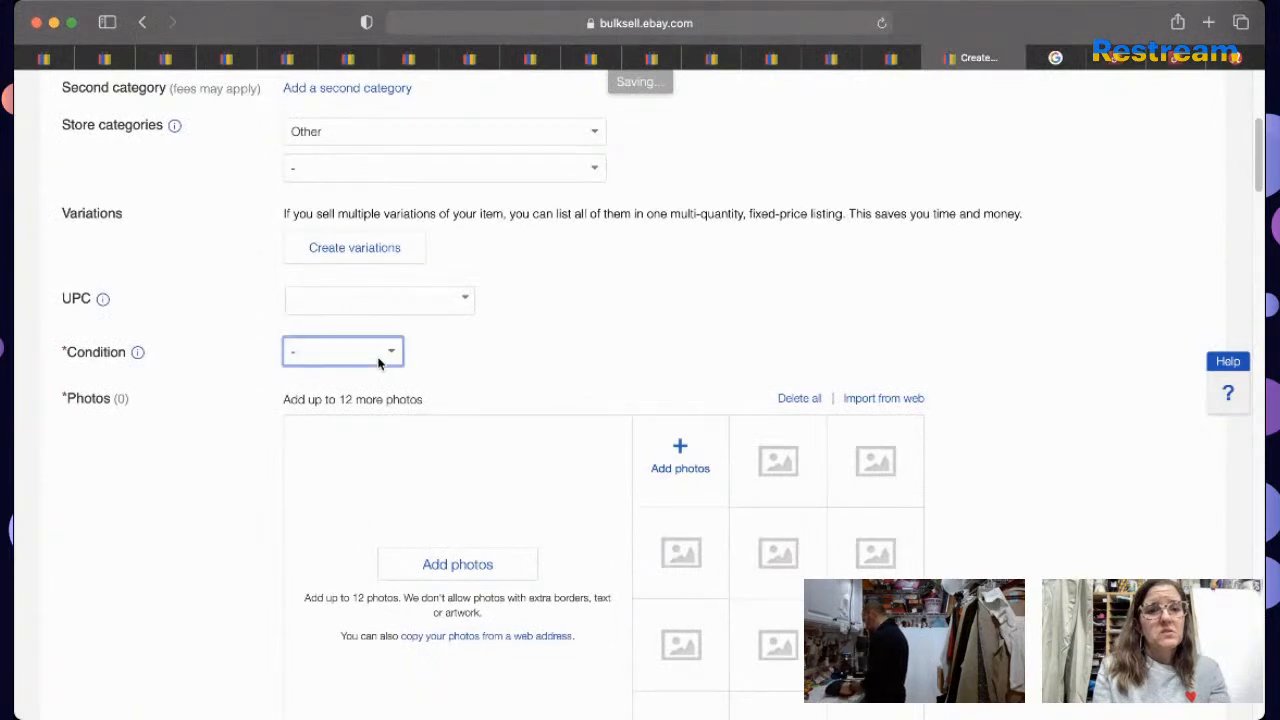
left_click(376, 437)
left_click(383, 432)
type("Excellent Pre-Owned Condition")
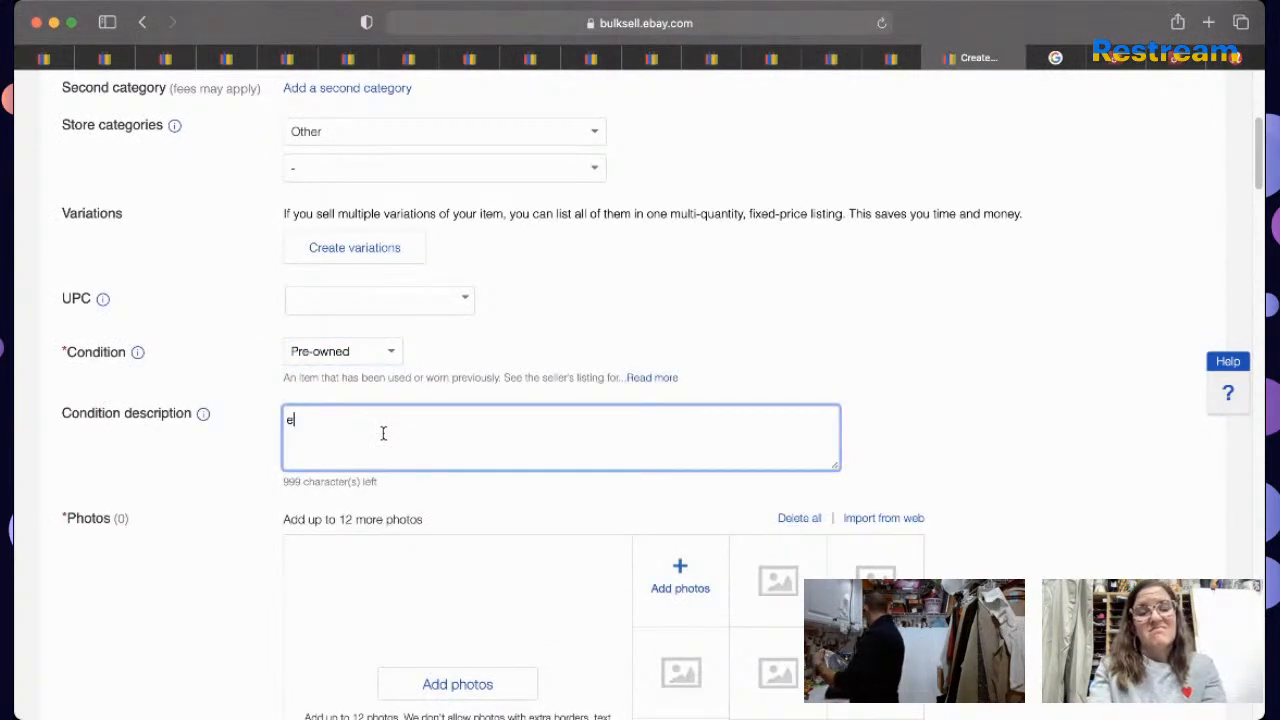
type(". Please See Detailed Measurements in the Photos.")
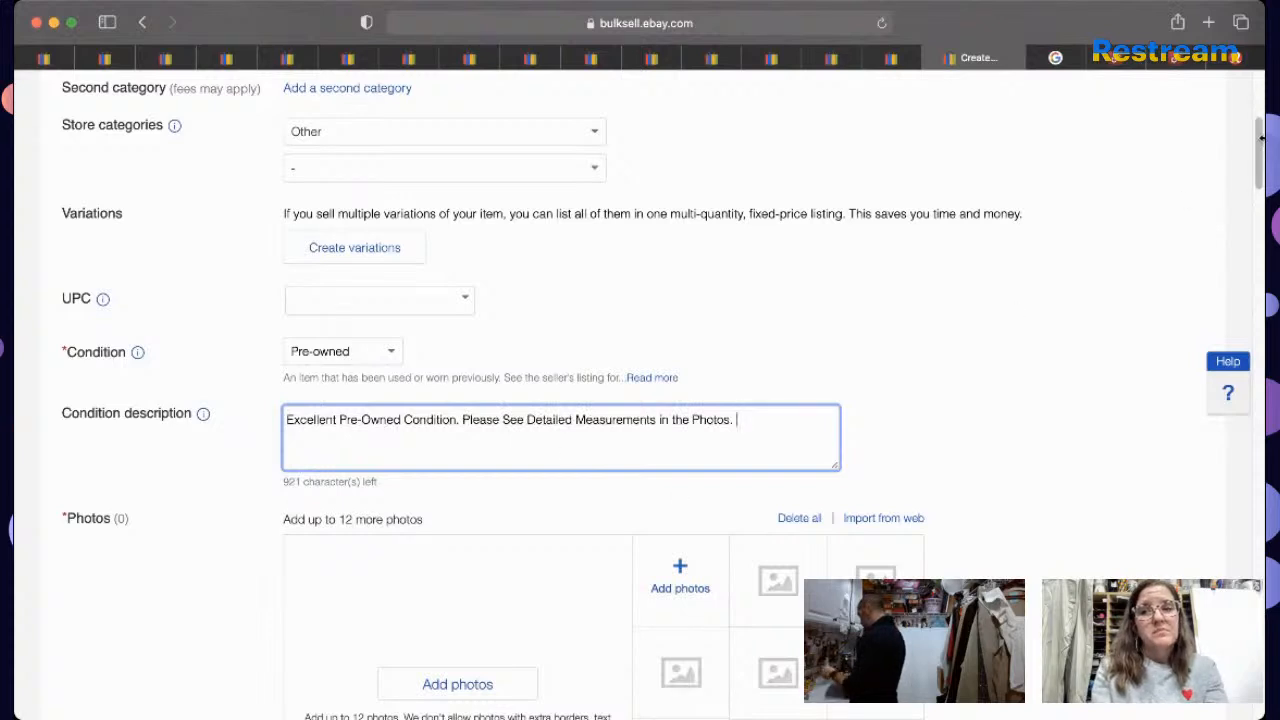
Step: Apply the suggested color Blue and set the size to L in the item specifics
left_click_drag(1260, 143, 1248, 225)
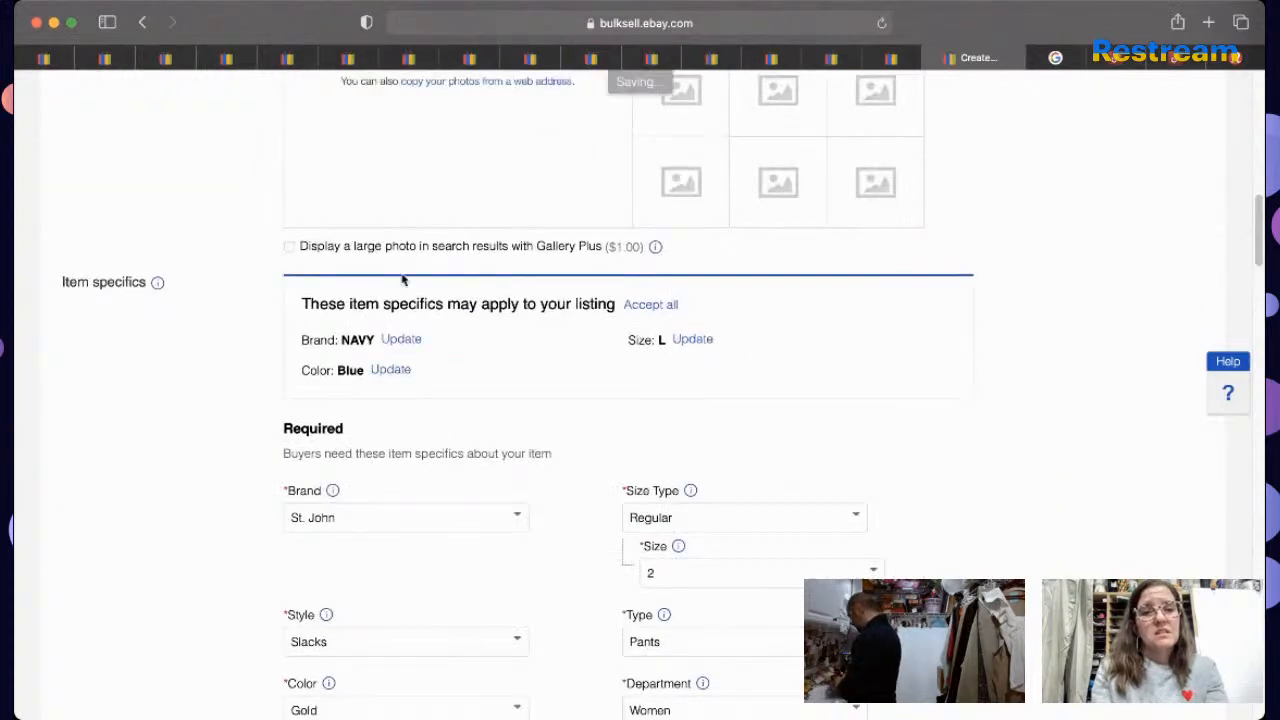
left_click(391, 370)
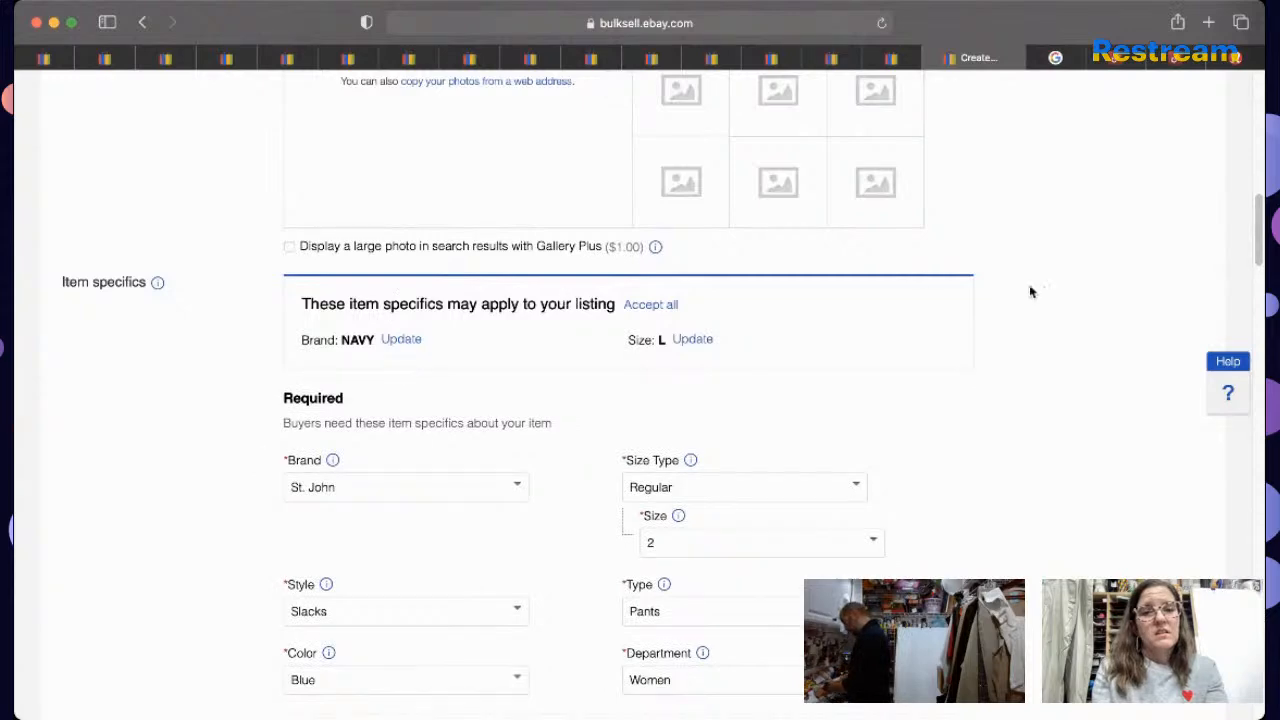
left_click(877, 541)
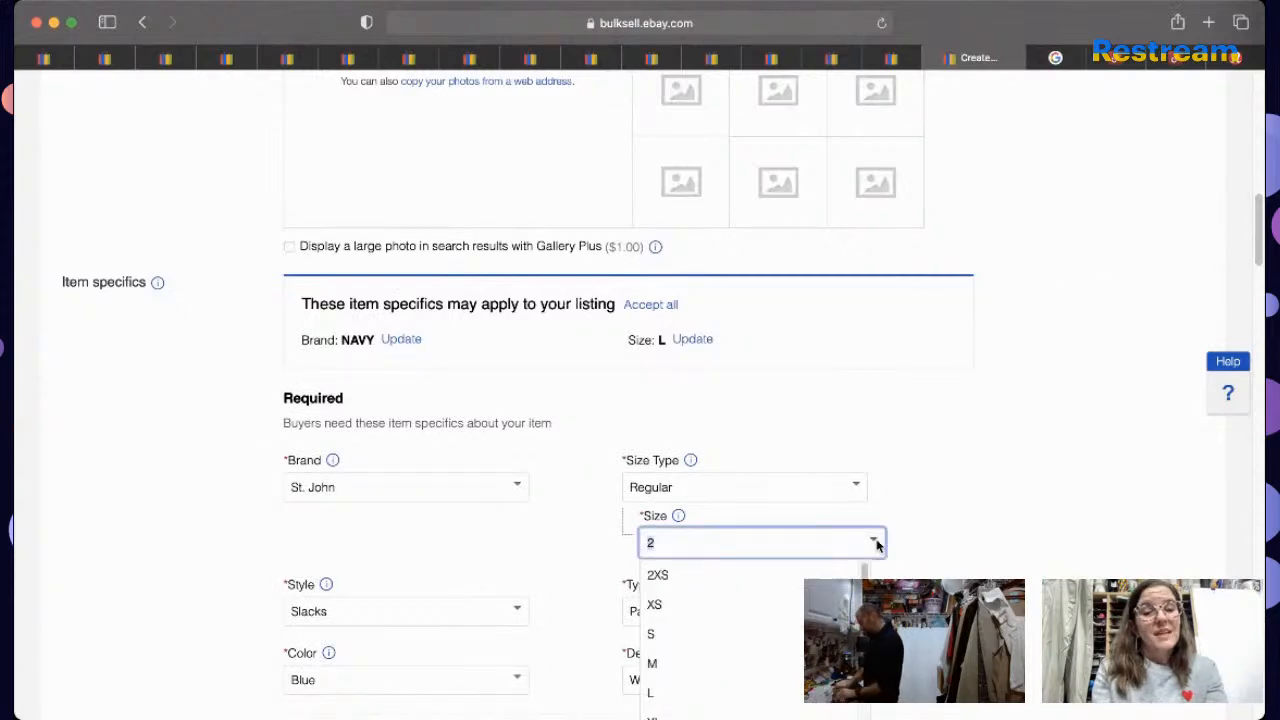
left_click_drag(1260, 225, 1260, 255)
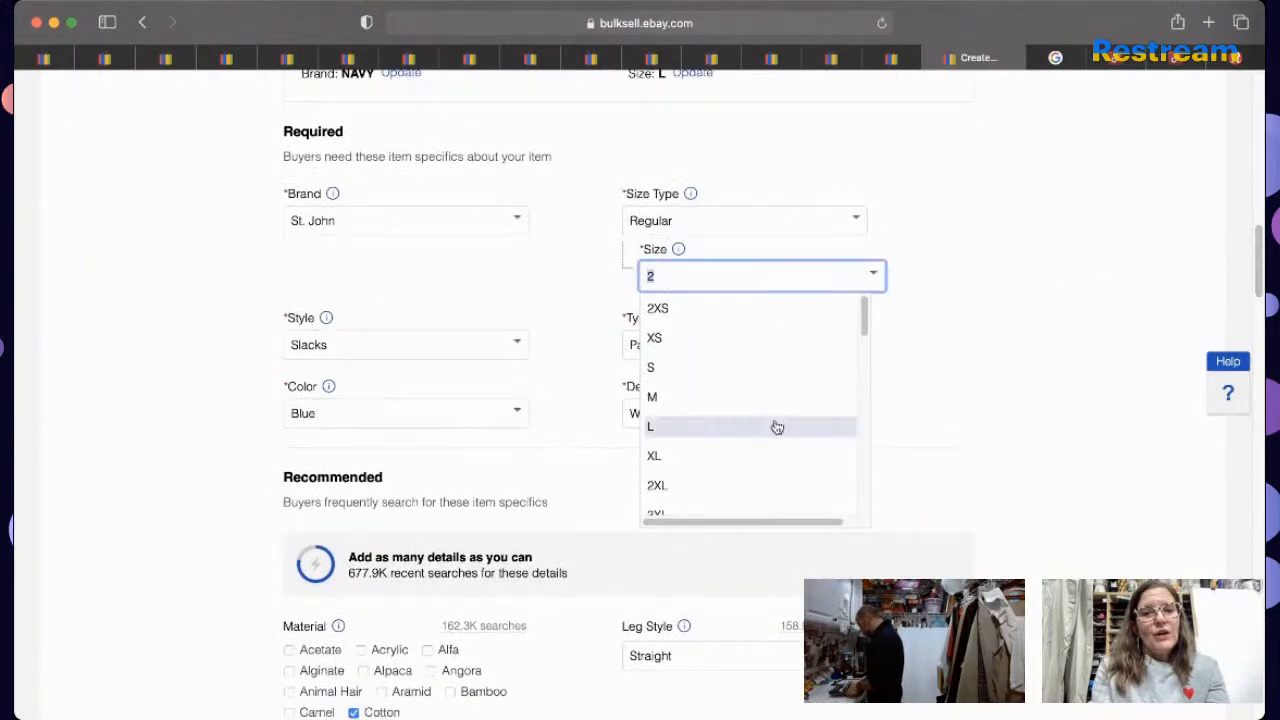
left_click(774, 426)
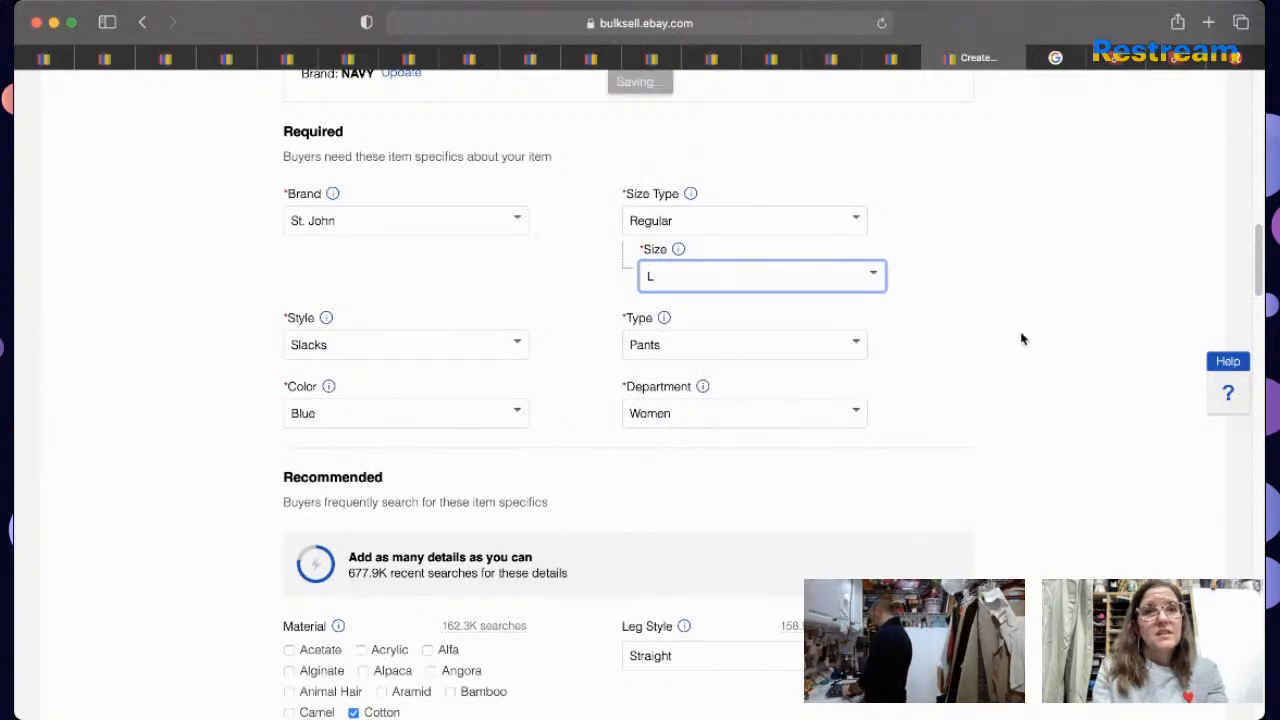
Step: Set the fit to Regular and the inseam to 31 in among the recommended item specifics
left_click_drag(1258, 282, 1248, 334)
left_click(390, 439)
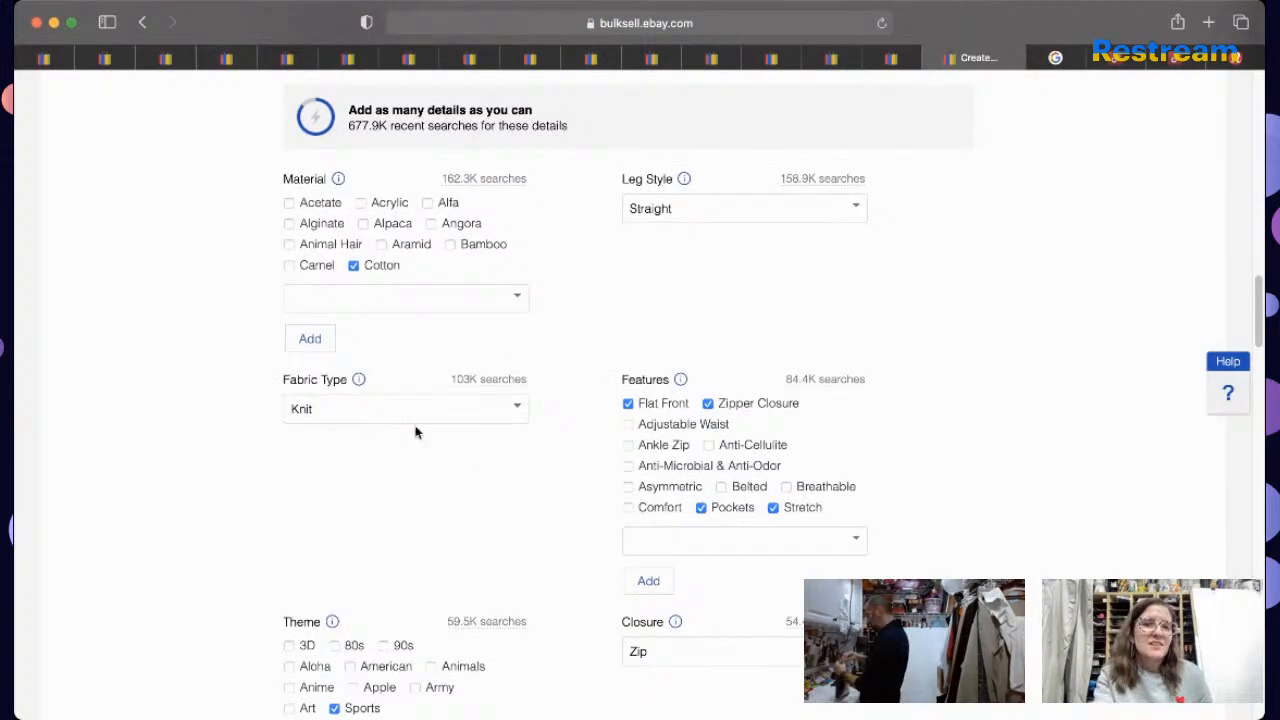
left_click_drag(1259, 325, 1258, 403)
left_click(700, 392)
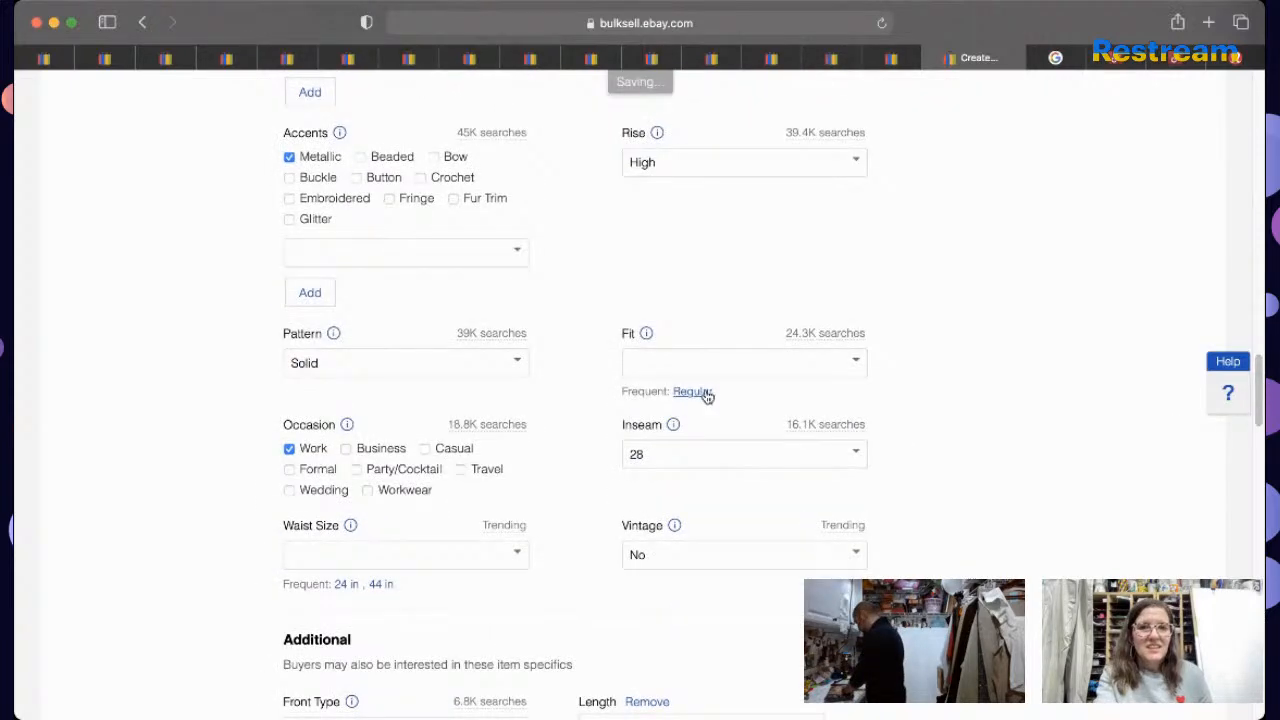
left_click(677, 441)
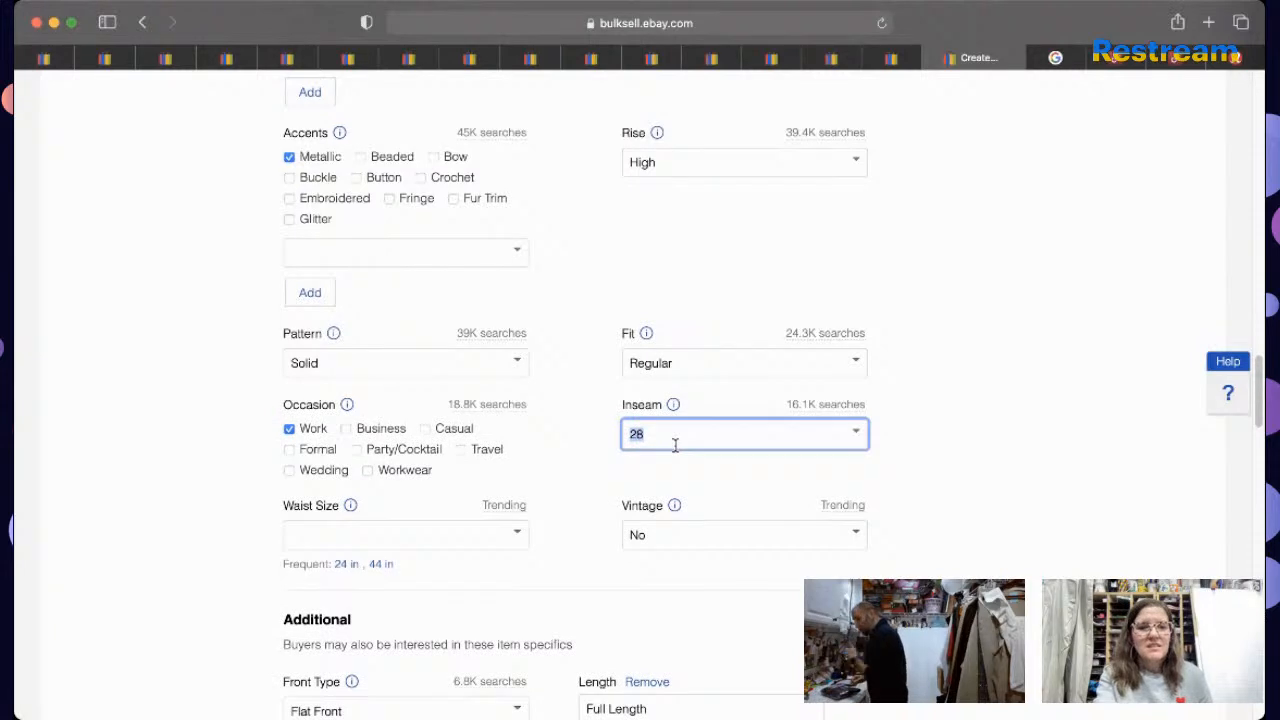
type("31")
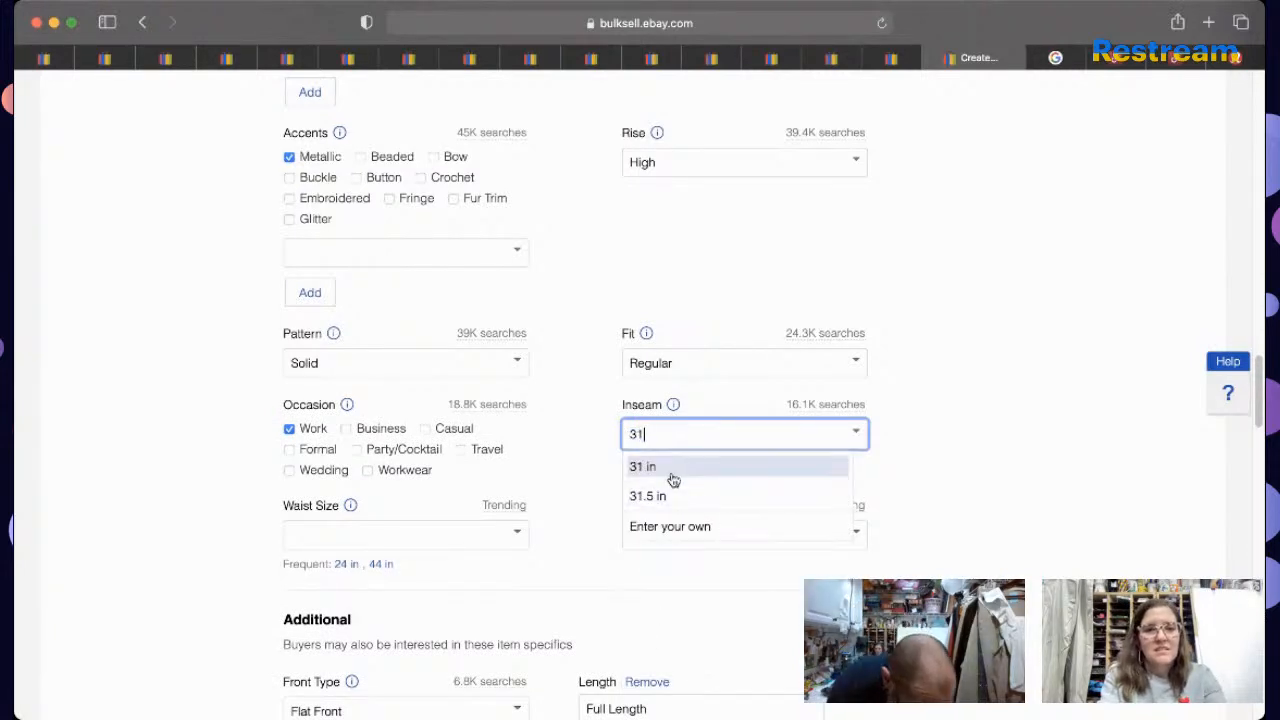
left_click(674, 466)
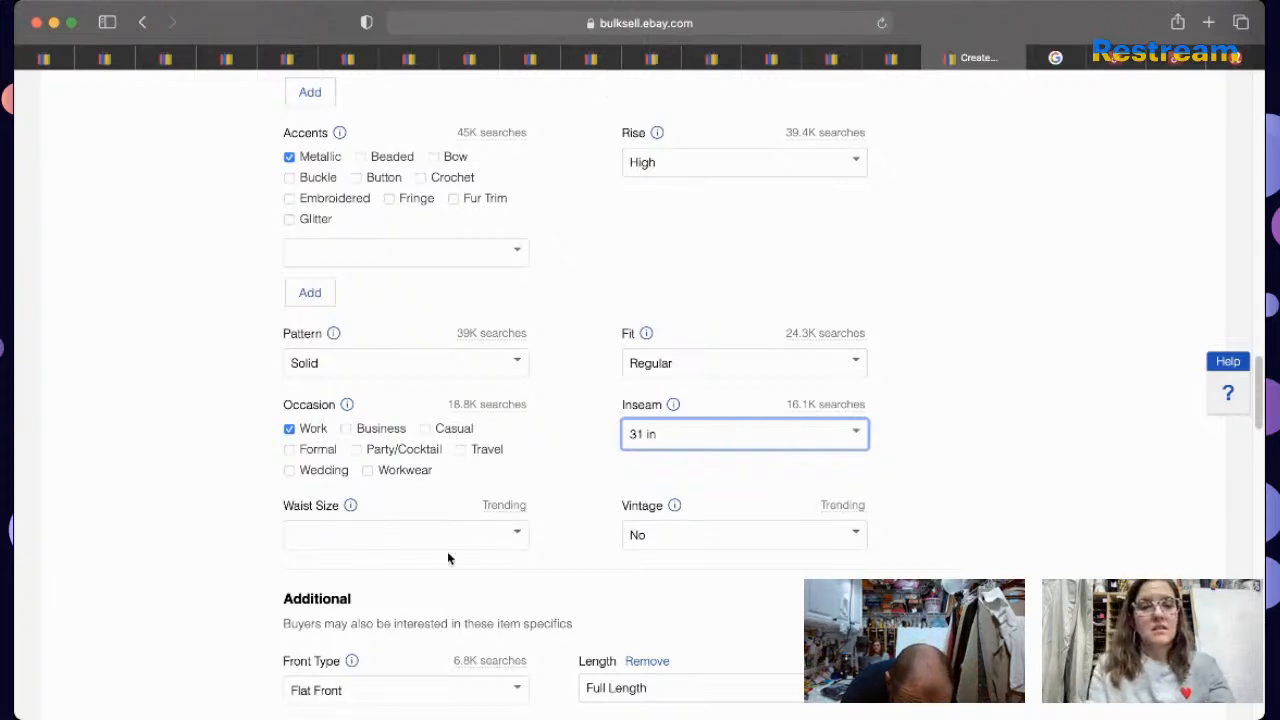
Step: Set the waist size to 34 in
left_click(508, 525)
left_click_drag(502, 565, 508, 652)
left_click(475, 592)
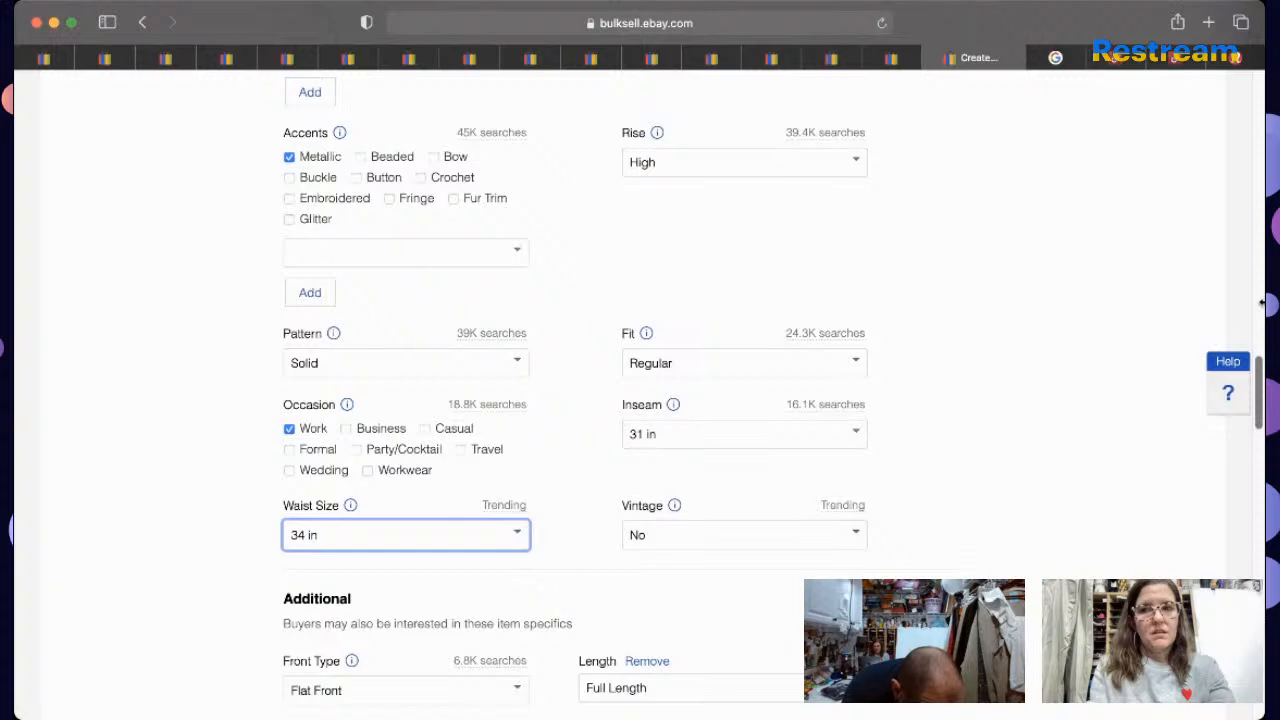
Step: Fill the item description with the listing title, "Excellent Pre-Owned Condition" and "Please See Detailed Measurements in the Photos." on separate lines
left_click_drag(1263, 369, 1256, 440)
left_click(1128, 447)
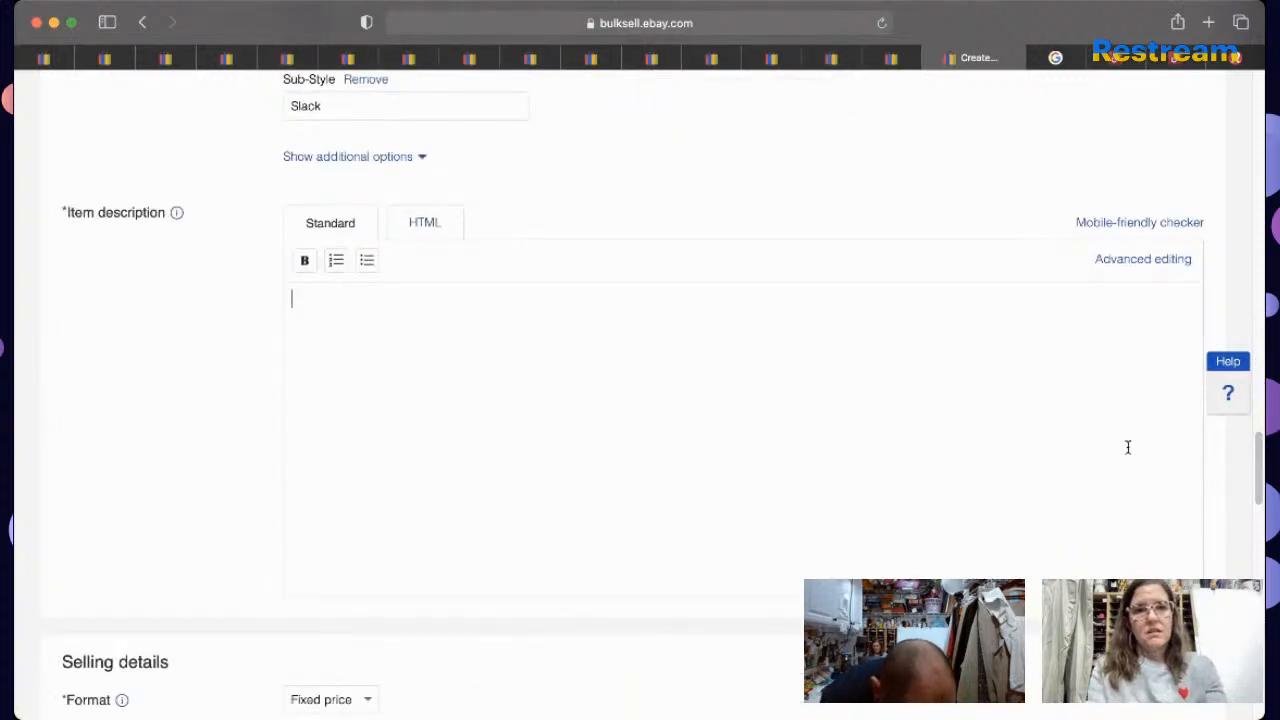
type("ST. JOHN SPORT Navy Blue Cotton Spandex Stretch Lounge Pants Size L Large EUC")
key("Return")
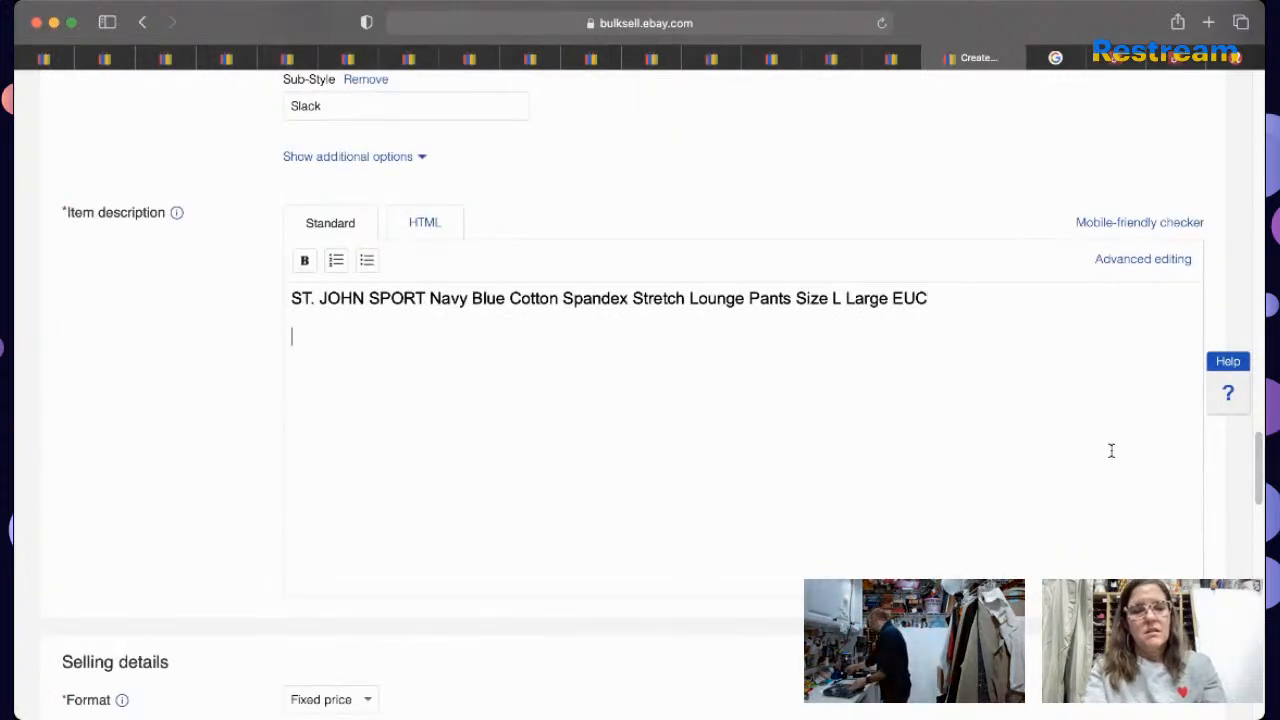
type("Excellent Pre-Owned Condition")
key("Return")
type("Please See Detailed Measurements in the Photos.")
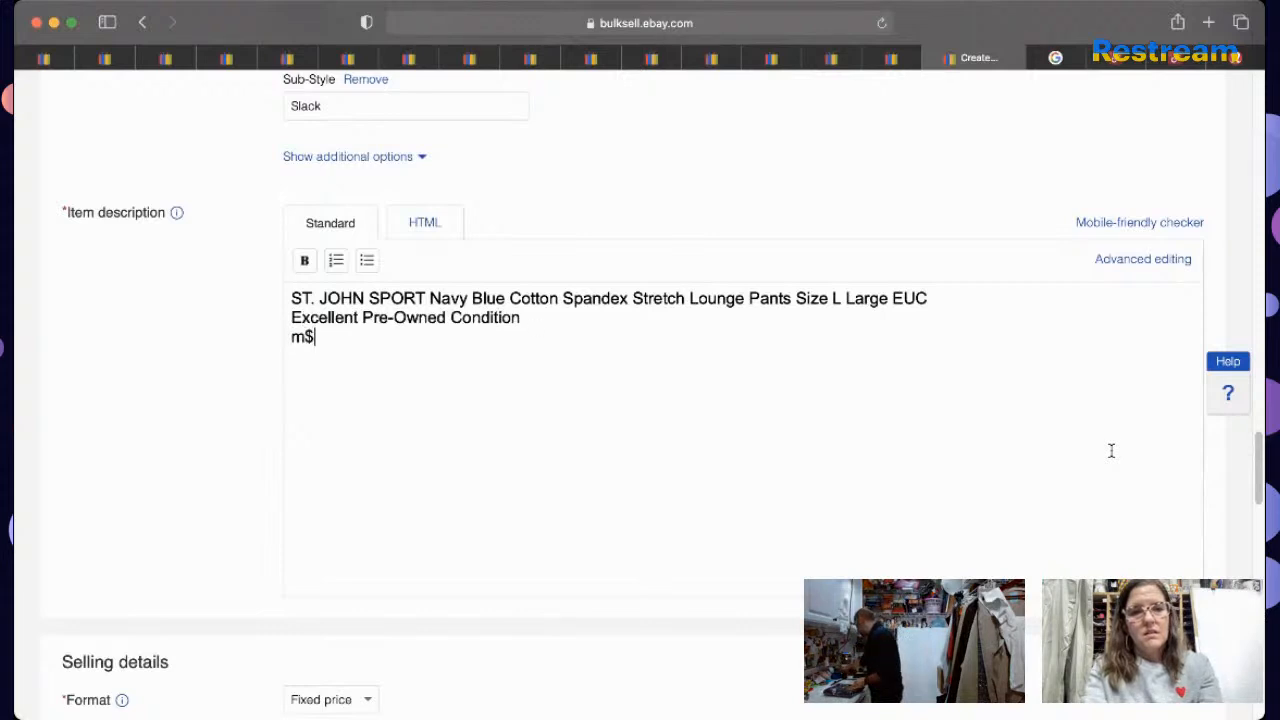
Step: Add the line "Perfect Lounge pant to dress up or down for comfort!" to the end of the item description
key("Return")
type("Perfec")
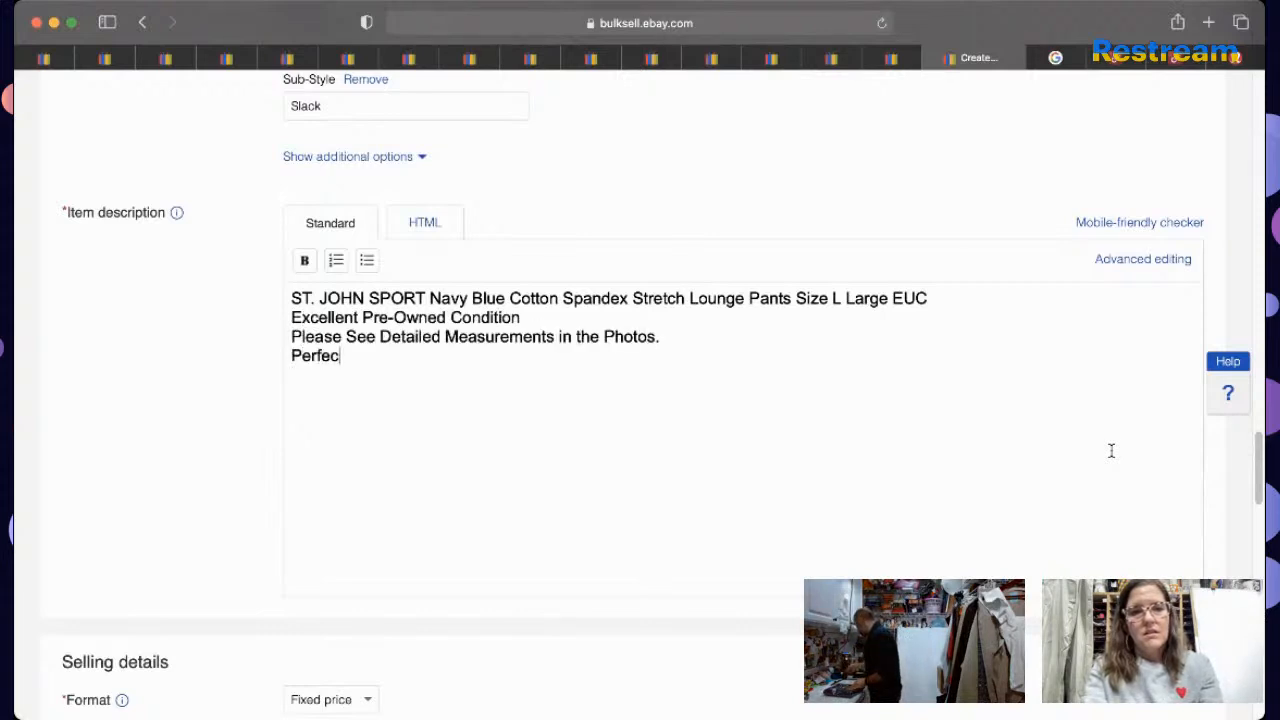
type("t Loung e")
key("BackSpace")
key("BackSpace")
type("e ")
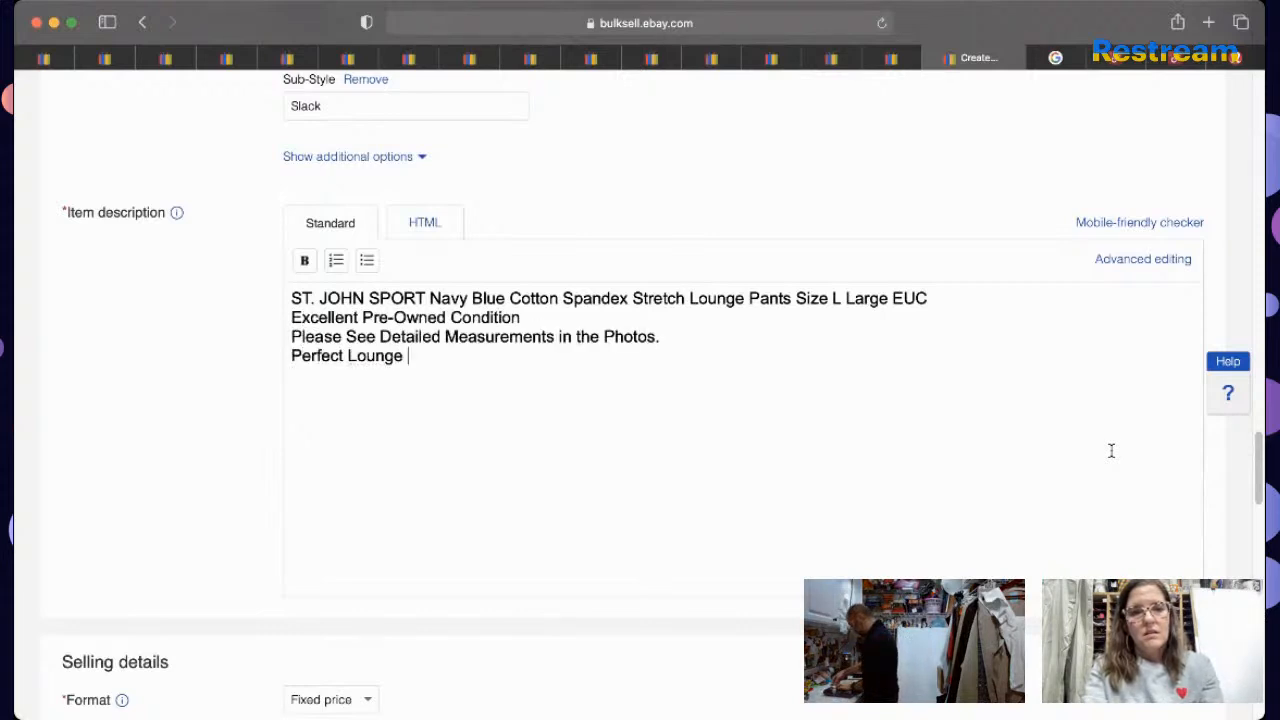
type("pant to dress up ")
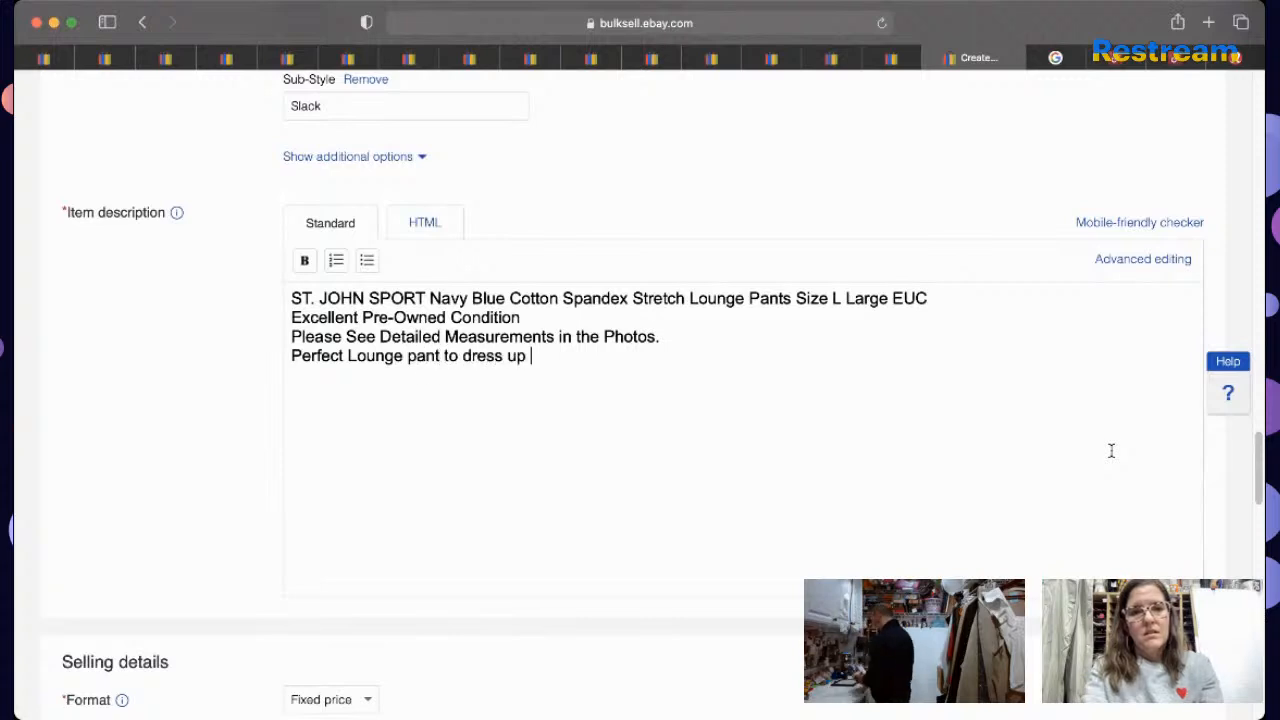
type("or down for comfort1!")
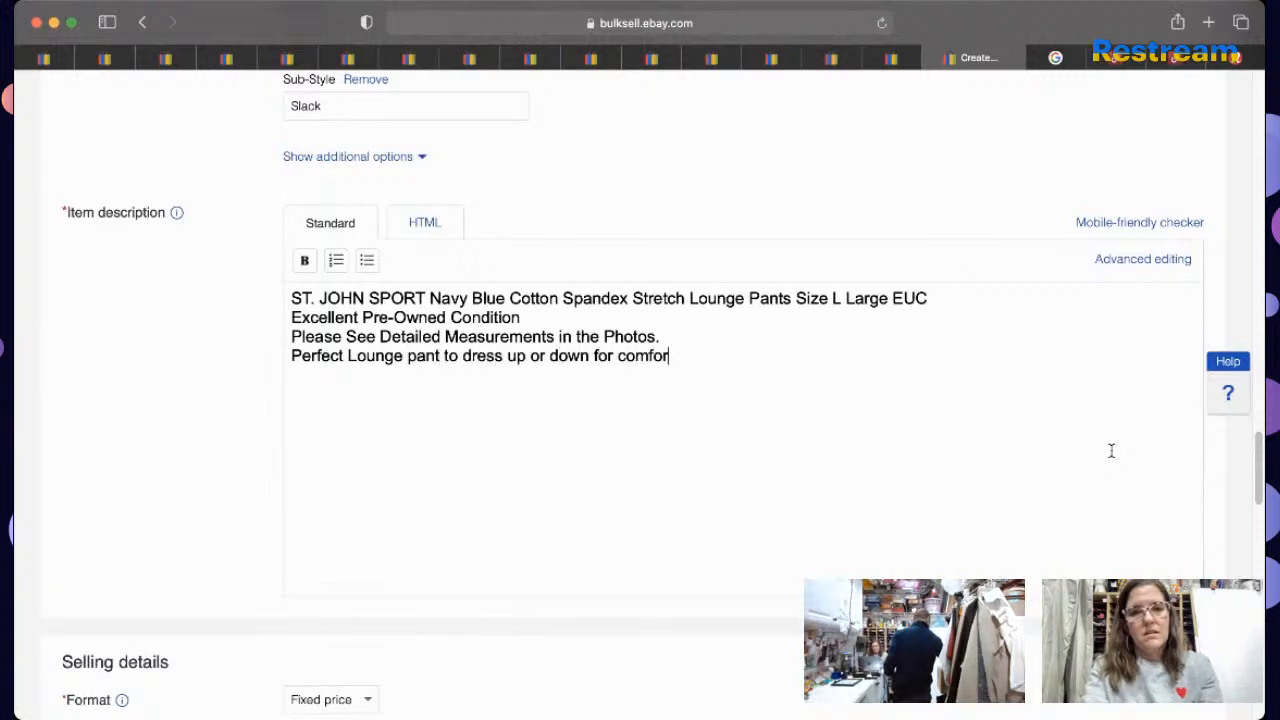
key("BackSpace")
key("BackSpace")
type("!")
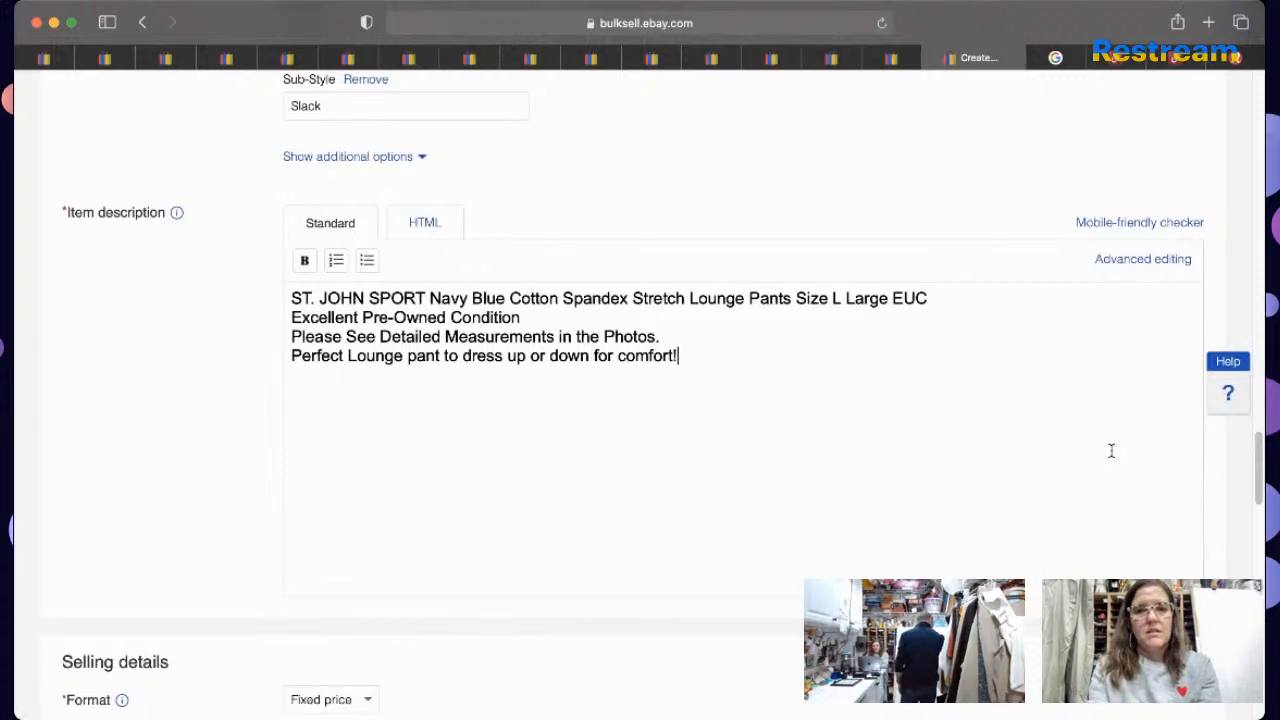
Step: Set the Buy It Now price to $49.95
scroll(340, 280, "down", 5)
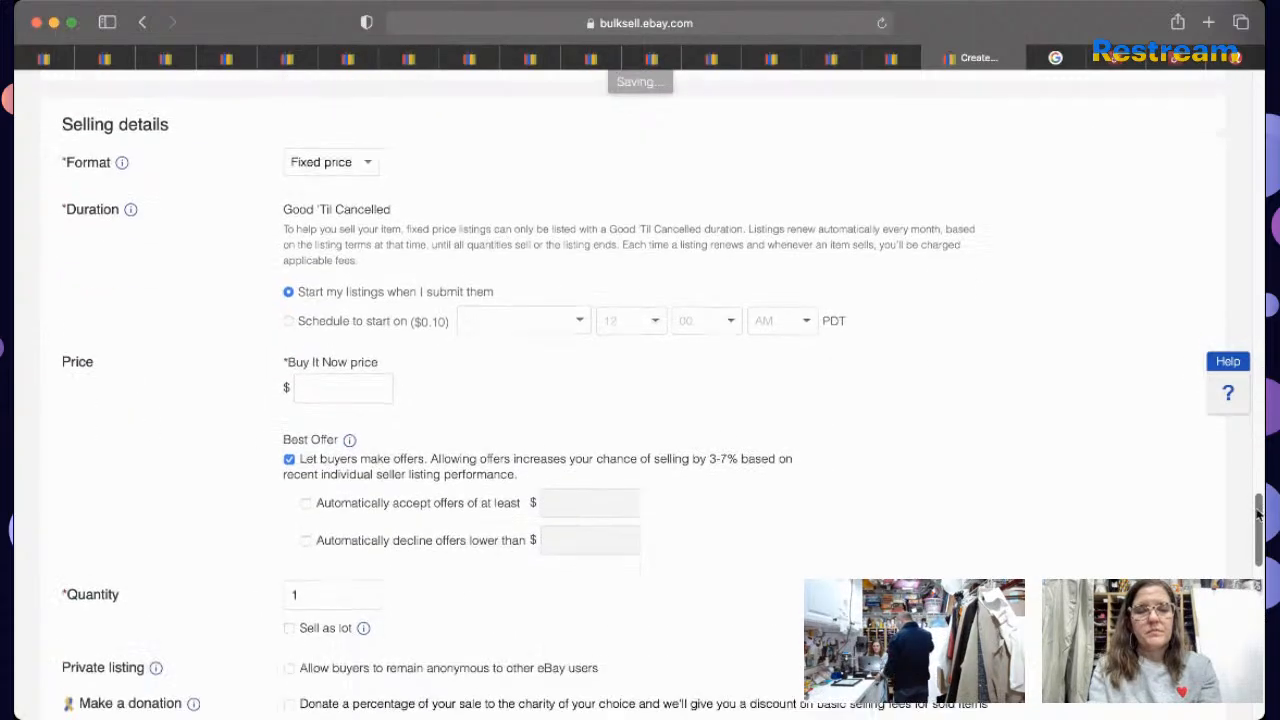
left_click(330, 388)
type("49.95")
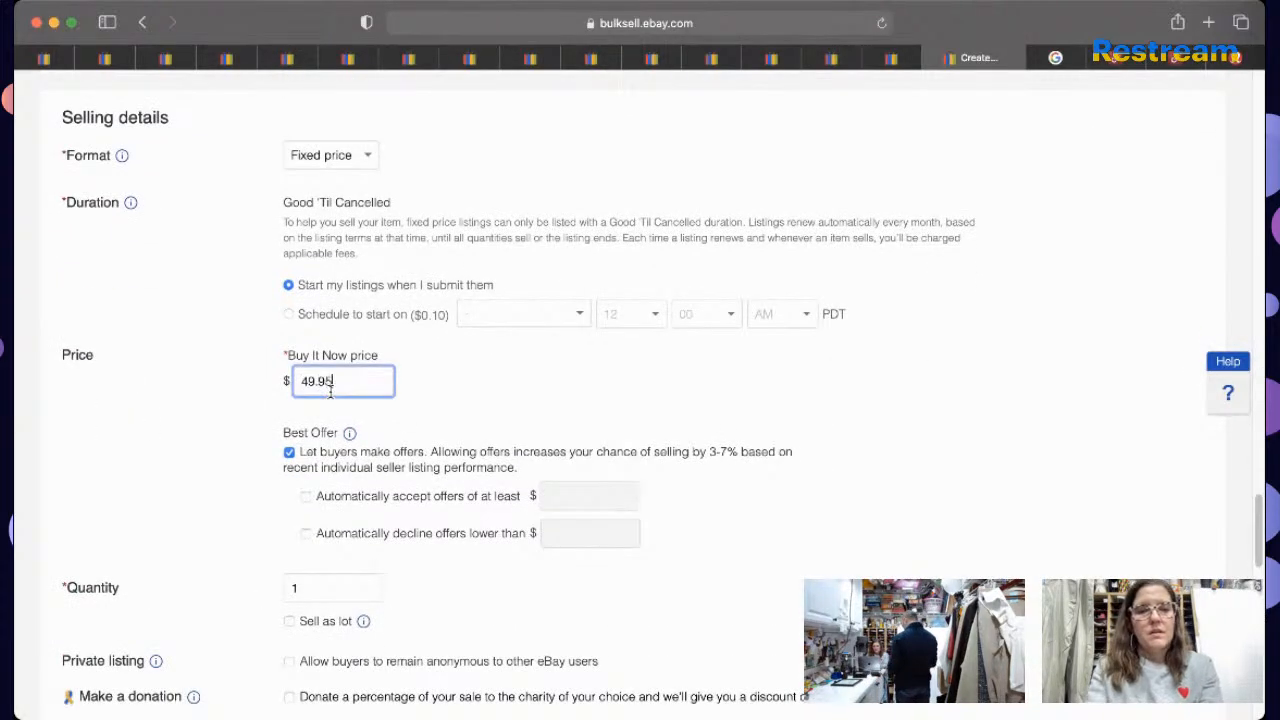
Step: Enable Promoted Listings Standard for the item and set the ad rate to 9.7%
left_click_drag(1258, 530, 1258, 585)
left_click(290, 297)
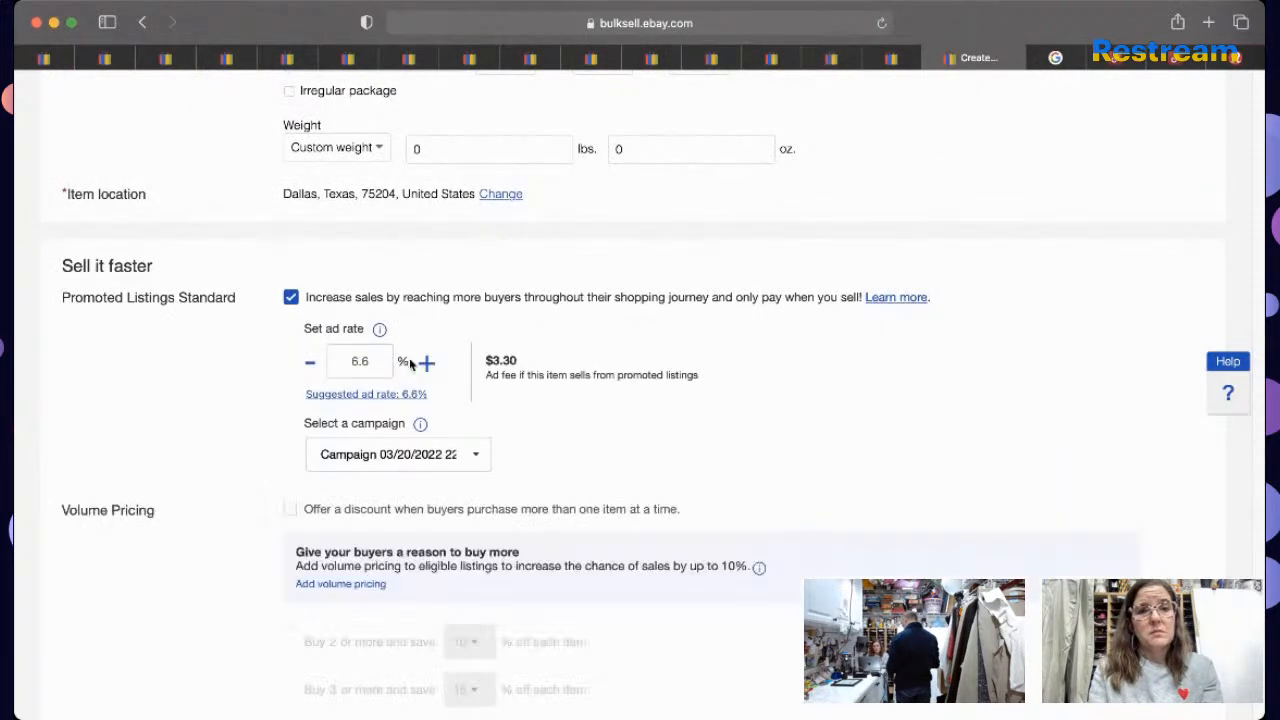
left_click(375, 361)
type("9.7")
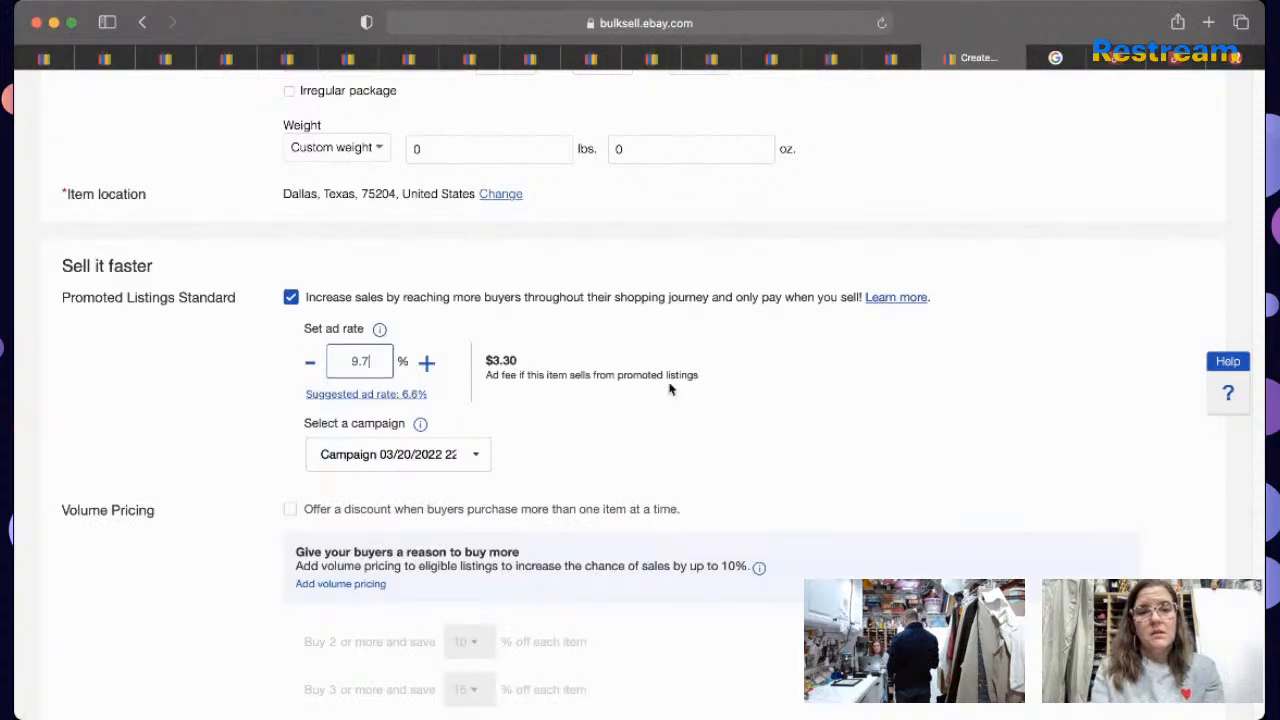
Step: Add the nine photos of the navy pants, their tags and the measurements to the listing
scroll(1245, 320, "up", 20)
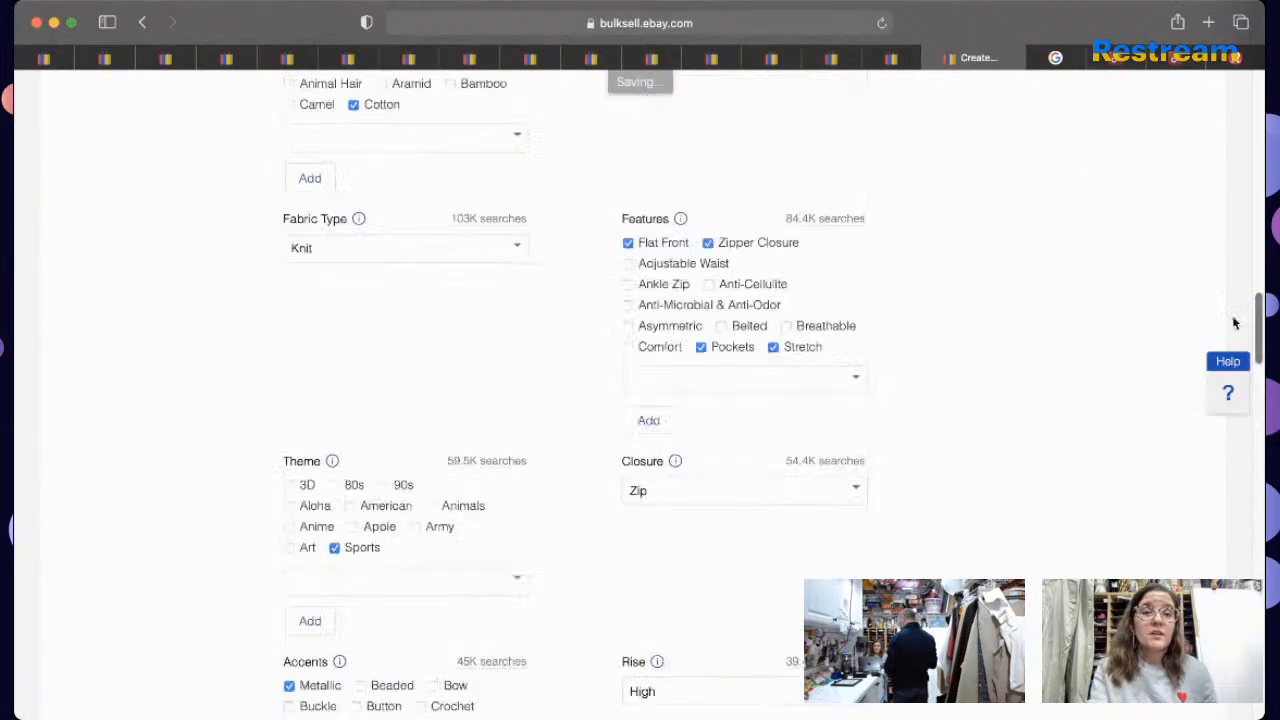
scroll(640, 400, "up", 3)
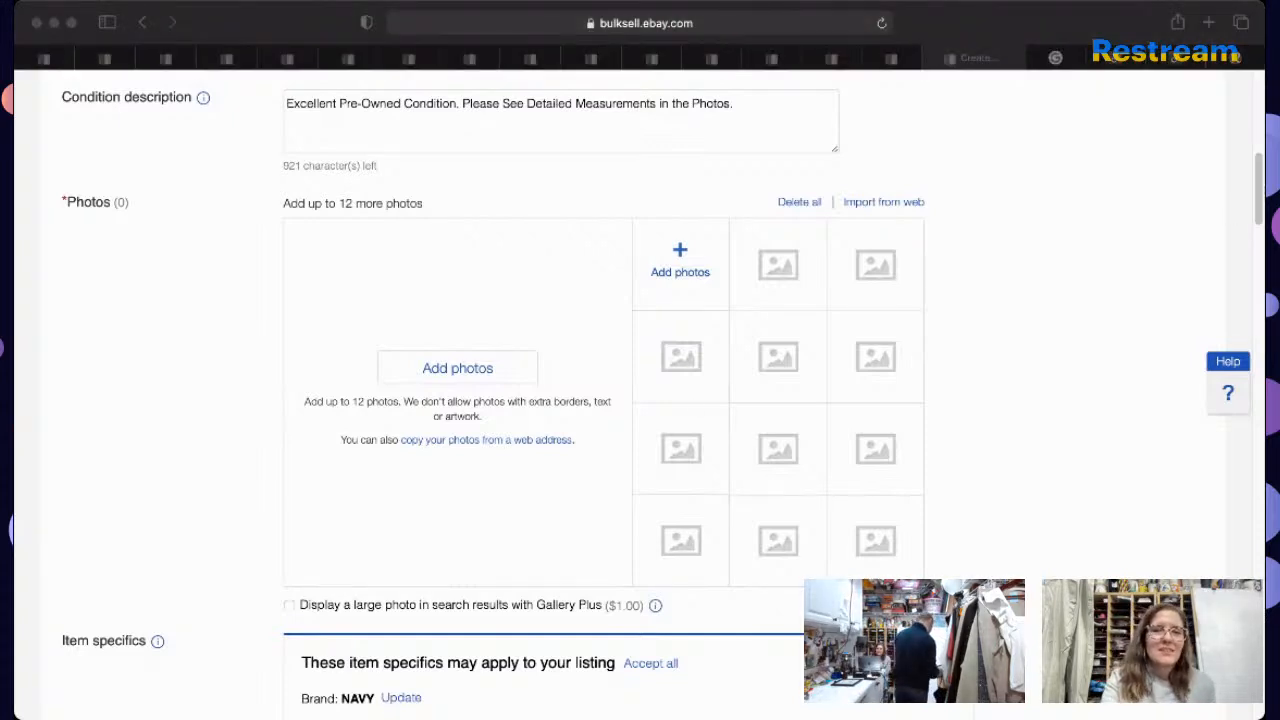
left_click_drag(680, 277, 689, 272)
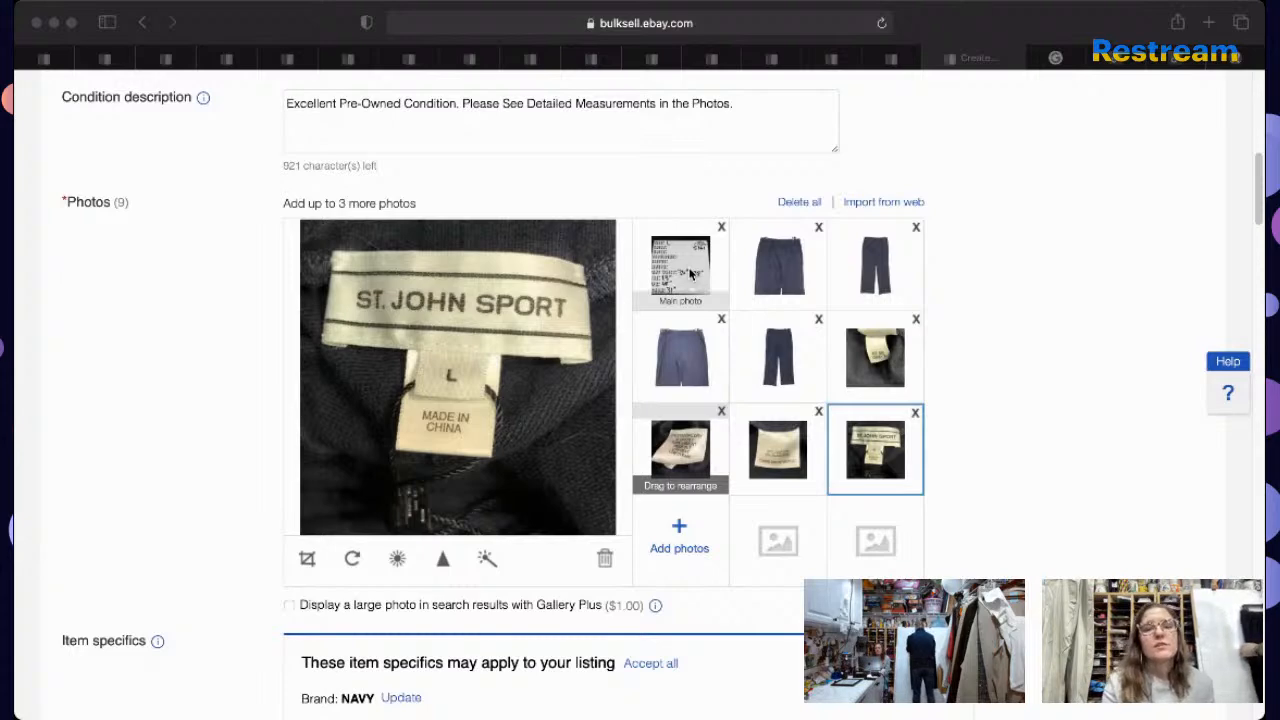
Step: Rearrange the photos so the full-length front view is the main photo and the full-length back view is second
left_click(769, 353)
left_click(768, 352)
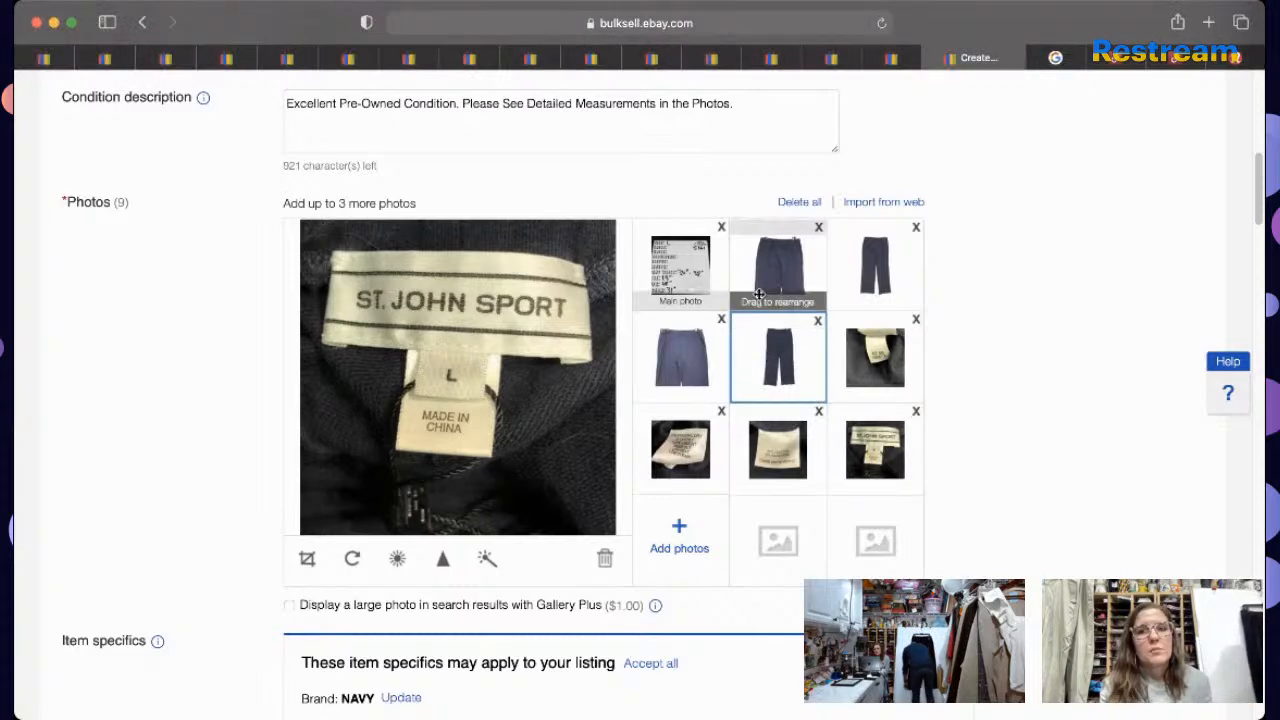
left_click(887, 284)
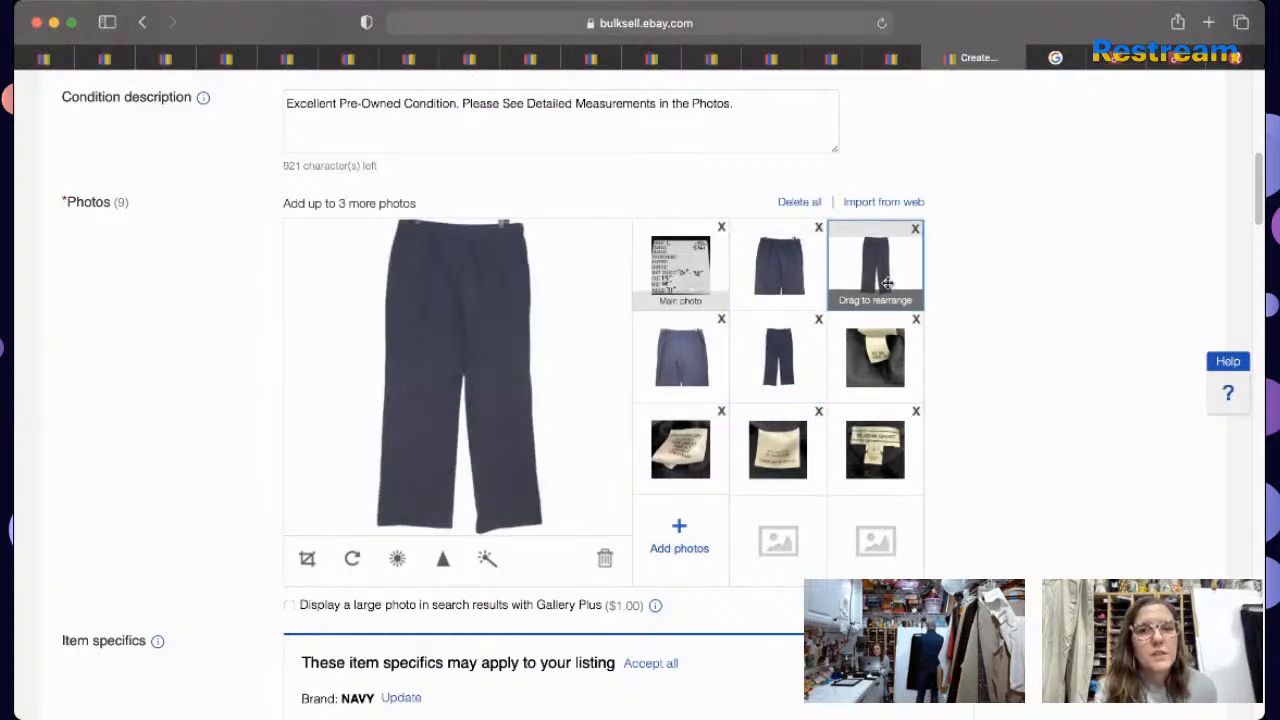
left_click(796, 362)
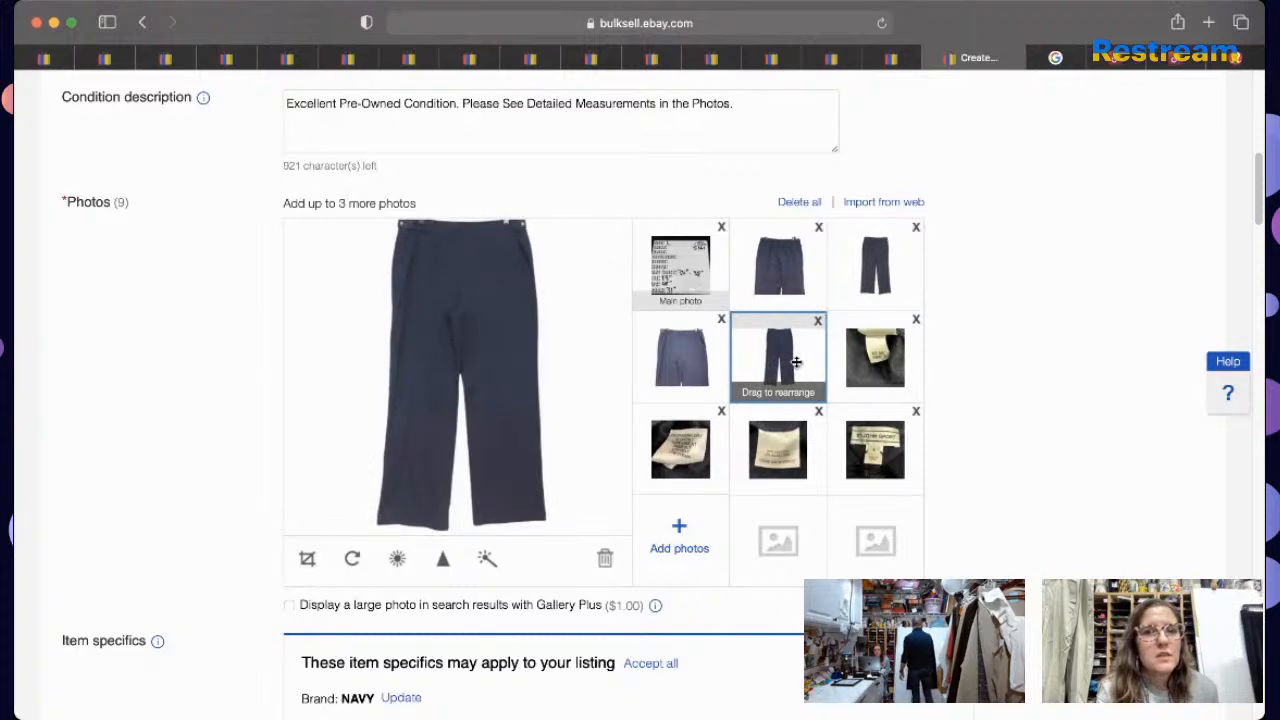
left_click_drag(796, 362, 800, 287)
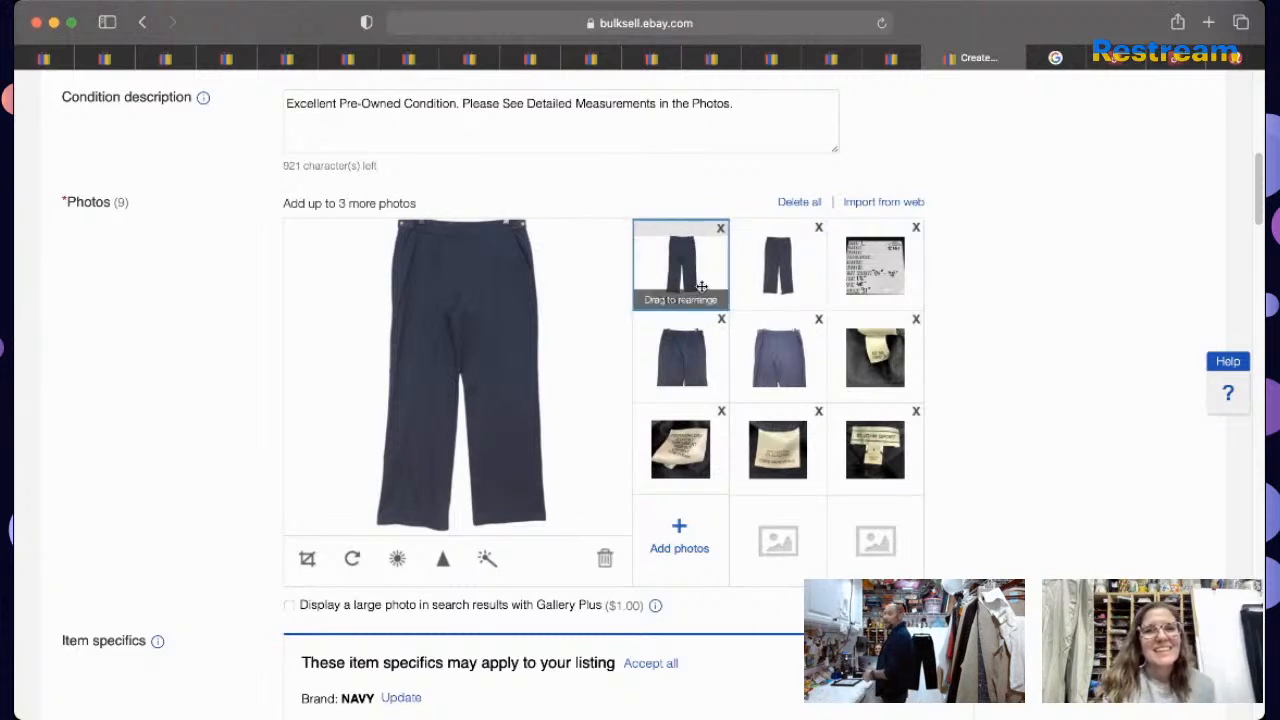
left_click(776, 262)
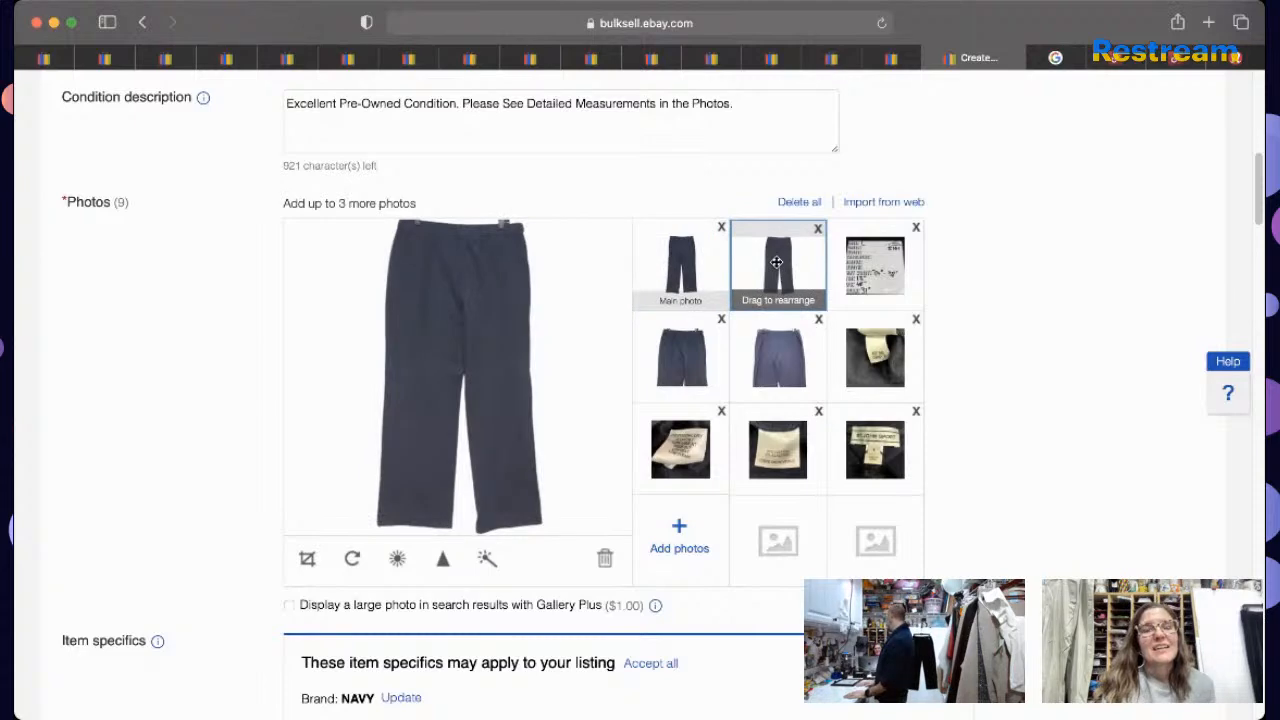
left_click(695, 258)
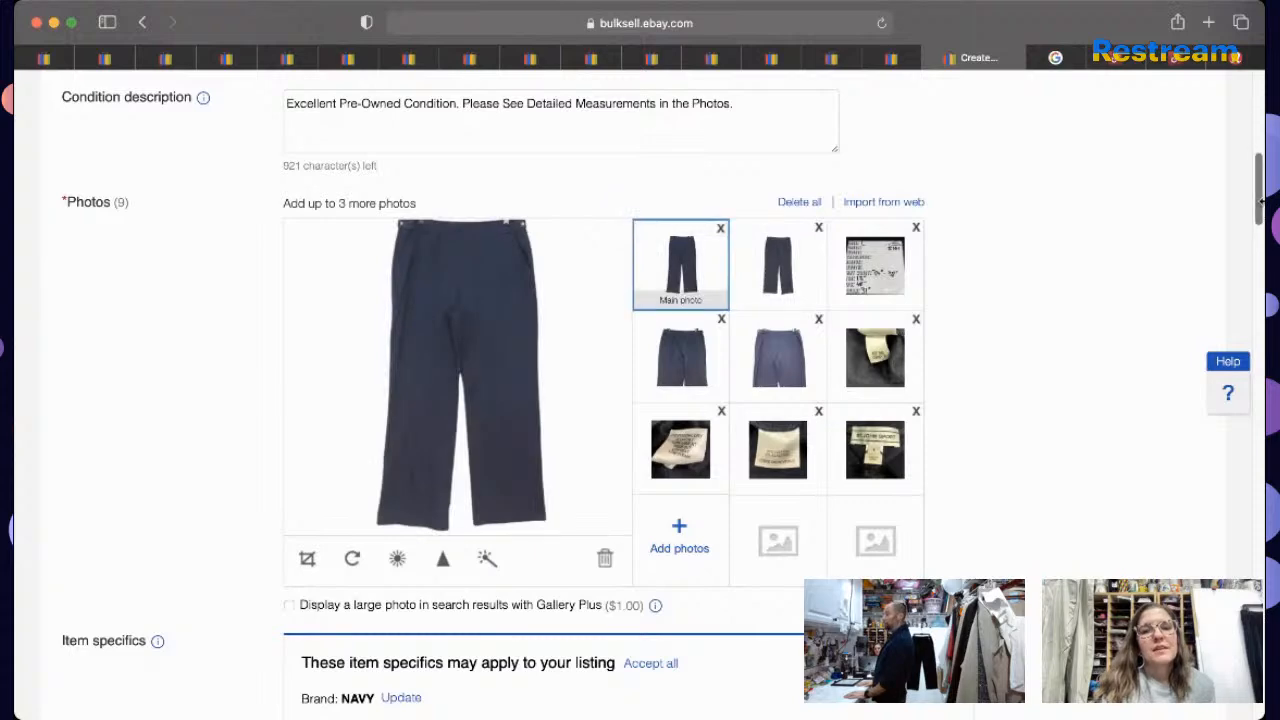
Step: Submit the finished pants listing for sale and finish without creating another listing from it
left_click_drag(1262, 186, 1260, 690)
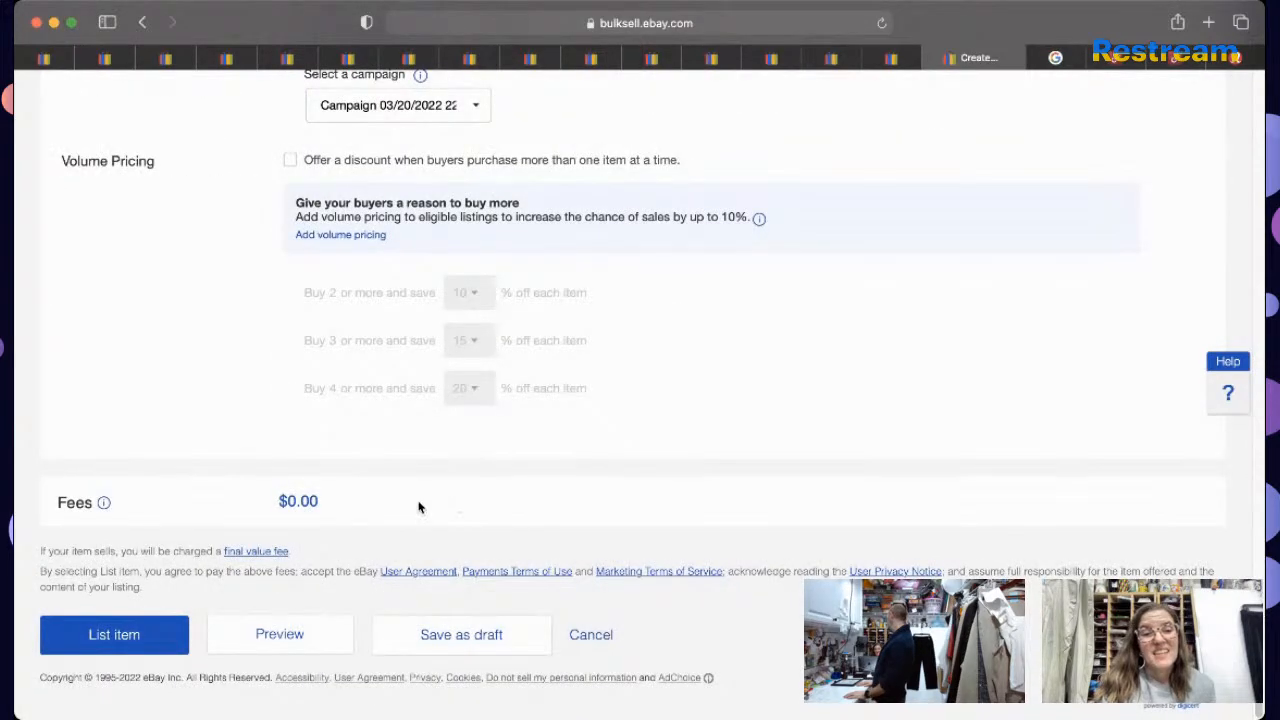
left_click(153, 638)
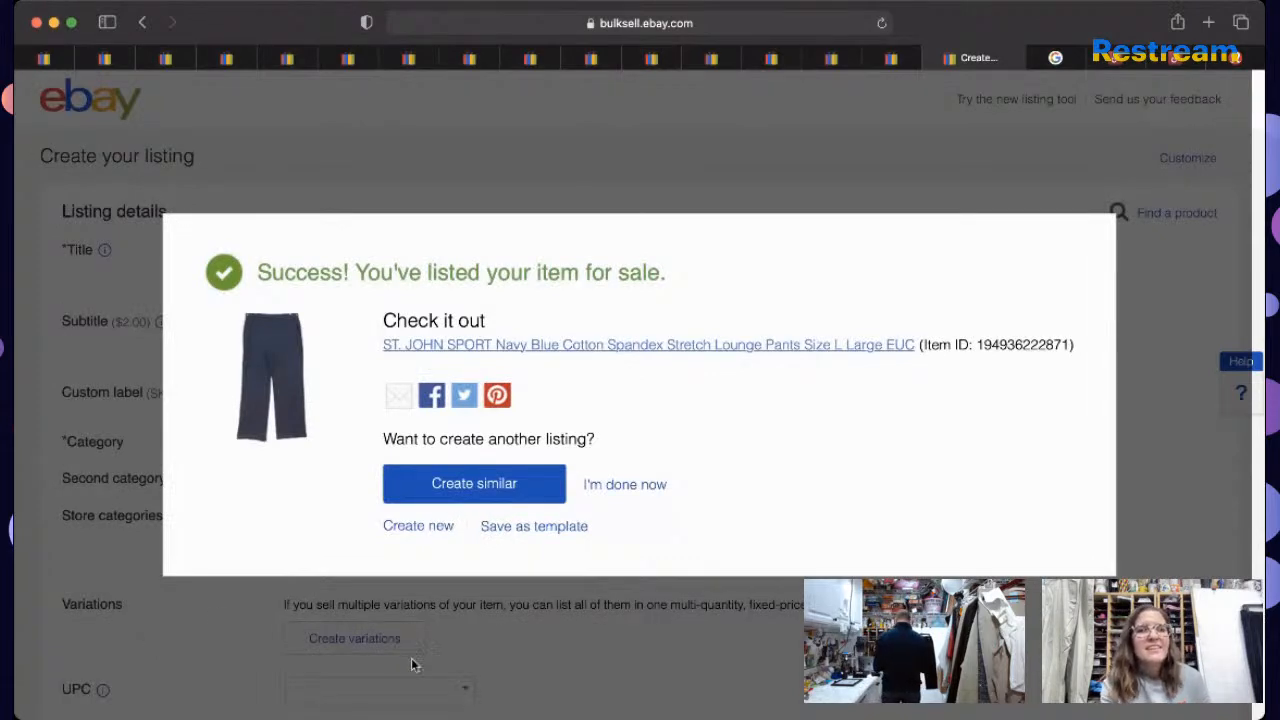
left_click(606, 488)
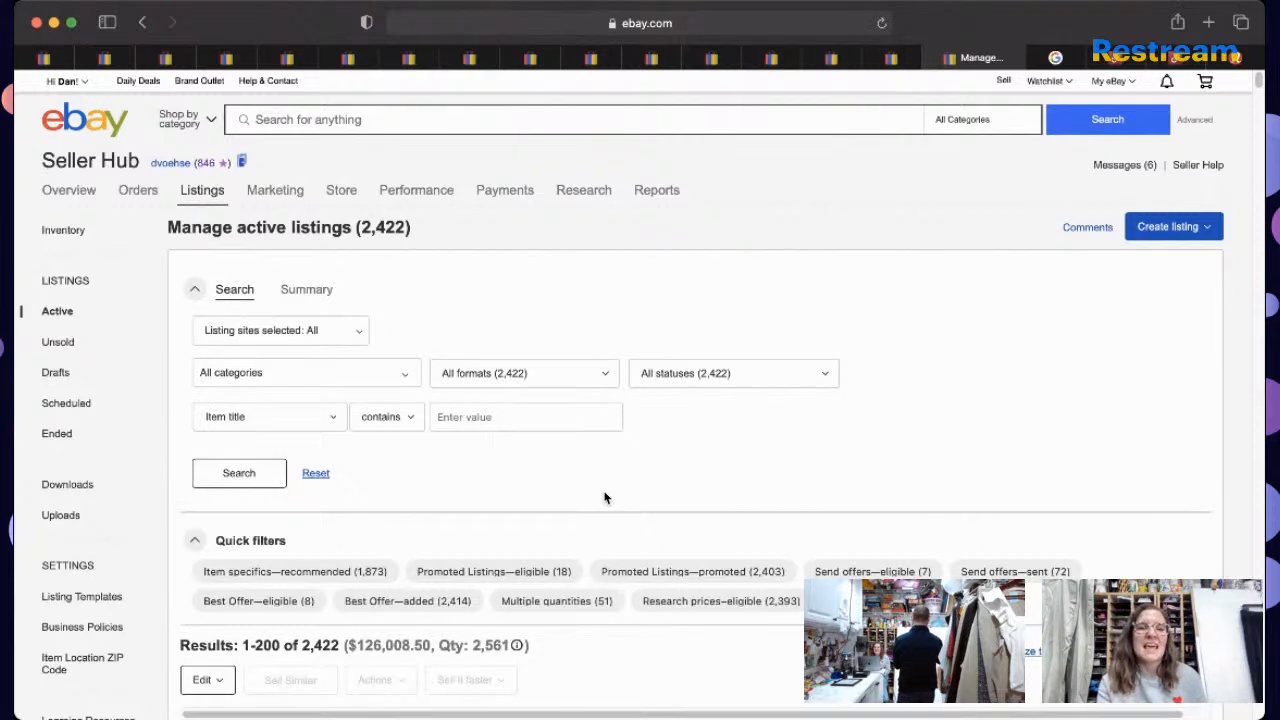
Step: Search eBay for "st. john sport velour pants"
left_click(445, 128)
type("st. john ")
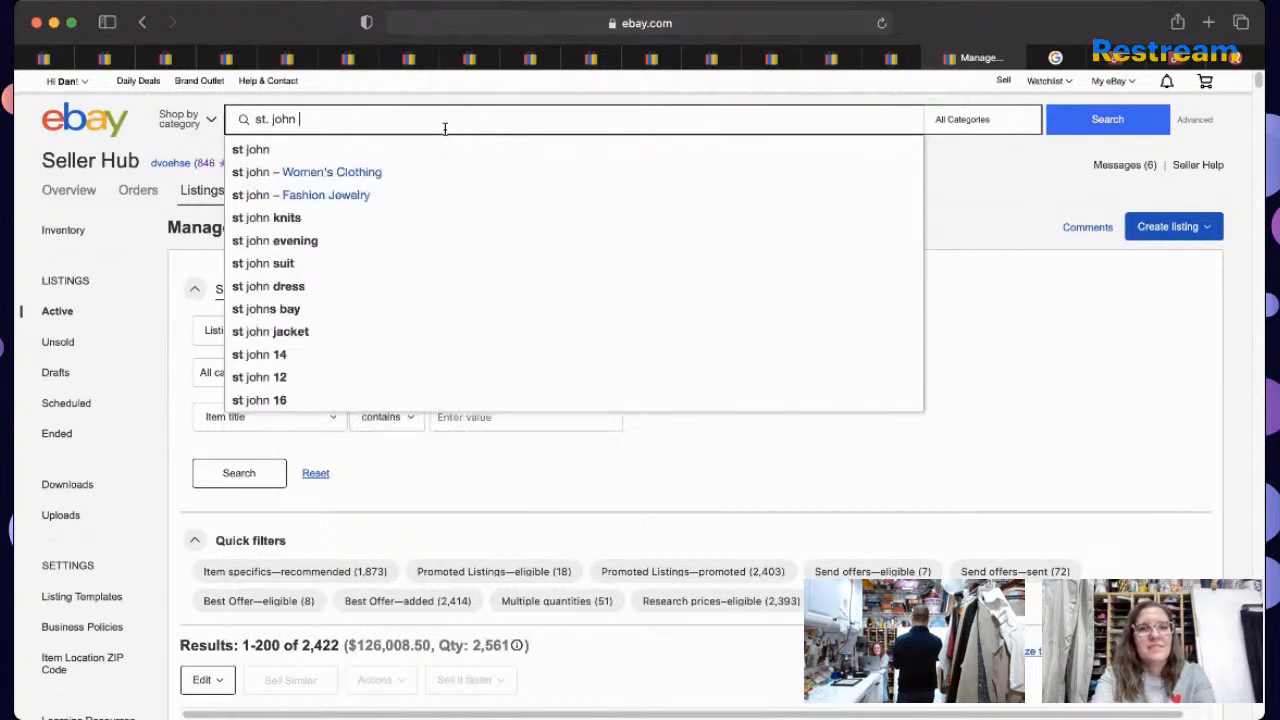
type("sport")
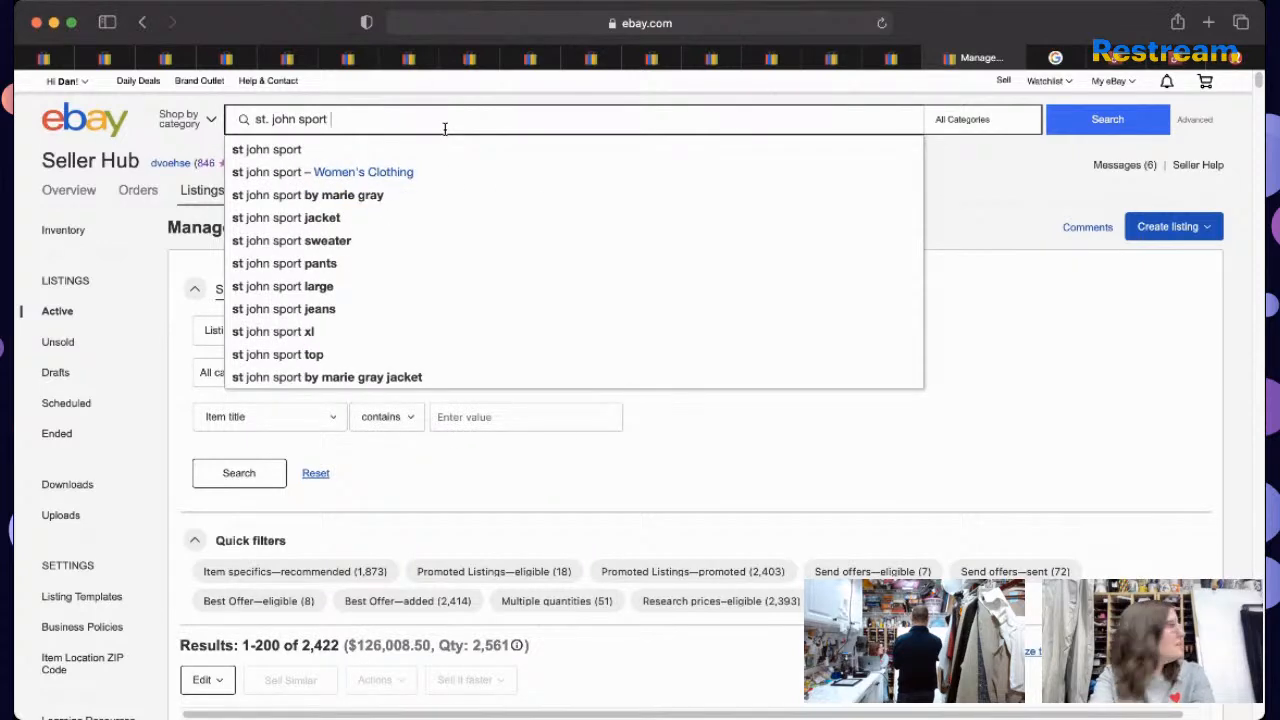
type(" velour")
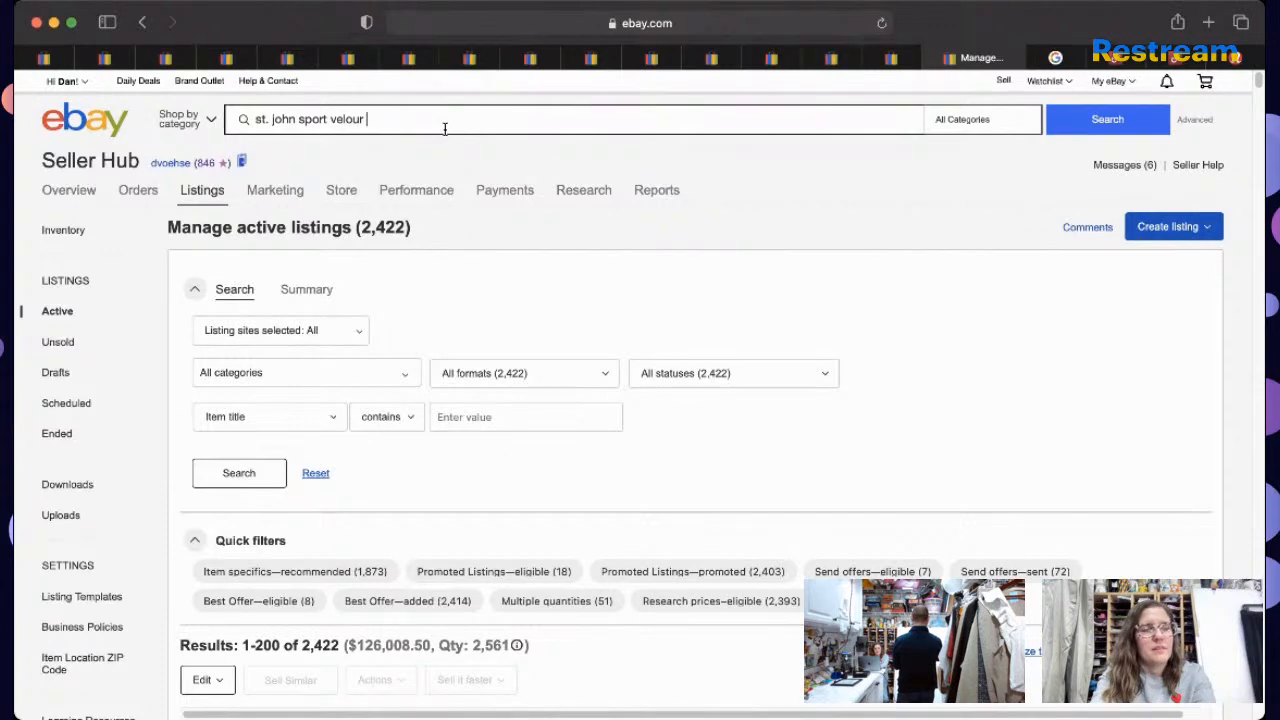
type(" pants")
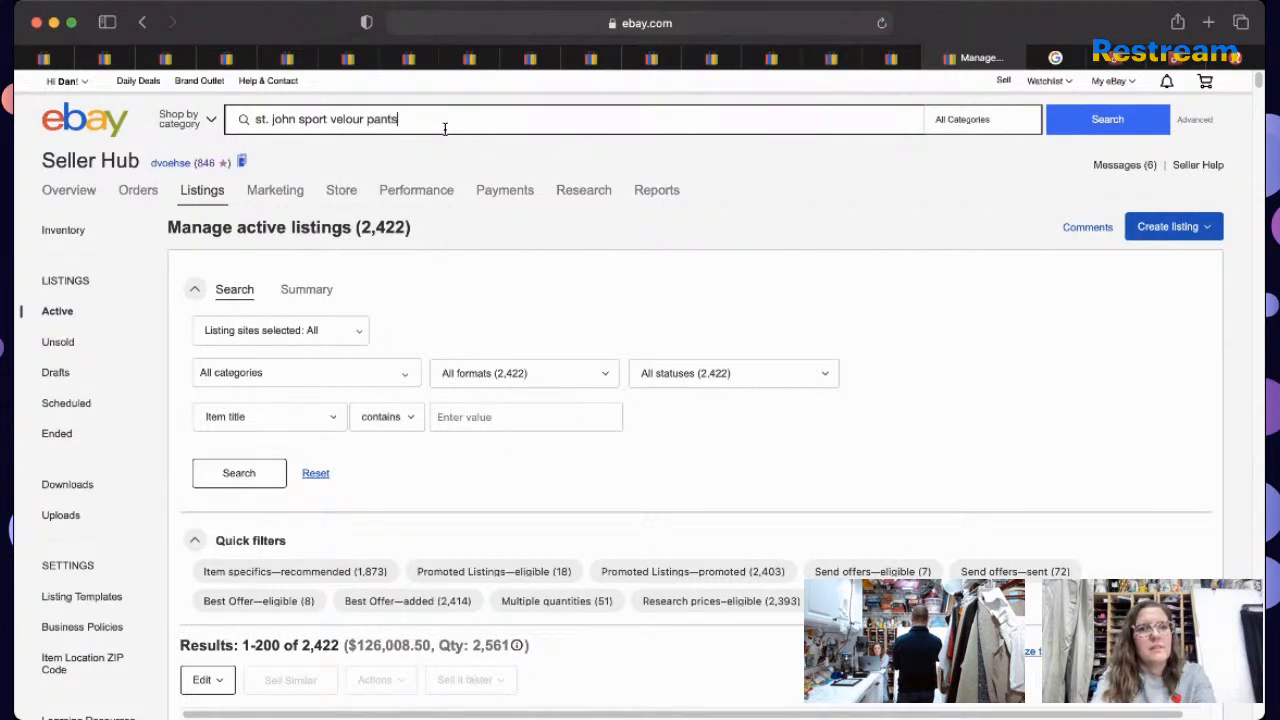
key("Return")
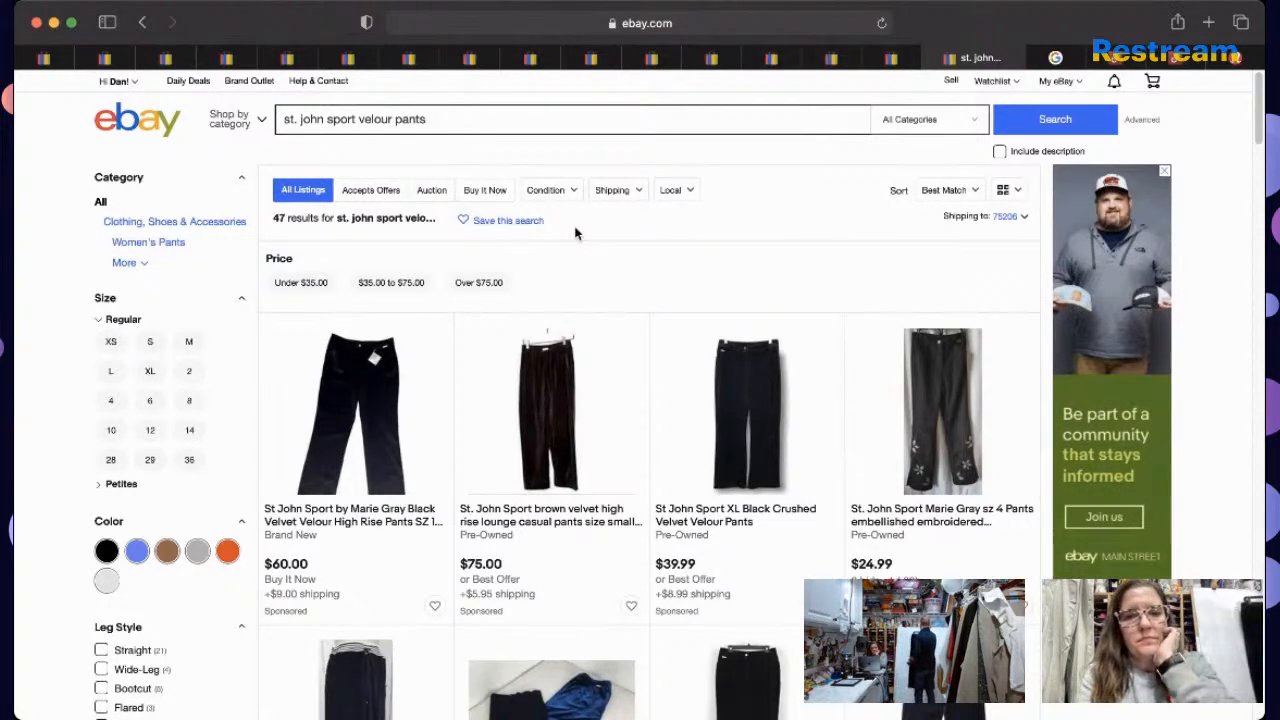
Step: Open the St John Sport Black Cotton Blend Velour Casual Trouser Pant result and start a new listing based on it
left_click_drag(1259, 87, 1258, 205)
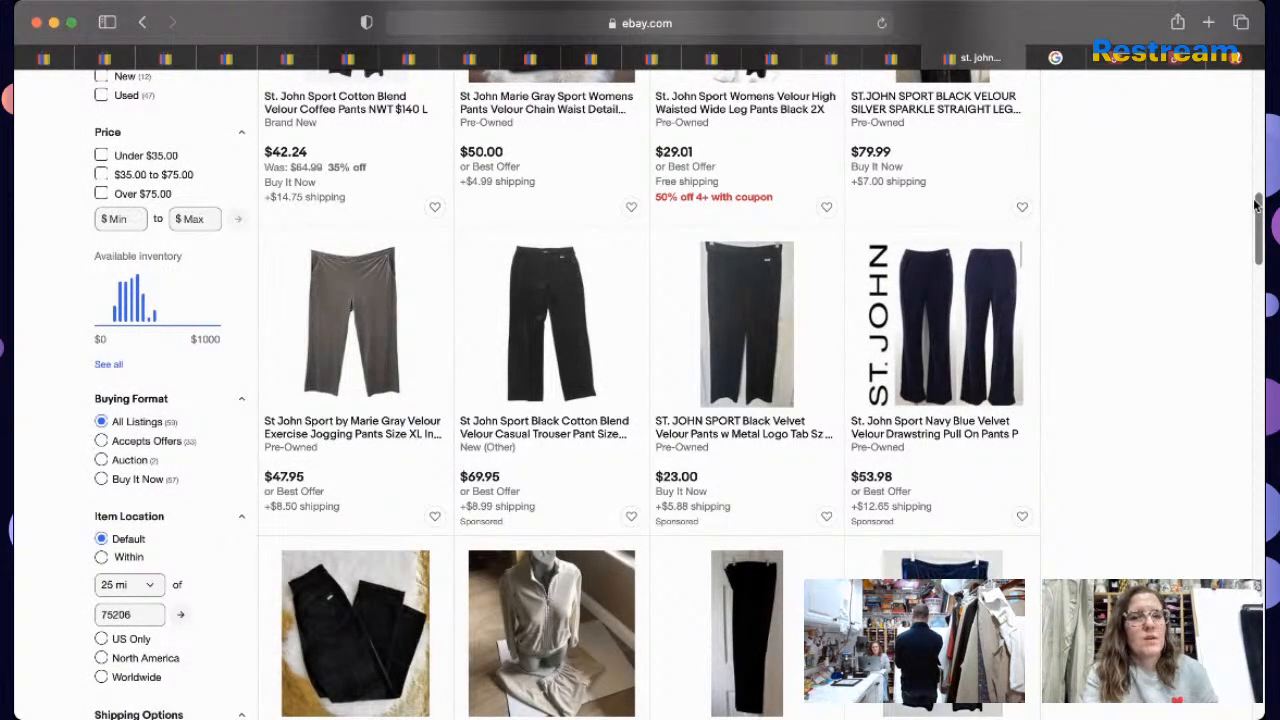
left_click(566, 443)
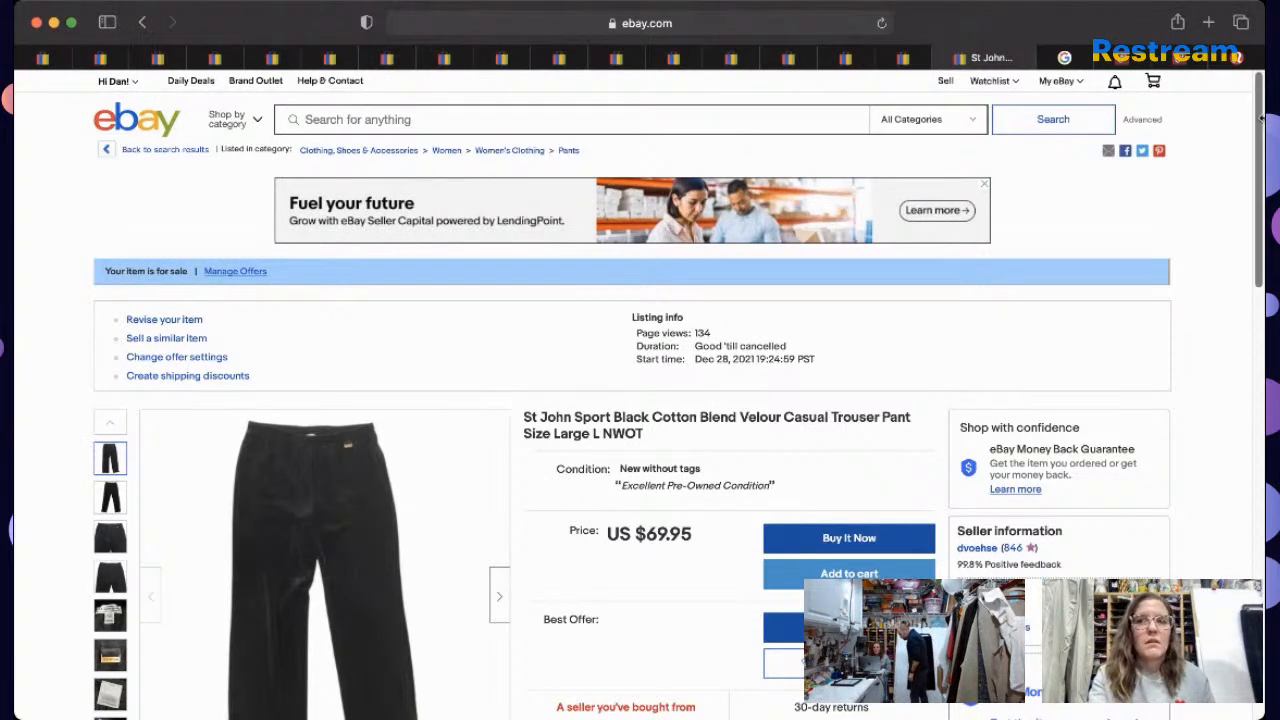
left_click_drag(1262, 120, 1255, 187)
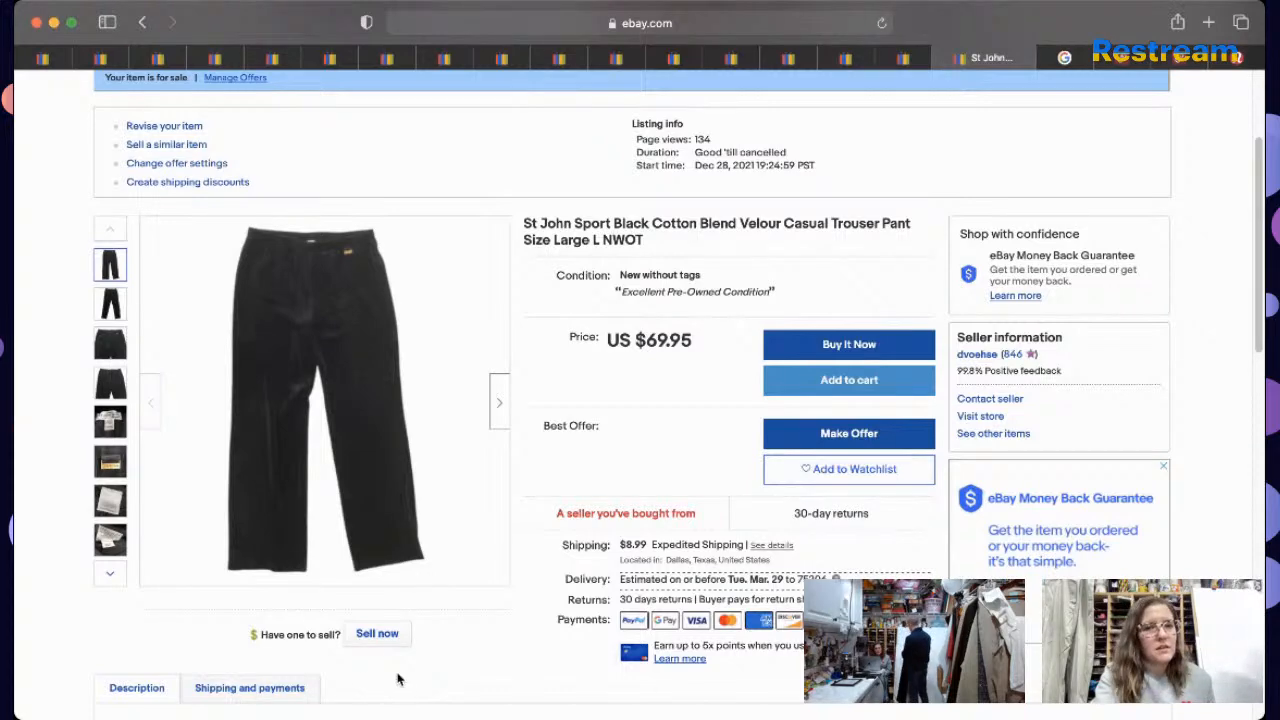
left_click(377, 635)
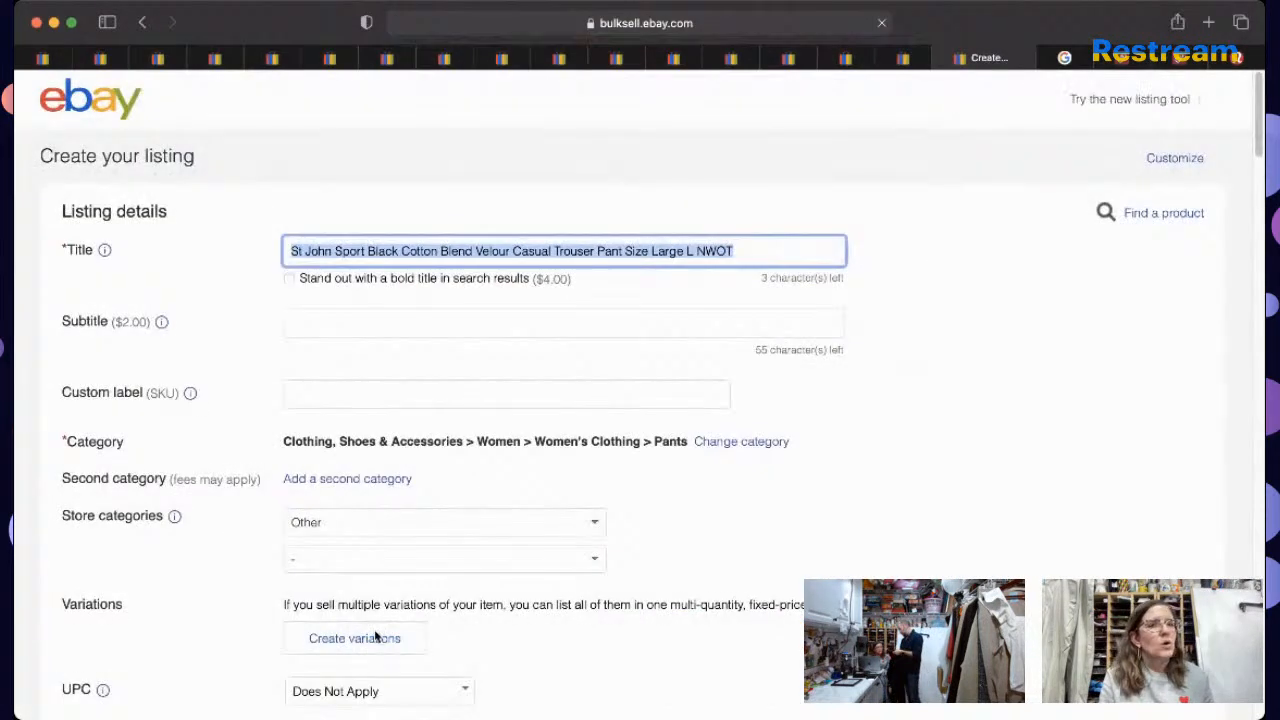
Step: Replace "Large L NWOT" at the end of the listing title with "M Medium"
left_click(758, 253)
key("BackSpace")
key("BackSpace")
key("BackSpace")
key("BackSpace")
key("BackSpace")
key("BackSpace")
key("BackSpace")
key("BackSpace")
key("BackSpace")
key("BackSpace")
key("BackSpace")
key("BackSpace")
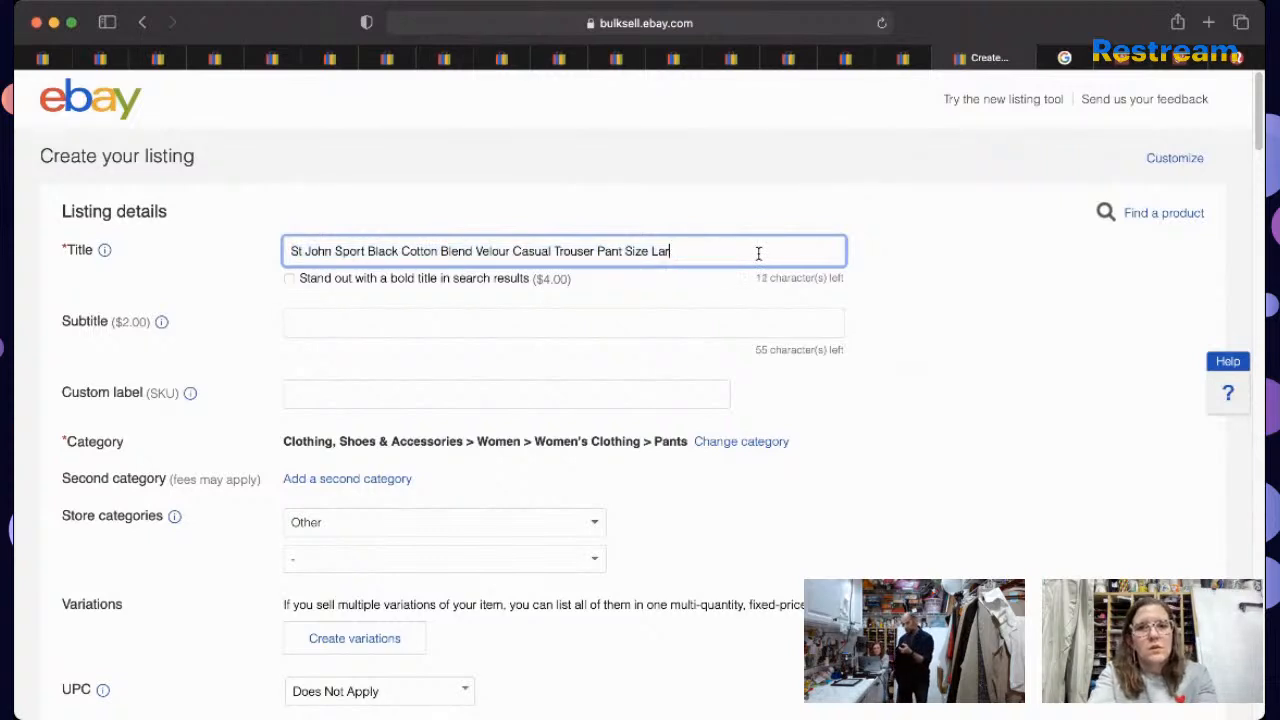
type("M")
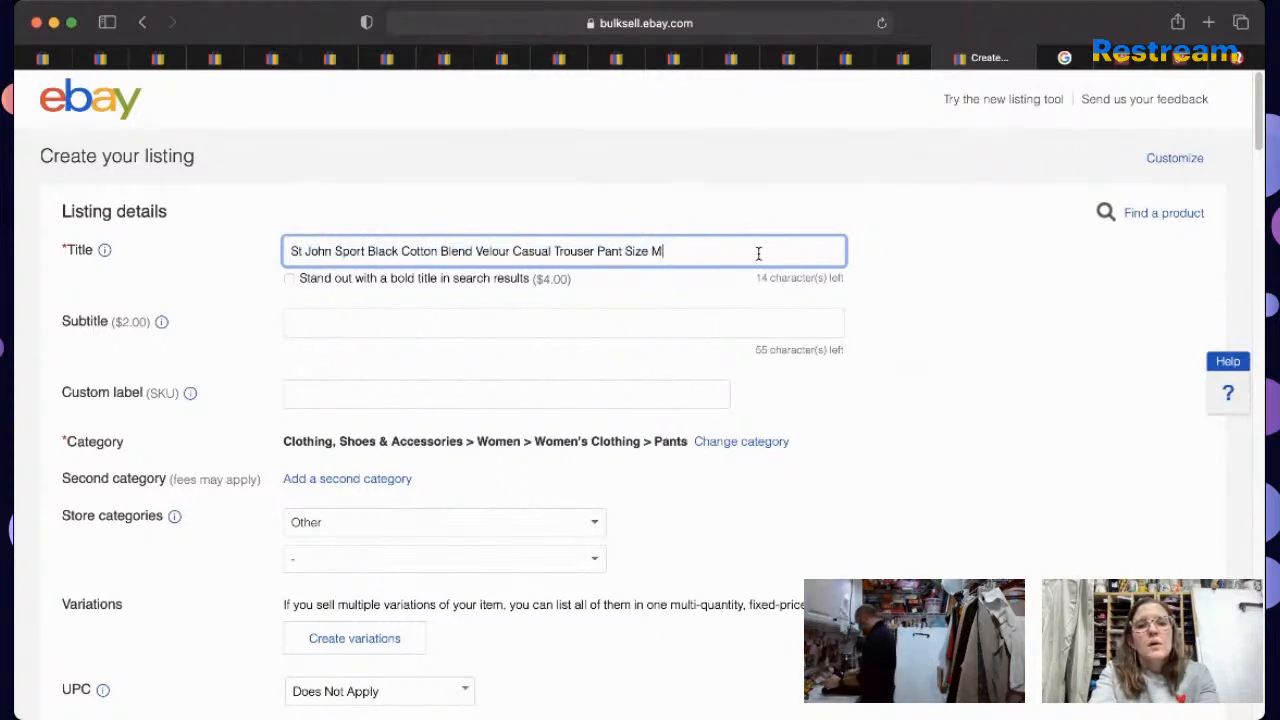
type("edium")
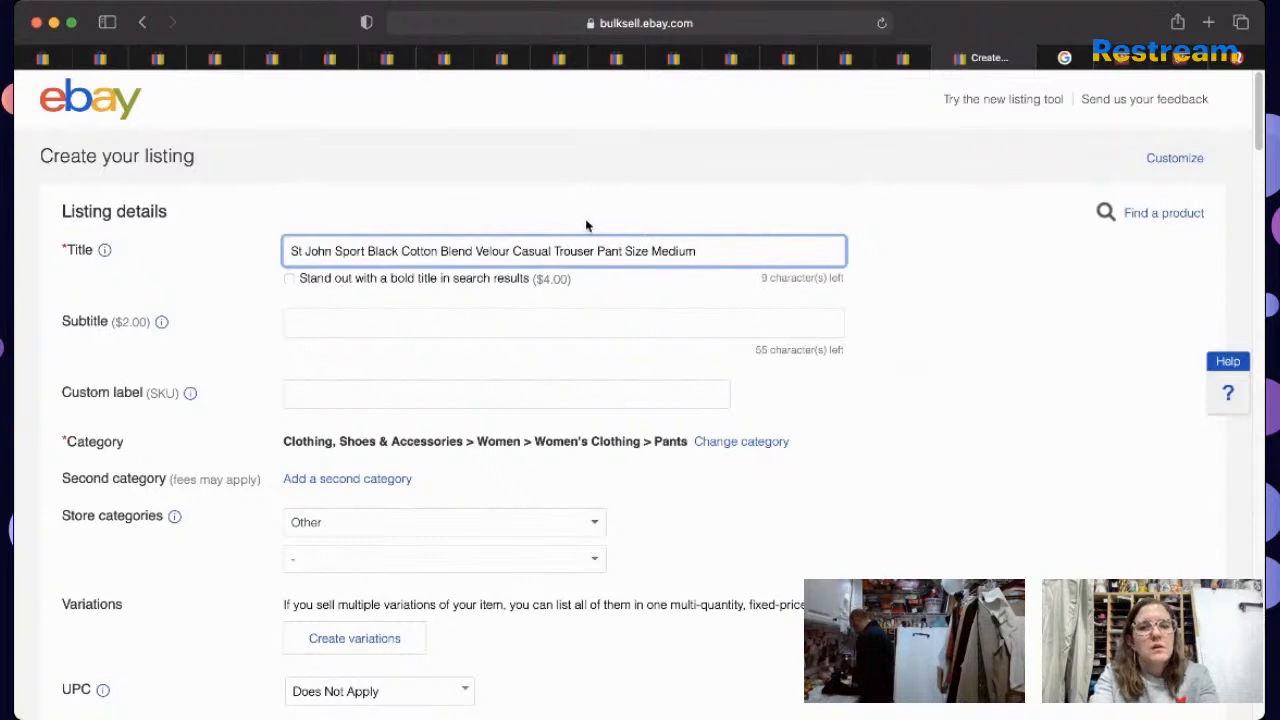
left_click(652, 251)
type("M")
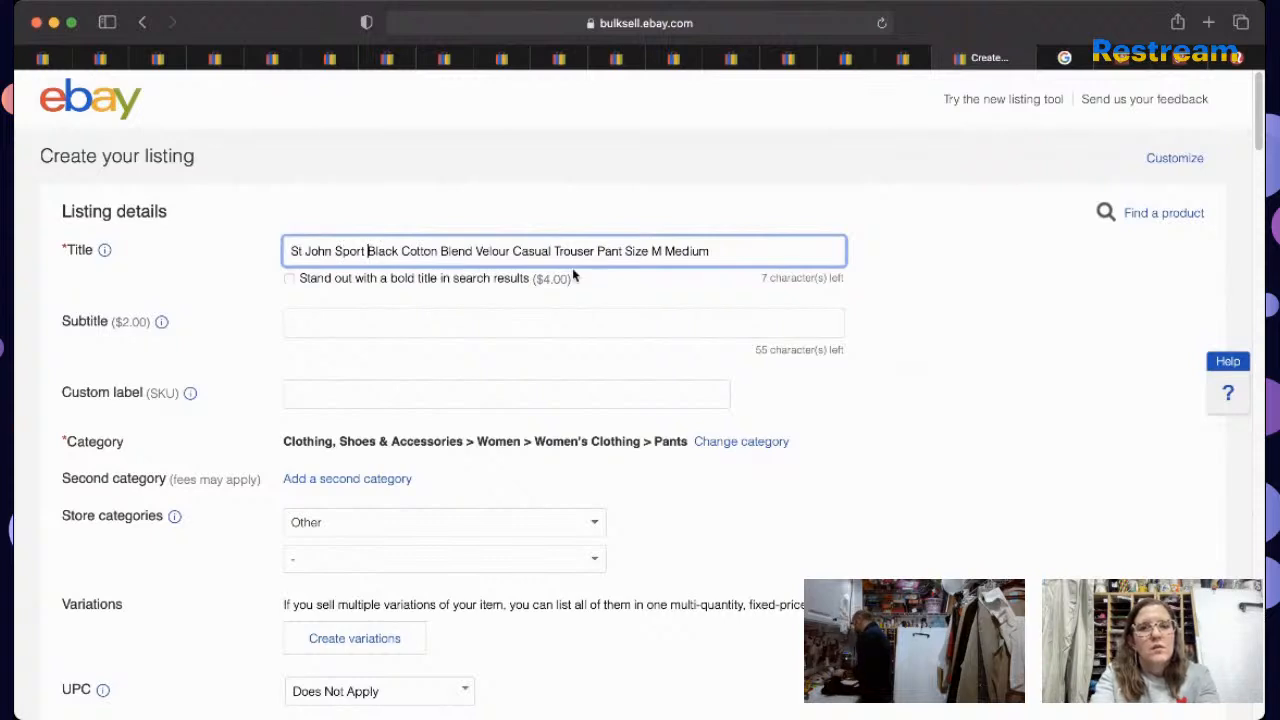
Step: Set the custom label (SKU) to 5162 and change "St" to "St." at the start of the listing title
left_click(540, 400)
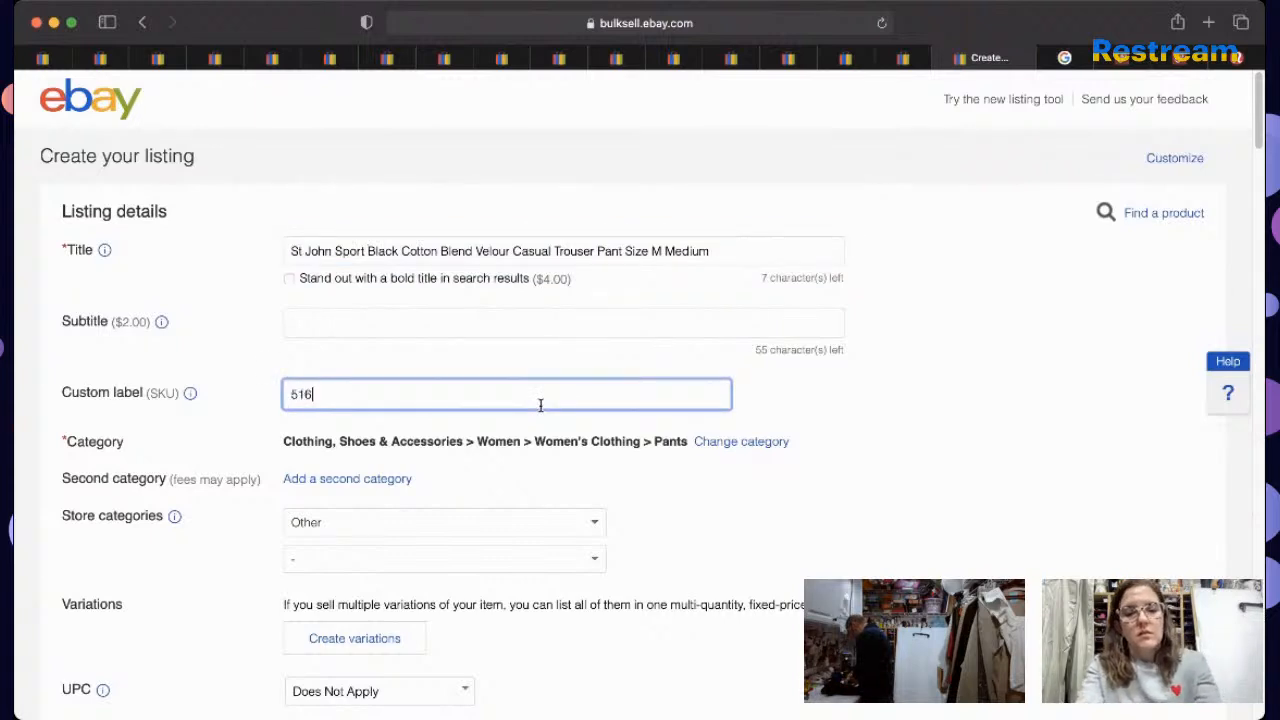
type("5162")
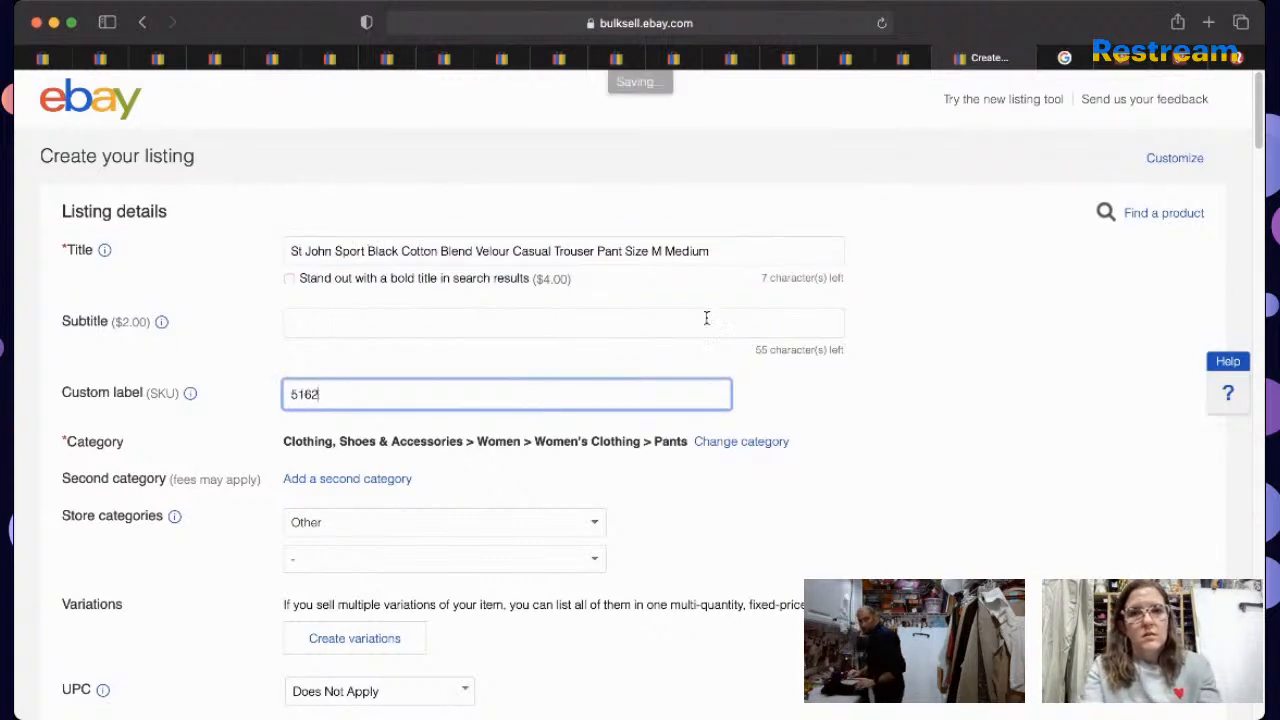
triple_click(698, 251)
left_click(305, 251)
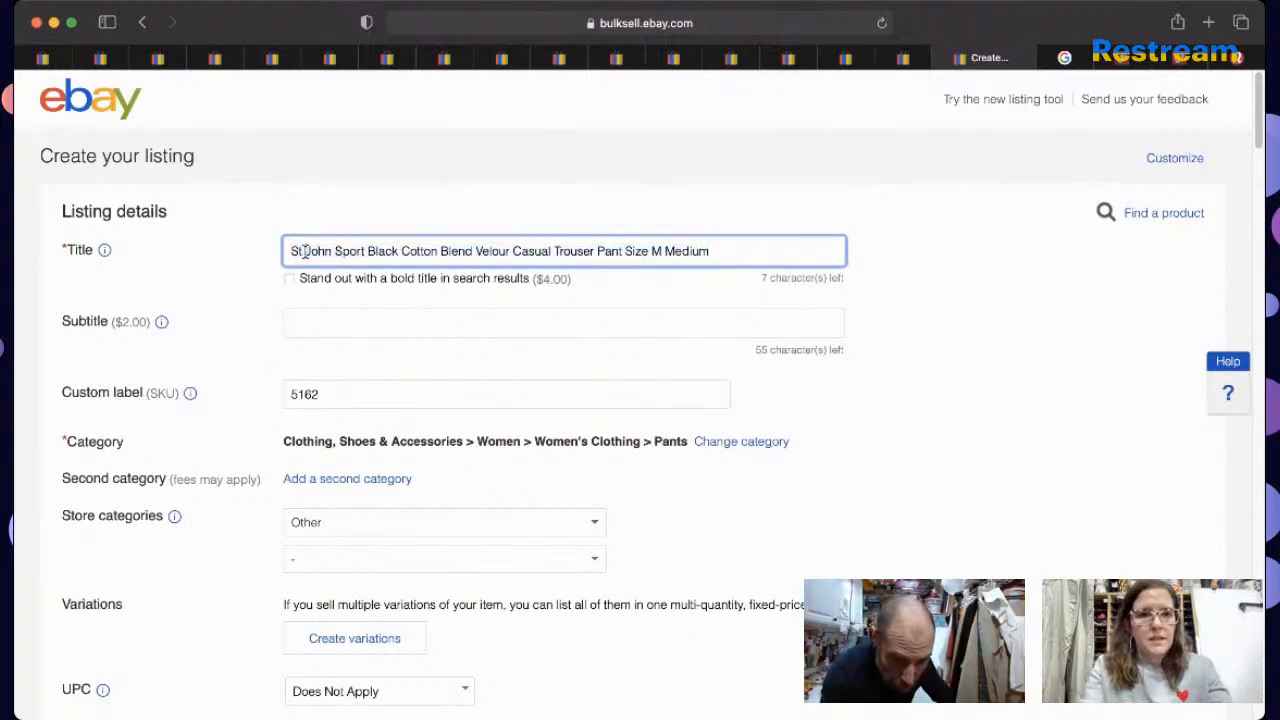
key("BackSpace")
type(".")
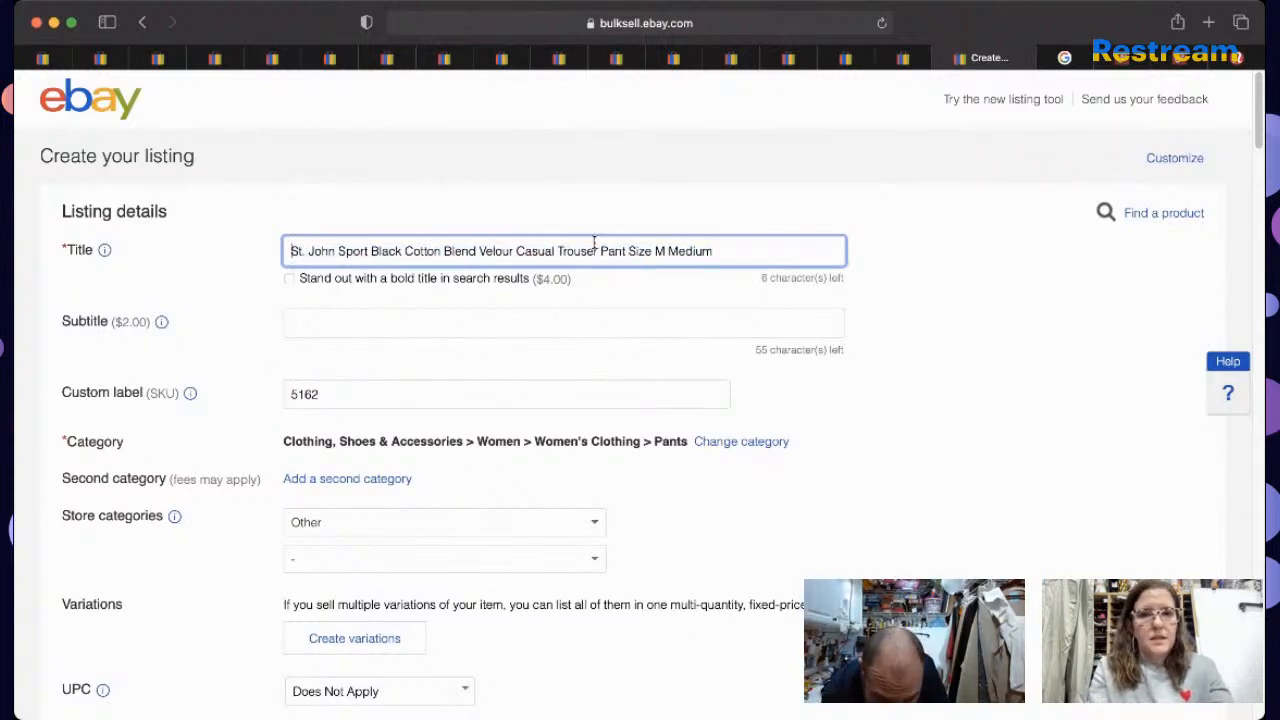
Step: Replace "Medium" with "Lounge" at the end of the listing title, keeping "Size M" before it
triple_click(594, 243)
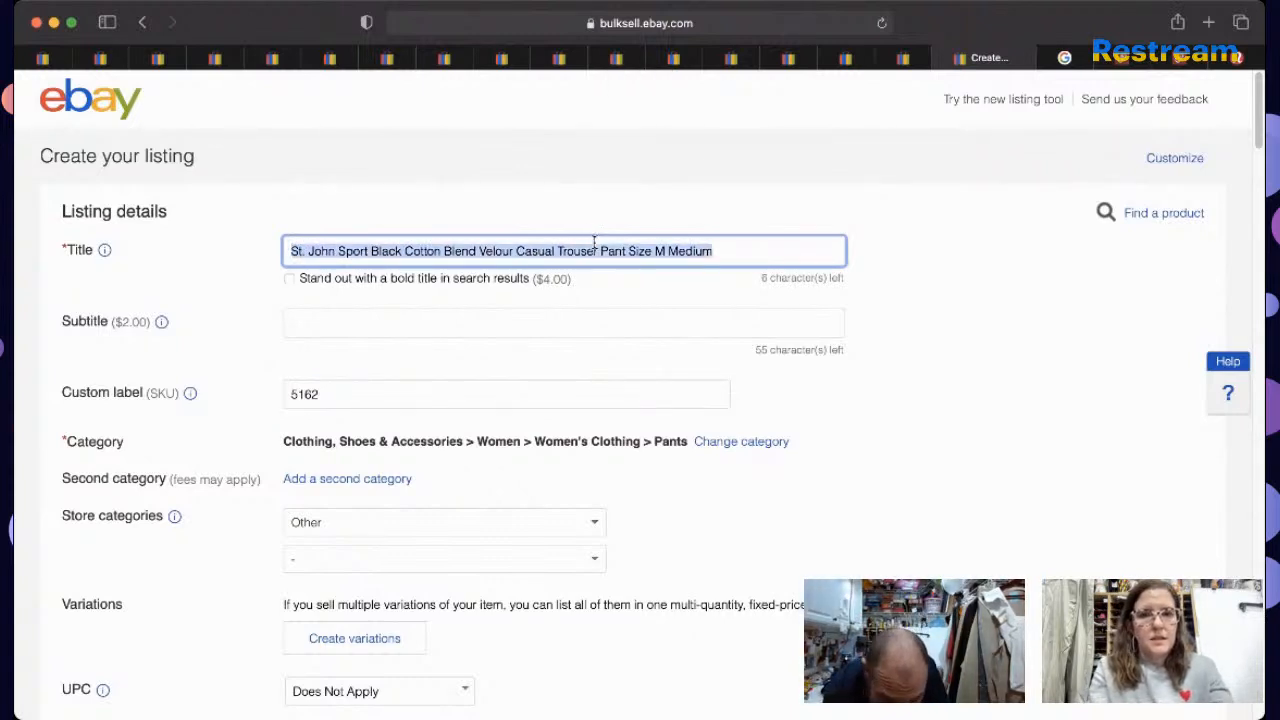
left_click(743, 259)
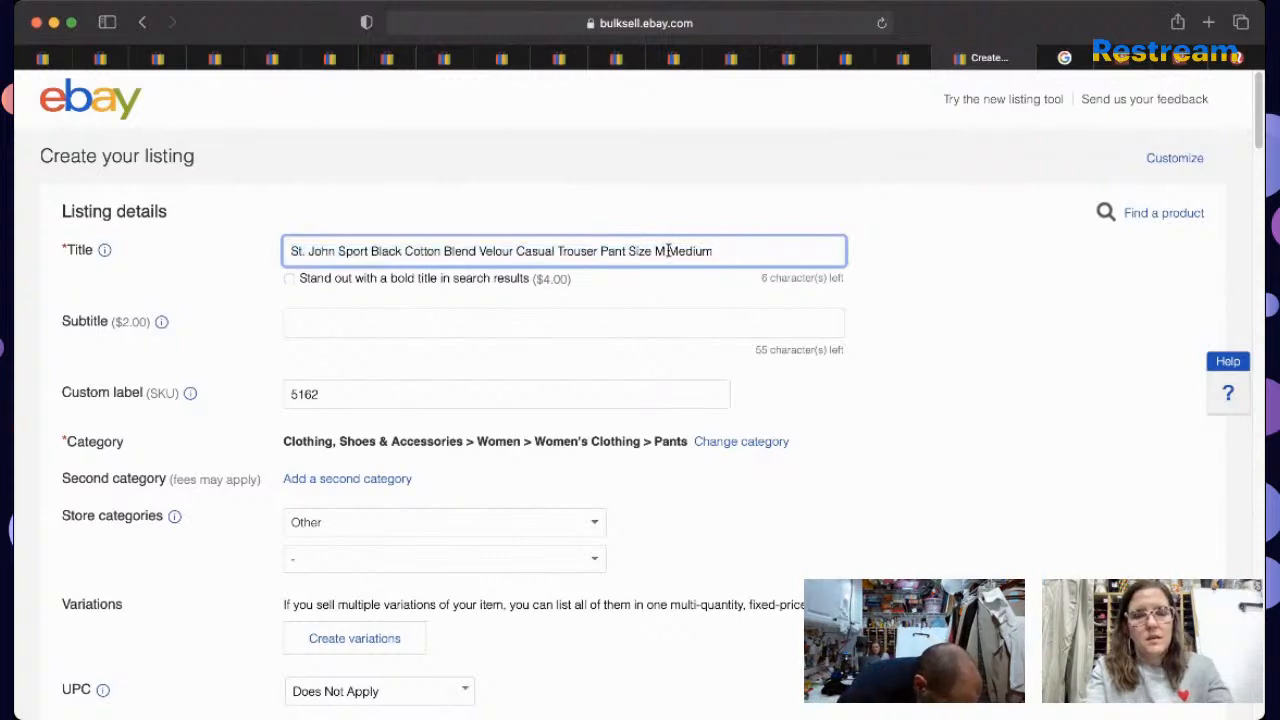
type("Loung")
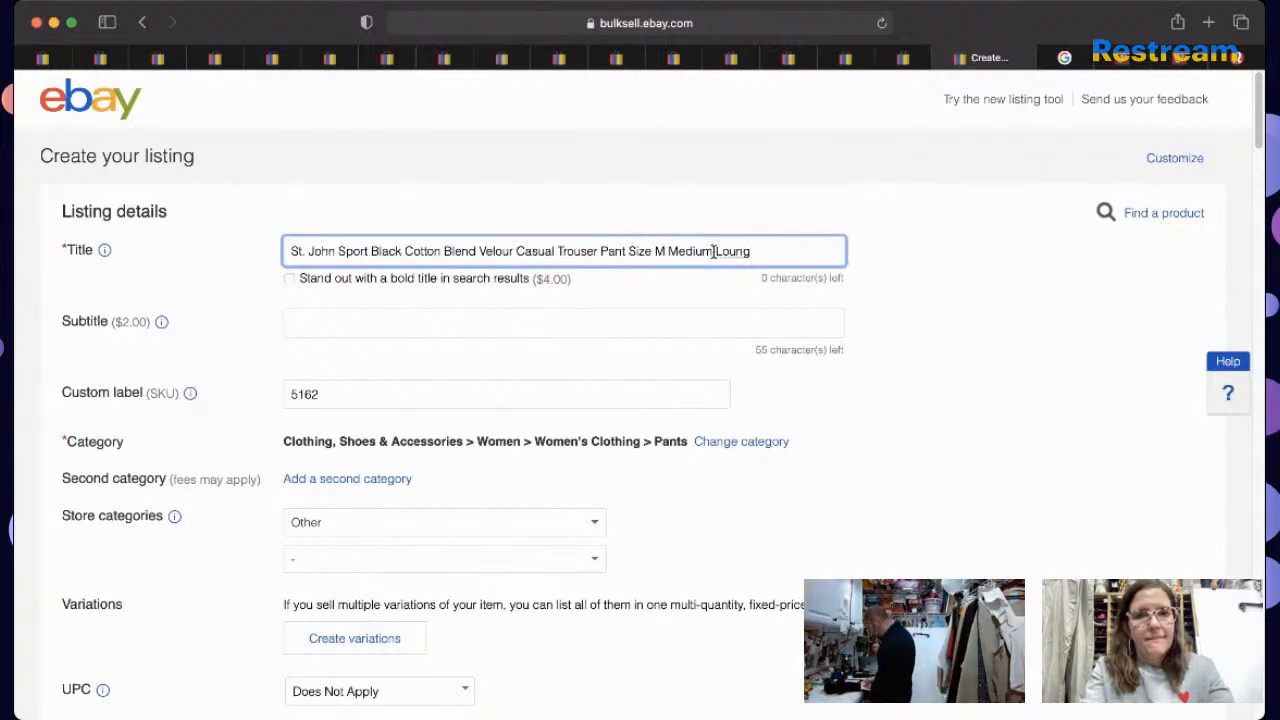
left_click(713, 251)
key("BackSpace")
key("BackSpace")
key("BackSpace")
key("BackSpace")
key("BackSpace")
key("BackSpace")
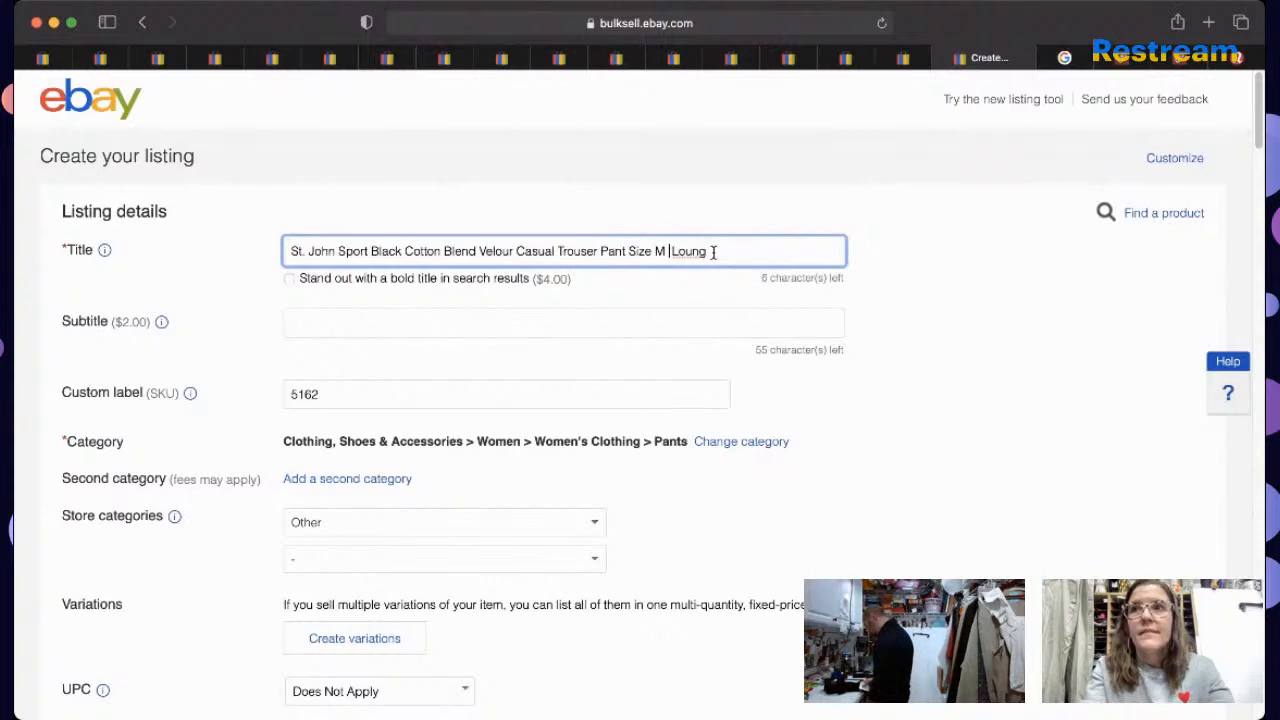
key("BackSpace")
key("BackSpace")
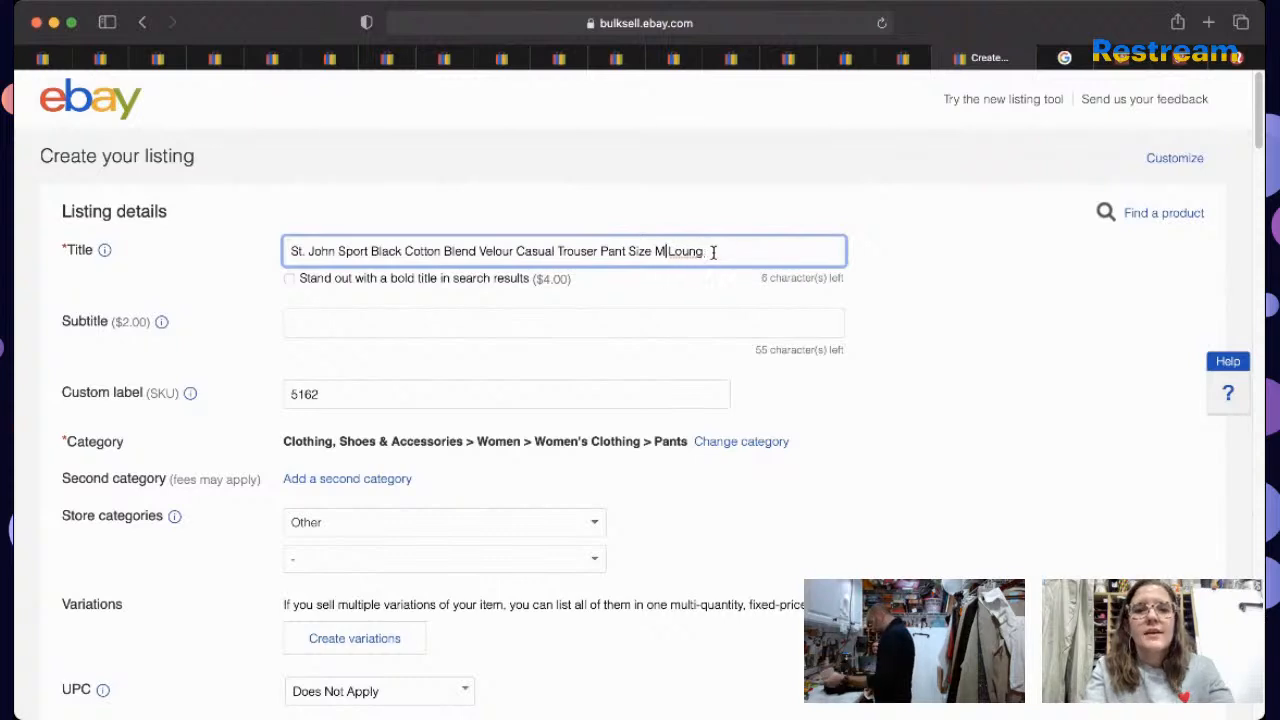
key("BackSpace")
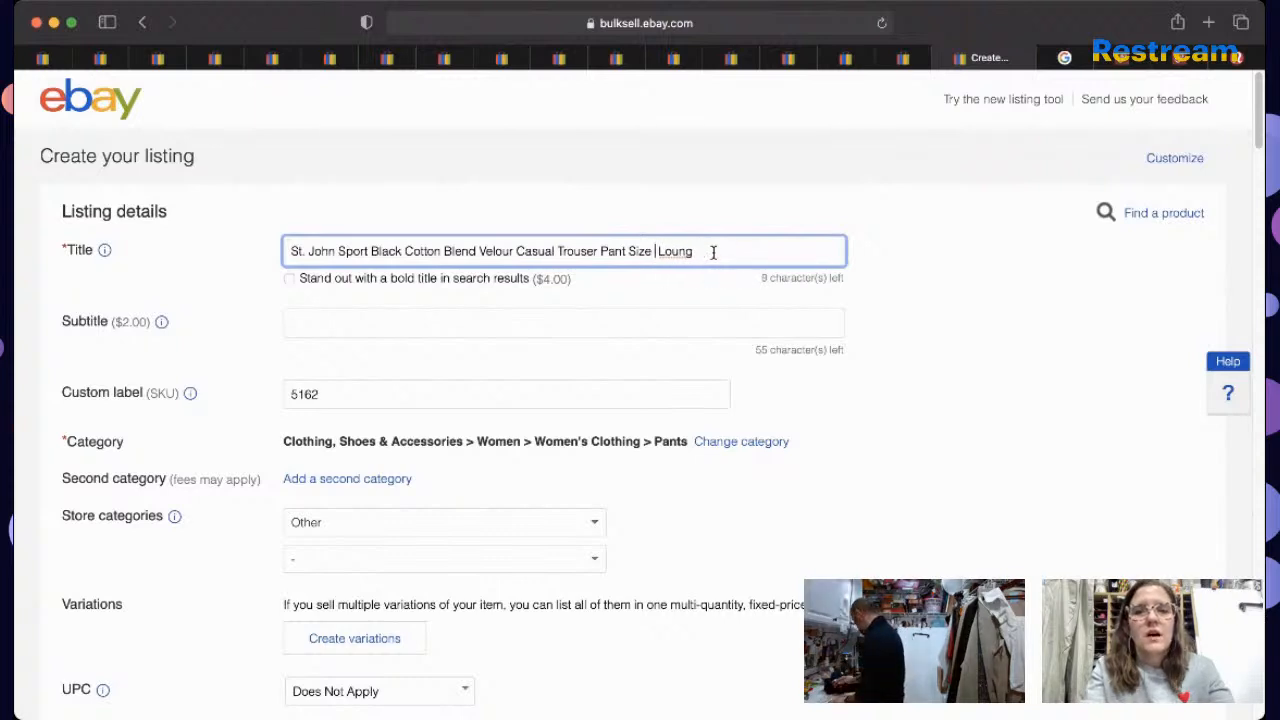
type("M")
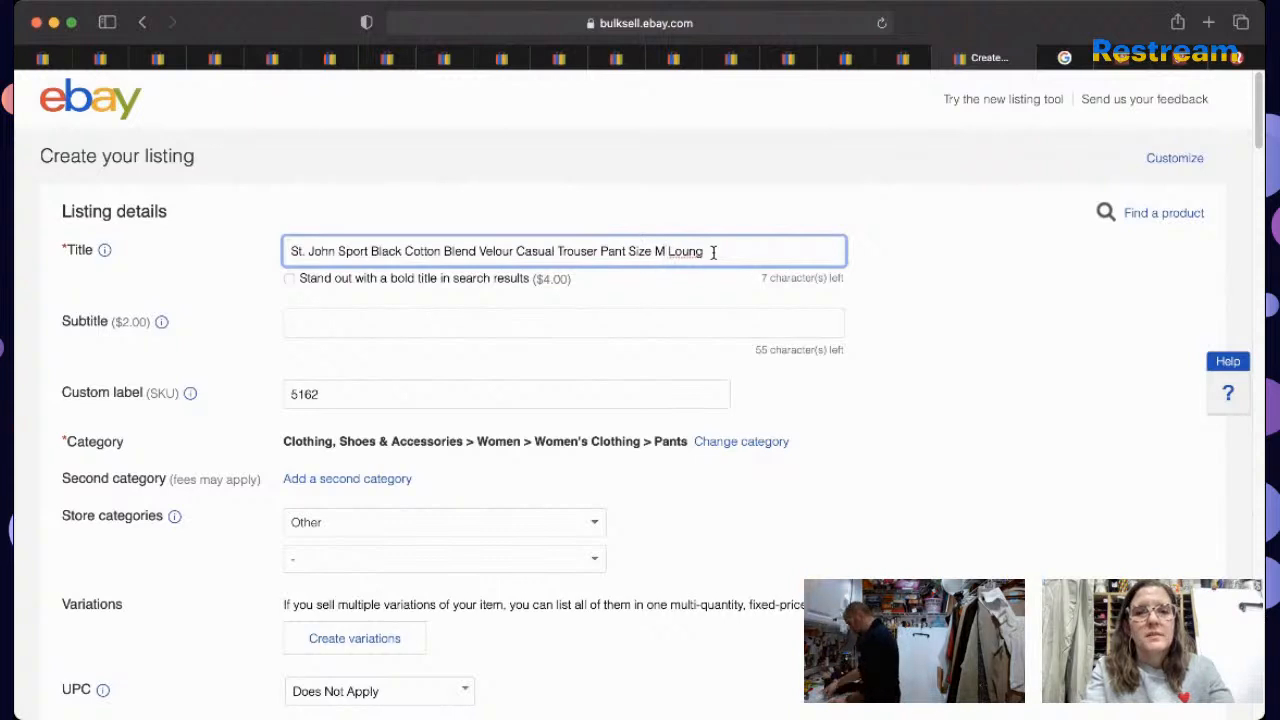
left_click(757, 254)
type("e")
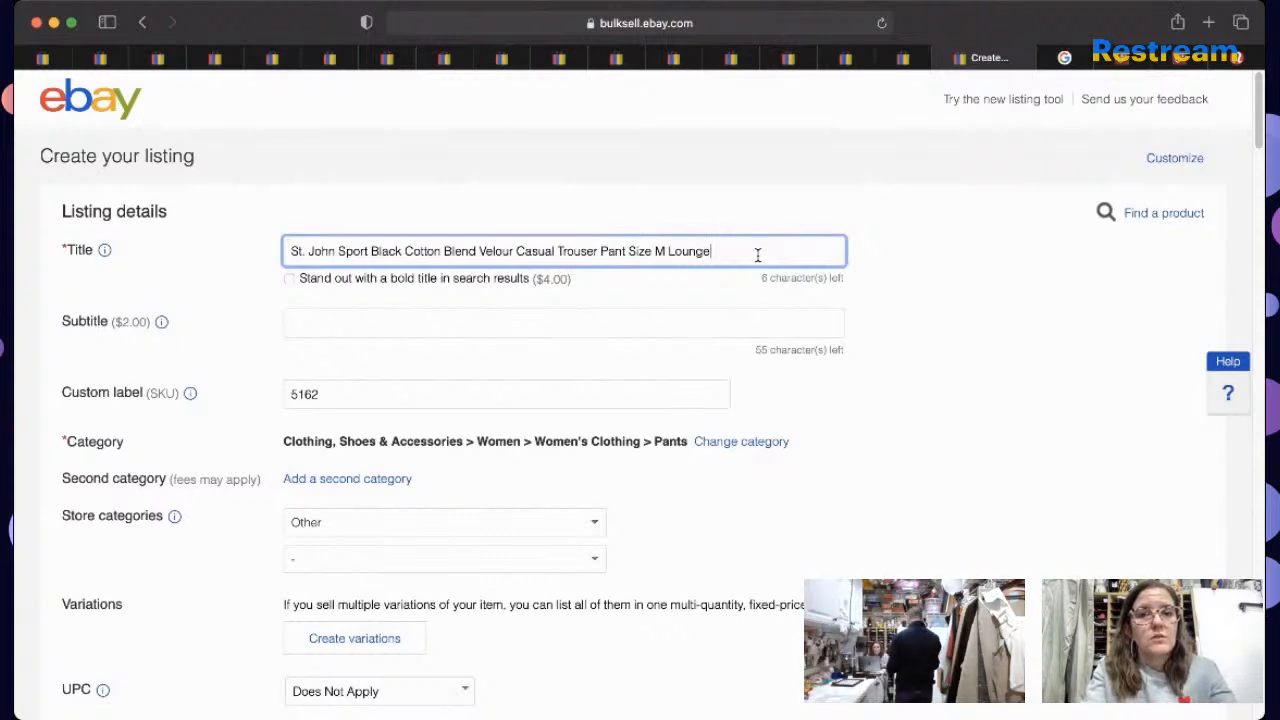
Step: Change "Pant" to "Pants" in the listing title
left_click(605, 252)
type("s")
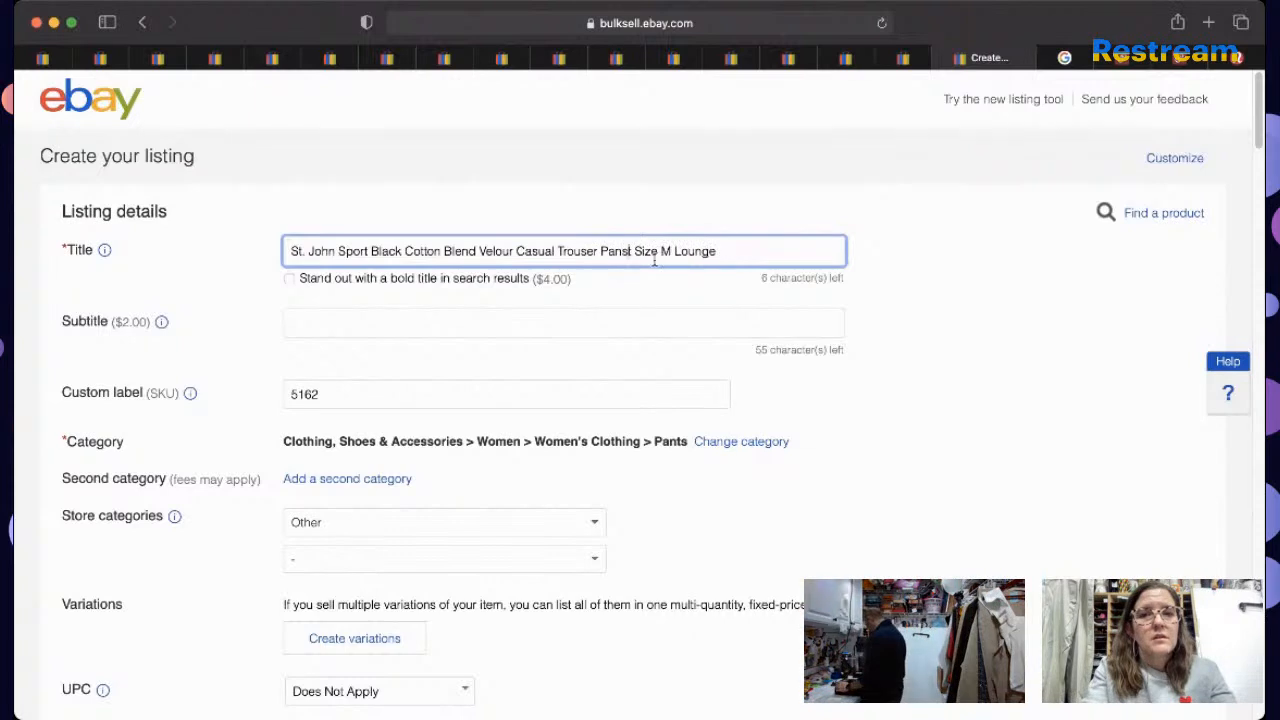
key("BackSpace")
key("BackSpace")
type("ts")
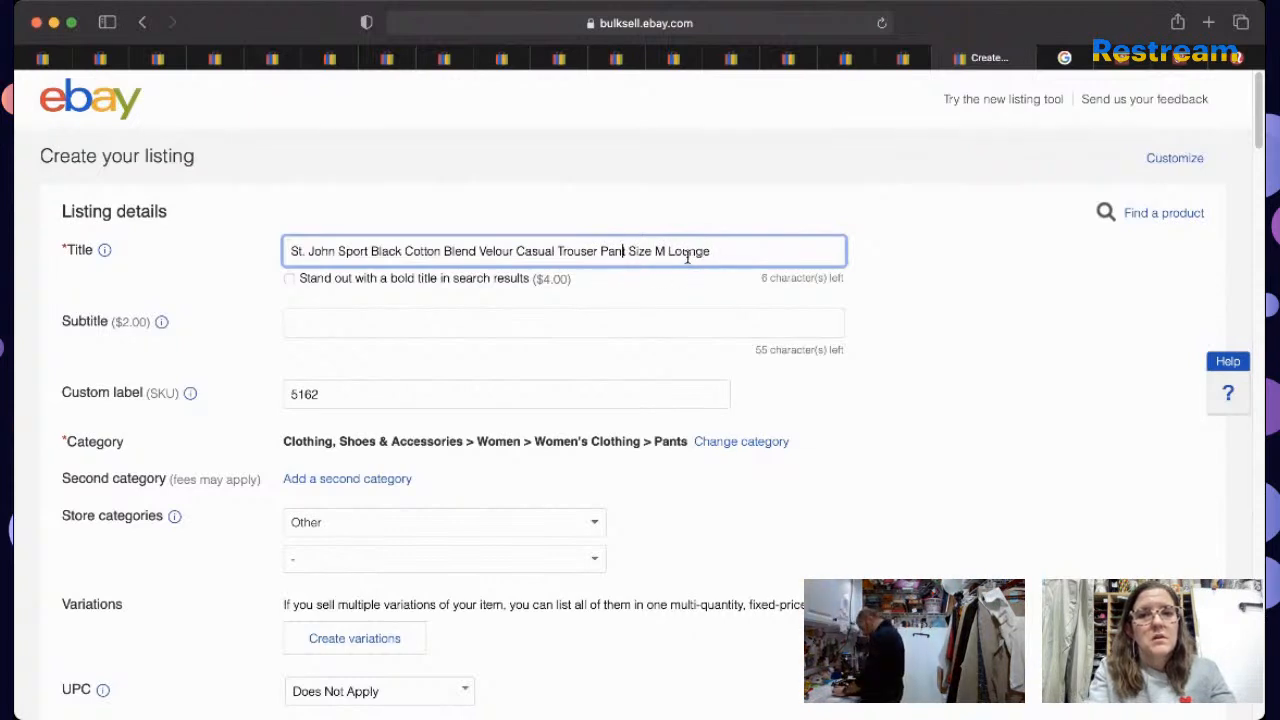
Step: Add "EUC" to the end of the listing title and copy the whole title
left_click(797, 255)
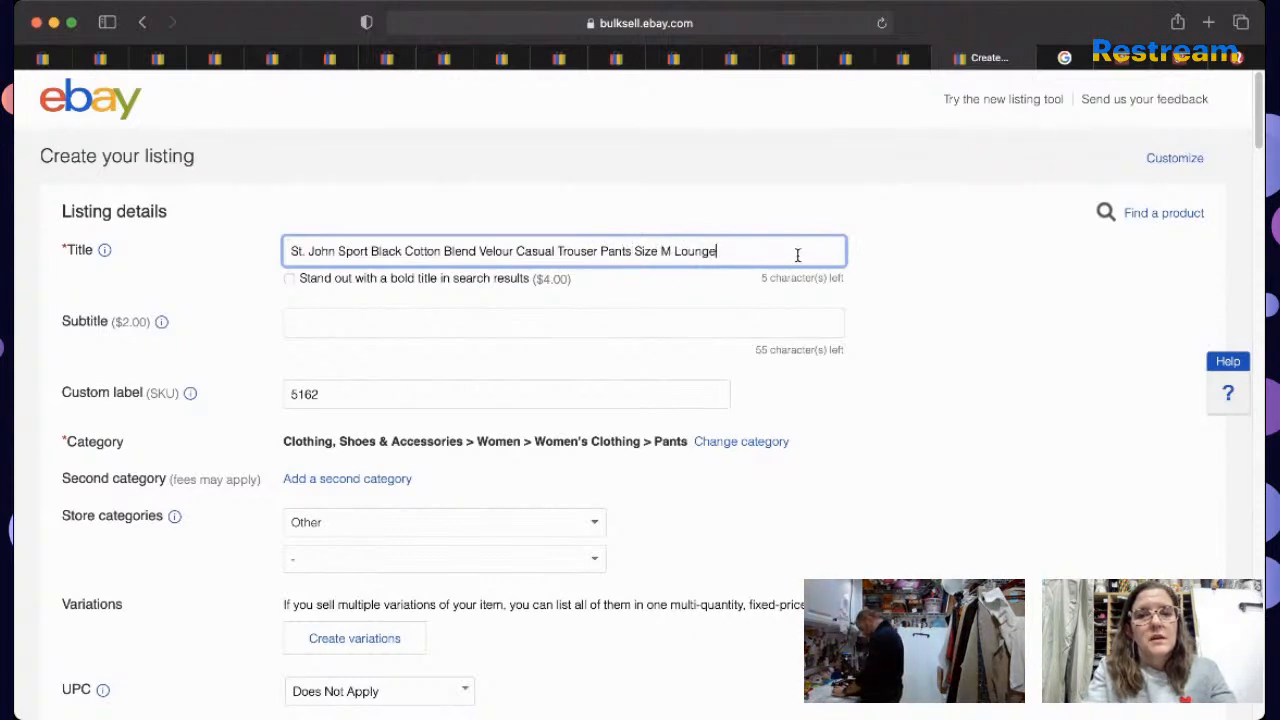
type("Styl")
key("BackSpace")
key("BackSpace")
key("BackSpace")
key("BackSpace")
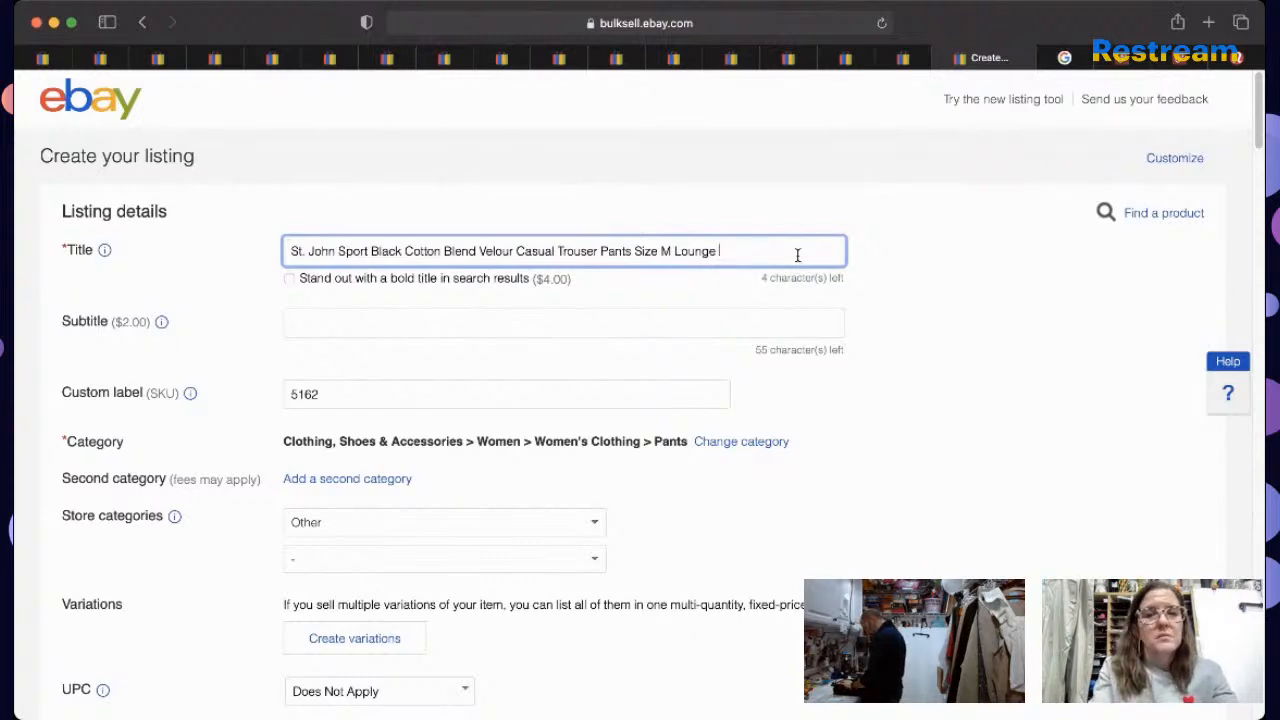
type("EUC")
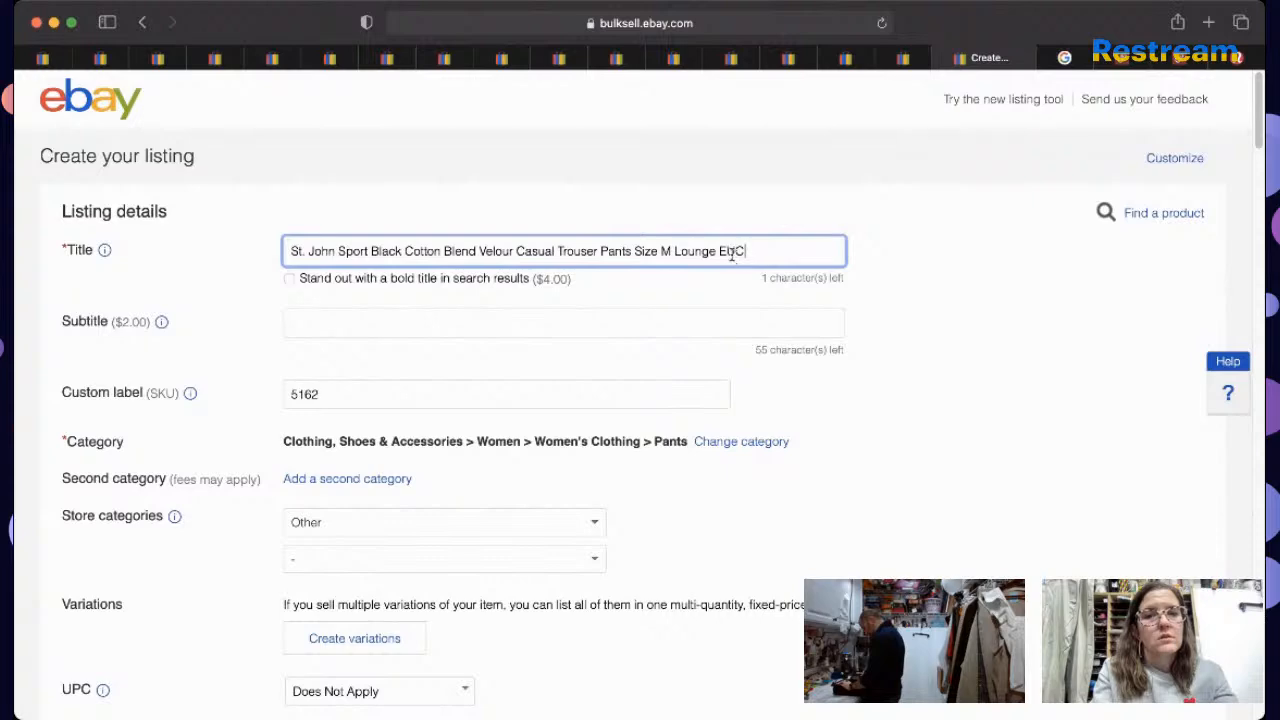
key("super+a")
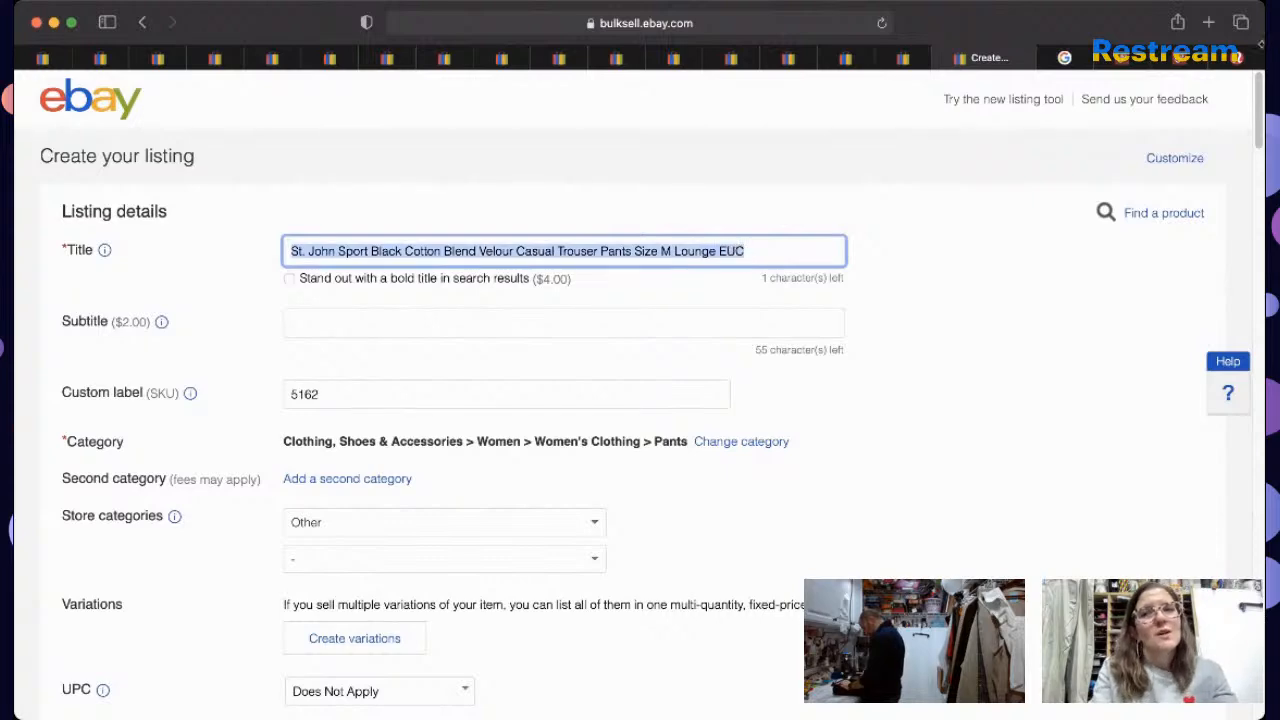
Step: Set the condition to Pre-owned with the description "Excellent Pre-Owned Condition. Please See Detailed Measurements in the Photos."
left_click_drag(1259, 128, 1257, 192)
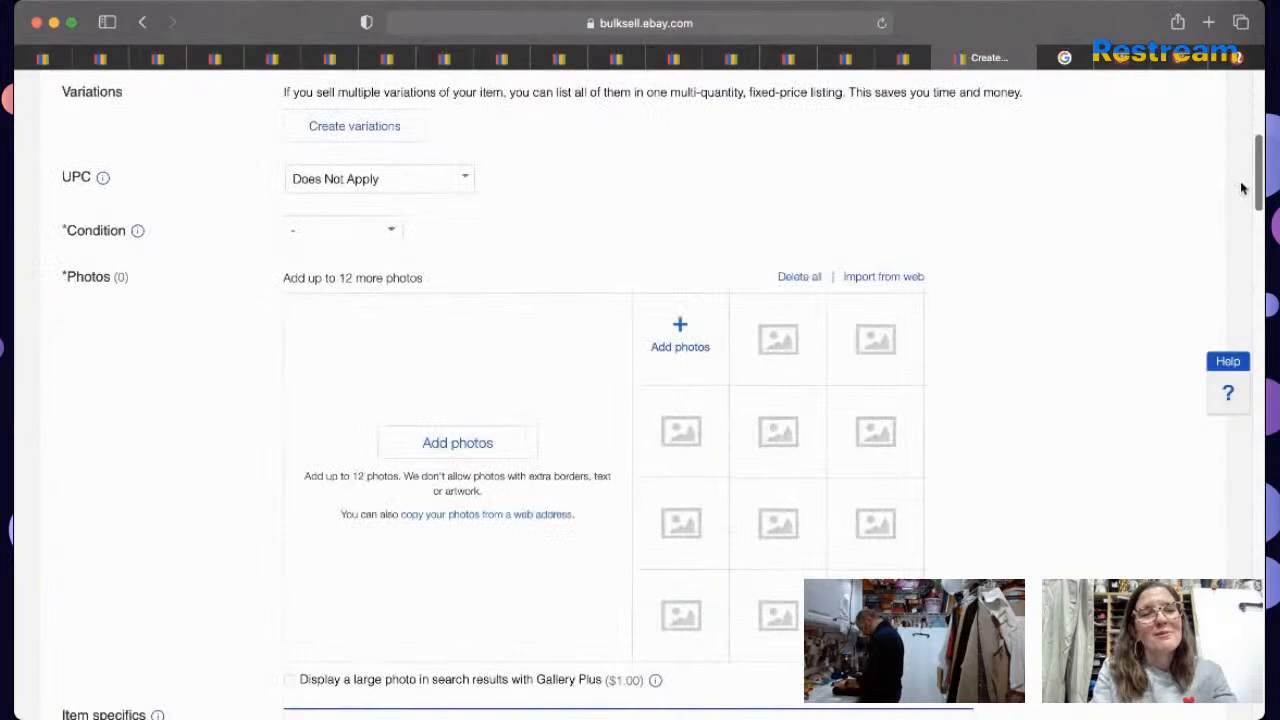
left_click(393, 226)
left_click(376, 310)
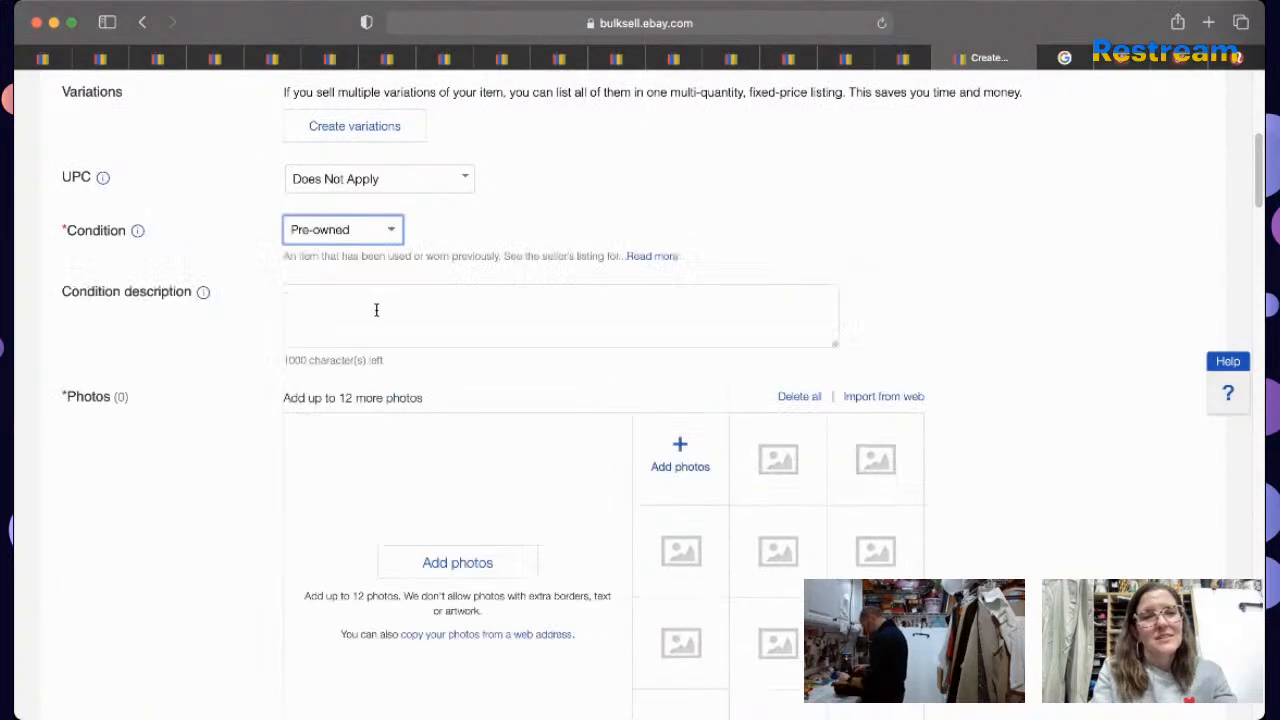
left_click(376, 310)
type("Excellent Pre-Owned Condition ")
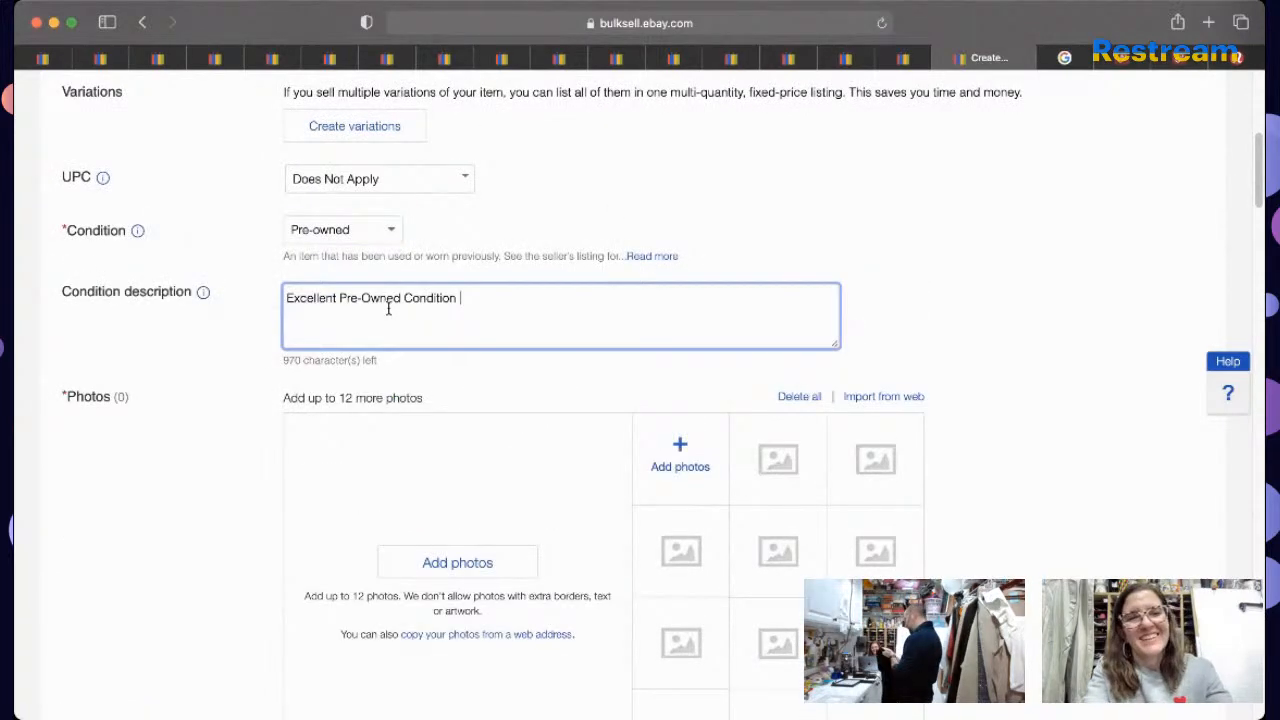
type(" m$")
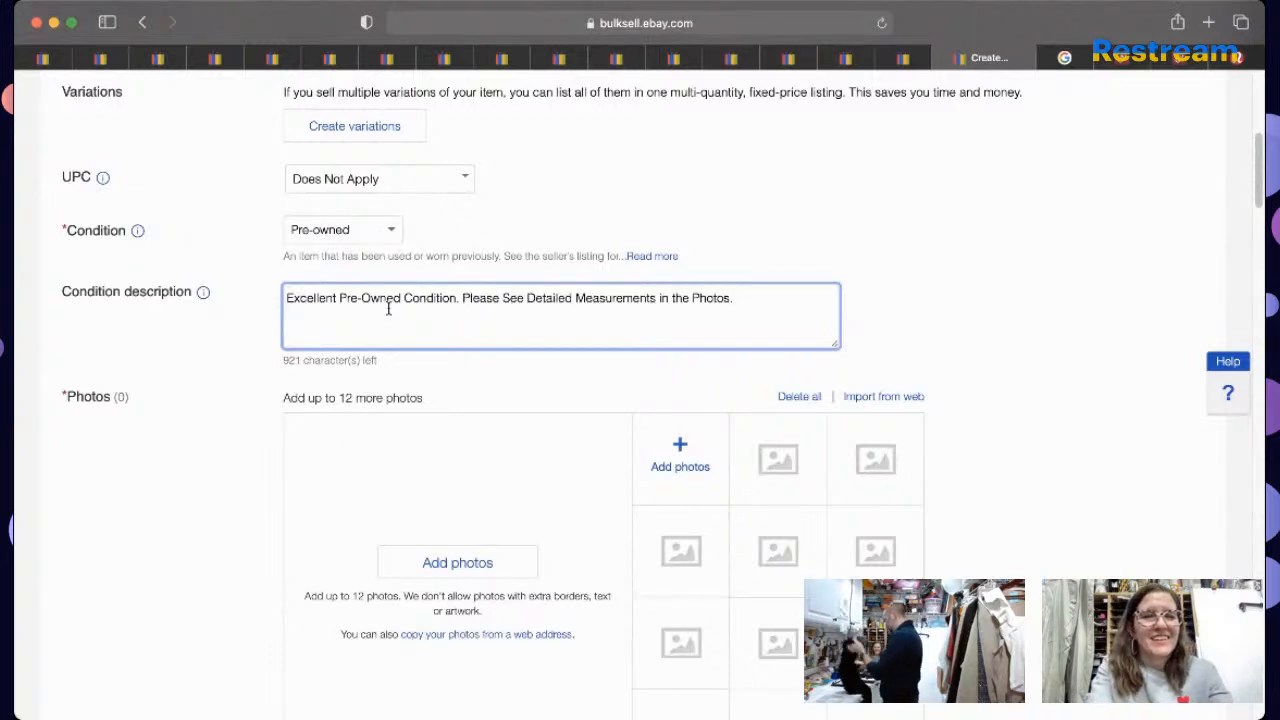
Step: Set the size to M and the style to Lounge in the required item specifics
left_click_drag(1260, 175, 1261, 268)
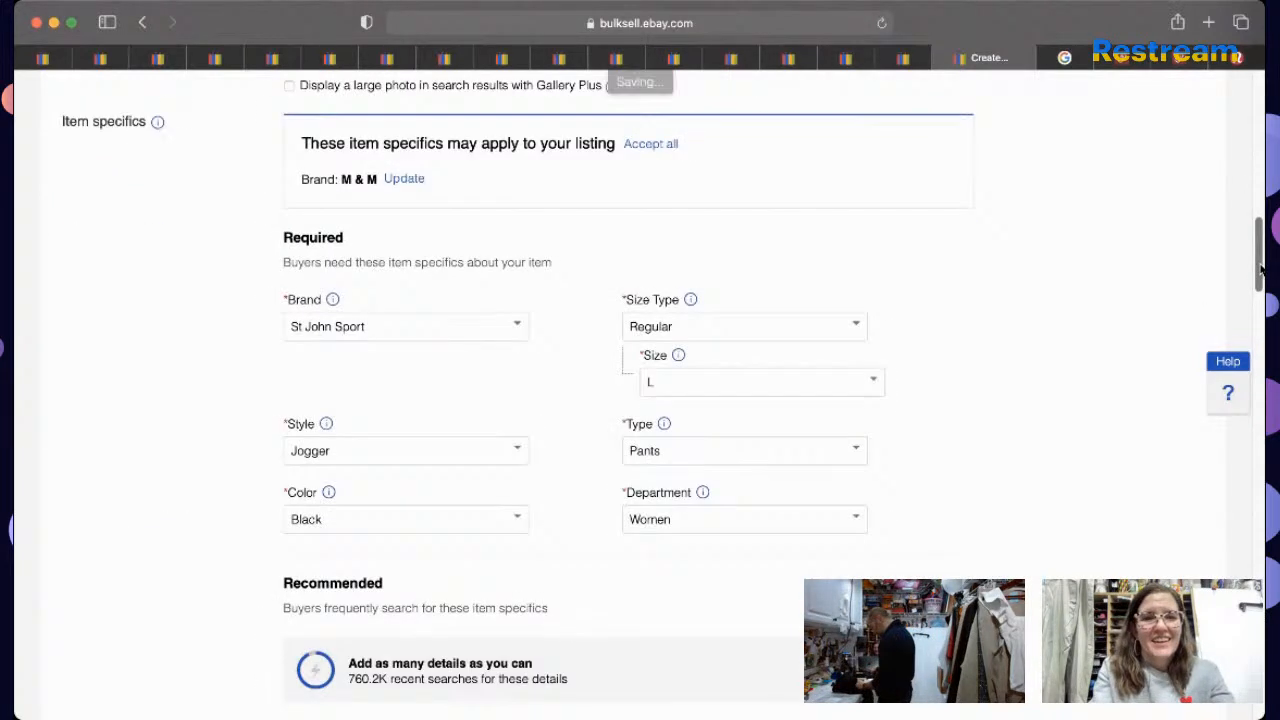
left_click(789, 383)
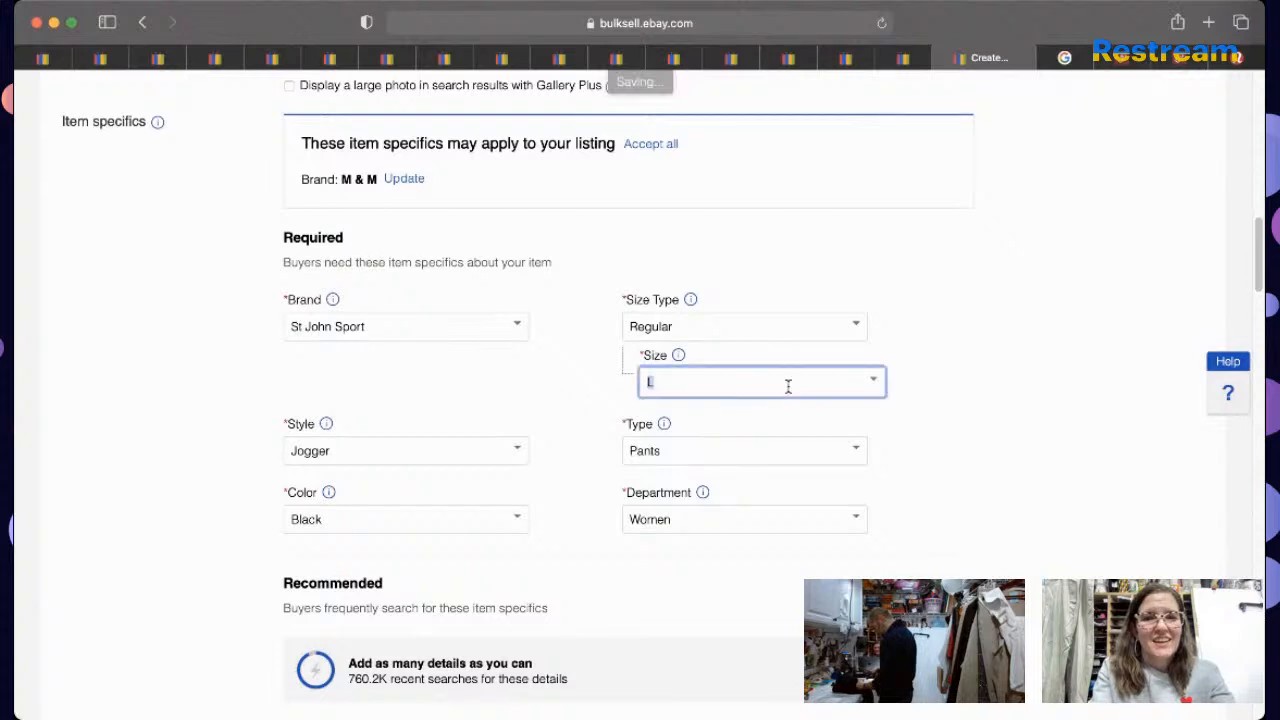
key("BackSpace")
type("M")
left_click(777, 415)
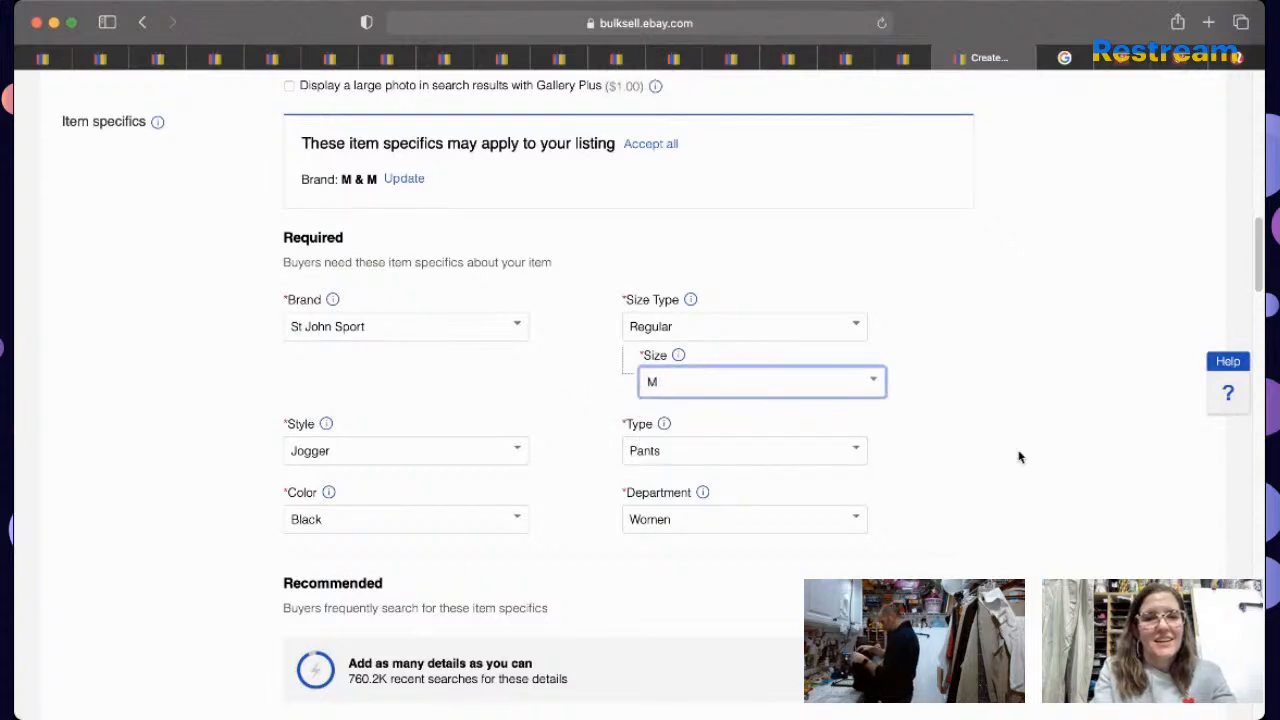
scroll(594, 282, "down", 4)
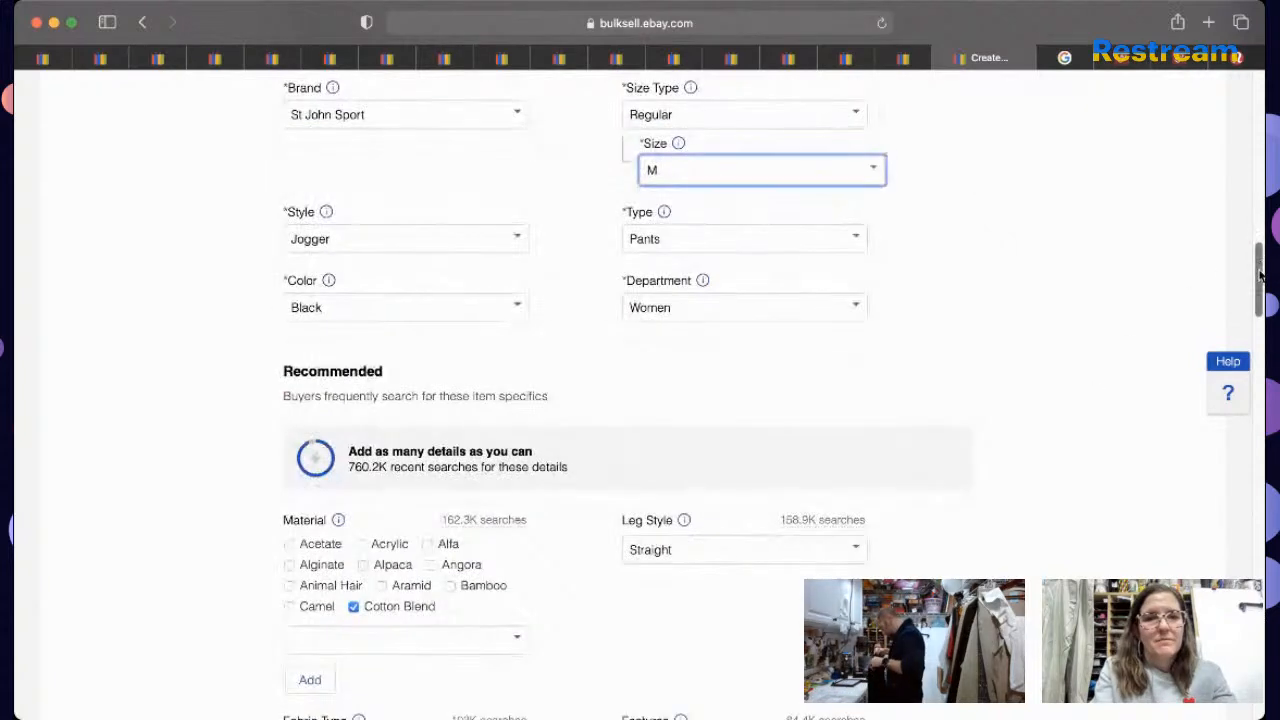
left_click(379, 252)
type("Lounge")
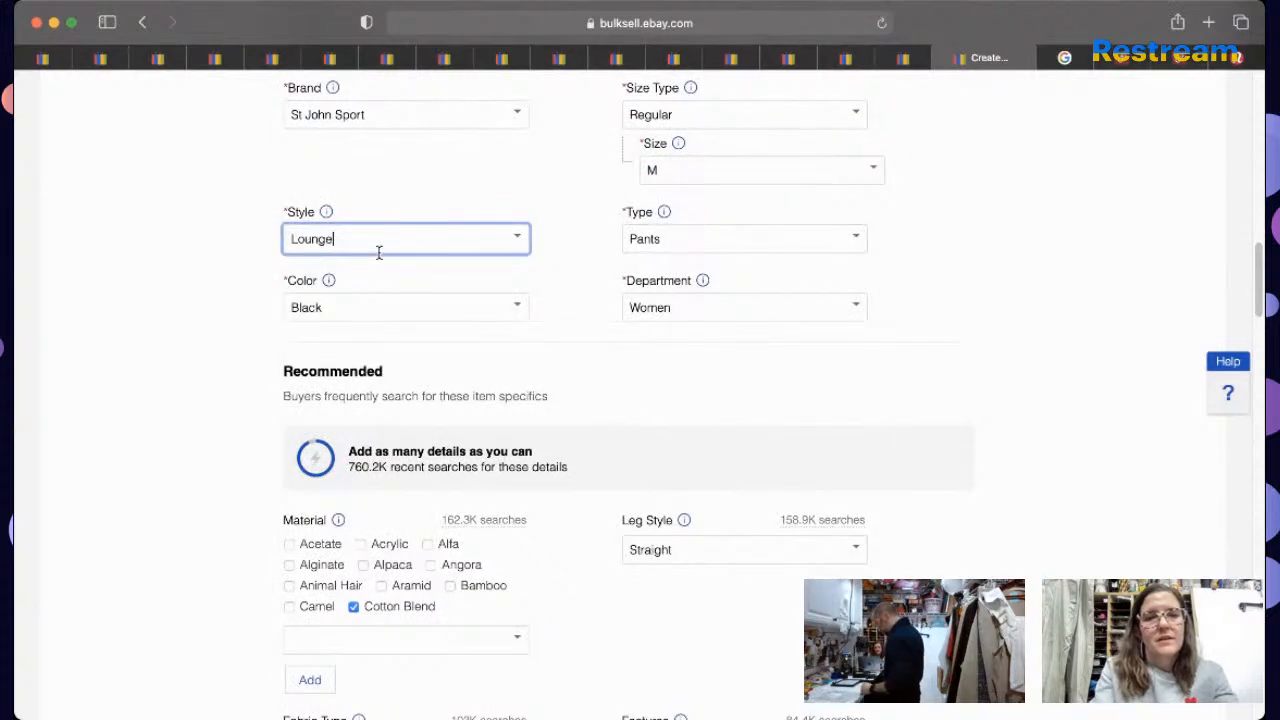
Step: Set the waist size to 32 in and the inseam to 30 in in the recommended item specifics
left_click_drag(1261, 248, 1240, 383)
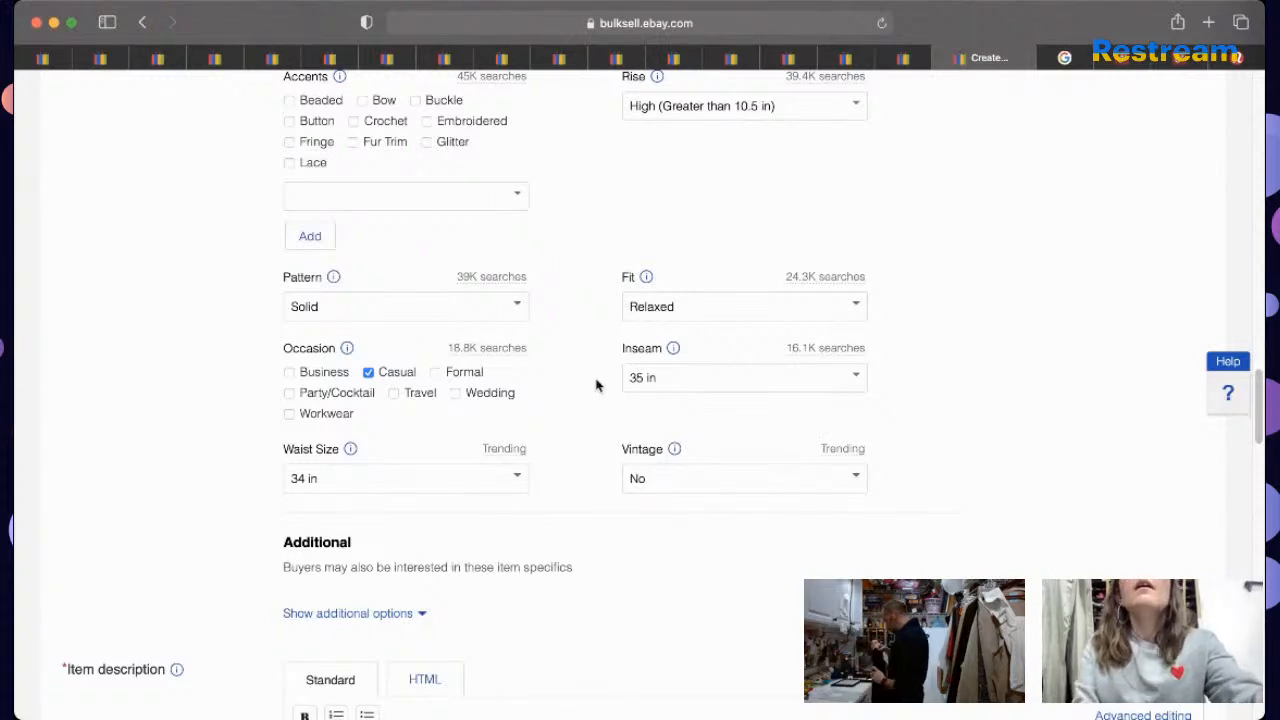
left_click(305, 478)
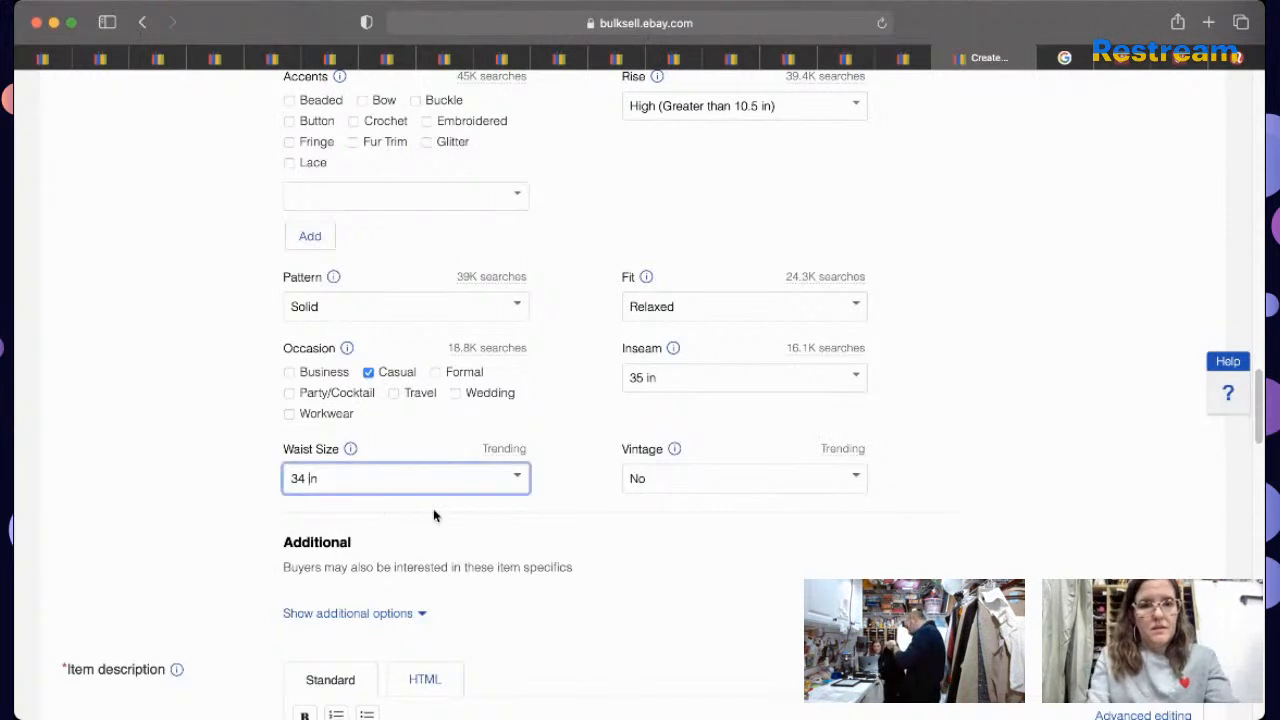
key("BackSpace")
type("2")
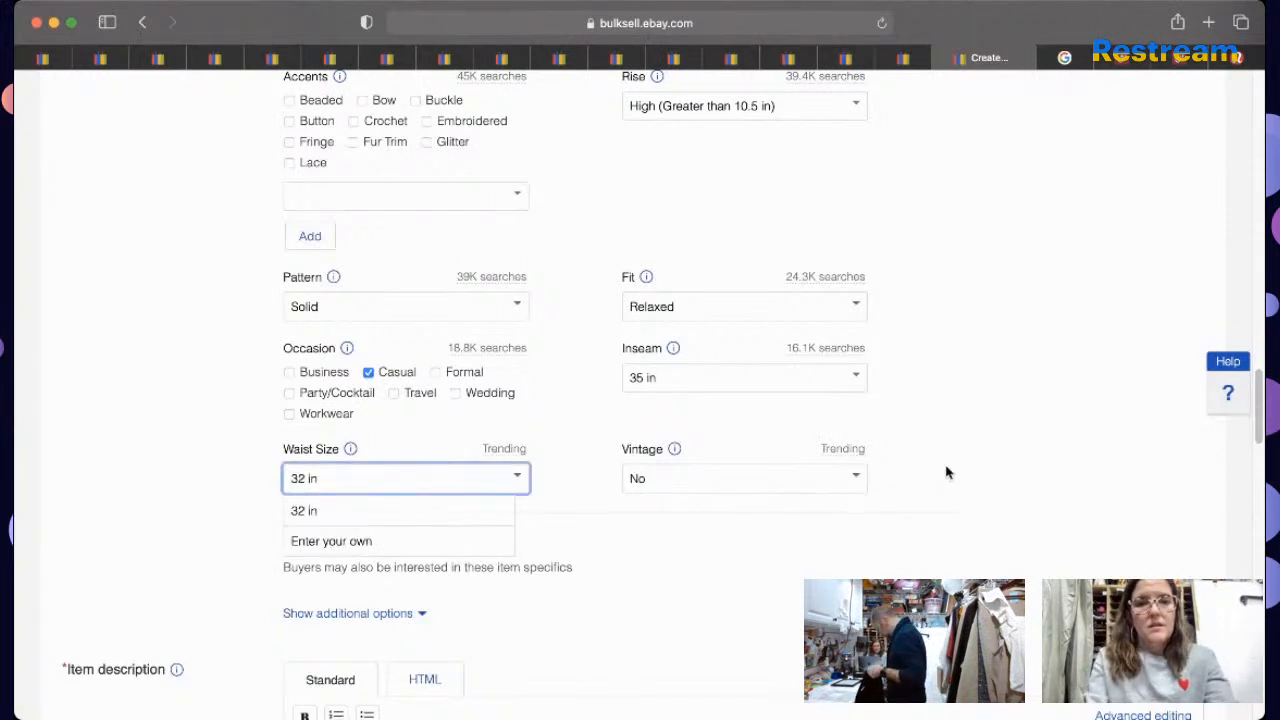
left_click(478, 513)
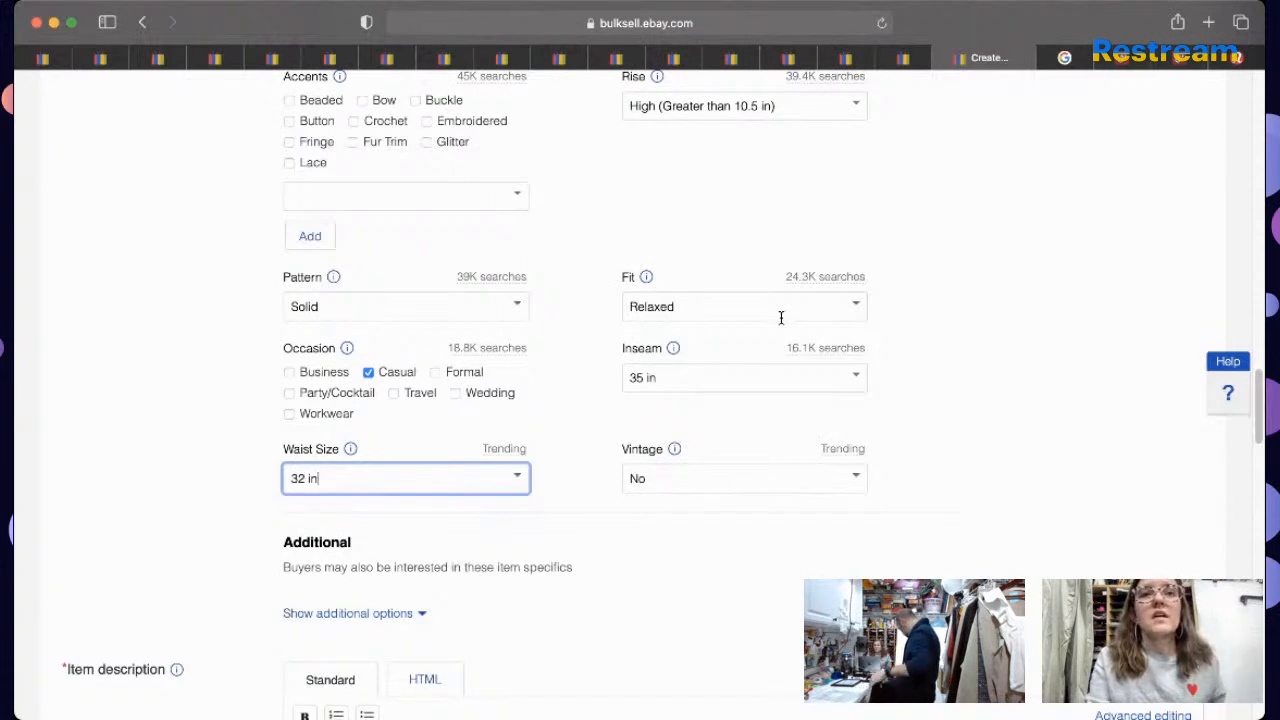
left_click(648, 378)
key("BackSpace")
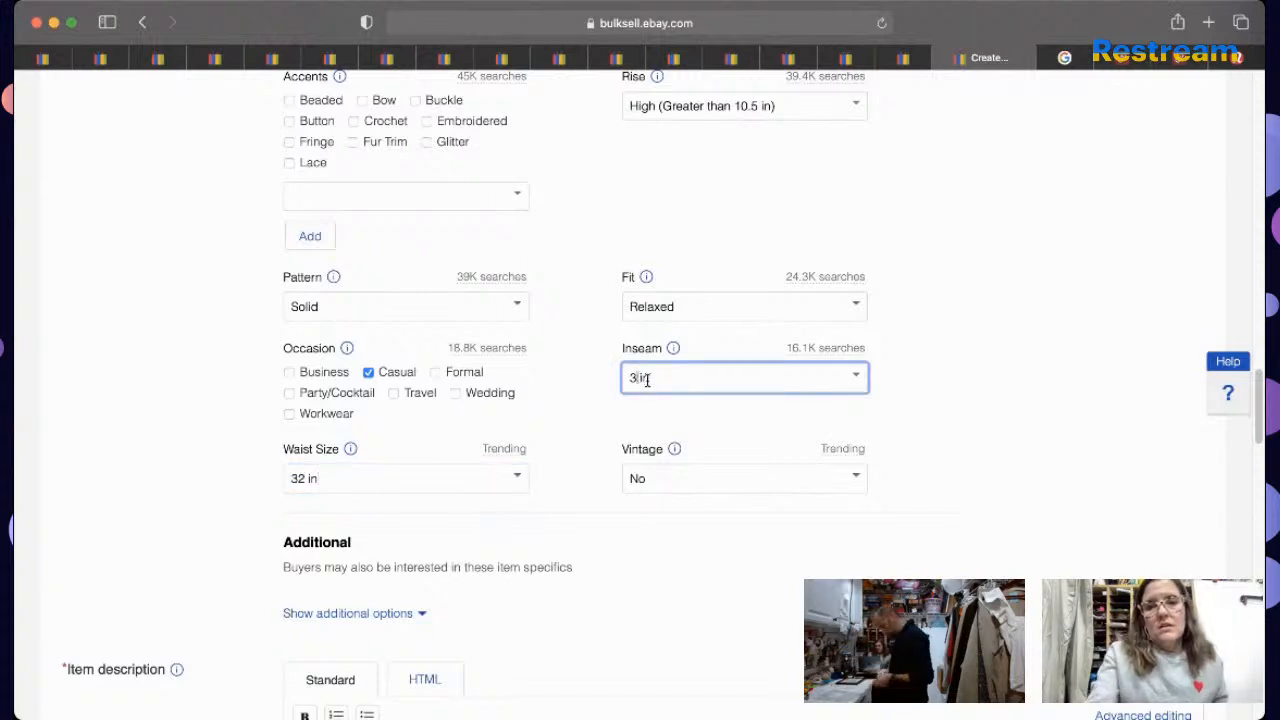
type("0")
left_click(656, 412)
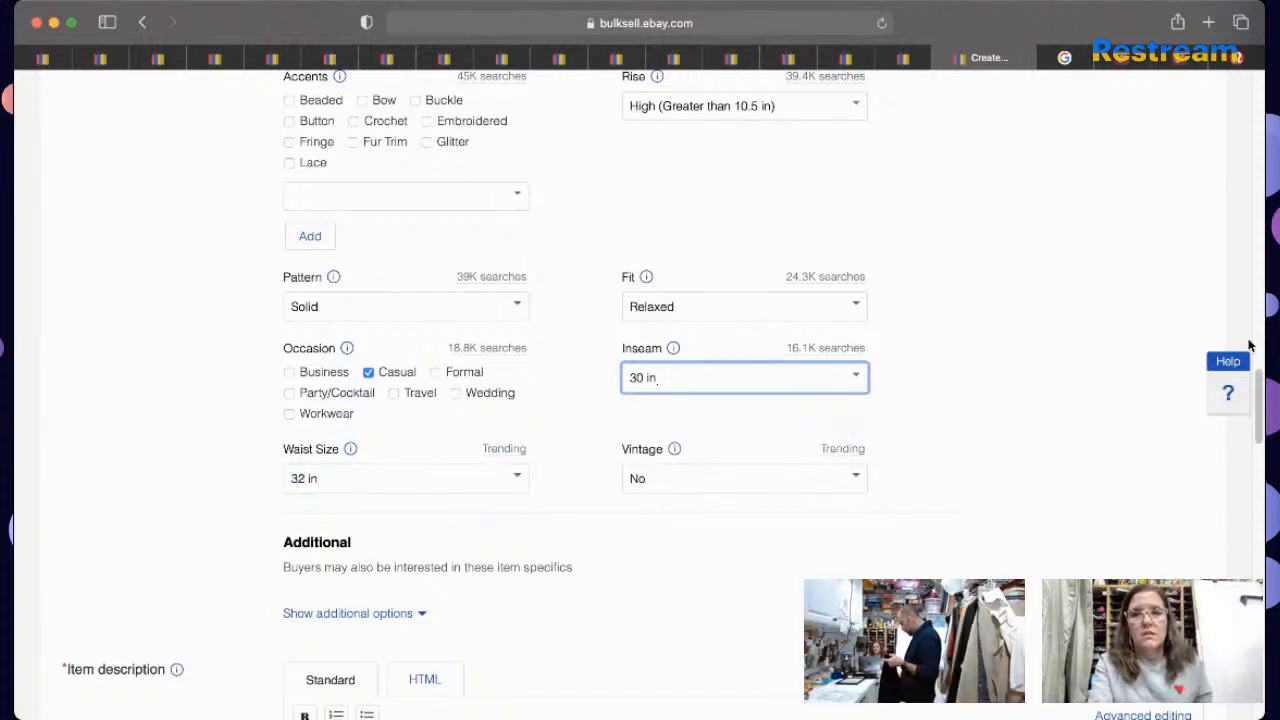
Step: Enter "St. John Sport Black Cotton Blend Velour Casual Trouser Pants Size M Lounge EUC" as the first line of the item description
scroll(1250, 400, "down", 4)
left_click(1068, 521)
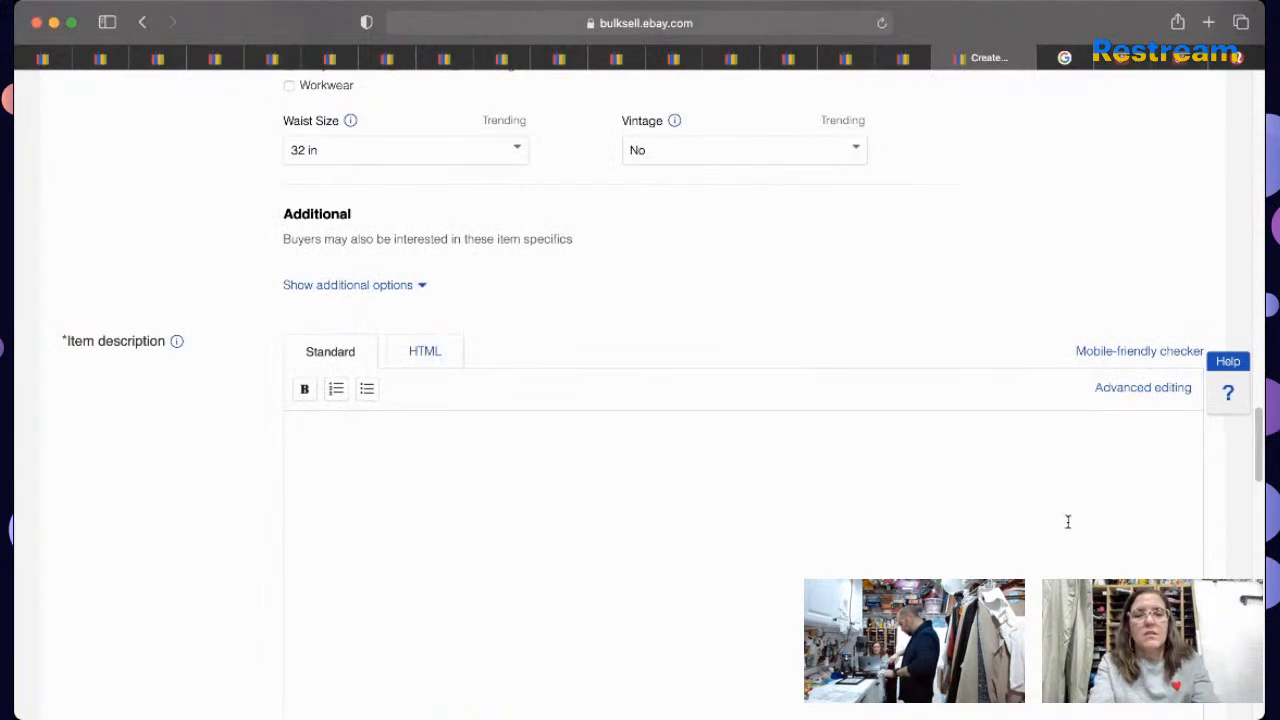
type("St. John Sport Black Cotton Blend Velour Casual Trouser Pants Size M Lounge EUC")
key("Return")
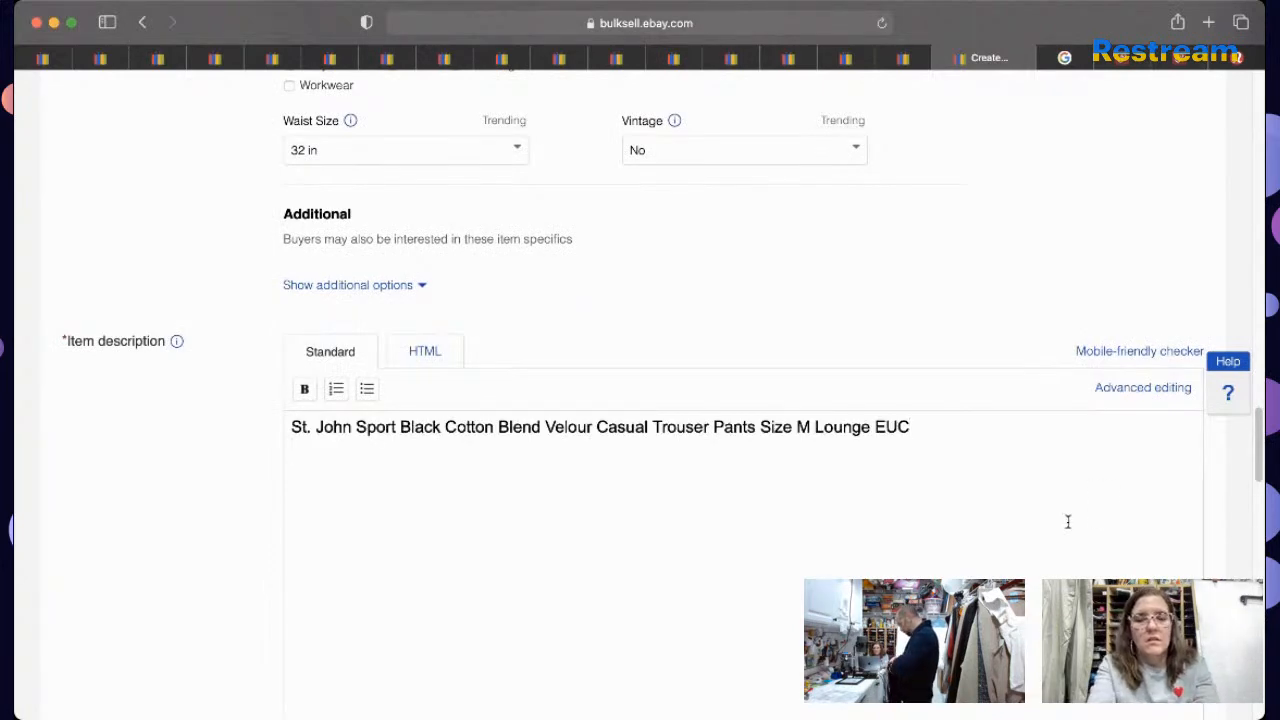
Step: Add the line "Please See Detailed Measurements in the Photos. Inseam 30"" to the item description
type("Please See Detailed Measurements in the Photos. ")
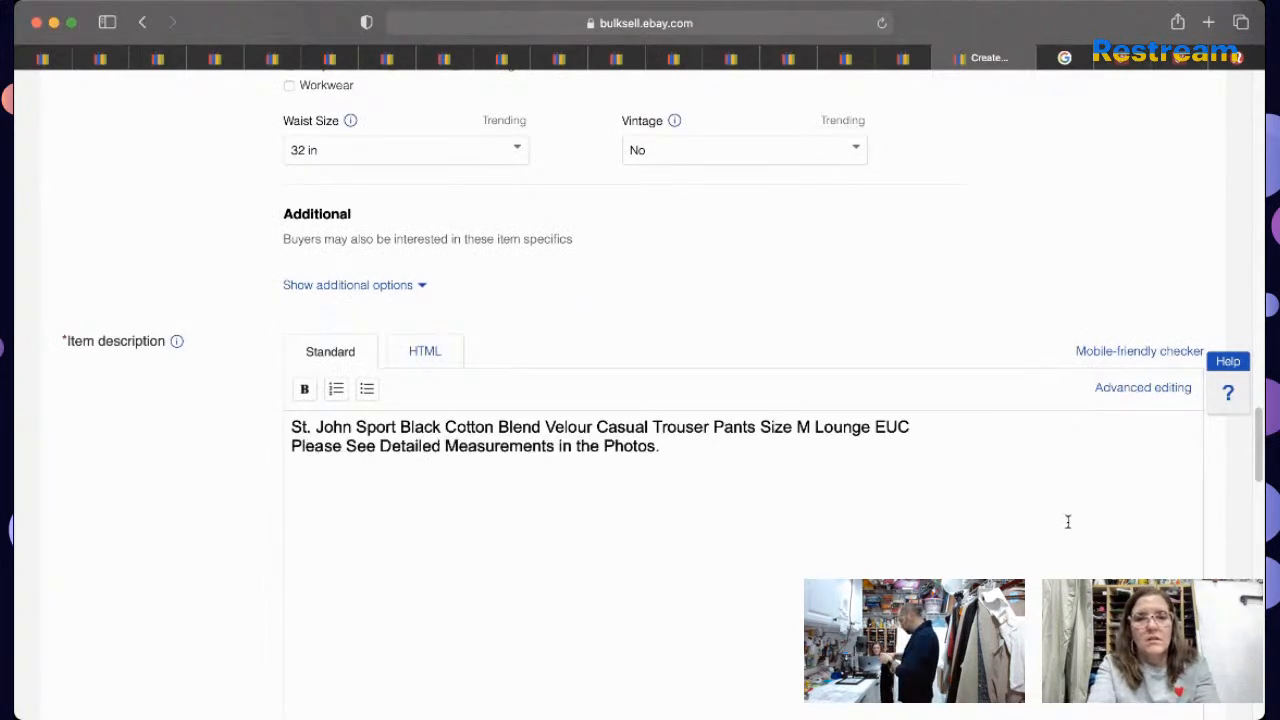
type("Inseam ")
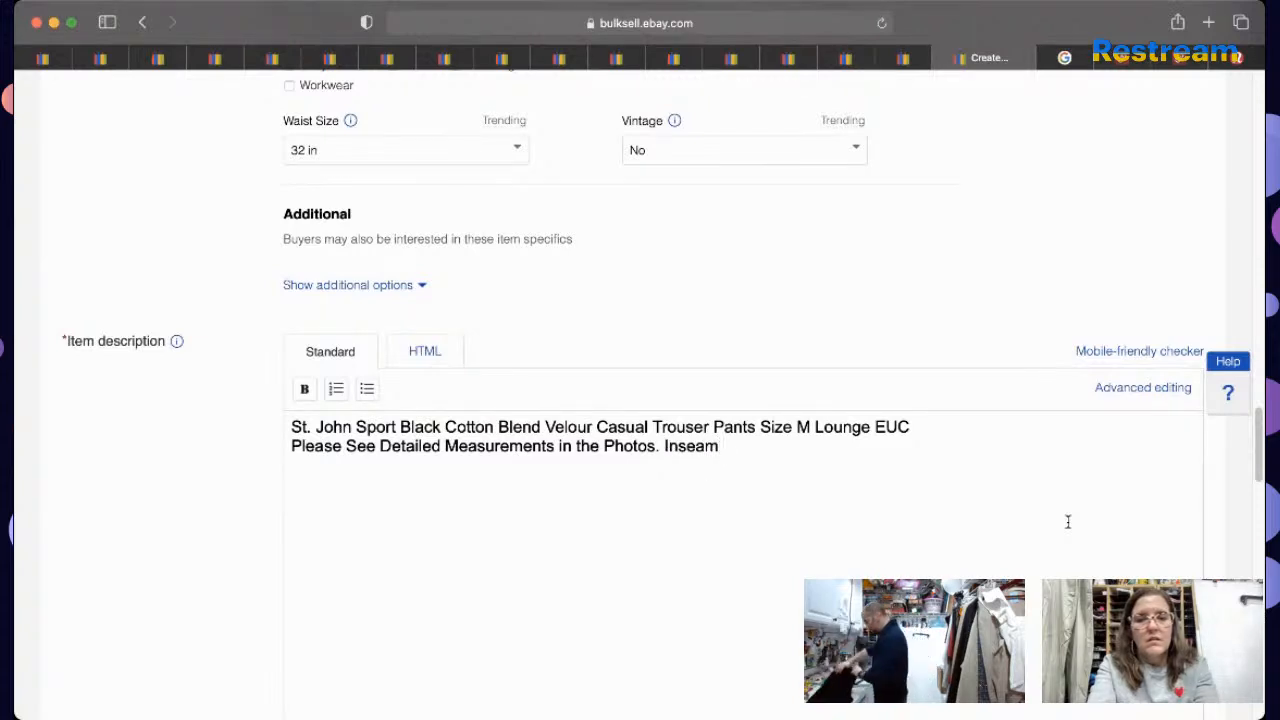
type("20\"")
key("BackSpace")
key("BackSpace")
key("BackSpace")
type("3")
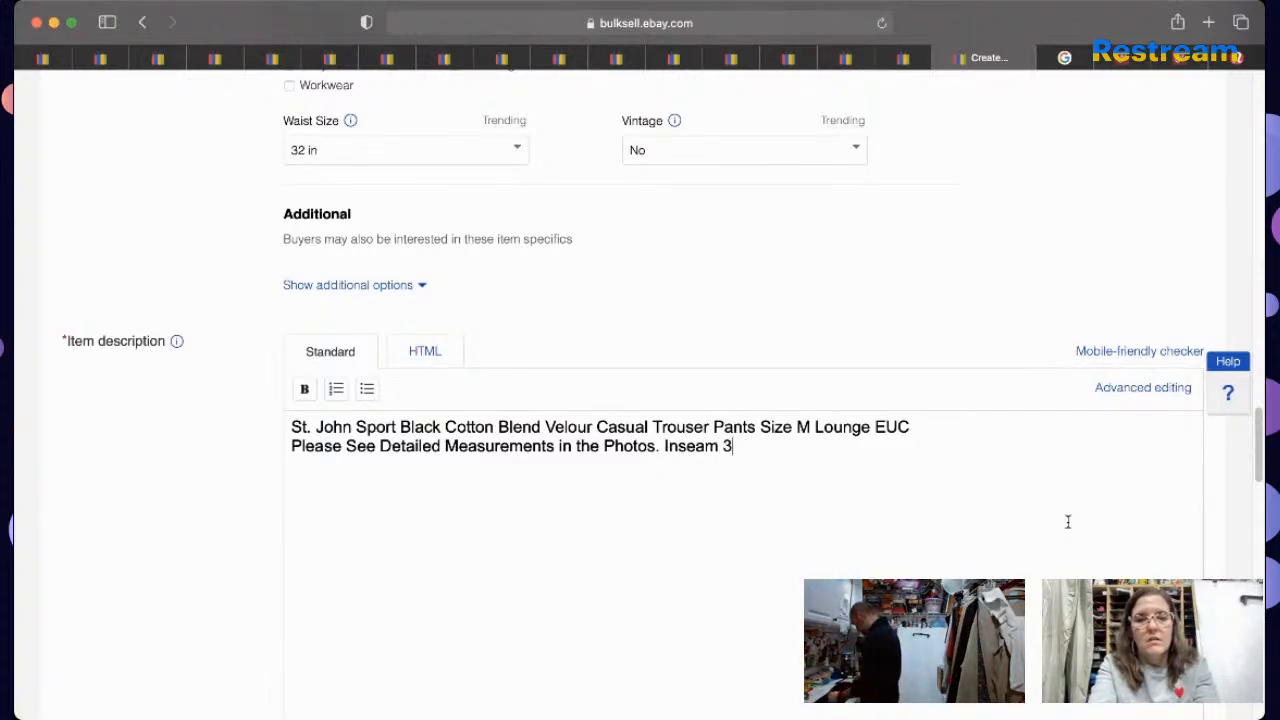
type("0\"")
Step: Add description lines "Excellent Pre-Owned Condition", "Elastic Waist" and "Perfect Lounge pants for dressing up or down!"
key("Return")
type("ellent Pre-Owned Condition")
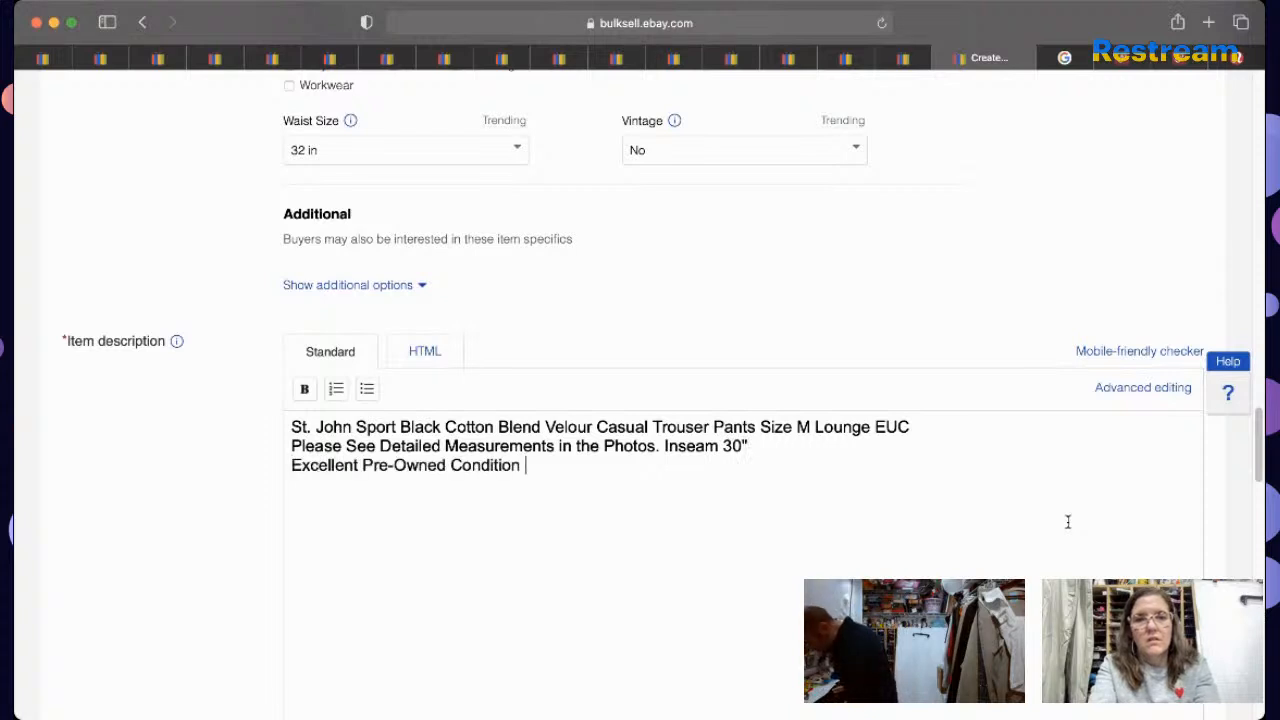
key("Return")
type("Ela")
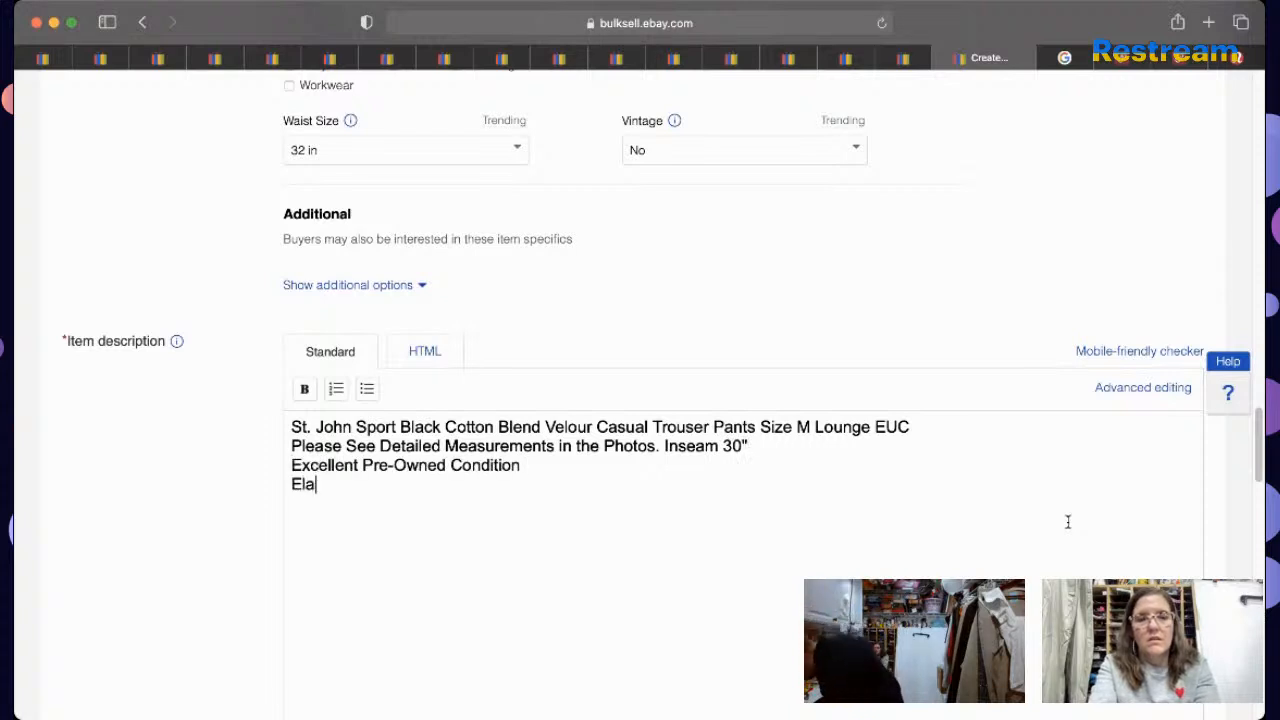
type("stic Waist")
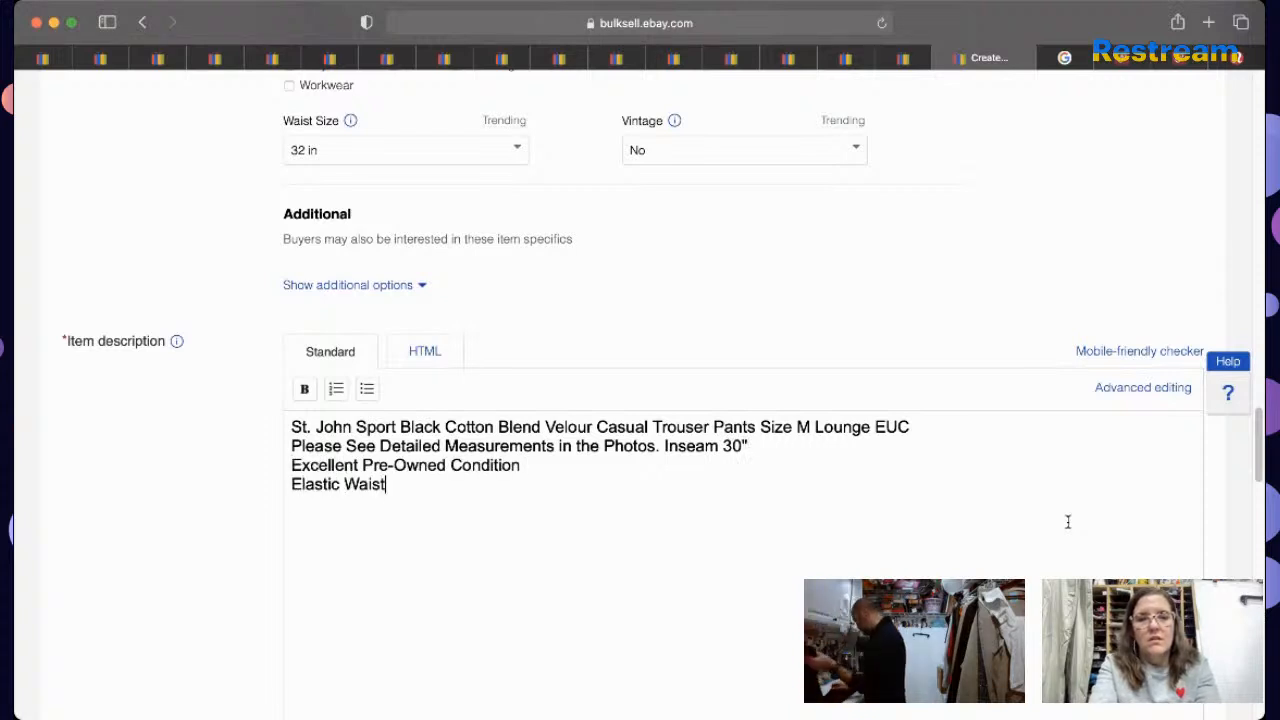
key("Return")
type("Perfect L")
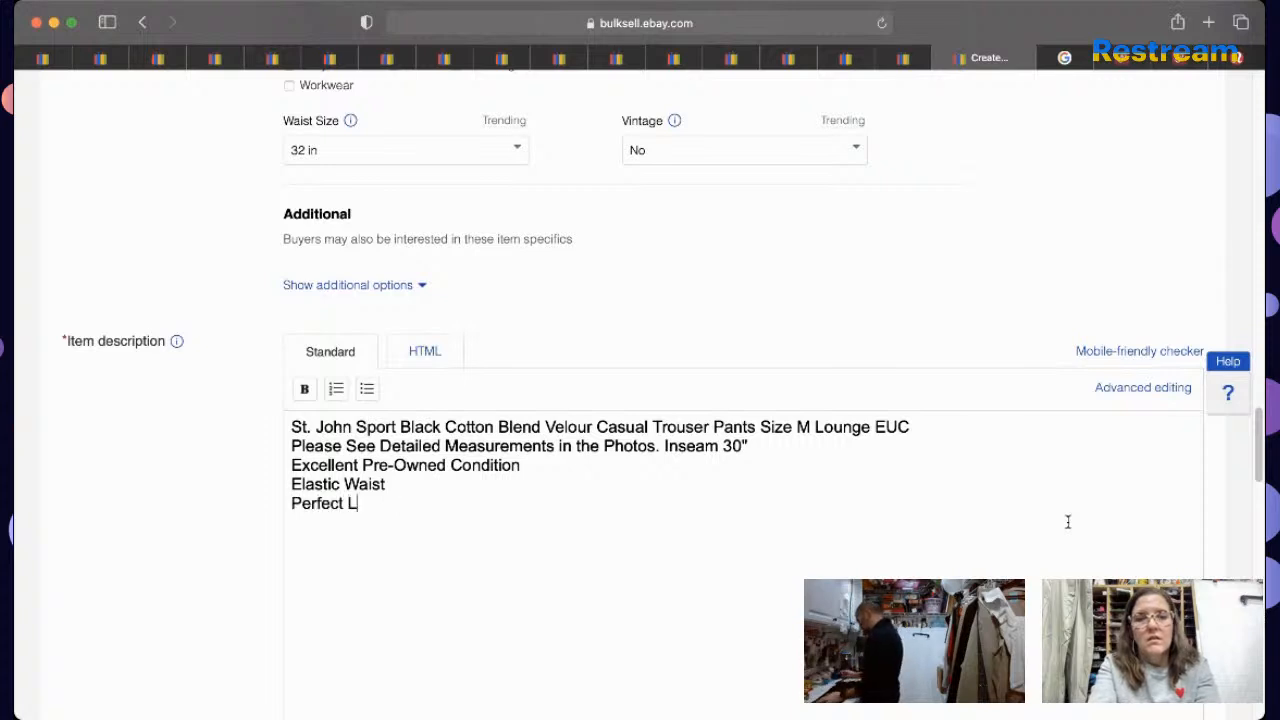
type("ounge pants")
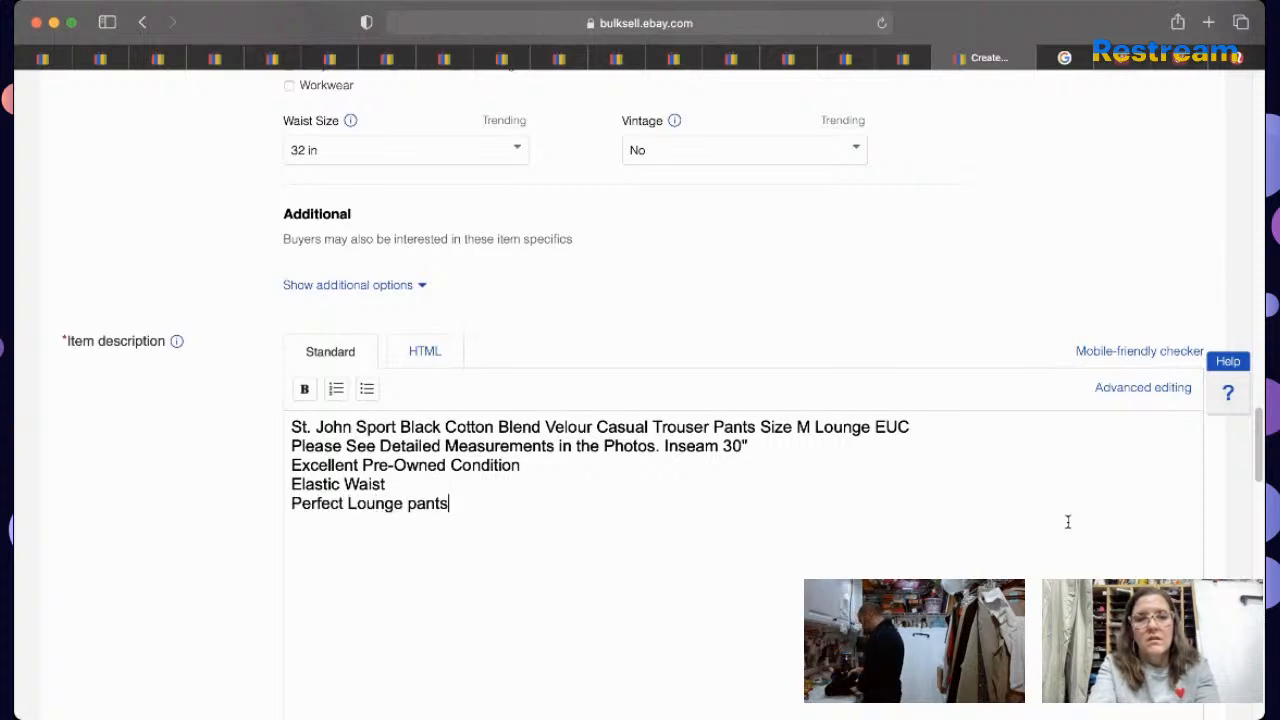
type(" for dressing up ro")
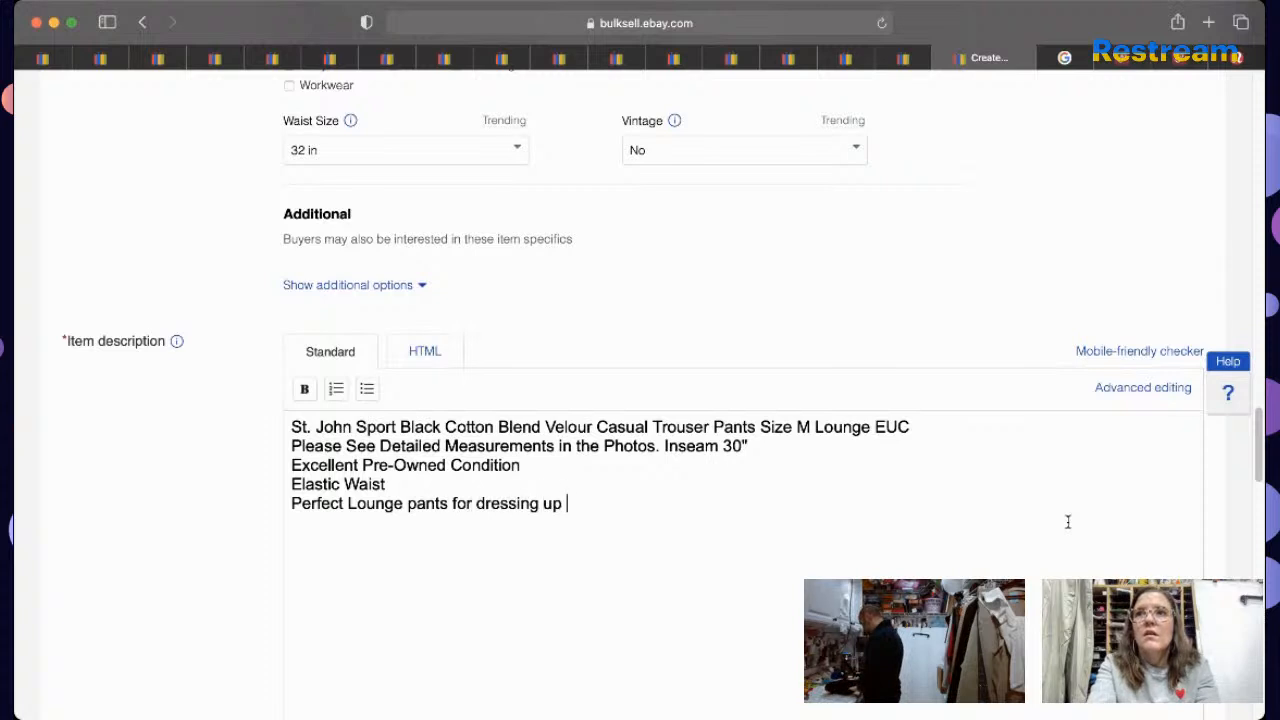
key("BackSpace")
key("BackSpace")
type("or down!")
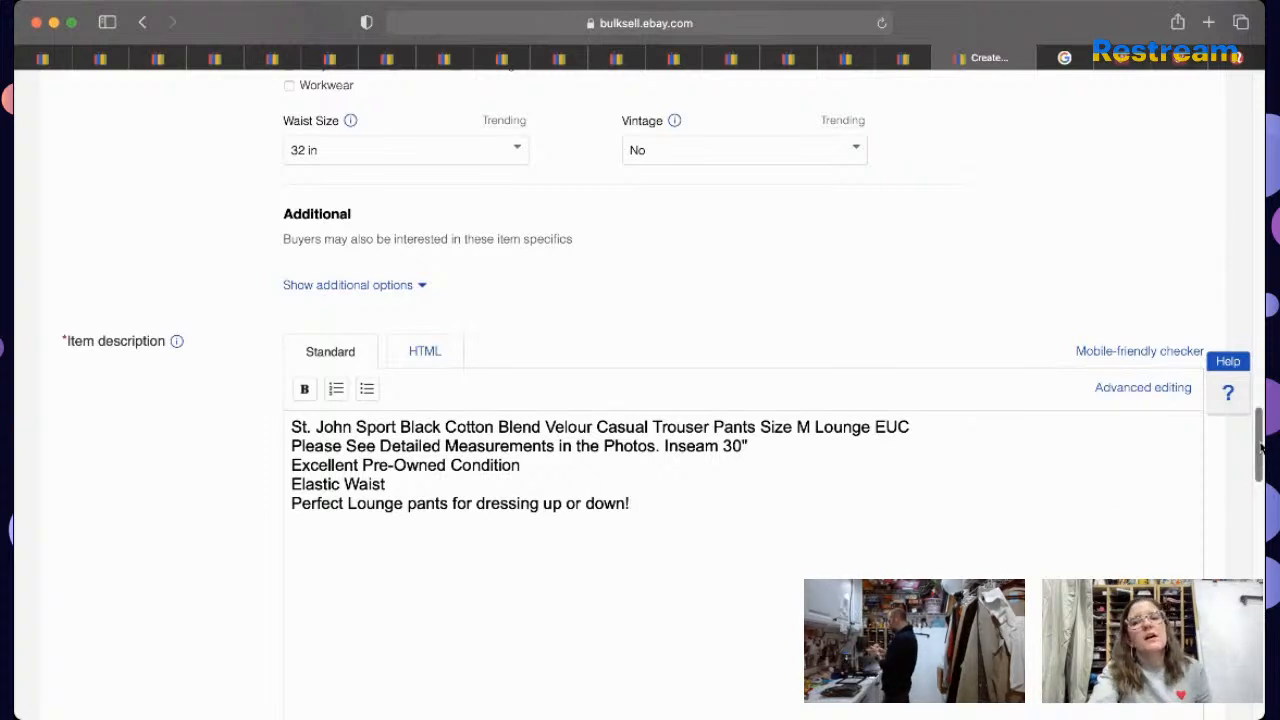
Step: Set the Buy It Now price to $44.95 in the selling details
left_click_drag(1258, 452, 1258, 480)
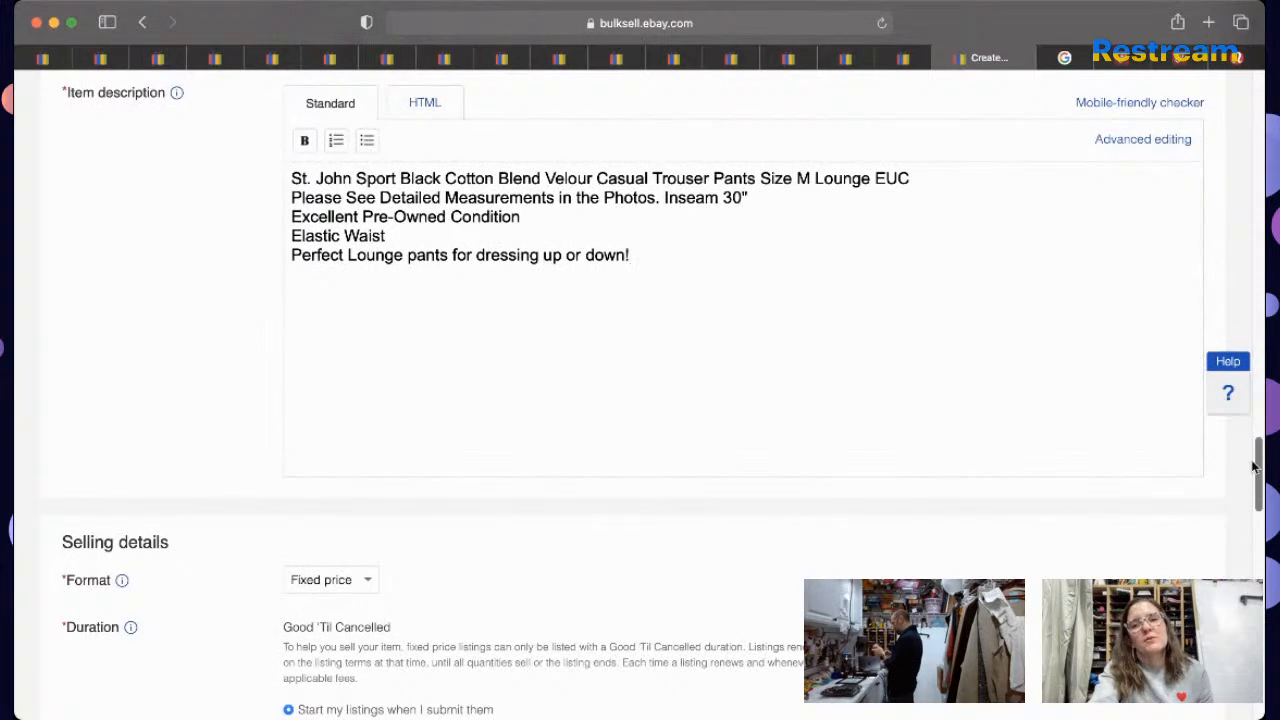
left_click_drag(1261, 458, 1258, 487)
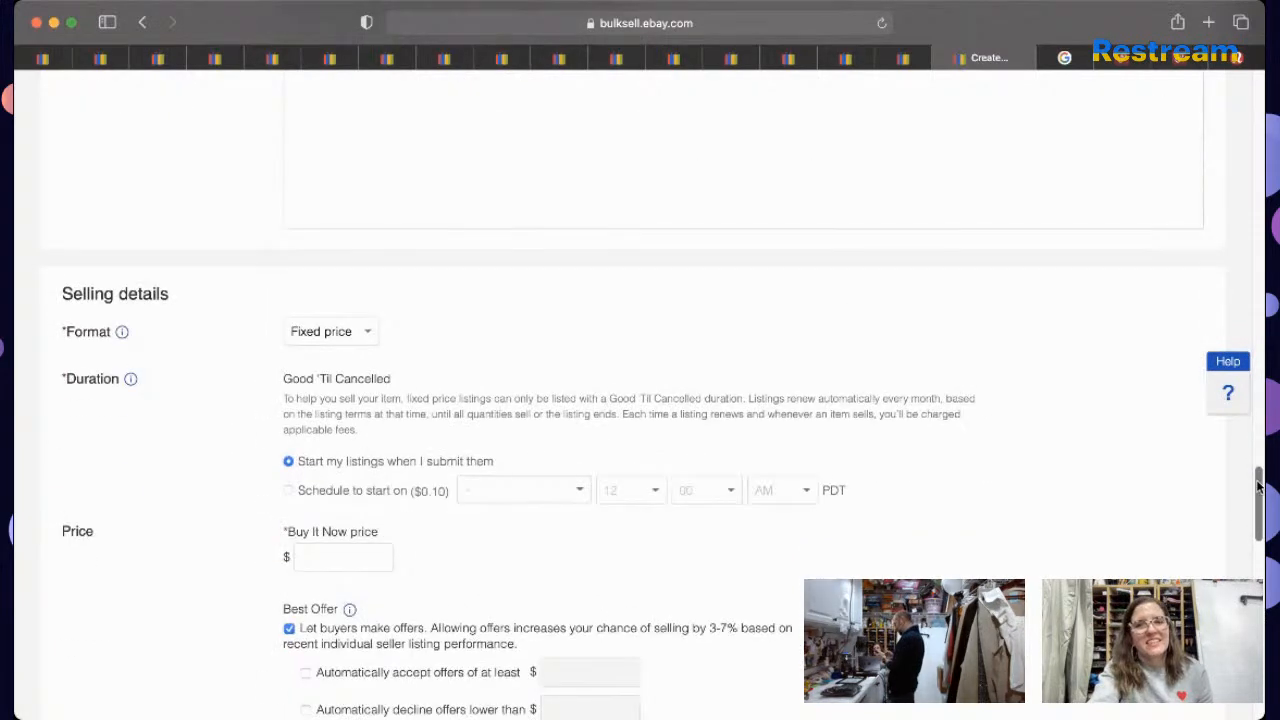
left_click(347, 541)
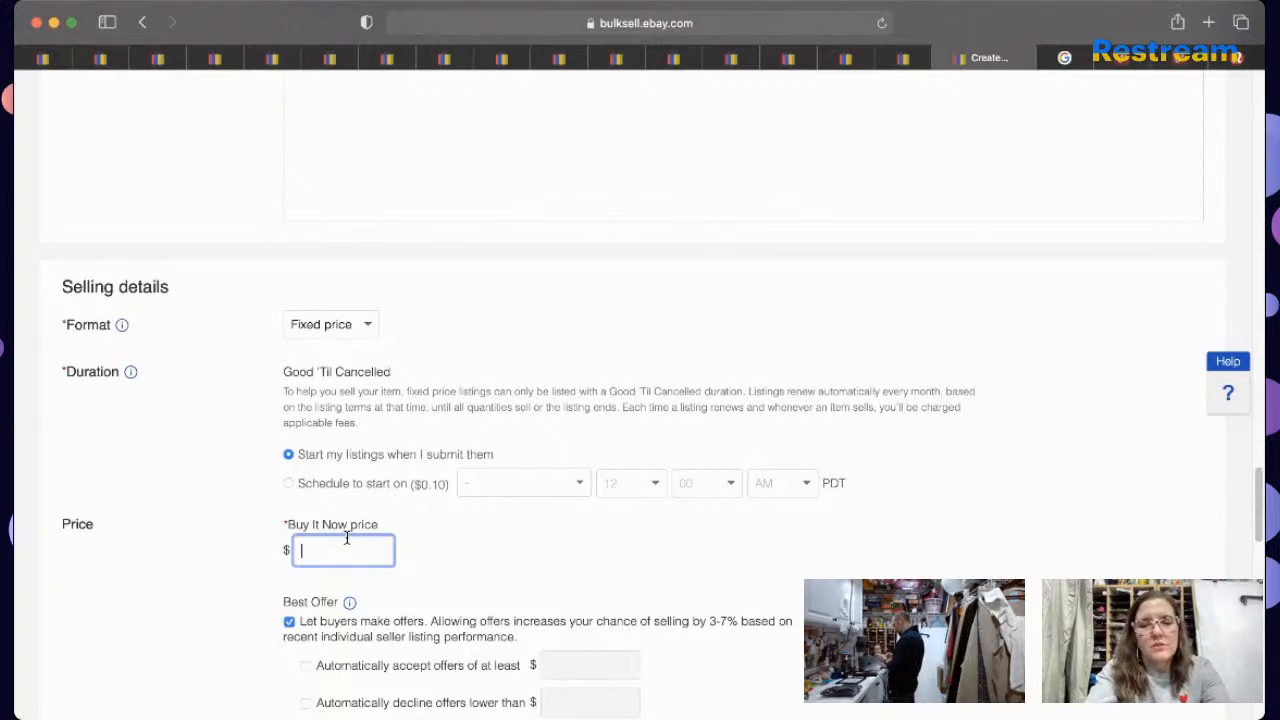
type("44.95")
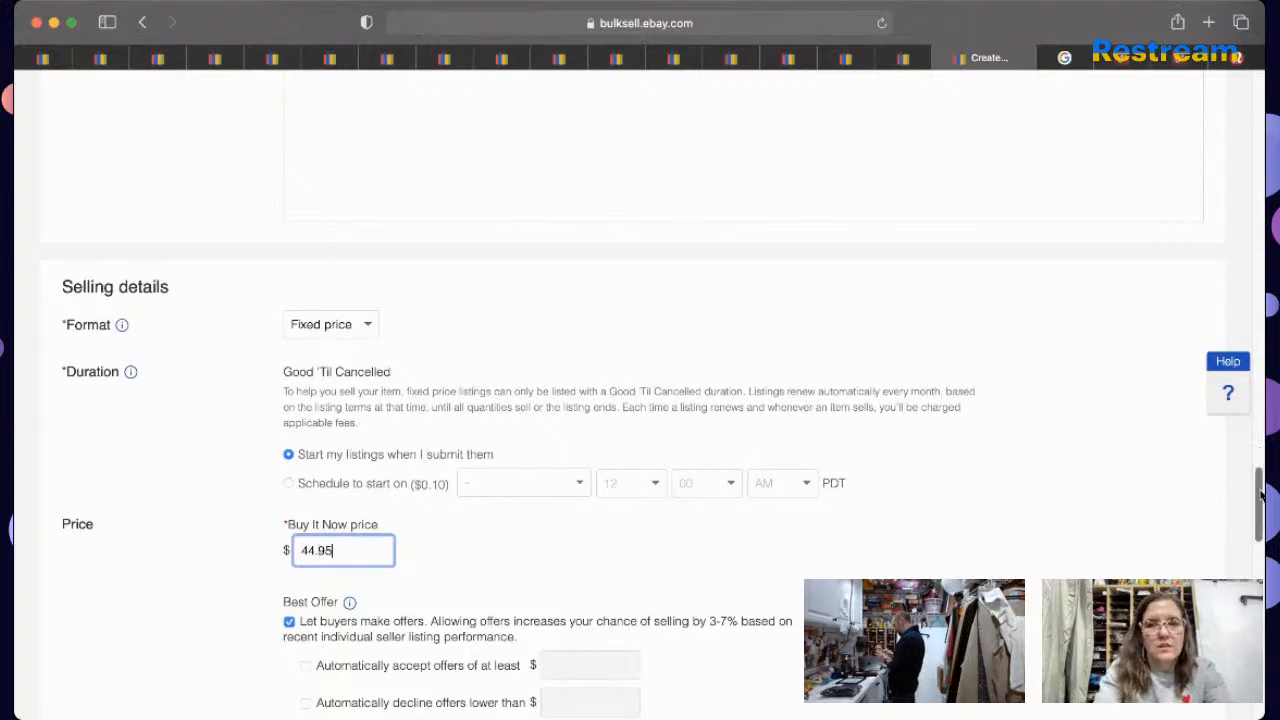
Step: Enable Promoted Listings Standard for the listing and set the ad rate to 9.7%
scroll(640, 400, "down", 10)
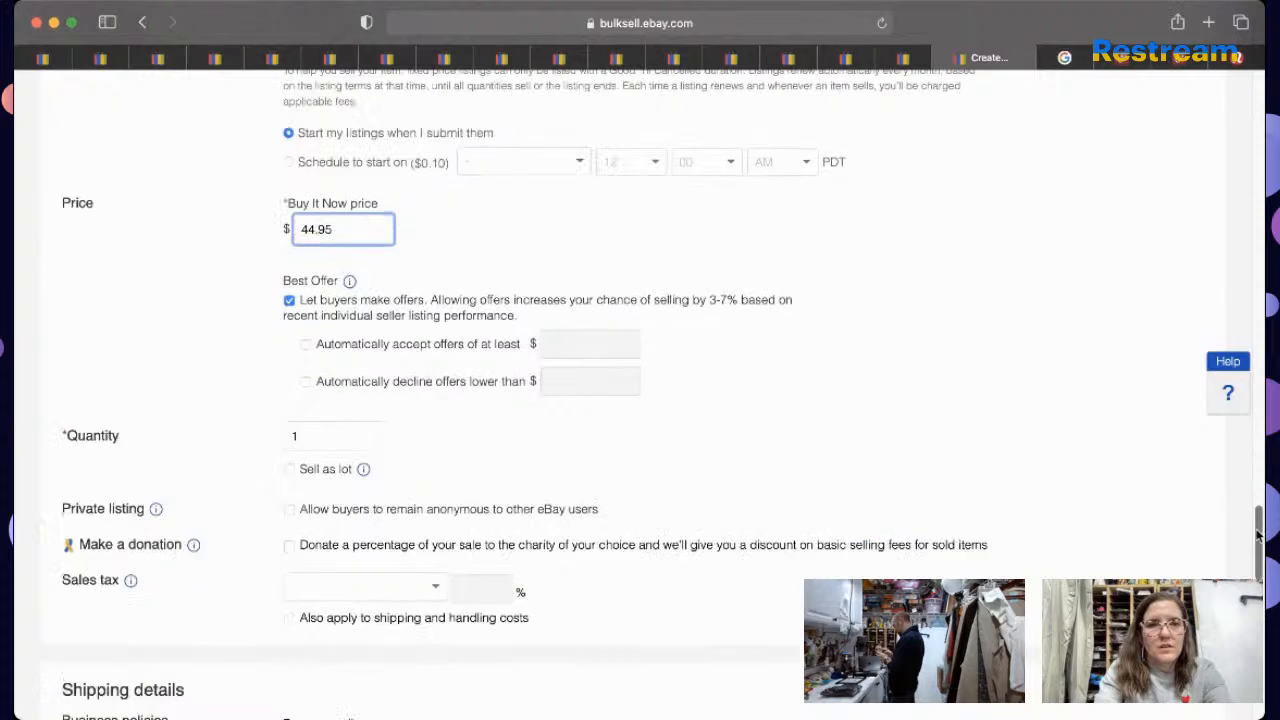
scroll(640, 400, "down", 5)
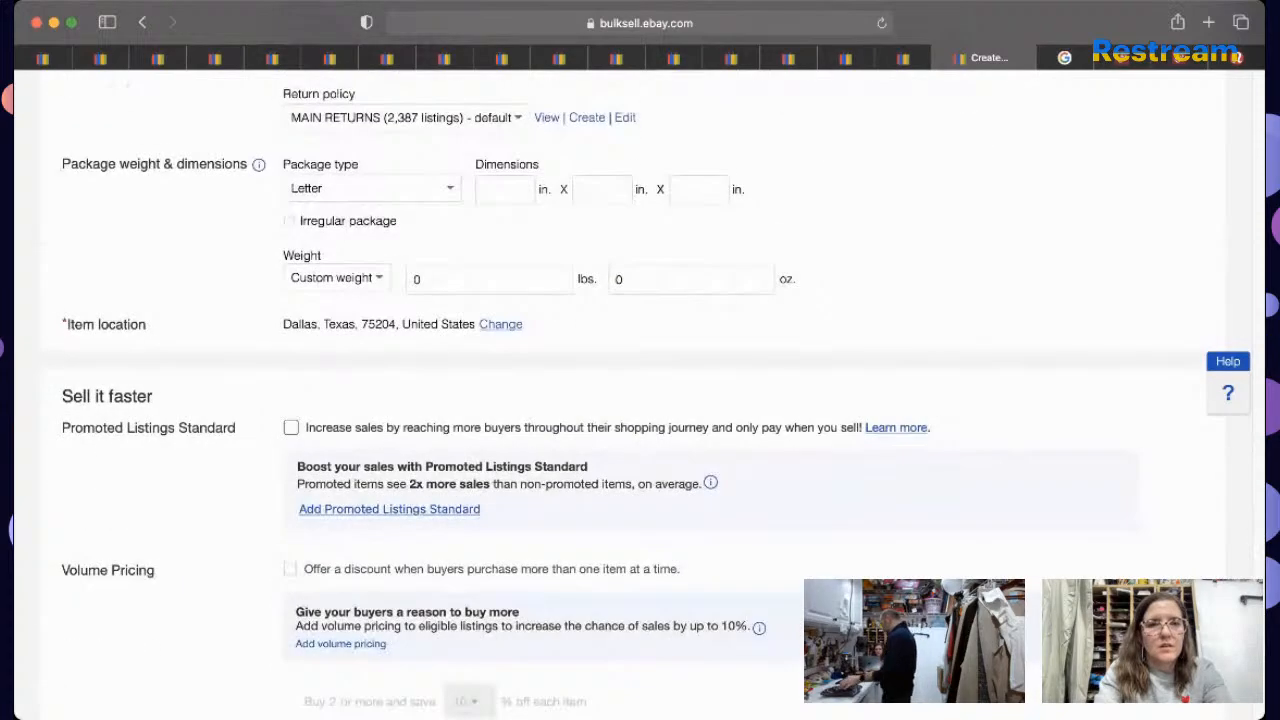
left_click(718, 428)
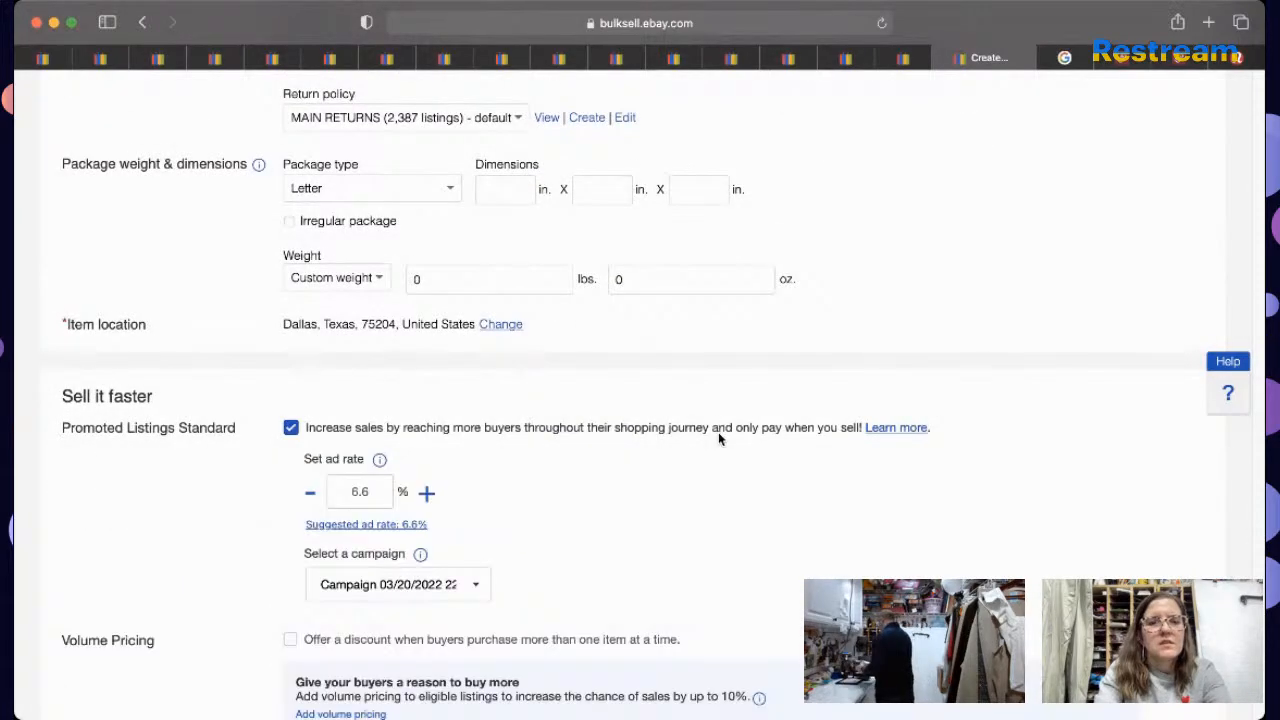
left_click_drag(388, 487, 309, 487)
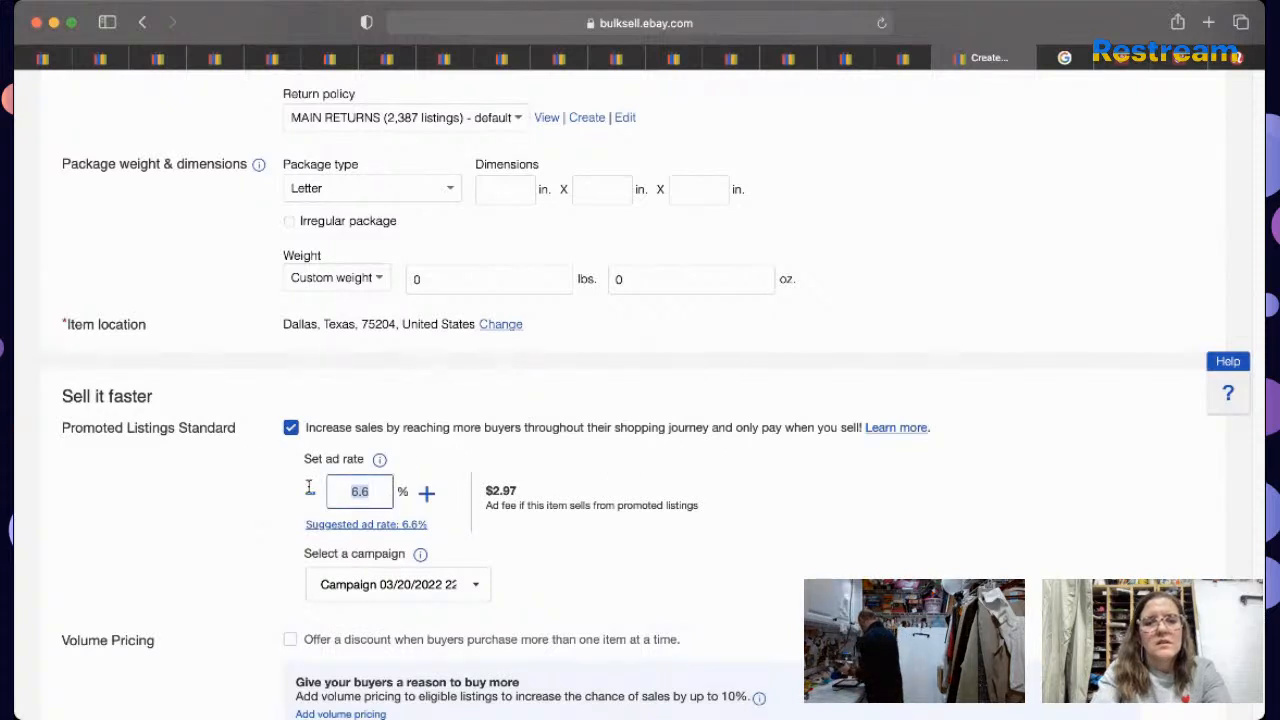
type("9.7")
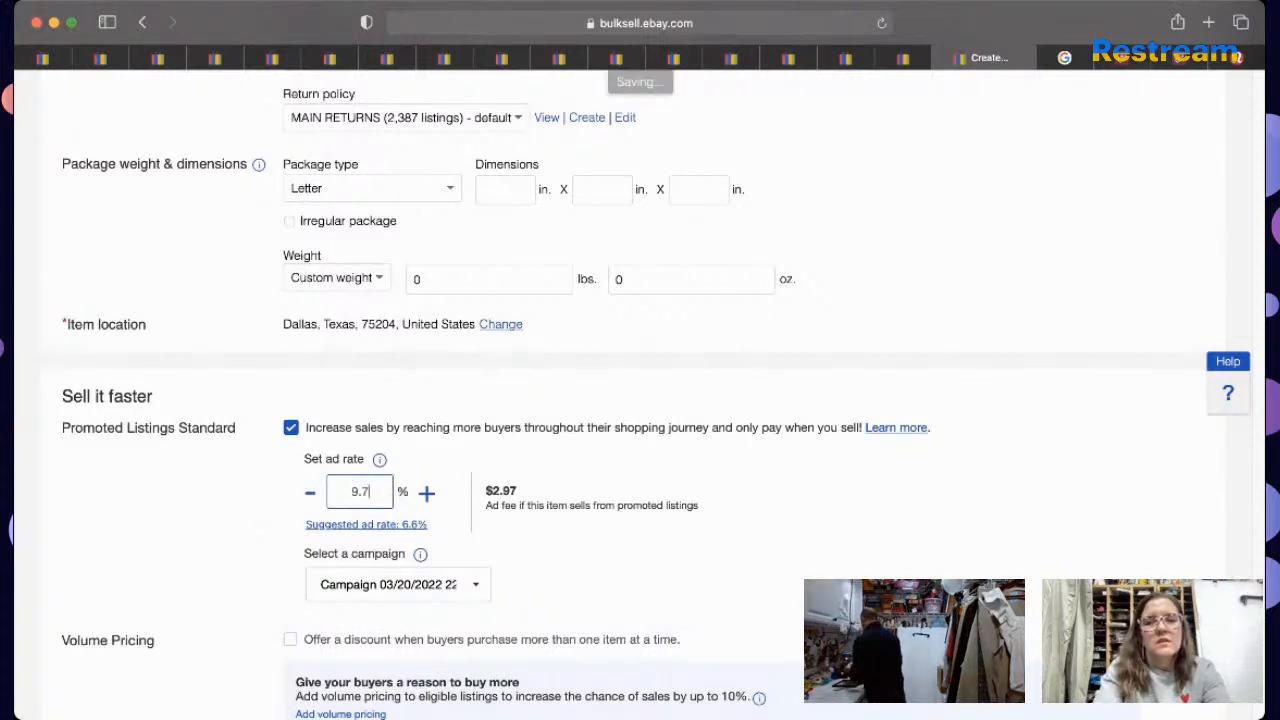
scroll(640, 400, "down", 3)
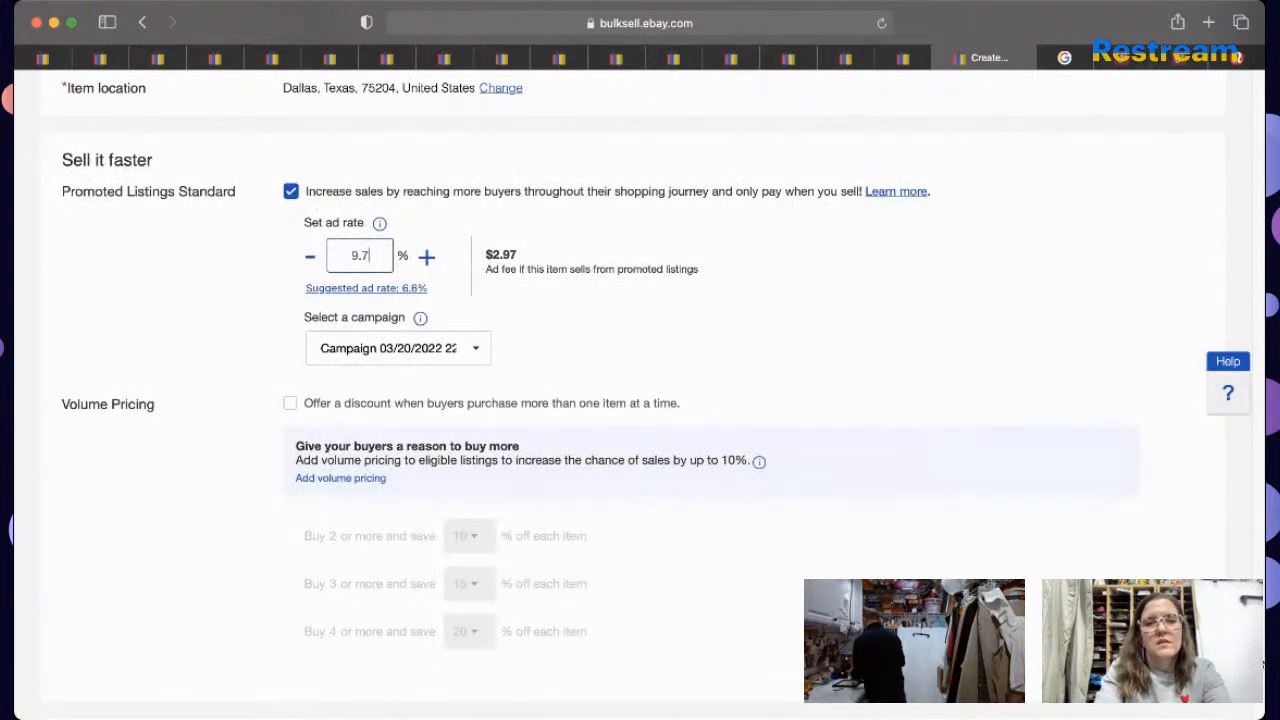
Step: Upload the eight photos of the black pants to the listing's photo section
scroll(640, 400, "up", 15)
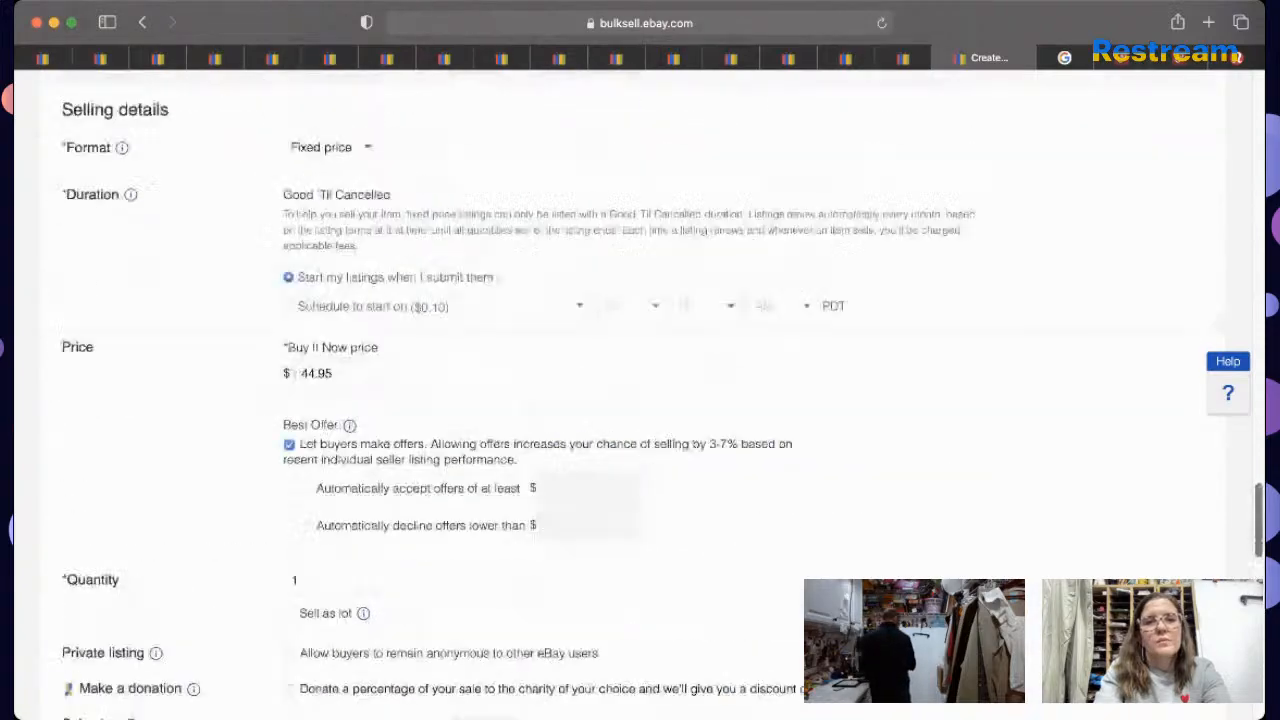
scroll(640, 400, "up", 15)
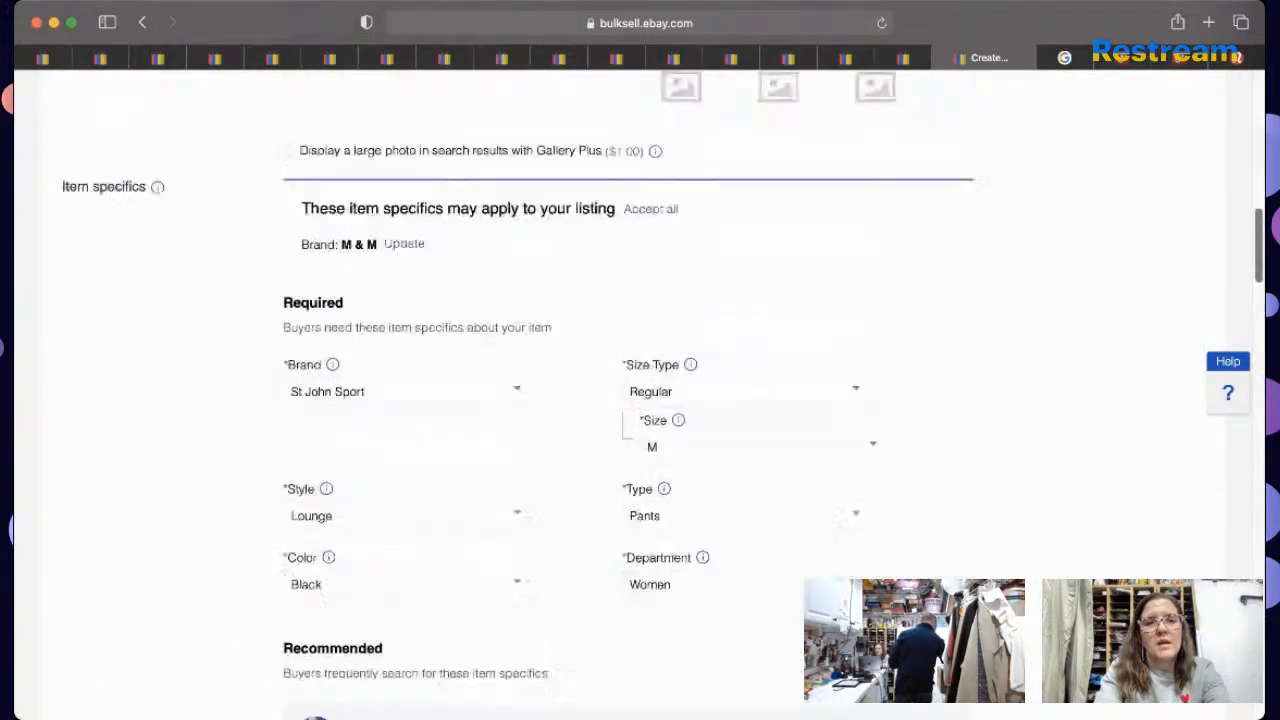
scroll(520, 396, "down", 1)
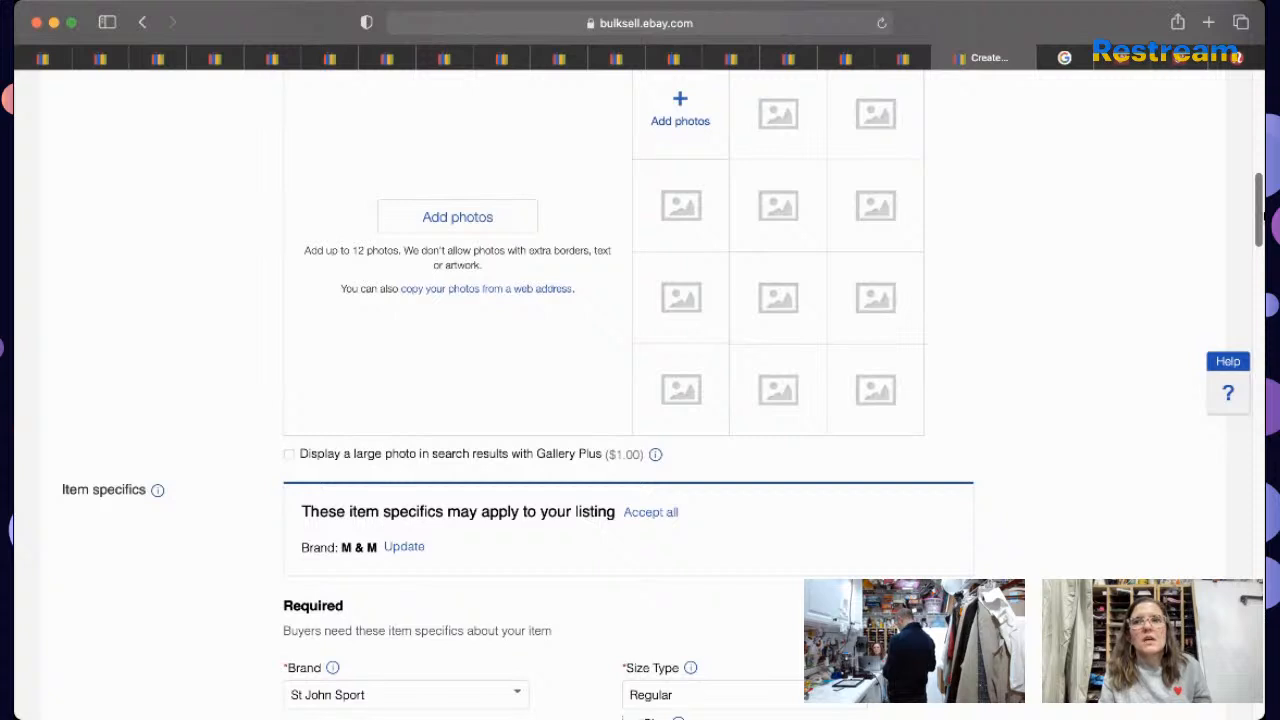
left_click(1264, 215)
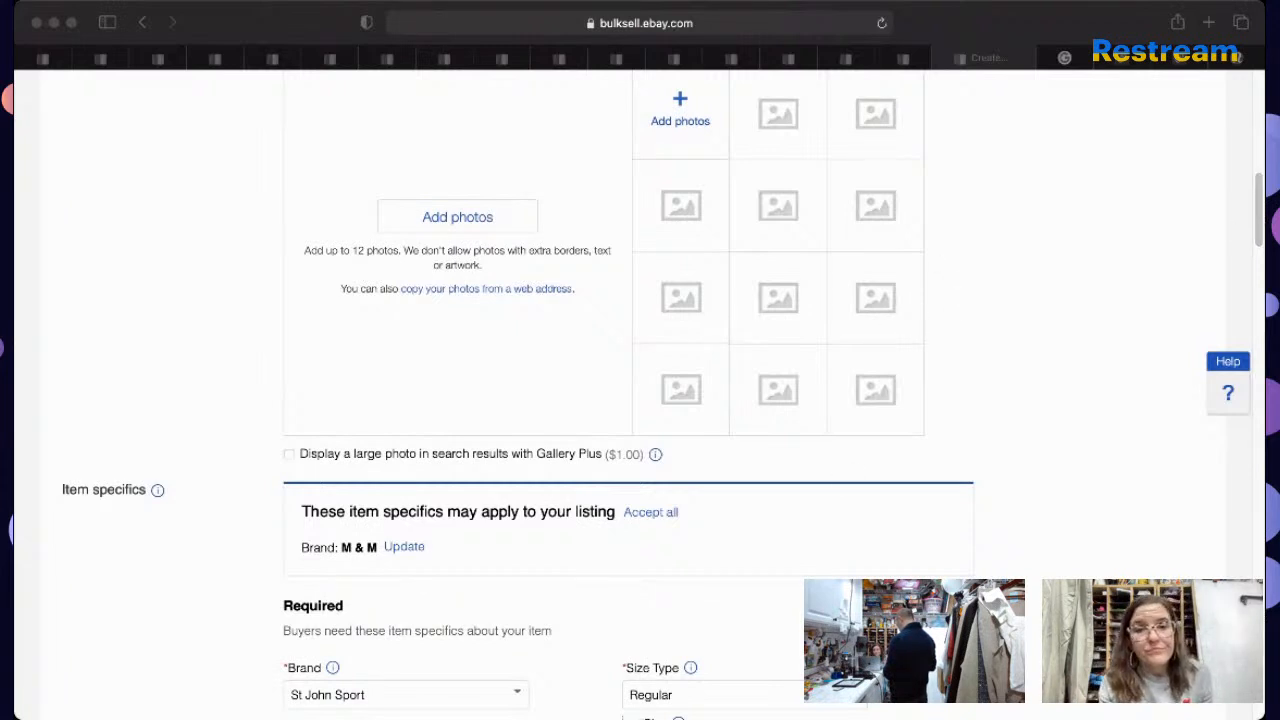
left_click_drag(751, 423, 670, 87)
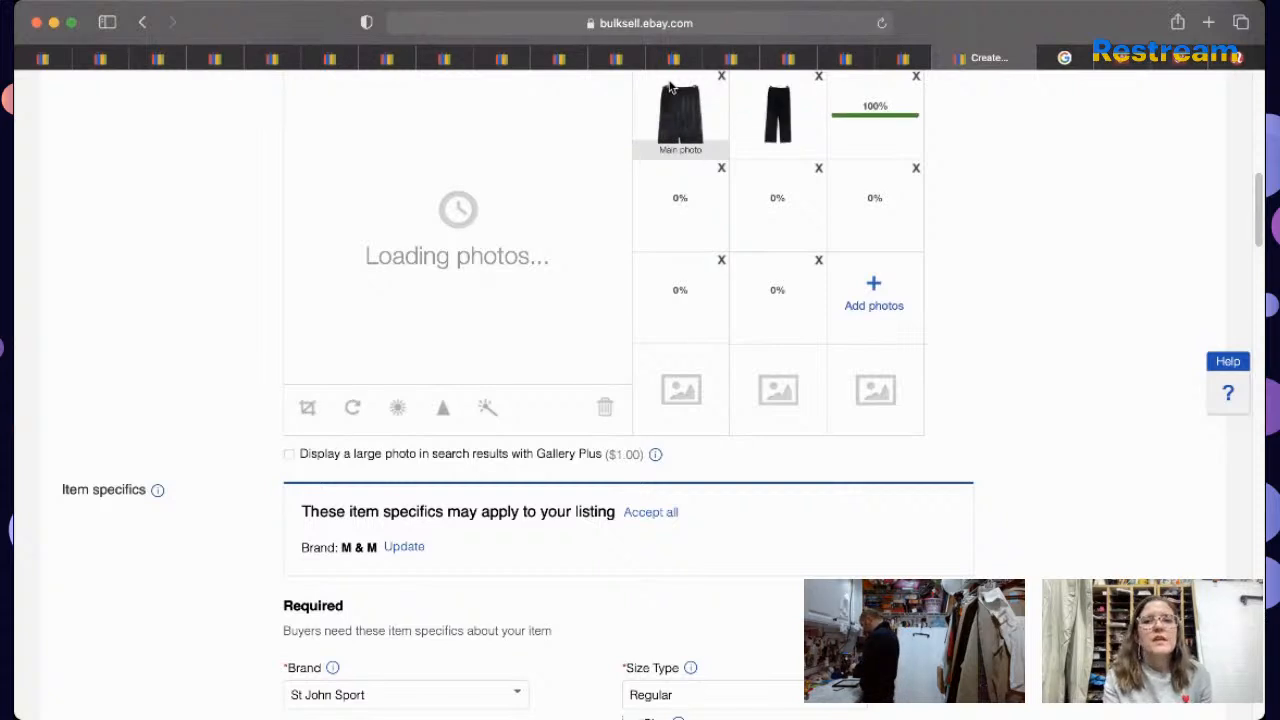
Step: Make the full-length photo showing the waist logo tag the main photo and place the other full-length photo second
left_click(809, 135)
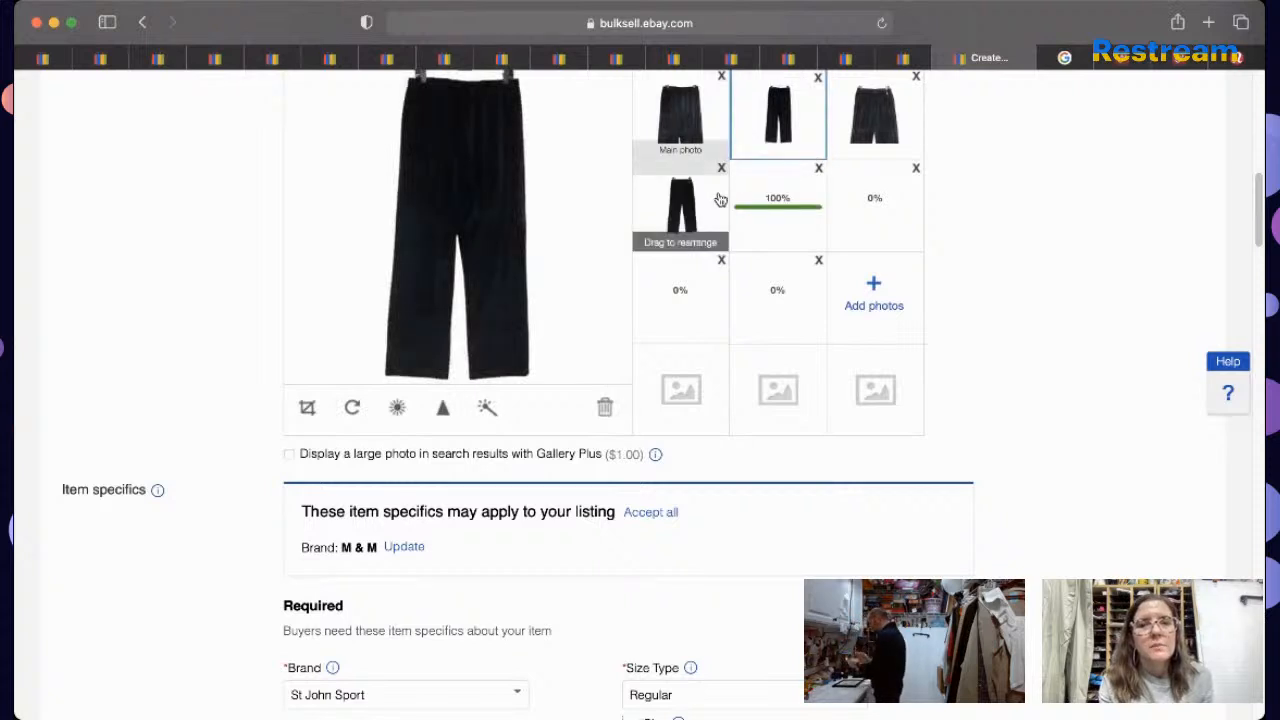
left_click(713, 205)
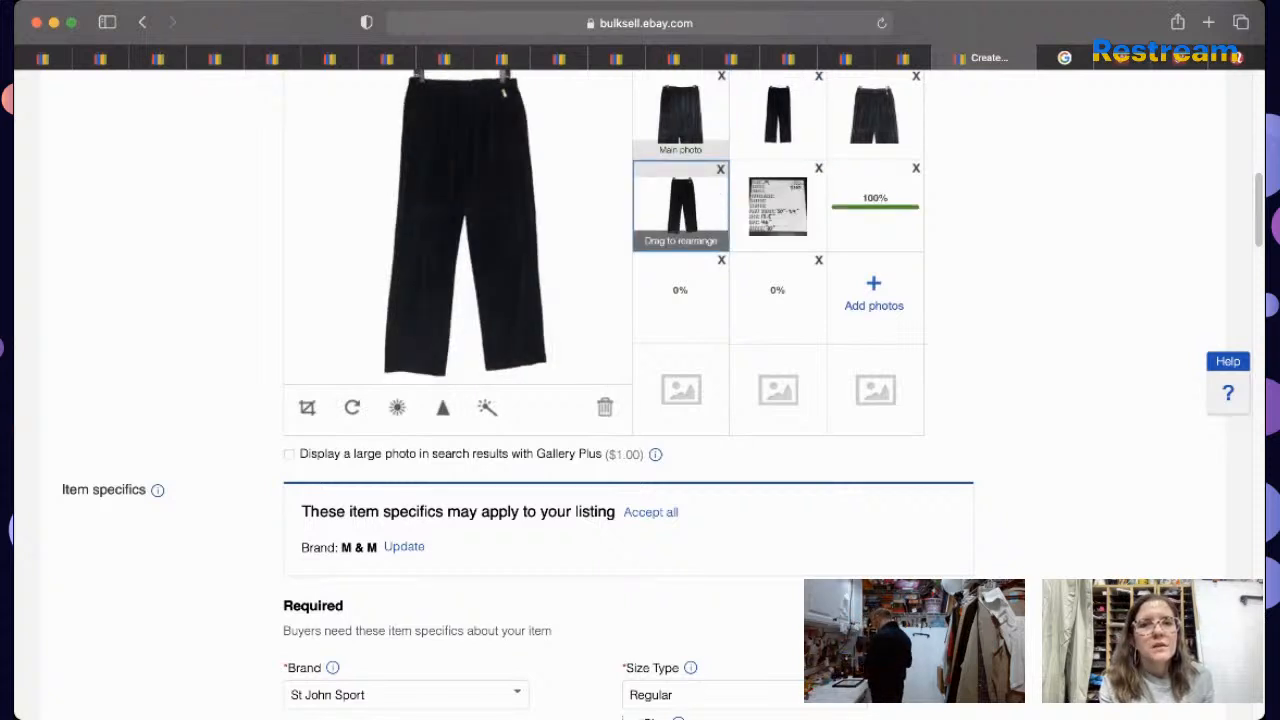
left_click_drag(713, 205, 703, 131)
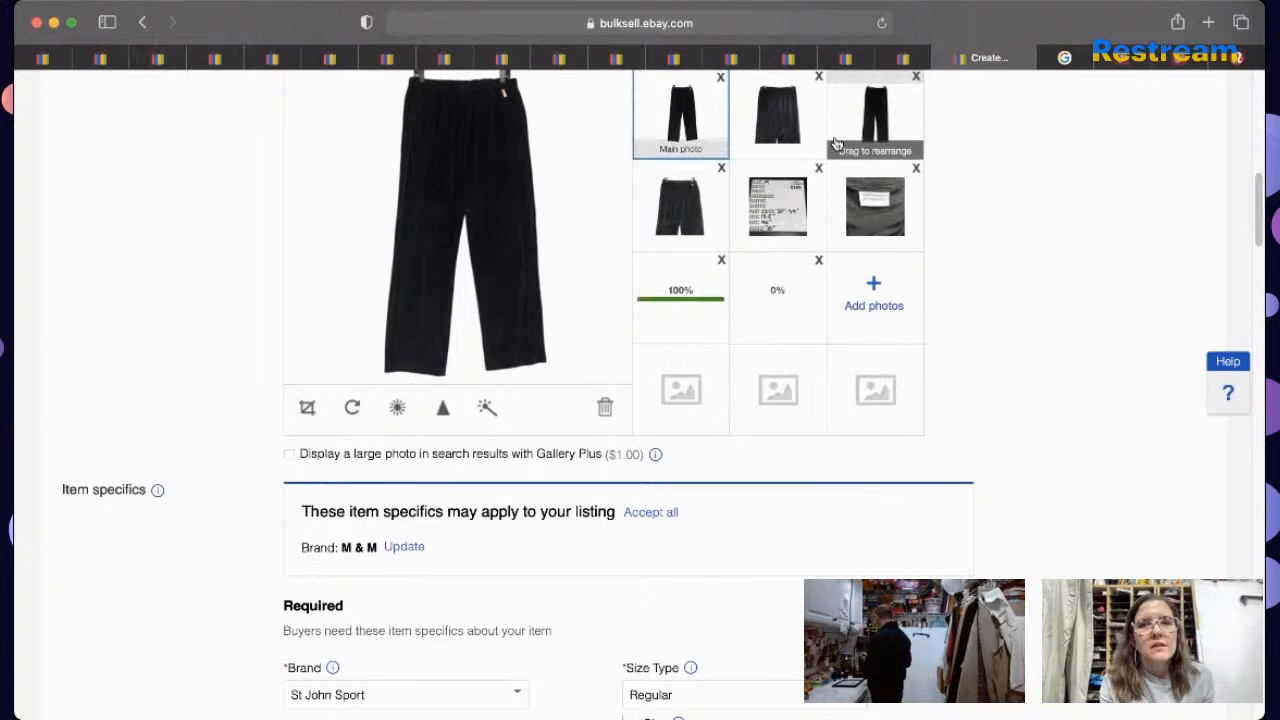
left_click_drag(836, 143, 789, 122)
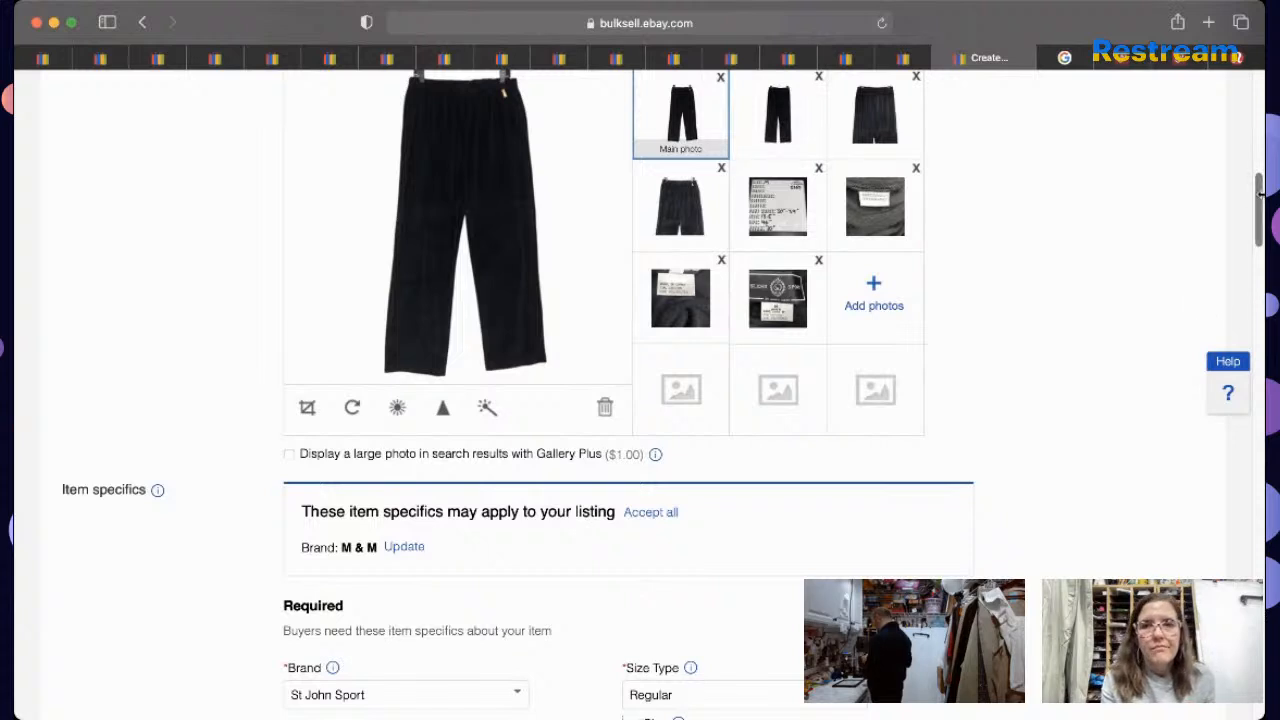
Step: Move the St. John Sport brand label photo to third place in the photo order
scroll(1258, 205, "down", 1)
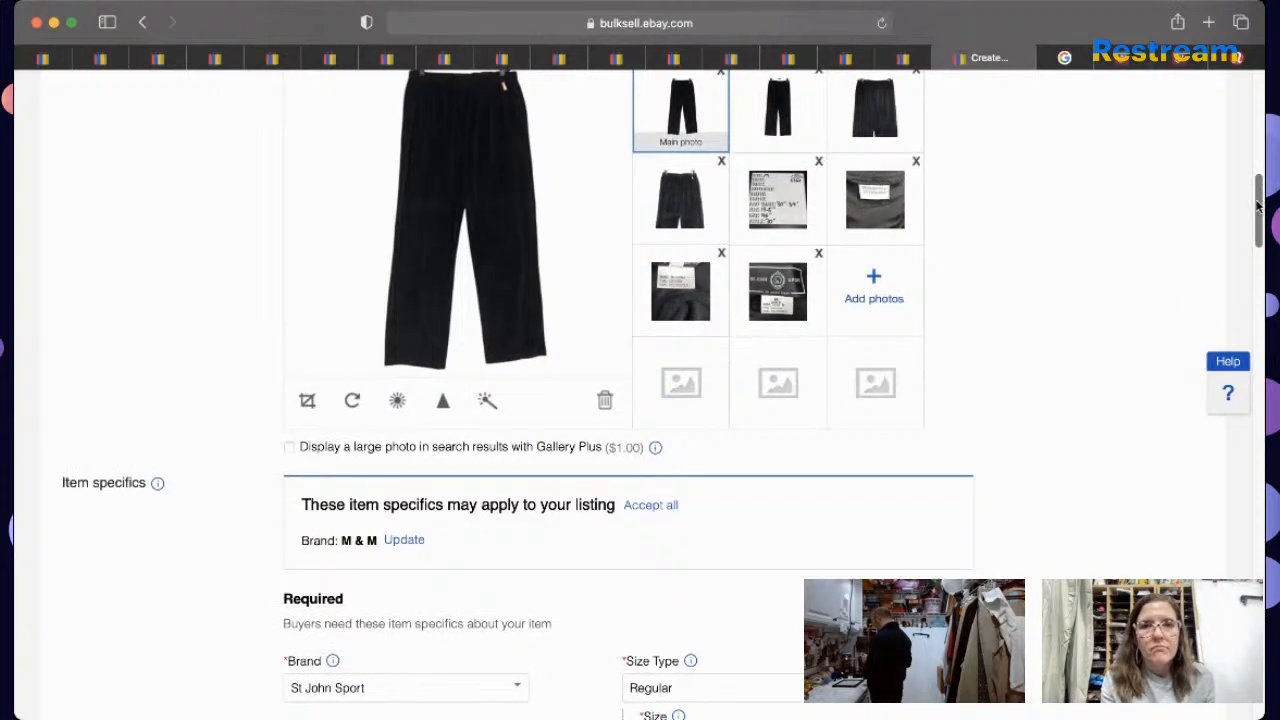
scroll(1258, 205, "up", 2)
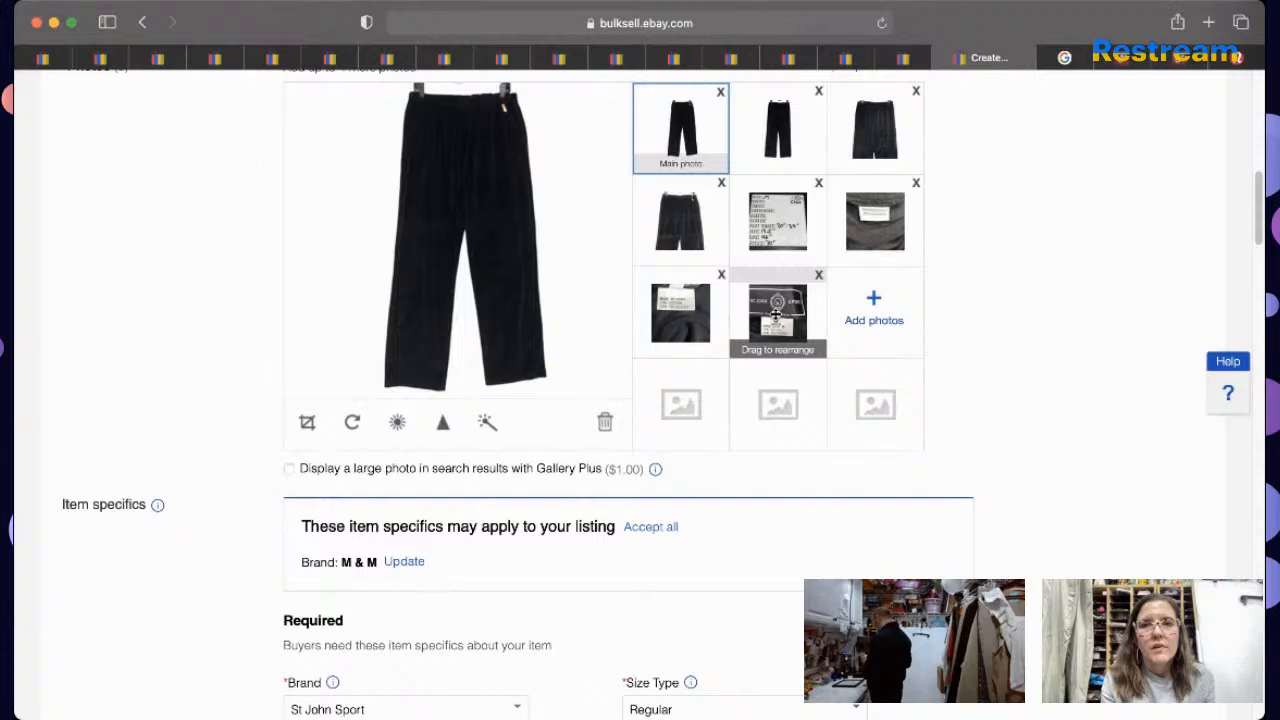
left_click_drag(776, 314, 875, 128)
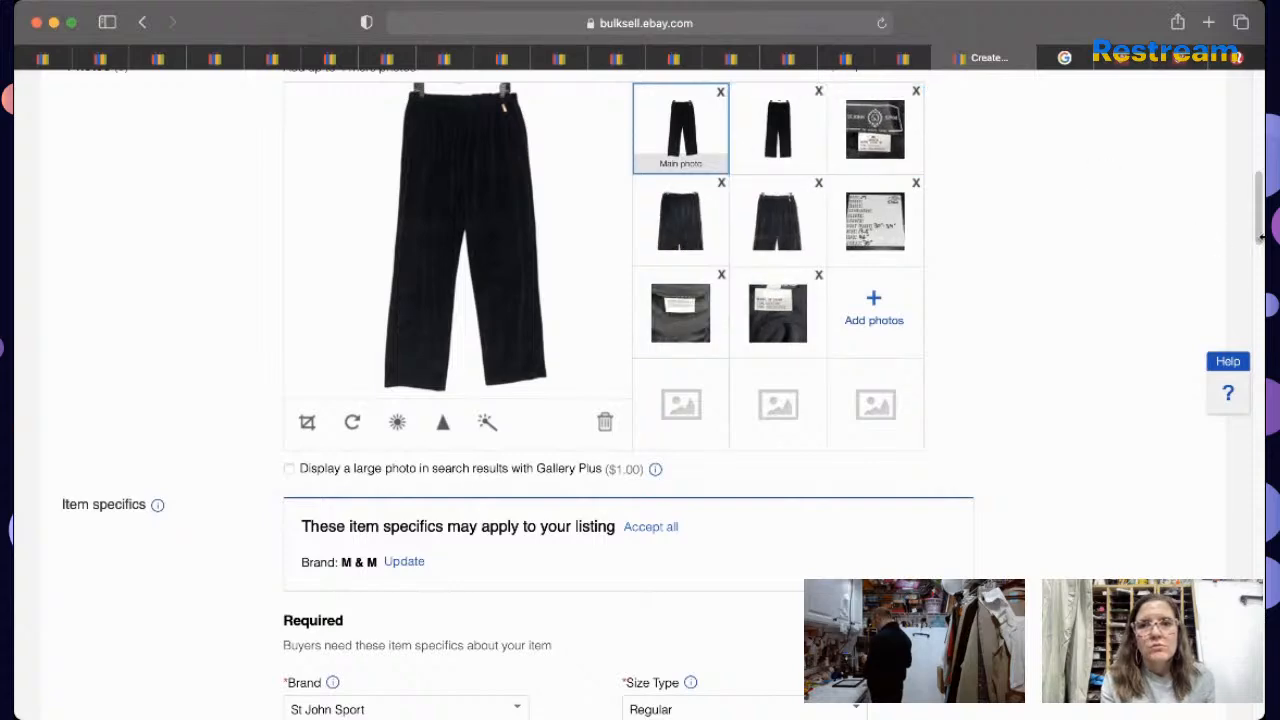
Step: Submit the completed St. John Sport pants listing for sale
scroll(1258, 237, "down", 5)
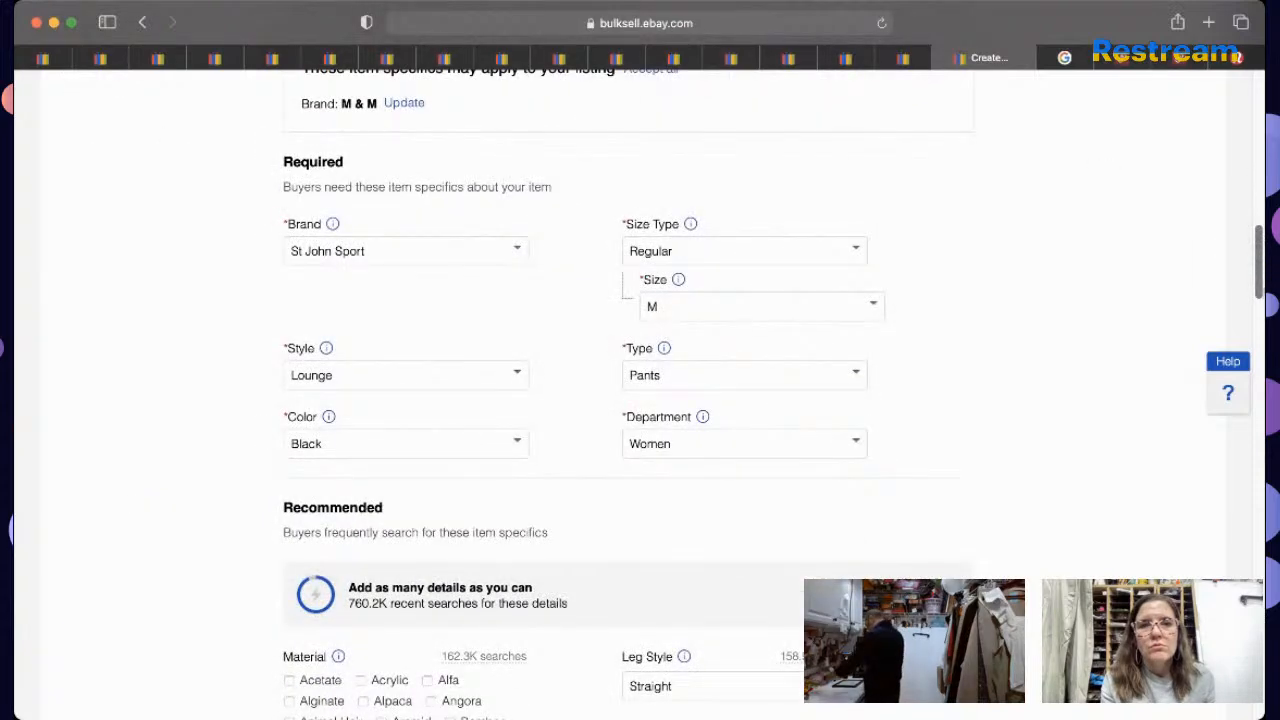
scroll(1255, 337, "down", 4)
left_click_drag(1254, 338, 1257, 702)
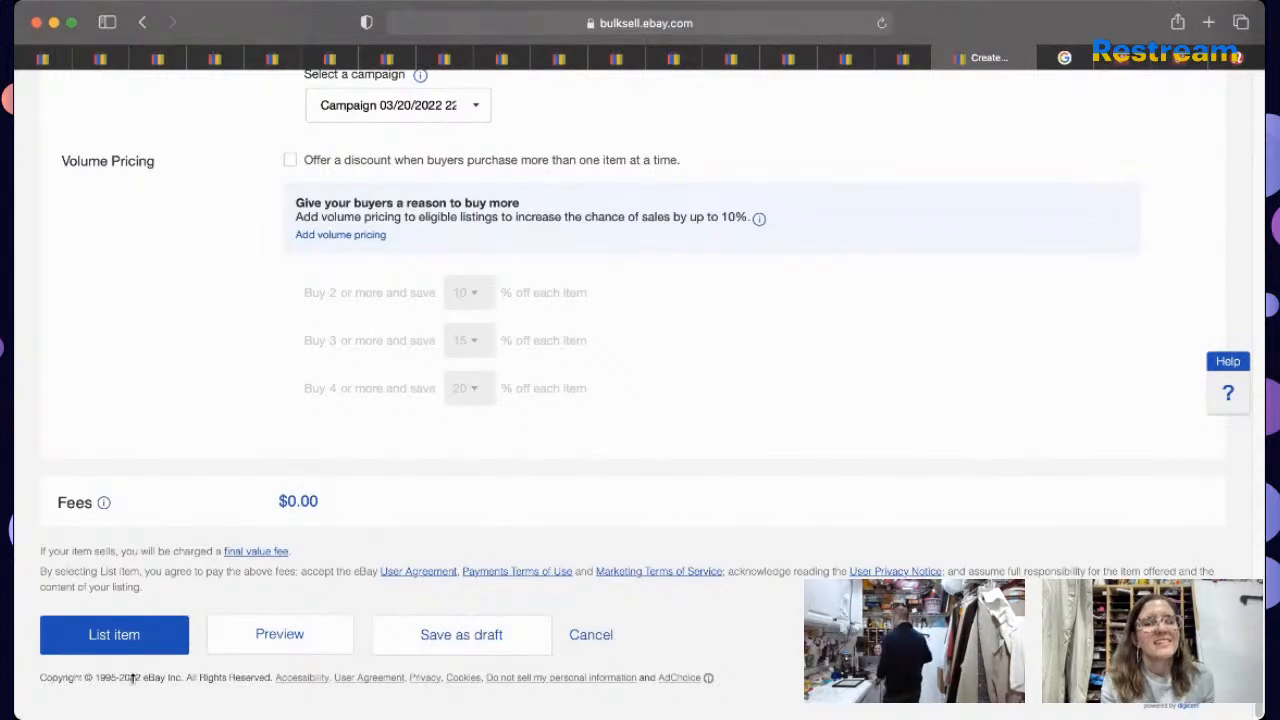
left_click(116, 640)
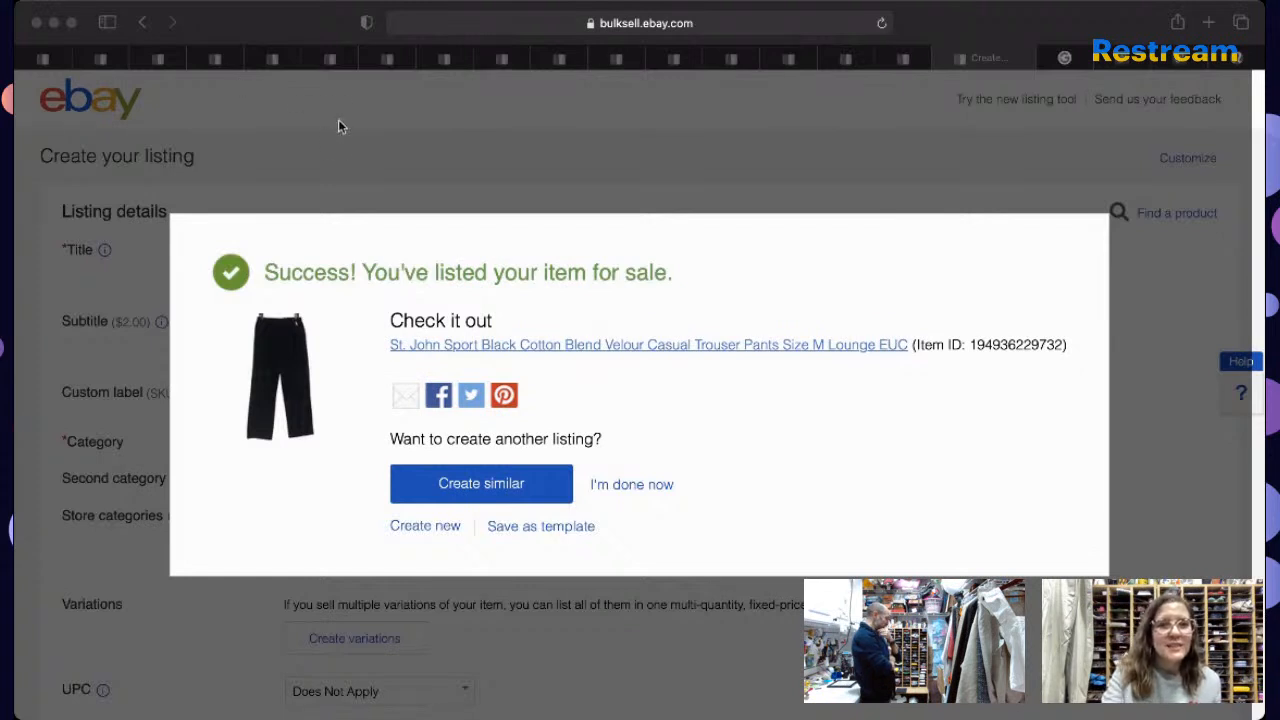
Step: Finish without creating another listing and return to the eBay search results for St. John Sport velour pants
left_click(621, 487)
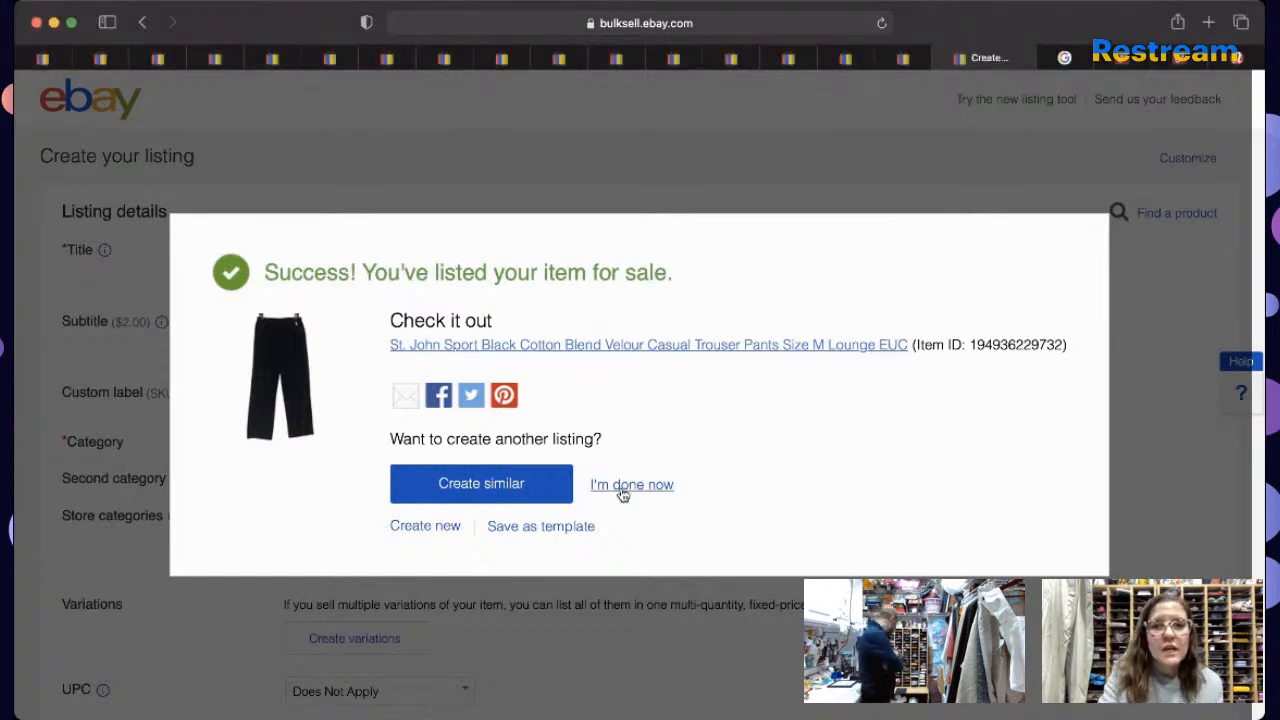
left_click(621, 487)
left_click(908, 58)
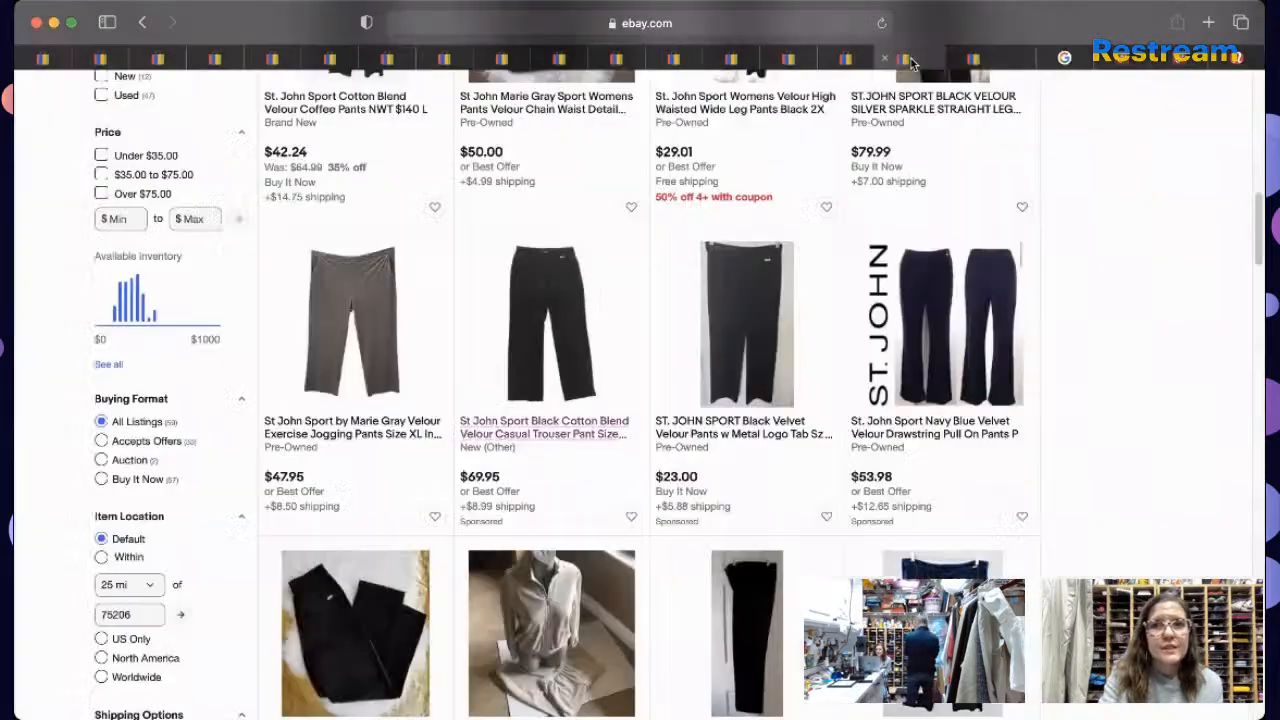